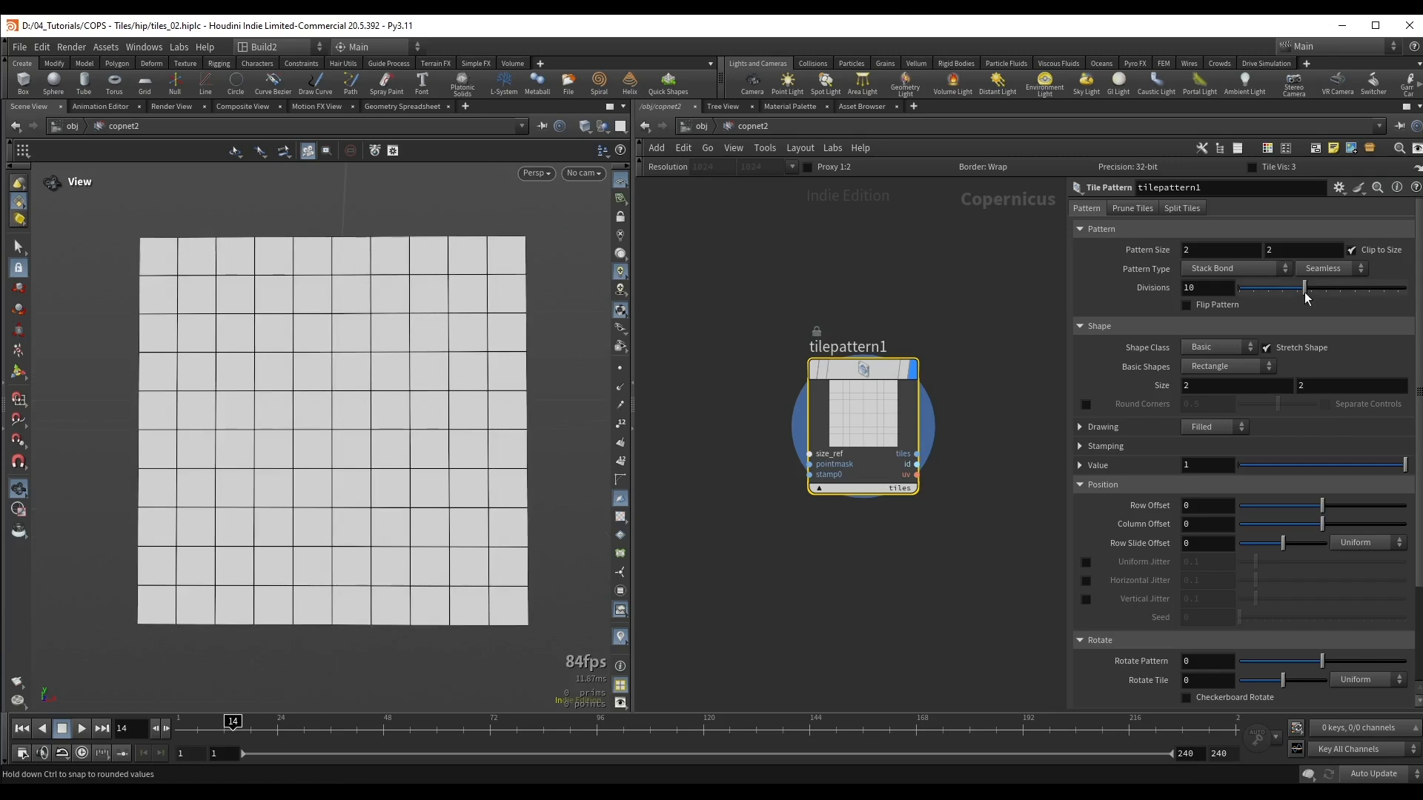
# Step: Enable Uniform Jitter on the tile pattern's position and set it to 0.01
pyautogui.moveTo(1305, 298)
pyautogui.mouseDown()
pyautogui.moveTo(1279, 292)
pyautogui.moveTo(1305, 292)
pyautogui.mouseUp()
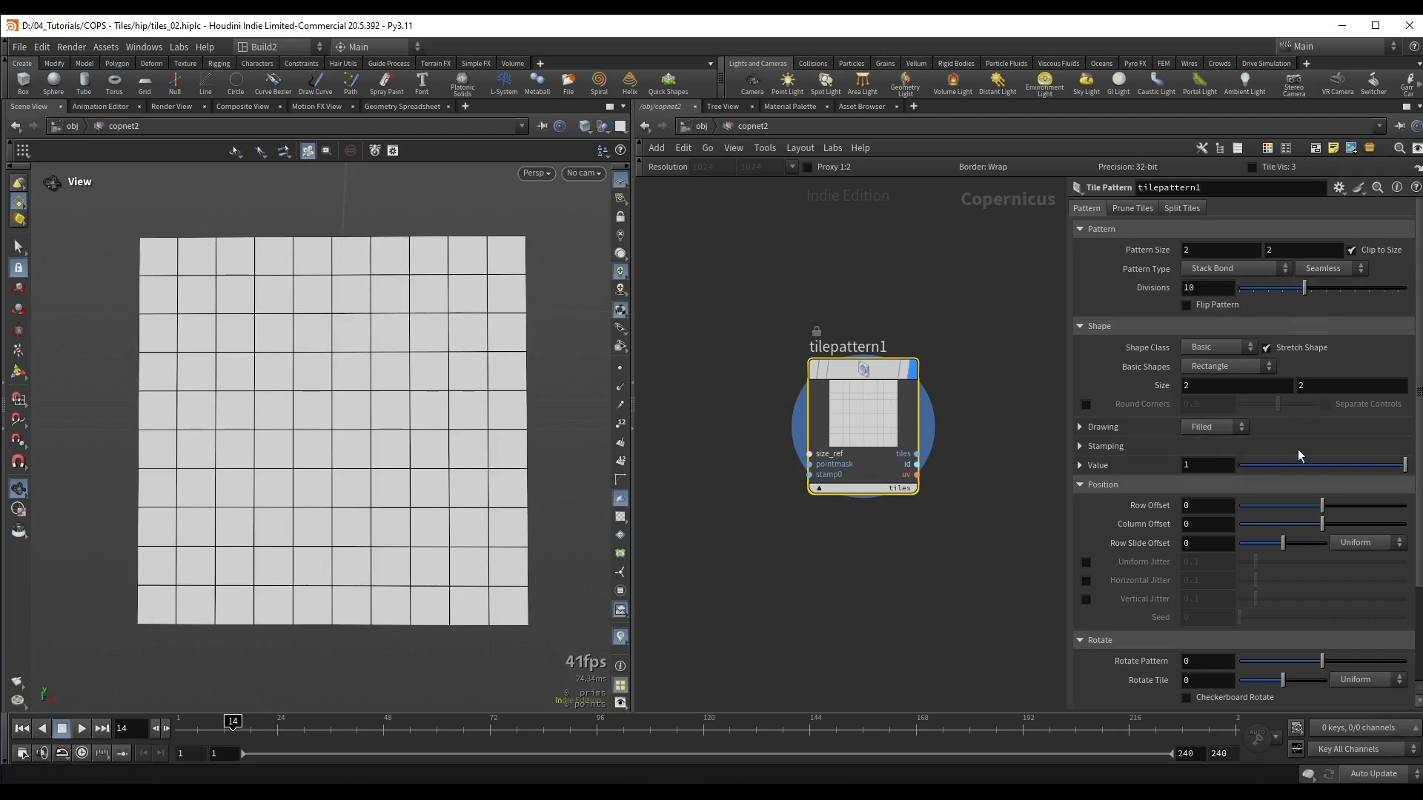
pyautogui.scroll(-2, 1286, 512)
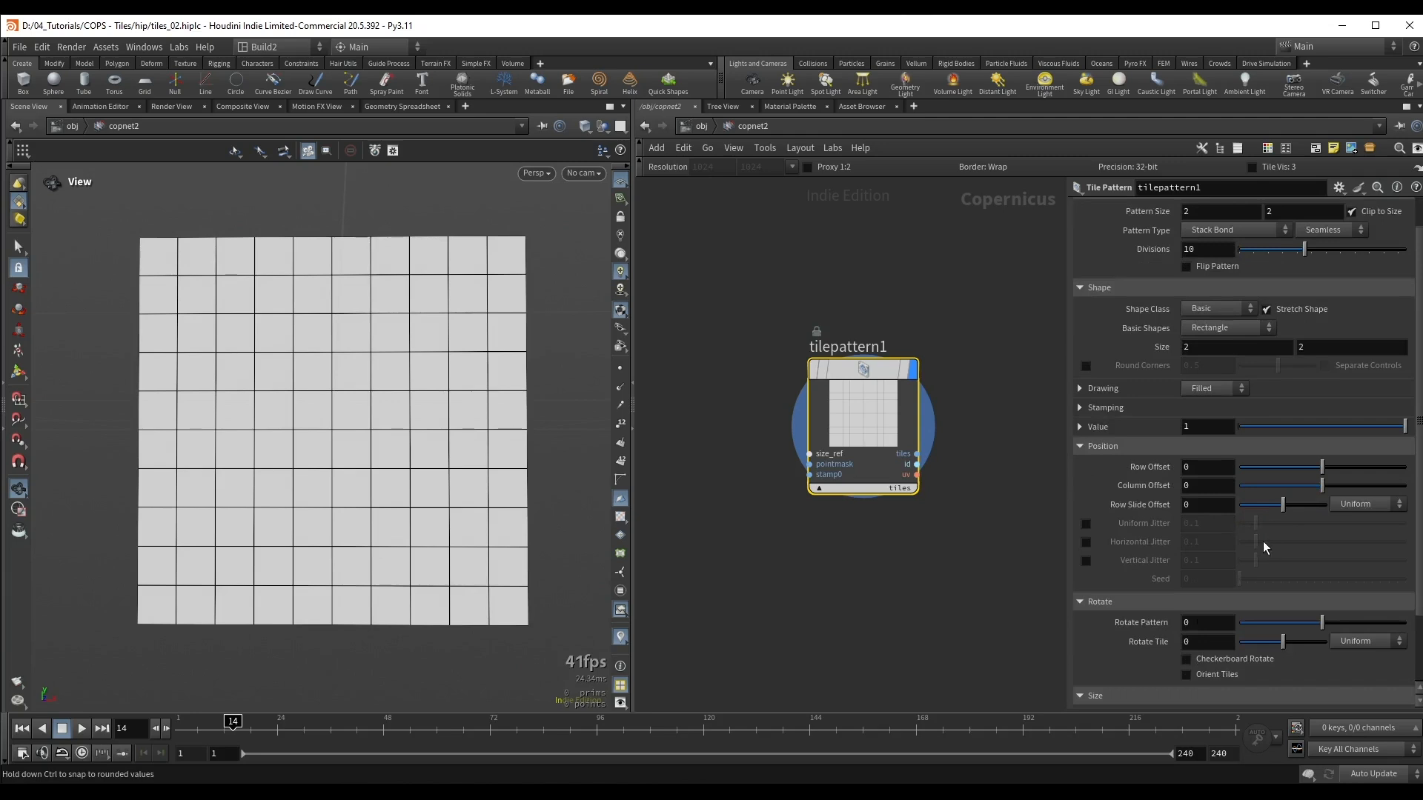
pyautogui.scroll(-3, 1263, 541)
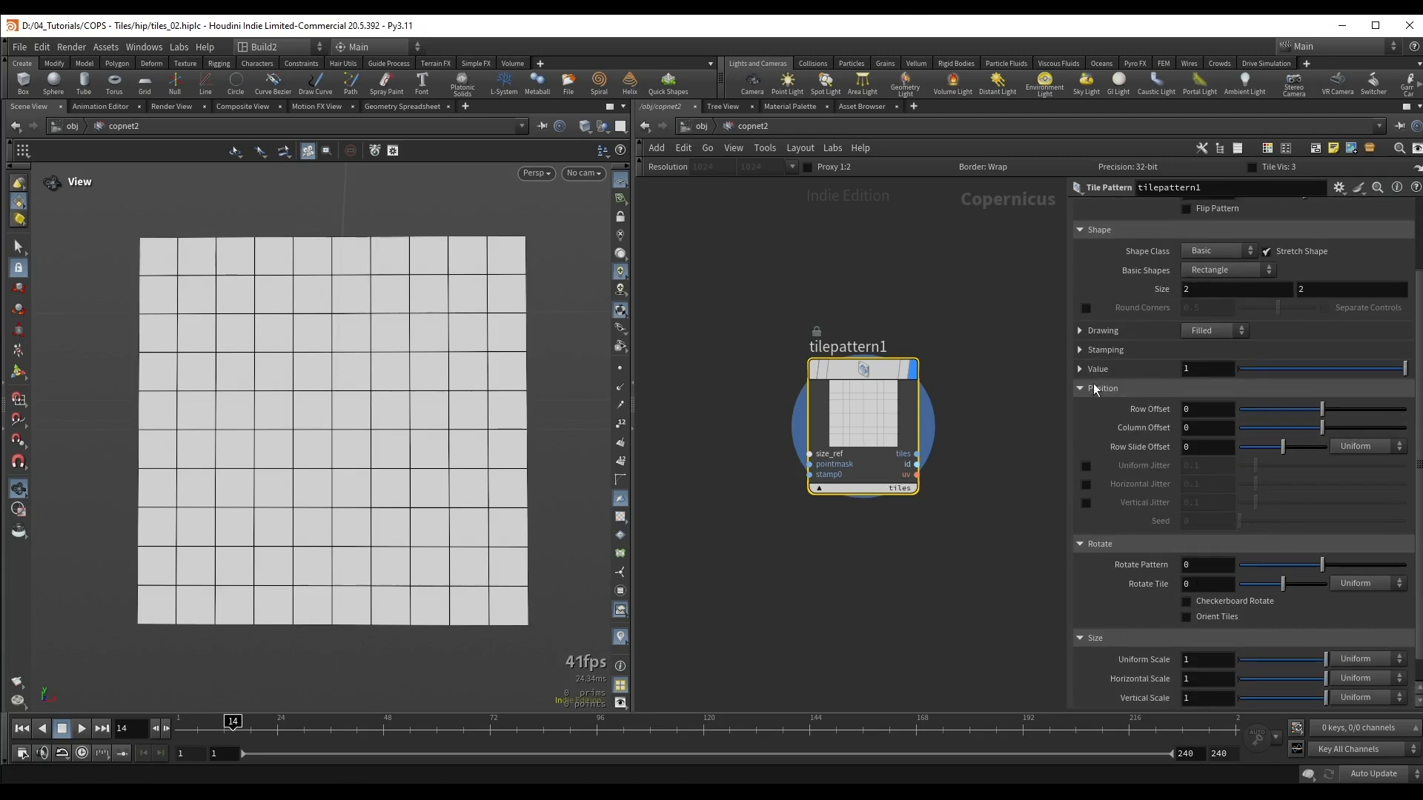
pyautogui.click(1086, 467)
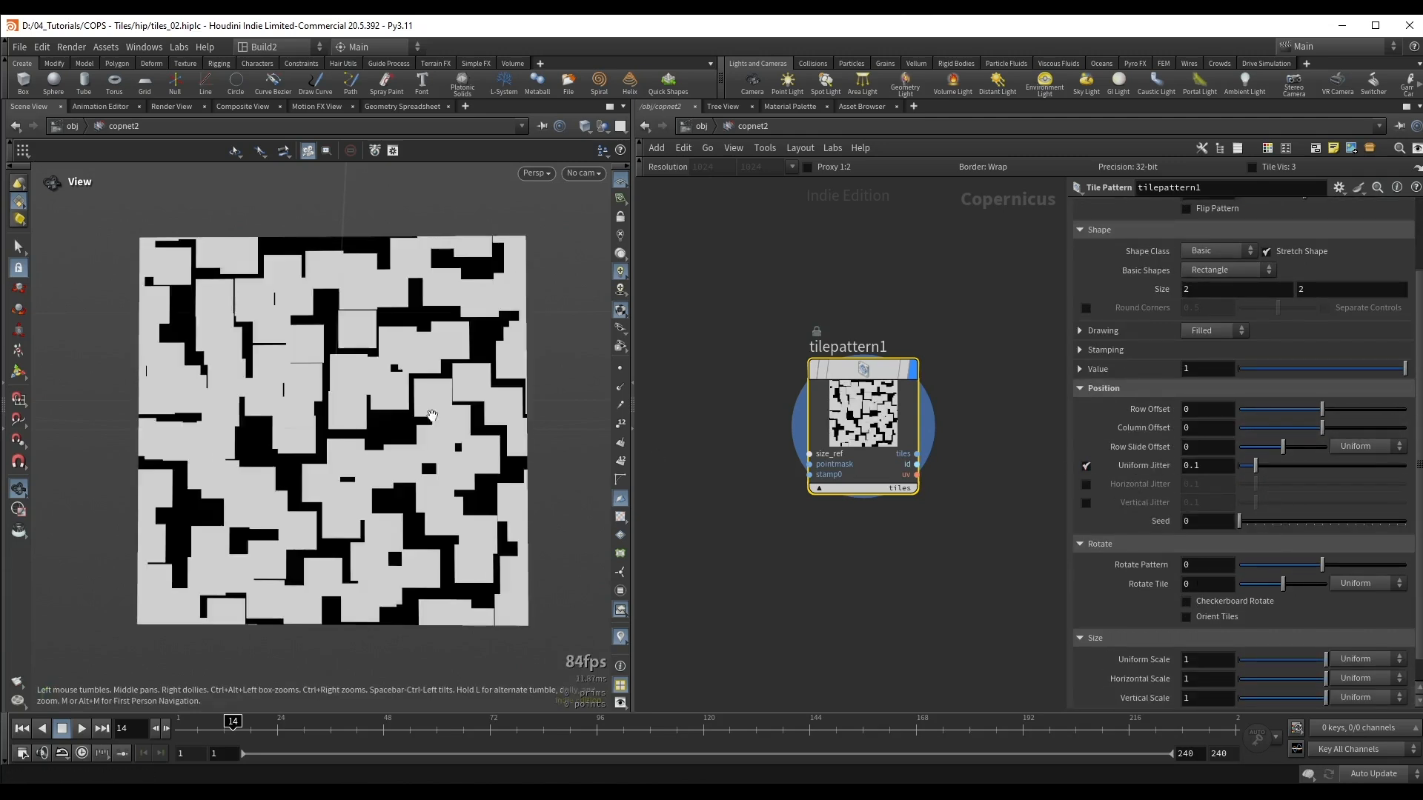
pyautogui.click(1211, 466)
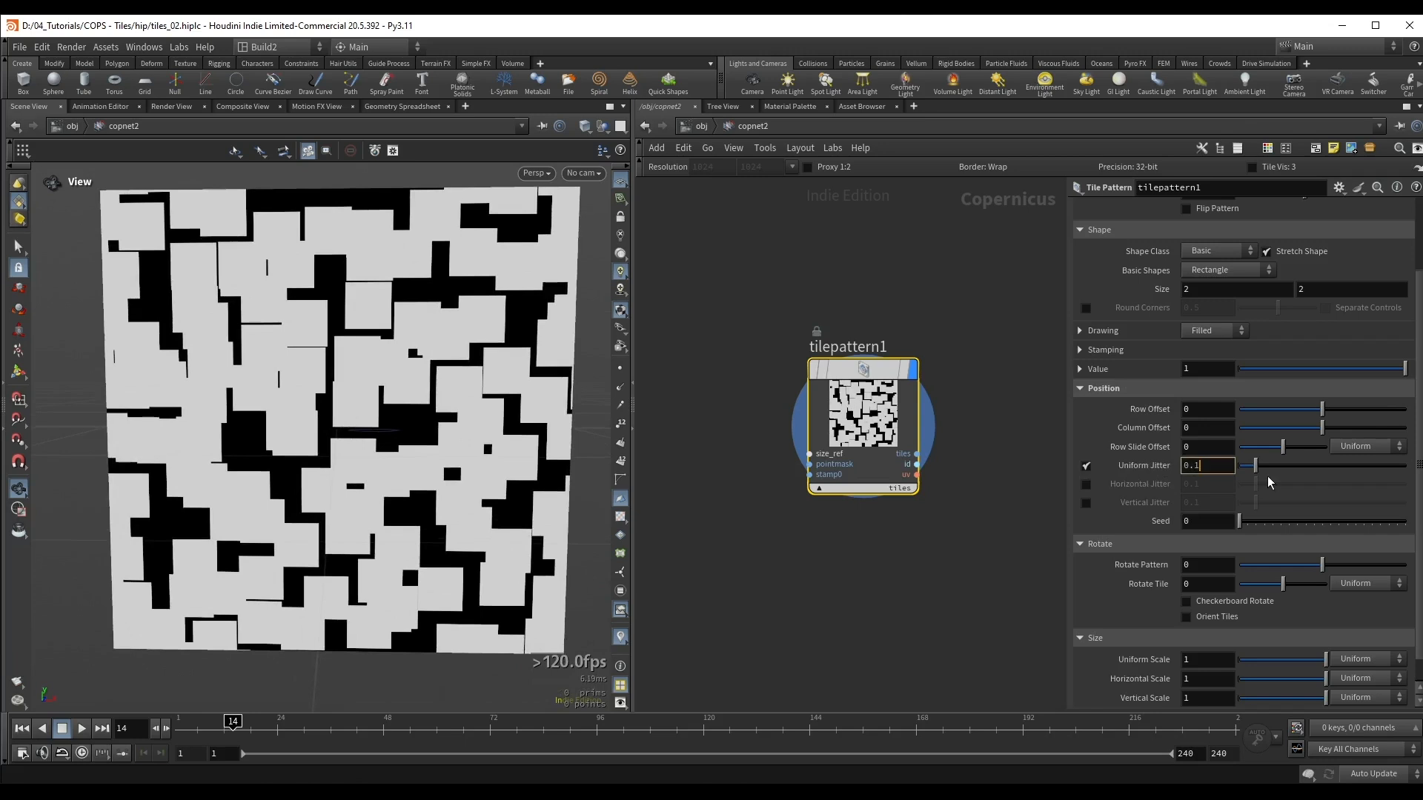
pyautogui.press('BackSpace')
pyautogui.write('02')
pyautogui.press('Return')
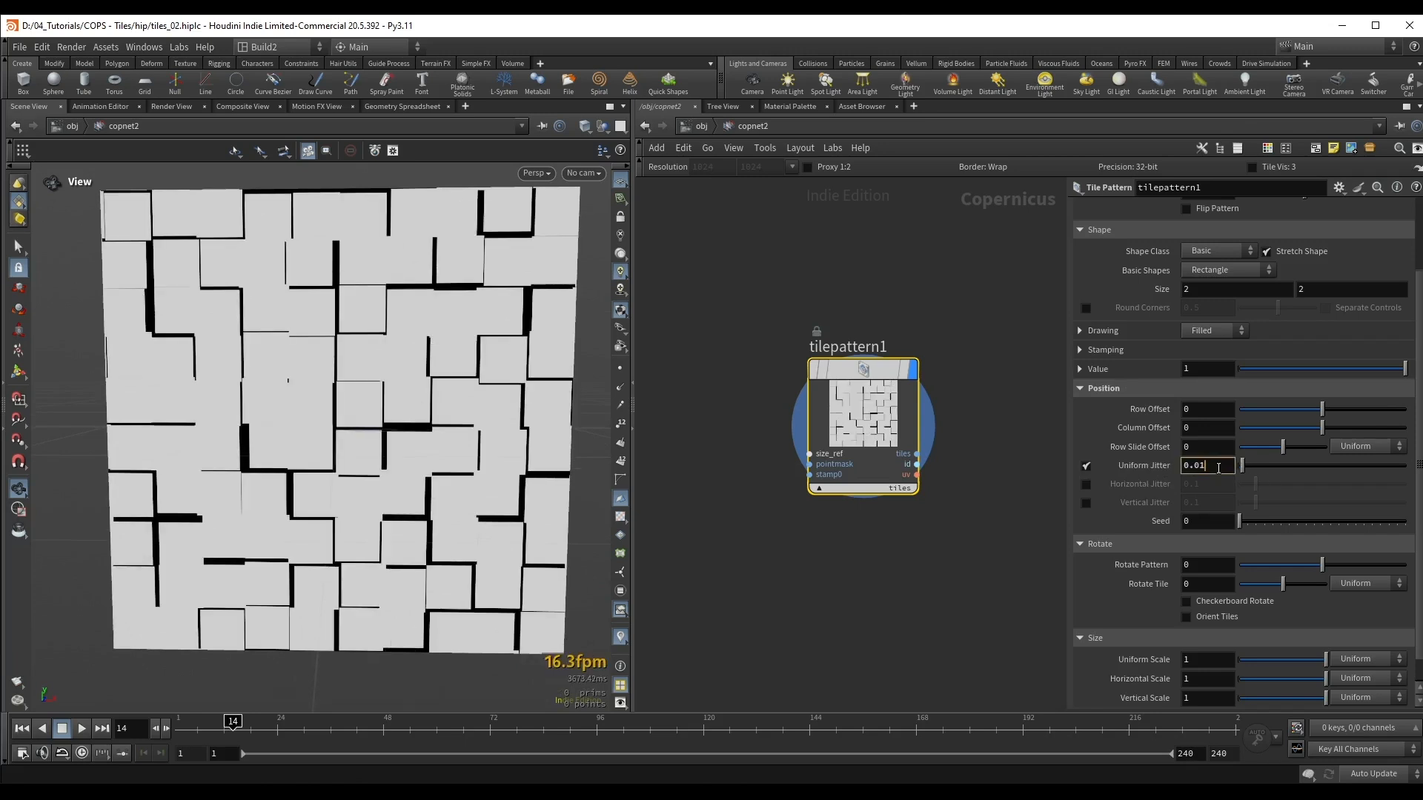
pyautogui.press('Return')
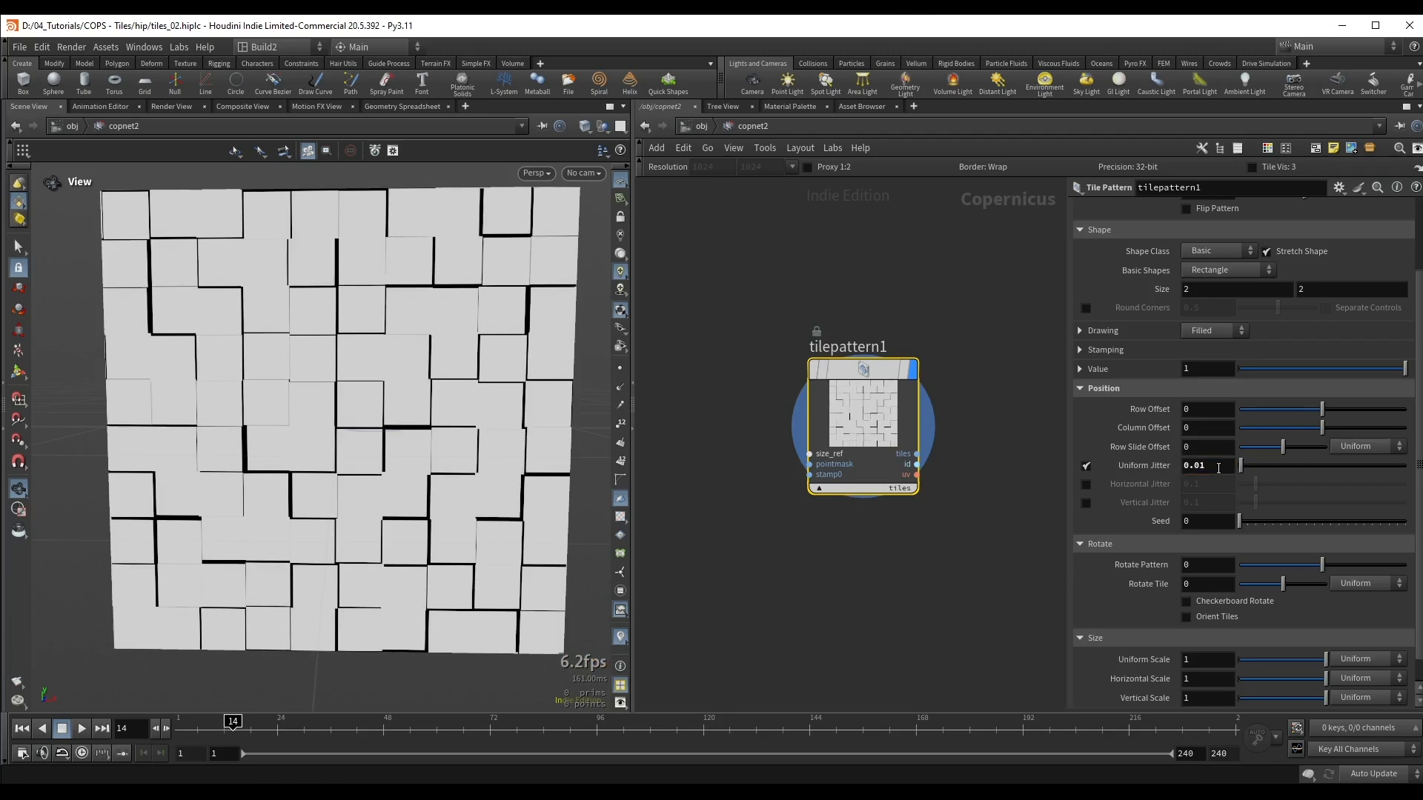
pyautogui.moveTo(297, 427); pyautogui.dragTo(278, 391)
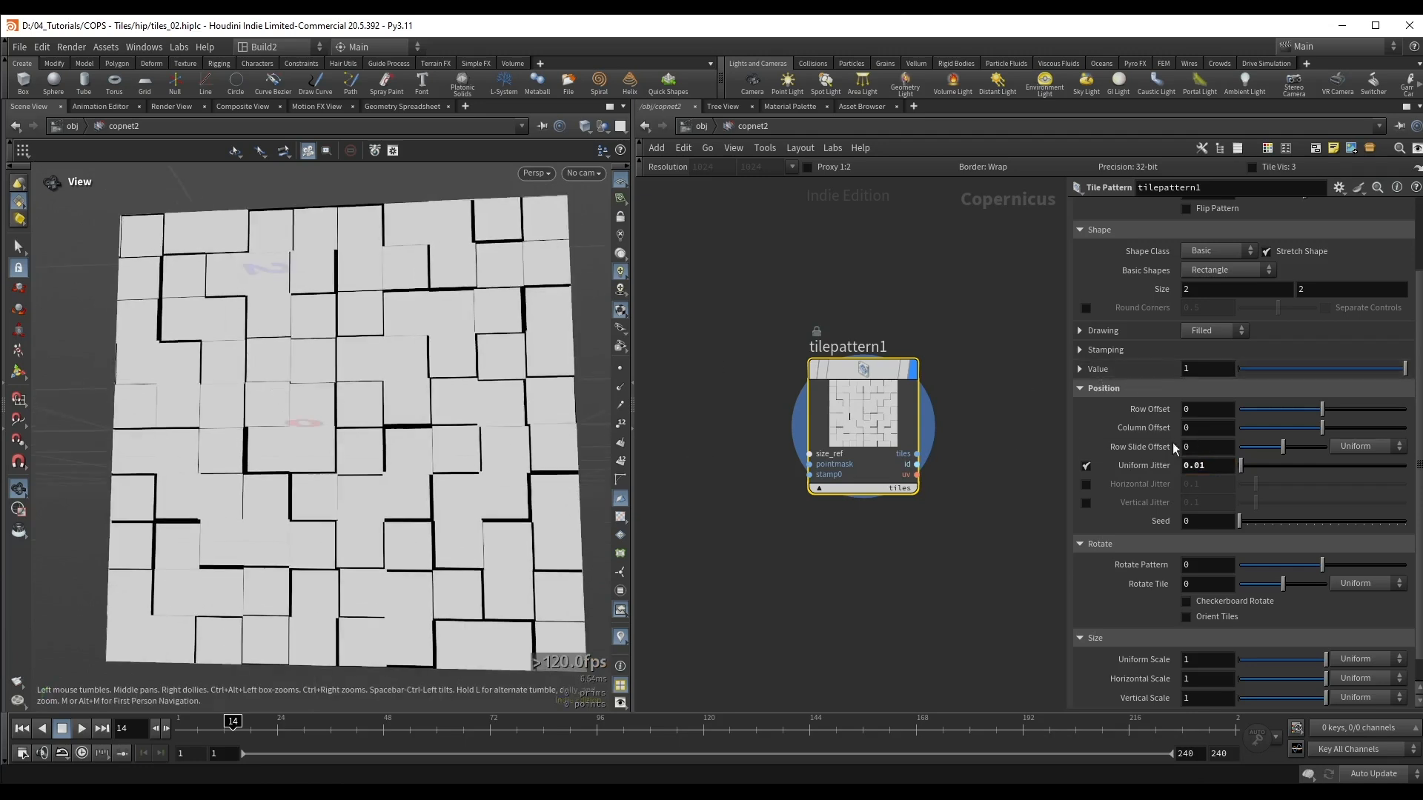
# Step: Make the tile rotation varying, with a Rotate Variation of 4
pyautogui.scroll(-1, 1220, 565)
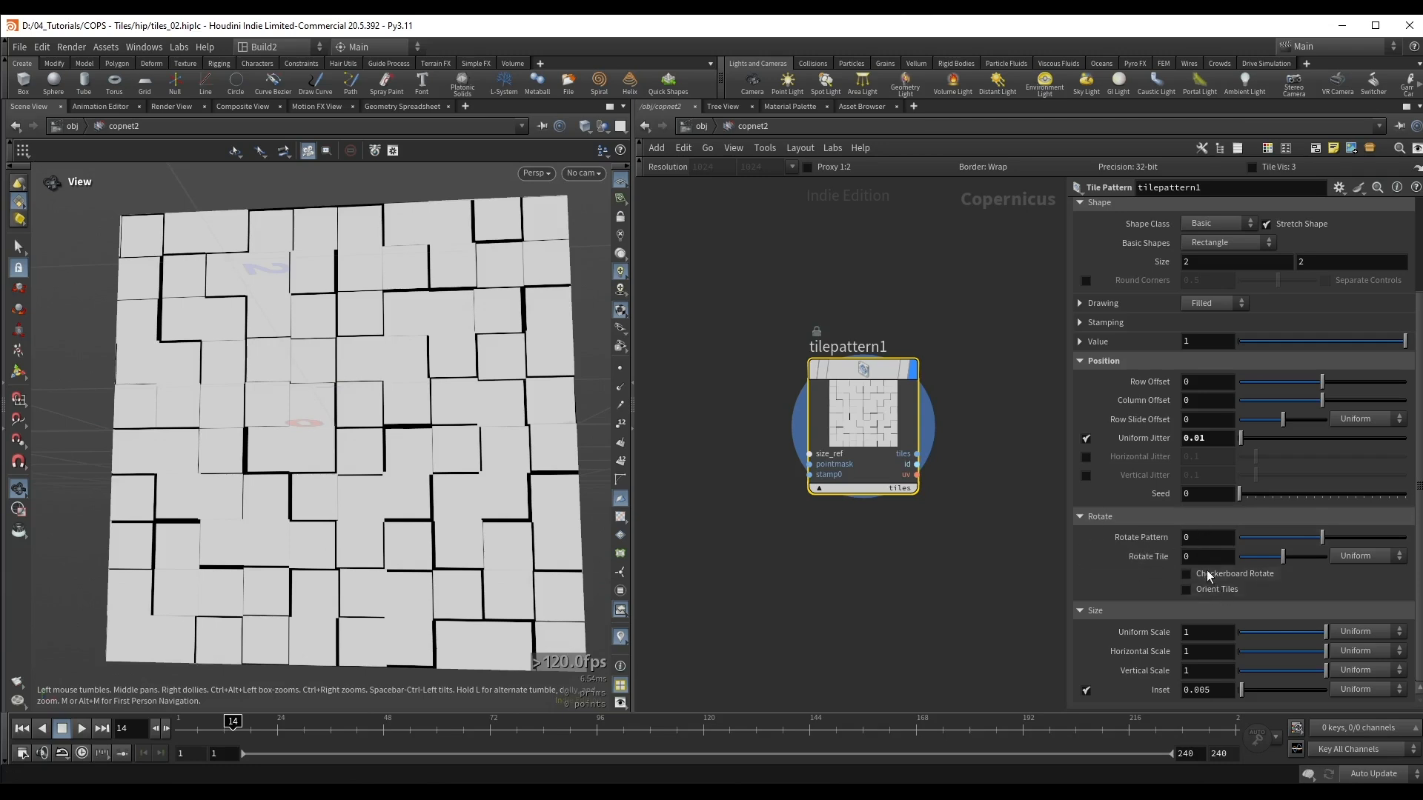
pyautogui.click(1355, 556)
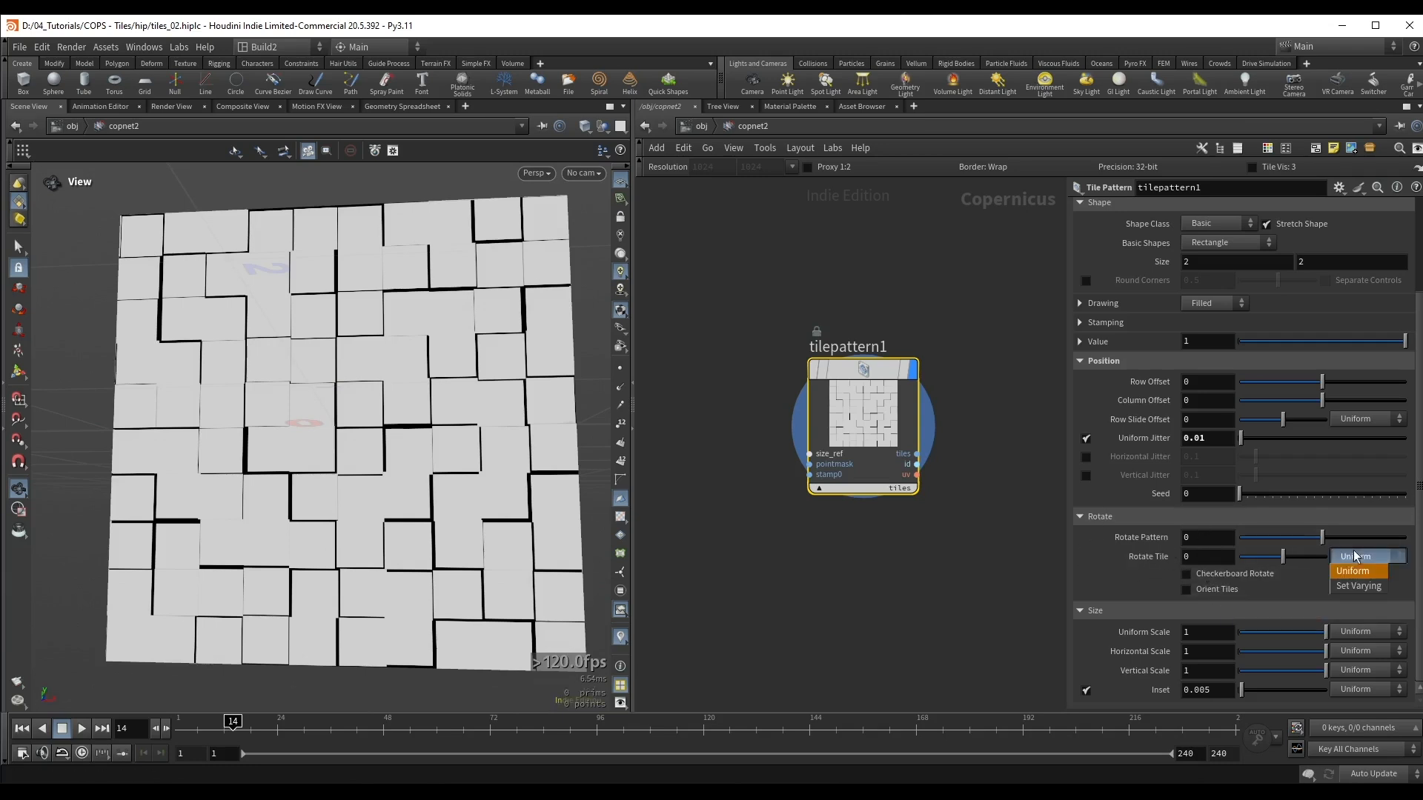
pyautogui.click(1358, 586)
pyautogui.moveTo(1259, 583); pyautogui.dragTo(1245, 583)
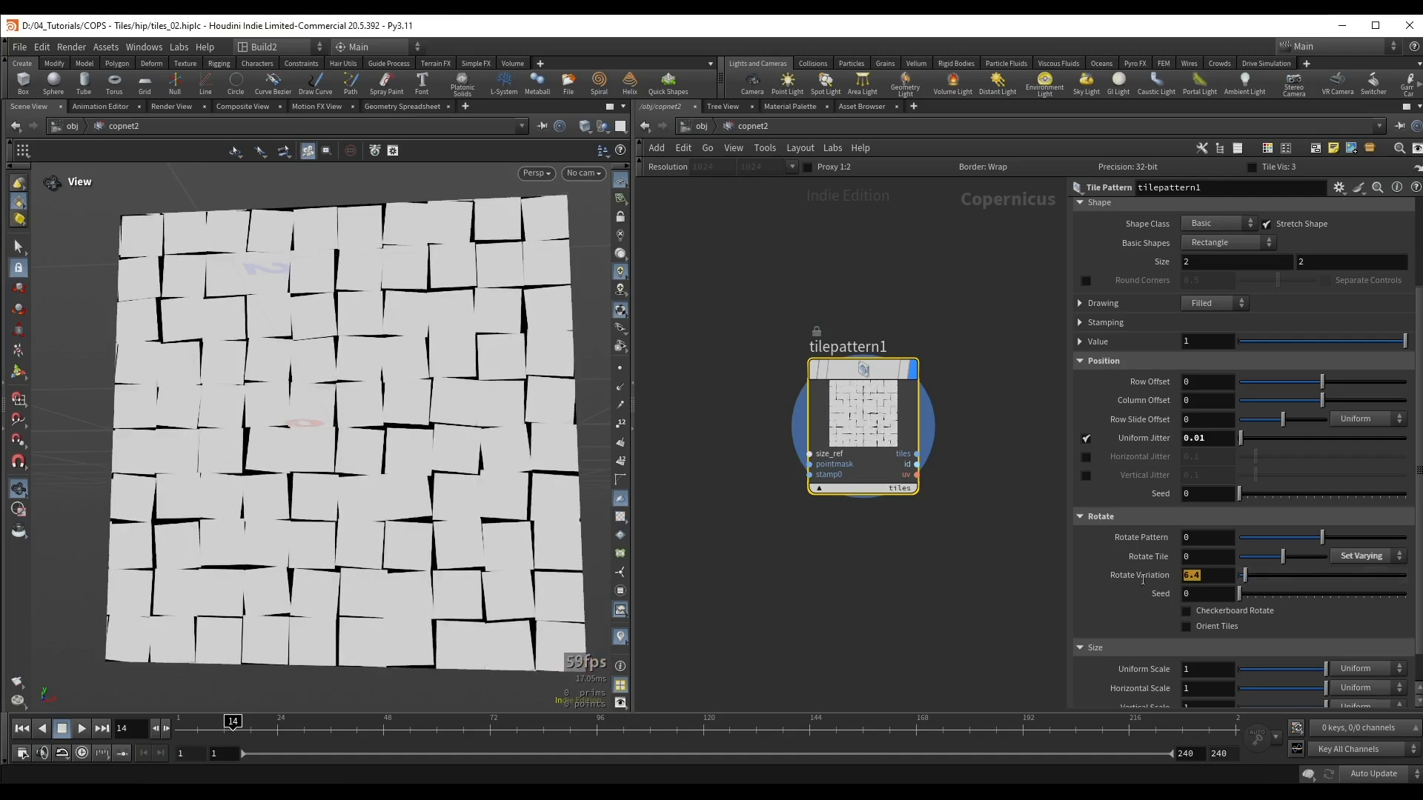
pyautogui.write('4')
pyautogui.press('Return')
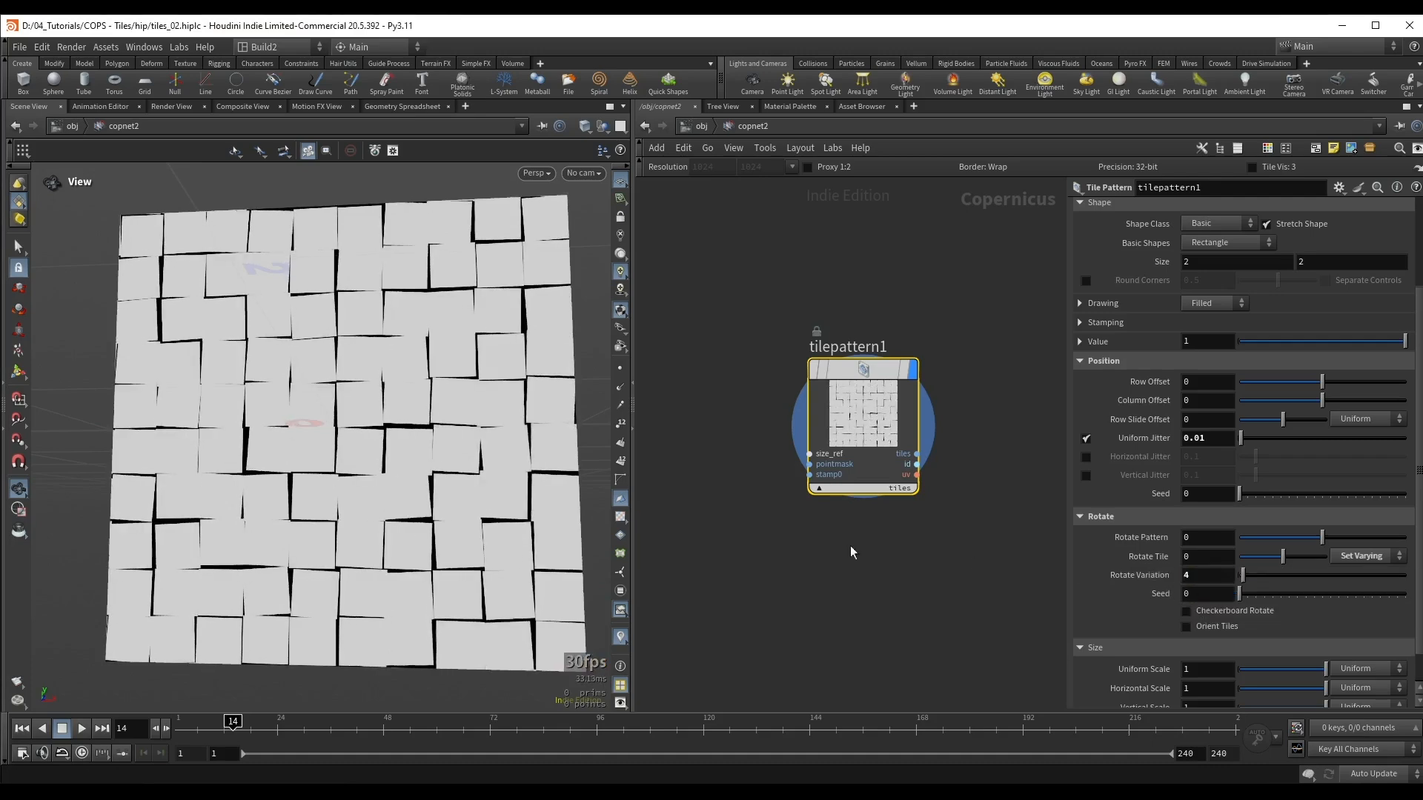
# Step: Set the tile pattern's Rotate Variation to 3.5
pyautogui.moveTo(345, 444); pyautogui.dragTo(359, 442)
pyautogui.scroll(1, 374, 429)
pyautogui.click(1214, 576)
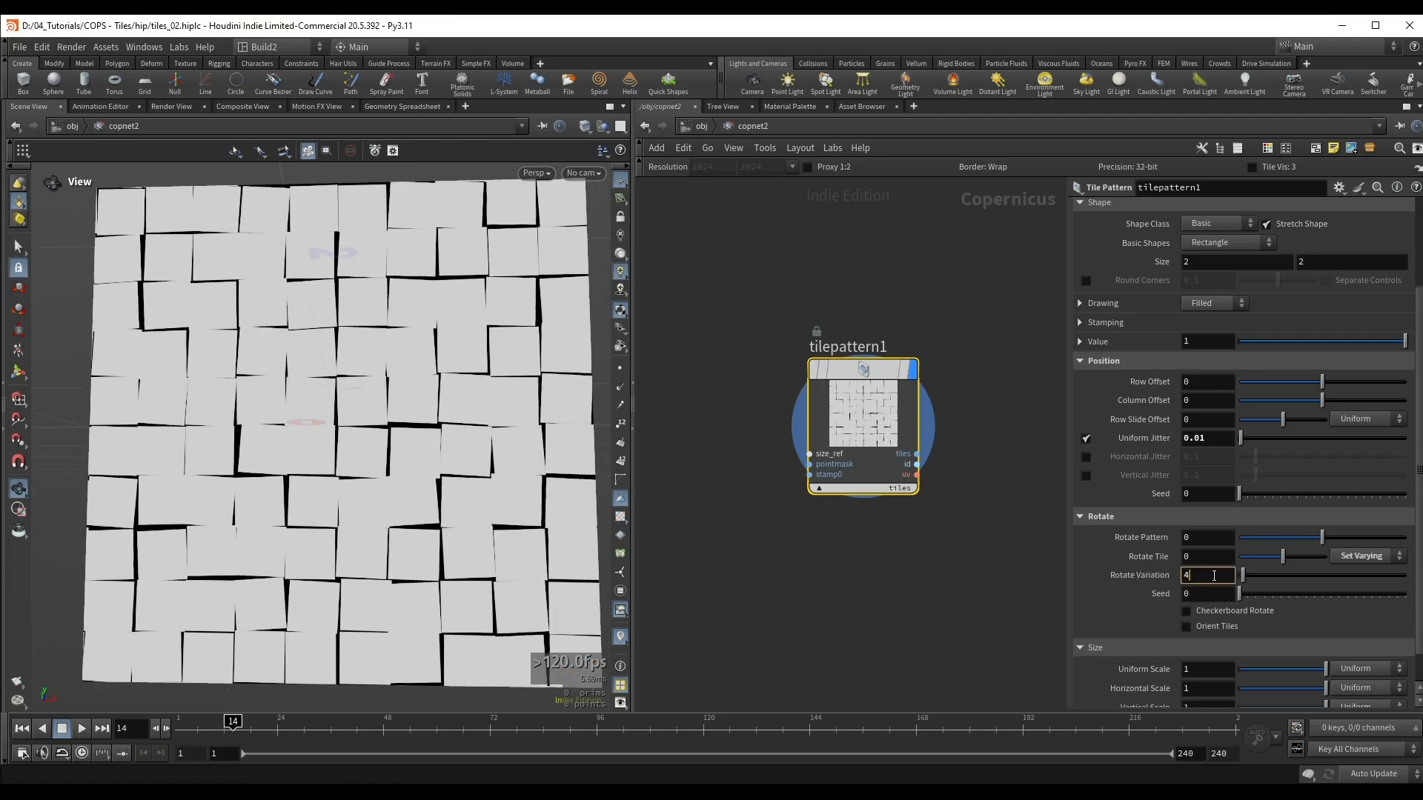
pyautogui.write('3.5')
pyautogui.press('Return')
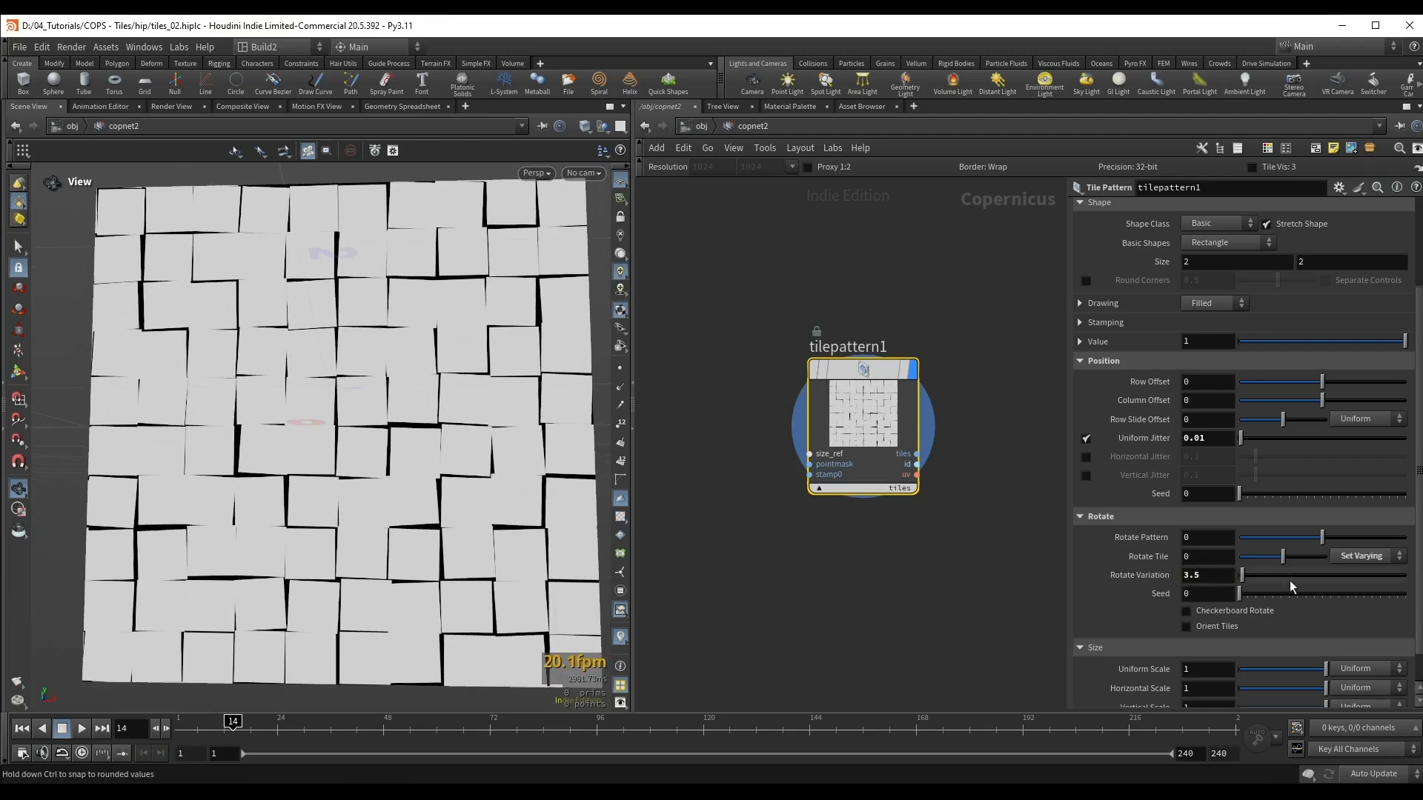
# Step: Make the tiles' Uniform Scale varying, with a Variation of 0.1
pyautogui.scroll(-1, 1291, 582)
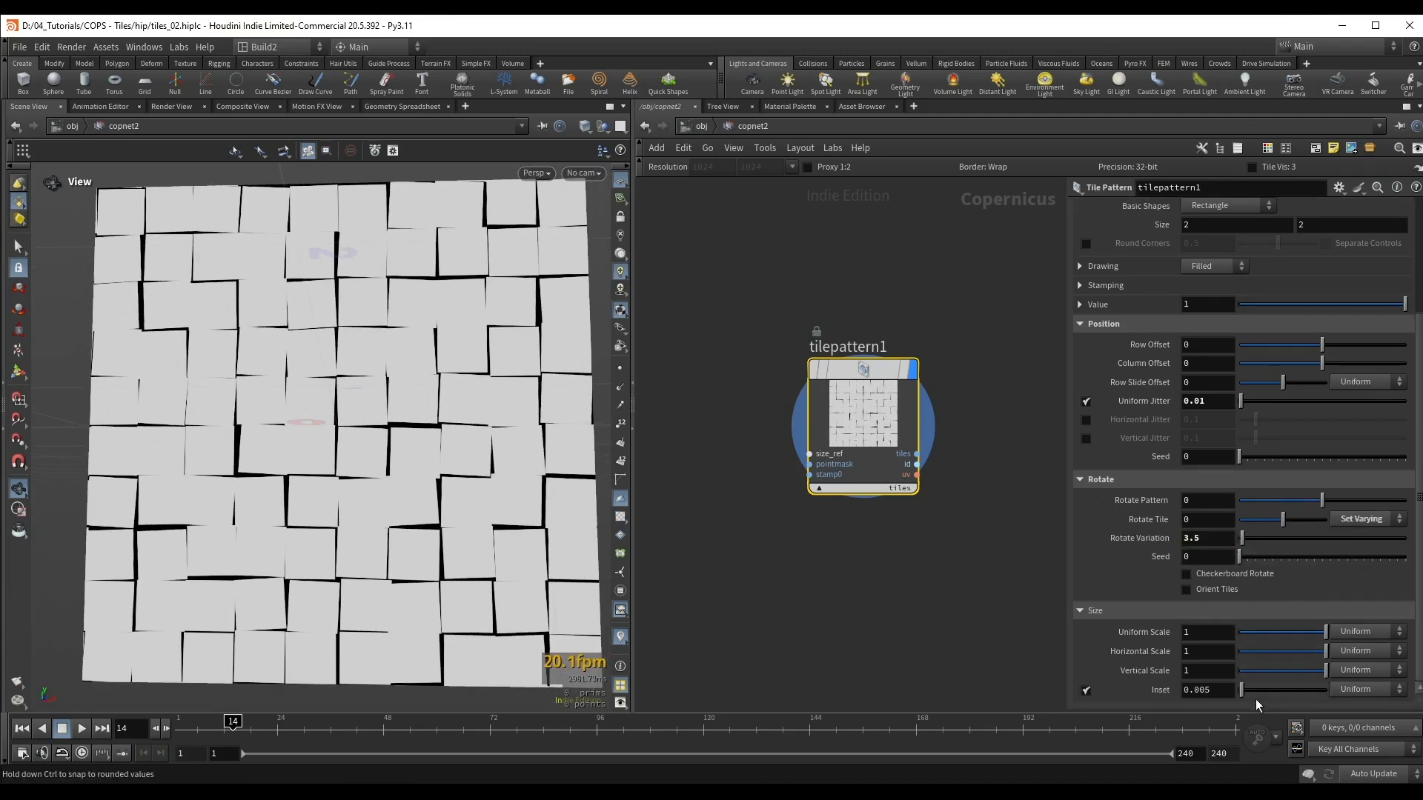
pyautogui.click(1352, 634)
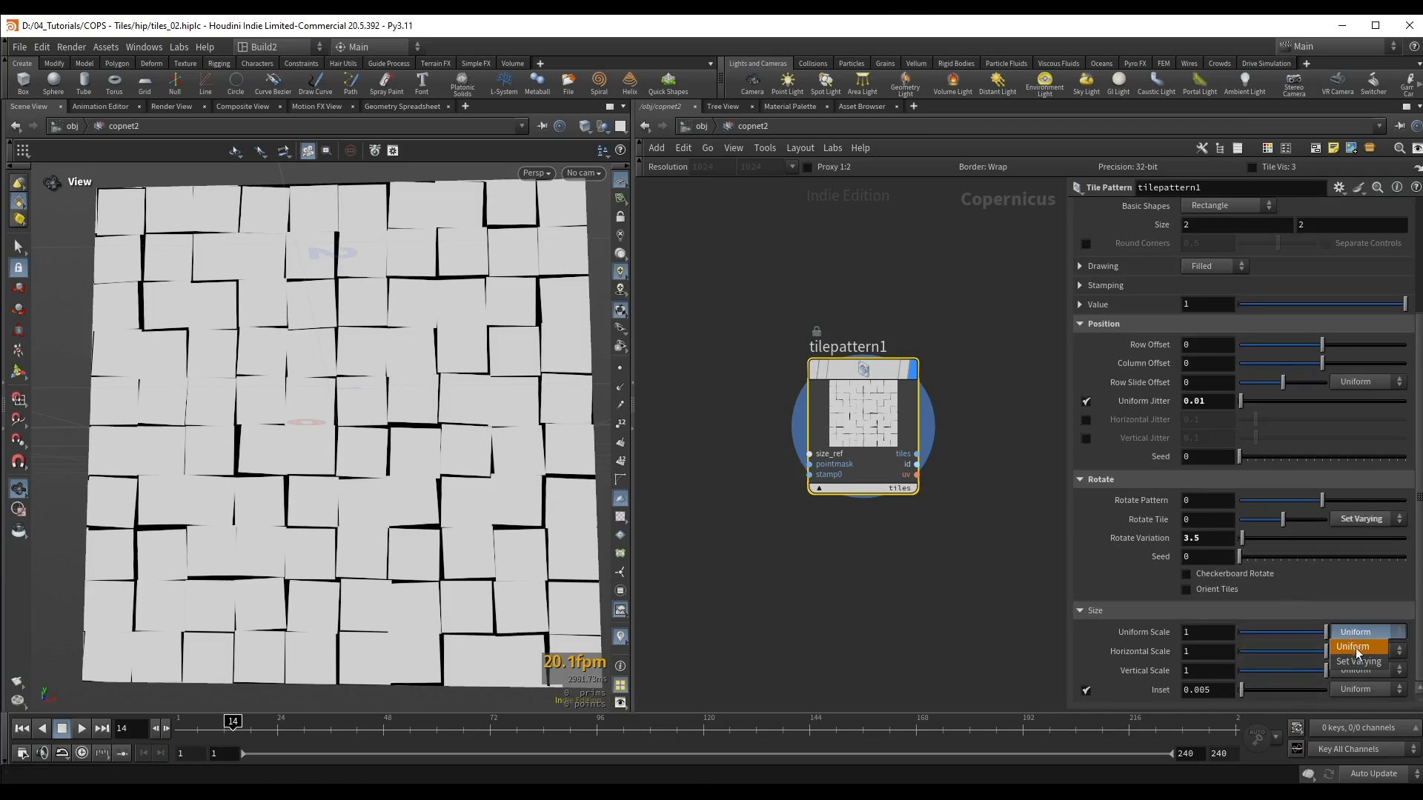
pyautogui.click(1359, 662)
pyautogui.scroll(-1, 1221, 626)
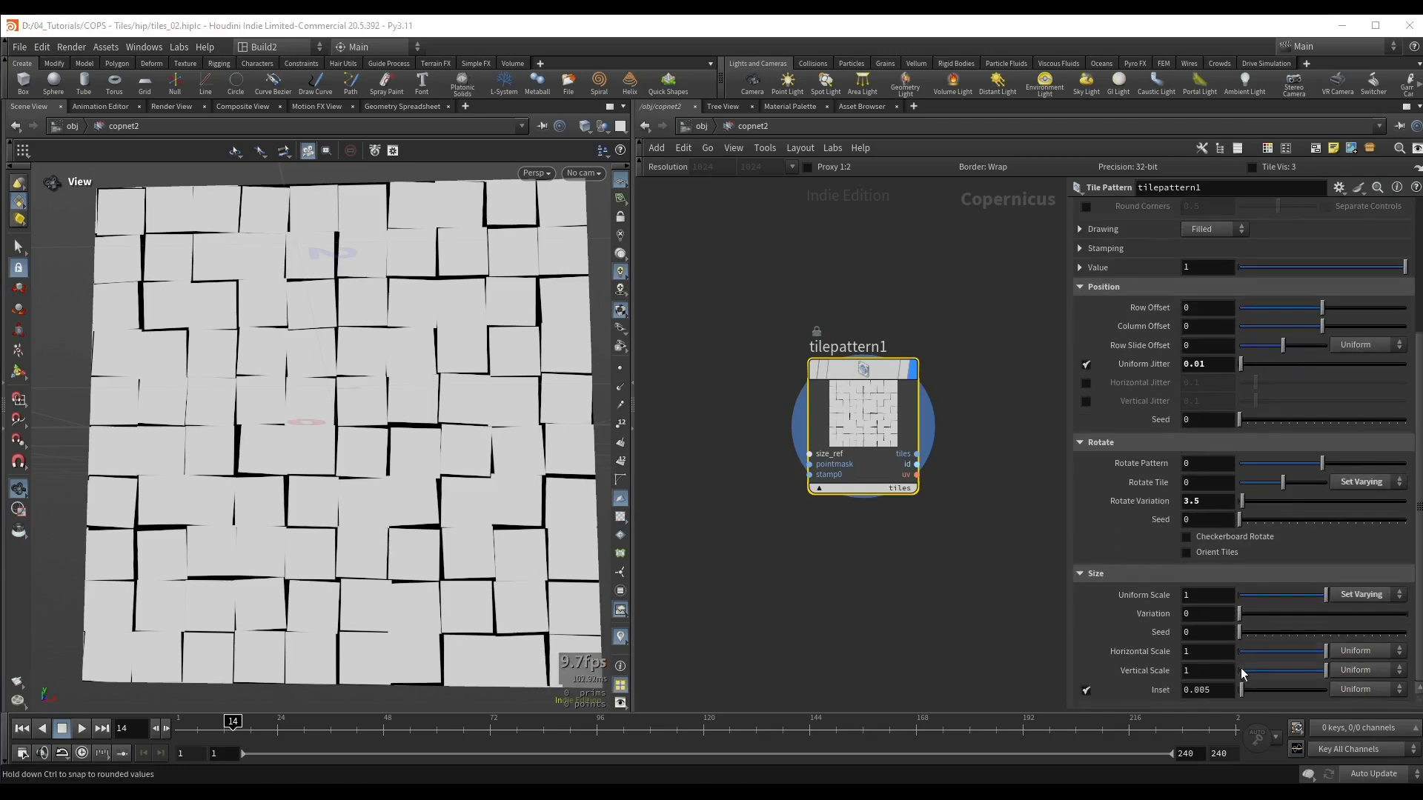
pyautogui.click(1224, 618)
pyautogui.write('.1')
pyautogui.press('Return')
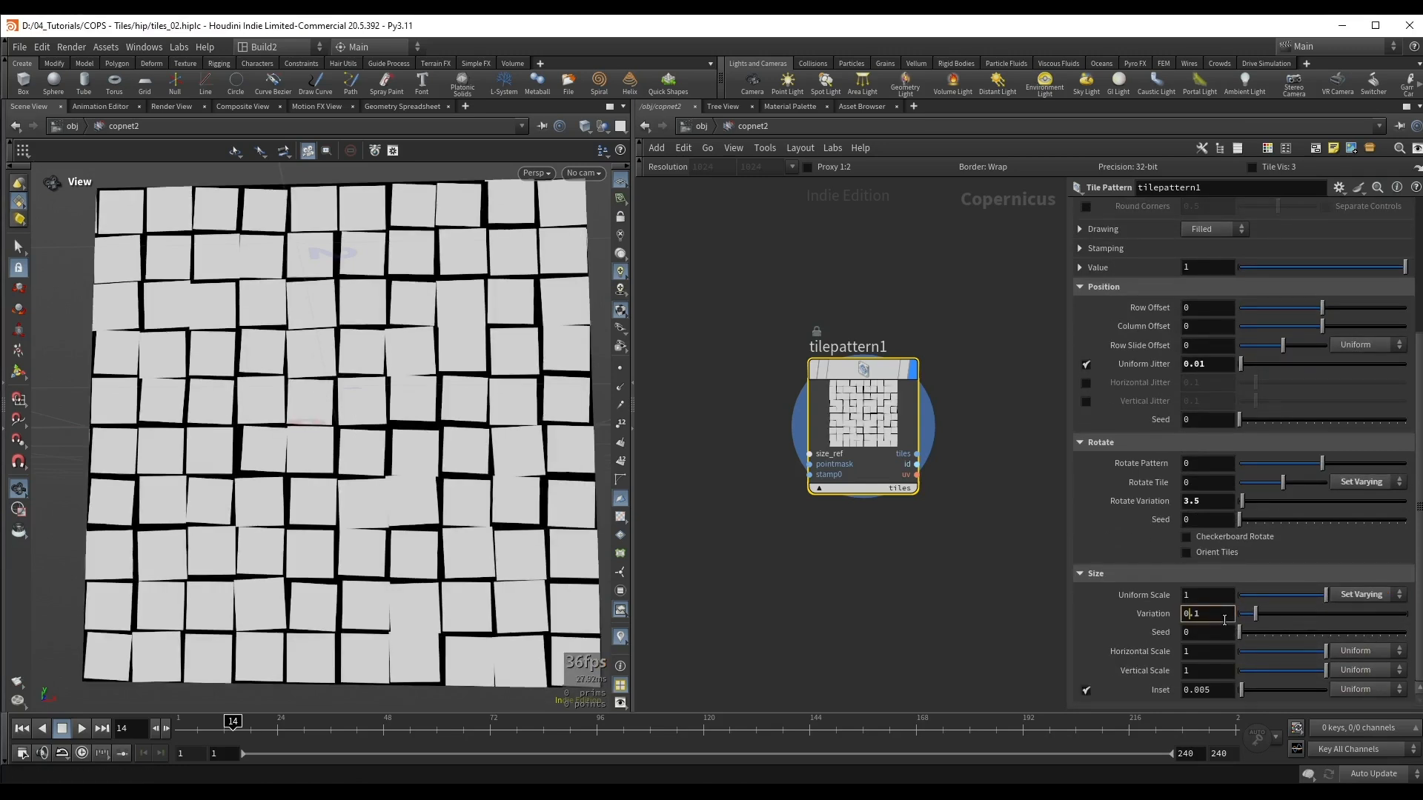
# Step: Try a smaller Uniform Scale Variation of 0.08 and set it back to 0.1
pyautogui.keyDown('shift'); pyautogui.scroll(3, 1224, 620); pyautogui.keyUp('shift')
pyautogui.keyDown('shift'); pyautogui.scroll(-6, 1224, 620); pyautogui.keyUp('shift')
pyautogui.keyDown('shift'); pyautogui.scroll(1, 1224, 620); pyautogui.keyUp('shift')
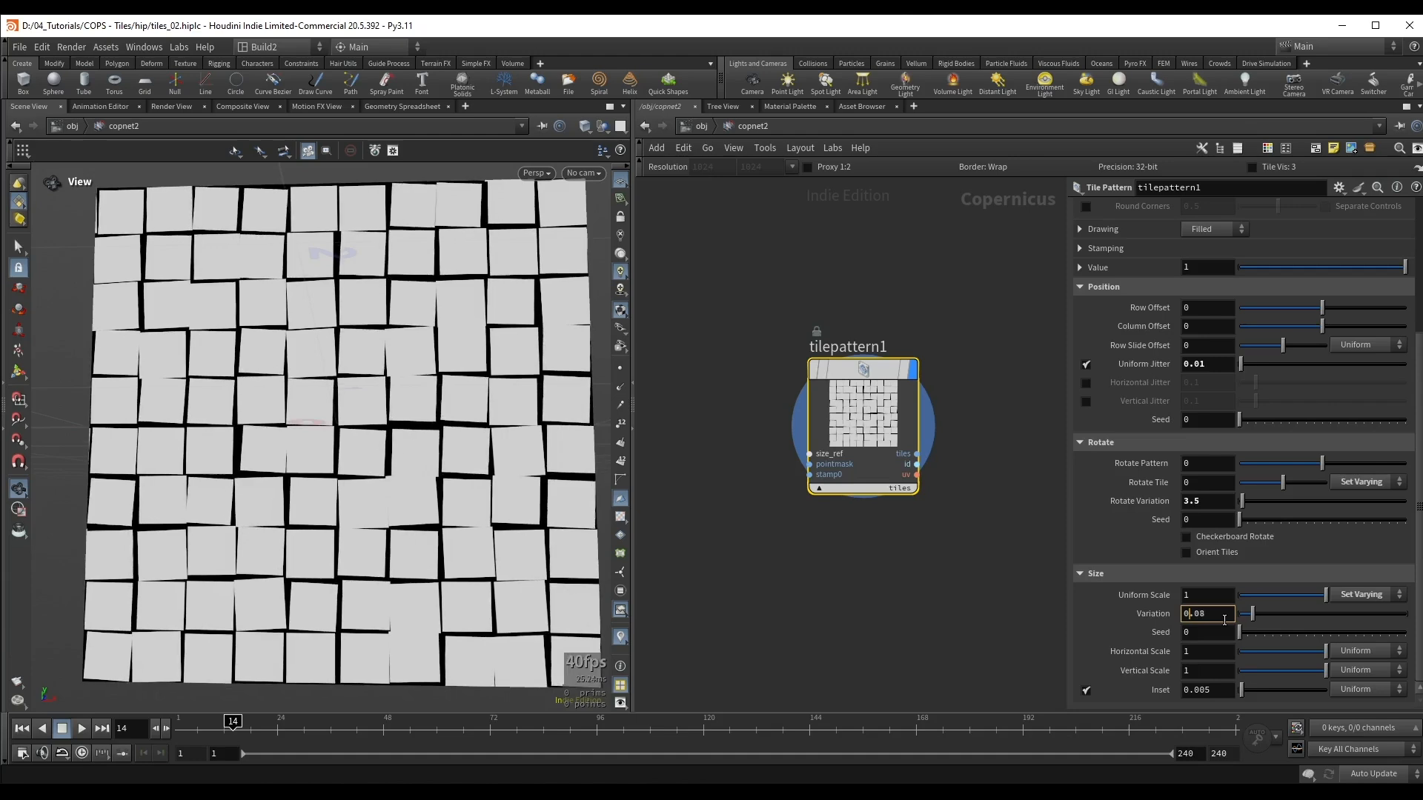
pyautogui.moveTo(1224, 620); pyautogui.dragTo(1192, 630)
pyautogui.write('1')
pyautogui.press('Return')
# Step: Set the tile pattern's Uniform Scale to 1.05
pyautogui.scroll(2, 318, 375)
pyautogui.moveTo(318, 375); pyautogui.dragTo(316, 389)
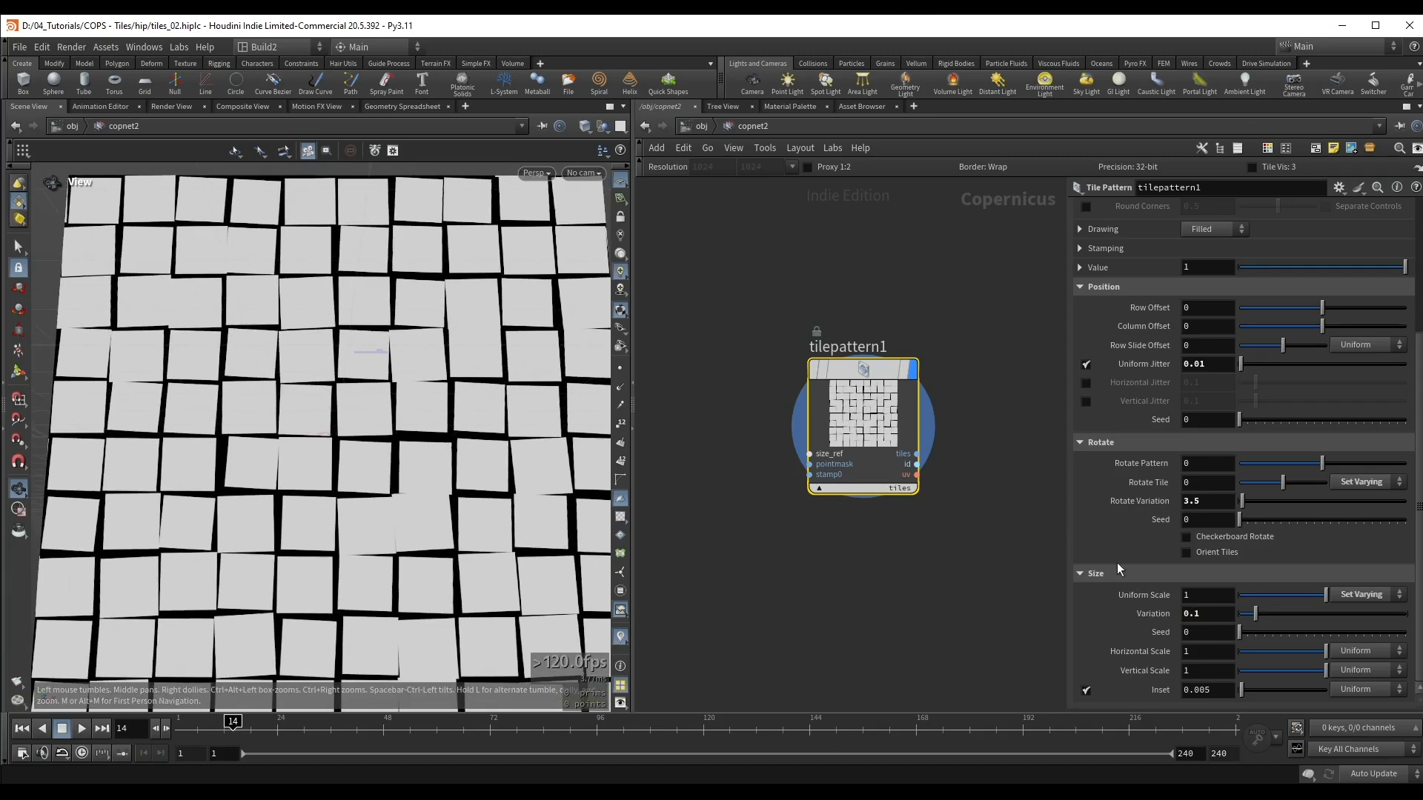
pyautogui.click(1231, 596)
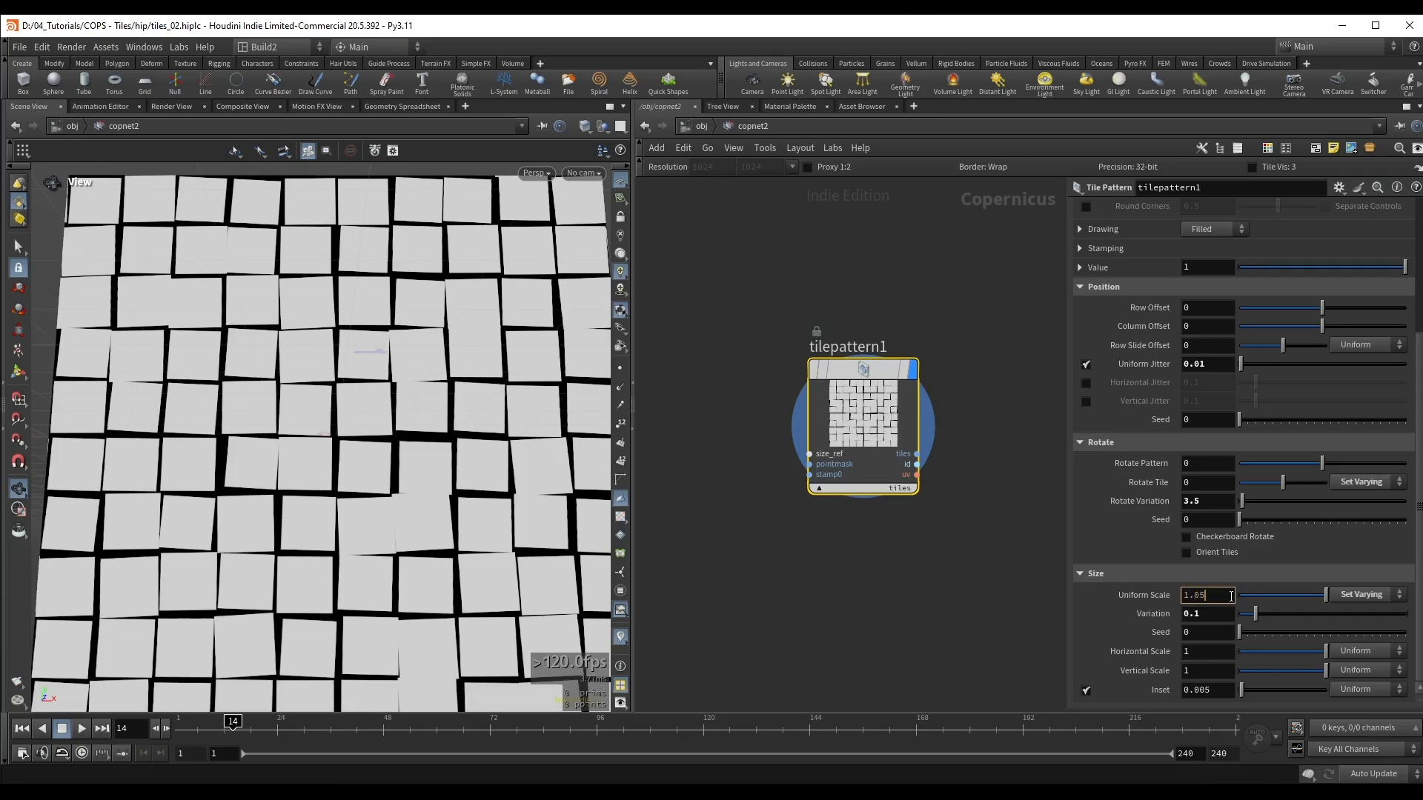
pyautogui.press('Return')
pyautogui.moveTo(239, 469); pyautogui.dragTo(258, 434)
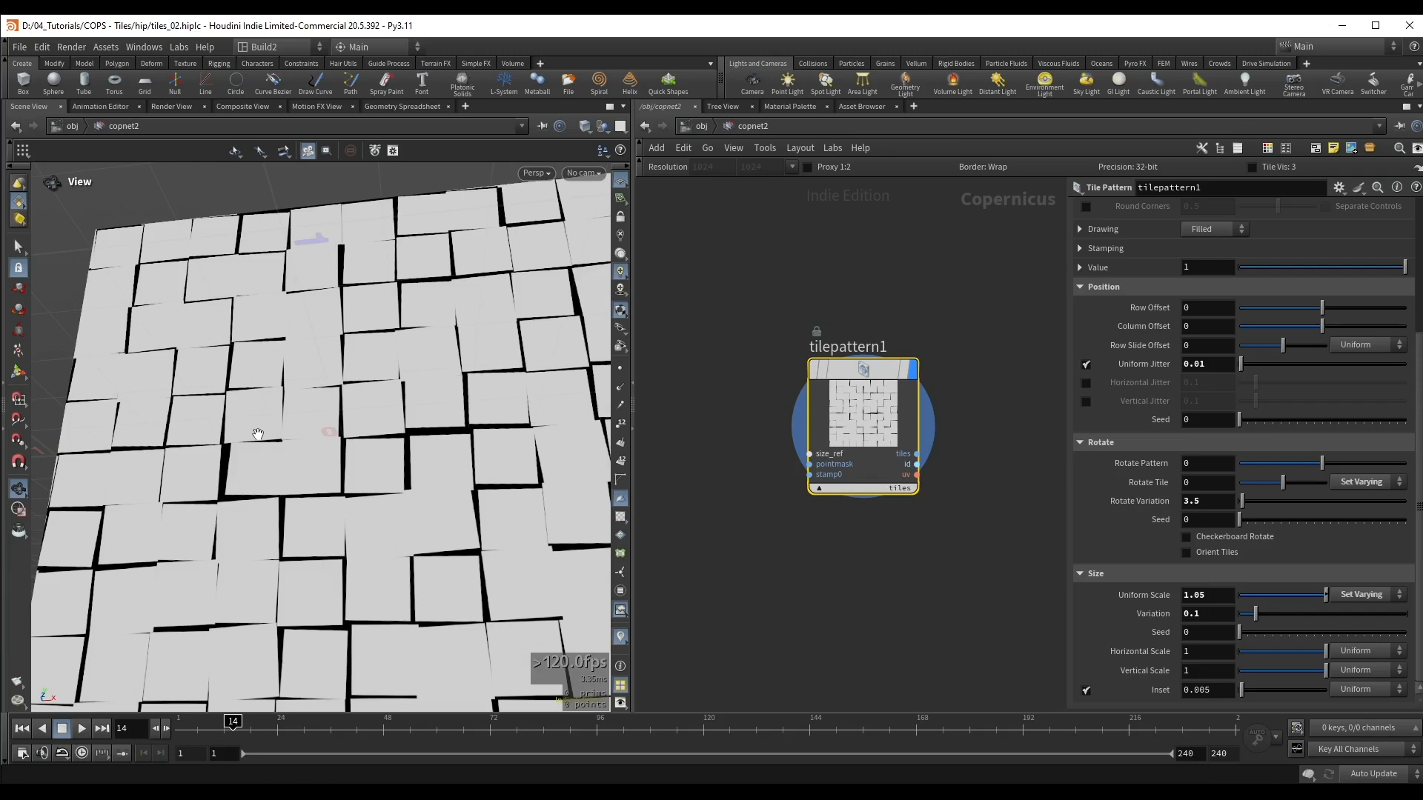
# Step: Wire the tile pattern's tiles output into the preview material's height input and display the preview material
pyautogui.moveTo(953, 483); pyautogui.dragTo(770, 460, button='middle')
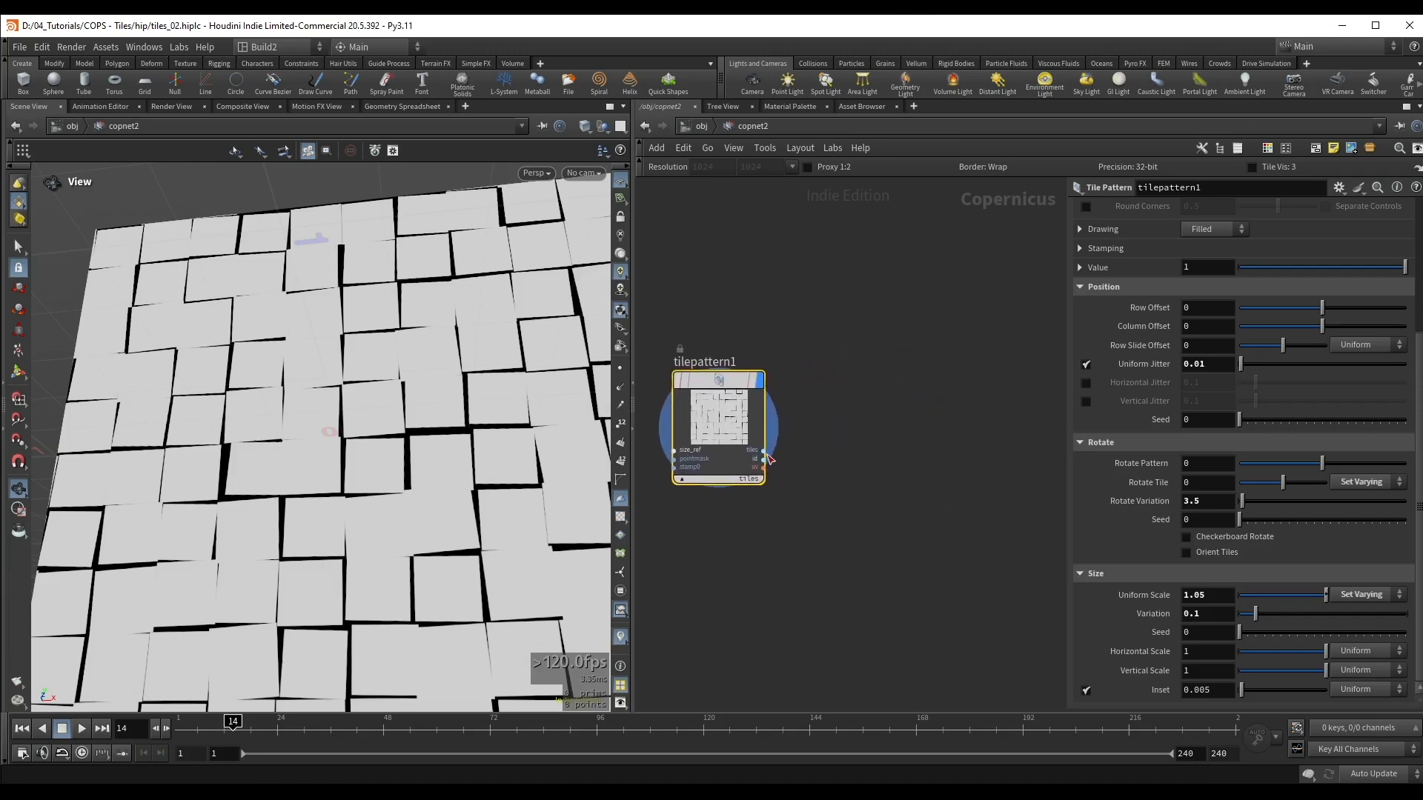
pyautogui.click(766, 455)
pyautogui.scroll(-3, 779, 450)
pyautogui.scroll(4, 775, 441)
pyautogui.moveTo(931, 476); pyautogui.dragTo(781, 484, button='middle')
pyautogui.scroll(1, 780, 452)
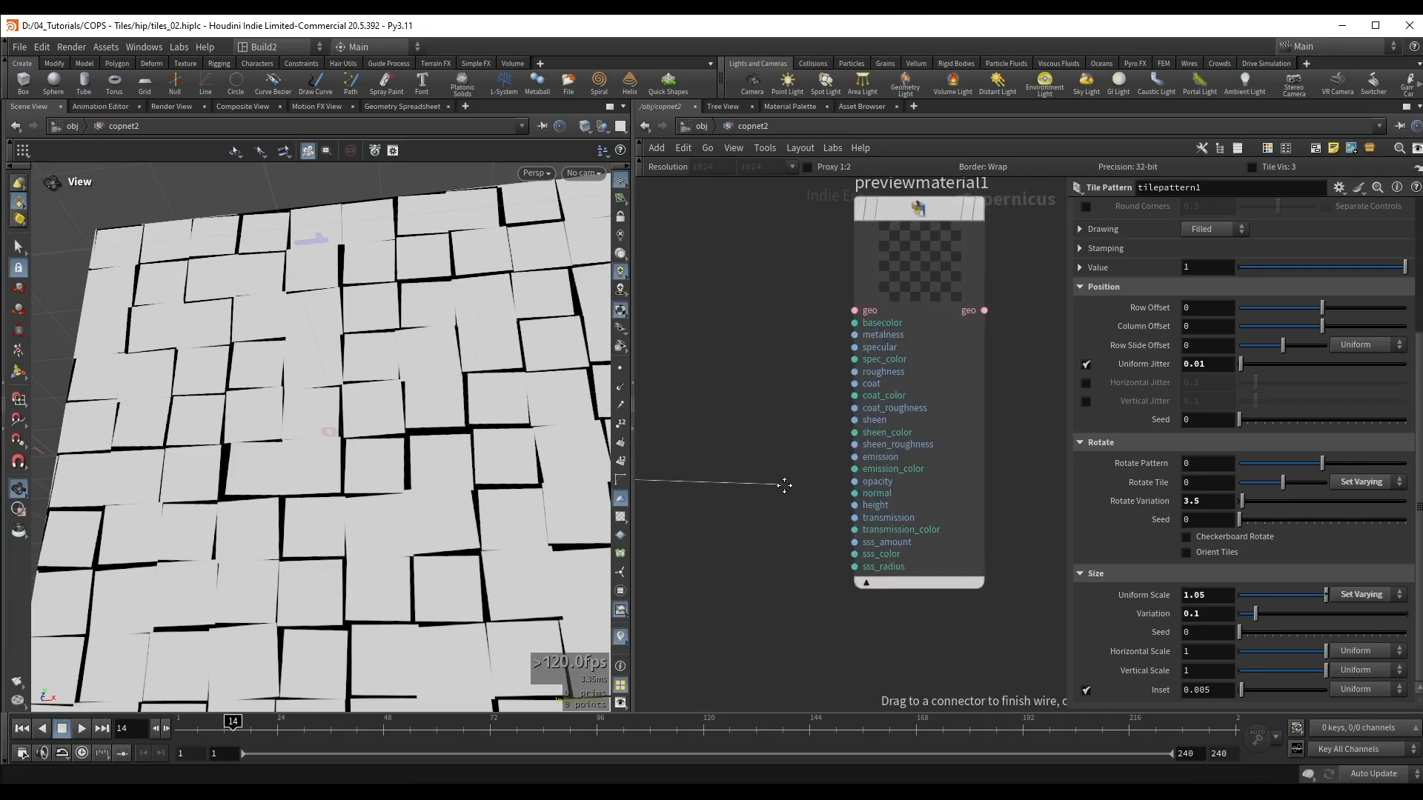
pyautogui.click(857, 509)
pyautogui.scroll(-3, 787, 334)
pyautogui.click(859, 286)
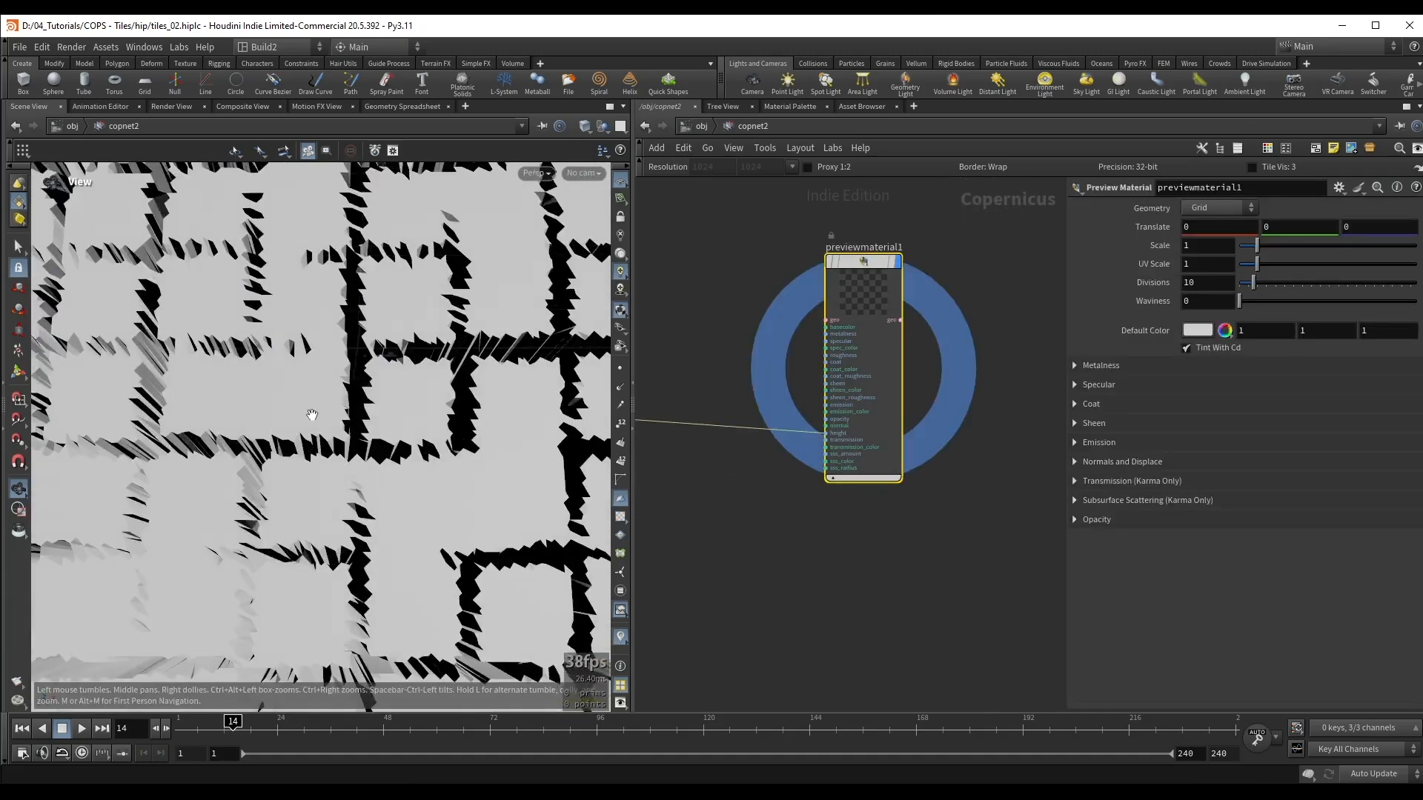
# Step: Set the preview material's grid Divisions to 500
pyautogui.moveTo(312, 414); pyautogui.dragTo(337, 356)
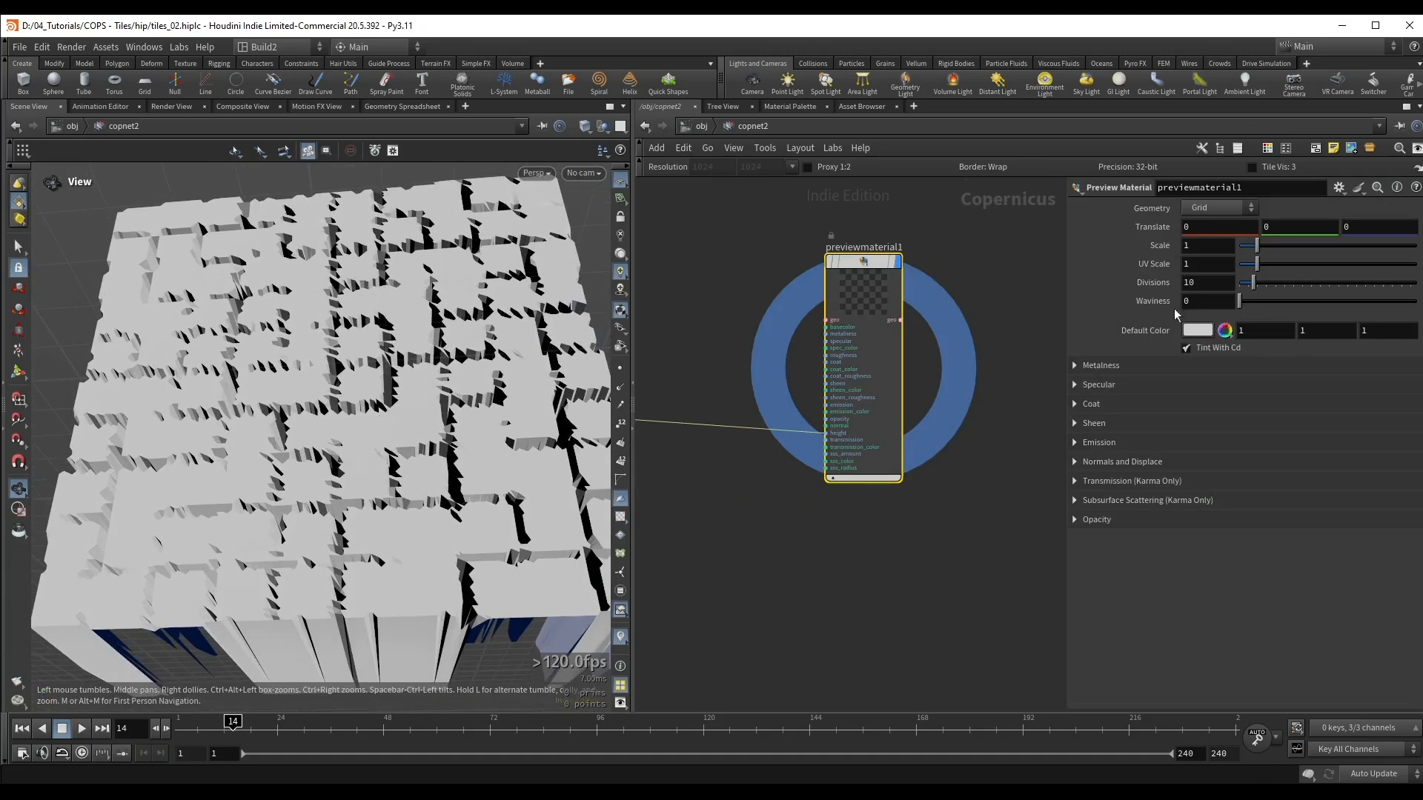
pyautogui.moveTo(1253, 283); pyautogui.dragTo(1417, 290)
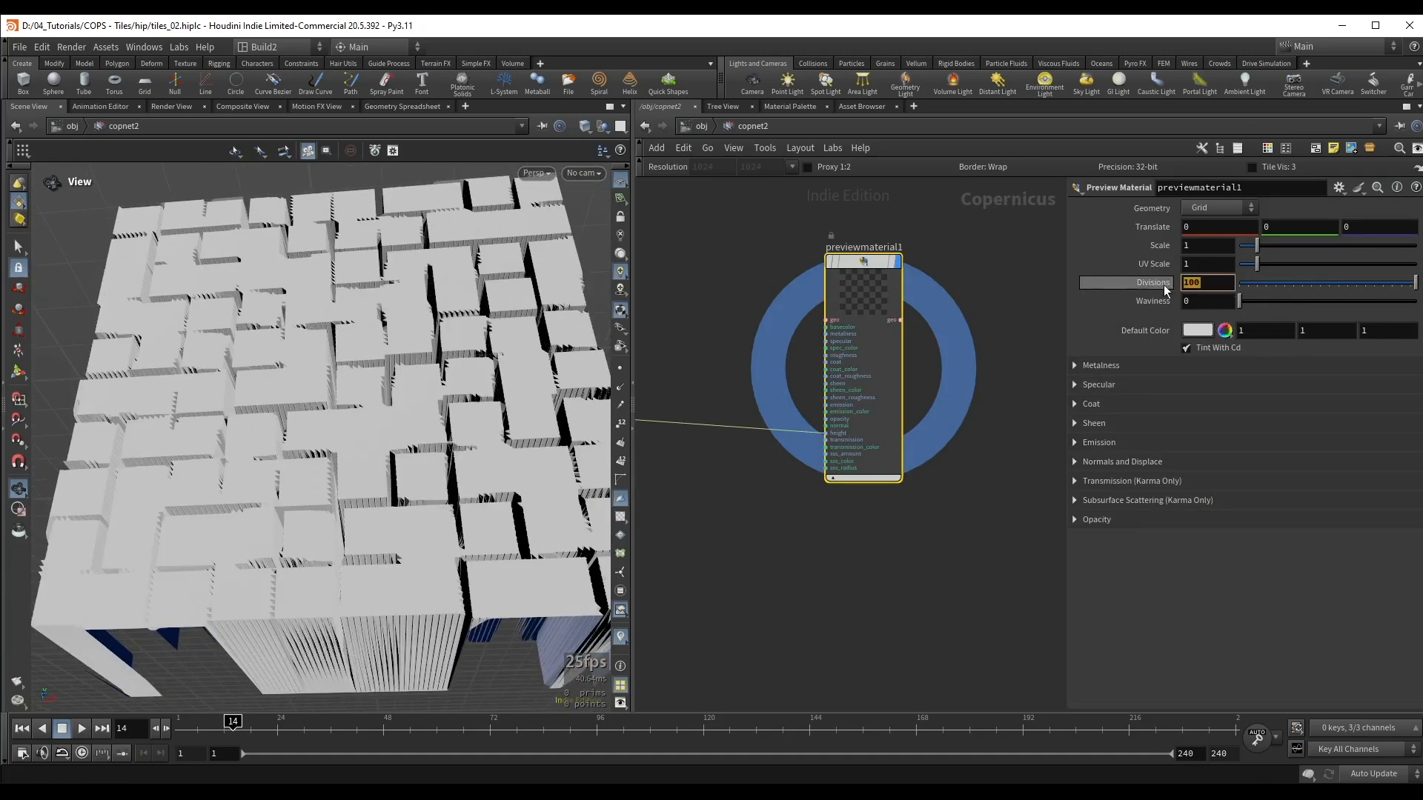
pyautogui.write('500')
pyautogui.press('Return')
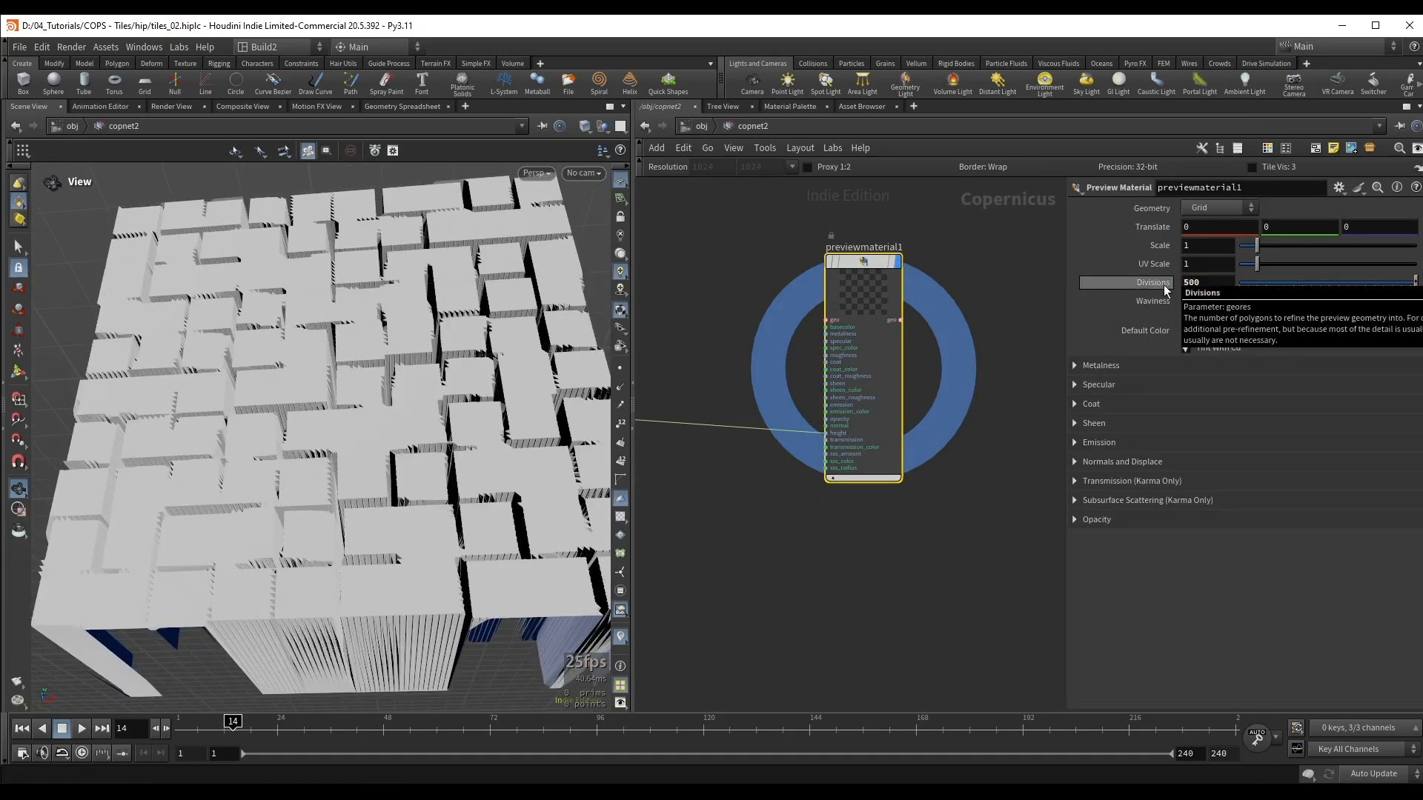
pyautogui.moveTo(393, 289); pyautogui.dragTo(422, 355)
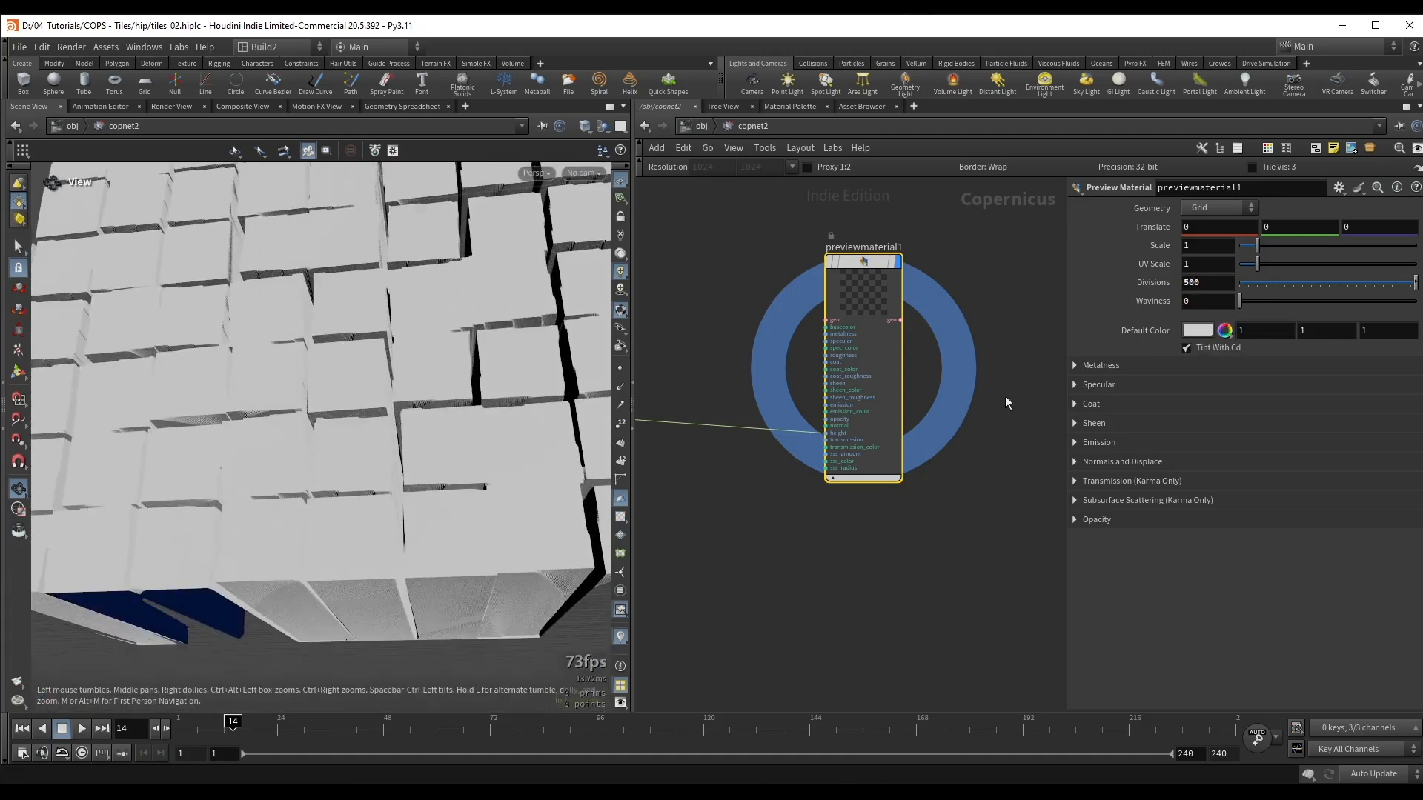
# Step: Set the preview material's displacement Height Scale to 0.1
pyautogui.click(1135, 461)
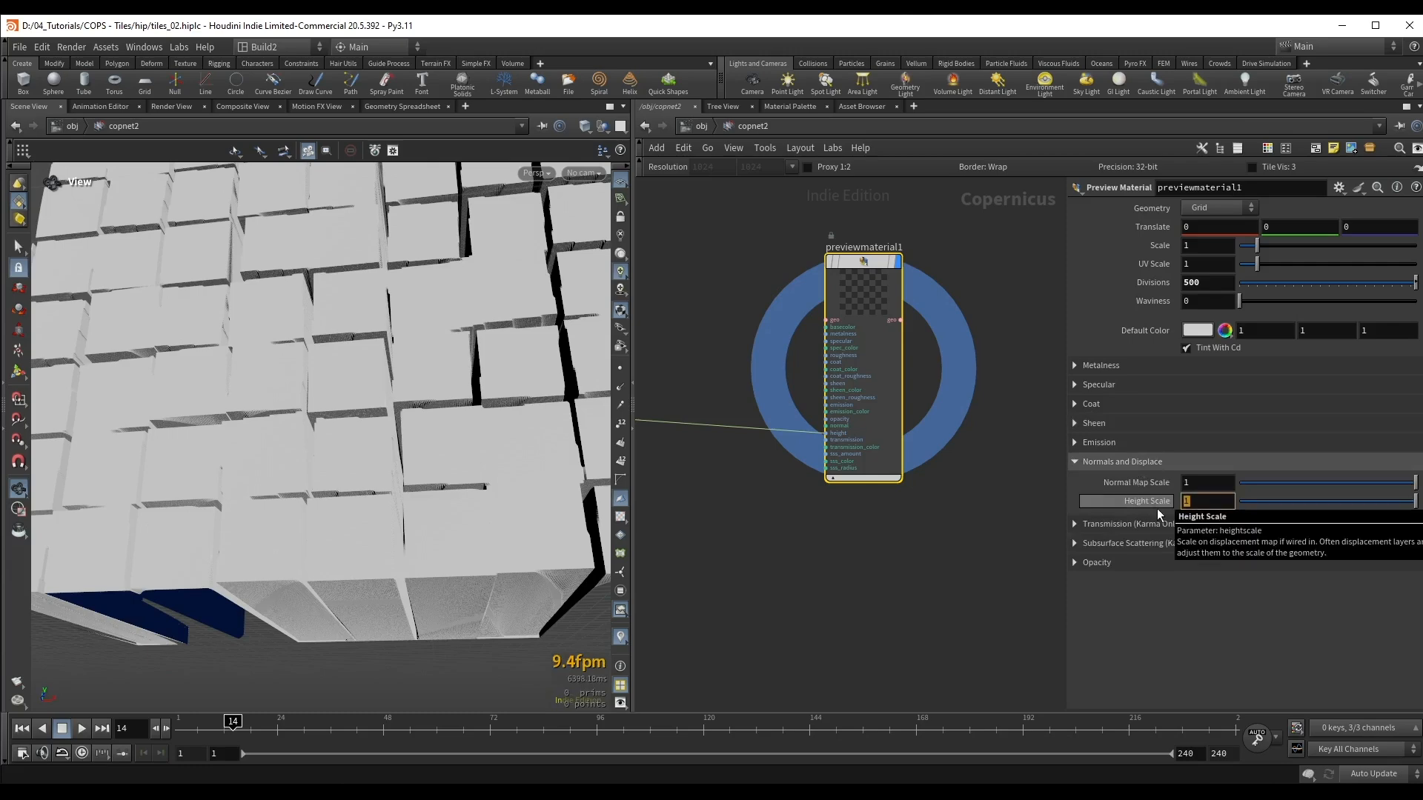
pyautogui.press('Return')
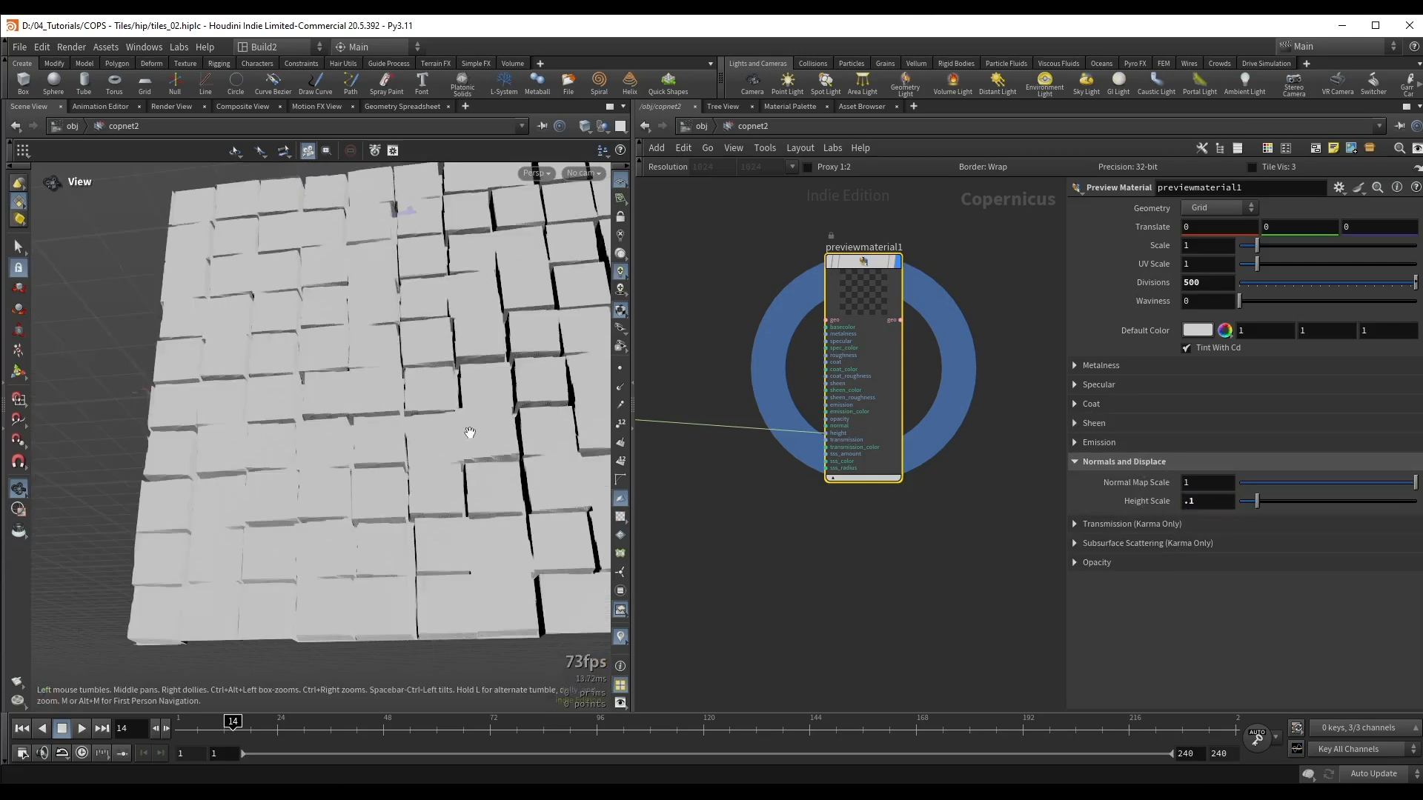
pyautogui.moveTo(467, 429); pyautogui.dragTo(413, 419)
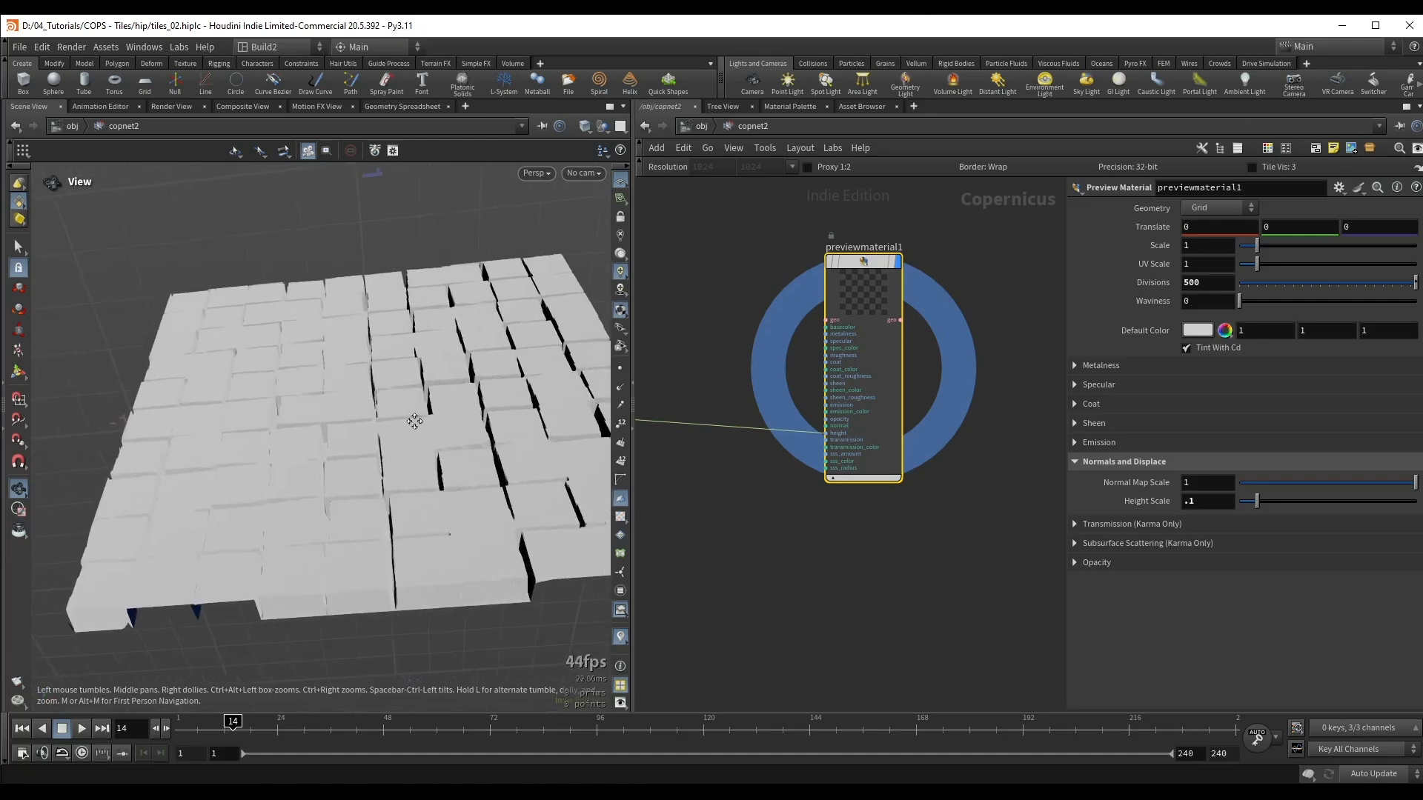
# Step: Darken the preview material's Default Color to a grey with all channels at 0.471
pyautogui.click(1200, 335)
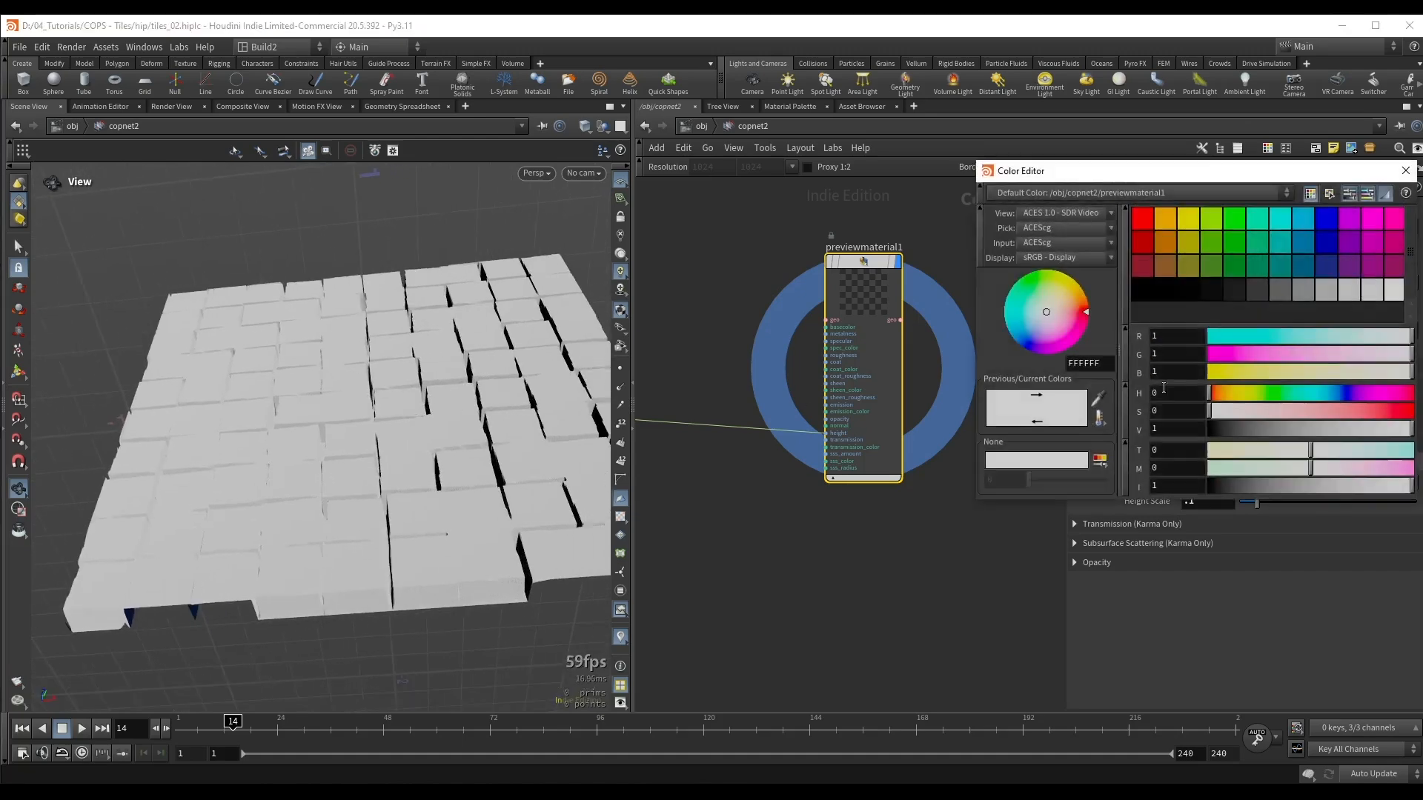
pyautogui.moveTo(1338, 433); pyautogui.dragTo(1305, 433)
pyautogui.click(1405, 171)
# Step: Set the preview material's displacement Height Scale to 0.05 and inspect the displaced tiles from several angles
pyautogui.moveTo(401, 394); pyautogui.dragTo(389, 436)
pyautogui.click(1226, 503)
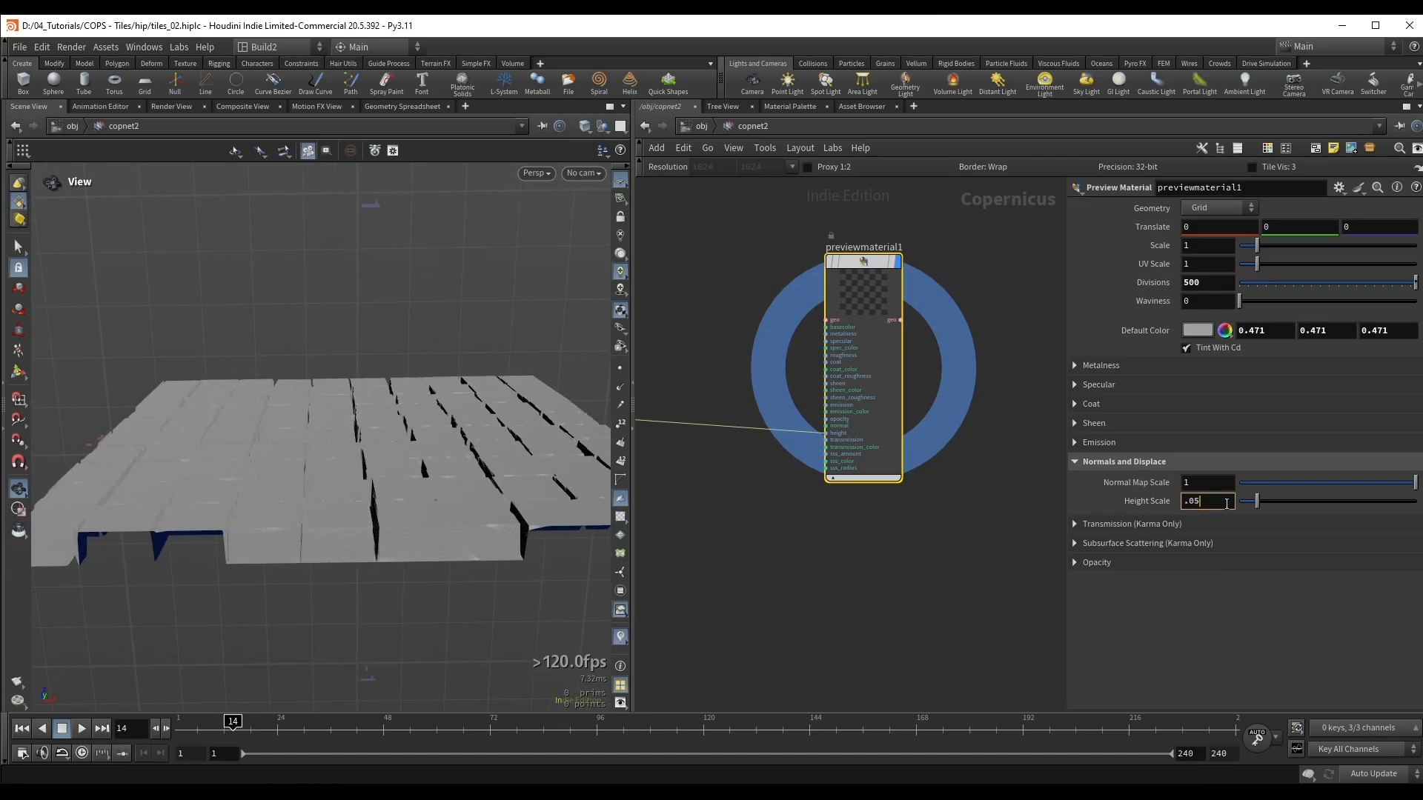
pyautogui.press('Return')
pyautogui.moveTo(400, 461); pyautogui.dragTo(350, 390)
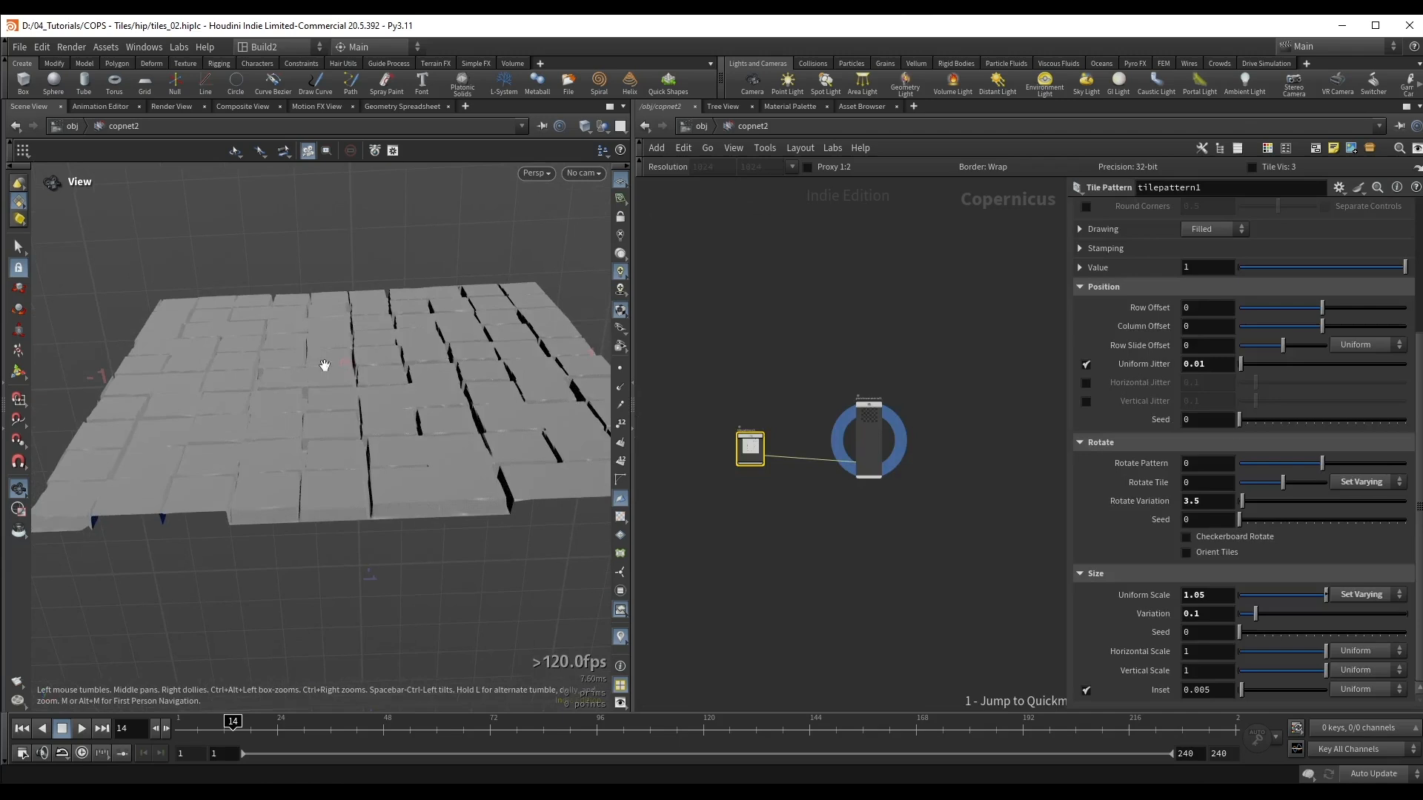
pyautogui.moveTo(323, 366); pyautogui.dragTo(331, 425)
pyautogui.moveTo(331, 425); pyautogui.dragTo(363, 422, button='right')
pyautogui.moveTo(362, 422); pyautogui.dragTo(374, 427, button='middle')
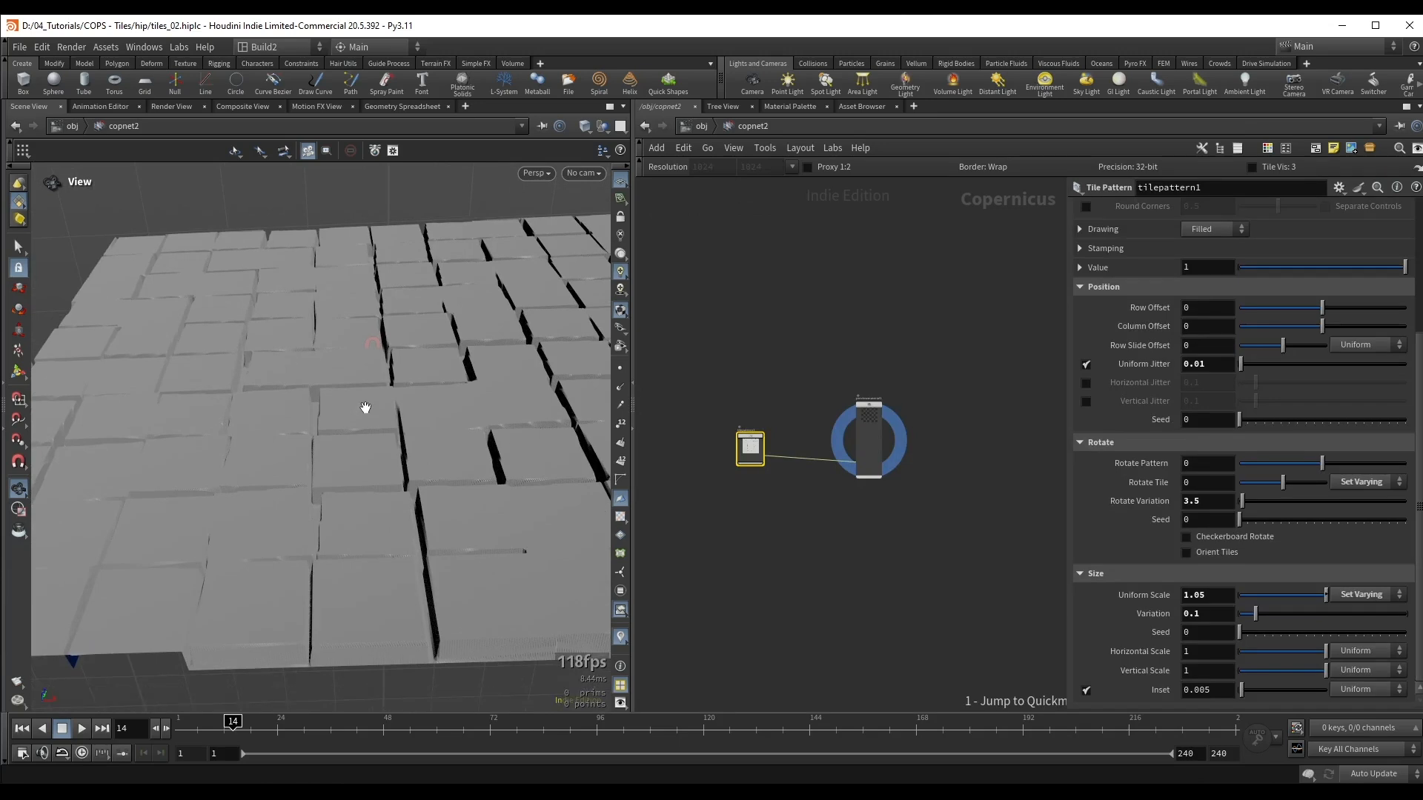
# Step: Add a Ramp Mono node in the network between the tile pattern and the preview material
pyautogui.scroll(5, 782, 408)
pyautogui.press('Tab')
pyautogui.write('ram')
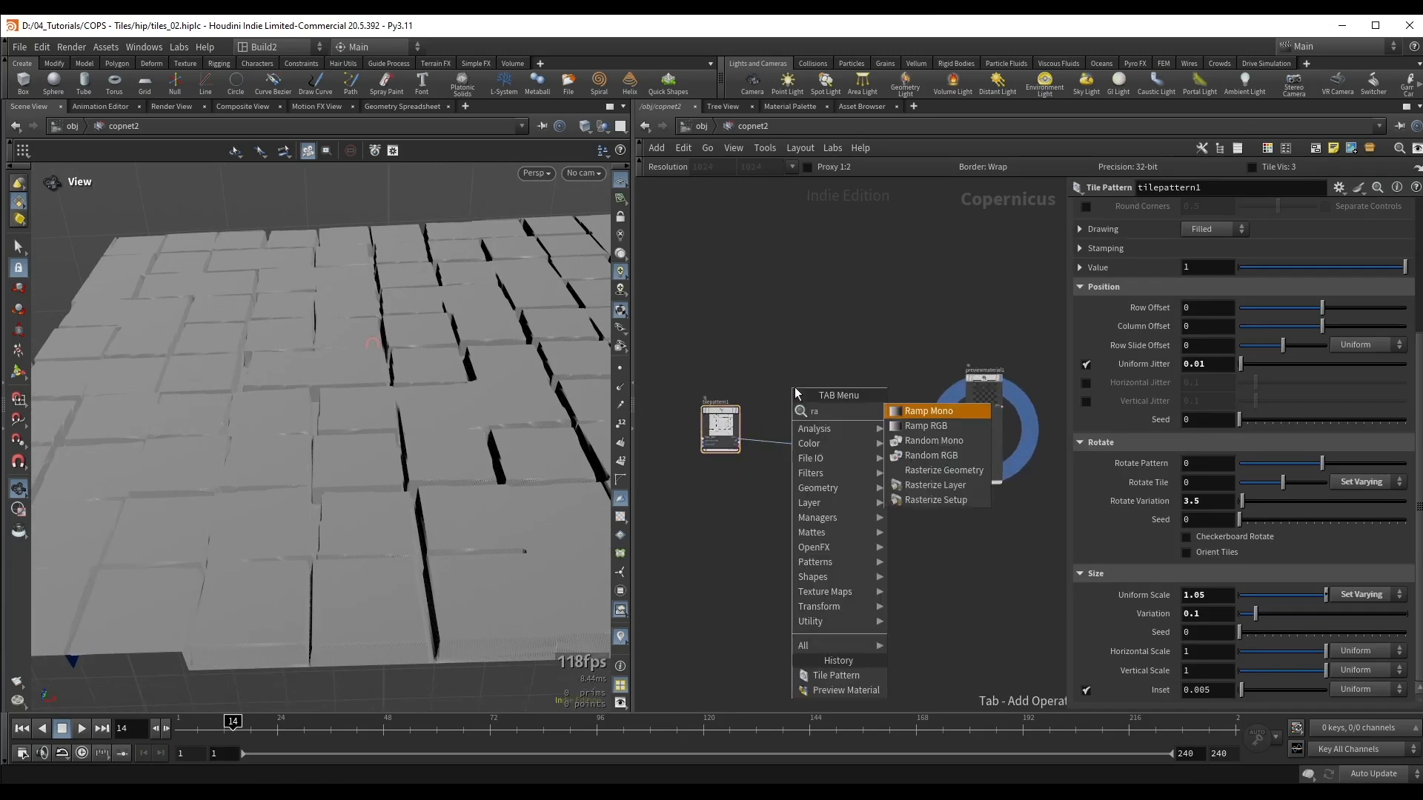
pyautogui.click(933, 417)
pyautogui.click(867, 394)
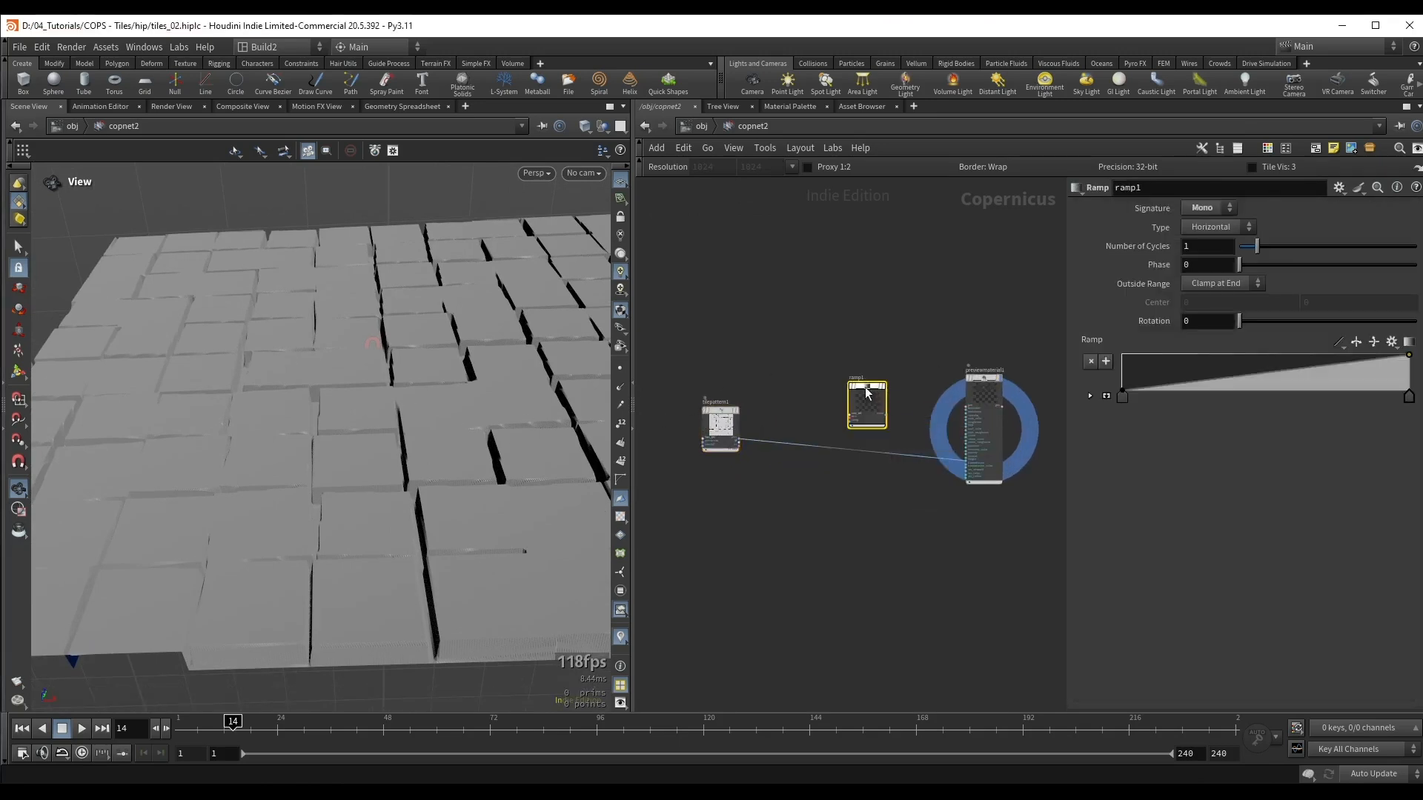
# Step: Feed the ramp's output into the preview material's height input and view the displaced grid from the side
pyautogui.scroll(3, 855, 406)
pyautogui.moveTo(821, 358); pyautogui.dragTo(884, 412)
pyautogui.press('r')
pyautogui.moveTo(935, 433); pyautogui.dragTo(819, 414, button='middle')
pyautogui.scroll(1, 819, 414)
pyautogui.moveTo(786, 398); pyautogui.dragTo(953, 493)
pyautogui.click(1027, 374)
pyautogui.click(1028, 370)
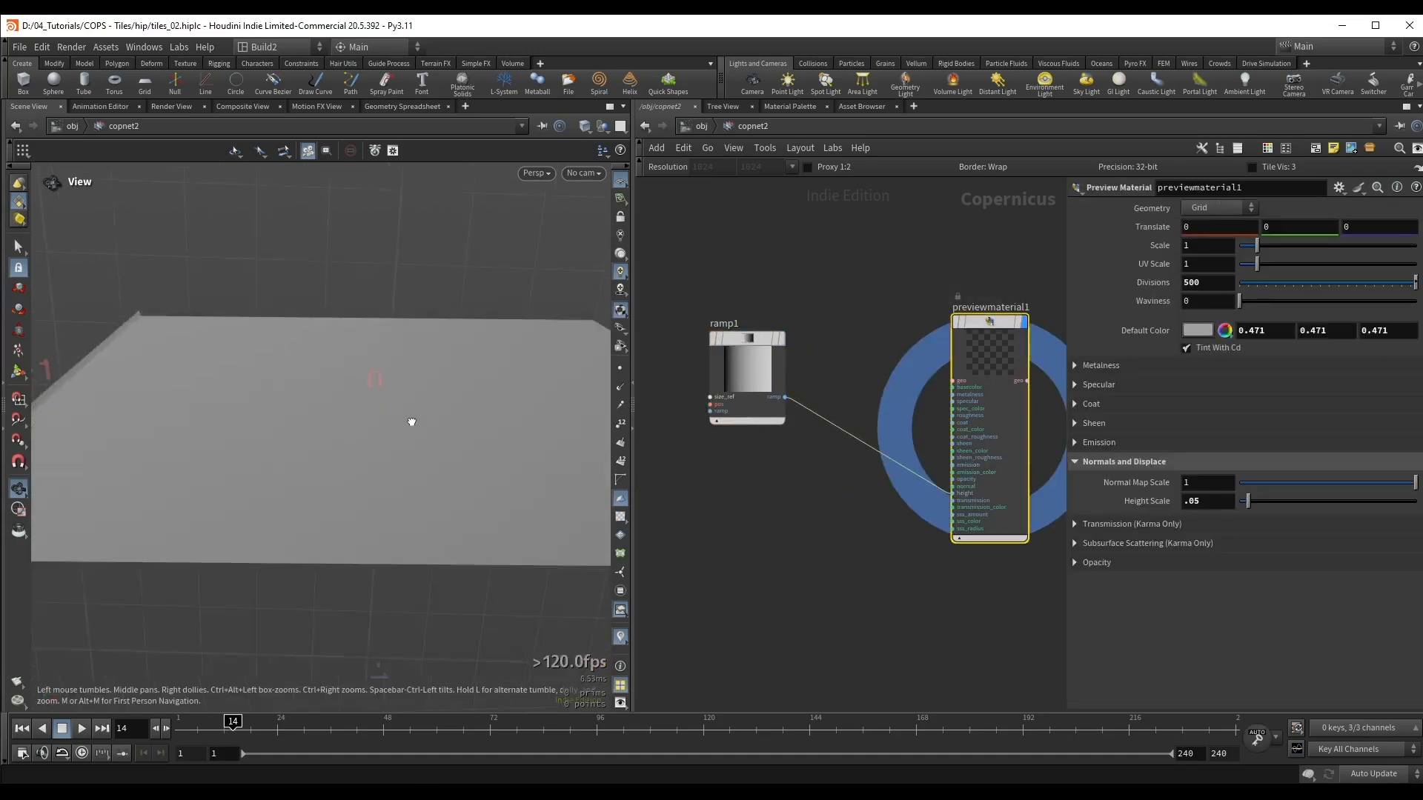
pyautogui.moveTo(409, 419); pyautogui.dragTo(239, 452)
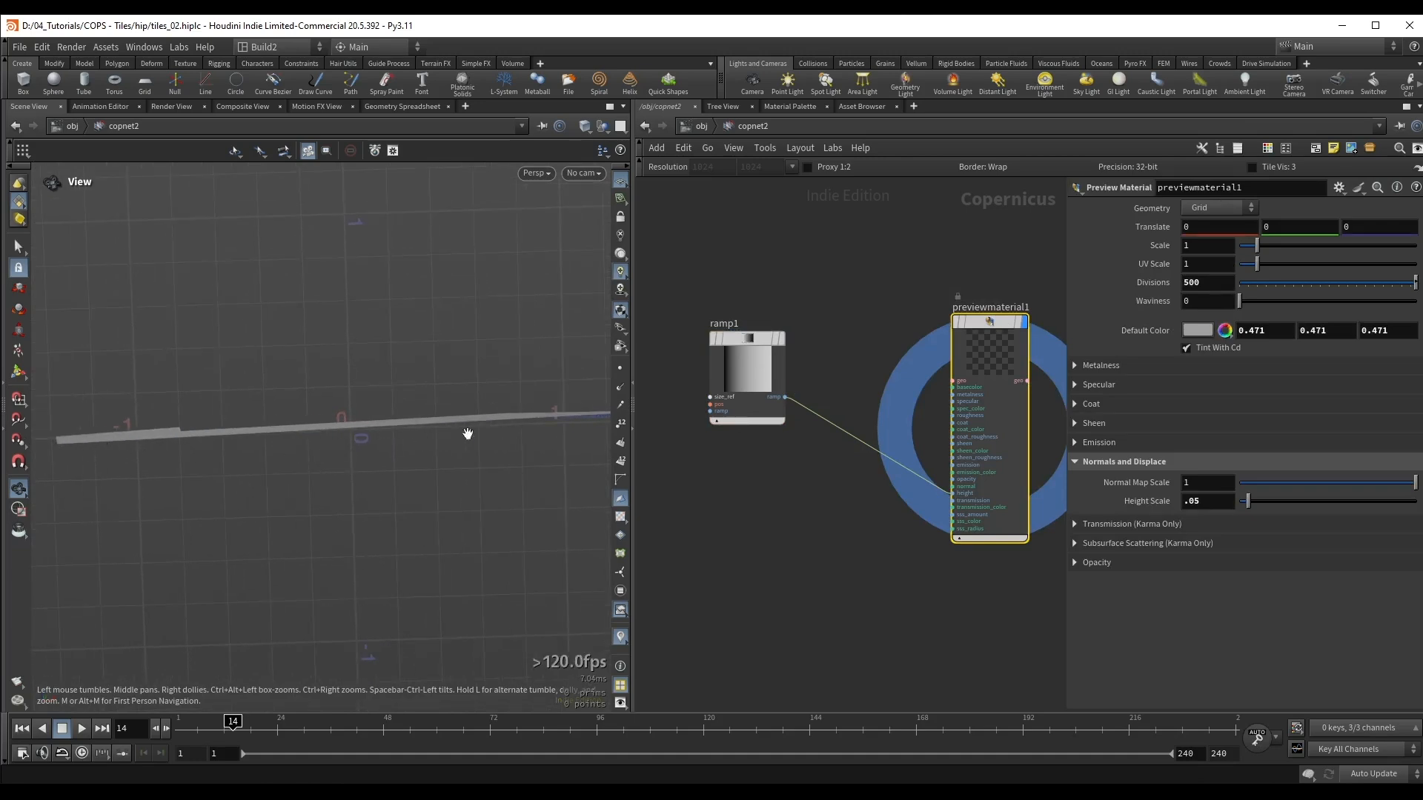
# Step: Display the ramp node's output in the viewport and view it from above
pyautogui.moveTo(698, 276); pyautogui.dragTo(775, 433)
pyautogui.hotkey('shift', 'r')
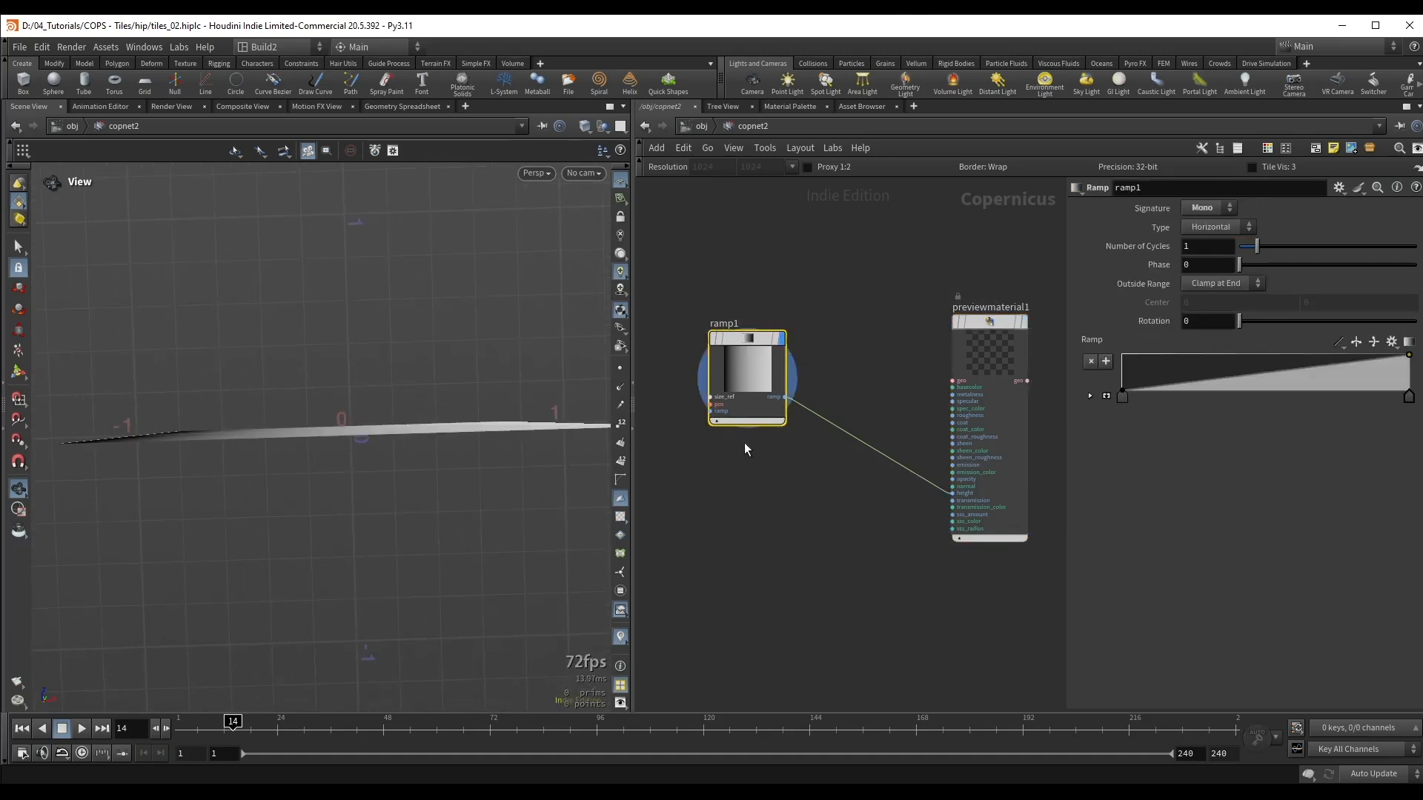
pyautogui.moveTo(319, 371); pyautogui.dragTo(318, 493)
# Step: Connect the tile pattern's uv output to the ramp's pos input so each tile gets its own gradient
pyautogui.moveTo(718, 445); pyautogui.dragTo(909, 479, button='middle')
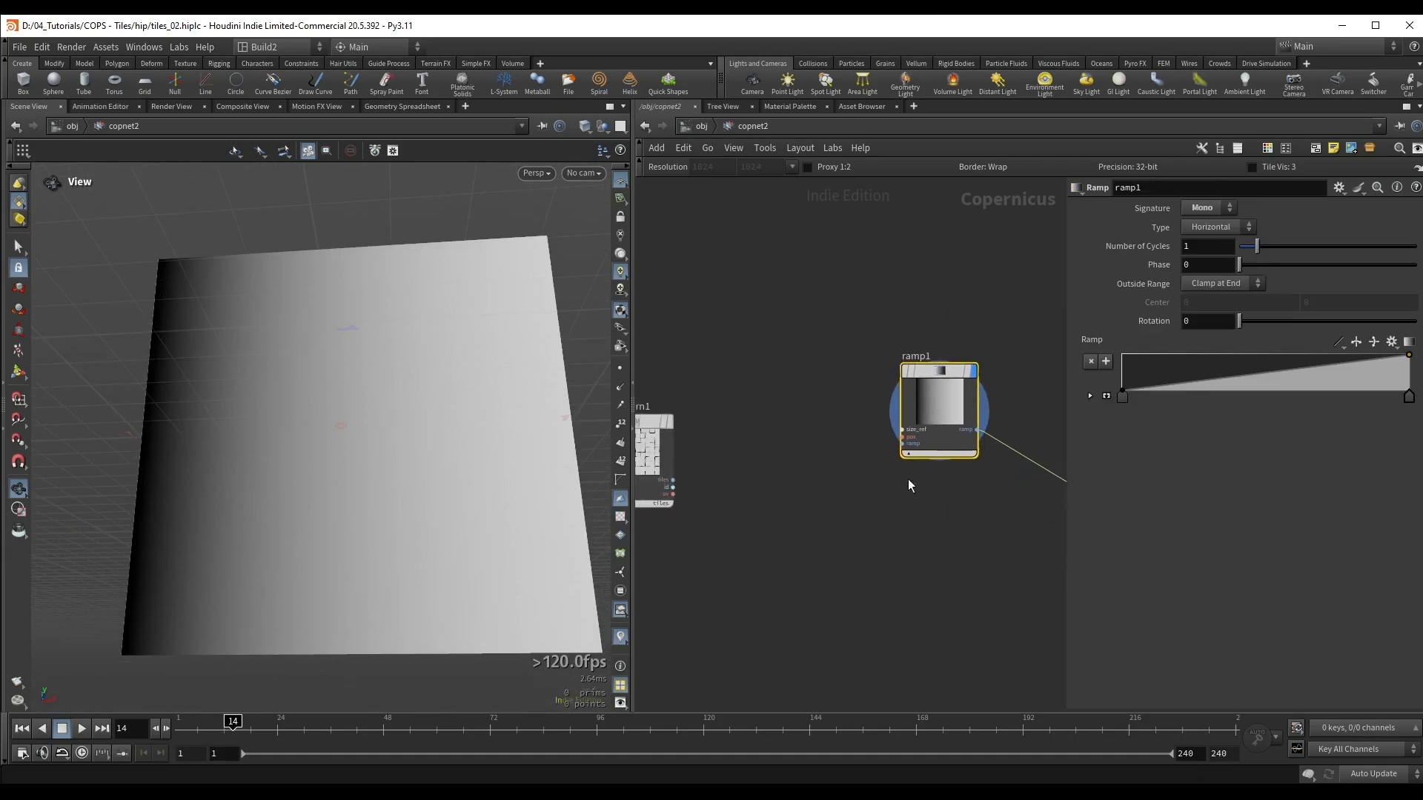
pyautogui.moveTo(931, 424); pyautogui.dragTo(887, 379)
pyautogui.moveTo(810, 432); pyautogui.dragTo(854, 406, button='middle')
pyautogui.scroll(3, 704, 414)
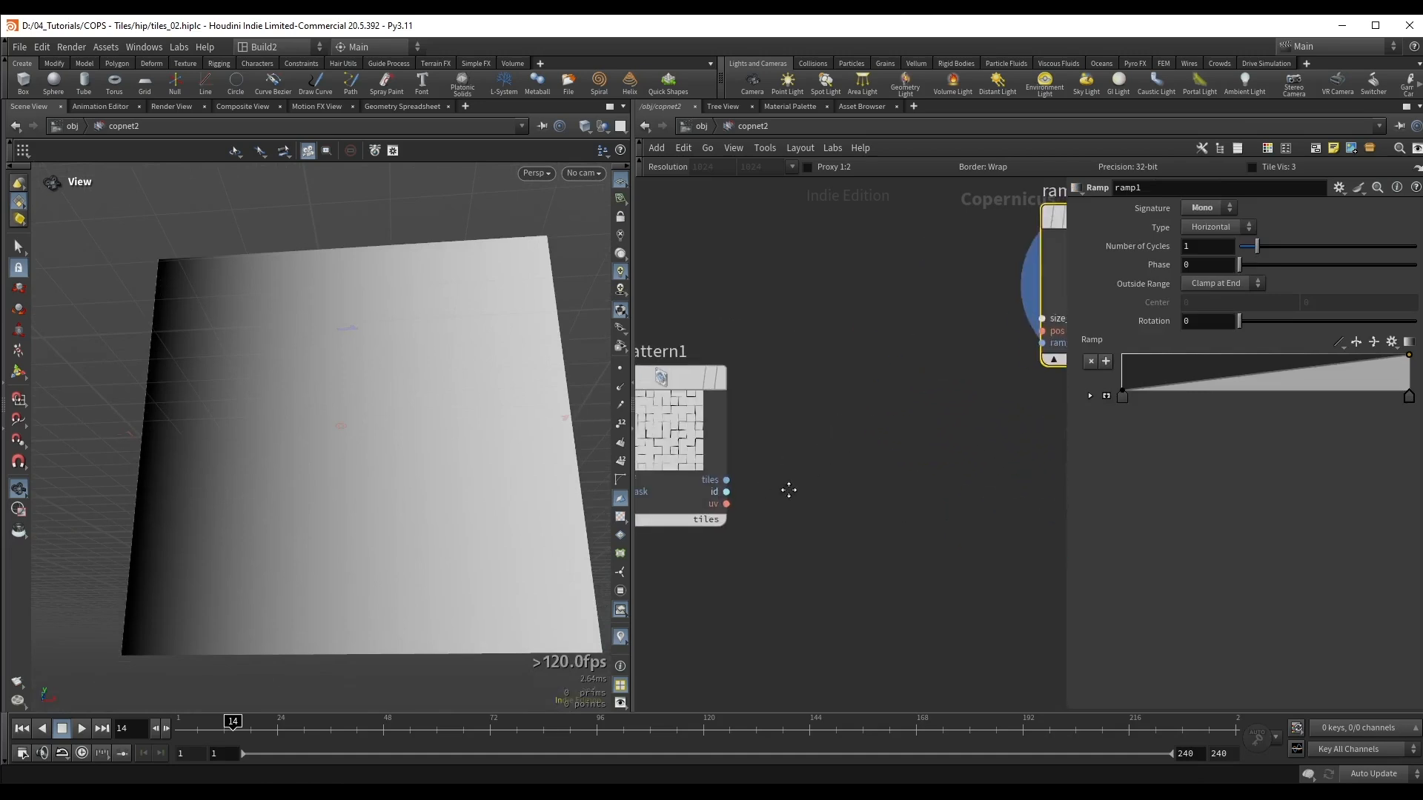
pyautogui.click(727, 505)
pyautogui.moveTo(896, 465); pyautogui.dragTo(712, 555, button='middle')
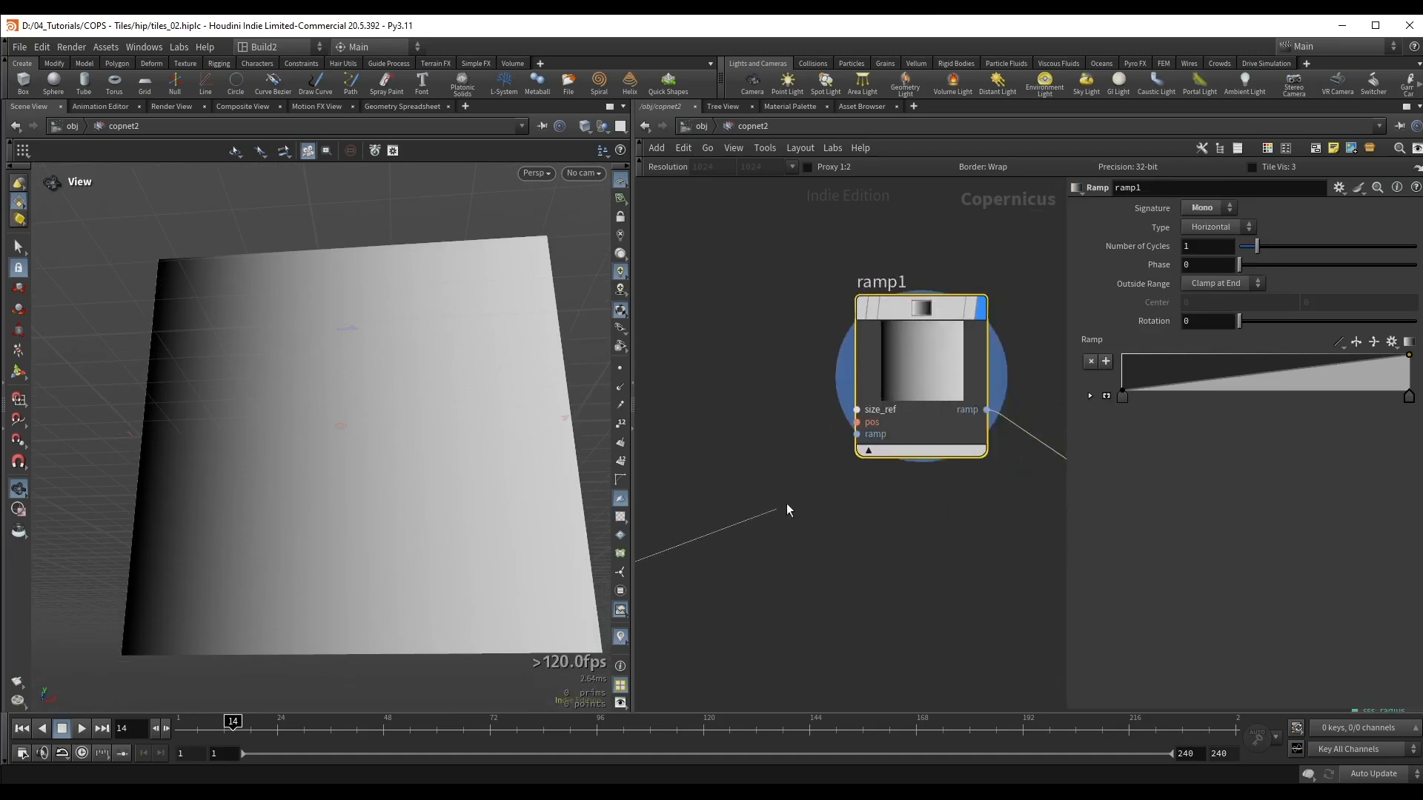
pyautogui.click(856, 424)
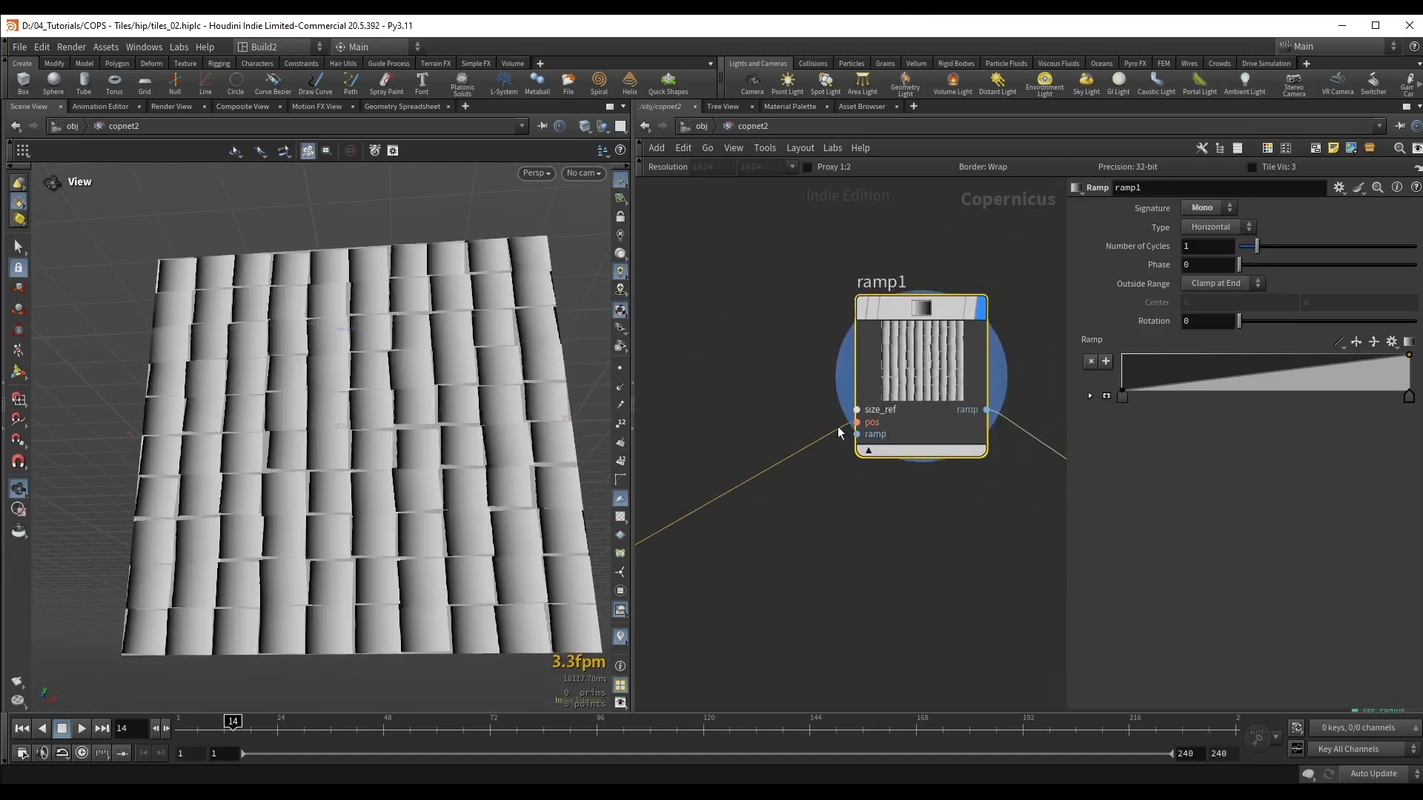
pyautogui.moveTo(300, 402); pyautogui.dragTo(320, 428)
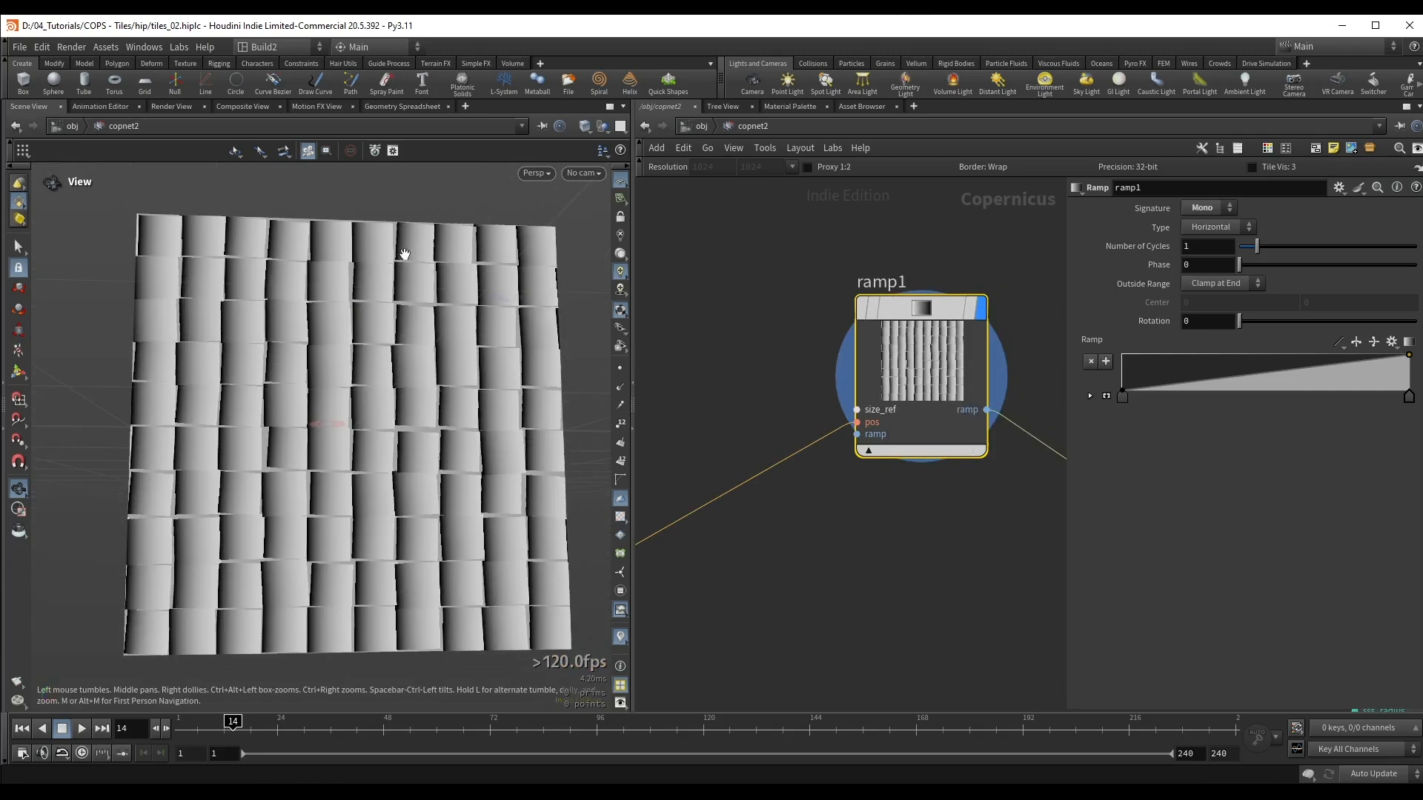
# Step: Display the preview material and inspect the sloped tiles at an angle
pyautogui.scroll(-2, 827, 506)
pyautogui.moveTo(904, 530); pyautogui.dragTo(719, 503, button='middle')
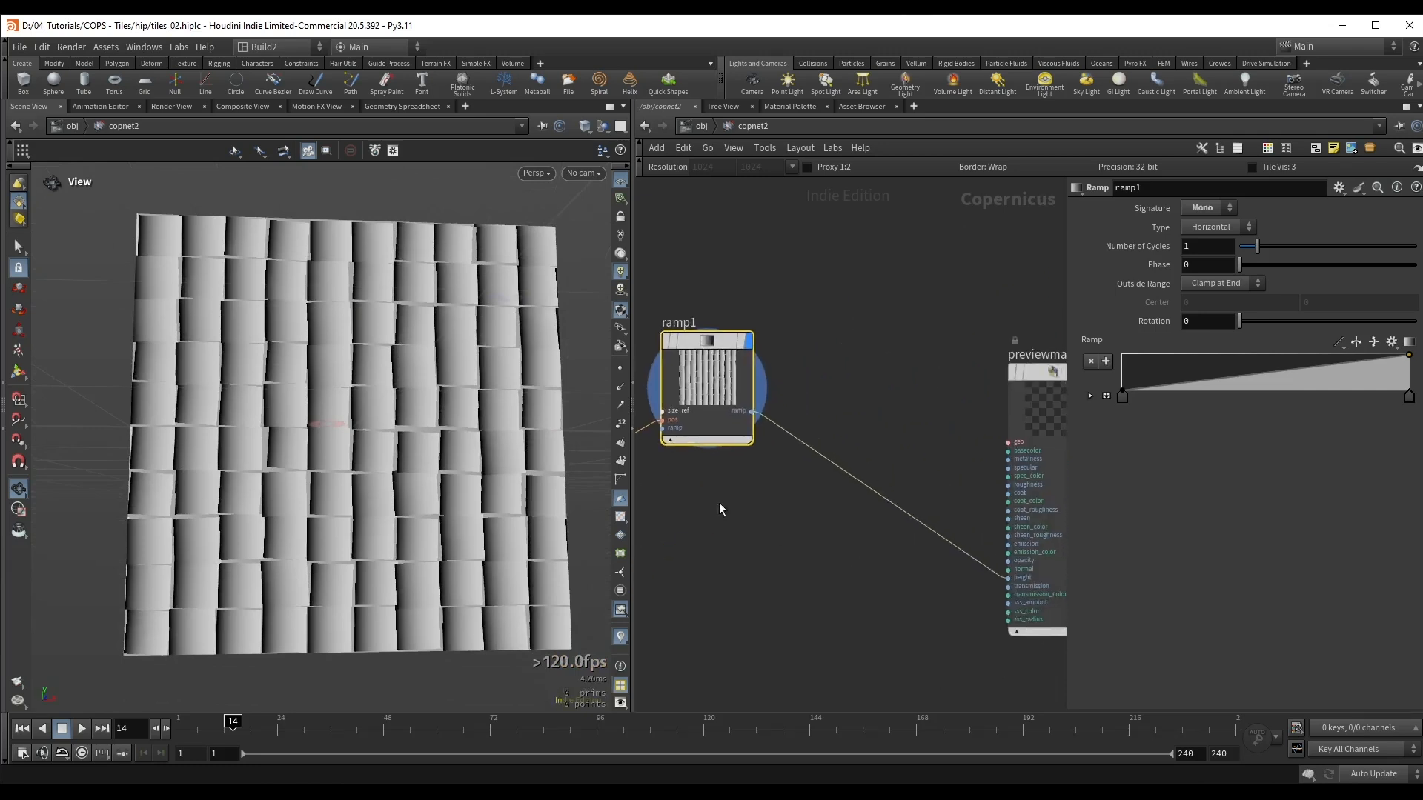
pyautogui.moveTo(921, 346); pyautogui.dragTo(1057, 421)
pyautogui.press('r')
pyautogui.moveTo(371, 416)
pyautogui.mouseDown()
pyautogui.moveTo(266, 340)
pyautogui.moveTo(425, 413)
pyautogui.moveTo(438, 403)
pyautogui.moveTo(347, 398)
pyautogui.moveTo(375, 492)
pyautogui.moveTo(349, 432)
pyautogui.moveTo(365, 448)
pyautogui.moveTo(370, 430)
pyautogui.mouseUp()
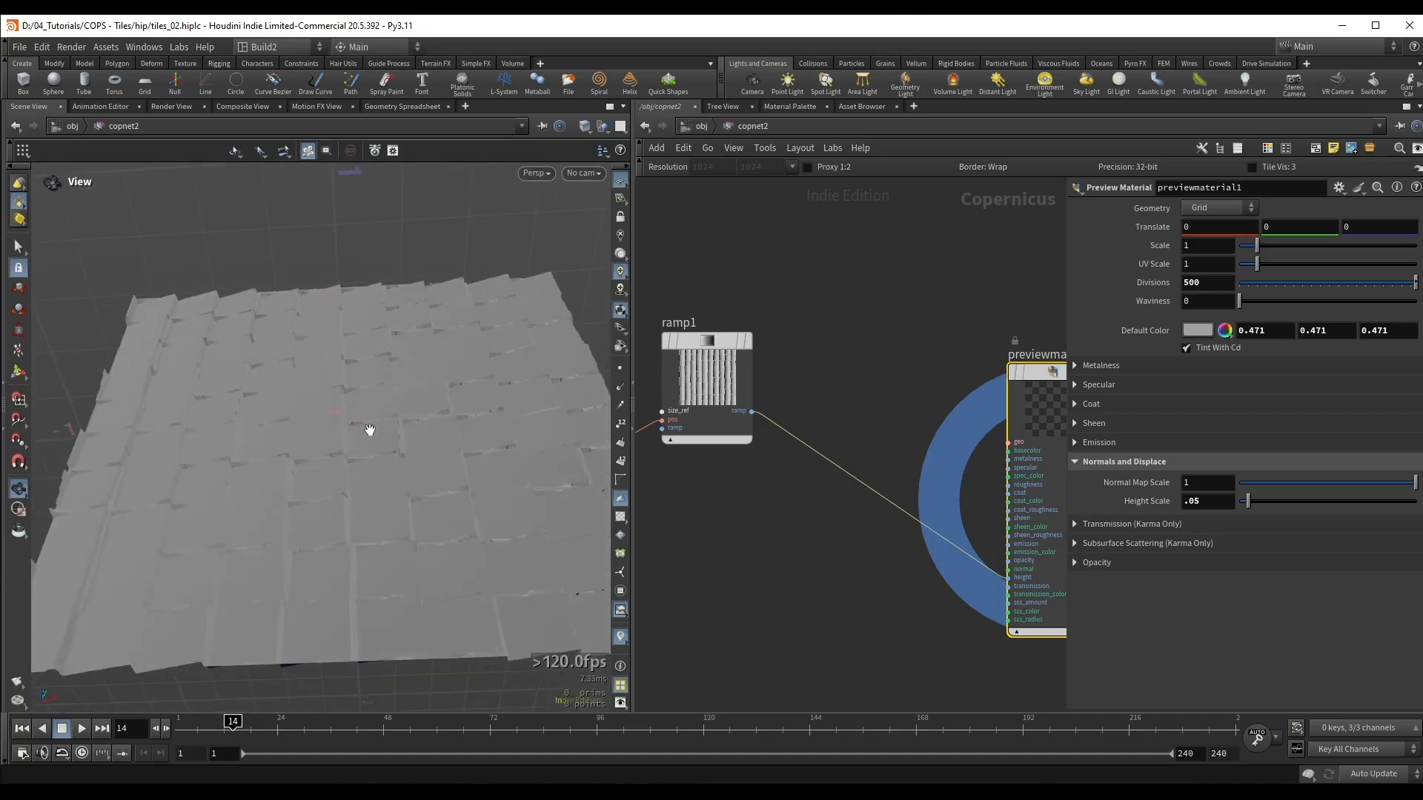
# Step: Add a UV Transform node between the tile pattern and the ramp
pyautogui.moveTo(778, 524); pyautogui.dragTo(915, 523, button='middle')
pyautogui.press('Tab')
pyautogui.write('uvtran')
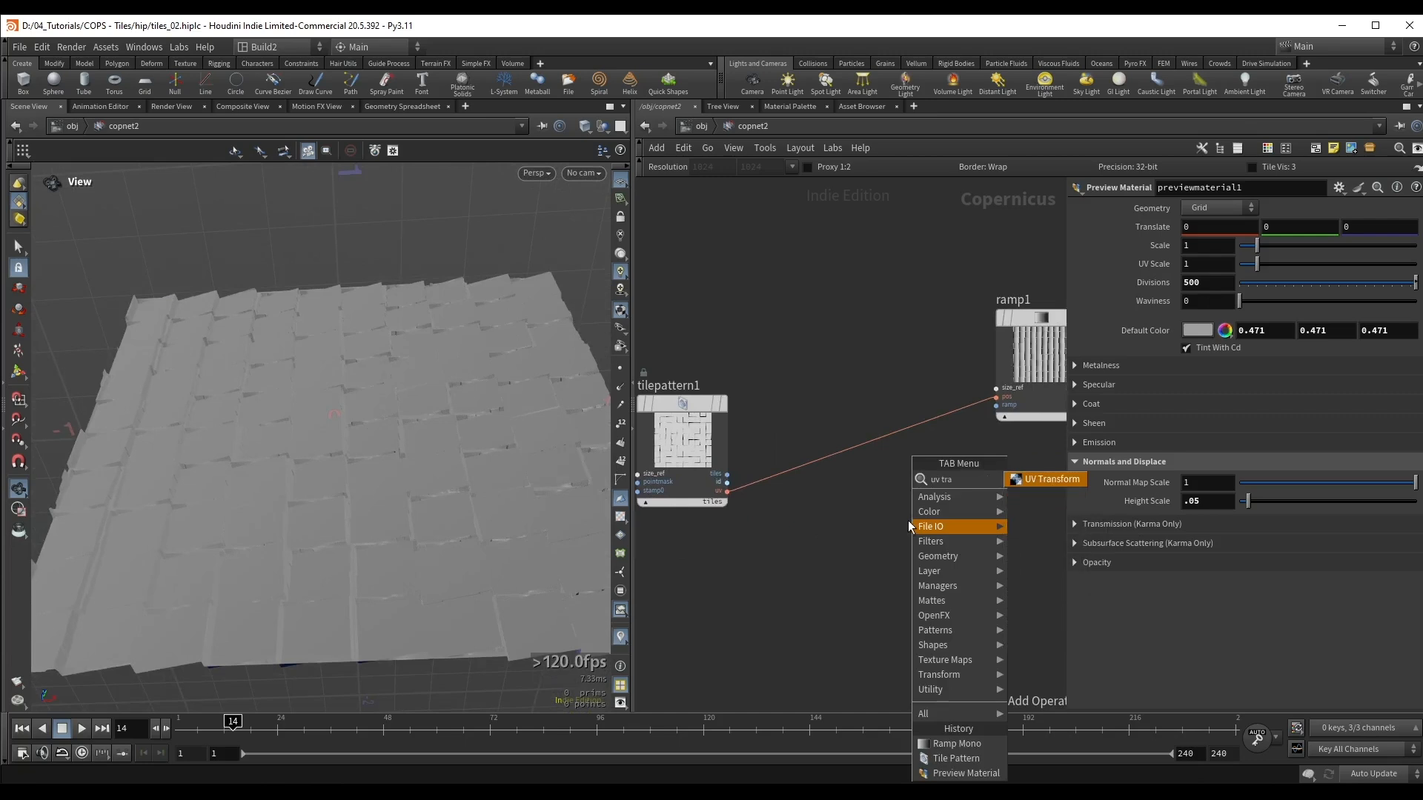
pyautogui.press('Return')
pyautogui.click(864, 483)
# Step: Wire the UV Transform between the tile pattern's uv output and the ramp's pos input
pyautogui.scroll(3, 768, 514)
pyautogui.moveTo(712, 482); pyautogui.dragTo(859, 586)
pyautogui.moveTo(1009, 423); pyautogui.dragTo(877, 429, button='middle')
pyautogui.moveTo(854, 593); pyautogui.dragTo(965, 355)
pyautogui.moveTo(794, 390); pyautogui.dragTo(895, 394, button='middle')
pyautogui.moveTo(861, 499); pyautogui.dragTo(849, 399)
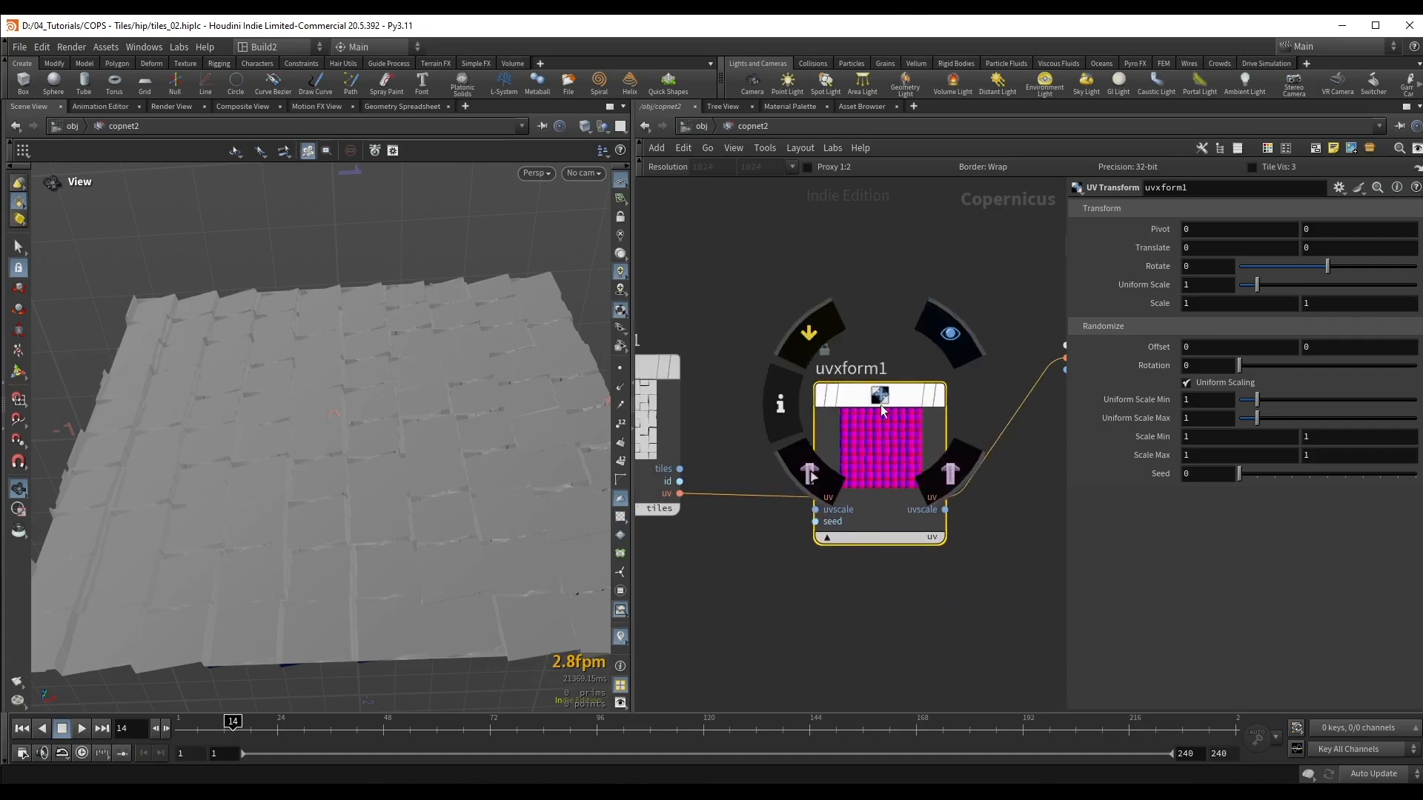
# Step: Set the UV Transform's random Rotation to 180 and check the displaced tiles
pyautogui.moveTo(1238, 365); pyautogui.dragTo(1382, 366)
pyautogui.moveTo(370, 326); pyautogui.dragTo(591, 423)
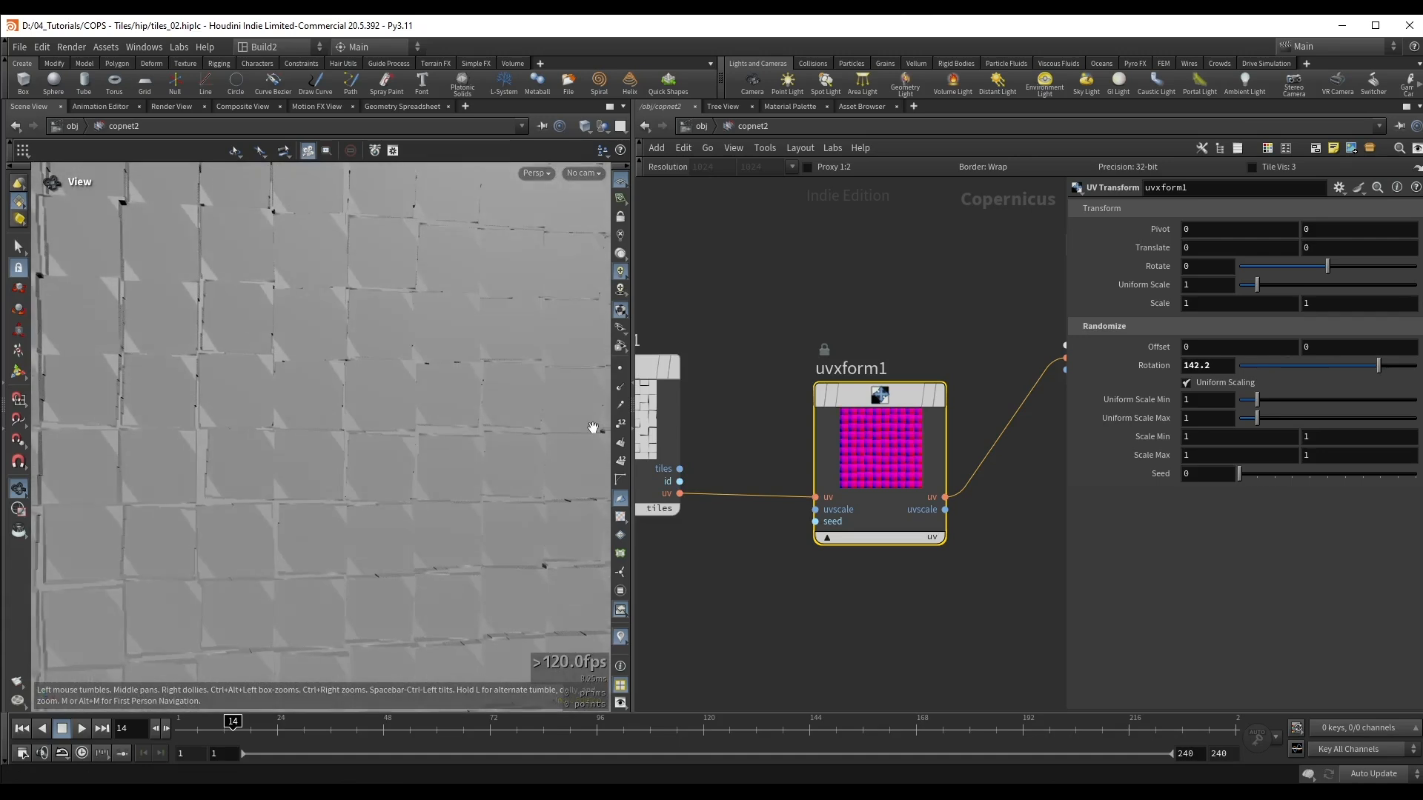
pyautogui.moveTo(1376, 365); pyautogui.dragTo(1417, 366)
pyautogui.moveTo(443, 443); pyautogui.dragTo(413, 391)
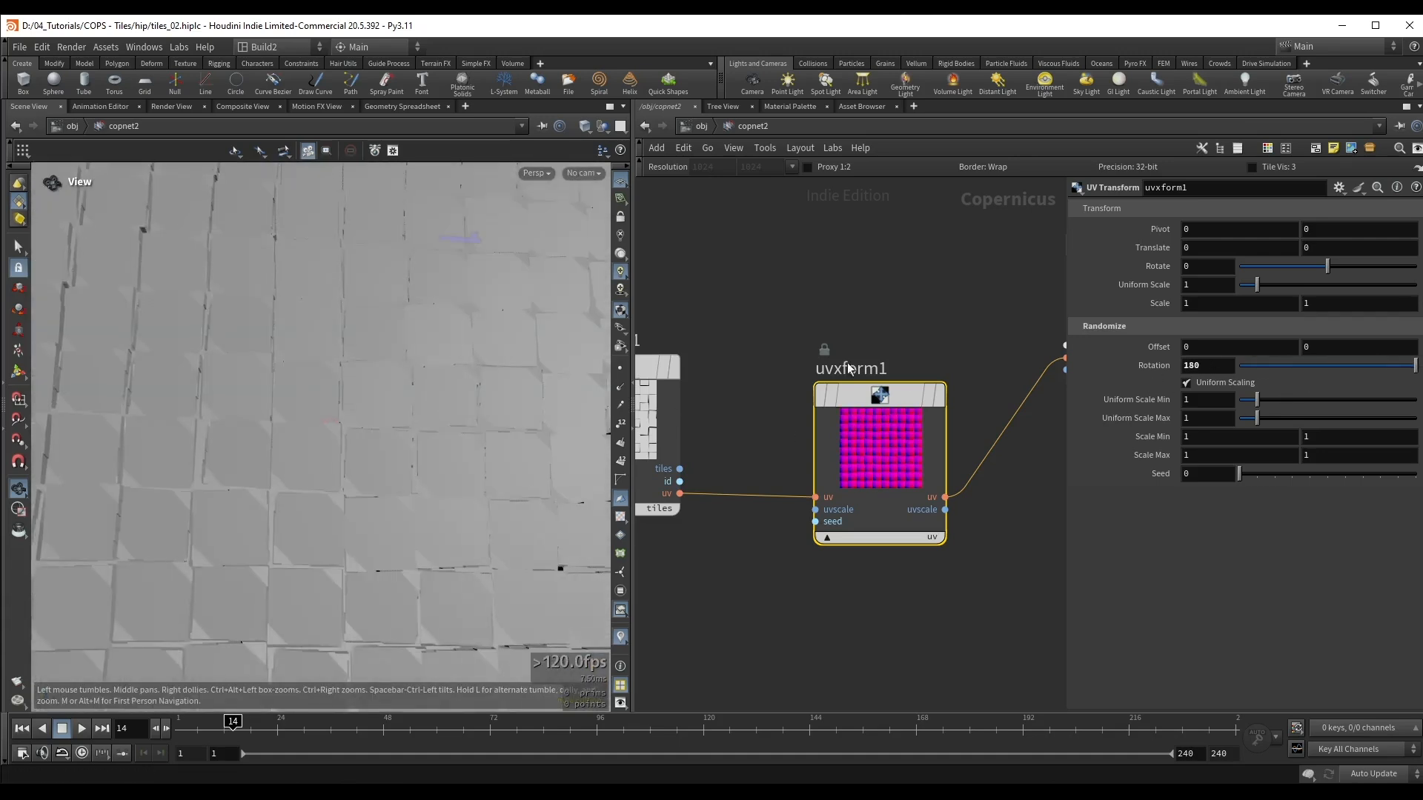
# Step: Examine the tile pattern's id output across the whole grid, finishing with its displayed output set back to tiles
pyautogui.moveTo(737, 323); pyautogui.dragTo(880, 280, button='middle')
pyautogui.moveTo(793, 435); pyautogui.dragTo(758, 434)
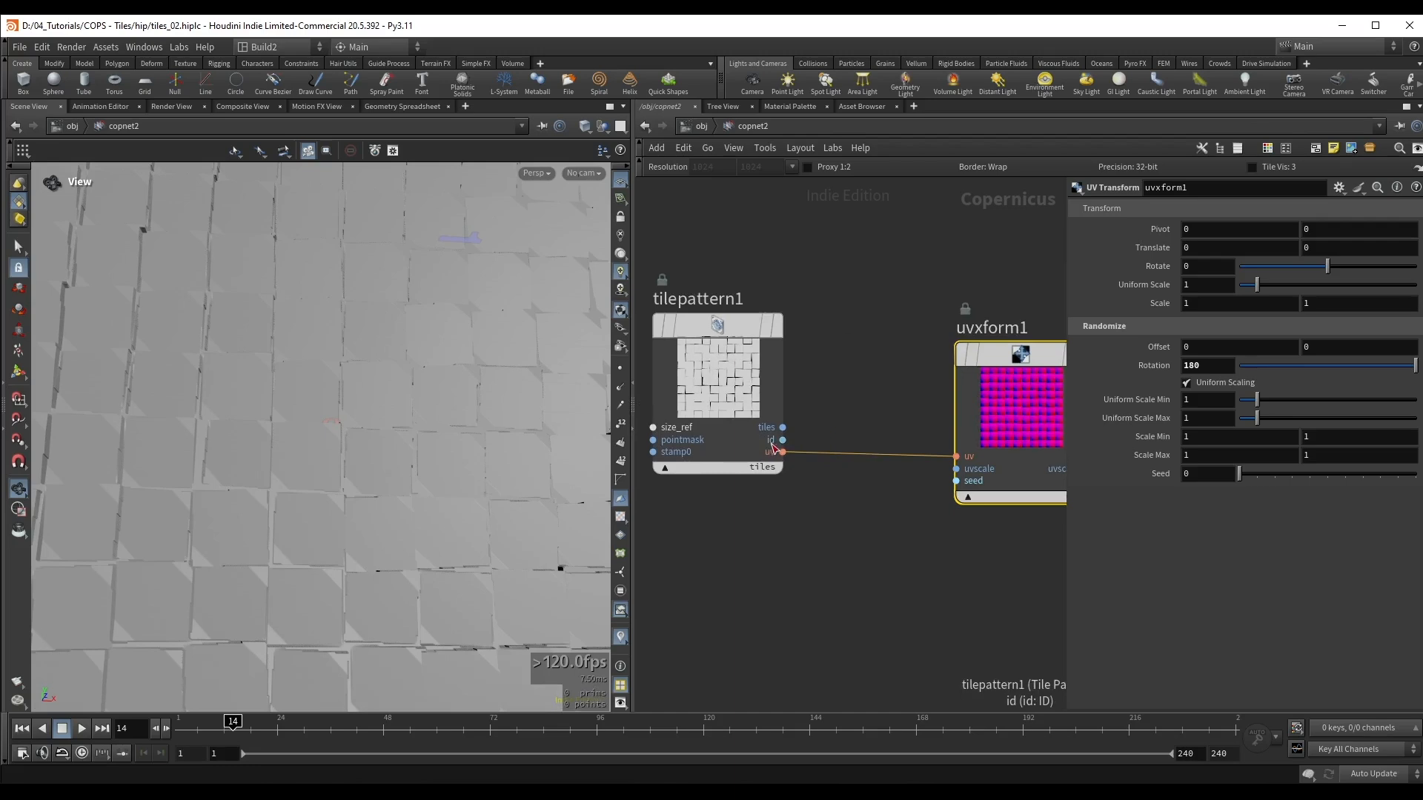
pyautogui.click(776, 325)
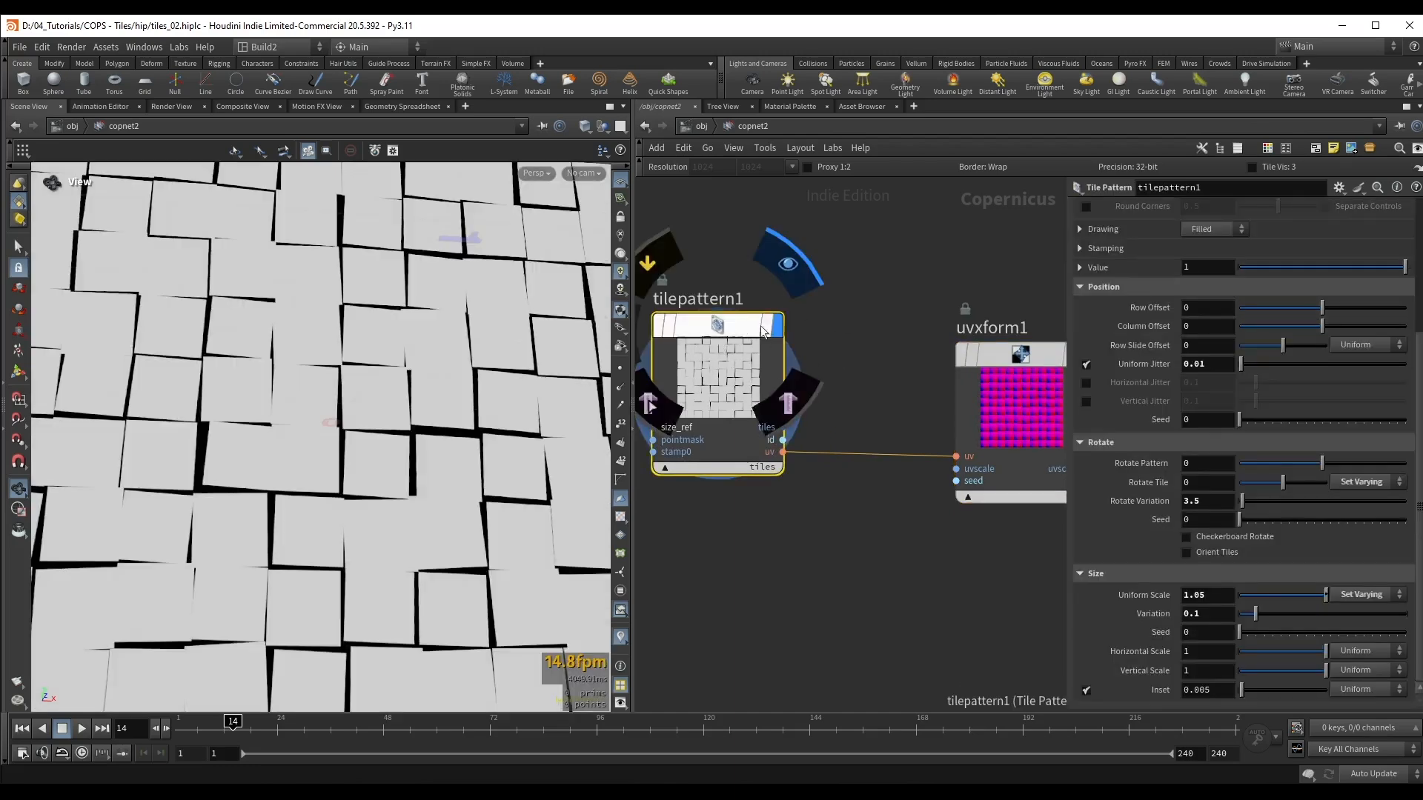
pyautogui.click(762, 467)
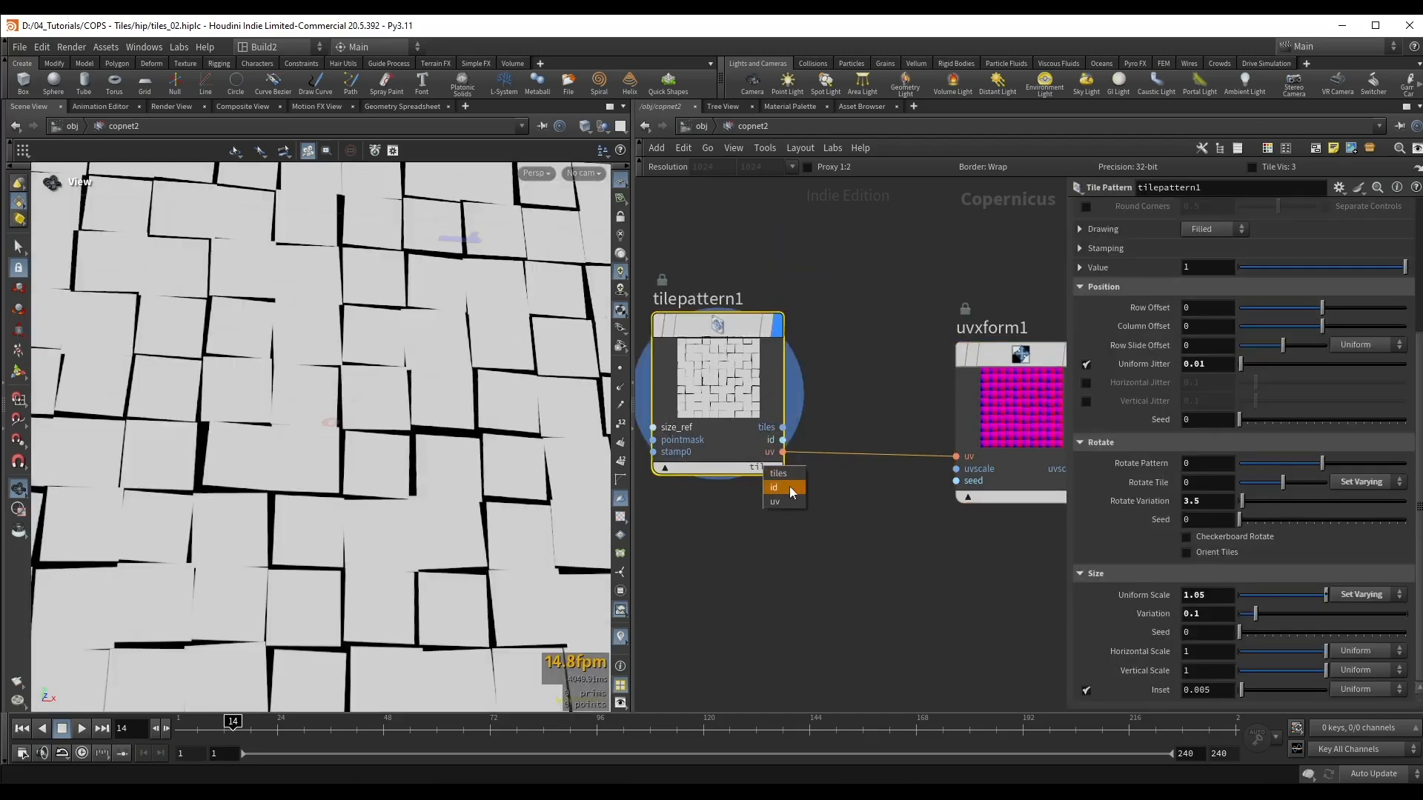
pyautogui.click(780, 489)
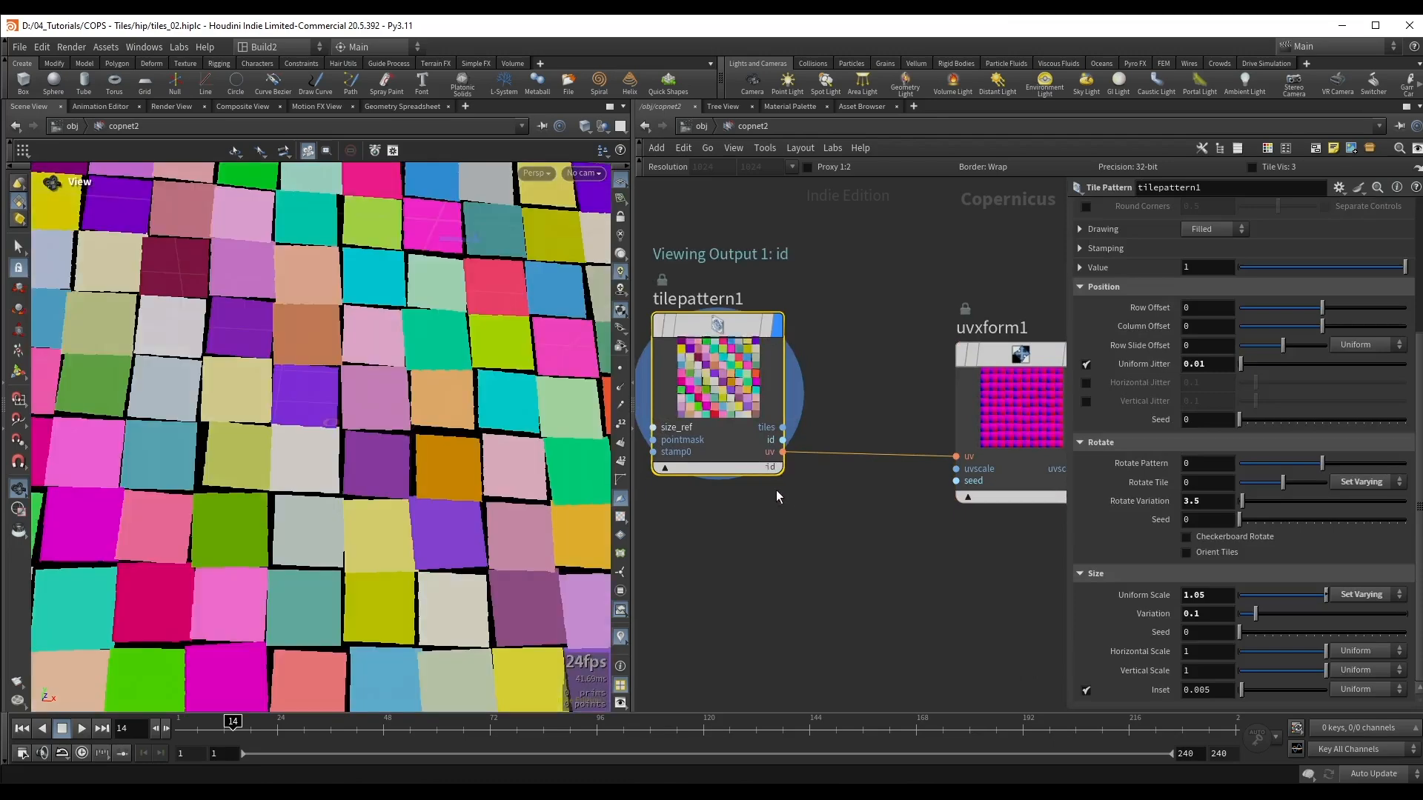
pyautogui.press('h')
pyautogui.moveTo(454, 357); pyautogui.dragTo(395, 368)
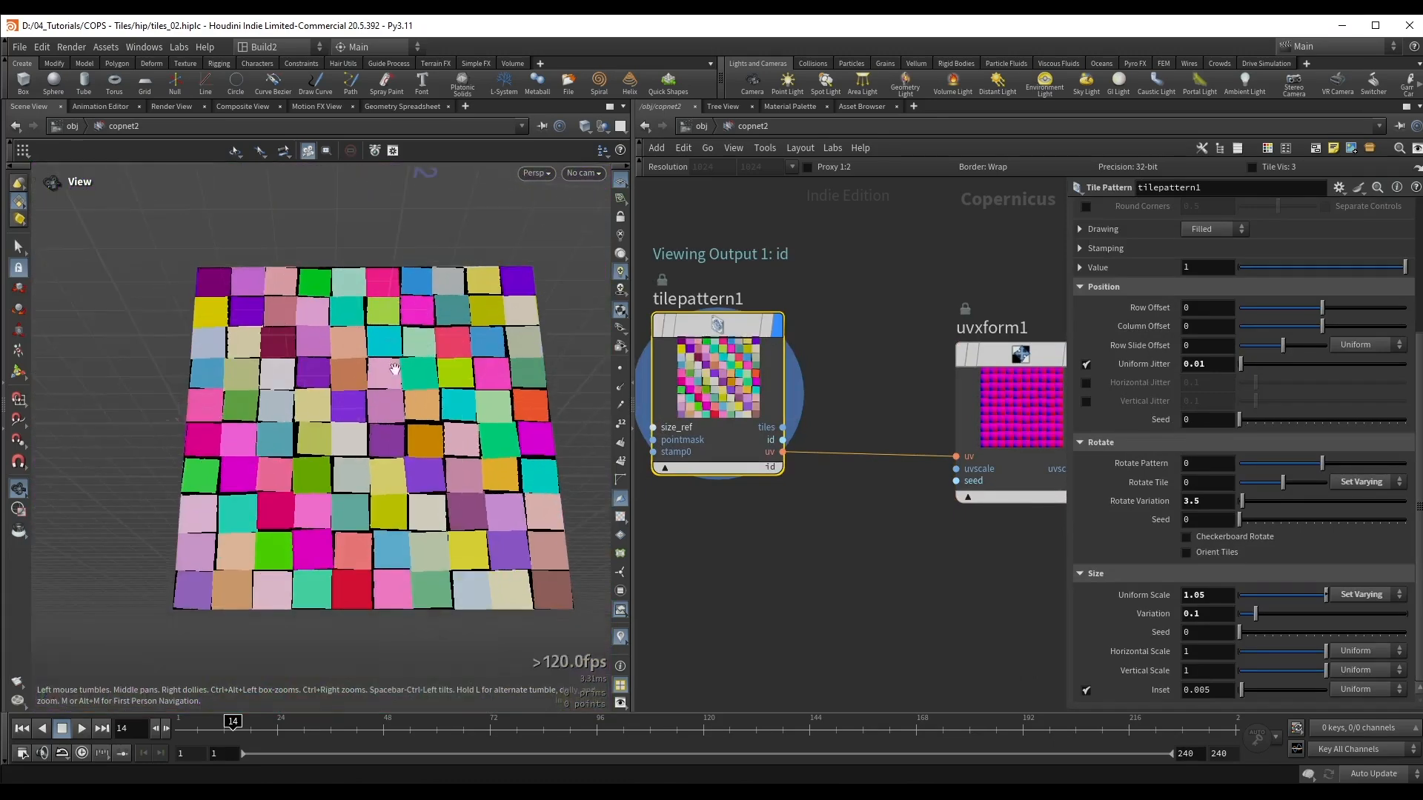
pyautogui.moveTo(467, 381); pyautogui.dragTo(449, 383, button='middle')
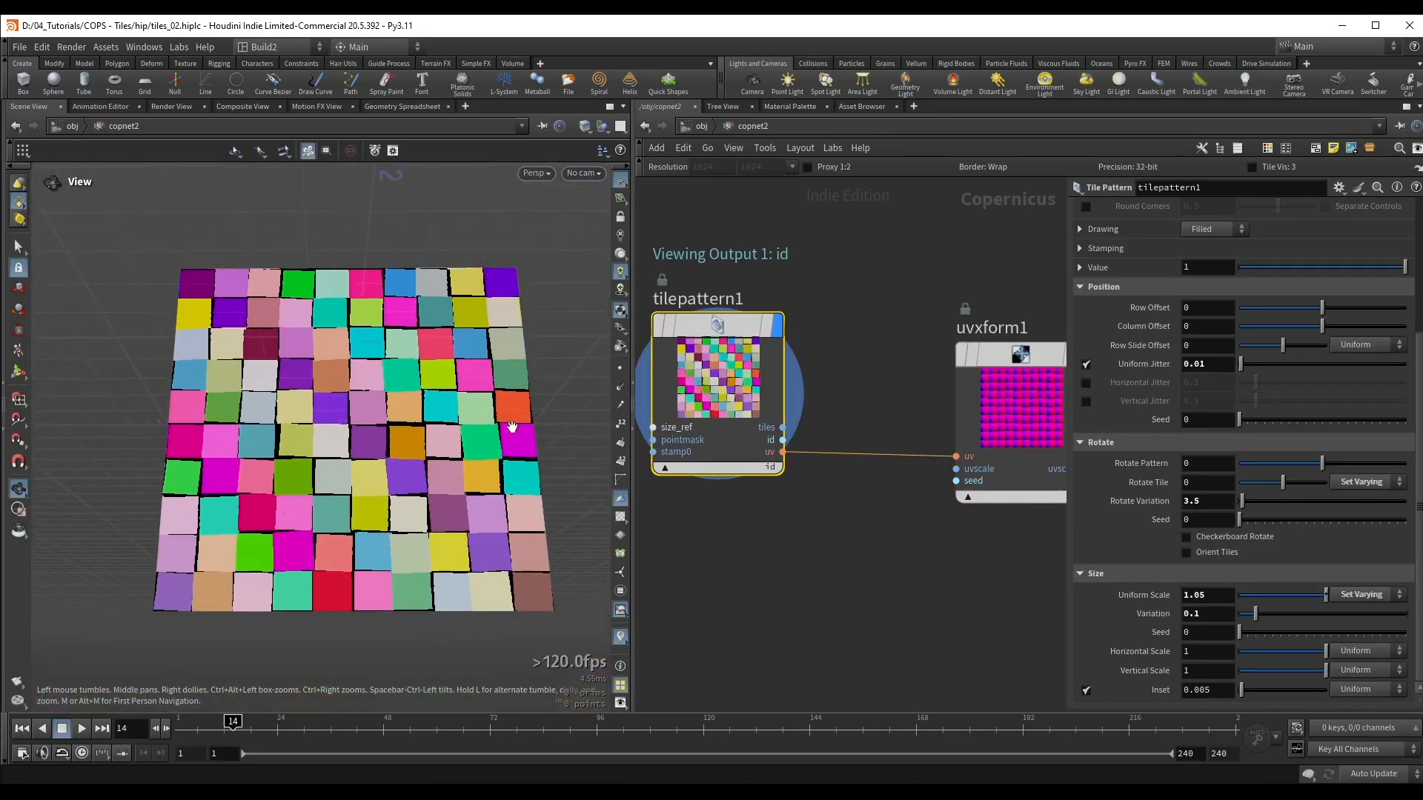
pyautogui.moveTo(830, 376); pyautogui.dragTo(809, 370, button='middle')
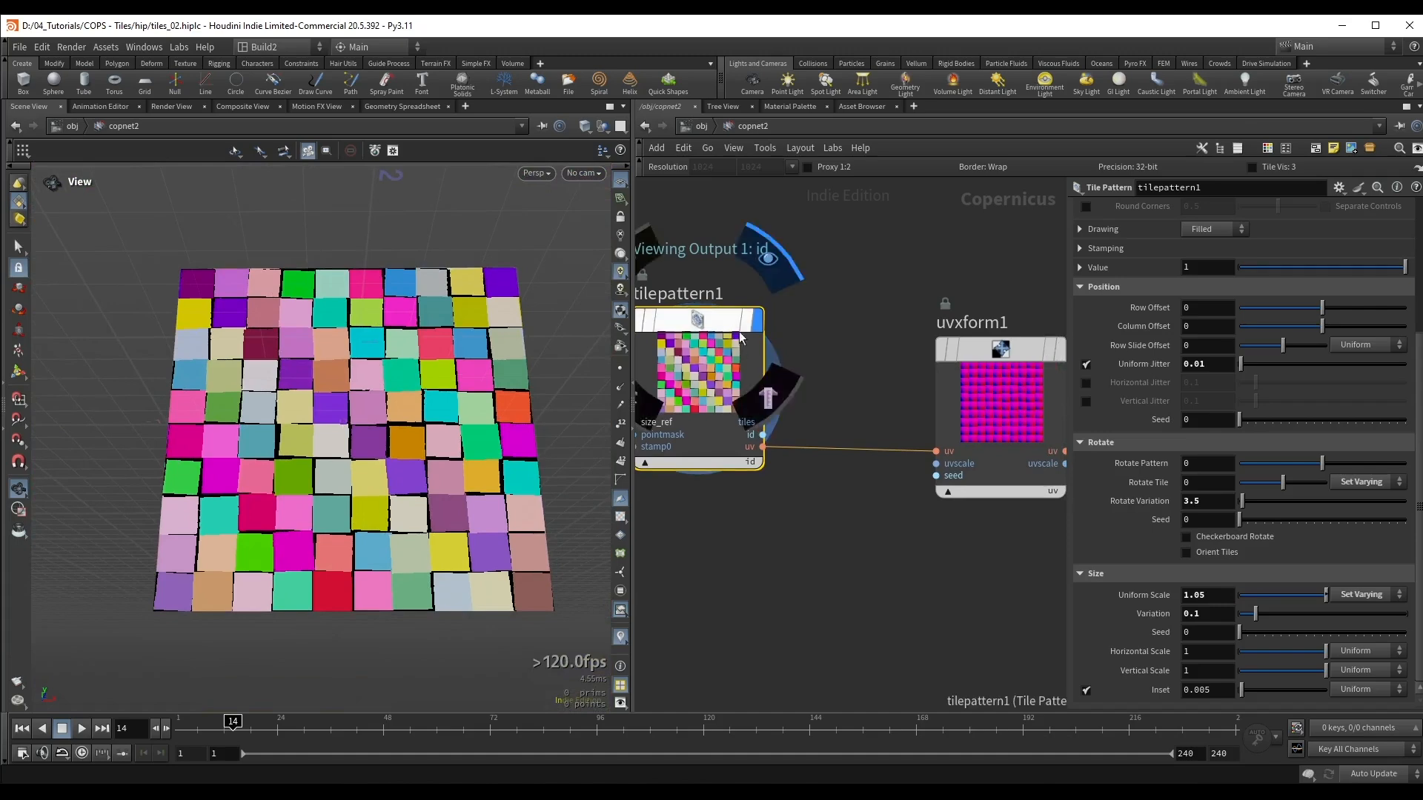
pyautogui.click(756, 464)
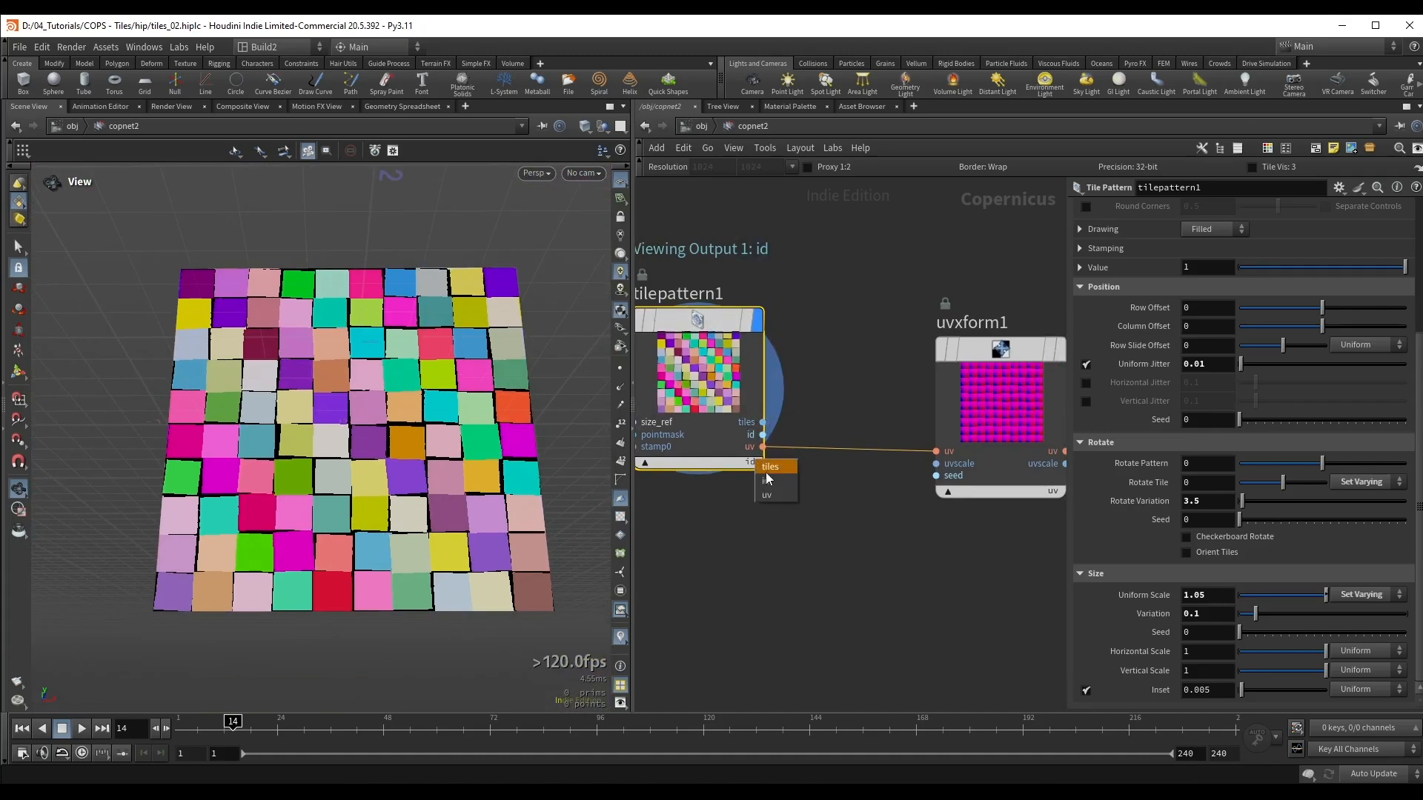
# Step: Connect the tile pattern's id output to the UV Transform's seed input
pyautogui.click(763, 435)
pyautogui.moveTo(932, 494); pyautogui.dragTo(883, 496, button='middle')
pyautogui.click(888, 478)
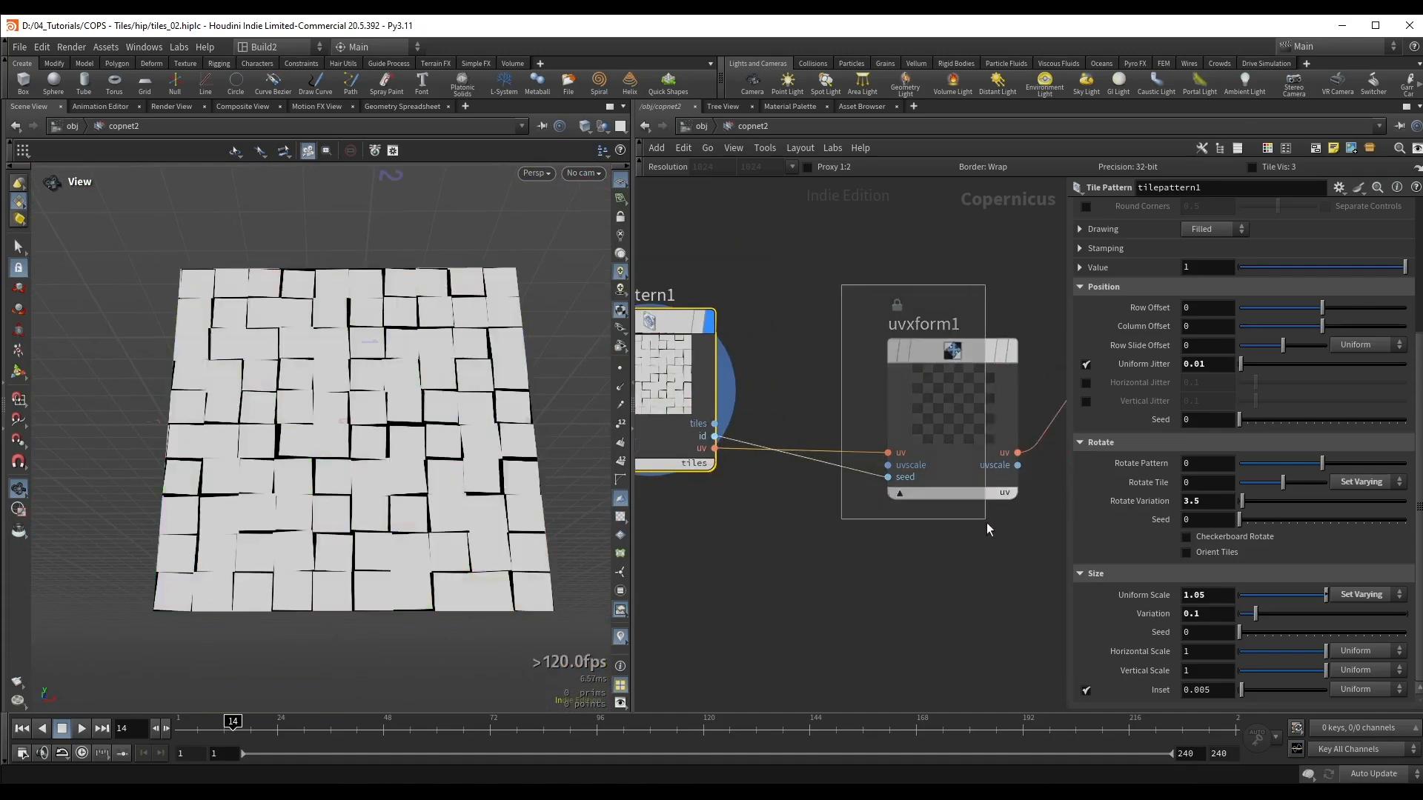
# Step: Display the UV Transform's output and examine the per-tile UV rotation up close
pyautogui.click(980, 495)
pyautogui.moveTo(350, 427); pyautogui.dragTo(392, 283, button='right')
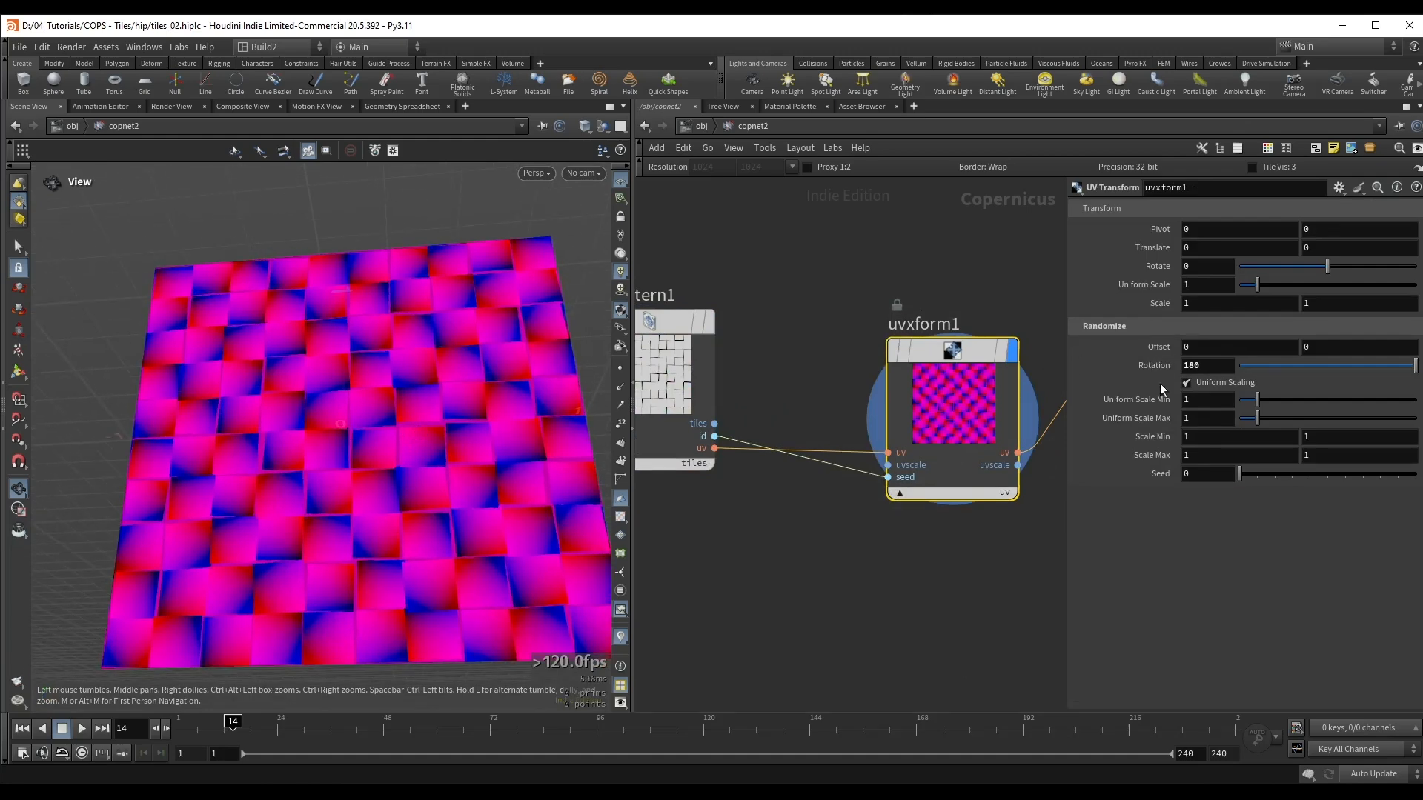
pyautogui.moveTo(124, 421); pyautogui.dragTo(273, 407, button='right')
pyautogui.moveTo(273, 407); pyautogui.dragTo(327, 433)
pyautogui.moveTo(327, 433); pyautogui.dragTo(287, 435, button='middle')
pyautogui.scroll(-3, 893, 273)
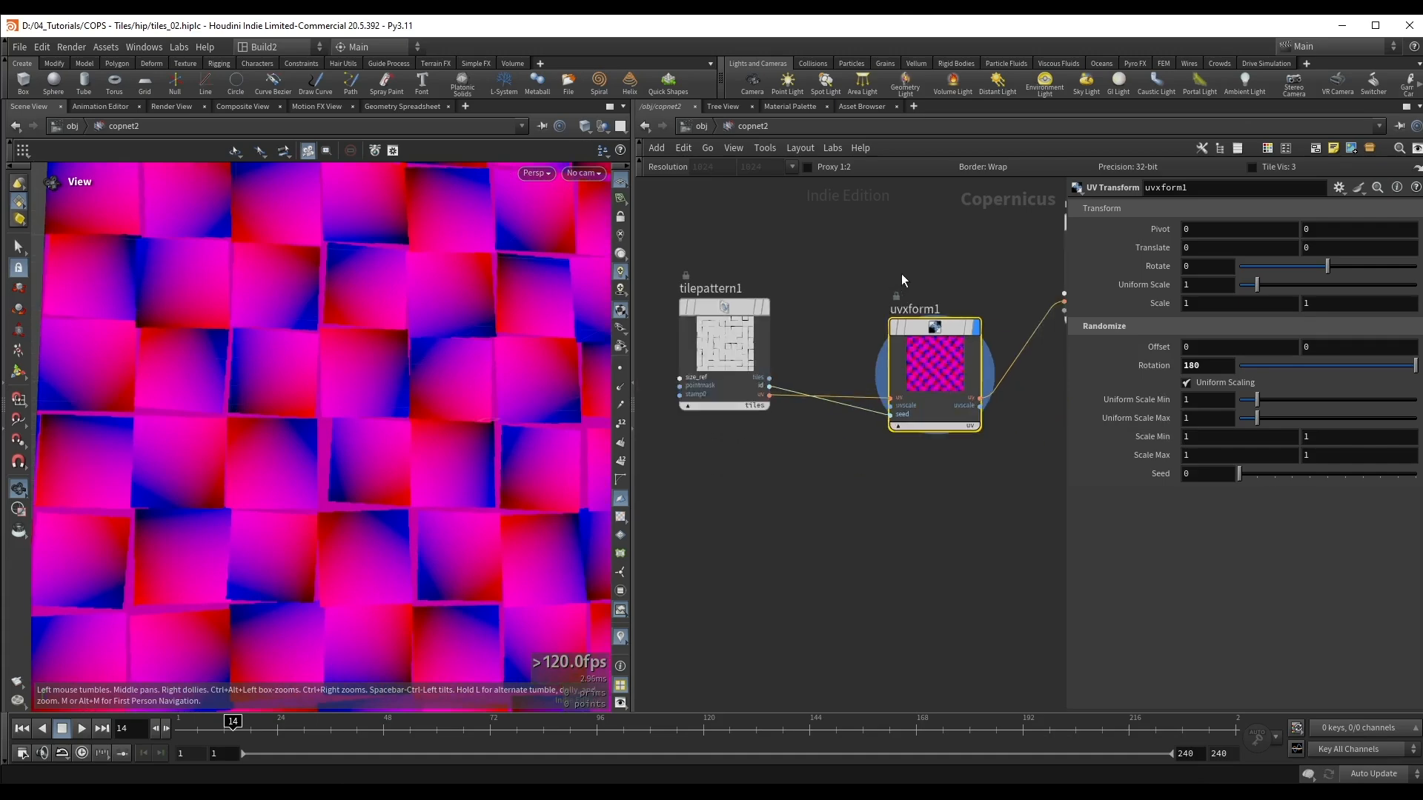
# Step: Display the ramp's output to check the gradient direction on each tile
pyautogui.moveTo(978, 231); pyautogui.dragTo(672, 312, button='middle')
pyautogui.click(805, 387)
pyautogui.press('r')
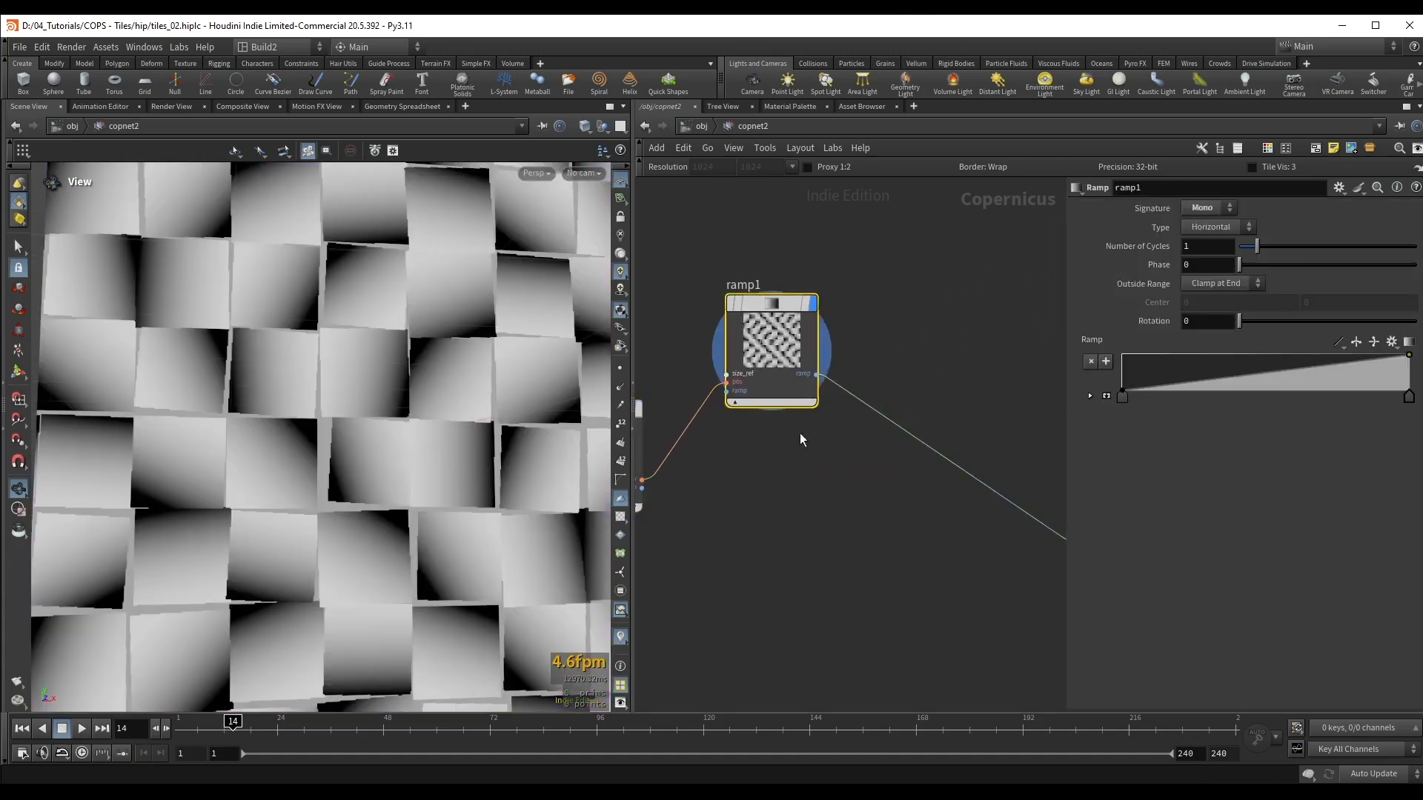
pyautogui.scroll(-1, 815, 441)
# Step: Display the preview material and inspect the randomly tilted tiles up close
pyautogui.moveTo(953, 398); pyautogui.dragTo(826, 375, button='middle')
pyautogui.moveTo(864, 292); pyautogui.dragTo(979, 360)
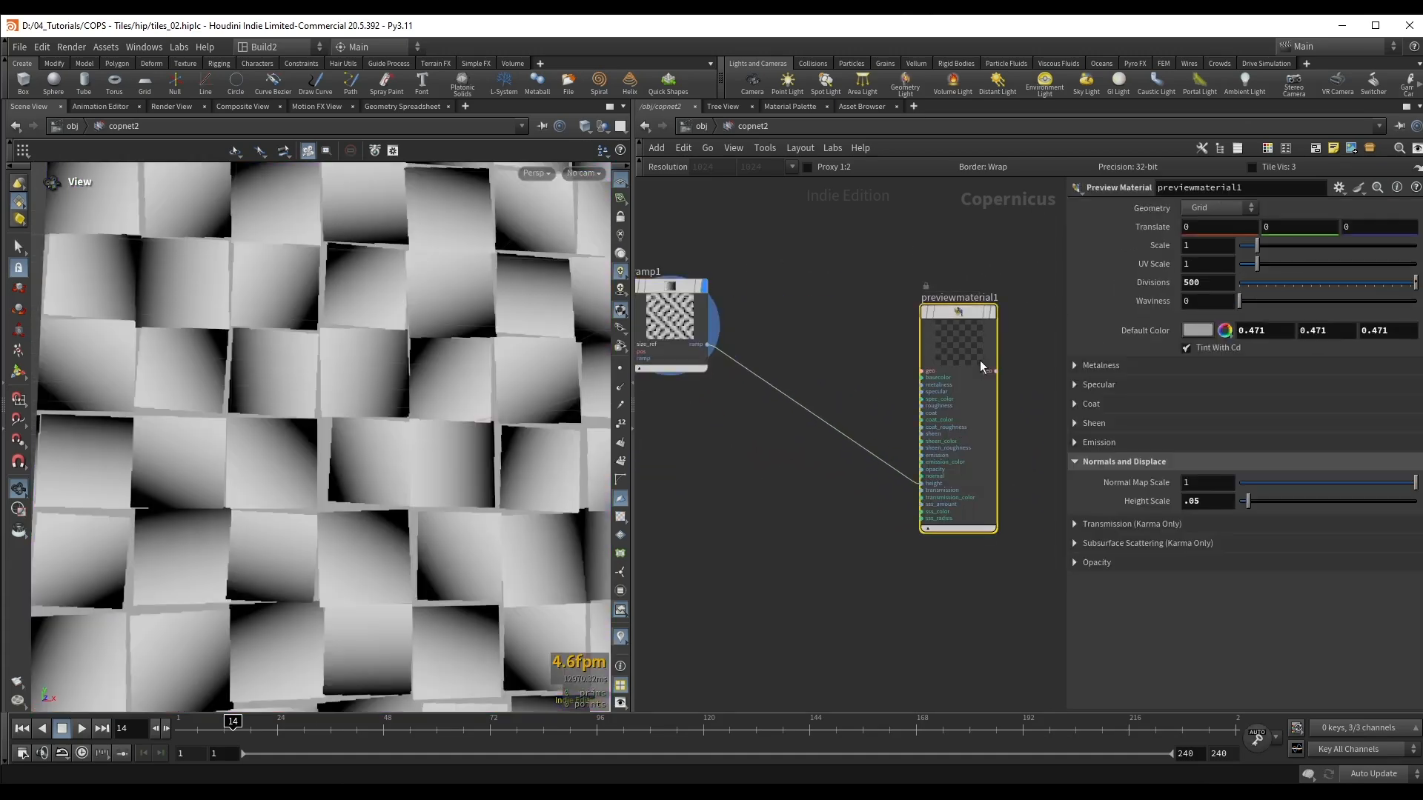
pyautogui.press('r')
pyautogui.moveTo(792, 480); pyautogui.dragTo(947, 509, button='middle')
pyautogui.moveTo(417, 391); pyautogui.dragTo(273, 416)
pyautogui.moveTo(273, 415); pyautogui.dragTo(365, 410, button='right')
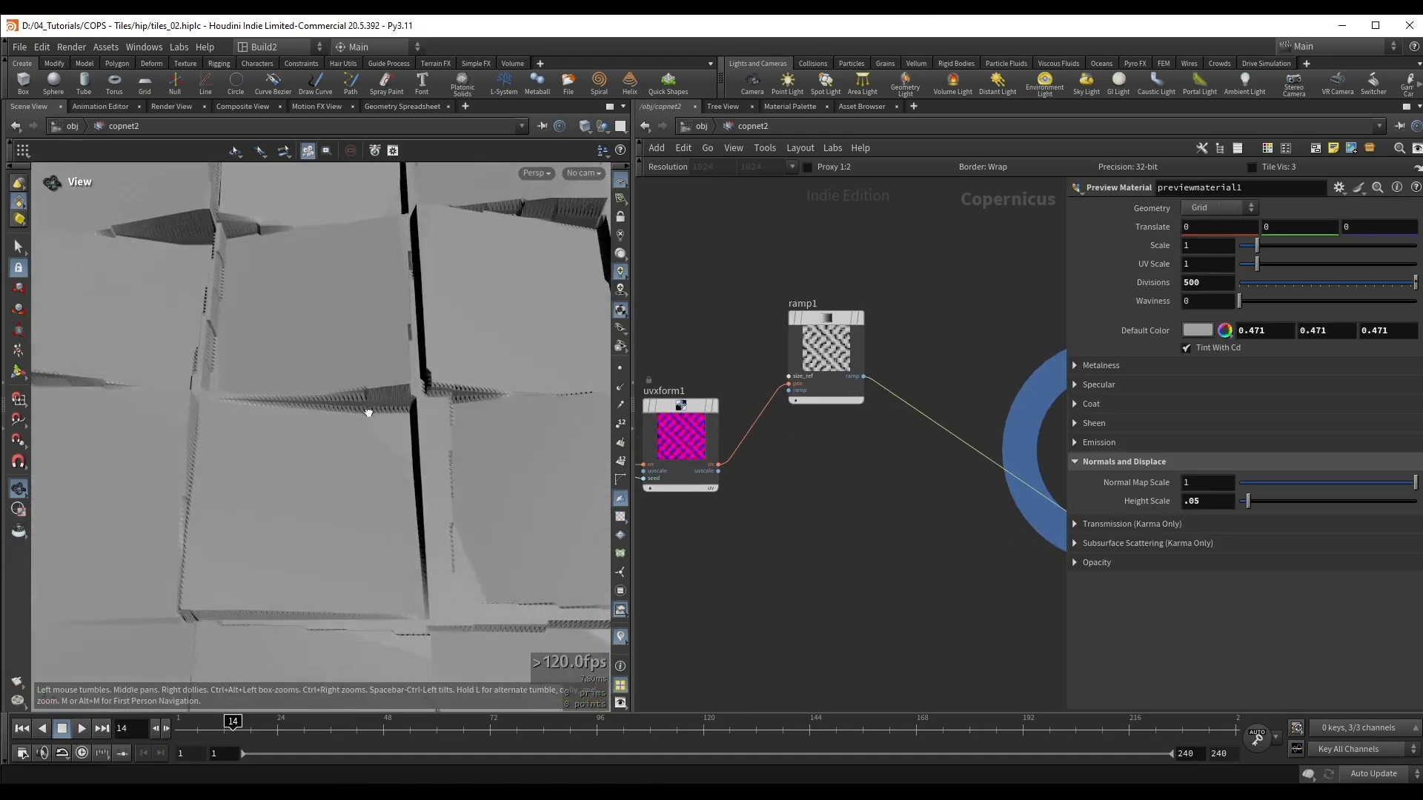
pyautogui.moveTo(366, 410); pyautogui.dragTo(392, 434)
pyautogui.moveTo(261, 576); pyautogui.dragTo(263, 585)
# Step: Set the UV Transform's random Uniform Scale Max to 0.6 and Uniform Scale Min to 0.8
pyautogui.moveTo(838, 531); pyautogui.dragTo(980, 521, button='middle')
pyautogui.moveTo(773, 314); pyautogui.dragTo(857, 494)
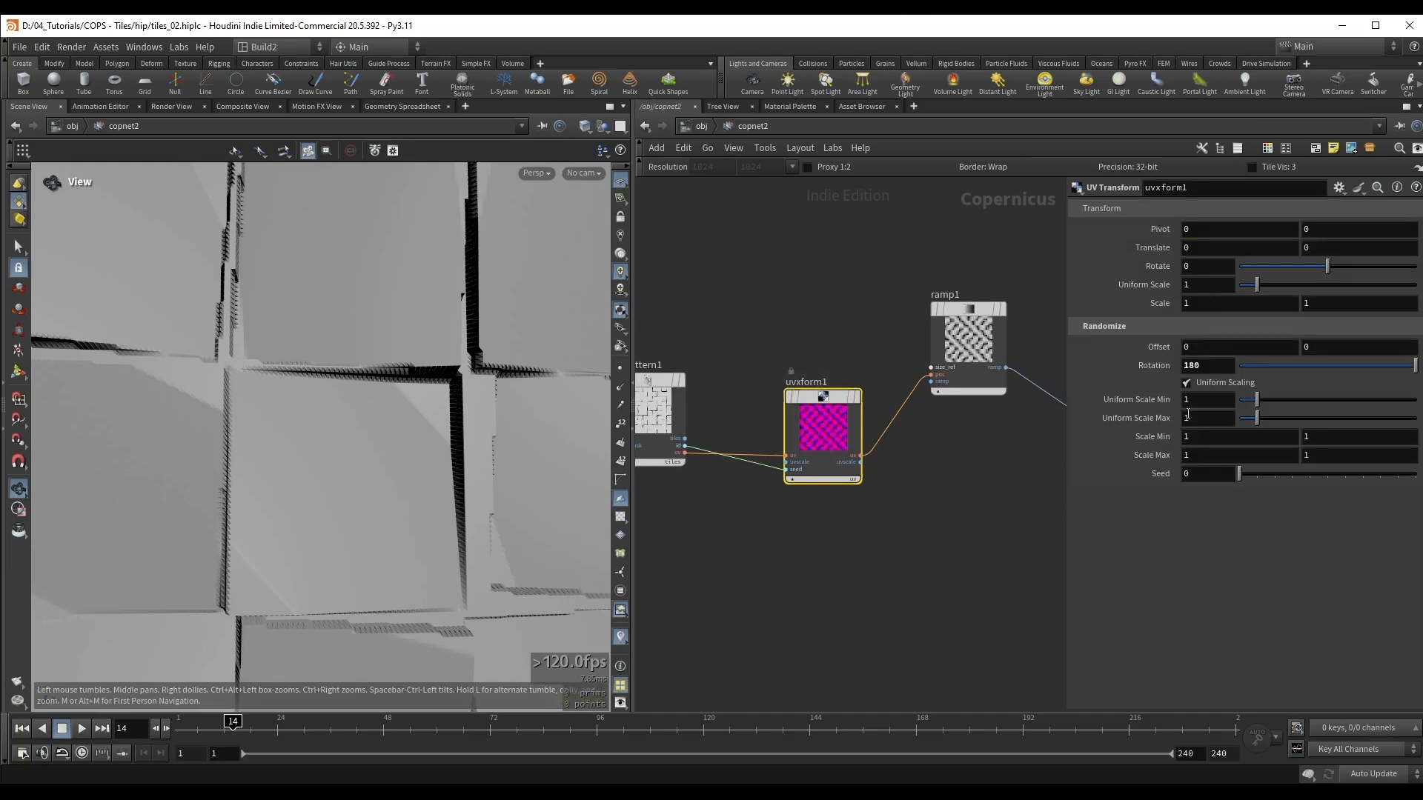
pyautogui.write('.1')
pyautogui.press('Return')
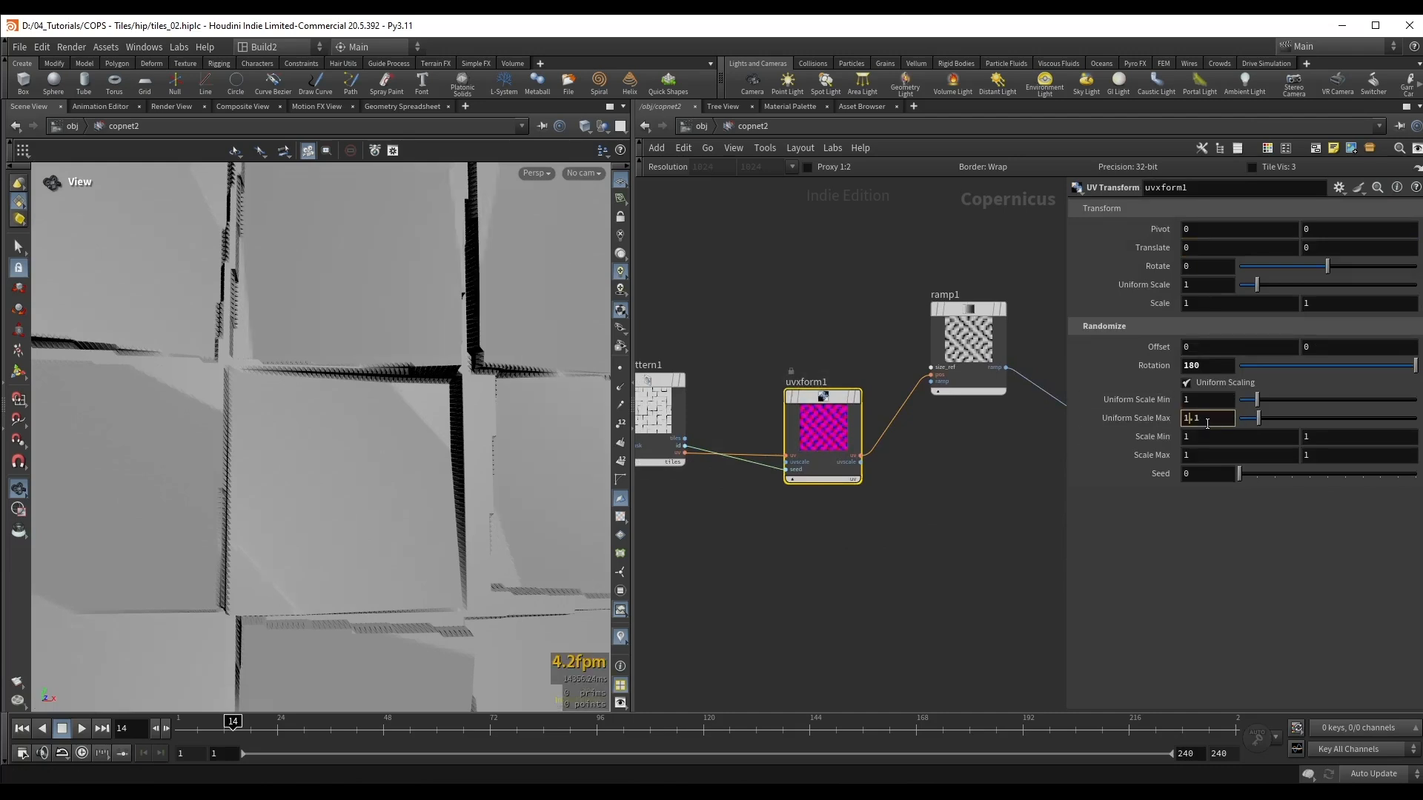
pyautogui.scroll(-1, 1207, 424)
pyautogui.scroll(-2, 1208, 425)
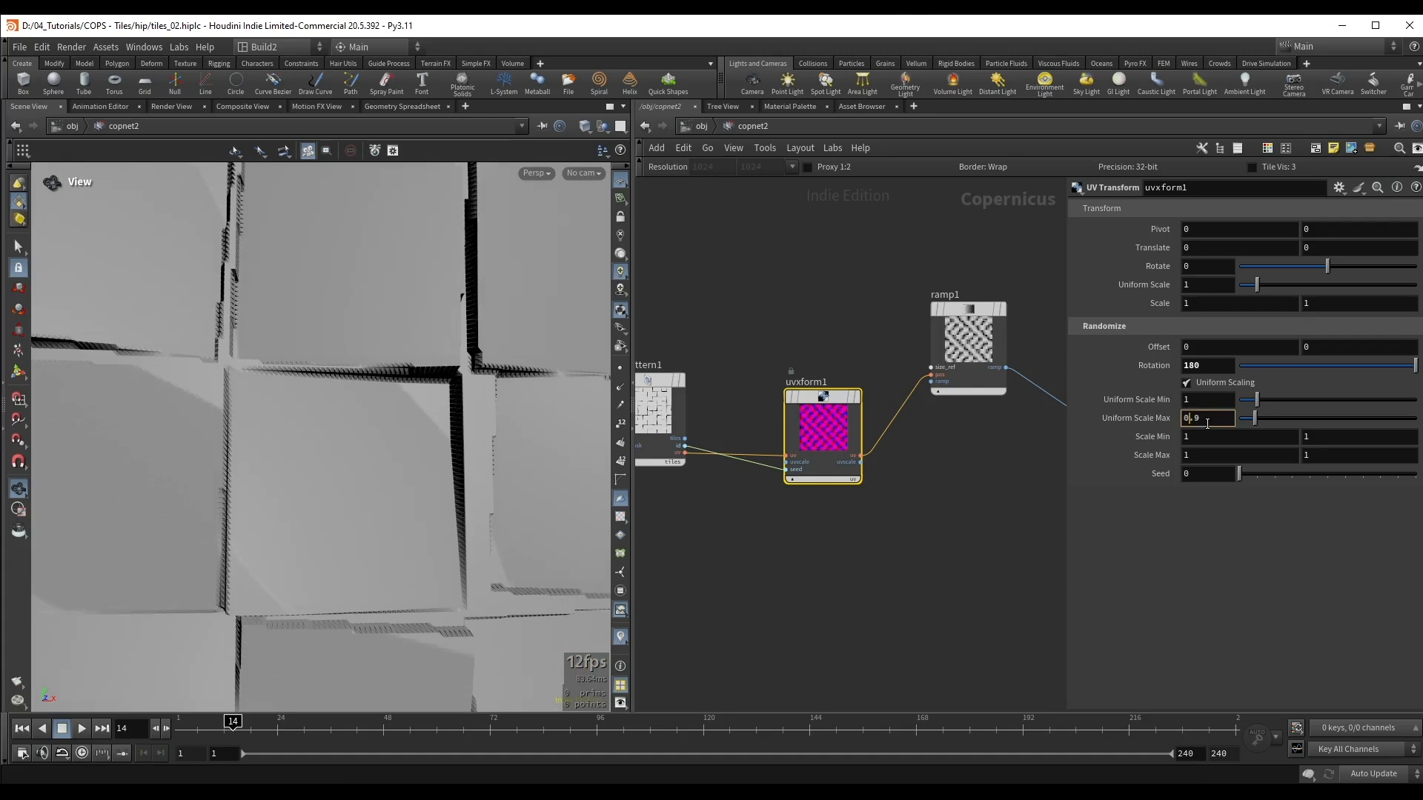
pyautogui.scroll(-1, 1207, 422)
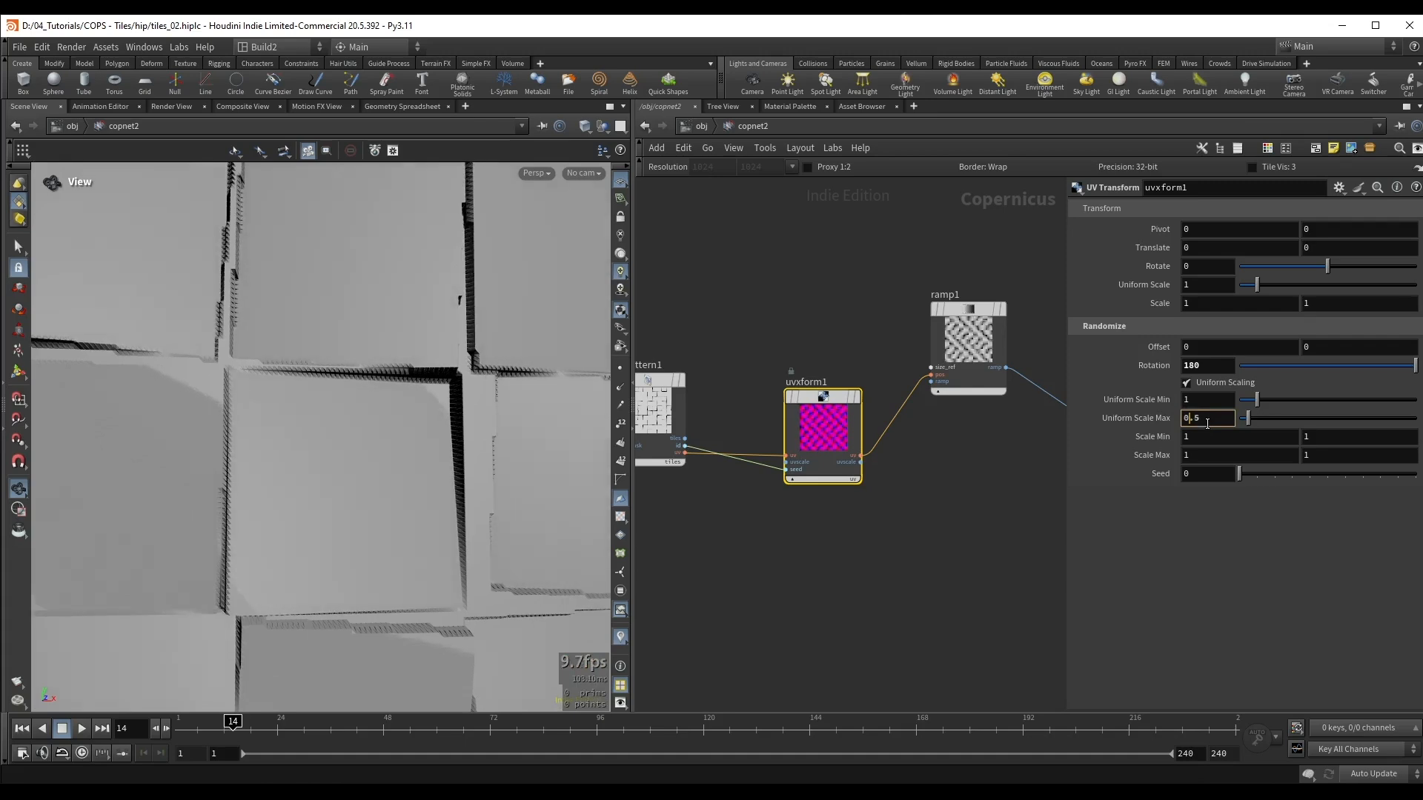
pyautogui.scroll(-1, 1206, 404)
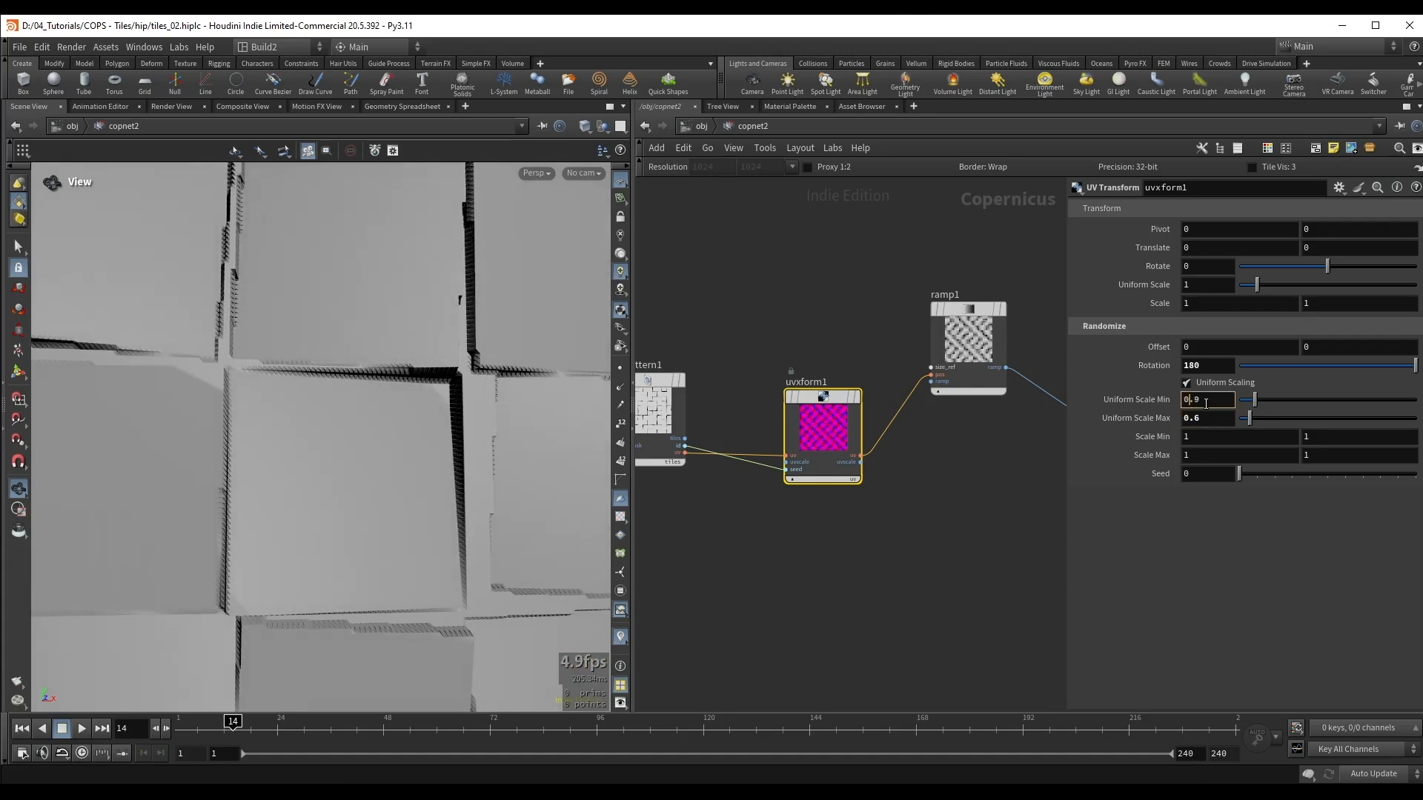
pyautogui.scroll(-1, 1206, 404)
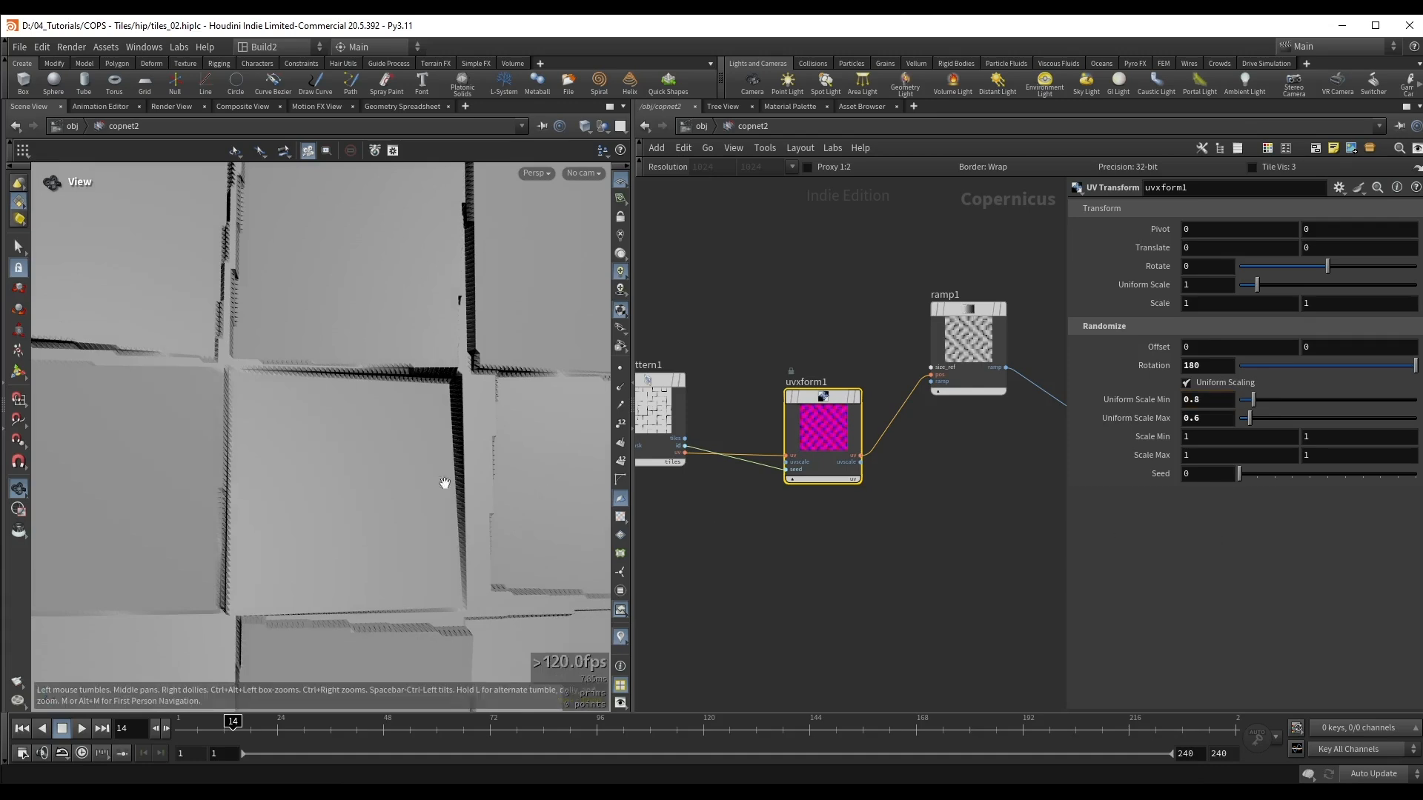
# Step: Set the UV Transform's randomization Seed to 7 for a different distribution of tile slopes
pyautogui.scroll(-3, 440, 484)
pyautogui.moveTo(429, 482); pyautogui.dragTo(308, 375)
pyautogui.scroll(-3, 360, 467)
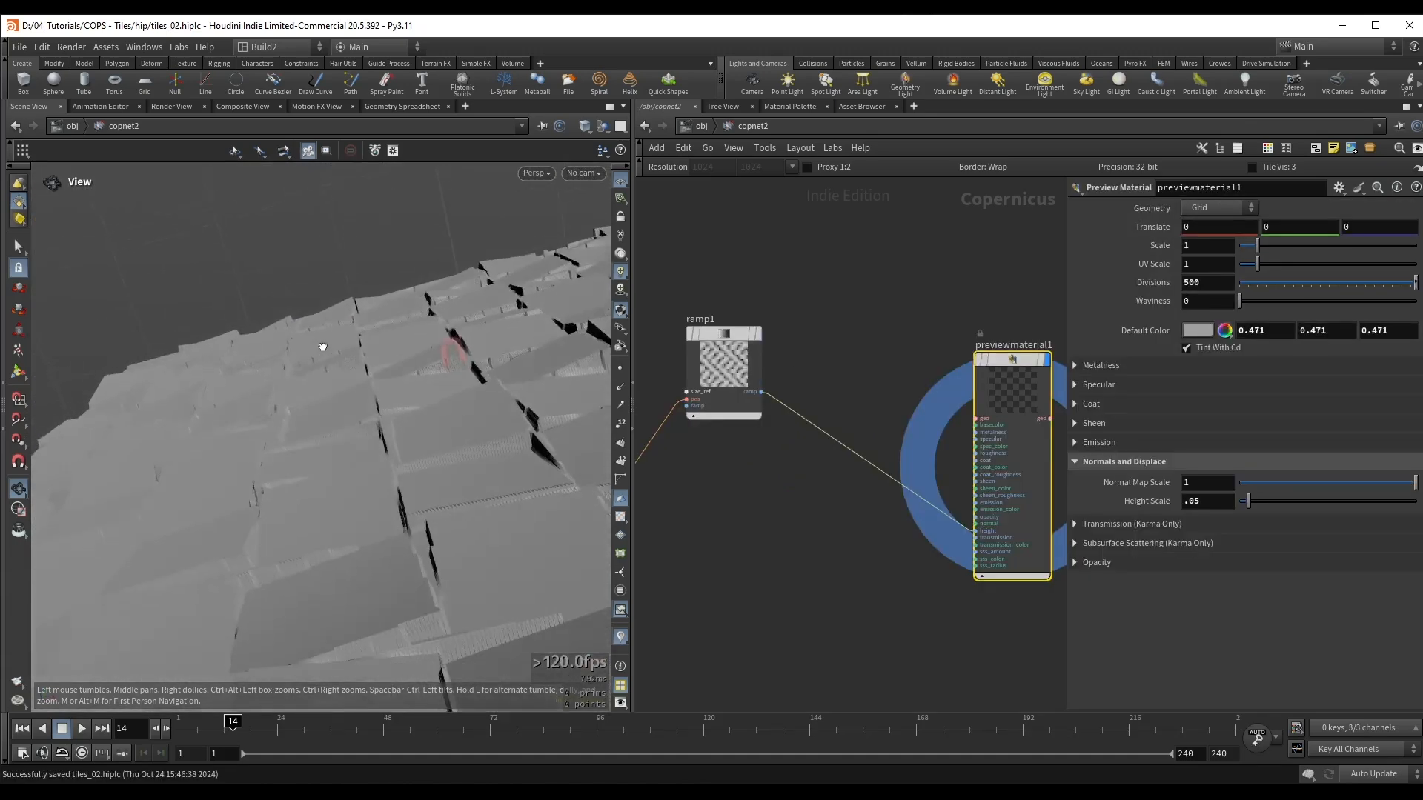
pyautogui.moveTo(322, 346); pyautogui.dragTo(323, 406)
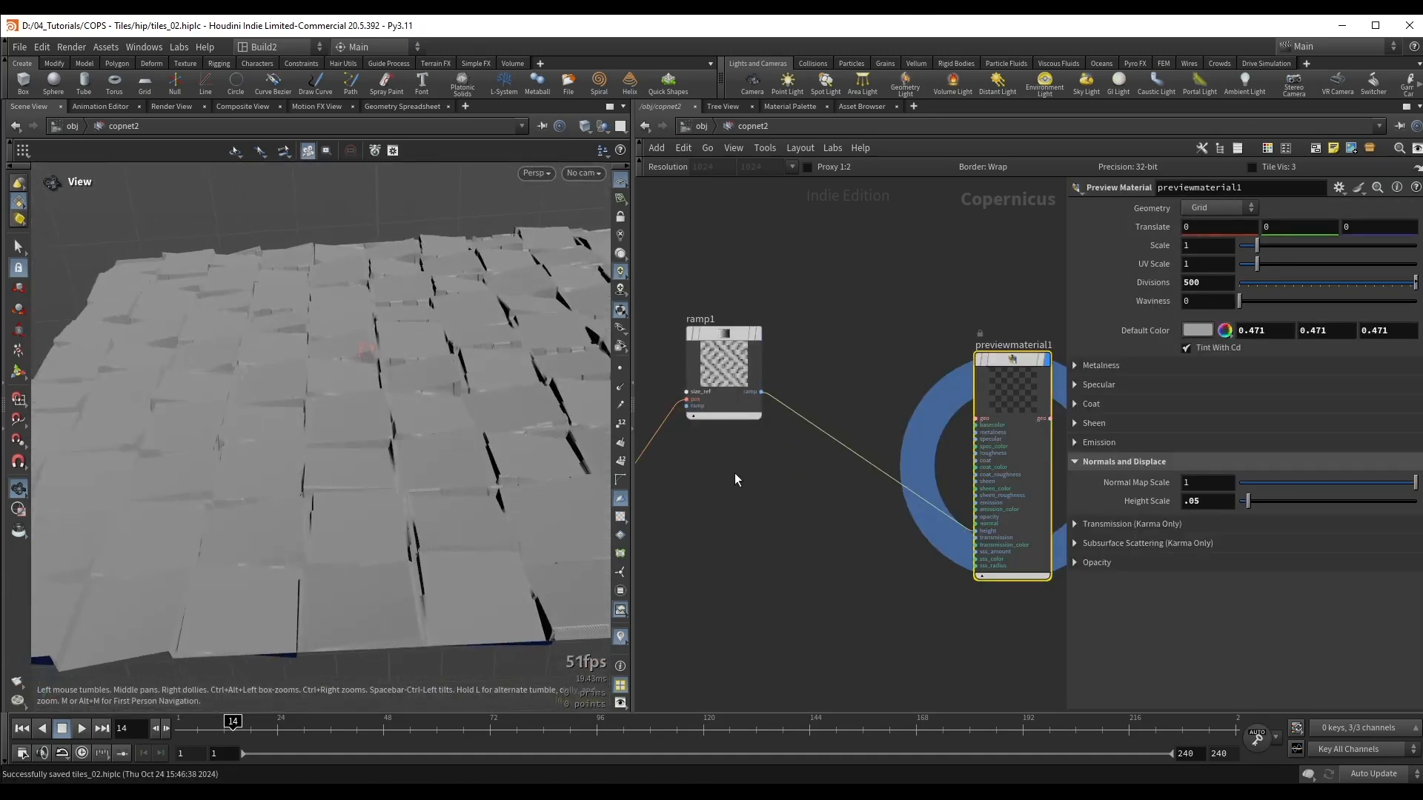
pyautogui.moveTo(735, 473); pyautogui.dragTo(982, 468, button='middle')
pyautogui.click(811, 348)
pyautogui.moveTo(990, 357); pyautogui.dragTo(999, 418)
pyautogui.click(842, 475)
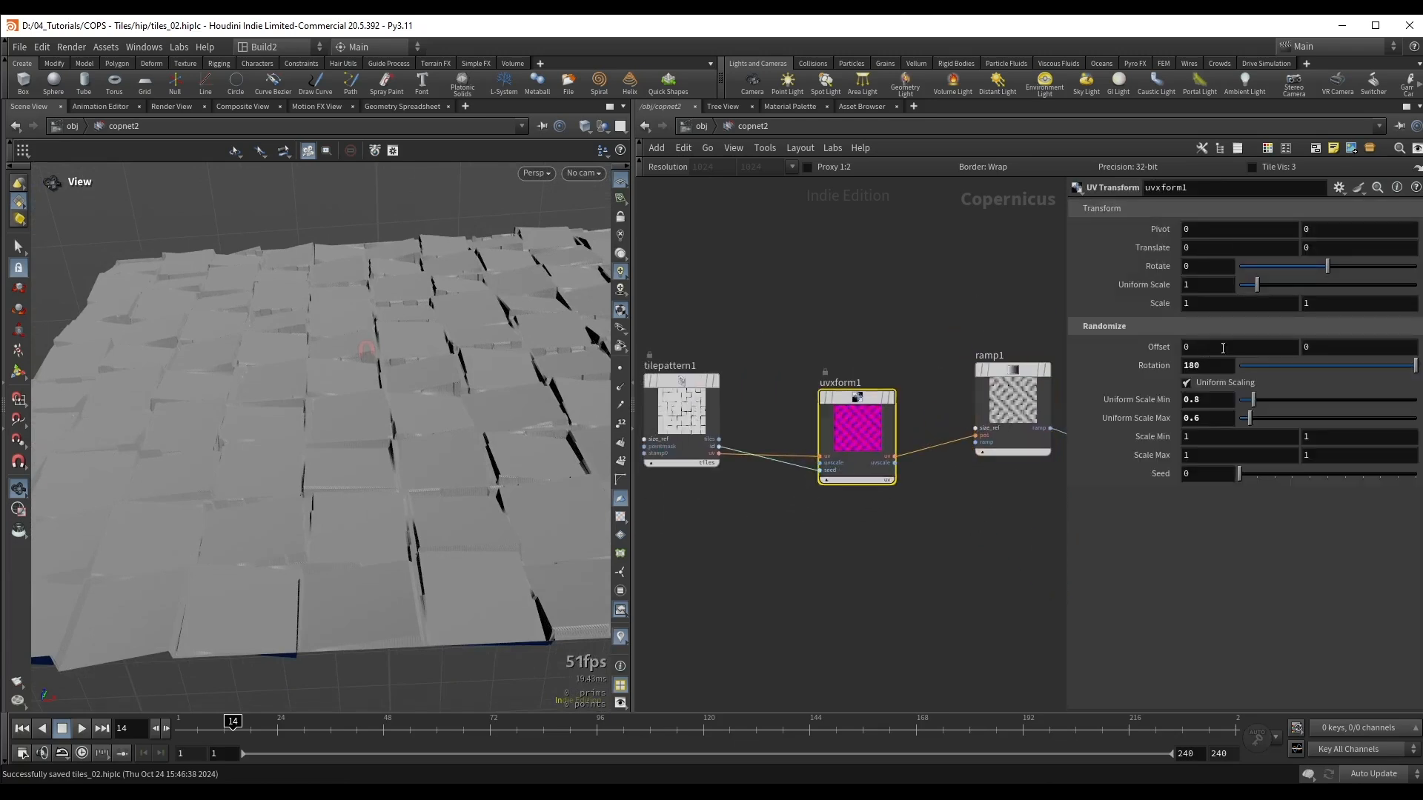
pyautogui.scroll(5, 1213, 476)
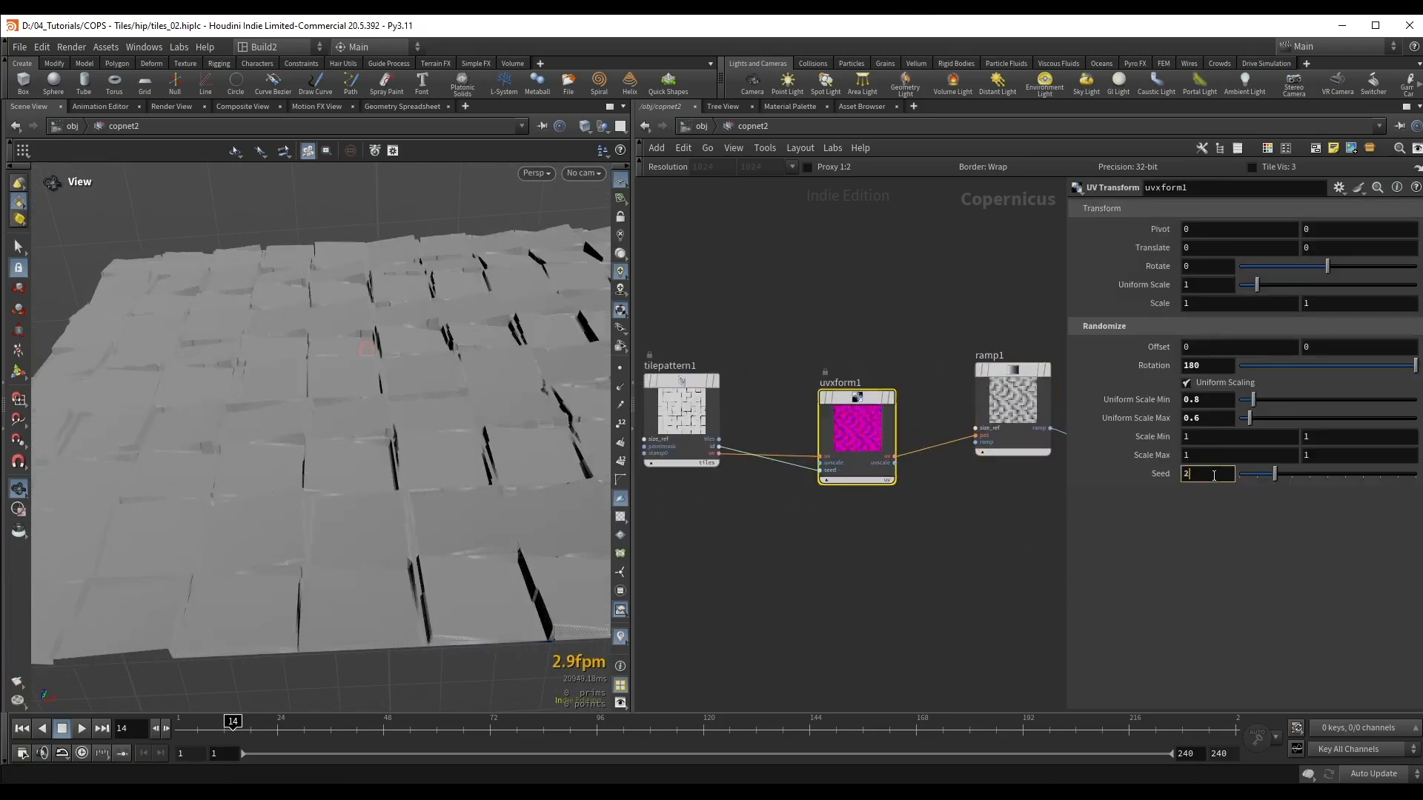
pyautogui.scroll(1, 1213, 476)
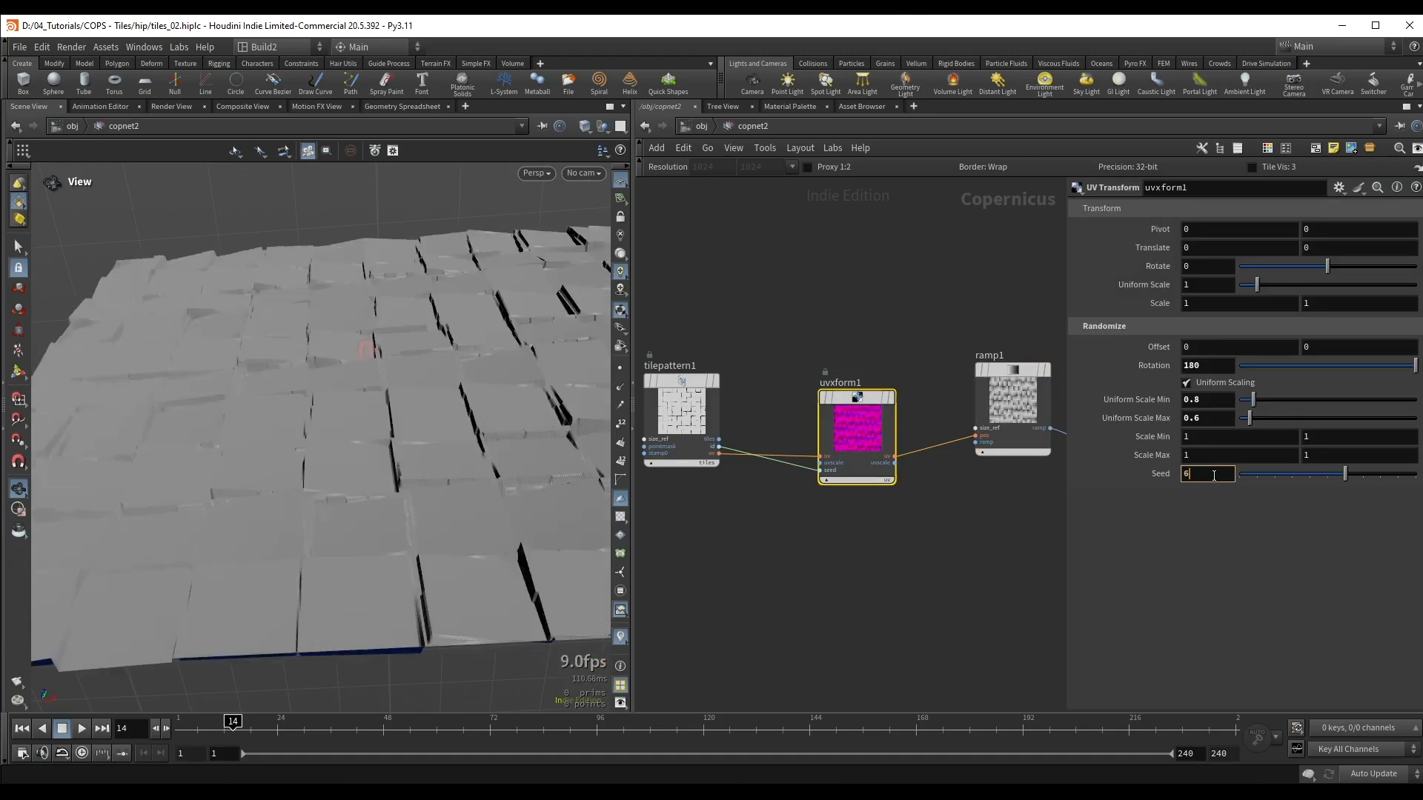
pyautogui.scroll(1, 1215, 480)
pyautogui.moveTo(413, 438); pyautogui.dragTo(423, 387)
pyautogui.moveTo(484, 348); pyautogui.dragTo(476, 342)
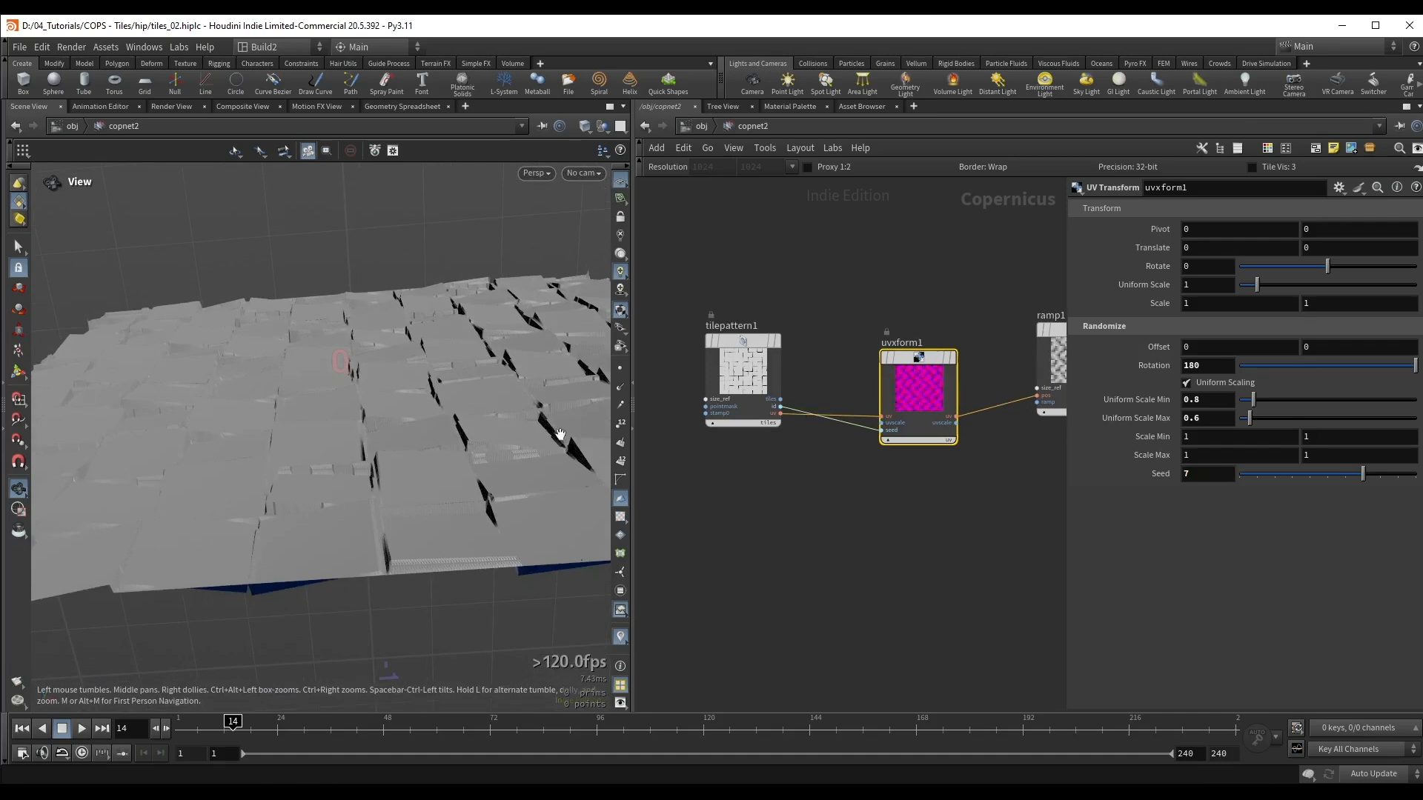
# Step: Add a Random Mono node wired from the Tile Pattern's id output, placed below the UV Transform
pyautogui.scroll(2, 745, 482)
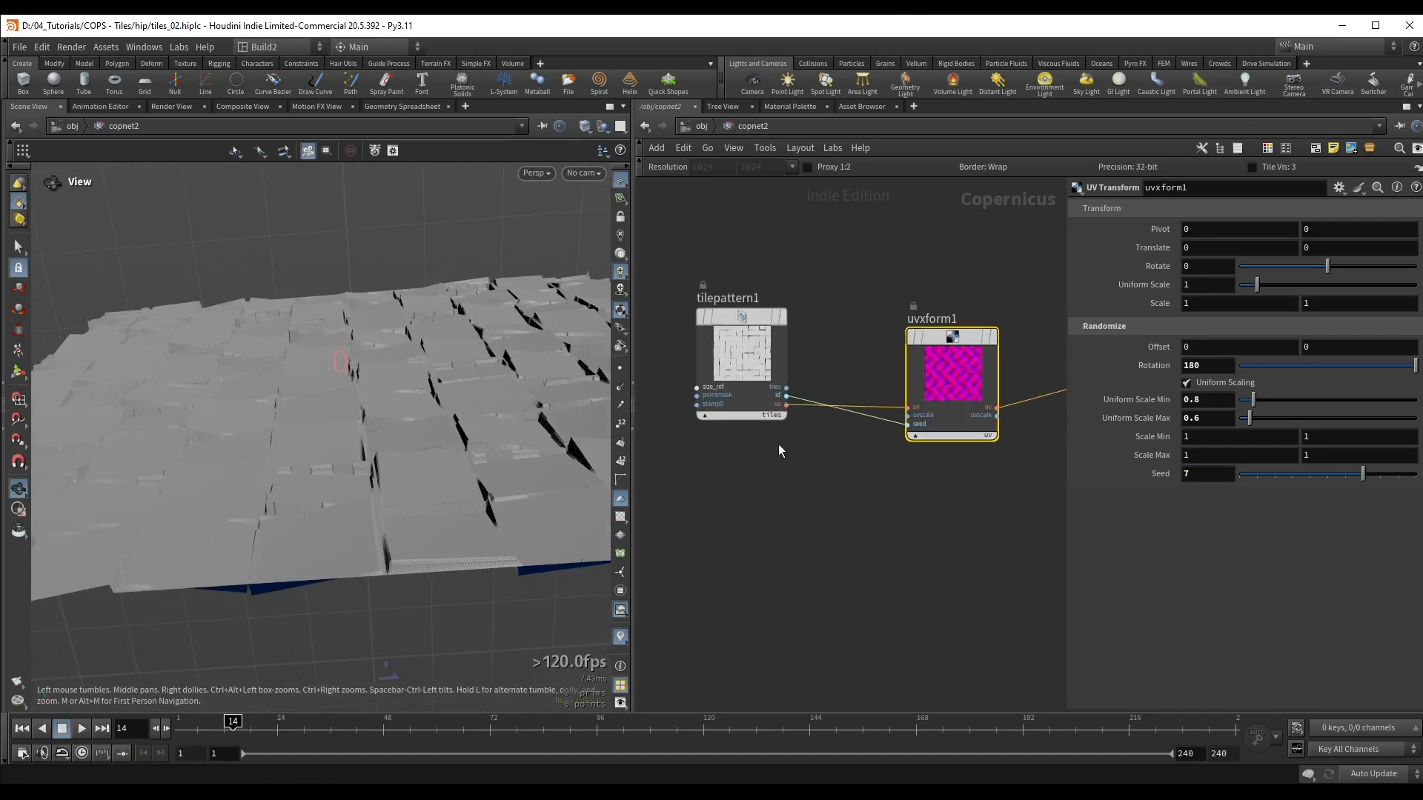
pyautogui.click(785, 396)
pyautogui.press('Tab')
pyautogui.write('ran')
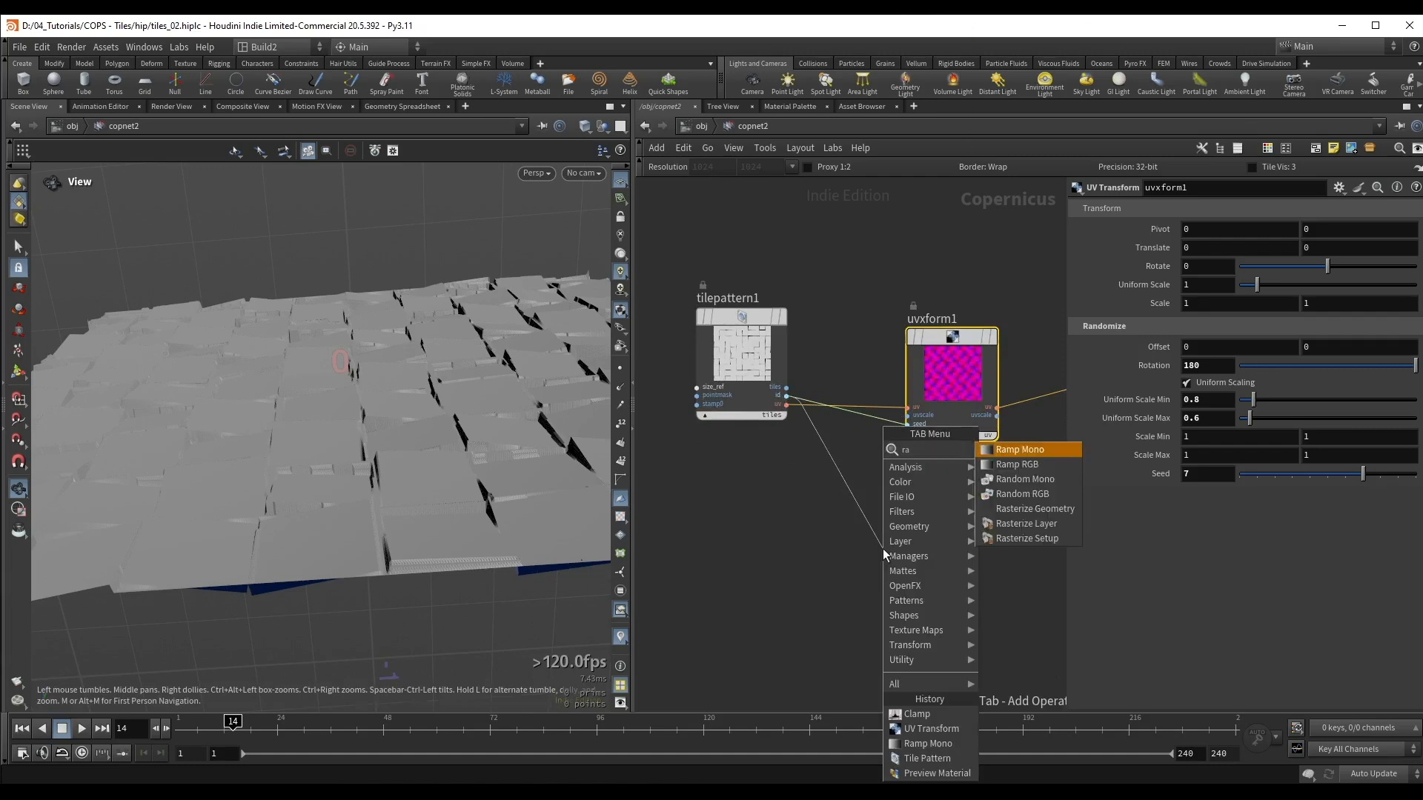
pyautogui.press('Return')
pyautogui.press('Return')
pyautogui.moveTo(882, 548); pyautogui.dragTo(940, 529)
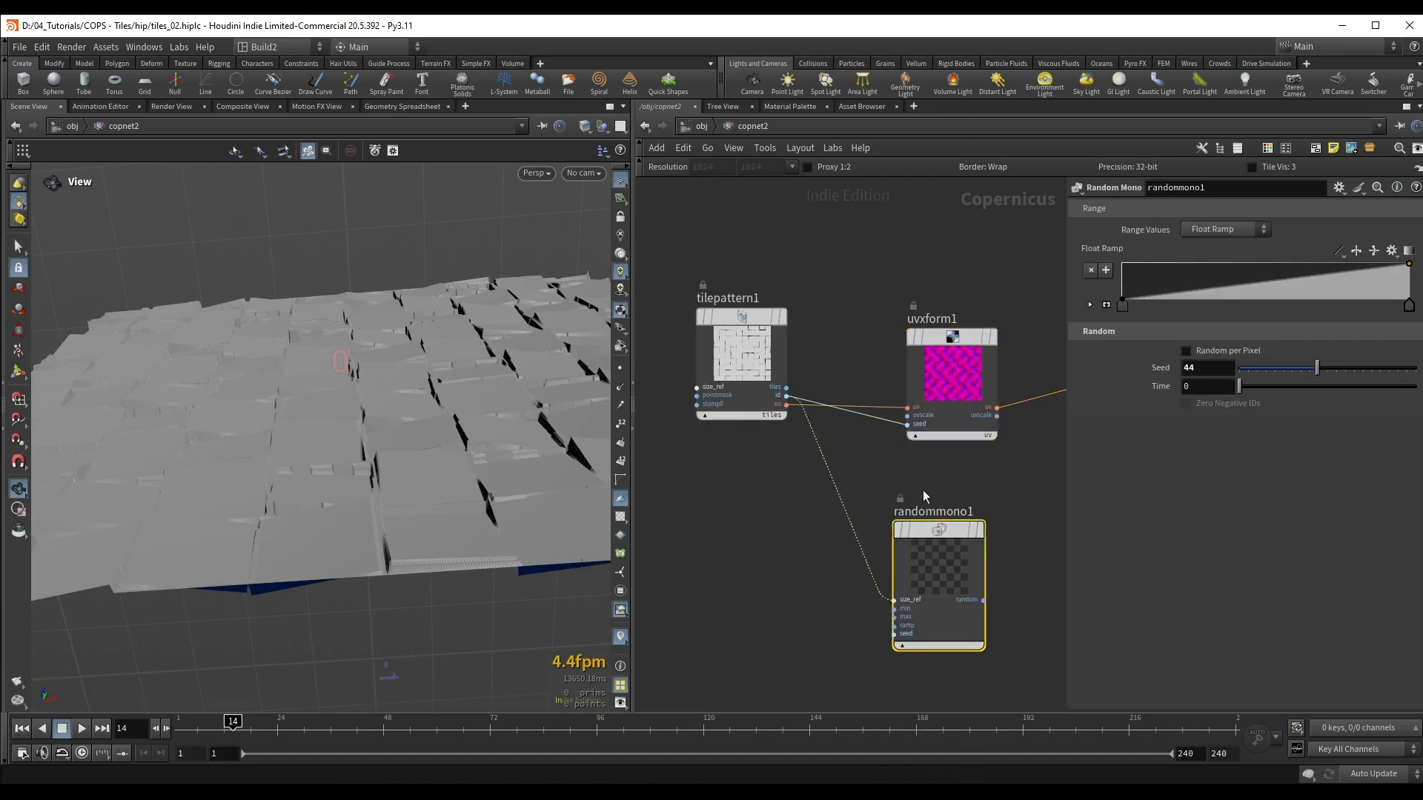
# Step: Connect the tile id to the Random Mono's seed input and display its per-tile grayscale output
pyautogui.scroll(4, 952, 446)
pyautogui.moveTo(783, 568); pyautogui.dragTo(810, 640)
pyautogui.moveTo(893, 495); pyautogui.dragTo(910, 482)
pyautogui.press('r')
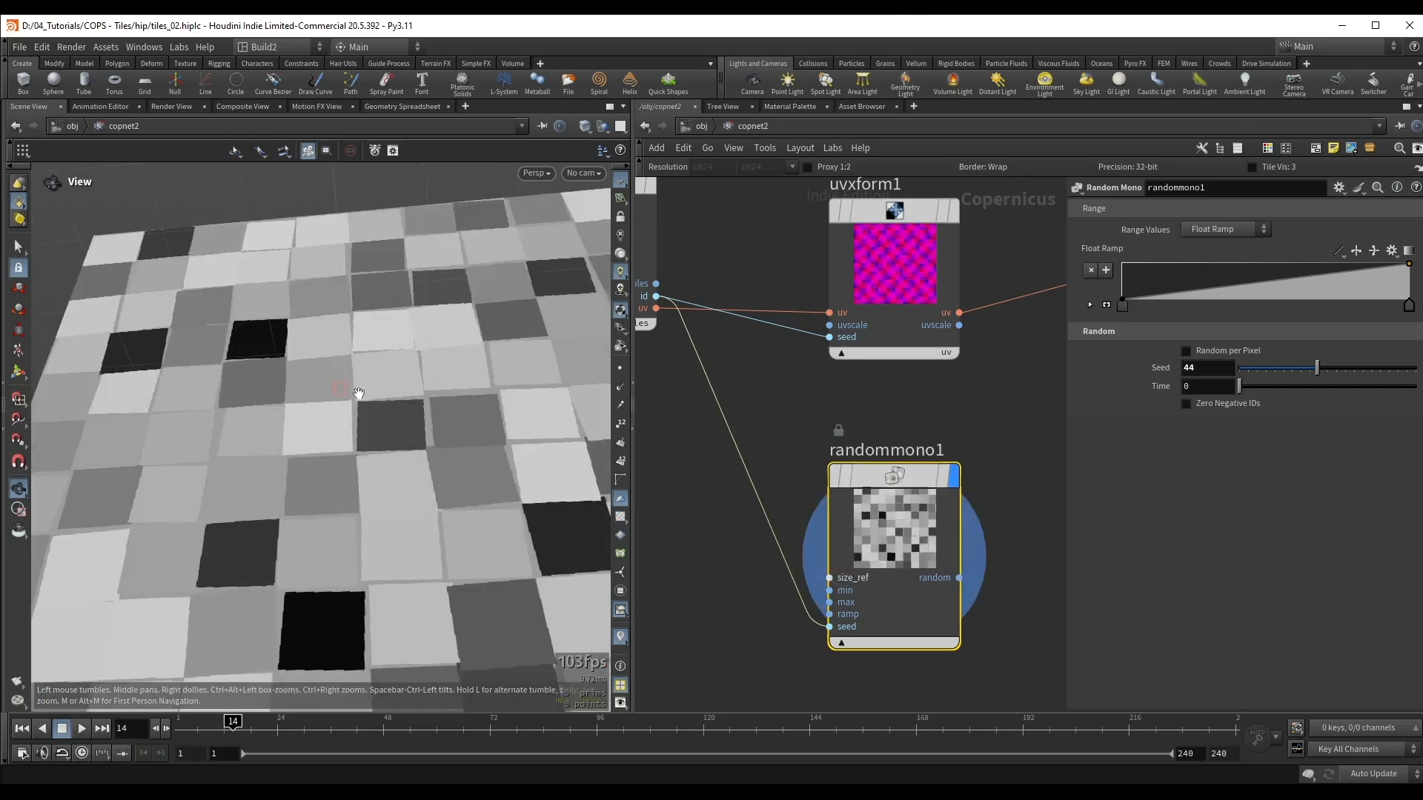
pyautogui.moveTo(214, 331); pyautogui.dragTo(374, 329, button='right')
pyautogui.moveTo(475, 409); pyautogui.dragTo(429, 401, button='middle')
# Step: Insert a Multiply blend node on the wire between the ramp and the preview material
pyautogui.moveTo(1008, 412); pyautogui.dragTo(799, 454, button='middle')
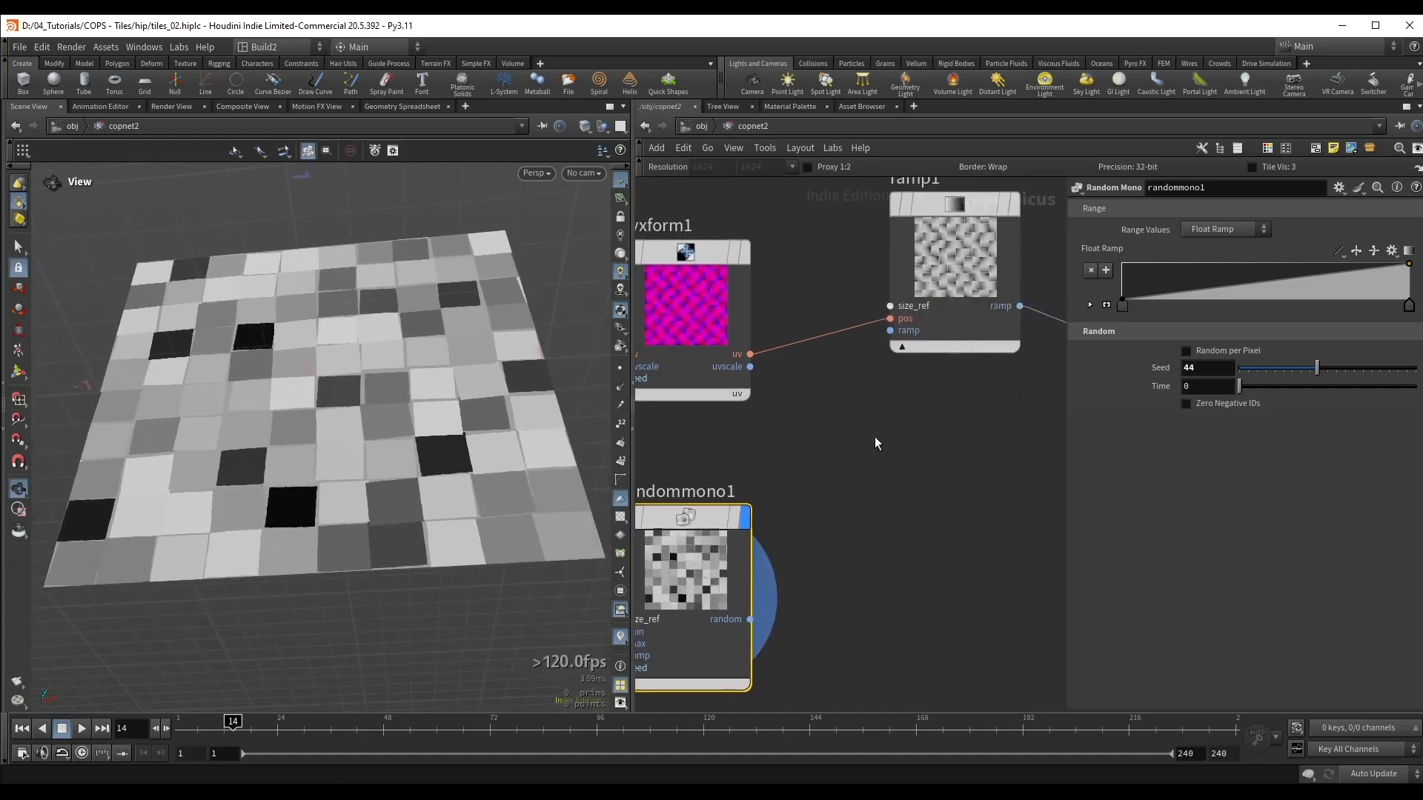
pyautogui.moveTo(939, 333); pyautogui.dragTo(966, 380)
pyautogui.moveTo(862, 460); pyautogui.dragTo(717, 460, button='middle')
pyautogui.scroll(-2, 719, 460)
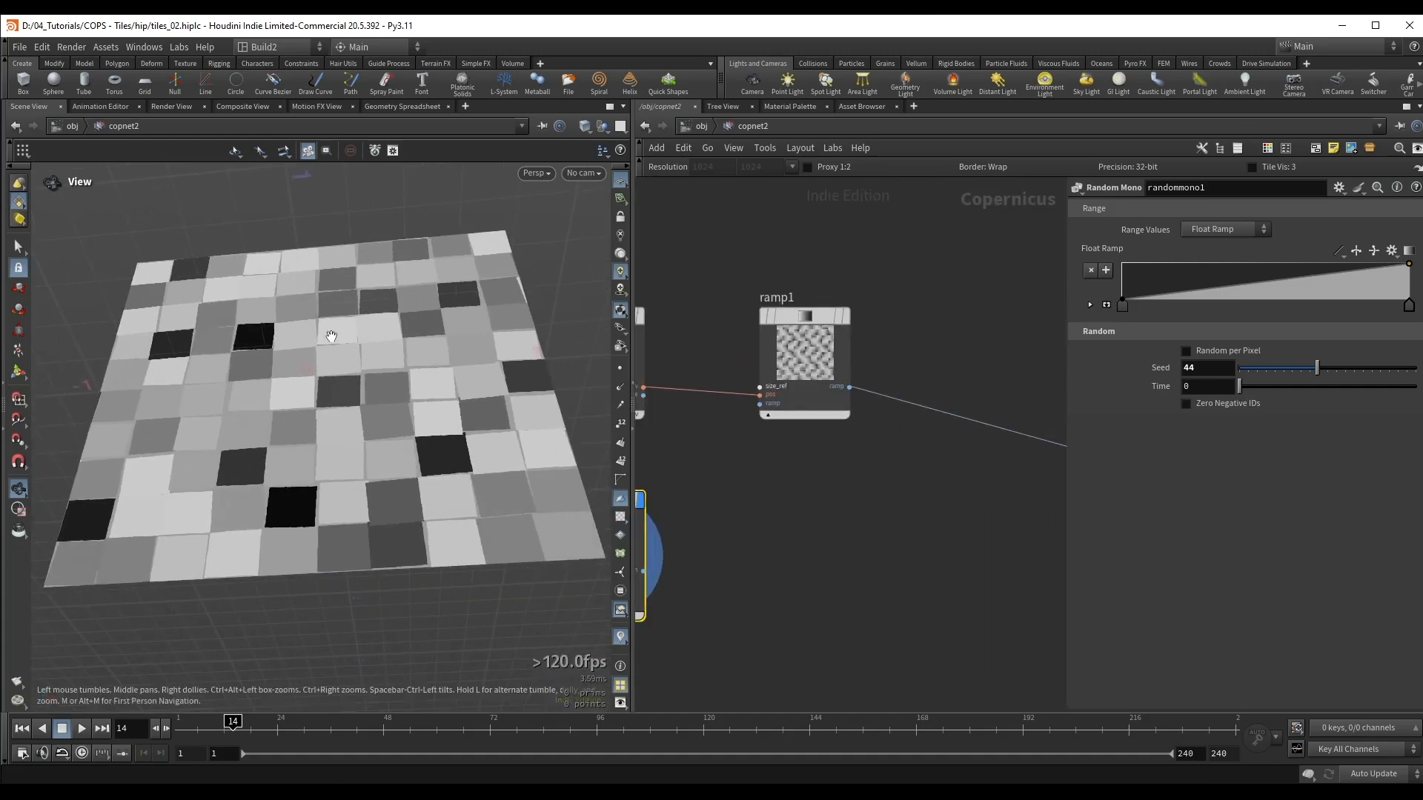
pyautogui.press('Tab')
pyautogui.write('multiply')
pyautogui.press('Return')
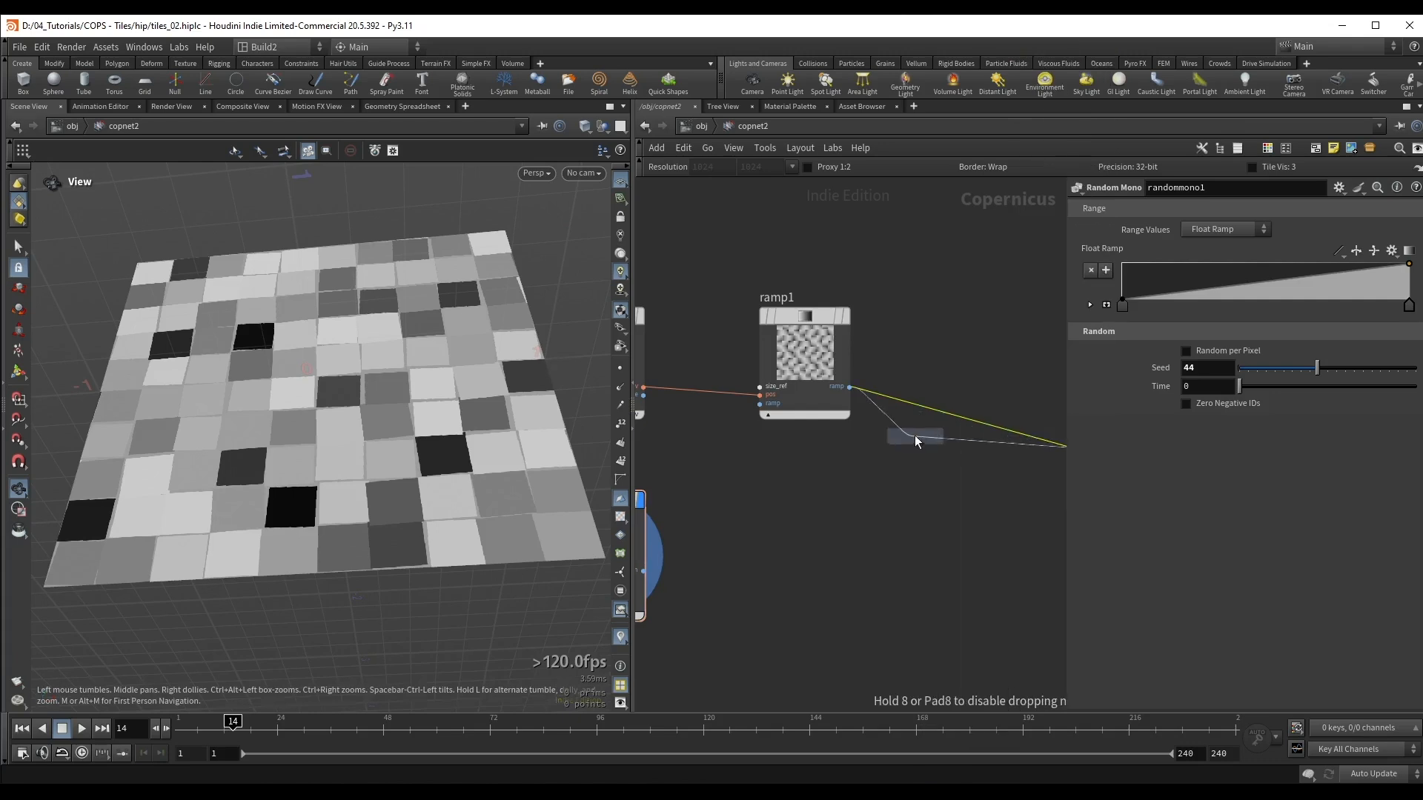
pyautogui.click(905, 449)
pyautogui.moveTo(902, 454); pyautogui.dragTo(998, 423, button='middle')
# Step: Connect the Random Mono output to the Multiply node's second input and display the multiplied result
pyautogui.moveTo(740, 540); pyautogui.dragTo(1023, 472)
pyautogui.moveTo(1016, 523); pyautogui.dragTo(914, 543, button='middle')
pyautogui.scroll(-2, 915, 543)
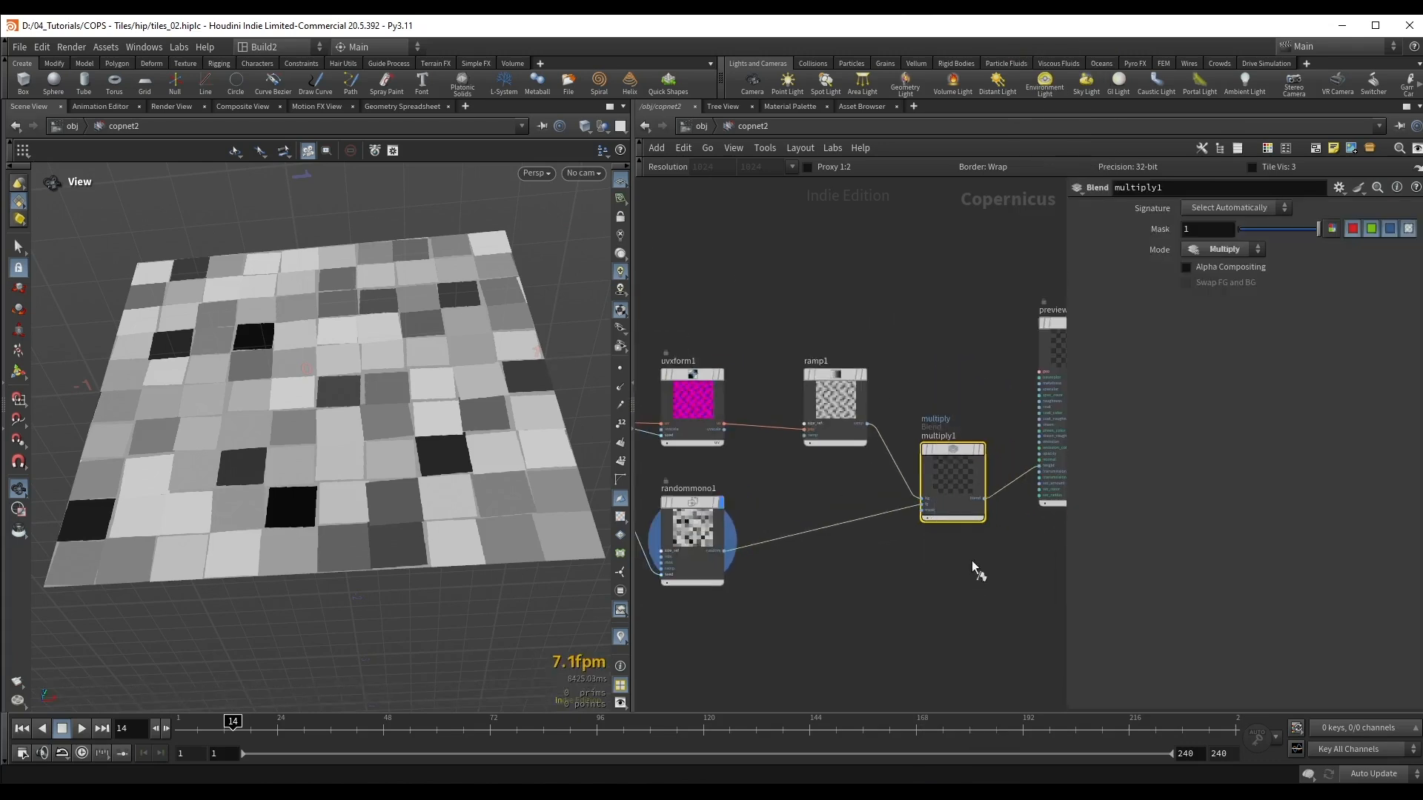
pyautogui.click(981, 449)
pyautogui.moveTo(949, 333); pyautogui.dragTo(770, 324, button='middle')
pyautogui.moveTo(892, 340); pyautogui.dragTo(977, 364)
pyautogui.moveTo(646, 333); pyautogui.dragTo(830, 331, button='middle')
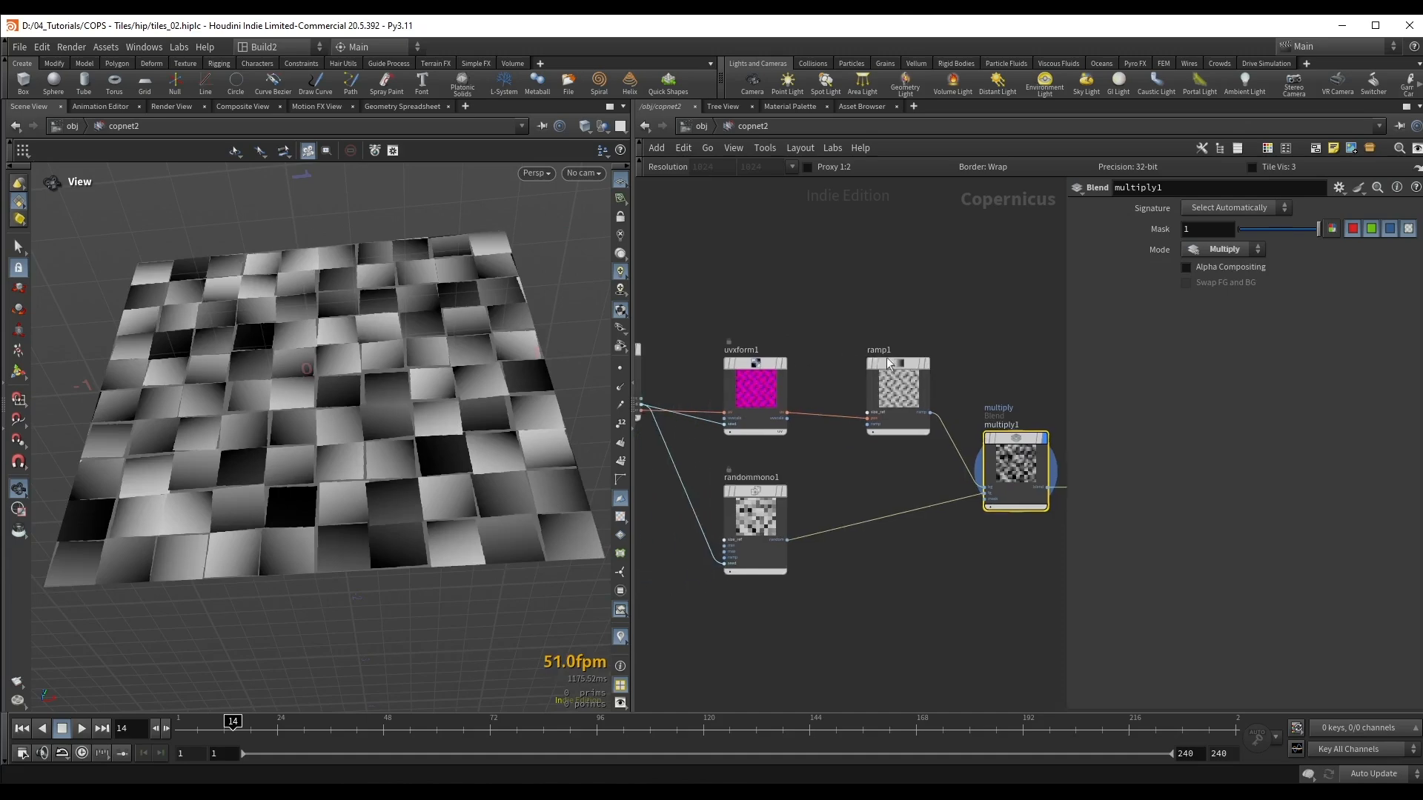
# Step: Widen the network editor and shrink its parameter overlay to make room for the whole node graph
pyautogui.moveTo(915, 399); pyautogui.dragTo(891, 391)
pyautogui.moveTo(631, 371); pyautogui.dragTo(498, 370)
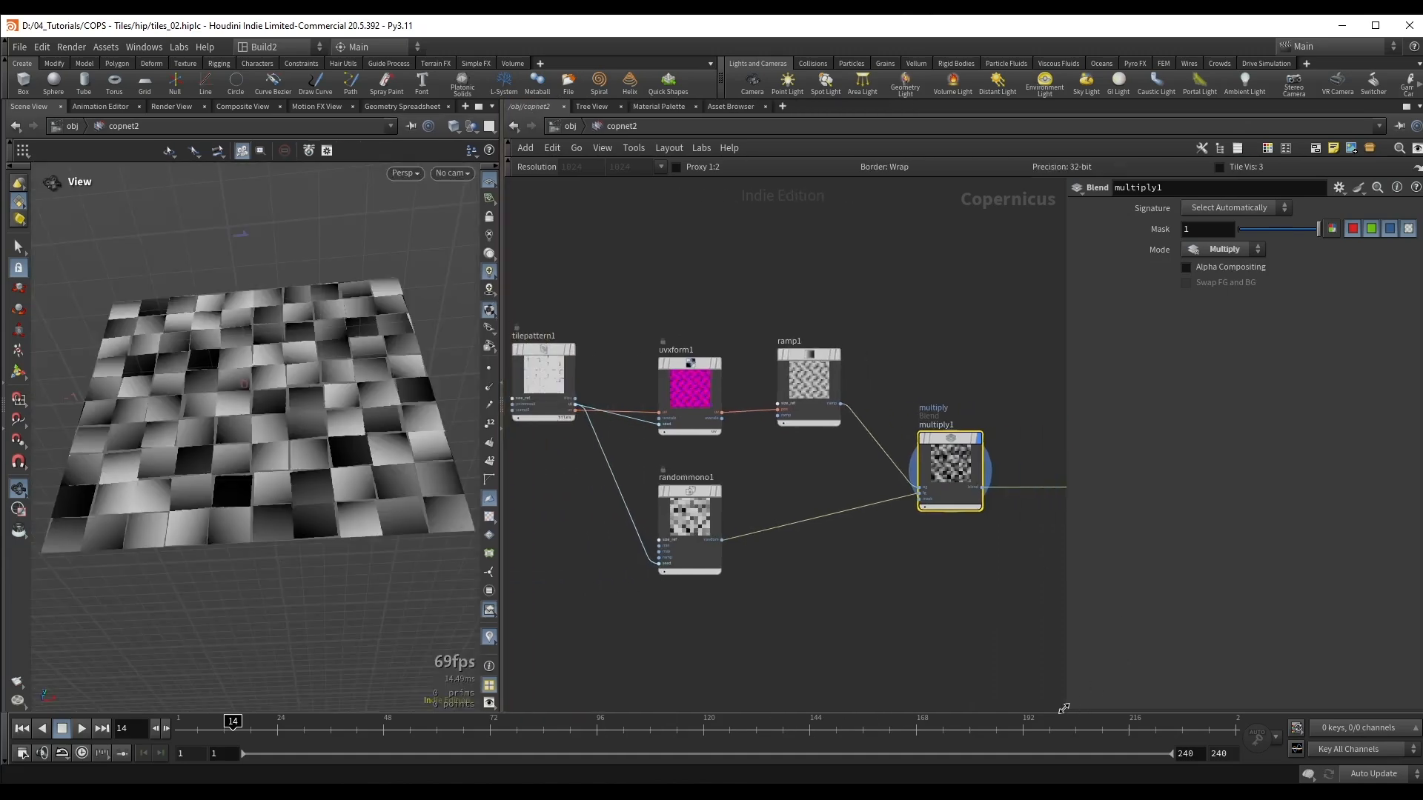
pyautogui.moveTo(1064, 710); pyautogui.dragTo(1130, 584)
pyautogui.scroll(-2, 996, 573)
pyautogui.moveTo(918, 545); pyautogui.dragTo(824, 500, button='middle')
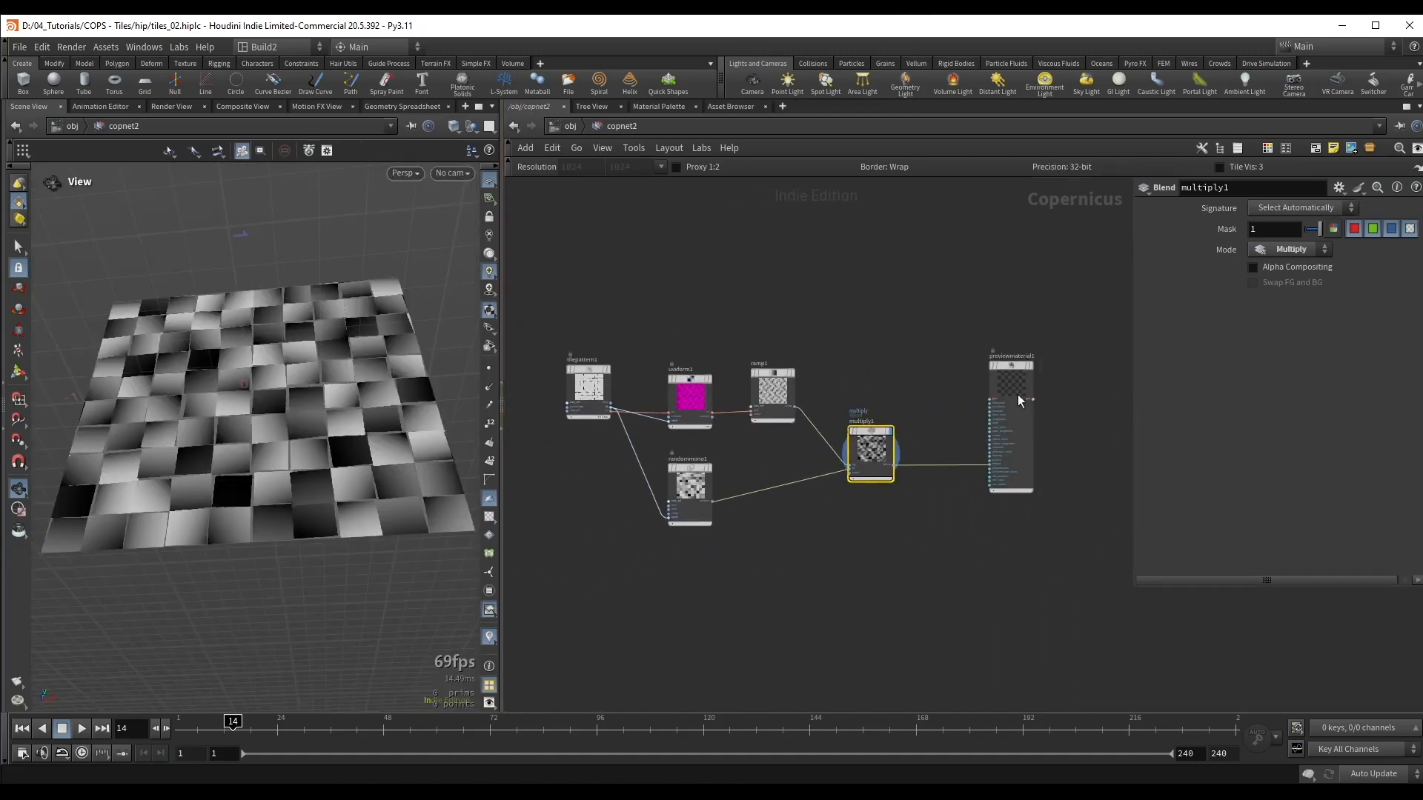
# Step: Line up the main nodes in a row, switch the wires to curved style, and place Random Mono beneath the ramp
pyautogui.moveTo(1018, 400); pyautogui.dragTo(1002, 388)
pyautogui.moveTo(876, 455); pyautogui.dragTo(857, 396)
pyautogui.hotkey('shift', 'c')
pyautogui.moveTo(584, 396); pyautogui.dragTo(597, 400)
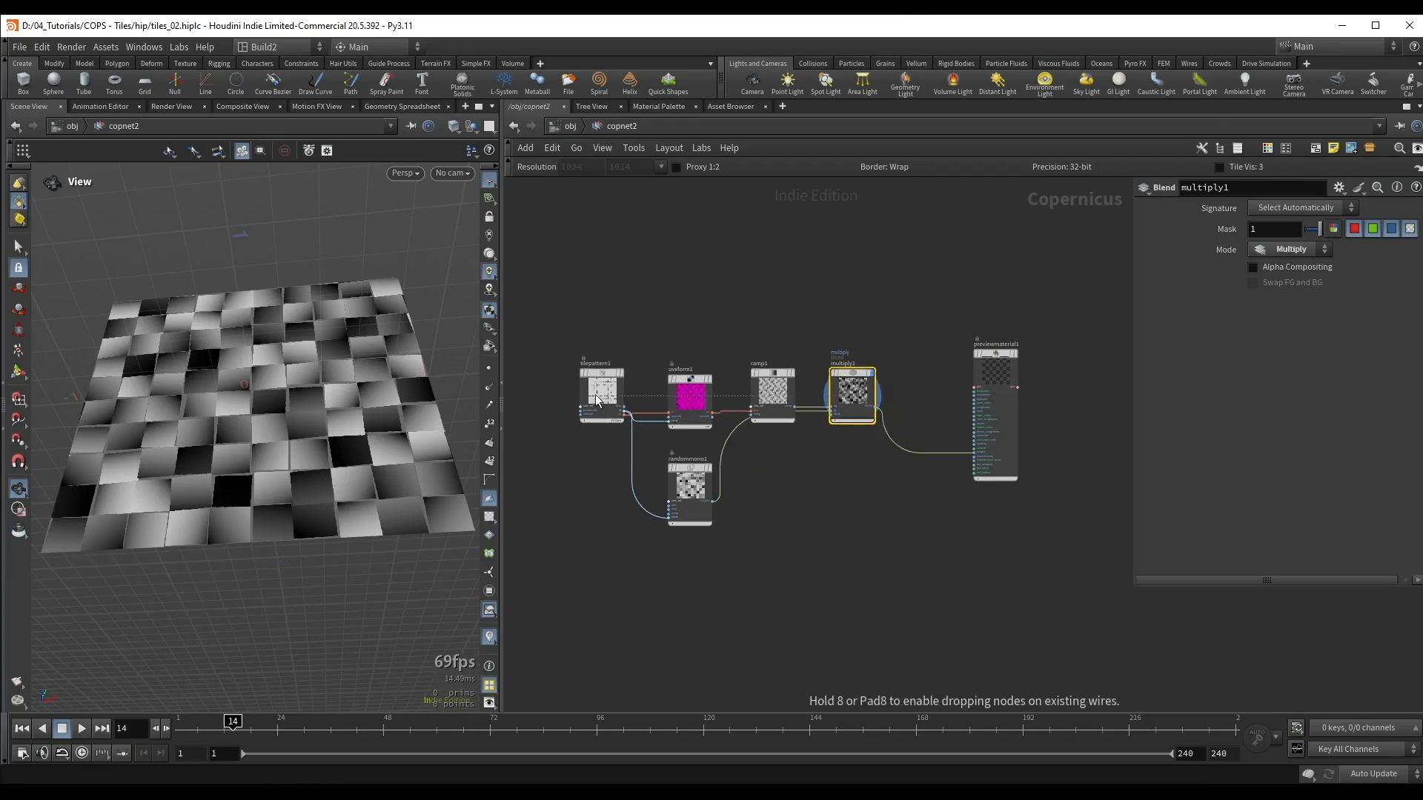
pyautogui.moveTo(697, 487); pyautogui.dragTo(779, 504)
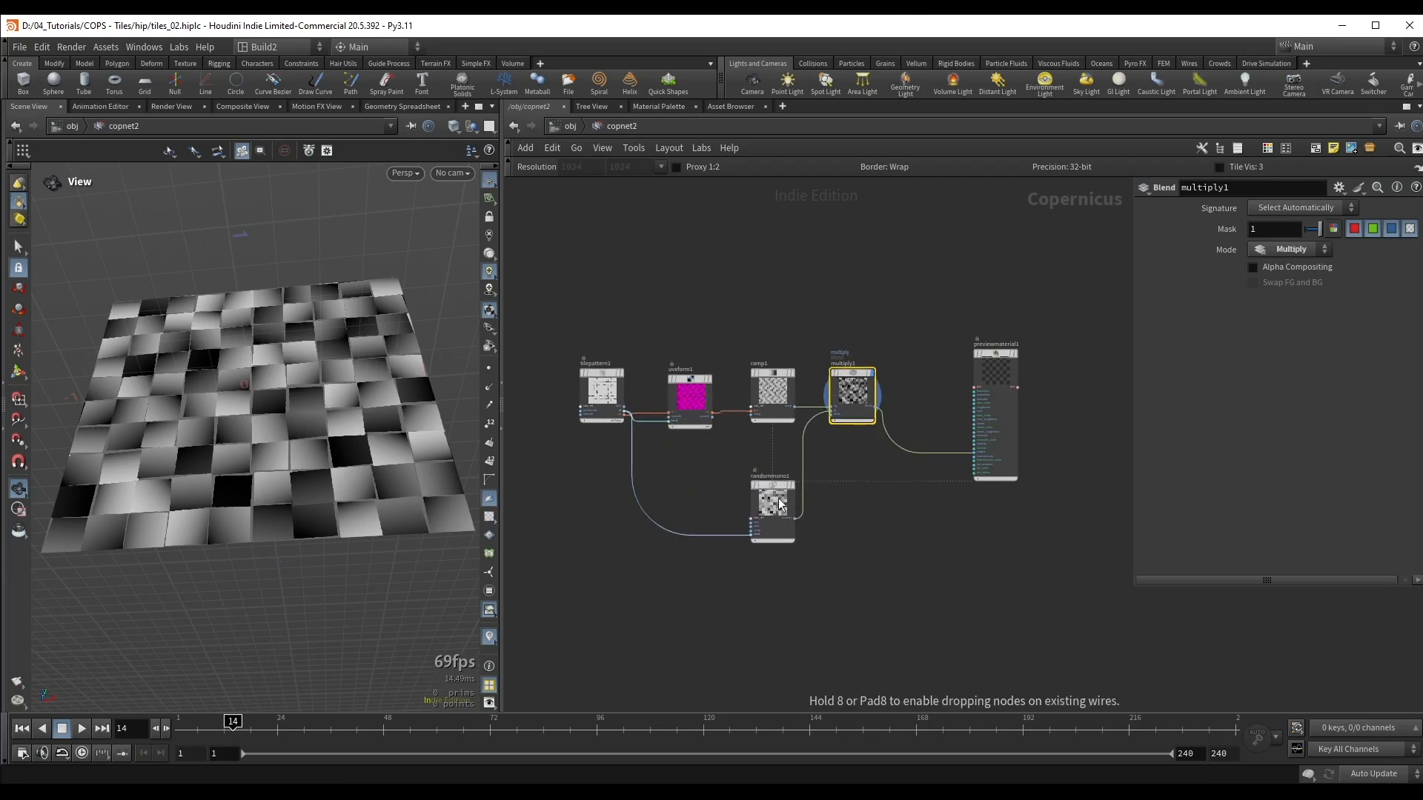
# Step: Display the preview material and inspect the displaced tiles from a low angle
pyautogui.scroll(3, 955, 345)
pyautogui.moveTo(922, 291); pyautogui.dragTo(1033, 446)
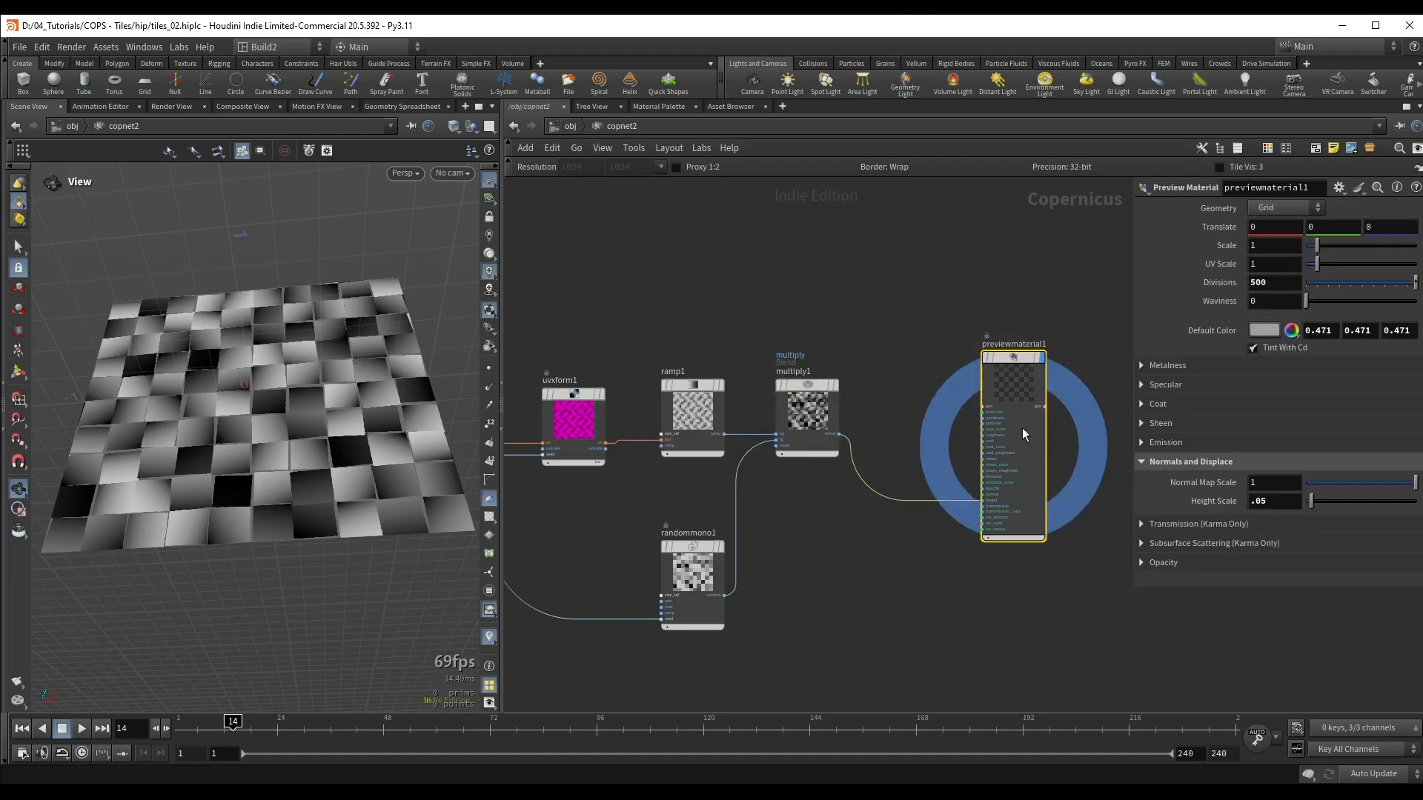
pyautogui.keyDown('alt'); pyautogui.moveTo(255, 482); pyautogui.dragTo(370, 437); pyautogui.keyUp('alt')
pyautogui.moveTo(872, 316); pyautogui.dragTo(919, 266, button='middle')
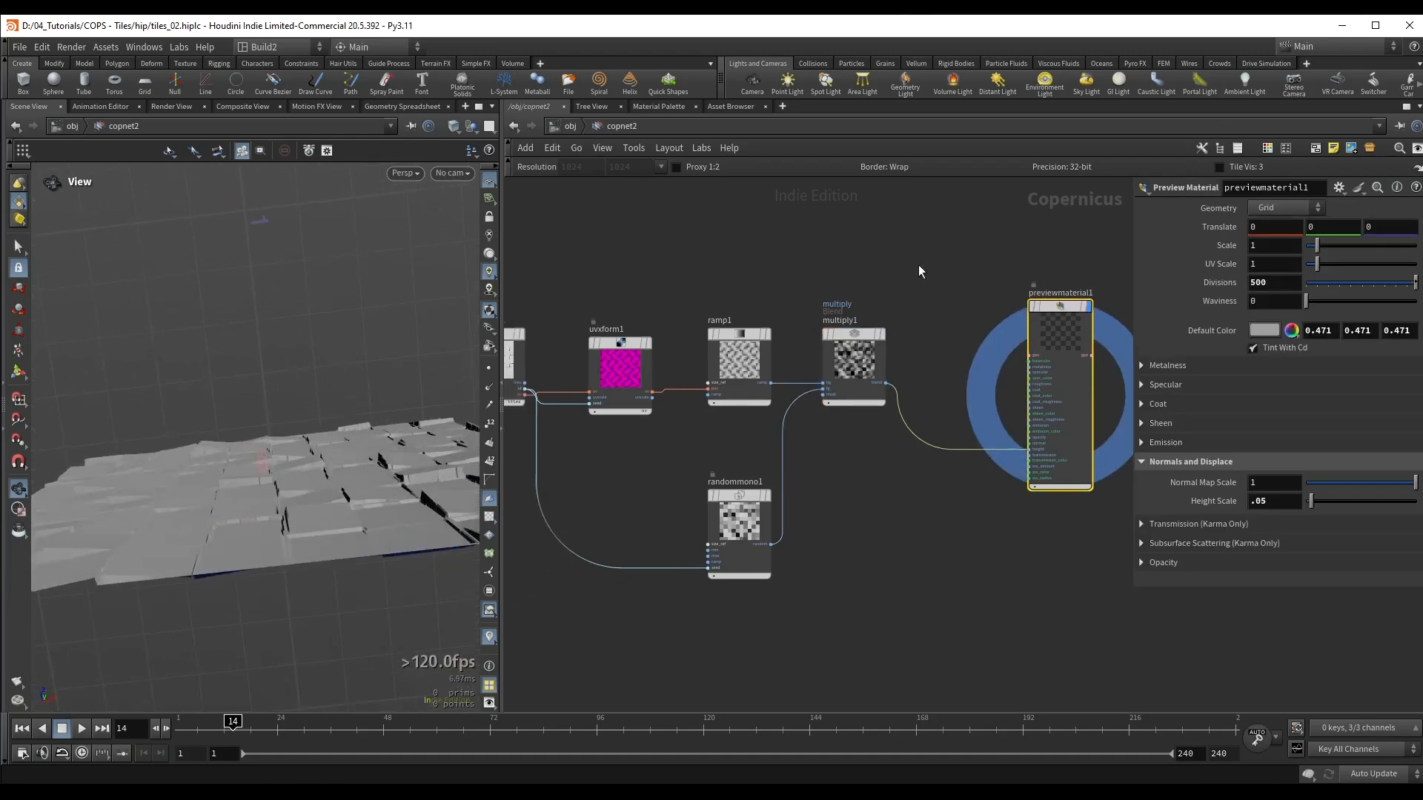
# Step: Toggle the Multiply node's bypass on and off to compare the tile heights, and examine the surface up close
pyautogui.click(853, 362)
pyautogui.press('b')
pyautogui.press('b')
pyautogui.press('b')
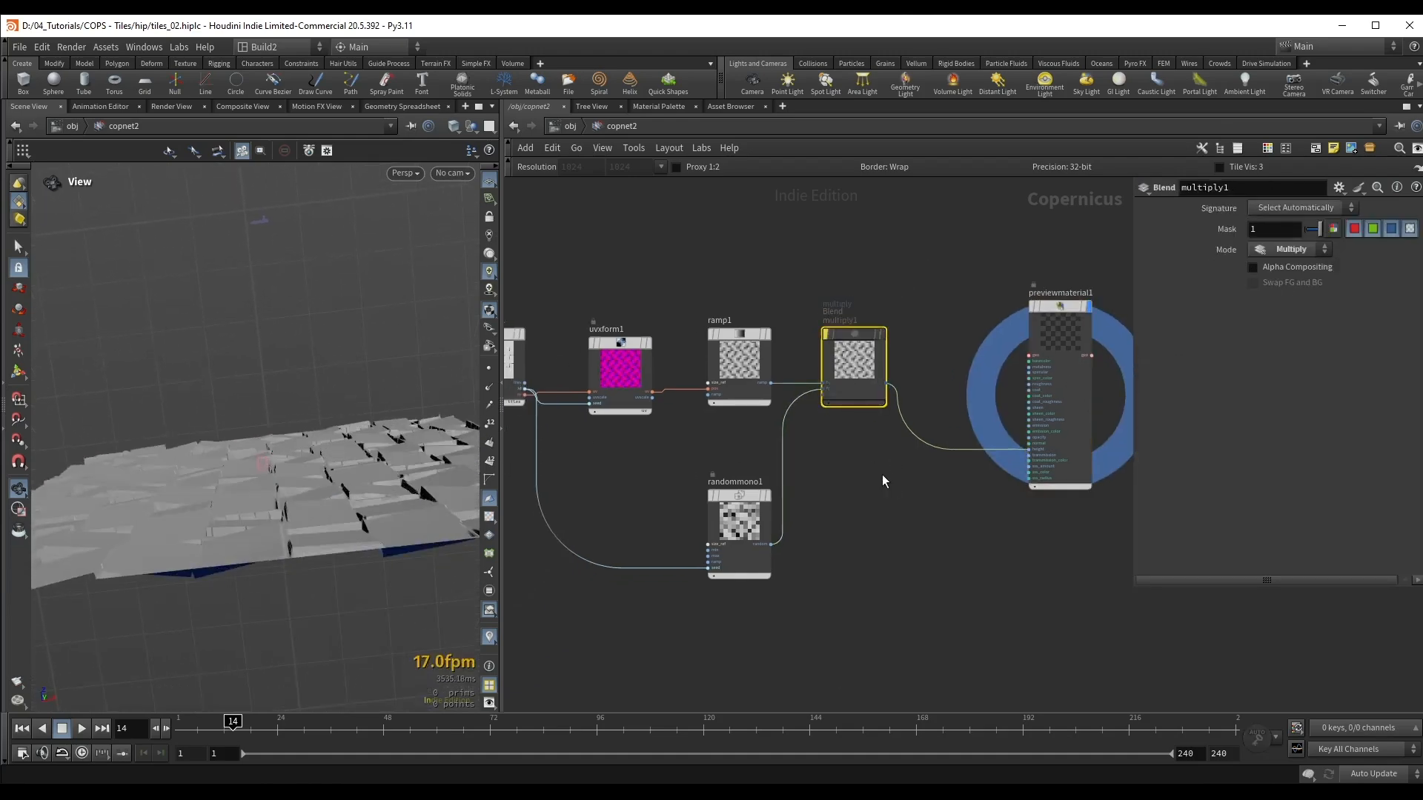
pyautogui.press('b')
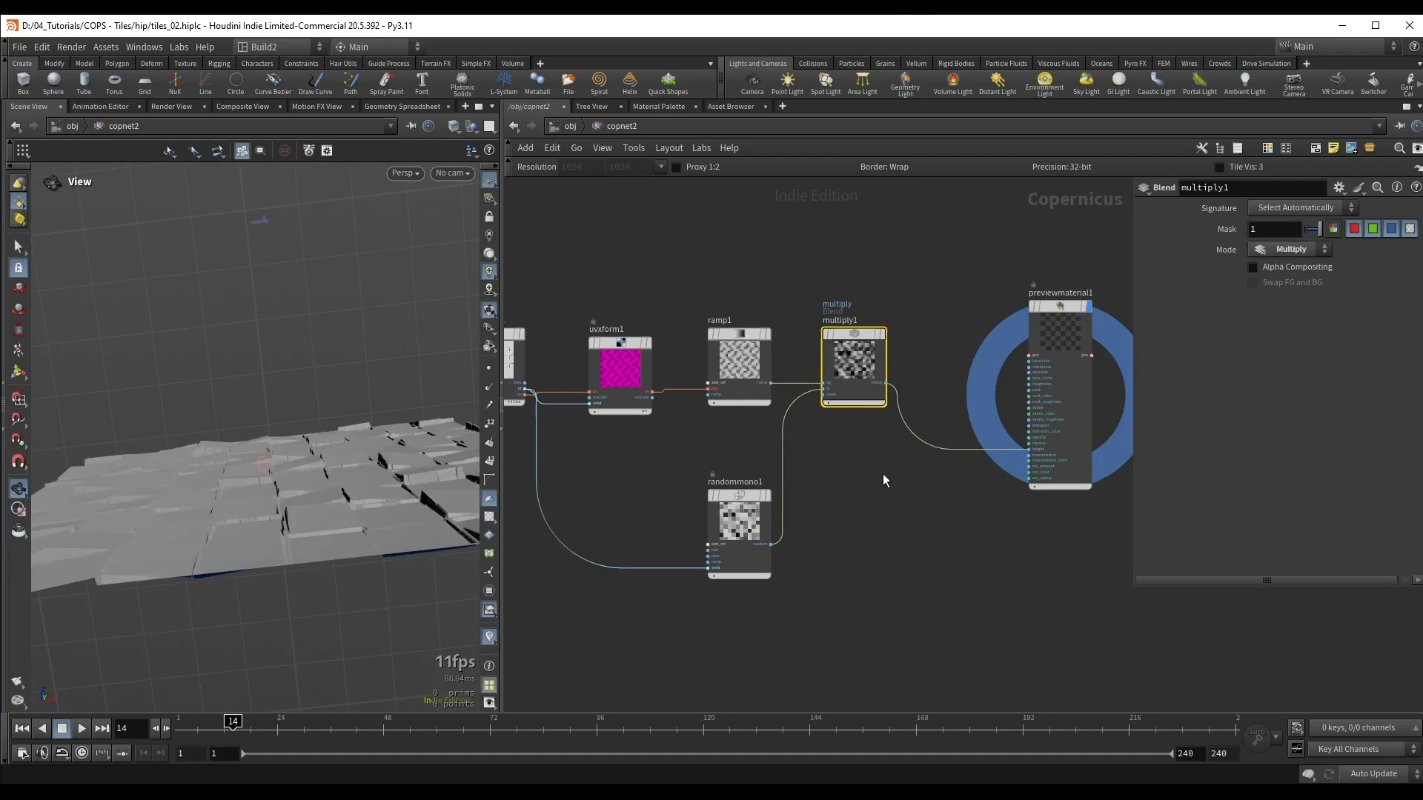
pyautogui.moveTo(375, 461); pyautogui.dragTo(287, 535)
pyautogui.moveTo(291, 475); pyautogui.dragTo(356, 436, button='right')
pyautogui.moveTo(356, 434); pyautogui.dragTo(384, 451)
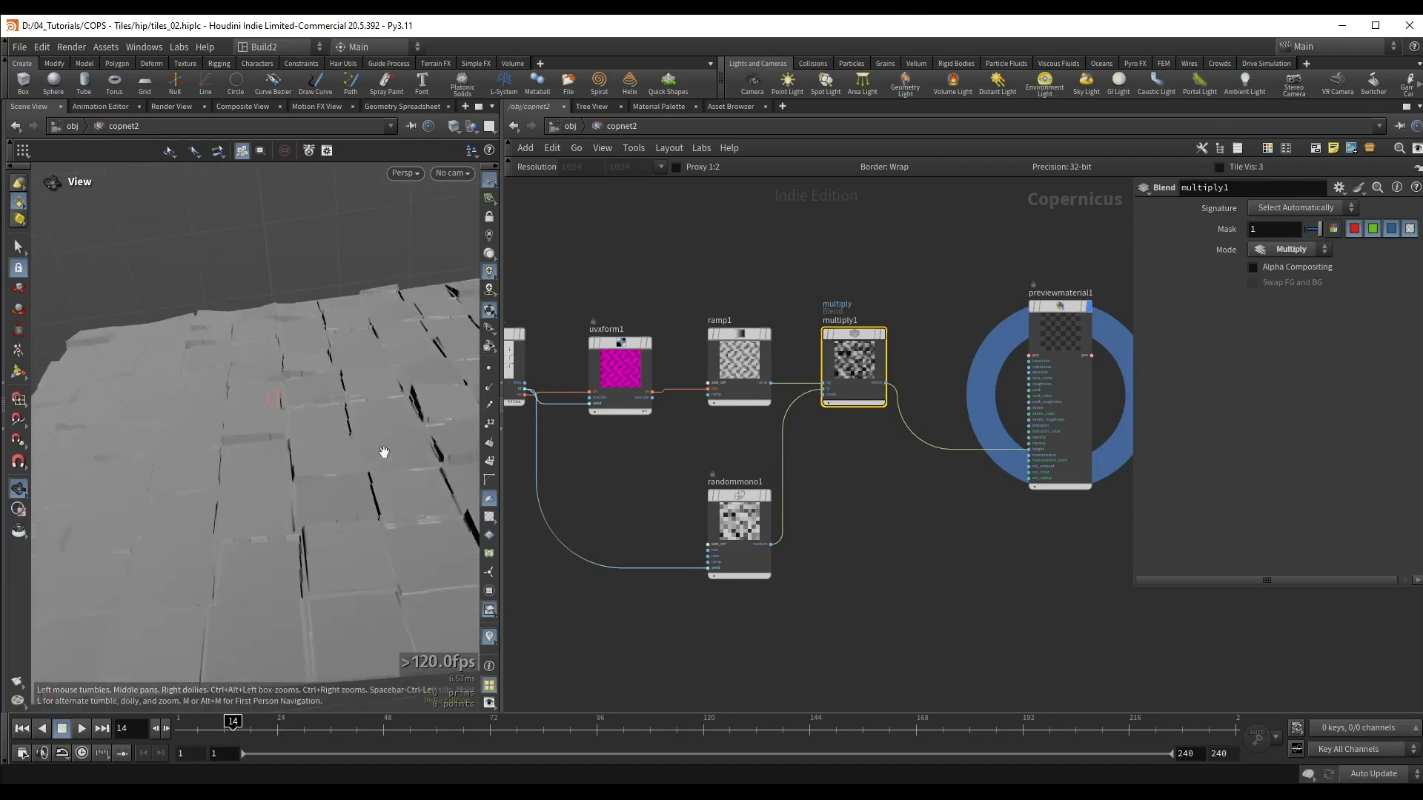
# Step: Brighten the preview material's default color to 0.562 grey and raise its default specular roughness
pyautogui.click(1059, 322)
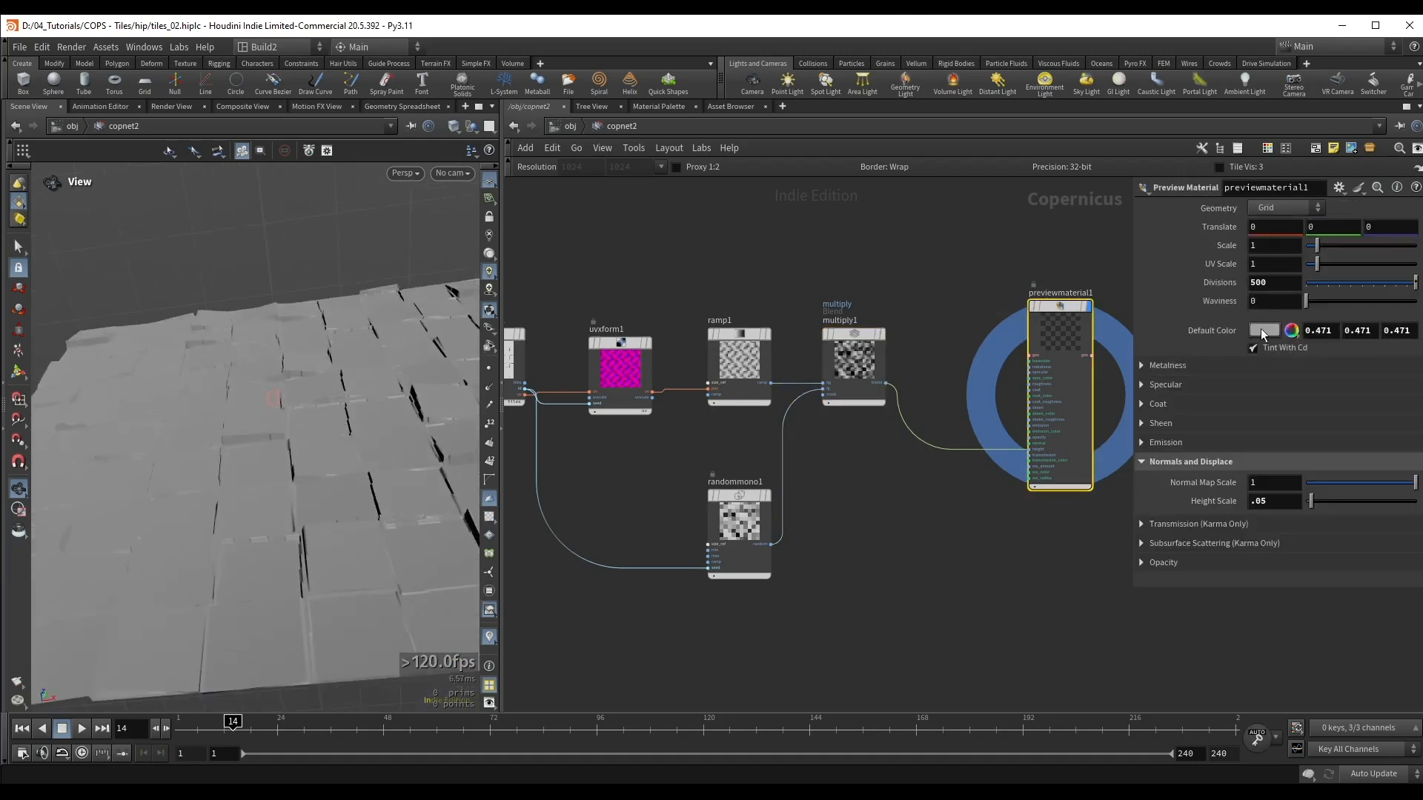
pyautogui.click(1261, 329)
pyautogui.moveTo(1306, 430); pyautogui.dragTo(1324, 434)
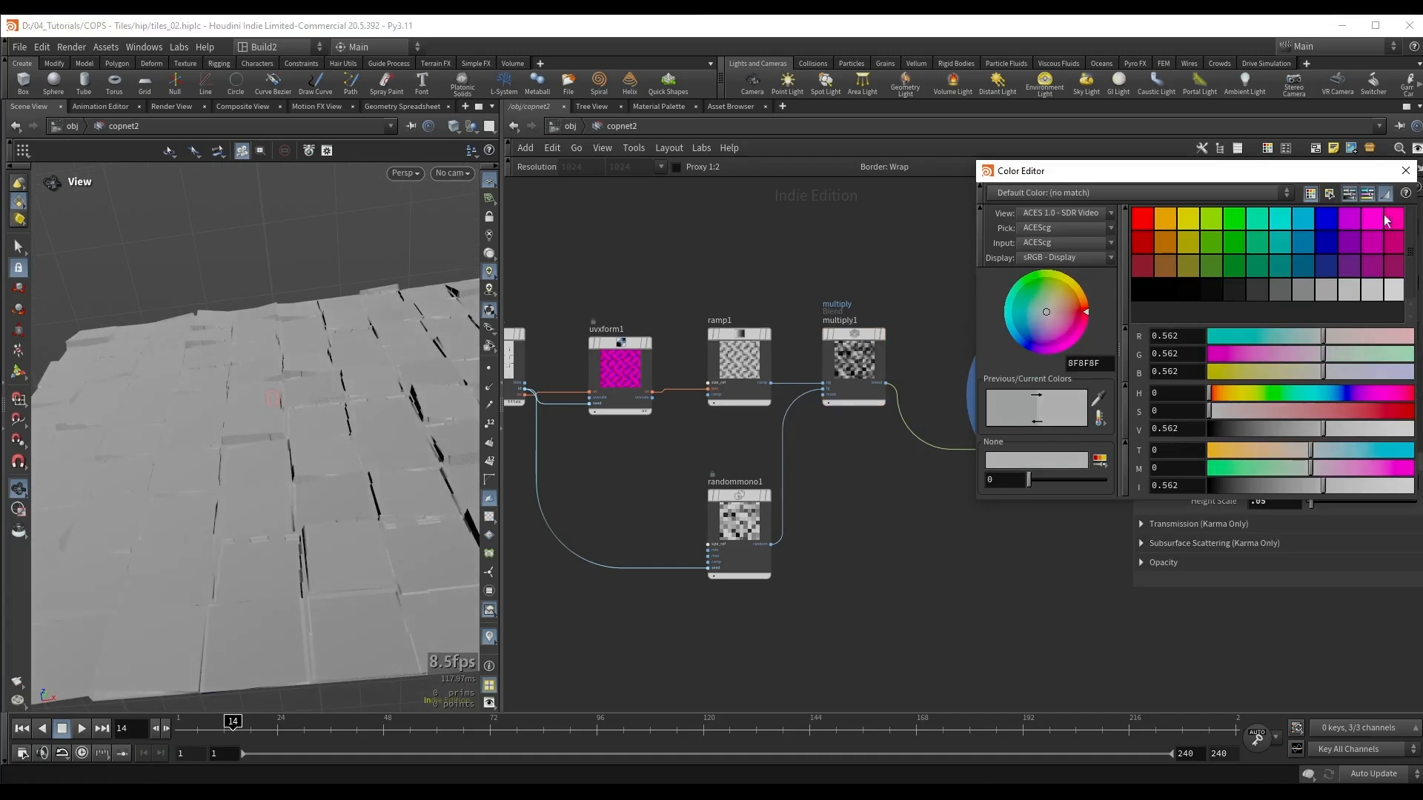
pyautogui.click(1406, 170)
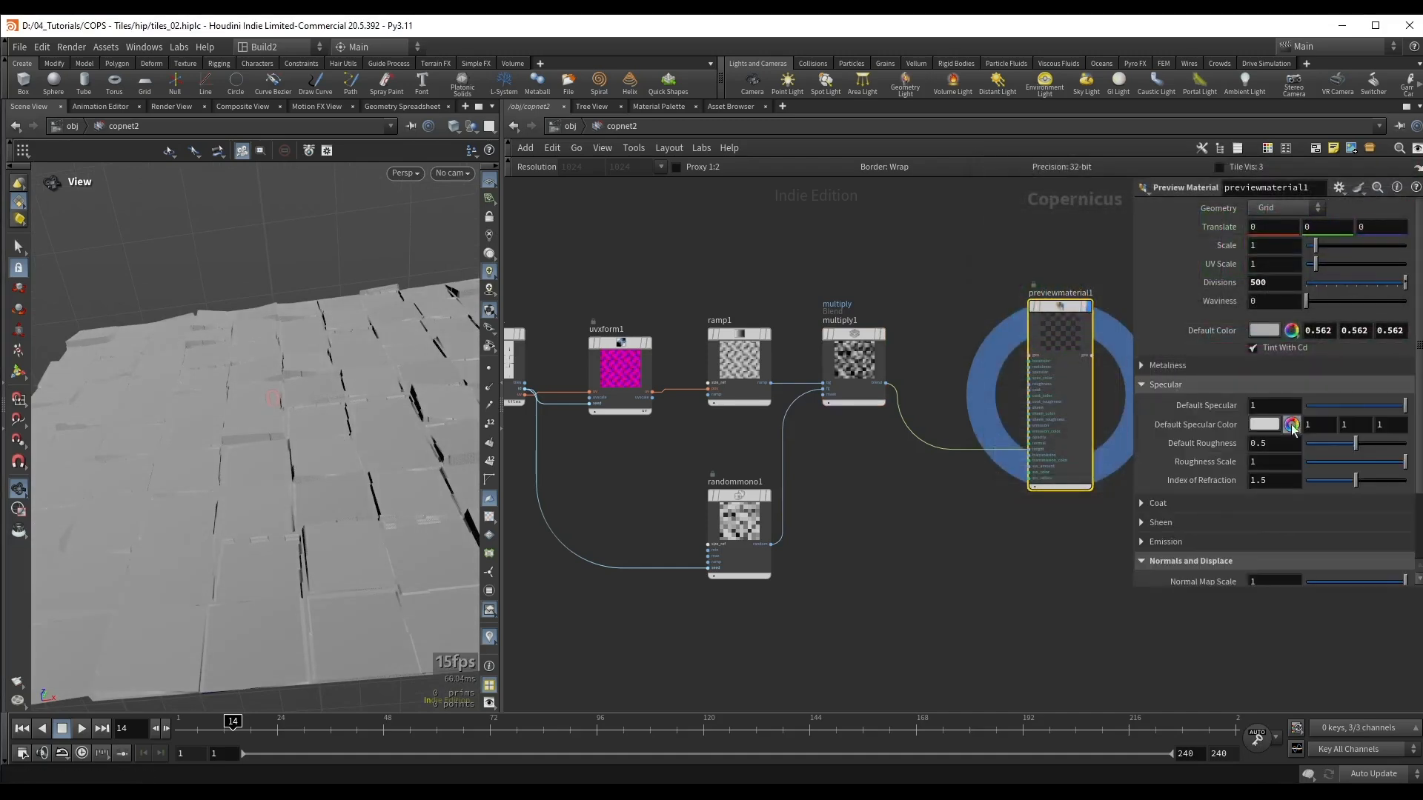
pyautogui.moveTo(1356, 443); pyautogui.dragTo(1373, 446)
pyautogui.click(1169, 385)
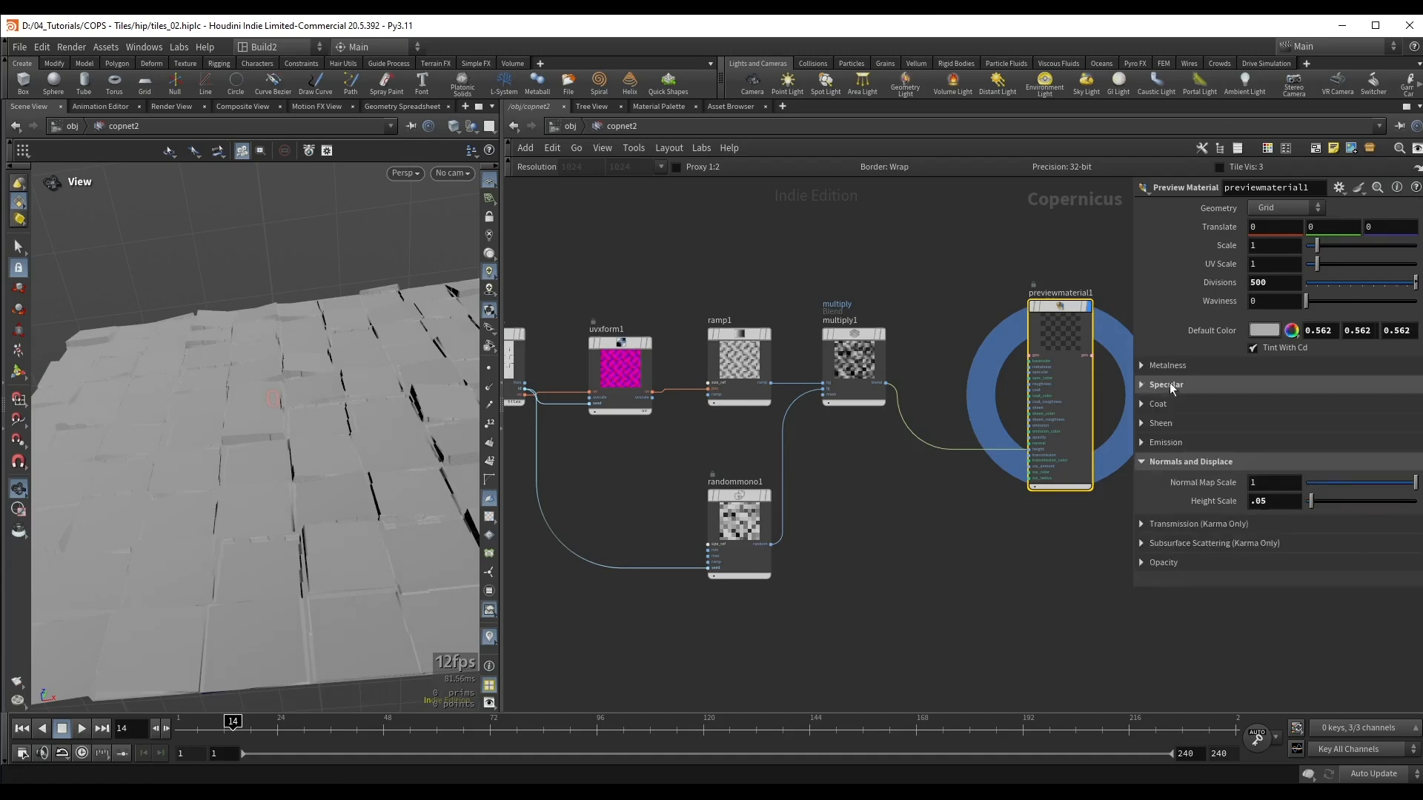
# Step: Enclose the UV Transform, ramp, Random Mono and Multiply nodes in a network box and enlarge it around them
pyautogui.moveTo(280, 418); pyautogui.dragTo(281, 460)
pyautogui.press('h')
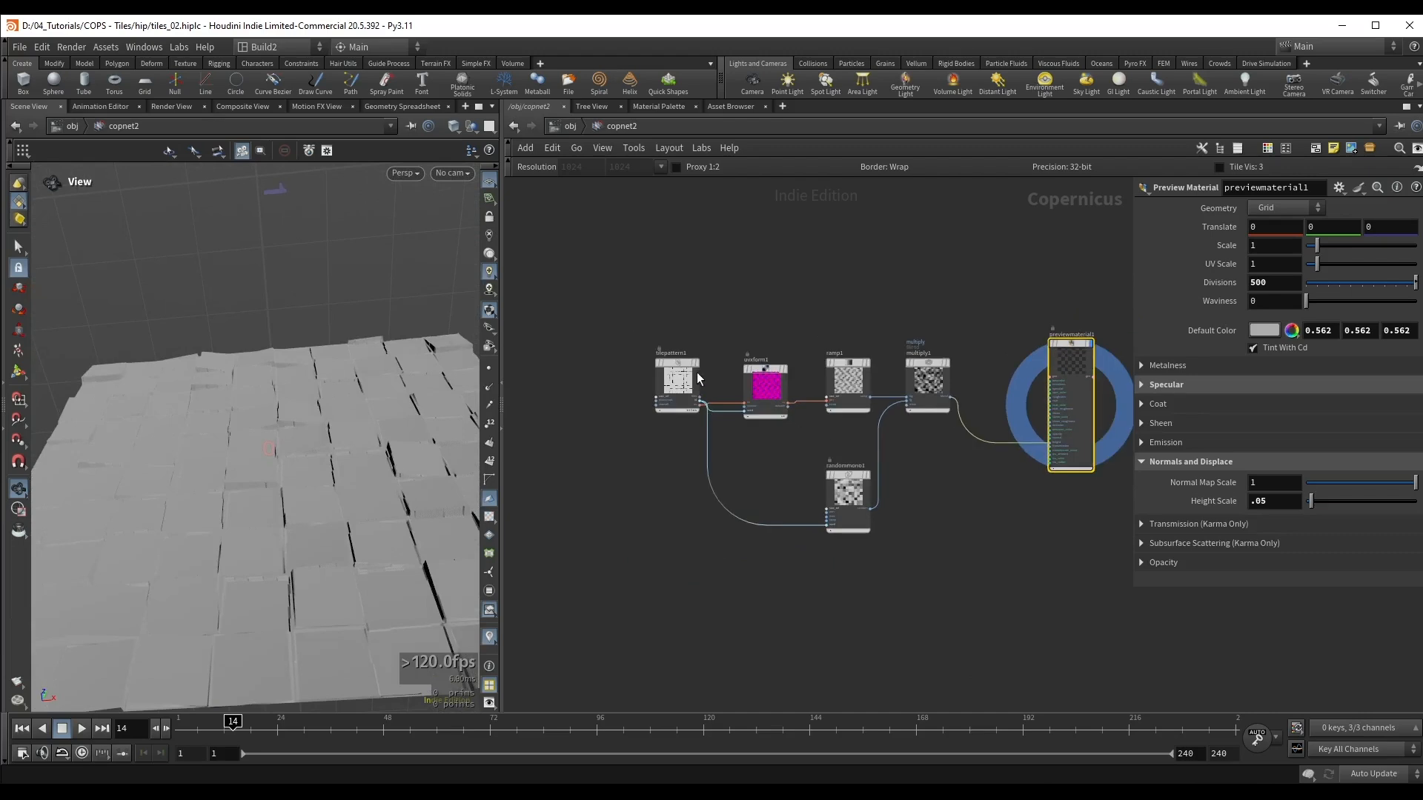
pyautogui.moveTo(696, 374); pyautogui.dragTo(630, 377)
pyautogui.moveTo(700, 296); pyautogui.dragTo(975, 541)
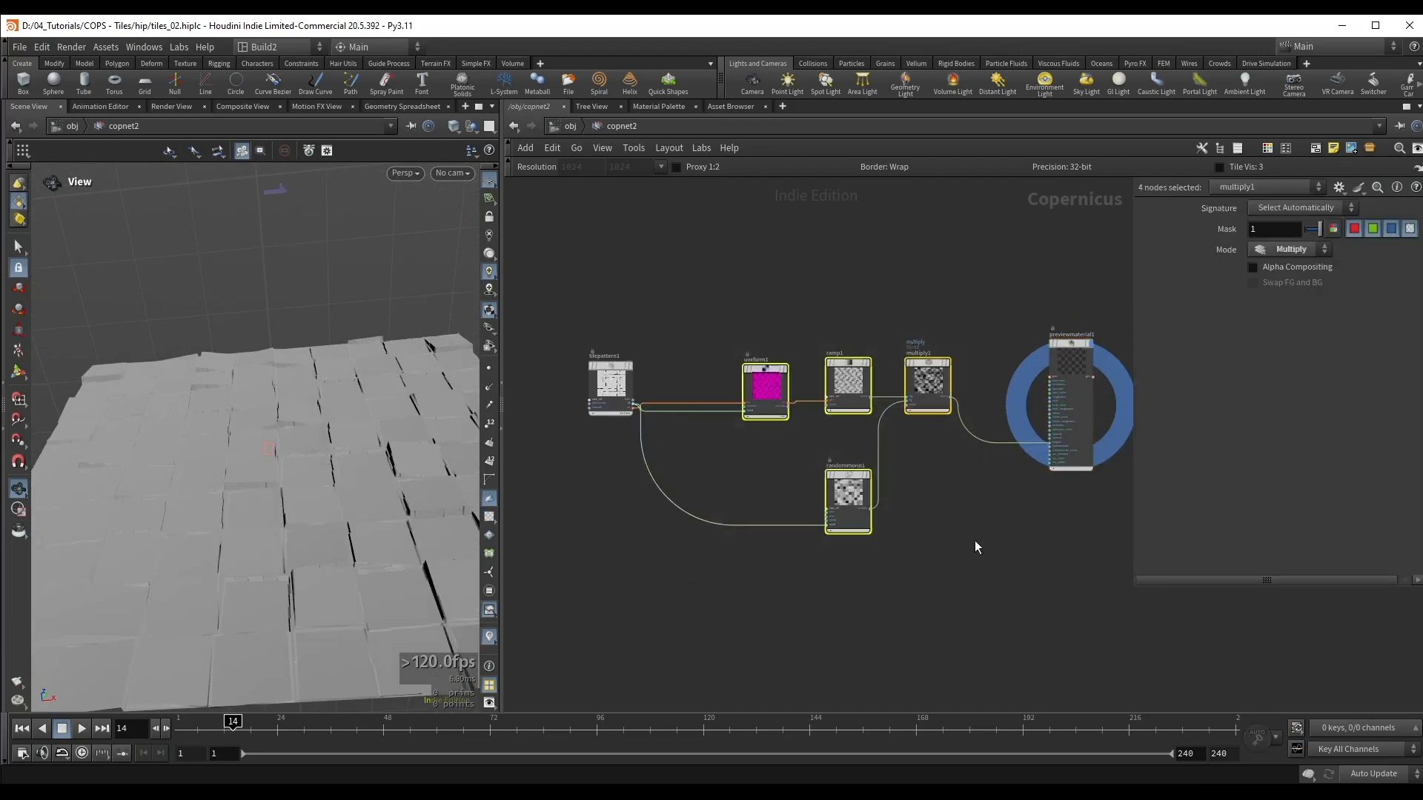
pyautogui.hotkey('shift', 'o')
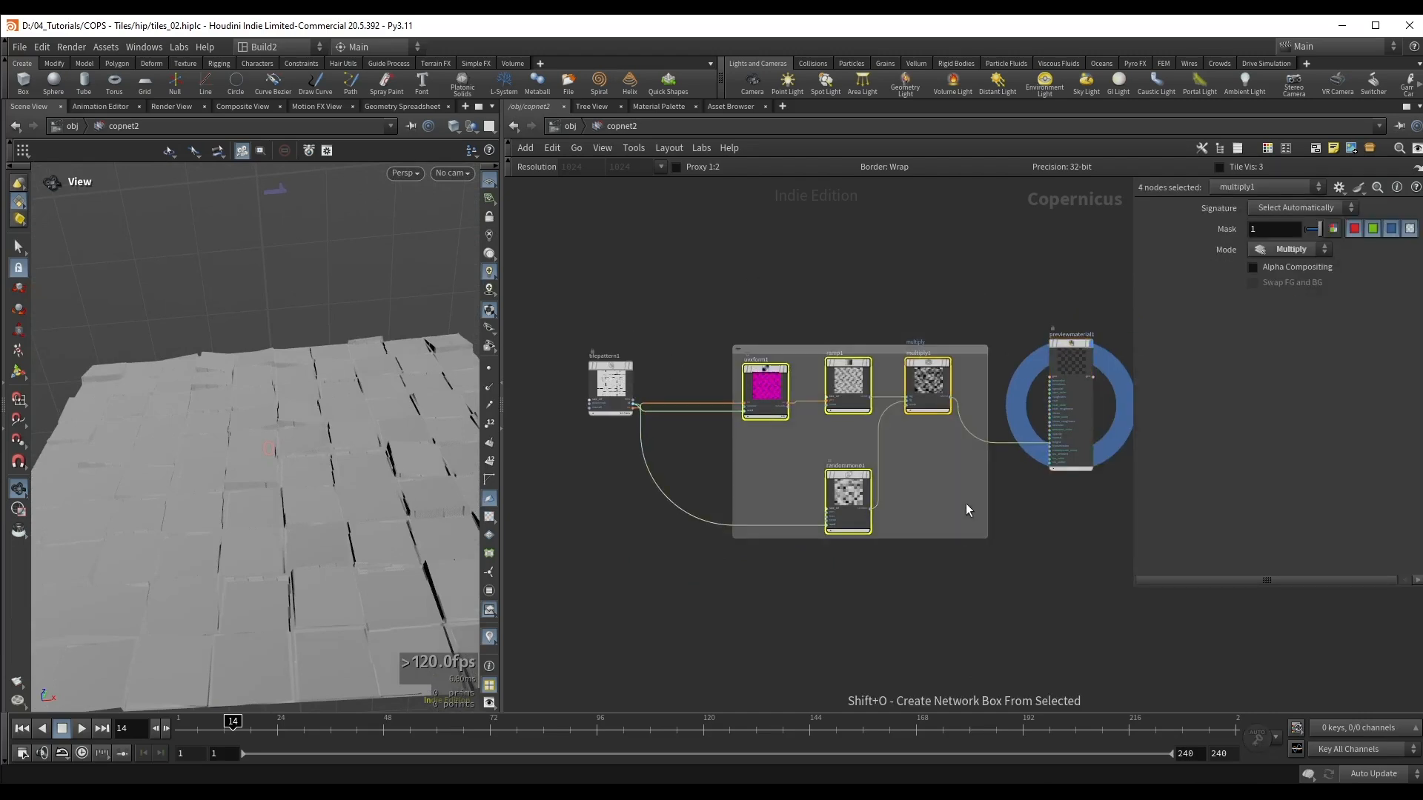
pyautogui.click(776, 323)
pyautogui.moveTo(733, 348); pyautogui.dragTo(698, 320)
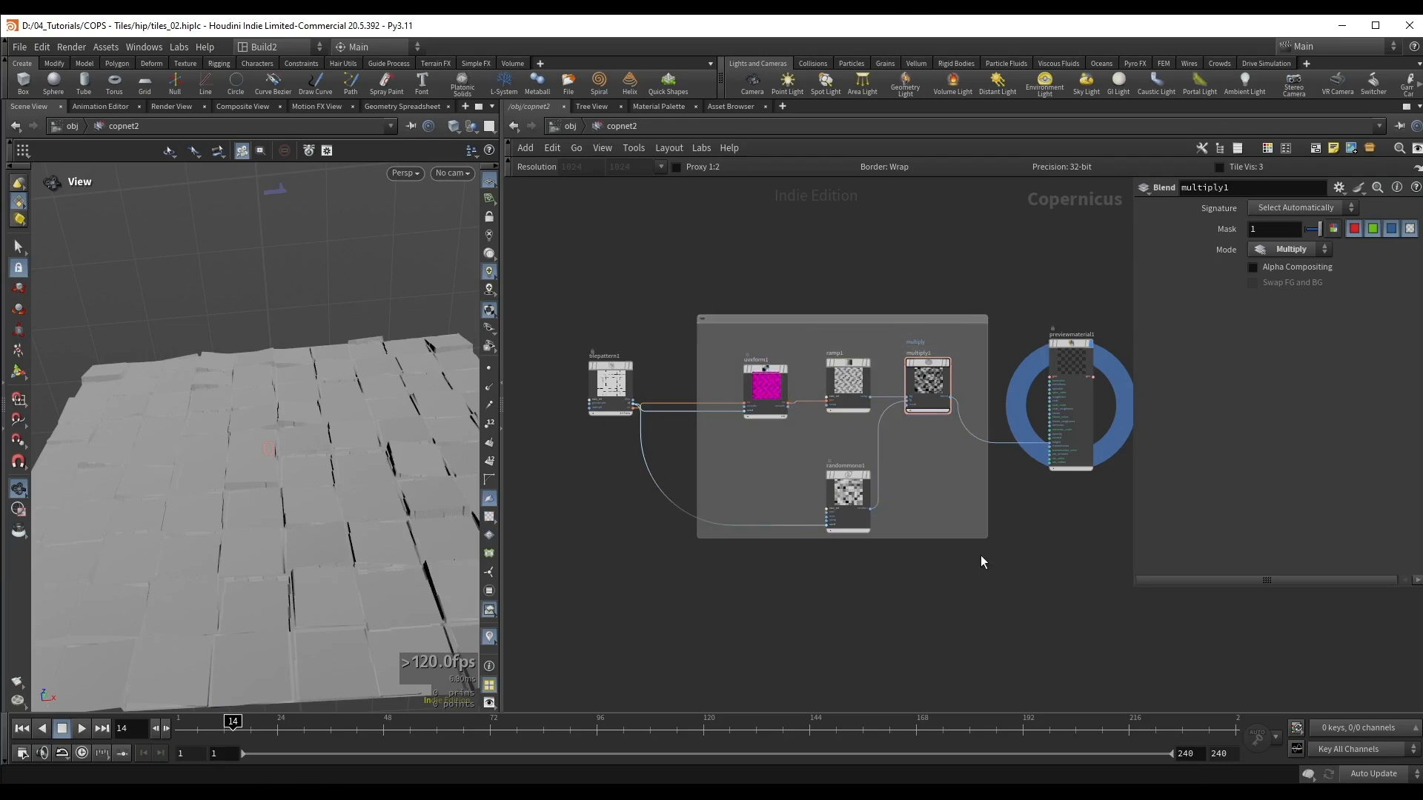
pyautogui.moveTo(980, 536); pyautogui.dragTo(1014, 556)
# Step: Title the network box "Base shape"
pyautogui.doubleClick(771, 320)
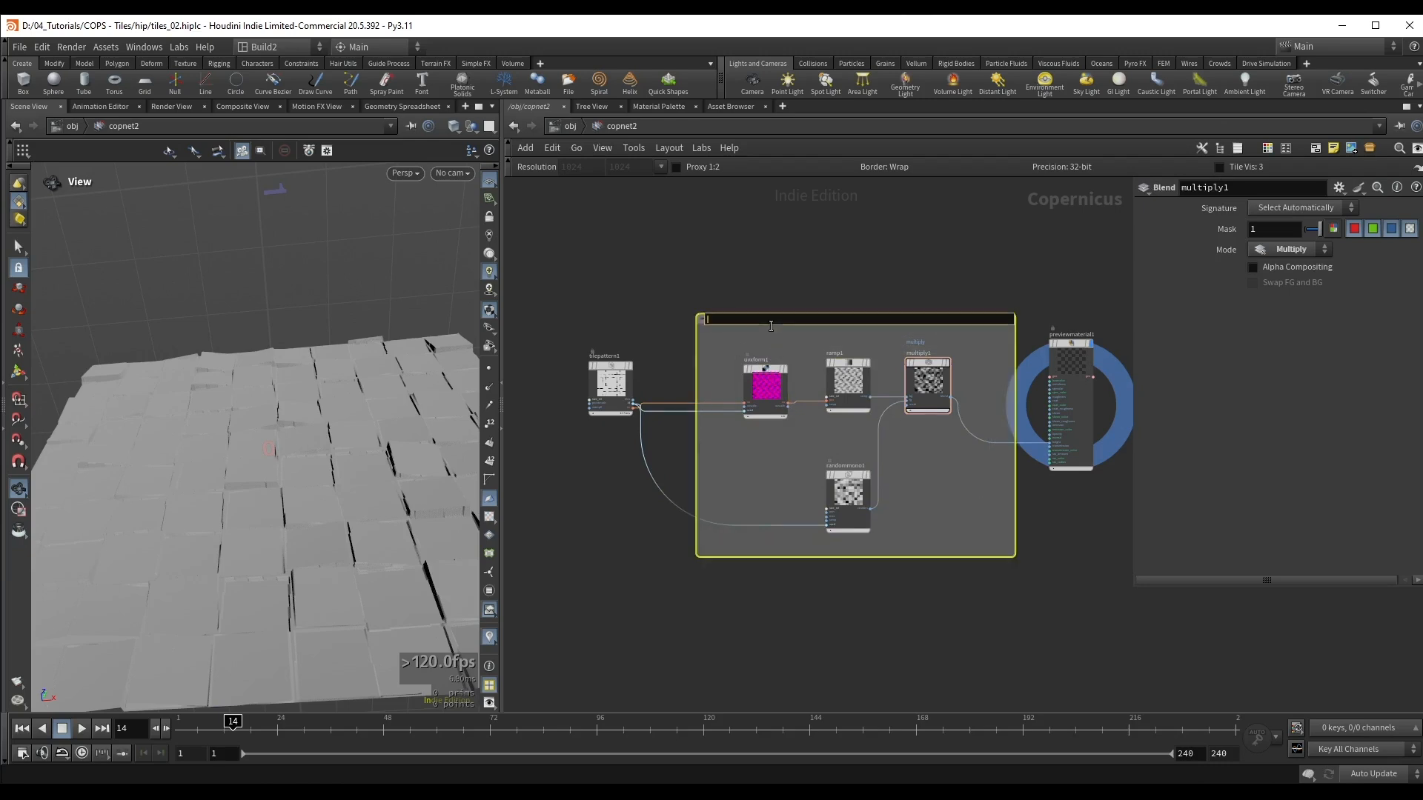
pyautogui.write('Base shape')
pyautogui.press('Return')
# Step: Move the preview material farther from the Base shape box and widen the box beyond the Multiply node
pyautogui.moveTo(928, 243); pyautogui.dragTo(790, 232, button='middle')
pyautogui.moveTo(936, 330); pyautogui.dragTo(1072, 337)
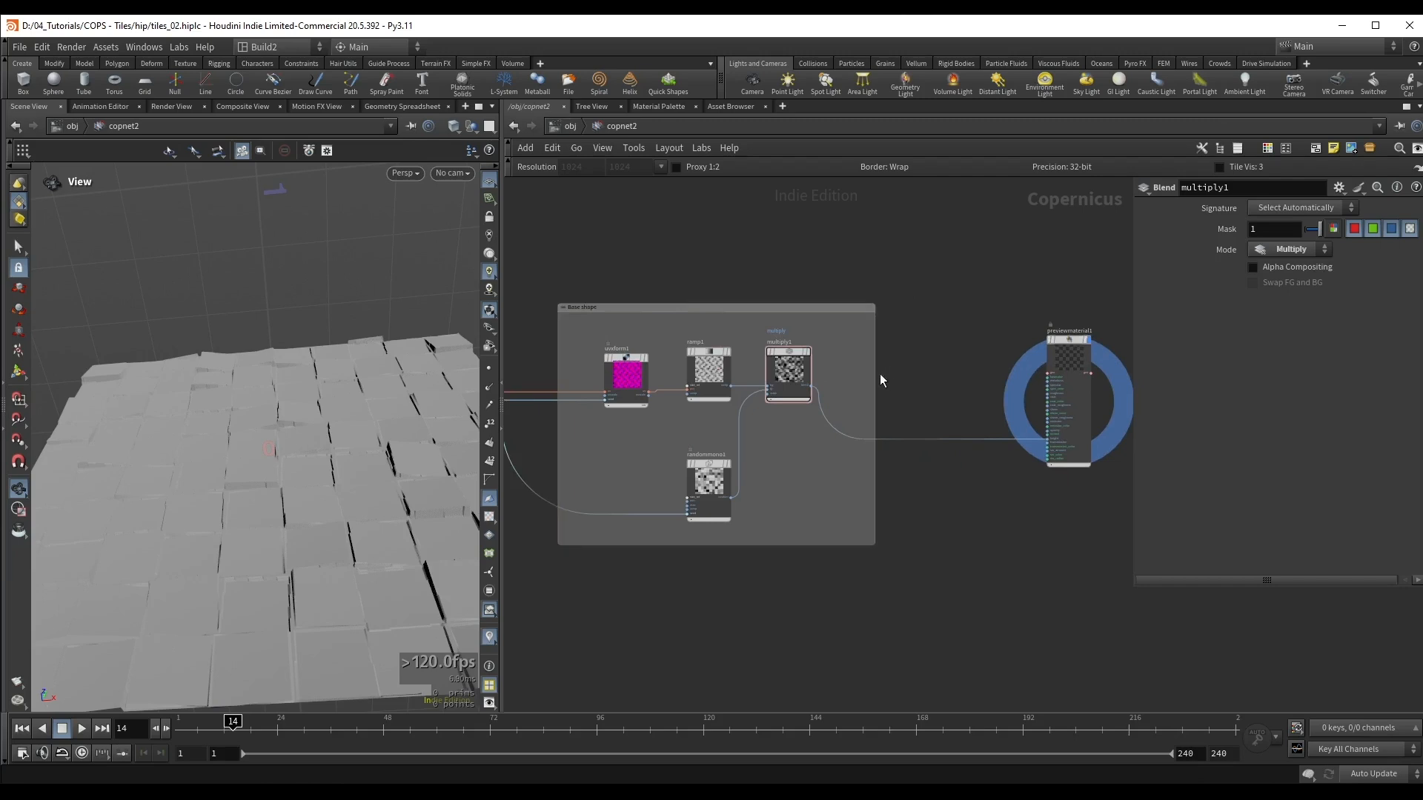
pyautogui.moveTo(879, 381); pyautogui.dragTo(940, 381)
# Step: Add a Fractal Noise node inside the Base shape box, beside the Random Mono node, and display its output
pyautogui.moveTo(317, 423); pyautogui.dragTo(349, 375)
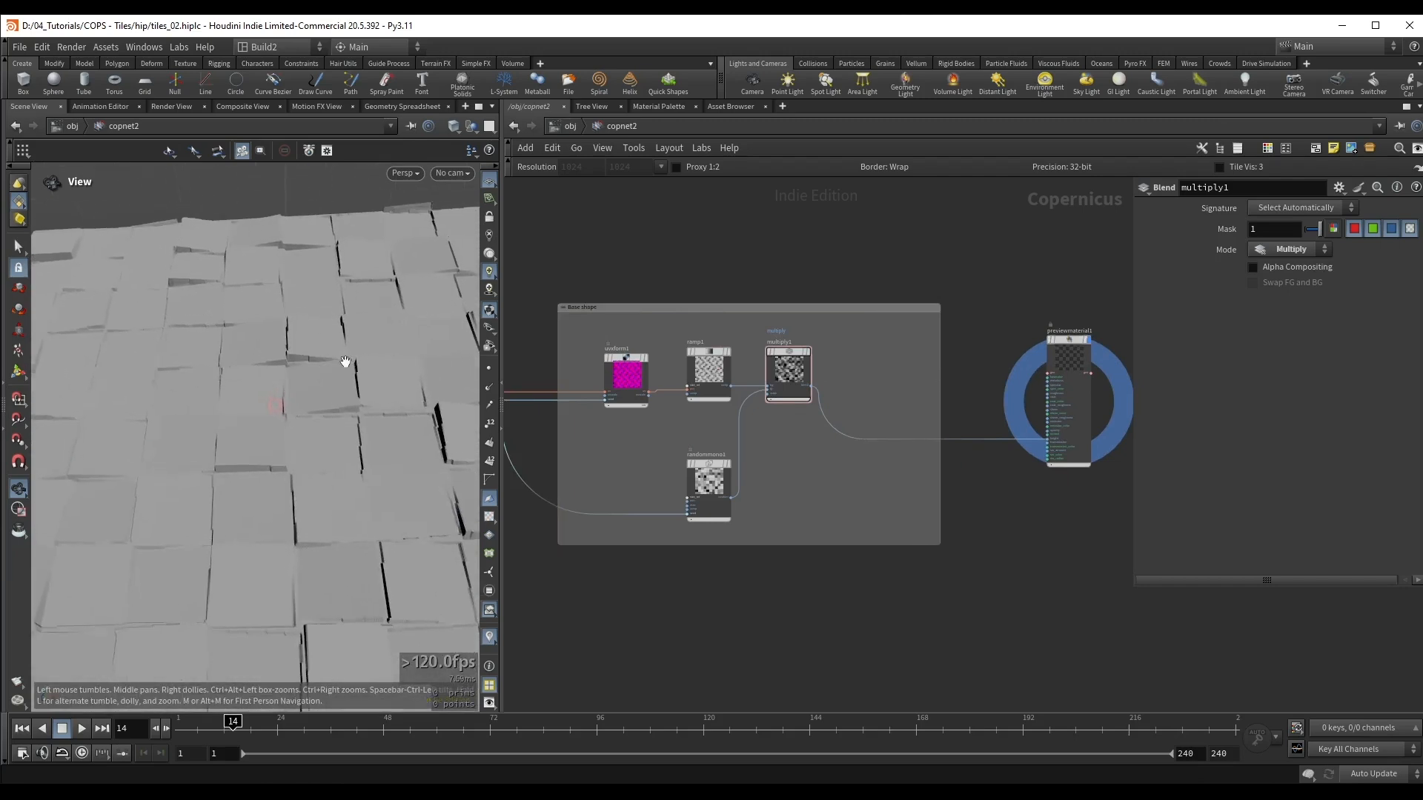
pyautogui.scroll(3, 853, 393)
pyautogui.press('Tab')
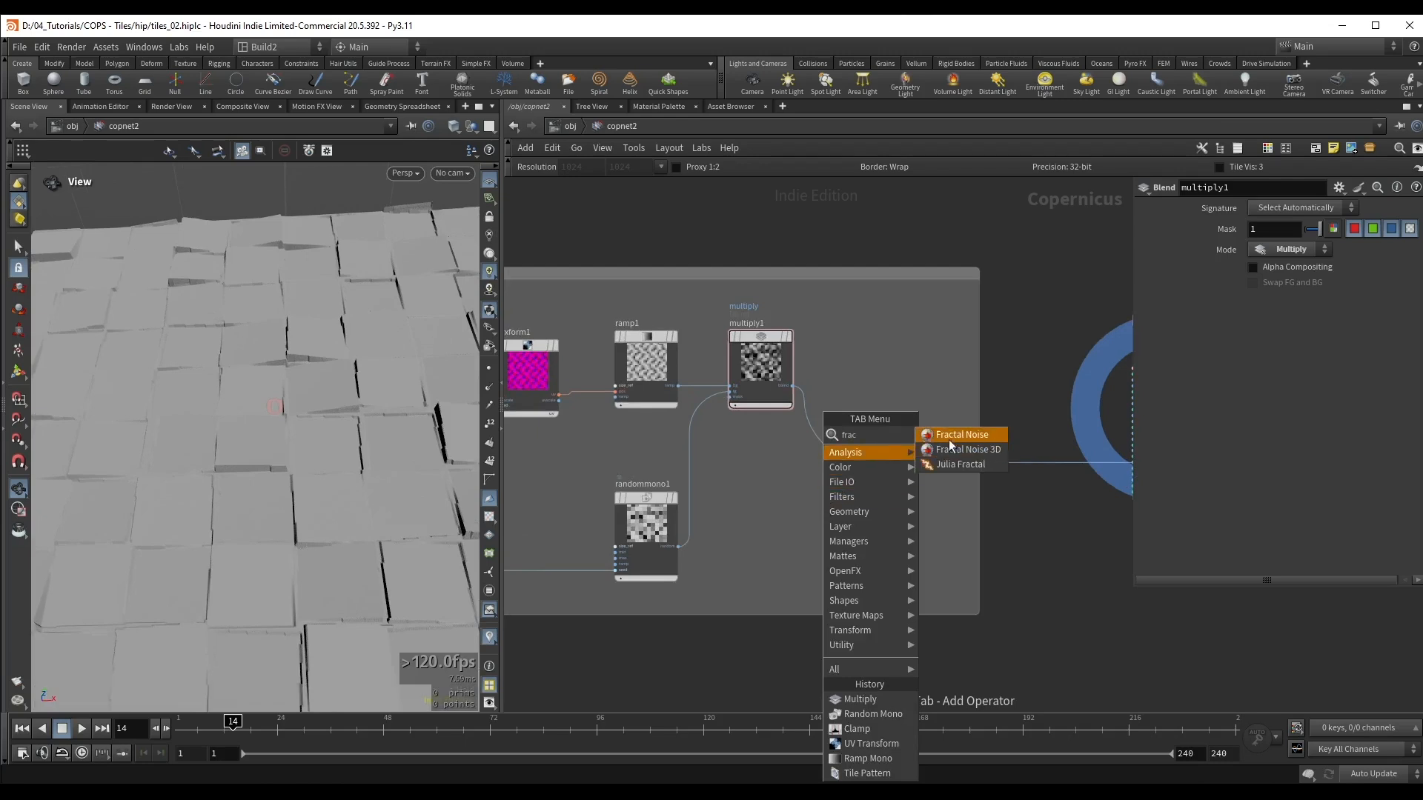
pyautogui.click(952, 435)
pyautogui.click(842, 535)
pyautogui.click(868, 524)
pyautogui.moveTo(845, 545); pyautogui.dragTo(828, 529)
pyautogui.scroll(-3, 206, 403)
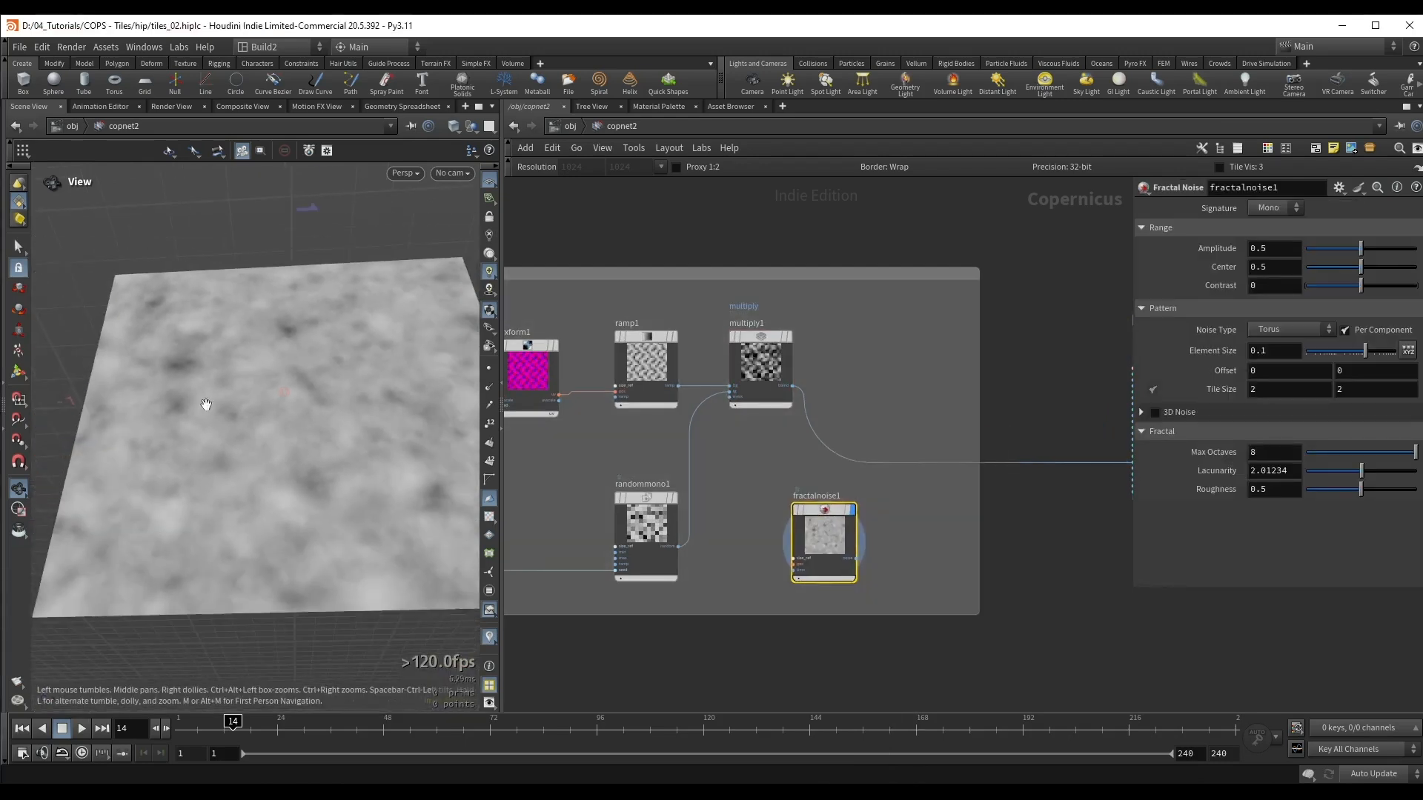
# Step: Insert a second Multiply after the first one, feed the fractal noise into its foreground, and display the blended tiles
pyautogui.moveTo(915, 406); pyautogui.dragTo(894, 460)
pyautogui.press('Tab')
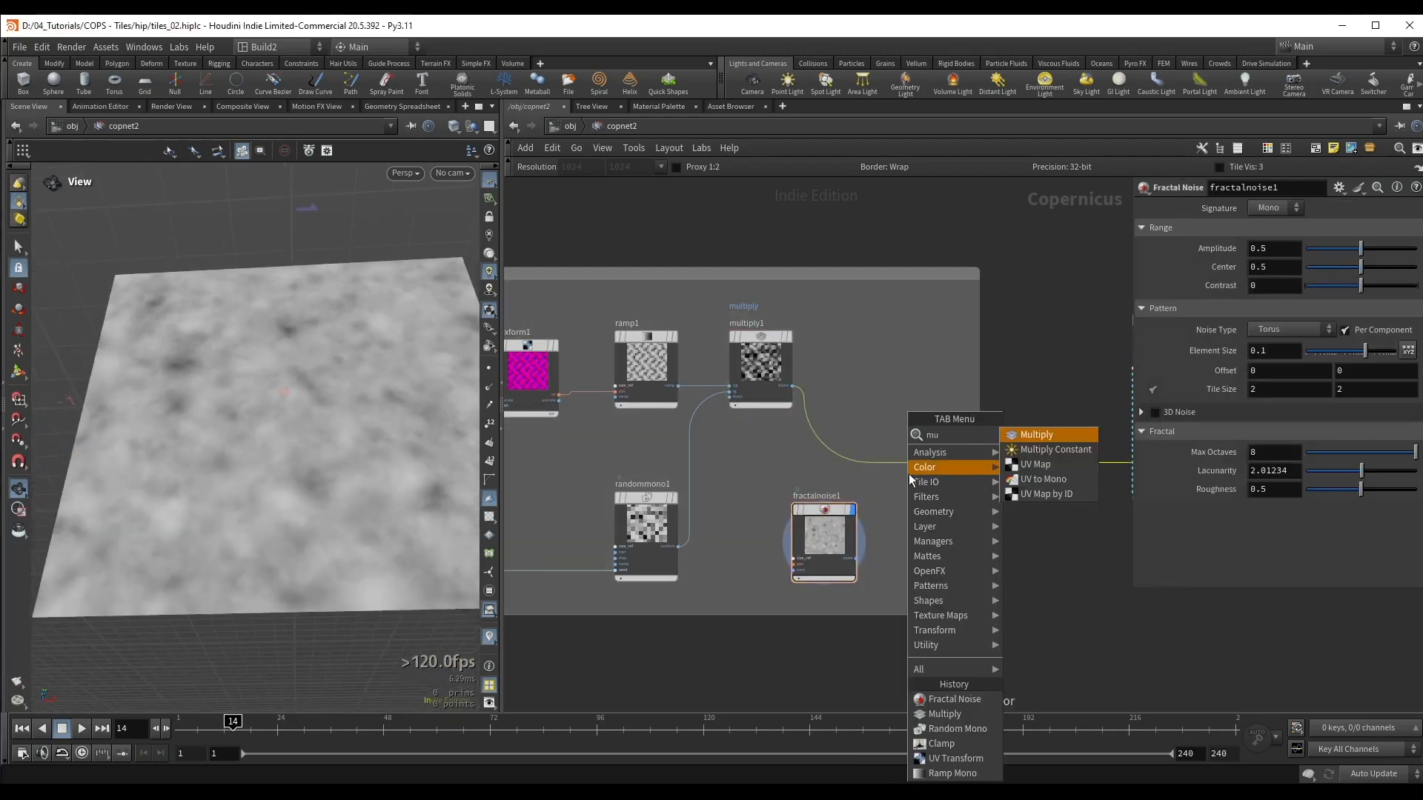
pyautogui.click(978, 434)
pyautogui.click(911, 389)
pyautogui.moveTo(909, 381); pyautogui.dragTo(913, 346)
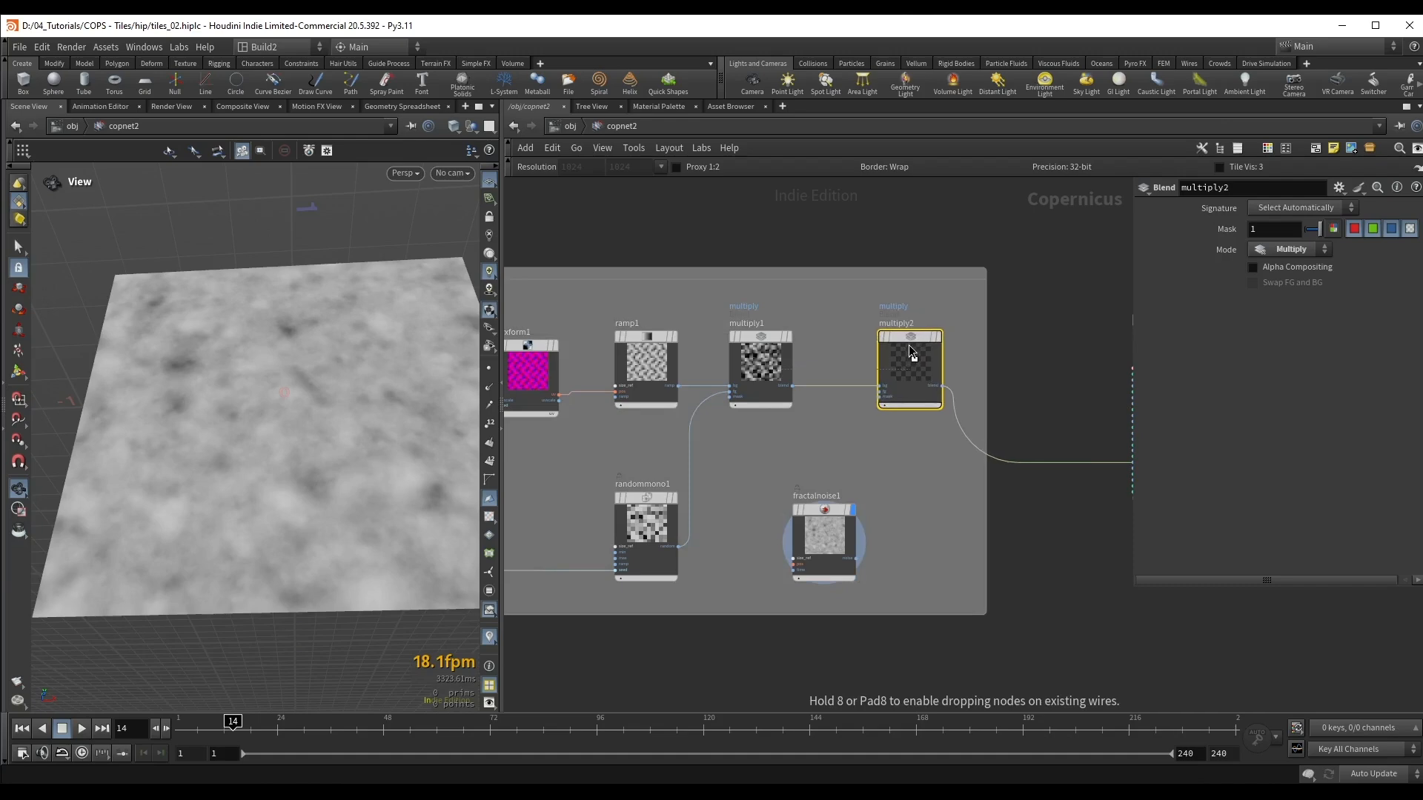
pyautogui.press('r')
pyautogui.scroll(2, 816, 518)
pyautogui.scroll(1, 819, 527)
pyautogui.moveTo(841, 532); pyautogui.dragTo(907, 335)
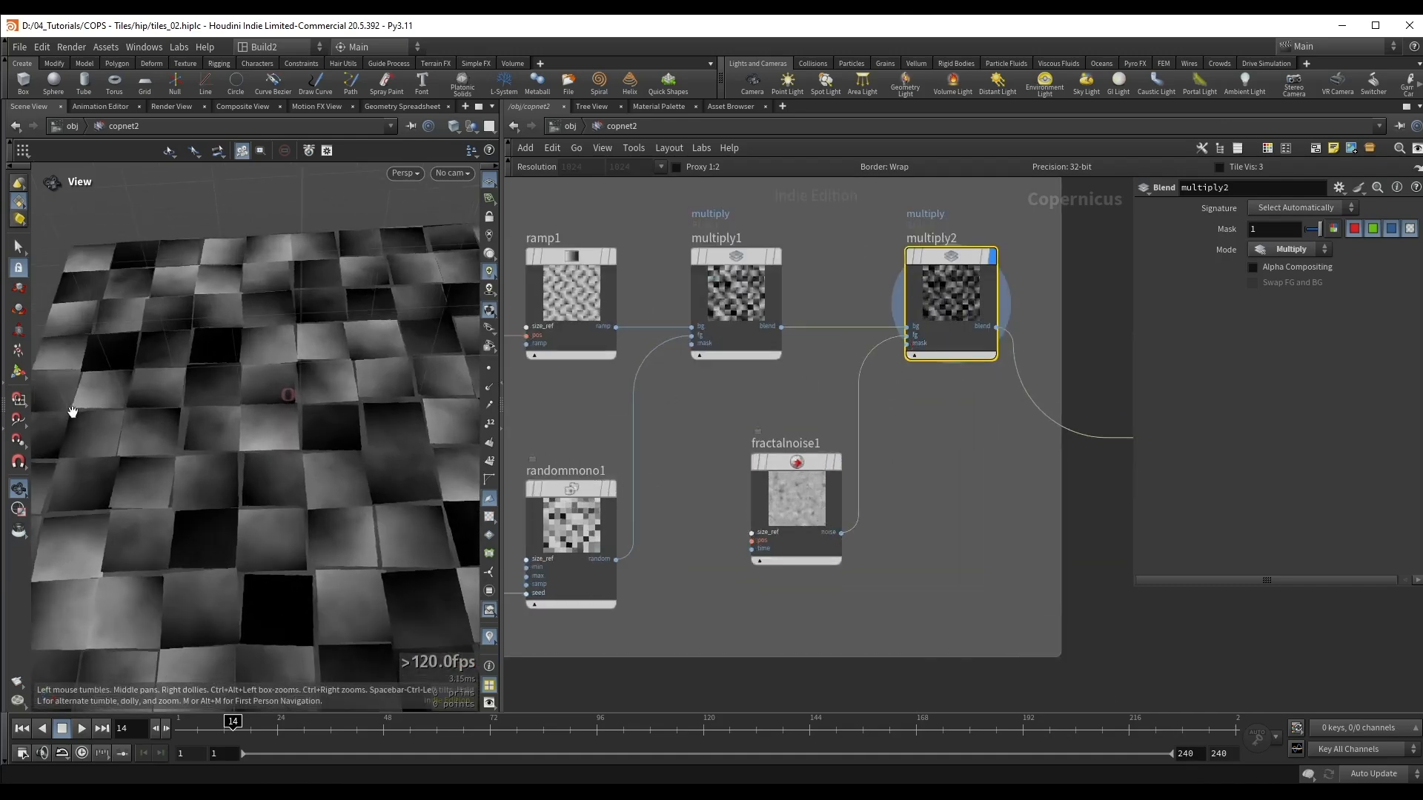
pyautogui.moveTo(72, 412); pyautogui.dragTo(223, 378)
pyautogui.press('q')
pyautogui.press('q')
pyautogui.moveTo(273, 419); pyautogui.dragTo(413, 394)
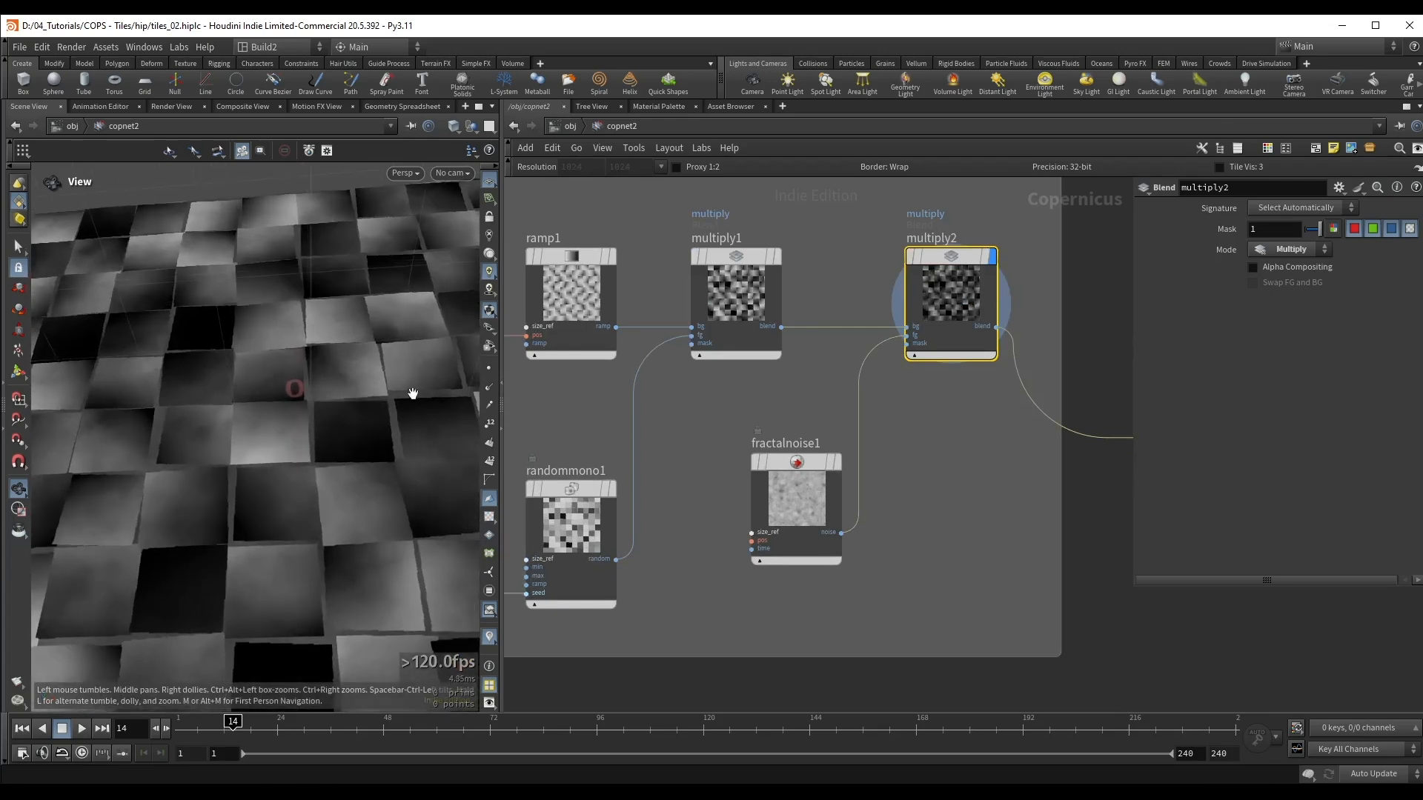
# Step: Insert a Remap node between the fractal noise and the second Multiply and adjust its range to brighten the noise
pyautogui.moveTo(800, 407); pyautogui.dragTo(762, 394, button='middle')
pyautogui.press('Tab')
pyautogui.write('rem')
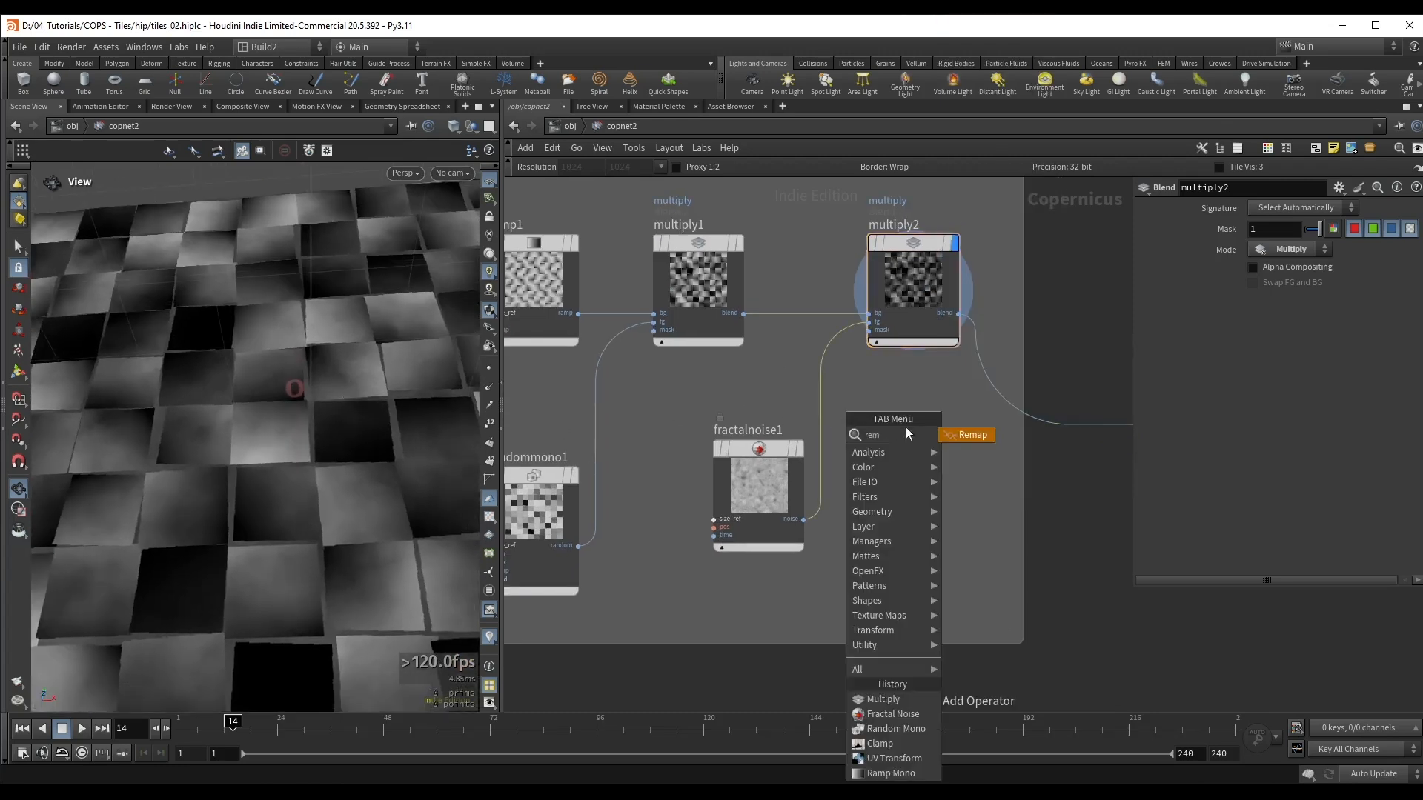
pyautogui.click(955, 439)
pyautogui.click(907, 453)
pyautogui.scroll(-1, 891, 381)
pyautogui.moveTo(916, 482); pyautogui.dragTo(899, 453)
pyautogui.moveTo(1317, 308); pyautogui.dragTo(1359, 315)
# Step: Compare the tile surface up close with the second Multiply bypassed and enabled
pyautogui.moveTo(272, 439); pyautogui.dragTo(225, 429)
pyautogui.moveTo(226, 429); pyautogui.dragTo(400, 483, button='right')
pyautogui.moveTo(429, 526); pyautogui.dragTo(361, 434, button='middle')
pyautogui.scroll(3, 285, 437)
pyautogui.moveTo(1048, 475); pyautogui.dragTo(785, 465, button='middle')
pyautogui.click(995, 316)
pyautogui.press('b')
pyautogui.press('b')
pyautogui.press('b')
pyautogui.press('b')
pyautogui.scroll(-3, 990, 485)
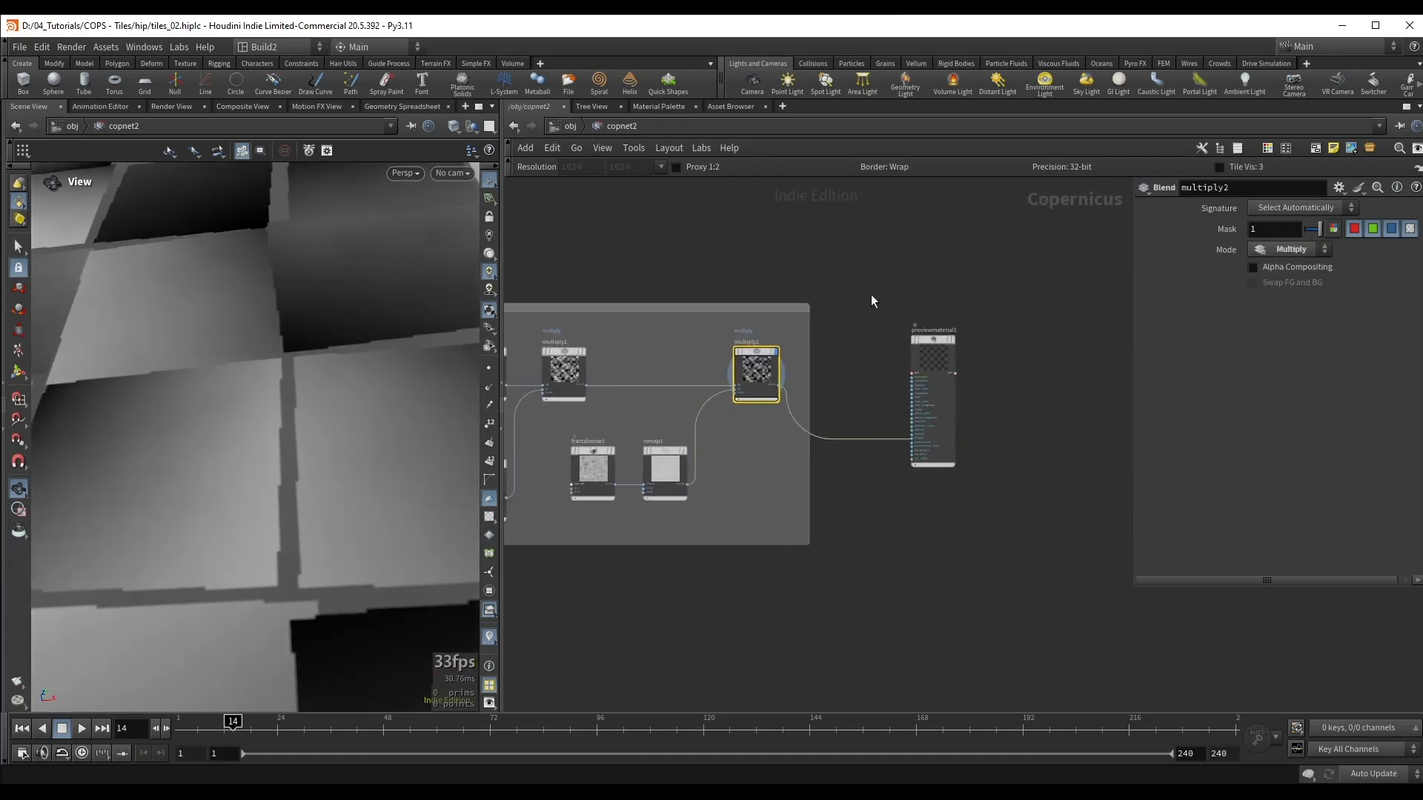
# Step: Display the preview material, move it farther from the Base shape box, and save the scene
pyautogui.moveTo(870, 298); pyautogui.dragTo(964, 429)
pyautogui.click(951, 340)
pyautogui.moveTo(949, 360); pyautogui.dragTo(1048, 382)
pyautogui.moveTo(298, 439); pyautogui.dragTo(291, 497)
pyautogui.click(775, 351)
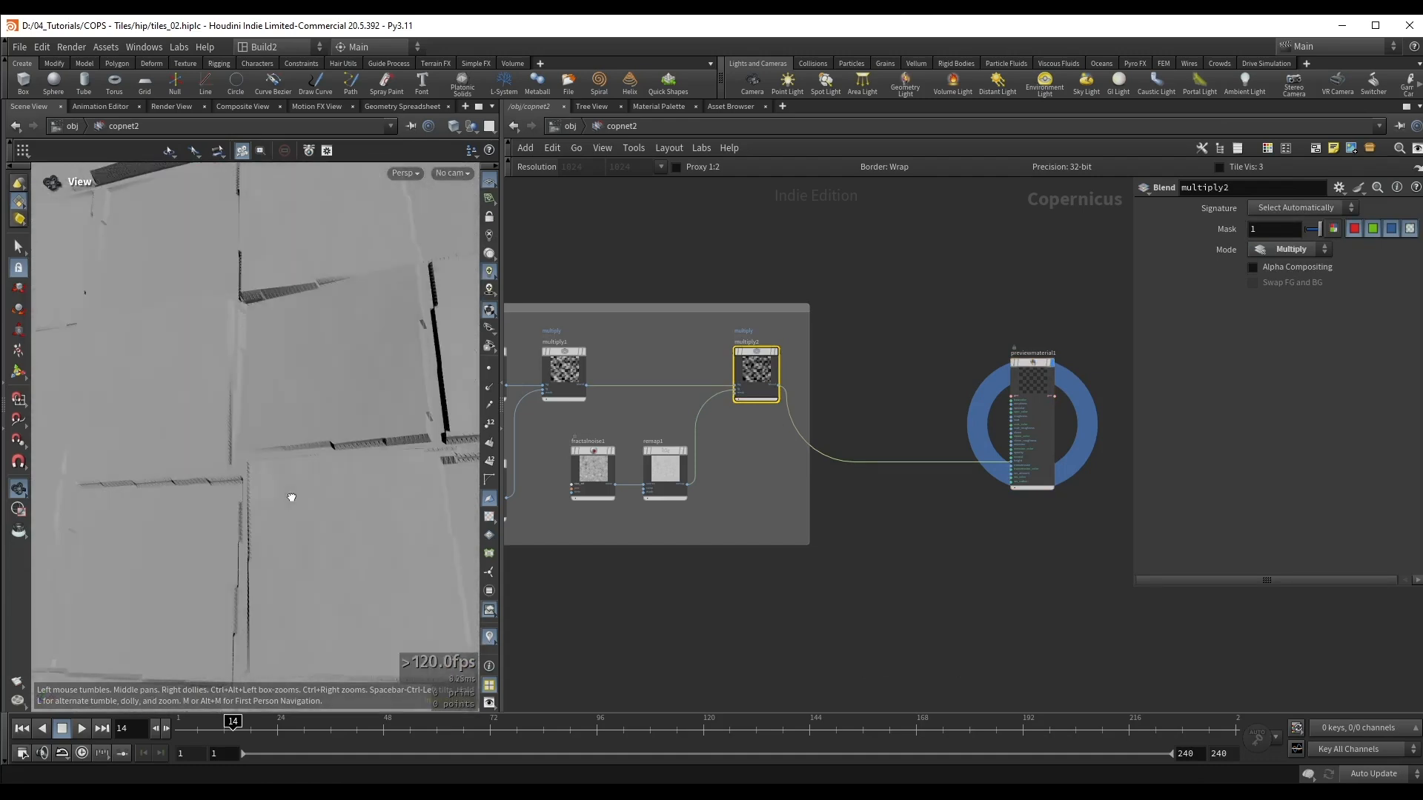
pyautogui.hotkey('ctrl', 's')
# Step: Examine the displaced tiles from several angles and review the Base shape network and Tile Pattern settings
pyautogui.moveTo(321, 400); pyautogui.dragTo(349, 441, button='middle')
pyautogui.moveTo(349, 442); pyautogui.dragTo(319, 449, button='right')
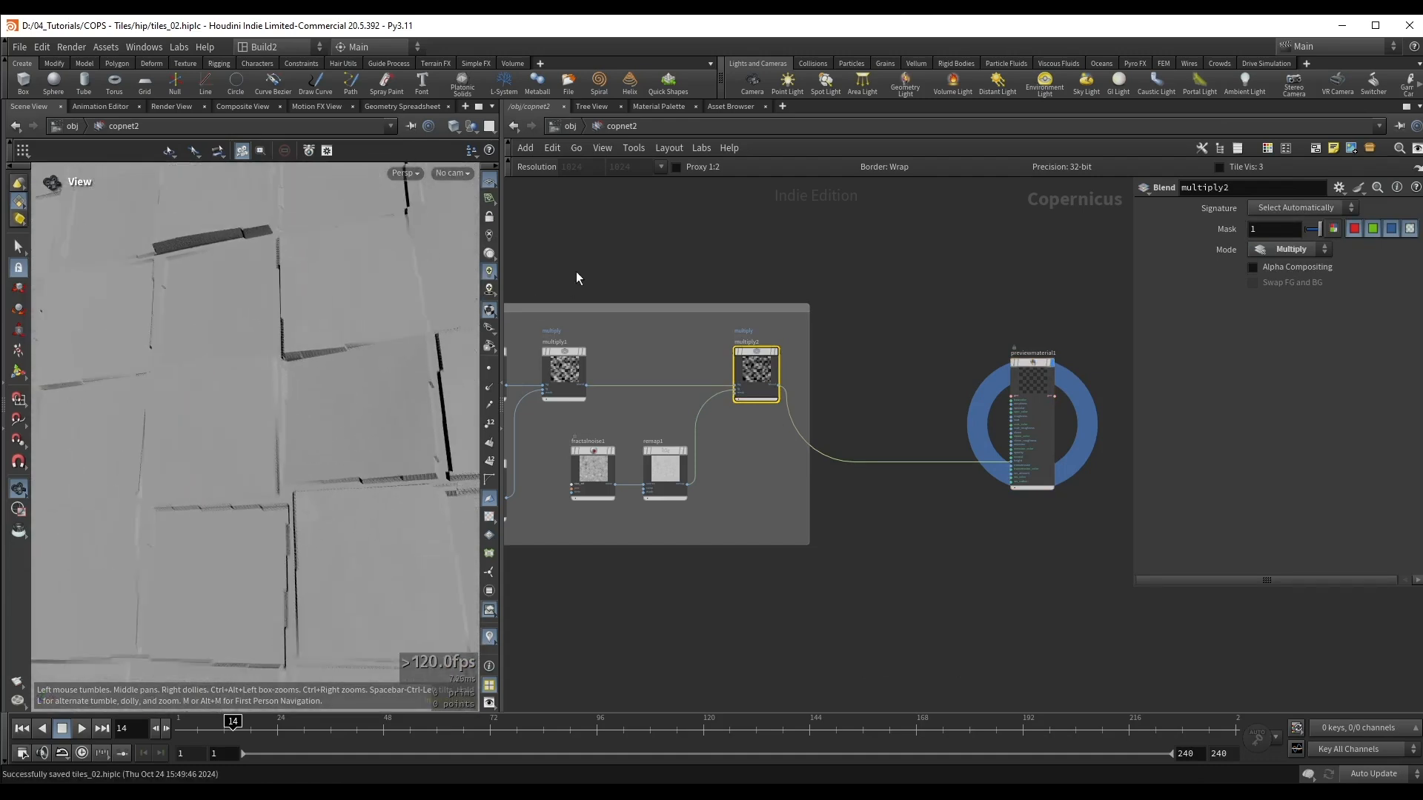
pyautogui.moveTo(575, 271); pyautogui.dragTo(627, 304, button='middle')
pyautogui.moveTo(600, 215); pyautogui.dragTo(654, 260, button='middle')
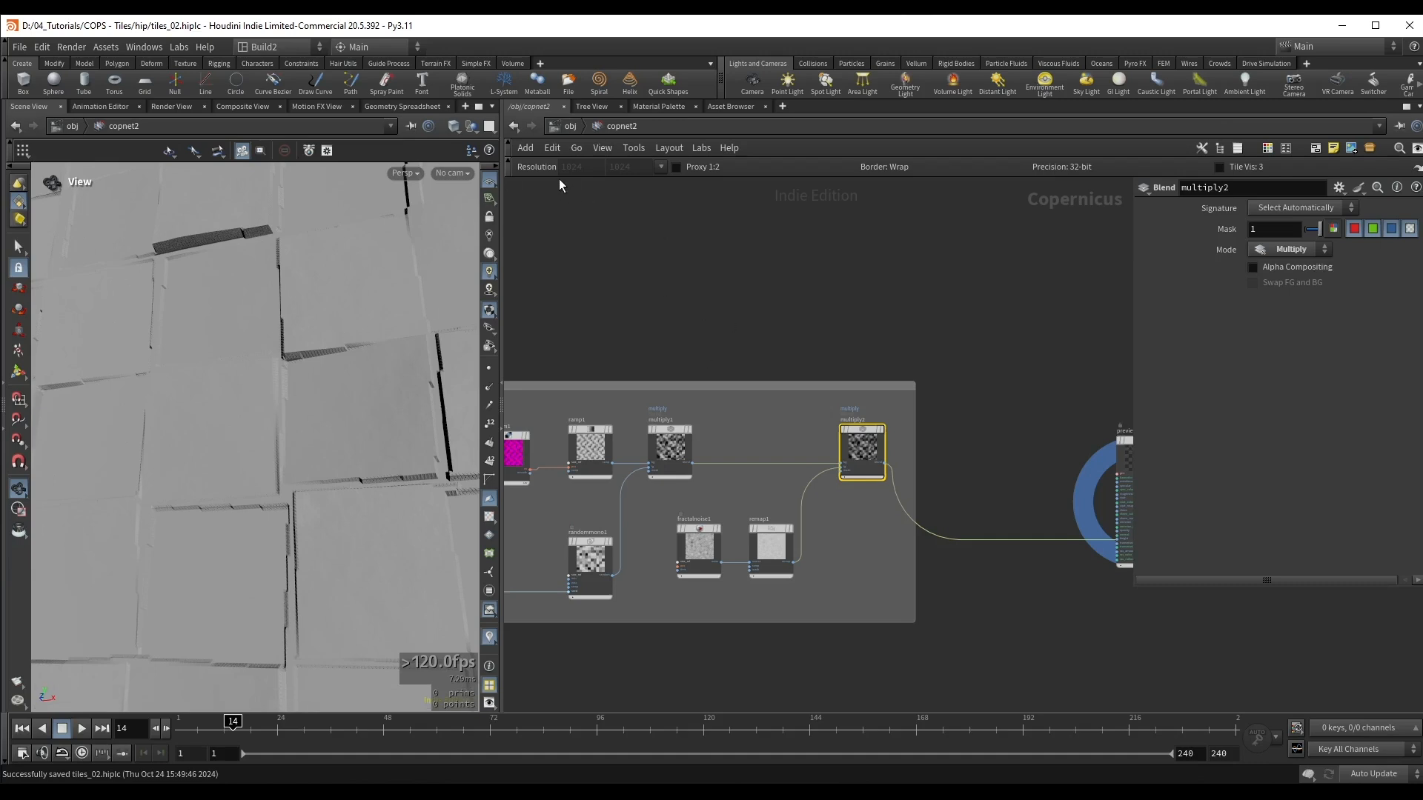
pyautogui.moveTo(618, 258); pyautogui.dragTo(729, 259, button='middle')
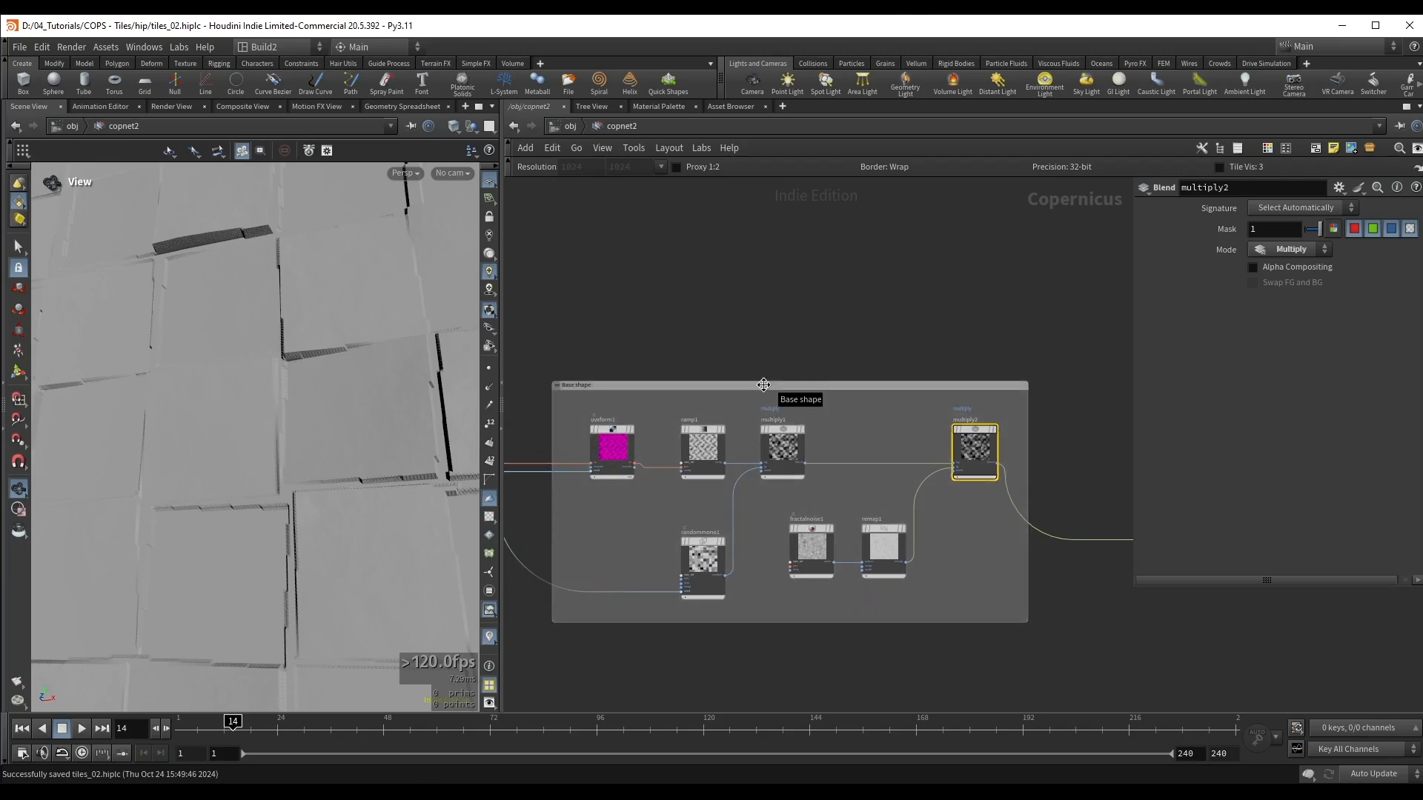
pyautogui.press('1')
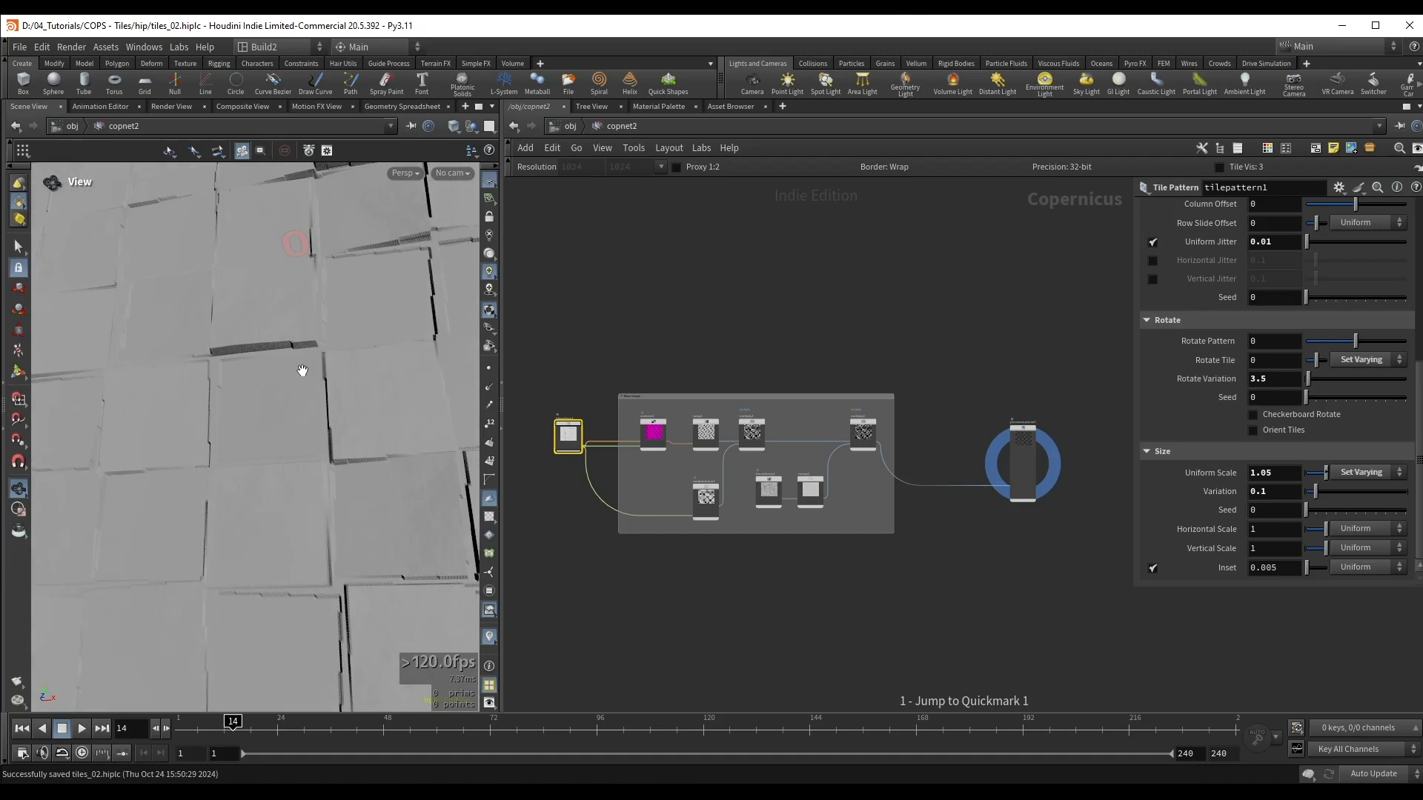
pyautogui.moveTo(303, 370); pyautogui.dragTo(260, 368)
pyautogui.moveTo(260, 369); pyautogui.dragTo(330, 432, button='middle')
pyautogui.moveTo(330, 432); pyautogui.dragTo(235, 315)
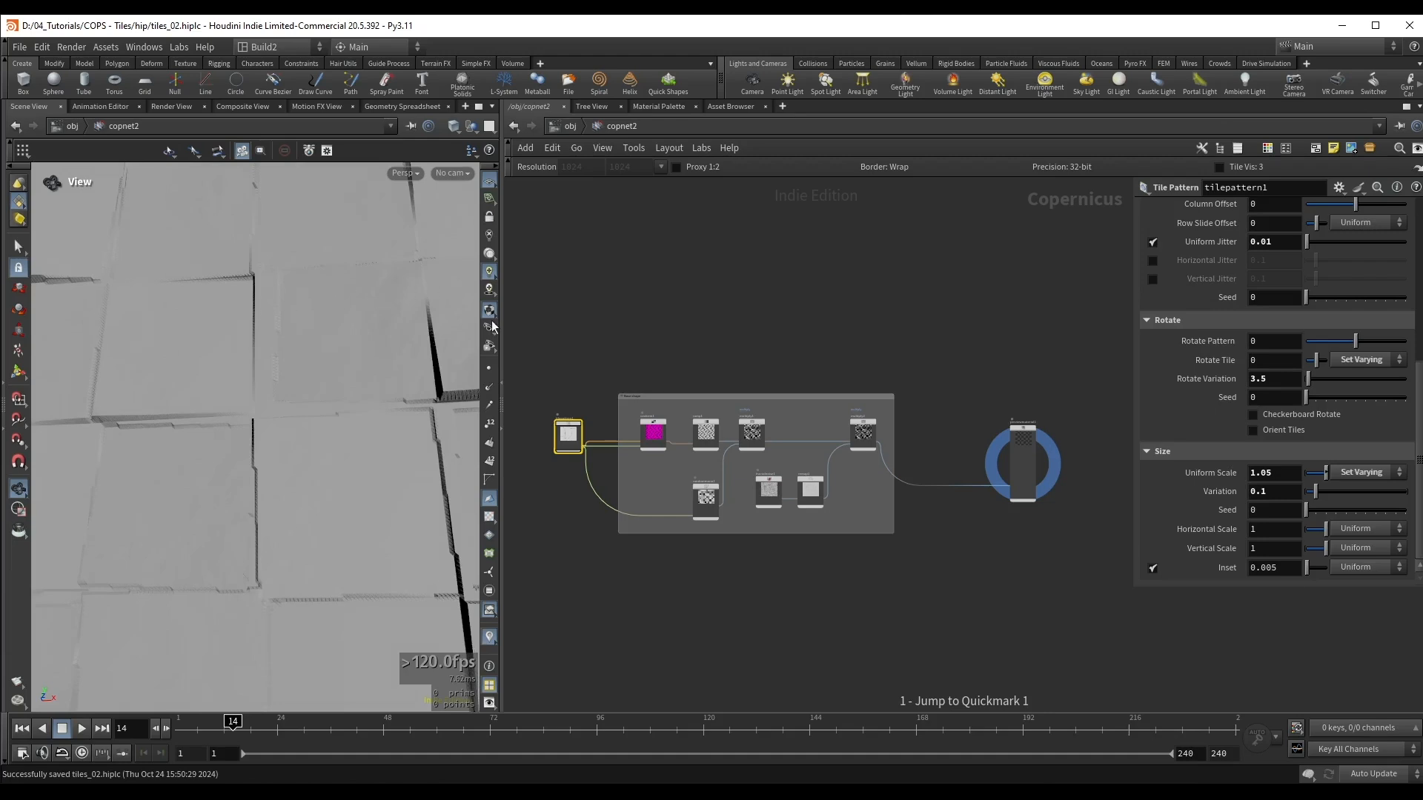
# Step: Move the Tile Pattern node below the Base shape box and display its output
pyautogui.moveTo(629, 341); pyautogui.dragTo(664, 224, button='middle')
pyautogui.scroll(2, 596, 372)
pyautogui.moveTo(597, 353); pyautogui.dragTo(564, 495)
pyautogui.scroll(5, 564, 523)
pyautogui.click(587, 399)
pyautogui.moveTo(428, 381); pyautogui.dragTo(288, 300)
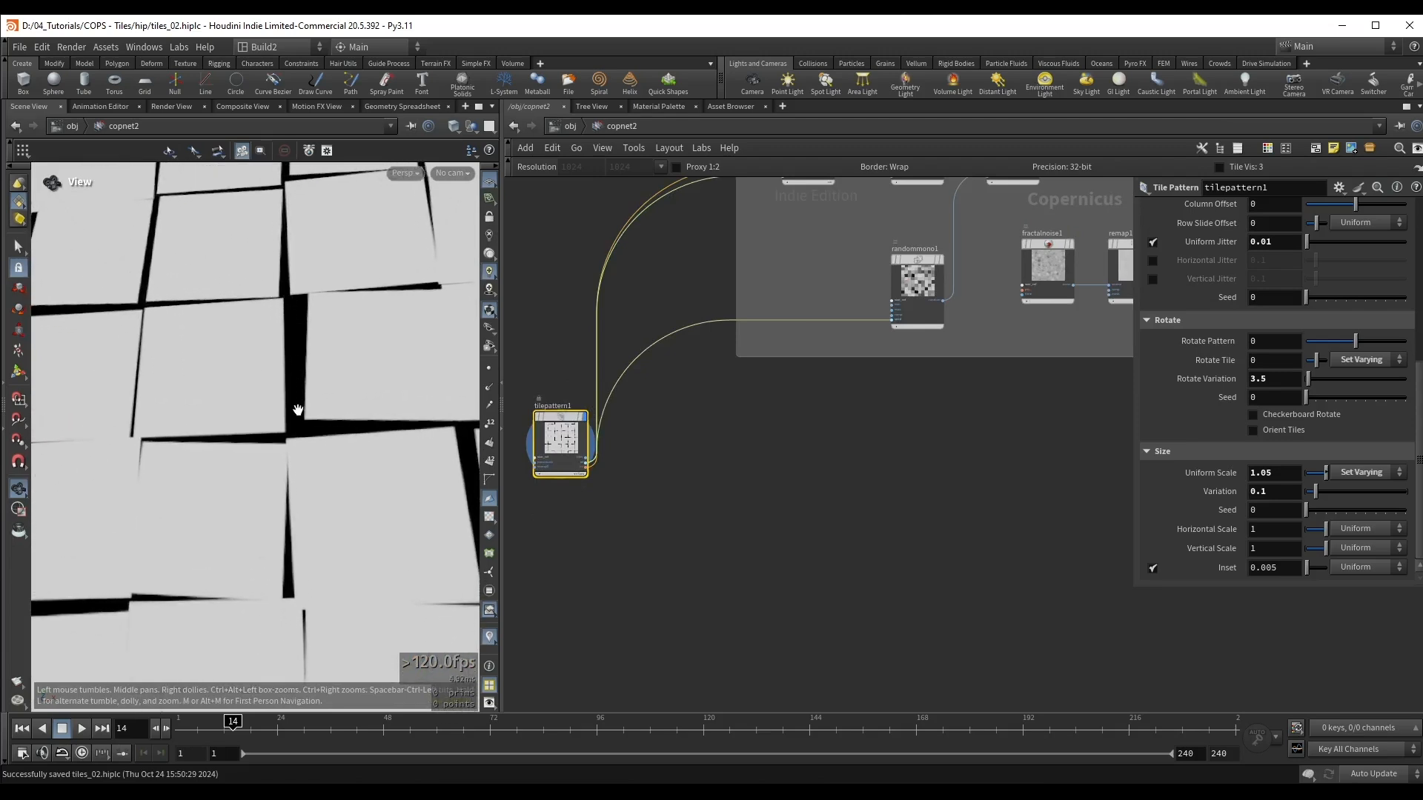
pyautogui.scroll(4, 672, 490)
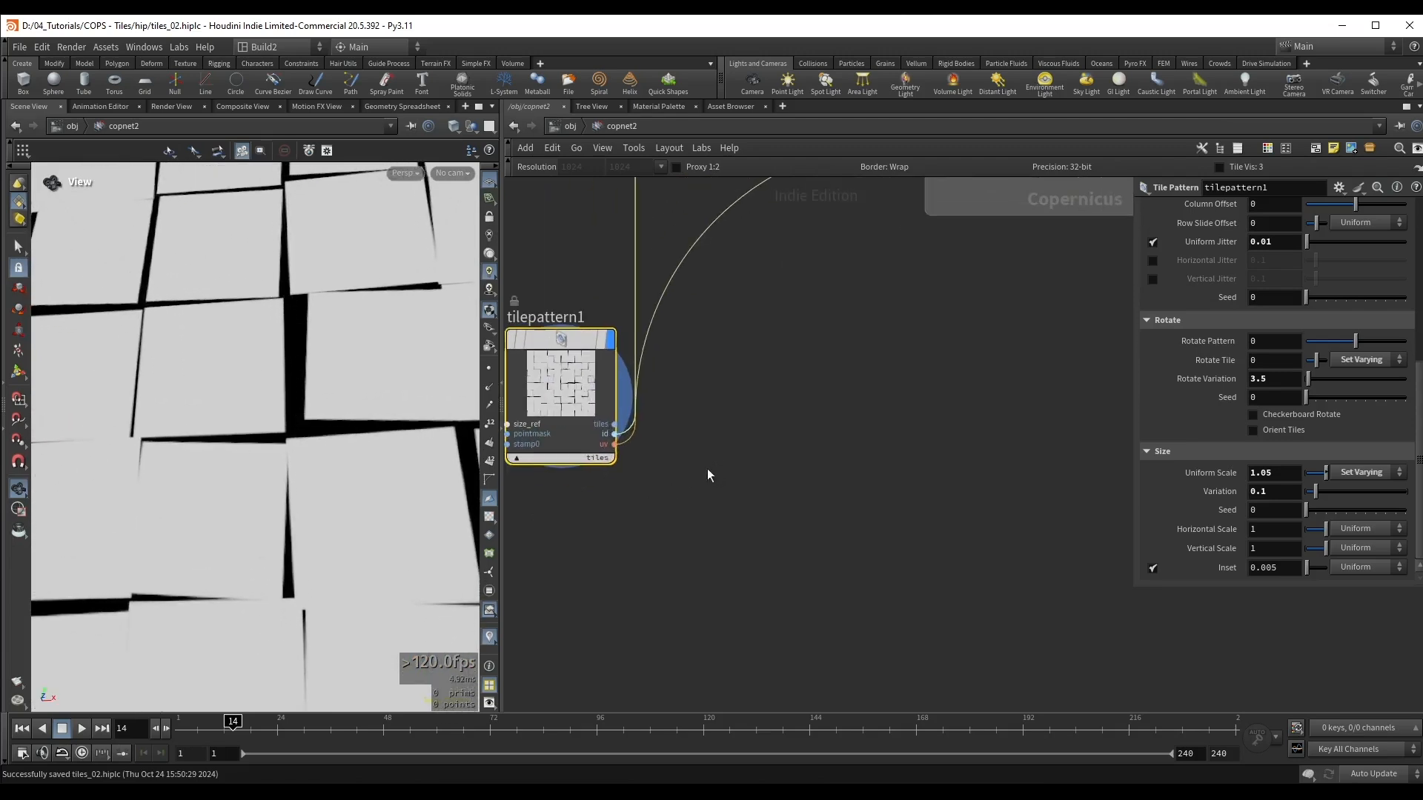
# Step: Connect an Invert node to the Tile Pattern's tiles output and display the inverted gap mask
pyautogui.moveTo(615, 433); pyautogui.dragTo(728, 535)
pyautogui.moveTo(815, 575); pyautogui.dragTo(816, 576)
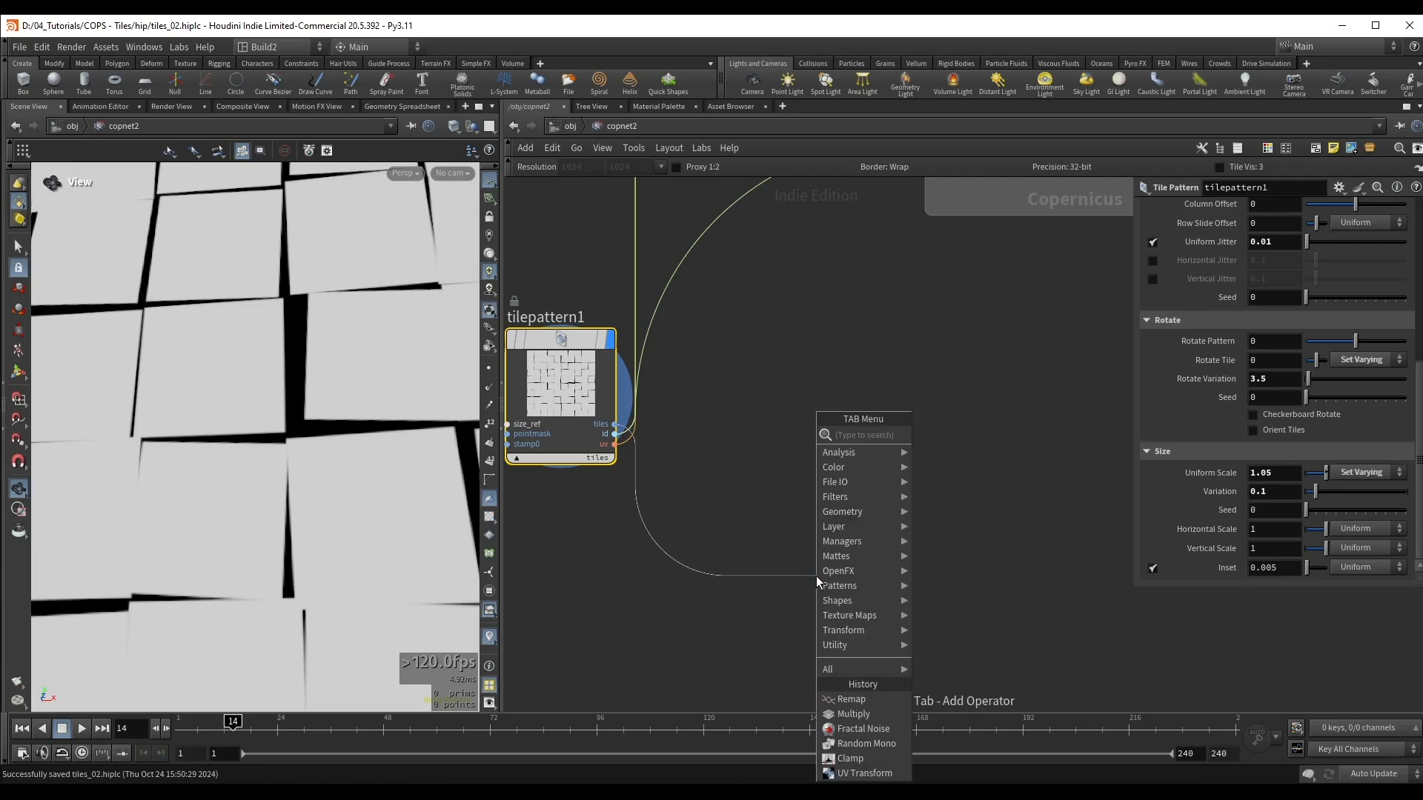
pyautogui.write('inv')
pyautogui.press('Return')
pyautogui.click(950, 541)
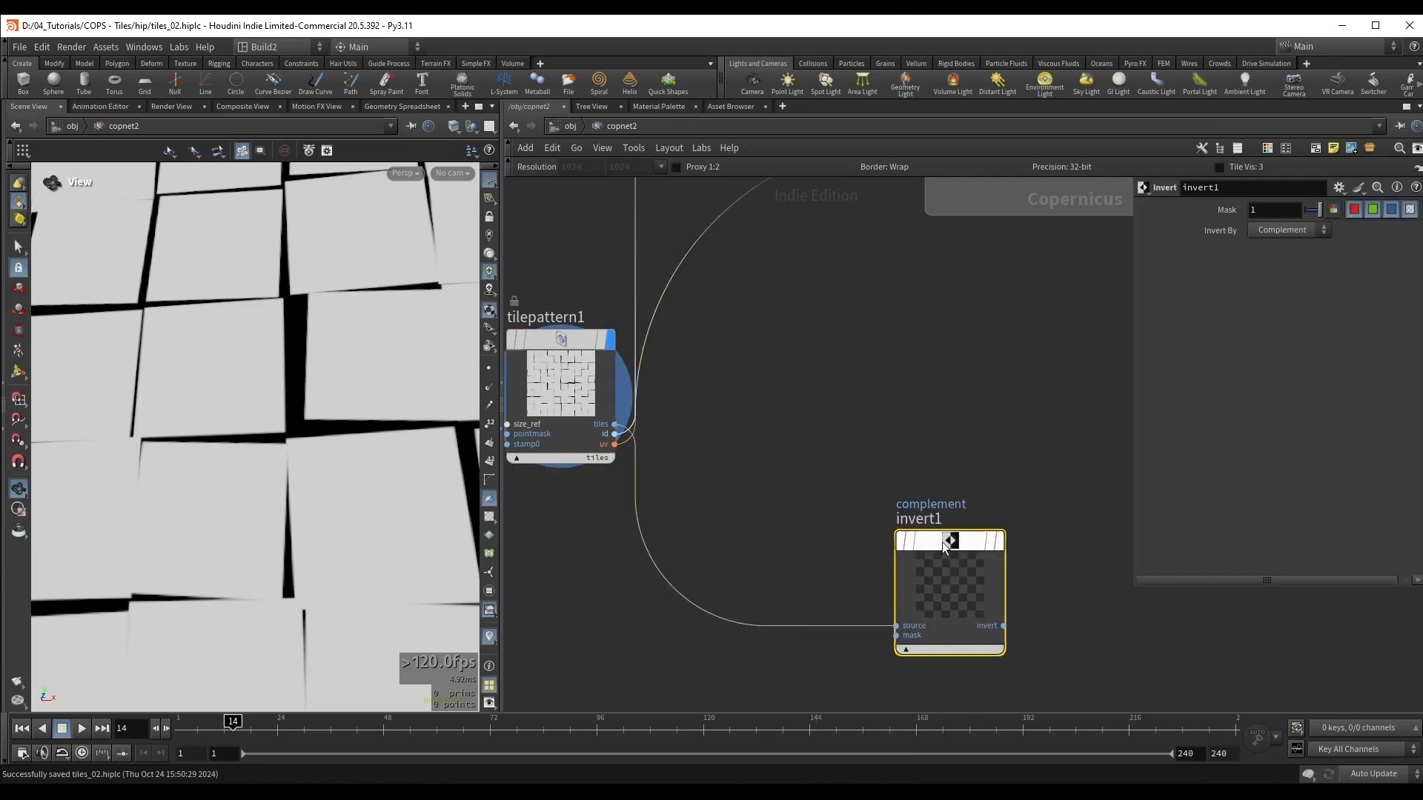
pyautogui.moveTo(235, 399); pyautogui.dragTo(277, 361)
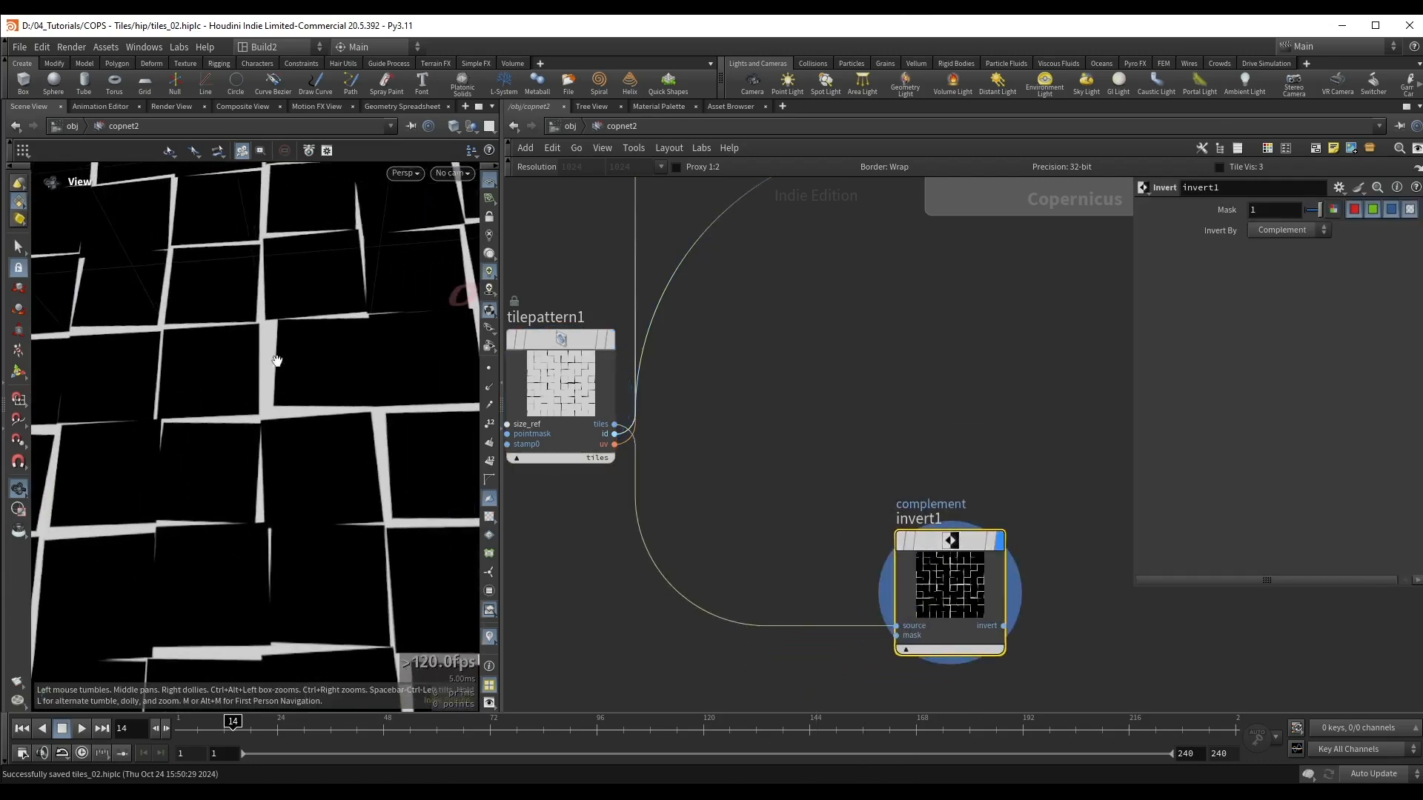
pyautogui.moveTo(191, 386); pyautogui.dragTo(254, 324)
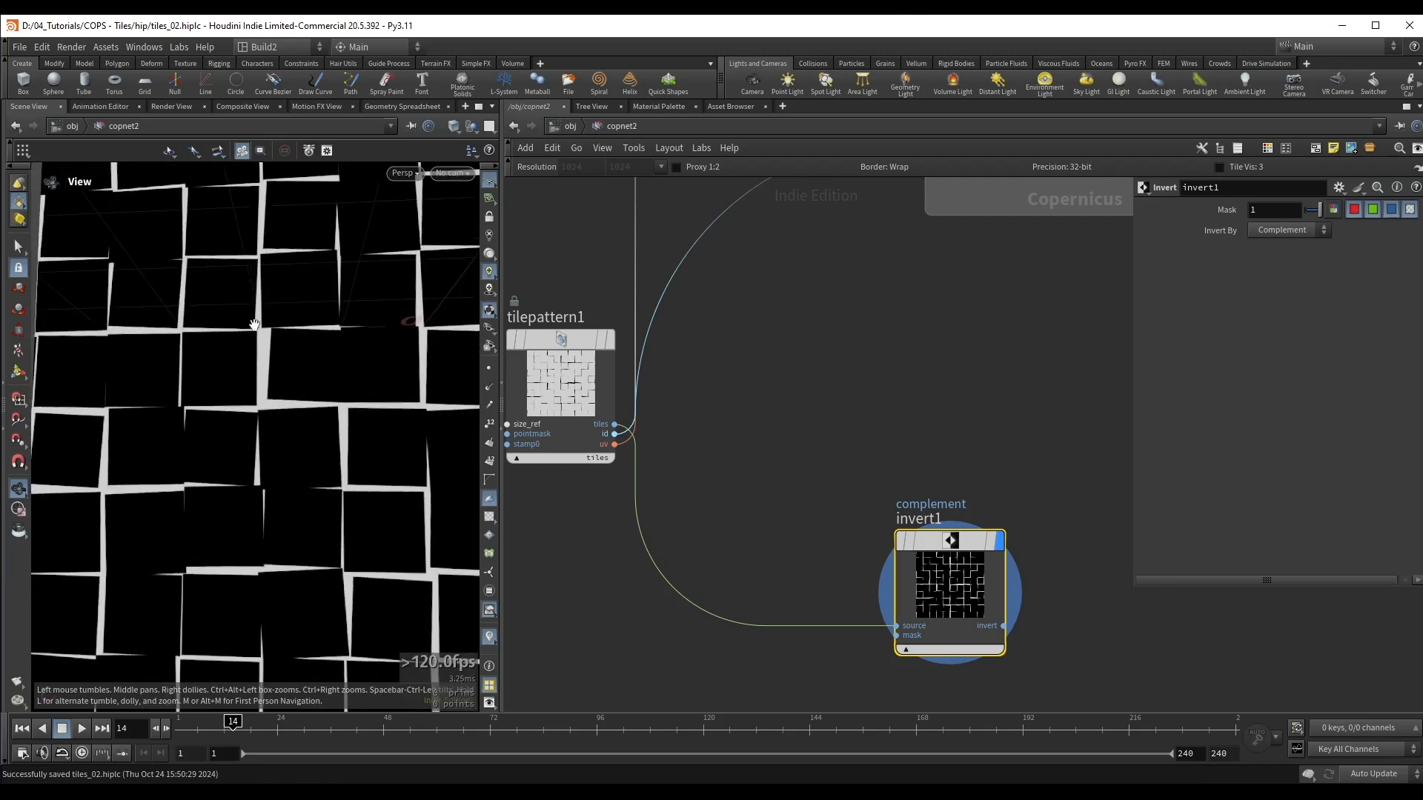
pyautogui.moveTo(312, 367); pyautogui.dragTo(238, 379)
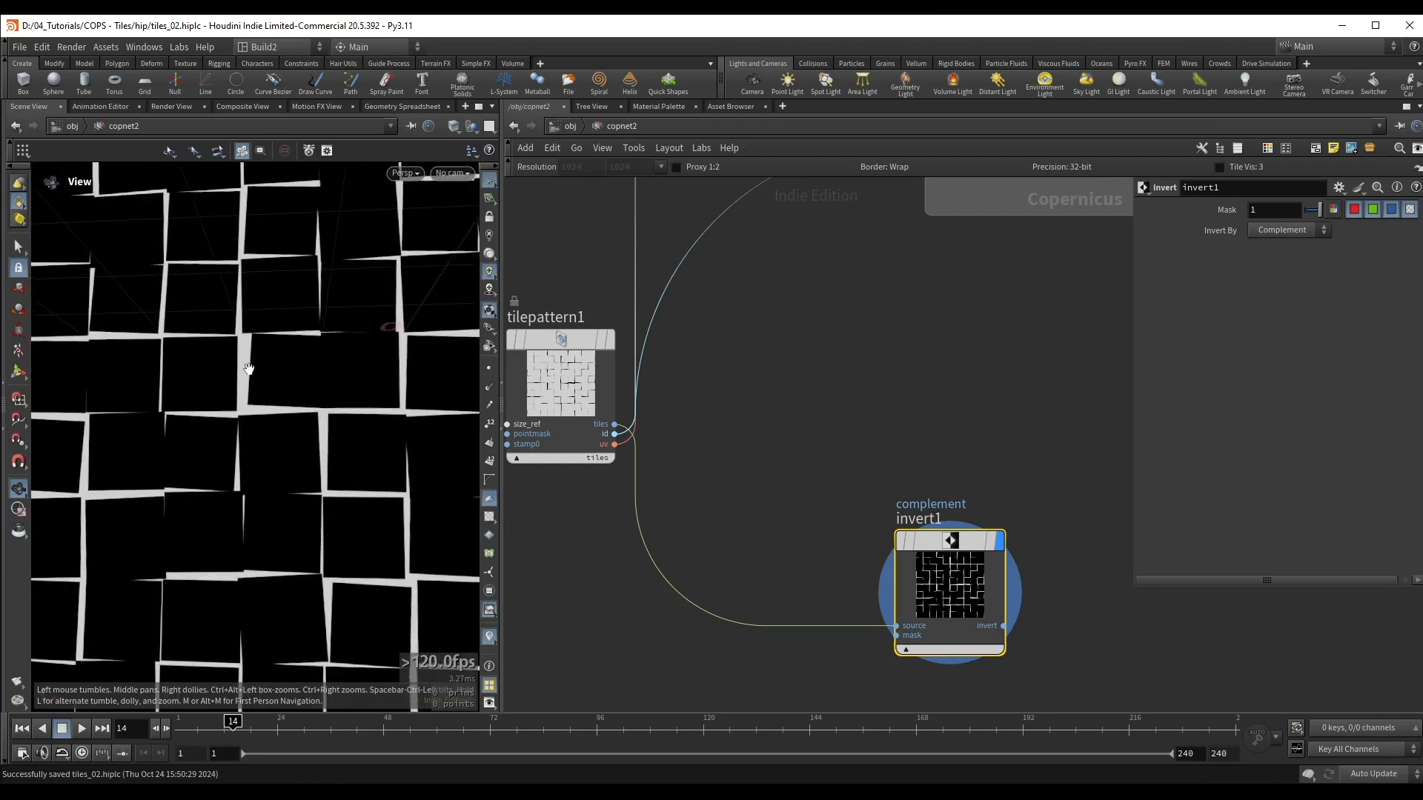
# Step: Add a Dilate Erode node after the Invert node and set its soft edge to 1 and radius to 9.8
pyautogui.moveTo(999, 495); pyautogui.dragTo(802, 431, button='middle')
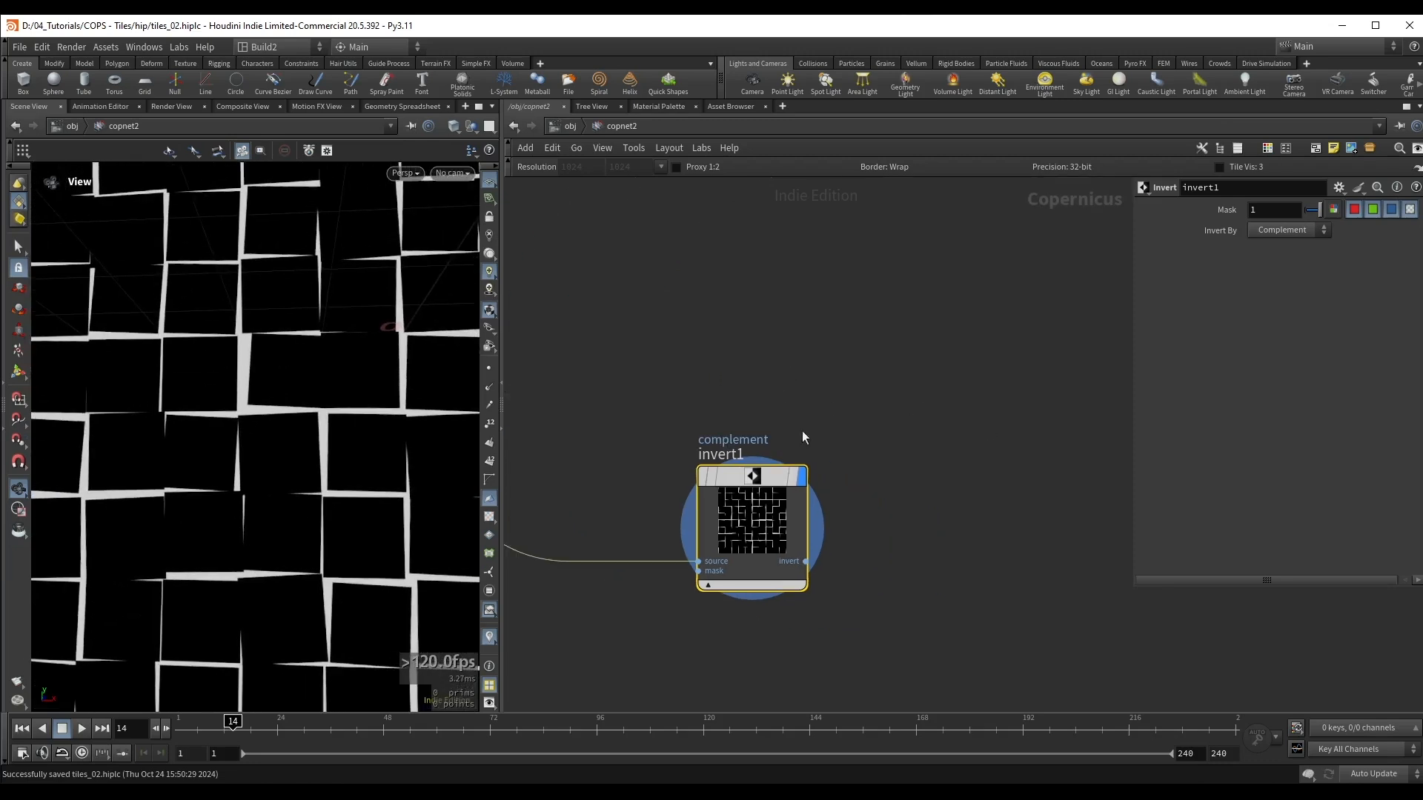
pyautogui.moveTo(807, 562); pyautogui.dragTo(856, 563)
pyautogui.write('ero')
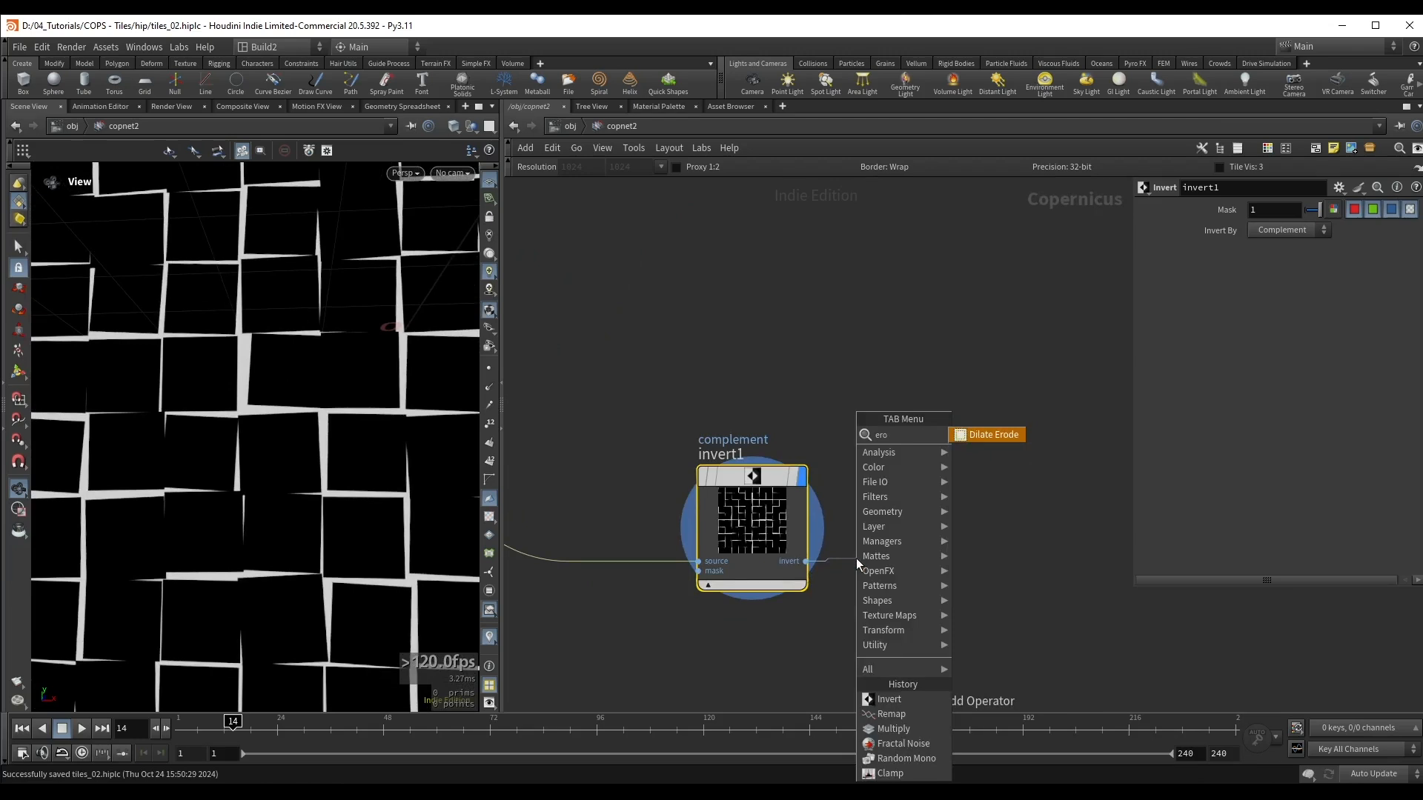
pyautogui.press('Return')
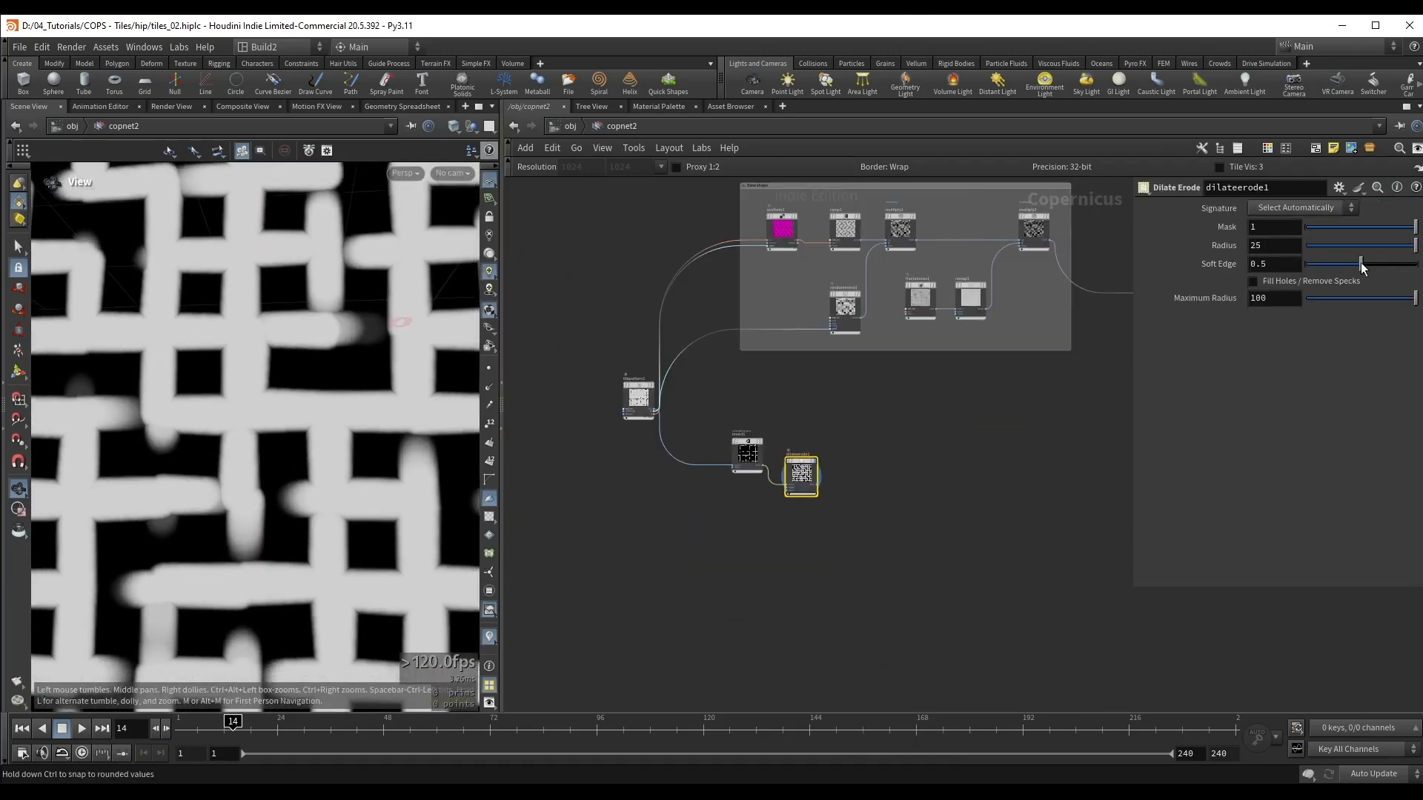
pyautogui.moveTo(1361, 265); pyautogui.dragTo(1416, 265)
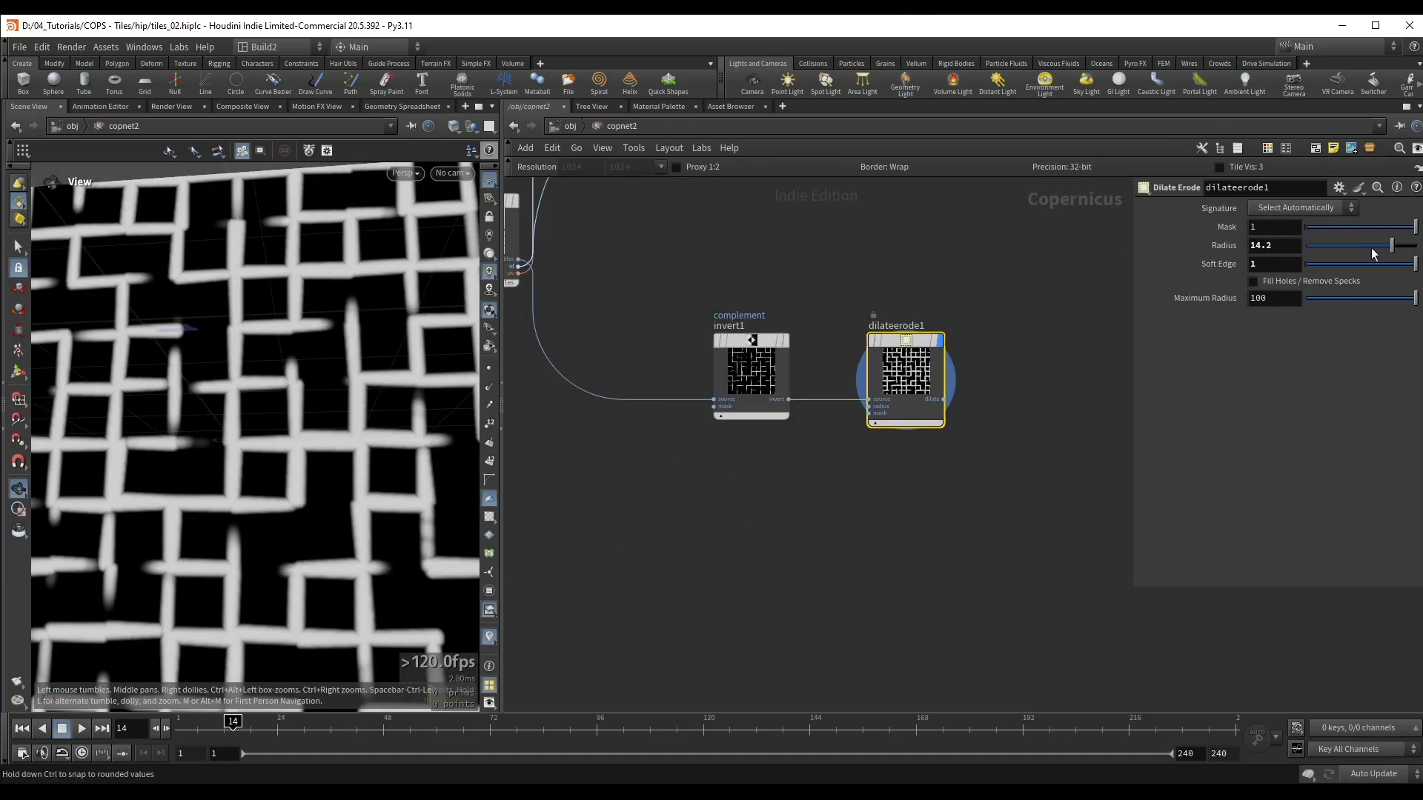
pyautogui.moveTo(1391, 246)
pyautogui.mouseDown()
pyautogui.moveTo(1335, 249)
pyautogui.moveTo(1399, 259)
pyautogui.moveTo(1382, 265)
pyautogui.moveTo(1402, 265)
pyautogui.moveTo(1357, 252)
pyautogui.moveTo(1407, 252)
pyautogui.moveTo(1382, 254)
pyautogui.mouseUp()
# Step: Add a Fractal Noise node below the Invert node and connect its output to the Dilate Erode's radius input
pyautogui.scroll(1, 752, 505)
pyautogui.press('Tab')
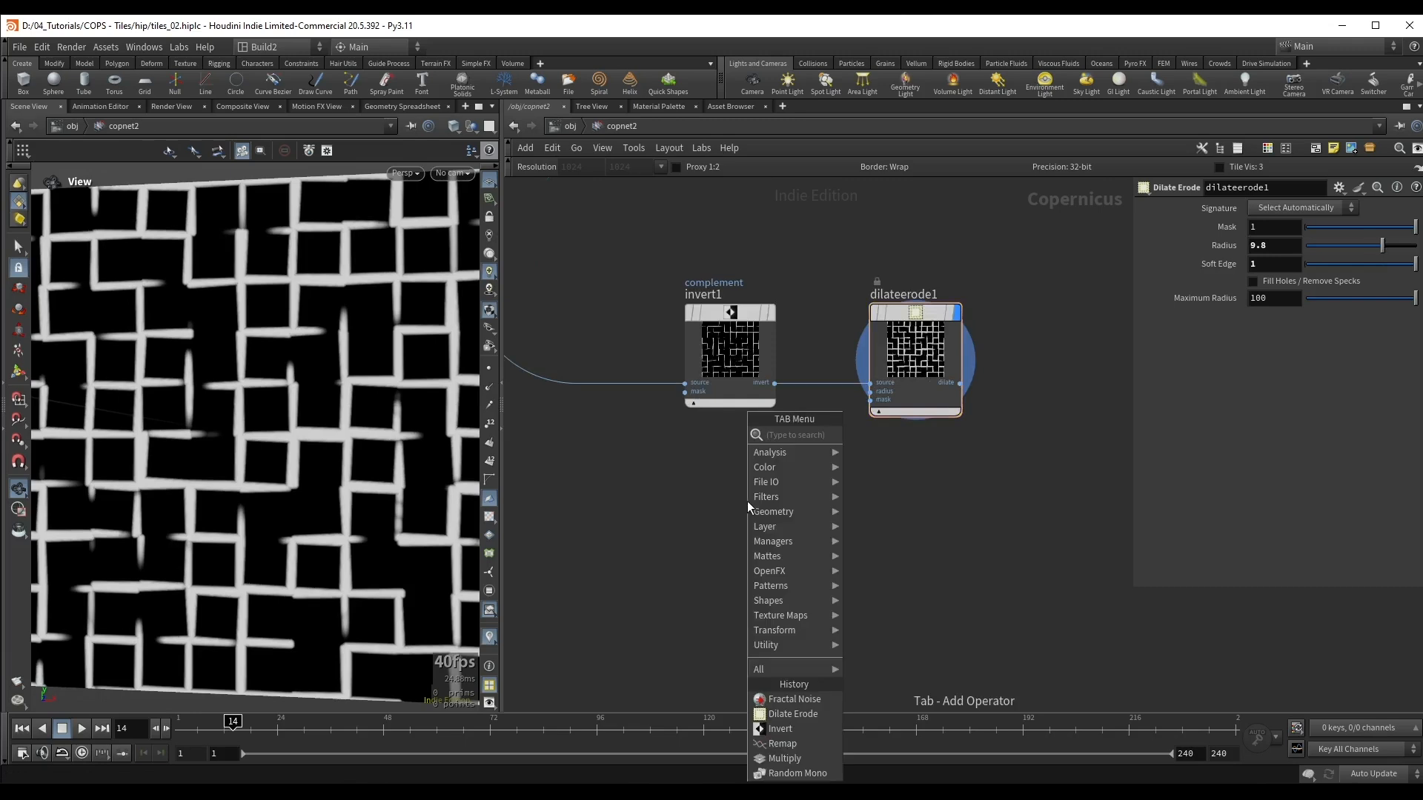
pyautogui.click(880, 450)
pyautogui.click(771, 513)
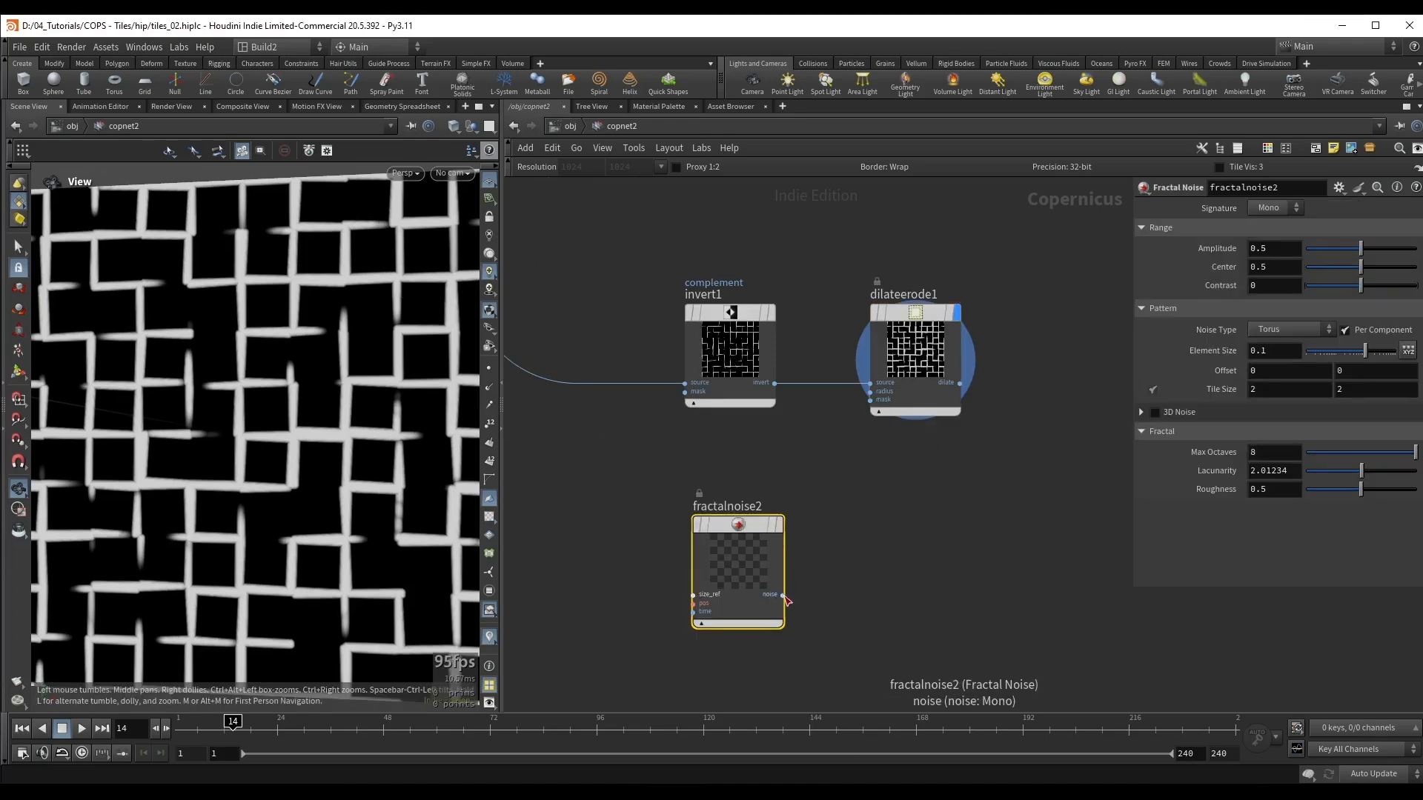
pyautogui.click(783, 594)
pyautogui.click(880, 395)
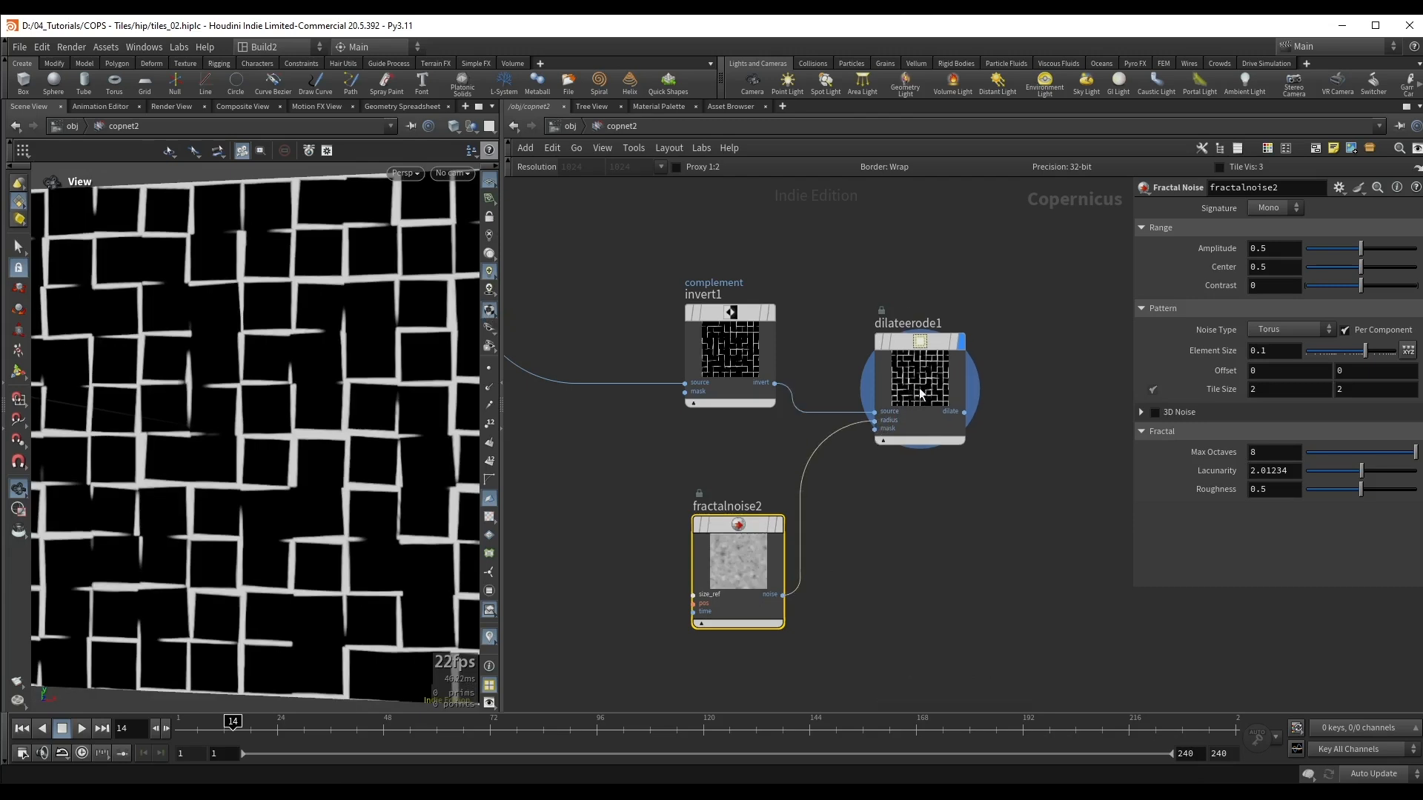
# Step: Set the Dilate Erode radius to 25 and the connected fractal noise's amplitude to 0.905 and center to 0.047
pyautogui.moveTo(881, 276); pyautogui.dragTo(970, 469)
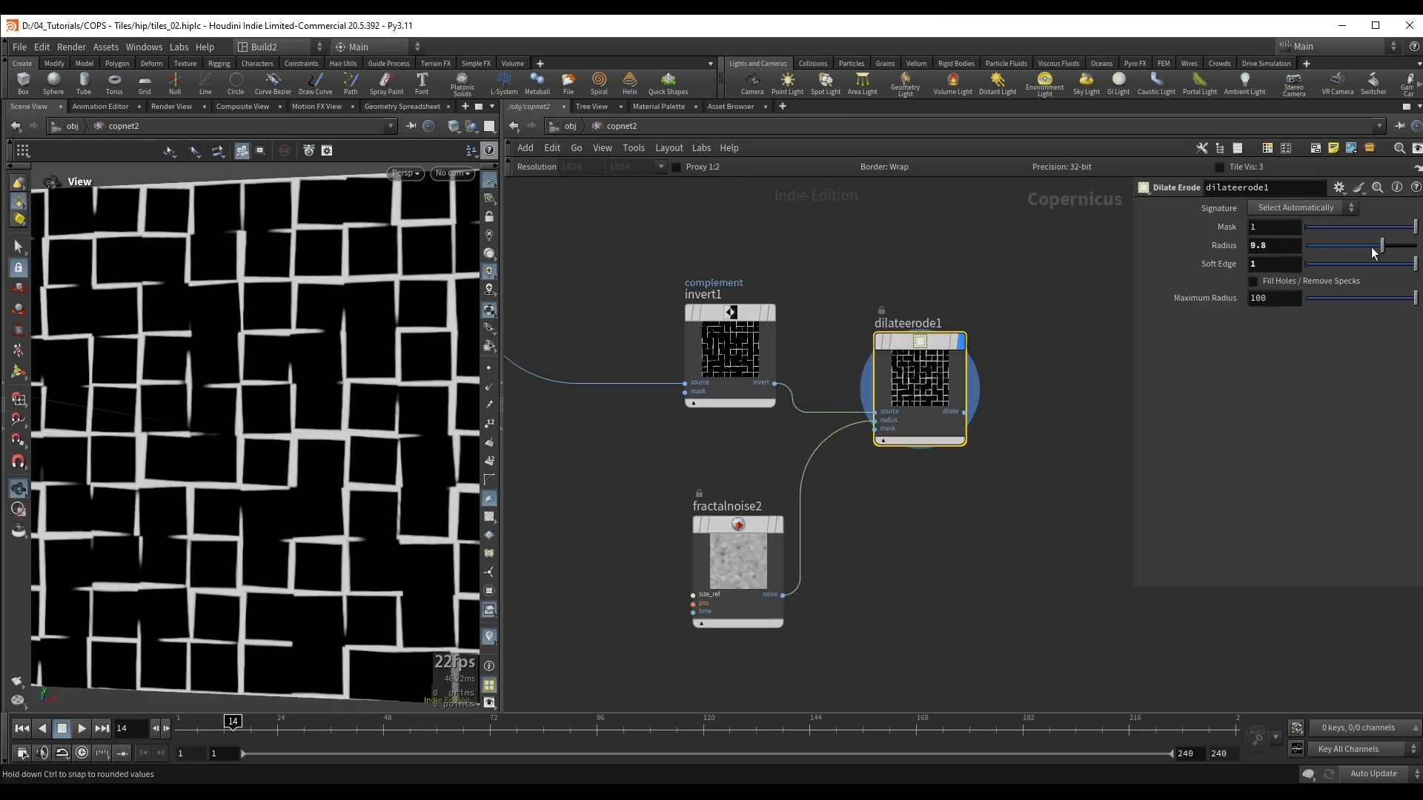
pyautogui.moveTo(1373, 252); pyautogui.dragTo(1415, 247)
pyautogui.moveTo(738, 561); pyautogui.dragTo(730, 553)
pyautogui.moveTo(1361, 255); pyautogui.dragTo(1311, 269)
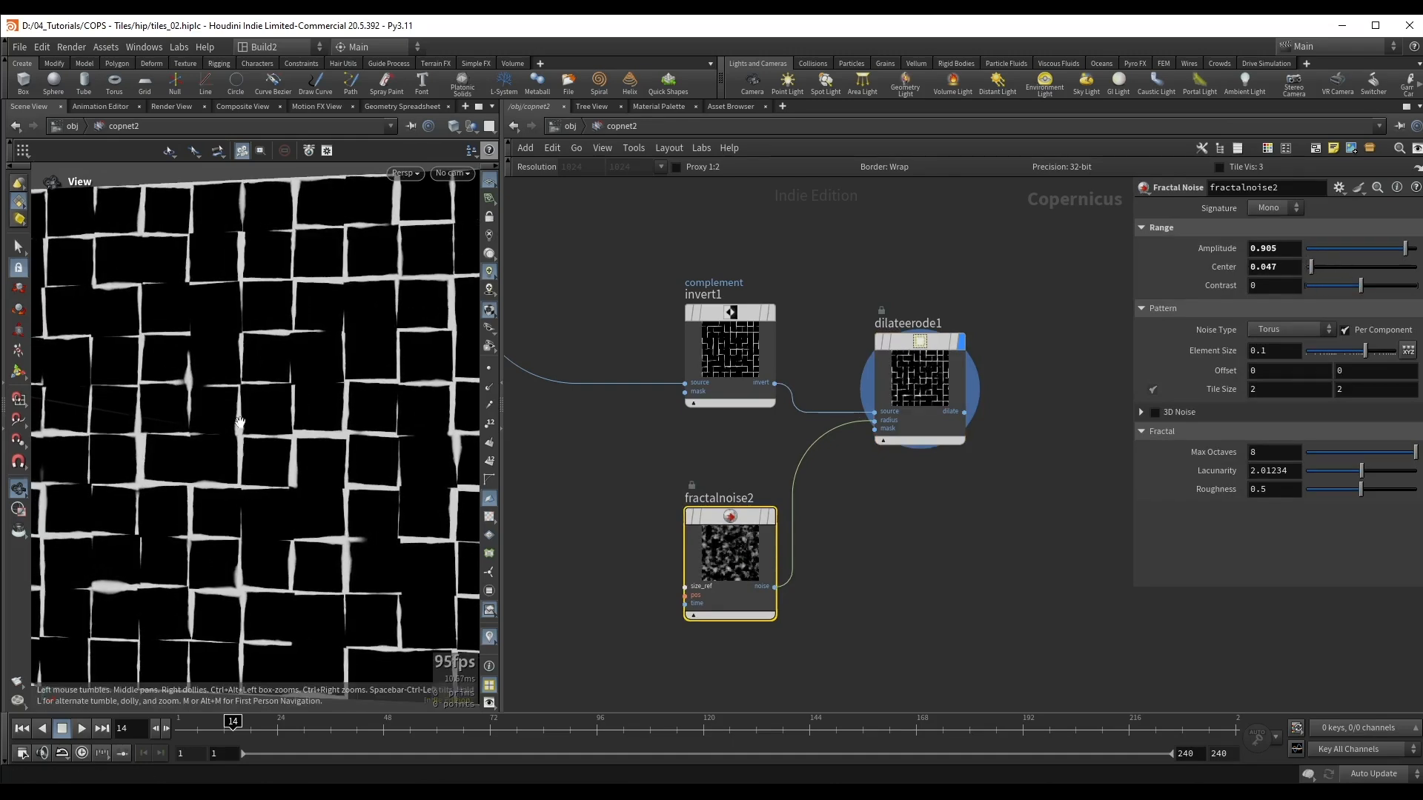
pyautogui.moveTo(240, 422); pyautogui.dragTo(303, 337, button='middle')
pyautogui.click(911, 370)
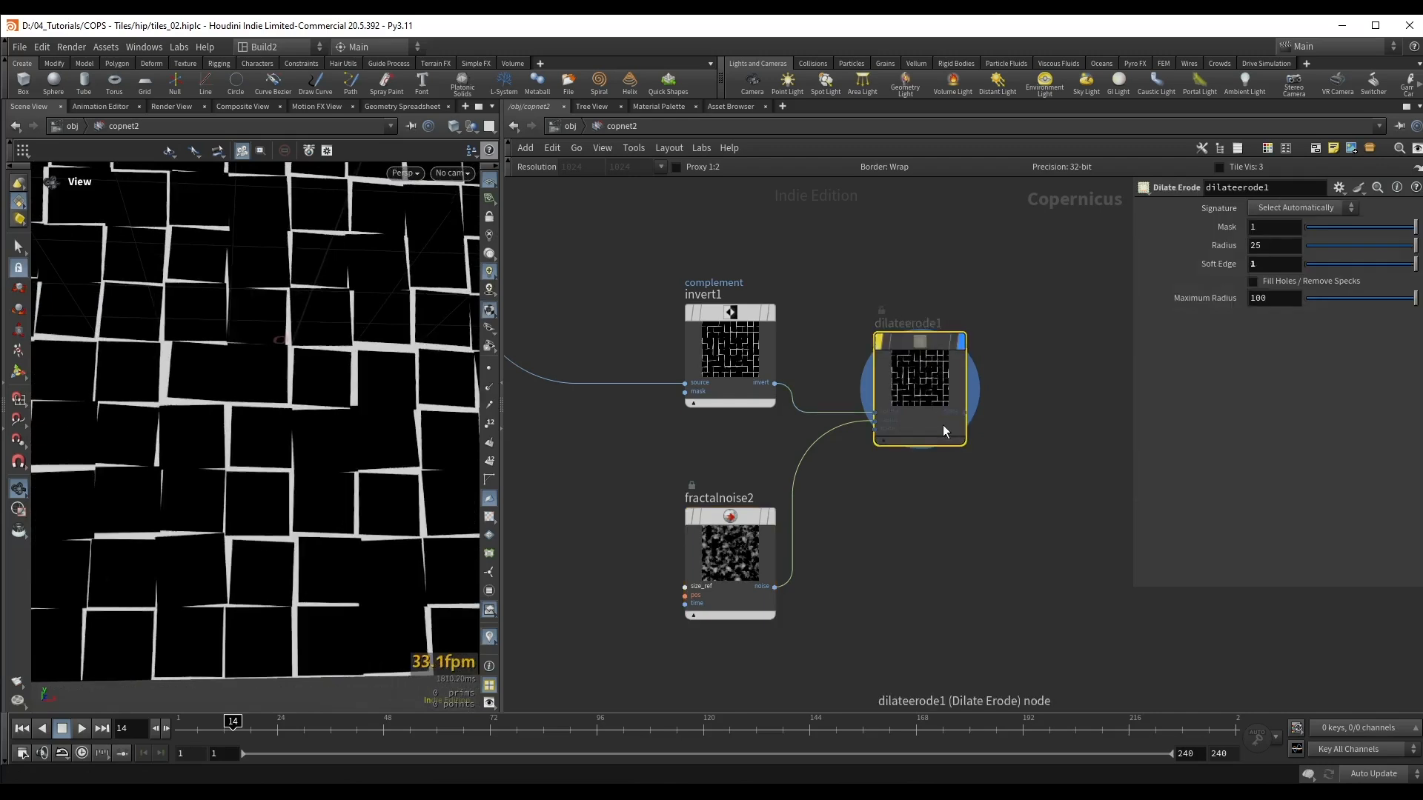
# Step: Refine the noise driving the Dilate Erode radius with center 0.169, roughness 0.405 and element size about 0.053
pyautogui.click(755, 564)
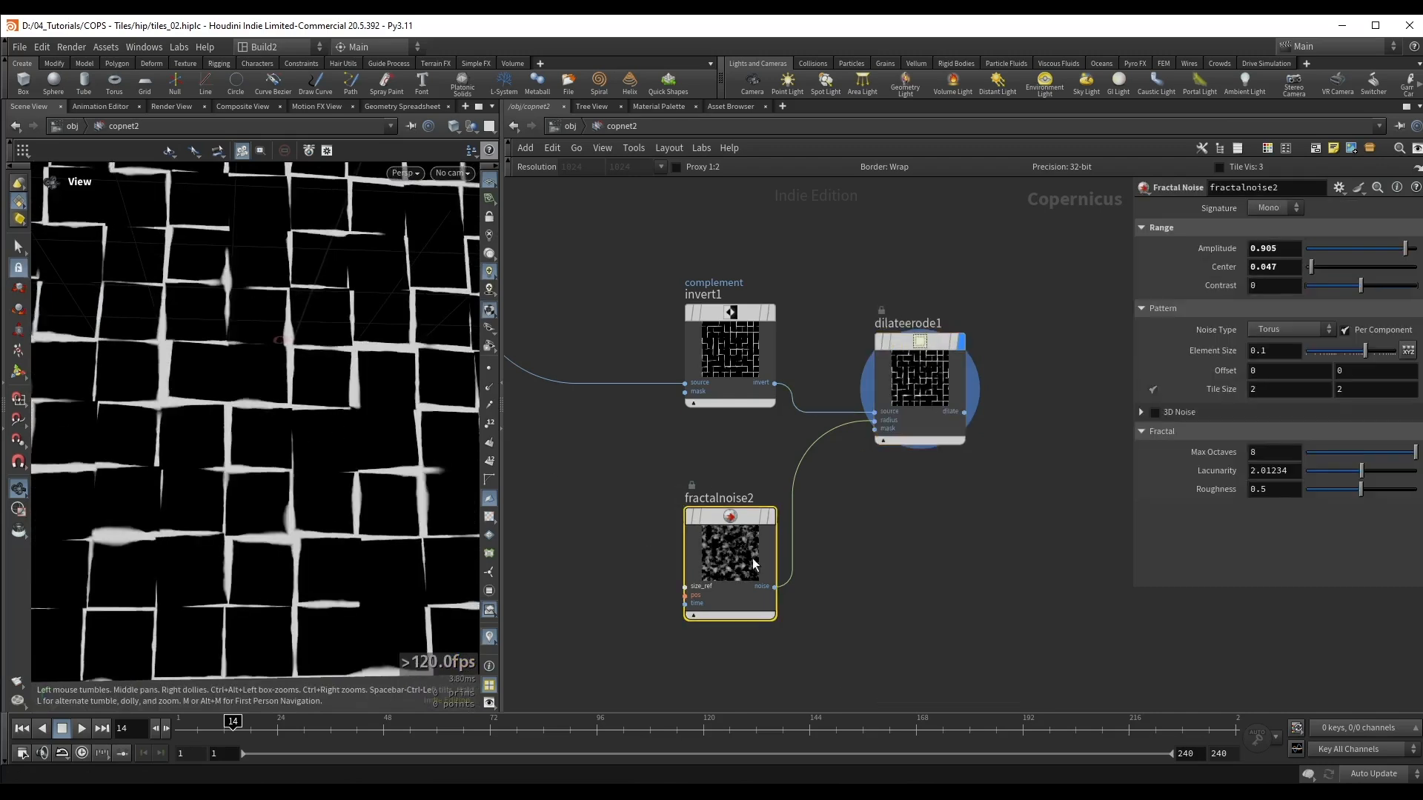
pyautogui.moveTo(1317, 268); pyautogui.dragTo(1326, 273)
pyautogui.moveTo(1361, 489); pyautogui.dragTo(1347, 489)
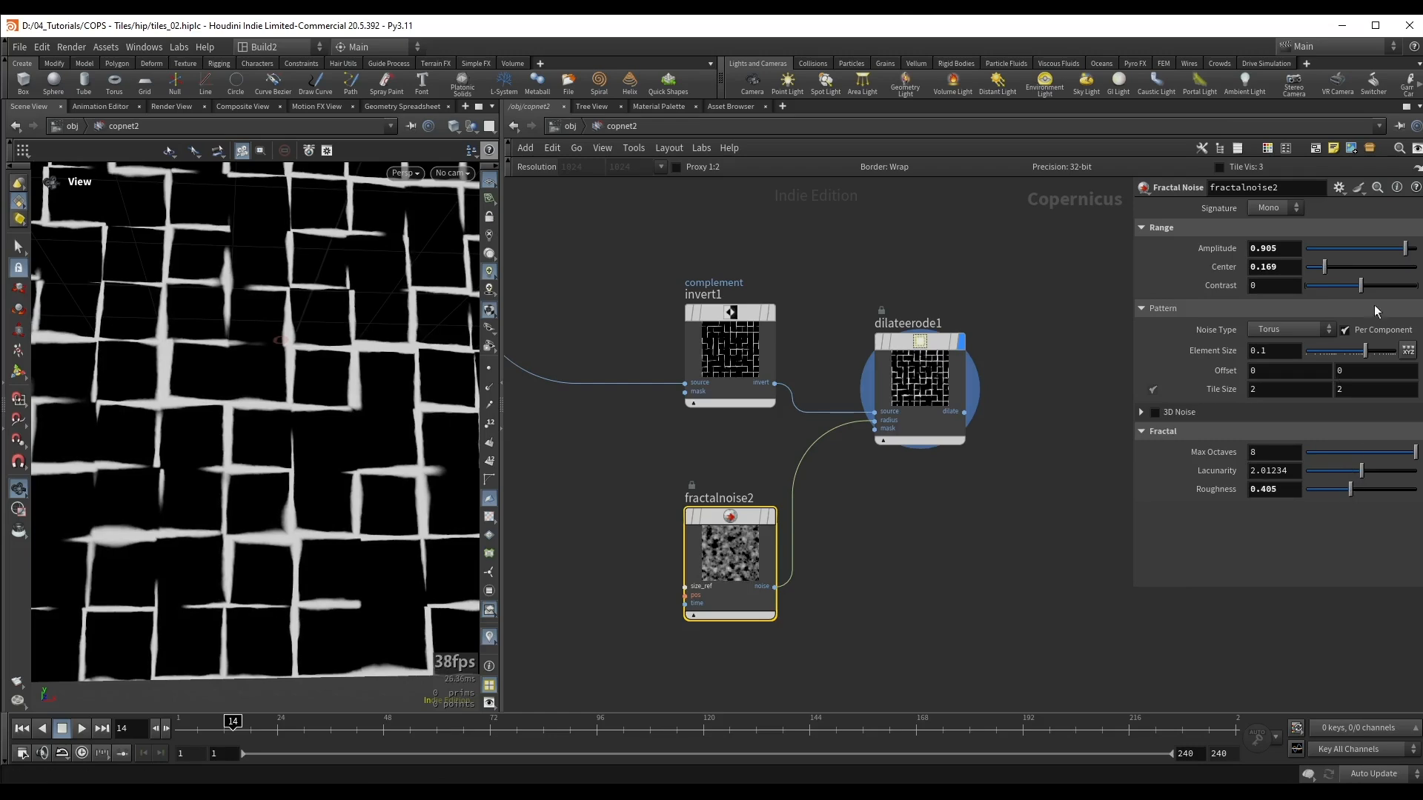
pyautogui.moveTo(1362, 357); pyautogui.dragTo(1339, 358)
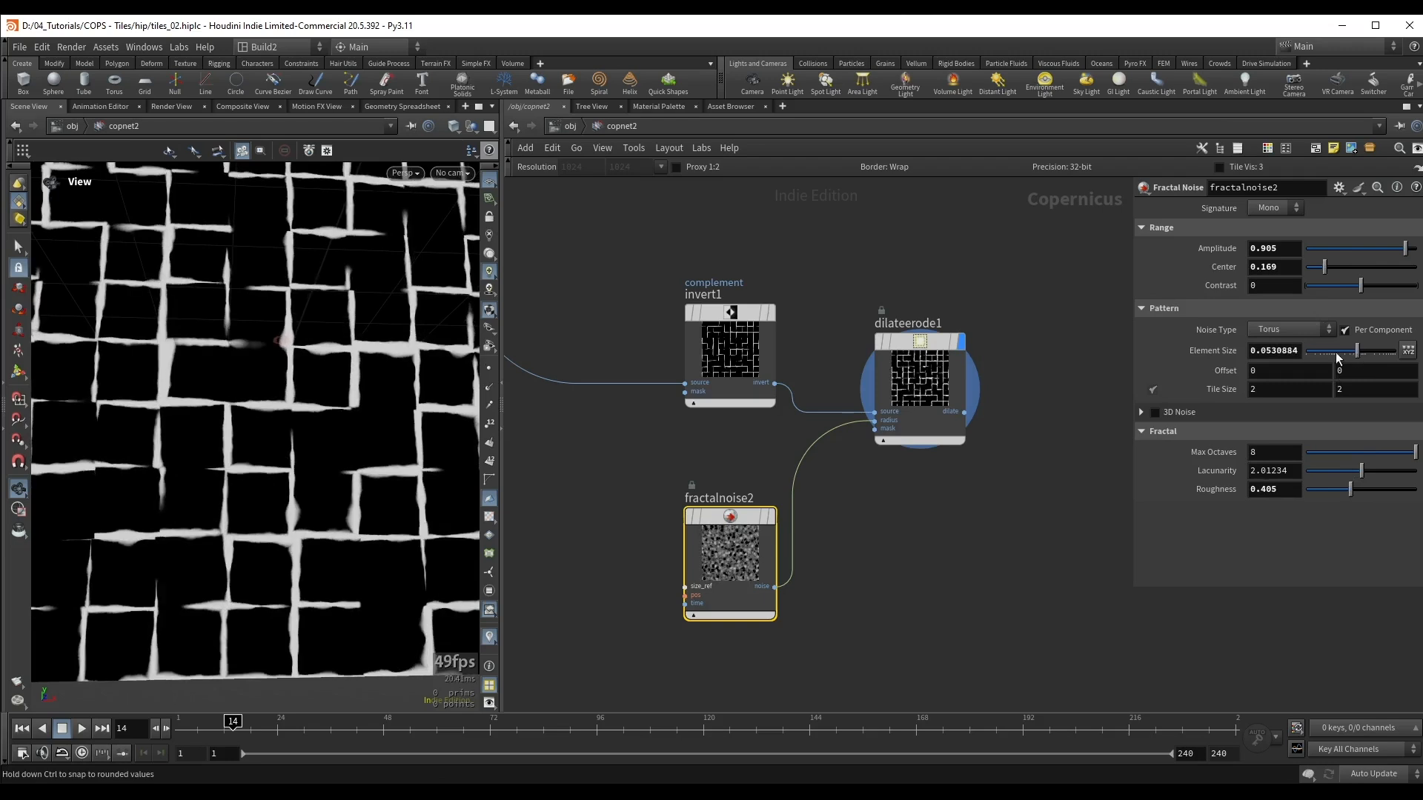
# Step: Set the element size of the noise driving the Dilate Erode radius to 0.09 and save the scene
pyautogui.click(1273, 350)
pyautogui.press('Delete')
pyautogui.press('Delete')
pyautogui.press('Delete')
pyautogui.press('Delete')
pyautogui.press('Delete')
pyautogui.press('Return')
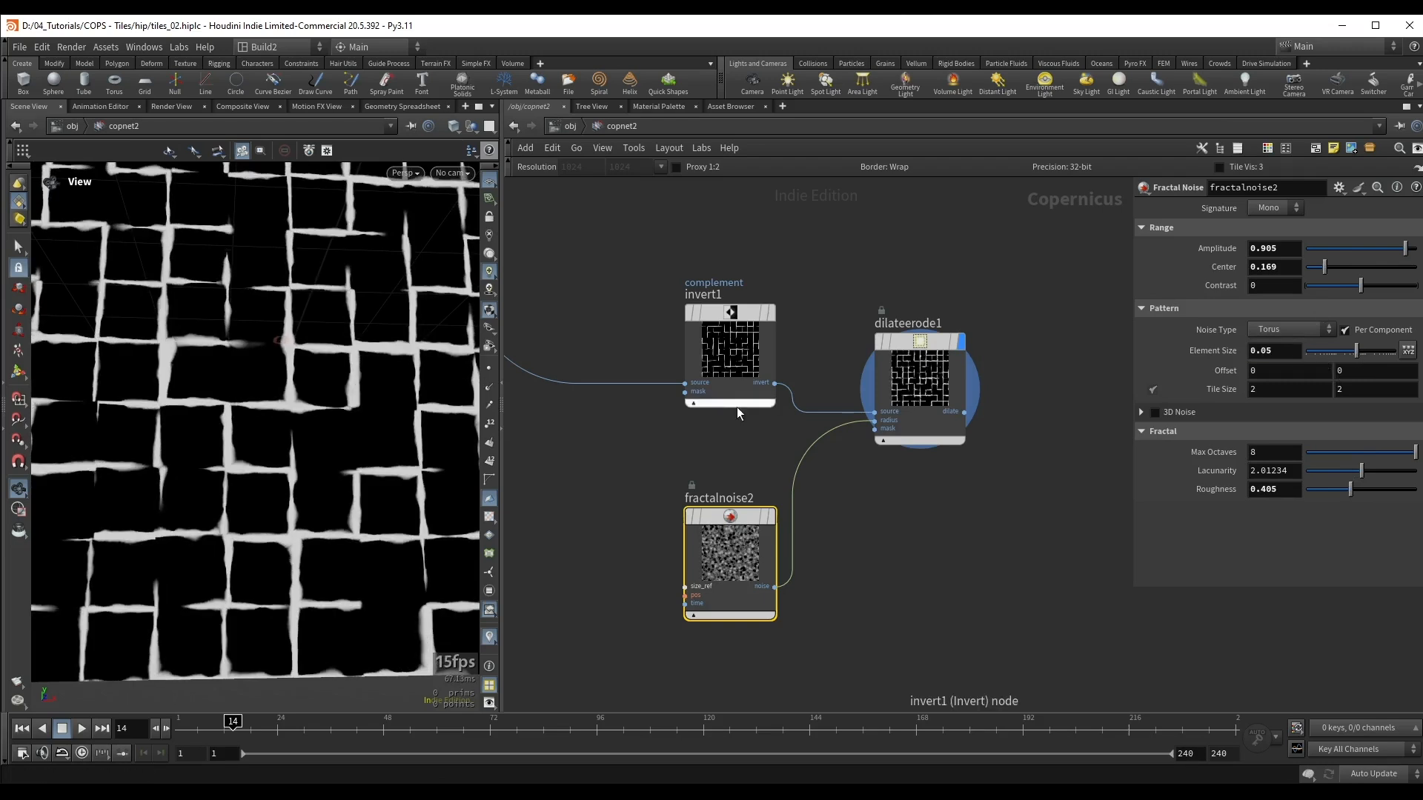
pyautogui.click(1294, 354)
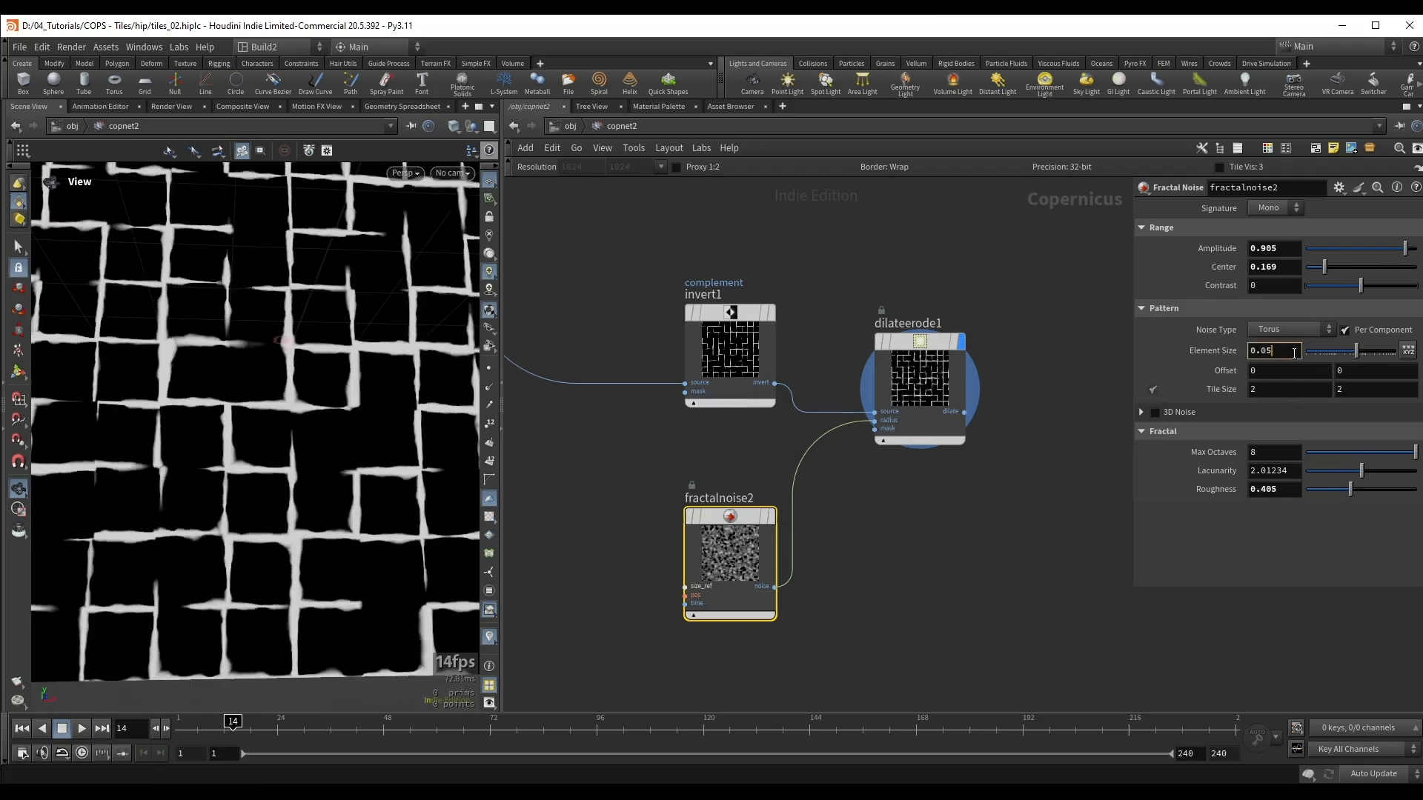
pyautogui.press('Up')
pyautogui.press('Up')
pyautogui.press('Up')
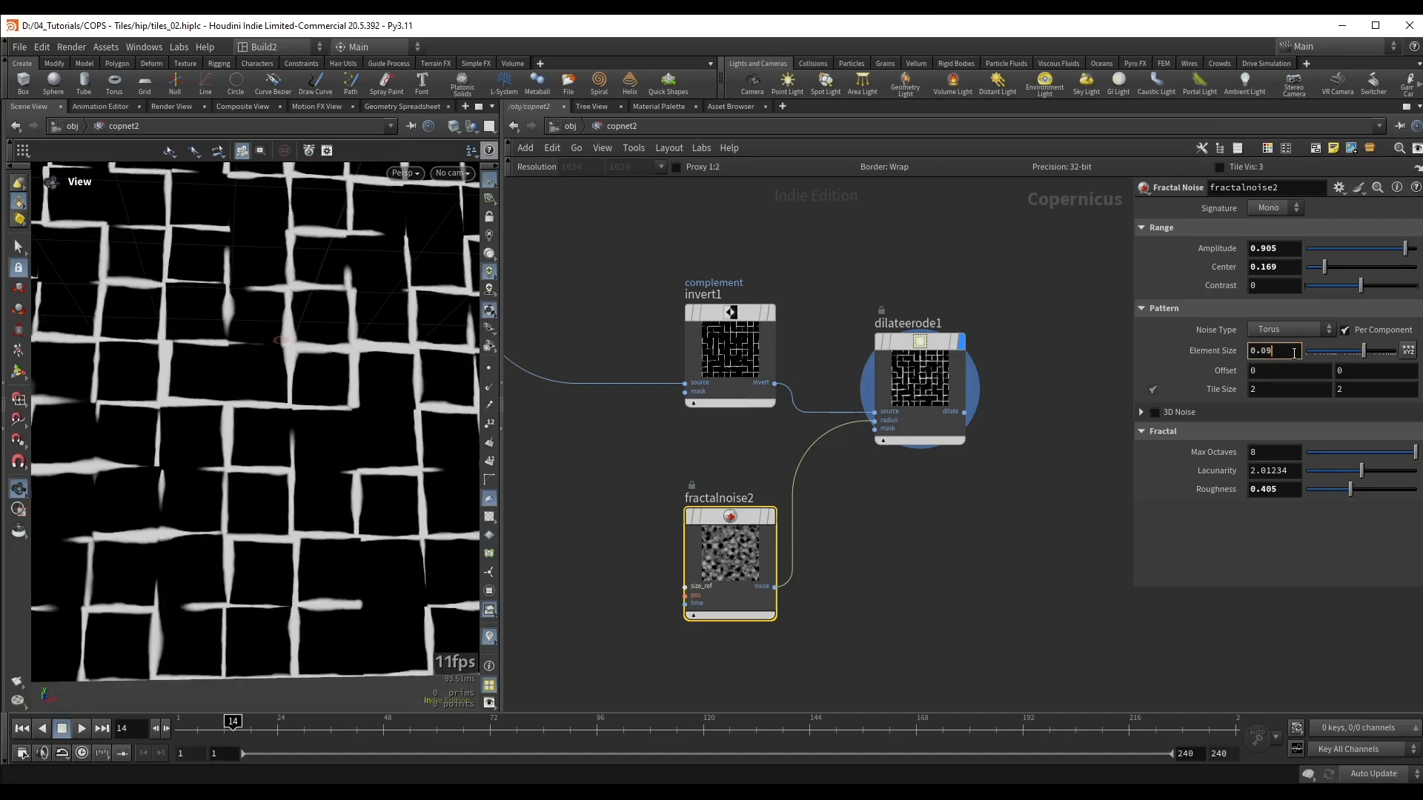
pyautogui.click(952, 386)
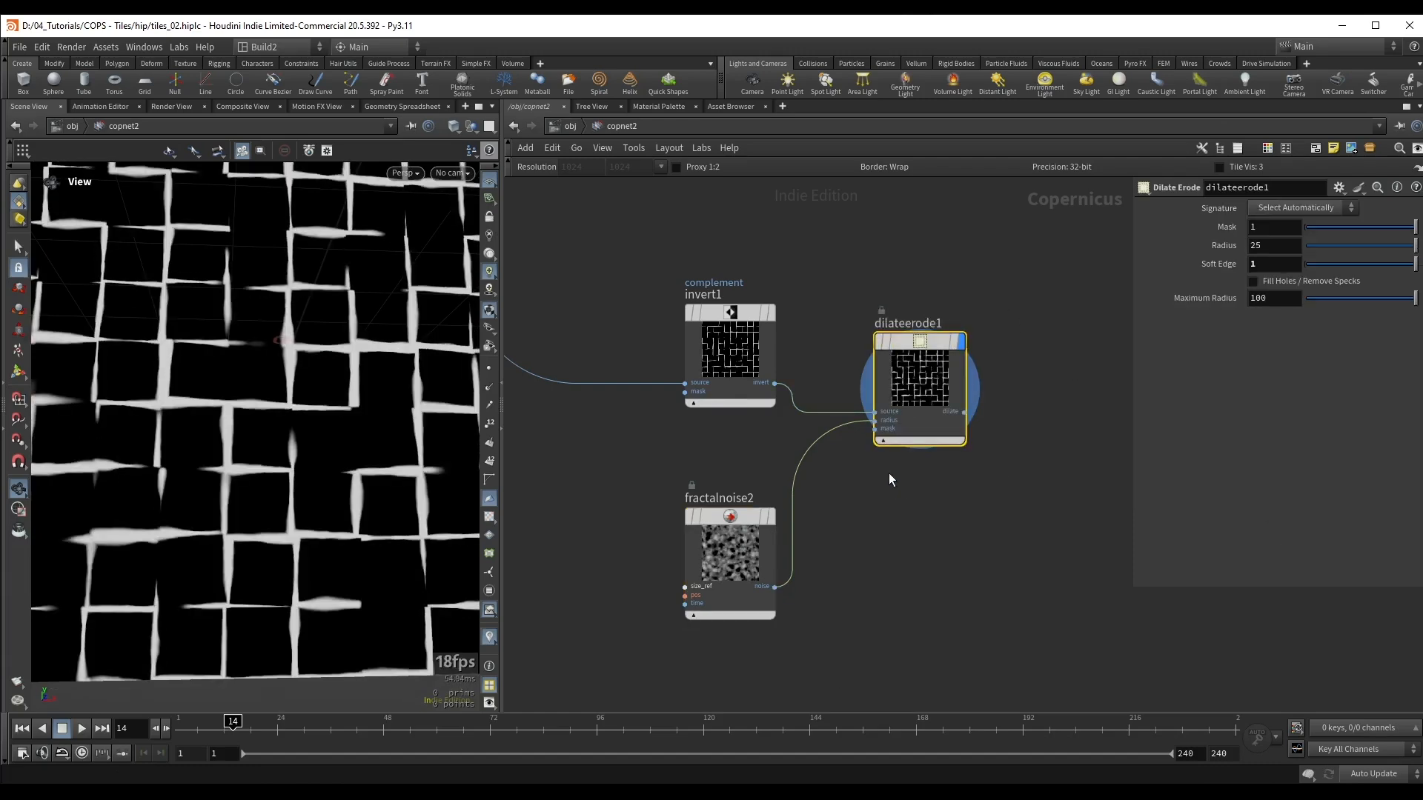
pyautogui.hotkey('ctrl', 's')
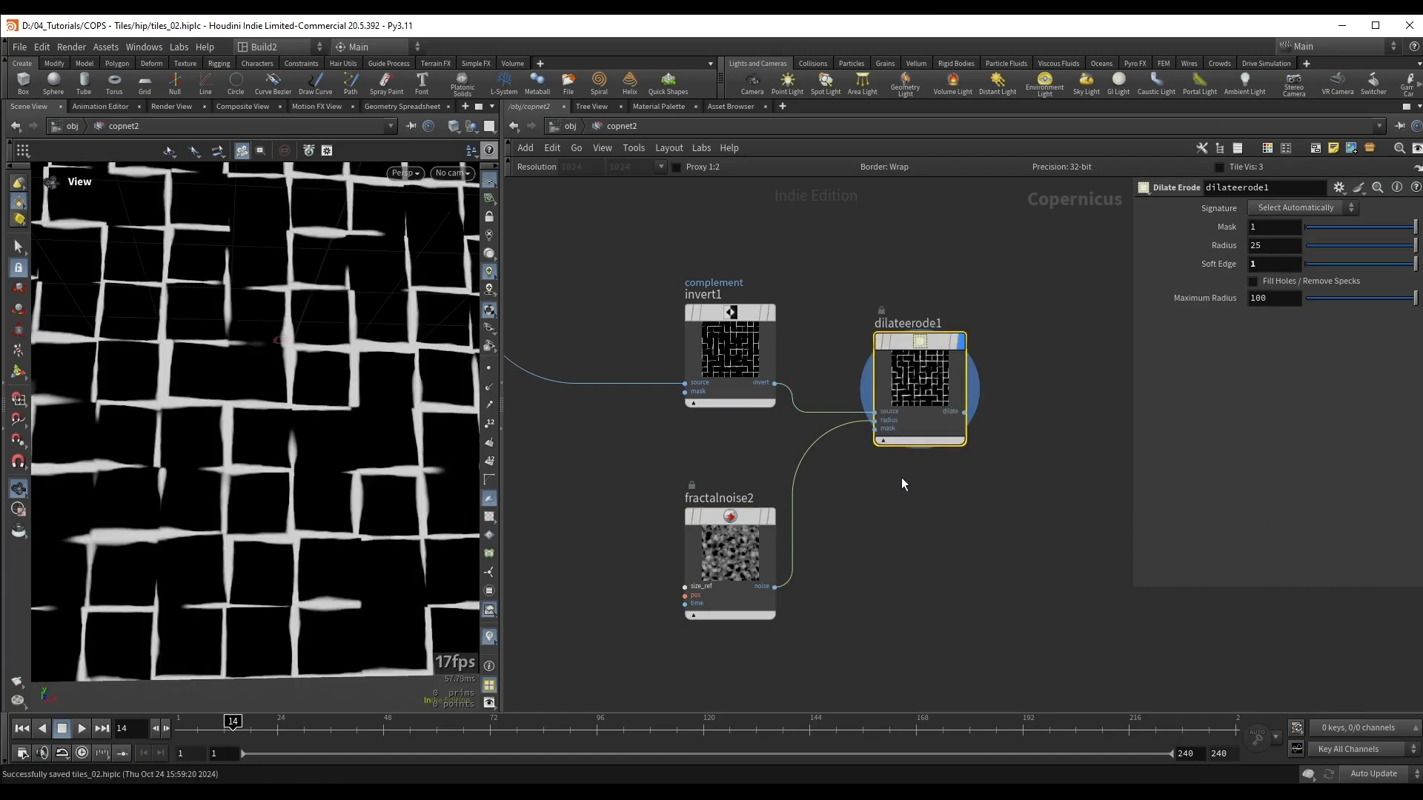
# Step: Display the last Multiply node and insert a Subtract node on the wire between it and the Preview Material
pyautogui.moveTo(388, 371); pyautogui.dragTo(292, 407)
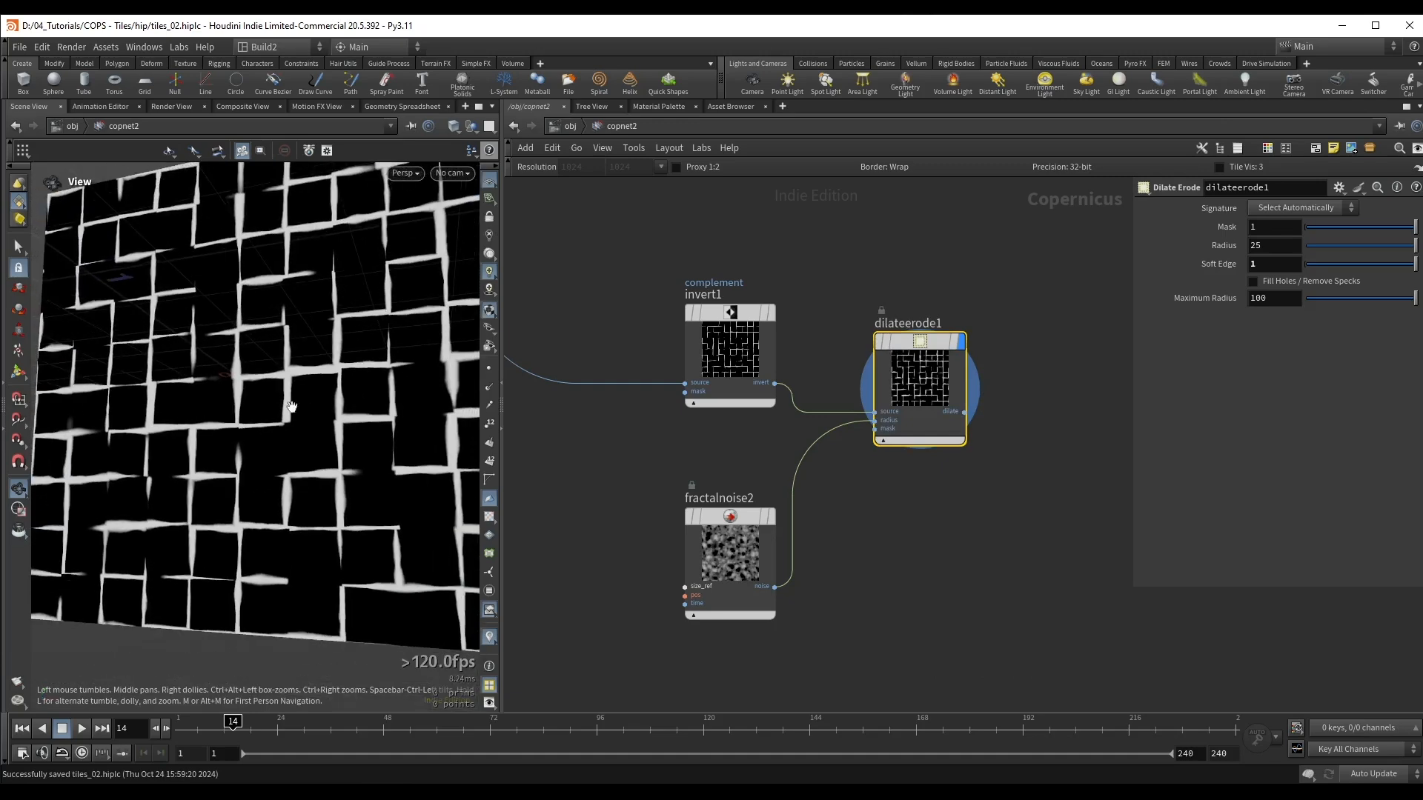
pyautogui.scroll(-2, 937, 257)
pyautogui.moveTo(989, 244); pyautogui.dragTo(673, 534, button='middle')
pyautogui.scroll(-2, 673, 533)
pyautogui.moveTo(952, 378); pyautogui.dragTo(843, 384, button='middle')
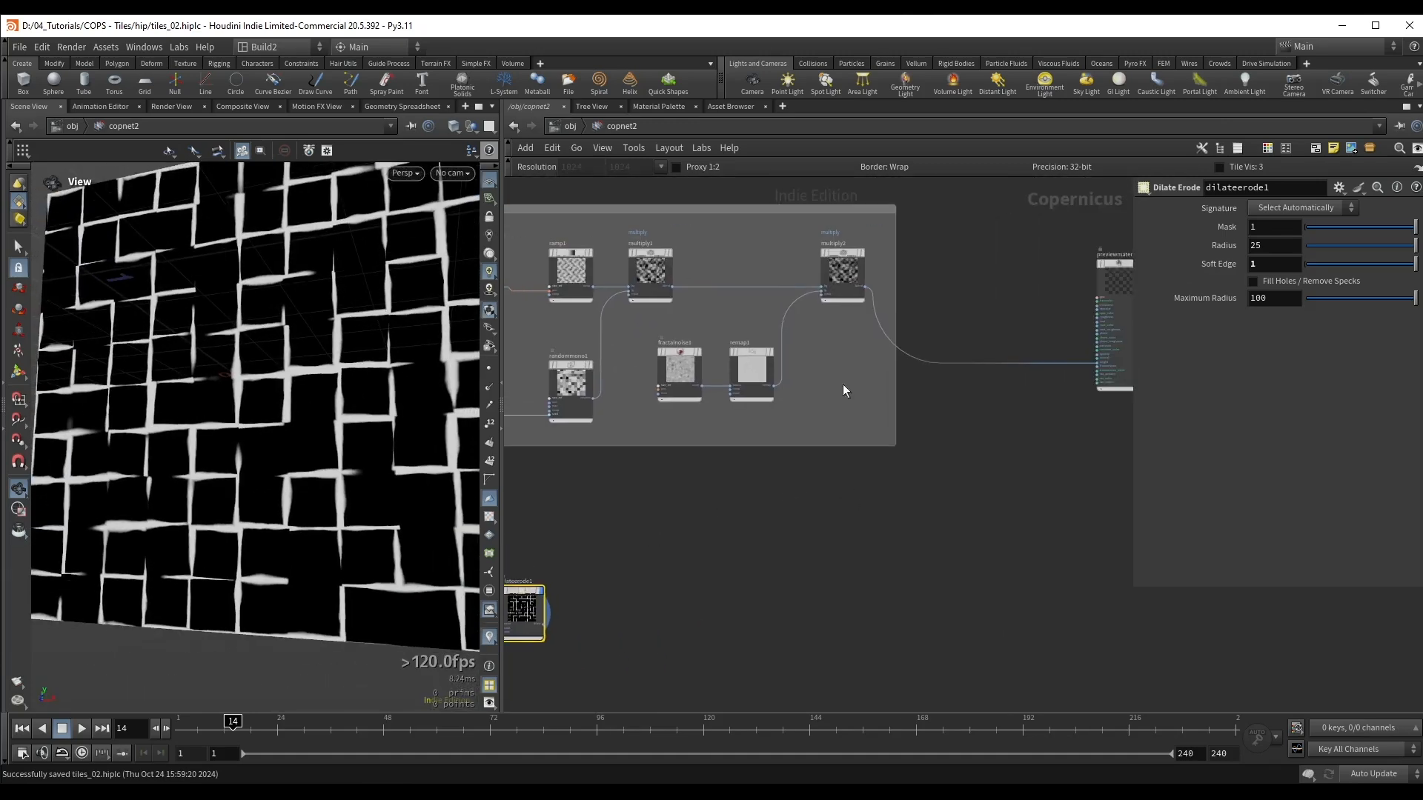
pyautogui.moveTo(855, 277); pyautogui.dragTo(856, 278)
pyautogui.rightClick(966, 380)
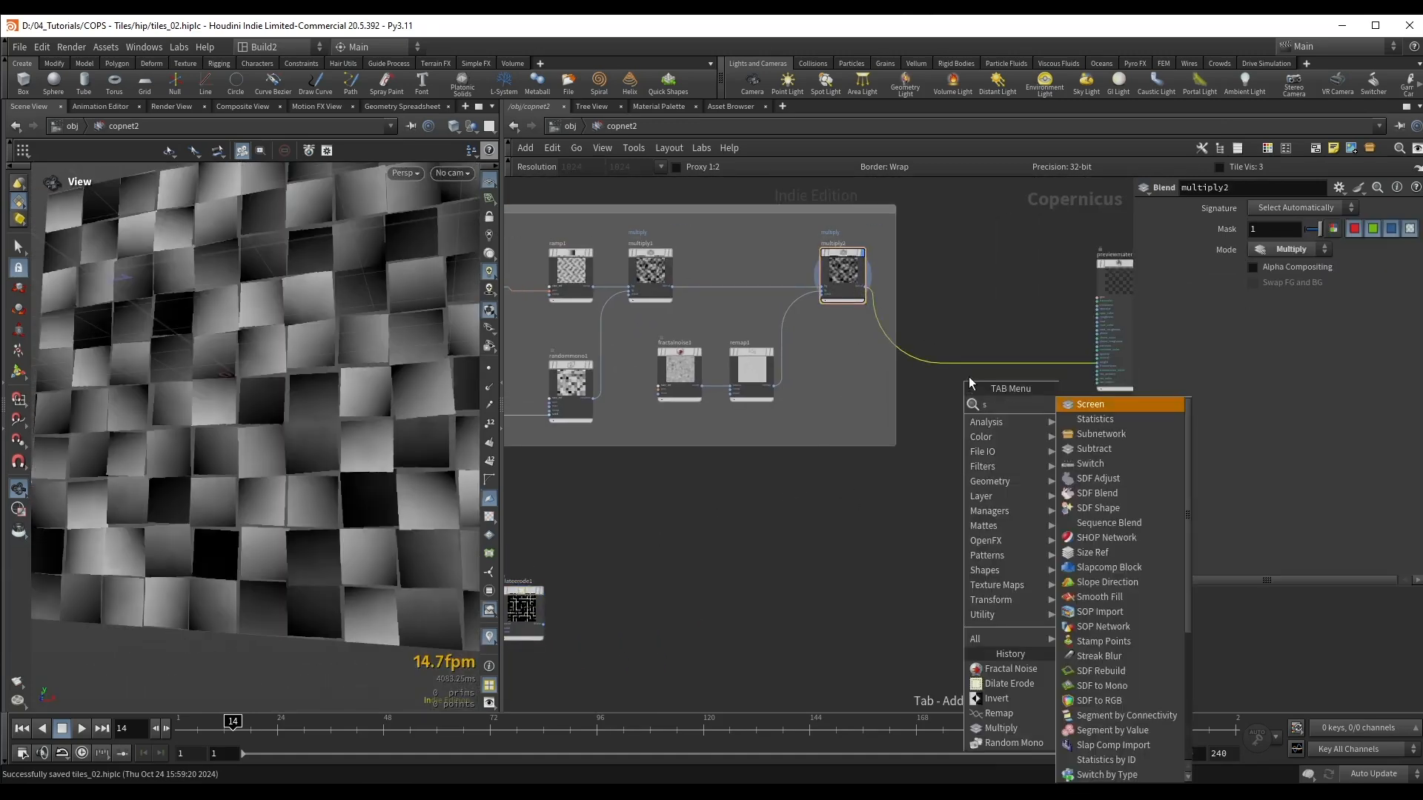
pyautogui.write('mul')
pyautogui.click(1076, 409)
pyautogui.click(1010, 470)
# Step: Connect the Dilate Erode output to the Subtract node's foreground input and display the Subtract result
pyautogui.scroll(1, 585, 615)
pyautogui.moveTo(585, 615); pyautogui.dragTo(747, 541, button='middle')
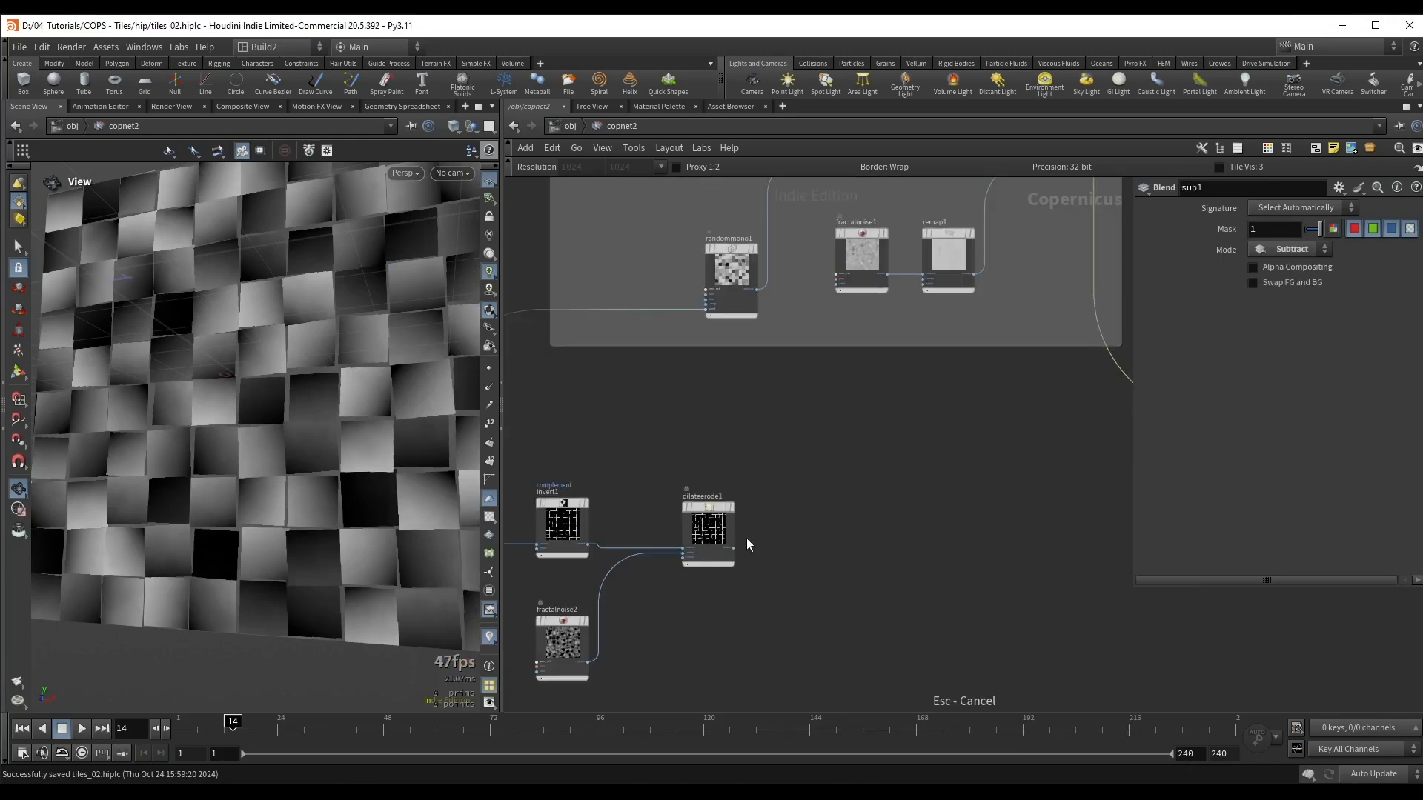
pyautogui.click(737, 552)
pyautogui.moveTo(933, 486); pyautogui.dragTo(652, 550, button='middle')
pyautogui.scroll(1, 919, 491)
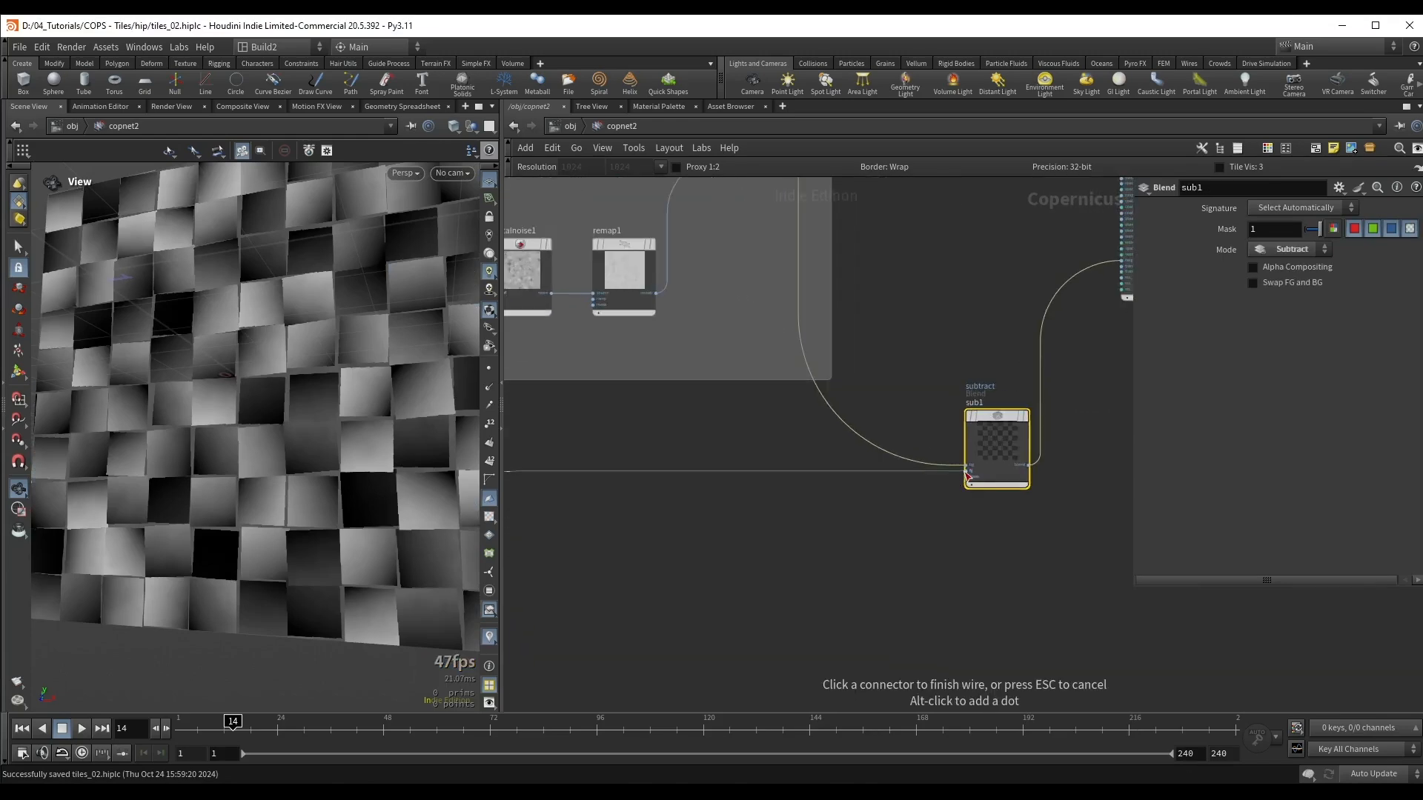
pyautogui.click(967, 471)
pyautogui.moveTo(990, 513); pyautogui.dragTo(868, 549, button='middle')
pyautogui.scroll(2, 875, 548)
pyautogui.click(910, 412)
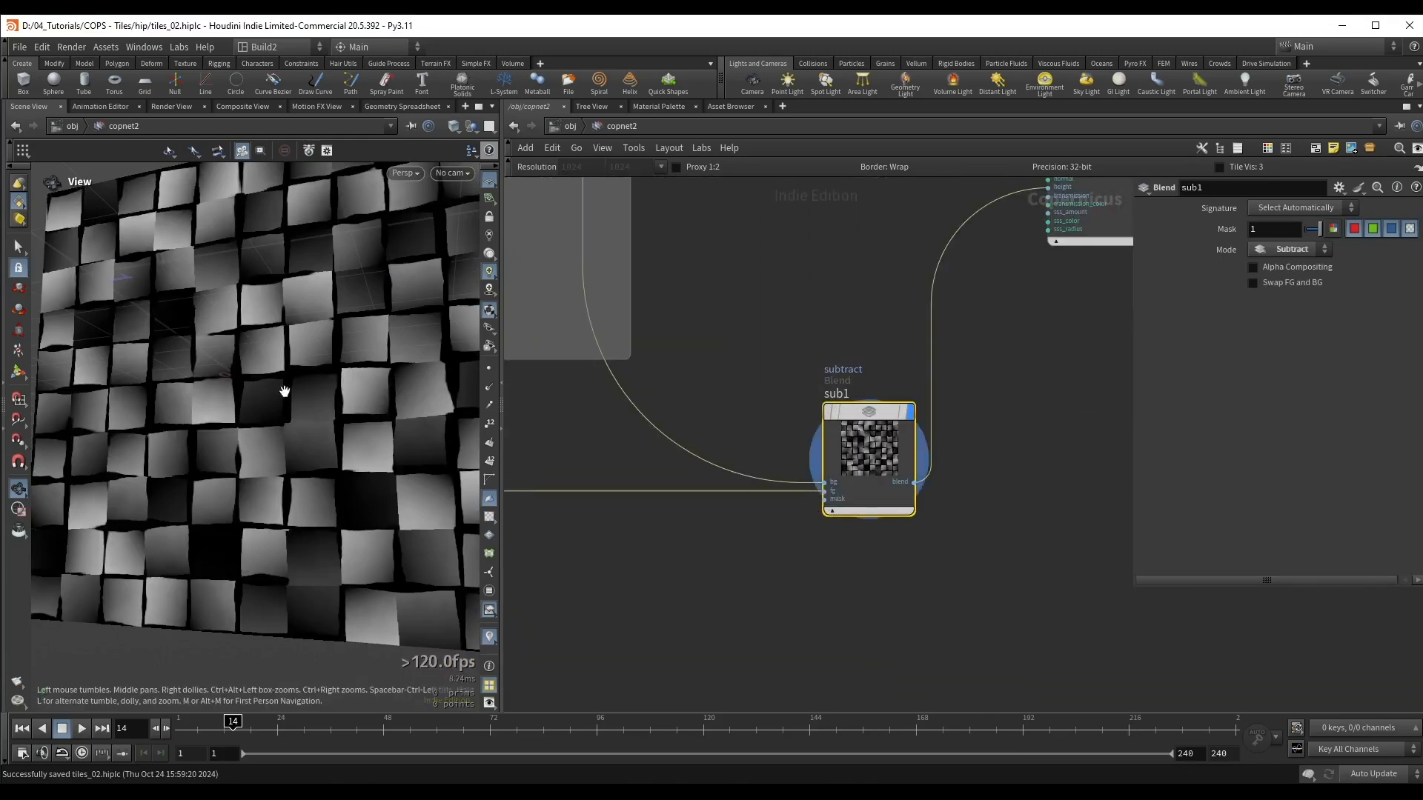
# Step: Examine the displaced tiles through the Preview Material and compare them with the Subtract node bypassed and active
pyautogui.moveTo(285, 391); pyautogui.dragTo(428, 381)
pyautogui.moveTo(1118, 307); pyautogui.dragTo(998, 507, button='middle')
pyautogui.click(1013, 184)
pyautogui.moveTo(334, 437); pyautogui.dragTo(437, 418)
pyautogui.scroll(-3, 664, 454)
pyautogui.moveTo(661, 454); pyautogui.dragTo(817, 432, button='middle')
pyautogui.moveTo(404, 415); pyautogui.dragTo(318, 334)
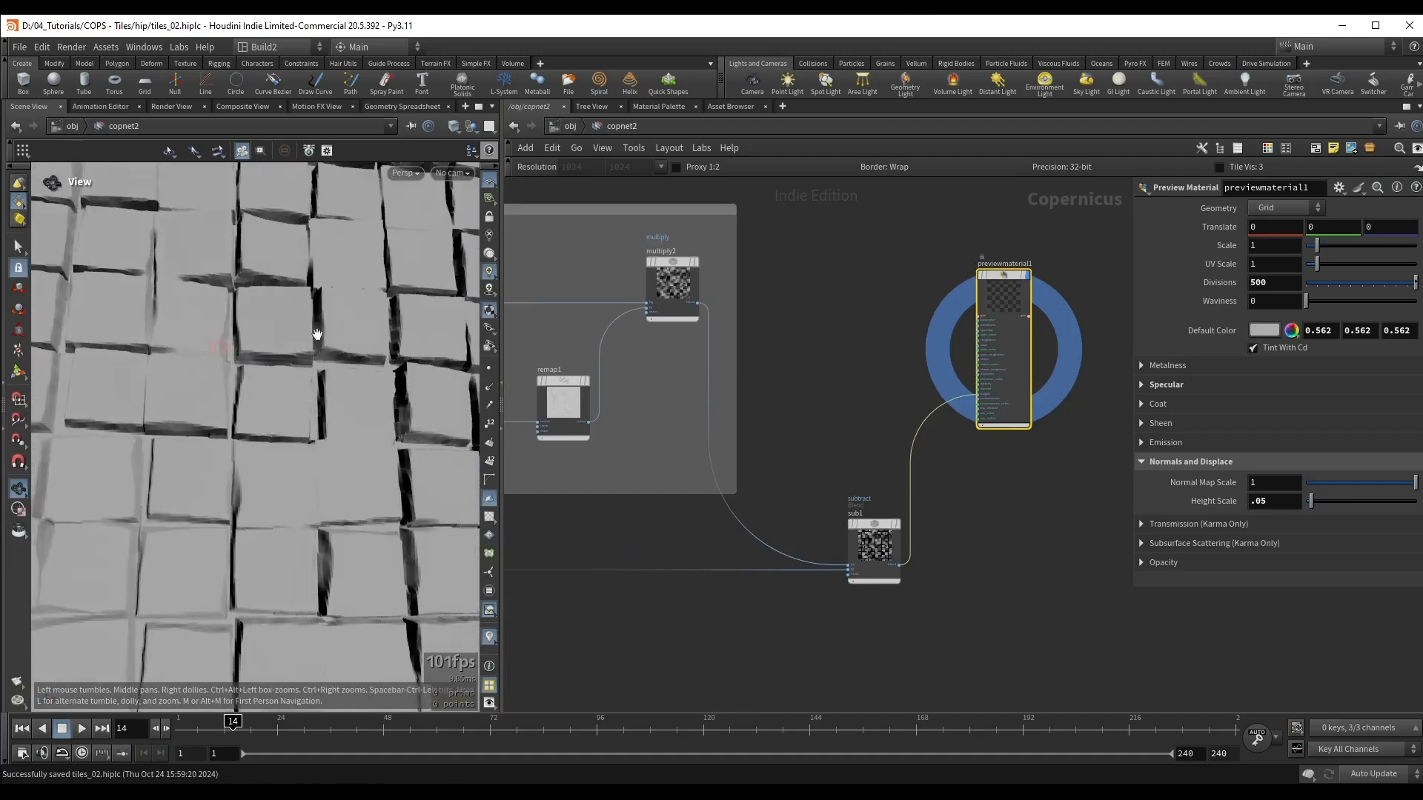
pyautogui.moveTo(831, 391); pyautogui.dragTo(791, 372, button='middle')
pyautogui.moveTo(791, 372); pyautogui.dragTo(783, 363, button='middle')
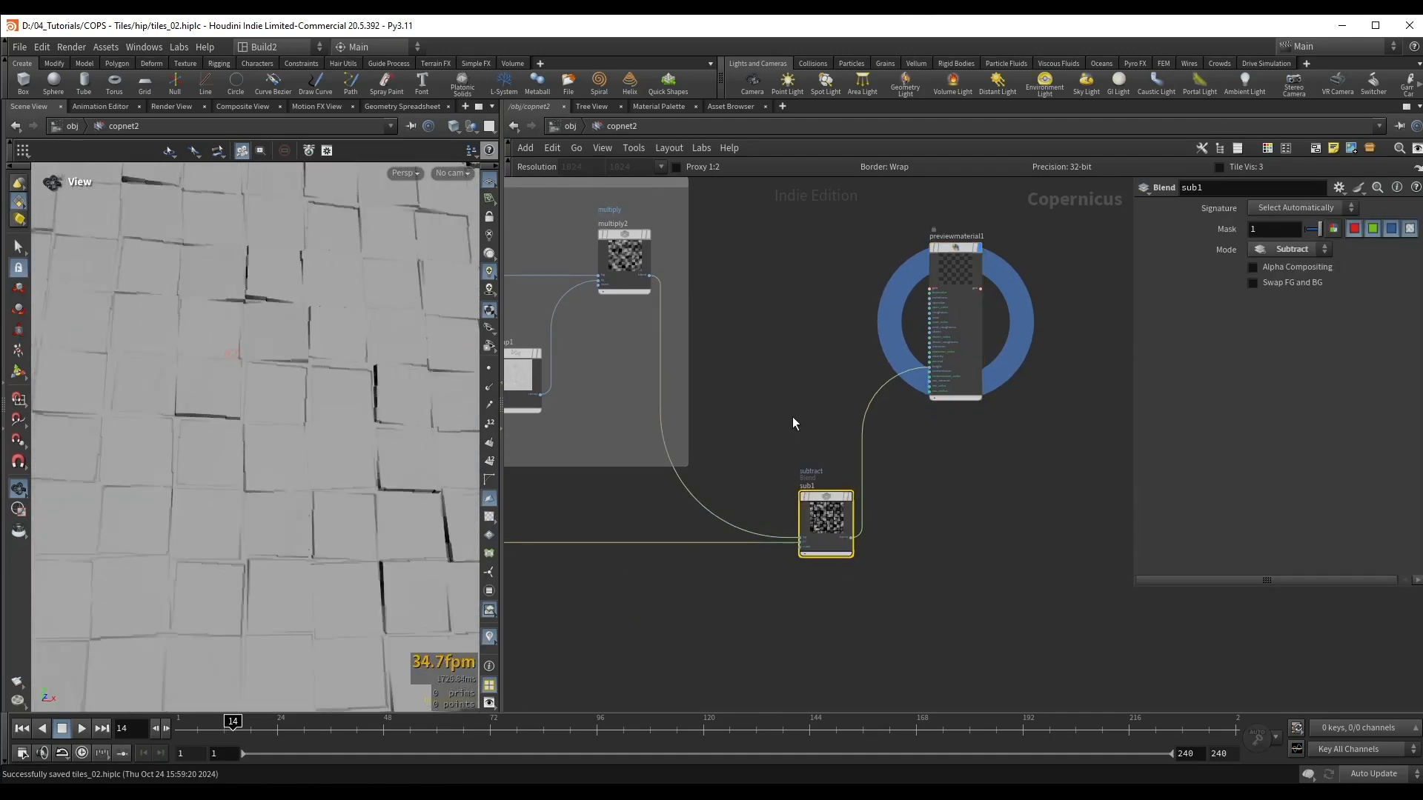
pyautogui.moveTo(326, 400); pyautogui.dragTo(371, 452)
pyautogui.press('b')
pyautogui.press('b')
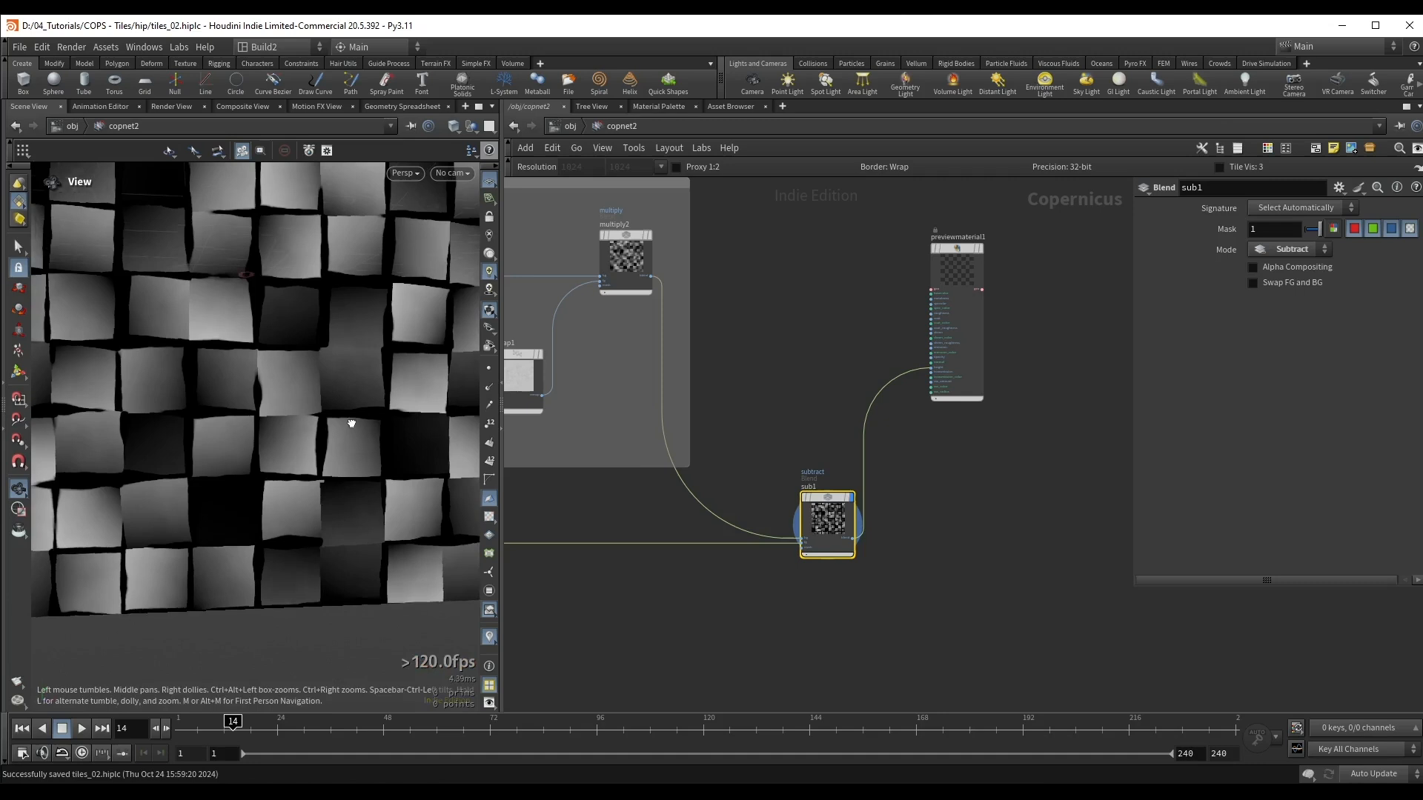
pyautogui.moveTo(349, 422); pyautogui.dragTo(338, 358)
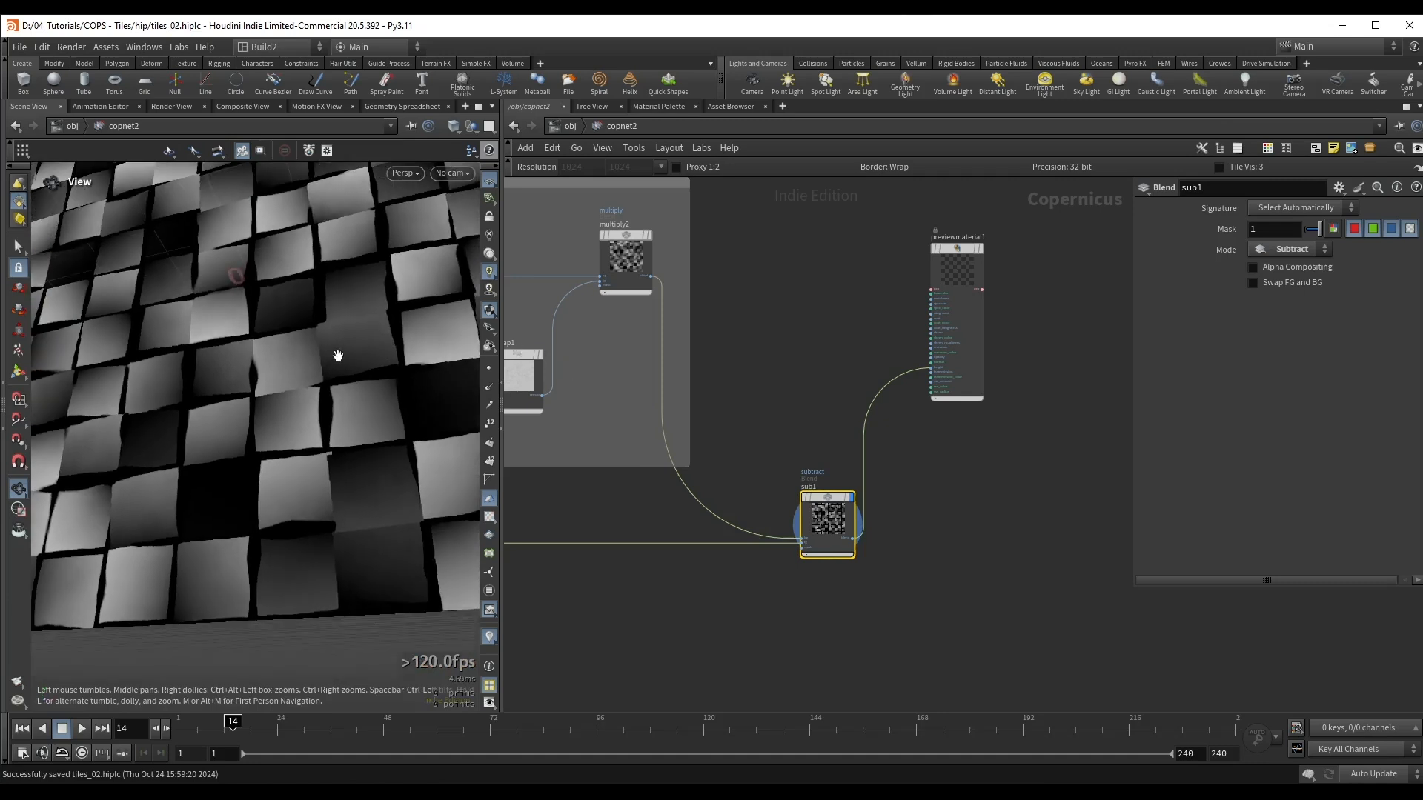
# Step: Insert a Clamp node between the Subtract node and the Preview Material, and turn off its upper limit
pyautogui.moveTo(965, 478); pyautogui.dragTo(821, 453, button='middle')
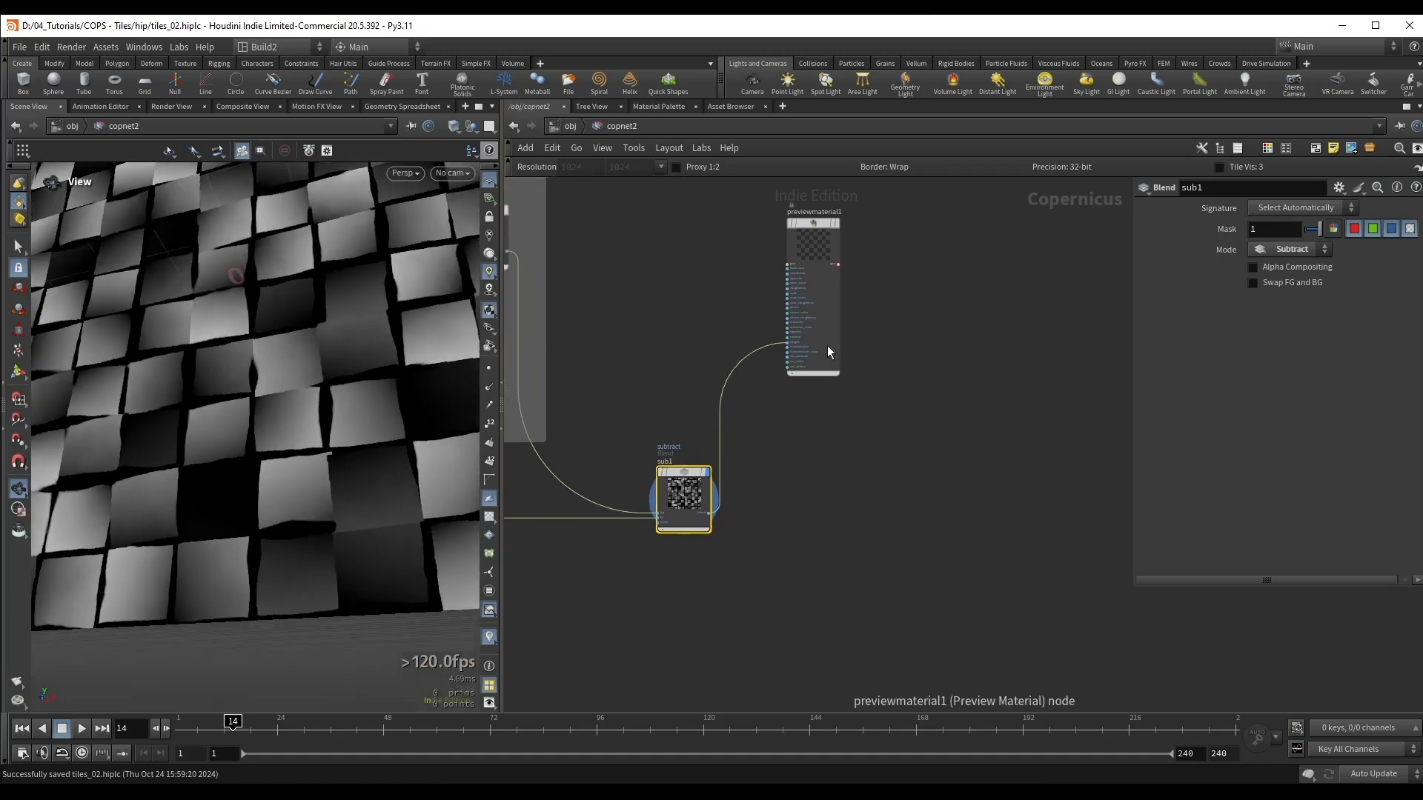
pyautogui.moveTo(827, 346); pyautogui.dragTo(967, 438)
pyautogui.moveTo(370, 412); pyautogui.dragTo(339, 348)
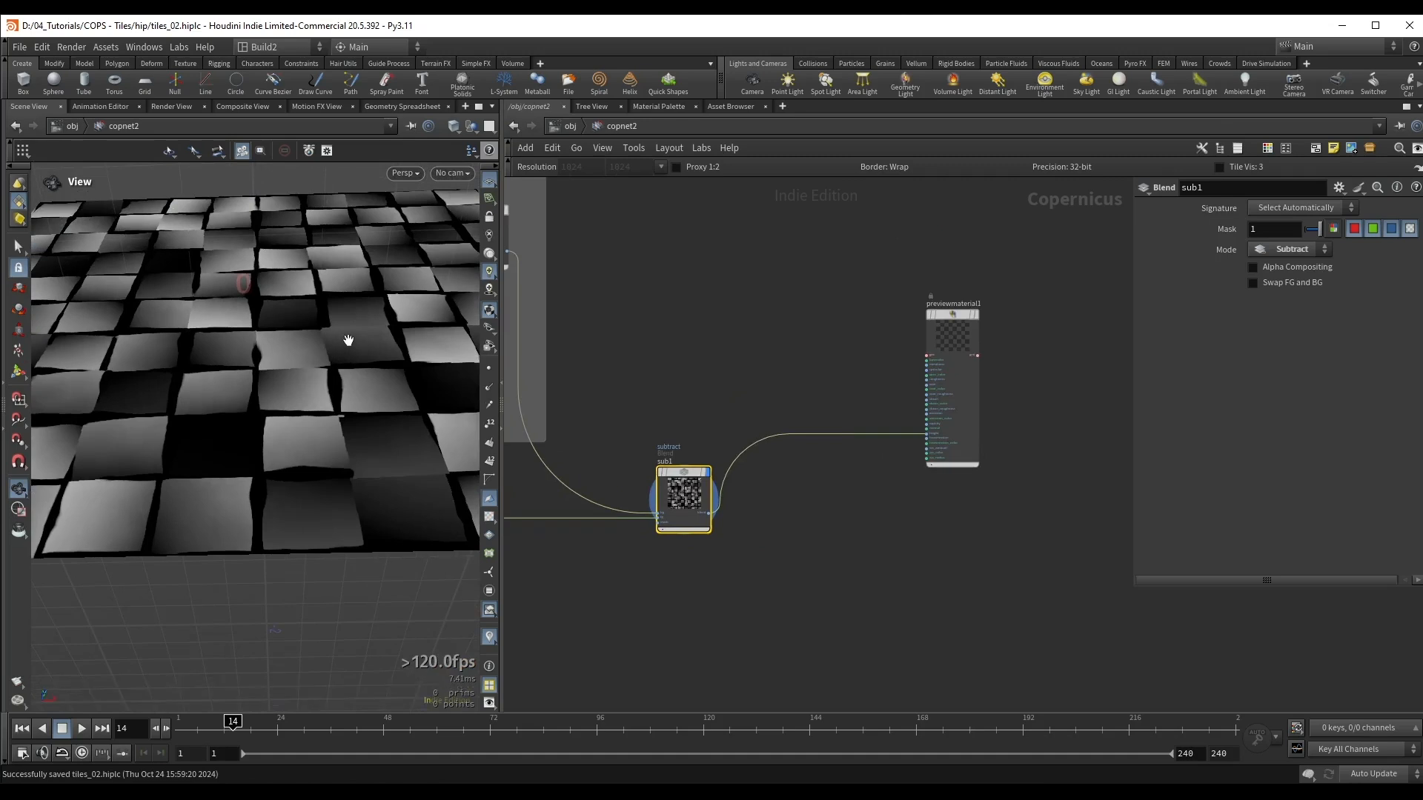
pyautogui.click(741, 448)
pyautogui.press('Tab')
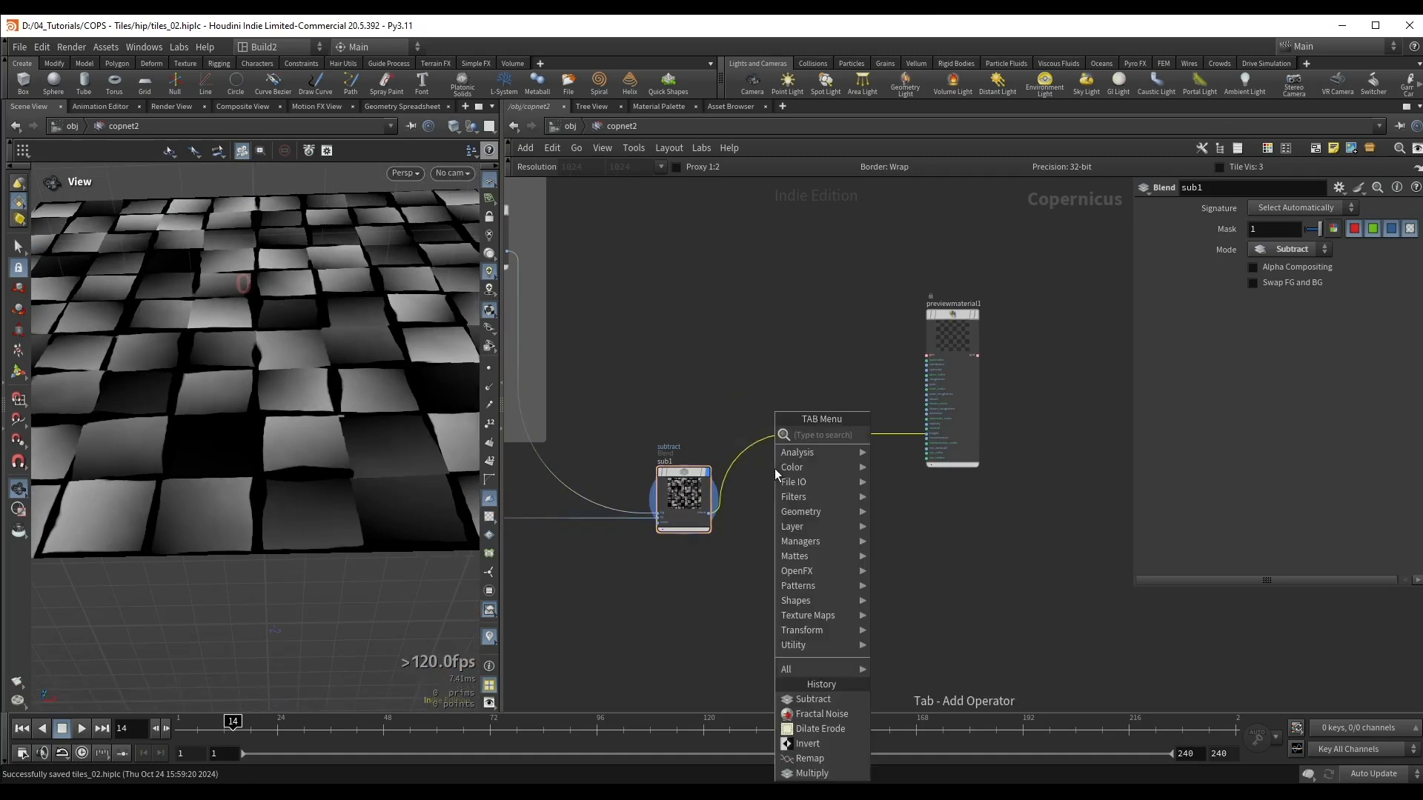
pyautogui.write('clamp')
pyautogui.press('Return')
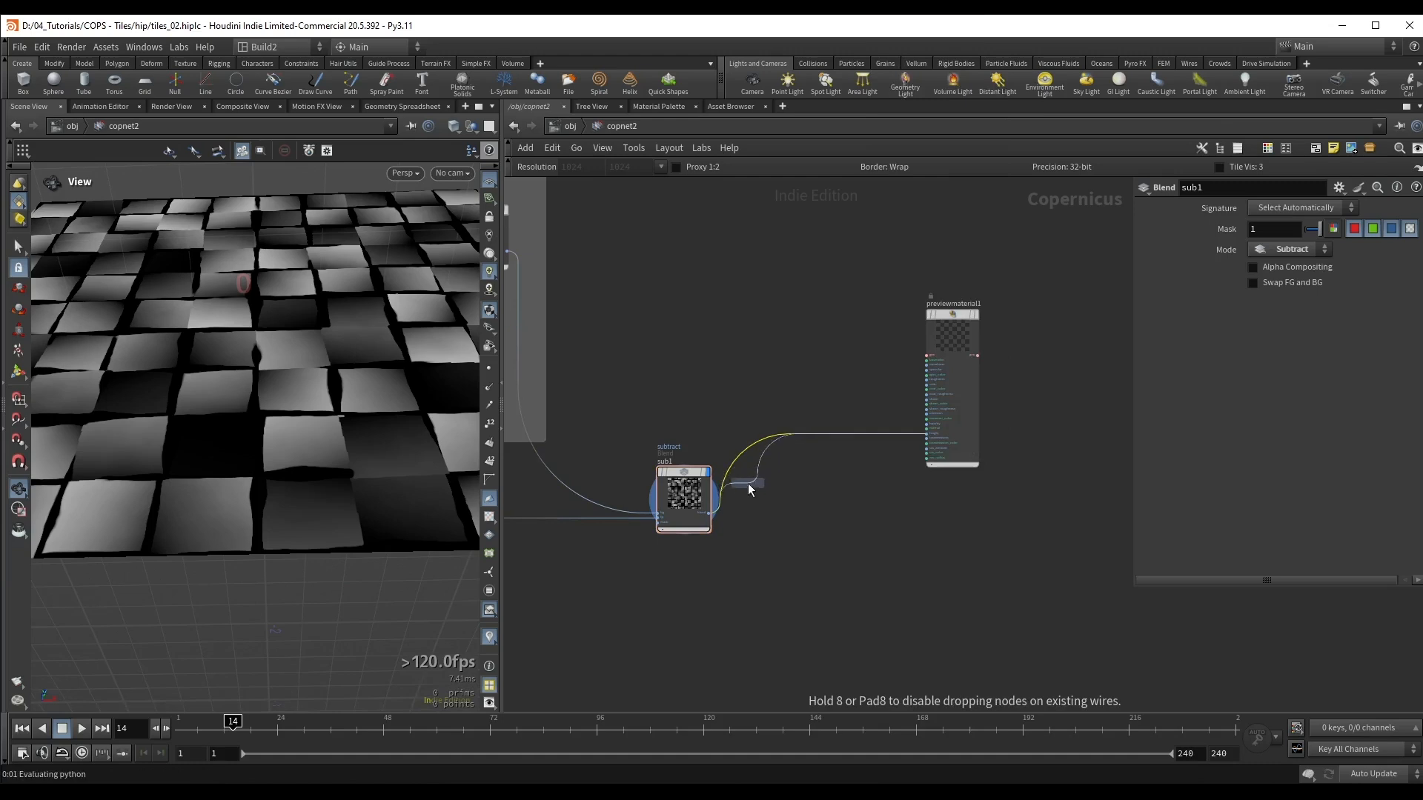
pyautogui.click(773, 495)
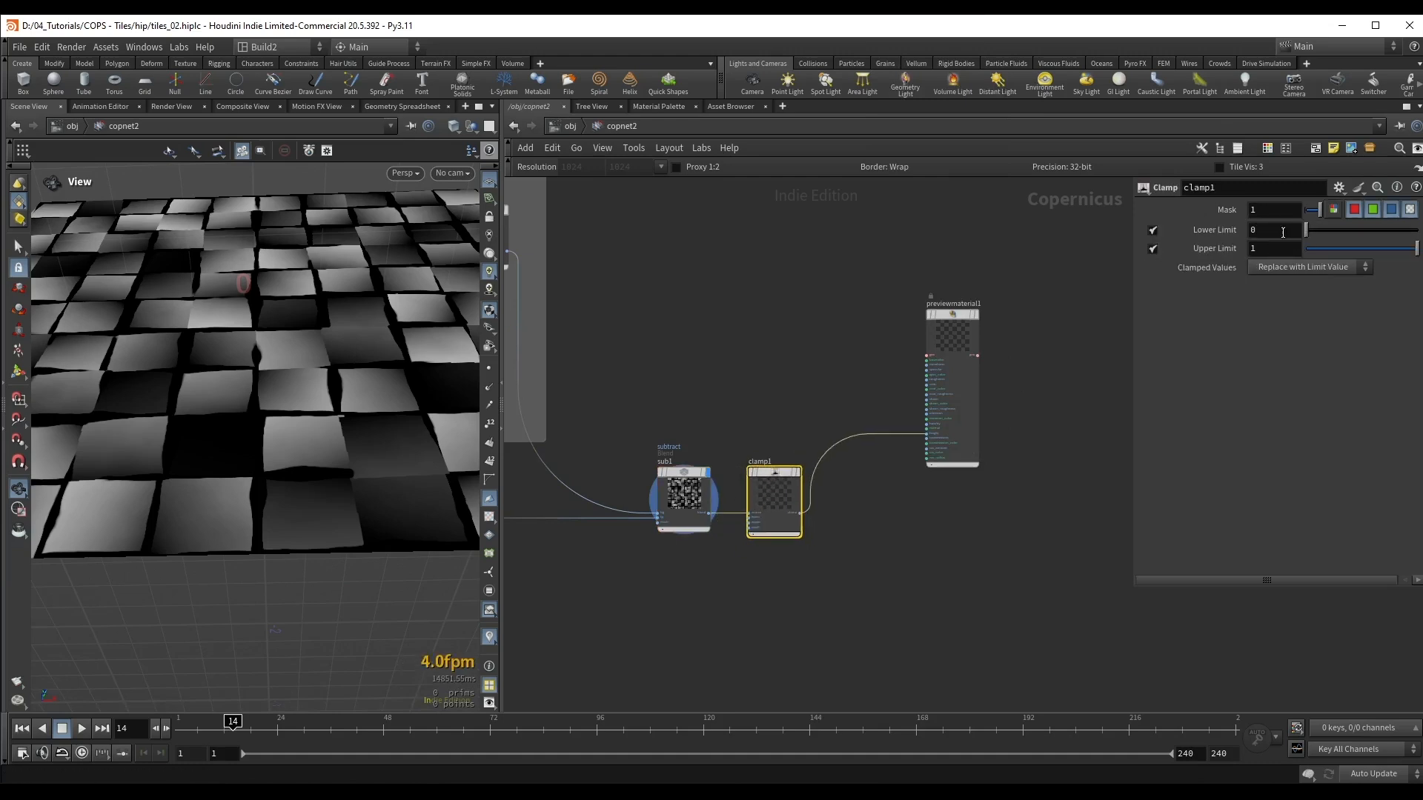
pyautogui.click(798, 472)
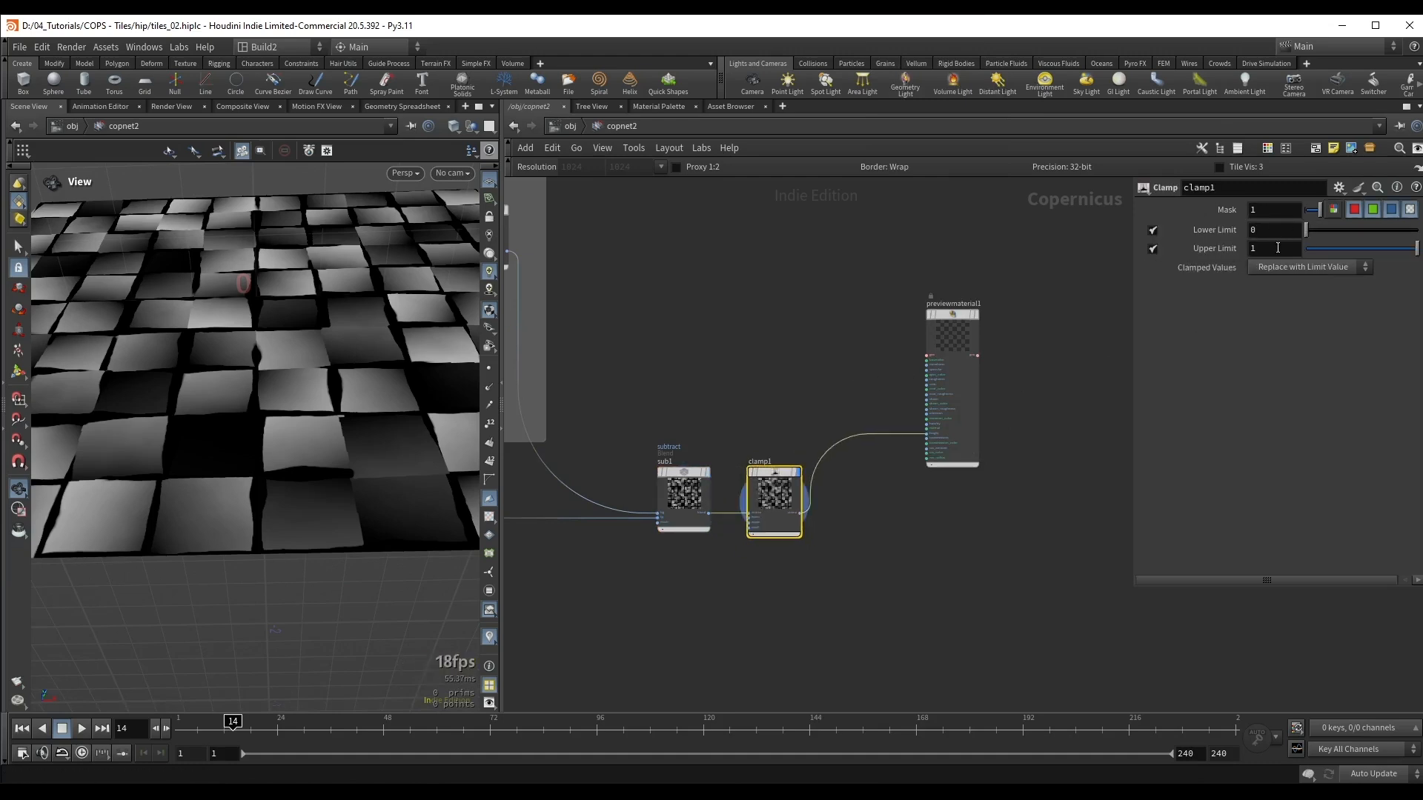
pyautogui.click(1153, 250)
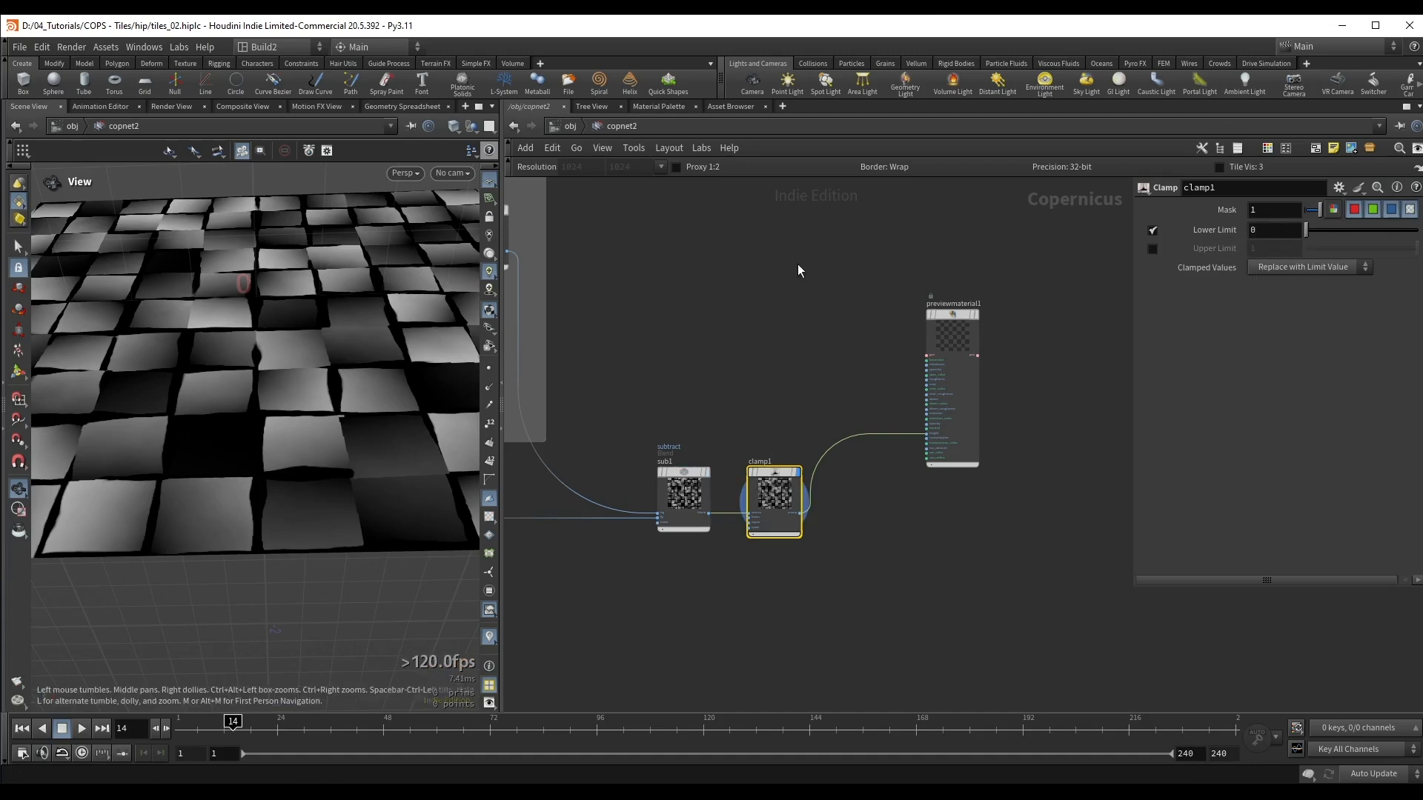
# Step: Display the Preview Material and compare the displaced surface from several angles with the Clamp node bypassed and active
pyautogui.click(959, 331)
pyautogui.click(974, 315)
pyautogui.moveTo(949, 316); pyautogui.dragTo(975, 342)
pyautogui.moveTo(294, 381); pyautogui.dragTo(306, 429)
pyautogui.click(781, 495)
pyautogui.press('b')
pyautogui.press('b')
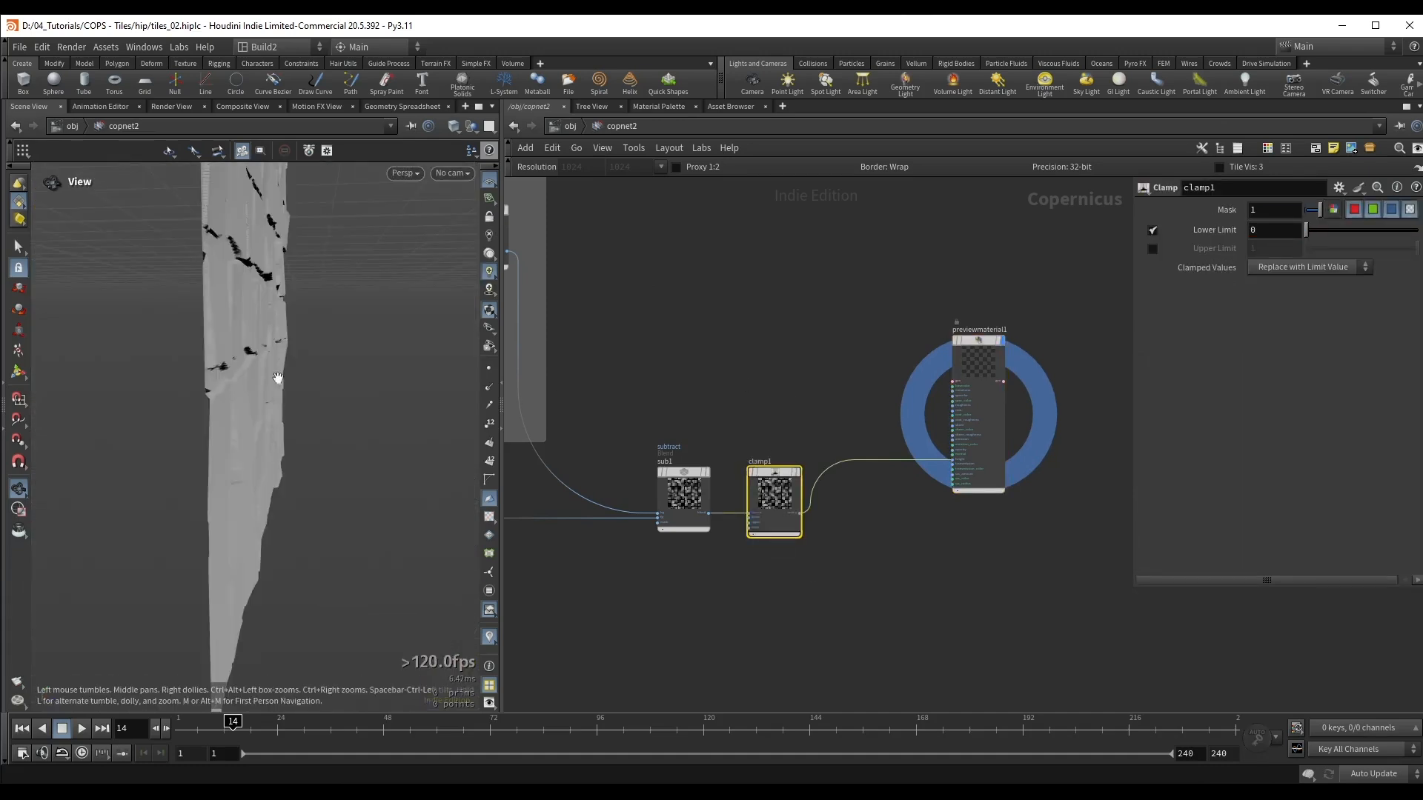
pyautogui.moveTo(414, 375); pyautogui.dragTo(431, 371)
pyautogui.press('b')
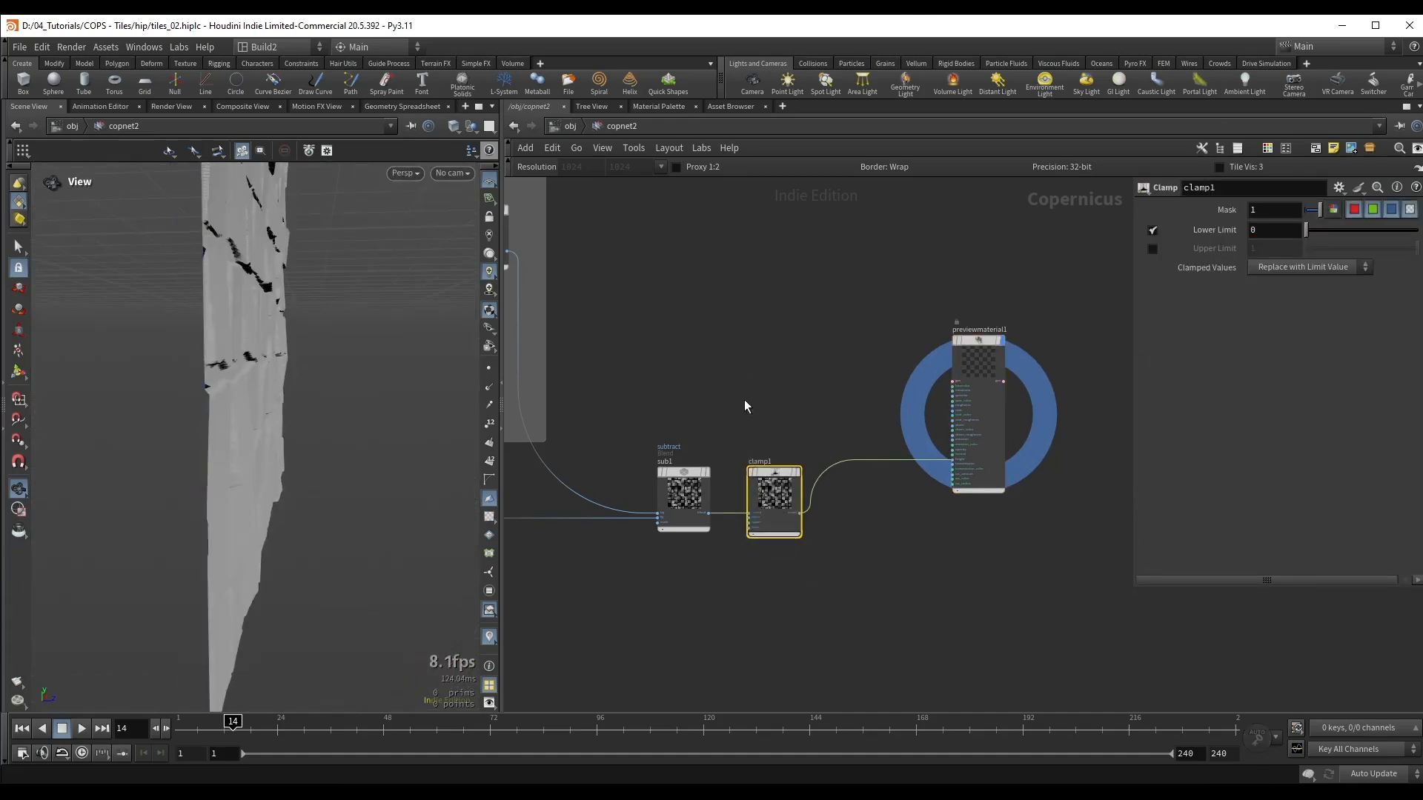
pyautogui.press('b')
pyautogui.press('b')
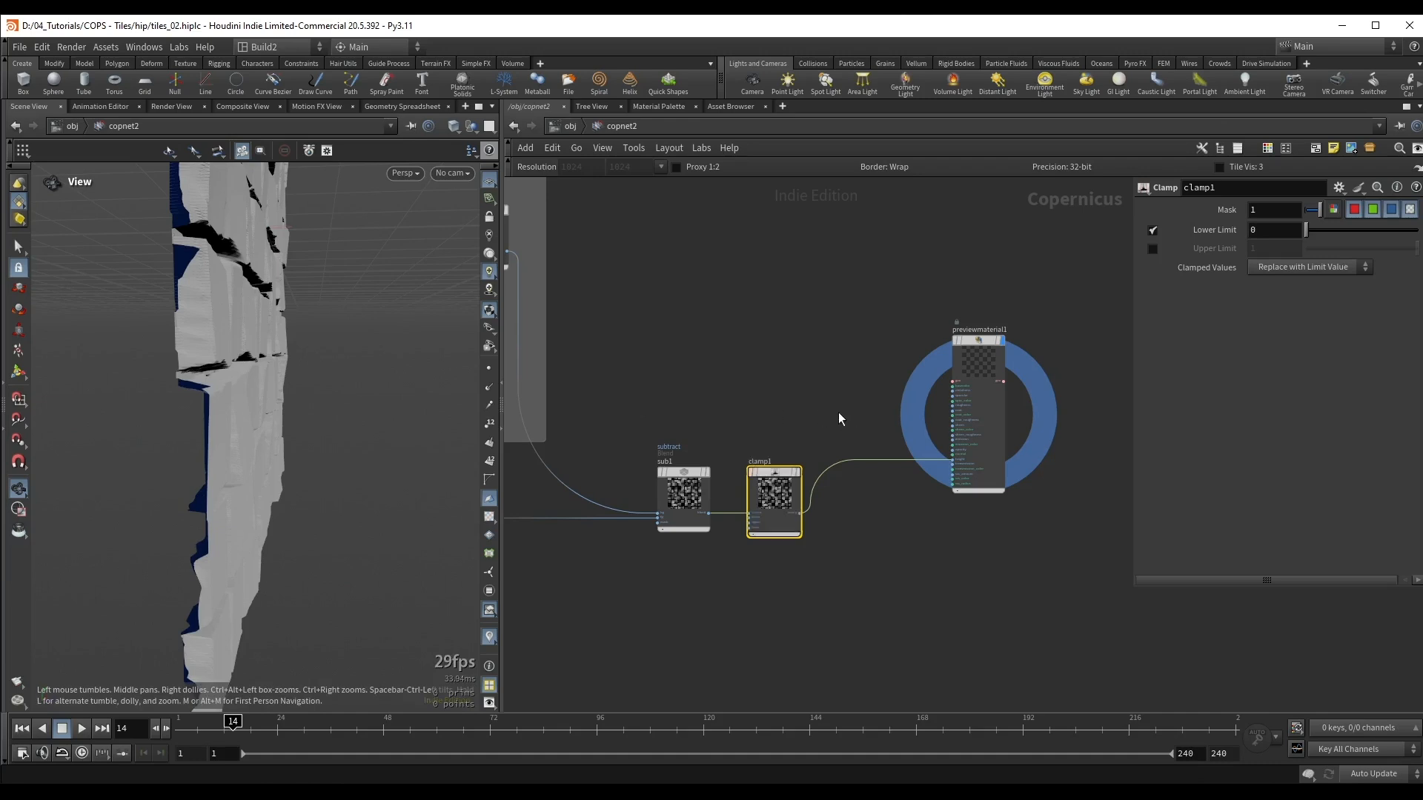
pyautogui.moveTo(315, 382); pyautogui.dragTo(344, 363)
pyautogui.moveTo(344, 363); pyautogui.dragTo(400, 396, button='right')
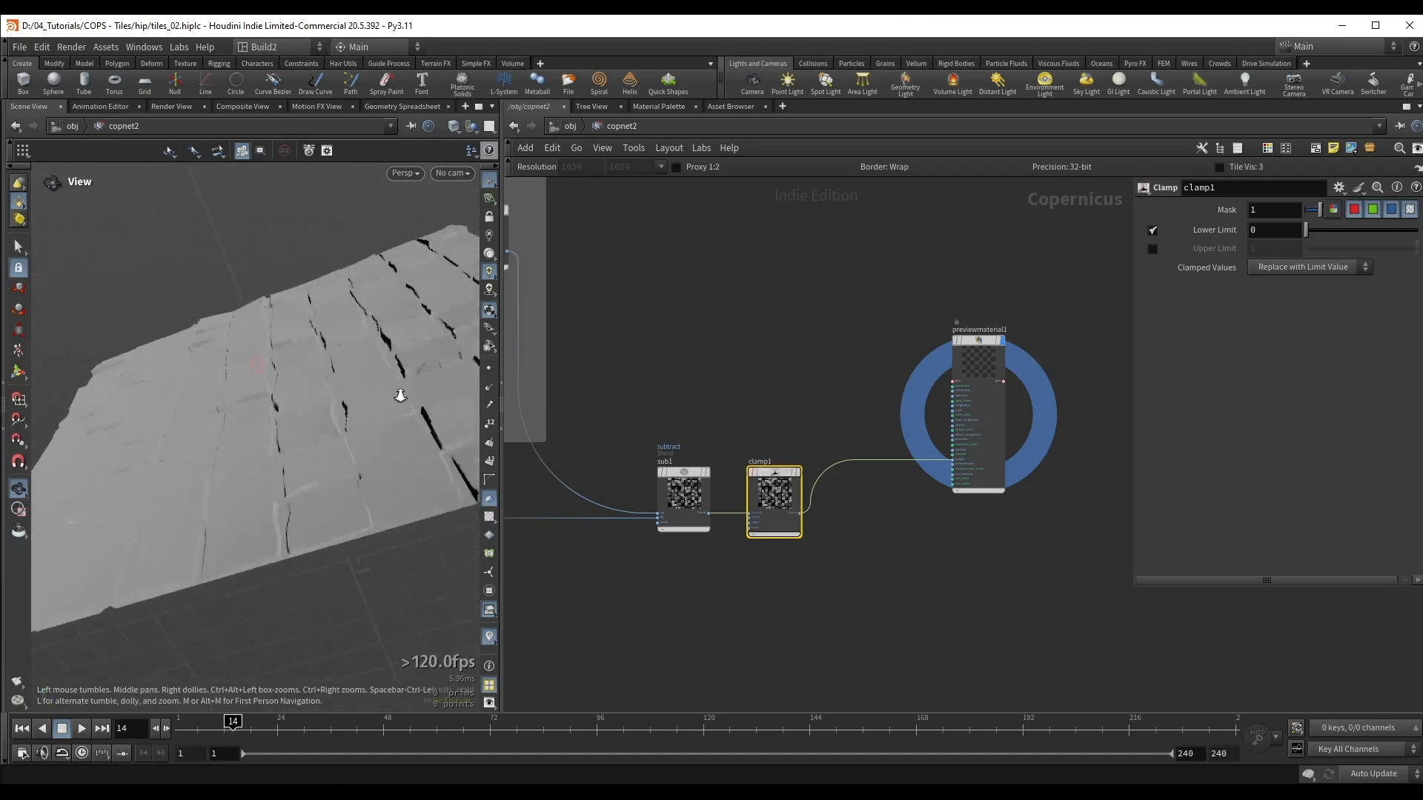
pyautogui.moveTo(400, 396); pyautogui.dragTo(356, 478)
# Step: Set the Preview Material's height scale to 0.07
pyautogui.click(980, 385)
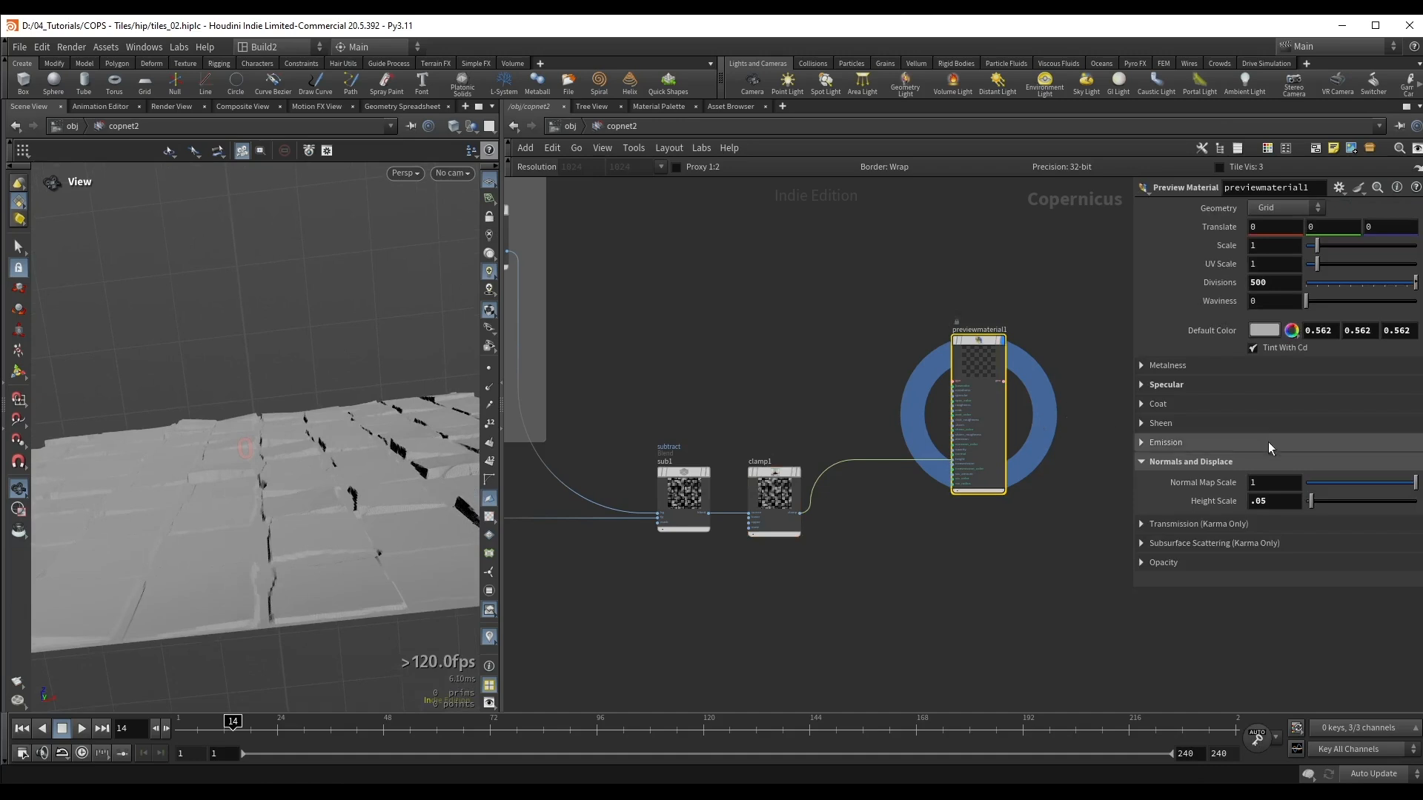
pyautogui.press('BackSpace')
pyautogui.write('8')
pyautogui.press('Return')
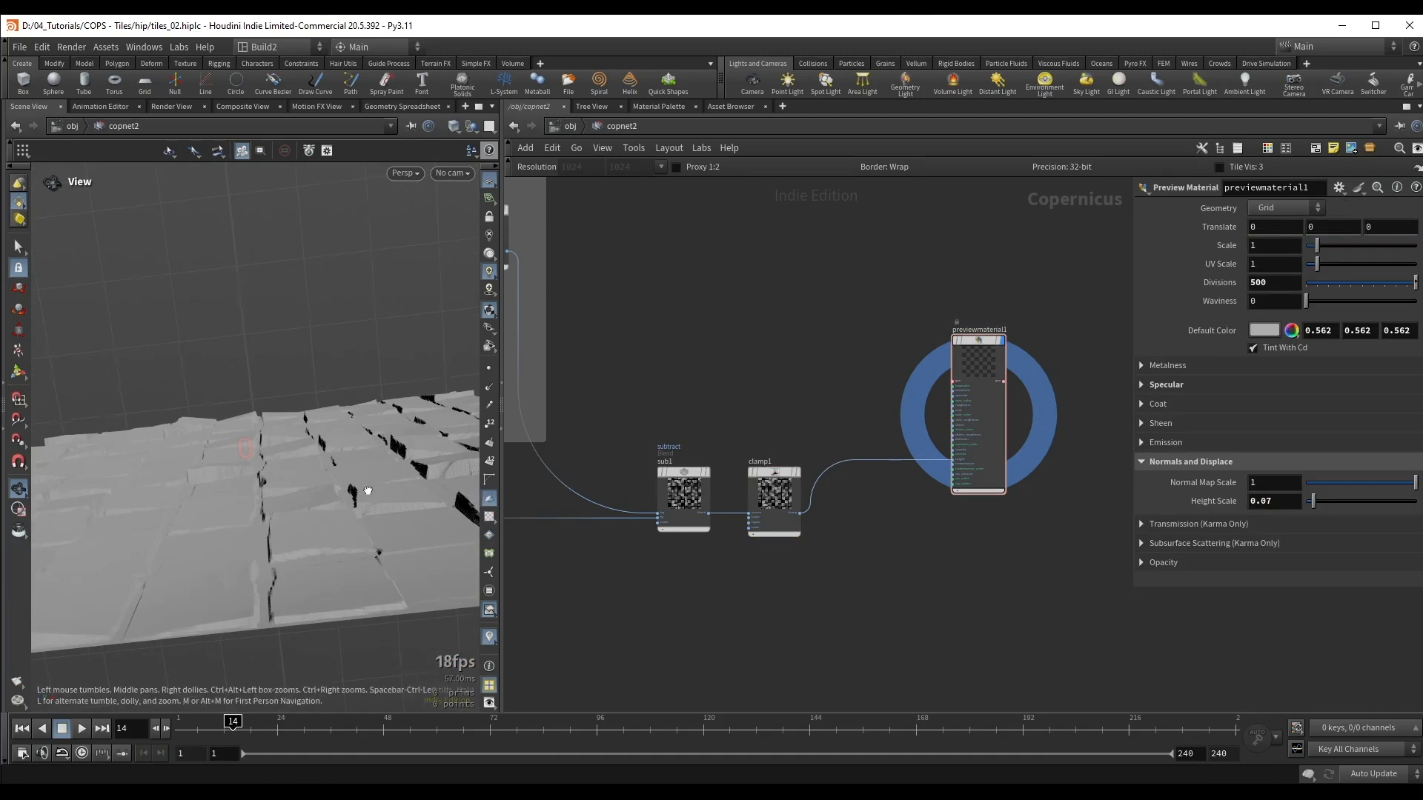
pyautogui.moveTo(368, 492); pyautogui.dragTo(418, 410)
# Step: Set the noise driving the Dilate Erode radius to amplitude 1, center 0.149 and contrast -0.03
pyautogui.moveTo(576, 352); pyautogui.dragTo(867, 333, button='middle')
pyautogui.moveTo(625, 451); pyautogui.dragTo(923, 399, button='middle')
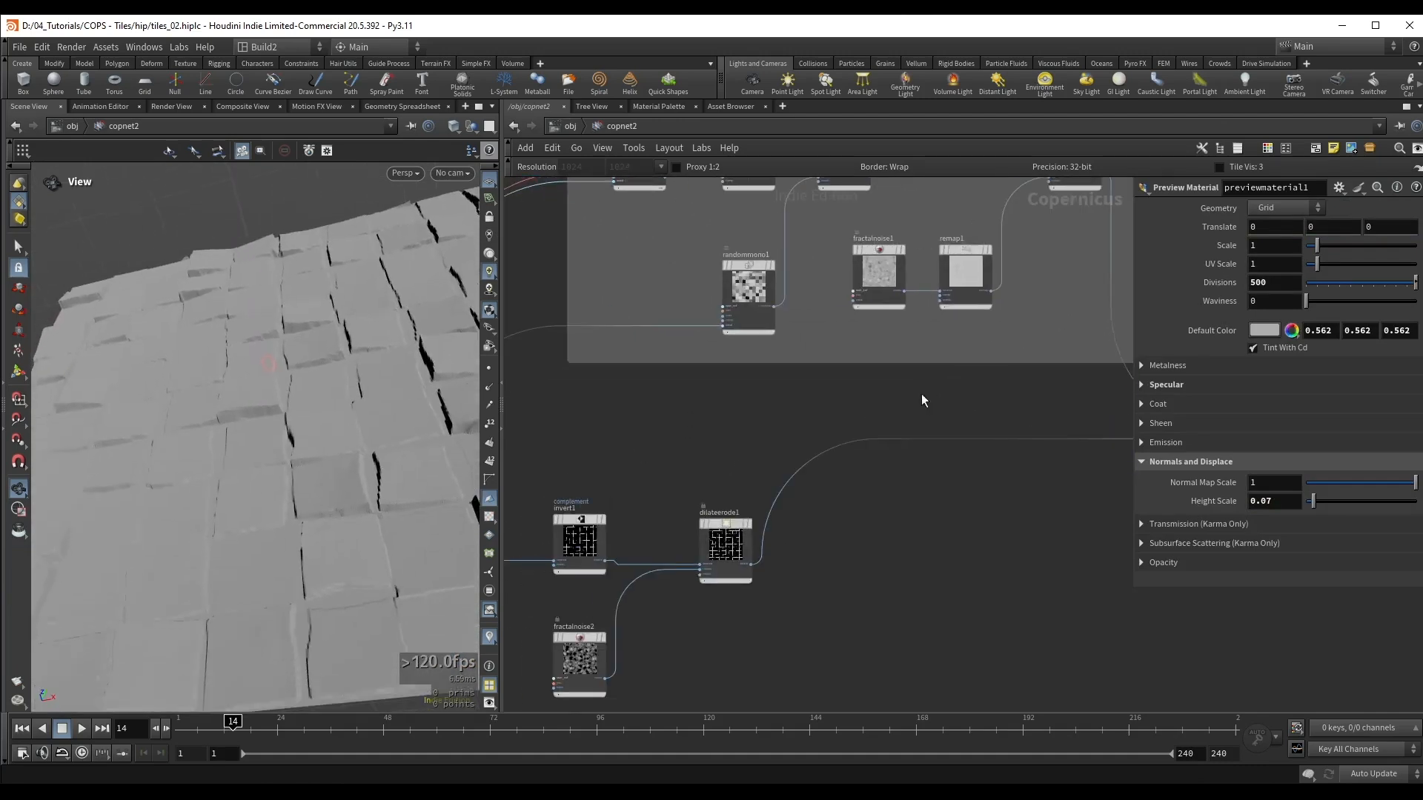
pyautogui.moveTo(717, 437); pyautogui.dragTo(852, 350, button='middle')
pyautogui.moveTo(854, 482); pyautogui.dragTo(856, 465)
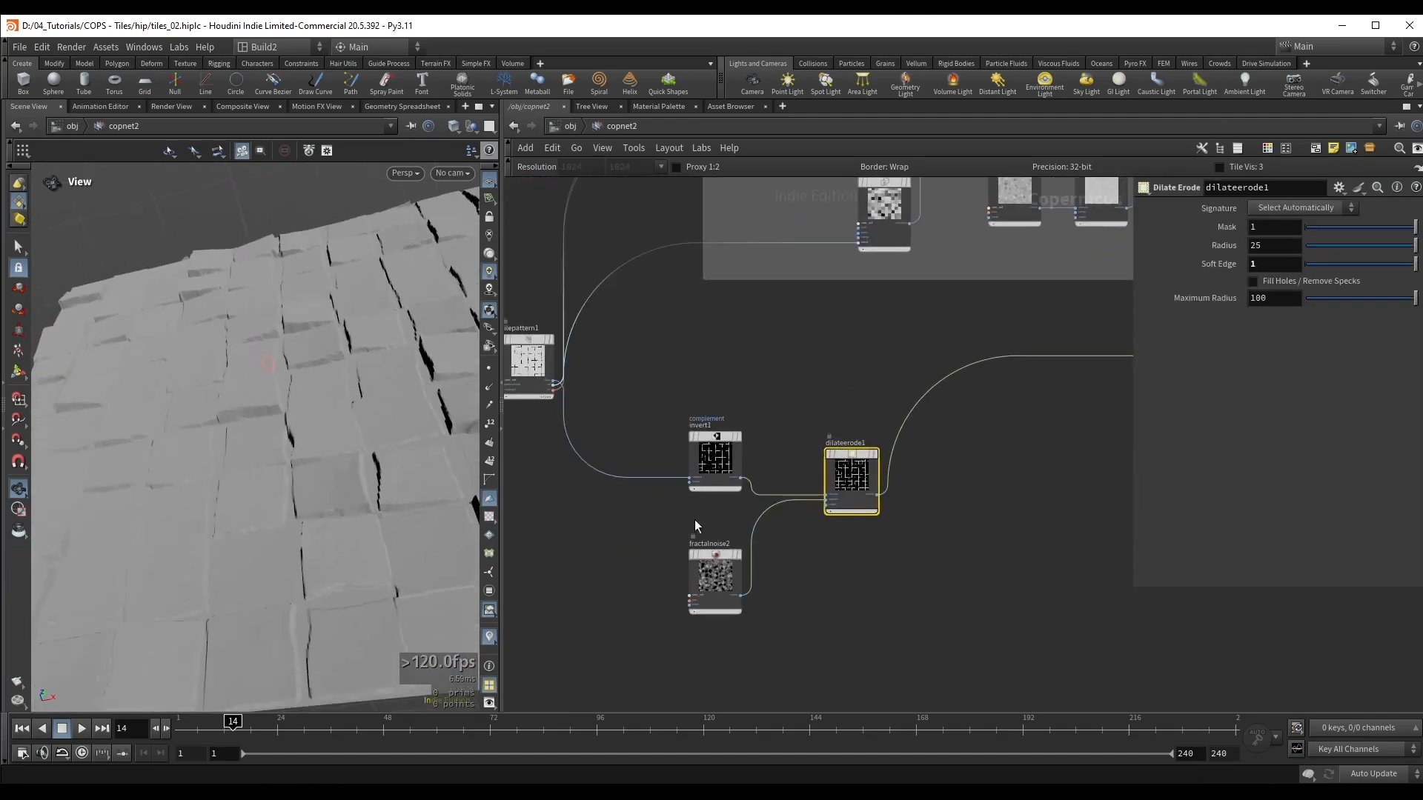
pyautogui.moveTo(713, 578); pyautogui.dragTo(722, 582)
pyautogui.moveTo(356, 387); pyautogui.dragTo(315, 465)
pyautogui.moveTo(1400, 254); pyautogui.dragTo(1420, 257)
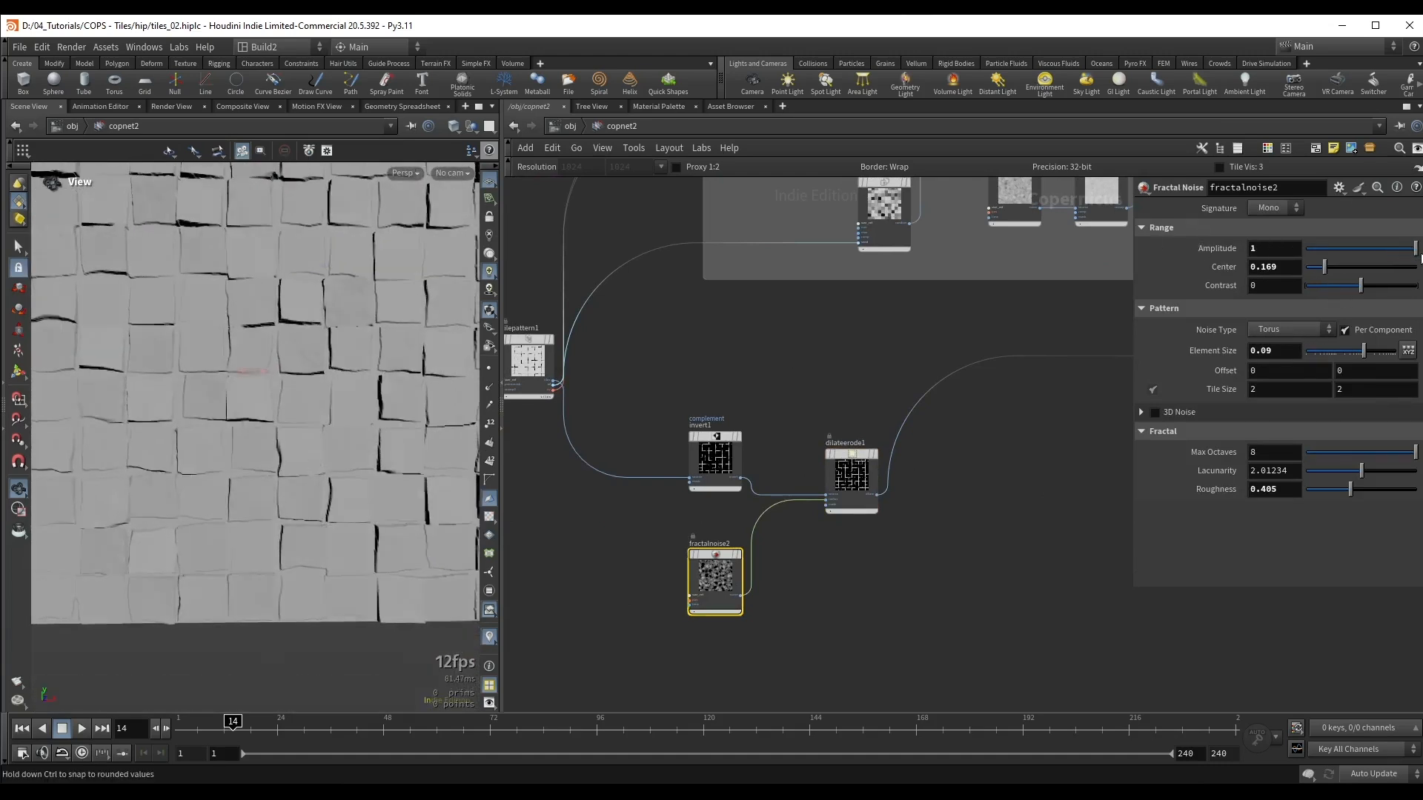
pyautogui.moveTo(1280, 250); pyautogui.dragTo(1301, 250, button='middle')
pyautogui.moveTo(1266, 249); pyautogui.dragTo(1228, 268)
pyautogui.write('1')
pyautogui.moveTo(1326, 274); pyautogui.dragTo(1366, 290)
# Step: Set the element size of the radius noise to 0.065 and check the displaced tile edges
pyautogui.moveTo(1369, 351); pyautogui.dragTo(1359, 351)
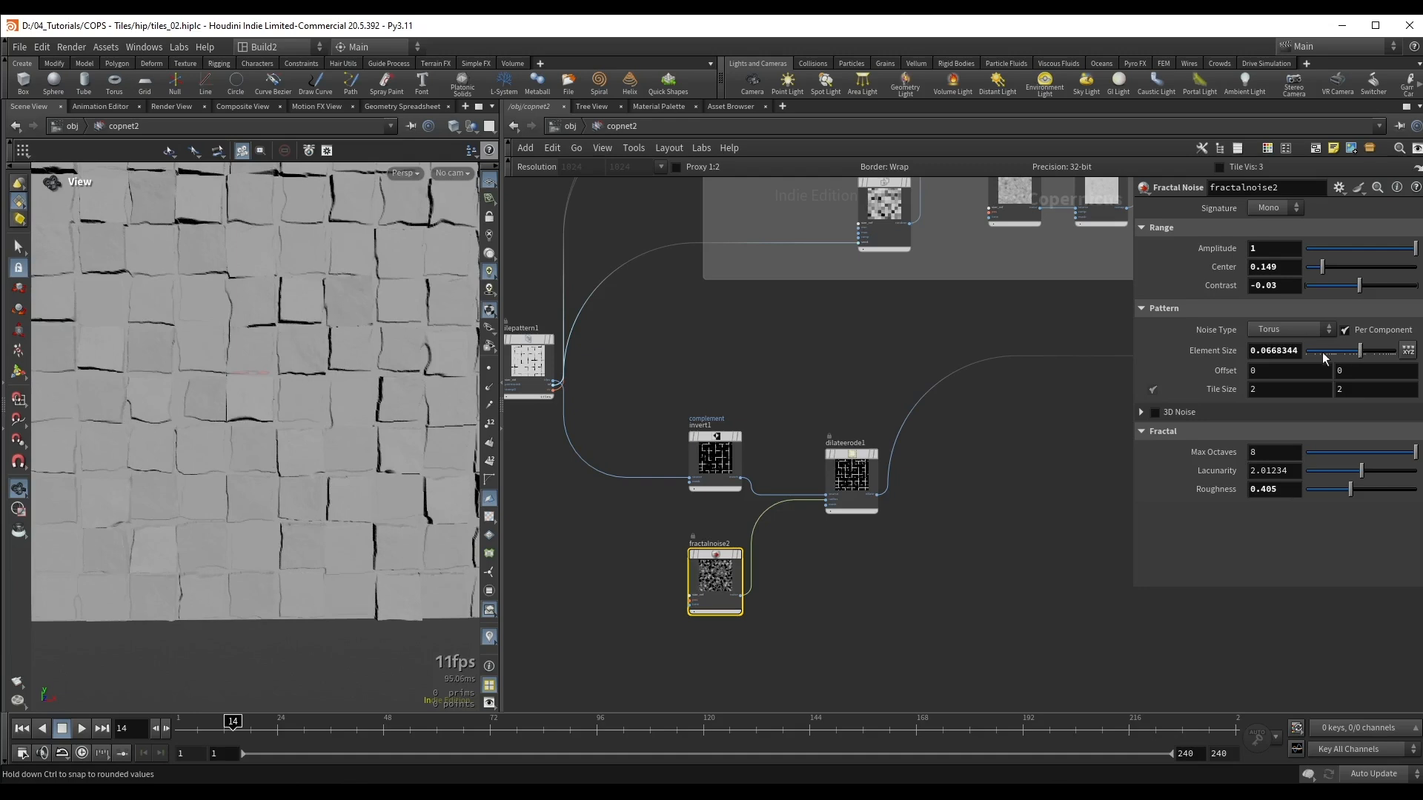
pyautogui.write('0.065')
pyautogui.press('Return')
pyautogui.moveTo(225, 413); pyautogui.dragTo(218, 384)
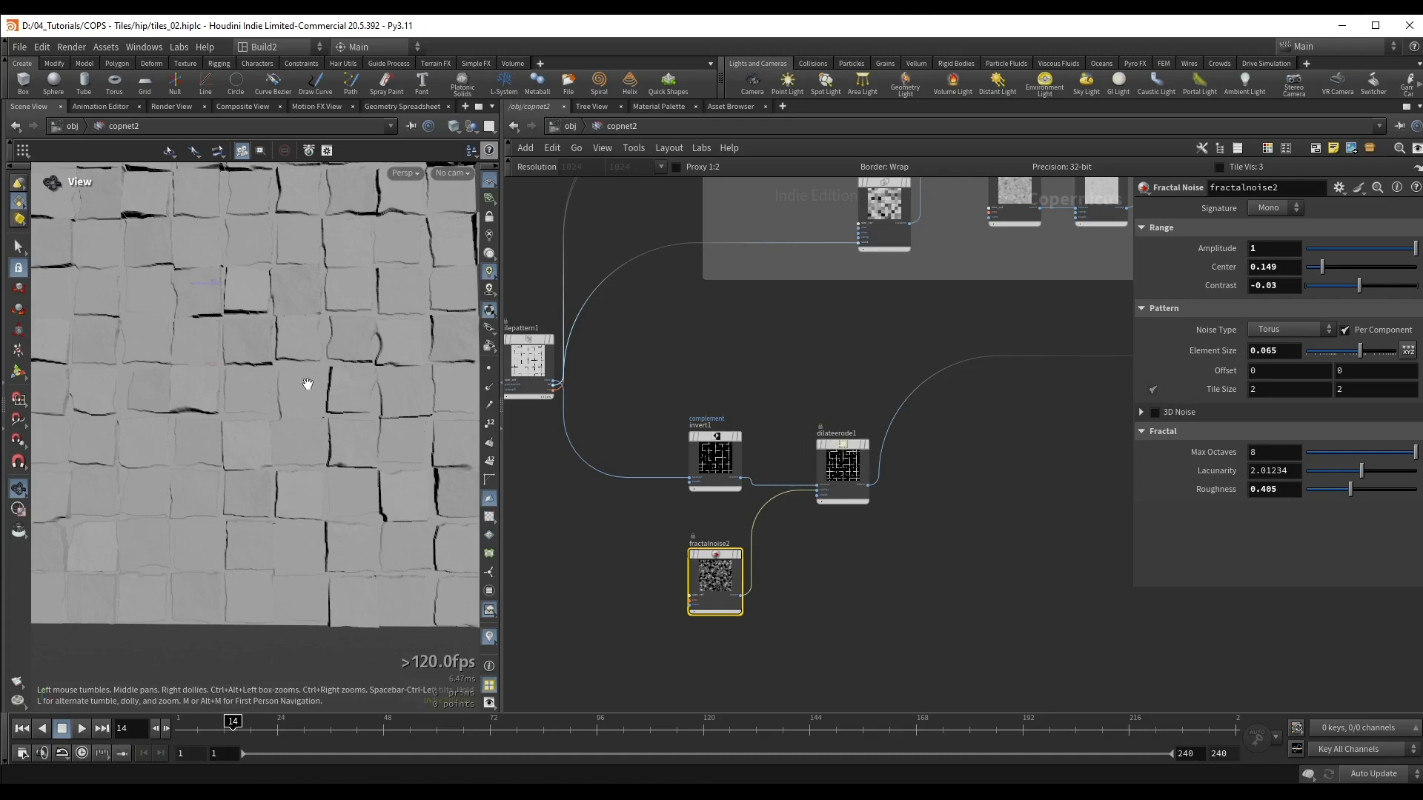
pyautogui.moveTo(307, 384); pyautogui.dragTo(397, 403)
# Step: Display the Dilate Erode result, line its node up with the Invert node, and save the scene
pyautogui.click(841, 464)
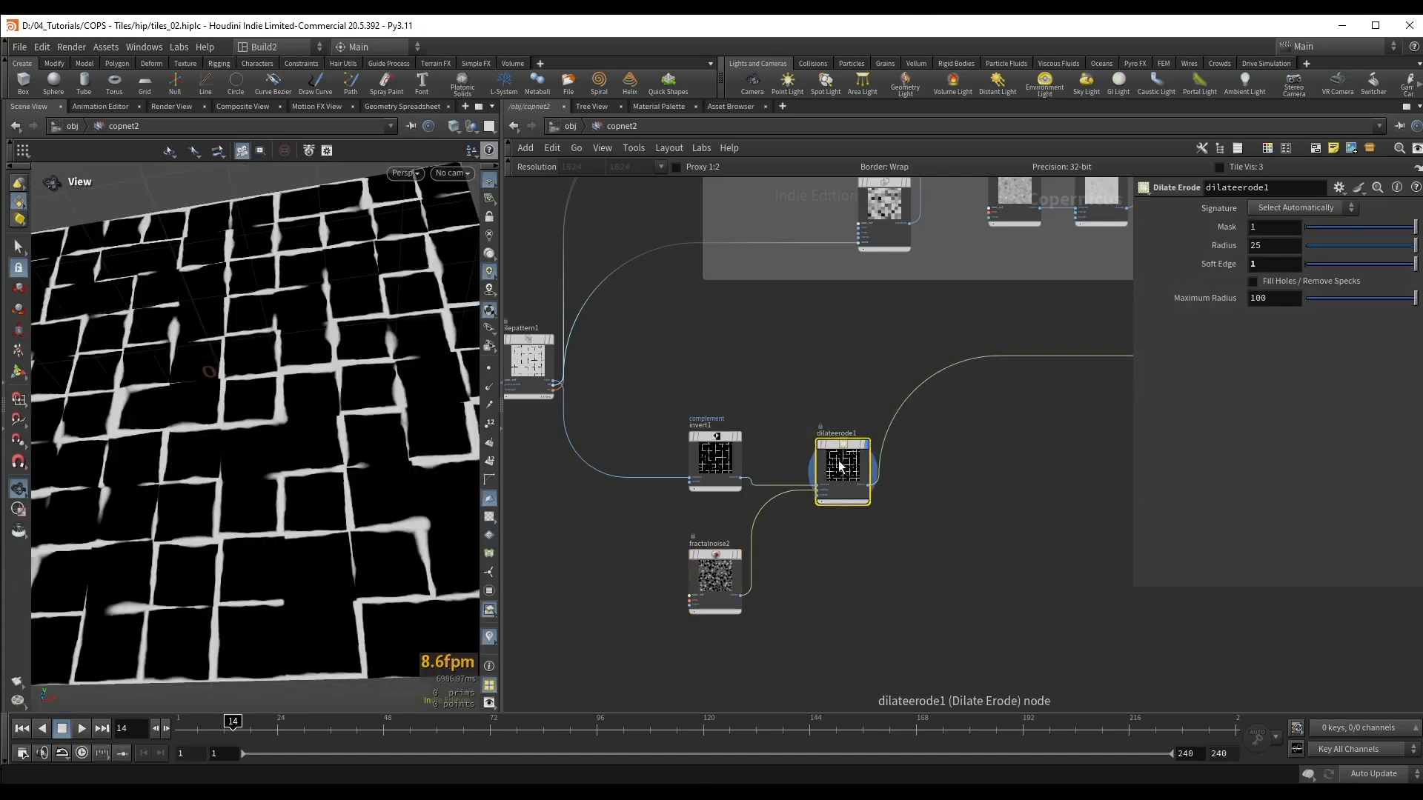
pyautogui.moveTo(839, 465); pyautogui.dragTo(832, 458)
pyautogui.moveTo(368, 460); pyautogui.dragTo(230, 385)
pyautogui.scroll(2, 314, 363)
pyautogui.hotkey('ctrl', 's')
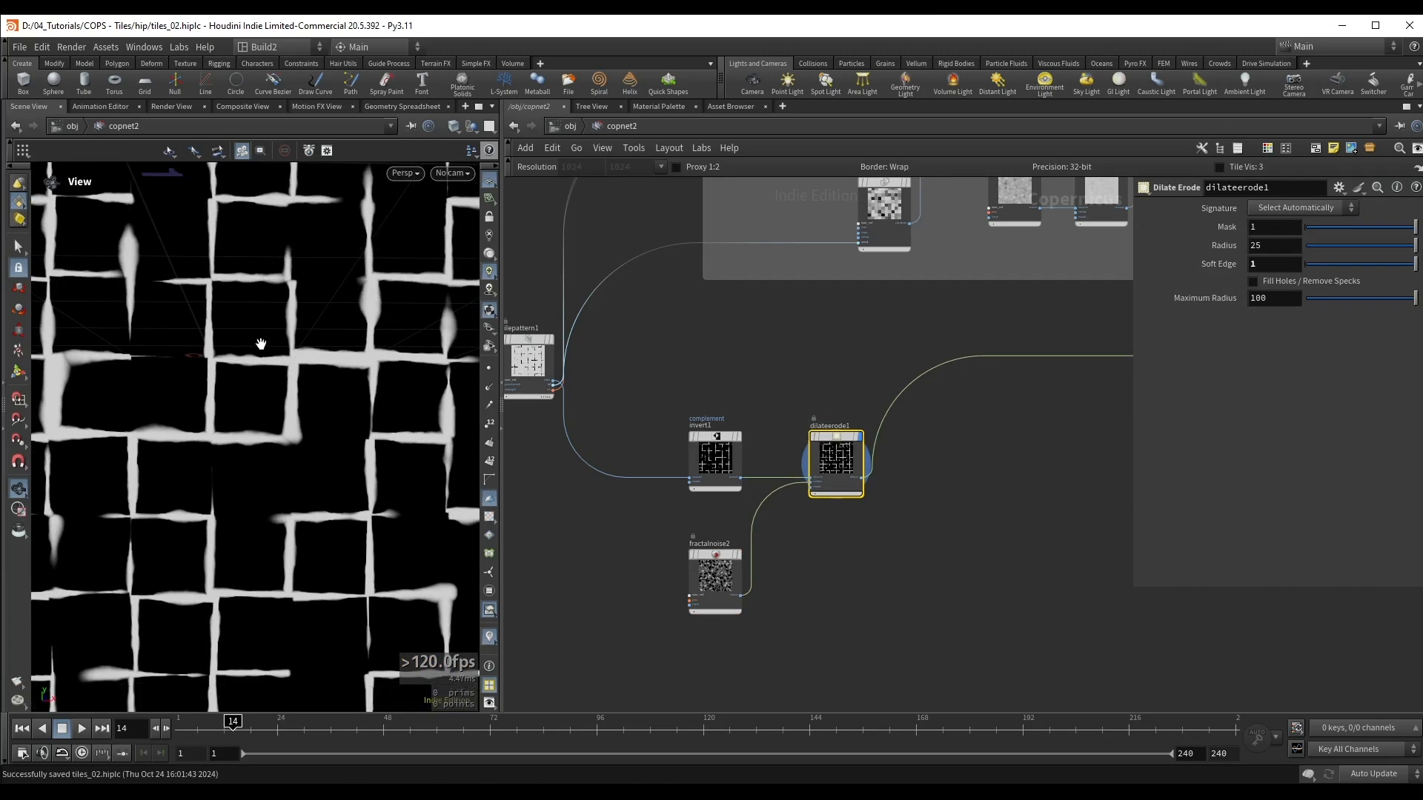
pyautogui.moveTo(272, 351); pyautogui.dragTo(305, 360)
pyautogui.moveTo(905, 391); pyautogui.dragTo(831, 372, button='middle')
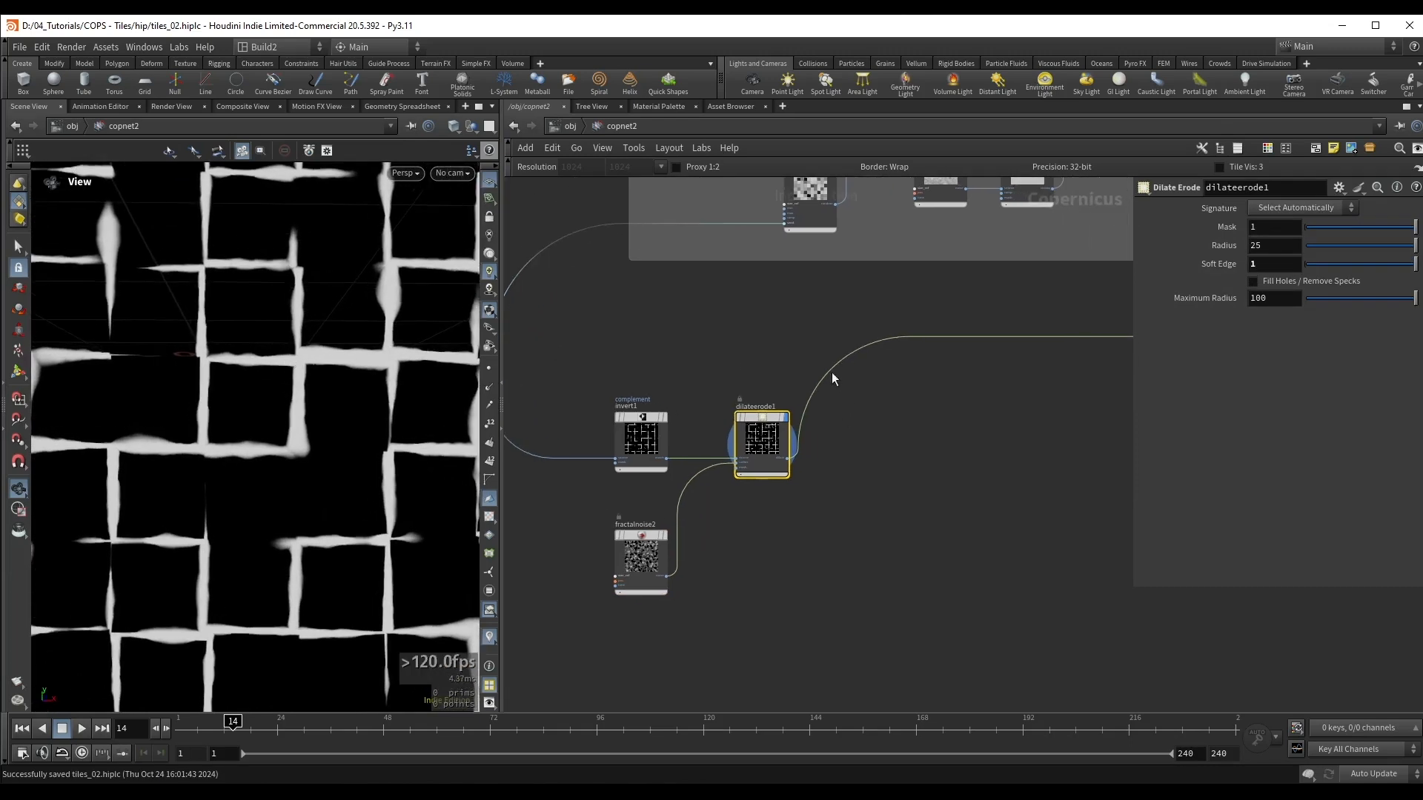
# Step: Insert a Distort by Slope setup on the Dilate Erode output wire
pyautogui.press('Tab')
pyautogui.write('di')
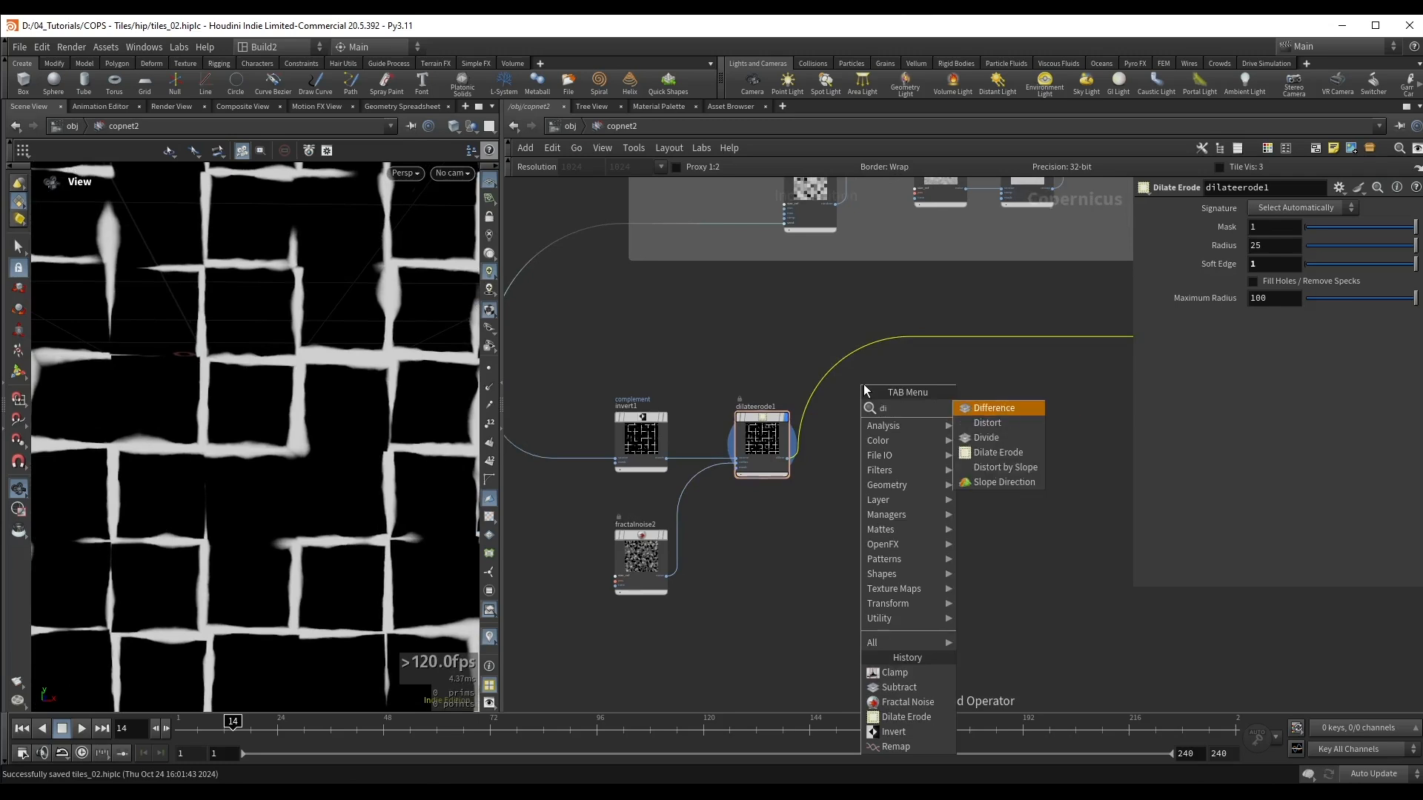
pyautogui.press('Down')
pyautogui.press('Down')
pyautogui.press('Down')
pyautogui.press('Down')
pyautogui.press('Return')
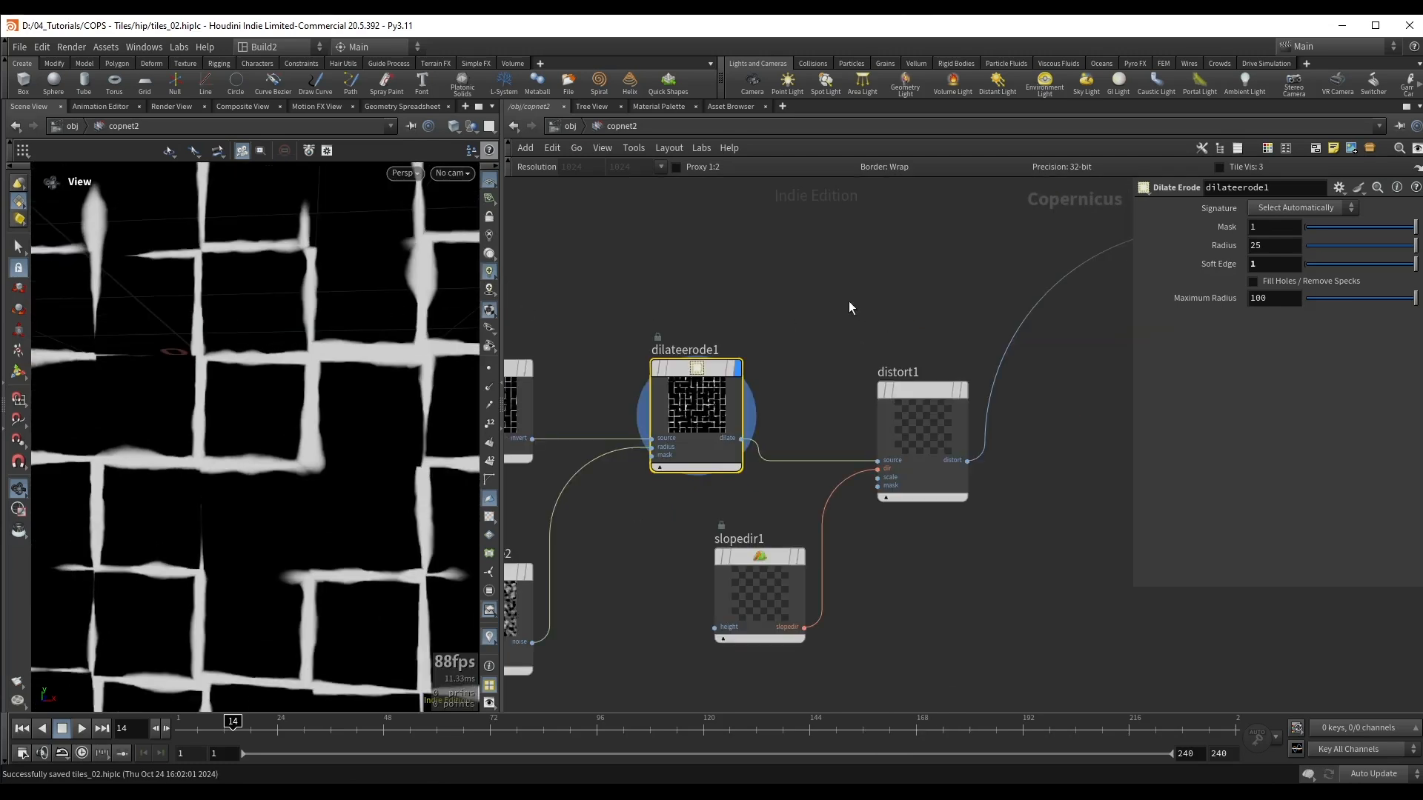
pyautogui.click(902, 494)
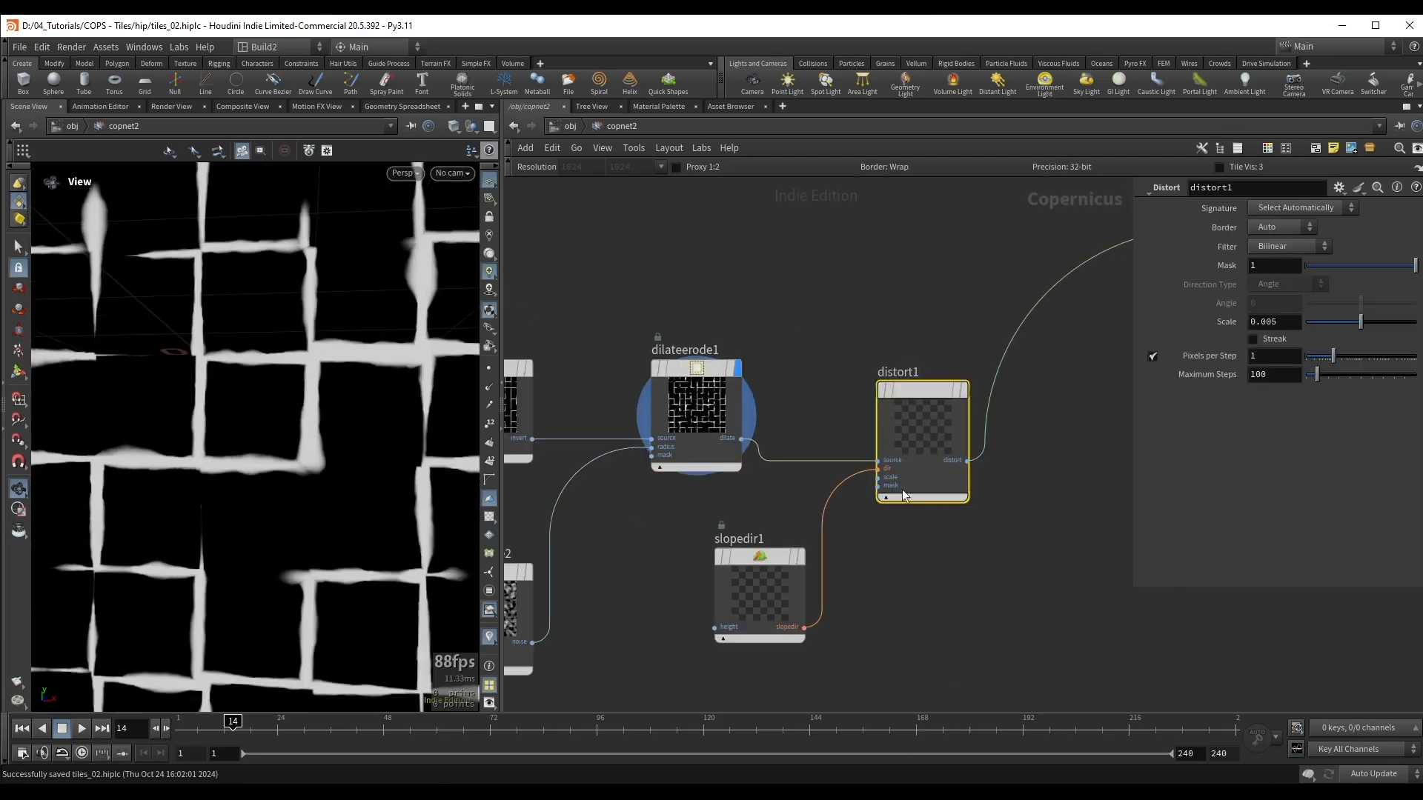
pyautogui.scroll(-3, 711, 529)
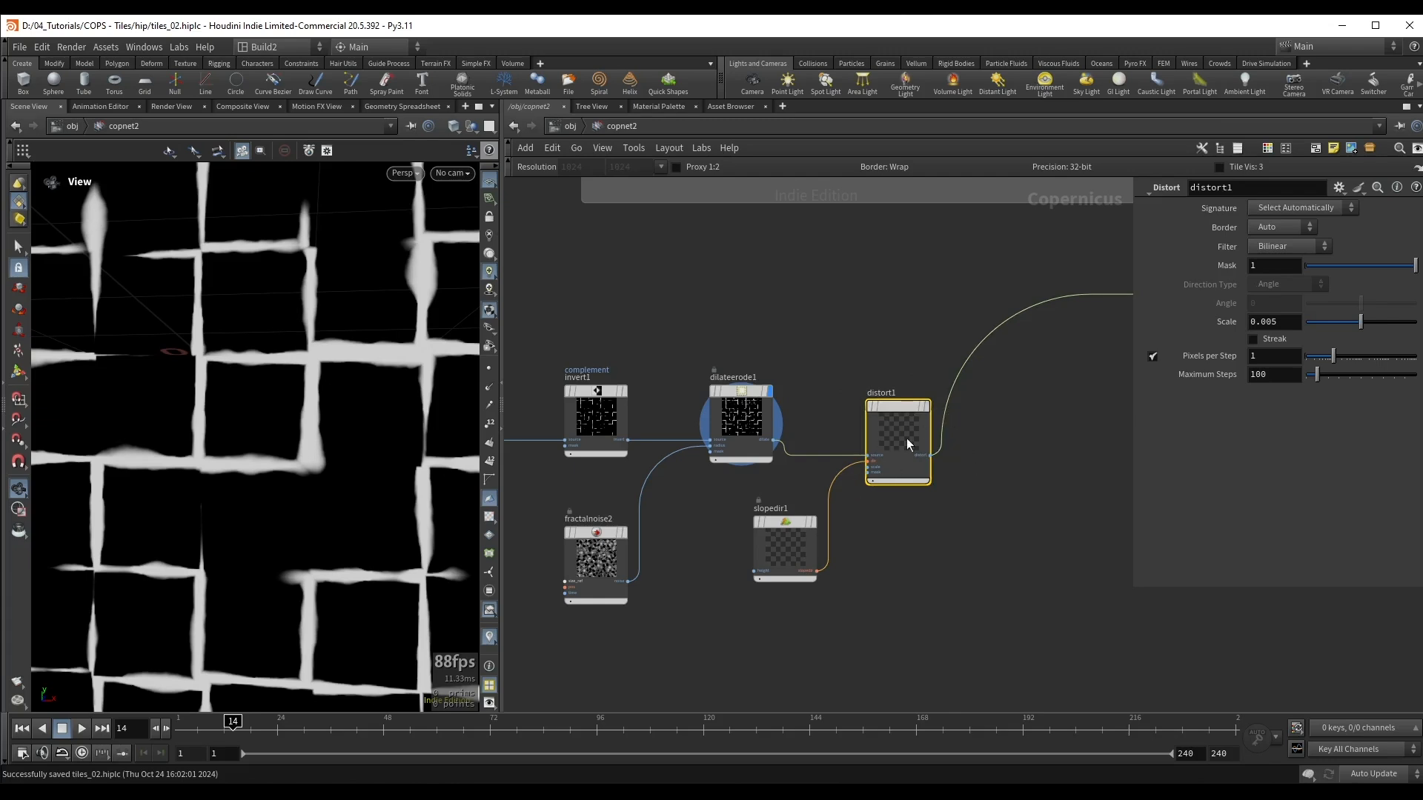
pyautogui.scroll(3, 704, 547)
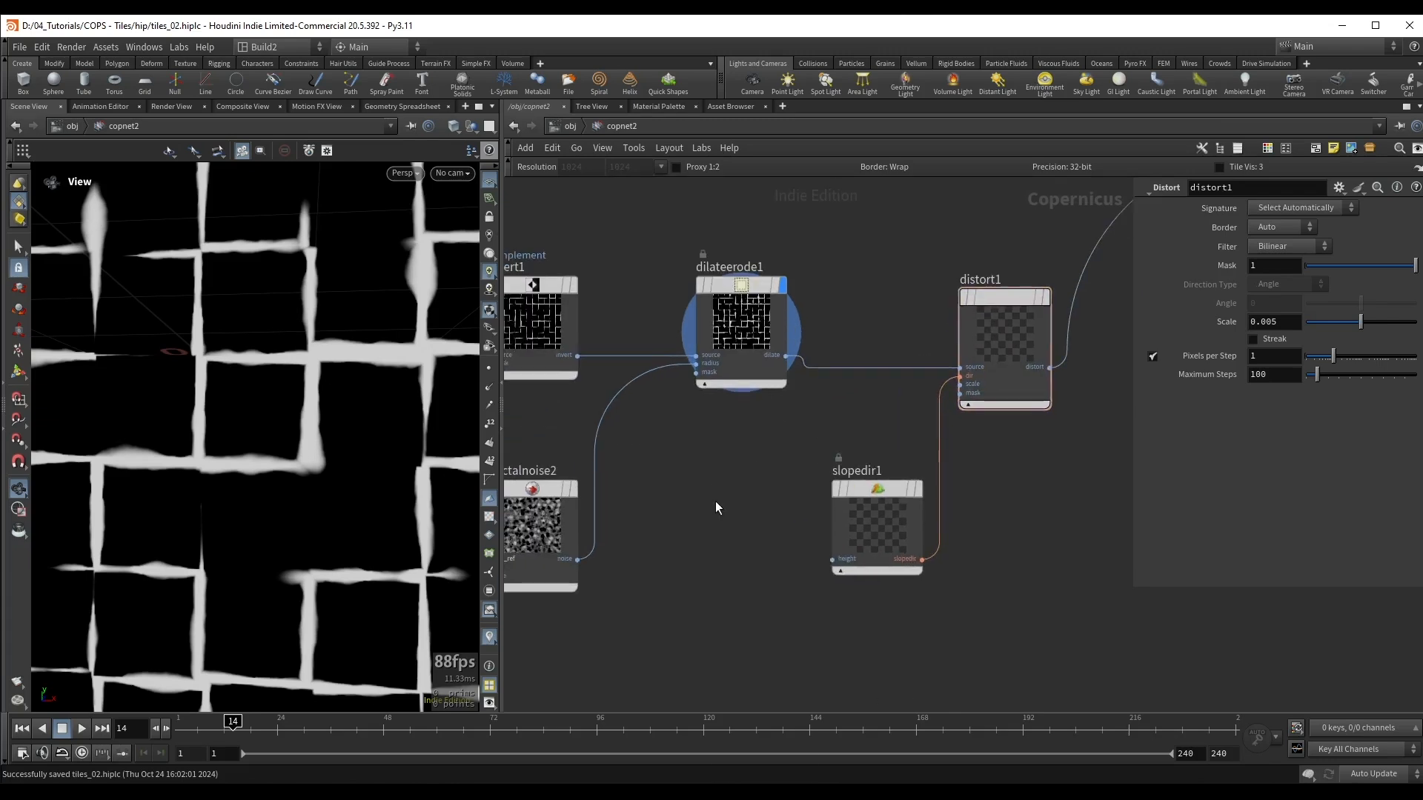
# Step: Add a Fractal Noise feeding the Slope Direction's height input and display the Distort result
pyautogui.press('Tab')
pyautogui.write('fra')
pyautogui.click(820, 437)
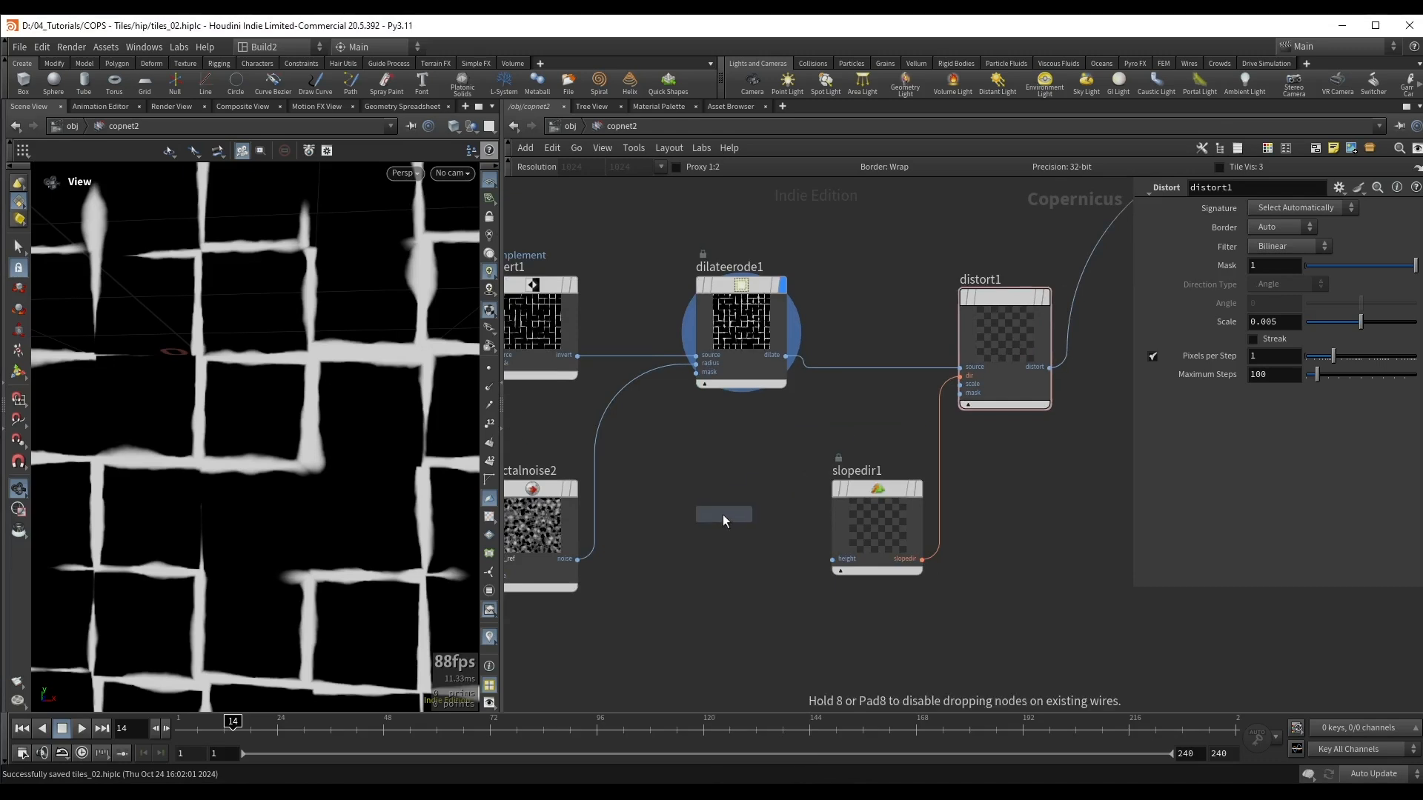
pyautogui.click(722, 514)
pyautogui.moveTo(832, 559); pyautogui.dragTo(723, 558)
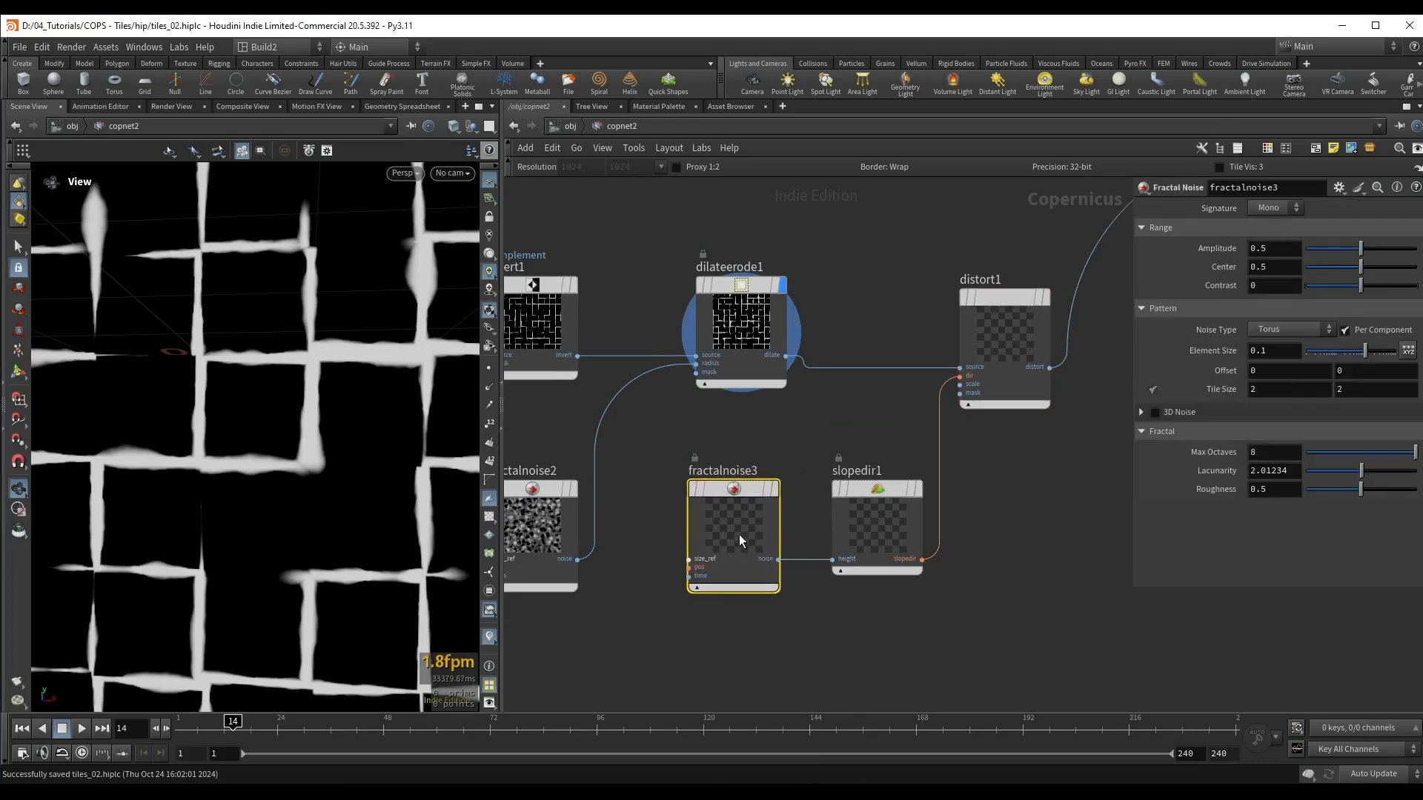
pyautogui.moveTo(831, 420); pyautogui.dragTo(757, 446, button='middle')
pyautogui.click(980, 387)
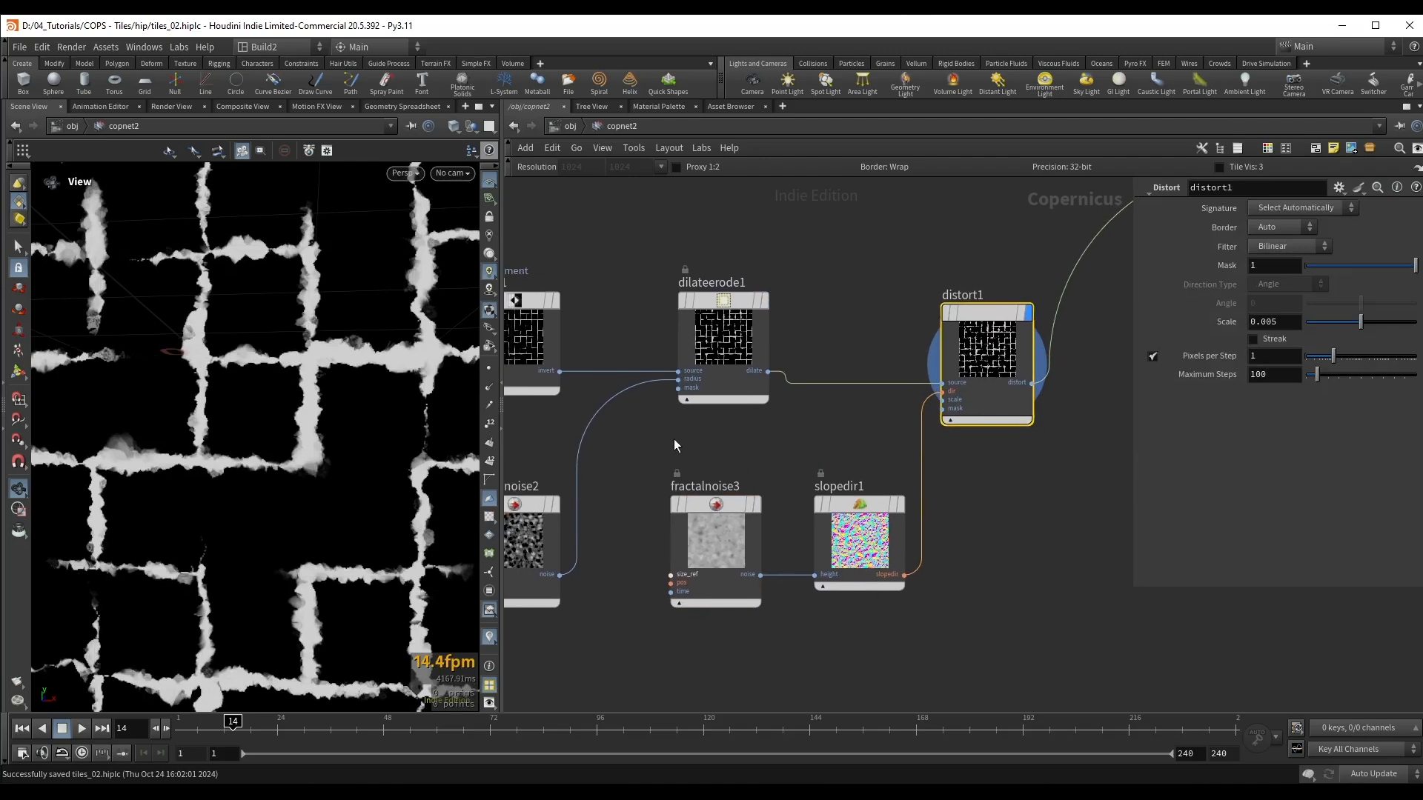
# Step: Set the scale of the Slope Direction node to 0.277
pyautogui.moveTo(670, 439); pyautogui.dragTo(771, 541)
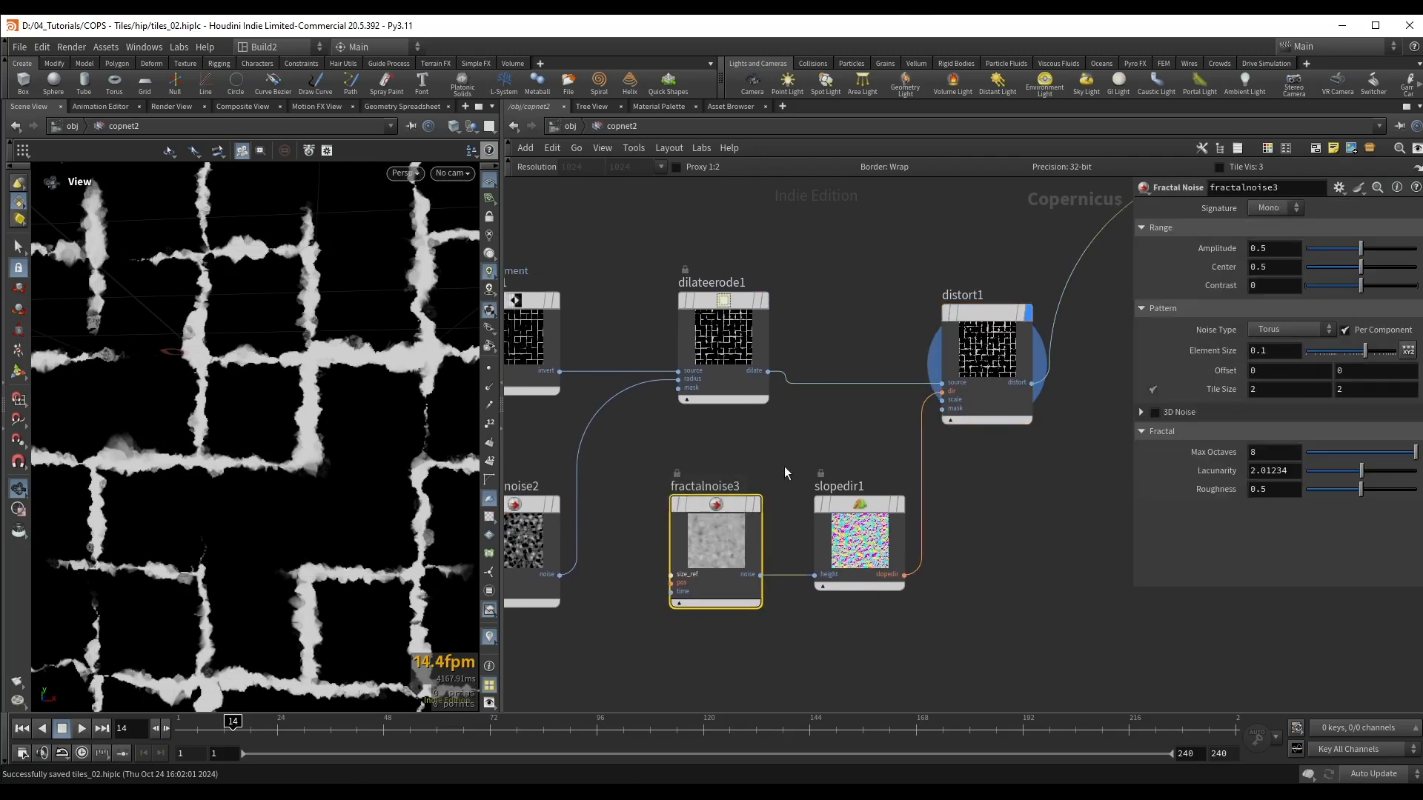
pyautogui.moveTo(784, 465); pyautogui.dragTo(927, 582)
pyautogui.moveTo(1372, 228); pyautogui.dragTo(1337, 234)
pyautogui.moveTo(806, 463); pyautogui.dragTo(857, 423, button='middle')
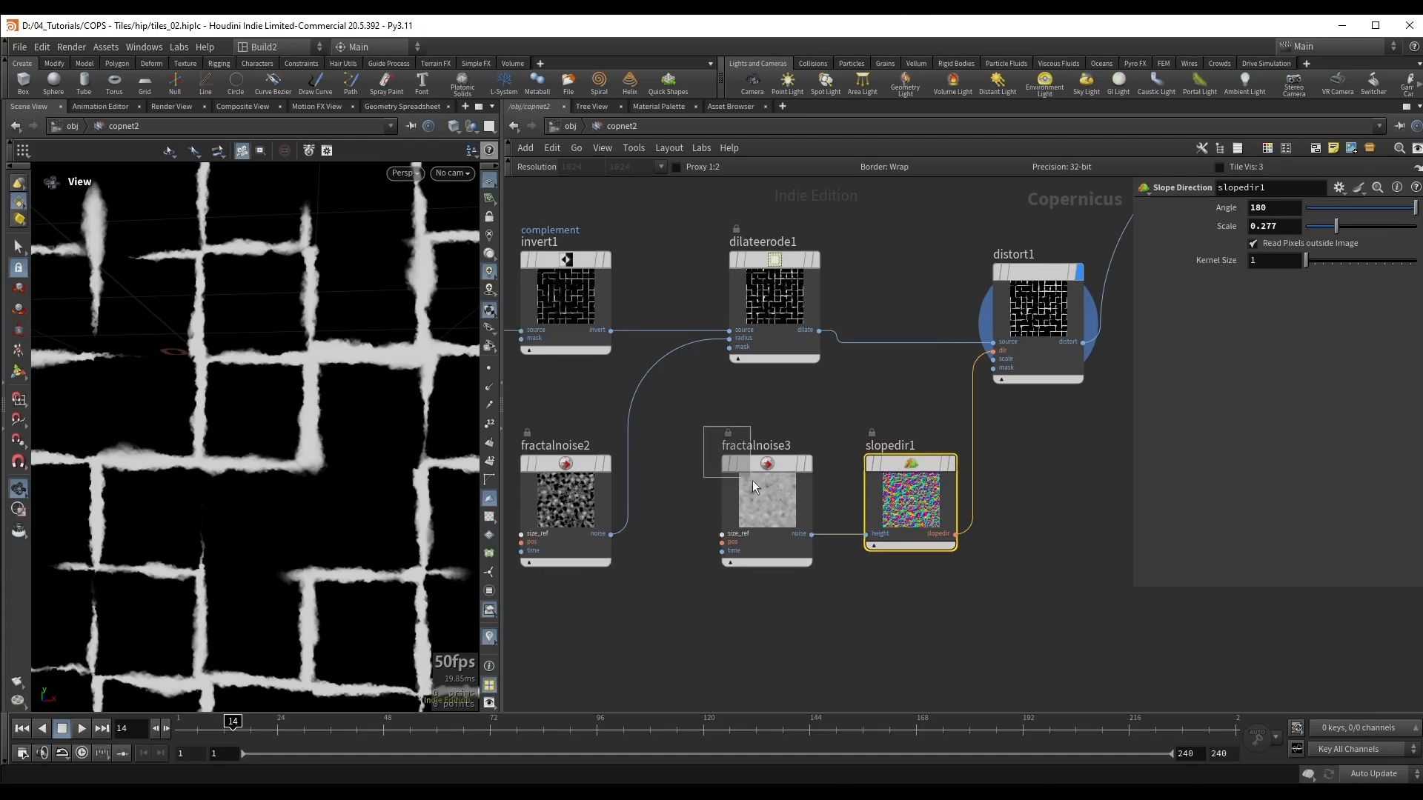
# Step: Set the element size of the noise feeding the Slope Direction to 0.05 and lower its roughness slightly
pyautogui.click(756, 489)
pyautogui.press('BackSpace')
pyautogui.write('04')
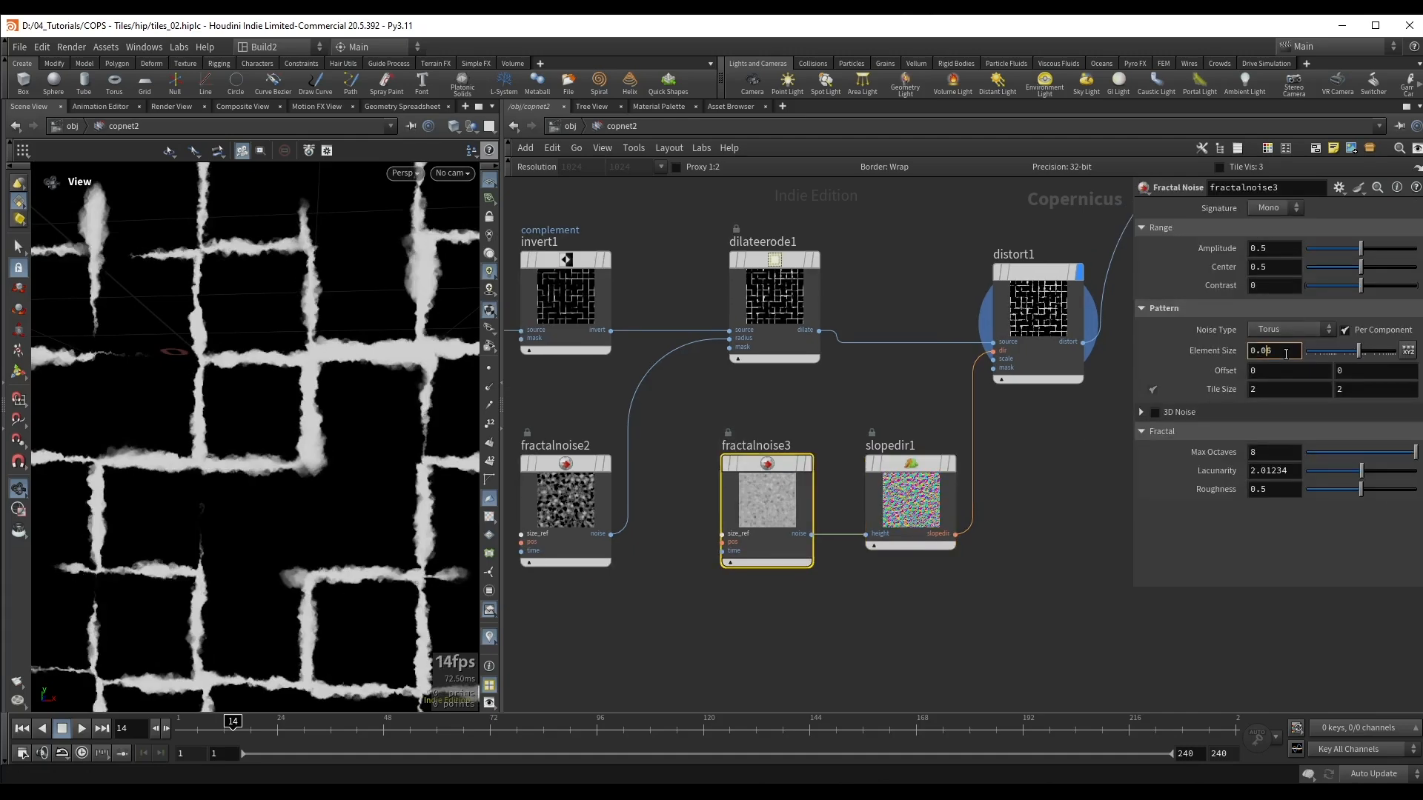
pyautogui.press('BackSpace')
pyautogui.write('5')
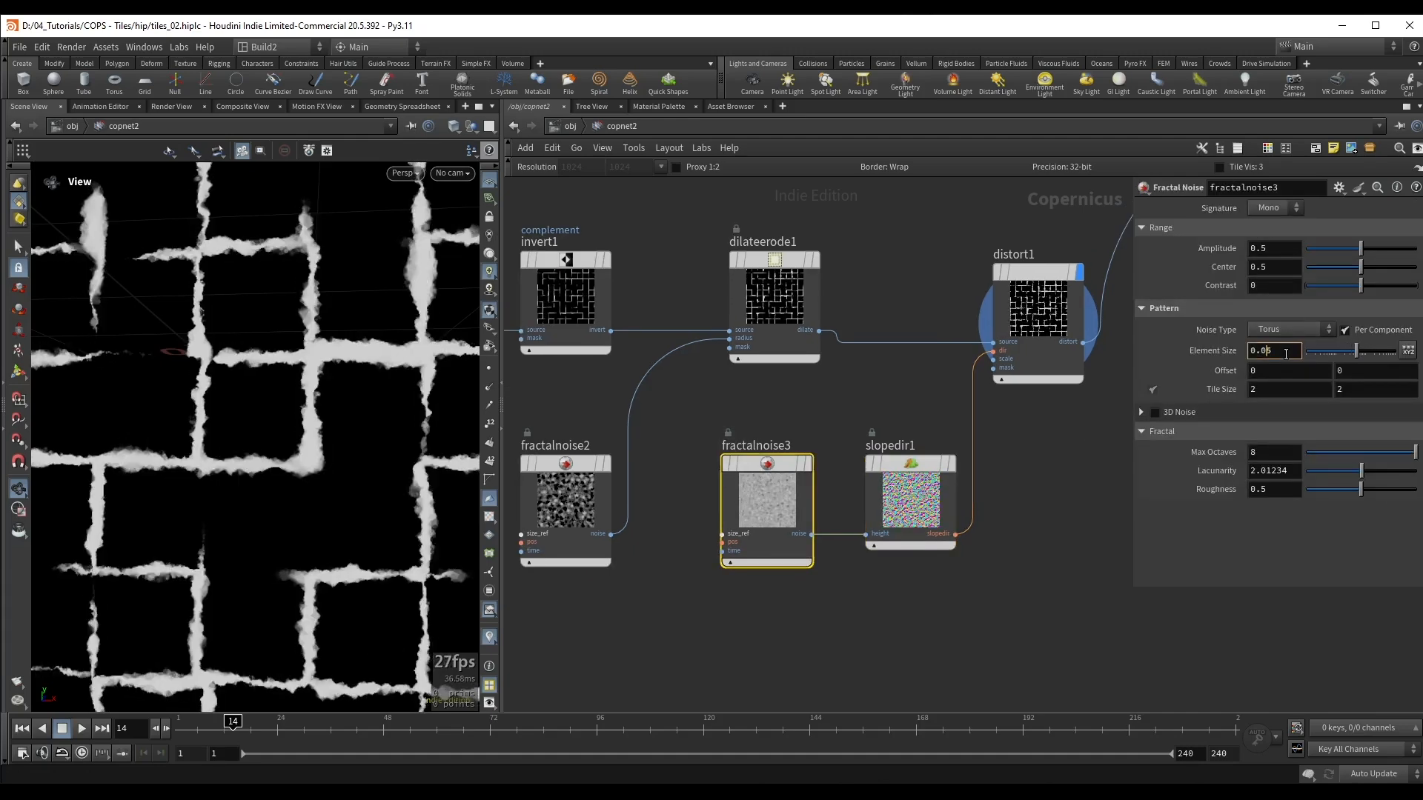
pyautogui.press('Return')
pyautogui.moveTo(1349, 489); pyautogui.dragTo(1334, 491)
# Step: Toggle the Distort node's bypass to compare the gap mask with and without distortion
pyautogui.click(1059, 343)
pyautogui.press('b')
pyautogui.press('b')
pyautogui.press('b')
pyautogui.press('b')
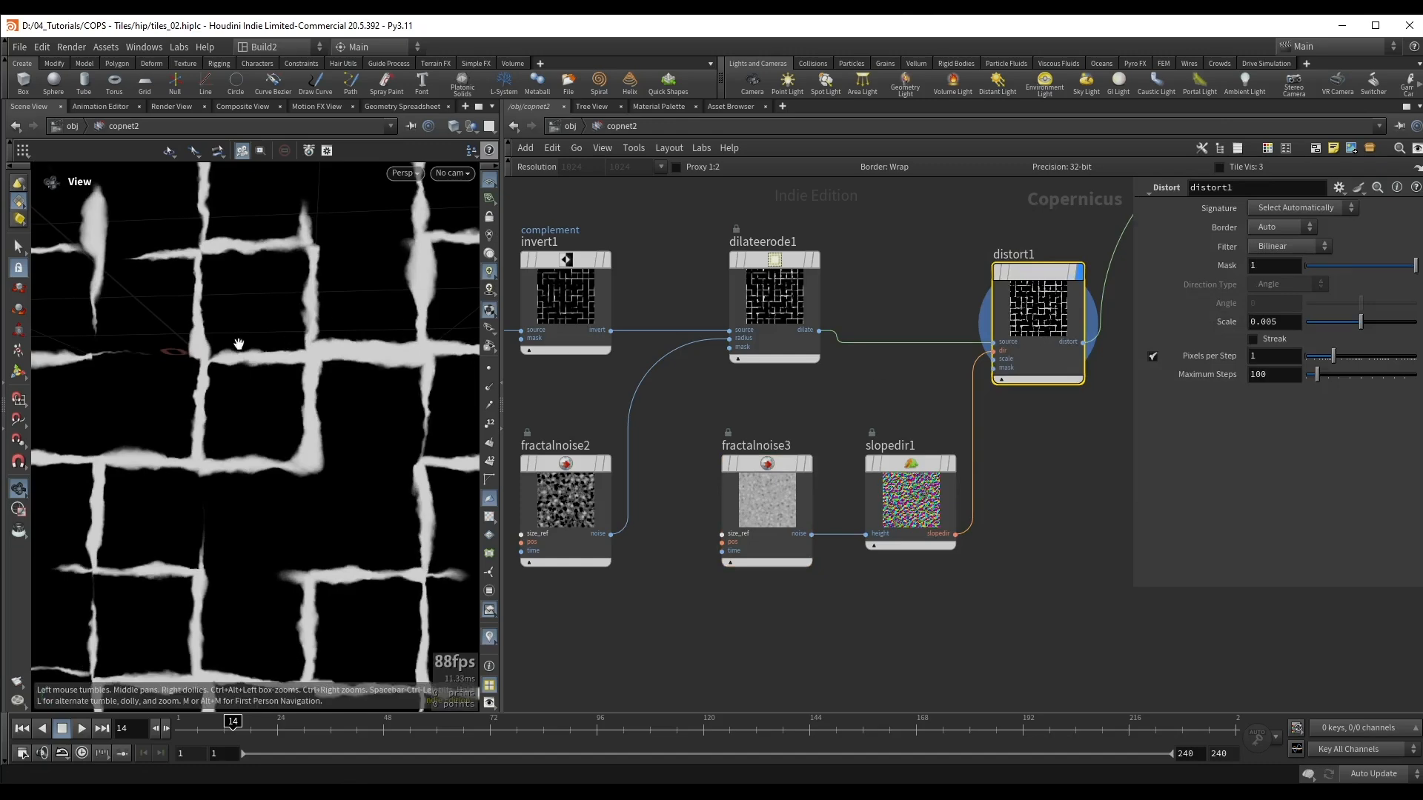
pyautogui.scroll(4, 237, 345)
pyautogui.scroll(-5, 941, 401)
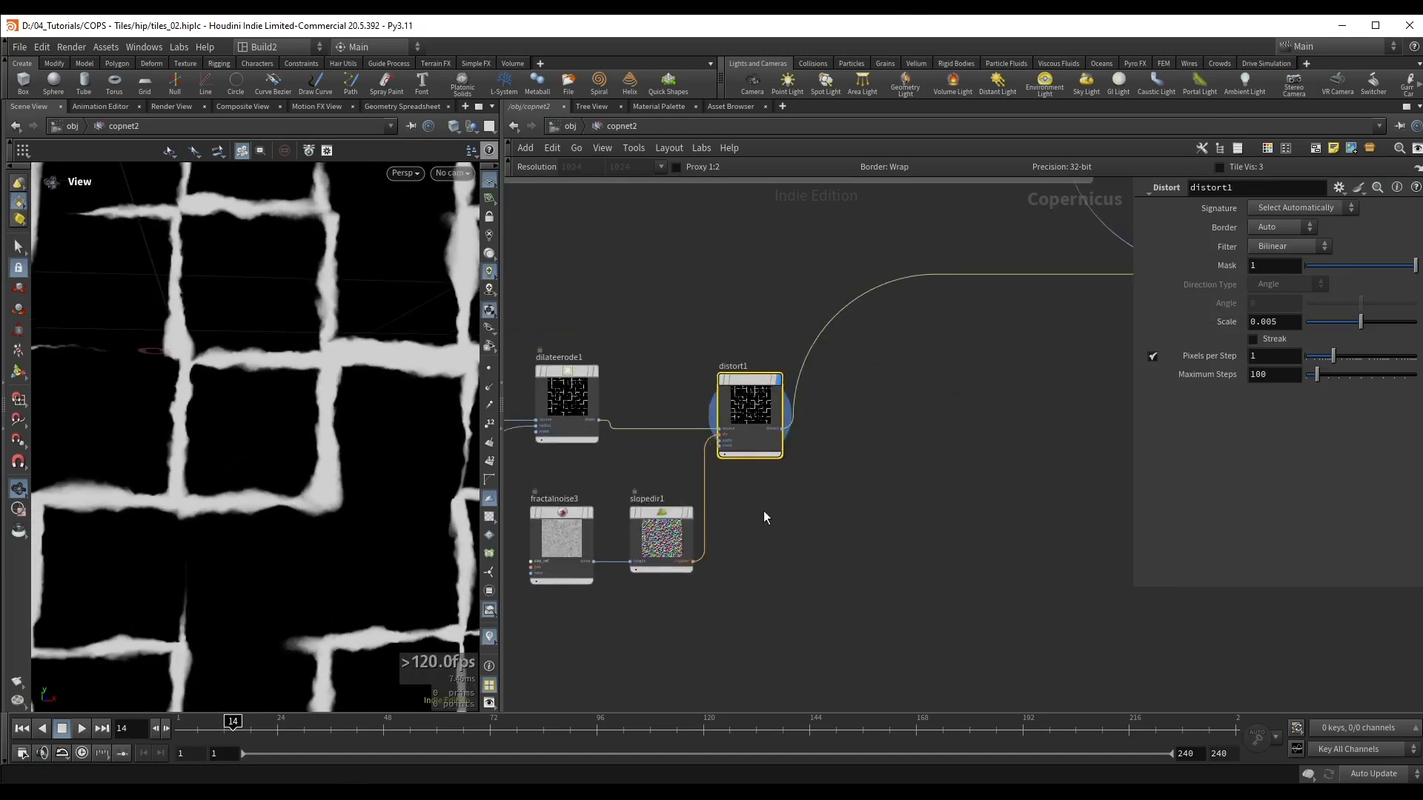
# Step: Display the Dilate Erode node and toggle its bypass to compare the original and dilated gaps
pyautogui.scroll(1, 842, 372)
pyautogui.click(815, 444)
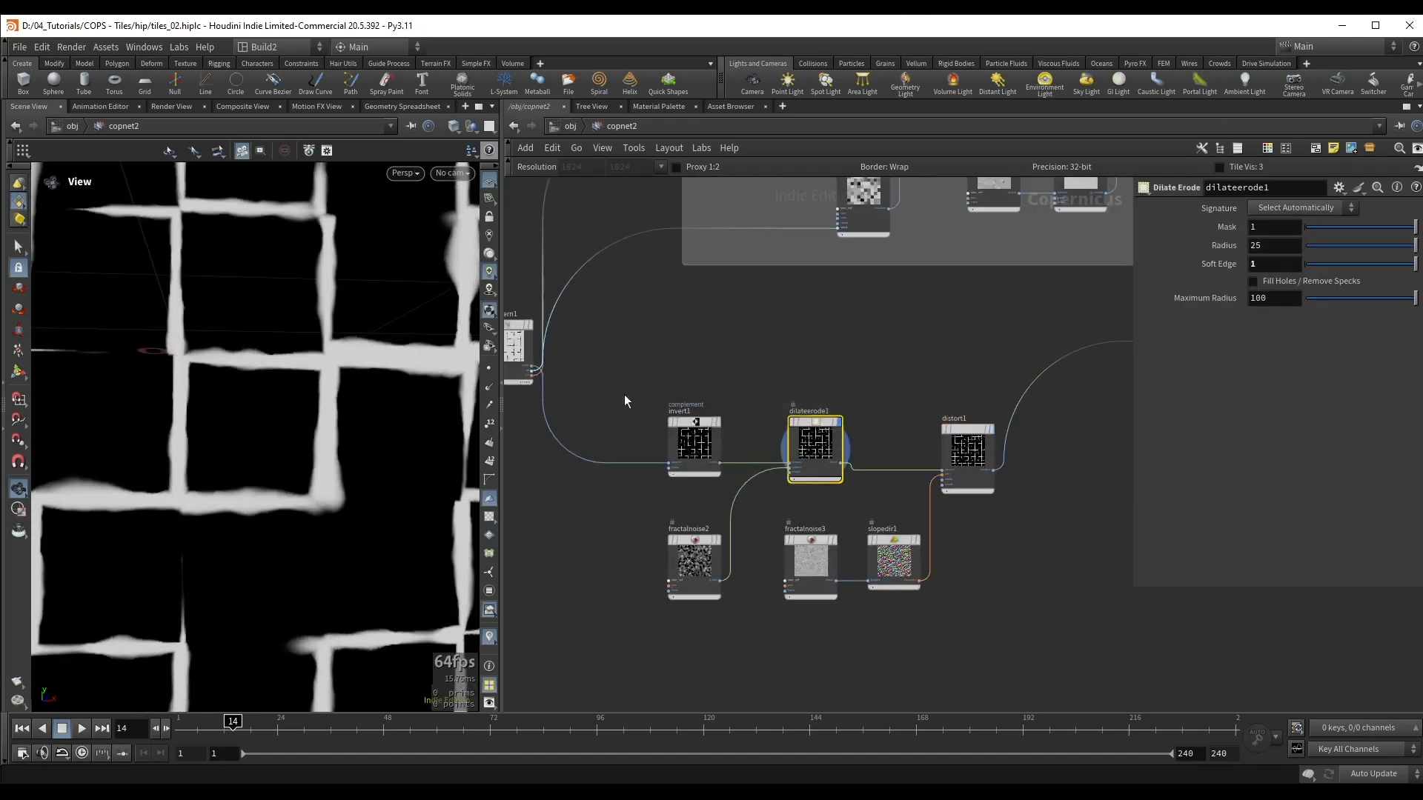
pyautogui.press('q')
pyautogui.press('q')
pyautogui.press('q')
pyautogui.press('q')
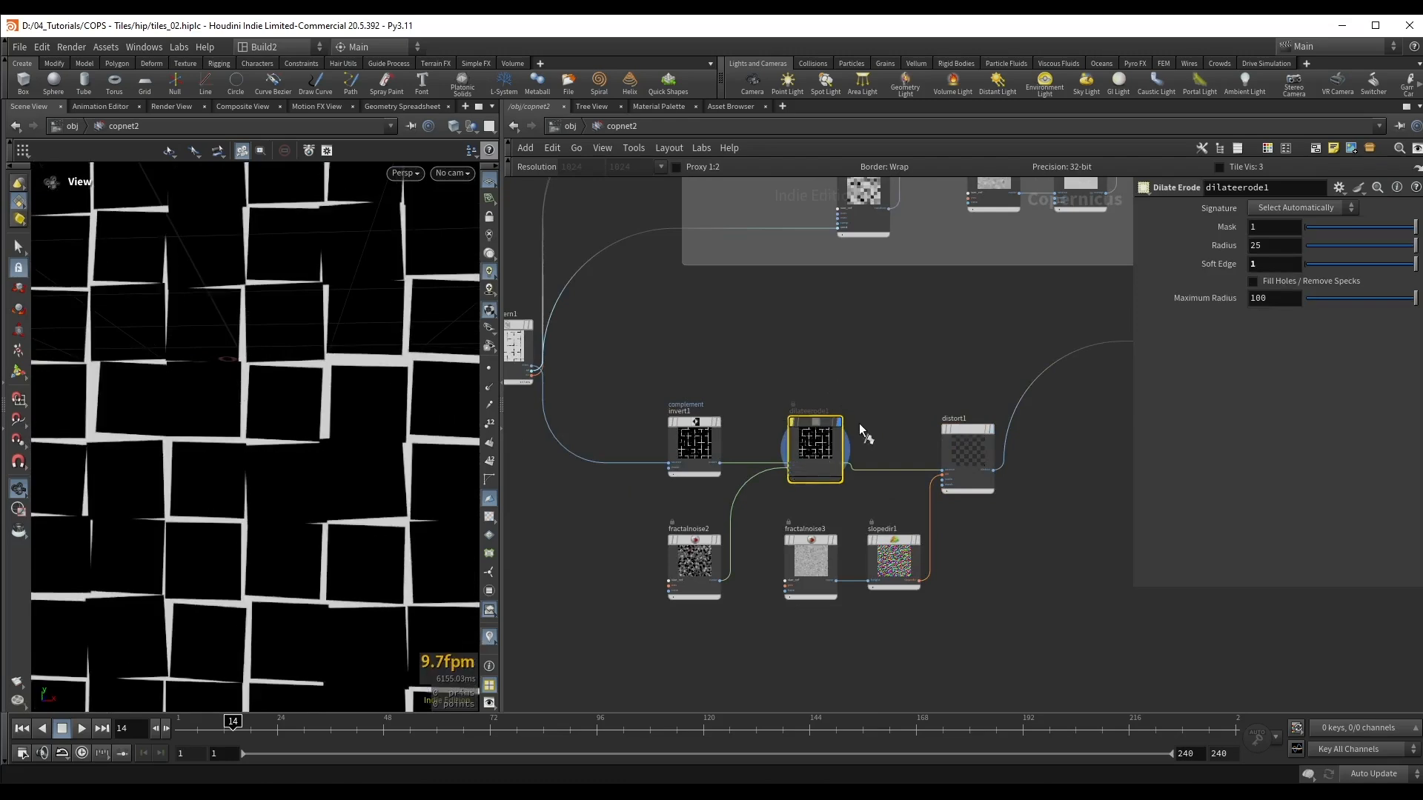
pyautogui.scroll(-2, 860, 424)
pyautogui.moveTo(1106, 420); pyautogui.dragTo(802, 473, button='middle')
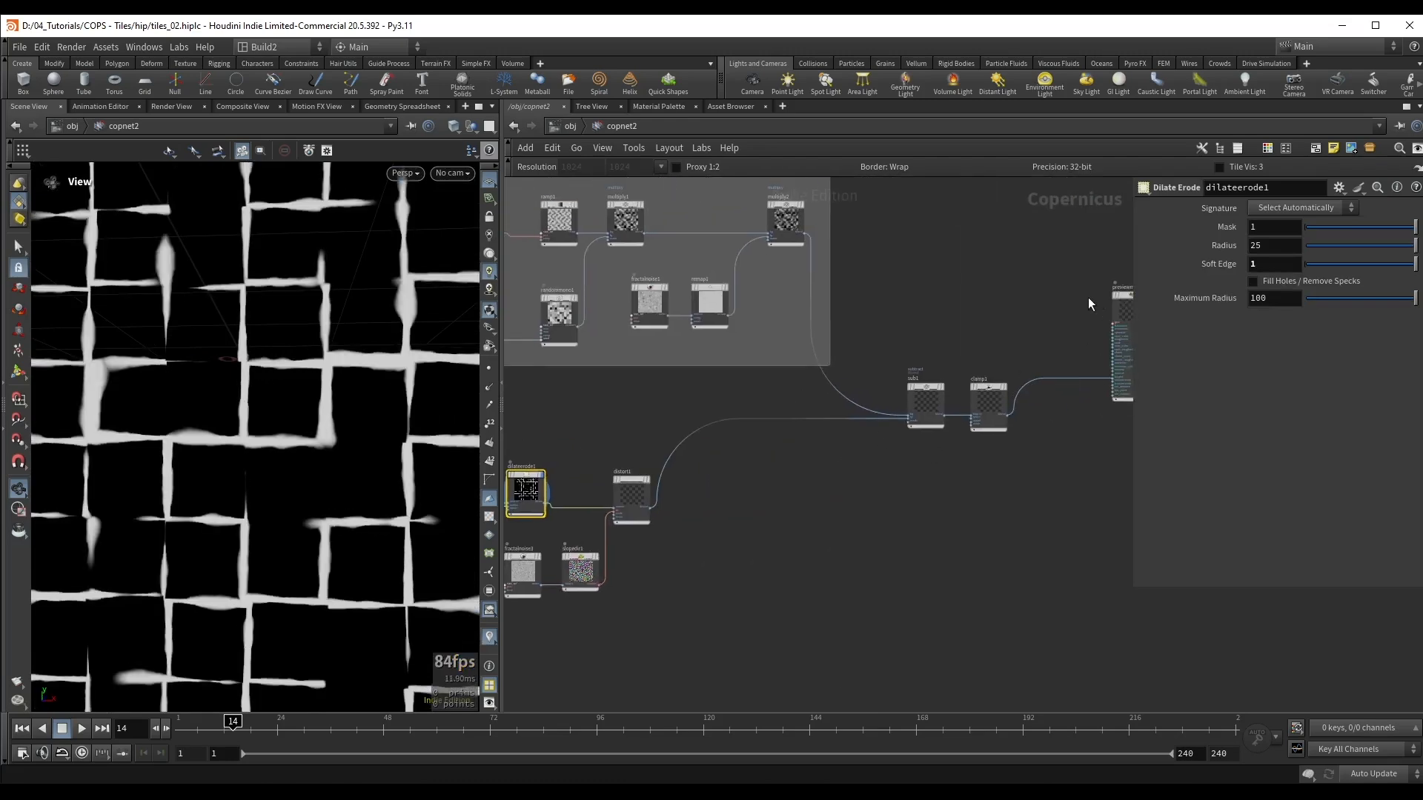
# Step: Display the Preview Material result and examine the displaced tile edges up close
pyautogui.moveTo(1088, 297); pyautogui.dragTo(957, 307, button='middle')
pyautogui.click(1012, 308)
pyautogui.moveTo(294, 416); pyautogui.dragTo(335, 429)
pyautogui.moveTo(662, 515); pyautogui.dragTo(930, 471, button='middle')
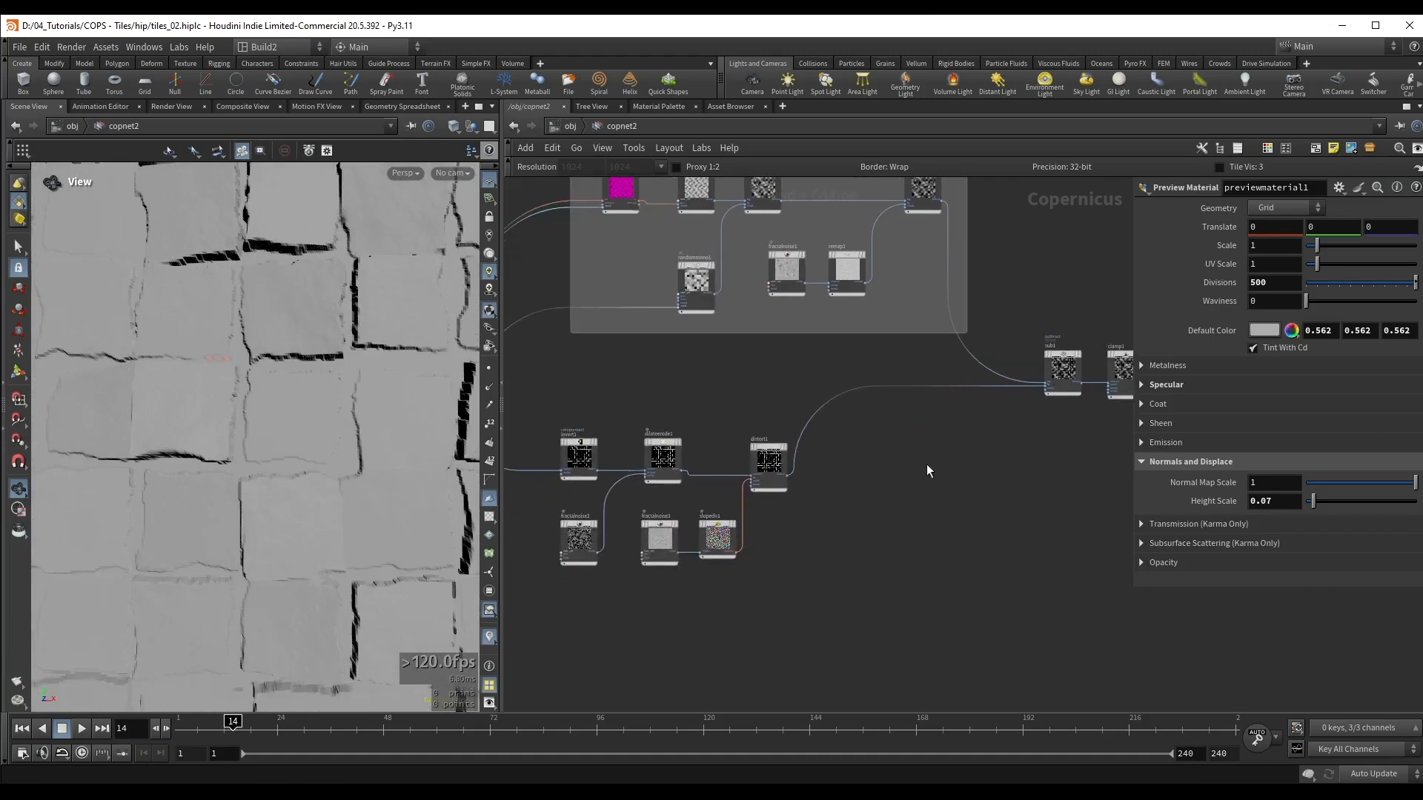
pyautogui.moveTo(358, 392); pyautogui.dragTo(351, 368)
pyautogui.moveTo(351, 367); pyautogui.dragTo(519, 341, button='right')
pyautogui.moveTo(263, 386); pyautogui.dragTo(373, 365)
pyautogui.scroll(2, 786, 415)
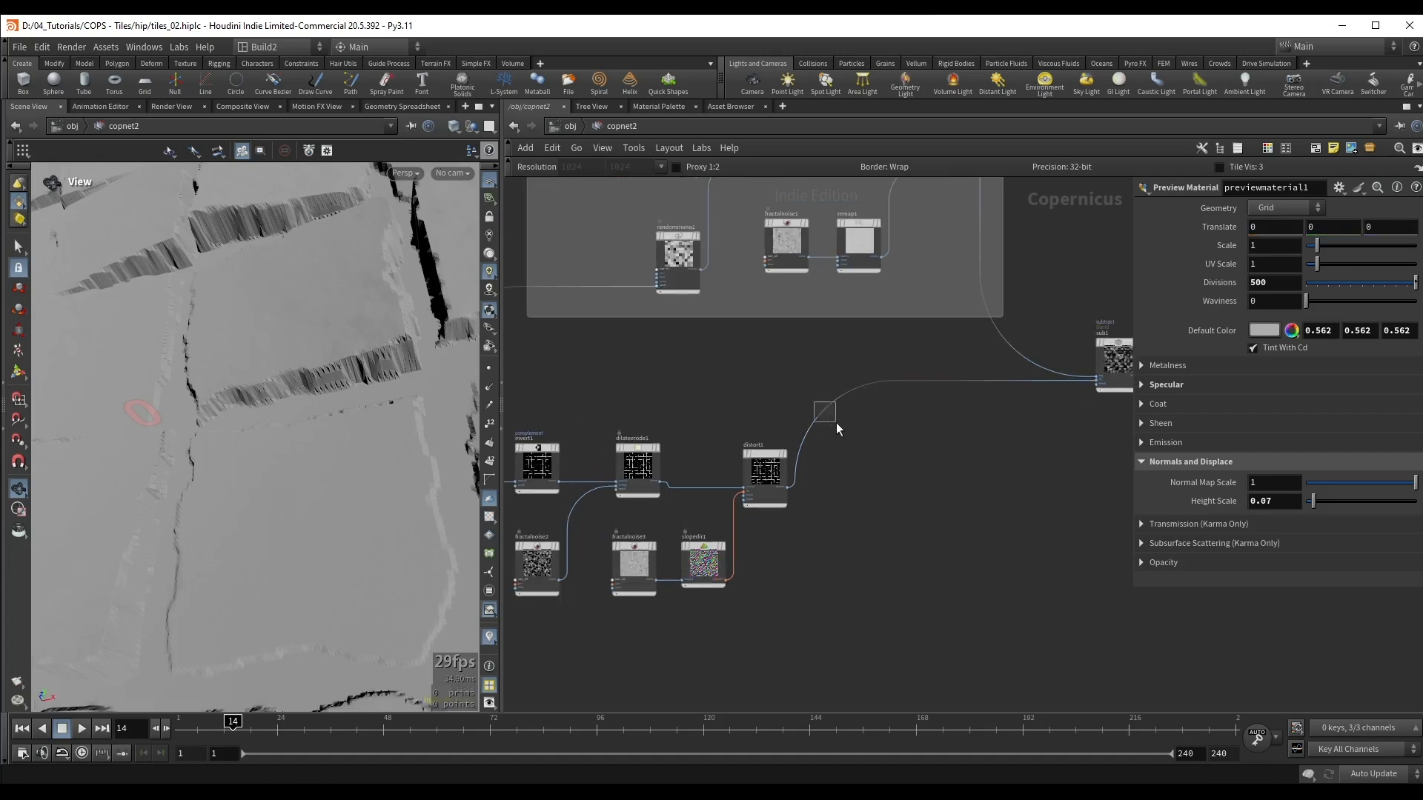
# Step: Insert a Blur node after the Distort node, ahead of the Subtract blend
pyautogui.press('Tab')
pyautogui.write('blur')
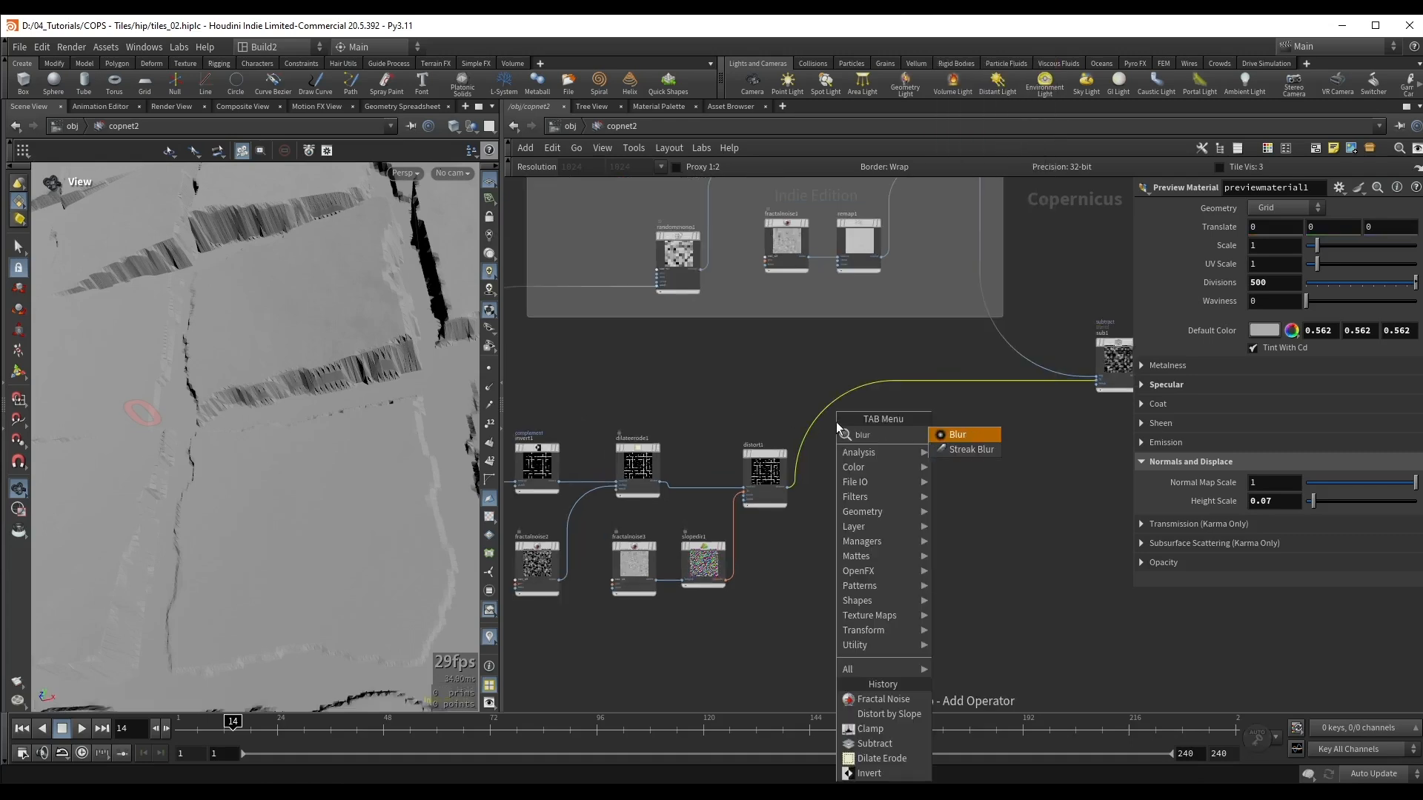
pyautogui.press('Return')
pyautogui.click(846, 467)
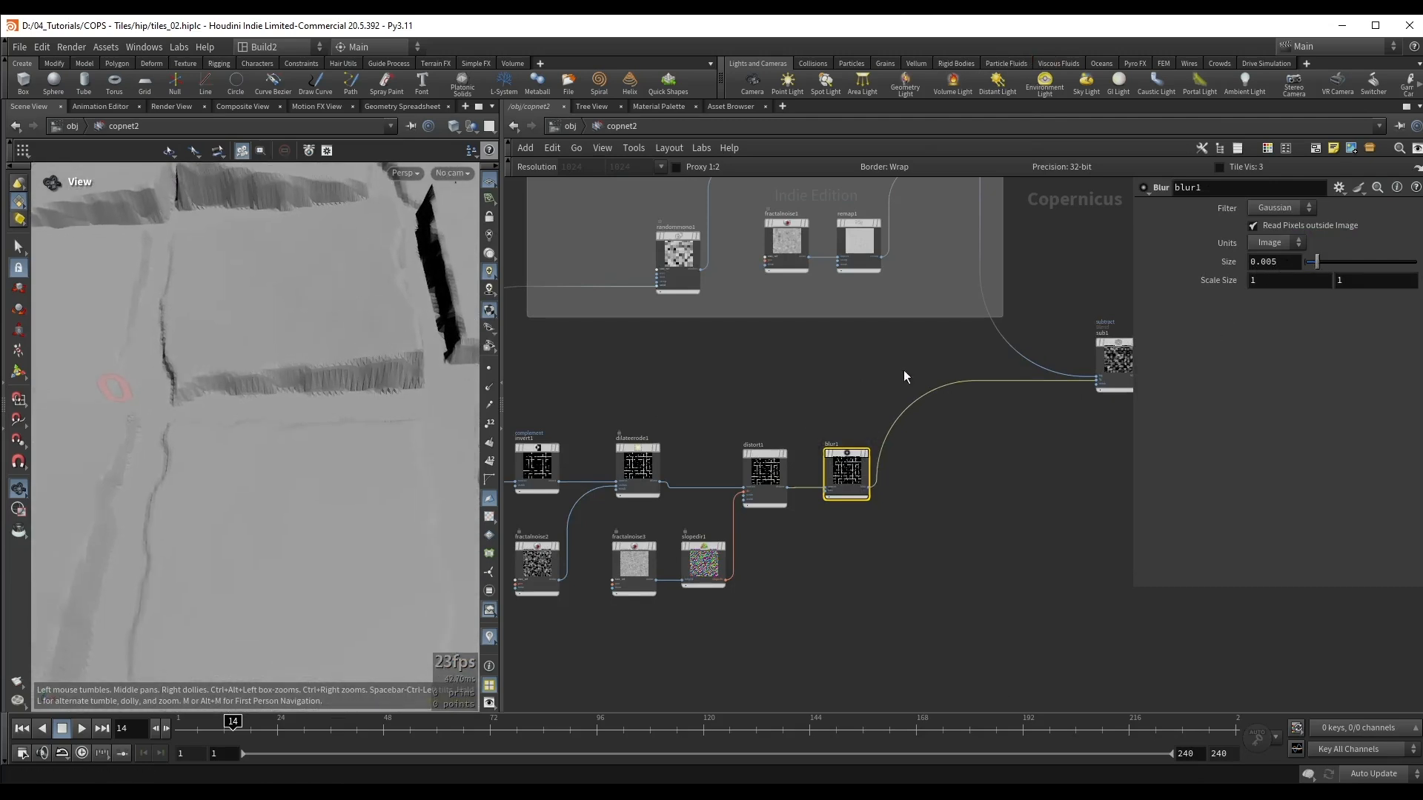
# Step: Toggle the Blur node's bypass to compare sharp and softened tile edges in the displaced preview
pyautogui.press('b')
pyautogui.press('b')
pyautogui.moveTo(333, 333); pyautogui.dragTo(389, 319)
pyautogui.moveTo(389, 319); pyautogui.dragTo(406, 342, button='right')
pyautogui.moveTo(406, 343); pyautogui.dragTo(394, 370, button='middle')
pyautogui.press('b')
pyautogui.press('b')
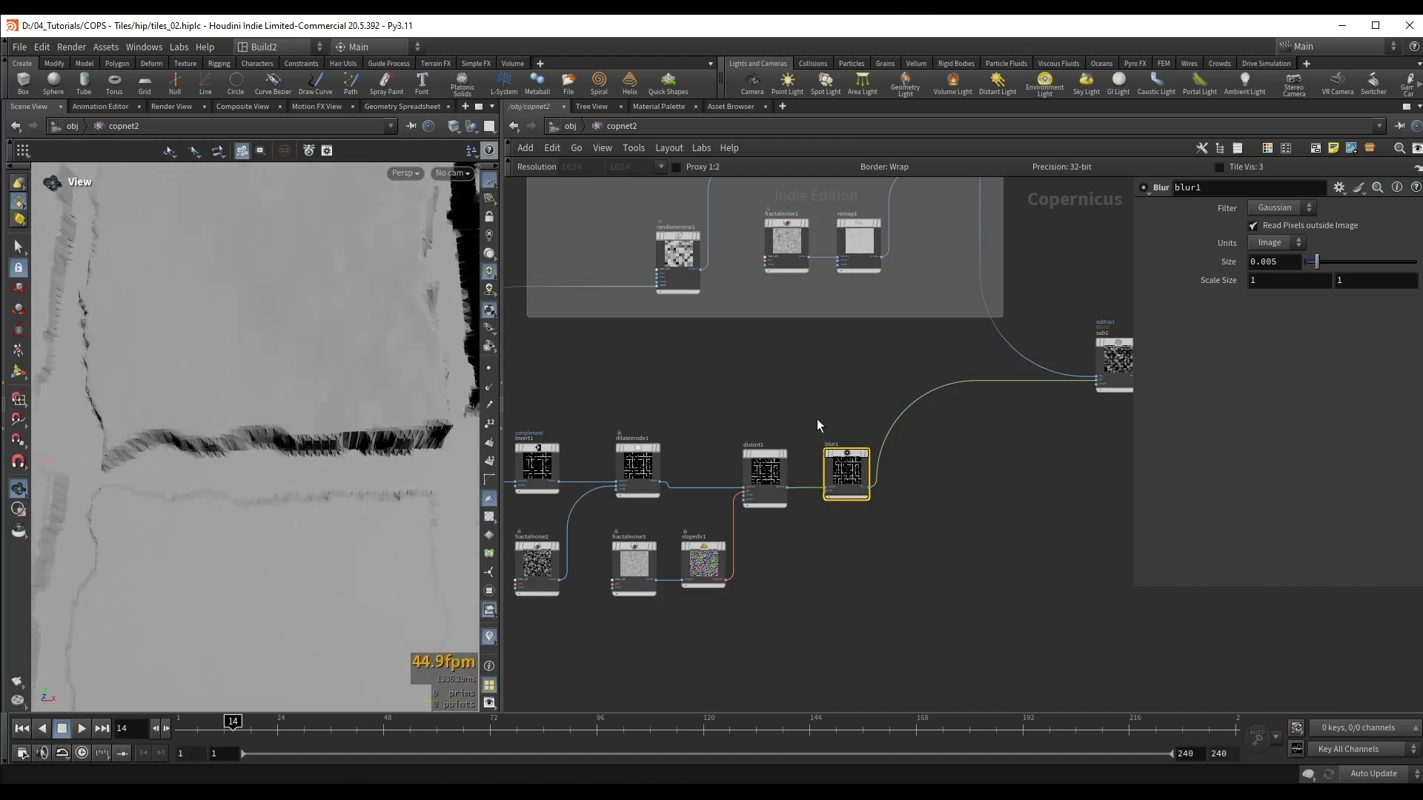
pyautogui.moveTo(279, 364); pyautogui.dragTo(268, 381)
pyautogui.press('b')
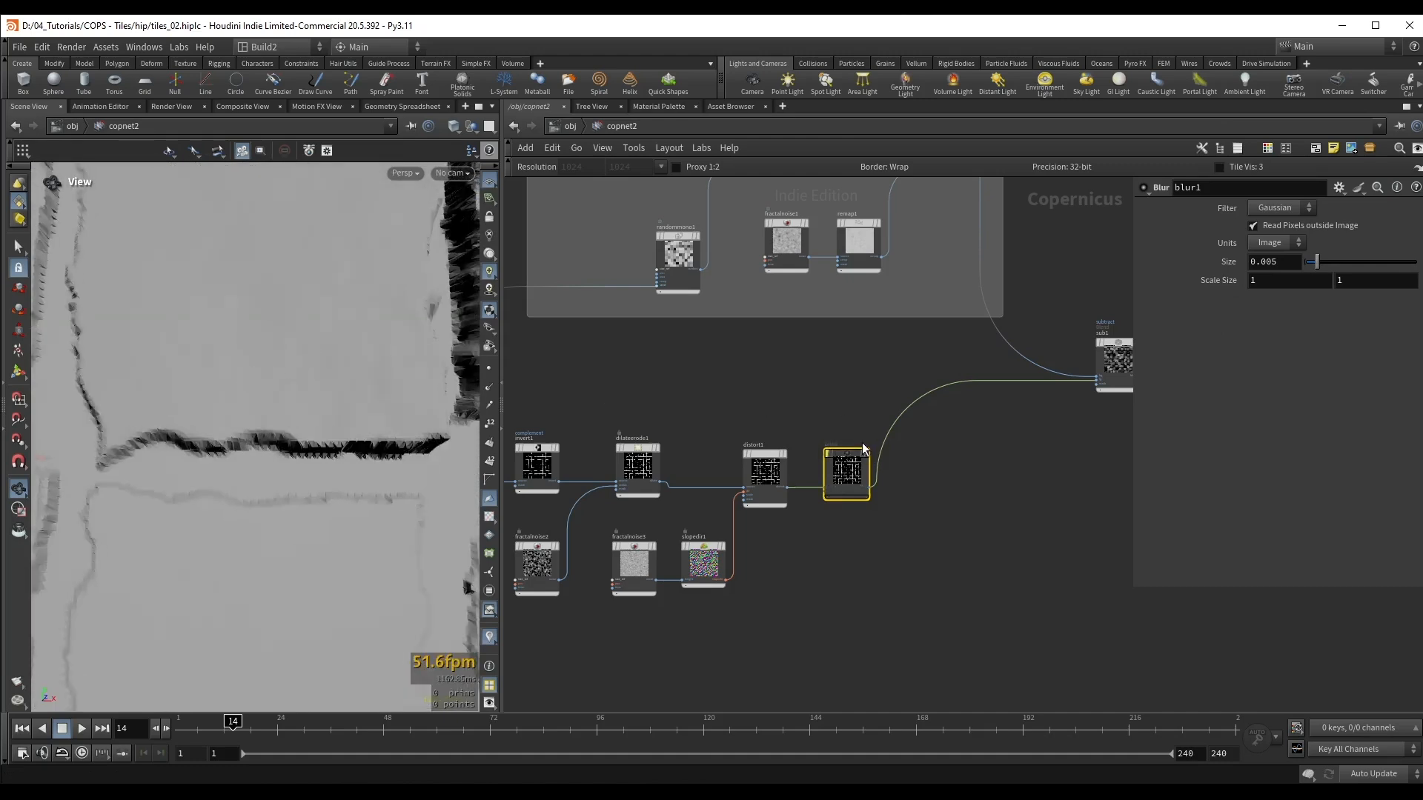
pyautogui.press('b')
# Step: Set the Blur size to 0.003 and compare the edges with the node bypassed
pyautogui.moveTo(1280, 263); pyautogui.dragTo(1271, 272)
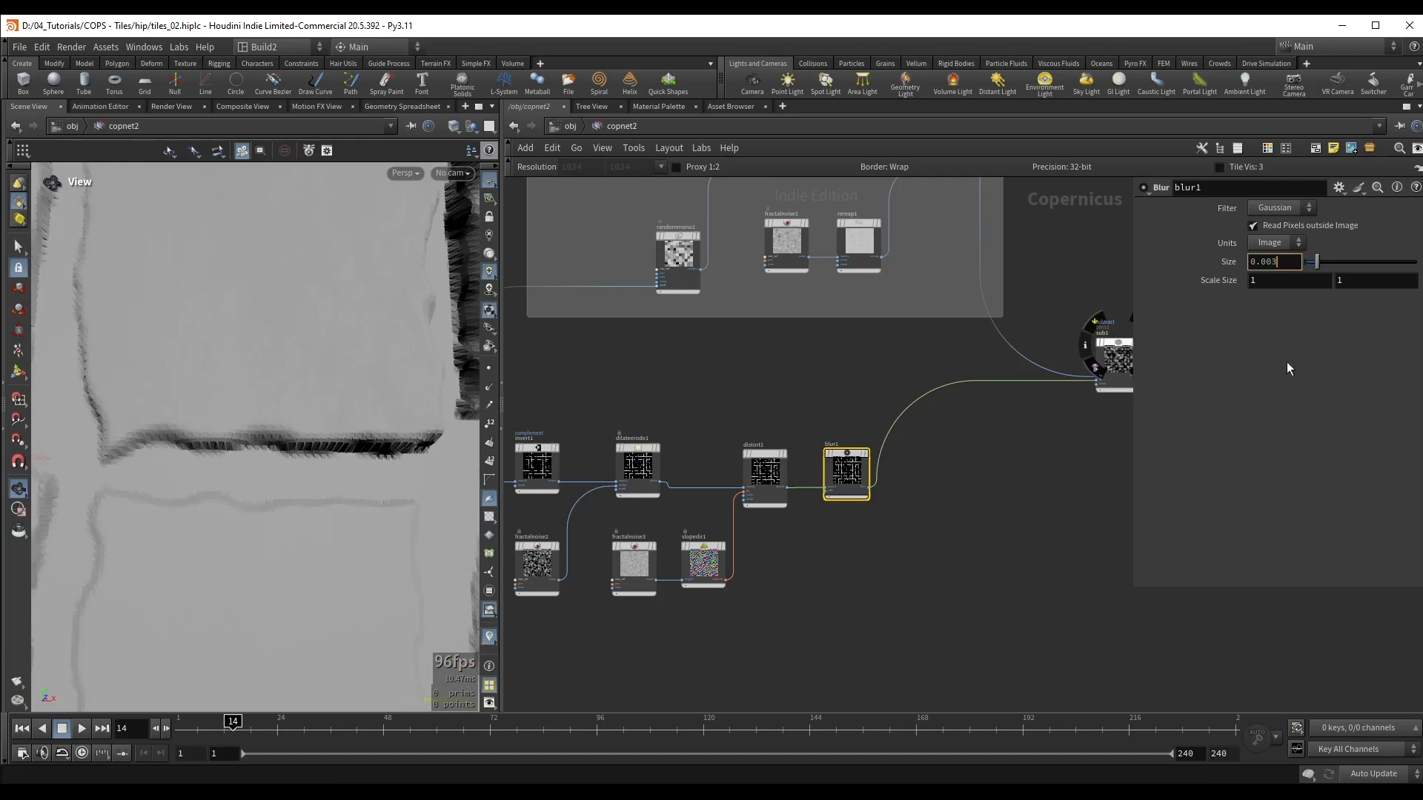
pyautogui.press('Return')
pyautogui.press('b')
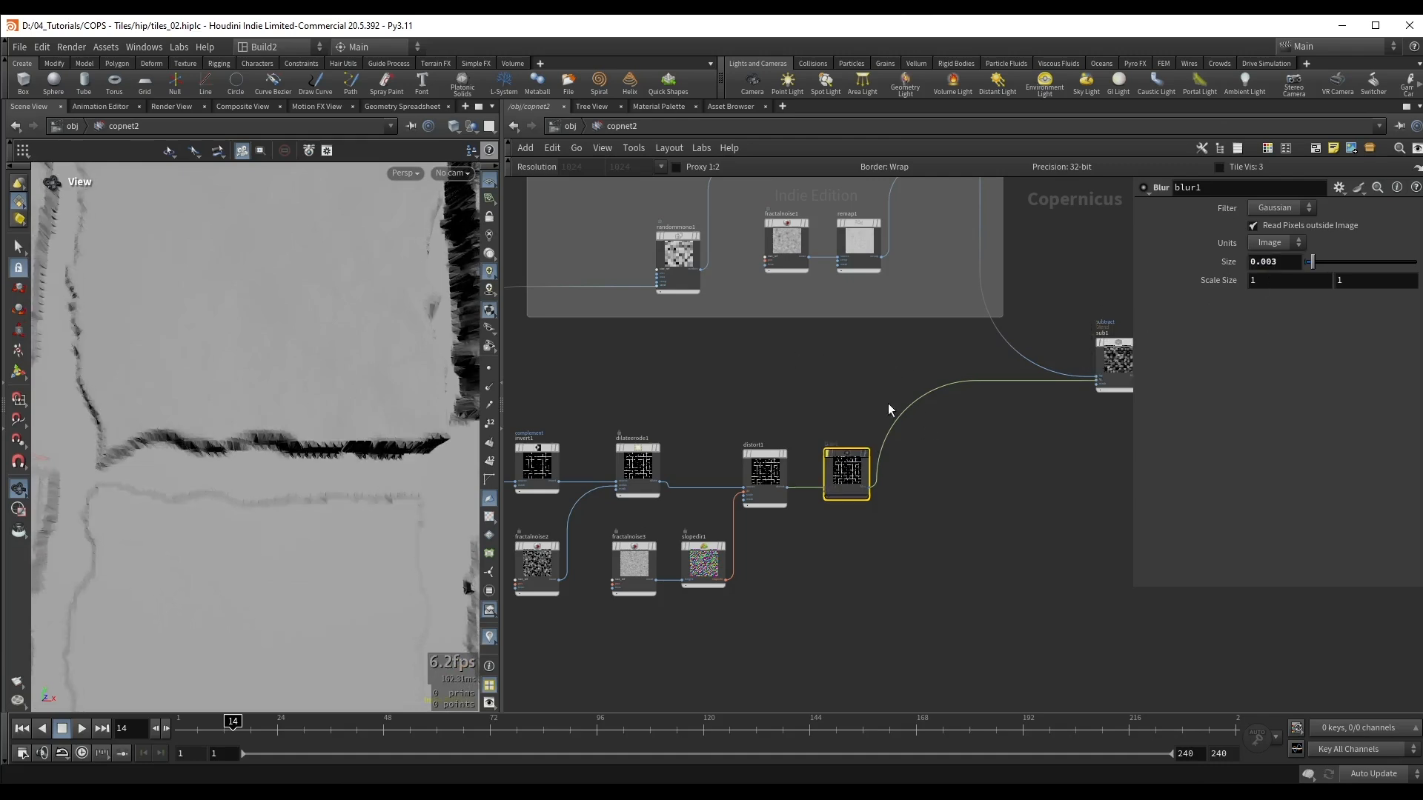
pyautogui.press('b')
# Step: Inspect the whole displaced tile surface from several angles and save the scene
pyautogui.moveTo(364, 372); pyautogui.dragTo(303, 387)
pyautogui.moveTo(282, 399); pyautogui.dragTo(153, 429, button='right')
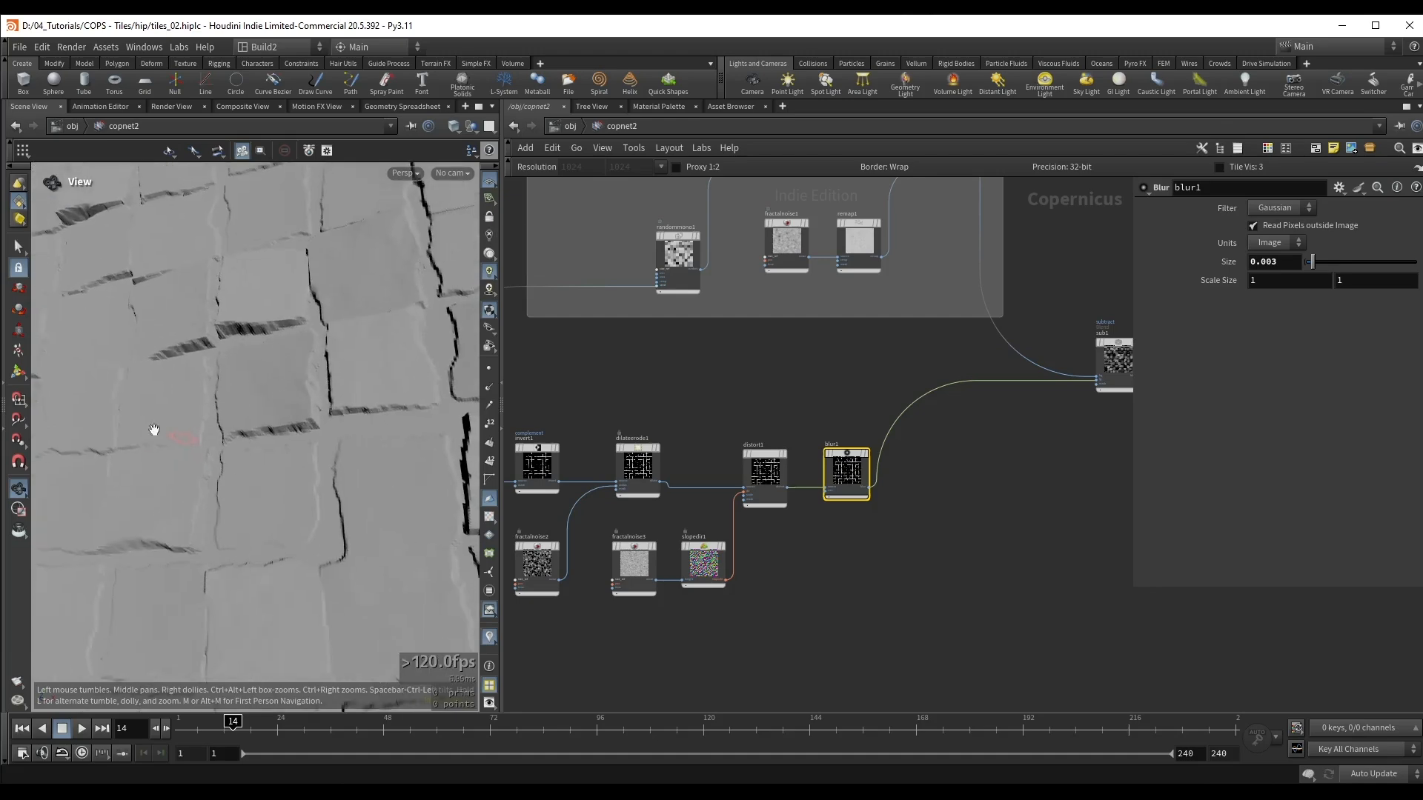
pyautogui.moveTo(246, 386); pyautogui.dragTo(282, 390)
pyautogui.moveTo(283, 391); pyautogui.dragTo(273, 400, button='right')
pyautogui.moveTo(273, 400); pyautogui.dragTo(266, 371)
pyautogui.hotkey('ctrl', 's')
pyautogui.moveTo(267, 370); pyautogui.dragTo(258, 392, button='right')
pyautogui.moveTo(258, 393); pyautogui.dragTo(277, 426)
# Step: Toggle the Subtract blend's bypass to compare the tiles with and without the eroded gaps
pyautogui.scroll(-2, 990, 452)
pyautogui.moveTo(1074, 324); pyautogui.dragTo(907, 377, button='middle')
pyautogui.scroll(4, 905, 372)
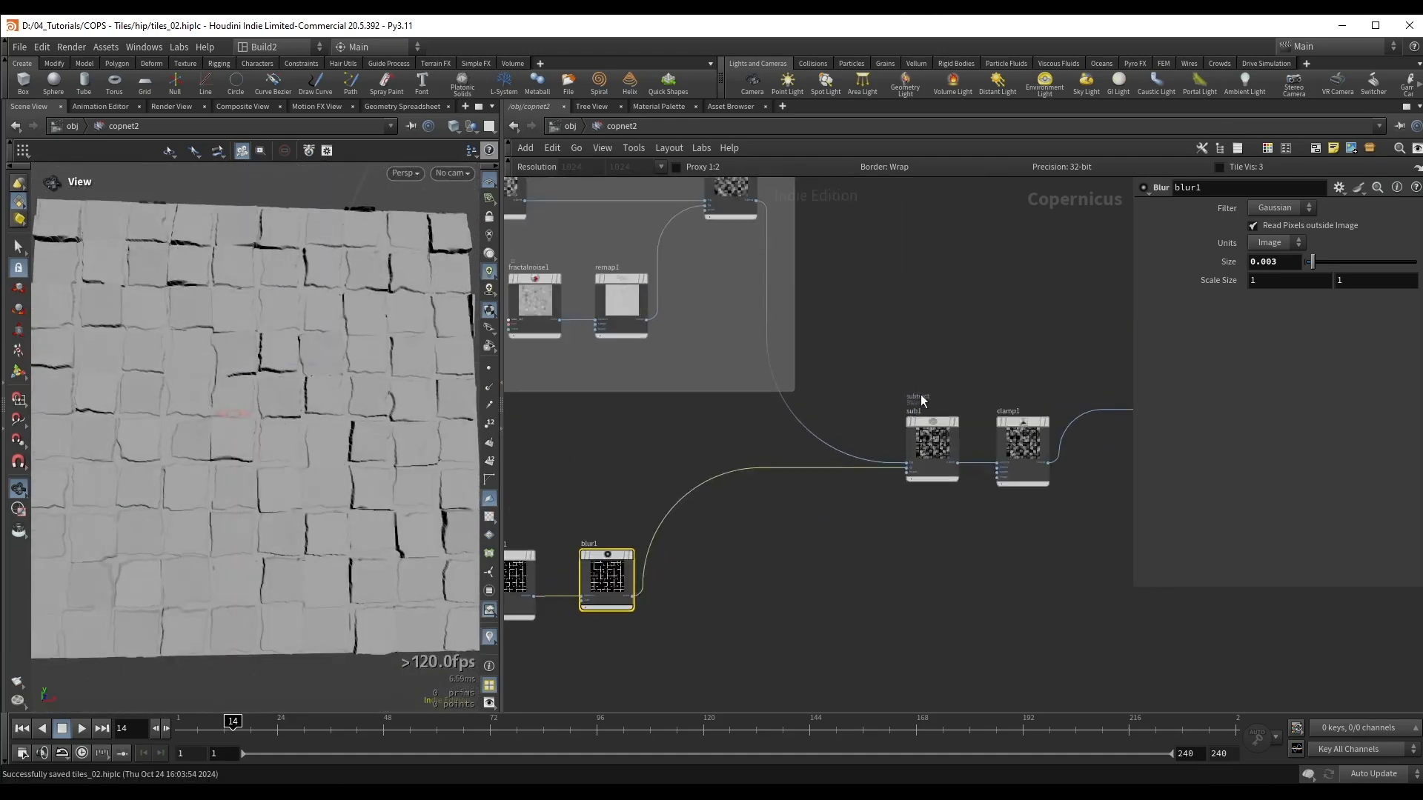
pyautogui.click(959, 486)
pyautogui.press('b')
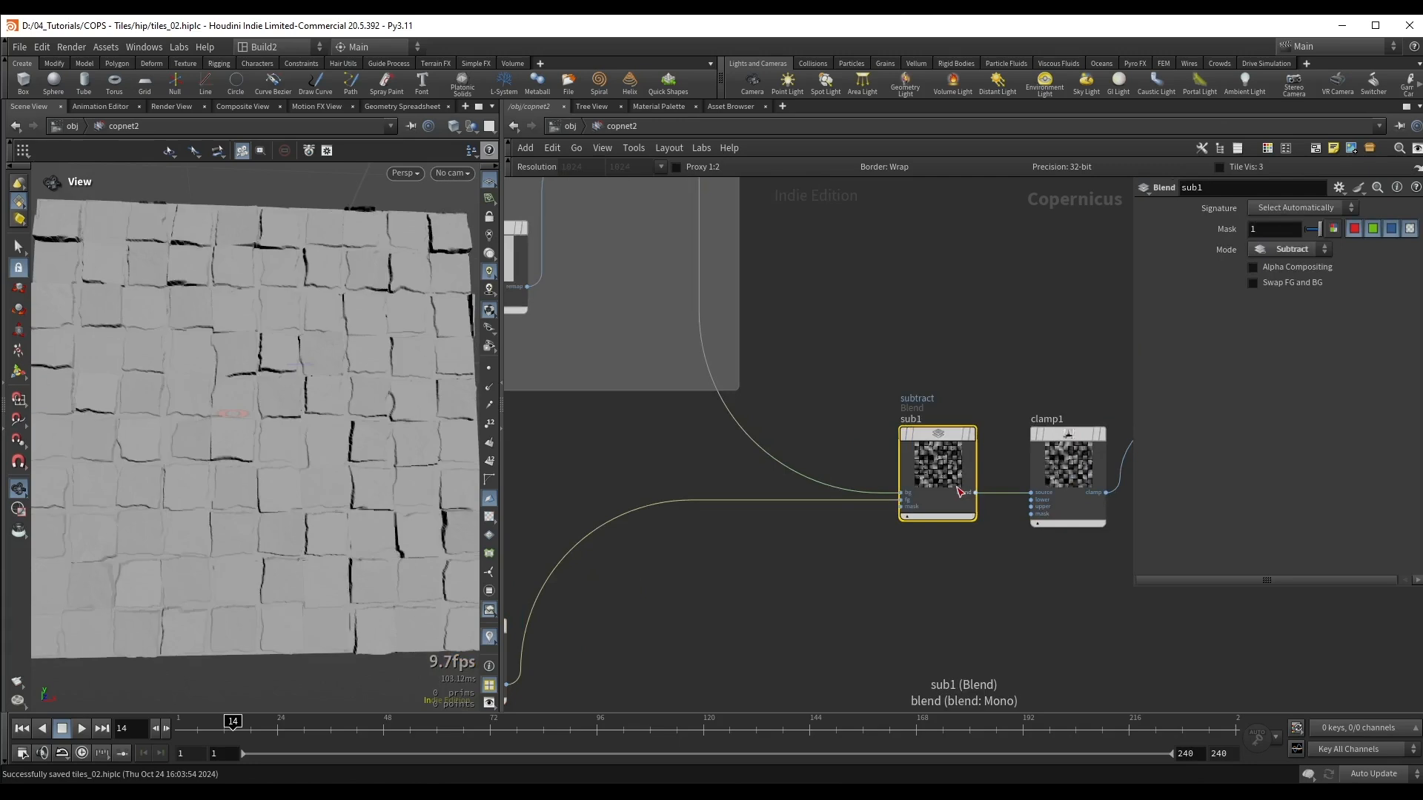
pyautogui.press('b')
pyautogui.press('b')
pyautogui.press('b')
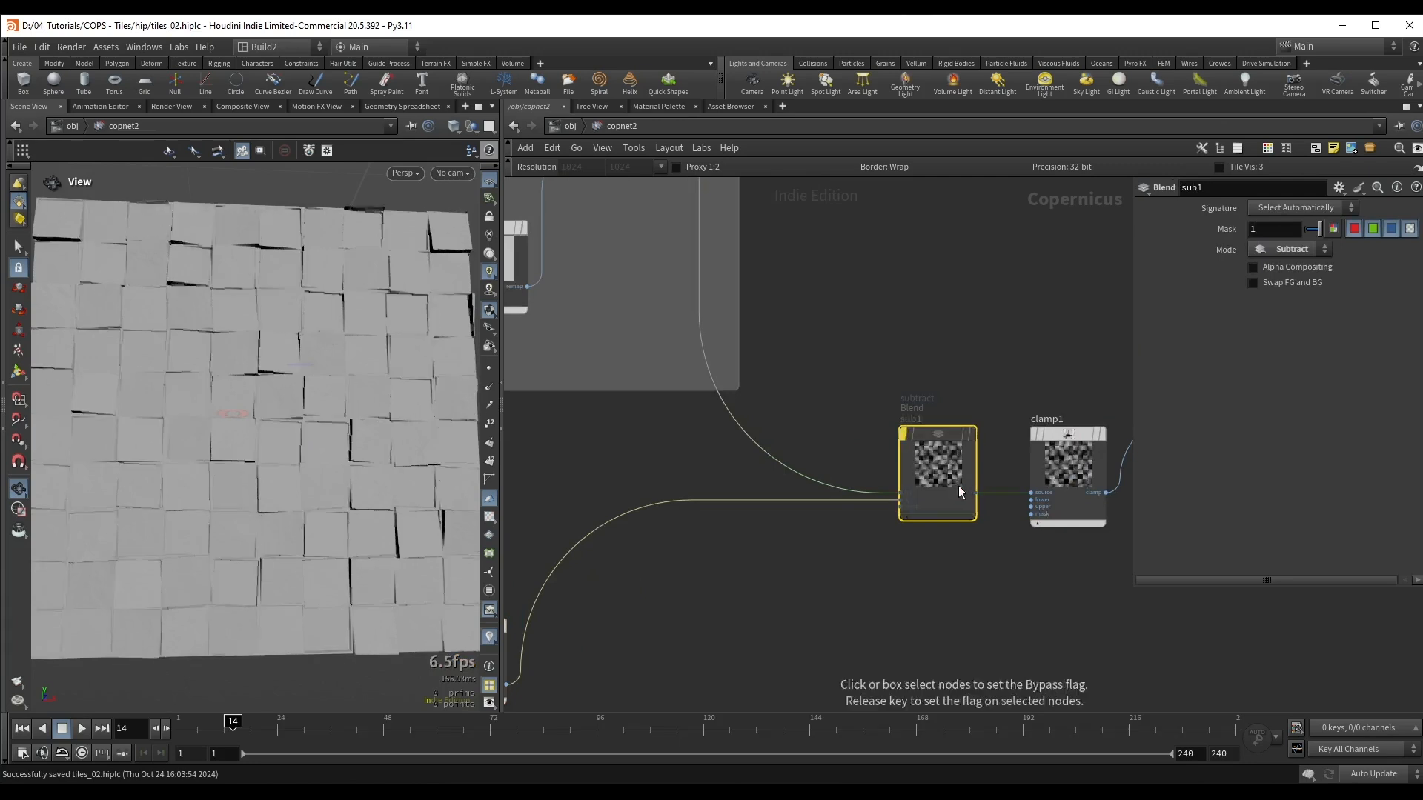
pyautogui.press('b')
# Step: Group the seven gap-mask nodes, from Invert to Blur, in a network box titled "Border erode"
pyautogui.scroll(-3, 748, 581)
pyautogui.moveTo(748, 580); pyautogui.dragTo(1080, 433, button='middle')
pyautogui.scroll(-3, 1026, 484)
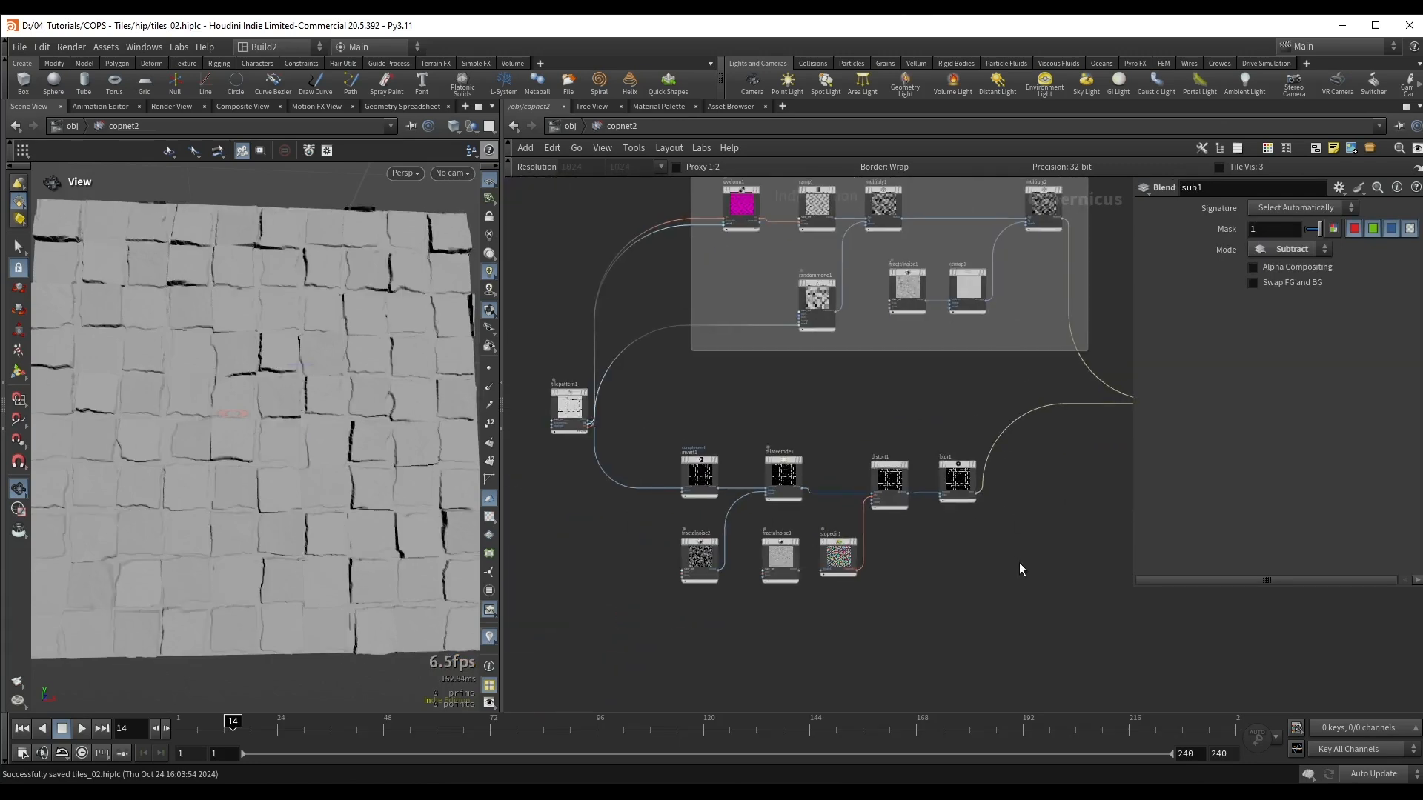
pyautogui.moveTo(1030, 583); pyautogui.dragTo(675, 429)
pyautogui.hotkey('shift', 'o')
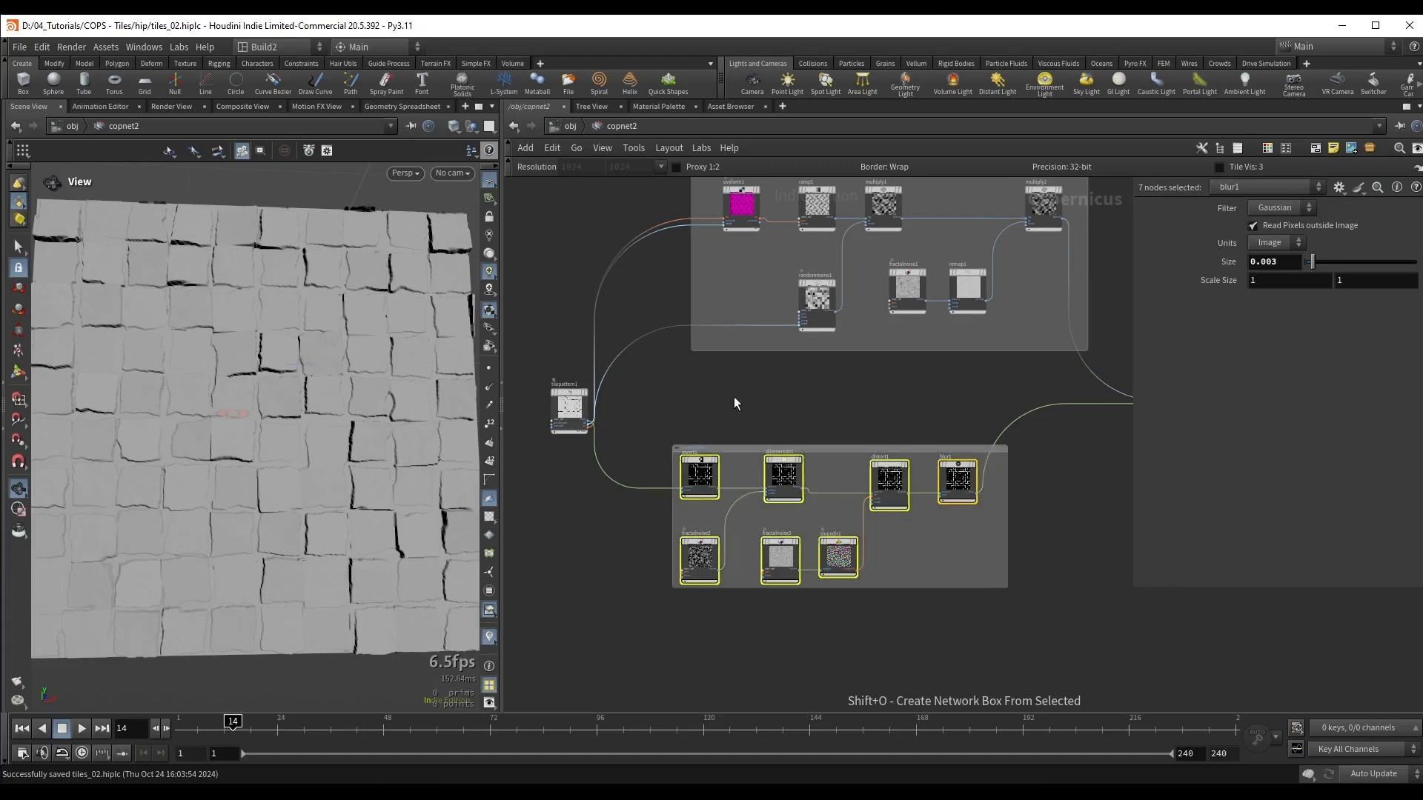
pyautogui.doubleClick(687, 421)
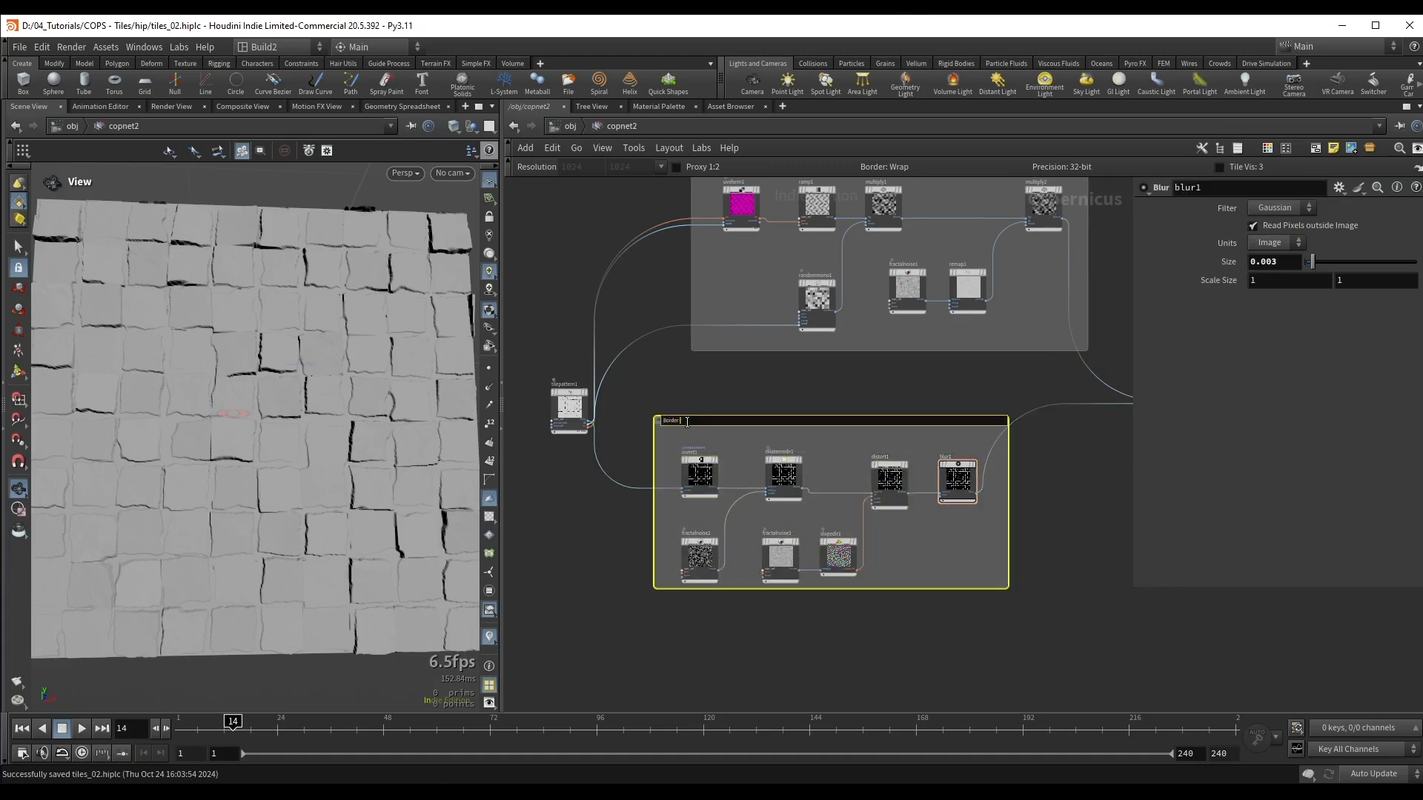
pyautogui.press('Return')
pyautogui.moveTo(931, 419); pyautogui.dragTo(953, 420)
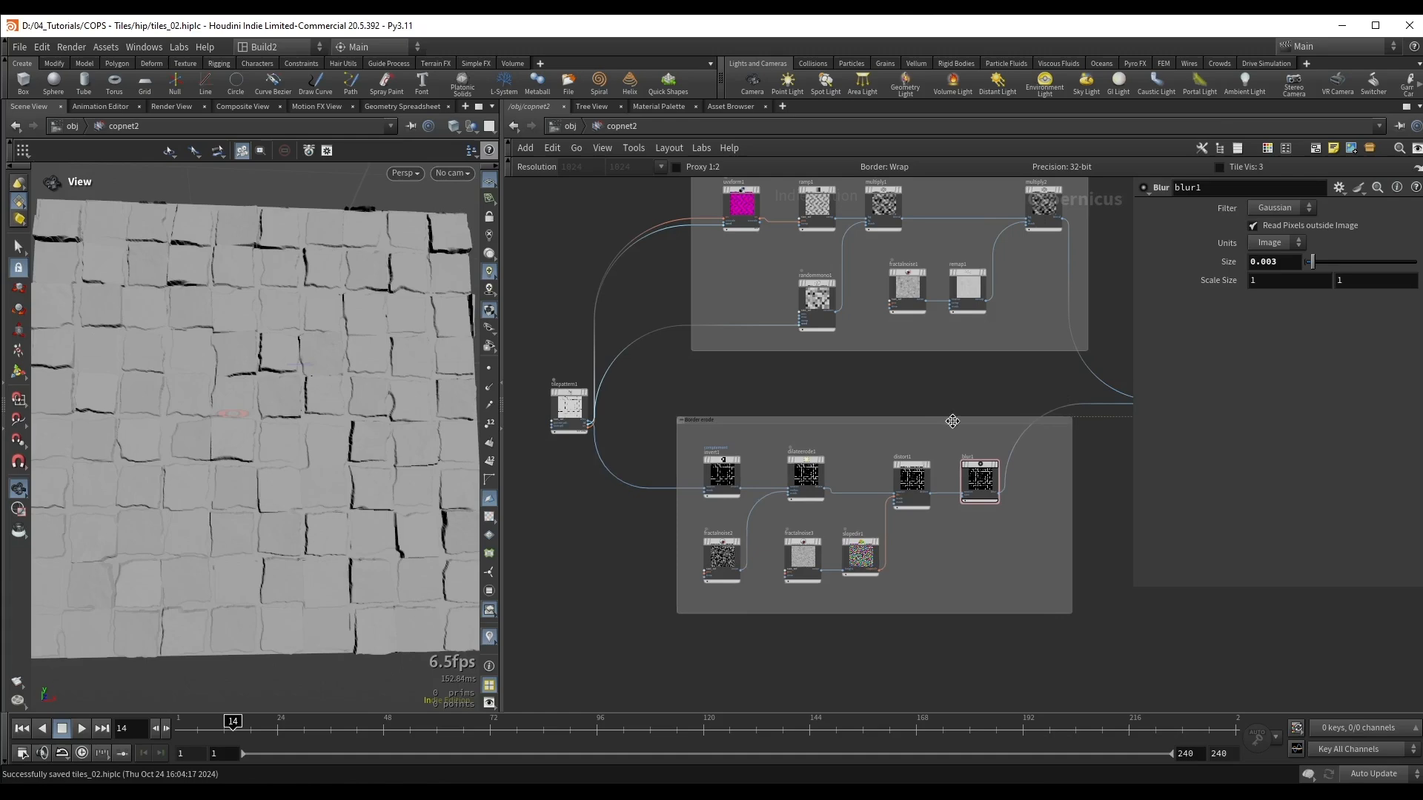
pyautogui.scroll(-2, 924, 383)
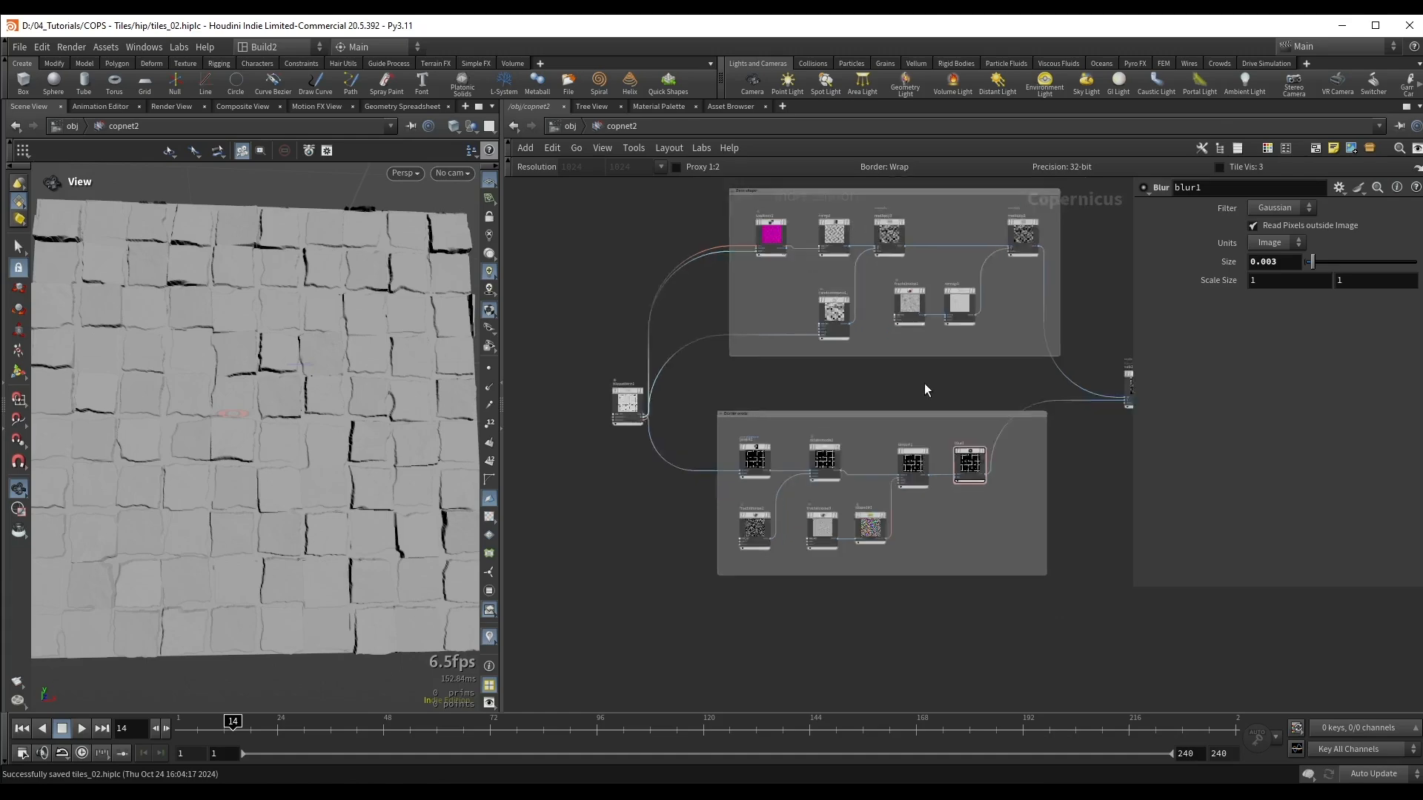
# Step: Examine the displaced tile surface at close range and at a shallow angle
pyautogui.moveTo(934, 379); pyautogui.dragTo(814, 417, button='middle')
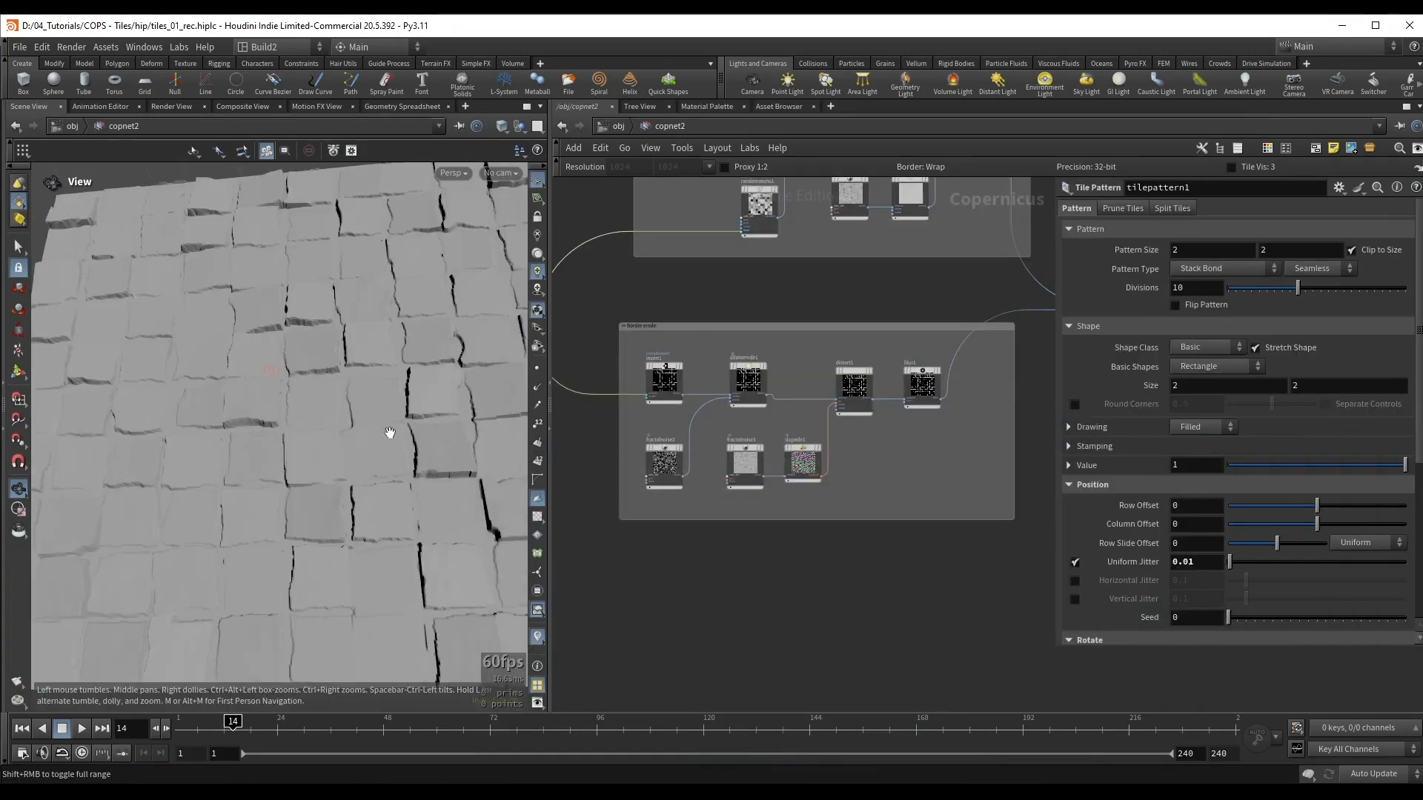
pyautogui.moveTo(388, 453)
pyautogui.mouseDown()
pyautogui.moveTo(400, 486)
pyautogui.moveTo(403, 464)
pyautogui.mouseUp()
pyautogui.moveTo(403, 464); pyautogui.dragTo(410, 404, button='right')
pyautogui.moveTo(291, 454); pyautogui.dragTo(336, 477)
pyautogui.scroll(5, 652, 344)
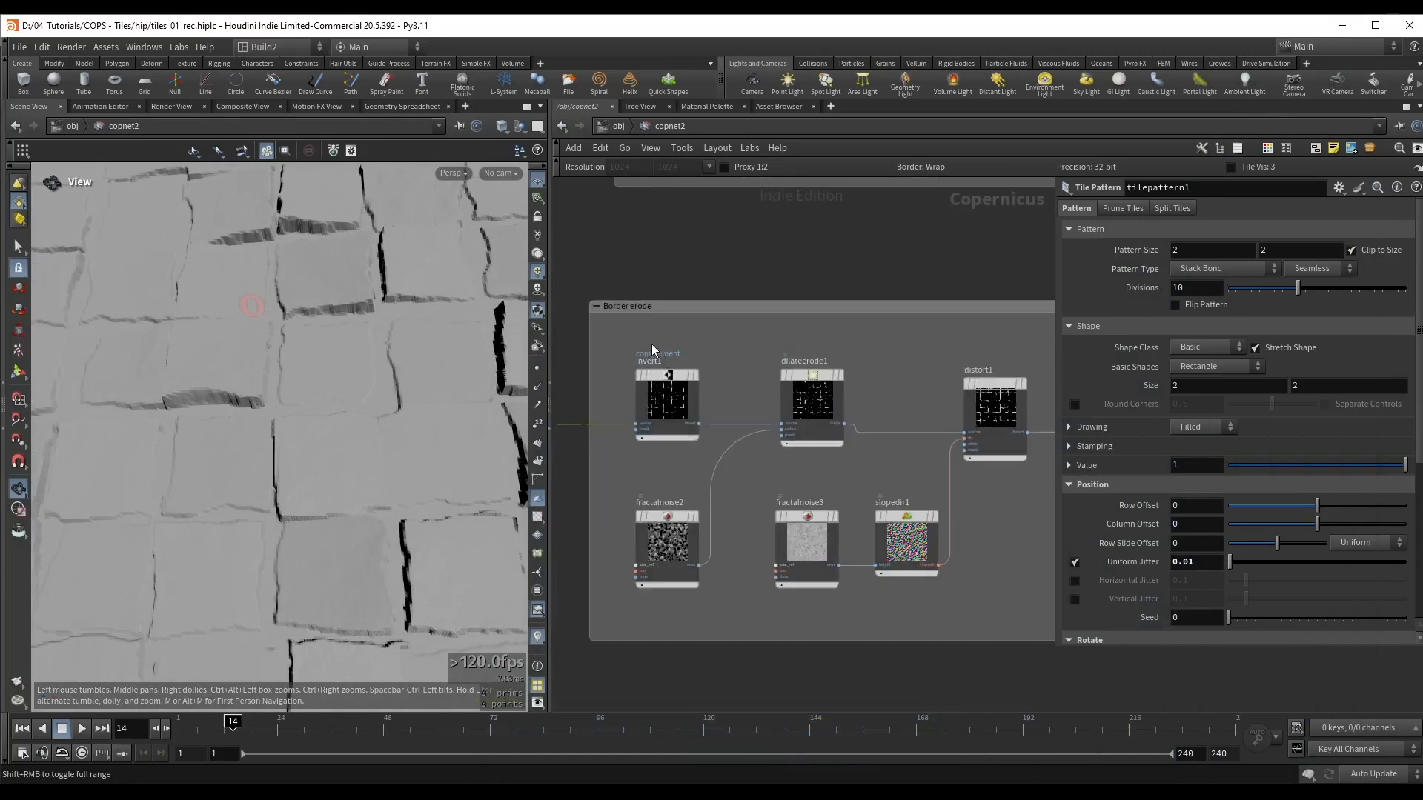
pyautogui.moveTo(297, 414); pyautogui.dragTo(311, 351)
pyautogui.moveTo(280, 426); pyautogui.dragTo(330, 427)
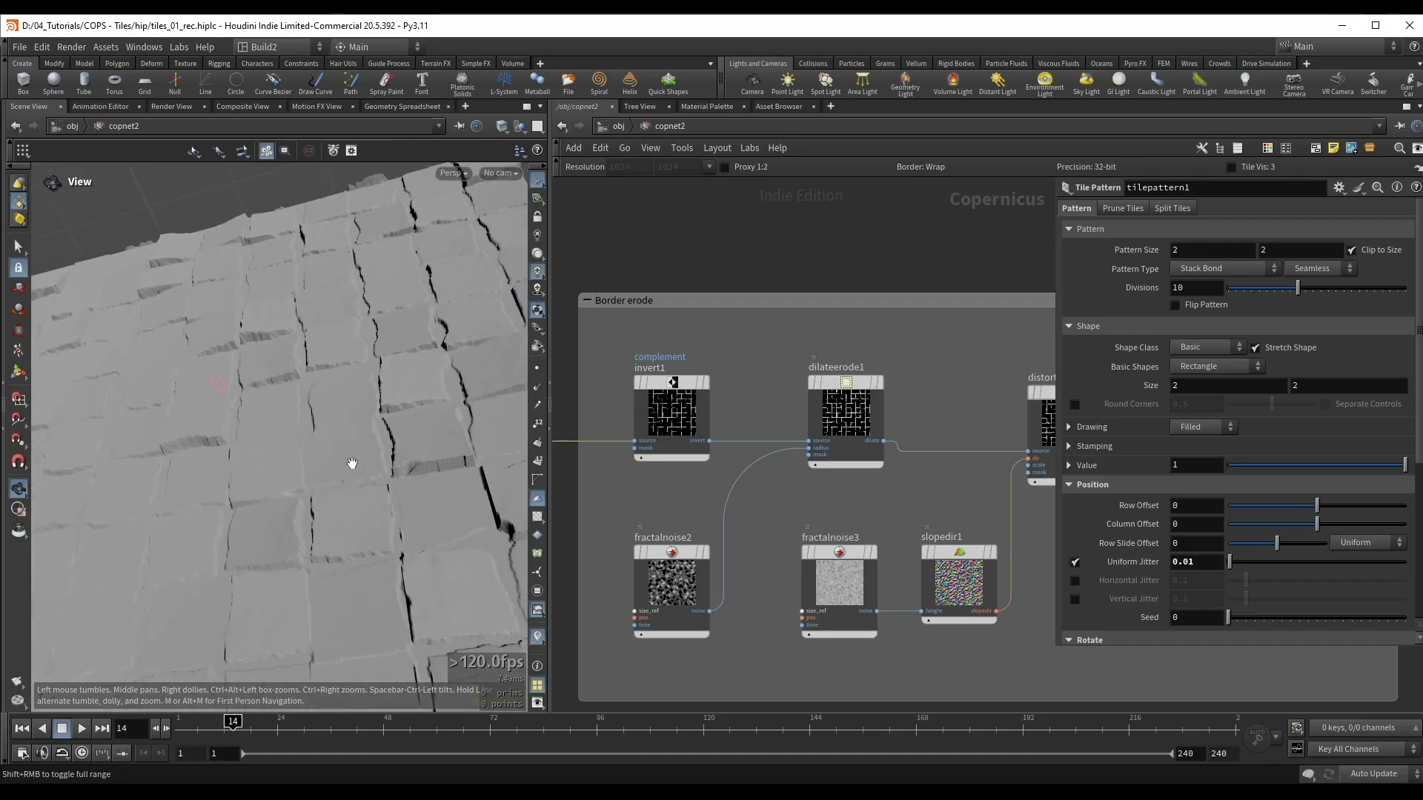
# Step: Copy the uvxform1 and ramp1 nodes from the "Base shape" network box
pyautogui.scroll(-3, 352, 463)
pyautogui.scroll(-3, 707, 637)
pyautogui.moveTo(707, 637); pyautogui.dragTo(746, 468, button='middle')
pyautogui.scroll(3, 257, 473)
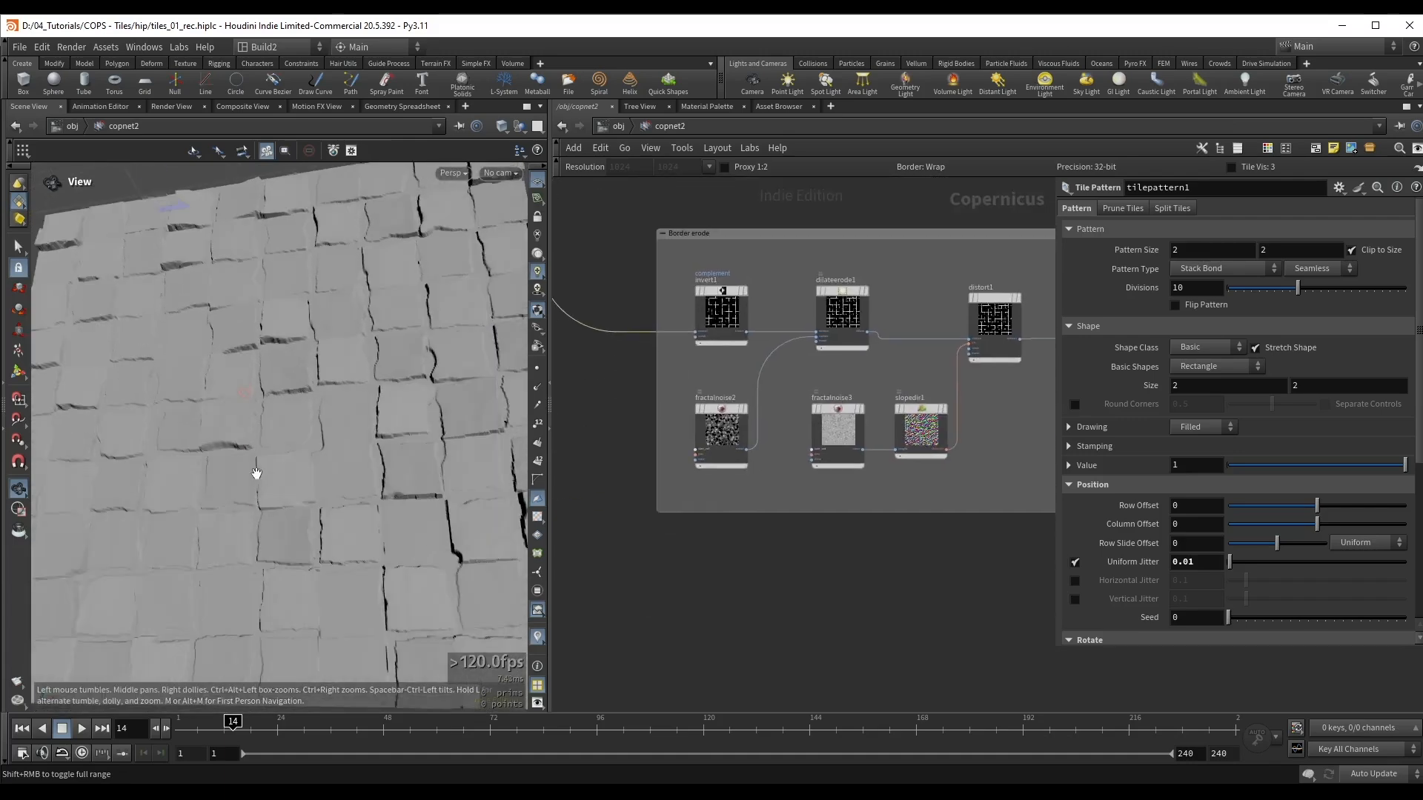
pyautogui.scroll(-3, 723, 404)
pyautogui.moveTo(767, 284); pyautogui.dragTo(735, 455, button='middle')
pyautogui.scroll(4, 720, 330)
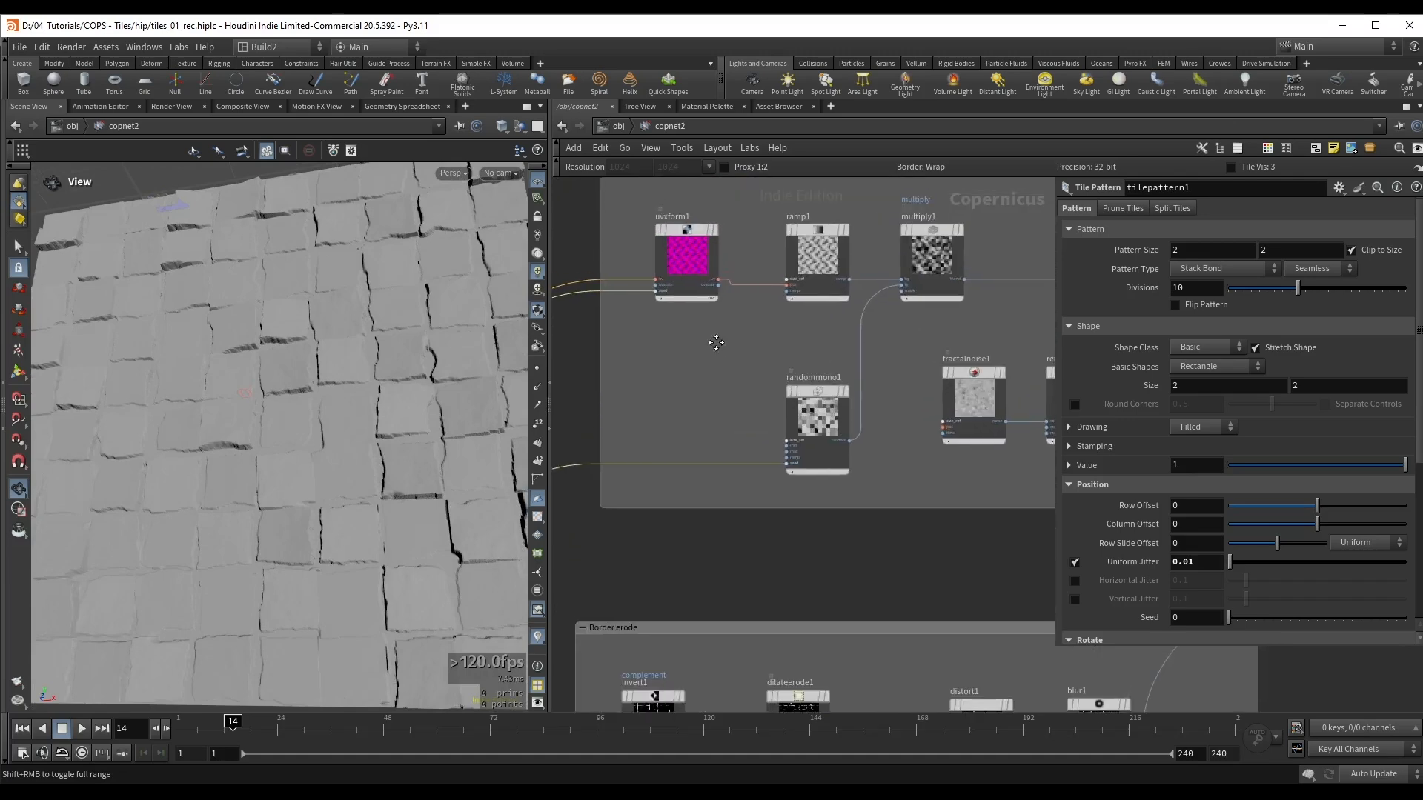
pyautogui.moveTo(720, 329); pyautogui.dragTo(693, 373, button='middle')
pyautogui.moveTo(621, 247); pyautogui.dragTo(807, 367)
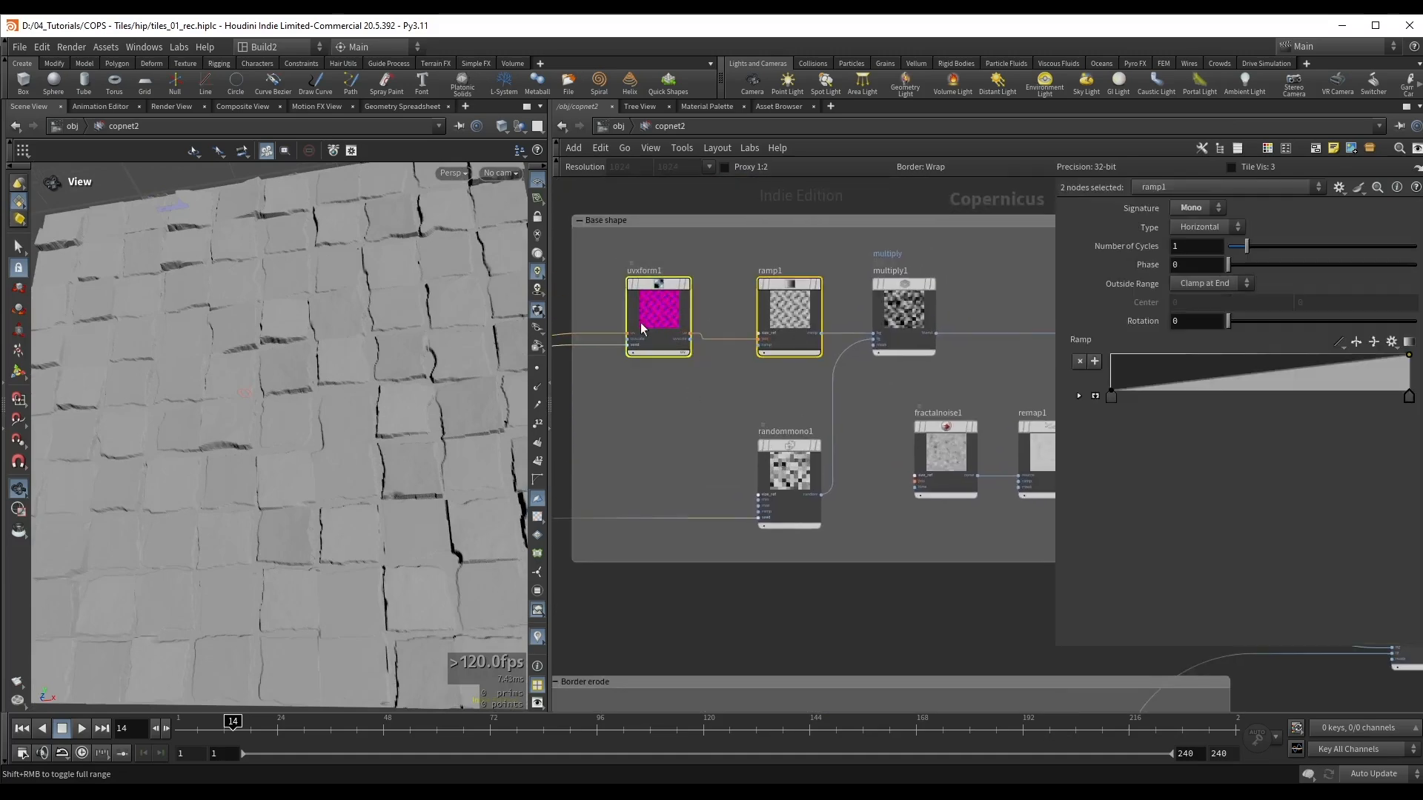
pyautogui.scroll(3, 649, 282)
pyautogui.moveTo(895, 280)
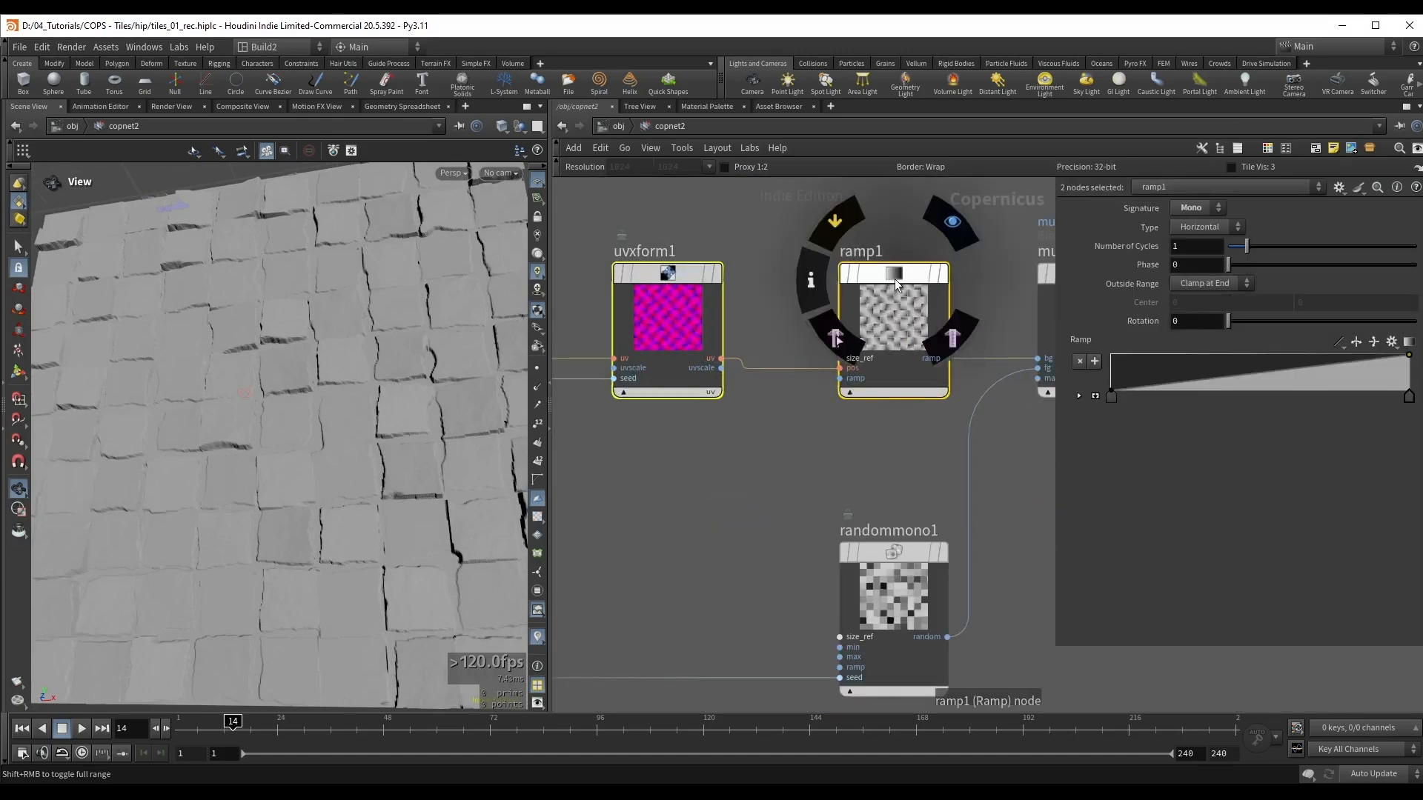
pyautogui.hotkey('ctrl', 'c')
# Step: Paste the copied UV Transform and Ramp nodes below the "Border erode" box and display the new ramp
pyautogui.scroll(-5, 719, 508)
pyautogui.moveTo(716, 612); pyautogui.dragTo(719, 204, button='middle')
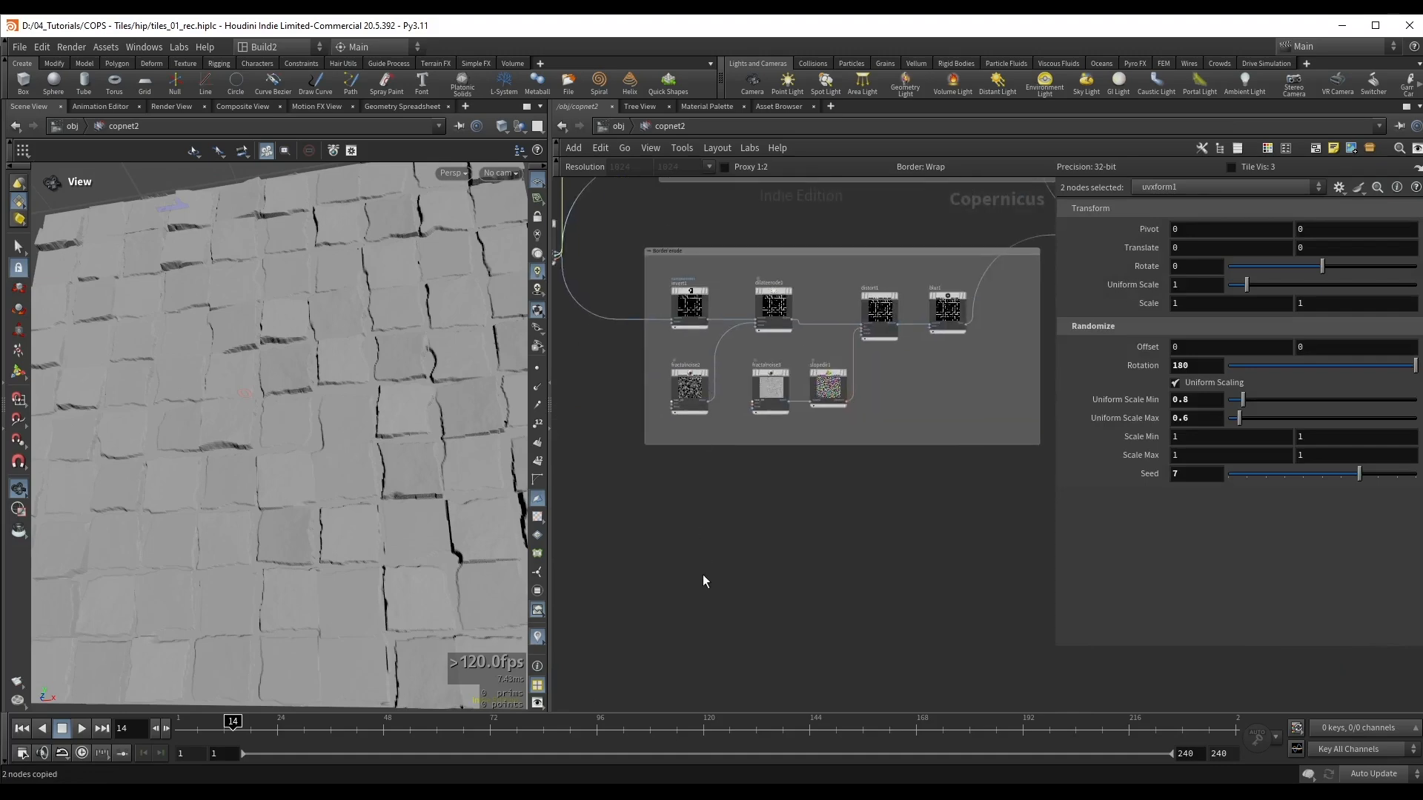
pyautogui.hotkey('ctrl', 'v')
pyautogui.scroll(2, 701, 520)
pyautogui.click(736, 596)
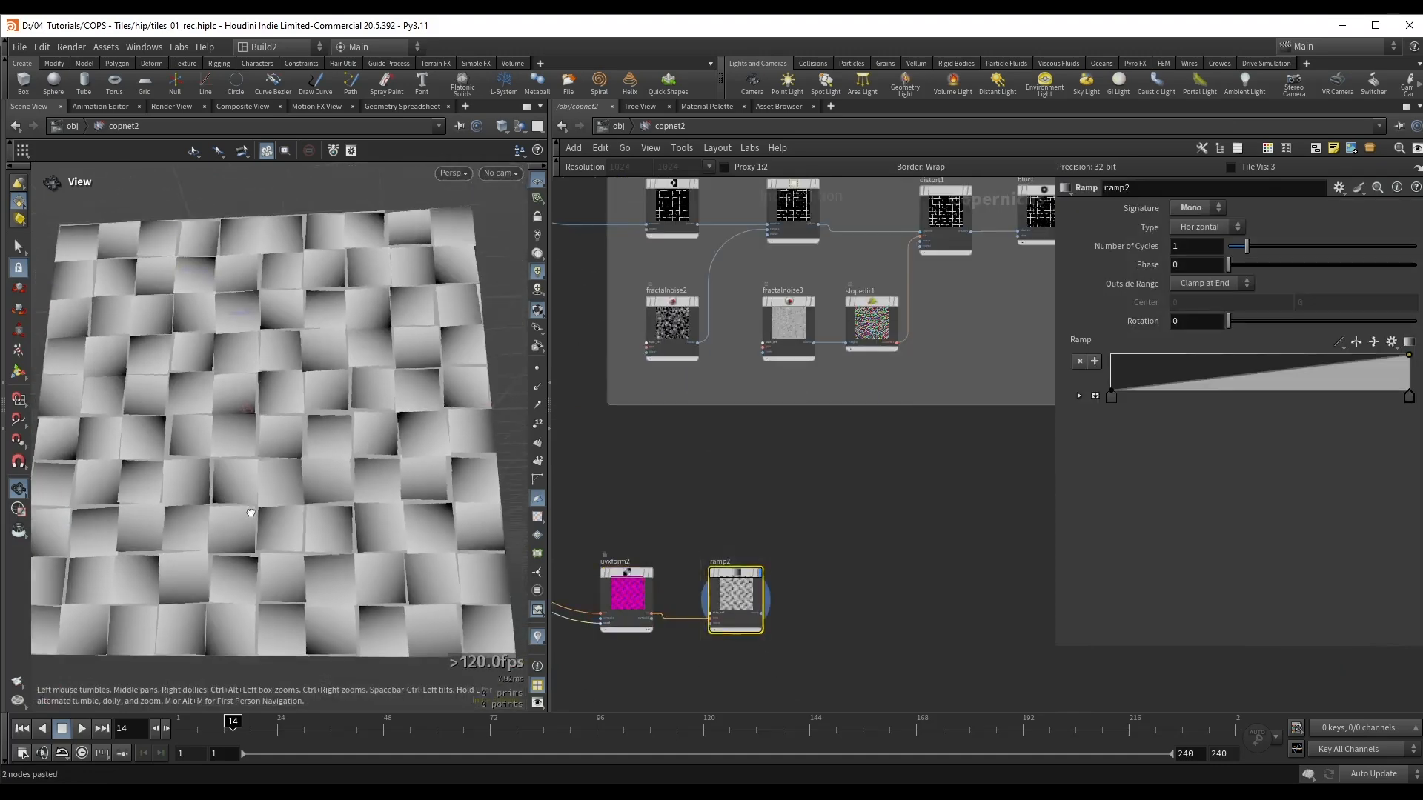
# Step: Set the Randomize seed of uvxform2 to 10 and examine the ramp directions on the tiles up close
pyautogui.moveTo(651, 504); pyautogui.dragTo(788, 338, button='middle')
pyautogui.scroll(2, 755, 438)
pyautogui.moveTo(807, 368); pyautogui.dragTo(779, 450)
pyautogui.moveTo(1359, 475); pyautogui.dragTo(1416, 489)
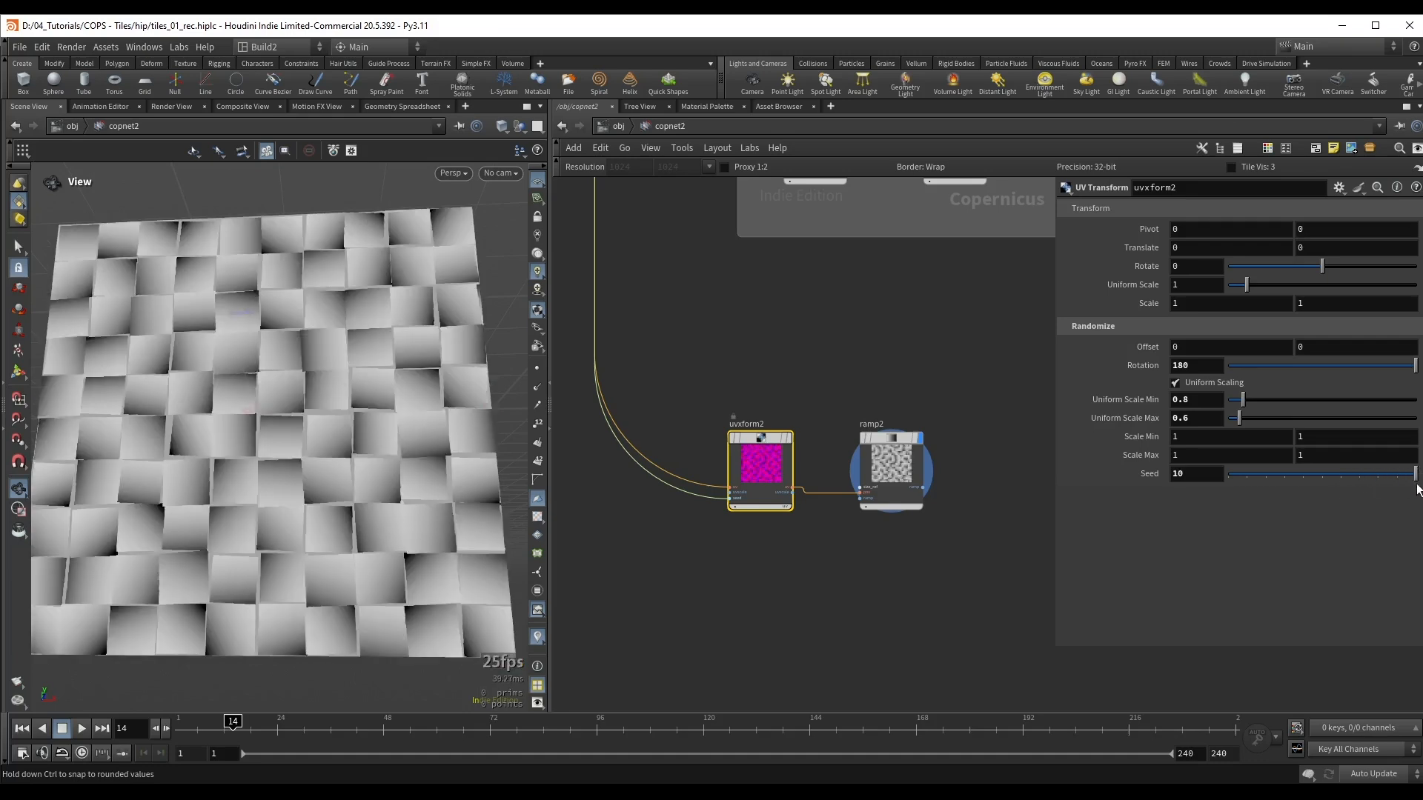
pyautogui.moveTo(877, 359); pyautogui.dragTo(810, 367, button='middle')
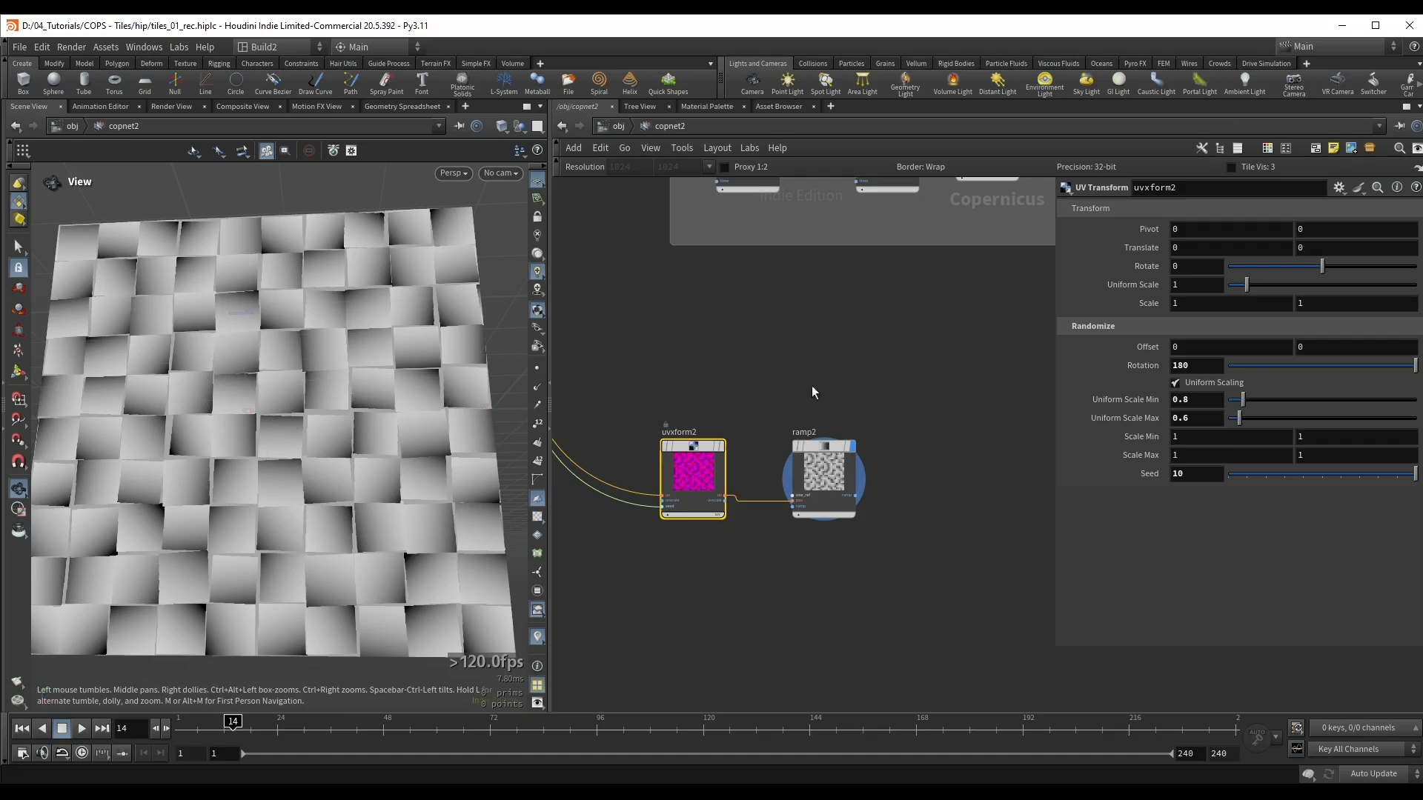
pyautogui.moveTo(289, 449); pyautogui.dragTo(417, 424, button='right')
pyautogui.moveTo(215, 432); pyautogui.dragTo(287, 444, button='middle')
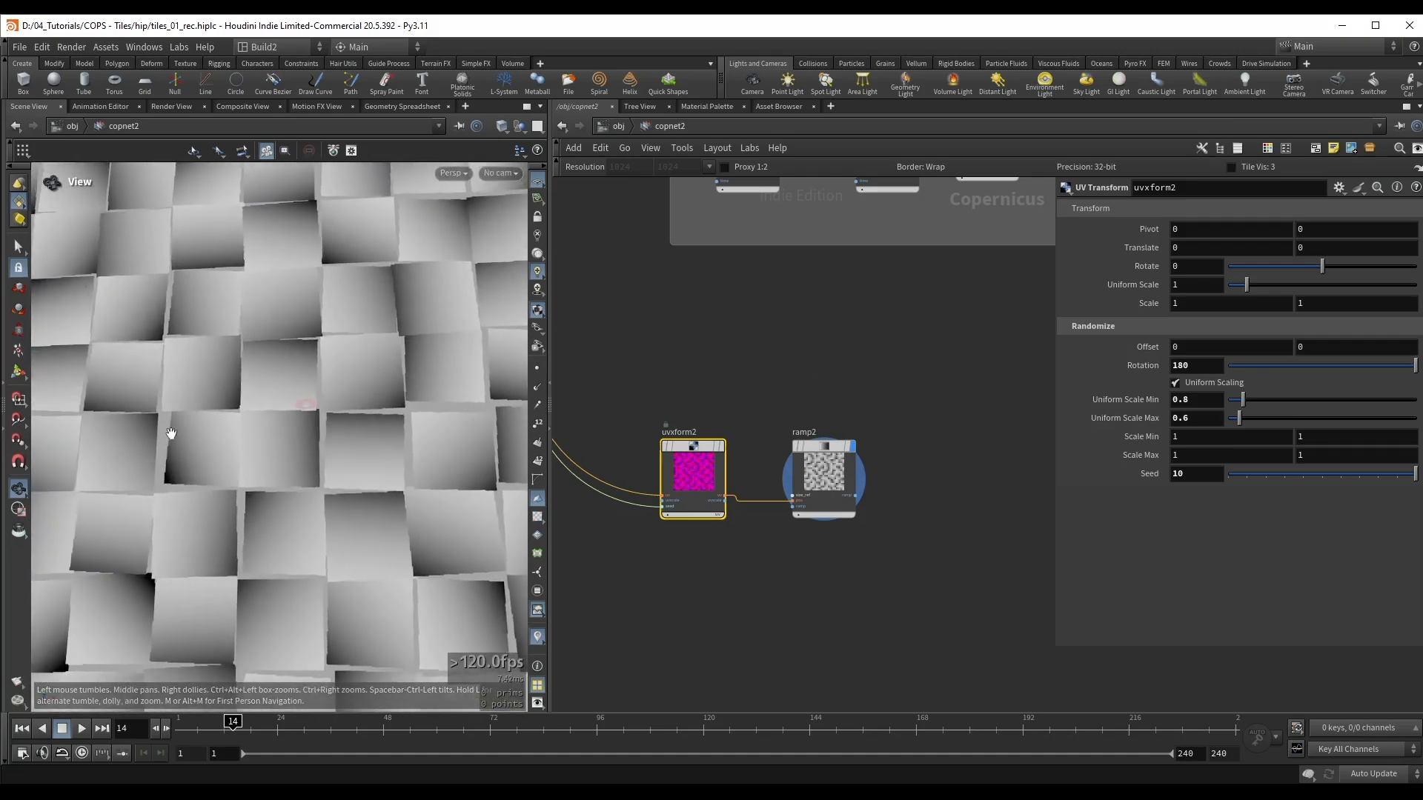
pyautogui.moveTo(176, 439); pyautogui.dragTo(252, 393, button='middle')
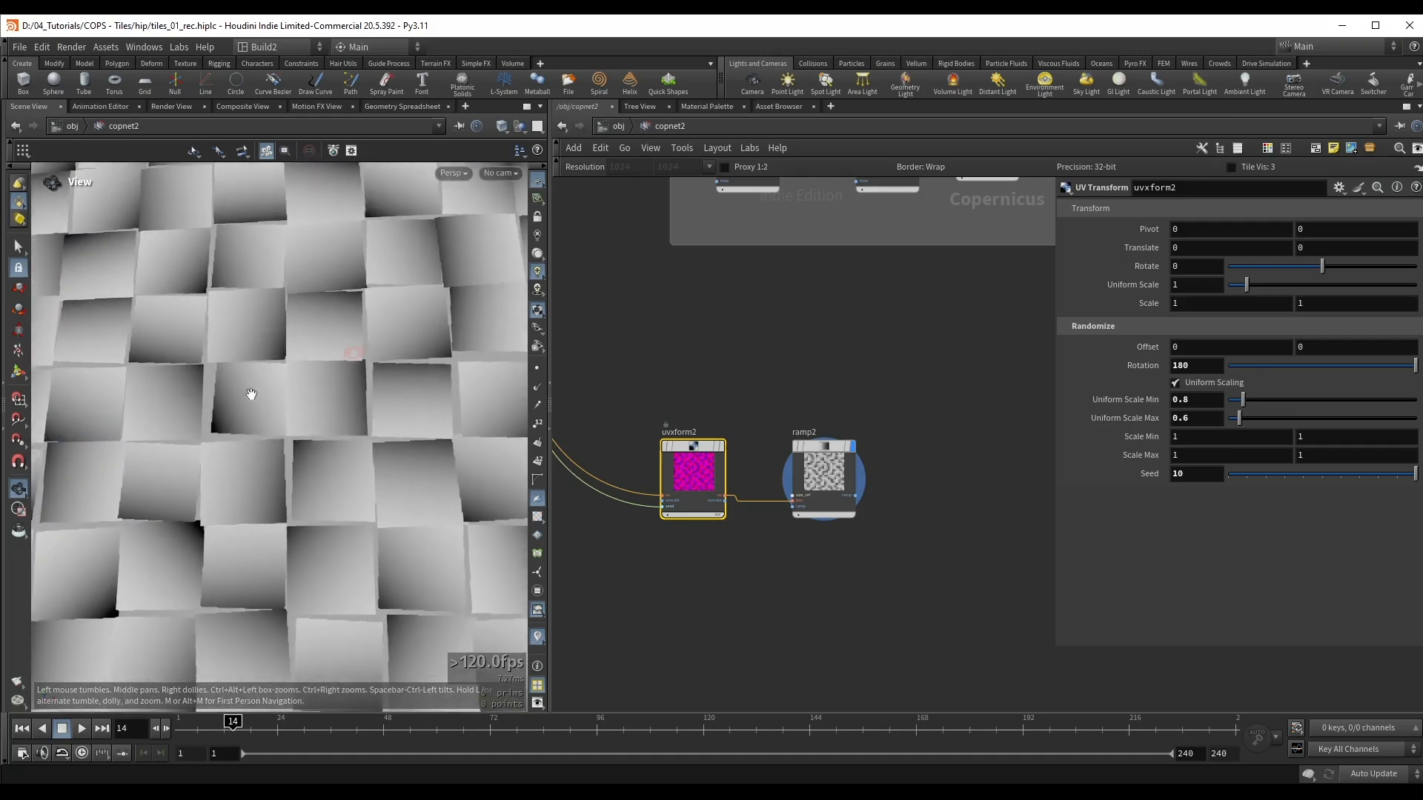
# Step: Add a Fractal Noise node in the empty space below ramp2
pyautogui.click(819, 474)
pyautogui.moveTo(733, 638); pyautogui.dragTo(750, 508, button='middle')
pyautogui.press('Tab')
pyautogui.write('frac')
pyautogui.click(865, 512)
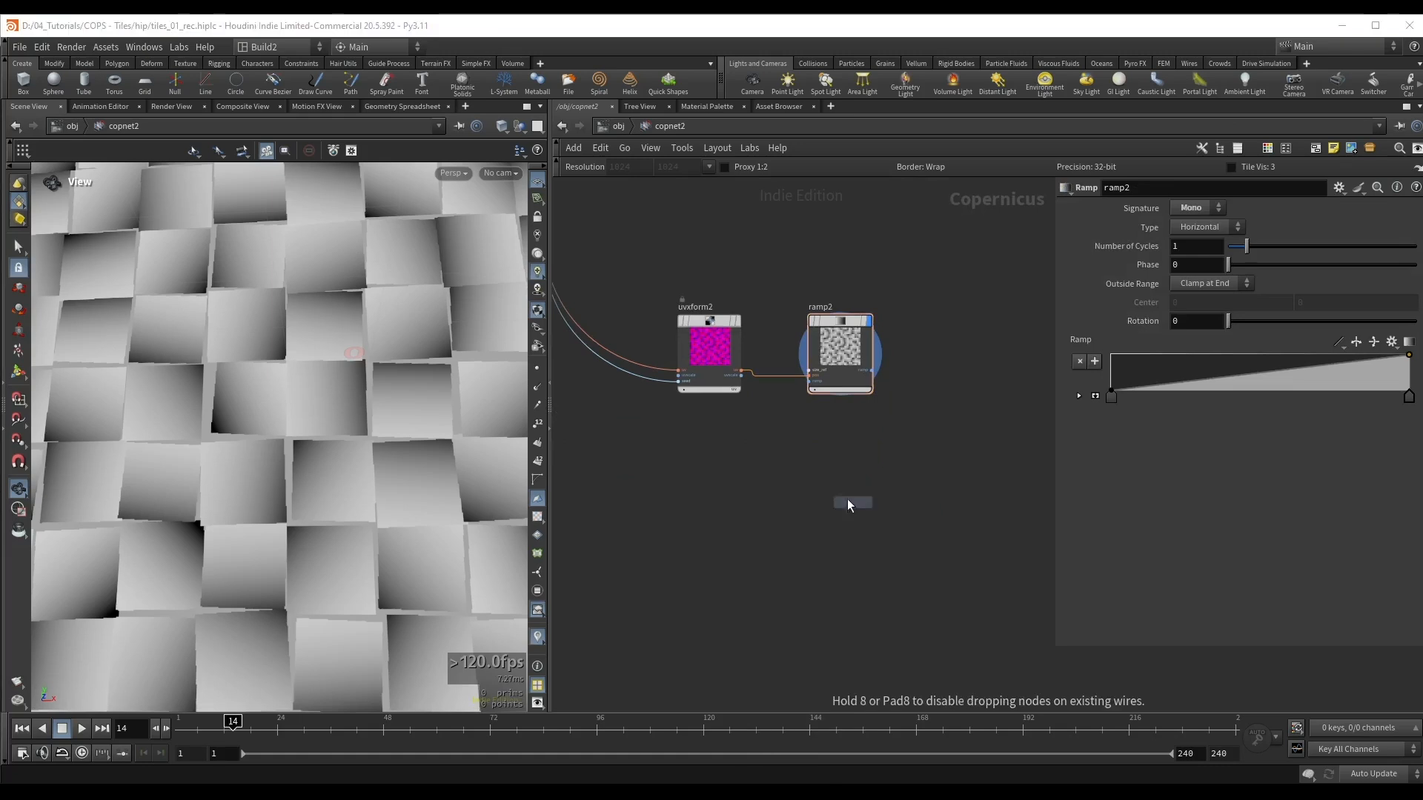
pyautogui.click(799, 521)
pyautogui.moveTo(926, 412); pyautogui.dragTo(849, 455, button='middle')
# Step: Add a displayed Blend node fed by ramp2's output, set its mode to Burn and look closely at one tile
pyautogui.click(789, 430)
pyautogui.click(794, 415)
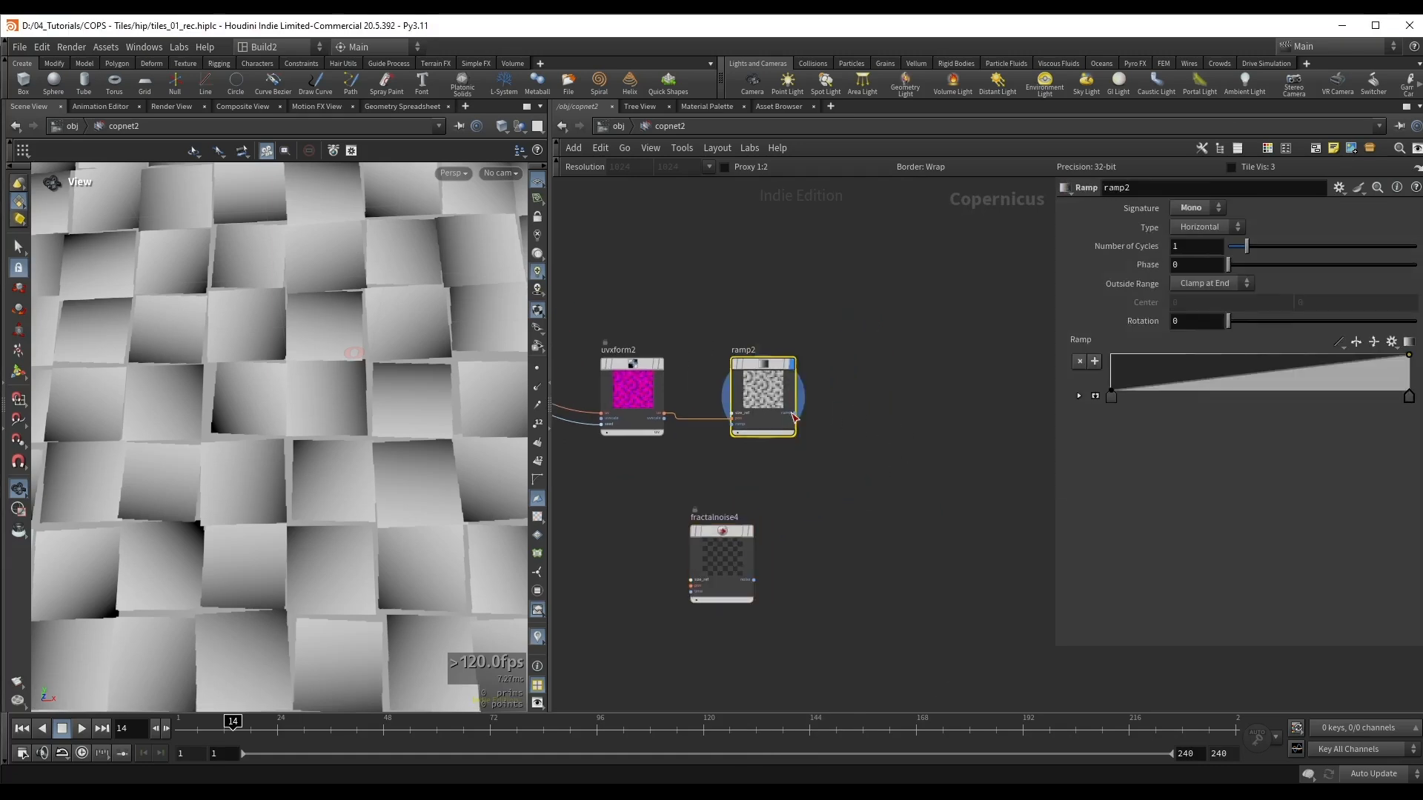
pyautogui.press('Tab')
pyautogui.write('ble')
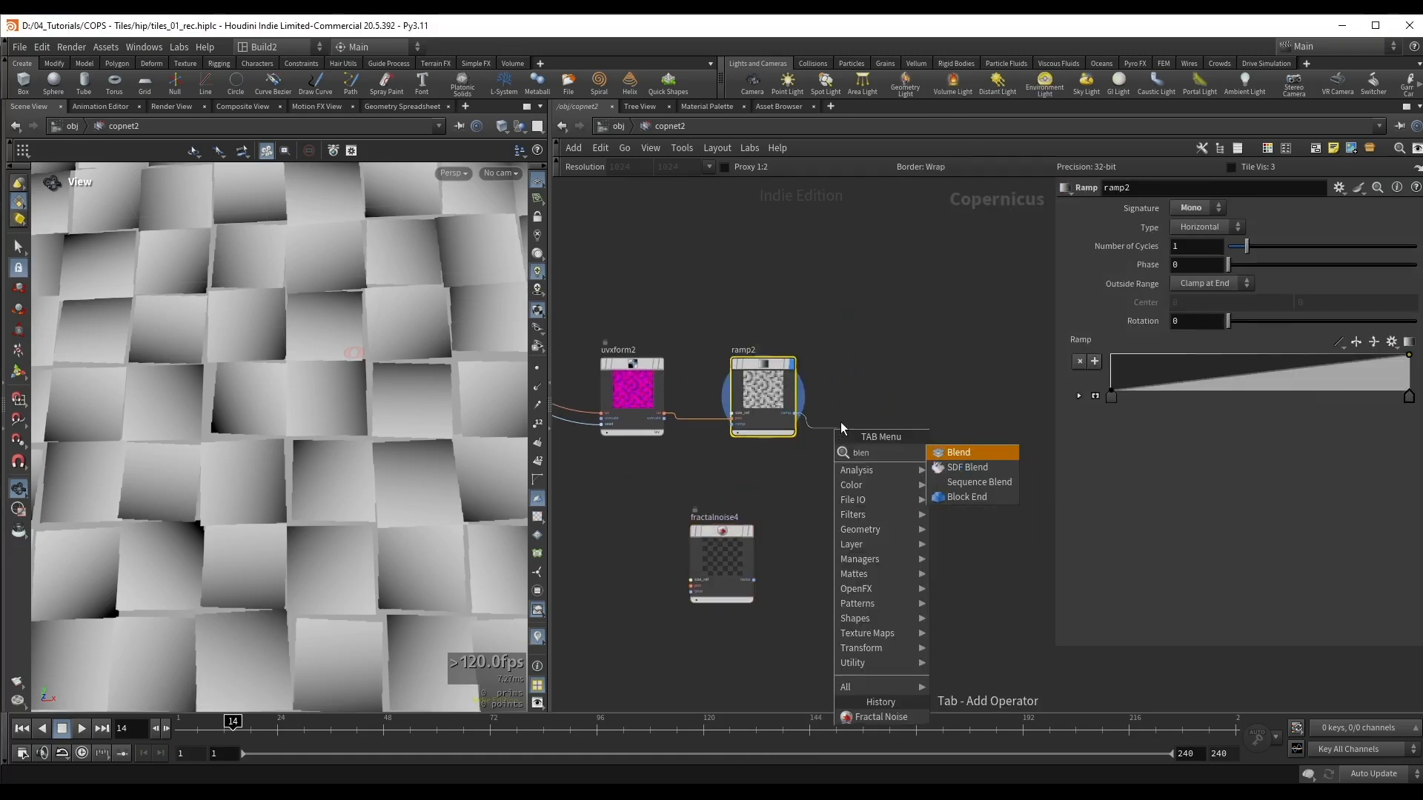
pyautogui.press('Return')
pyautogui.click(840, 421)
pyautogui.click(1208, 249)
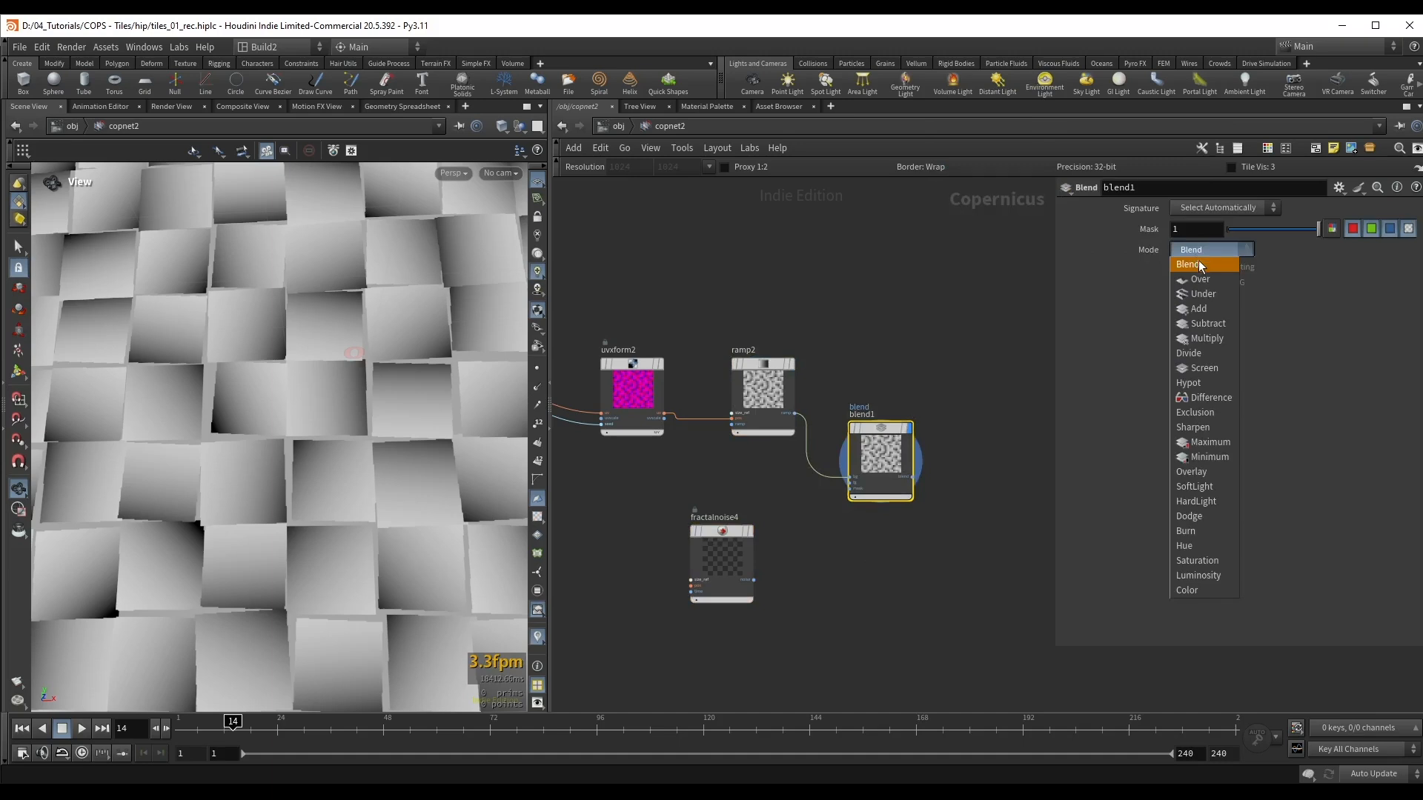
pyautogui.click(1198, 533)
pyautogui.scroll(5, 371, 387)
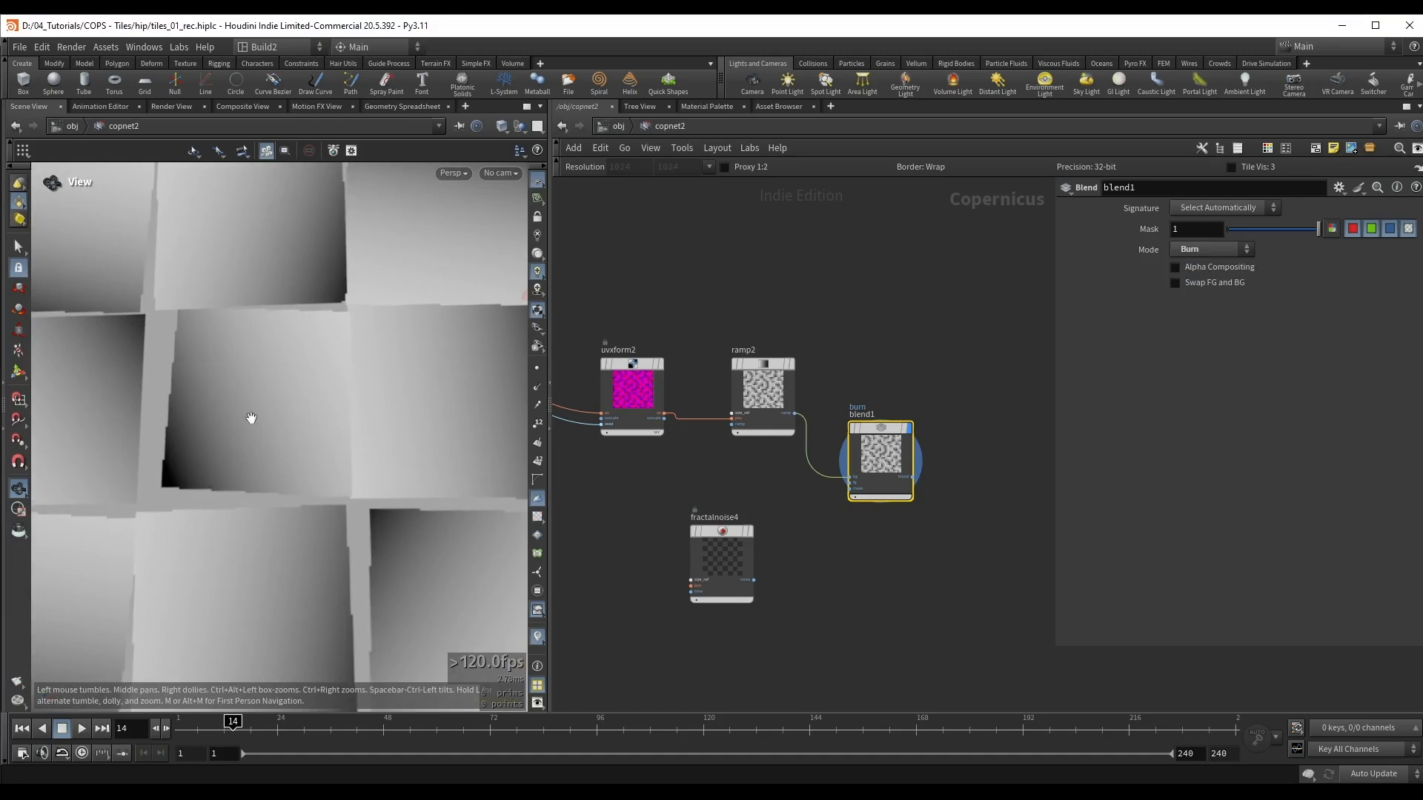
pyautogui.scroll(3, 204, 384)
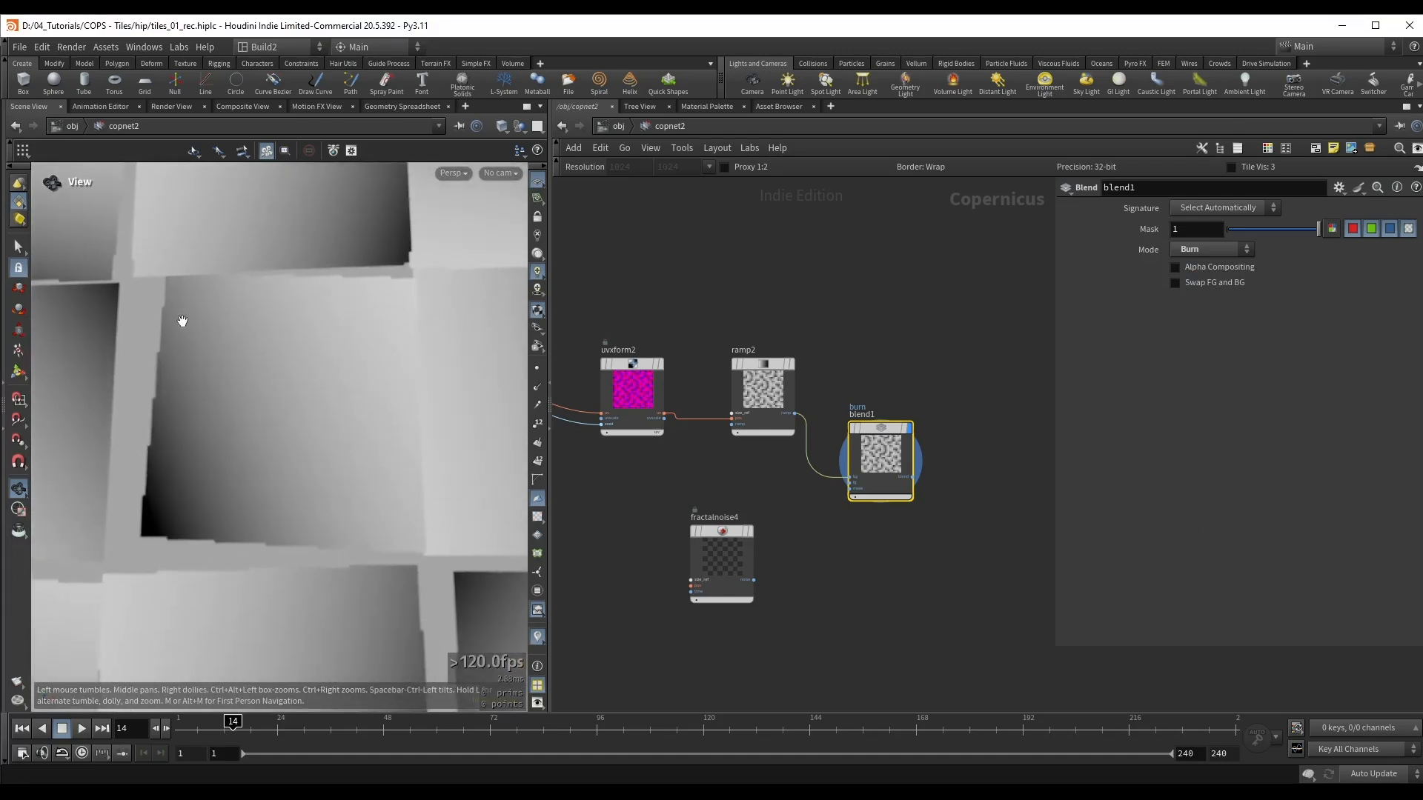
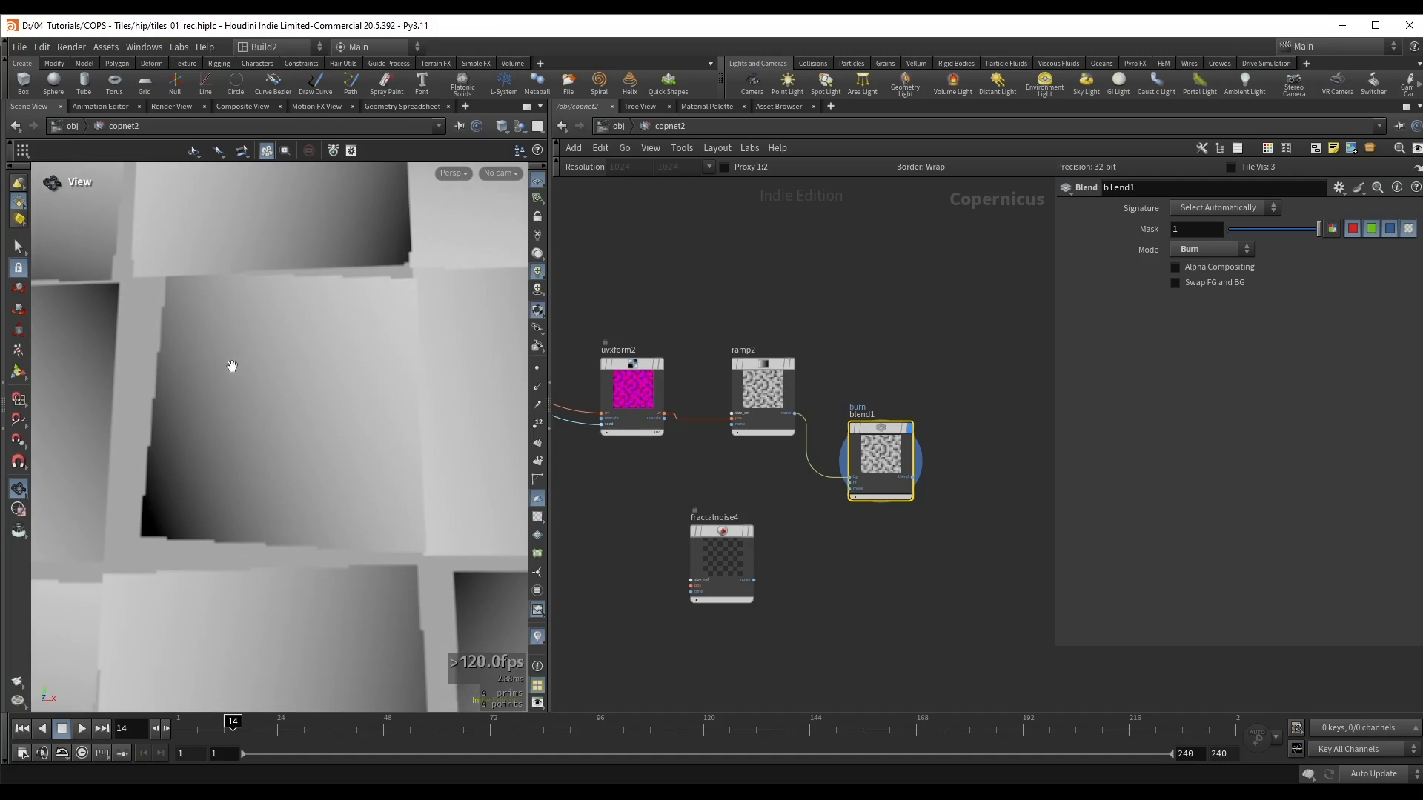
# Step: Wire fractalnoise4's output into blend1's second input and view the noise-blended ramps across the tiles
pyautogui.moveTo(753, 579); pyautogui.dragTo(848, 485)
pyautogui.moveTo(325, 380); pyautogui.dragTo(158, 383, button='right')
pyautogui.moveTo(229, 395); pyautogui.dragTo(274, 380, button='middle')
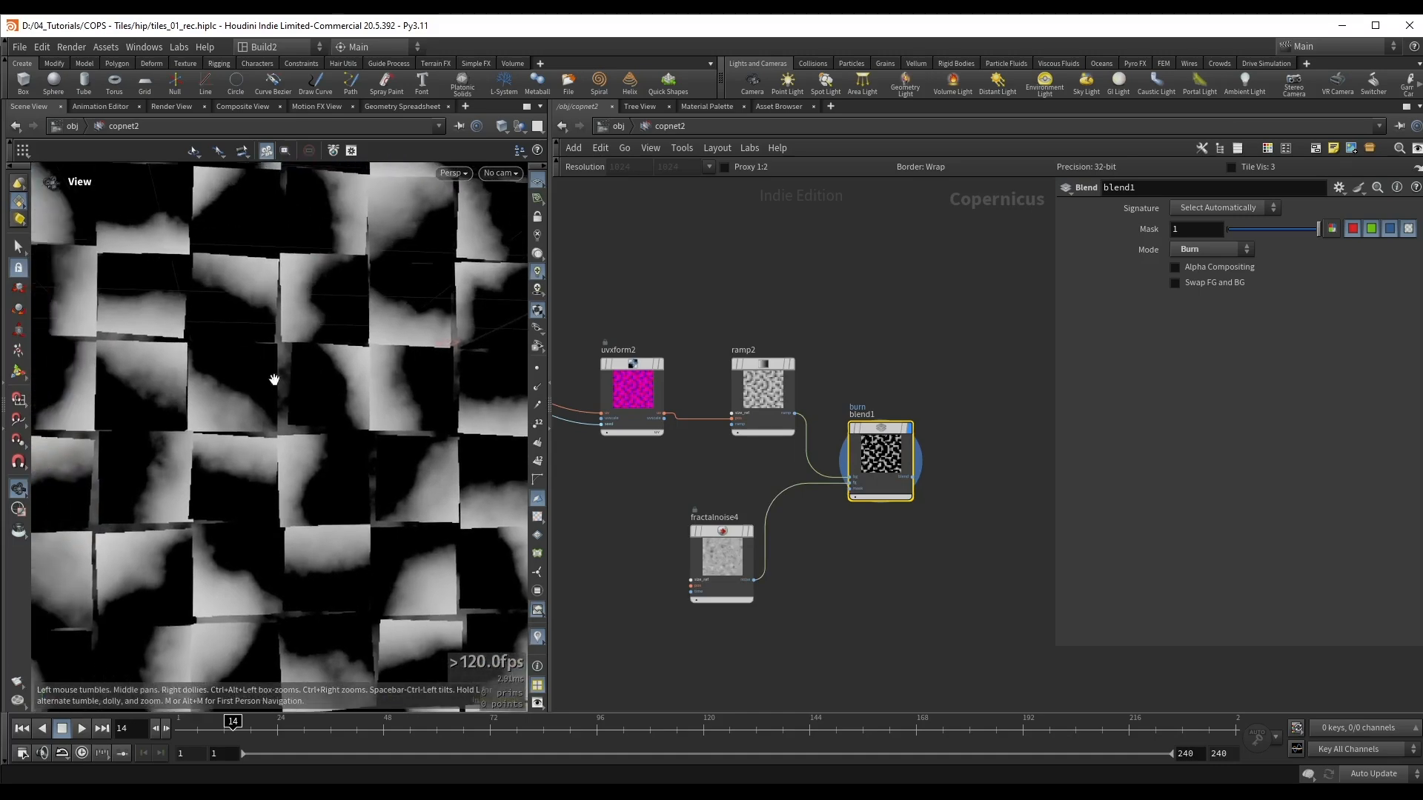
# Step: Set fractalnoise4's Element Size to about 0.061 and its Amplitude to about 0.411, checking the burn pattern on the tiles
pyautogui.moveTo(720, 560); pyautogui.dragTo(724, 544)
pyautogui.scroll(-3, 241, 409)
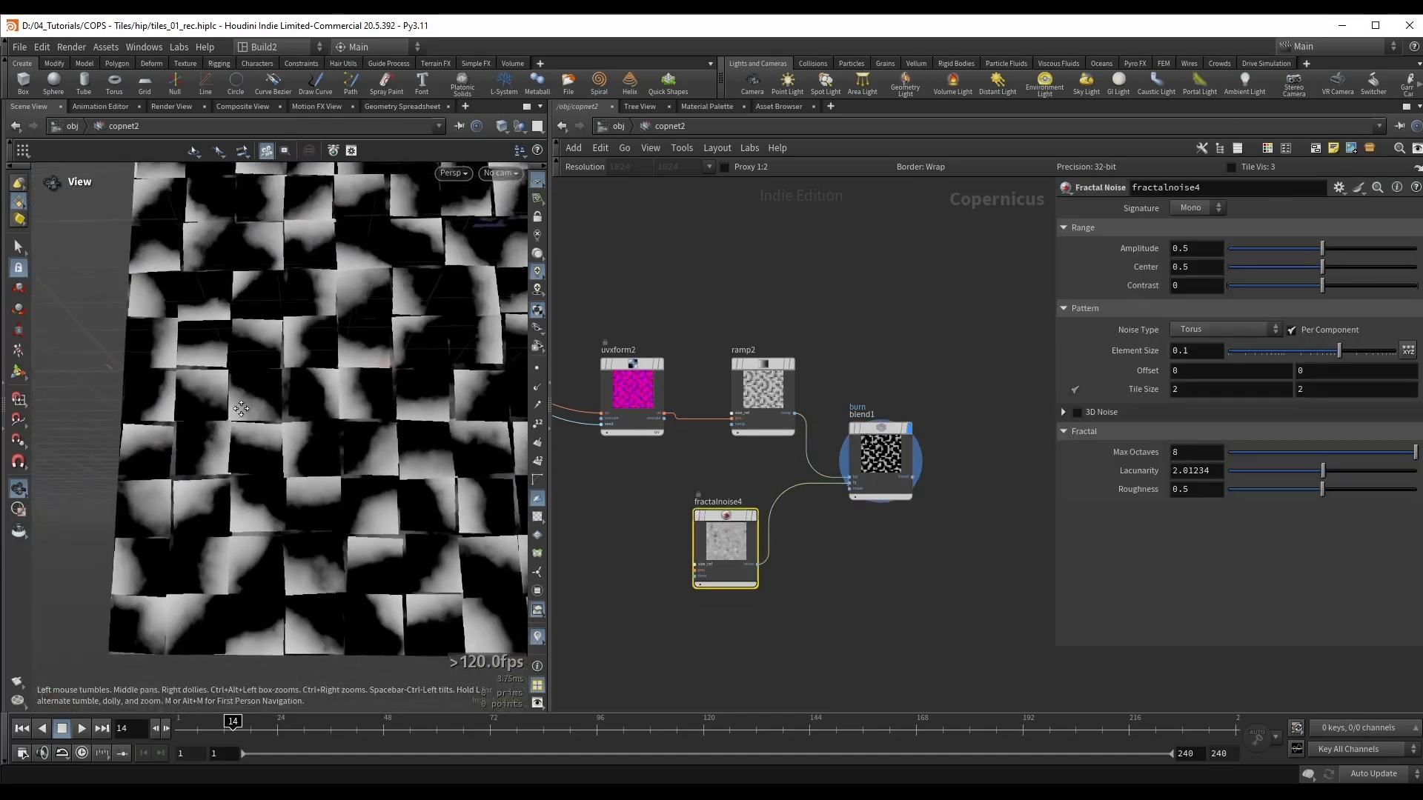
pyautogui.moveTo(241, 408); pyautogui.dragTo(223, 402, button='middle')
pyautogui.moveTo(1344, 349); pyautogui.dragTo(1326, 356)
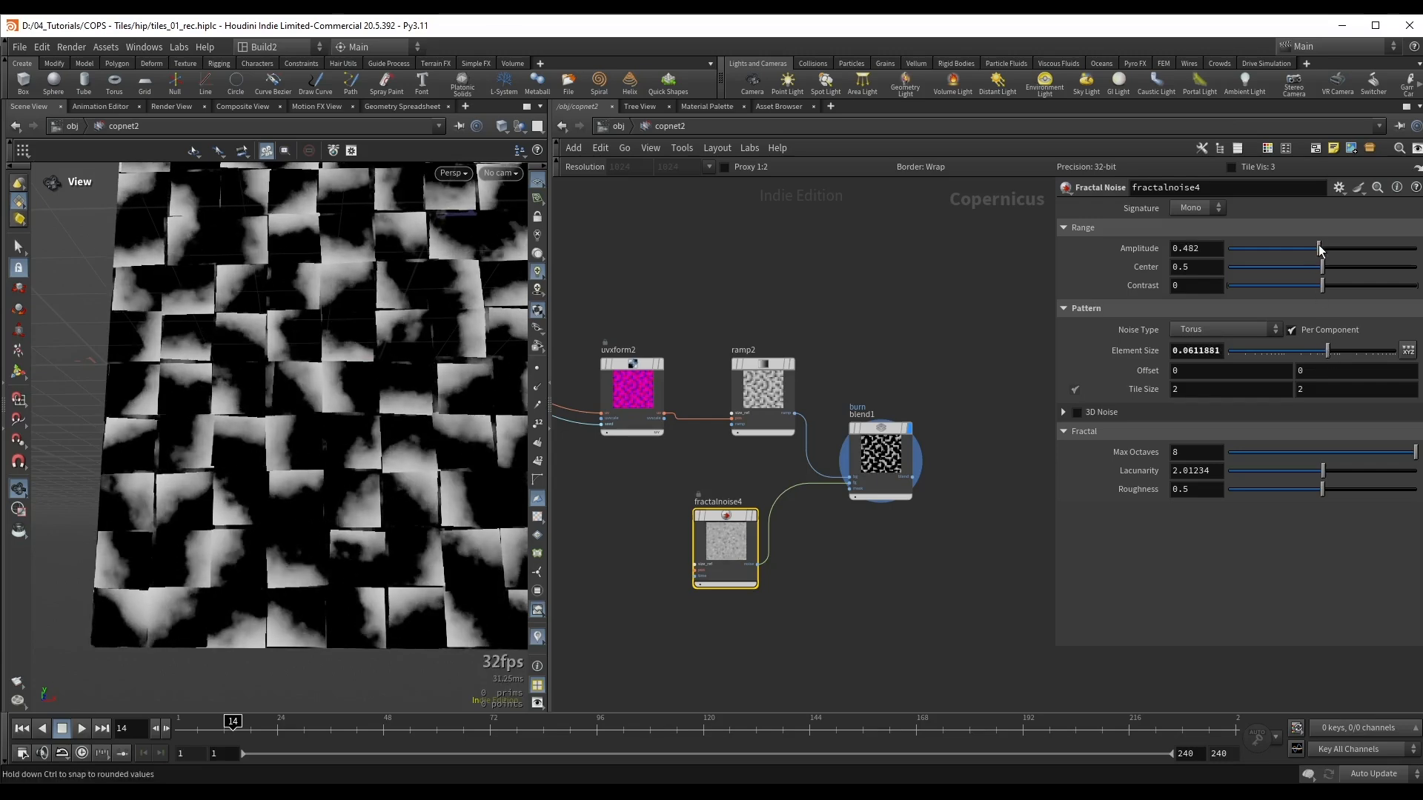
pyautogui.moveTo(1319, 249)
pyautogui.mouseDown()
pyautogui.moveTo(1226, 259)
pyautogui.moveTo(1326, 255)
pyautogui.moveTo(1305, 256)
pyautogui.mouseUp()
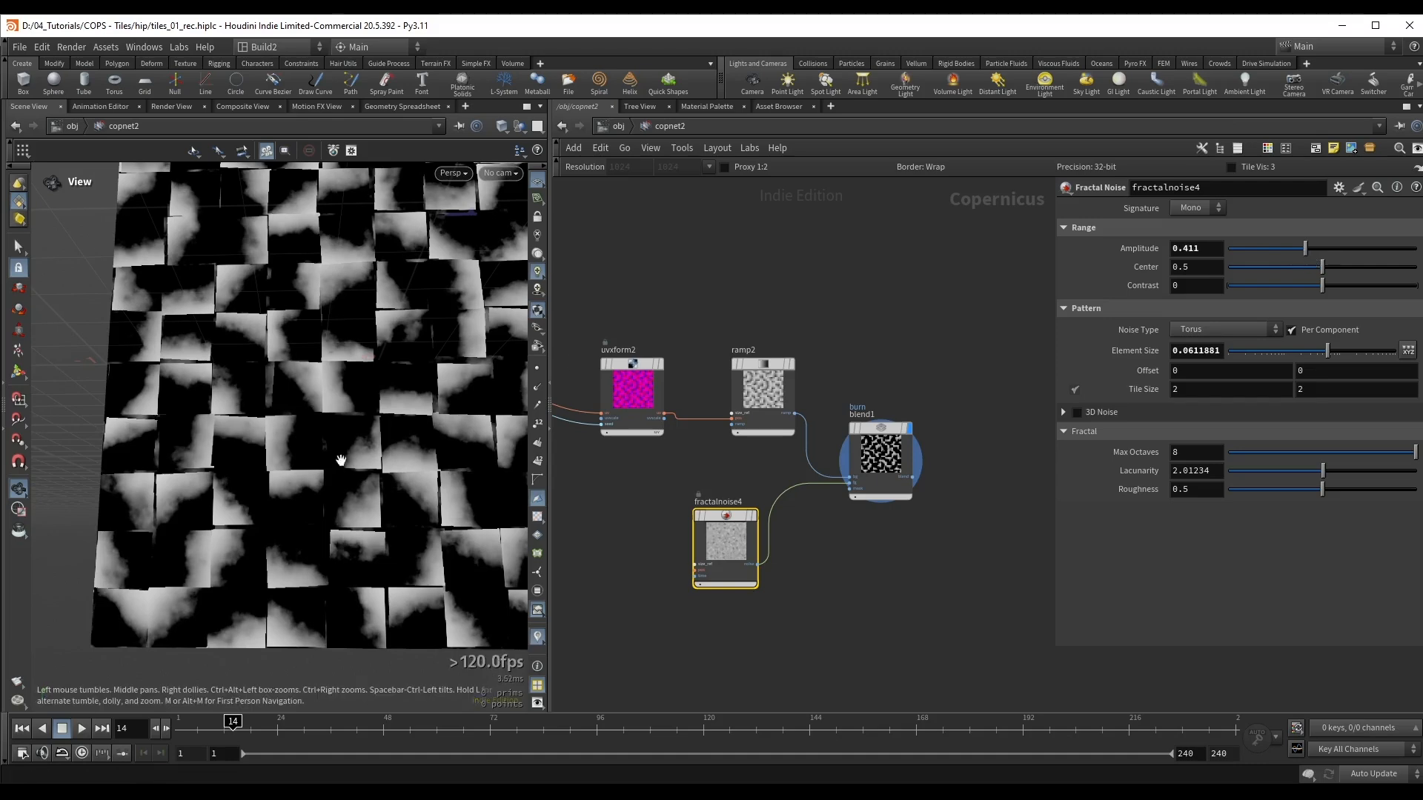
pyautogui.moveTo(339, 455); pyautogui.dragTo(296, 460)
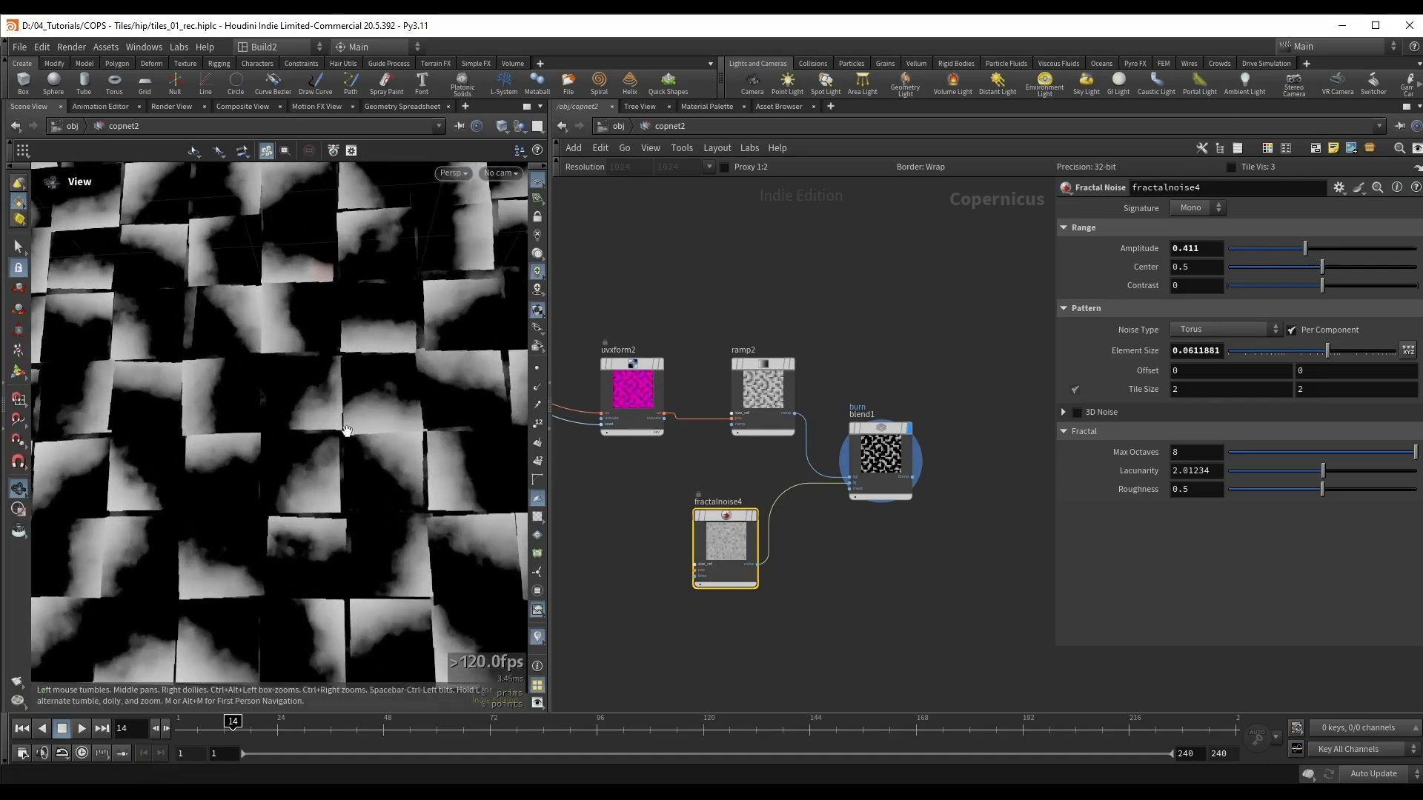
pyautogui.moveTo(296, 459); pyautogui.dragTo(359, 406, button='right')
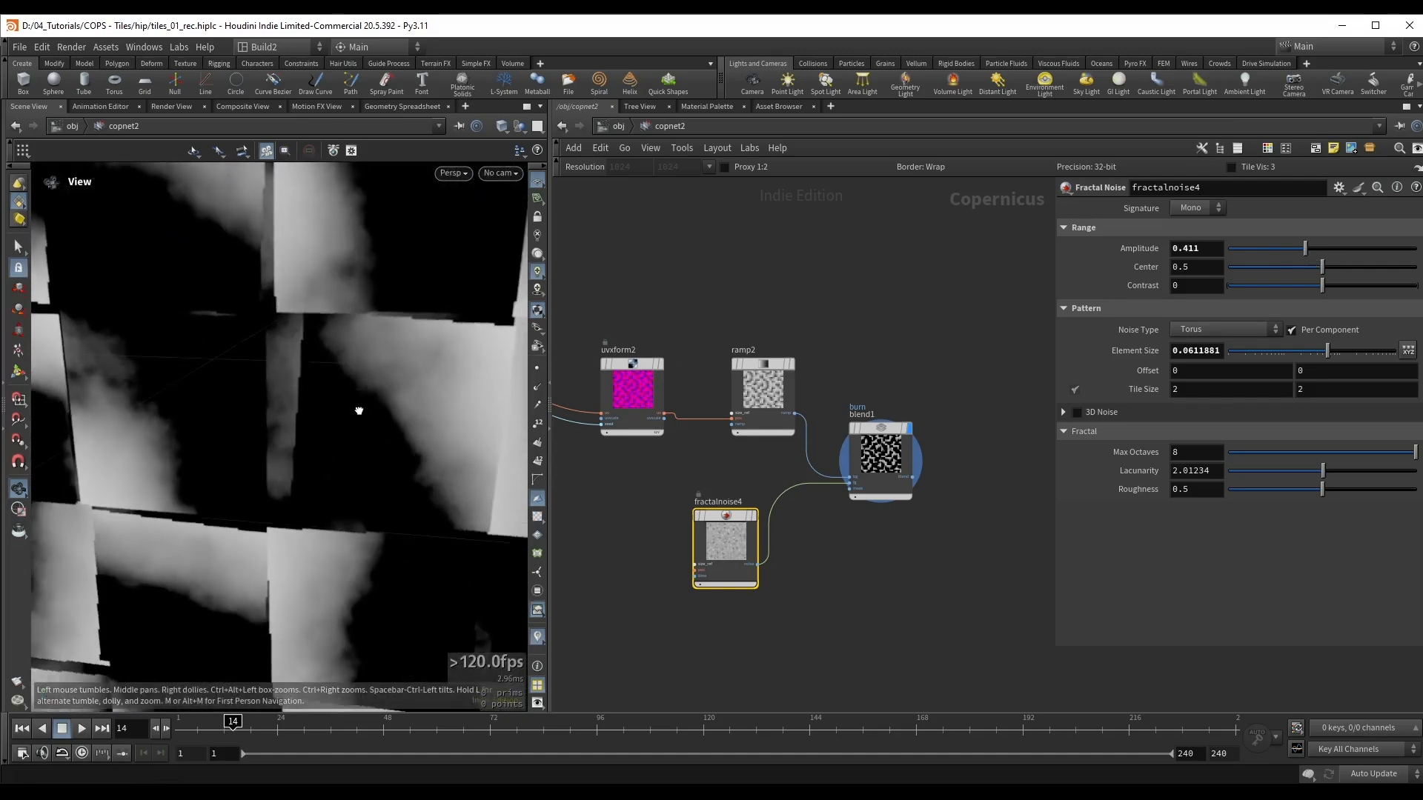
# Step: Set both Uniform Scale Min and Uniform Scale Max of uvxform2's Randomize section to 0.8 and view the tiles
pyautogui.moveTo(635, 306); pyautogui.dragTo(718, 316, button='middle')
pyautogui.moveTo(331, 396); pyautogui.dragTo(366, 384)
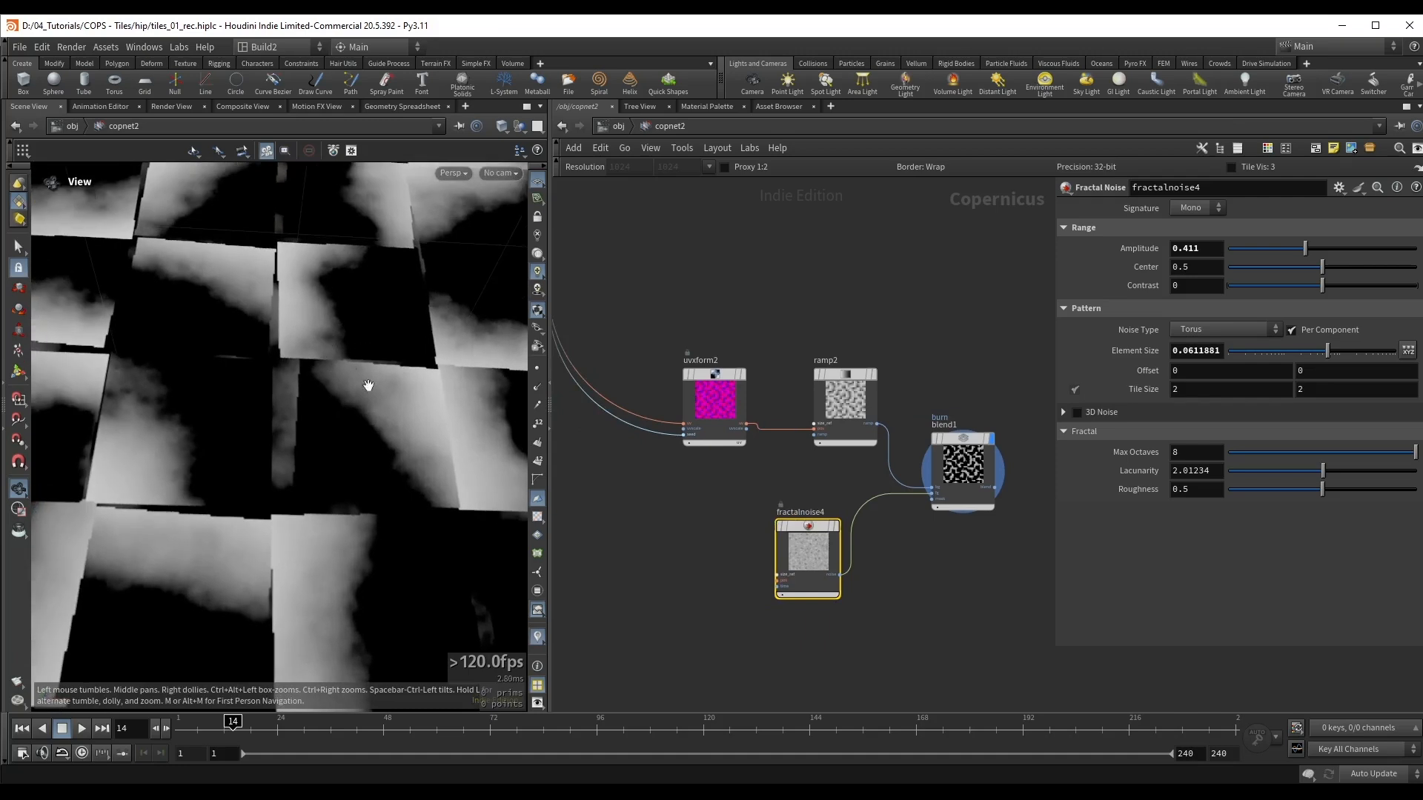
pyautogui.click(713, 425)
pyautogui.click(1213, 404)
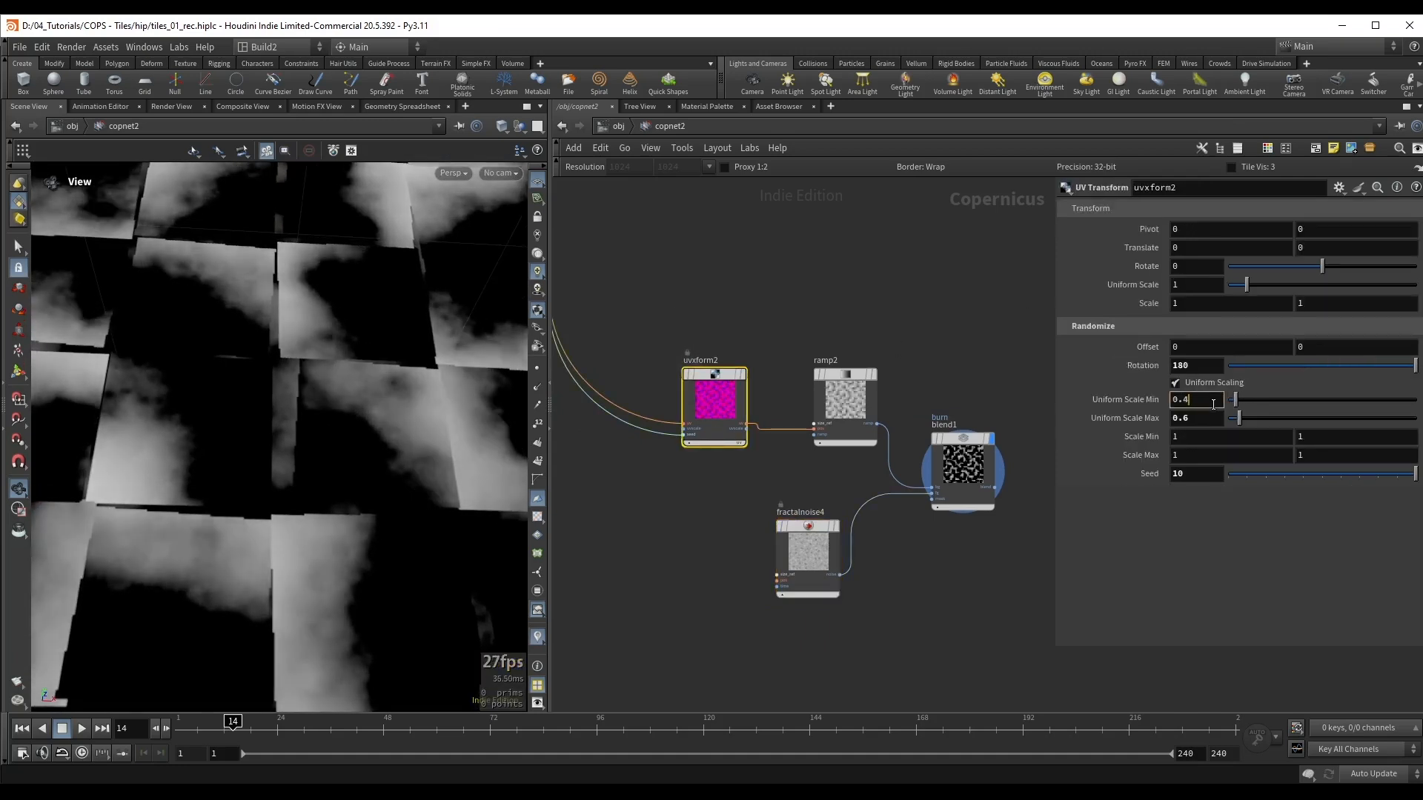
pyautogui.click(1205, 418)
pyautogui.scroll(5, 1205, 418)
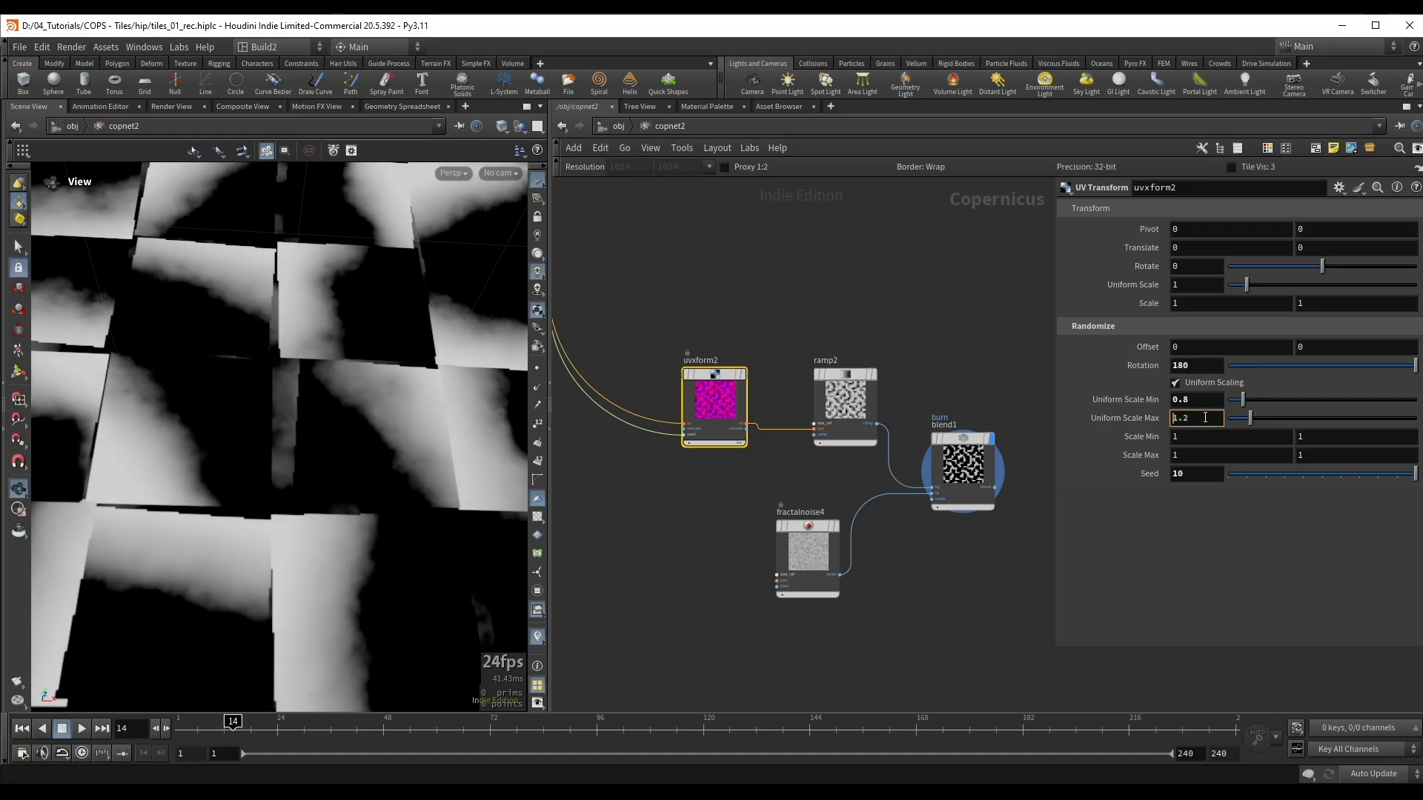
pyautogui.scroll(-2, 1205, 418)
pyautogui.scroll(-1, 1205, 418)
pyautogui.click(1210, 404)
pyautogui.scroll(1, 1210, 403)
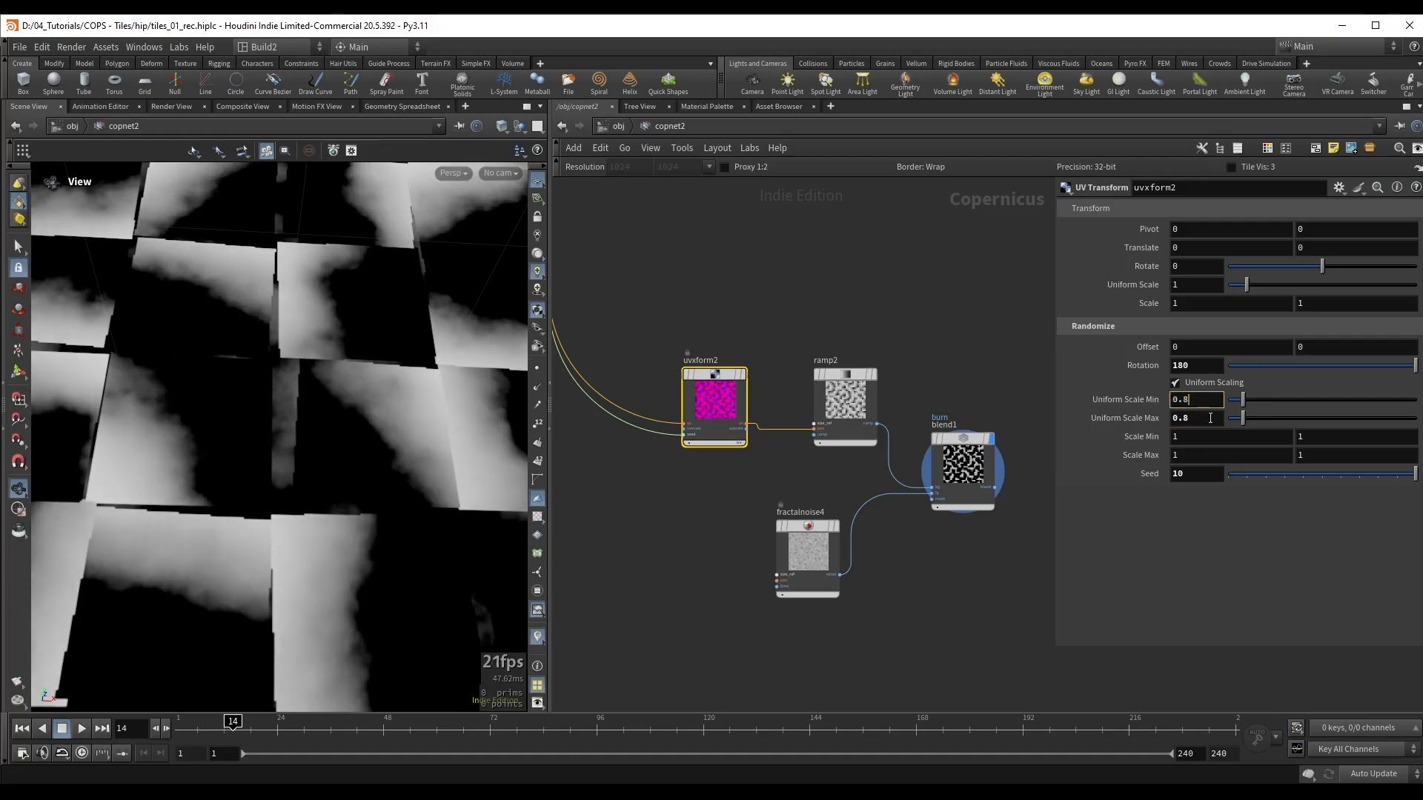
pyautogui.keyDown('alt'); pyautogui.moveTo(420, 288); pyautogui.dragTo(178, 391, button='right'); pyautogui.keyUp('alt')
pyautogui.moveTo(179, 391); pyautogui.dragTo(213, 372)
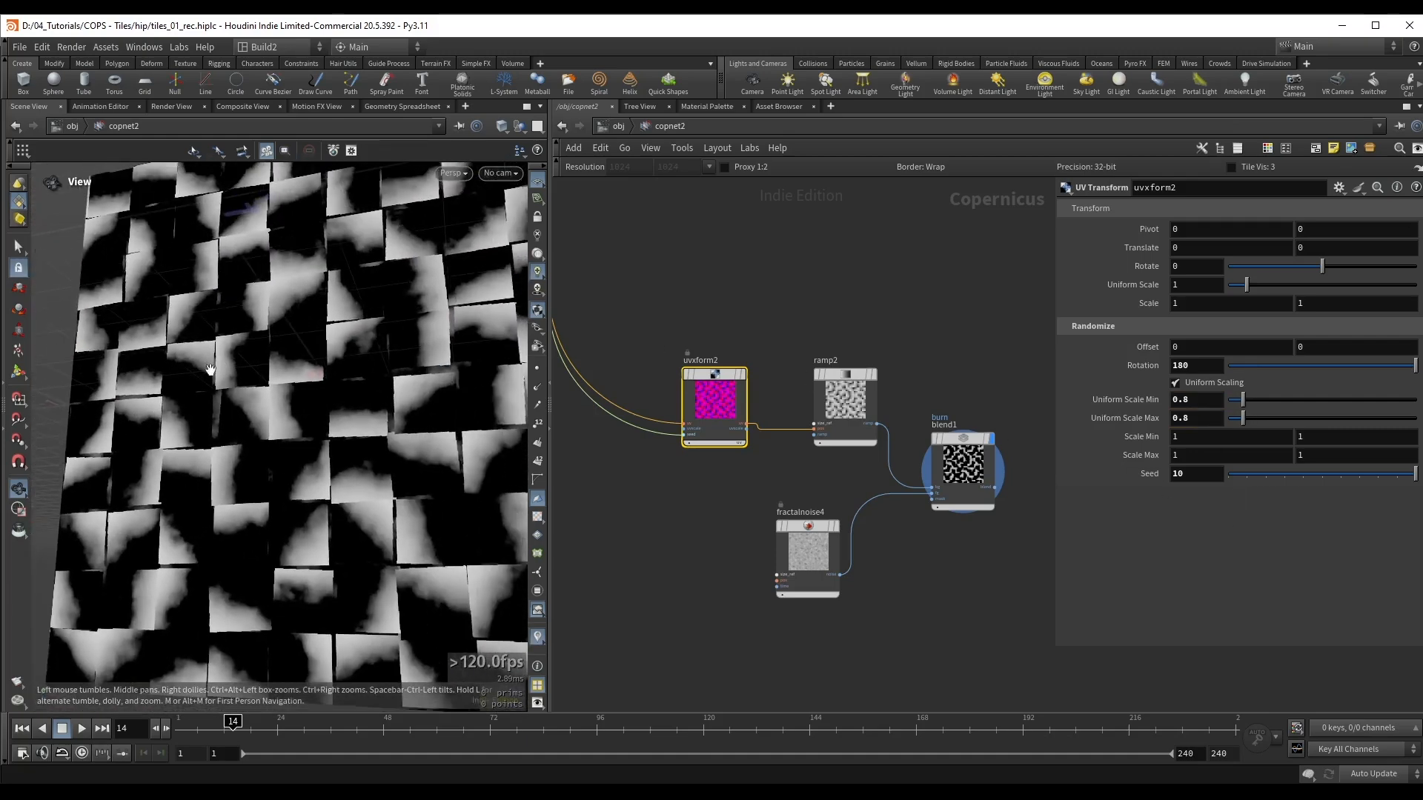
pyautogui.moveTo(367, 269); pyautogui.dragTo(323, 305, button='right')
pyautogui.scroll(-2, 982, 293)
# Step: Move the clamp1 and previewmaterial1 nodes together down and away from sub1 to free space between them
pyautogui.moveTo(981, 293); pyautogui.dragTo(611, 387, button='middle')
pyautogui.scroll(-3, 651, 394)
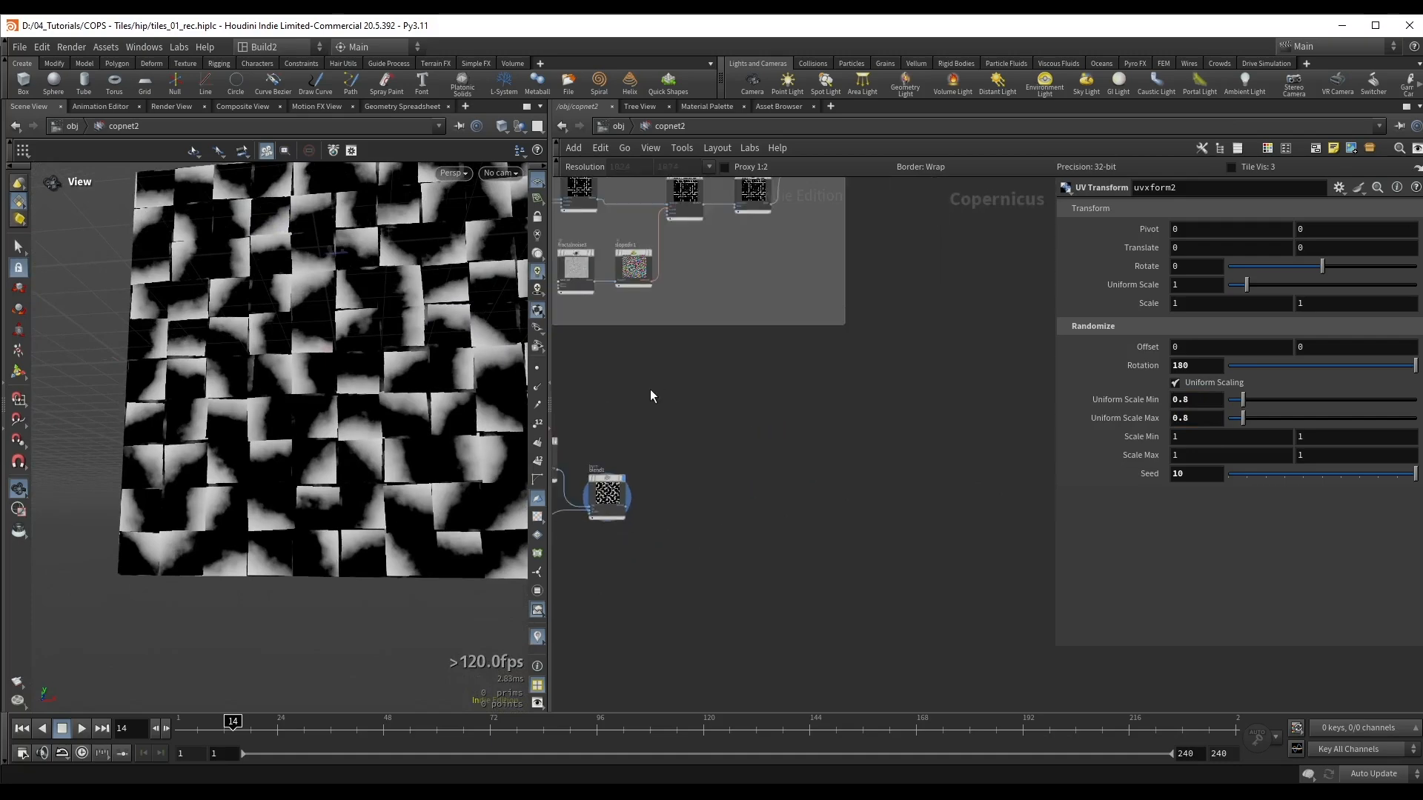
pyautogui.scroll(-3, 808, 391)
pyautogui.moveTo(842, 375); pyautogui.dragTo(795, 484, button='middle')
pyautogui.moveTo(883, 374); pyautogui.dragTo(791, 397, button='middle')
pyautogui.scroll(6, 761, 327)
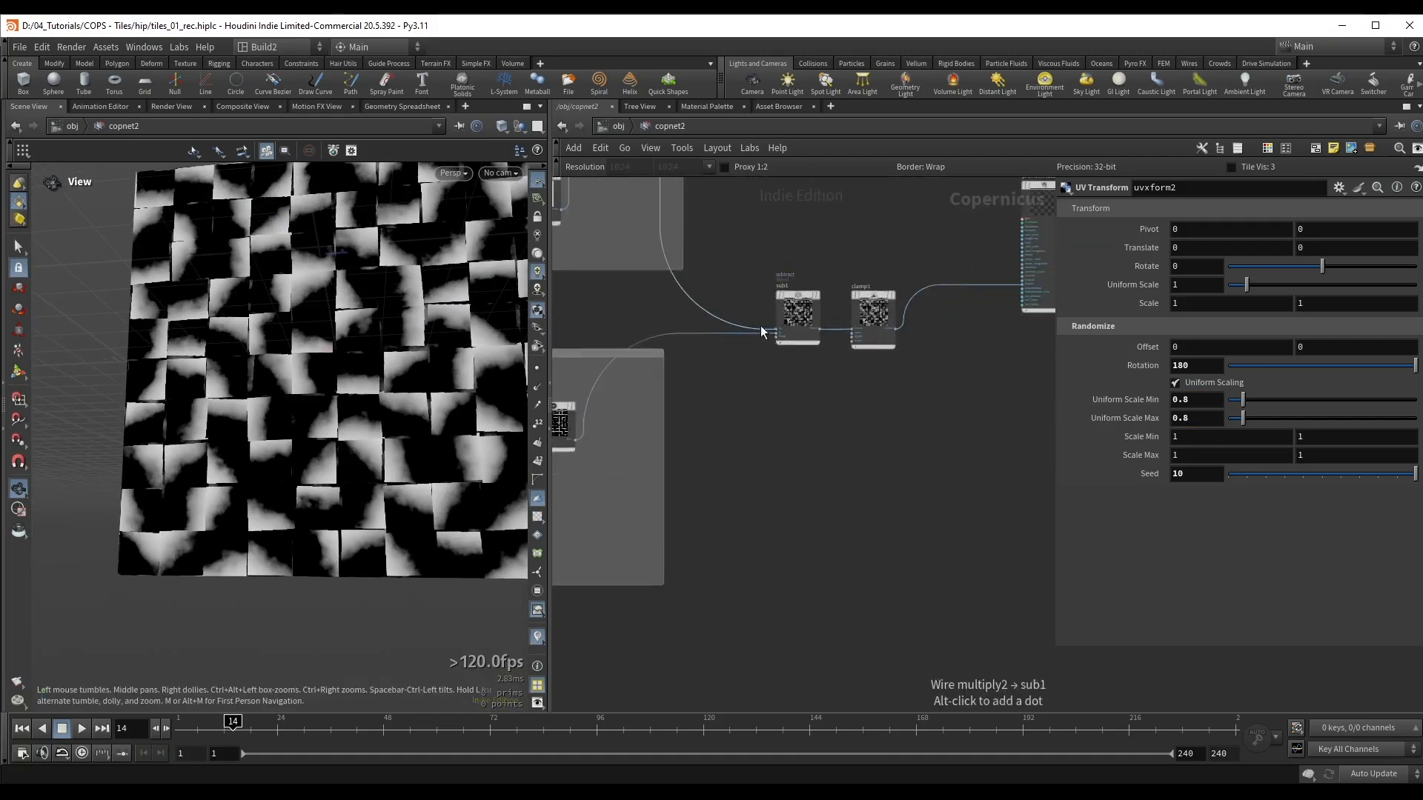
pyautogui.scroll(-3, 795, 325)
pyautogui.moveTo(980, 382); pyautogui.dragTo(777, 407, button='middle')
pyautogui.moveTo(761, 284); pyautogui.dragTo(873, 377)
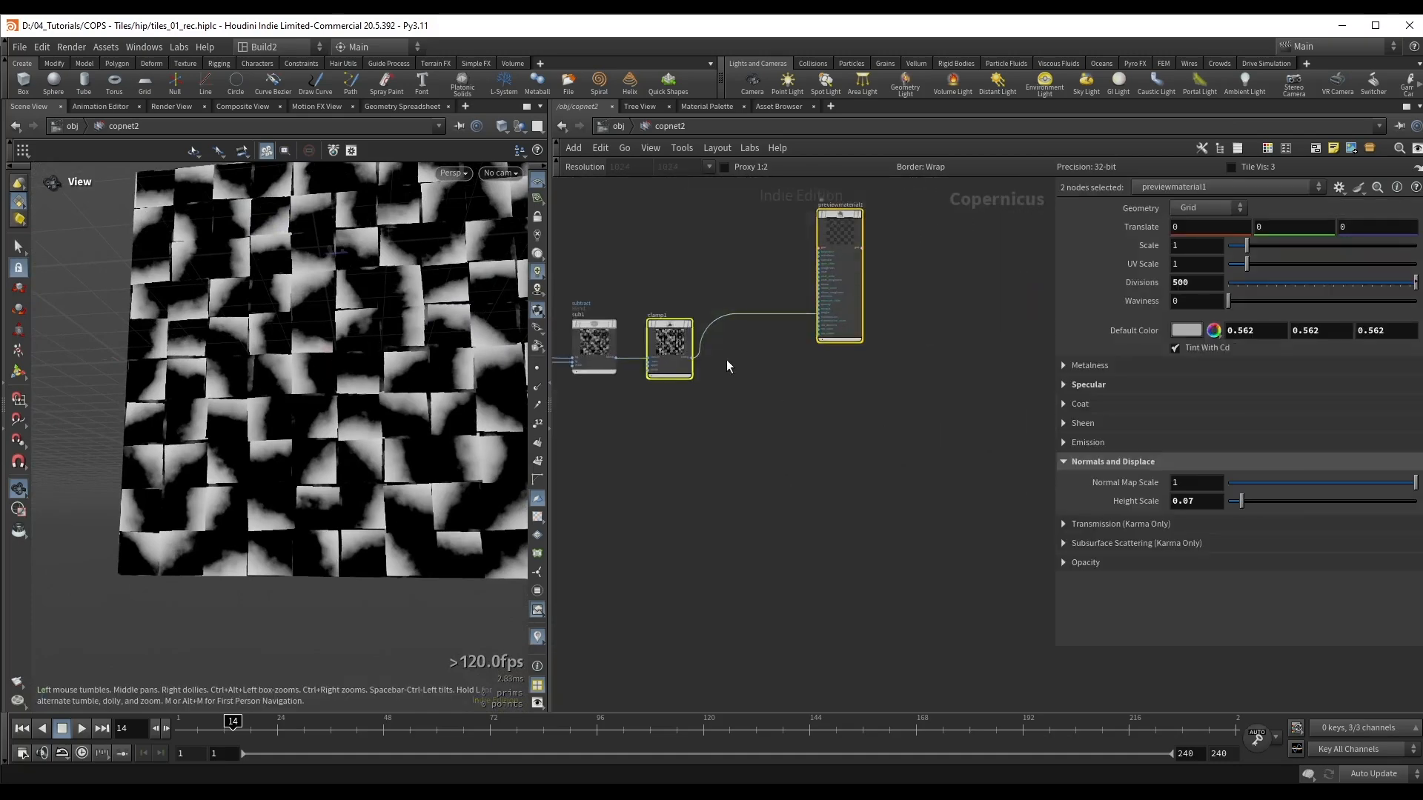
pyautogui.moveTo(679, 334); pyautogui.dragTo(788, 597)
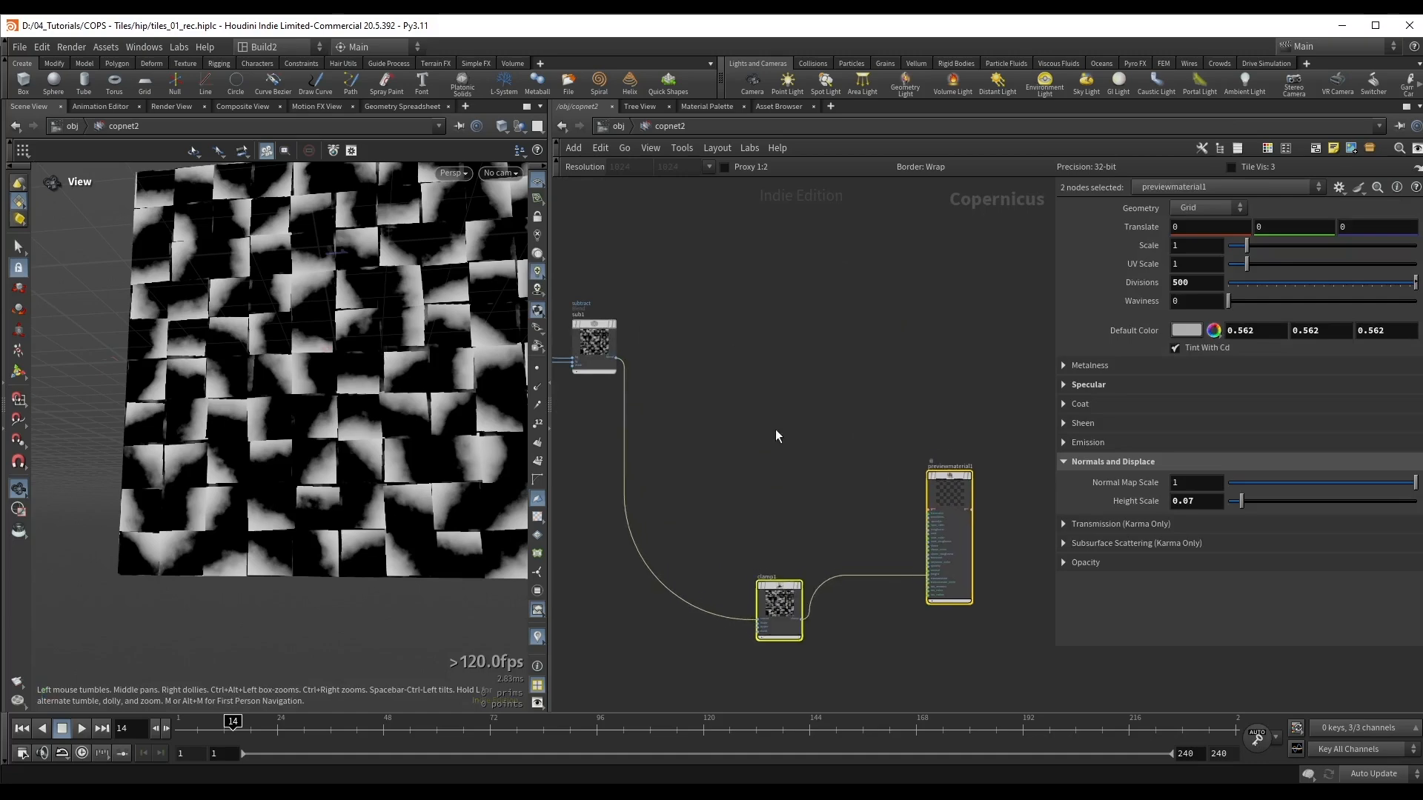
# Step: Insert a Subtract node on the wire between sub1 and clamp1
pyautogui.moveTo(775, 429); pyautogui.dragTo(806, 228, button='middle')
pyautogui.scroll(-2, 806, 228)
pyautogui.moveTo(800, 342); pyautogui.dragTo(835, 403)
pyautogui.moveTo(774, 343); pyautogui.dragTo(808, 376, button='middle')
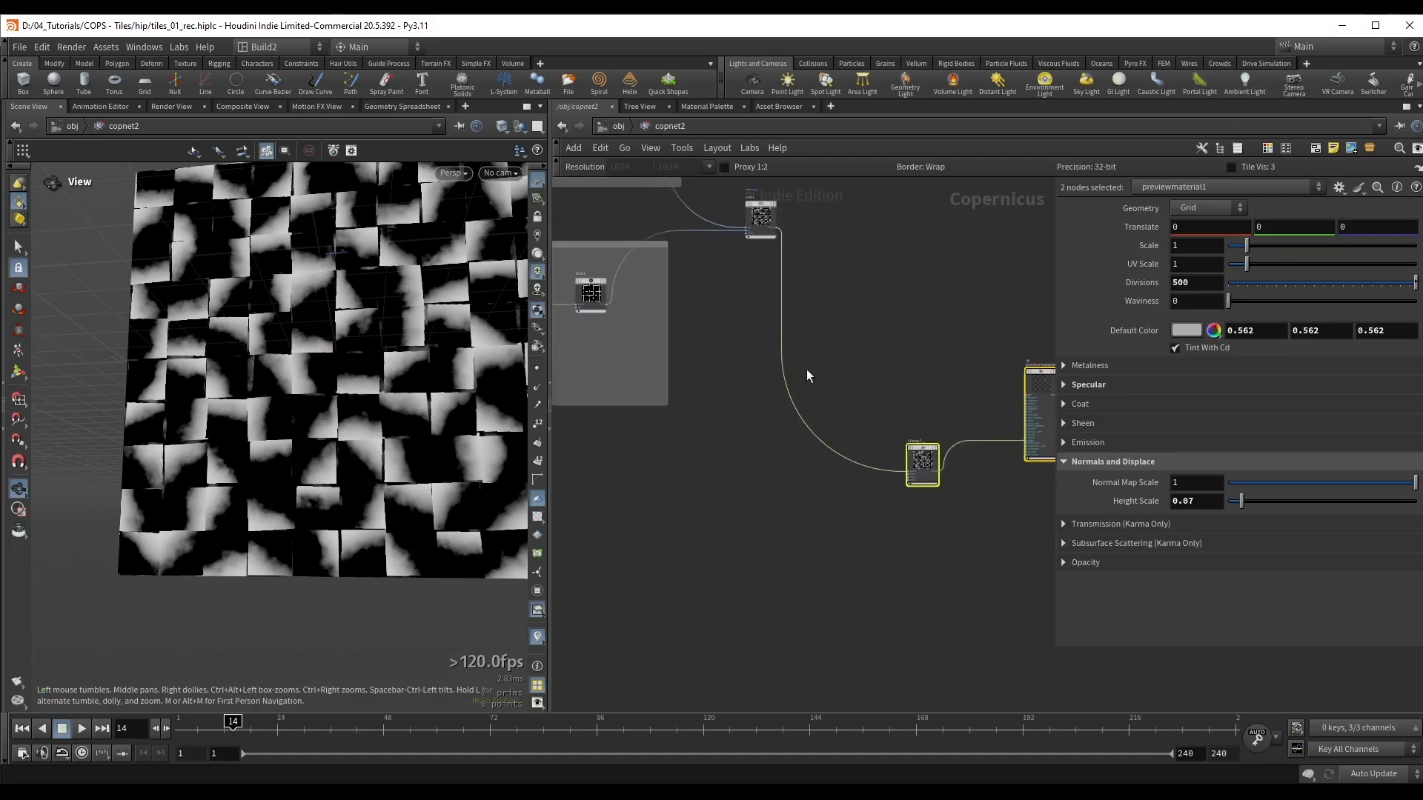
pyautogui.moveTo(777, 441); pyautogui.dragTo(776, 442)
pyautogui.press('Tab')
pyautogui.write('sub')
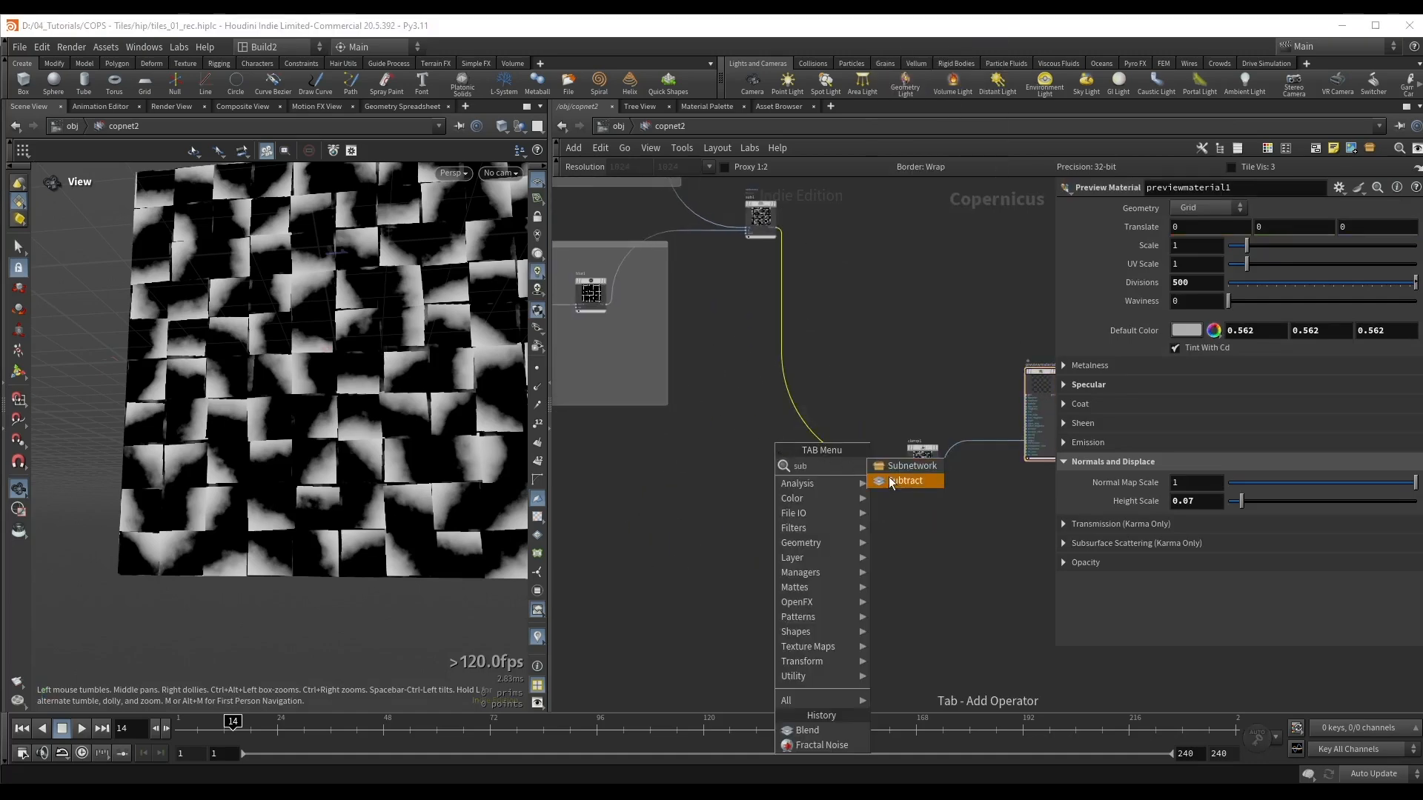
pyautogui.click(888, 479)
pyautogui.click(780, 447)
# Step: Wire blend1's output into the second input of the new sub2 node
pyautogui.moveTo(689, 463); pyautogui.dragTo(966, 403, button='middle')
pyautogui.scroll(4, 719, 498)
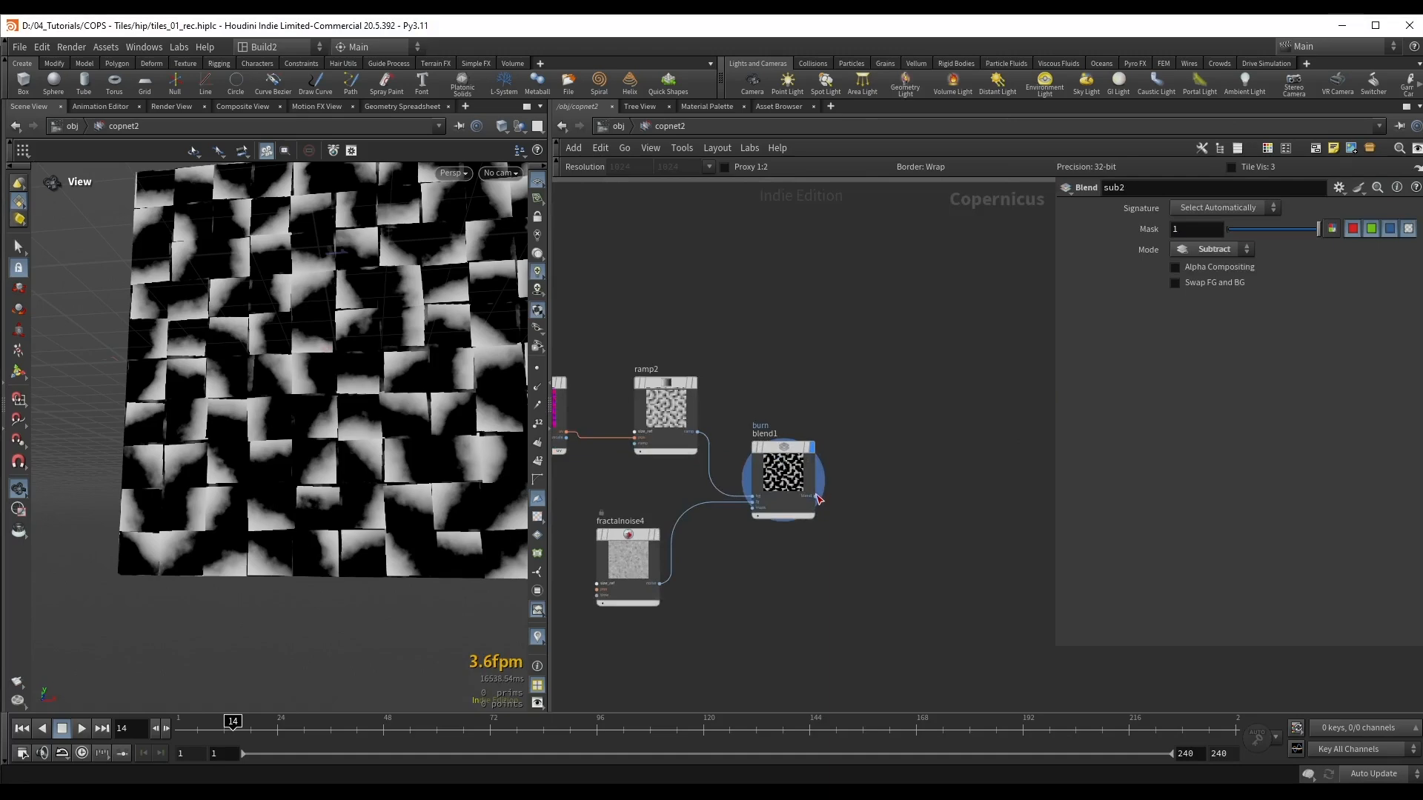
pyautogui.click(816, 496)
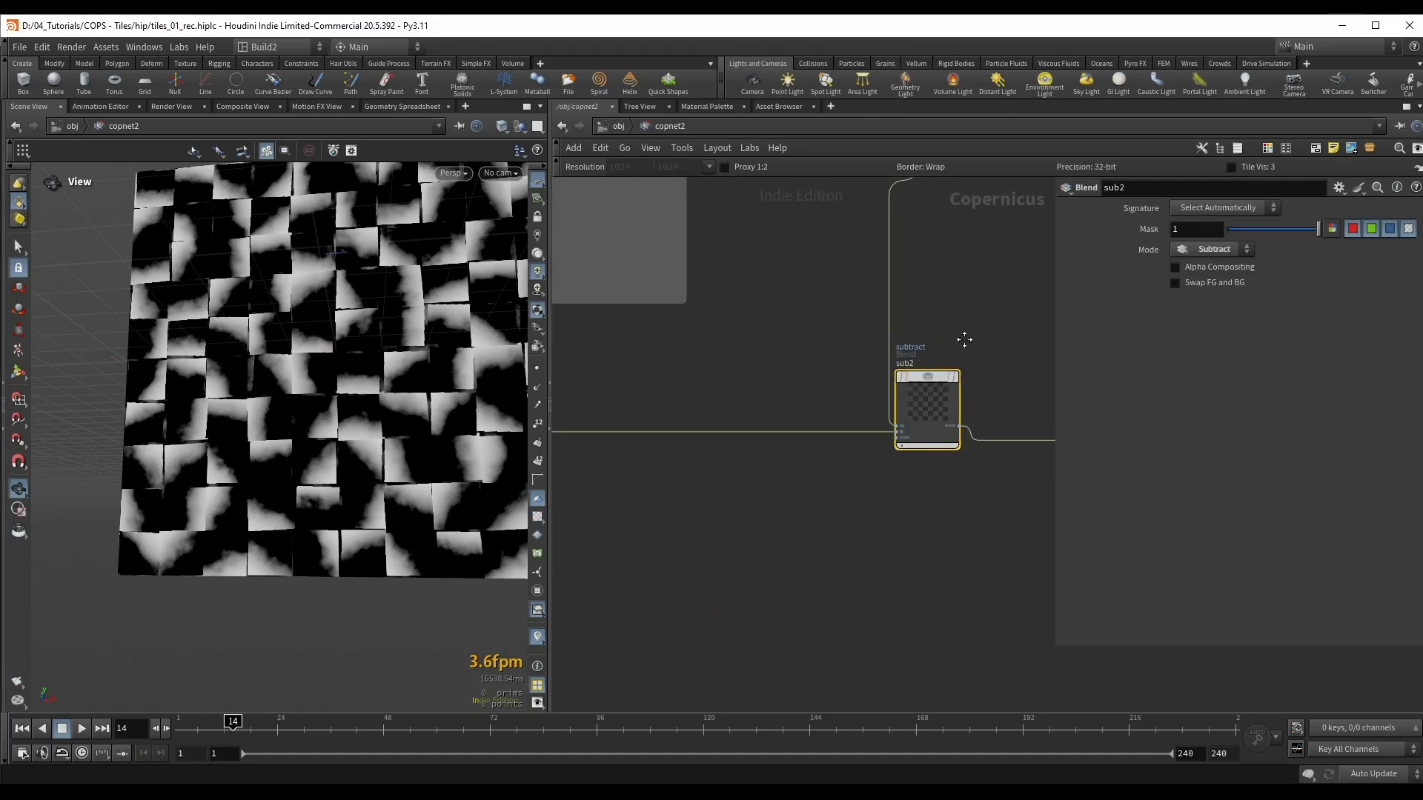
pyautogui.moveTo(964, 340); pyautogui.dragTo(675, 403, button='middle')
# Step: Display previewmaterial1 and examine the displaced tiles with the subtracted ramps
pyautogui.scroll(-1, 677, 404)
pyautogui.click(994, 384)
pyautogui.press('r')
pyautogui.moveTo(247, 449); pyautogui.dragTo(352, 372)
# Step: Copy the randommono1 and multiply1 nodes from the "Base shape" box
pyautogui.moveTo(715, 335); pyautogui.dragTo(837, 314, button='middle')
pyautogui.scroll(-3, 793, 320)
pyautogui.moveTo(759, 326); pyautogui.dragTo(943, 353, button='middle')
pyautogui.moveTo(655, 376); pyautogui.dragTo(949, 431, button='middle')
pyautogui.scroll(3, 831, 383)
pyautogui.moveTo(830, 243); pyautogui.dragTo(770, 525, button='middle')
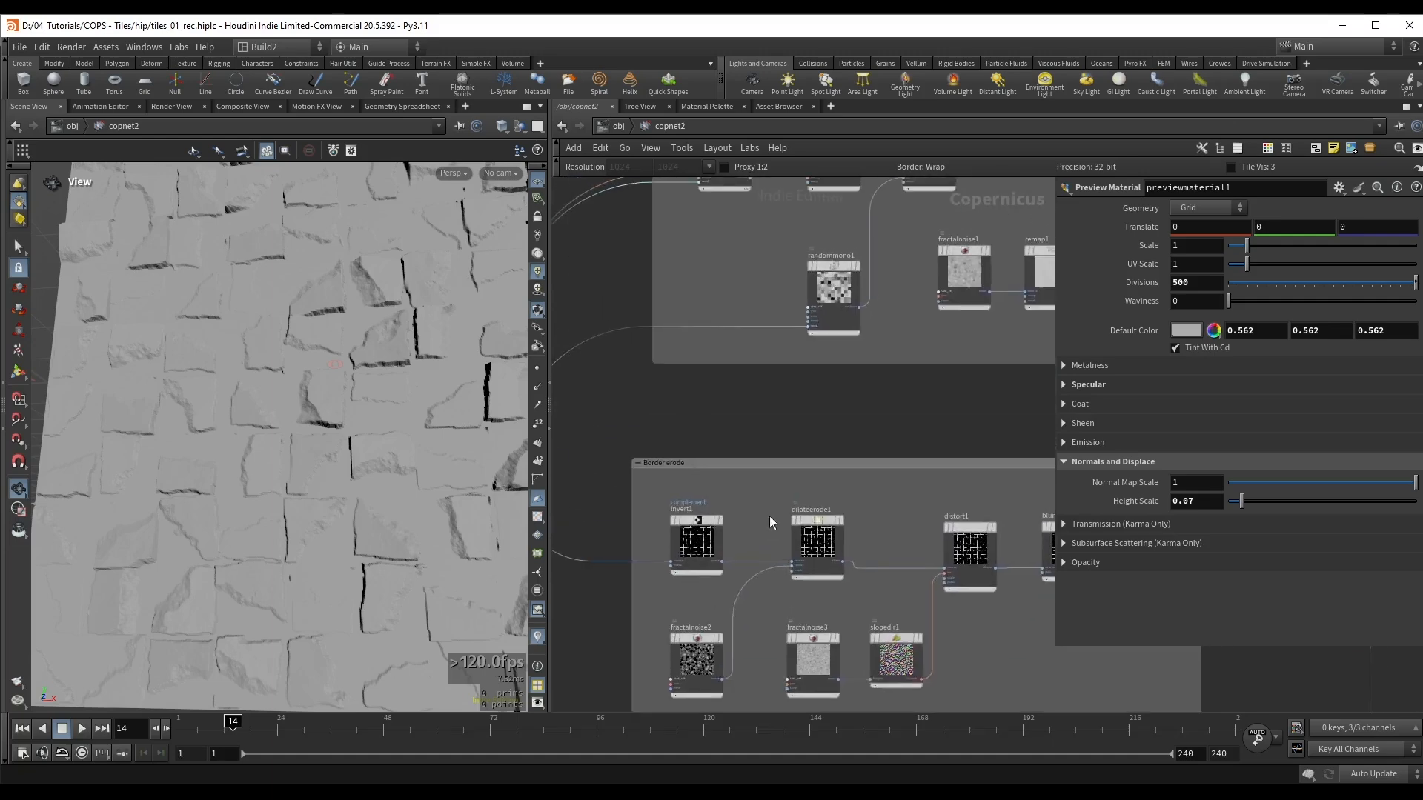
pyautogui.moveTo(800, 397); pyautogui.dragTo(708, 528, button='middle')
pyautogui.scroll(1, 714, 339)
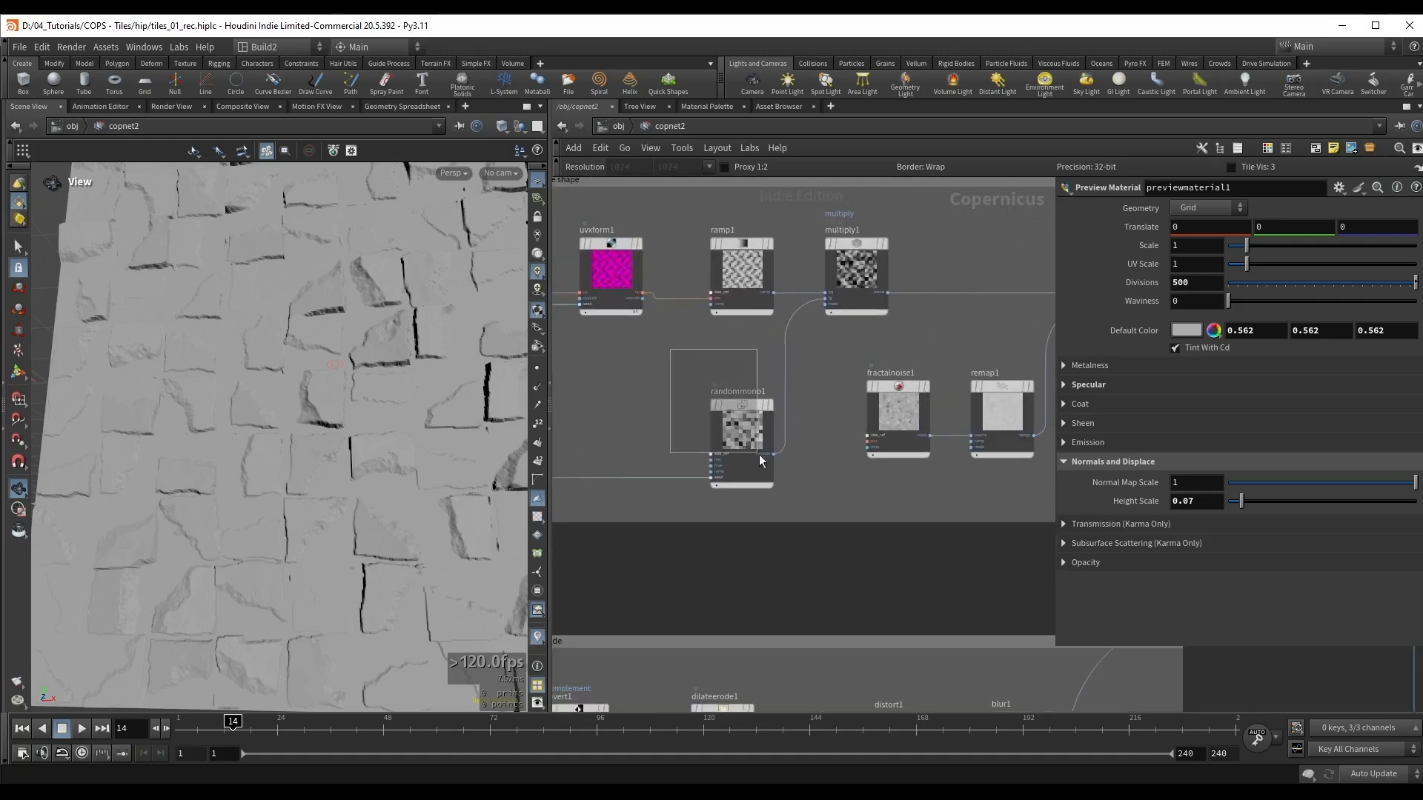
pyautogui.moveTo(759, 455); pyautogui.dragTo(761, 457)
pyautogui.keyDown('shift'); pyautogui.click(855, 282); pyautogui.keyUp('shift')
pyautogui.hotkey('ctrl', 'c')
pyautogui.scroll(-2, 752, 385)
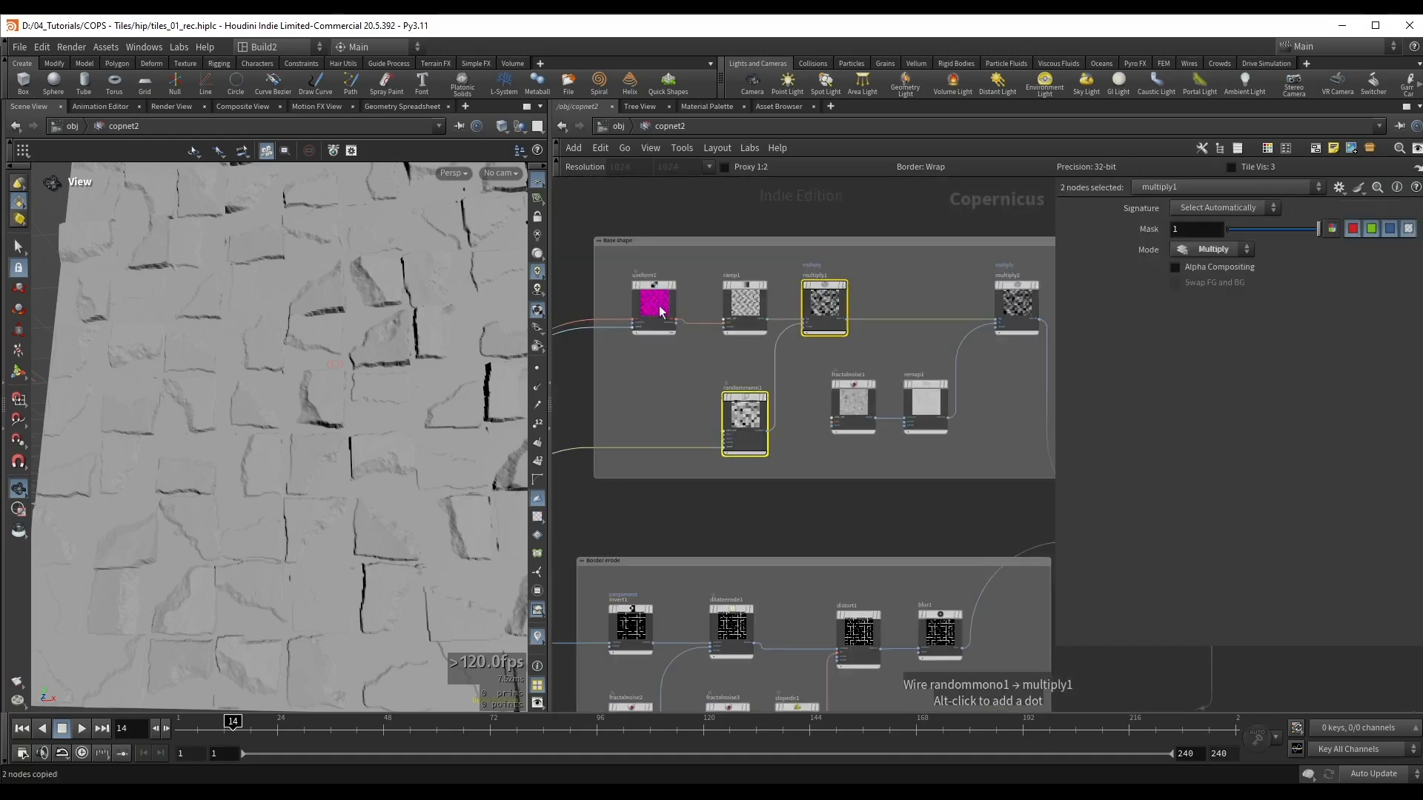
# Step: Paste the copied Random Mono and Multiply nodes in the empty space beside blend1
pyautogui.scroll(-3, 644, 353)
pyautogui.moveTo(665, 537); pyautogui.dragTo(699, 241, button='middle')
pyautogui.moveTo(716, 568); pyautogui.dragTo(765, 435, button='middle')
pyautogui.click(856, 436)
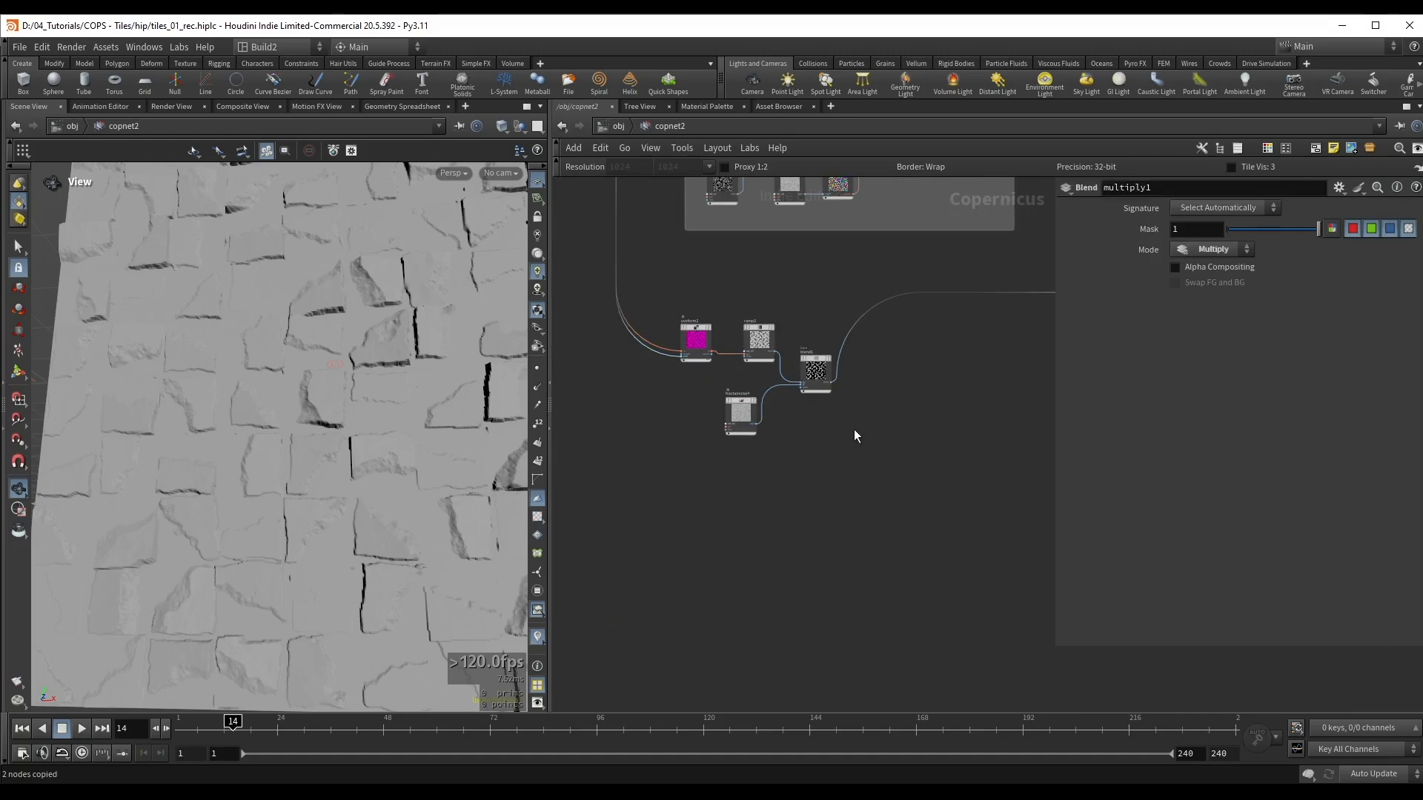
pyautogui.hotkey('ctrl', 'v')
pyautogui.scroll(5, 893, 357)
# Step: Place multiply3 between blend1 and sub2, with blend1 feeding its background input and its output going to sub2
pyautogui.click(832, 355)
pyautogui.moveTo(688, 386); pyautogui.dragTo(660, 327)
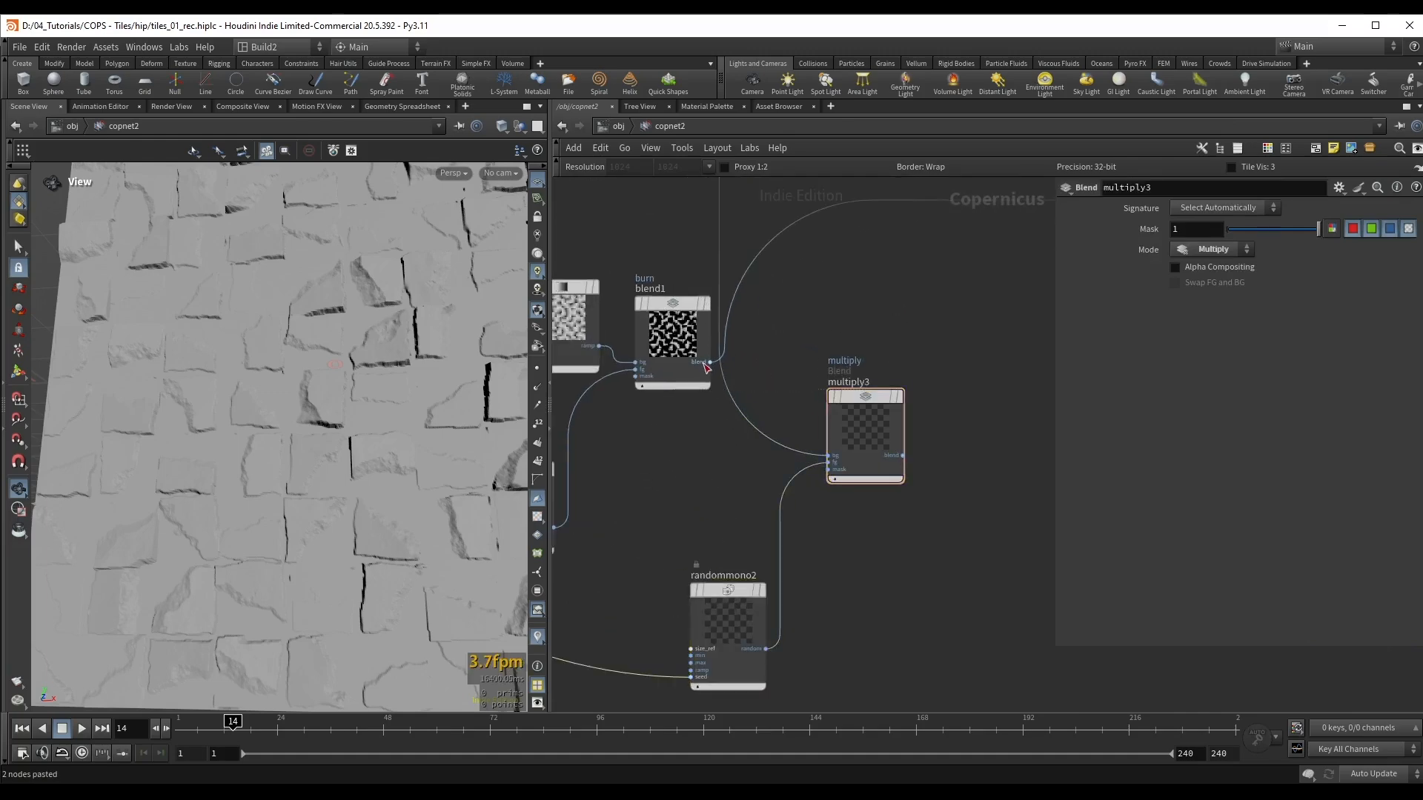
pyautogui.scroll(-2, 706, 368)
pyautogui.moveTo(809, 311); pyautogui.dragTo(846, 480)
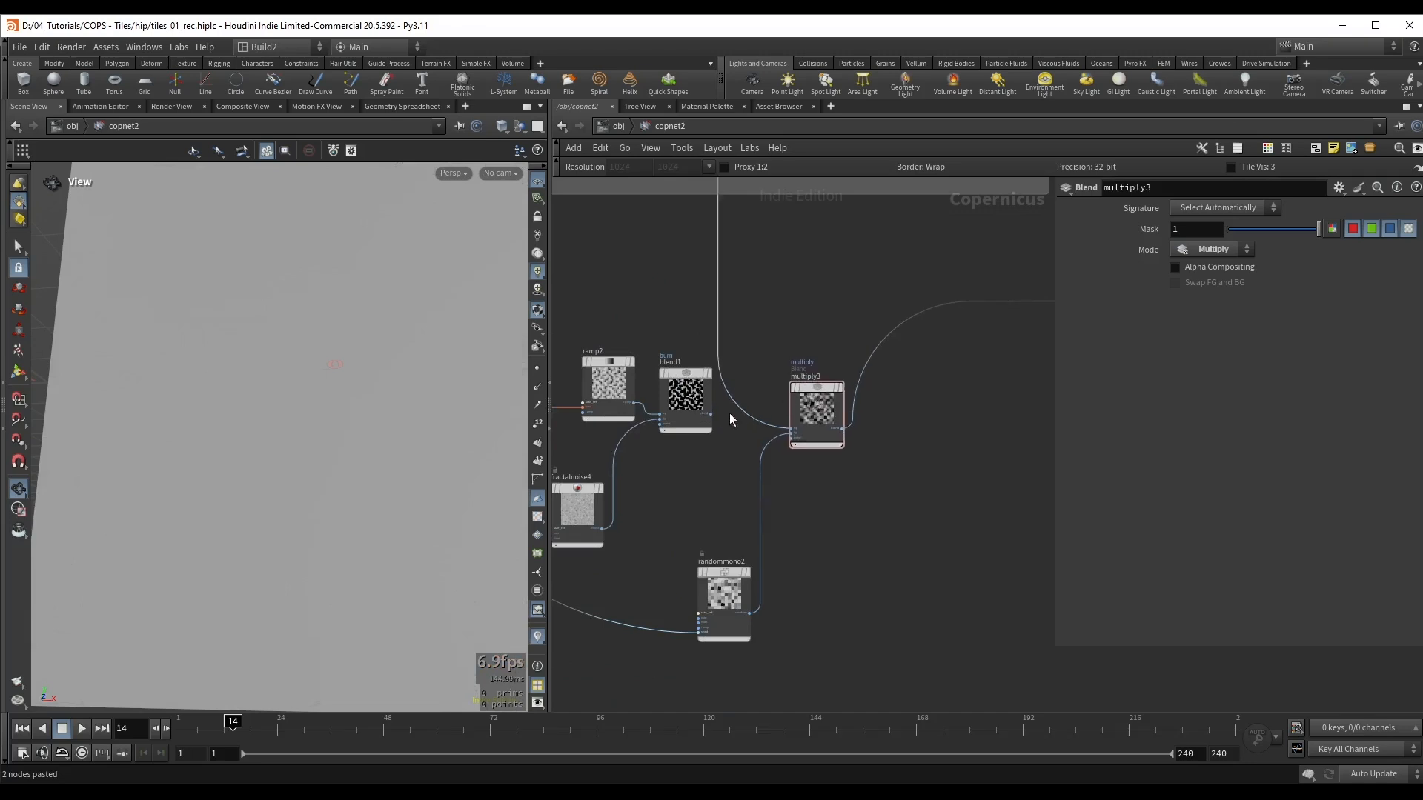
pyautogui.scroll(2, 710, 411)
pyautogui.moveTo(799, 424); pyautogui.dragTo(851, 411)
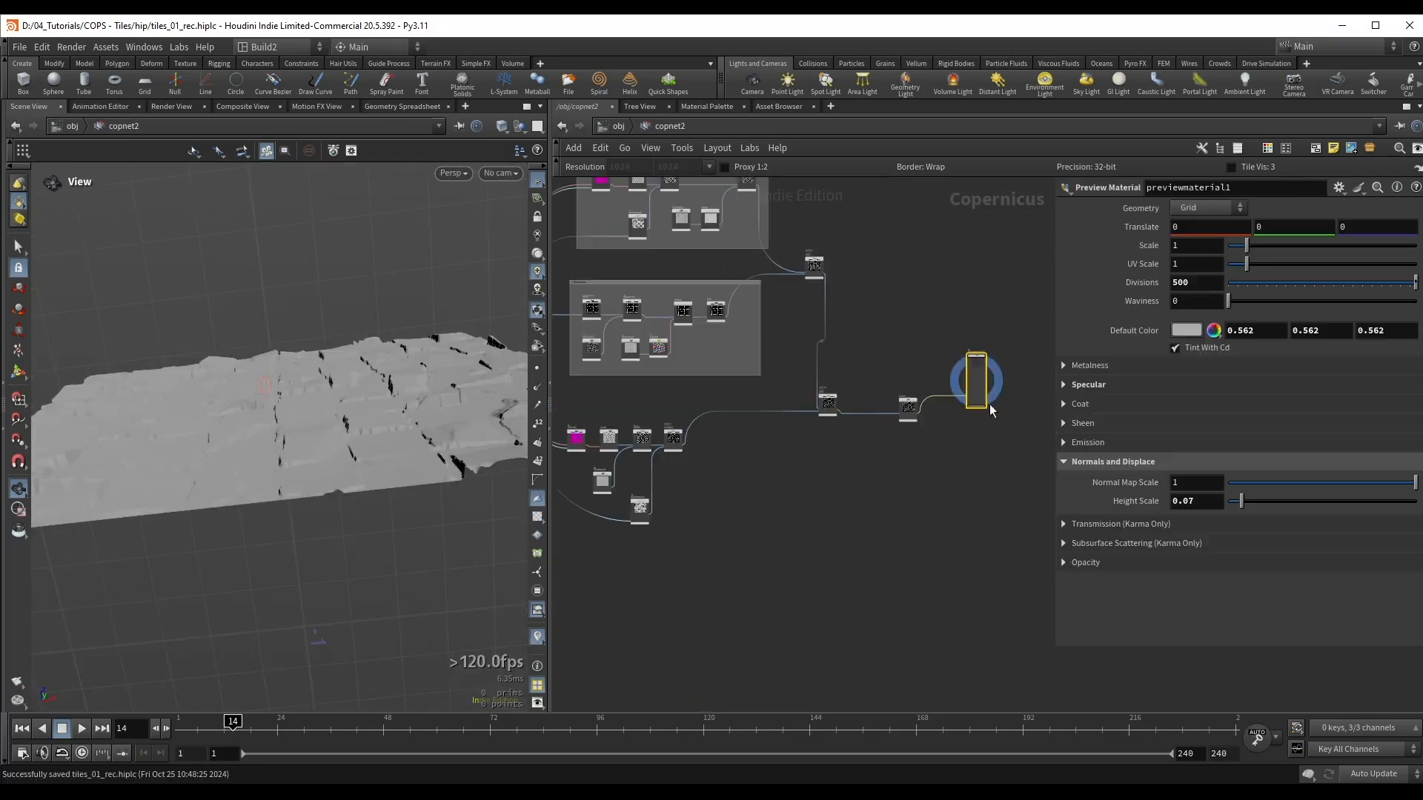
# Step: Inspect the displaced tiles up close and toggle the bypass of sub2 to compare the result with and without it
pyautogui.scroll(2, 978, 406)
pyautogui.moveTo(772, 386); pyautogui.dragTo(802, 388)
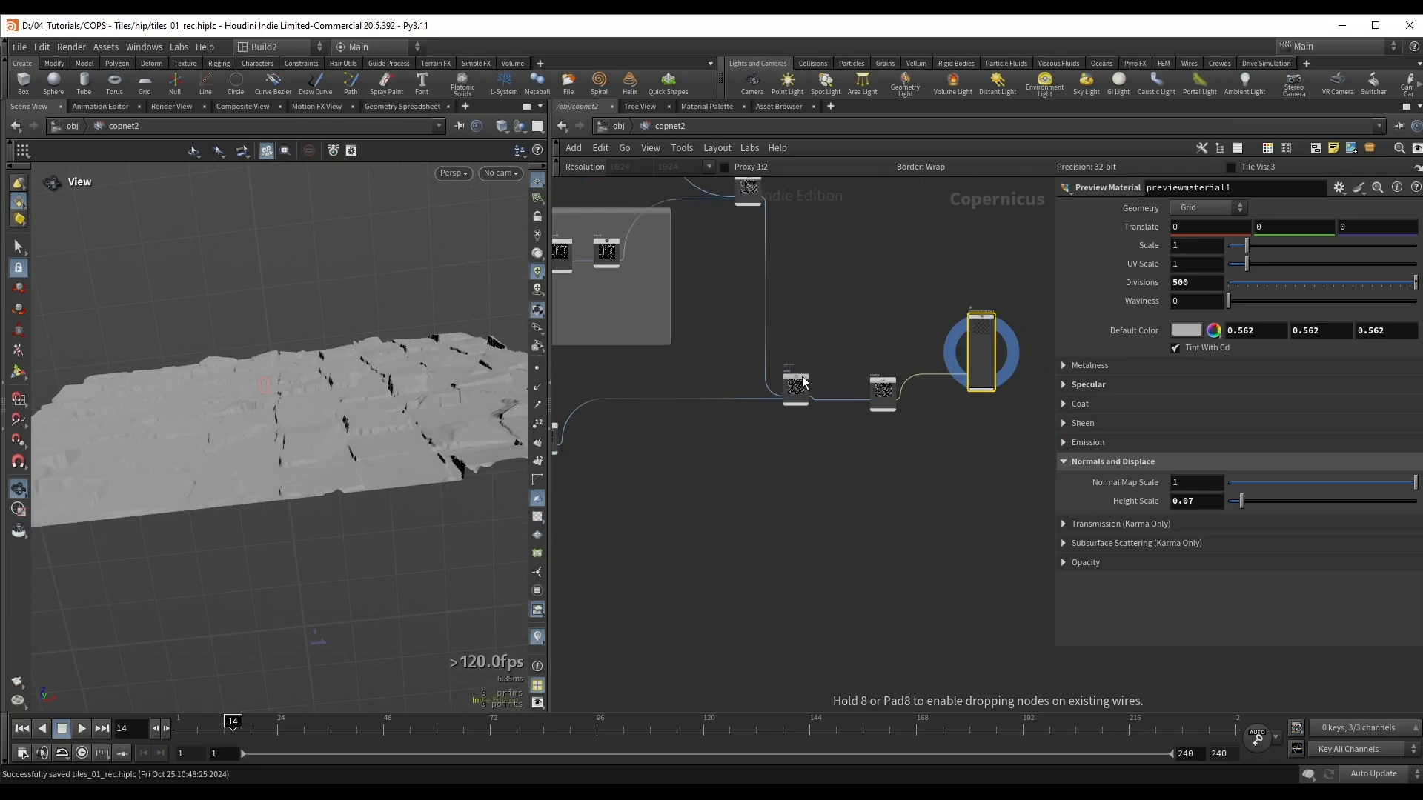
pyautogui.scroll(2, 819, 348)
pyautogui.moveTo(334, 360); pyautogui.dragTo(292, 422)
pyautogui.scroll(4, 290, 422)
pyautogui.scroll(2, 757, 376)
pyautogui.moveTo(756, 376); pyautogui.dragTo(821, 444)
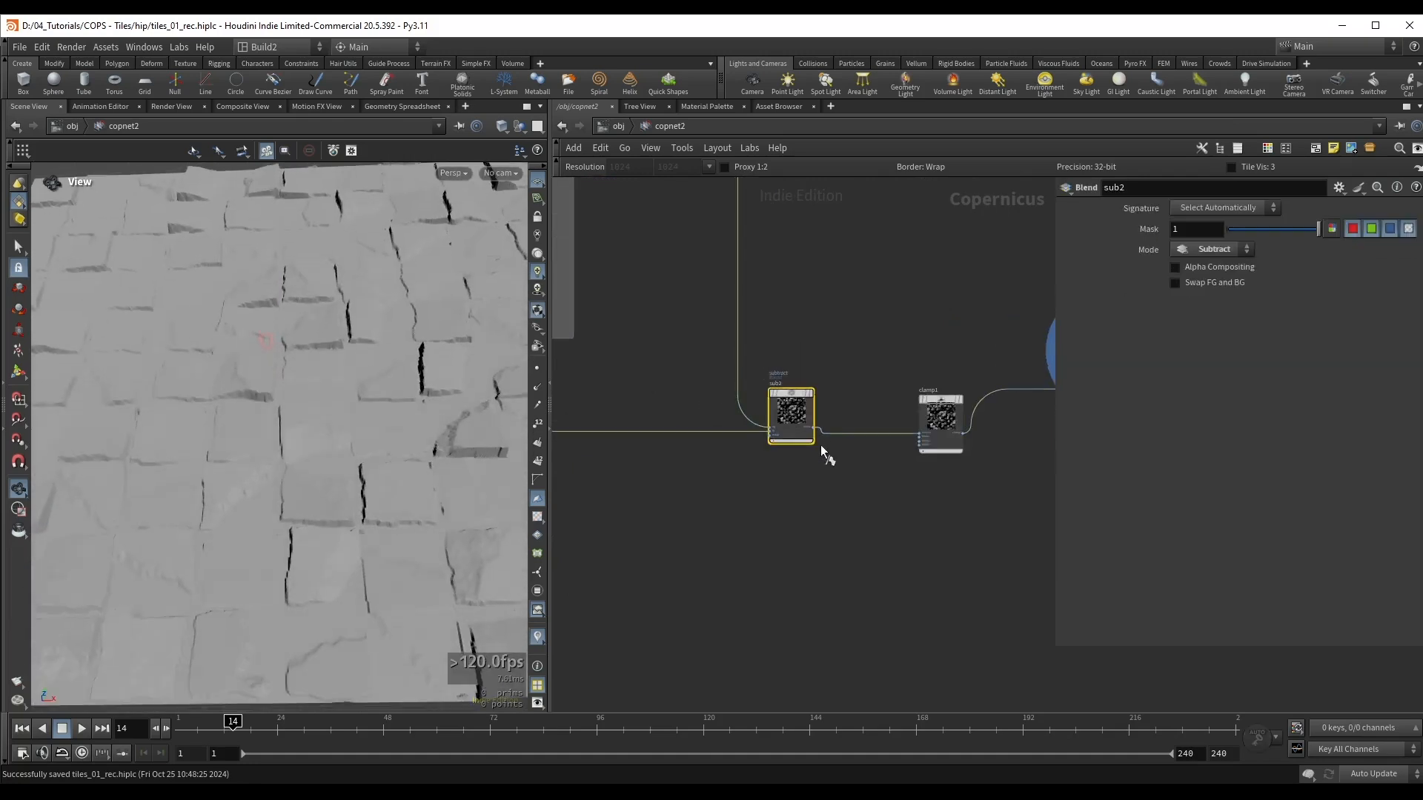
pyautogui.press('b')
pyautogui.press('b')
pyautogui.press('b')
pyautogui.press('b')
# Step: Shift the lower point of randommono2's Float Ramp inward to roughly a third of the range and check the tiles
pyautogui.moveTo(819, 445); pyautogui.dragTo(1013, 438, button='middle')
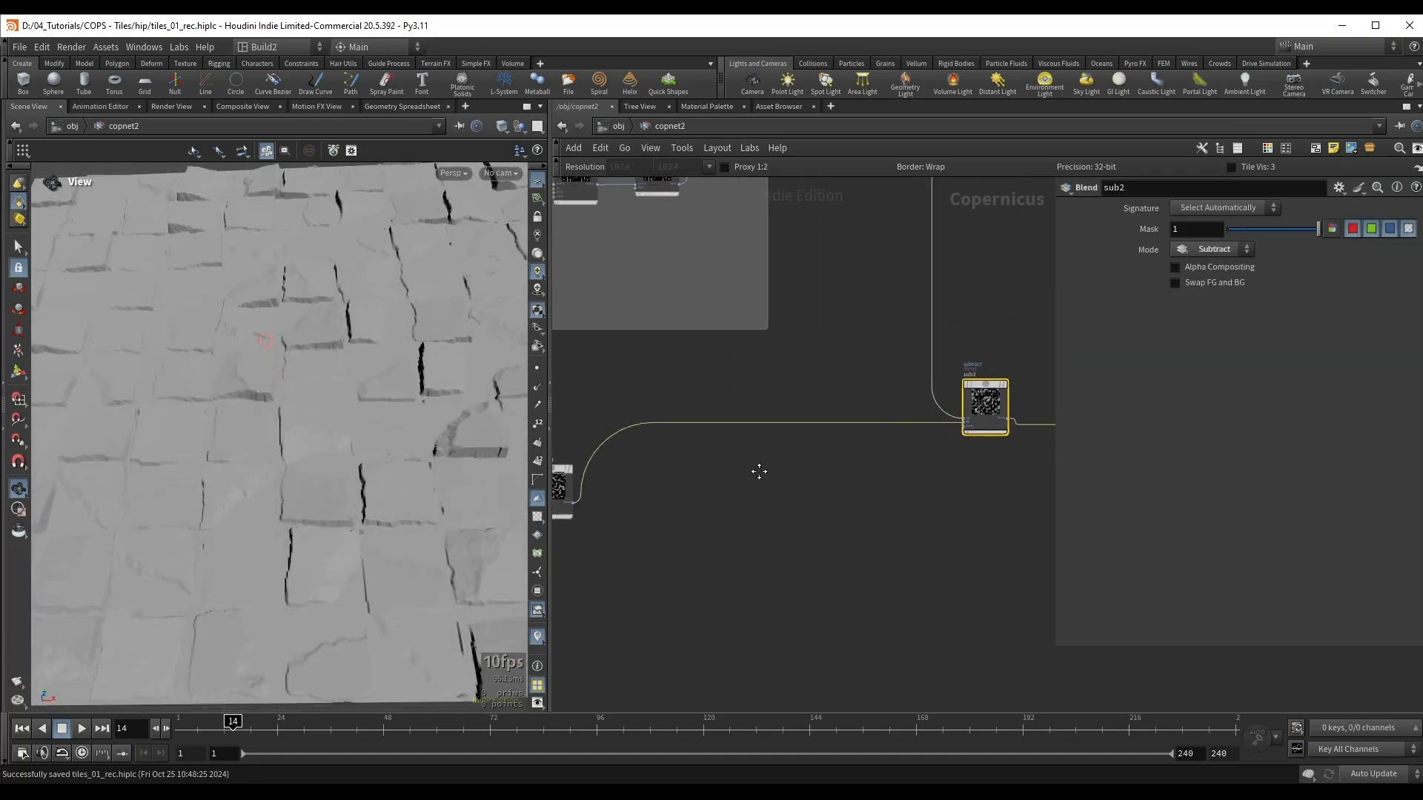
pyautogui.moveTo(759, 470); pyautogui.dragTo(1124, 384, button='middle')
pyautogui.scroll(2, 858, 540)
pyautogui.moveTo(838, 551); pyautogui.dragTo(825, 555)
pyautogui.click(827, 560)
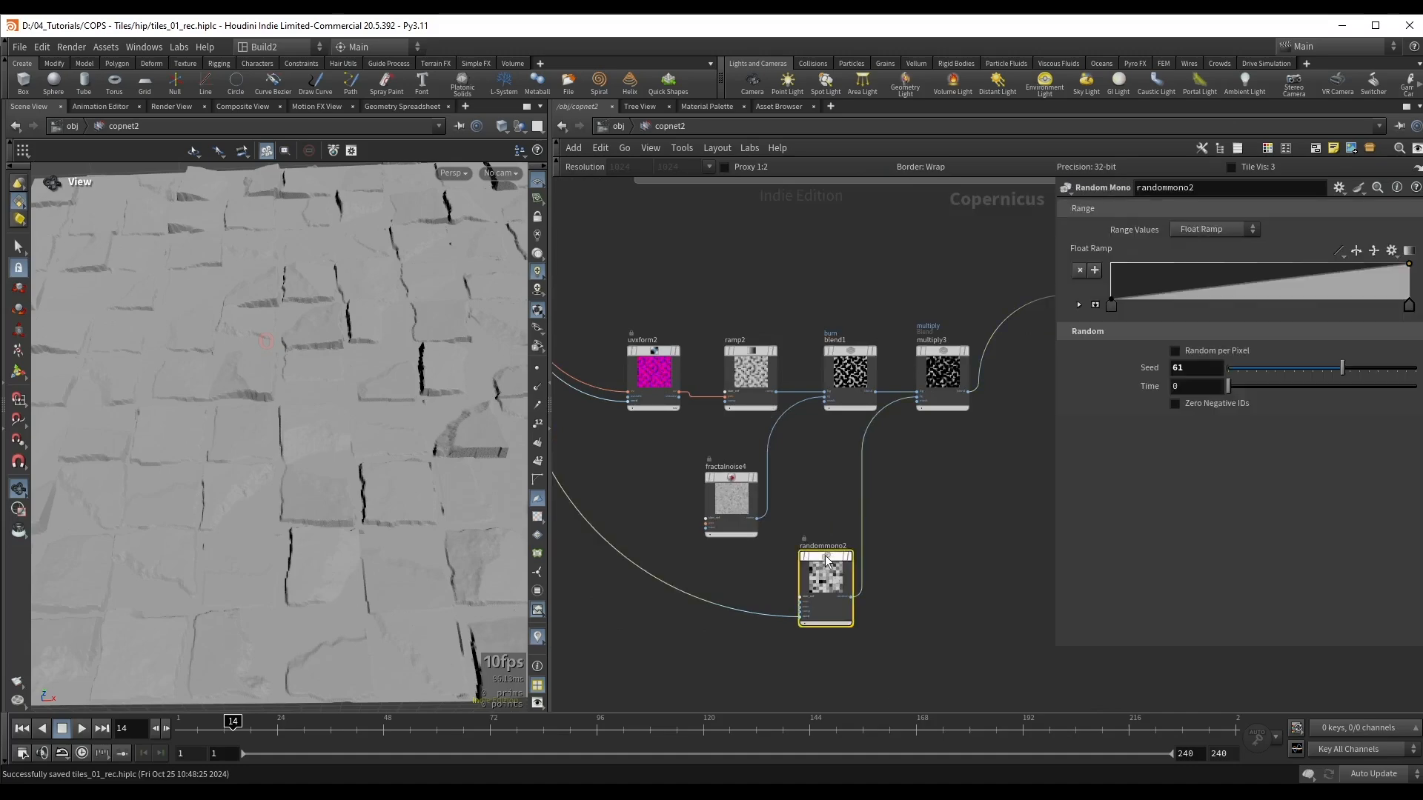
pyautogui.scroll(-3, 281, 385)
pyautogui.moveTo(281, 384); pyautogui.dragTo(277, 375)
pyautogui.scroll(2, 277, 376)
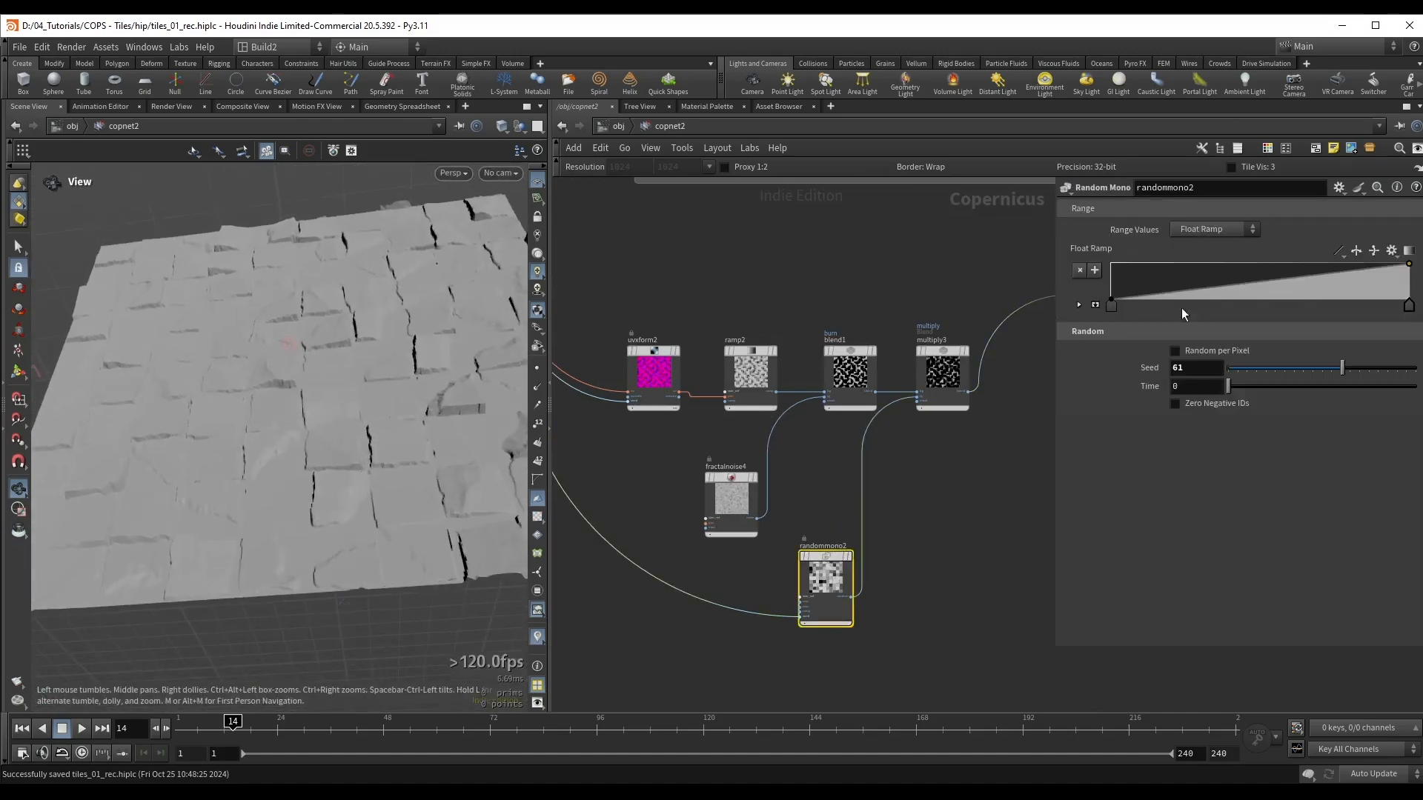
pyautogui.moveTo(382, 382); pyautogui.dragTo(412, 467)
pyautogui.click(1110, 306)
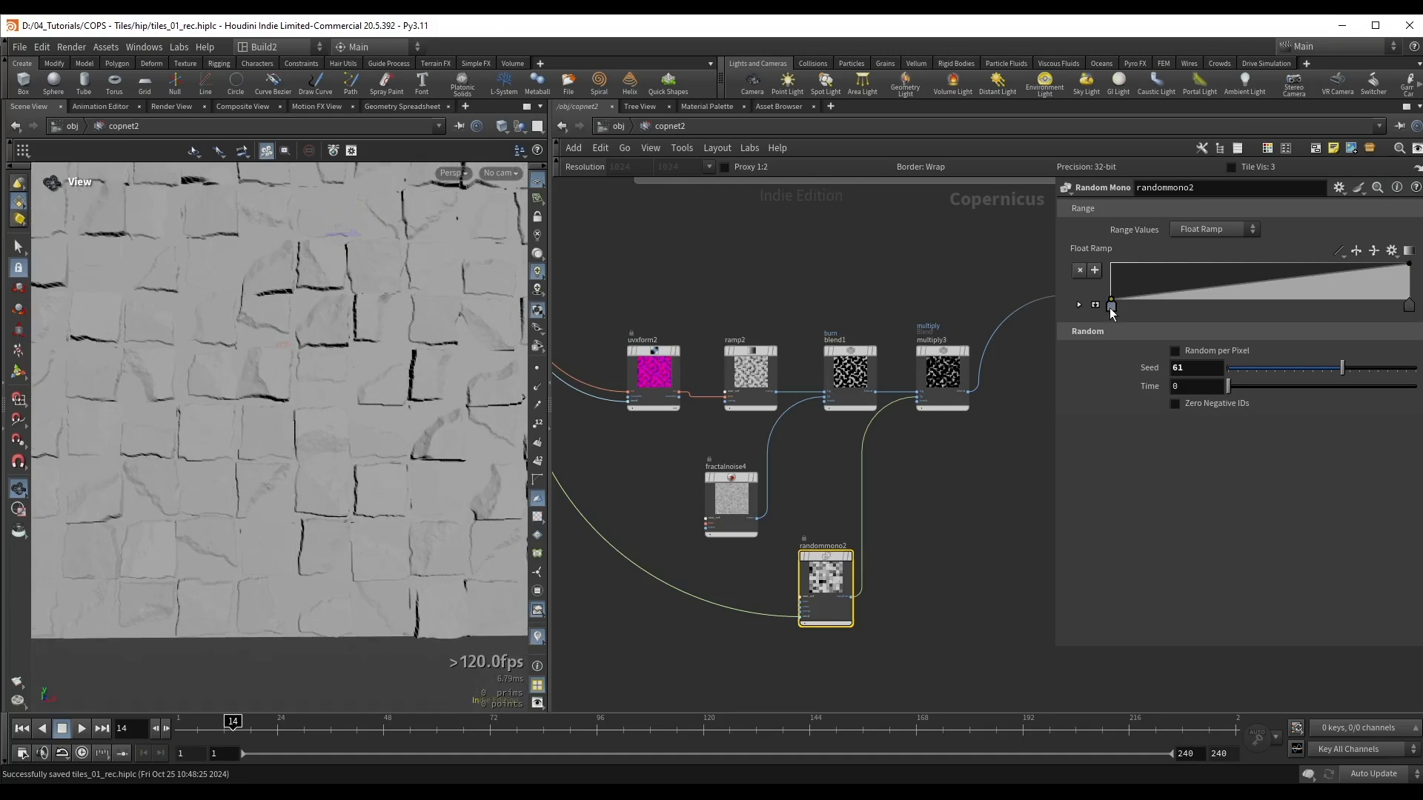
pyautogui.moveTo(1152, 311); pyautogui.dragTo(1239, 308)
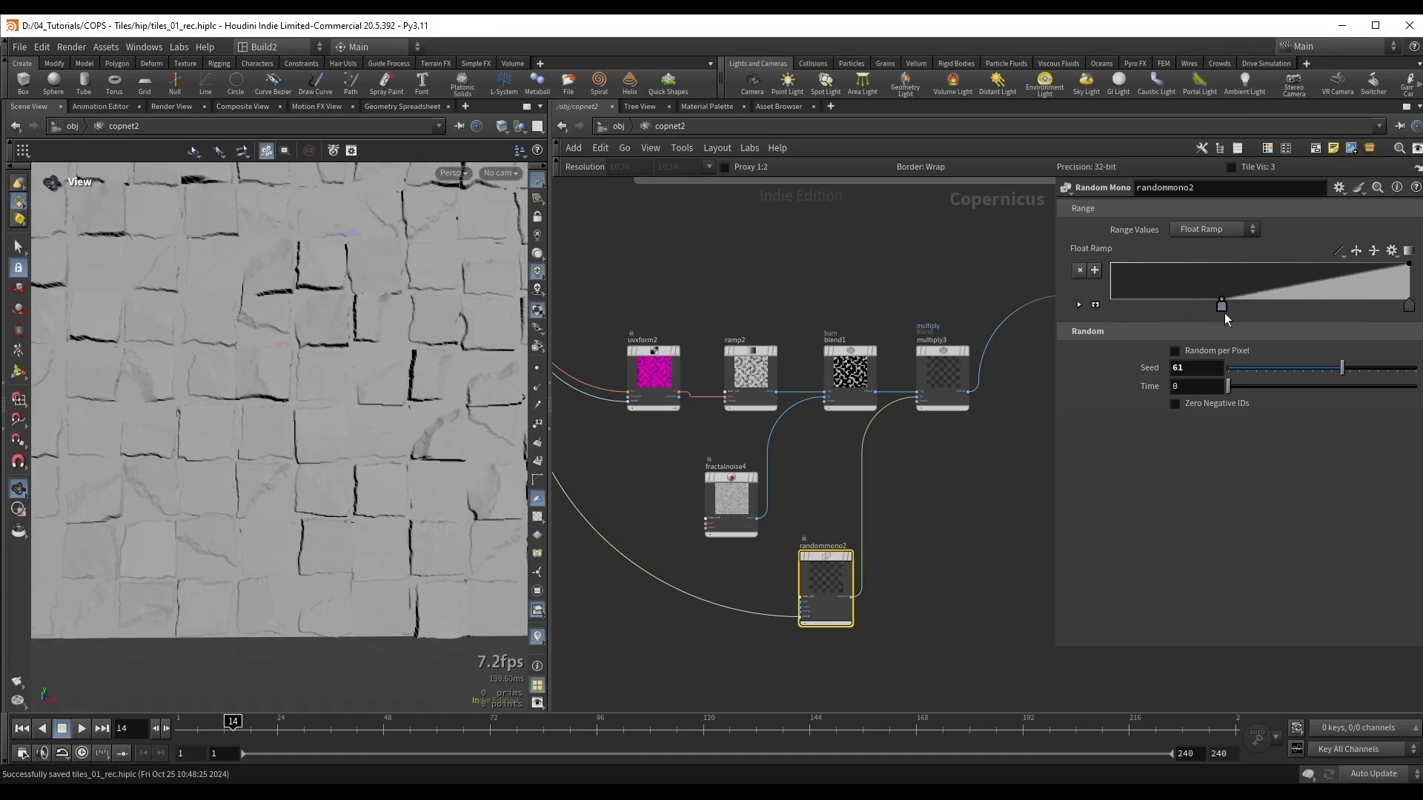
pyautogui.moveTo(1188, 314); pyautogui.dragTo(1221, 317)
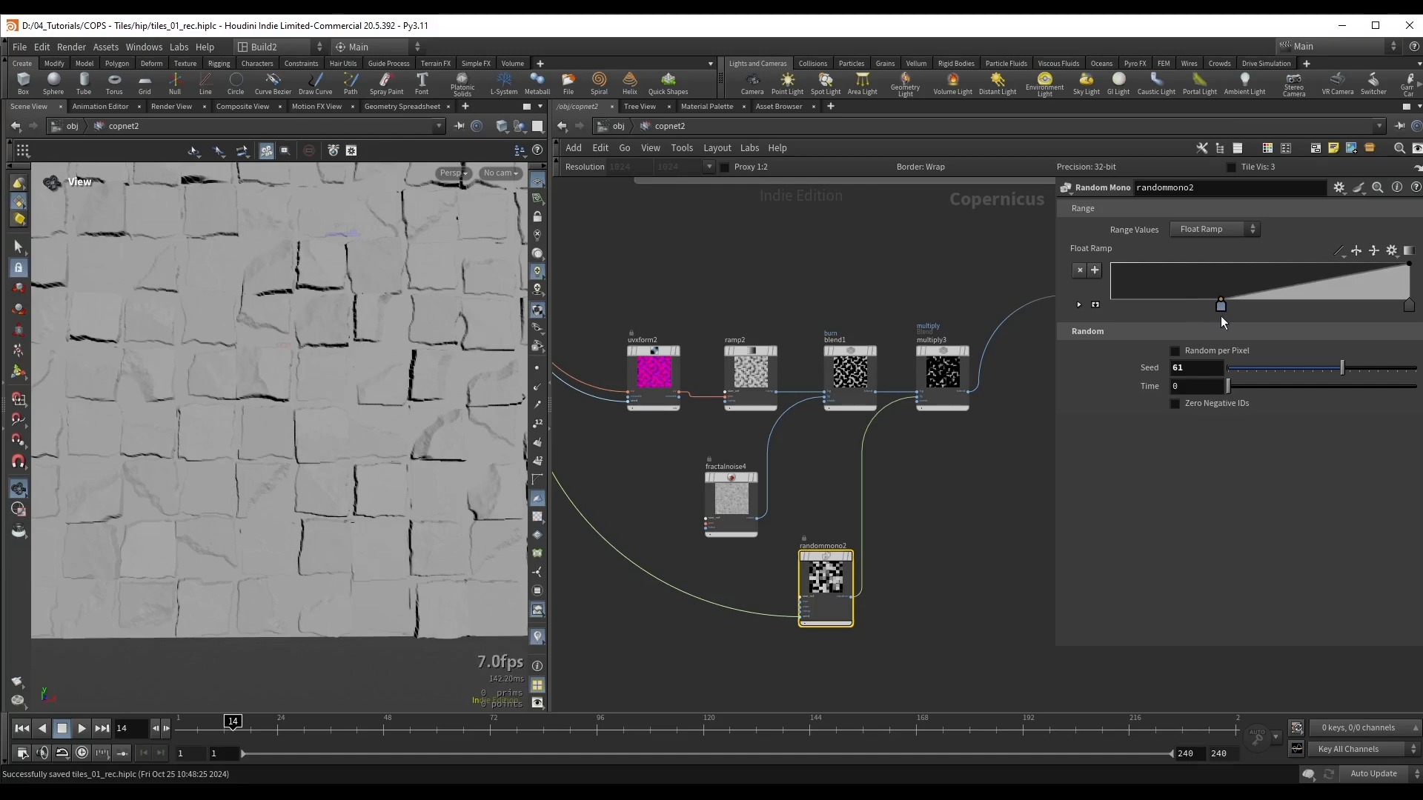
pyautogui.scroll(6, 333, 393)
pyautogui.moveTo(312, 386); pyautogui.dragTo(260, 368)
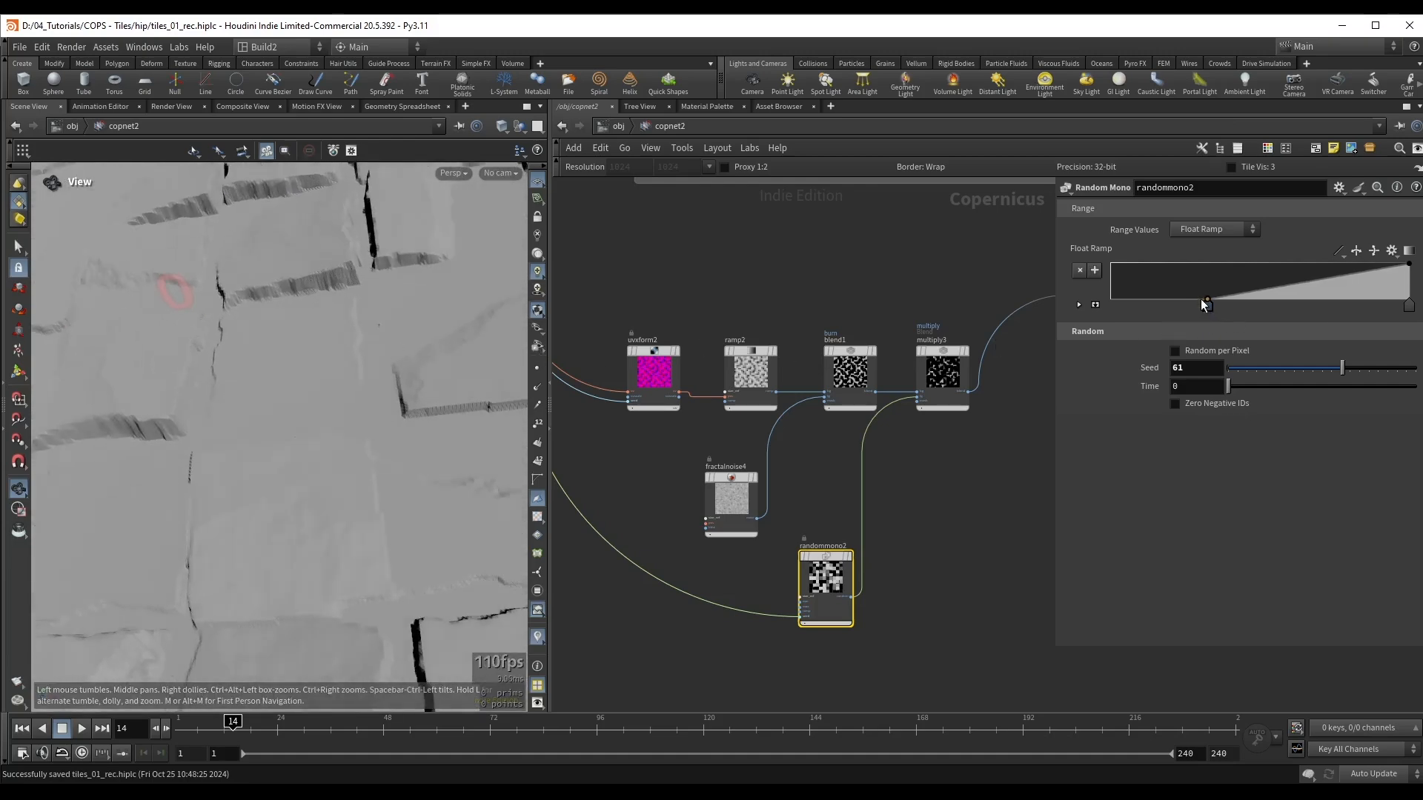
# Step: Move the lower point of randommono2's Float Ramp back to the start of the range and check the tiles
pyautogui.moveTo(1203, 304); pyautogui.dragTo(1109, 319)
pyautogui.scroll(-8, 324, 281)
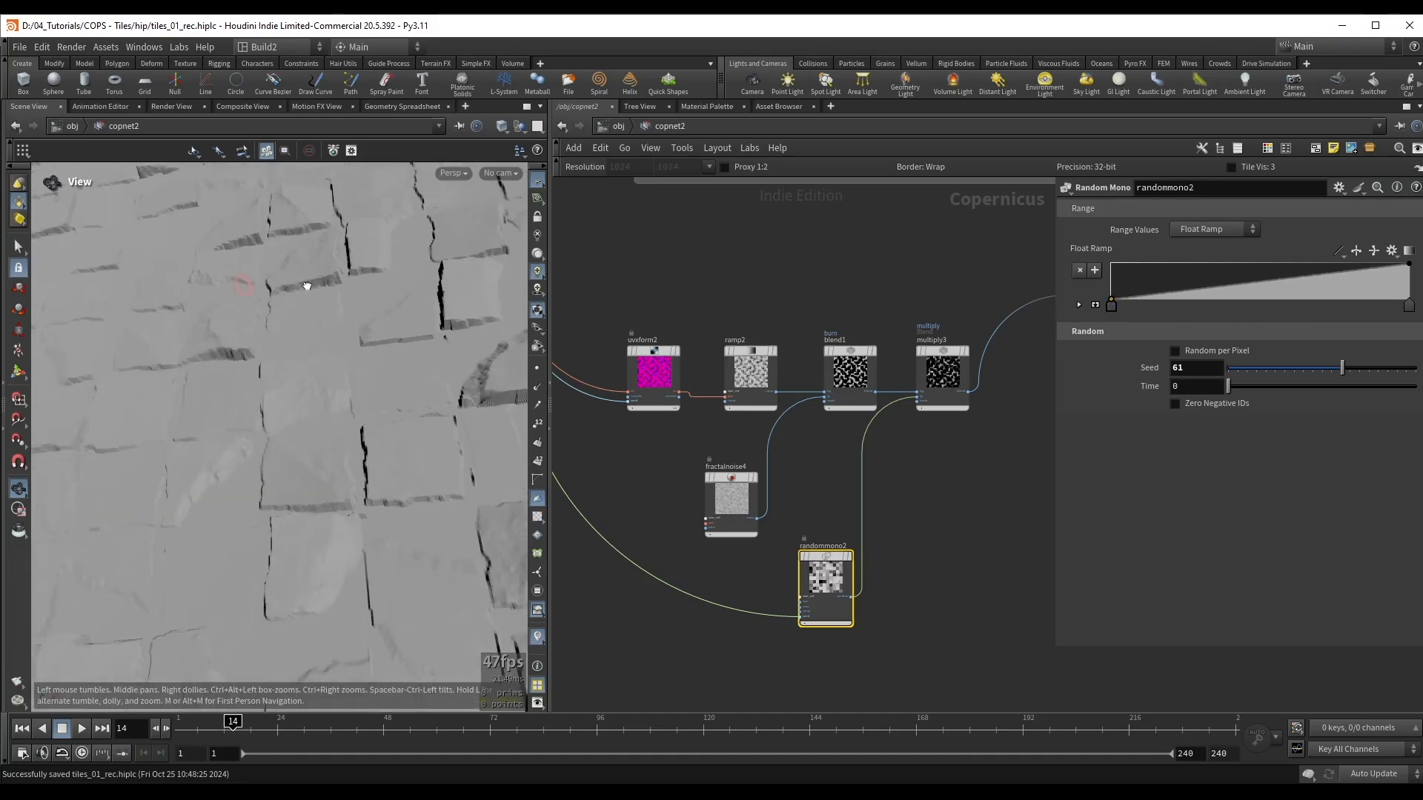
pyautogui.moveTo(251, 327); pyautogui.dragTo(234, 373)
pyautogui.scroll(2, 740, 320)
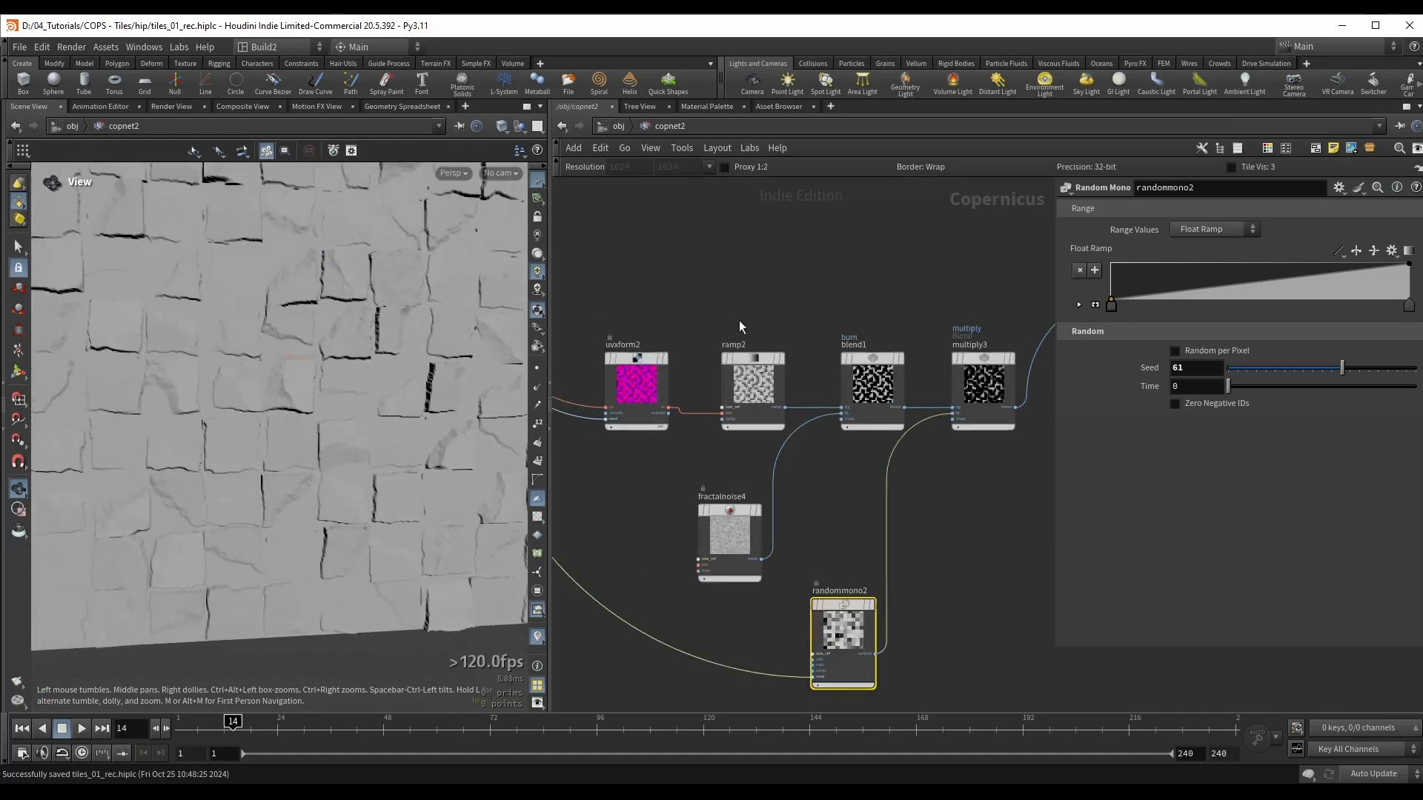
# Step: Display ramp2's output and try shifting the lower point of its ramp
pyautogui.moveTo(717, 314); pyautogui.dragTo(761, 334, button='middle')
pyautogui.click(798, 403)
pyautogui.click(826, 379)
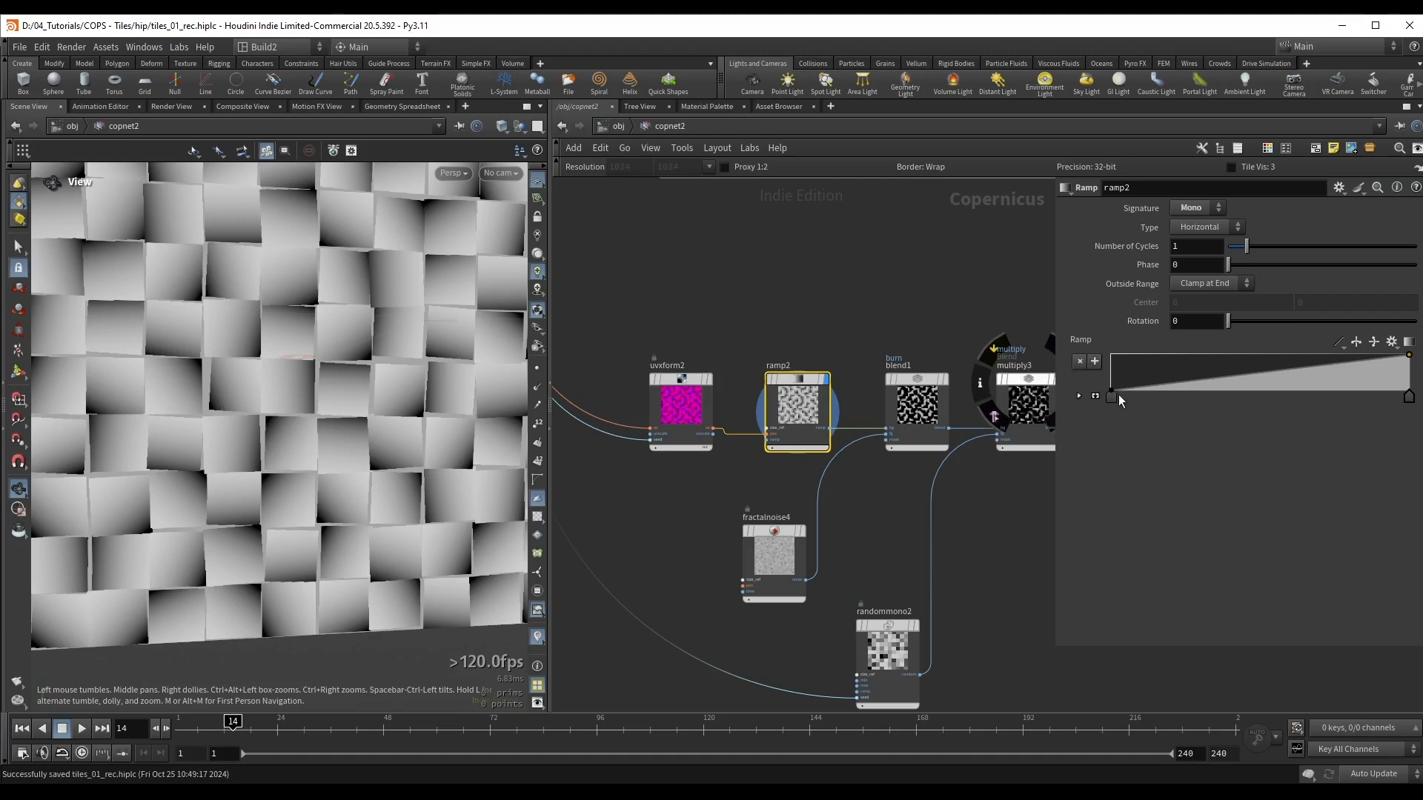
pyautogui.moveTo(1112, 399)
pyautogui.mouseDown()
pyautogui.moveTo(1270, 404)
pyautogui.moveTo(1140, 412)
pyautogui.moveTo(1163, 420)
pyautogui.moveTo(1085, 411)
pyautogui.mouseUp()
# Step: Display the preview material at the end of the network as displaced geometry
pyautogui.scroll(-2, 190, 353)
pyautogui.scroll(-3, 970, 282)
pyautogui.moveTo(970, 281); pyautogui.dragTo(504, 378, button='middle')
pyautogui.moveTo(722, 350); pyautogui.dragTo(504, 394, button='middle')
pyautogui.click(931, 363)
pyautogui.click(953, 369)
# Step: Shift the lower point of ramp2's ramp inward to roughly an eighth of the range and check the displaced tiles
pyautogui.moveTo(771, 521); pyautogui.dragTo(1282, 508, button='middle')
pyautogui.scroll(3, 835, 505)
pyautogui.moveTo(874, 415); pyautogui.dragTo(911, 415, button='middle')
pyautogui.click(767, 471)
pyautogui.scroll(3, 393, 394)
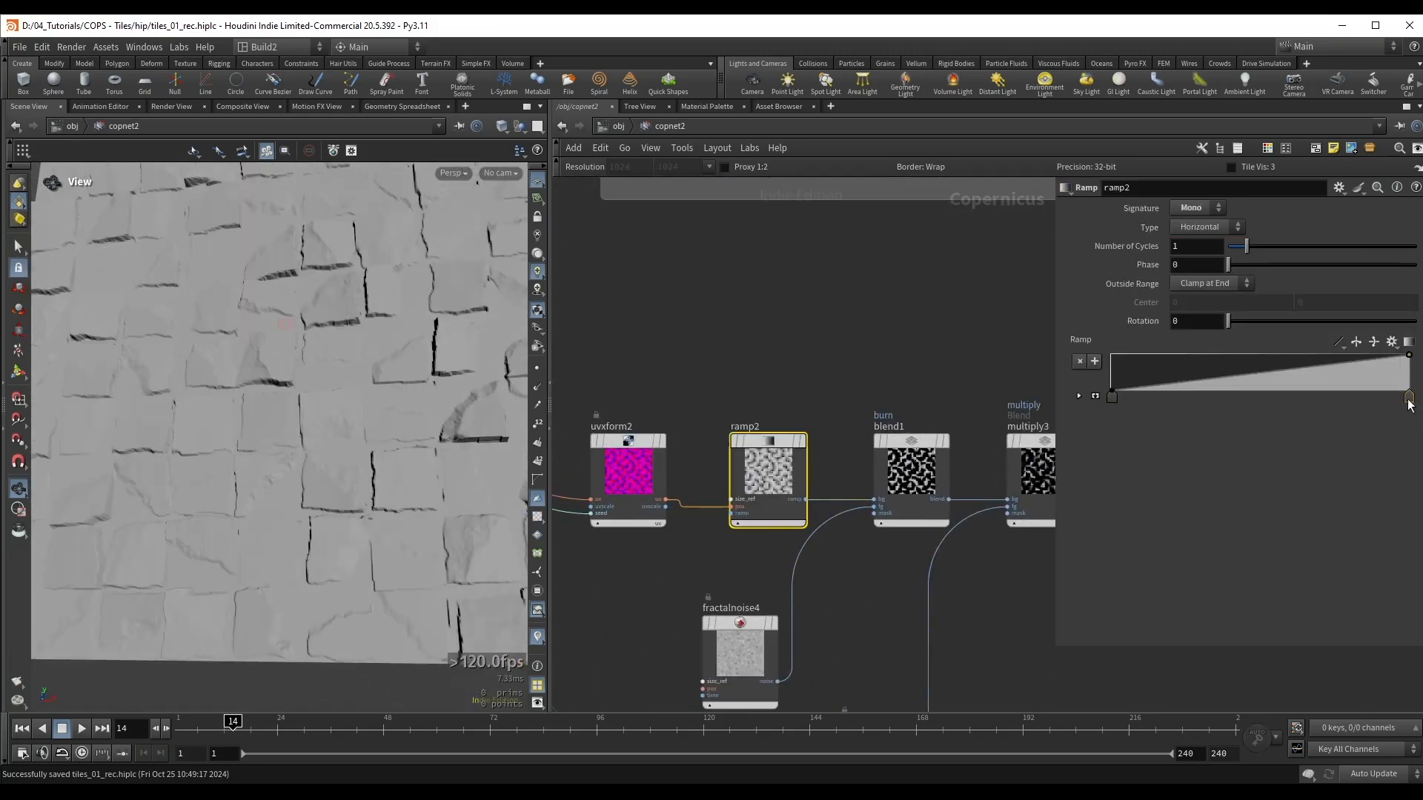
pyautogui.moveTo(1396, 404)
pyautogui.mouseDown()
pyautogui.moveTo(1245, 397)
pyautogui.moveTo(1417, 411)
pyautogui.mouseUp()
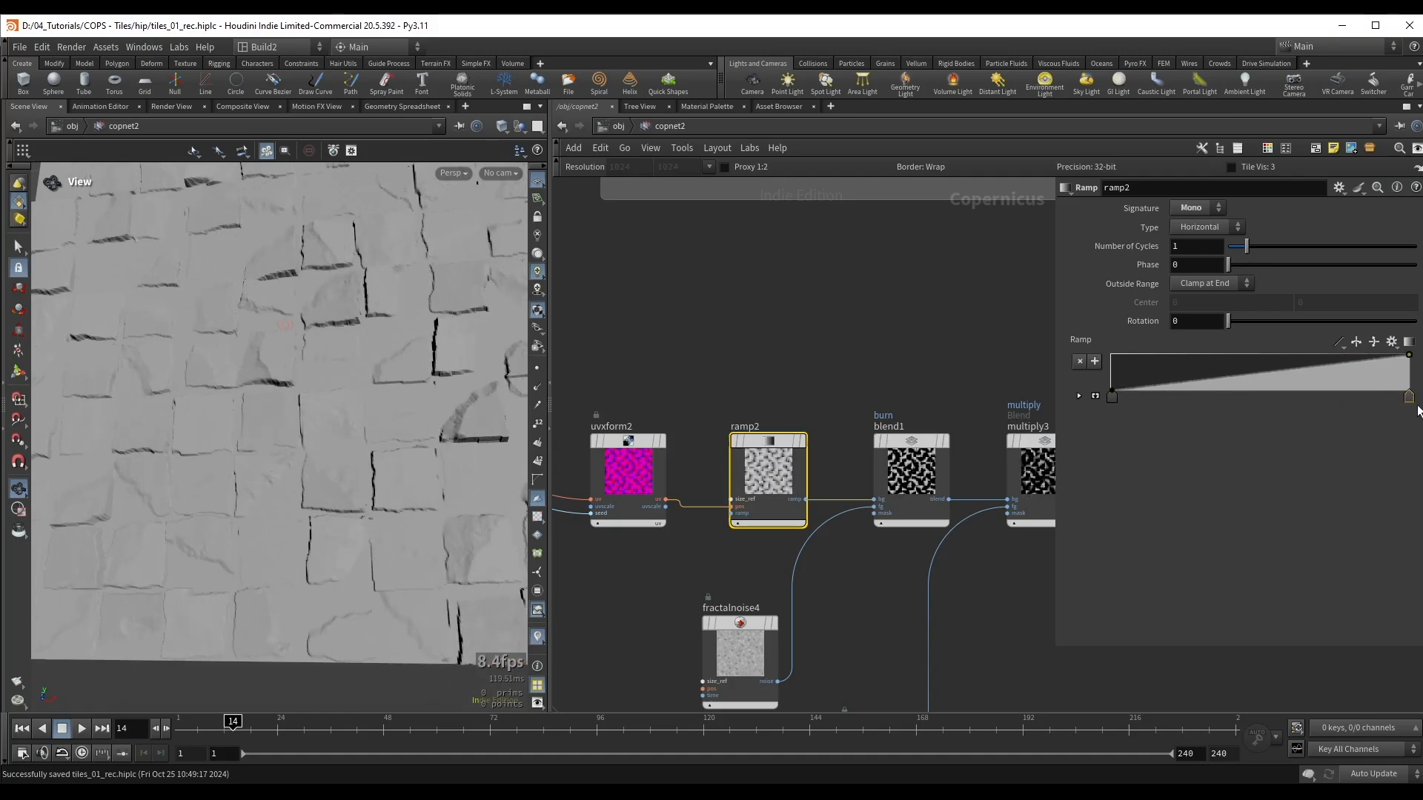
pyautogui.moveTo(1113, 398); pyautogui.dragTo(1205, 412)
pyautogui.moveTo(348, 404); pyautogui.dragTo(261, 428)
pyautogui.moveTo(1196, 405); pyautogui.dragTo(1154, 404)
pyautogui.moveTo(811, 358); pyautogui.dragTo(782, 343, button='middle')
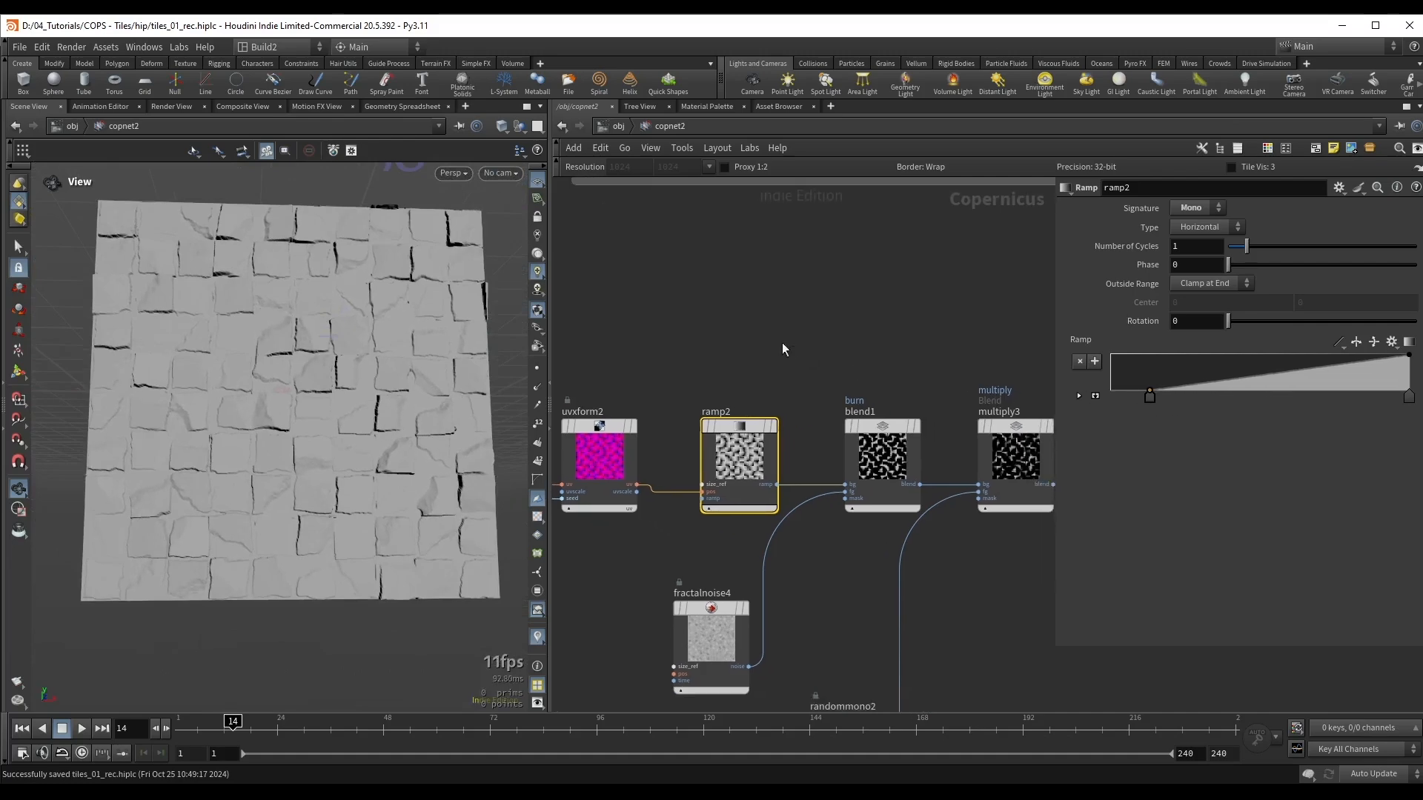
# Step: Set the Amplitude of fractalnoise4 to 0.538 while viewing the displaced tiles
pyautogui.moveTo(918, 369); pyautogui.dragTo(881, 277, button='middle')
pyautogui.click(664, 527)
pyautogui.scroll(4, 334, 384)
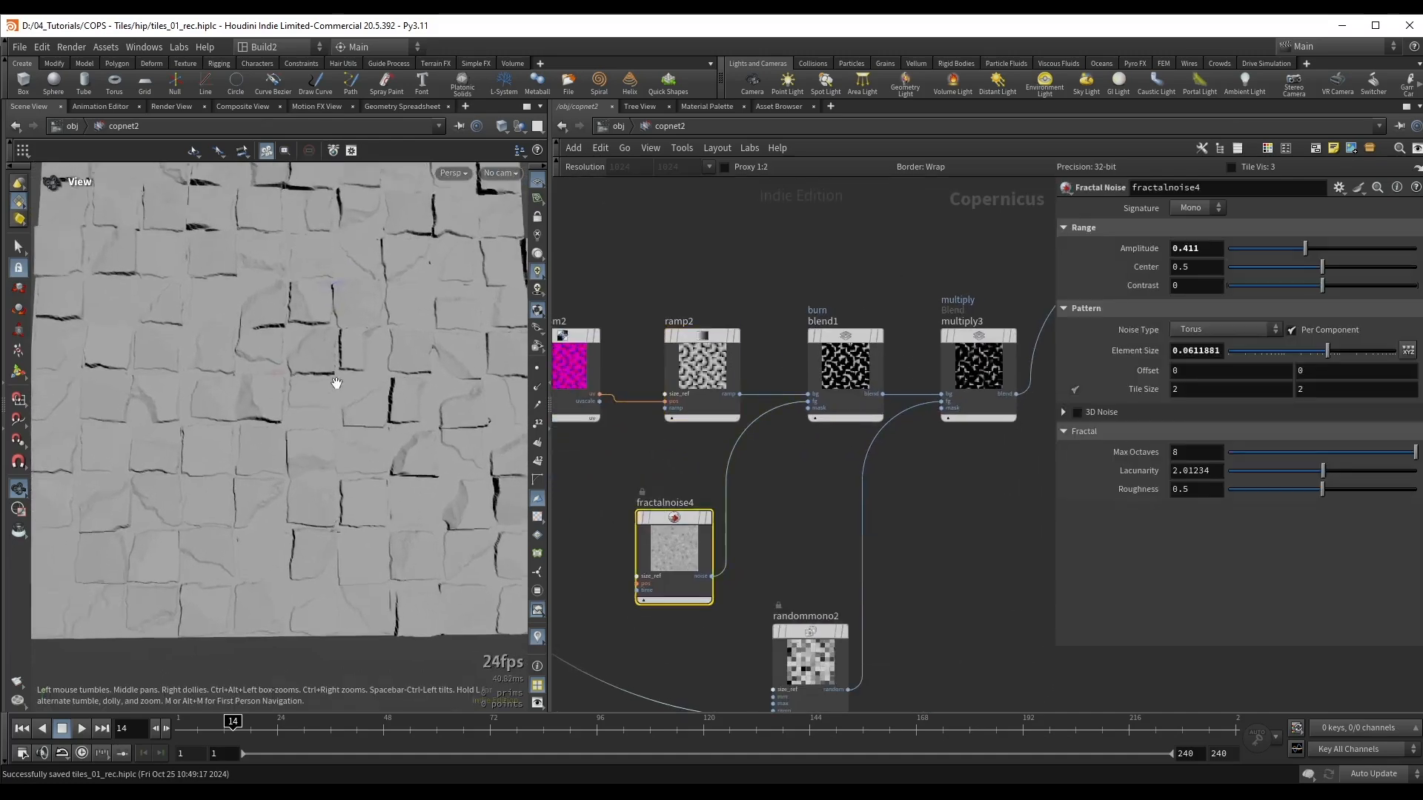
pyautogui.moveTo(333, 384); pyautogui.dragTo(355, 352)
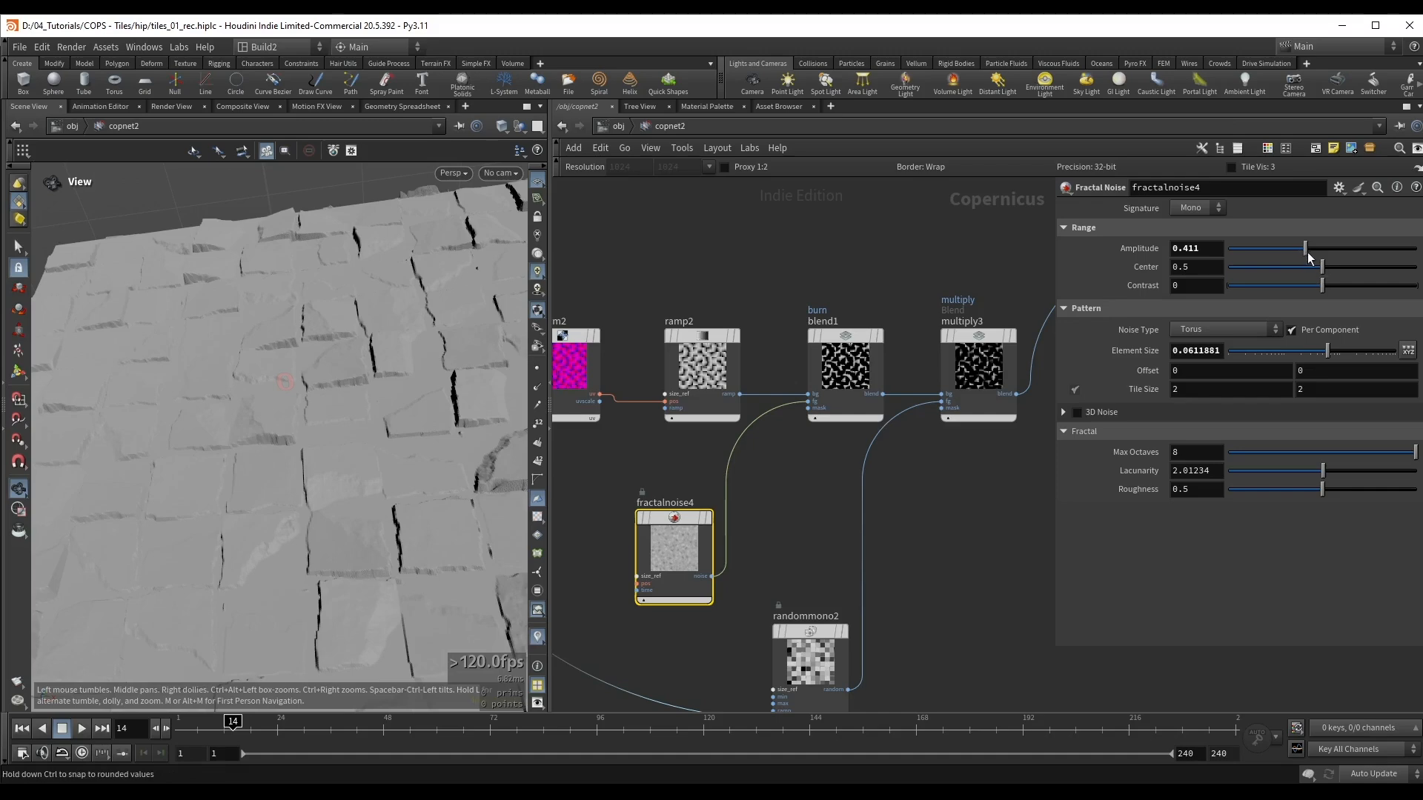
pyautogui.moveTo(1308, 257)
pyautogui.mouseDown()
pyautogui.moveTo(1352, 258)
pyautogui.moveTo(1324, 265)
pyautogui.mouseUp()
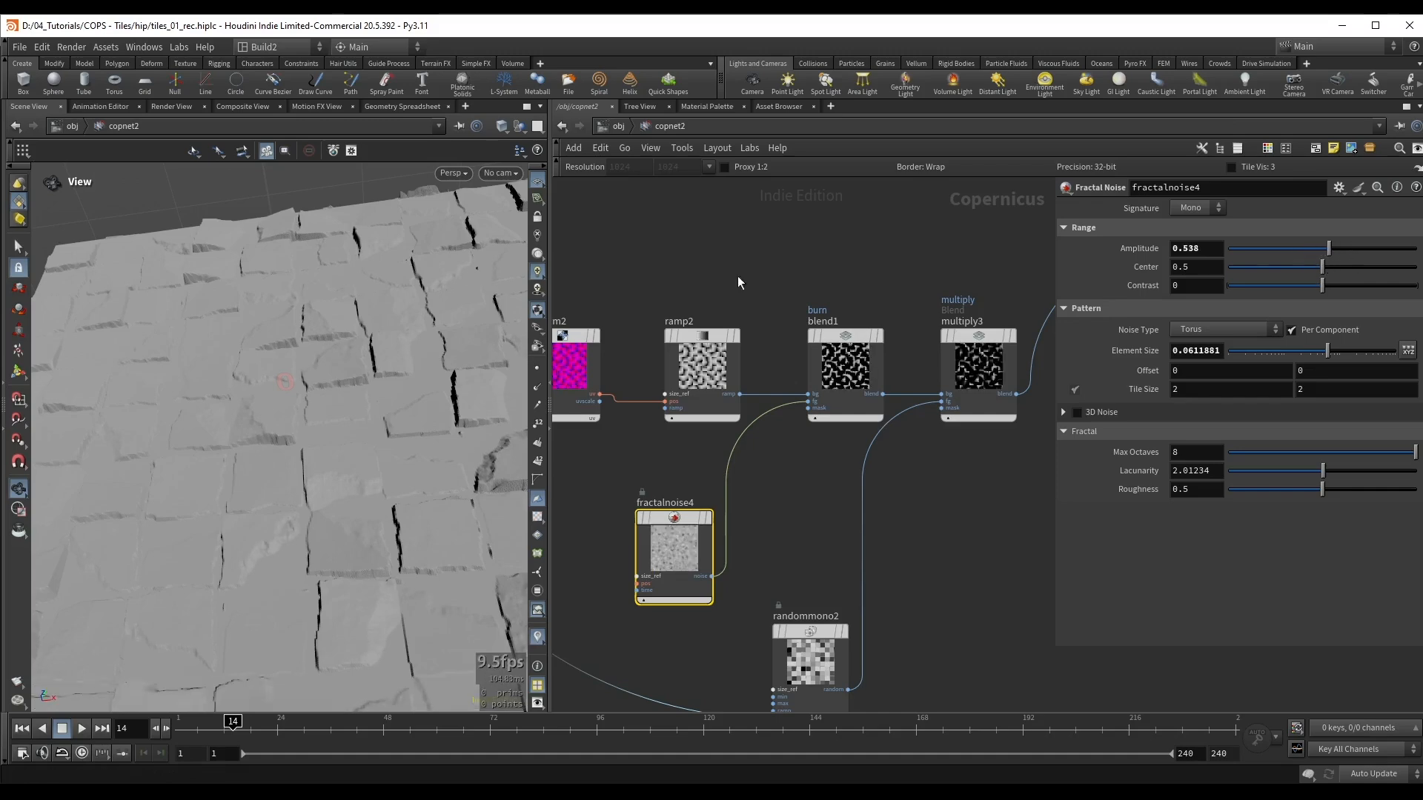
# Step: Set the Roughness of fractalnoise4 to 0.593, save the scene and inspect the damaged tile edges
pyautogui.moveTo(396, 333); pyautogui.dragTo(429, 448)
pyautogui.moveTo(1329, 491); pyautogui.dragTo(1333, 493)
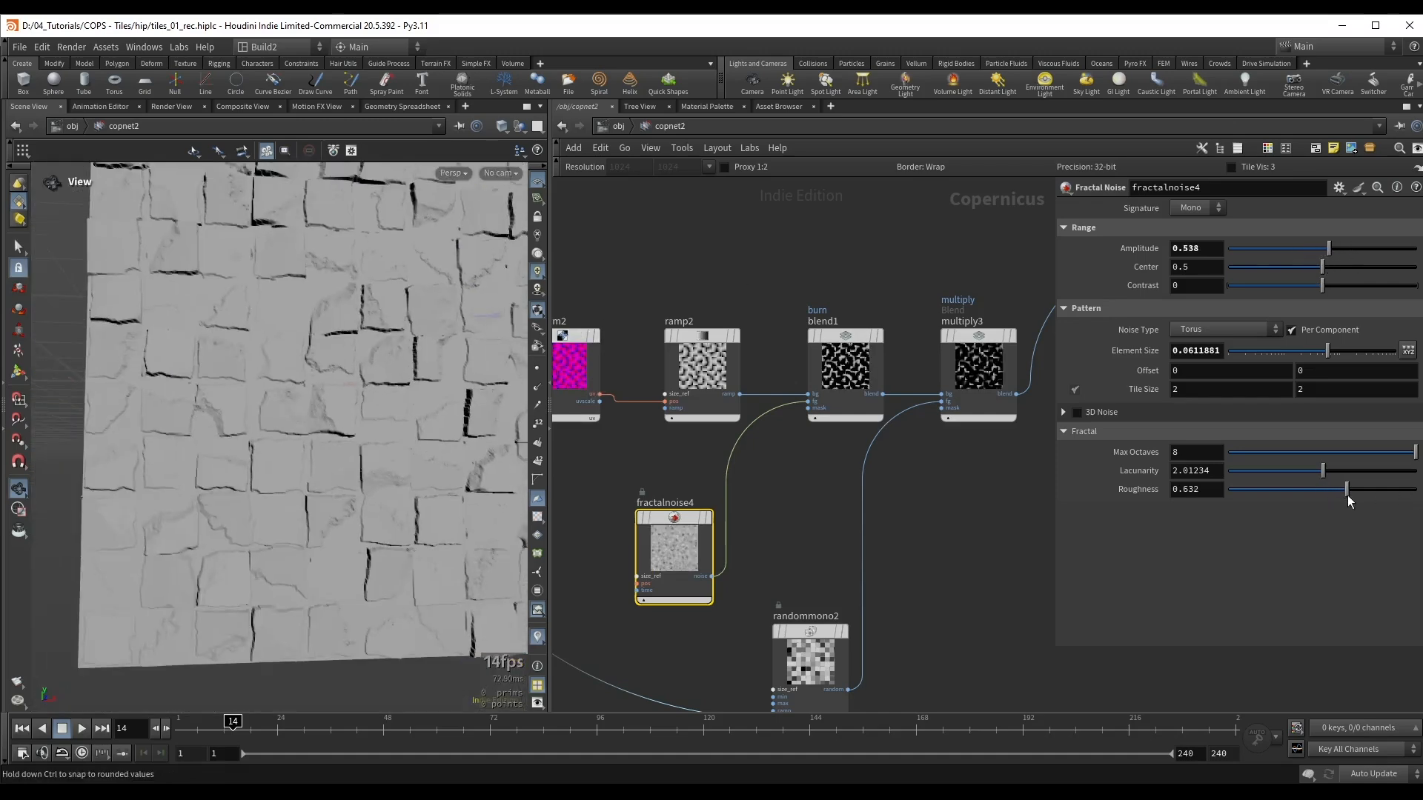
pyautogui.hotkey('ctrl', 's')
pyautogui.moveTo(319, 445); pyautogui.dragTo(299, 488)
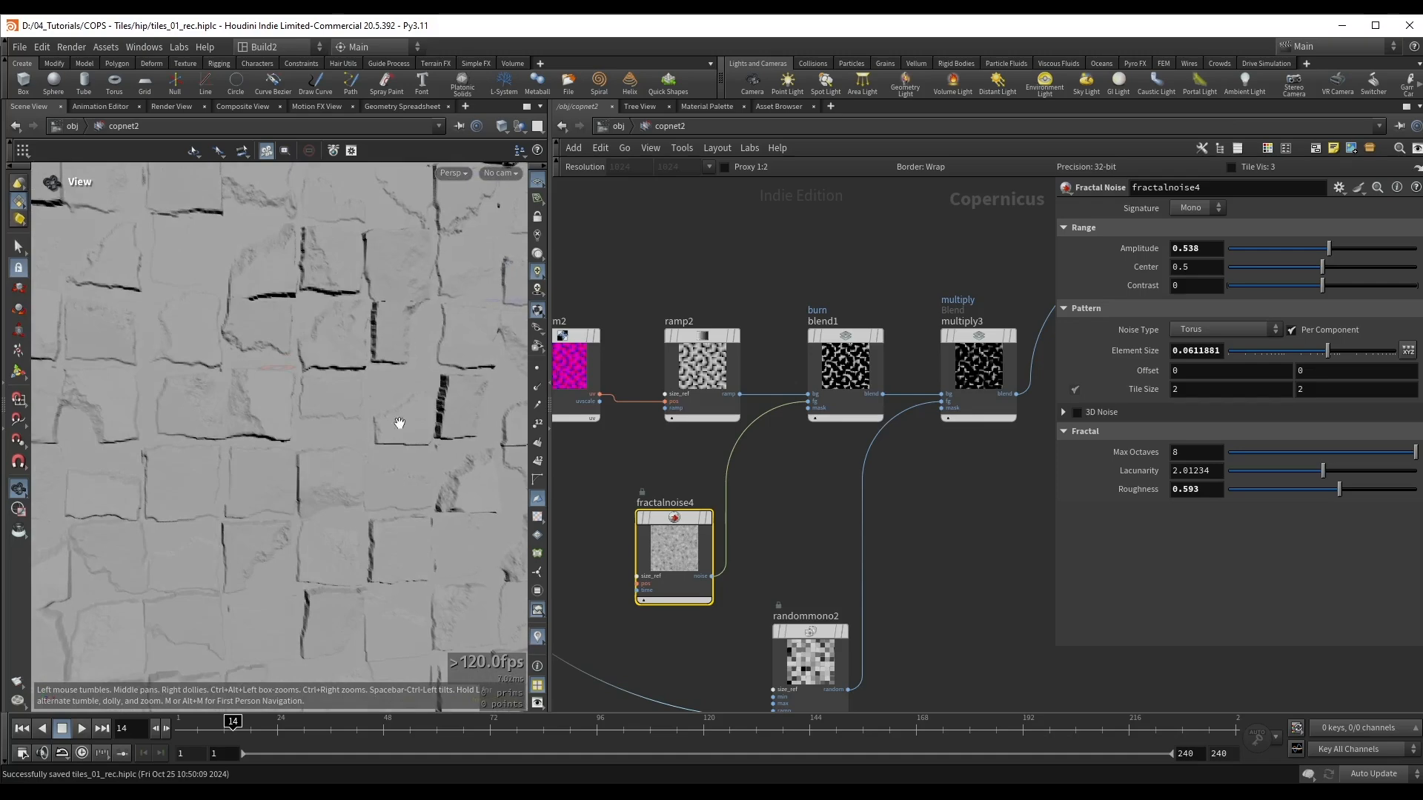
pyautogui.scroll(-10, 883, 583)
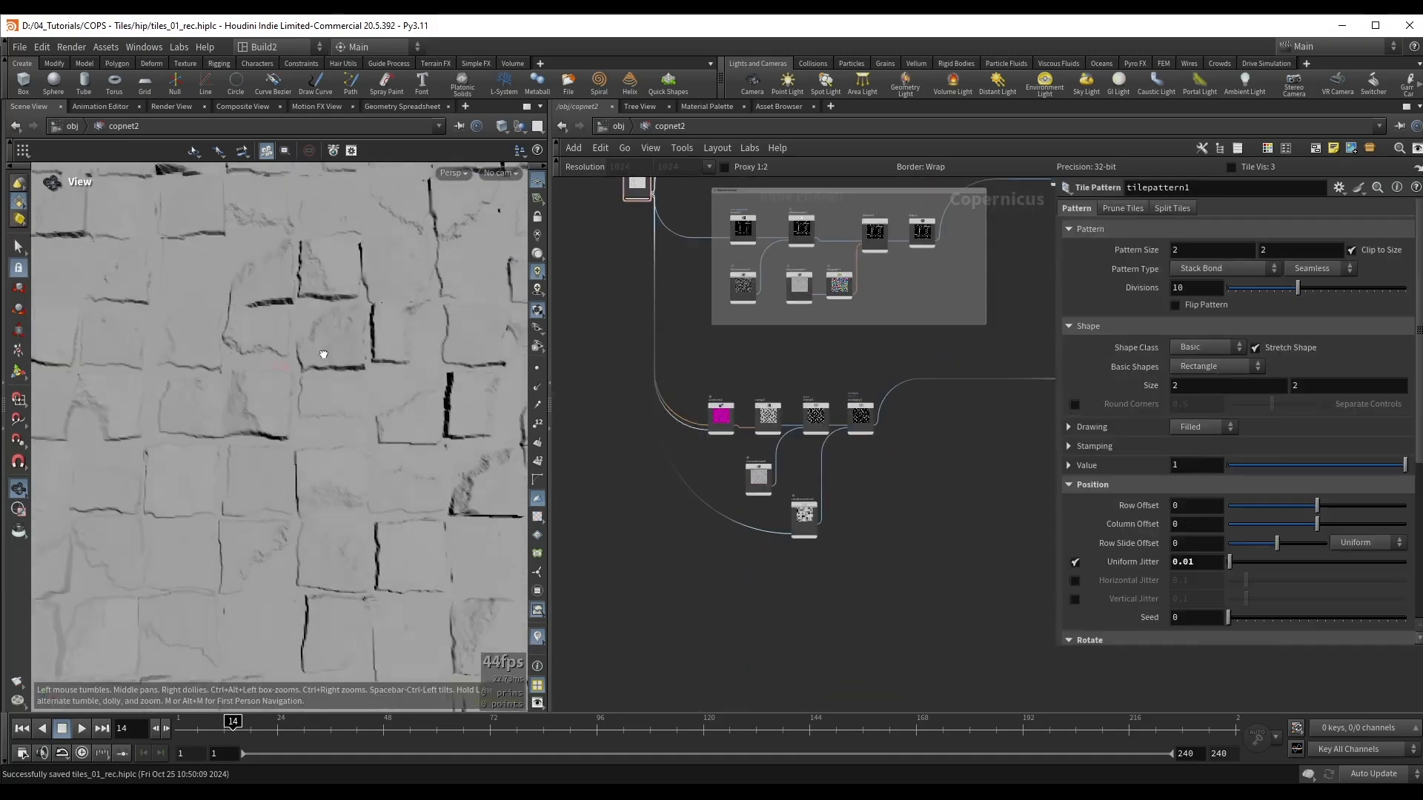
pyautogui.moveTo(321, 353); pyautogui.dragTo(359, 352)
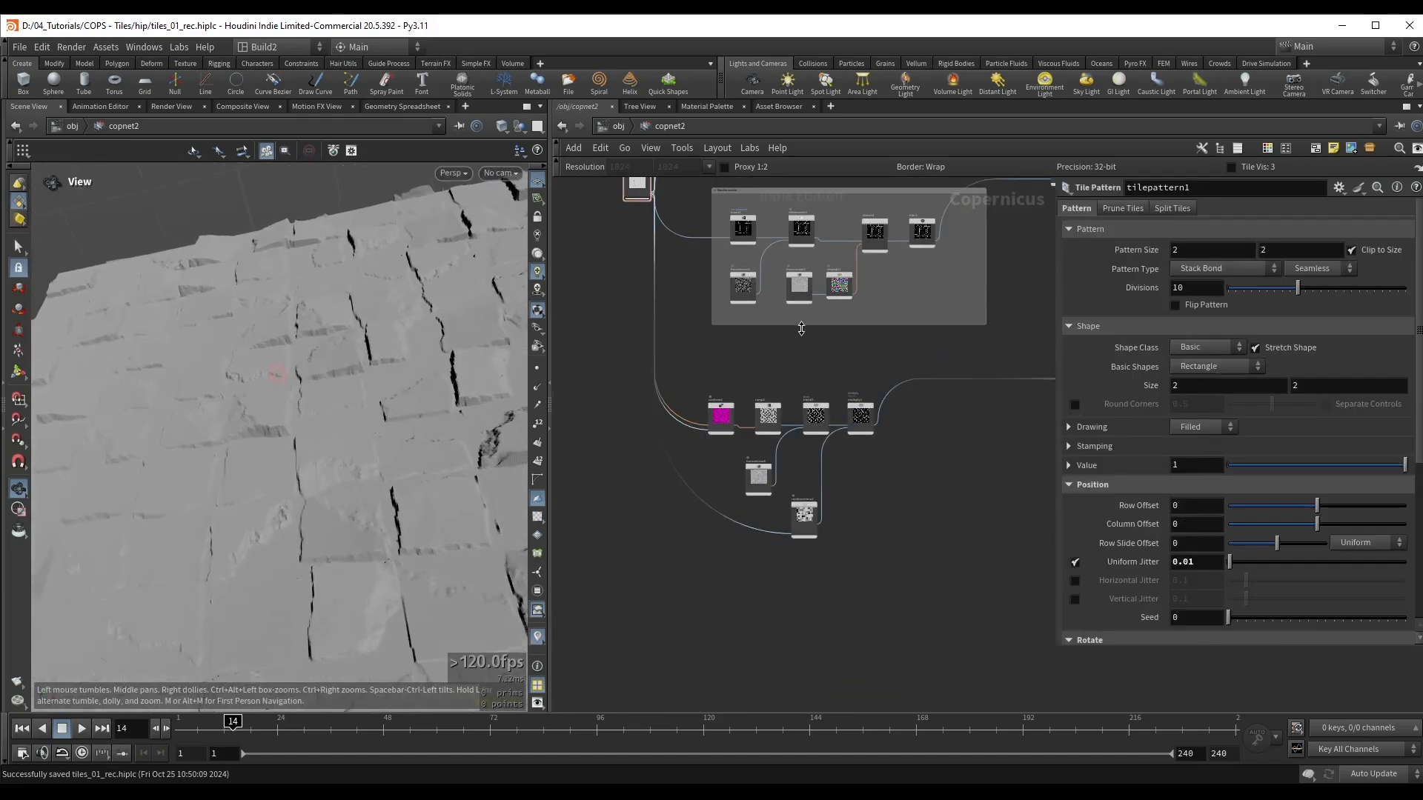
# Step: Make room between blend1 and multiply3, display blend1's output on its own and save the scene
pyautogui.scroll(5, 802, 328)
pyautogui.moveTo(851, 388); pyautogui.dragTo(932, 385)
pyautogui.moveTo(737, 568); pyautogui.dragTo(786, 602)
pyautogui.click(764, 415)
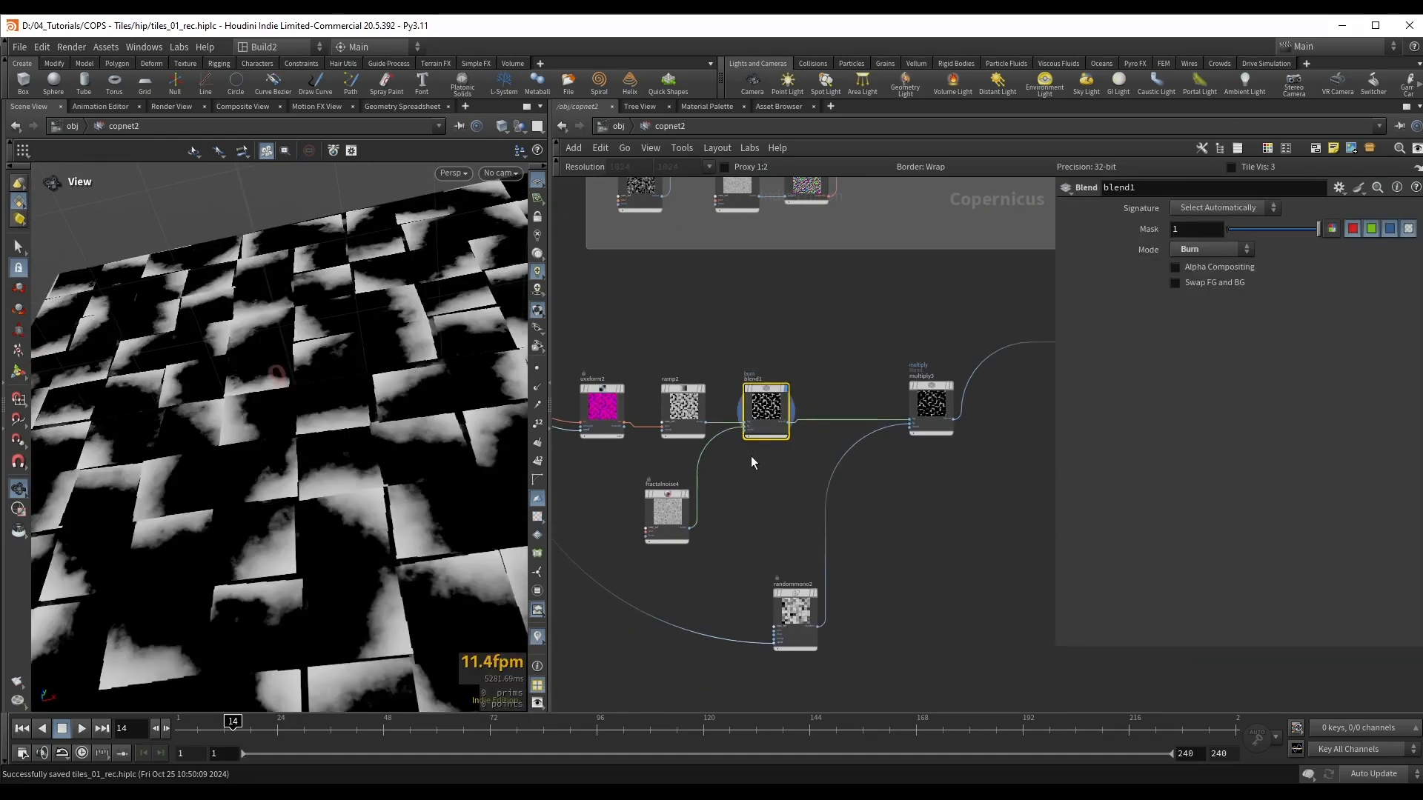
pyautogui.hotkey('ctrl', 's')
pyautogui.moveTo(265, 407); pyautogui.dragTo(247, 442)
pyautogui.moveTo(247, 442); pyautogui.dragTo(279, 420, button='middle')
pyautogui.scroll(1, 744, 366)
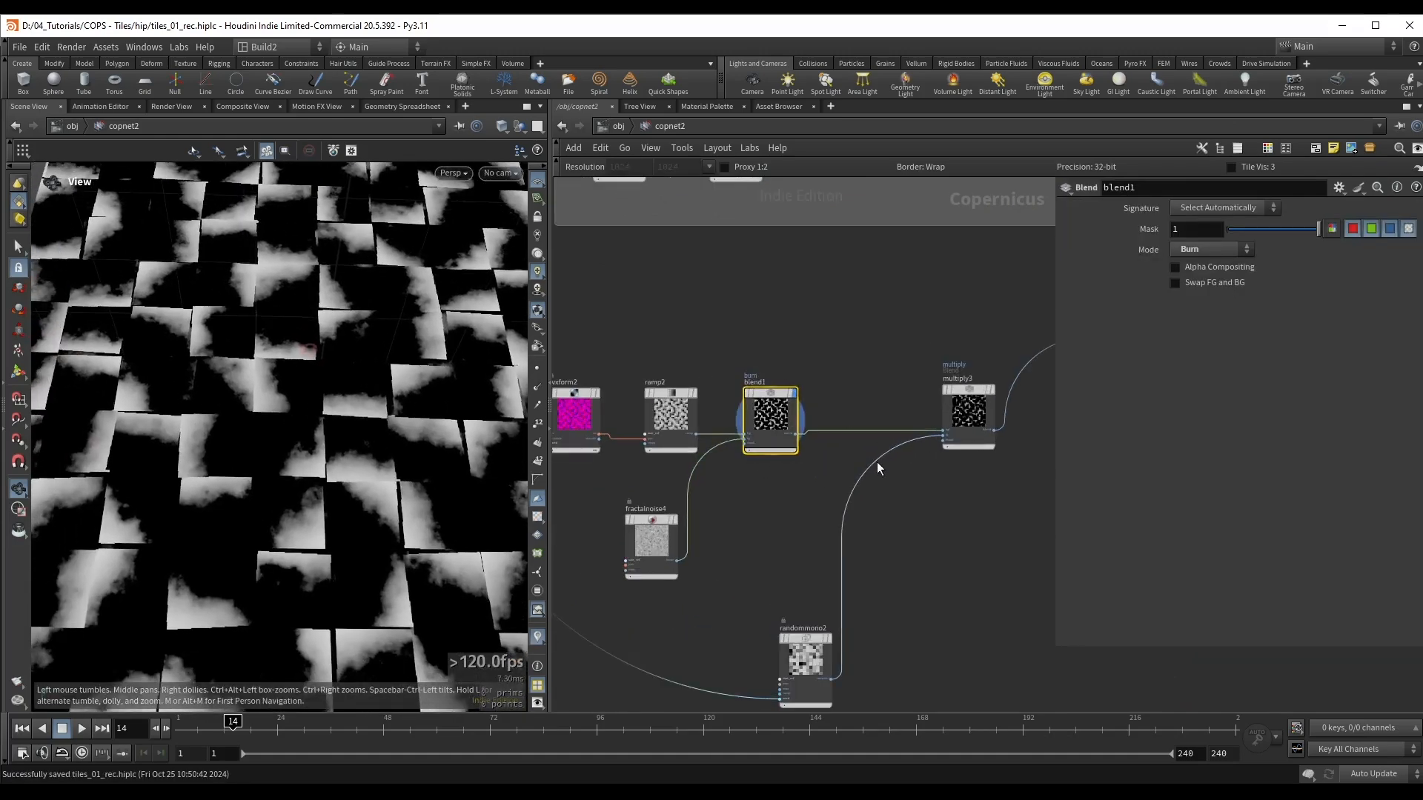
# Step: Insert a Multiply node into the connection between blend1 and multiply3
pyautogui.rightClick(852, 432)
pyautogui.write('mul')
pyautogui.press('Return')
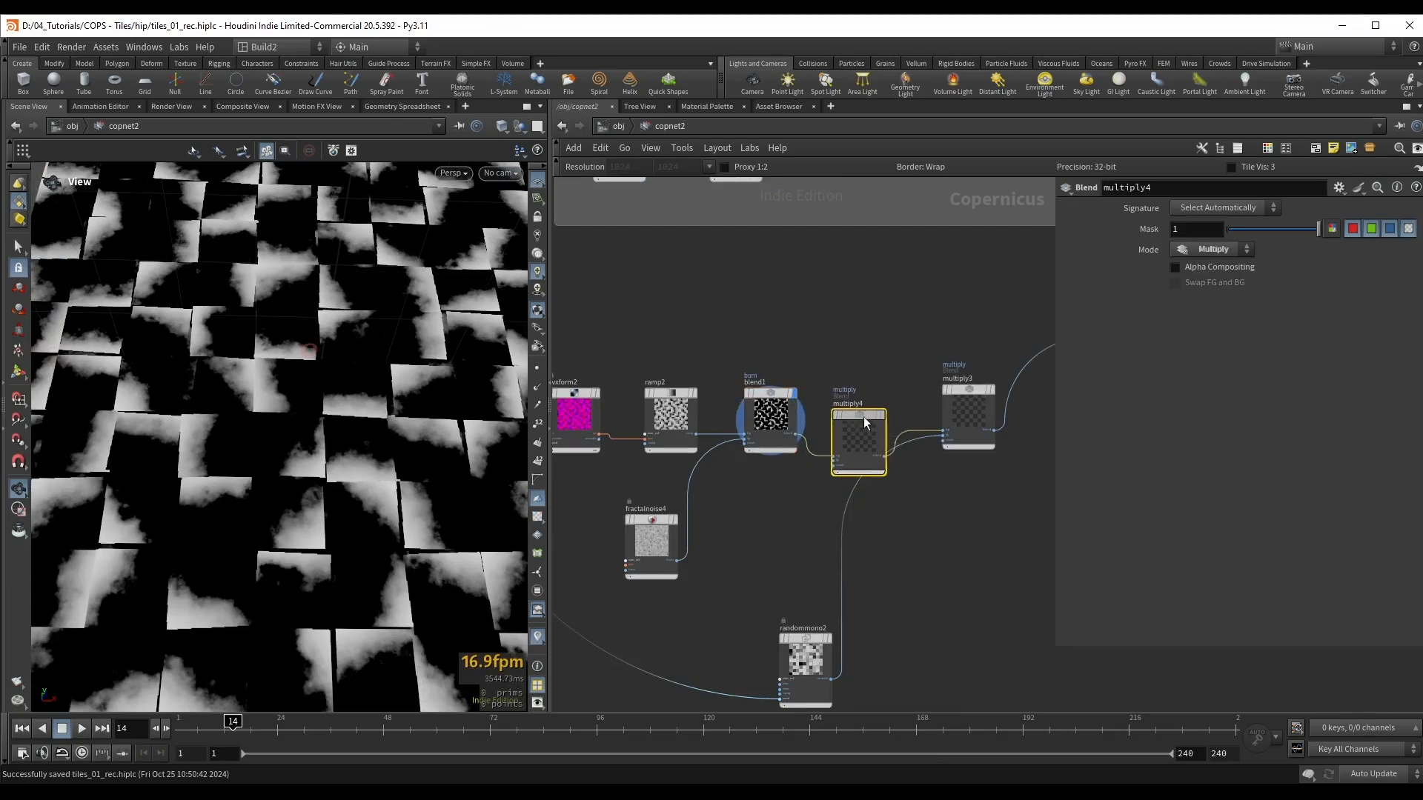
pyautogui.moveTo(863, 417); pyautogui.dragTo(863, 407)
# Step: Duplicate fractalnoise4 below the new Multiply node, set the copy's first Offset value to 1.4 and display it
pyautogui.keyDown('alt'); pyautogui.moveTo(656, 524); pyautogui.dragTo(762, 516); pyautogui.keyUp('alt')
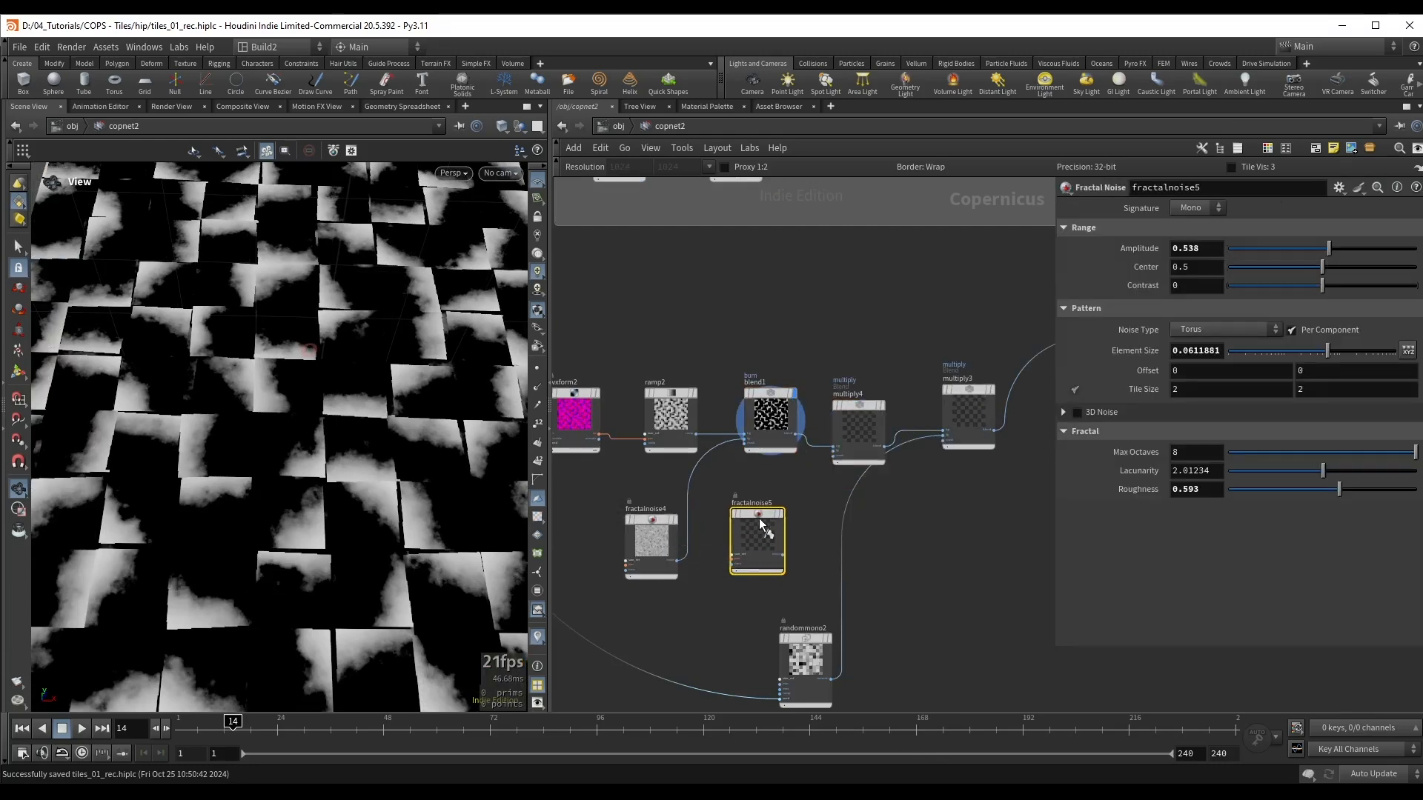
pyautogui.moveTo(1206, 372)
pyautogui.mouseDown(button='middle')
pyautogui.moveTo(1245, 372)
pyautogui.moveTo(1206, 378)
pyautogui.mouseUp(button='middle')
pyautogui.scroll(3, 767, 570)
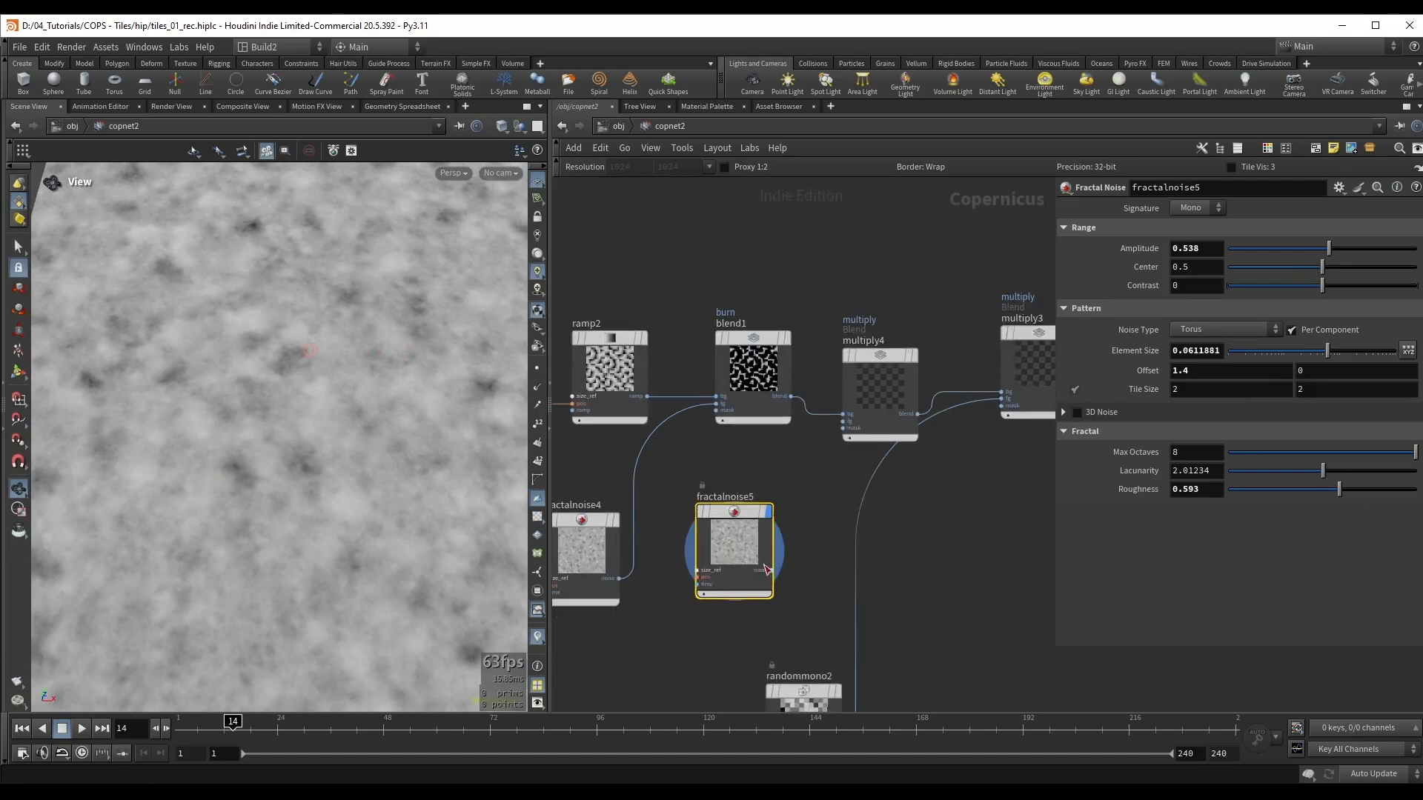
# Step: Feed fractalnoise5 into multiply4's foreground input, display multiply4 and compare the result with its bypass on and off
pyautogui.moveTo(874, 355); pyautogui.dragTo(877, 342)
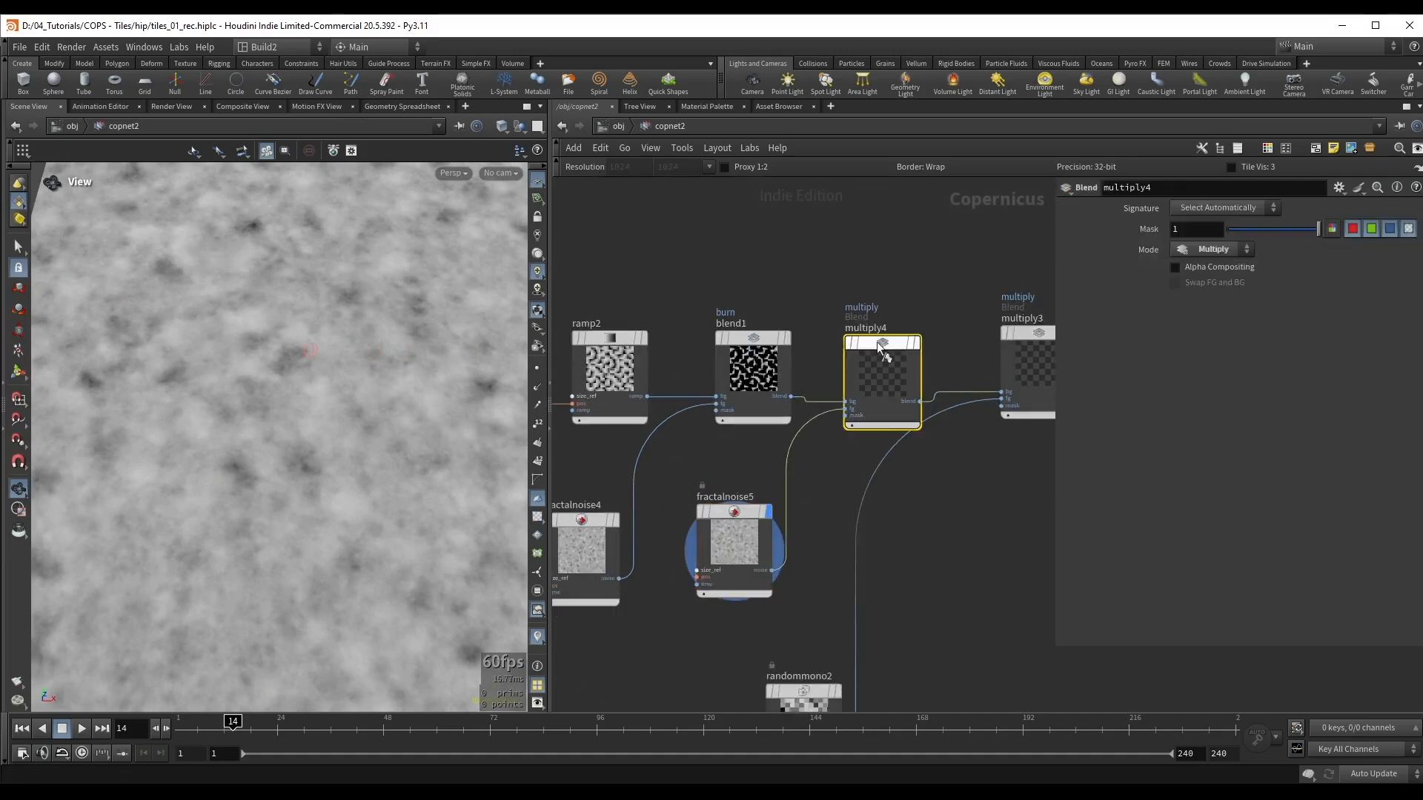
pyautogui.click(915, 343)
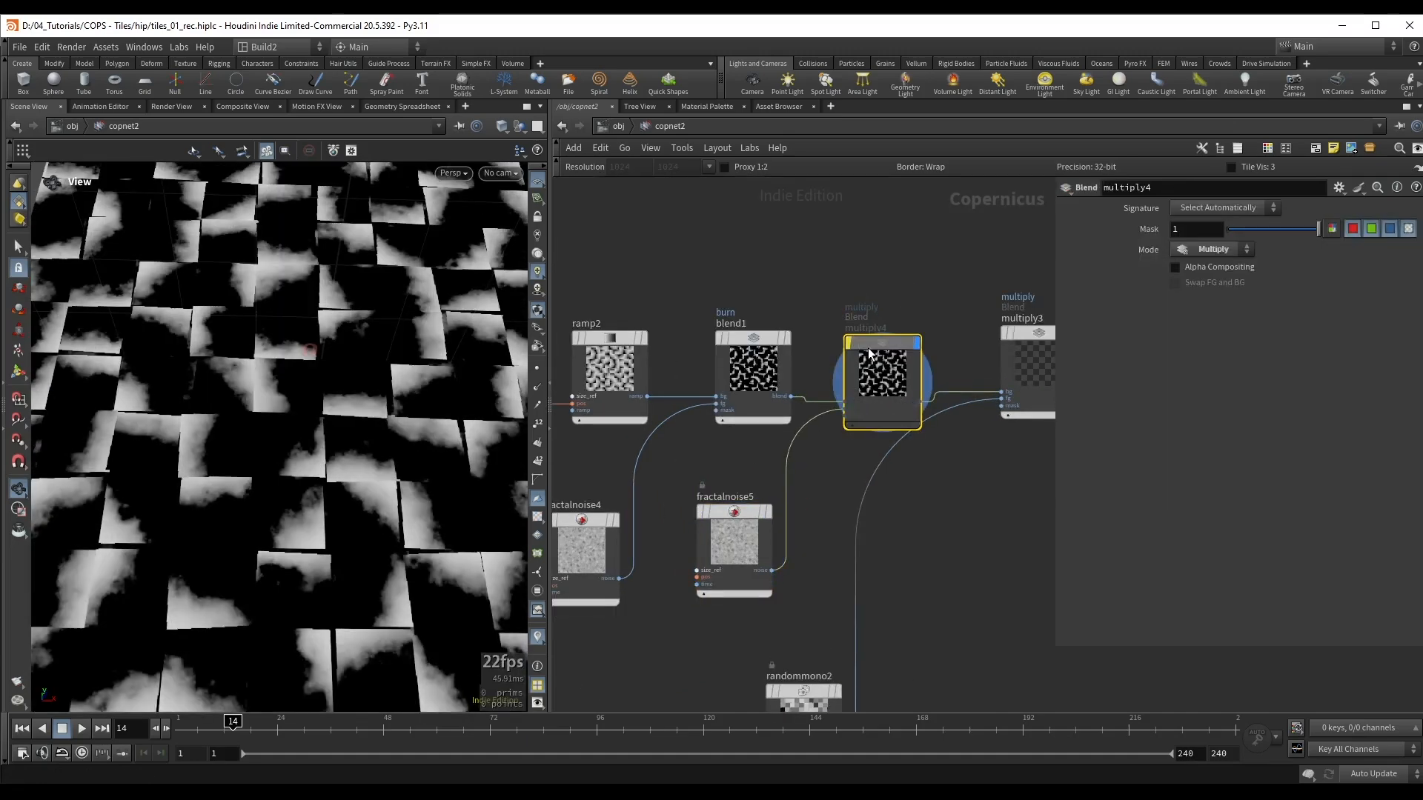
pyautogui.moveTo(292, 537); pyautogui.dragTo(443, 463)
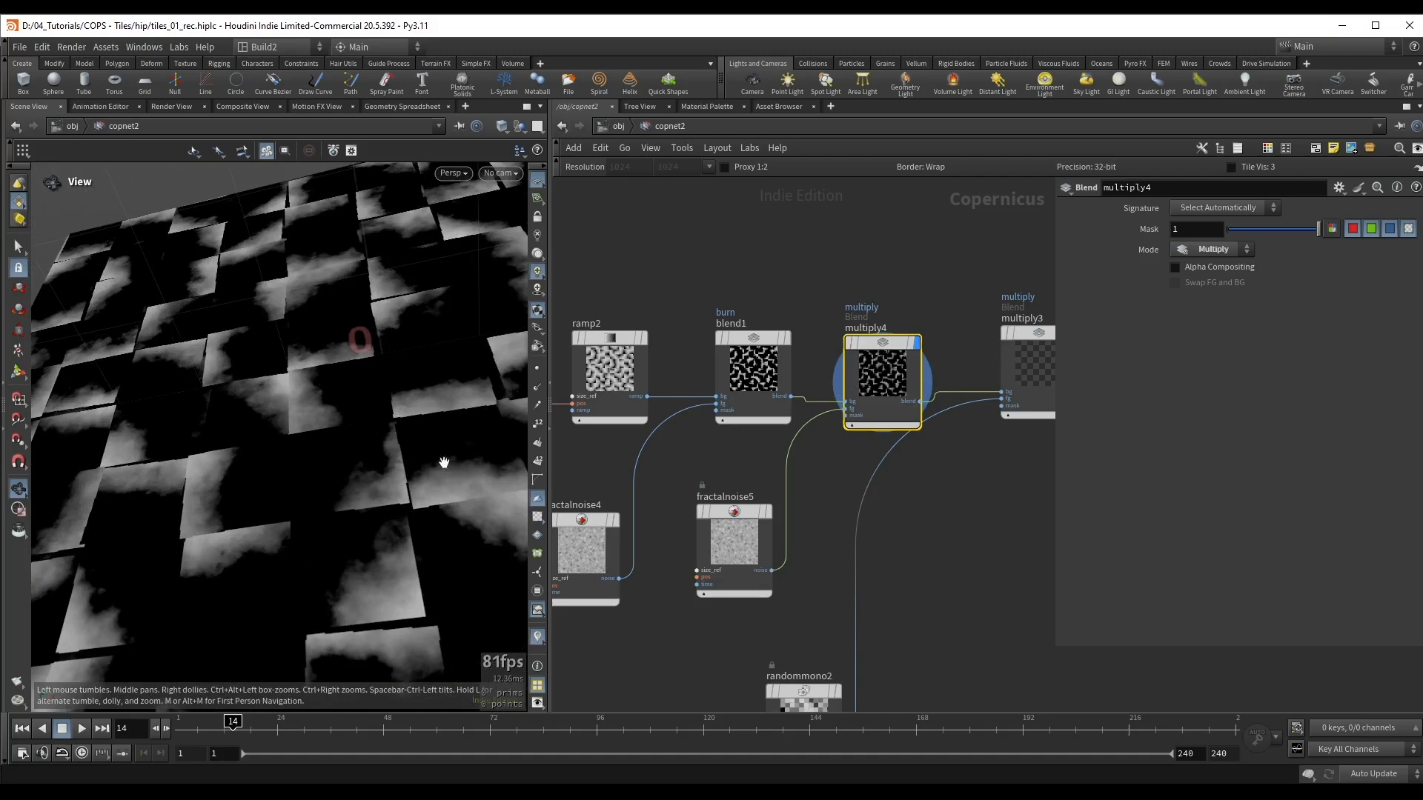
# Step: Set fractalnoise5's Roughness to 0.589 and its Element Size to 0.035
pyautogui.click(732, 517)
pyautogui.moveTo(1339, 495); pyautogui.dragTo(1347, 498)
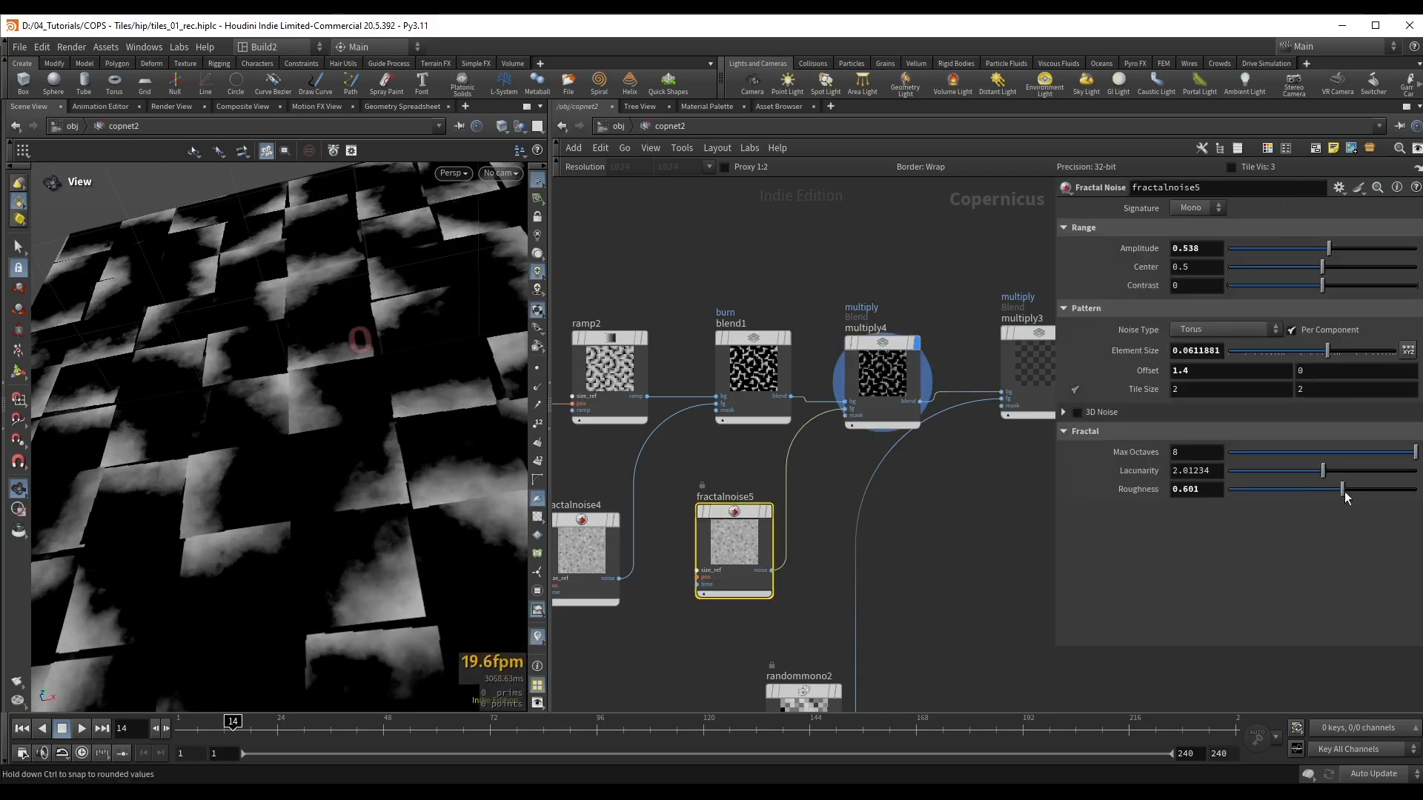
pyautogui.moveTo(1322, 353); pyautogui.dragTo(1318, 357)
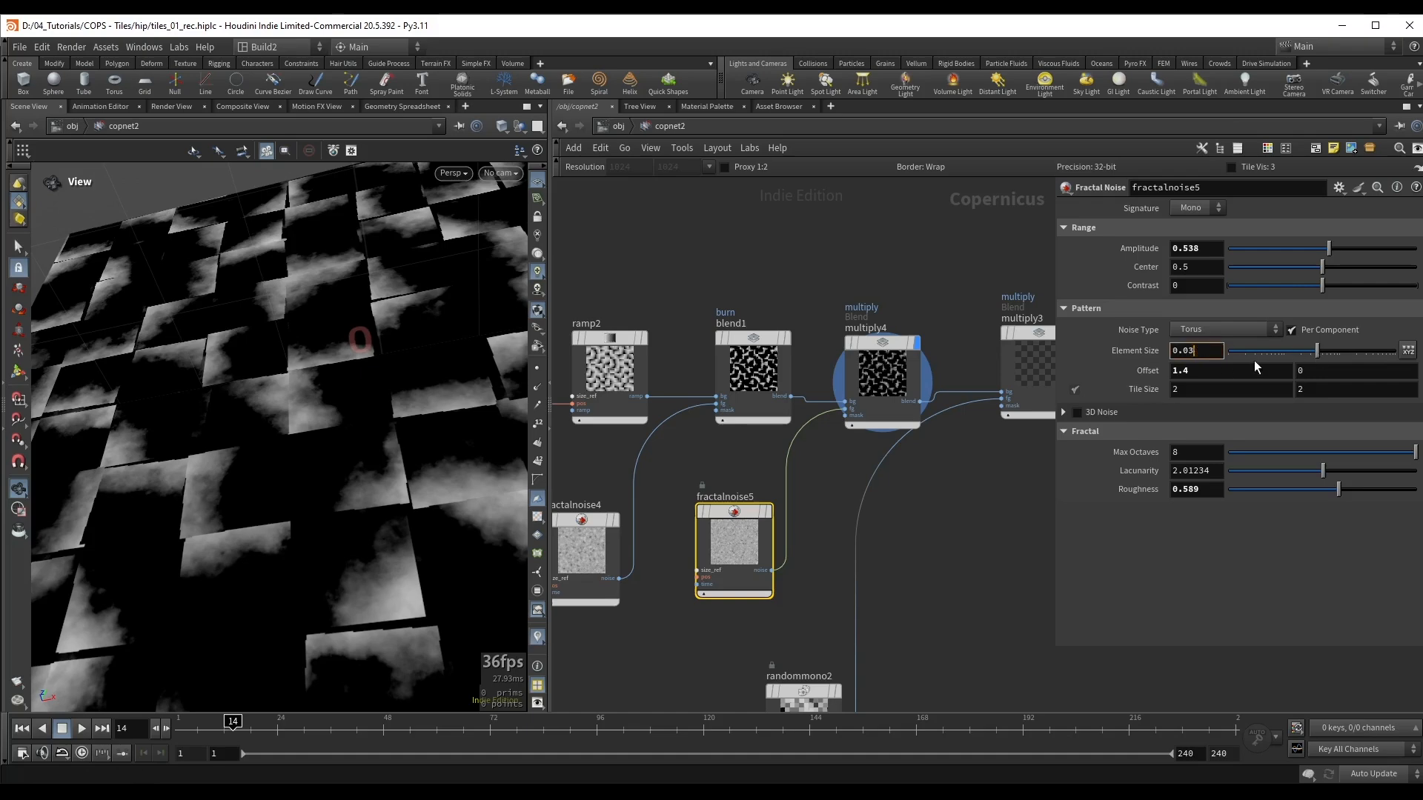
pyautogui.write('5')
pyautogui.press('Return')
# Step: Display the preview material again and check the extra noise on the displaced tiles
pyautogui.press('h')
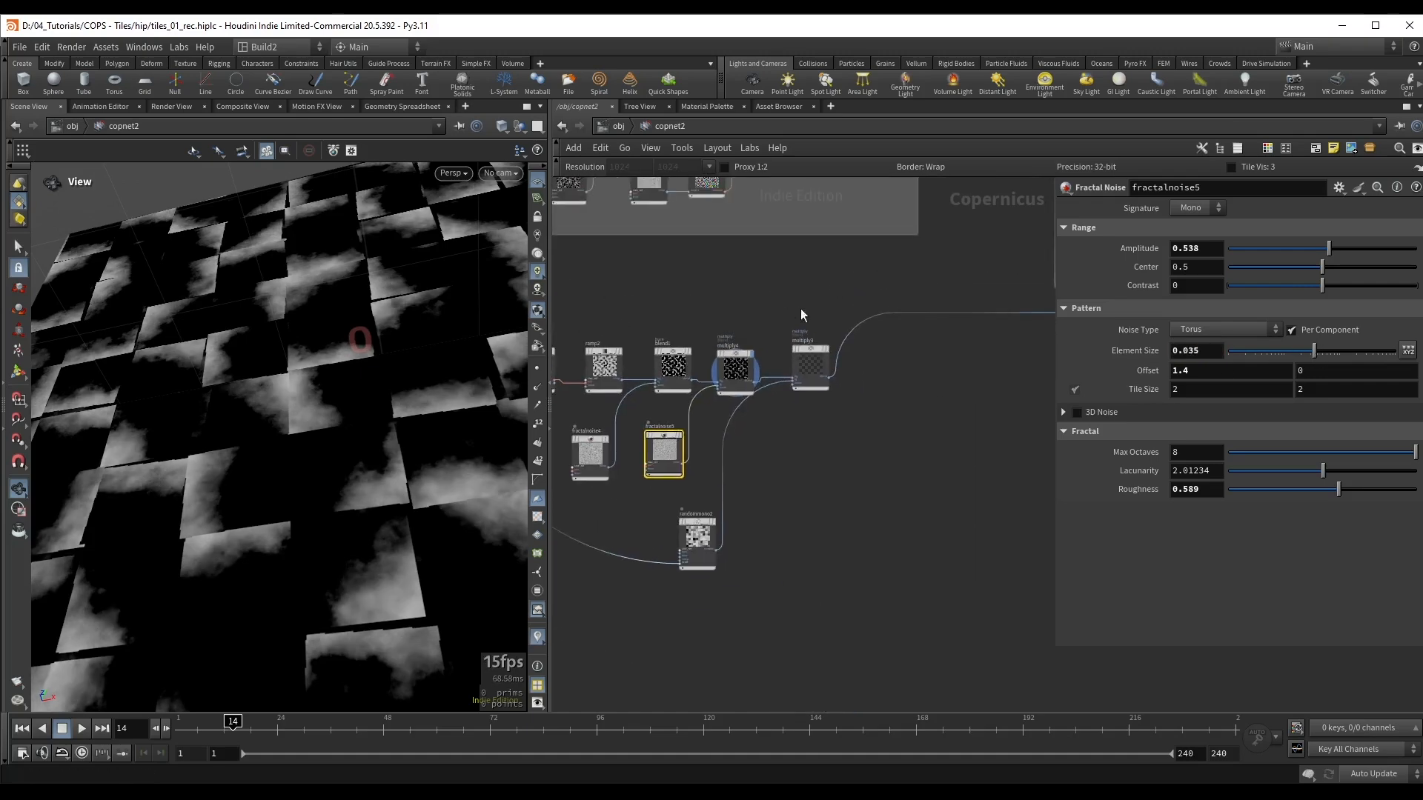
pyautogui.scroll(-5, 803, 350)
pyautogui.scroll(4, 935, 312)
pyautogui.moveTo(935, 313); pyautogui.dragTo(795, 338, button='middle')
pyautogui.moveTo(823, 291); pyautogui.dragTo(896, 367)
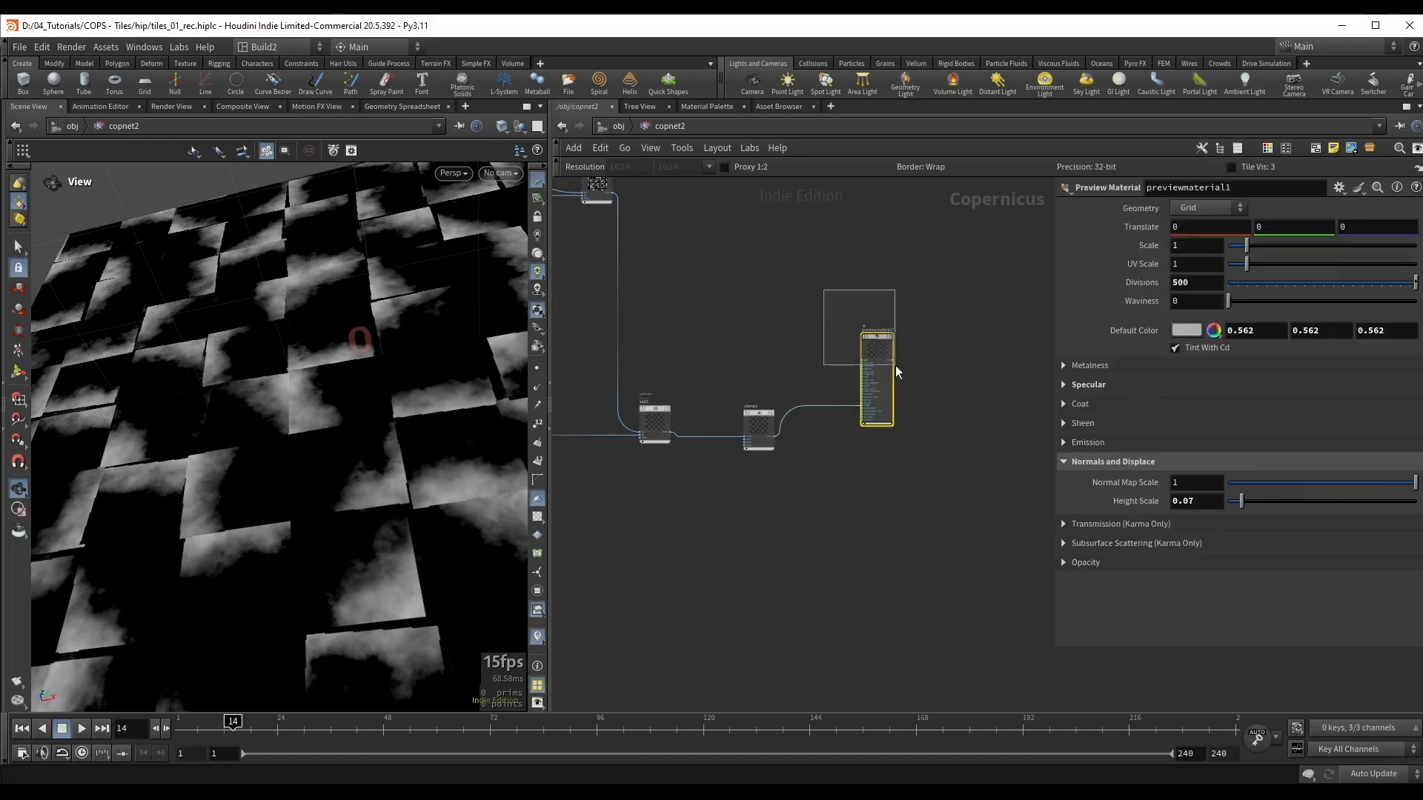
pyautogui.press('r')
pyautogui.moveTo(358, 421); pyautogui.dragTo(305, 495)
# Step: Enclose the nodes from uvxform2 to multiply3 in a network box titled Erode Tiles and save the scene
pyautogui.moveTo(686, 534); pyautogui.dragTo(1026, 502, button='middle')
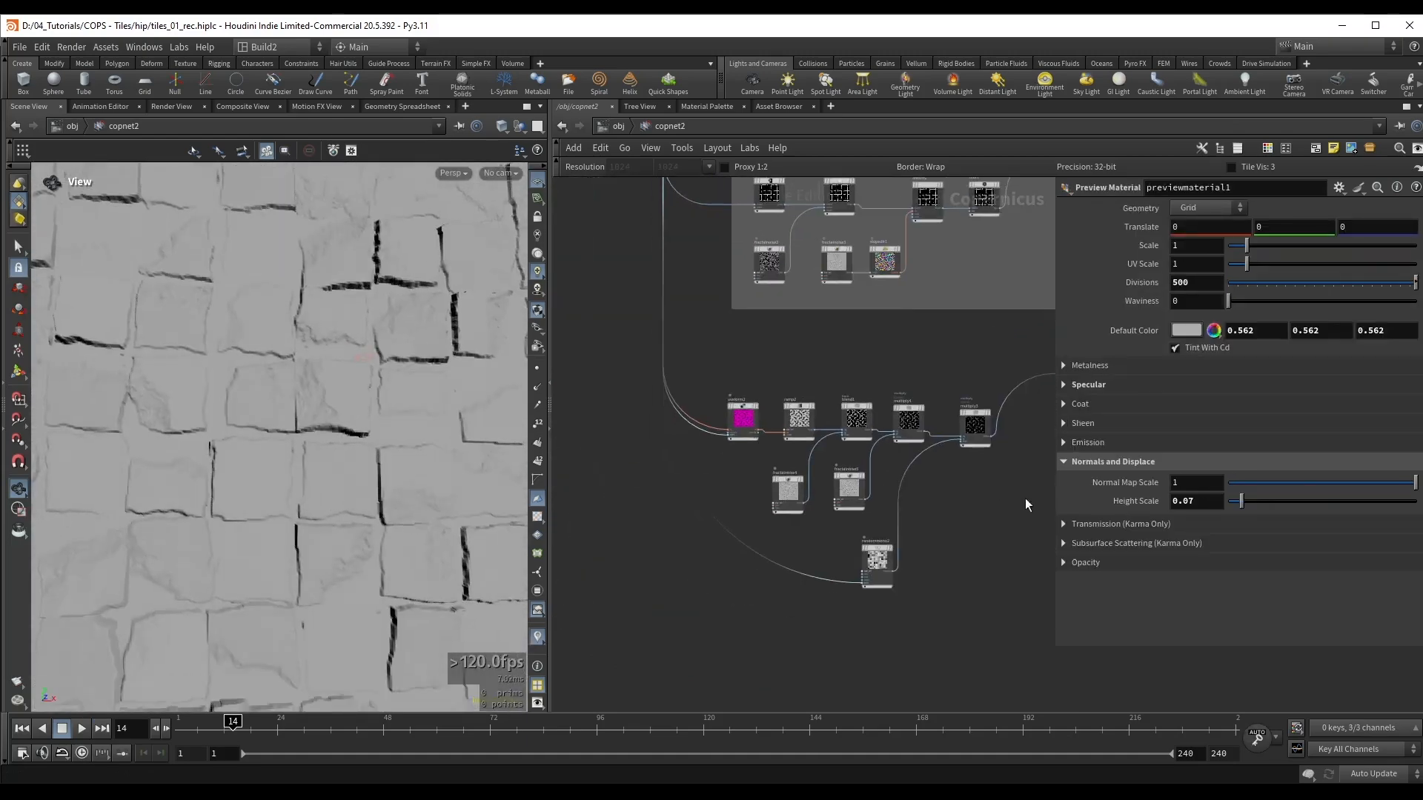
pyautogui.moveTo(717, 357); pyautogui.dragTo(1013, 600)
pyautogui.moveTo(993, 553); pyautogui.dragTo(948, 548, button='middle')
pyautogui.hotkey('shift', 'o')
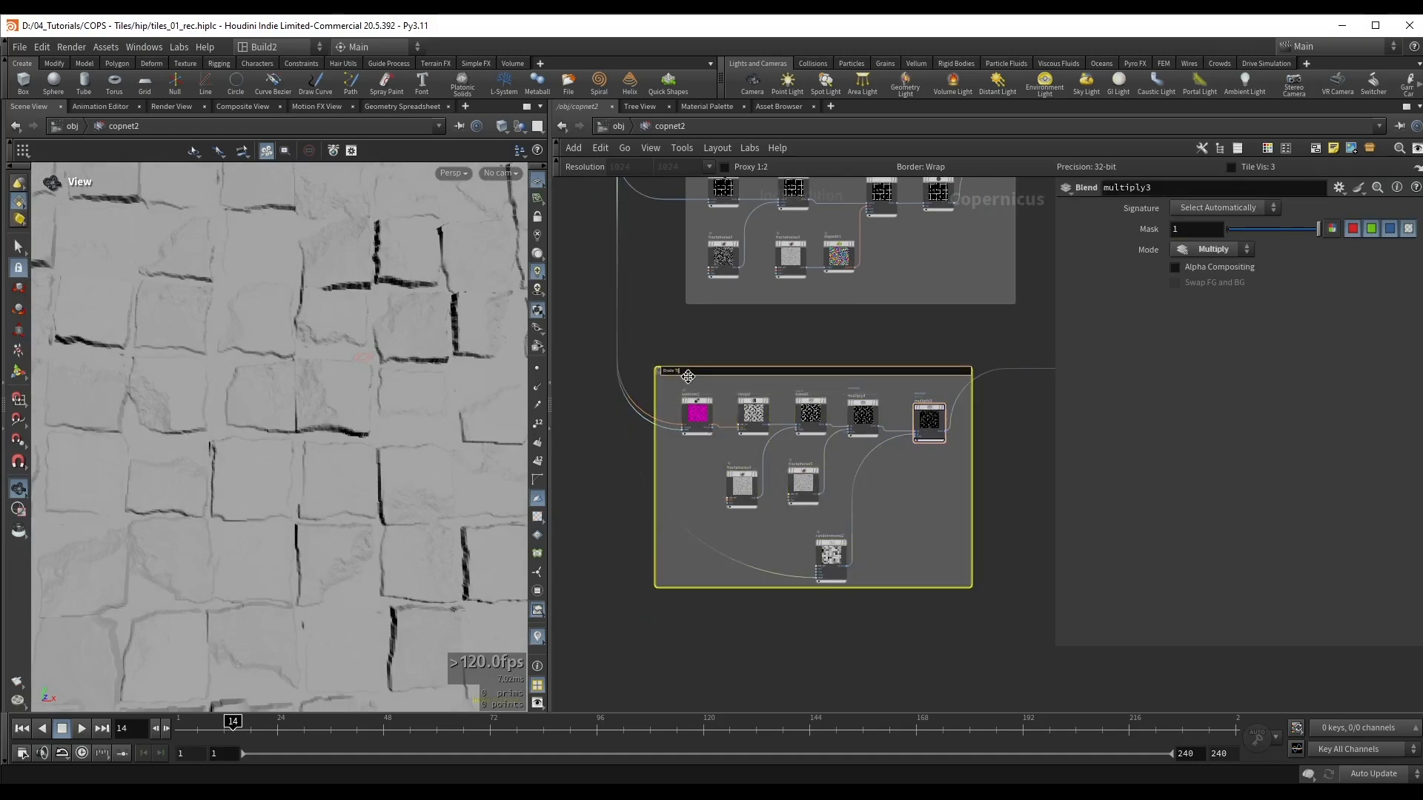
pyautogui.moveTo(687, 378); pyautogui.dragTo(724, 380)
pyautogui.hotkey('ctrl', 's')
pyautogui.moveTo(285, 389); pyautogui.dragTo(345, 401)
pyautogui.moveTo(344, 401); pyautogui.dragTo(342, 401, button='right')
# Step: Copy uvxform2 and paste it with its input connections into the empty space below the Erode Tiles box
pyautogui.moveTo(780, 389); pyautogui.dragTo(724, 326, button='middle')
pyautogui.scroll(1, 724, 327)
pyautogui.moveTo(264, 375); pyautogui.dragTo(270, 387)
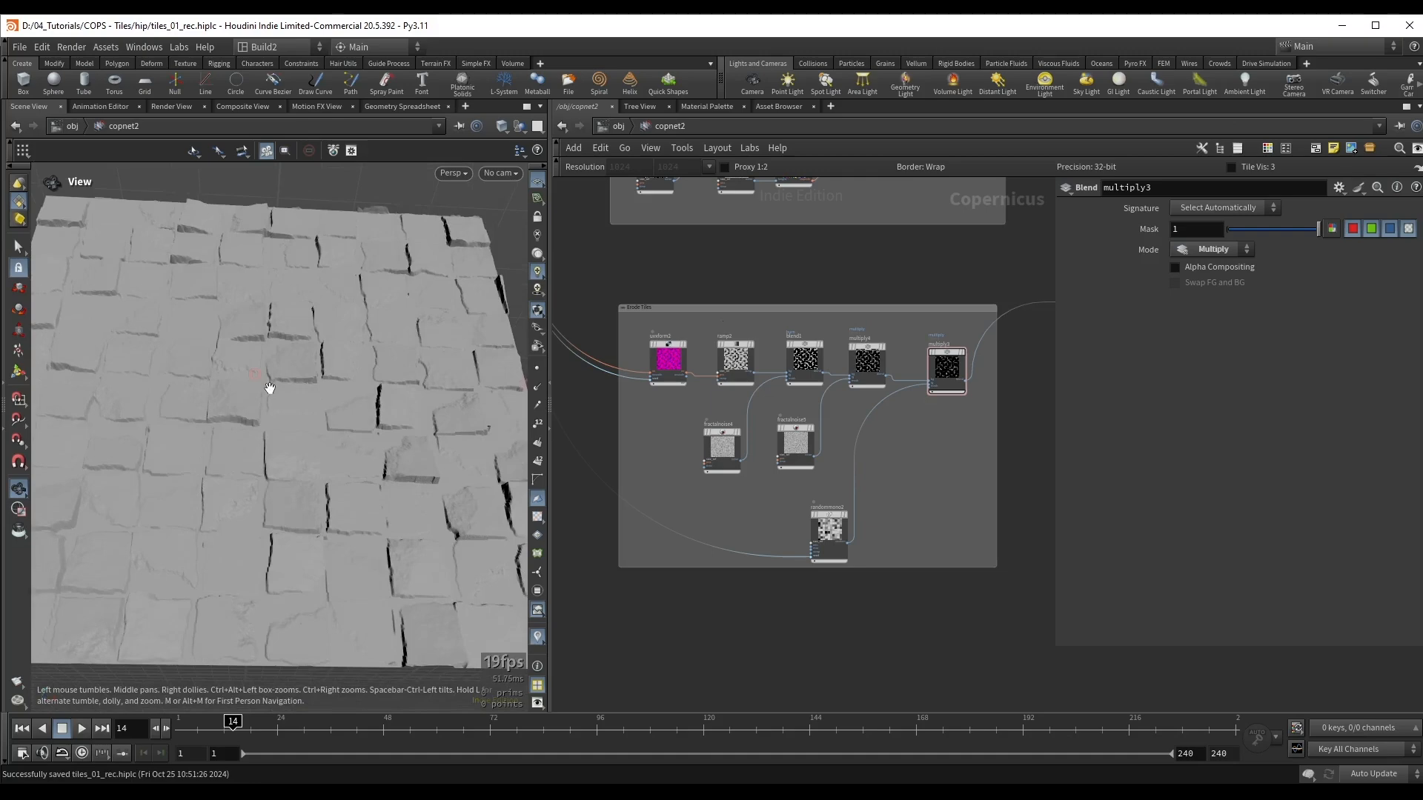
pyautogui.scroll(3, 620, 379)
pyautogui.click(724, 309)
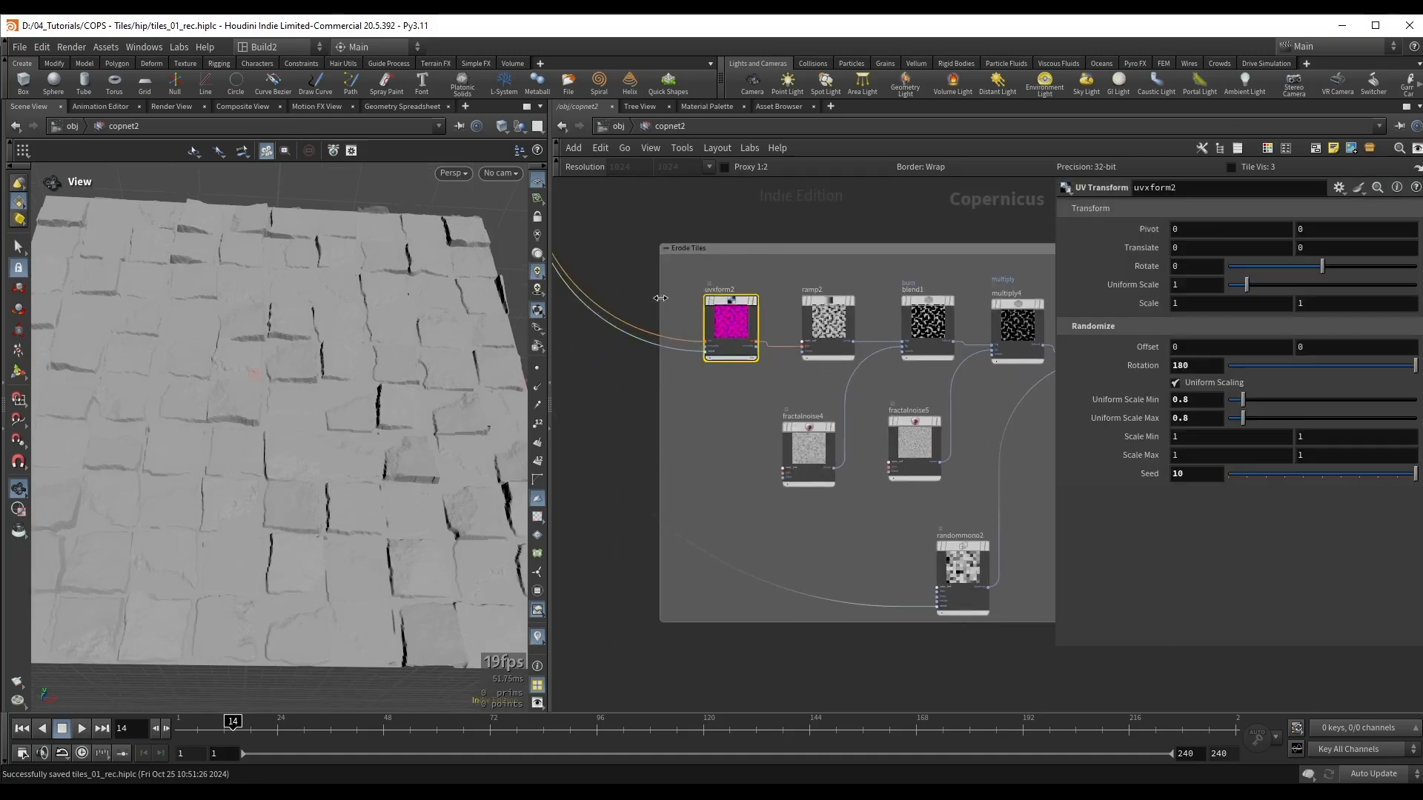
pyautogui.hotkey('ctrl', 'c')
pyautogui.moveTo(695, 431); pyautogui.dragTo(721, 205, button='middle')
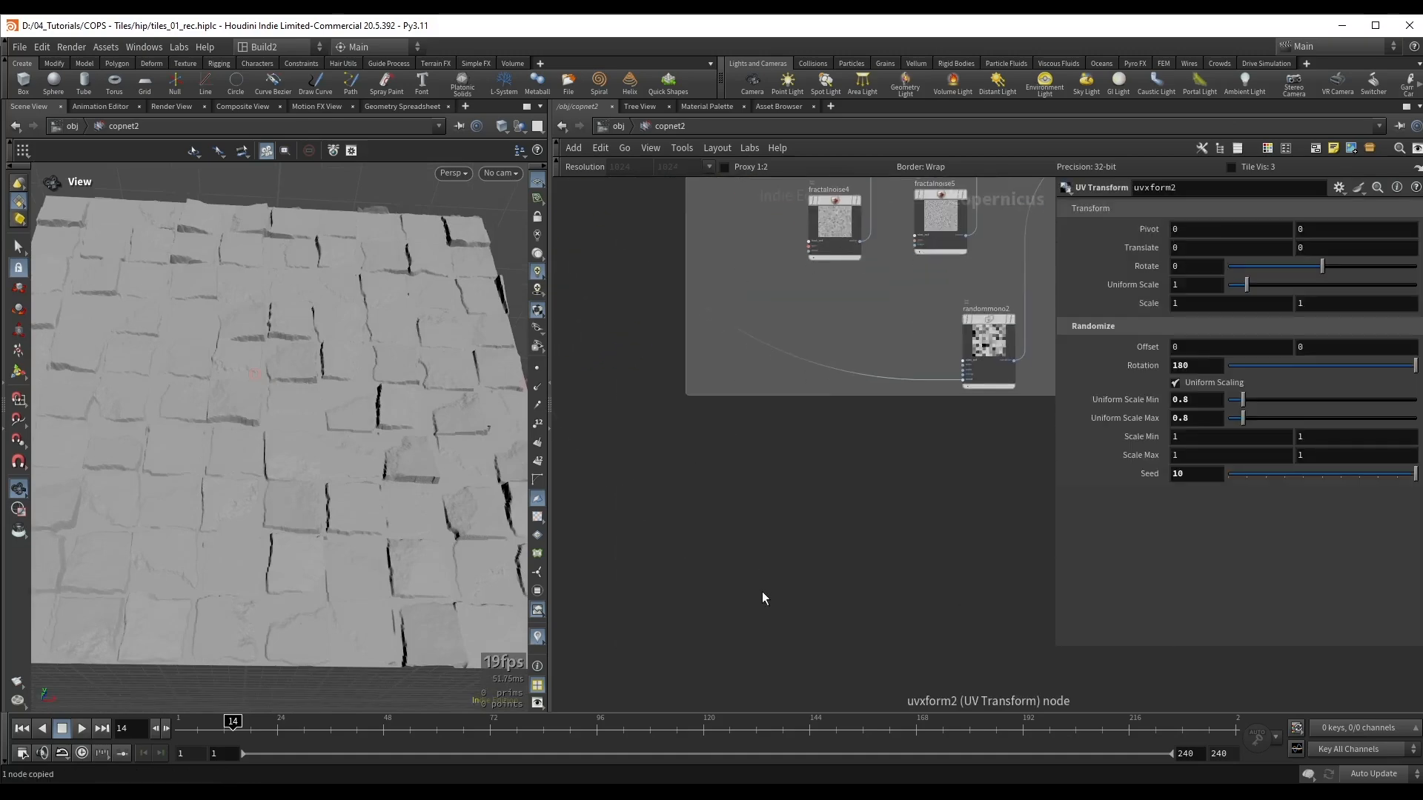
pyautogui.hotkey('ctrl', 'v')
pyautogui.moveTo(762, 590); pyautogui.dragTo(765, 552)
pyautogui.moveTo(766, 552); pyautogui.dragTo(672, 422, button='middle')
pyautogui.scroll(3, 672, 421)
pyautogui.click(791, 407)
pyautogui.moveTo(791, 407); pyautogui.dragTo(806, 419, button='middle')
pyautogui.moveTo(801, 415); pyautogui.dragTo(679, 492)
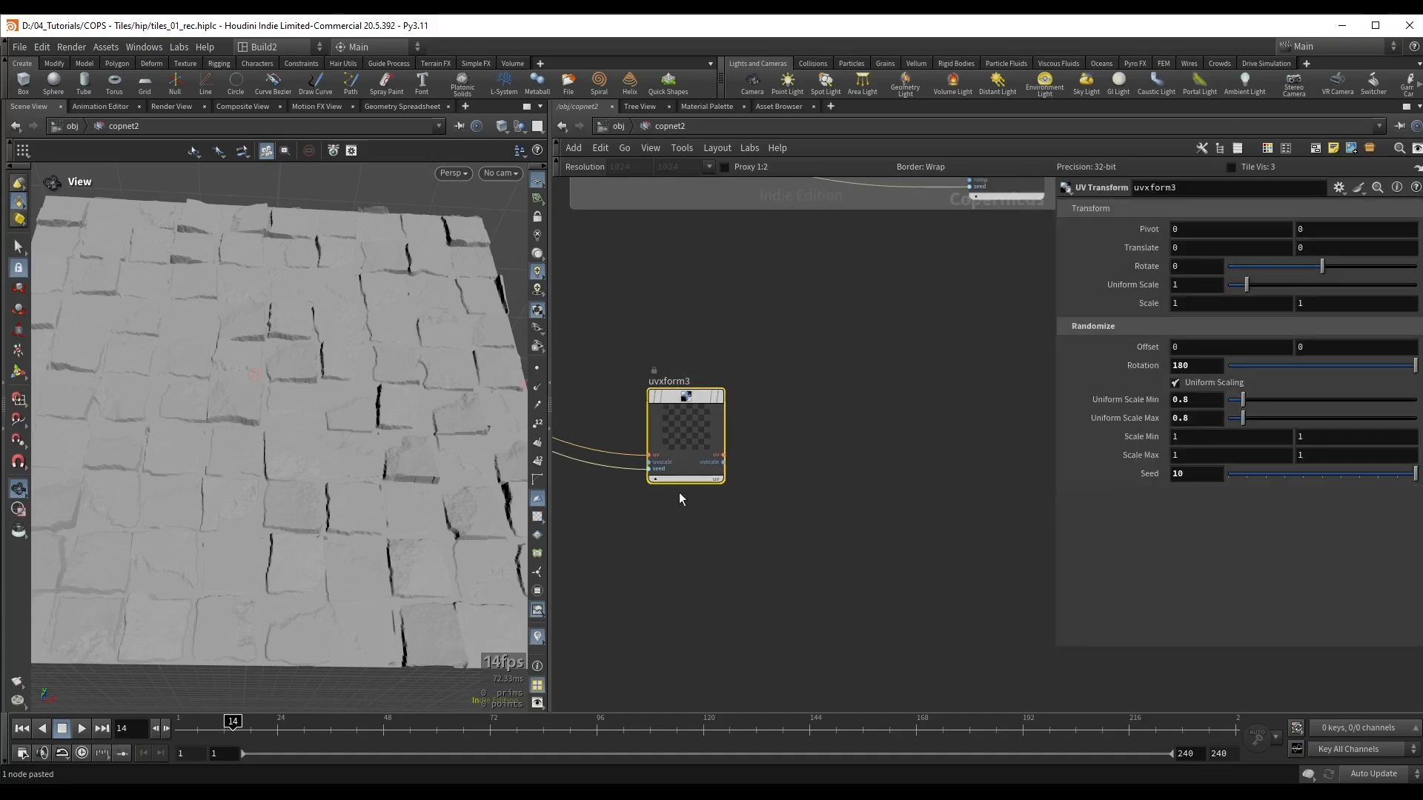
# Step: Add and display a Fractal Noise node beside uvxform3 and set its Noise Type to Worley Cellular F2-F1
pyautogui.moveTo(796, 419); pyautogui.dragTo(840, 448, button='middle')
pyautogui.press('Tab')
pyautogui.write('fra')
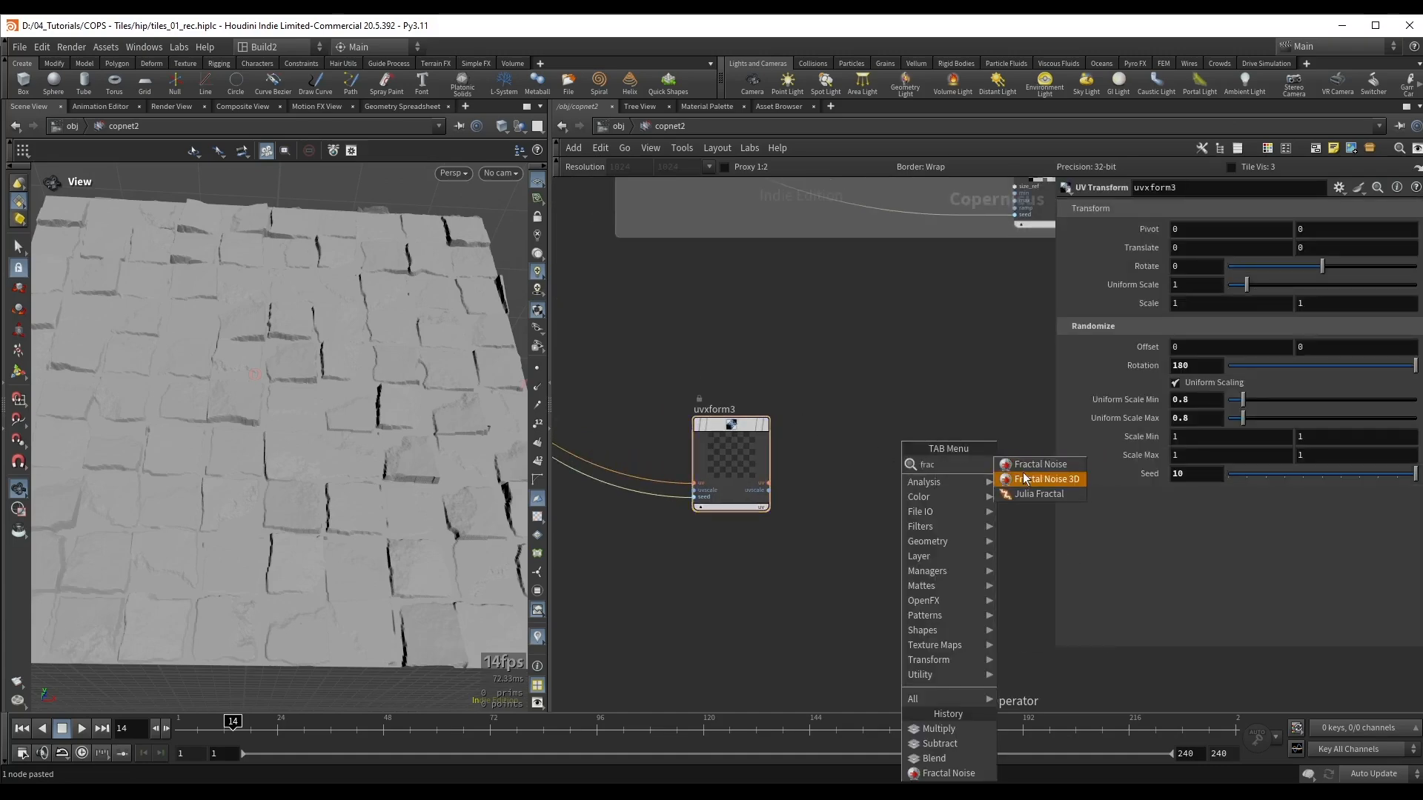
pyautogui.click(1016, 479)
pyautogui.click(882, 474)
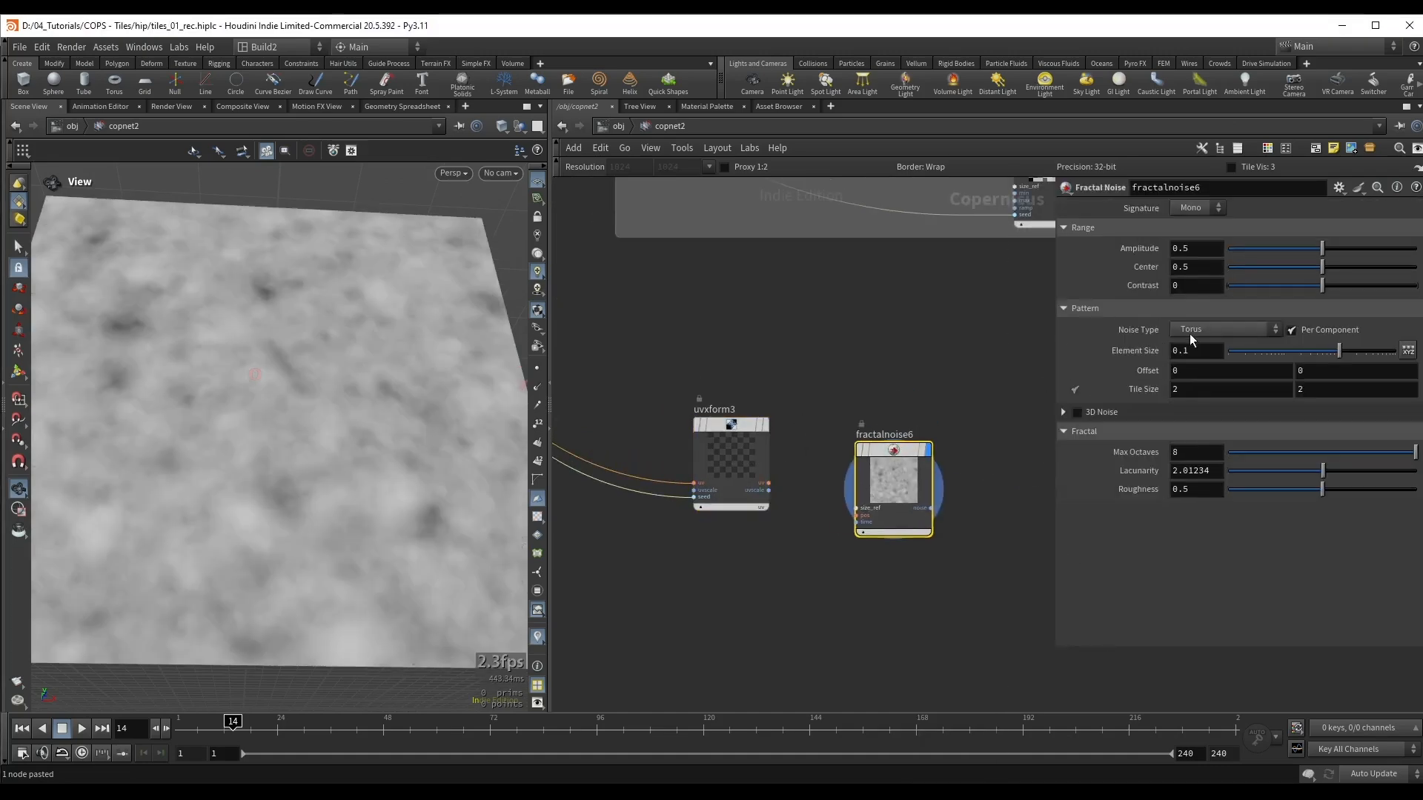
pyautogui.click(1194, 331)
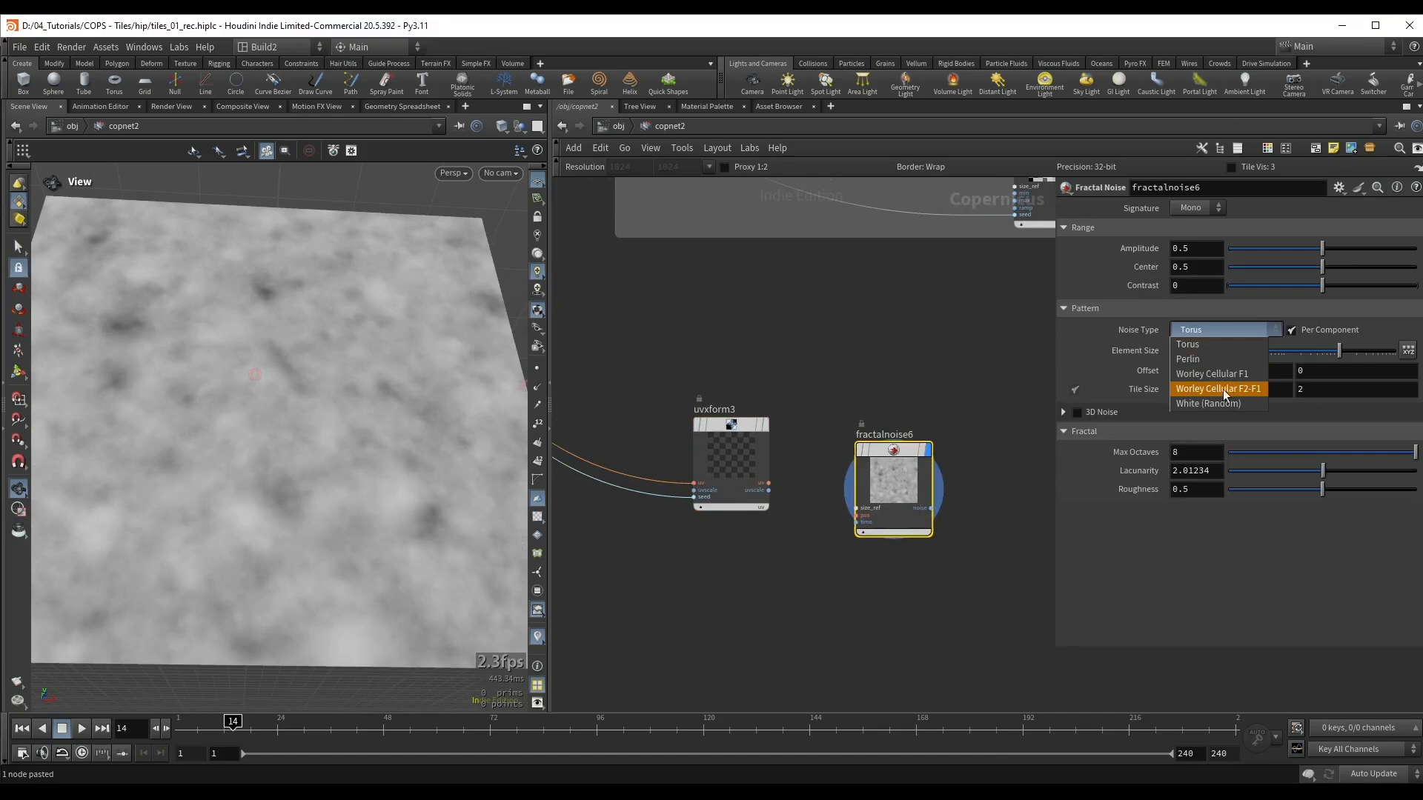
pyautogui.click(1244, 391)
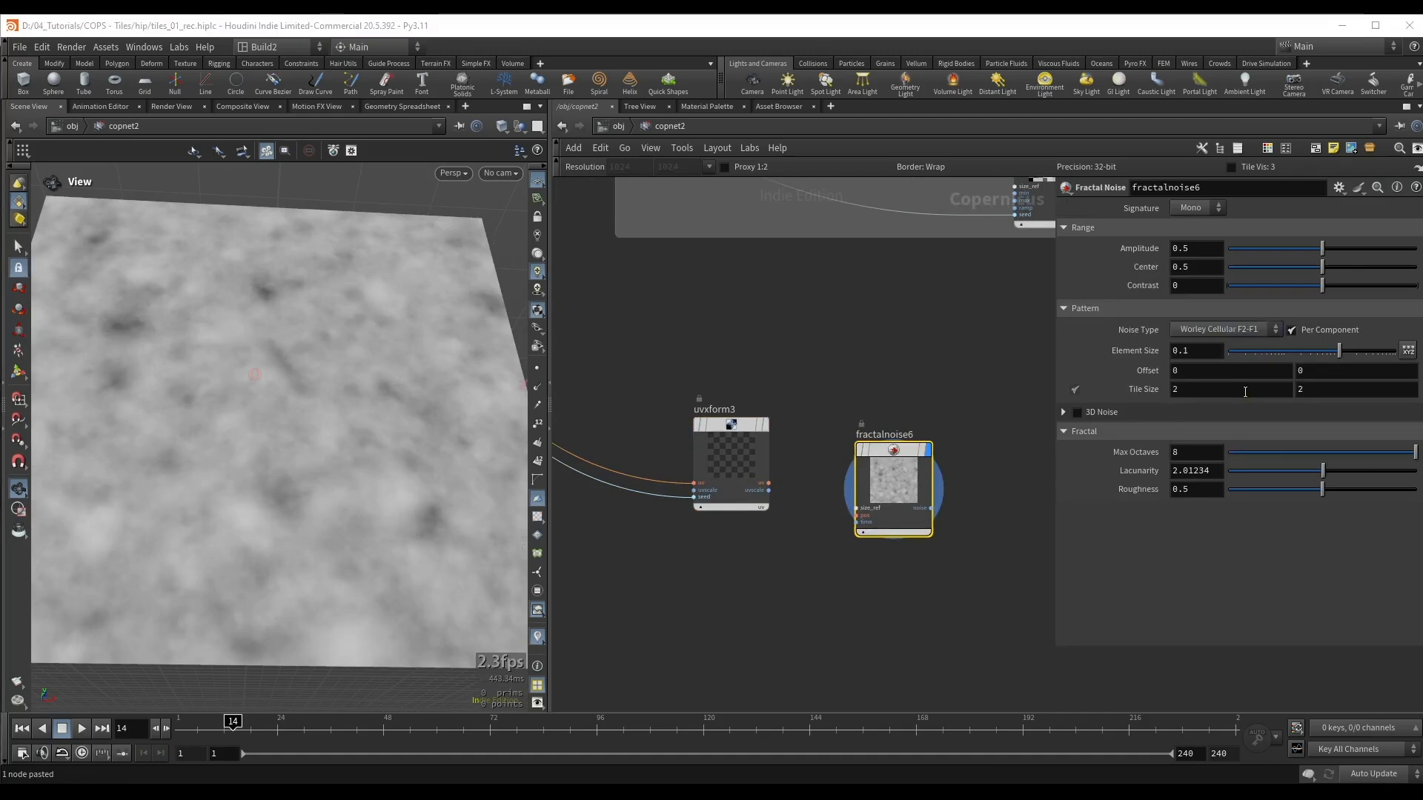
# Step: Lower the Roughness of fractalnoise6 to 0.071 for cleaner Worley cells
pyautogui.moveTo(1322, 509); pyautogui.dragTo(1247, 515)
pyautogui.scroll(2, 300, 255)
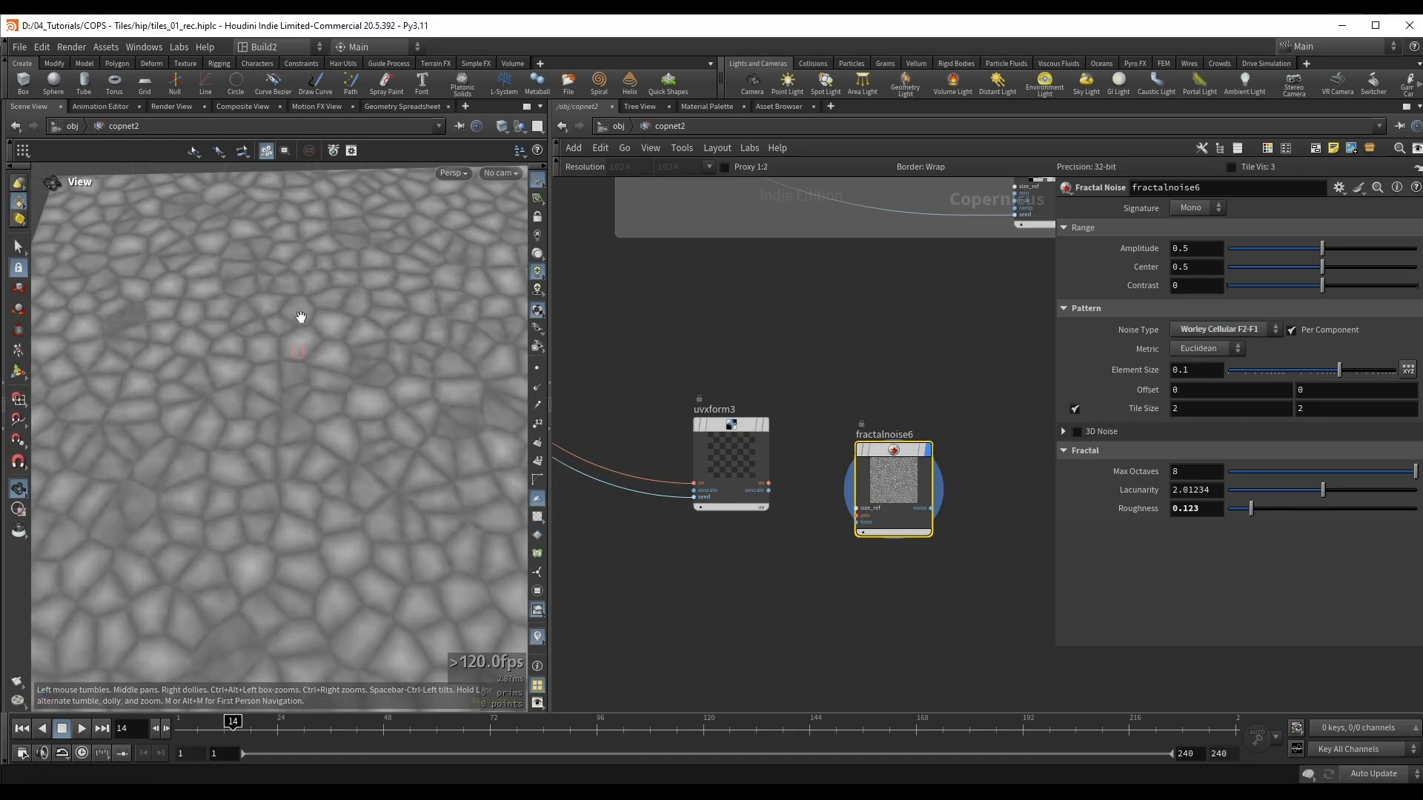
pyautogui.scroll(-2, 301, 317)
pyautogui.moveTo(1251, 509); pyautogui.dragTo(1249, 512)
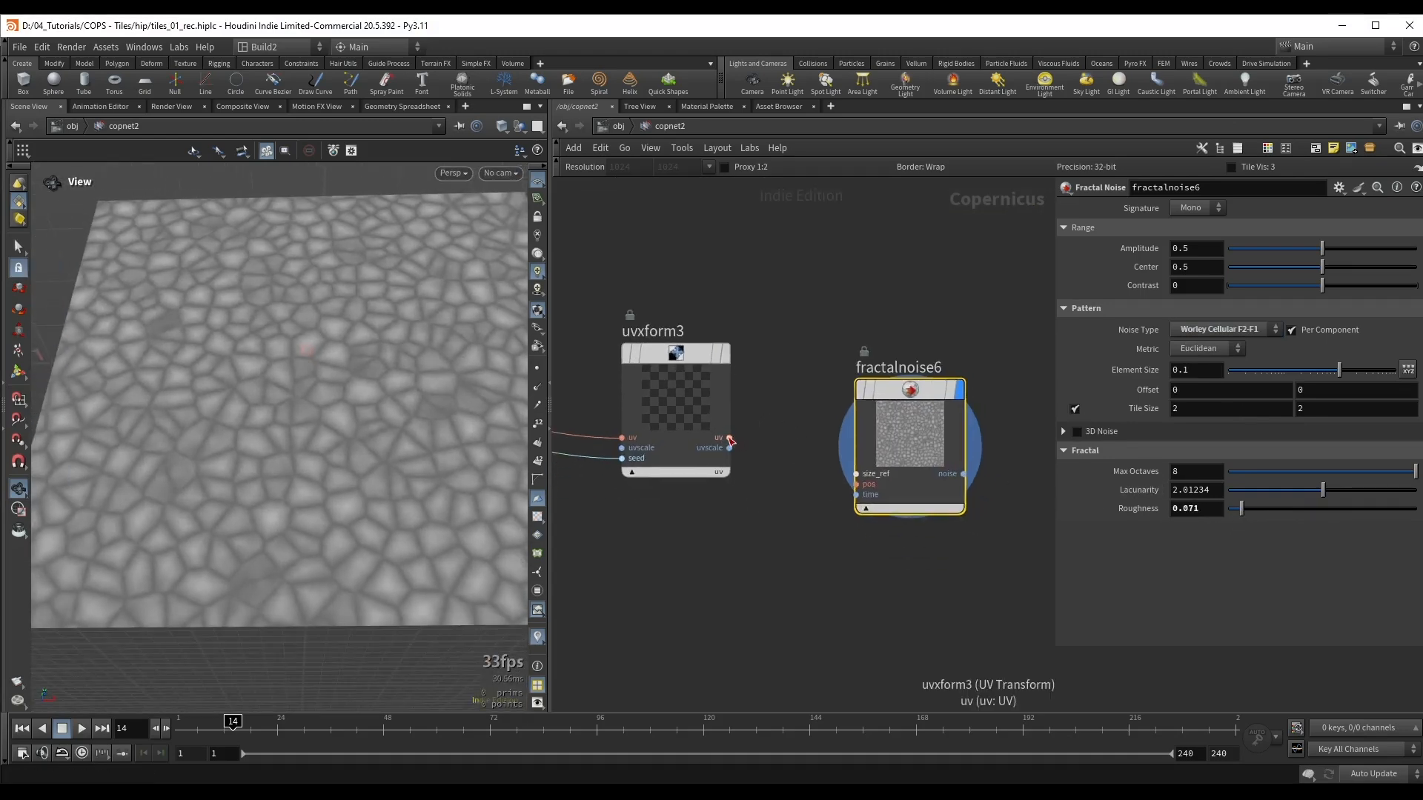
# Step: Connect the uv output of uvxform3 to the pos input of fractalnoise6 and align the two nodes
pyautogui.moveTo(730, 439); pyautogui.dragTo(838, 489)
pyautogui.click(841, 490)
pyautogui.moveTo(935, 412); pyautogui.dragTo(906, 380)
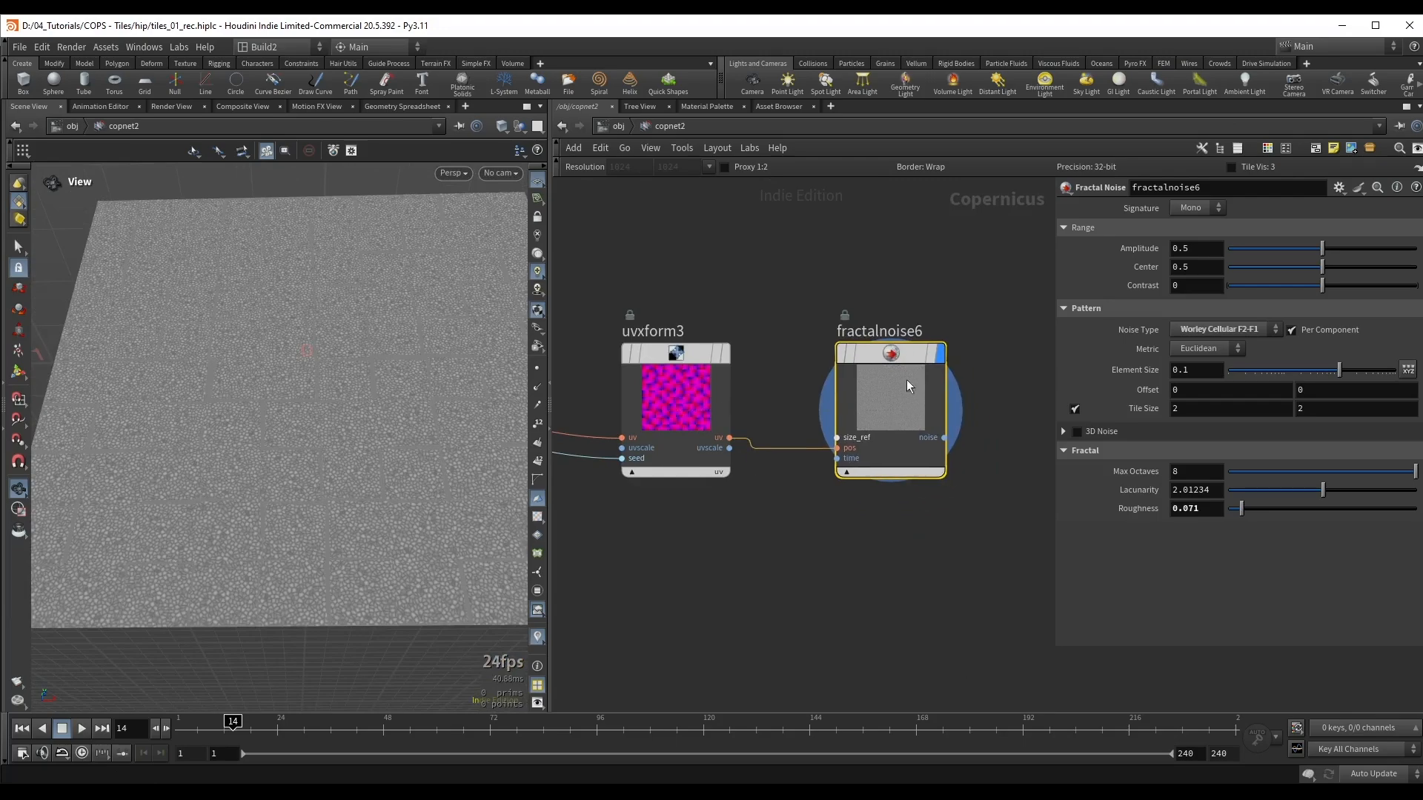
pyautogui.scroll(5, 315, 438)
pyautogui.moveTo(160, 422); pyautogui.dragTo(289, 333)
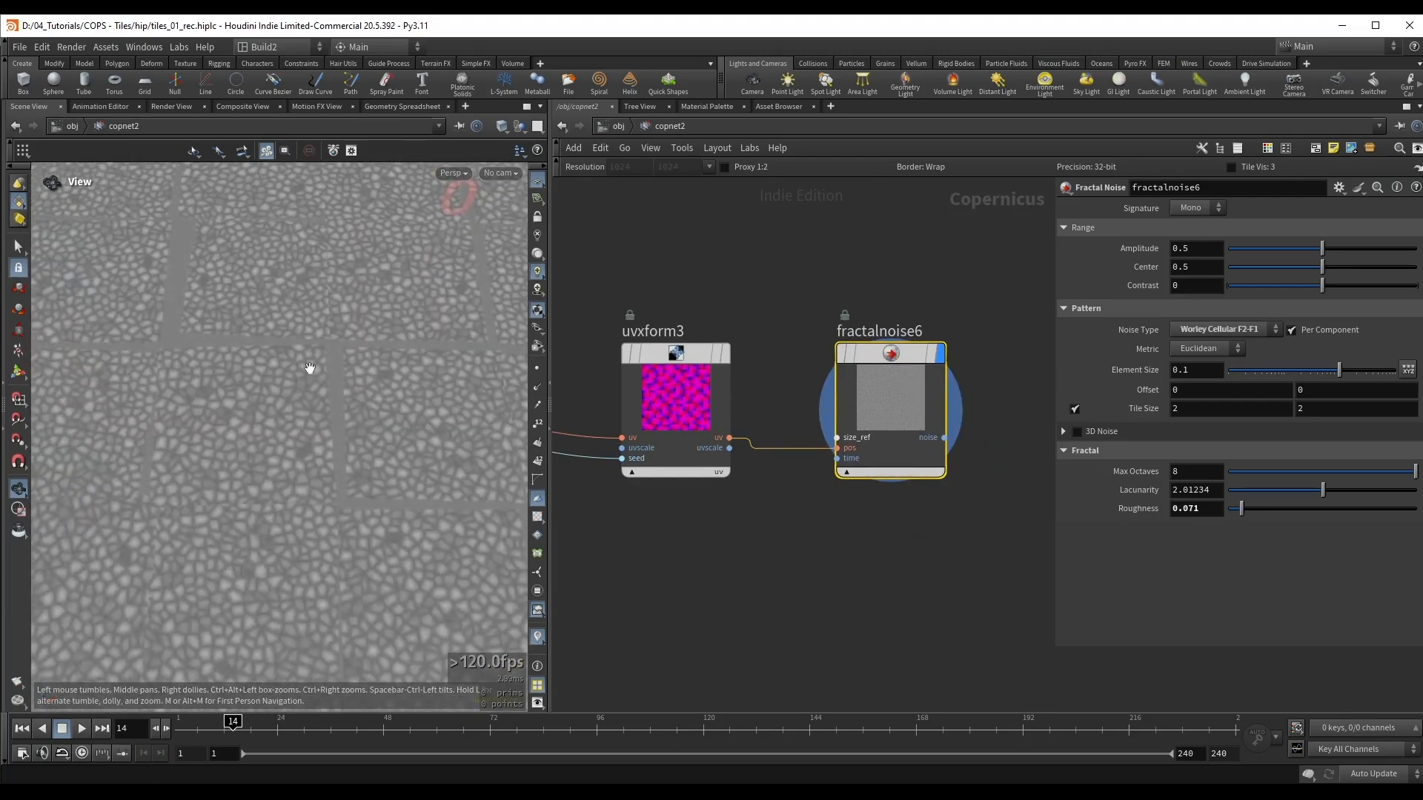
pyautogui.scroll(-4, 861, 318)
pyautogui.moveTo(862, 318); pyautogui.dragTo(816, 406, button='middle')
pyautogui.scroll(3, 338, 361)
pyautogui.moveTo(337, 362); pyautogui.dragTo(299, 403)
pyautogui.scroll(-3, 329, 402)
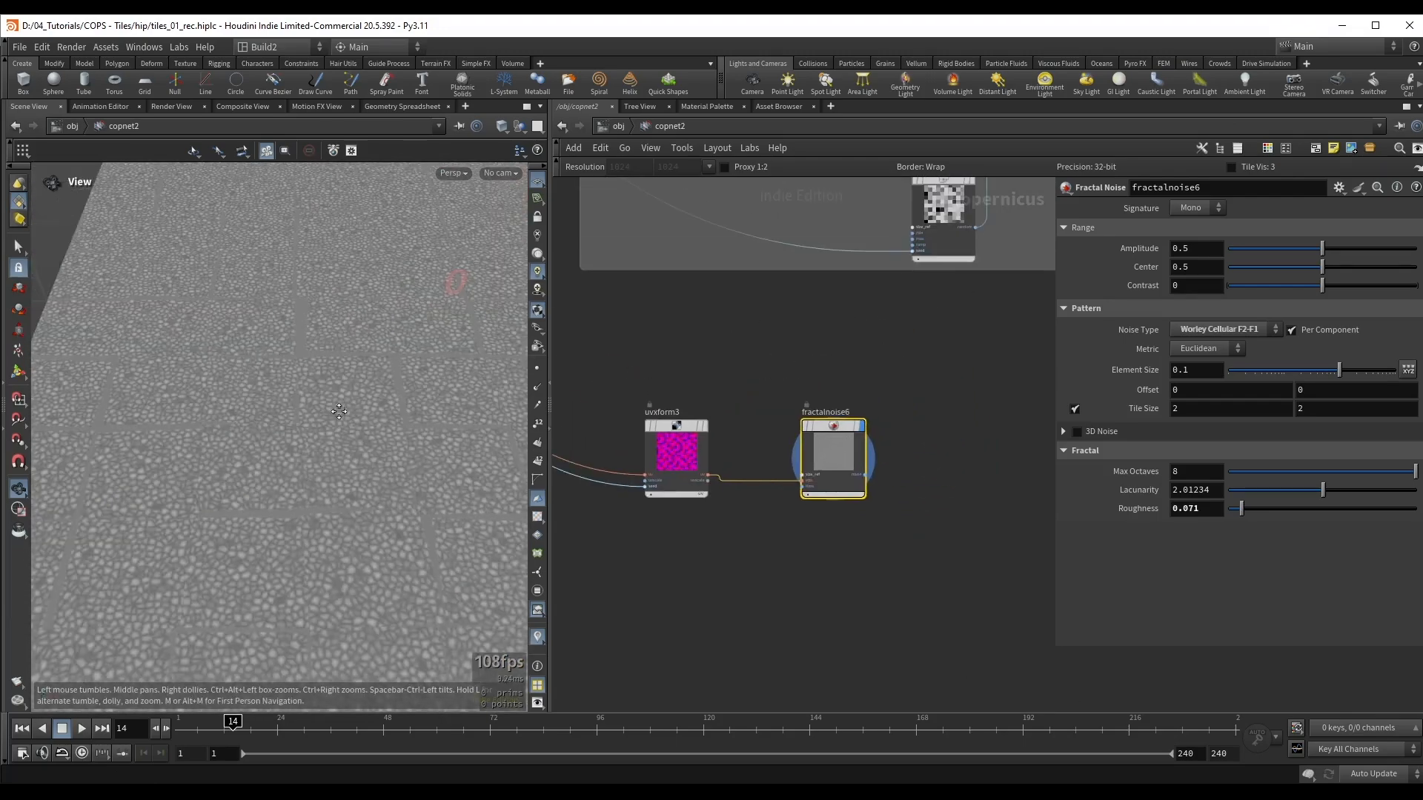
pyautogui.moveTo(345, 413); pyautogui.dragTo(329, 402, button='middle')
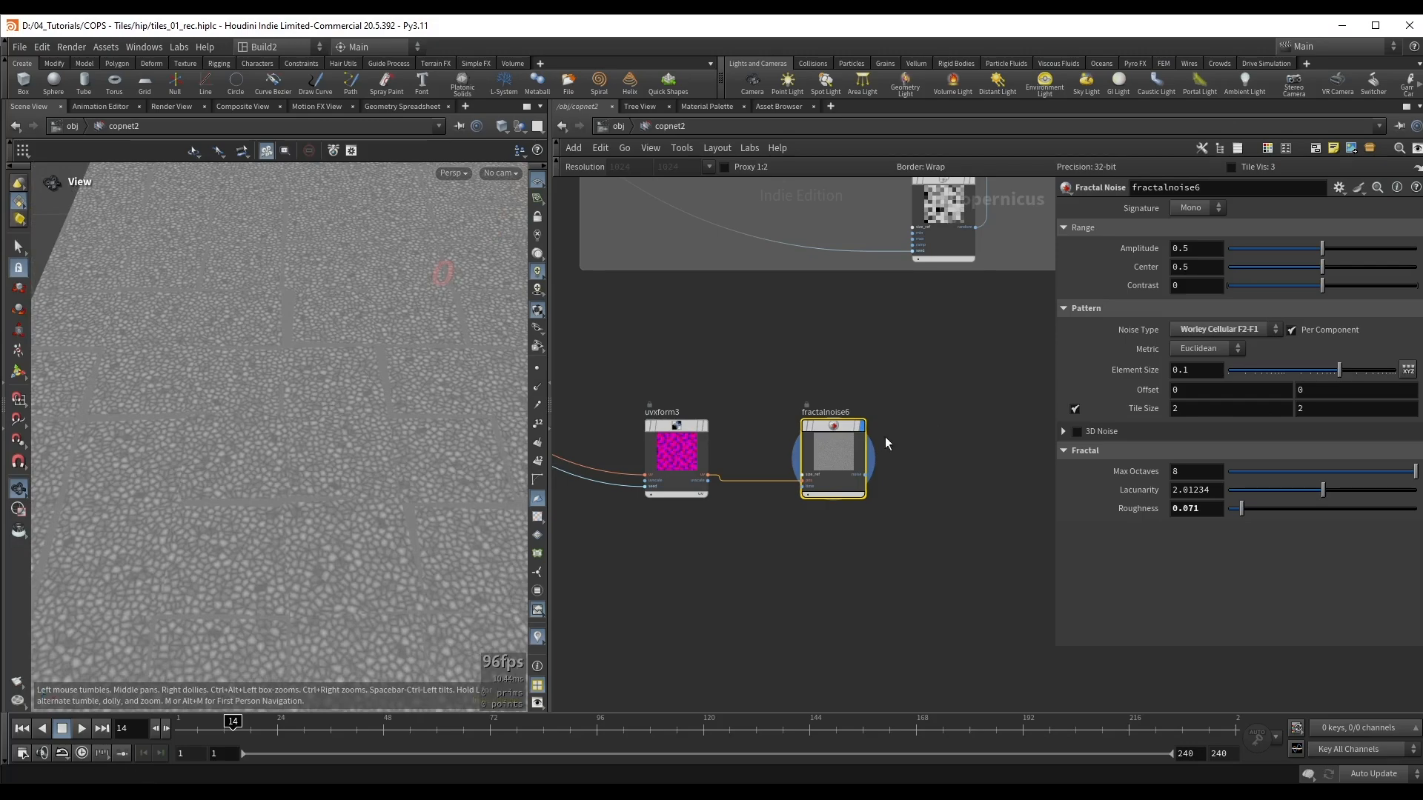
# Step: Raise the Element Size of fractalnoise6 to about 0.65
pyautogui.moveTo(1338, 368); pyautogui.dragTo(1386, 378)
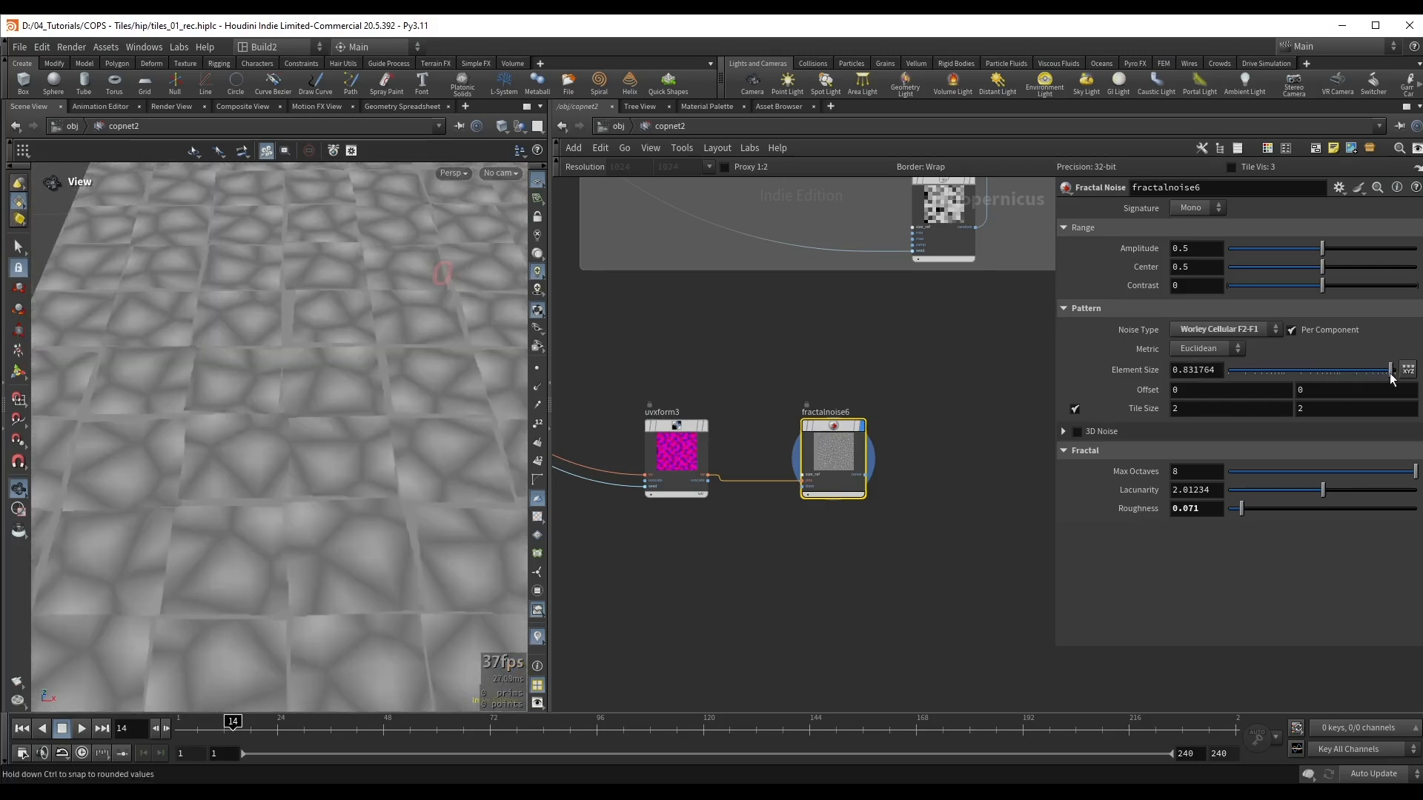
pyautogui.moveTo(849, 352); pyautogui.dragTo(948, 328, button='middle')
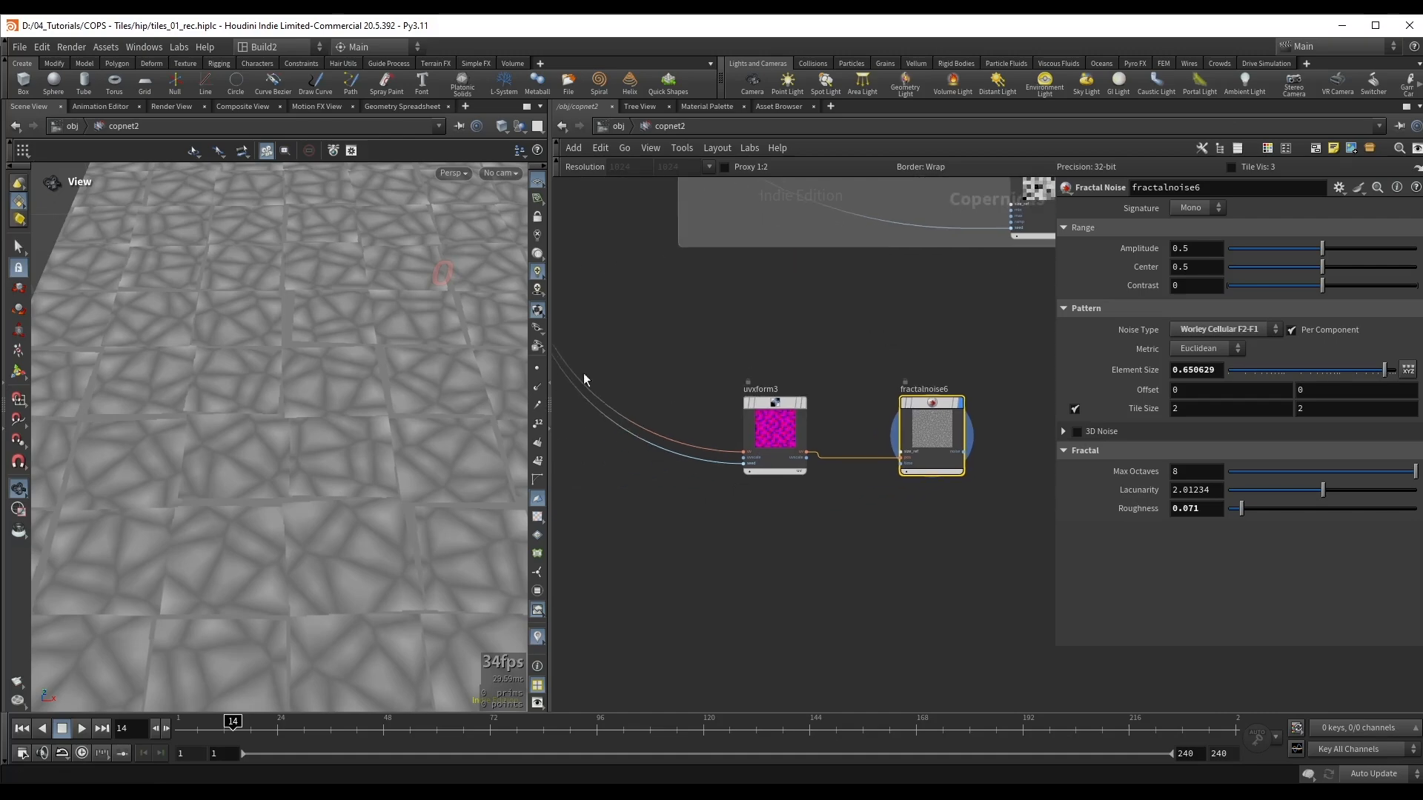
pyautogui.moveTo(381, 398); pyautogui.dragTo(309, 297)
# Step: Randomize the tile scaling in uvxform3 with Uniform Scale Min 0.3 and Uniform Scale Max 1.2
pyautogui.click(790, 454)
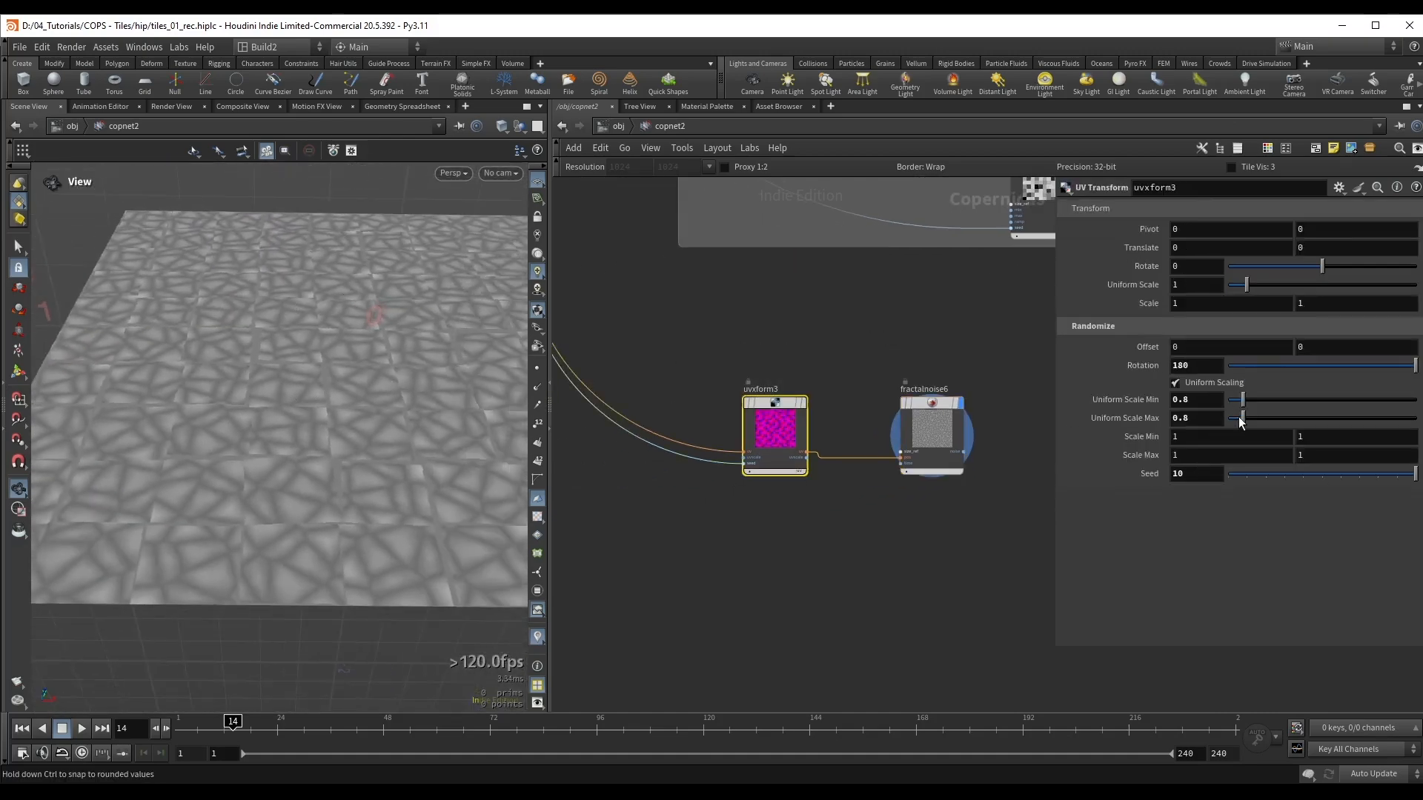
pyautogui.moveTo(1239, 404); pyautogui.dragTo(1251, 420)
pyautogui.click(1200, 401)
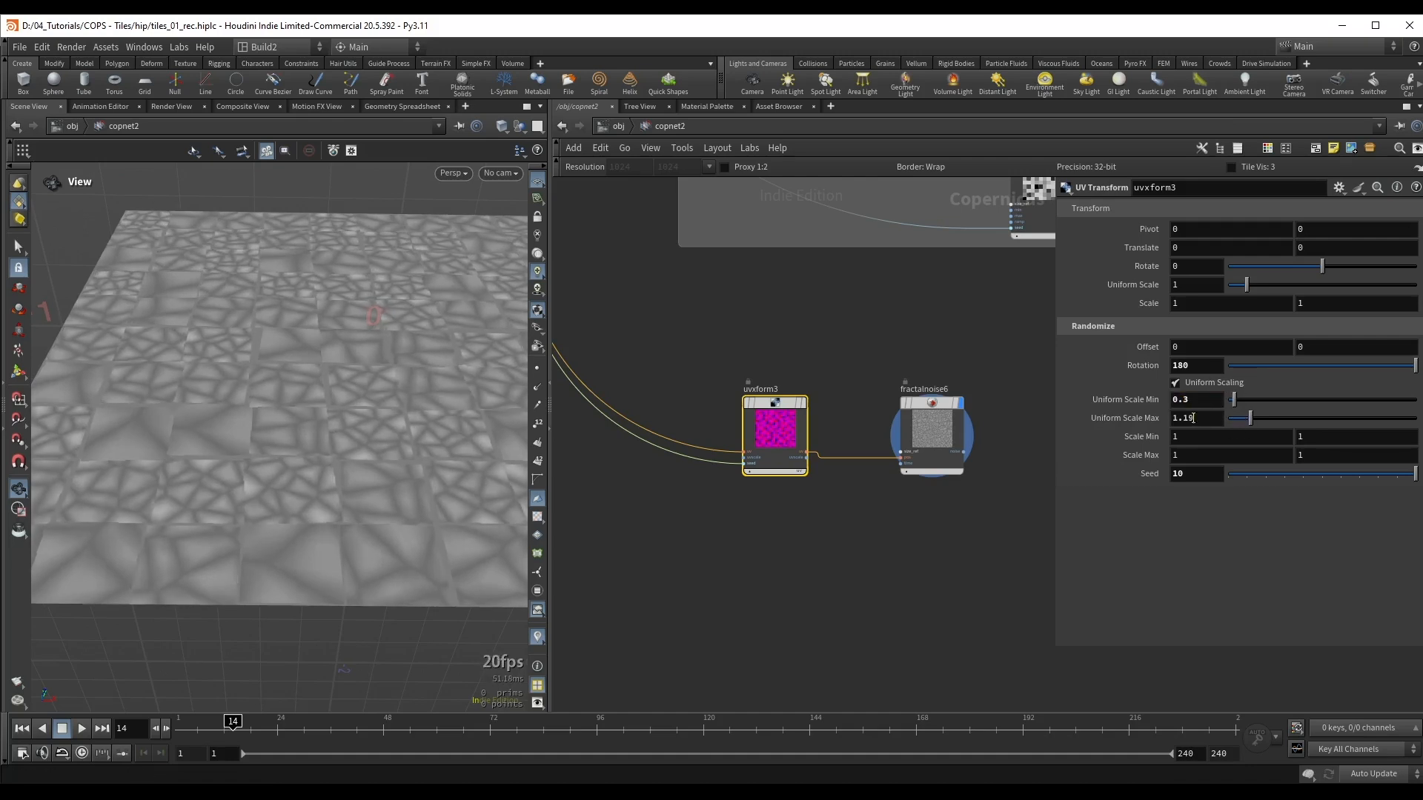
pyautogui.moveTo(1183, 420); pyautogui.dragTo(1197, 419)
pyautogui.moveTo(267, 445); pyautogui.dragTo(252, 403)
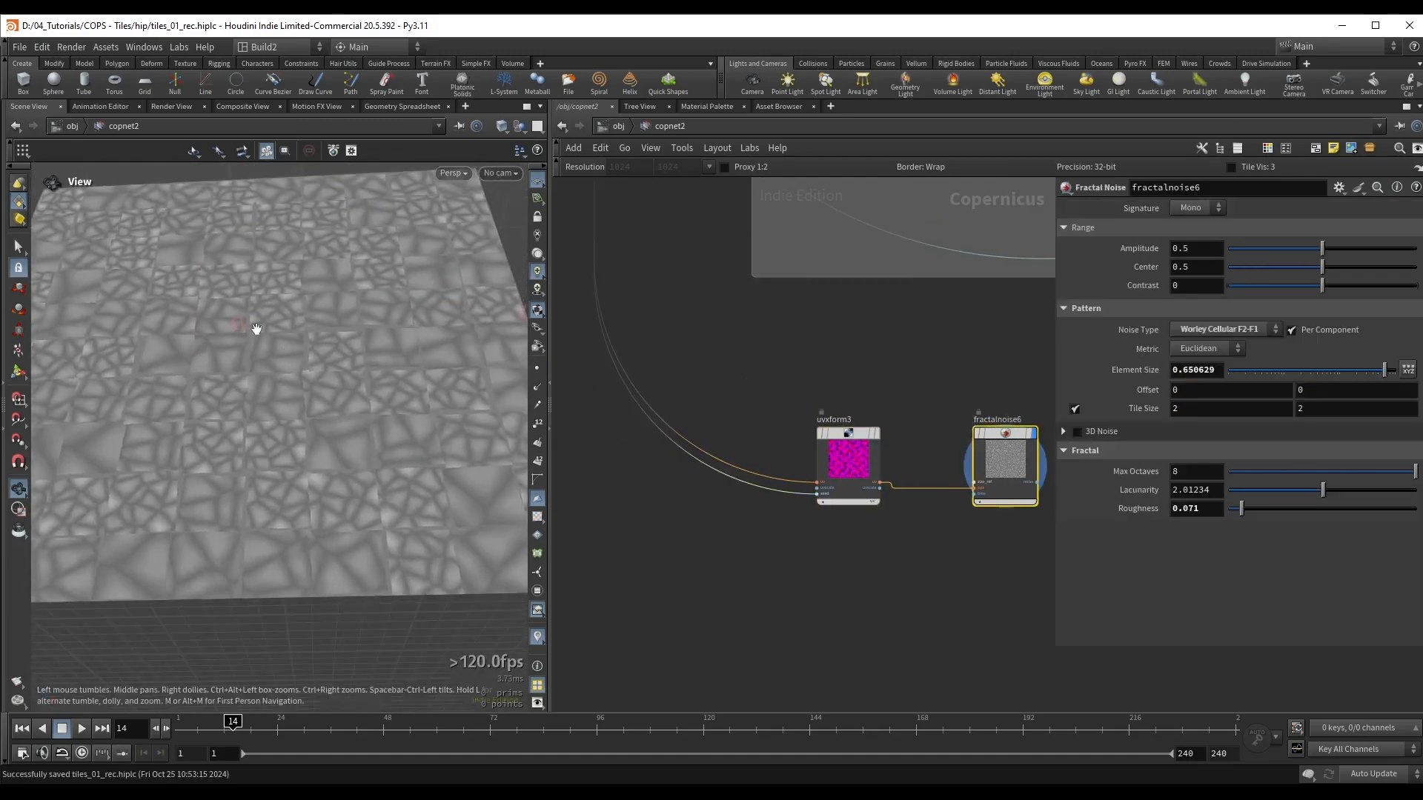
# Step: Increase the Element Size of fractalnoise6 to about 0.83
pyautogui.moveTo(256, 328); pyautogui.dragTo(207, 415)
pyautogui.moveTo(1183, 370); pyautogui.dragTo(1195, 370)
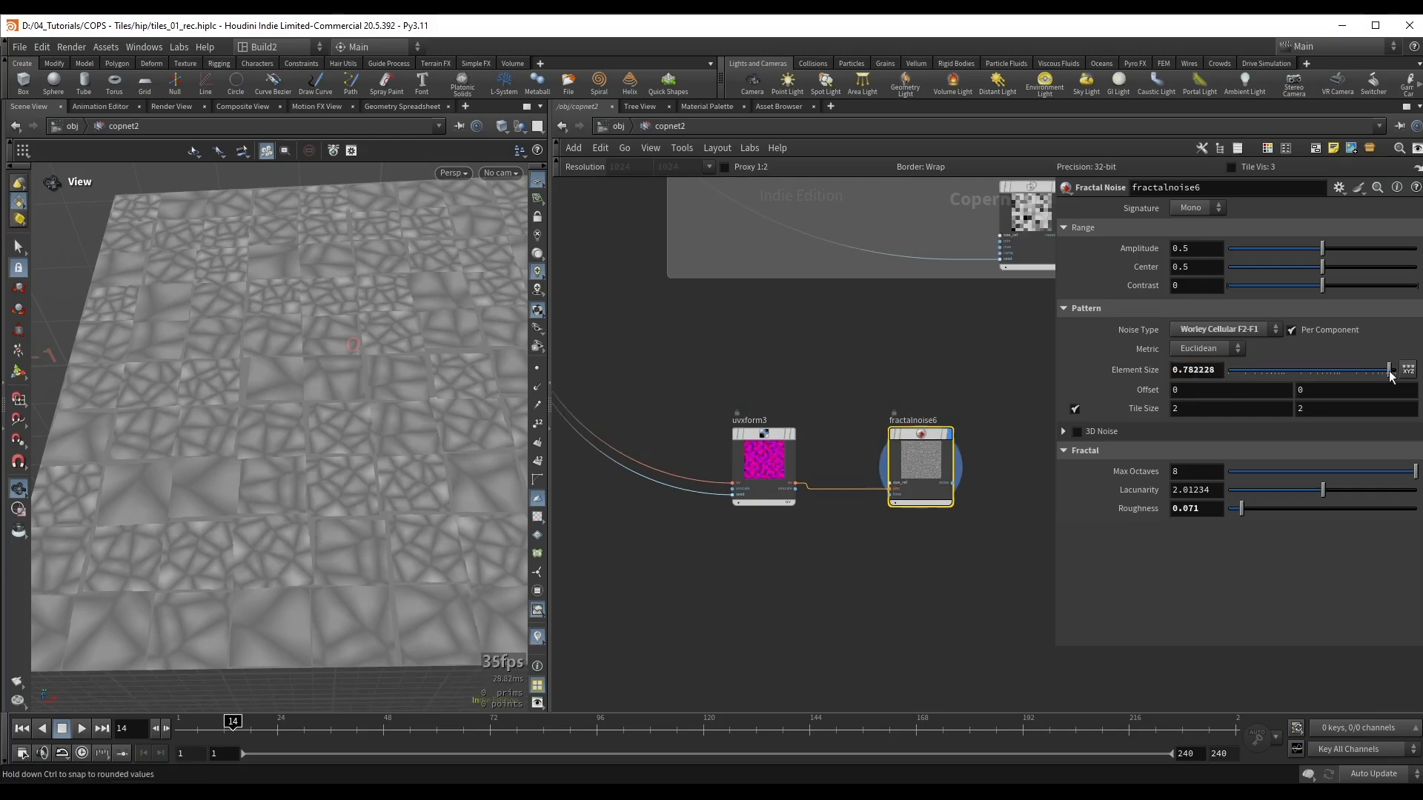
pyautogui.moveTo(1390, 376); pyautogui.dragTo(1392, 376)
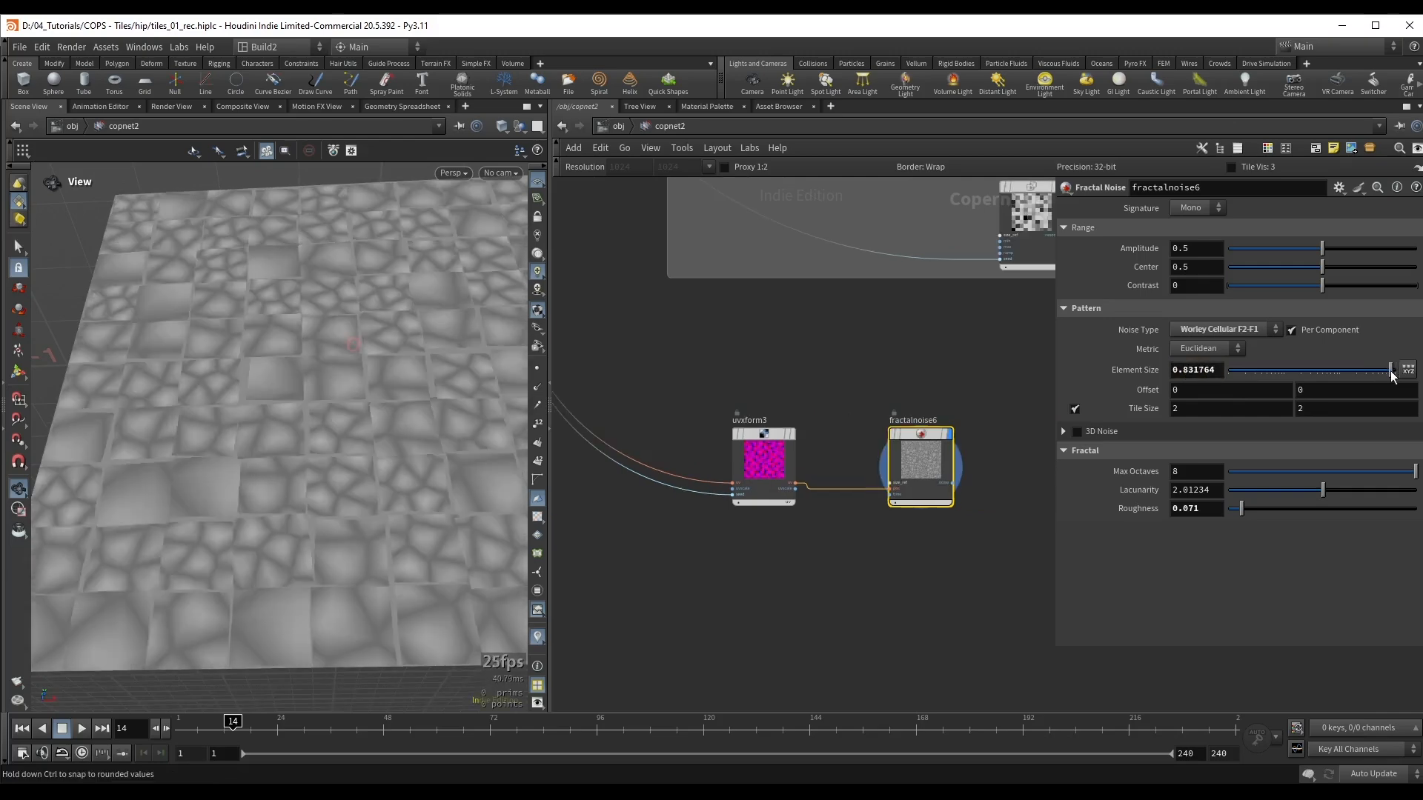
# Step: Set the Uniform Scale Min of uvxform3 to 0.55, save the scene and move fractalnoise6 closer to uvxform3
pyautogui.click(786, 467)
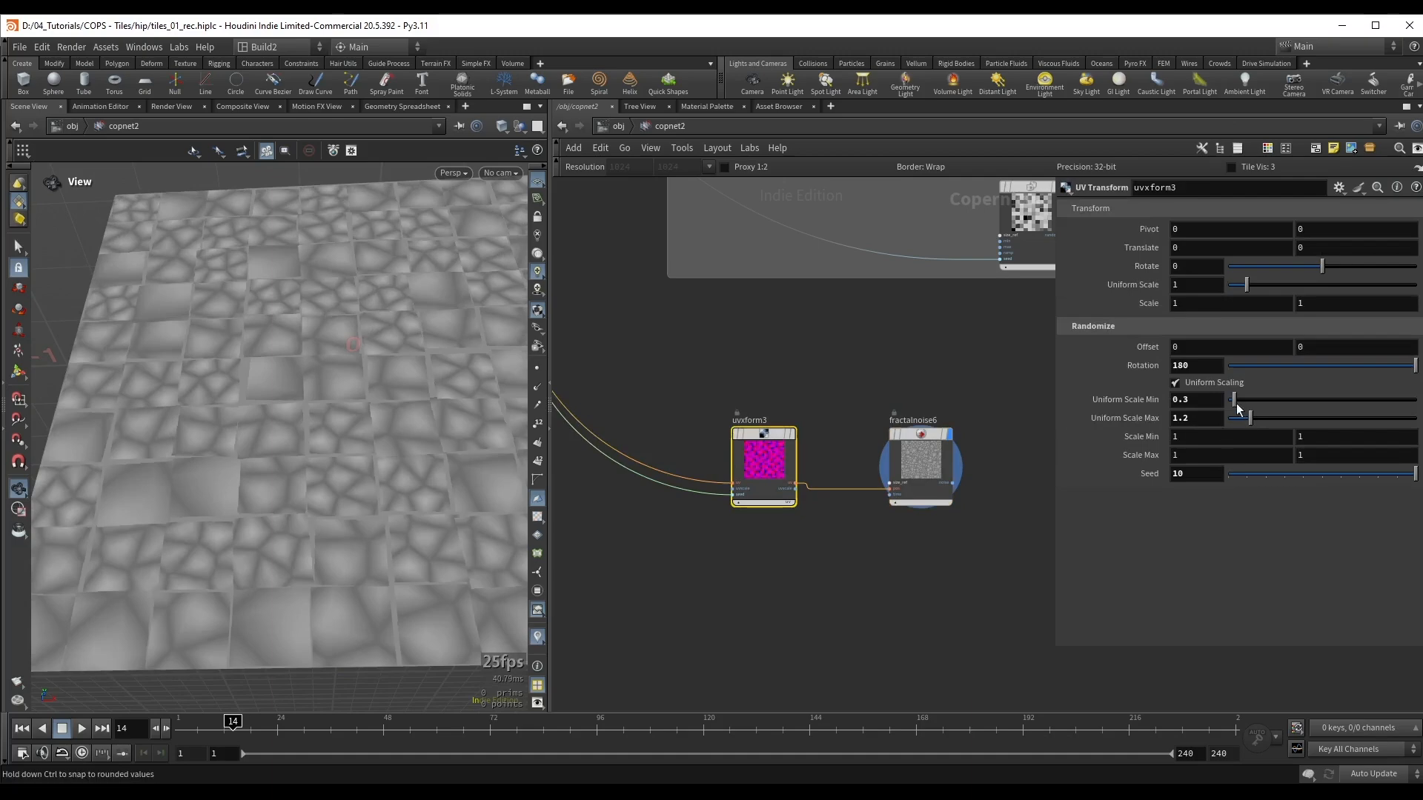
pyautogui.moveTo(1236, 408); pyautogui.dragTo(1237, 408)
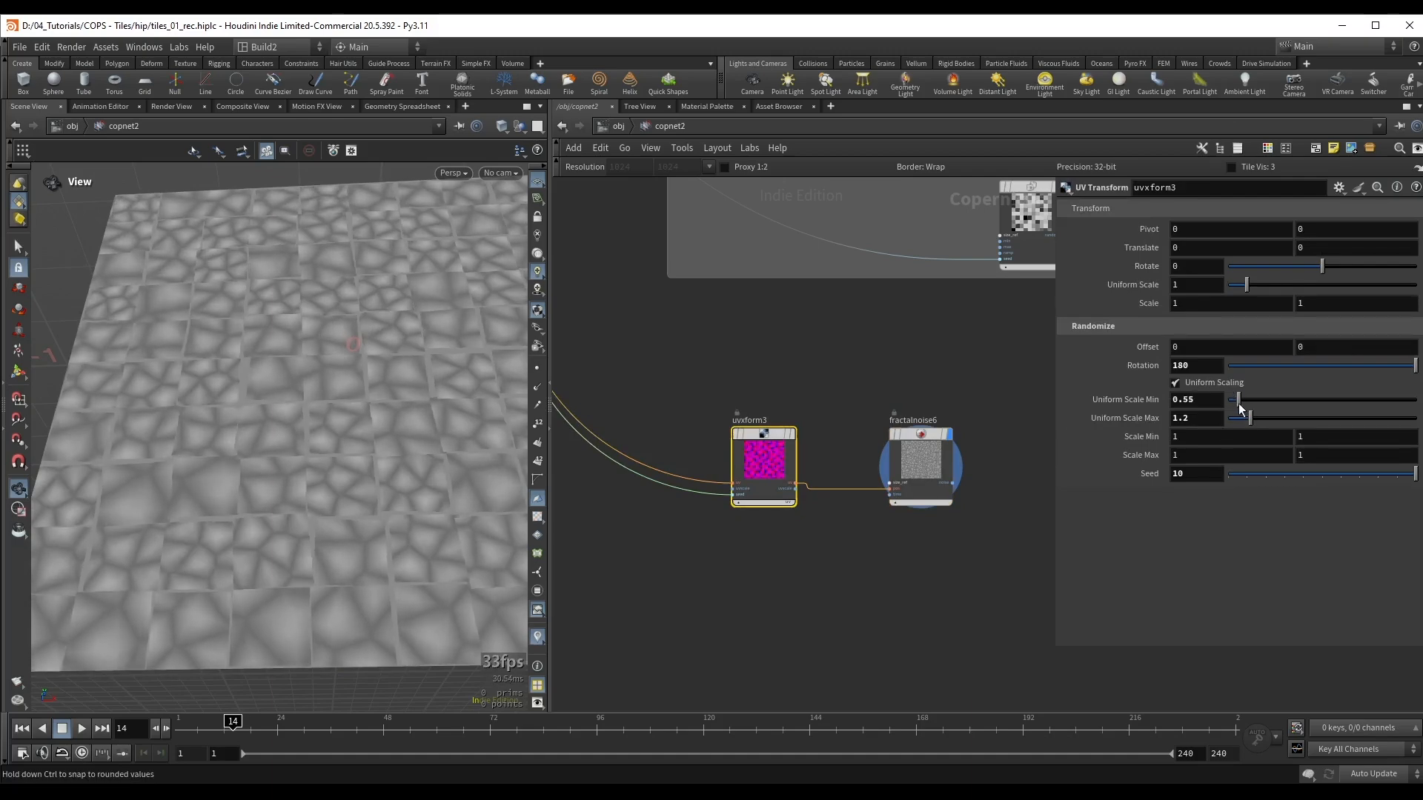
pyautogui.moveTo(375, 343); pyautogui.dragTo(372, 350)
pyautogui.hotkey('ctrl', 's')
pyautogui.moveTo(516, 374); pyautogui.dragTo(231, 414, button='right')
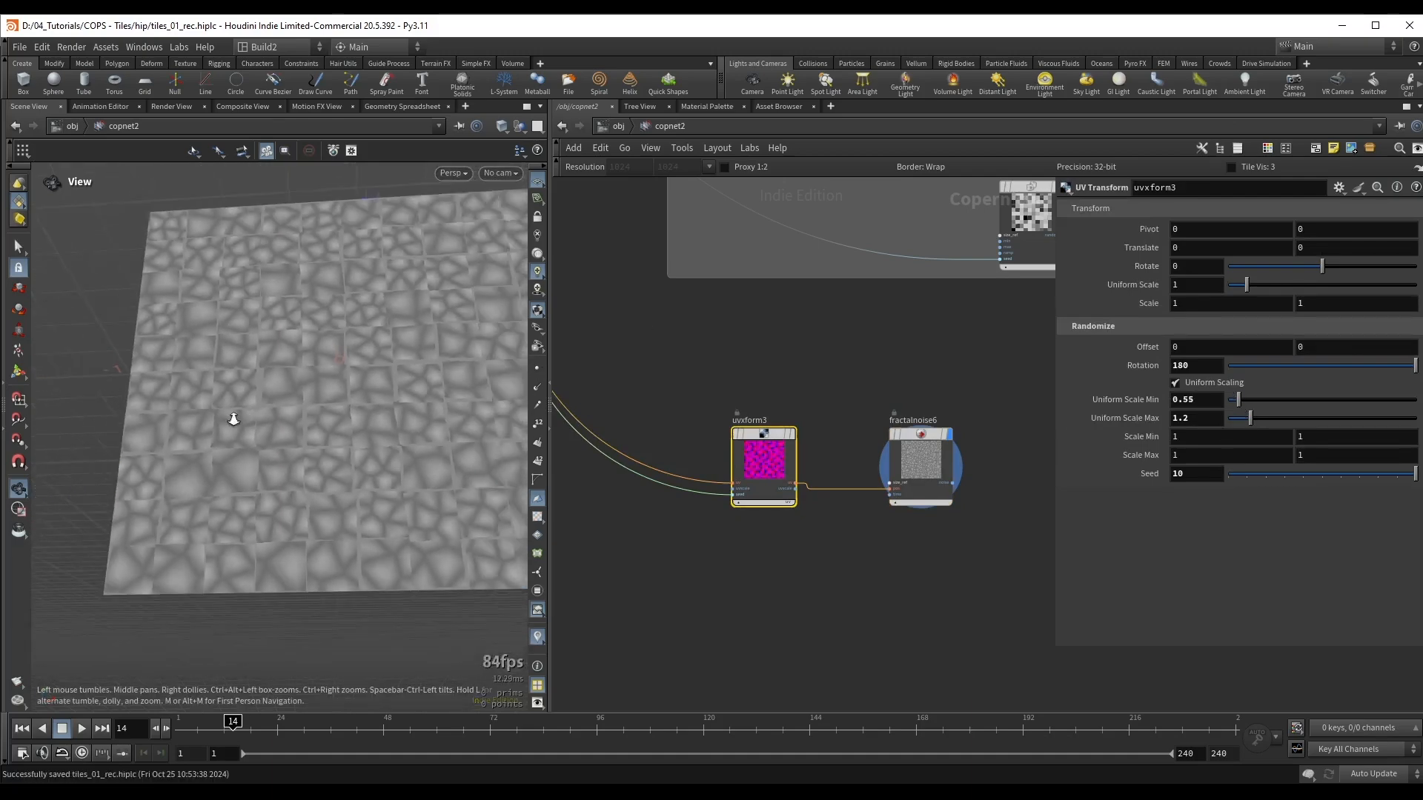
pyautogui.moveTo(231, 415); pyautogui.dragTo(241, 389)
pyautogui.moveTo(915, 442); pyautogui.dragTo(883, 438)
pyautogui.moveTo(240, 406); pyautogui.dragTo(222, 424)
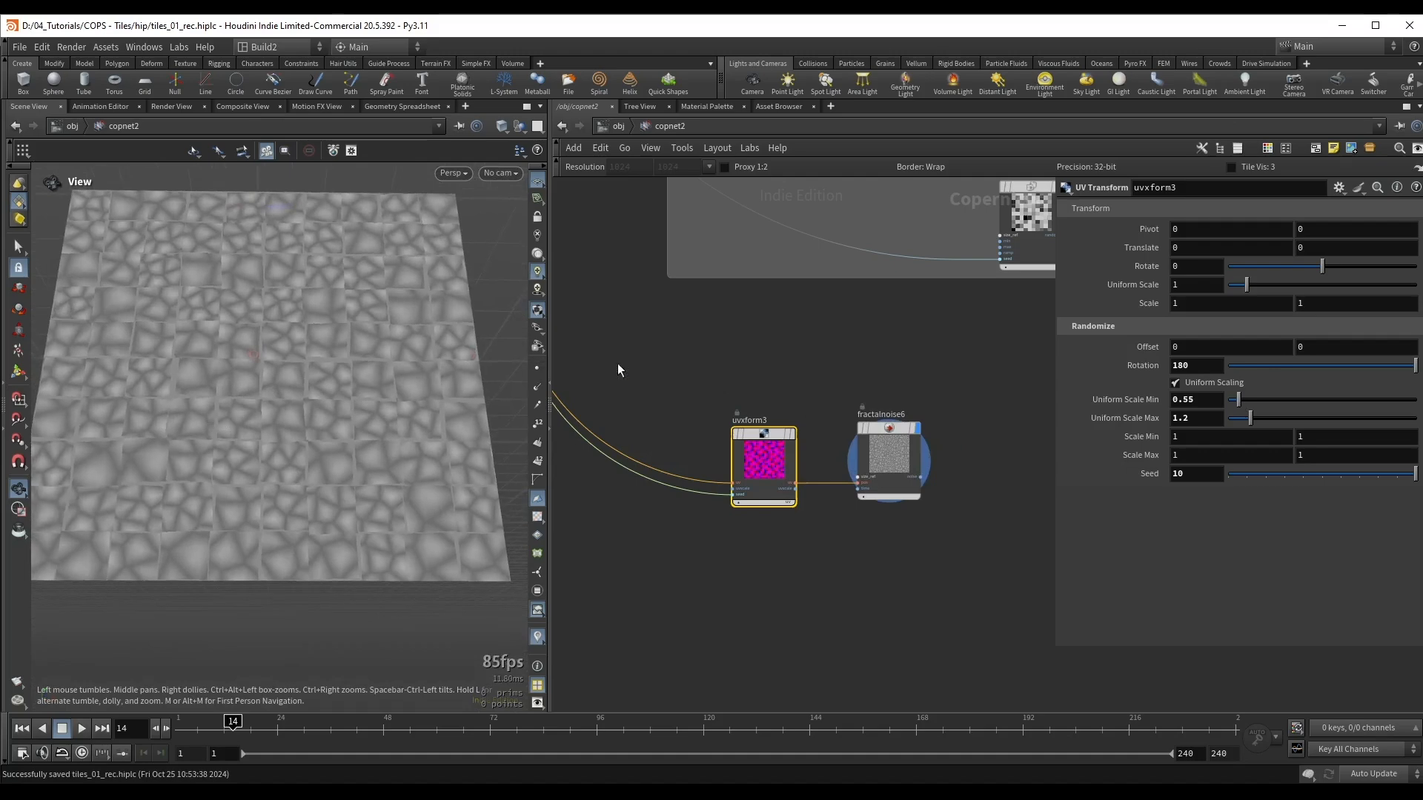
# Step: Locate distort1 in the Border erode box and display it to examine its distorted borders
pyautogui.scroll(-3, 964, 331)
pyautogui.scroll(-1, 964, 337)
pyautogui.moveTo(964, 337); pyautogui.dragTo(889, 437, button='middle')
pyautogui.moveTo(959, 313); pyautogui.dragTo(893, 406, button='middle')
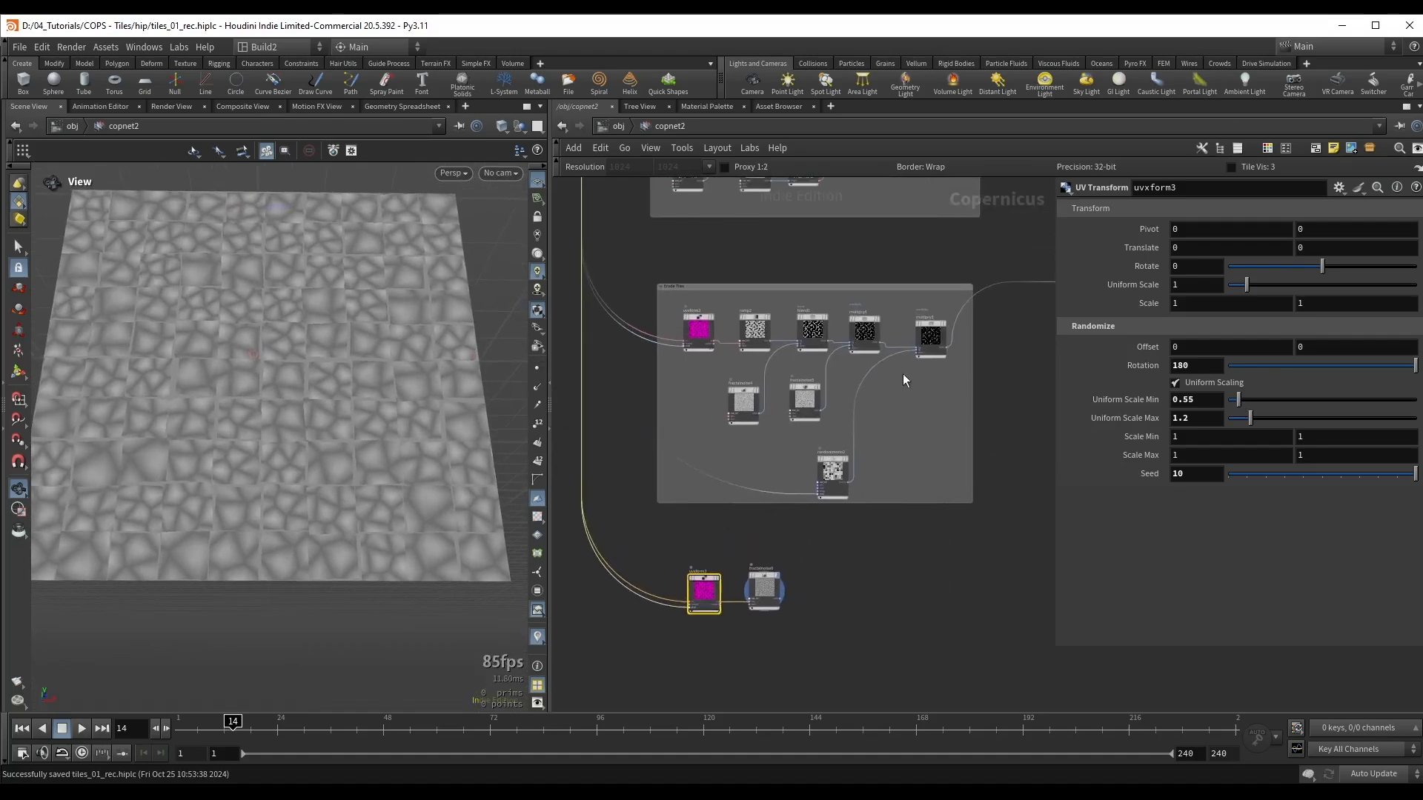
pyautogui.moveTo(880, 205); pyautogui.dragTo(927, 415, button='middle')
pyautogui.scroll(4, 870, 315)
pyautogui.scroll(-2, 927, 415)
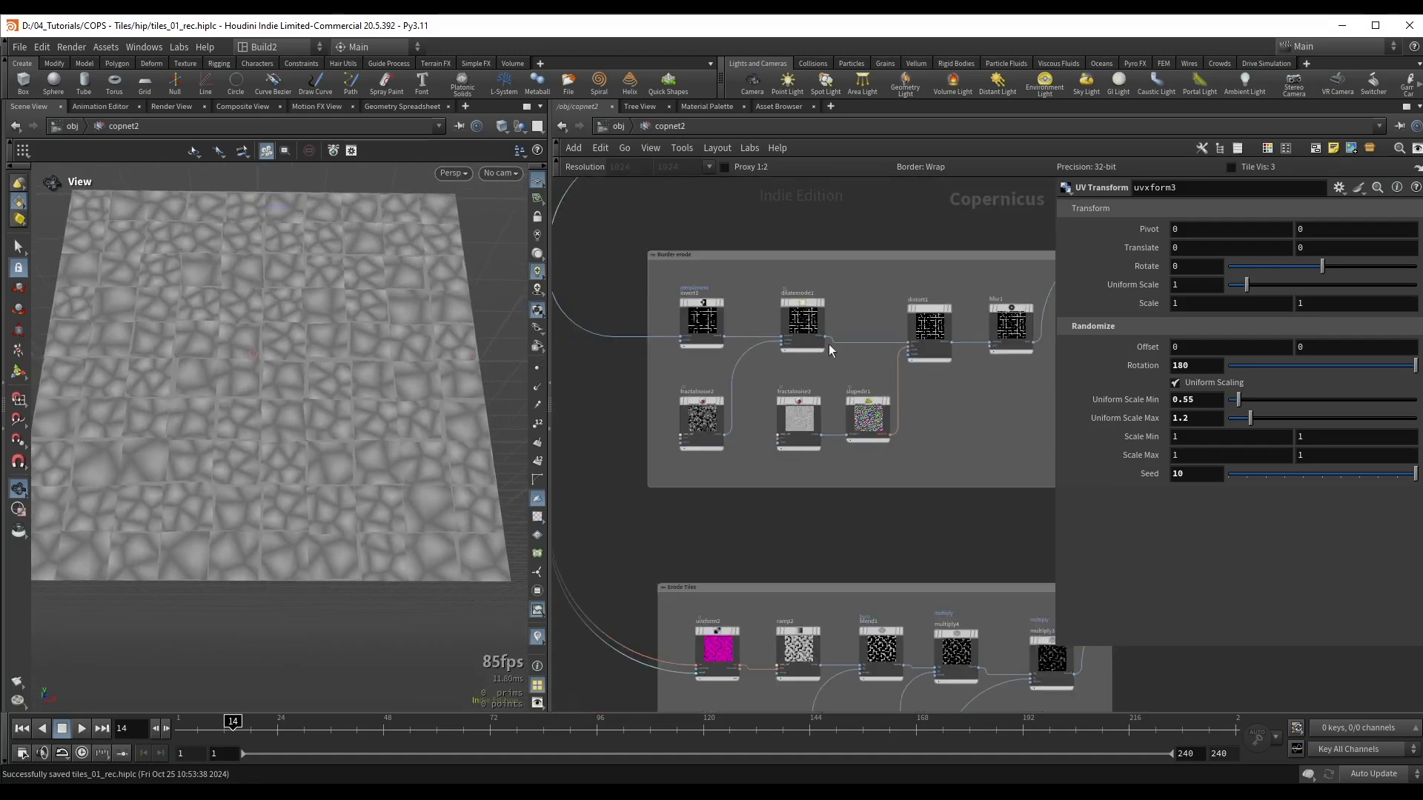
pyautogui.scroll(2, 673, 266)
pyautogui.moveTo(981, 322); pyautogui.dragTo(859, 313, button='middle')
pyautogui.click(950, 316)
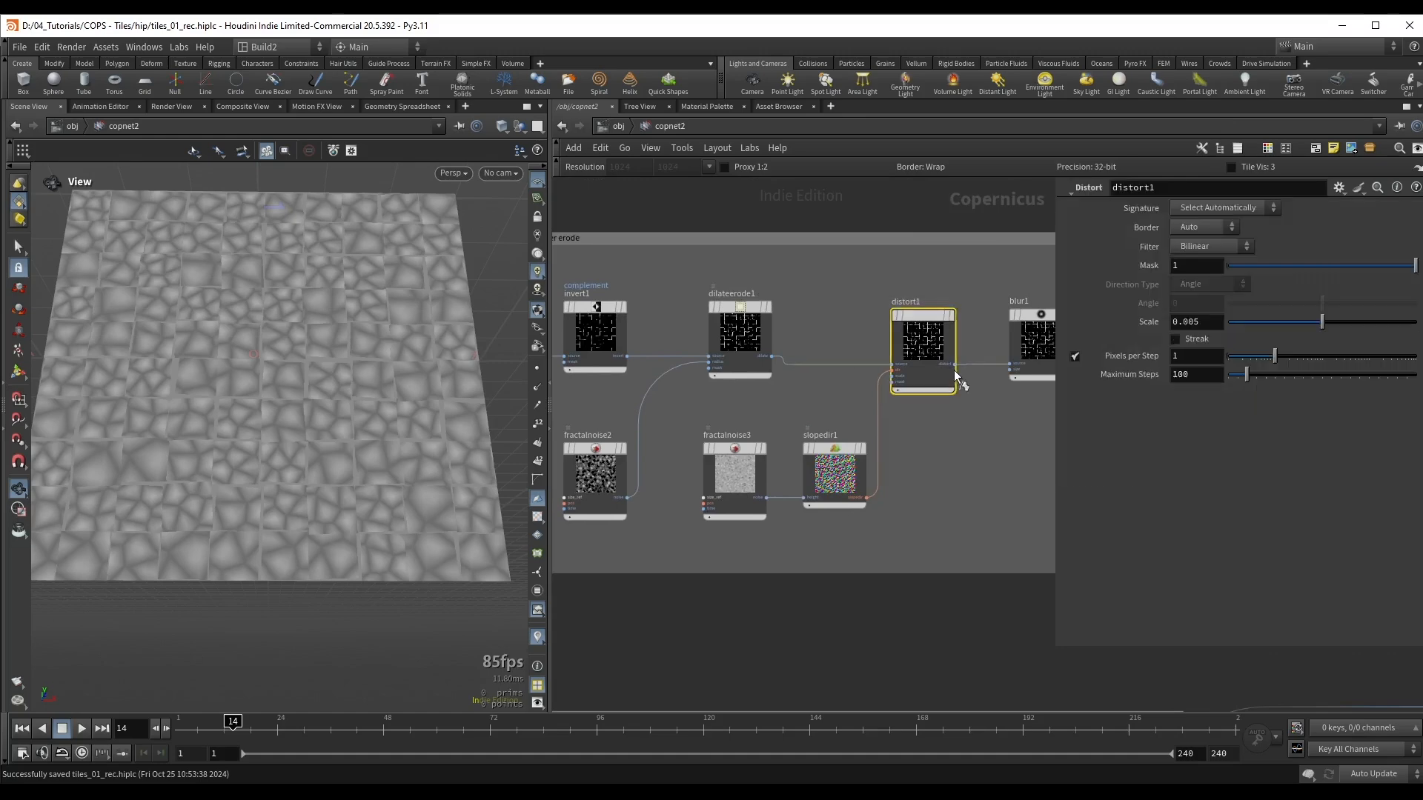
pyautogui.scroll(2, 705, 412)
pyautogui.scroll(-2, 981, 455)
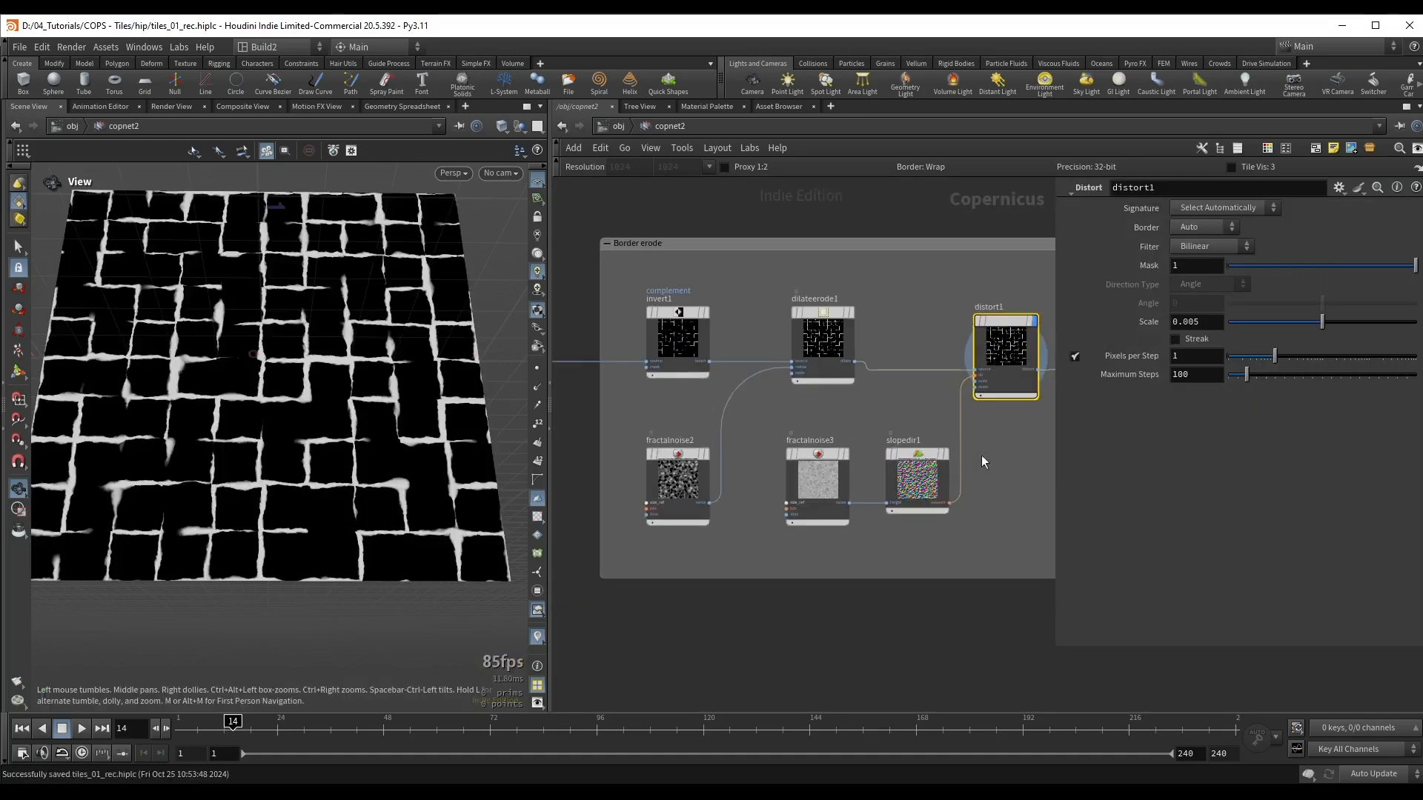
# Step: Copy fractalnoise3, slopedir1 and distort1 from the Border erode box and paste them near fractalnoise6
pyautogui.moveTo(981, 455); pyautogui.dragTo(898, 449, button='middle')
pyautogui.moveTo(653, 542); pyautogui.dragTo(879, 456)
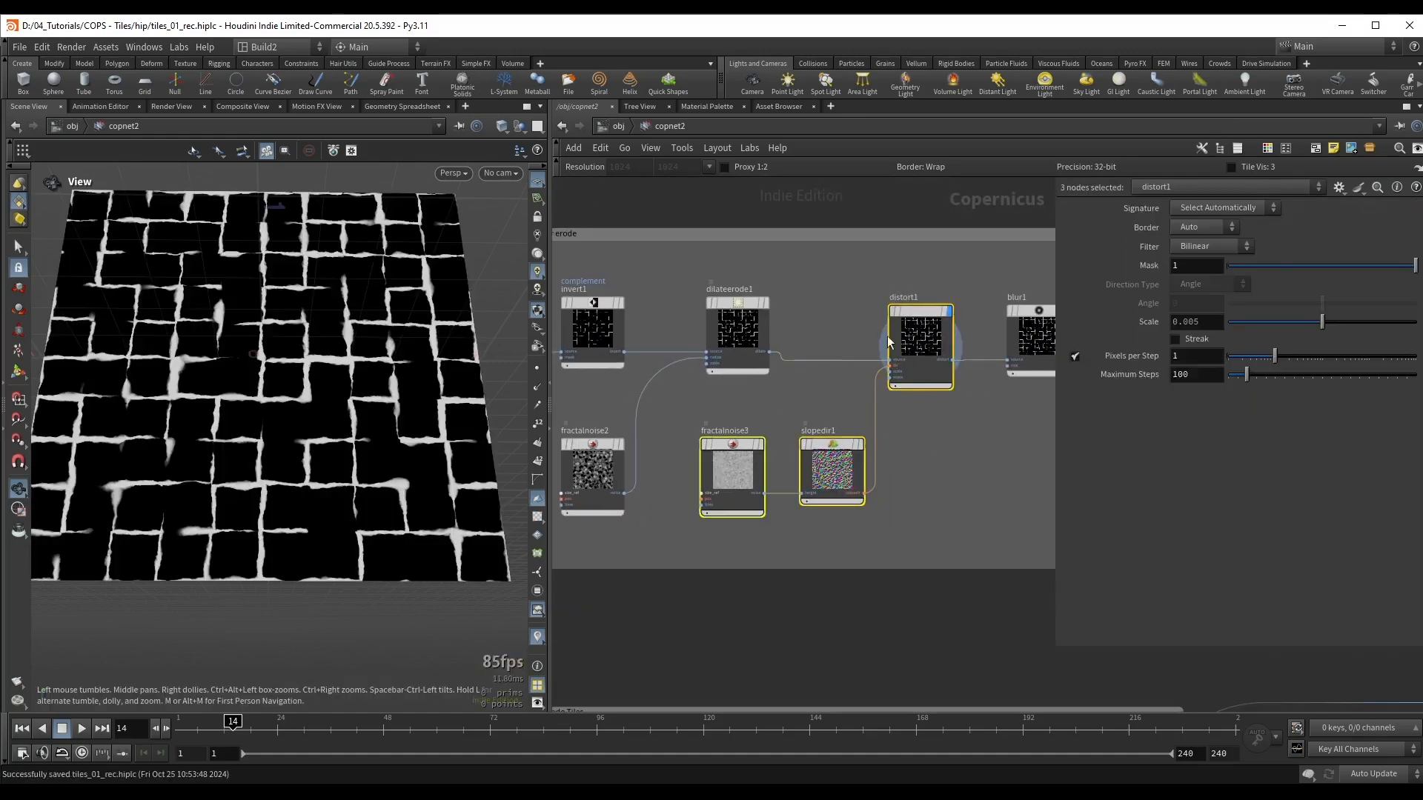
pyautogui.hotkey('ctrl', 'c')
pyautogui.scroll(-5, 939, 428)
pyautogui.moveTo(896, 633); pyautogui.dragTo(890, 332, button='middle')
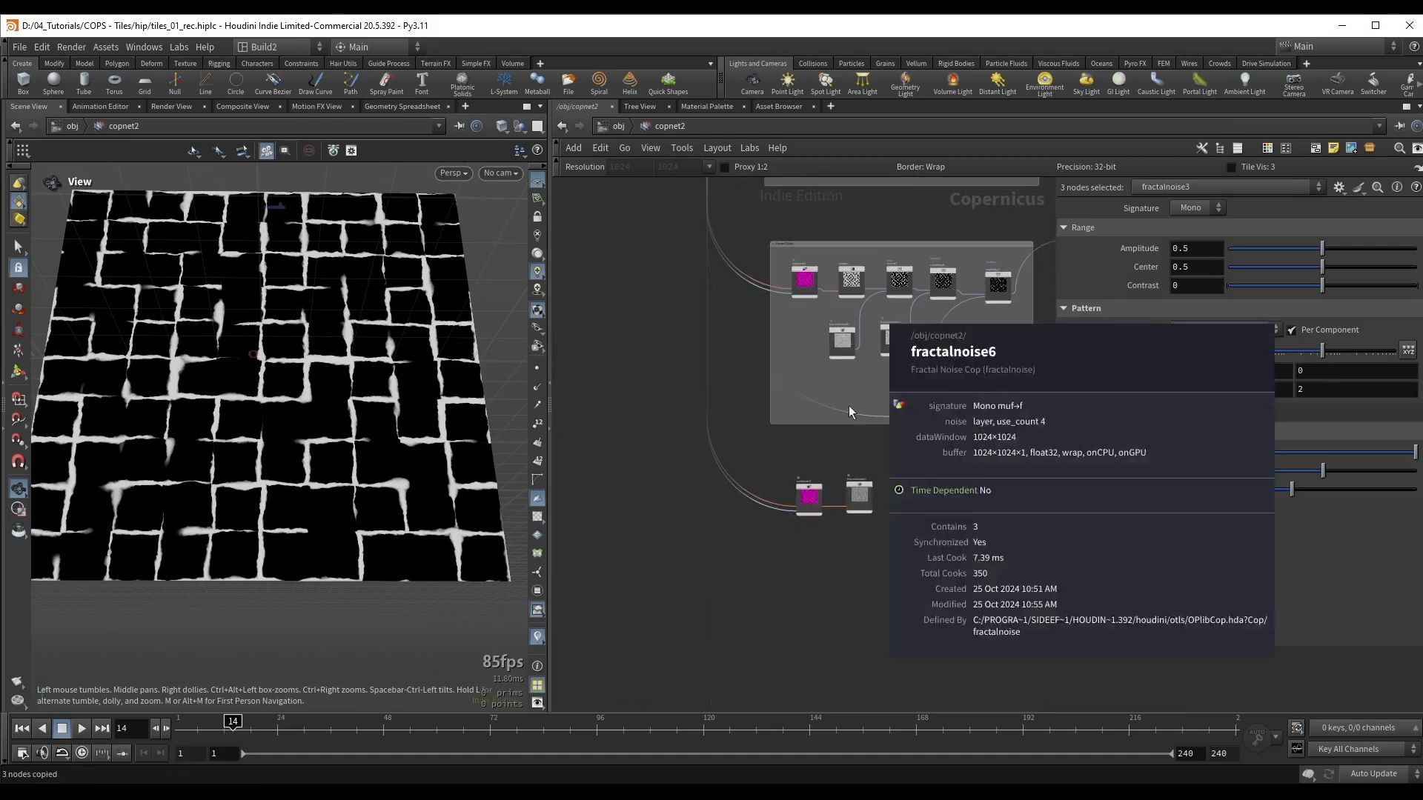
pyautogui.scroll(3, 930, 451)
pyautogui.hotkey('ctrl', 'v')
pyautogui.moveTo(928, 548); pyautogui.dragTo(877, 445, button='middle')
# Step: Connect the noise output of fractalnoise6 to the source input of distort2 and display distort2
pyautogui.scroll(3, 876, 444)
pyautogui.moveTo(942, 436); pyautogui.dragTo(919, 474)
pyautogui.click(808, 475)
pyautogui.scroll(1, 732, 475)
pyautogui.moveTo(831, 479); pyautogui.dragTo(892, 488)
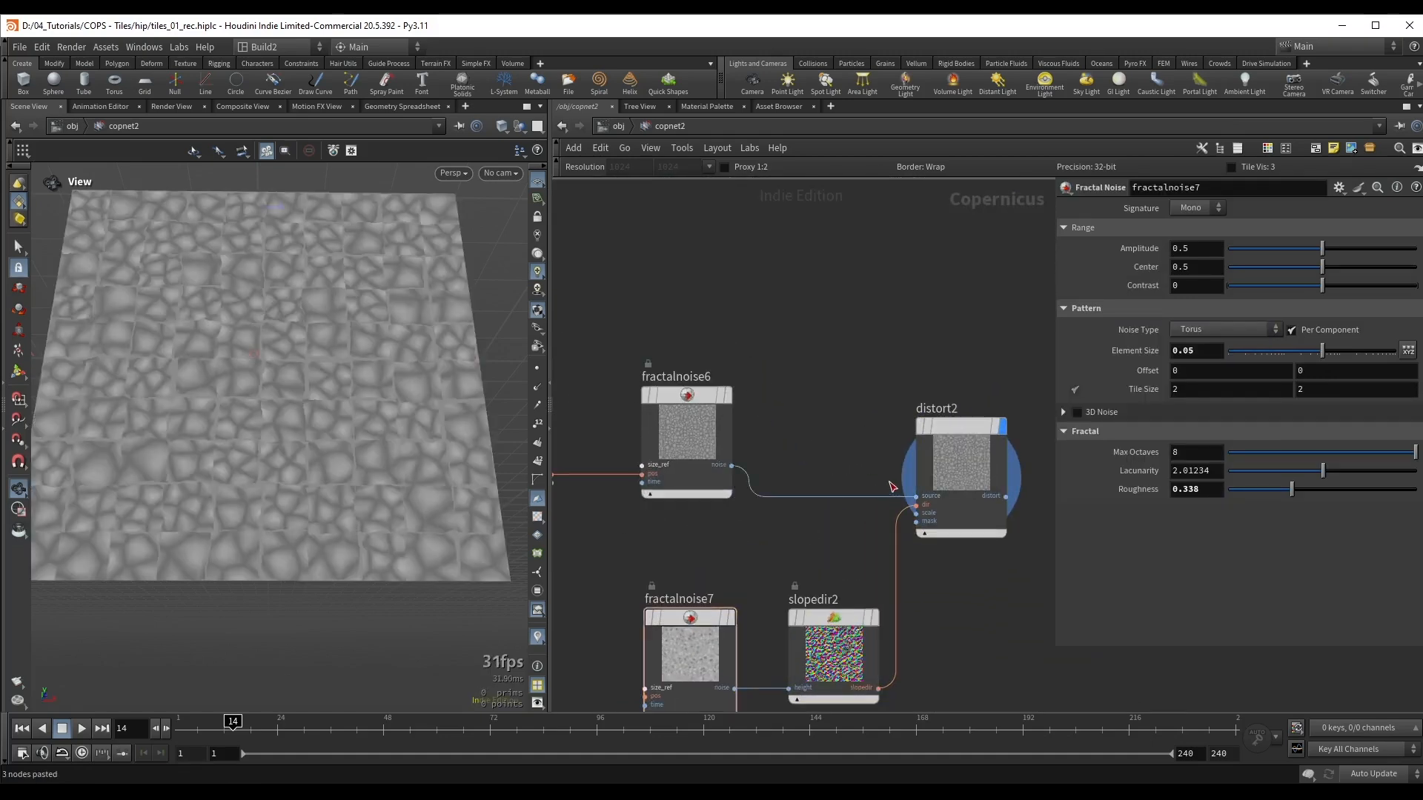
# Step: Toggle the bypass of distort2 repeatedly to compare the cell pattern with and without distortion
pyautogui.moveTo(289, 406); pyautogui.dragTo(349, 388)
pyautogui.scroll(5, 349, 388)
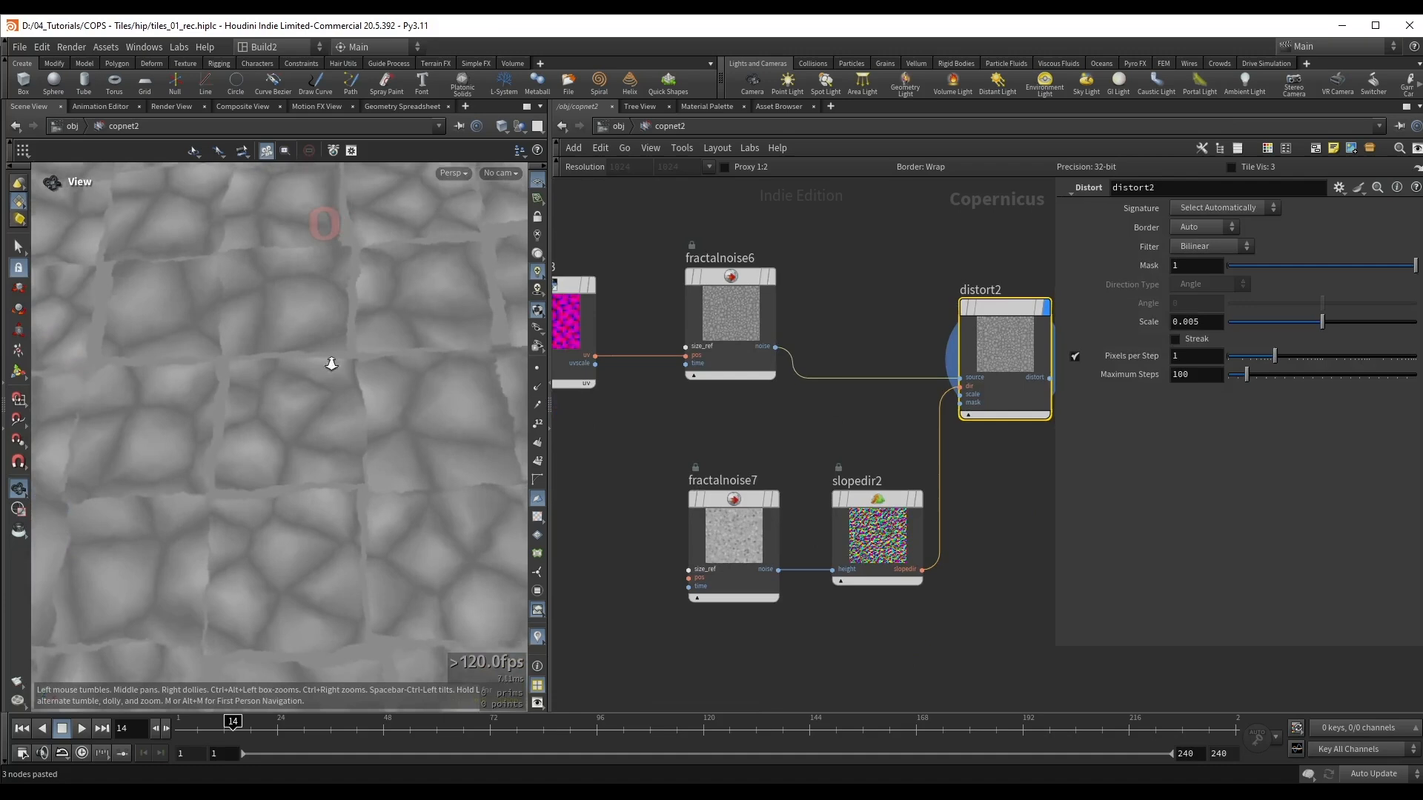
pyautogui.scroll(-3, 331, 362)
pyautogui.press('b')
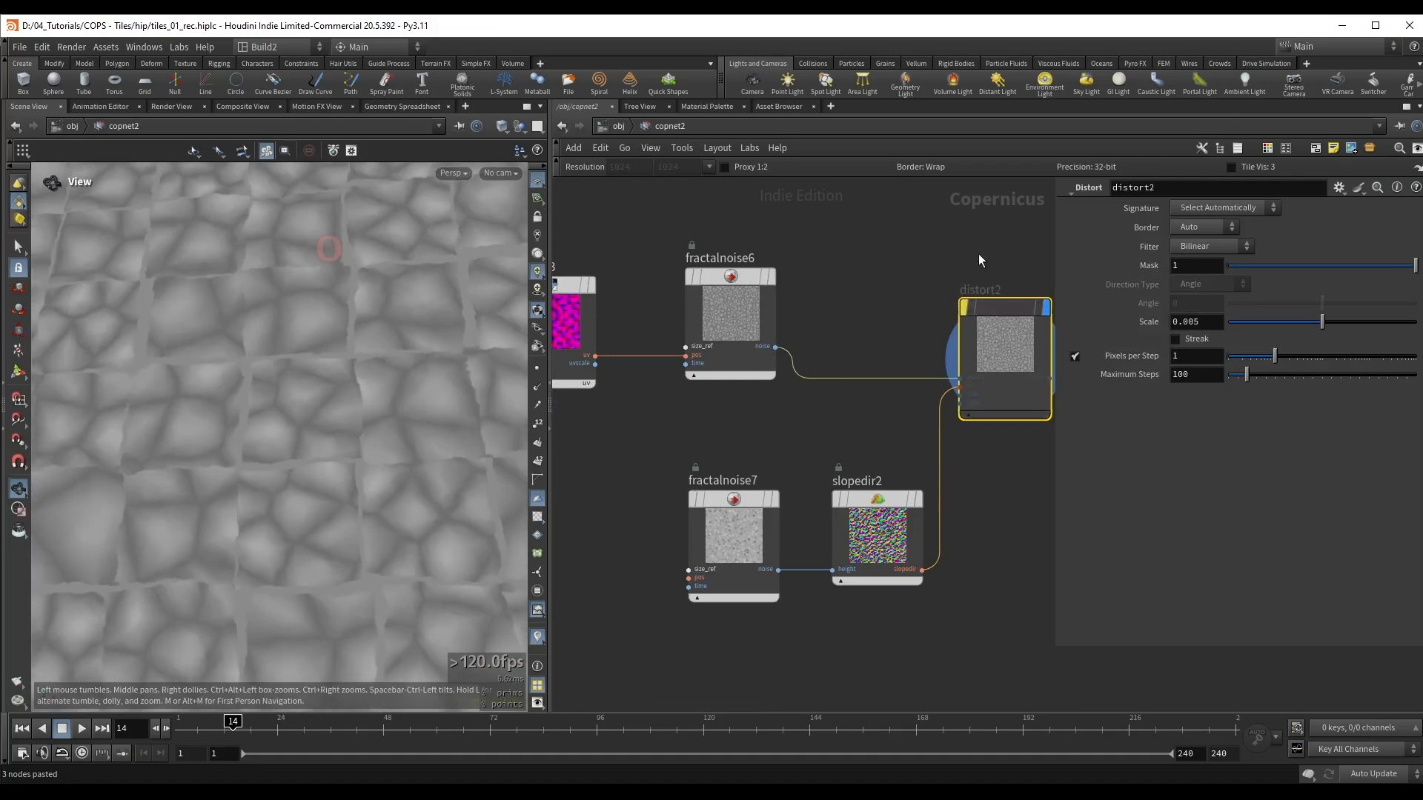
pyautogui.press('b')
pyautogui.press('b')
pyautogui.press('b')
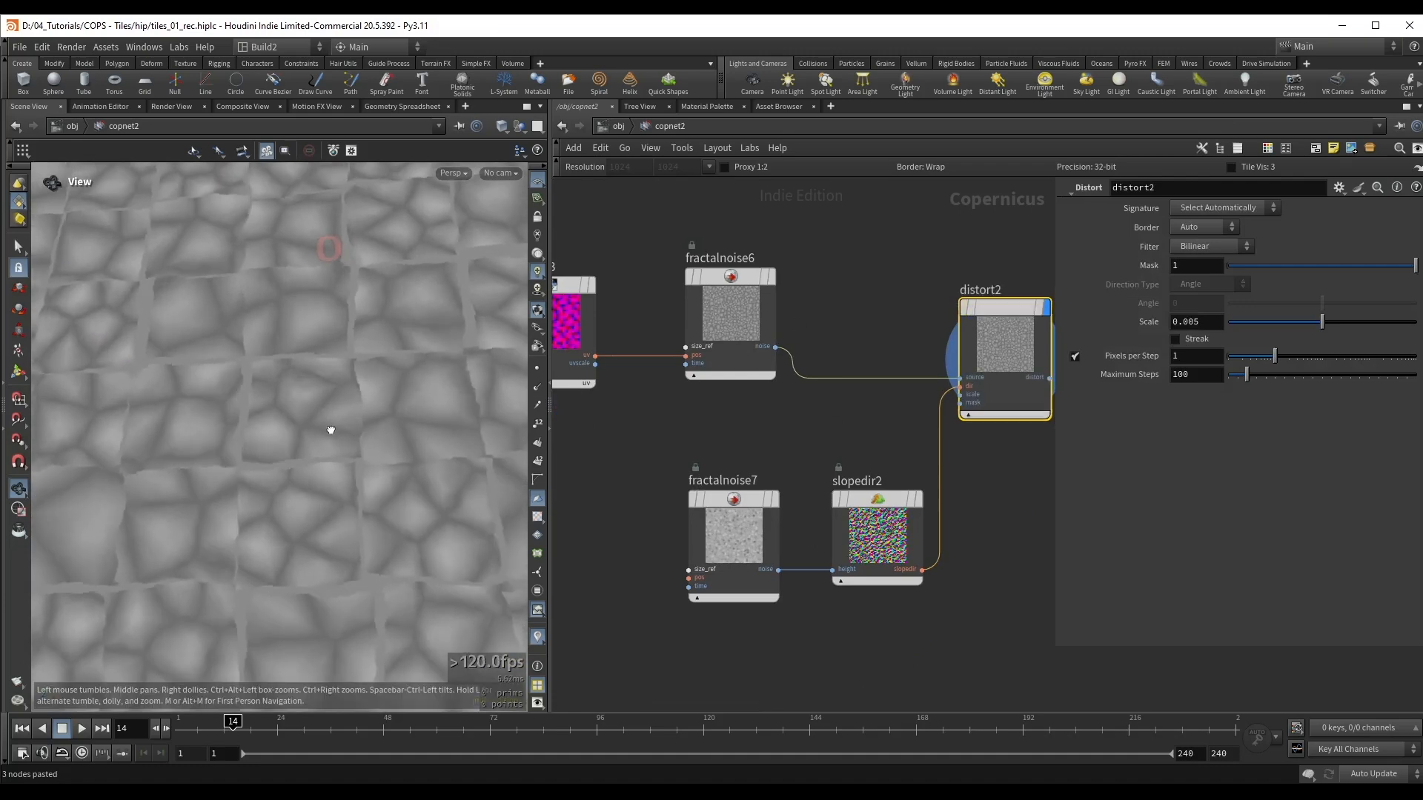
pyautogui.moveTo(326, 422); pyautogui.dragTo(305, 435)
pyautogui.press('b')
pyautogui.press('b')
pyautogui.press('b')
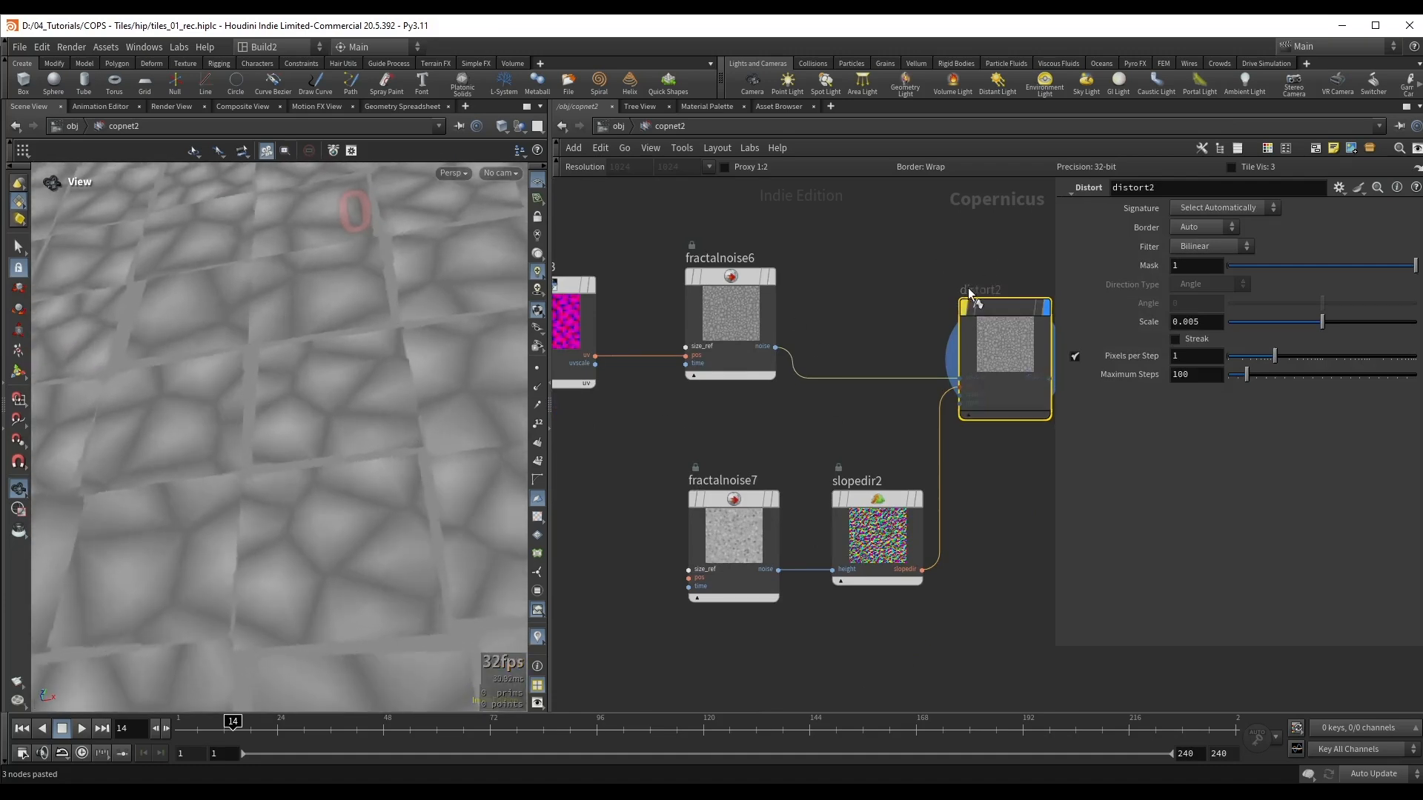
pyautogui.press('b')
# Step: Display fractalnoise7, set its Noise Type to Worley Cellular F2-F1 and lower its Roughness to 0.221
pyautogui.moveTo(832, 426); pyautogui.dragTo(845, 393, button='middle')
pyautogui.moveTo(767, 419); pyautogui.dragTo(702, 489)
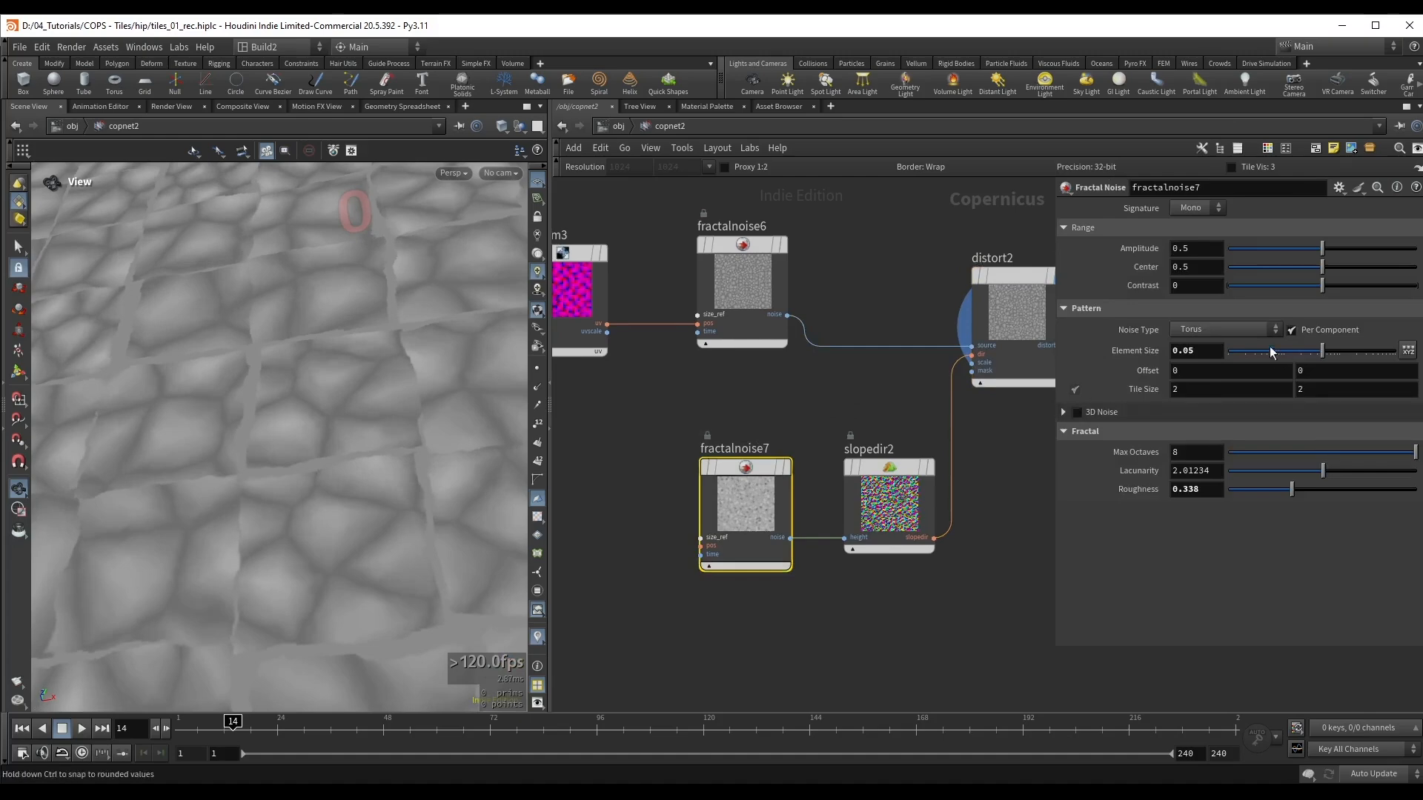
pyautogui.press('r')
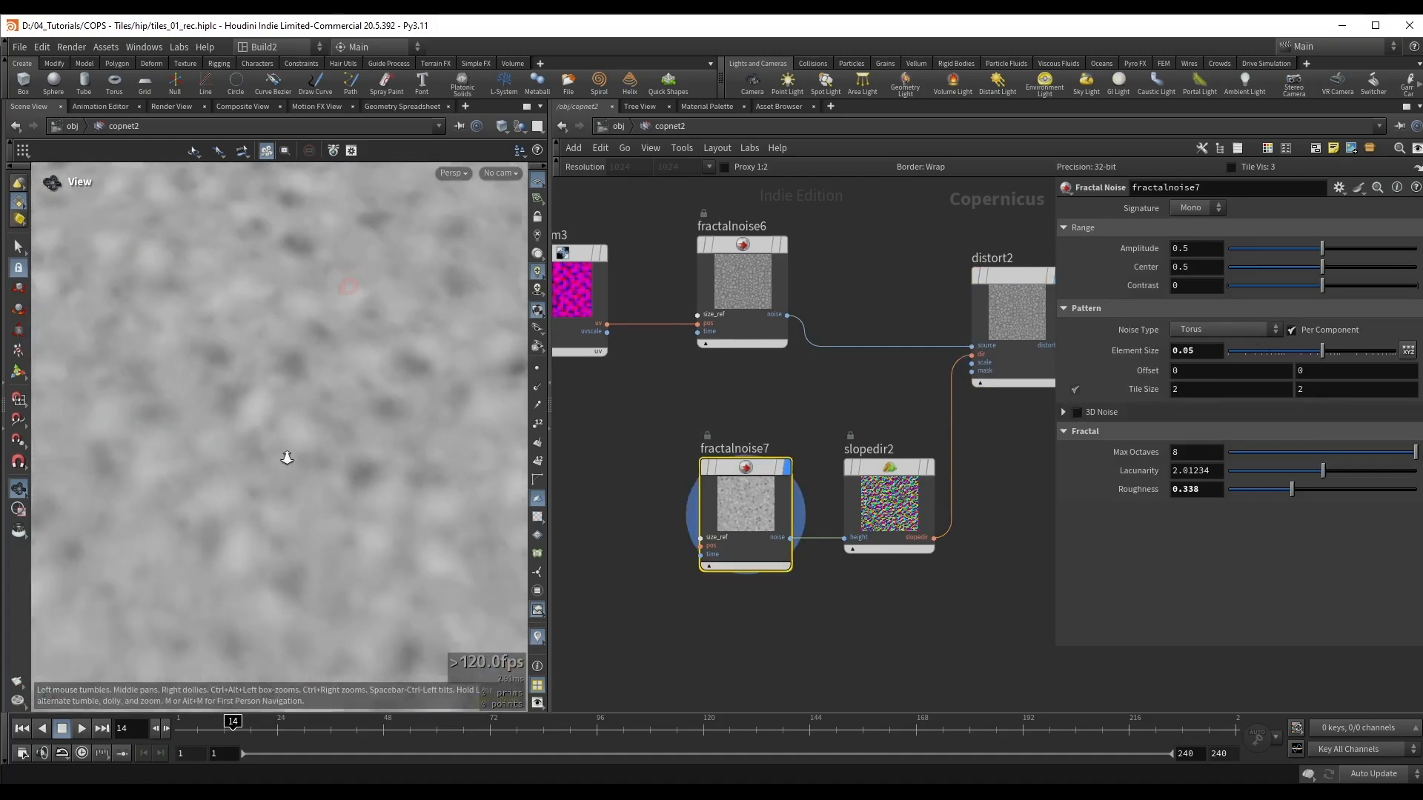
pyautogui.click(1230, 330)
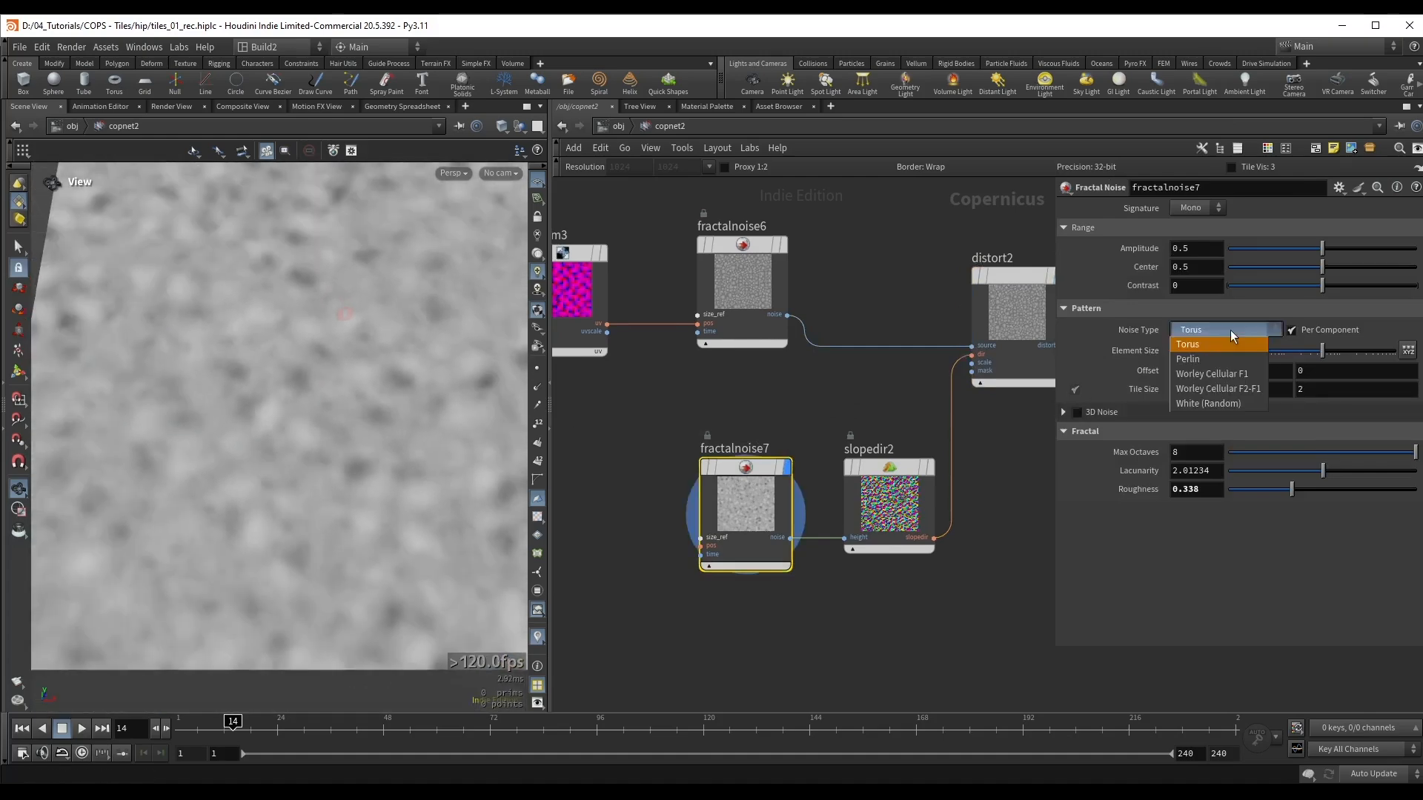
pyautogui.click(1216, 389)
pyautogui.moveTo(1292, 508); pyautogui.dragTo(1251, 510)
pyautogui.moveTo(944, 289); pyautogui.dragTo(840, 318, button='middle')
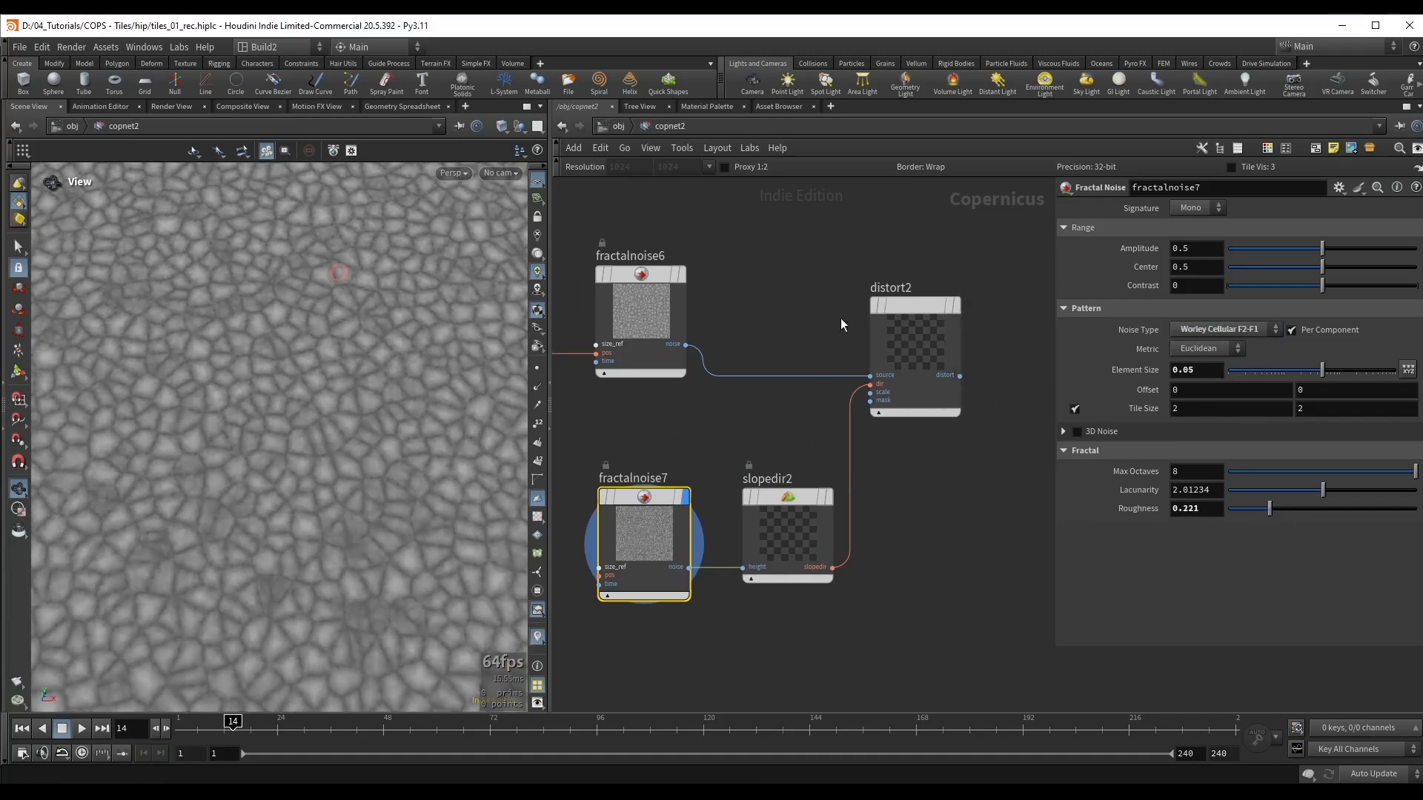
# Step: Display distort2 again and inspect the distortion driven by the Worley noise
pyautogui.click(934, 359)
pyautogui.press('r')
pyautogui.moveTo(295, 468); pyautogui.dragTo(346, 465, button='right')
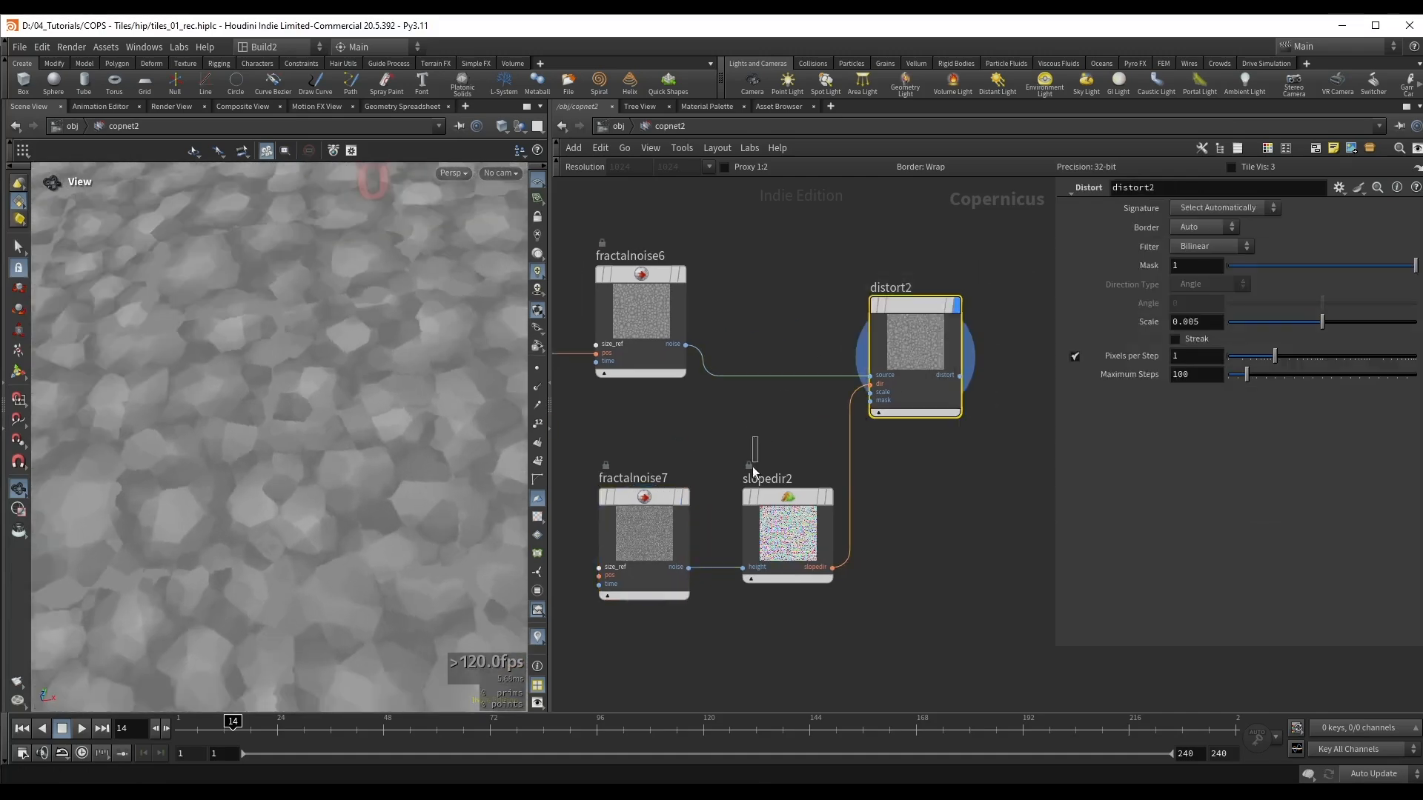
# Step: Reduce the Scale of slopedir2 to 0.075 to soften the distortion of the tile cells
pyautogui.click(758, 498)
pyautogui.moveTo(745, 420); pyautogui.dragTo(764, 409, button='middle')
pyautogui.moveTo(1274, 233); pyautogui.dragTo(1236, 233)
pyautogui.moveTo(344, 486); pyautogui.dragTo(371, 478, button='right')
pyautogui.moveTo(371, 478); pyautogui.dragTo(331, 438, button='middle')
pyautogui.moveTo(1234, 235); pyautogui.dragTo(1242, 229)
pyautogui.moveTo(410, 304); pyautogui.dragTo(387, 351, button='right')
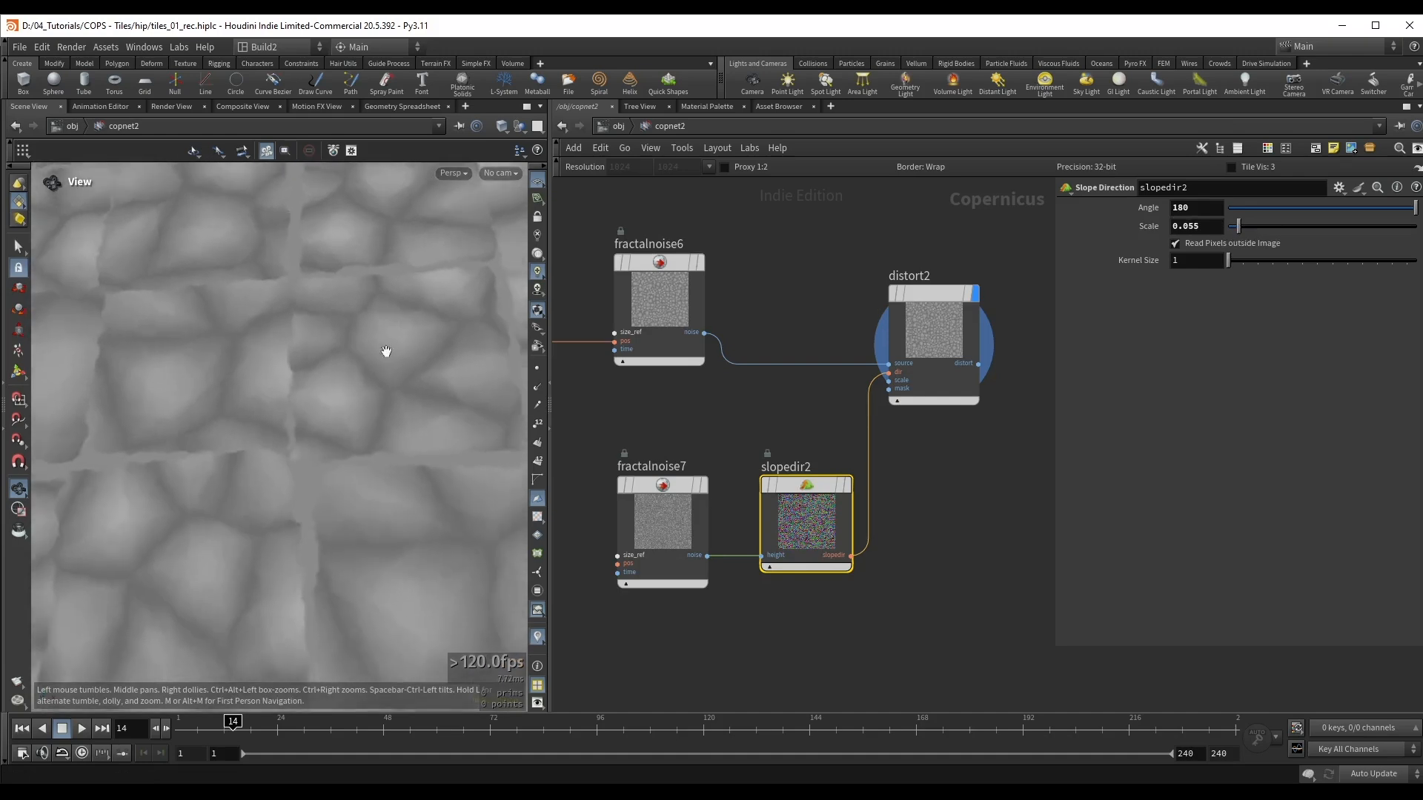
pyautogui.click(1242, 234)
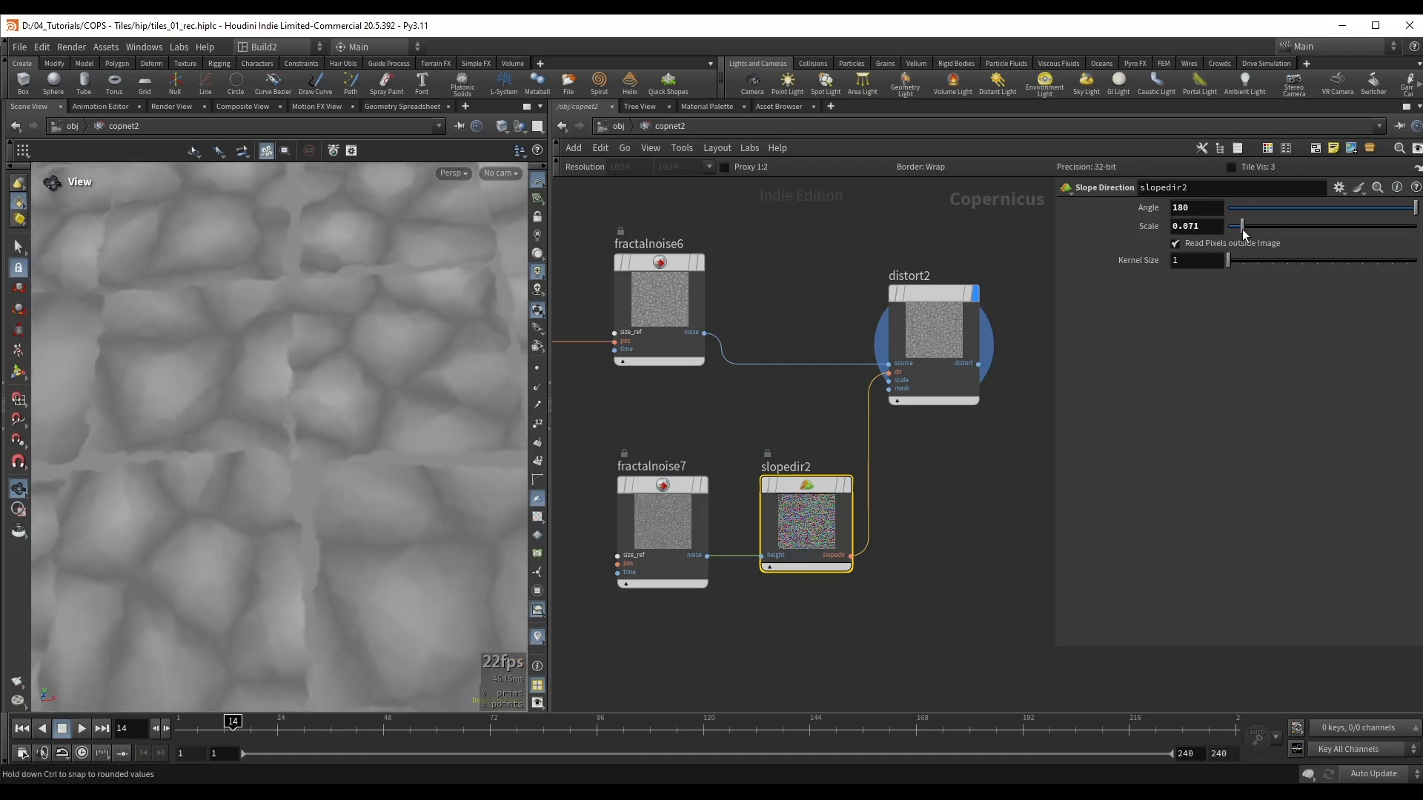
pyautogui.moveTo(370, 363); pyautogui.dragTo(254, 413, button='right')
pyautogui.moveTo(254, 413); pyautogui.dragTo(397, 381)
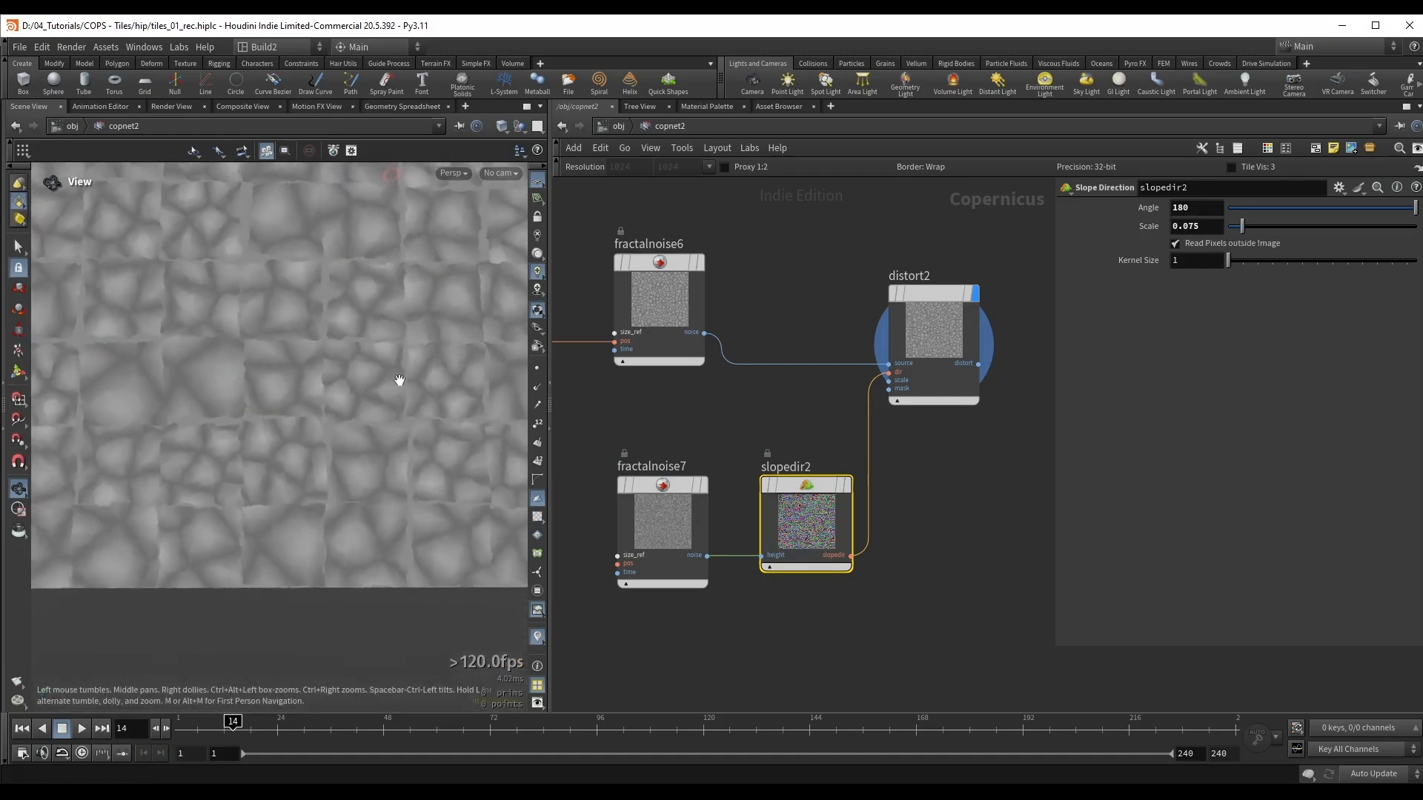
# Step: Inspect the distorted cell pattern up close from several angles and save the scene
pyautogui.moveTo(398, 381); pyautogui.dragTo(330, 410, button='middle')
pyautogui.hotkey('ctrl', 's')
pyautogui.moveTo(445, 393); pyautogui.dragTo(331, 377)
pyautogui.moveTo(331, 378); pyautogui.dragTo(318, 346, button='right')
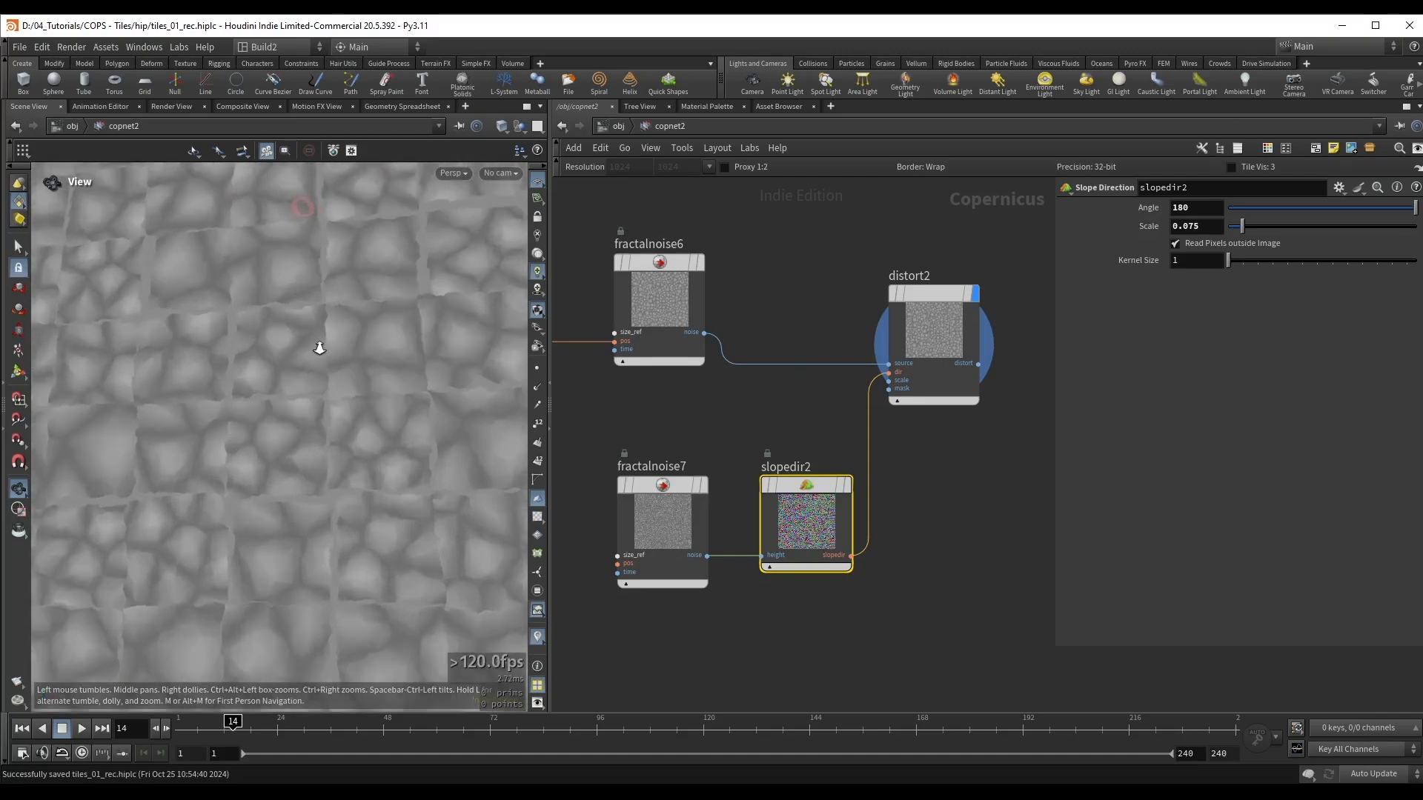
pyautogui.moveTo(318, 346); pyautogui.dragTo(341, 282)
# Step: Add a Remap node, feed it the output of distort2 and display it
pyautogui.moveTo(1004, 241); pyautogui.dragTo(874, 266, button='middle')
pyautogui.click(822, 333)
pyautogui.moveTo(943, 375); pyautogui.dragTo(907, 382, button='middle')
pyautogui.press('Tab')
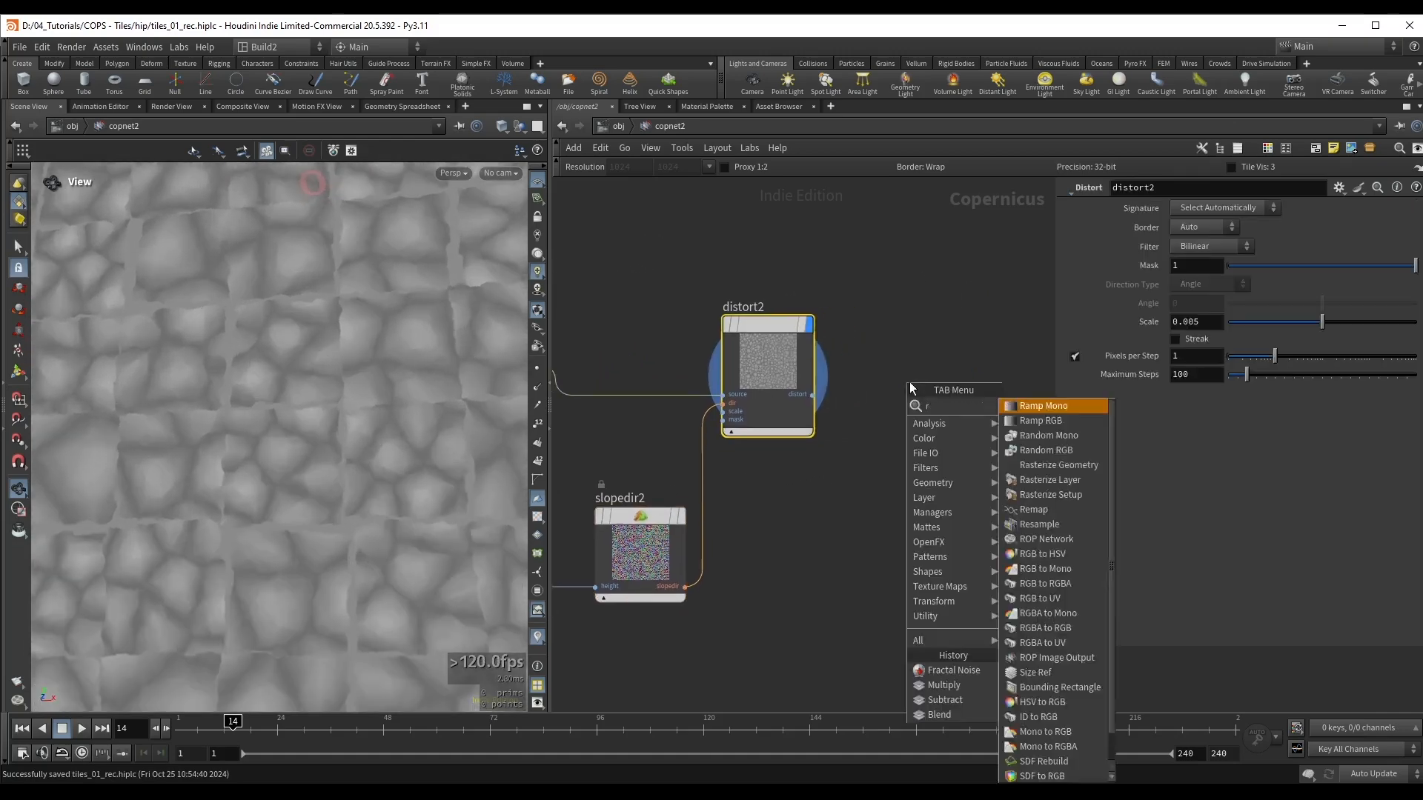
pyautogui.write('rem')
pyautogui.press('Return')
pyautogui.click(950, 363)
pyautogui.moveTo(812, 395); pyautogui.dragTo(912, 369)
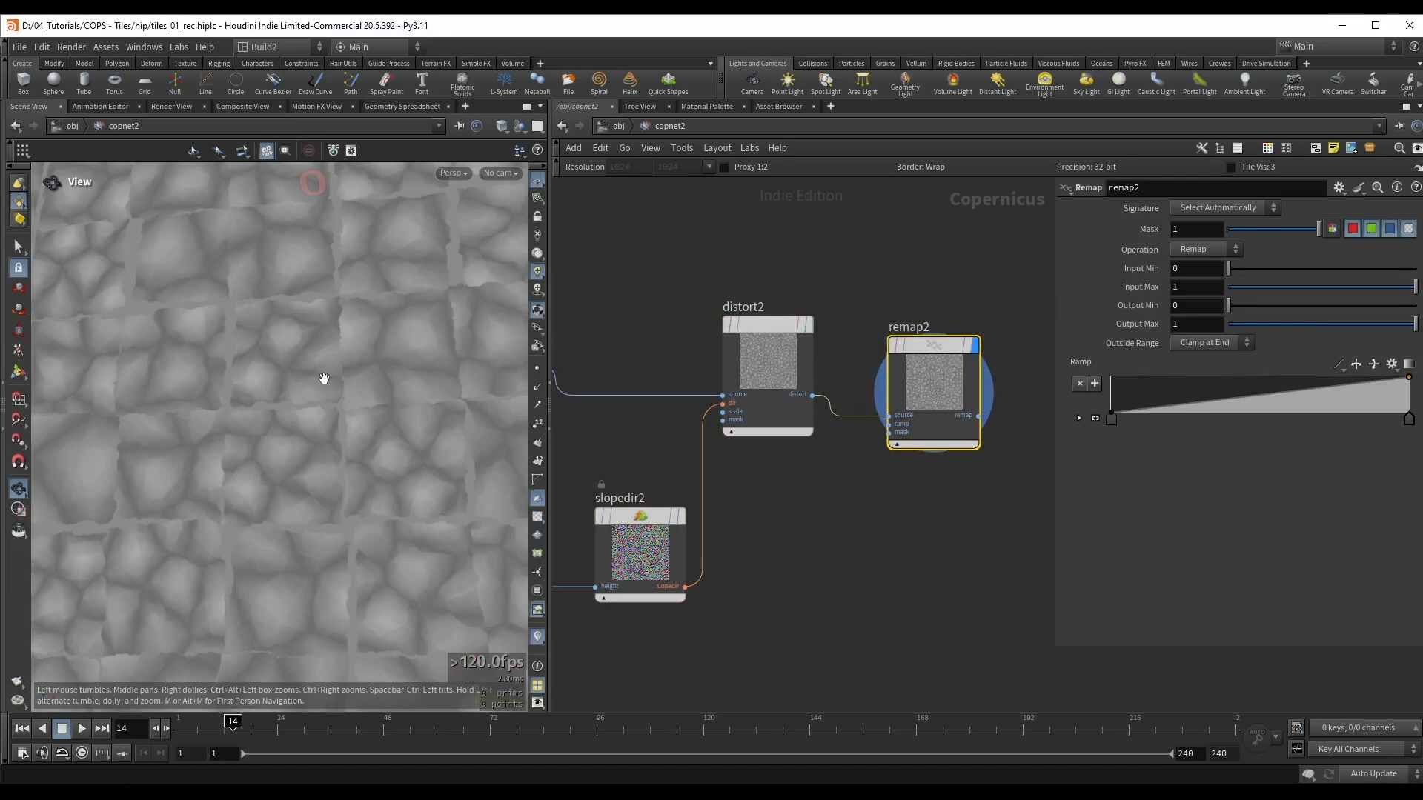
# Step: Invert the remapped cells with Output Min 1 and Output Max 0, and lower Input Max to 0.455
pyautogui.moveTo(292, 386); pyautogui.dragTo(286, 375)
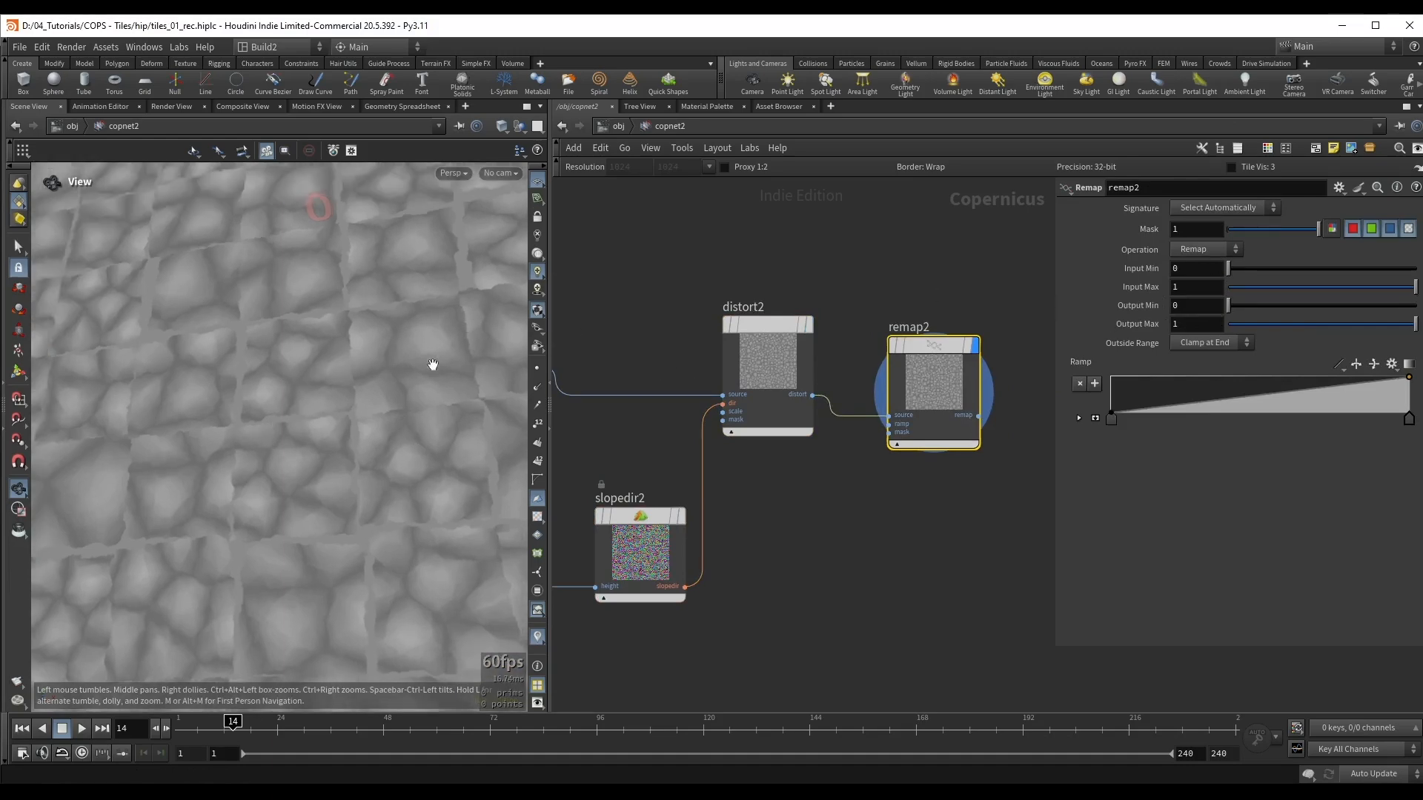
pyautogui.moveTo(1242, 307); pyautogui.dragTo(1138, 328)
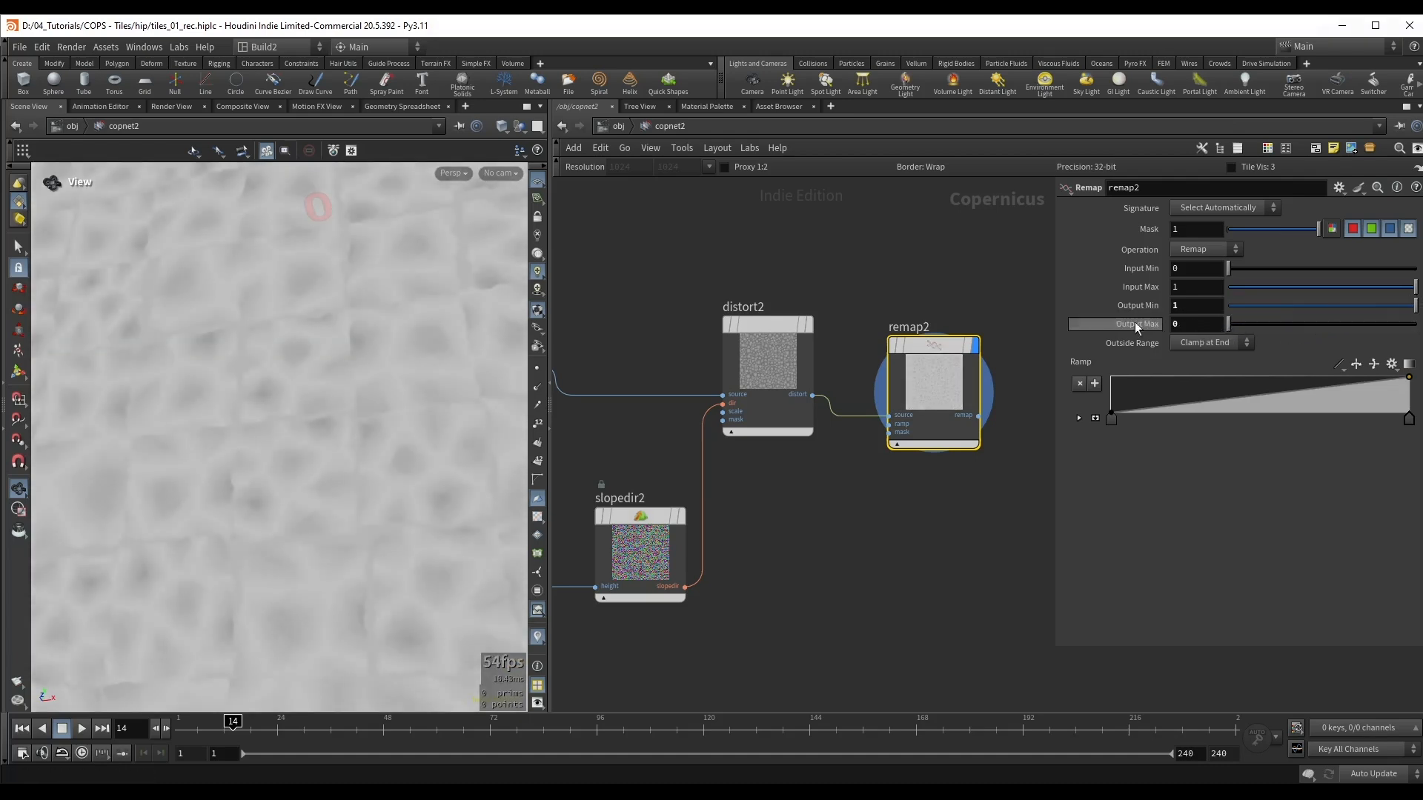
pyautogui.moveTo(1233, 286); pyautogui.dragTo(1316, 294)
# Step: Add a B-Spline point to remap2's ramp, raise it near position 0.3, and reduce Input Max to 0.415
pyautogui.moveTo(1219, 415); pyautogui.dragTo(1176, 397)
pyautogui.click(1338, 364)
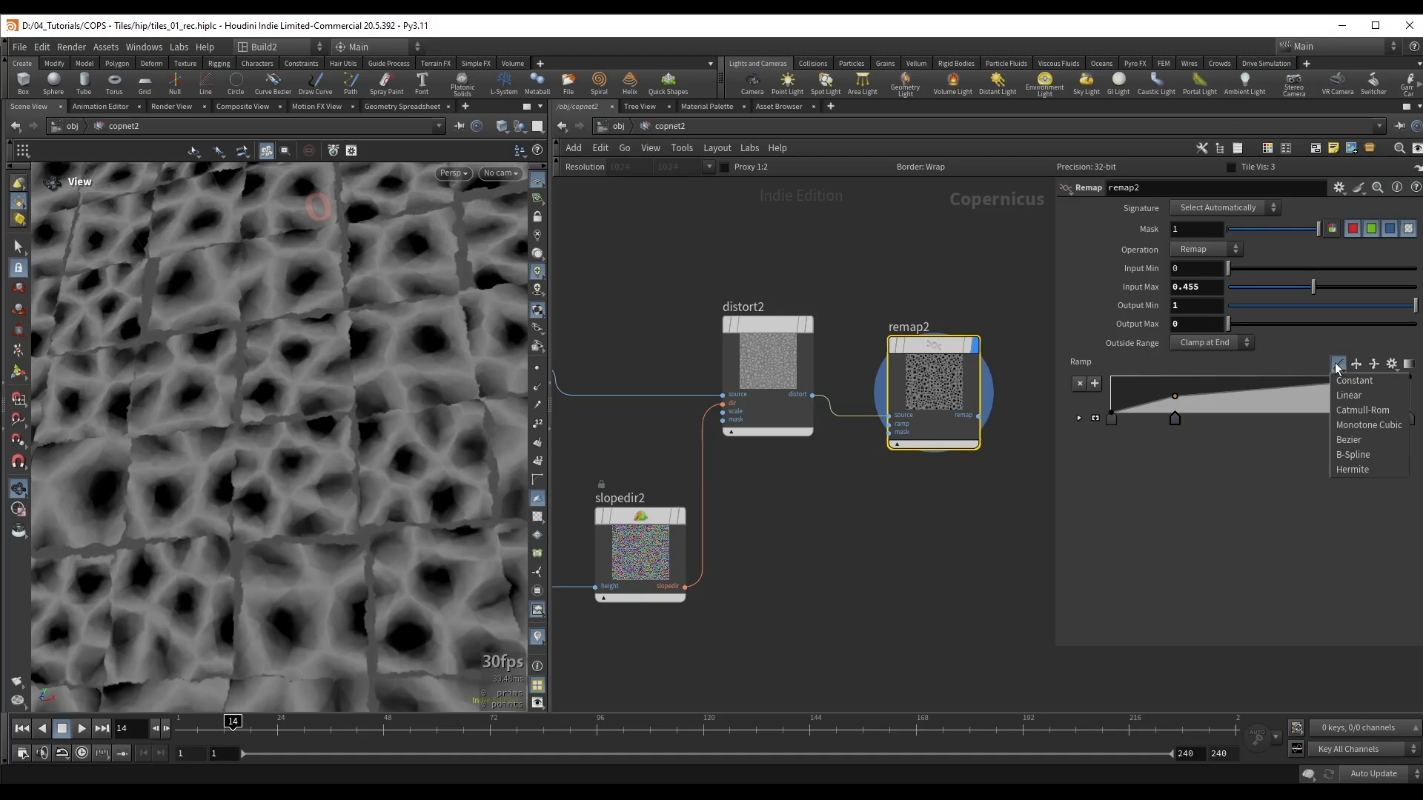
pyautogui.click(1352, 454)
pyautogui.click(1079, 420)
pyautogui.scroll(4, 391, 349)
pyautogui.moveTo(392, 349); pyautogui.dragTo(300, 374)
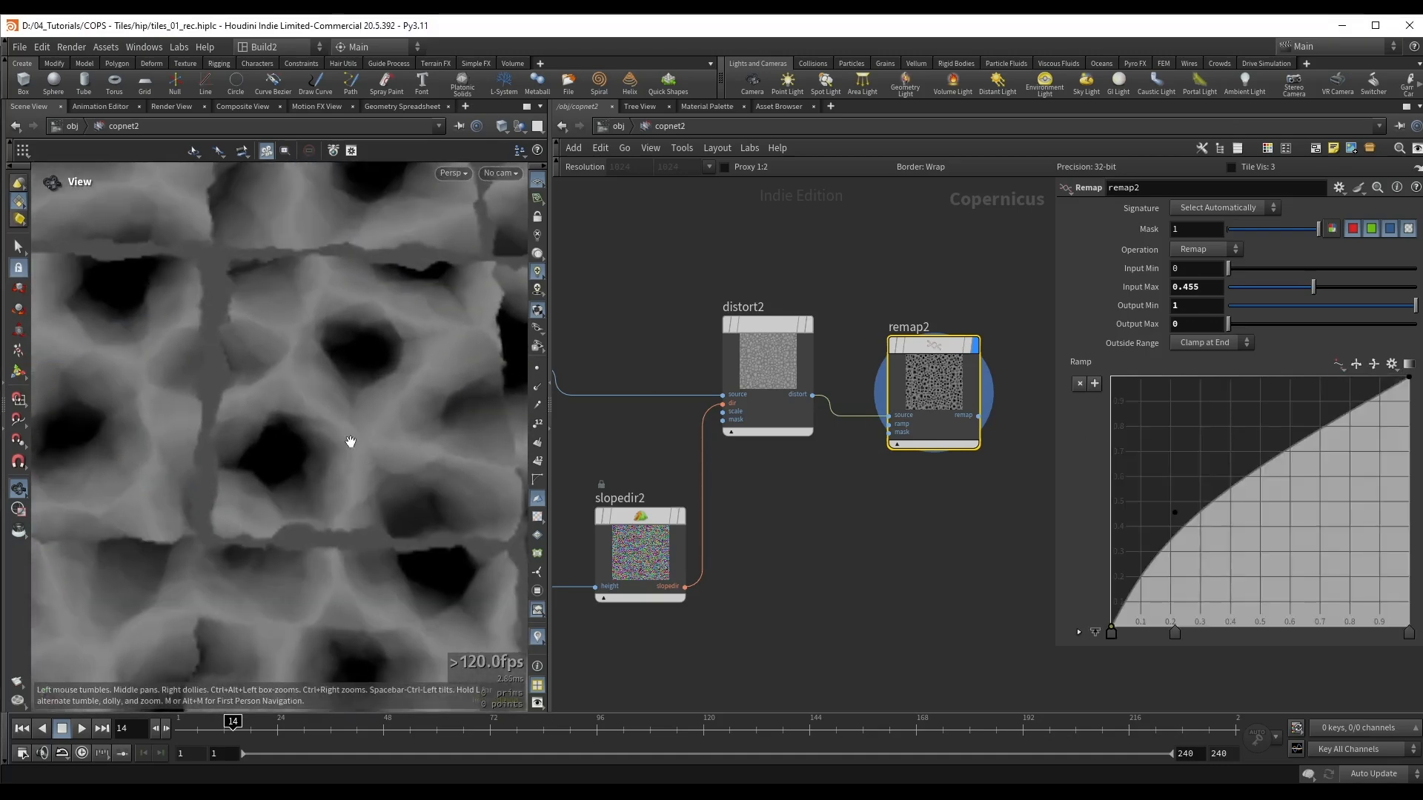
pyautogui.moveTo(1175, 512); pyautogui.dragTo(1201, 438)
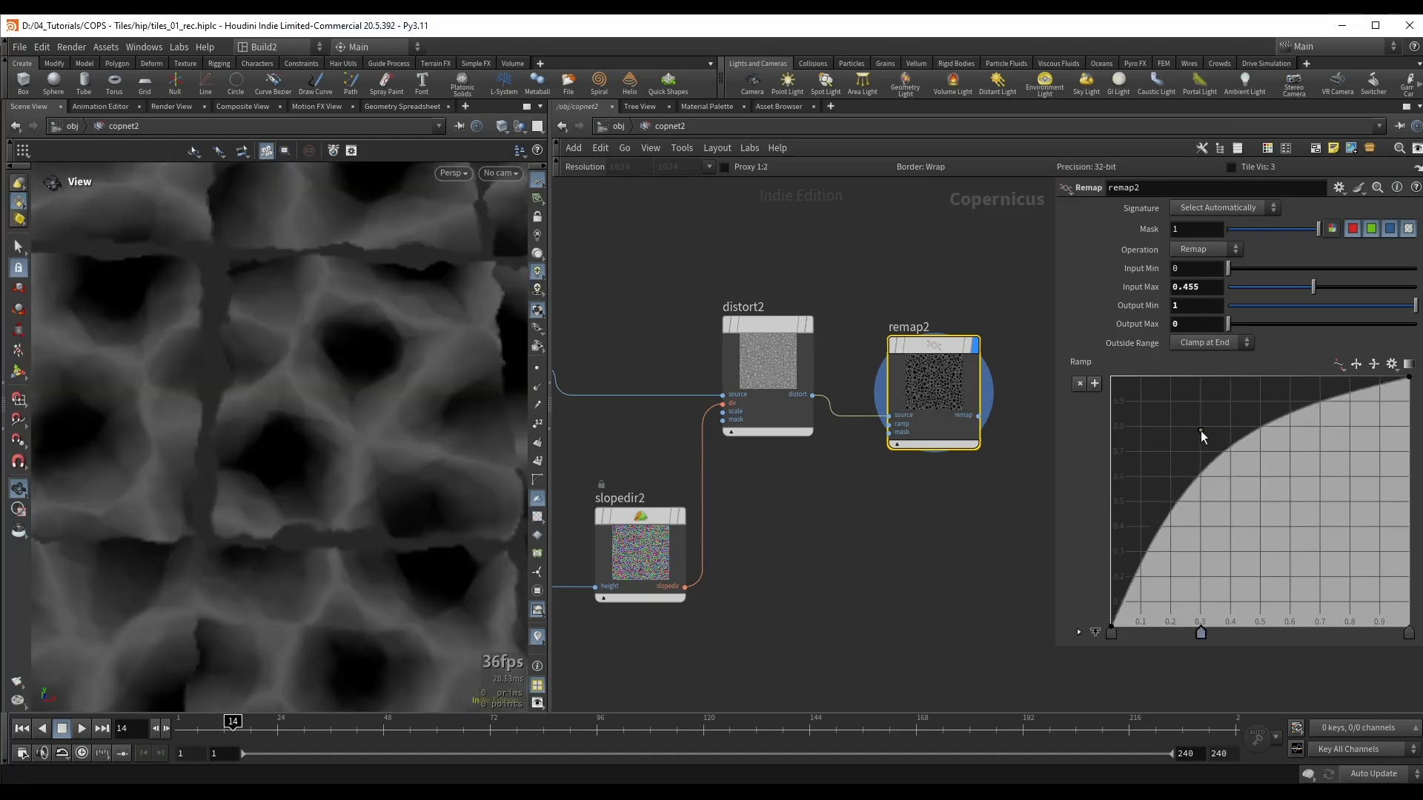
pyautogui.moveTo(1305, 288); pyautogui.dragTo(1308, 288)
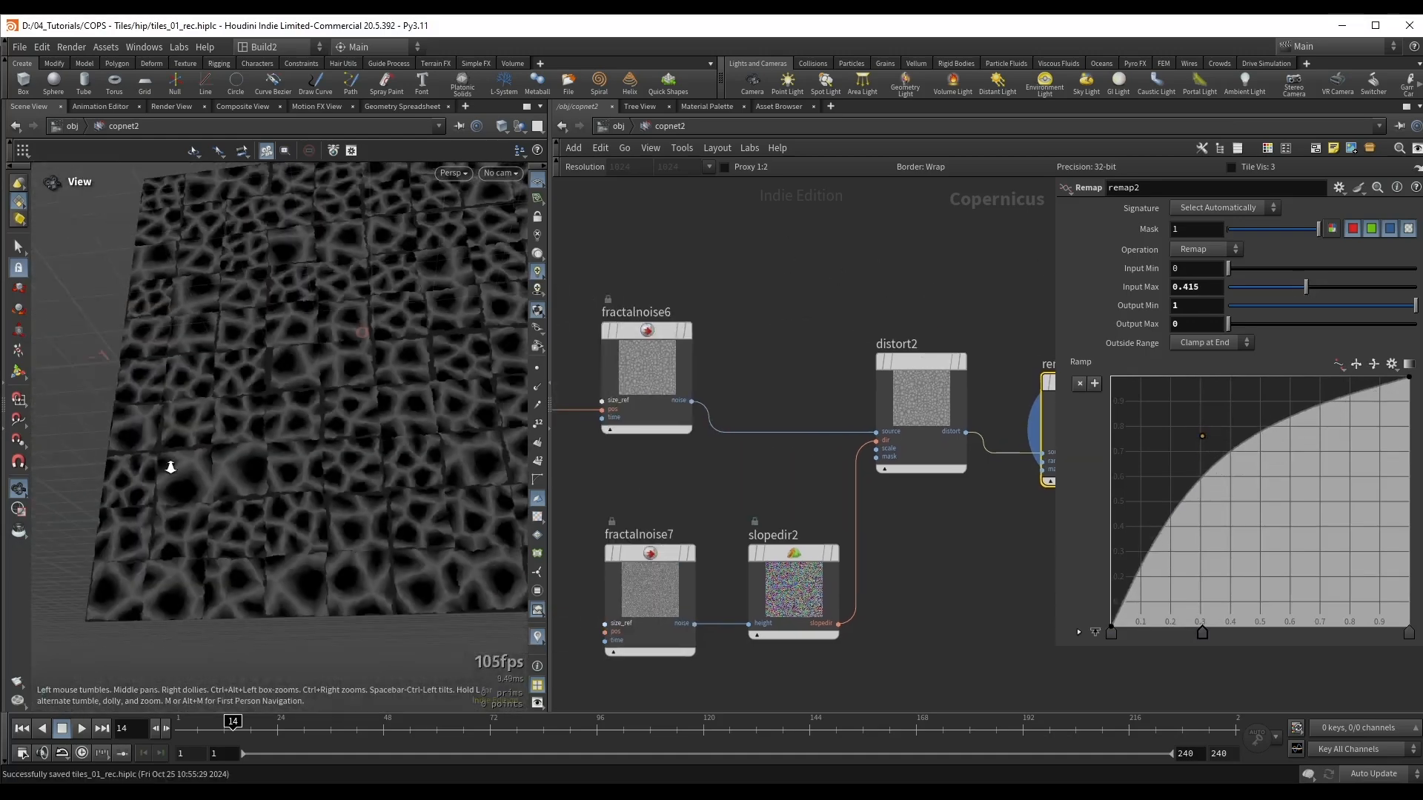
pyautogui.moveTo(172, 467); pyautogui.dragTo(338, 301)
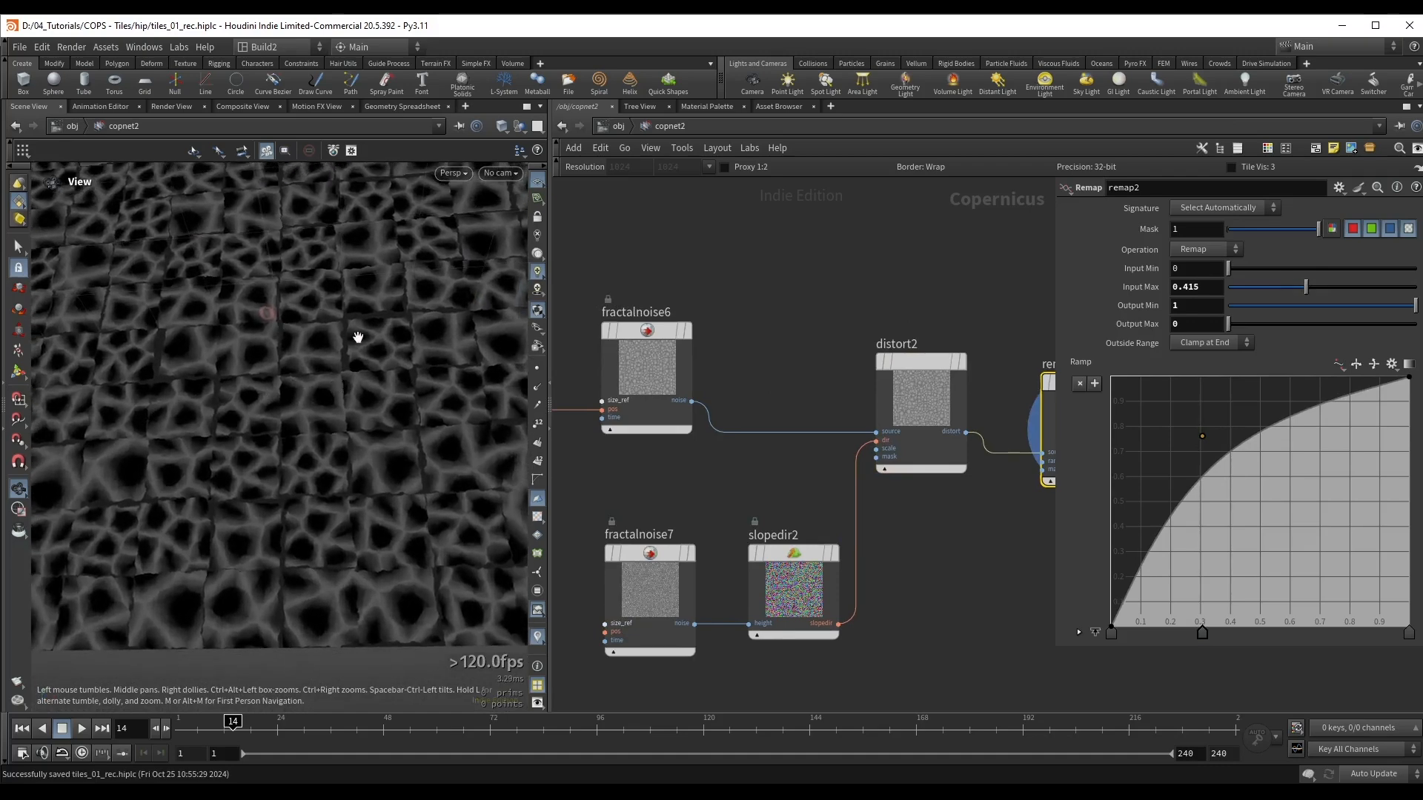
pyautogui.moveTo(315, 373); pyautogui.dragTo(256, 376)
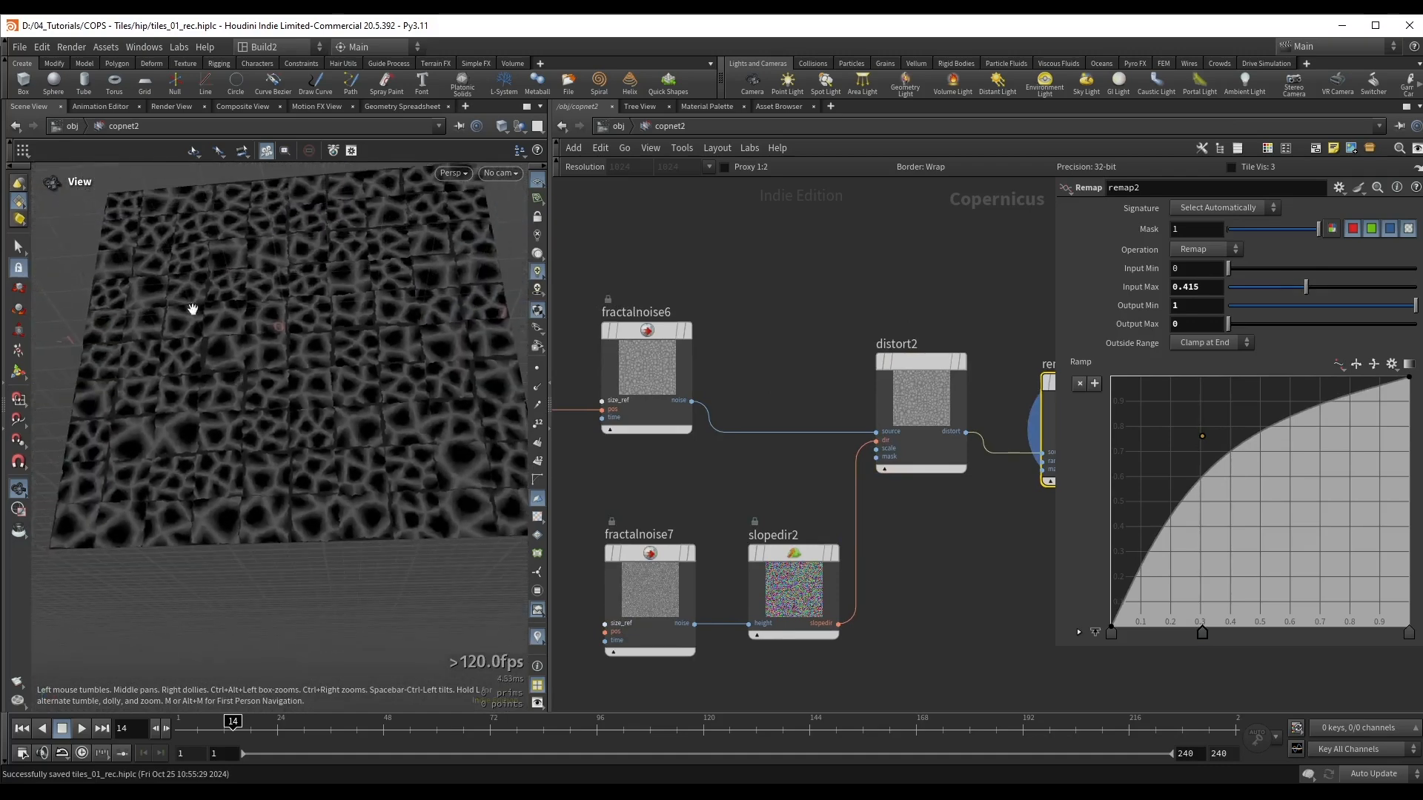
# Step: Copy randommono2 and multiply3 from the Erode Tiles network box and paste them beside remap2
pyautogui.moveTo(768, 297); pyautogui.dragTo(730, 465, button='middle')
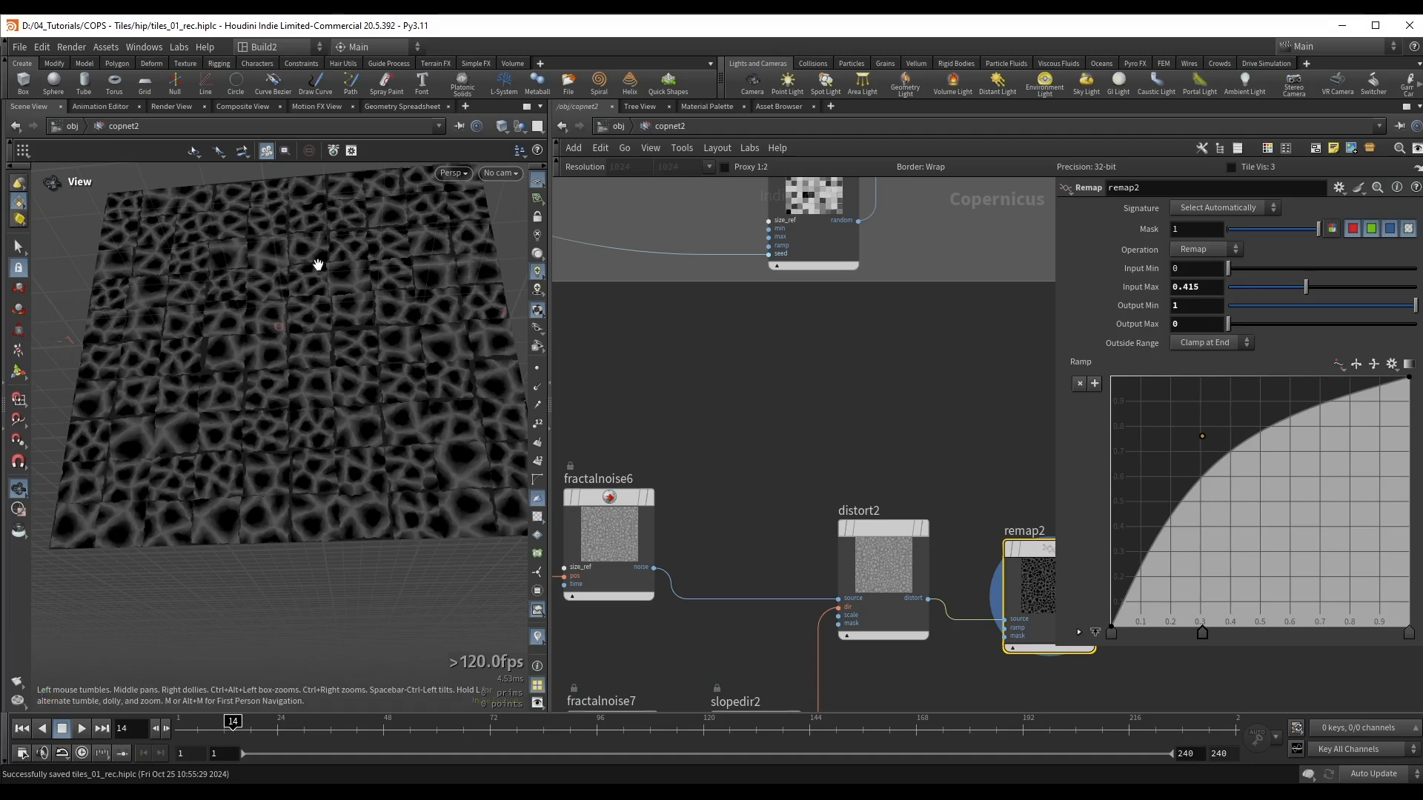
pyautogui.scroll(-3, 767, 401)
pyautogui.moveTo(748, 285); pyautogui.dragTo(771, 402, button='middle')
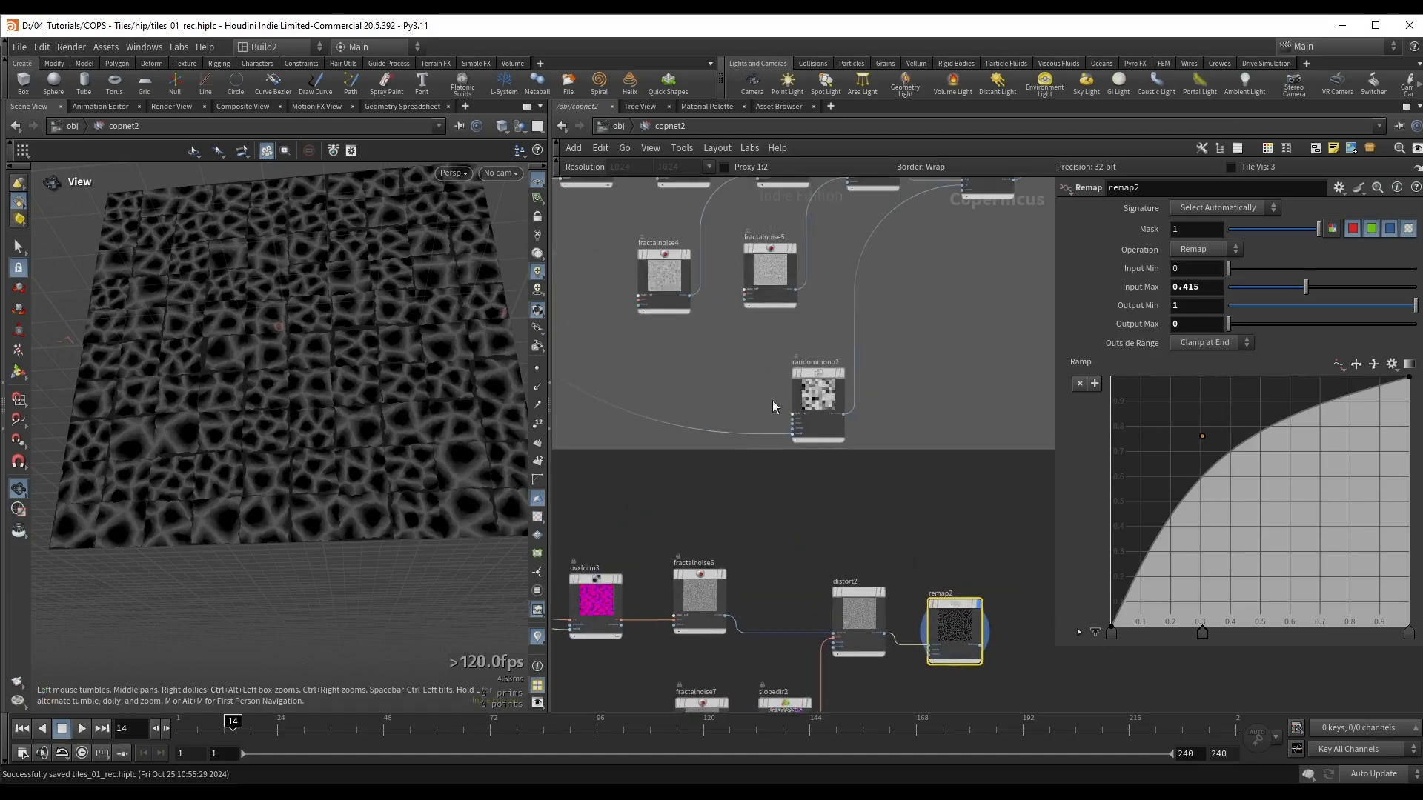
pyautogui.scroll(2, 769, 393)
pyautogui.moveTo(756, 343); pyautogui.dragTo(853, 406)
pyautogui.scroll(-3, 993, 330)
pyautogui.scroll(3, 927, 256)
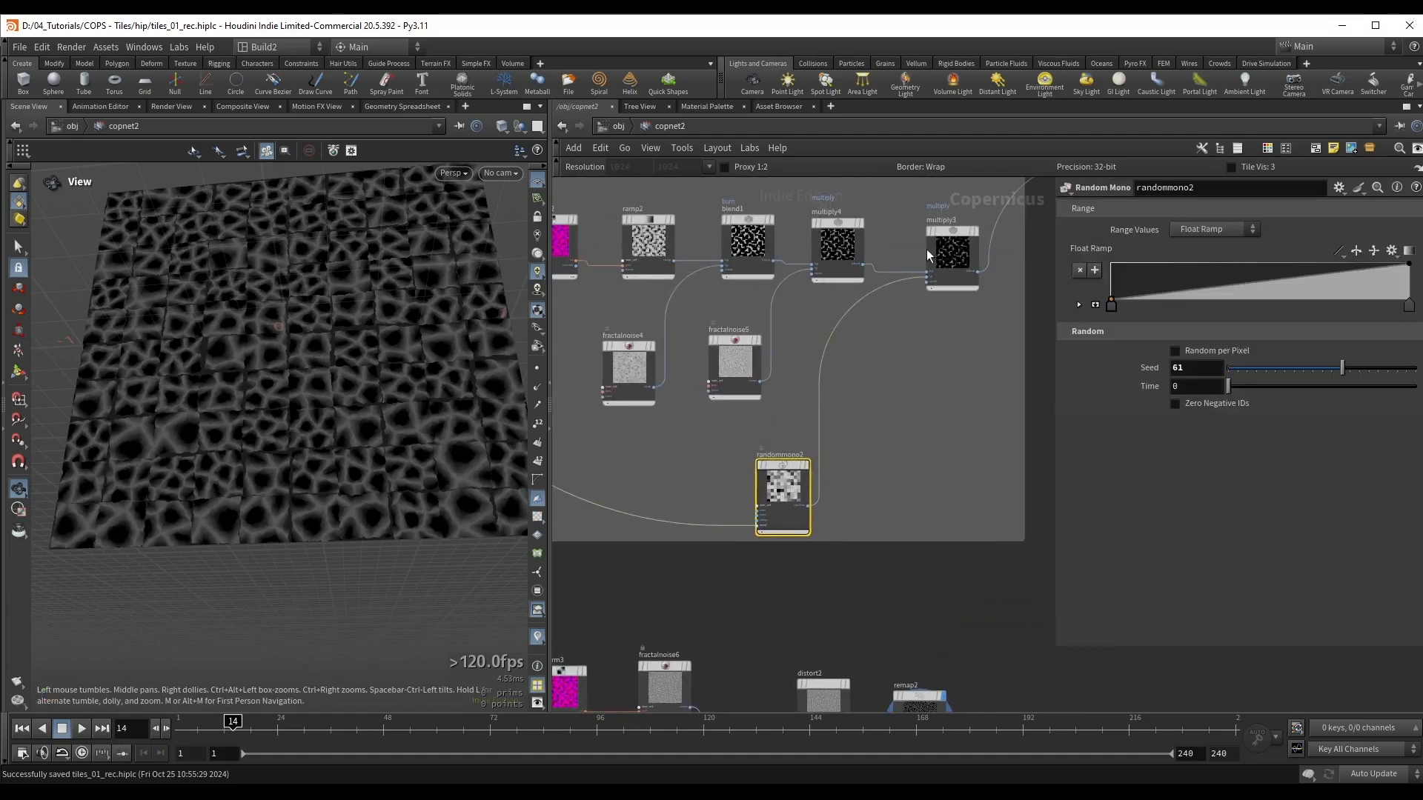
pyautogui.keyDown('shift'); pyautogui.moveTo(956, 280); pyautogui.dragTo(957, 281); pyautogui.keyUp('shift')
pyautogui.moveTo(899, 443); pyautogui.dragTo(974, 514, button='middle')
pyautogui.moveTo(609, 245); pyautogui.dragTo(685, 255, button='middle')
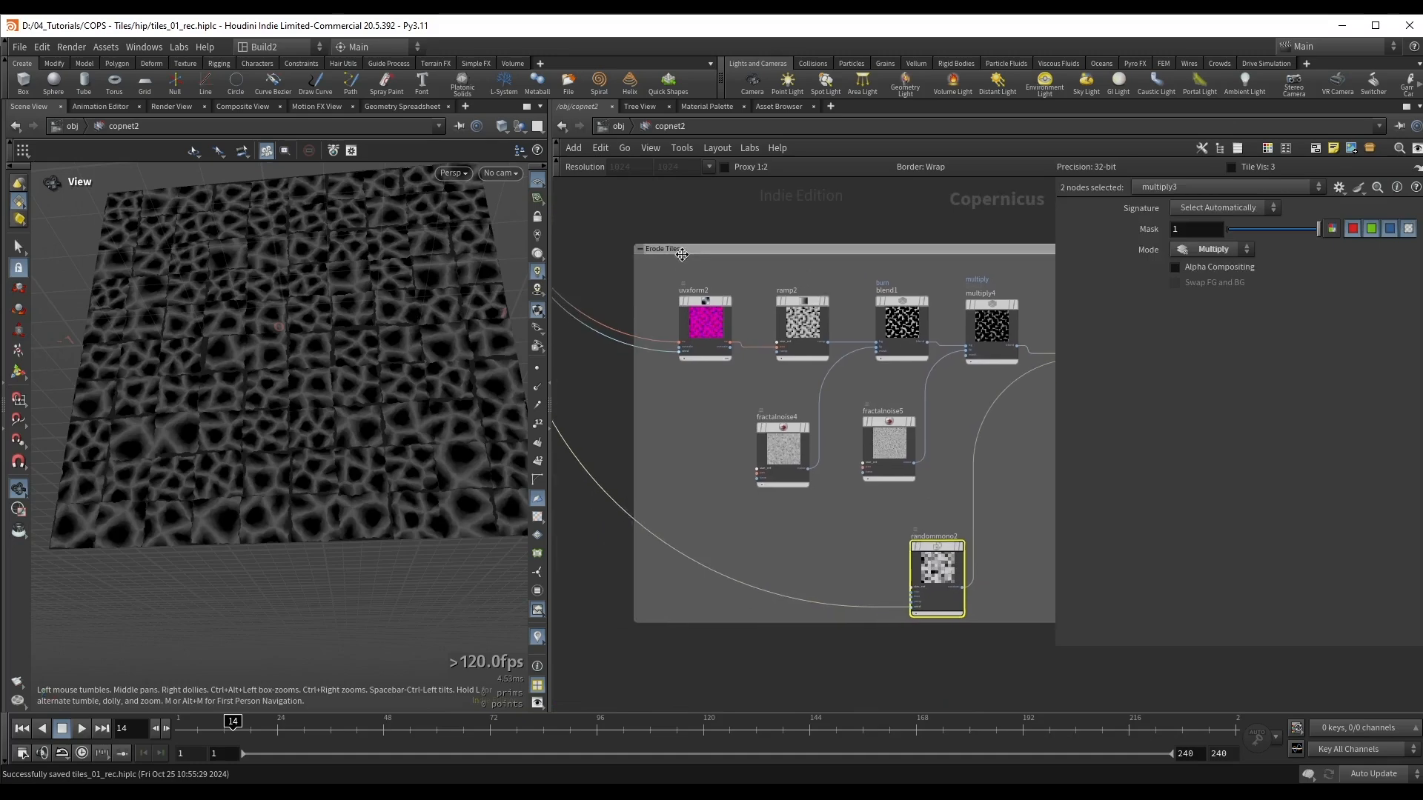
pyautogui.hotkey('ctrl', 'c')
pyautogui.moveTo(1001, 653); pyautogui.dragTo(758, 203, button='middle')
pyautogui.hotkey('ctrl', 'v')
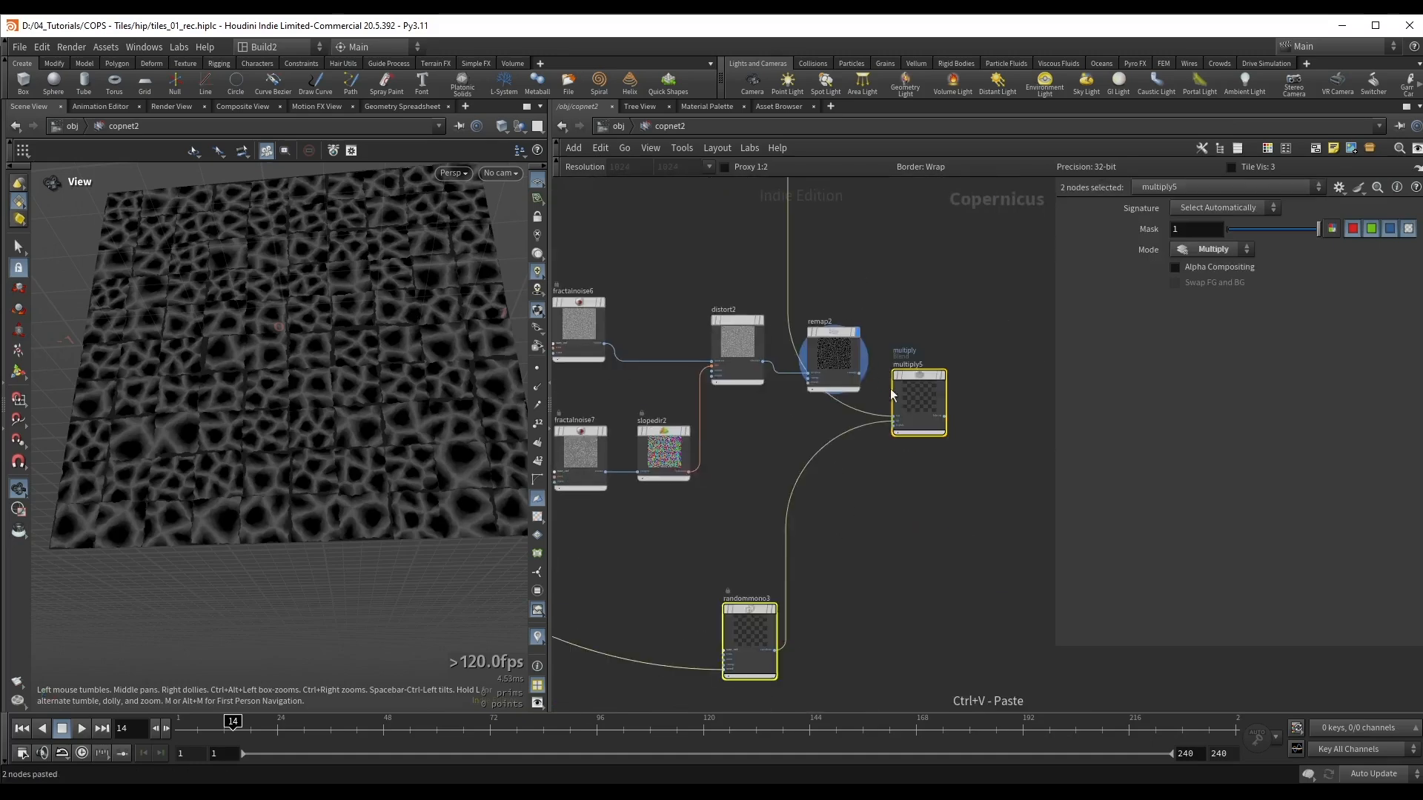
# Step: Connect remap2 to the bg input of multiply5 and display the multiplied result
pyautogui.scroll(2, 851, 365)
pyautogui.moveTo(866, 375); pyautogui.dragTo(912, 437)
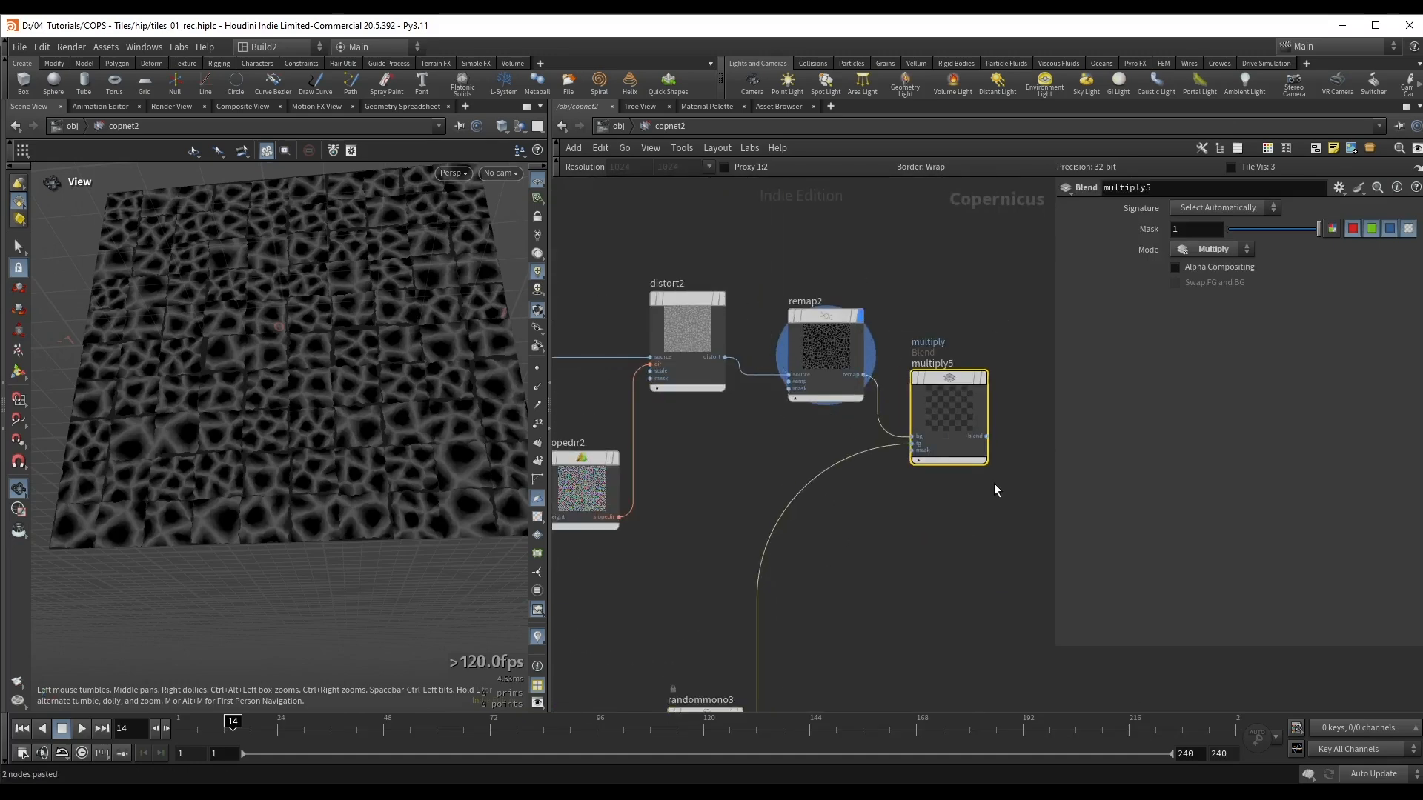
pyautogui.click(967, 450)
# Step: Set the Seed of randommono3 to 68 and try an extra point on its Float Ramp
pyautogui.moveTo(860, 612); pyautogui.dragTo(938, 447, button='middle')
pyautogui.moveTo(734, 474); pyautogui.dragTo(750, 575)
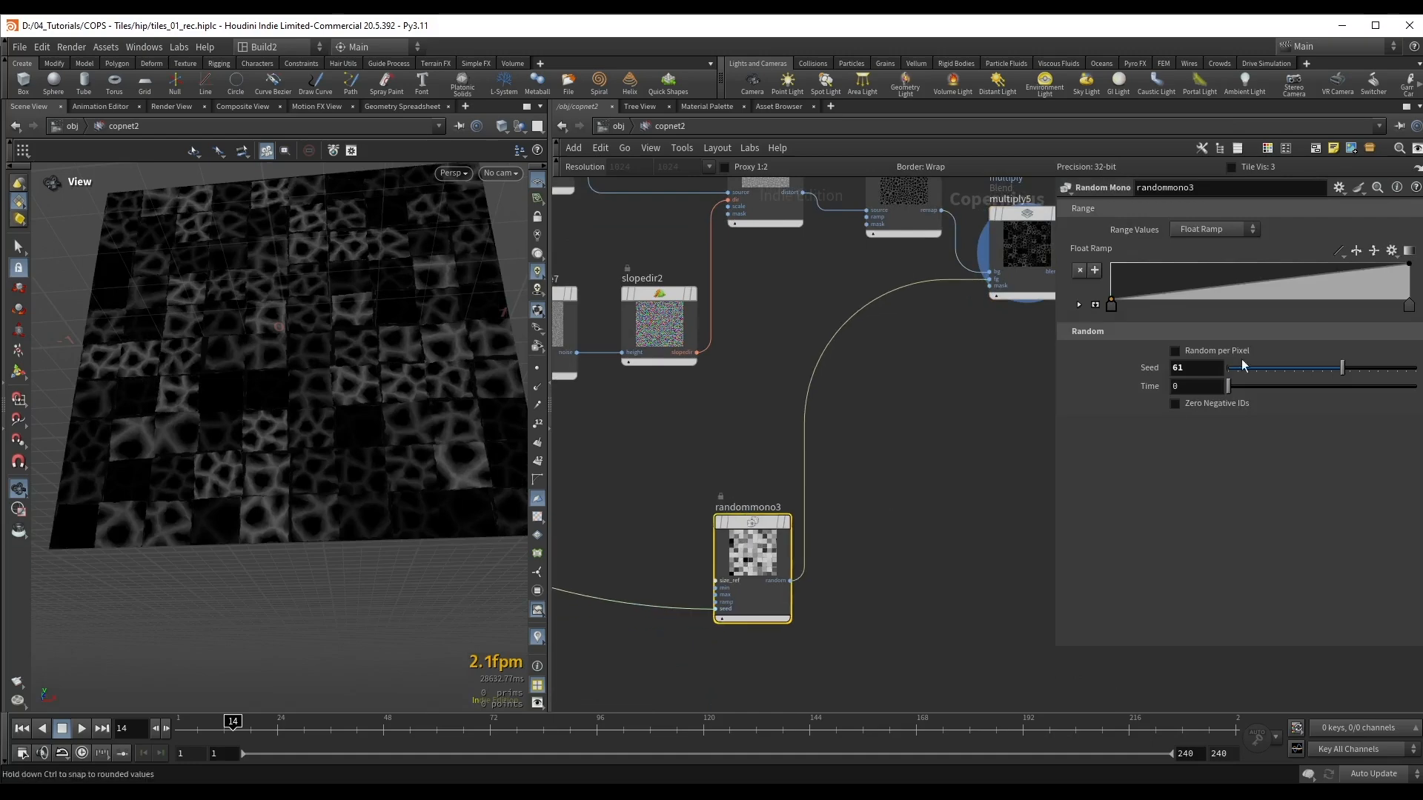
pyautogui.moveTo(1348, 372); pyautogui.dragTo(1361, 373)
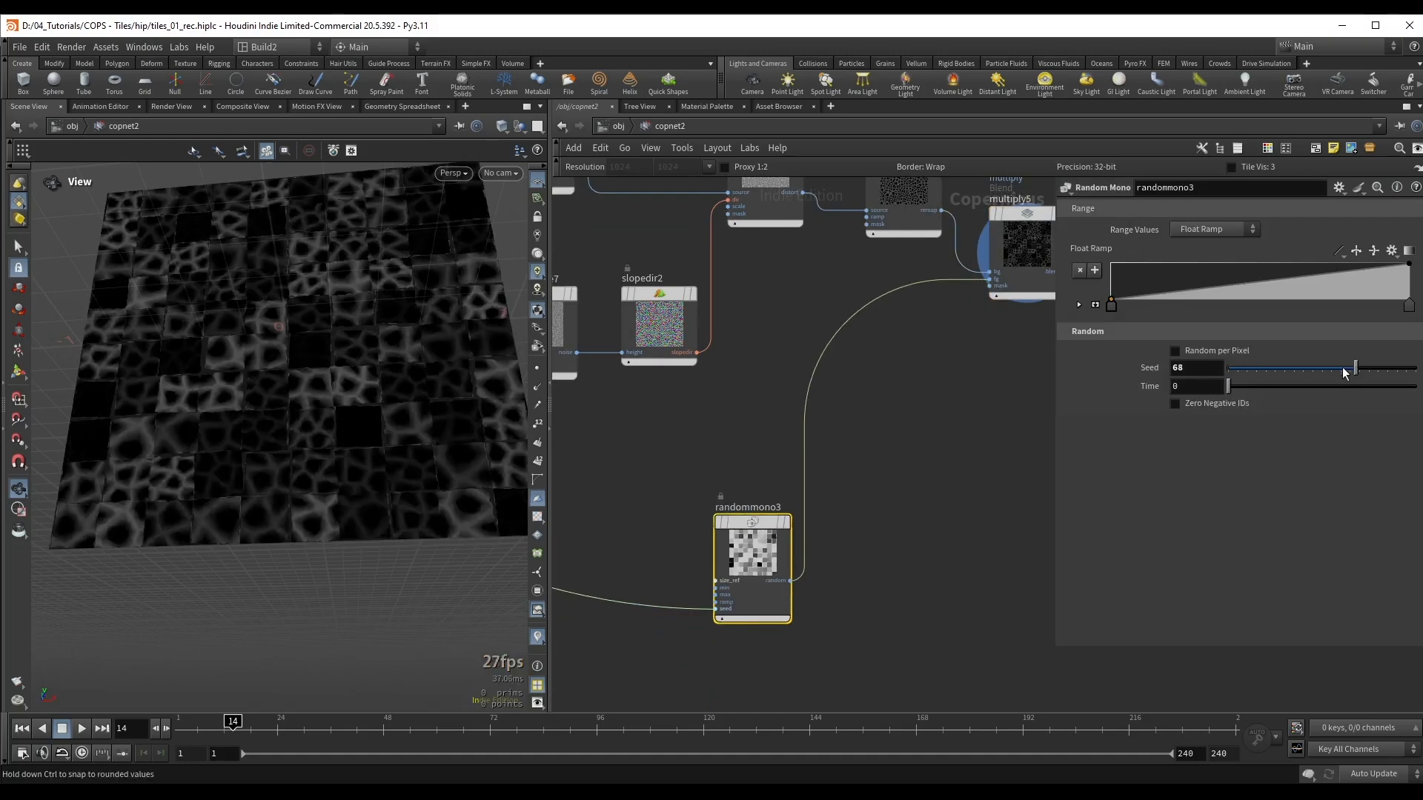
pyautogui.moveTo(765, 393); pyautogui.dragTo(796, 454, button='middle')
pyautogui.moveTo(1240, 287)
pyautogui.mouseDown()
pyautogui.moveTo(1224, 275)
pyautogui.moveTo(1253, 287)
pyautogui.moveTo(1238, 283)
pyautogui.mouseUp()
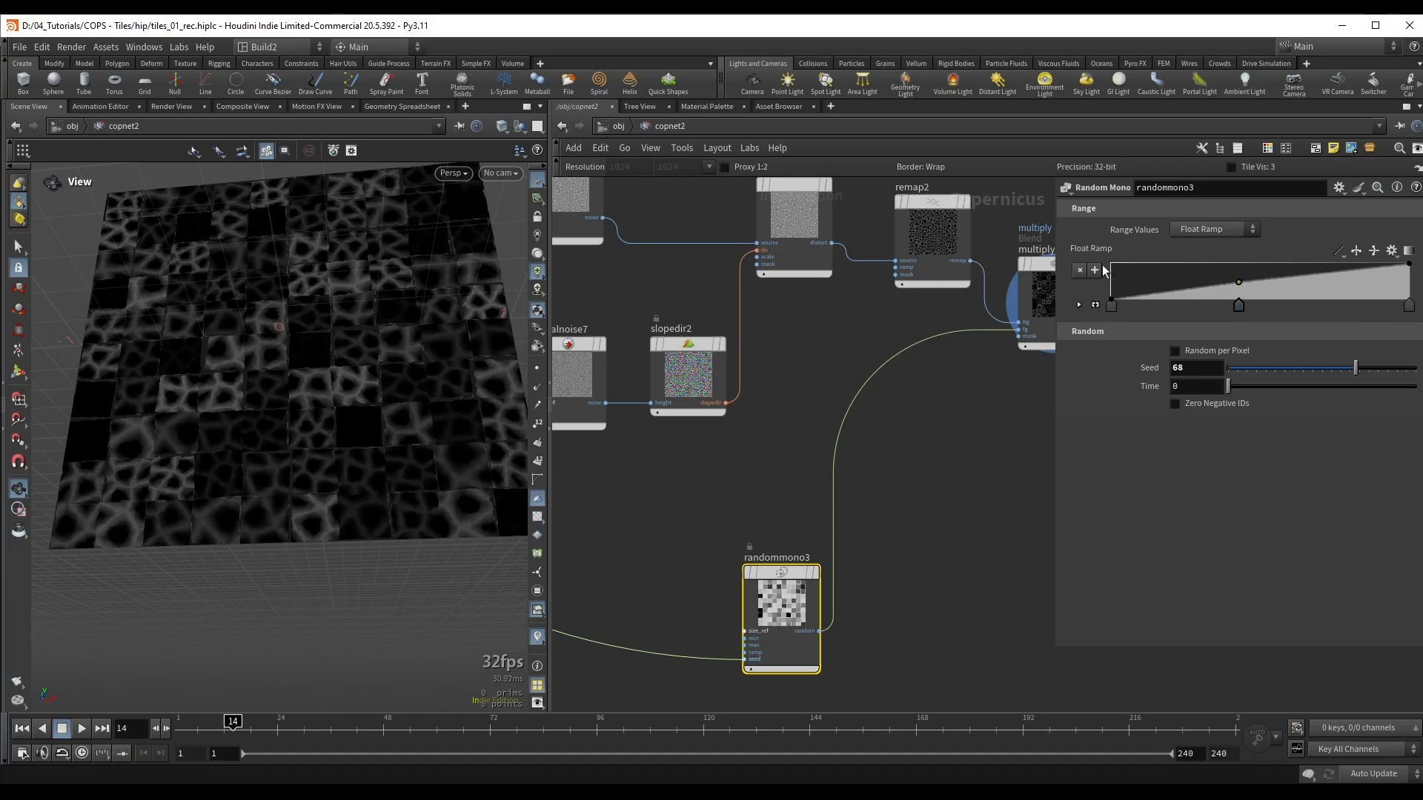
pyautogui.click(1080, 269)
# Step: Add a Subtract blend node and insert it on the wire feeding clamp1
pyautogui.scroll(-2, 923, 405)
pyautogui.moveTo(965, 417); pyautogui.dragTo(798, 475, button='middle')
pyautogui.moveTo(970, 280); pyautogui.dragTo(892, 430, button='middle')
pyautogui.scroll(-2, 919, 315)
pyautogui.moveTo(921, 305); pyautogui.dragTo(789, 455, button='middle')
pyautogui.scroll(-2, 896, 431)
pyautogui.moveTo(896, 256); pyautogui.dragTo(1009, 345)
pyautogui.moveTo(927, 318); pyautogui.dragTo(978, 530)
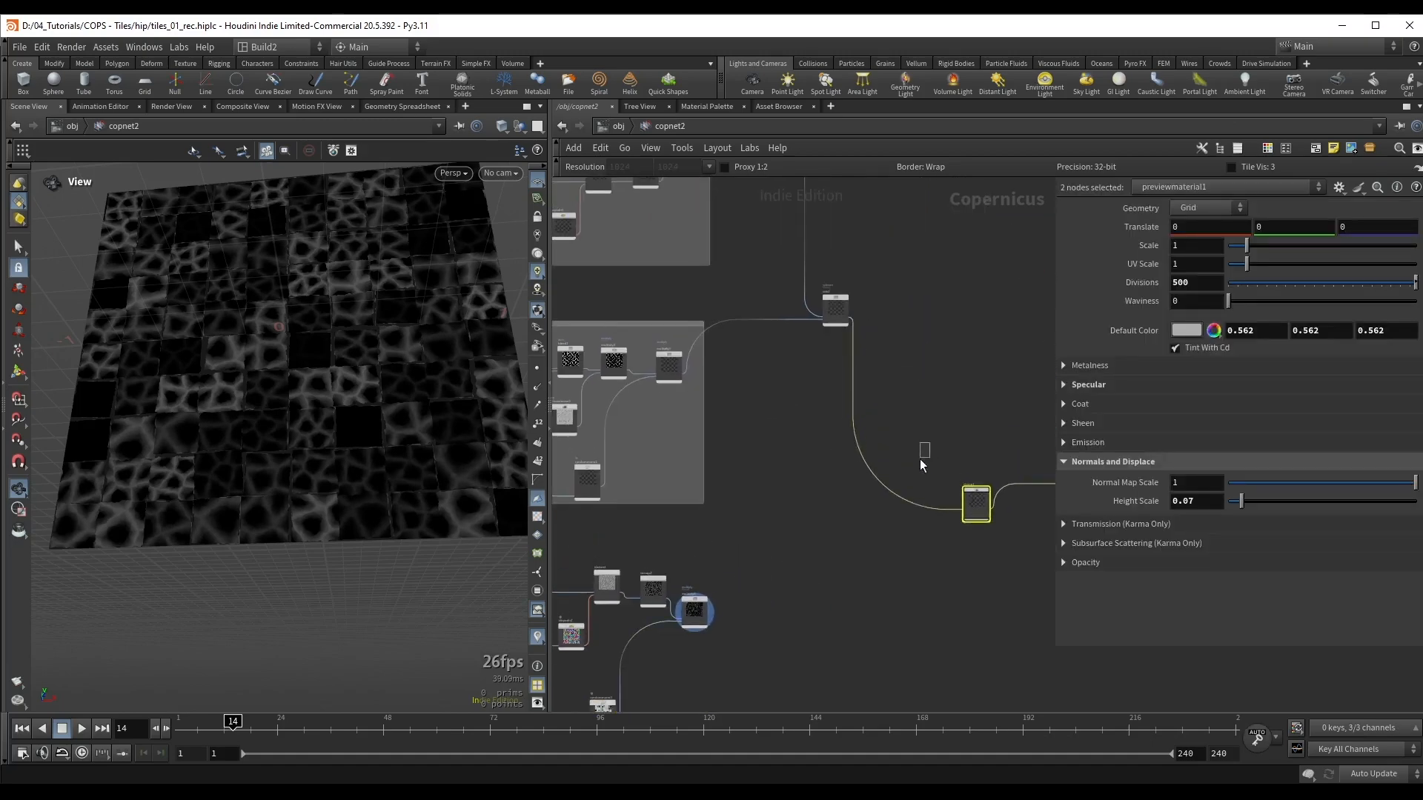
pyautogui.press('Tab')
pyautogui.write('sub')
pyautogui.click(1005, 465)
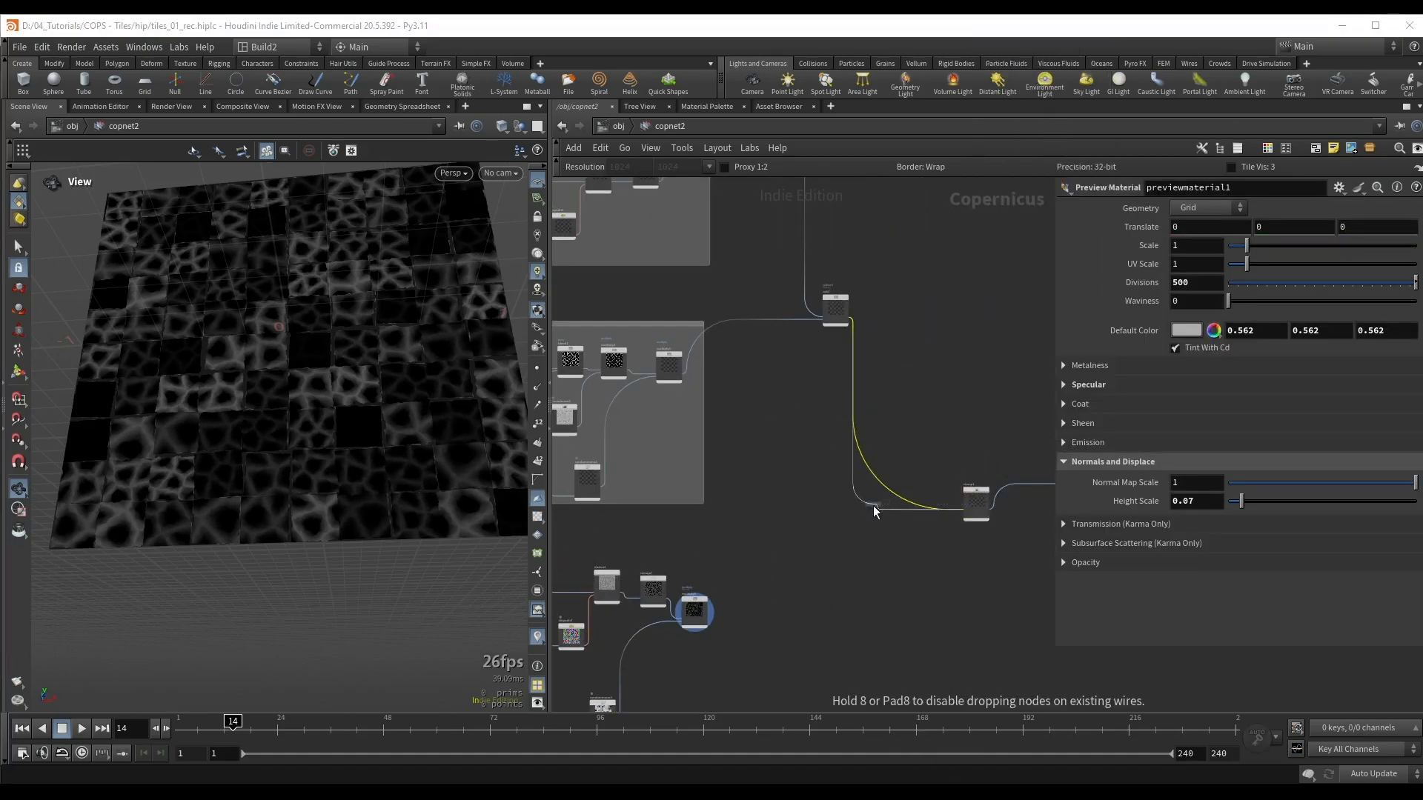
pyautogui.click(879, 516)
# Step: Wire the output of multiply5 into the fg input of sub3
pyautogui.scroll(6, 1007, 463)
pyautogui.moveTo(642, 573); pyautogui.dragTo(847, 451, button='middle')
pyautogui.scroll(-3, 750, 515)
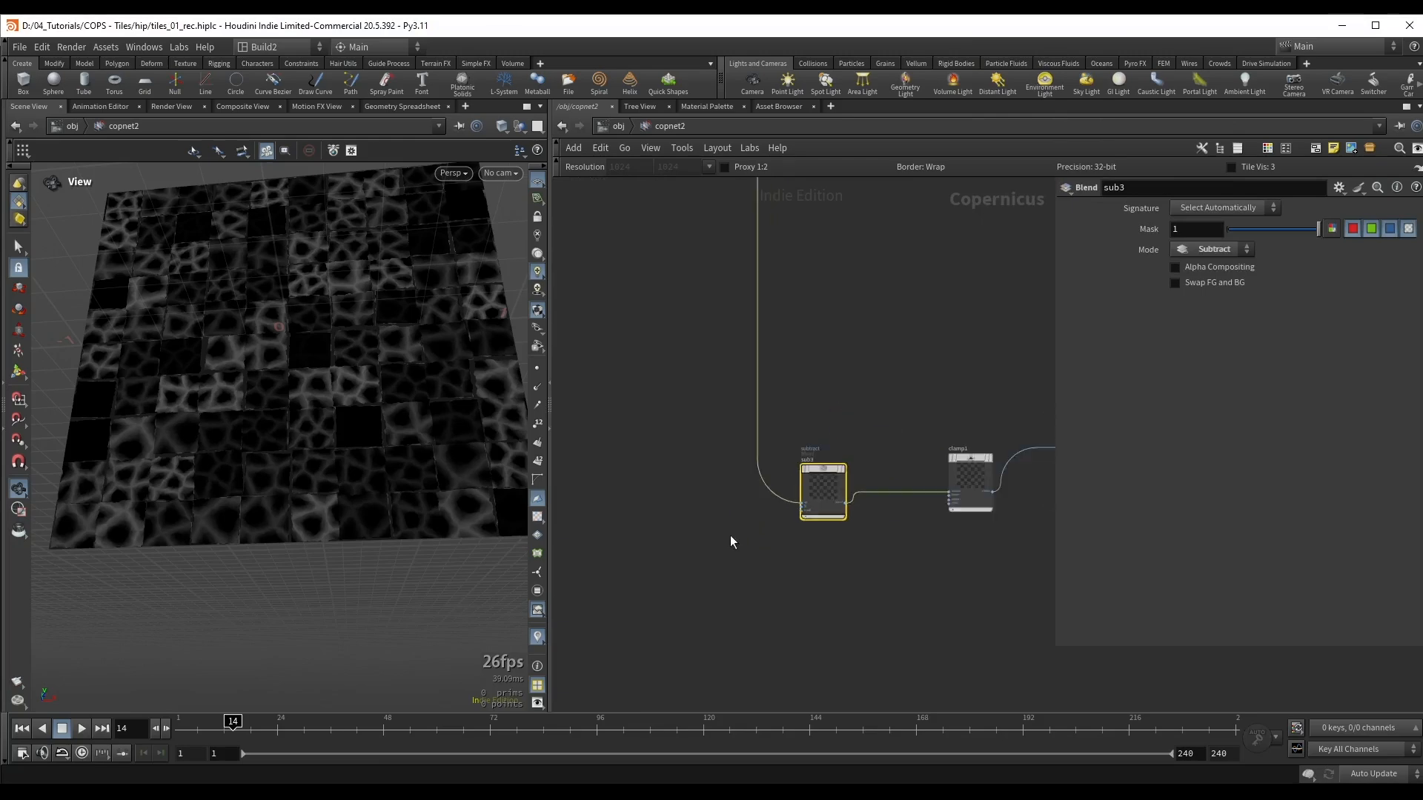
pyautogui.moveTo(731, 535); pyautogui.dragTo(889, 445, button='middle')
pyautogui.scroll(3, 724, 477)
pyautogui.click(731, 476)
pyautogui.moveTo(1034, 389); pyautogui.dragTo(750, 520, button='middle')
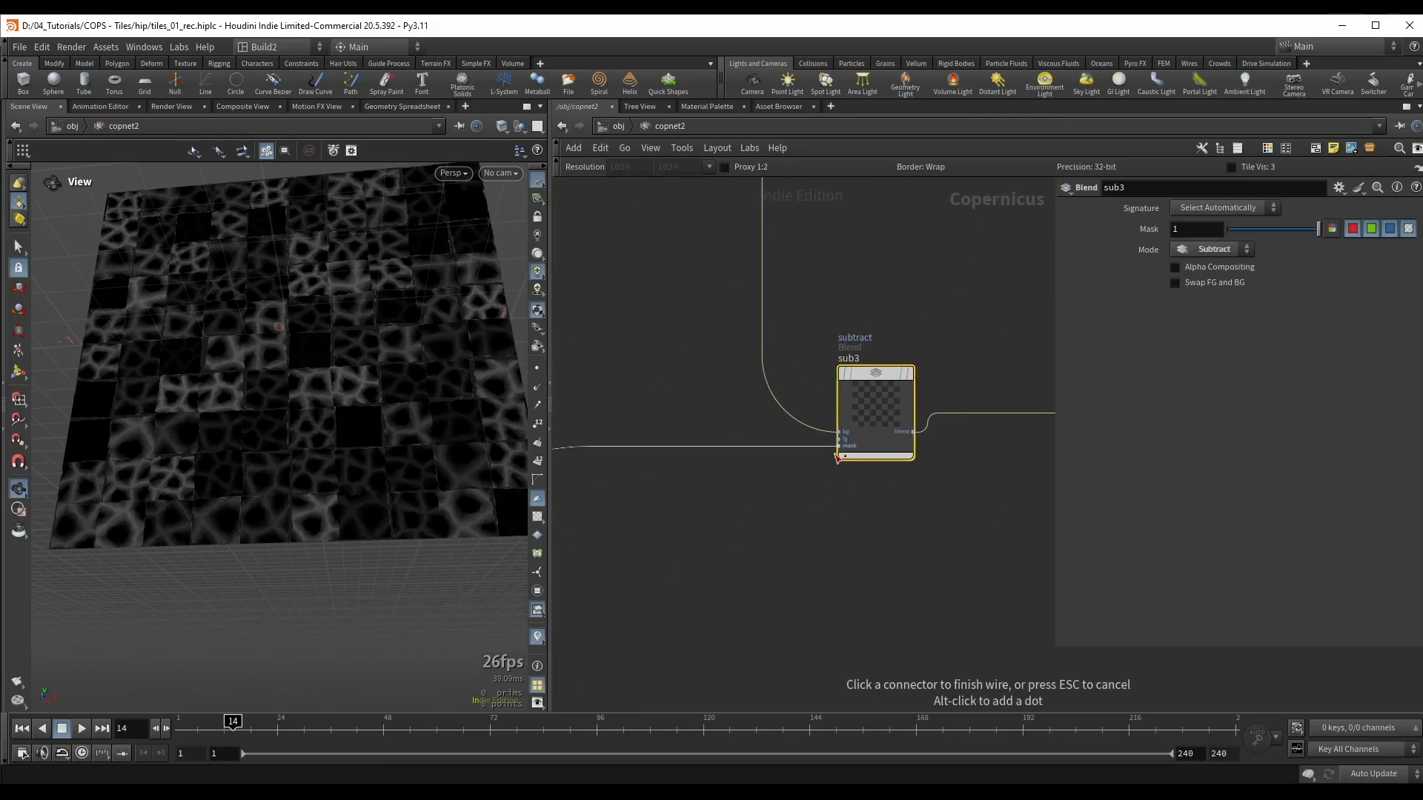
pyautogui.click(840, 439)
# Step: Display previewmaterial1 and examine the displaced tiles with the subtracted Worley damage up close
pyautogui.scroll(-3, 910, 511)
pyautogui.moveTo(1037, 311); pyautogui.dragTo(796, 365, button='middle')
pyautogui.moveTo(857, 295); pyautogui.dragTo(937, 404)
pyautogui.press('r')
pyautogui.scroll(6, 299, 360)
pyautogui.moveTo(318, 340); pyautogui.dragTo(336, 437)
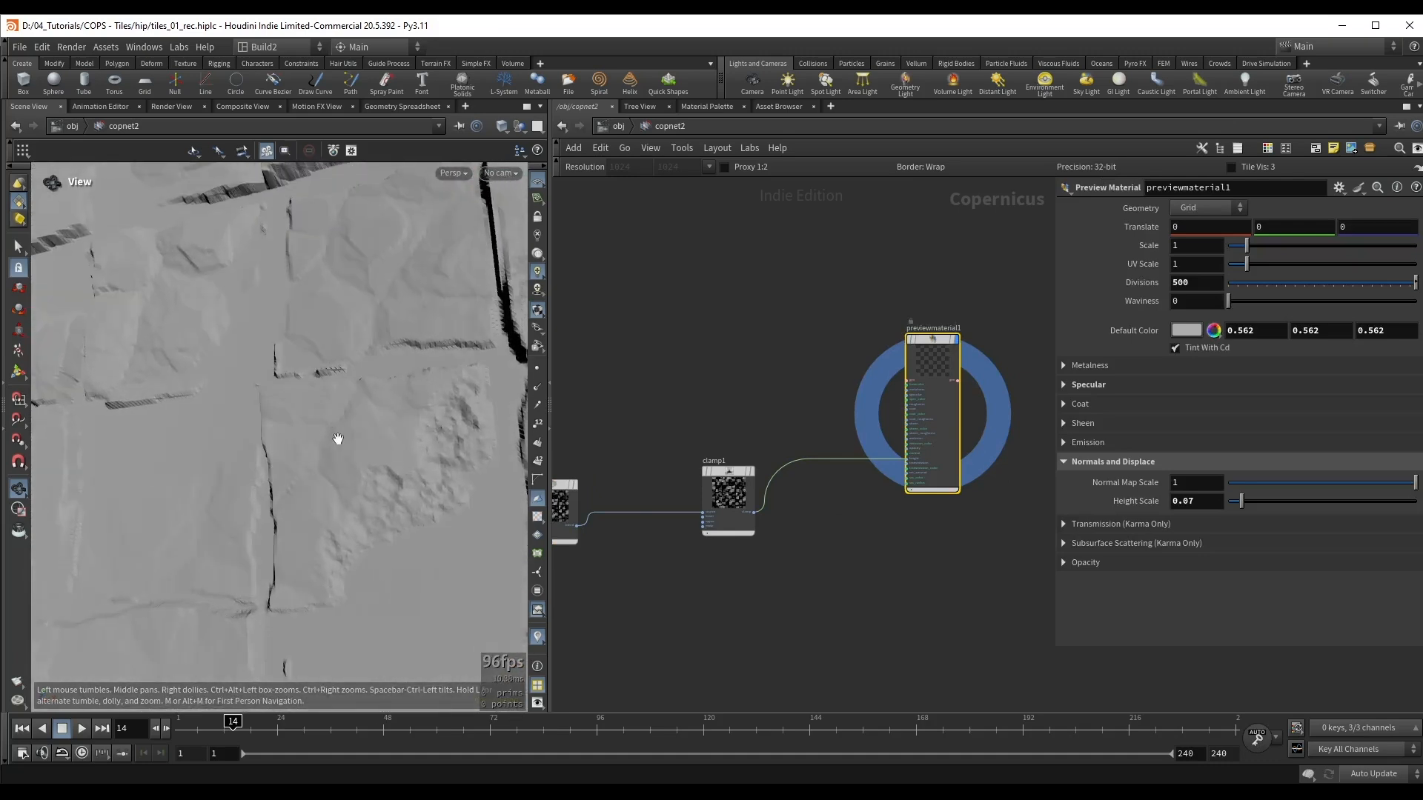
# Step: Toggle the bypass of sub3 to compare the tile surface with and without the Worley damage
pyautogui.moveTo(675, 550); pyautogui.dragTo(898, 513, button='middle')
pyautogui.moveTo(755, 472); pyautogui.dragTo(867, 438, button='middle')
pyautogui.moveTo(896, 506); pyautogui.dragTo(910, 520)
pyautogui.press('b')
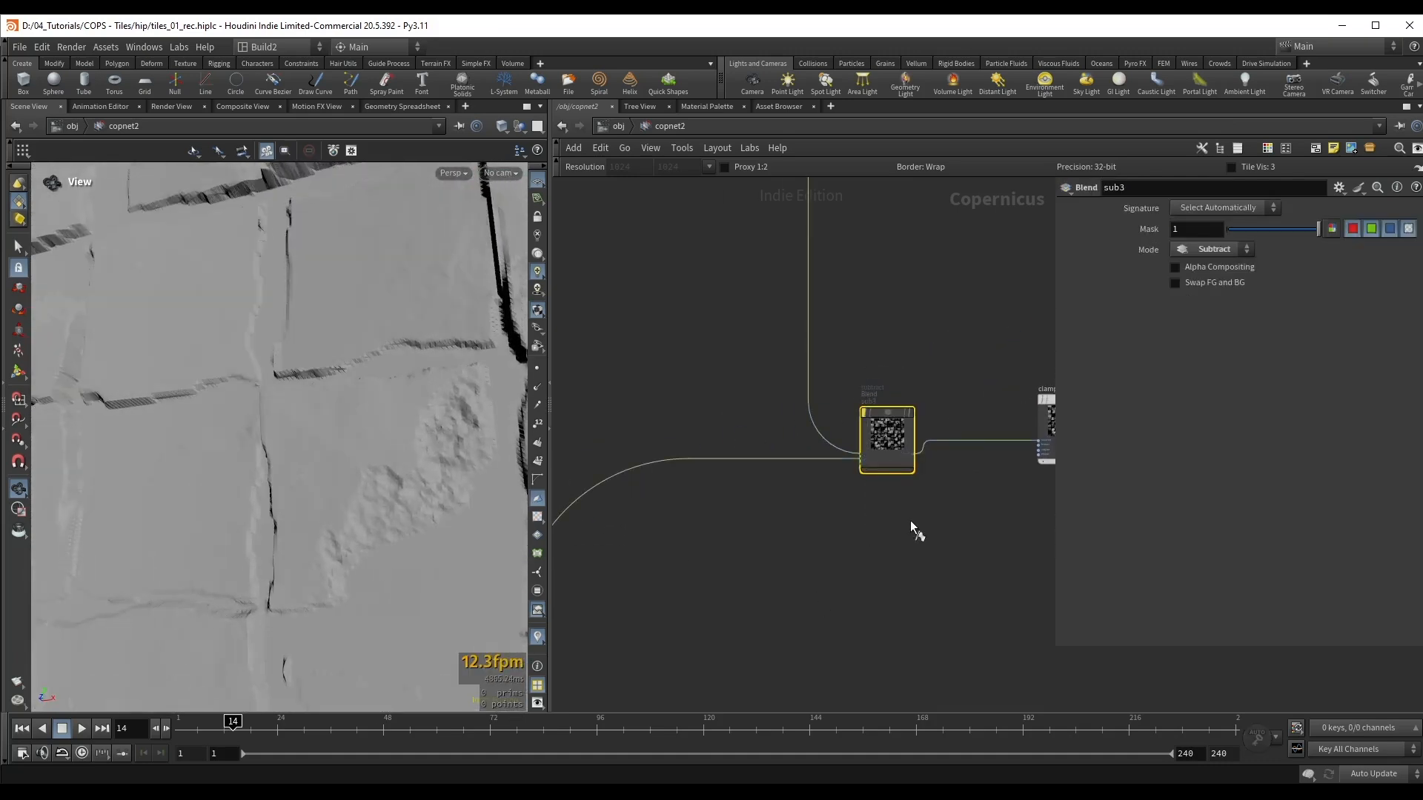
pyautogui.press('b')
pyautogui.moveTo(354, 478); pyautogui.dragTo(352, 518)
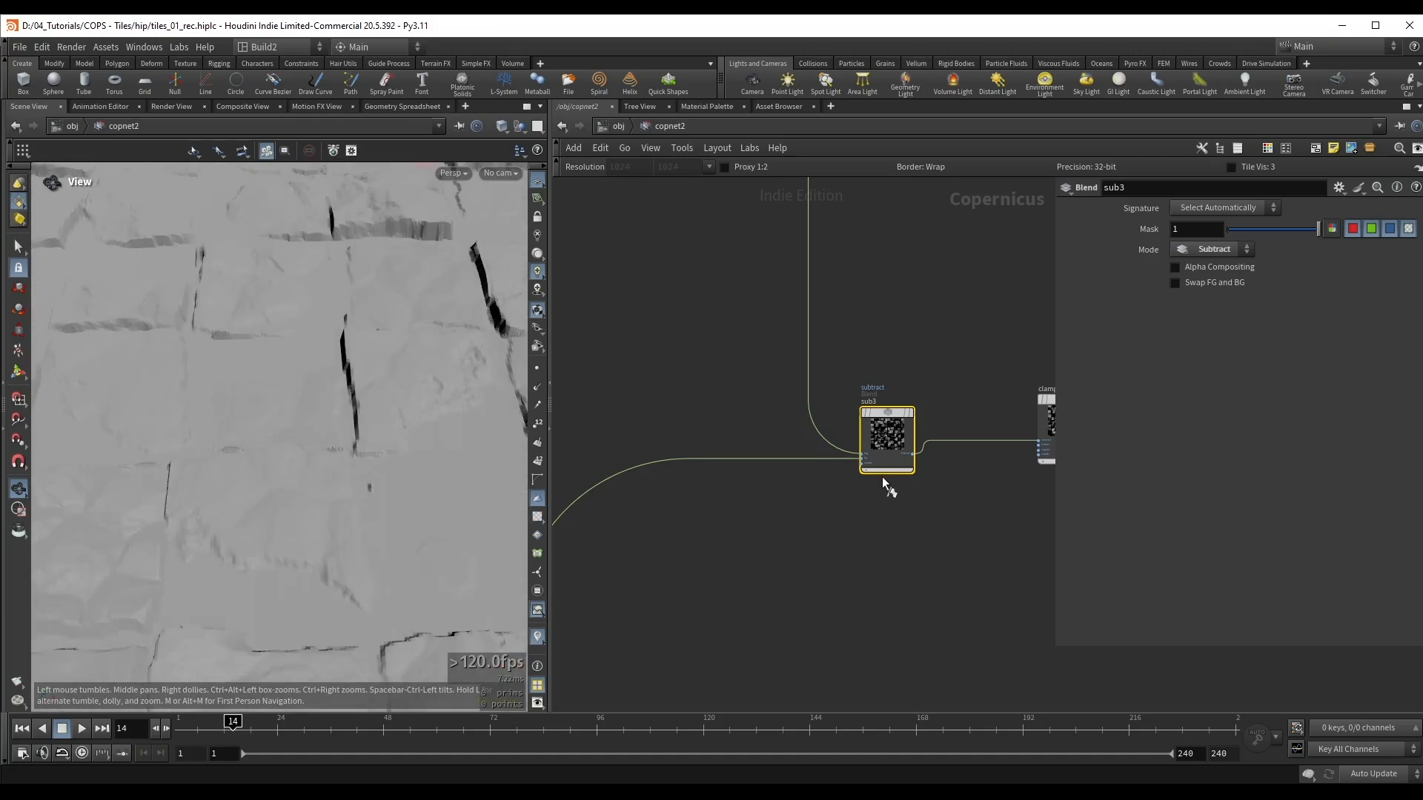
pyautogui.press('b')
pyautogui.press('b')
# Step: Save the scene and raise remap2's Output Min to 2.3 to strengthen the damage
pyautogui.moveTo(623, 646); pyautogui.dragTo(1027, 467, button='middle')
pyautogui.moveTo(875, 440); pyautogui.dragTo(900, 446)
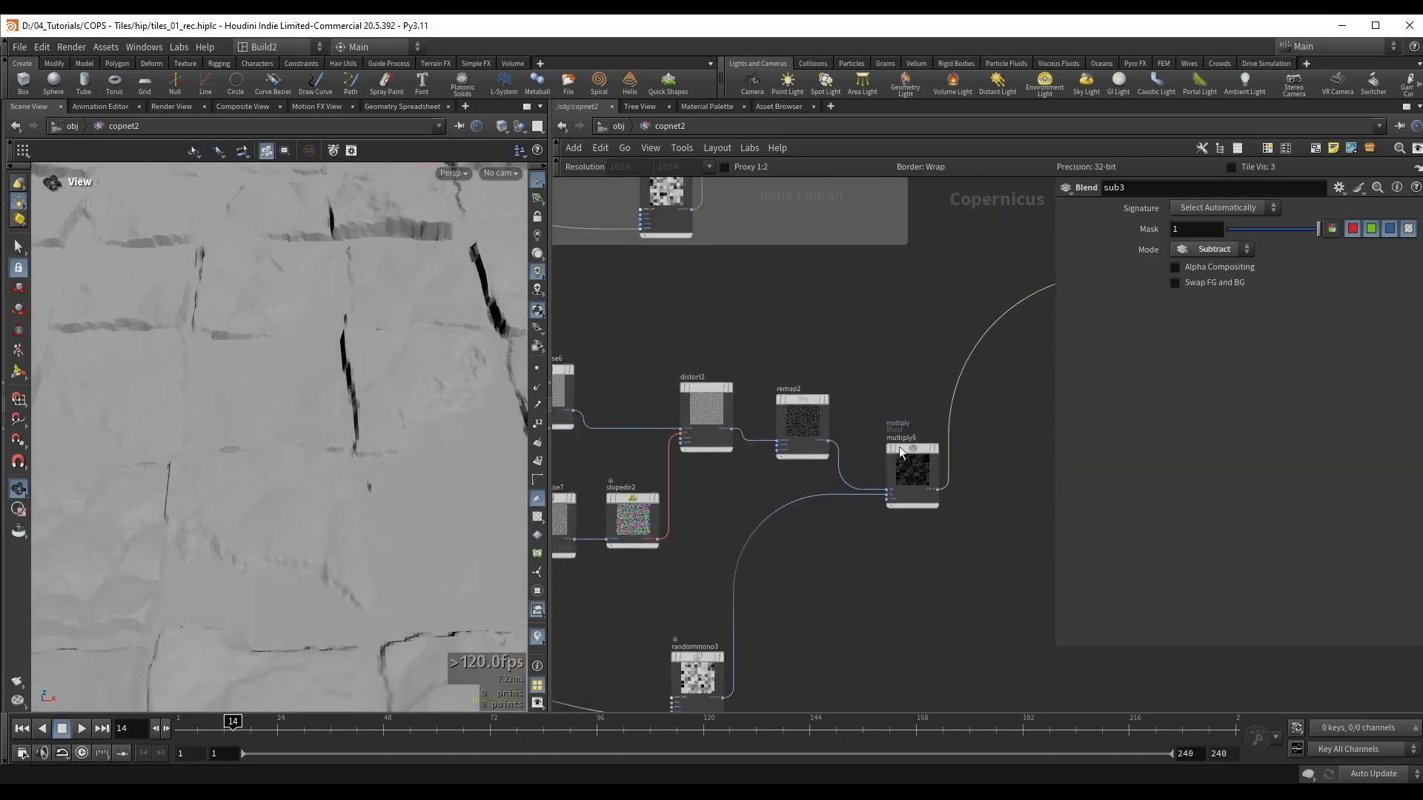
pyautogui.moveTo(790, 419); pyautogui.dragTo(790, 407)
pyautogui.moveTo(296, 400); pyautogui.dragTo(412, 474)
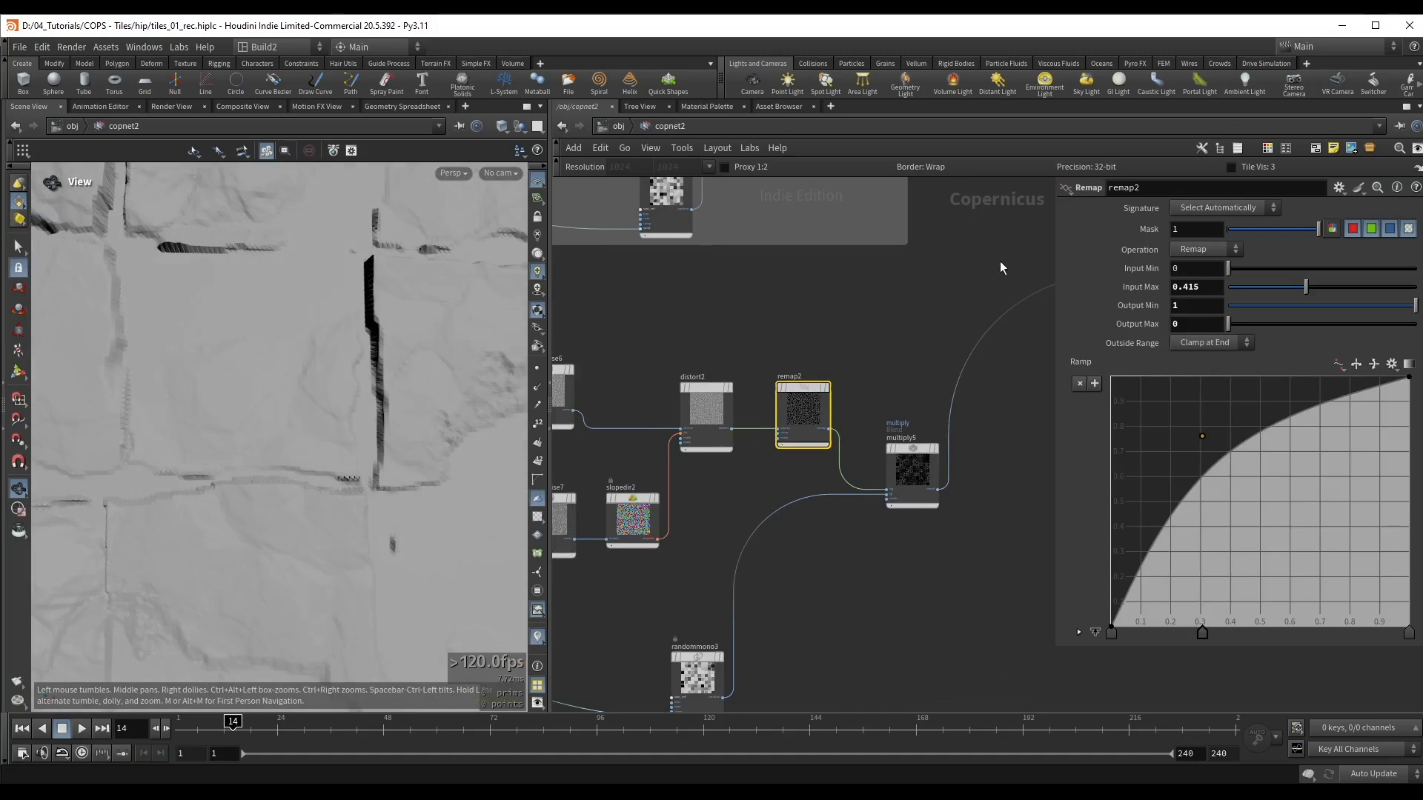
pyautogui.hotkey('ctrl', 's')
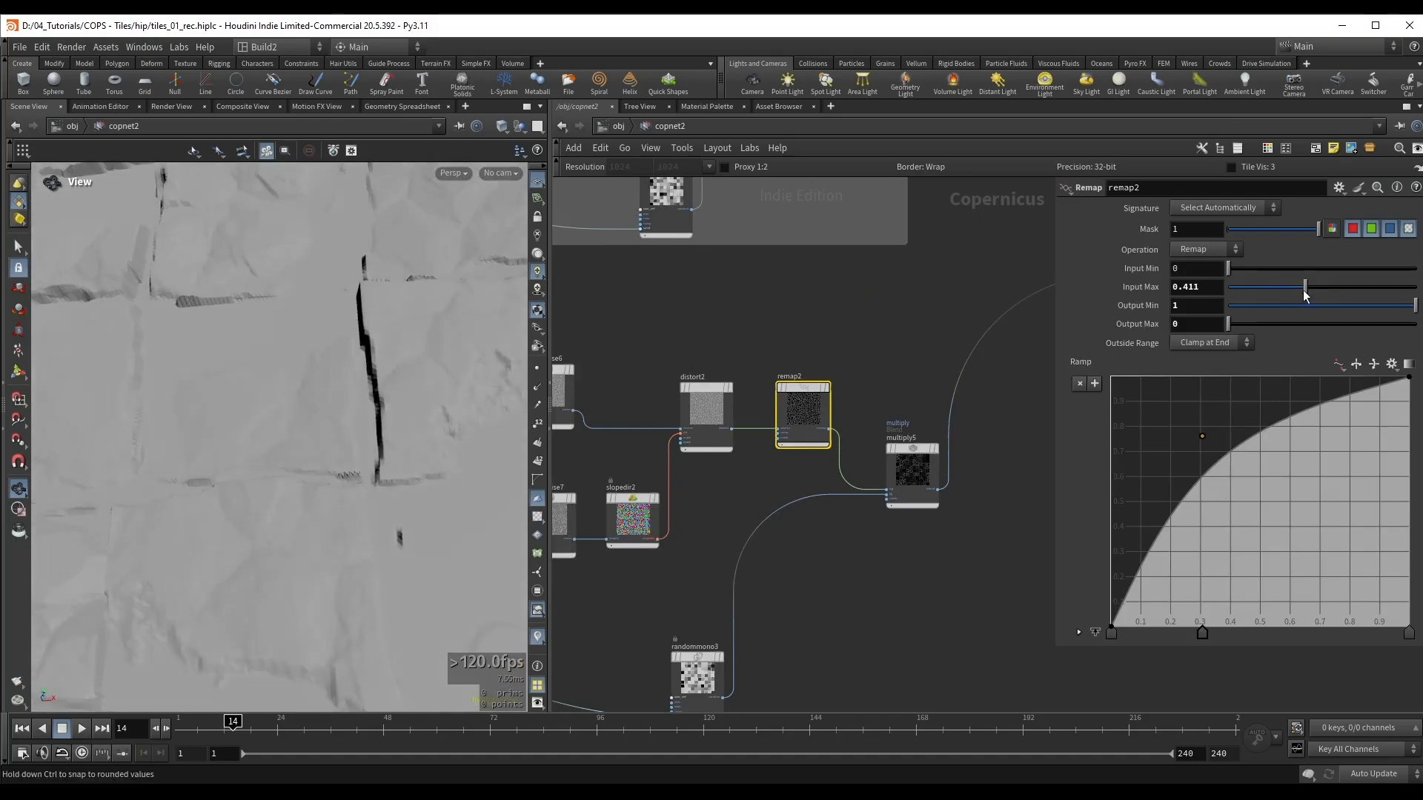
pyautogui.scroll(3, 785, 360)
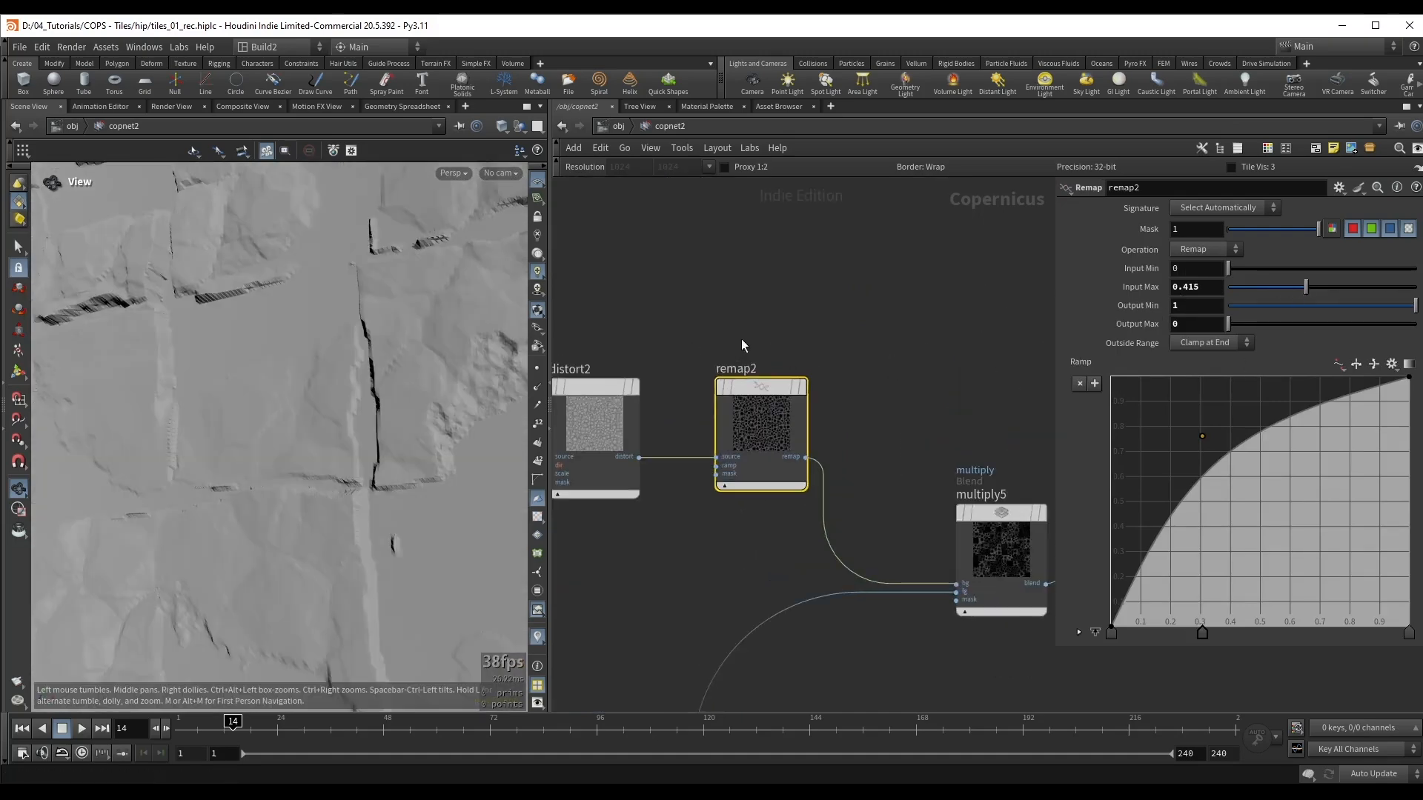
pyautogui.moveTo(743, 346); pyautogui.dragTo(813, 310, button='middle')
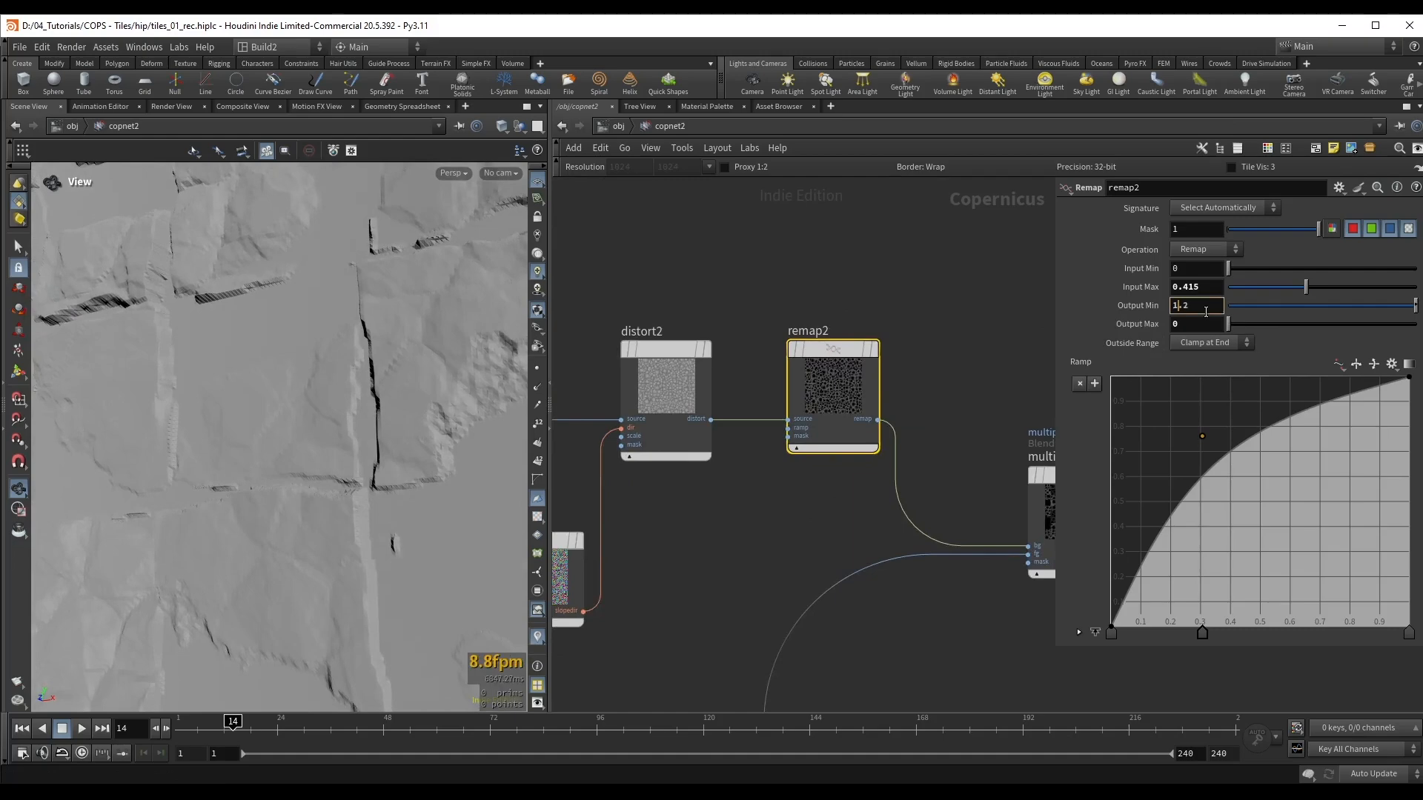
pyautogui.scroll(11, 1206, 312)
pyautogui.moveTo(319, 441); pyautogui.dragTo(185, 518)
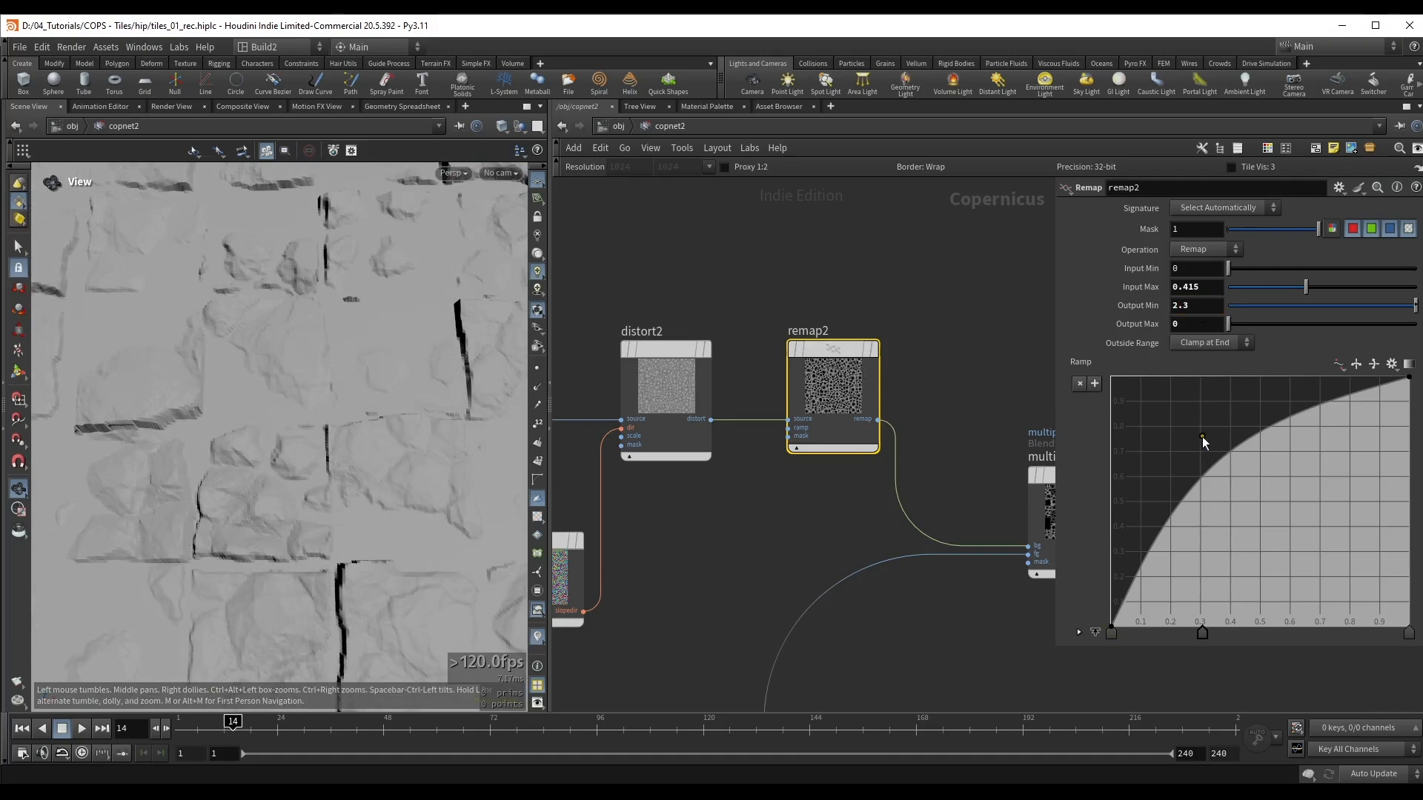
# Step: Move remap2's middle ramp point up to about position 0.2 for a steeper curve, and check the displaced tiles
pyautogui.moveTo(1202, 437); pyautogui.dragTo(1171, 398)
pyautogui.moveTo(298, 594); pyautogui.dragTo(297, 425)
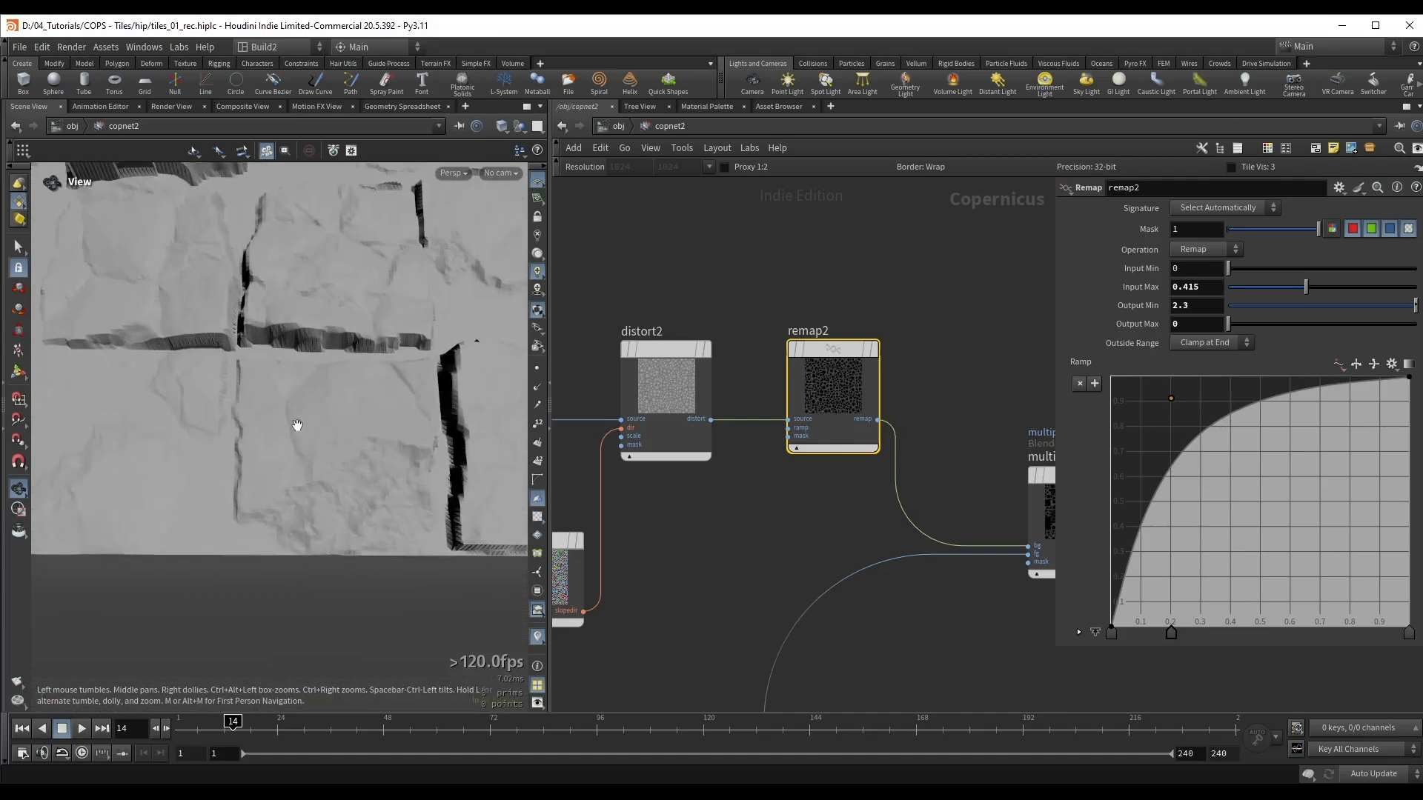
pyautogui.moveTo(1173, 402)
pyautogui.mouseDown()
pyautogui.moveTo(1153, 383)
pyautogui.moveTo(1180, 408)
pyautogui.moveTo(1153, 393)
pyautogui.moveTo(1168, 407)
pyautogui.mouseUp()
pyautogui.moveTo(226, 415); pyautogui.dragTo(220, 378)
pyautogui.moveTo(220, 378); pyautogui.dragTo(404, 413, button='right')
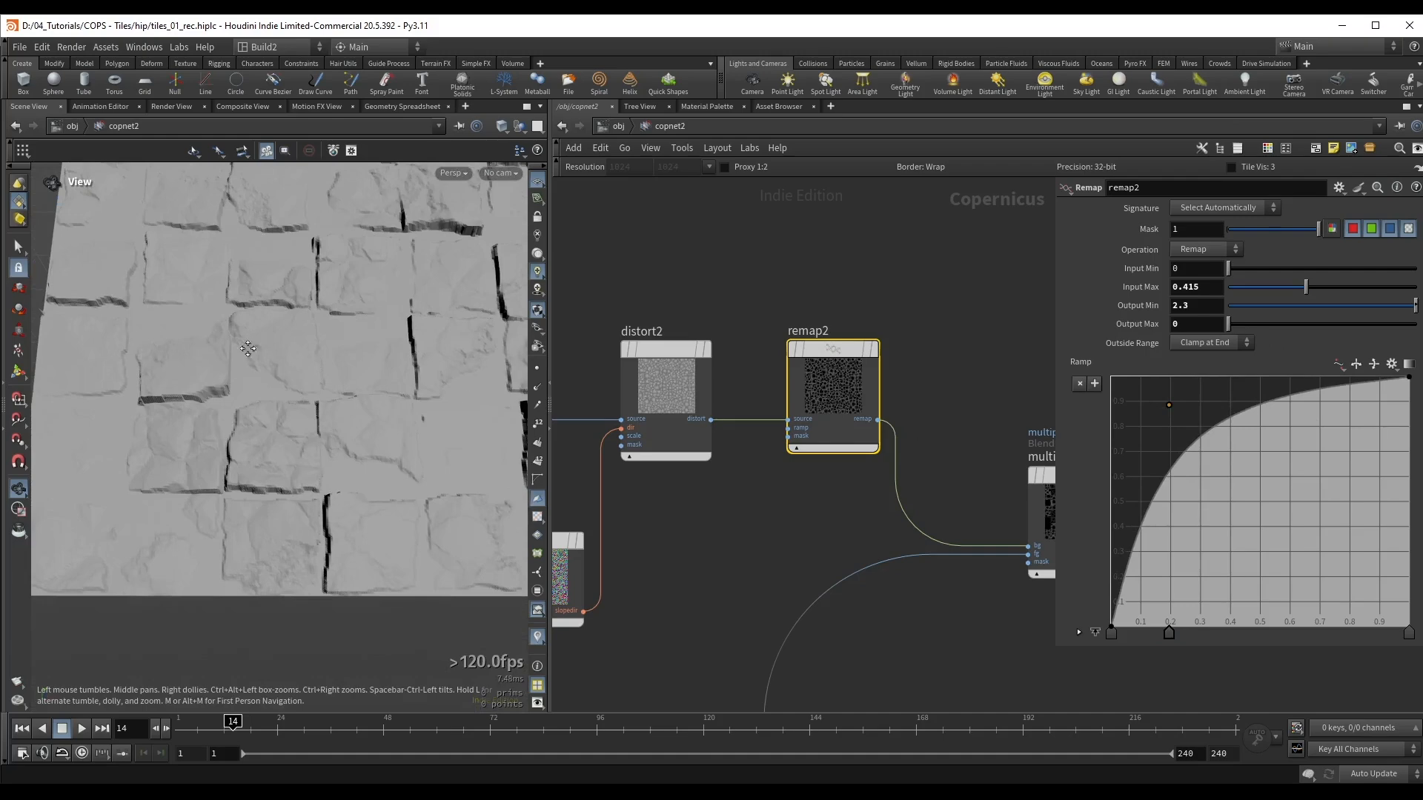
# Step: Save the scene and examine the damaged tiles from above and up close
pyautogui.moveTo(249, 349); pyautogui.dragTo(238, 470, button='right')
pyautogui.moveTo(238, 470); pyautogui.dragTo(280, 394)
pyautogui.hotkey('ctrl', 's')
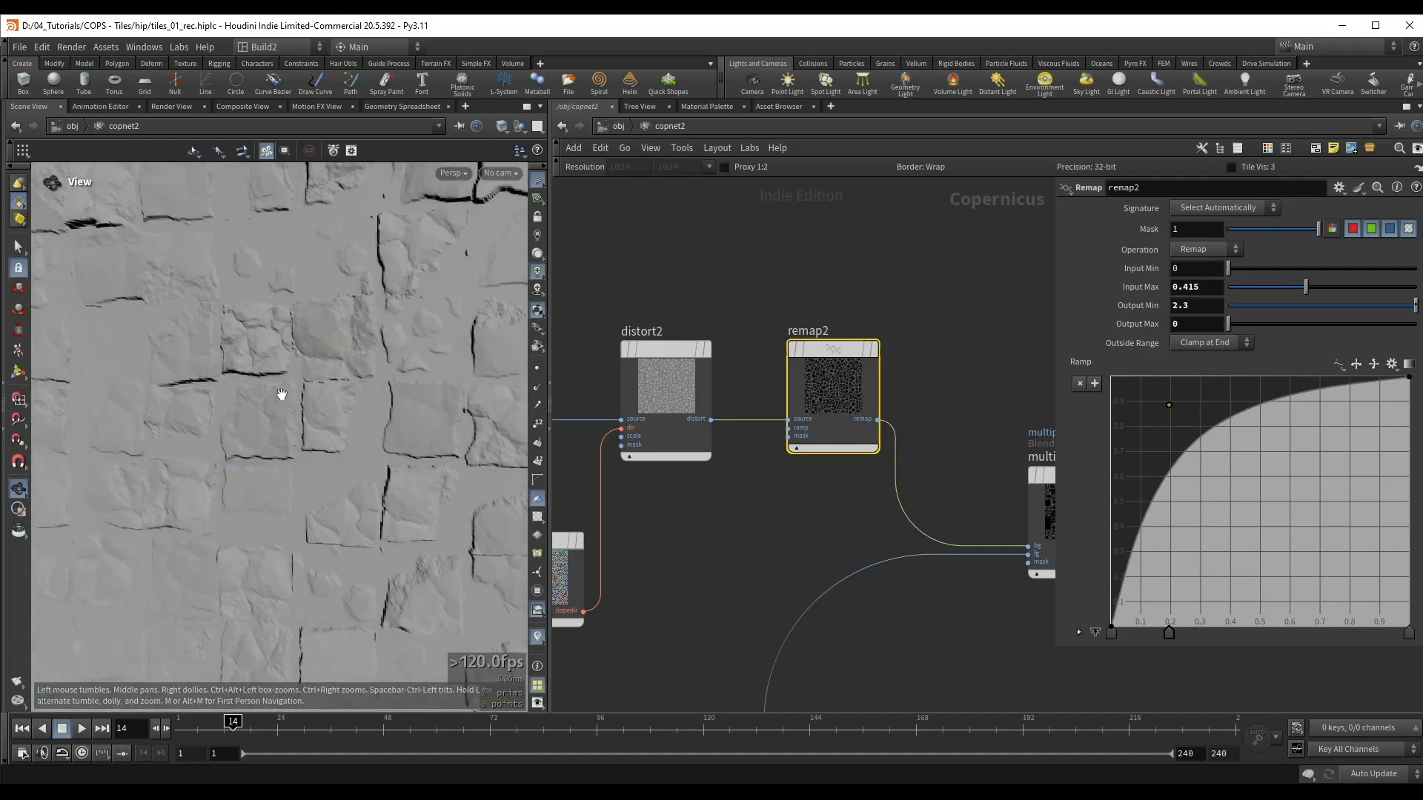
pyautogui.moveTo(279, 393); pyautogui.dragTo(260, 314, button='right')
pyautogui.moveTo(260, 315); pyautogui.dragTo(256, 316)
pyautogui.moveTo(256, 317); pyautogui.dragTo(249, 418, button='right')
pyautogui.moveTo(249, 418)
pyautogui.mouseDown()
pyautogui.moveTo(255, 394)
pyautogui.moveTo(267, 398)
pyautogui.mouseUp()
# Step: Set fractalnoise7's Roughness to 0.213 and Element Size to about 0.034, and shift distort2 slightly in the network
pyautogui.moveTo(659, 543); pyautogui.dragTo(944, 459, button='middle')
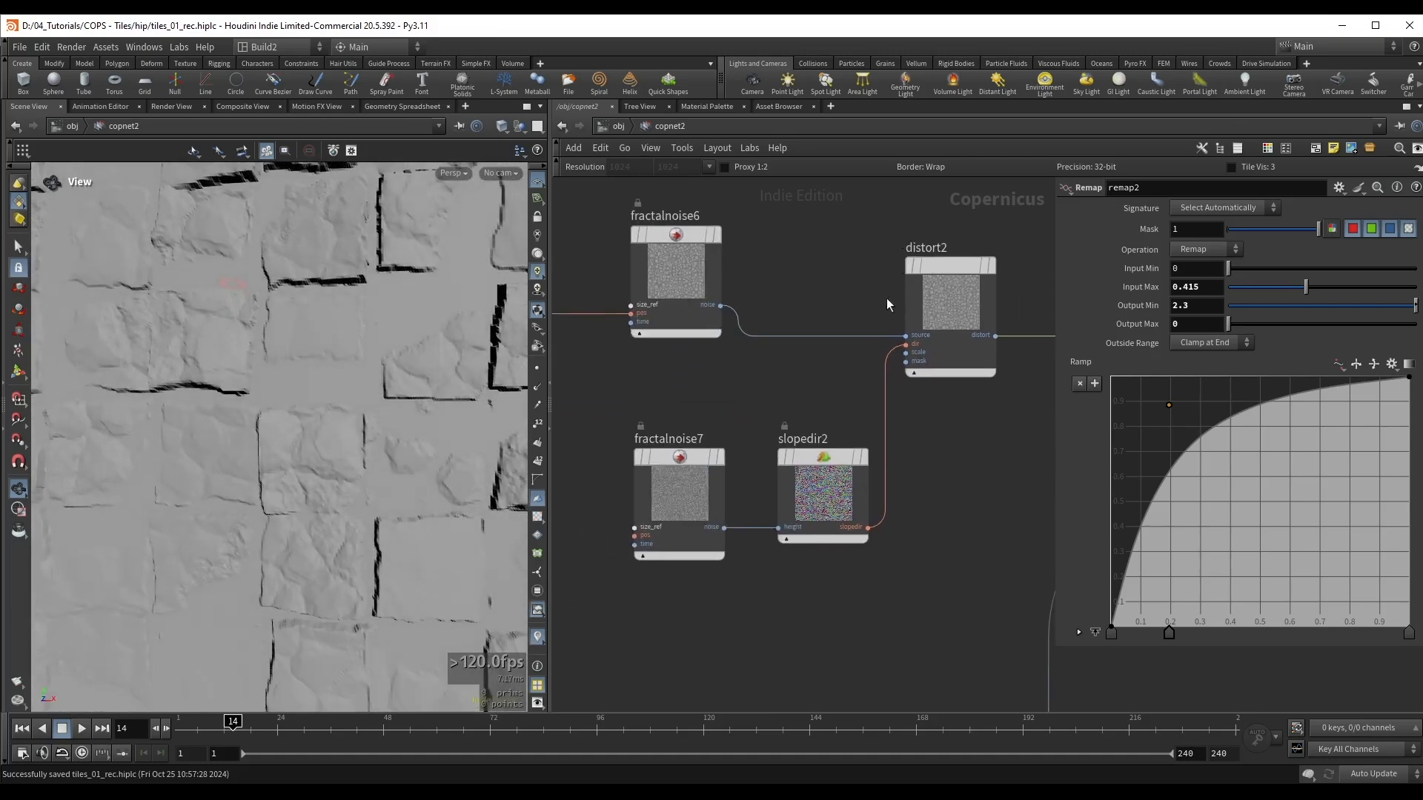
pyautogui.moveTo(942, 295); pyautogui.dragTo(953, 276)
pyautogui.click(678, 482)
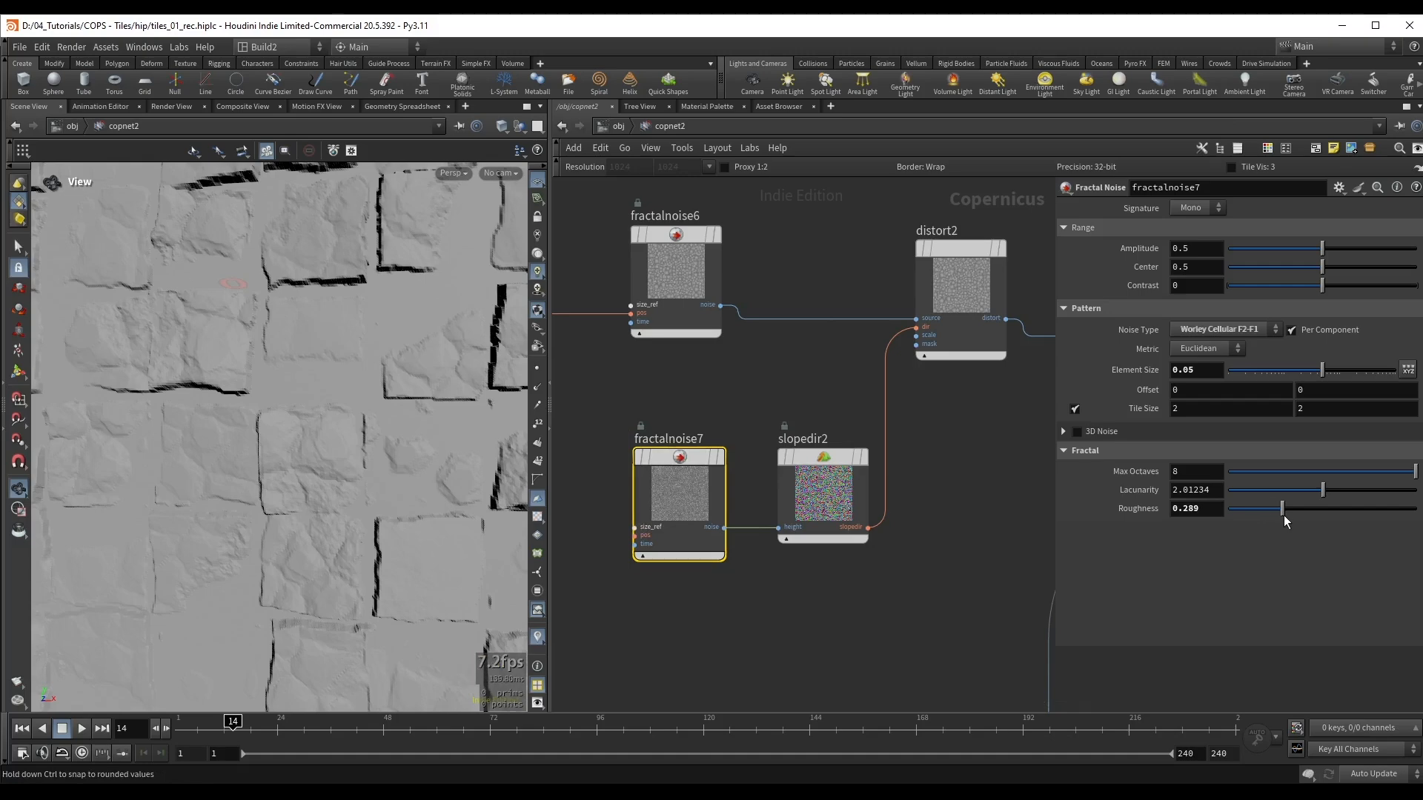
pyautogui.moveTo(1295, 516); pyautogui.dragTo(1300, 516)
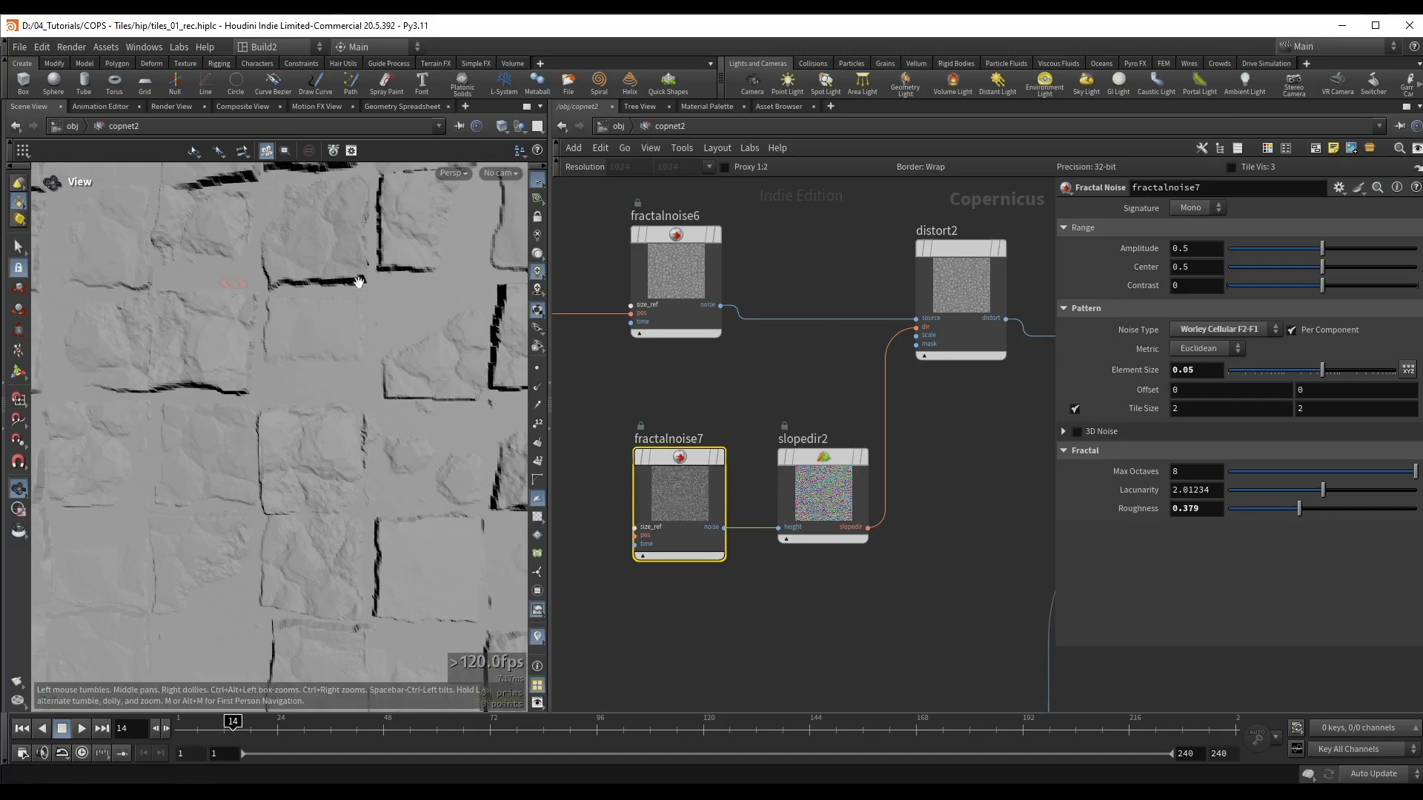
pyautogui.moveTo(1298, 511)
pyautogui.mouseDown()
pyautogui.moveTo(1248, 518)
pyautogui.moveTo(1275, 526)
pyautogui.mouseUp()
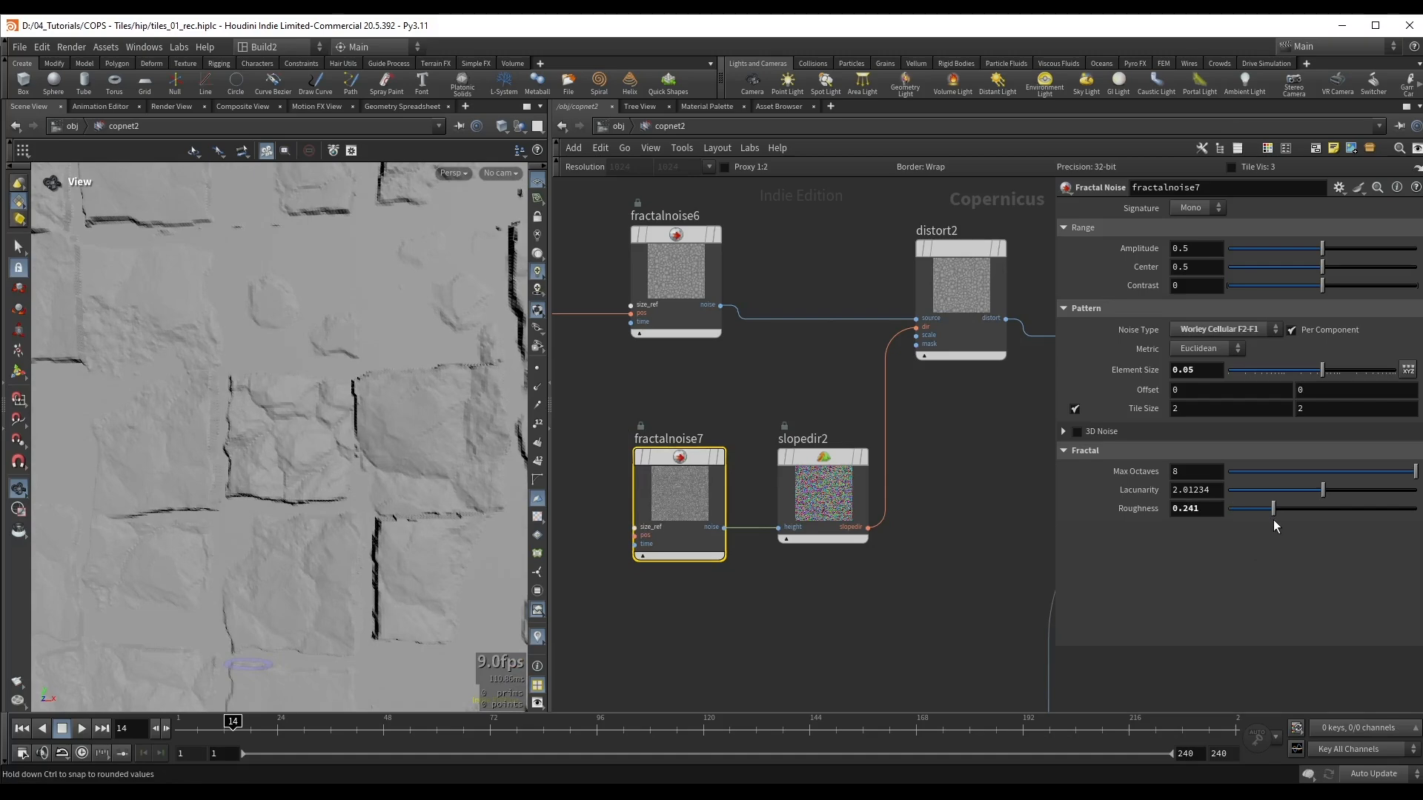
pyautogui.moveTo(1321, 370); pyautogui.dragTo(1313, 372)
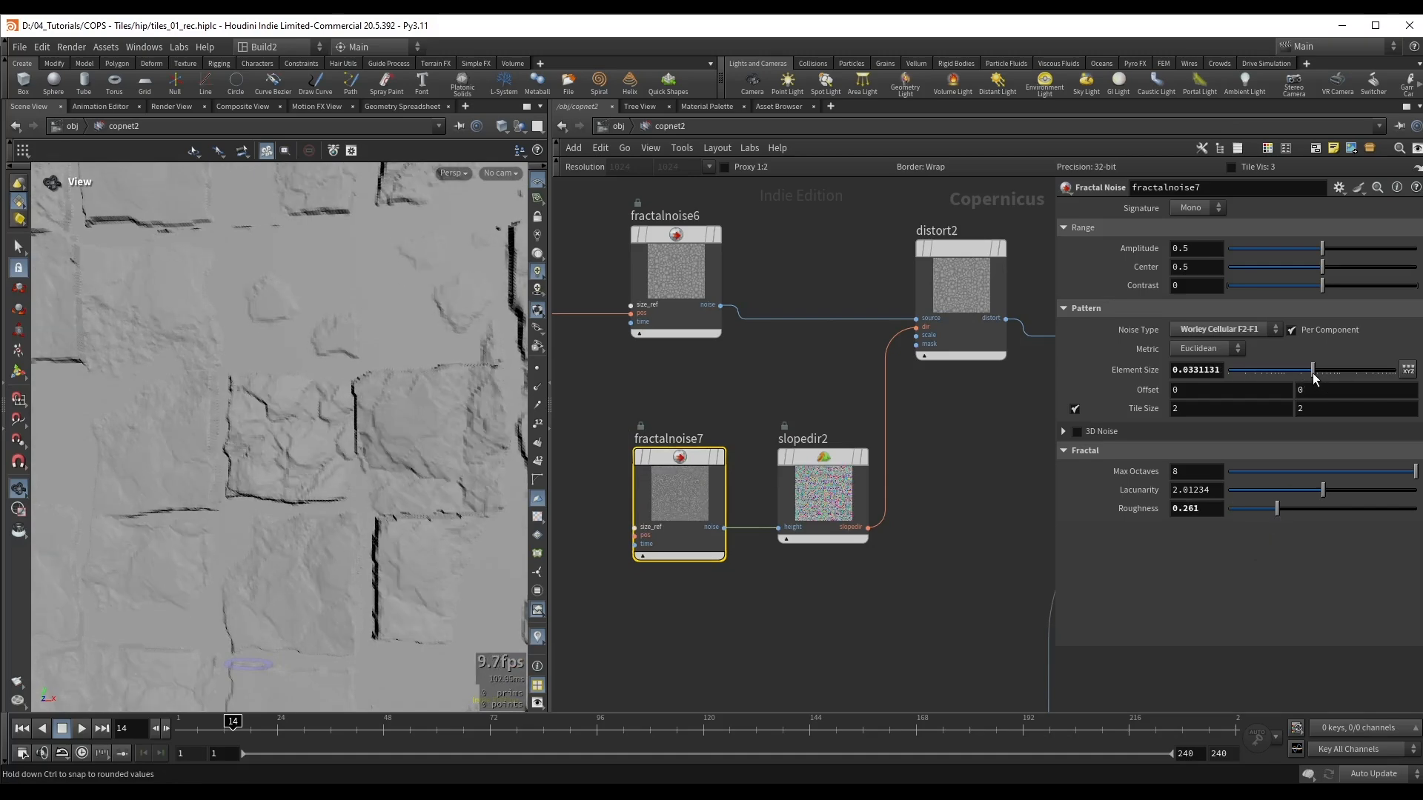
pyautogui.moveTo(1277, 510); pyautogui.dragTo(1268, 511)
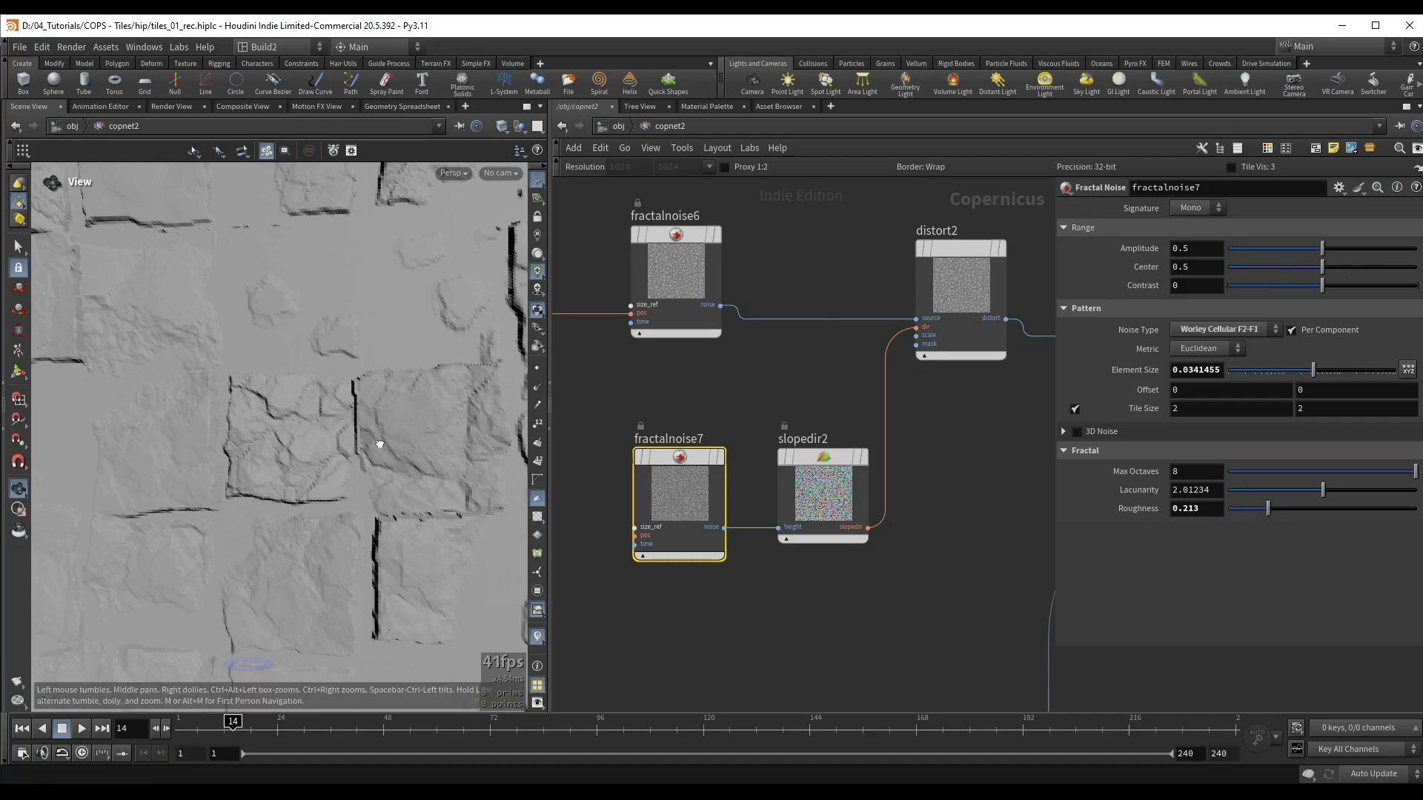
# Step: Examine the whole displaced tile surface with the adjusted distortion from several angles and save the scene
pyautogui.moveTo(378, 442); pyautogui.dragTo(331, 393)
pyautogui.moveTo(238, 323); pyautogui.dragTo(314, 361)
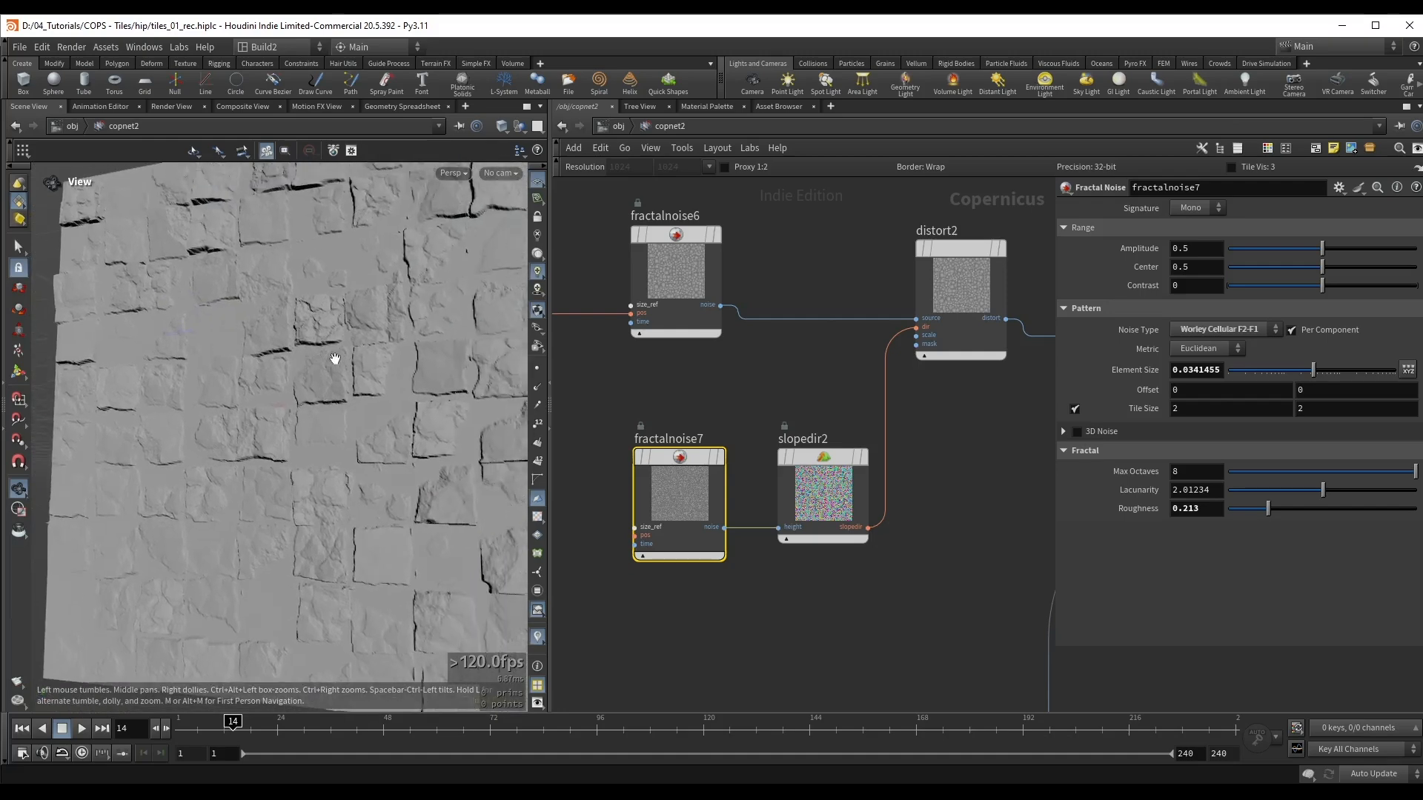
pyautogui.moveTo(342, 339); pyautogui.dragTo(299, 346)
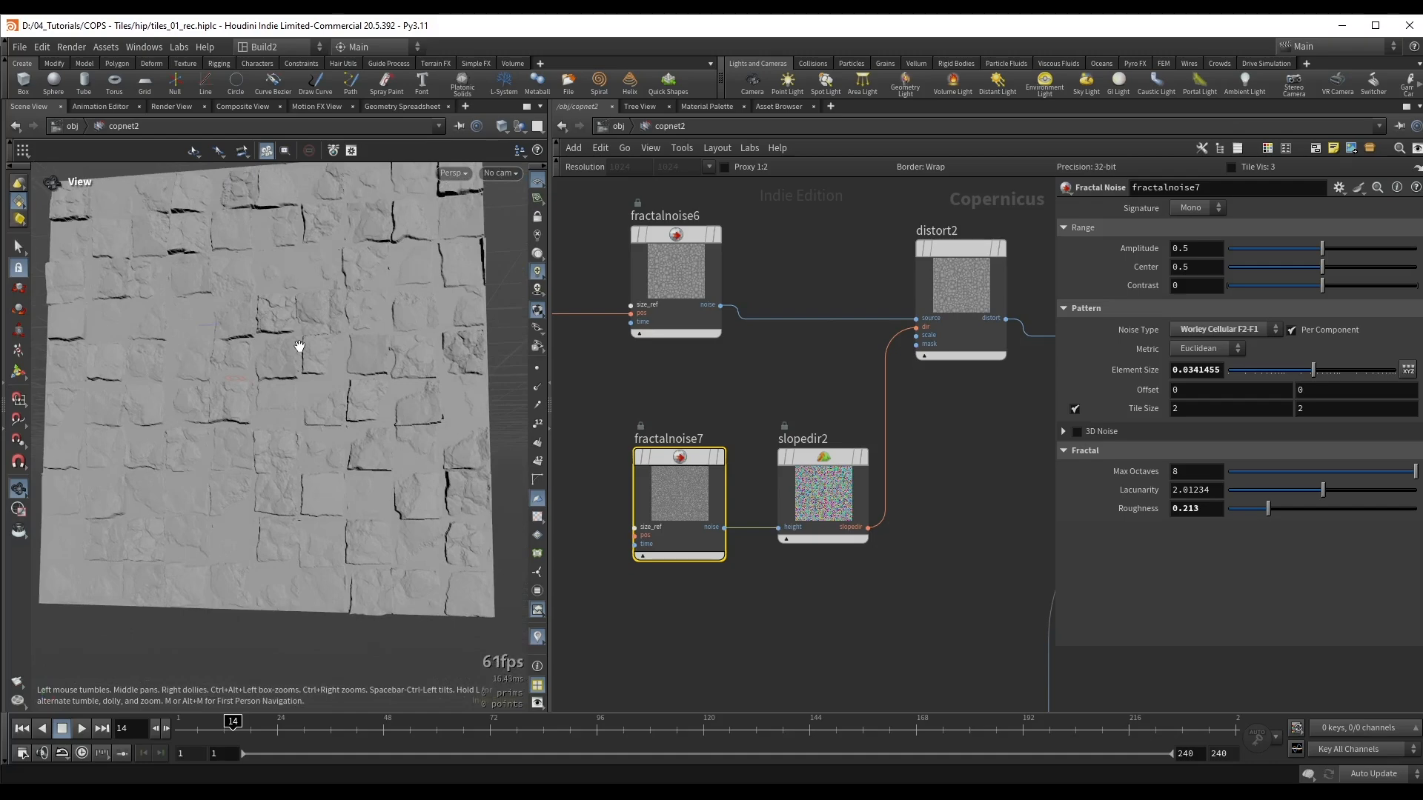
pyautogui.moveTo(241, 394); pyautogui.dragTo(302, 374)
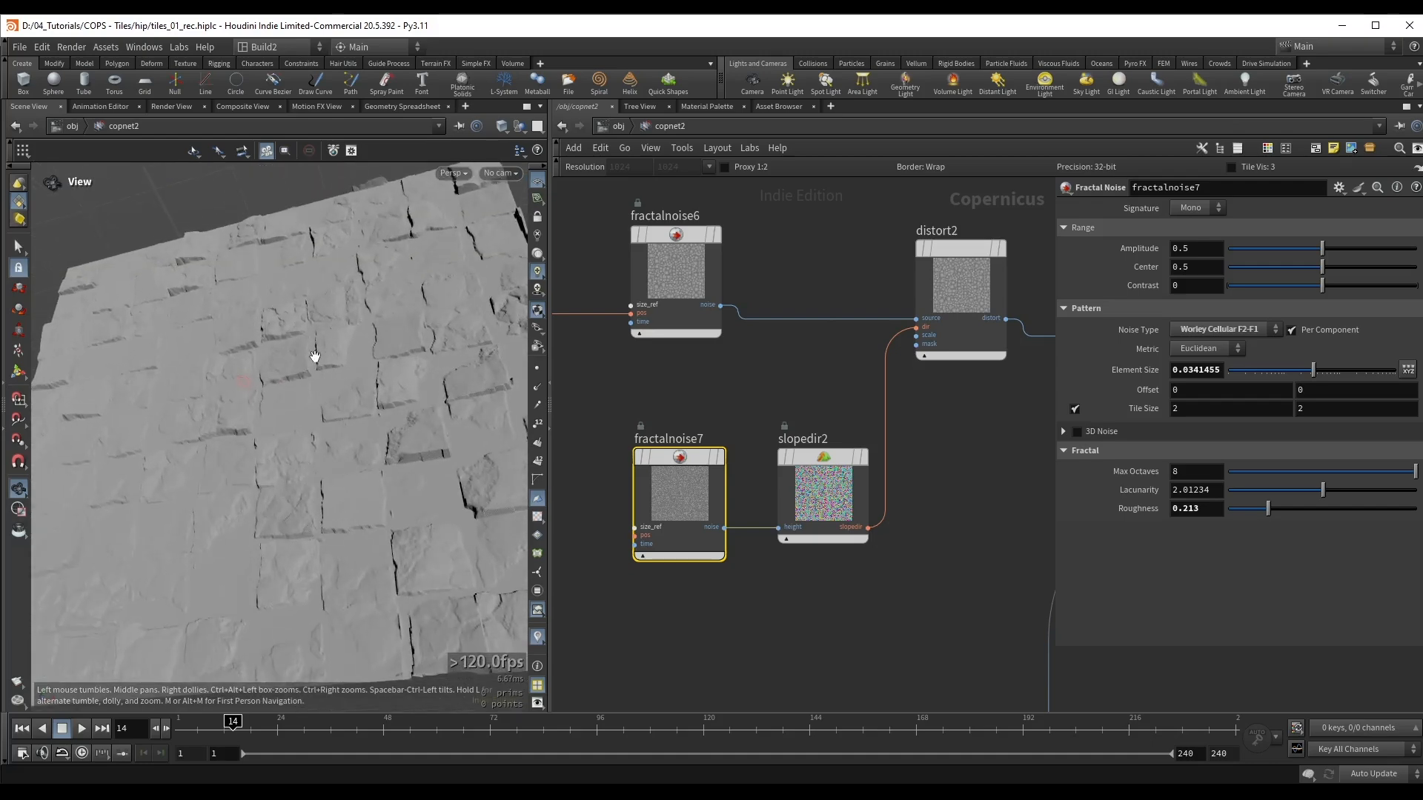
pyautogui.hotkey('ctrl', 's')
# Step: Enclose the eight Worley damage nodes from uvform to multiply5 in a network box titled "Cracks"
pyautogui.scroll(-5, 869, 460)
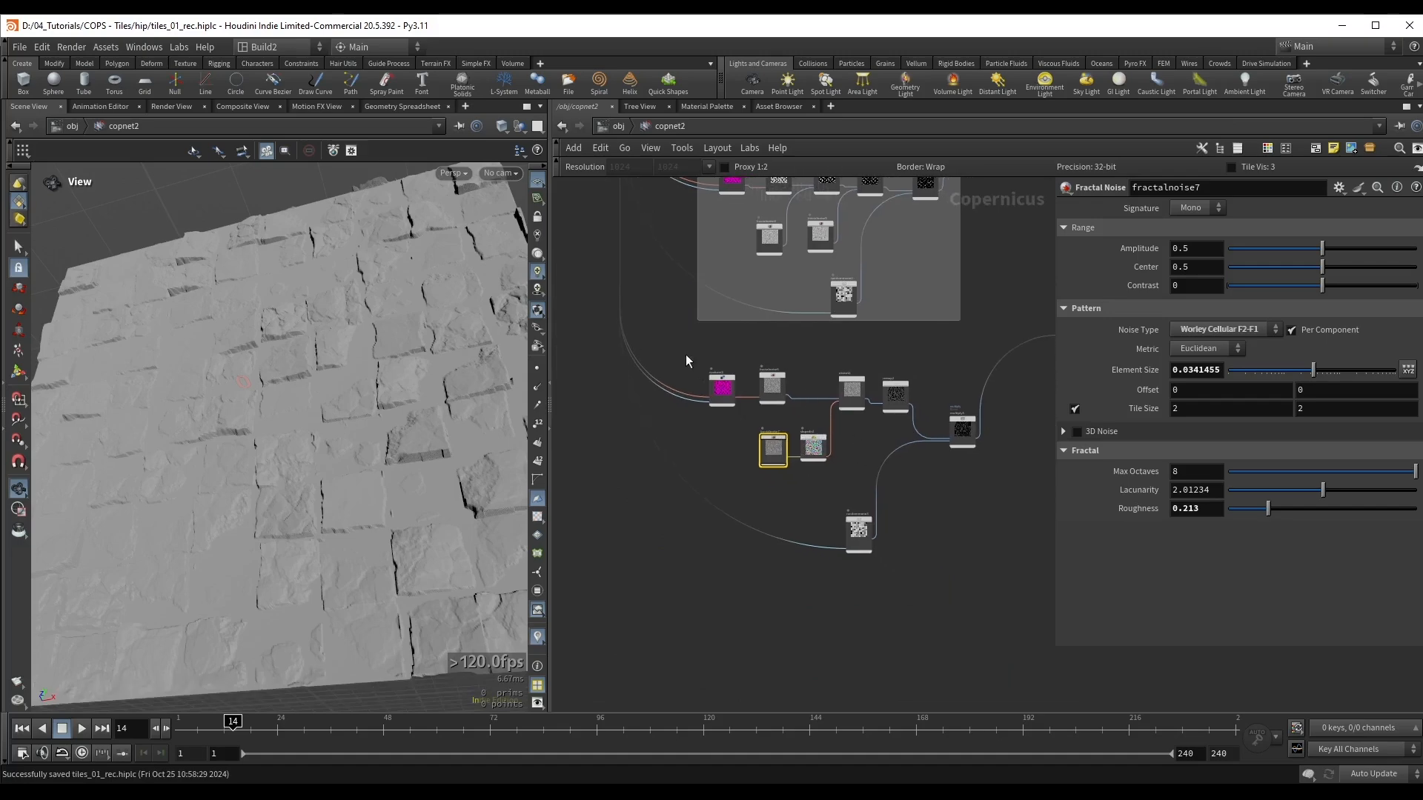
pyautogui.moveTo(673, 343); pyautogui.dragTo(963, 568)
pyautogui.hotkey('shift', 'o')
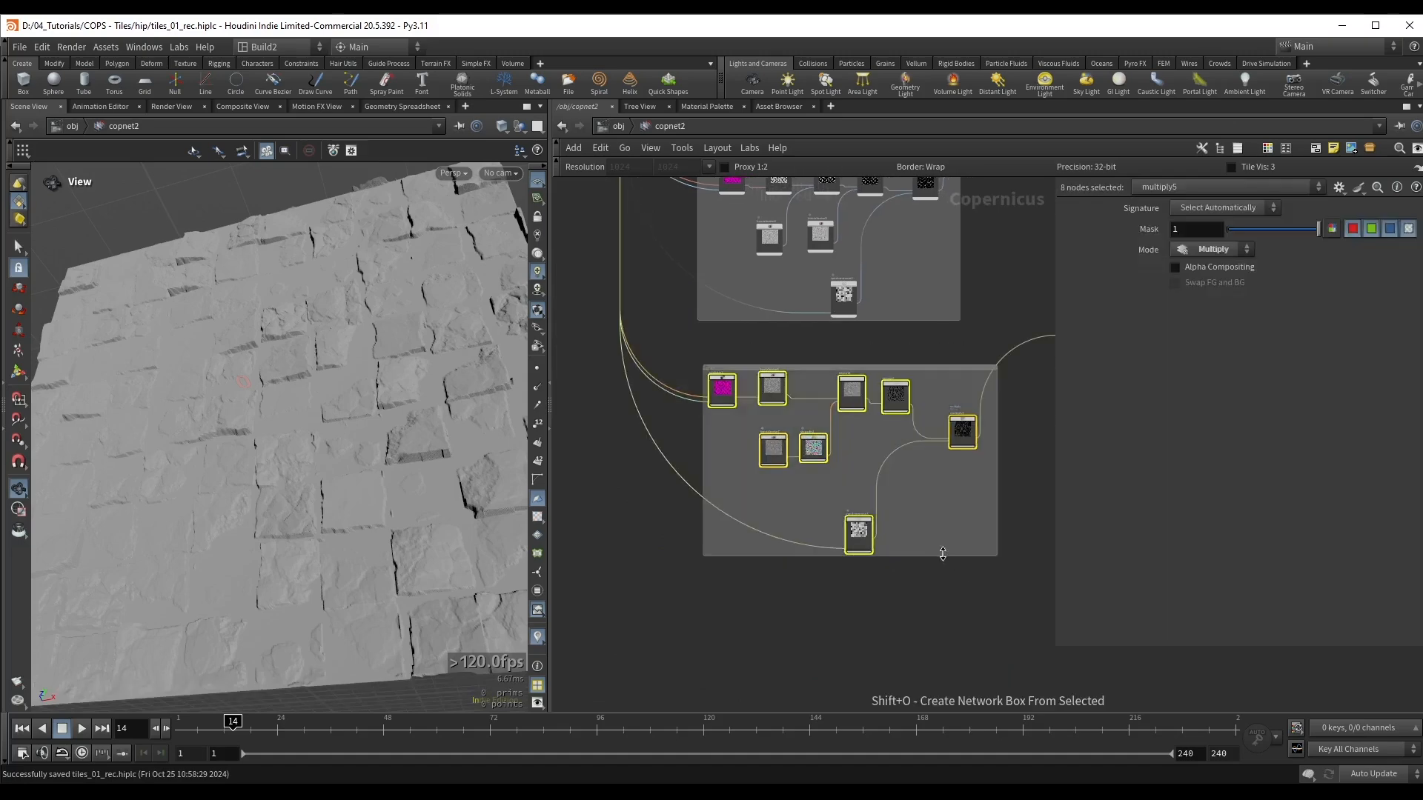
pyautogui.scroll(4, 683, 345)
pyautogui.doubleClick(684, 345)
pyautogui.write('Crack')
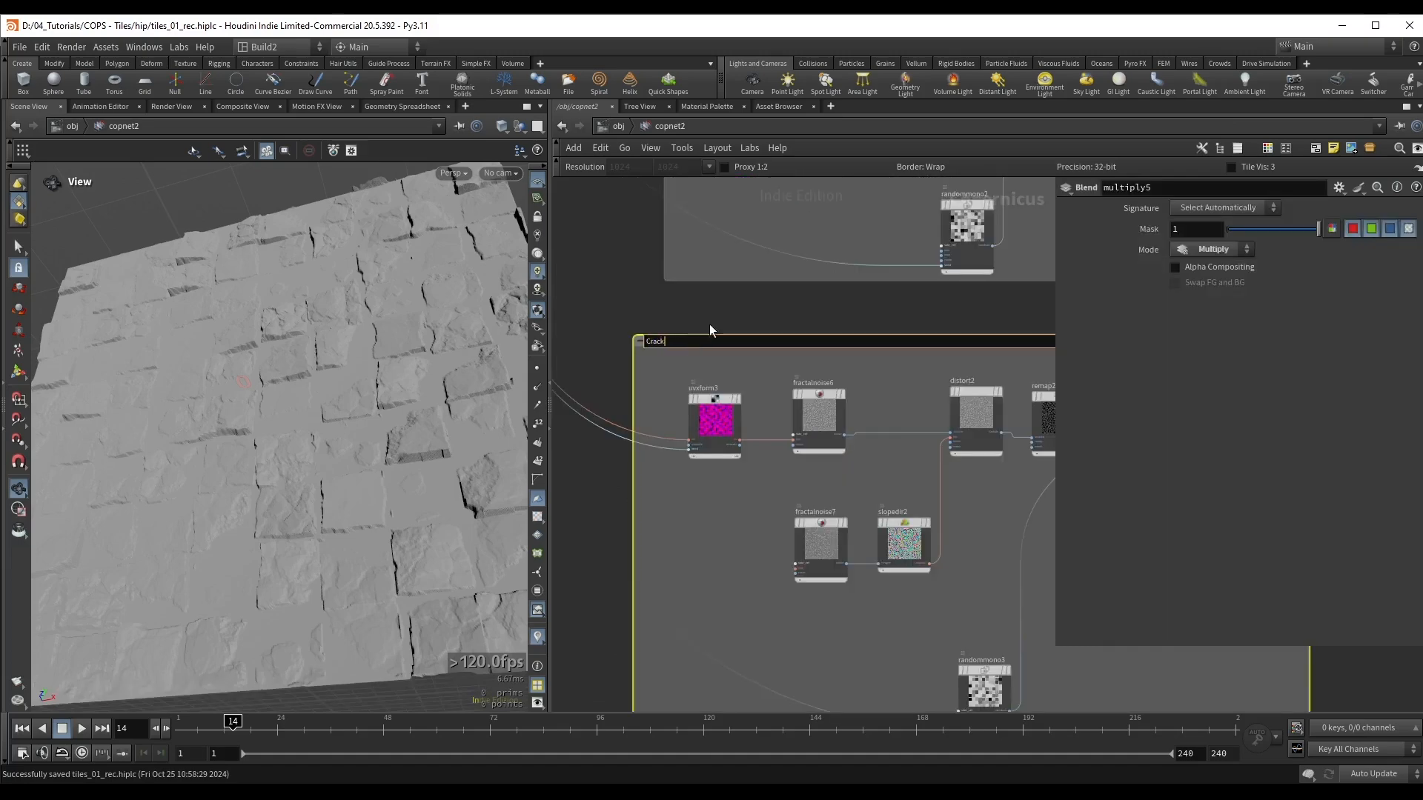
pyautogui.write('s')
pyautogui.press('Return')
pyautogui.moveTo(222, 445); pyautogui.dragTo(256, 400)
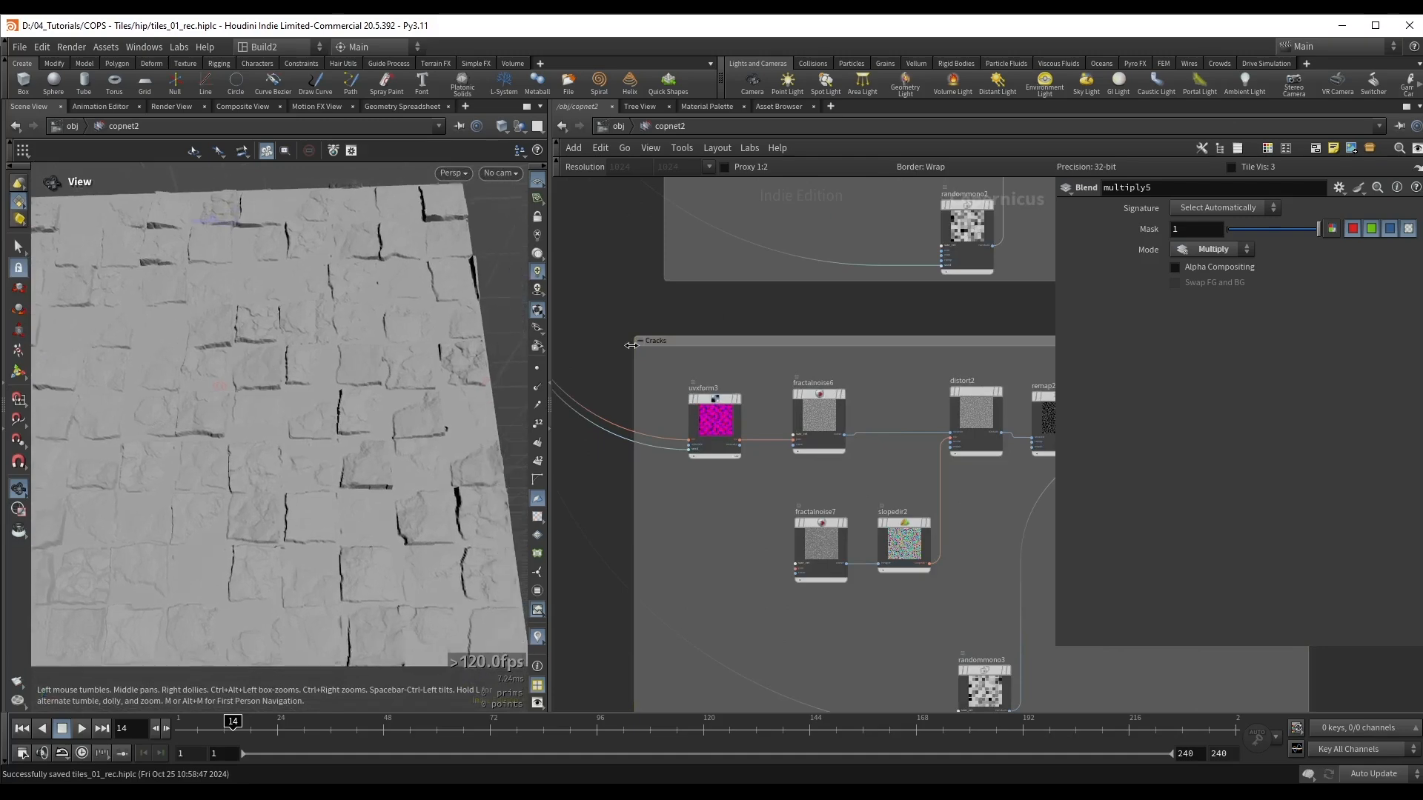
# Step: Add a Fractal Noise node in the free area below clamp1
pyautogui.scroll(-4, 880, 306)
pyautogui.moveTo(1026, 330); pyautogui.dragTo(750, 364, button='middle')
pyautogui.moveTo(1016, 386); pyautogui.dragTo(801, 445, button='middle')
pyautogui.moveTo(979, 436); pyautogui.dragTo(831, 268)
pyautogui.scroll(3, 985, 357)
pyautogui.moveTo(892, 344); pyautogui.dragTo(1002, 432)
pyautogui.moveTo(705, 397); pyautogui.dragTo(652, 409)
pyautogui.click(964, 417)
pyautogui.moveTo(765, 543); pyautogui.dragTo(860, 477, button='middle')
pyautogui.click(860, 477)
pyautogui.moveTo(722, 516); pyautogui.dragTo(725, 455, button='middle')
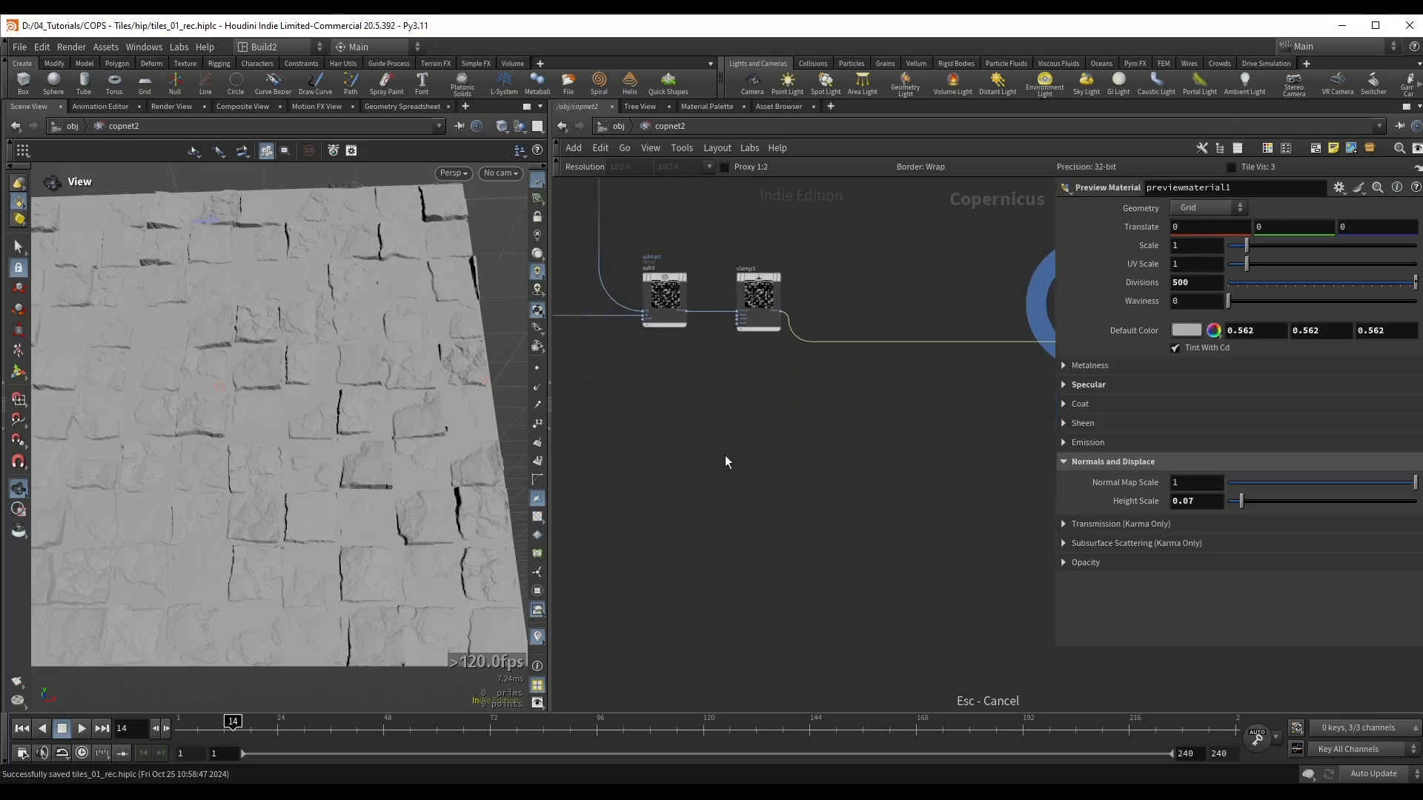
pyautogui.press('Tab')
pyautogui.write('fra')
pyautogui.press('Return')
pyautogui.click(801, 449)
pyautogui.scroll(3, 869, 452)
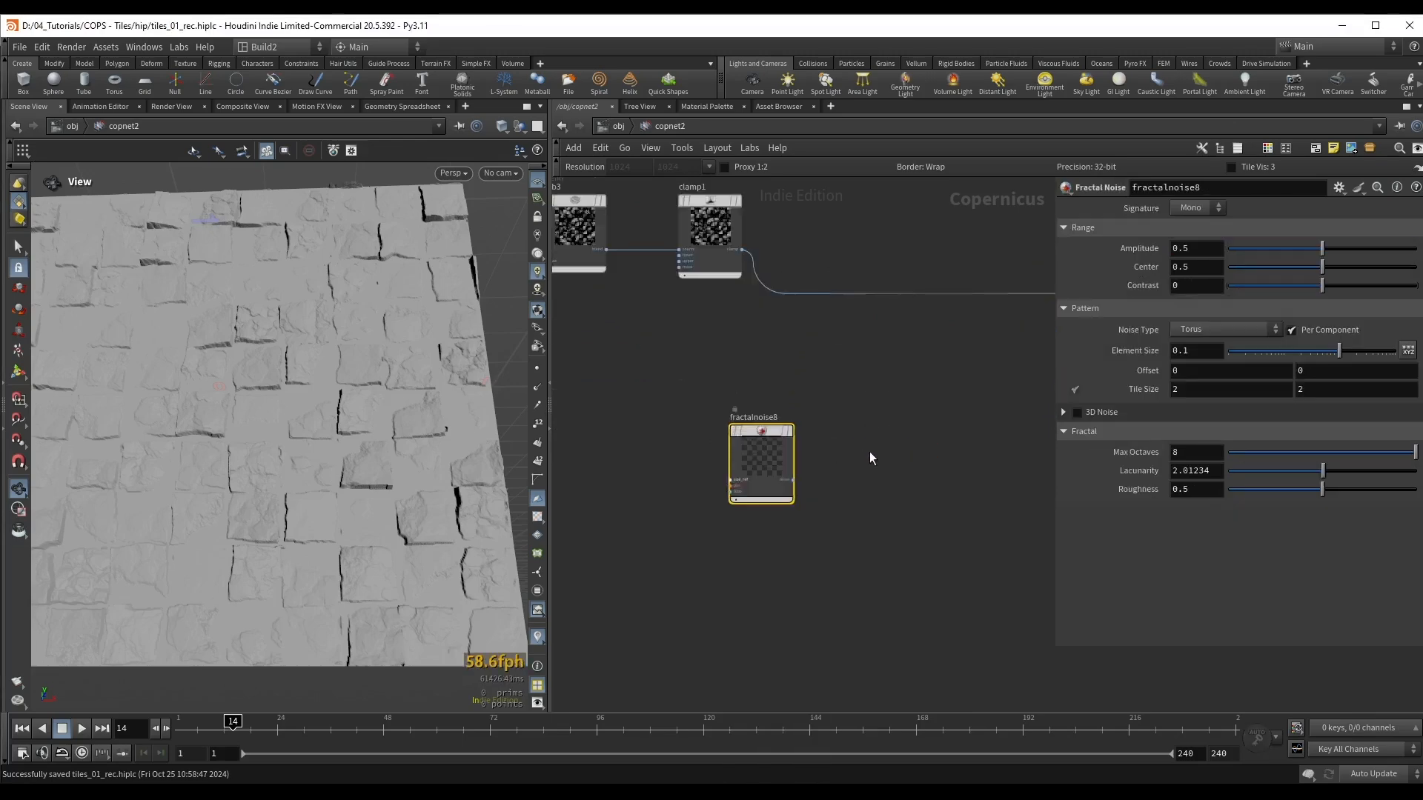
# Step: Connect fractalnoise8's output to previewmaterial1's height input in place of clamp1
pyautogui.scroll(1, 869, 451)
pyautogui.moveTo(801, 493); pyautogui.dragTo(705, 537, button='middle')
pyautogui.click(682, 528)
pyautogui.moveTo(888, 435); pyautogui.dragTo(653, 530, button='middle')
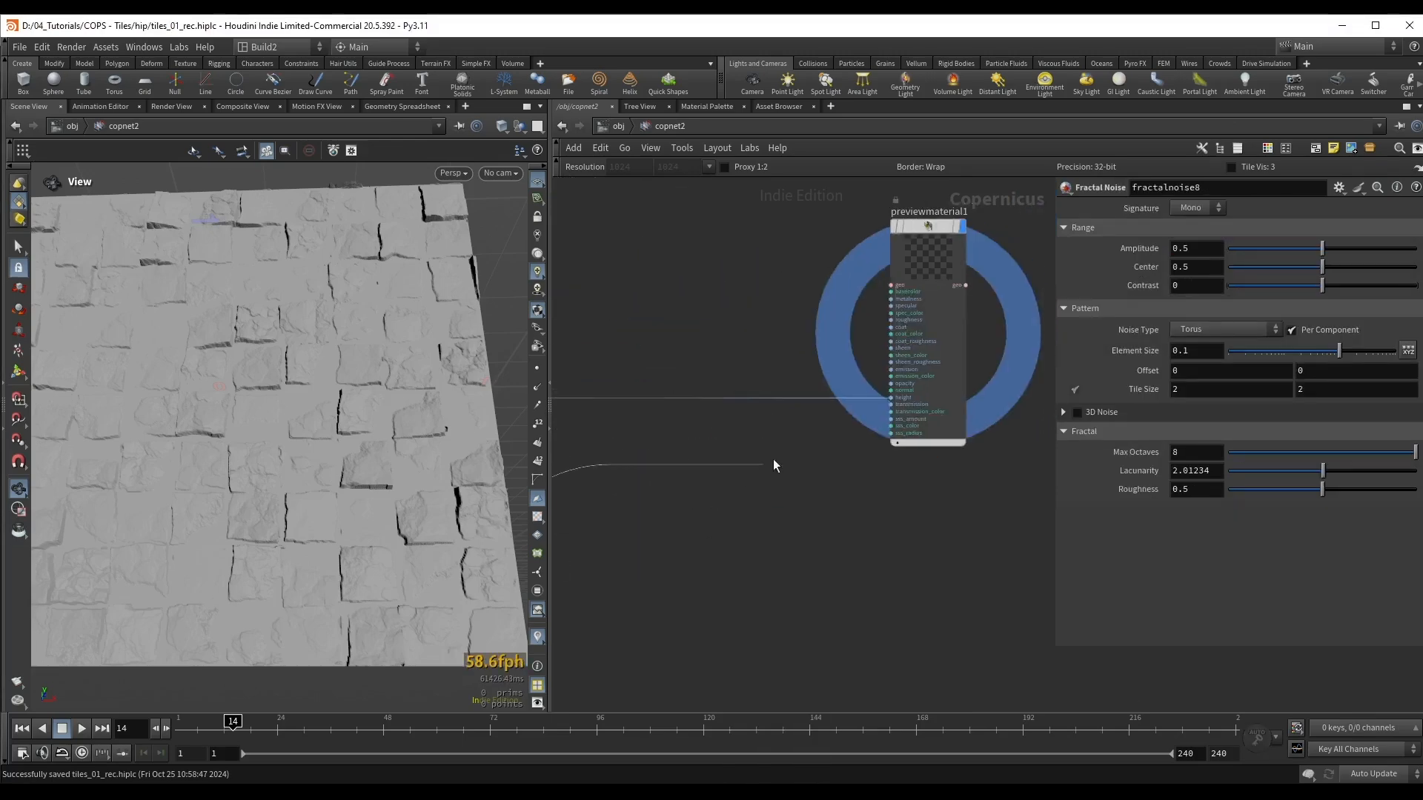
pyautogui.click(873, 398)
# Step: Examine the preview surface displaced by fractalnoise8 from close, oblique and top views
pyautogui.moveTo(608, 578); pyautogui.dragTo(1029, 482, button='middle')
pyautogui.moveTo(272, 437); pyautogui.dragTo(276, 355)
pyautogui.moveTo(276, 355); pyautogui.dragTo(293, 414, button='right')
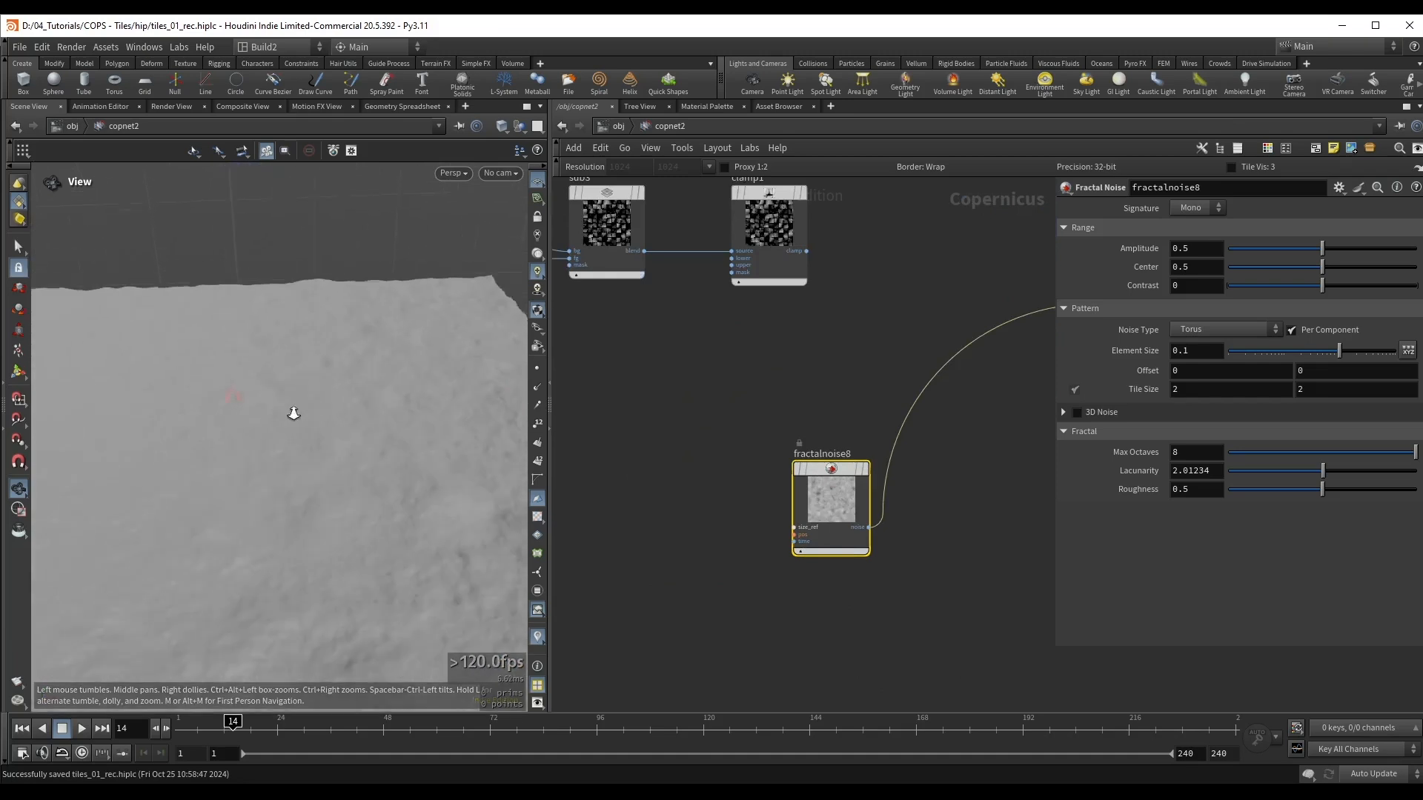
pyautogui.moveTo(294, 413); pyautogui.dragTo(318, 371, button='middle')
pyautogui.moveTo(318, 371); pyautogui.dragTo(330, 460)
pyautogui.moveTo(330, 460); pyautogui.dragTo(285, 460, button='middle')
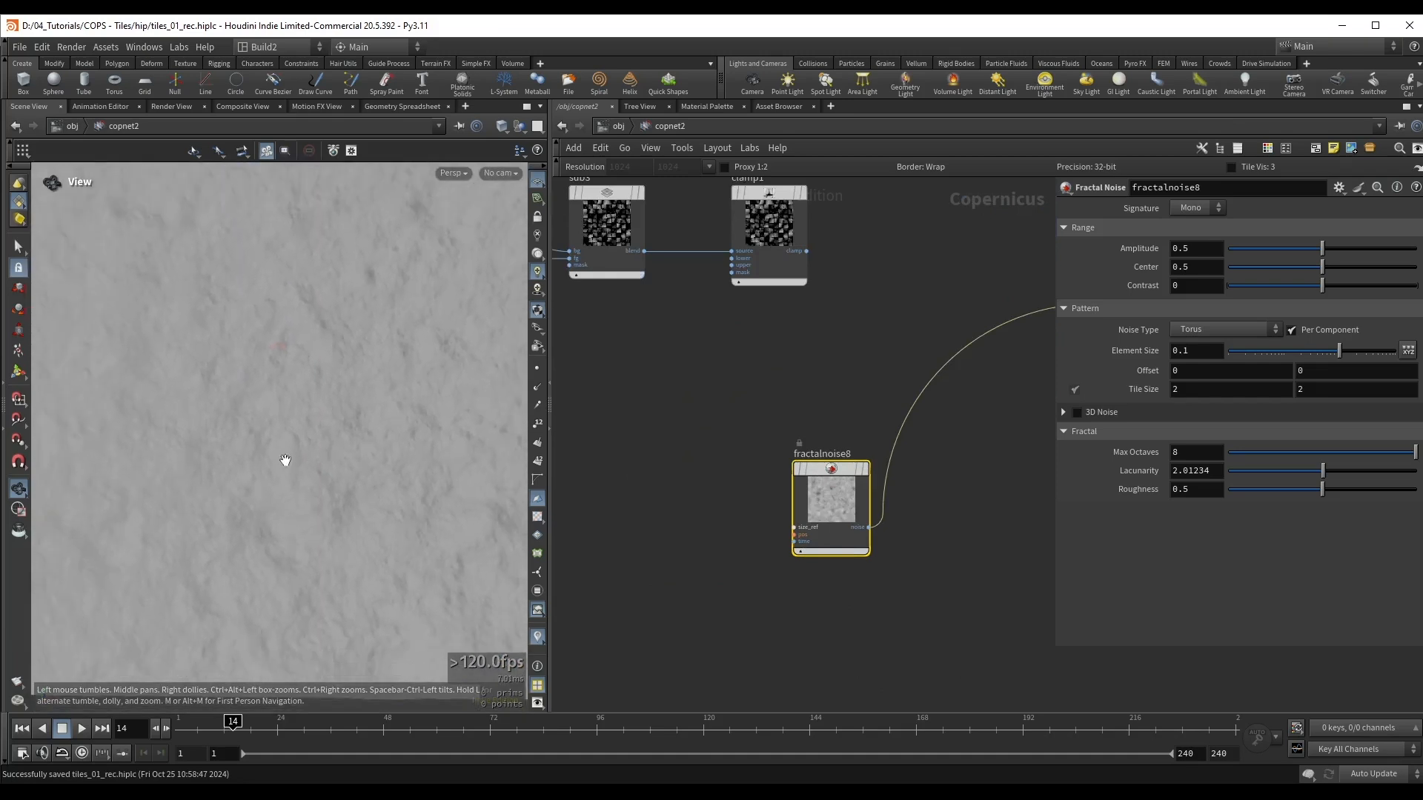
pyautogui.moveTo(285, 460)
pyautogui.mouseDown(button='right')
pyautogui.moveTo(269, 472)
pyautogui.moveTo(277, 453)
pyautogui.mouseUp(button='right')
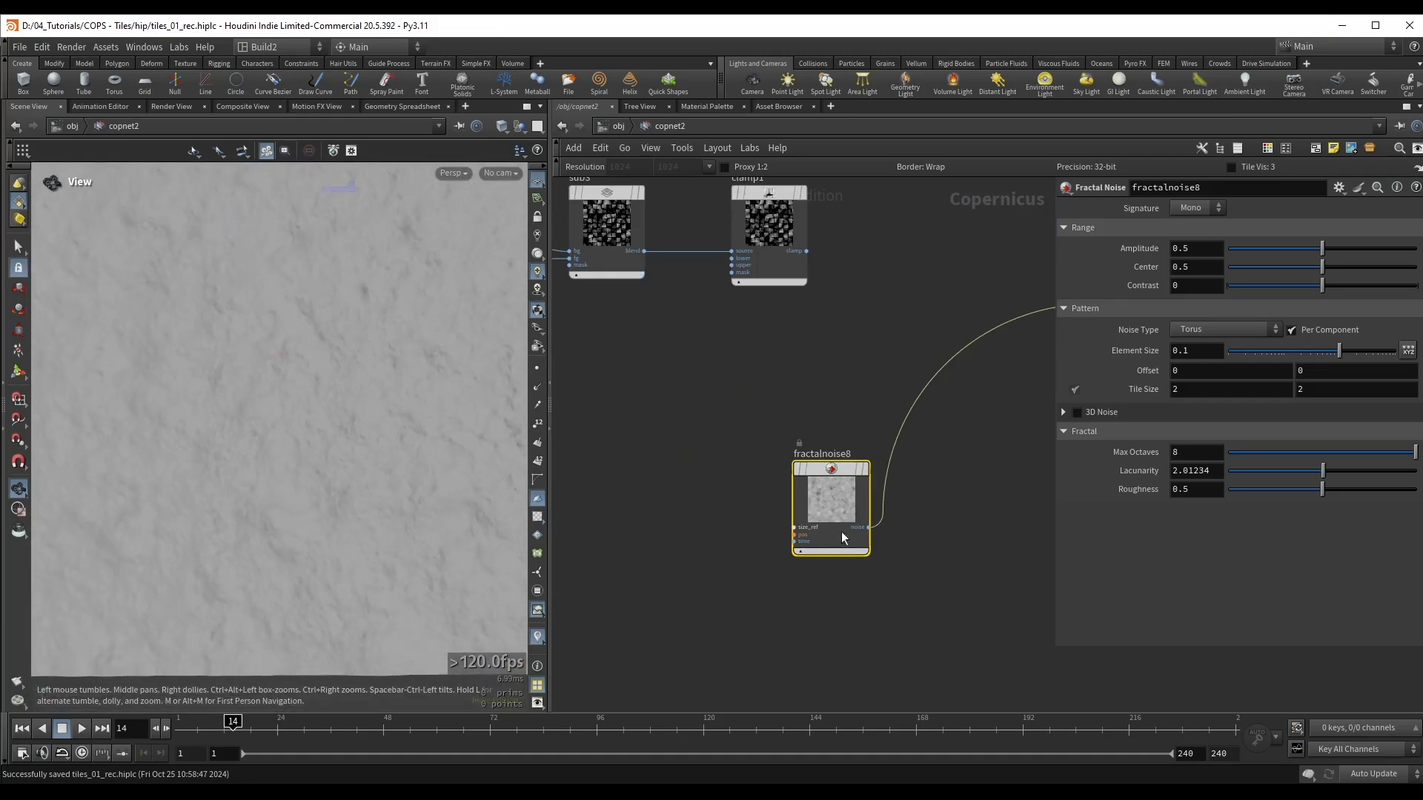
# Step: Duplicate fractalnoise8 below itself and multiply both noises with a Multiply node inserted before previewmaterial1
pyautogui.moveTo(841, 538); pyautogui.dragTo(803, 467, button='middle')
pyautogui.keyDown('alt'); pyautogui.moveTo(792, 425); pyautogui.dragTo(798, 559); pyautogui.keyUp('alt')
pyautogui.press('Tab')
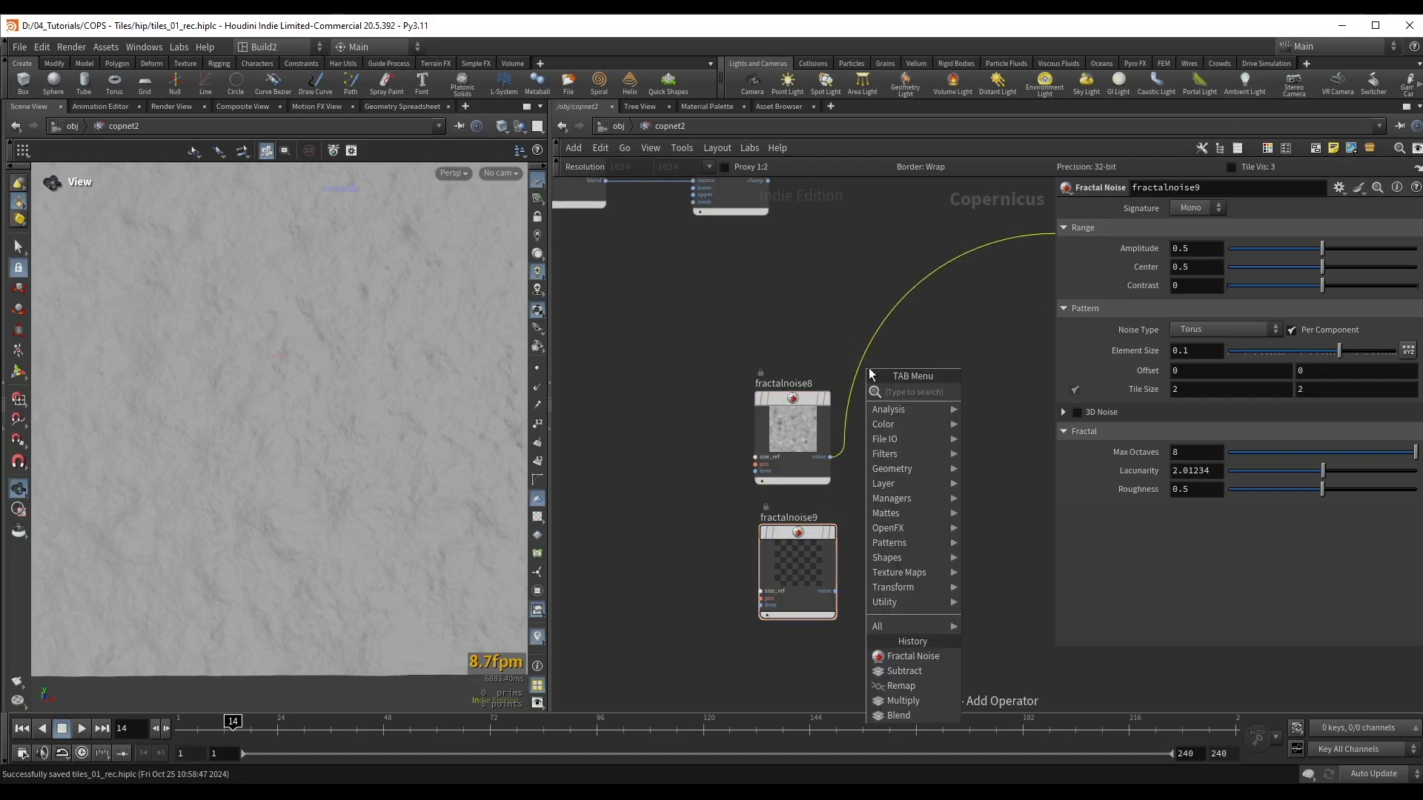
pyautogui.write('mul')
pyautogui.press('Return')
pyautogui.click(911, 447)
pyautogui.moveTo(912, 447); pyautogui.dragTo(920, 455)
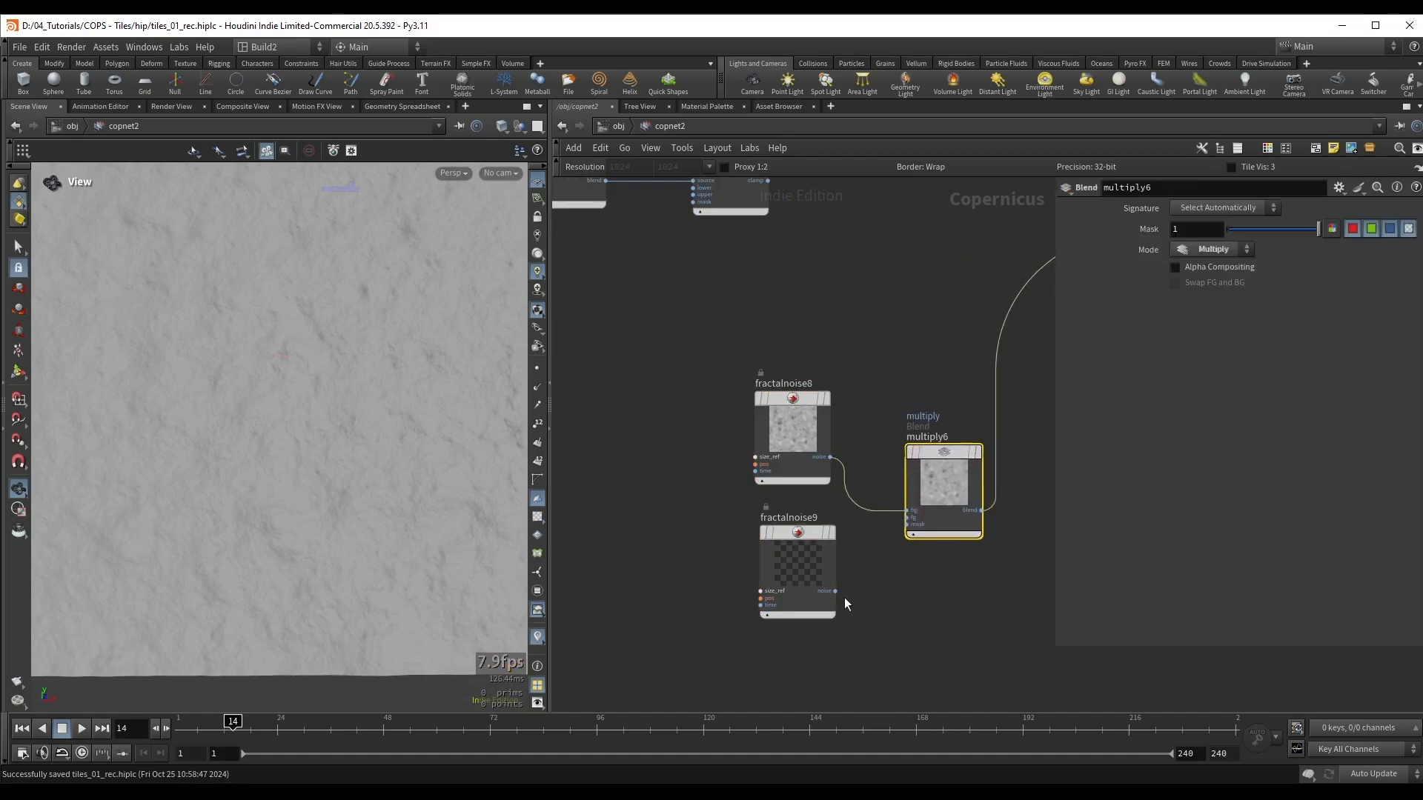
pyautogui.moveTo(836, 591); pyautogui.dragTo(905, 517)
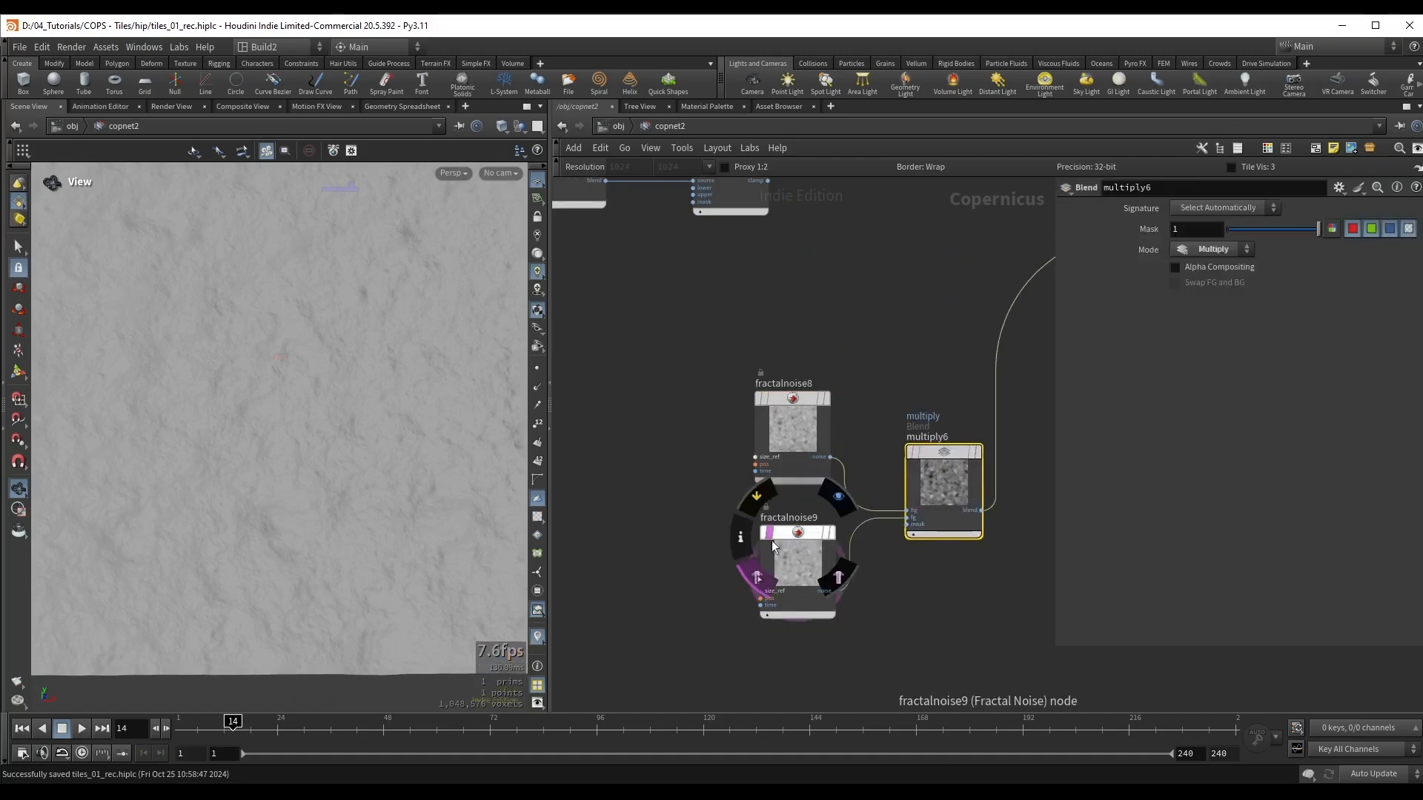
# Step: Display fractalnoise9 and set its first Offset to 0.6, Element Size to about 0.036, Roughness to 0.652 and Amplitude to 0.348
pyautogui.click(797, 565)
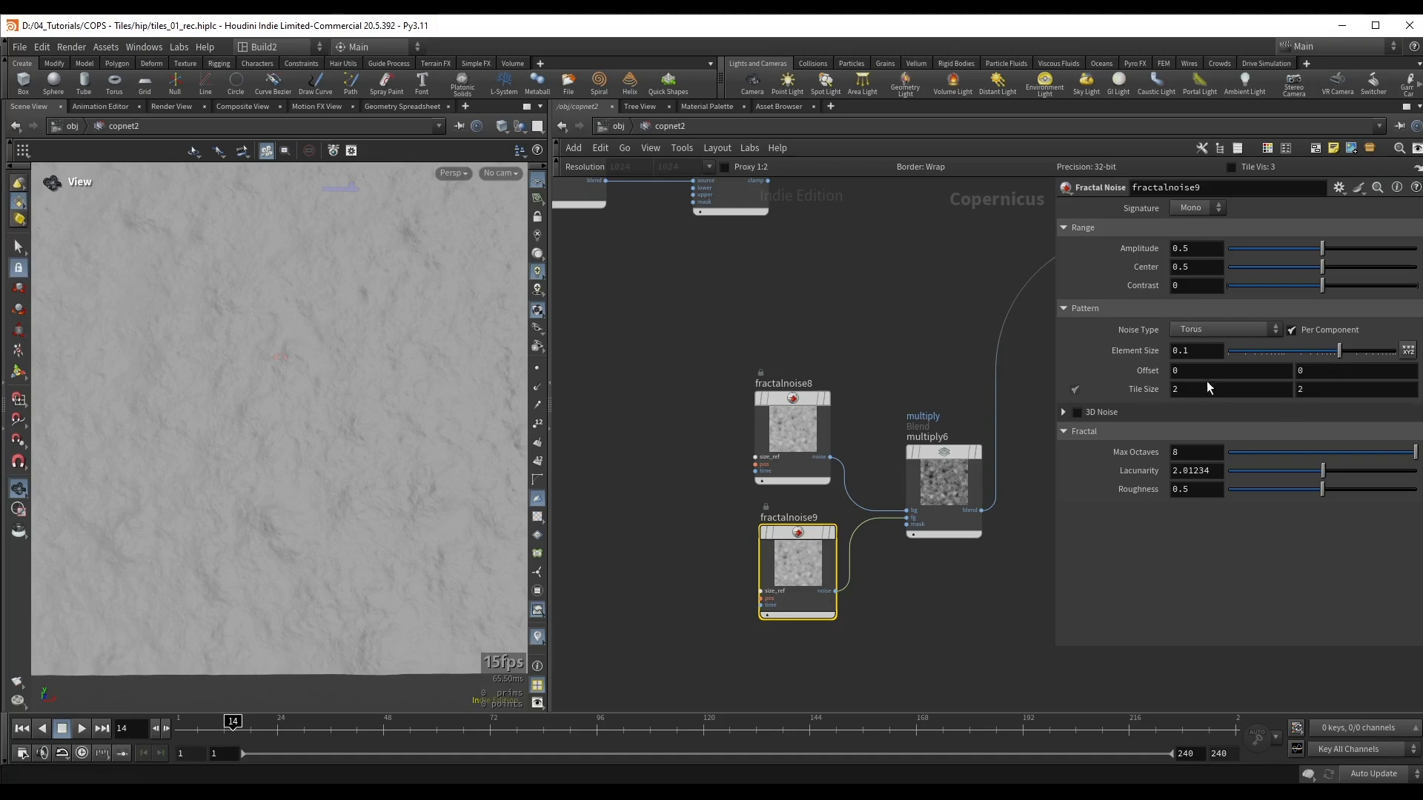
pyautogui.moveTo(1193, 373); pyautogui.dragTo(1324, 365, button='middle')
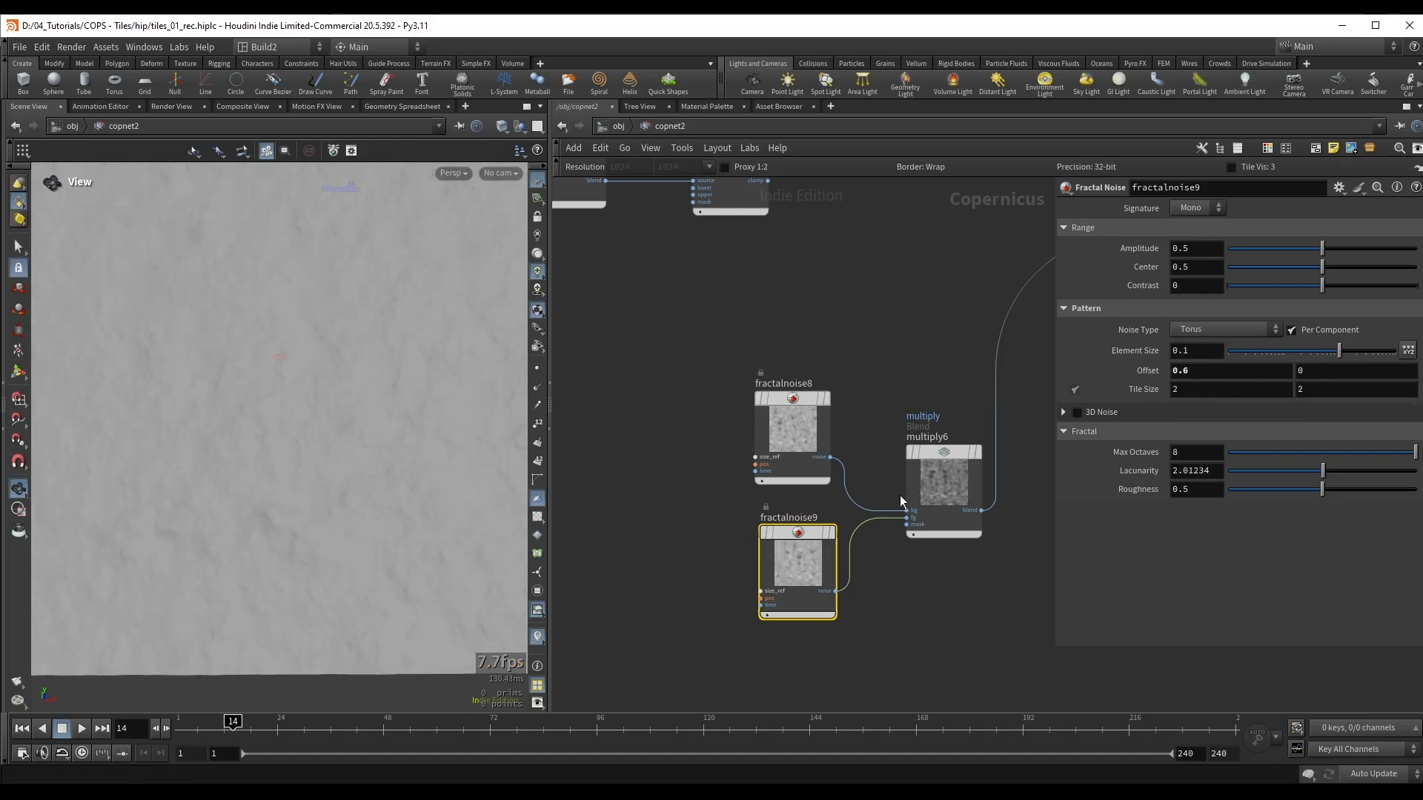
pyautogui.click(832, 532)
pyautogui.moveTo(1347, 353); pyautogui.dragTo(1315, 354)
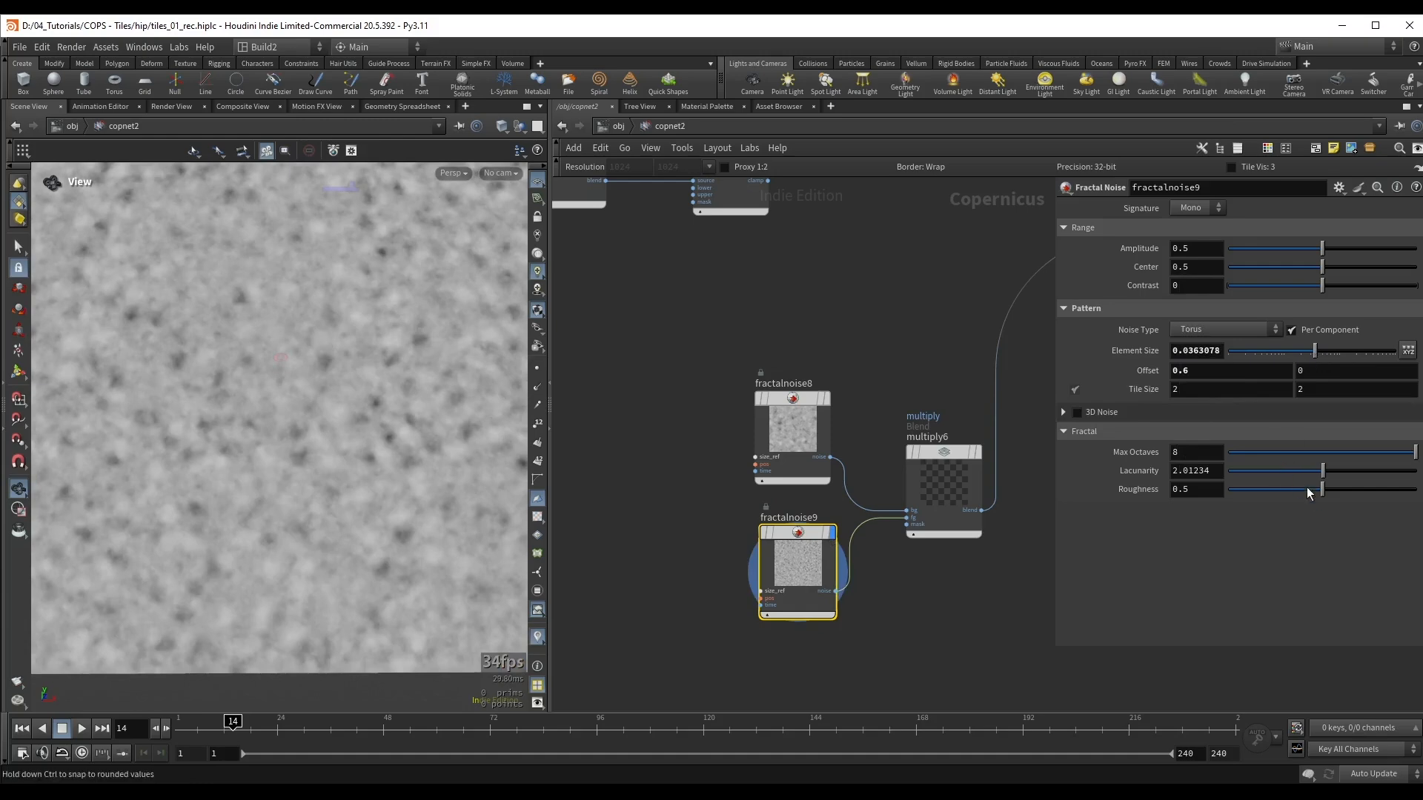
pyautogui.moveTo(1336, 490); pyautogui.dragTo(1352, 500)
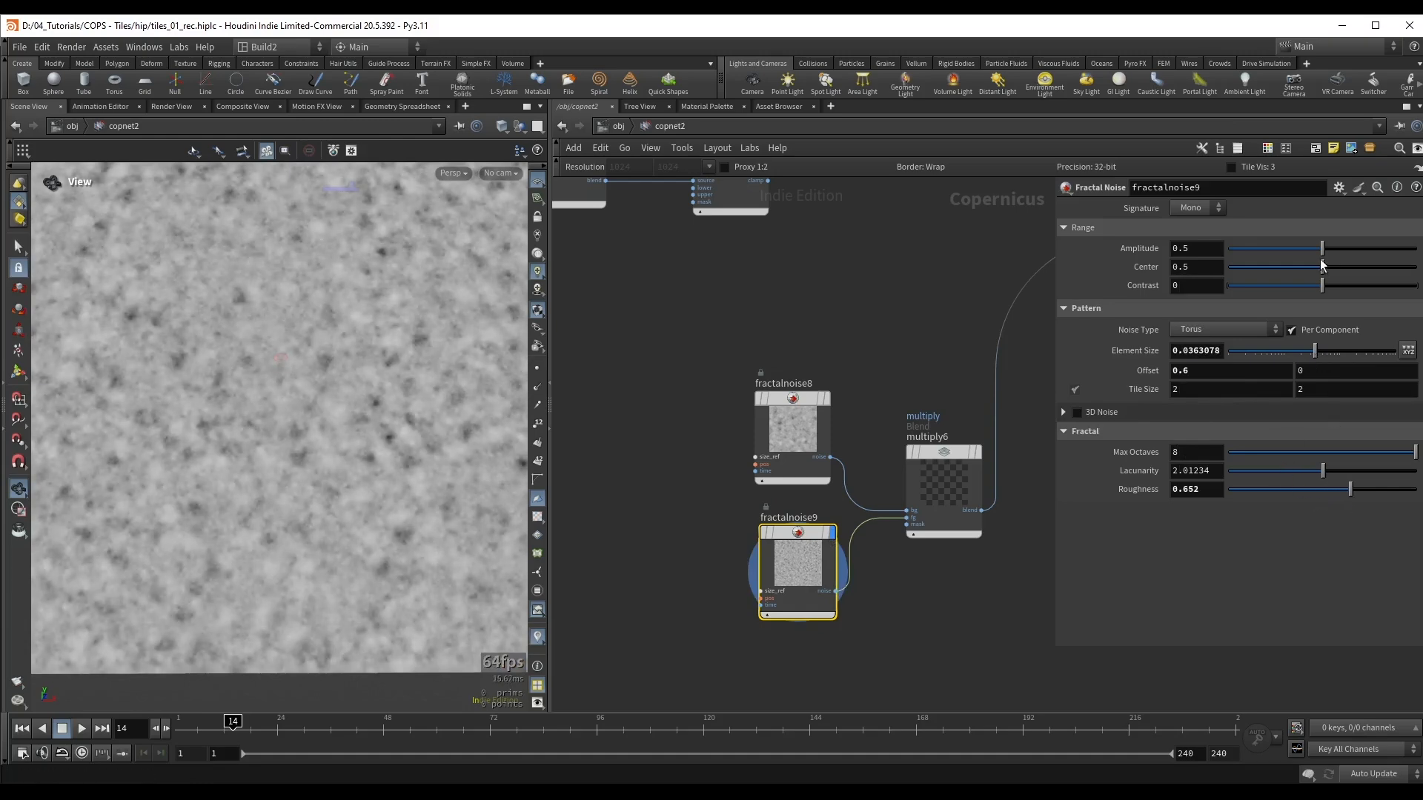
pyautogui.moveTo(1322, 248); pyautogui.dragTo(1296, 249)
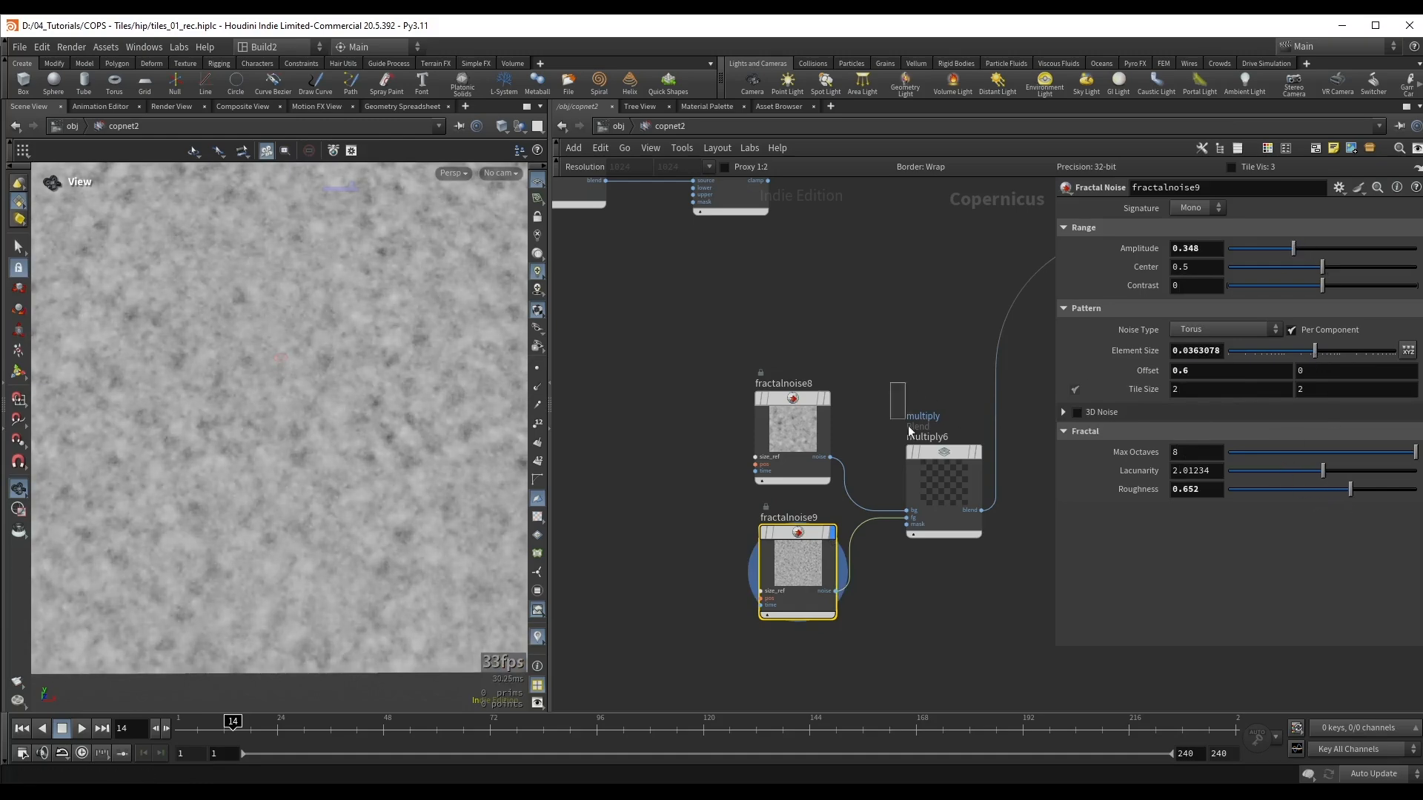
# Step: Display multiply6 to inspect the combined noise and save the scene
pyautogui.click(954, 533)
pyautogui.moveTo(62, 329); pyautogui.dragTo(297, 426)
pyautogui.hotkey('ctrl', 's')
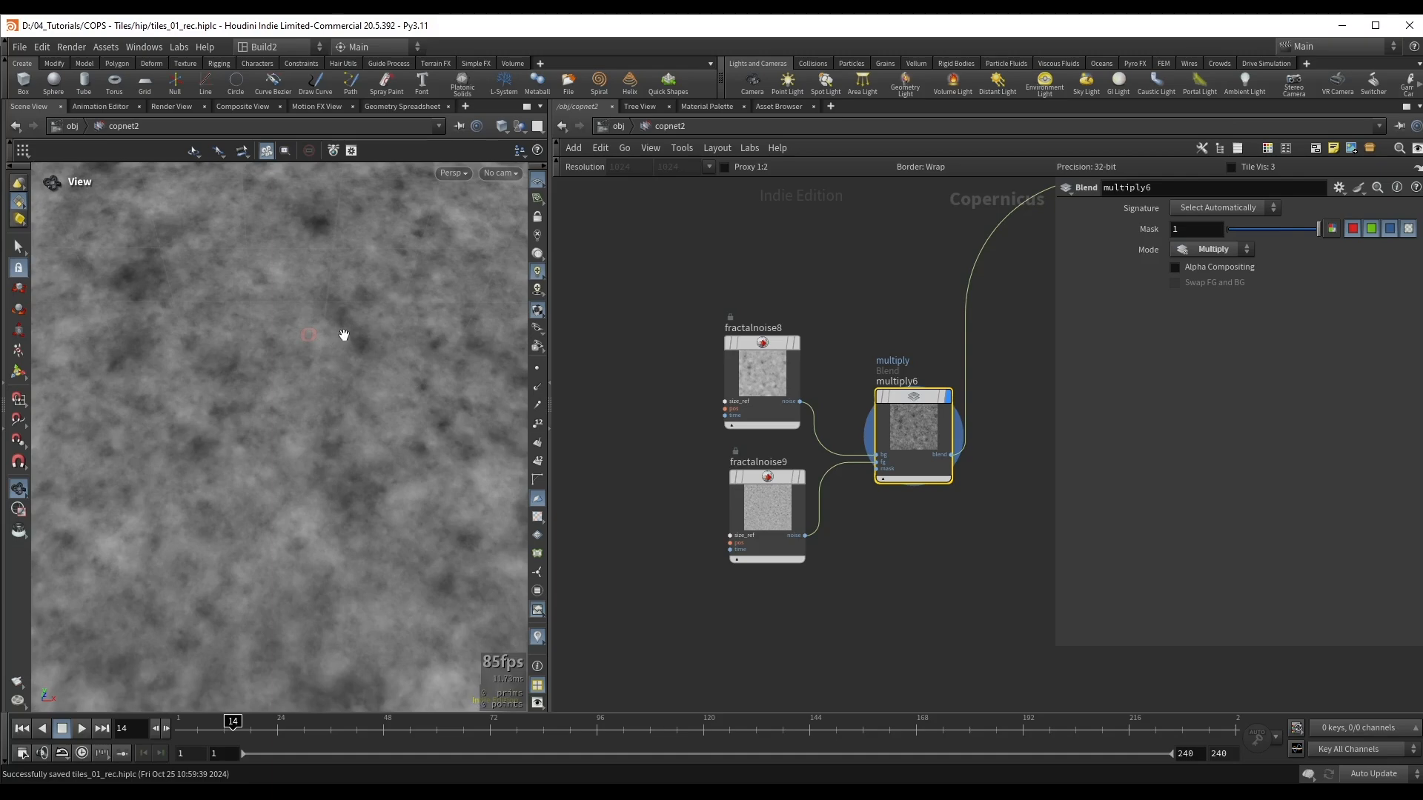
pyautogui.moveTo(344, 335); pyautogui.dragTo(354, 314)
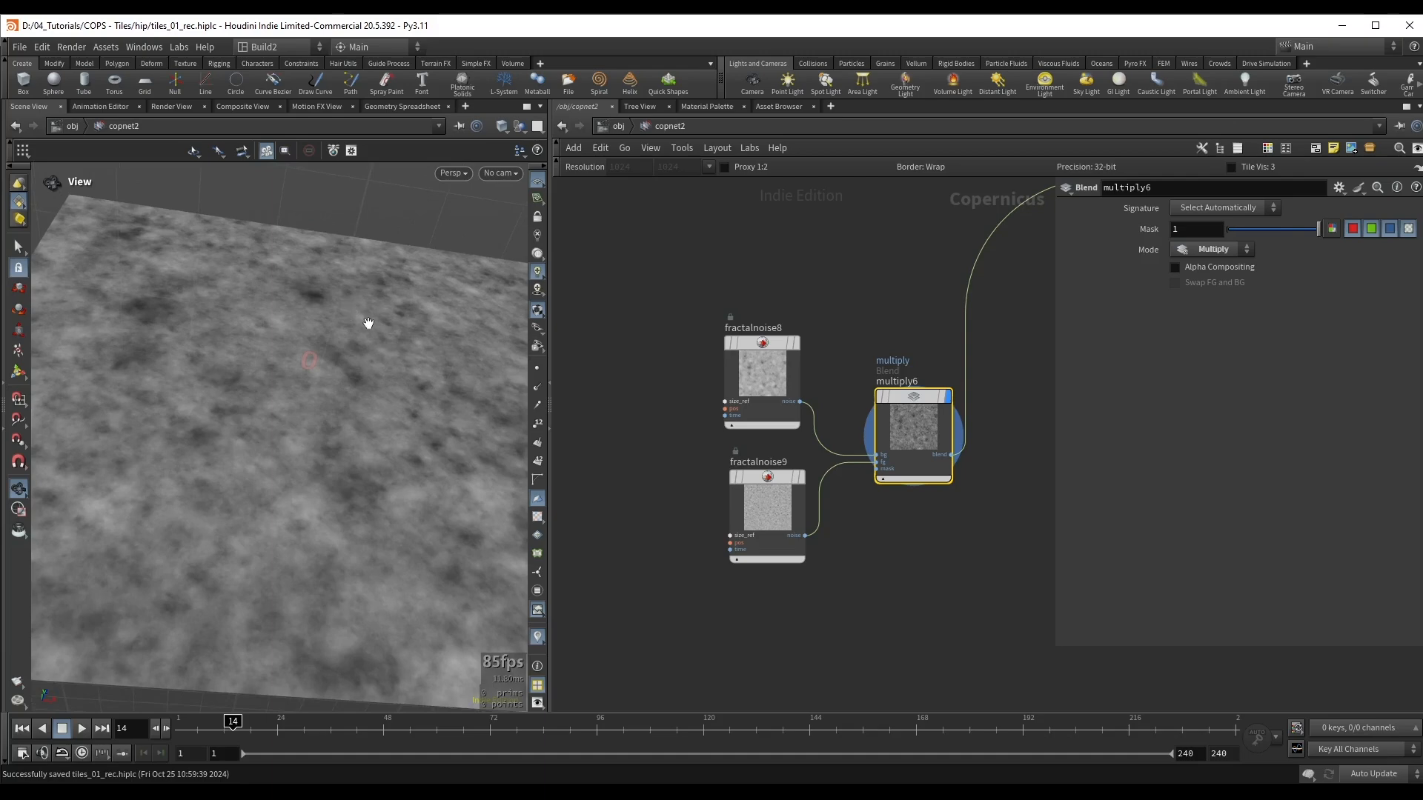
# Step: Display clamp1 and add a Blend node with clamp1 as its background input
pyautogui.scroll(-1, 784, 268)
pyautogui.moveTo(863, 191); pyautogui.dragTo(772, 343, button='middle')
pyautogui.moveTo(722, 285); pyautogui.dragTo(851, 327, button='middle')
pyautogui.click(755, 324)
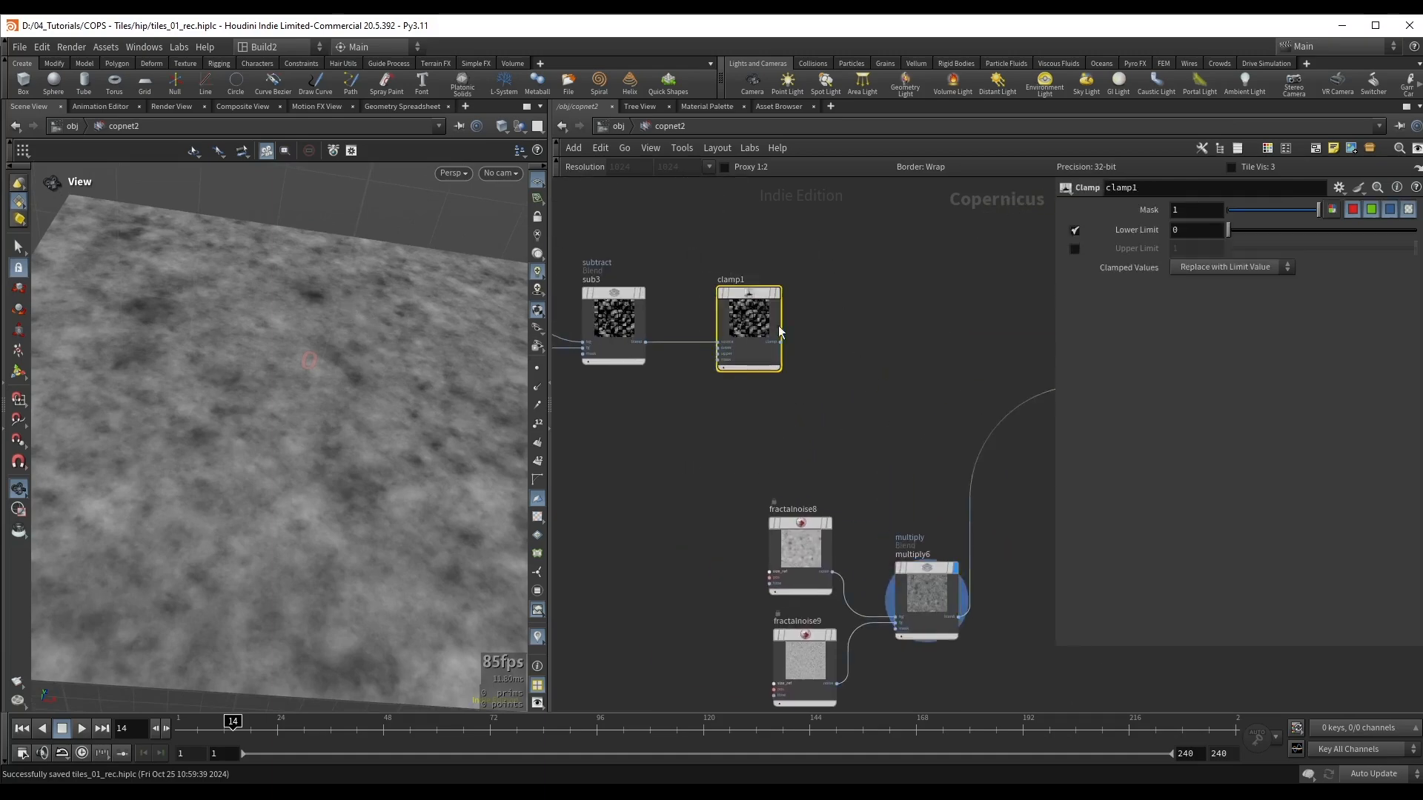
pyautogui.press('r')
pyautogui.moveTo(784, 353); pyautogui.dragTo(912, 347)
pyautogui.write('bl')
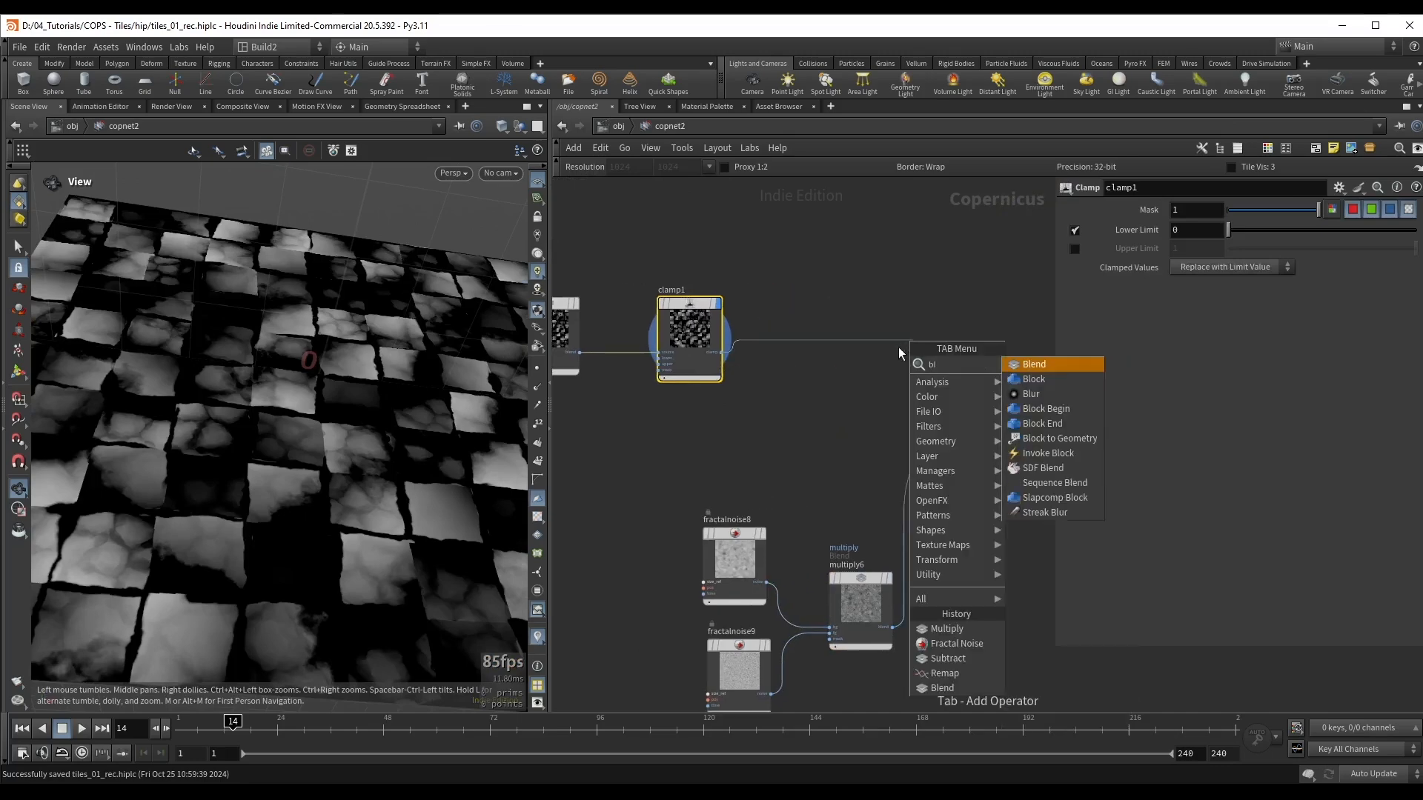
pyautogui.press('Return')
# Step: Connect multiply6's output to blend2's foreground input and display blend2
pyautogui.scroll(3, 979, 543)
pyautogui.keyDown('shift'); pyautogui.moveTo(797, 602); pyautogui.dragTo(726, 589); pyautogui.keyUp('shift')
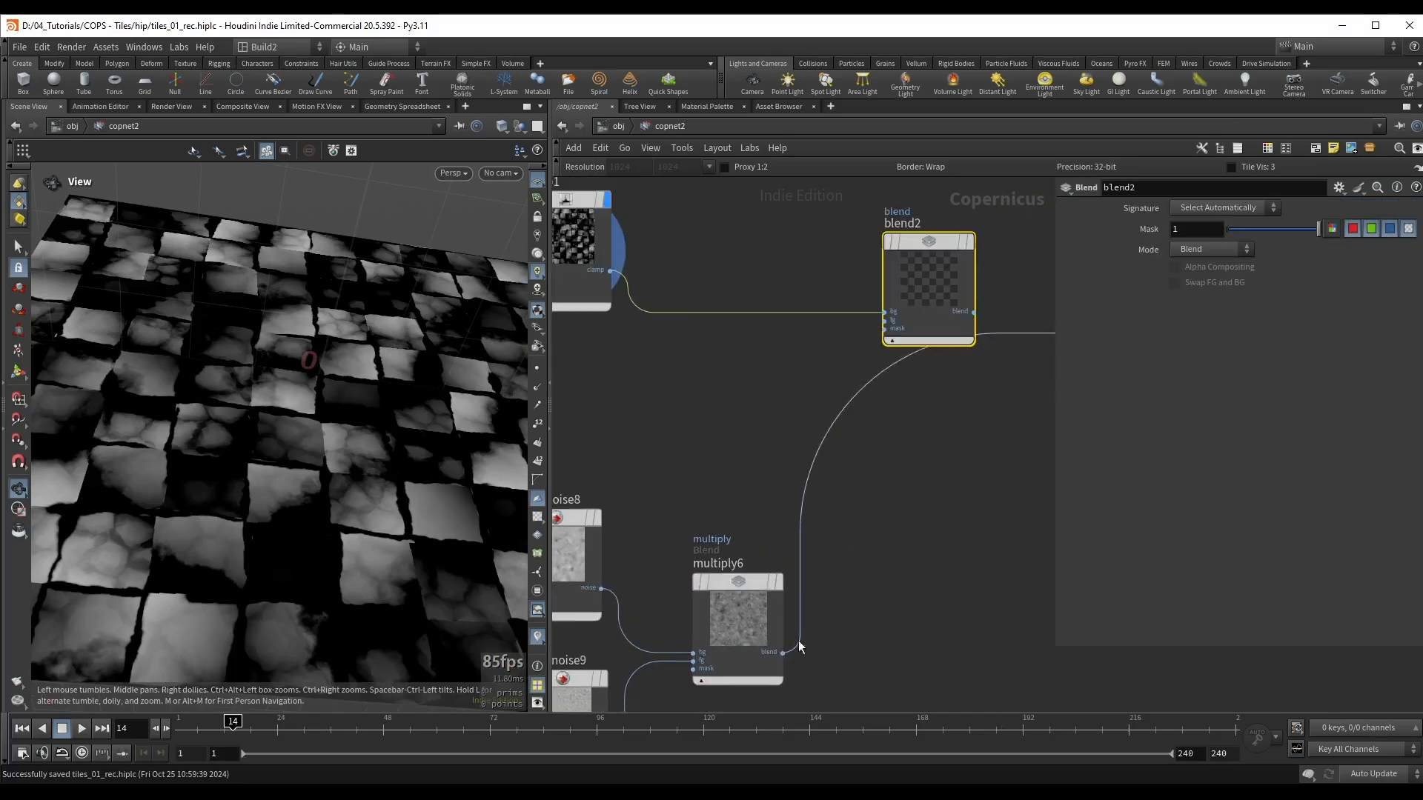
pyautogui.moveTo(782, 655); pyautogui.dragTo(835, 541)
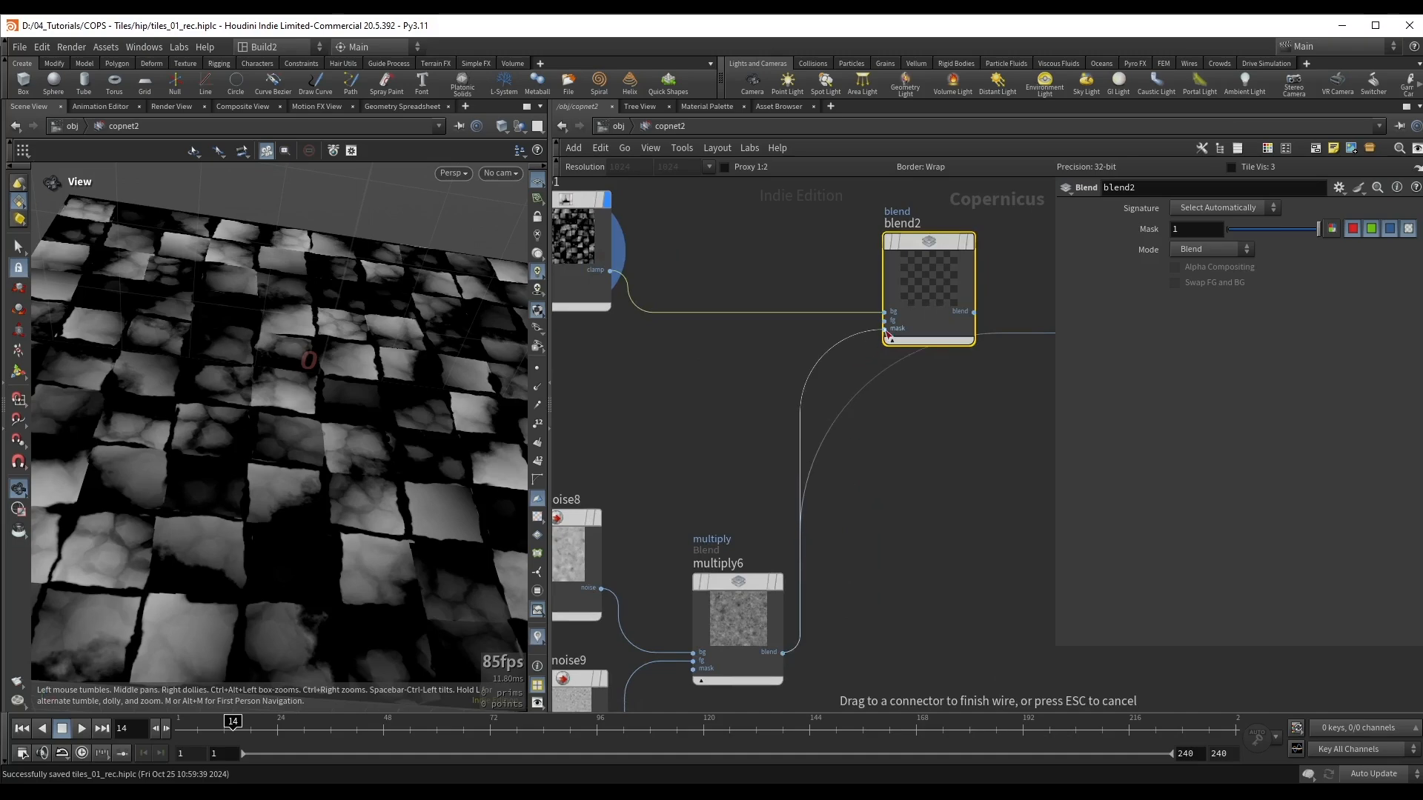
pyautogui.moveTo(886, 321); pyautogui.dragTo(886, 322)
pyautogui.press('r')
pyautogui.click(908, 264)
pyautogui.moveTo(923, 516); pyautogui.dragTo(1019, 366, button='middle')
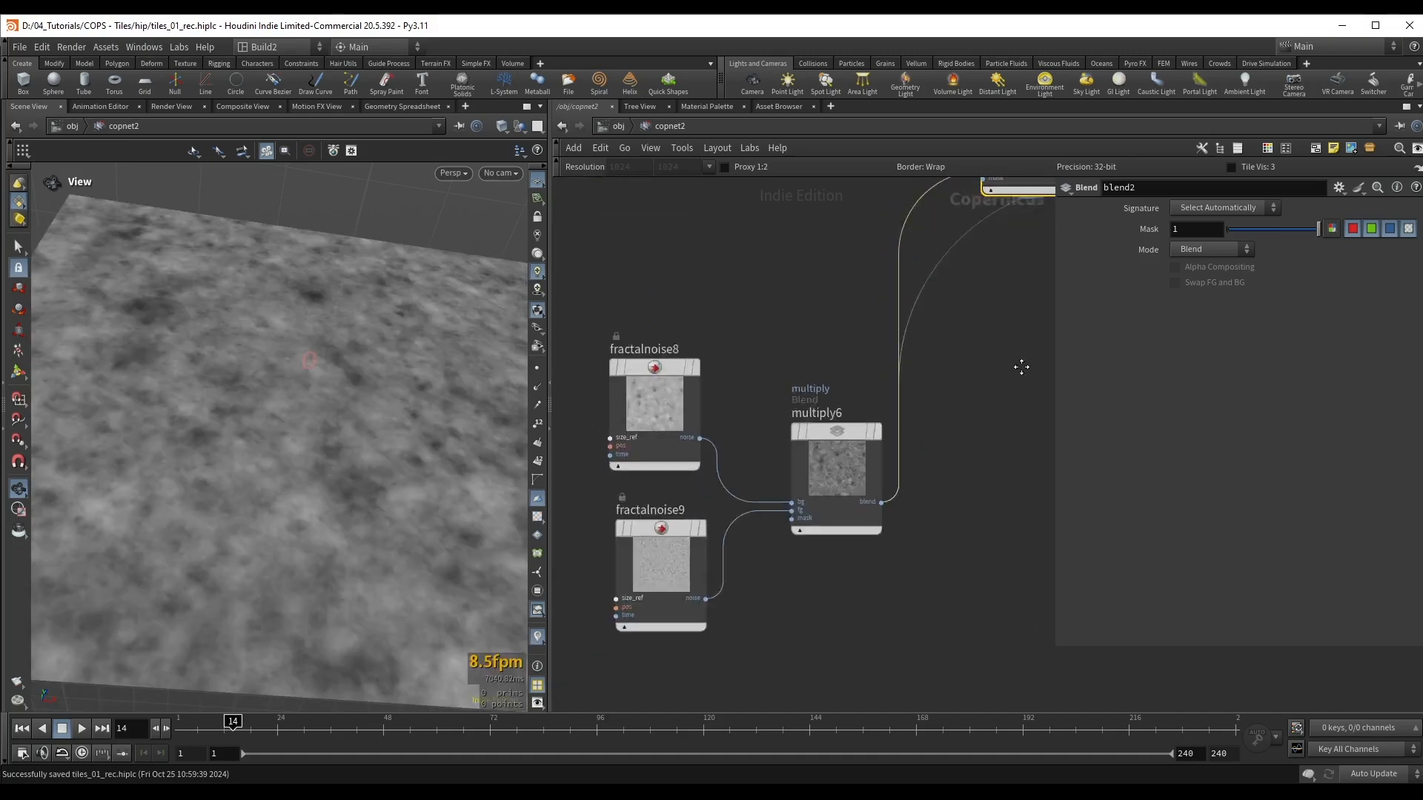
# Step: Group fractalnoise8, fractalnoise9 and multiply6 in a network box titled "Ground Dirt" and save the scene
pyautogui.scroll(-3, 1019, 366)
pyautogui.moveTo(672, 306); pyautogui.dragTo(904, 517)
pyautogui.hotkey('shift', 'o')
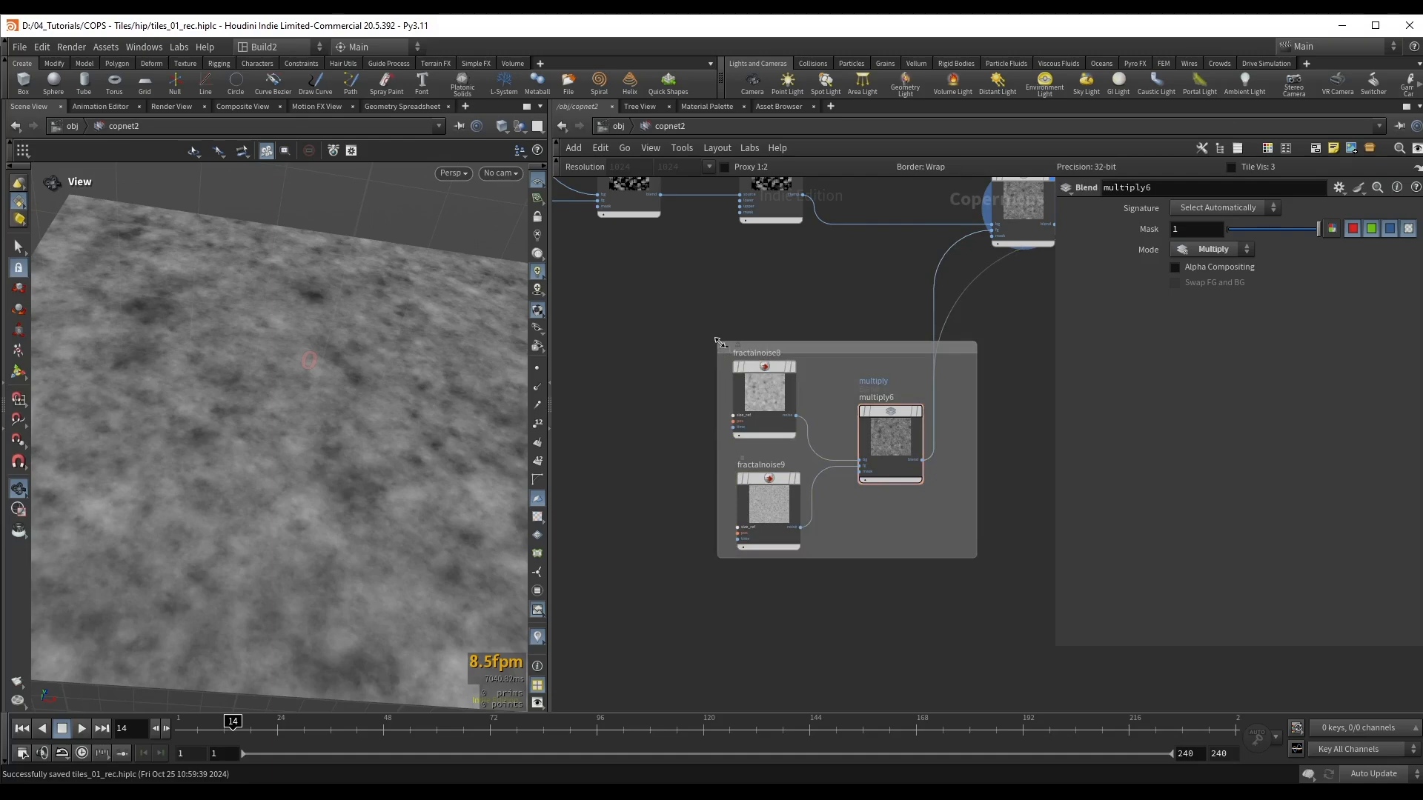
pyautogui.doubleClick(778, 326)
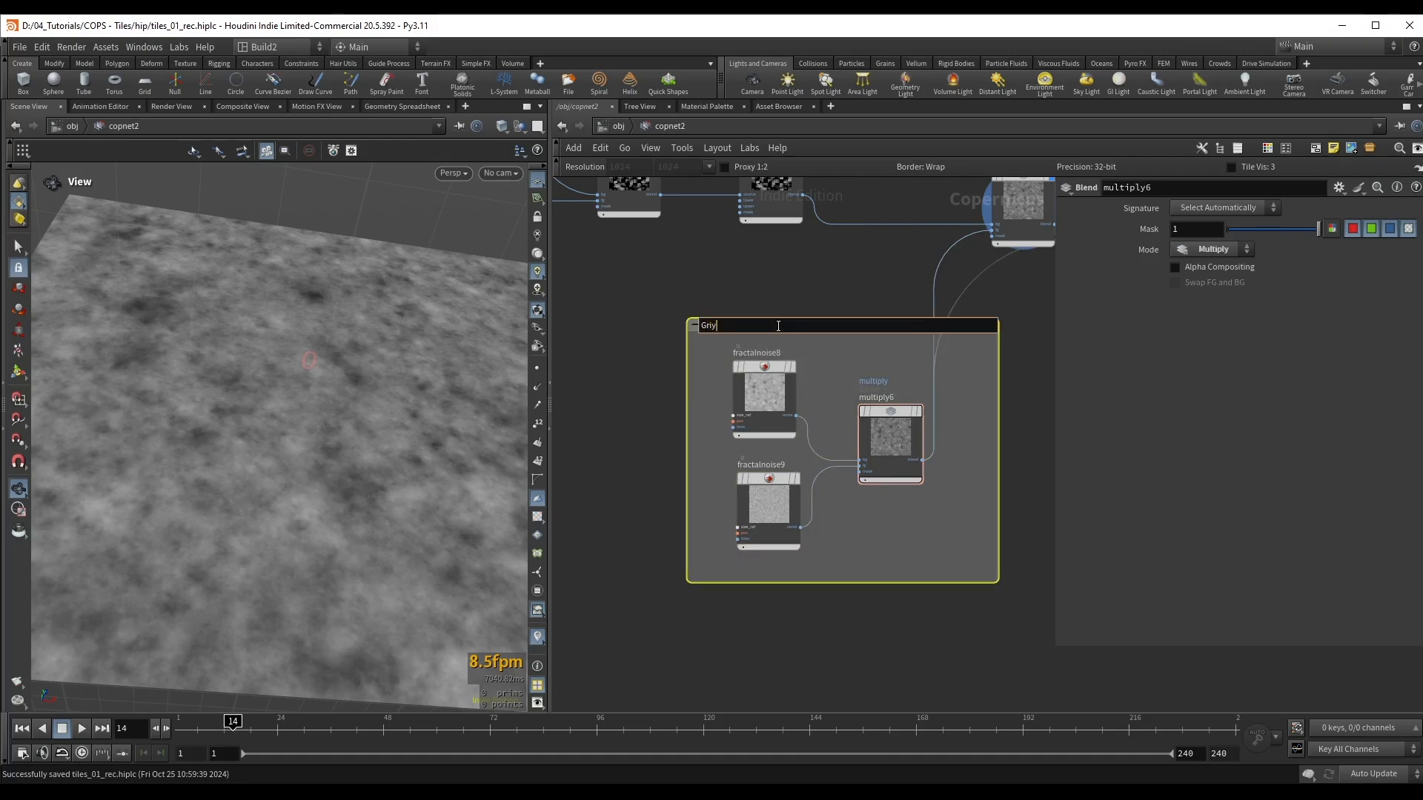
pyautogui.press('Return')
pyautogui.hotkey('ctrl', 's')
# Step: Shift the three nodes inside the Ground Dirt box and widen the box around them
pyautogui.moveTo(778, 326); pyautogui.dragTo(738, 342, button='middle')
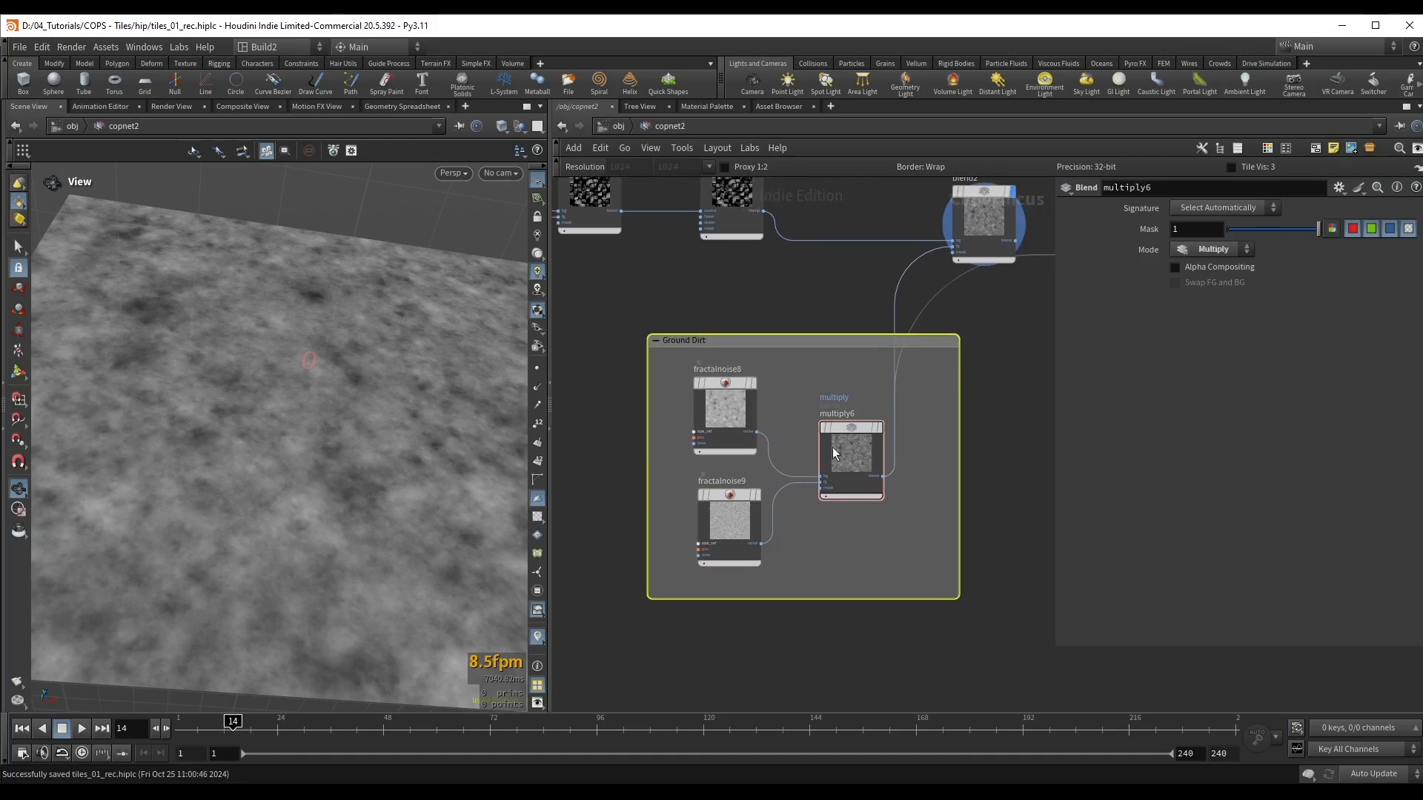
pyautogui.moveTo(848, 443); pyautogui.dragTo(800, 449)
pyautogui.click(611, 364)
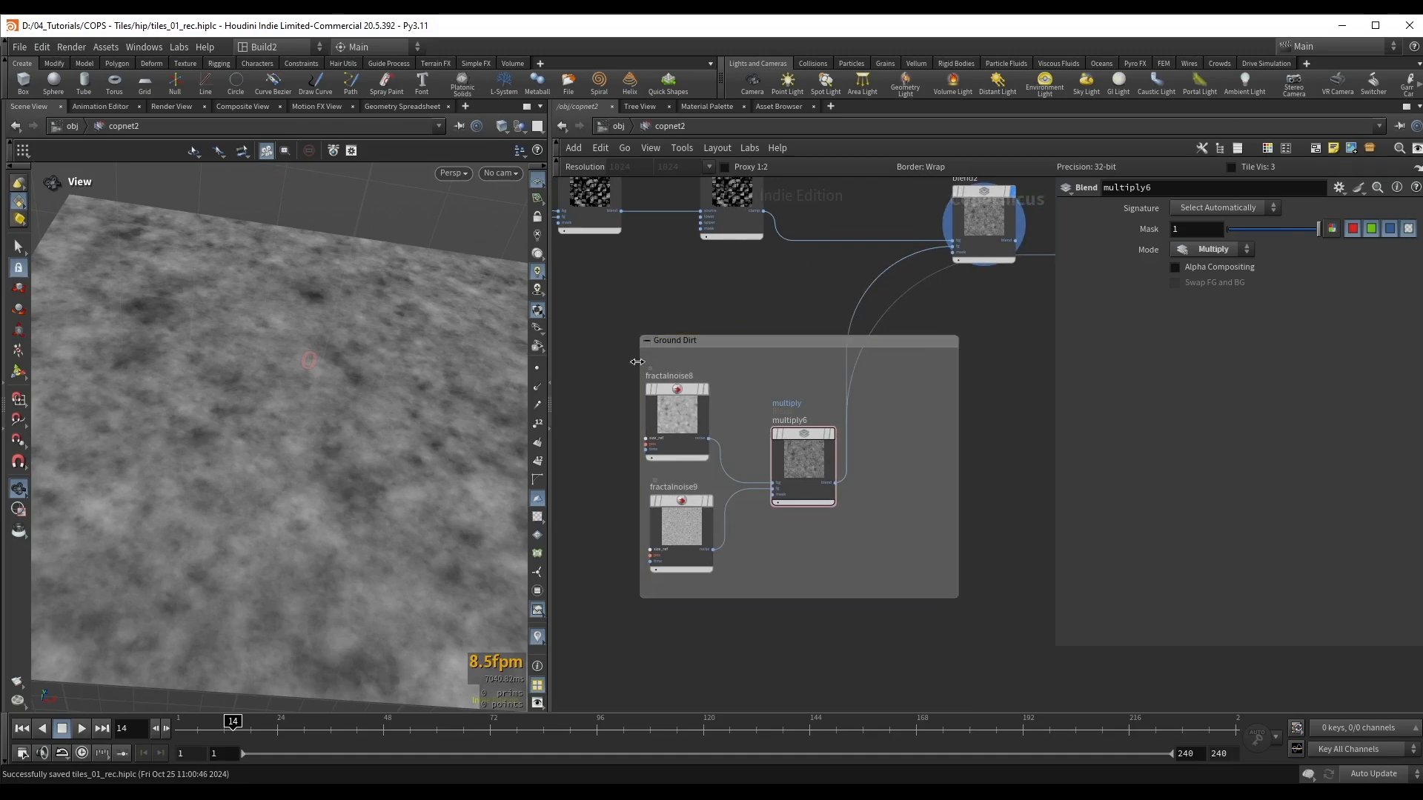
pyautogui.moveTo(636, 360); pyautogui.dragTo(605, 360)
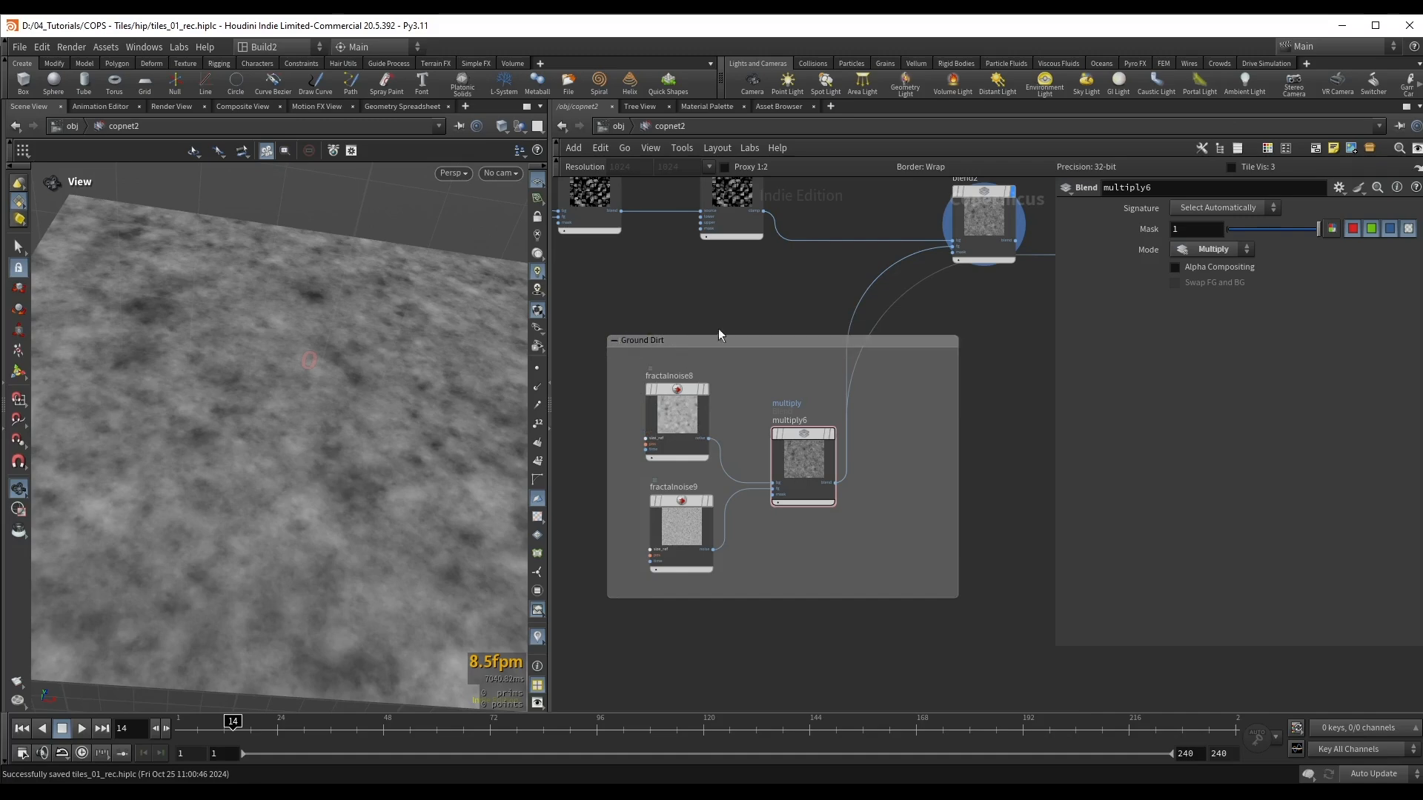
# Step: Set blend2's Mode to Maximum
pyautogui.moveTo(975, 308); pyautogui.dragTo(891, 413, button='middle')
pyautogui.moveTo(905, 334); pyautogui.dragTo(918, 312)
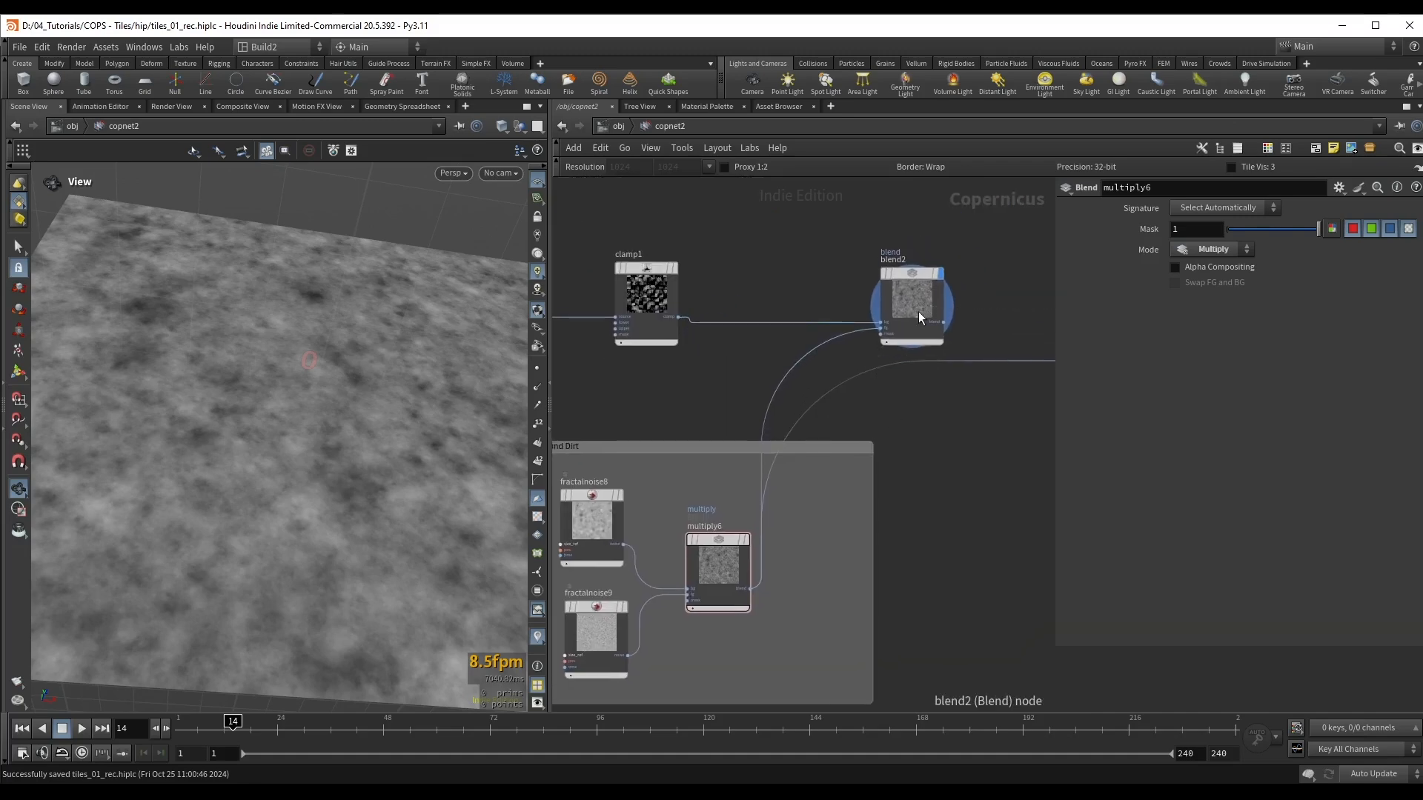
pyautogui.click(918, 306)
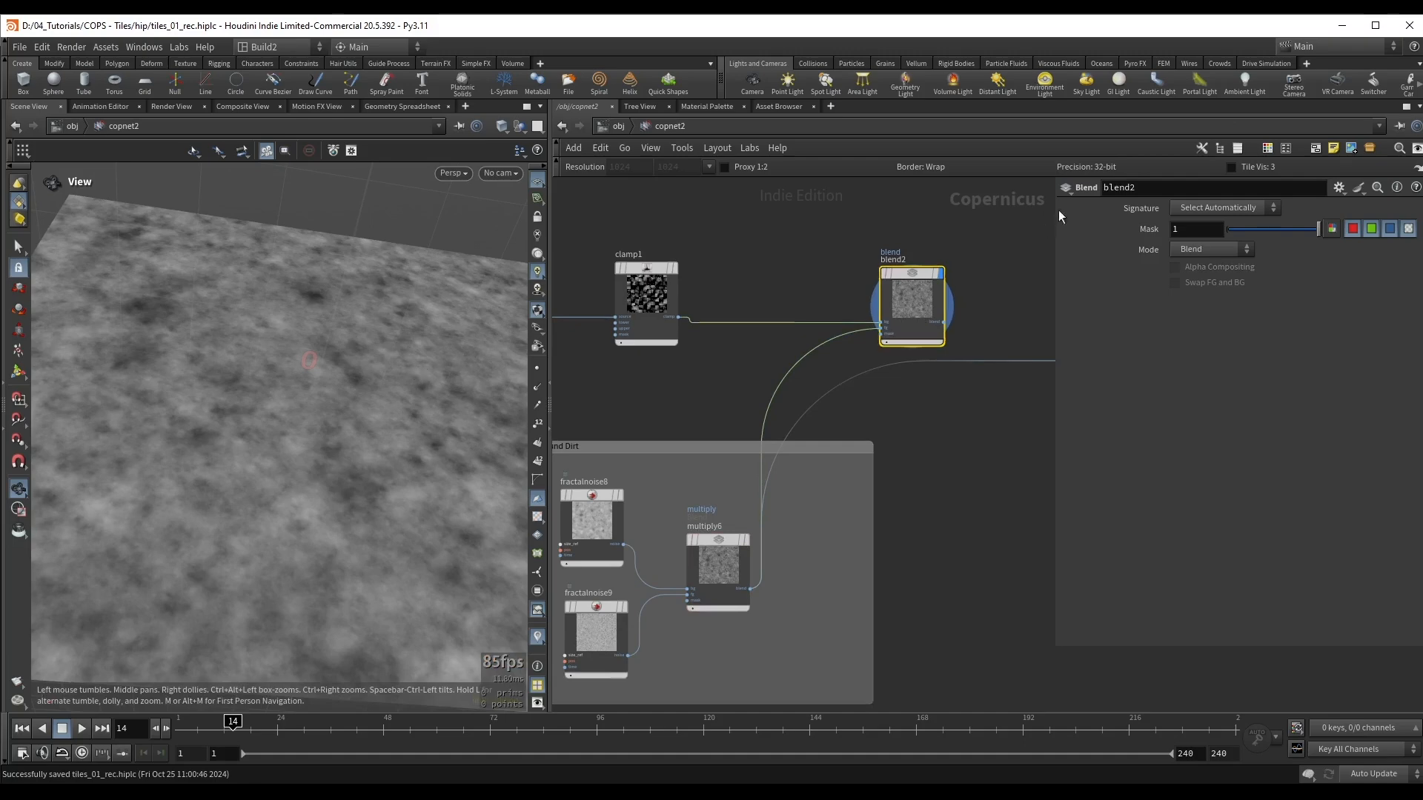
pyautogui.click(1216, 250)
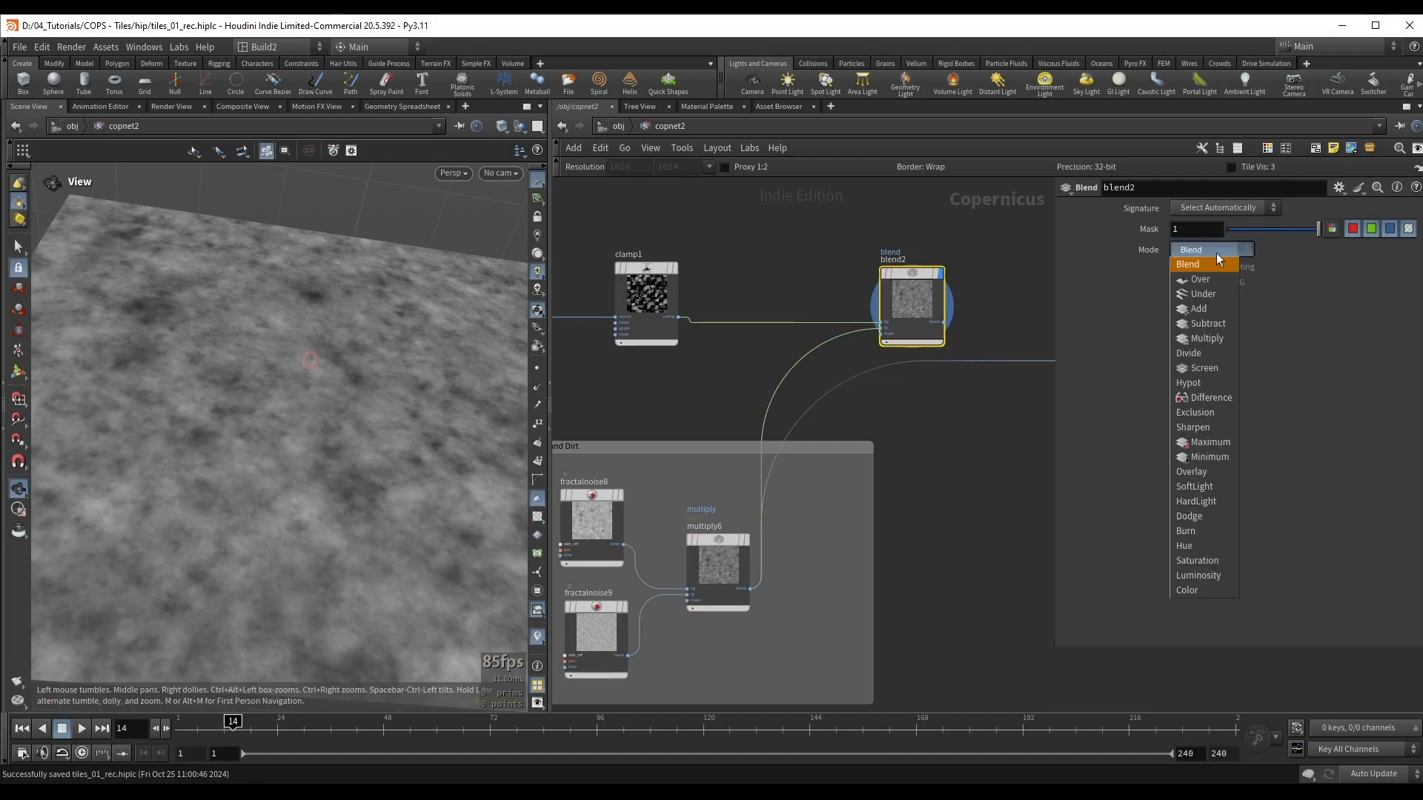
pyautogui.click(1225, 443)
# Step: Connect blend2's output to previewmaterial1's height input in place of multiply6 and display the preview material
pyautogui.moveTo(991, 403); pyautogui.dragTo(826, 432, button='middle')
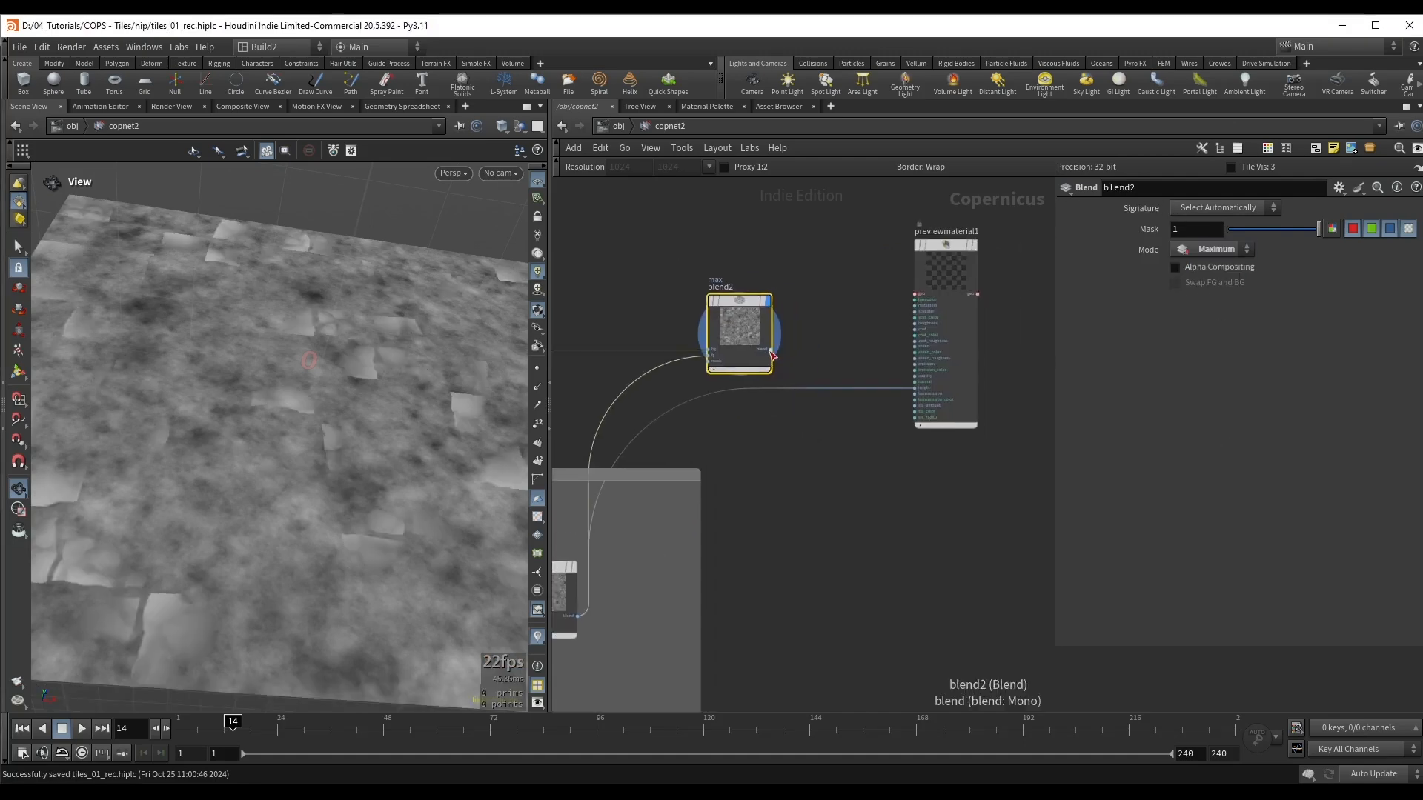
pyautogui.moveTo(773, 349); pyautogui.dragTo(917, 389)
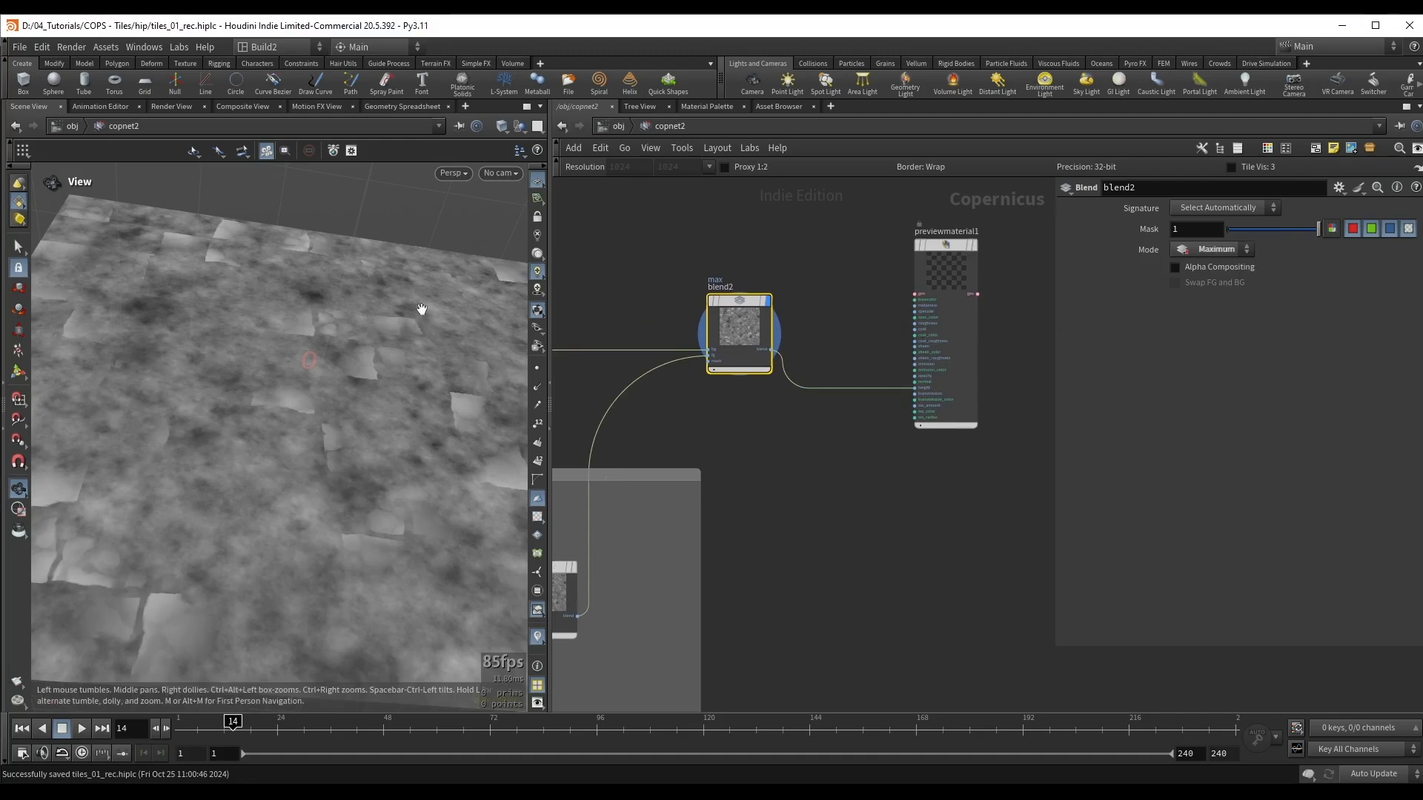
pyautogui.click(960, 305)
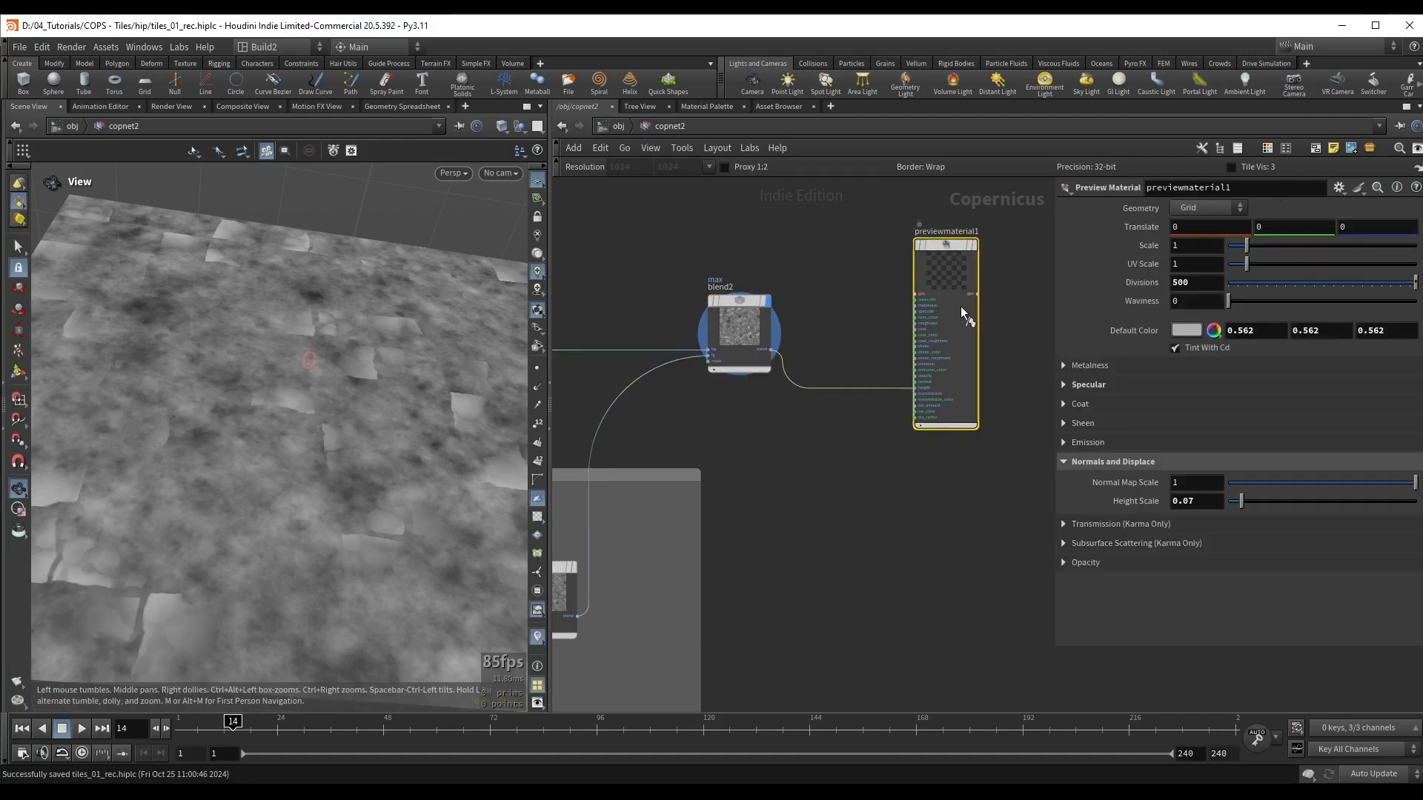
pyautogui.moveTo(394, 390)
pyautogui.mouseDown()
pyautogui.moveTo(330, 470)
pyautogui.moveTo(349, 486)
pyautogui.moveTo(309, 416)
pyautogui.moveTo(407, 349)
pyautogui.moveTo(407, 334)
pyautogui.moveTo(349, 355)
pyautogui.moveTo(286, 430)
pyautogui.moveTo(342, 449)
pyautogui.mouseUp()
# Step: Insert a Remap node on the wire between multiply6 and blend2, inside the Ground Dirt box
pyautogui.moveTo(629, 583); pyautogui.dragTo(949, 473, button='middle')
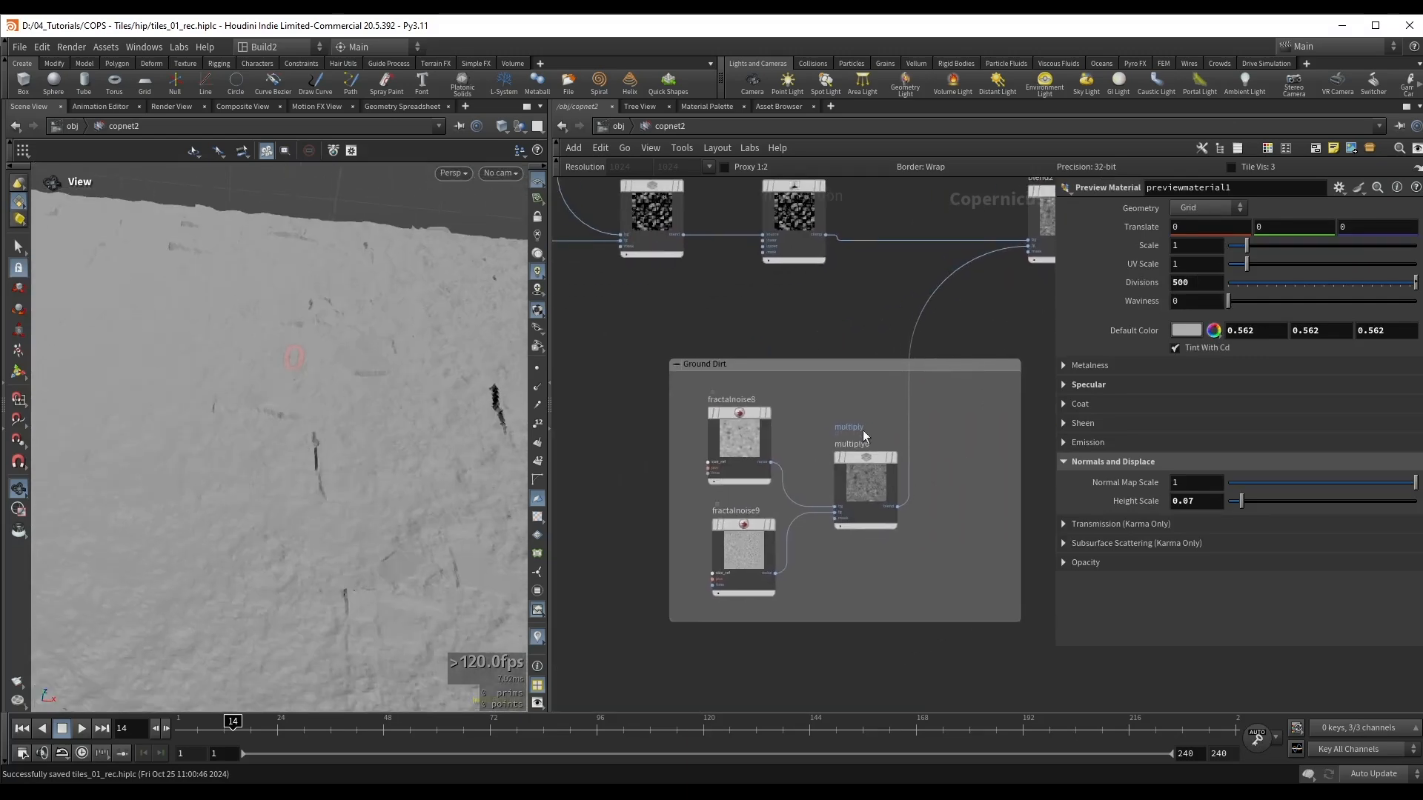
pyautogui.press('Tab')
pyautogui.write('remap')
pyautogui.press('Return')
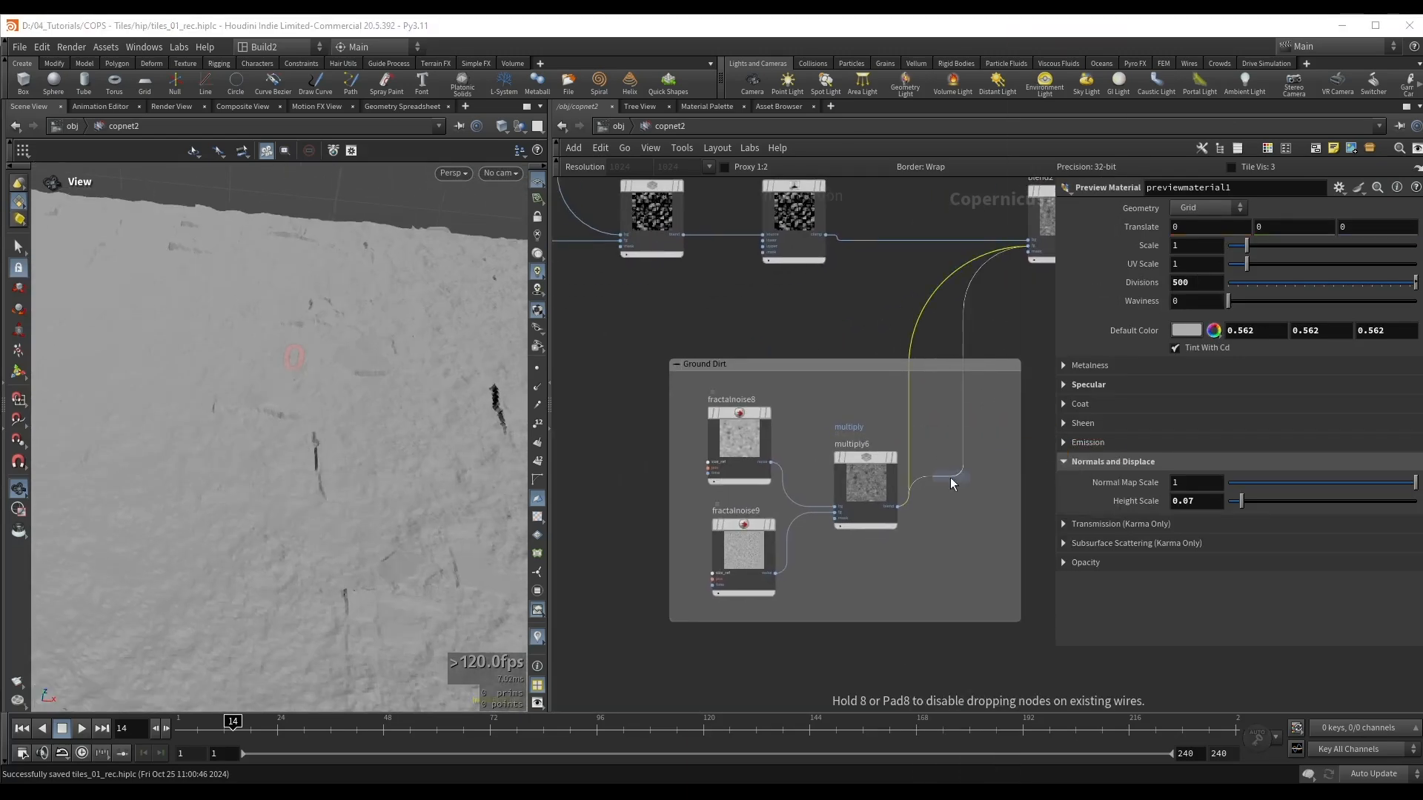
pyautogui.click(963, 485)
pyautogui.moveTo(963, 485); pyautogui.dragTo(942, 473)
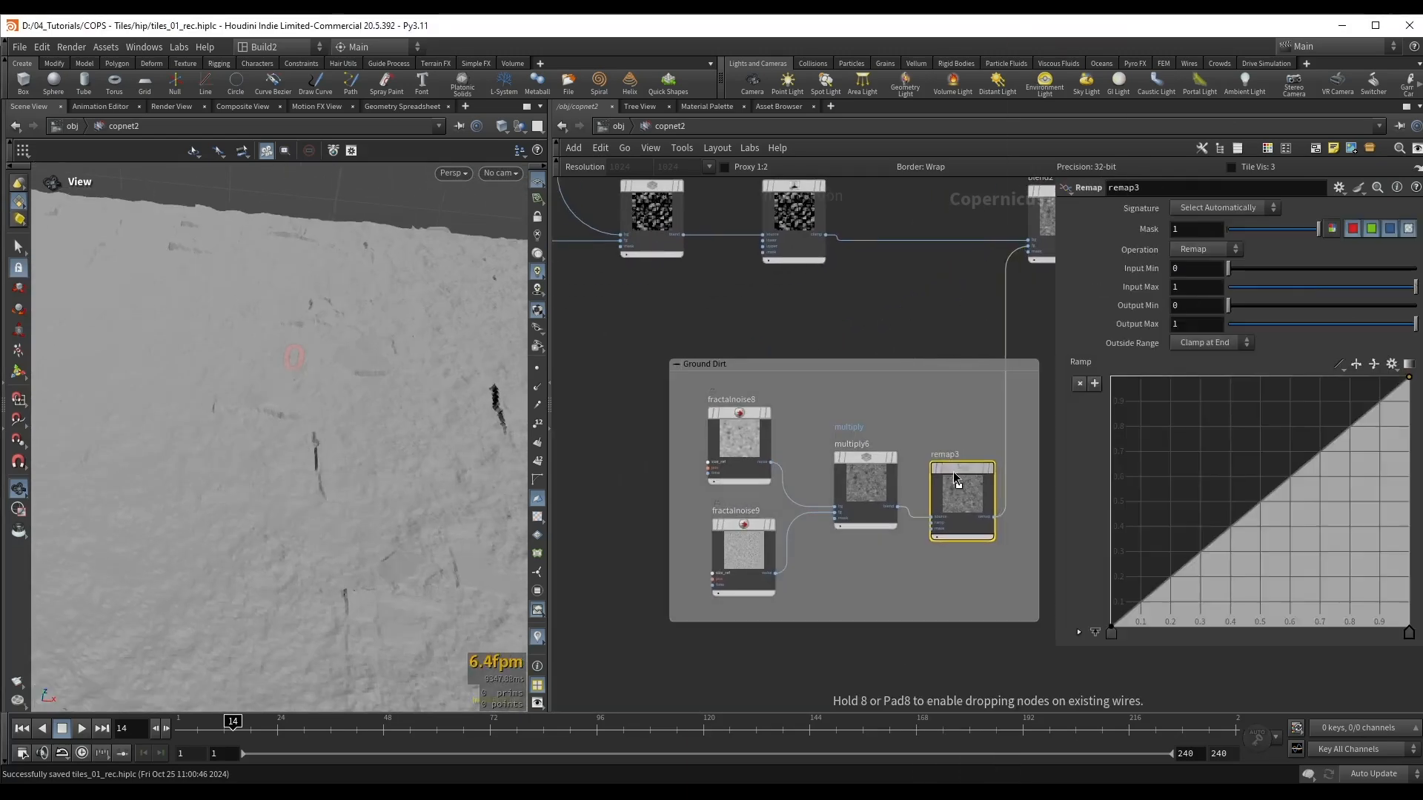
# Step: Set remap3's Output Max to 0.206 and Input Max to 0.81 while checking the ground height against the tiles
pyautogui.click(1370, 326)
pyautogui.moveTo(1369, 327); pyautogui.dragTo(1289, 324)
pyautogui.moveTo(1292, 324); pyautogui.dragTo(1292, 323)
pyautogui.moveTo(300, 474); pyautogui.dragTo(225, 489)
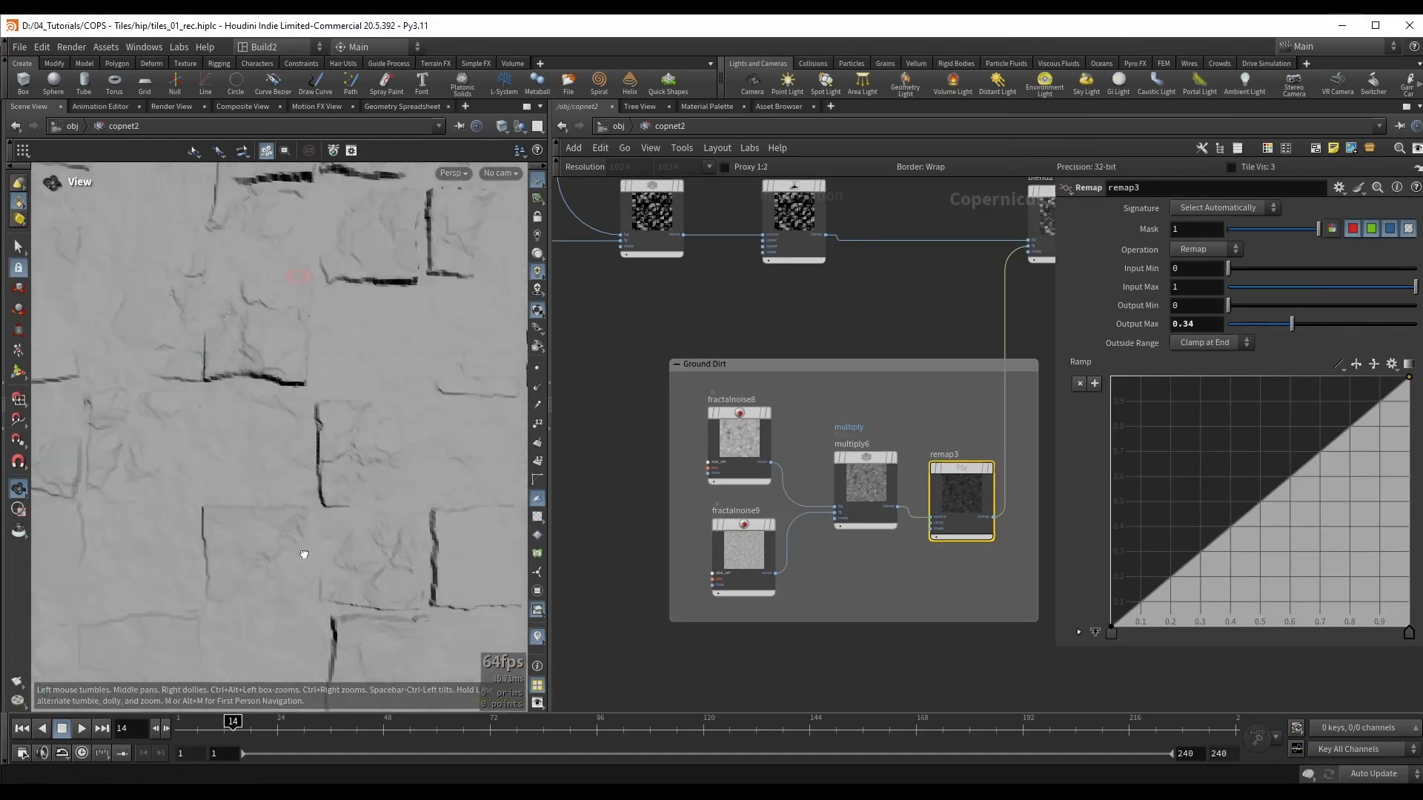
pyautogui.moveTo(225, 489); pyautogui.dragTo(296, 469, button='right')
pyautogui.moveTo(296, 470)
pyautogui.mouseDown()
pyautogui.moveTo(305, 504)
pyautogui.moveTo(450, 475)
pyautogui.mouseUp()
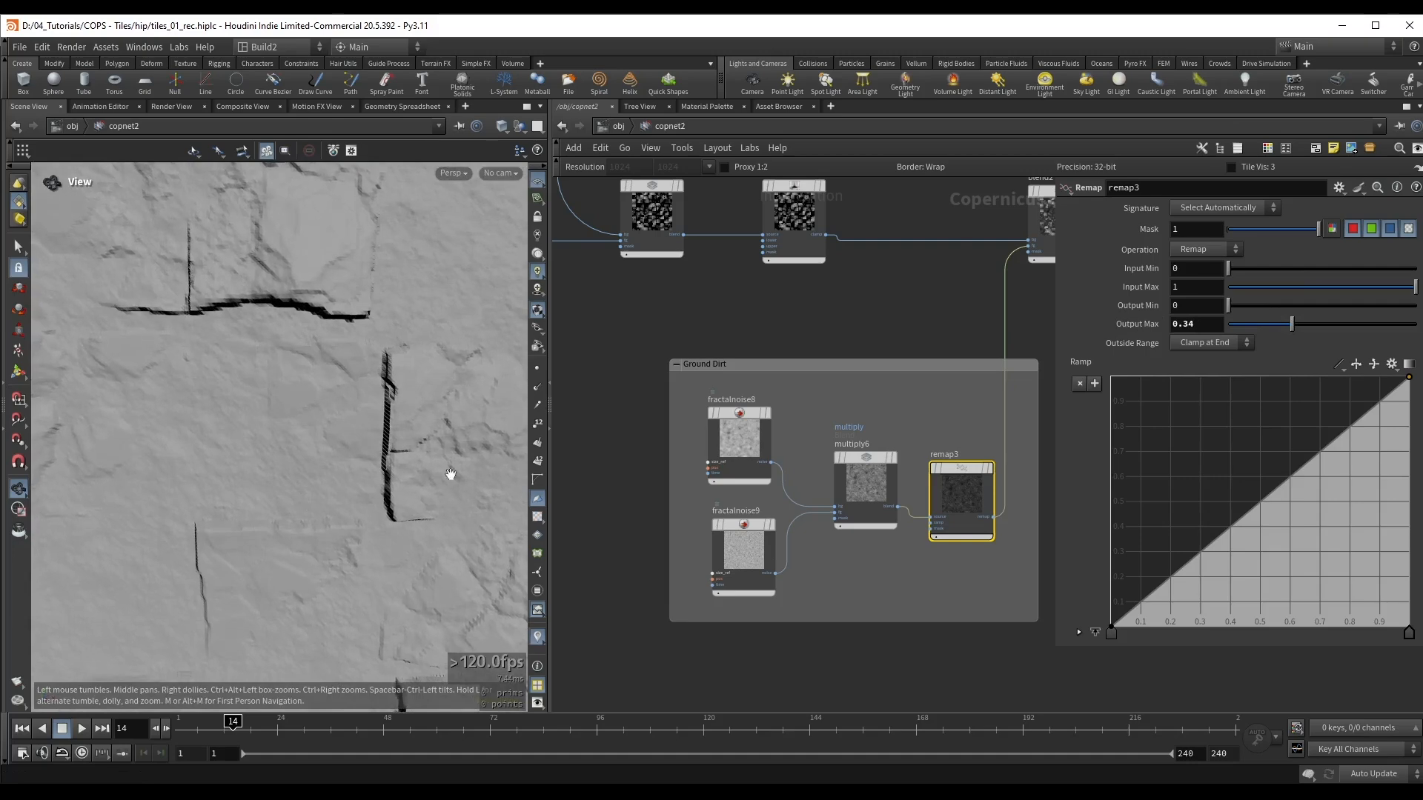
pyautogui.moveTo(1285, 328)
pyautogui.mouseDown()
pyautogui.moveTo(1251, 329)
pyautogui.moveTo(1266, 323)
pyautogui.mouseUp()
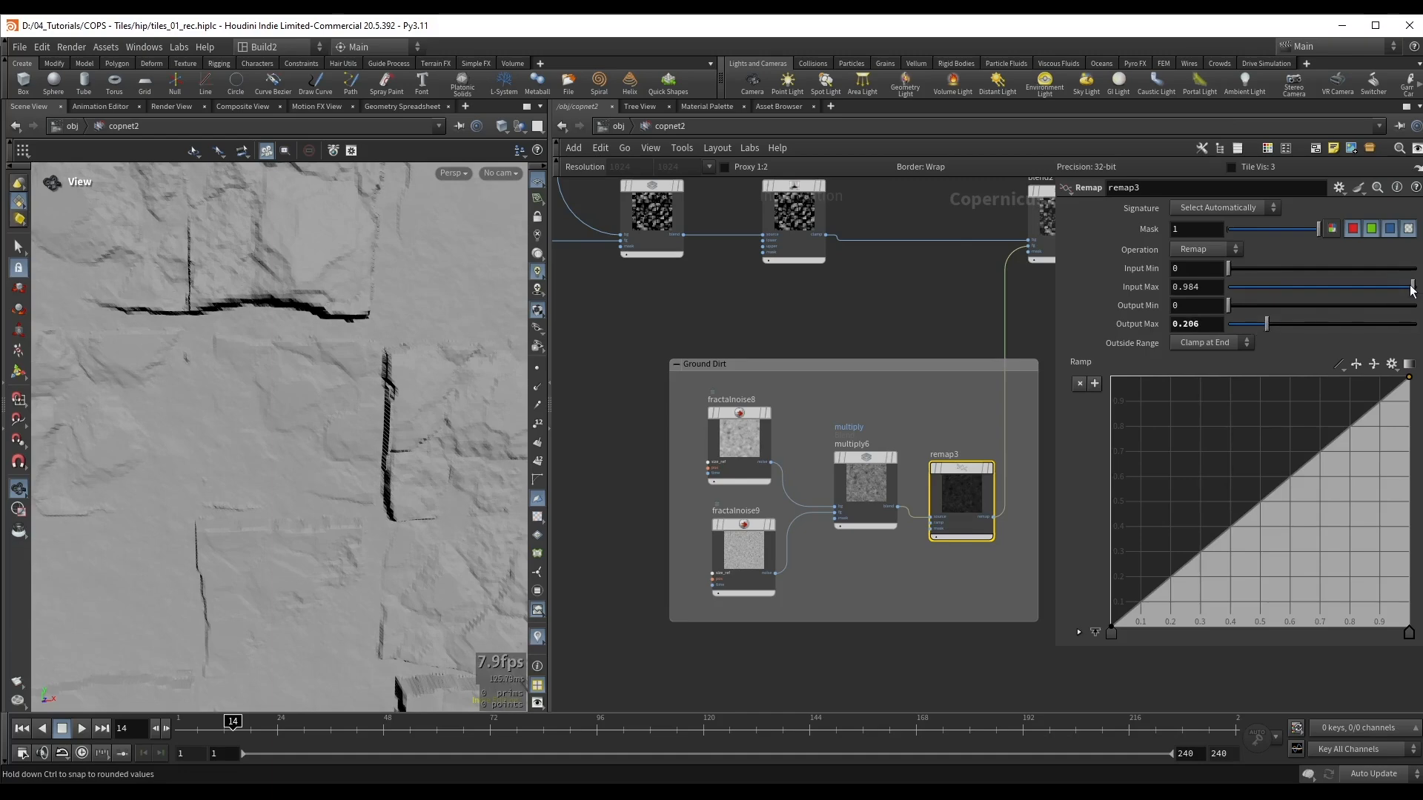
pyautogui.moveTo(1373, 291); pyautogui.dragTo(1347, 297)
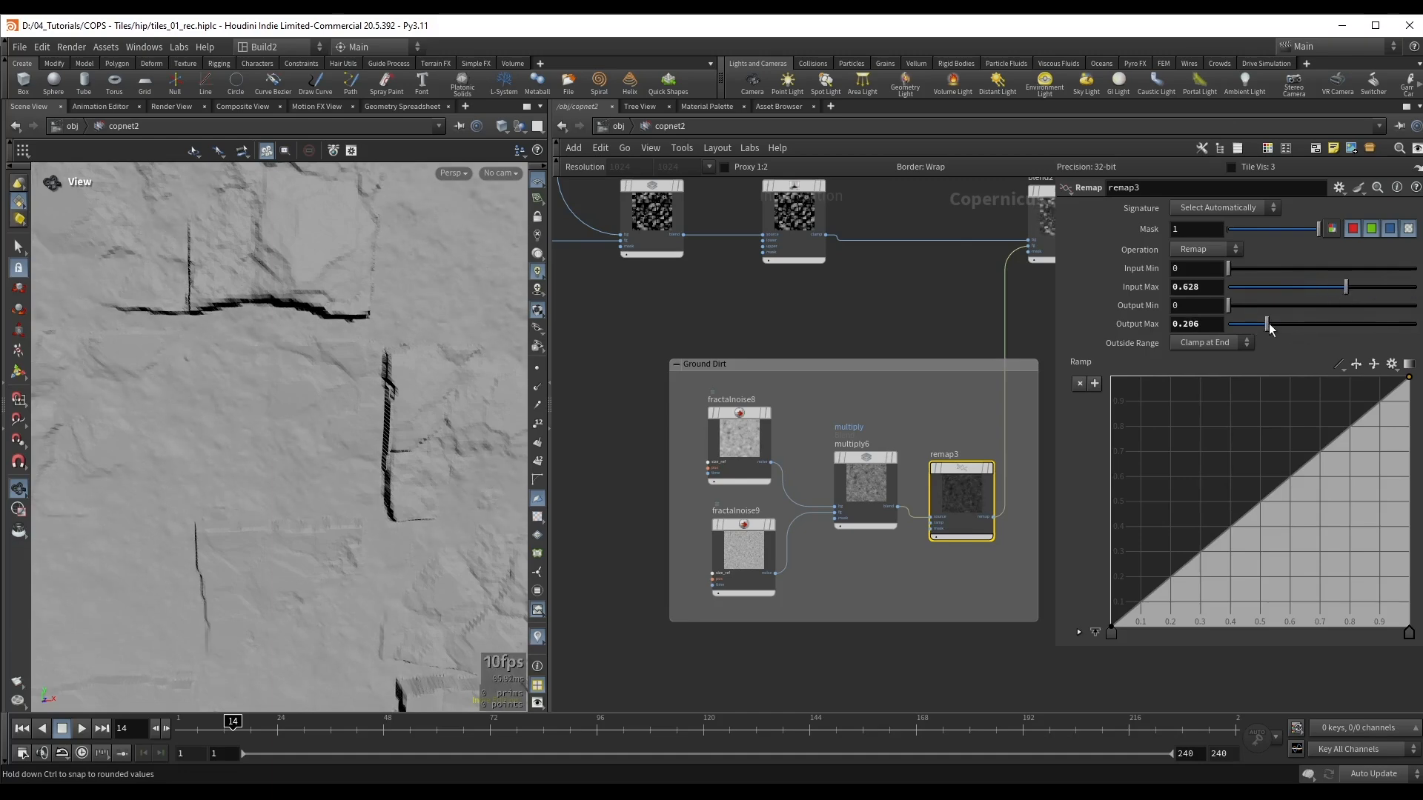
pyautogui.moveTo(1269, 325); pyautogui.dragTo(1257, 328)
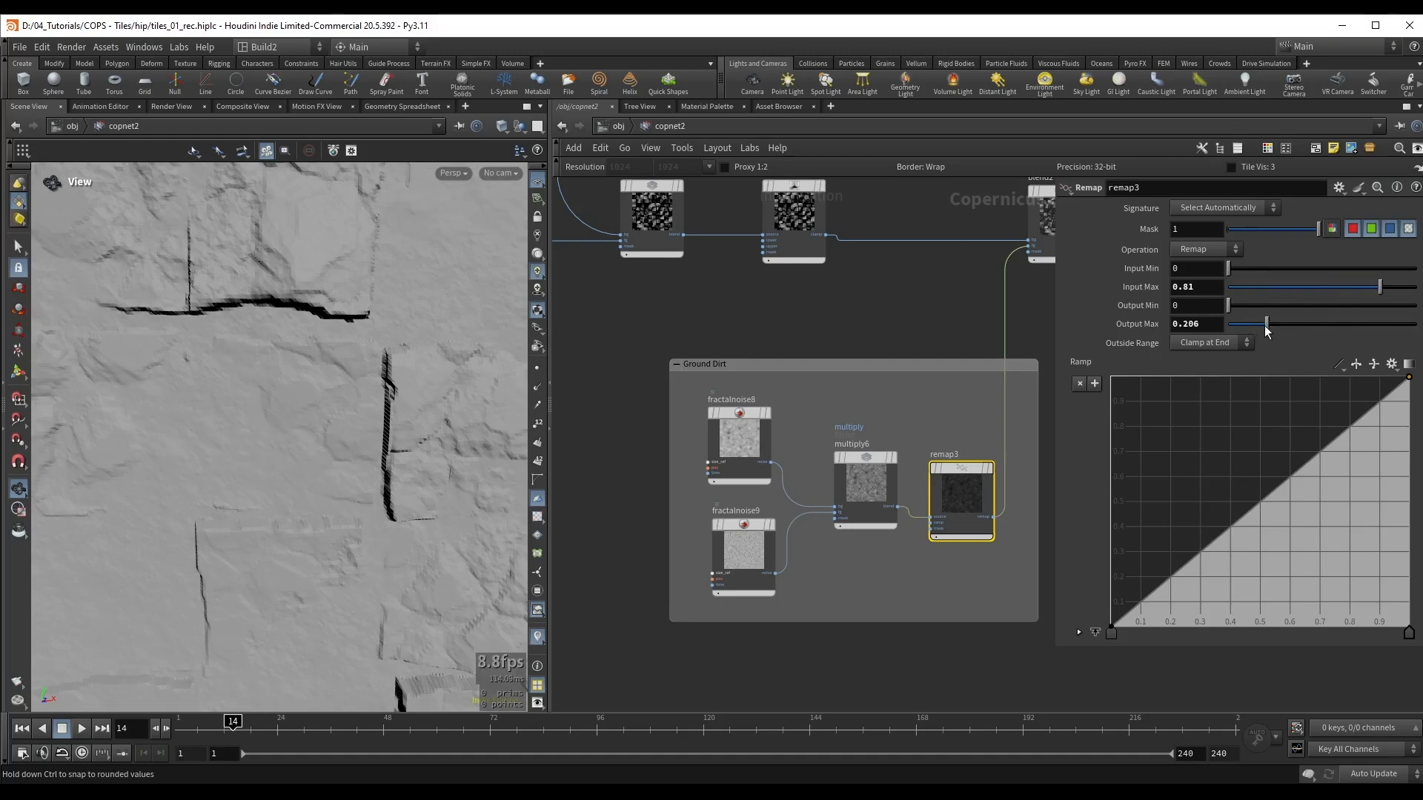
pyautogui.moveTo(1264, 326); pyautogui.dragTo(1265, 325)
# Step: Save the scene and inspect the displaced tiles and ground surface from several angles
pyautogui.moveTo(245, 415); pyautogui.dragTo(96, 453, button='right')
pyautogui.moveTo(133, 430); pyautogui.dragTo(261, 327)
pyautogui.hotkey('ctrl', 's')
pyautogui.moveTo(366, 414); pyautogui.dragTo(311, 477)
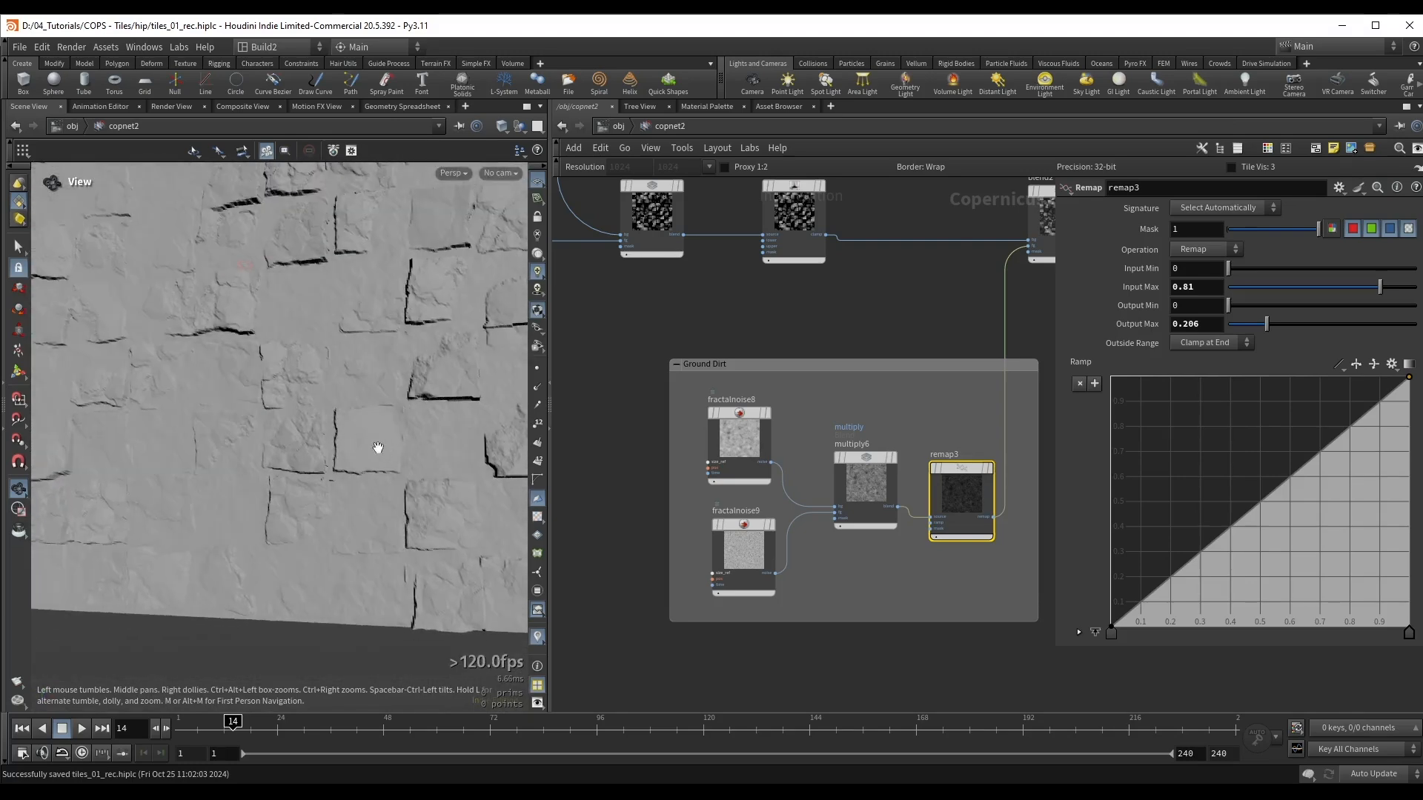
pyautogui.moveTo(377, 448); pyautogui.dragTo(266, 330)
pyautogui.moveTo(267, 330); pyautogui.dragTo(395, 376, button='right')
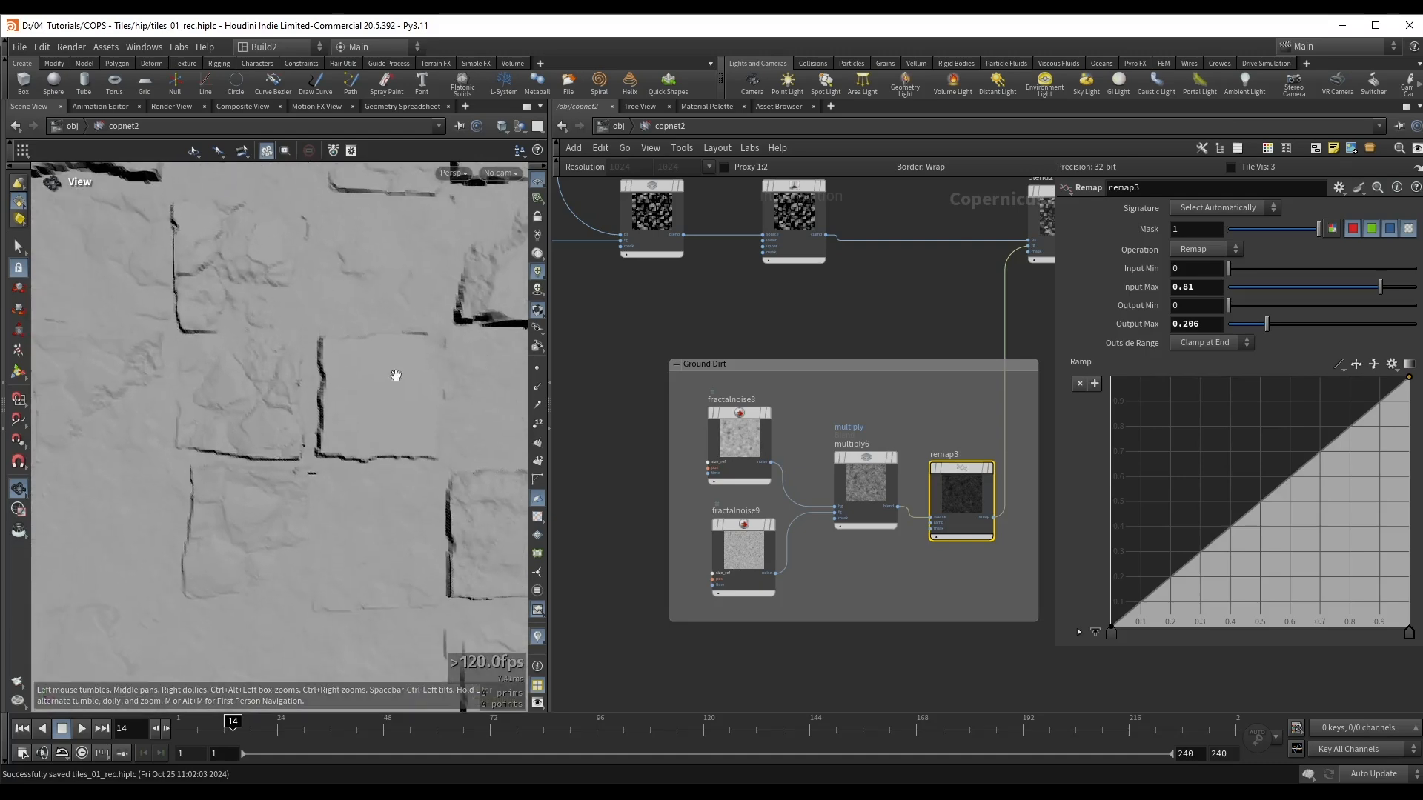
# Step: Set remap1's Output Min to 0.379 and lower its Input Max while viewing a single tile up close
pyautogui.scroll(-3, 780, 351)
pyautogui.moveTo(763, 352); pyautogui.dragTo(886, 667, button='middle')
pyautogui.scroll(-3, 715, 348)
pyautogui.moveTo(715, 349); pyautogui.dragTo(953, 671, button='middle')
pyautogui.scroll(5, 845, 397)
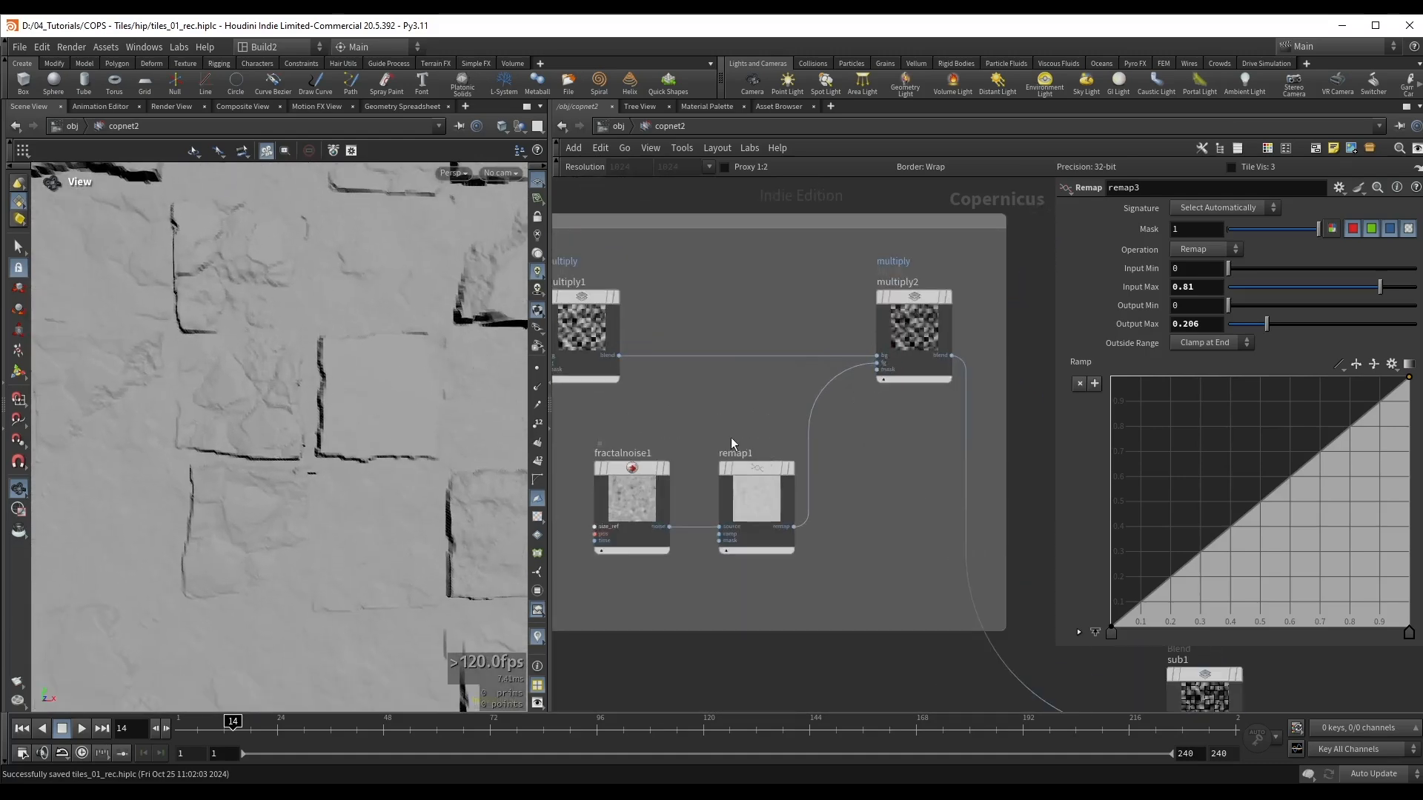
pyautogui.click(745, 495)
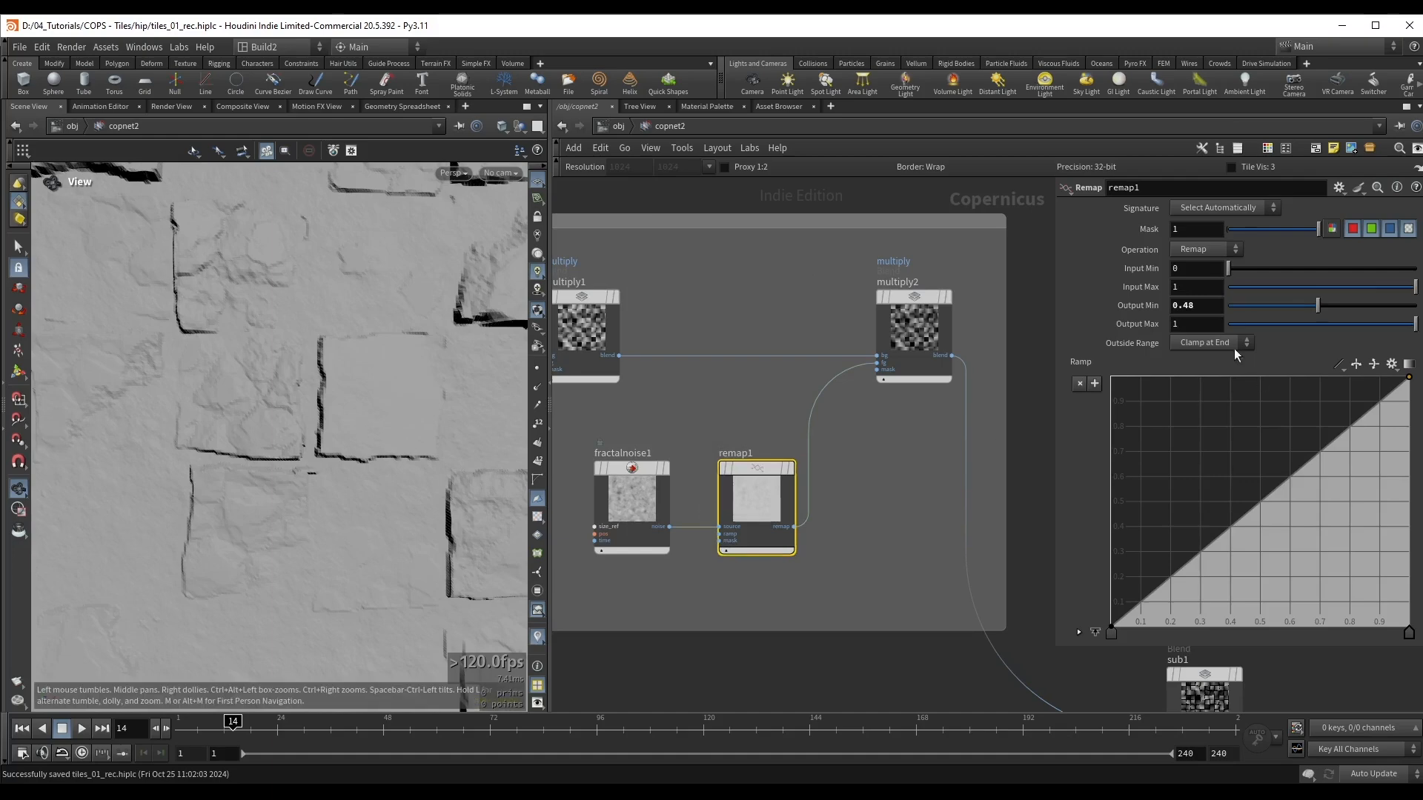
pyautogui.moveTo(267, 420); pyautogui.dragTo(285, 368)
pyautogui.moveTo(285, 368); pyautogui.dragTo(256, 459, button='middle')
pyautogui.scroll(6, 256, 459)
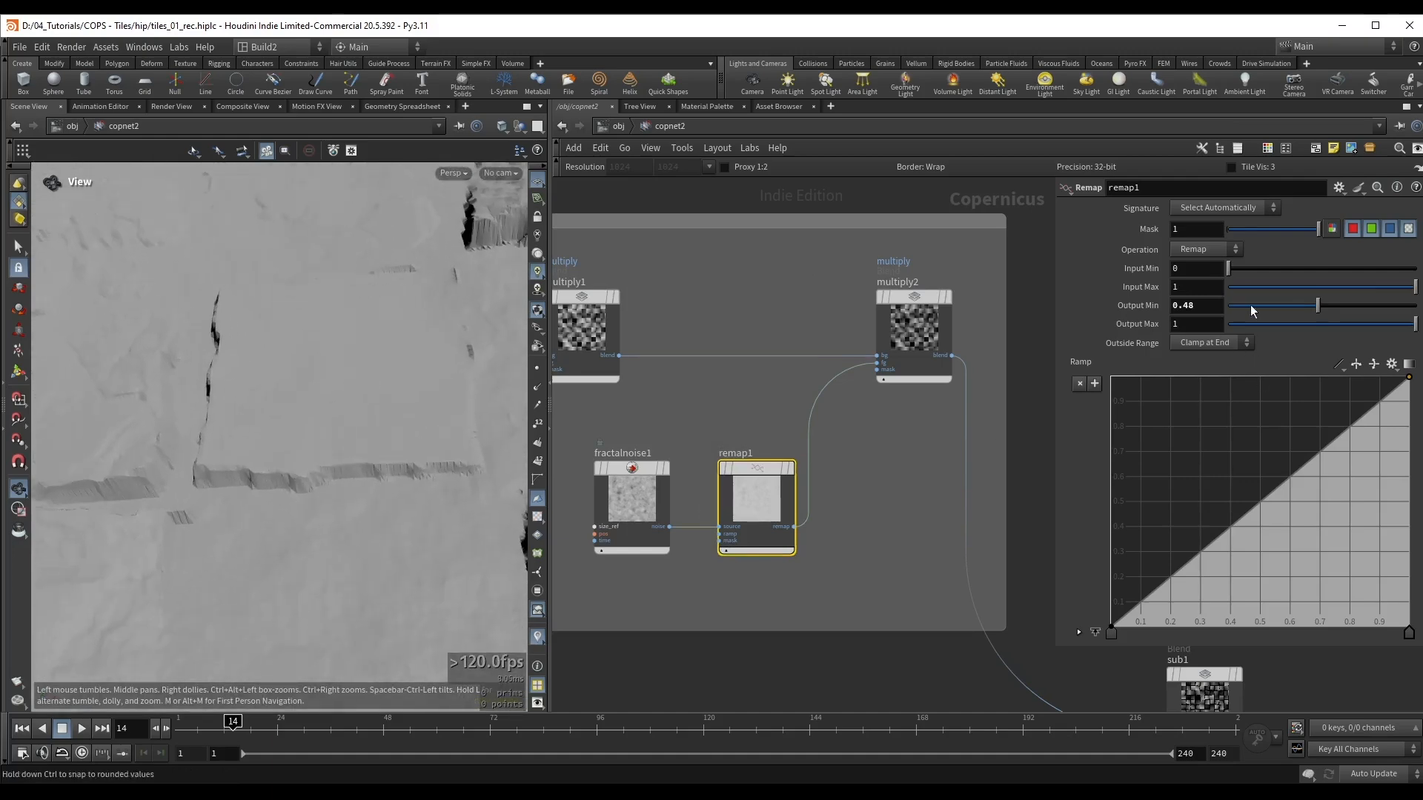
pyautogui.moveTo(1315, 305); pyautogui.dragTo(1306, 305)
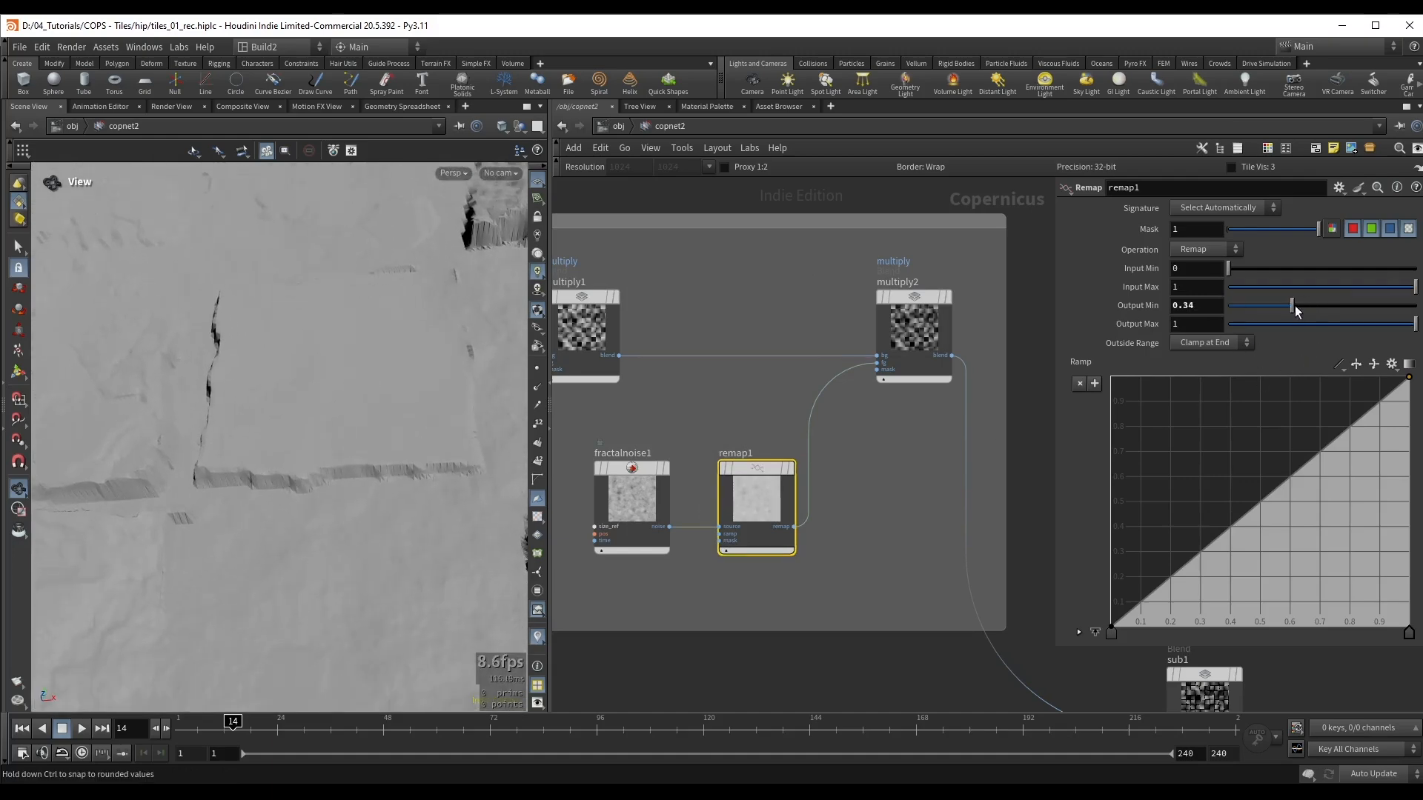
pyautogui.moveTo(1408, 288); pyautogui.dragTo(1334, 299)
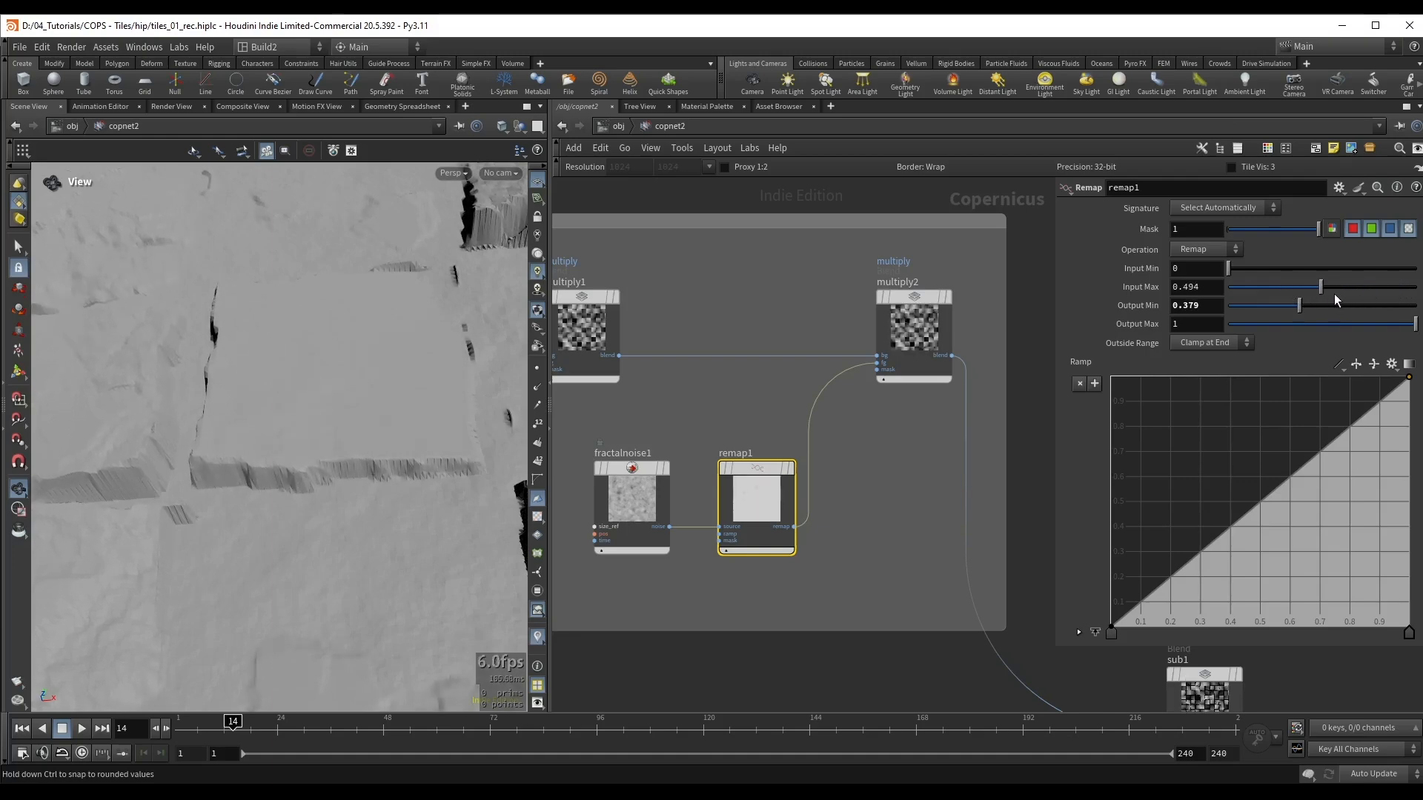
# Step: Set fractalnoise1's Roughness to 0.553, check the tile surface and save the scene
pyautogui.click(646, 486)
pyautogui.moveTo(669, 421); pyautogui.dragTo(714, 405, button='middle')
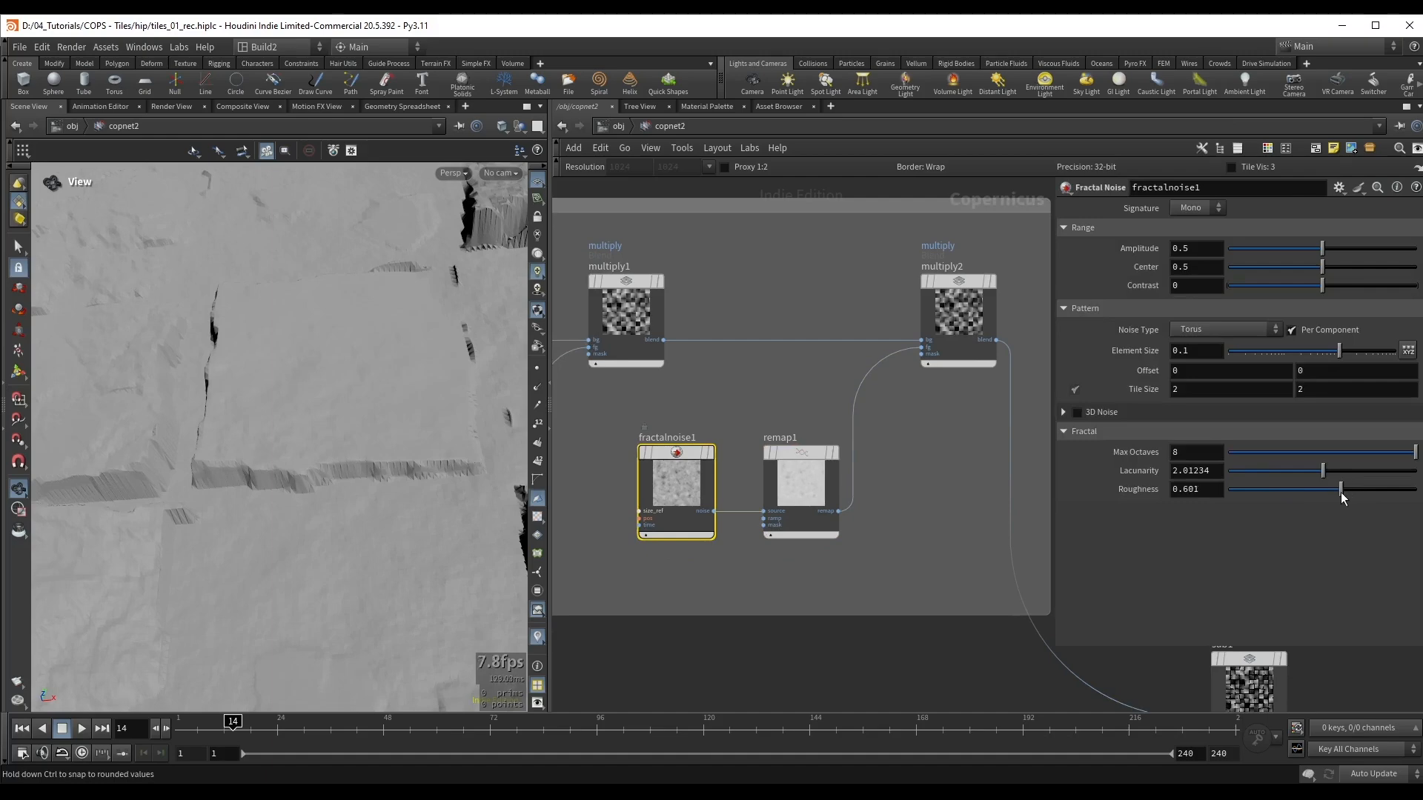
pyautogui.moveTo(343, 393); pyautogui.dragTo(345, 320)
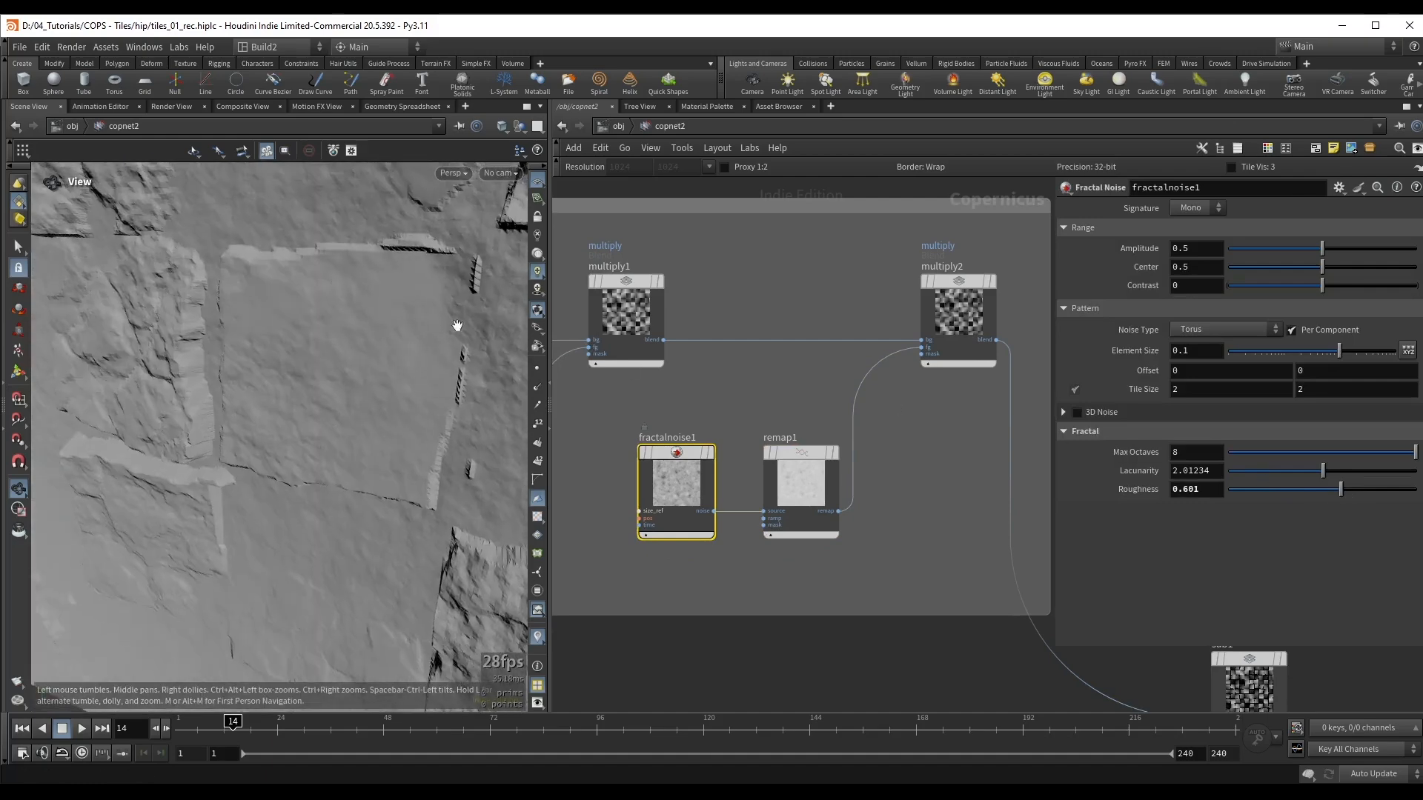
pyautogui.moveTo(457, 325); pyautogui.dragTo(435, 286)
pyautogui.moveTo(1346, 491); pyautogui.dragTo(1331, 490)
pyautogui.moveTo(52, 443); pyautogui.dragTo(330, 375)
pyautogui.hotkey('ctrl', 's')
# Step: Display sub1 to inspect the tiles with the gap pattern subtracted
pyautogui.moveTo(331, 375); pyautogui.dragTo(526, 381, button='right')
pyautogui.moveTo(348, 385)
pyautogui.mouseDown()
pyautogui.moveTo(330, 422)
pyautogui.moveTo(330, 298)
pyautogui.moveTo(331, 445)
pyautogui.moveTo(439, 316)
pyautogui.moveTo(398, 290)
pyautogui.moveTo(404, 314)
pyautogui.mouseUp()
pyautogui.moveTo(943, 450); pyautogui.dragTo(685, 338, button='middle')
pyautogui.scroll(-1, 685, 337)
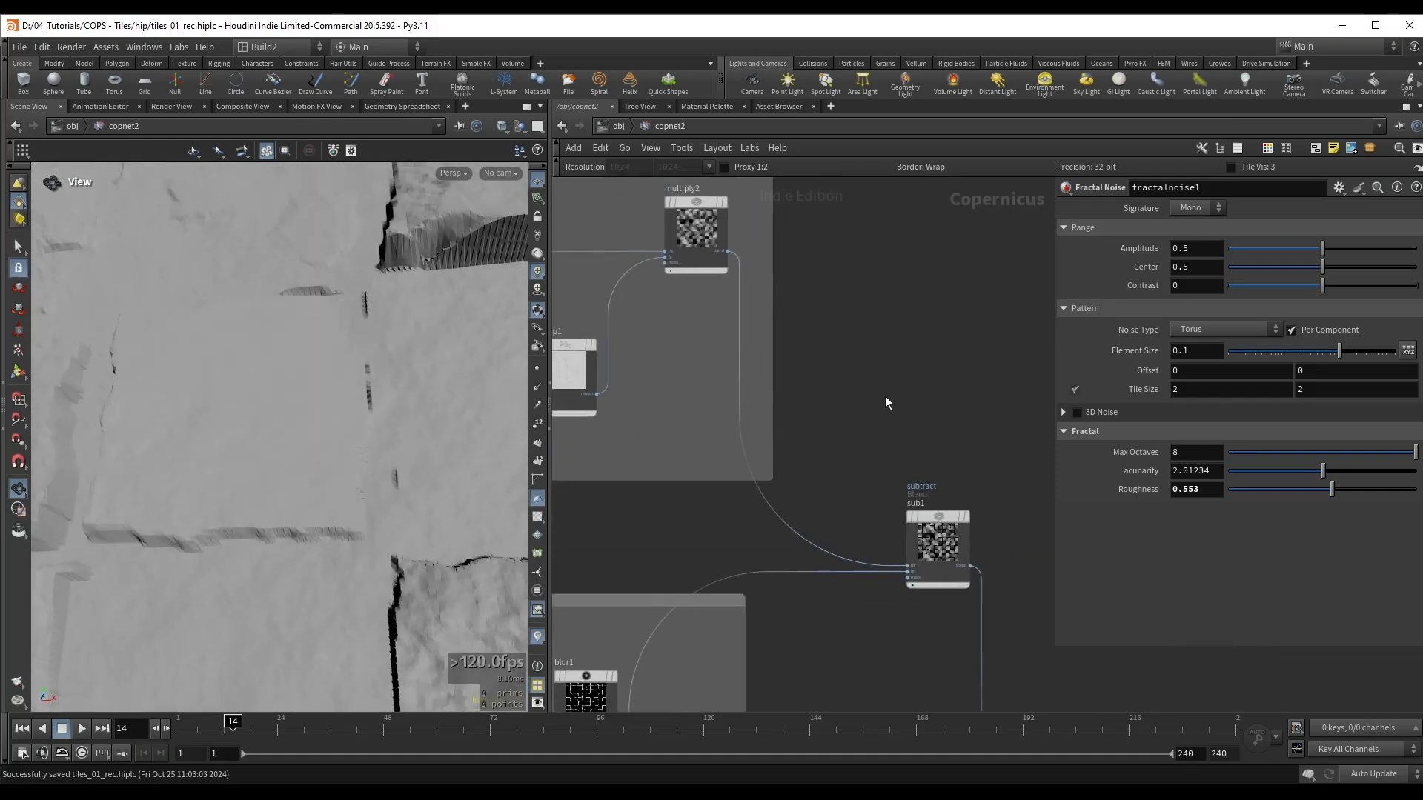
pyautogui.click(932, 560)
pyautogui.press('r')
pyautogui.scroll(-2, 931, 485)
pyautogui.moveTo(931, 486); pyautogui.dragTo(961, 376, button='middle')
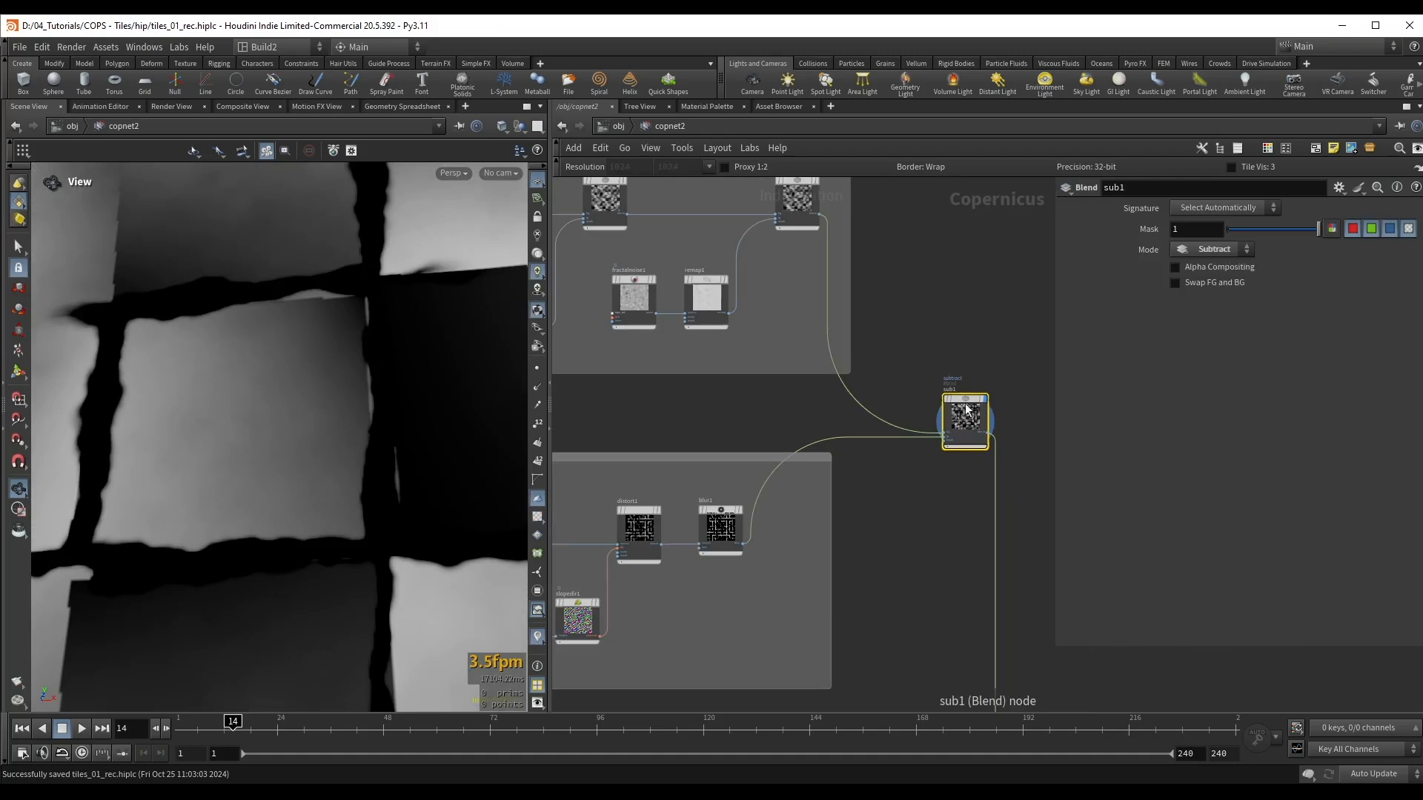
# Step: Toggle sub1's bypass to compare the result and examine the tile edges along the gaps
pyautogui.press('b')
pyautogui.press('b')
pyautogui.press('b')
pyautogui.press('b')
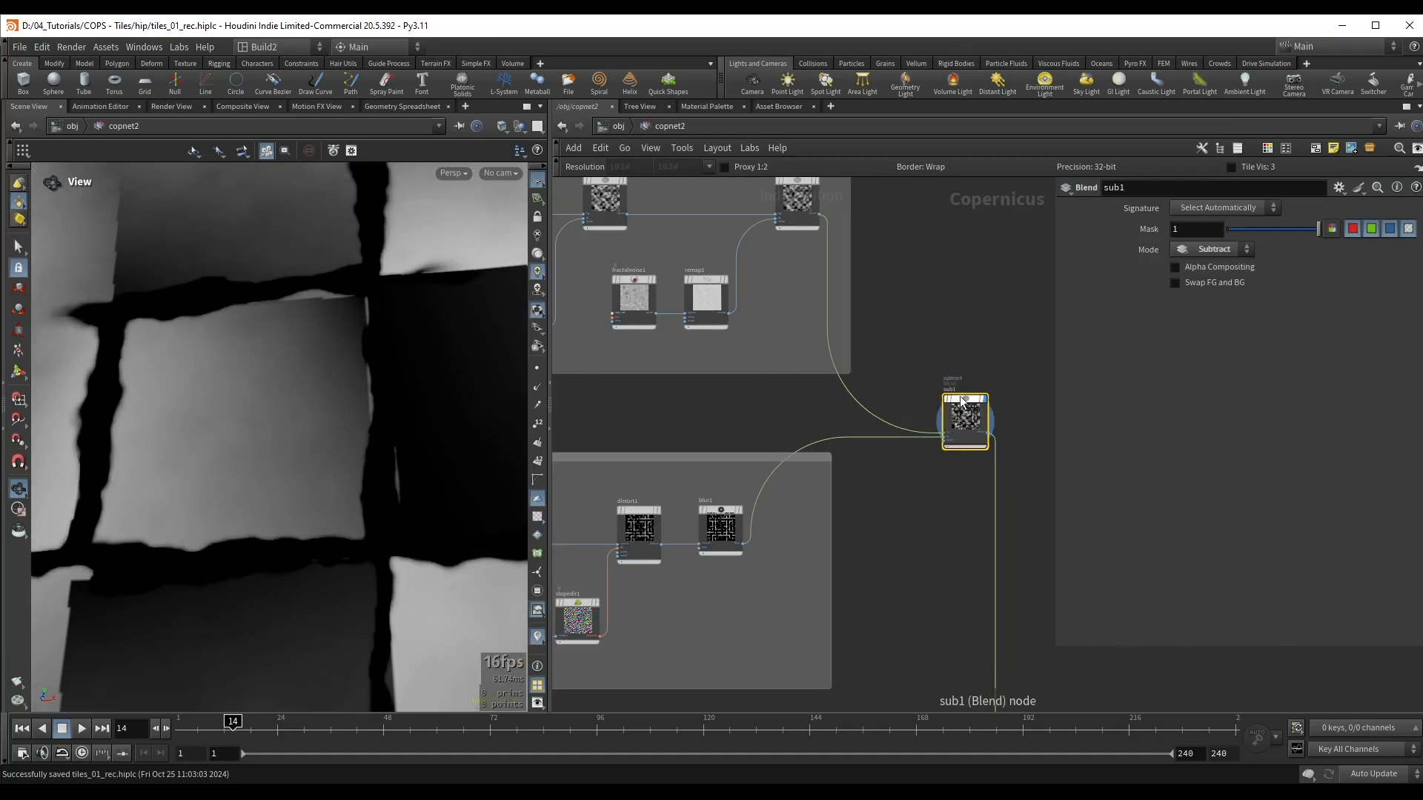
pyautogui.moveTo(295, 343); pyautogui.dragTo(314, 363)
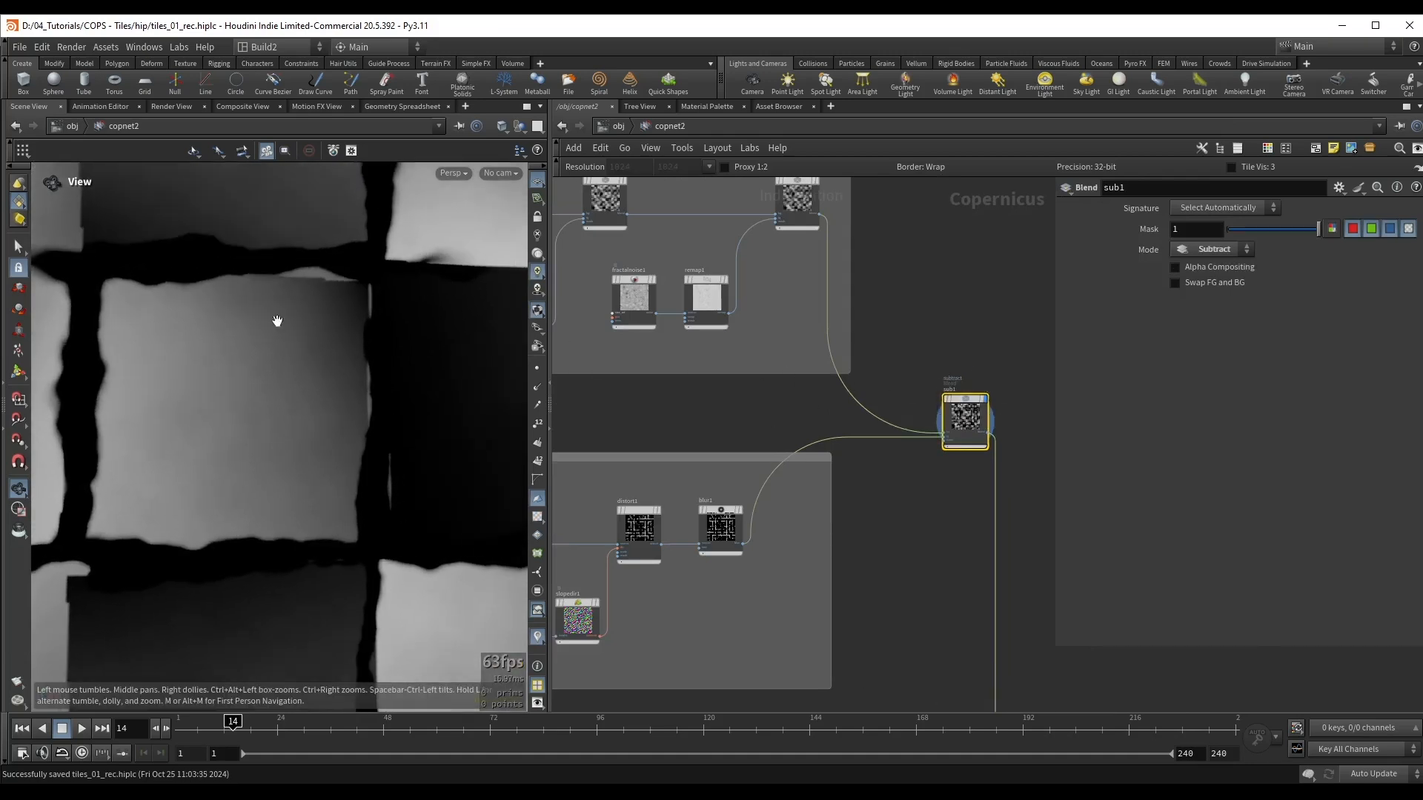
pyautogui.moveTo(281, 318); pyautogui.dragTo(381, 308, button='right')
pyautogui.moveTo(323, 274); pyautogui.dragTo(360, 336, button='middle')
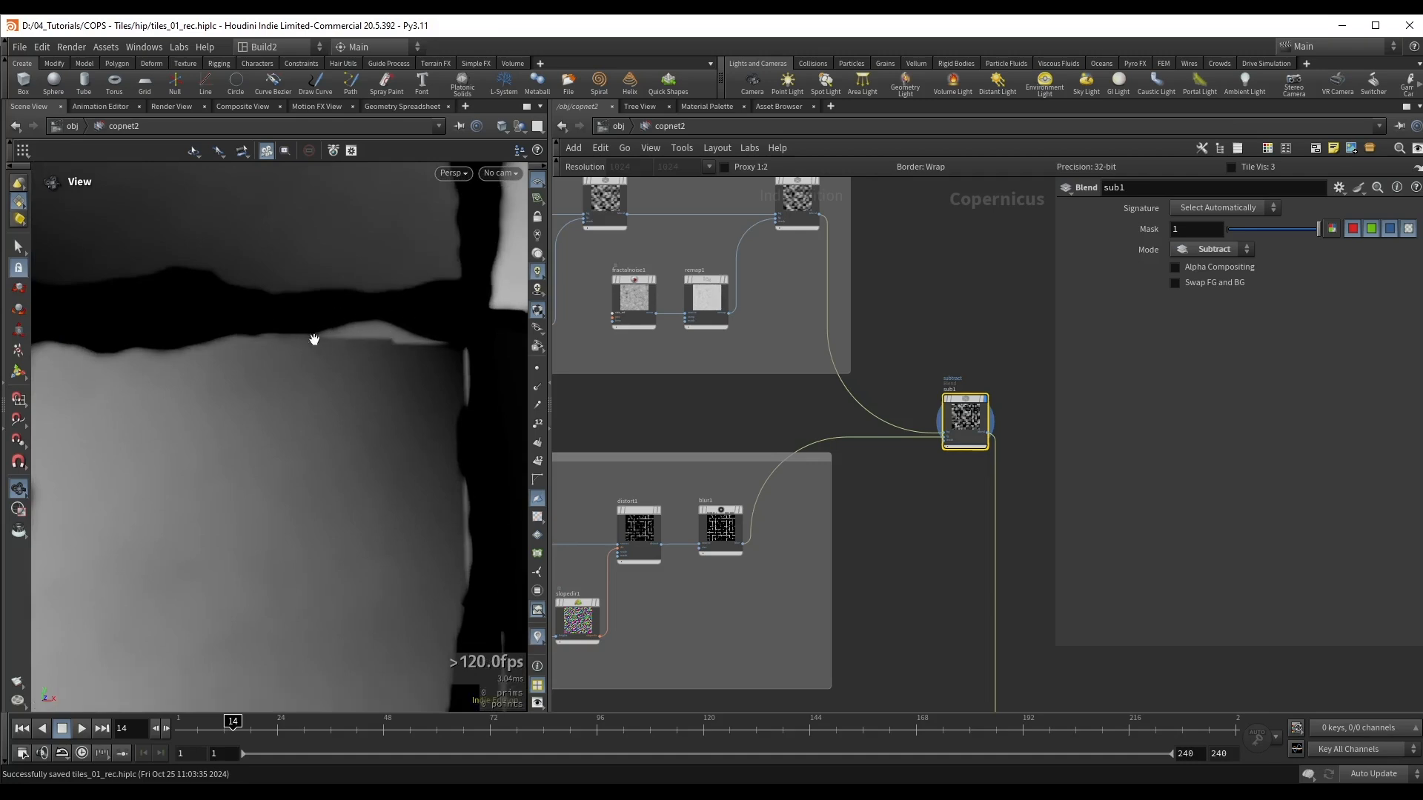
# Step: Display multiply2 to examine the tile pattern before the gaps are subtracted
pyautogui.moveTo(759, 306); pyautogui.dragTo(804, 402, button='middle')
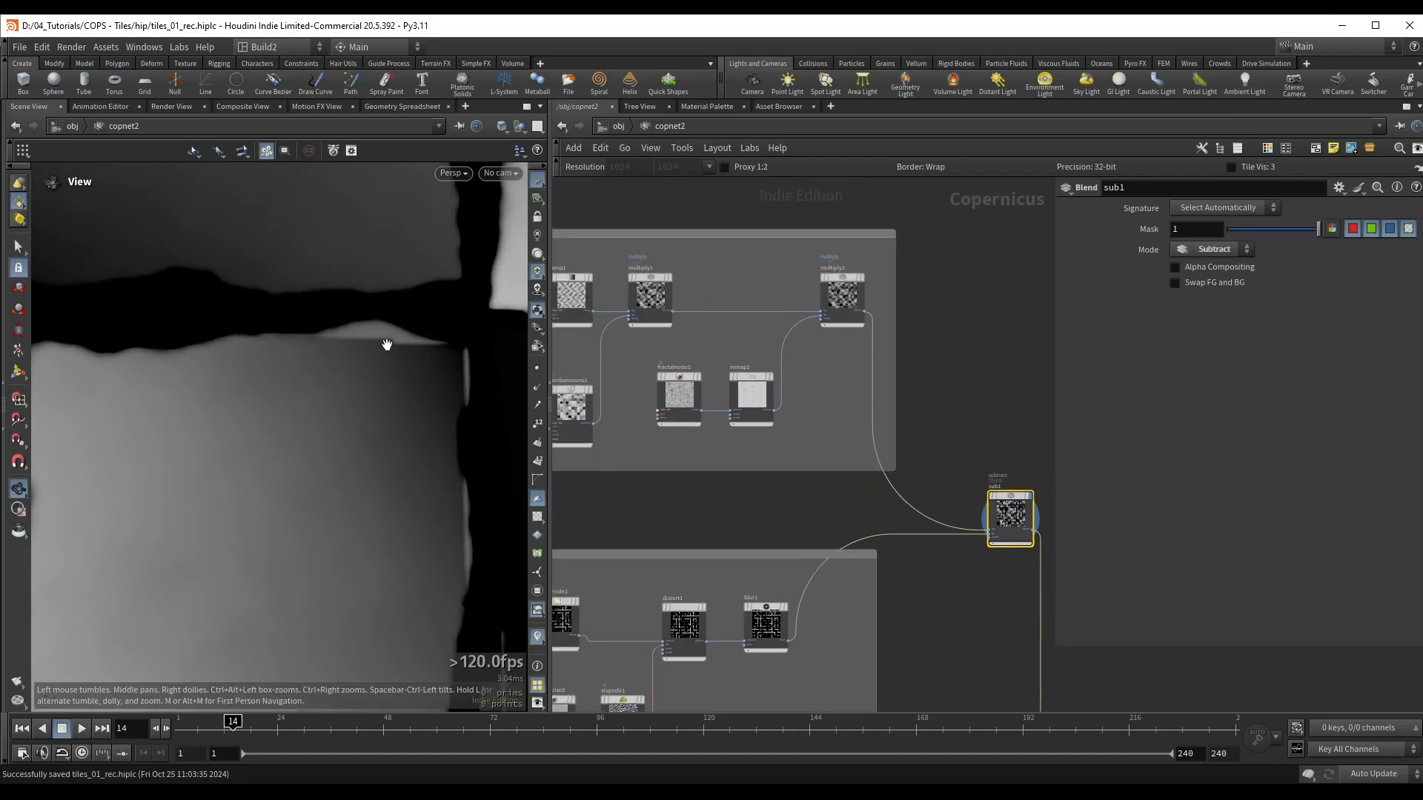
pyautogui.click(840, 294)
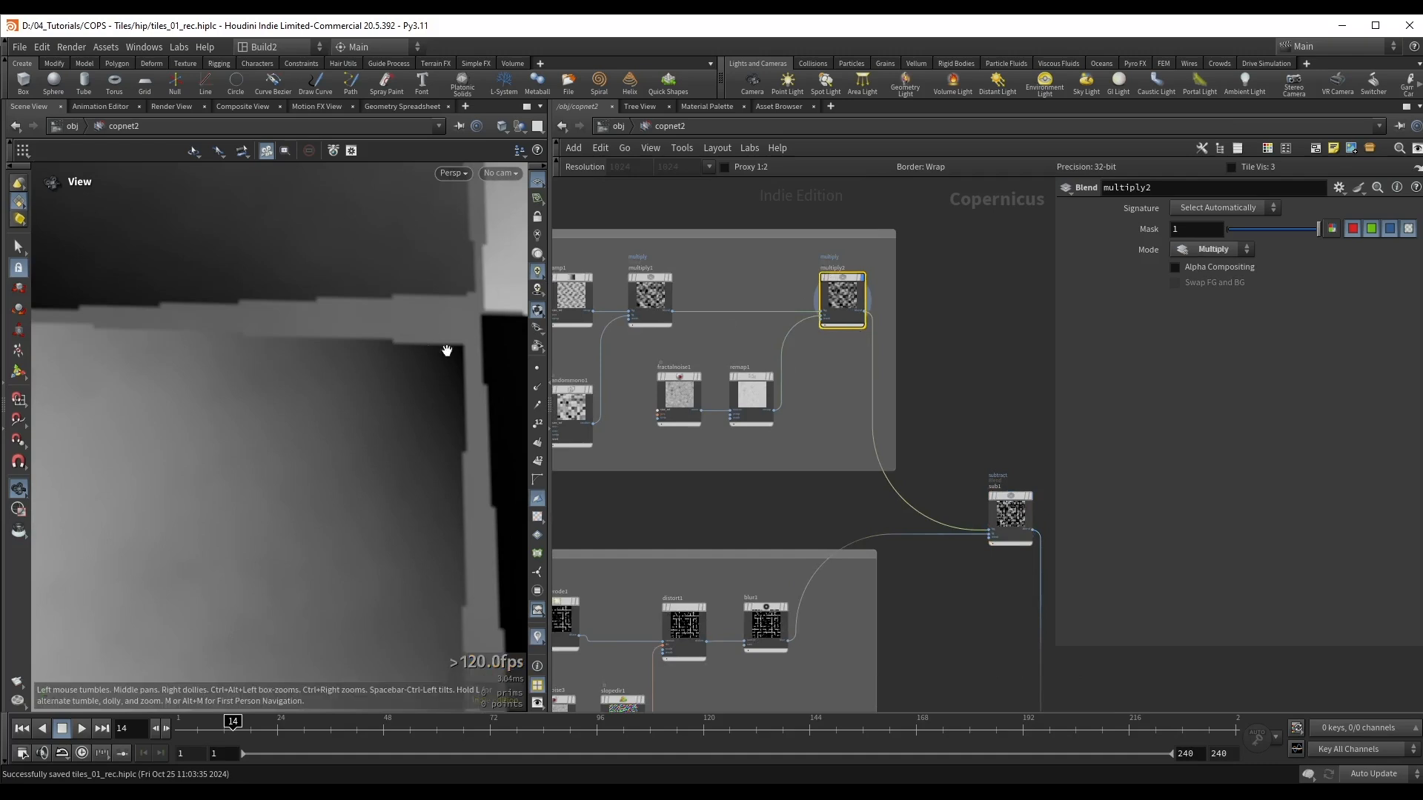
pyautogui.scroll(-5, 378, 335)
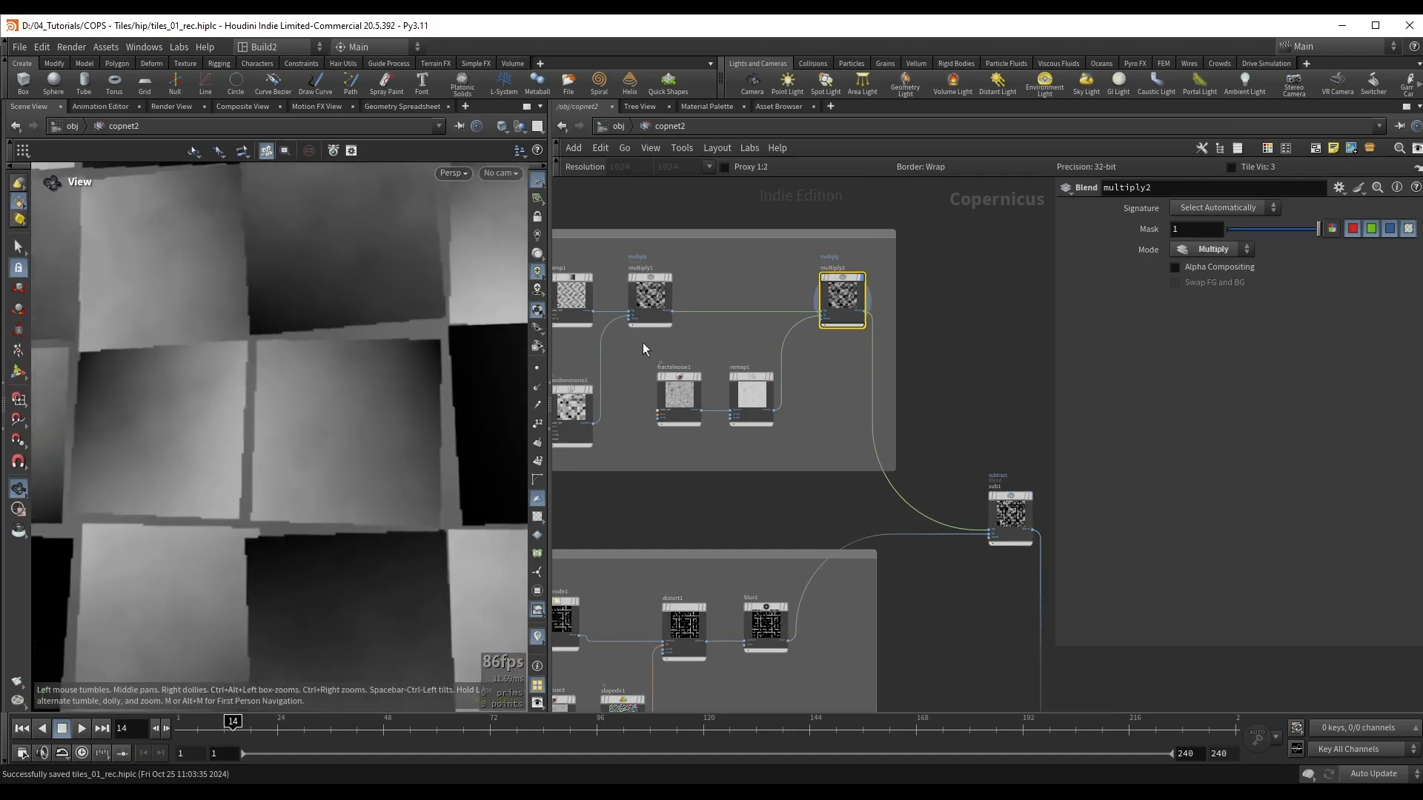
# Step: Display tilepattern1 to examine the plain tile shapes and the gaps between them
pyautogui.scroll(-2, 575, 415)
pyautogui.moveTo(657, 433); pyautogui.dragTo(851, 402, button='middle')
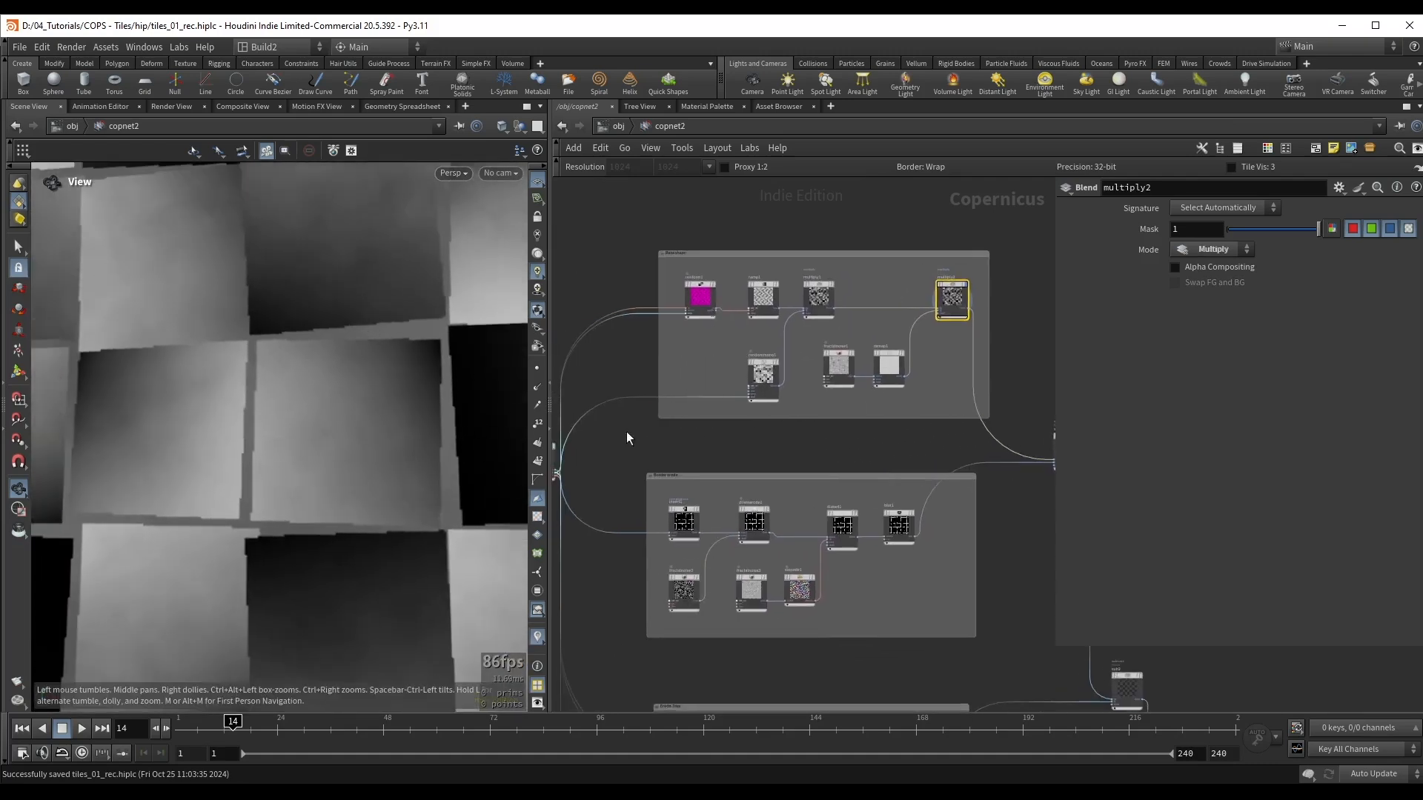
pyautogui.moveTo(627, 439); pyautogui.dragTo(822, 383, button='middle')
pyautogui.scroll(6, 756, 417)
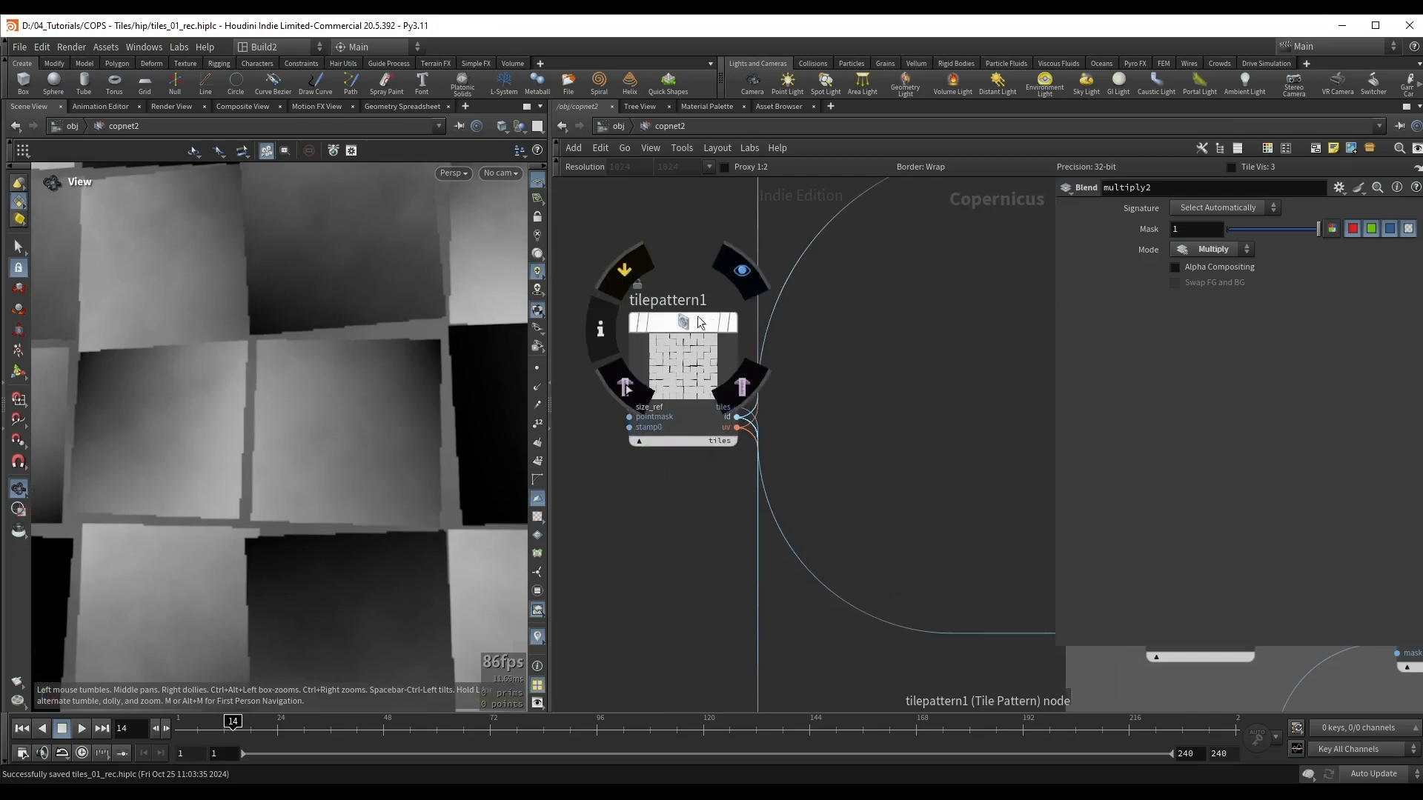
pyautogui.click(701, 322)
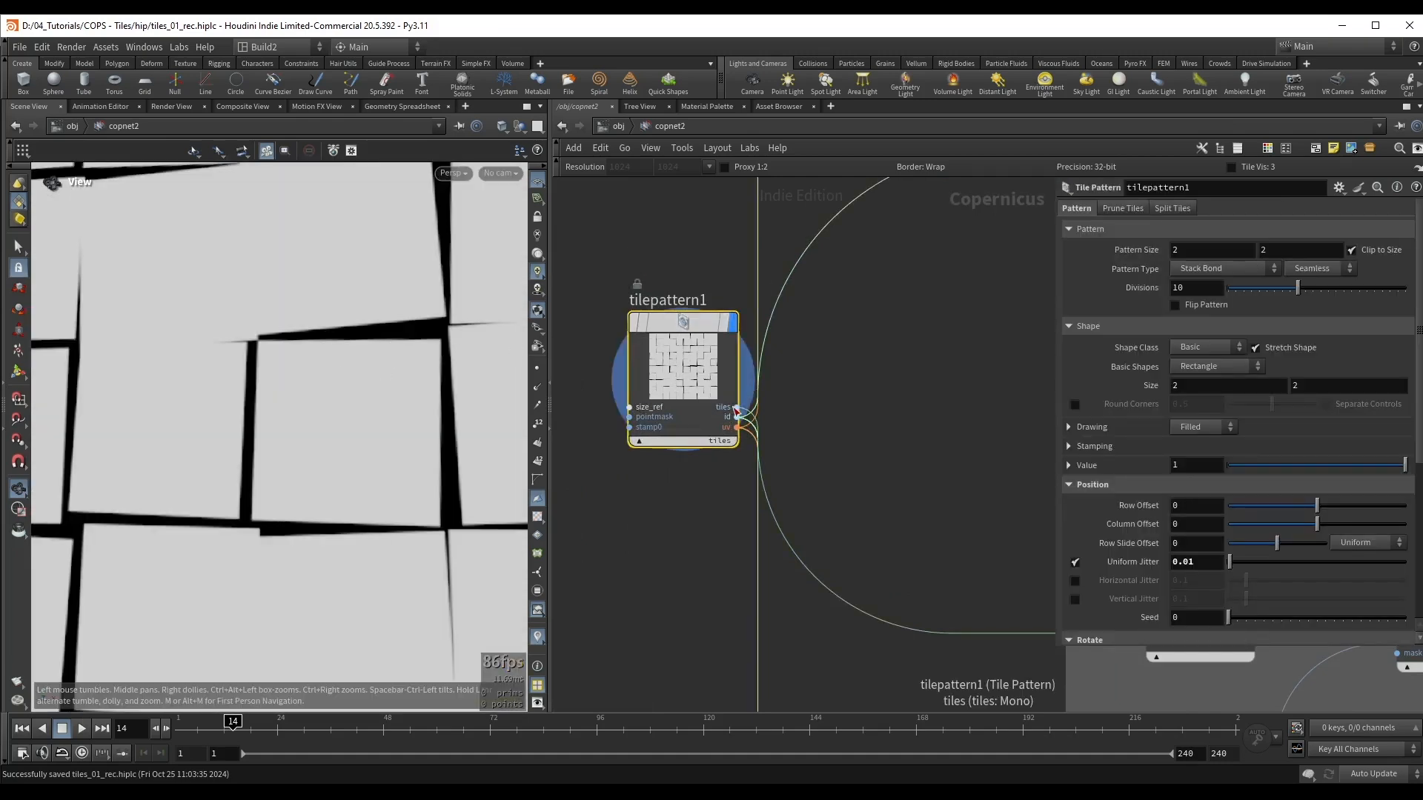
# Step: Add a Multiply blend node after multiply2 in the upper tile network box
pyautogui.scroll(-6, 954, 367)
pyautogui.moveTo(1023, 304); pyautogui.dragTo(587, 445, button='middle')
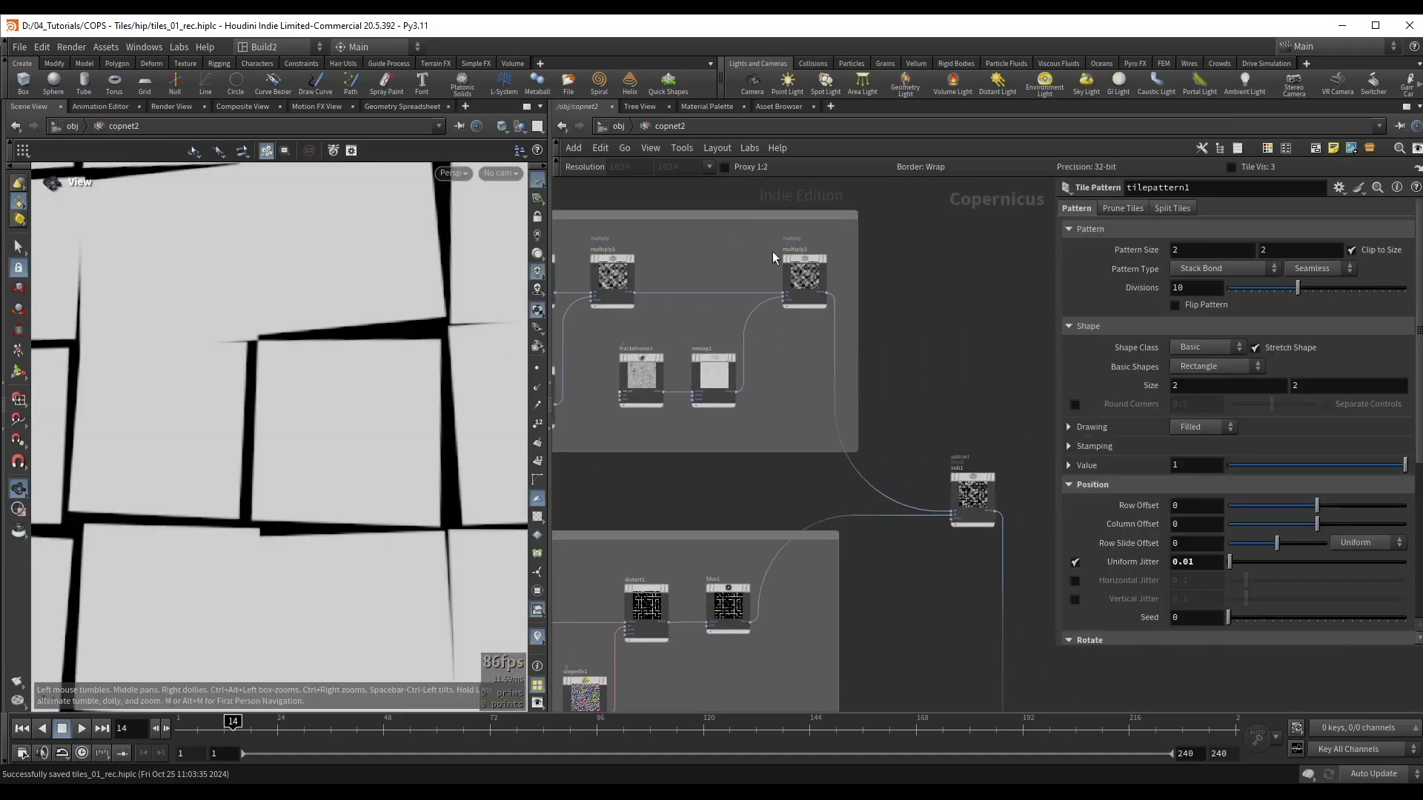
pyautogui.click(821, 262)
pyautogui.press('Tab')
pyautogui.write('mul')
pyautogui.press('Return')
pyautogui.press('Return')
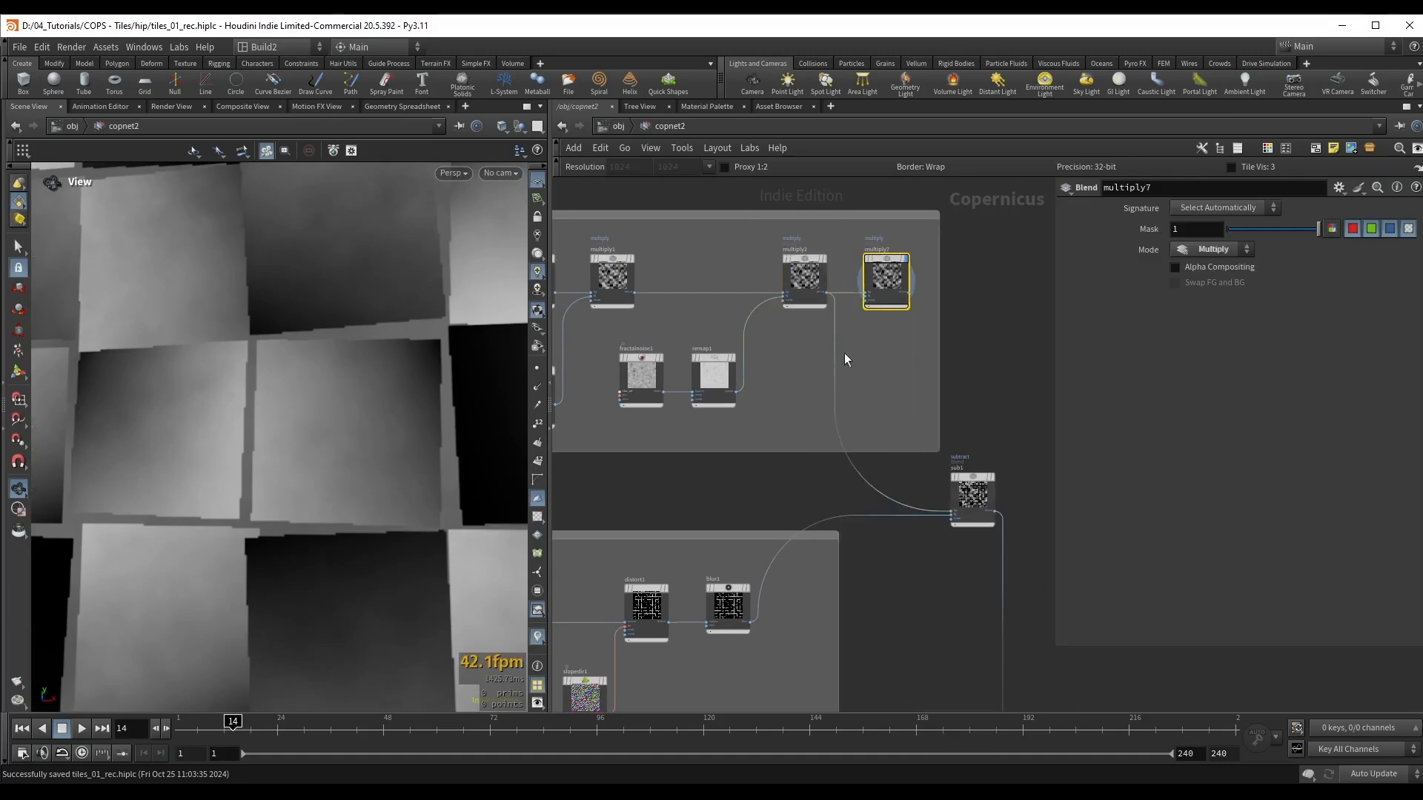
# Step: Connect tilepattern1's tiles output to multiply7's fg input and check the masked gaps in the viewport
pyautogui.moveTo(744, 426); pyautogui.dragTo(1033, 411, button='middle')
pyautogui.moveTo(774, 461); pyautogui.dragTo(1026, 444, button='middle')
pyautogui.scroll(5, 822, 473)
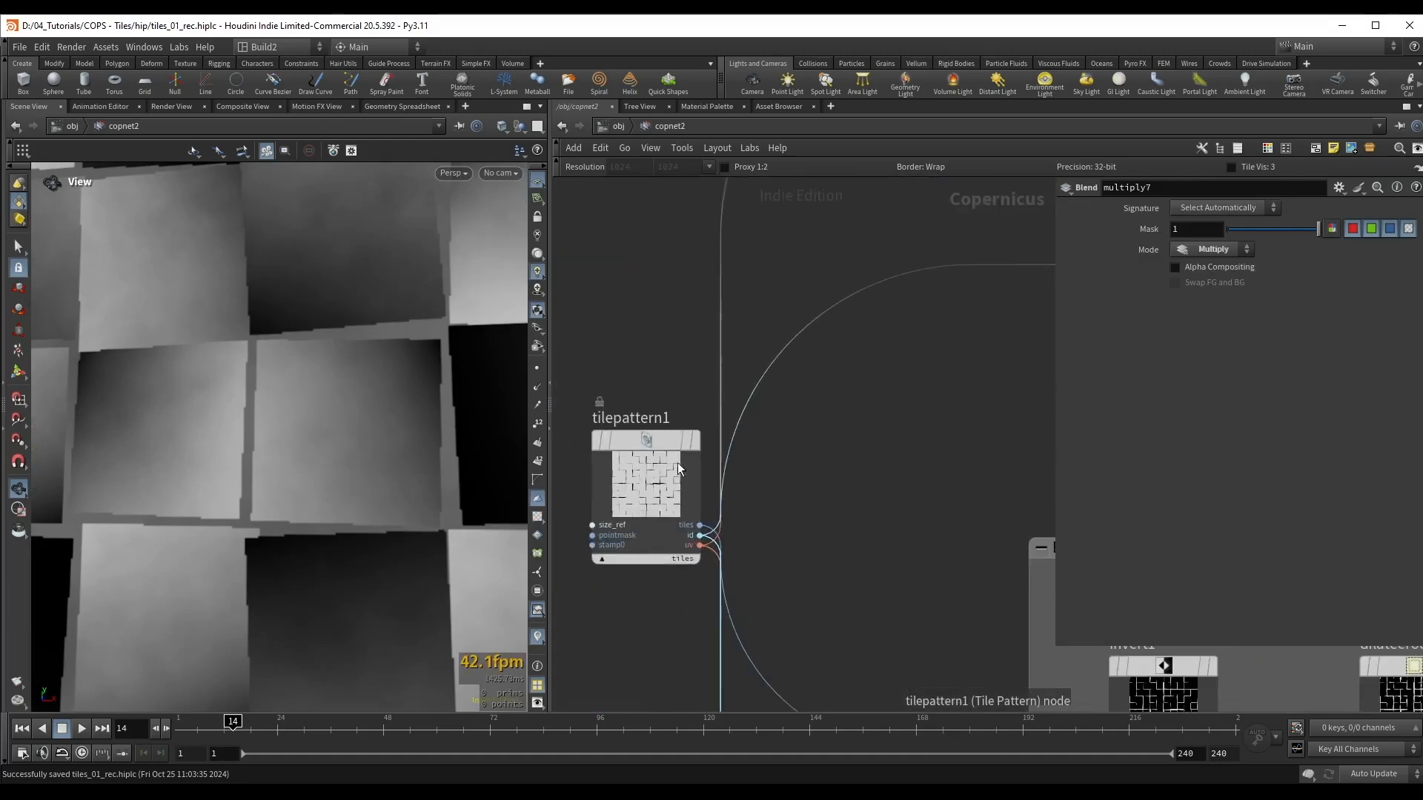
pyautogui.click(678, 486)
pyautogui.scroll(-2, 841, 490)
pyautogui.scroll(3, 796, 520)
pyautogui.click(710, 503)
pyautogui.scroll(-6, 919, 445)
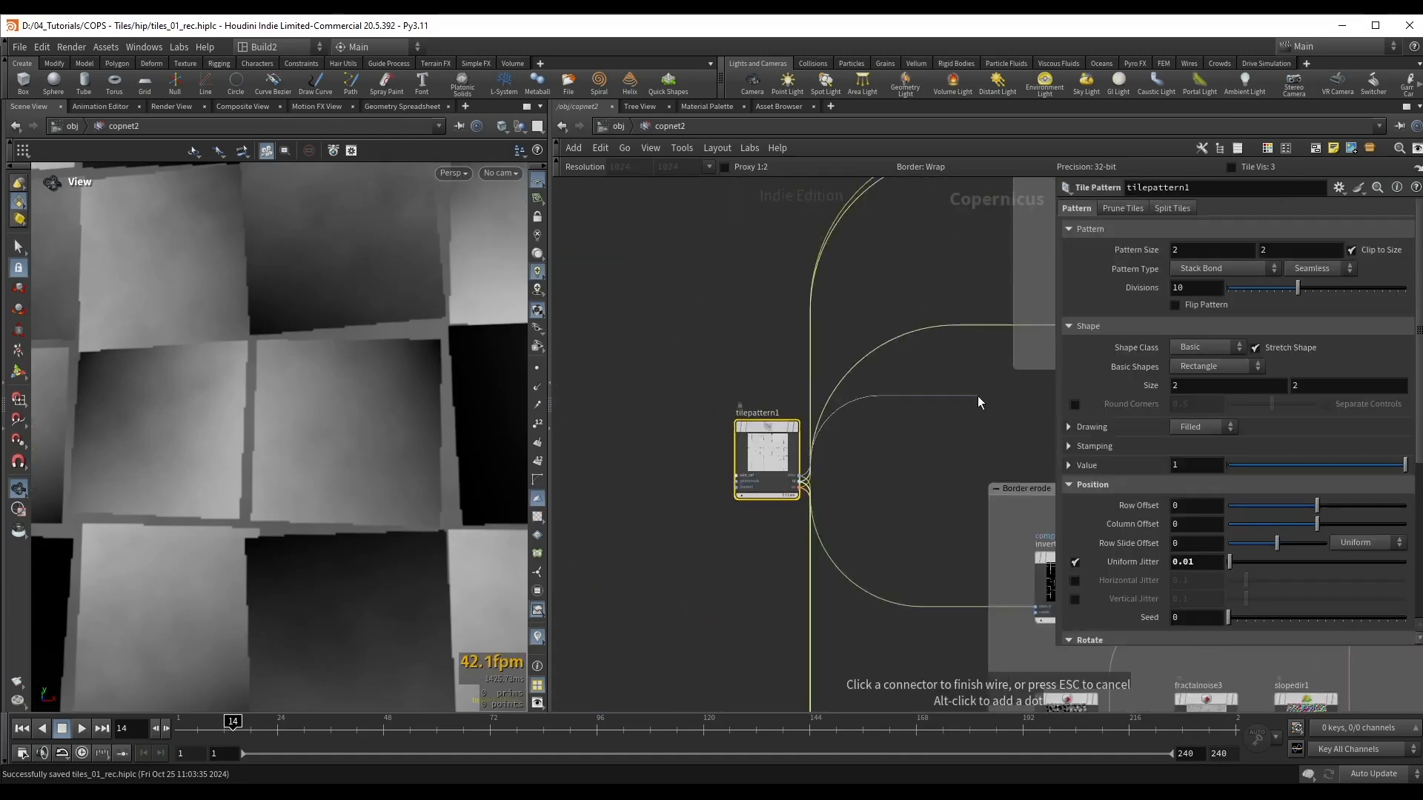
pyautogui.moveTo(993, 396); pyautogui.dragTo(622, 473, button='middle')
pyautogui.moveTo(1041, 415); pyautogui.dragTo(727, 465, button='middle')
pyautogui.scroll(5, 810, 373)
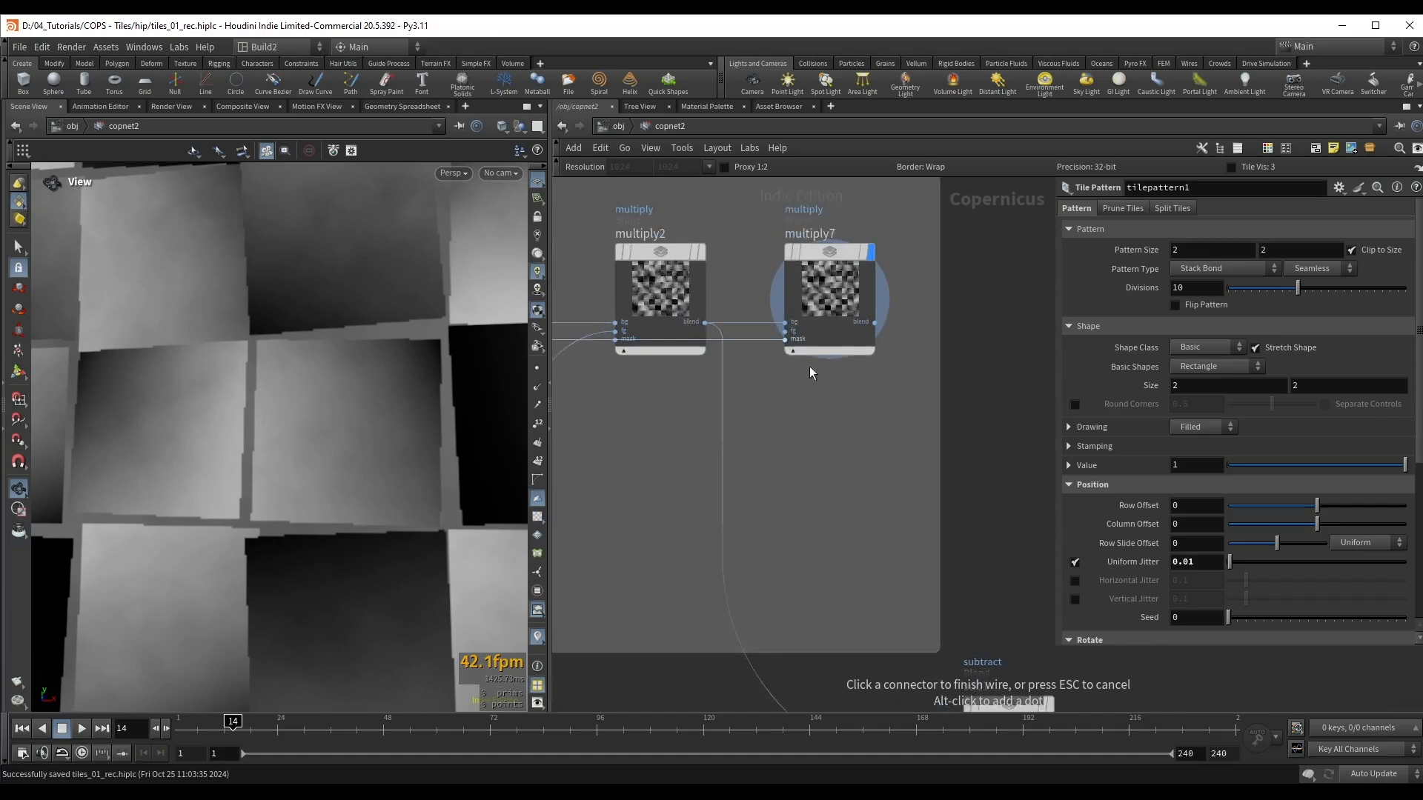
pyautogui.click(779, 324)
pyautogui.moveTo(381, 385); pyautogui.dragTo(289, 413, button='right')
pyautogui.moveTo(344, 384); pyautogui.dragTo(352, 379, button='middle')
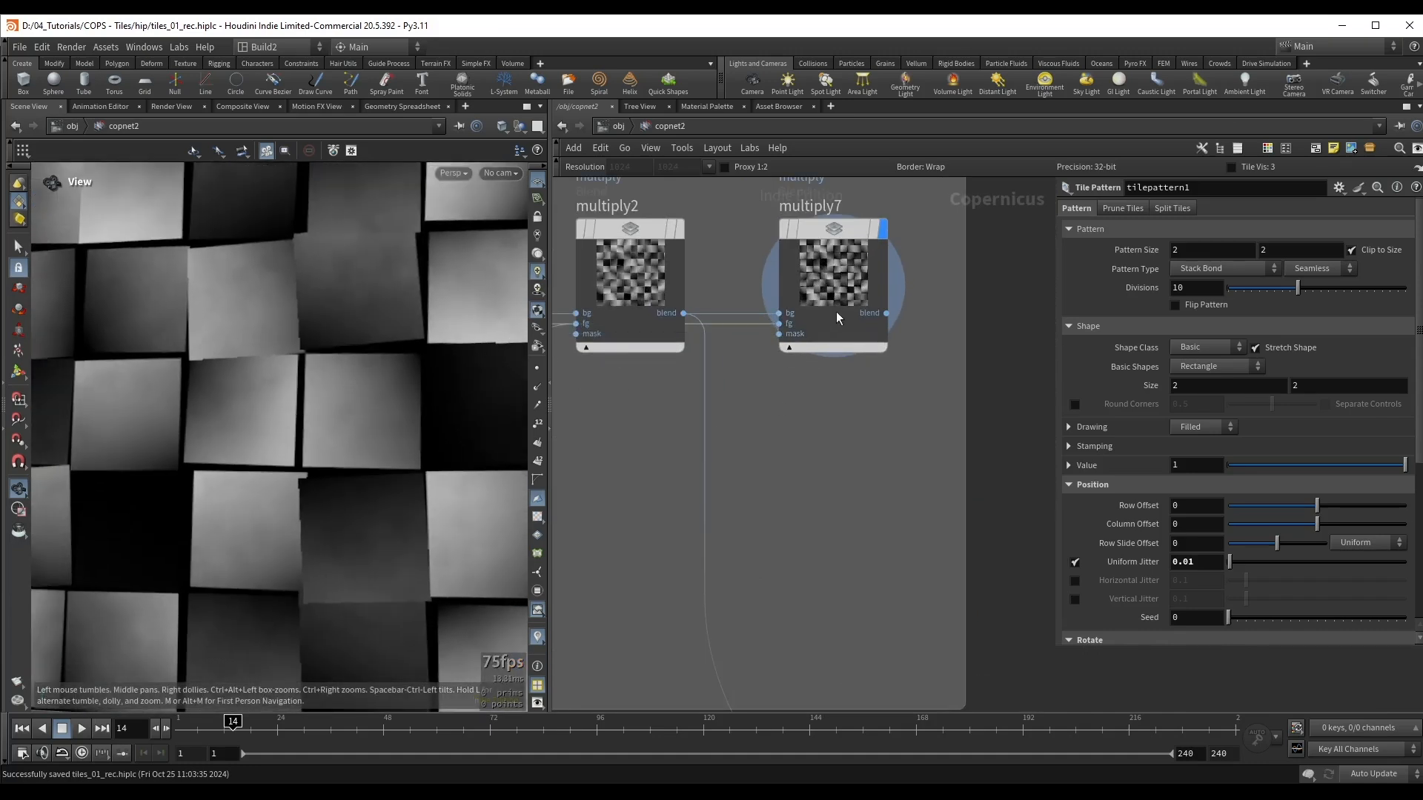
# Step: Move multiply7 below and beside multiply2, connect its blend output to sub1's bg input, and display sub1
pyautogui.moveTo(836, 311); pyautogui.dragTo(882, 439)
pyautogui.scroll(-6, 881, 439)
pyautogui.moveTo(950, 535); pyautogui.dragTo(980, 519)
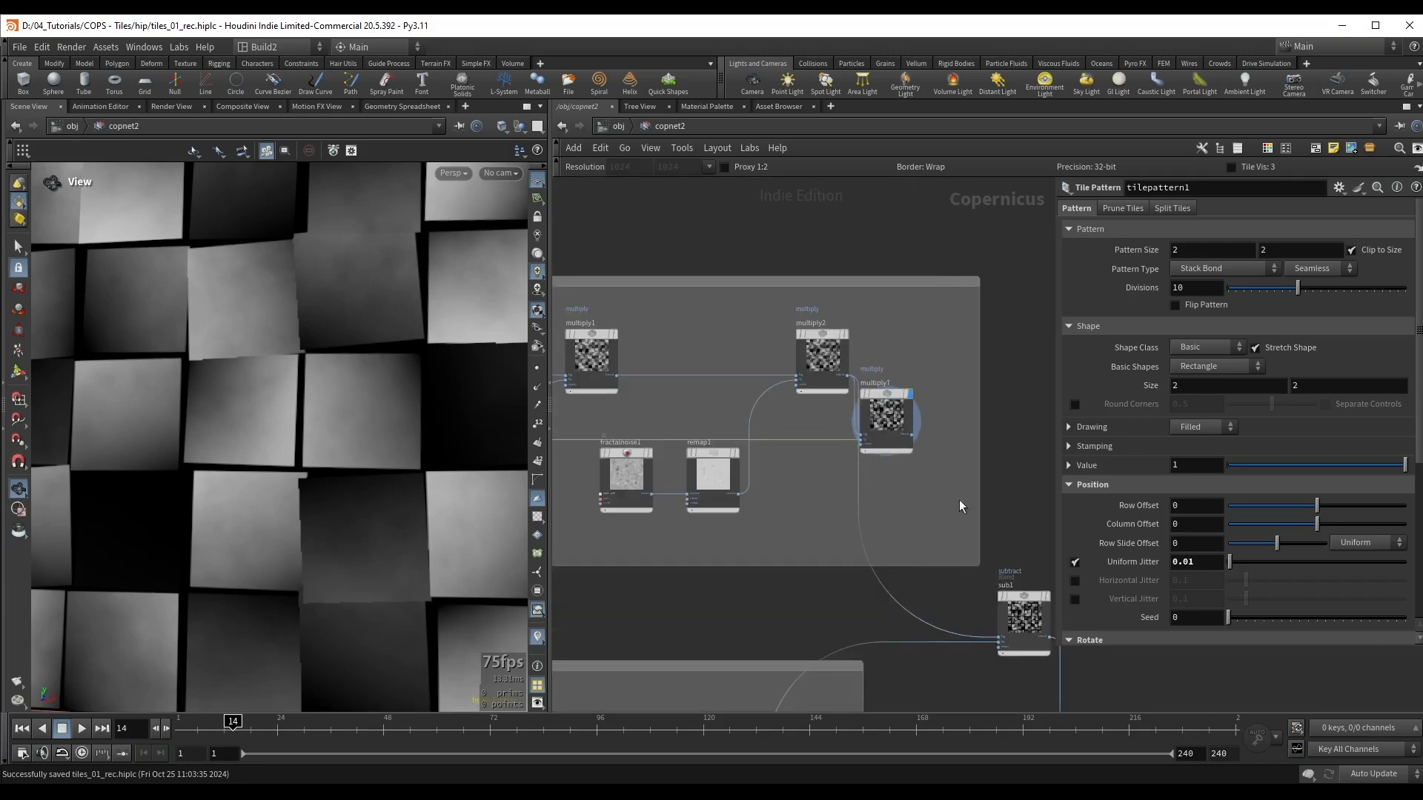
pyautogui.moveTo(890, 421); pyautogui.dragTo(918, 418)
pyautogui.moveTo(977, 421); pyautogui.dragTo(813, 368, button='middle')
pyautogui.scroll(3, 821, 382)
pyautogui.click(761, 374)
pyautogui.moveTo(872, 426); pyautogui.dragTo(849, 285, button='middle')
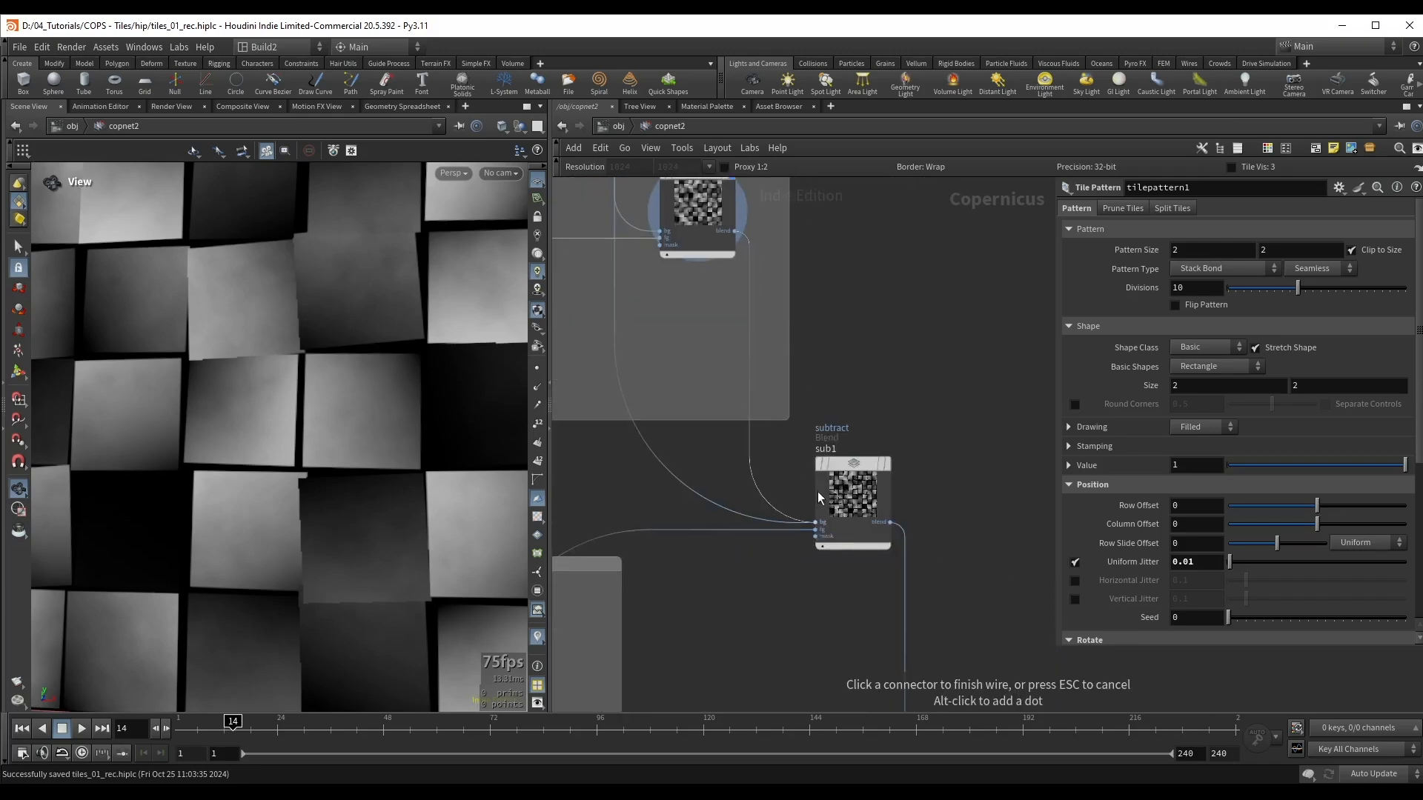
pyautogui.click(818, 495)
pyautogui.click(839, 474)
pyautogui.press('r')
# Step: Examine the tile edges and gaps on the displaced preview material surface up close
pyautogui.scroll(1, 422, 257)
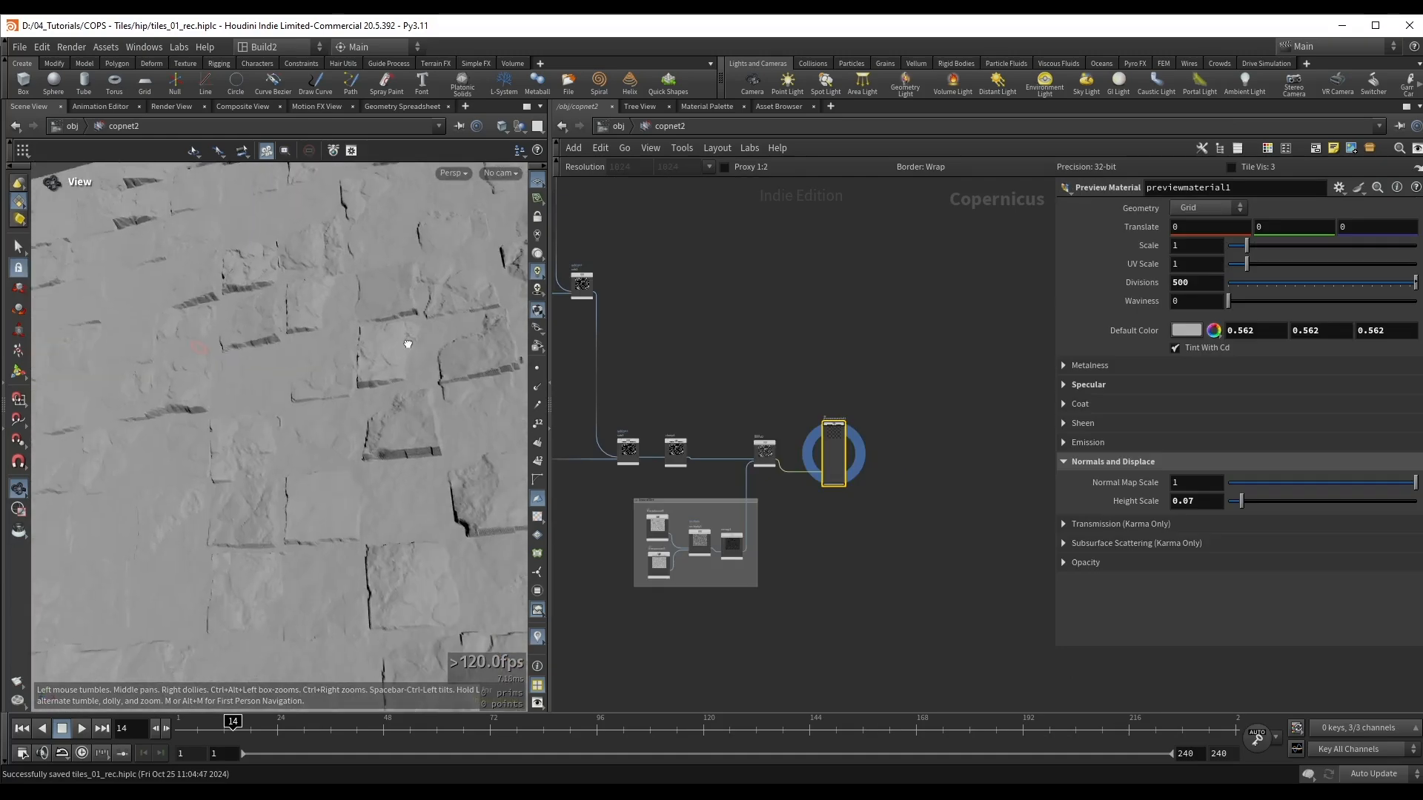
pyautogui.moveTo(407, 330); pyautogui.dragTo(349, 407)
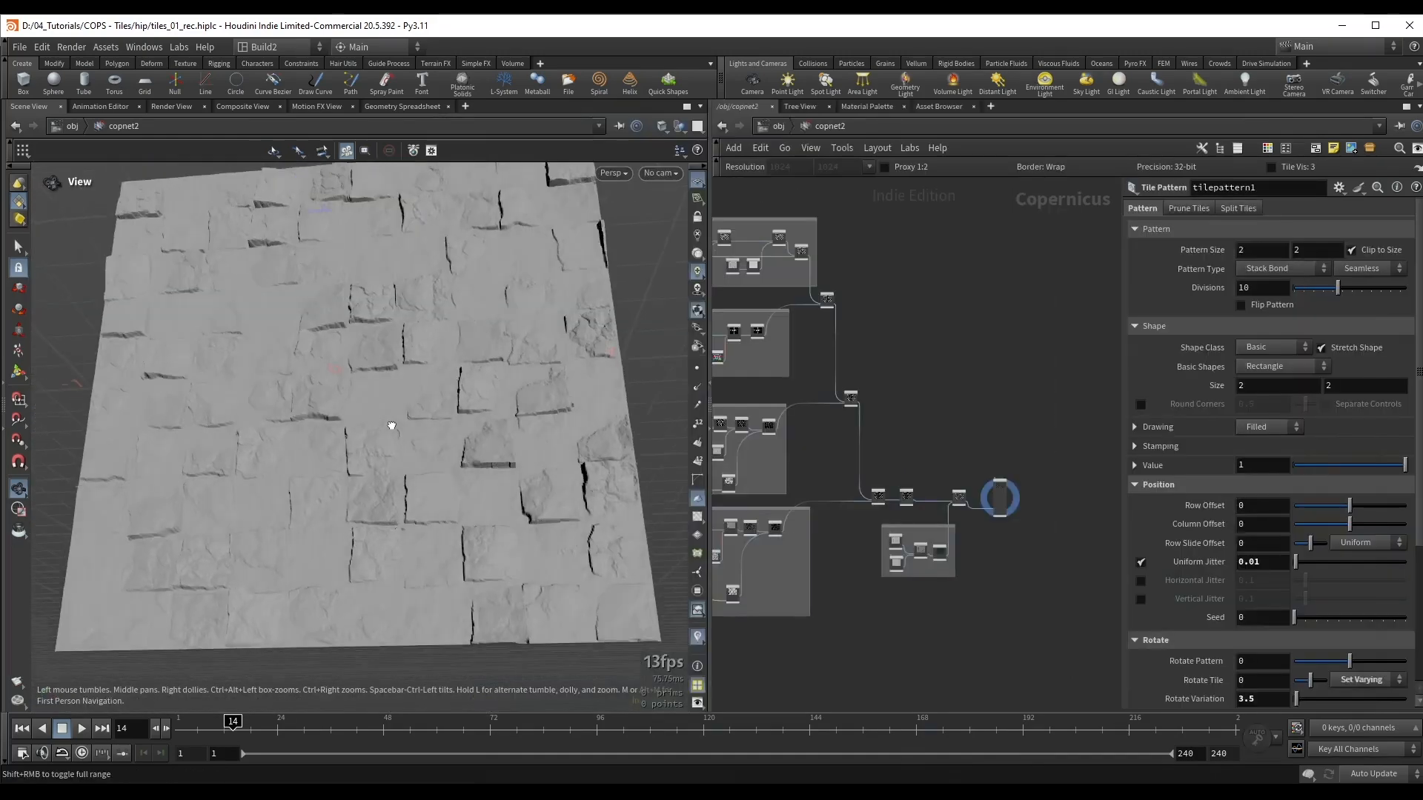
pyautogui.moveTo(390, 422); pyautogui.dragTo(375, 394)
pyautogui.moveTo(375, 394); pyautogui.dragTo(274, 367, button='right')
pyautogui.scroll(3, 933, 450)
# Step: Reposition the preview material node away from the end of the blend chain and view the whole displaced tile grid
pyautogui.moveTo(938, 453); pyautogui.dragTo(820, 406, button='middle')
pyautogui.moveTo(918, 465); pyautogui.dragTo(1017, 371)
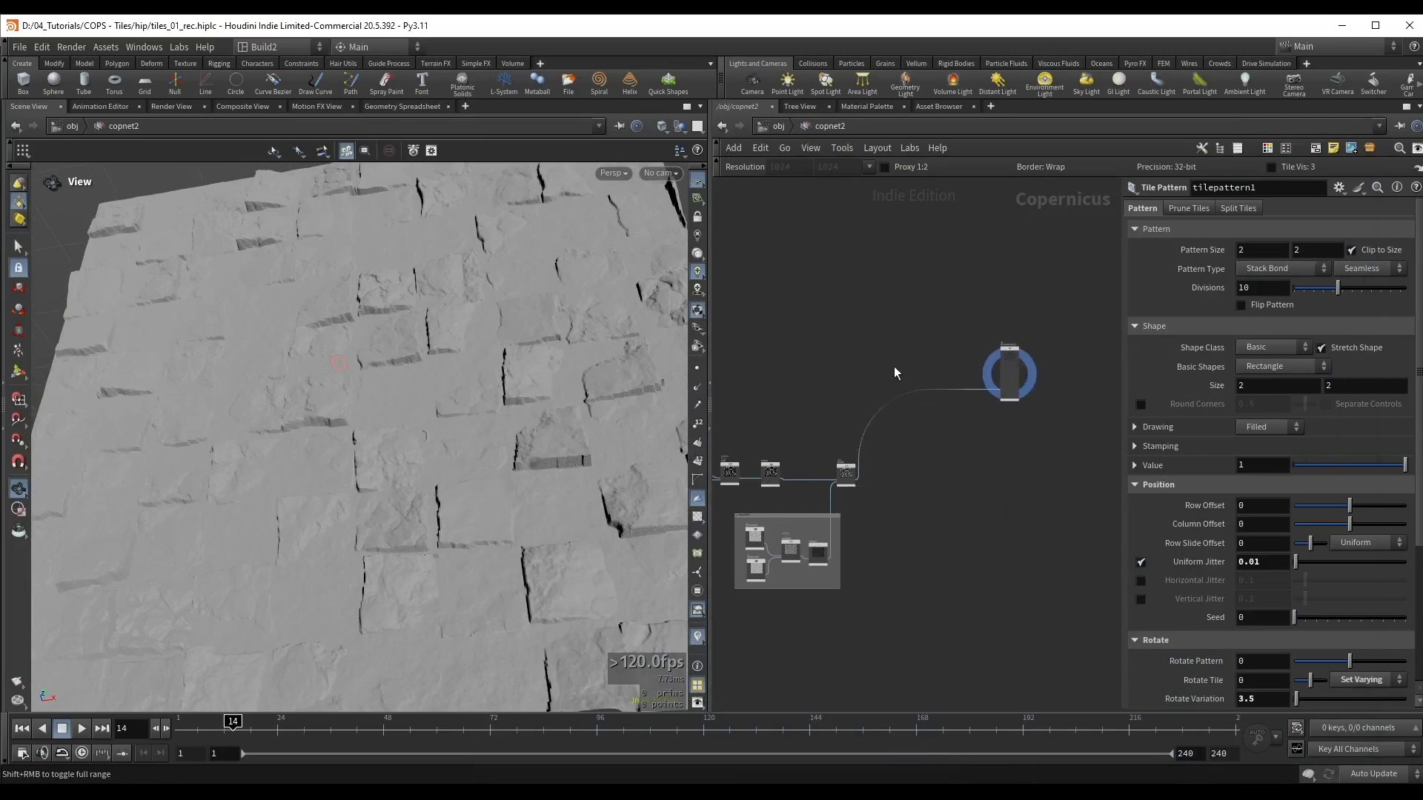
pyautogui.press('h')
pyautogui.moveTo(349, 386); pyautogui.dragTo(413, 392, button='right')
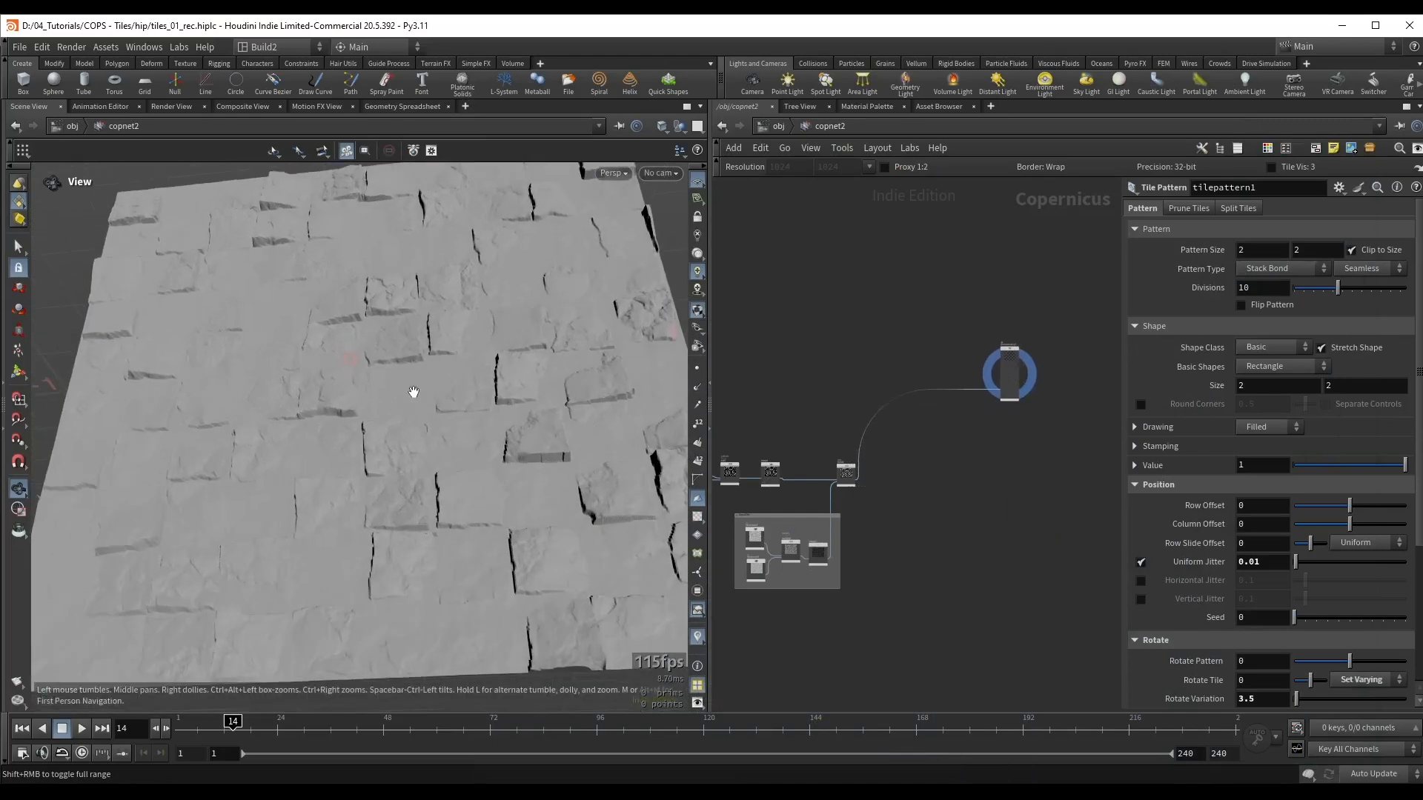
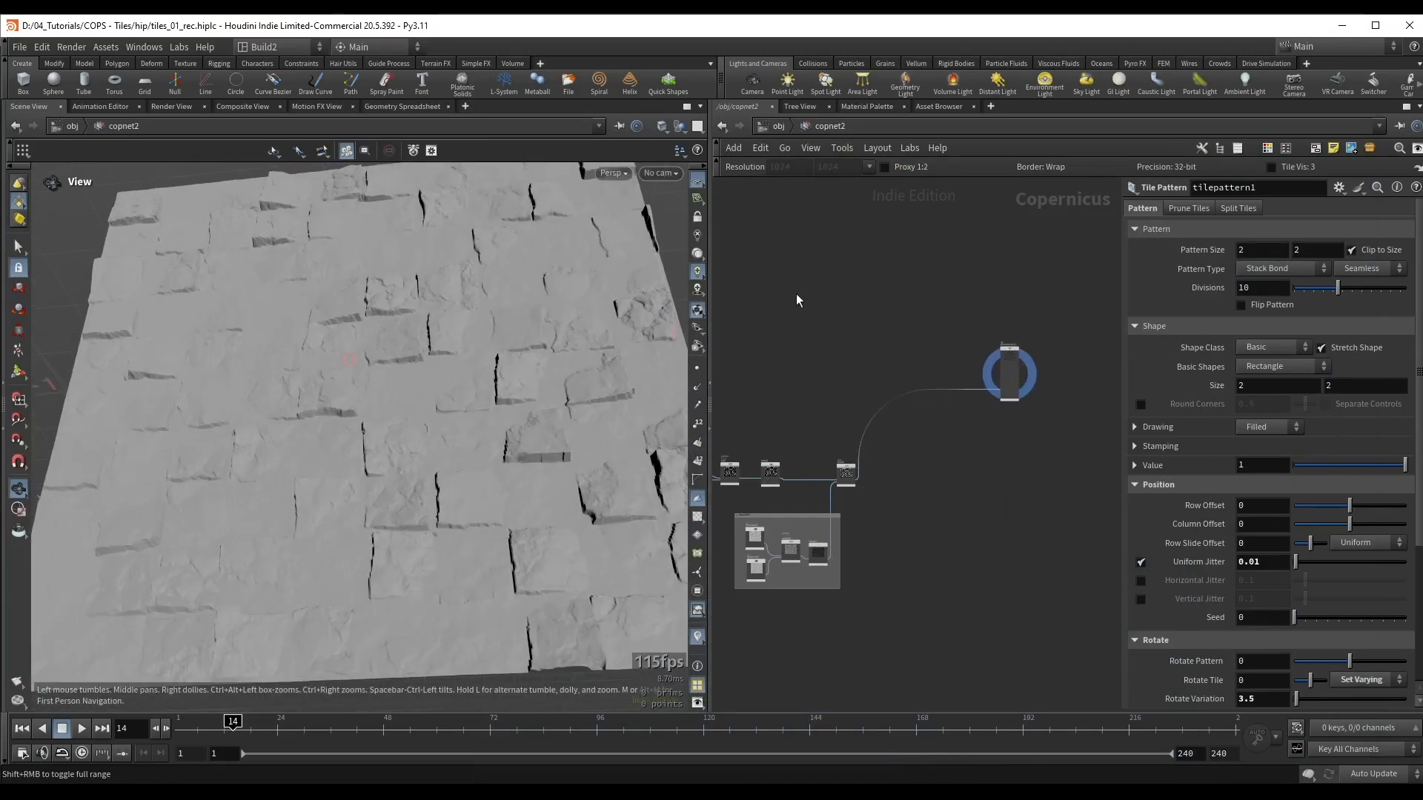
# Step: Add a Fractal Noise node in the empty area above the blend chain and show it in the viewport
pyautogui.moveTo(821, 268); pyautogui.dragTo(873, 350, button='middle')
pyautogui.scroll(2, 896, 353)
pyautogui.press('Tab')
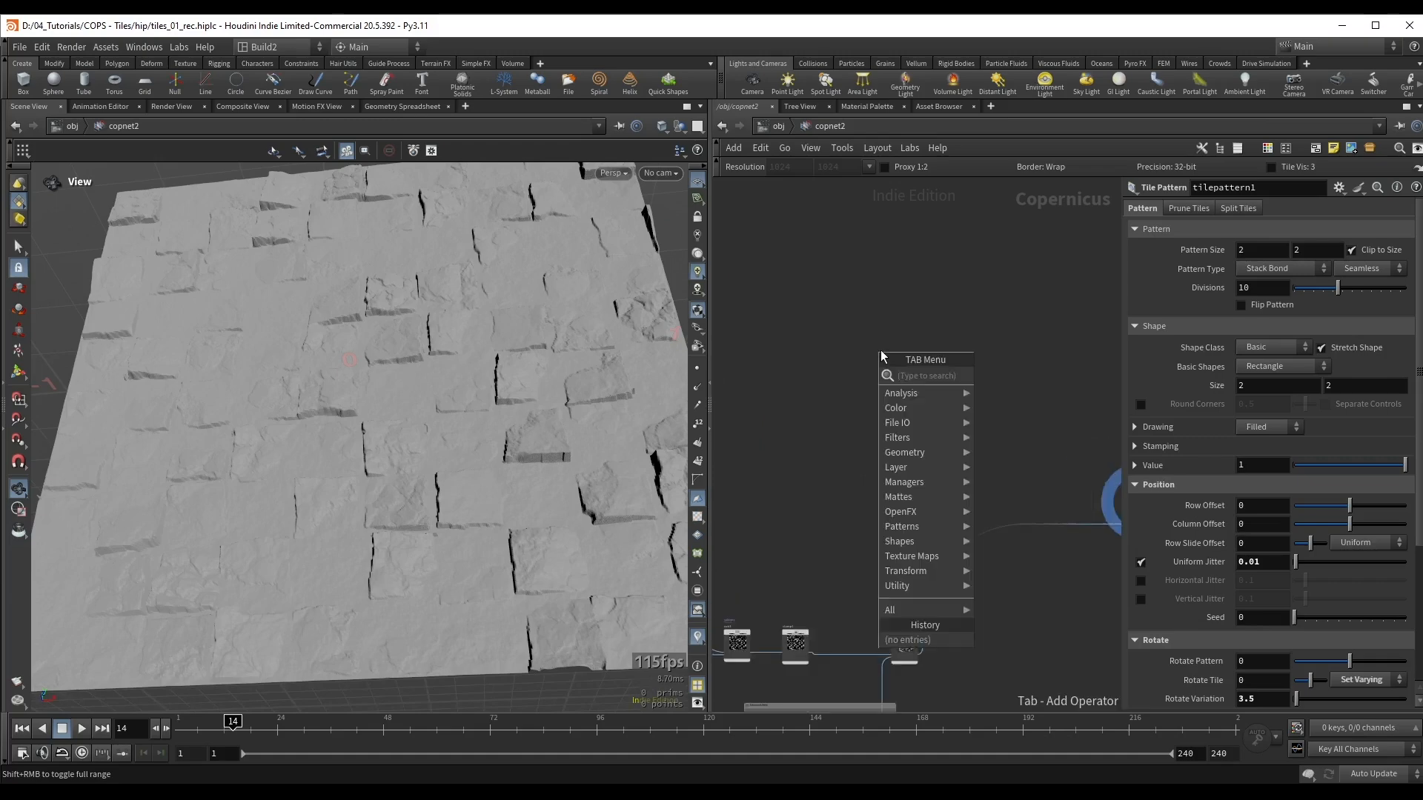
pyautogui.write('frac')
pyautogui.click(1015, 375)
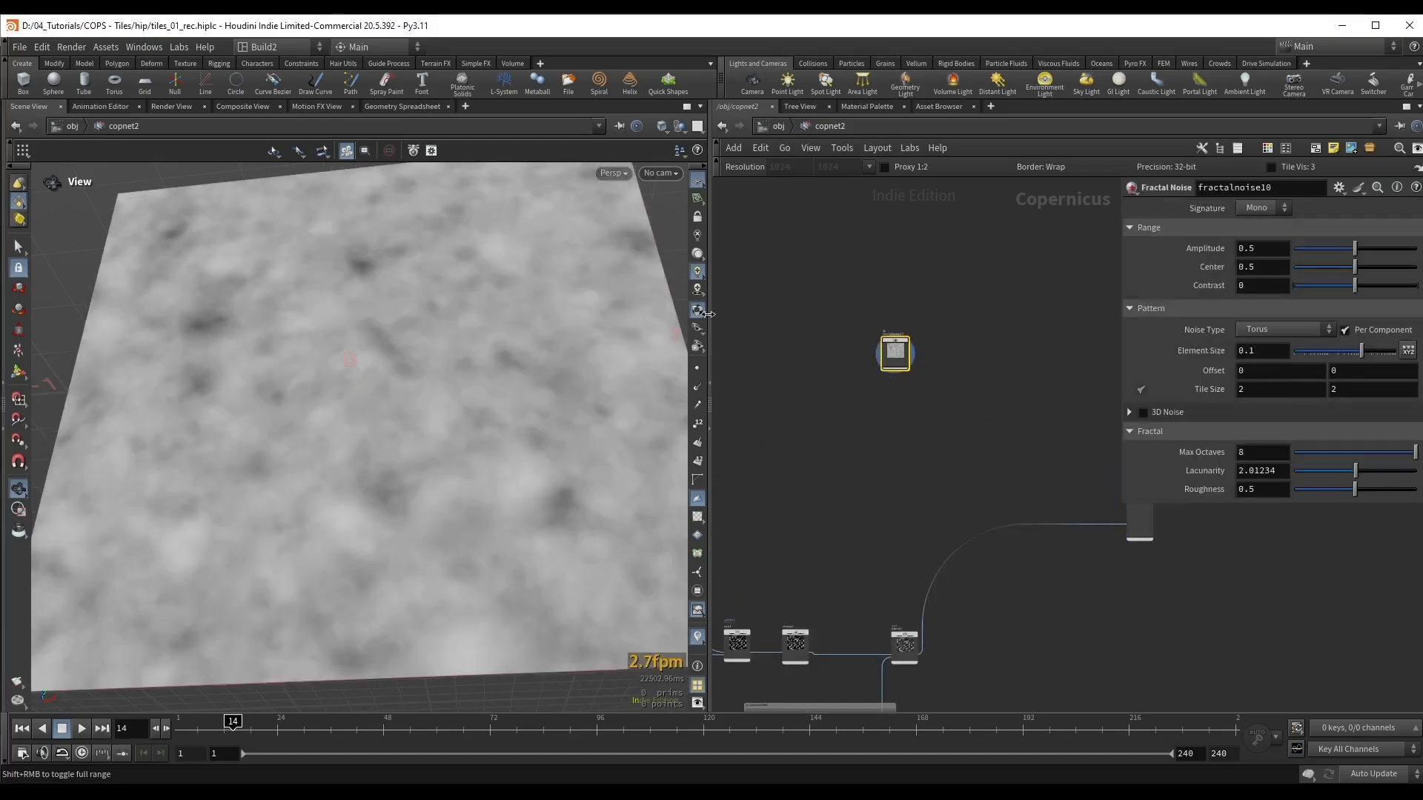
# Step: Connect the new noise output to a Mono to RGB node and display the coloured result
pyautogui.moveTo(865, 391); pyautogui.dragTo(919, 395)
pyautogui.write('mtr')
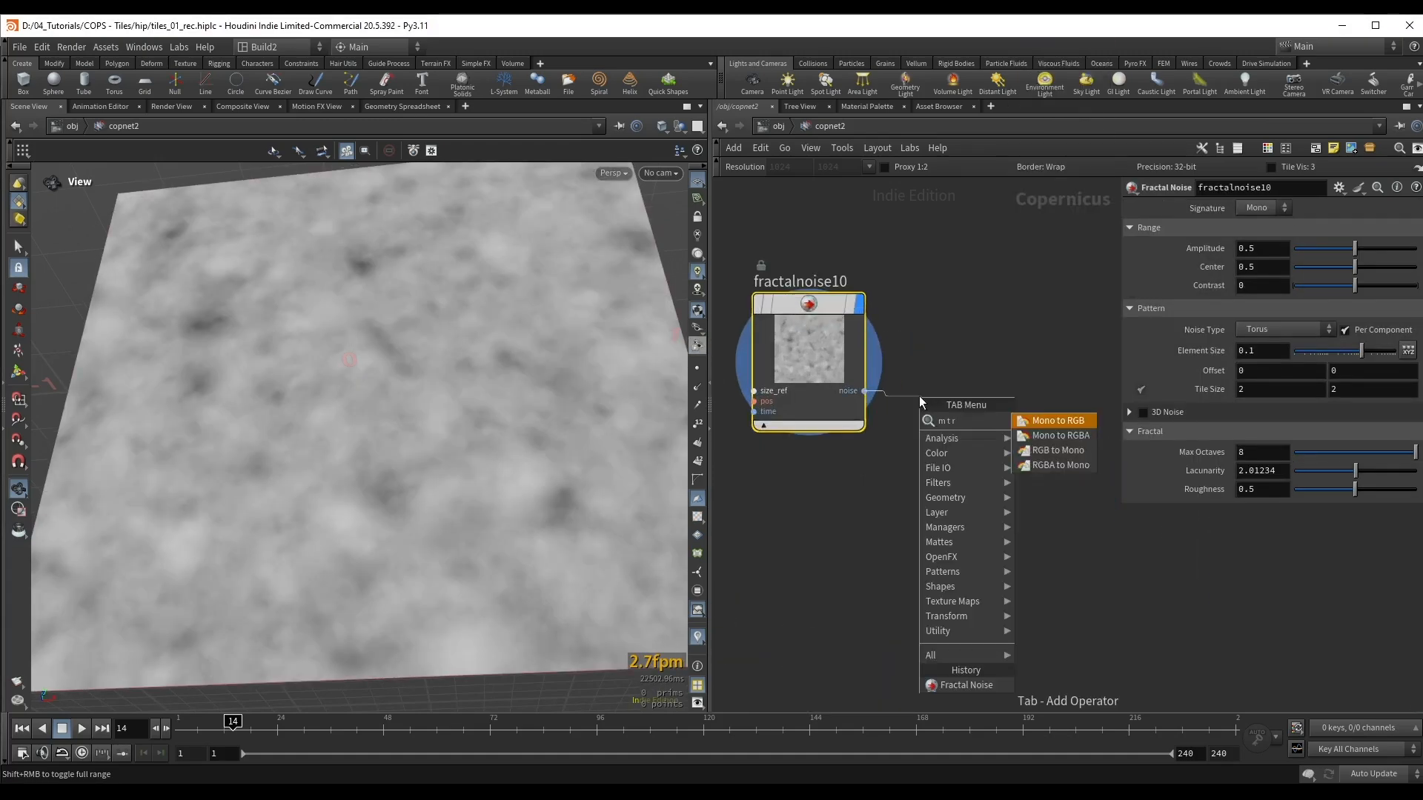
pyautogui.click(1038, 420)
pyautogui.click(1008, 351)
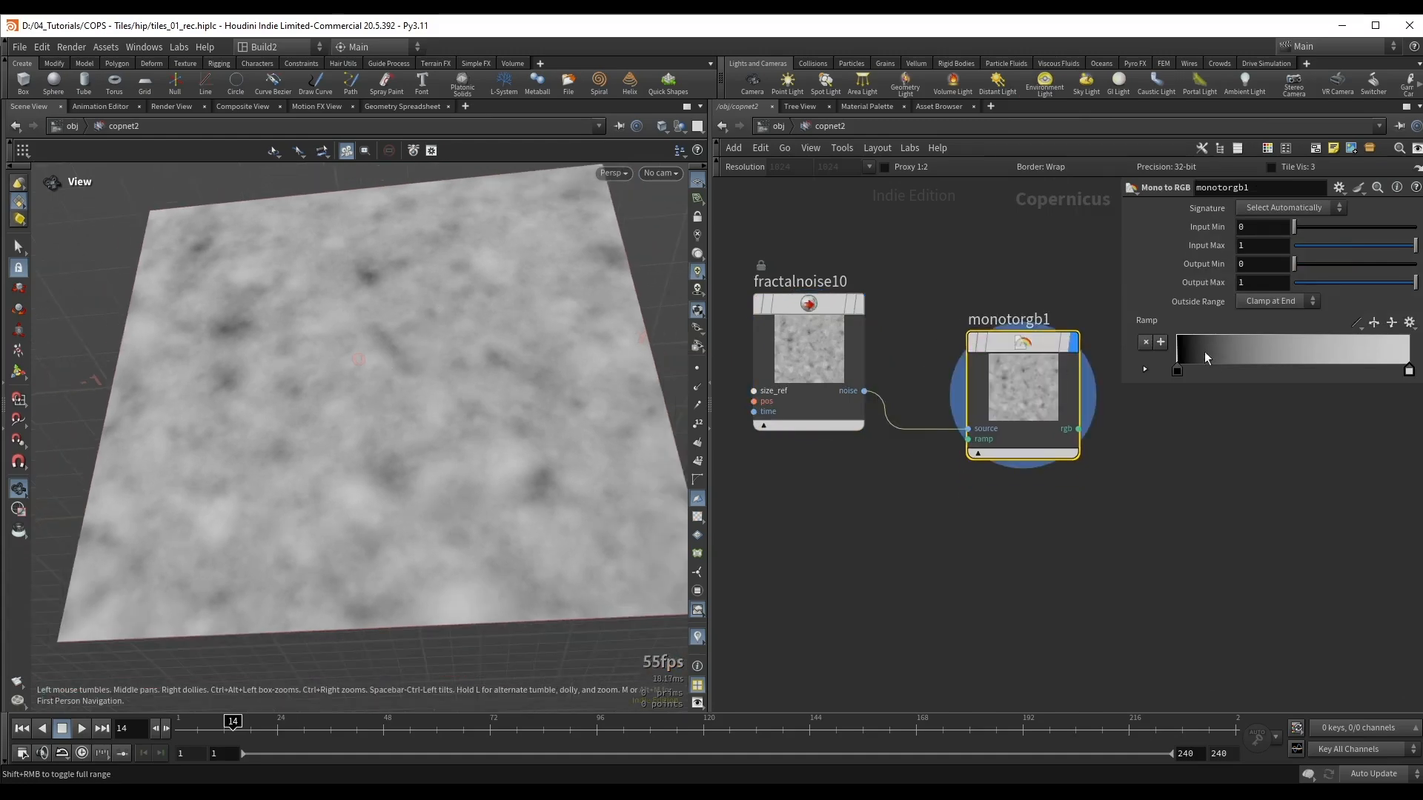
# Step: Colour the ramp's first key dark green with hue 147, saturation about 0.219 and value about 0.318
pyautogui.doubleClick(1176, 372)
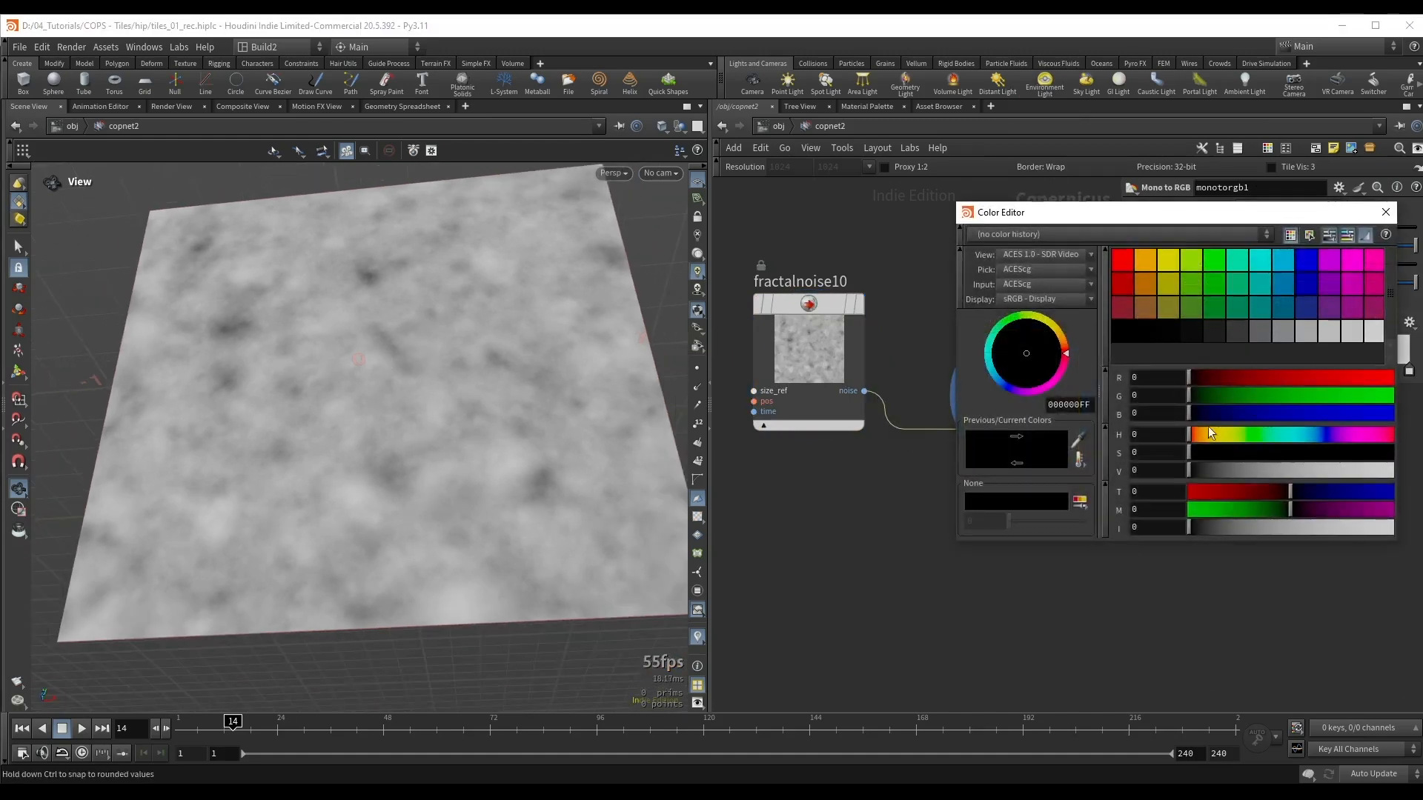
pyautogui.click(1222, 470)
pyautogui.click(1271, 440)
pyautogui.click(1249, 453)
pyautogui.click(1233, 474)
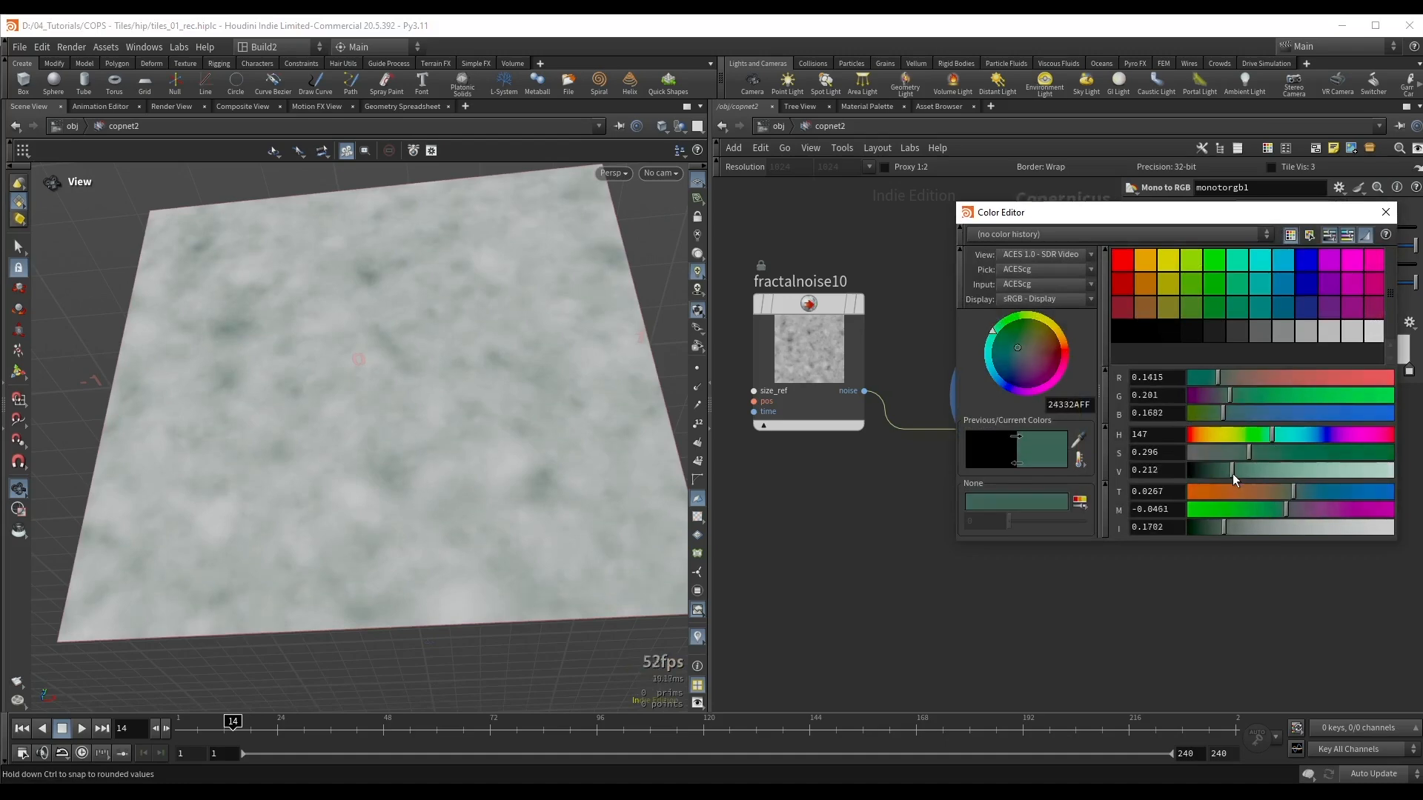
pyautogui.moveTo(1233, 474)
pyautogui.mouseDown()
pyautogui.moveTo(1233, 452)
pyautogui.moveTo(1227, 468)
pyautogui.moveTo(1253, 472)
pyautogui.mouseUp()
pyautogui.click(1384, 213)
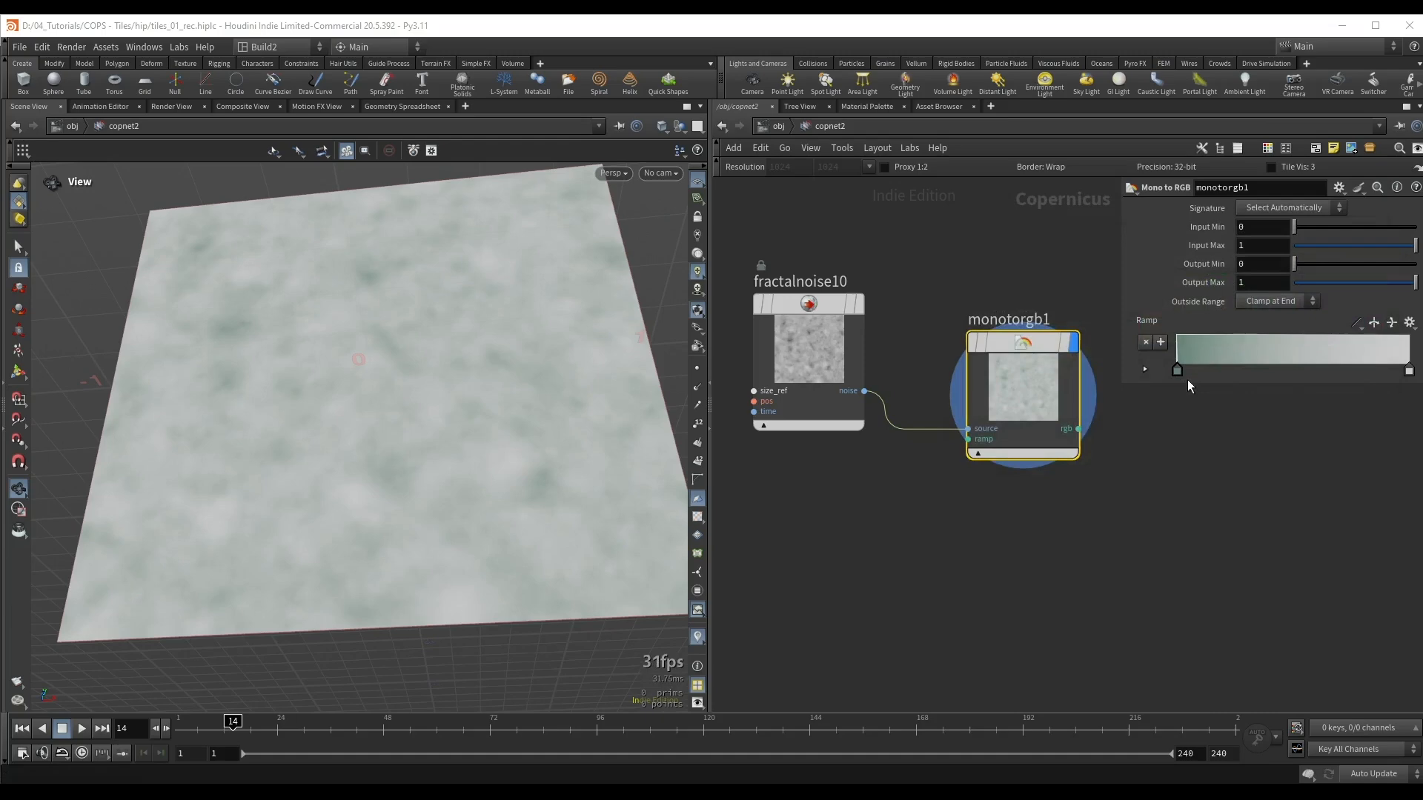
# Step: Add a middle ramp key in grey-green with hue 147, saturation 0.044 and value 0.478
pyautogui.doubleClick(1282, 359)
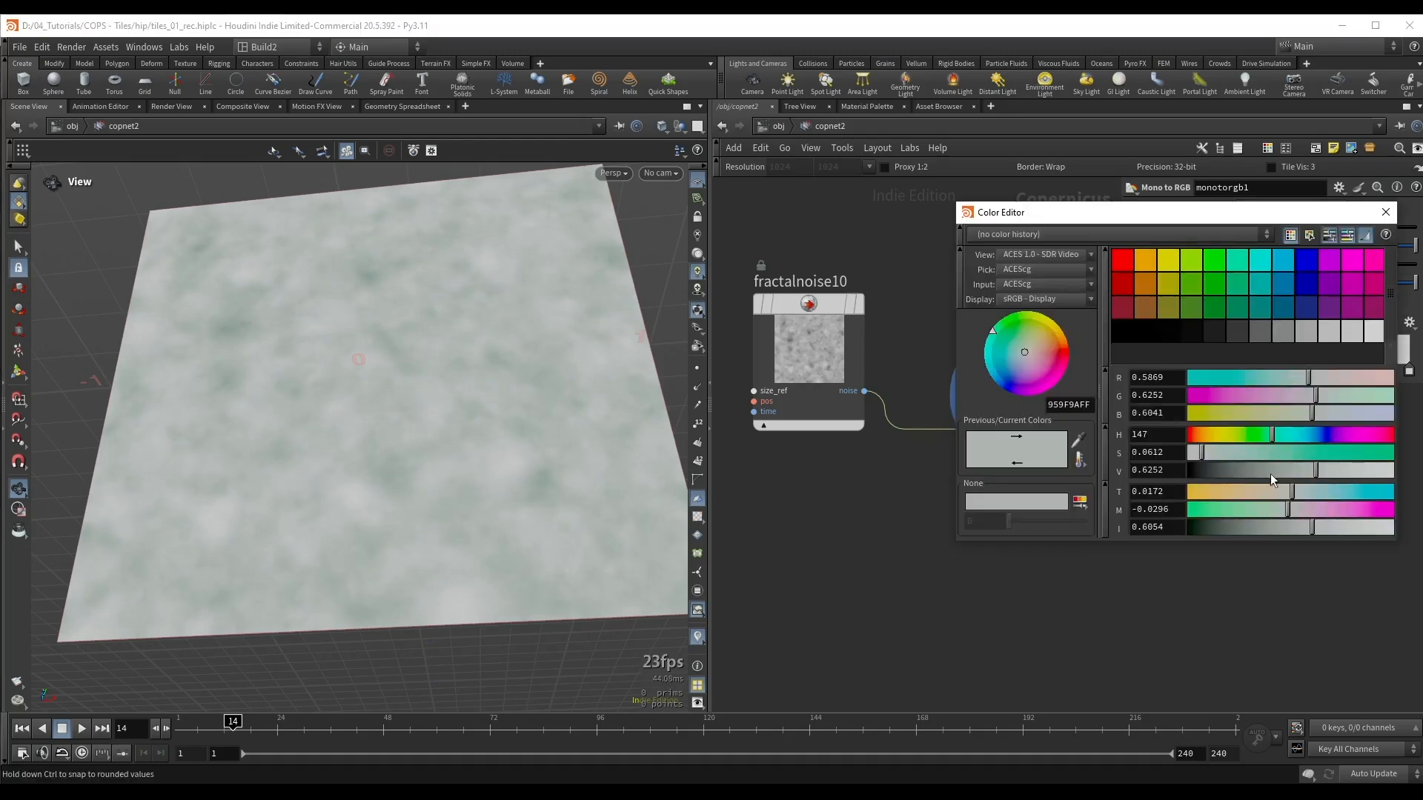
pyautogui.click(1270, 471)
pyautogui.click(1197, 449)
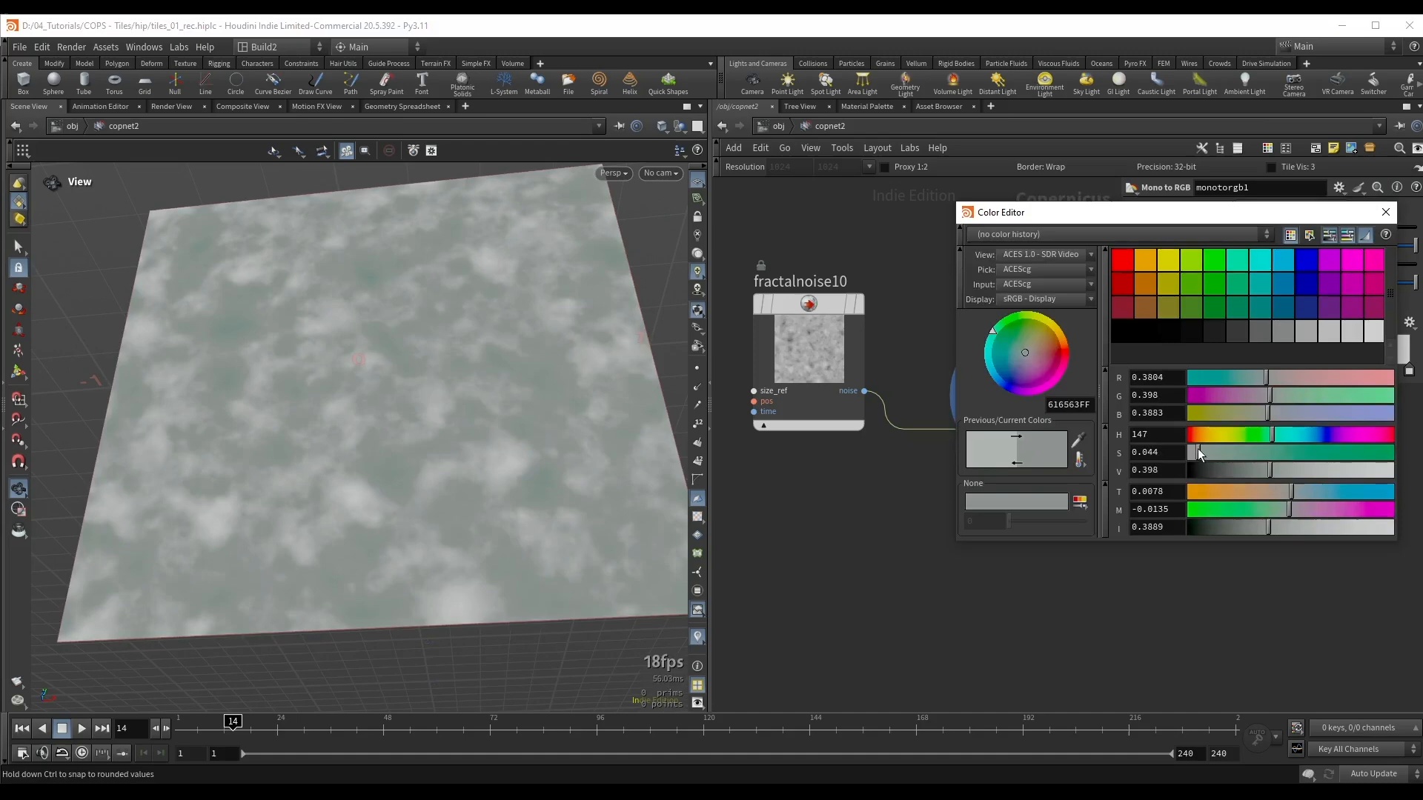
pyautogui.click(1263, 469)
pyautogui.click(1287, 470)
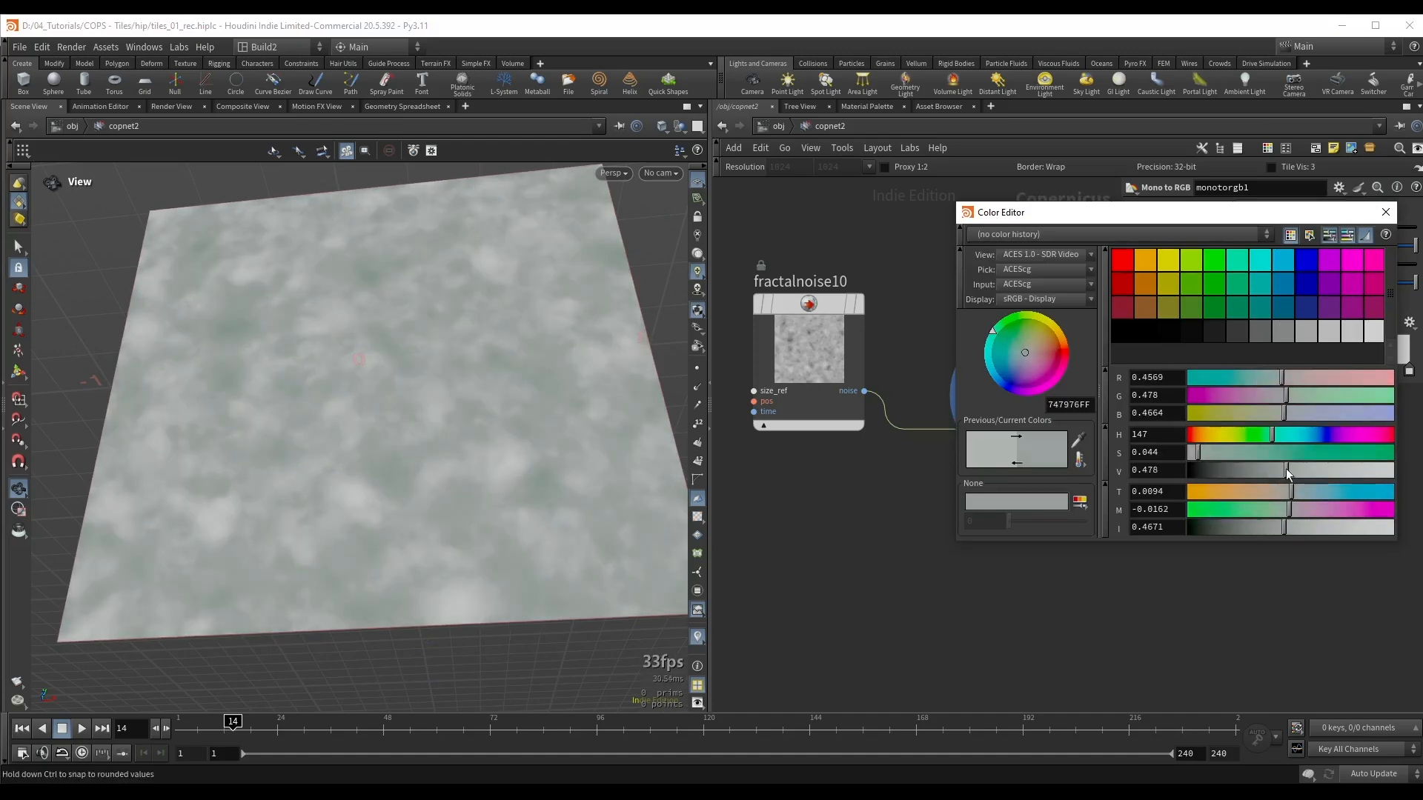
pyautogui.click(1385, 213)
# Step: Add a ramp key at about 0.8 in warm light grey with hue 70, saturation 0.084 and value 0.712, and save the scene
pyautogui.moveTo(484, 354); pyautogui.dragTo(392, 314)
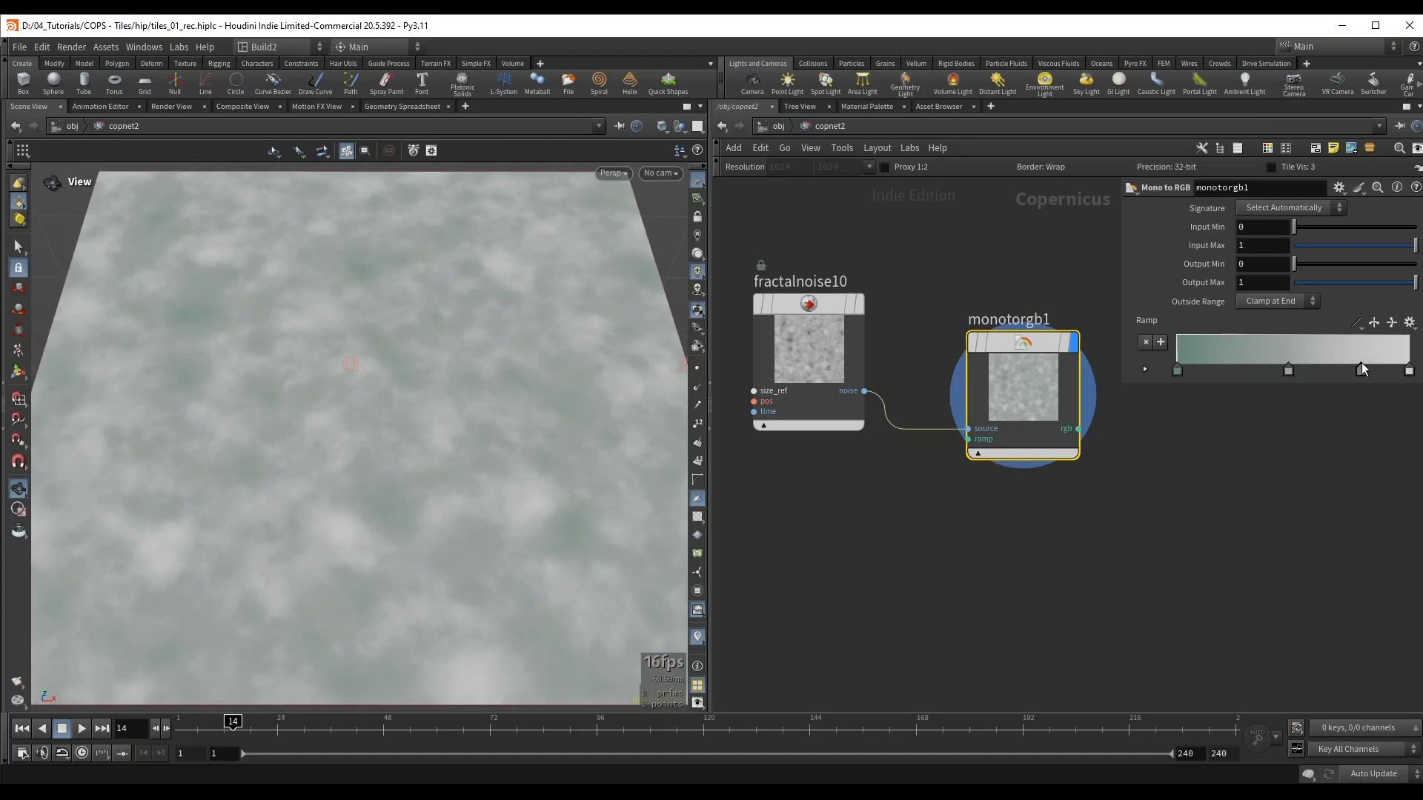
pyautogui.click(1362, 366)
pyautogui.moveTo(1277, 439); pyautogui.dragTo(1204, 454)
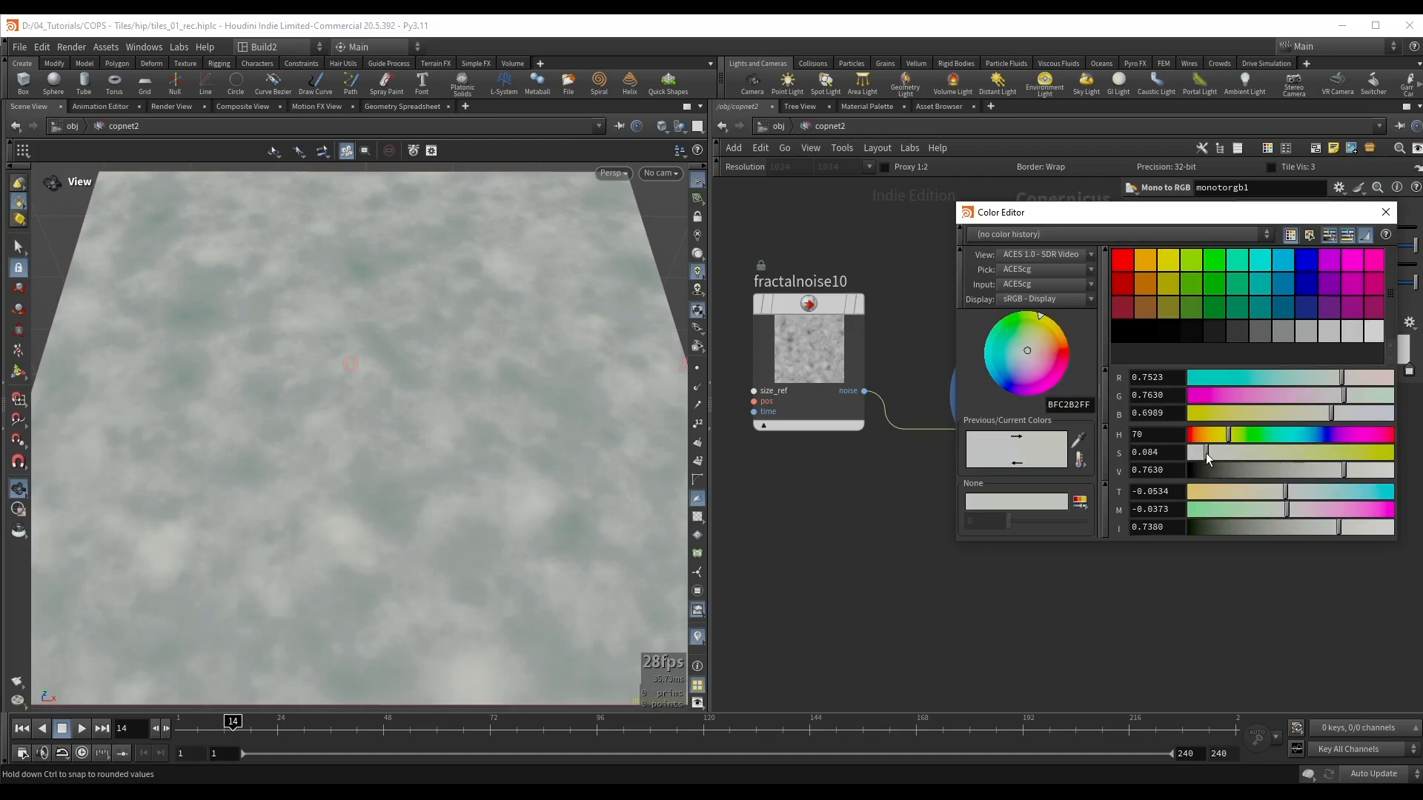
pyautogui.moveTo(1343, 469); pyautogui.dragTo(1335, 466)
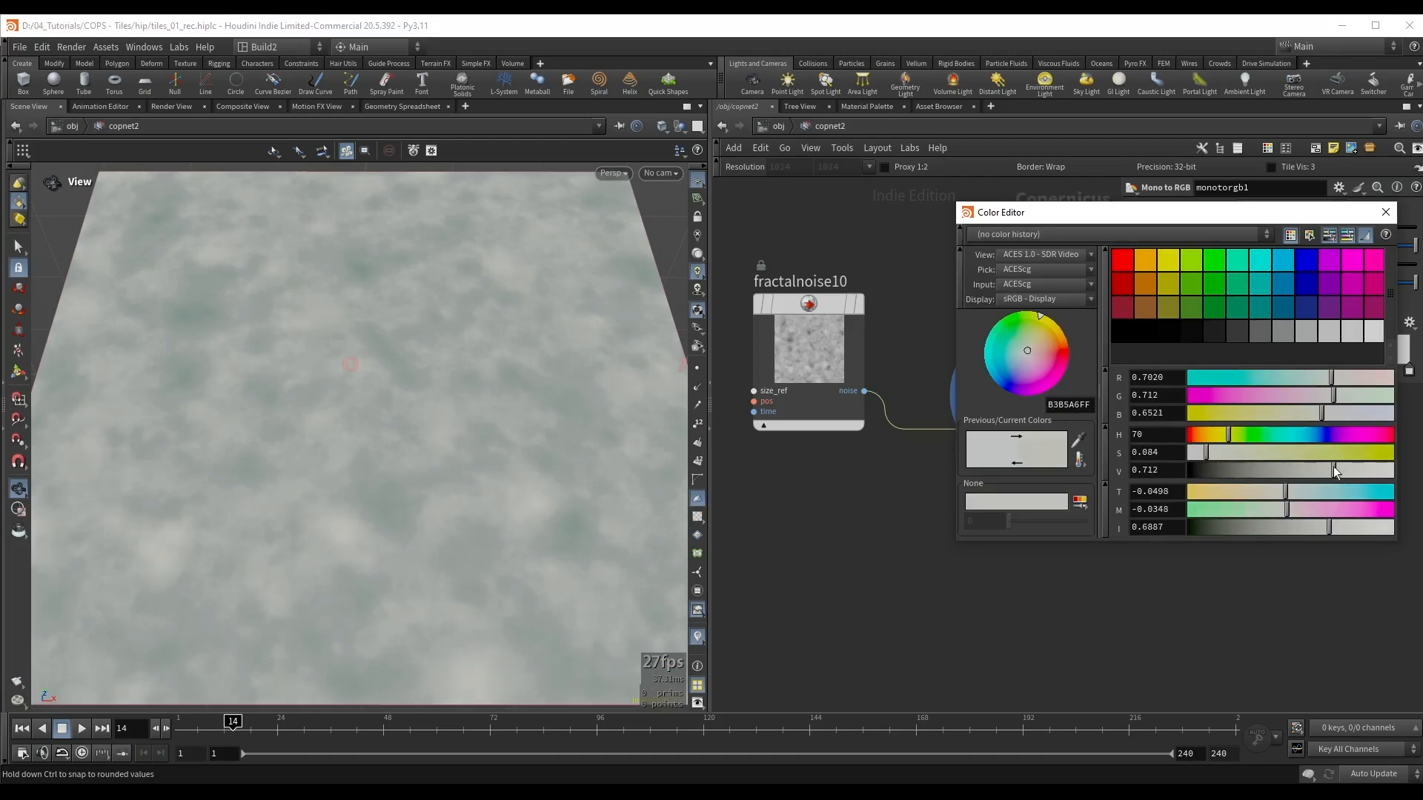
pyautogui.click(1387, 216)
pyautogui.hotkey('ctrl', 's')
# Step: Shift the middle ramp key slightly toward the dark end, set the first key's saturation to 0.168, and save the scene
pyautogui.scroll(-3, 296, 340)
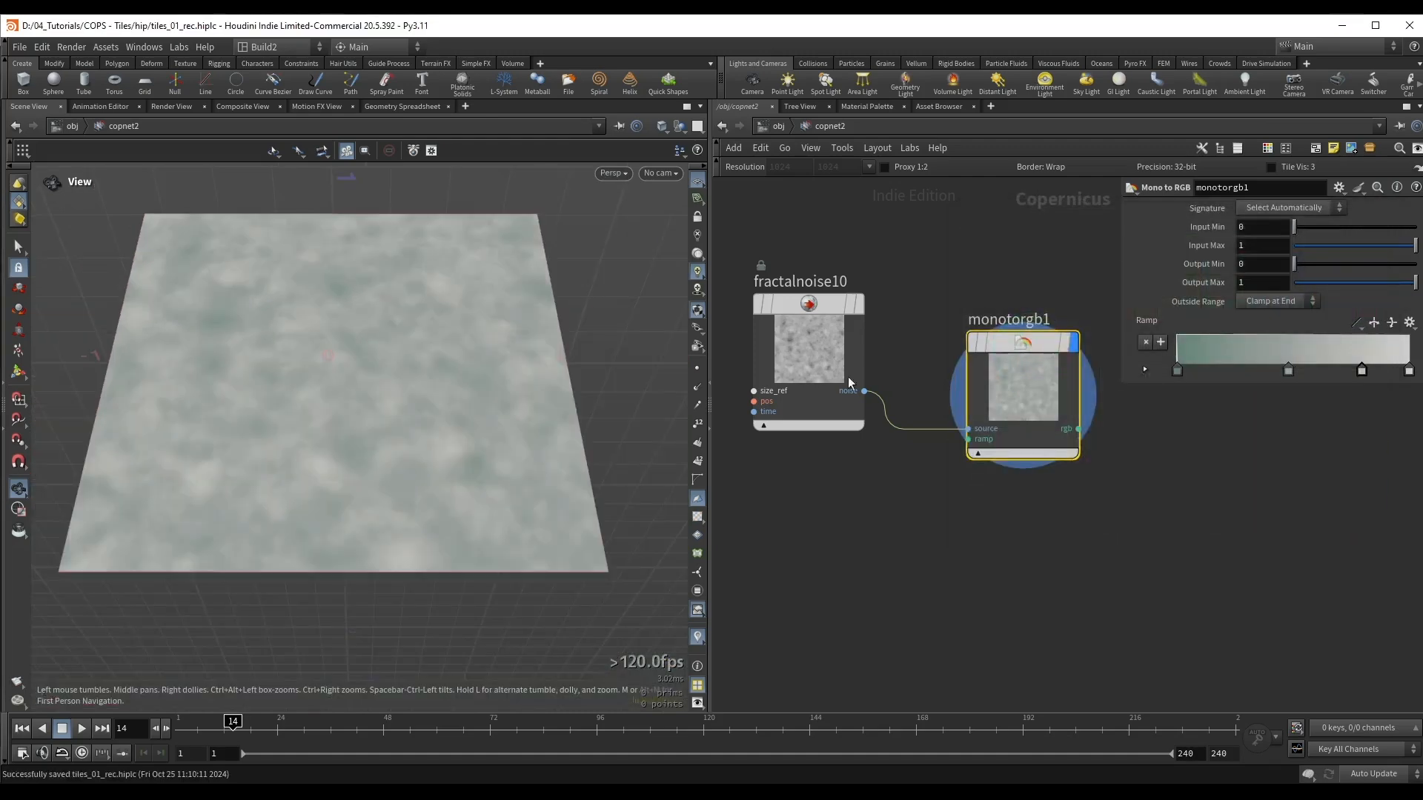
pyautogui.moveTo(1018, 387); pyautogui.dragTo(1004, 359)
pyautogui.moveTo(926, 476); pyautogui.dragTo(941, 495, button='middle')
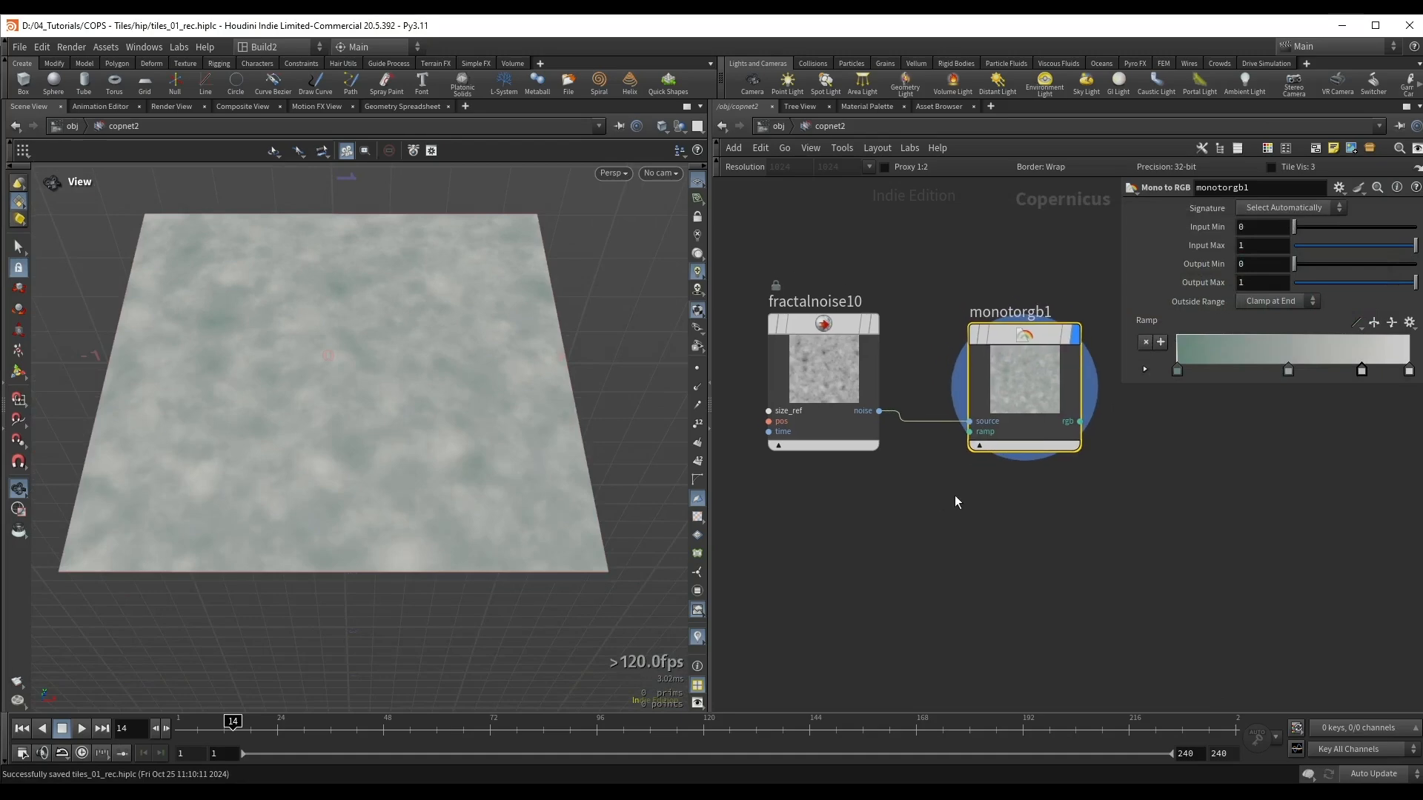
pyautogui.moveTo(1277, 372); pyautogui.dragTo(1272, 372)
pyautogui.doubleClick(1177, 371)
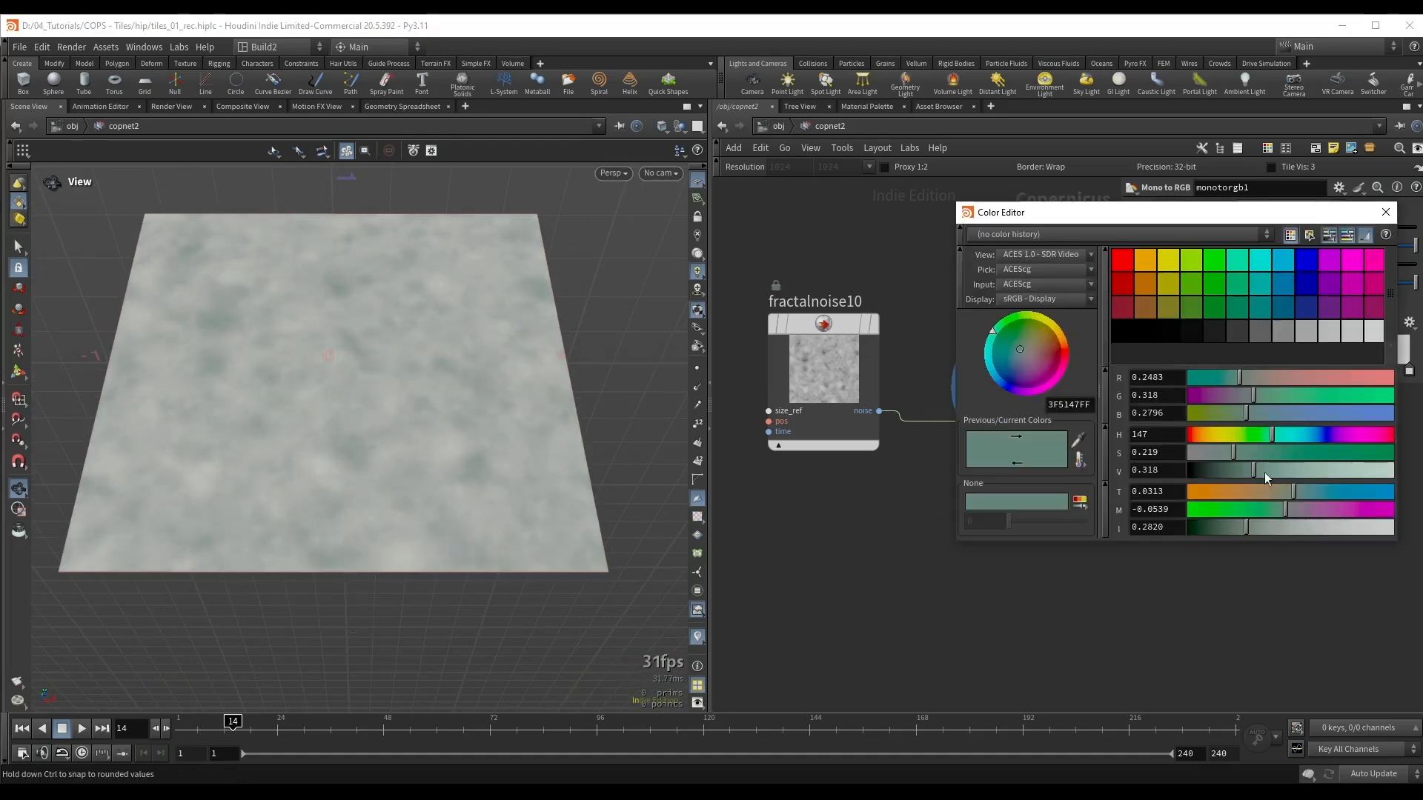
pyautogui.moveTo(1234, 459); pyautogui.dragTo(1223, 459)
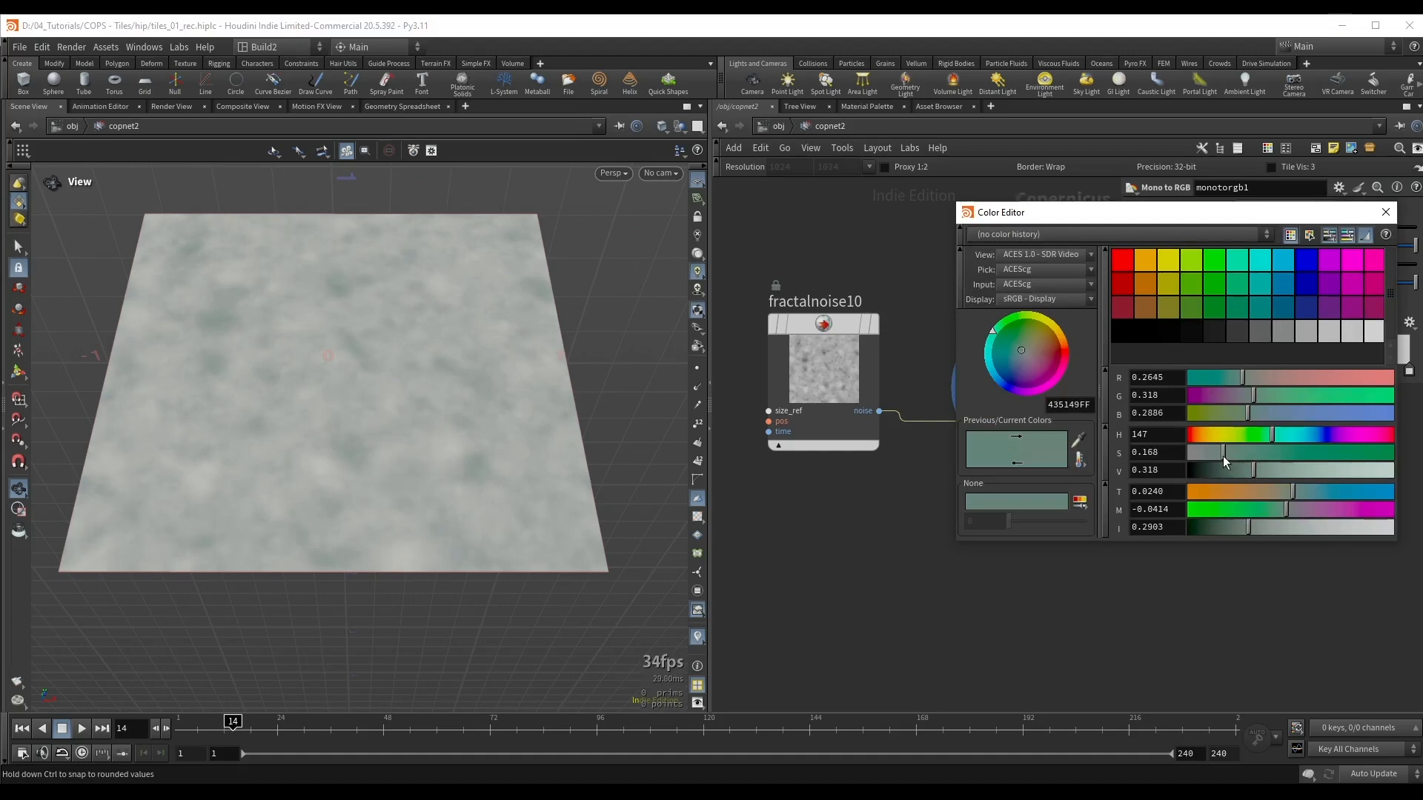
pyautogui.click(1385, 213)
pyautogui.scroll(-1, 941, 508)
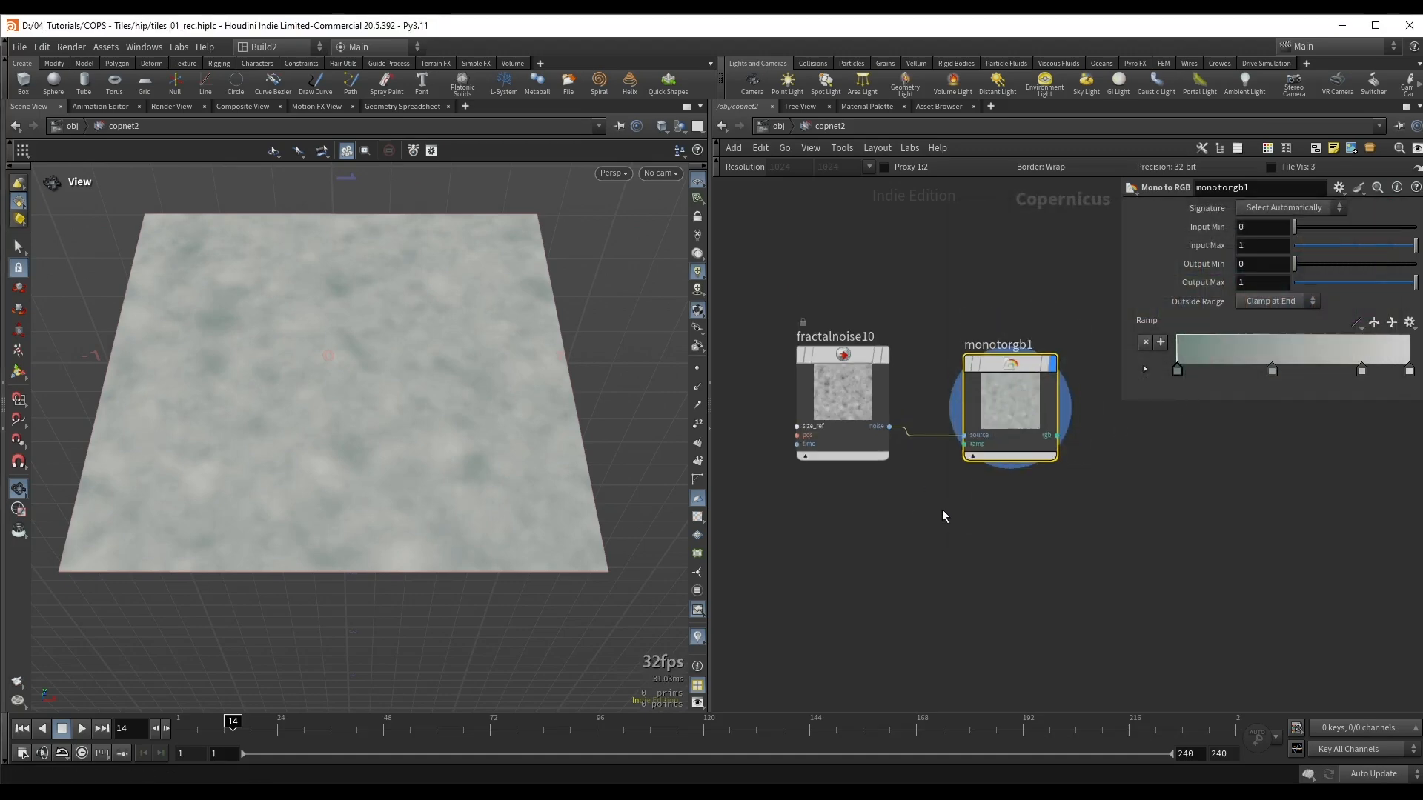
pyautogui.hotkey('ctrl', 's')
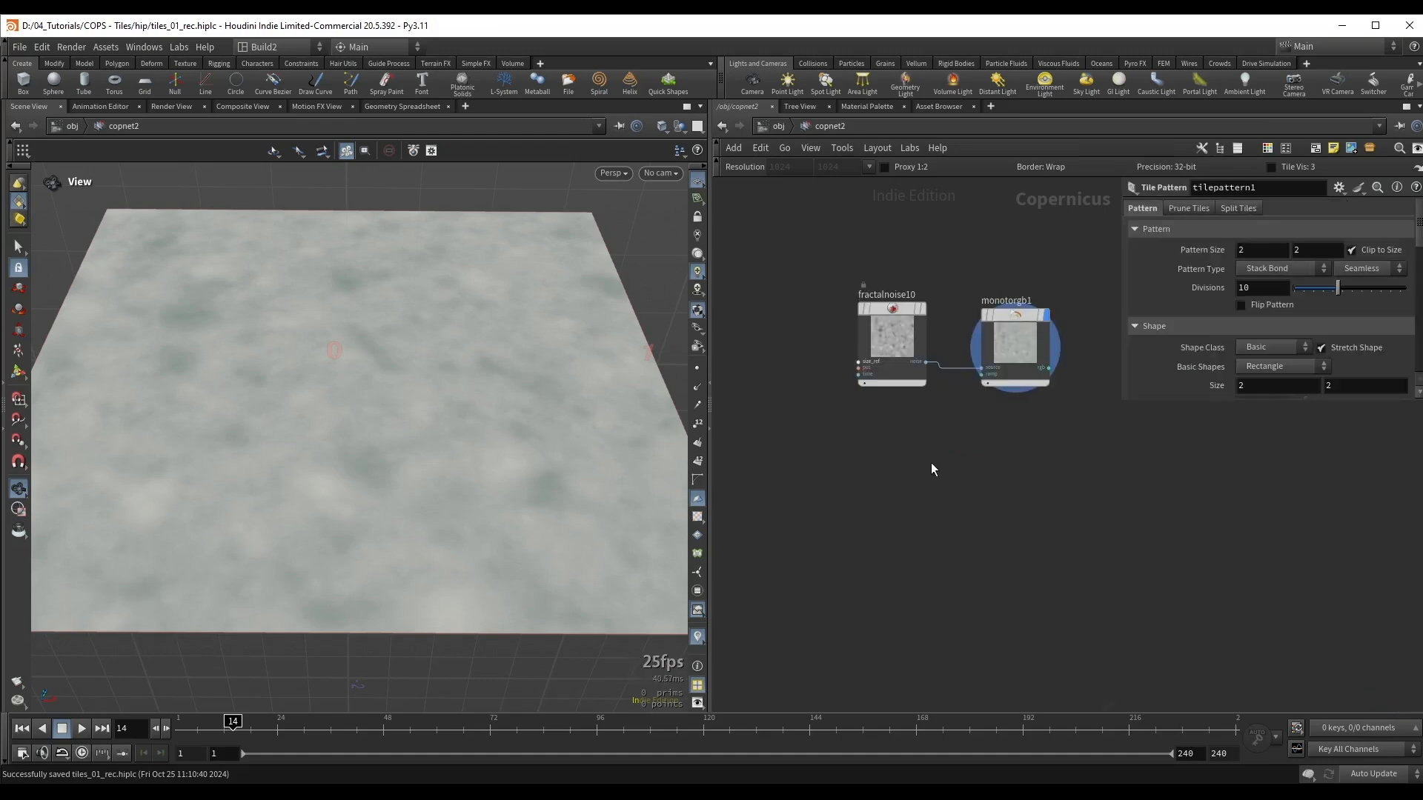
# Step: Add a second Fractal Noise node below fractalnoise10 and set its noise type to Worley Cellular F2-F1
pyautogui.press('Tab')
pyautogui.write('frac')
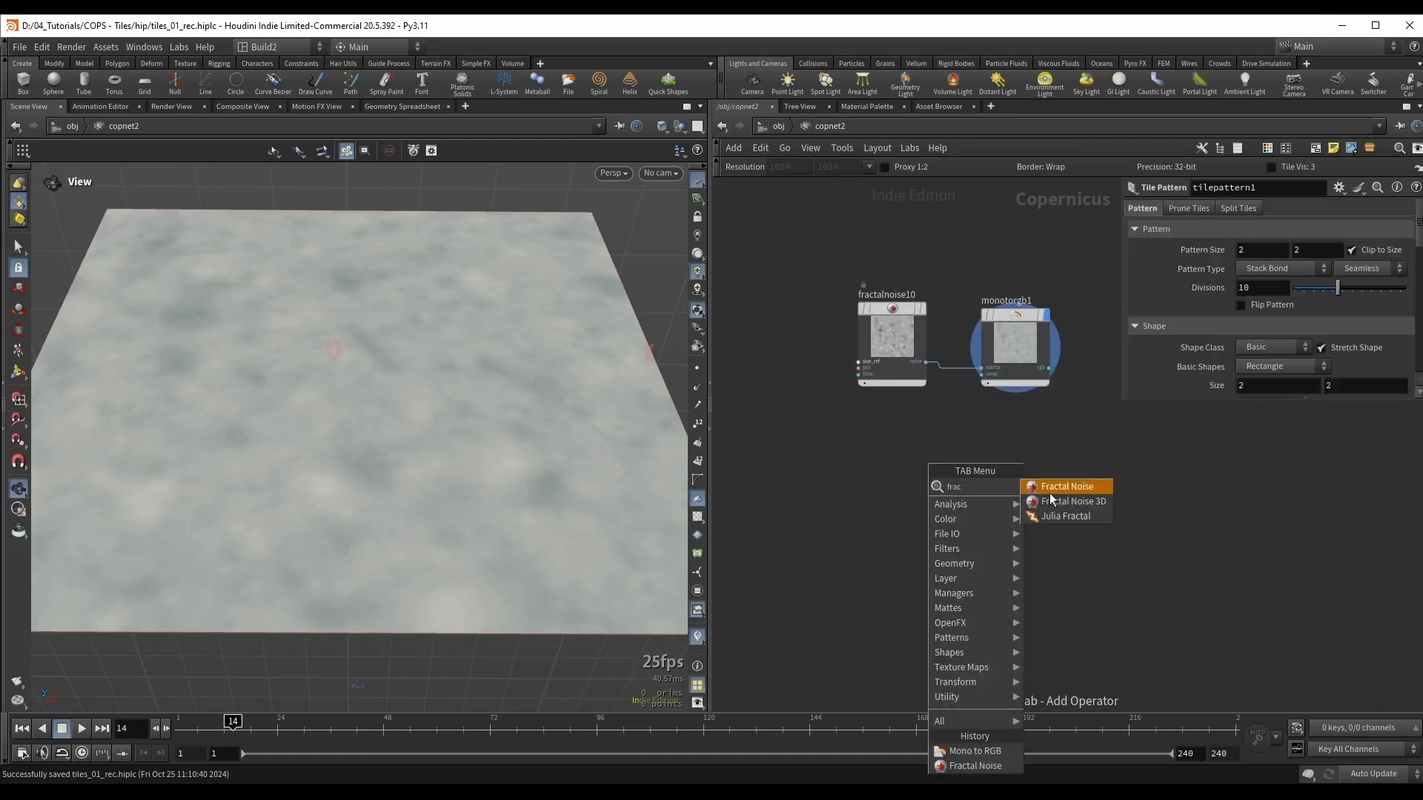
pyautogui.press('Return')
pyautogui.click(898, 496)
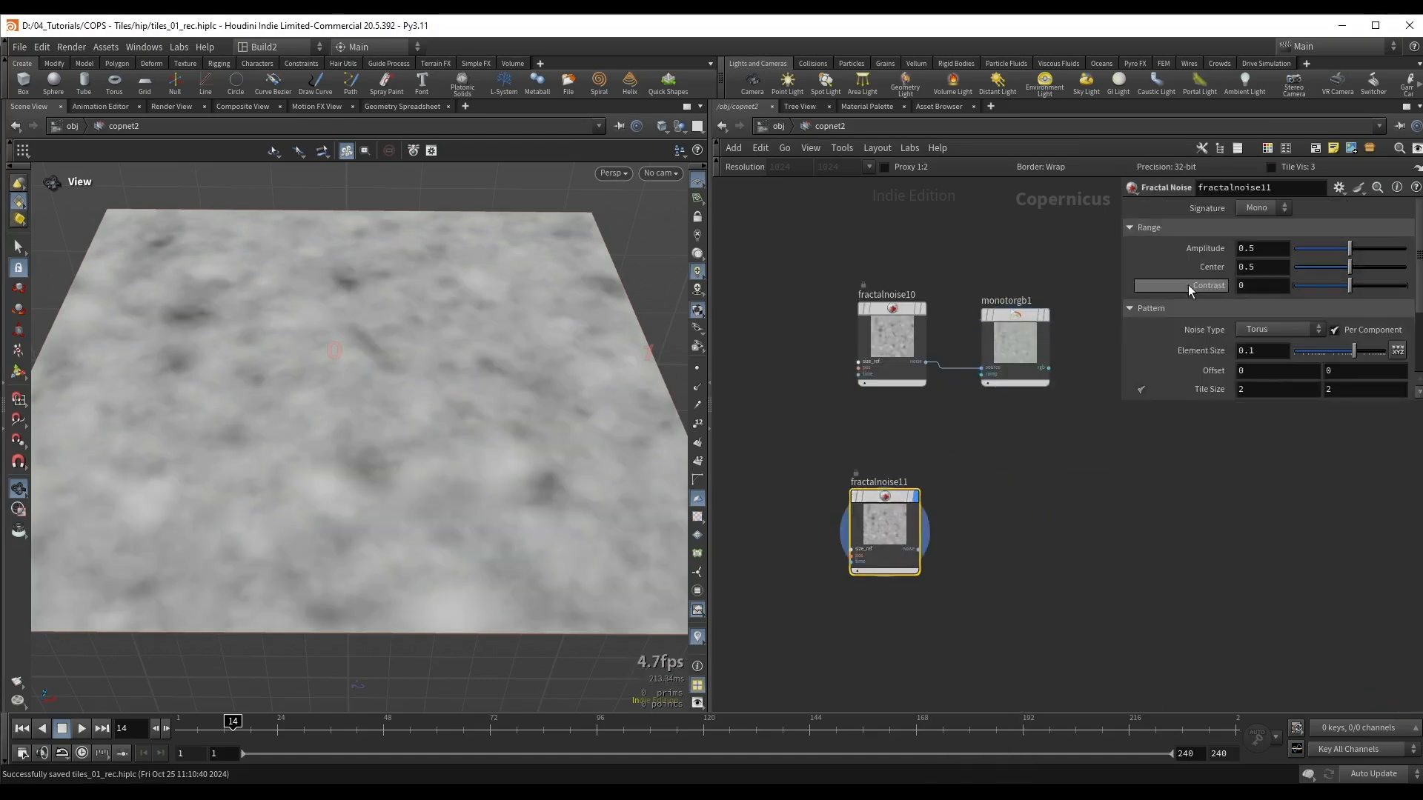
pyautogui.click(1252, 331)
pyautogui.click(1282, 388)
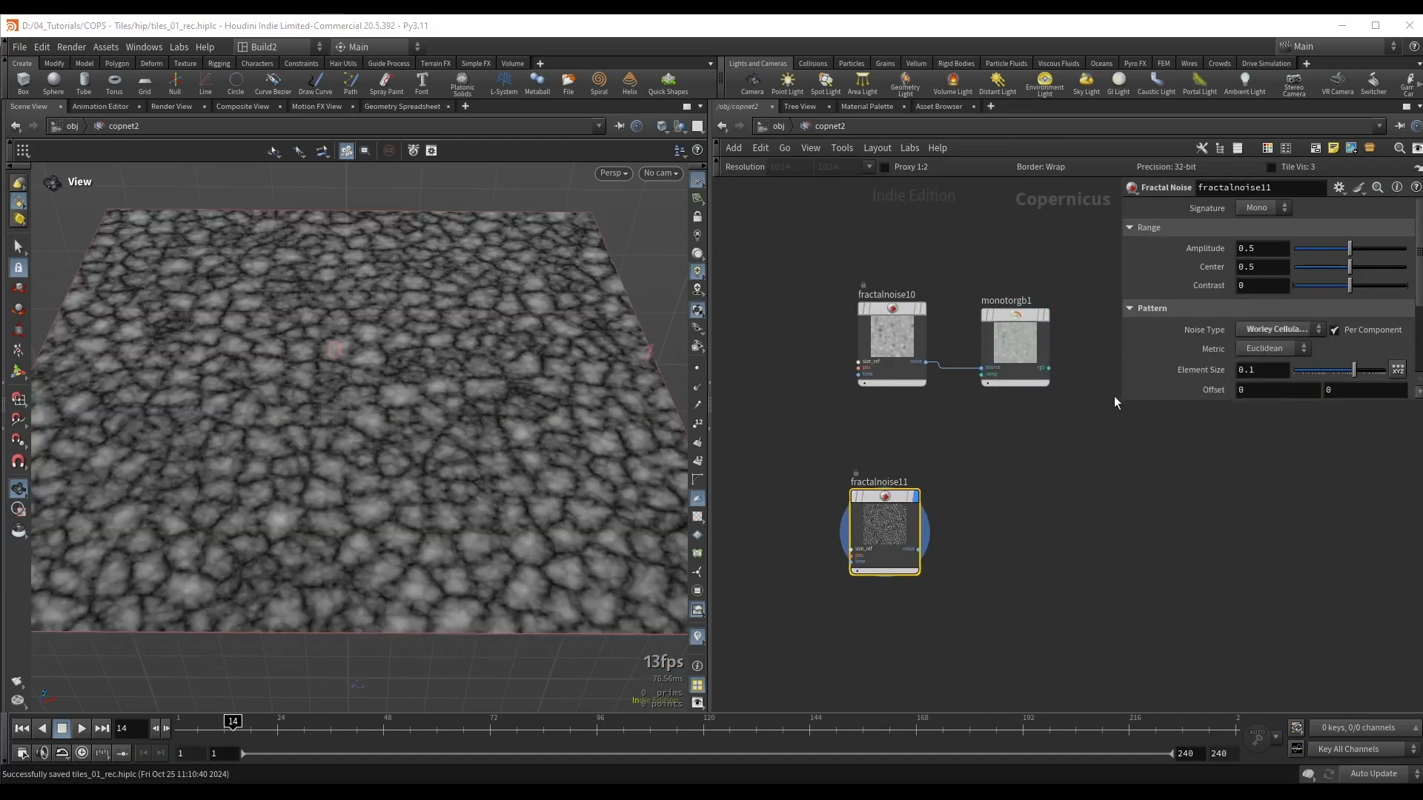
# Step: Set fractalnoise11's element size to about 0.274 and its roughness to 0.186
pyautogui.moveTo(1121, 402); pyautogui.dragTo(1073, 480)
pyautogui.moveTo(534, 365); pyautogui.dragTo(569, 374)
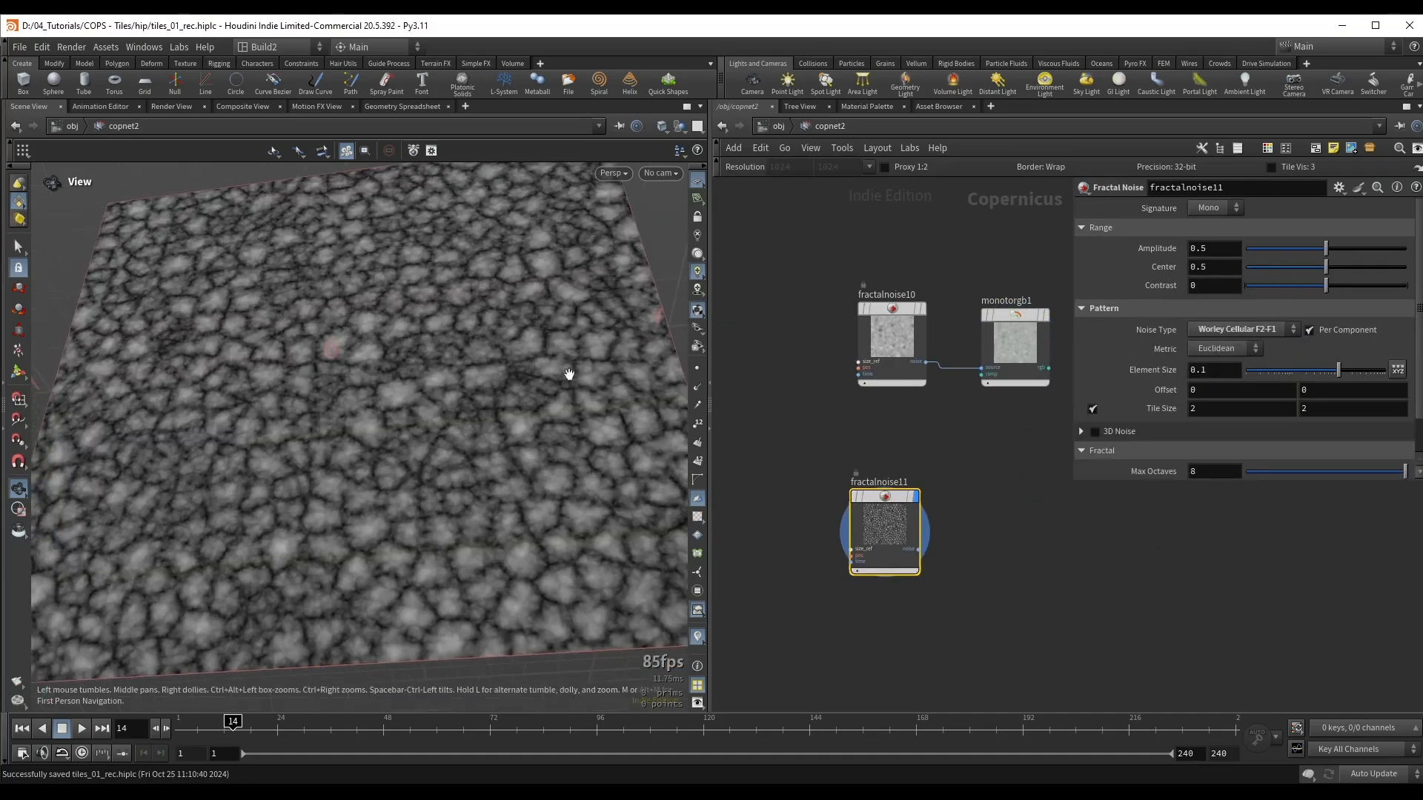
pyautogui.moveTo(1337, 369); pyautogui.dragTo(1358, 370)
pyautogui.scroll(-1, 1322, 407)
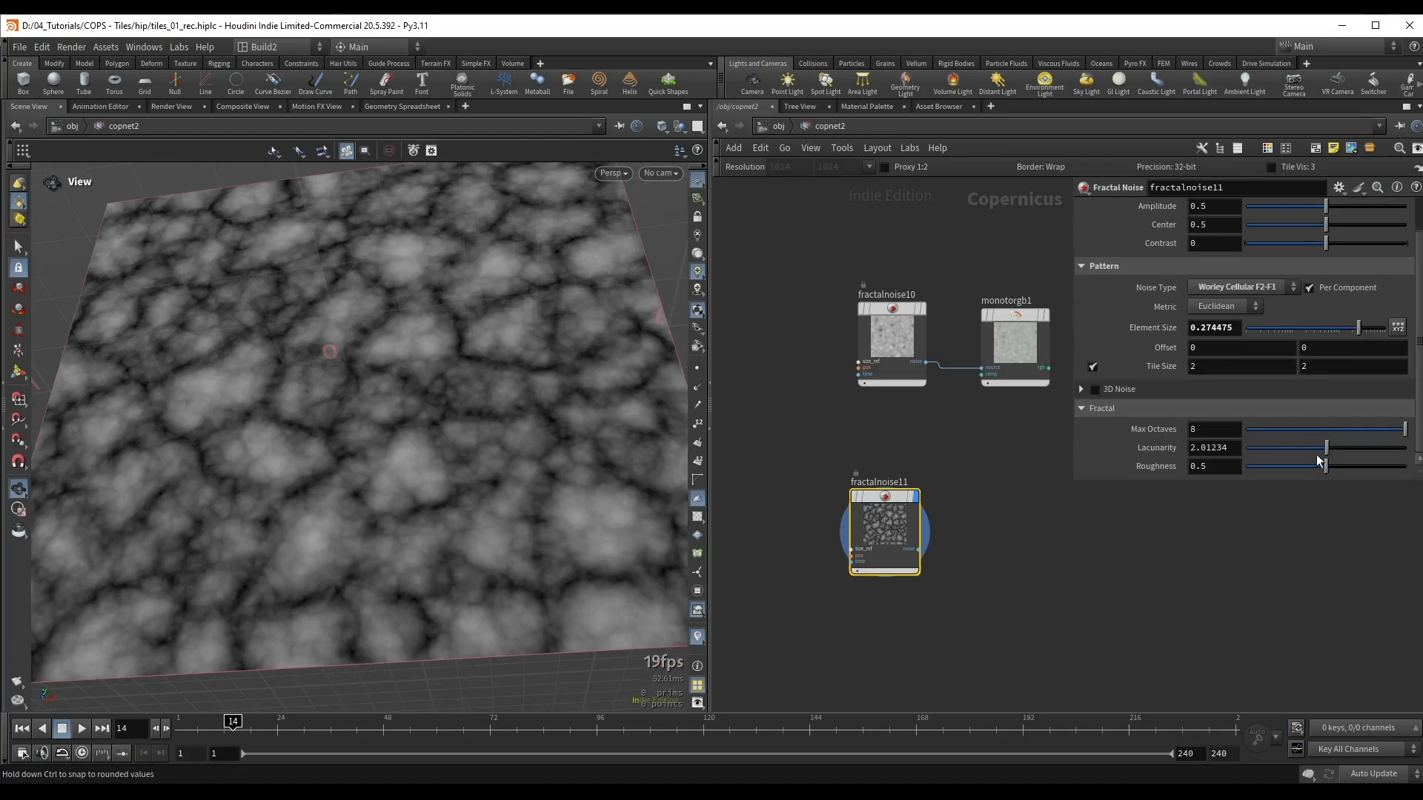
pyautogui.moveTo(1322, 466); pyautogui.dragTo(1266, 465)
pyautogui.scroll(-2, 346, 332)
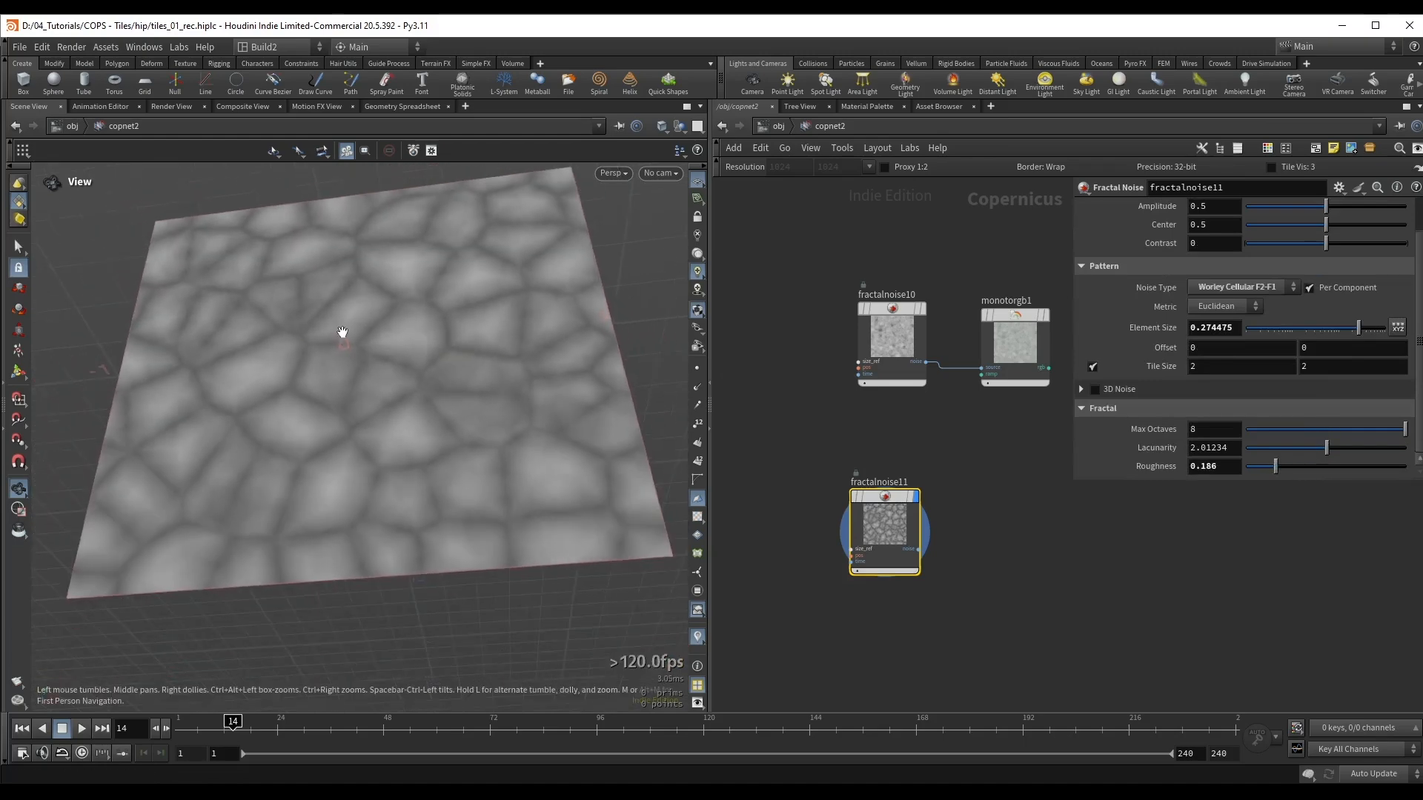
pyautogui.moveTo(405, 301); pyautogui.dragTo(407, 320)
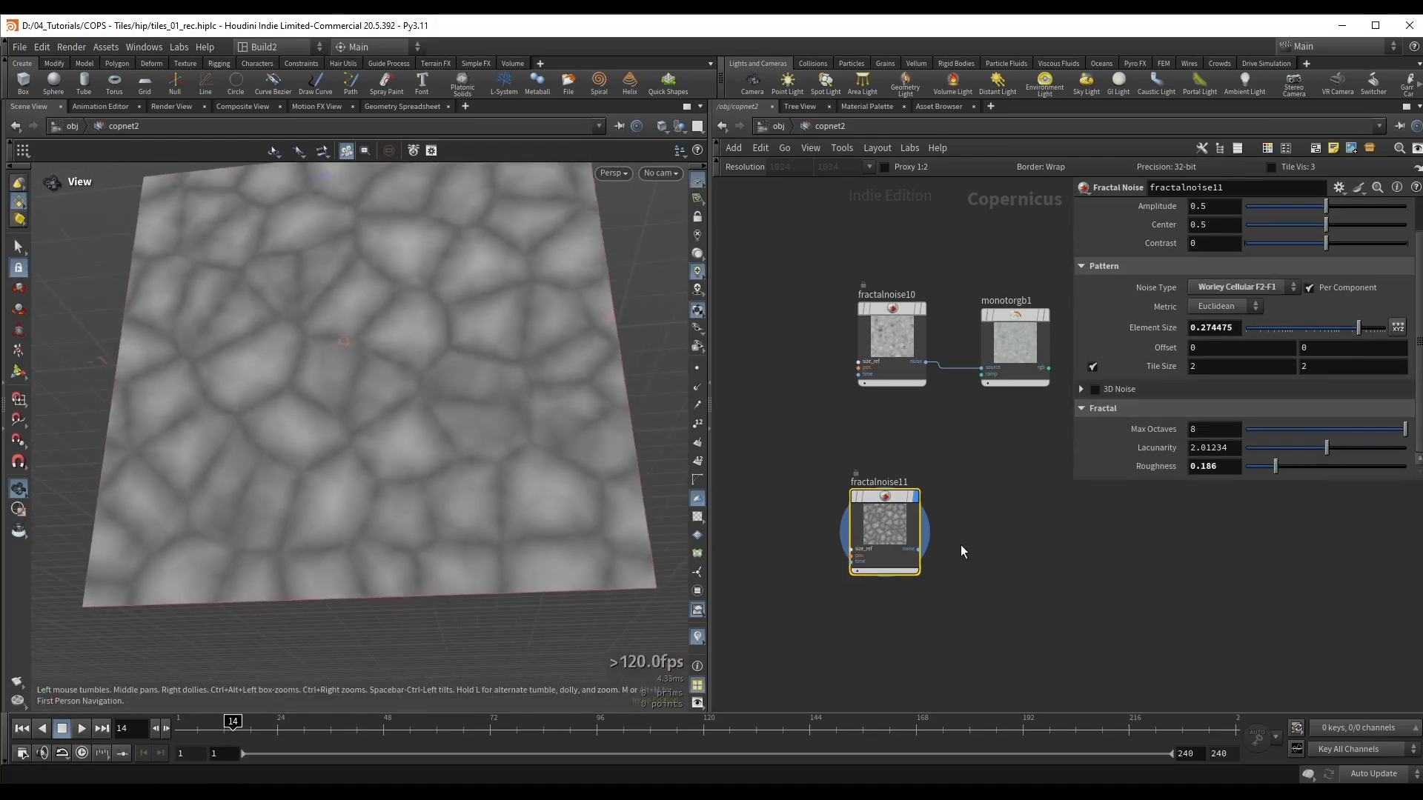
# Step: Connect fractalnoise11's noise output to a Distort by Slope setup and display distort3
pyautogui.moveTo(960, 552); pyautogui.dragTo(909, 487, button='middle')
pyautogui.scroll(1, 909, 487)
pyautogui.click(855, 482)
pyautogui.press('Tab')
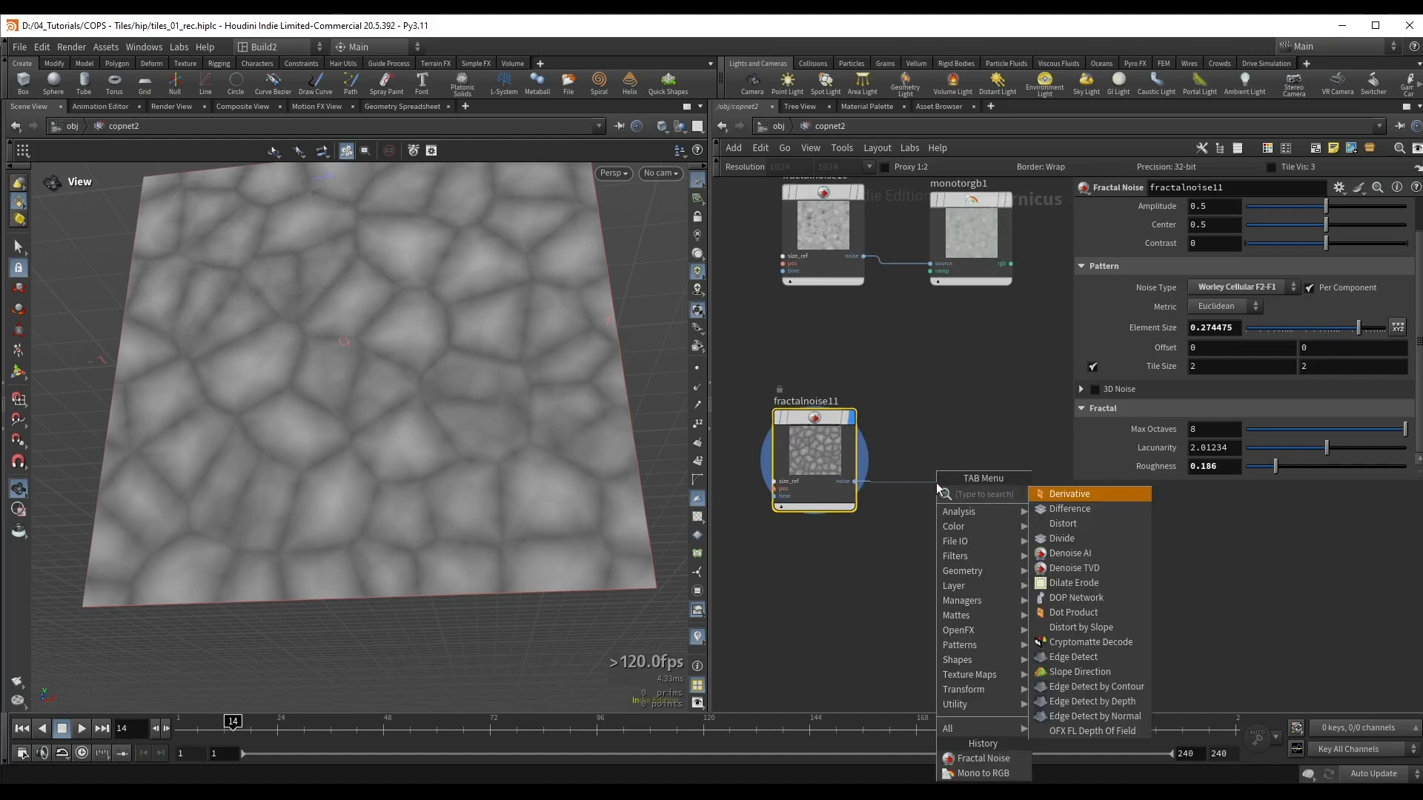
pyautogui.write('dbs')
pyautogui.press('Return')
pyautogui.click(967, 482)
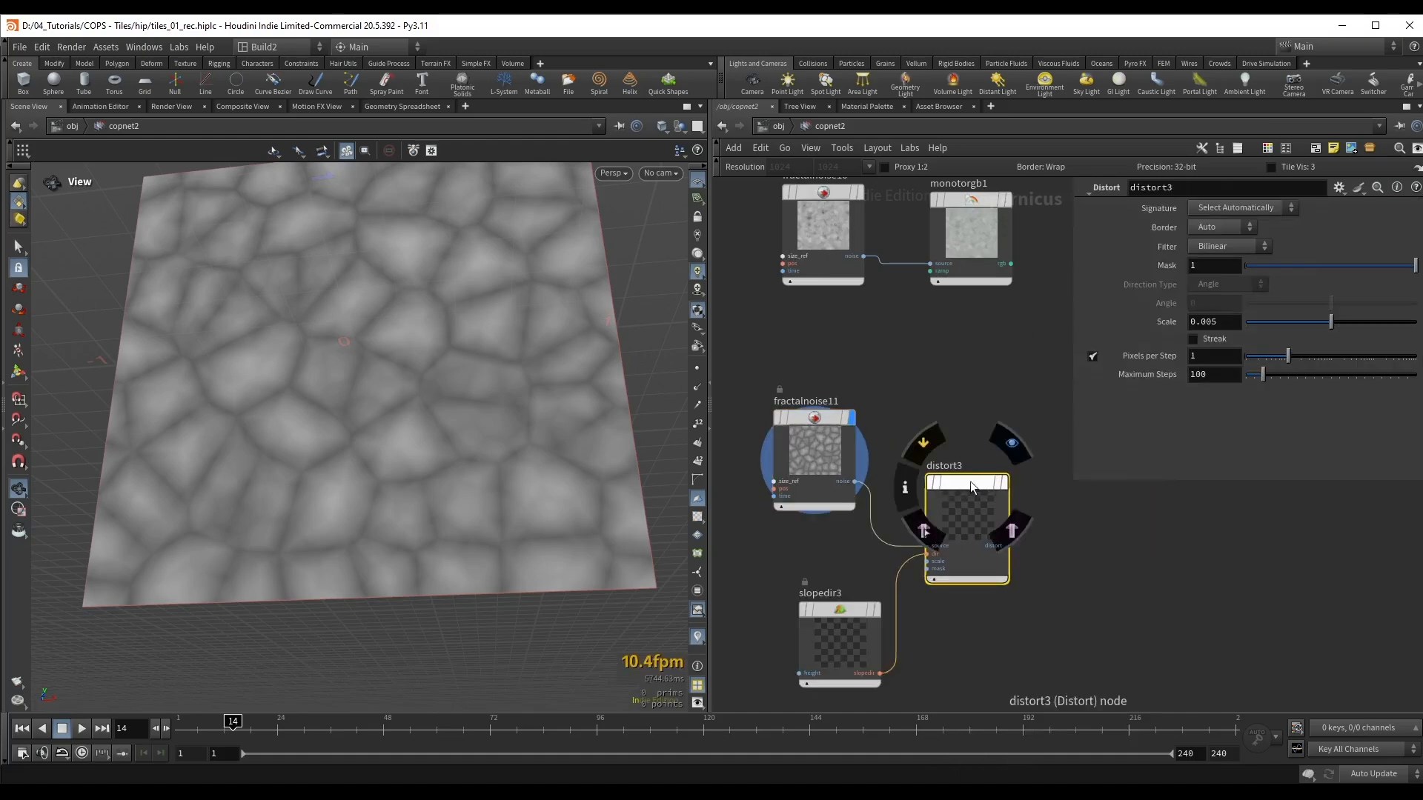
pyautogui.moveTo(971, 482); pyautogui.dragTo(1013, 458)
pyautogui.click(1046, 458)
# Step: Add a Fractal Noise node feeding slopedir3's height input, and arrange the nodes around distort3
pyautogui.click(789, 619)
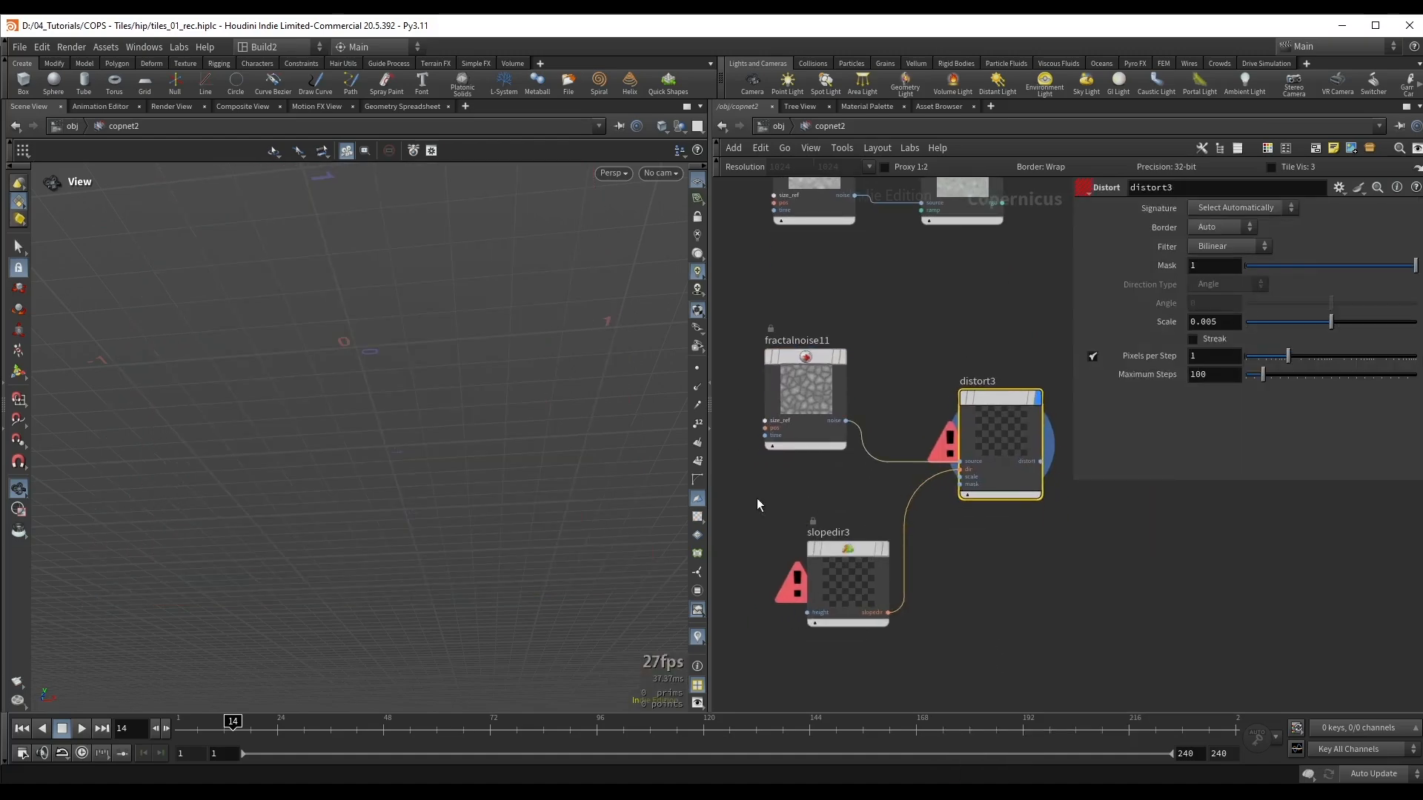
pyautogui.press('Tab')
pyautogui.write('f')
pyautogui.press('Return')
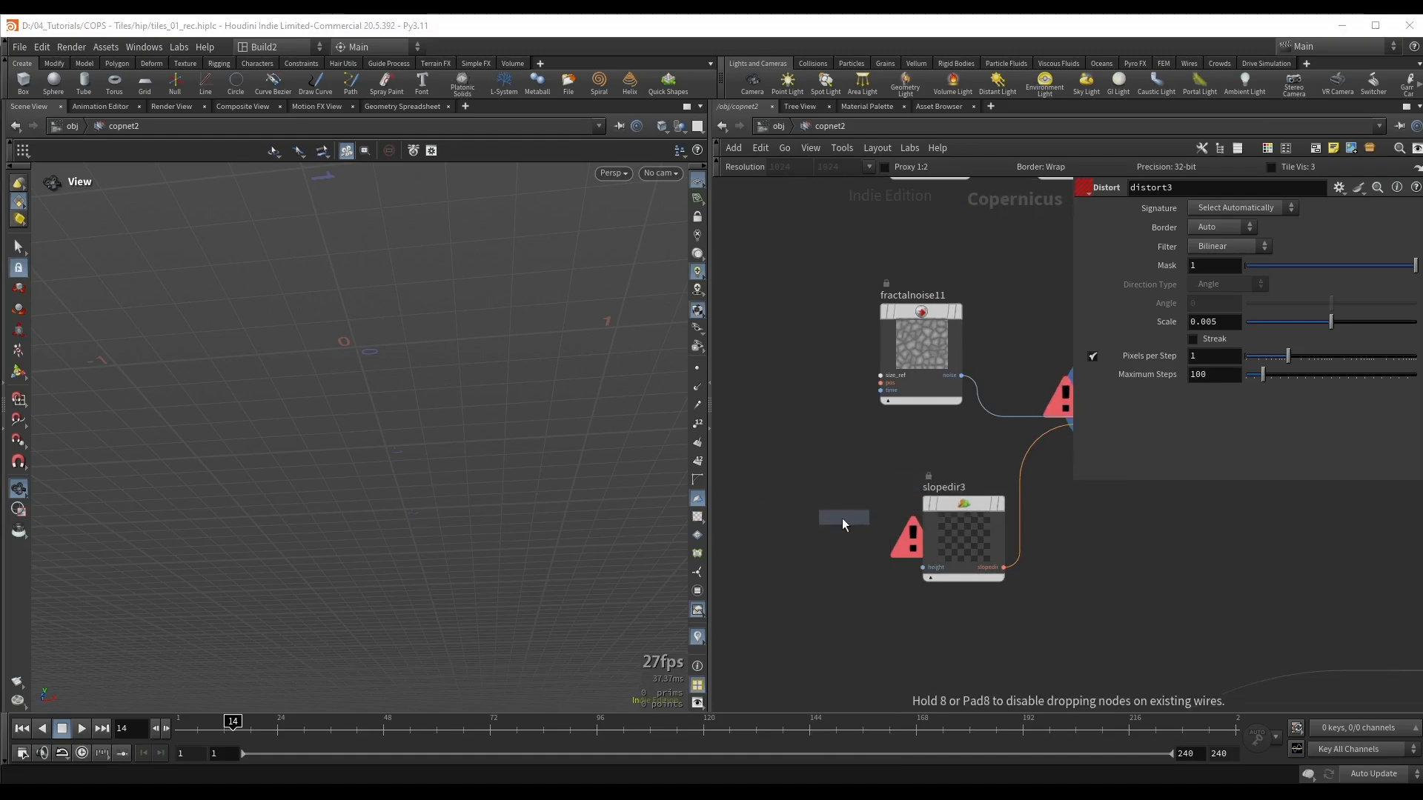
pyautogui.click(817, 536)
pyautogui.moveTo(851, 593); pyautogui.dragTo(922, 568)
pyautogui.moveTo(950, 521); pyautogui.dragTo(953, 545)
pyautogui.moveTo(836, 550); pyautogui.dragTo(828, 543)
pyautogui.moveTo(1064, 302); pyautogui.dragTo(972, 328, button='middle')
pyautogui.click(1060, 379)
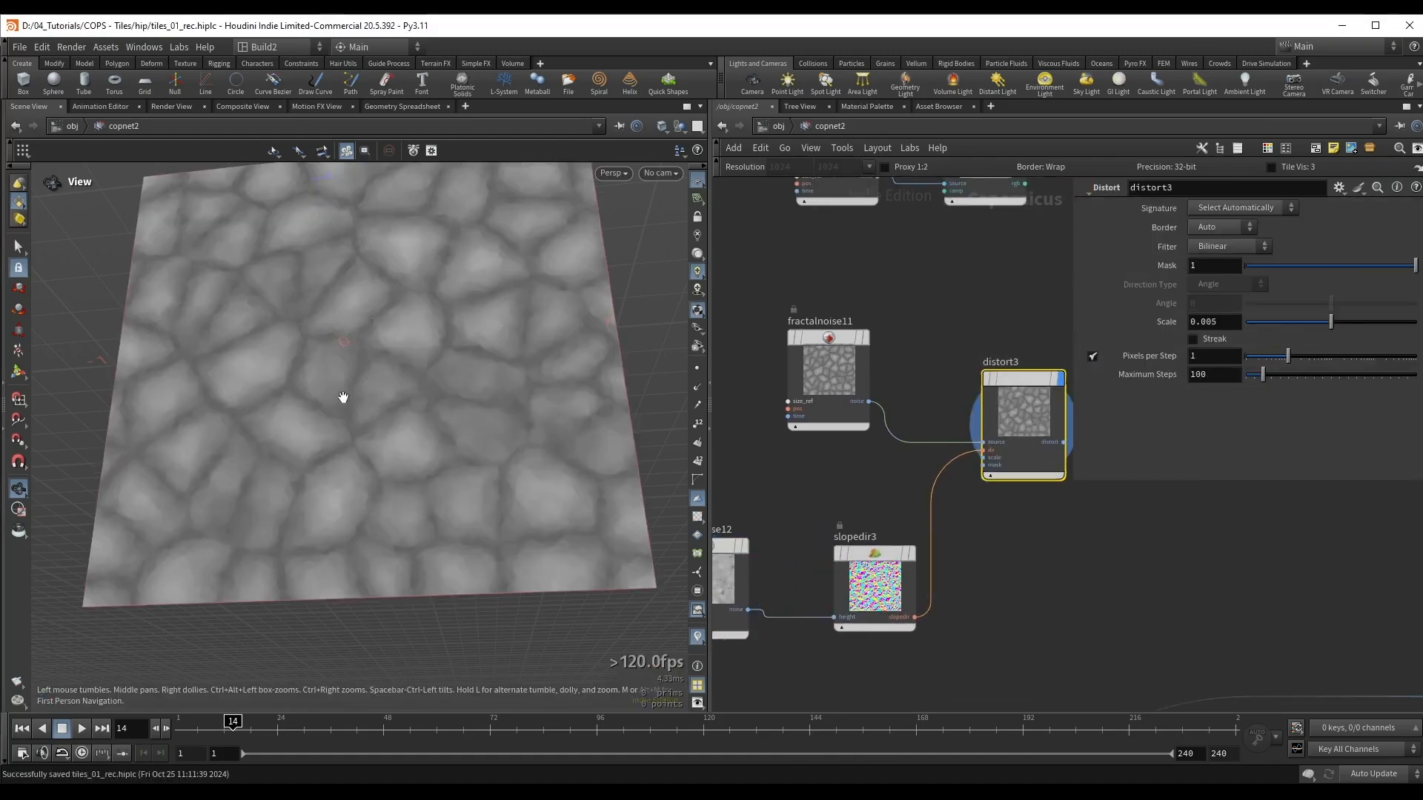
# Step: Set fractalnoise12's roughness to 0.763 and its amplitude to 0.777 while viewing the distorted cells
pyautogui.moveTo(343, 397); pyautogui.dragTo(353, 366)
pyautogui.moveTo(824, 449); pyautogui.dragTo(914, 437, button='middle')
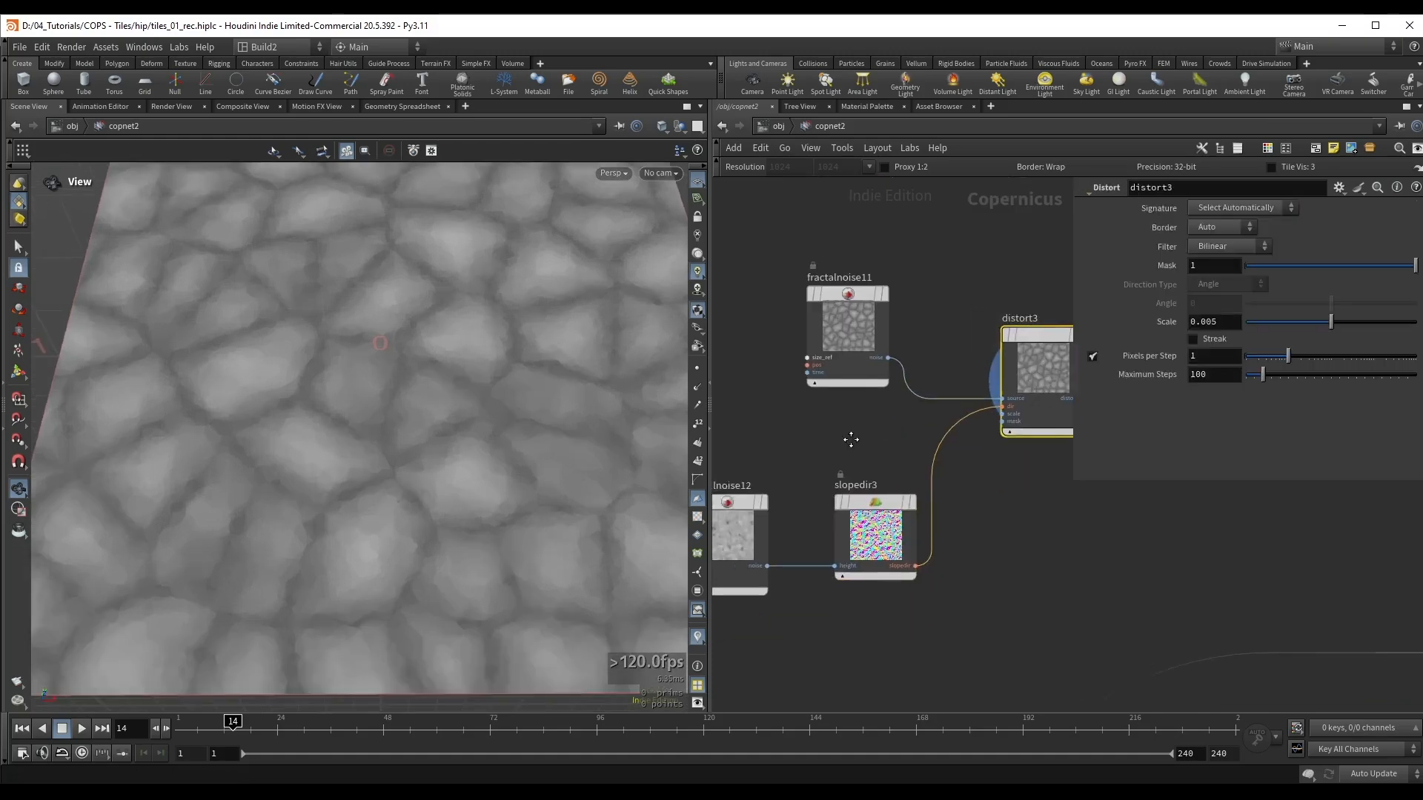
pyautogui.scroll(-2, 852, 439)
pyautogui.click(875, 492)
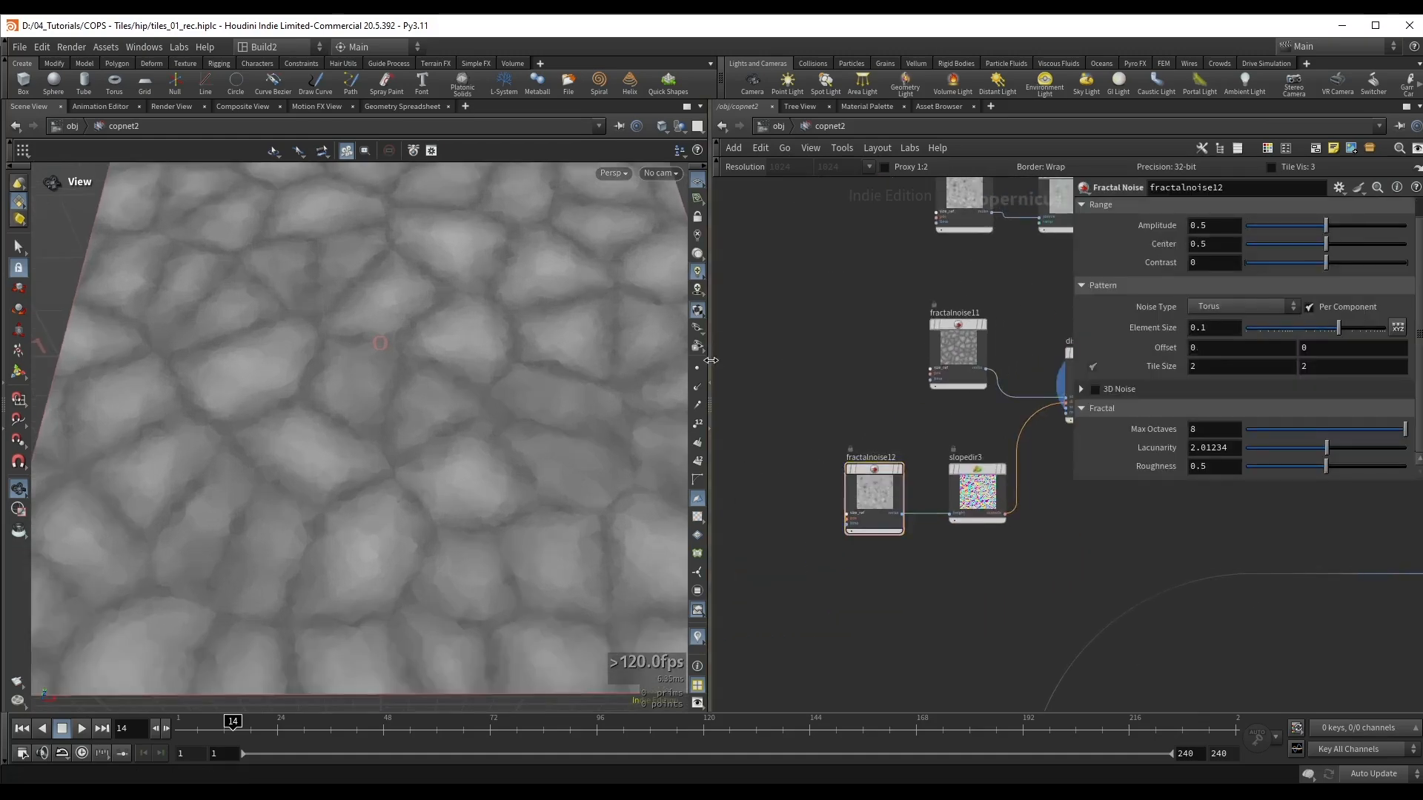
pyautogui.moveTo(713, 361); pyautogui.dragTo(612, 362)
pyautogui.moveTo(1326, 475); pyautogui.dragTo(1367, 476)
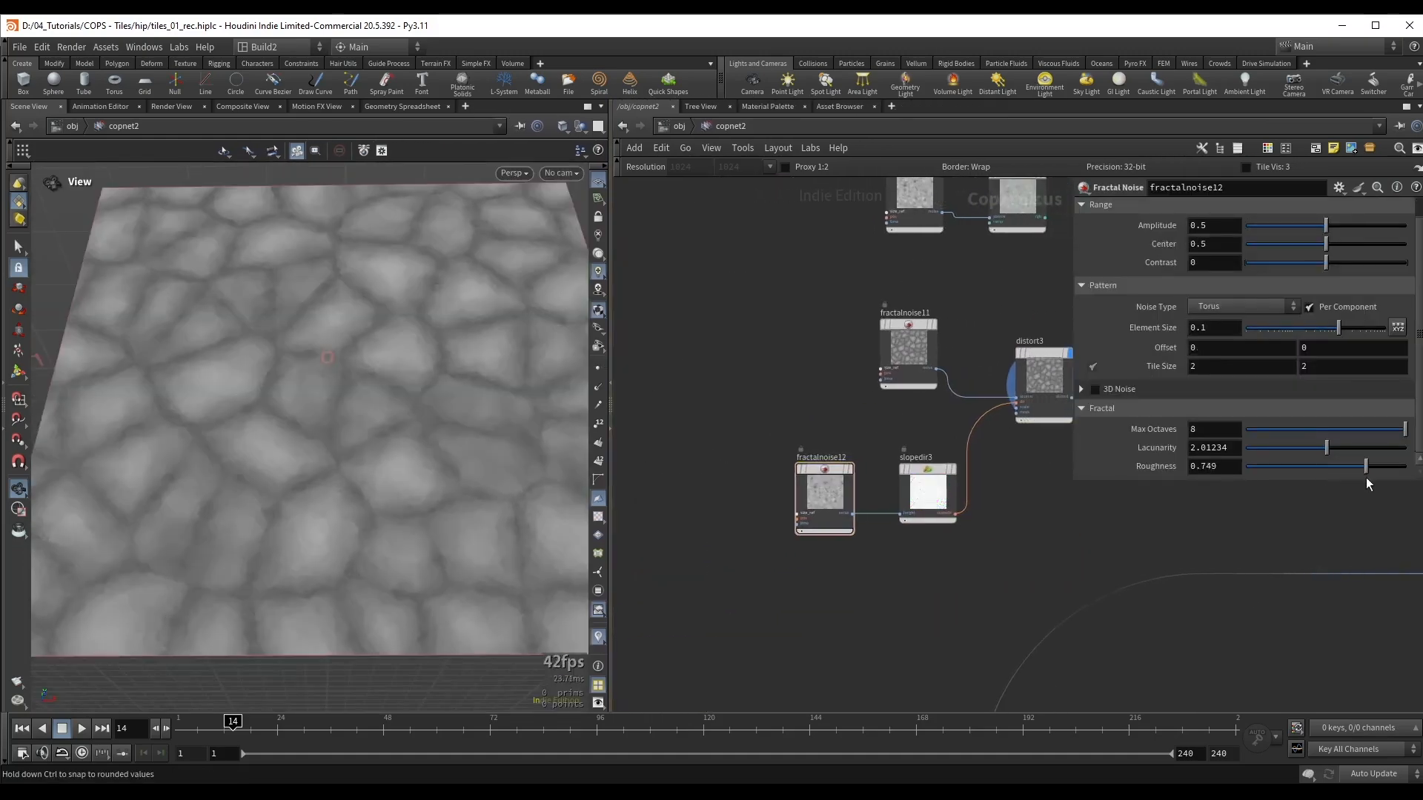
pyautogui.scroll(3, 402, 339)
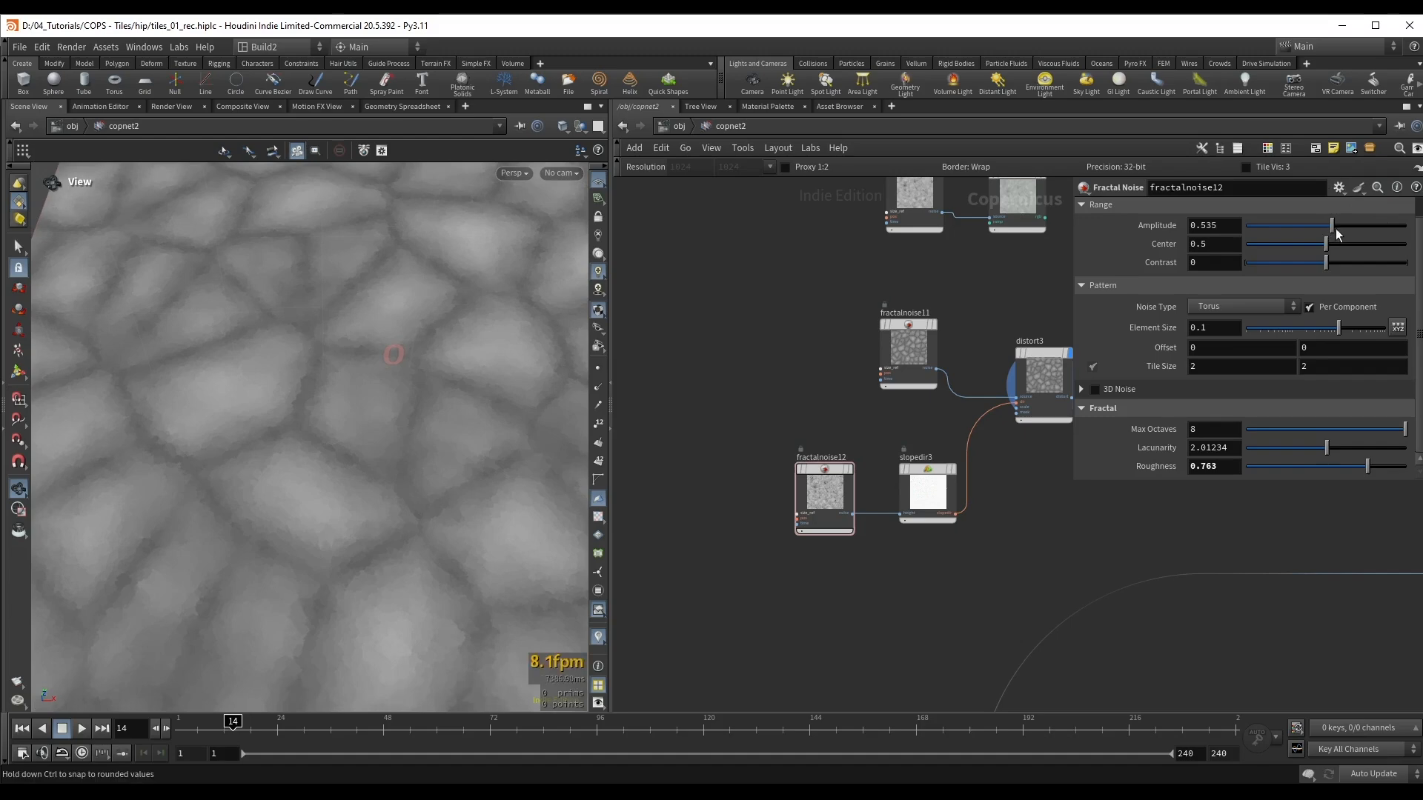
pyautogui.moveTo(1335, 228); pyautogui.dragTo(1364, 239)
pyautogui.moveTo(996, 306); pyautogui.dragTo(928, 296, button='middle')
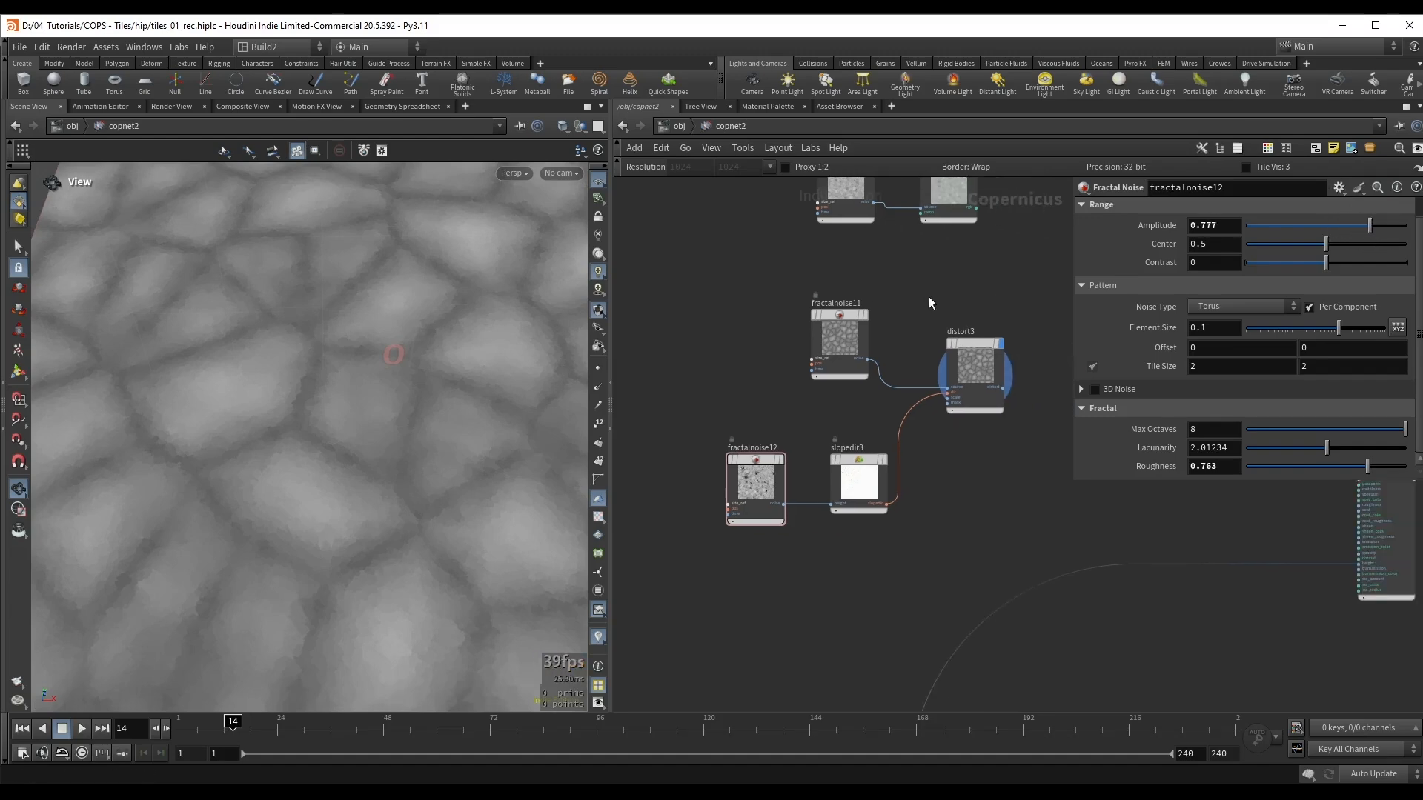
# Step: Set distort3's scale to 0.1 after checking the Slope Direction node that feeds it
pyautogui.click(970, 363)
pyautogui.click(858, 482)
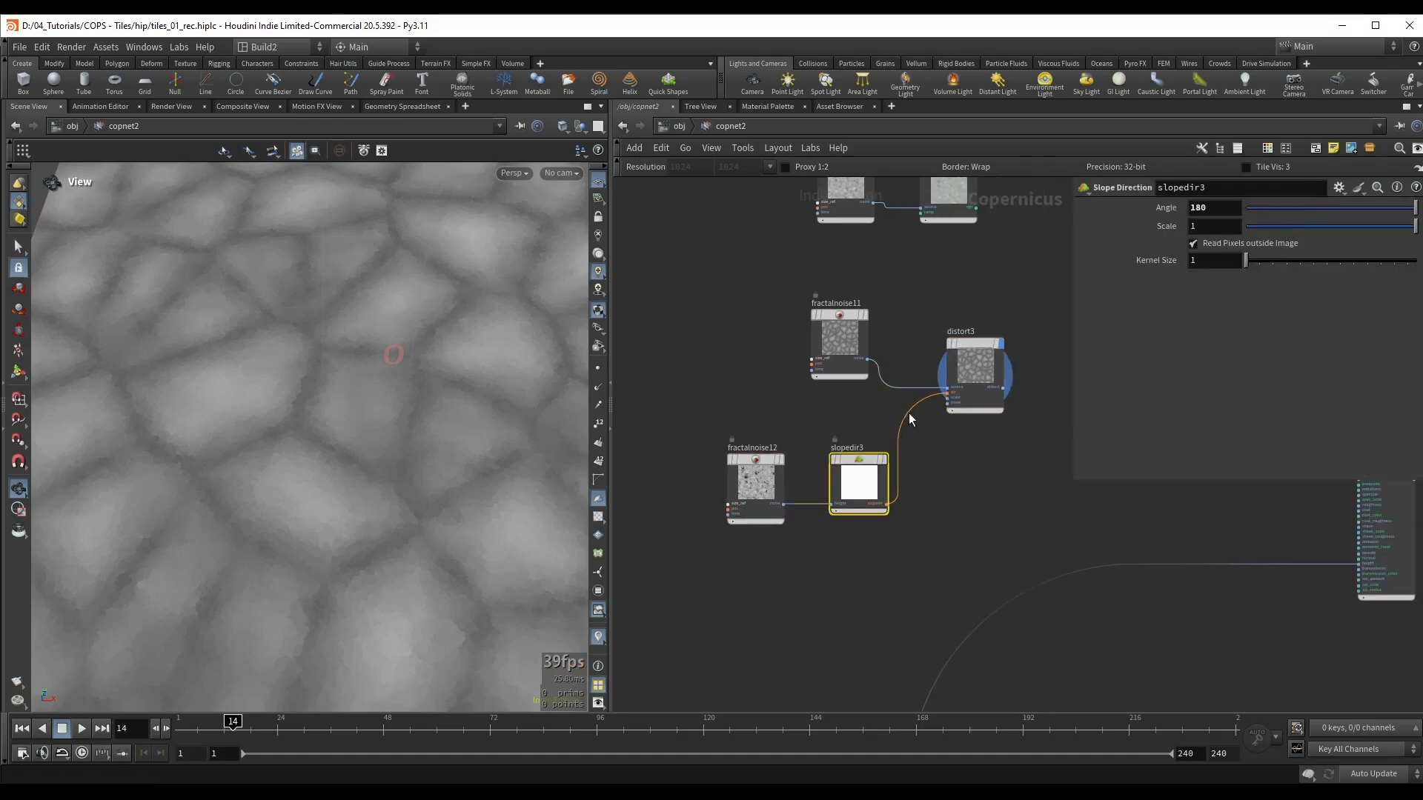
pyautogui.click(981, 409)
pyautogui.moveTo(1335, 325); pyautogui.dragTo(1337, 325)
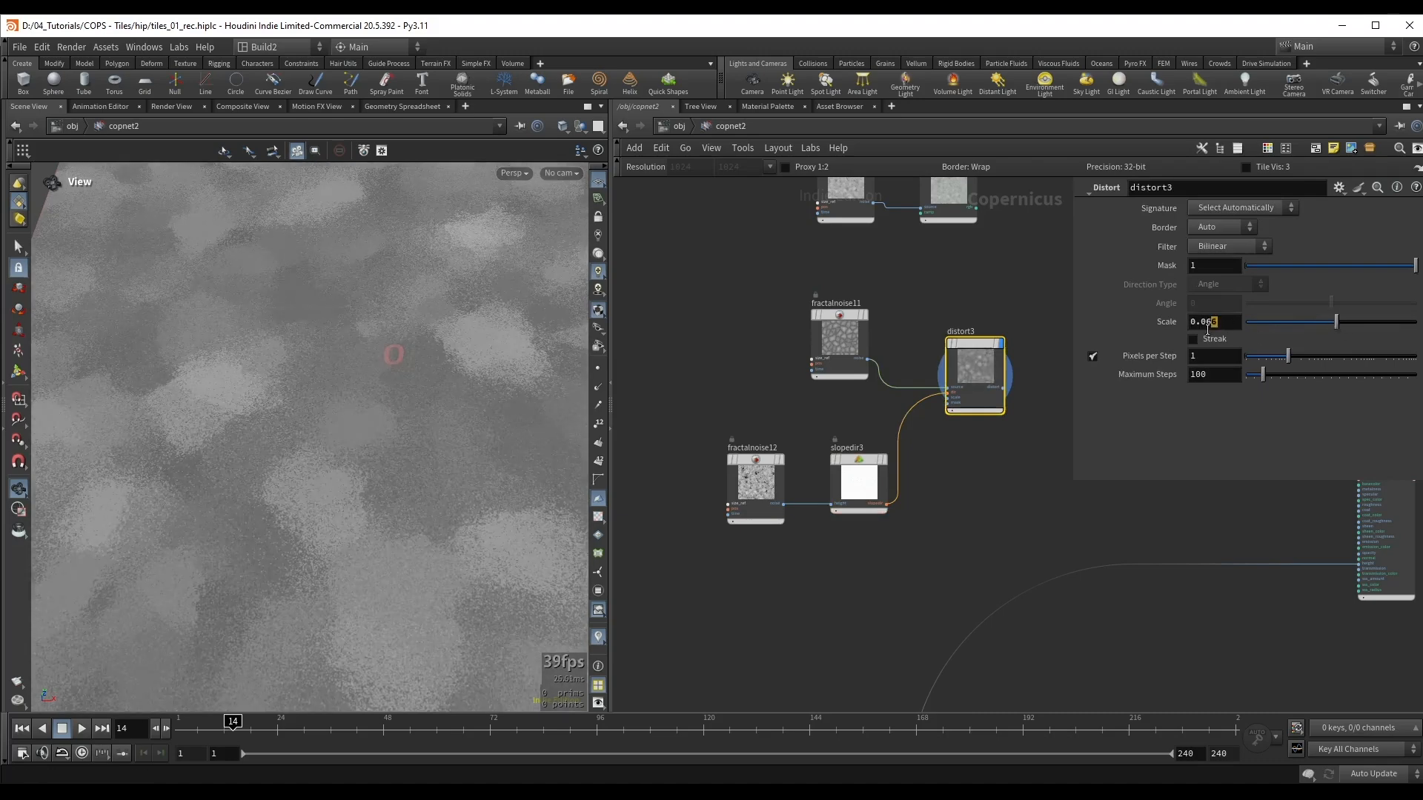
pyautogui.write('1')
pyautogui.press('Return')
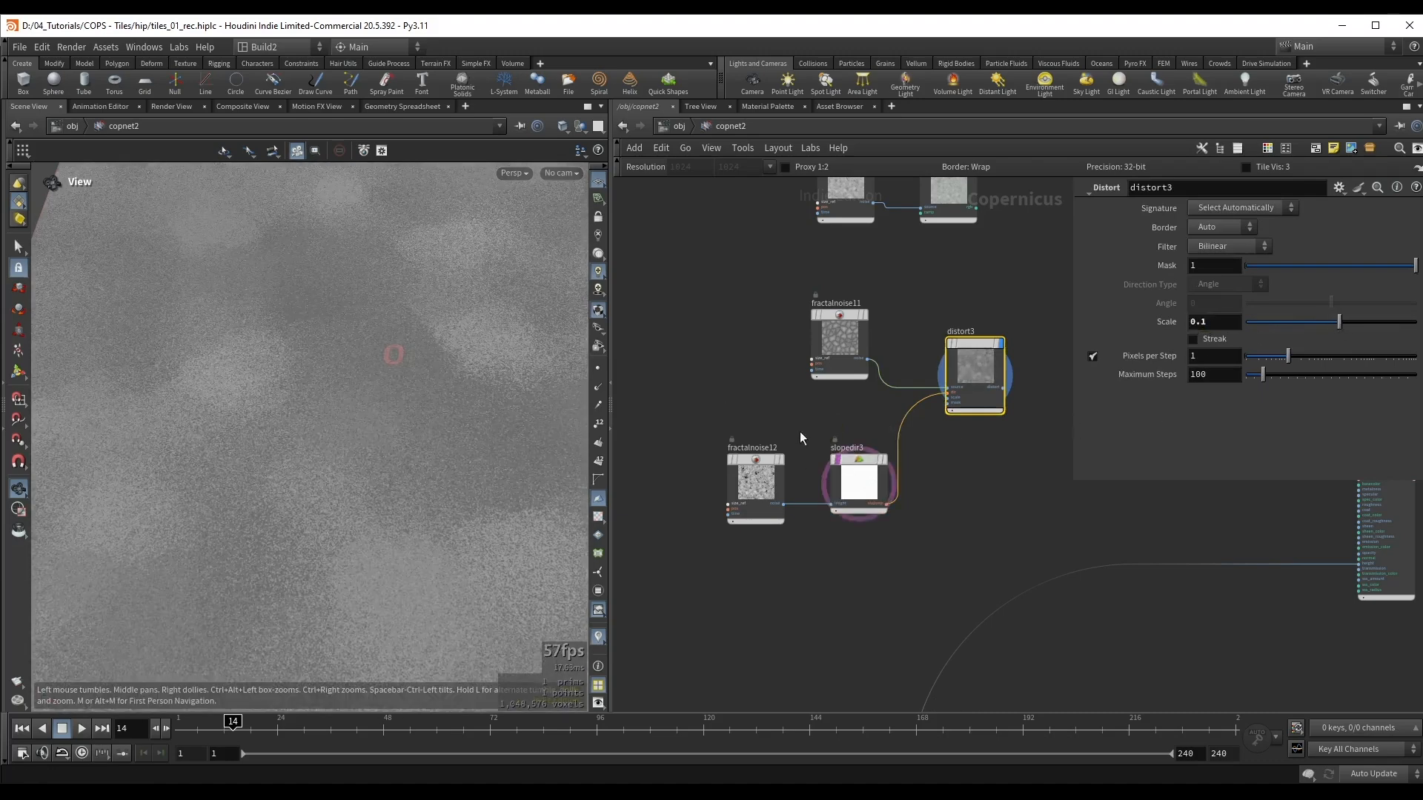
# Step: Reduce slopedir3's scale to about 0.384 while inspecting the distorted cells up close
pyautogui.click(852, 466)
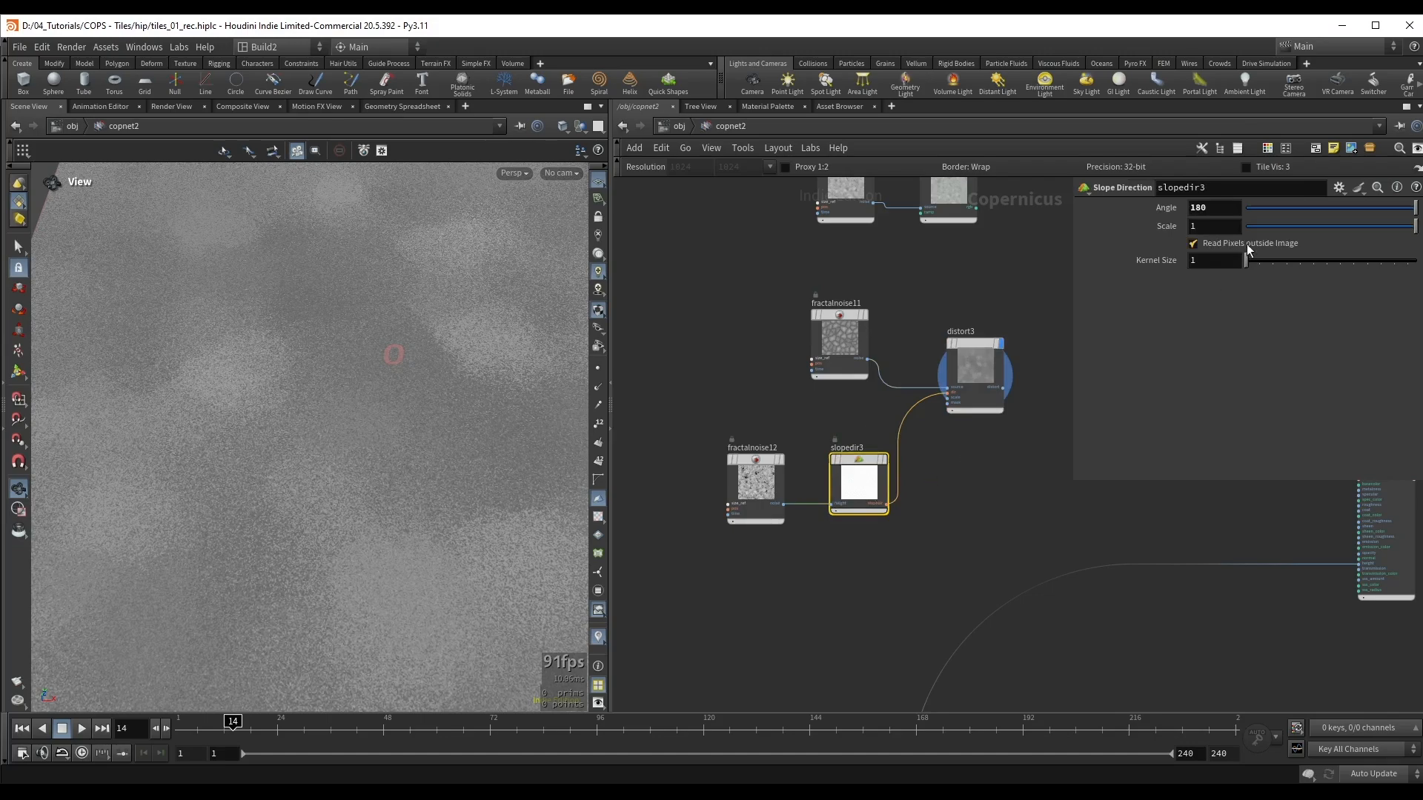
pyautogui.moveTo(1381, 225); pyautogui.dragTo(1304, 235)
pyautogui.moveTo(299, 520); pyautogui.dragTo(309, 412, button='right')
pyautogui.moveTo(308, 413); pyautogui.dragTo(311, 394)
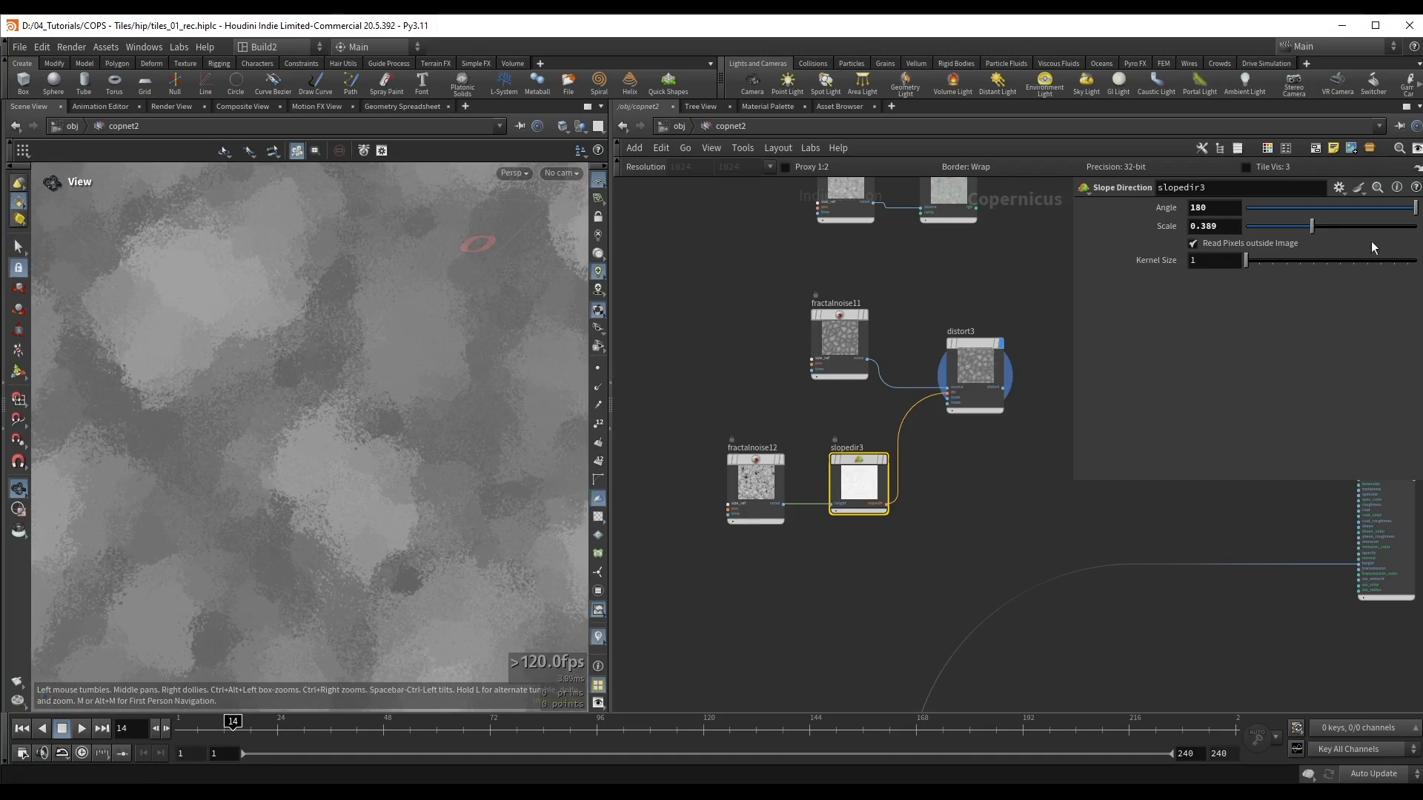
pyautogui.moveTo(327, 292); pyautogui.dragTo(229, 335)
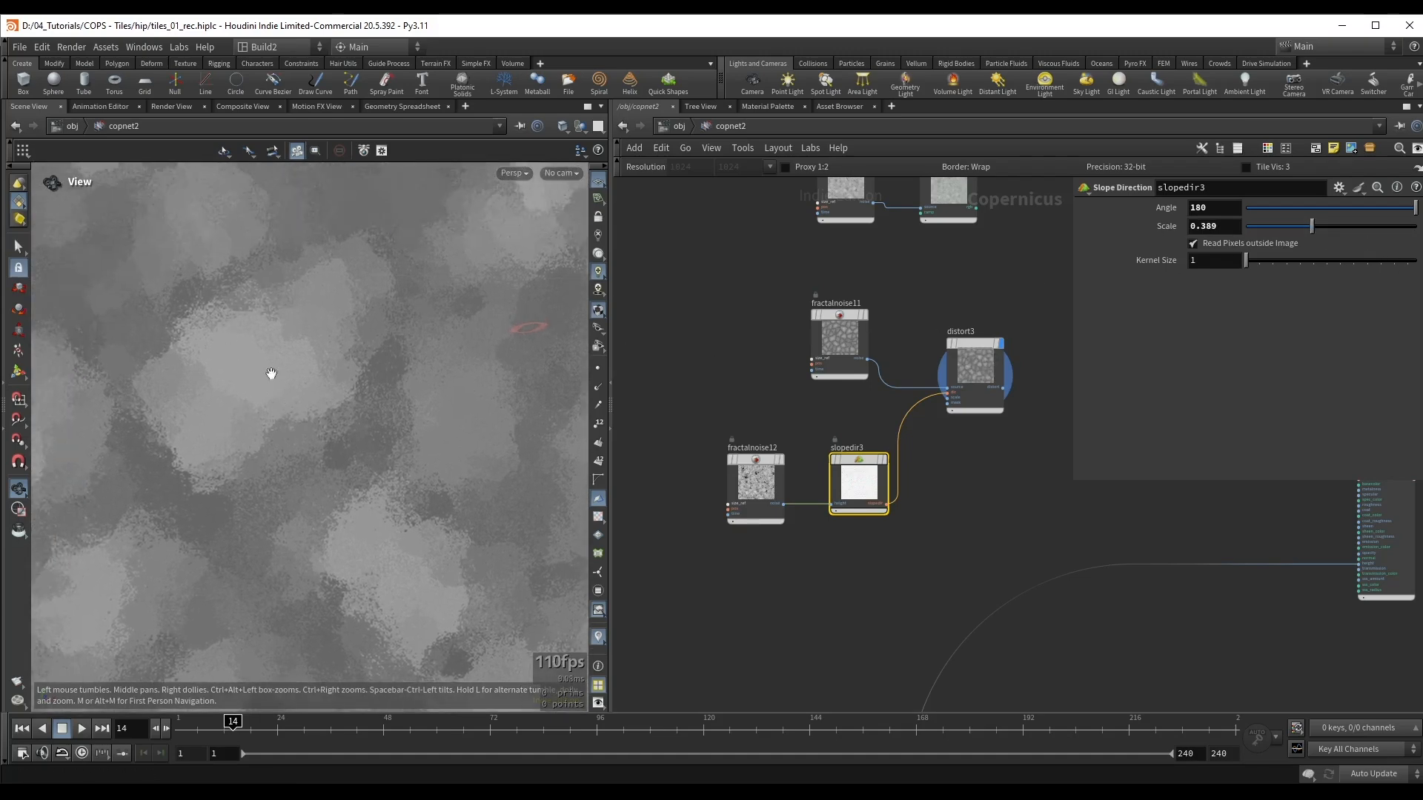
pyautogui.moveTo(1312, 227)
pyautogui.mouseDown()
pyautogui.moveTo(1297, 230)
pyautogui.moveTo(1313, 227)
pyautogui.mouseUp()
# Step: Set fractalnoise12's element size to about 0.17 and its roughness to 0.805, and save the scene
pyautogui.click(755, 485)
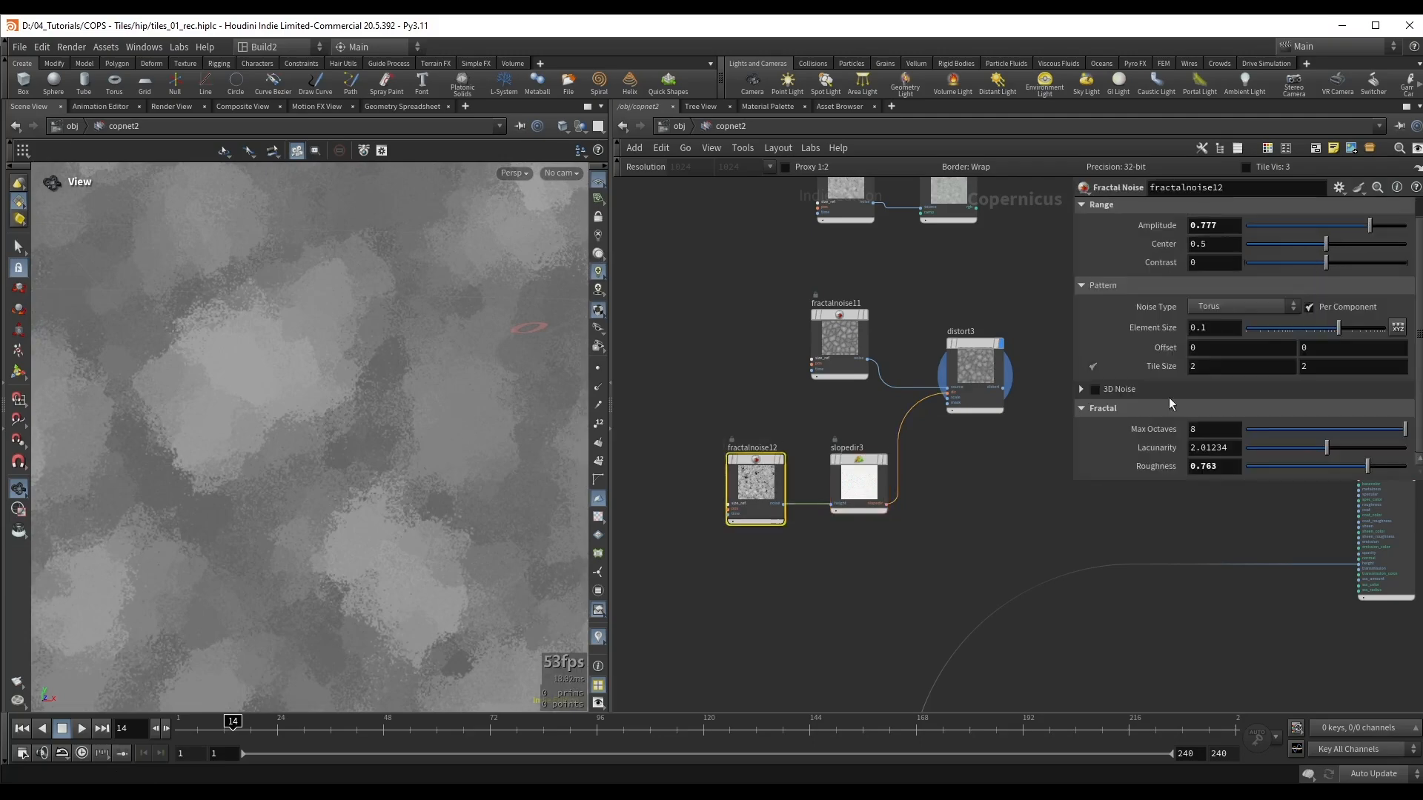
pyautogui.moveTo(1340, 327)
pyautogui.mouseDown()
pyautogui.moveTo(1327, 325)
pyautogui.moveTo(1349, 329)
pyautogui.mouseUp()
pyautogui.moveTo(1367, 465); pyautogui.dragTo(1374, 465)
pyautogui.moveTo(296, 426); pyautogui.dragTo(83, 435, button='right')
pyautogui.moveTo(223, 385); pyautogui.dragTo(530, 331)
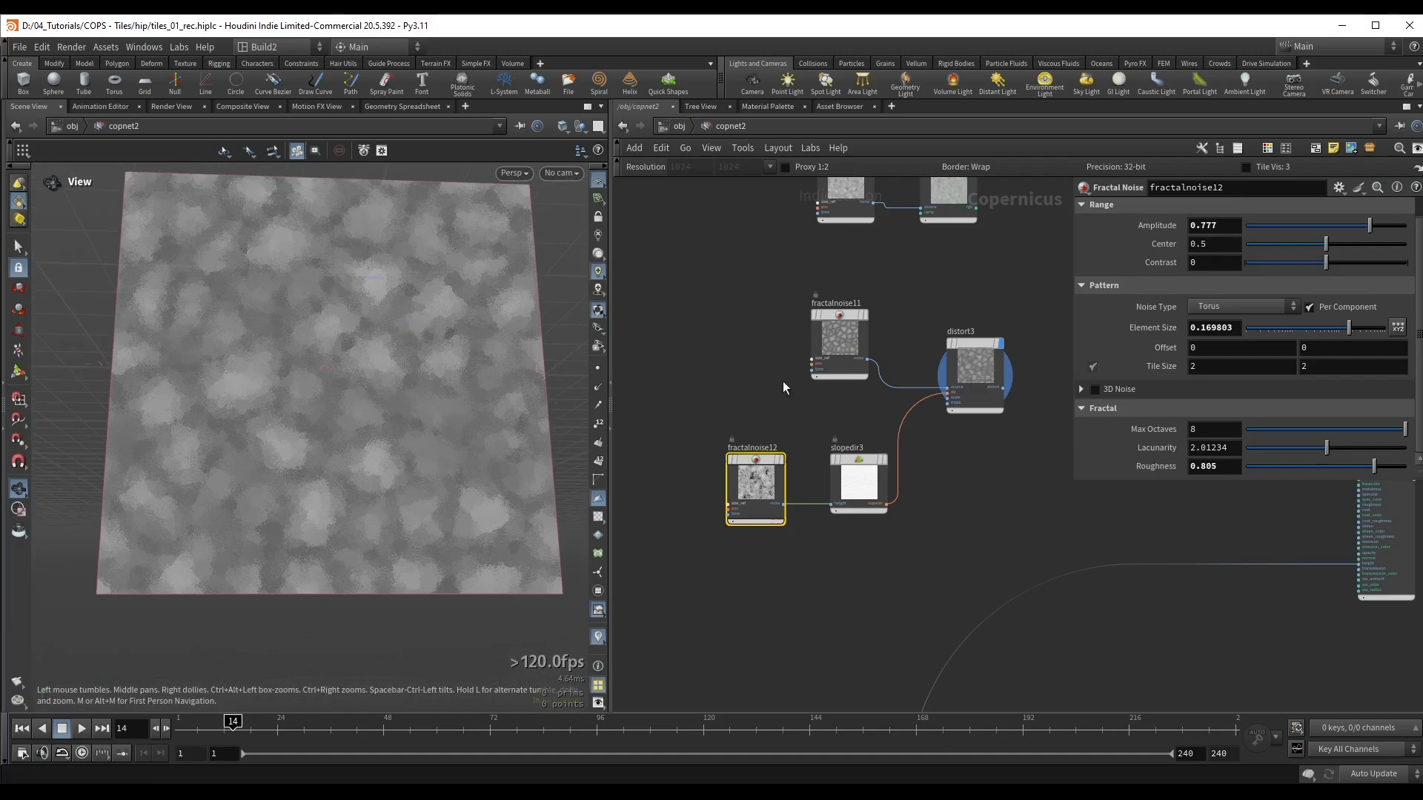
pyautogui.moveTo(444, 348); pyautogui.dragTo(340, 381)
pyautogui.hotkey('ctrl', 's')
# Step: Blend monotorgb1 as background with distort3 as foreground through a new Add node, and display the result
pyautogui.moveTo(981, 257); pyautogui.dragTo(869, 382, button='middle')
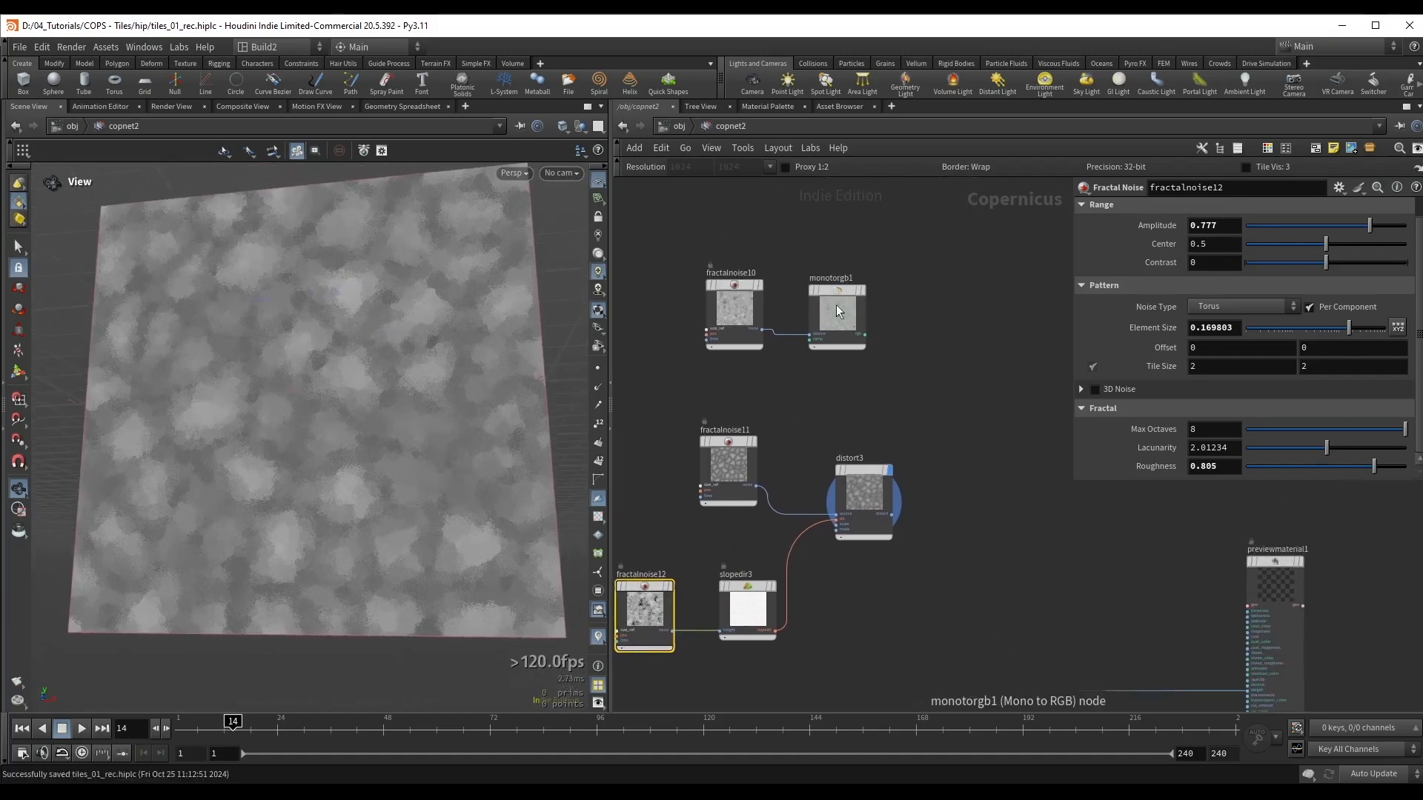
pyautogui.keyDown('shift'); pyautogui.moveTo(837, 305); pyautogui.dragTo(954, 388); pyautogui.keyUp('shift')
pyautogui.click(877, 322)
pyautogui.press('r')
pyautogui.write('add')
pyautogui.press('Return')
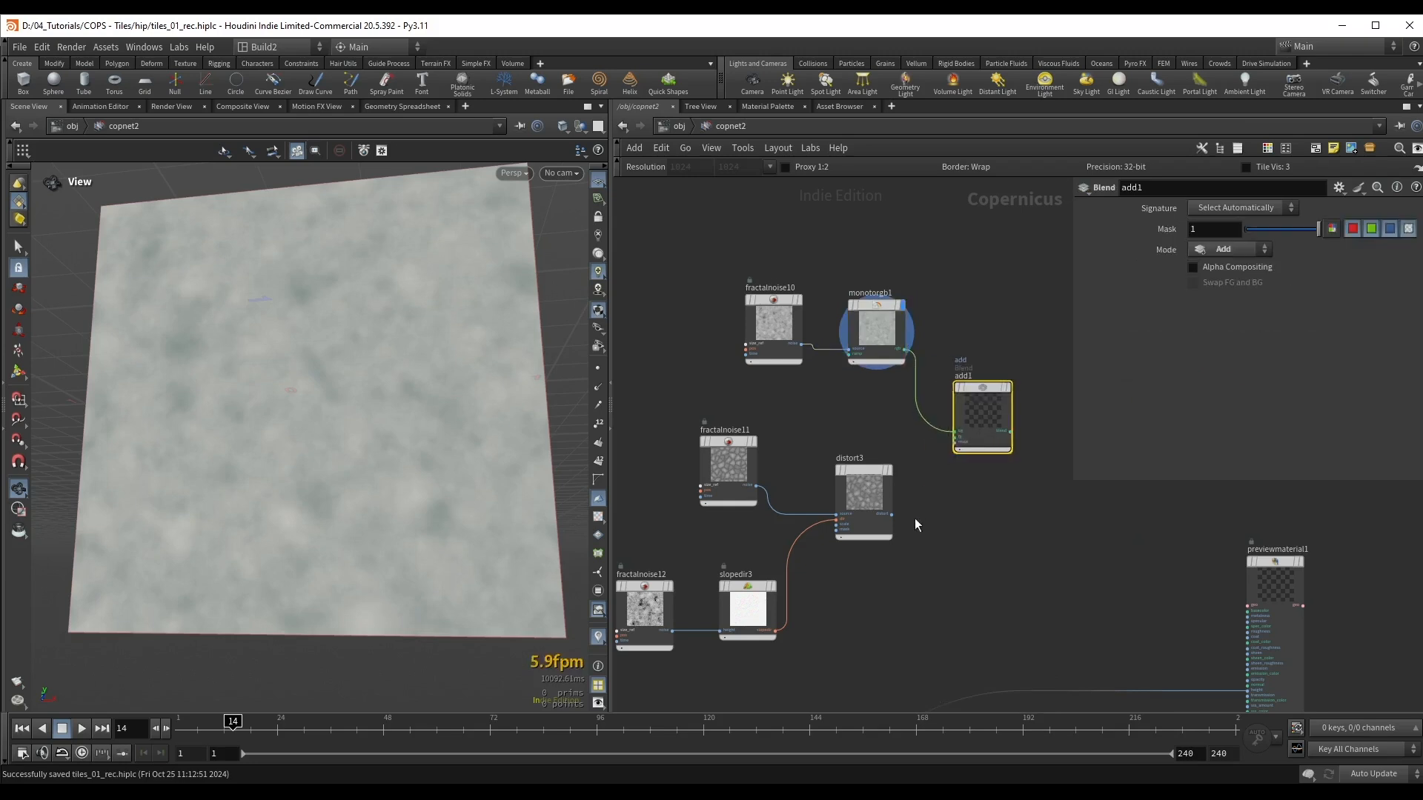
pyautogui.click(892, 514)
pyautogui.scroll(2, 928, 464)
pyautogui.click(968, 426)
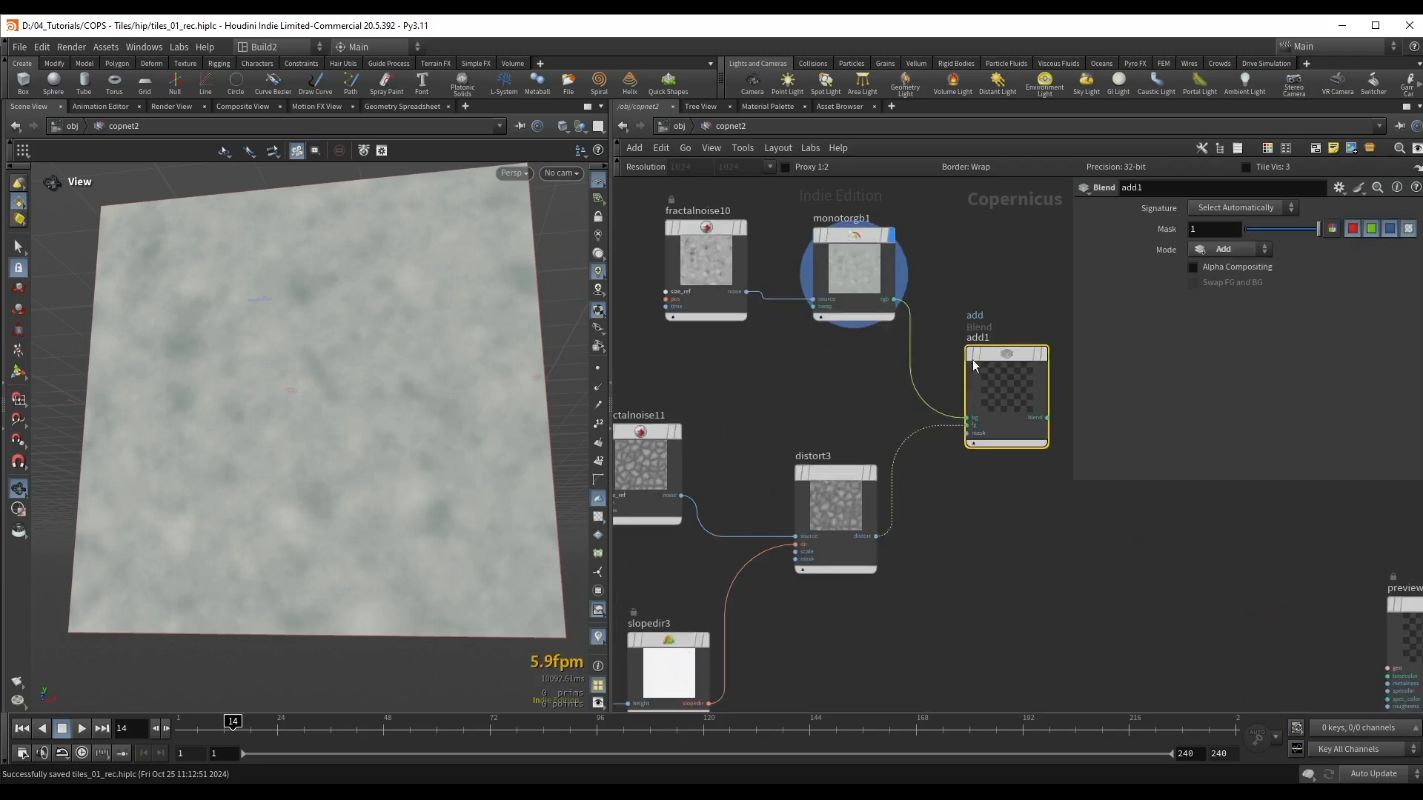
pyautogui.press('r')
pyautogui.moveTo(341, 350); pyautogui.dragTo(388, 368)
# Step: Insert a Remap node between distort3 and add1, and display it
pyautogui.moveTo(789, 385); pyautogui.dragTo(841, 380, button='middle')
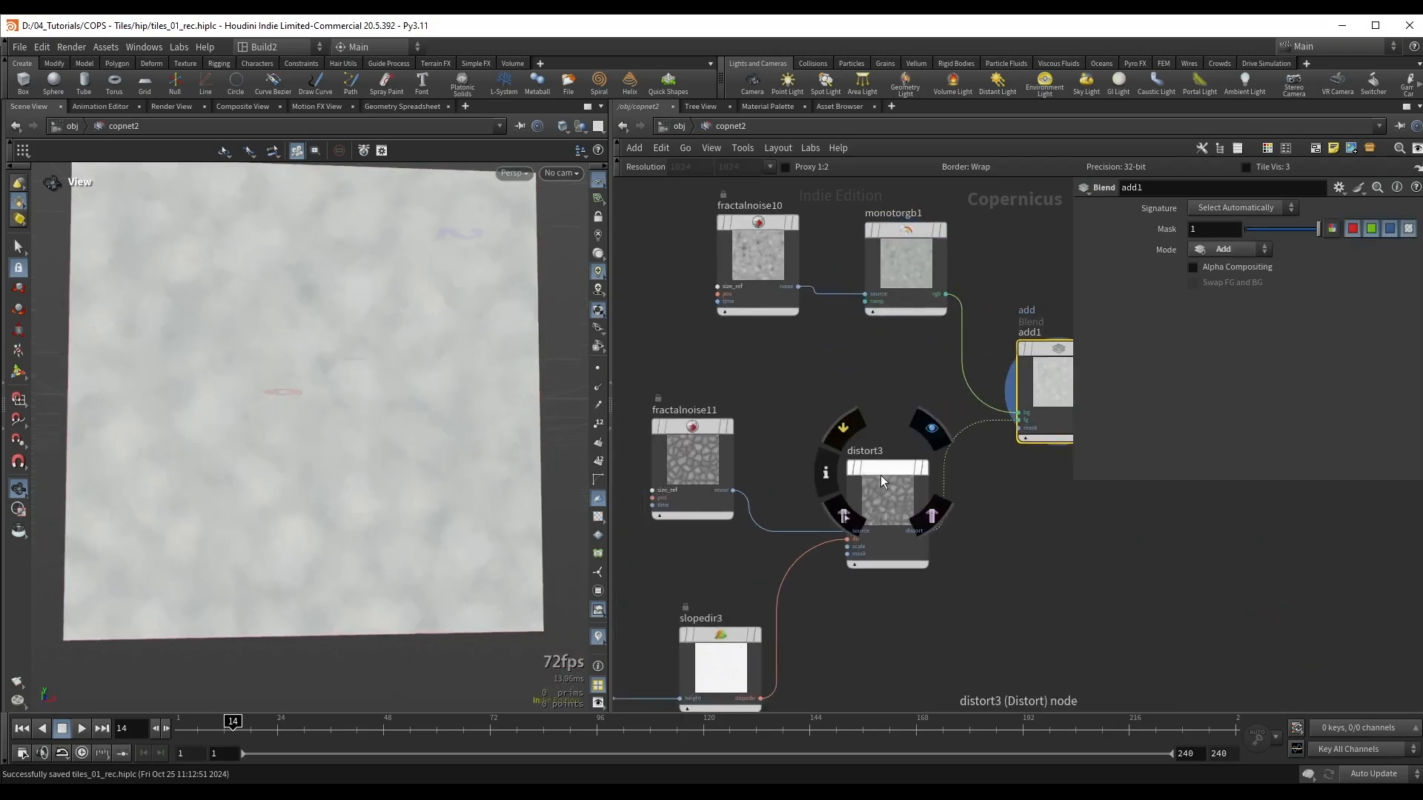
pyautogui.keyDown('shift'); pyautogui.moveTo(884, 471); pyautogui.dragTo(772, 439); pyautogui.keyUp('shift')
pyautogui.click(852, 447)
pyautogui.press('Tab')
pyautogui.write('rem')
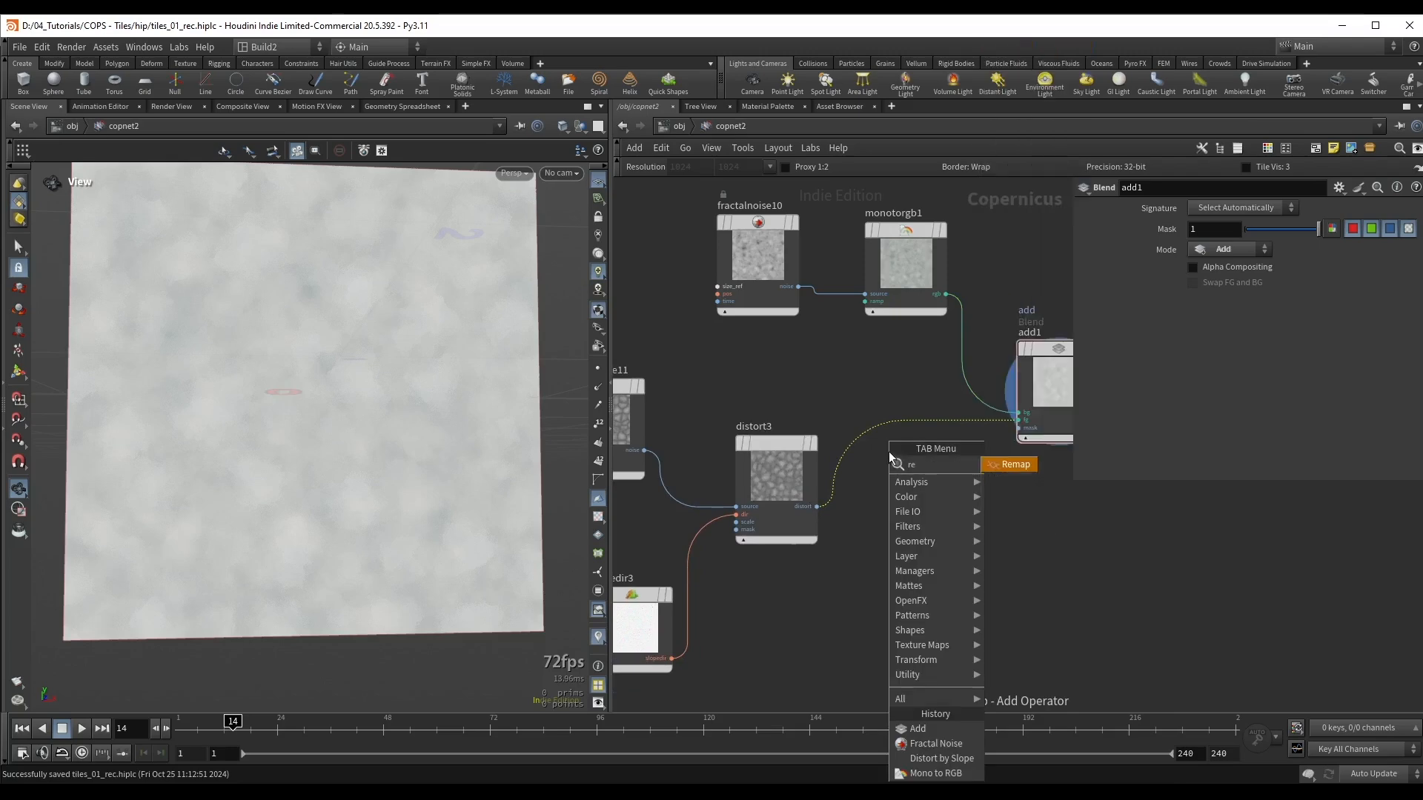
pyautogui.click(1007, 464)
pyautogui.click(923, 483)
pyautogui.press('r')
pyautogui.moveTo(921, 472); pyautogui.dragTo(904, 465)
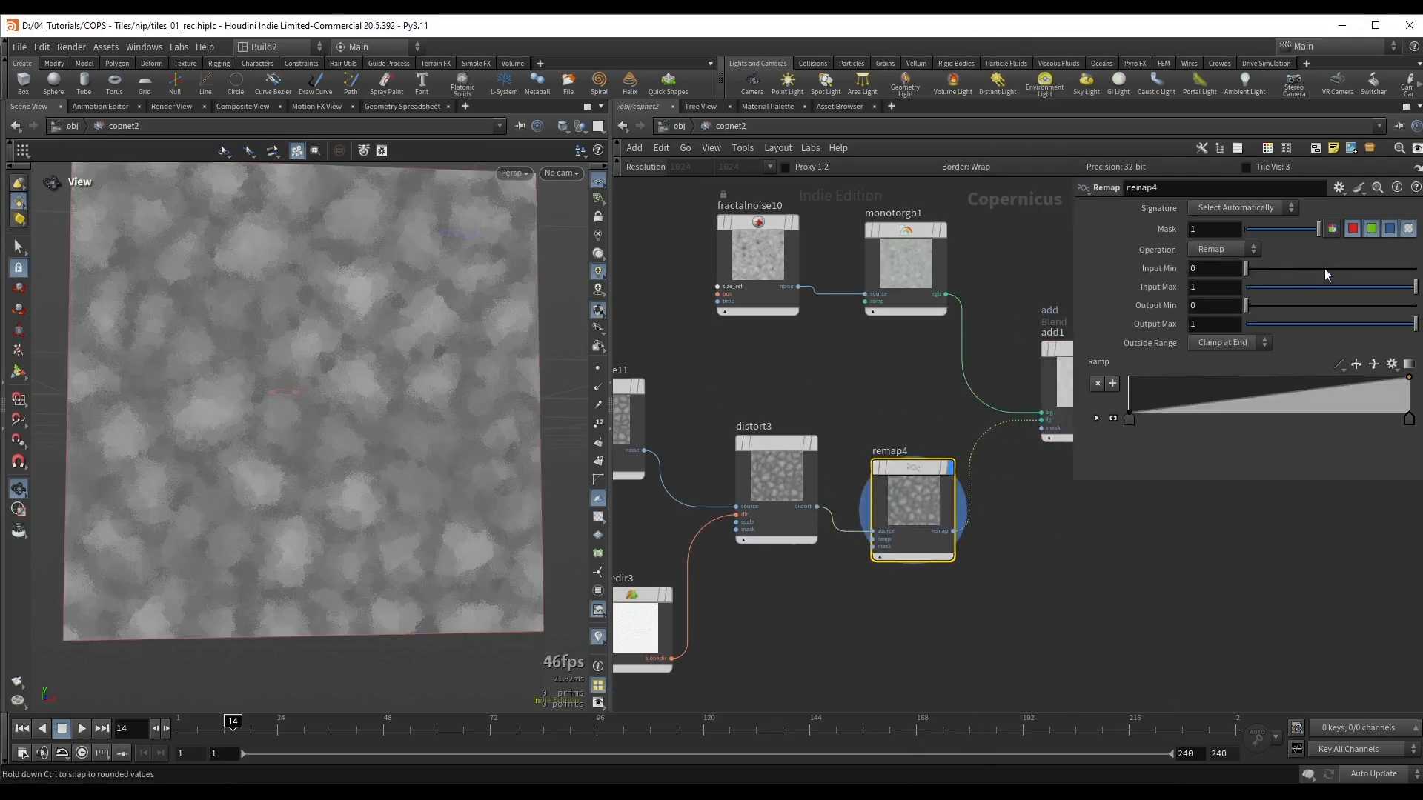
# Step: Set remap4's input minimum to 0.249 and input maximum to 0.751, and display add1
pyautogui.moveTo(1247, 269); pyautogui.dragTo(1287, 278)
pyautogui.moveTo(1414, 286); pyautogui.dragTo(1374, 296)
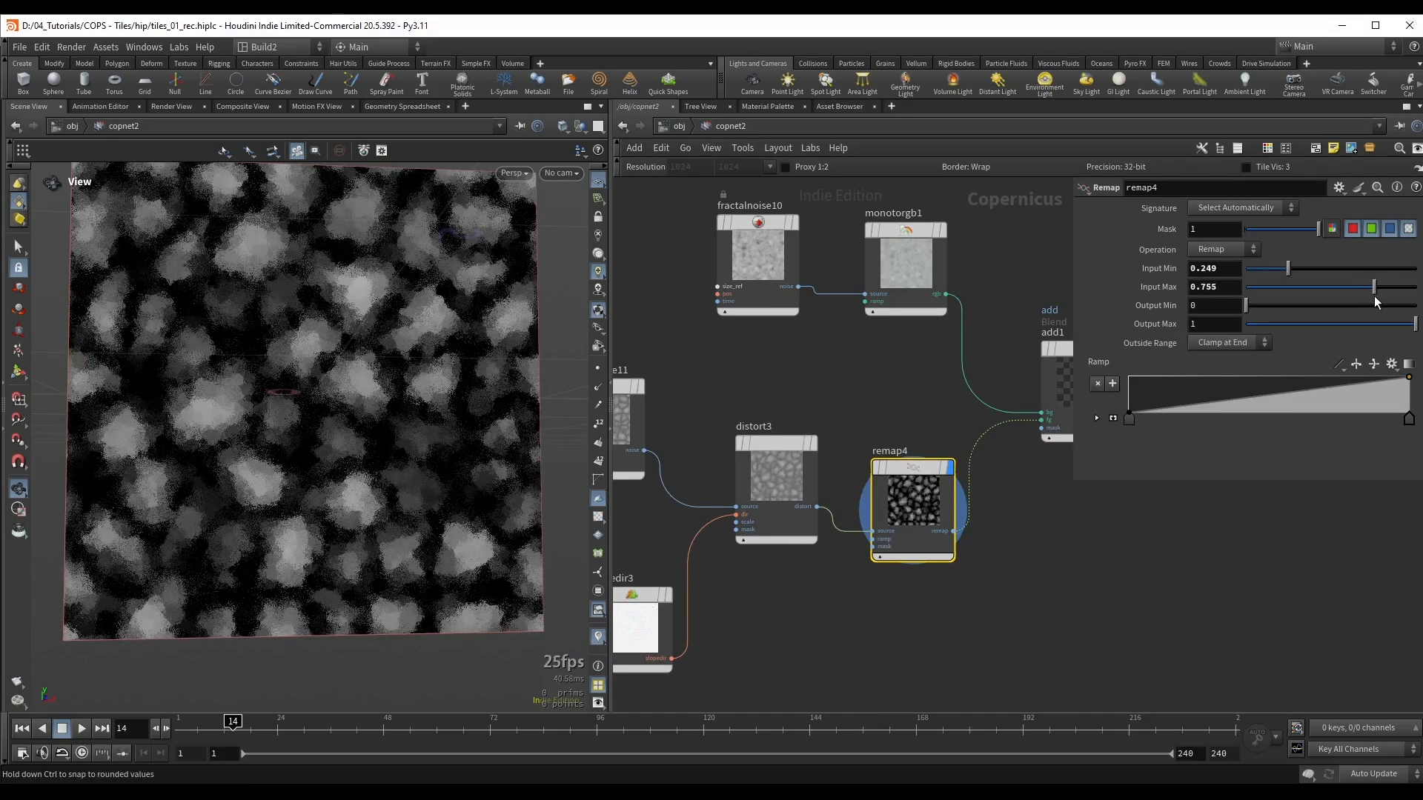
pyautogui.moveTo(1044, 318); pyautogui.dragTo(845, 344, button='middle')
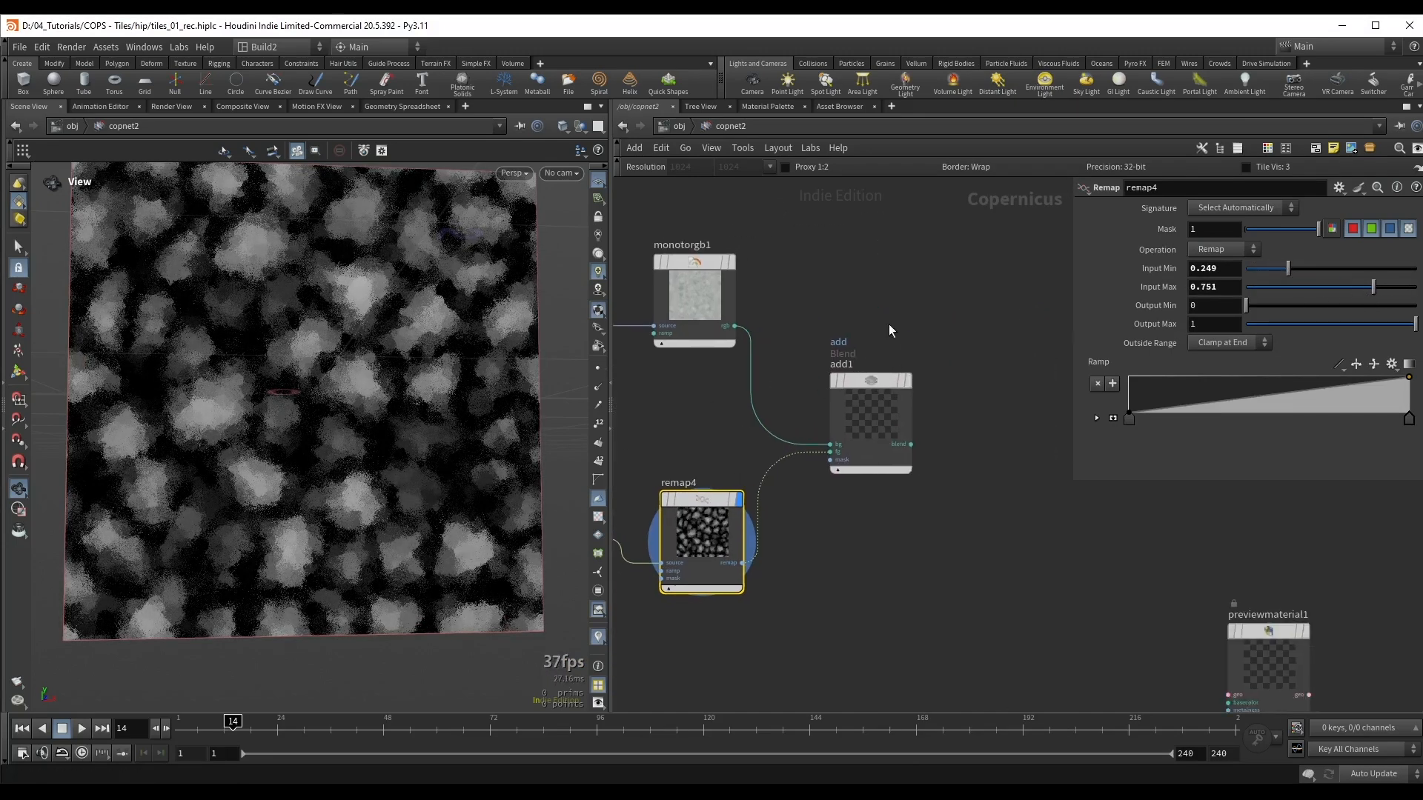
pyautogui.click(851, 413)
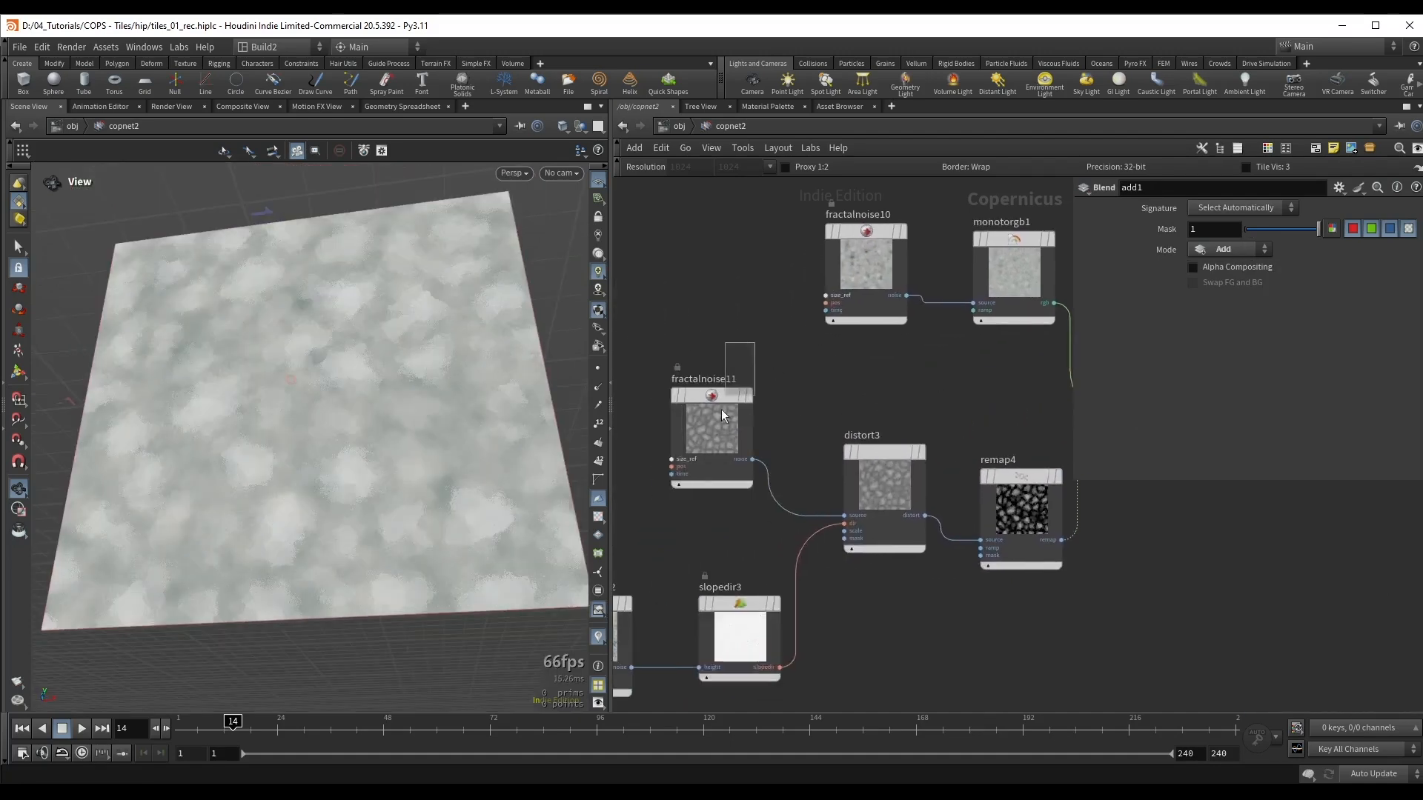
# Step: Increase fractalnoise11's element size to about 0.412 and tidy the position of distort3
pyautogui.click(723, 416)
pyautogui.moveTo(724, 416); pyautogui.dragTo(745, 378, button='middle')
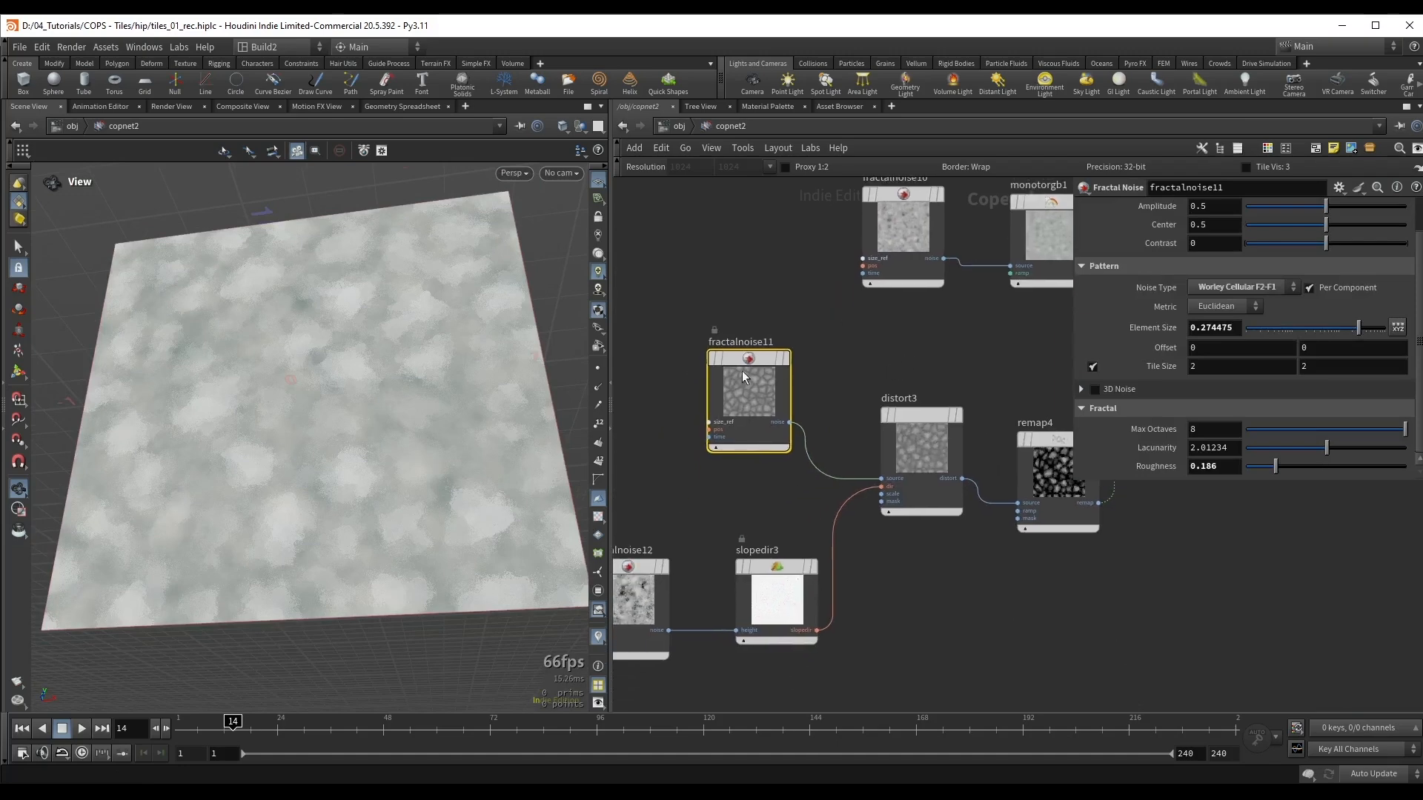
pyautogui.moveTo(1359, 328); pyautogui.dragTo(1367, 330)
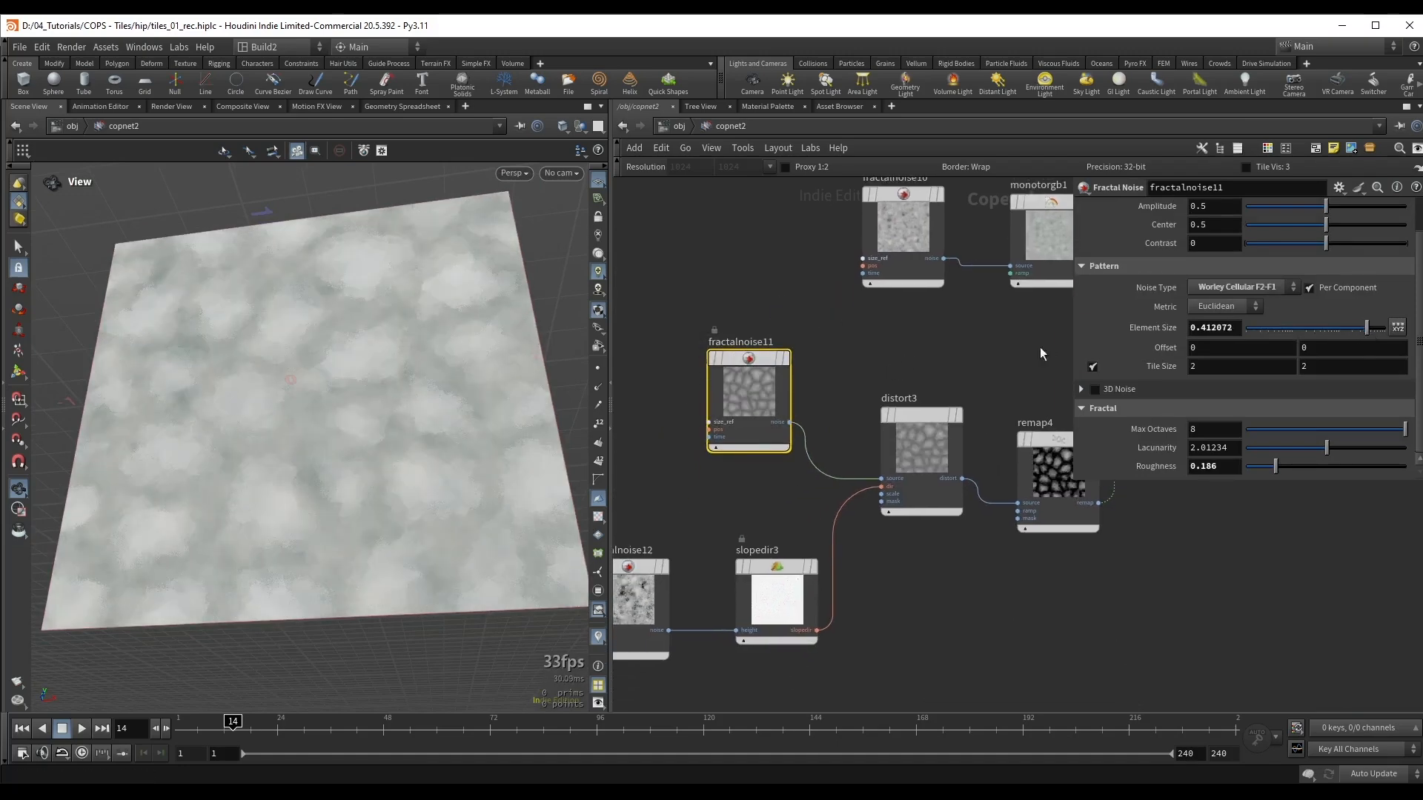
pyautogui.moveTo(963, 367); pyautogui.dragTo(904, 344, button='middle')
pyautogui.moveTo(849, 387); pyautogui.dragTo(858, 404)
pyautogui.moveTo(709, 462); pyautogui.dragTo(768, 430, button='middle')
# Step: Set slopedir3's scale to 0.476 while checking the blended texture, and save the scene
pyautogui.click(780, 528)
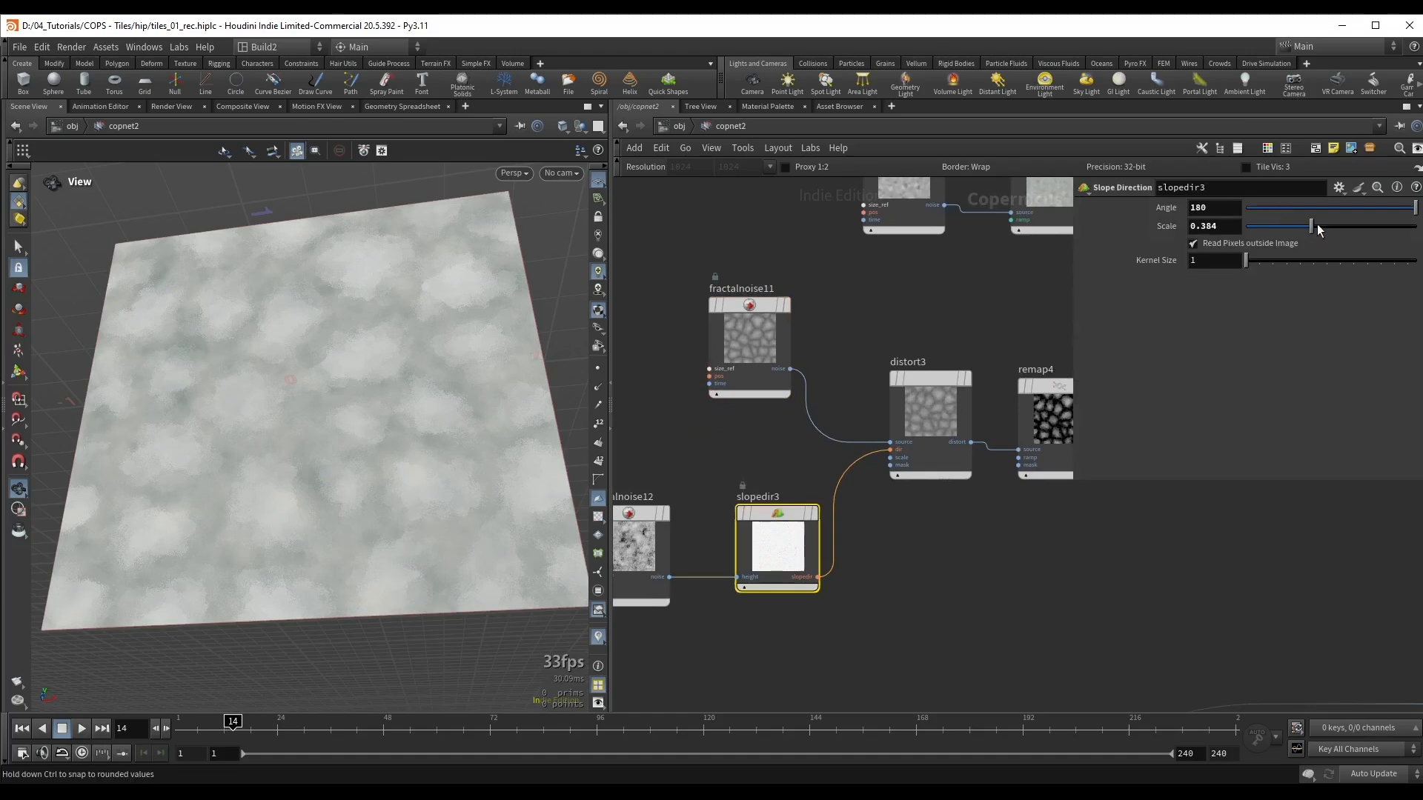
pyautogui.moveTo(1318, 224)
pyautogui.mouseDown()
pyautogui.moveTo(1344, 234)
pyautogui.moveTo(1325, 236)
pyautogui.mouseUp()
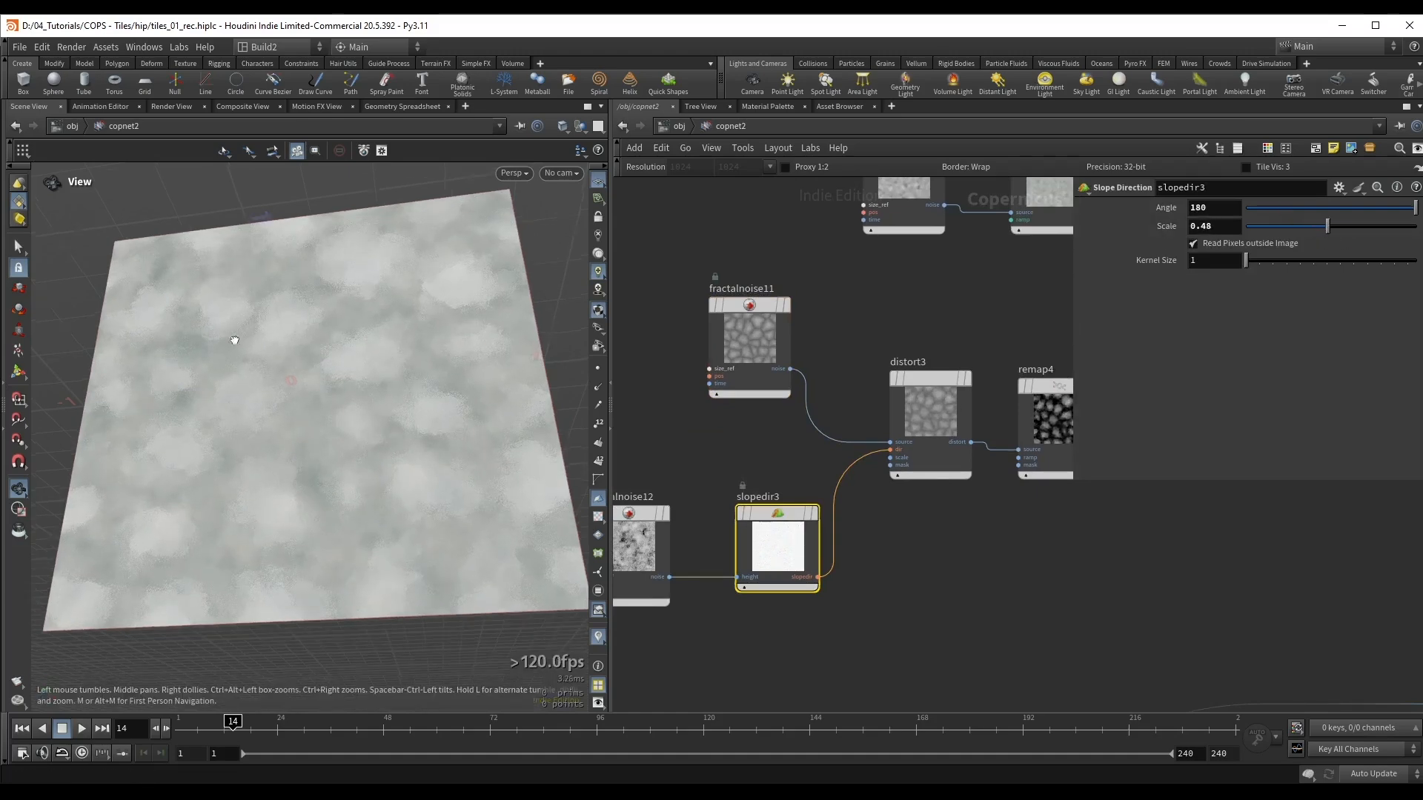
pyautogui.moveTo(234, 339); pyautogui.dragTo(461, 305, button='right')
pyautogui.moveTo(461, 305); pyautogui.dragTo(381, 368, button='middle')
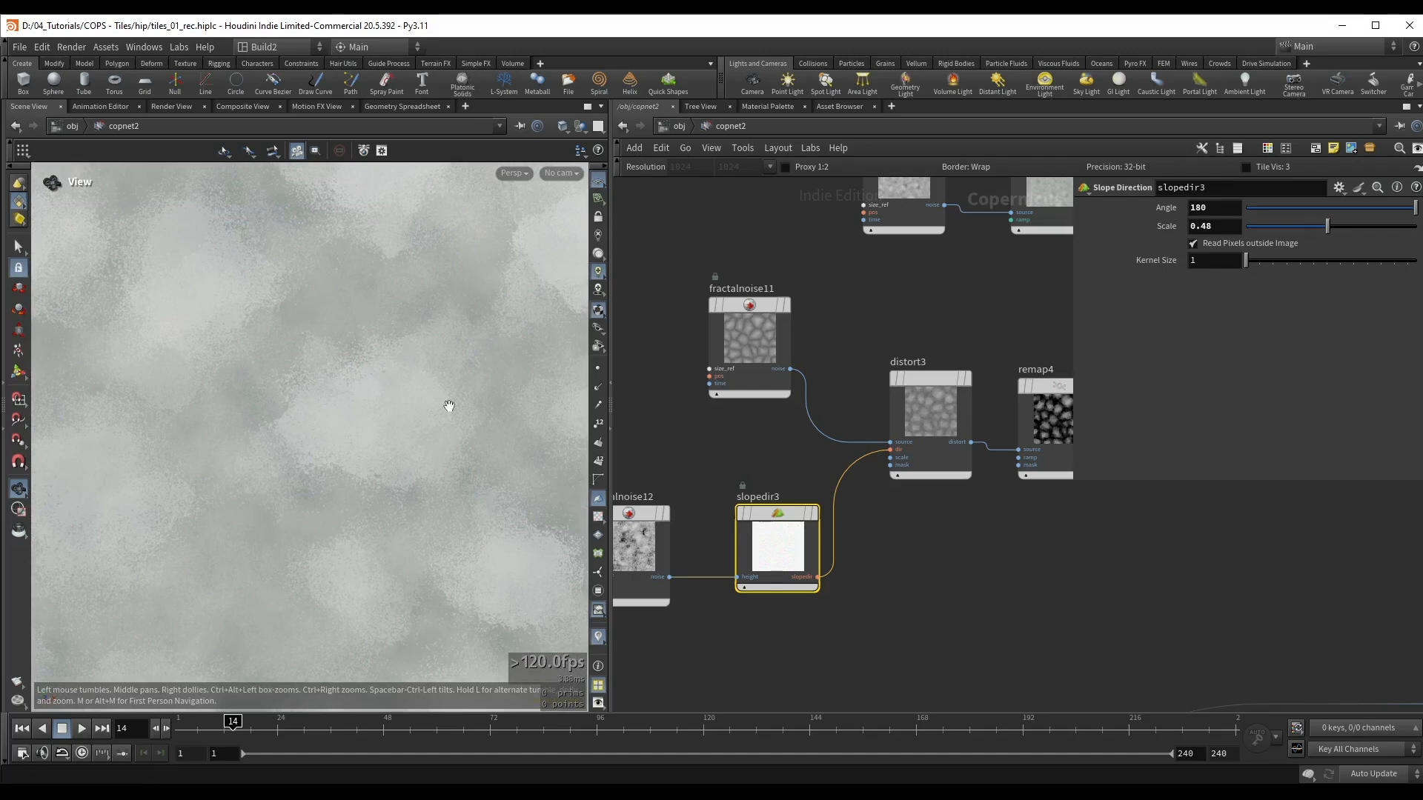
pyautogui.moveTo(1326, 226)
pyautogui.mouseDown()
pyautogui.moveTo(1310, 230)
pyautogui.moveTo(1330, 230)
pyautogui.mouseUp()
pyautogui.moveTo(400, 378); pyautogui.dragTo(260, 384, button='right')
pyautogui.hotkey('ctrl', 's')
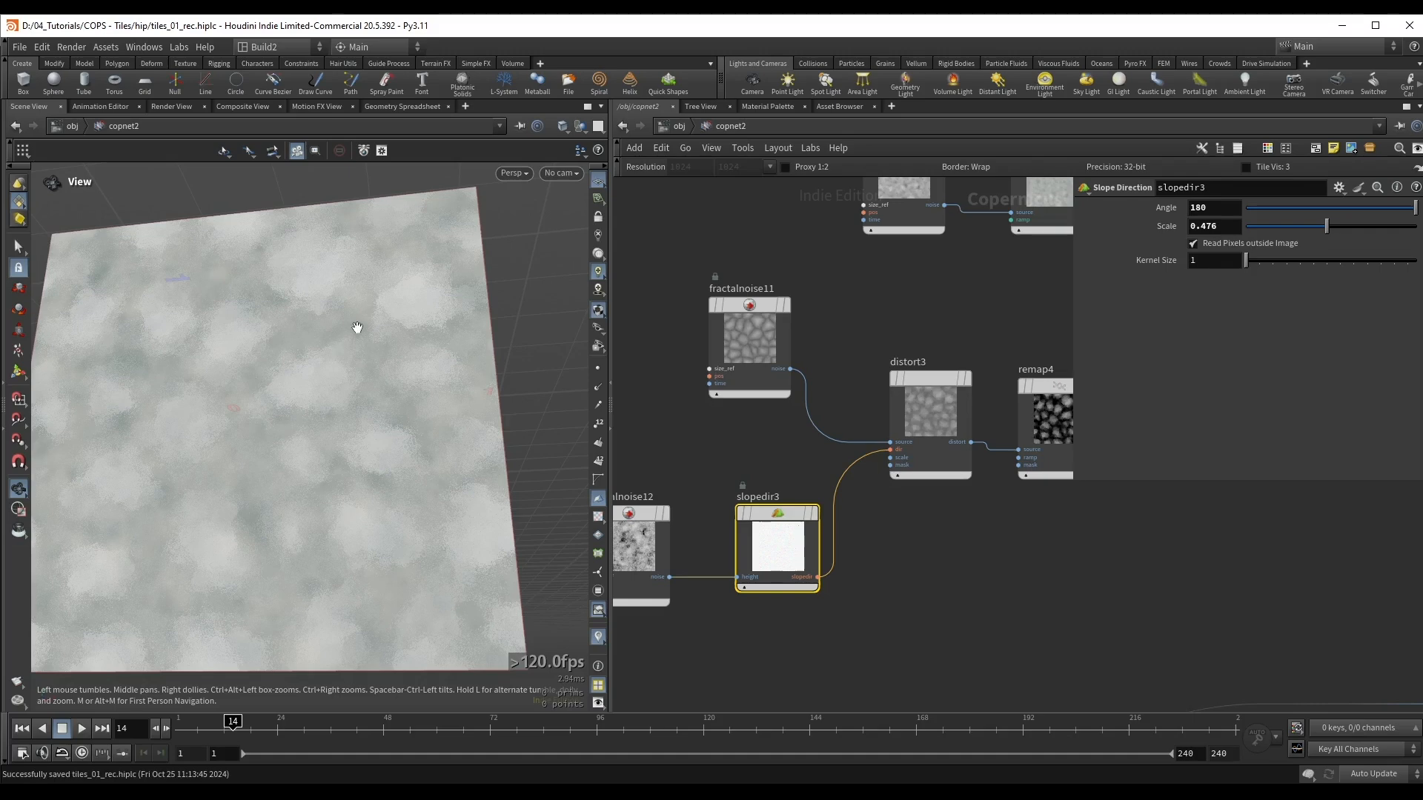
# Step: Move add1 slightly away from monotorgb1 and remap4 in the network, and leave it selected
pyautogui.scroll(-3, 963, 284)
pyautogui.moveTo(963, 284); pyautogui.dragTo(747, 344, button='middle')
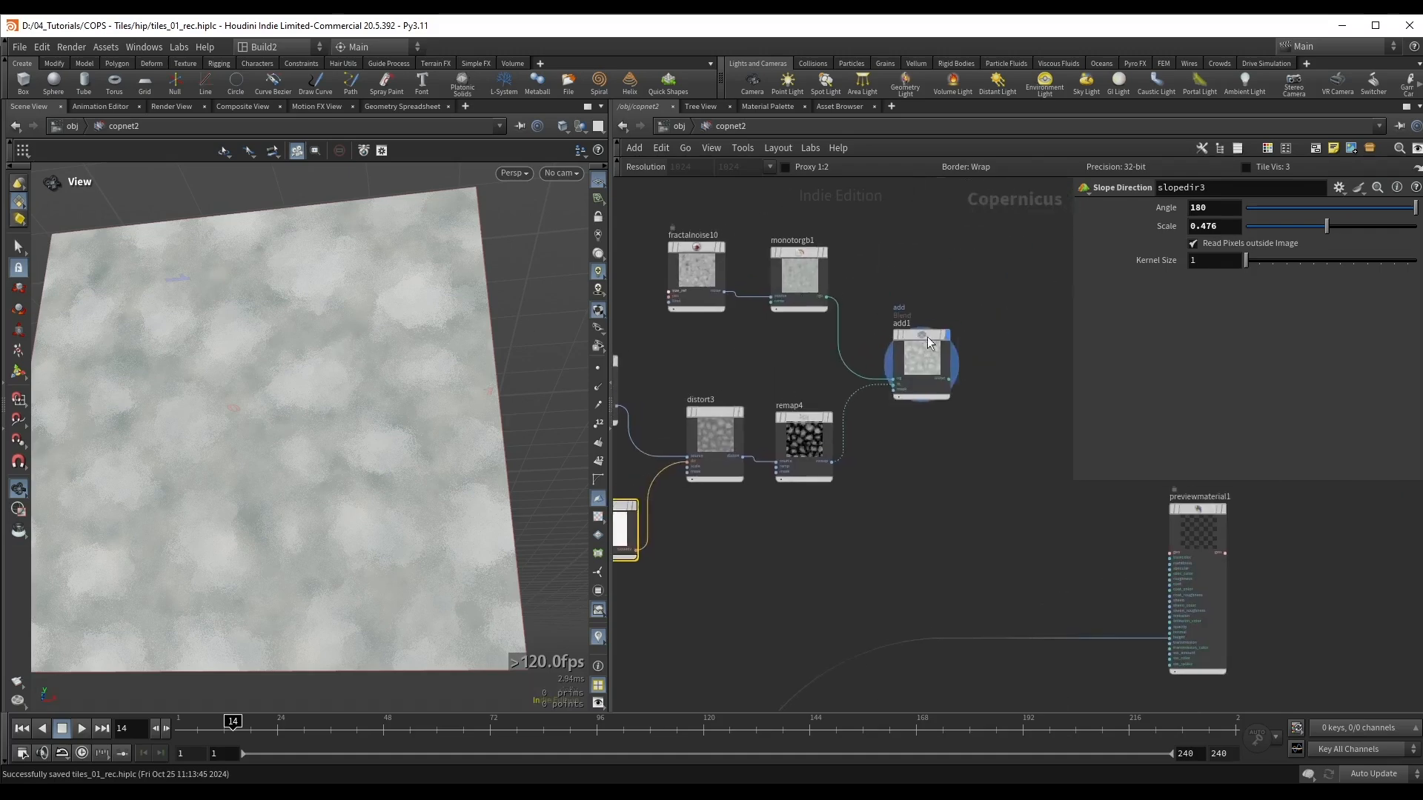
pyautogui.keyDown('shift'); pyautogui.moveTo(928, 337); pyautogui.dragTo(910, 266); pyautogui.keyUp('shift')
pyautogui.moveTo(889, 395); pyautogui.dragTo(953, 523, button='middle')
pyautogui.scroll(-1, 953, 523)
pyautogui.keyDown('shift'); pyautogui.moveTo(972, 456); pyautogui.dragTo(906, 342); pyautogui.keyUp('shift')
pyautogui.scroll(-4, 893, 509)
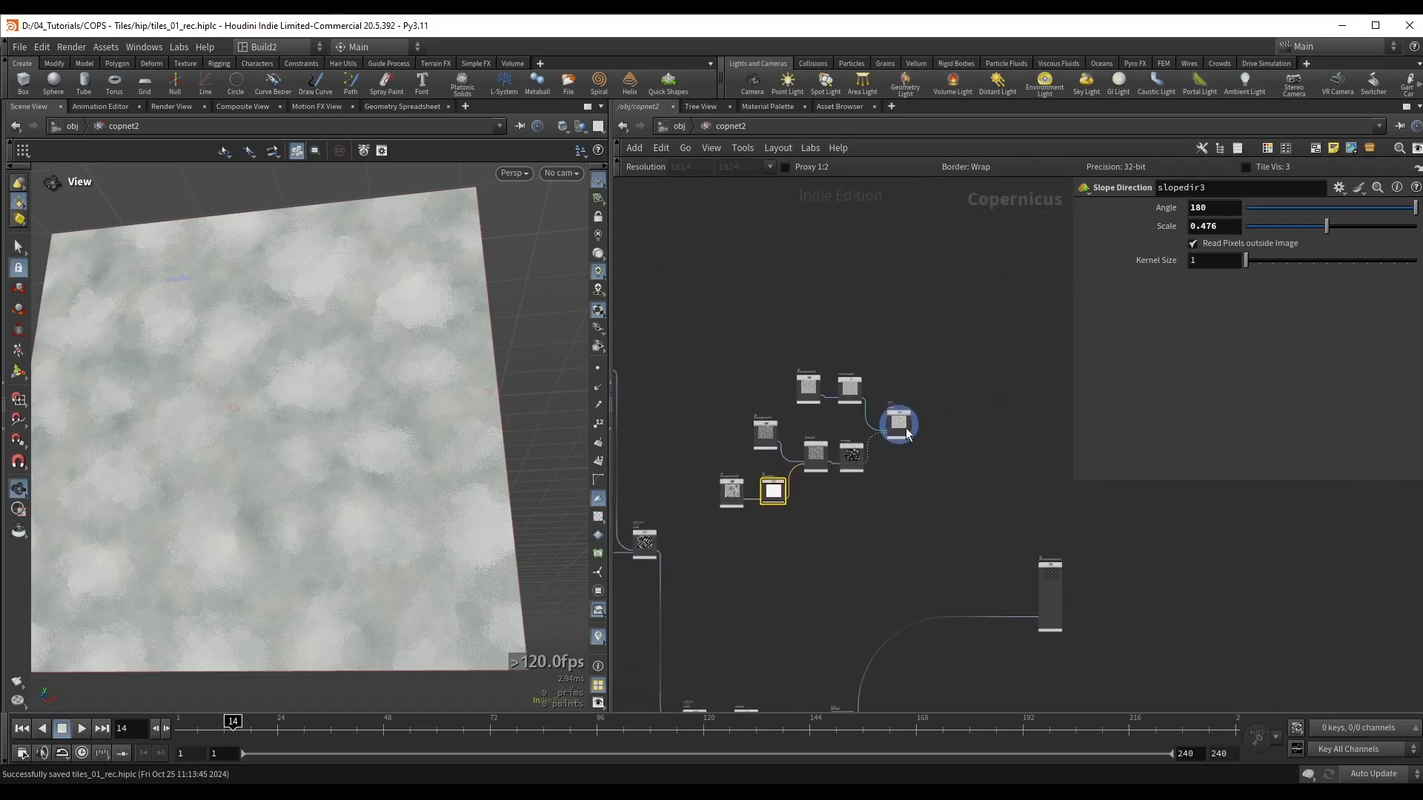
pyautogui.keyDown('shift'); pyautogui.moveTo(907, 434); pyautogui.dragTo(875, 383); pyautogui.keyUp('shift')
pyautogui.scroll(4, 895, 350)
pyautogui.moveTo(304, 400); pyautogui.dragTo(313, 363)
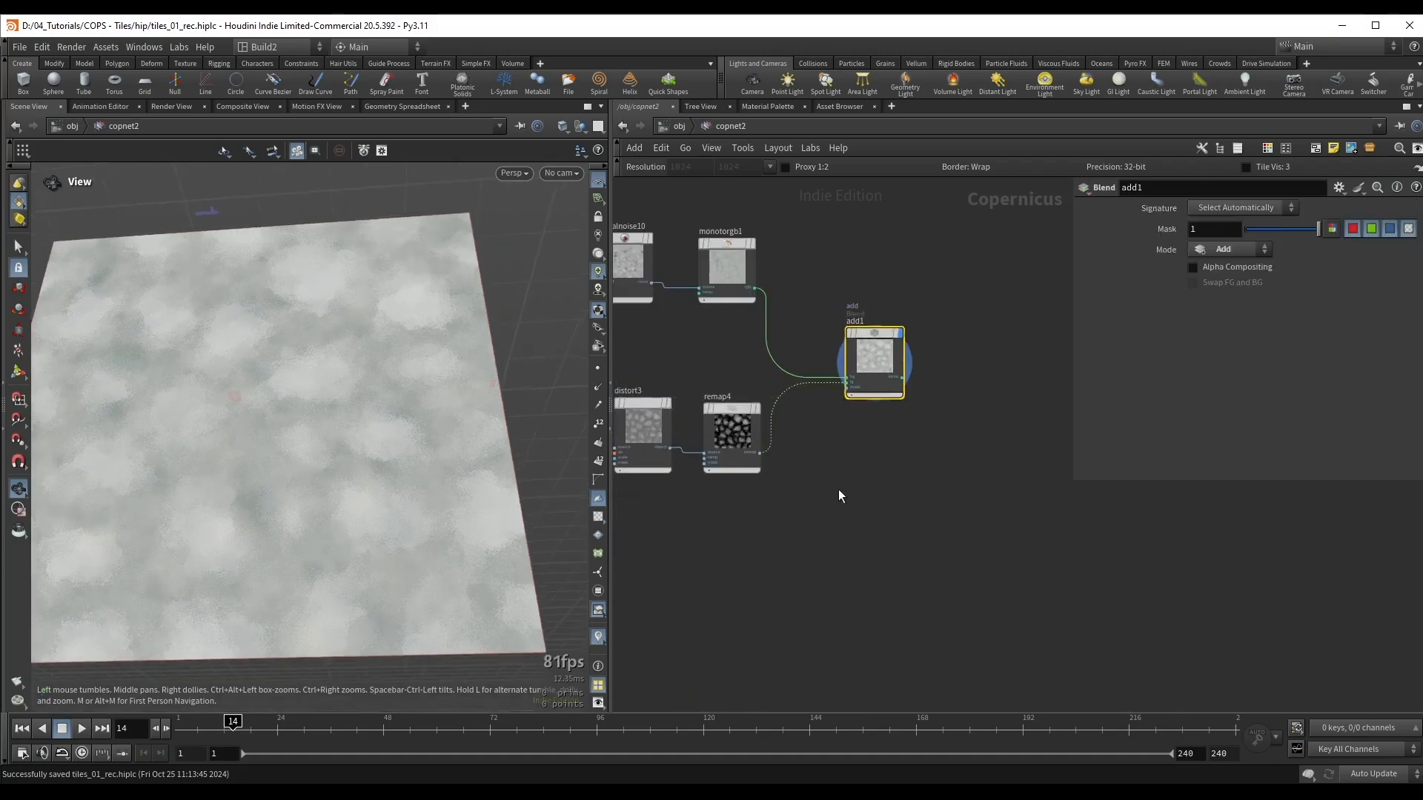
# Step: Add a Fractal Noise node just below add1
pyautogui.press('Tab')
pyautogui.write('fra')
pyautogui.click(957, 453)
pyautogui.click(866, 480)
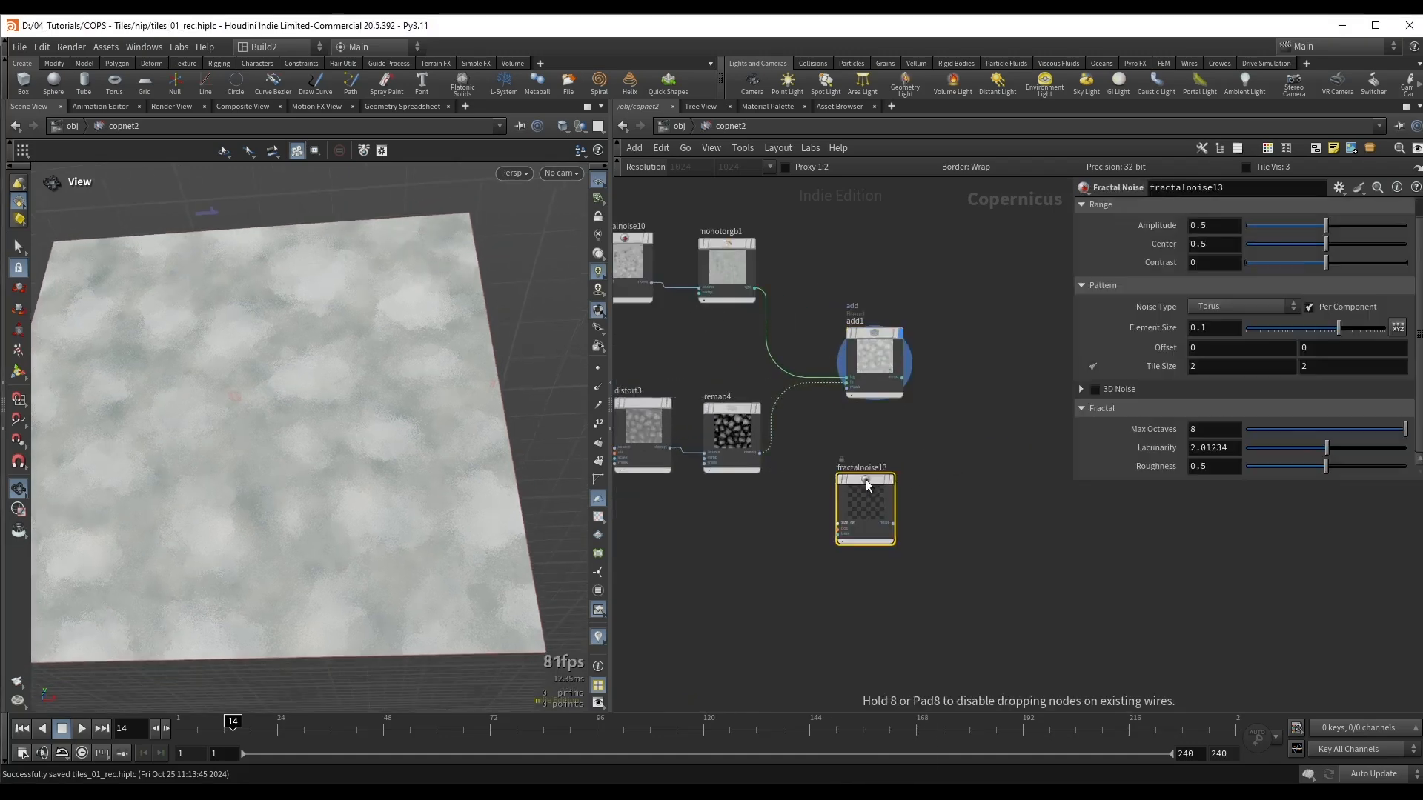
pyautogui.scroll(2, 867, 415)
# Step: Multiply add1's output by fractalnoise13 with a new Multiply node, and display the result
pyautogui.click(882, 353)
pyautogui.press('Tab')
pyautogui.write('mu')
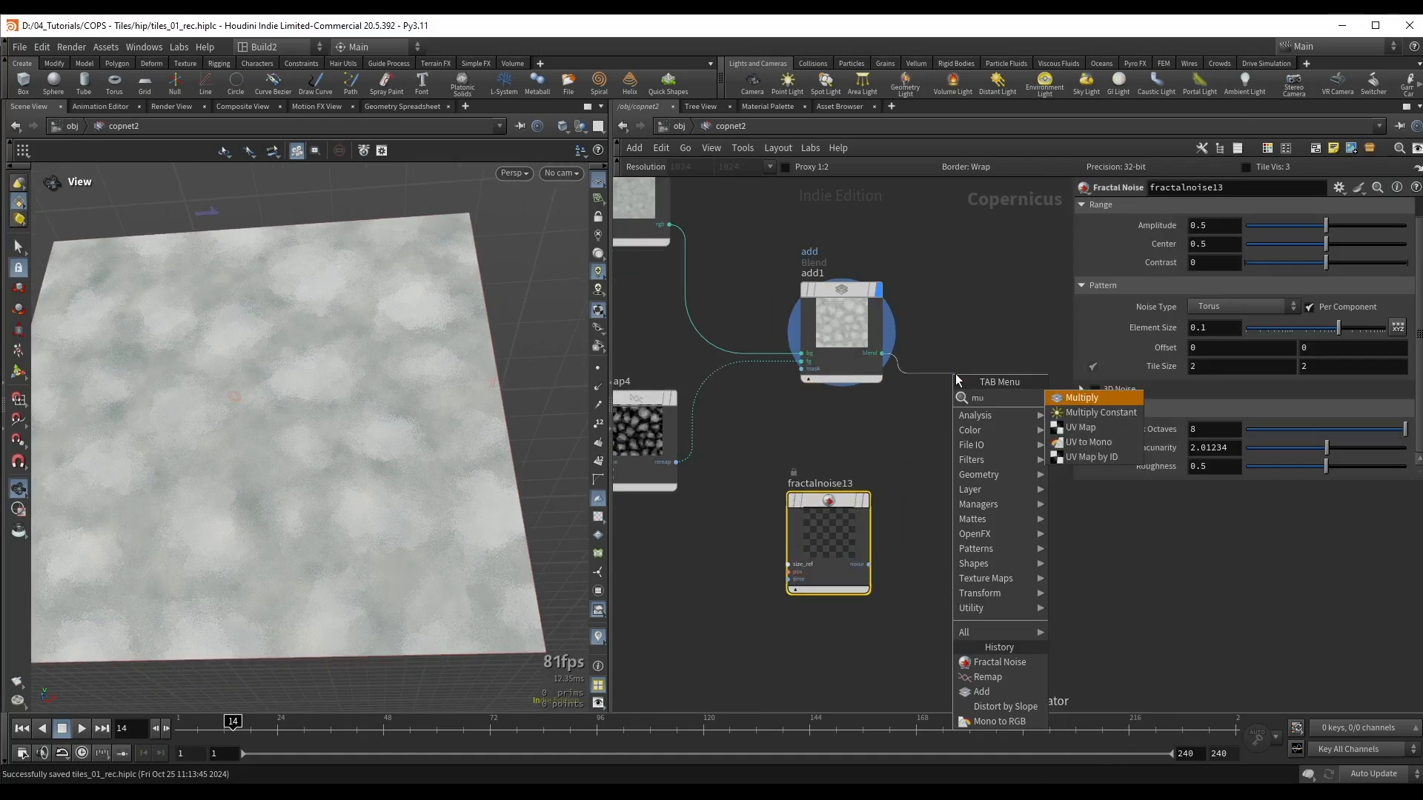
pyautogui.press('Return')
pyautogui.click(995, 377)
pyautogui.moveTo(869, 564); pyautogui.dragTo(954, 444)
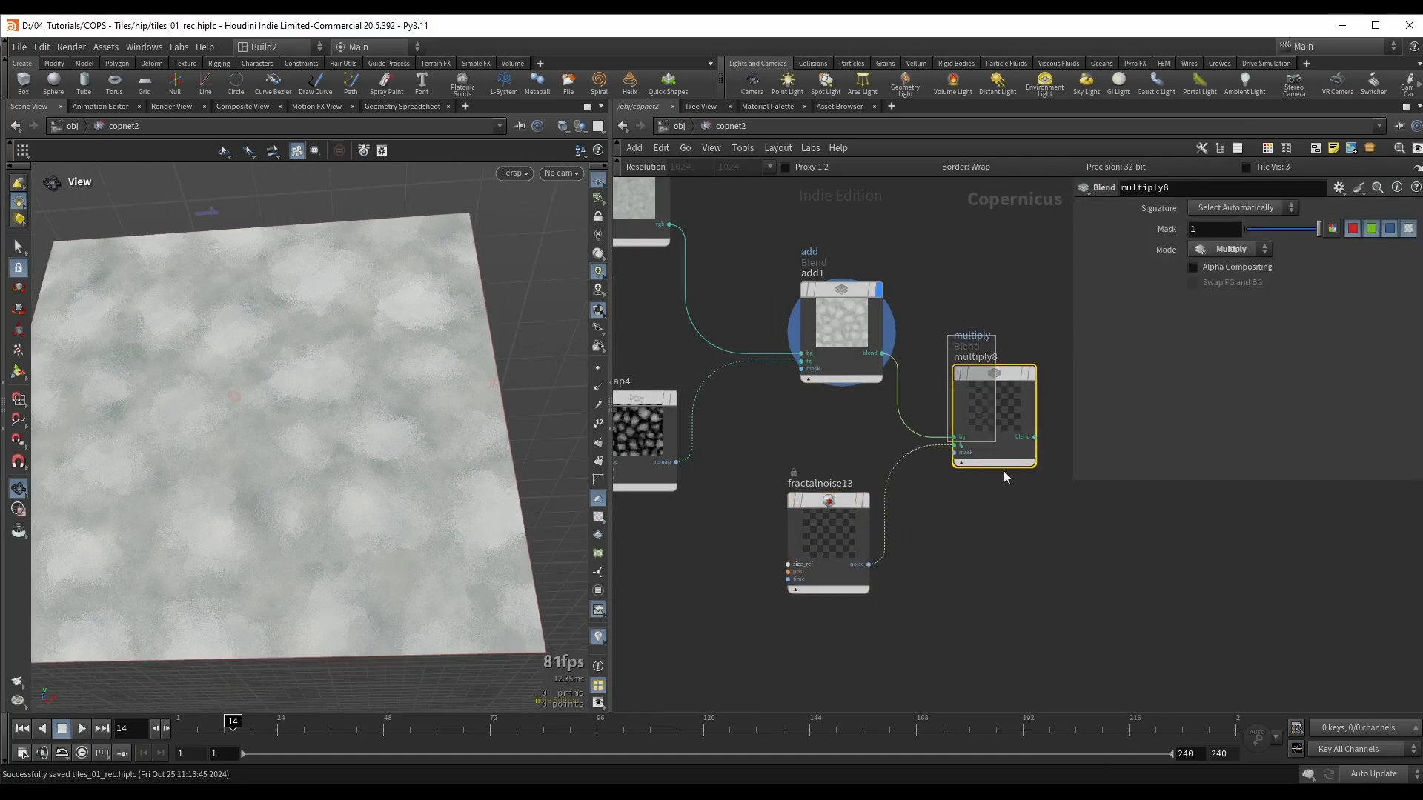
pyautogui.press('r')
# Step: Set fractalnoise13's roughness to 0.558, amplitude to 0.605 and contrast to -0.516
pyautogui.click(845, 531)
pyautogui.moveTo(251, 441); pyautogui.dragTo(302, 428, button='middle')
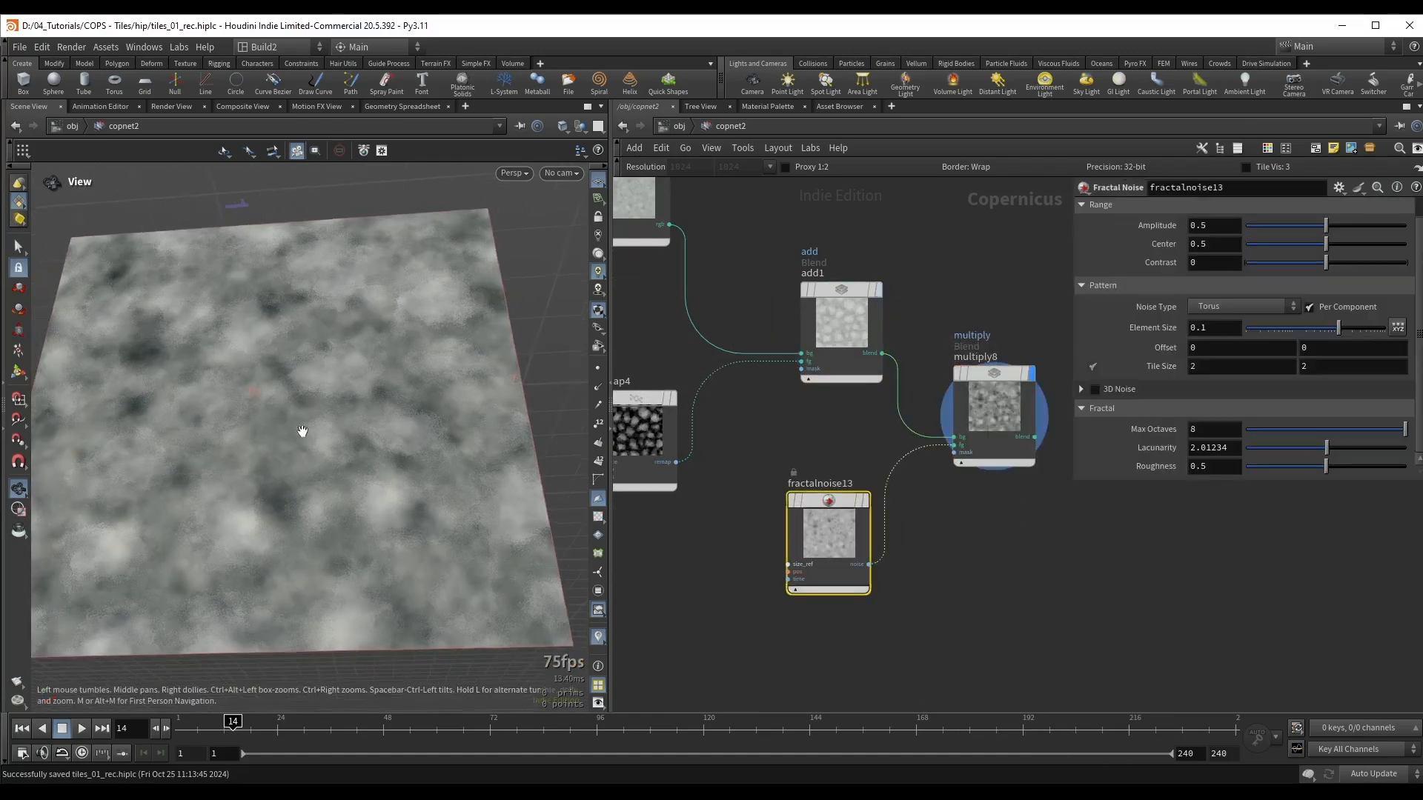
pyautogui.moveTo(1337, 469); pyautogui.dragTo(1335, 469)
pyautogui.moveTo(1326, 262); pyautogui.dragTo(1284, 272)
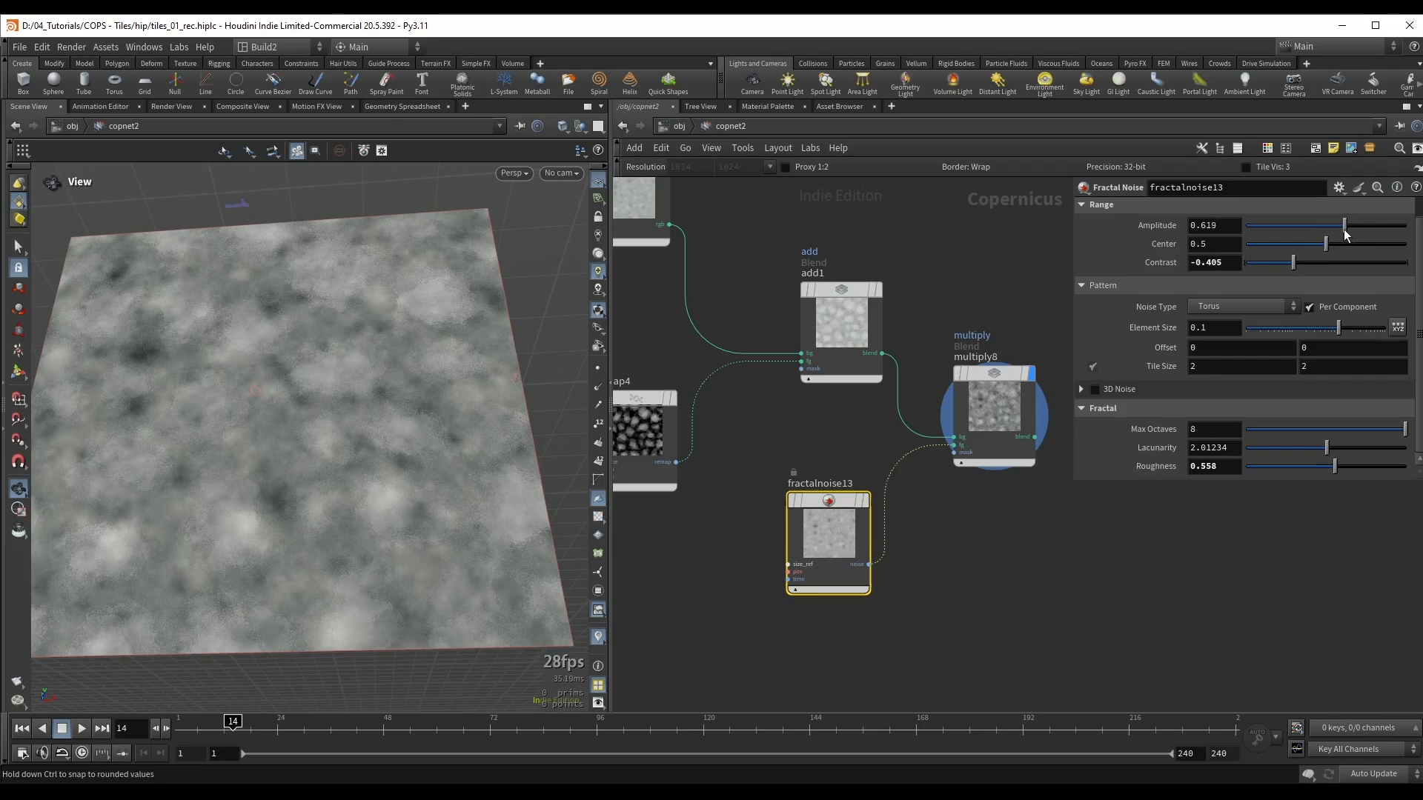
pyautogui.moveTo(1293, 263); pyautogui.dragTo(1284, 271)
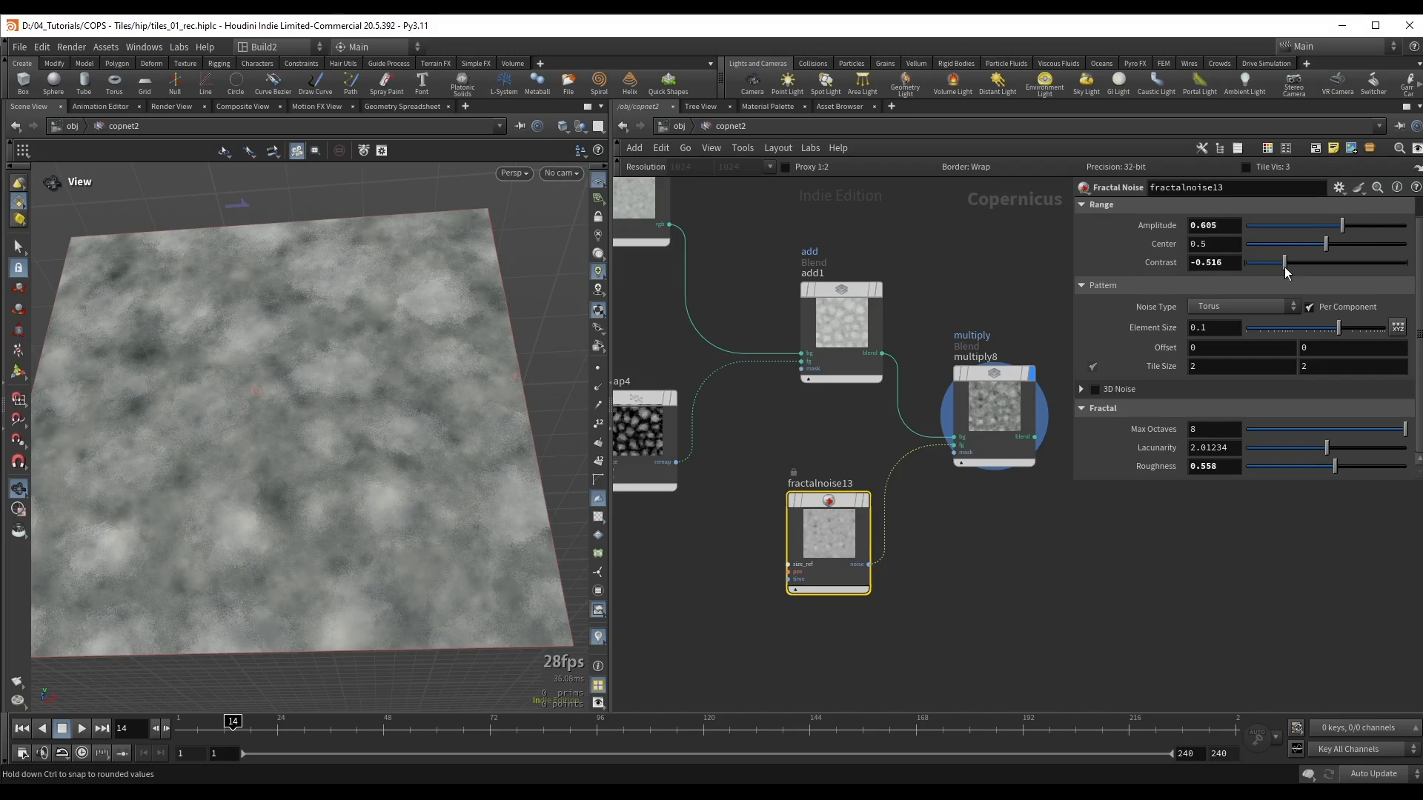
# Step: Lower multiply8's mask to 0.65 and save the scene
pyautogui.moveTo(997, 402); pyautogui.dragTo(1012, 401)
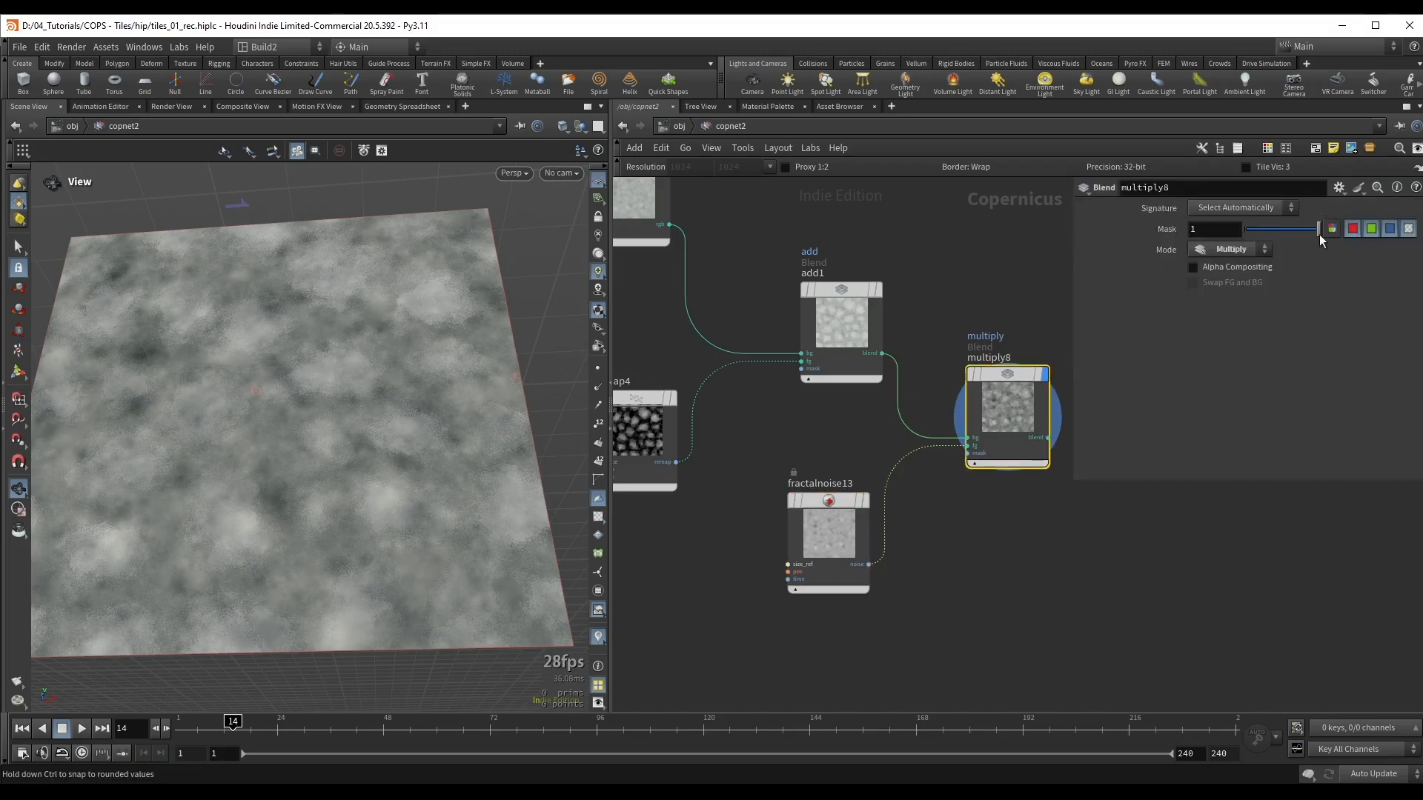
pyautogui.moveTo(1298, 236); pyautogui.dragTo(1291, 235)
pyautogui.hotkey('ctrl', 's')
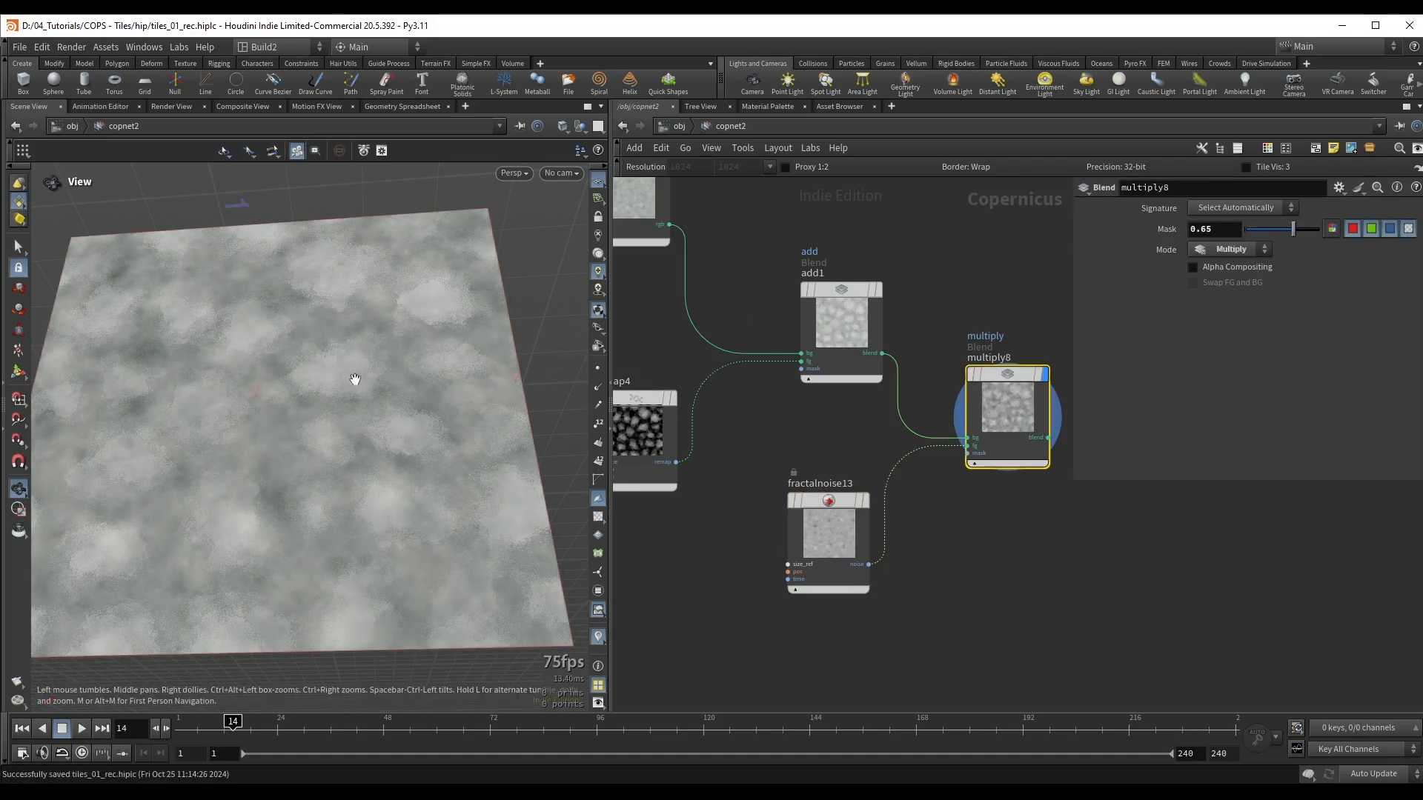
pyautogui.moveTo(355, 379); pyautogui.dragTo(471, 371)
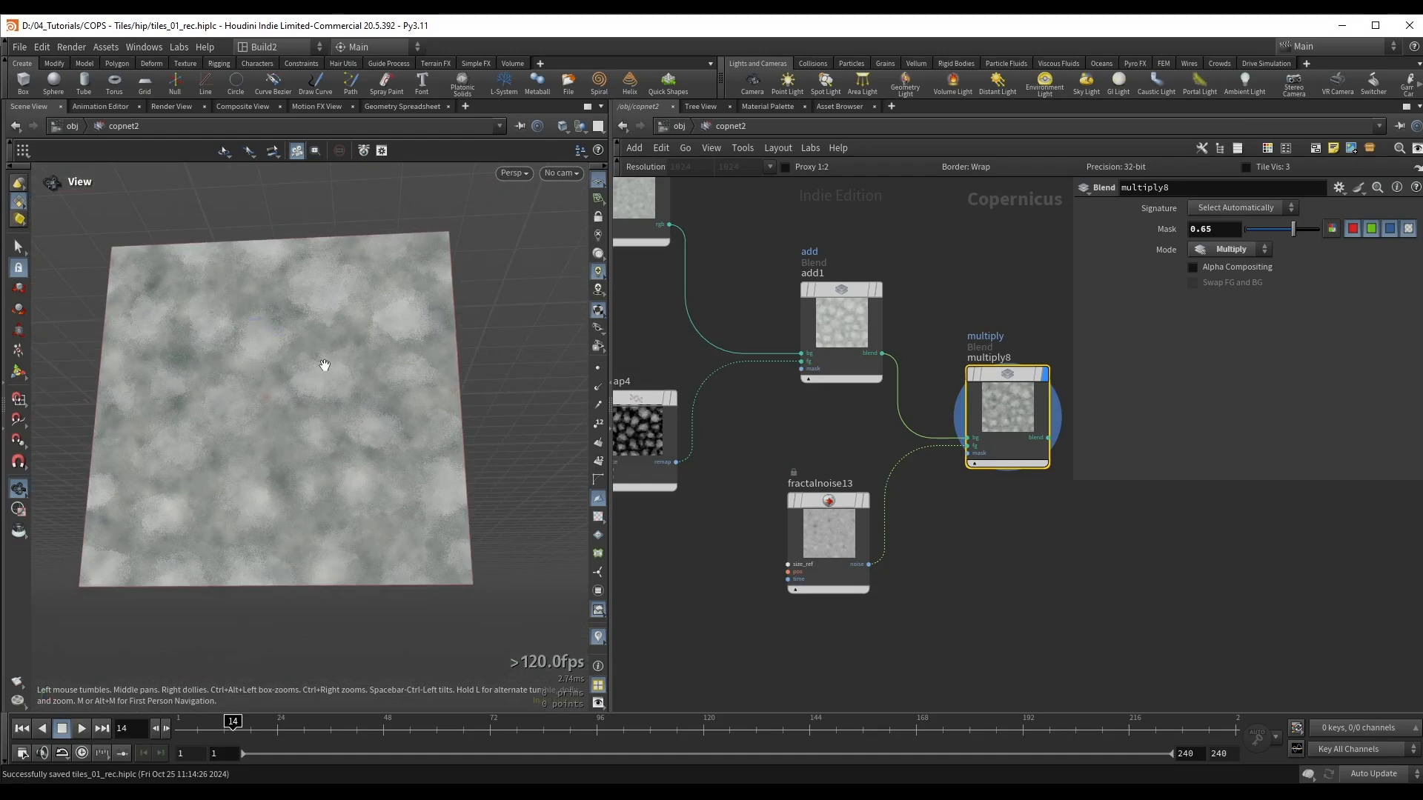
# Step: Enclose the ten tile colour nodes ending in multiply8 in a network box and give the box a title
pyautogui.press('h')
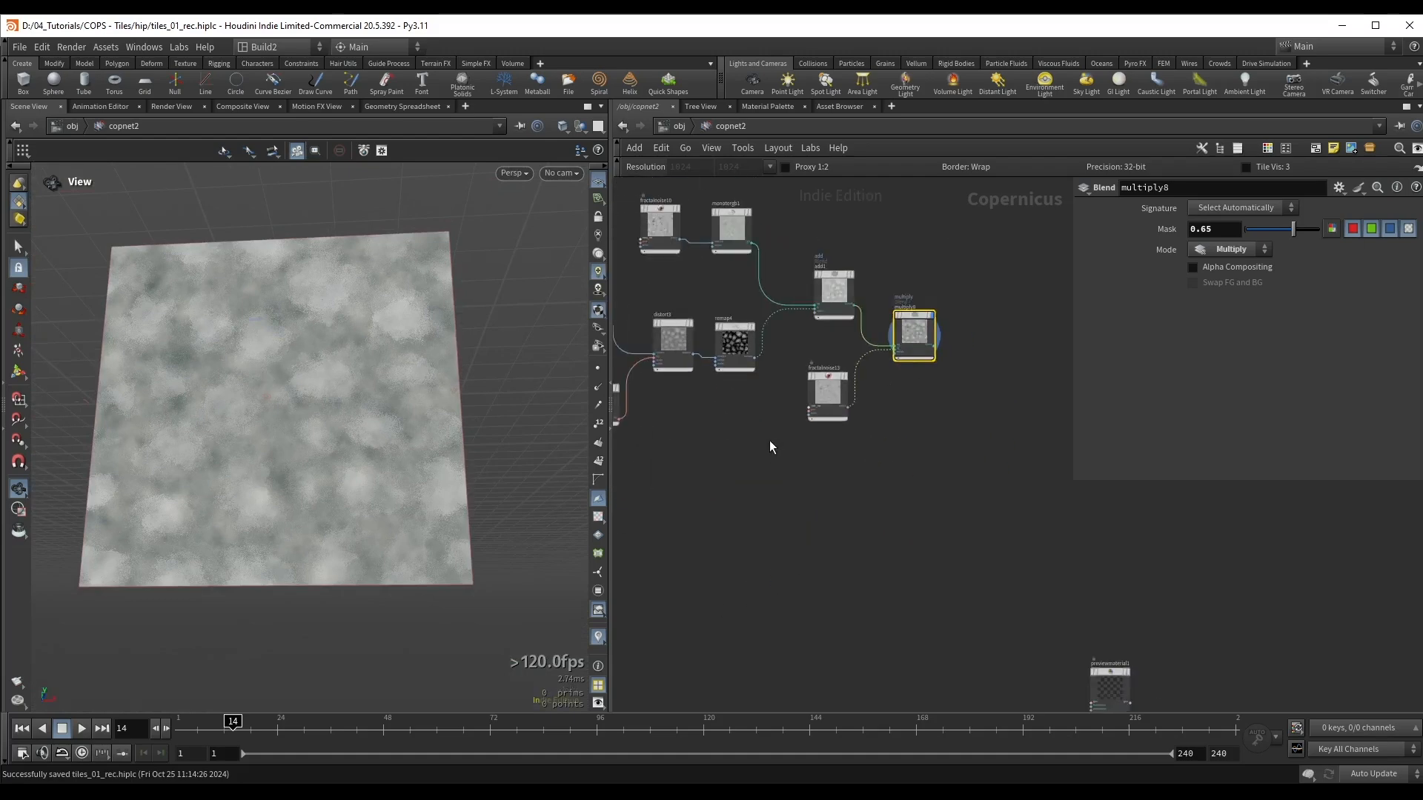
pyautogui.moveTo(682, 292); pyautogui.dragTo(1019, 529)
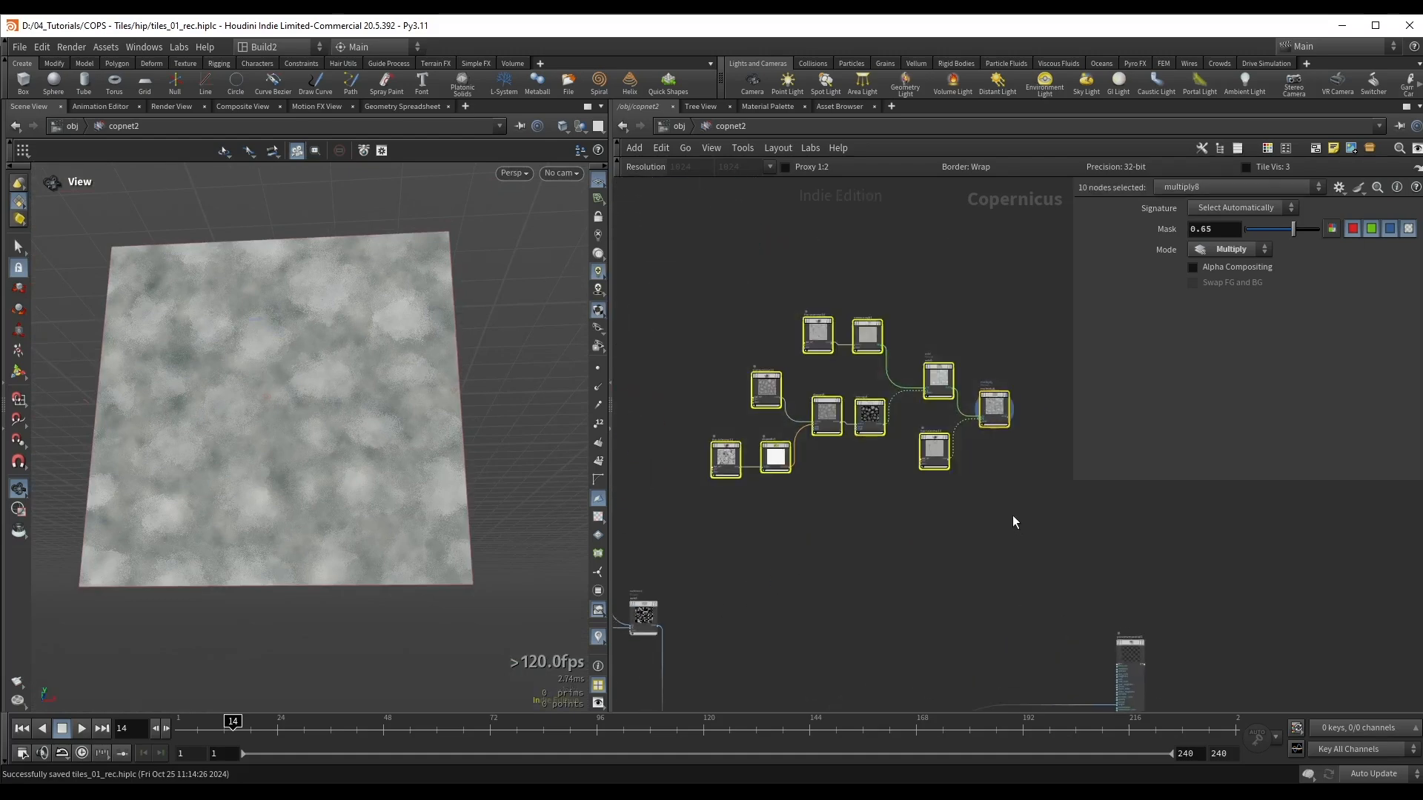
pyautogui.hotkey('shift', 'o')
pyautogui.click(1039, 522)
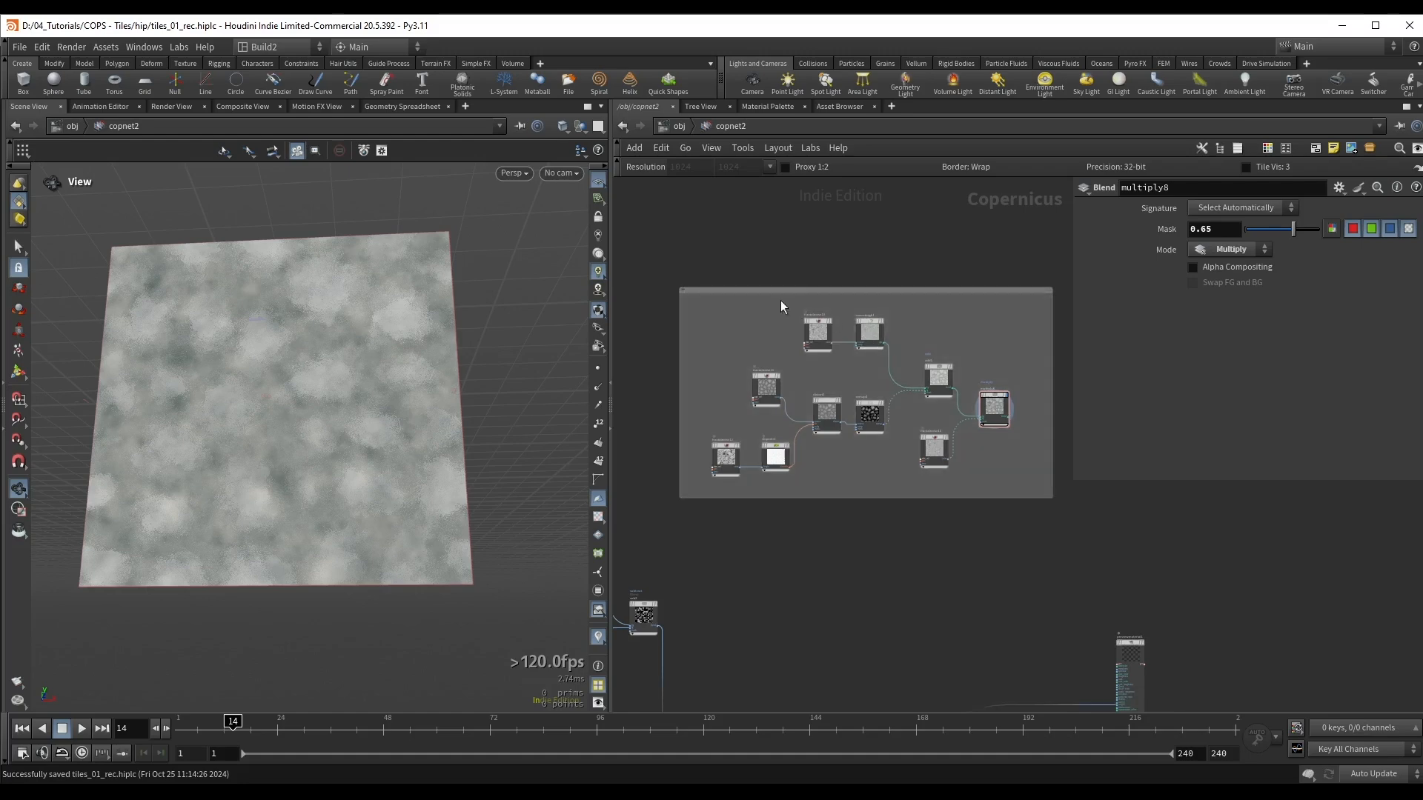
pyautogui.scroll(3, 781, 304)
pyautogui.doubleClick(681, 293)
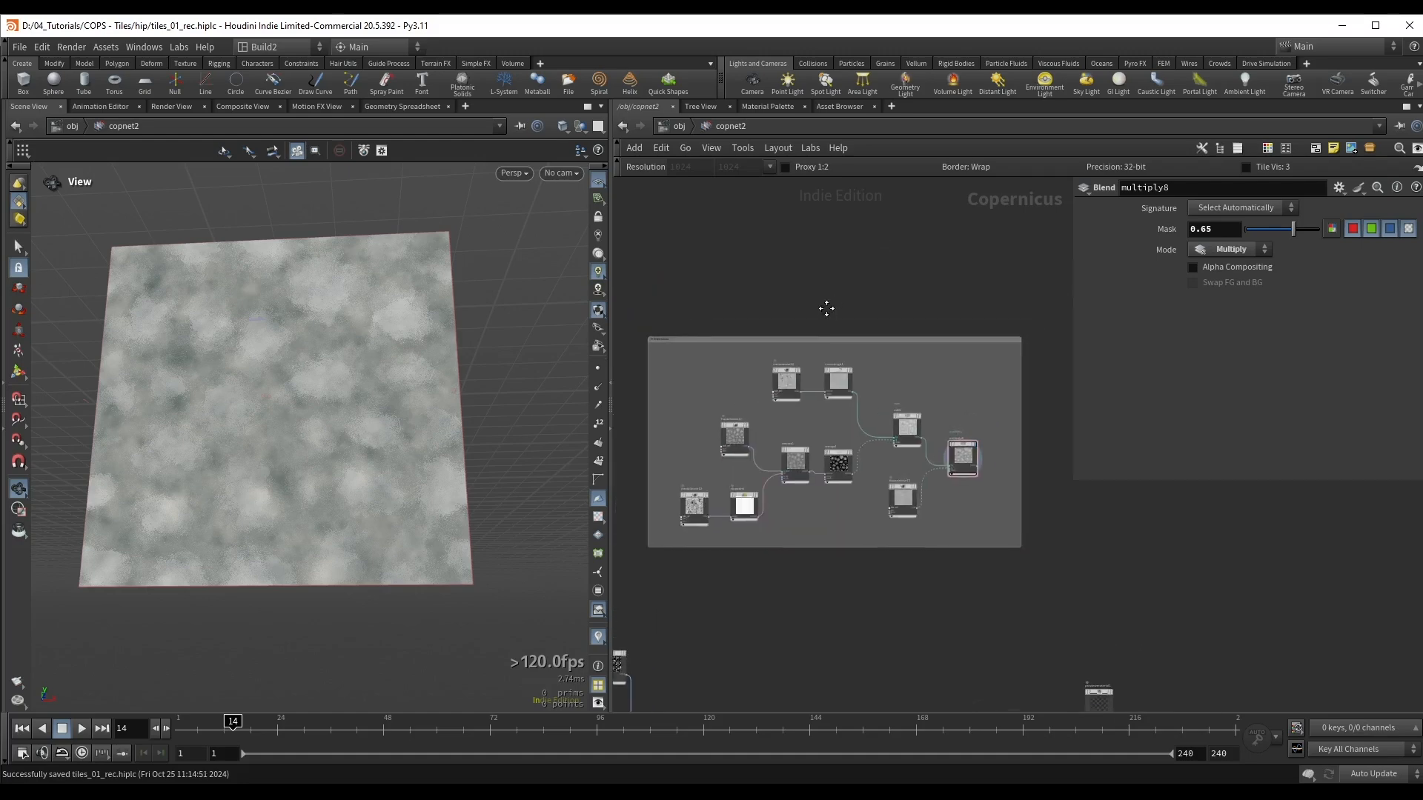
pyautogui.moveTo(826, 308); pyautogui.dragTo(823, 313, button='middle')
pyautogui.moveTo(848, 341); pyautogui.dragTo(861, 206)
# Step: Duplicate the Fractal Noise and Mono to RGB pair feeding add1 below the network box, and display the copied monotorgb2
pyautogui.scroll(3, 851, 218)
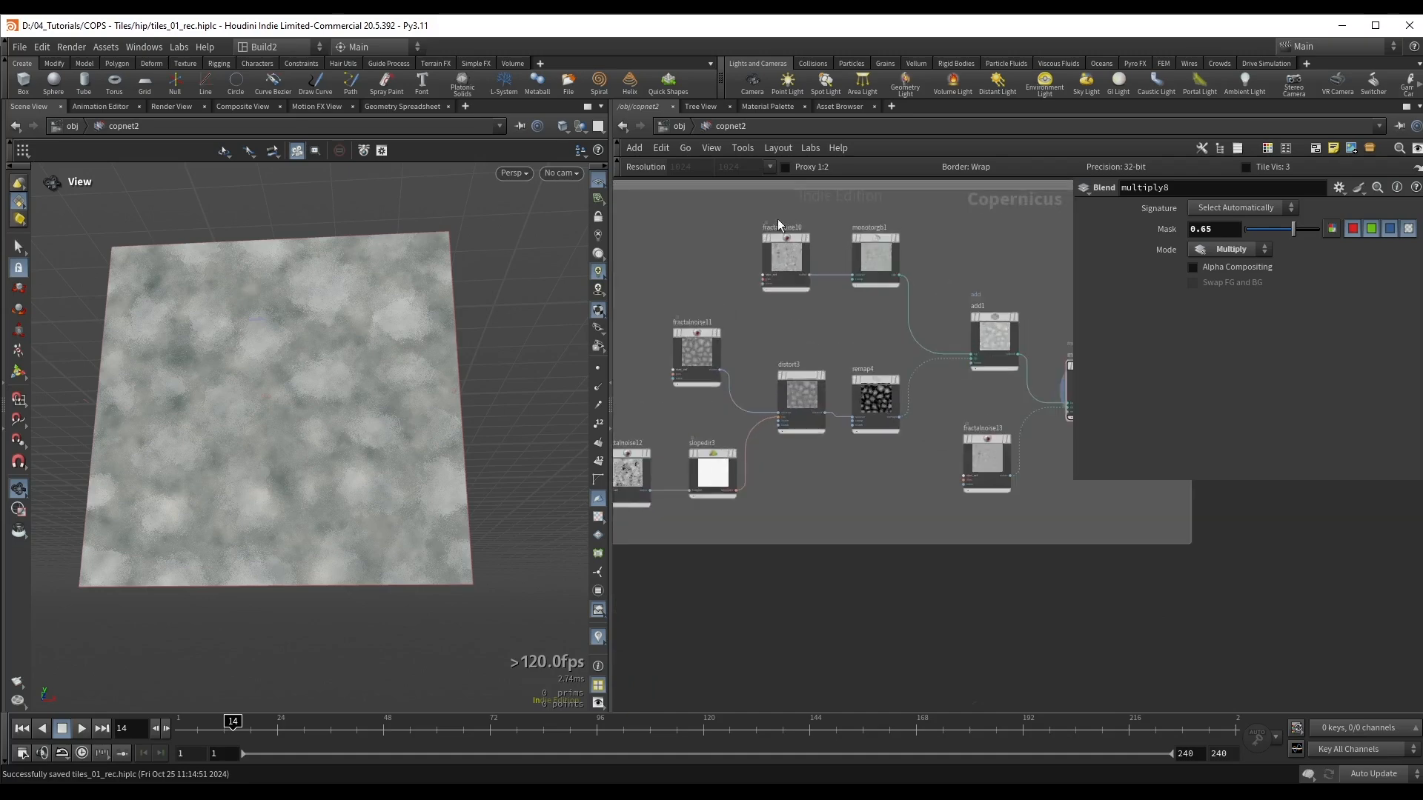
pyautogui.moveTo(746, 264); pyautogui.dragTo(852, 320)
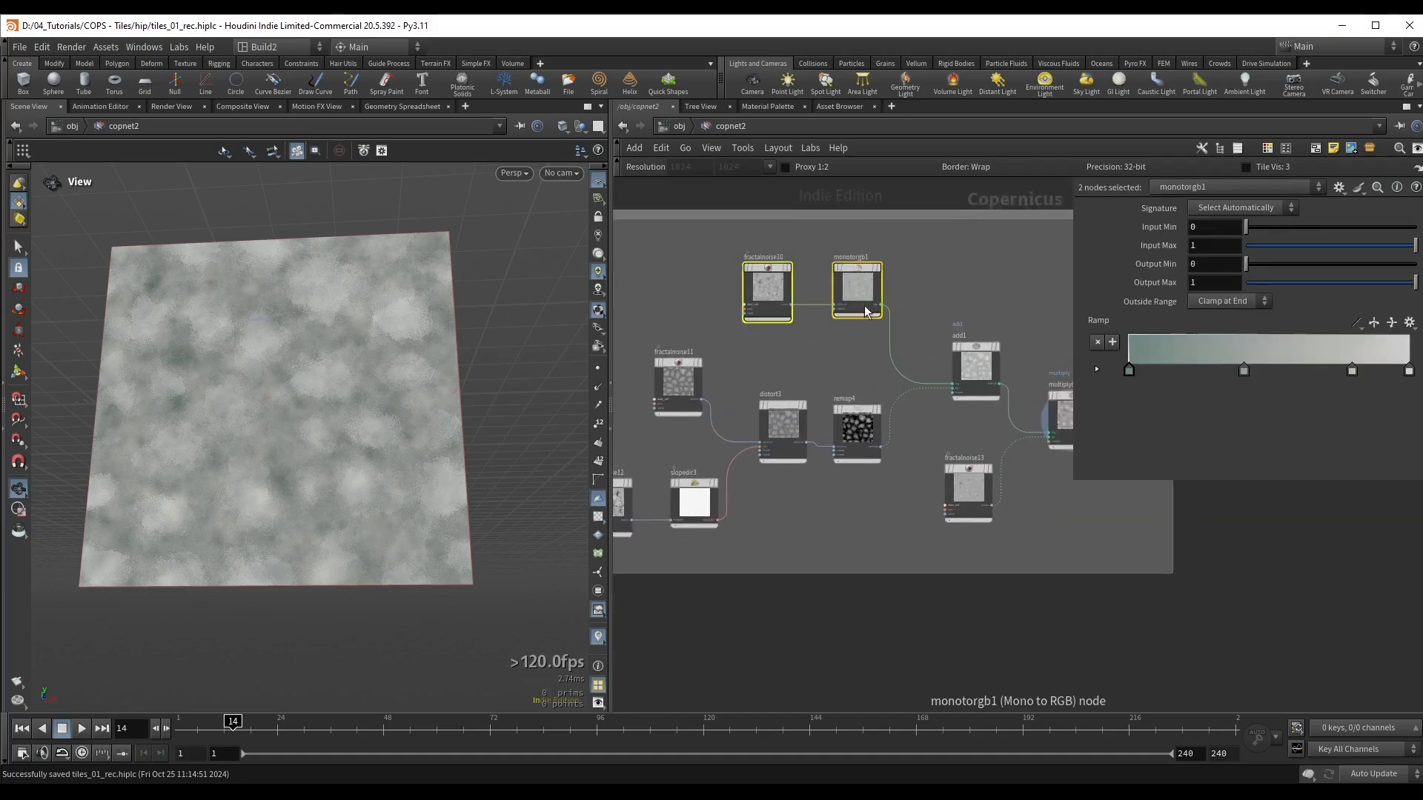
pyautogui.scroll(-3, 845, 379)
pyautogui.keyDown('alt'); pyautogui.moveTo(842, 374); pyautogui.dragTo(840, 615); pyautogui.keyUp('alt')
pyautogui.moveTo(905, 553); pyautogui.dragTo(907, 481, button='middle')
pyautogui.click(856, 520)
pyautogui.scroll(2, 803, 497)
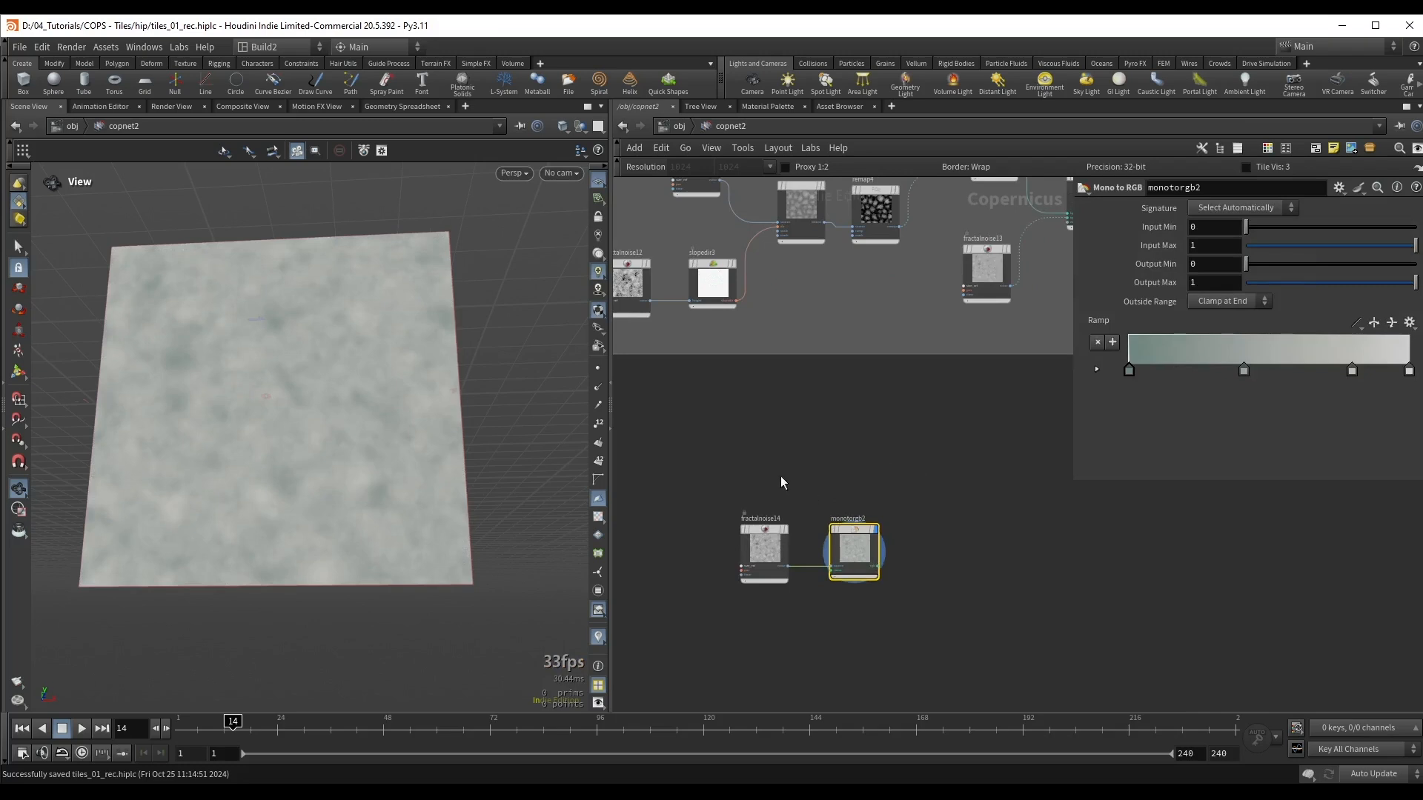
pyautogui.scroll(3, 400, 395)
pyautogui.scroll(2, 715, 493)
# Step: Set the first offset of fractalnoise14 to 1.3 and enlarge its element size
pyautogui.click(788, 579)
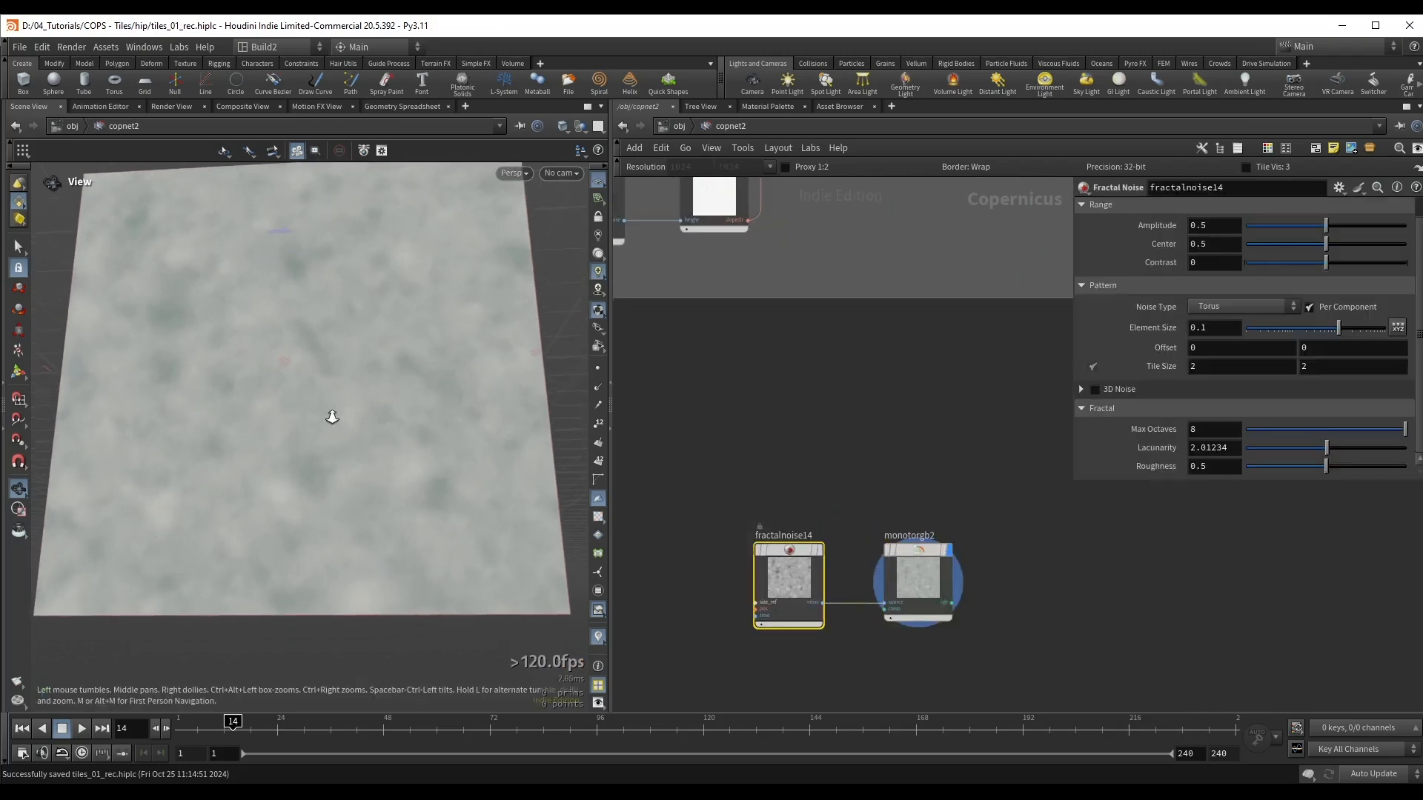
pyautogui.moveTo(332, 417); pyautogui.dragTo(335, 419, button='right')
pyautogui.moveTo(1197, 349); pyautogui.dragTo(1245, 341, button='middle')
pyautogui.moveTo(1339, 331); pyautogui.dragTo(1347, 331)
# Step: Recolour the first stop of monotorgb2's ramp to a dark brown
pyautogui.moveTo(969, 508); pyautogui.dragTo(936, 351, button='middle')
pyautogui.click(832, 498)
pyautogui.doubleClick(1129, 370)
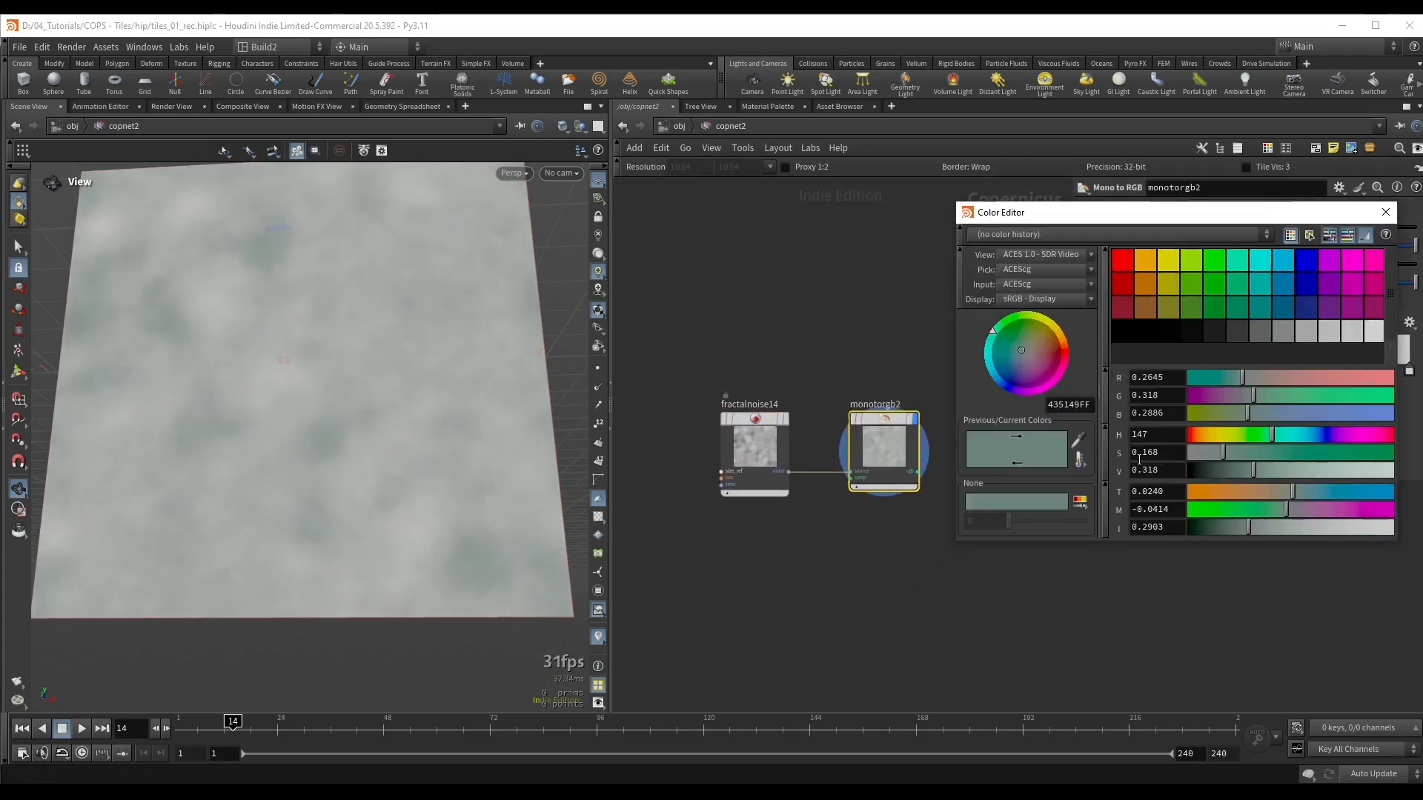
pyautogui.moveTo(1245, 469)
pyautogui.mouseDown()
pyautogui.moveTo(1207, 460)
pyautogui.moveTo(1262, 453)
pyautogui.mouseUp()
pyautogui.click(1196, 435)
pyautogui.moveTo(1207, 470); pyautogui.dragTo(1233, 458)
pyautogui.click(1385, 212)
# Step: Recolour the remaining stops of monotorgb2's ramp from muted brown through beige to pale yellow
pyautogui.doubleClick(1243, 367)
pyautogui.moveTo(1224, 439); pyautogui.dragTo(1220, 438)
pyautogui.moveTo(1222, 467); pyautogui.dragTo(1232, 465)
pyautogui.moveTo(1235, 453); pyautogui.dragTo(1278, 452)
pyautogui.moveTo(1231, 471); pyautogui.dragTo(1223, 472)
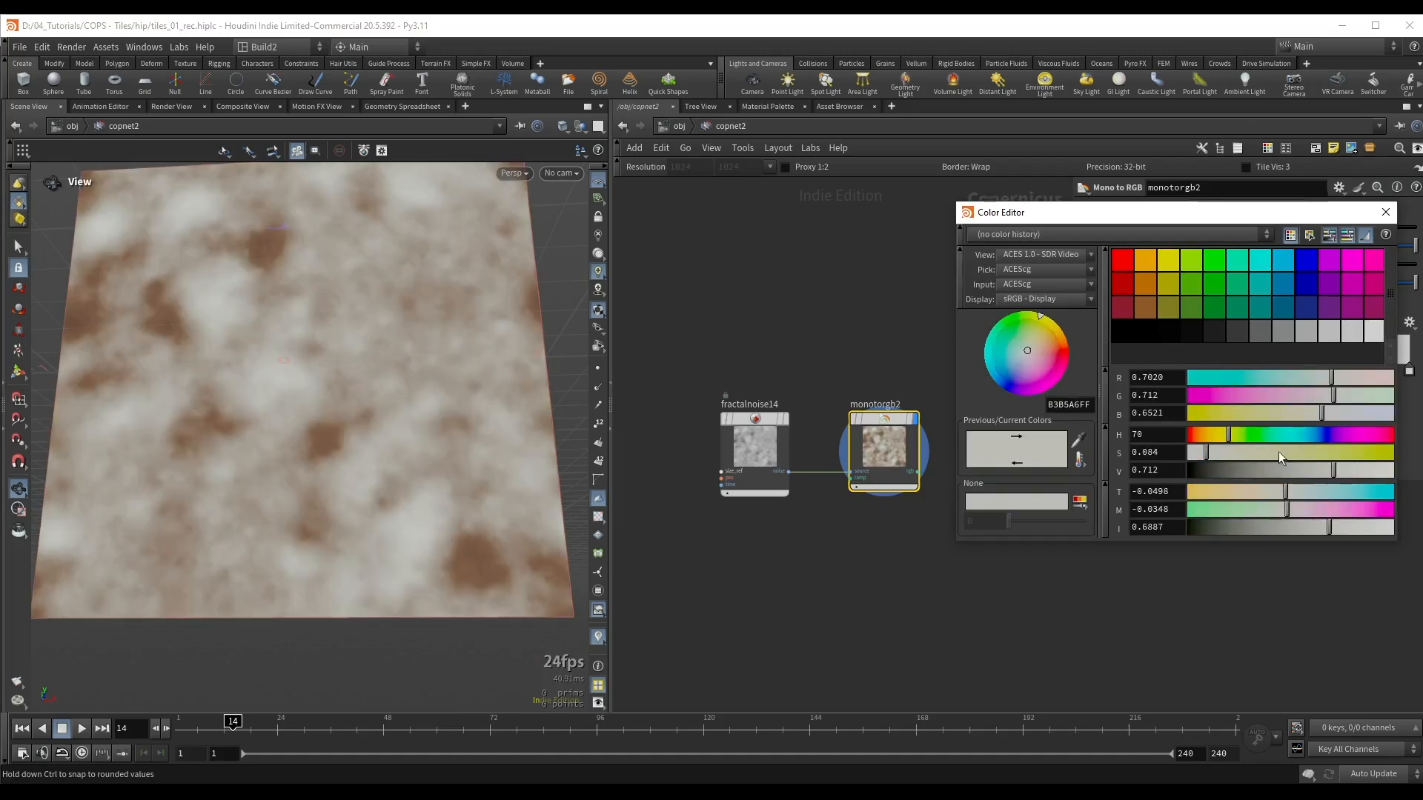
pyautogui.moveTo(1278, 452)
pyautogui.mouseDown()
pyautogui.moveTo(1258, 450)
pyautogui.moveTo(1296, 474)
pyautogui.moveTo(1275, 464)
pyautogui.moveTo(1294, 451)
pyautogui.mouseUp()
pyautogui.click(1220, 437)
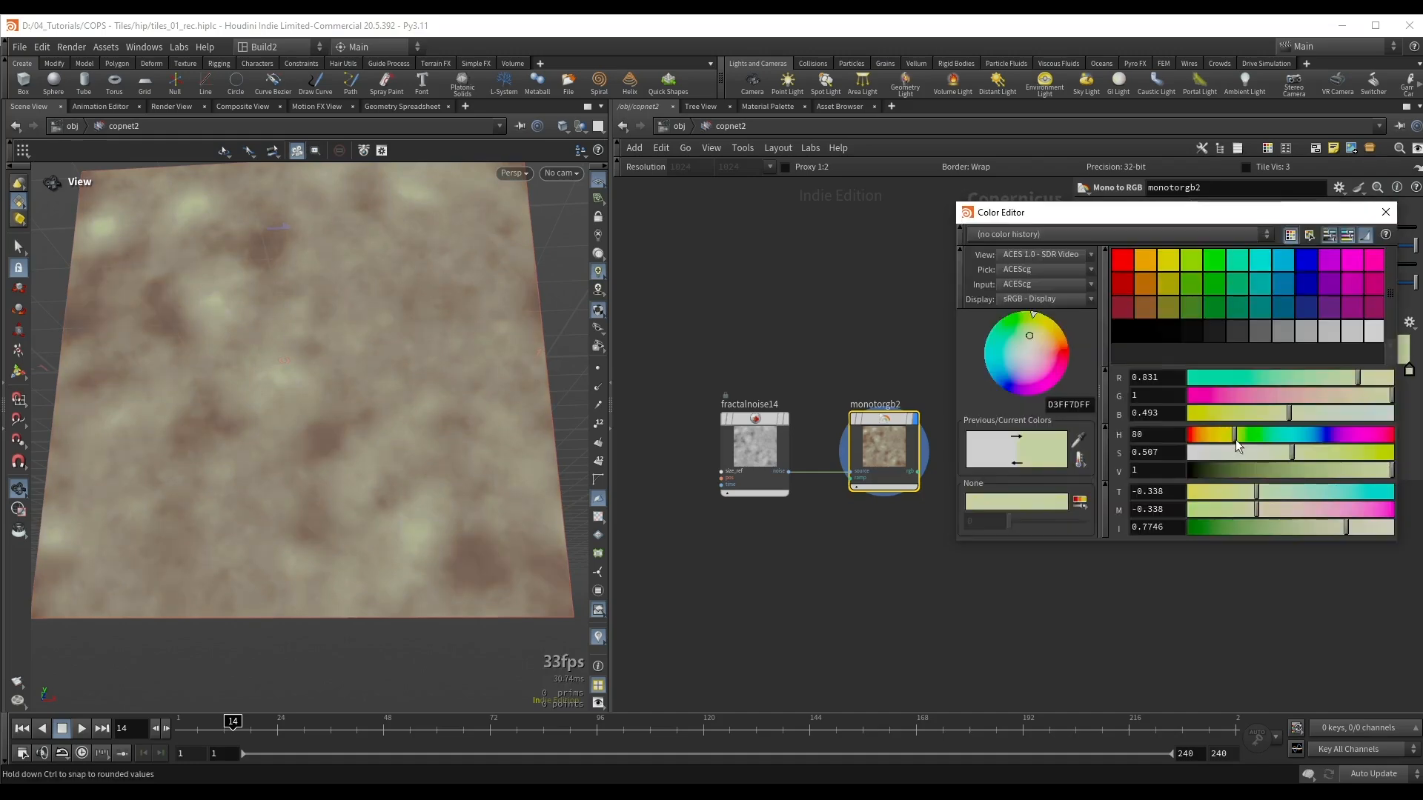
pyautogui.moveTo(1234, 438); pyautogui.dragTo(1229, 434)
pyautogui.click(1385, 213)
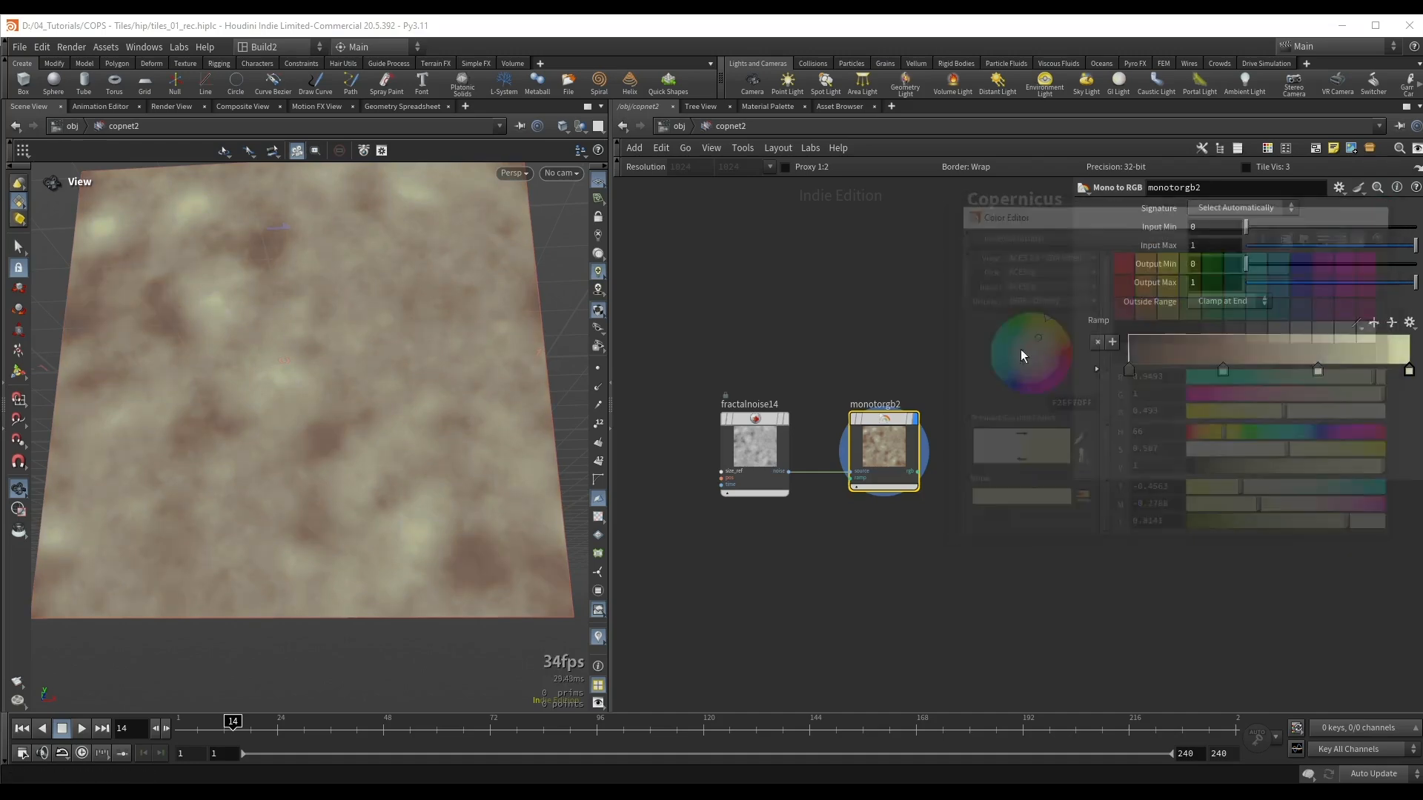
# Step: Reduce fractalnoise14's element size to 0.0560613
pyautogui.moveTo(523, 348); pyautogui.dragTo(490, 382)
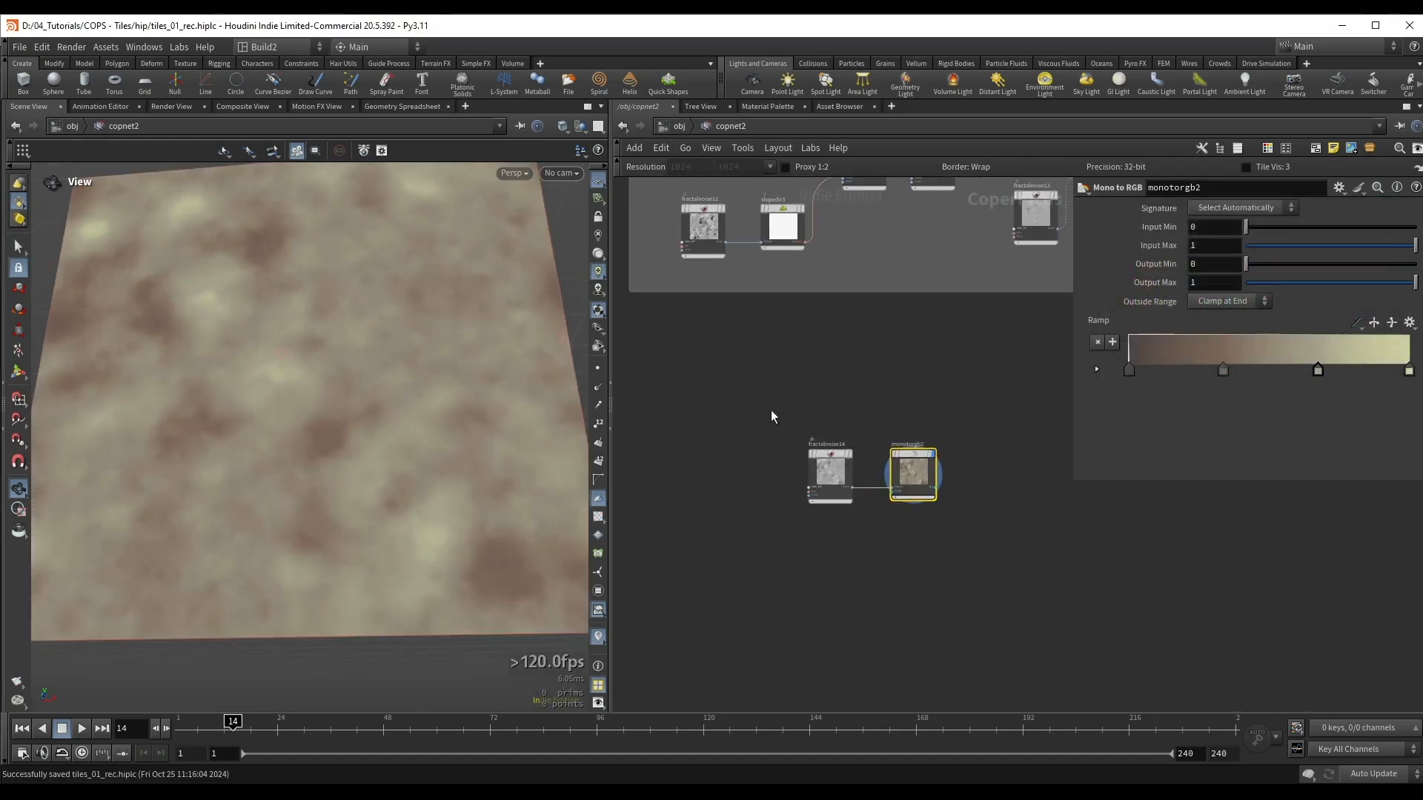
pyautogui.click(830, 473)
pyautogui.moveTo(1348, 333); pyautogui.dragTo(1325, 343)
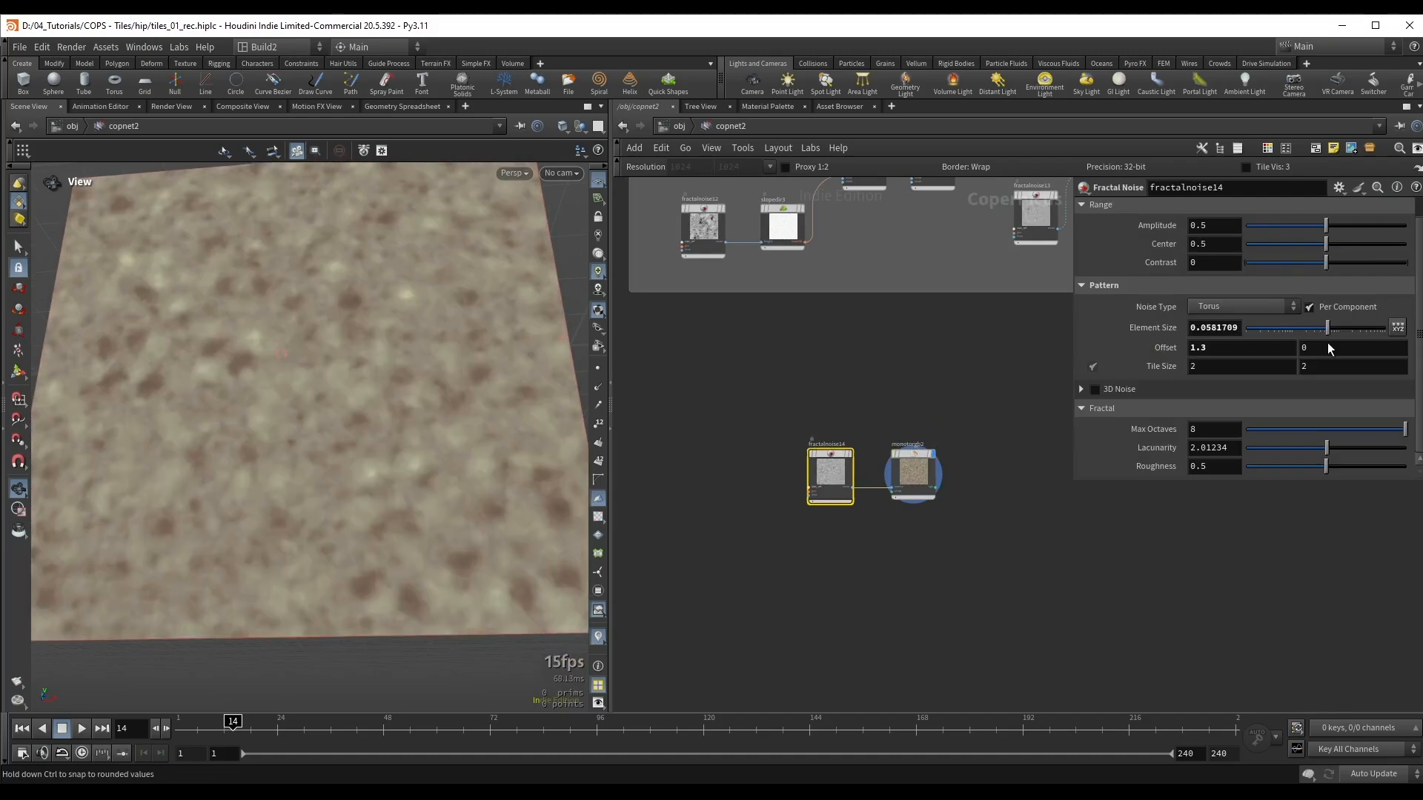
# Step: Shift the two middle stops of monotorgb2's ramp slightly toward the dark end and make the third stop a more saturated yellow
pyautogui.click(912, 474)
pyautogui.scroll(3, 896, 540)
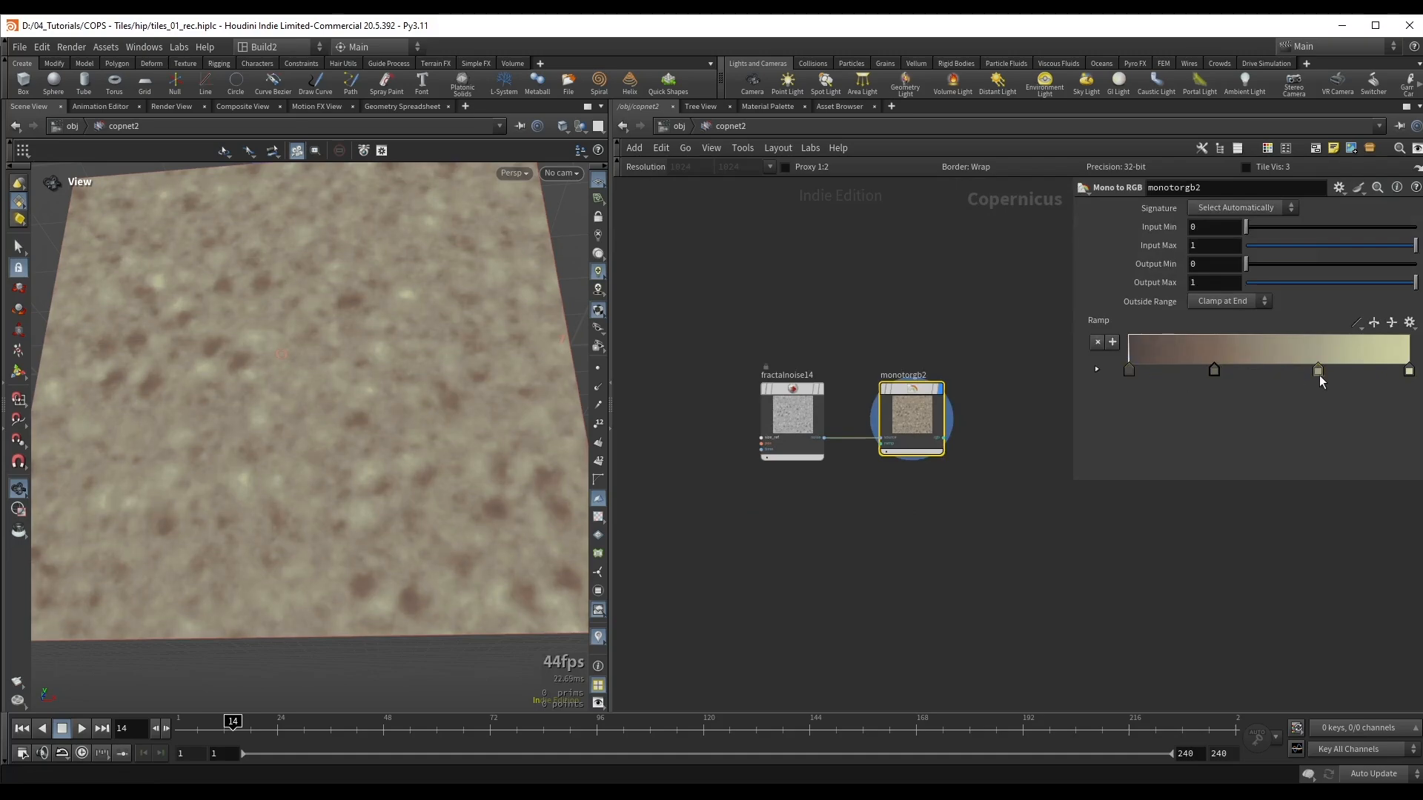
pyautogui.moveTo(1319, 375)
pyautogui.mouseDown()
pyautogui.moveTo(1288, 381)
pyautogui.moveTo(1311, 383)
pyautogui.mouseUp()
pyautogui.doubleClick(1310, 375)
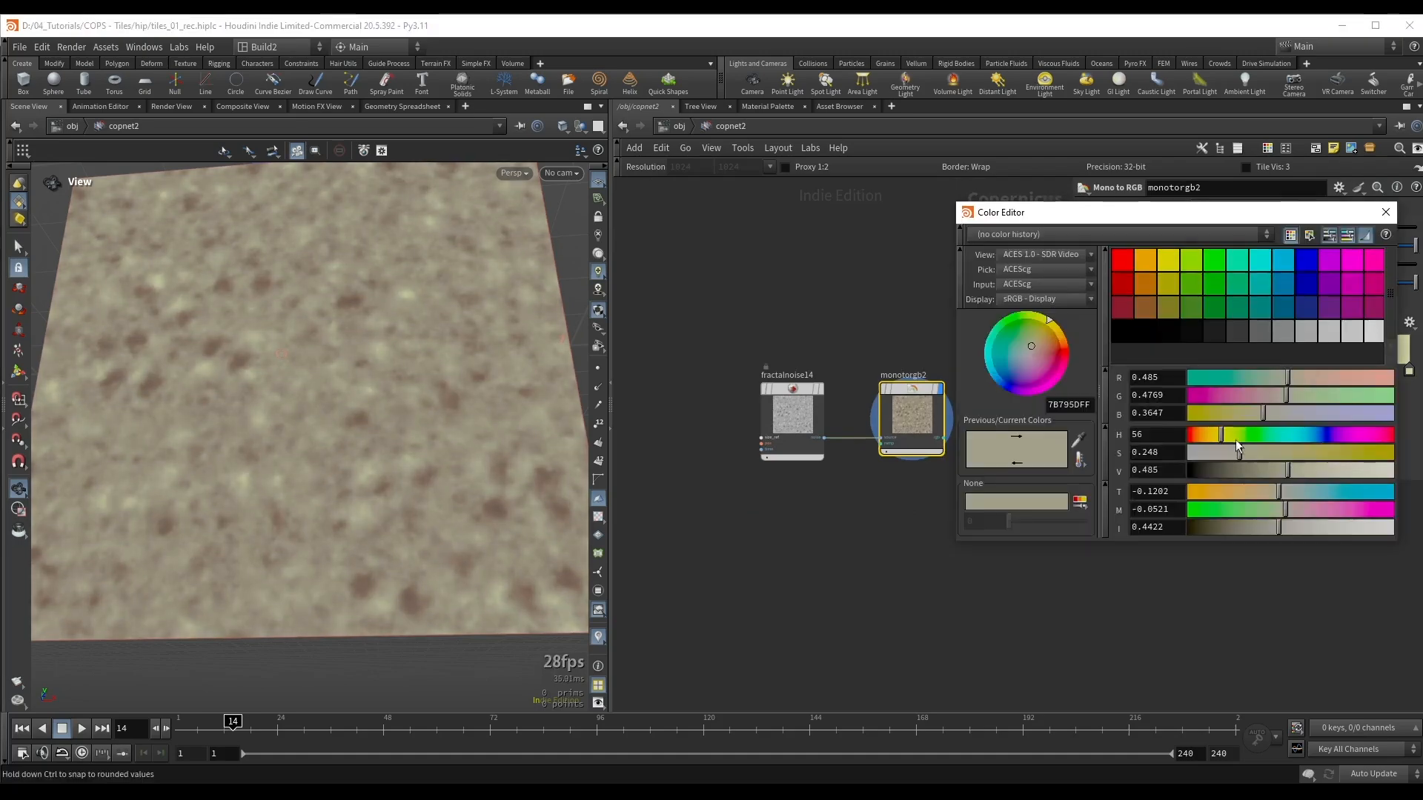
pyautogui.moveTo(1221, 434); pyautogui.dragTo(1274, 448)
pyautogui.click(1385, 212)
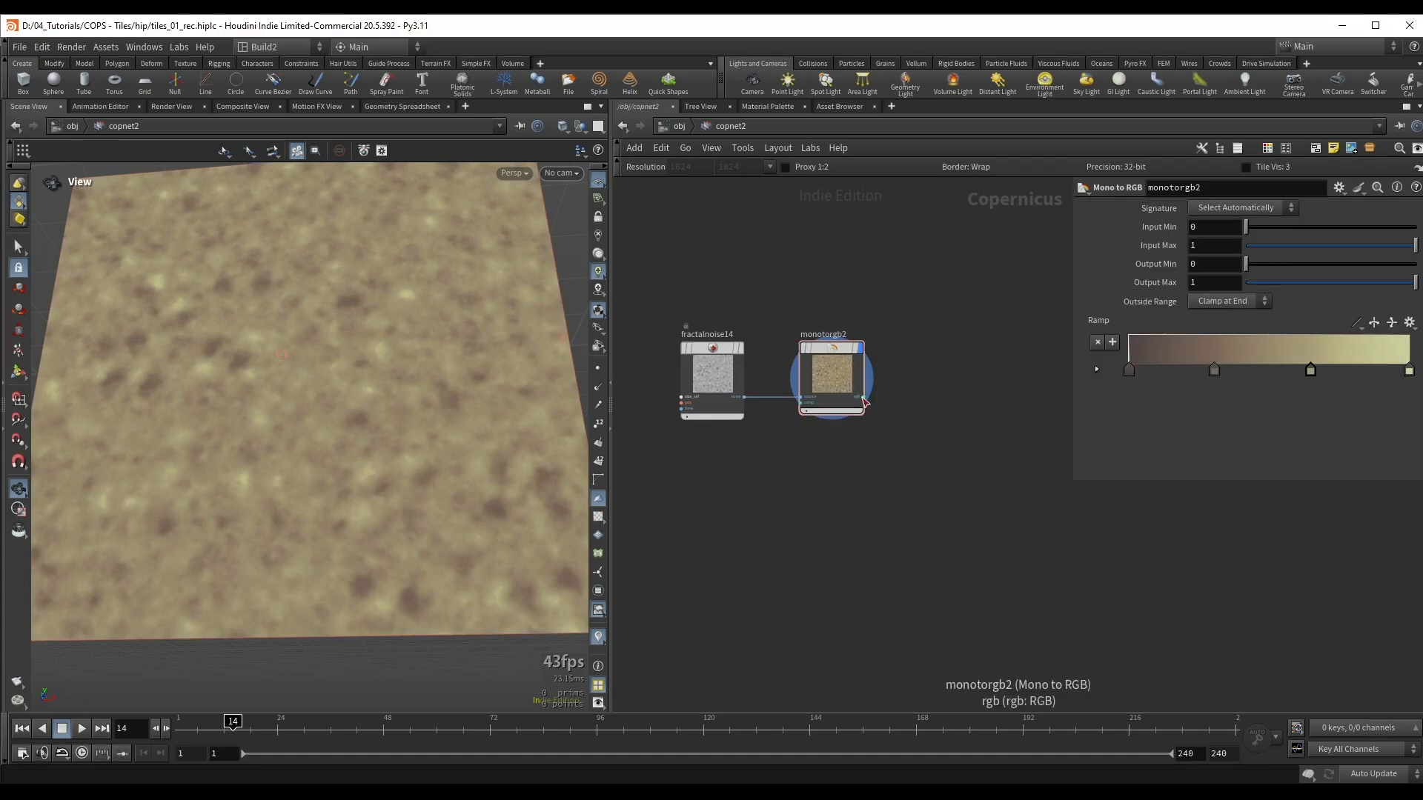
# Step: Multiply monotorgb2's output by a duplicate of fractalnoise14 using a new Multiply node, and display the result
pyautogui.click(864, 402)
pyautogui.moveTo(953, 435)
pyautogui.click(1048, 435)
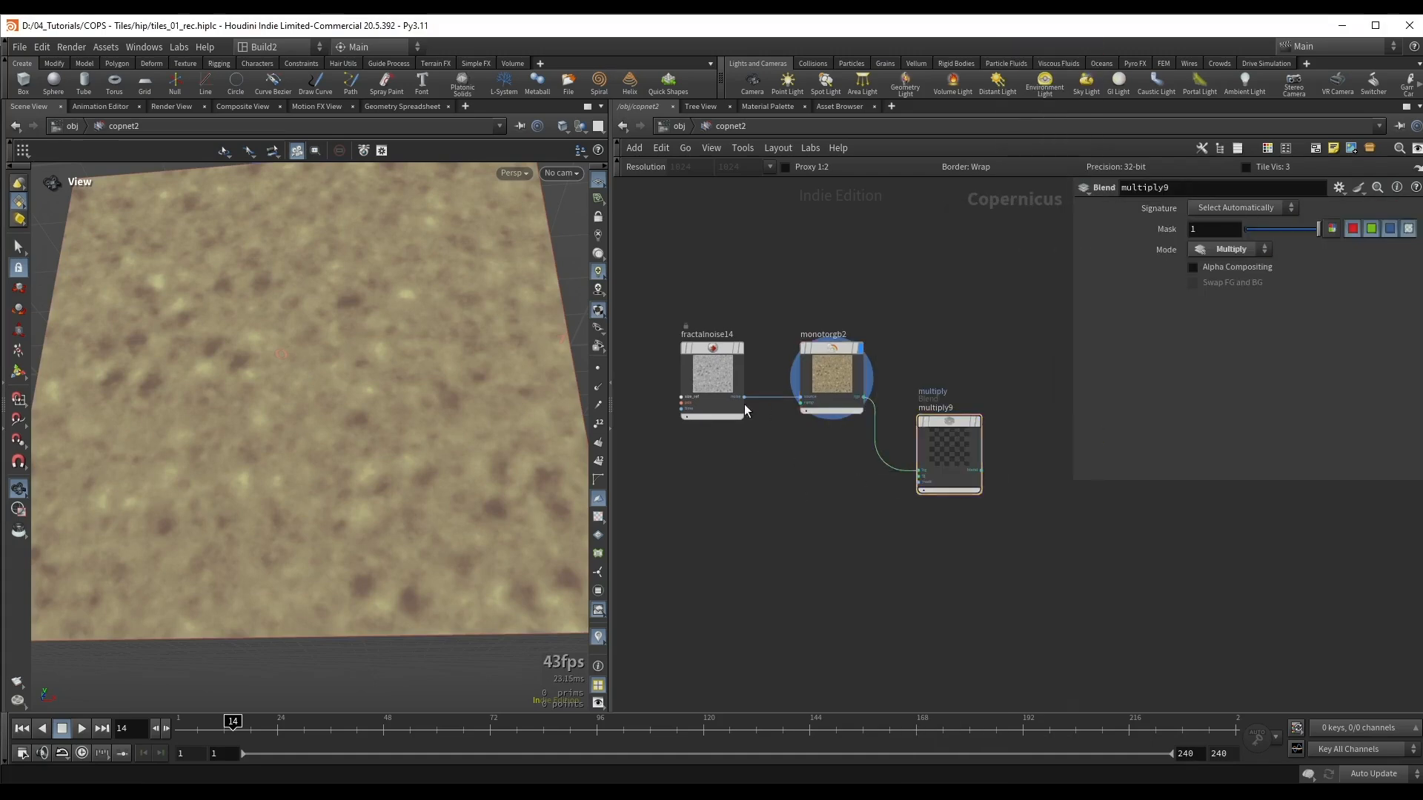
pyautogui.keyDown('alt'); pyautogui.moveTo(729, 393); pyautogui.dragTo(772, 512); pyautogui.keyUp('alt')
pyautogui.scroll(2, 790, 484)
pyautogui.moveTo(790, 506); pyautogui.dragTo(944, 475)
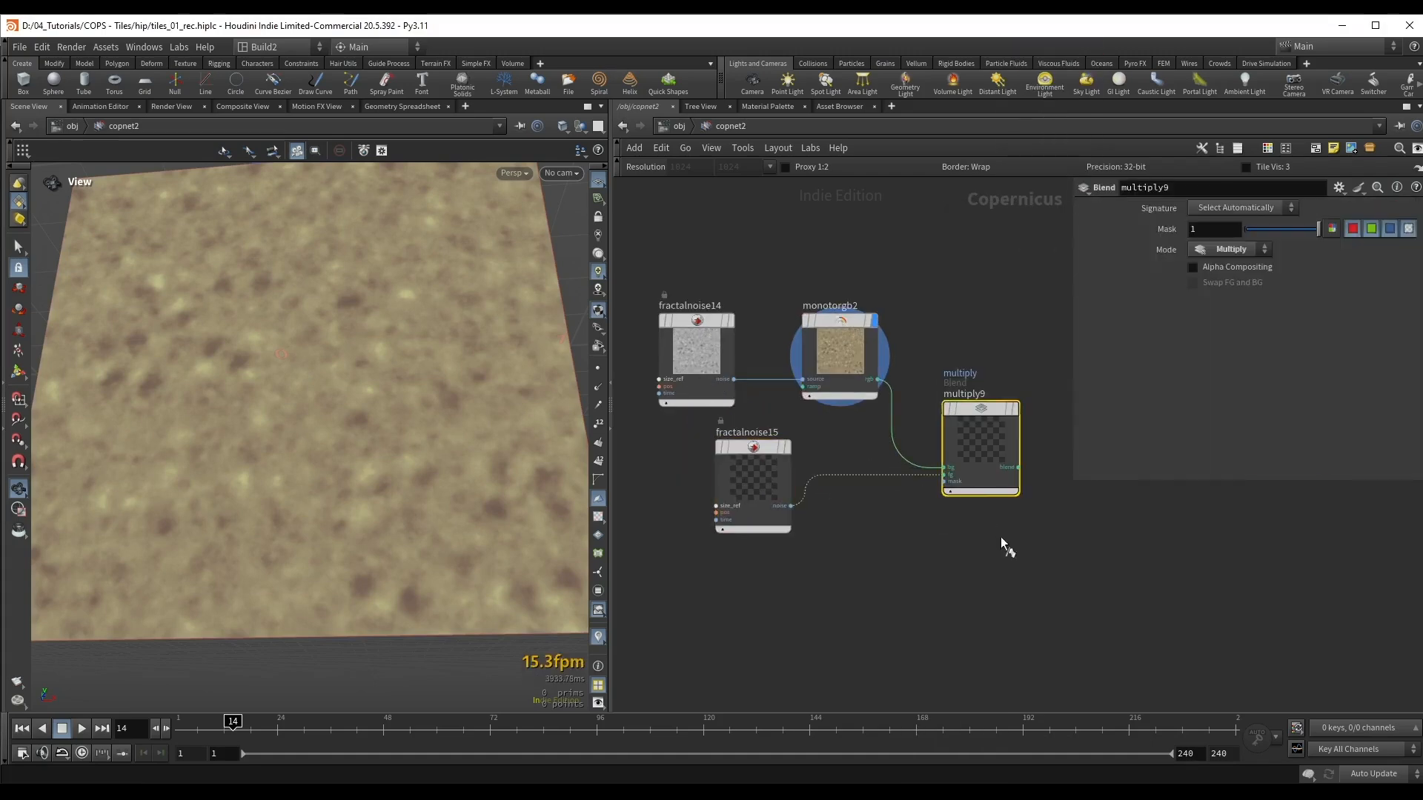
pyautogui.moveTo(758, 458); pyautogui.dragTo(791, 491)
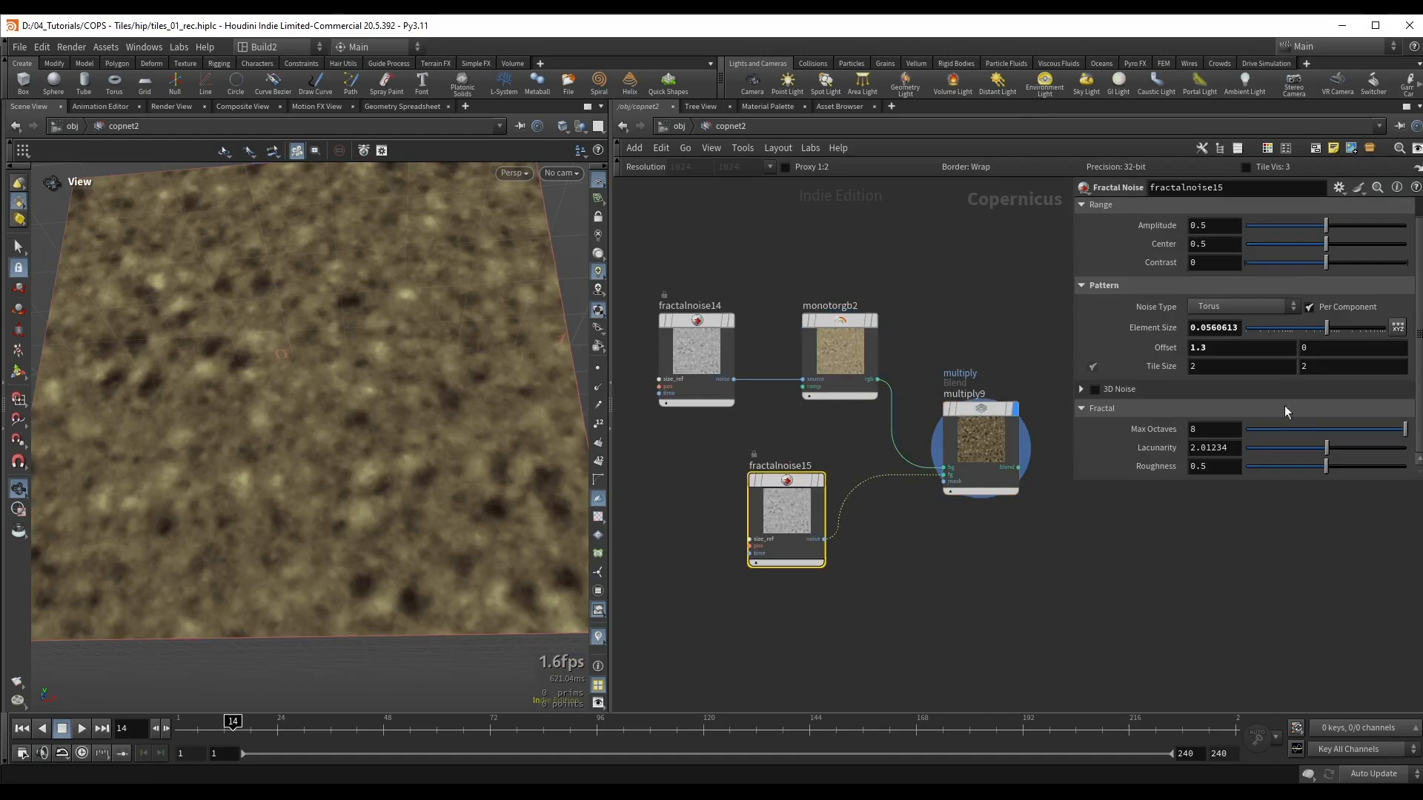
# Step: Set fractalnoise15's roughness to 0.66, element size to 0.0417177, amplitude to 0.637 and contrast to -0.395, and save the scene
pyautogui.moveTo(1356, 476); pyautogui.dragTo(1351, 474)
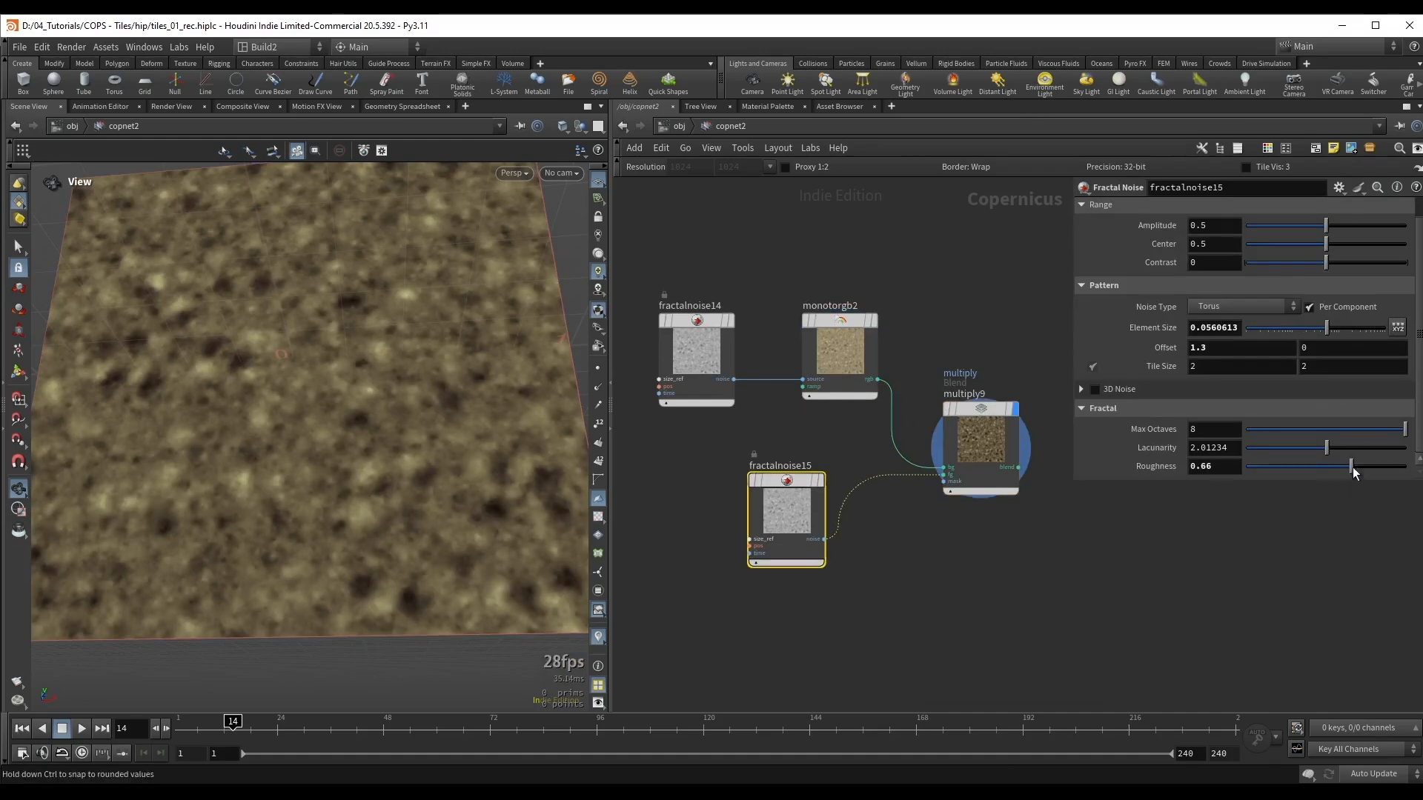
pyautogui.moveTo(1326, 328); pyautogui.dragTo(1323, 334)
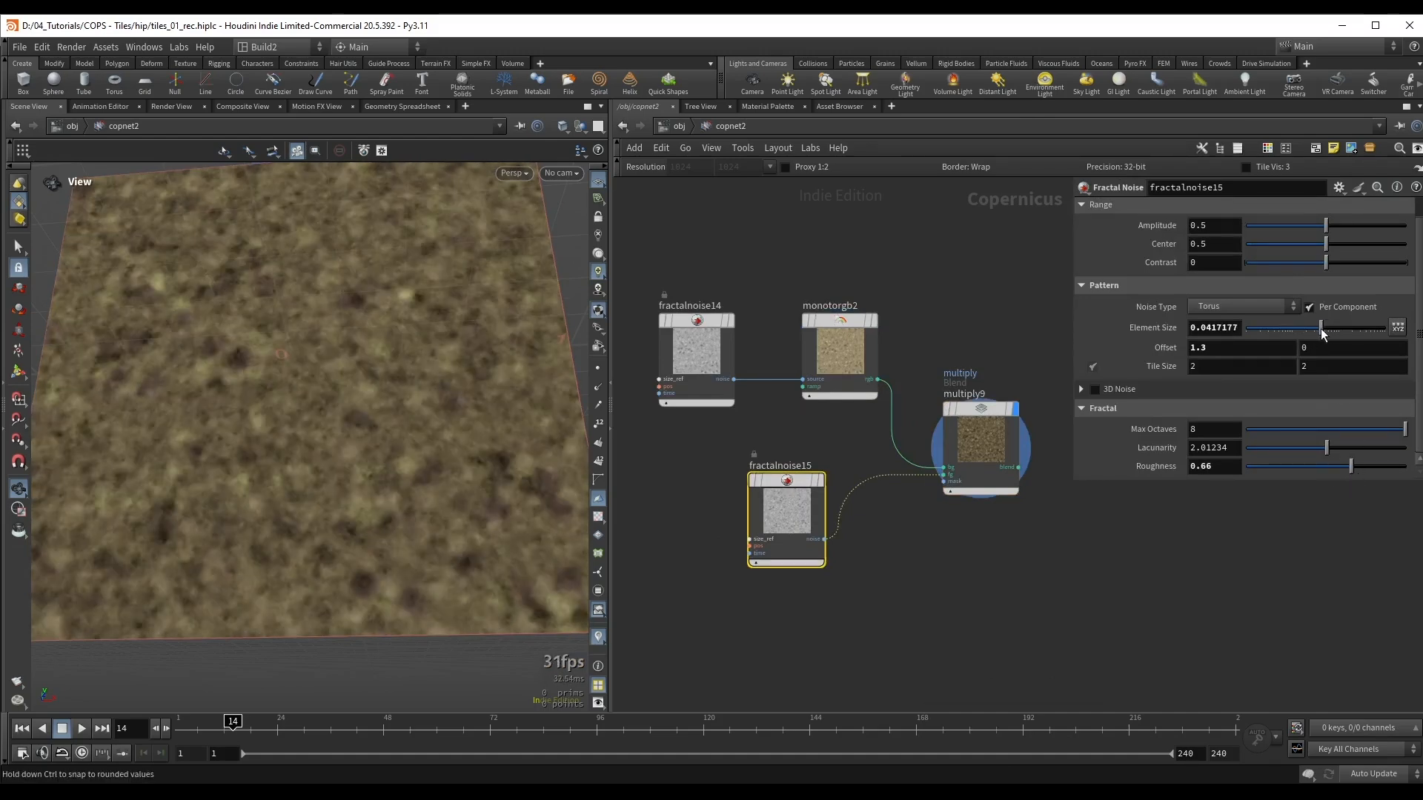
pyautogui.moveTo(1325, 225); pyautogui.dragTo(1294, 278)
pyautogui.moveTo(363, 452); pyautogui.dragTo(343, 353)
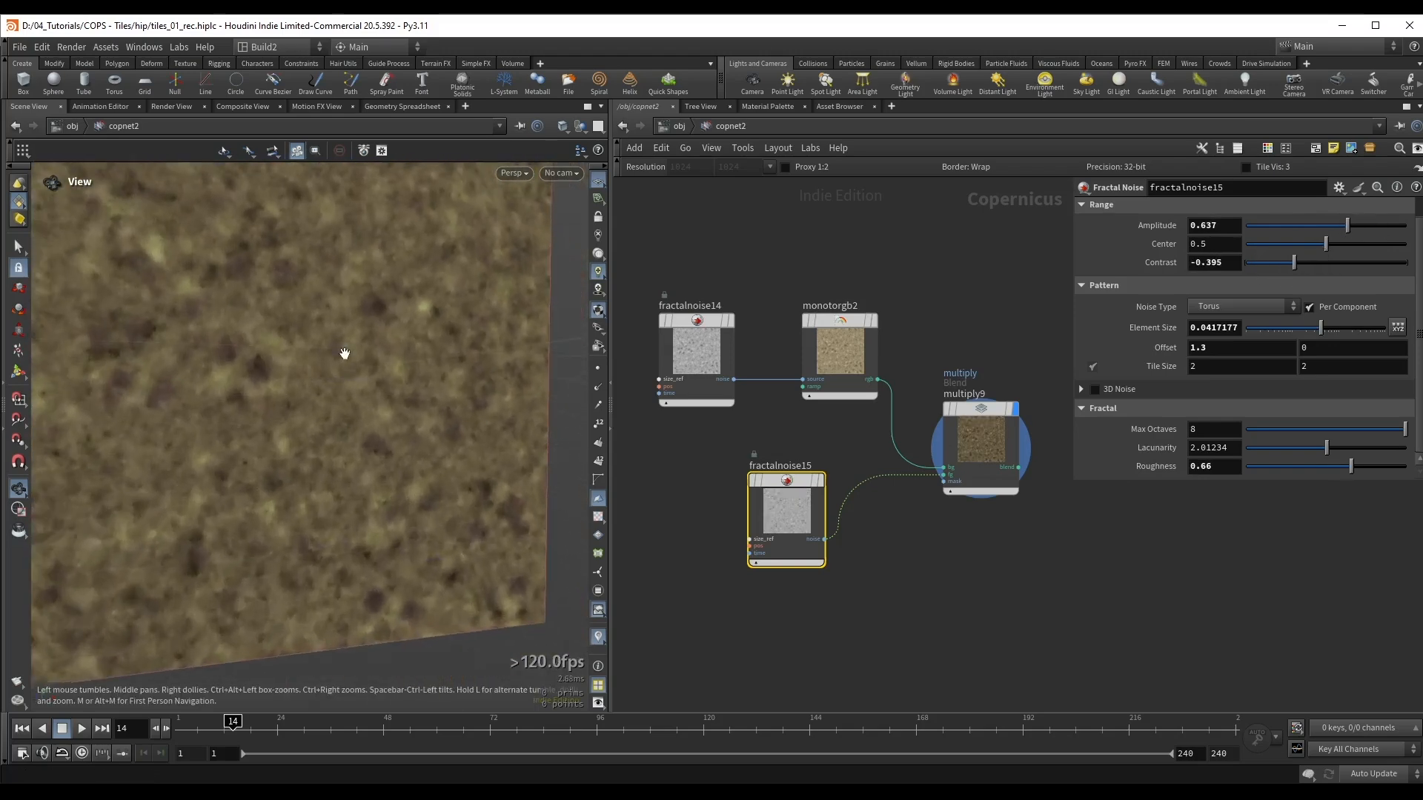
pyautogui.moveTo(344, 353); pyautogui.dragTo(395, 309, button='right')
pyautogui.moveTo(395, 309); pyautogui.dragTo(332, 288)
pyautogui.hotkey('ctrl', 's')
# Step: Set fractalnoise14's element size to 0.0432876 and raise its roughness slightly
pyautogui.moveTo(716, 273); pyautogui.dragTo(773, 289, button='middle')
pyautogui.moveTo(323, 324); pyautogui.dragTo(298, 346)
pyautogui.click(753, 355)
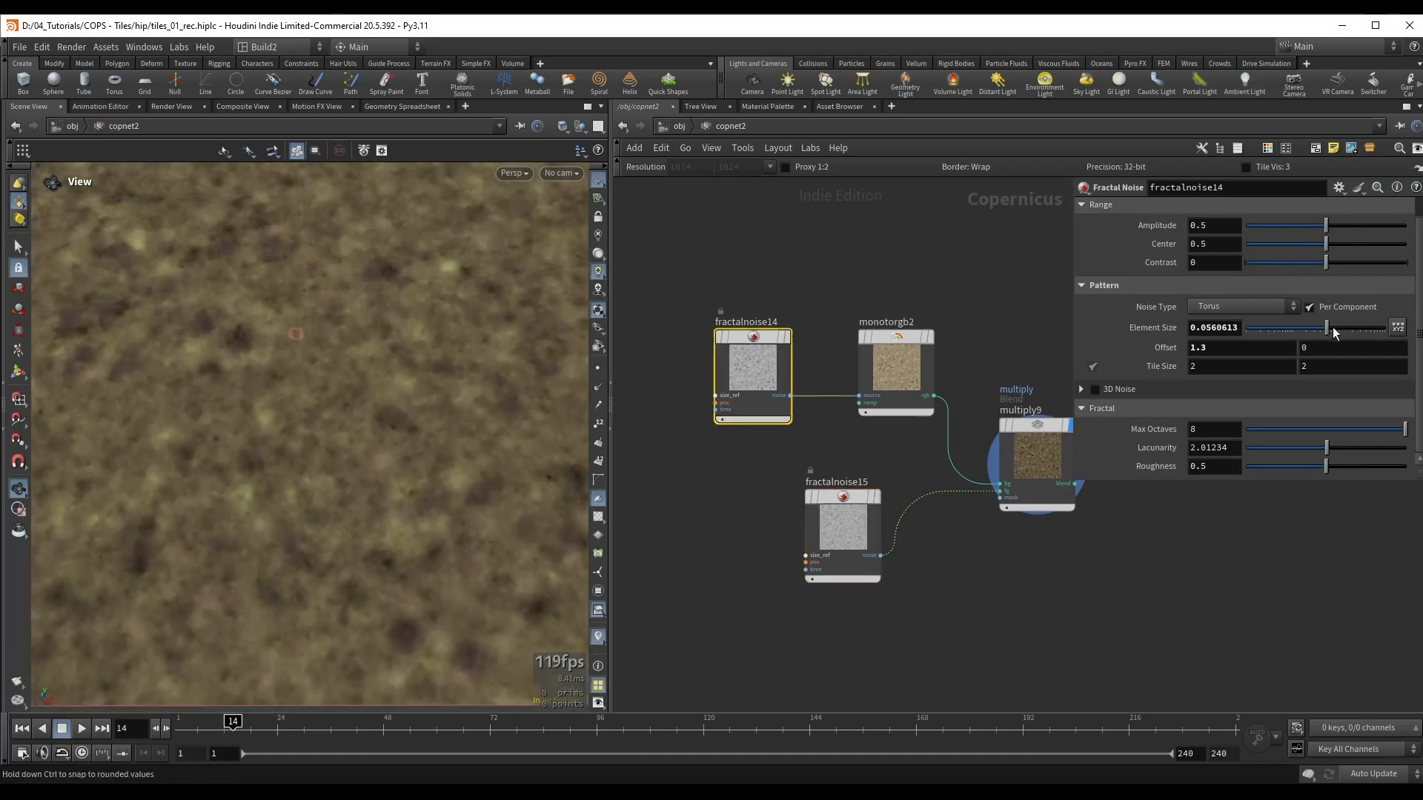
pyautogui.moveTo(1326, 327); pyautogui.dragTo(1321, 327)
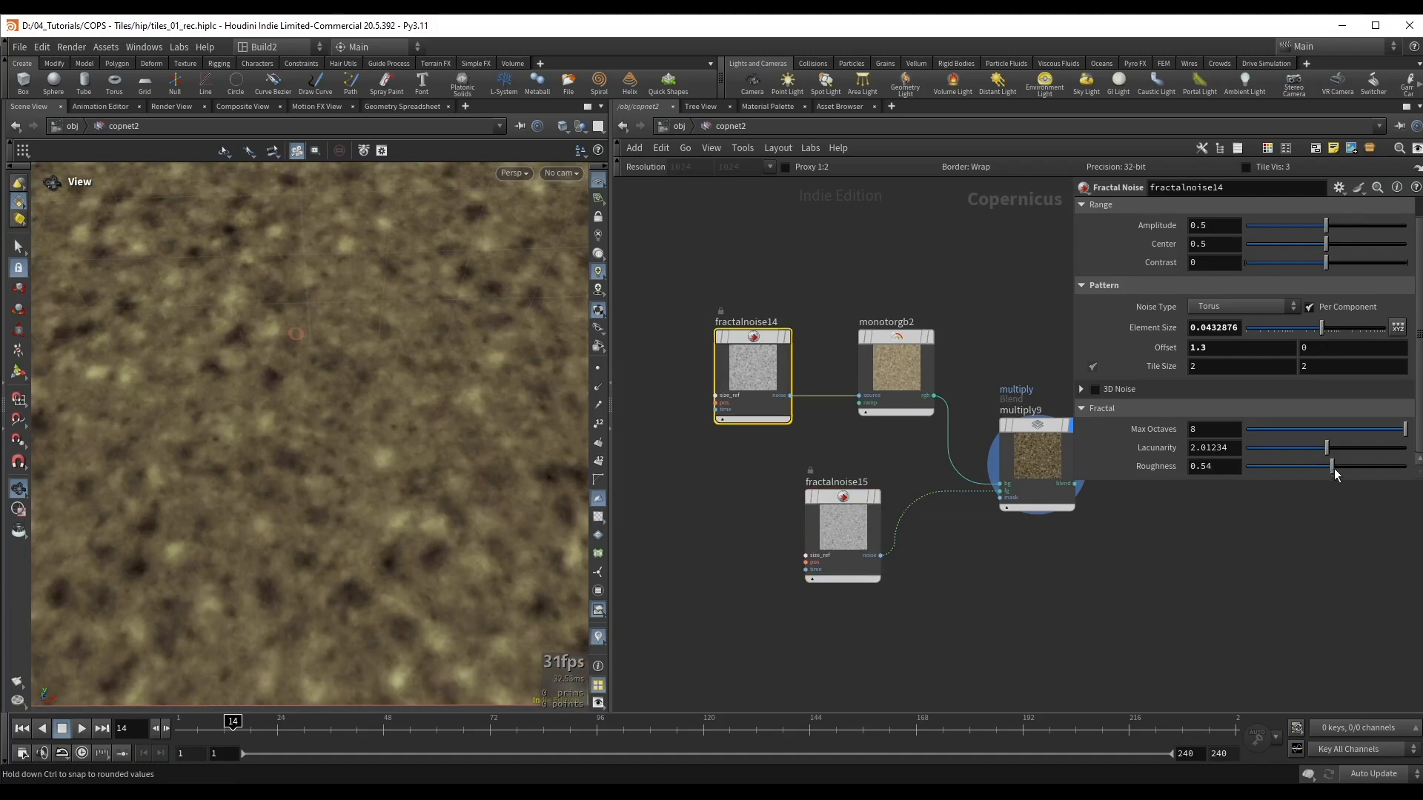
pyautogui.moveTo(1333, 469); pyautogui.dragTo(1343, 471)
pyautogui.scroll(-5, 375, 388)
pyautogui.moveTo(375, 388); pyautogui.dragTo(326, 403)
pyautogui.scroll(-3, 786, 296)
# Step: Enclose the four dirt nodes in a network box, enlarge it slightly and title it "Dirt Color"
pyautogui.moveTo(730, 270); pyautogui.dragTo(977, 470)
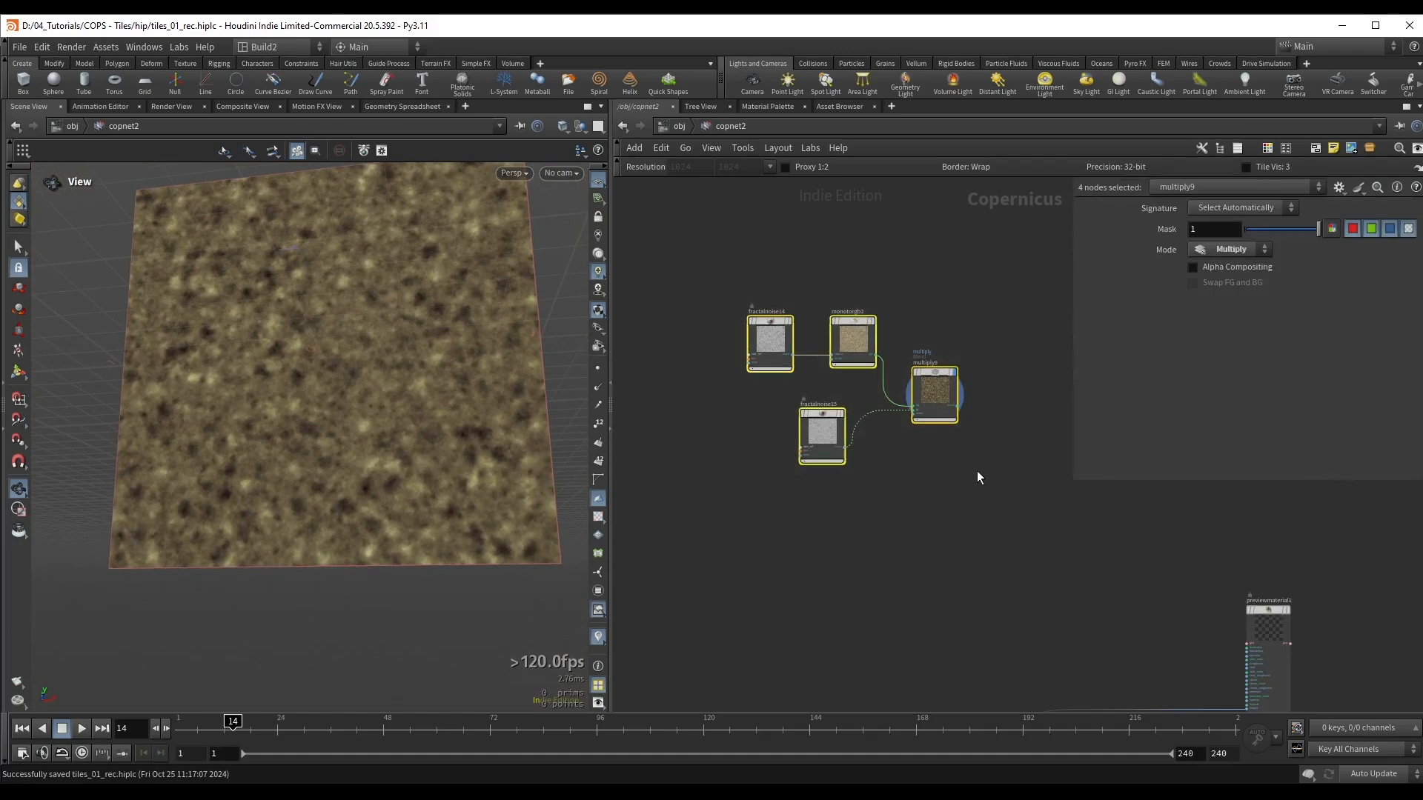
pyautogui.hotkey('shift', 'o')
pyautogui.click(1002, 492)
pyautogui.moveTo(737, 305); pyautogui.dragTo(705, 280)
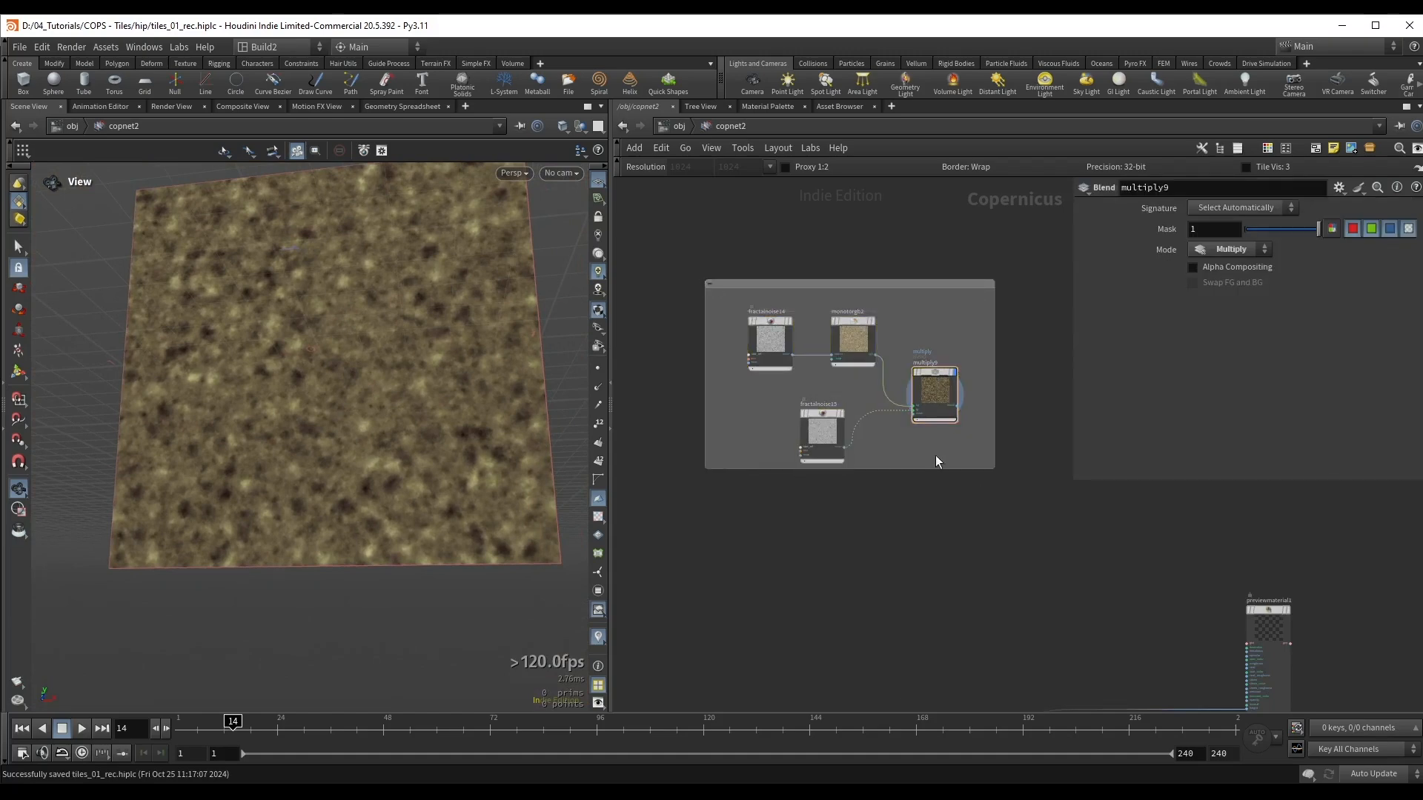
pyautogui.moveTo(988, 465); pyautogui.dragTo(1008, 491)
pyautogui.doubleClick(774, 285)
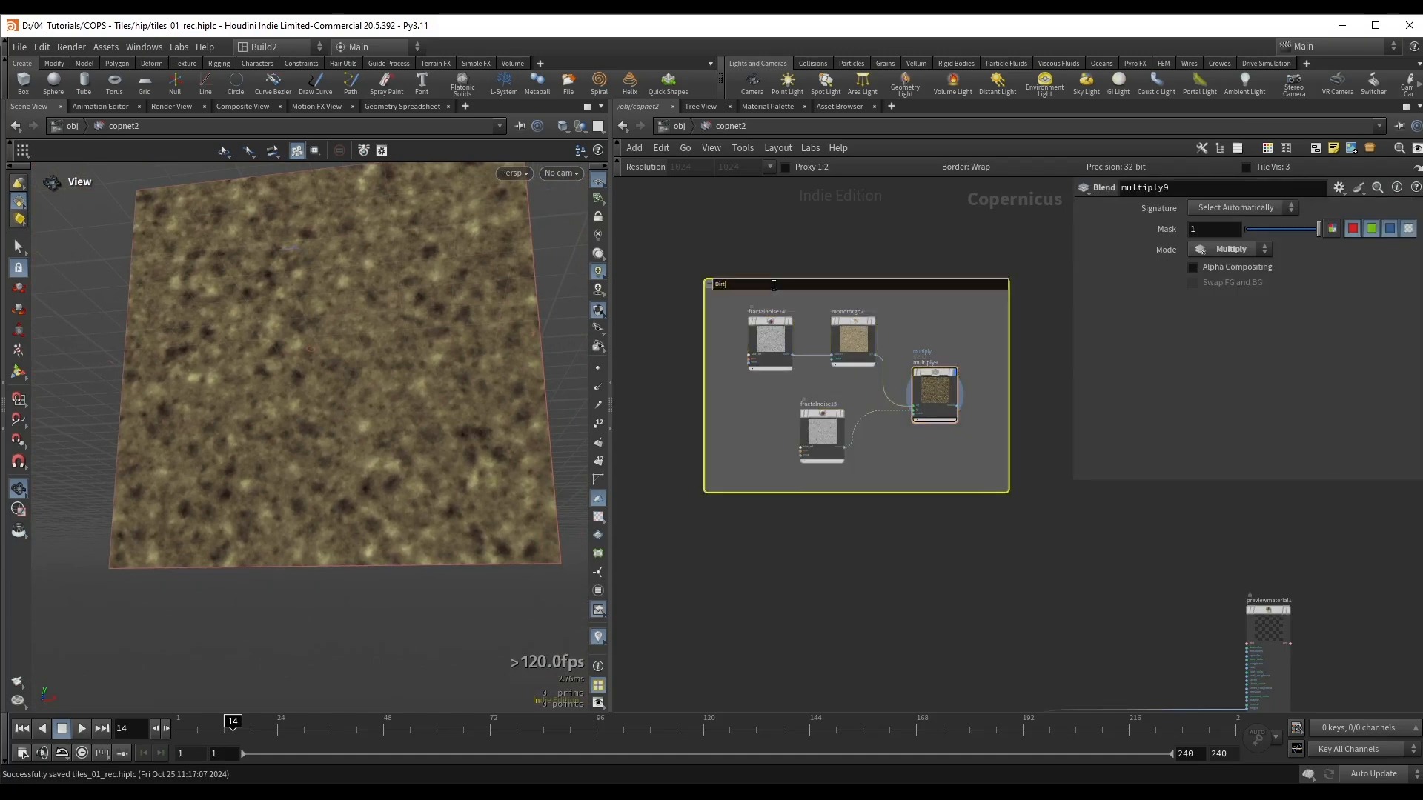
pyautogui.write('Dirt Color')
pyautogui.press('Return')
# Step: Display multiply8 and multiply9 in turn to compare the tile colour with the dirt colour
pyautogui.scroll(-3, 815, 341)
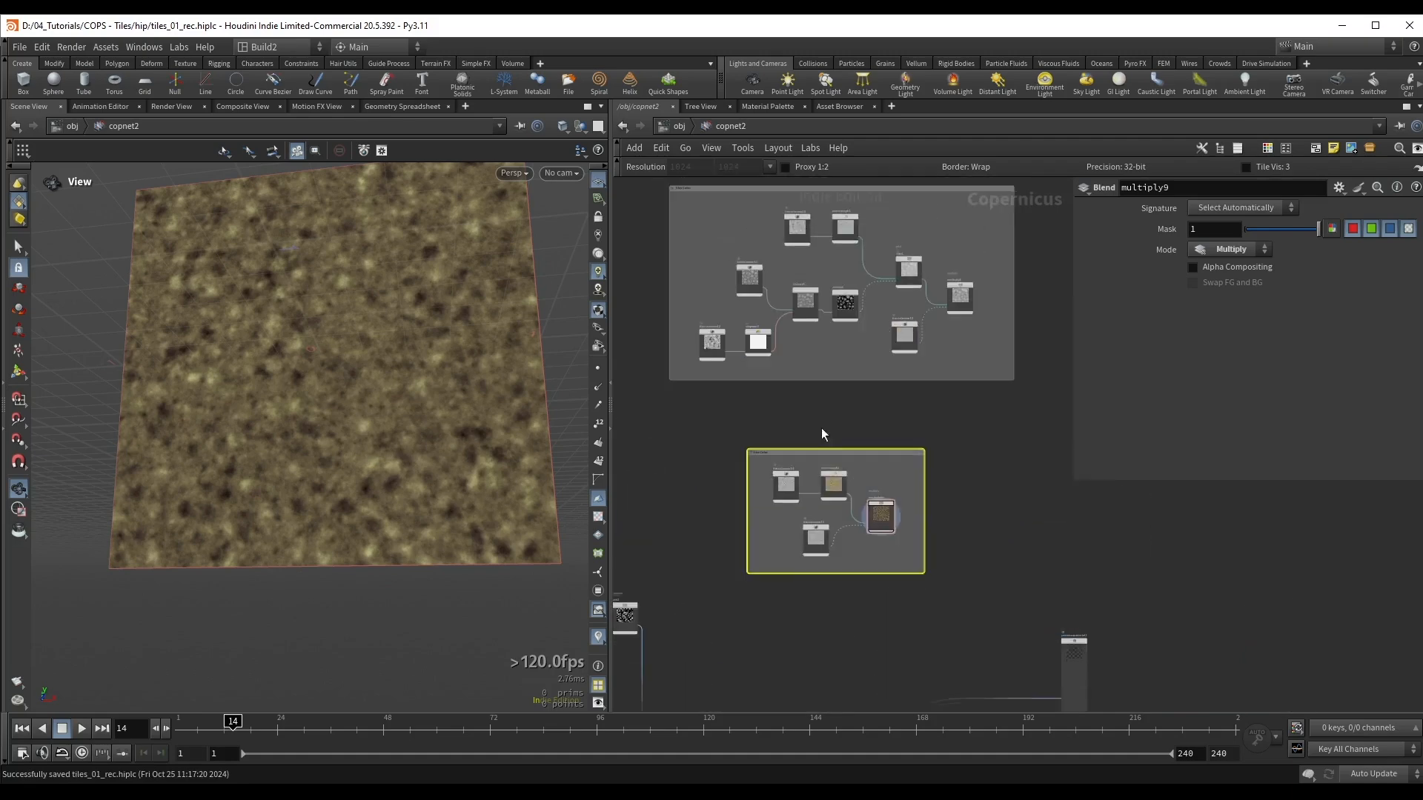
pyautogui.click(960, 300)
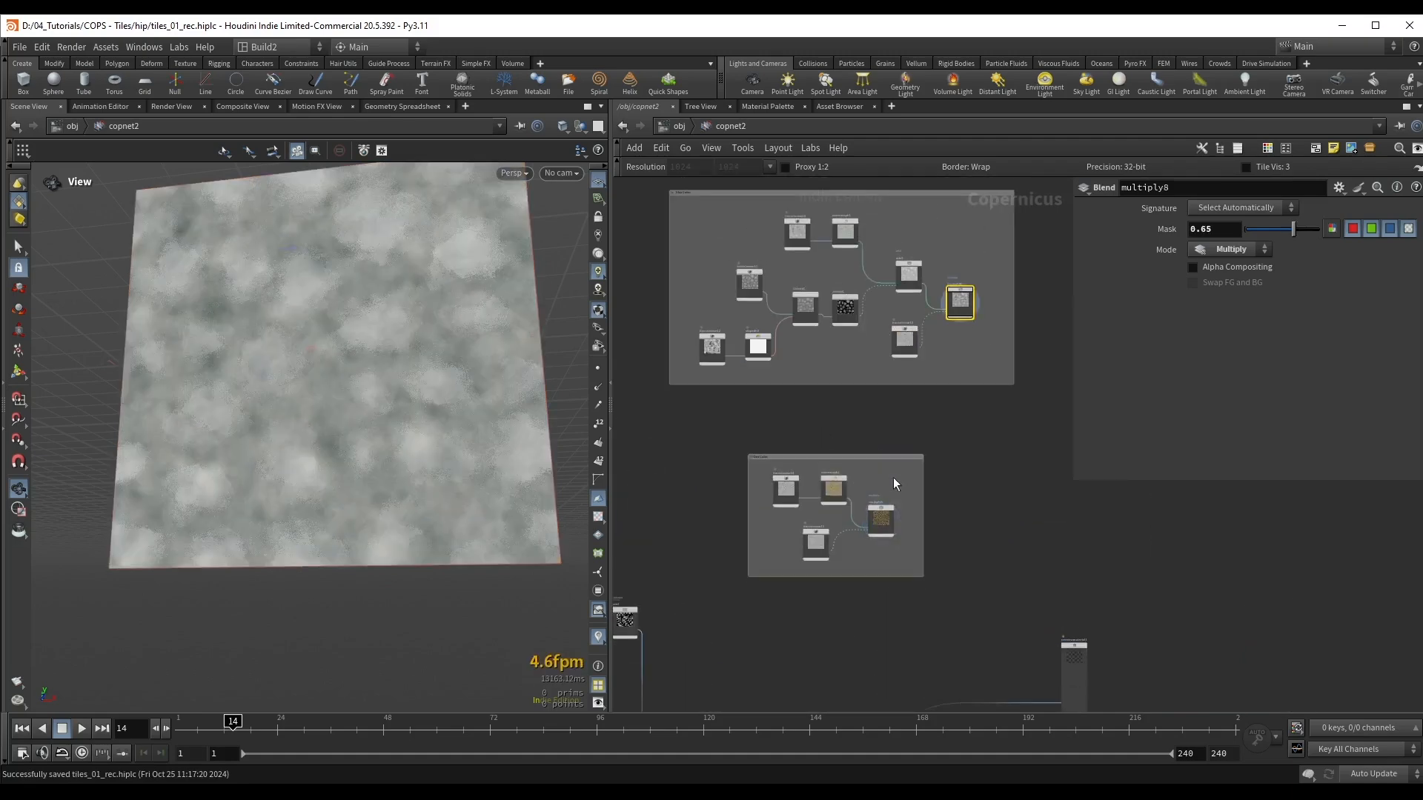
pyautogui.click(882, 517)
pyautogui.scroll(-2, 865, 403)
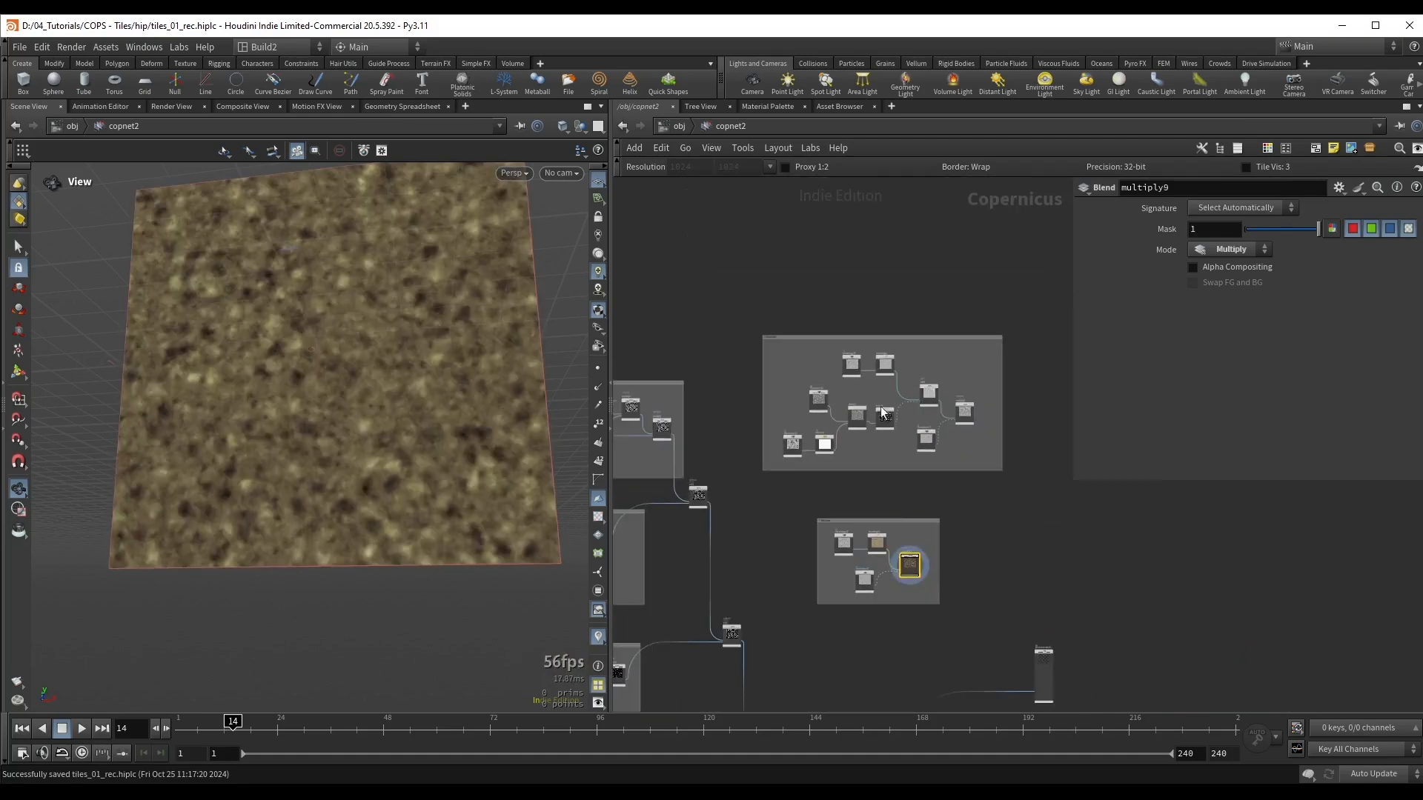
# Step: Display the output of clamp1 above the Ground Dirt box to examine the tile height mask
pyautogui.moveTo(1052, 701); pyautogui.dragTo(1009, 491, button='middle')
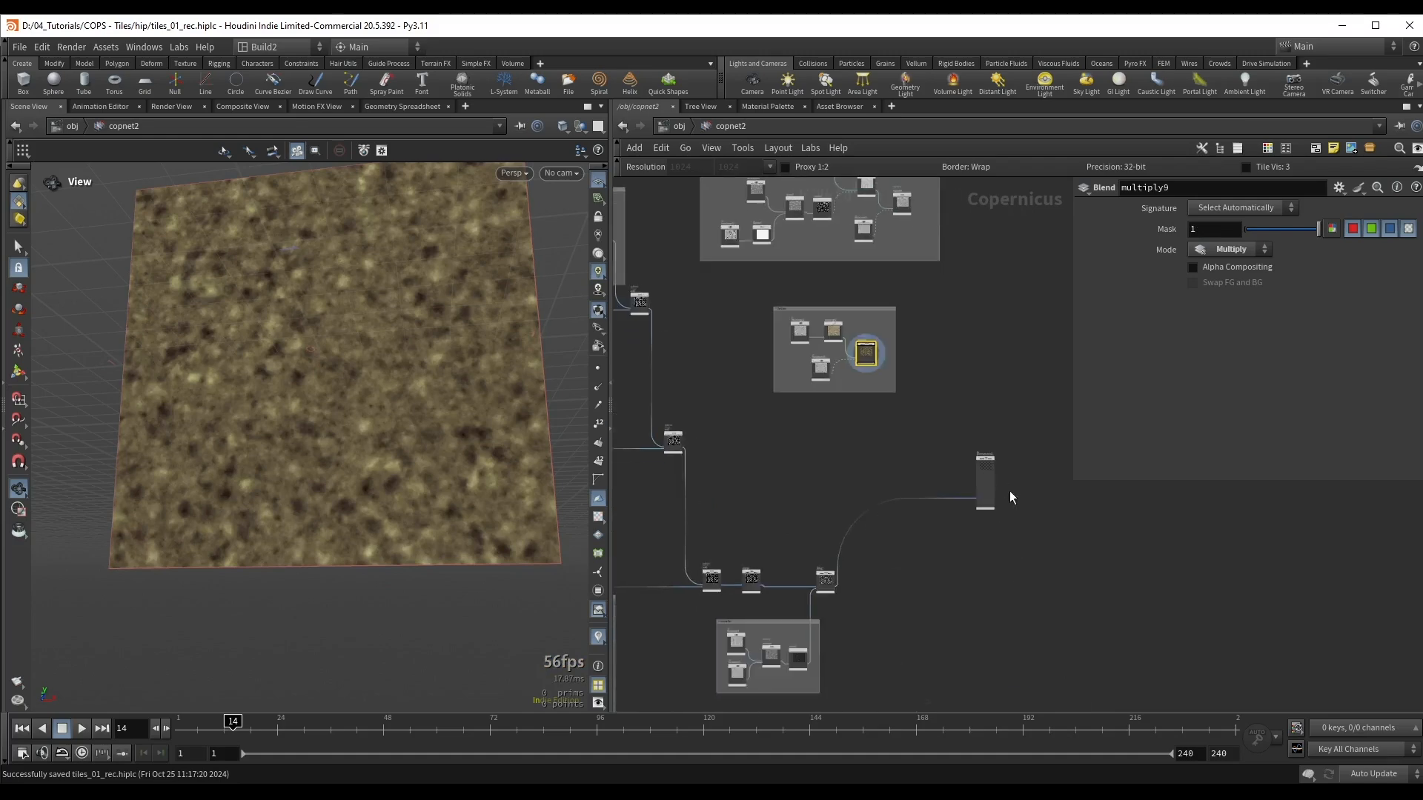
pyautogui.moveTo(941, 572); pyautogui.dragTo(901, 408, button='middle')
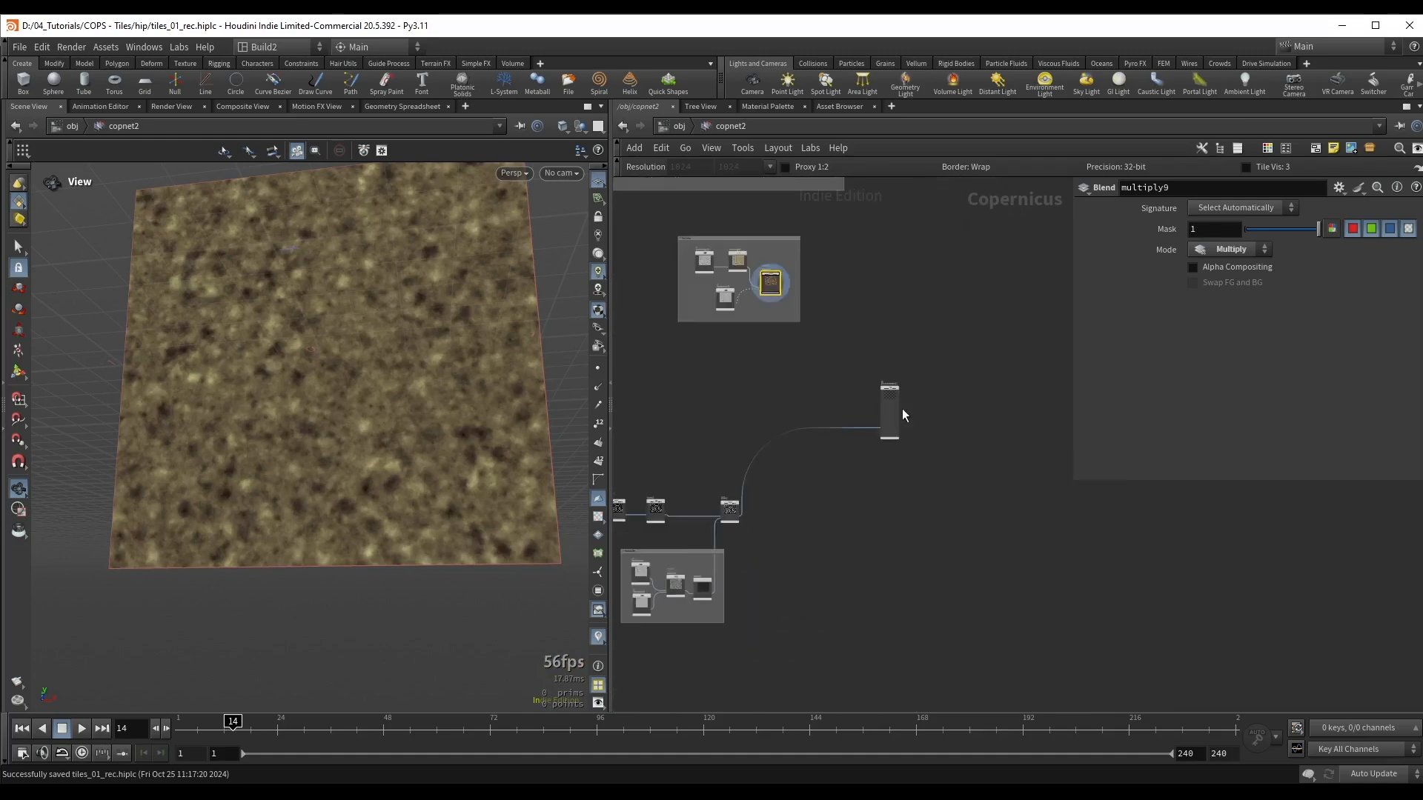
pyautogui.moveTo(830, 527); pyautogui.dragTo(999, 559, button='middle')
pyautogui.scroll(4, 907, 437)
pyautogui.click(823, 404)
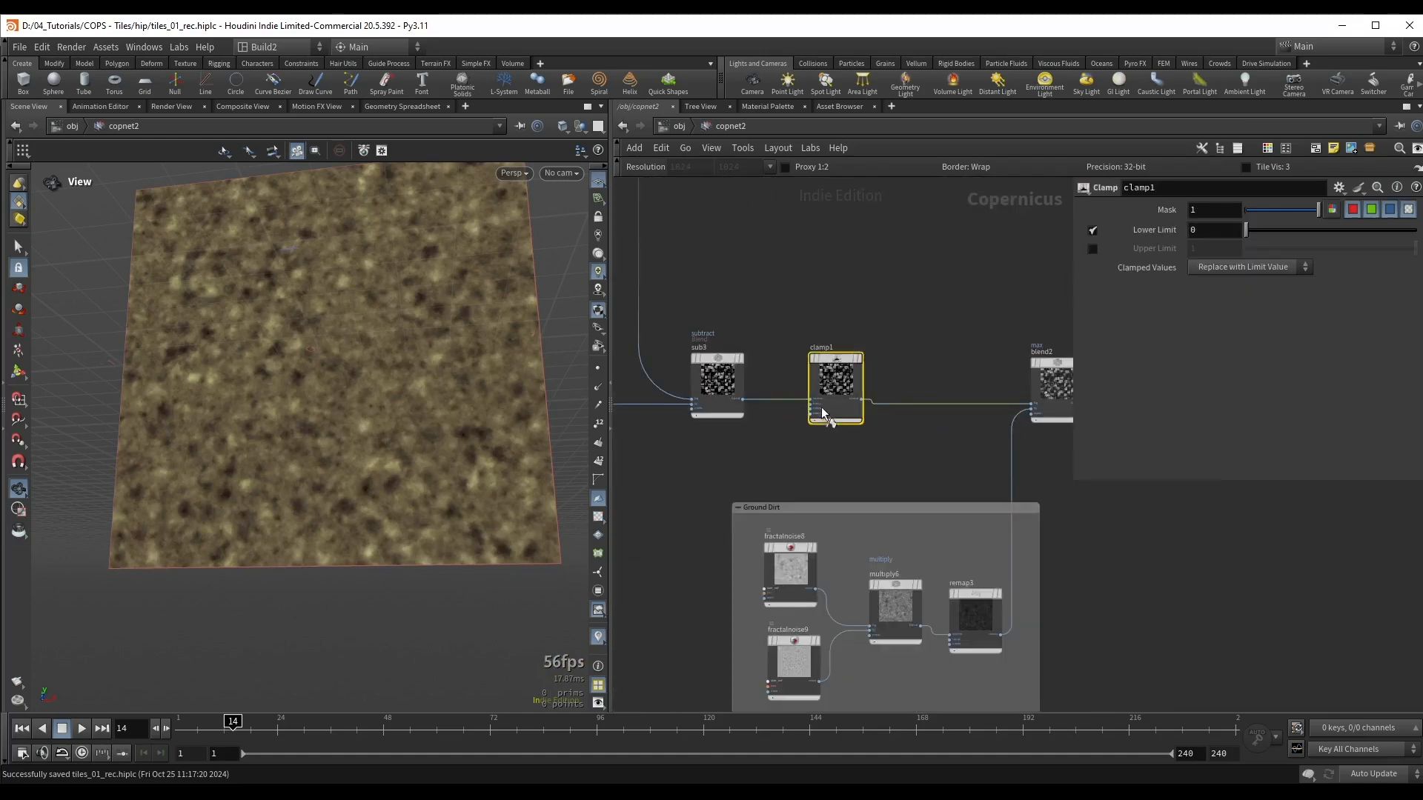
pyautogui.scroll(-3, 827, 287)
pyautogui.scroll(6, 272, 361)
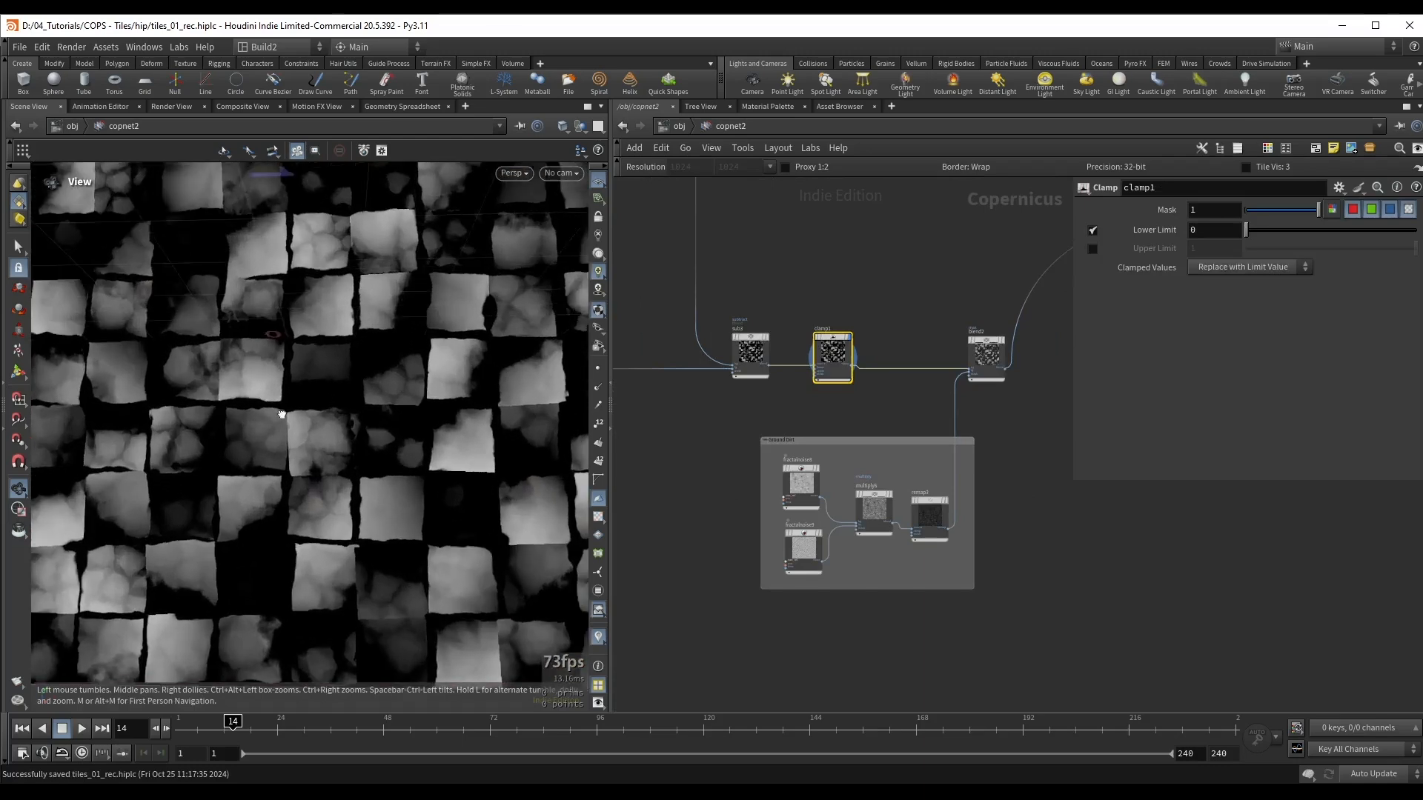
# Step: Add a Blend node beside the tile colour and Dirt Color network boxes
pyautogui.scroll(-5, 224, 345)
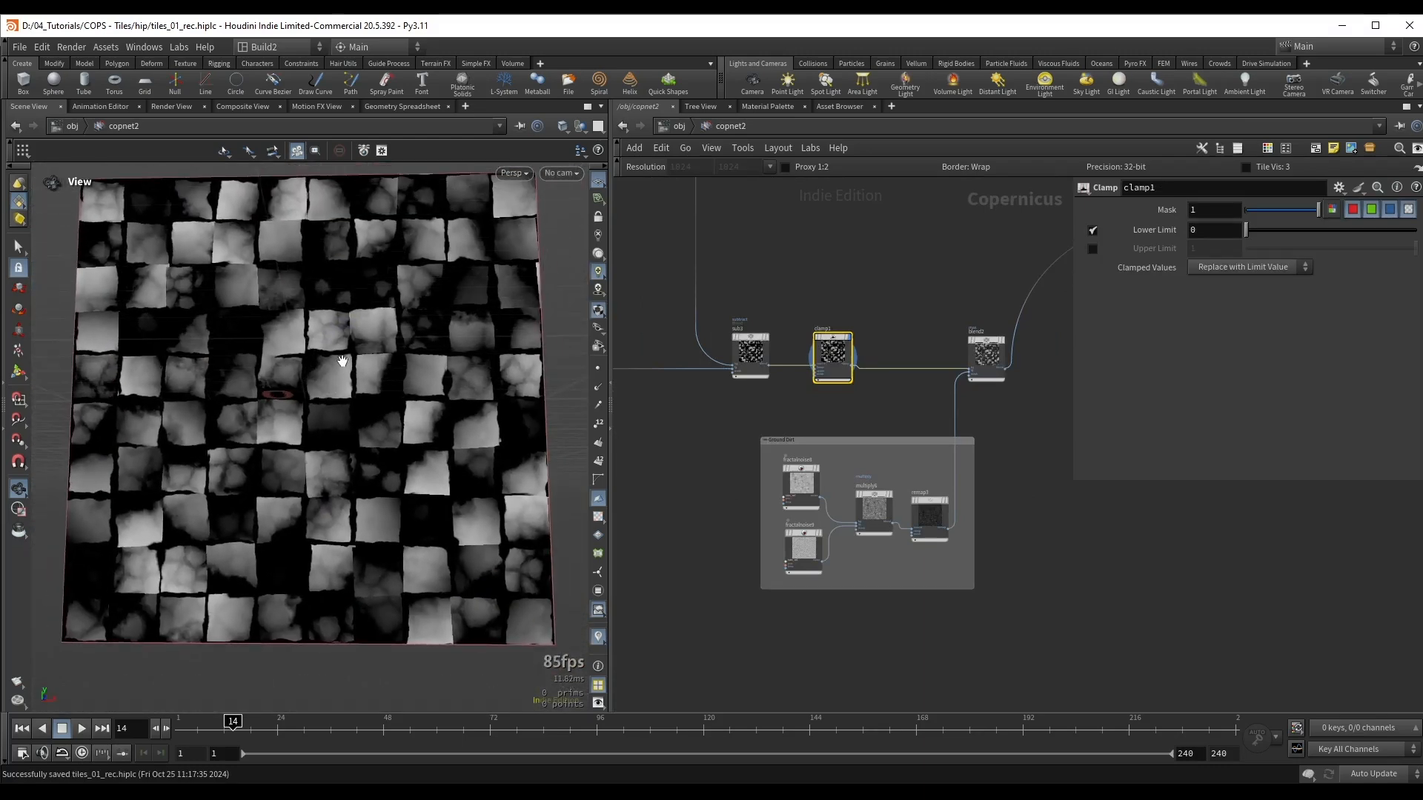
pyautogui.scroll(2, 988, 332)
pyautogui.moveTo(938, 304); pyautogui.dragTo(903, 303, button='middle')
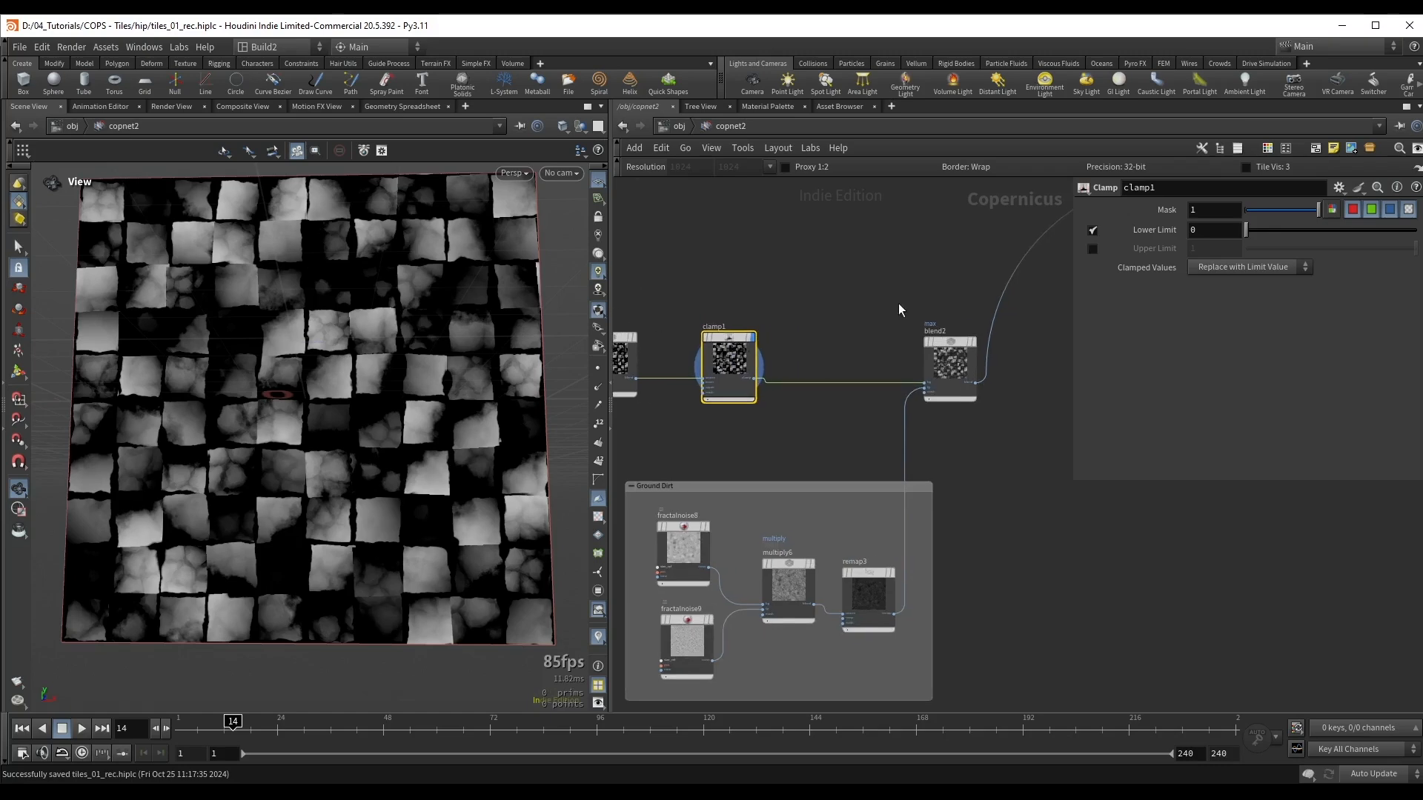
pyautogui.scroll(-2, 898, 303)
pyautogui.moveTo(793, 451); pyautogui.dragTo(822, 457, button='middle')
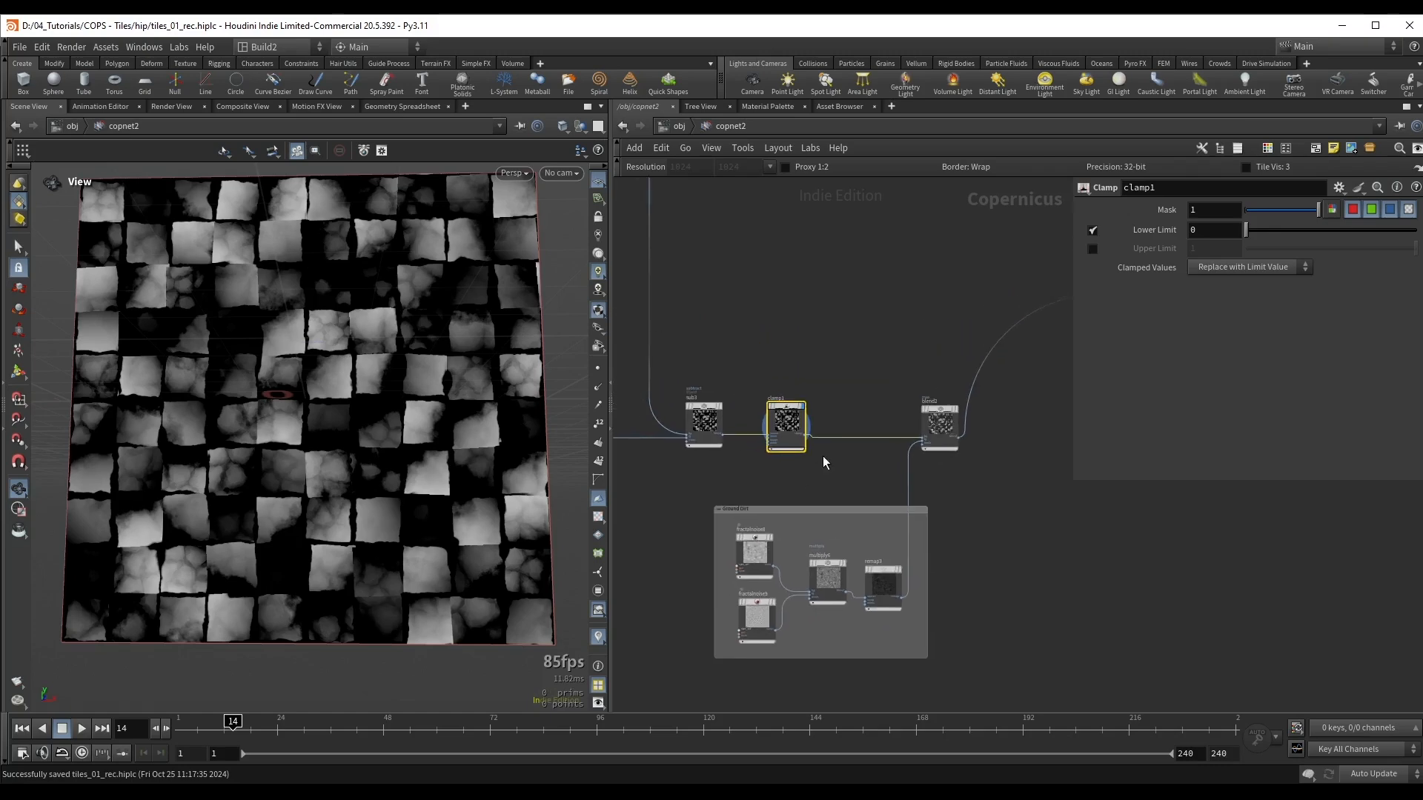
pyautogui.scroll(3, 833, 409)
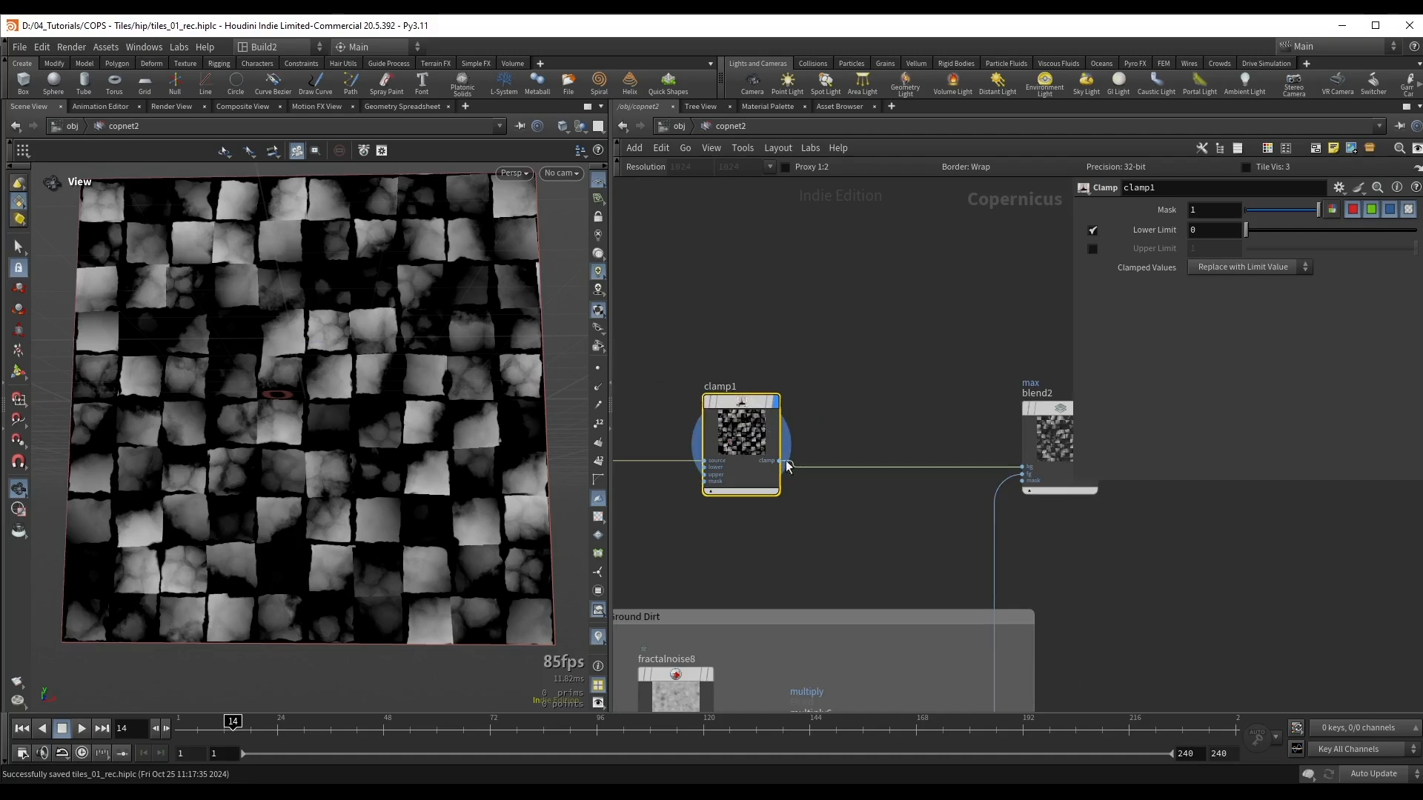
pyautogui.scroll(-3, 877, 347)
pyautogui.moveTo(1015, 196)
pyautogui.mouseDown(button='middle')
pyautogui.moveTo(865, 470)
pyautogui.moveTo(926, 452)
pyautogui.moveTo(992, 366)
pyautogui.mouseUp(button='middle')
pyautogui.scroll(-2, 991, 366)
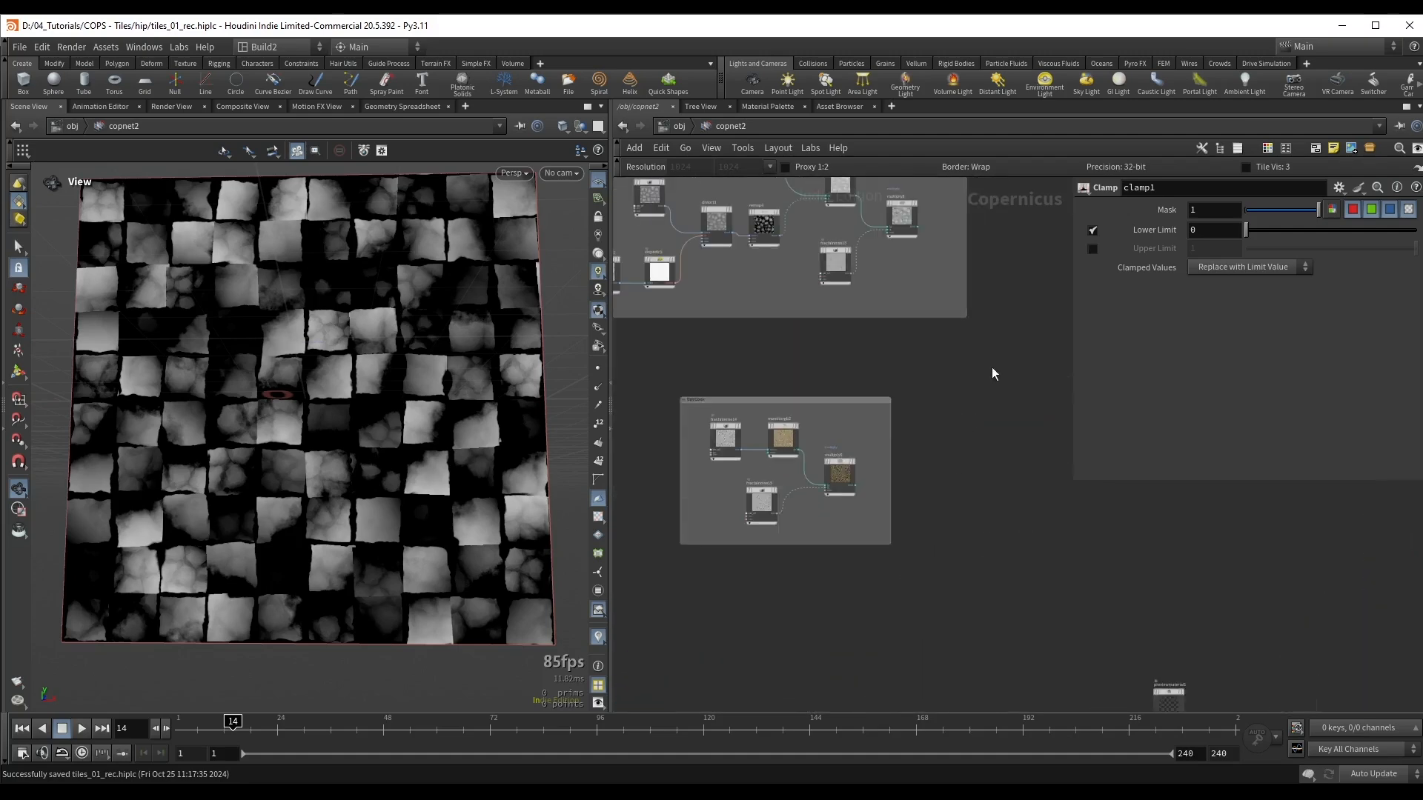
pyautogui.moveTo(1042, 297); pyautogui.dragTo(939, 398, button='middle')
pyautogui.press('Tab')
pyautogui.write('ble')
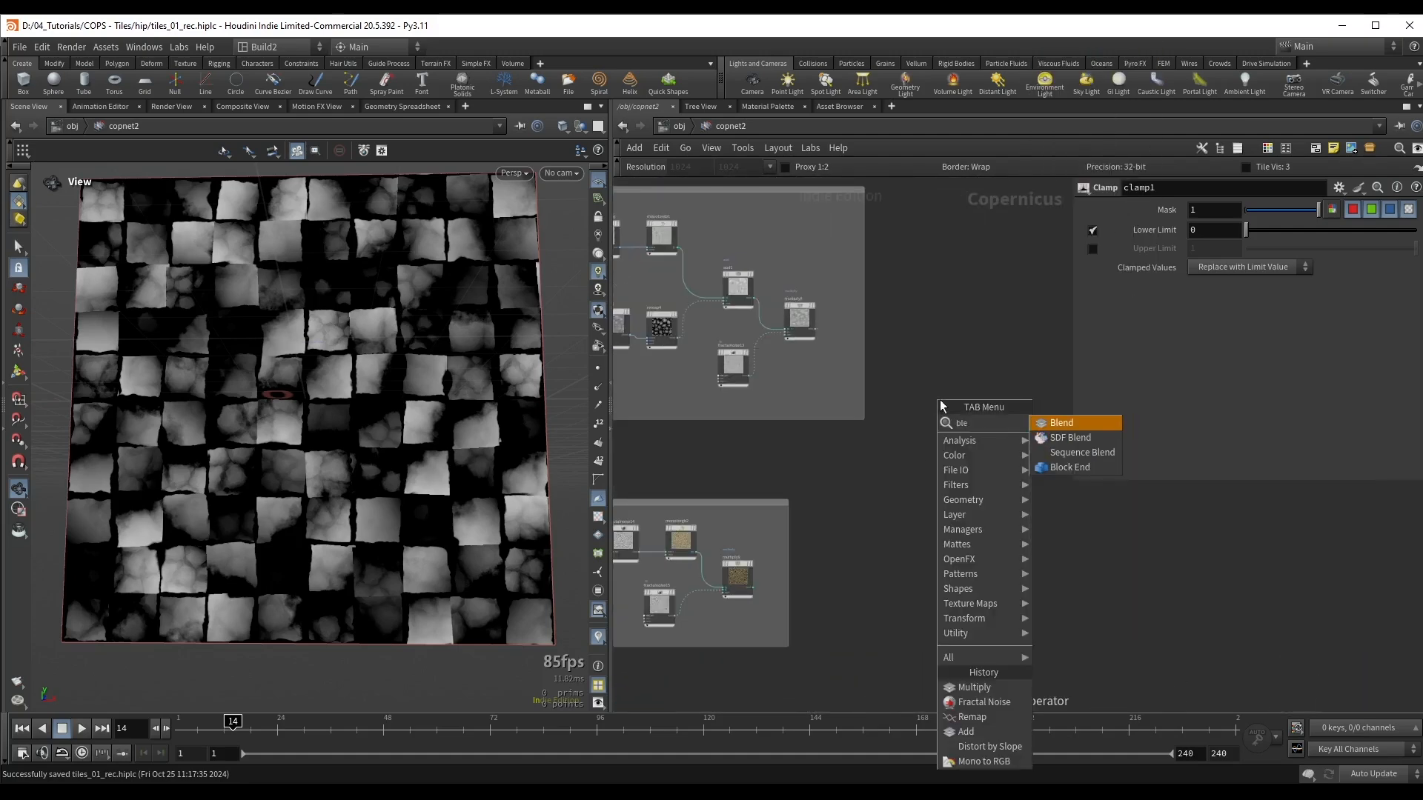
pyautogui.press('Return')
pyautogui.click(946, 385)
# Step: Connect multiply8's tile colour to blend3's background input and multiply9's dirt colour to its foreground input
pyautogui.scroll(3, 845, 321)
pyautogui.moveTo(772, 338); pyautogui.dragTo(1043, 526)
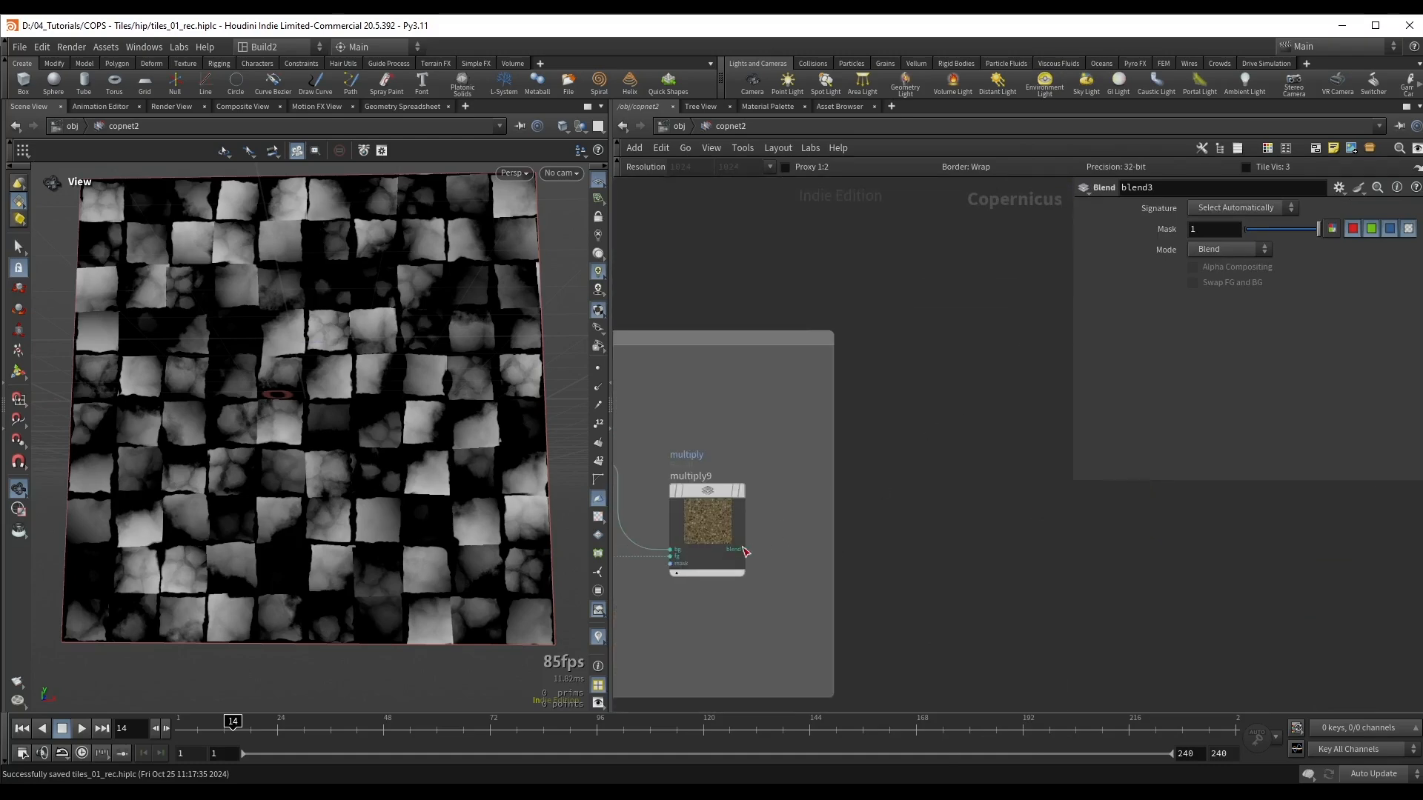
pyautogui.click(743, 550)
pyautogui.moveTo(948, 376); pyautogui.dragTo(758, 607, button='middle')
pyautogui.click(1012, 346)
# Step: Connect clamp1's output to the mask input of blend3
pyautogui.scroll(-3, 937, 499)
pyautogui.moveTo(936, 499); pyautogui.dragTo(959, 294, button='middle')
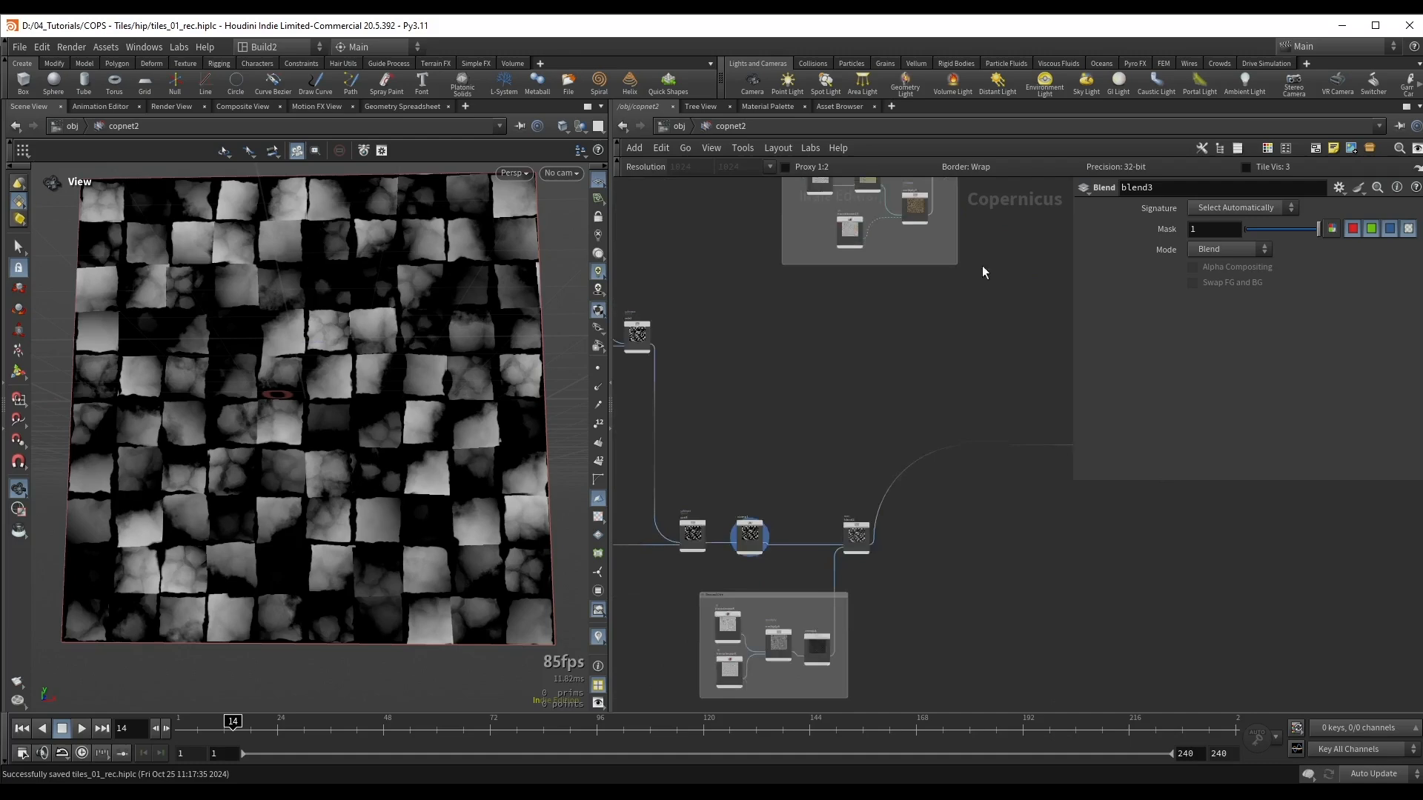
pyautogui.scroll(3, 797, 490)
pyautogui.moveTo(797, 490); pyautogui.dragTo(861, 400, button='middle')
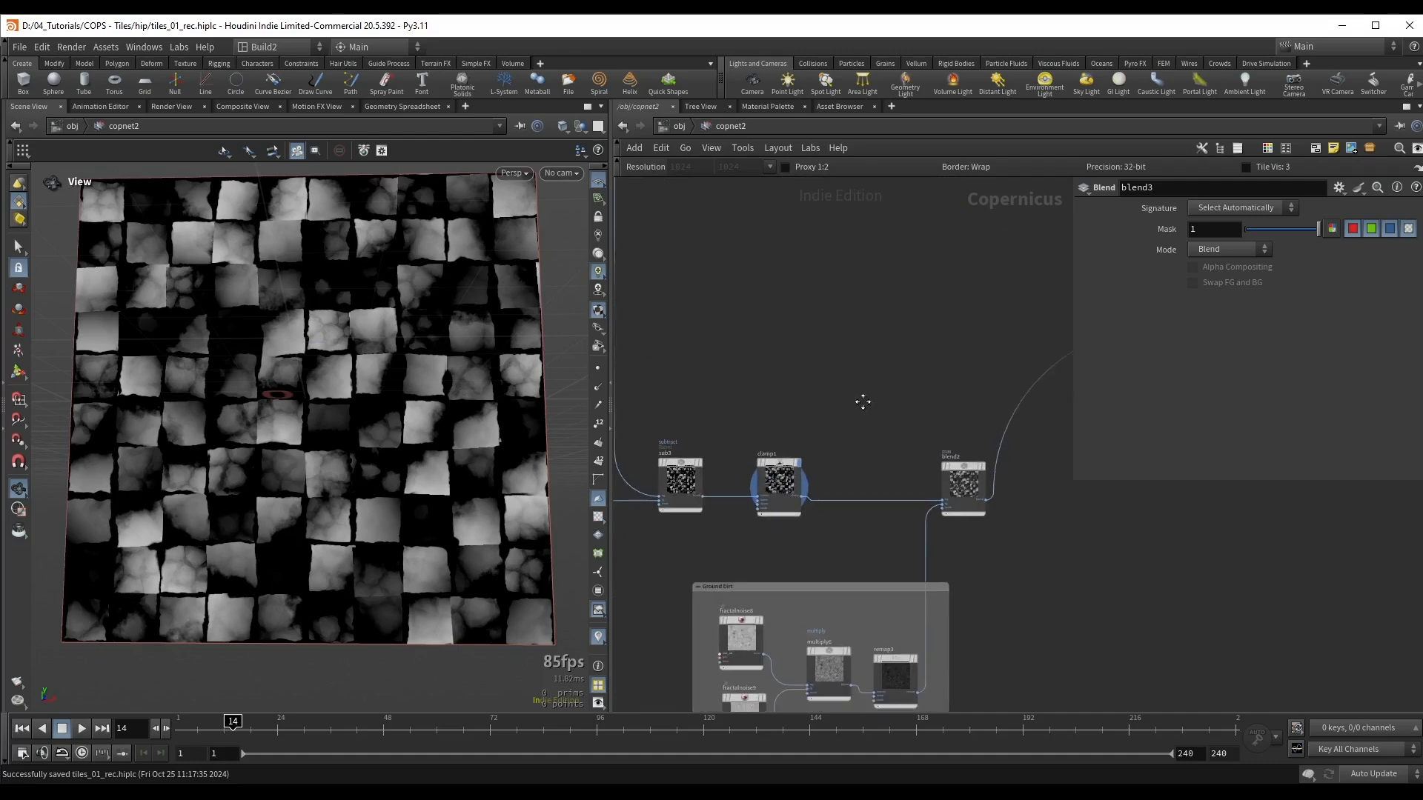
pyautogui.scroll(2, 797, 497)
pyautogui.click(807, 499)
pyautogui.scroll(-3, 1012, 282)
pyautogui.moveTo(1045, 250); pyautogui.dragTo(1015, 289, button='middle')
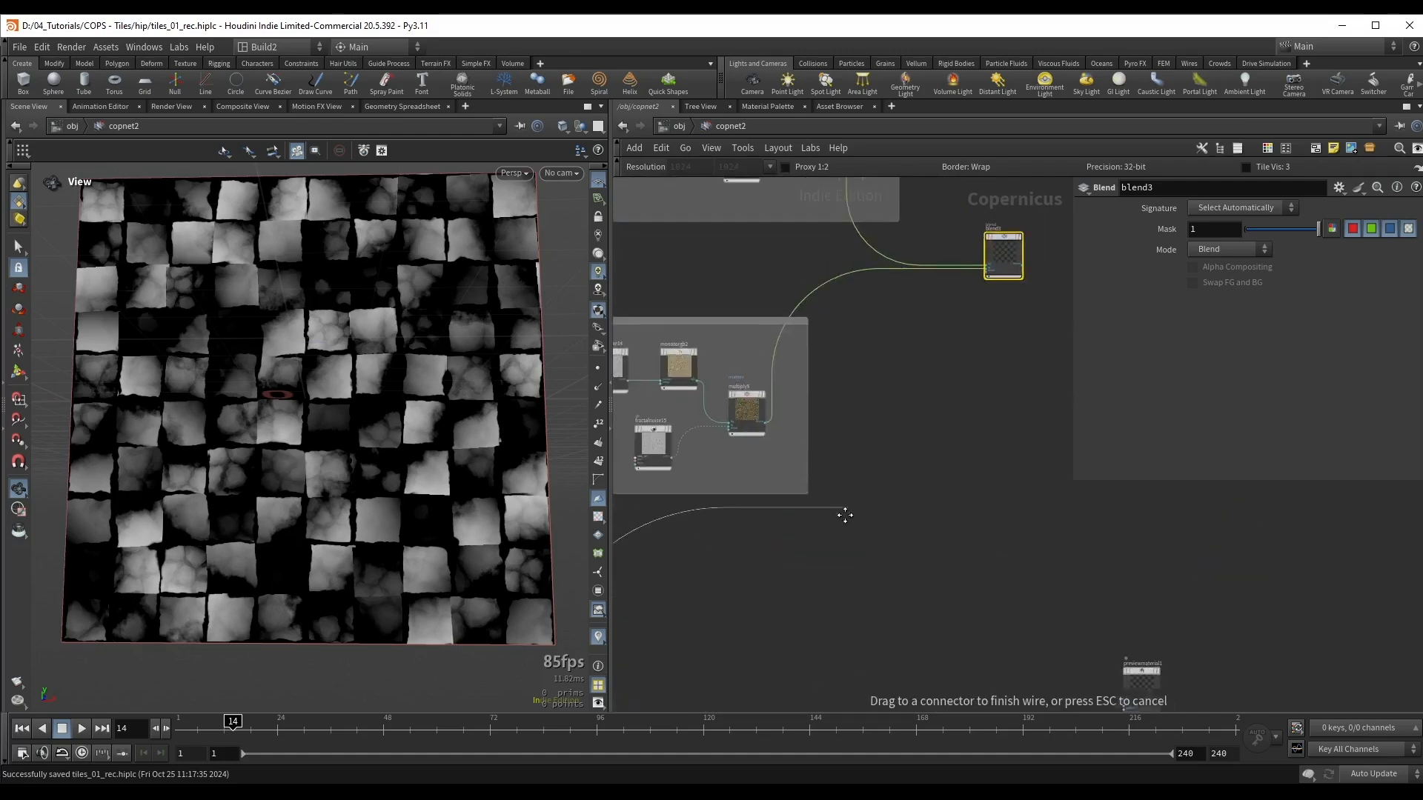
pyautogui.click(985, 295)
# Step: Display blend3 and examine how the tile and dirt colours are blended
pyautogui.moveTo(986, 326); pyautogui.dragTo(976, 477, button='middle')
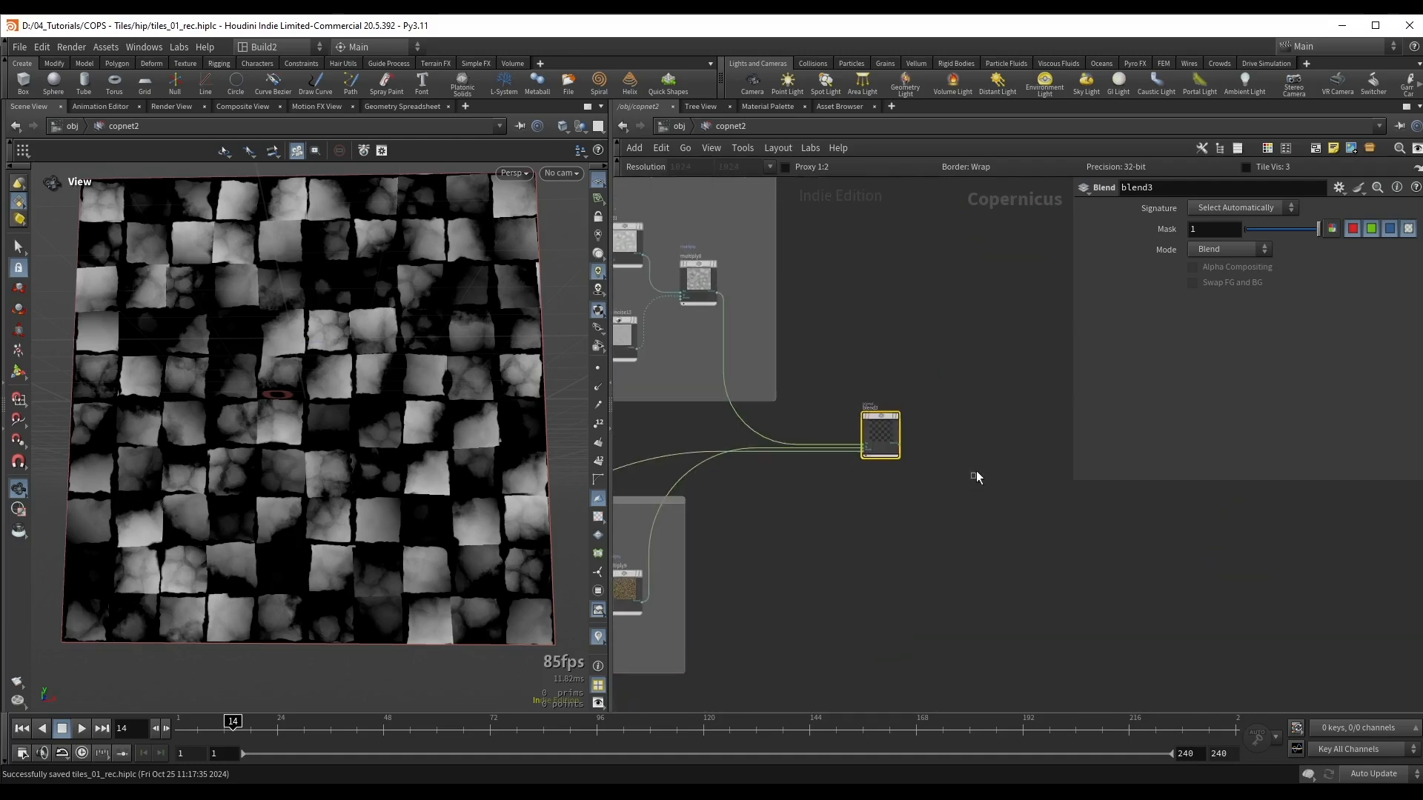
pyautogui.scroll(5, 349, 398)
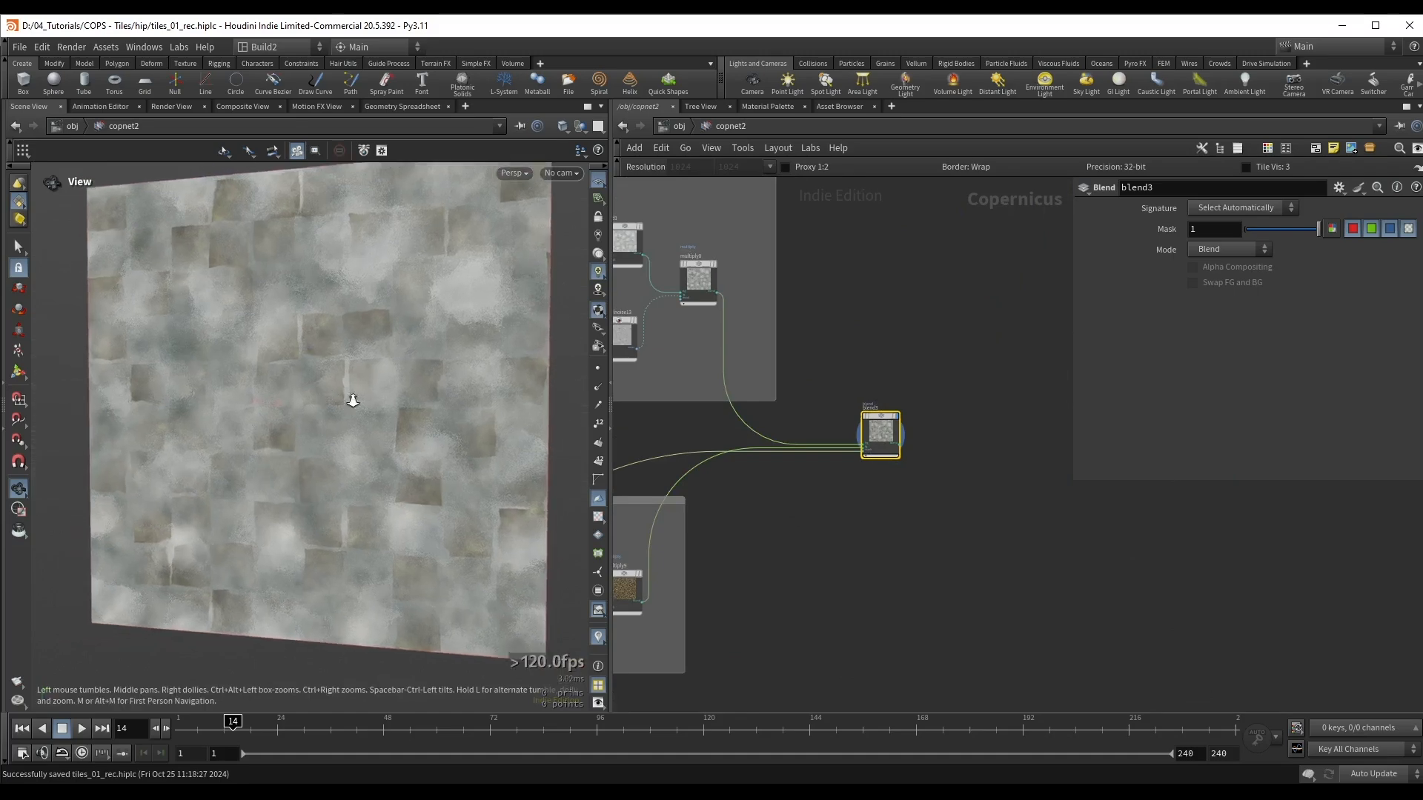
pyautogui.scroll(4, 892, 375)
pyautogui.scroll(2, 849, 447)
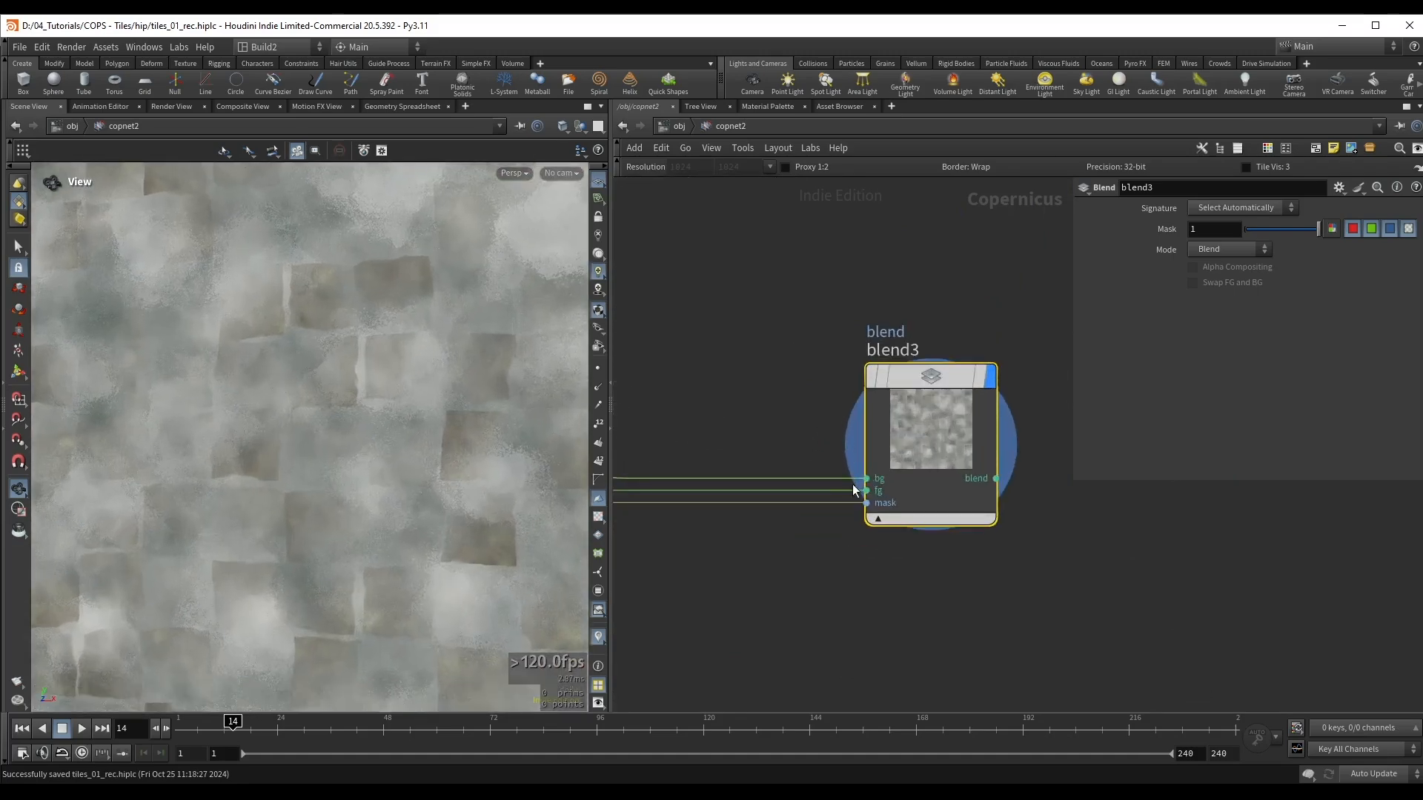
# Step: Change the network wiring style to straight and move multiply9's dirt colour to blend3's background input
pyautogui.scroll(-3, 821, 423)
pyautogui.moveTo(668, 628); pyautogui.dragTo(1057, 550, button='middle')
pyautogui.moveTo(744, 640); pyautogui.dragTo(705, 594, button='middle')
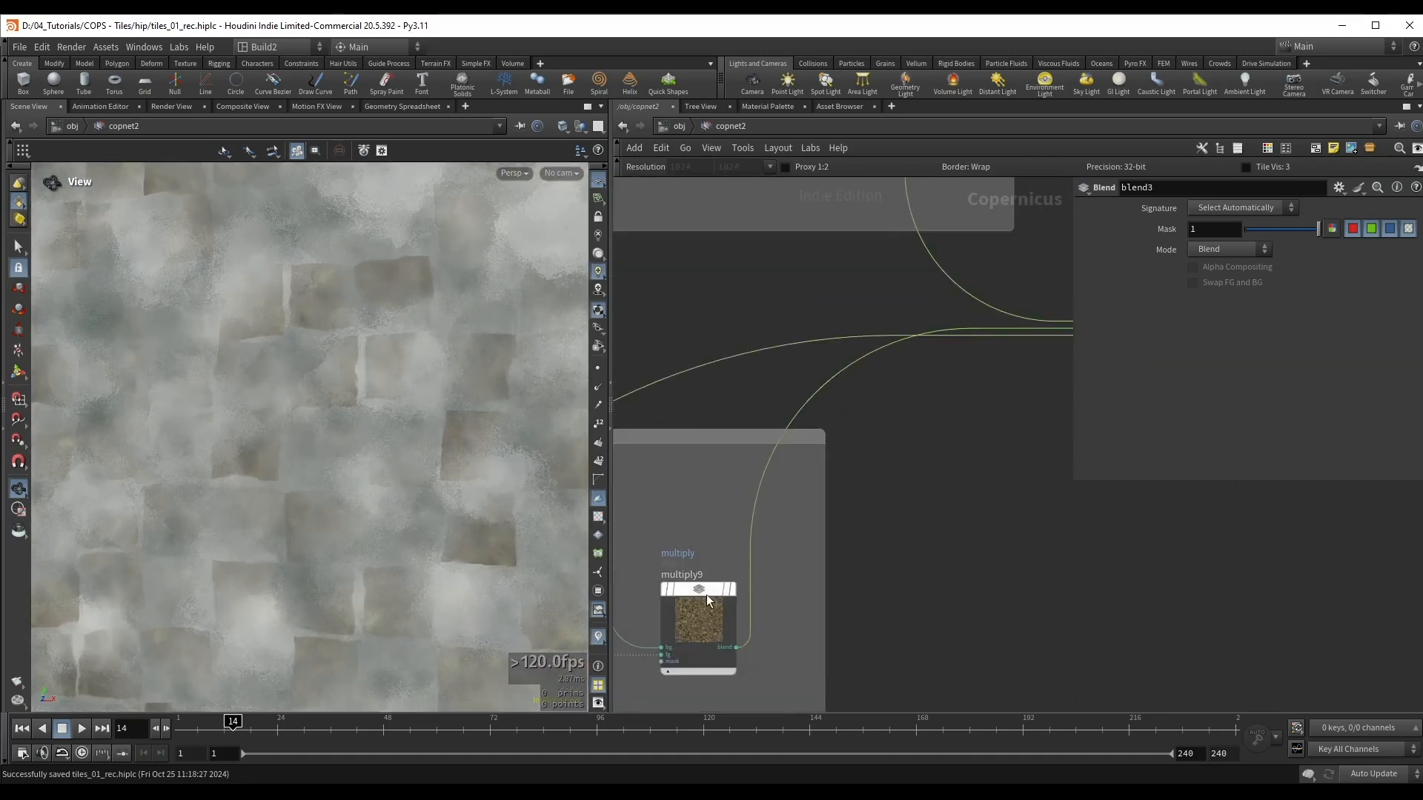
pyautogui.hotkey('shift', 's')
pyautogui.scroll(-3, 1058, 302)
pyautogui.moveTo(1058, 303); pyautogui.dragTo(875, 384, button='middle')
pyautogui.scroll(3, 880, 415)
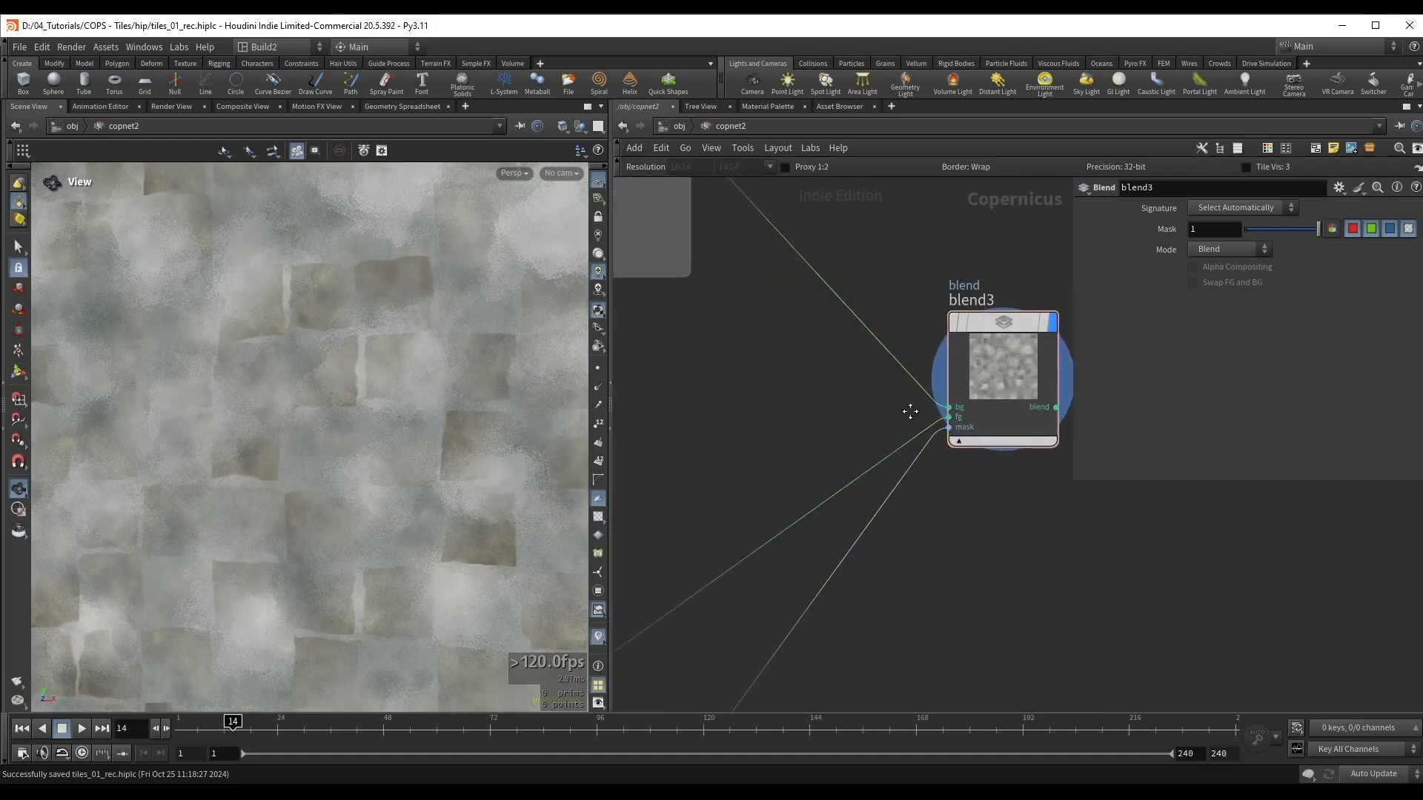
pyautogui.moveTo(931, 424); pyautogui.dragTo(949, 417)
# Step: Connect multiply8's tile colour to blend3's foreground input and restore the rounded wiring style
pyautogui.scroll(-3, 947, 413)
pyautogui.moveTo(849, 373); pyautogui.dragTo(918, 507, button='middle')
pyautogui.moveTo(752, 253); pyautogui.dragTo(754, 292, button='middle')
pyautogui.moveTo(715, 268); pyautogui.dragTo(931, 519)
pyautogui.scroll(2, 931, 521)
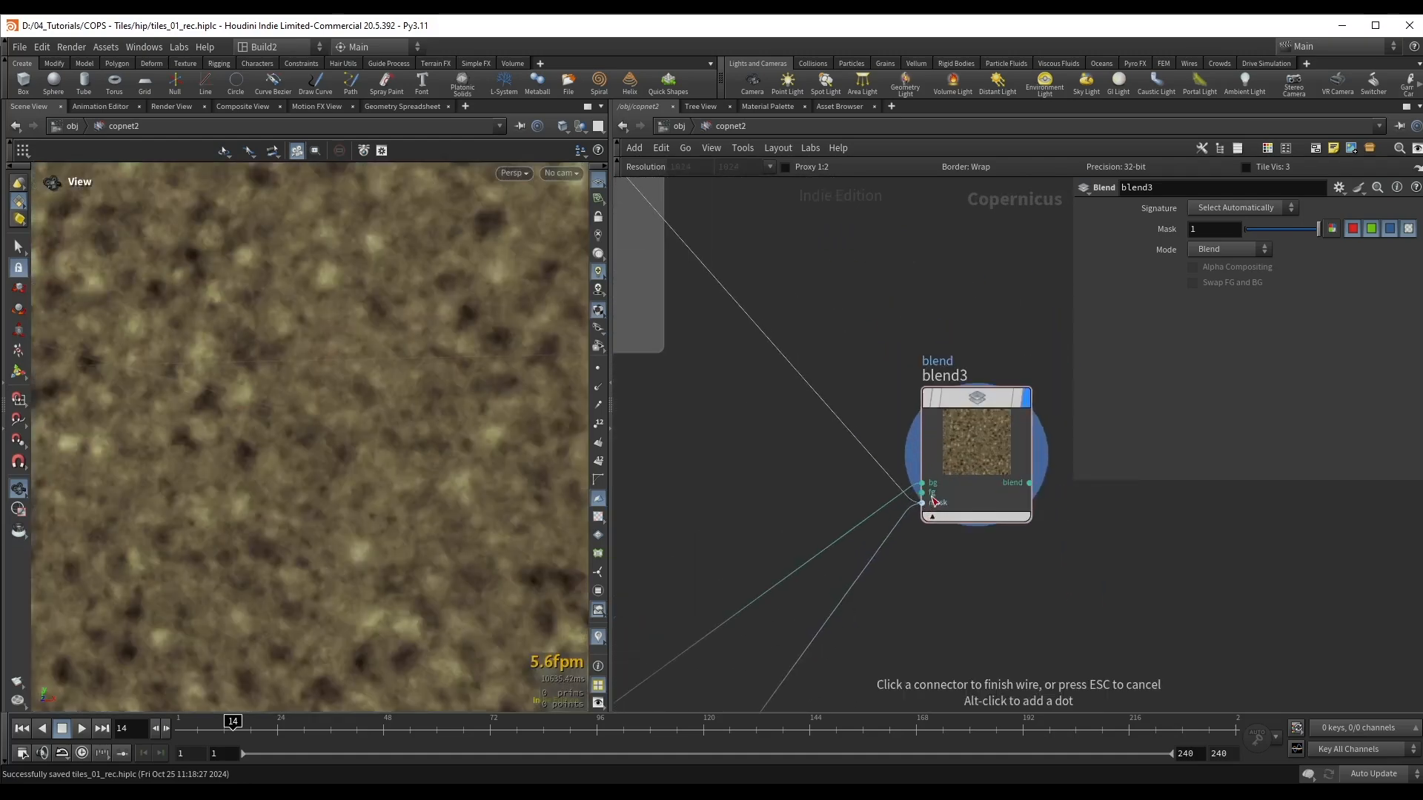
pyautogui.click(929, 495)
pyautogui.hotkey('shift', 's')
pyautogui.scroll(-6, 146, 375)
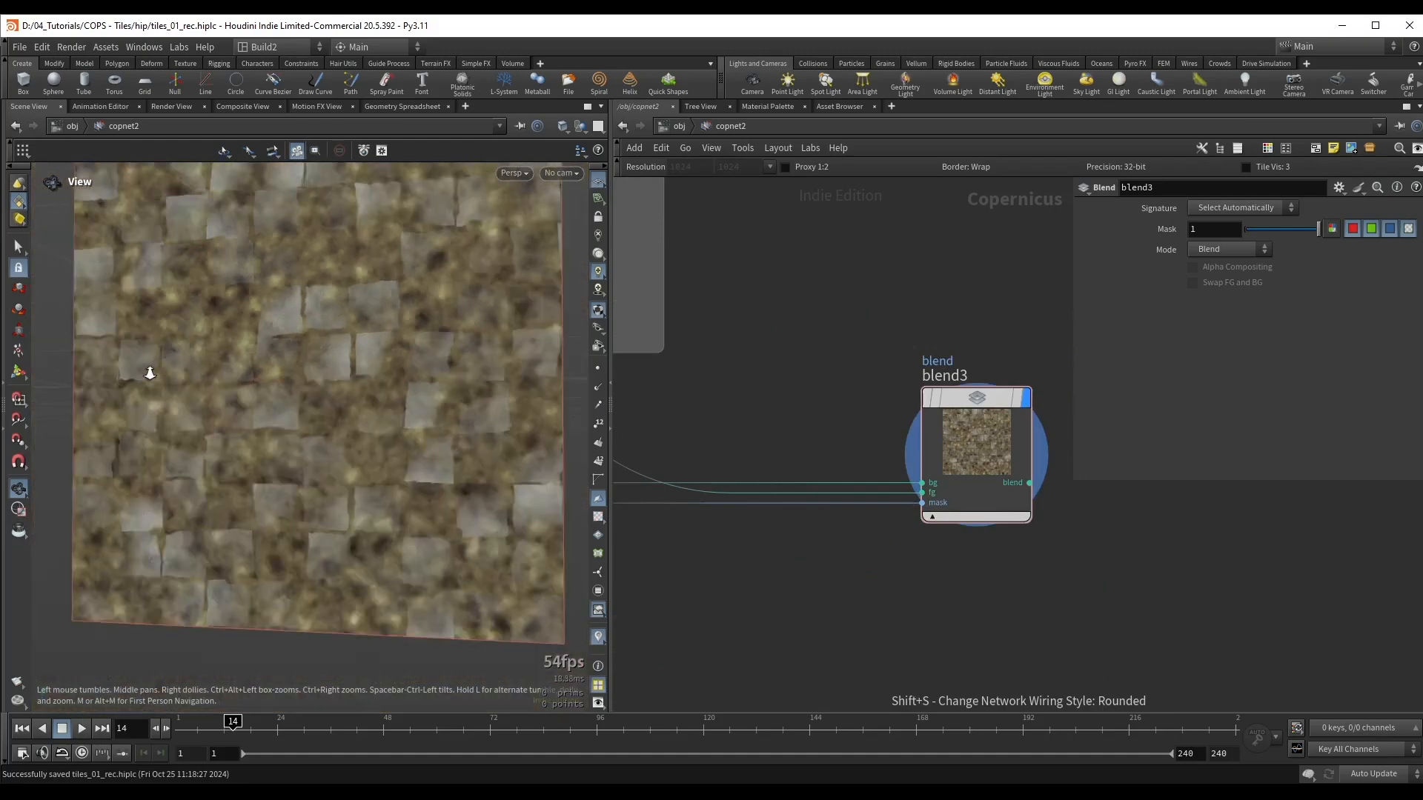
pyautogui.scroll(-2, 808, 534)
# Step: Insert a Remap node between clamp1 and the mask input of blend3
pyautogui.moveTo(809, 552); pyautogui.dragTo(914, 391, button='middle')
pyautogui.scroll(-2, 893, 386)
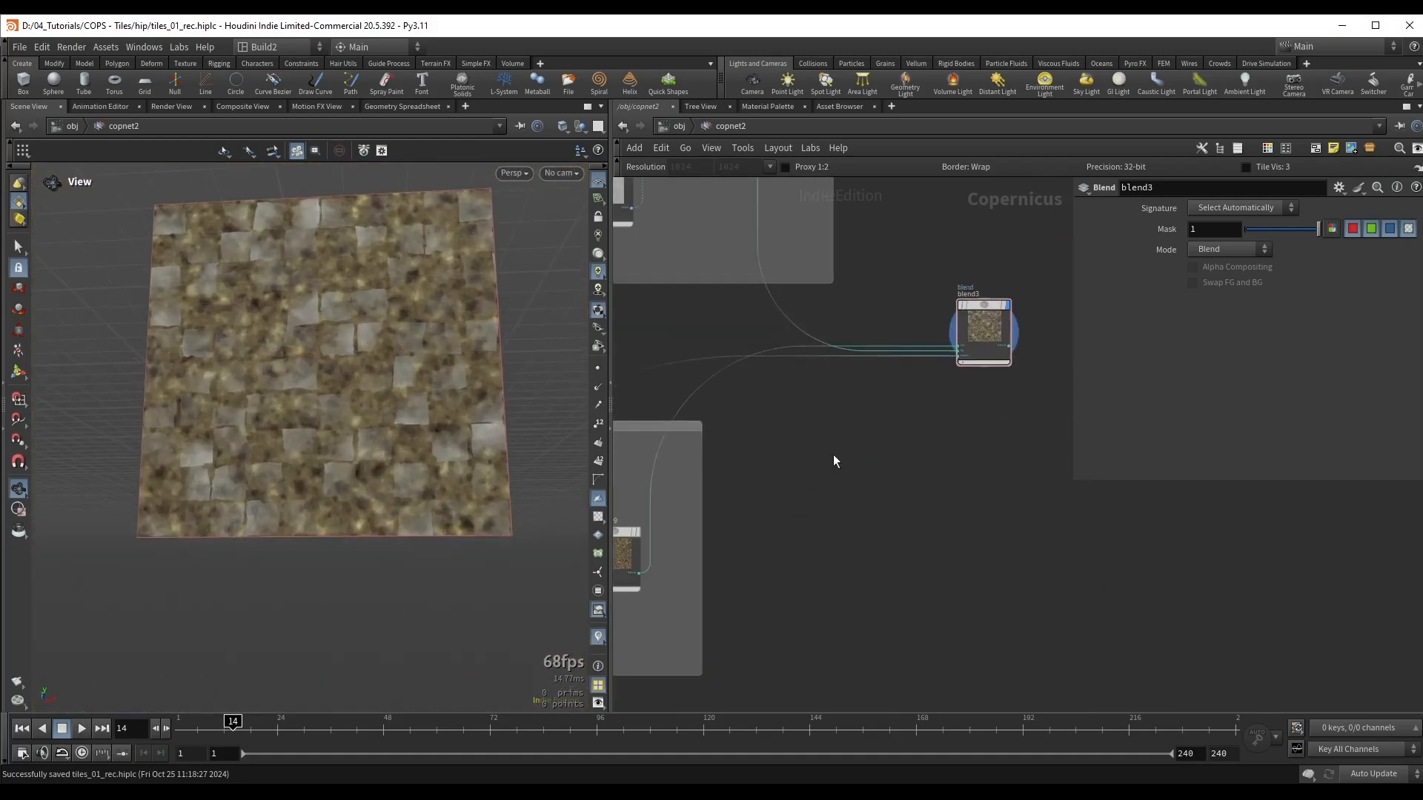
pyautogui.moveTo(824, 456); pyautogui.dragTo(932, 413, button='middle')
pyautogui.scroll(-2, 856, 464)
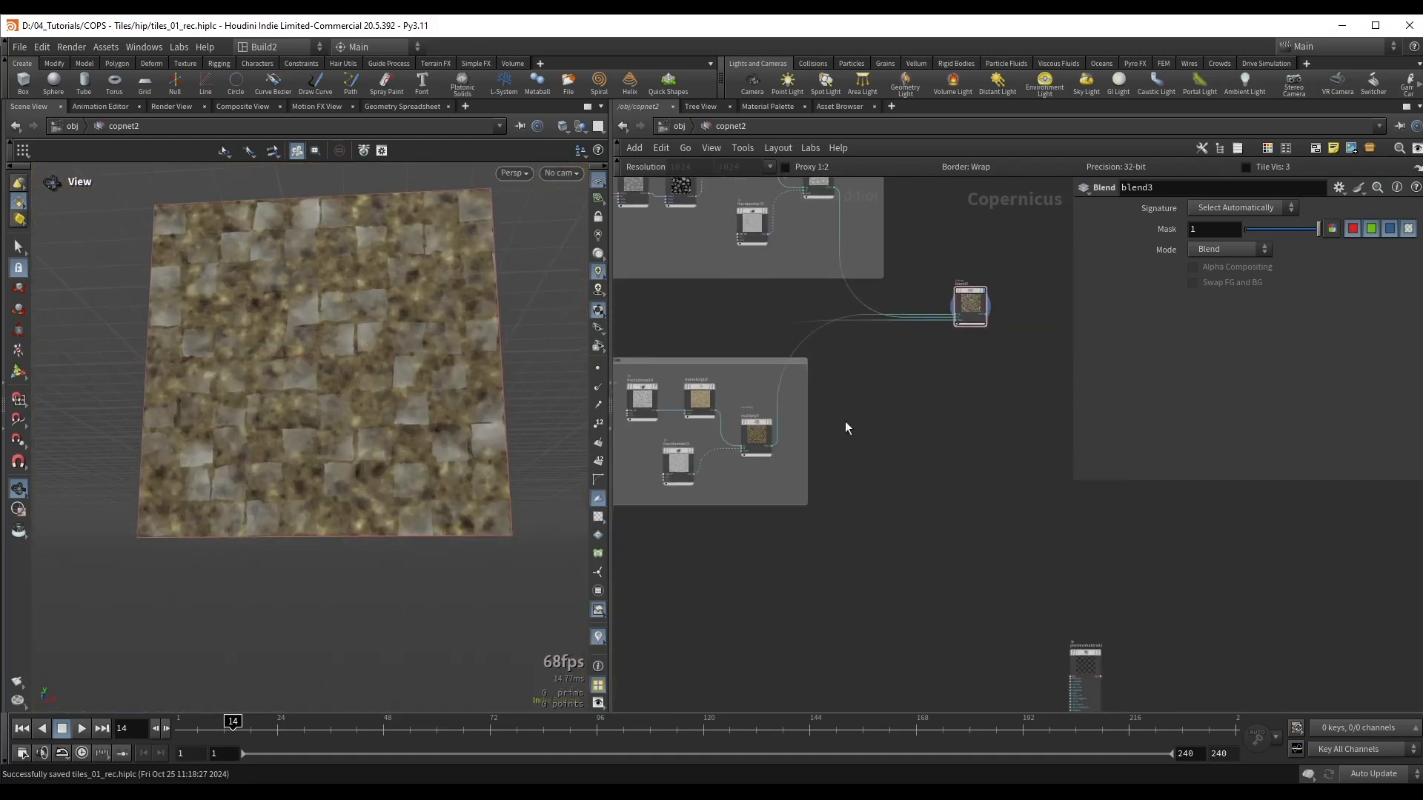
pyautogui.scroll(-1, 772, 334)
pyautogui.moveTo(826, 514); pyautogui.dragTo(959, 419, button='middle')
pyautogui.scroll(4, 729, 644)
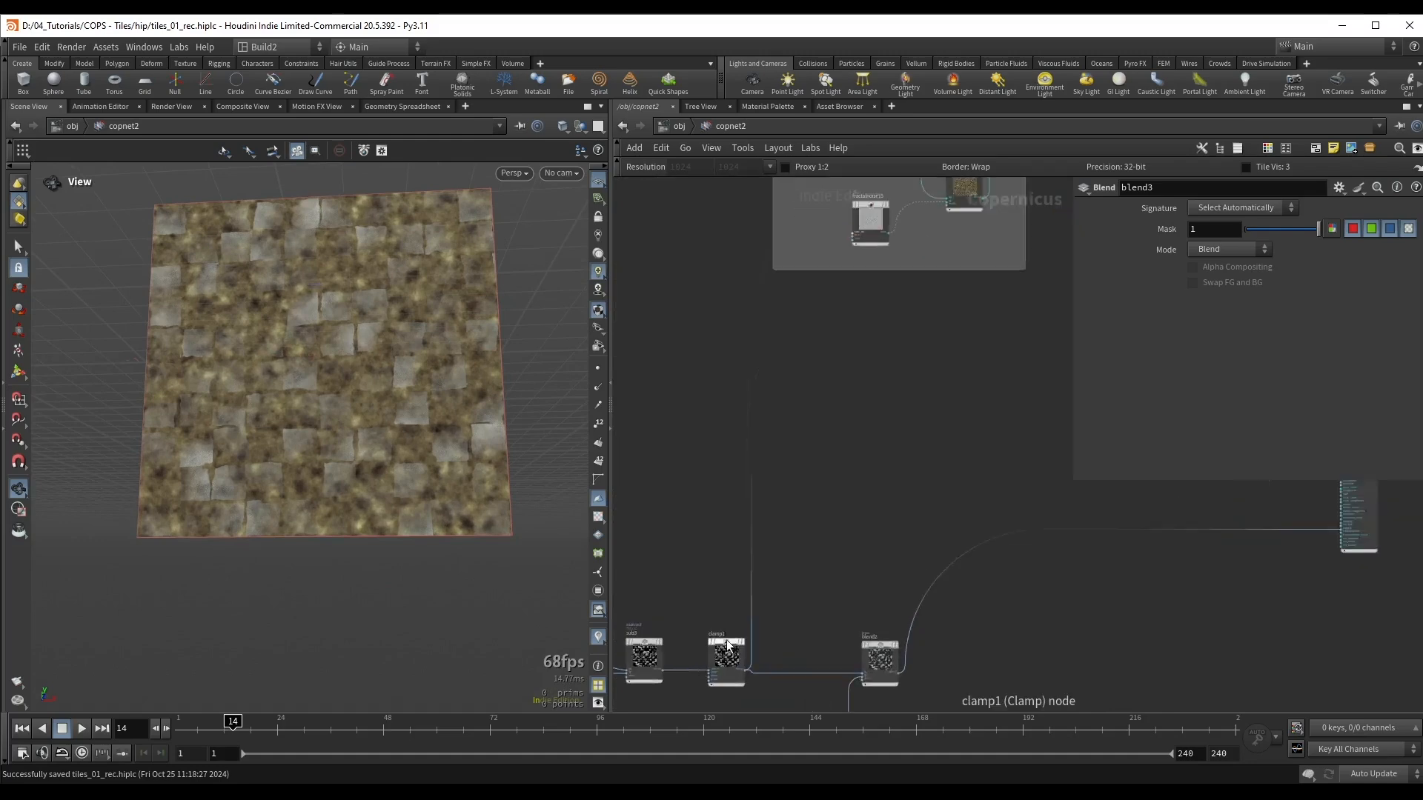
pyautogui.scroll(-3, 730, 649)
pyautogui.moveTo(750, 402); pyautogui.dragTo(1006, 421)
pyautogui.write('remap')
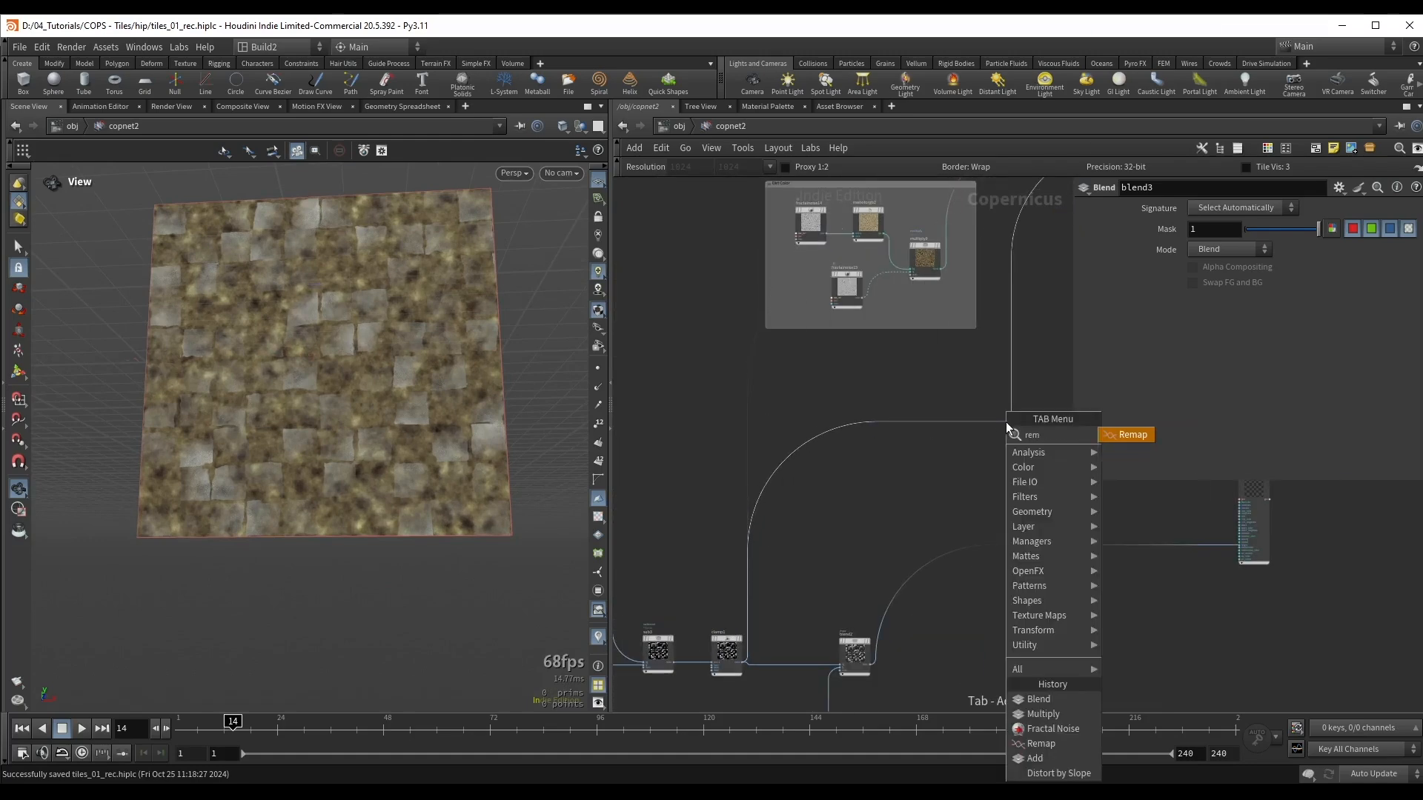
pyautogui.press('Return')
pyautogui.moveTo(1029, 367); pyautogui.dragTo(922, 386, button='middle')
# Step: Lower remap5's Input Max to strengthen the tile colour mask
pyautogui.scroll(3, 923, 385)
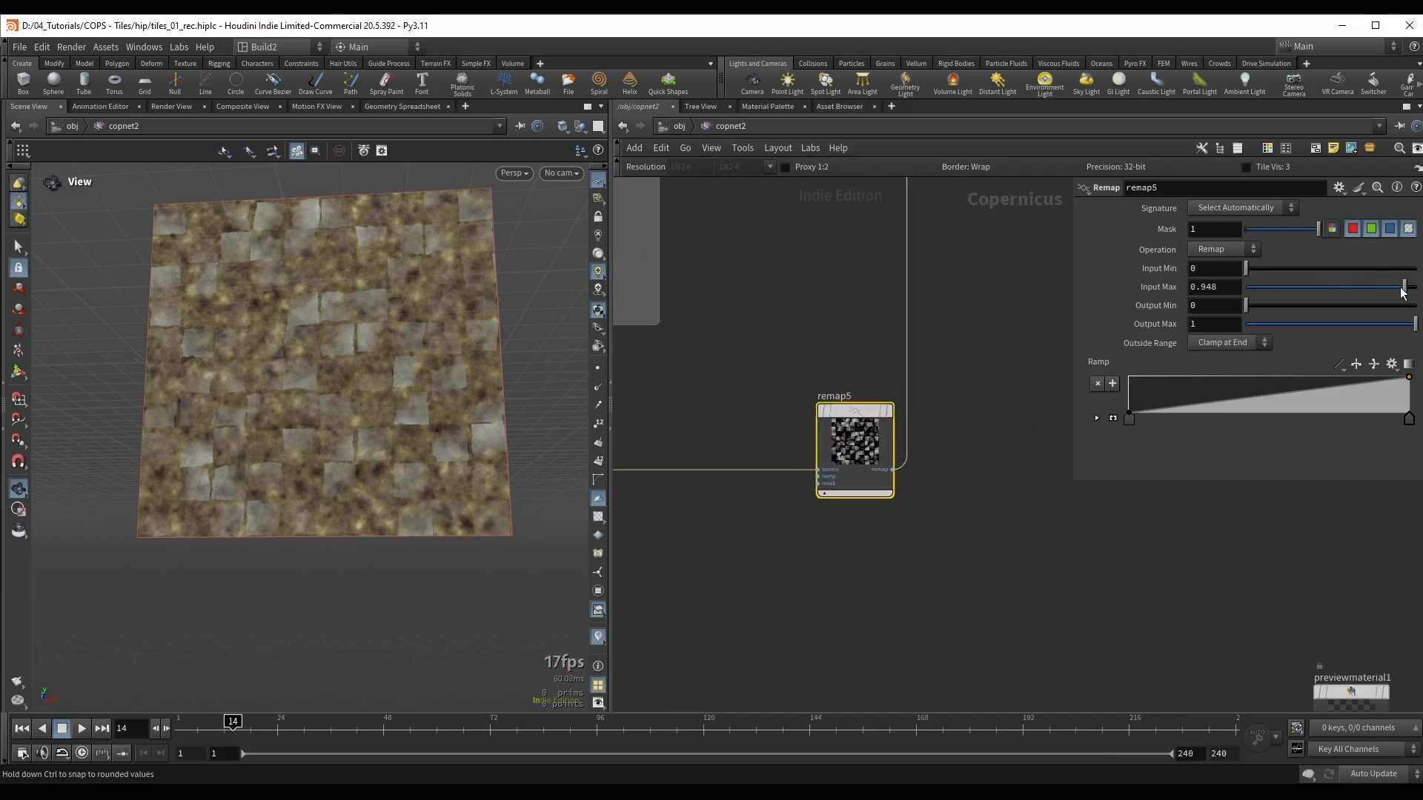
pyautogui.moveTo(1374, 297); pyautogui.dragTo(1345, 294)
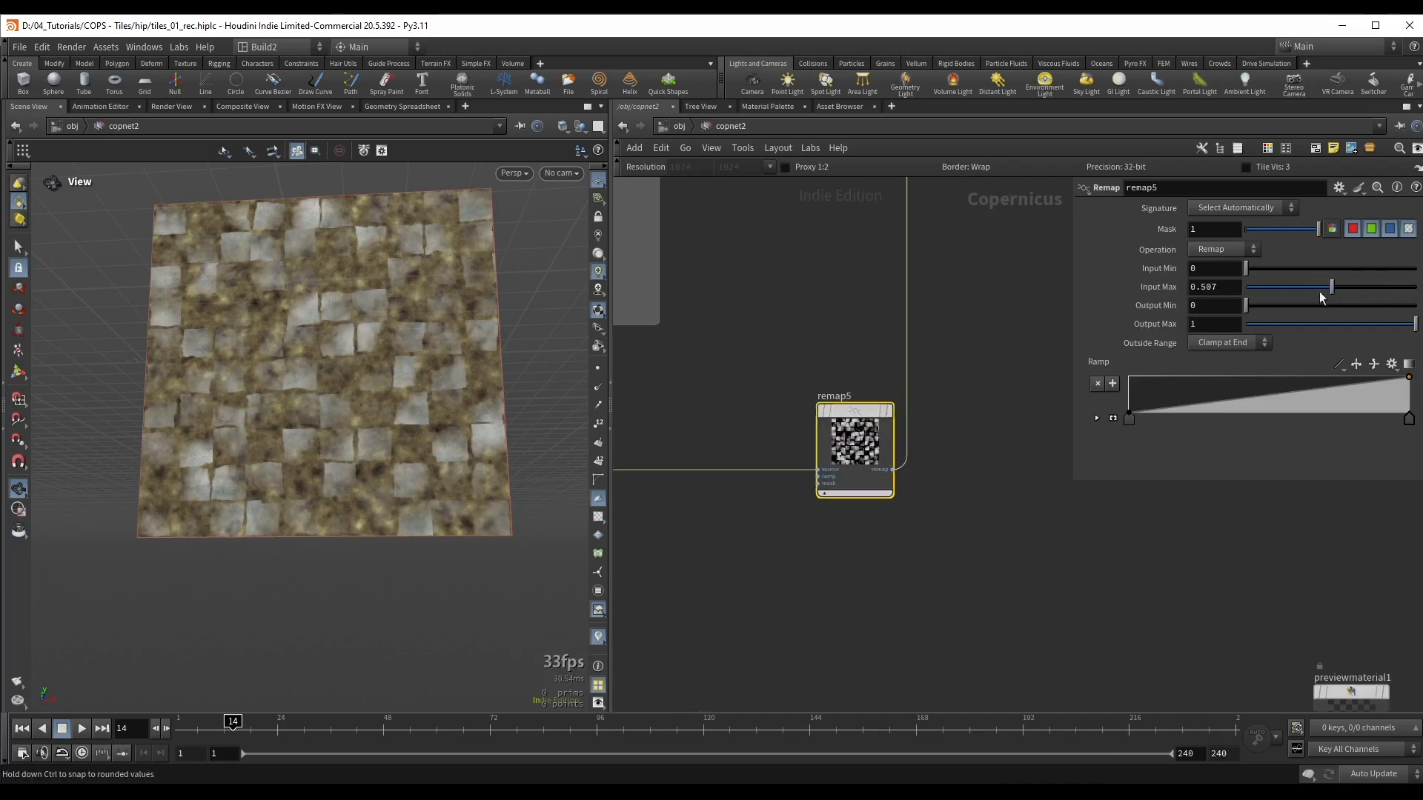
pyautogui.scroll(3, 400, 369)
pyautogui.moveTo(401, 368); pyautogui.dragTo(376, 366)
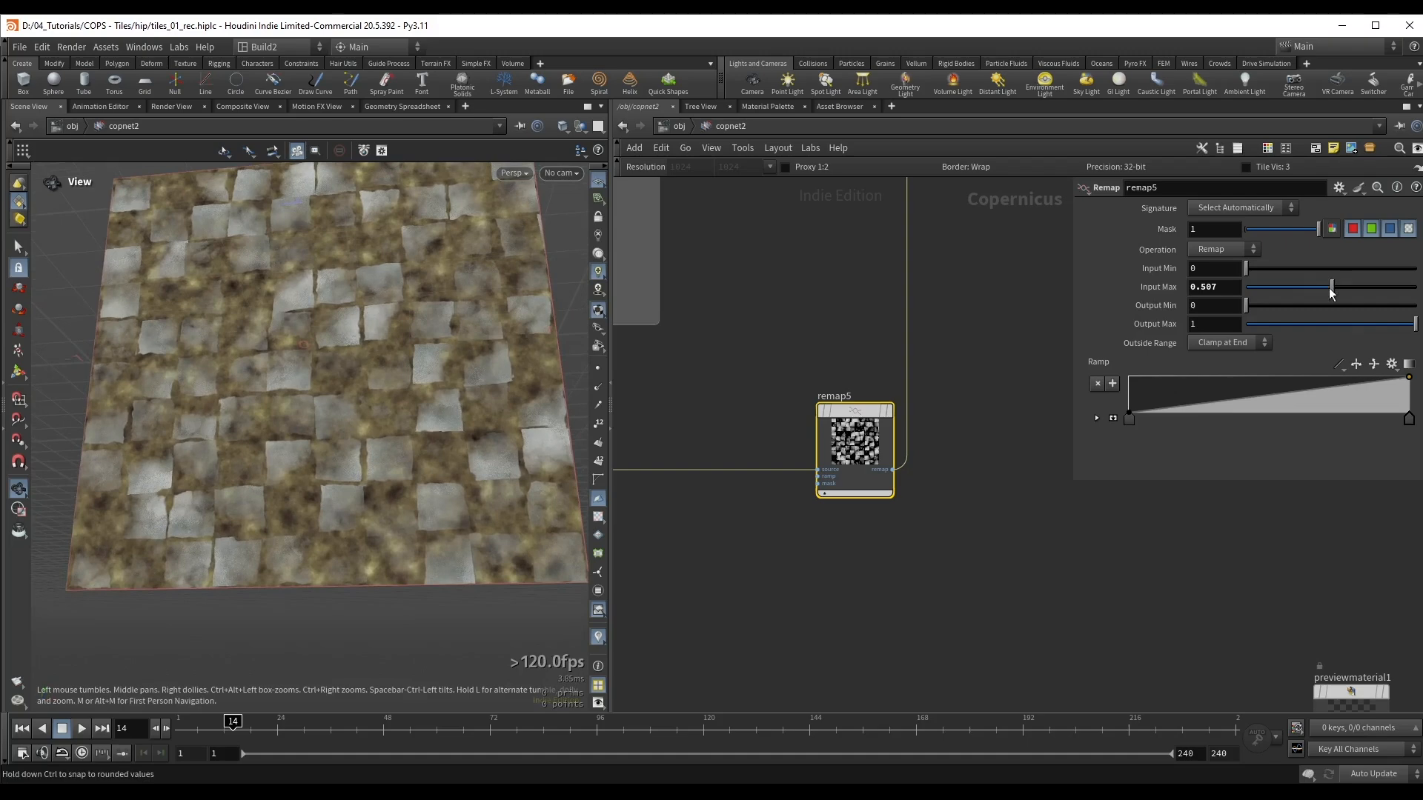
pyautogui.moveTo(1331, 292); pyautogui.dragTo(1310, 292)
# Step: Inspect blend3's masked colours up close and display blend2's combined tile and dirt height
pyautogui.click(901, 449)
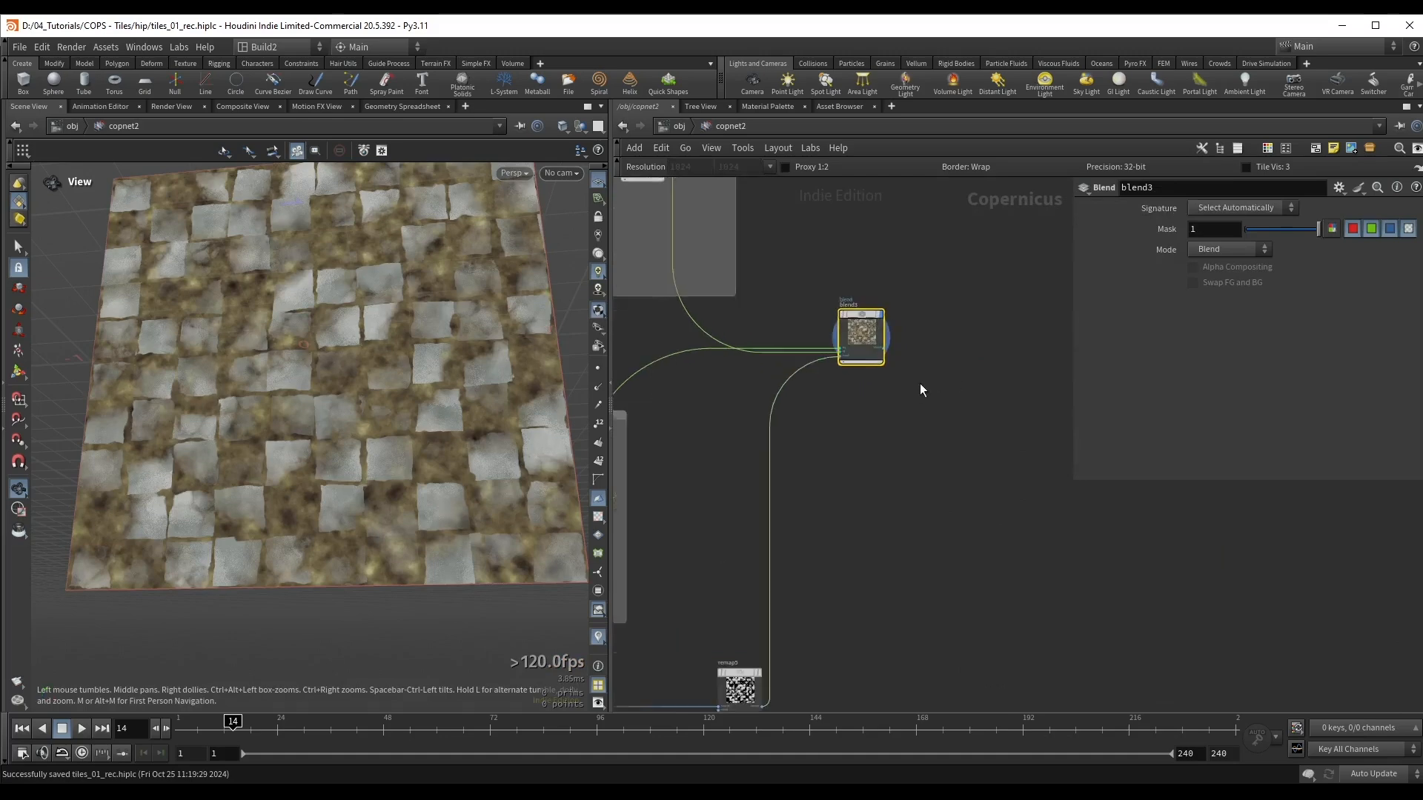
pyautogui.scroll(3, 862, 324)
pyautogui.scroll(2, 363, 337)
pyautogui.moveTo(346, 363); pyautogui.dragTo(363, 343)
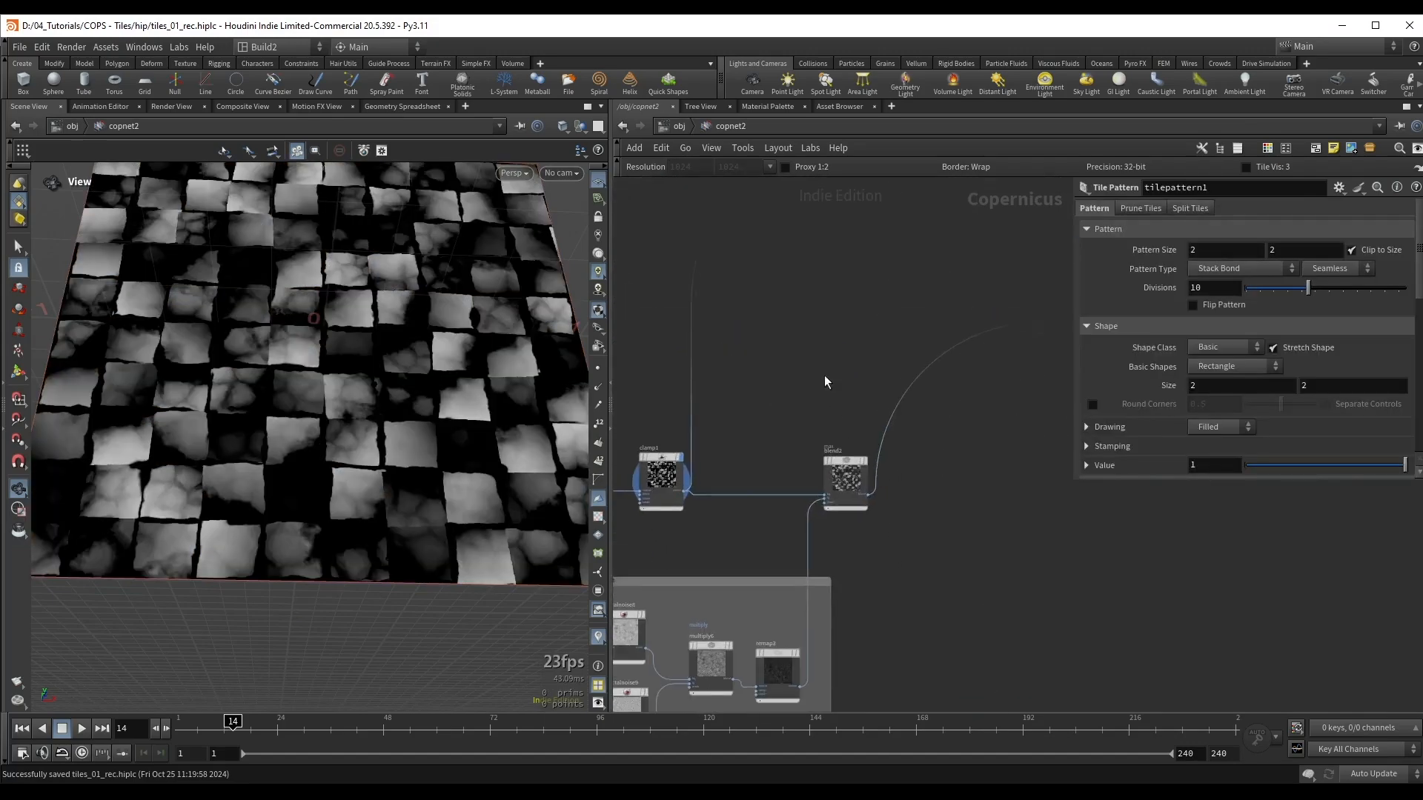
pyautogui.click(861, 504)
pyautogui.press('r')
pyautogui.moveTo(407, 396); pyautogui.dragTo(429, 404)
pyautogui.scroll(3, 774, 441)
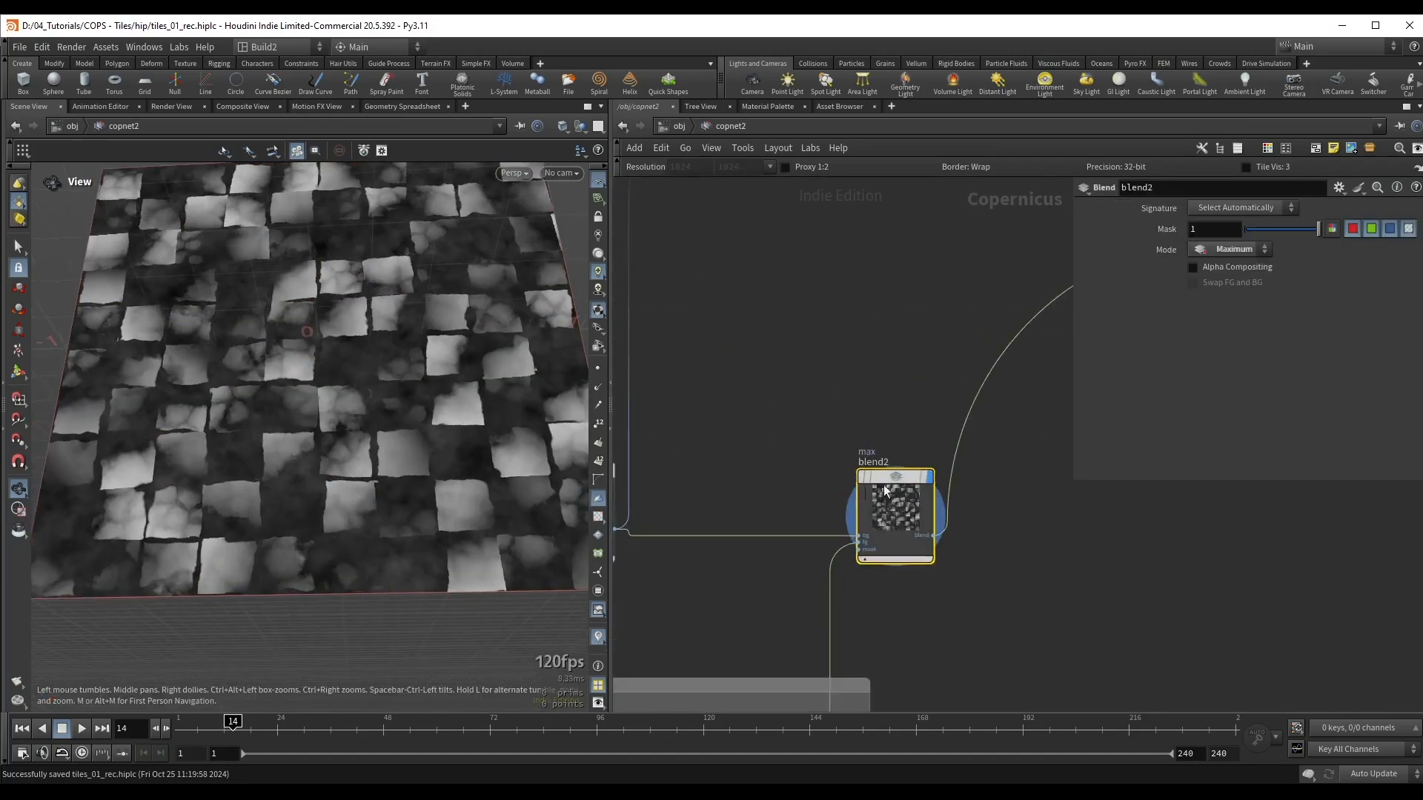
# Step: Insert a Null node after blend2 and name it OUT_Height
pyautogui.scroll(-4, 677, 409)
pyautogui.press('Tab')
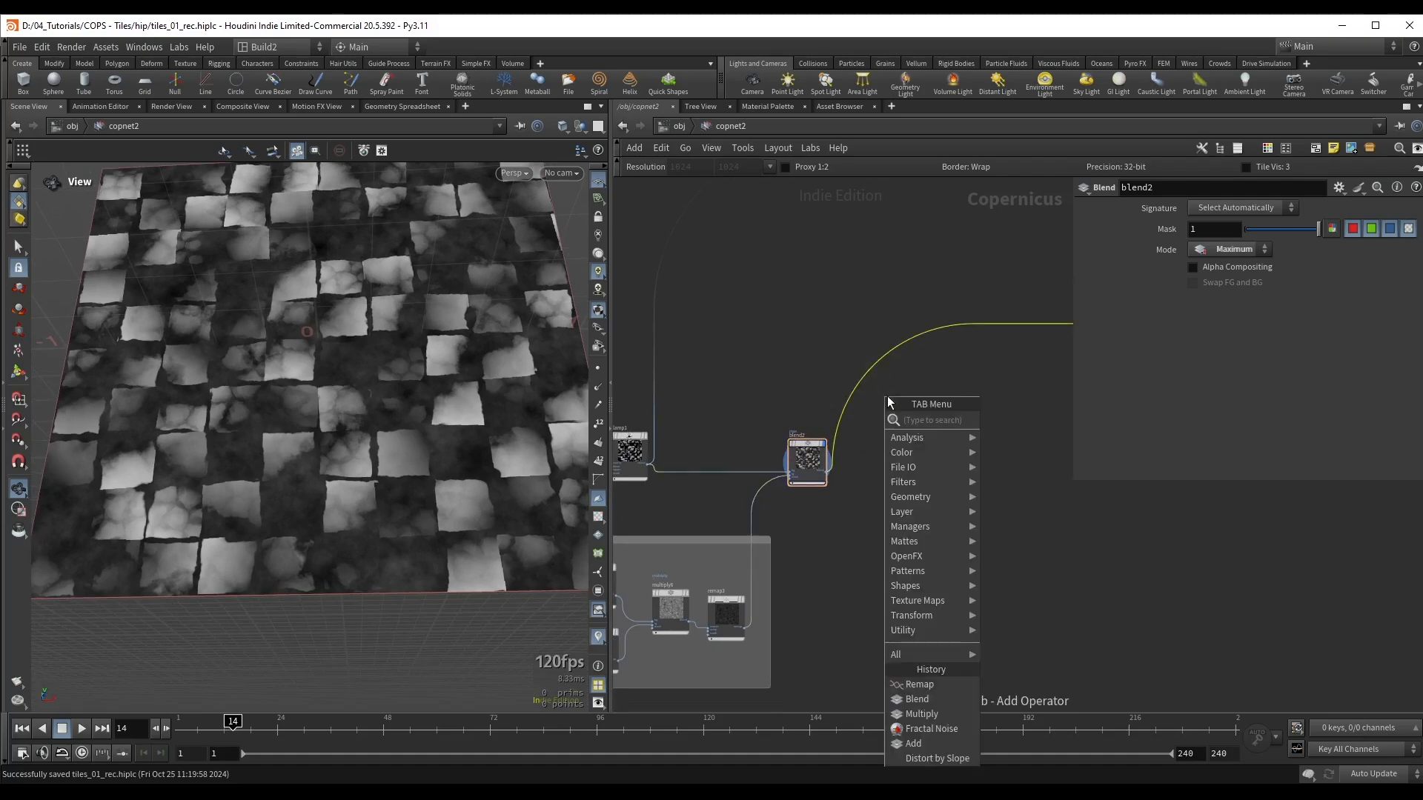
pyautogui.write('nu')
pyautogui.press('Return')
pyautogui.click(931, 485)
pyautogui.scroll(3, 931, 485)
pyautogui.moveTo(930, 492); pyautogui.dragTo(886, 492, button='middle')
pyautogui.moveTo(886, 492); pyautogui.dragTo(902, 452)
pyautogui.click(897, 416)
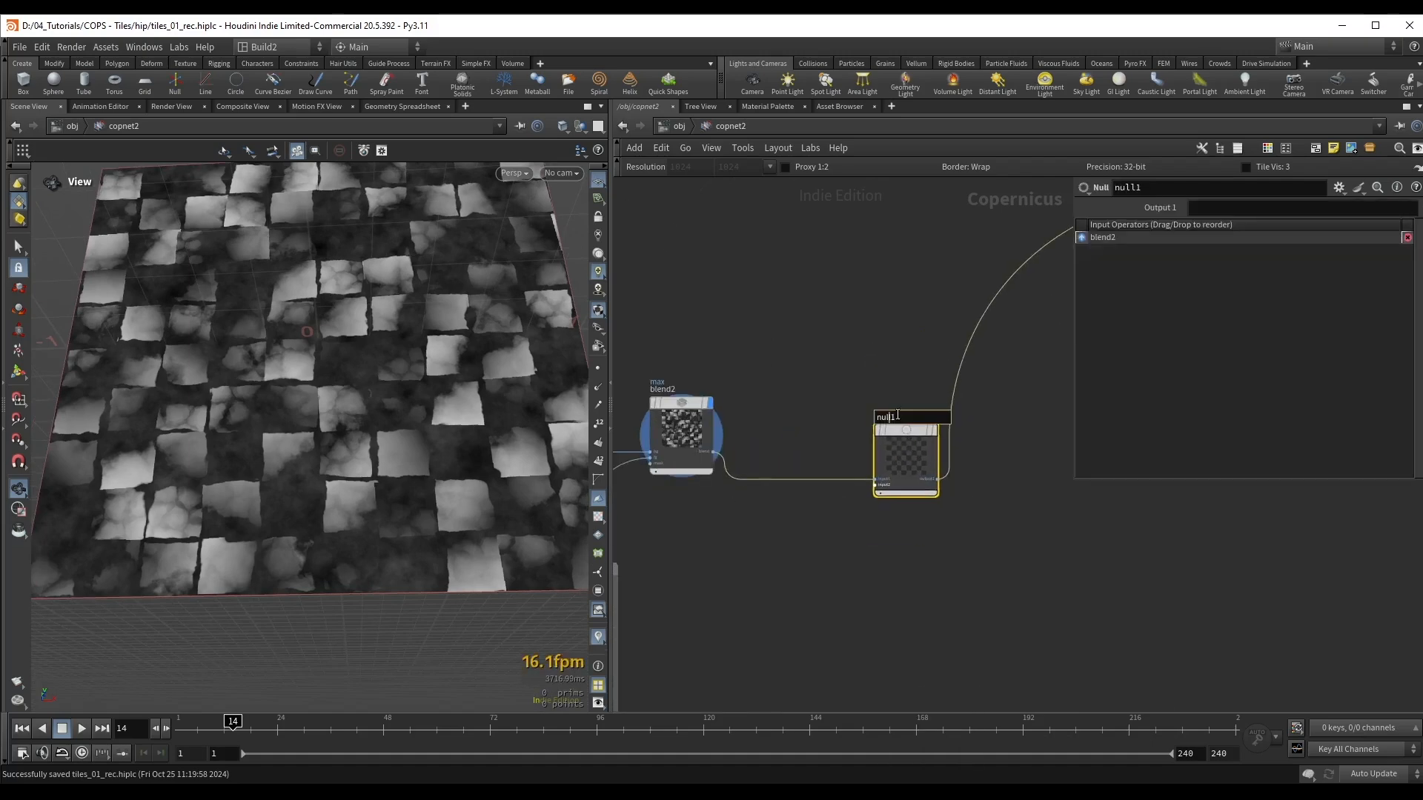
pyautogui.write('OUT_Height')
pyautogui.press('Return')
# Step: Colour the OUT_Height node red and display its output
pyautogui.press('c')
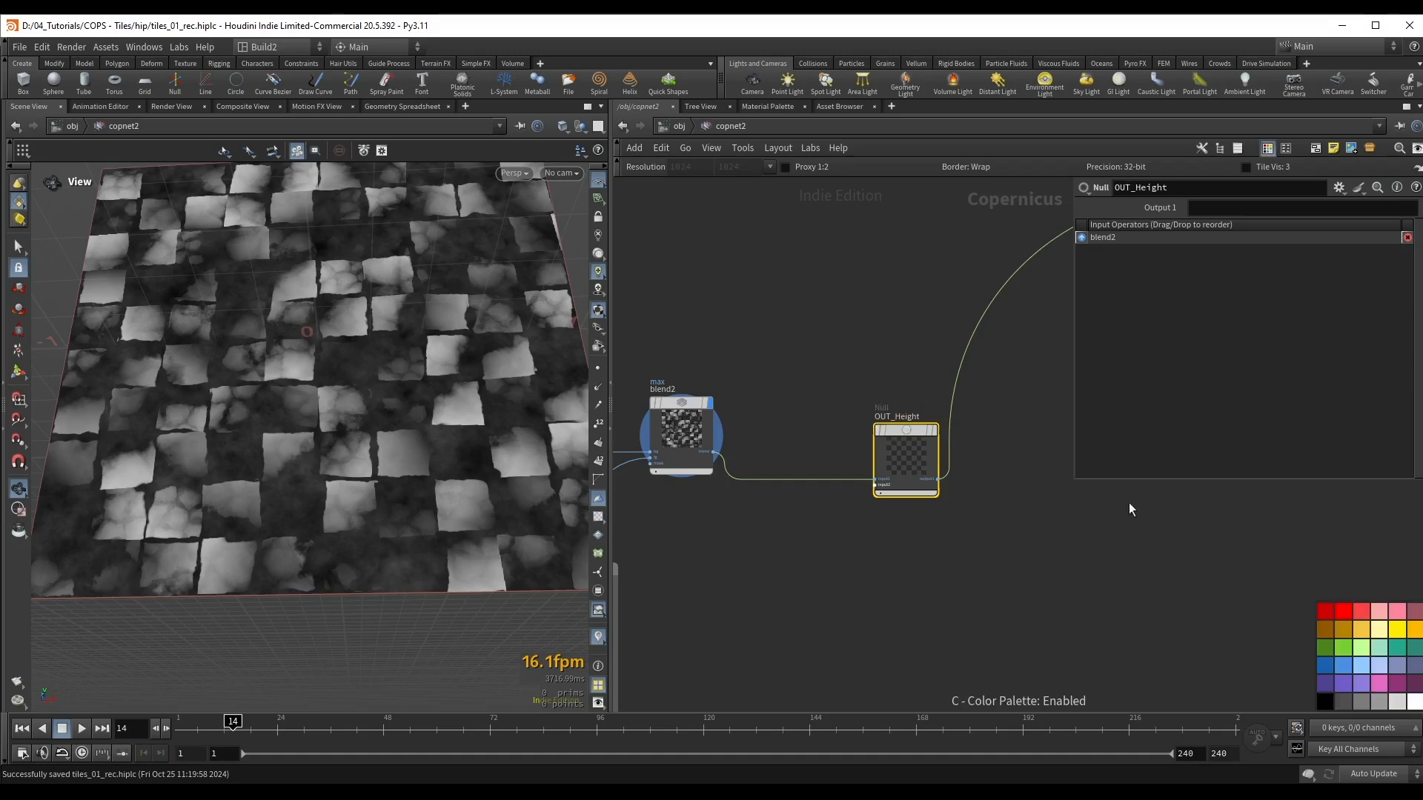
pyautogui.click(1346, 611)
pyautogui.moveTo(918, 438); pyautogui.dragTo(910, 408)
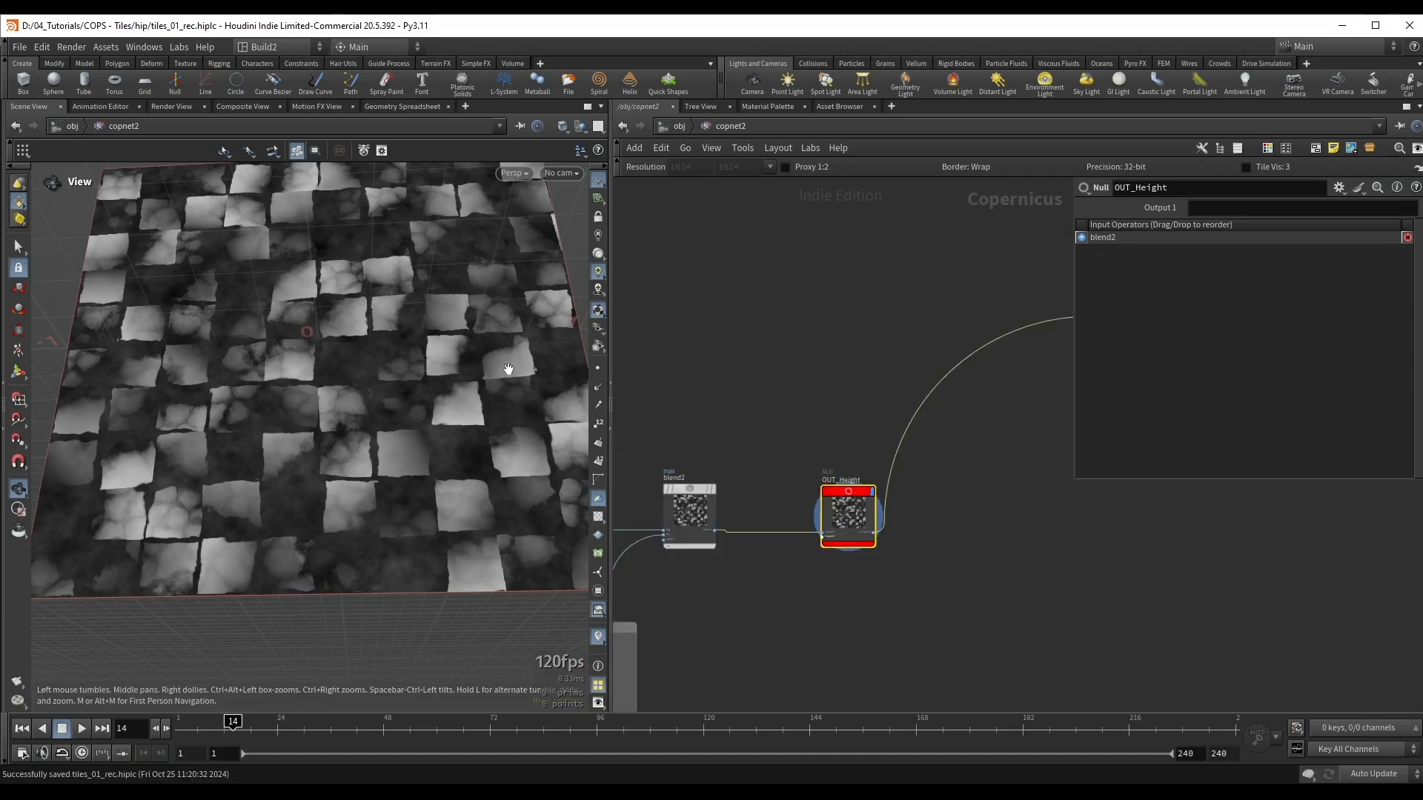
pyautogui.moveTo(472, 327); pyautogui.dragTo(466, 343)
pyautogui.scroll(-1, 466, 343)
# Step: Connect a Height to Ambient Occlusion node to OUT_Height, display it and set its Height Scale to 1
pyautogui.moveTo(844, 320); pyautogui.dragTo(816, 399, button='middle')
pyautogui.scroll(2, 843, 603)
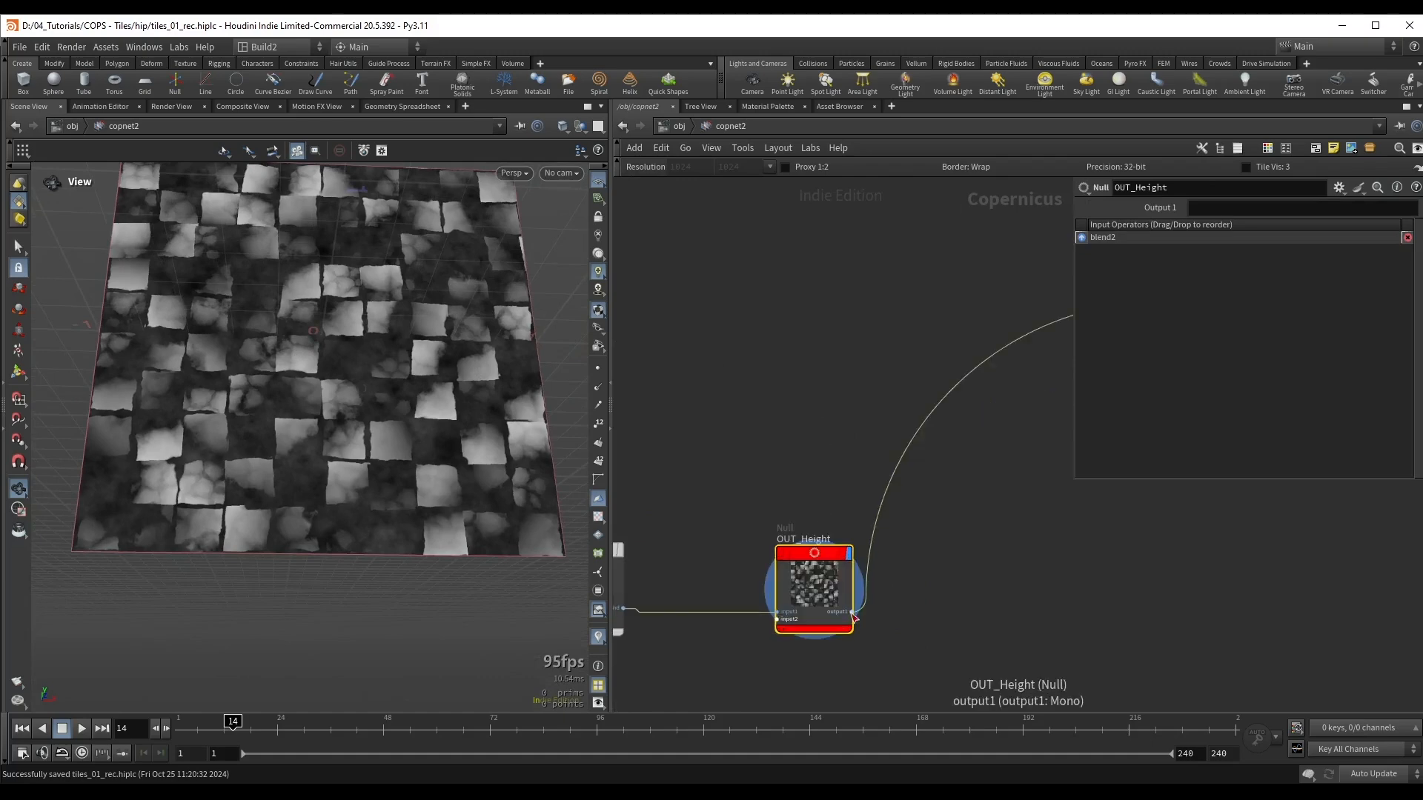
pyautogui.click(851, 612)
pyautogui.scroll(-2, 874, 341)
pyautogui.click(889, 377)
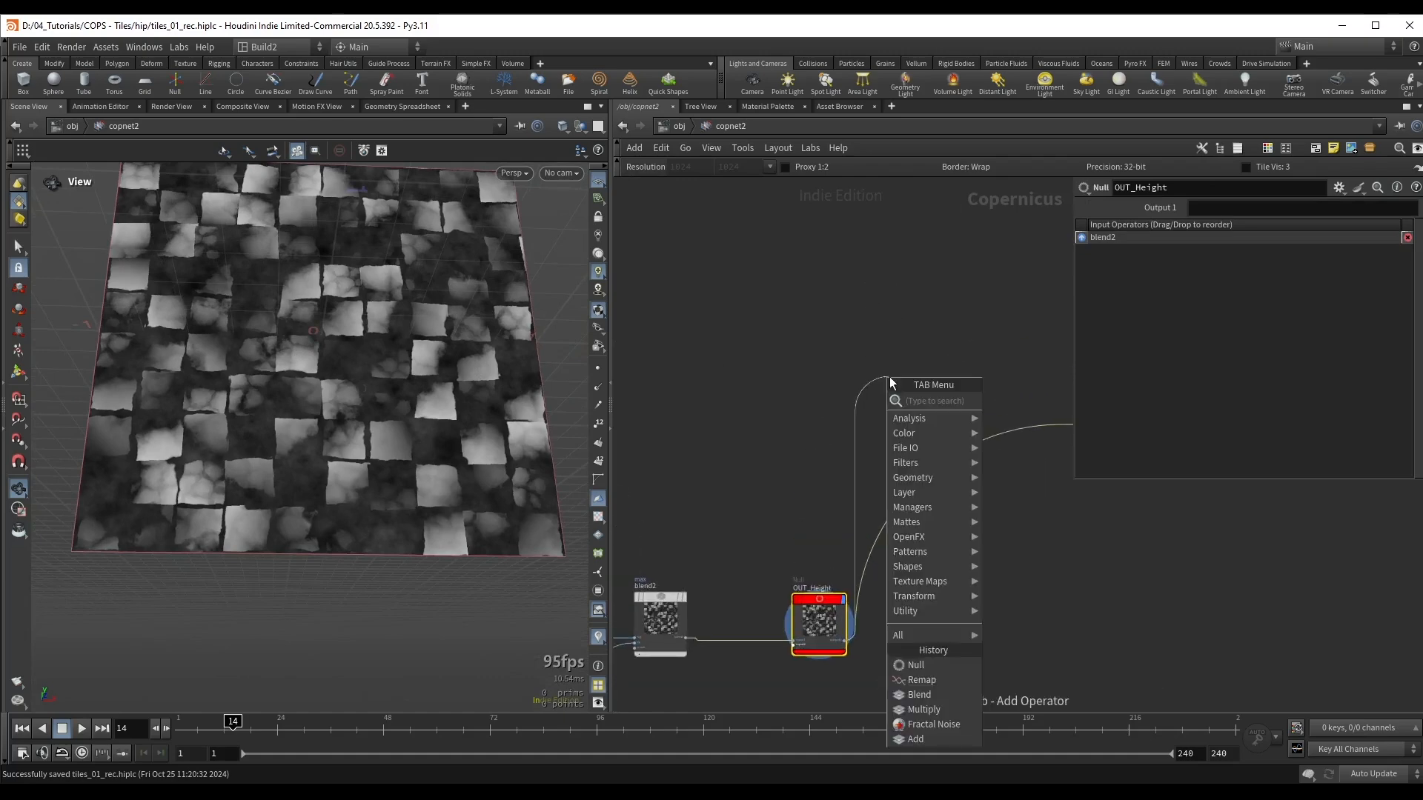
pyautogui.write('height')
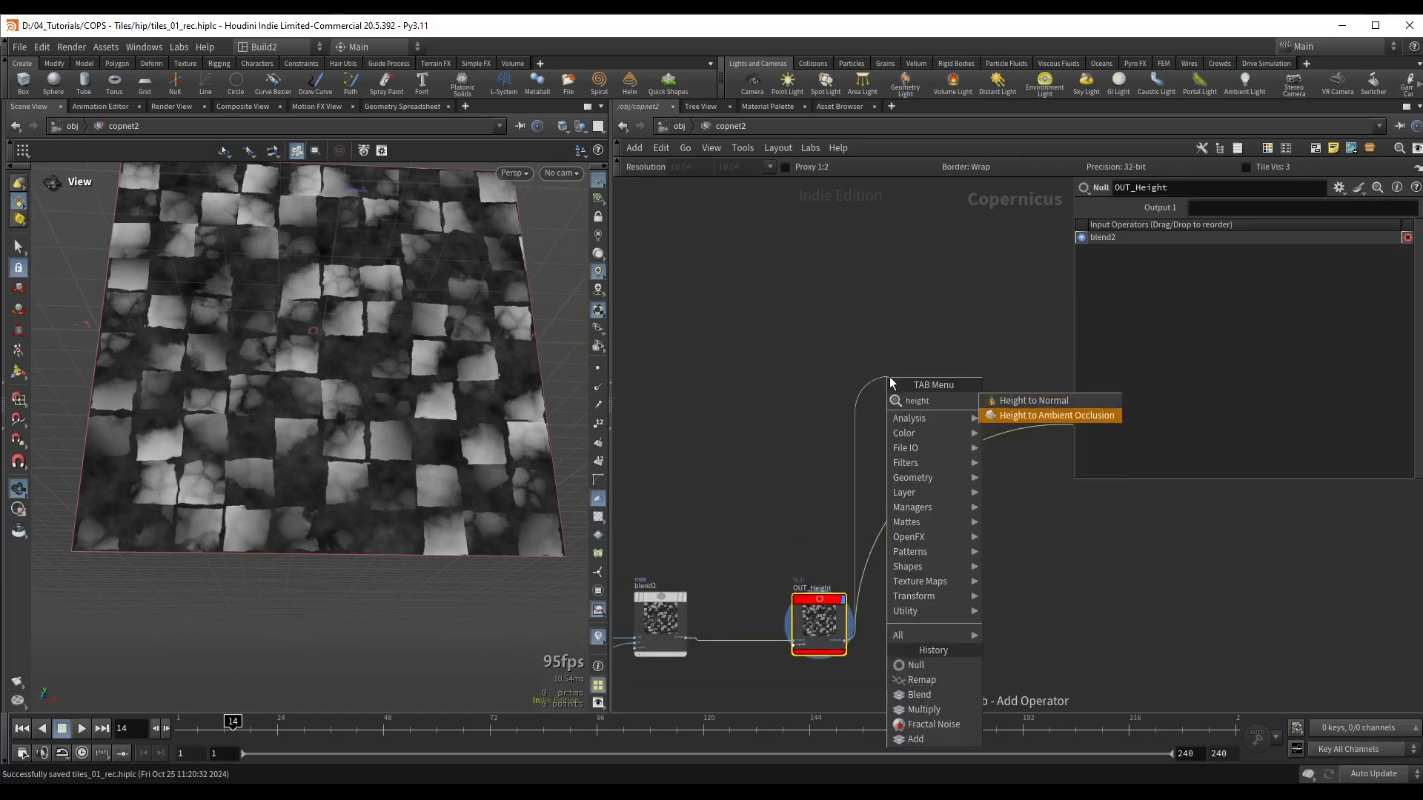
pyautogui.press('Return')
pyautogui.press('r')
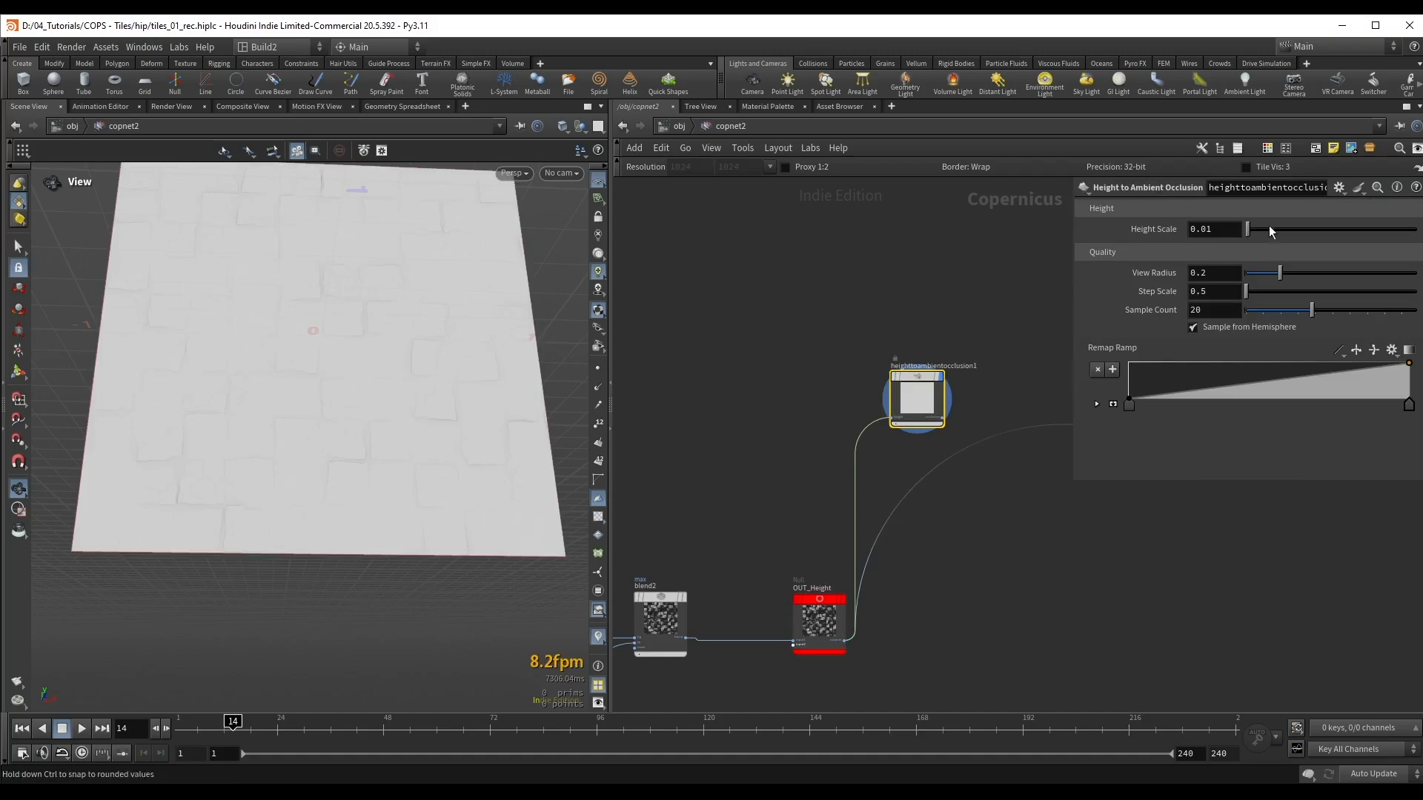
pyautogui.moveTo(1273, 229); pyautogui.dragTo(1417, 236)
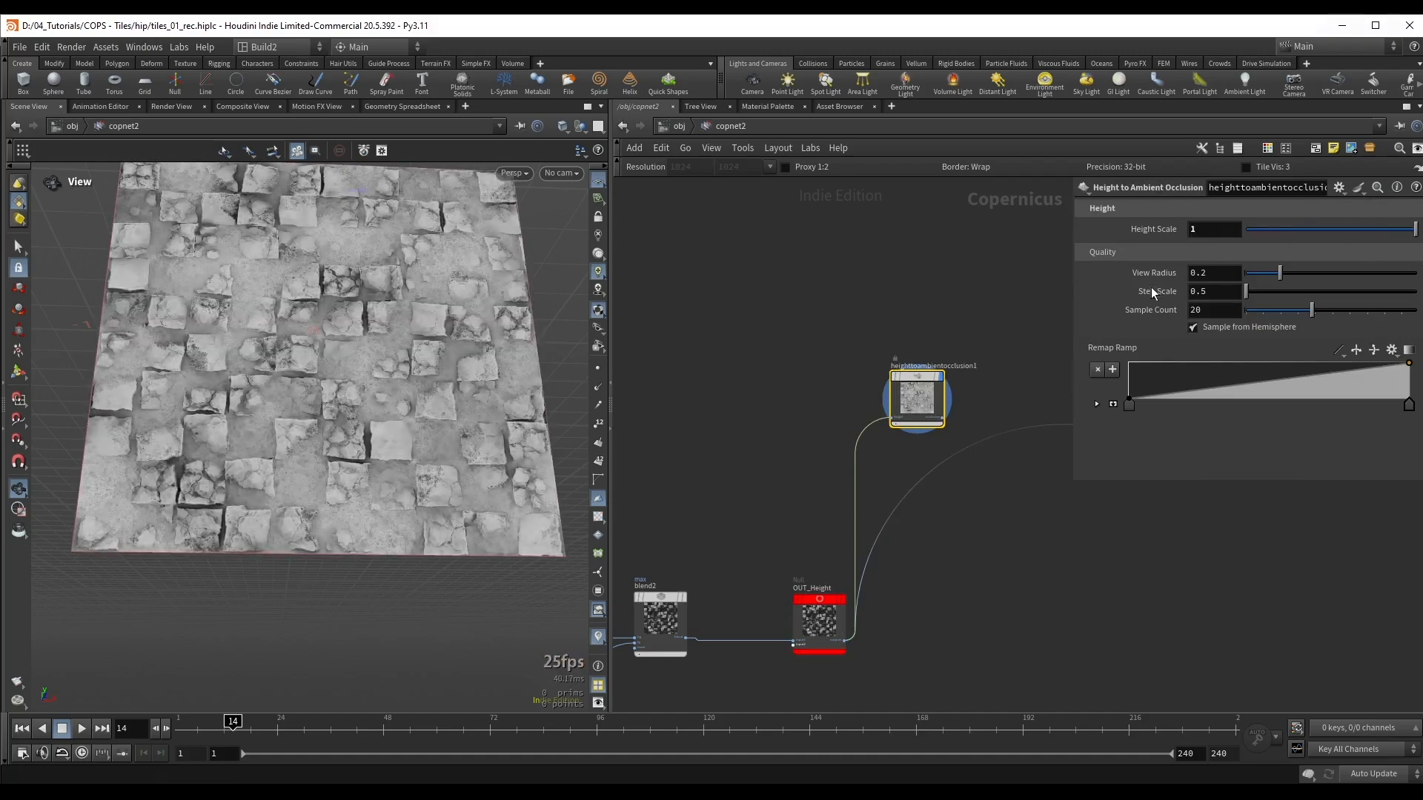
# Step: Examine the ambient occlusion shading up close around the cracked tiles and the gaps between them
pyautogui.scroll(1, 363, 327)
pyautogui.moveTo(363, 326); pyautogui.dragTo(372, 333)
pyautogui.scroll(3, 371, 334)
pyautogui.moveTo(371, 333); pyautogui.dragTo(373, 349, button='middle')
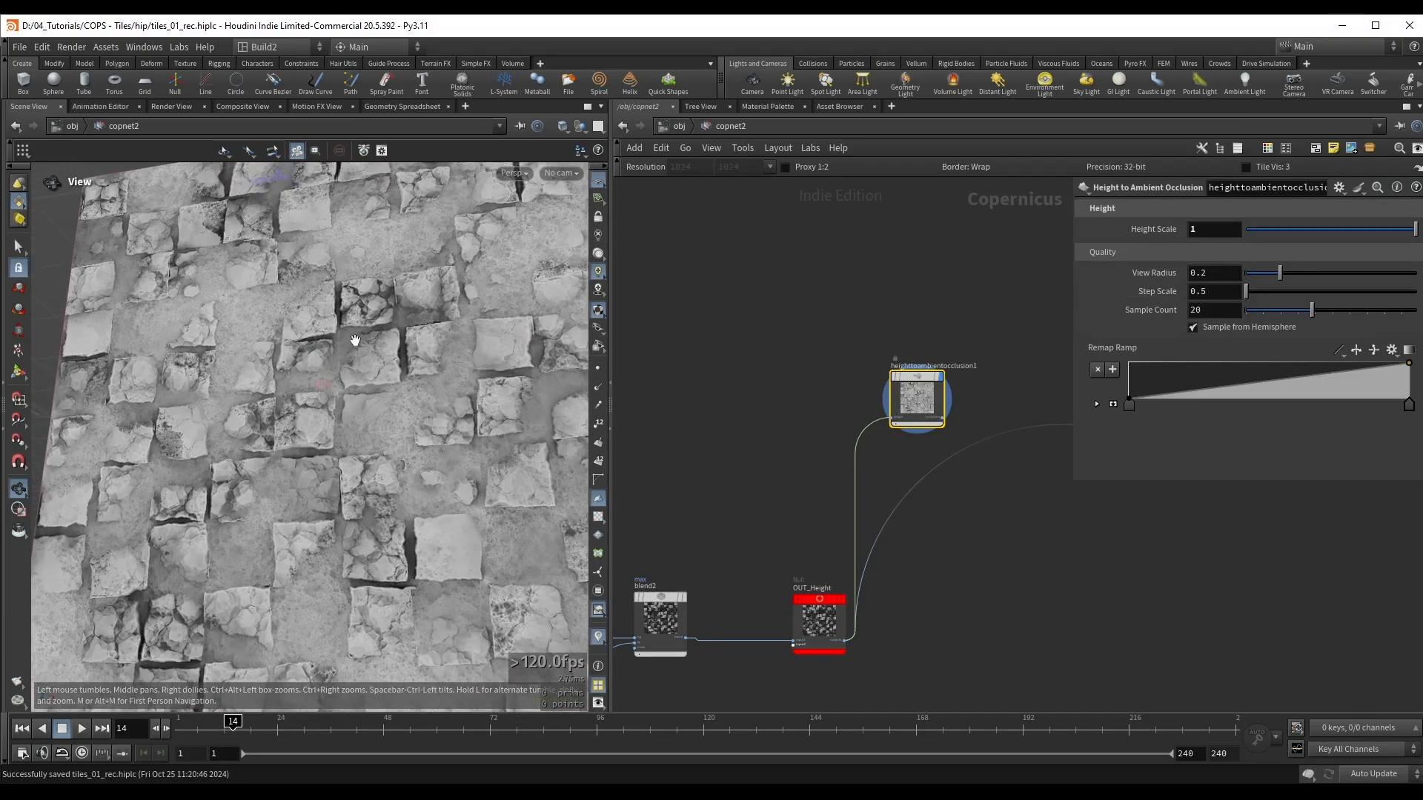
pyautogui.moveTo(341, 369); pyautogui.dragTo(336, 358)
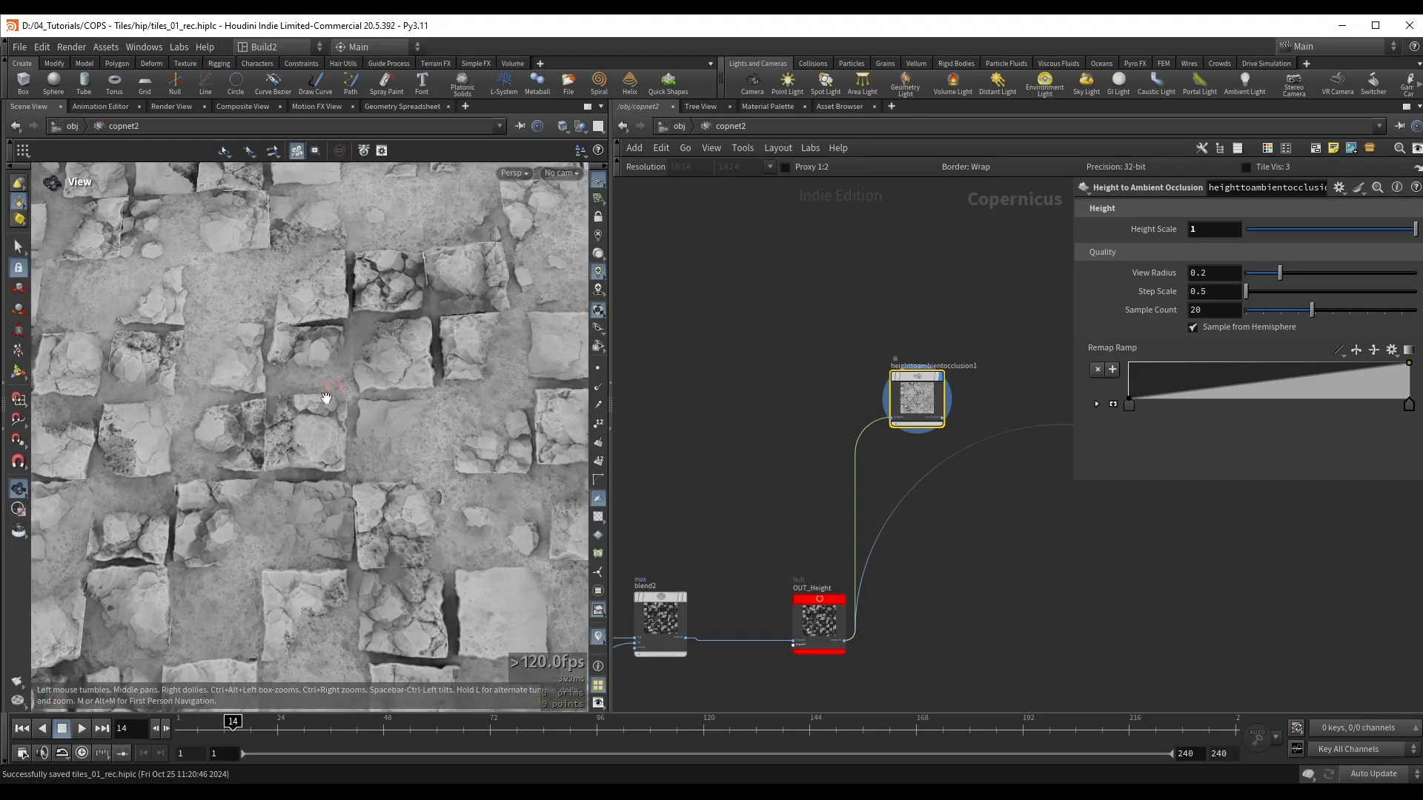
pyautogui.scroll(6, 384, 329)
pyautogui.scroll(-2, 382, 402)
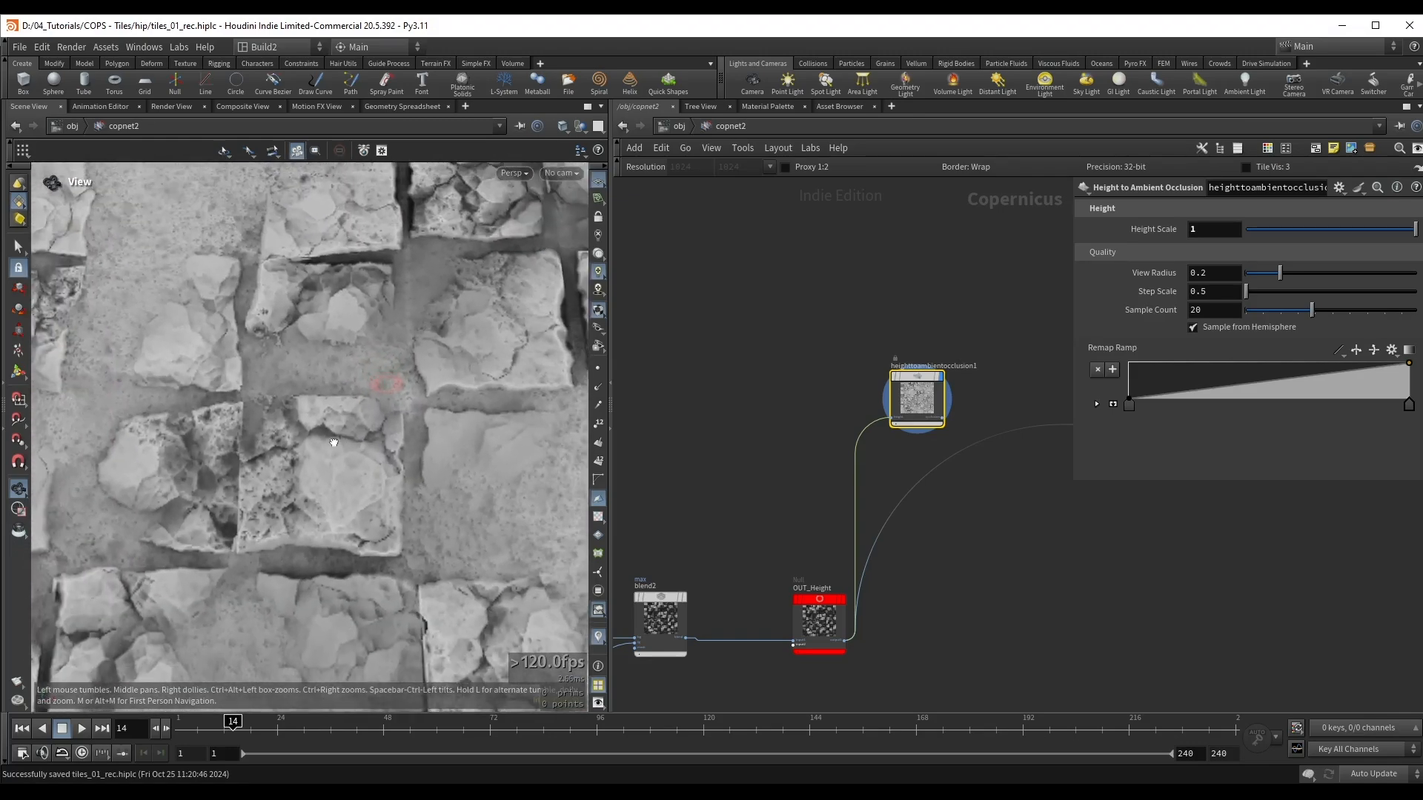
pyautogui.moveTo(445, 343); pyautogui.dragTo(440, 355, button='middle')
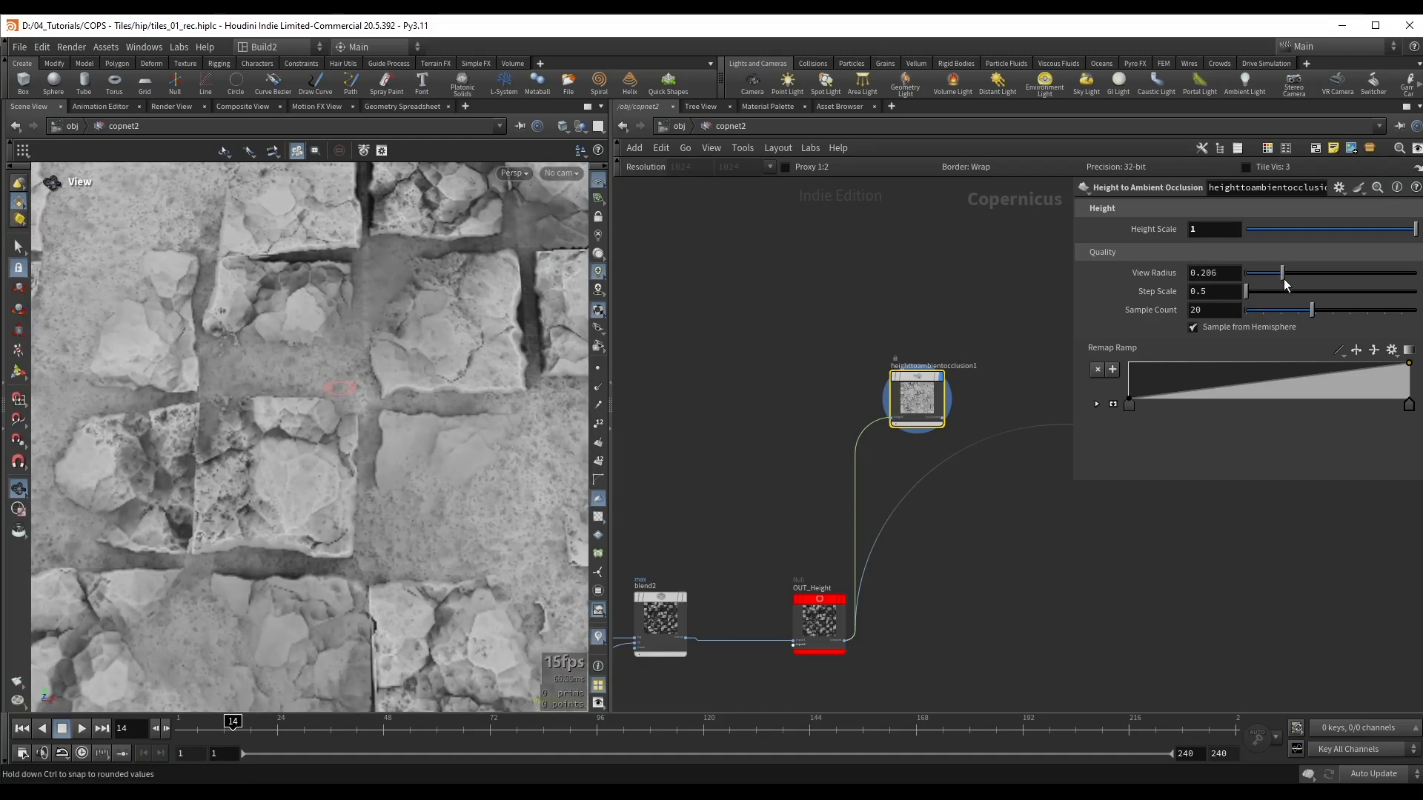
# Step: Try other View Radius, Step Scale and Sample Count values on the ambient occlusion node and restore the defaults
pyautogui.hotkey('ctrl', 'z')
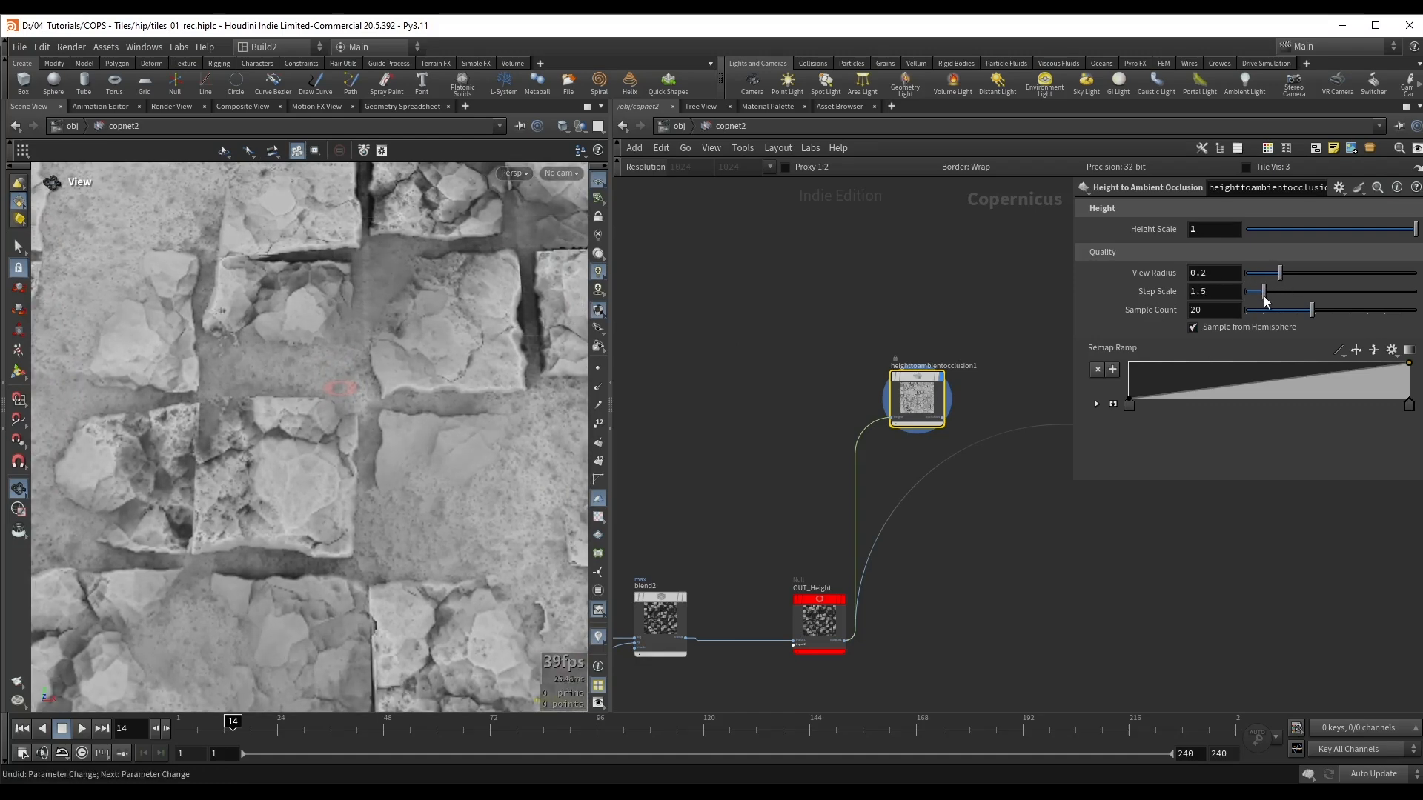
pyautogui.moveTo(1314, 315)
pyautogui.mouseDown()
pyautogui.moveTo(1364, 320)
pyautogui.moveTo(1280, 318)
pyautogui.moveTo(1325, 329)
pyautogui.mouseUp()
pyautogui.keyDown('ctrl'); pyautogui.middleClick(1213, 309); pyautogui.keyUp('ctrl')
# Step: Save the scene and display blend3's combined tile and dirt colour
pyautogui.hotkey('ctrl', 's')
pyautogui.scroll(-3, 945, 326)
pyautogui.moveTo(946, 326); pyautogui.dragTo(803, 428, button='middle')
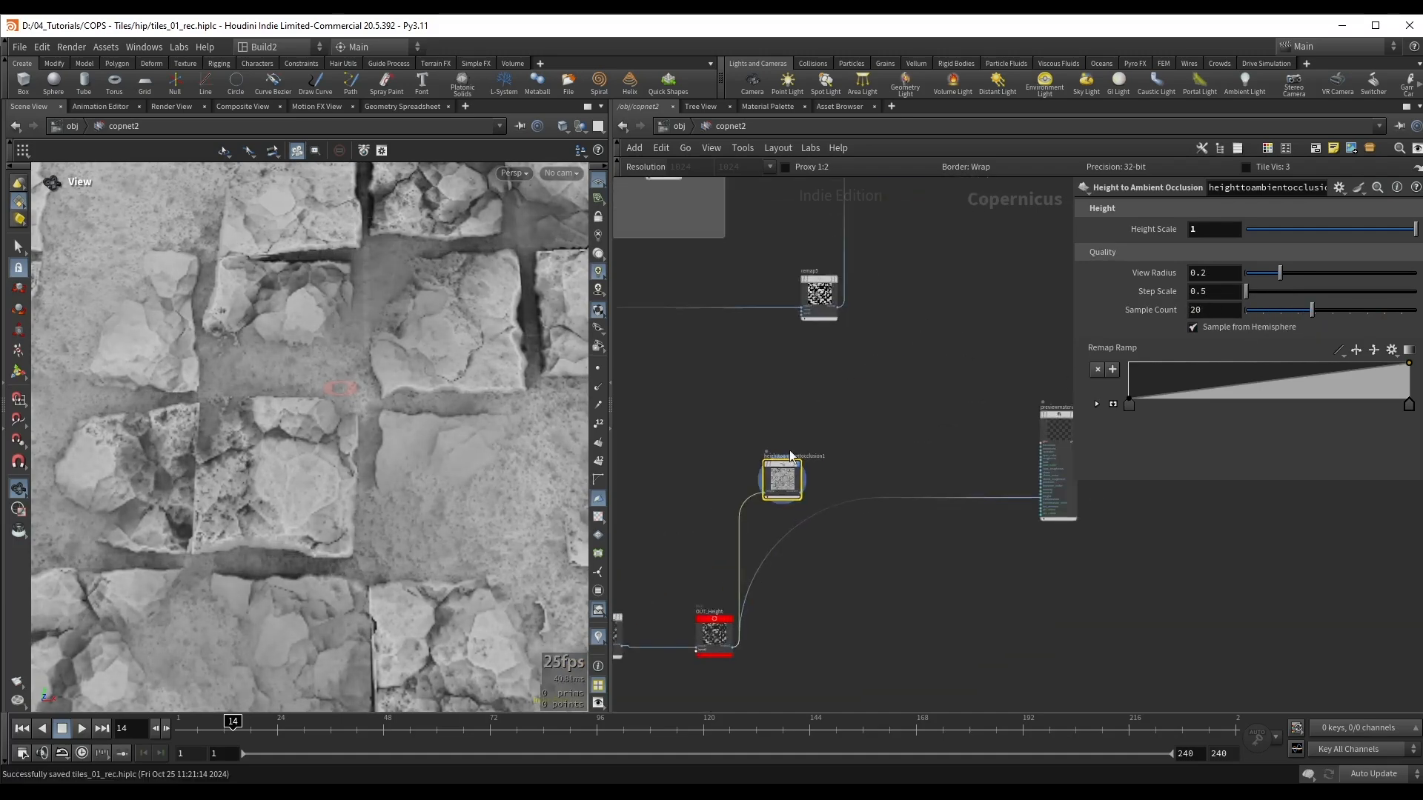
pyautogui.moveTo(790, 458); pyautogui.dragTo(799, 386)
pyautogui.scroll(-2, 848, 383)
pyautogui.moveTo(895, 337); pyautogui.dragTo(851, 482, button='middle')
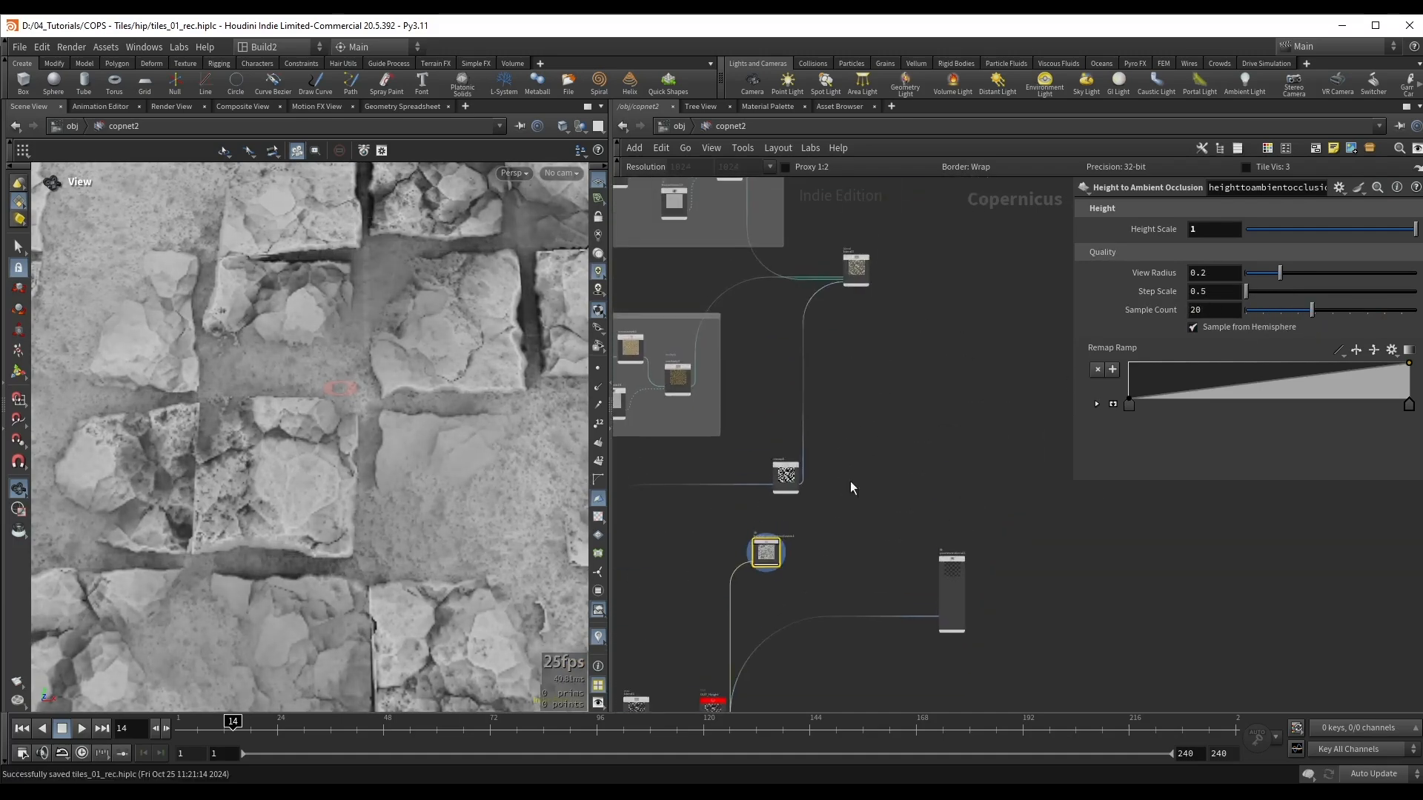
pyautogui.click(854, 310)
pyautogui.scroll(5, 889, 330)
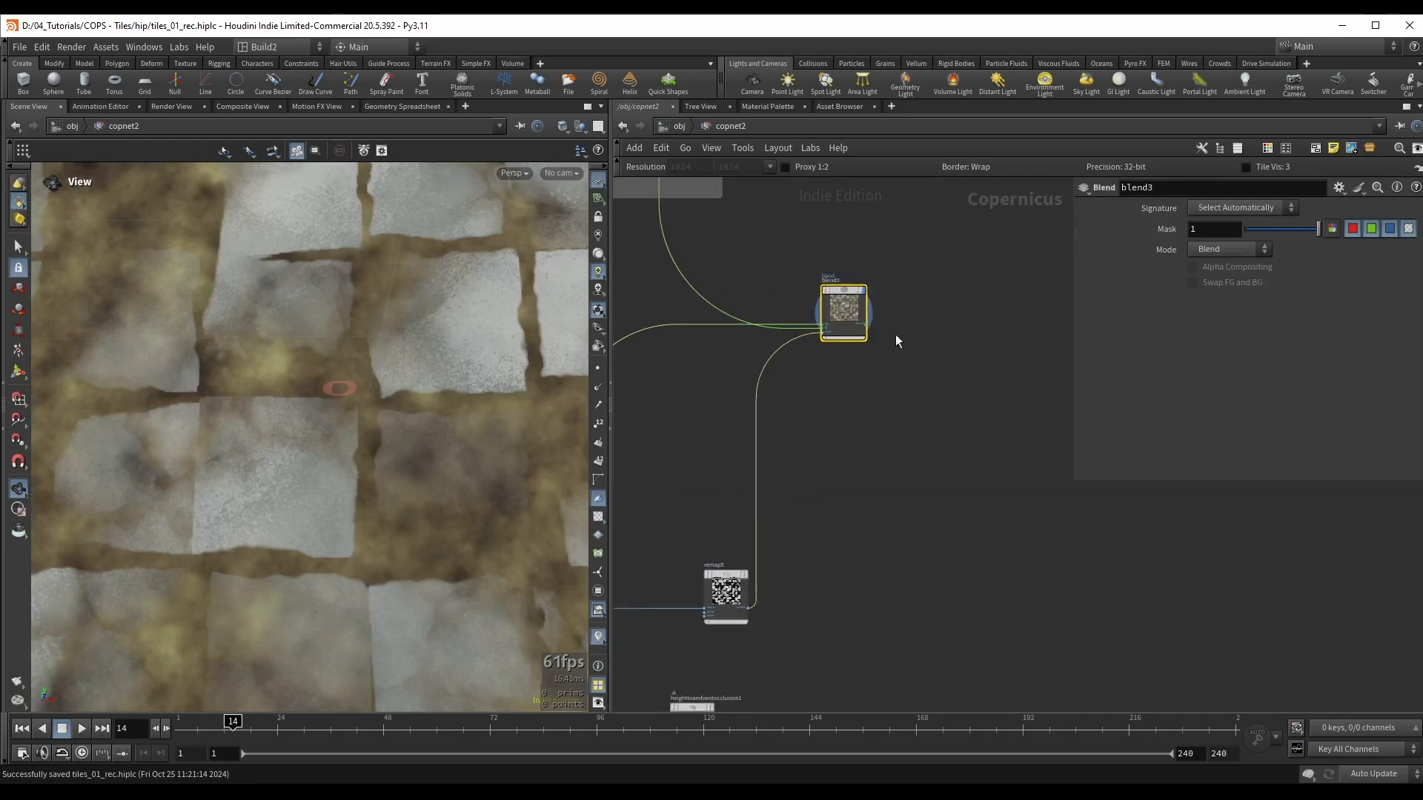
# Step: Add a Multiply node fed by blend3's output
pyautogui.press('Tab')
pyautogui.write('mu')
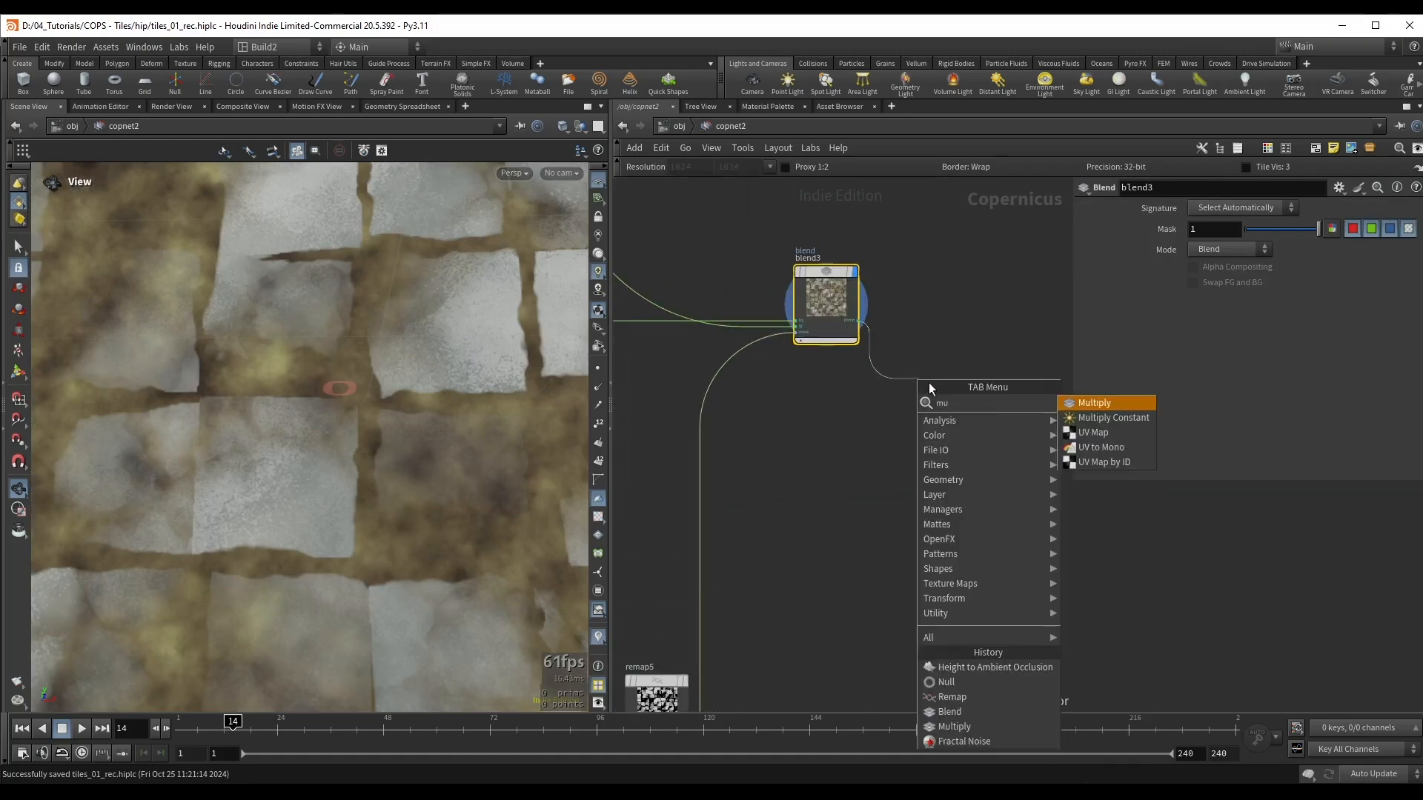
pyautogui.press('Return')
pyautogui.click(975, 421)
# Step: Wire heighttoambientocclusion1 into the foreground input of multiply10 and display multiply10
pyautogui.scroll(-3, 857, 568)
pyautogui.moveTo(858, 567); pyautogui.dragTo(943, 221, button='middle')
pyautogui.scroll(1, 943, 221)
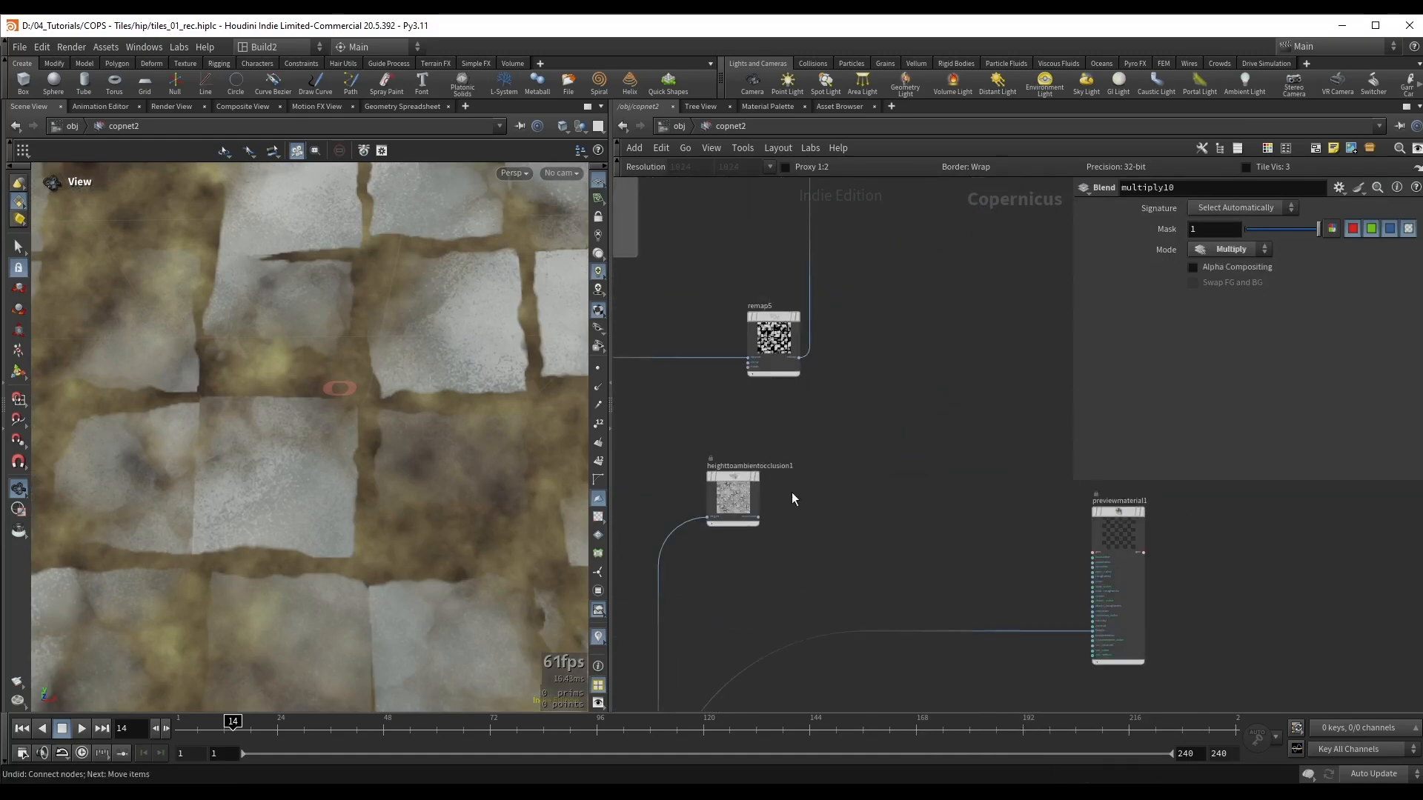
pyautogui.click(759, 516)
pyautogui.moveTo(935, 332); pyautogui.dragTo(816, 603, button='middle')
pyautogui.scroll(3, 866, 404)
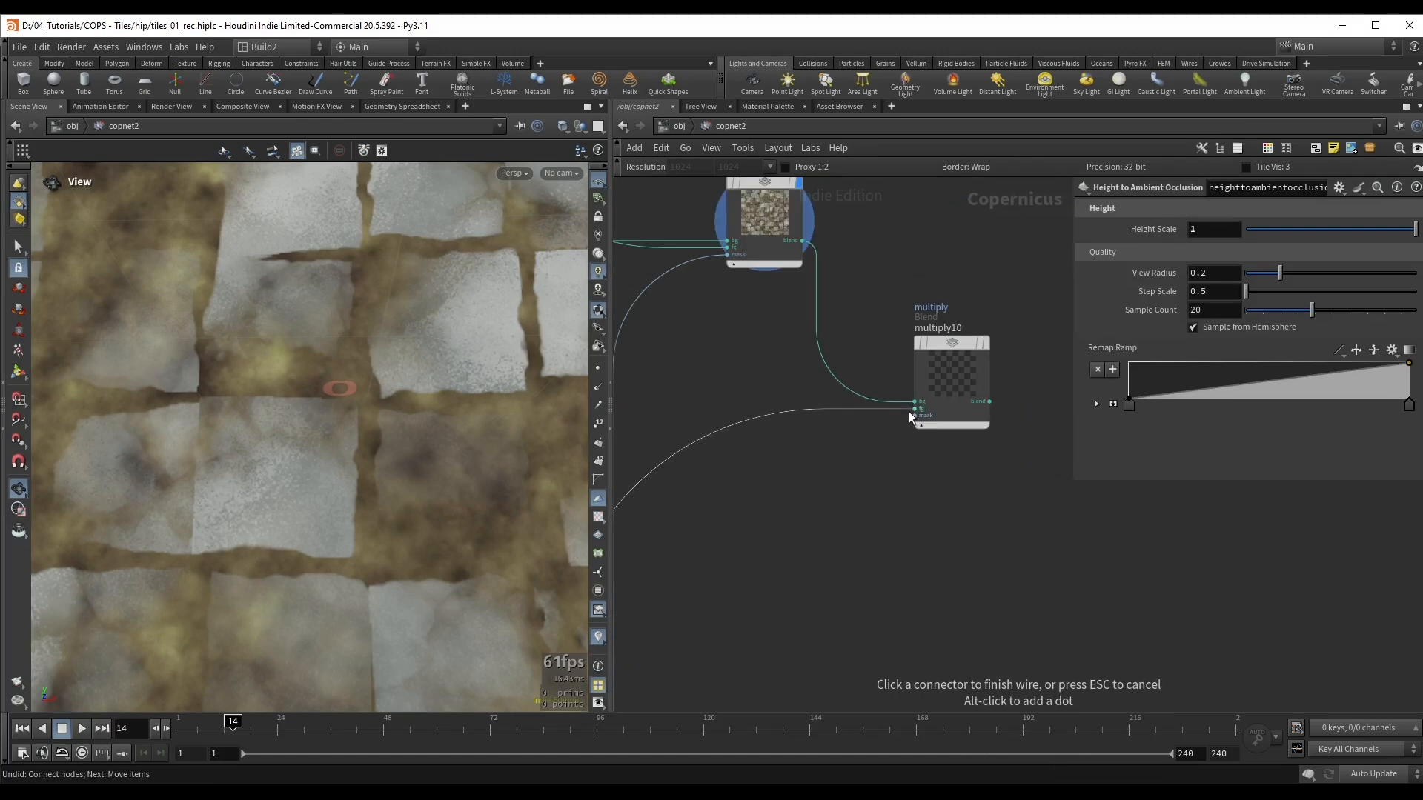
pyautogui.click(908, 411)
pyautogui.moveTo(870, 282); pyautogui.dragTo(956, 486)
pyautogui.press('r')
# Step: Compare the tile colours with and without the multiplied ambient occlusion by toggling multiply10's bypass
pyautogui.moveTo(415, 371); pyautogui.dragTo(126, 380, button='right')
pyautogui.moveTo(326, 370); pyautogui.dragTo(425, 359)
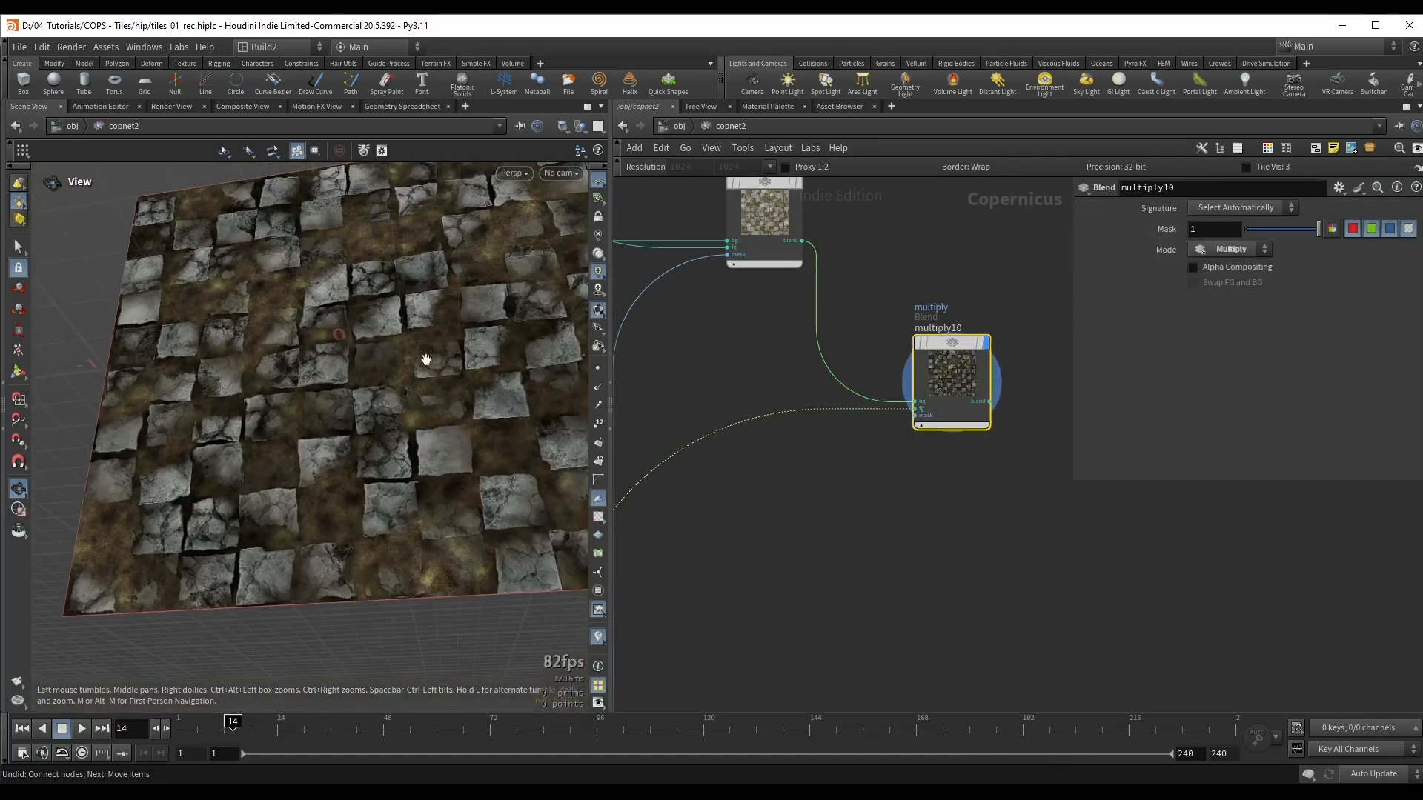
pyautogui.press('b')
pyautogui.press('b')
pyautogui.press('b')
pyautogui.press('b')
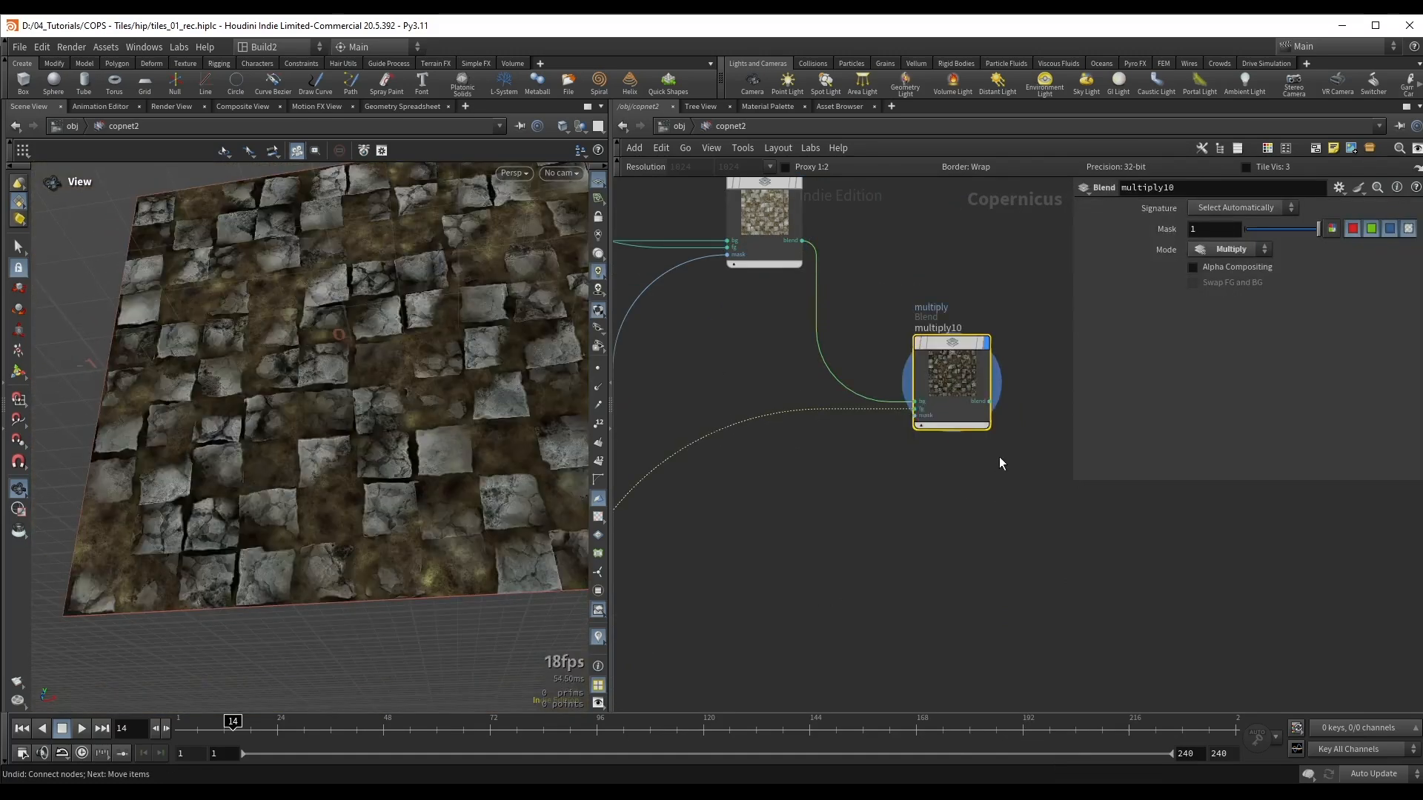
pyautogui.press('b')
pyautogui.press('b')
pyautogui.press('b')
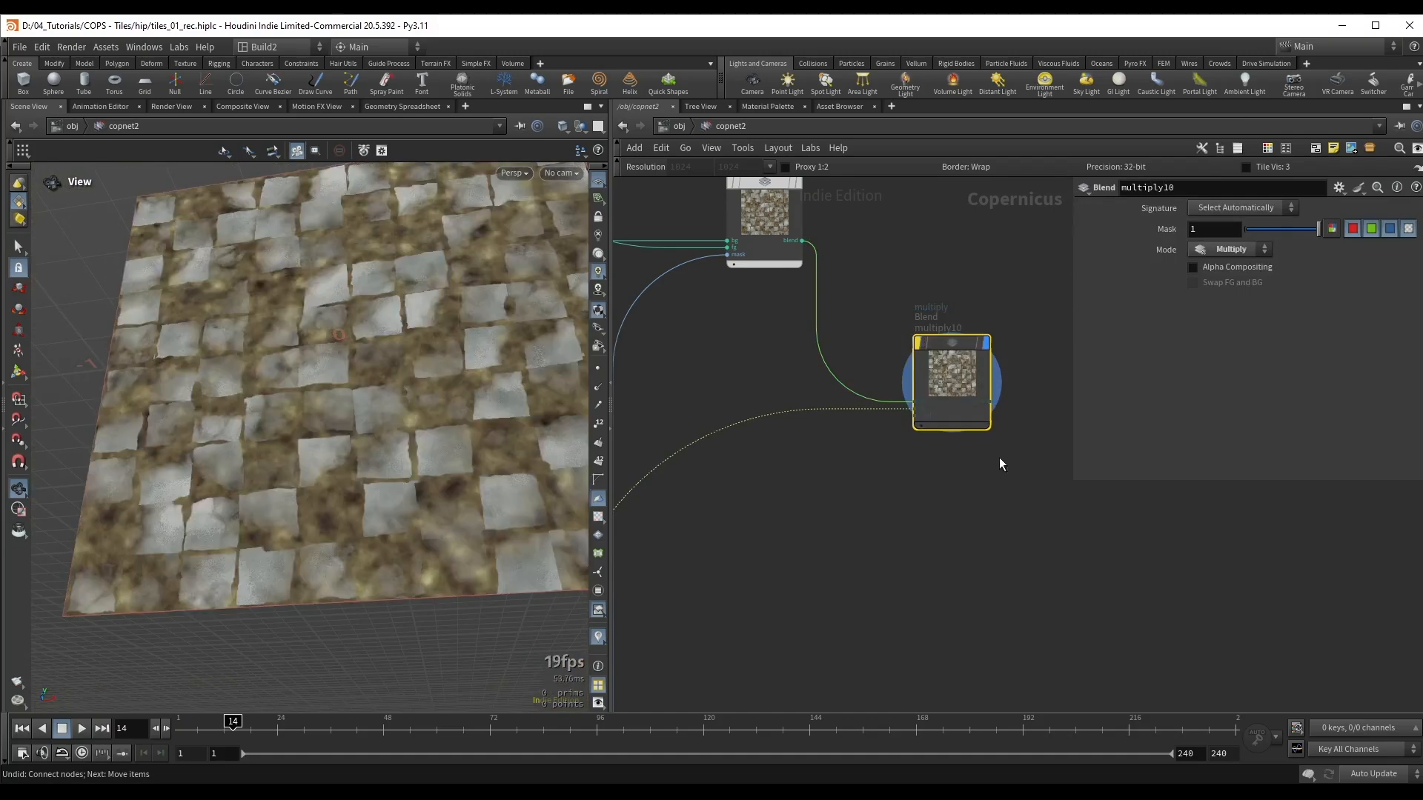
pyautogui.press('b')
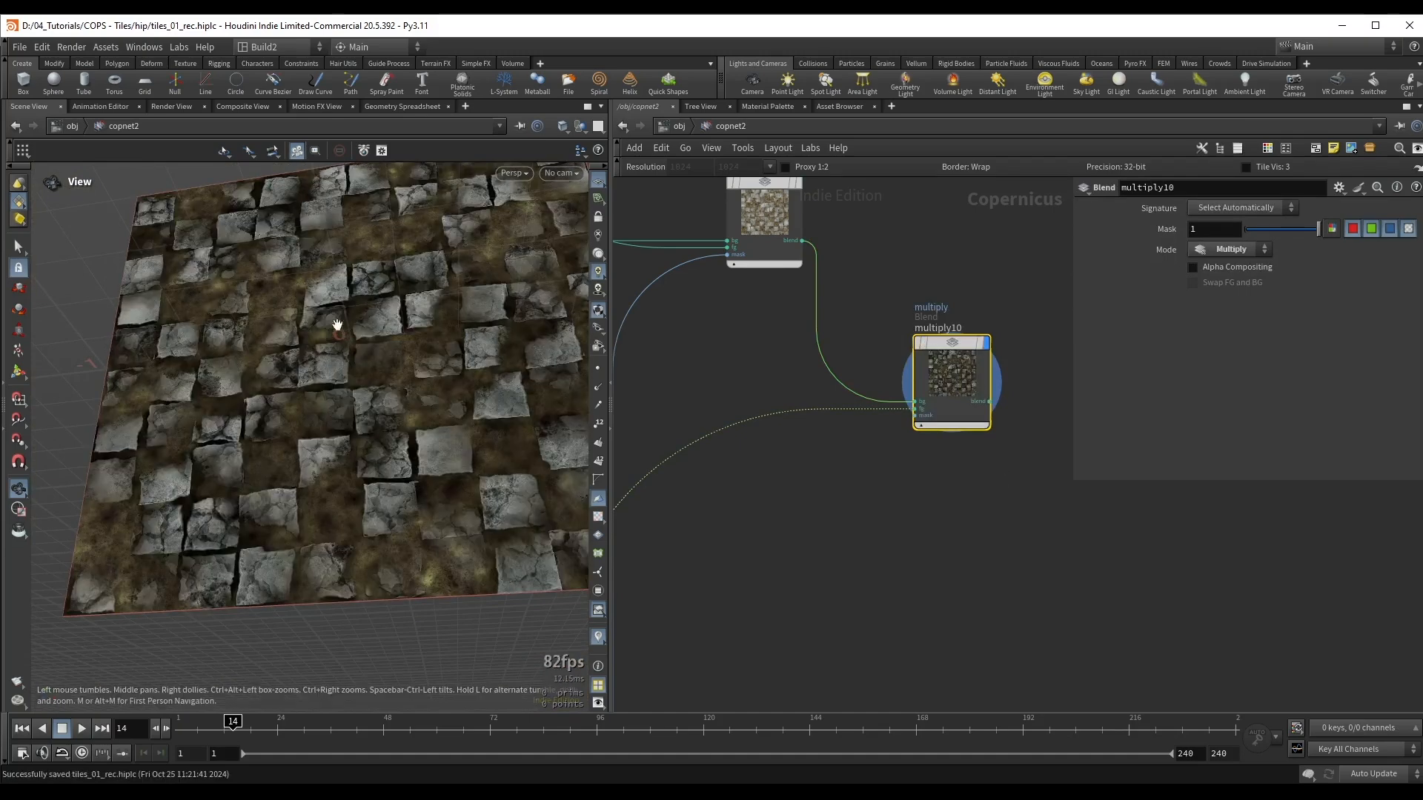
# Step: Insert a Remap node between heighttoambientocclusion1 and multiply10's foreground input and place it beside the occlusion node
pyautogui.moveTo(853, 535); pyautogui.dragTo(963, 399, button='middle')
pyautogui.scroll(-1, 750, 350)
pyautogui.click(758, 348)
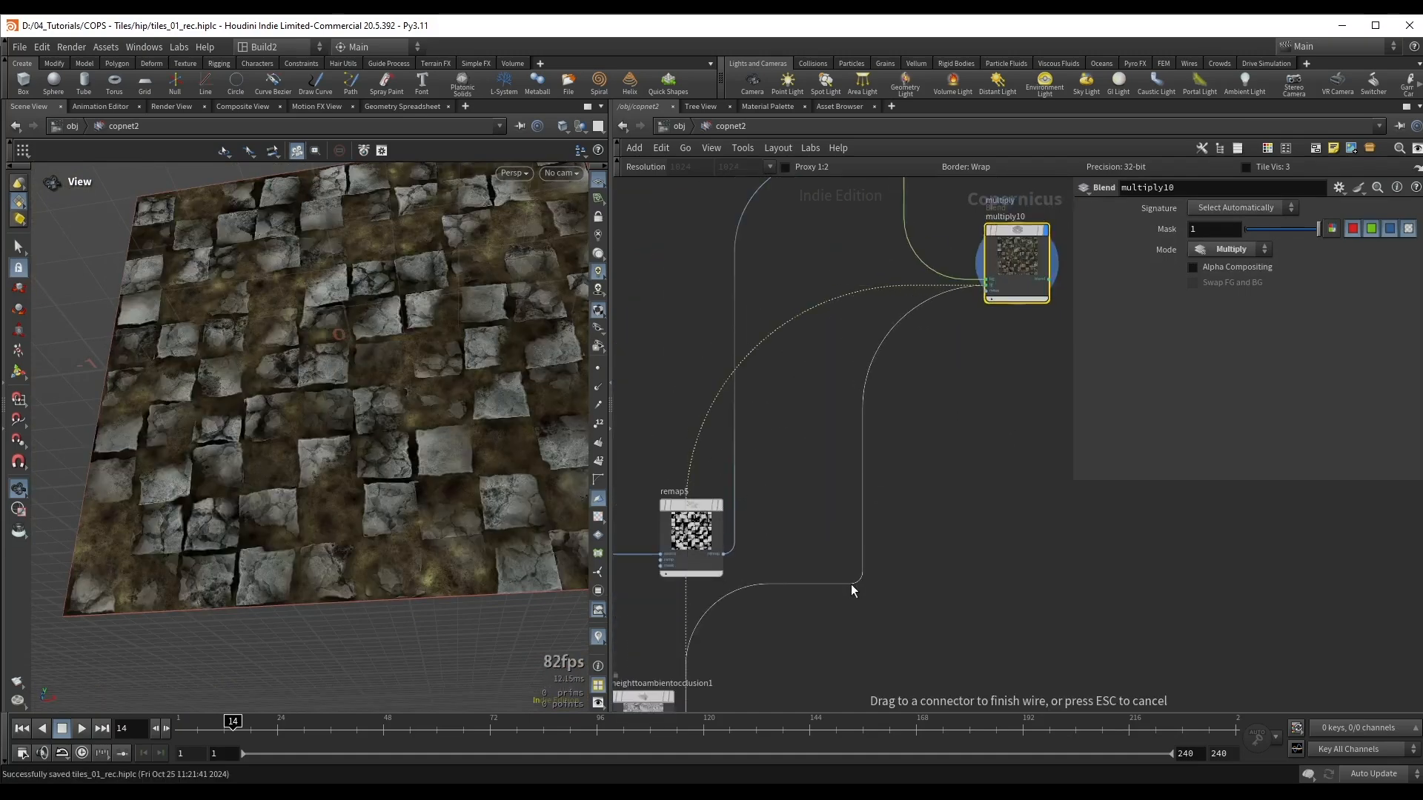
pyautogui.press('Tab')
pyautogui.write('rem')
pyautogui.press('Return')
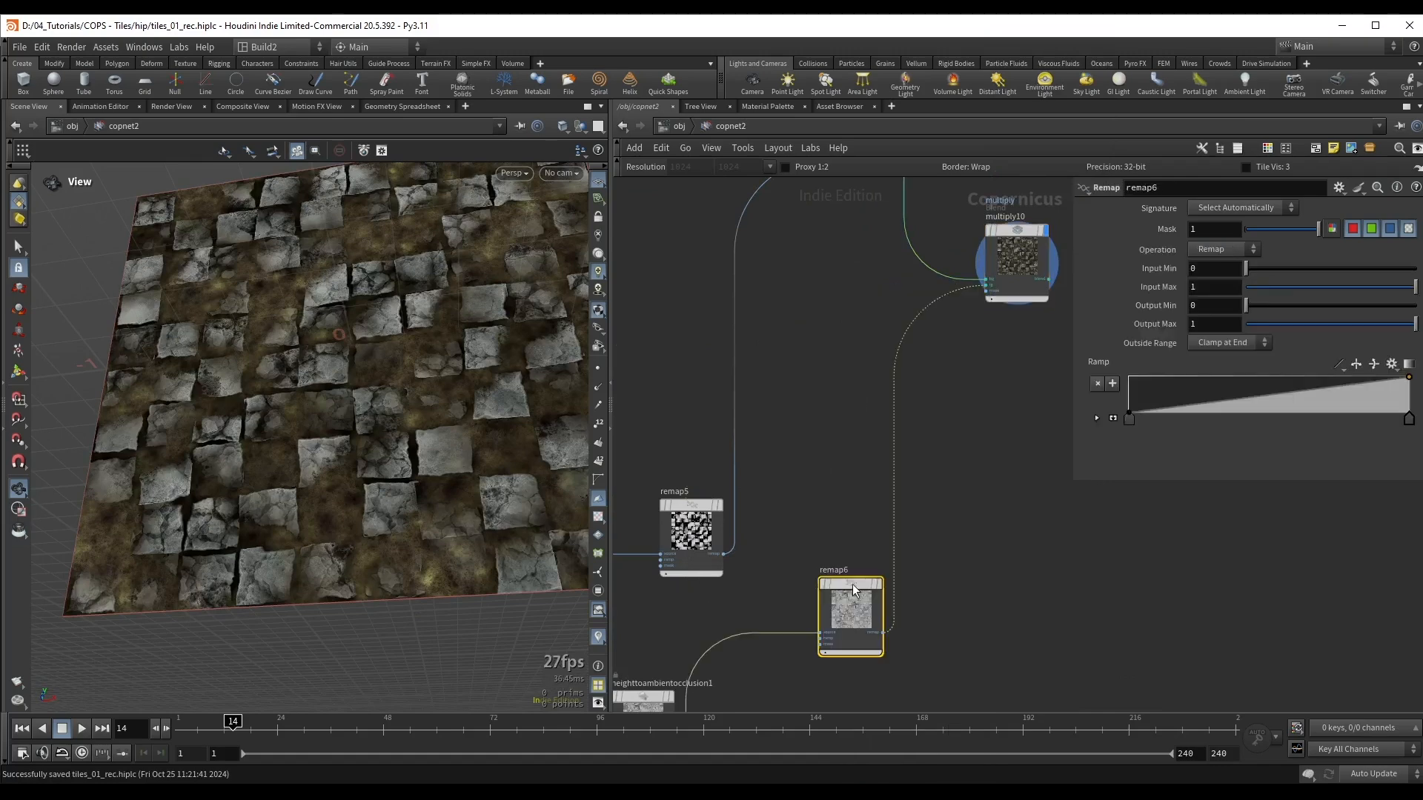
pyautogui.click(863, 626)
pyautogui.moveTo(866, 667); pyautogui.dragTo(899, 563, button='middle')
pyautogui.moveTo(900, 562); pyautogui.dragTo(858, 552)
# Step: Soften the occlusion by setting remap6's Input Max to 0.638 and Output Min to 0.201, and save the scene
pyautogui.moveTo(1375, 288)
pyautogui.mouseDown()
pyautogui.moveTo(1391, 287)
pyautogui.moveTo(1359, 284)
pyautogui.mouseUp()
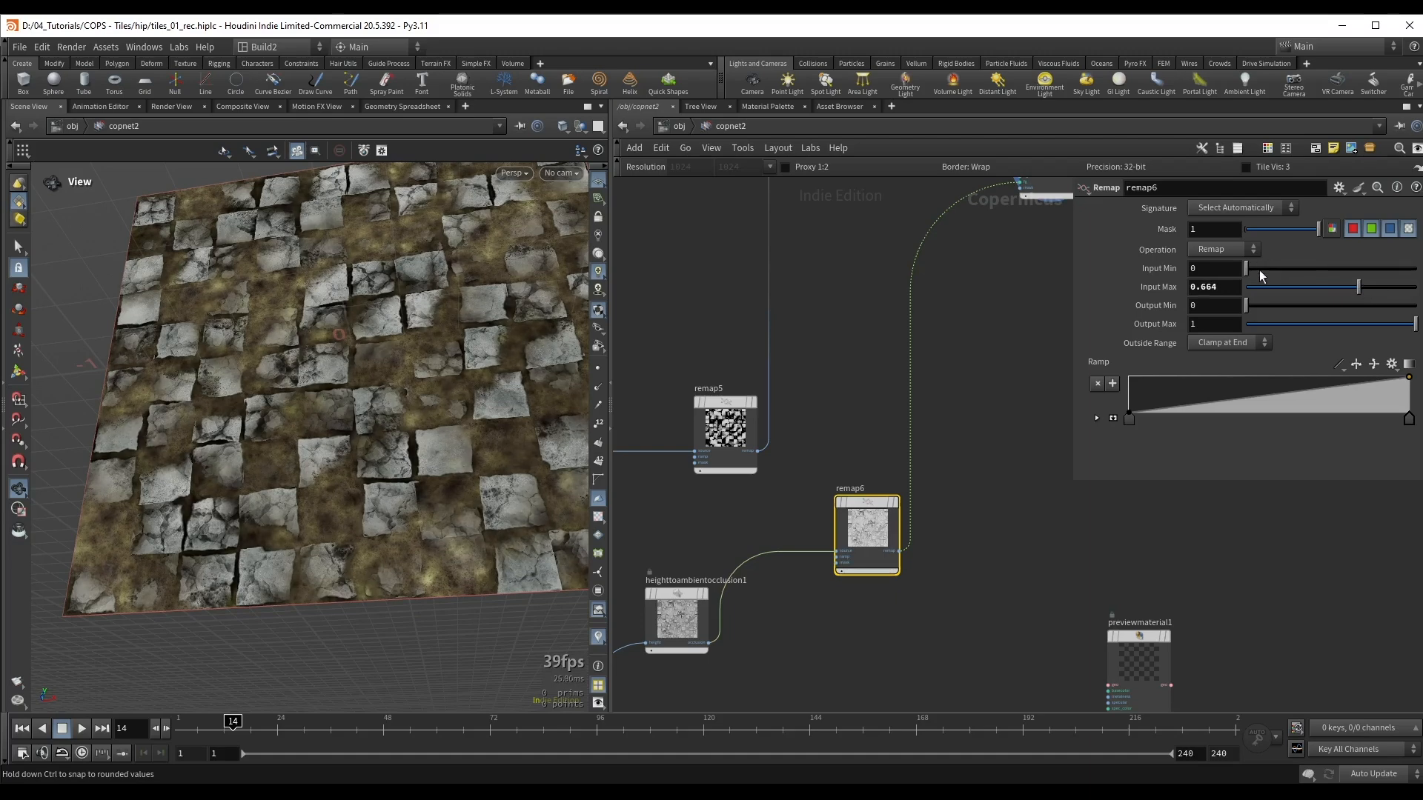
pyautogui.moveTo(1256, 270)
pyautogui.mouseDown()
pyautogui.moveTo(1275, 281)
pyautogui.moveTo(1245, 280)
pyautogui.mouseUp()
pyautogui.moveTo(1336, 286); pyautogui.dragTo(1358, 287)
pyautogui.moveTo(1266, 308); pyautogui.dragTo(1279, 302)
pyautogui.hotkey('ctrl', 's')
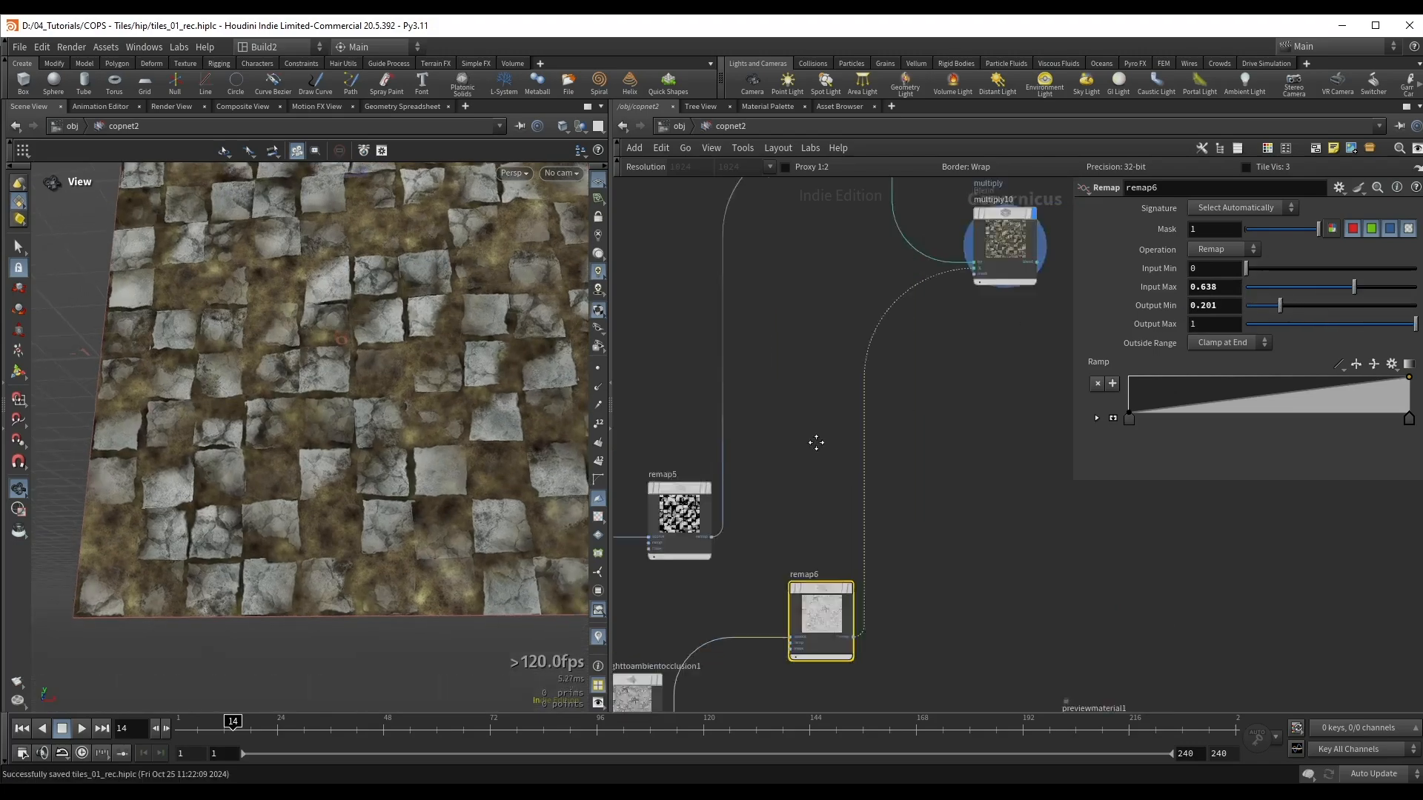
pyautogui.moveTo(992, 310); pyautogui.dragTo(902, 402, button='middle')
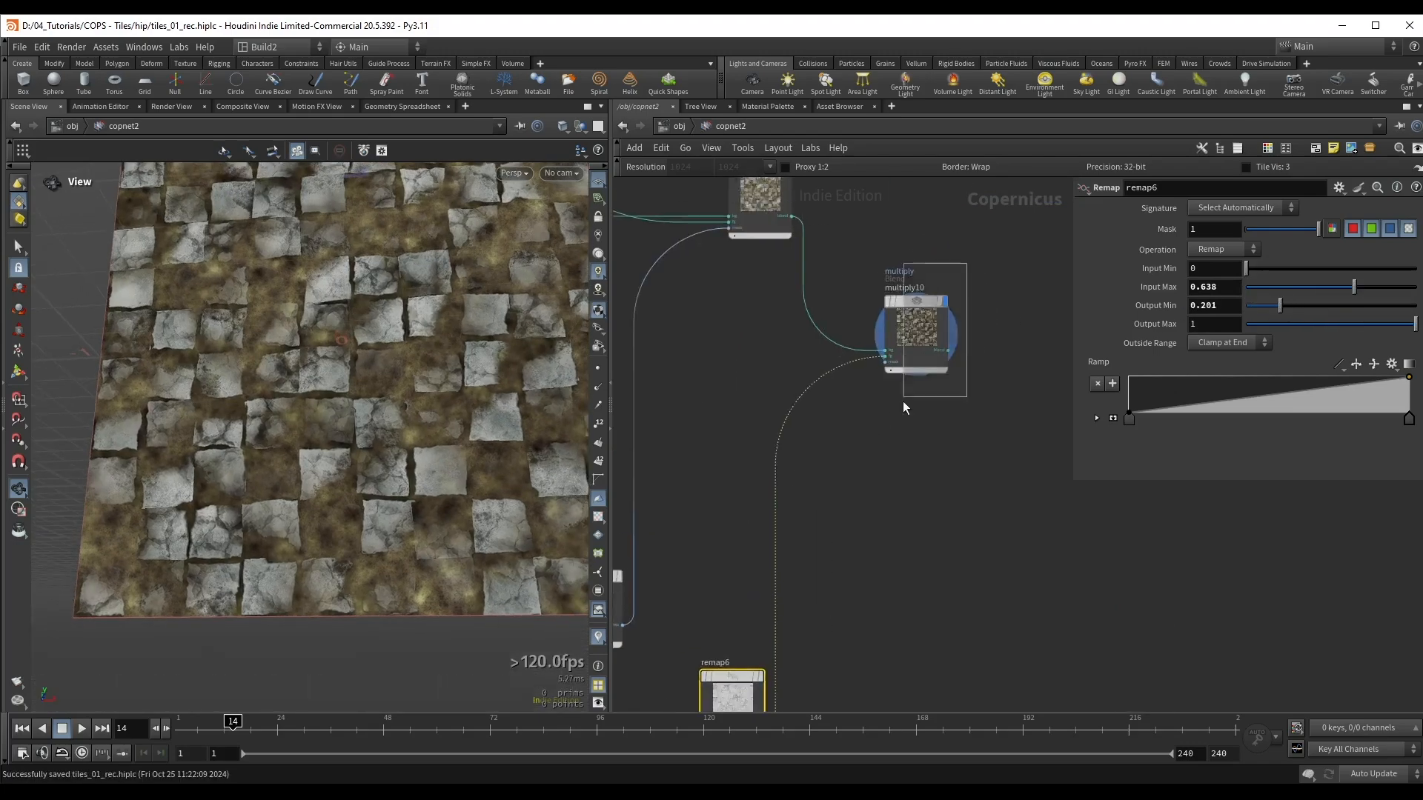
pyautogui.moveTo(903, 401); pyautogui.dragTo(901, 407)
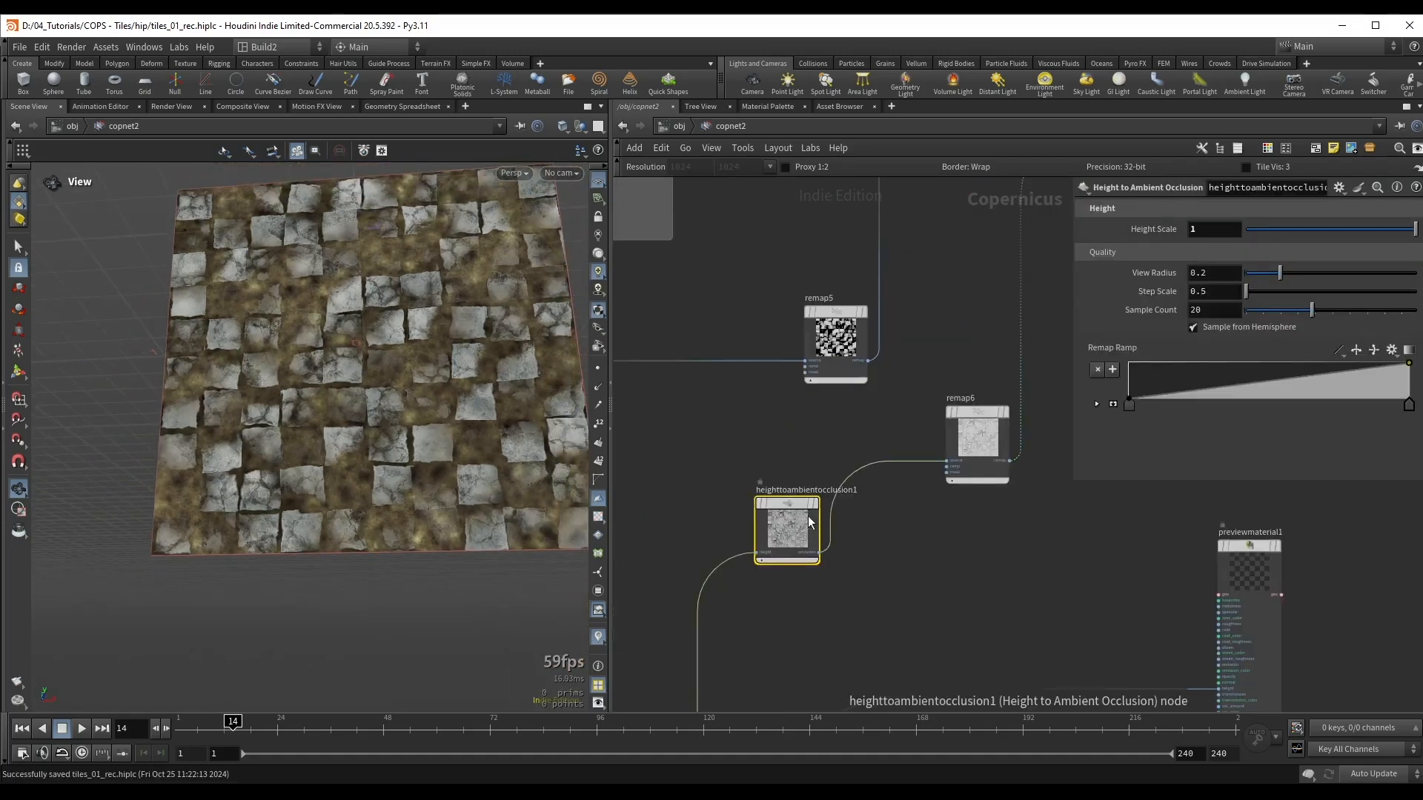
pyautogui.moveTo(918, 567); pyautogui.dragTo(781, 609, button='middle')
pyautogui.moveTo(686, 612); pyautogui.dragTo(820, 549, button='middle')
pyautogui.scroll(1, 820, 549)
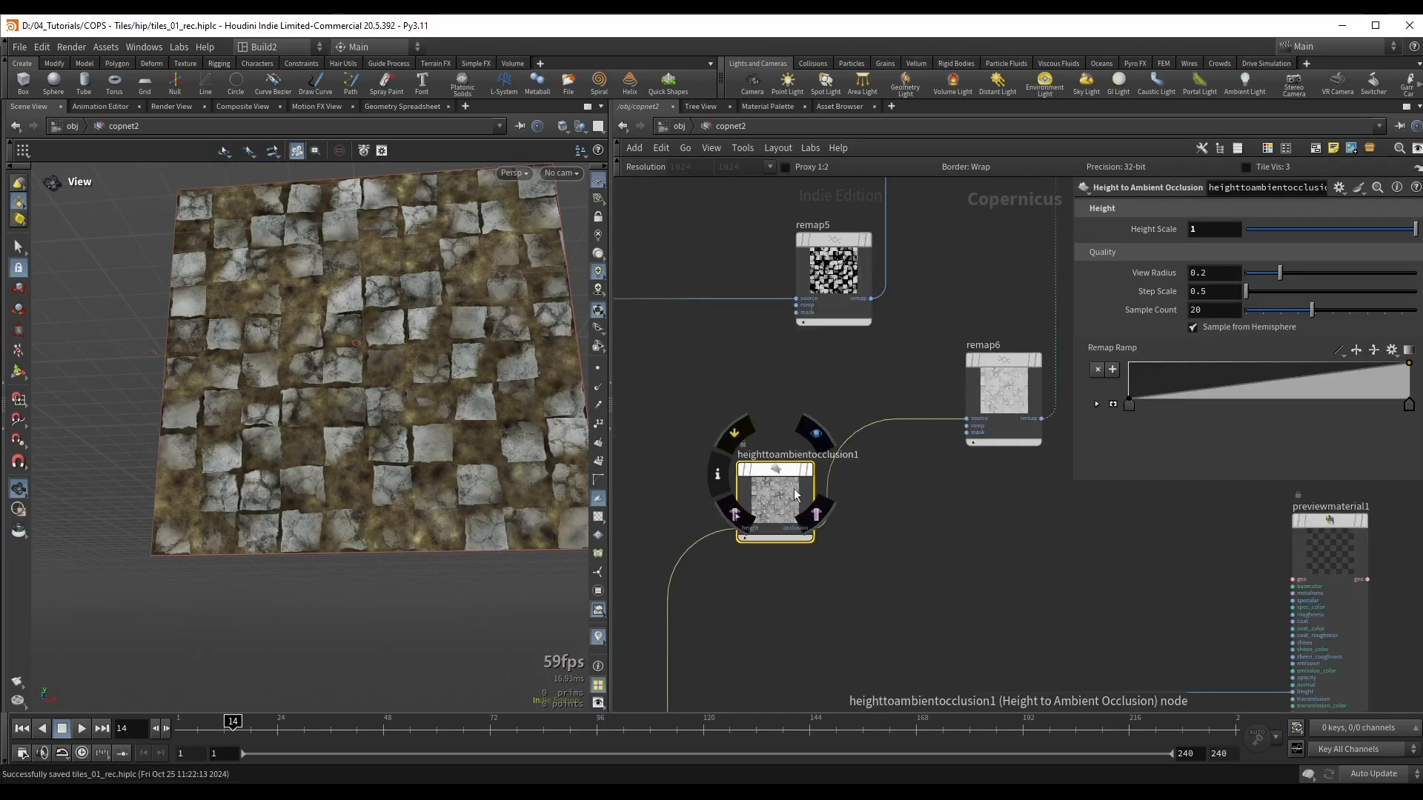
# Step: Wire multiply10's output into previewmaterial1's basecolor input and save the scene
pyautogui.scroll(-1, 1003, 547)
pyautogui.moveTo(991, 542); pyautogui.dragTo(702, 518, button='middle')
pyautogui.moveTo(986, 505); pyautogui.dragTo(1090, 506)
pyautogui.scroll(-3, 940, 337)
pyautogui.moveTo(939, 337); pyautogui.dragTo(872, 499, button='middle')
pyautogui.moveTo(912, 274); pyautogui.dragTo(837, 357)
pyautogui.scroll(2, 856, 315)
pyautogui.click(878, 343)
pyautogui.moveTo(949, 666); pyautogui.dragTo(862, 354, button='middle')
pyautogui.scroll(4, 887, 445)
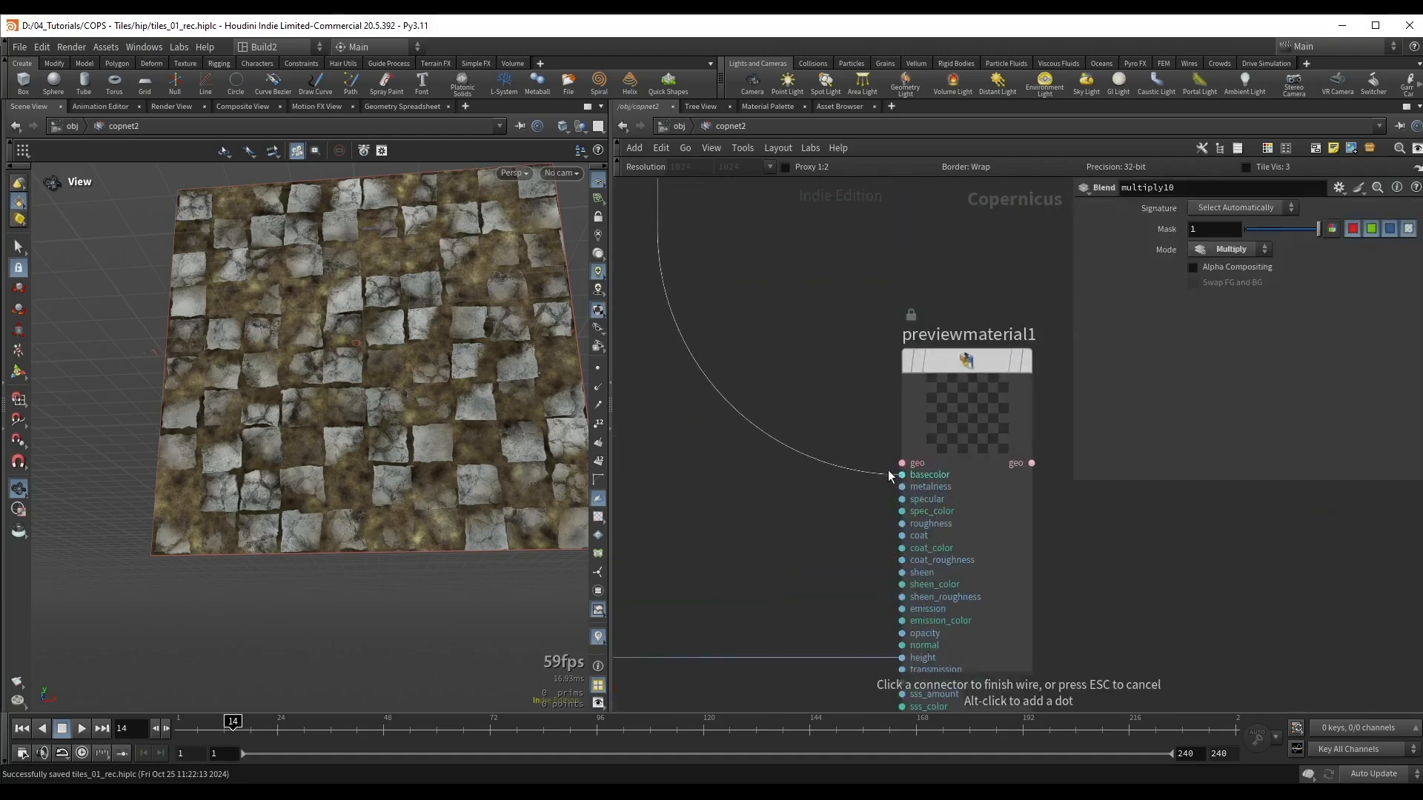
pyautogui.click(885, 478)
pyautogui.hotkey('ctrl', 's')
# Step: Display previewmaterial1 and inspect the coloured, displaced tiles from a low angle
pyautogui.click(971, 446)
pyautogui.press('r')
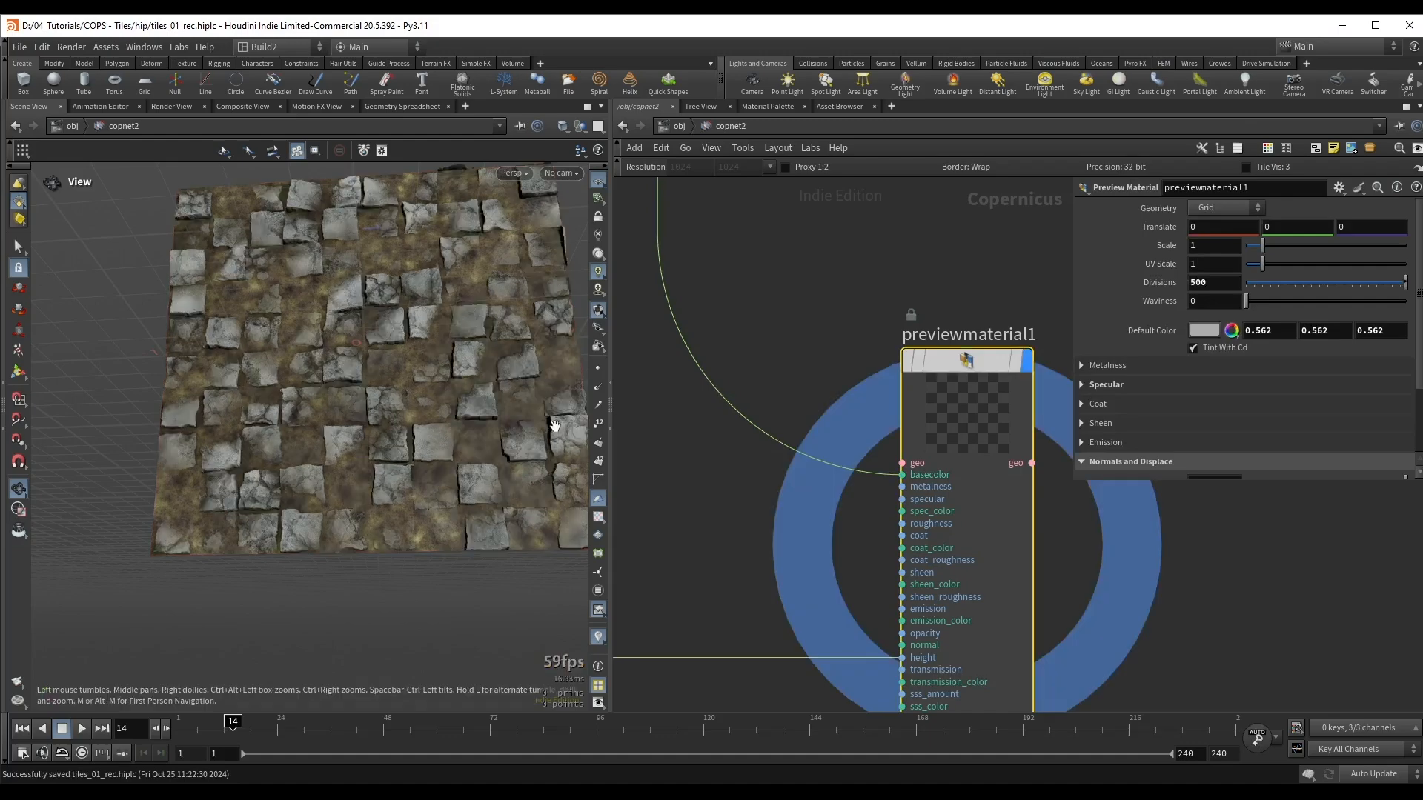
pyautogui.moveTo(402, 359); pyautogui.dragTo(364, 338)
pyautogui.moveTo(364, 338); pyautogui.dragTo(537, 329, button='right')
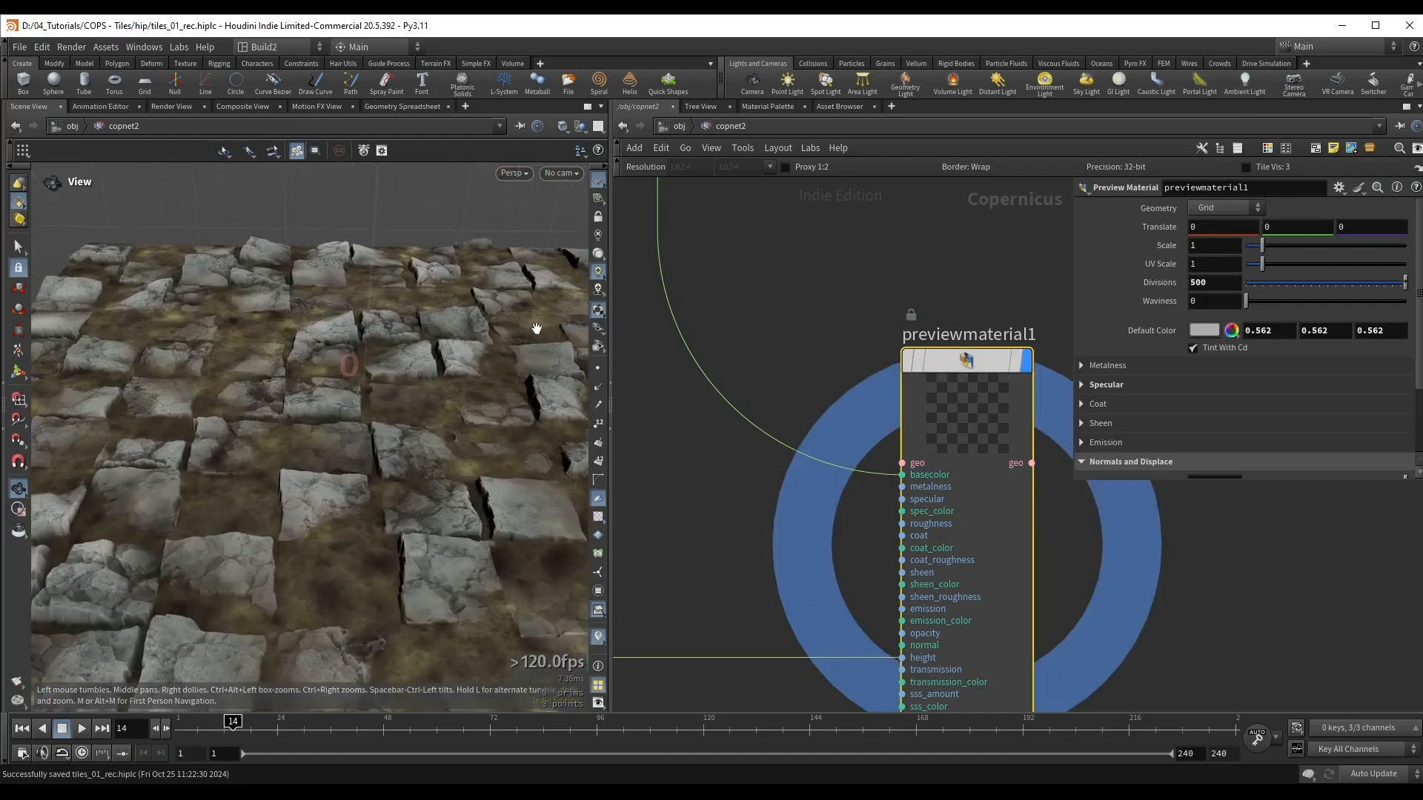
pyautogui.moveTo(486, 356); pyautogui.dragTo(383, 388)
pyautogui.moveTo(778, 285); pyautogui.dragTo(913, 426, button='middle')
pyautogui.moveTo(419, 415); pyautogui.dragTo(352, 463)
# Step: Insert an HSV Adjust node after multiply9 in the Dirt Color network box
pyautogui.scroll(-3, 860, 323)
pyautogui.moveTo(827, 302); pyautogui.dragTo(908, 498, button='middle')
pyautogui.scroll(-2, 815, 370)
pyautogui.moveTo(785, 354); pyautogui.dragTo(879, 571, button='middle')
pyautogui.moveTo(794, 407); pyautogui.dragTo(1088, 337, button='middle')
pyautogui.moveTo(918, 392); pyautogui.dragTo(924, 454, button='middle')
pyautogui.moveTo(870, 413); pyautogui.dragTo(829, 413)
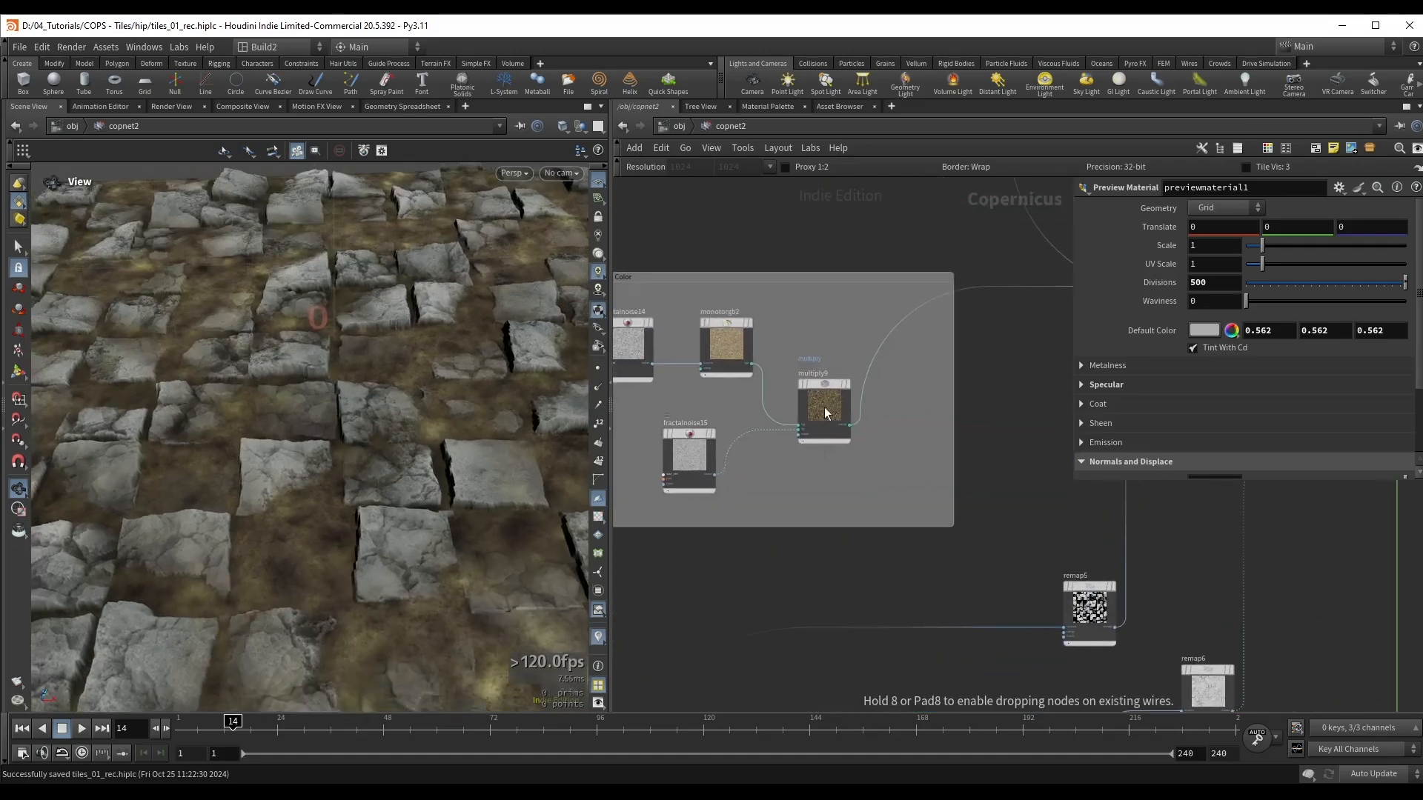
pyautogui.press('Tab')
pyautogui.write('hs')
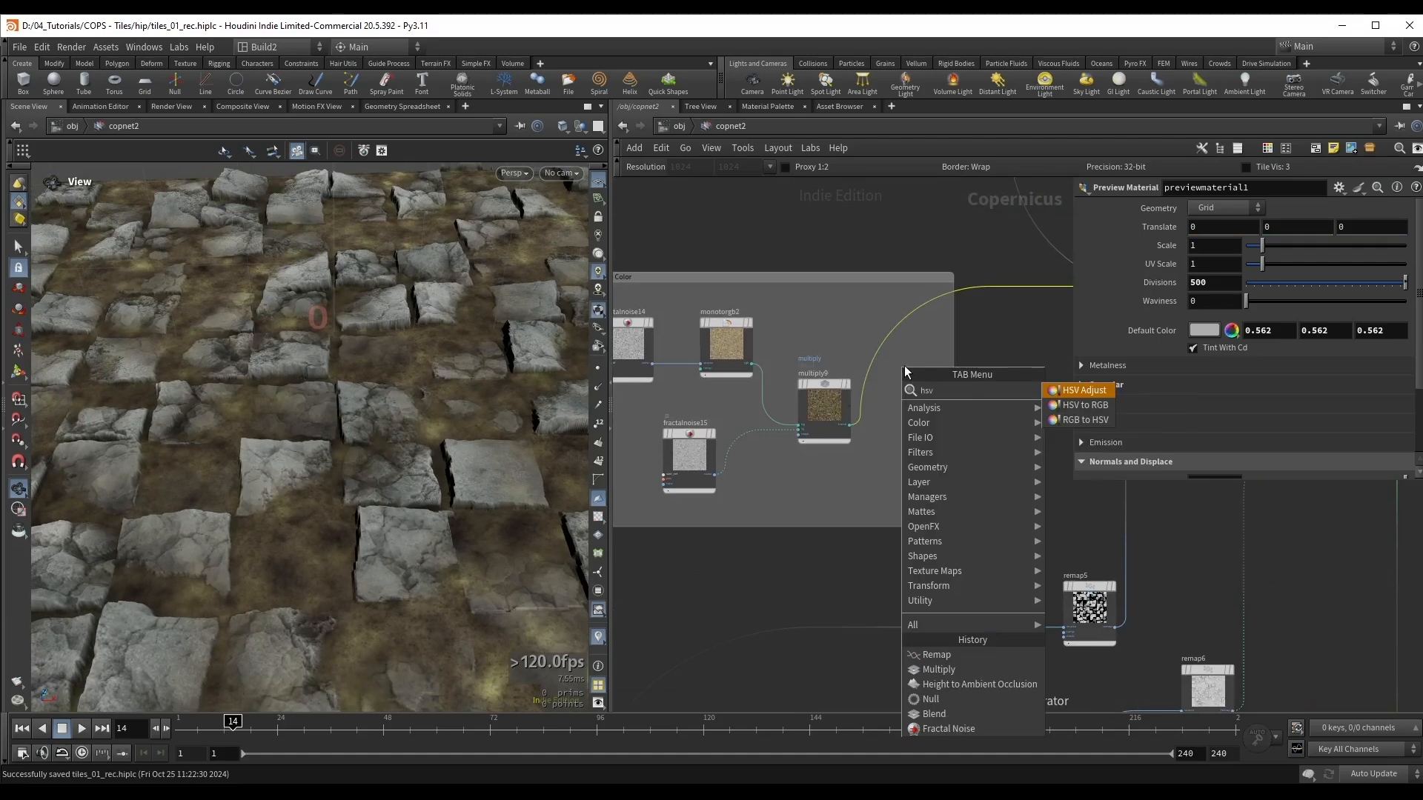
pyautogui.press('Return')
pyautogui.click(910, 407)
pyautogui.moveTo(907, 406); pyautogui.dragTo(903, 405)
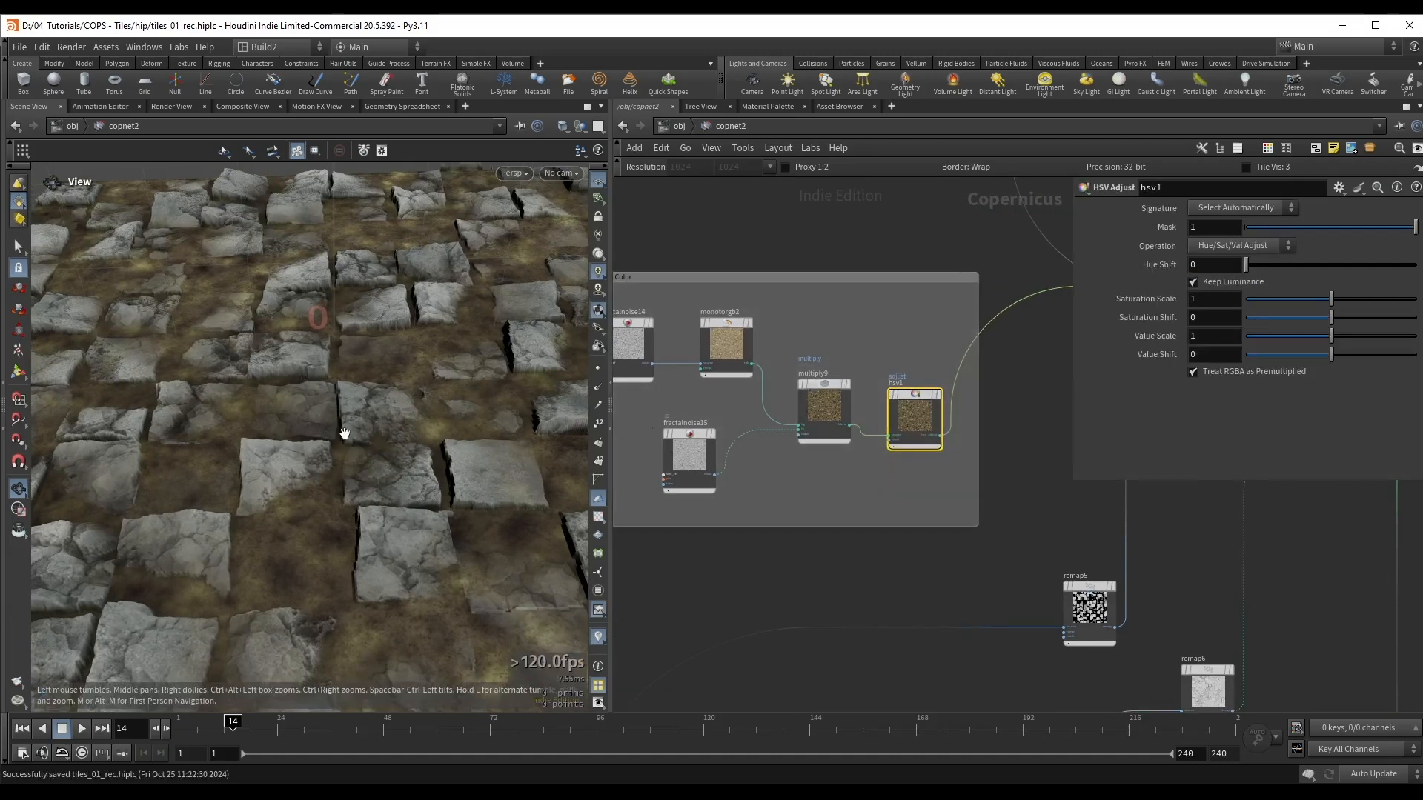
# Step: Adjust the dirt colour in hsv1: Value Scale 0.934, Saturation Scale 0.865, Hue Shift 0.4 and Value Shift 0.039
pyautogui.moveTo(346, 443); pyautogui.dragTo(214, 272)
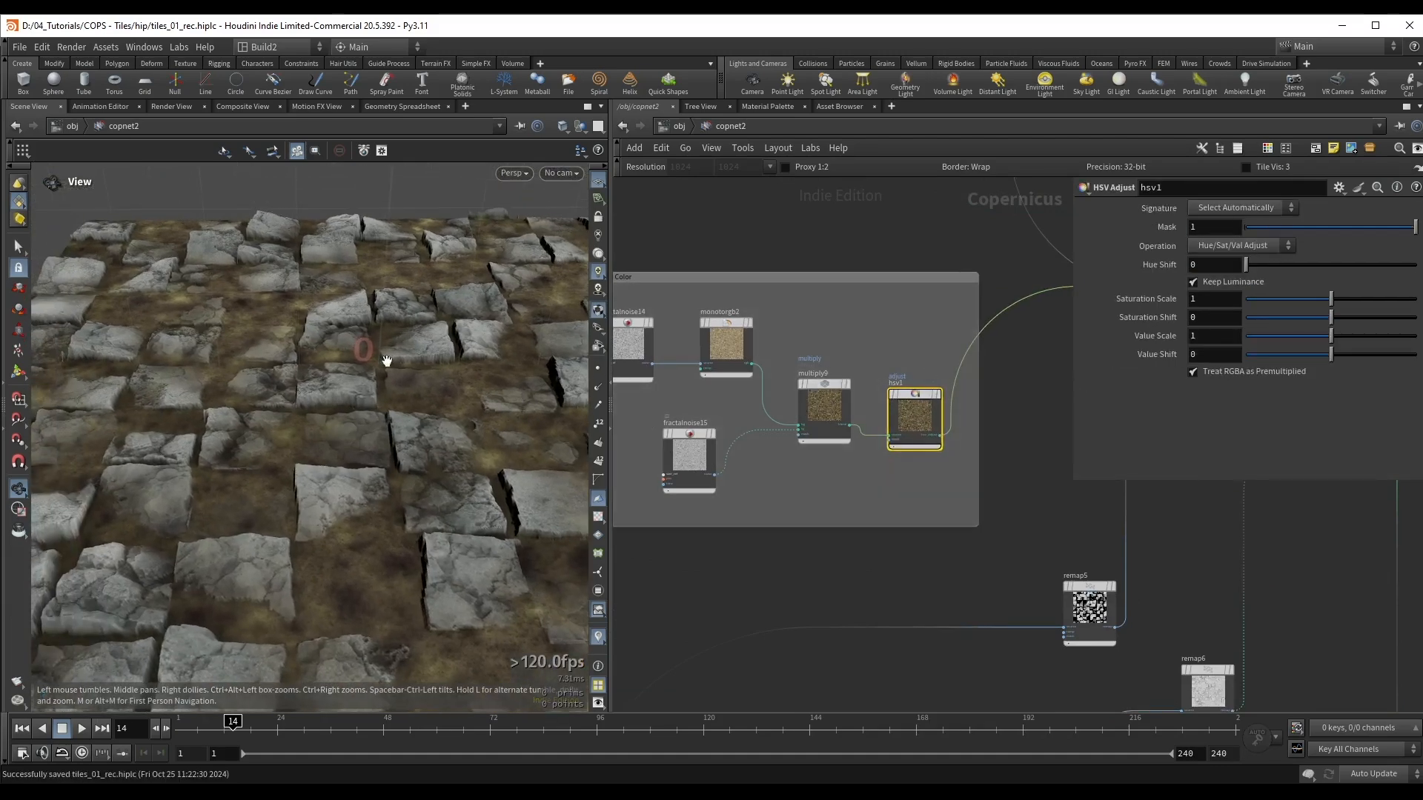
pyautogui.moveTo(387, 361); pyautogui.dragTo(417, 373)
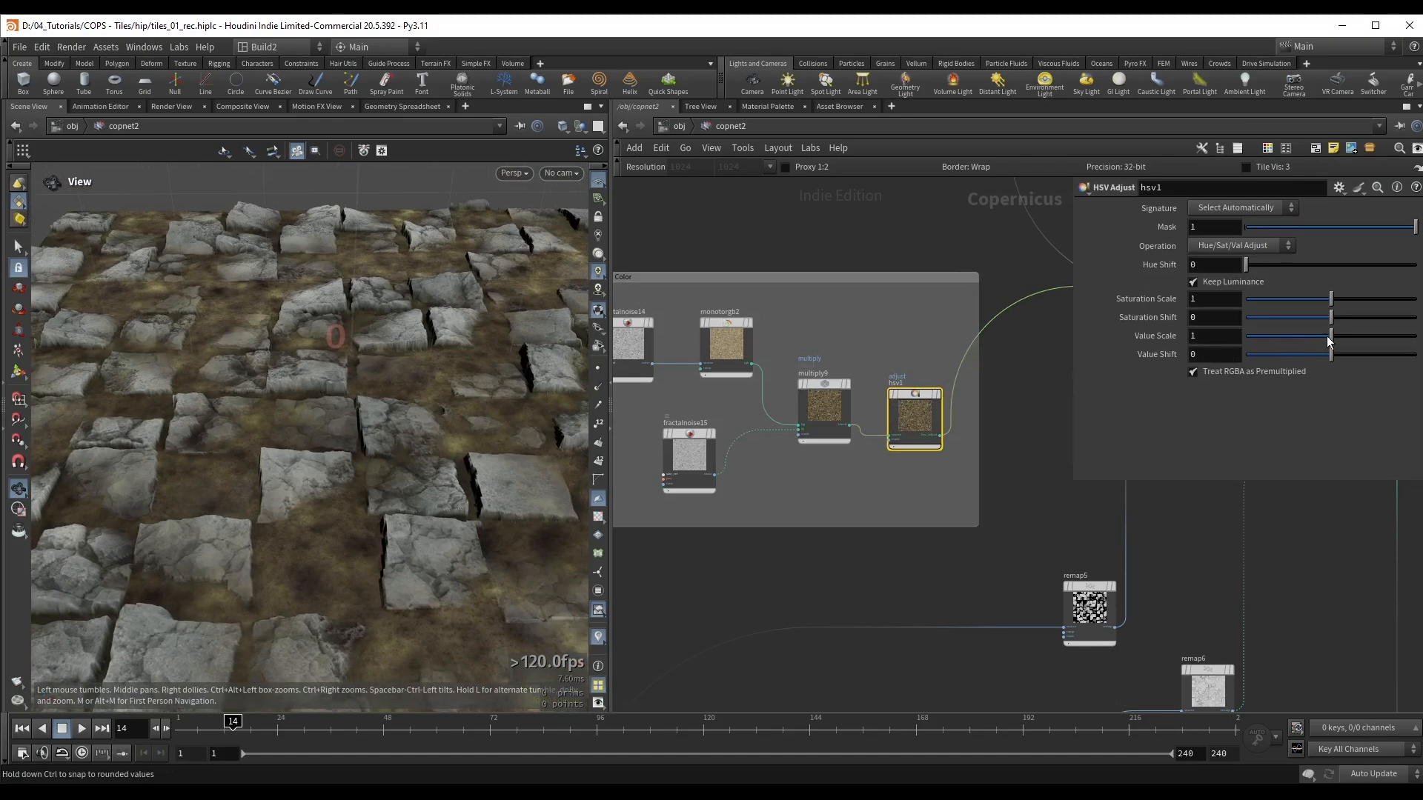
pyautogui.moveTo(1327, 336); pyautogui.dragTo(1318, 336)
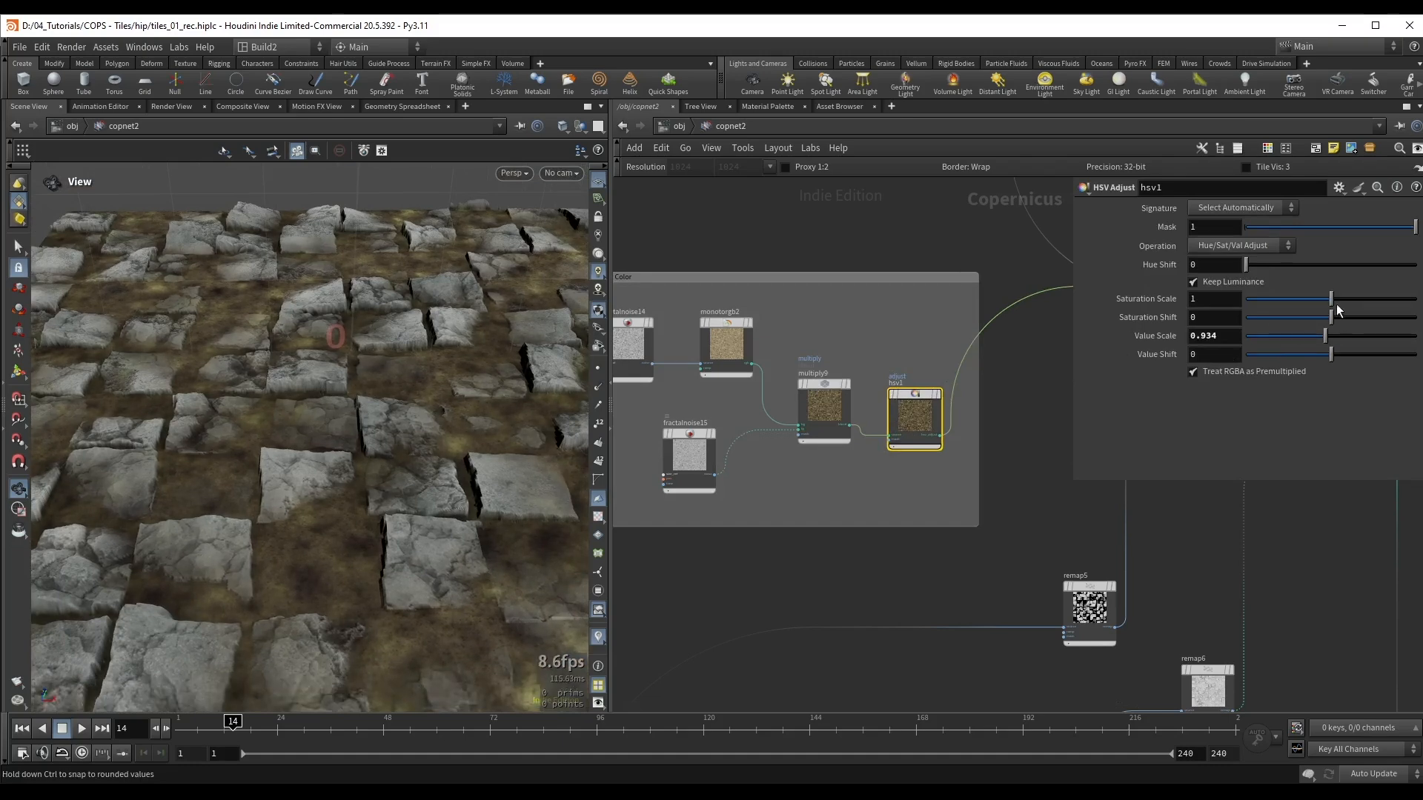
pyautogui.moveTo(1311, 309); pyautogui.dragTo(1319, 308)
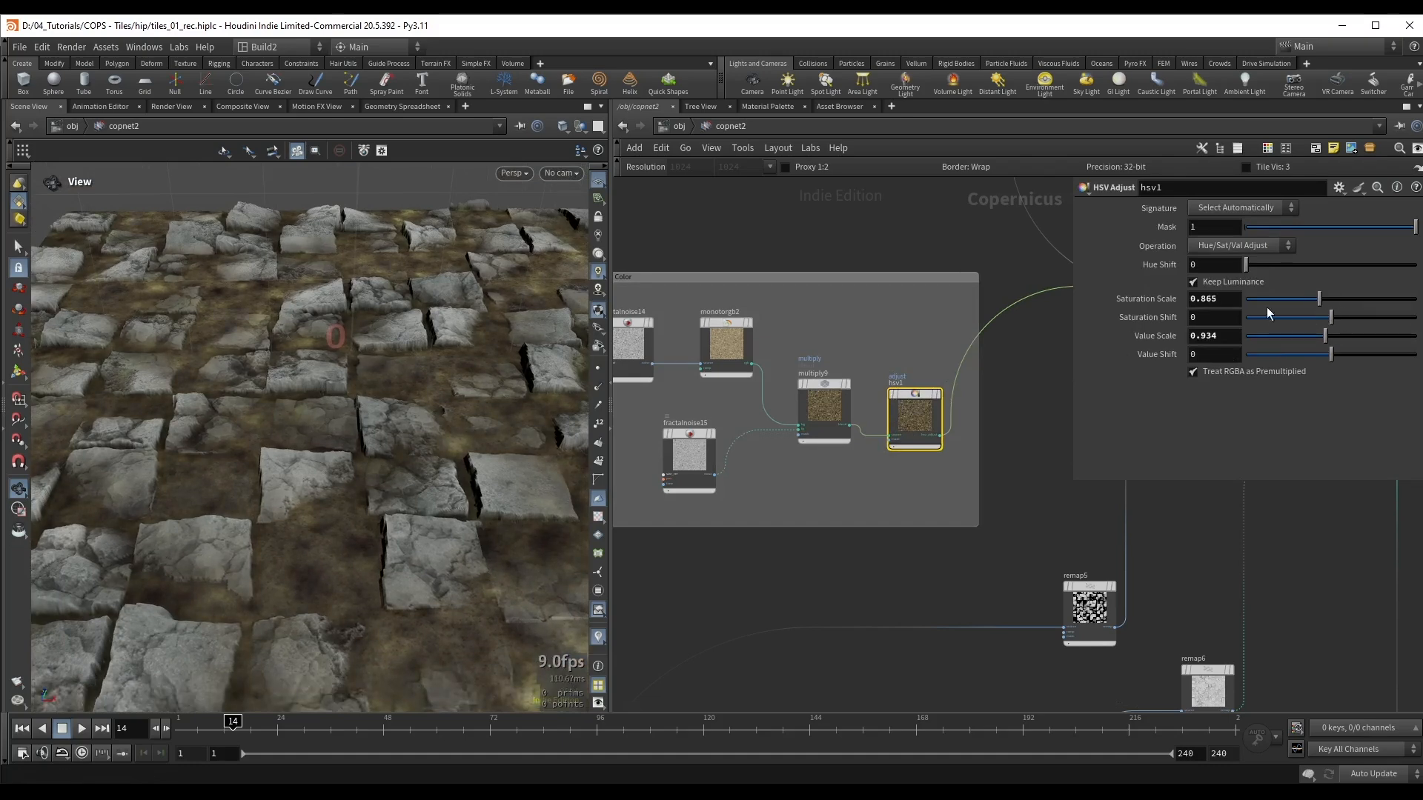
pyautogui.moveTo(1246, 264); pyautogui.dragTo(1211, 263)
pyautogui.moveTo(1332, 354); pyautogui.dragTo(1337, 357)
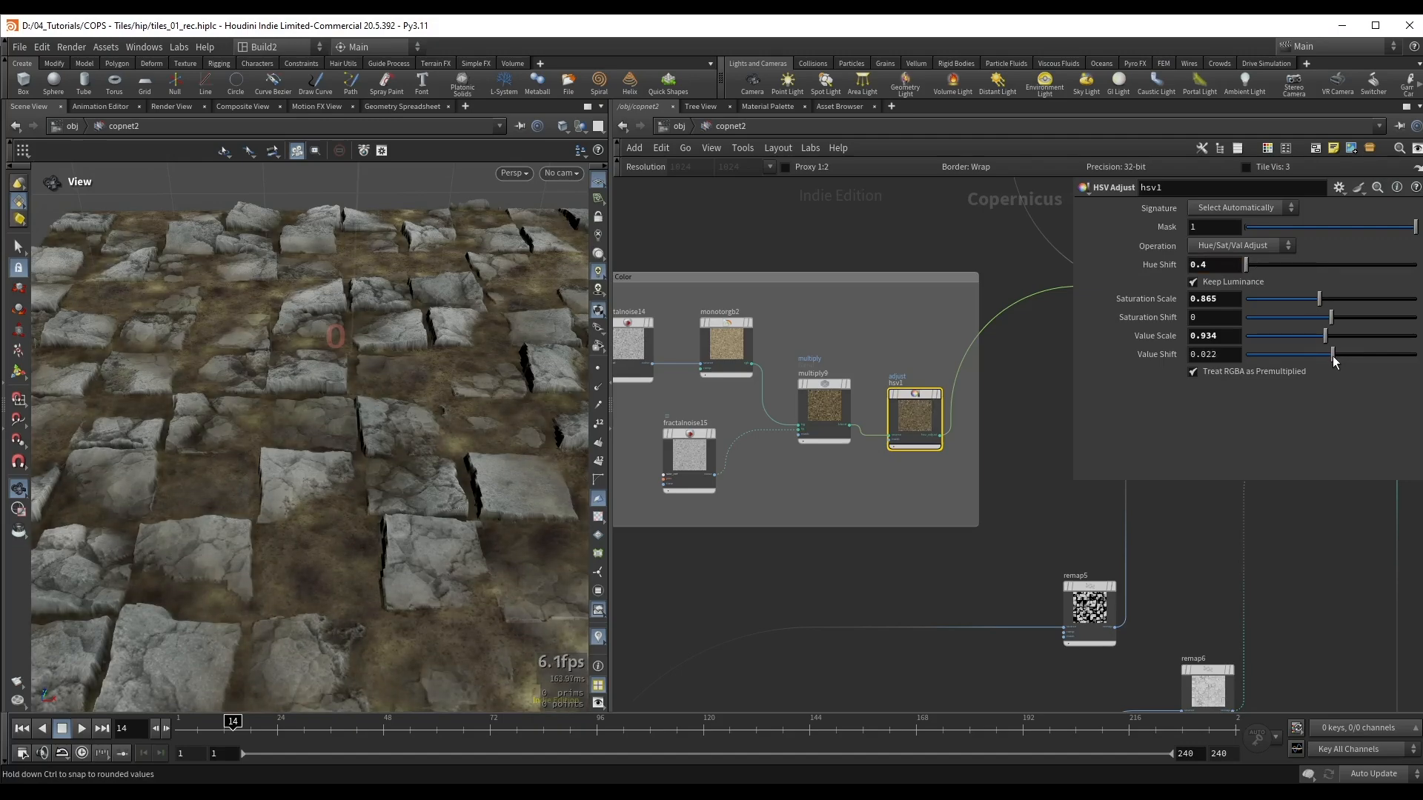
pyautogui.moveTo(1334, 357); pyautogui.dragTo(1334, 357)
# Step: Save the scene and compare the dirt colour with hsv1 bypassed and enabled
pyautogui.moveTo(461, 345); pyautogui.dragTo(454, 386)
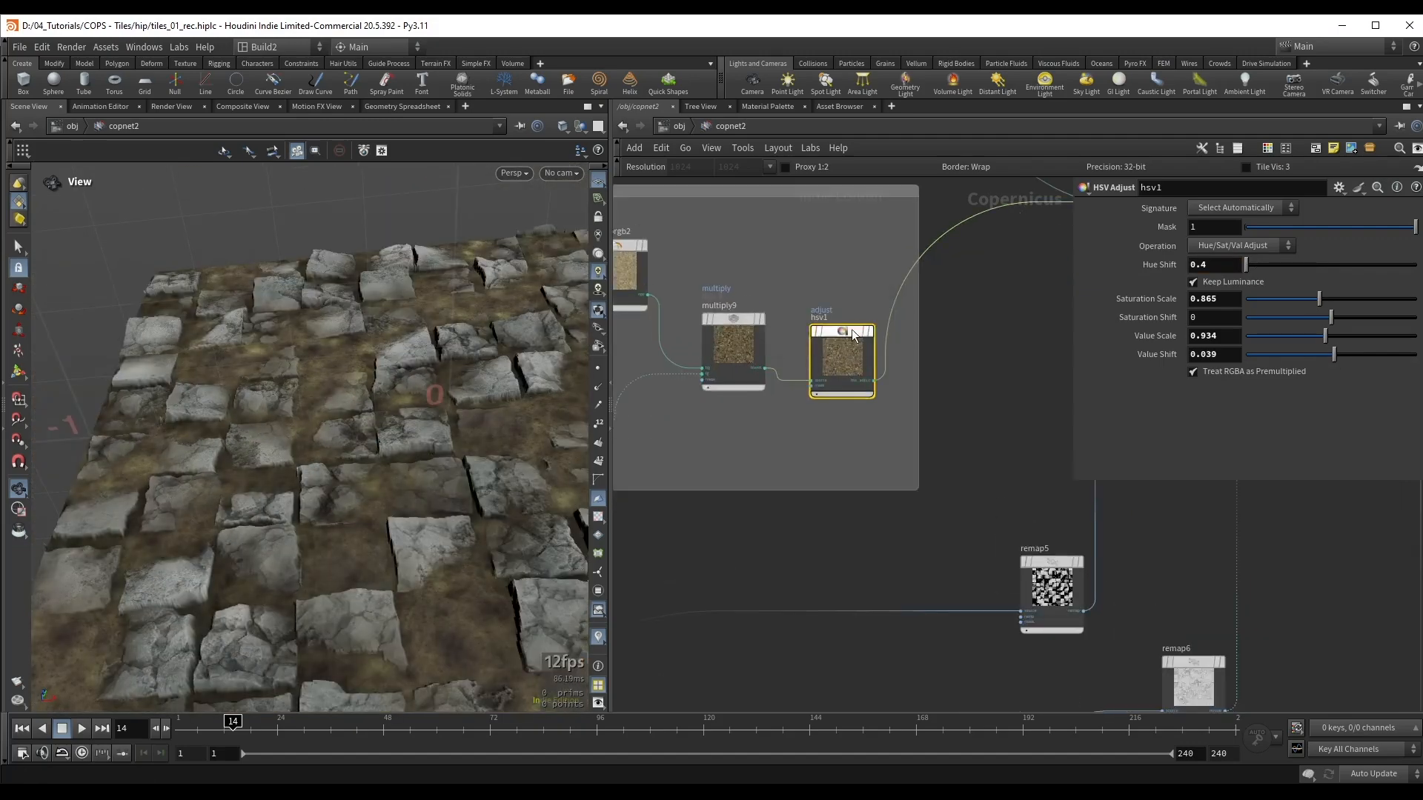
pyautogui.hotkey('ctrl', 's')
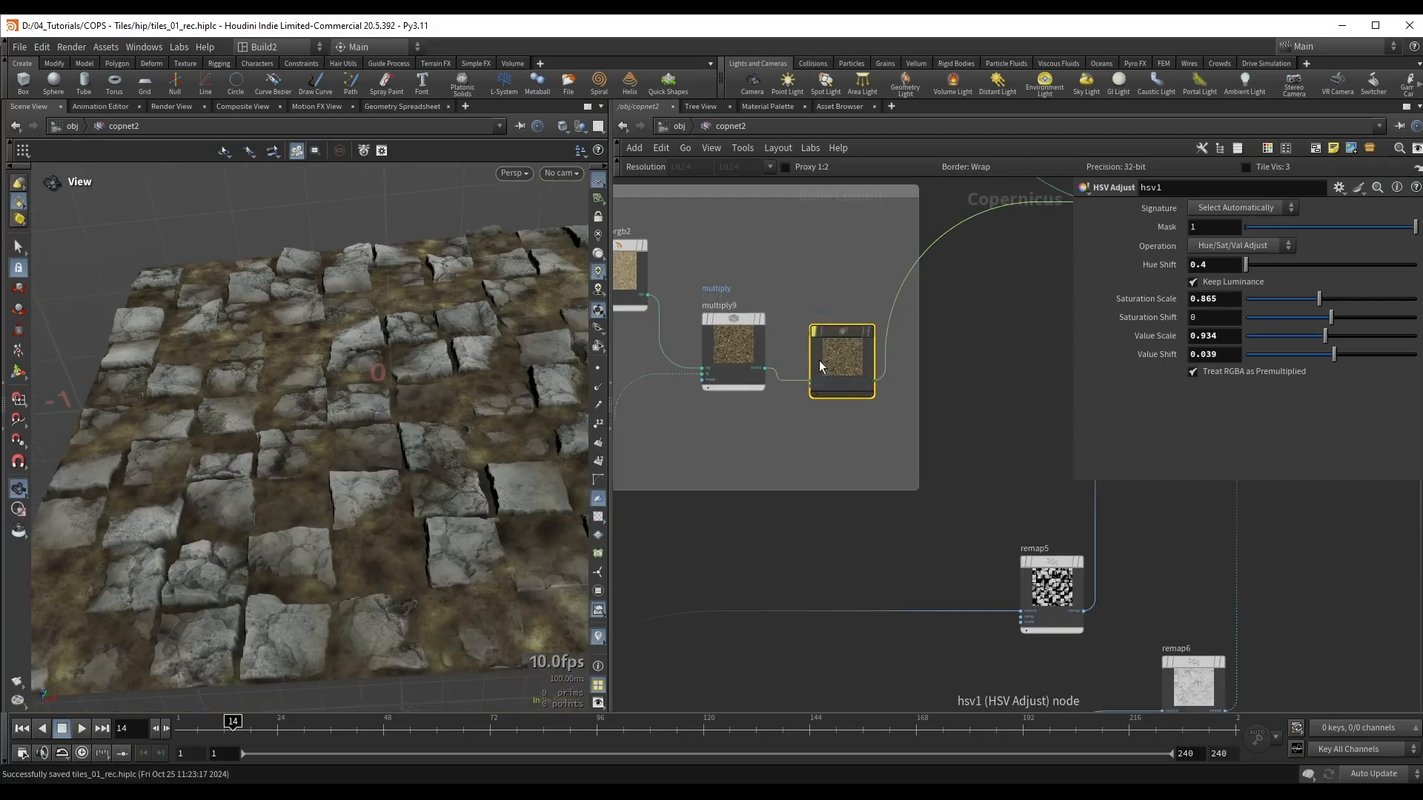
pyautogui.press('b')
pyautogui.moveTo(424, 428); pyautogui.dragTo(412, 471)
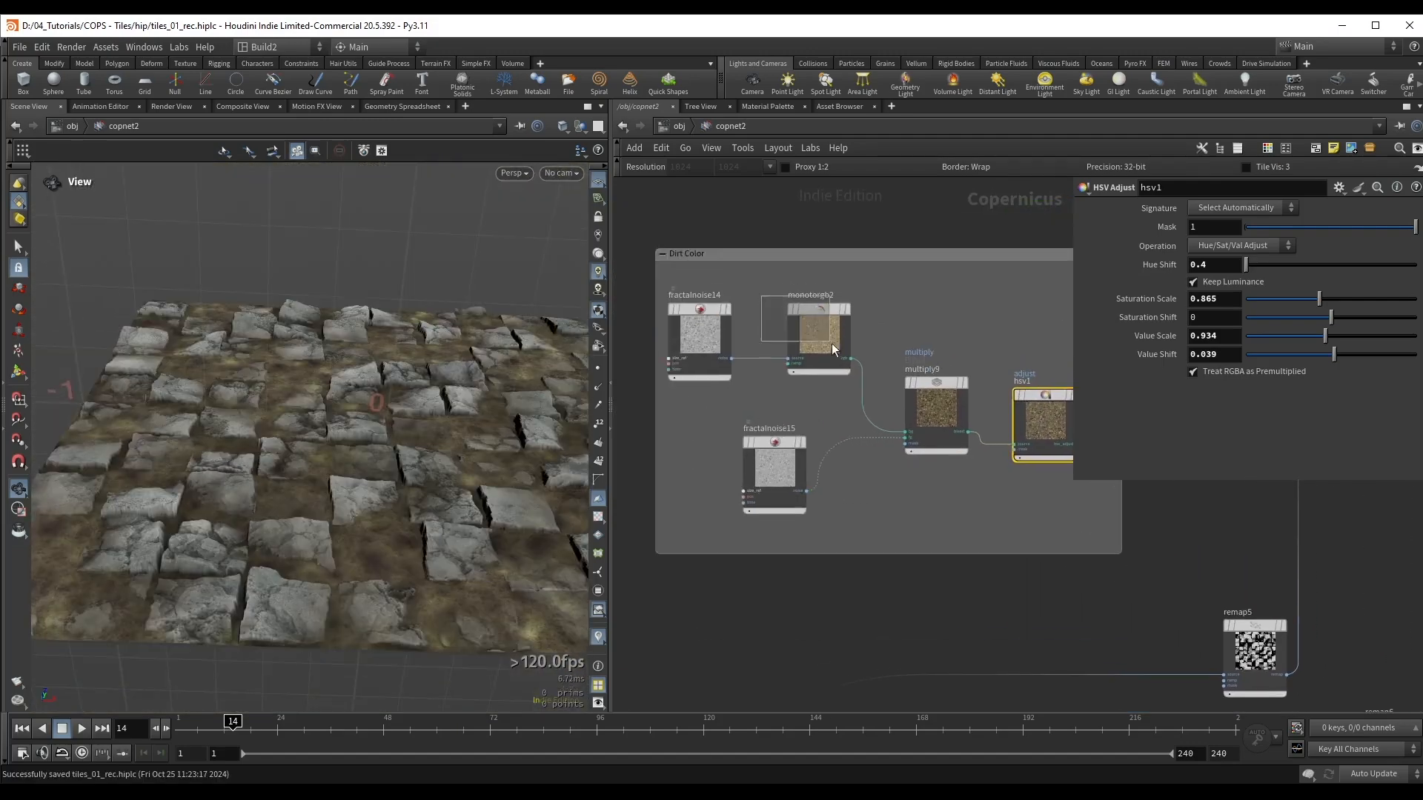
# Step: Adjust the colours of the first two points of monotorgb2's ramp in the Dirt Color network box
pyautogui.moveTo(831, 344); pyautogui.dragTo(831, 343)
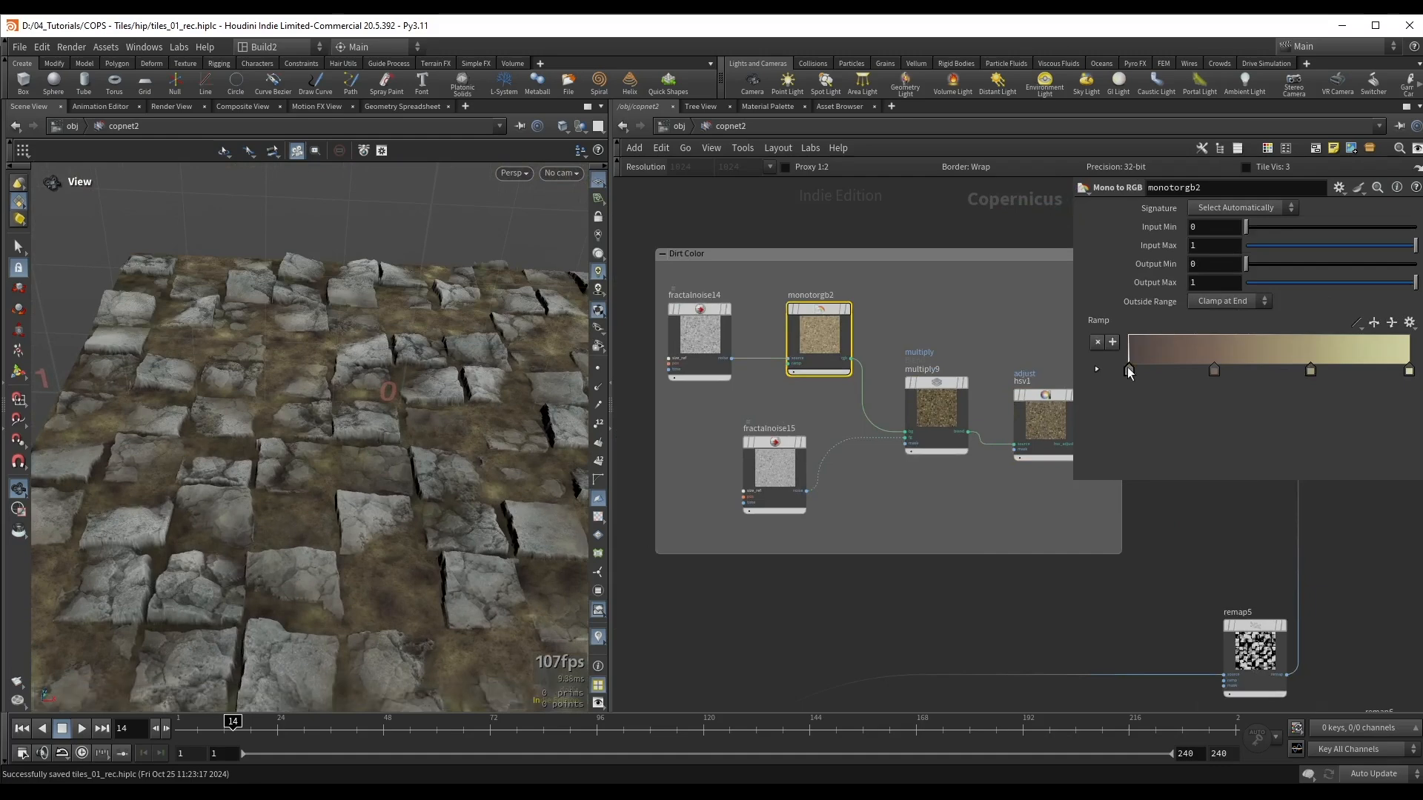
pyautogui.doubleClick(1127, 367)
pyautogui.moveTo(1212, 475)
pyautogui.mouseDown()
pyautogui.moveTo(1196, 474)
pyautogui.moveTo(1262, 478)
pyautogui.moveTo(1229, 472)
pyautogui.moveTo(1215, 438)
pyautogui.moveTo(1229, 469)
pyautogui.moveTo(1299, 449)
pyautogui.moveTo(1229, 472)
pyautogui.mouseUp()
pyautogui.click(1383, 214)
pyautogui.doubleClick(1215, 369)
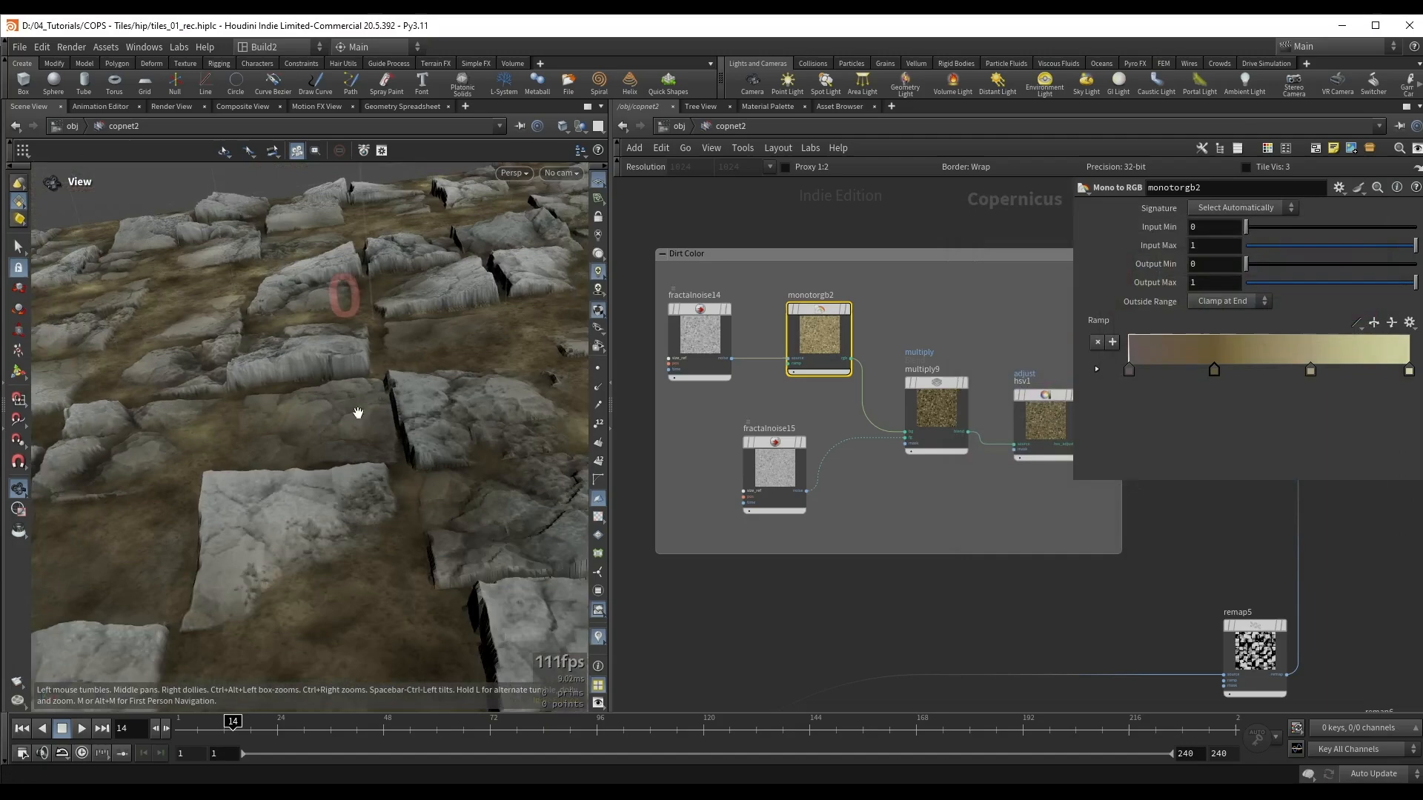
pyautogui.scroll(3, 310, 438)
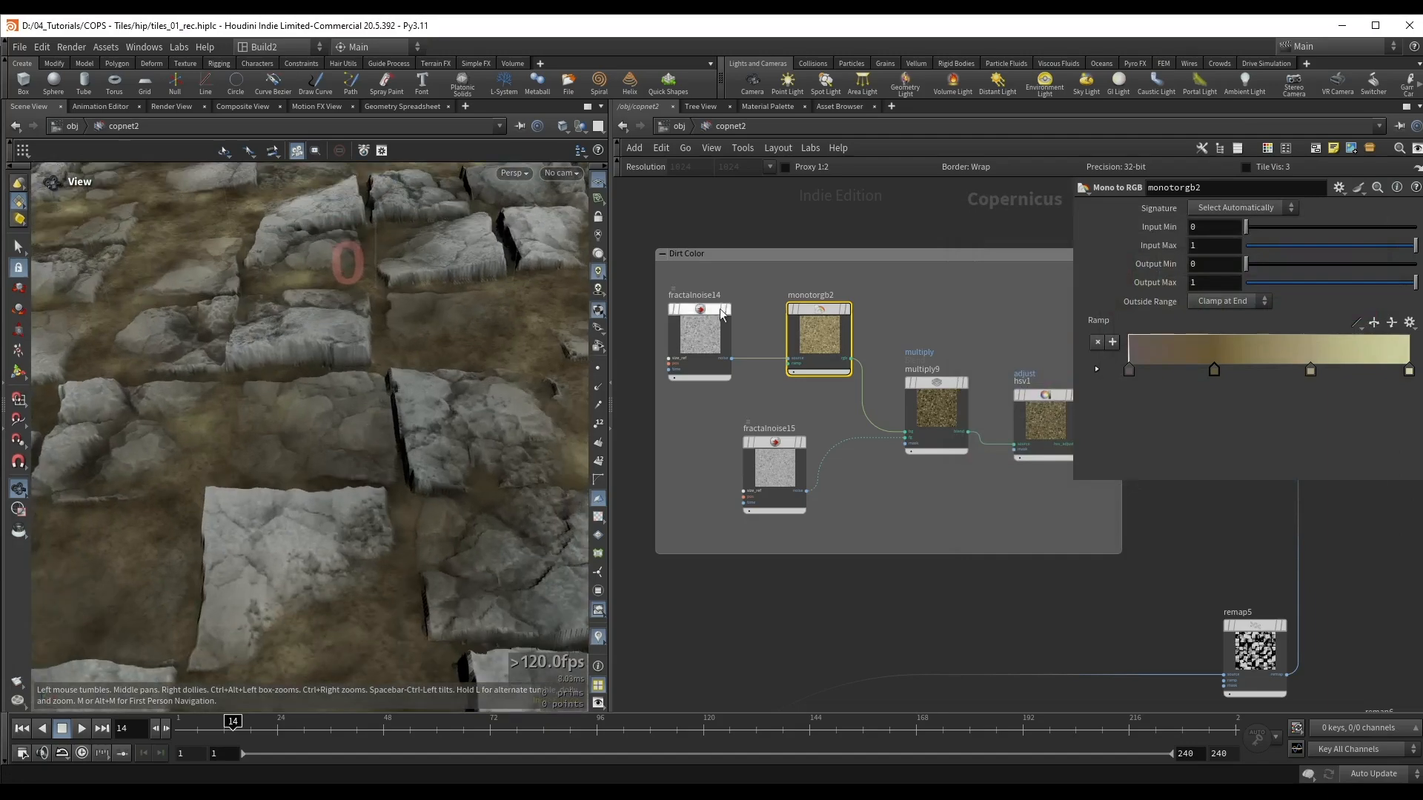
# Step: Select fractalnoise14, save the scene and inspect the recoloured dirt between the displaced tiles
pyautogui.moveTo(730, 286); pyautogui.dragTo(783, 320, button='middle')
pyautogui.click(762, 362)
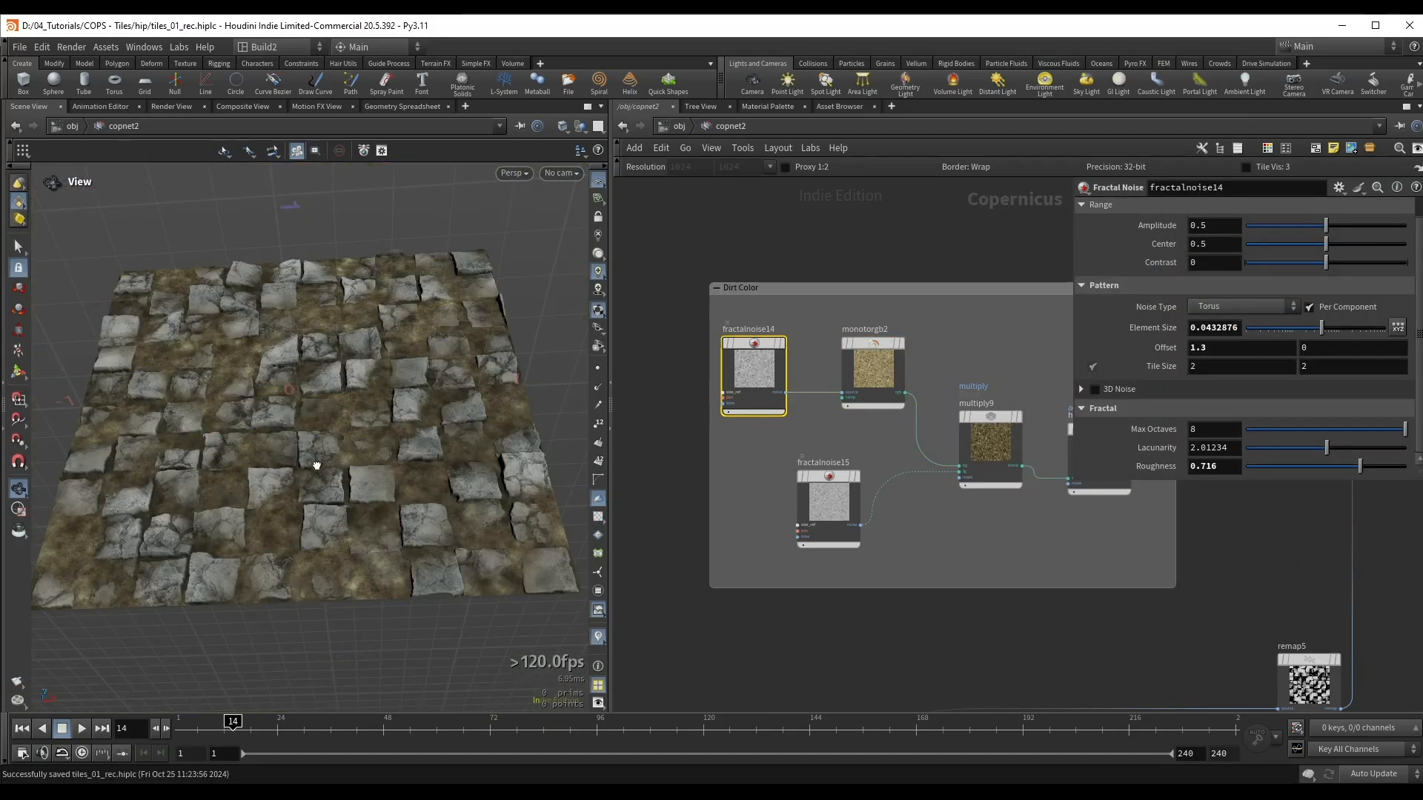
pyautogui.moveTo(314, 467); pyautogui.dragTo(321, 334)
pyautogui.hotkey('ctrl', 's')
pyautogui.scroll(3, 298, 416)
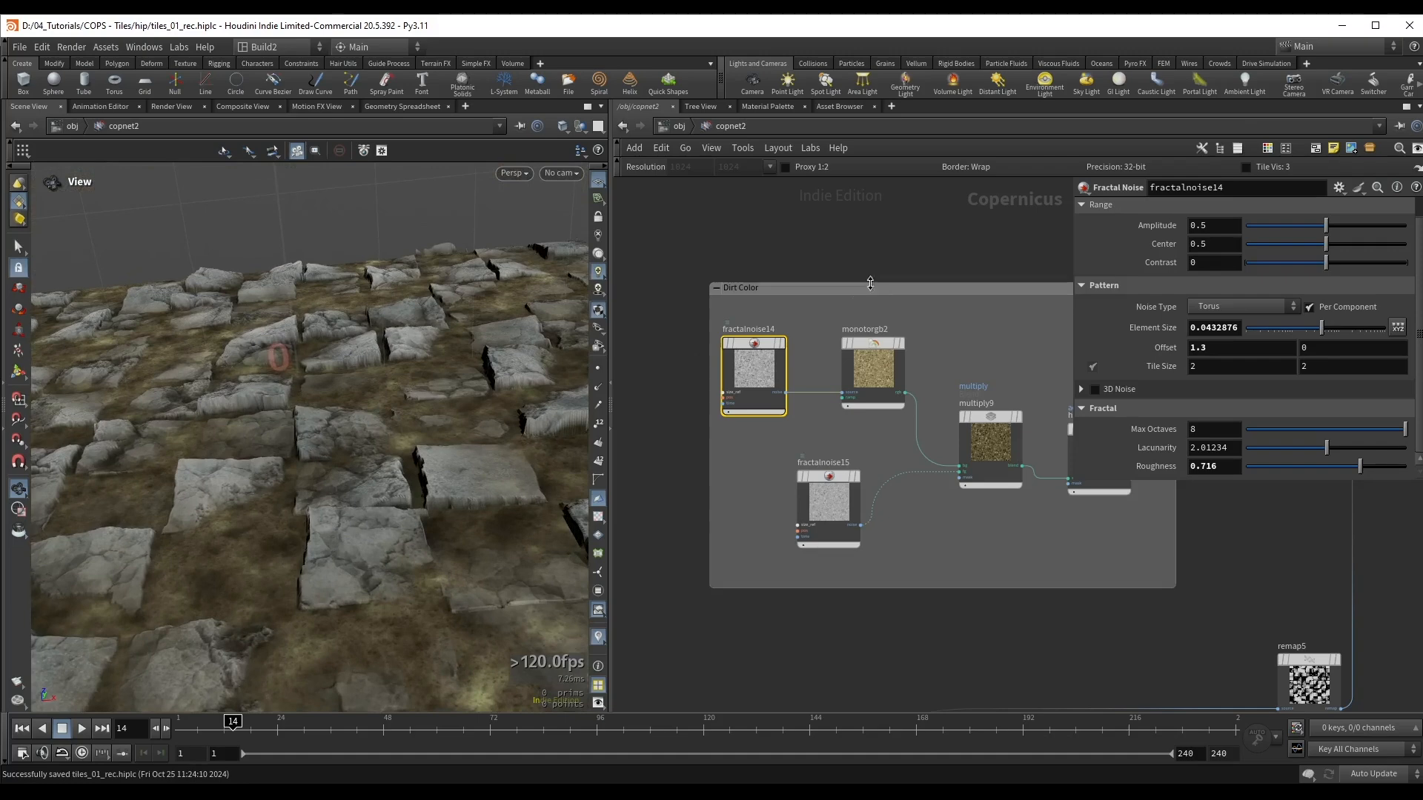
# Step: Override copnet2's Default Resolution with 4096 by 4096 and go back inside the network
pyautogui.click(789, 247)
pyautogui.press('u')
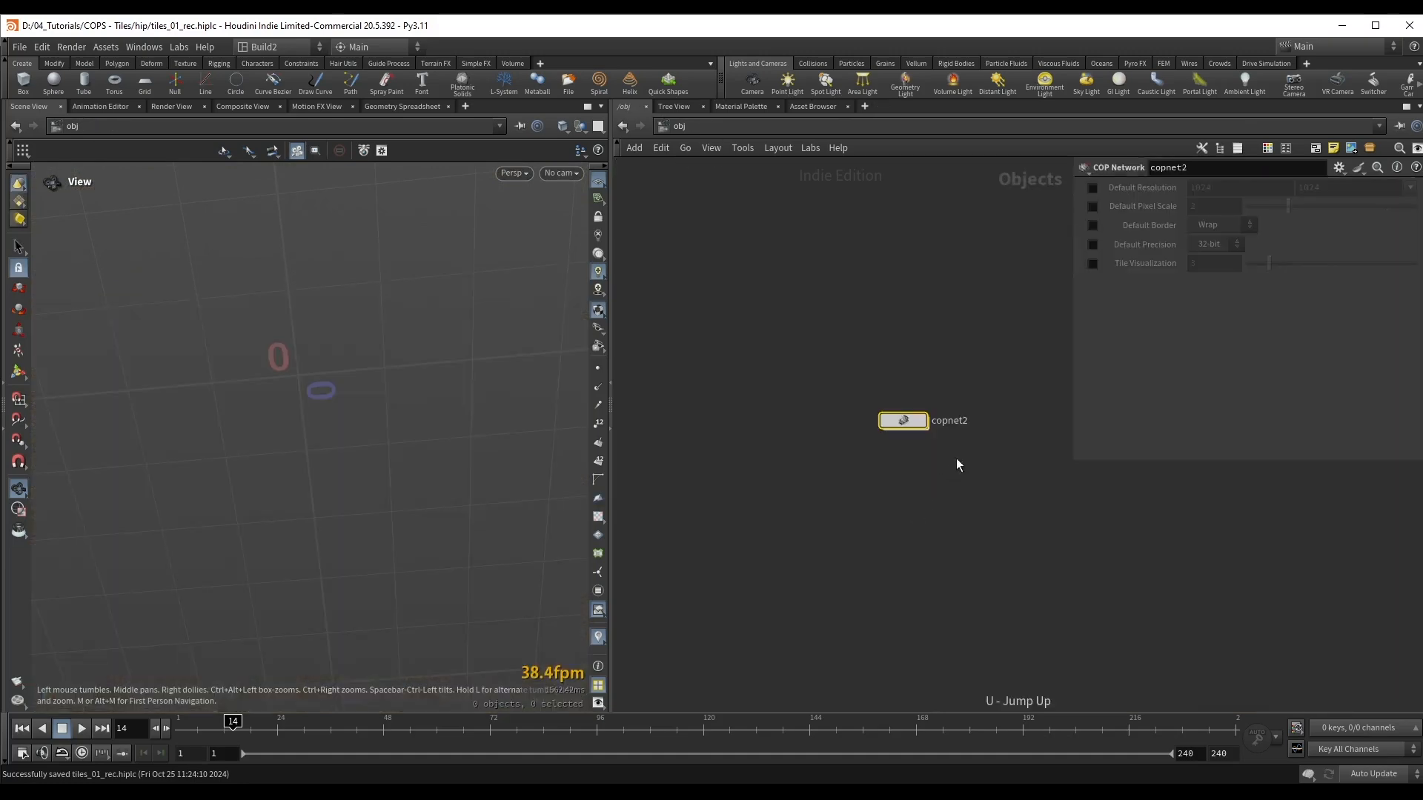
pyautogui.click(1092, 187)
pyautogui.click(1410, 188)
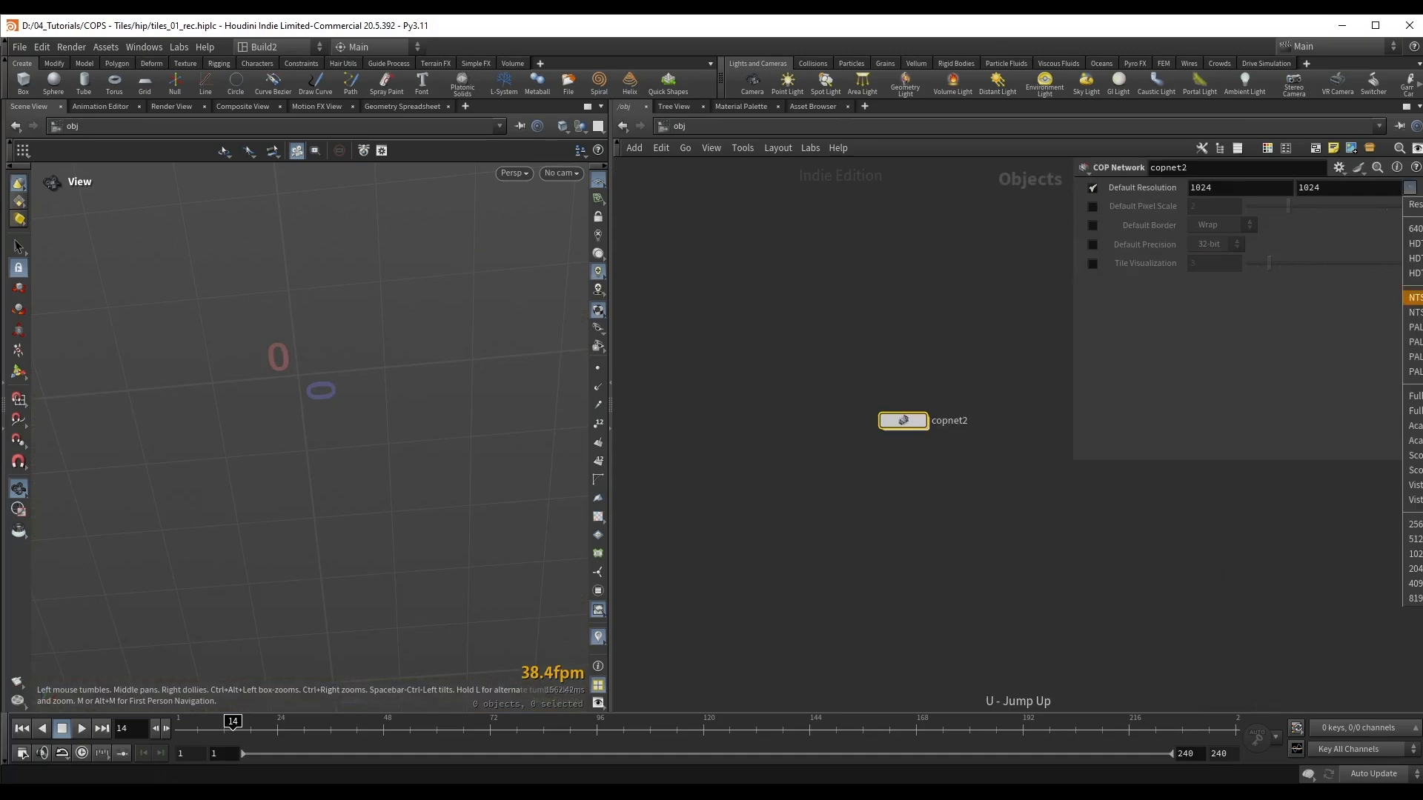
pyautogui.click(1412, 583)
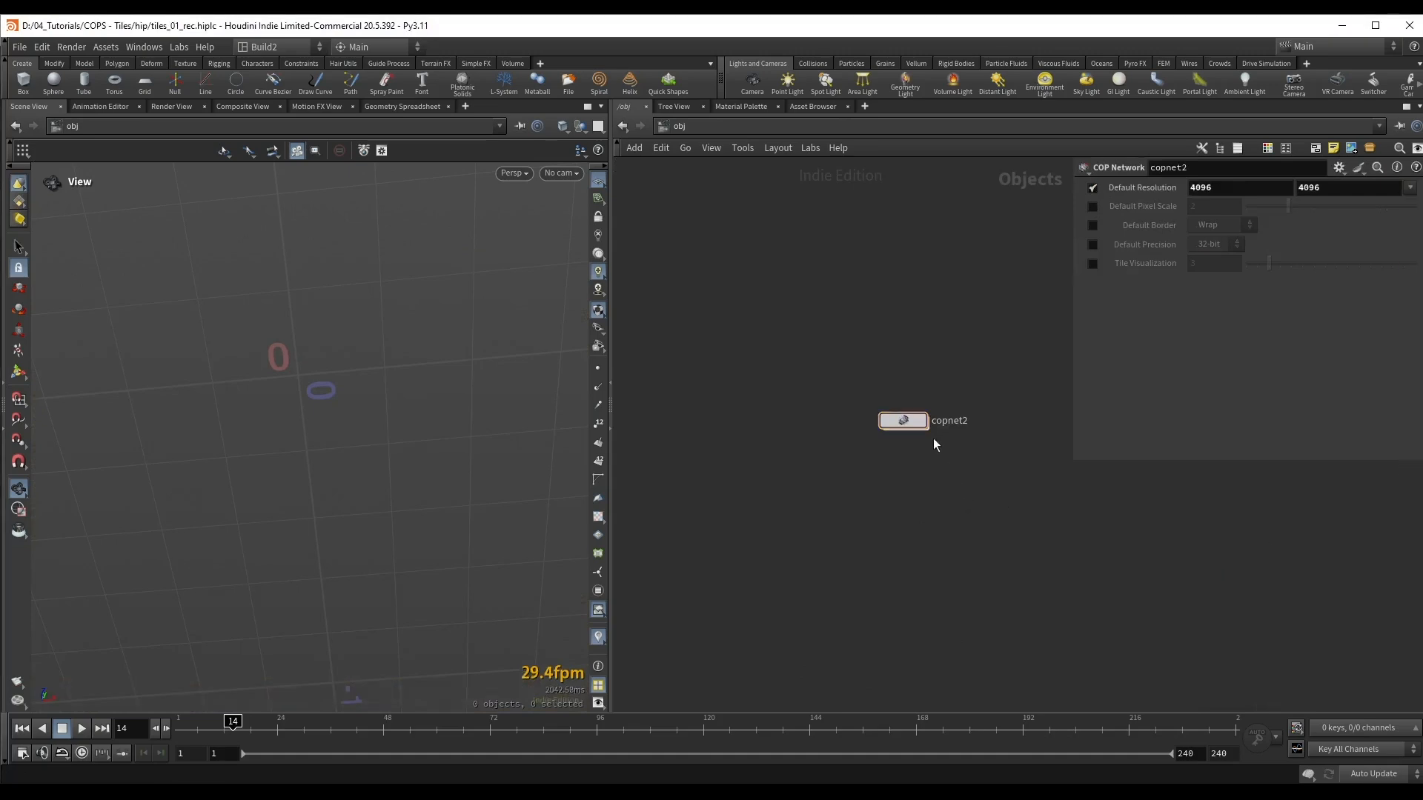
pyautogui.doubleClick(903, 421)
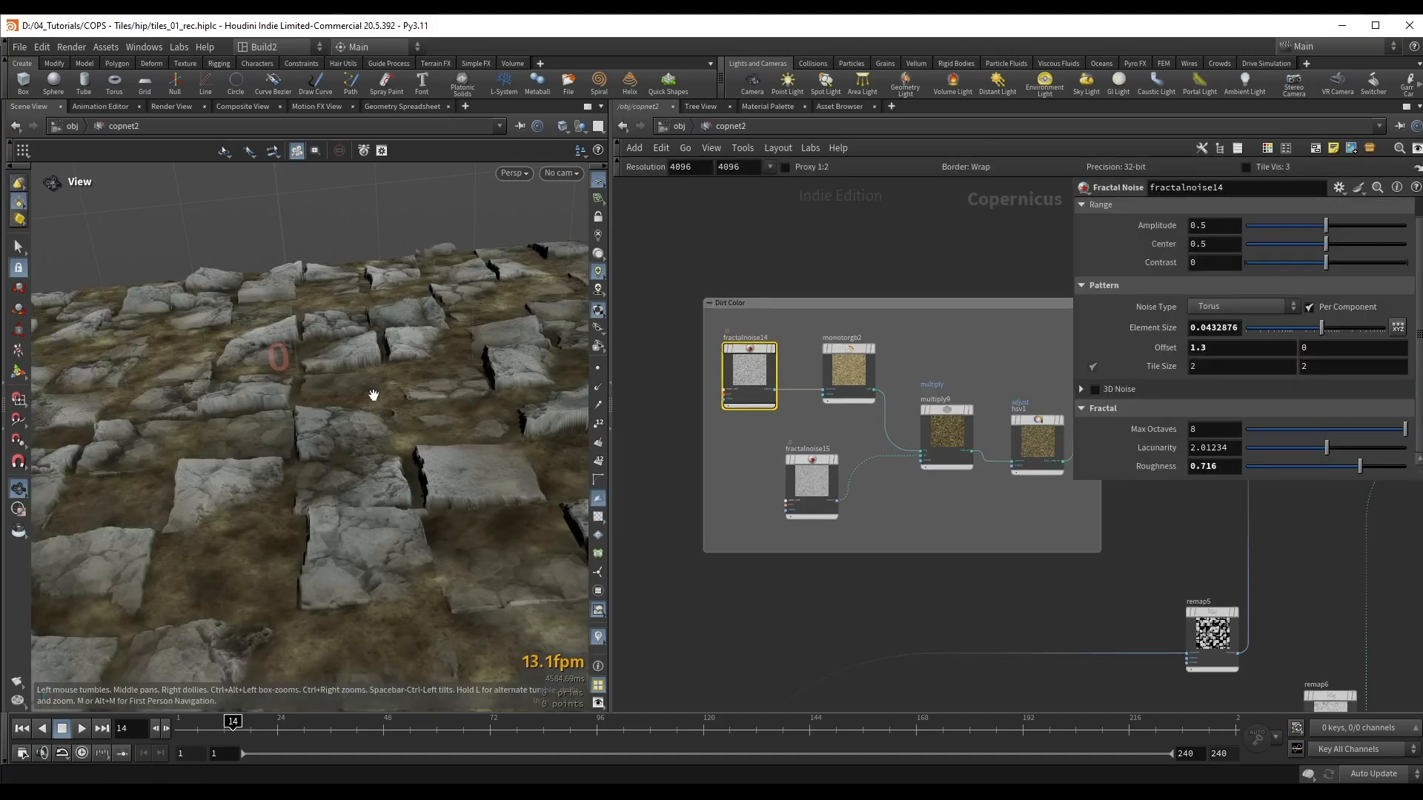
# Step: Darken the dirt by setting the Value Scale of hsv1 to 0.751
pyautogui.scroll(4, 371, 393)
pyautogui.moveTo(371, 393); pyautogui.dragTo(369, 455)
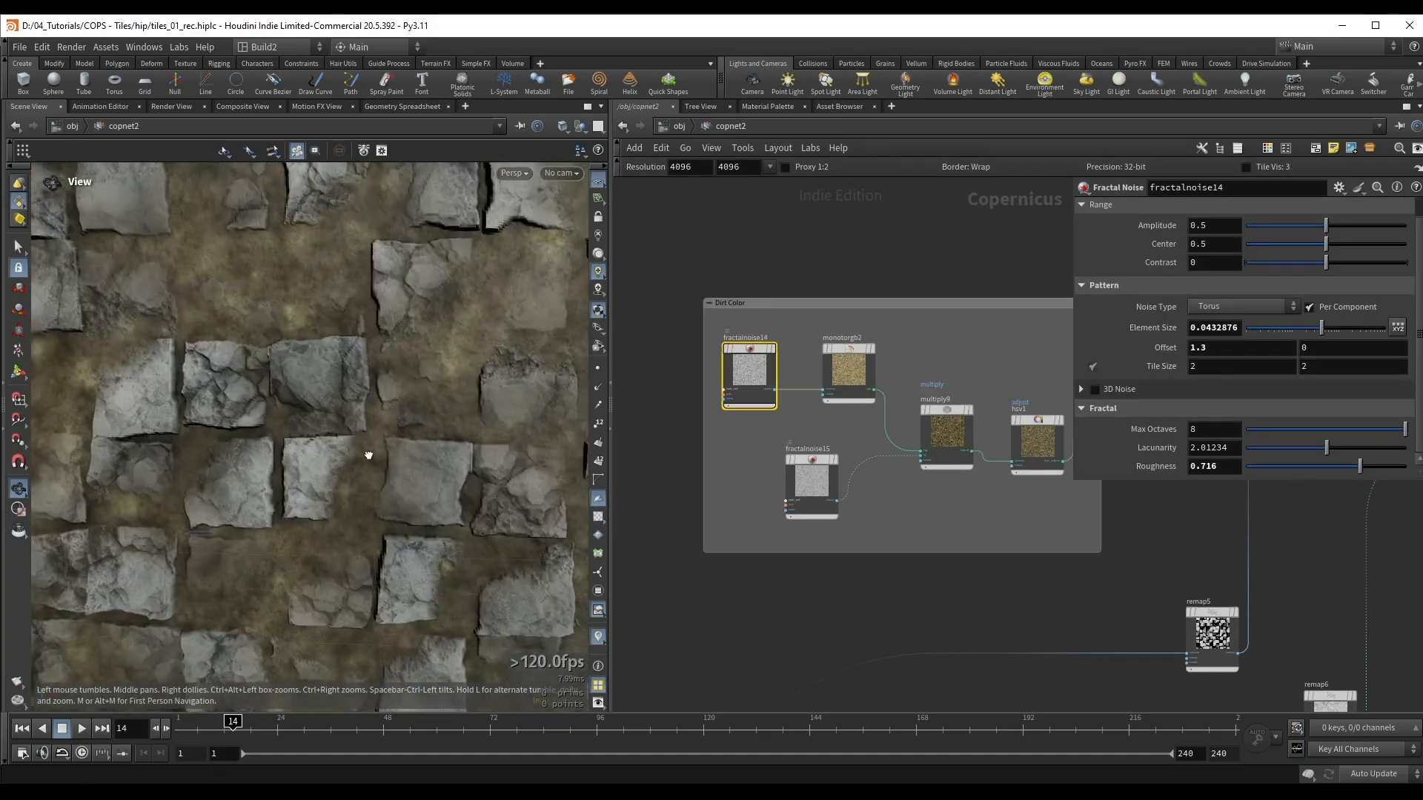
pyautogui.moveTo(368, 456); pyautogui.dragTo(193, 476, button='right')
pyautogui.moveTo(194, 476); pyautogui.dragTo(301, 365, button='middle')
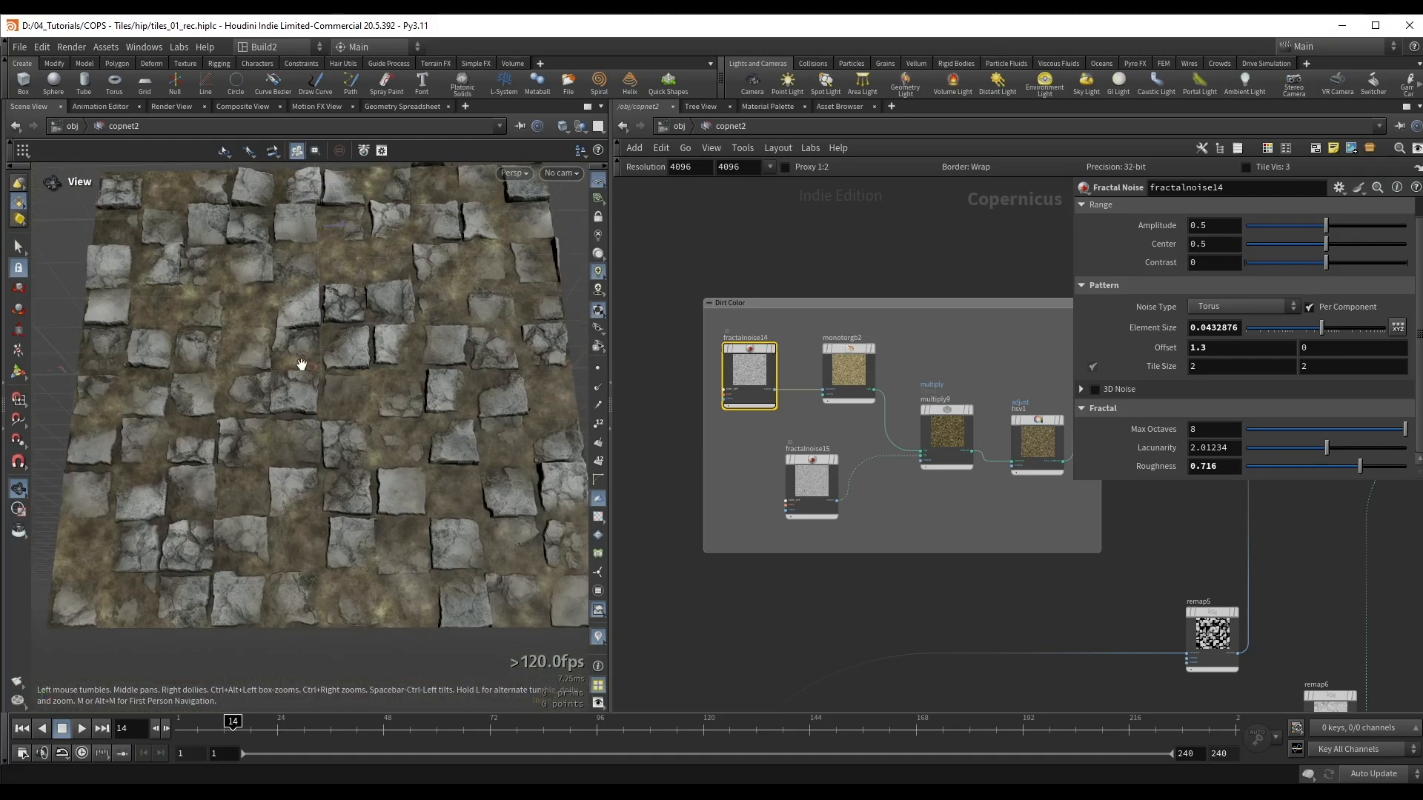
pyautogui.moveTo(1033, 437); pyautogui.dragTo(885, 441, button='middle')
pyautogui.moveTo(901, 441); pyautogui.dragTo(895, 431)
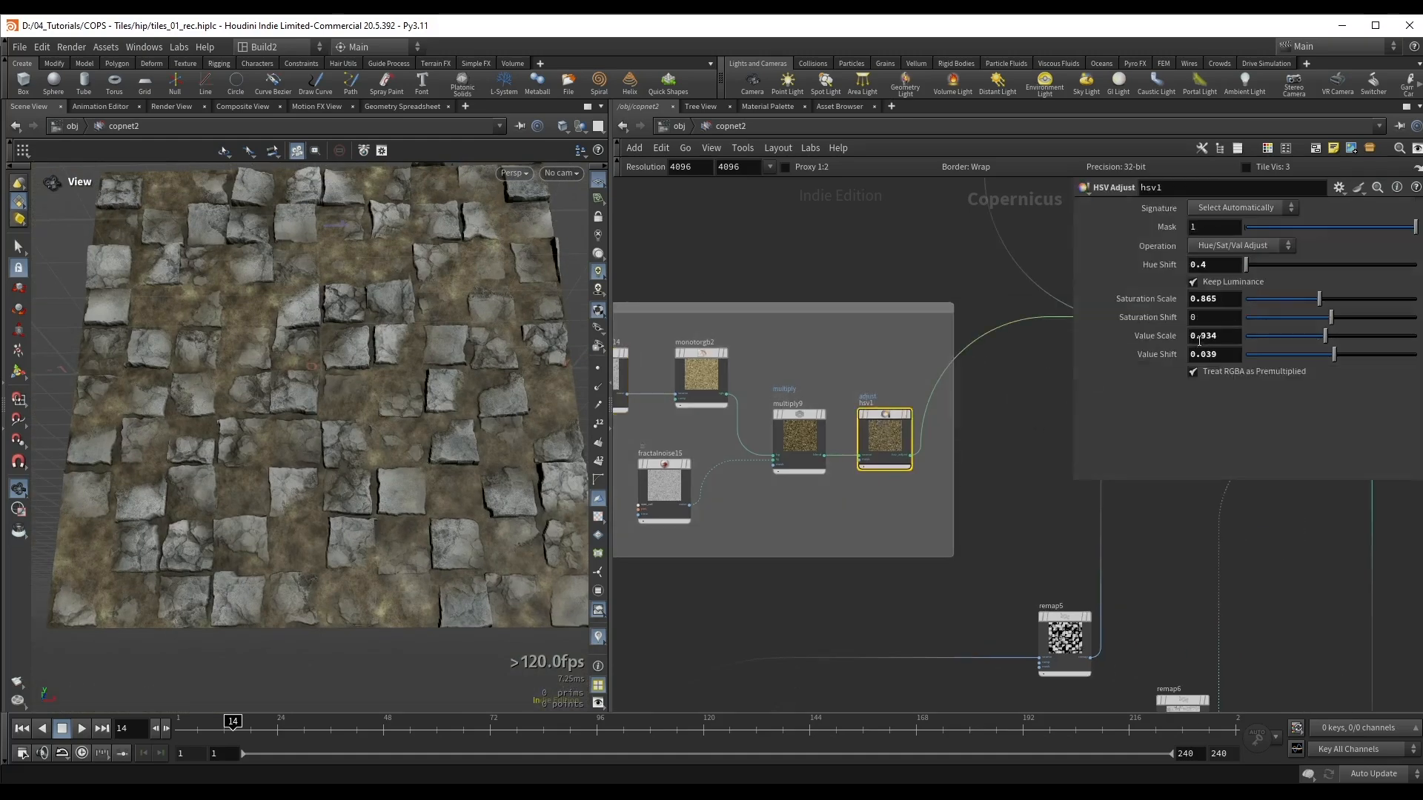
pyautogui.moveTo(1315, 335); pyautogui.dragTo(1308, 340)
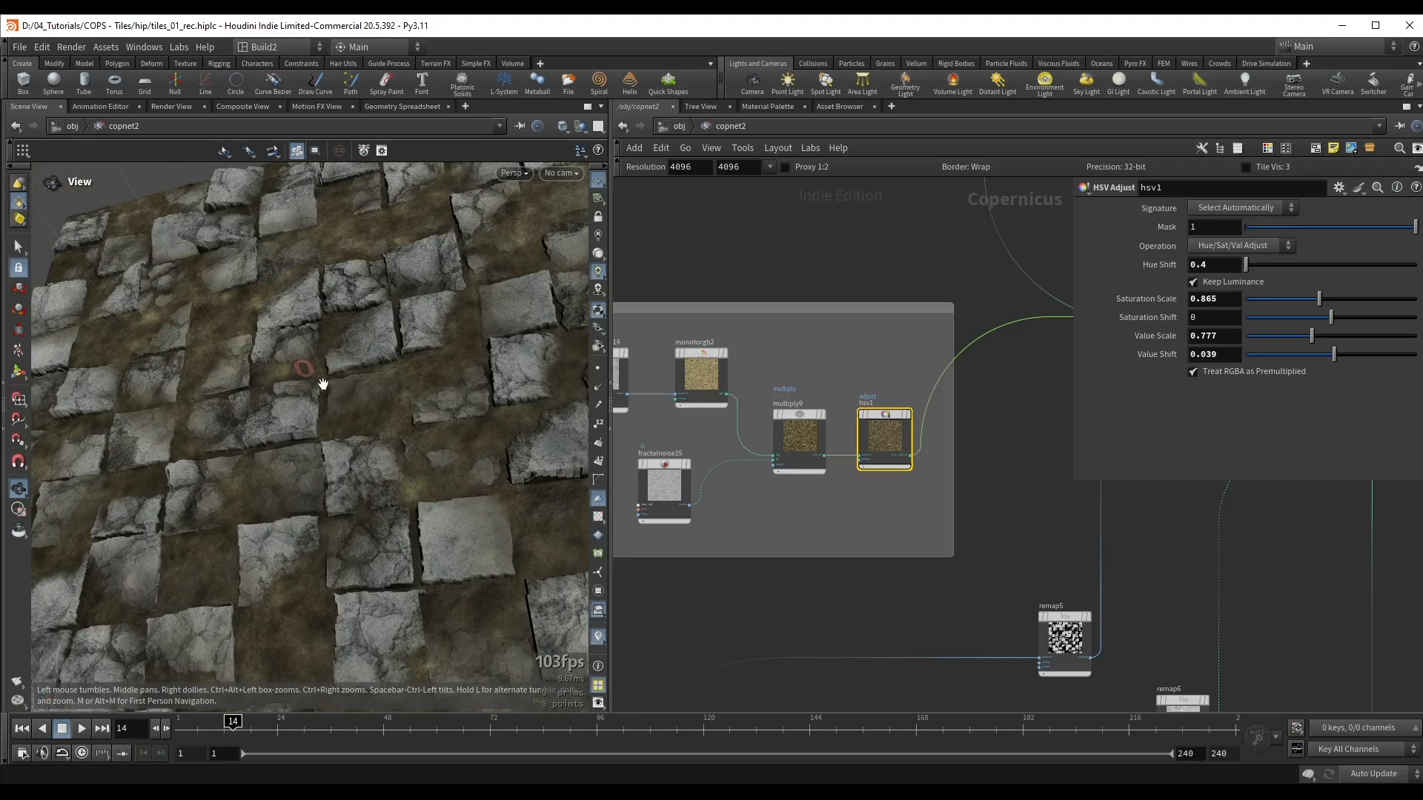
pyautogui.moveTo(320, 384); pyautogui.dragTo(324, 438, button='right')
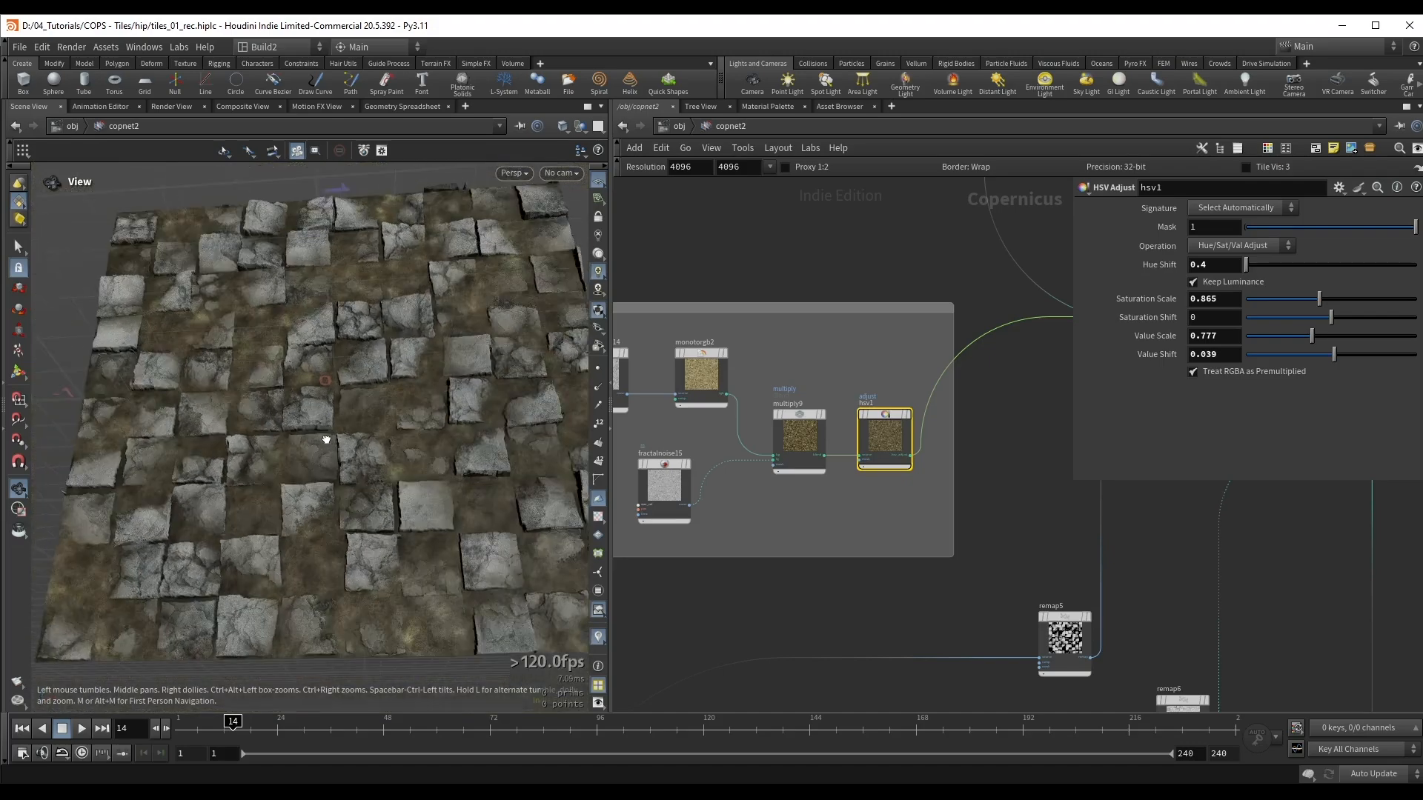
pyautogui.moveTo(380, 356); pyautogui.dragTo(378, 385, button='middle')
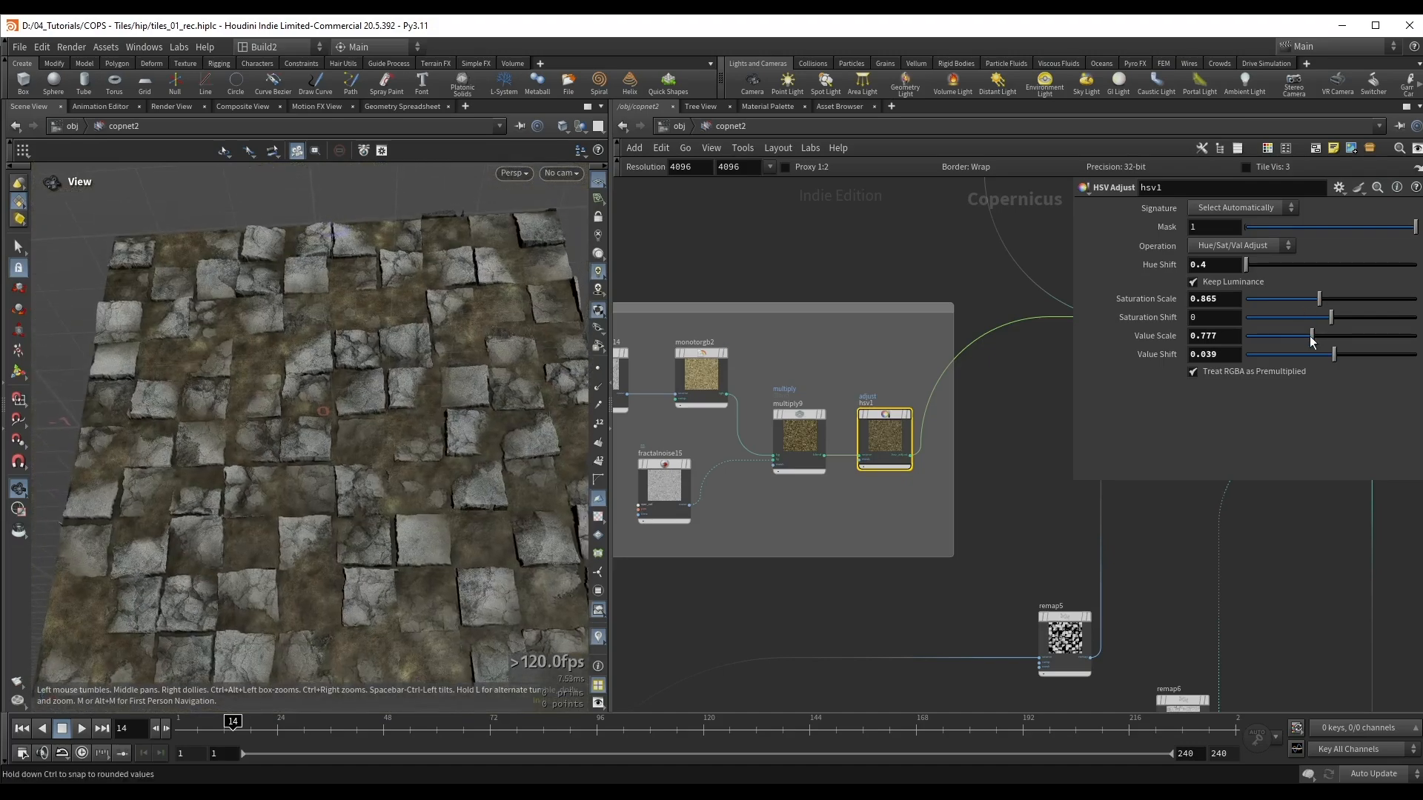
pyautogui.moveTo(1313, 340); pyautogui.dragTo(1309, 344)
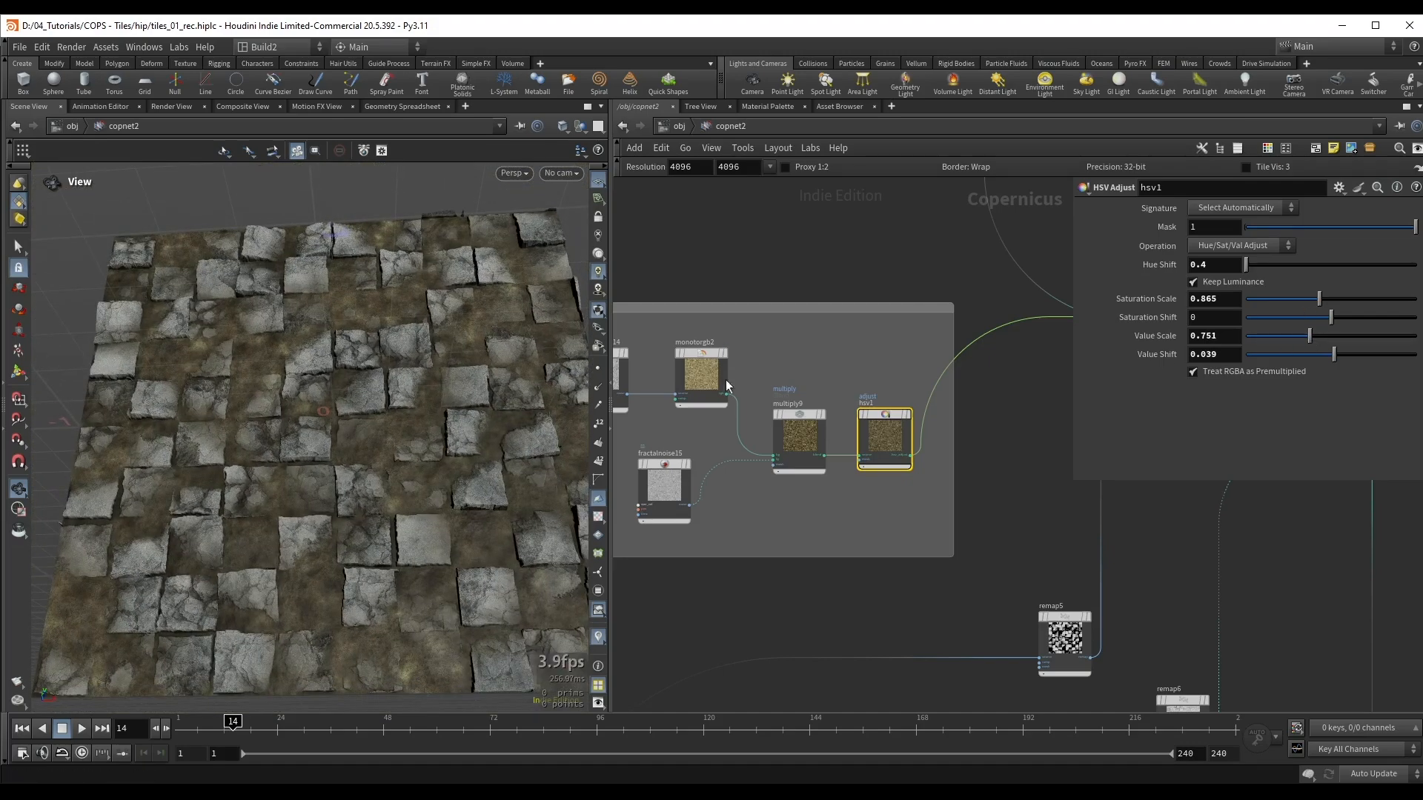
# Step: Examine the dirt colour and cracked tile surfaces from overhead, low and close-up angles
pyautogui.moveTo(409, 308); pyautogui.dragTo(416, 340, button='right')
pyautogui.moveTo(415, 340); pyautogui.dragTo(385, 338, button='middle')
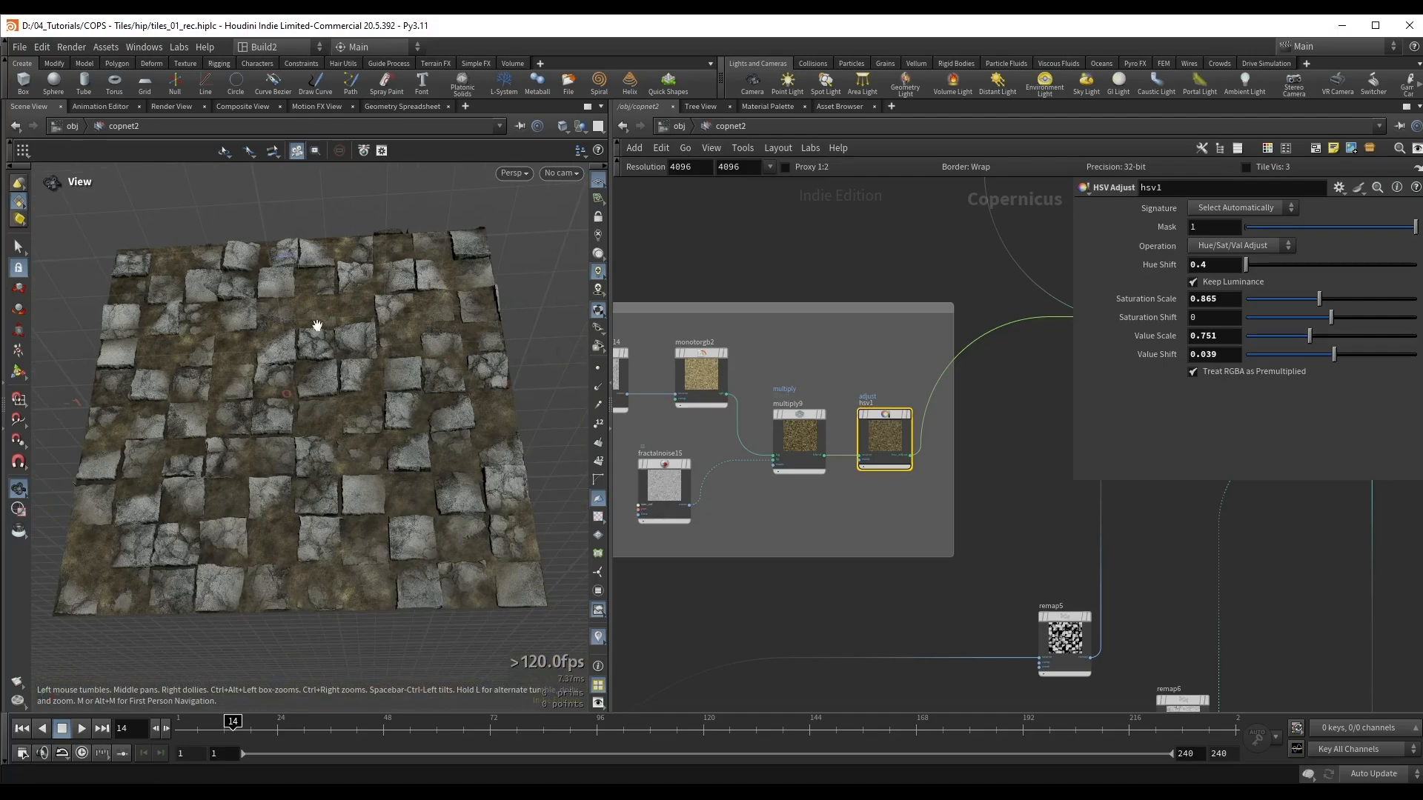
pyautogui.moveTo(317, 326); pyautogui.dragTo(305, 385)
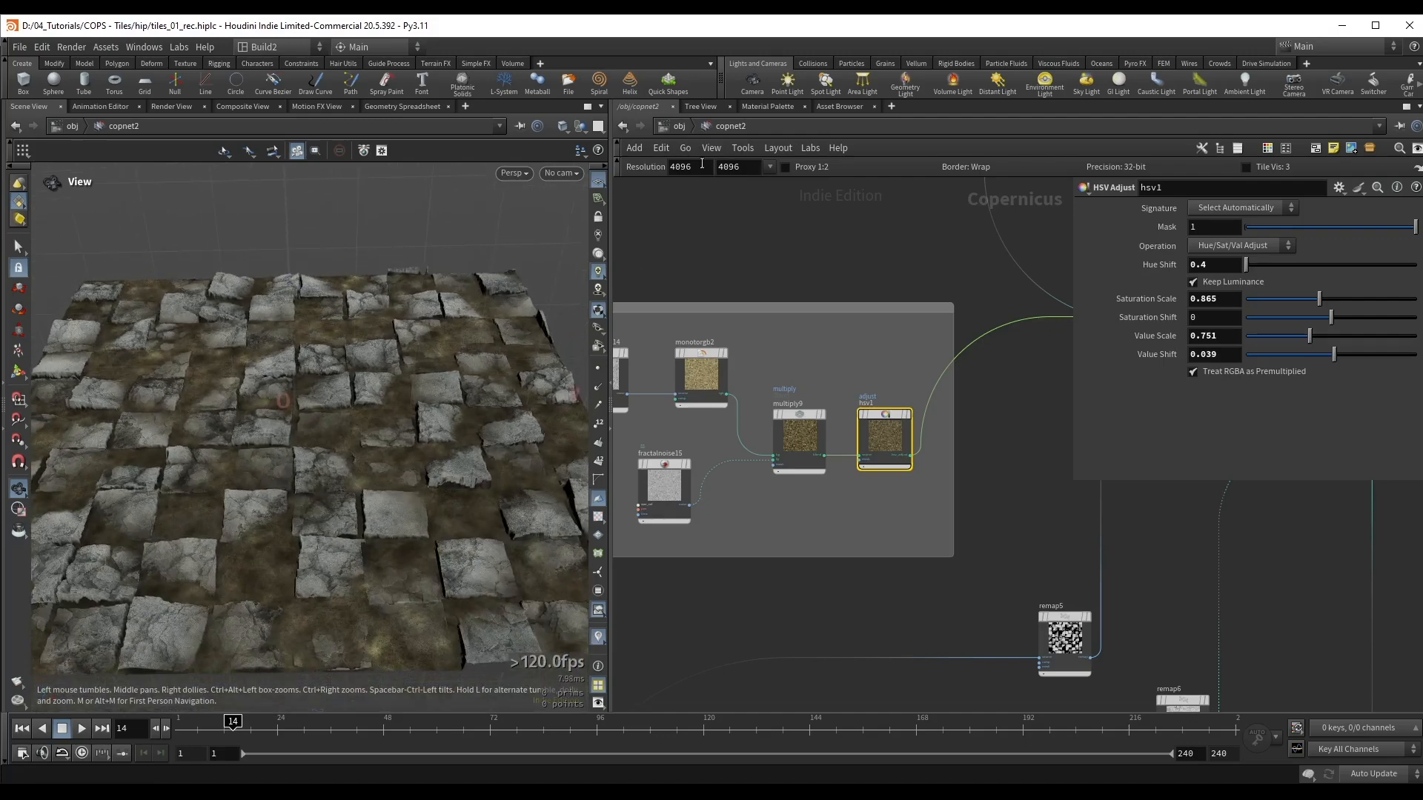
pyautogui.moveTo(272, 444); pyautogui.dragTo(270, 435)
pyautogui.moveTo(334, 426); pyautogui.dragTo(527, 400, button='right')
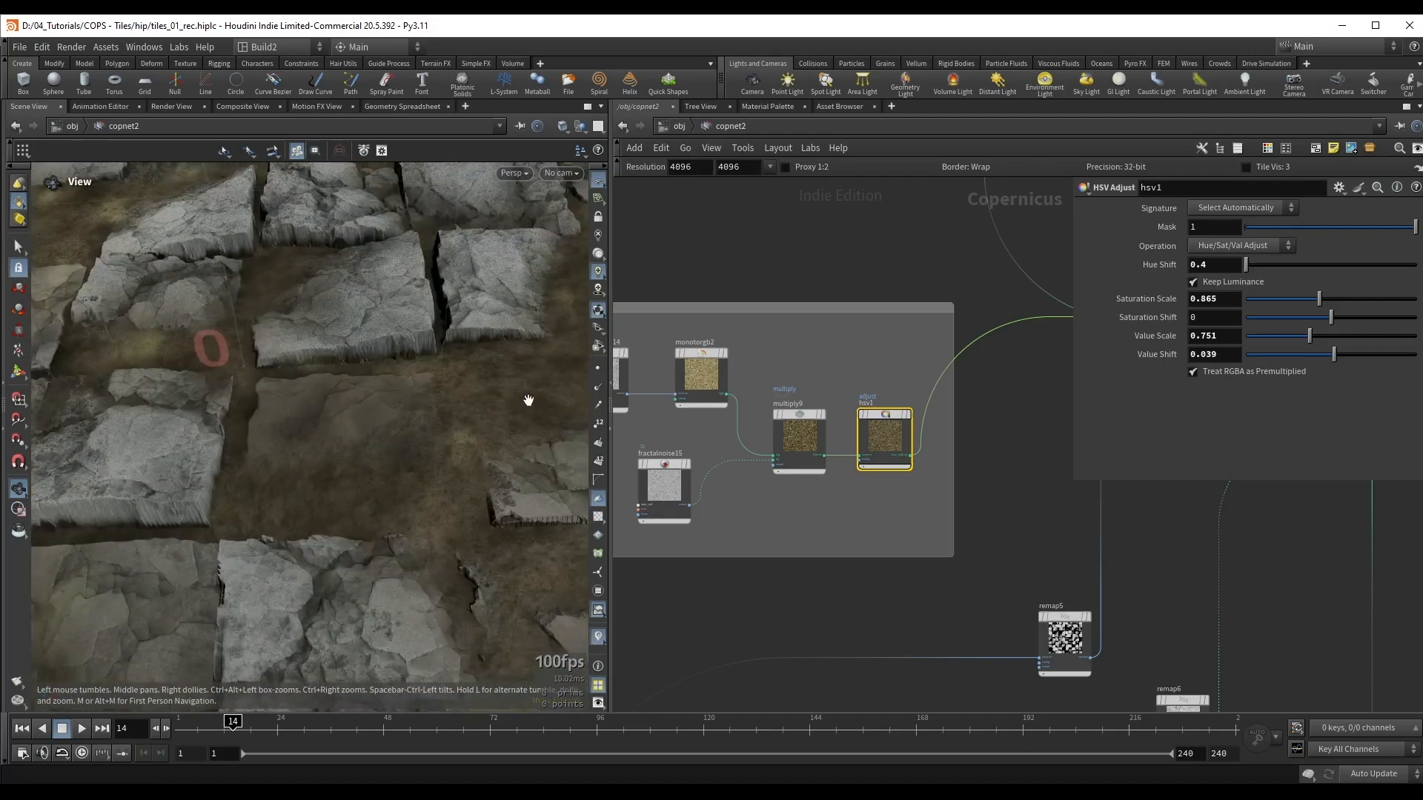
pyautogui.moveTo(429, 360); pyautogui.dragTo(286, 407)
pyautogui.moveTo(287, 407); pyautogui.dragTo(321, 449, button='middle')
pyautogui.moveTo(322, 449); pyautogui.dragTo(391, 388)
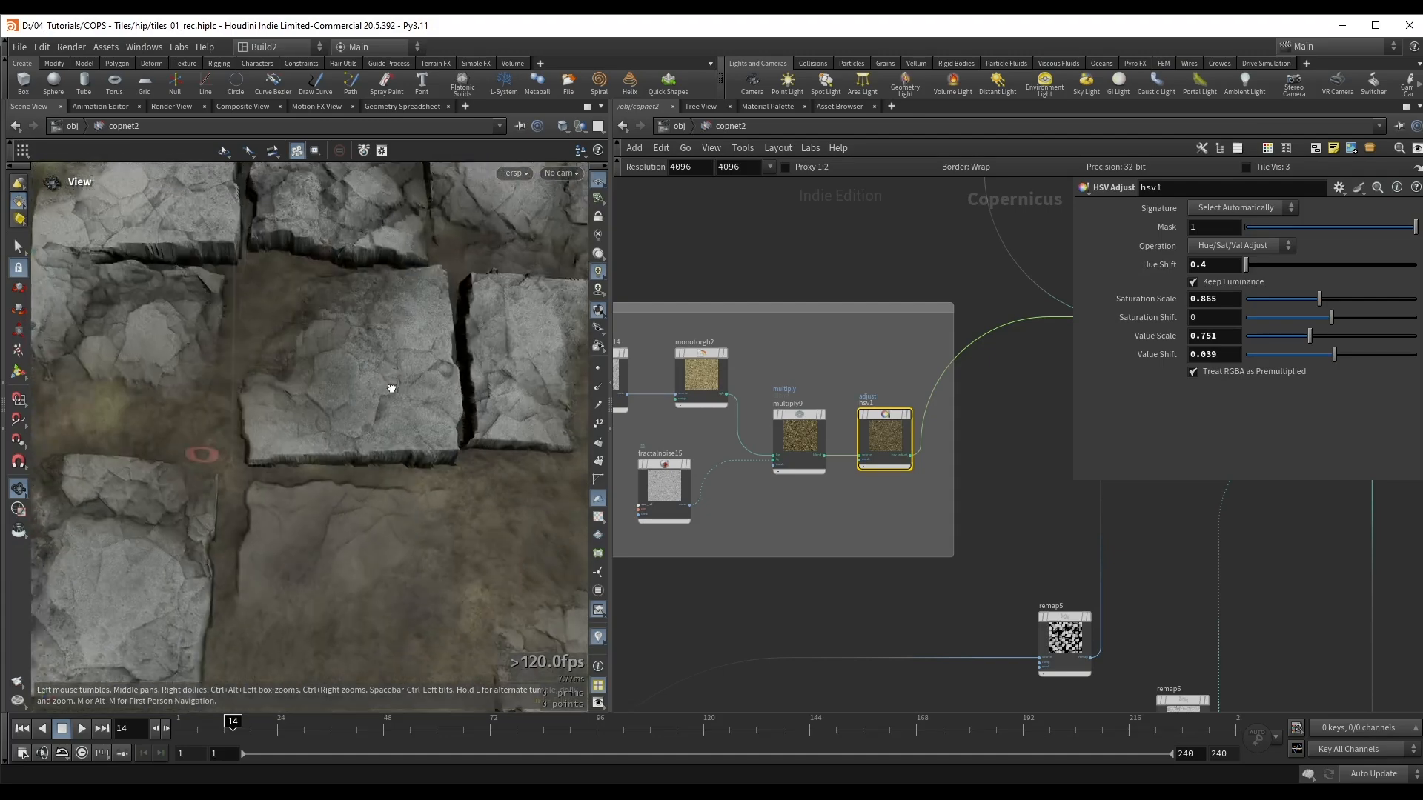
pyautogui.moveTo(391, 388); pyautogui.dragTo(315, 430, button='right')
pyautogui.moveTo(315, 430); pyautogui.dragTo(363, 434, button='middle')
pyautogui.moveTo(362, 434); pyautogui.dragTo(333, 381)
pyautogui.moveTo(334, 381); pyautogui.dragTo(365, 442, button='middle')
pyautogui.moveTo(448, 385); pyautogui.dragTo(407, 445)
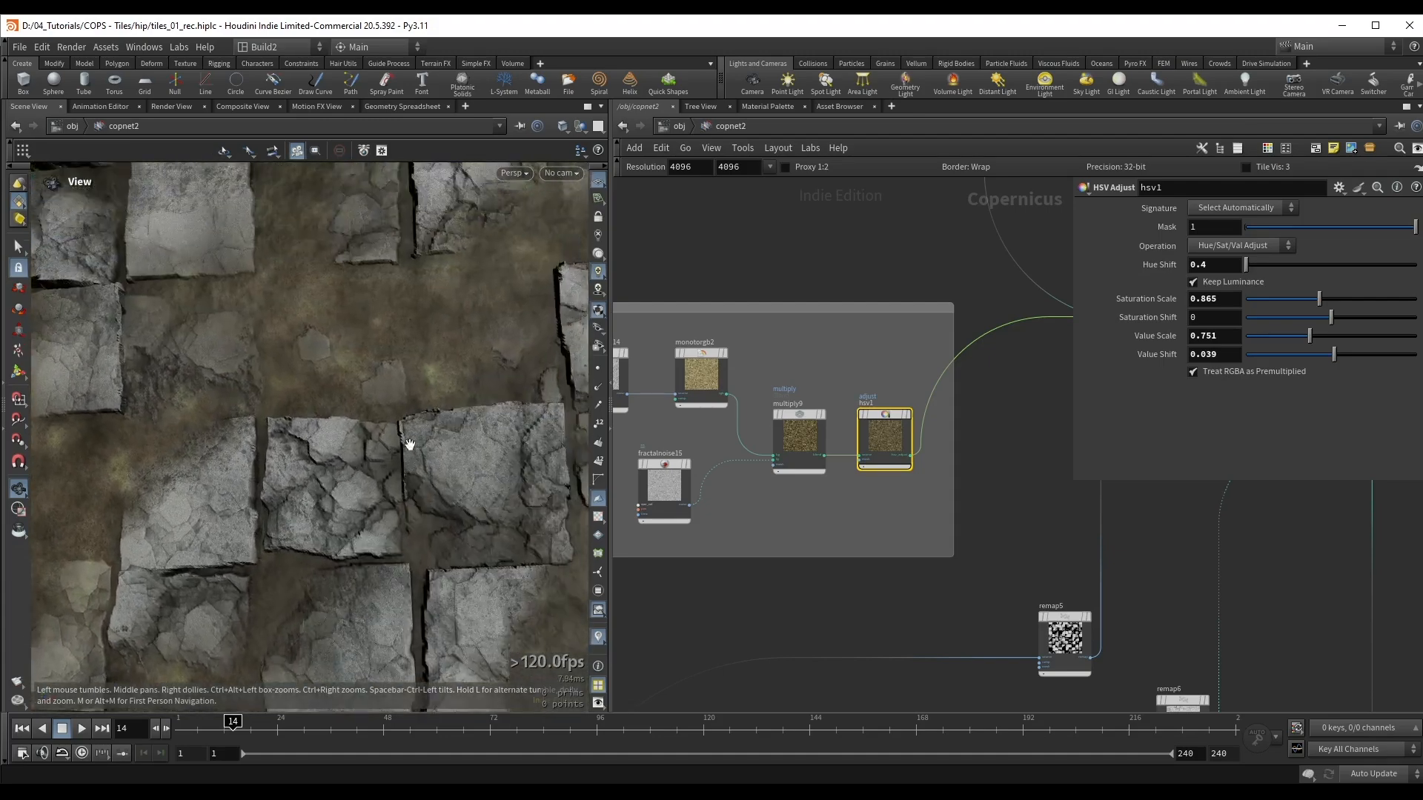
pyautogui.moveTo(407, 445); pyautogui.dragTo(349, 426, button='right')
pyautogui.moveTo(348, 427); pyautogui.dragTo(372, 450, button='middle')
pyautogui.moveTo(373, 450); pyautogui.dragTo(349, 430, button='right')
# Step: Set the value of the first ramp point to 0.2 on ramp1 in the Base shape network box
pyautogui.moveTo(697, 191); pyautogui.dragTo(1076, 511)
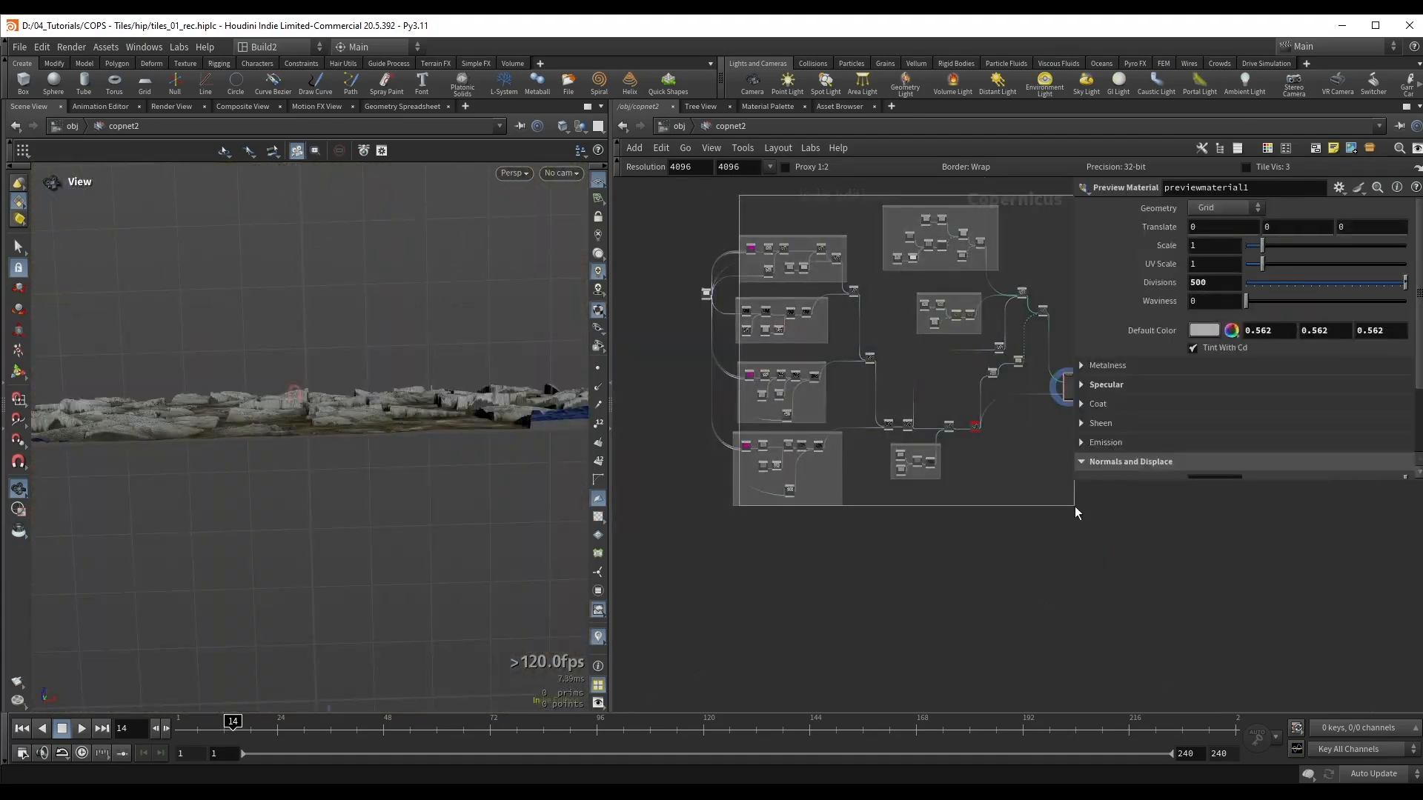
pyautogui.click(1015, 543)
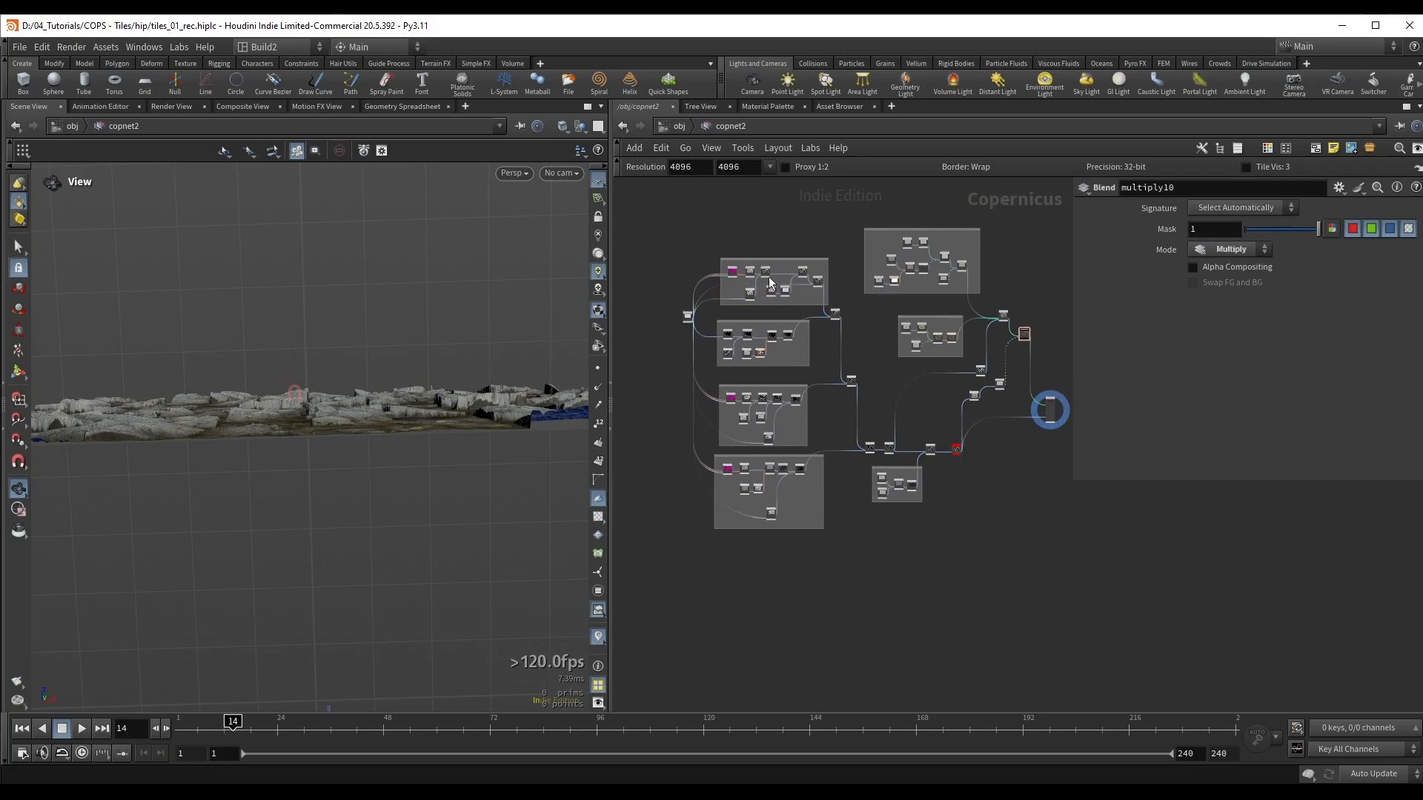
pyautogui.scroll(8, 750, 285)
pyautogui.scroll(1, 750, 285)
pyautogui.moveTo(378, 406); pyautogui.dragTo(283, 413)
pyautogui.moveTo(283, 413); pyautogui.dragTo(486, 371, button='right')
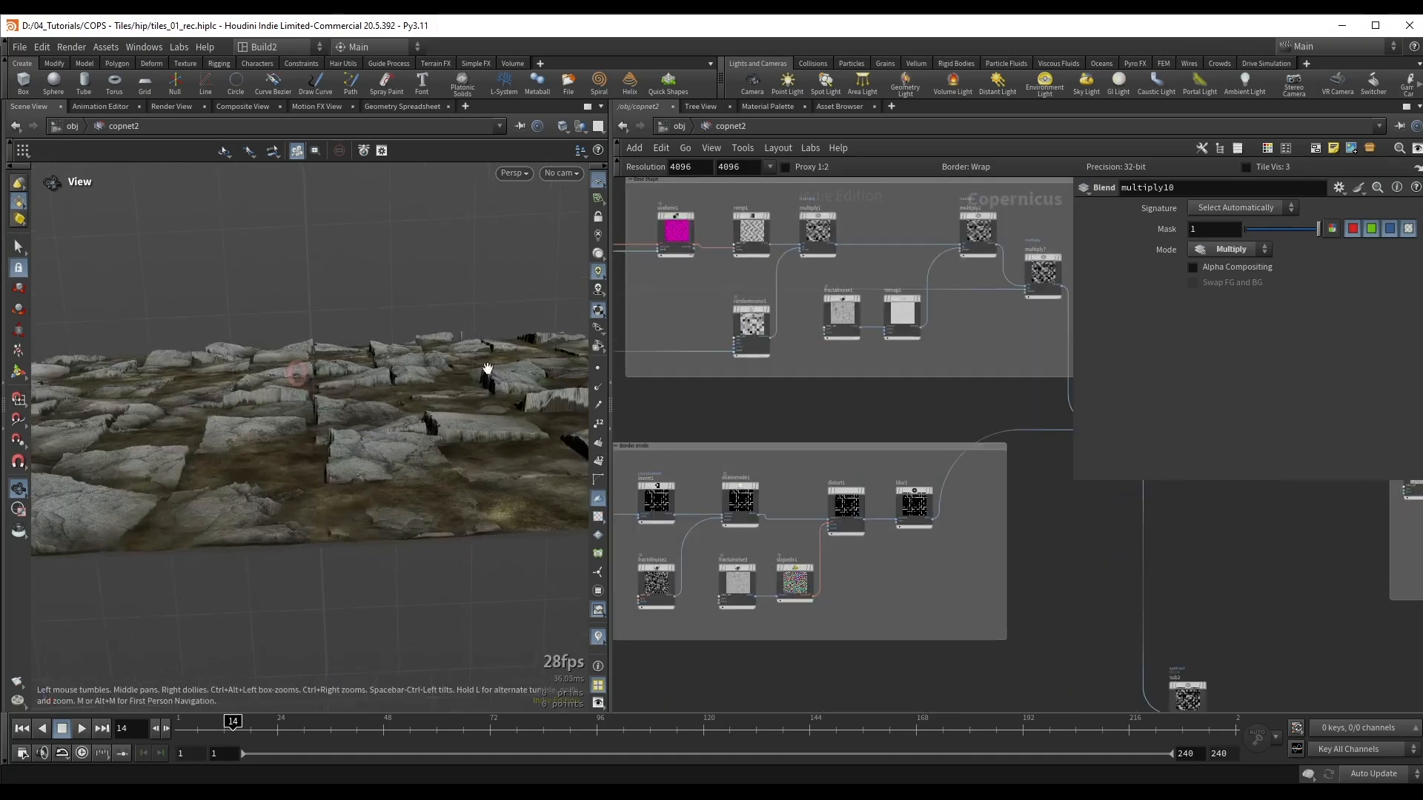
pyautogui.moveTo(950, 325); pyautogui.dragTo(953, 386, button='middle')
pyautogui.scroll(2, 936, 377)
pyautogui.moveTo(784, 315); pyautogui.dragTo(933, 378, button='middle')
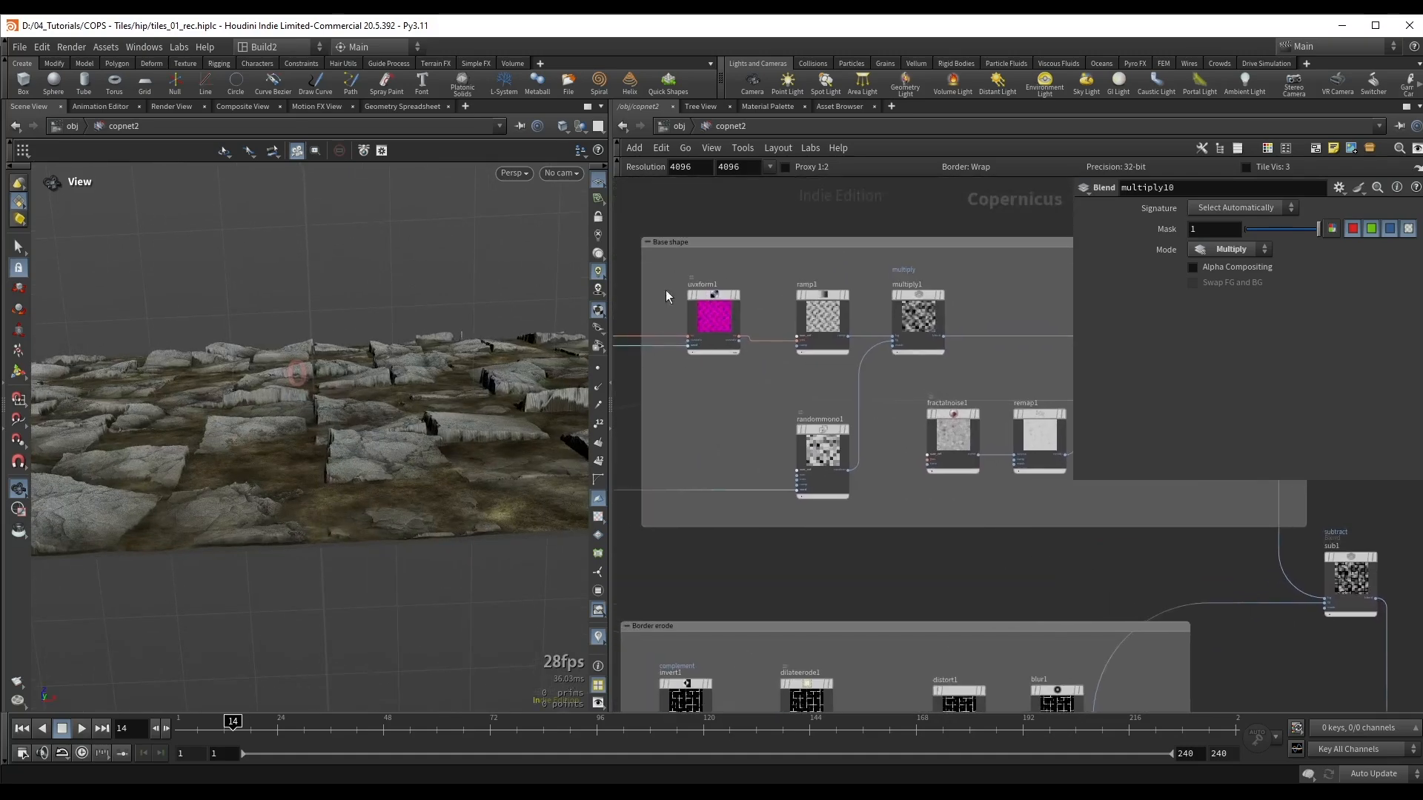
pyautogui.click(833, 318)
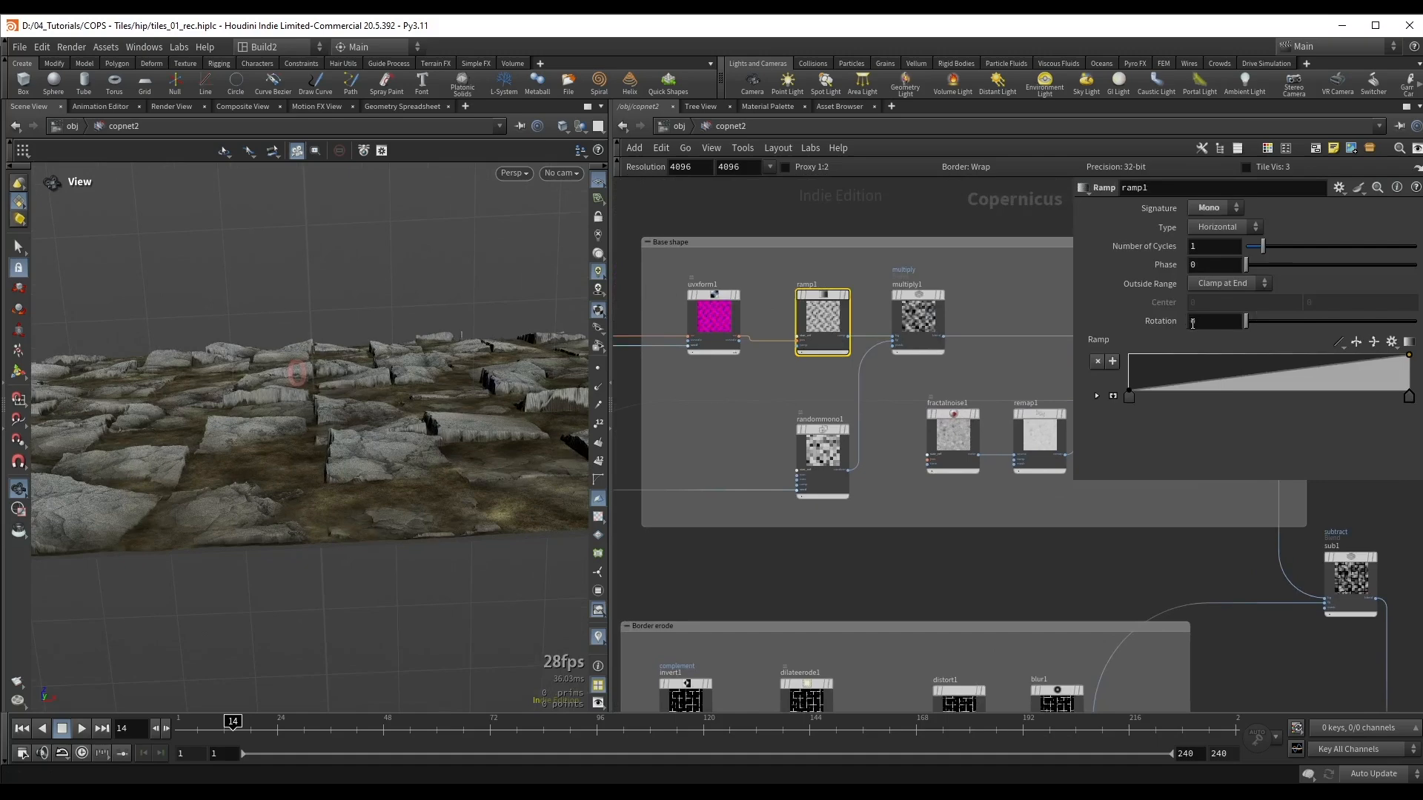
pyautogui.click(1127, 391)
pyautogui.click(1097, 396)
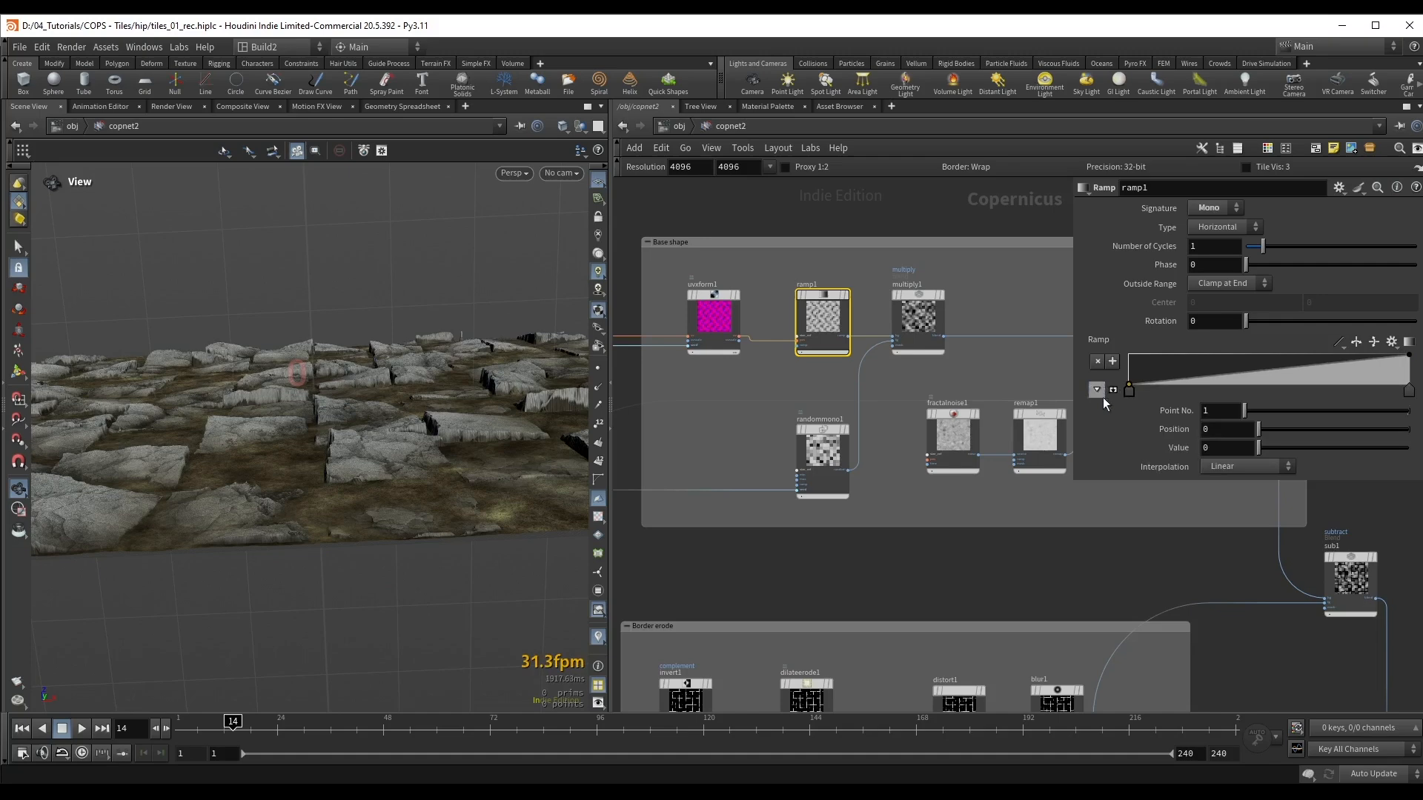
pyautogui.click(1232, 449)
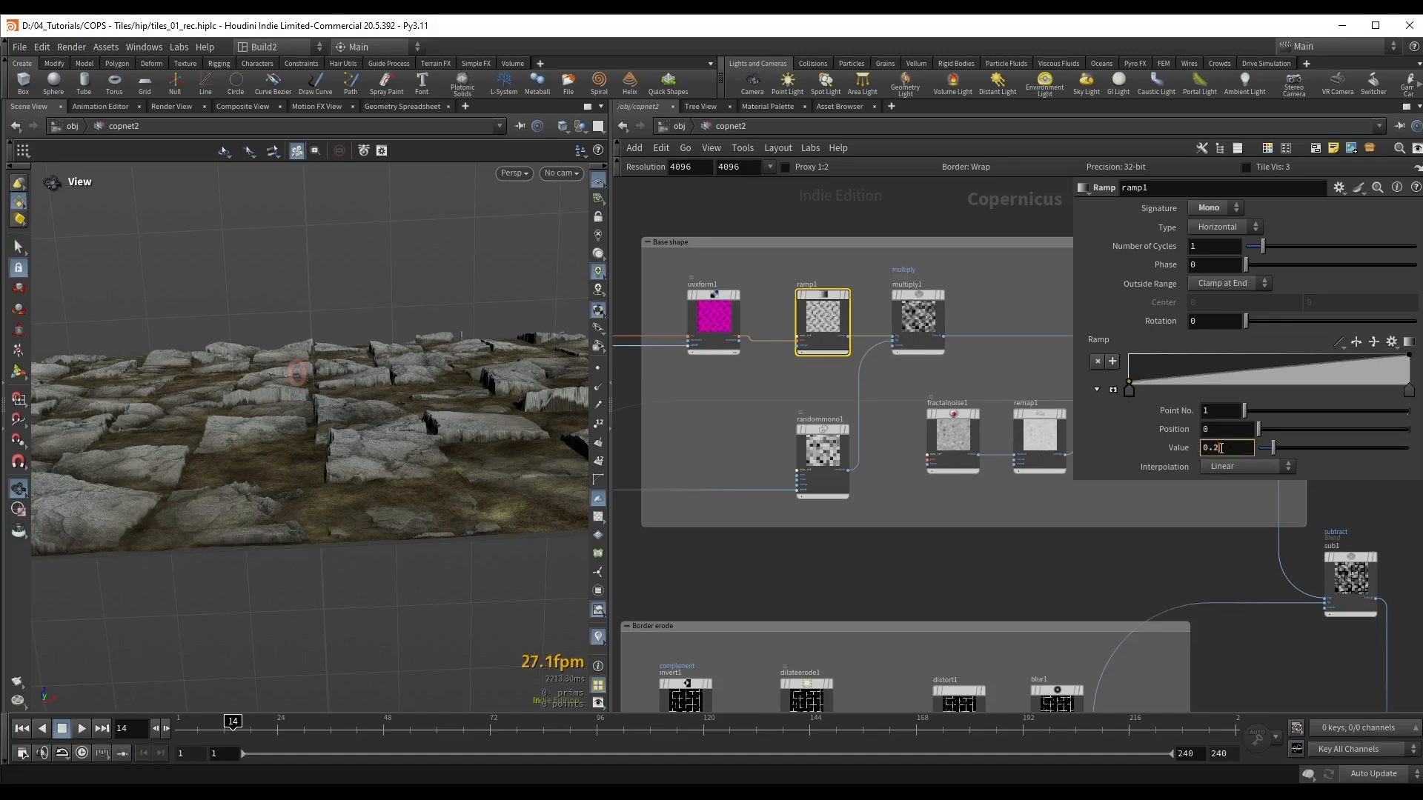
pyautogui.press('Return')
# Step: Set the value of ramp1's first ramp point to 0.3, check the tile tilt and save the scene
pyautogui.moveTo(363, 408); pyautogui.dragTo(392, 379)
pyautogui.moveTo(391, 379); pyautogui.dragTo(389, 408, button='right')
pyautogui.doubleClick(1212, 449)
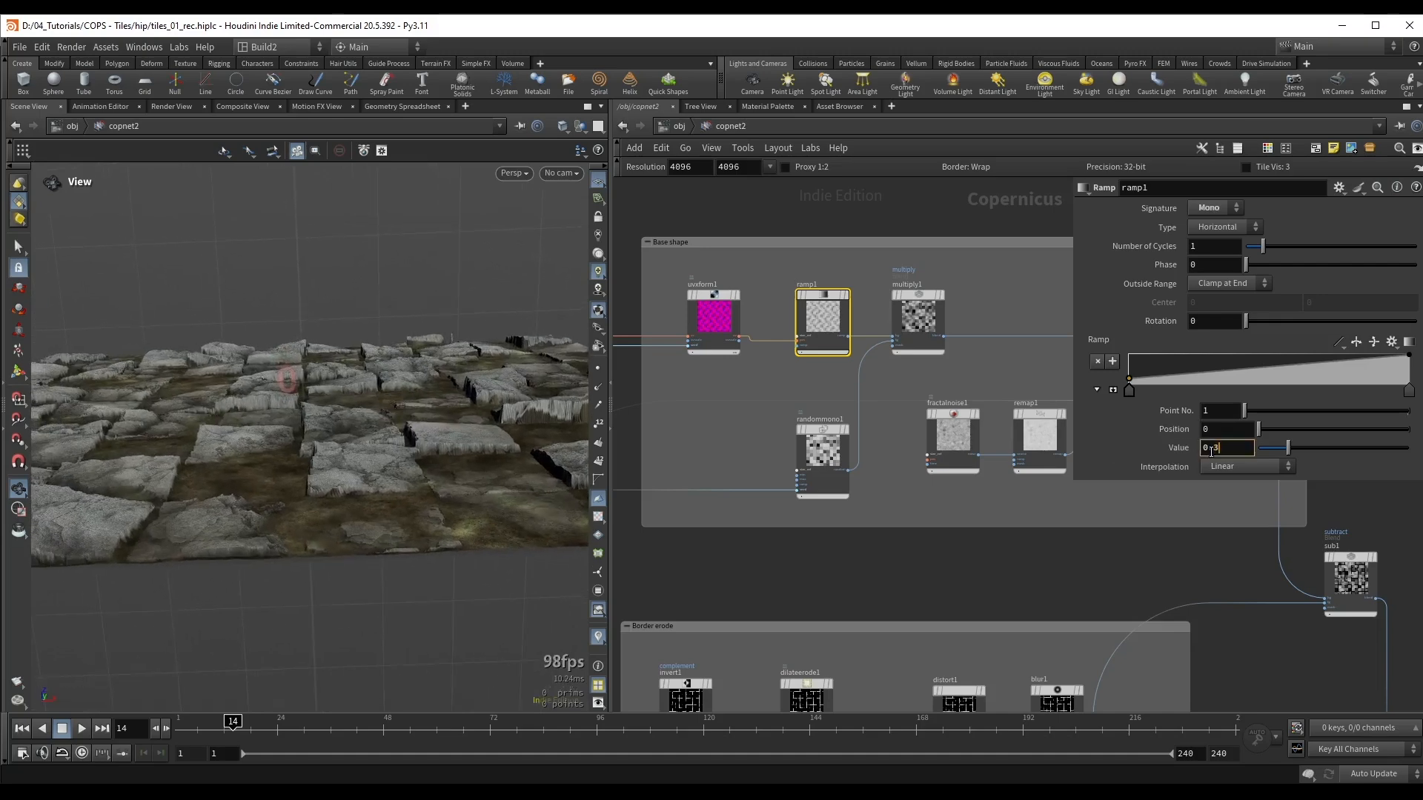
pyautogui.press('Return')
pyautogui.moveTo(369, 398); pyautogui.dragTo(324, 362)
pyautogui.scroll(-5, 981, 376)
pyautogui.hotkey('ctrl', 's')
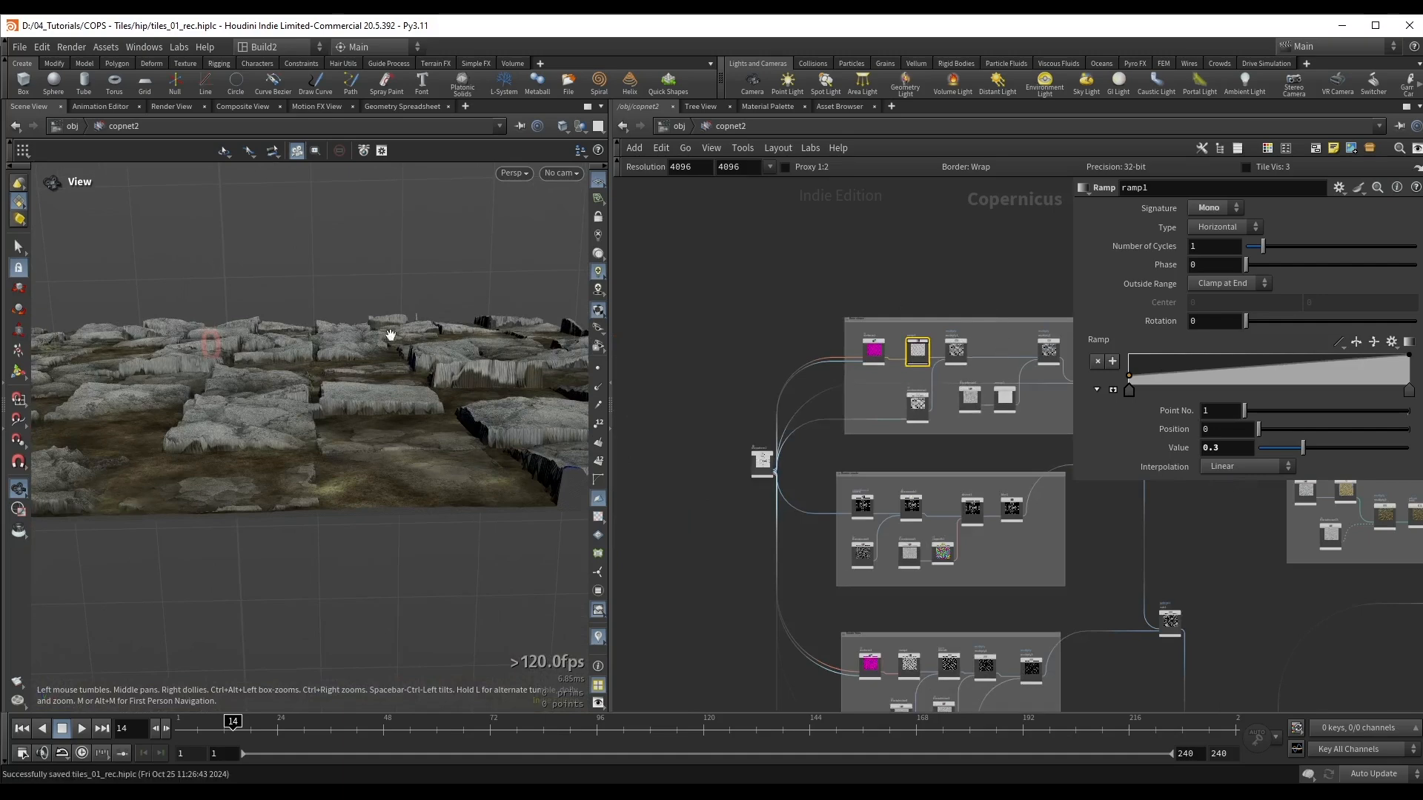
# Step: Line up the heighttoambientocclusion1 and remap6 nodes side by side below remap5
pyautogui.moveTo(1037, 275); pyautogui.dragTo(839, 274, button='middle')
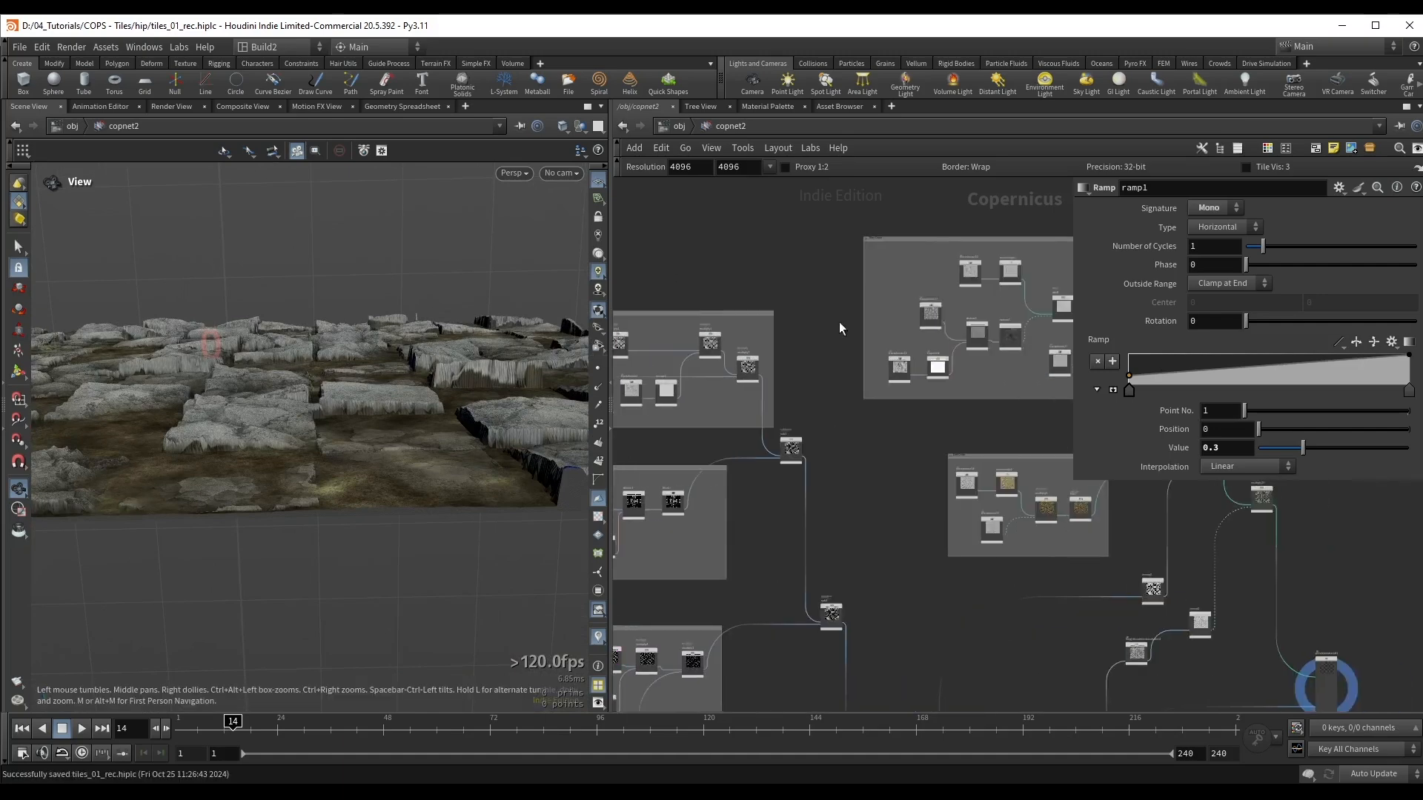
pyautogui.moveTo(916, 325); pyautogui.dragTo(724, 299, button='middle')
pyautogui.moveTo(998, 401); pyautogui.dragTo(832, 309, button='middle')
pyautogui.scroll(3, 870, 437)
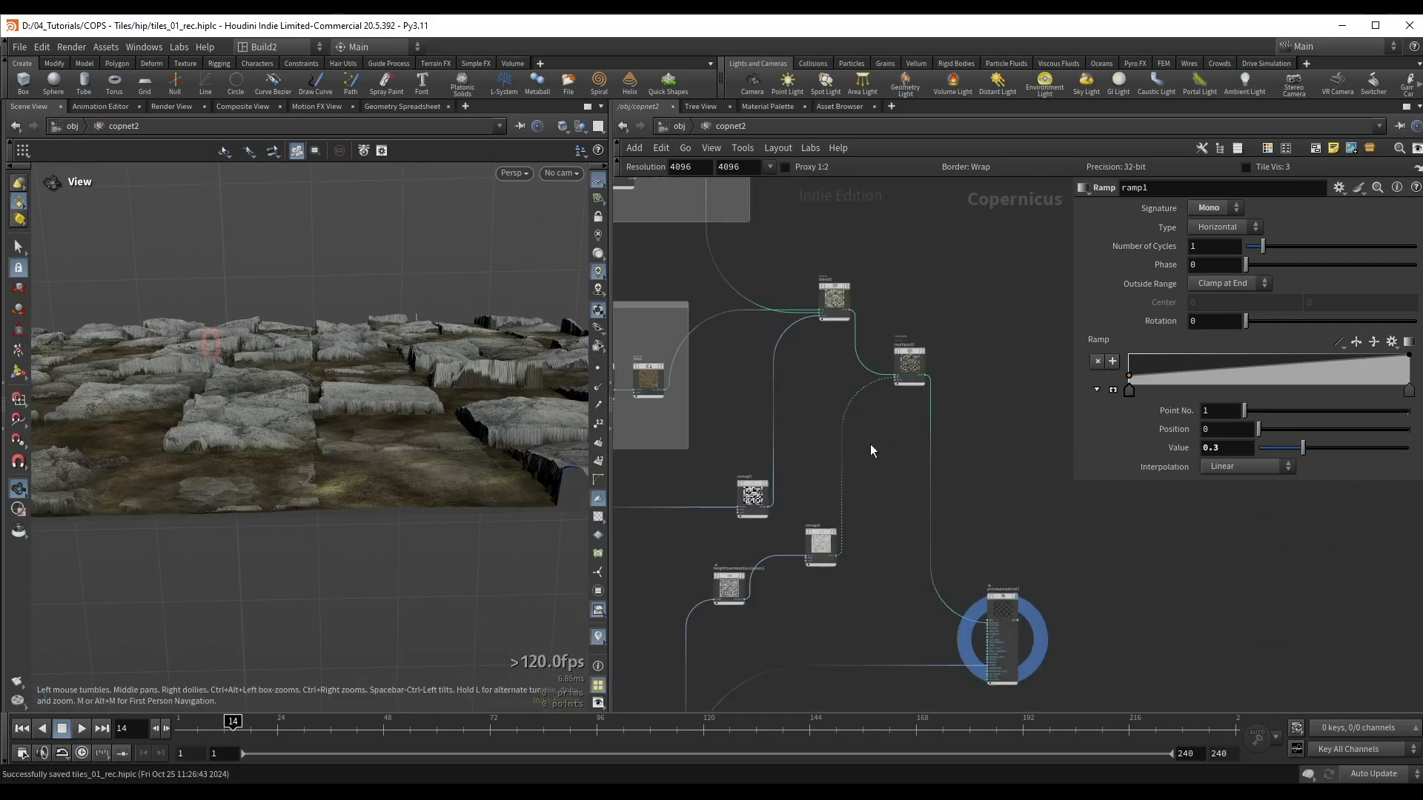
pyautogui.moveTo(736, 553); pyautogui.dragTo(771, 400, button='middle')
pyautogui.scroll(4, 820, 389)
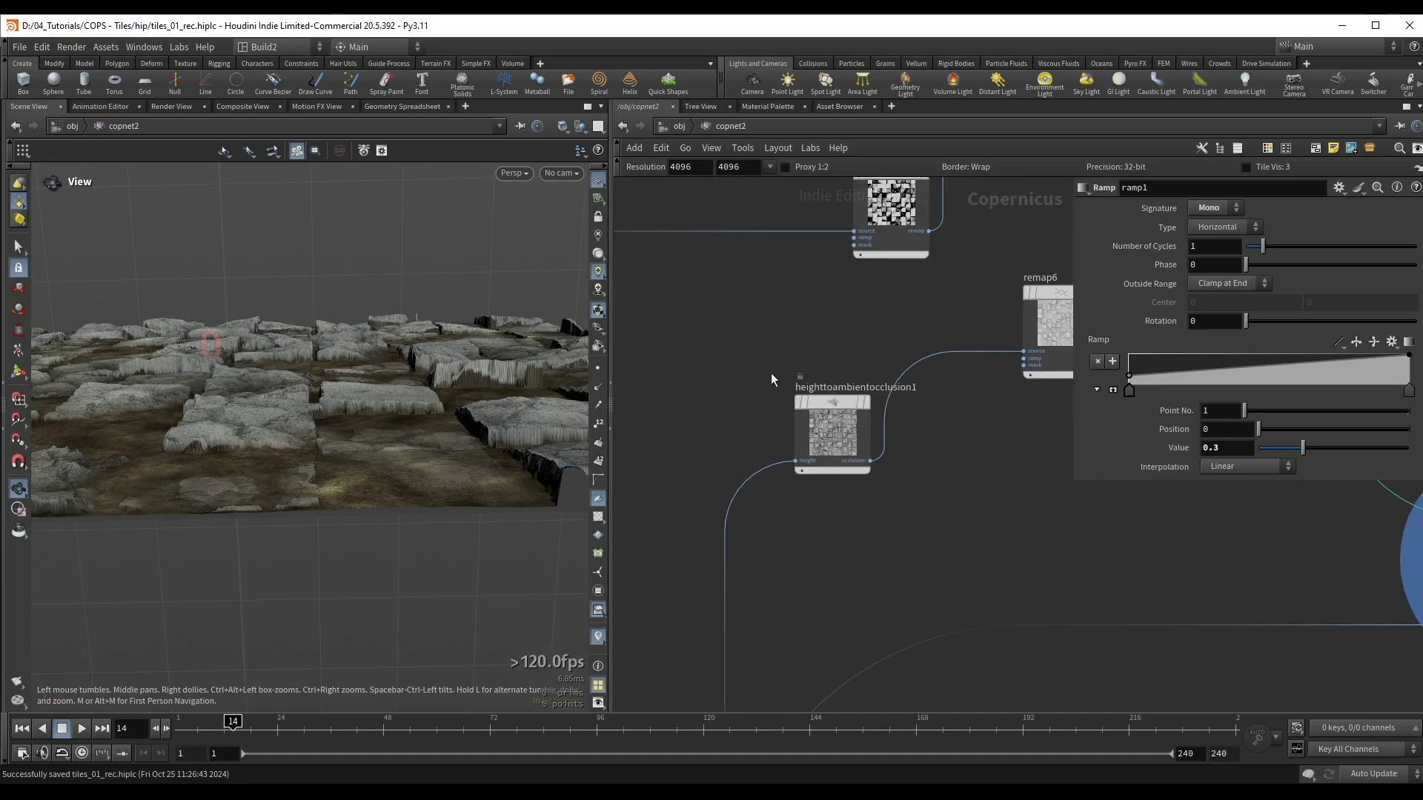
pyautogui.scroll(-3, 799, 400)
pyautogui.moveTo(778, 396); pyautogui.dragTo(754, 494, button='middle')
pyautogui.moveTo(955, 444); pyautogui.dragTo(923, 522)
# Step: Bypass heighttoambientocclusion1, remap6 and multiply10 to turn off the ambient occlusion in the colour
pyautogui.moveTo(758, 461); pyautogui.dragTo(928, 543)
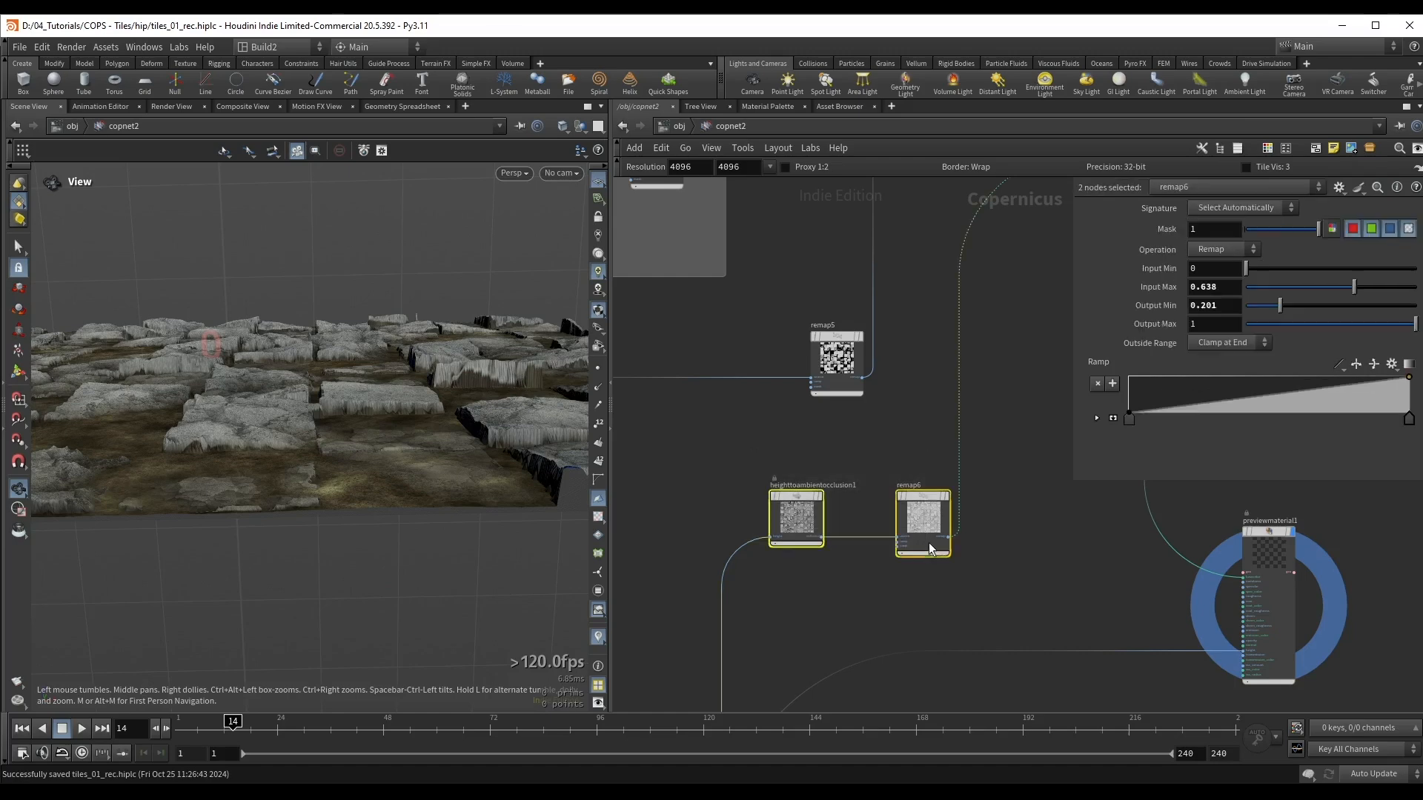
pyautogui.scroll(-3, 966, 504)
pyautogui.moveTo(993, 423); pyautogui.dragTo(882, 463, button='middle')
pyautogui.keyDown('shift'); pyautogui.moveTo(960, 274); pyautogui.dragTo(900, 397); pyautogui.keyUp('shift')
pyautogui.scroll(1, 754, 548)
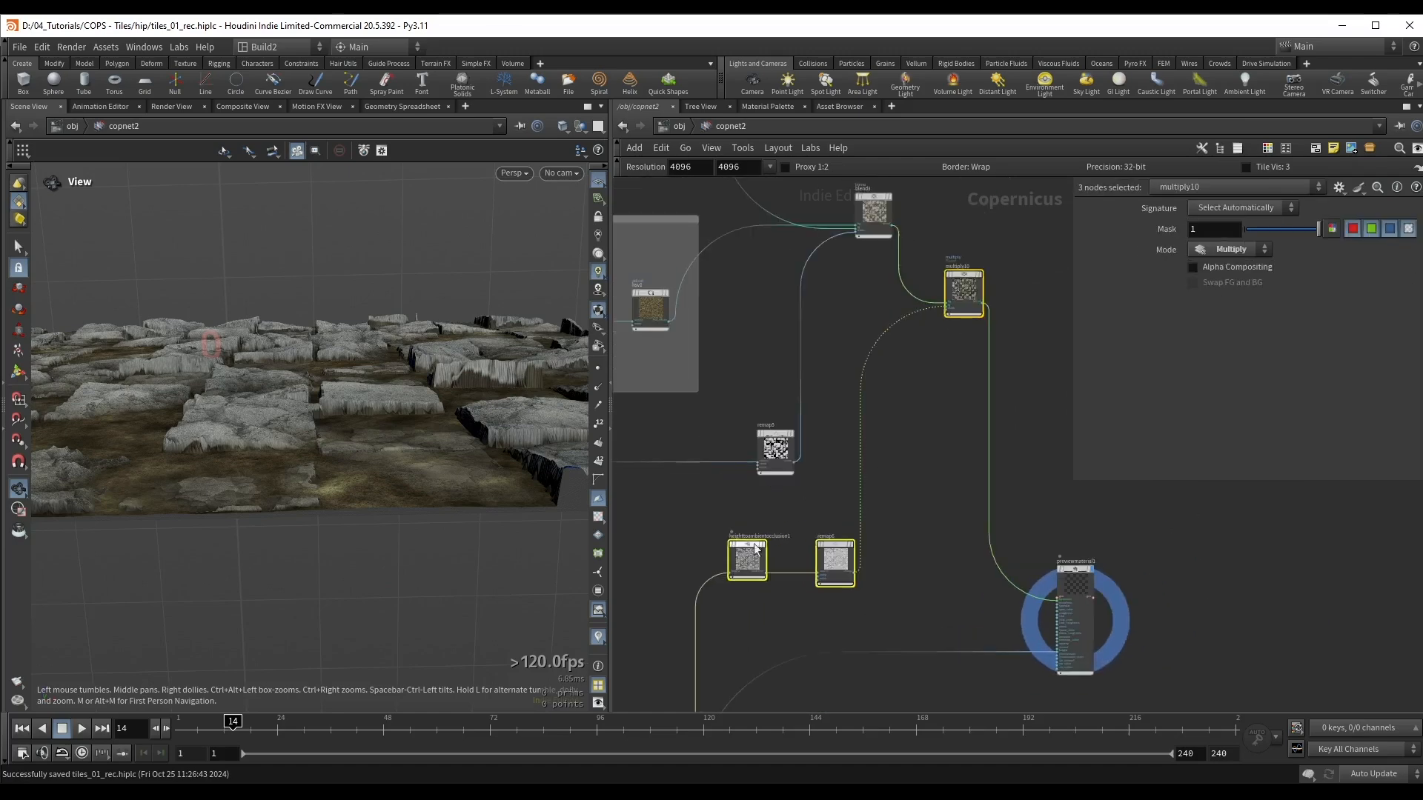
pyautogui.click(941, 435)
pyautogui.moveTo(784, 452); pyautogui.dragTo(913, 500, button='middle')
pyautogui.scroll(-3, 768, 530)
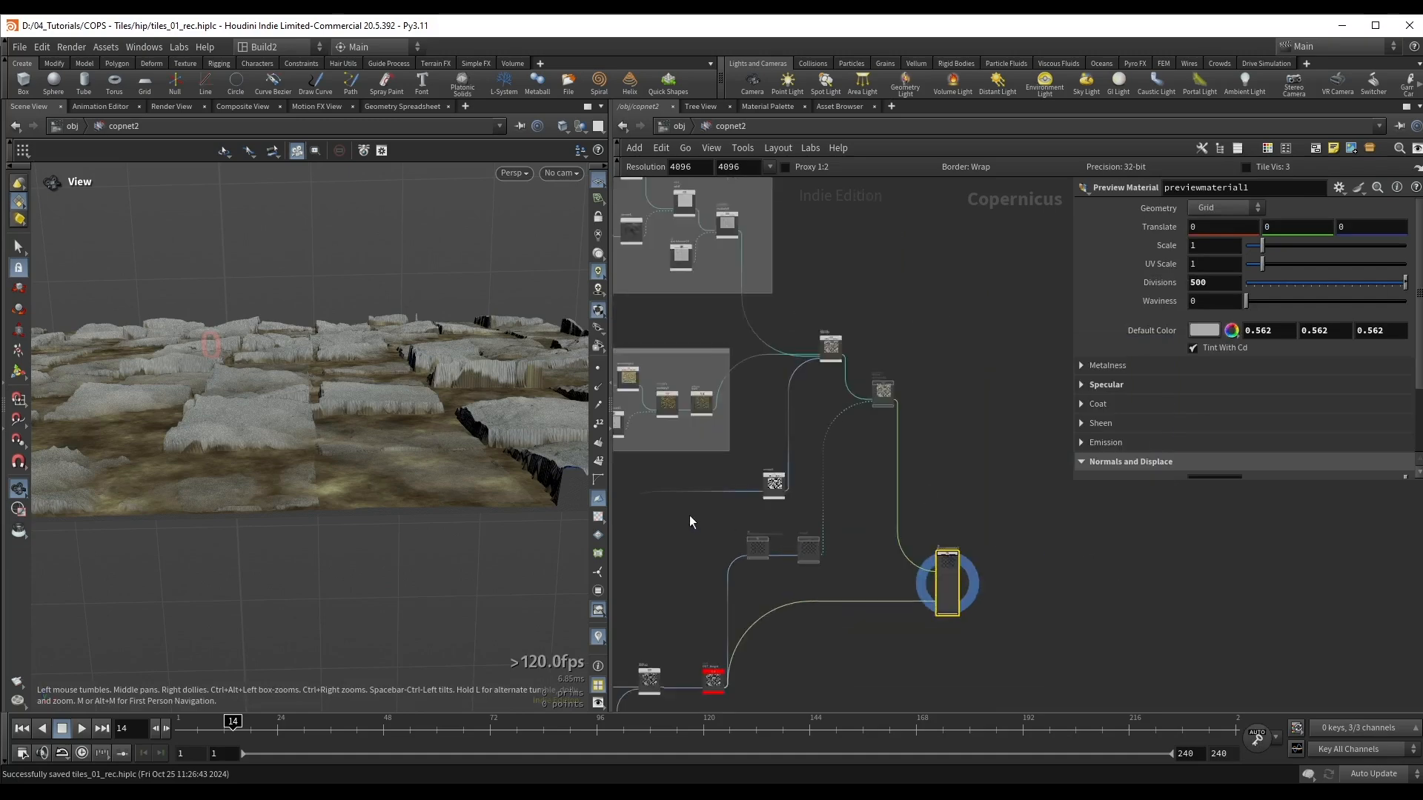
# Step: Set remap1's Input Max to 0.808 and Output Min to 0.441 in the Base shape network box
pyautogui.moveTo(689, 514); pyautogui.dragTo(1017, 569, button='middle')
pyautogui.moveTo(784, 412); pyautogui.dragTo(916, 477, button='middle')
pyautogui.moveTo(326, 382); pyautogui.dragTo(310, 437)
pyautogui.moveTo(746, 424); pyautogui.dragTo(860, 461, button='middle')
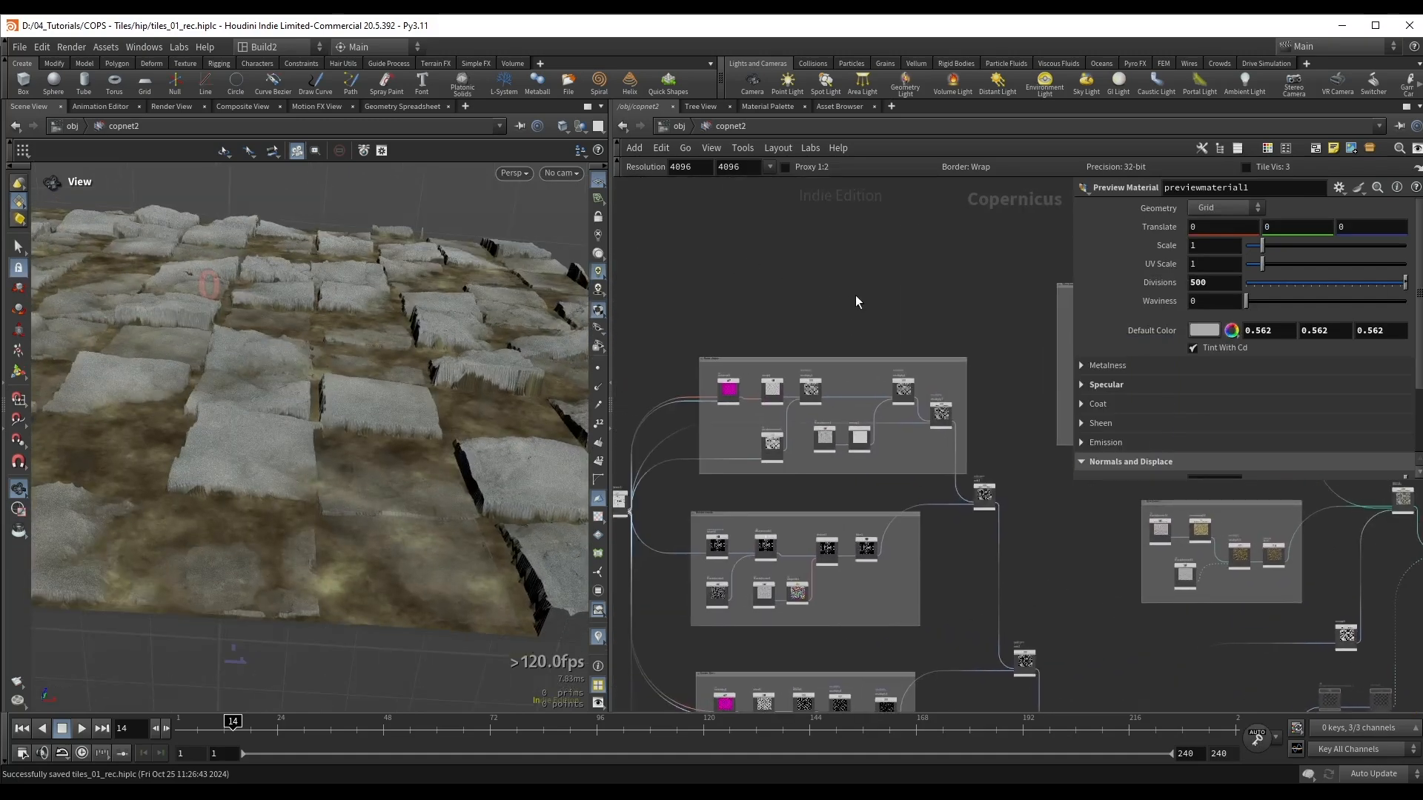
pyautogui.scroll(5, 897, 335)
pyautogui.moveTo(967, 334); pyautogui.dragTo(794, 216, button='middle')
pyautogui.moveTo(404, 371); pyautogui.dragTo(404, 340)
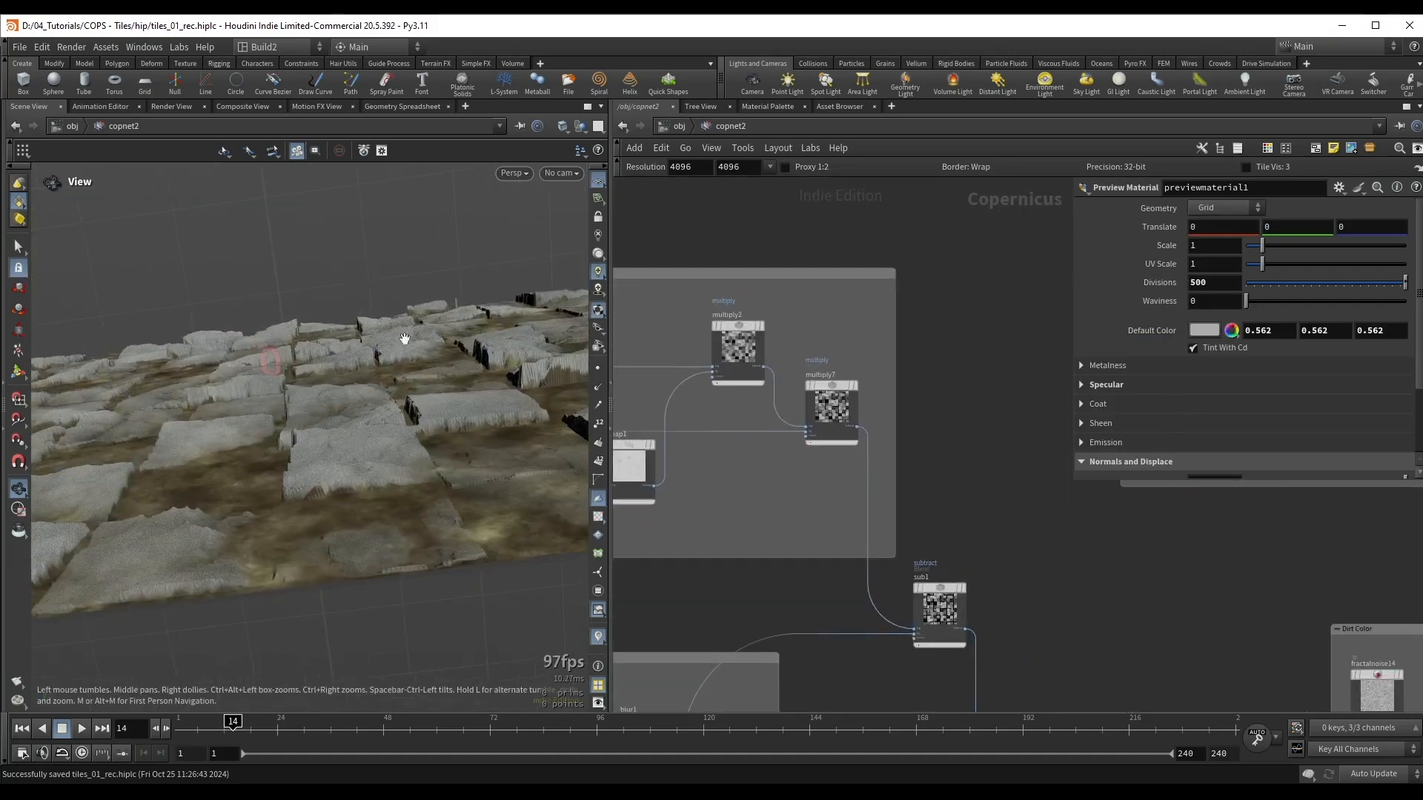
pyautogui.click(827, 405)
pyautogui.moveTo(741, 477); pyautogui.dragTo(923, 506, button='middle')
pyautogui.click(799, 486)
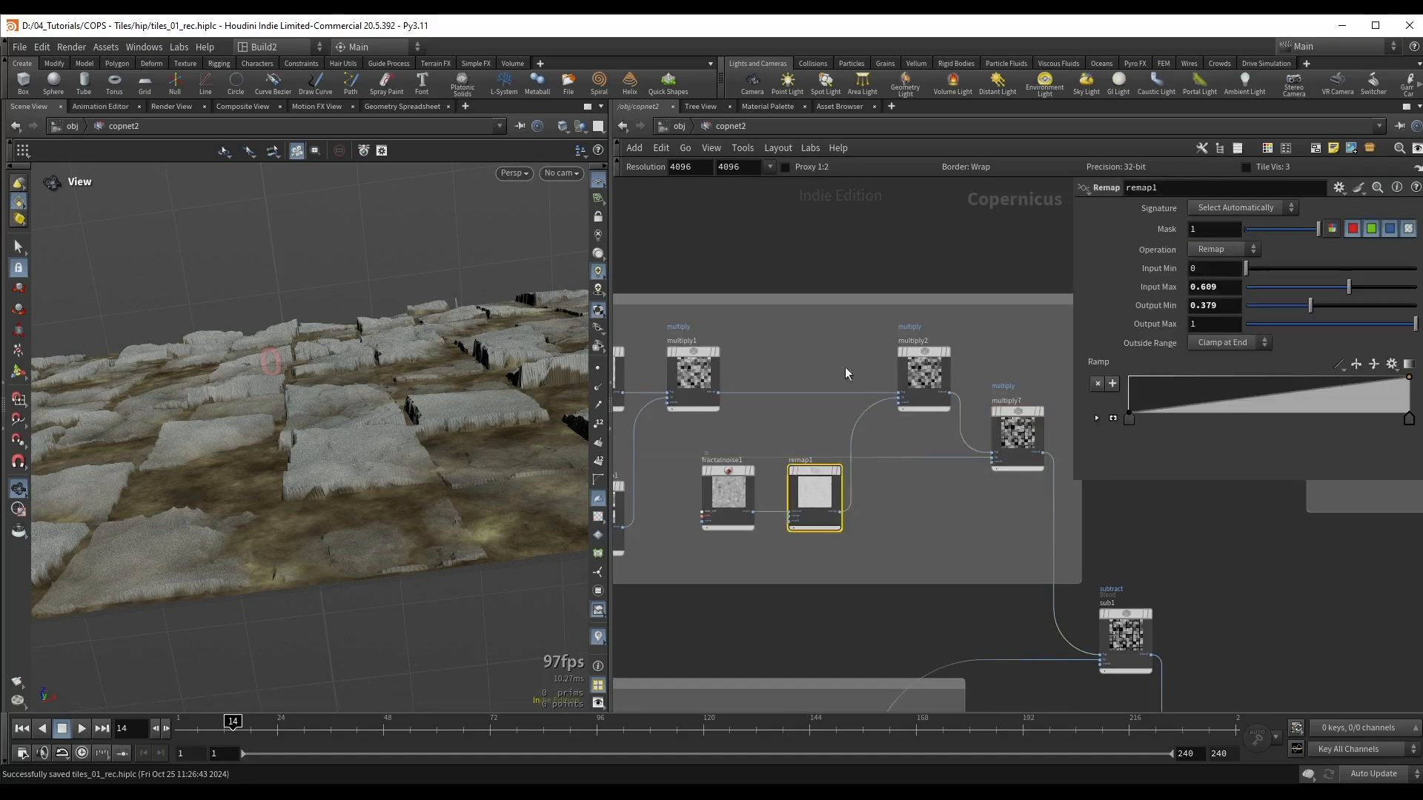
pyautogui.scroll(-3, 817, 403)
pyautogui.scroll(2, 893, 487)
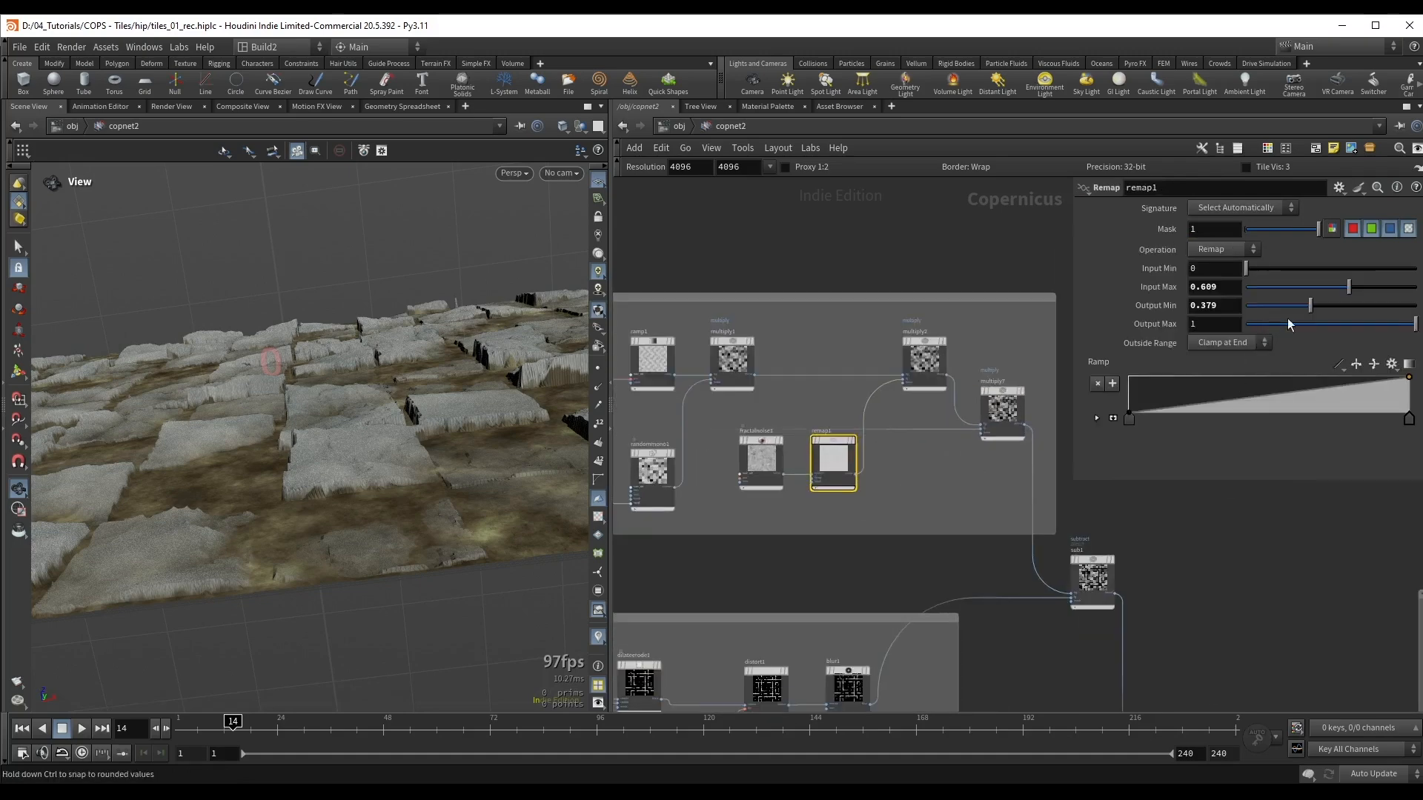
pyautogui.moveTo(1348, 287); pyautogui.dragTo(1372, 283)
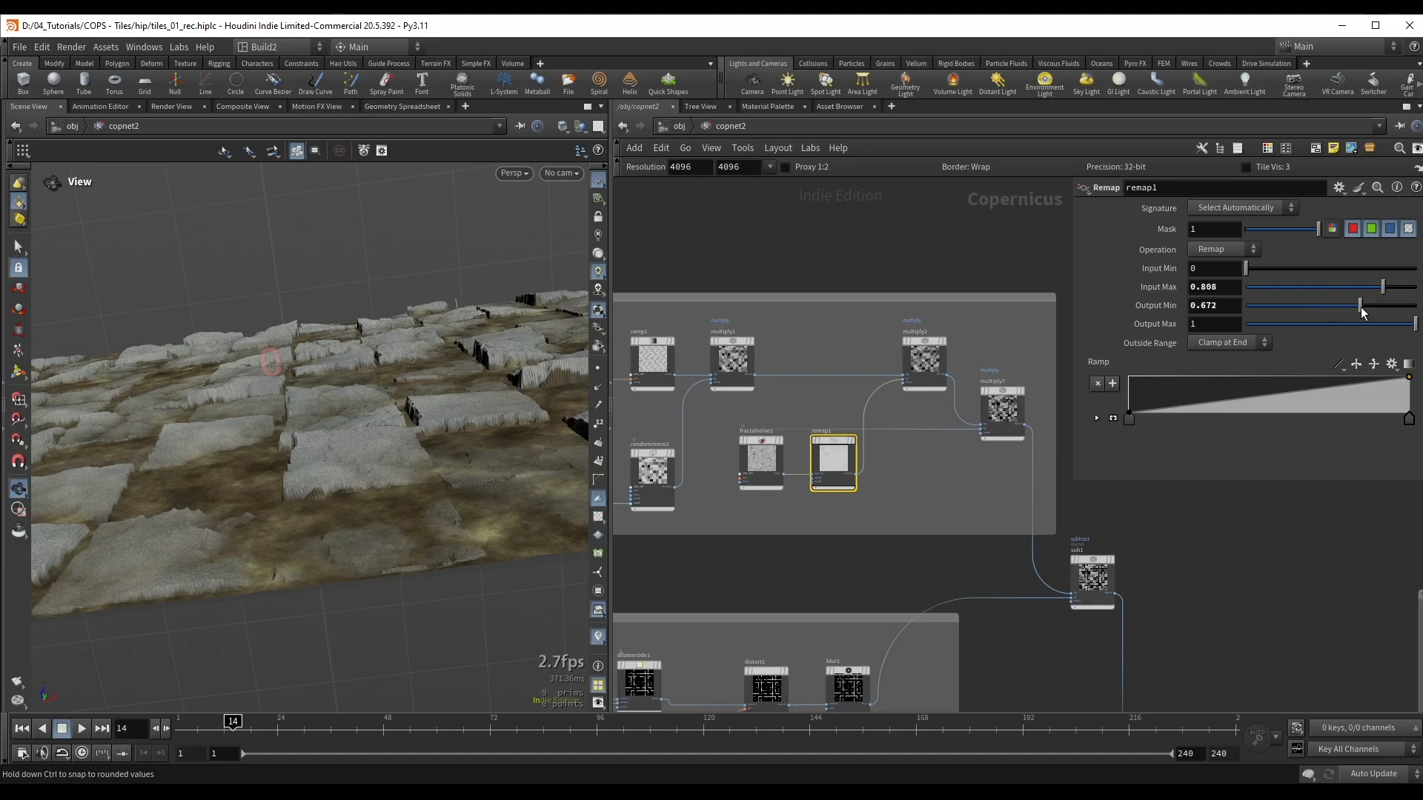
pyautogui.moveTo(1360, 307); pyautogui.dragTo(1326, 311)
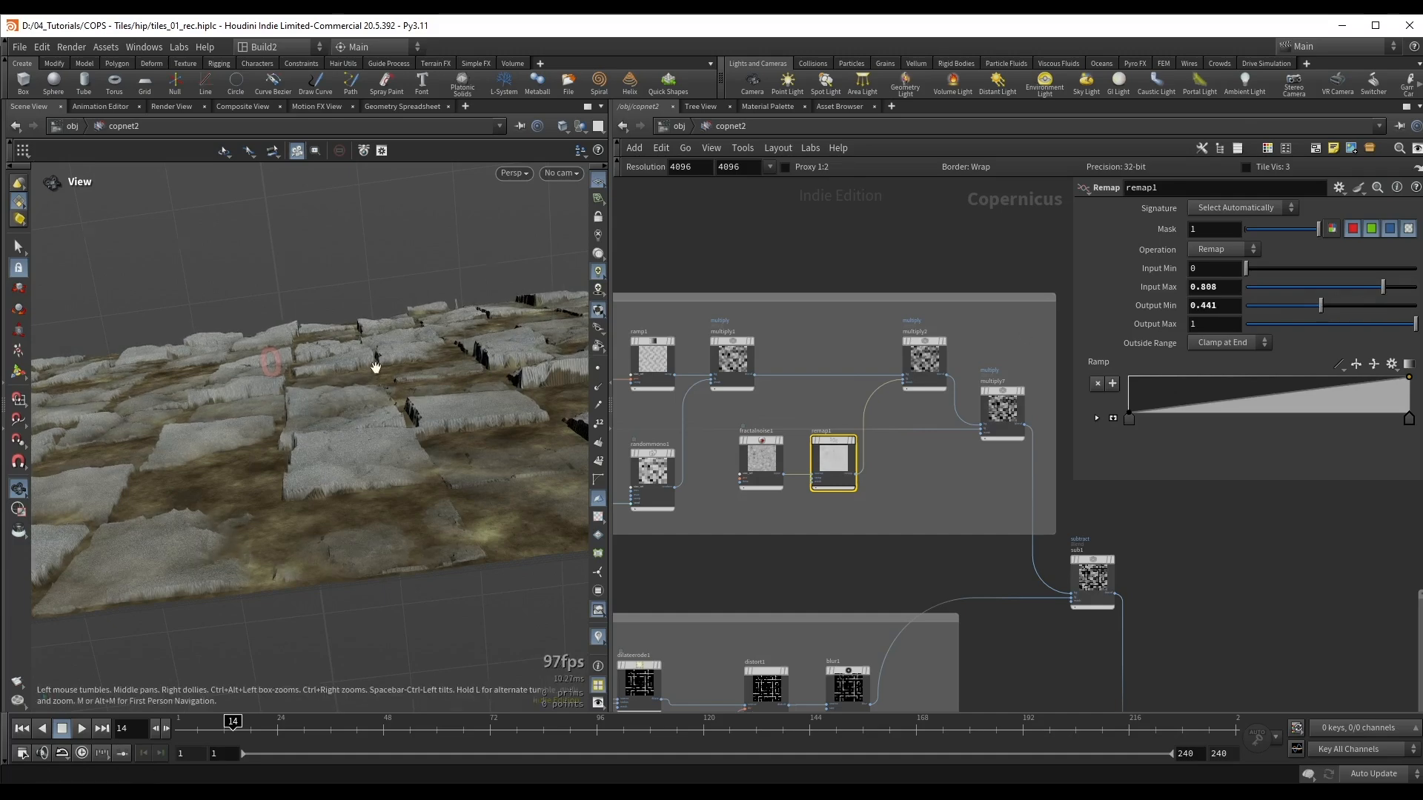
pyautogui.moveTo(375, 365); pyautogui.dragTo(403, 400)
# Step: Try a seed of 6 on uvxform1 in the Base shape network box and return it to 7
pyautogui.moveTo(773, 236); pyautogui.dragTo(1027, 253, button='middle')
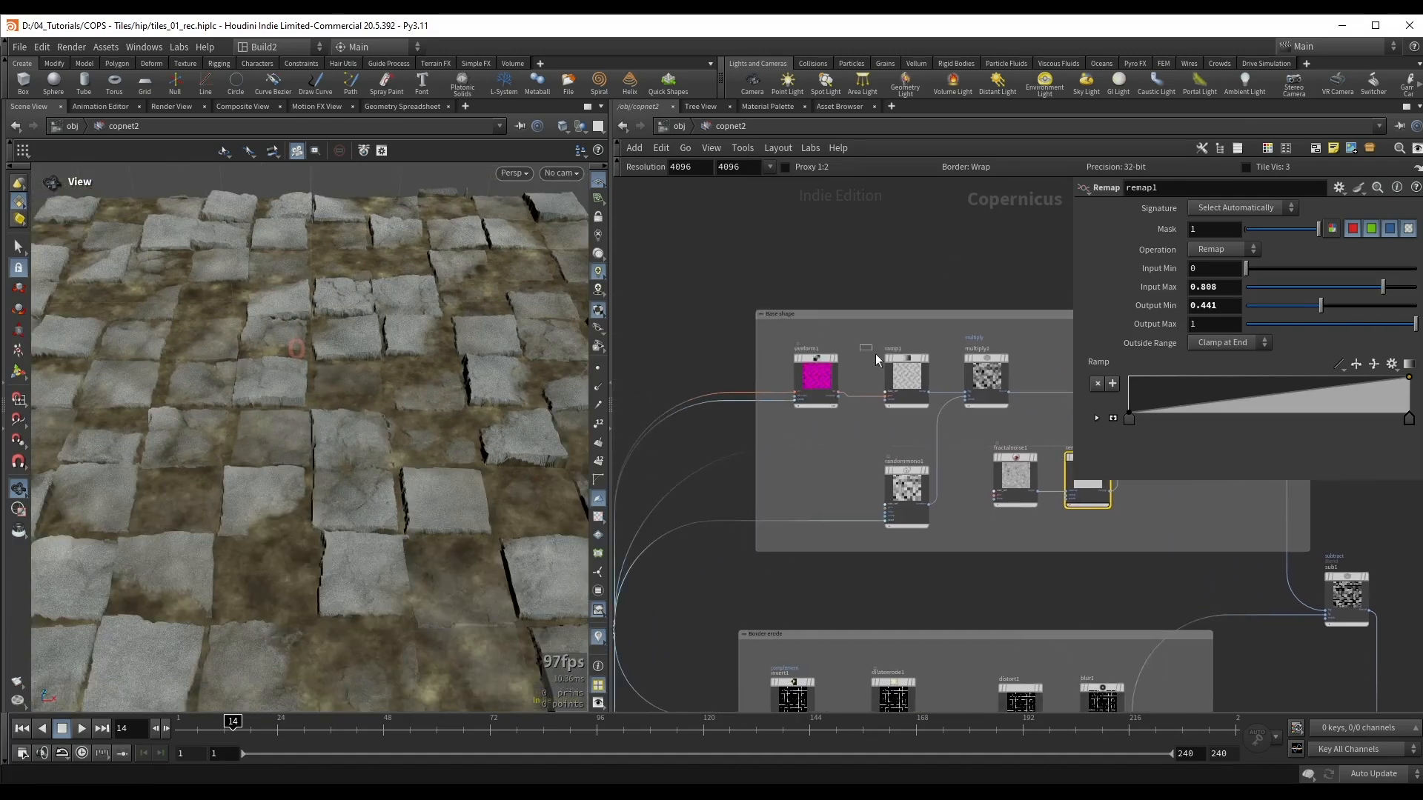
pyautogui.click(816, 377)
pyautogui.moveTo(296, 370); pyautogui.dragTo(252, 429)
pyautogui.scroll(1, 855, 446)
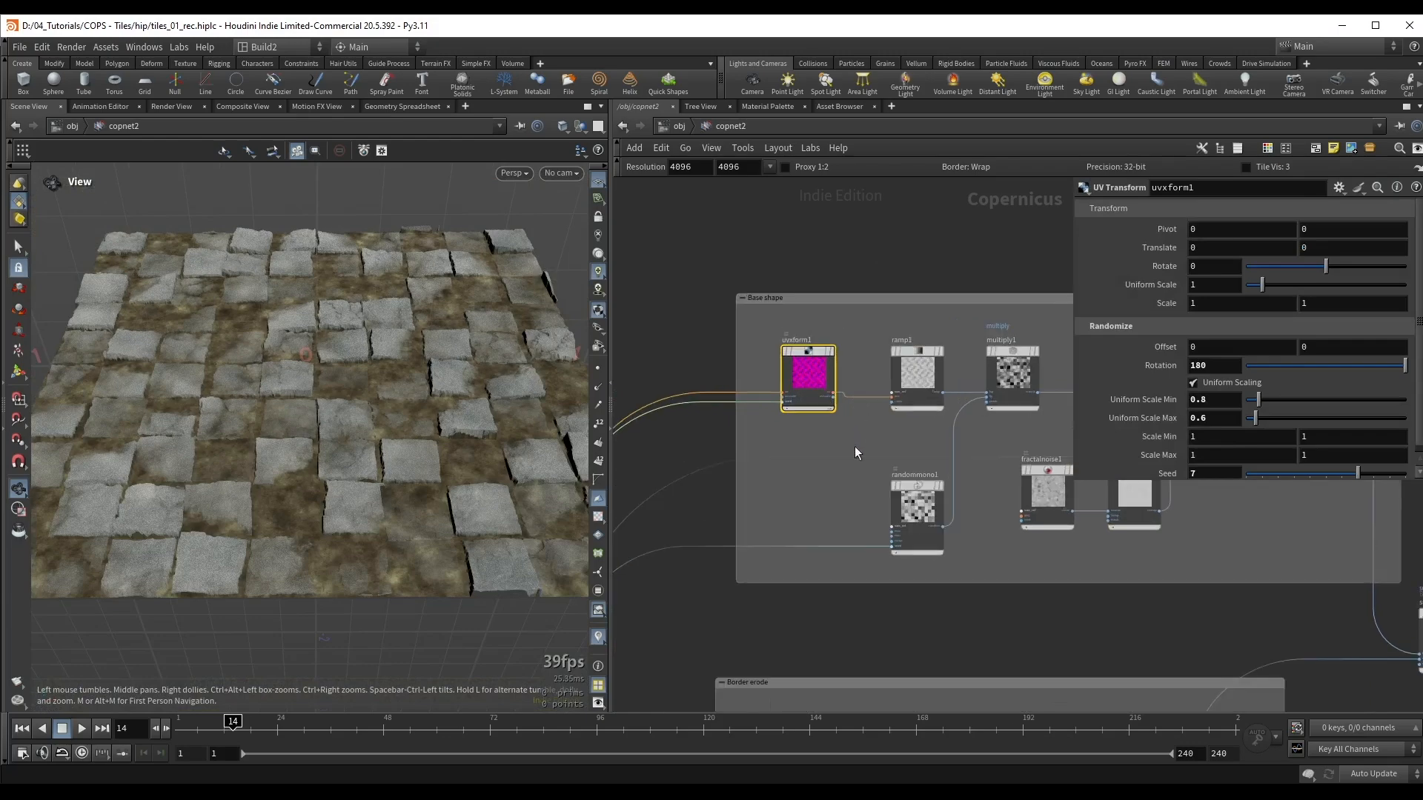
pyautogui.moveTo(855, 447); pyautogui.dragTo(886, 361, button='middle')
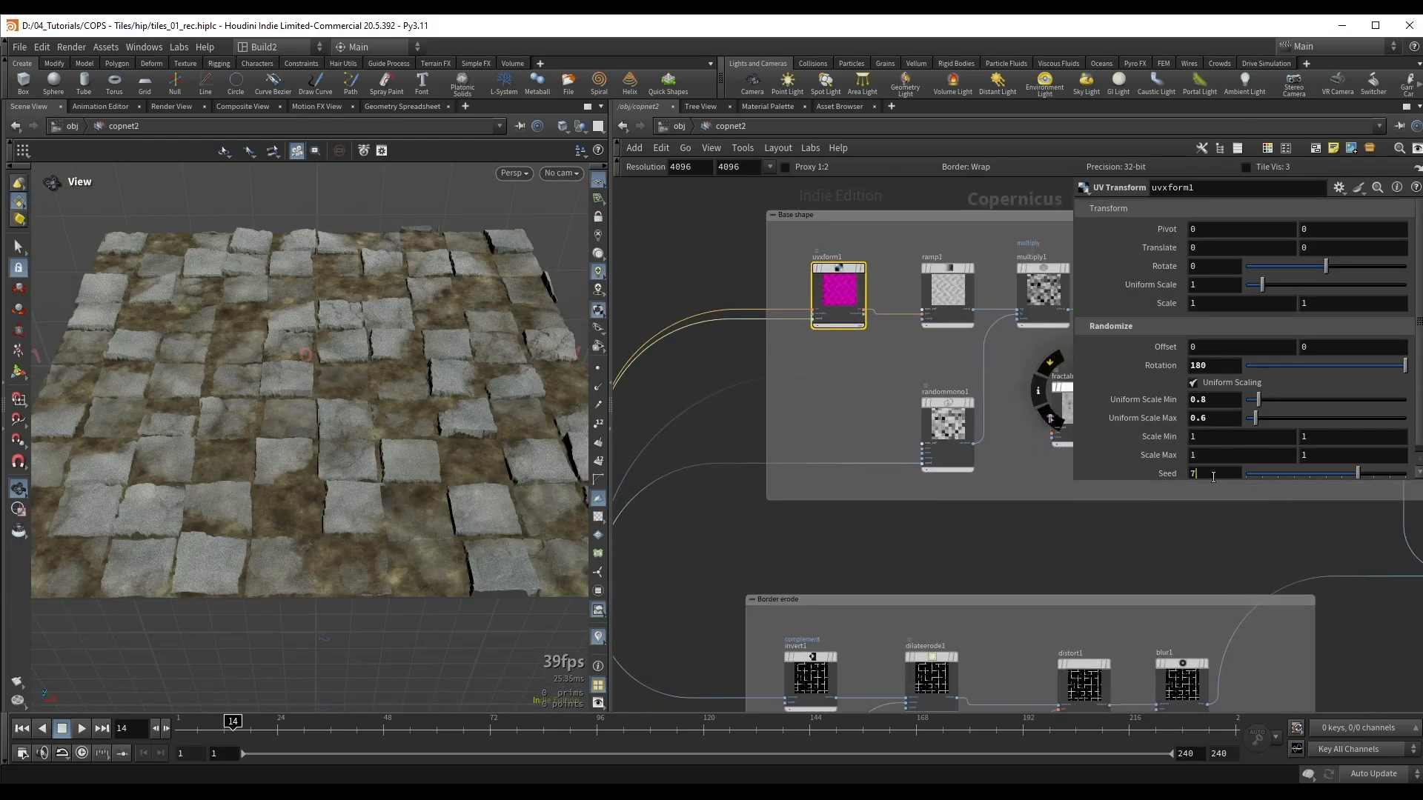
pyautogui.press('Down')
pyautogui.press('Up')
pyautogui.press('Up')
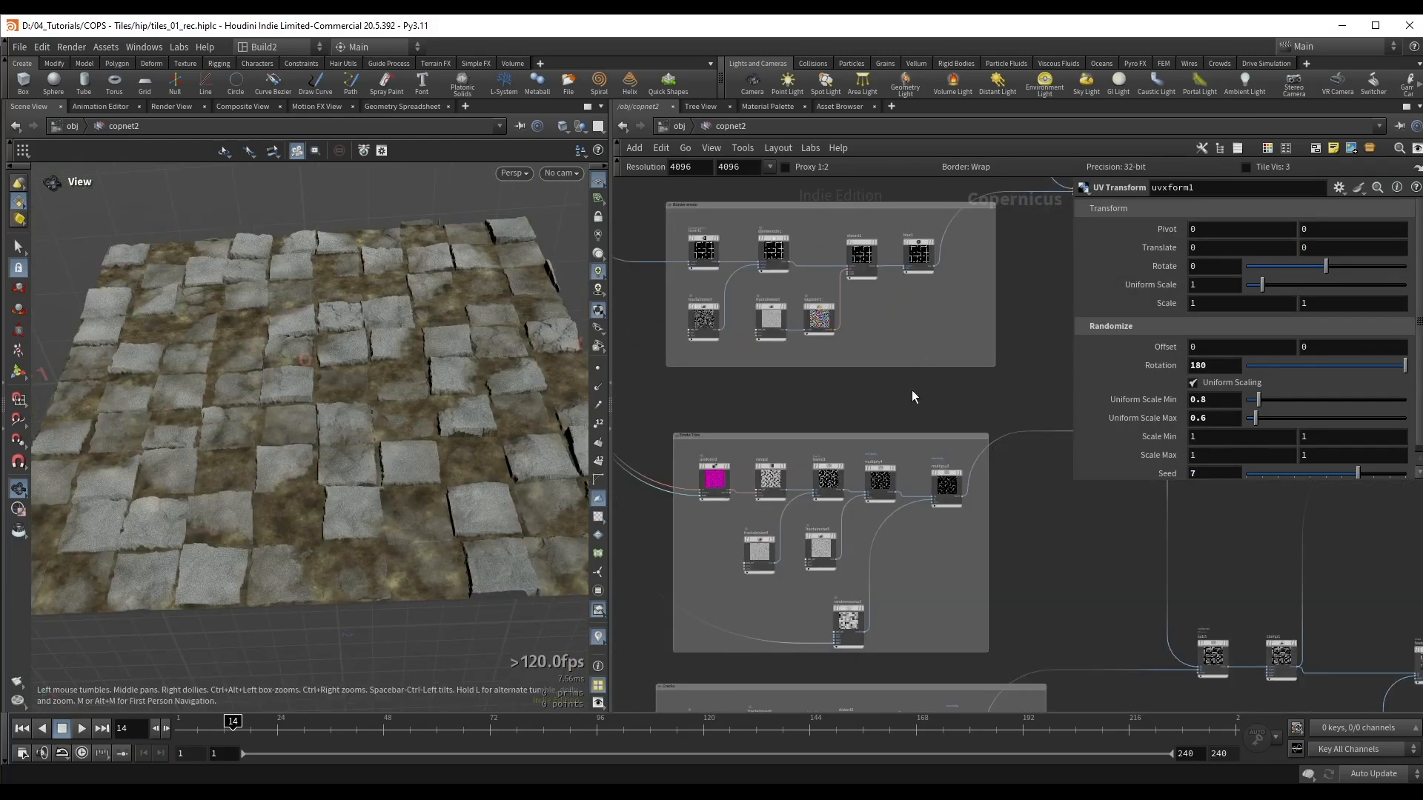
# Step: Turn off the bypass on heighttoambientocclusion1, remap6 and multiply10 and save the scene
pyautogui.scroll(-3, 912, 390)
pyautogui.moveTo(911, 389); pyautogui.dragTo(875, 466, button='middle')
pyautogui.scroll(2, 874, 467)
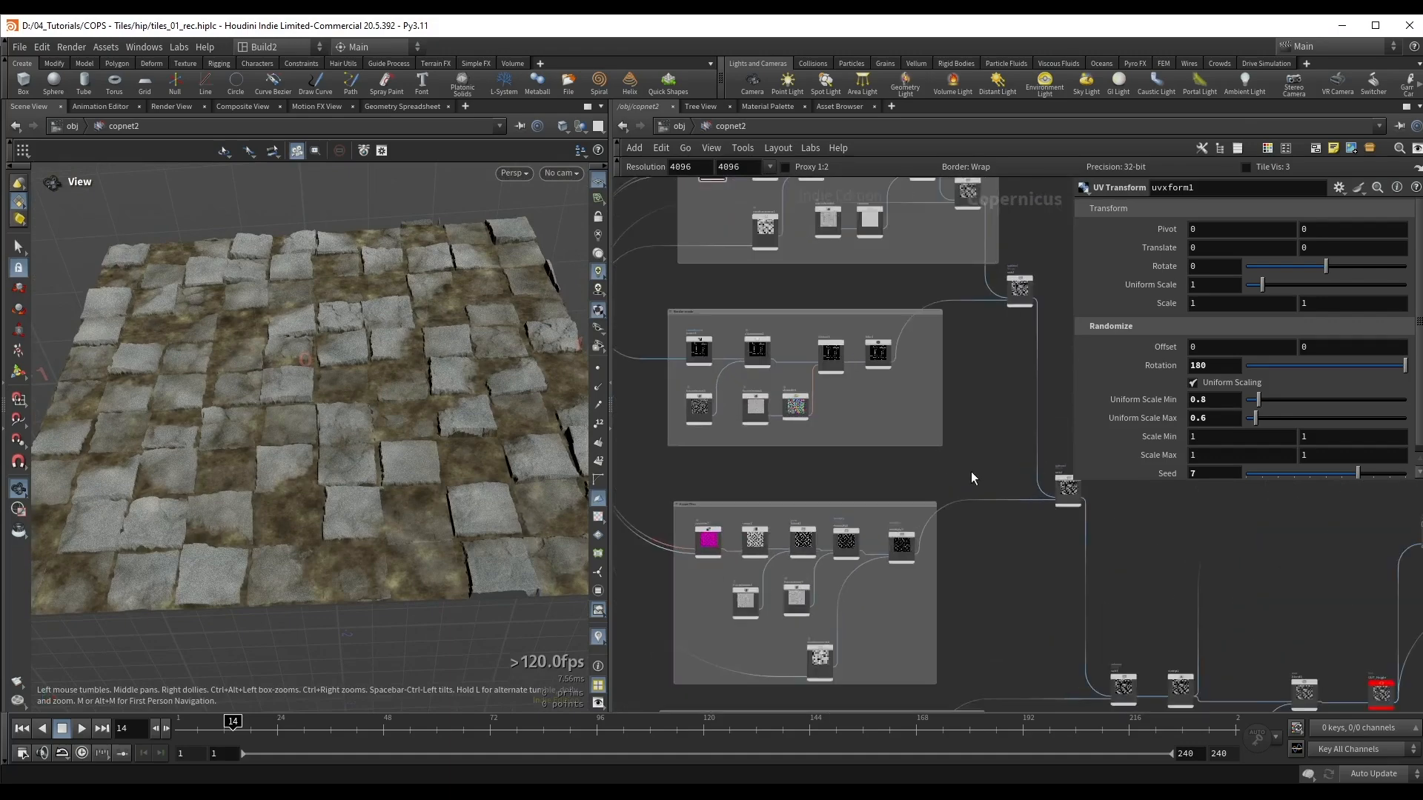
pyautogui.moveTo(1009, 603)
pyautogui.mouseDown(button='middle')
pyautogui.moveTo(959, 491)
pyautogui.moveTo(1026, 330)
pyautogui.mouseUp(button='middle')
pyautogui.moveTo(1111, 490)
pyautogui.mouseDown(button='middle')
pyautogui.moveTo(886, 517)
pyautogui.moveTo(782, 564)
pyautogui.mouseUp(button='middle')
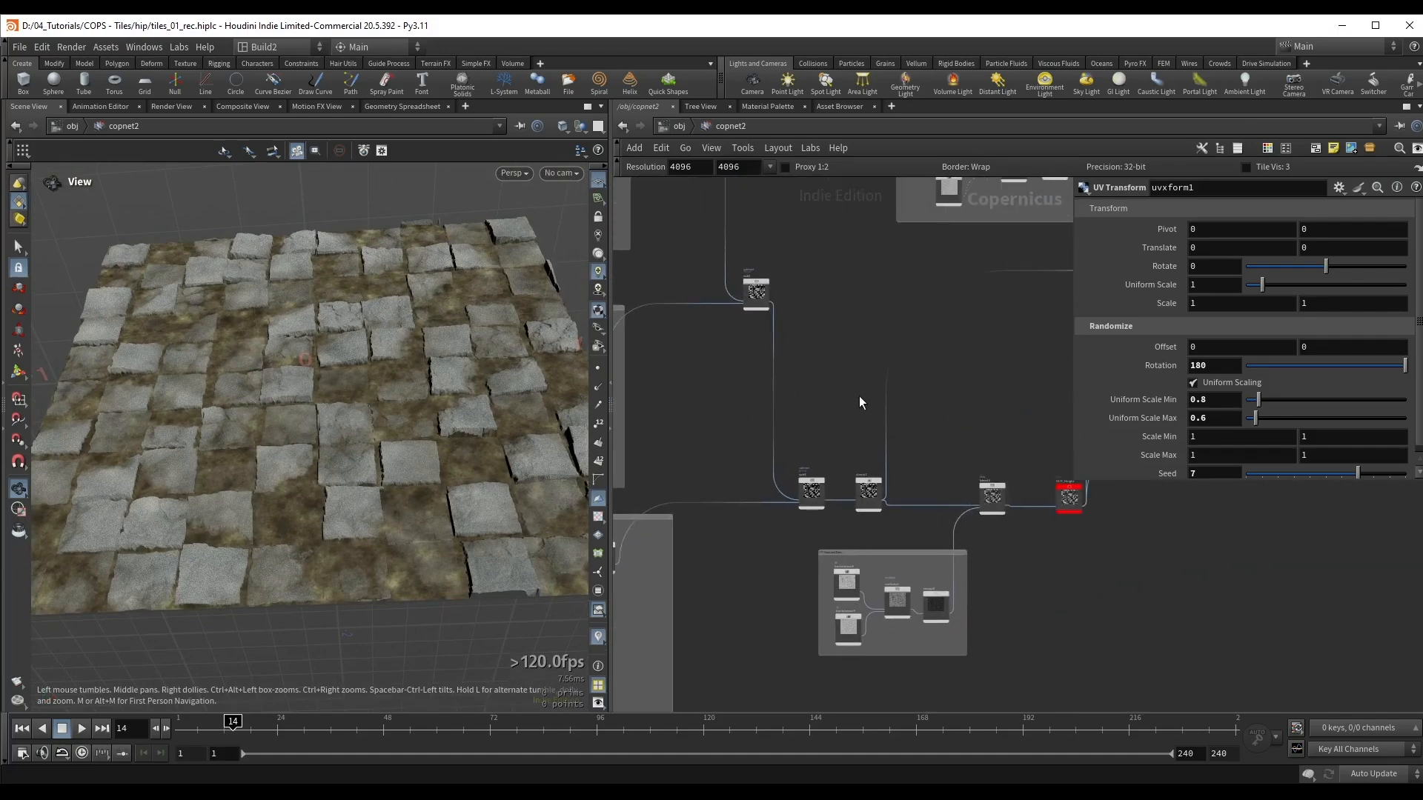
pyautogui.moveTo(858, 379); pyautogui.dragTo(752, 436, button='middle')
pyautogui.moveTo(893, 422)
pyautogui.mouseDown(button='middle')
pyautogui.moveTo(758, 495)
pyautogui.moveTo(807, 451)
pyautogui.mouseUp(button='middle')
pyautogui.moveTo(798, 454); pyautogui.dragTo(886, 491)
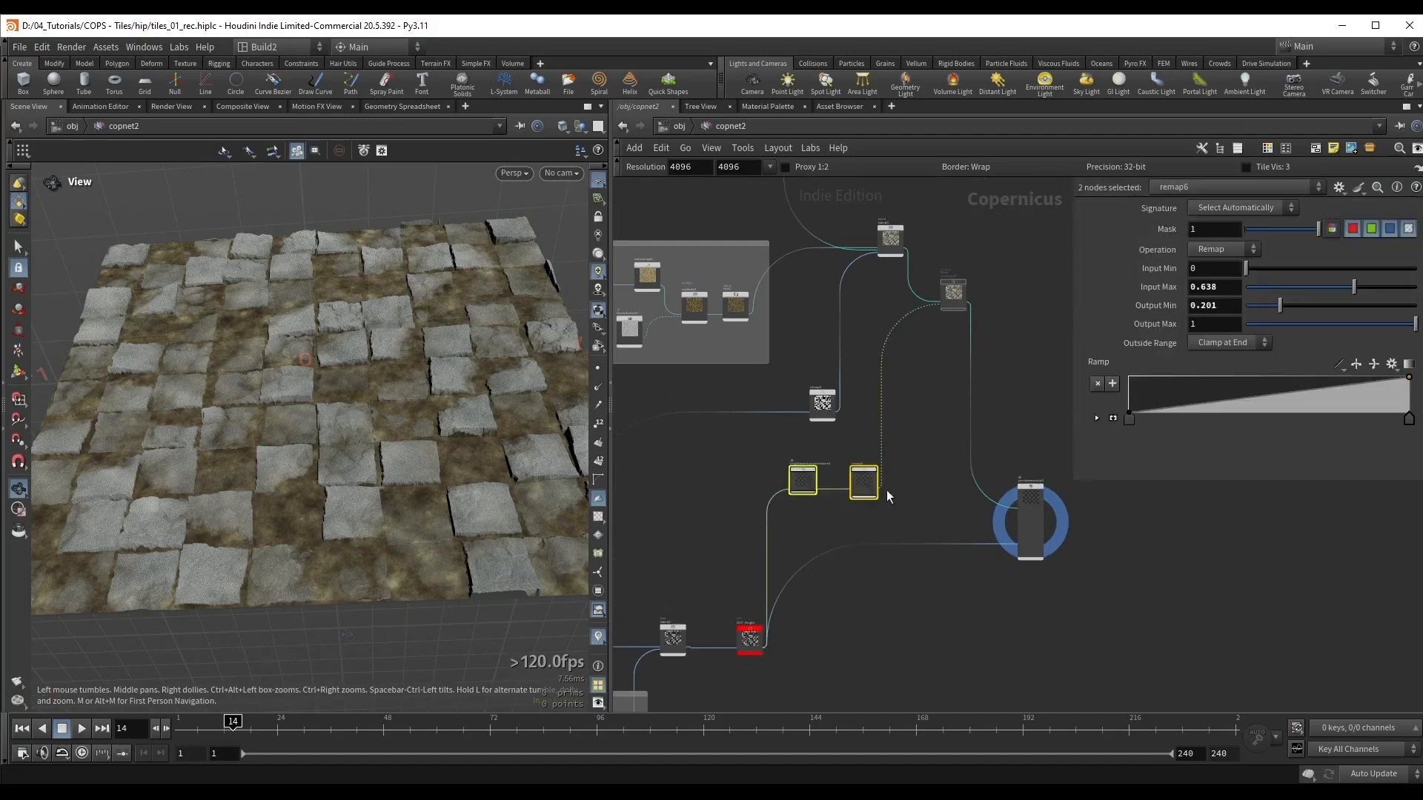
pyautogui.moveTo(994, 259); pyautogui.dragTo(935, 323)
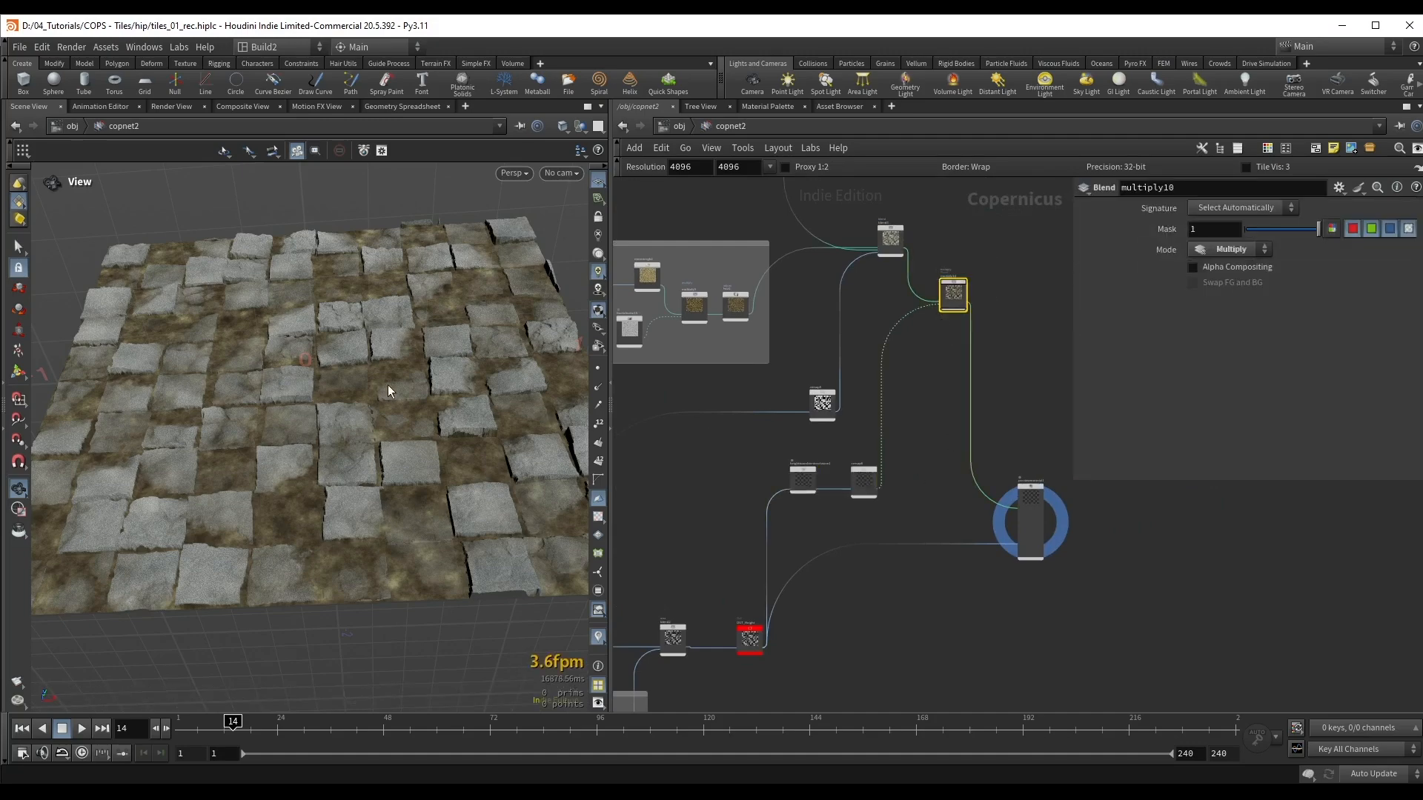
pyautogui.hotkey('ctrl', 's')
# Step: Add a second Remap node to the output of heighttoambientocclusion1, place it below remap6 and display it
pyautogui.scroll(6, 918, 501)
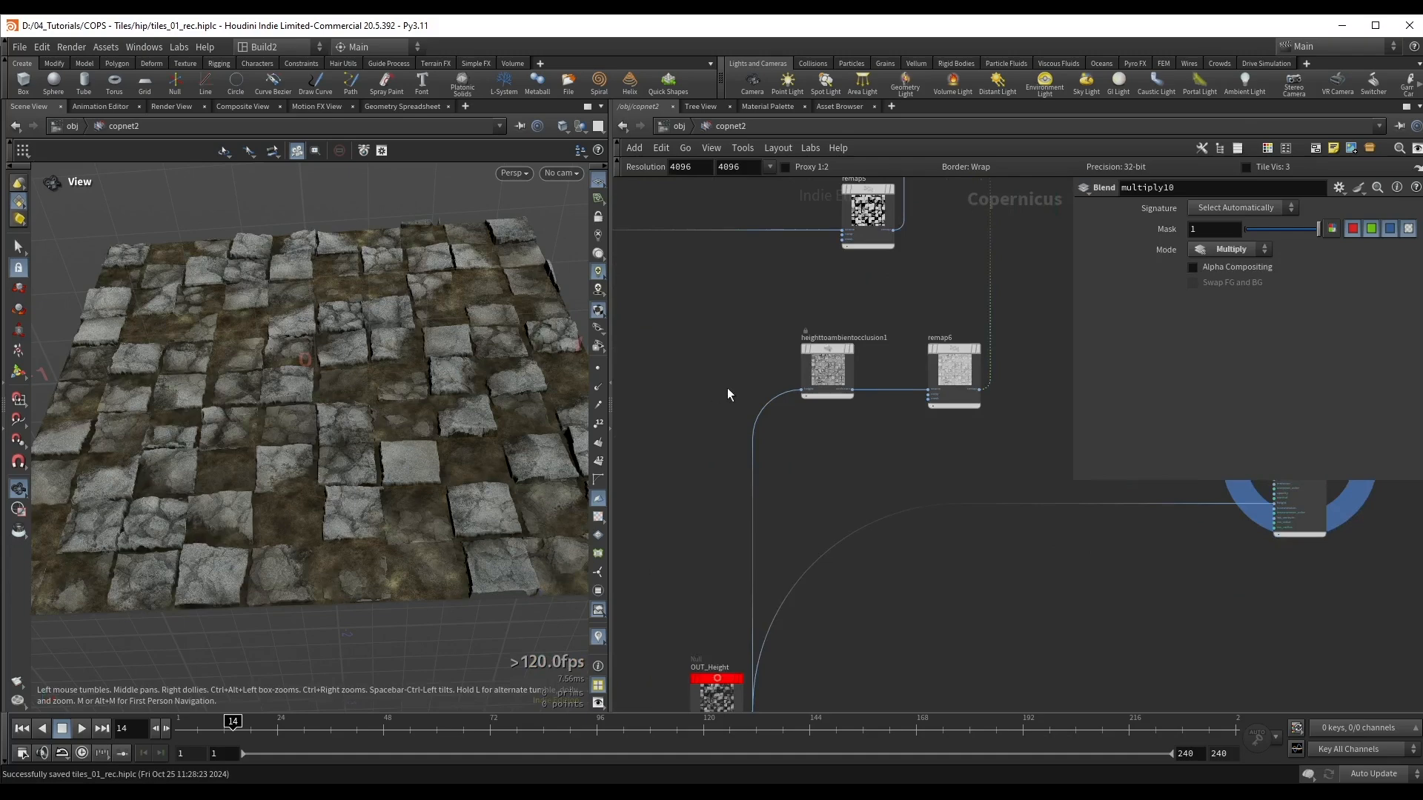
pyautogui.click(827, 369)
pyautogui.hotkey('ctrl', 's')
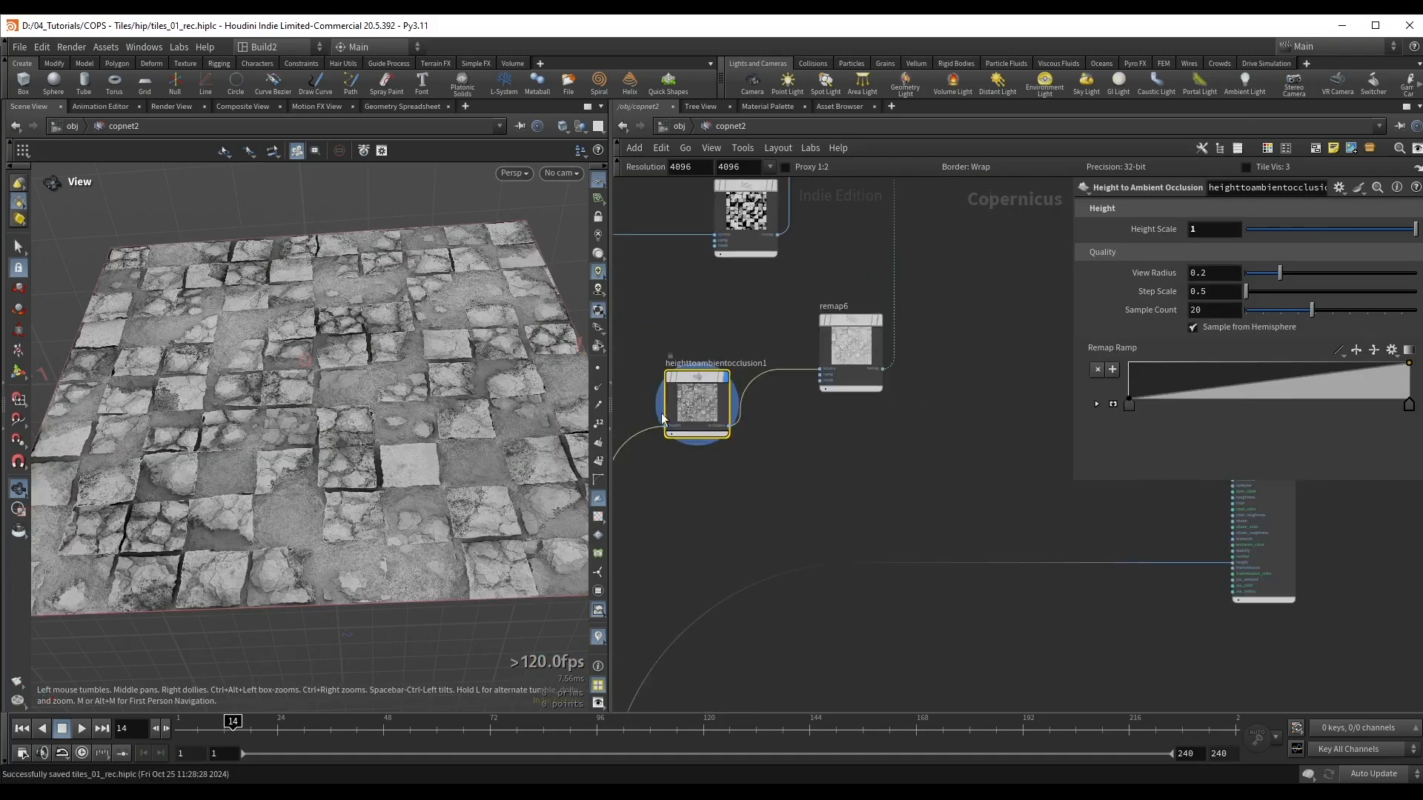
pyautogui.click(730, 426)
pyautogui.press('Tab')
pyautogui.write('rem')
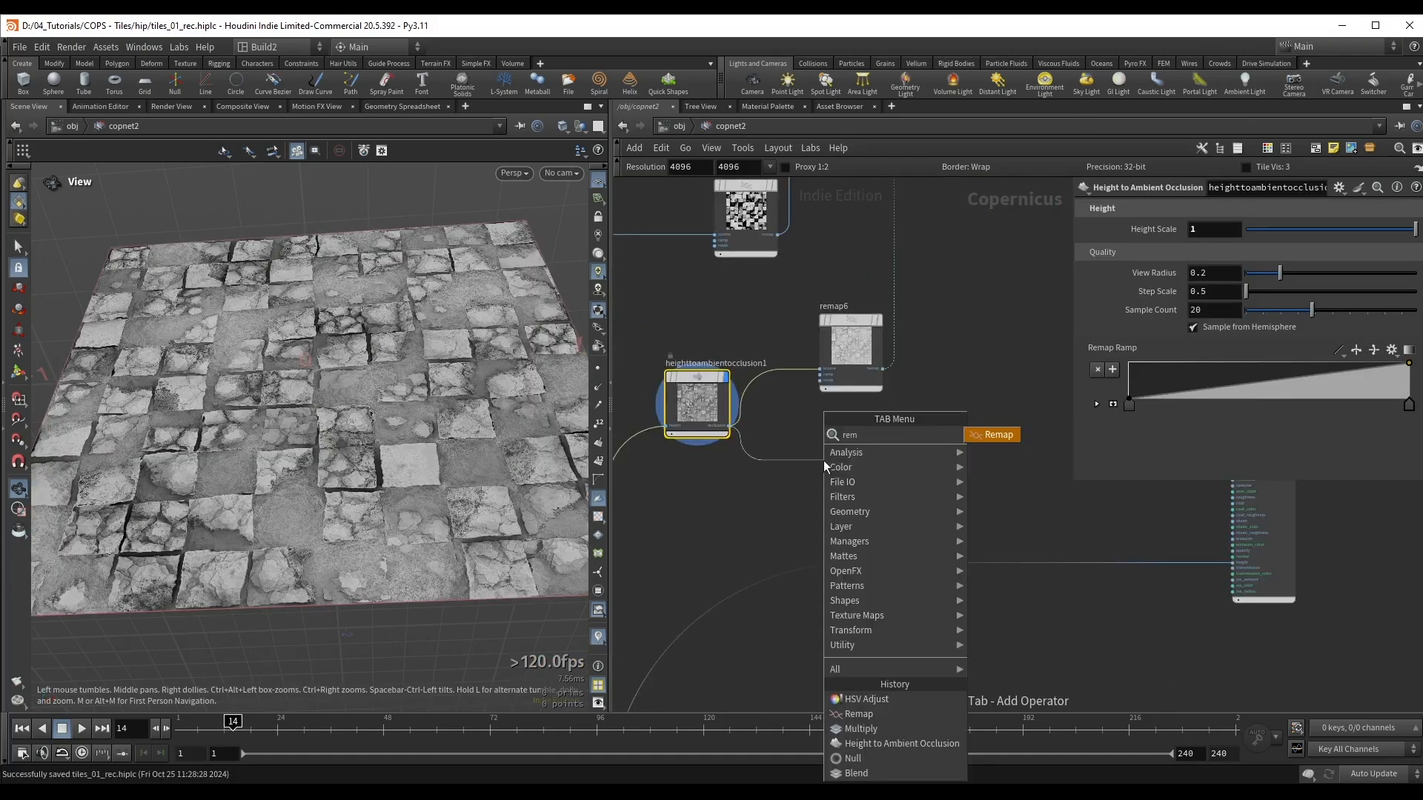
pyautogui.press('Return')
pyautogui.press('Return')
pyautogui.moveTo(830, 465); pyautogui.dragTo(852, 465)
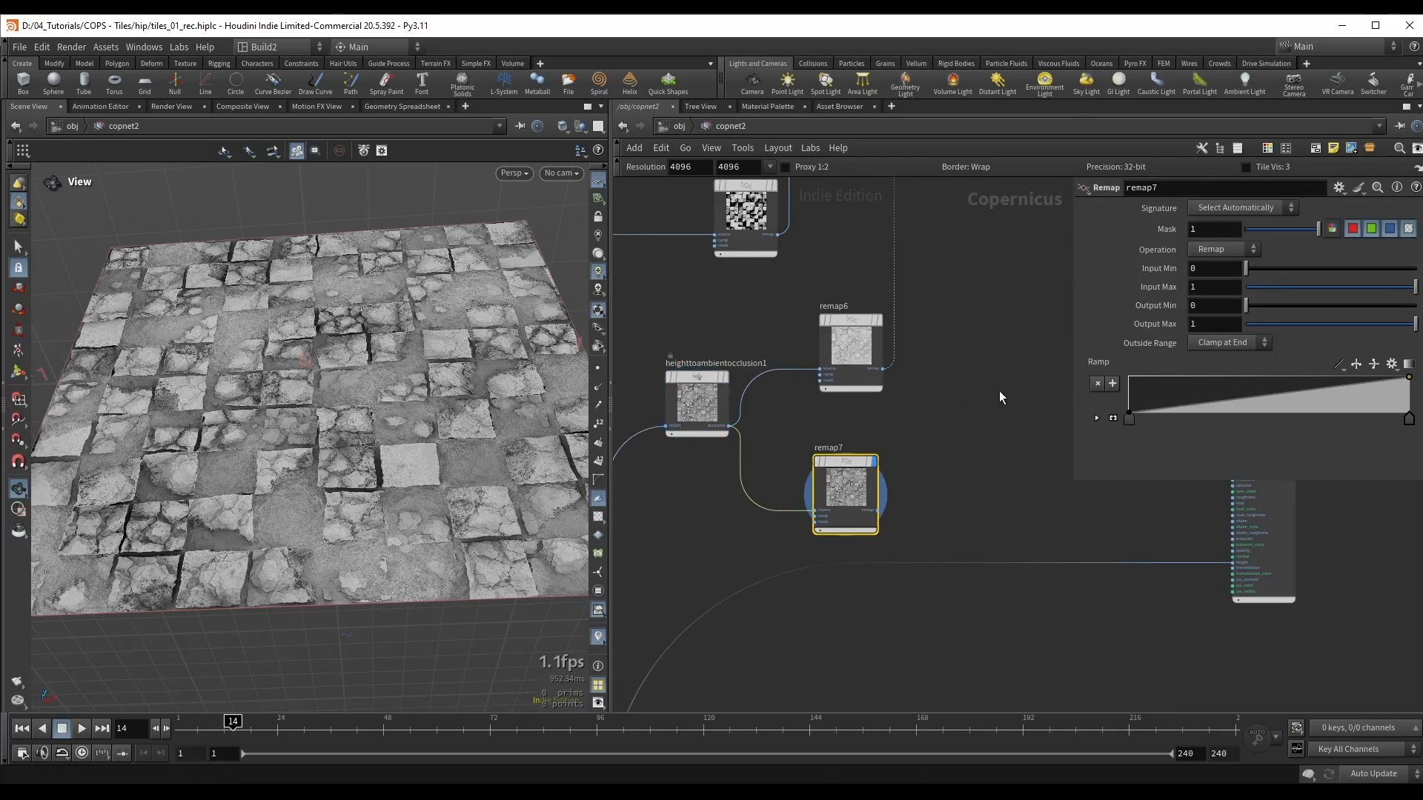
# Step: Invert remap7 by setting its Output Min to 1 and Output Max to 0.301, checking the map up close
pyautogui.moveTo(1282, 313); pyautogui.dragTo(1168, 331)
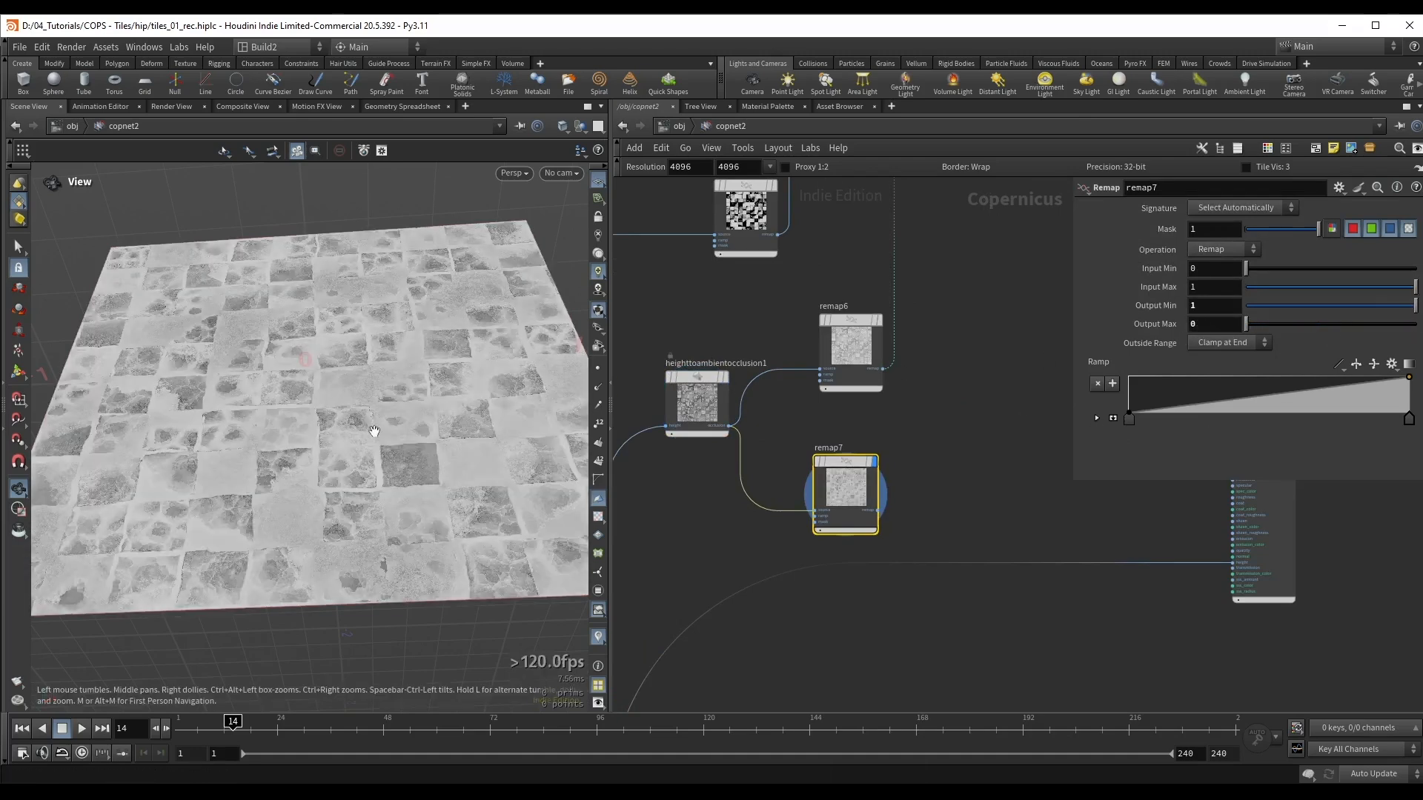
pyautogui.moveTo(375, 431); pyautogui.dragTo(464, 397, button='right')
pyautogui.moveTo(464, 397); pyautogui.dragTo(254, 407)
pyautogui.moveTo(255, 406); pyautogui.dragTo(246, 357, button='right')
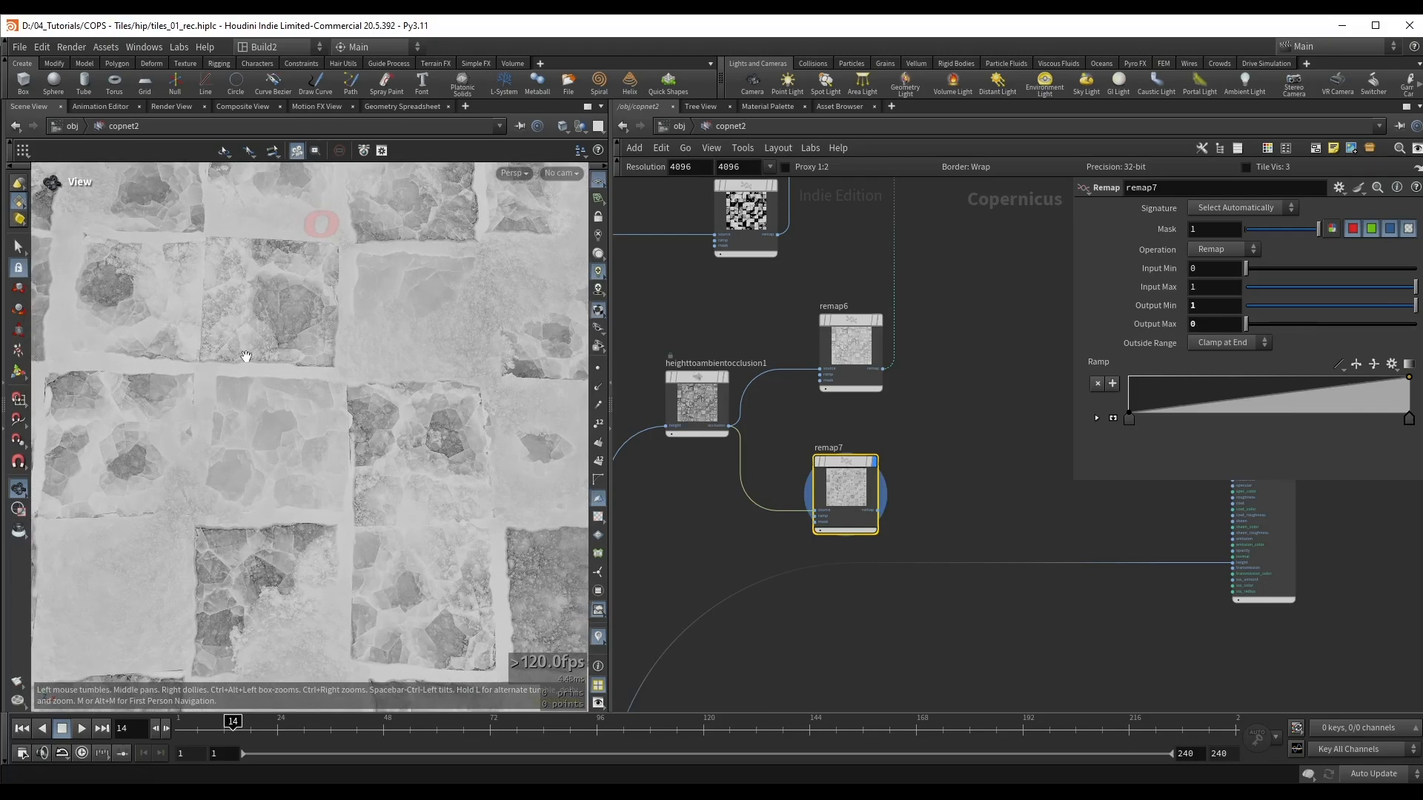
pyautogui.moveTo(376, 444); pyautogui.dragTo(387, 438)
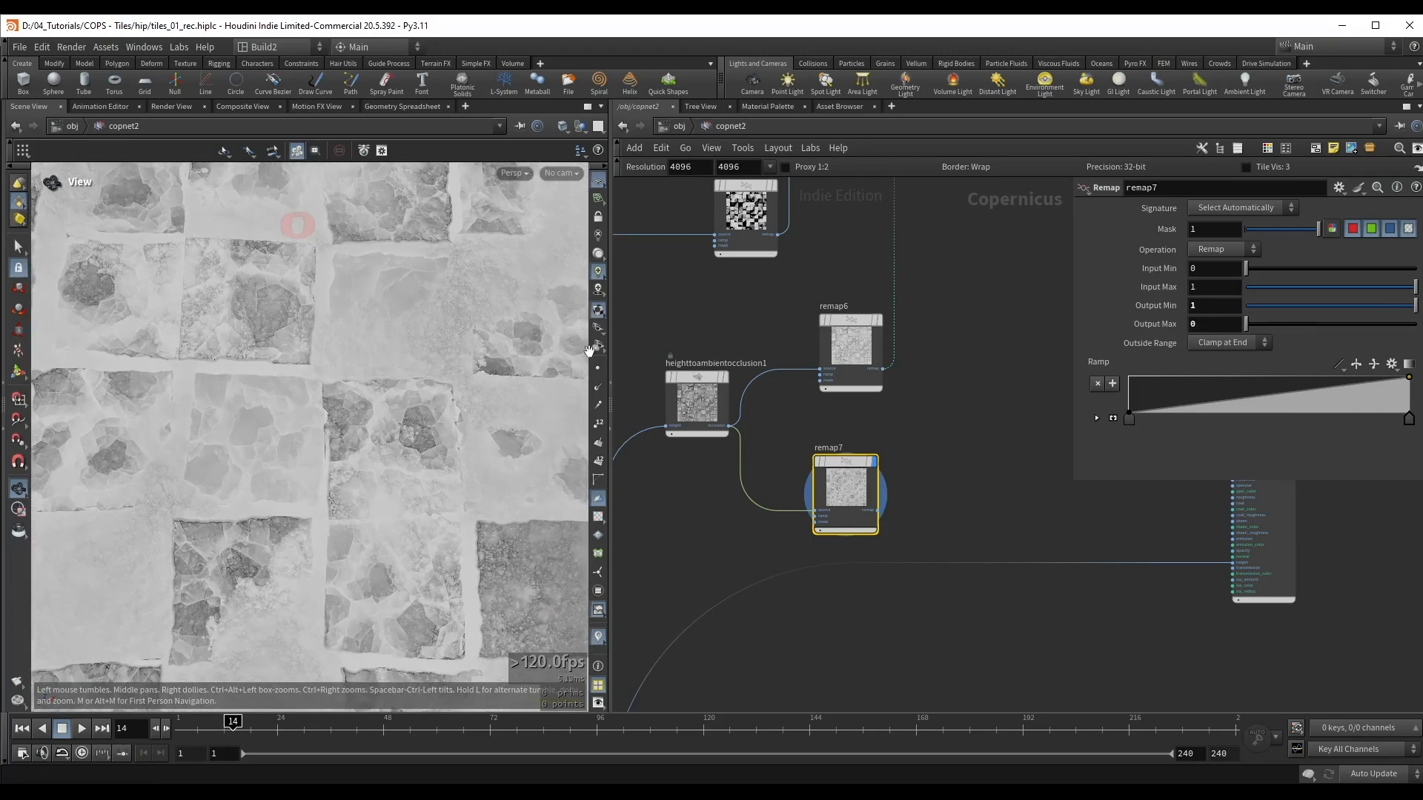
pyautogui.moveTo(307, 476); pyautogui.dragTo(448, 425, button='middle')
pyautogui.moveTo(447, 425); pyautogui.dragTo(458, 375)
pyautogui.moveTo(458, 375); pyautogui.dragTo(414, 405, button='right')
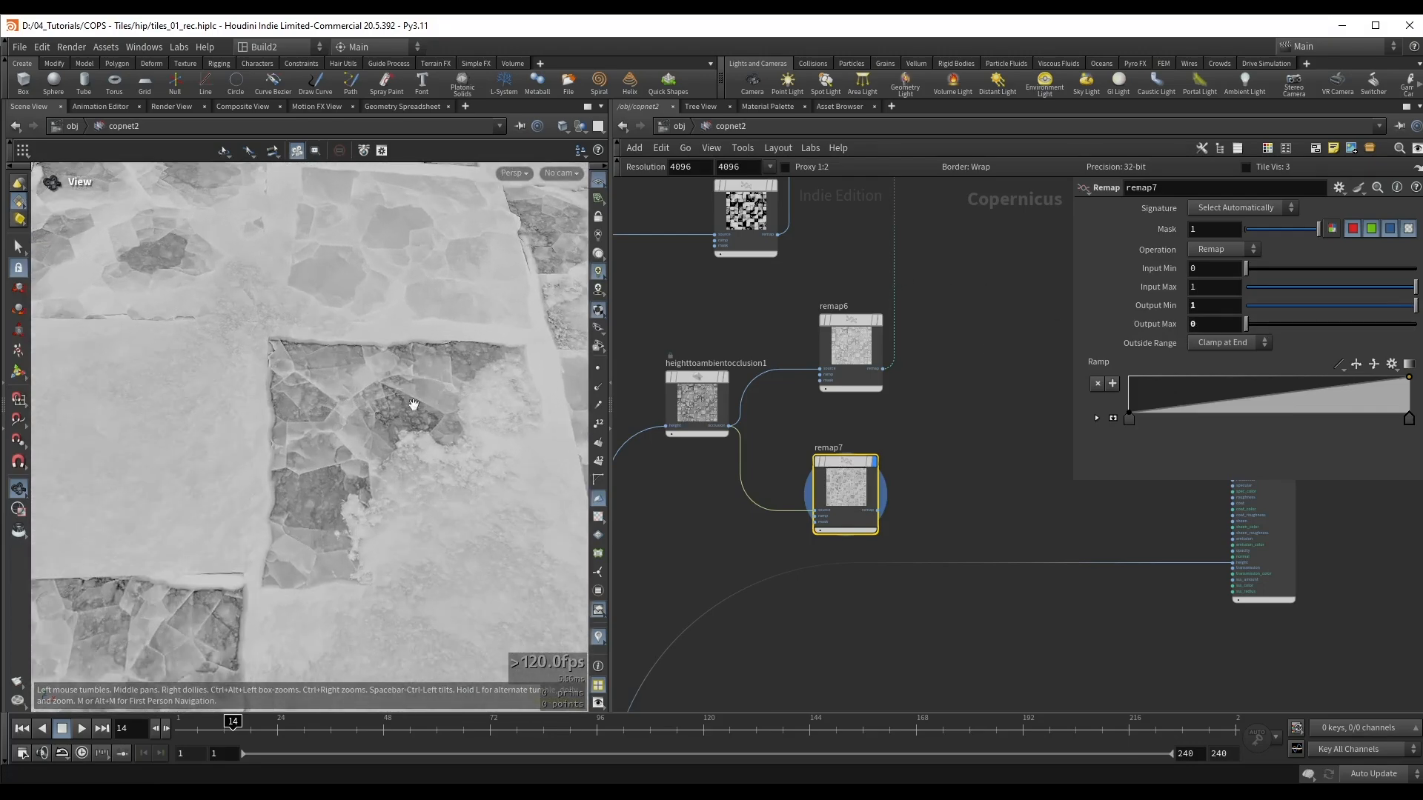
pyautogui.moveTo(441, 412); pyautogui.dragTo(413, 423)
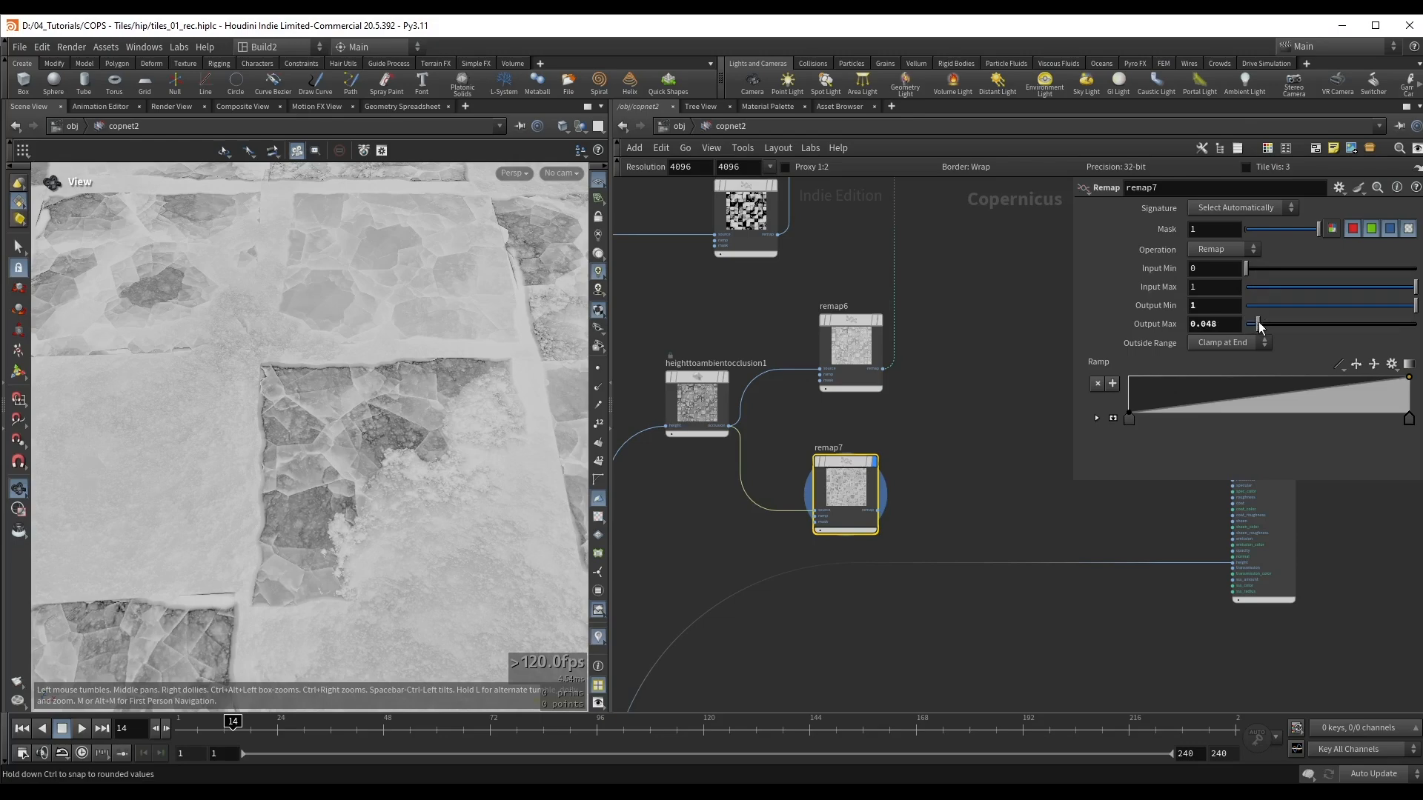
pyautogui.moveTo(1259, 326); pyautogui.dragTo(1298, 324)
pyautogui.scroll(-5, 203, 371)
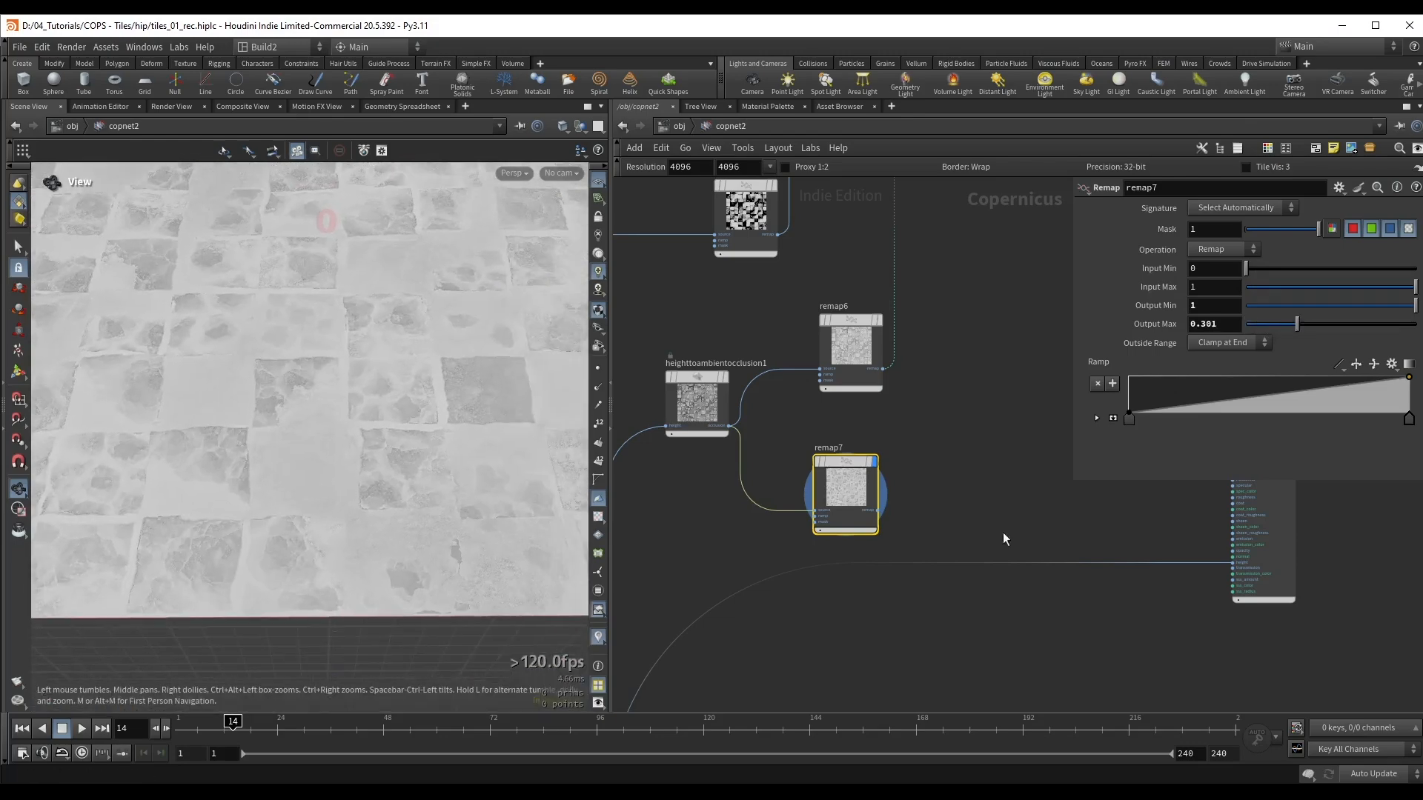
# Step: Connect remap7 to the roughness input of previewmaterial1, display the material, inspect the tiles and save the scene
pyautogui.scroll(1, 1020, 536)
pyautogui.click(846, 505)
pyautogui.moveTo(1193, 486); pyautogui.dragTo(905, 473, button='middle')
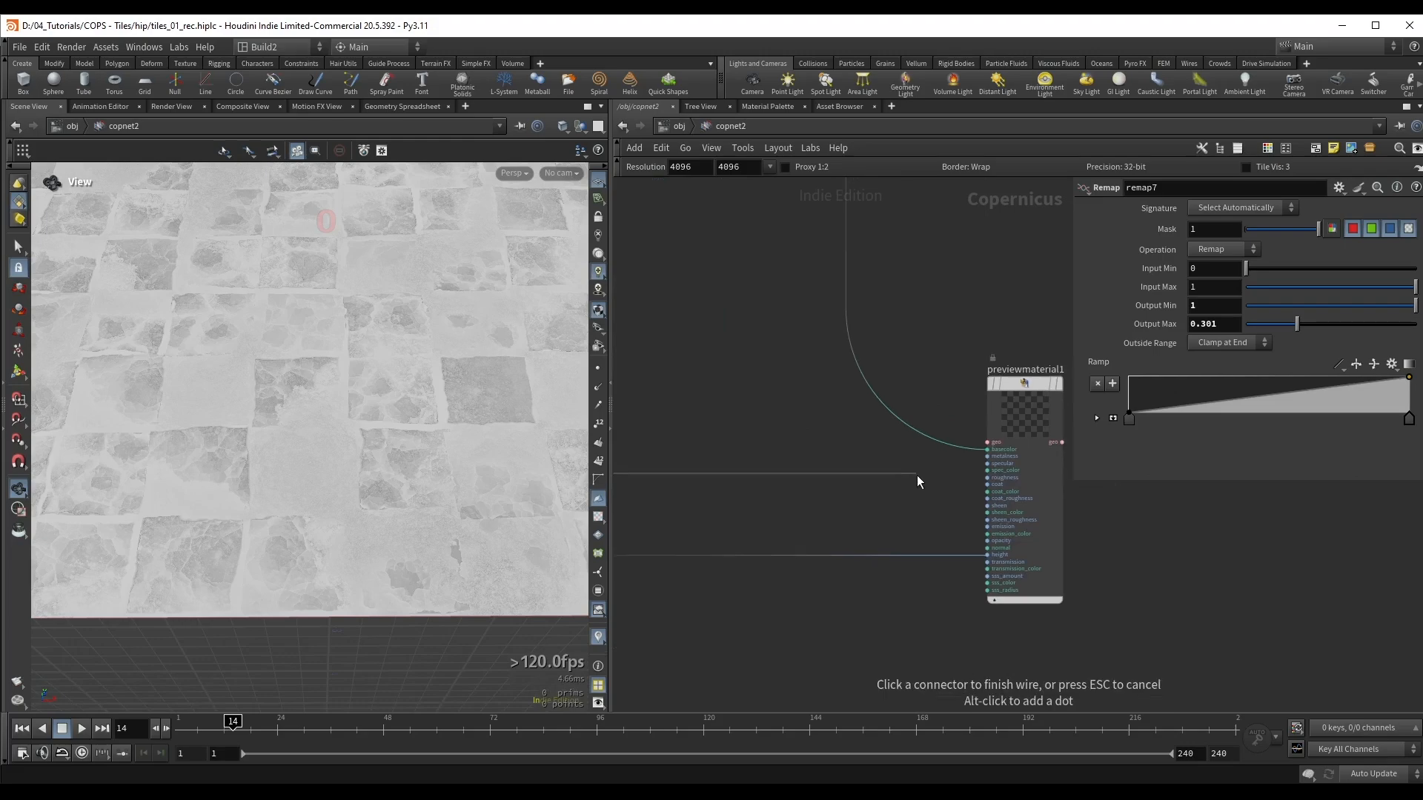
pyautogui.scroll(2, 947, 487)
pyautogui.click(1001, 474)
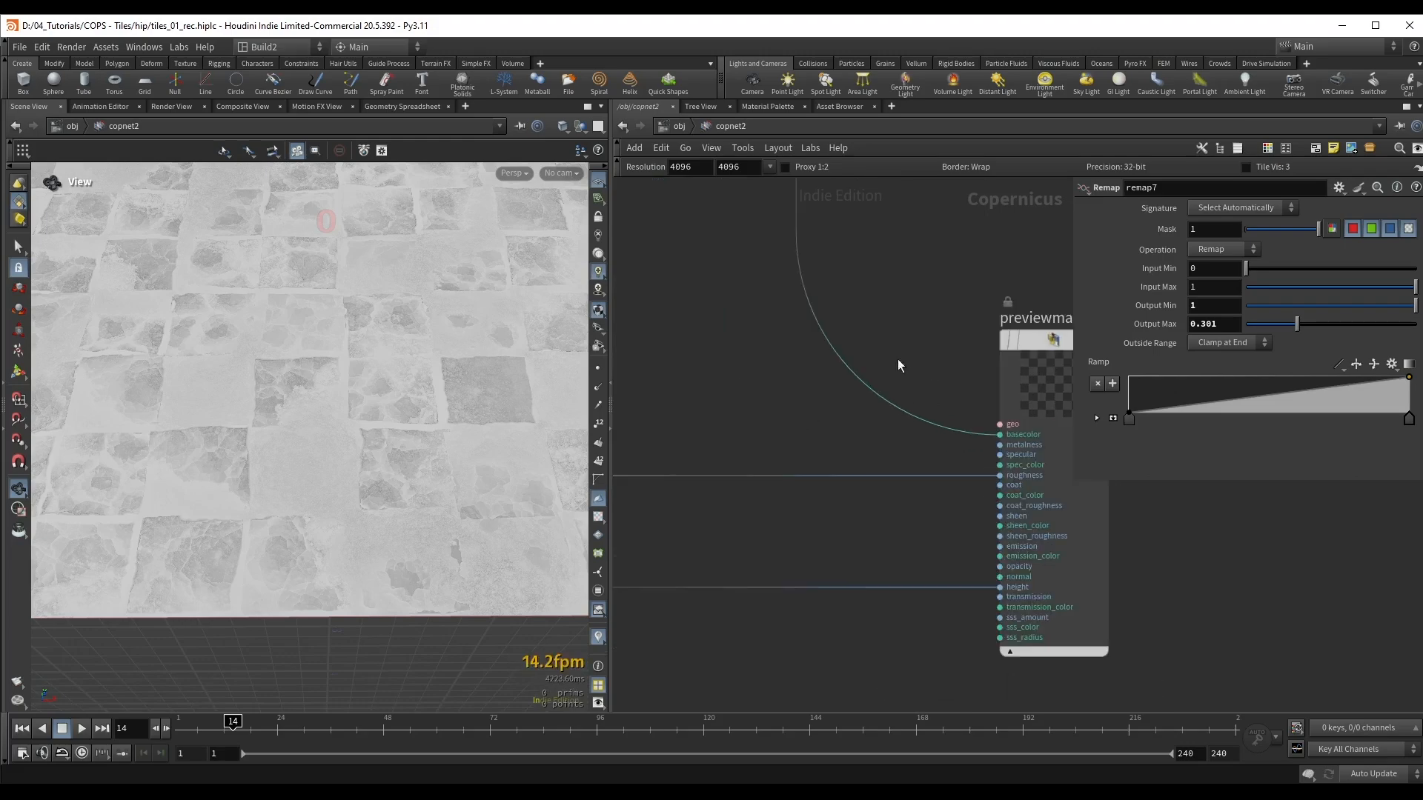
pyautogui.scroll(-1, 897, 360)
pyautogui.moveTo(917, 314); pyautogui.dragTo(860, 328, button='middle')
pyautogui.click(1013, 357)
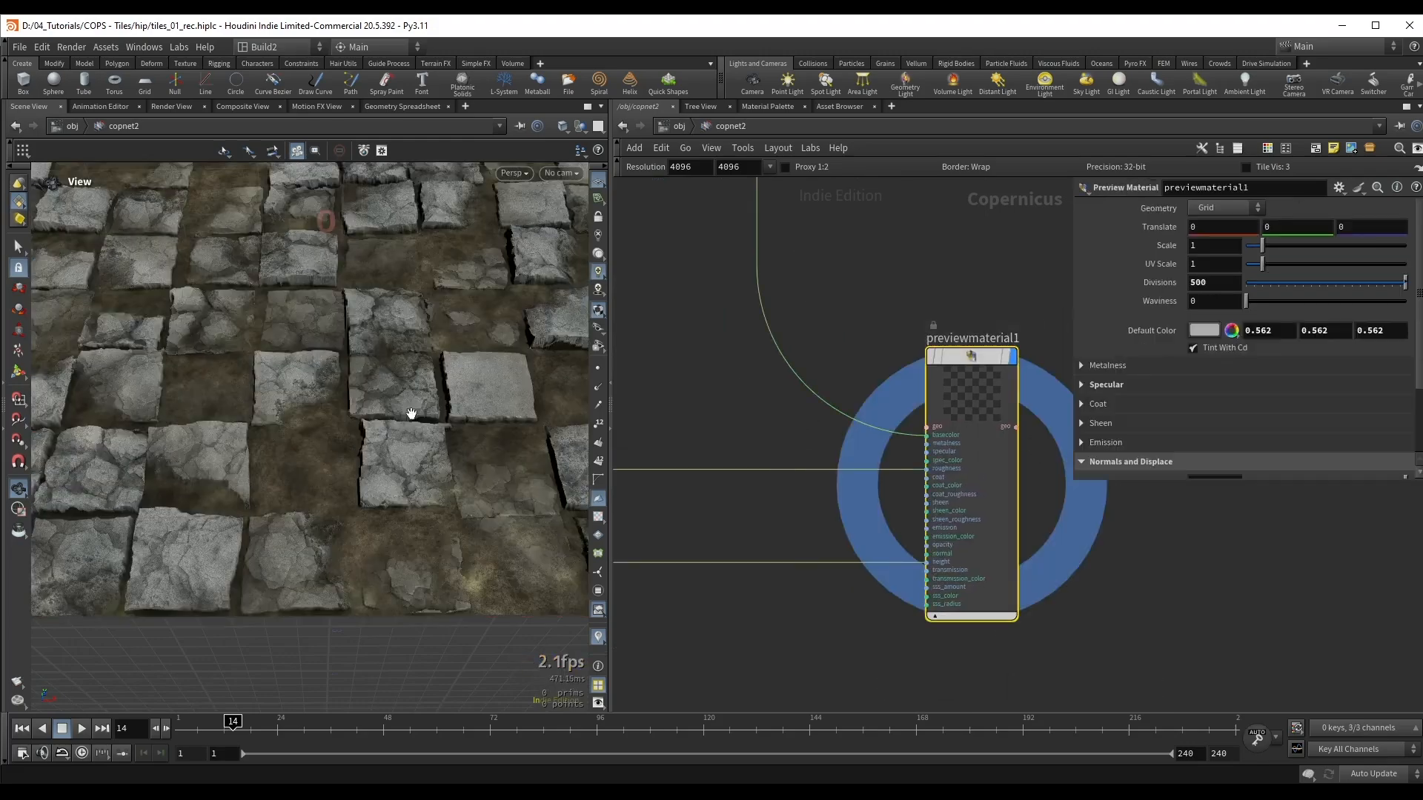
pyautogui.moveTo(388, 380); pyautogui.dragTo(453, 328)
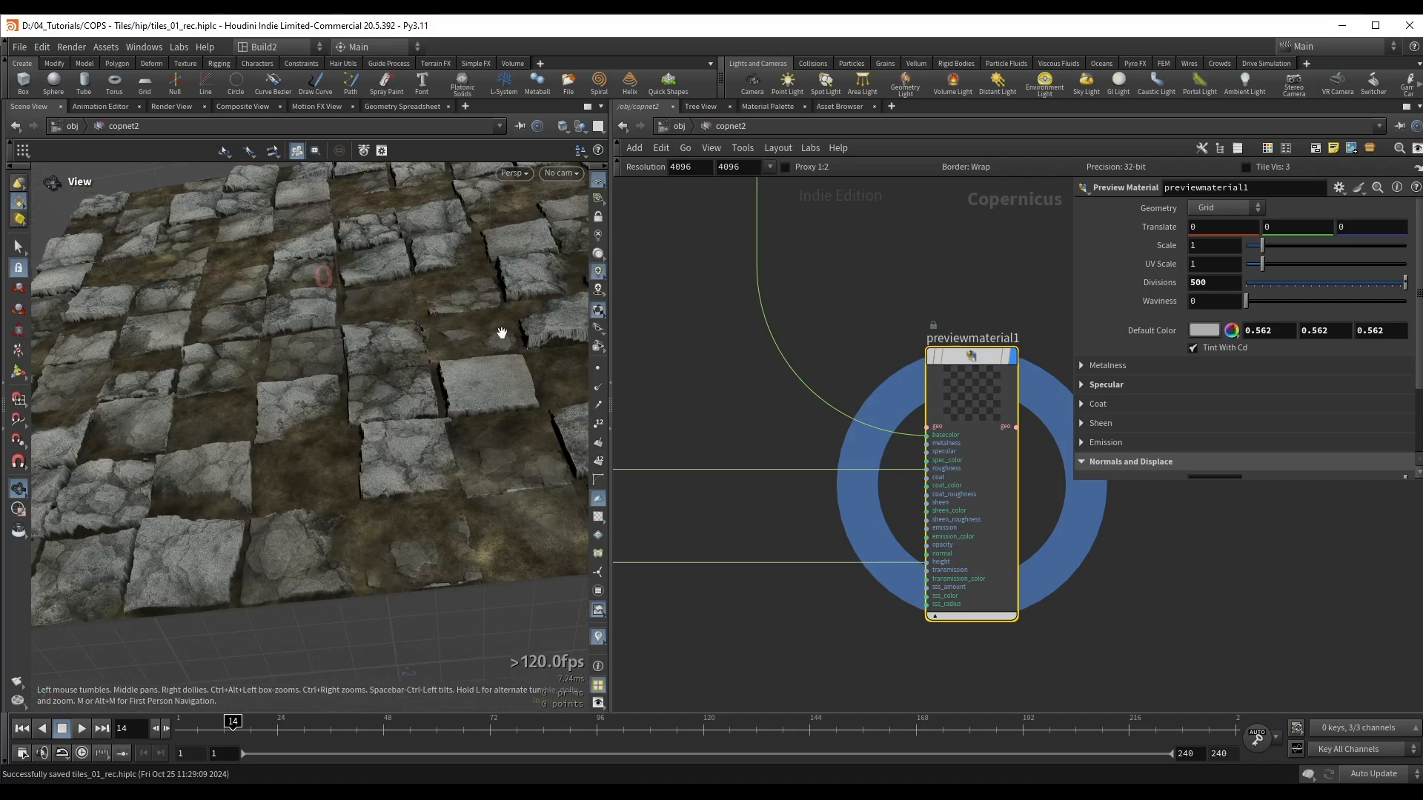
pyautogui.moveTo(732, 432); pyautogui.dragTo(808, 432, button='middle')
pyautogui.moveTo(333, 403); pyautogui.dragTo(389, 357)
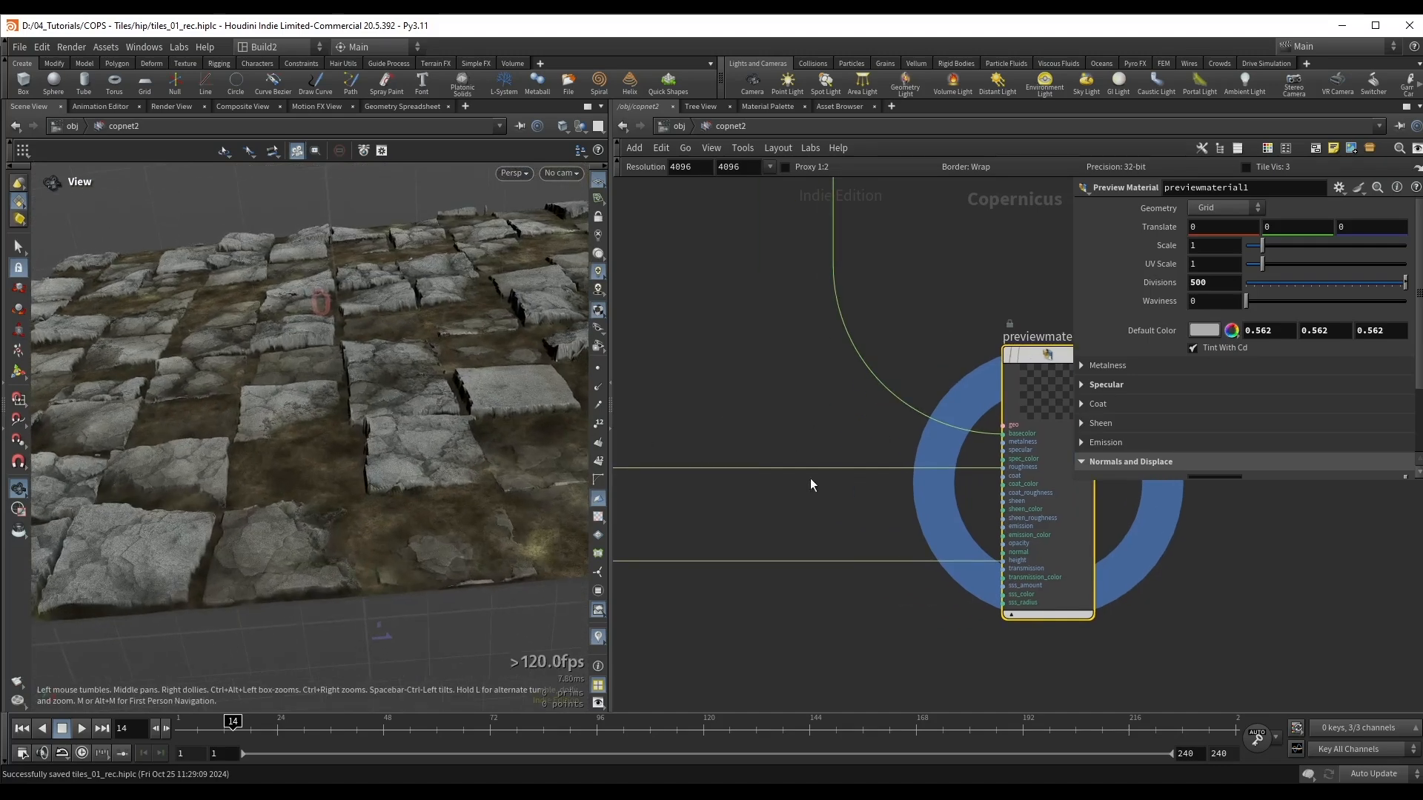
pyautogui.moveTo(748, 443); pyautogui.dragTo(749, 493)
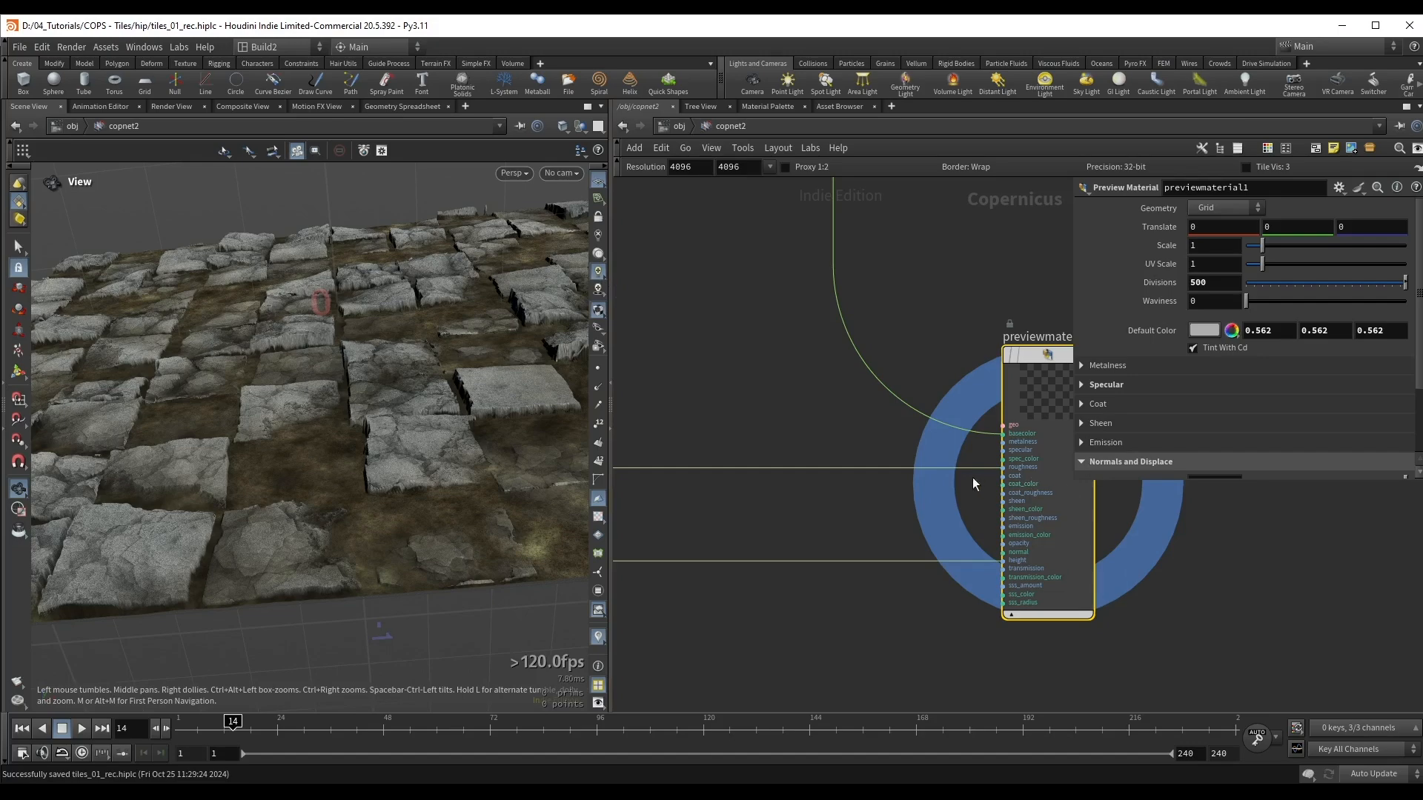
# Step: Insert a Null node on the wire between remap7 and the roughness input of previewmaterial1
pyautogui.moveTo(948, 326); pyautogui.dragTo(858, 343, button='middle')
pyautogui.moveTo(296, 364); pyautogui.dragTo(355, 372)
pyautogui.moveTo(725, 397); pyautogui.dragTo(932, 407, button='middle')
pyautogui.press('Tab')
pyautogui.write('nu')
pyautogui.press('Return')
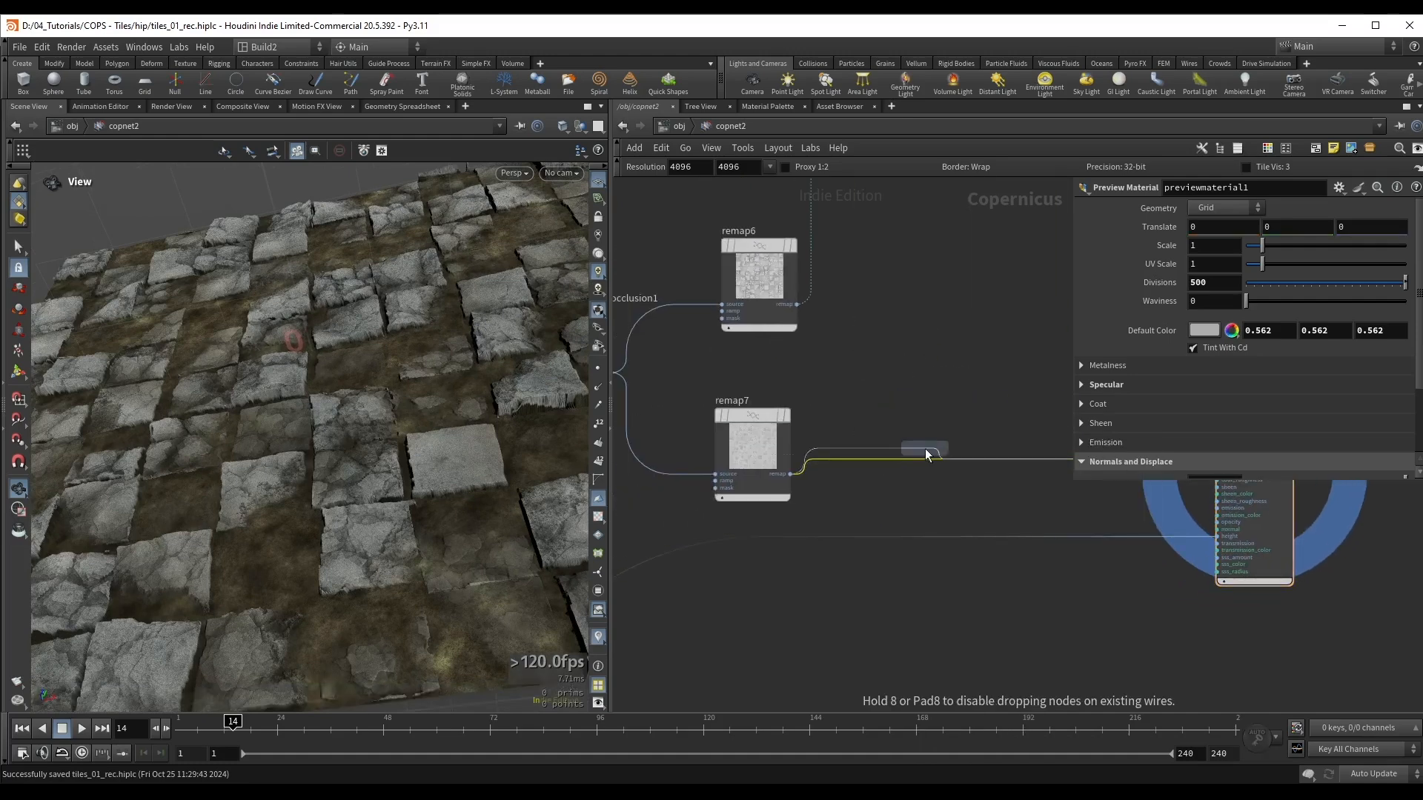
pyautogui.click(925, 448)
pyautogui.moveTo(925, 440); pyautogui.dragTo(954, 425)
pyautogui.moveTo(959, 372); pyautogui.dragTo(885, 395, button='middle')
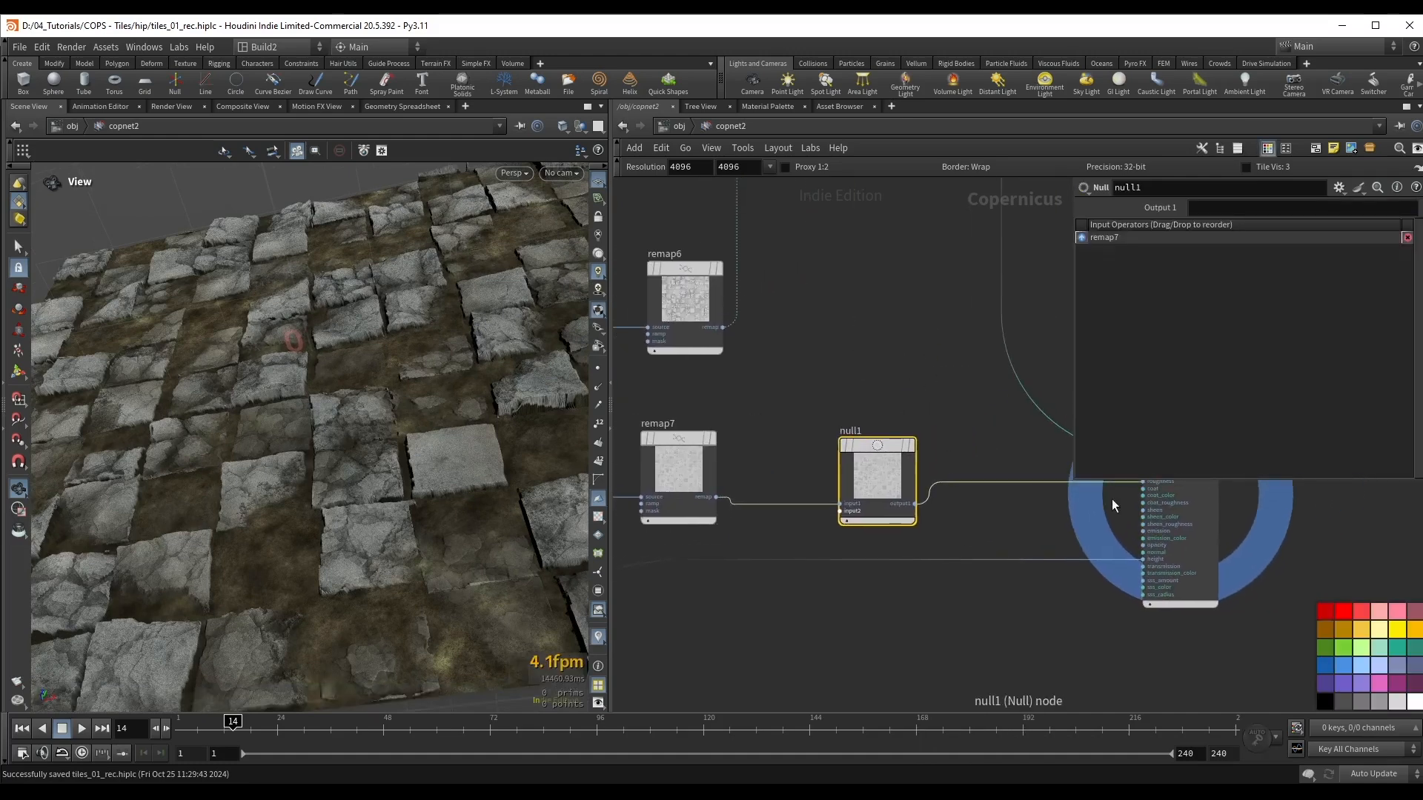
# Step: Colour the new Null node red and rename it OUT_Roughness
pyautogui.click(1345, 610)
pyautogui.click(852, 431)
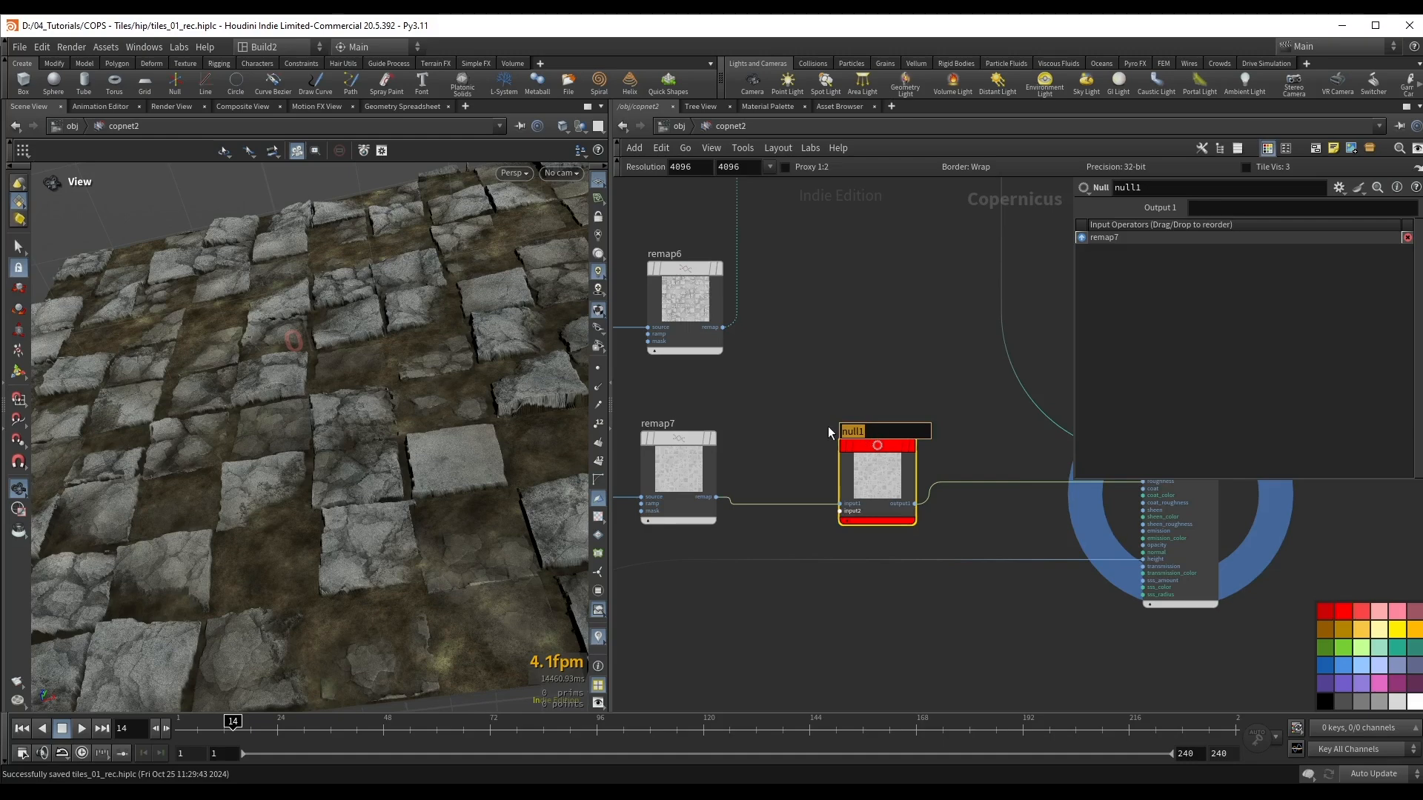
pyautogui.write('OUT_Roughness')
pyautogui.press('Return')
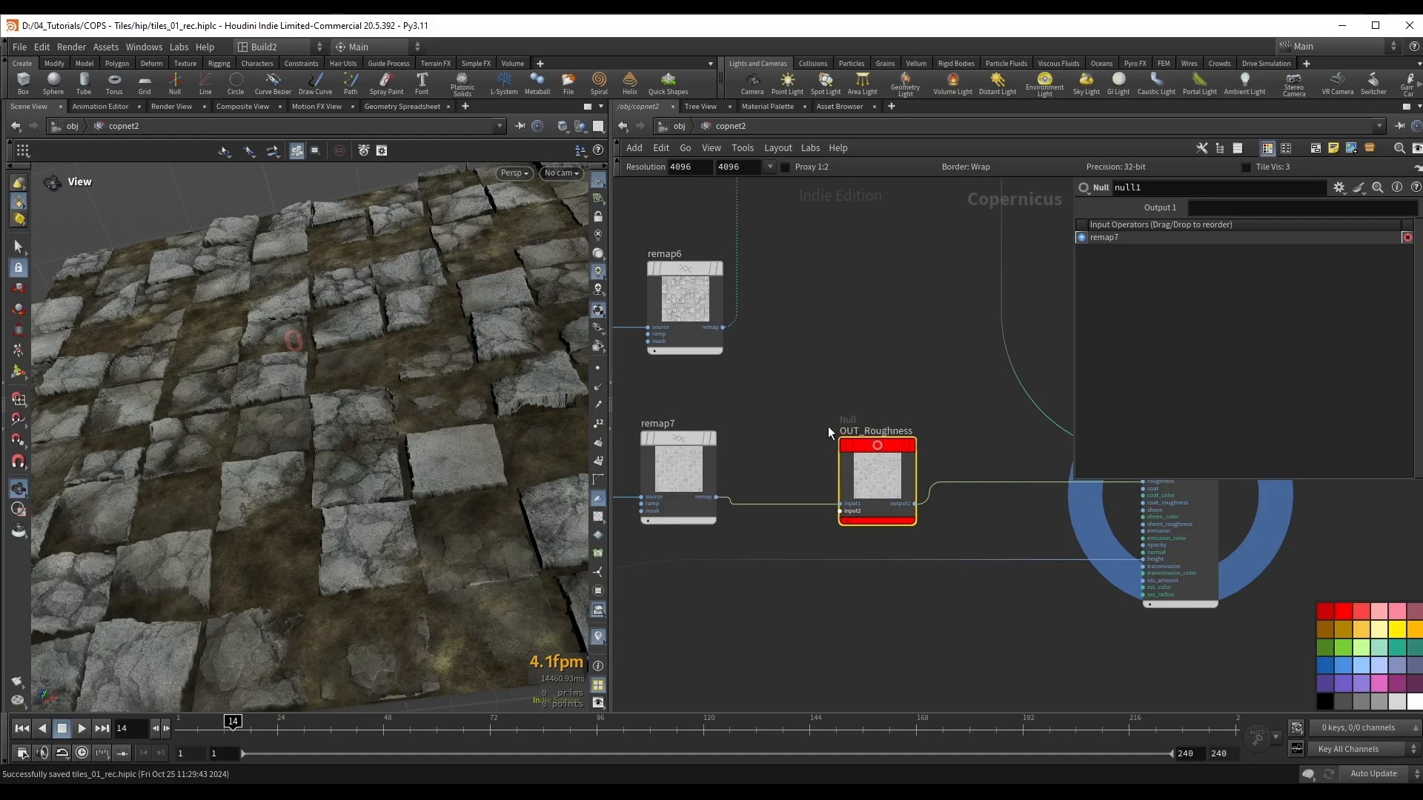
# Step: Duplicate the red OUT_Roughness null onto the wire between multiply10 and previewmaterial1, and rename the copy OUT_Color
pyautogui.scroll(-4, 829, 426)
pyautogui.moveTo(829, 330); pyautogui.dragTo(817, 481, button='middle')
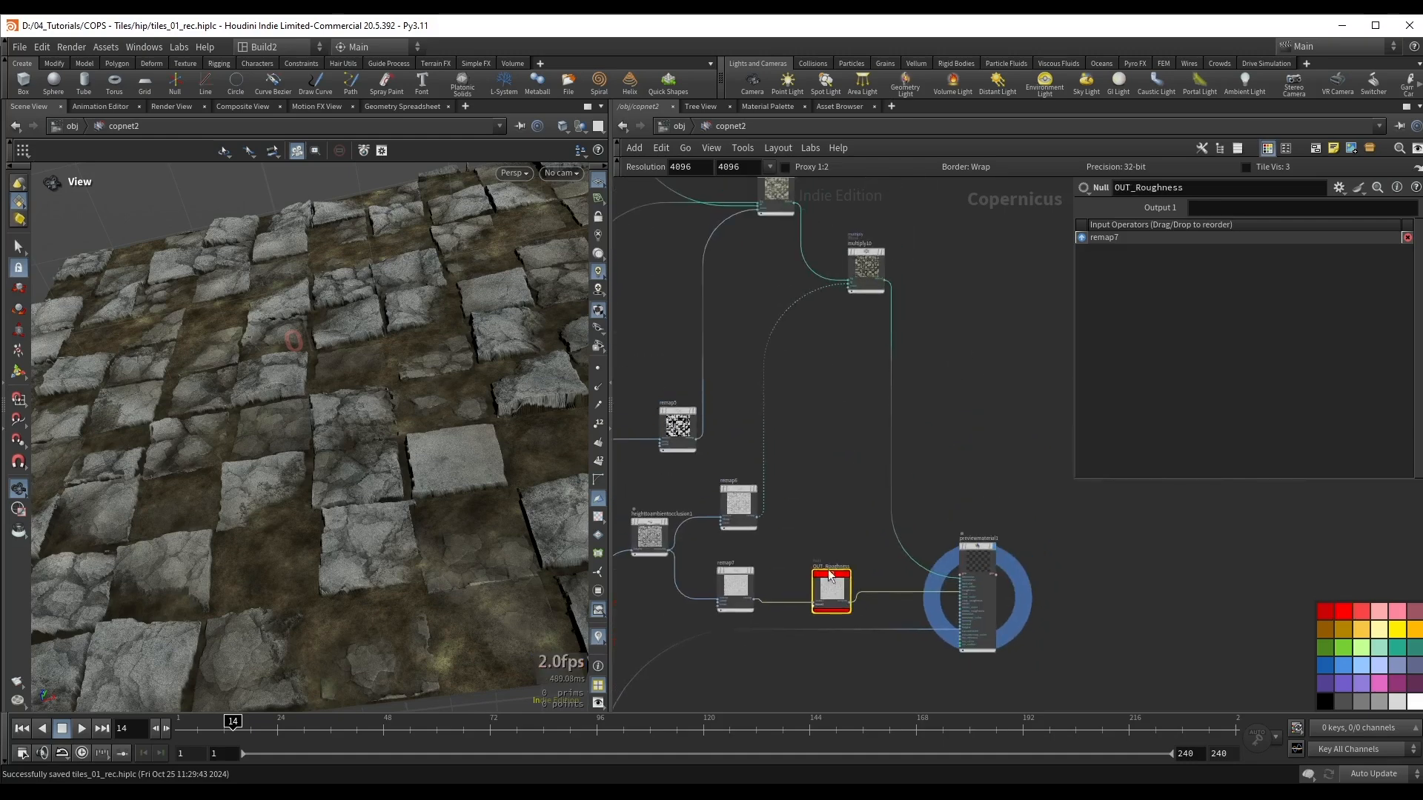
pyautogui.keyDown('alt'); pyautogui.moveTo(831, 575); pyautogui.dragTo(980, 243); pyautogui.keyUp('alt')
pyautogui.scroll(2, 851, 280)
pyautogui.scroll(3, 978, 238)
pyautogui.moveTo(979, 235); pyautogui.dragTo(806, 315, button='middle')
pyautogui.click(807, 317)
pyautogui.moveTo(856, 318); pyautogui.dragTo(798, 321)
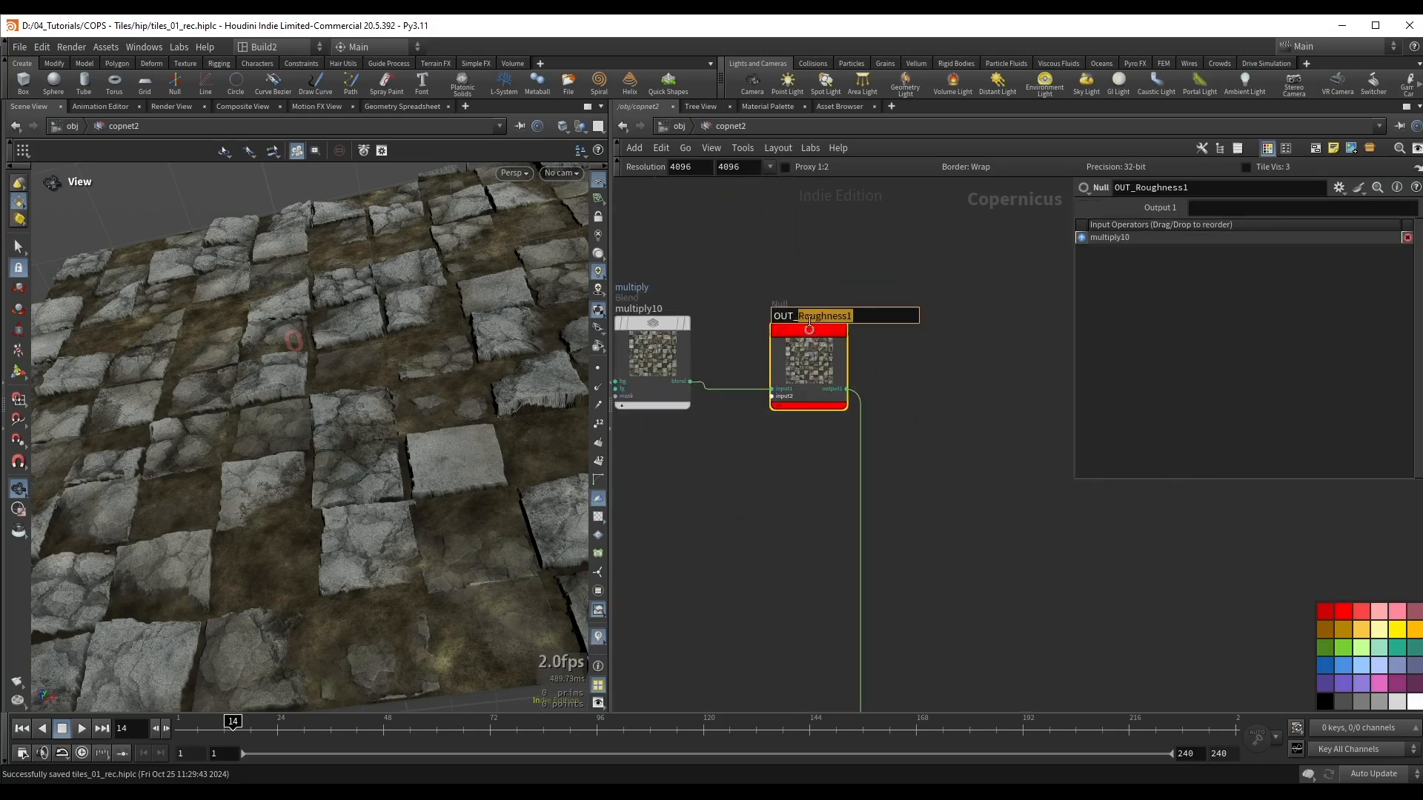
pyautogui.write('Color')
pyautogui.press('Return')
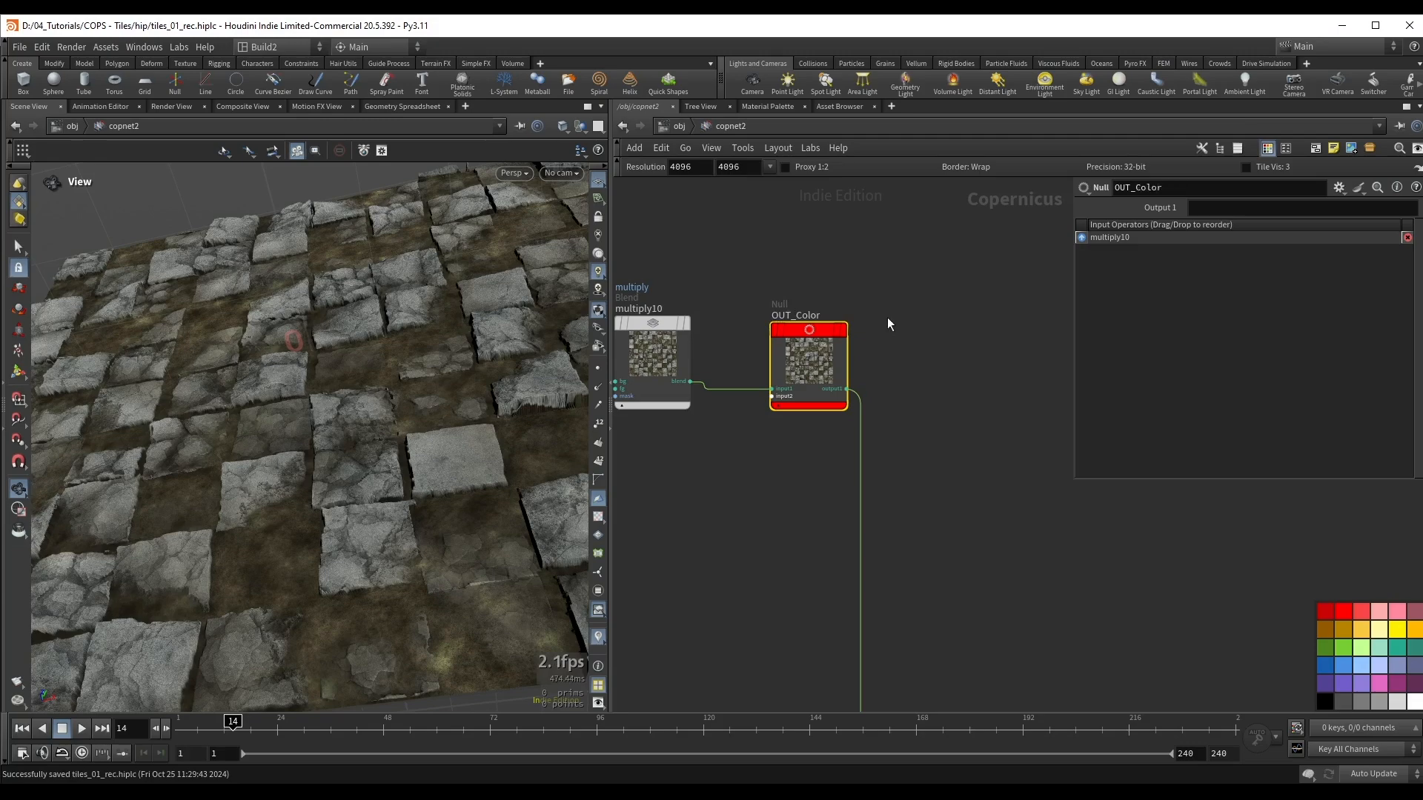
# Step: Place a copy of the OUT_Color null below and beyond the OUT_Height node, and save the scene
pyautogui.scroll(-5, 852, 370)
pyautogui.moveTo(834, 508); pyautogui.dragTo(970, 332, button='middle')
pyautogui.scroll(-1, 970, 337)
pyautogui.keyDown('alt'); pyautogui.moveTo(884, 446); pyautogui.dragTo(855, 615); pyautogui.keyUp('alt')
pyautogui.moveTo(804, 569); pyautogui.dragTo(866, 480, button='middle')
pyautogui.scroll(3, 863, 477)
pyautogui.moveTo(735, 541); pyautogui.dragTo(852, 443, button='middle')
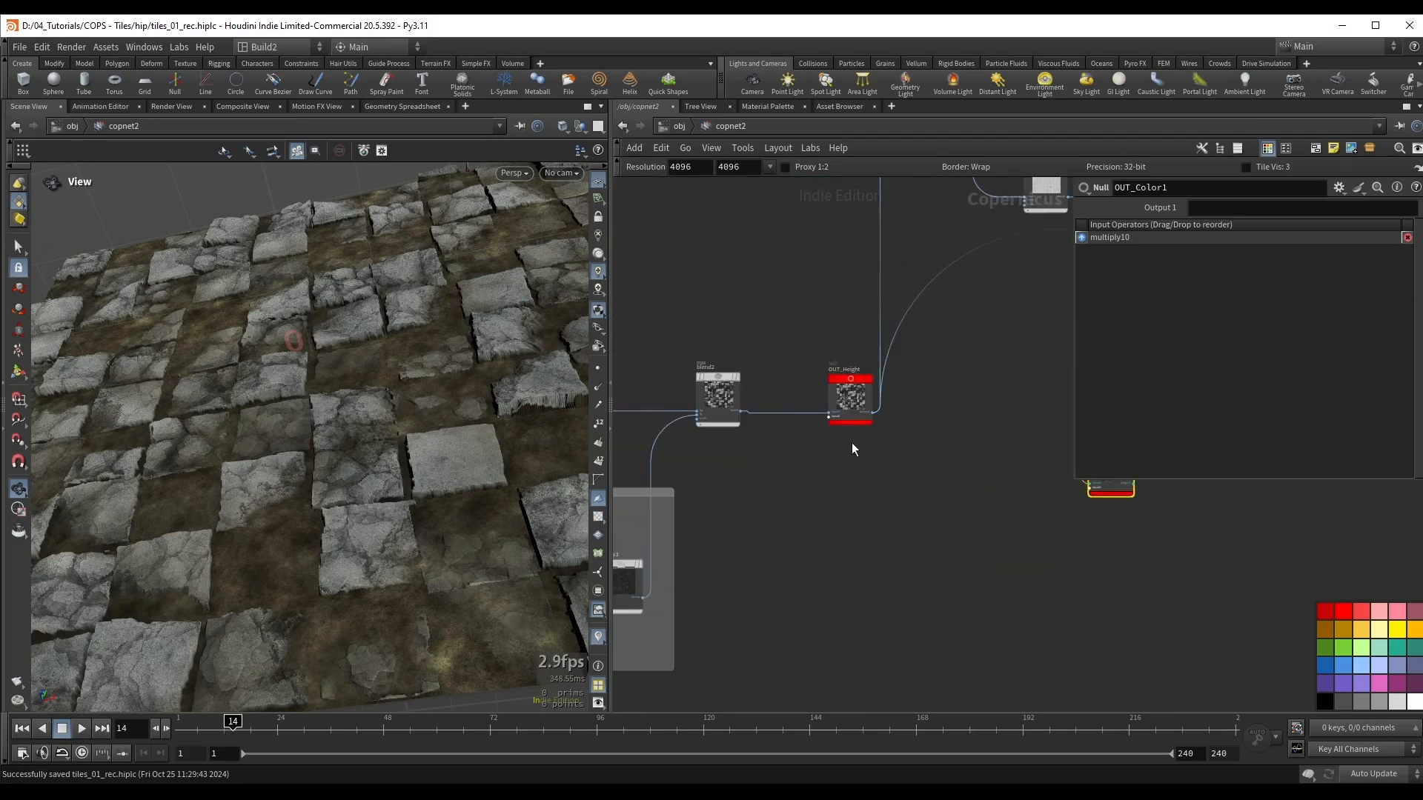
pyautogui.scroll(2, 853, 443)
pyautogui.hotkey('ctrl', 's')
# Step: Display OUT_Height and connect its output to a new Height to Normal node
pyautogui.moveTo(801, 310); pyautogui.dragTo(856, 427)
pyautogui.press('r')
pyautogui.moveTo(905, 425); pyautogui.dragTo(835, 435, button='middle')
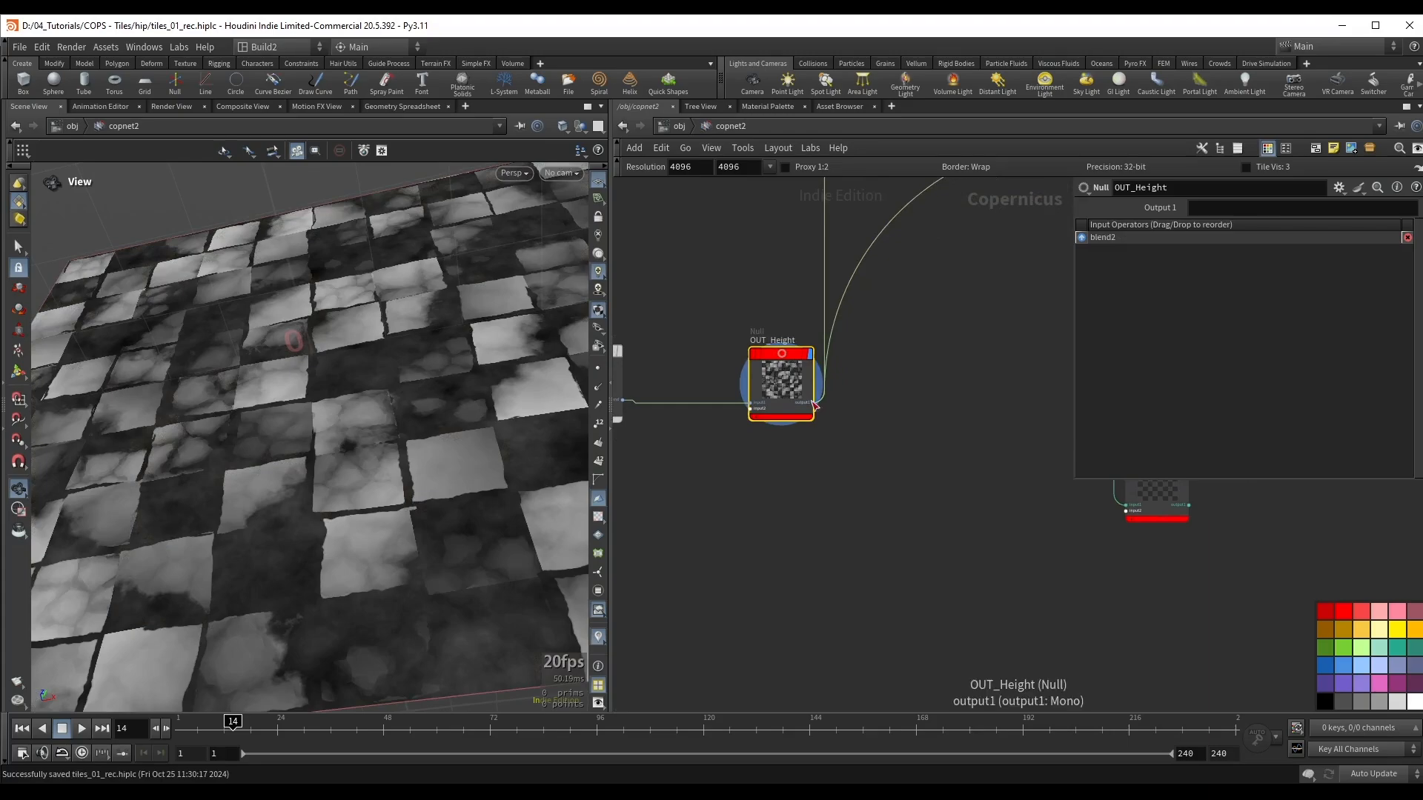
pyautogui.moveTo(815, 406); pyautogui.dragTo(901, 460)
pyautogui.write('norm')
pyautogui.press('Down')
pyautogui.press('Down')
pyautogui.press('Return')
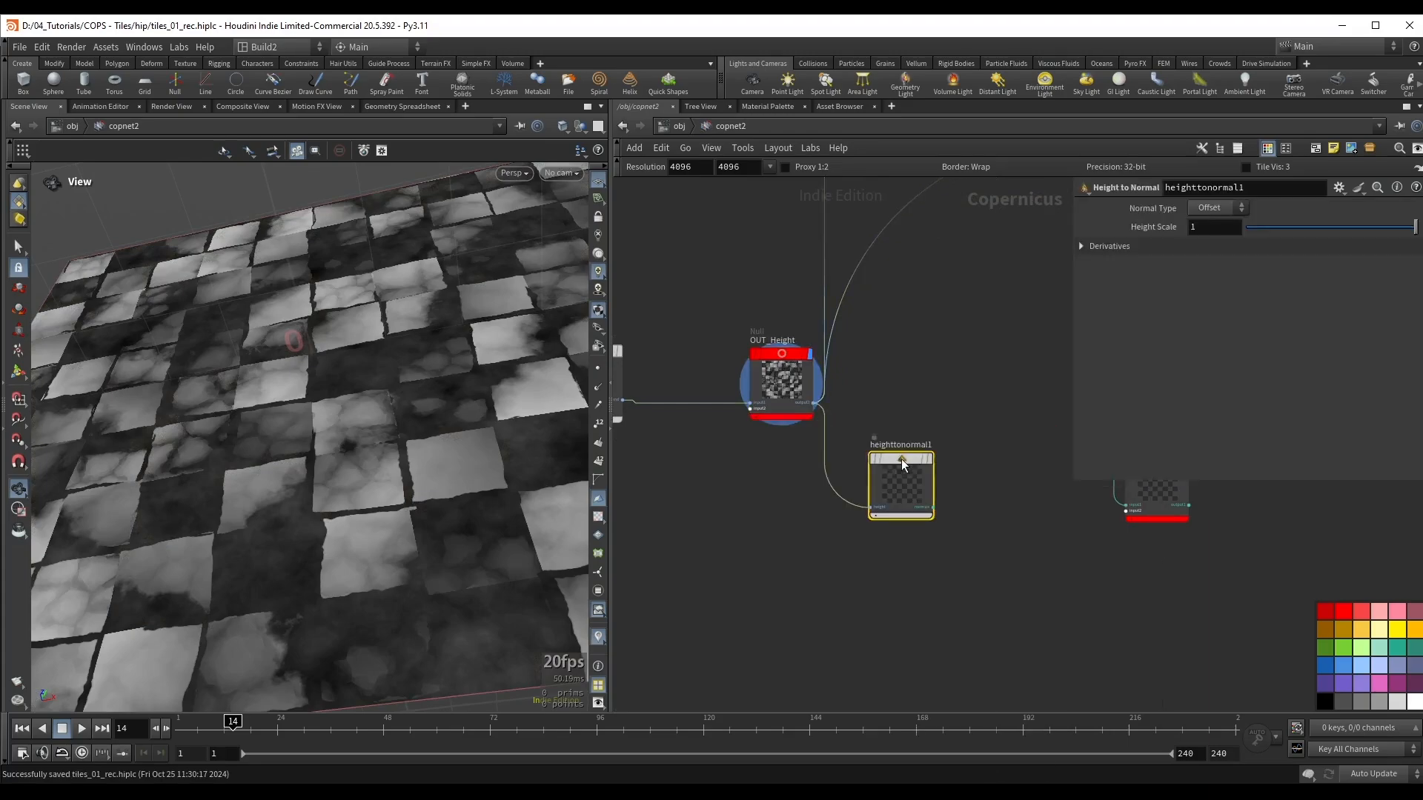
# Step: Display heighttonormal1, set its Height Scale to 0.1, check the normals and save the scene
pyautogui.press('r')
pyautogui.moveTo(512, 370); pyautogui.dragTo(440, 404)
pyautogui.moveTo(285, 354); pyautogui.dragTo(259, 319)
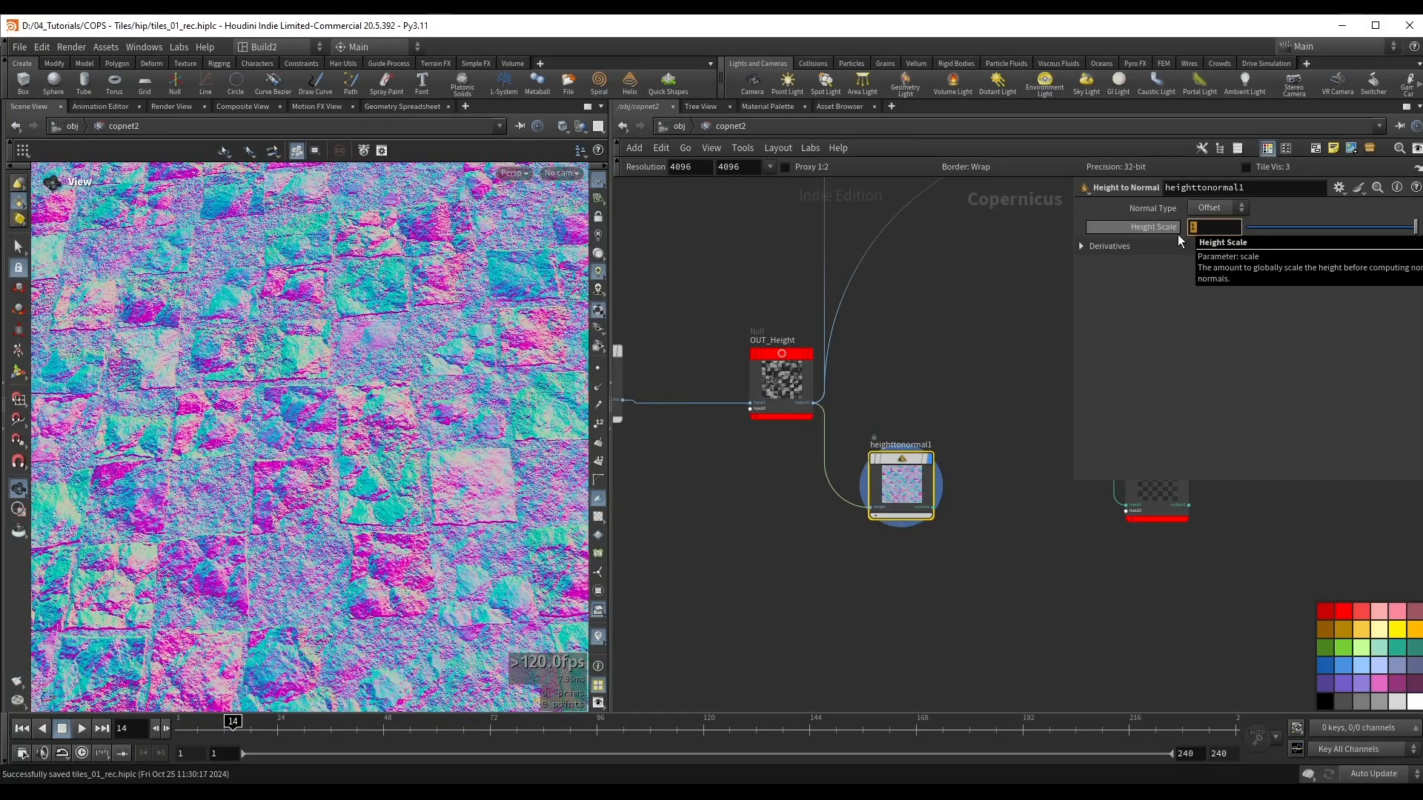
pyautogui.write('.1')
pyautogui.press('Return')
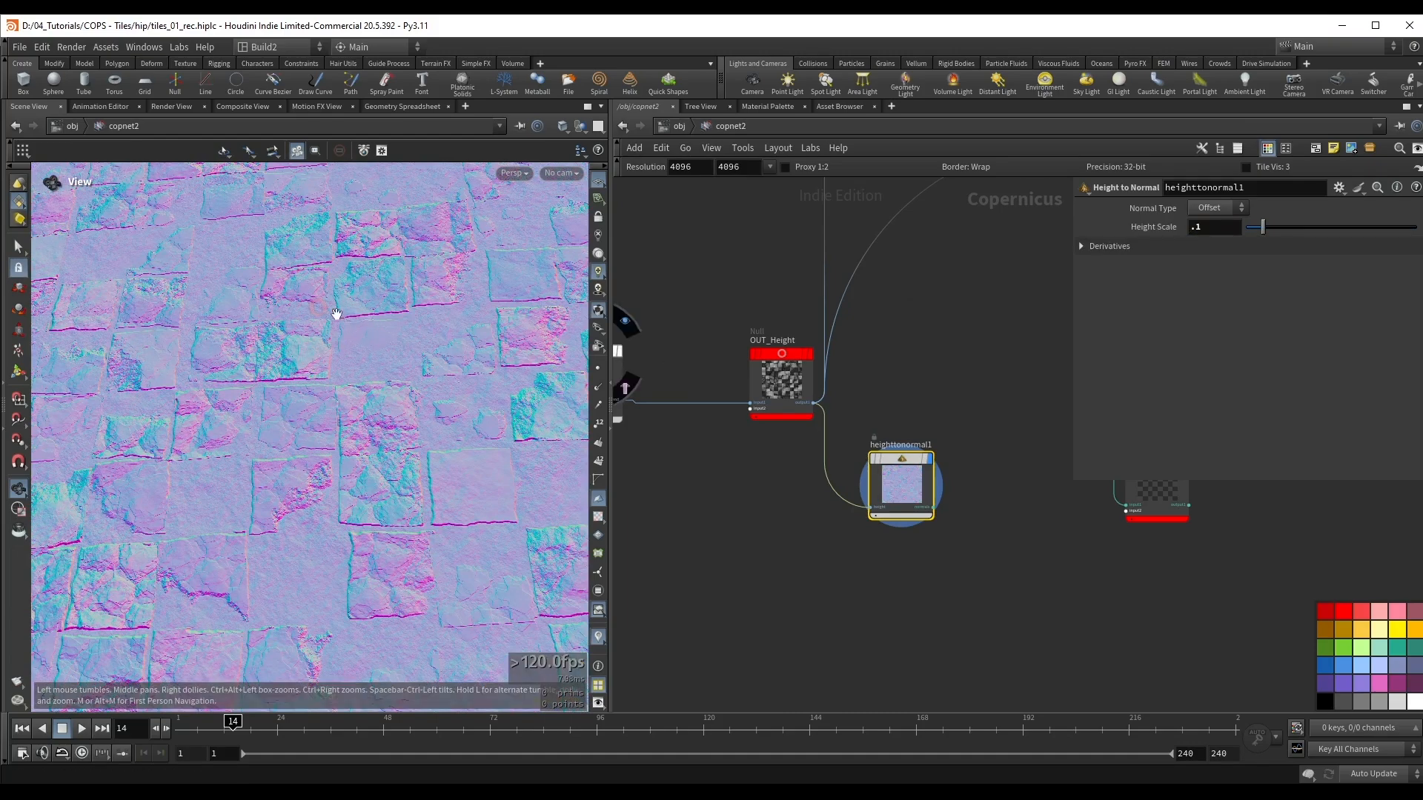
pyautogui.moveTo(318, 353); pyautogui.dragTo(404, 363)
pyautogui.hotkey('ctrl', 's')
# Step: Position the copied red null beside heighttonormal1 as its output and rename it OUT_Normal
pyautogui.moveTo(987, 475); pyautogui.dragTo(788, 465, button='middle')
pyautogui.scroll(1, 789, 466)
pyautogui.moveTo(728, 488); pyautogui.dragTo(864, 449)
pyautogui.doubleClick(882, 419)
pyautogui.doubleClick(871, 414)
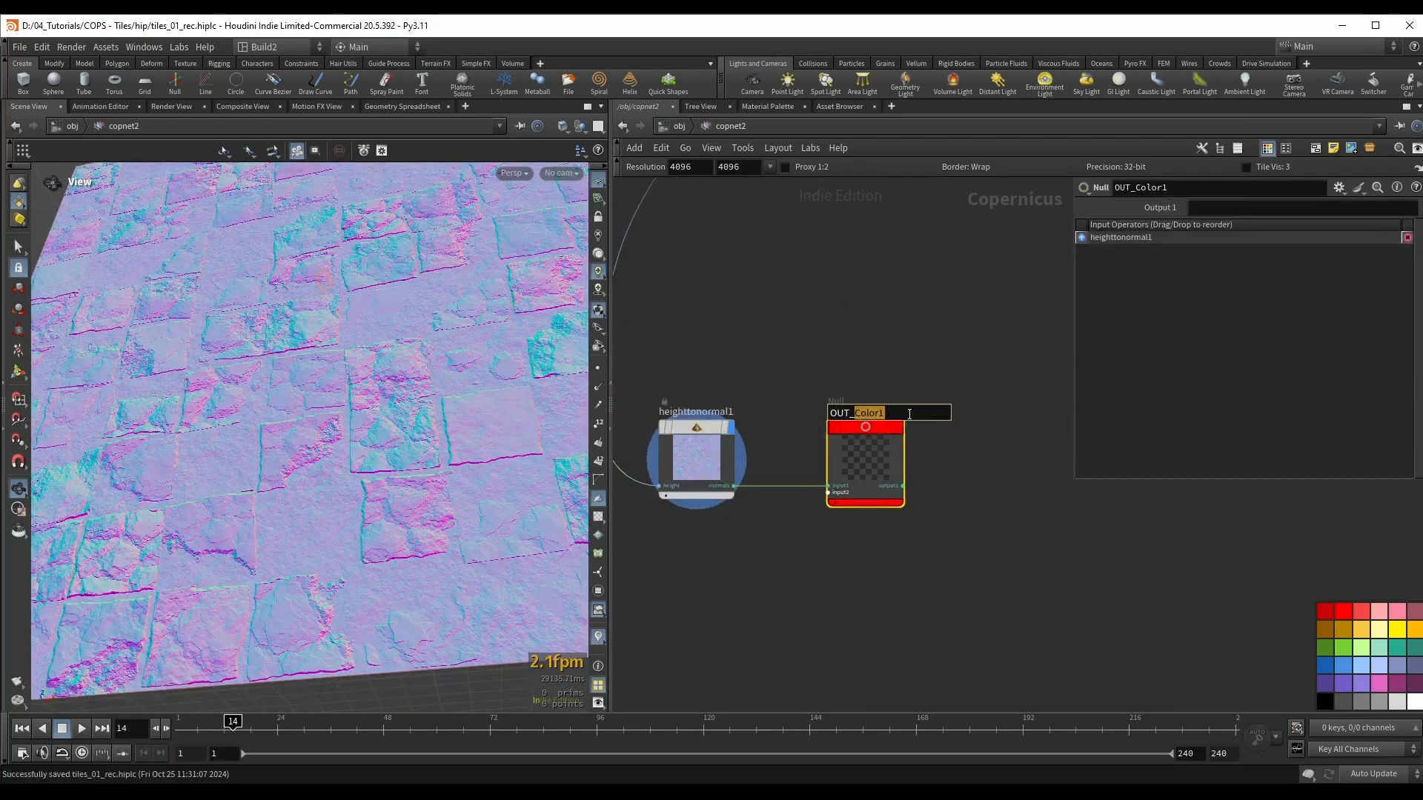
pyautogui.write('Normal')
pyautogui.press('Return')
# Step: Display previewmaterial1 again, save the scene and inspect the finished tiles
pyautogui.scroll(-6, 910, 394)
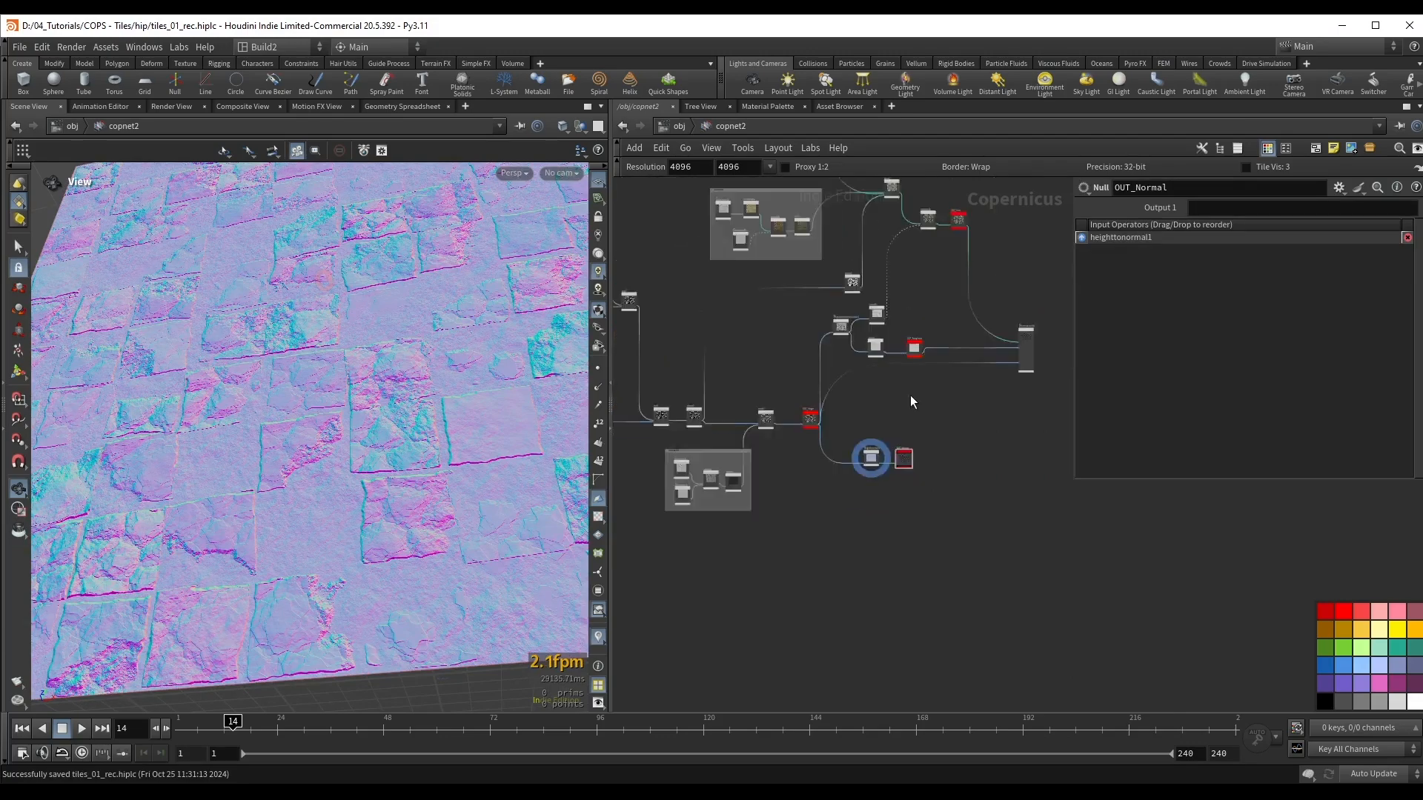
pyautogui.click(976, 472)
pyautogui.hotkey('ctrl', 's')
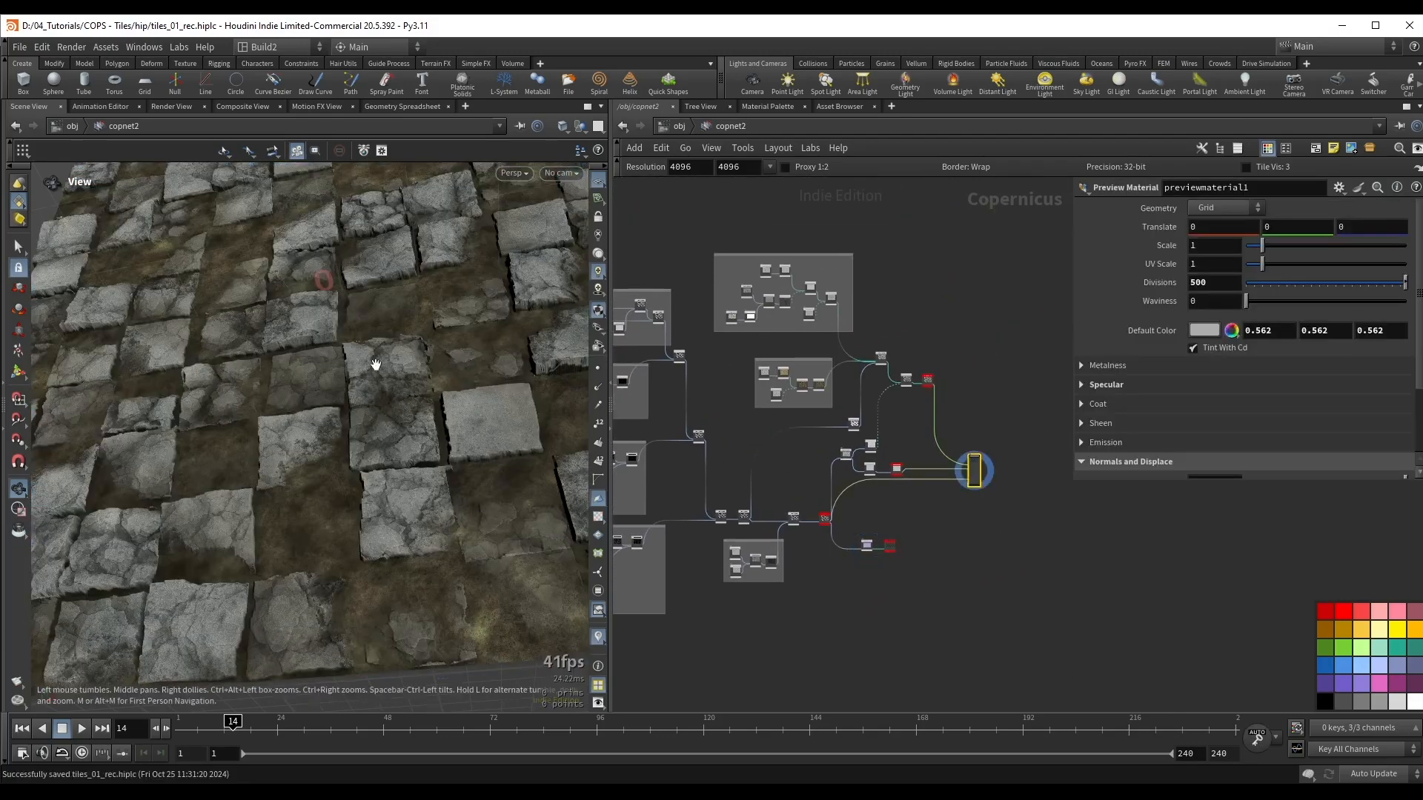
pyautogui.moveTo(375, 365)
pyautogui.mouseDown()
pyautogui.moveTo(397, 292)
pyautogui.moveTo(384, 361)
pyautogui.moveTo(340, 385)
pyautogui.moveTo(384, 384)
pyautogui.moveTo(380, 348)
pyautogui.mouseUp()
pyautogui.scroll(3, 975, 403)
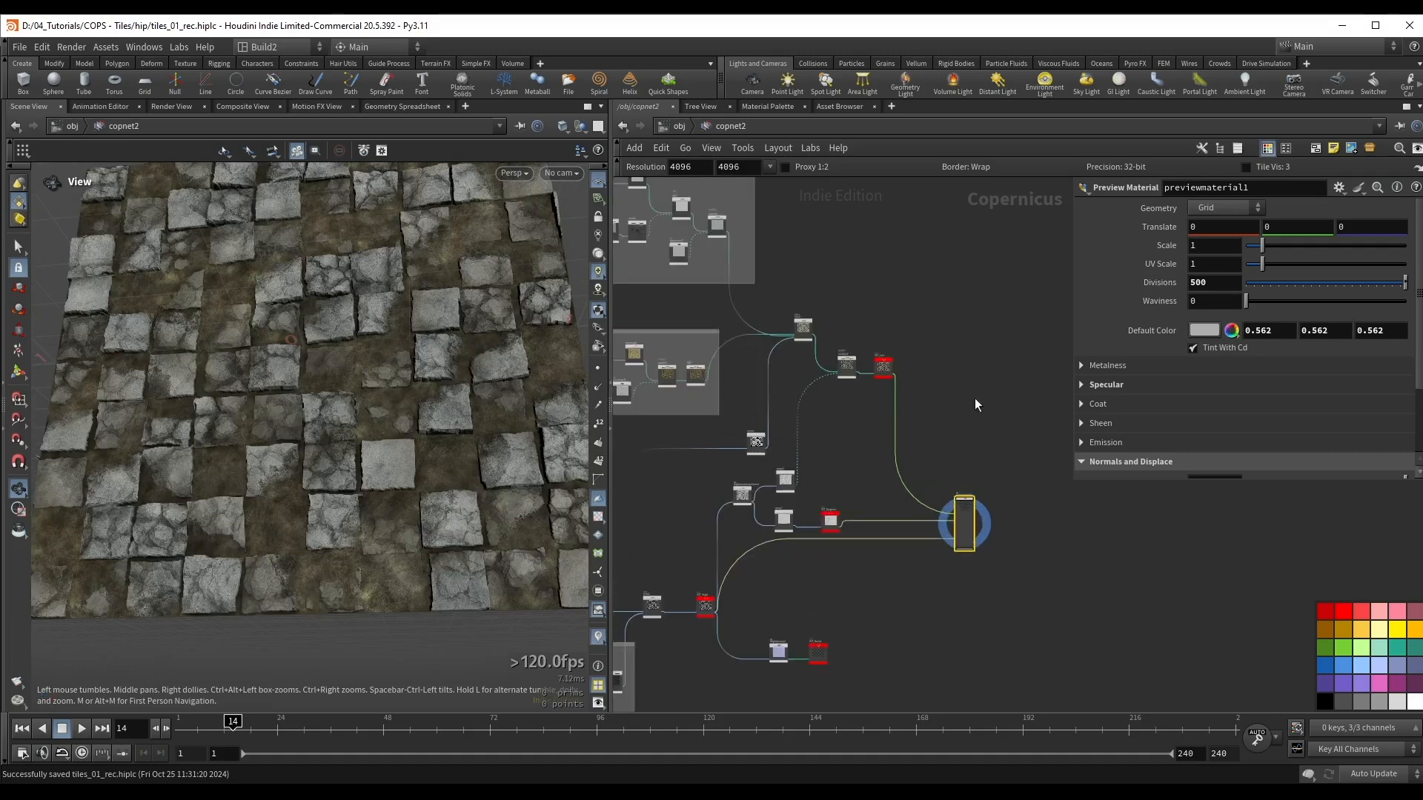
# Step: Add a ROP Image Output node beside the OUT_Color null
pyautogui.scroll(5, 806, 428)
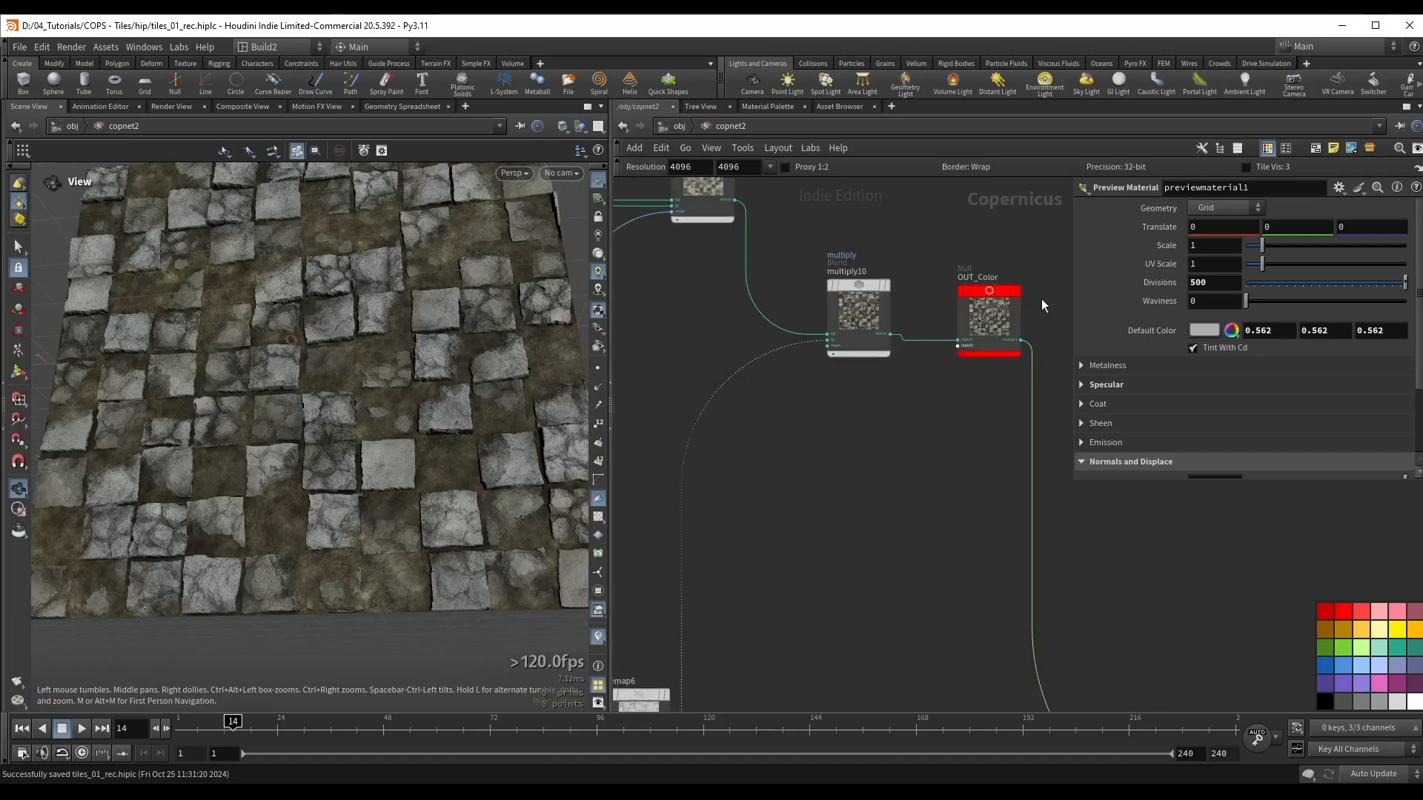
pyautogui.moveTo(1042, 299); pyautogui.dragTo(962, 366, button='middle')
pyautogui.press('Tab')
pyautogui.write('rop i')
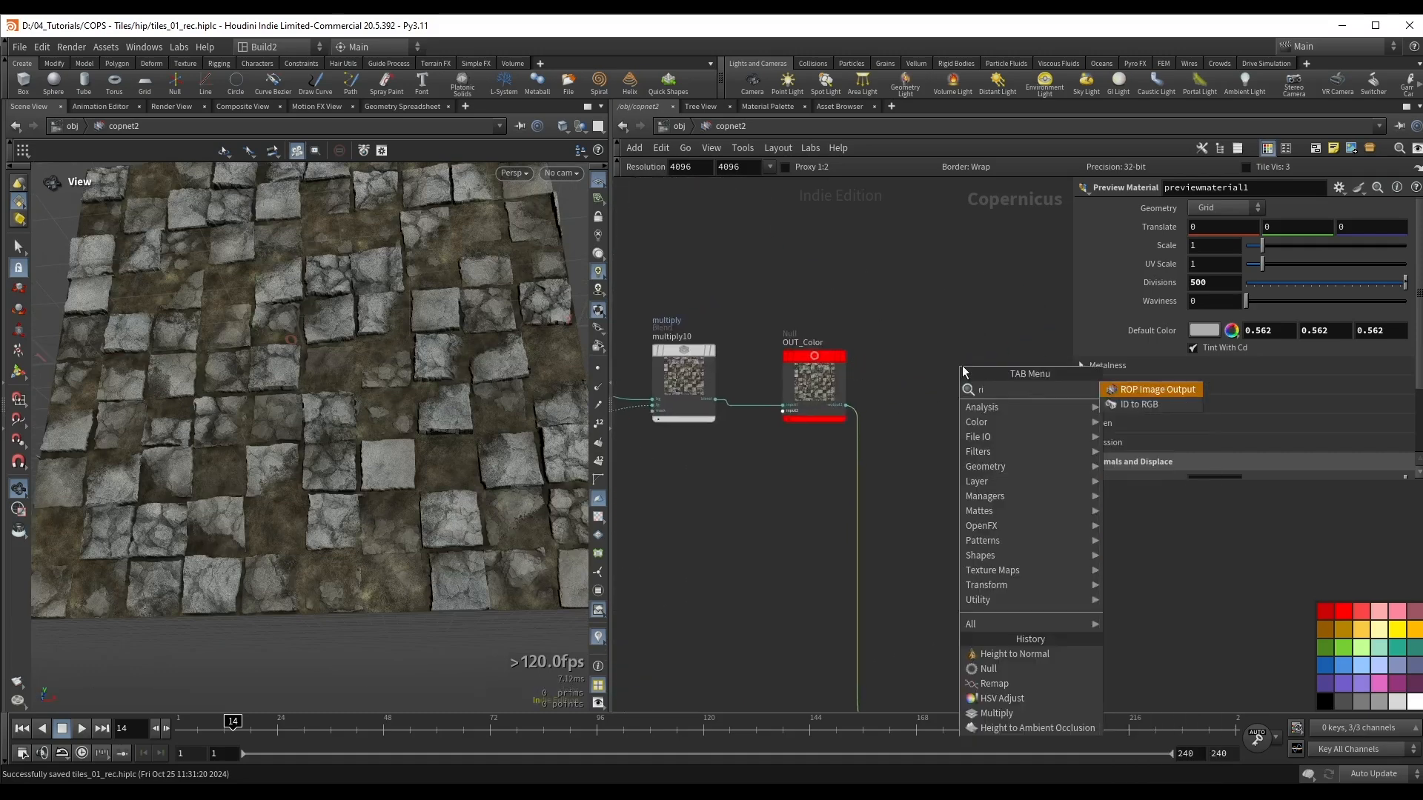
pyautogui.write('m')
pyautogui.press('Return')
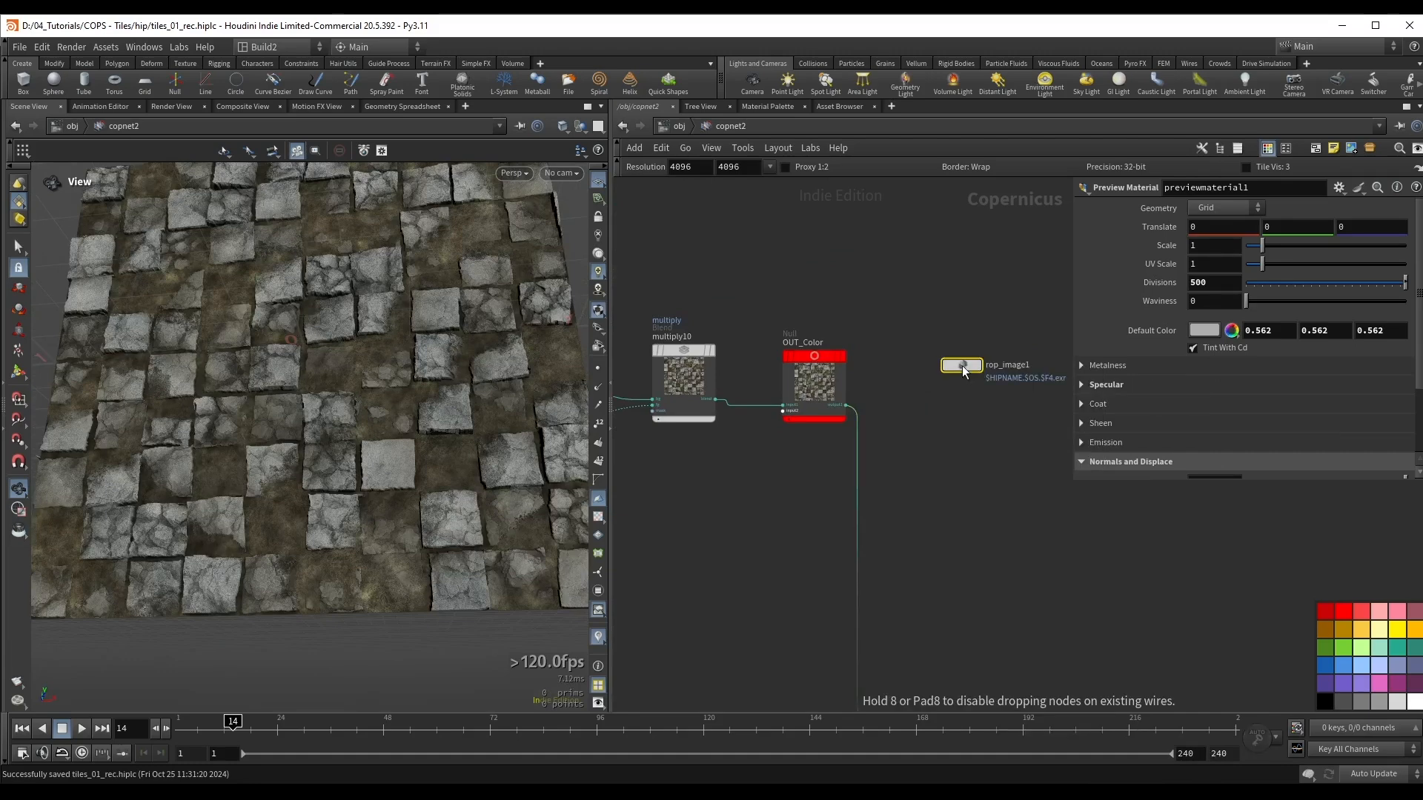
pyautogui.moveTo(893, 323); pyautogui.dragTo(864, 329, button='middle')
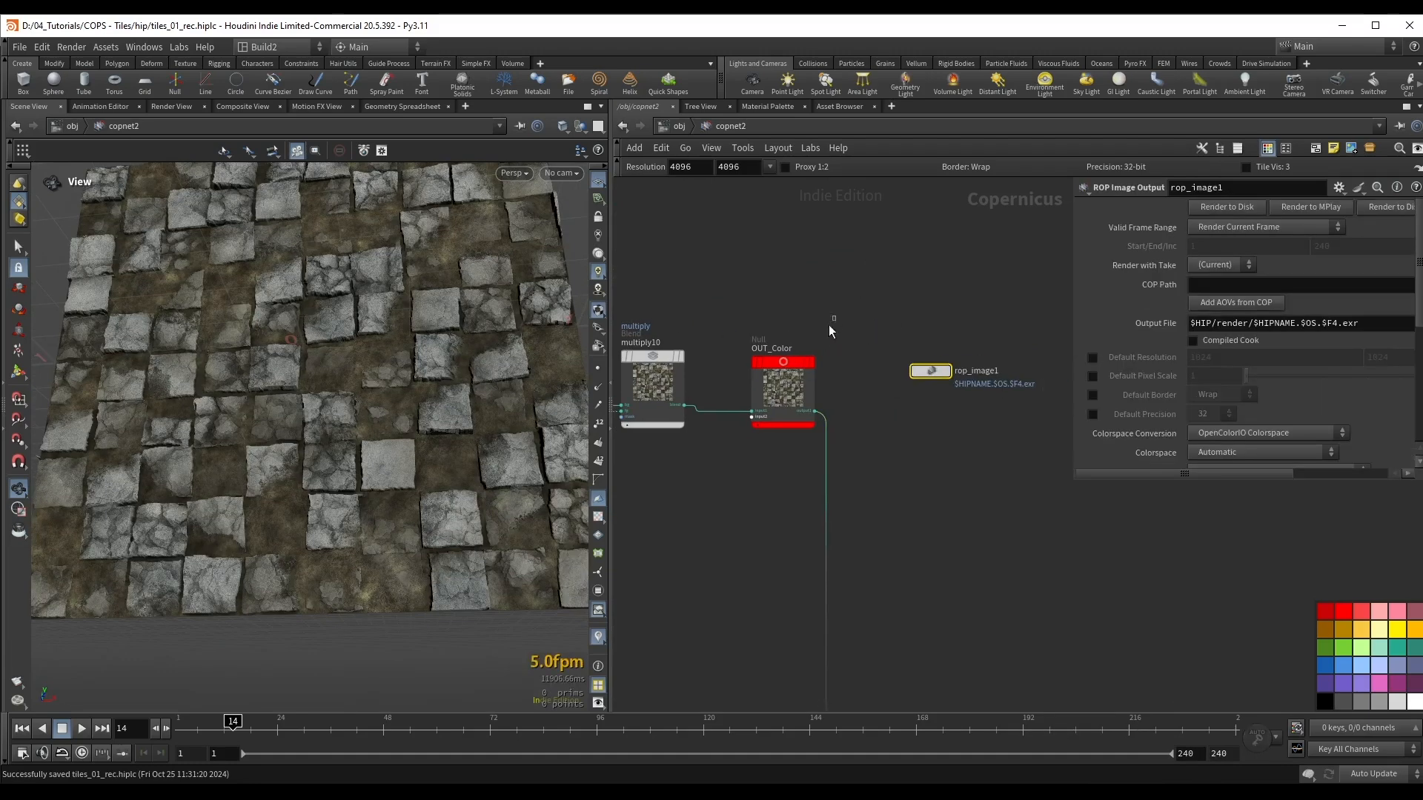
# Step: Set the COP Path of rop_image1 to /obj/copnet2/OUT_Color by copying the null, and move the ROP node higher
pyautogui.click(791, 374)
pyautogui.hotkey('ctrl', 'c')
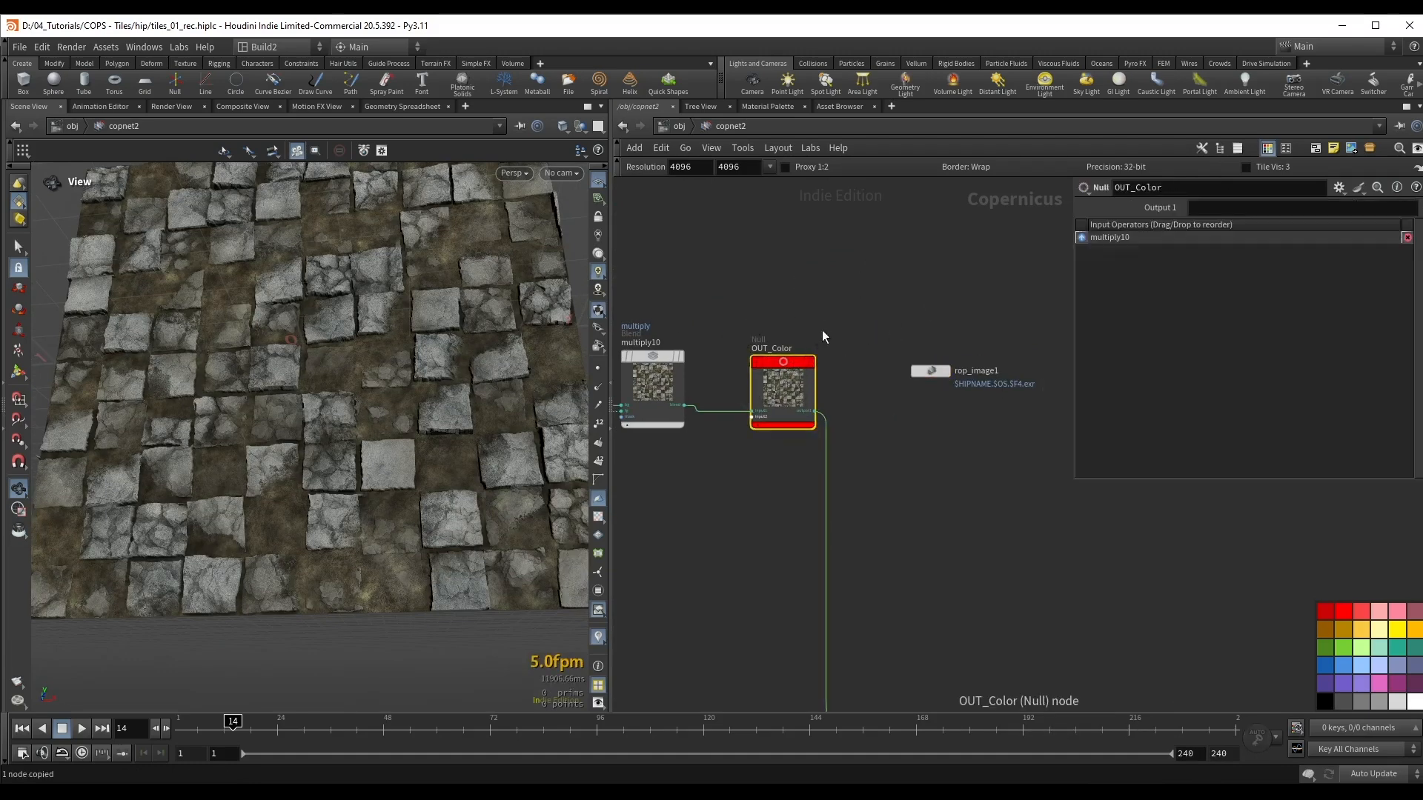
pyautogui.scroll(2, 865, 380)
pyautogui.click(959, 367)
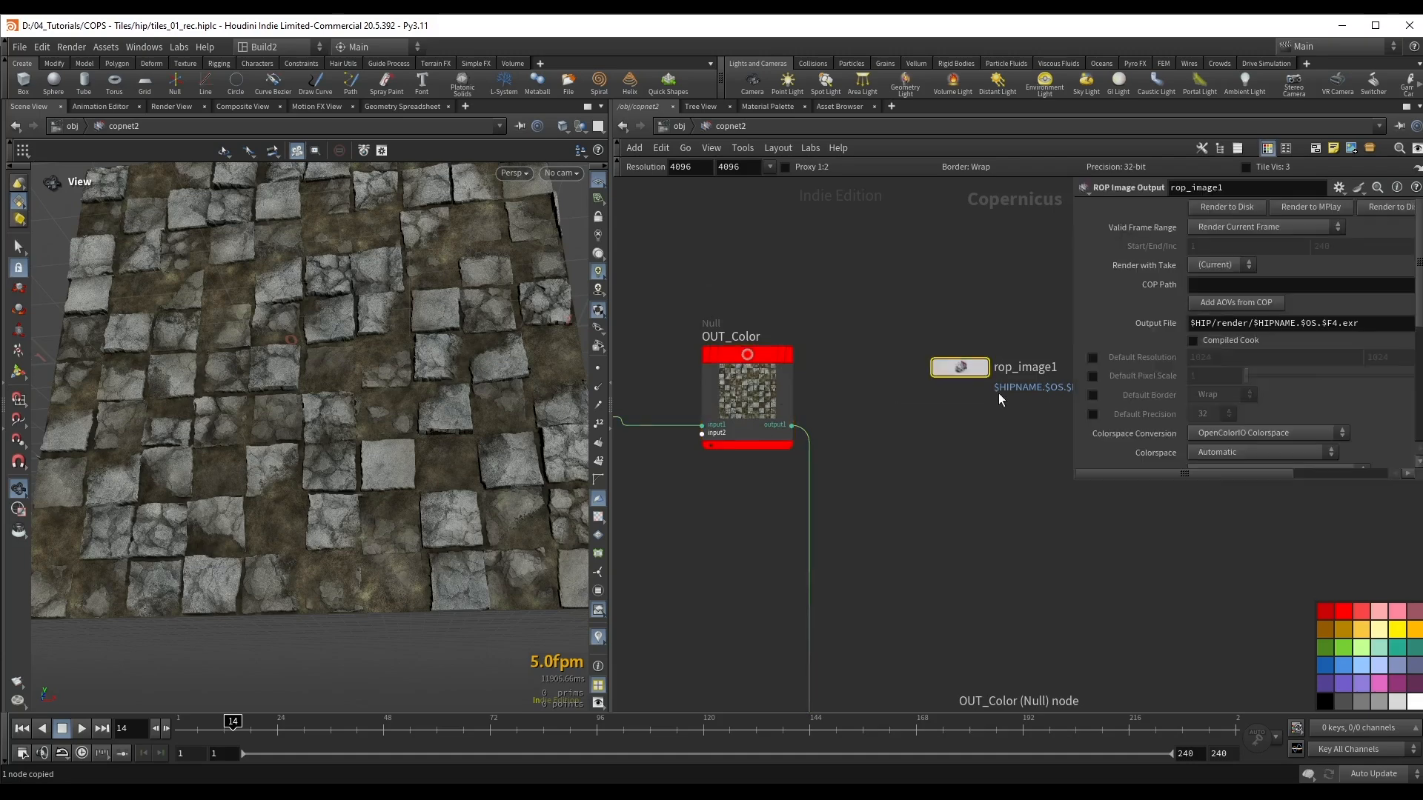
pyautogui.moveTo(1053, 289); pyautogui.dragTo(952, 308, button='middle')
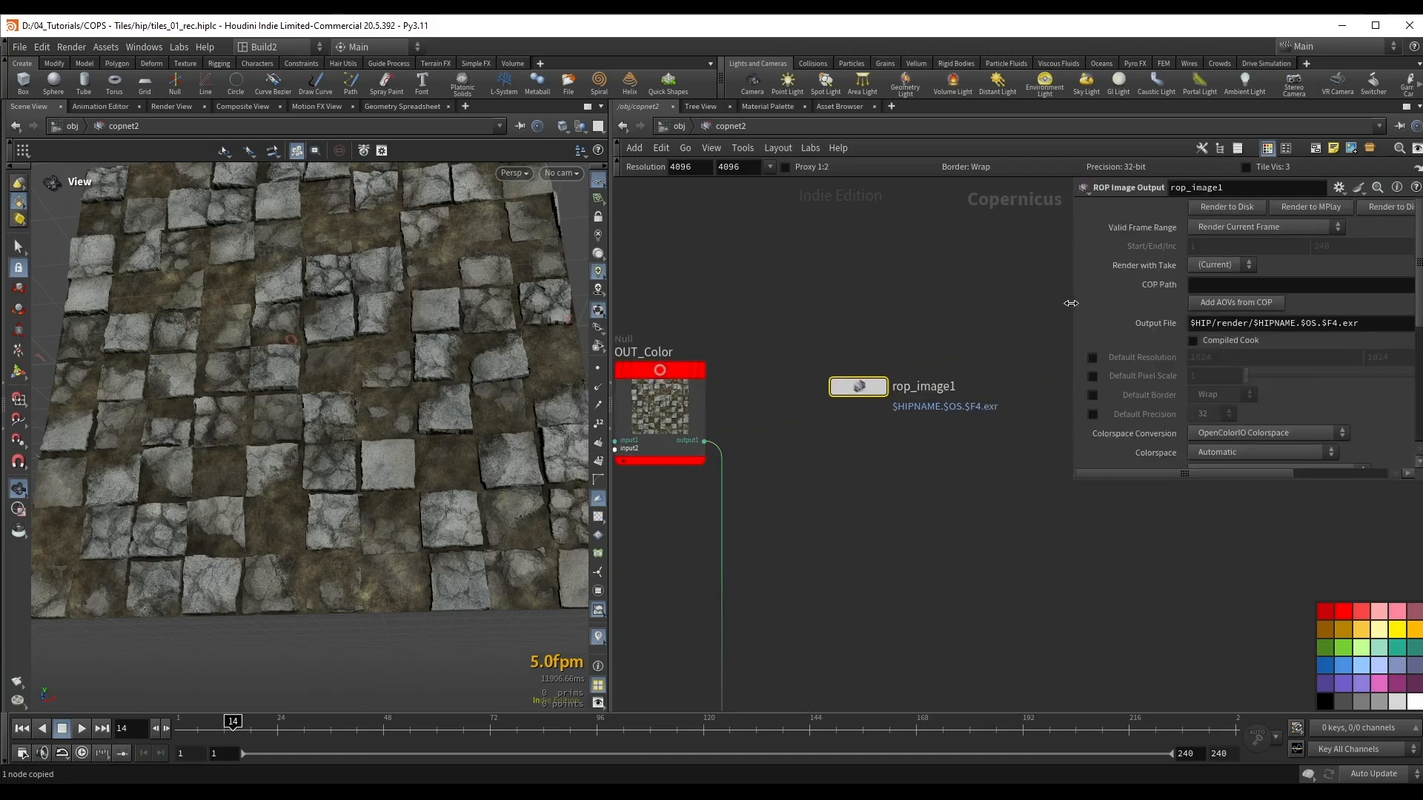
pyautogui.moveTo(1071, 303); pyautogui.dragTo(995, 303)
pyautogui.click(1121, 287)
pyautogui.hotkey('ctrl', 'v')
pyautogui.moveTo(863, 390); pyautogui.dragTo(875, 297)
pyautogui.moveTo(757, 377); pyautogui.dragTo(753, 411, button='middle')
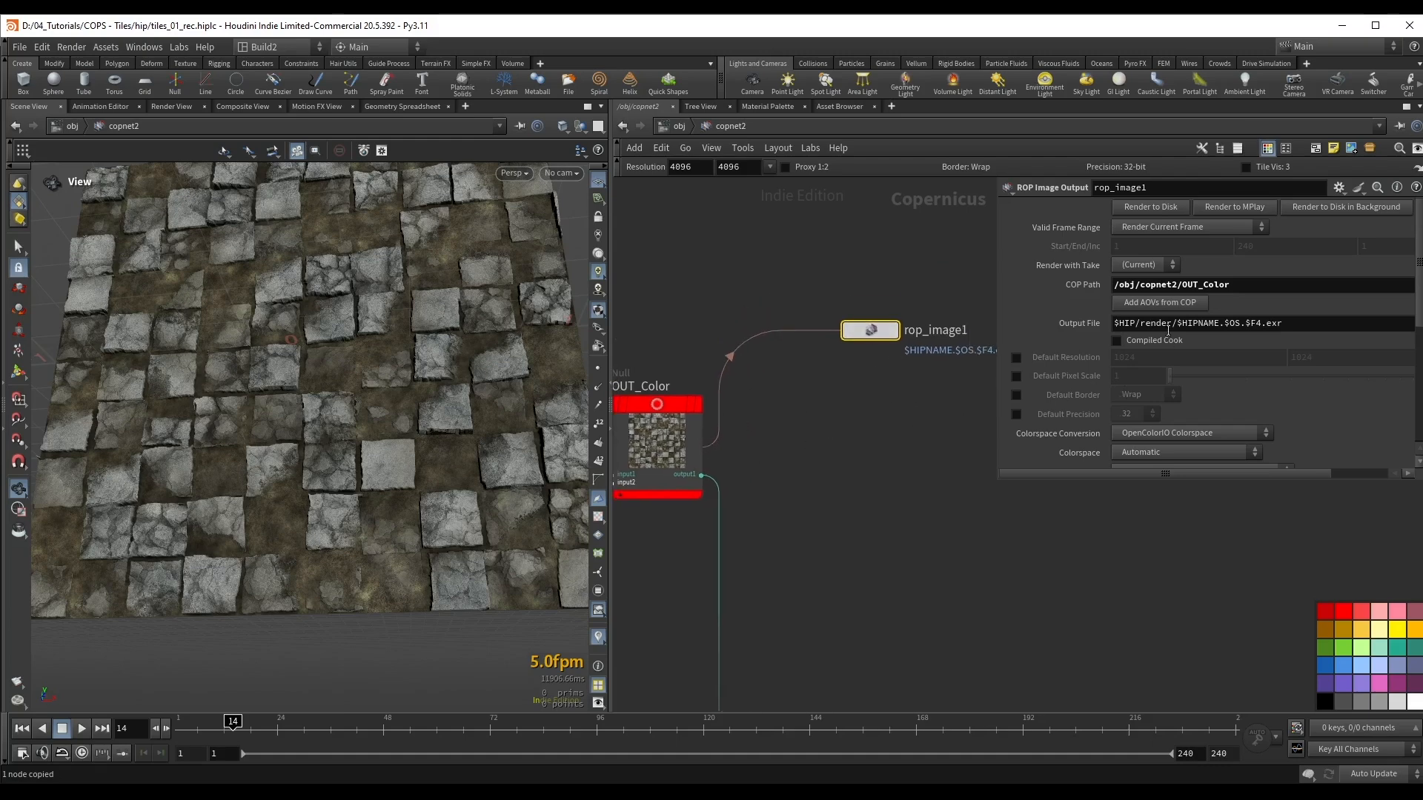
# Step: Enable the Default Resolution override on rop_image1 and set it to 4096 by 4096, keeping OpenColorIO Colorspace conversion
pyautogui.moveTo(1288, 324); pyautogui.dragTo(1113, 322)
pyautogui.click(1275, 301)
pyautogui.click(1016, 357)
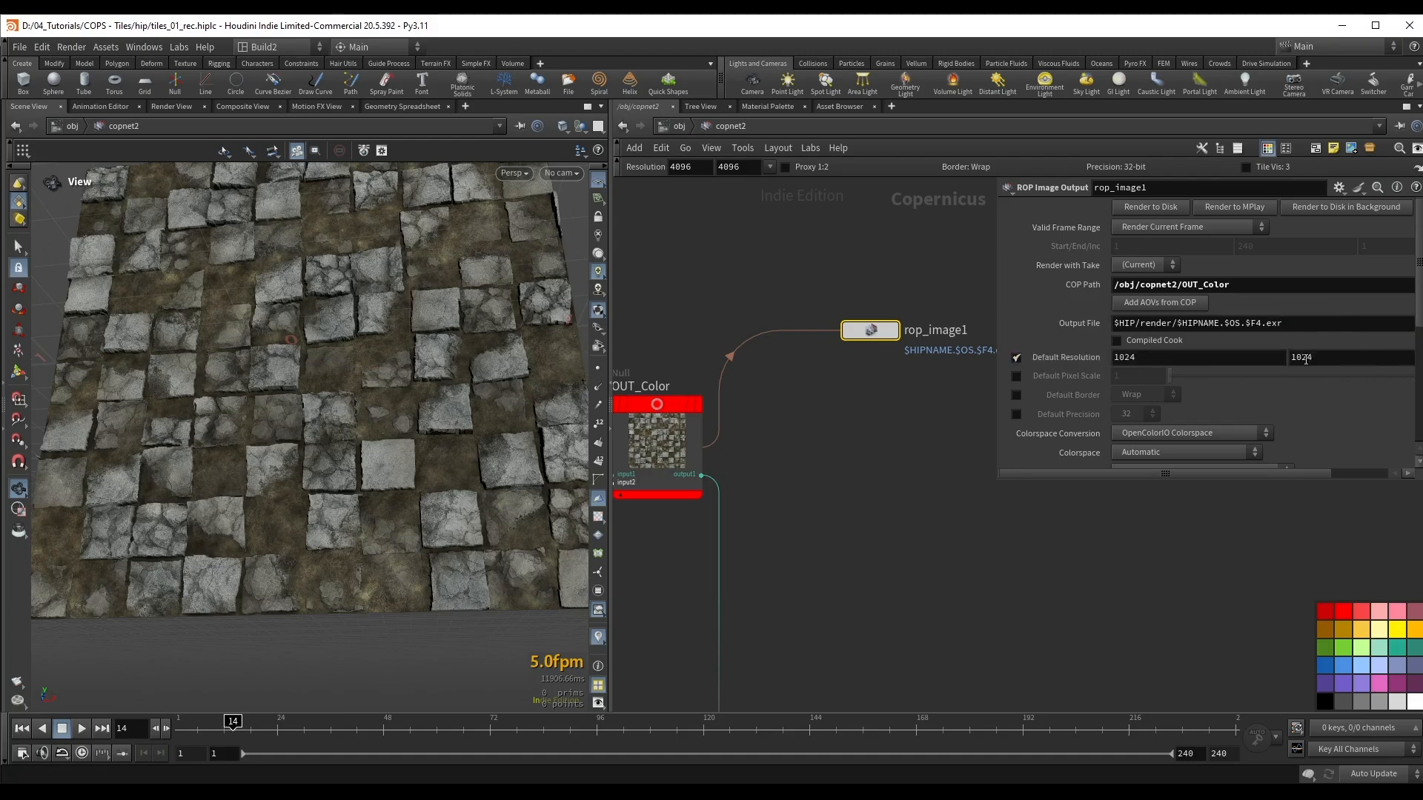
pyautogui.moveTo(1000, 476); pyautogui.dragTo(935, 549)
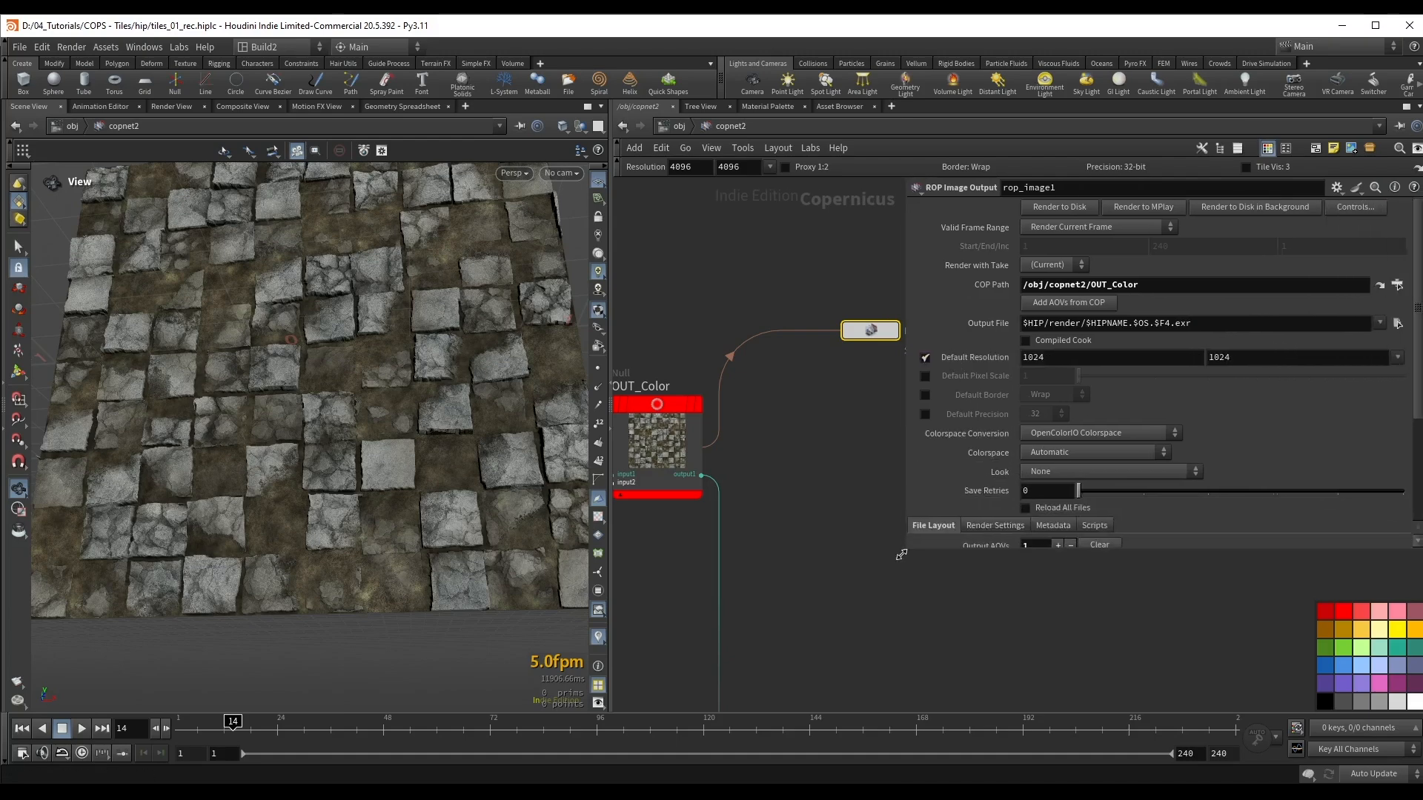
pyautogui.click(1408, 357)
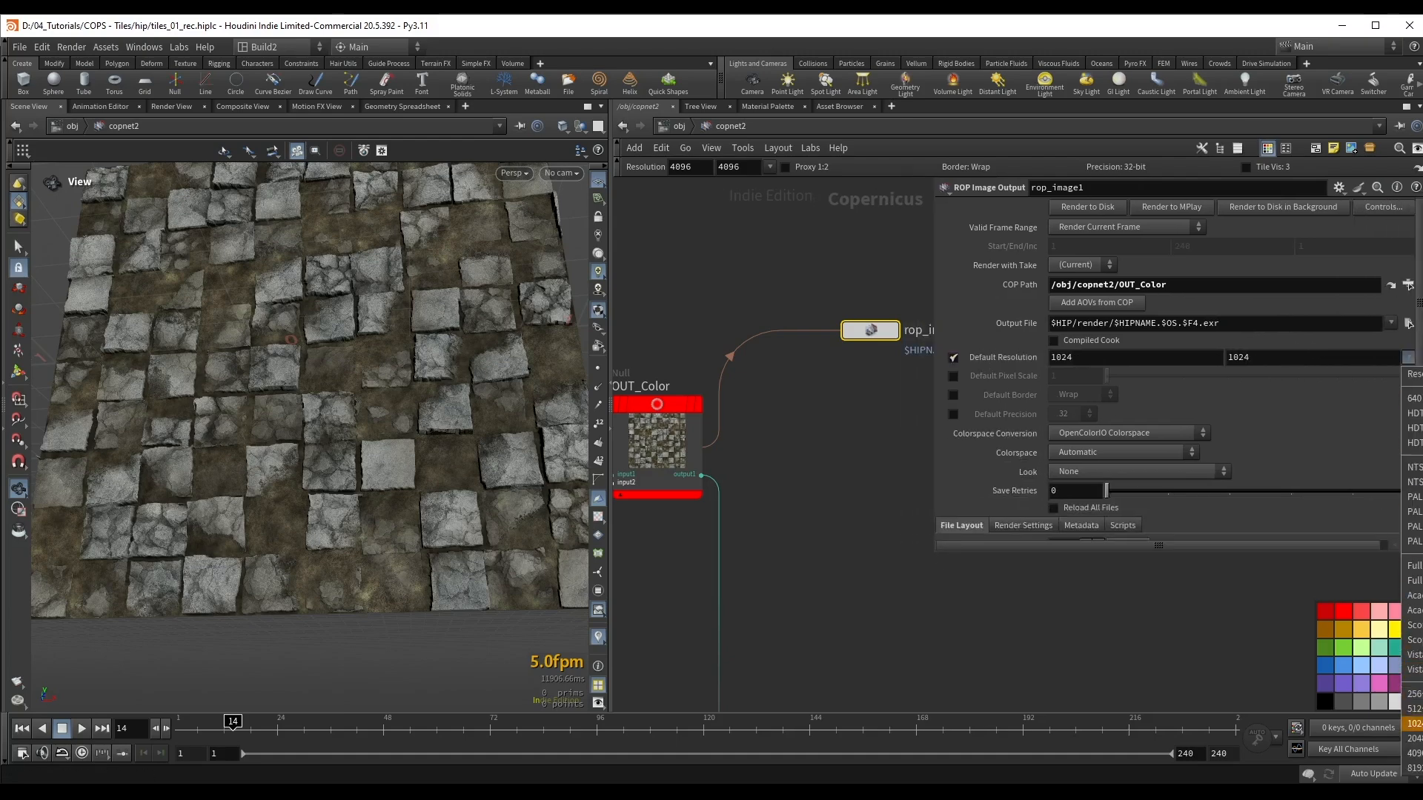
pyautogui.click(1413, 753)
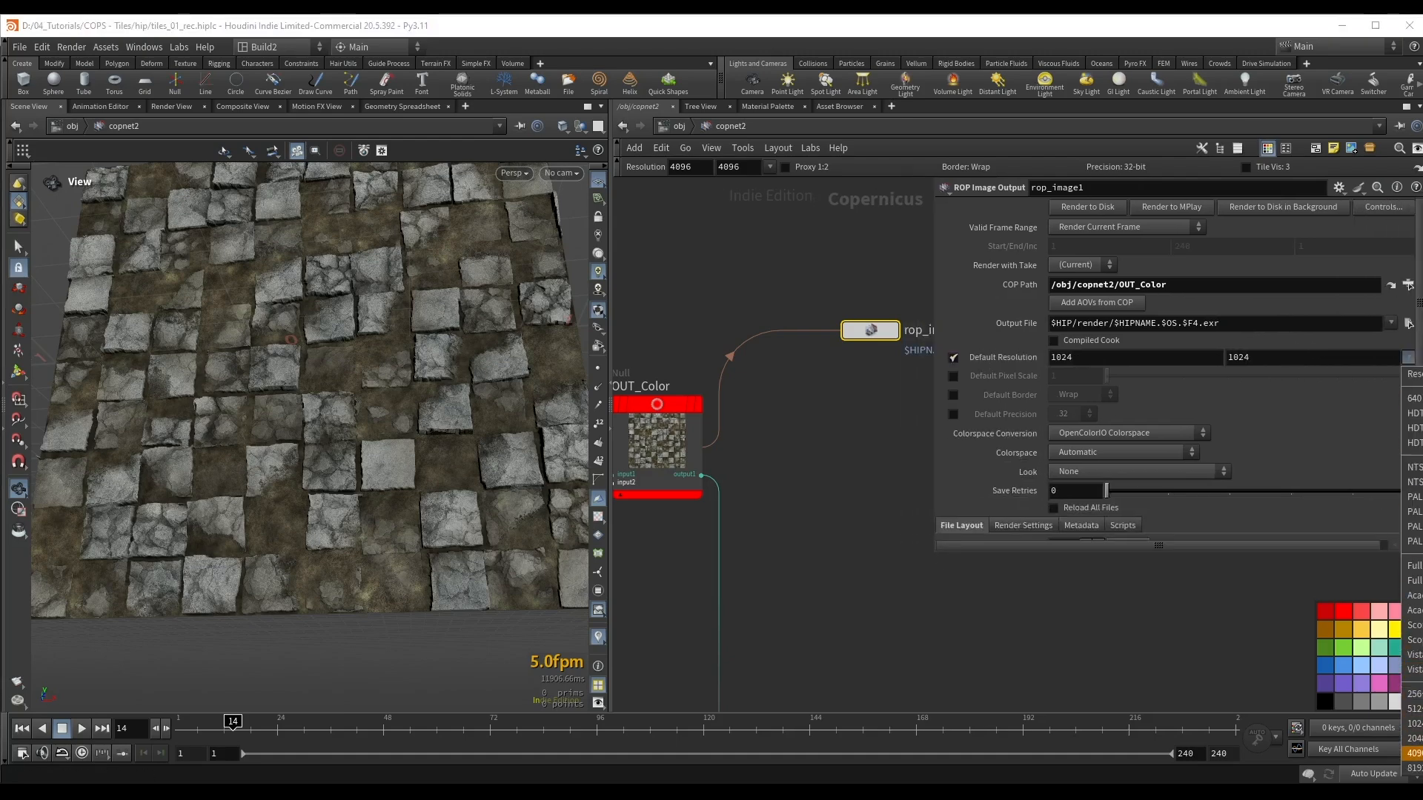
pyautogui.click(1142, 429)
pyautogui.click(1172, 430)
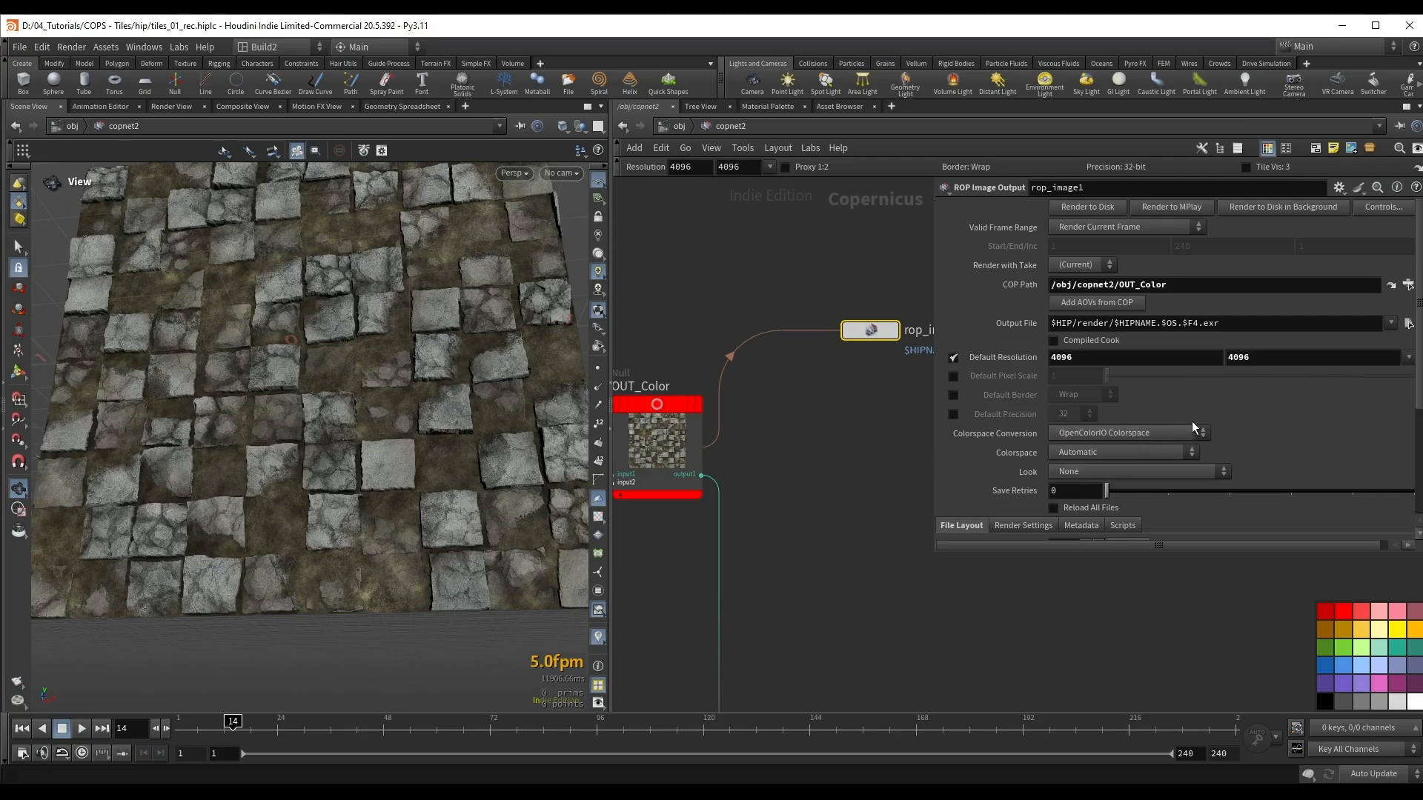
# Step: Change the Output File extension of rop_image1 to png, giving $HIP/render/$HIPNAME.$OS.$F4.png
pyautogui.doubleClick(1248, 324)
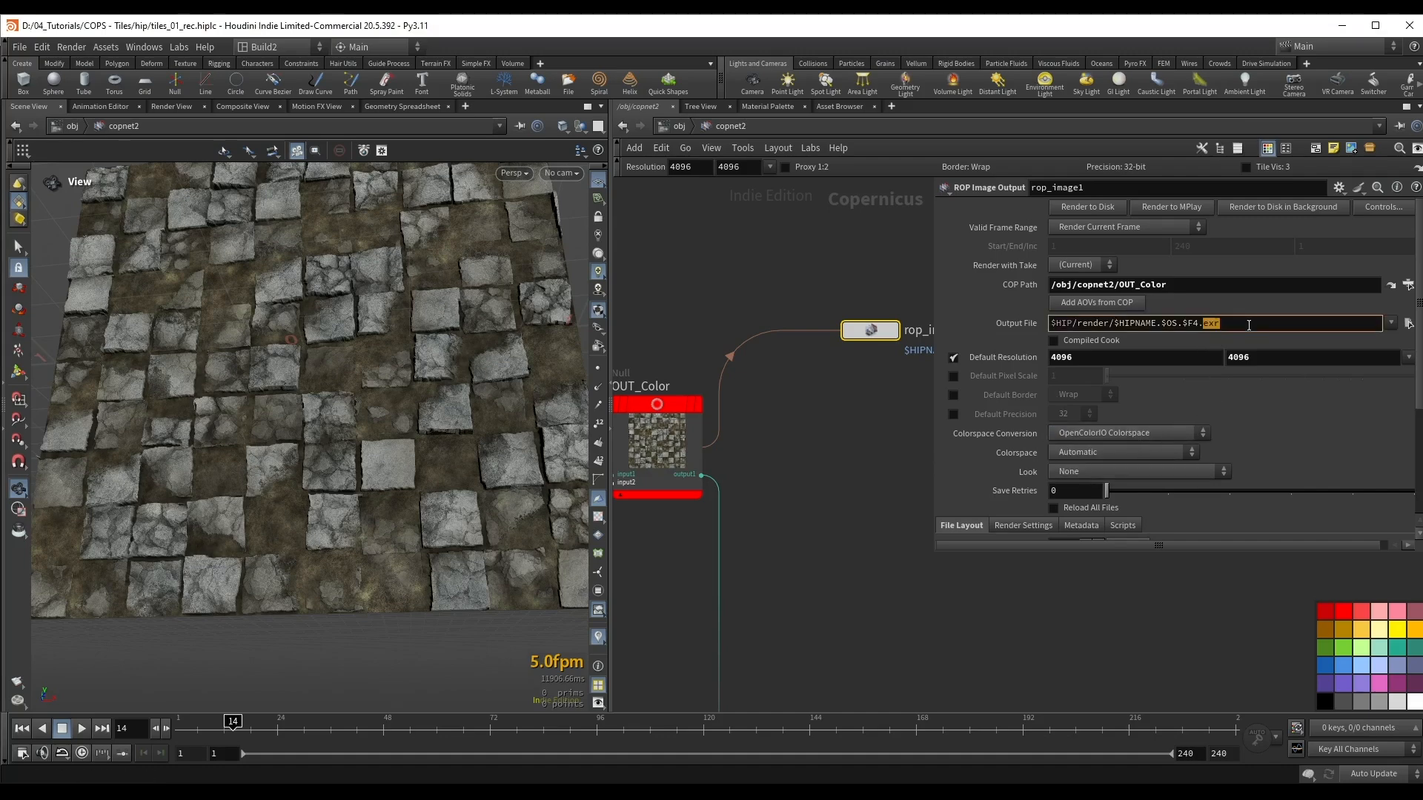
pyautogui.write('tga')
pyautogui.press('BackSpace')
pyautogui.press('BackSpace')
pyautogui.press('BackSpace')
pyautogui.write('png')
pyautogui.press('Return')
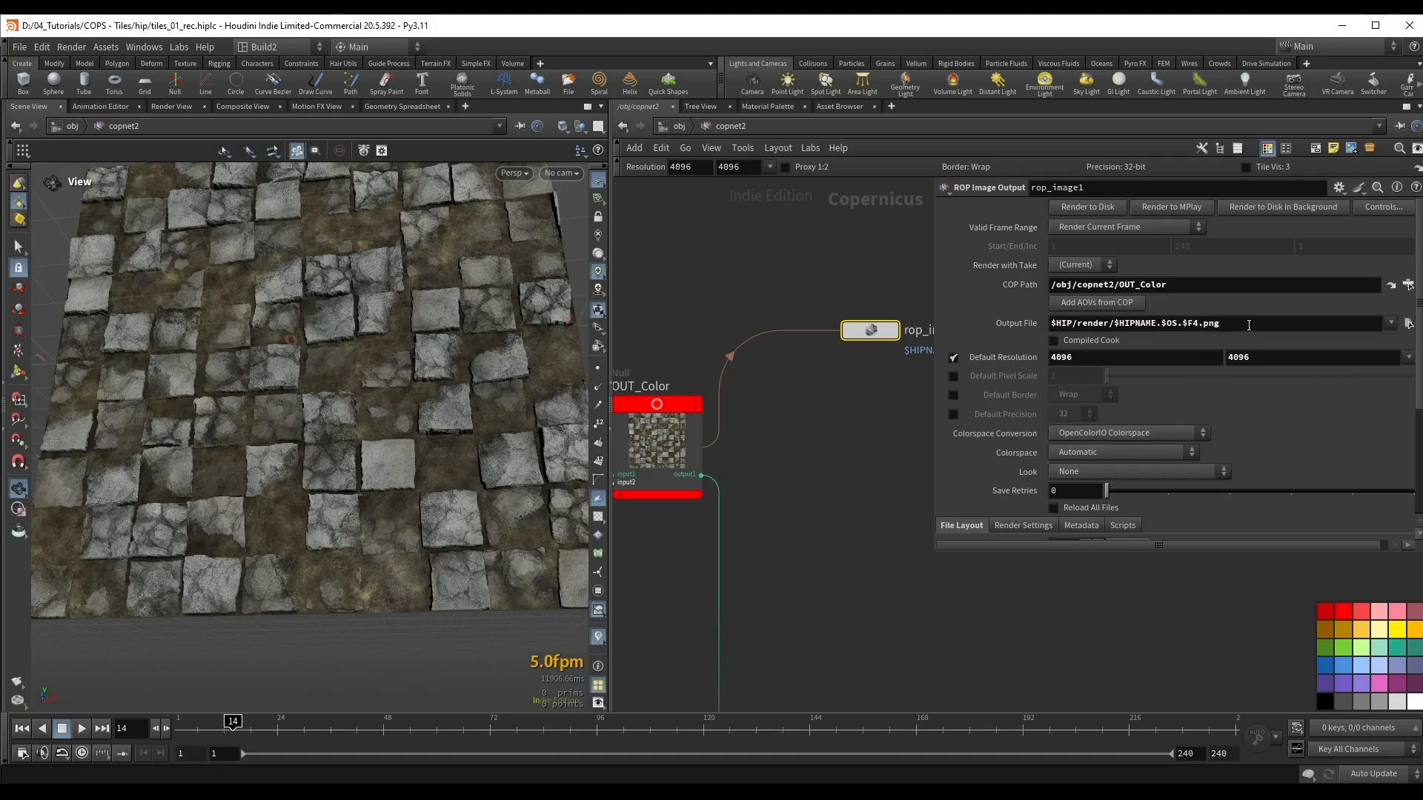
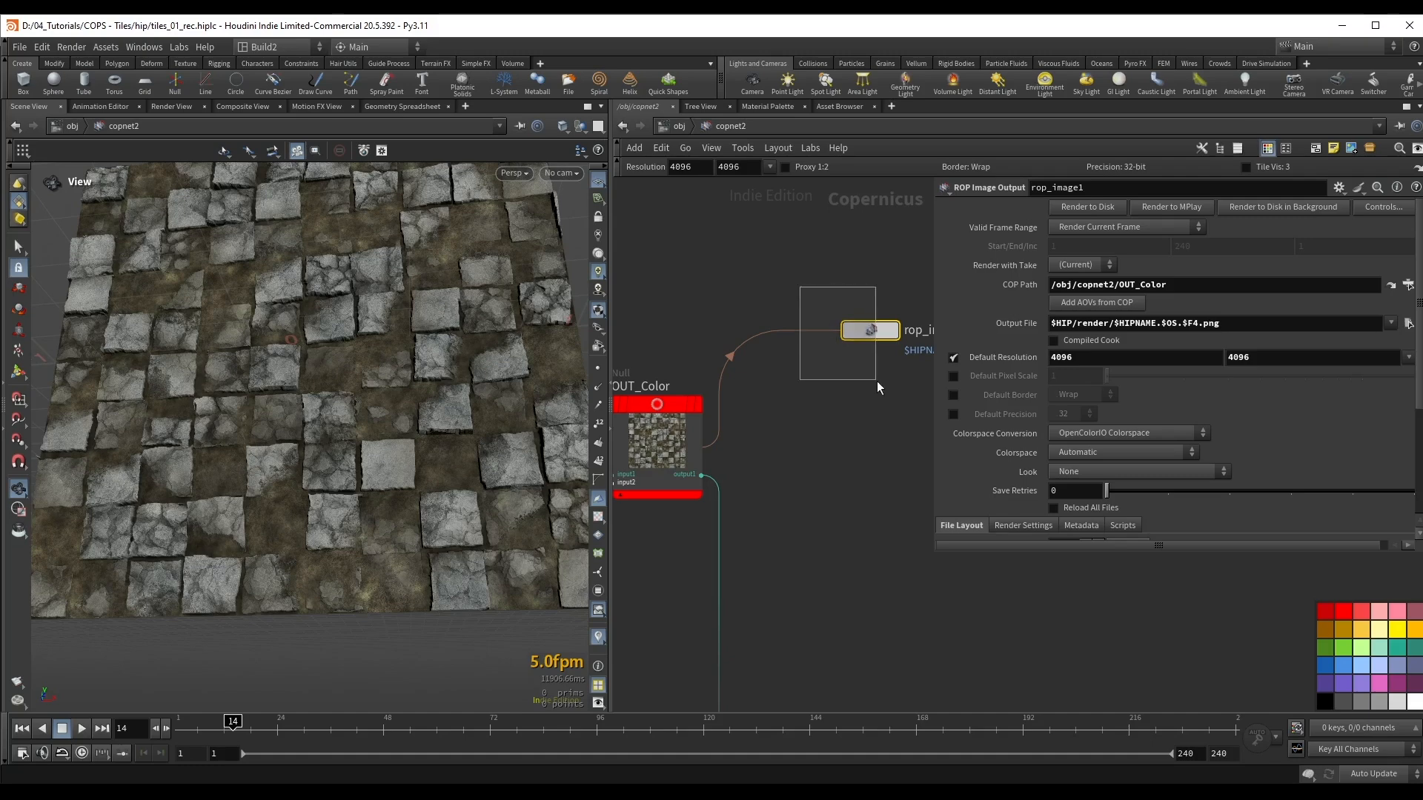
# Step: Delete the ROP Image Output node beside OUT_Color and widen the network editor to show more of the copnet2 graph
pyautogui.scroll(-4, 866, 394)
pyautogui.press('Delete')
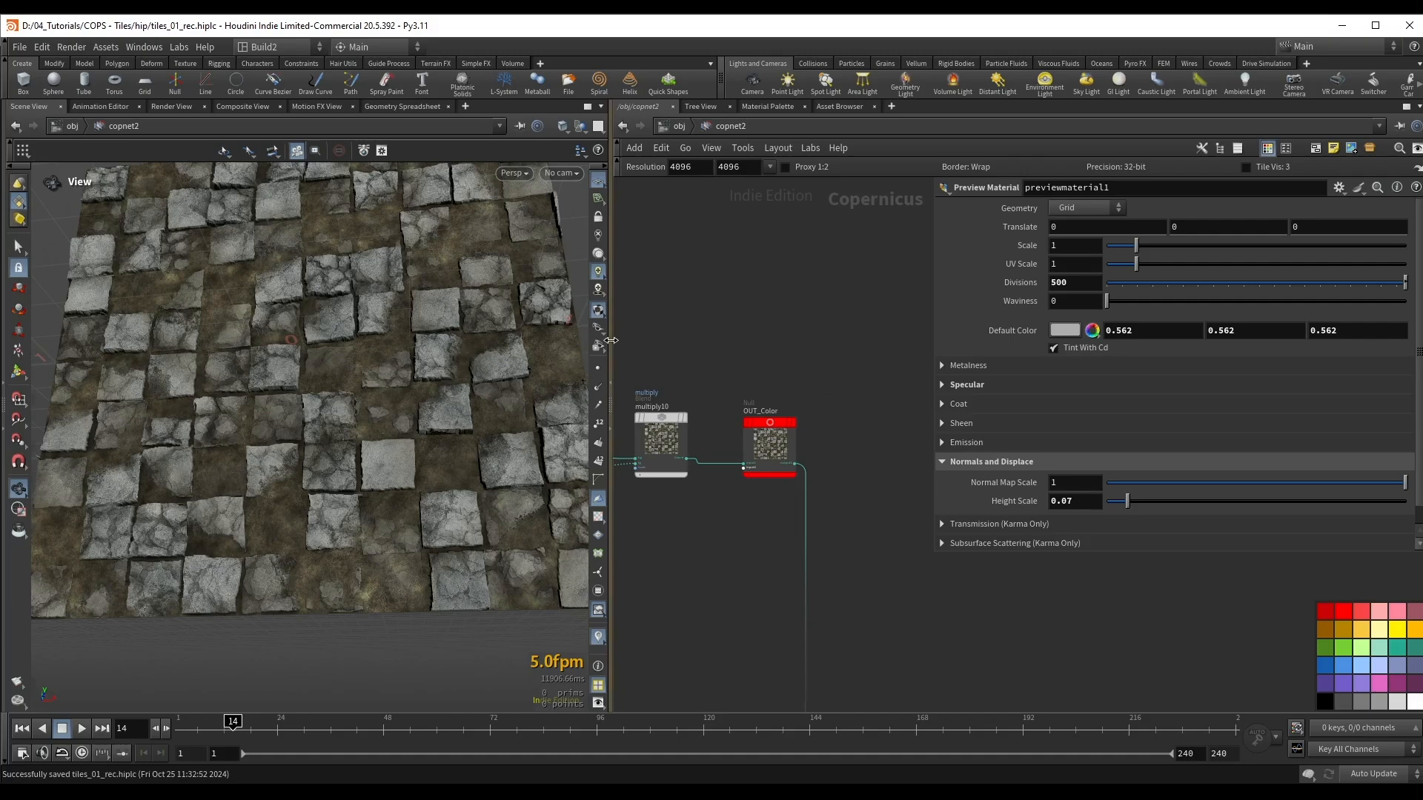
pyautogui.moveTo(611, 340); pyautogui.dragTo(573, 339)
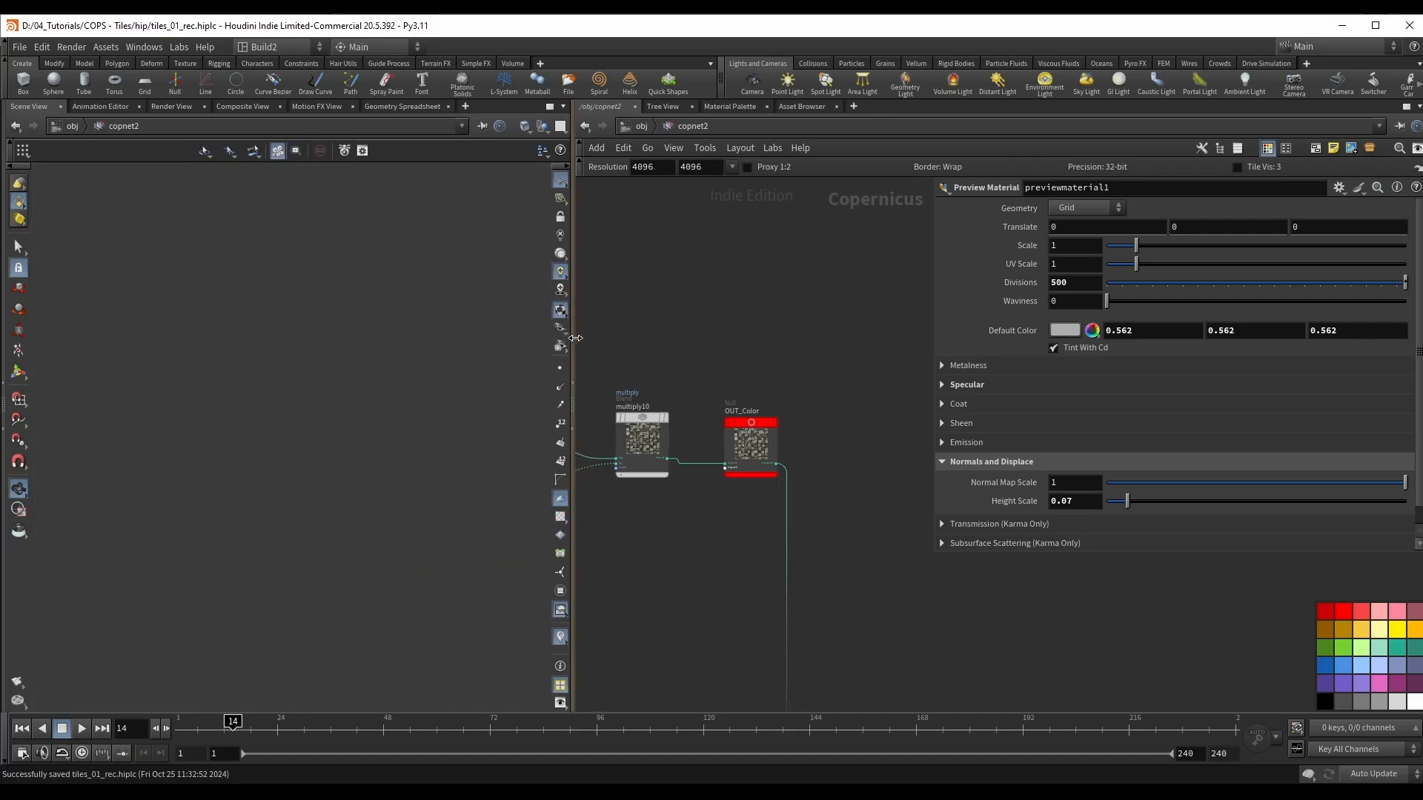
pyautogui.scroll(-3, 705, 309)
pyautogui.moveTo(727, 329); pyautogui.dragTo(822, 295, button='middle')
pyautogui.scroll(3, 838, 264)
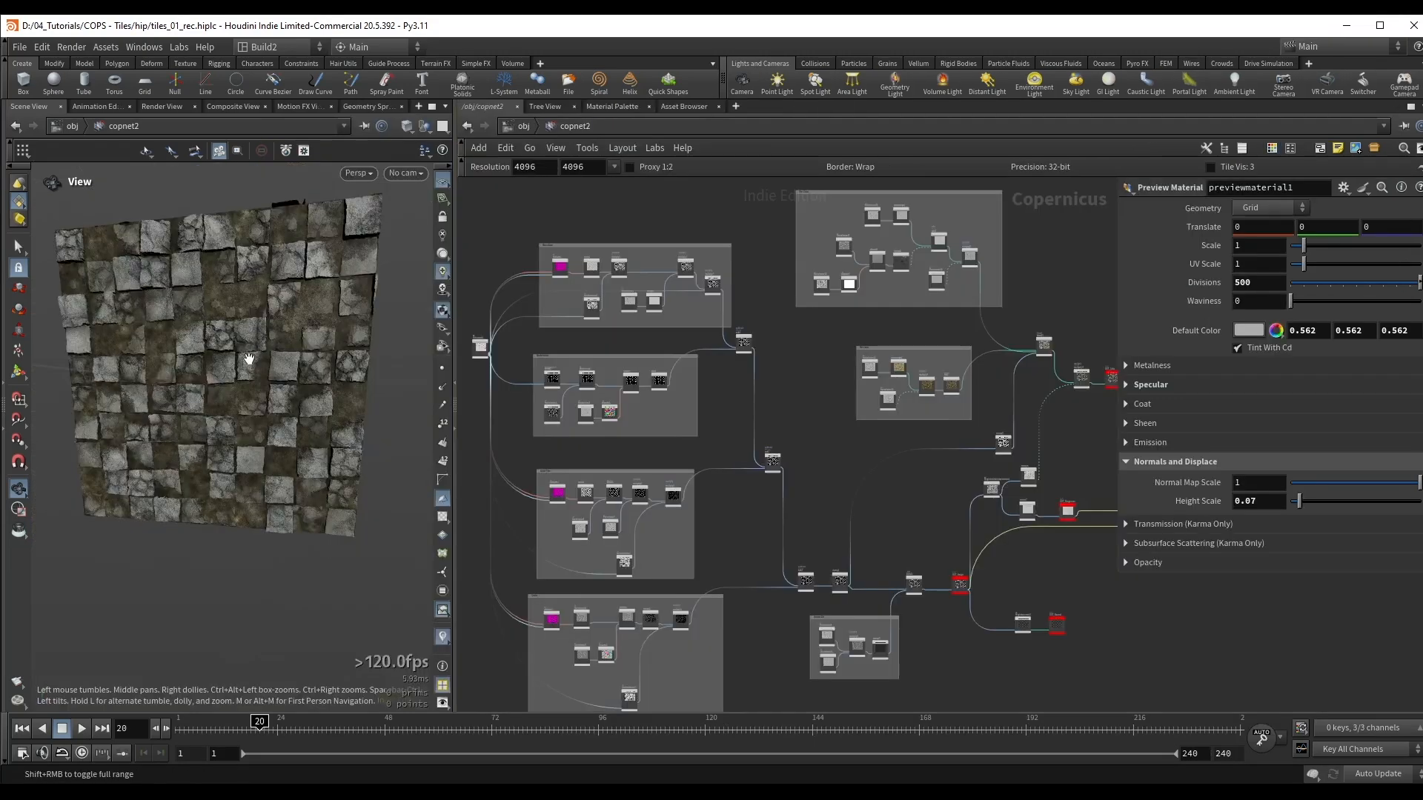
# Step: Examine the tile material preview and the color, roughness, height and normal output nulls feeding the preview material in copnet2
pyautogui.moveTo(249, 358); pyautogui.dragTo(225, 332)
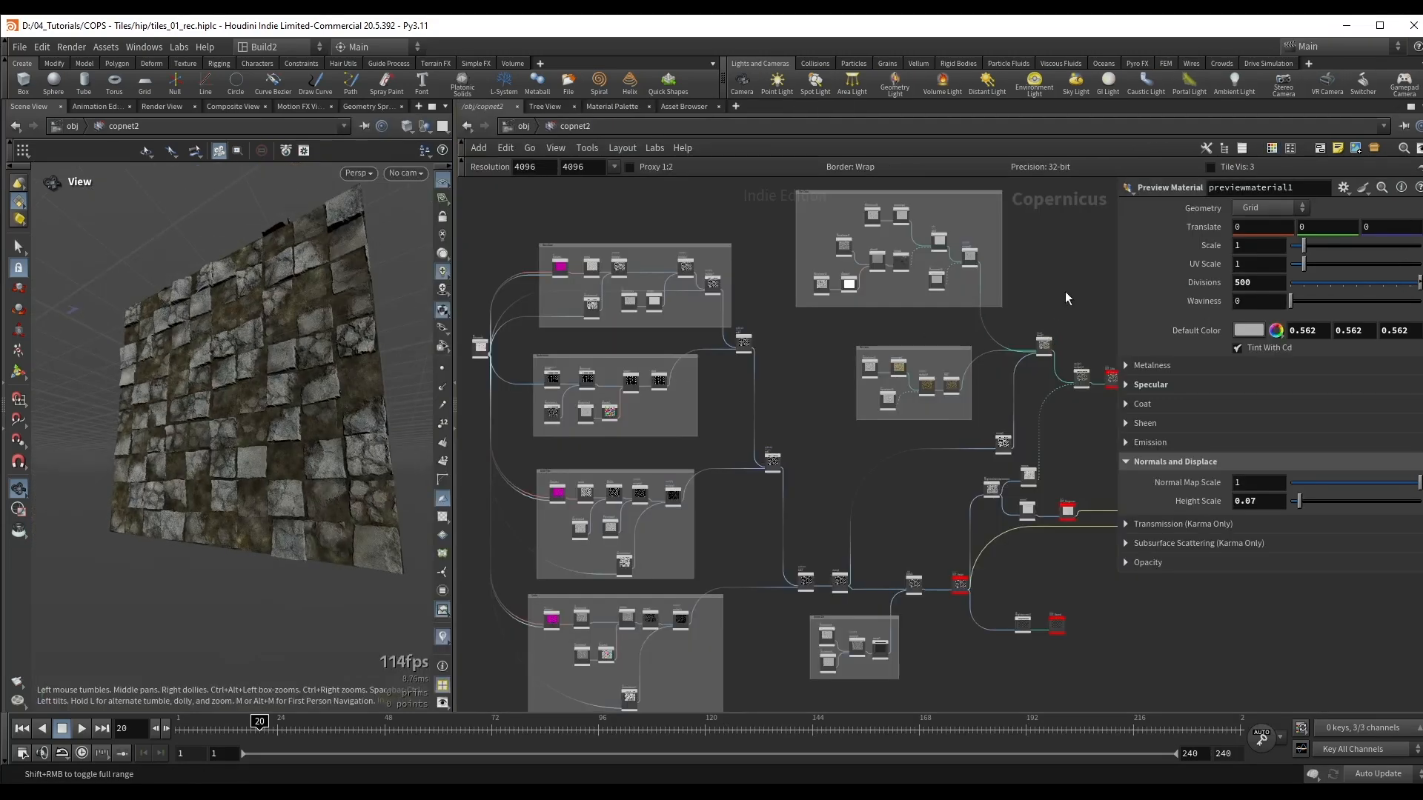
pyautogui.moveTo(1071, 294); pyautogui.dragTo(845, 251, button='middle')
pyautogui.moveTo(952, 467); pyautogui.dragTo(983, 470)
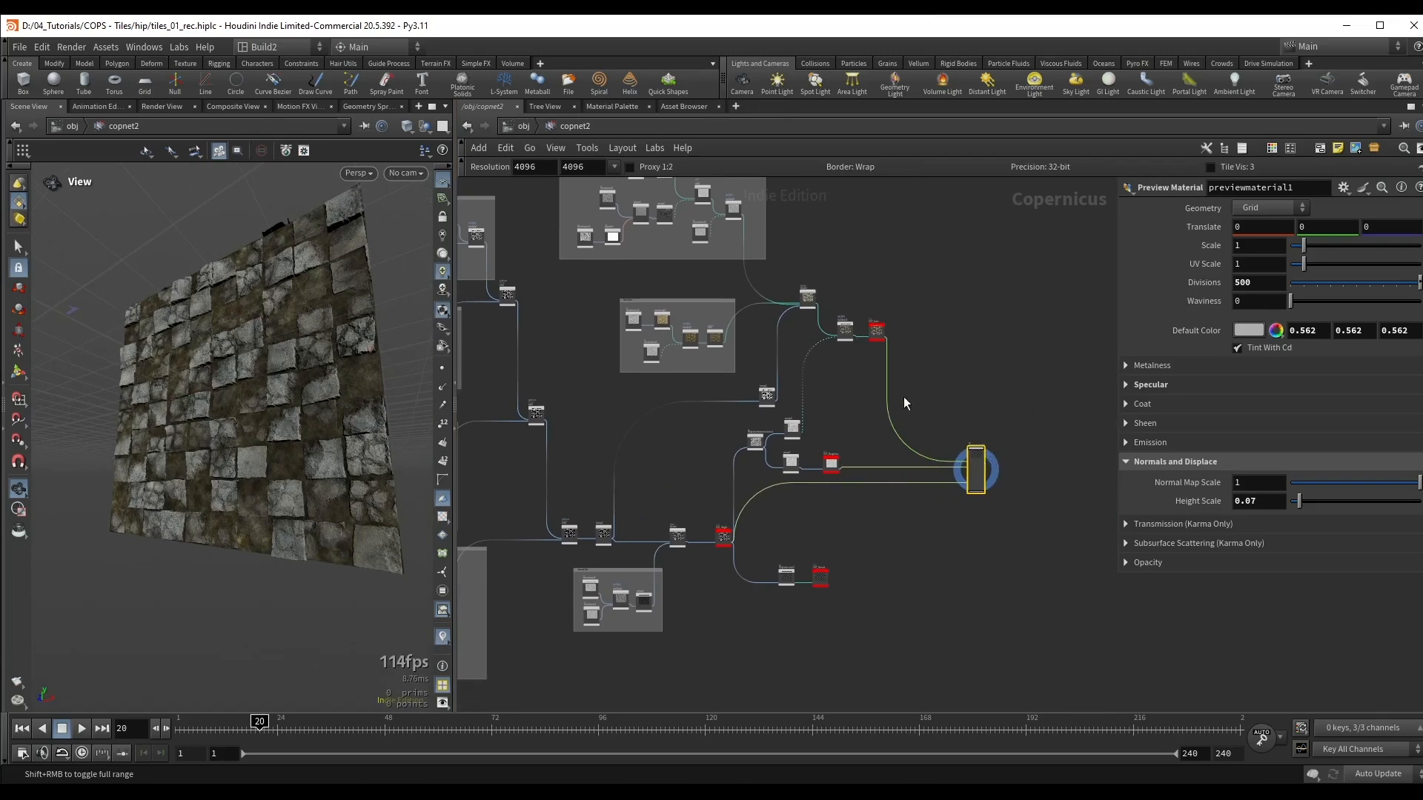
pyautogui.scroll(5, 892, 309)
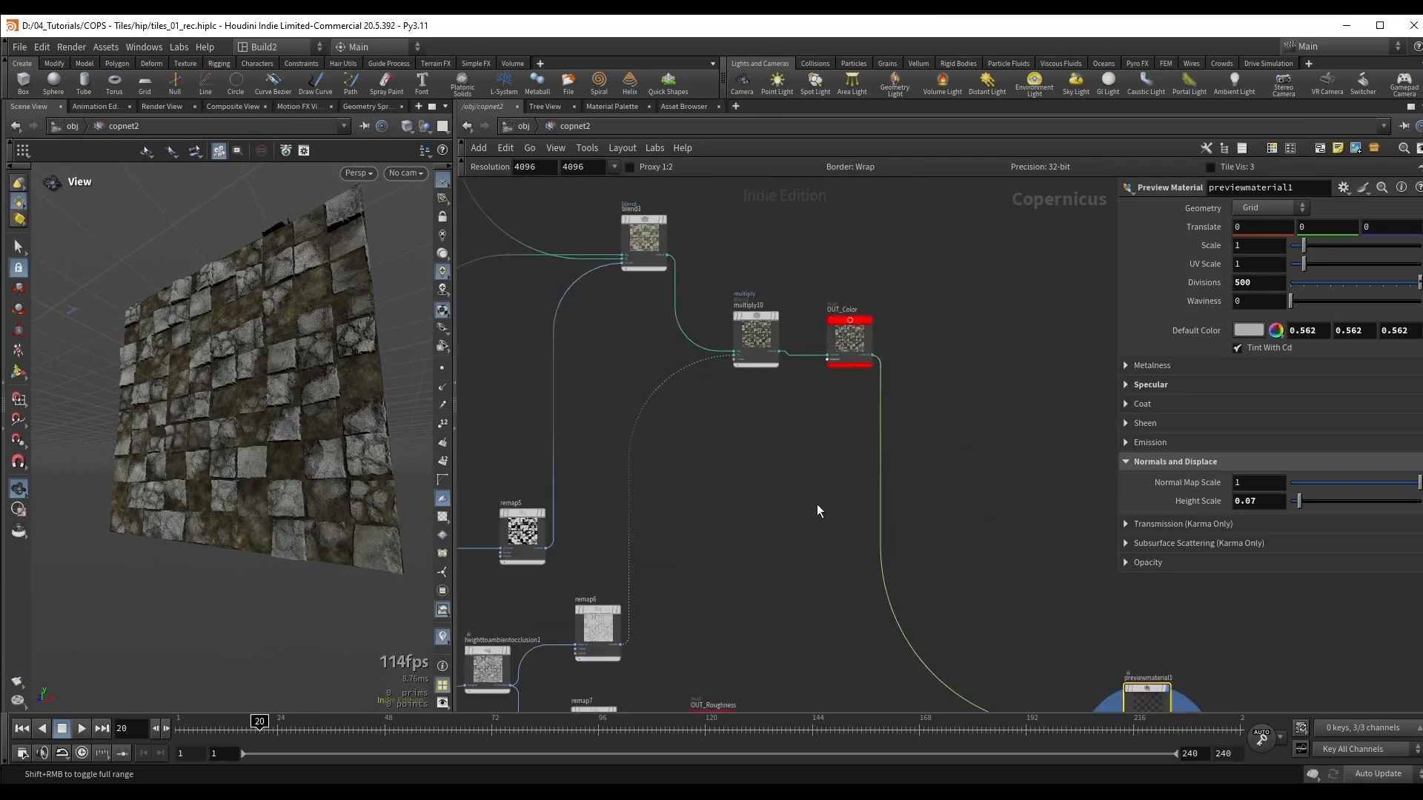
pyautogui.moveTo(784, 655); pyautogui.dragTo(924, 267, button='middle')
pyautogui.moveTo(870, 569); pyautogui.dragTo(846, 778, button='middle')
pyautogui.moveTo(927, 245); pyautogui.dragTo(834, 412, button='middle')
pyautogui.scroll(3, 834, 412)
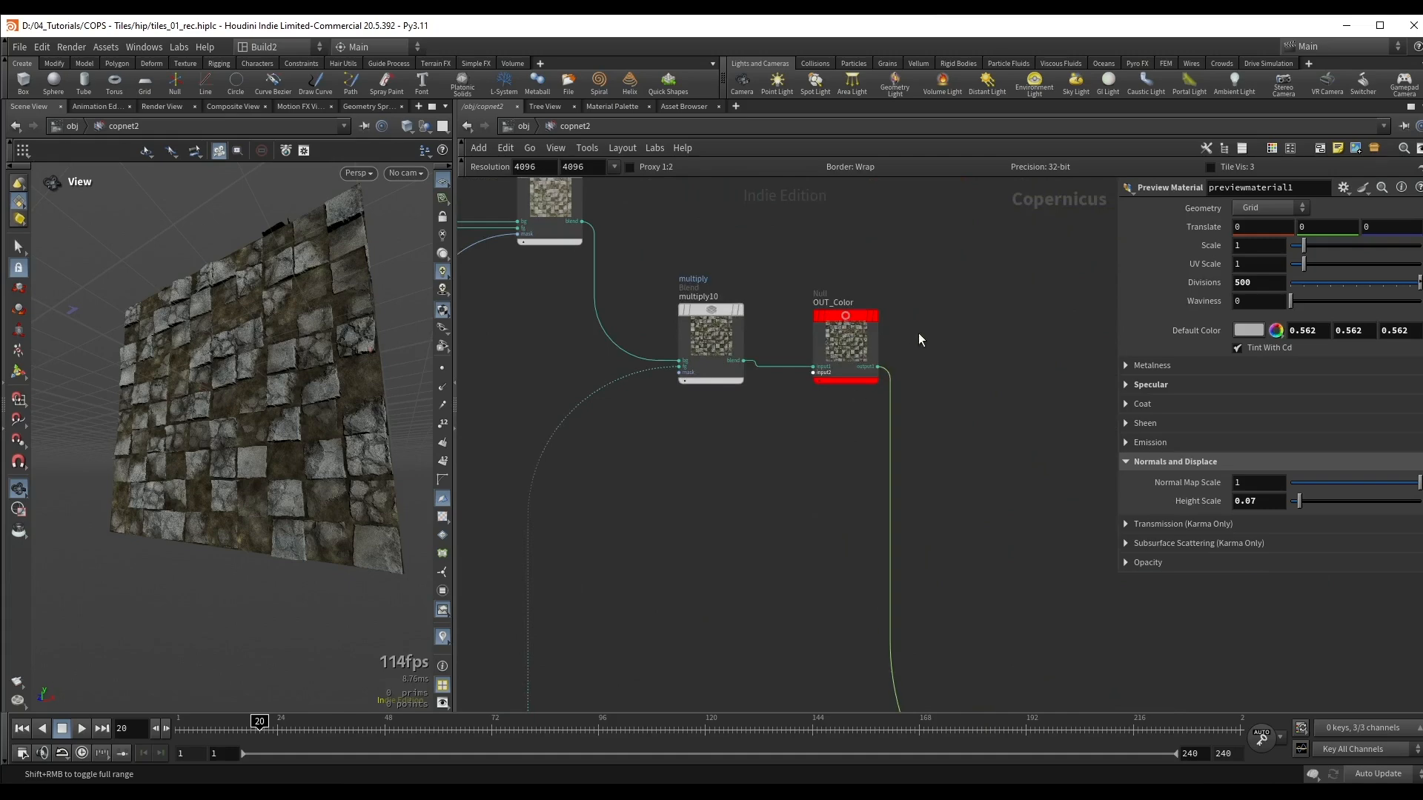
# Step: Copy the OUT_Color null and switch the network editor to the LOPs stage context
pyautogui.moveTo(956, 244); pyautogui.dragTo(807, 401)
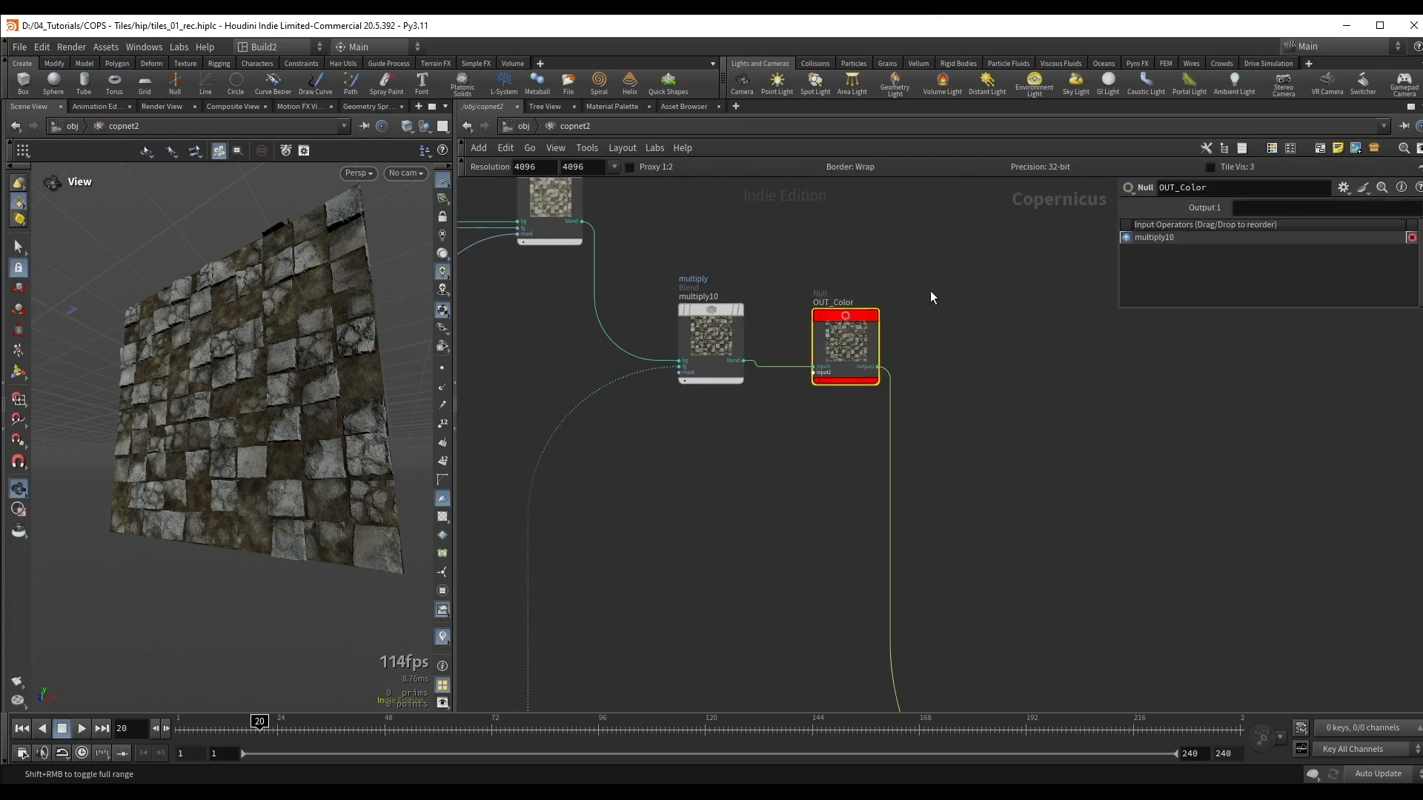
pyautogui.hotkey('ctrl', 'c')
pyautogui.moveTo(743, 532); pyautogui.dragTo(739, 464, button='middle')
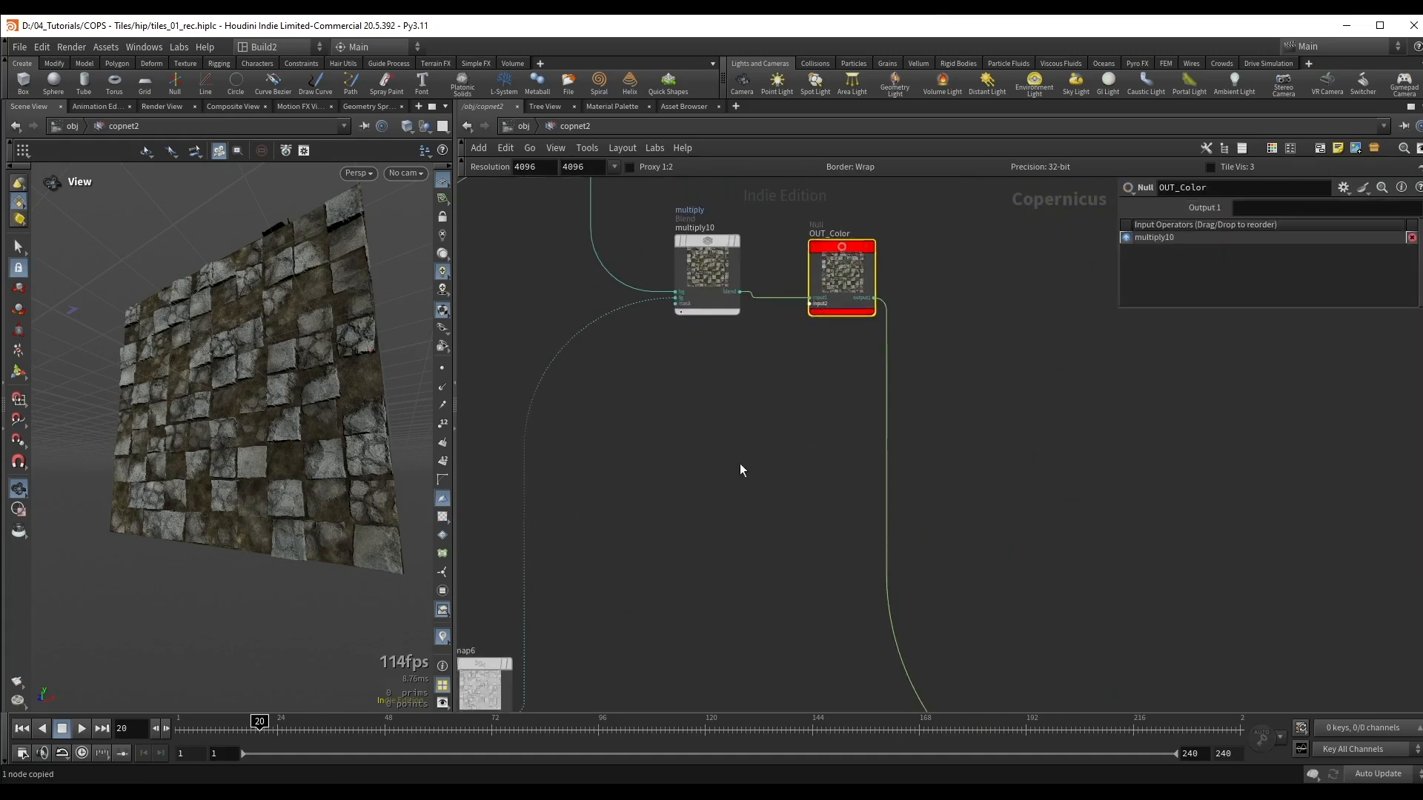
pyautogui.press('n')
pyautogui.press('n')
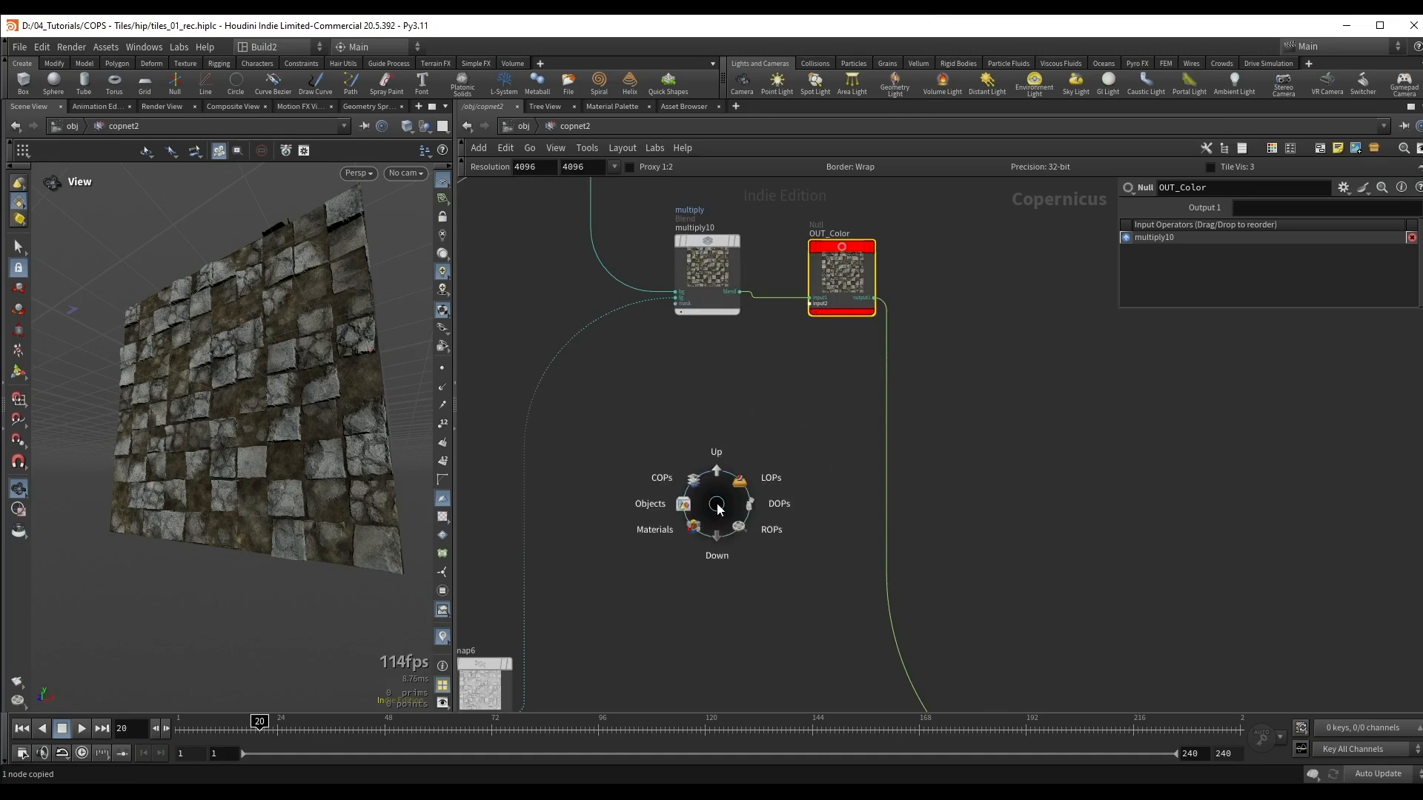
pyautogui.click(777, 478)
# Step: Add a Grid SOP Create node to the stage and widen the viewport
pyautogui.press('Tab')
pyautogui.write('gr')
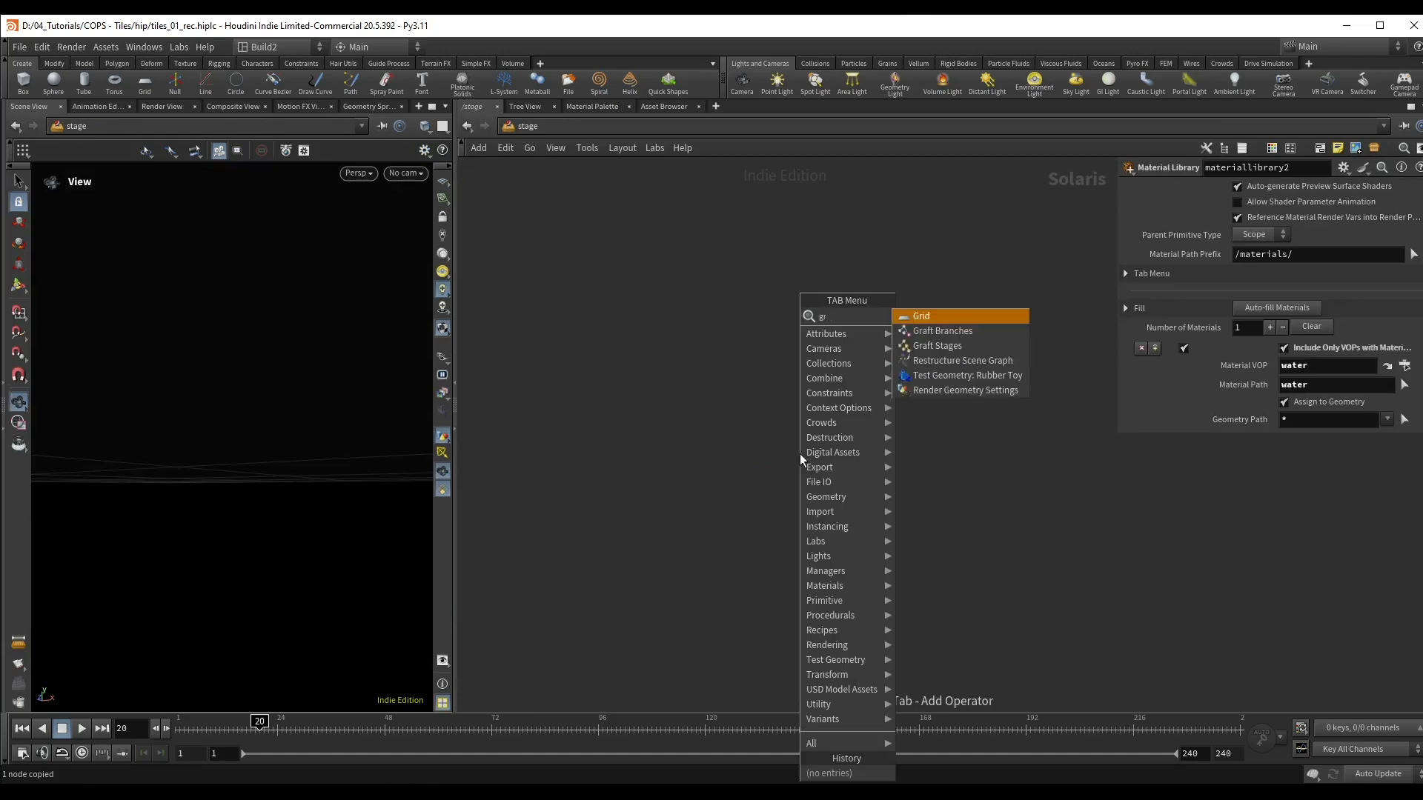
pyautogui.click(945, 315)
pyautogui.click(820, 376)
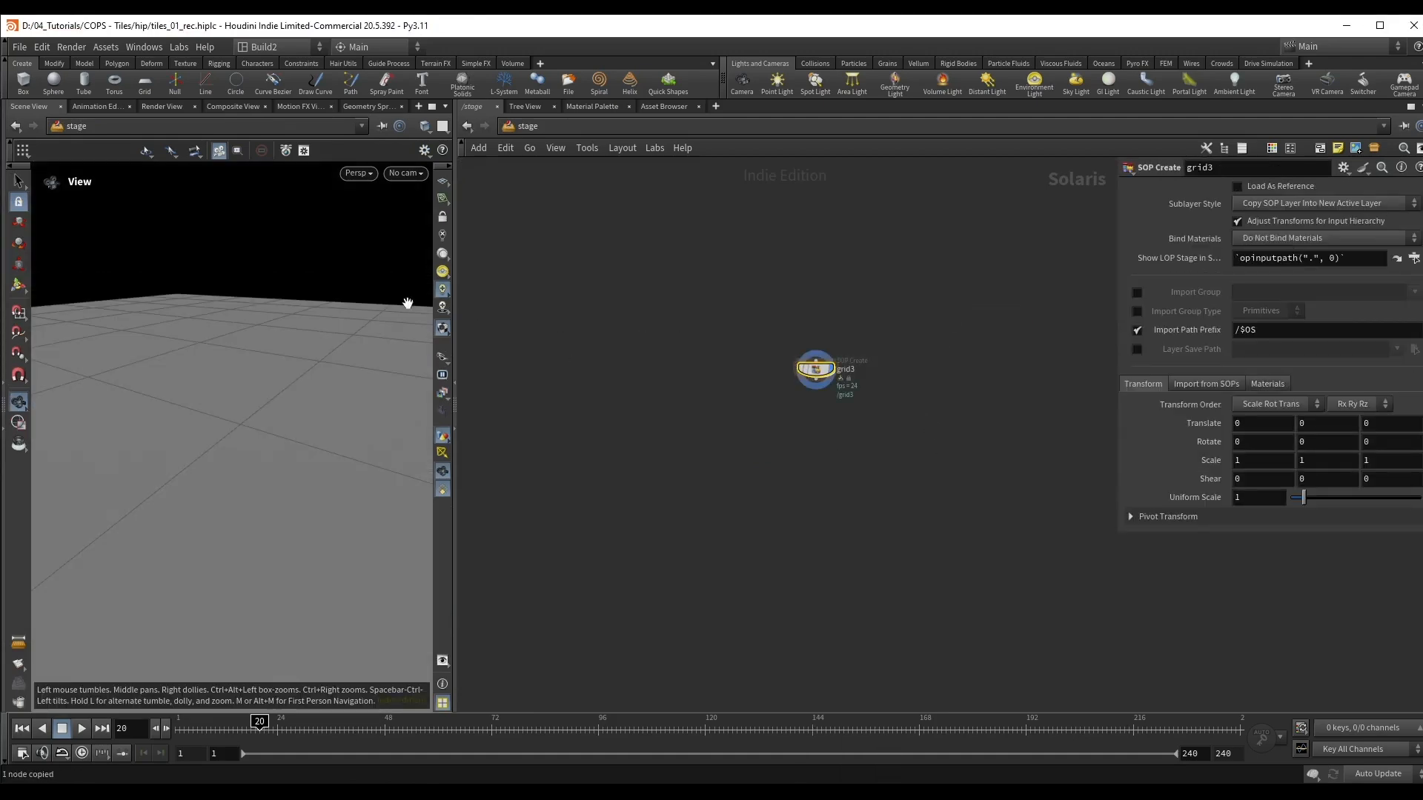
pyautogui.moveTo(454, 304); pyautogui.dragTo(593, 304)
pyautogui.moveTo(215, 381); pyautogui.dragTo(279, 393)
# Step: Enter the stage grid node and set the Size of its inner grid1 to 100 by 100
pyautogui.doubleClick(882, 368)
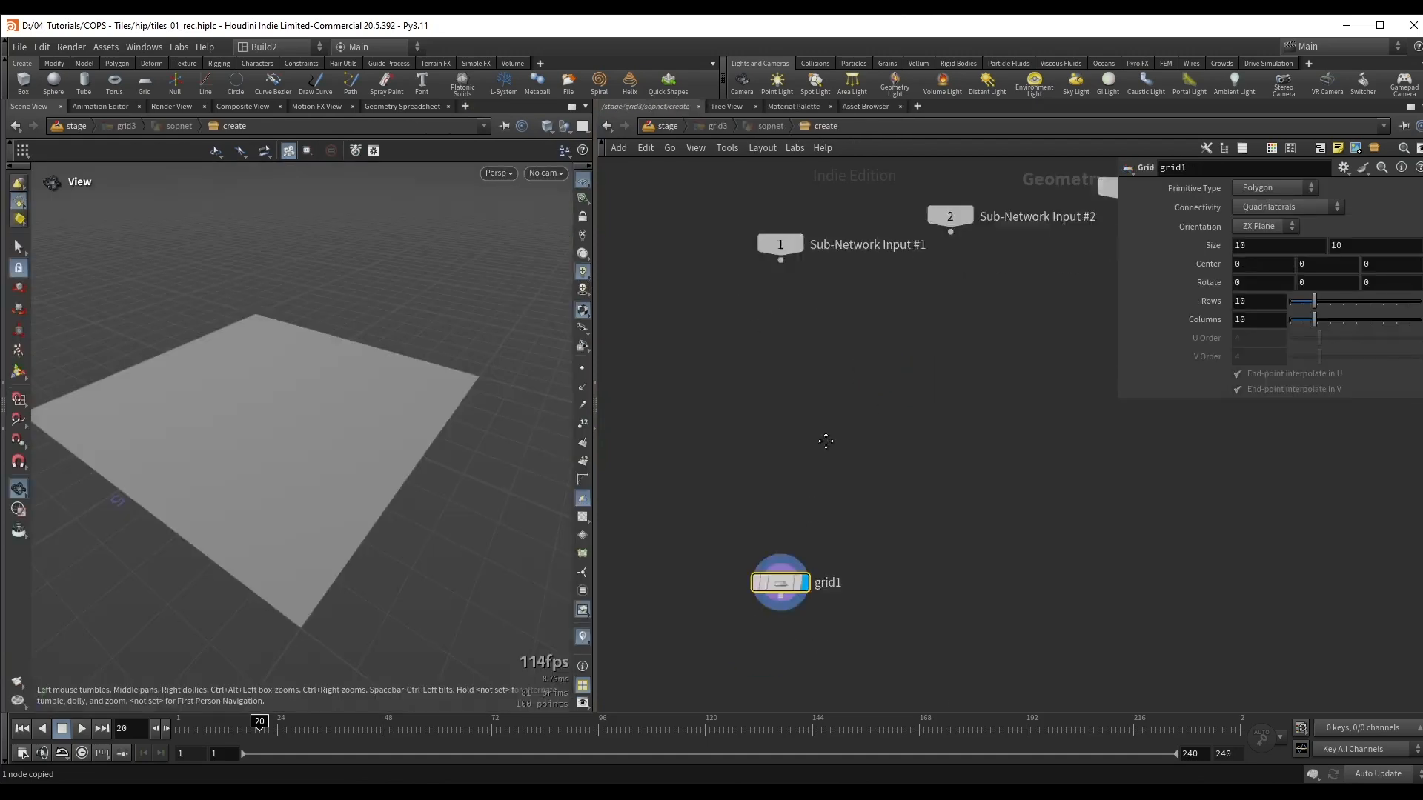
pyautogui.moveTo(813, 406); pyautogui.dragTo(830, 381)
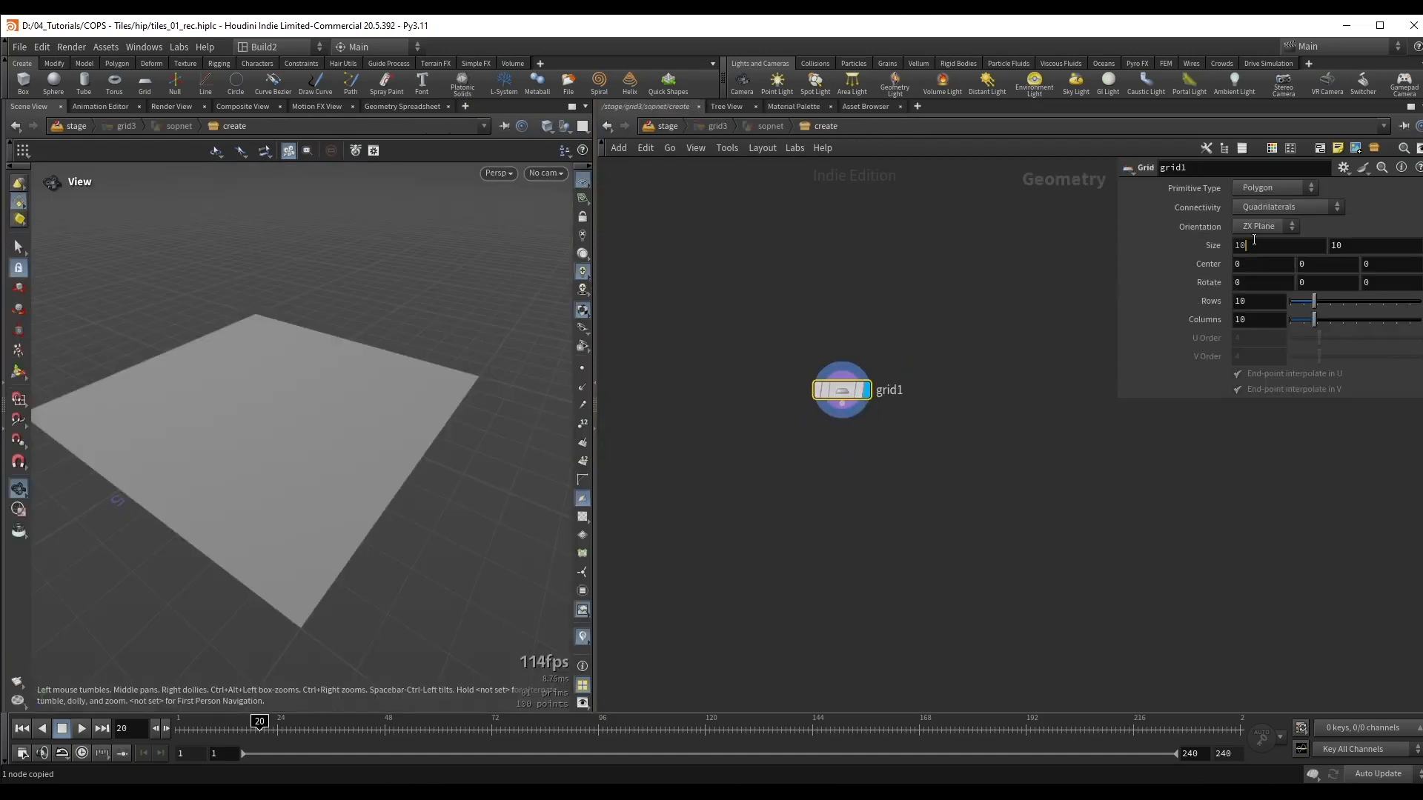
pyautogui.click(1254, 243)
pyautogui.write('0')
pyautogui.click(1347, 250)
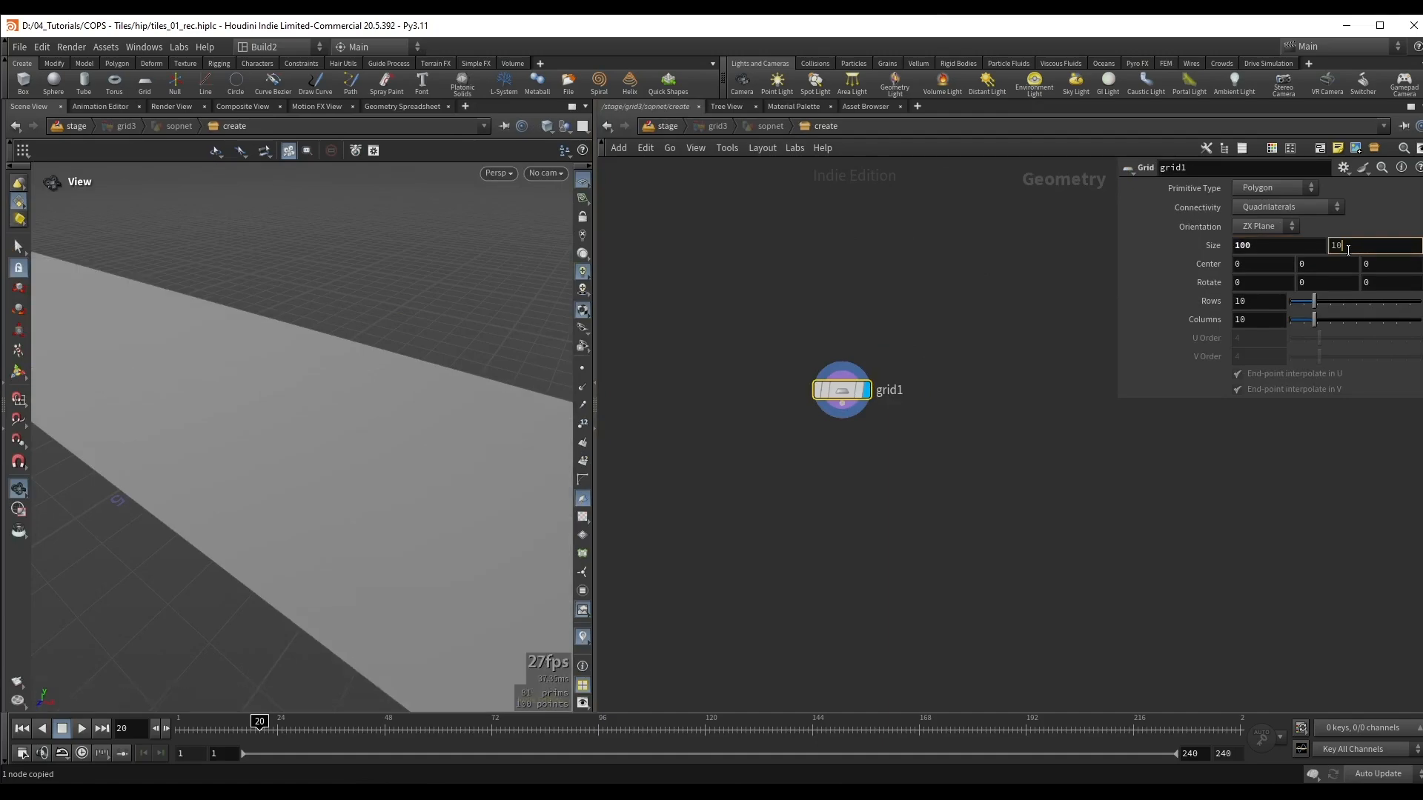
pyautogui.write('0')
pyautogui.press('Return')
pyautogui.moveTo(312, 355); pyautogui.dragTo(178, 387, button='right')
pyautogui.moveTo(331, 301); pyautogui.dragTo(241, 357)
# Step: Set the Rows and Columns of grid1 to 200 each
pyautogui.moveTo(1316, 303); pyautogui.dragTo(1419, 320)
pyautogui.click(1265, 299)
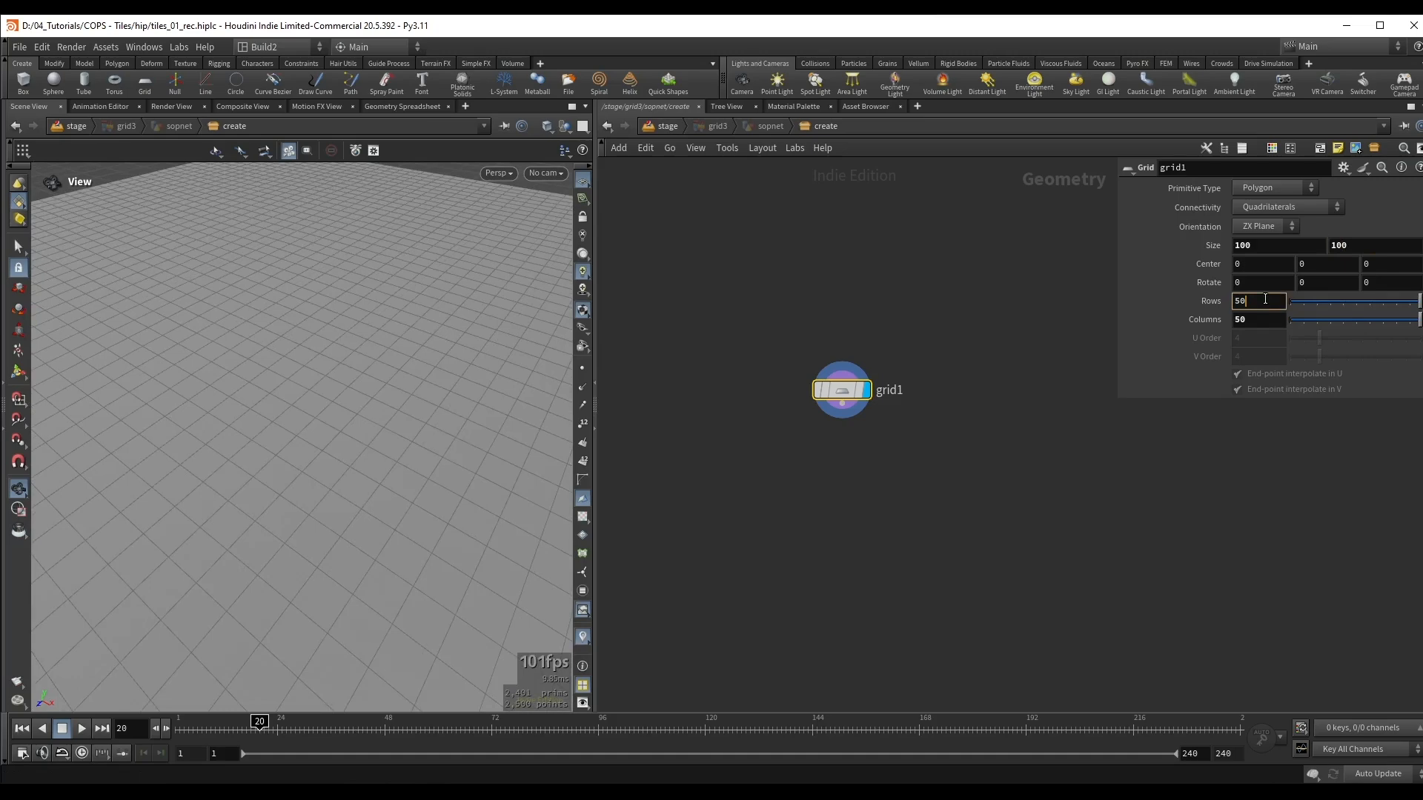
pyautogui.write('200')
pyautogui.press('Tab')
pyautogui.write('200')
pyautogui.press('Return')
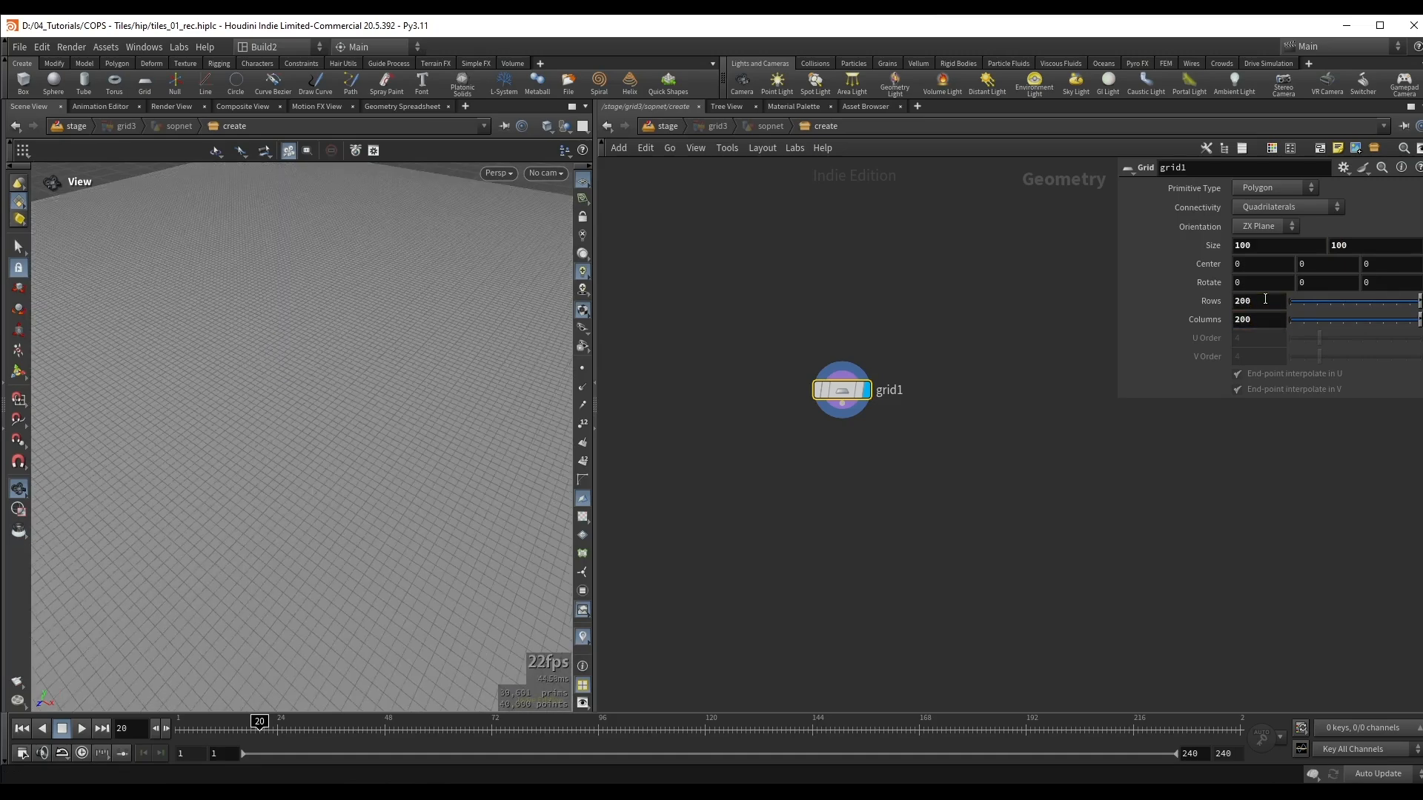
# Step: Add a UV Texture node below grid1 and turn on the UV checker display in the viewport
pyautogui.moveTo(541, 419); pyautogui.dragTo(413, 372)
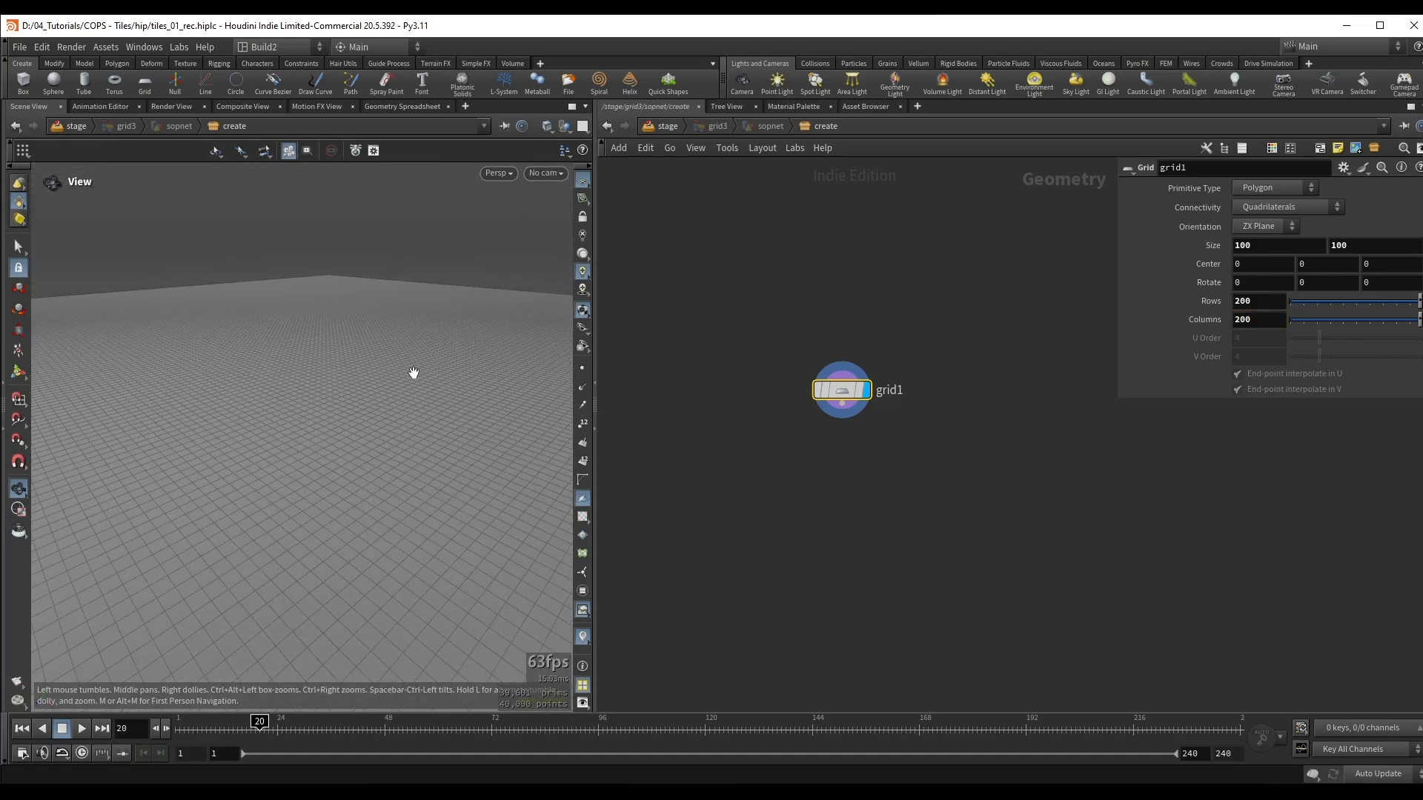
pyautogui.scroll(1, 837, 470)
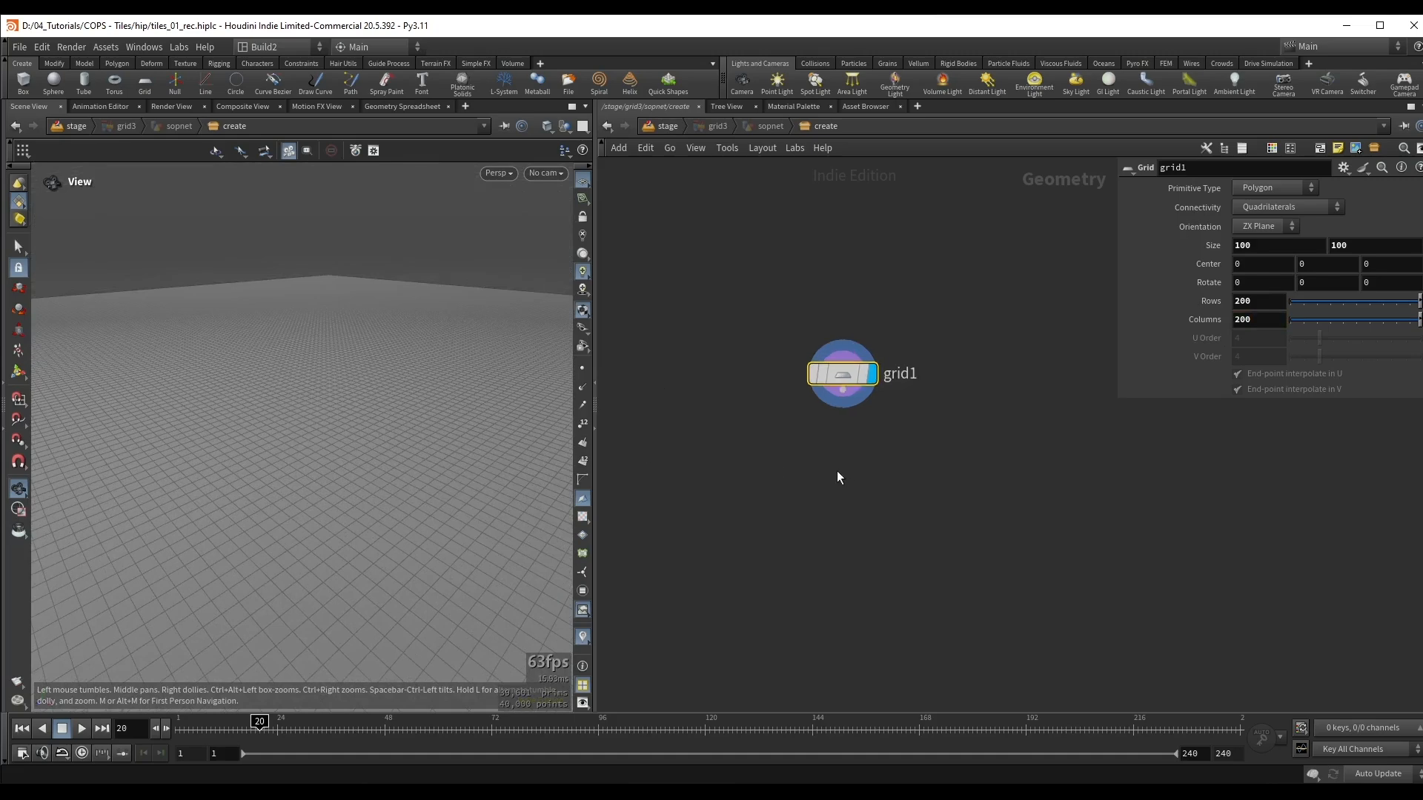
pyautogui.press('Tab')
pyautogui.write('uv te')
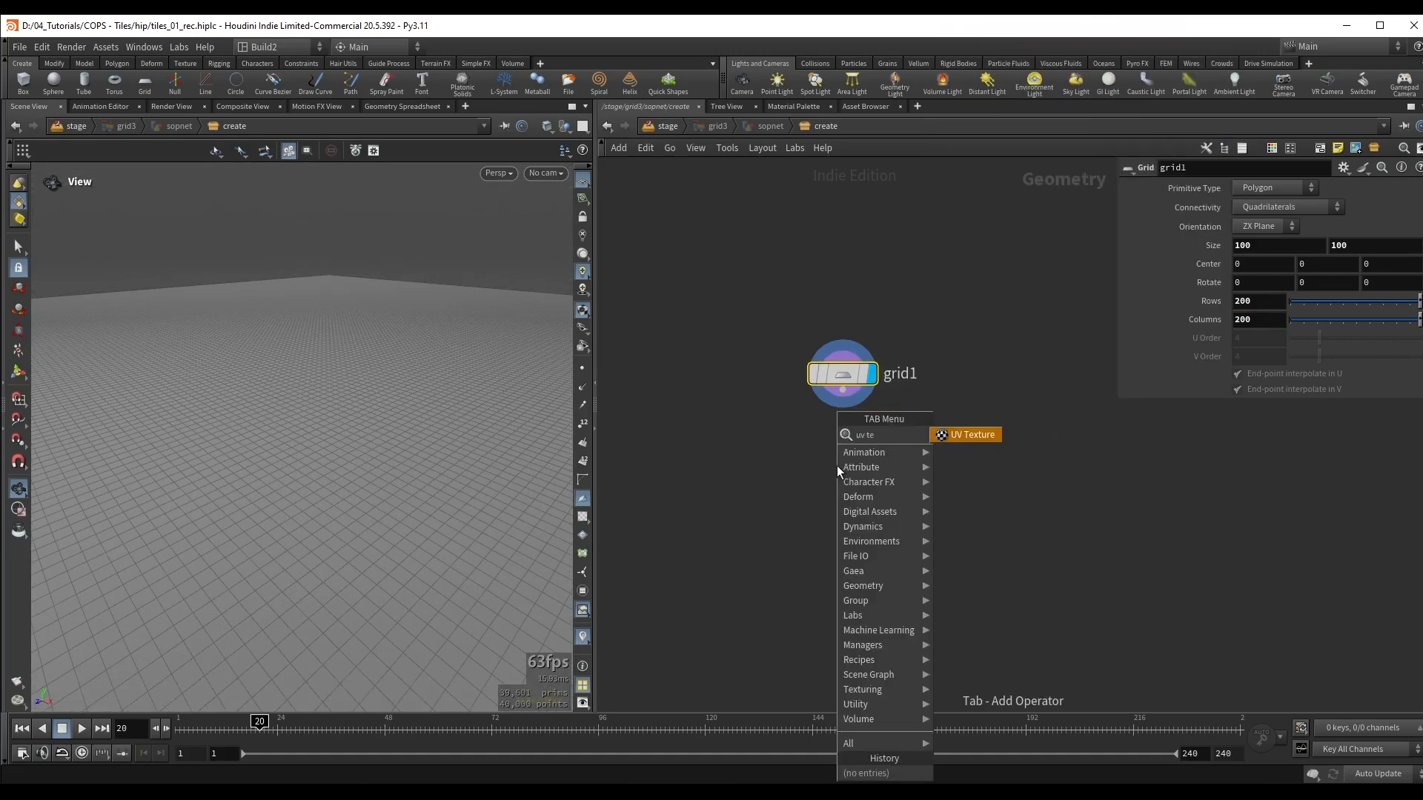
pyautogui.press('Return')
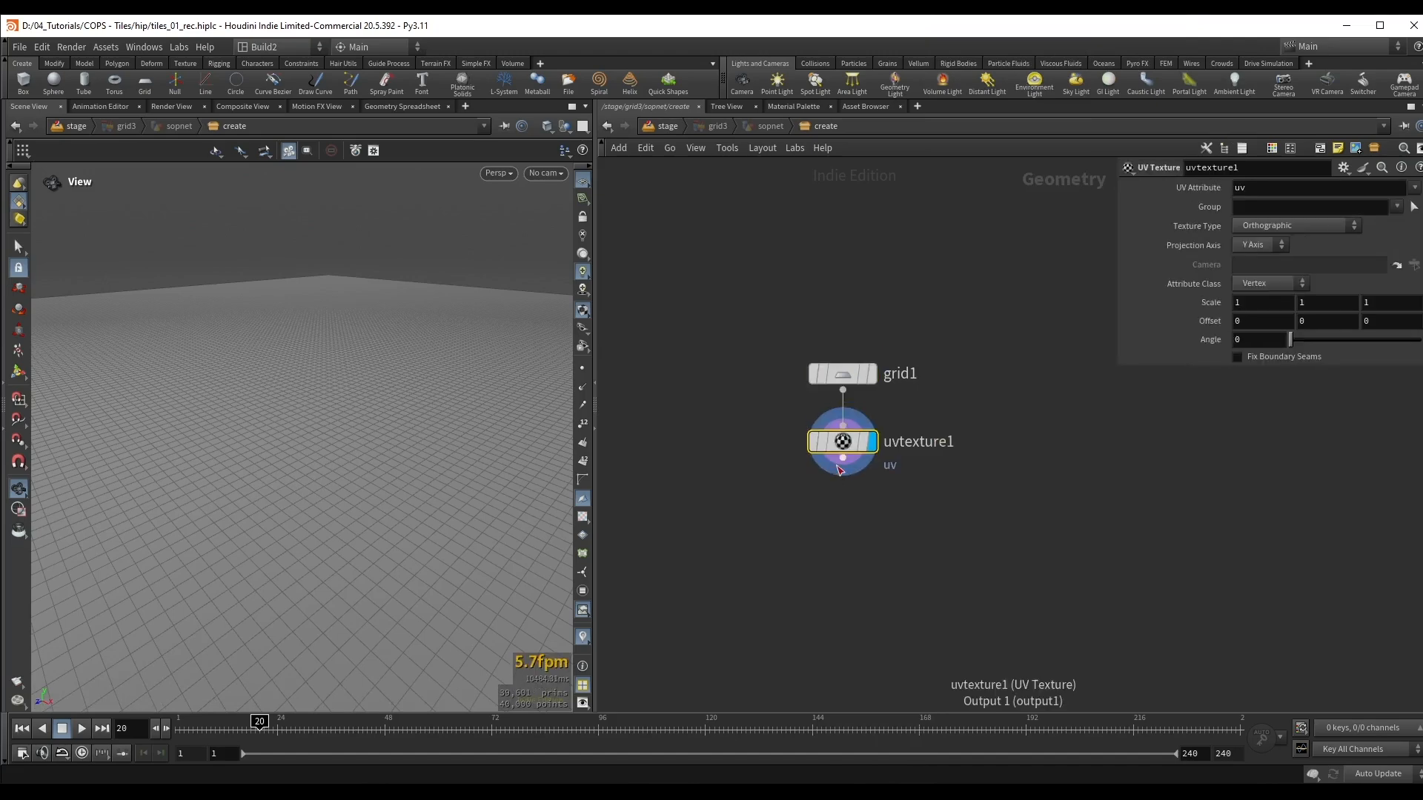
pyautogui.click(584, 516)
pyautogui.moveTo(321, 369)
pyautogui.mouseDown()
pyautogui.moveTo(336, 385)
pyautogui.moveTo(318, 344)
pyautogui.moveTo(330, 380)
pyautogui.mouseUp()
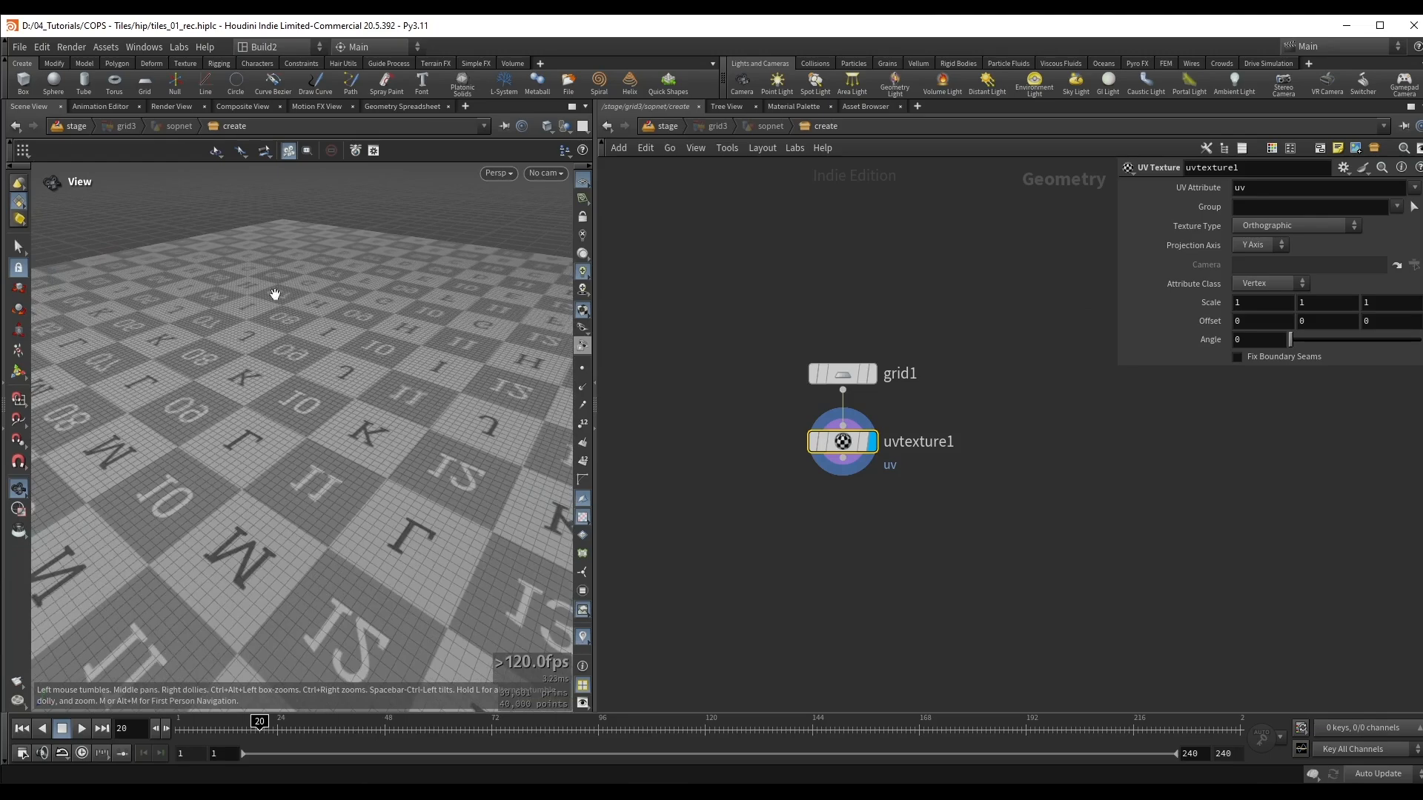
# Step: Set the Scale of uvtexture1 to 10, 10, 10 and turn off the wireframe overlay in the viewport
pyautogui.click(1260, 301)
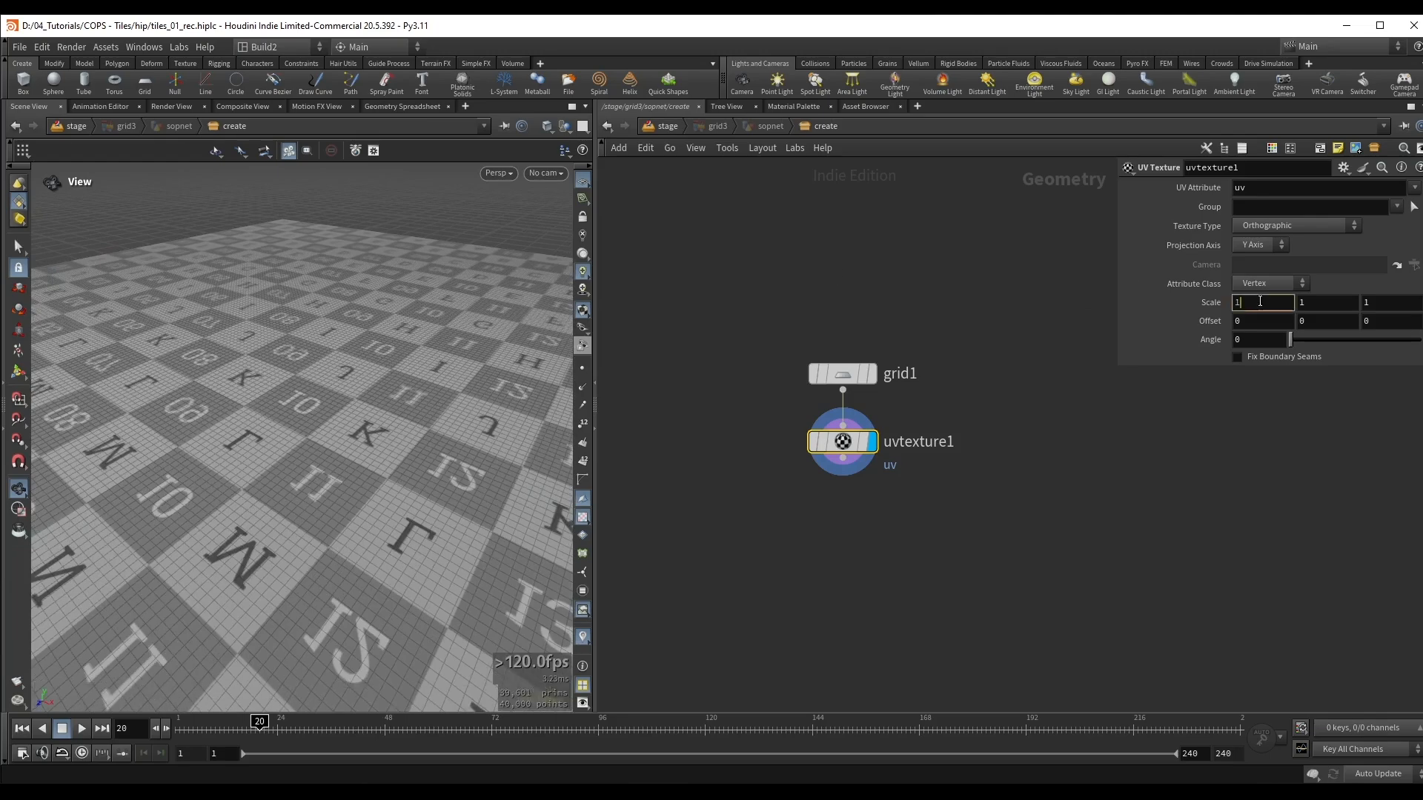
pyautogui.write('0')
pyautogui.press('Tab')
pyautogui.write('10')
pyautogui.press('Tab')
pyautogui.write('10')
pyautogui.press('Return')
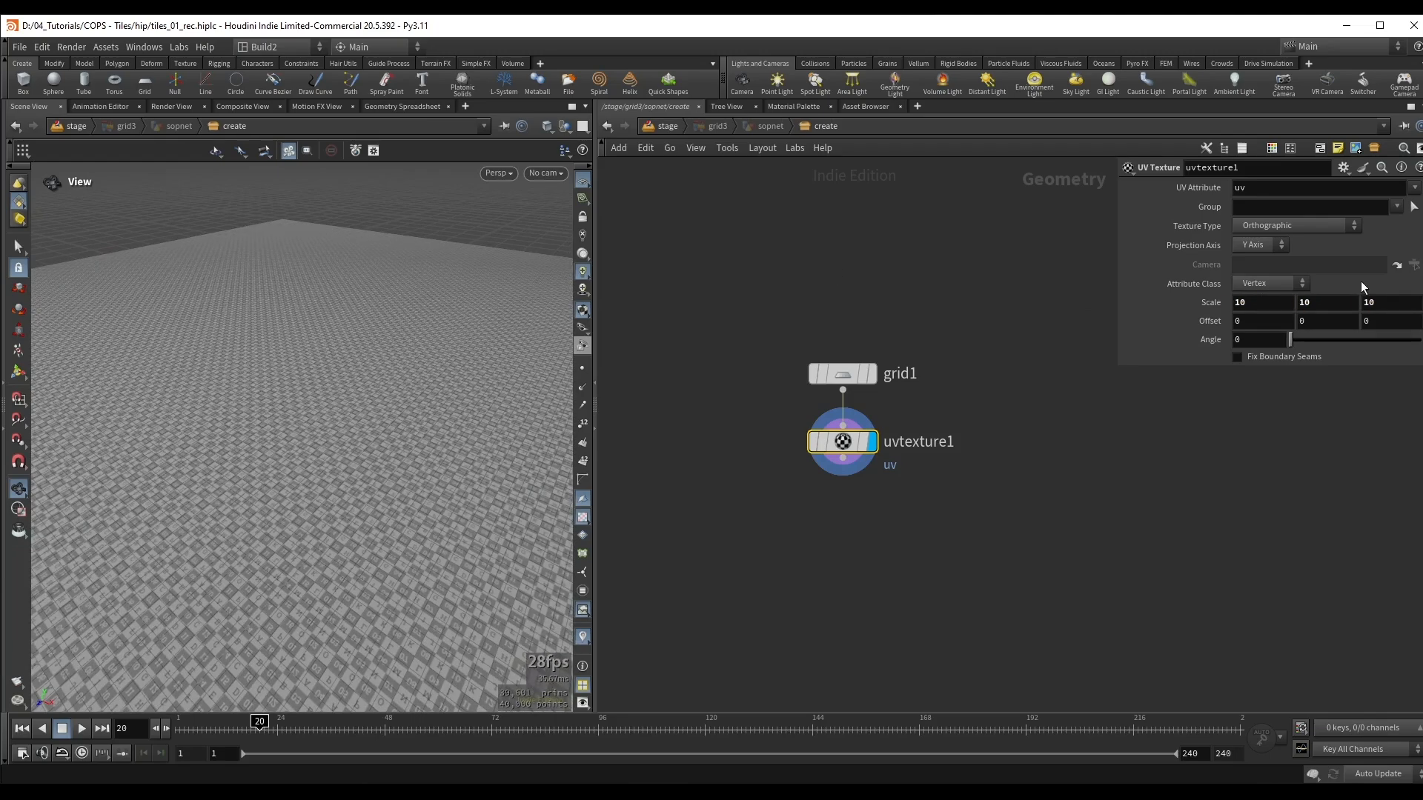
pyautogui.moveTo(357, 394); pyautogui.dragTo(321, 422)
pyautogui.moveTo(321, 422); pyautogui.dragTo(415, 403, button='right')
pyautogui.hotkey('shift', 'w')
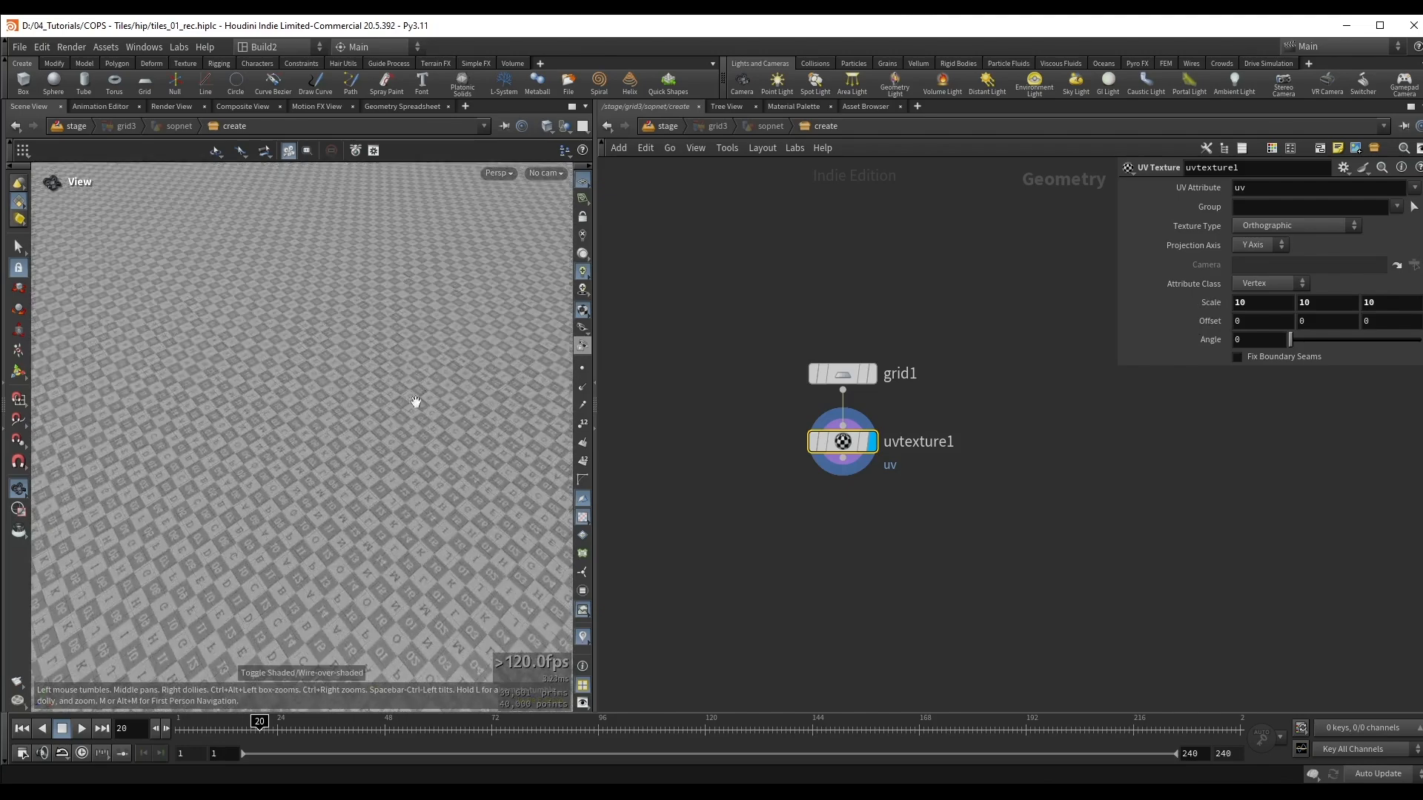
pyautogui.moveTo(395, 415); pyautogui.dragTo(421, 364)
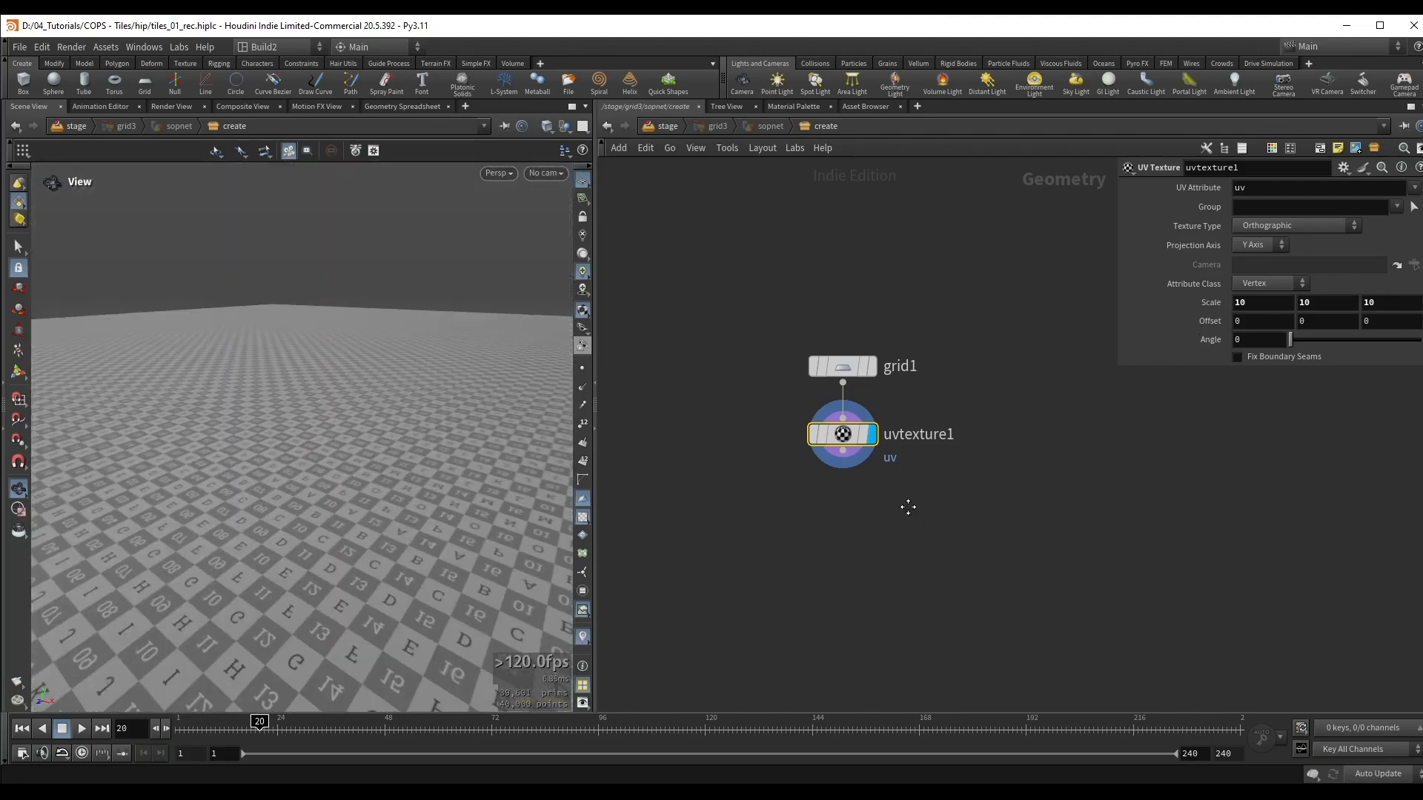
# Step: Add a Mountain node below uvtexture1 and turn off the UV checker display
pyautogui.press('Tab')
pyautogui.write('m')
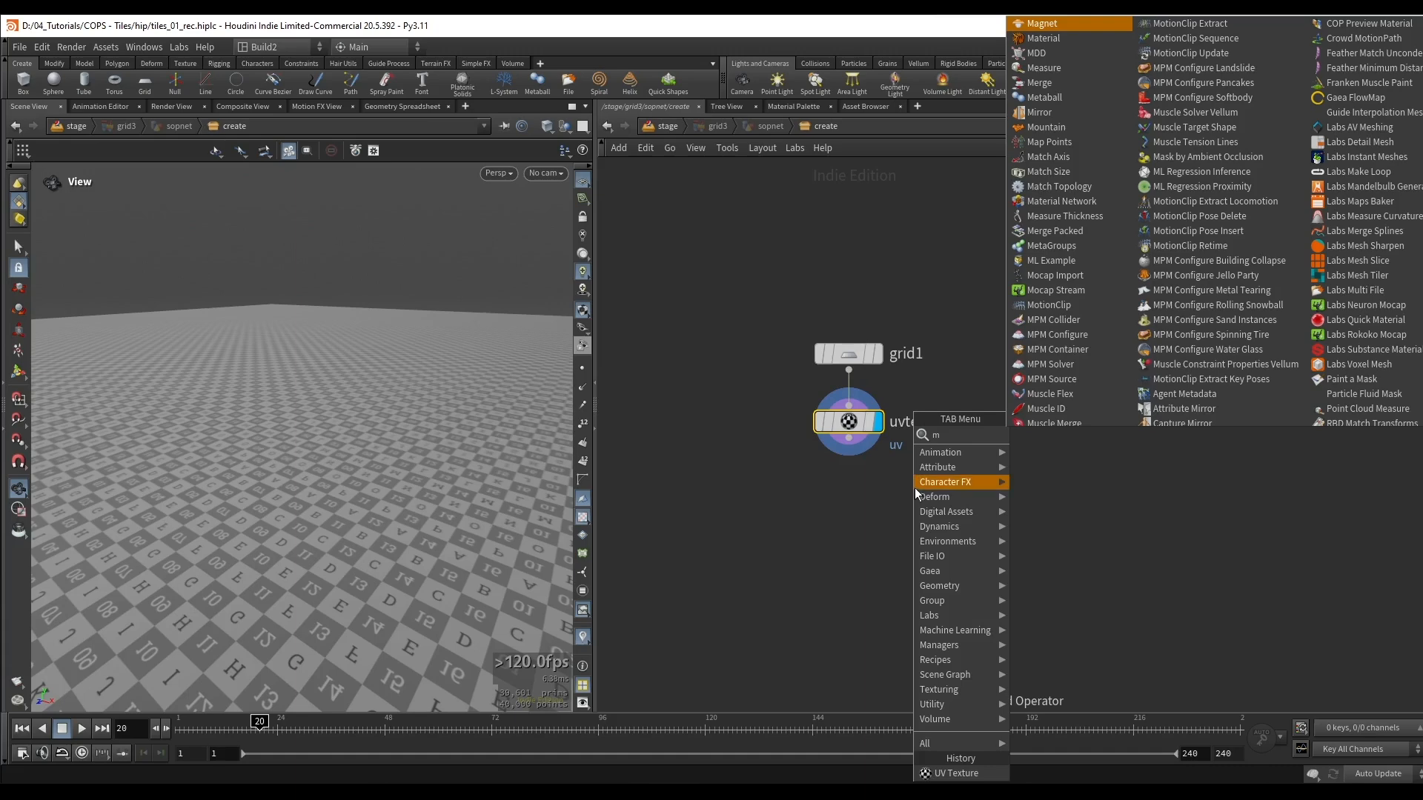
pyautogui.write('ou')
pyautogui.press('Return')
pyautogui.press('Return')
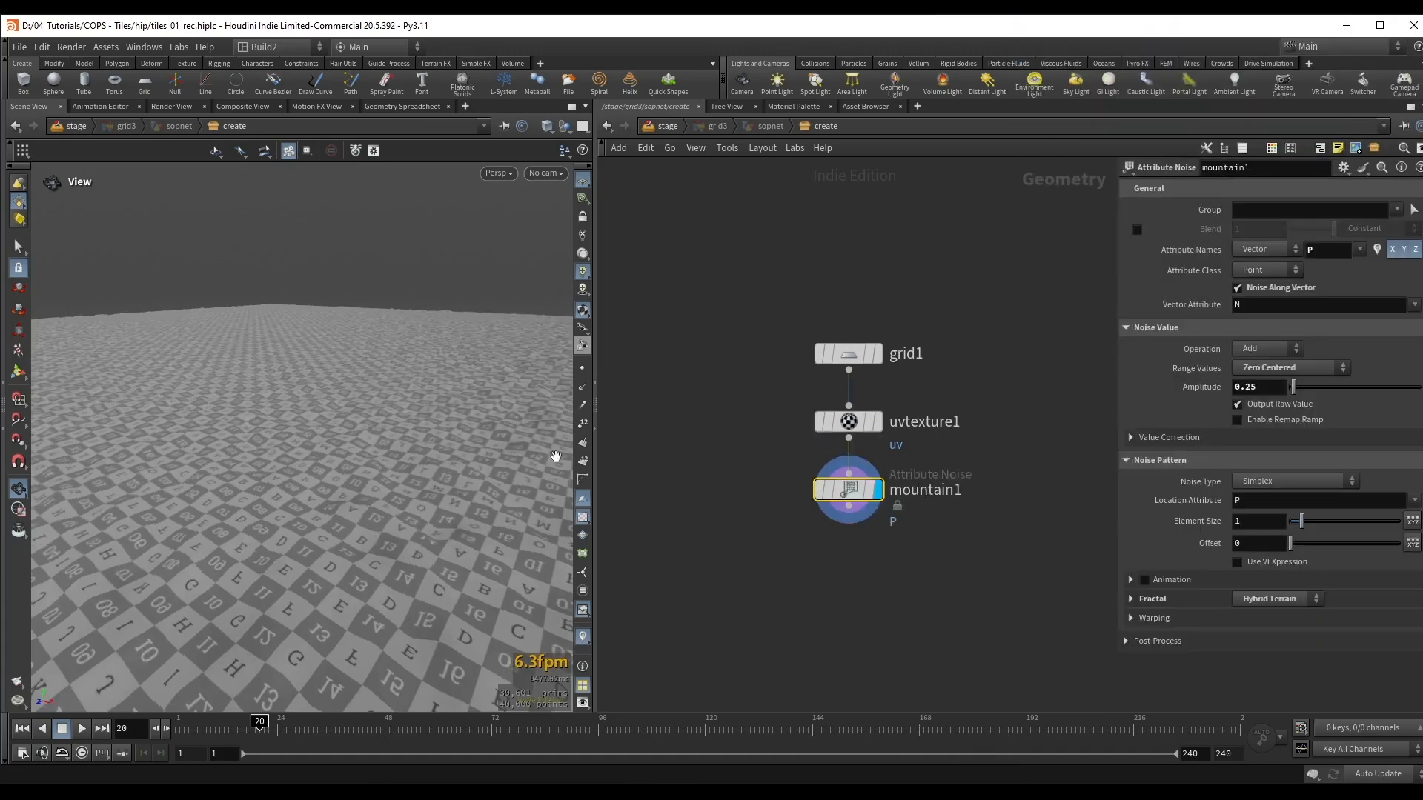
pyautogui.moveTo(373, 407); pyautogui.dragTo(369, 419)
pyautogui.click(582, 522)
pyautogui.moveTo(563, 550); pyautogui.dragTo(555, 542)
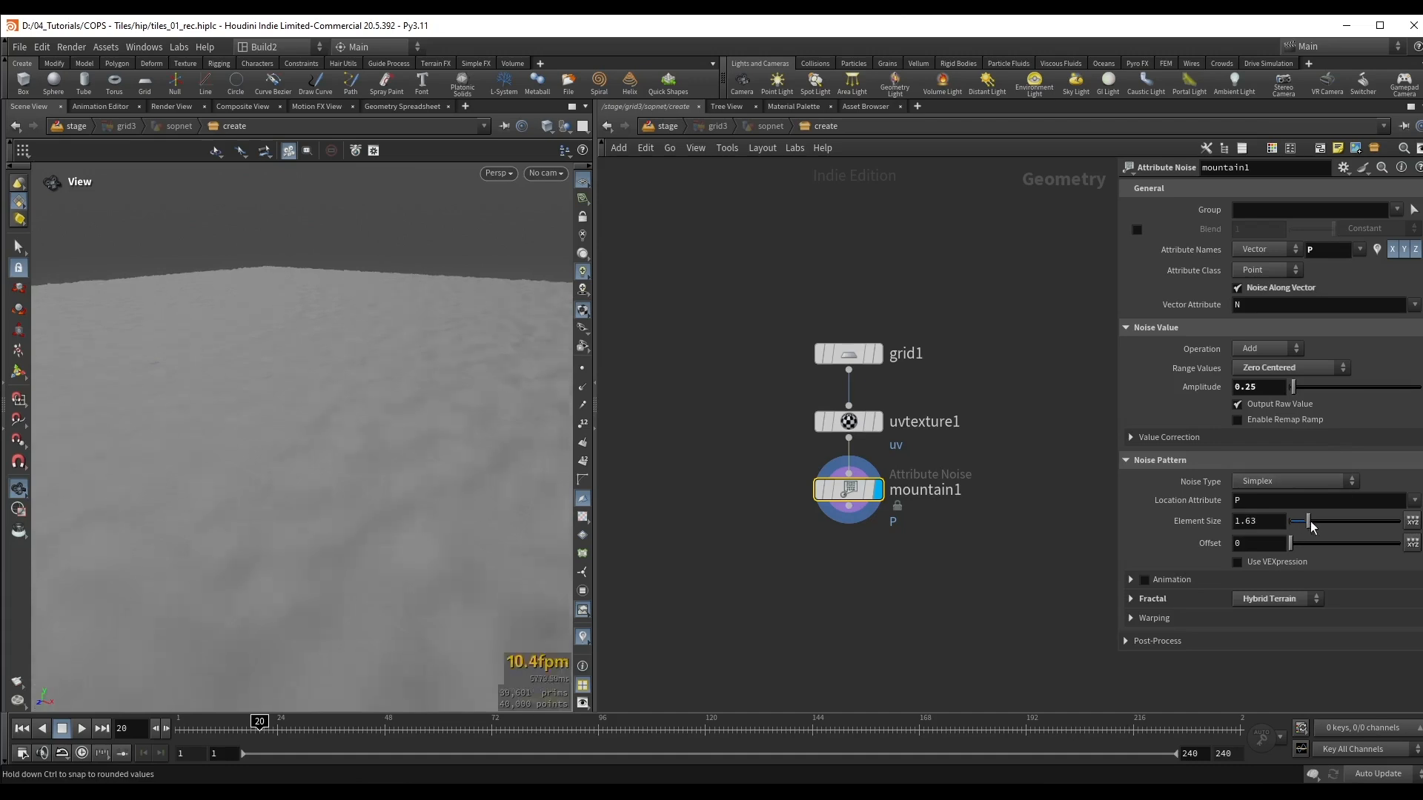
# Step: Set the Amplitude of mountain1 to 0.51 and its Element Size to 10
pyautogui.moveTo(1323, 521); pyautogui.dragTo(1362, 521)
pyautogui.moveTo(1299, 390); pyautogui.dragTo(1298, 397)
pyautogui.moveTo(1362, 521); pyautogui.dragTo(1399, 521)
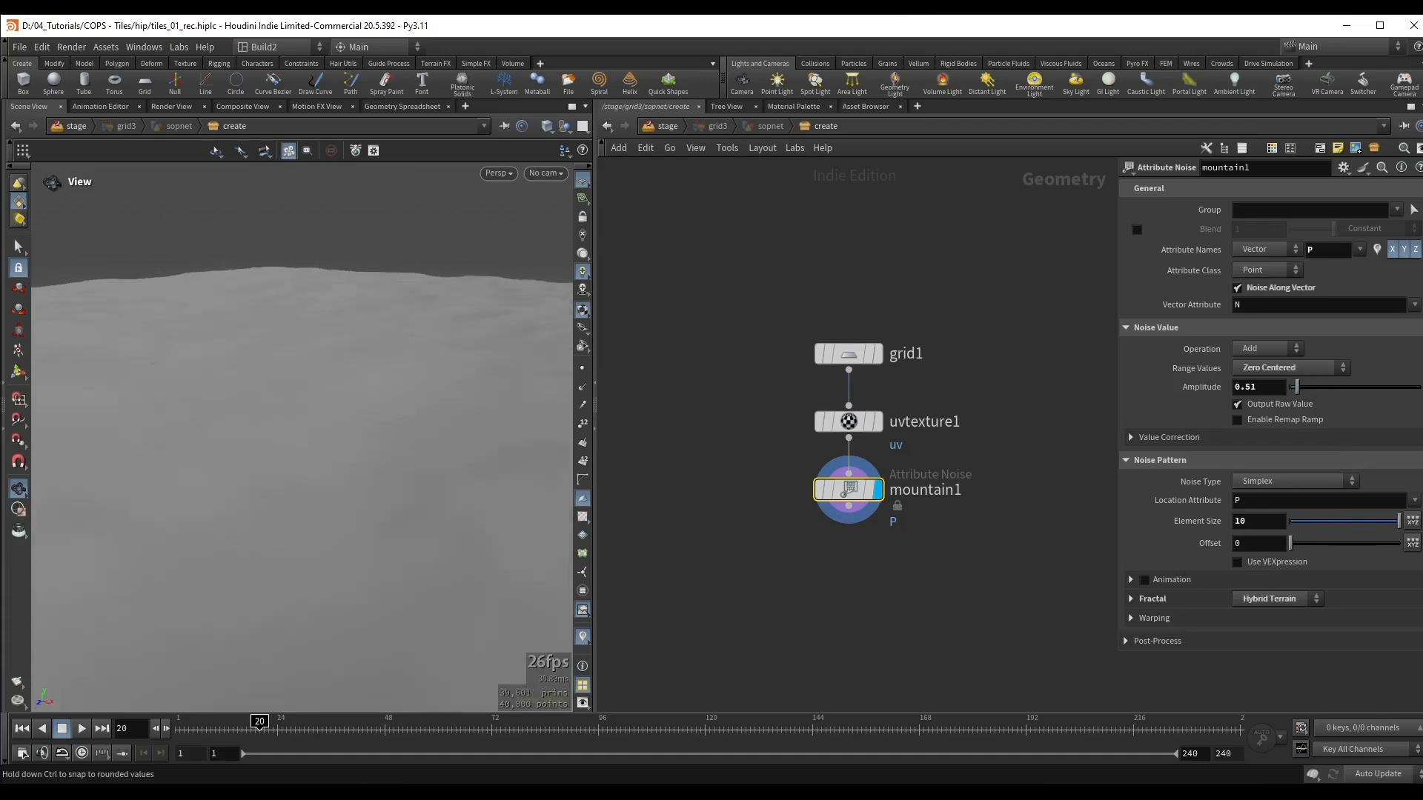
# Step: Lower the fractal Roughness of mountain1 to 0.118 and increase its Element Size to 15.5
pyautogui.click(1163, 603)
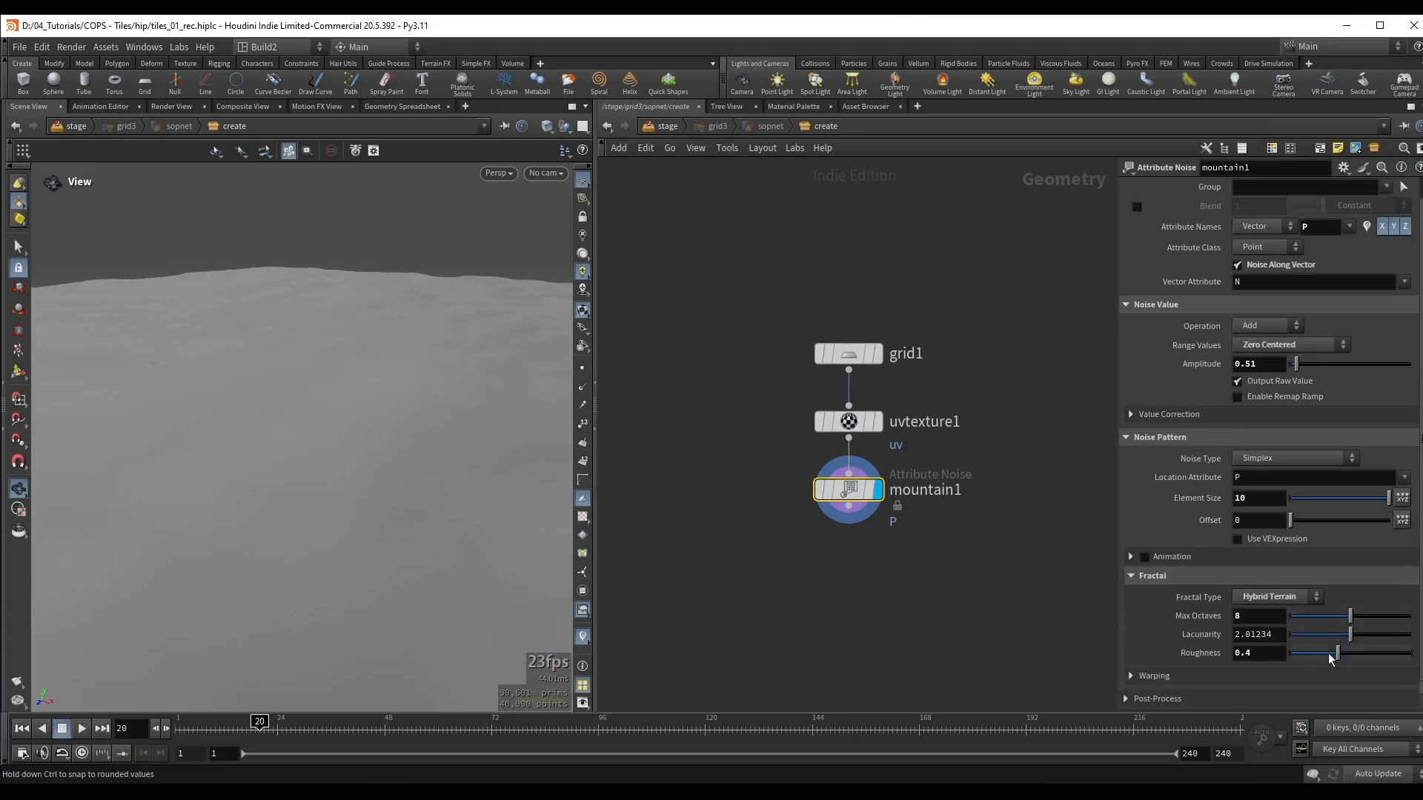
pyautogui.moveTo(1334, 655); pyautogui.dragTo(1305, 661)
pyautogui.moveTo(1252, 496); pyautogui.dragTo(1289, 495, button='middle')
pyautogui.moveTo(1096, 508); pyautogui.dragTo(1087, 512, button='middle')
pyautogui.moveTo(1248, 494)
pyautogui.mouseDown(button='middle')
pyautogui.moveTo(1250, 470)
pyautogui.moveTo(1282, 474)
pyautogui.moveTo(1266, 476)
pyautogui.mouseUp(button='middle')
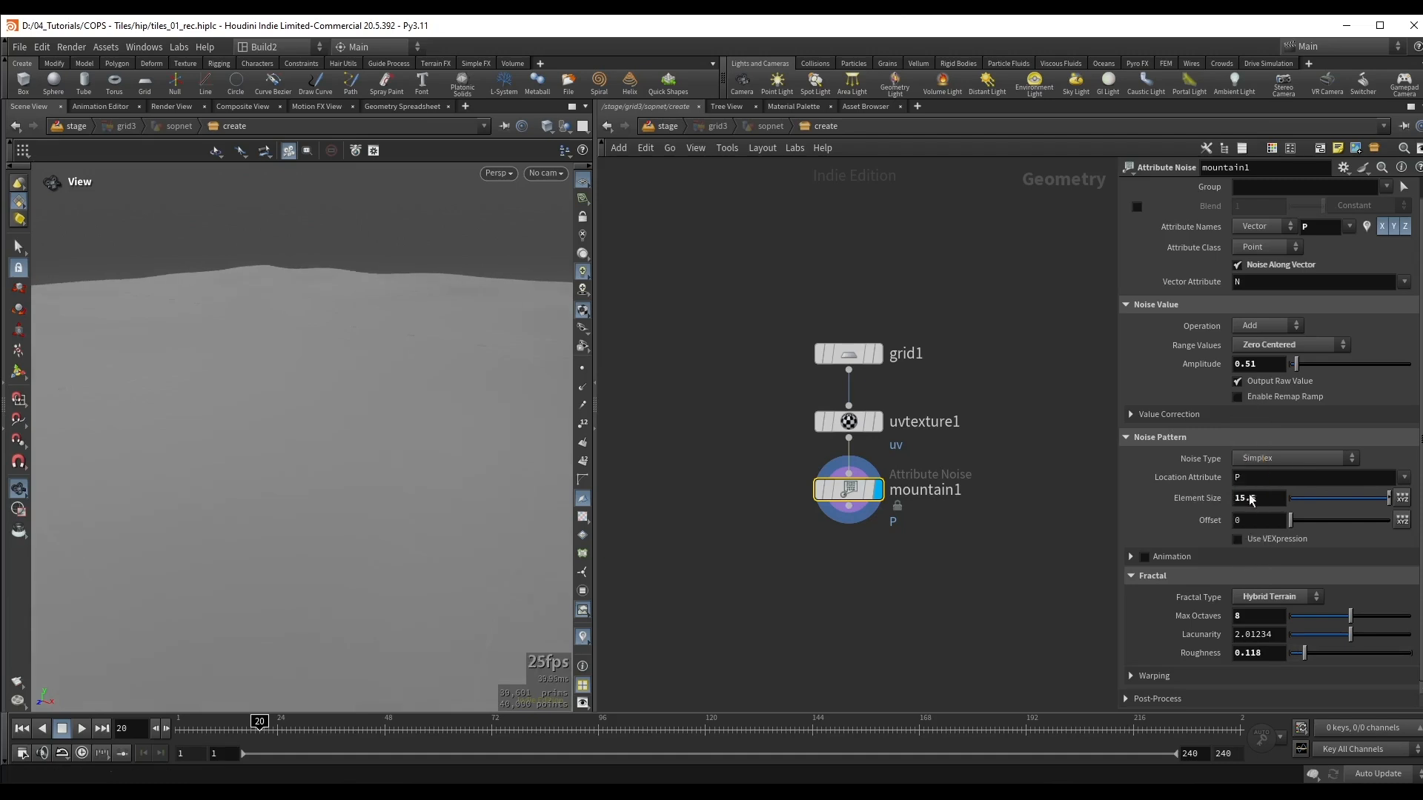
pyautogui.moveTo(333, 474); pyautogui.dragTo(327, 438)
pyautogui.moveTo(327, 438); pyautogui.dragTo(393, 429, button='right')
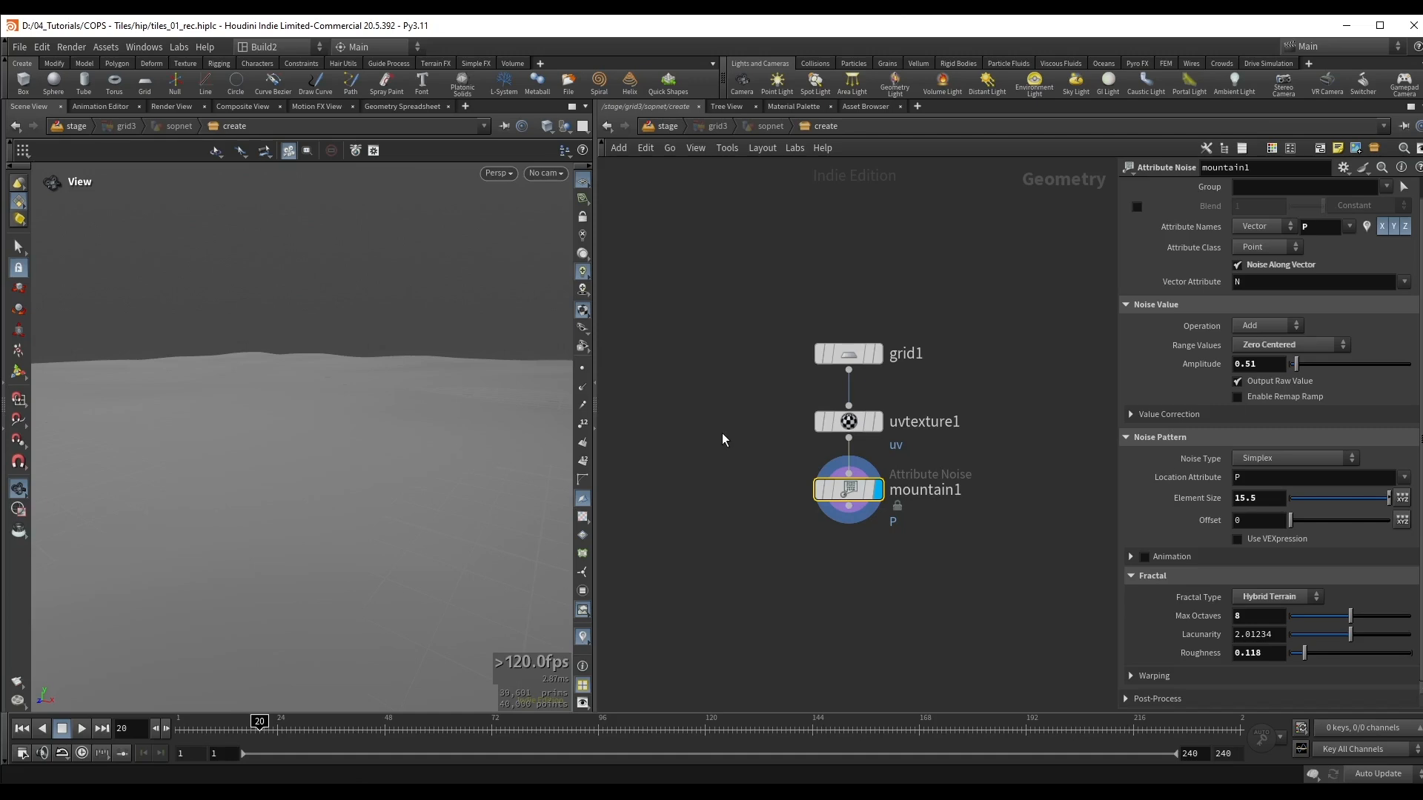
# Step: Return to the stage level and rename the grid3 SOP Create node to ground
pyautogui.moveTo(721, 433); pyautogui.dragTo(675, 330, button='middle')
pyautogui.press('u')
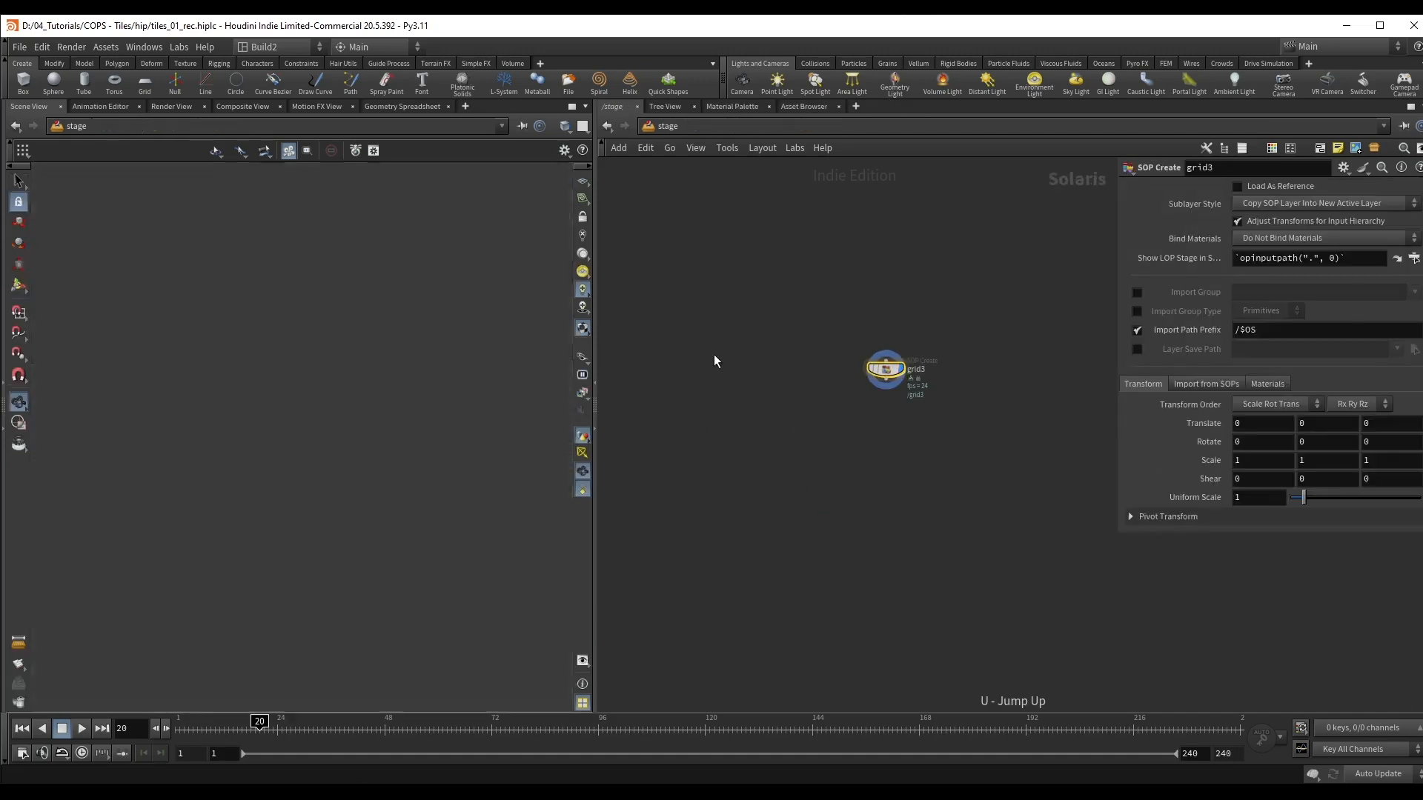
pyautogui.moveTo(917, 414); pyautogui.dragTo(892, 403, button='middle')
pyautogui.scroll(3, 878, 382)
pyautogui.moveTo(907, 347)
pyautogui.mouseDown()
pyautogui.moveTo(950, 349)
pyautogui.moveTo(884, 351)
pyautogui.mouseUp()
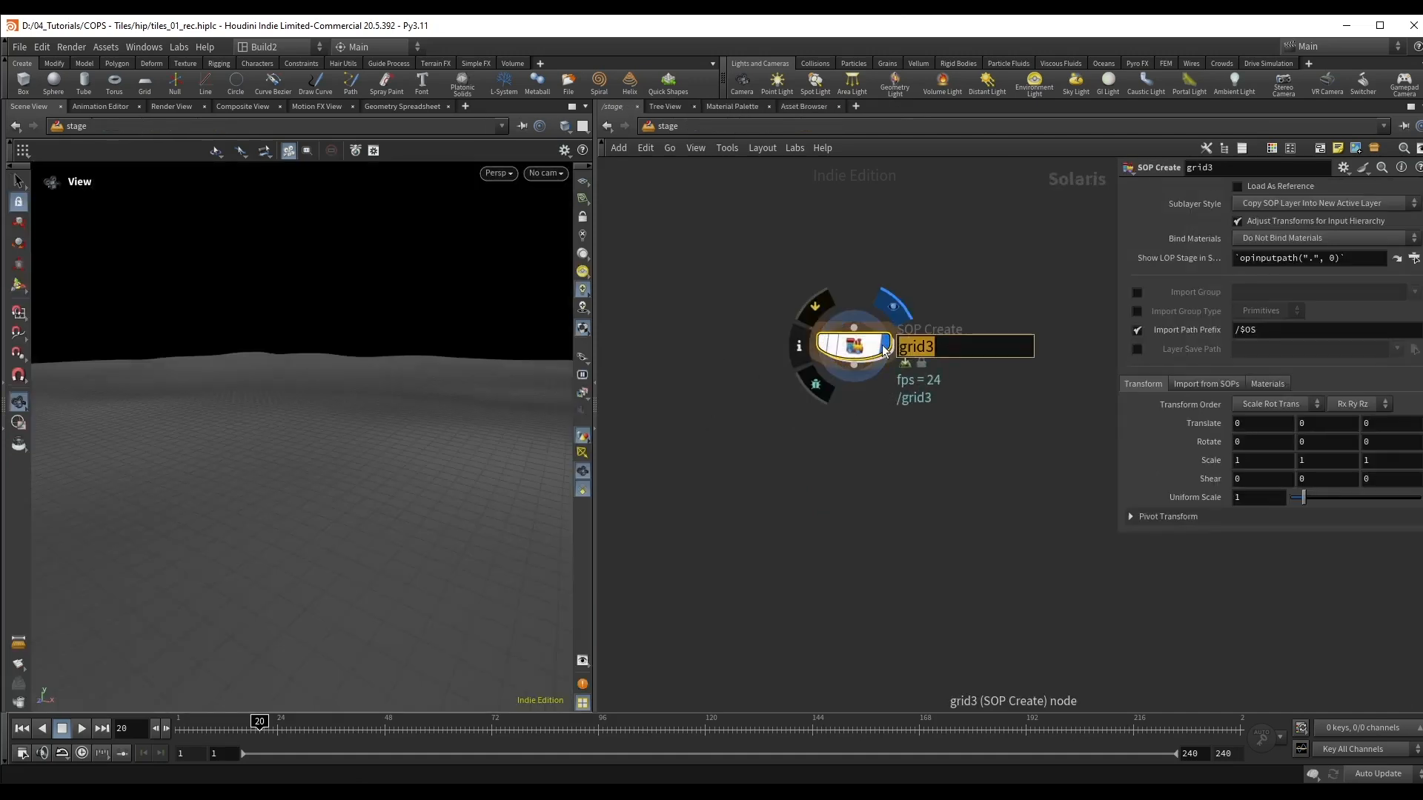
pyautogui.write('ground')
pyautogui.press('Return')
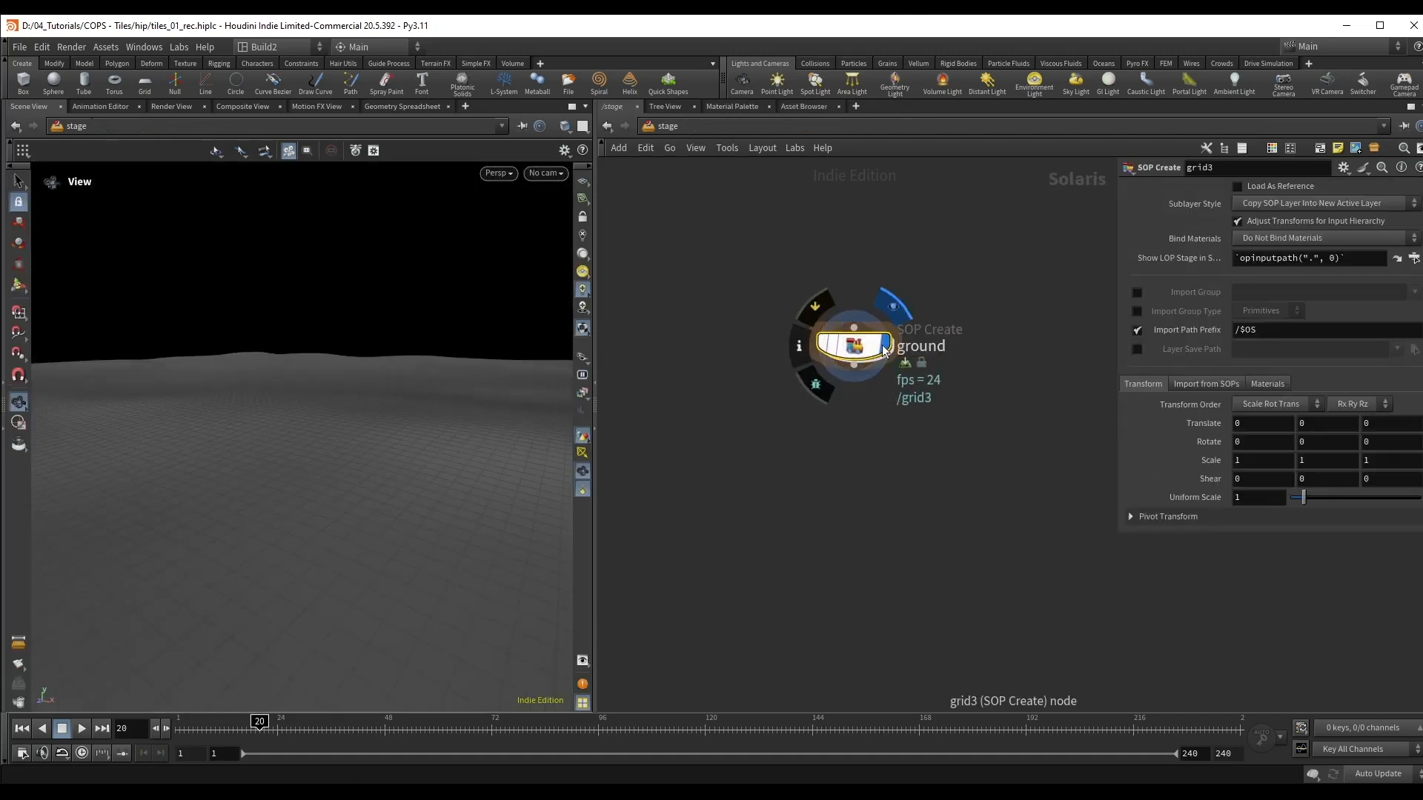
# Step: Switch to the SolarisLookDev2 desktop, reveal the scene graph pane and widen the viewport area
pyautogui.click(270, 46)
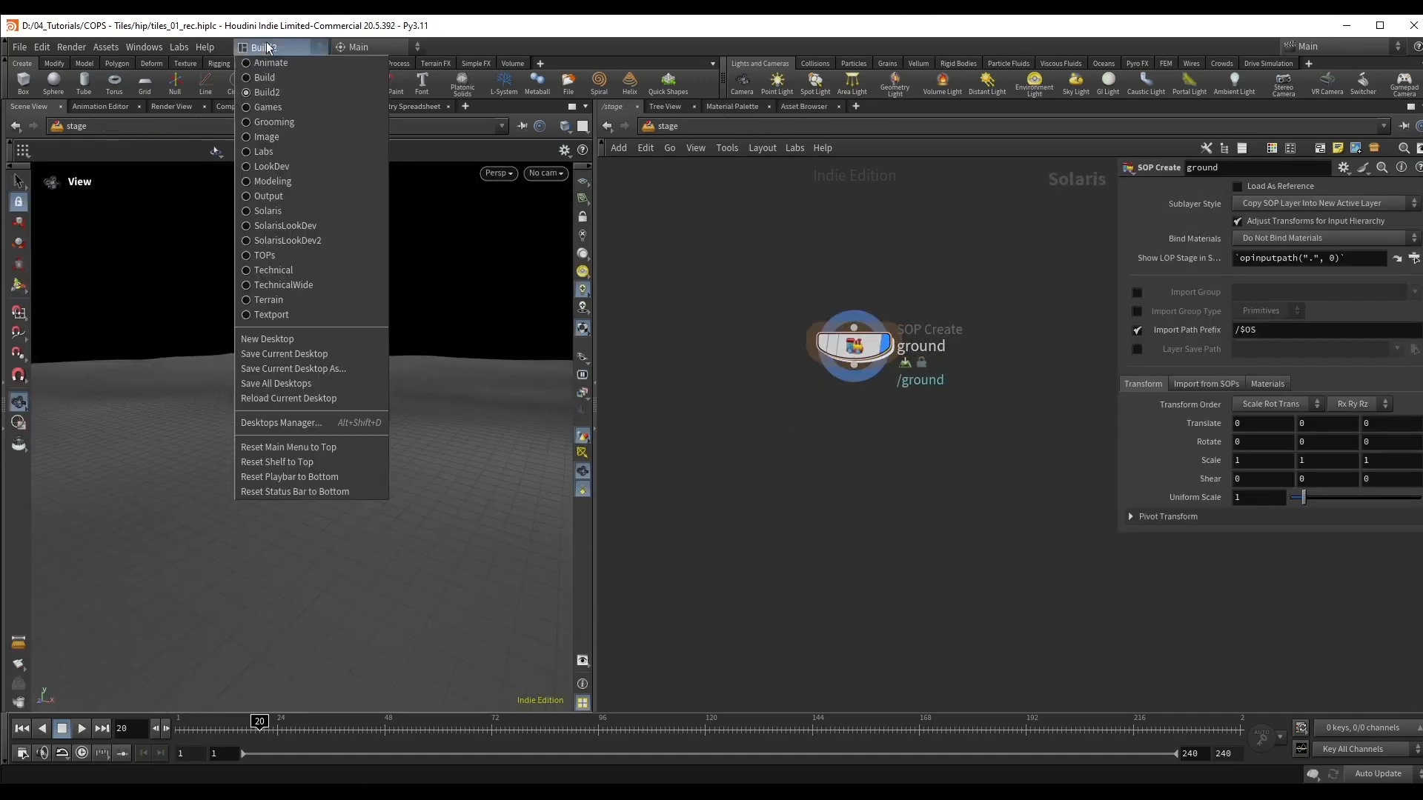
pyautogui.click(295, 240)
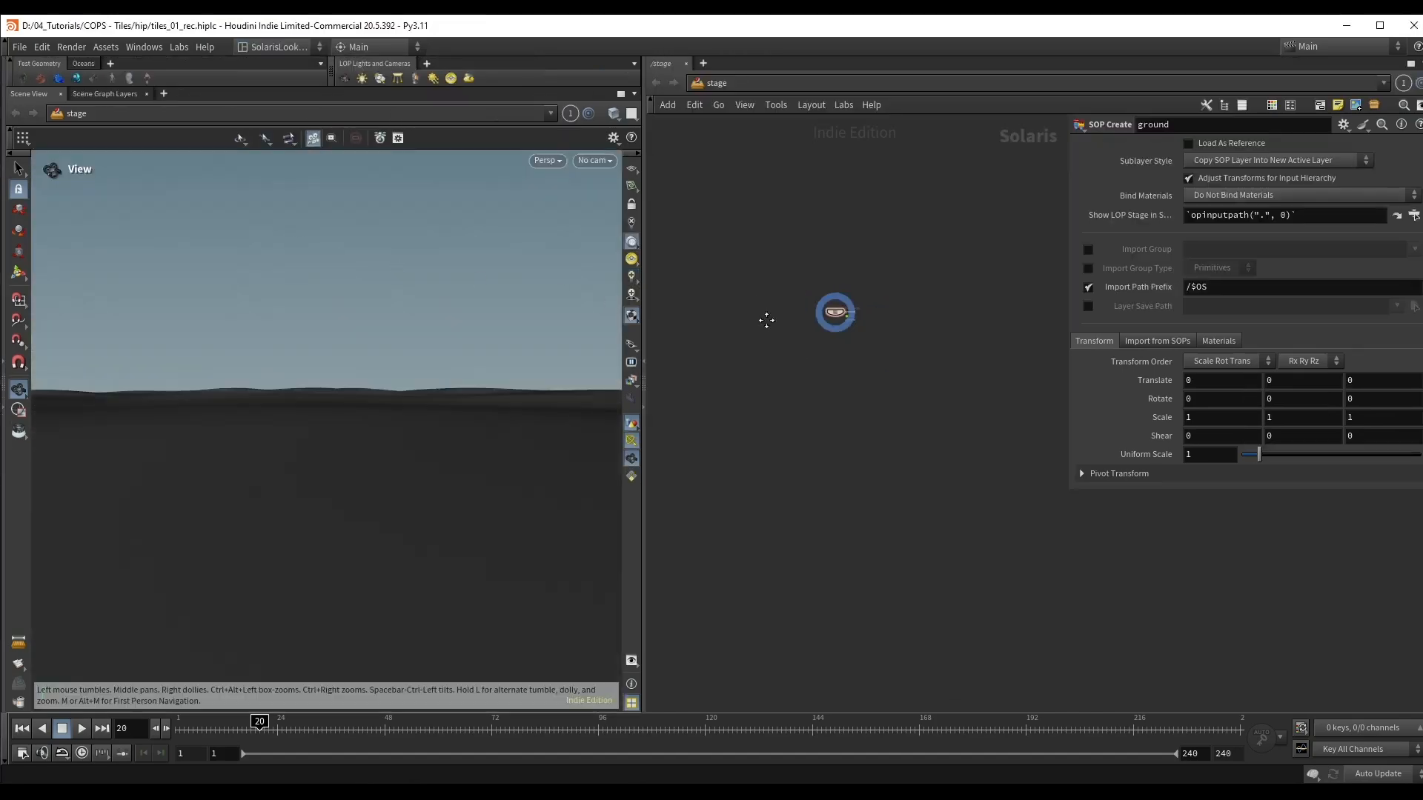
pyautogui.click(4, 342)
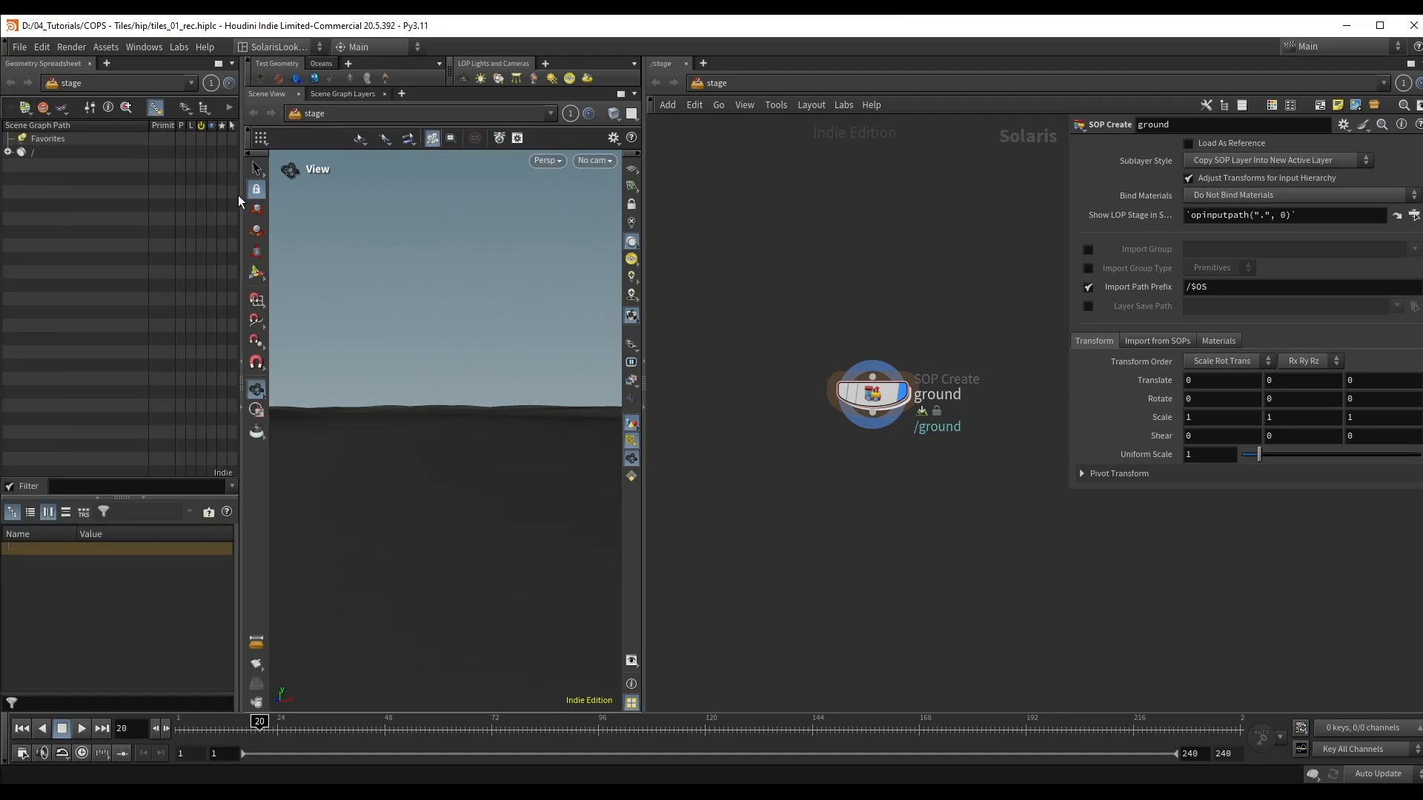
pyautogui.moveTo(238, 194); pyautogui.dragTo(252, 194)
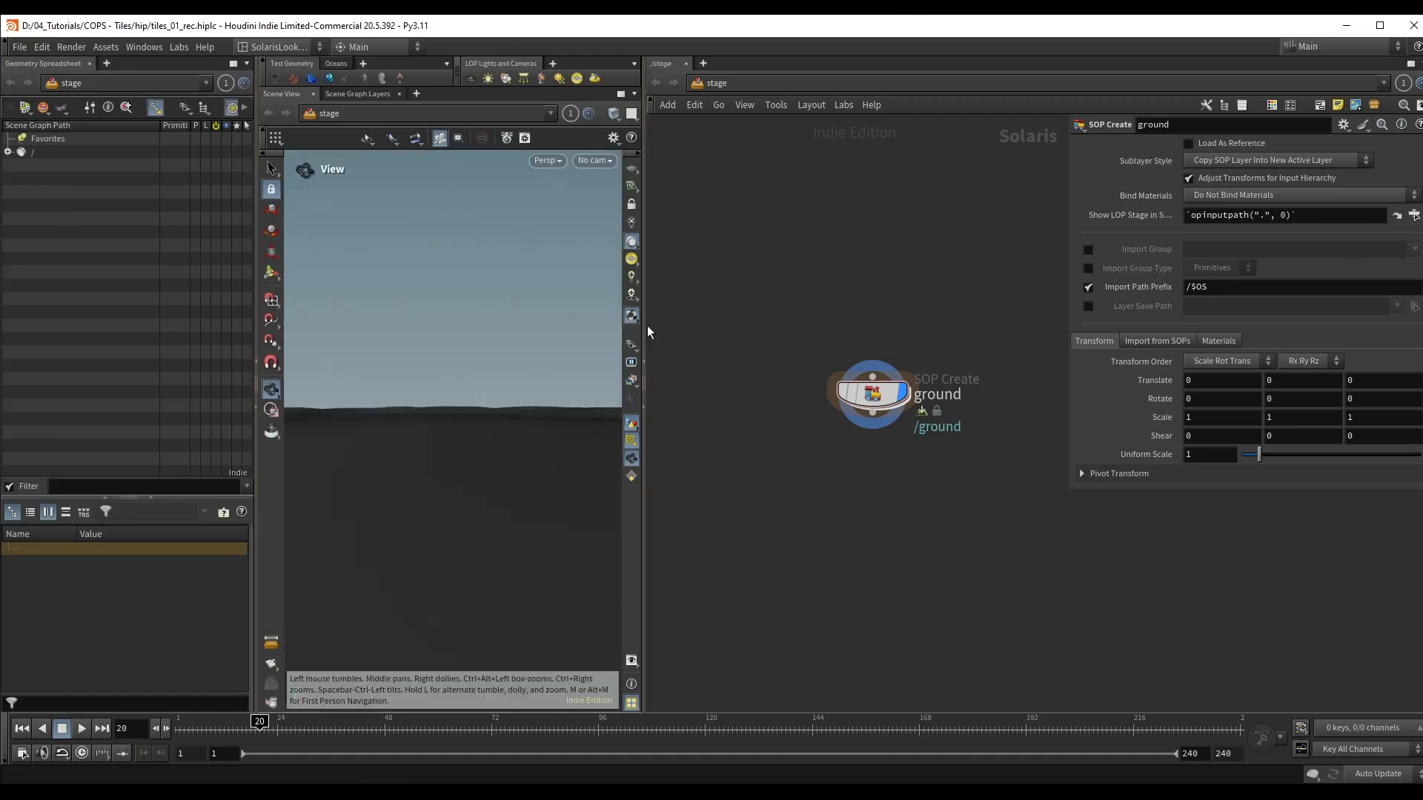
pyautogui.moveTo(644, 326); pyautogui.dragTo(789, 326)
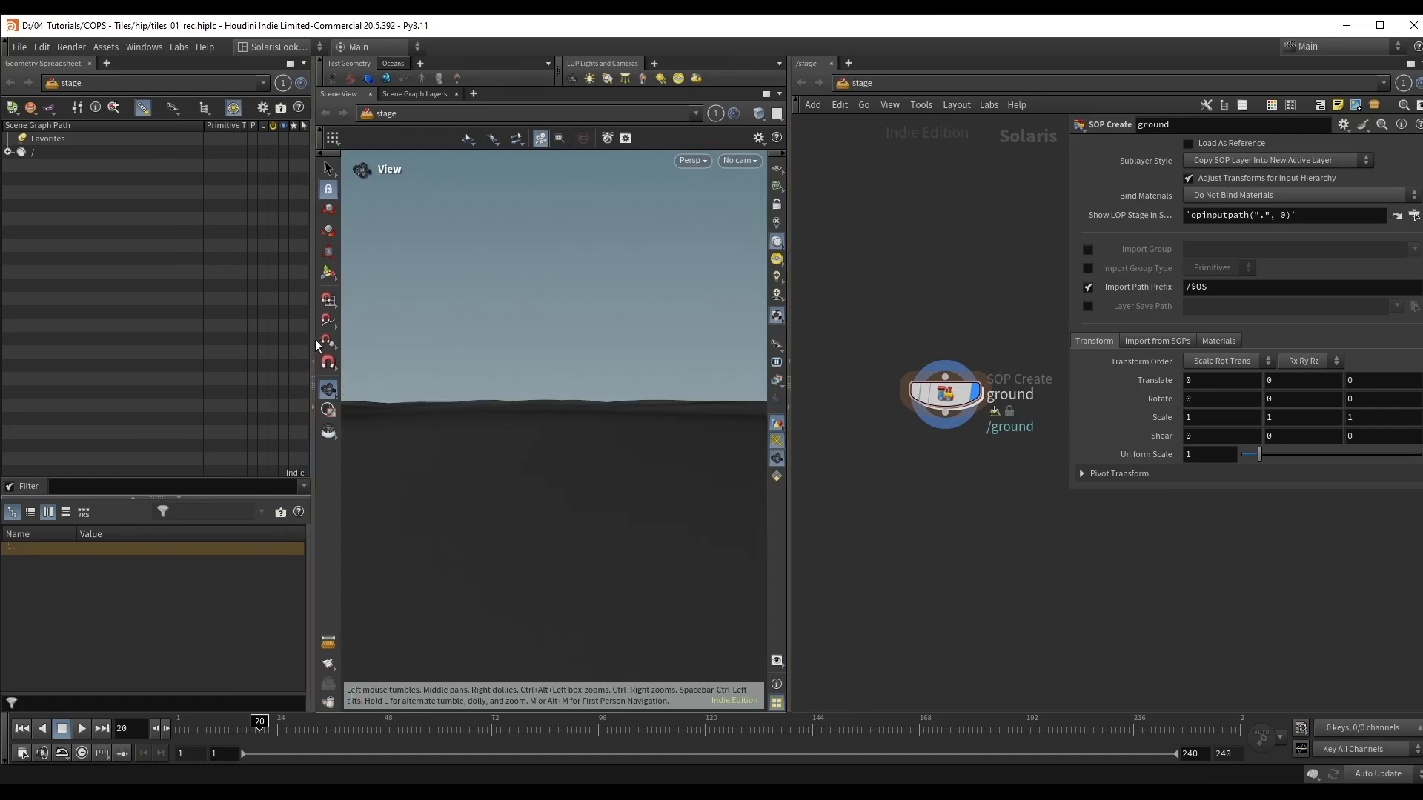
pyautogui.moveTo(313, 341); pyautogui.dragTo(281, 338)
pyautogui.moveTo(502, 312); pyautogui.dragTo(489, 365)
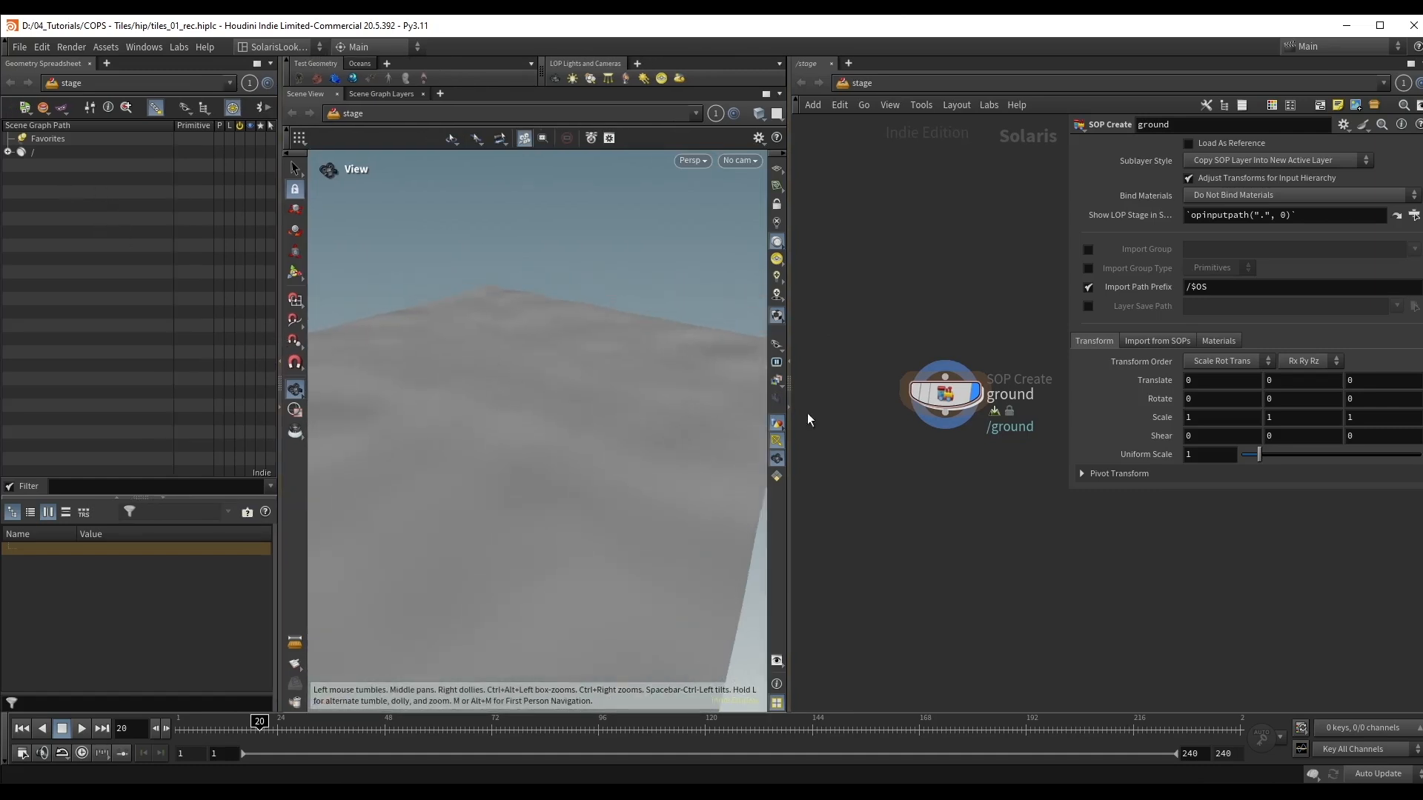
pyautogui.scroll(-1, 807, 412)
pyautogui.moveTo(1036, 420); pyautogui.dragTo(1000, 414, button='middle')
# Step: Show a second pane below the network, turn it into a Parameters pane, and hide the network's own parameter dialog
pyautogui.click(1421, 66)
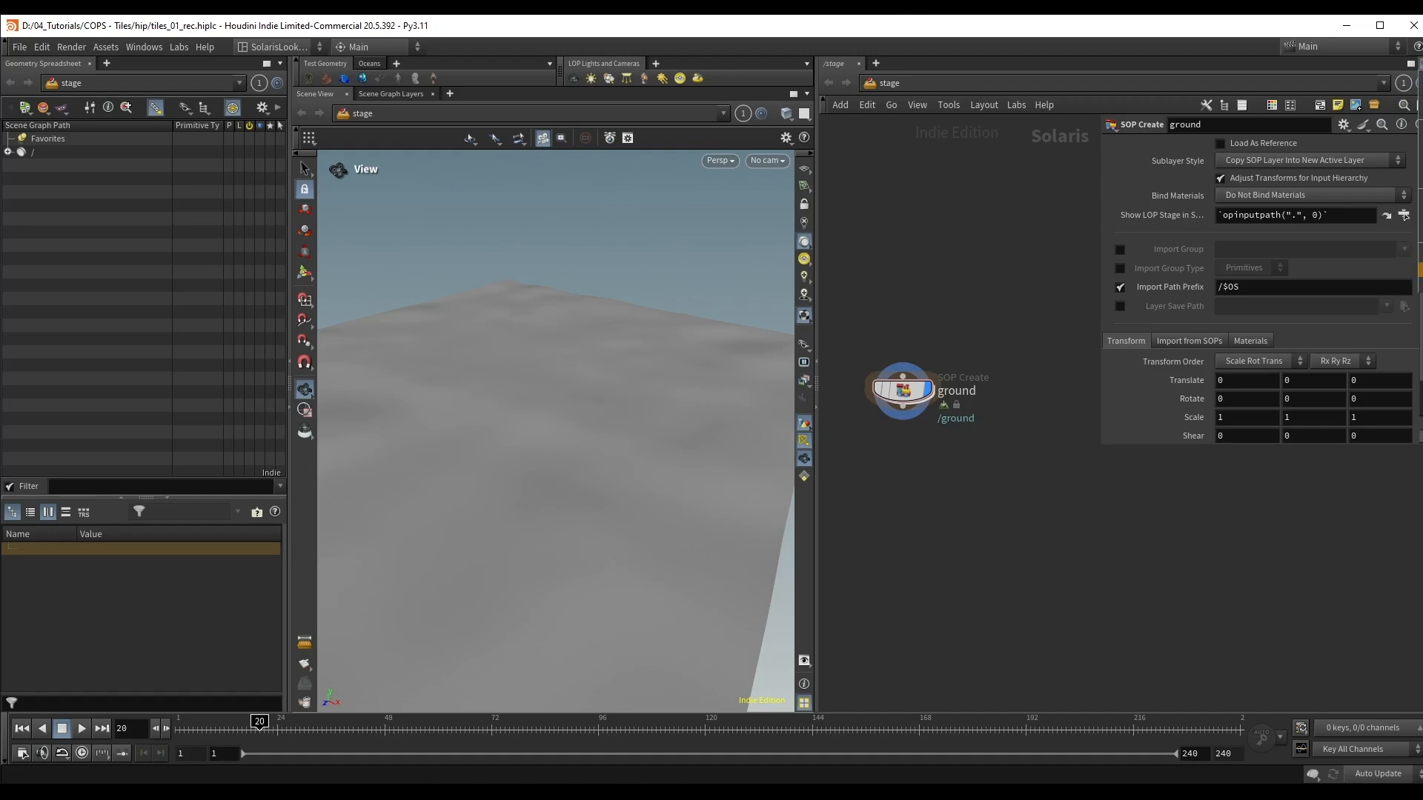
pyautogui.click(1420, 269)
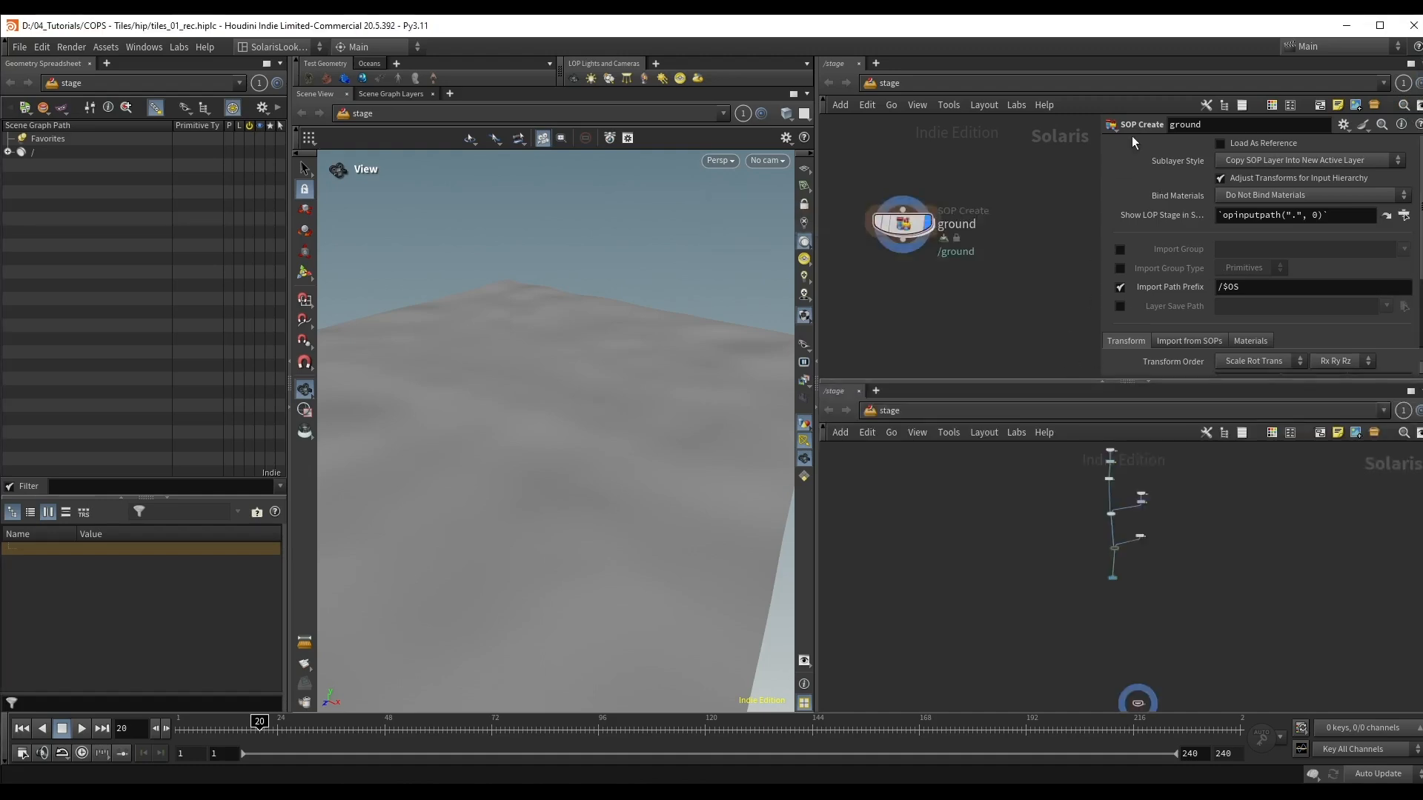
pyautogui.press('p')
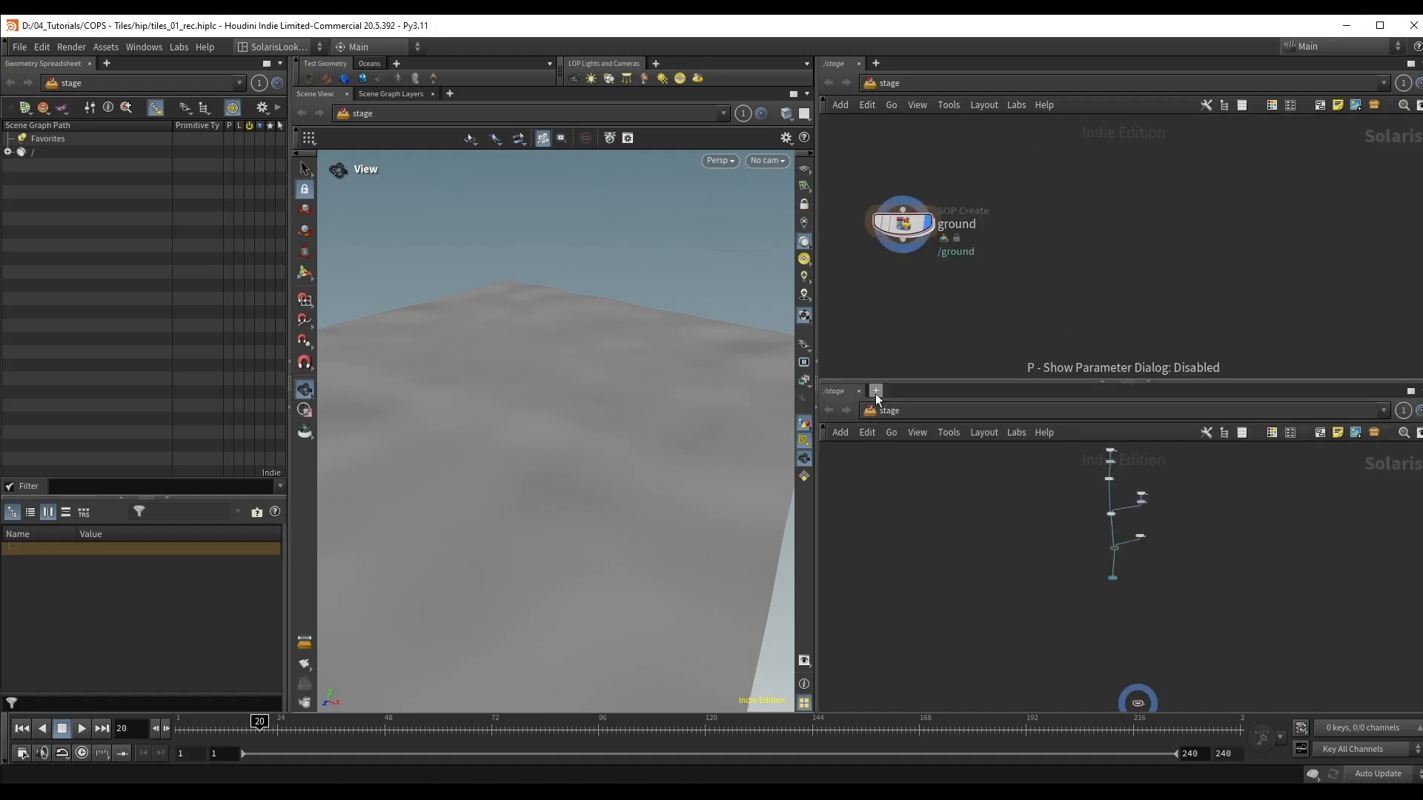
pyautogui.click(846, 399)
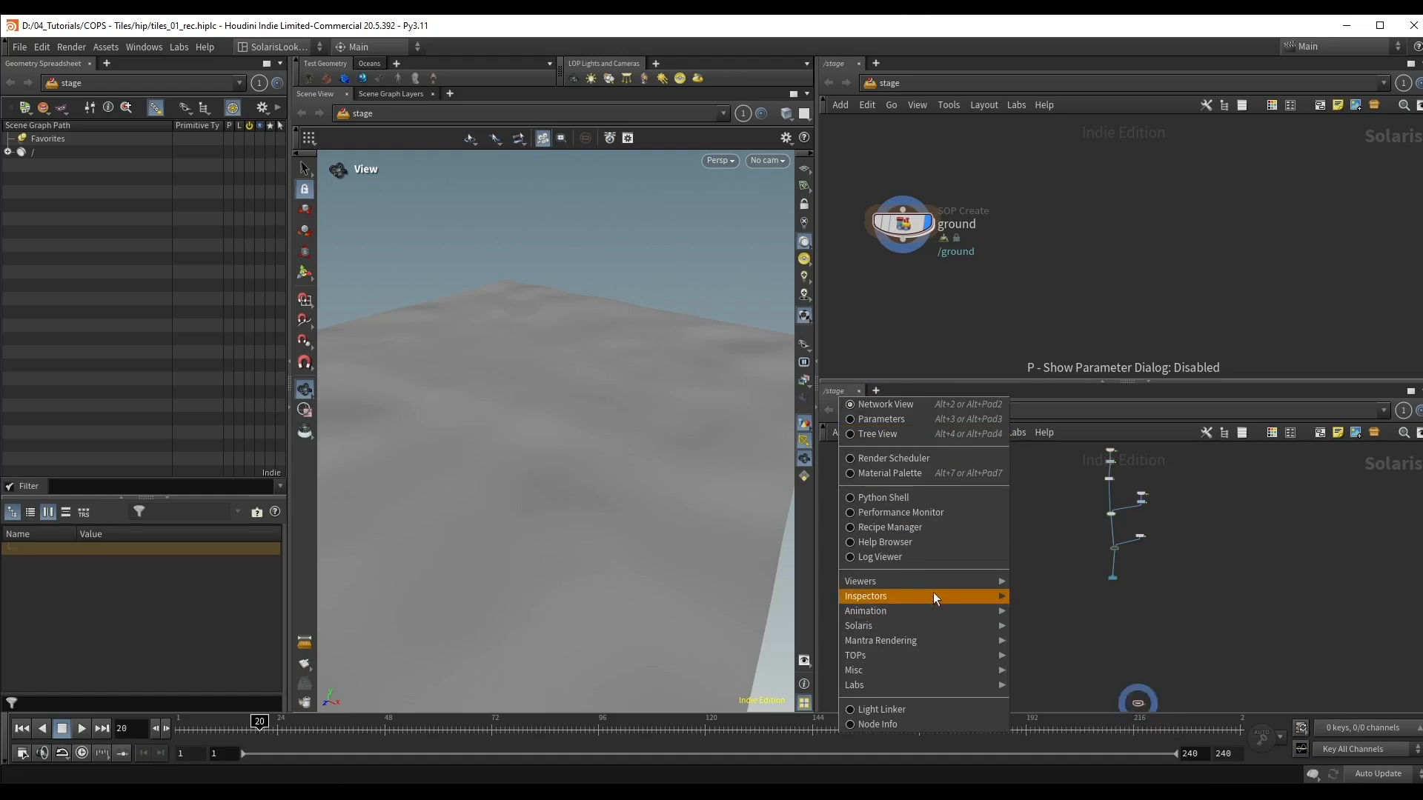
pyautogui.moveTo(931, 588)
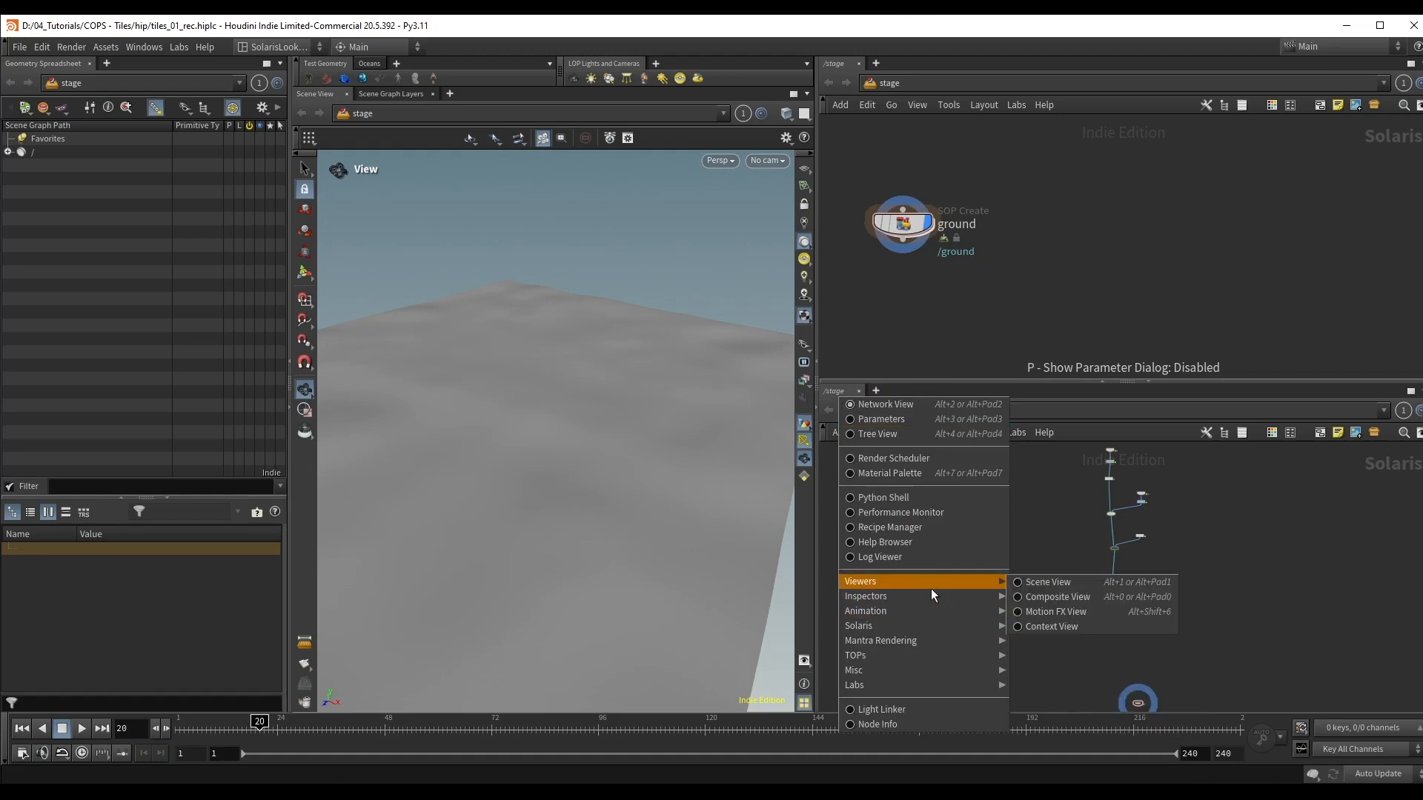
pyautogui.click(880, 419)
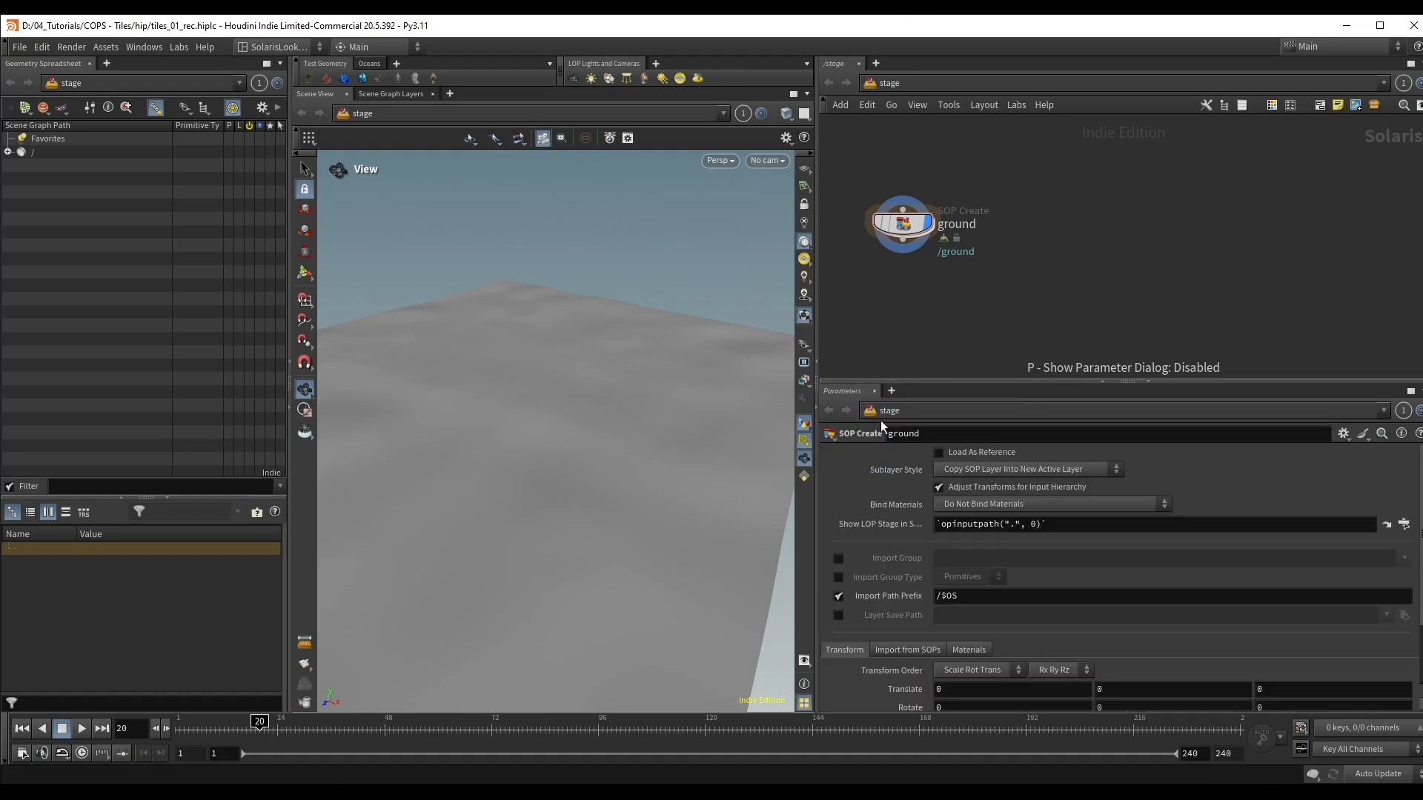
# Step: Reposition the ground node in the network and set its Import Path Prefix to /geo/ground
pyautogui.moveTo(907, 226); pyautogui.dragTo(1062, 215)
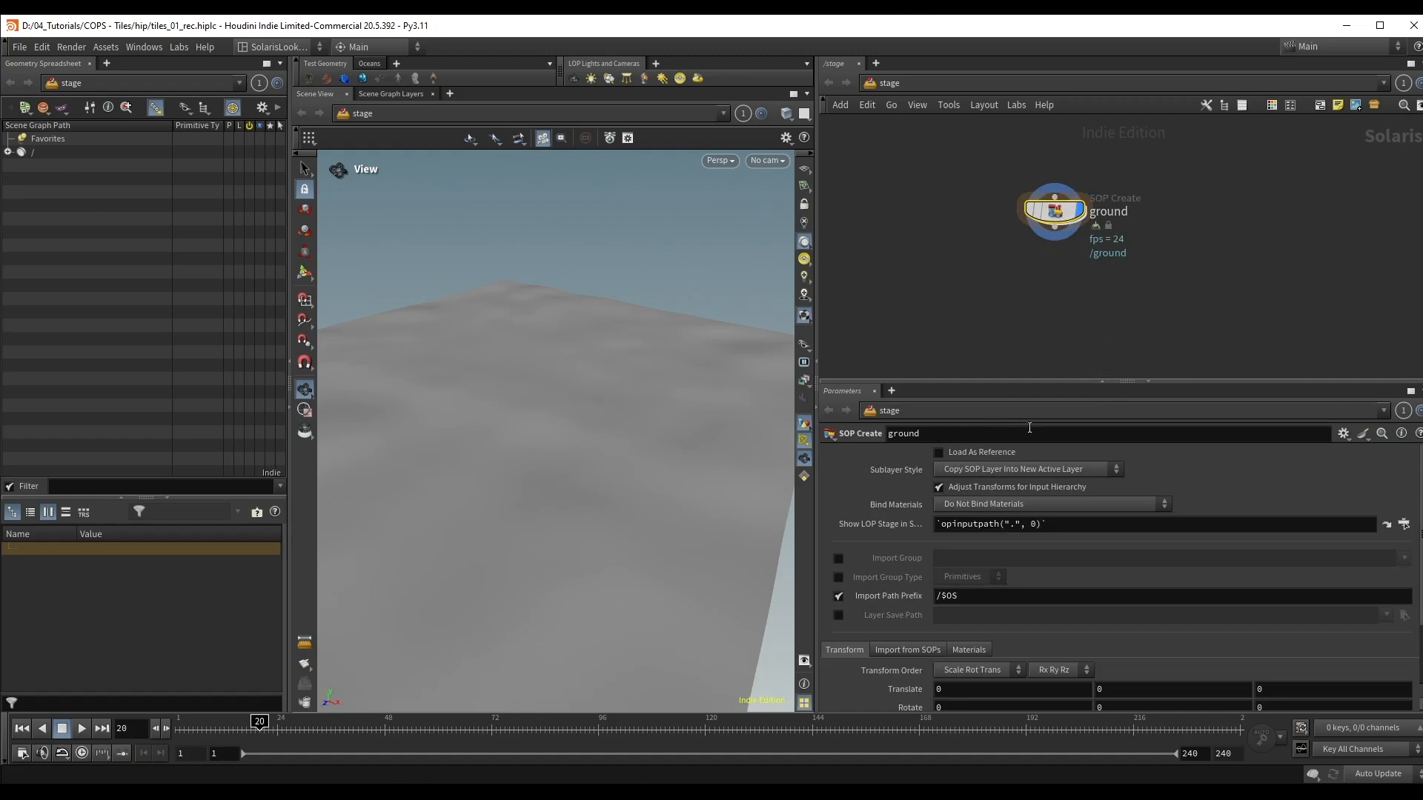
pyautogui.scroll(-3, 1131, 558)
pyautogui.scroll(3, 1131, 554)
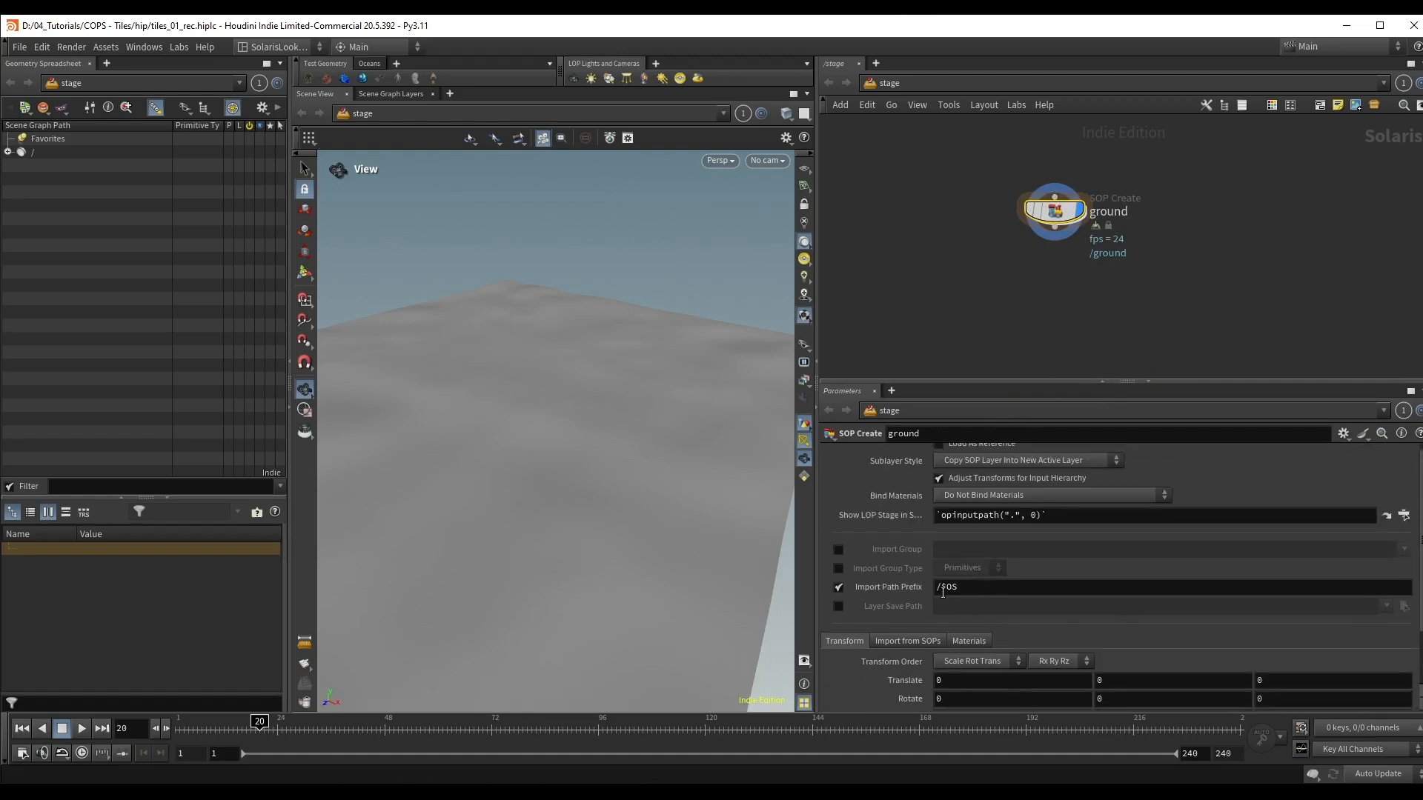
pyautogui.moveTo(943, 592); pyautogui.dragTo(1008, 584)
pyautogui.write('geo/ground')
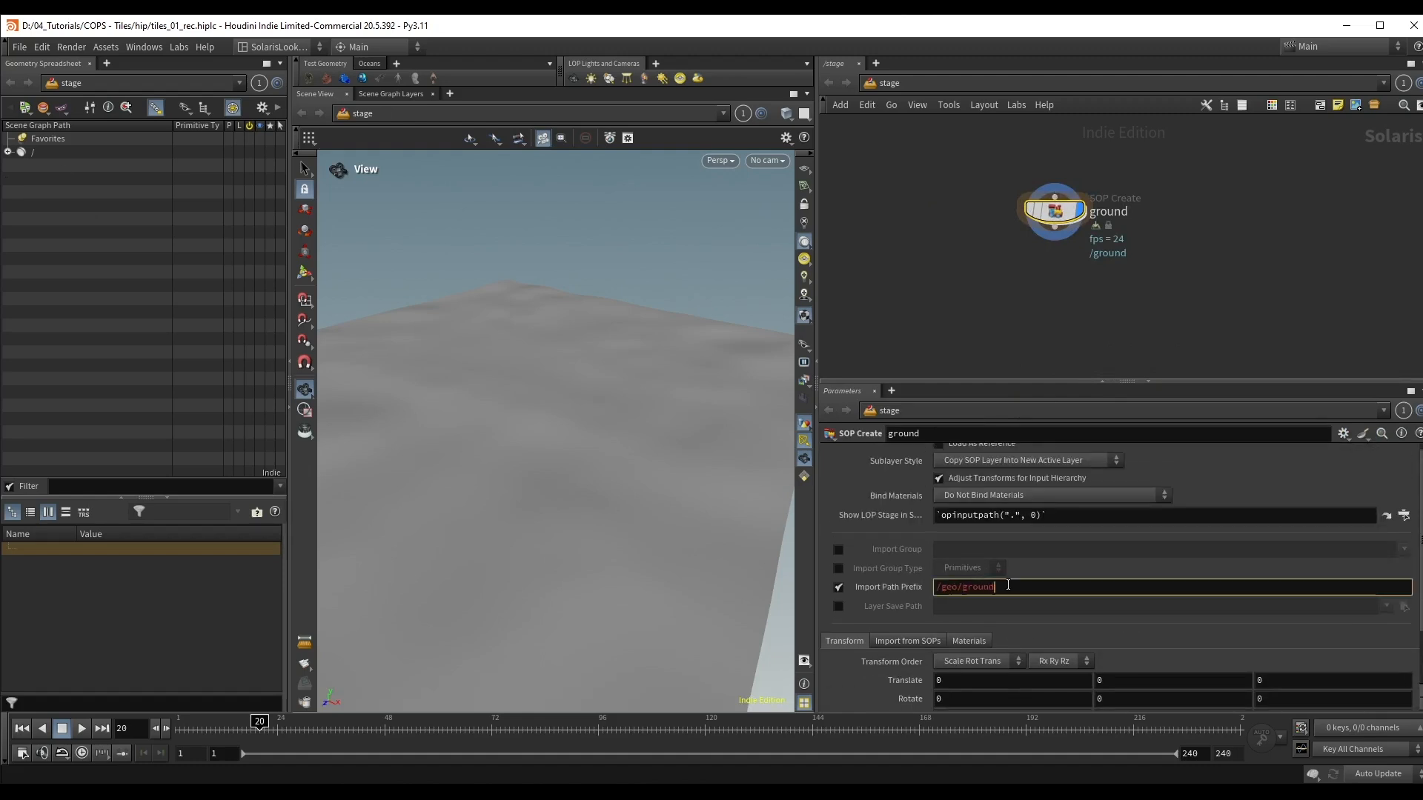
pyautogui.press('Return')
# Step: Add a Material Library node directly below the ground node
pyautogui.press('Tab')
pyautogui.write('mat')
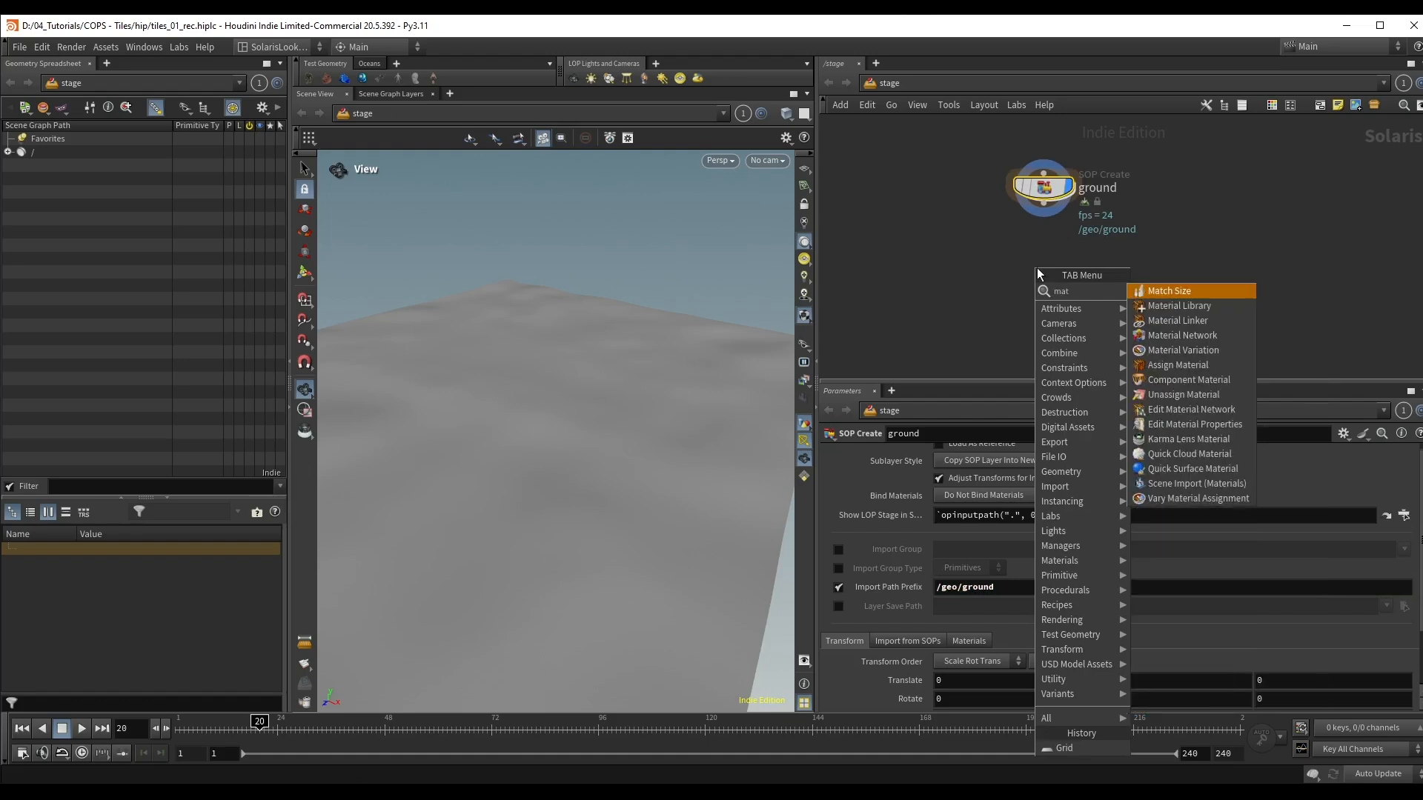
pyautogui.press('Down')
pyautogui.press('Return')
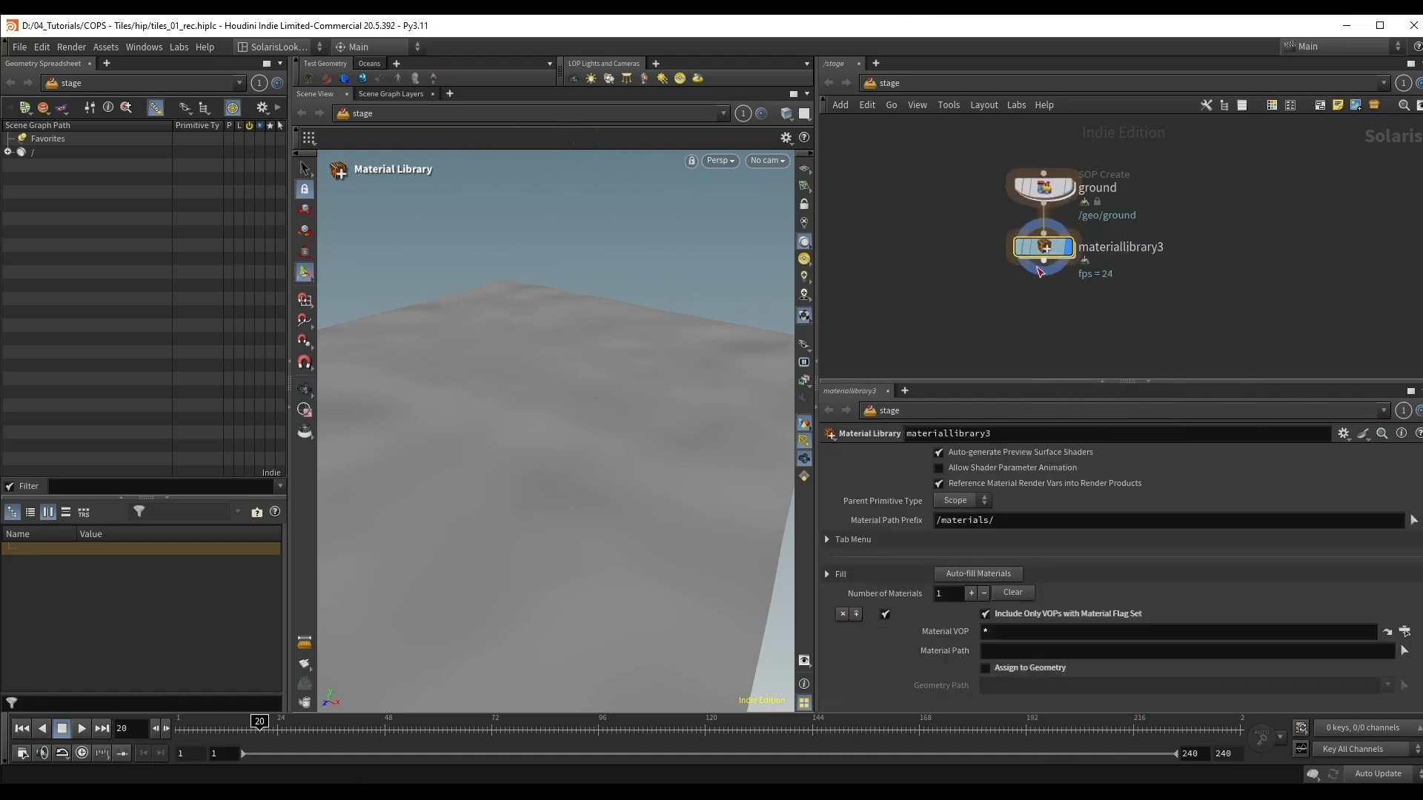
pyautogui.click(1039, 252)
pyautogui.moveTo(1039, 252); pyautogui.dragTo(1043, 259)
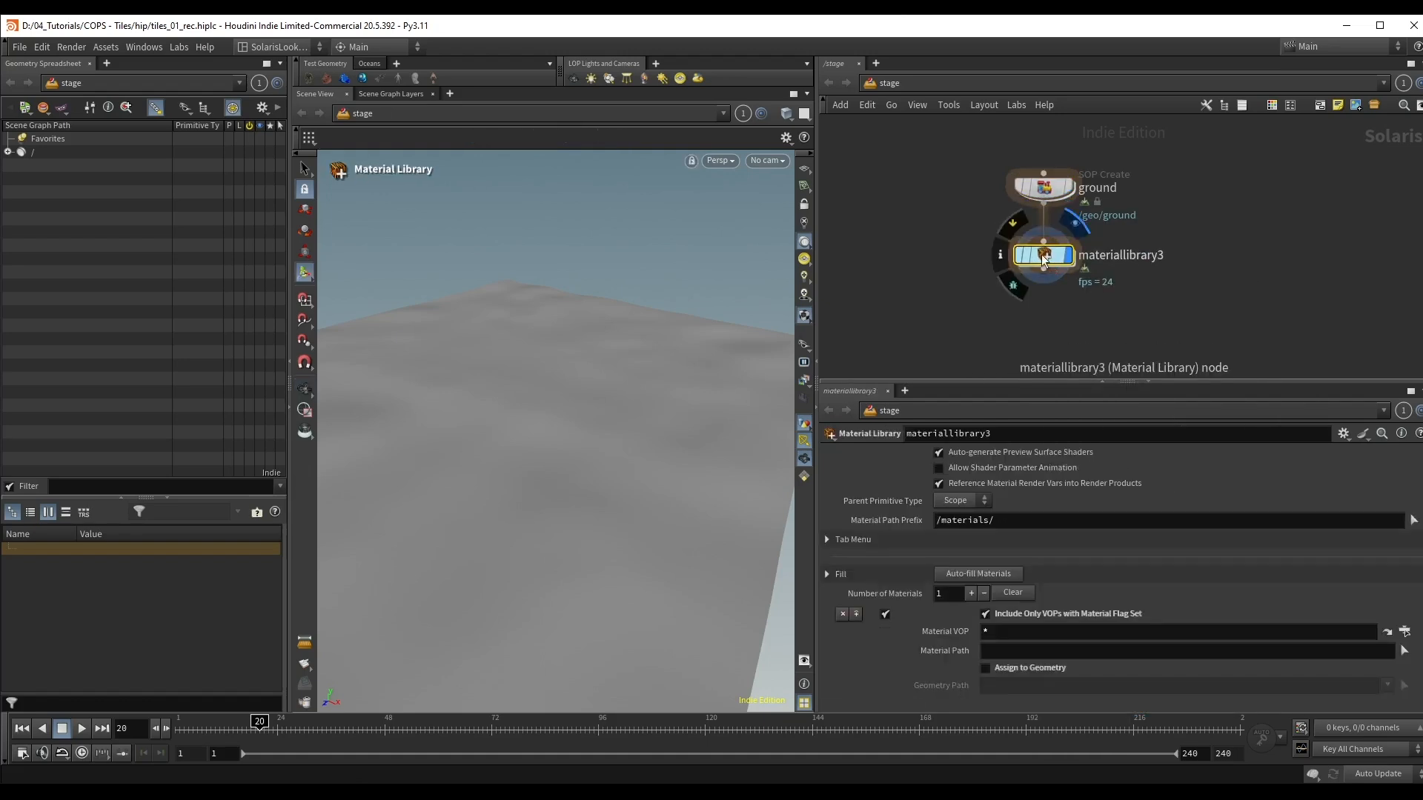
# Step: Create a Karma Material Builder inside the new material library and name it ground
pyautogui.doubleClick(1041, 257)
pyautogui.press('Tab')
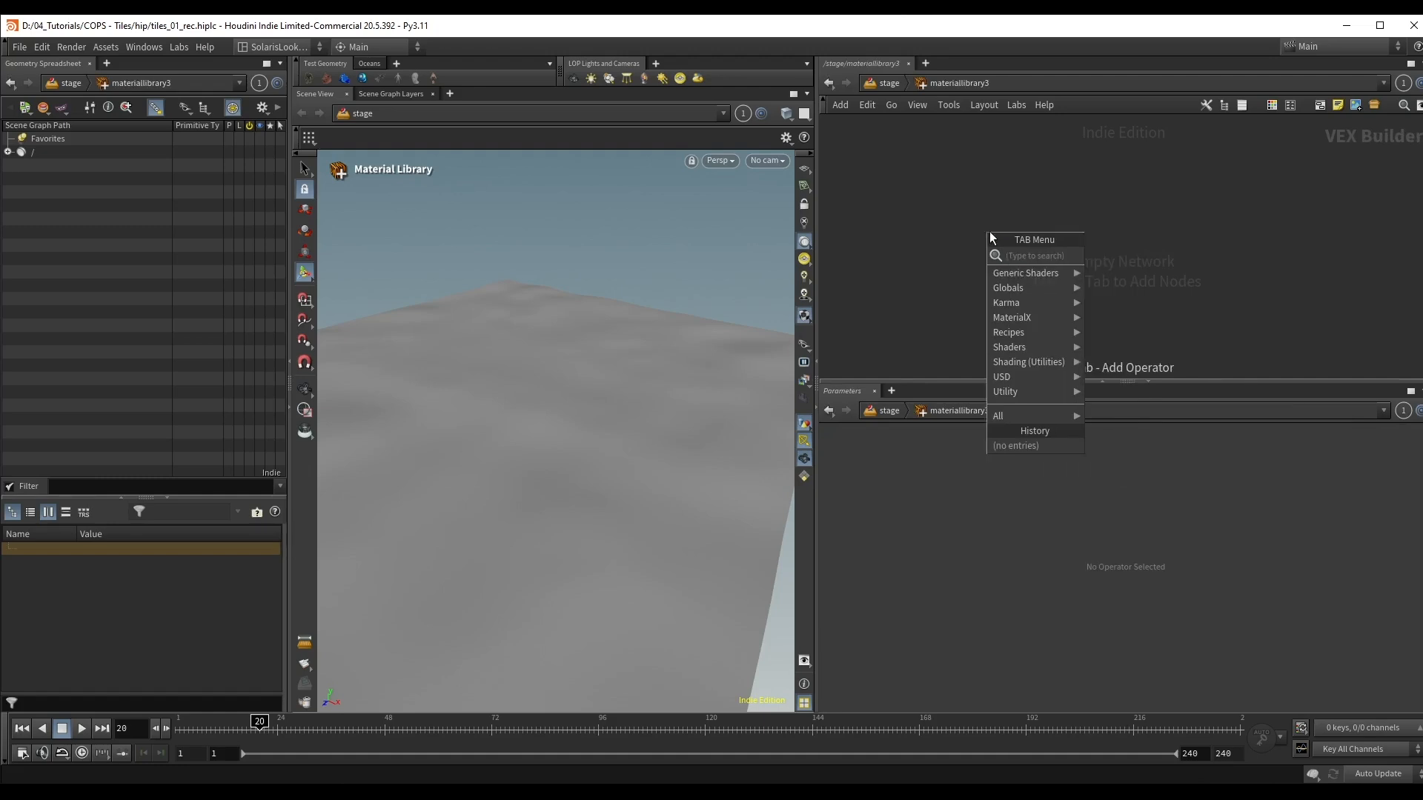
pyautogui.write('k b')
pyautogui.click(1134, 260)
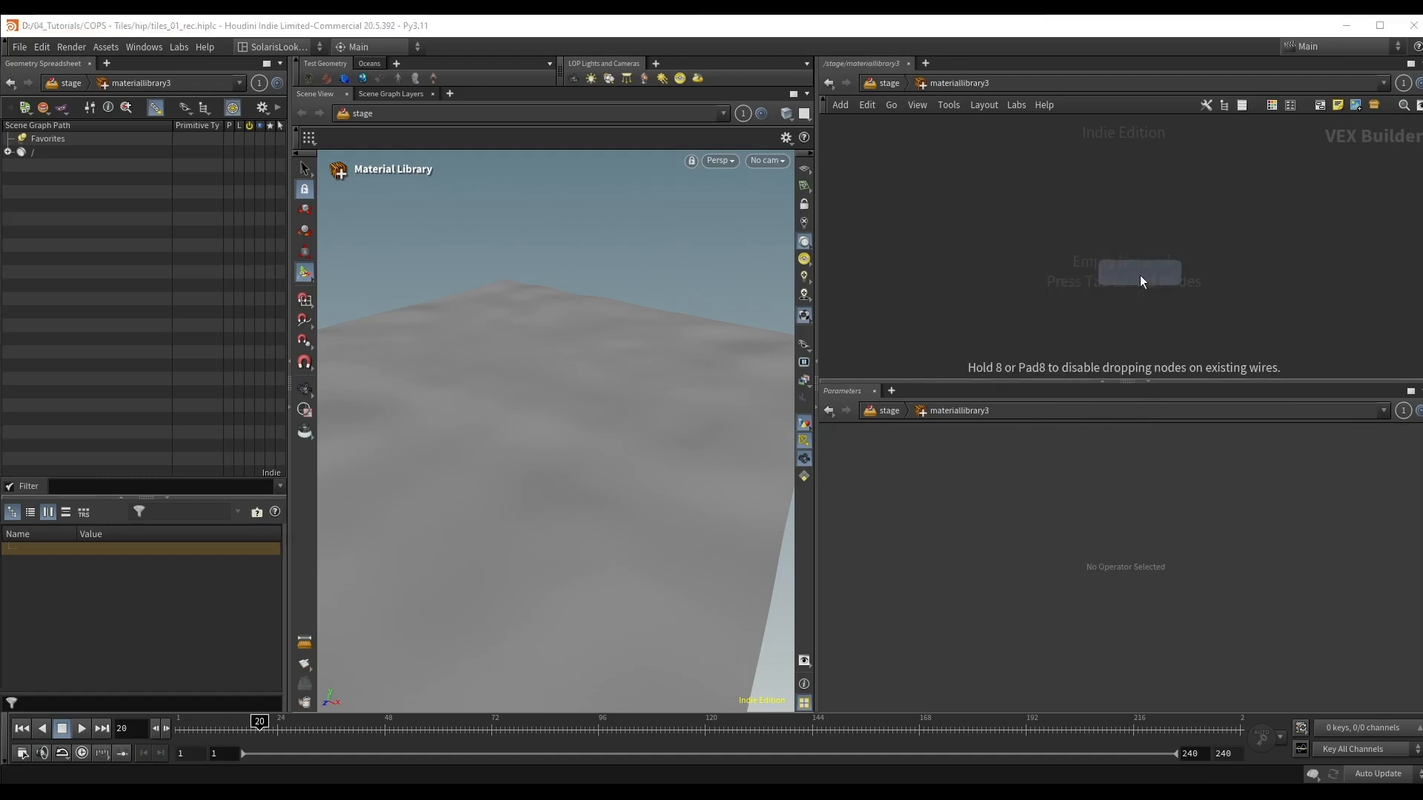
pyautogui.click(1060, 254)
pyautogui.doubleClick(1105, 226)
pyautogui.moveTo(1105, 230); pyautogui.dragTo(978, 222)
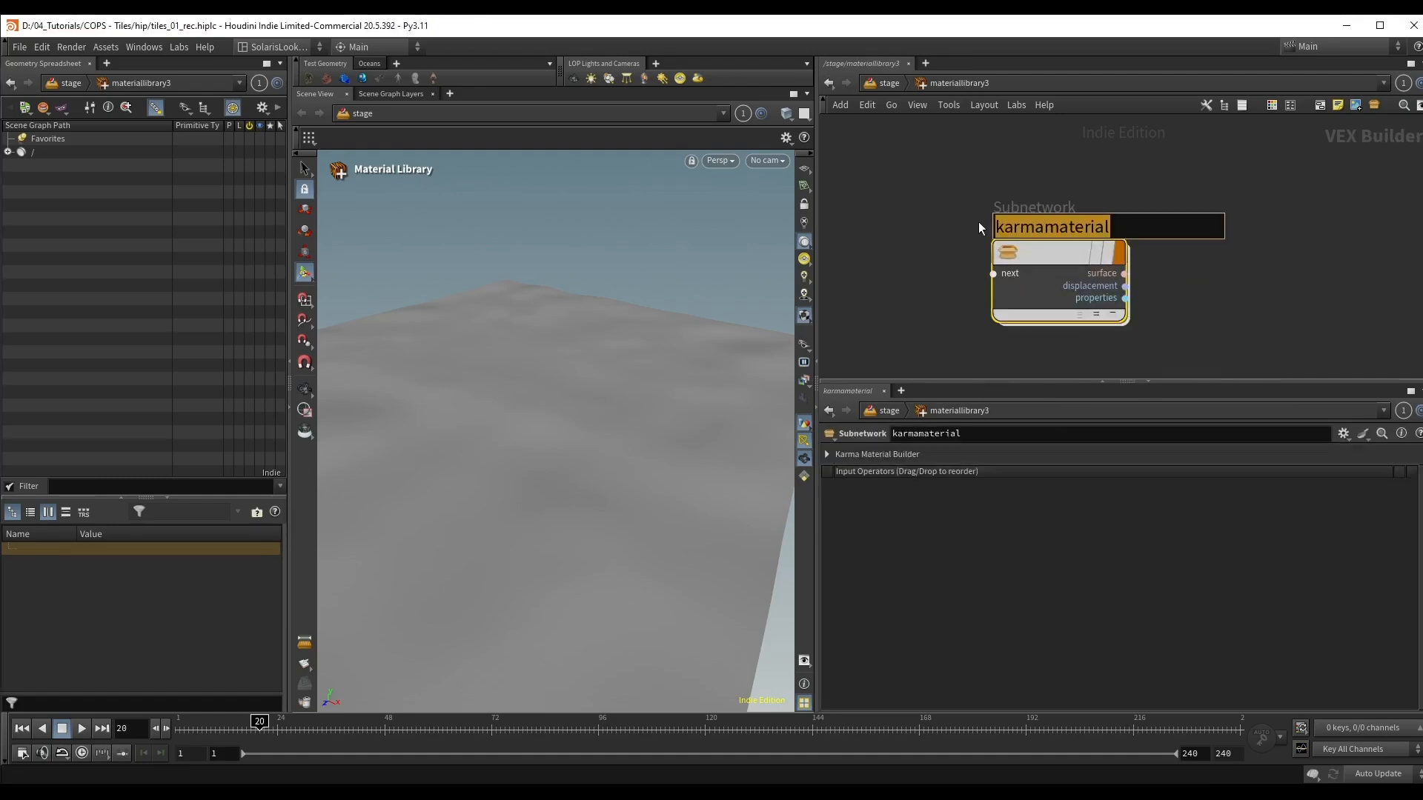
pyautogui.write('ground')
pyautogui.press('Return')
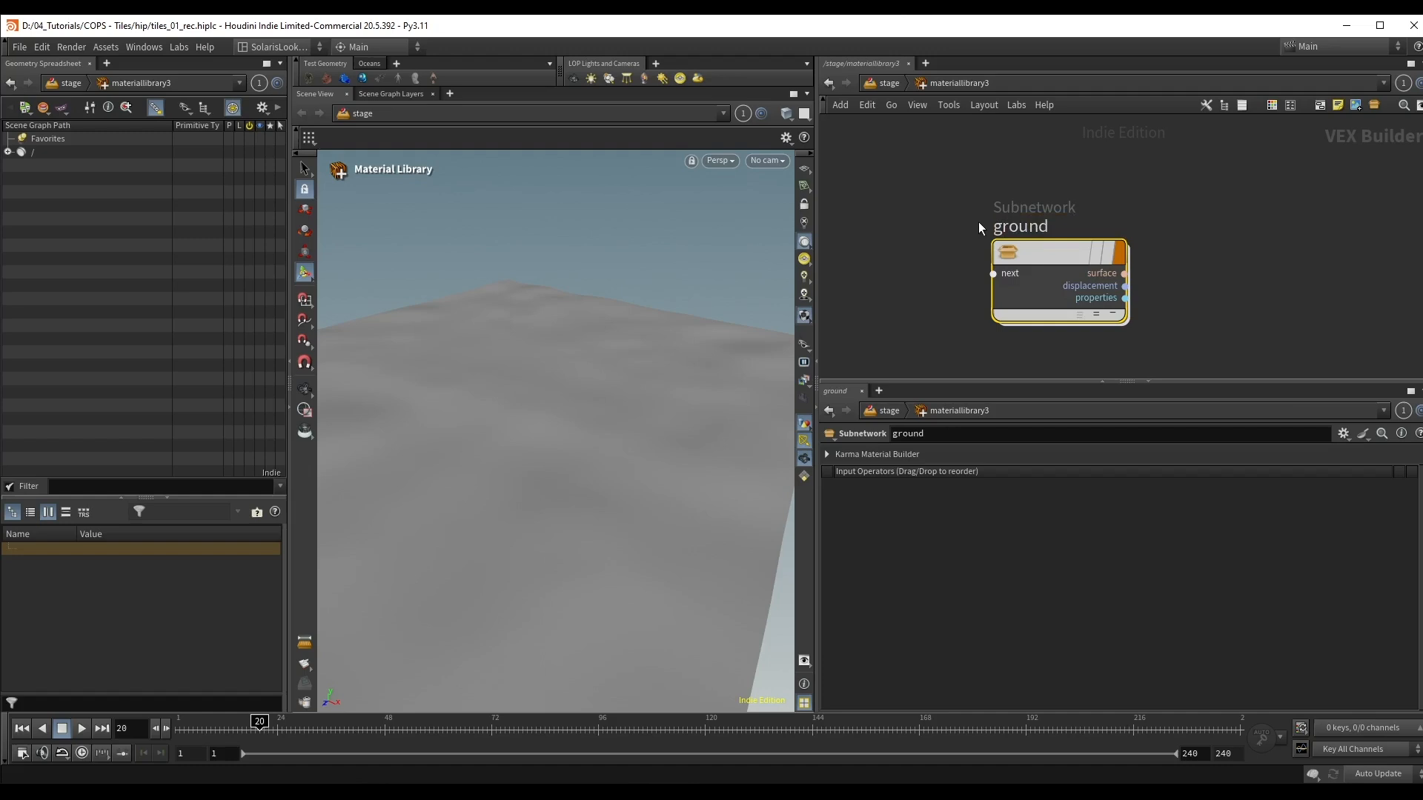
# Step: Add a MtlX Image node inside the ground material and show its parameters
pyautogui.doubleClick(1035, 262)
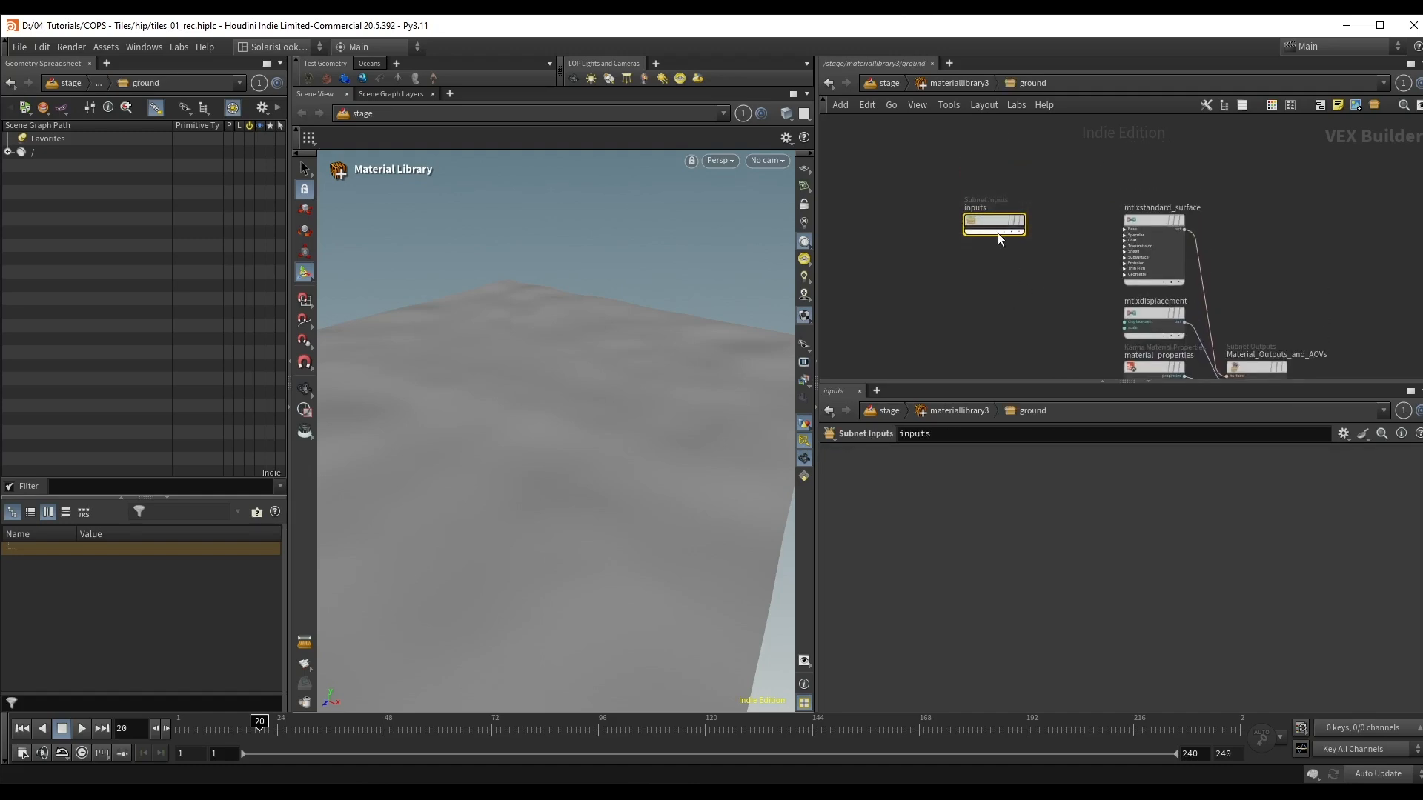
pyautogui.press('Tab')
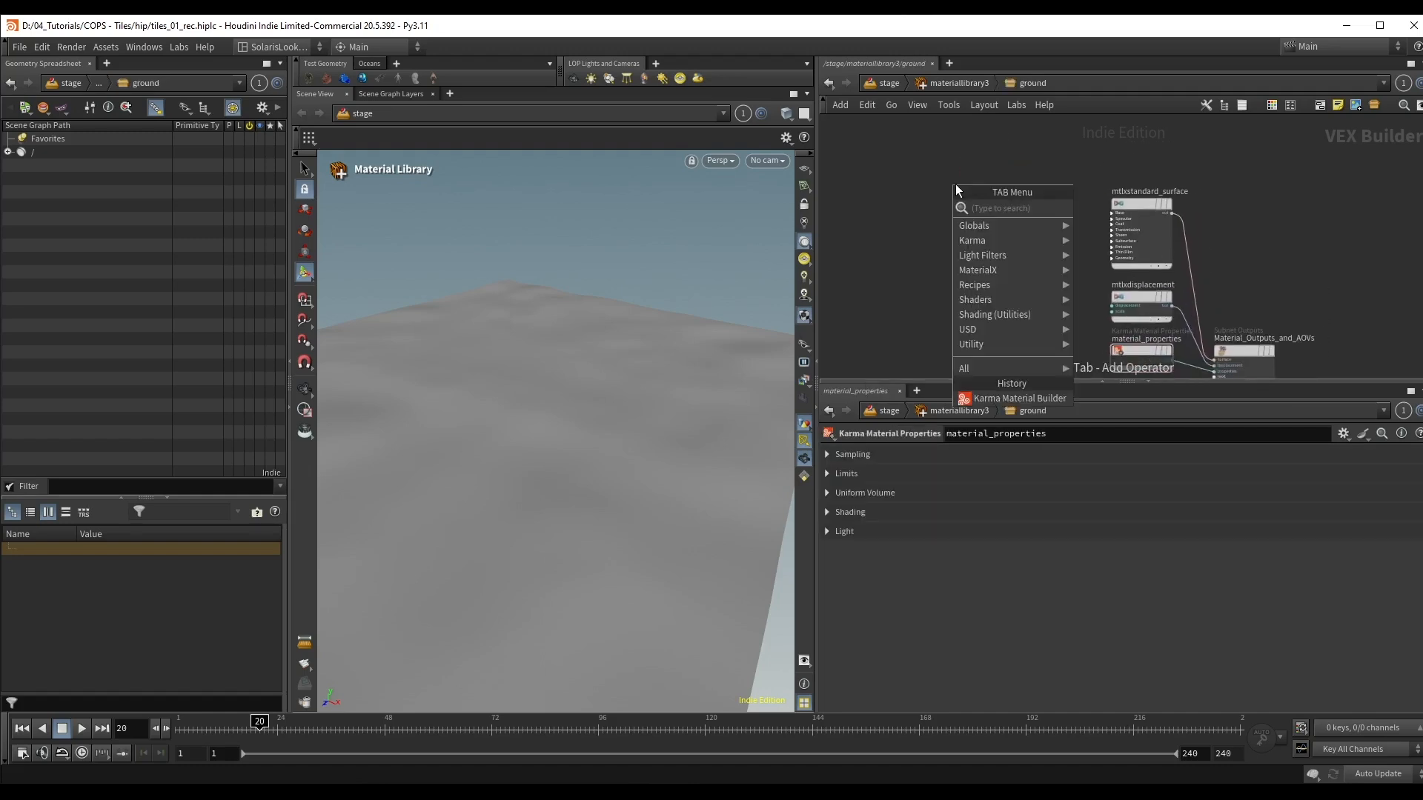
pyautogui.write('image')
pyautogui.press('Return')
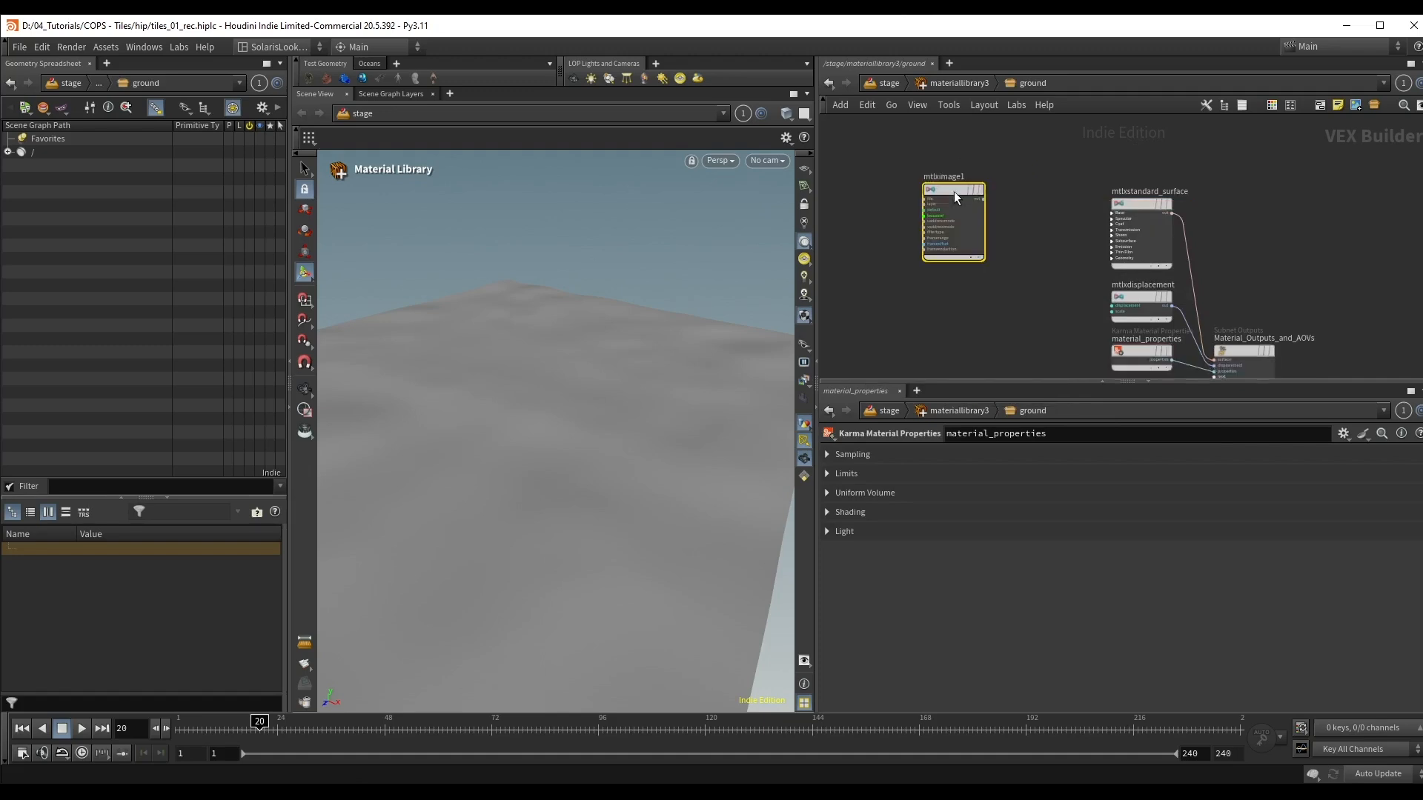
pyautogui.click(953, 190)
# Step: Set the Filename of mtlximage1 to the COP output path op:/obj/copnet2/OUT_Color
pyautogui.click(959, 478)
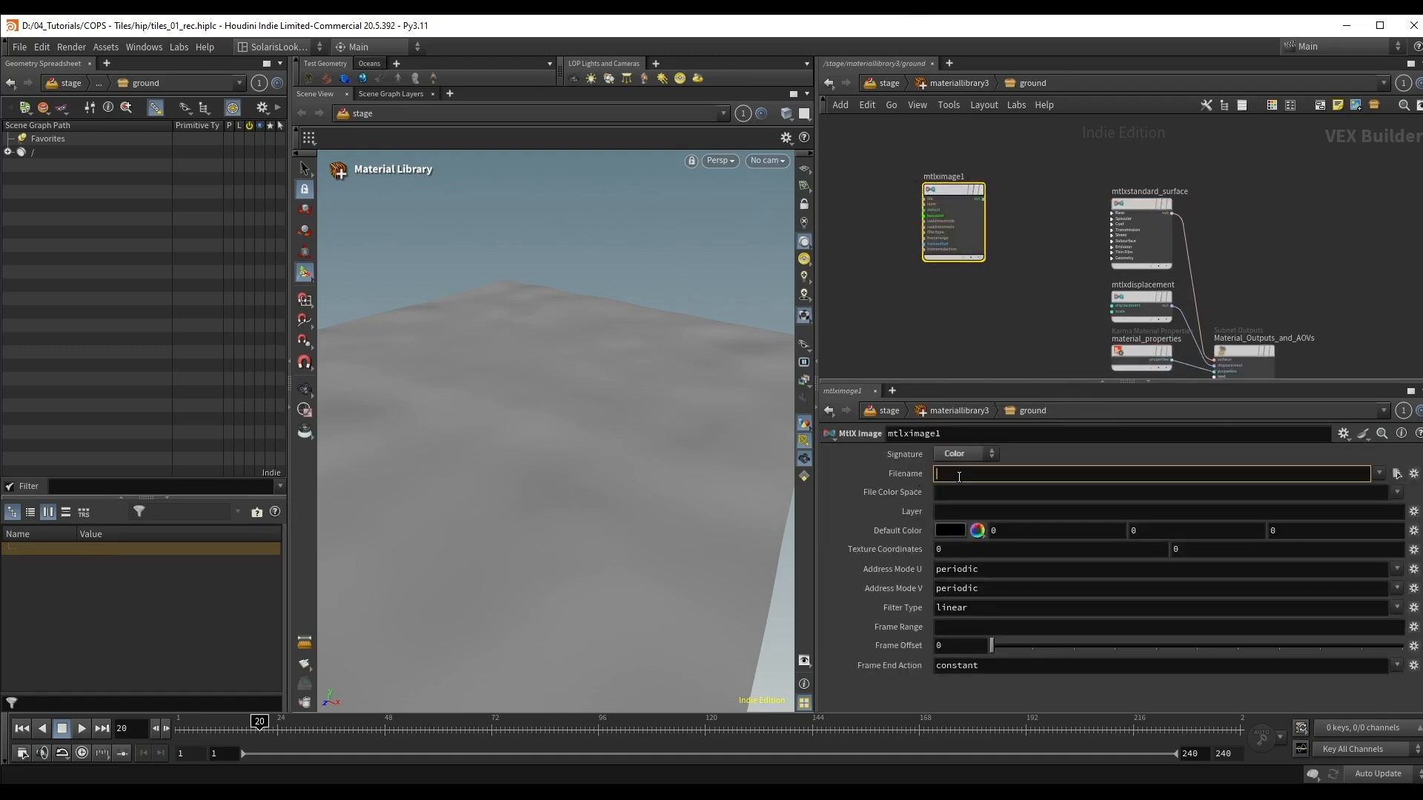
pyautogui.write('/obj/copnet2/OUT_Color')
pyautogui.hotkey('ctrl', 'a')
pyautogui.press('Return')
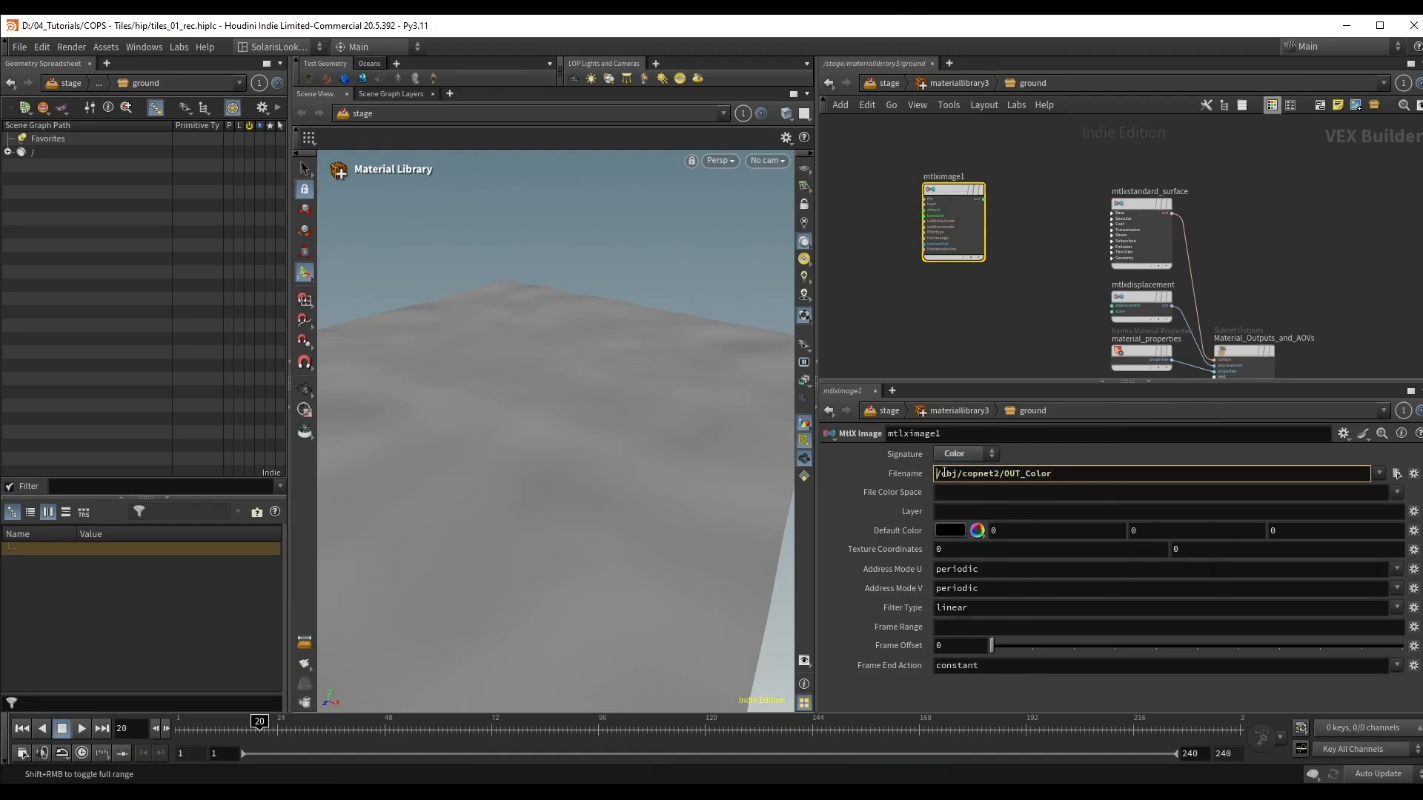
pyautogui.write('op:')
pyautogui.press('Return')
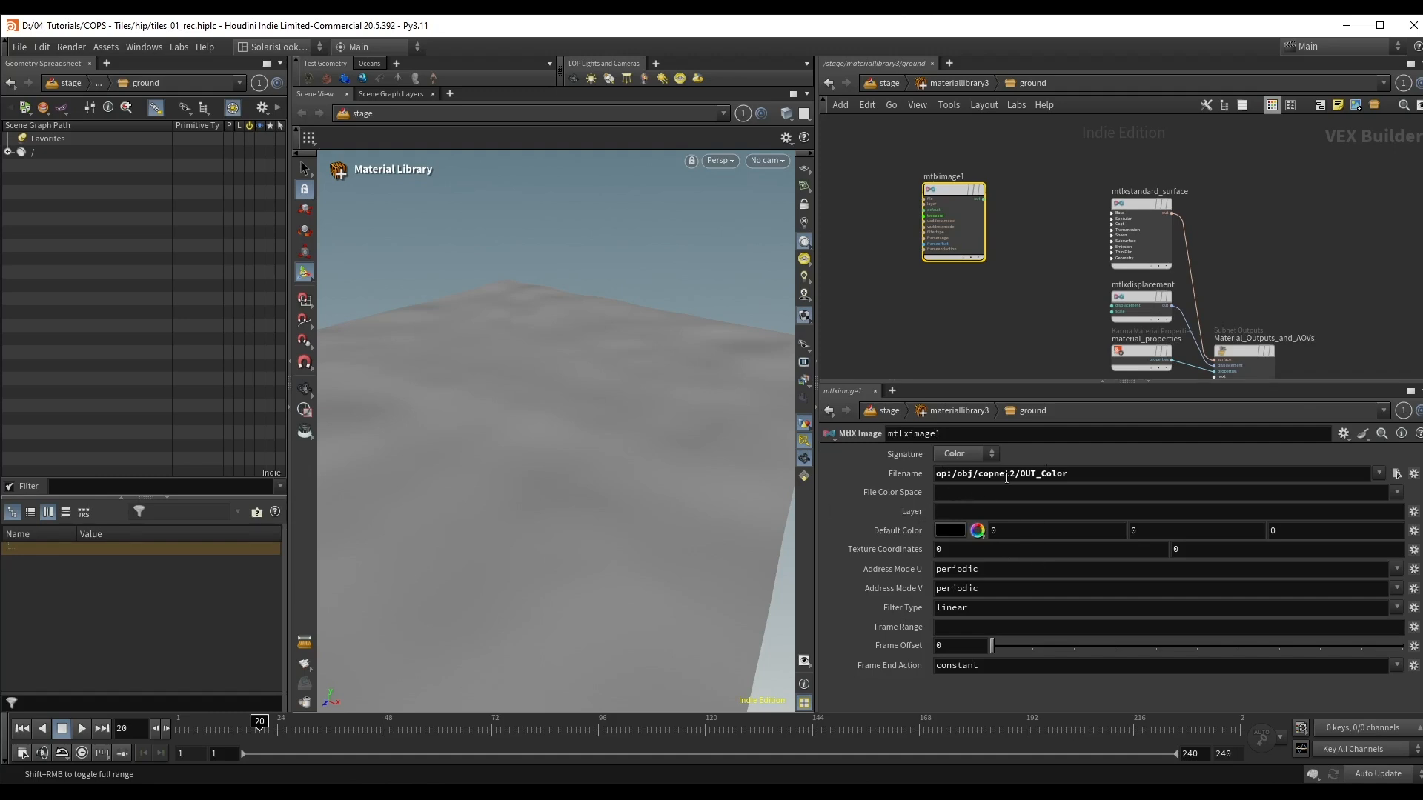
pyautogui.moveTo(952, 473); pyautogui.dragTo(934, 473)
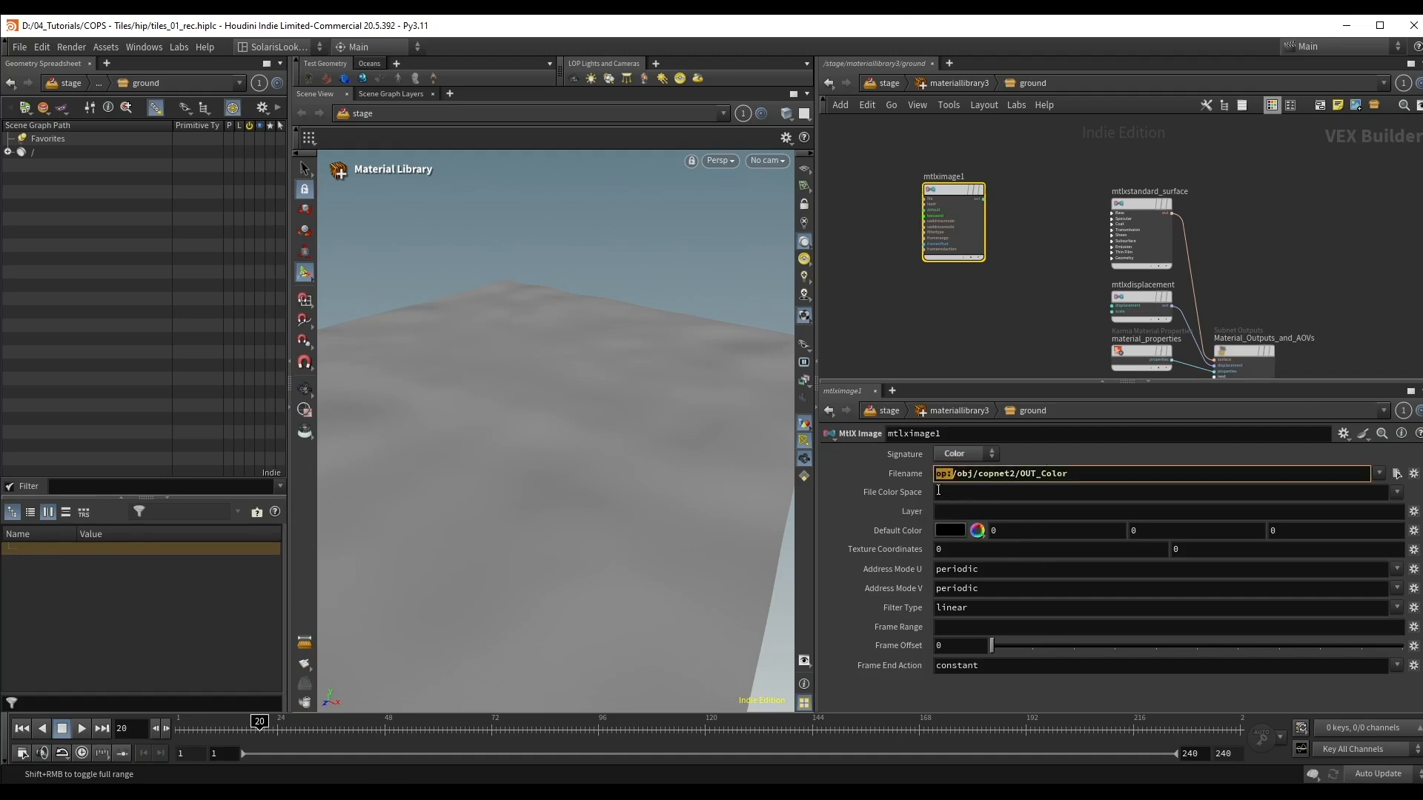
pyautogui.moveTo(1070, 475); pyautogui.dragTo(954, 474)
pyautogui.click(1079, 451)
pyautogui.scroll(2, 1005, 241)
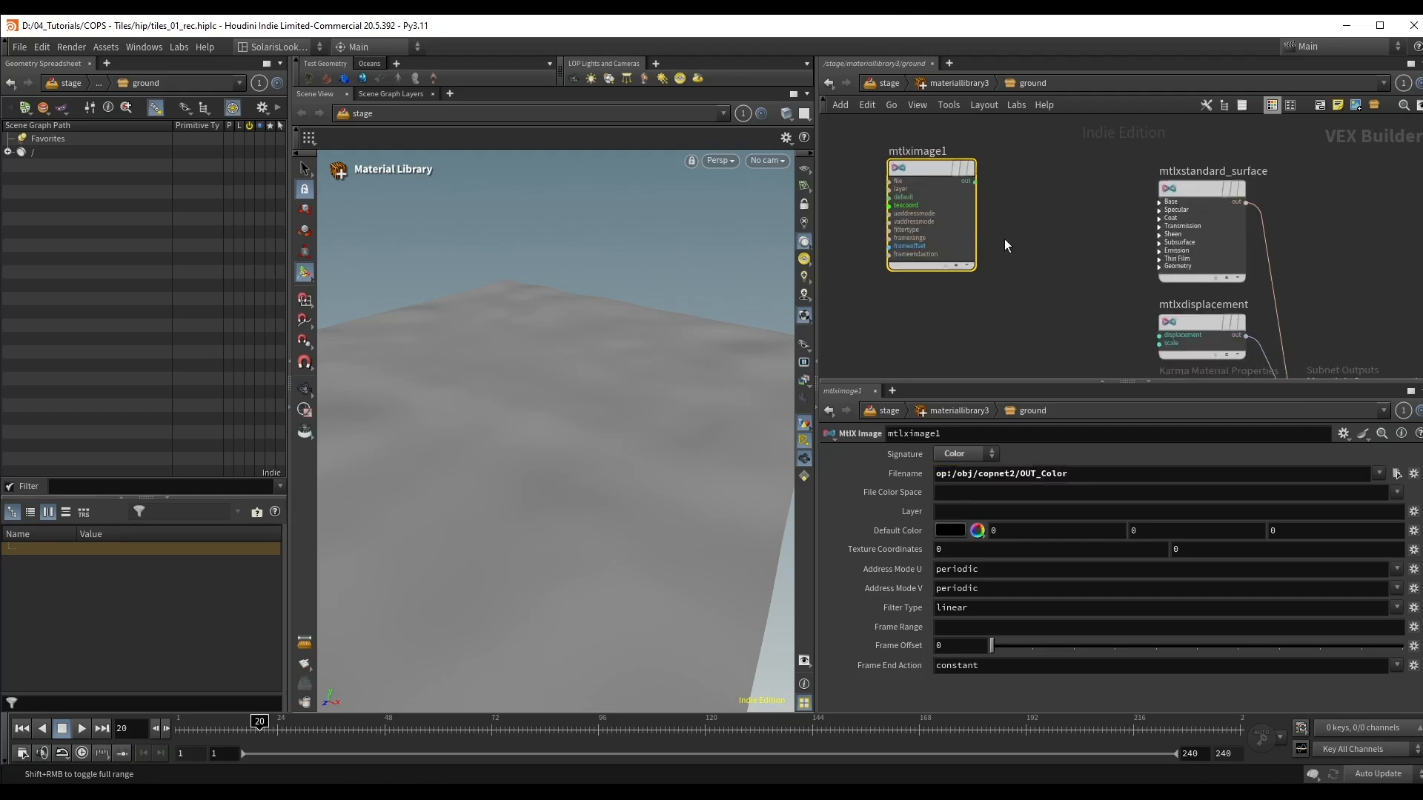
# Step: Connect the output of mtlximage1 to the Base Color input of mtlxstandard_surface
pyautogui.click(975, 182)
pyautogui.click(1179, 216)
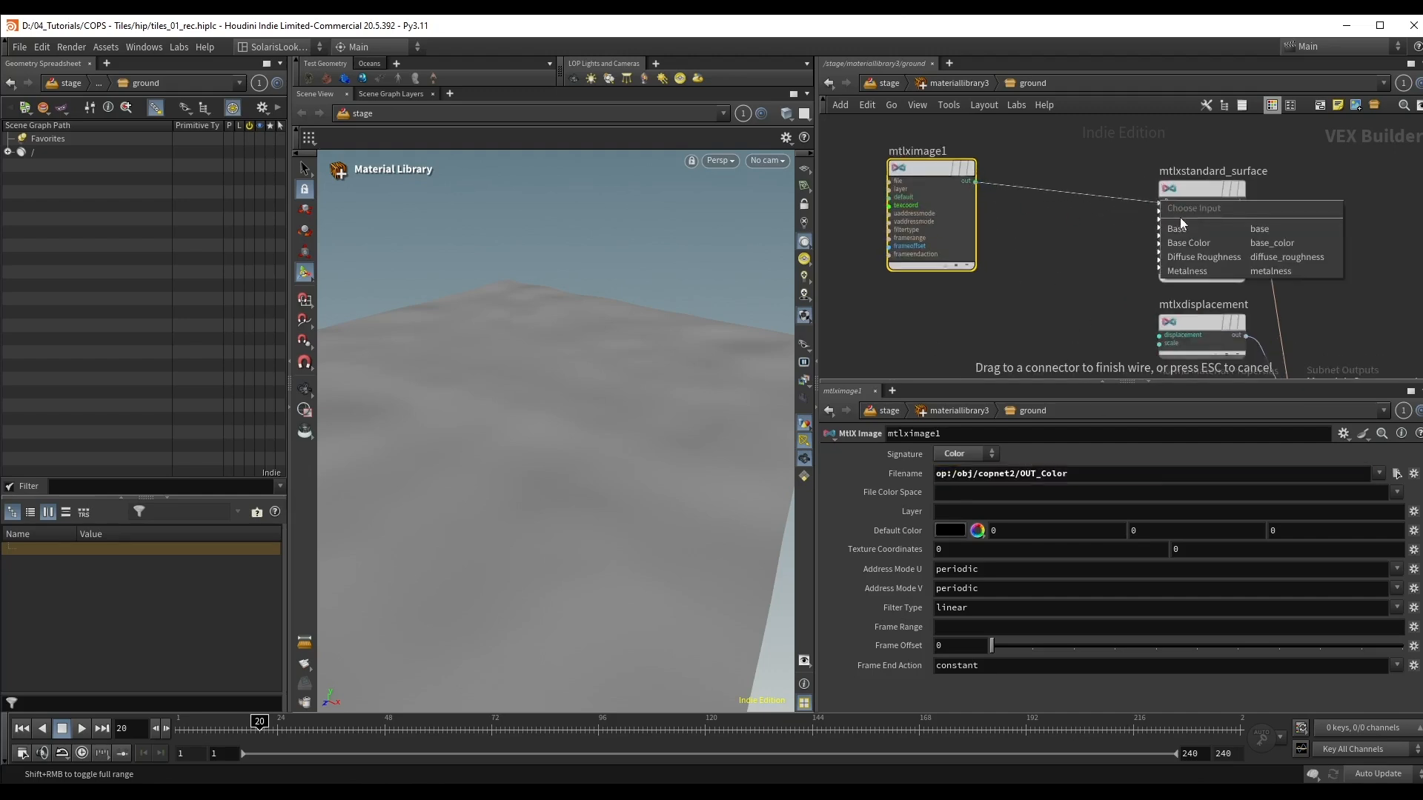
pyautogui.click(1202, 242)
pyautogui.scroll(-3, 1184, 189)
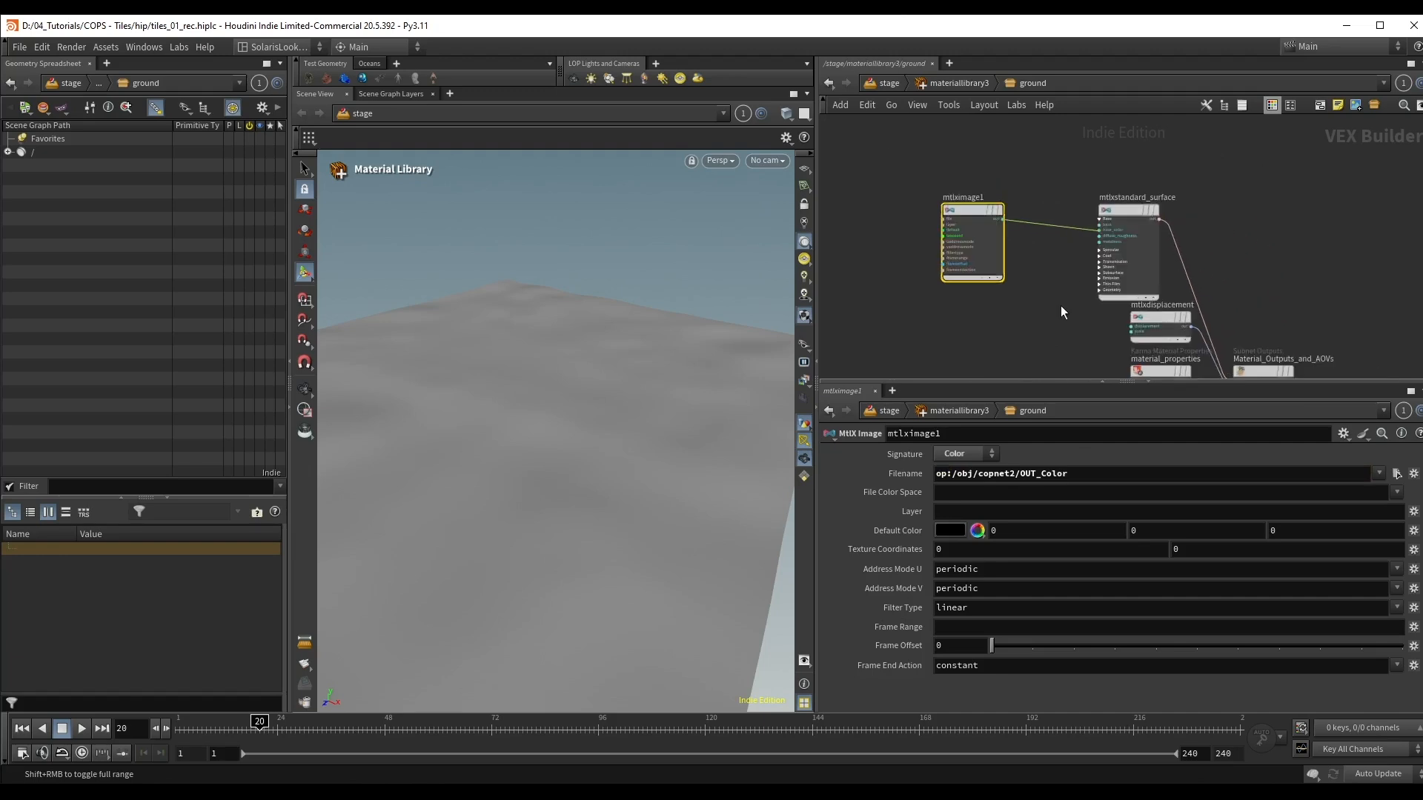
# Step: Delete the material_properties node and move mtlxdisplacement next to the material outputs node
pyautogui.click(1110, 288)
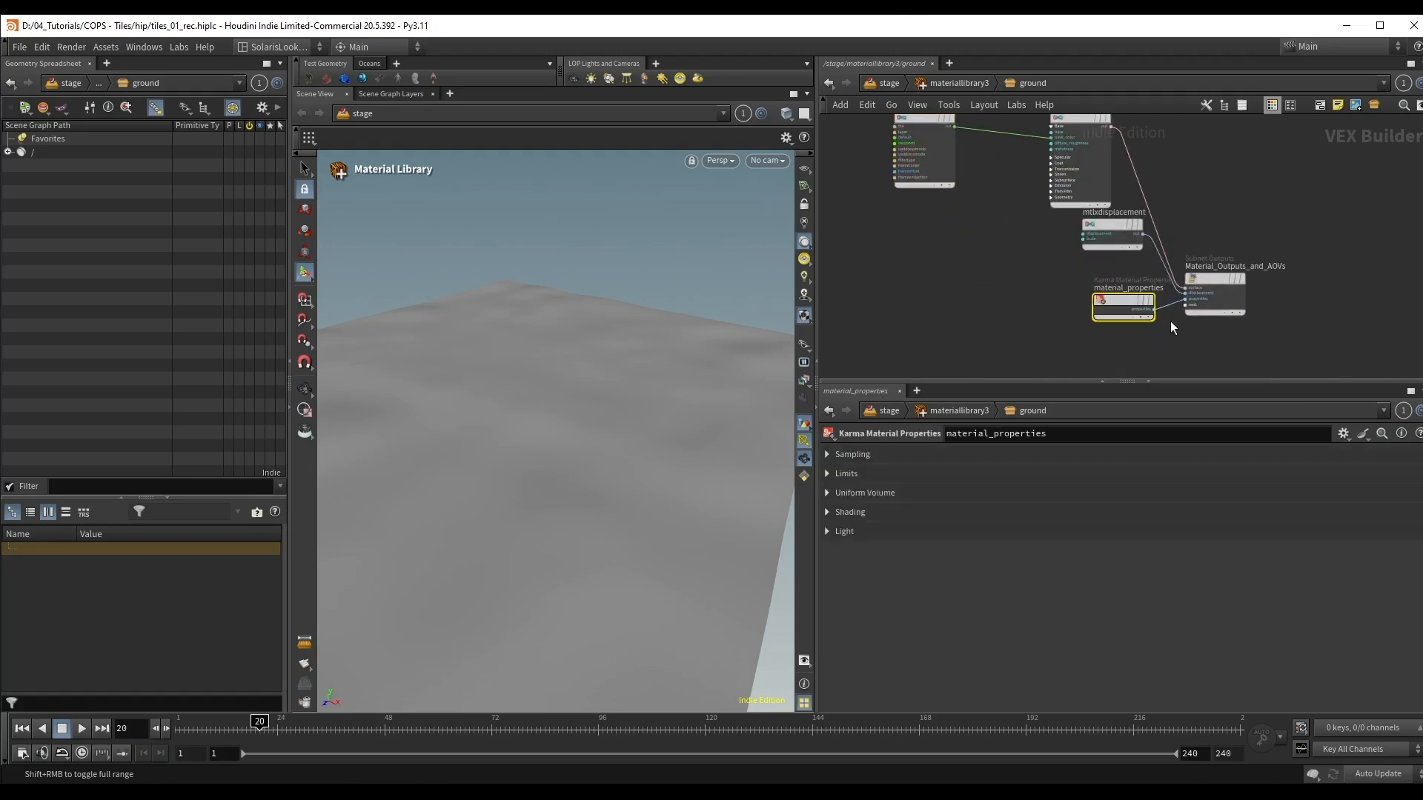
pyautogui.press('Delete')
pyautogui.click(1186, 298)
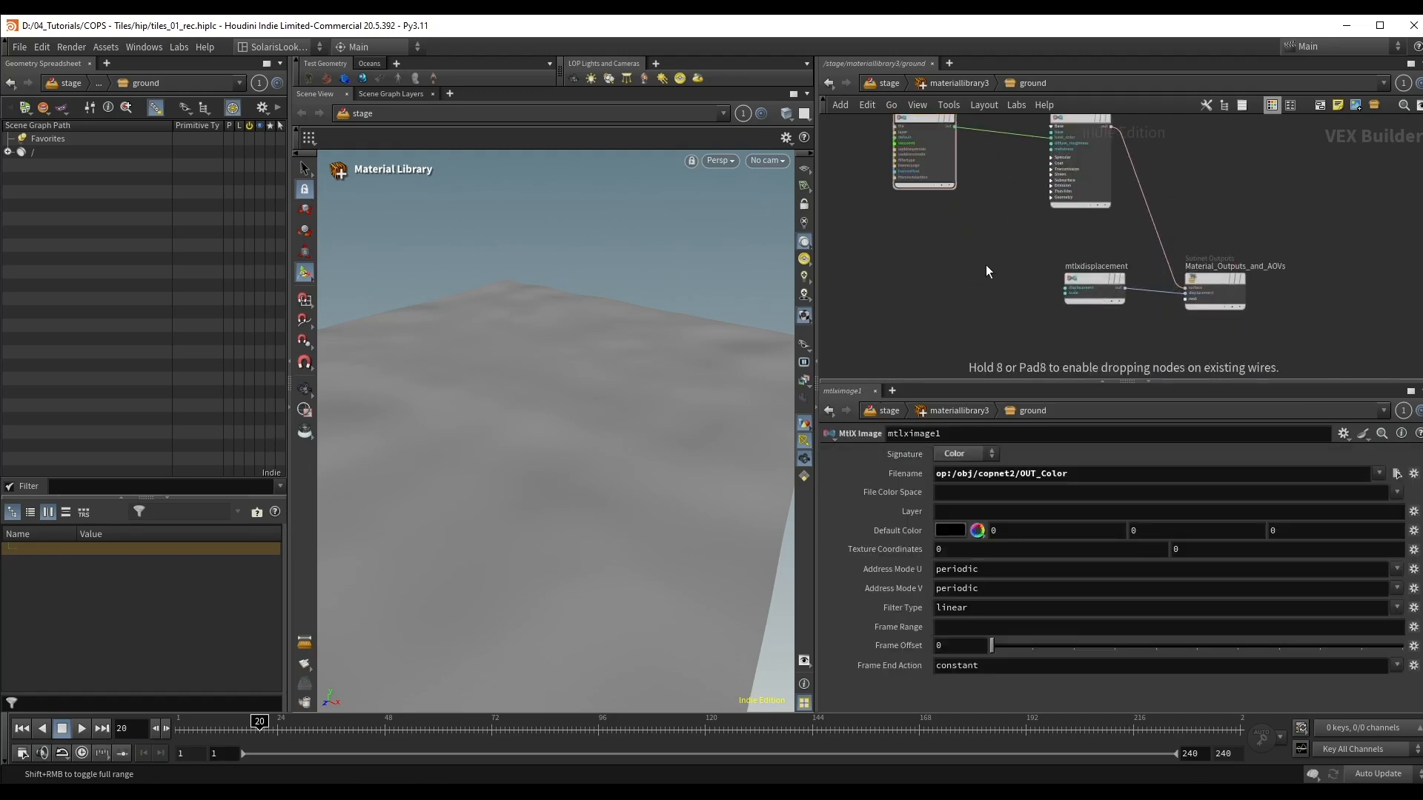
# Step: Auto-fill the material library in the stage network with the ground material and assign it to the geometry path /geo/ground/
pyautogui.press('u')
pyautogui.press('u')
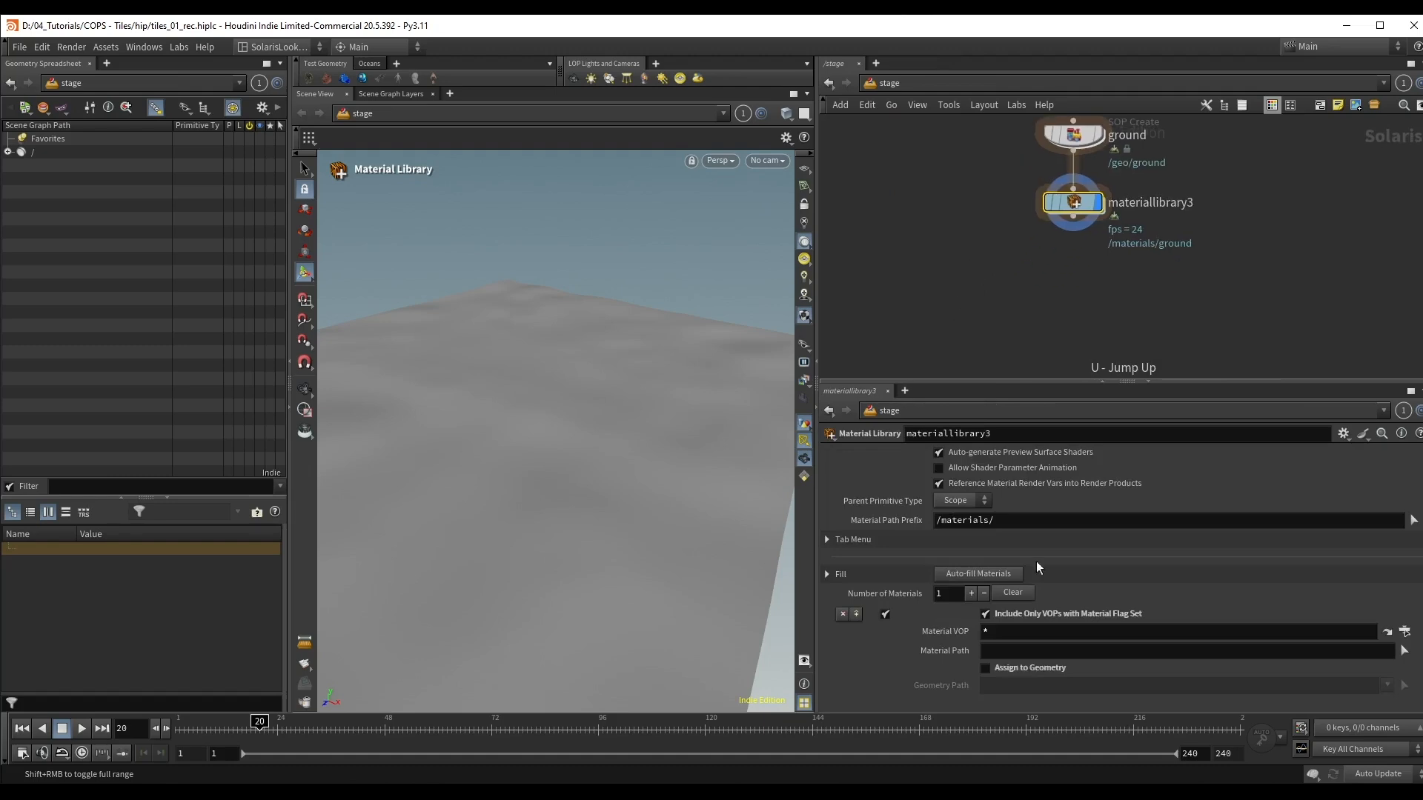
pyautogui.click(979, 575)
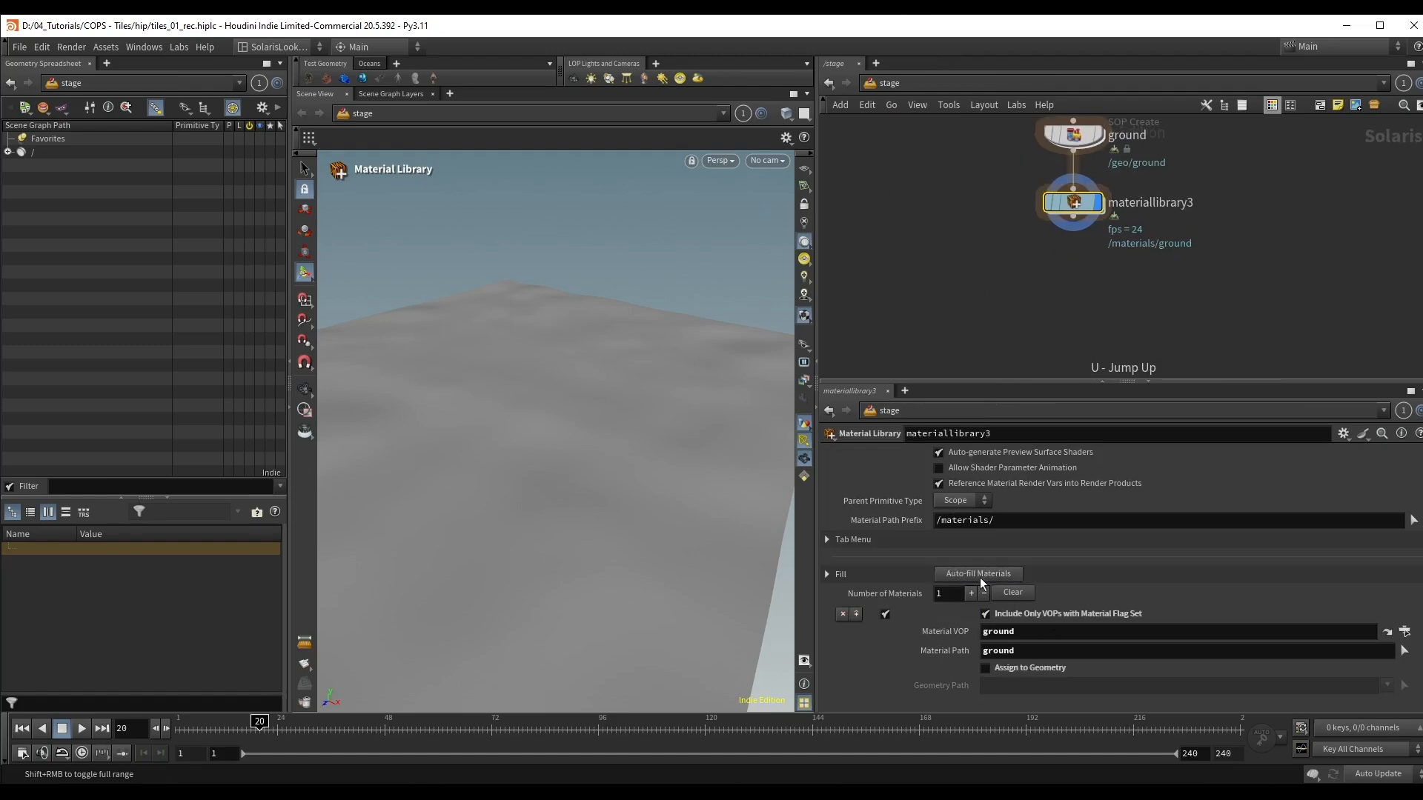
pyautogui.click(1030, 669)
pyautogui.click(1033, 684)
pyautogui.write('/')
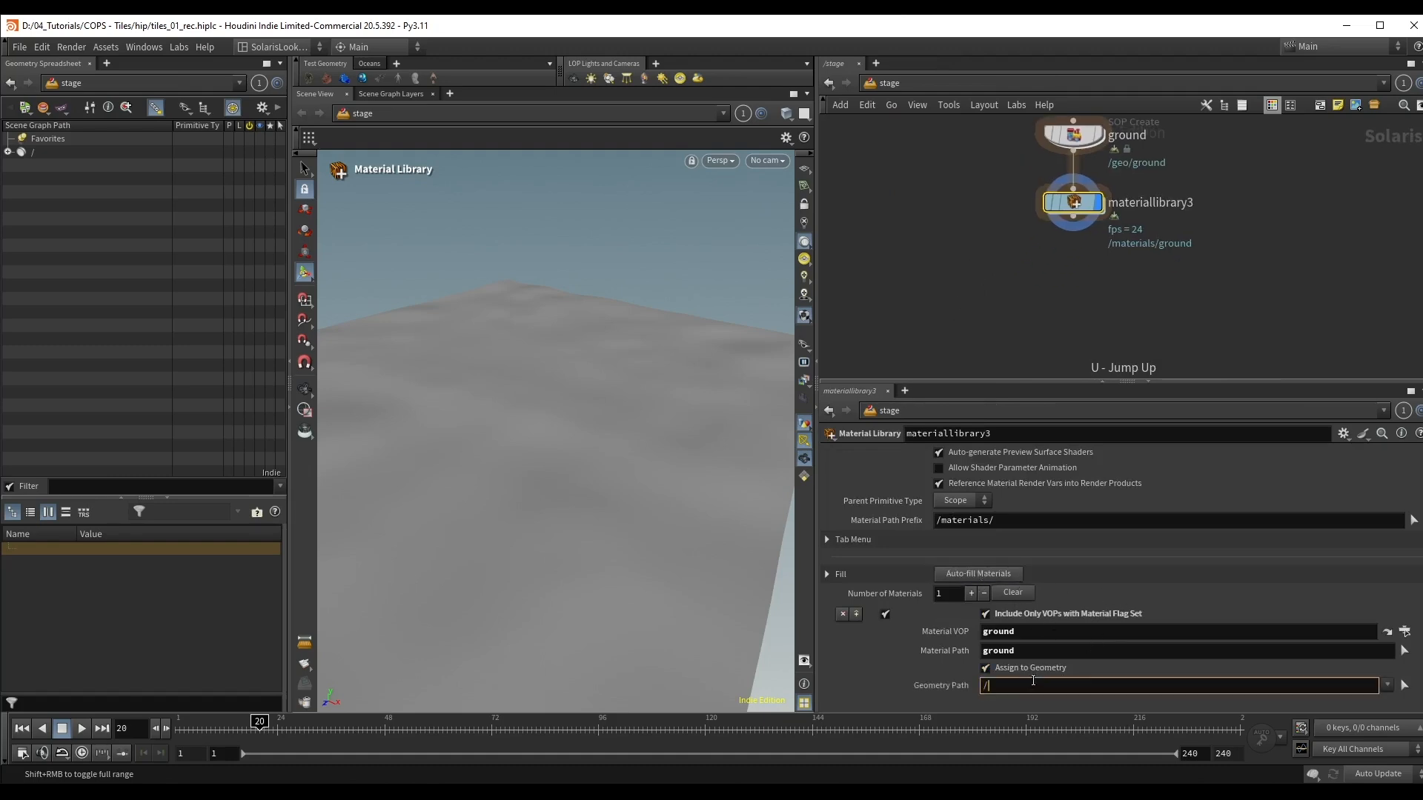
pyautogui.write('geo/')
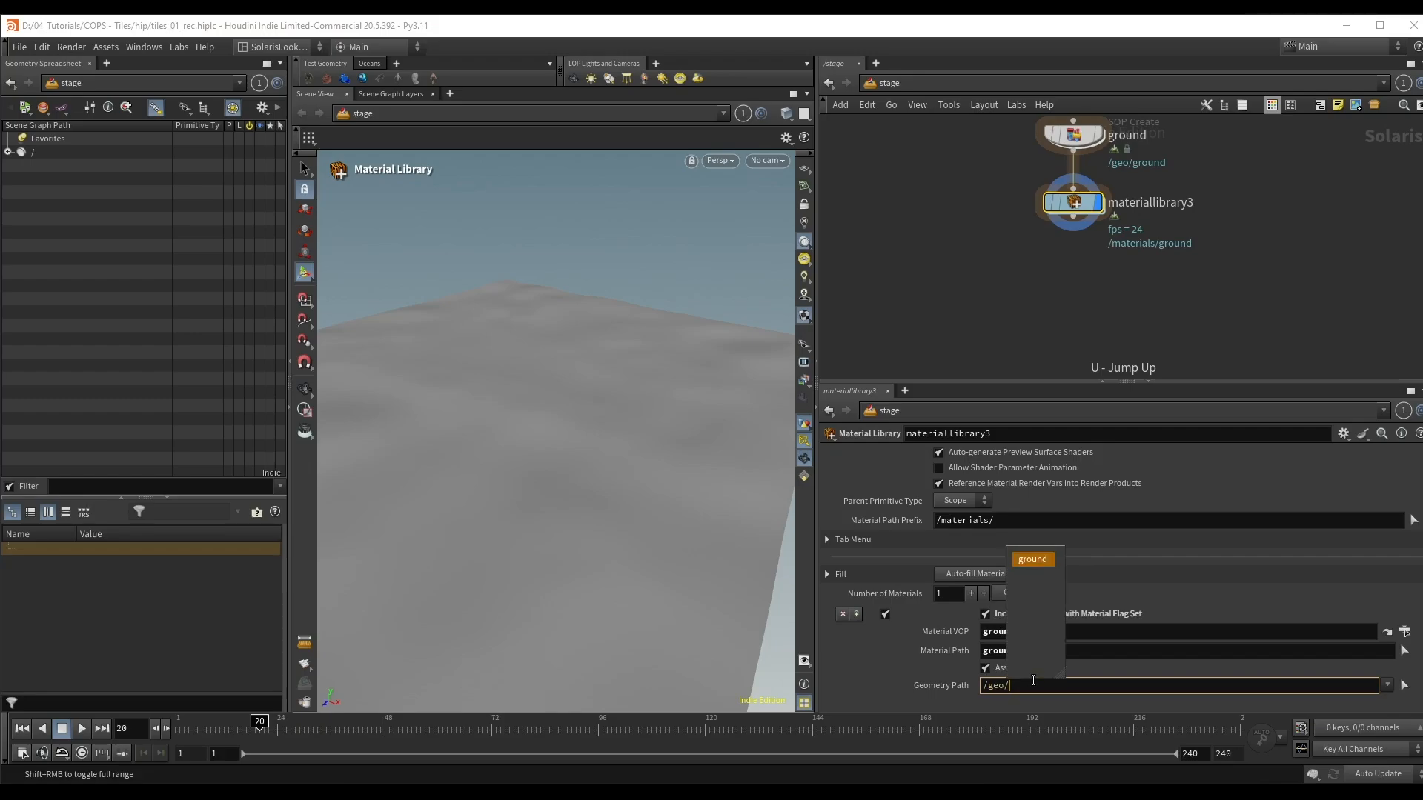
pyautogui.click(1033, 558)
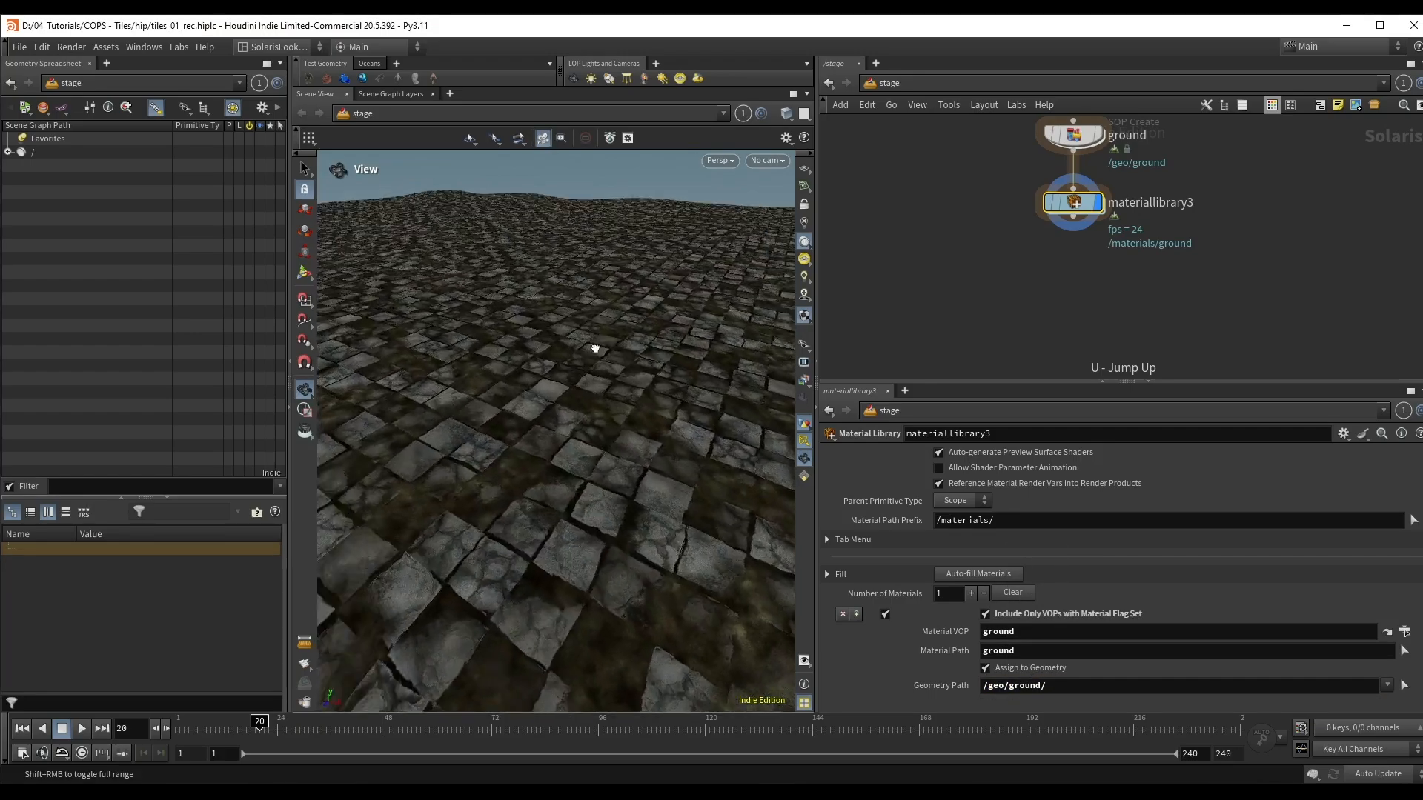
pyautogui.moveTo(595, 348); pyautogui.dragTo(560, 427)
# Step: Reopen the ground material network, raise mtlximage1 and place a duplicate of it underneath
pyautogui.moveTo(1047, 321); pyautogui.dragTo(1027, 388, button='middle')
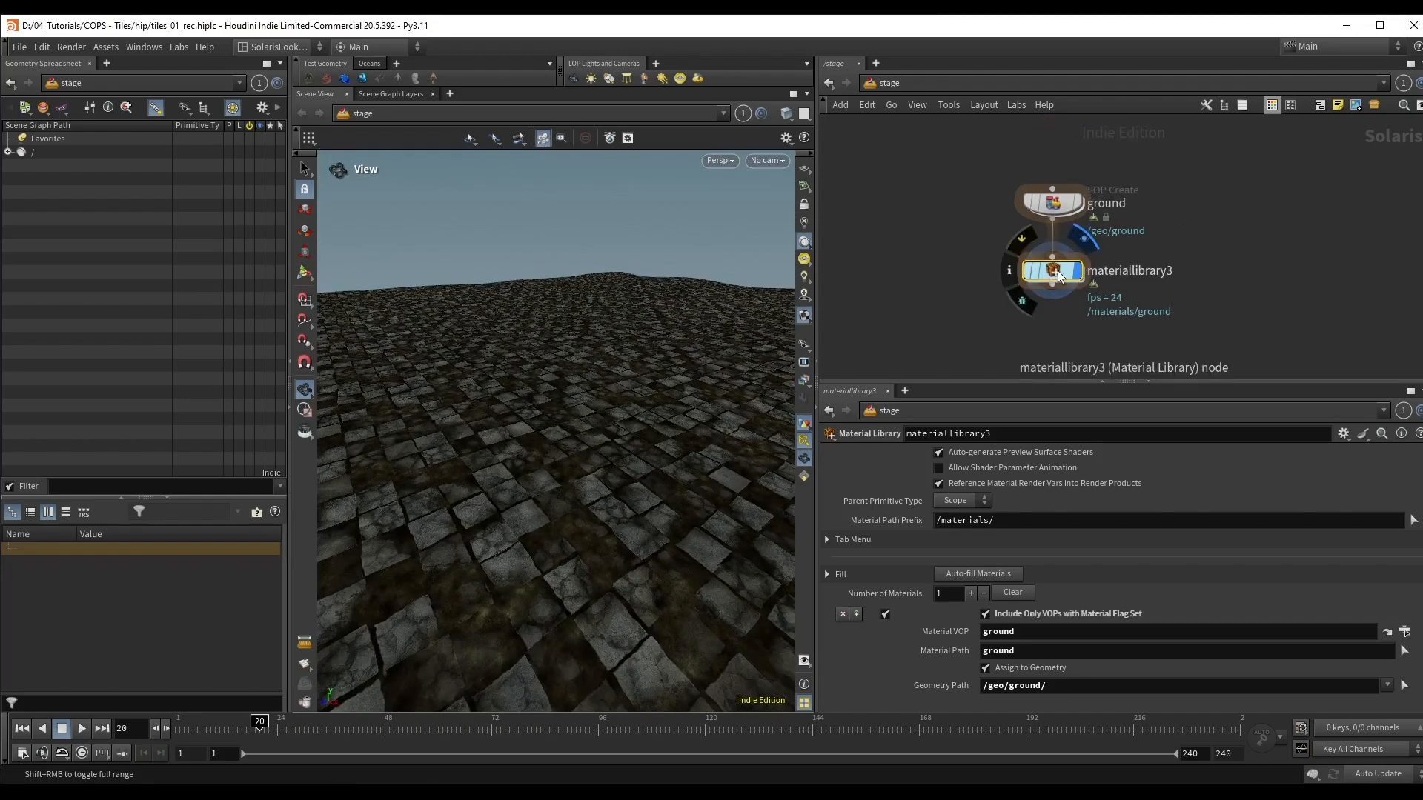
pyautogui.doubleClick(1052, 271)
pyautogui.doubleClick(1065, 296)
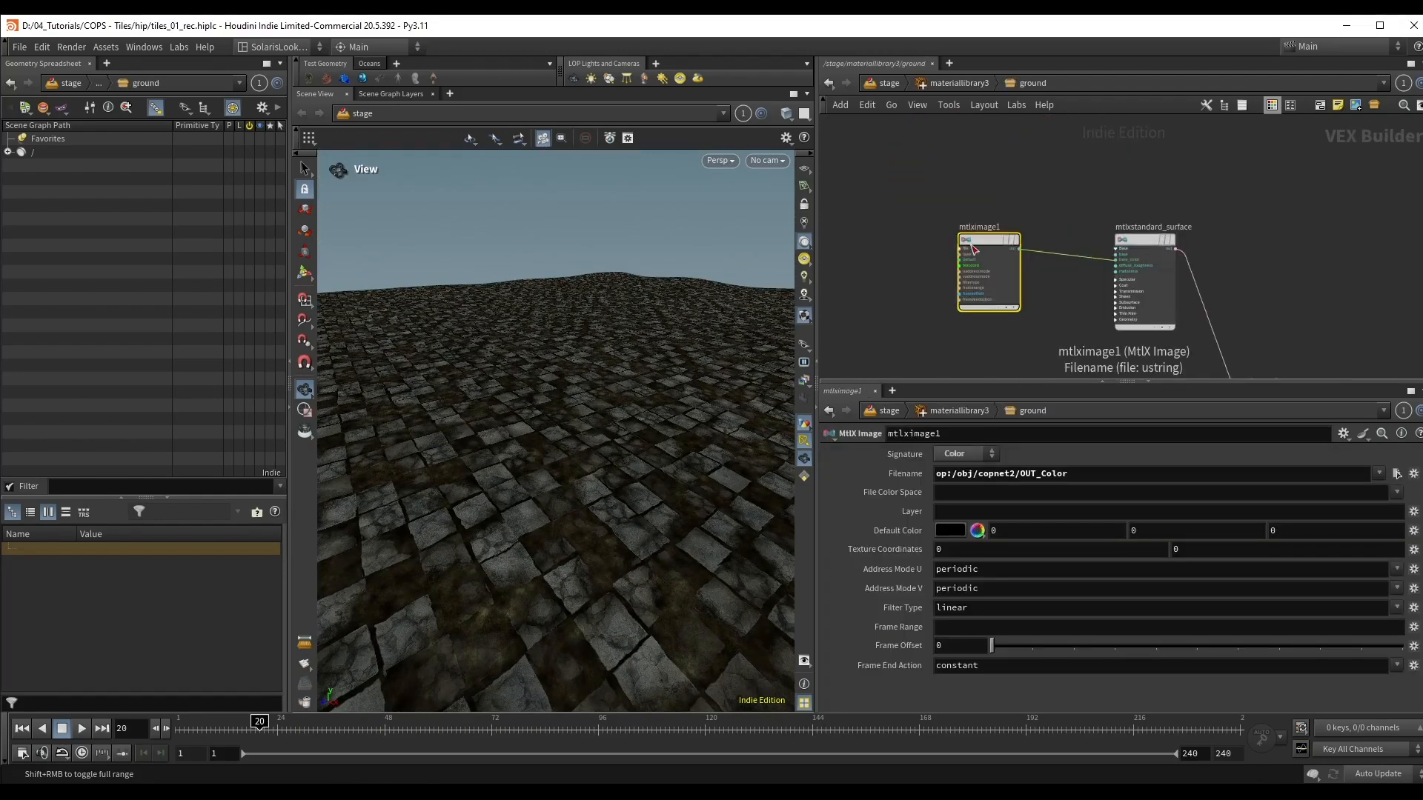
pyautogui.moveTo(977, 241); pyautogui.dragTo(968, 181)
pyautogui.keyDown('alt'); pyautogui.moveTo(961, 229); pyautogui.dragTo(921, 346); pyautogui.keyUp('alt')
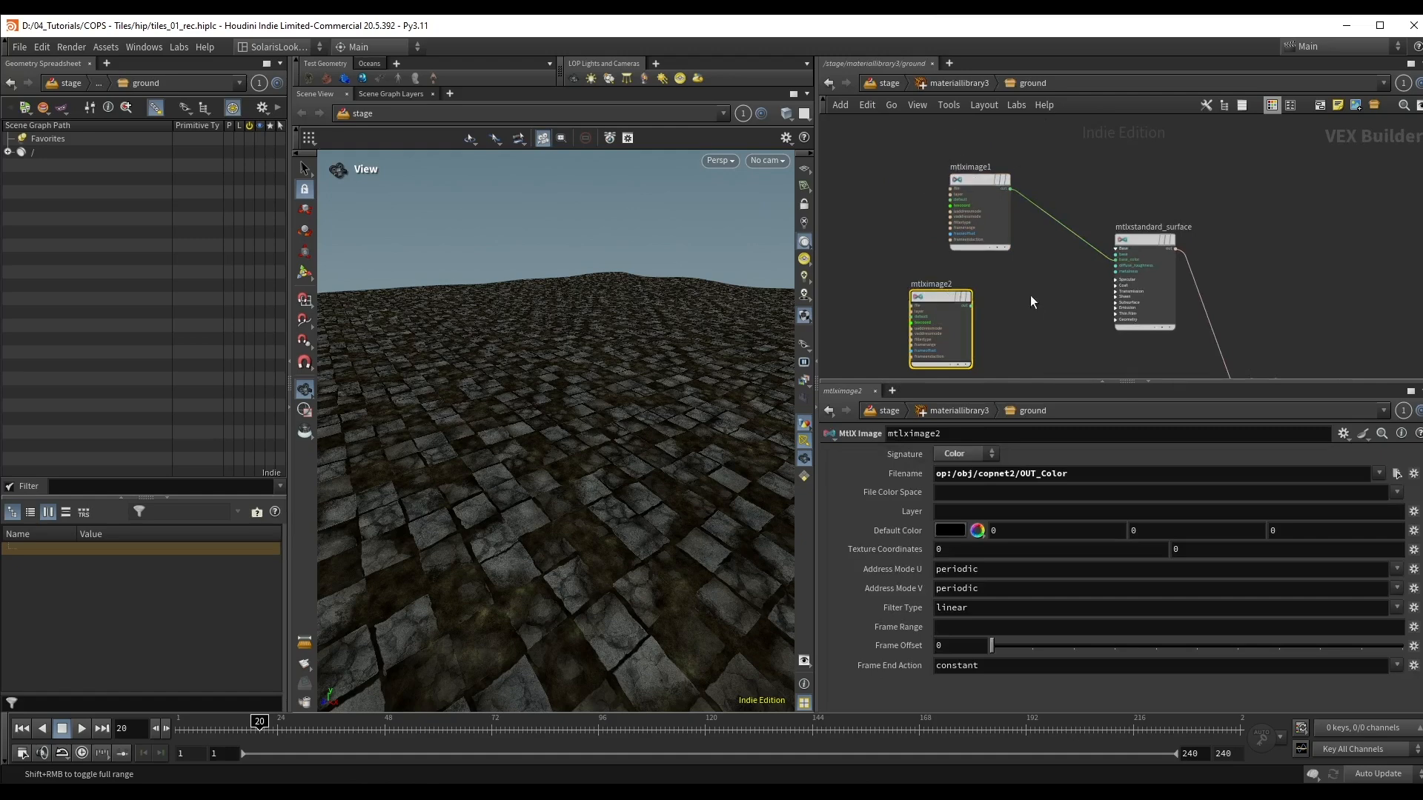
# Step: Set the Filename of the duplicated image node to op:/obj/copnet2/OUT_Roughness/ and its Signature to Float
pyautogui.moveTo(1030, 295); pyautogui.dragTo(1046, 242, button='middle')
pyautogui.moveTo(1040, 479); pyautogui.dragTo(1070, 475)
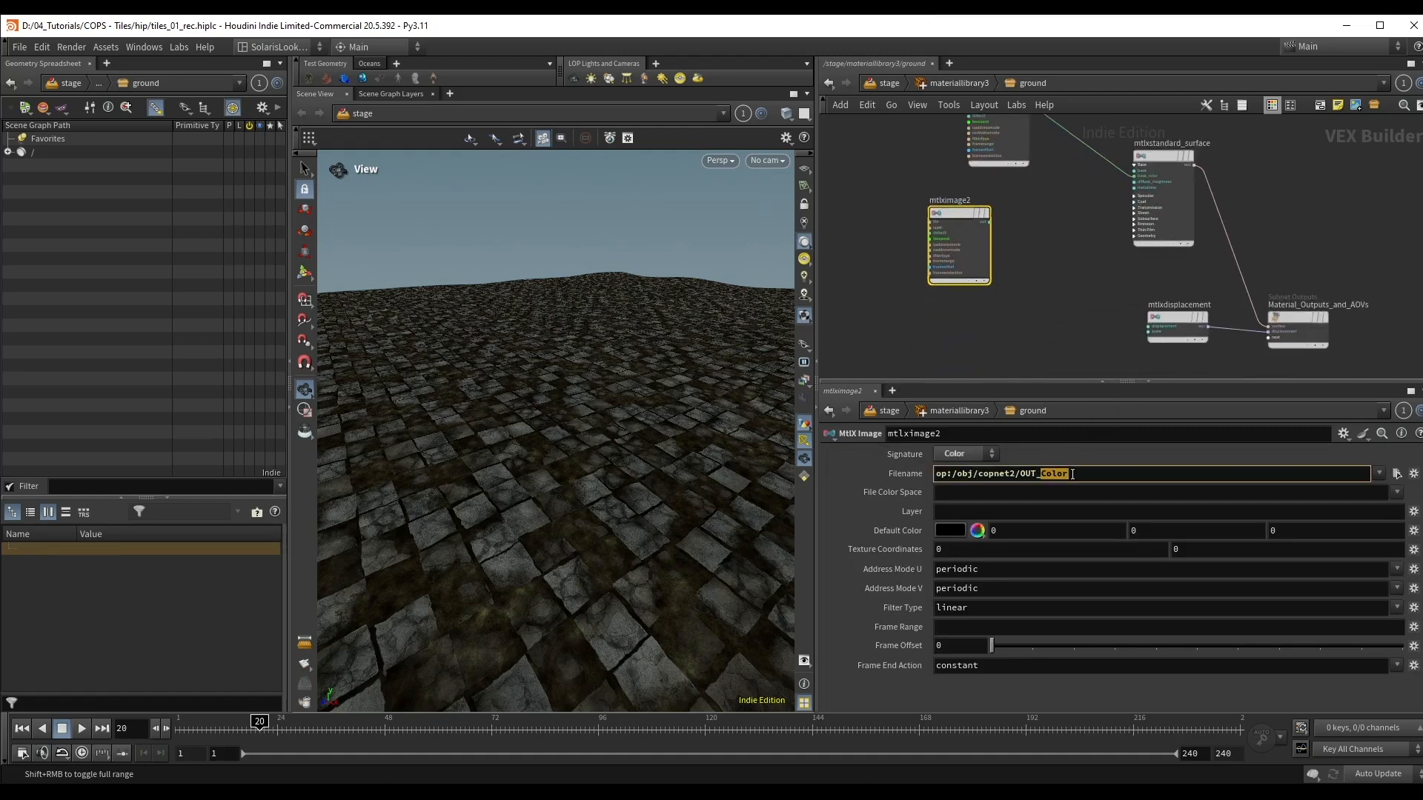
pyautogui.write('Roughness/')
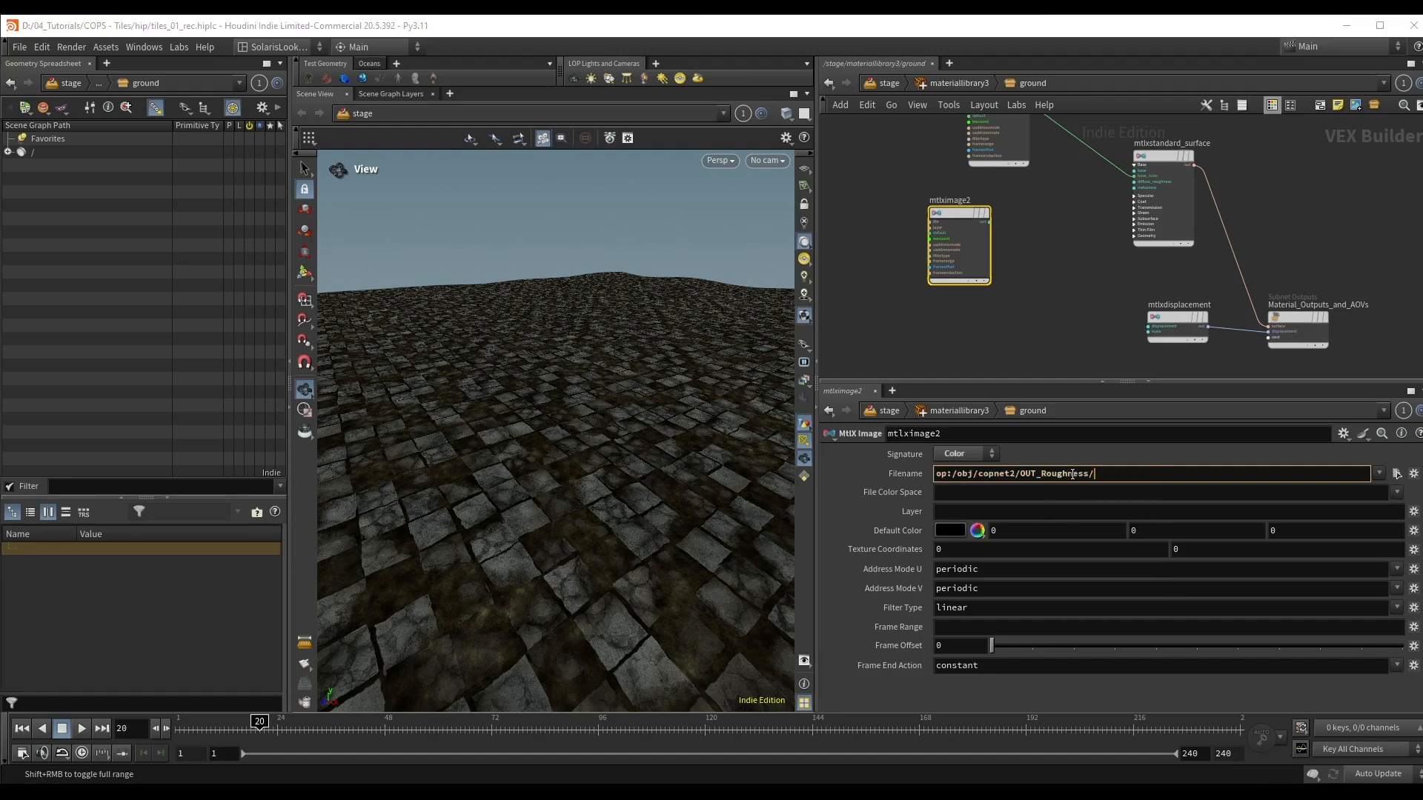
pyautogui.press('Return')
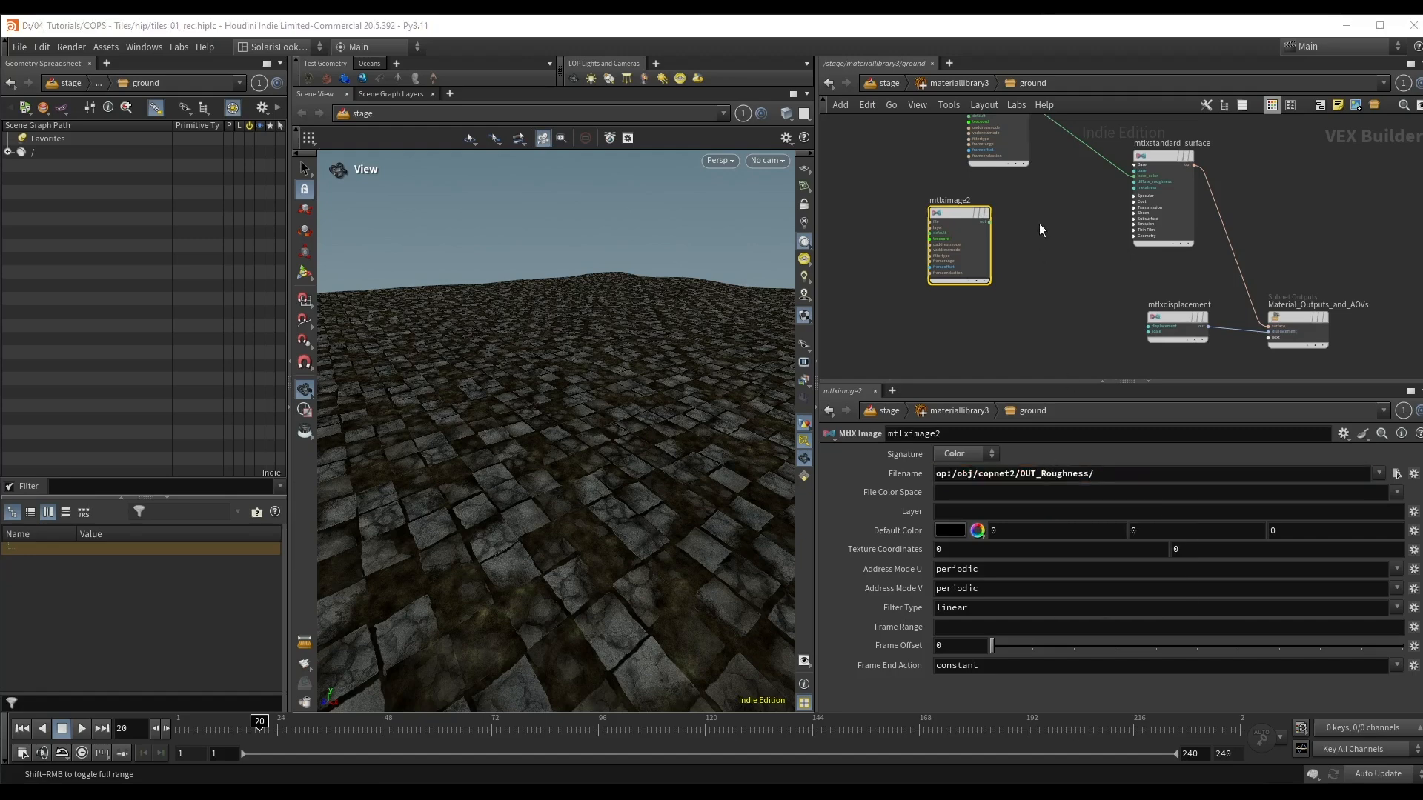
pyautogui.scroll(3, 1039, 223)
pyautogui.click(968, 454)
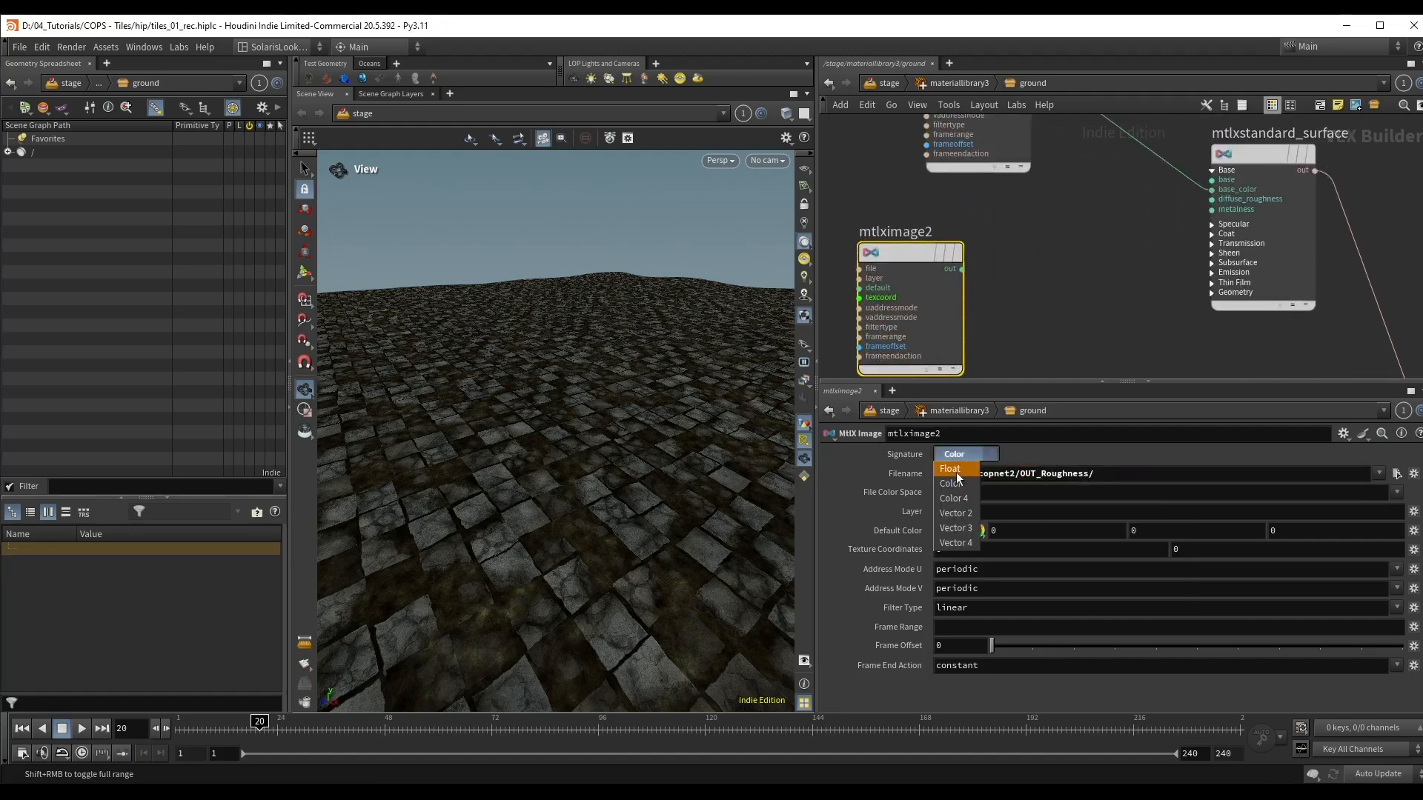
pyautogui.click(956, 470)
# Step: Connect the output of mtlximage2 to the Specular Roughness input of mtlxstandard_surface
pyautogui.click(961, 270)
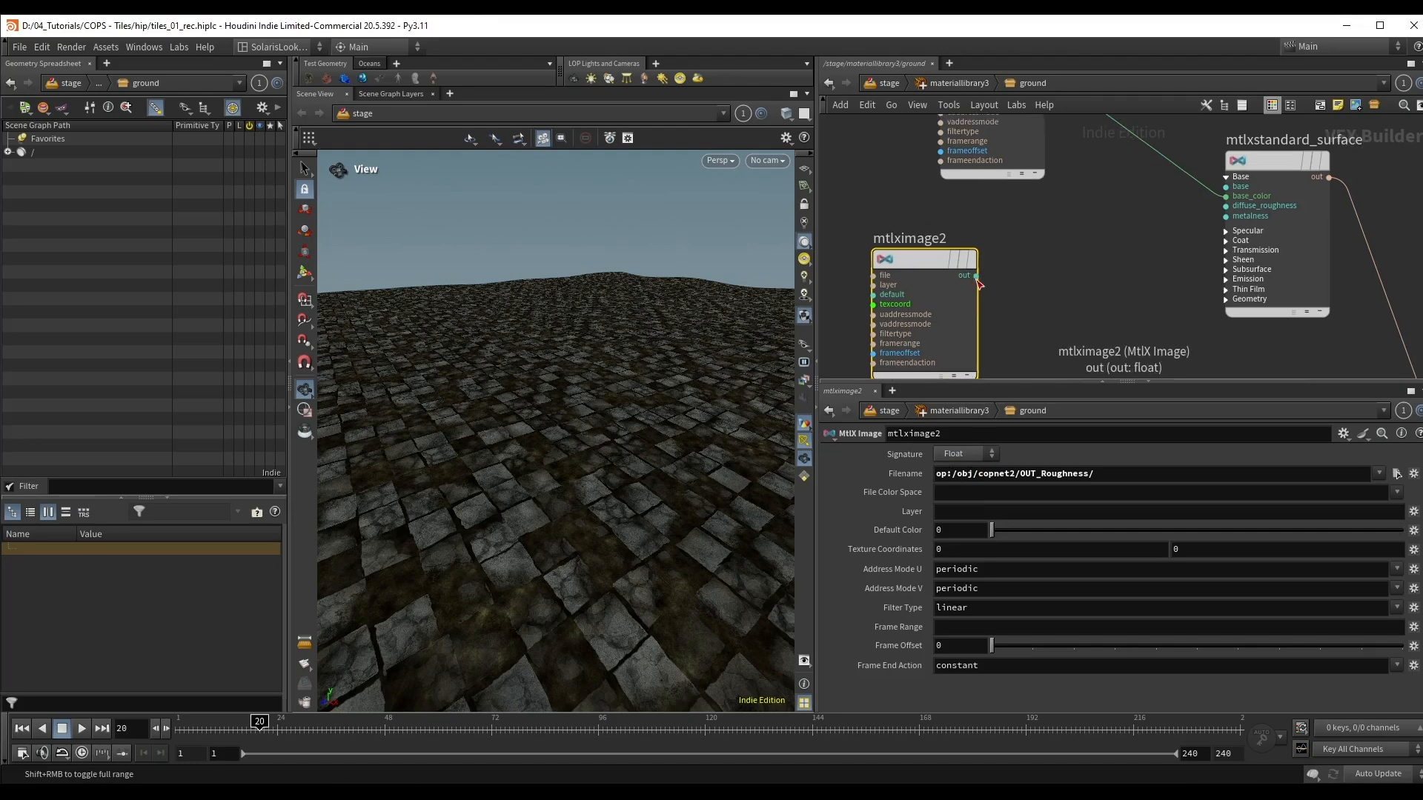
pyautogui.click(1217, 229)
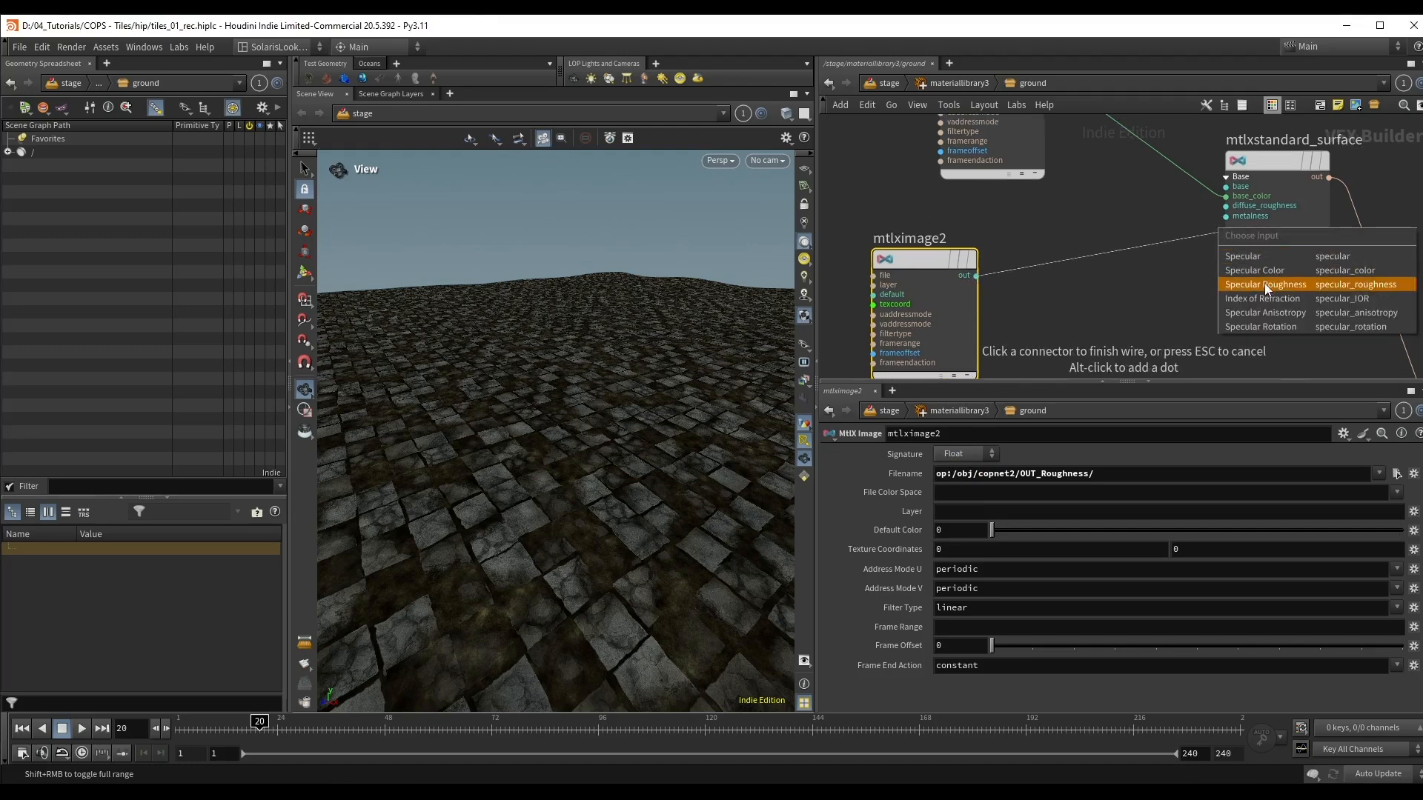
pyautogui.click(1264, 283)
# Step: Duplicate mtlximage2 and set the copy's Filename to op:/obj/copnet2/OUT_Normal/ and its Signature to Vector 3
pyautogui.scroll(-3, 1151, 280)
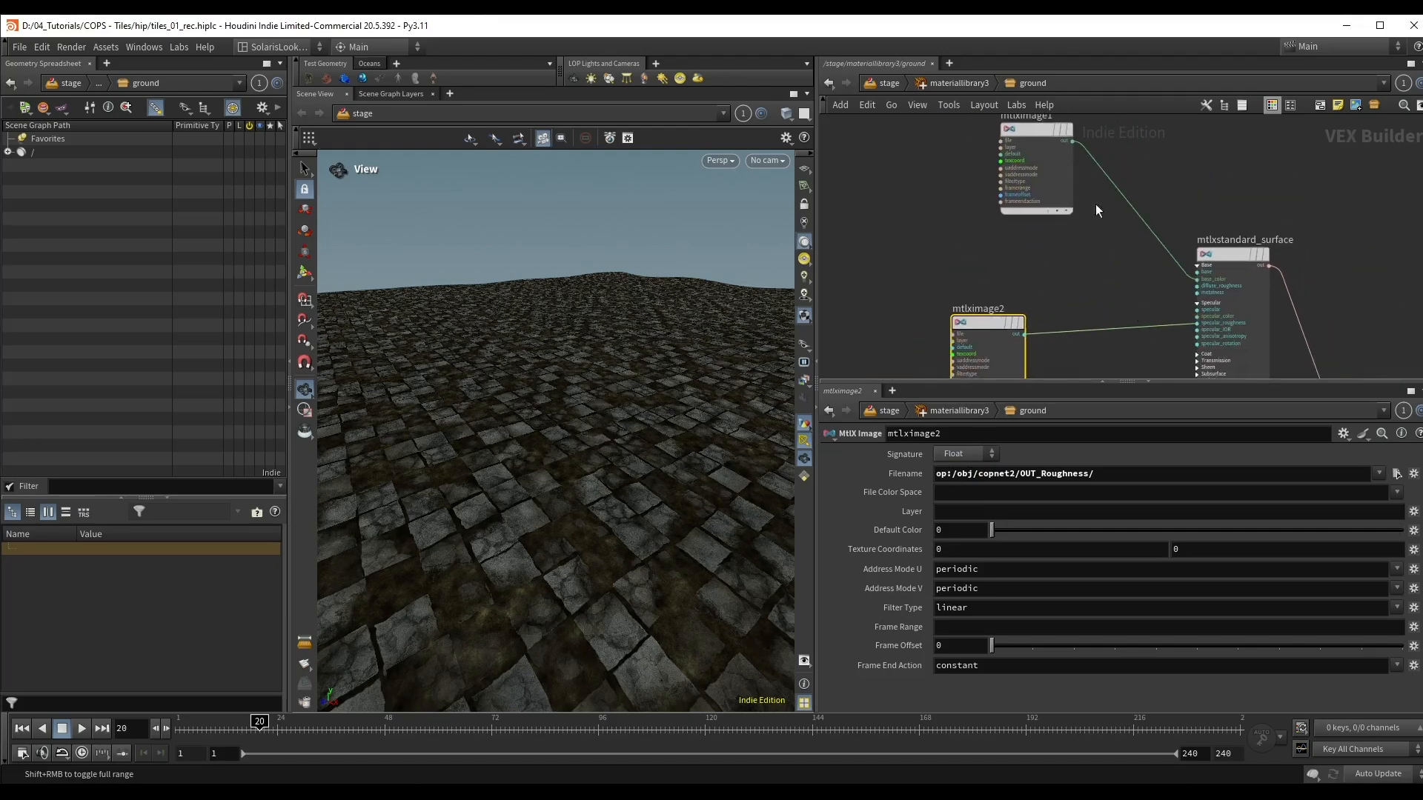
pyautogui.moveTo(998, 249); pyautogui.dragTo(983, 174, button='middle')
pyautogui.keyDown('alt'); pyautogui.moveTo(988, 167); pyautogui.dragTo(956, 281); pyautogui.keyUp('alt')
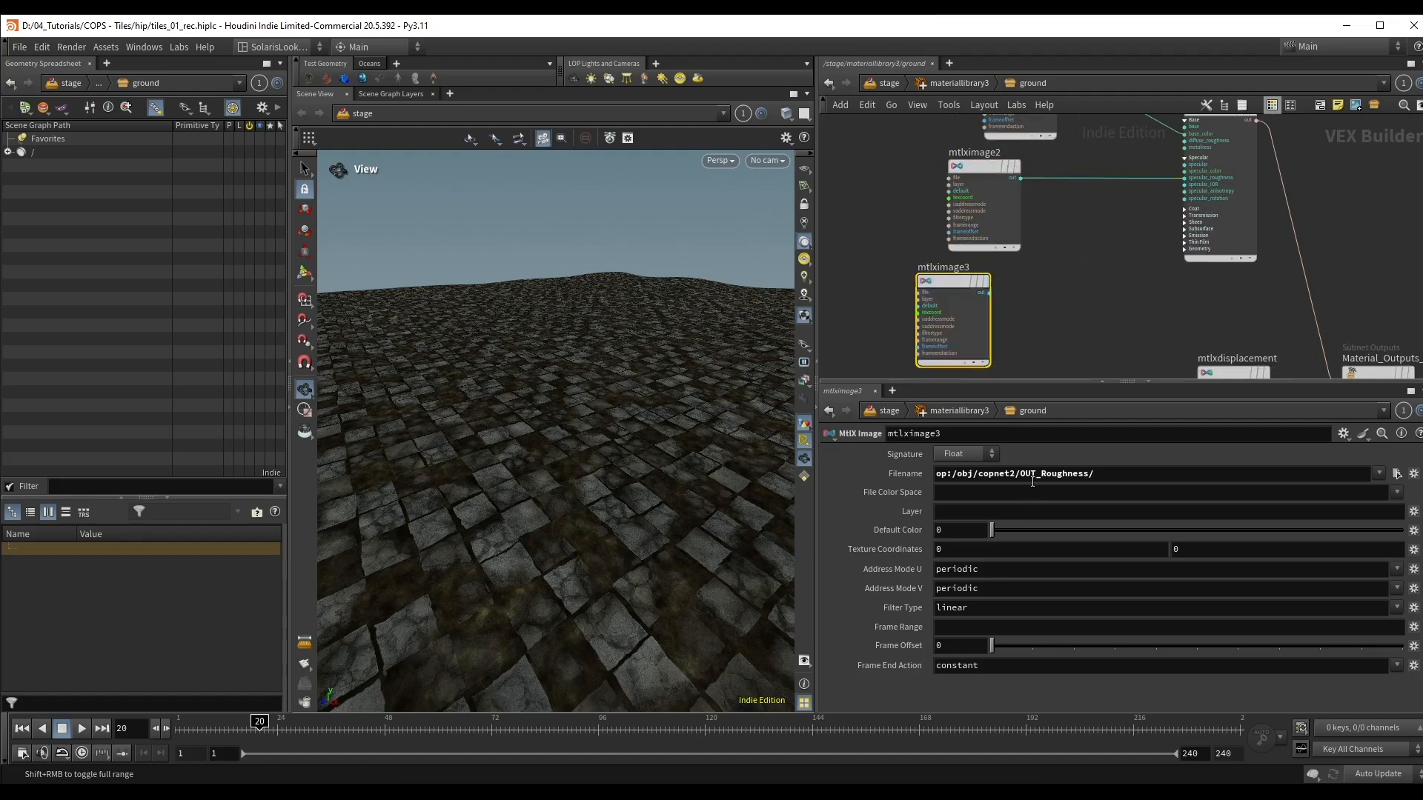
pyautogui.moveTo(1040, 474); pyautogui.dragTo(1147, 476)
pyautogui.write('N')
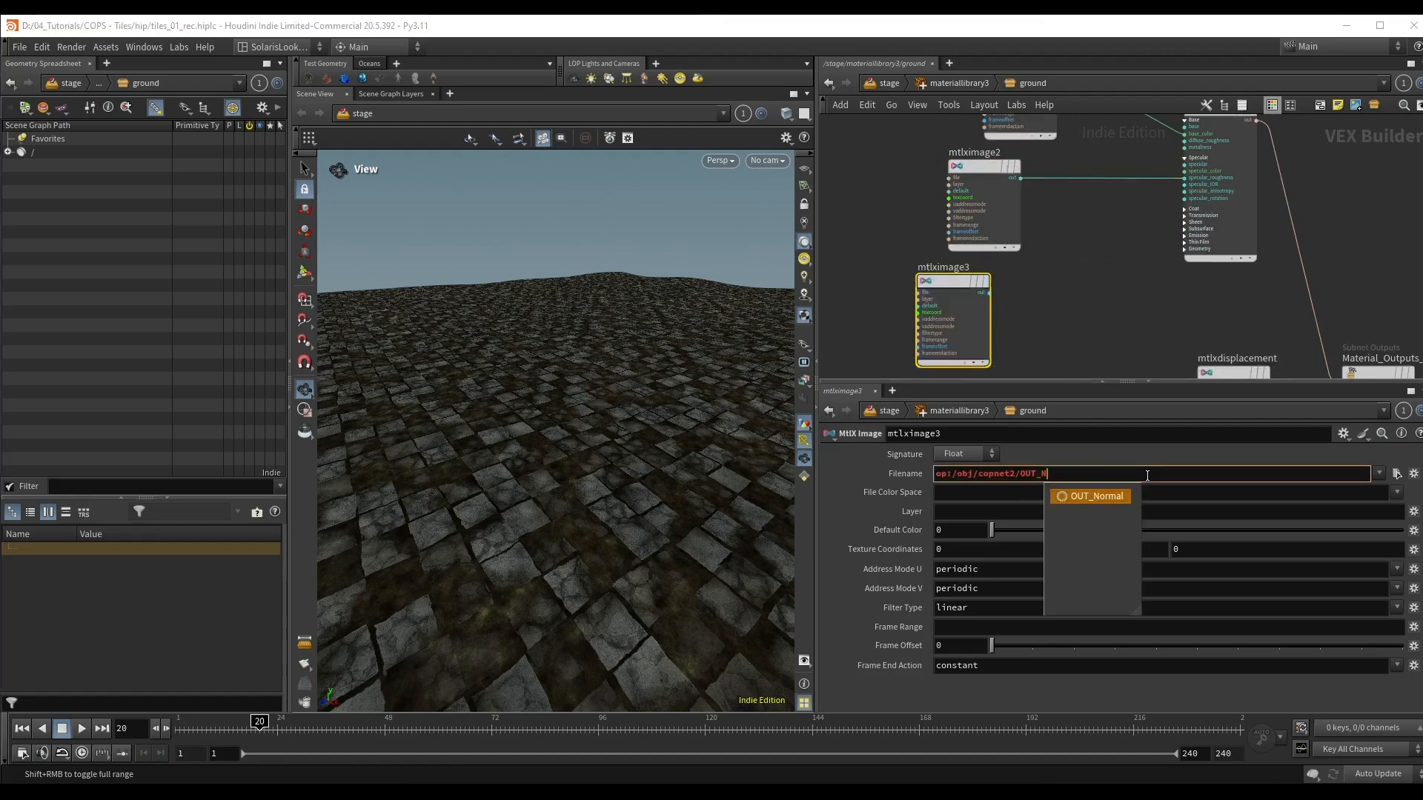
pyautogui.press('Return')
pyautogui.click(963, 455)
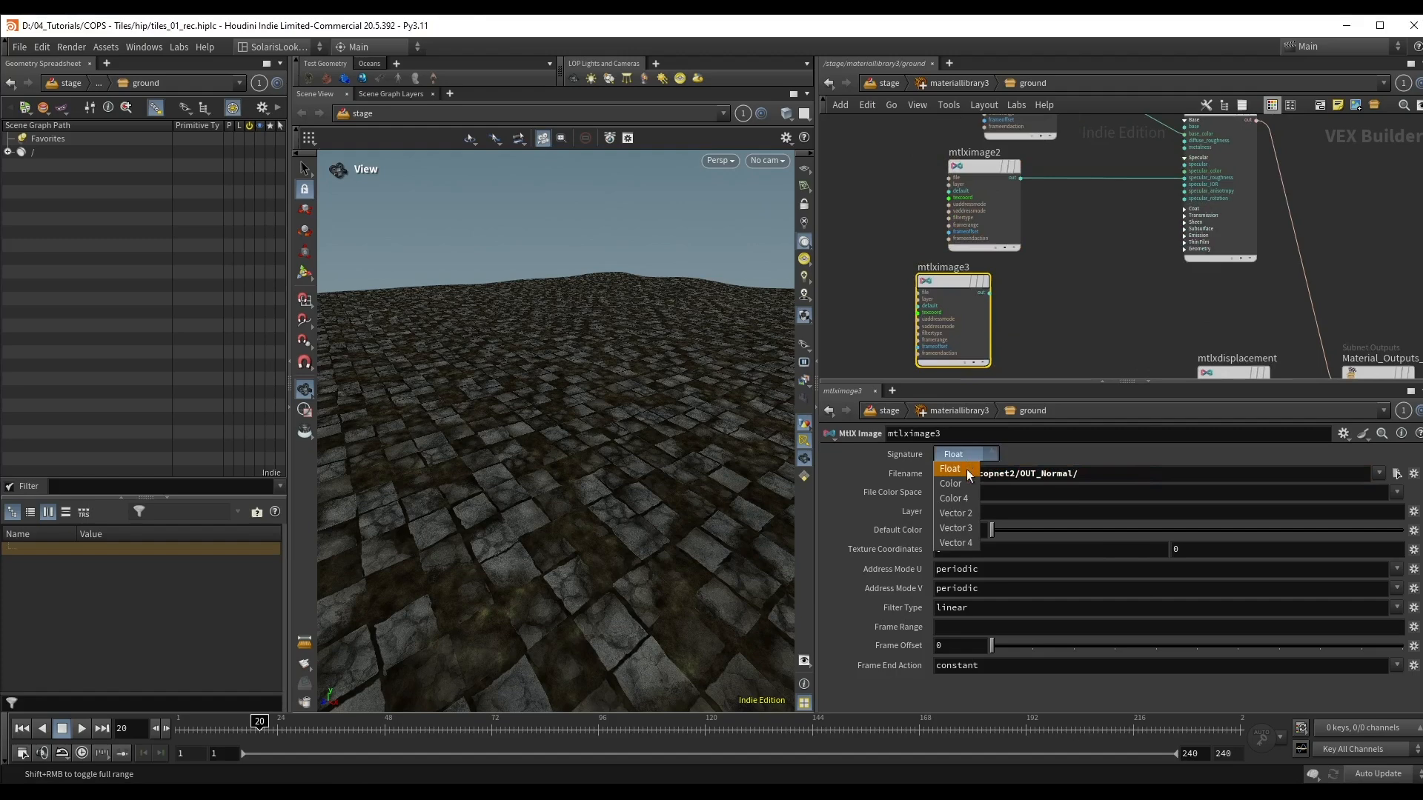
pyautogui.click(971, 529)
# Step: Add a MtlX Normalmap node fed by the output of mtlximage3
pyautogui.scroll(3, 981, 302)
pyautogui.click(982, 294)
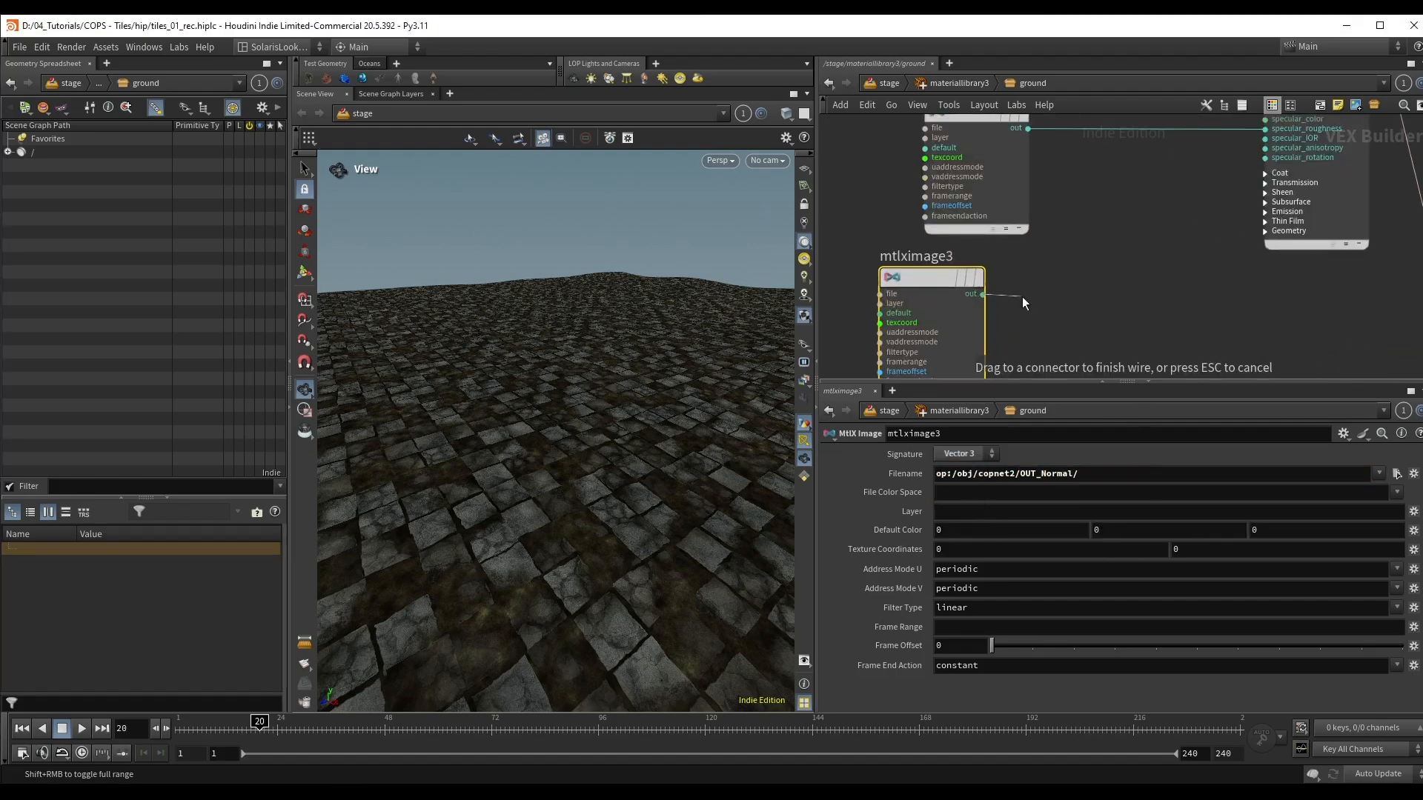
pyautogui.press('Tab')
pyautogui.write('normal')
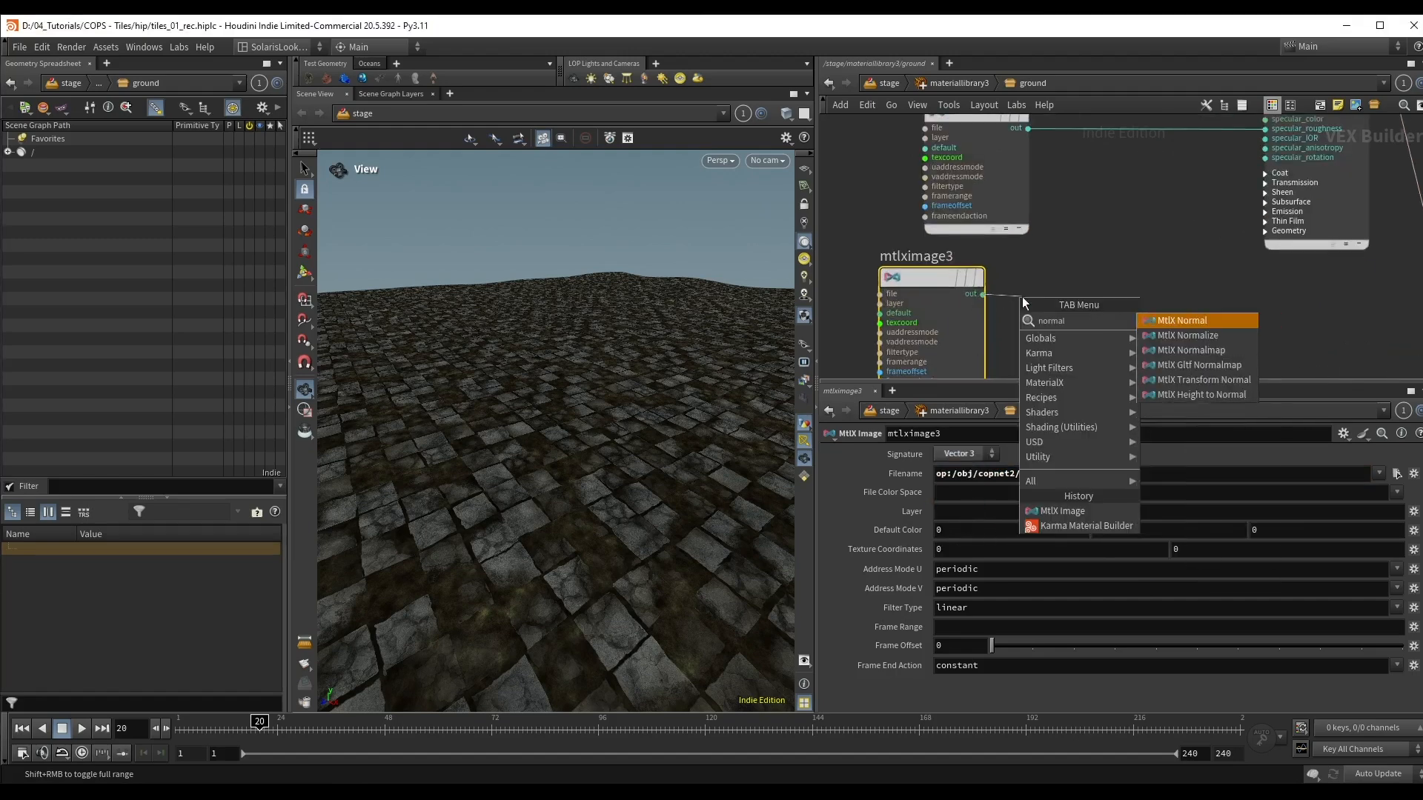
pyautogui.press('Down')
pyautogui.press('Return')
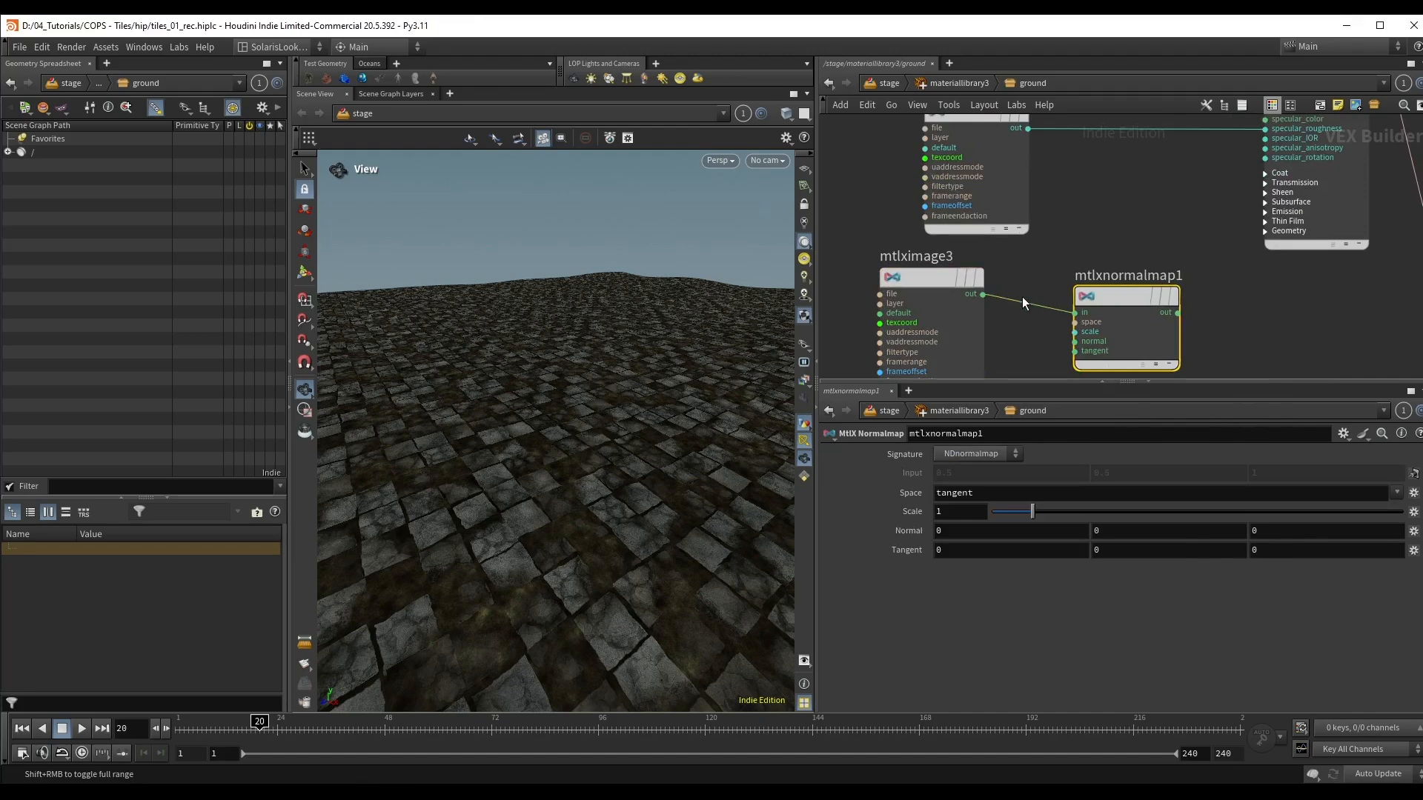
# Step: Connect the normal map node's output to the Normal geometry input of mtlxstandard_surface
pyautogui.click(1178, 312)
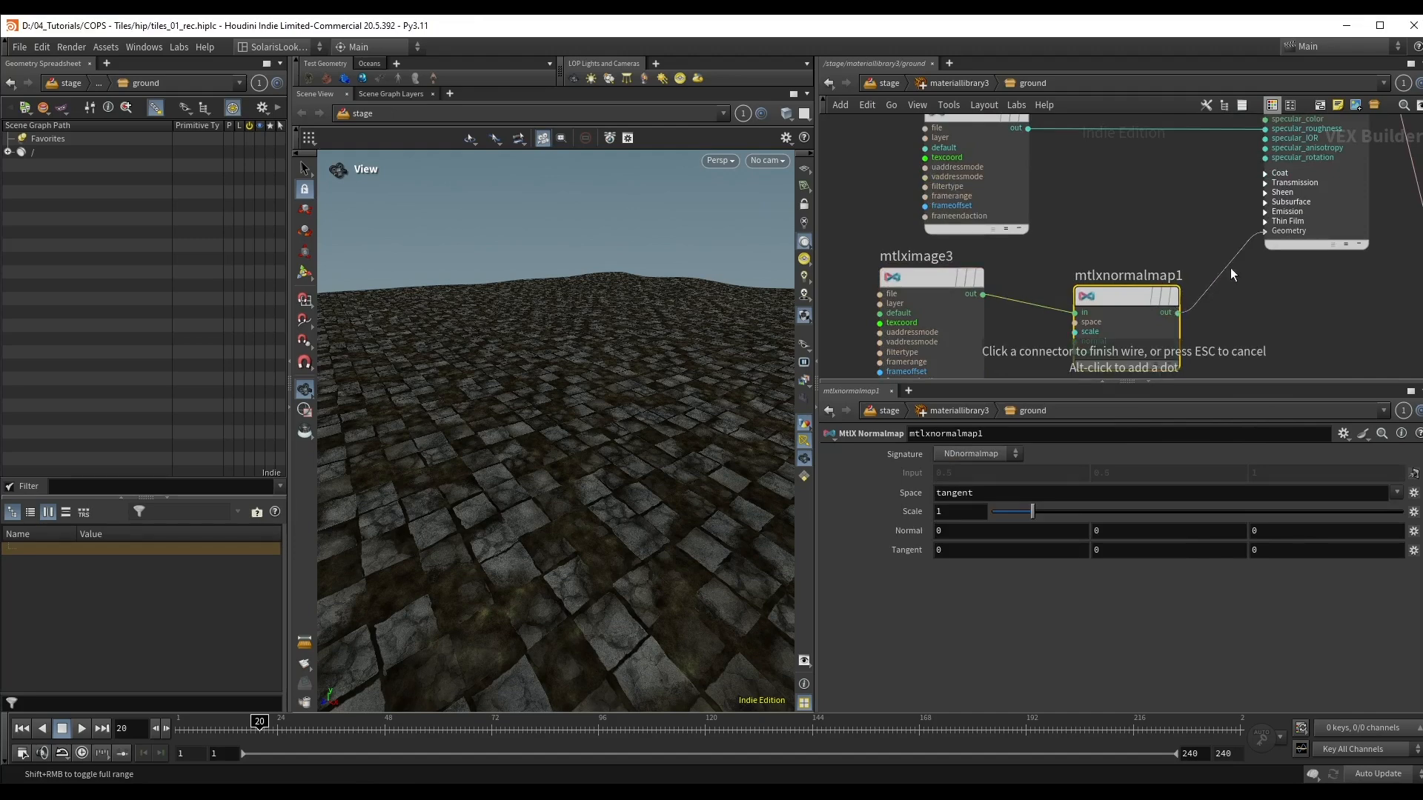
pyautogui.click(1262, 238)
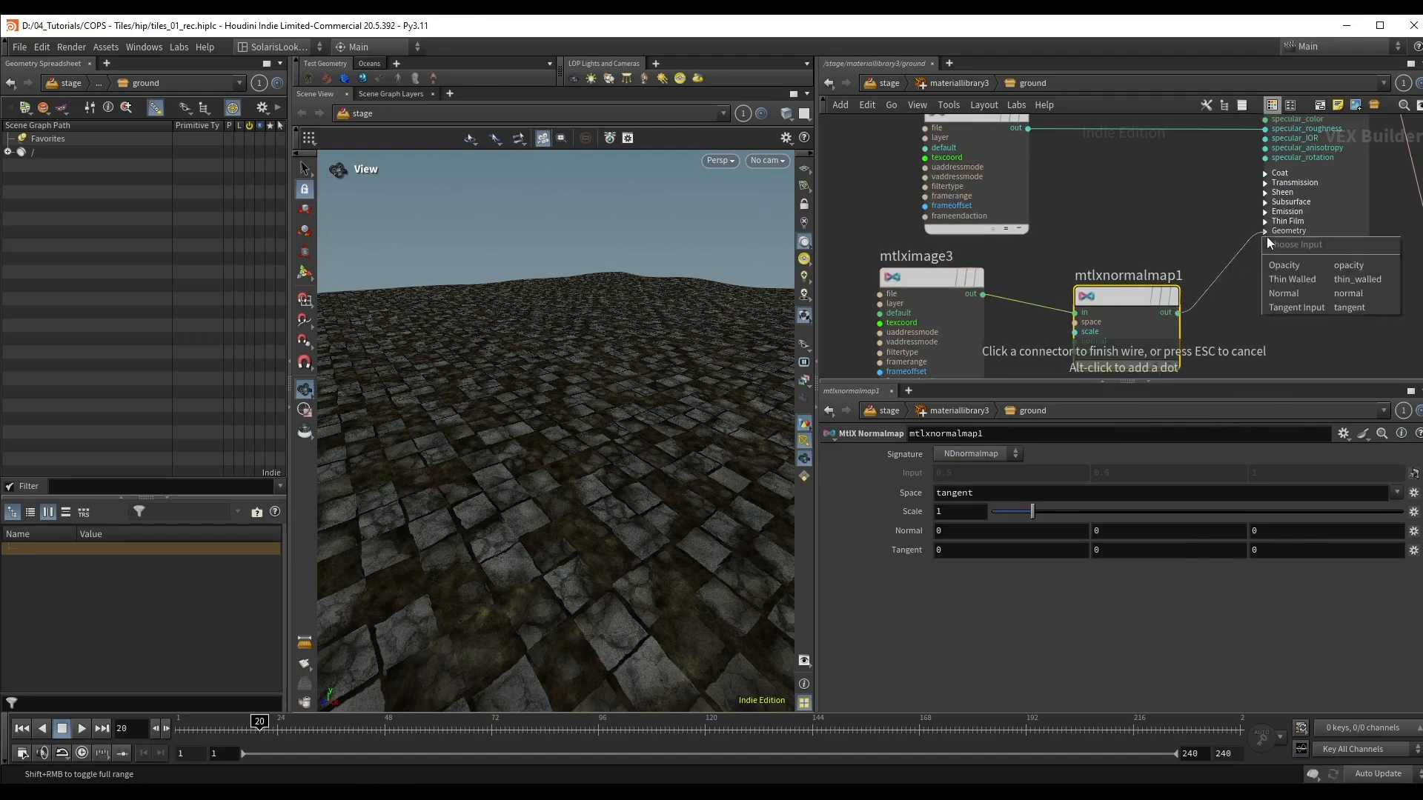
pyautogui.click(1304, 290)
# Step: Duplicate mtlximage3 and place the copy below the original
pyautogui.scroll(-2, 1194, 236)
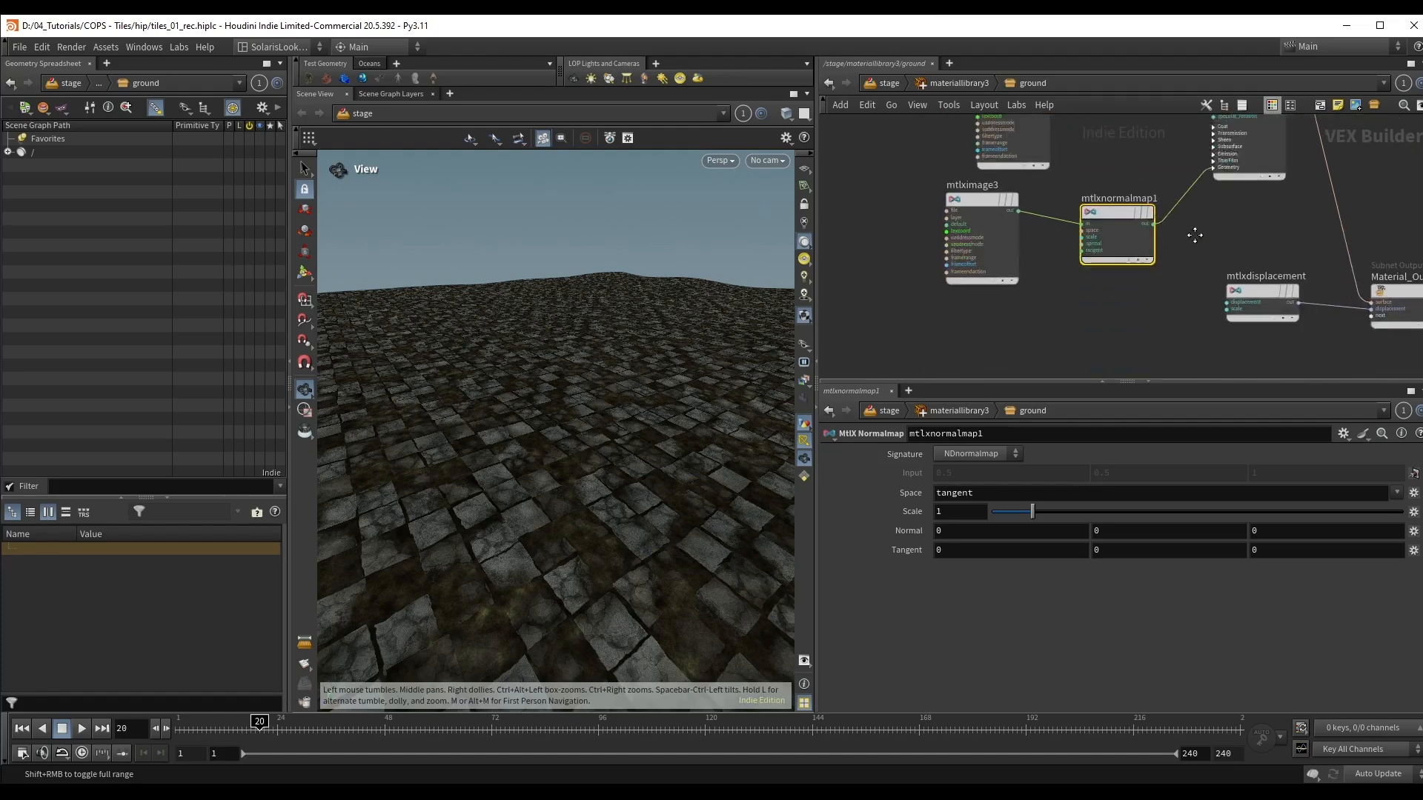
pyautogui.moveTo(1195, 235)
pyautogui.mouseDown(button='middle')
pyautogui.moveTo(1172, 208)
pyautogui.moveTo(1197, 221)
pyautogui.mouseUp(button='middle')
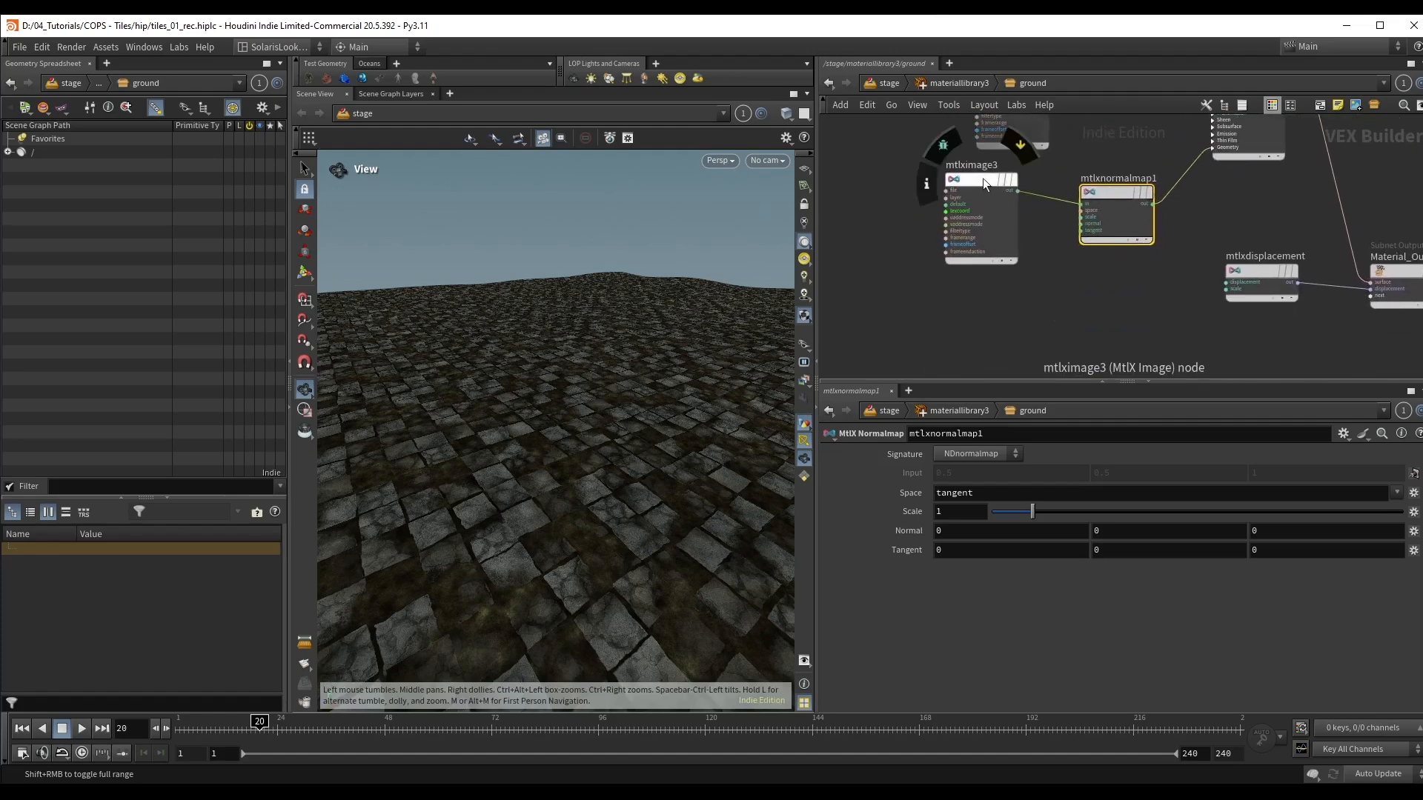
pyautogui.keyDown('alt'); pyautogui.moveTo(978, 178); pyautogui.dragTo(961, 314); pyautogui.keyUp('alt')
pyautogui.moveTo(1067, 309); pyautogui.dragTo(1074, 253, button='middle')
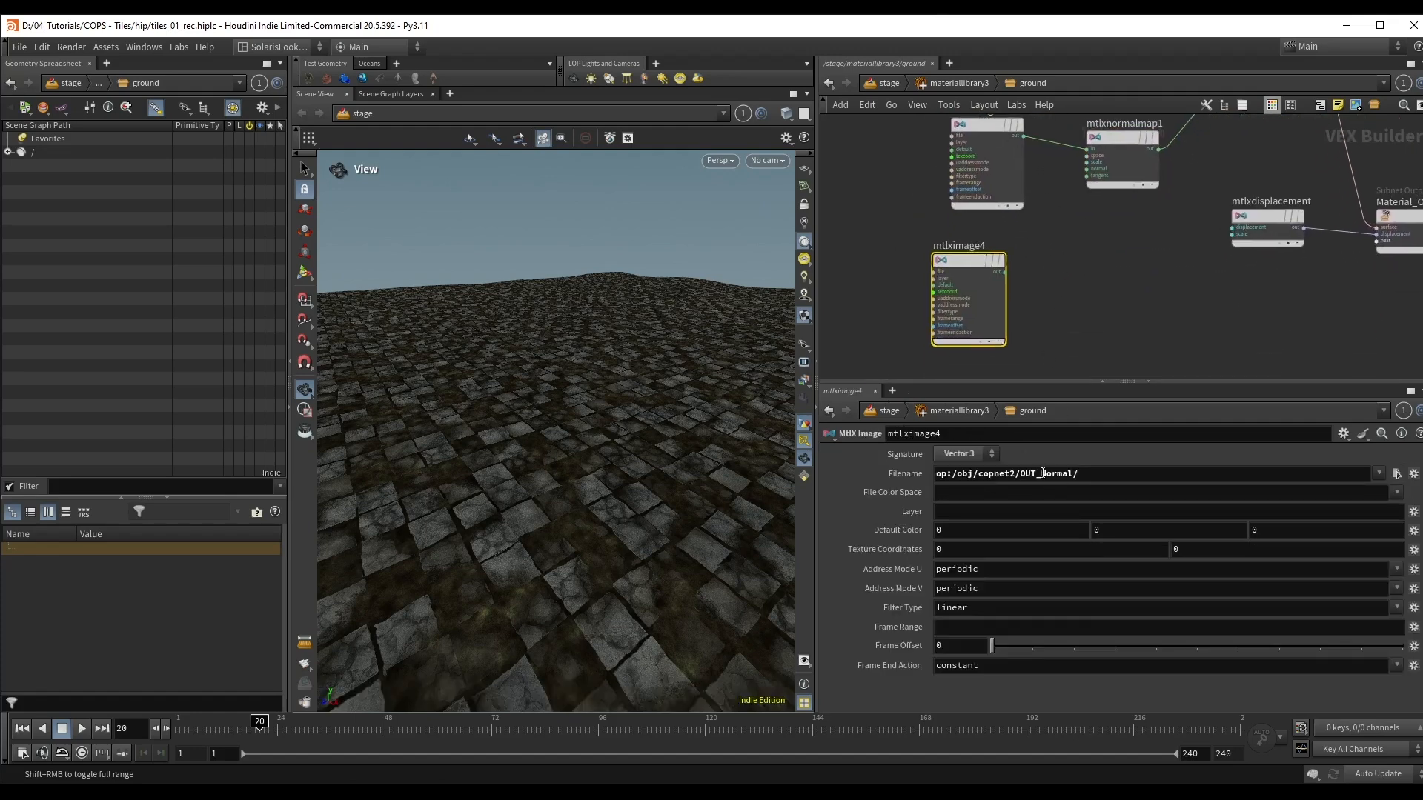
# Step: Set the Filename of mtlximage4 to op:/obj/copnet2/OUT_Height/ and its Signature to Float
pyautogui.moveTo(1044, 473); pyautogui.dragTo(1098, 469)
pyautogui.press('BackSpace')
pyautogui.press('BackSpace')
pyautogui.write('Height/')
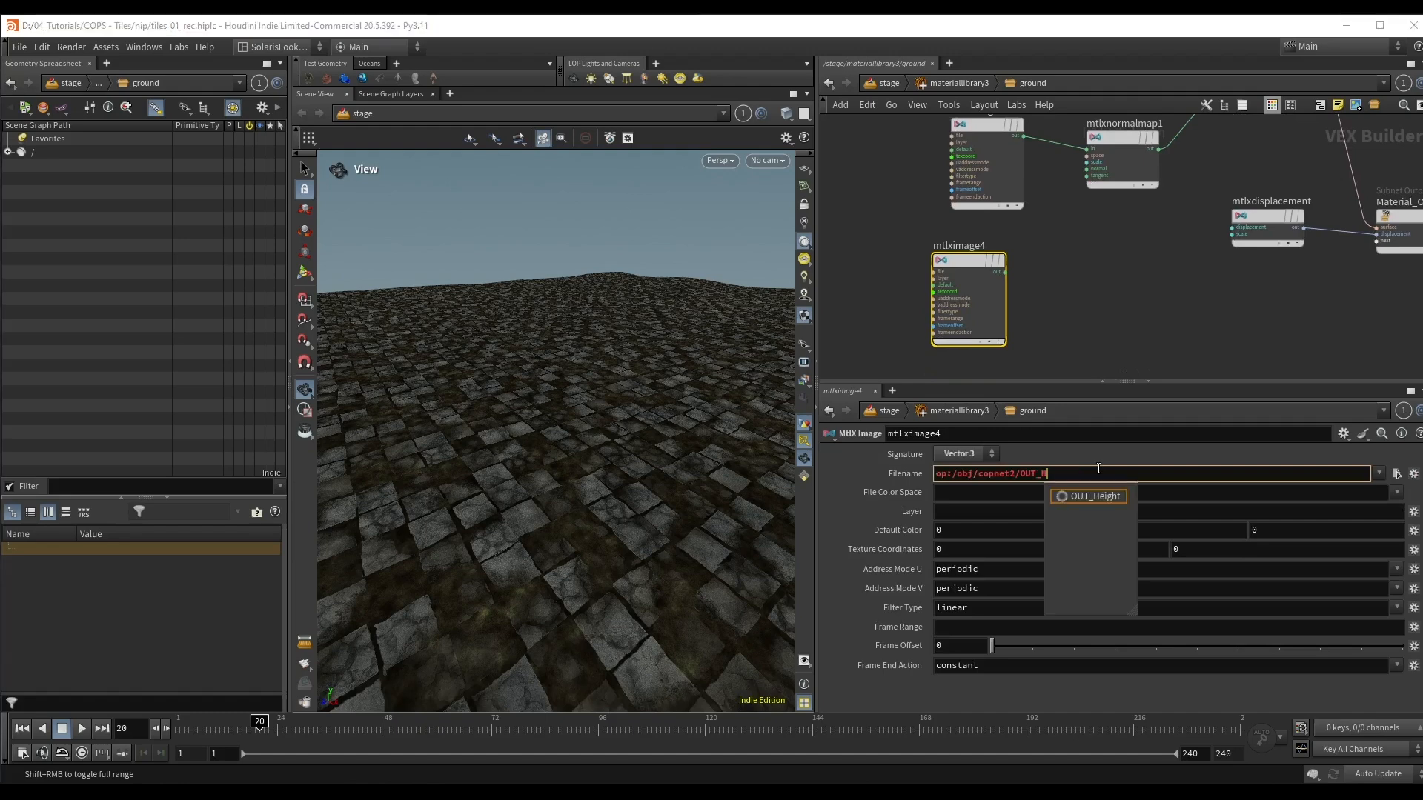
pyautogui.press('Down')
pyautogui.press('Return')
pyautogui.click(974, 455)
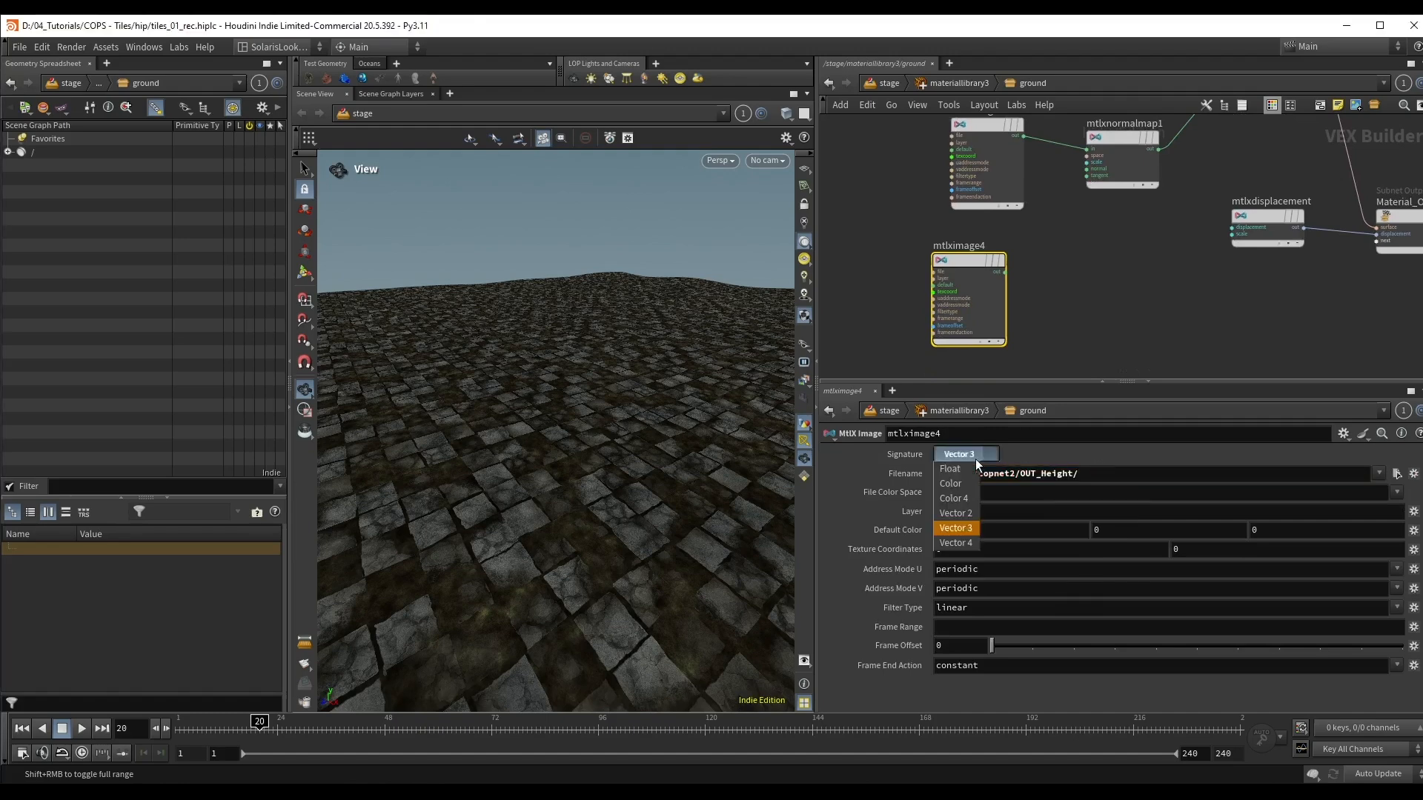
pyautogui.click(967, 471)
# Step: Connect the output of mtlximage4 to the Displacement input of mtlxdisplacement, reposition that node and check the displaced ground
pyautogui.scroll(3, 974, 246)
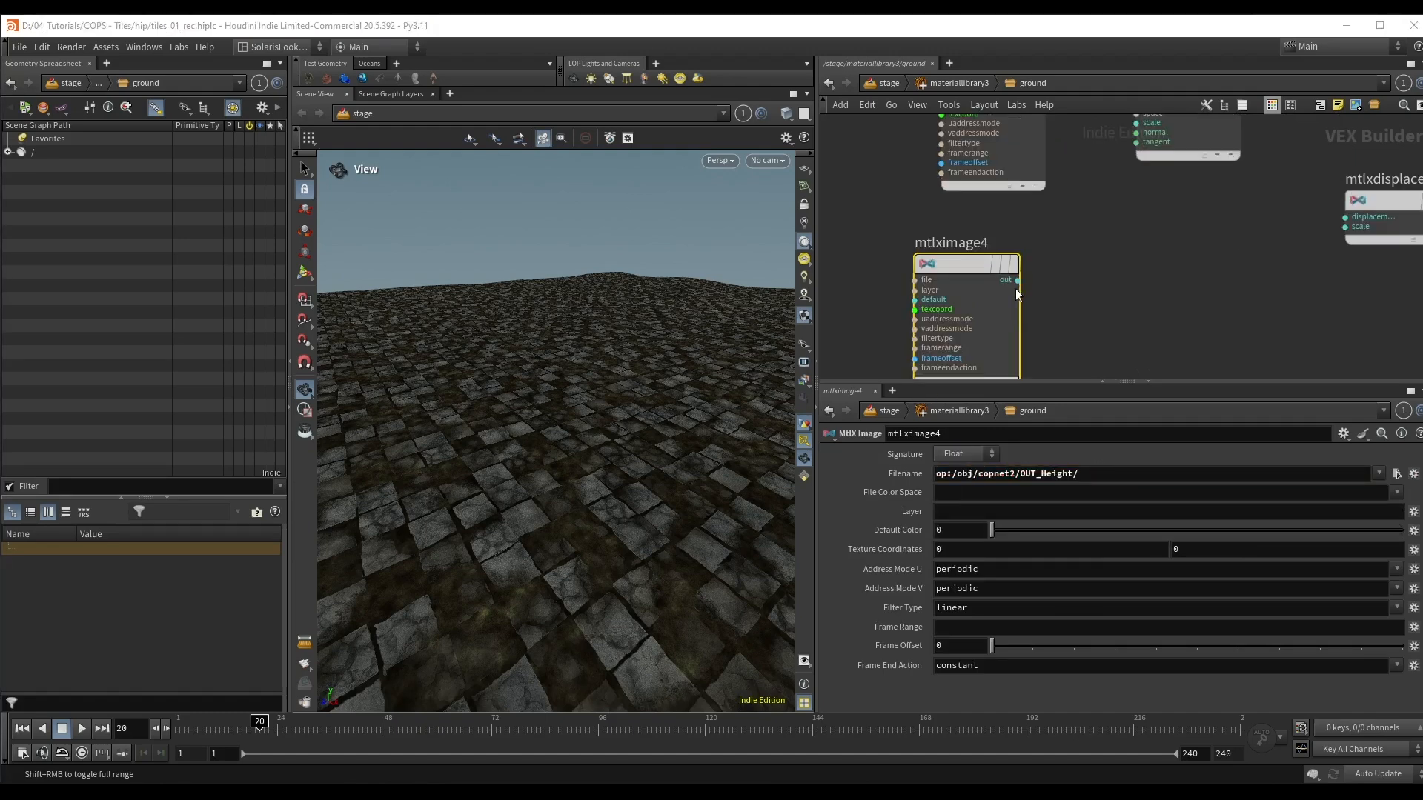
pyautogui.click(1016, 289)
pyautogui.moveTo(1216, 279); pyautogui.dragTo(1043, 299, button='middle')
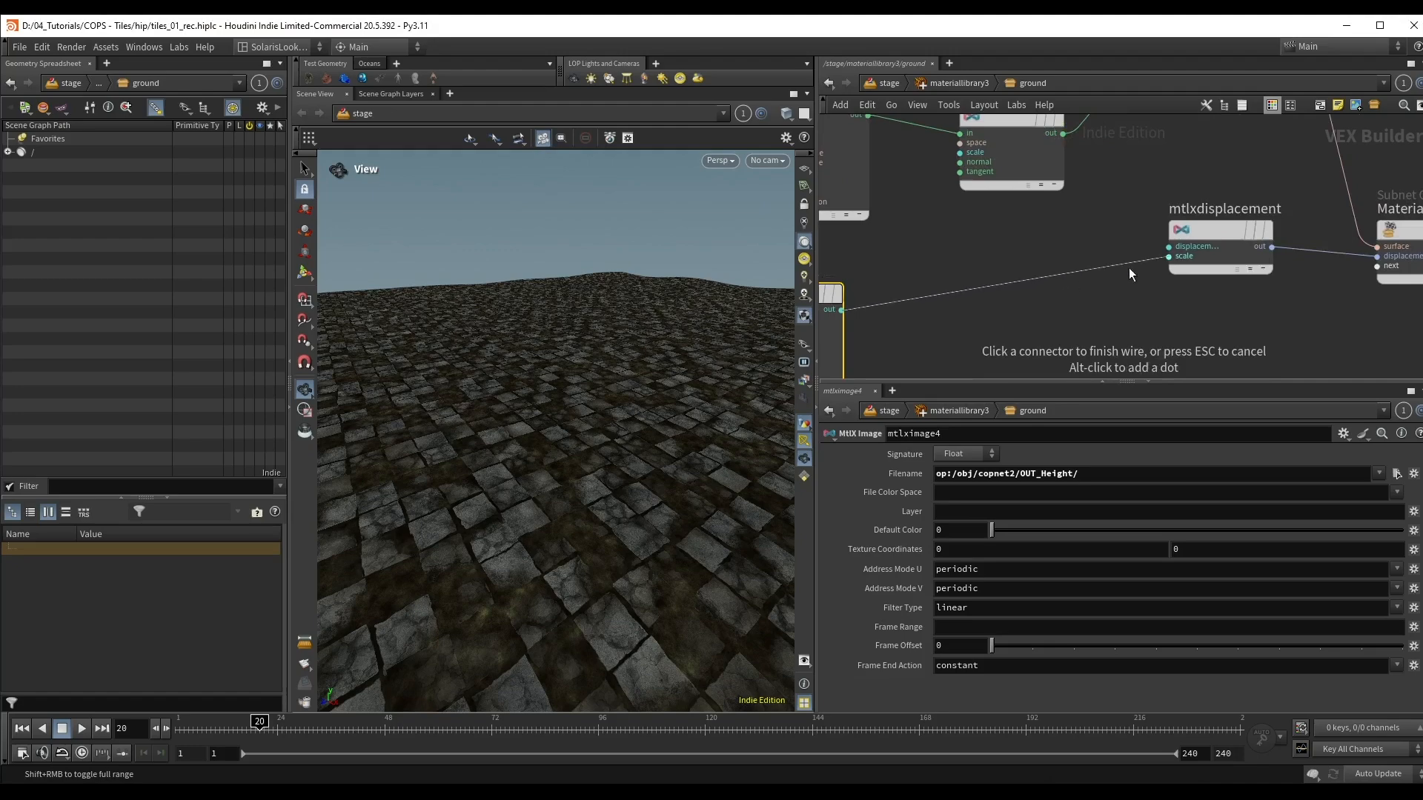
pyautogui.click(1149, 246)
pyautogui.moveTo(1212, 231); pyautogui.dragTo(1127, 275)
pyautogui.moveTo(595, 434)
pyautogui.mouseDown()
pyautogui.moveTo(566, 438)
pyautogui.moveTo(597, 410)
pyautogui.mouseUp()
pyautogui.moveTo(597, 410); pyautogui.dragTo(607, 377, button='right')
pyautogui.moveTo(607, 378); pyautogui.dragTo(582, 400)
pyautogui.moveTo(581, 400)
pyautogui.mouseDown(button='right')
pyautogui.moveTo(573, 413)
pyautogui.moveTo(591, 385)
pyautogui.mouseUp(button='right')
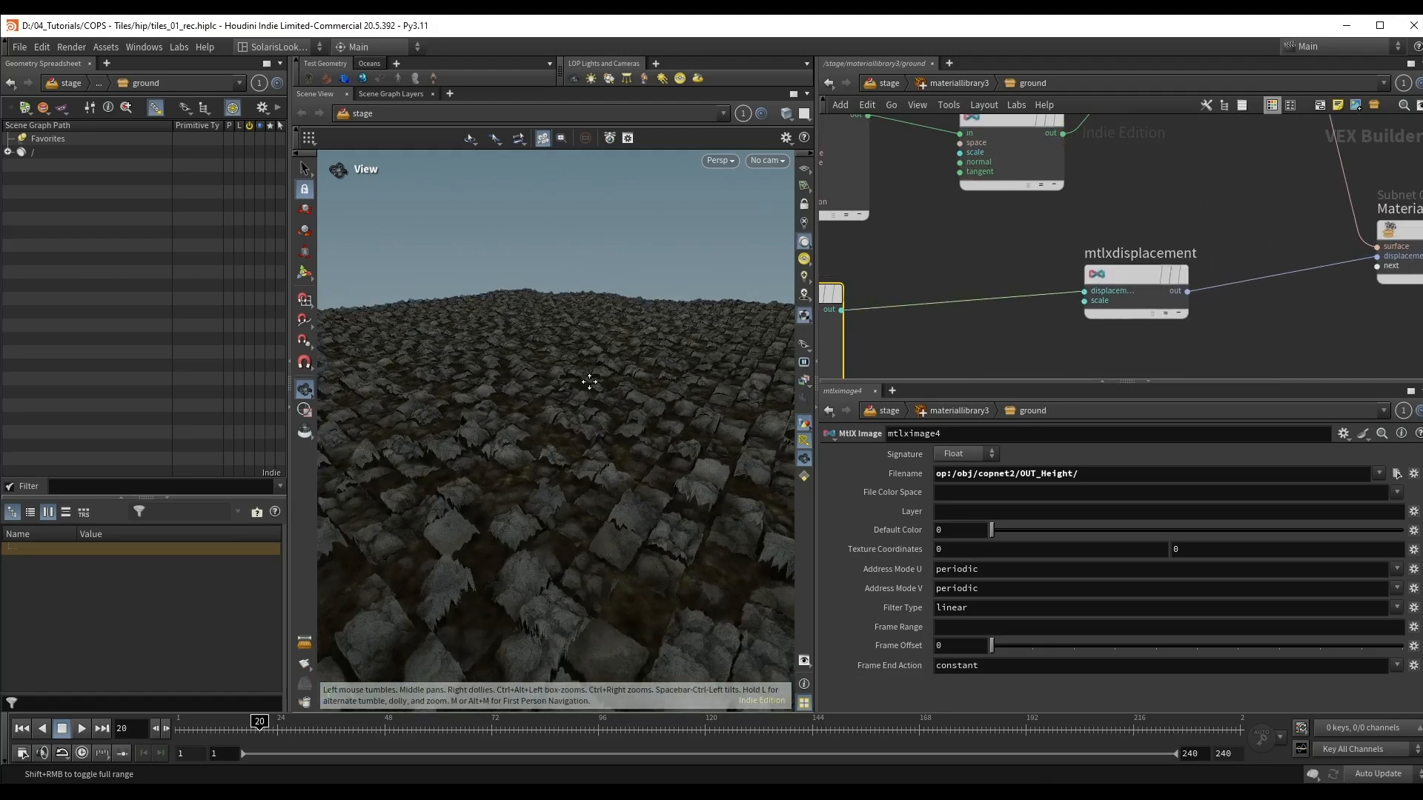
# Step: Reduce the Scale of mtlxdisplacement to 0.15
pyautogui.click(1139, 280)
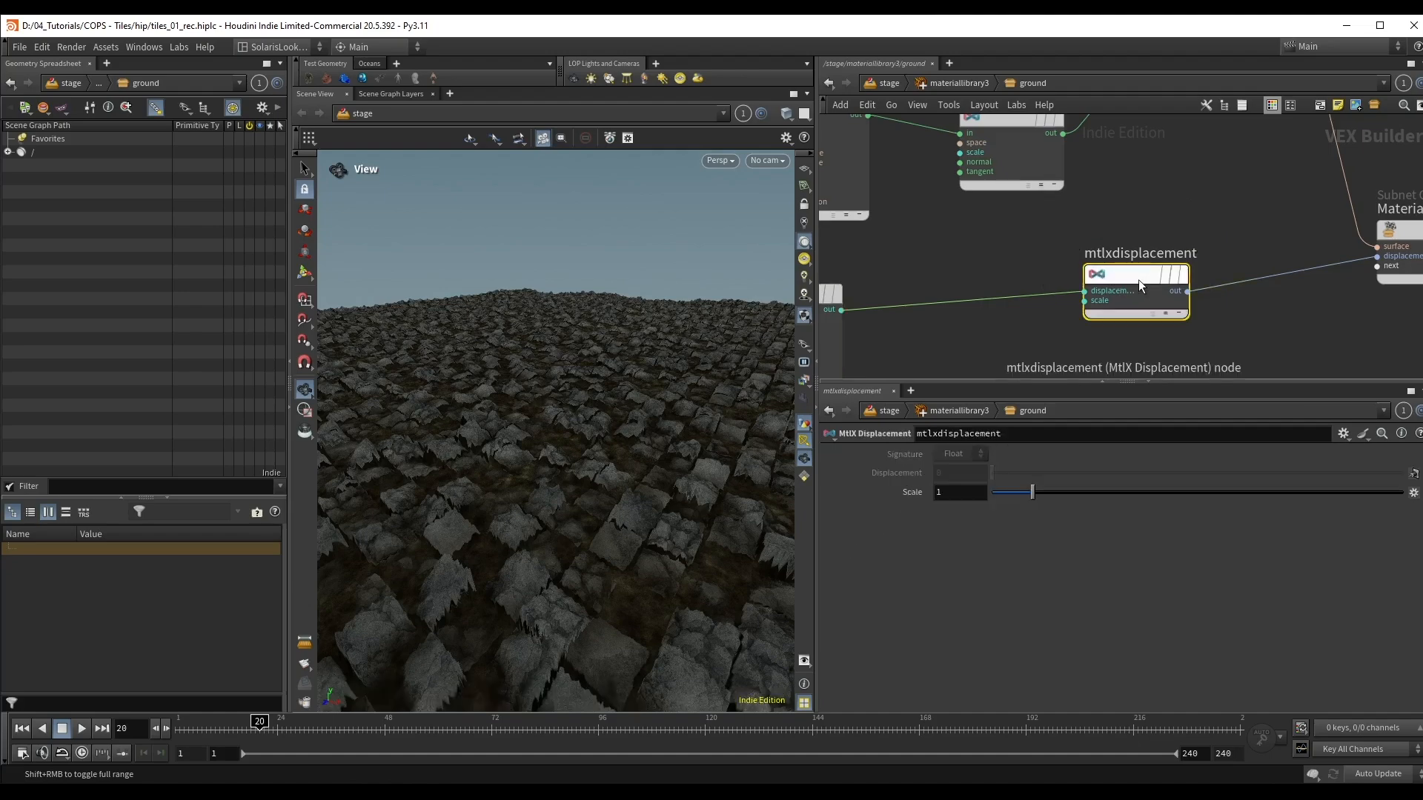
pyautogui.moveTo(473, 426); pyautogui.dragTo(520, 412, button='right')
pyautogui.moveTo(1016, 498); pyautogui.dragTo(946, 506)
pyautogui.press('Return')
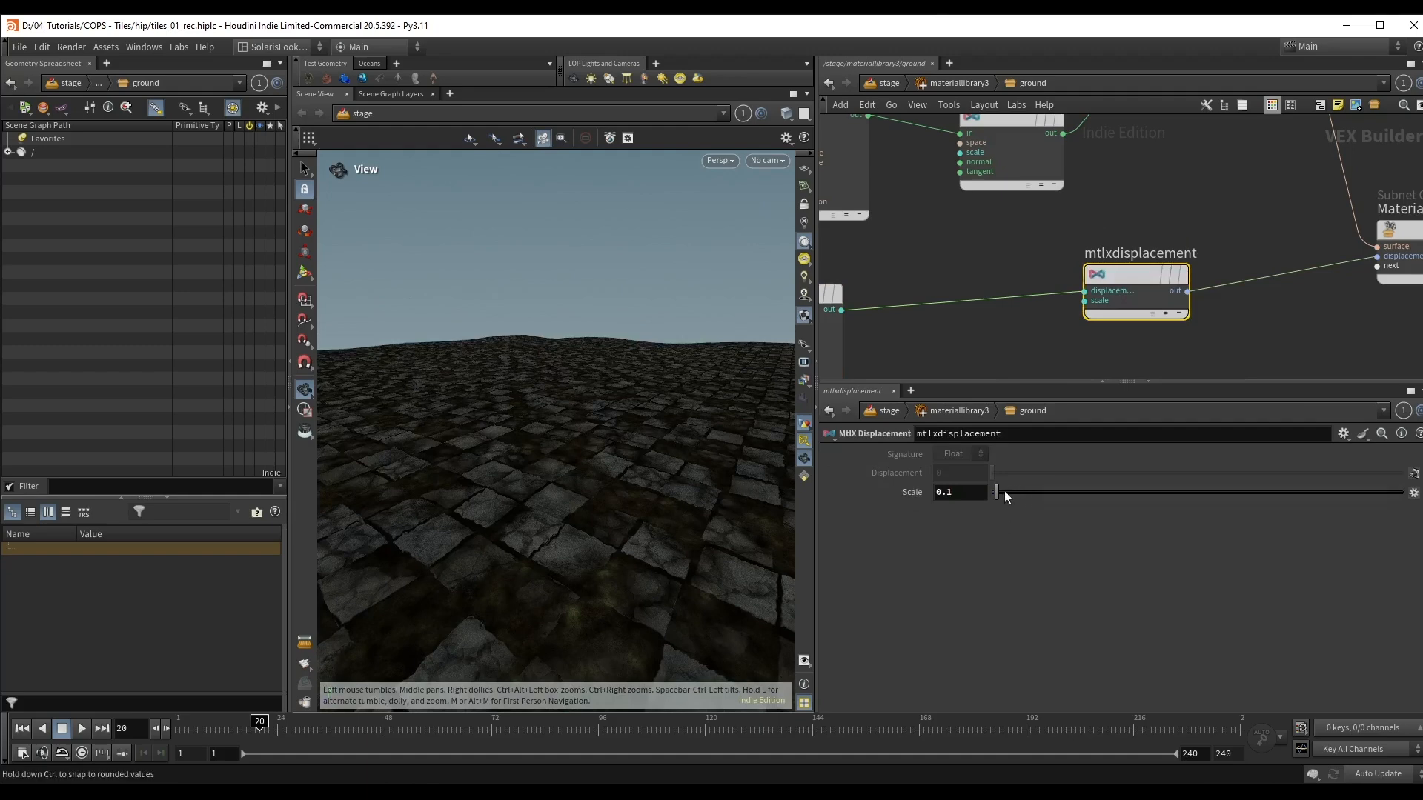
pyautogui.click(974, 492)
pyautogui.write('5')
pyautogui.press('Return')
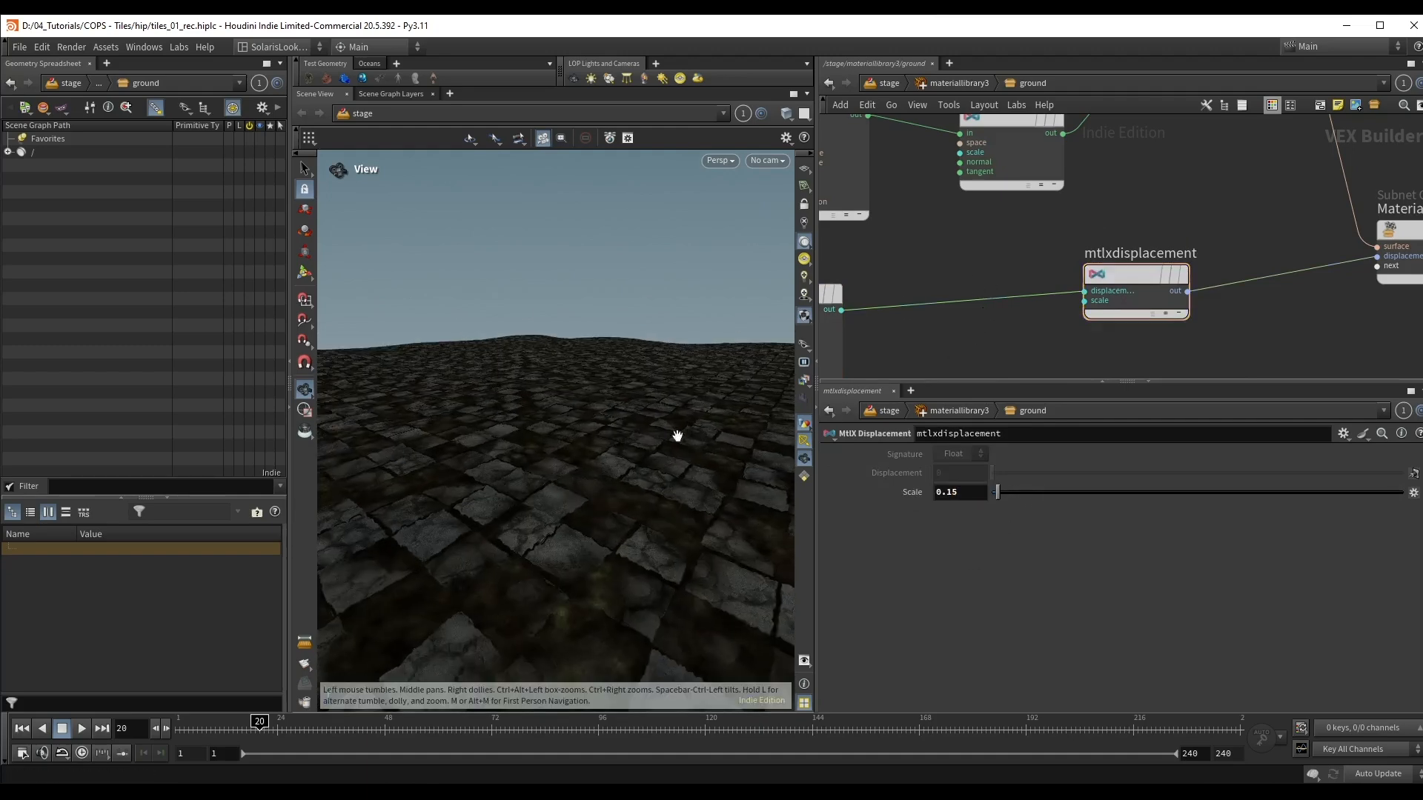
# Step: Return to the stage network and add a Karma Physical Sky node connected below materiallibrary3
pyautogui.press('u')
pyautogui.press('u')
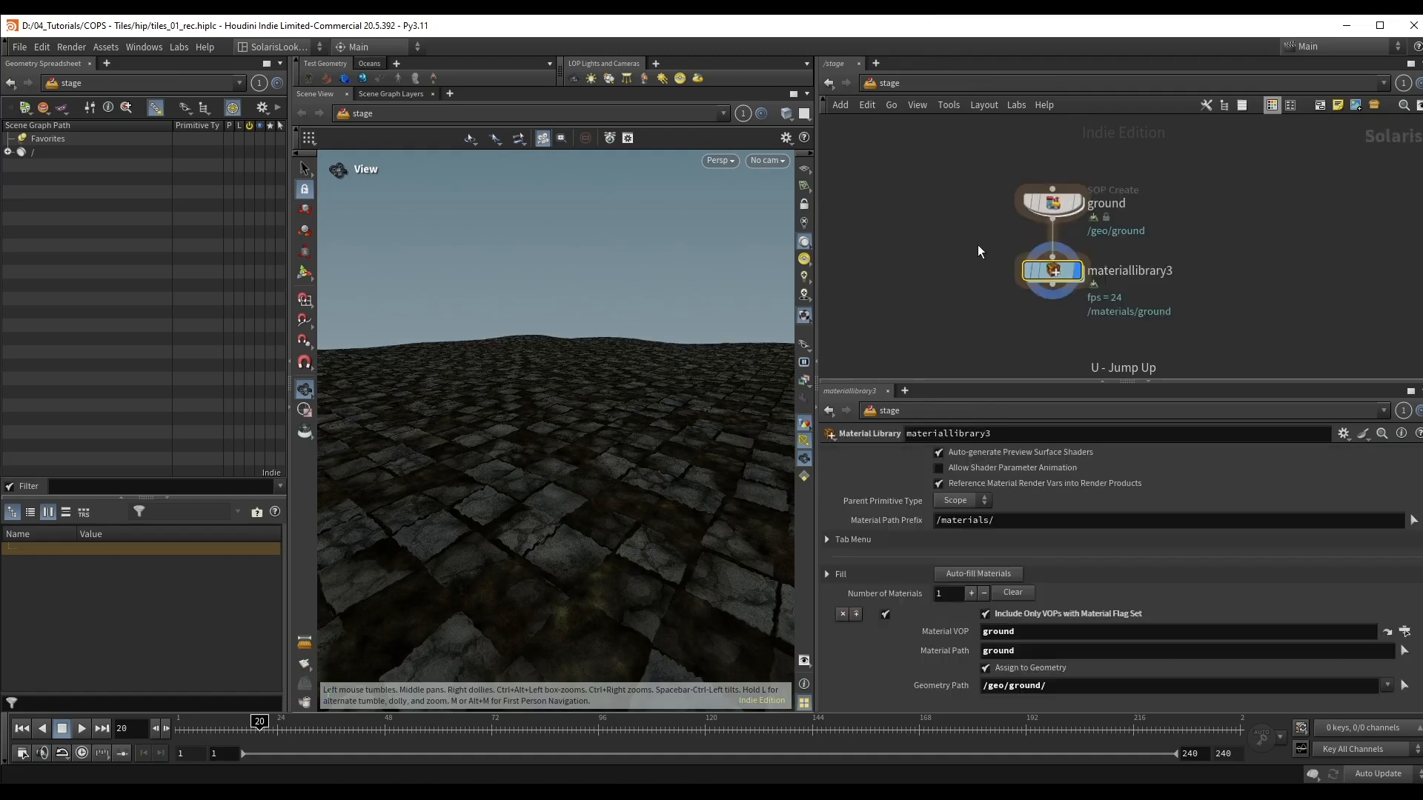
pyautogui.click(1005, 239)
pyautogui.press('Tab')
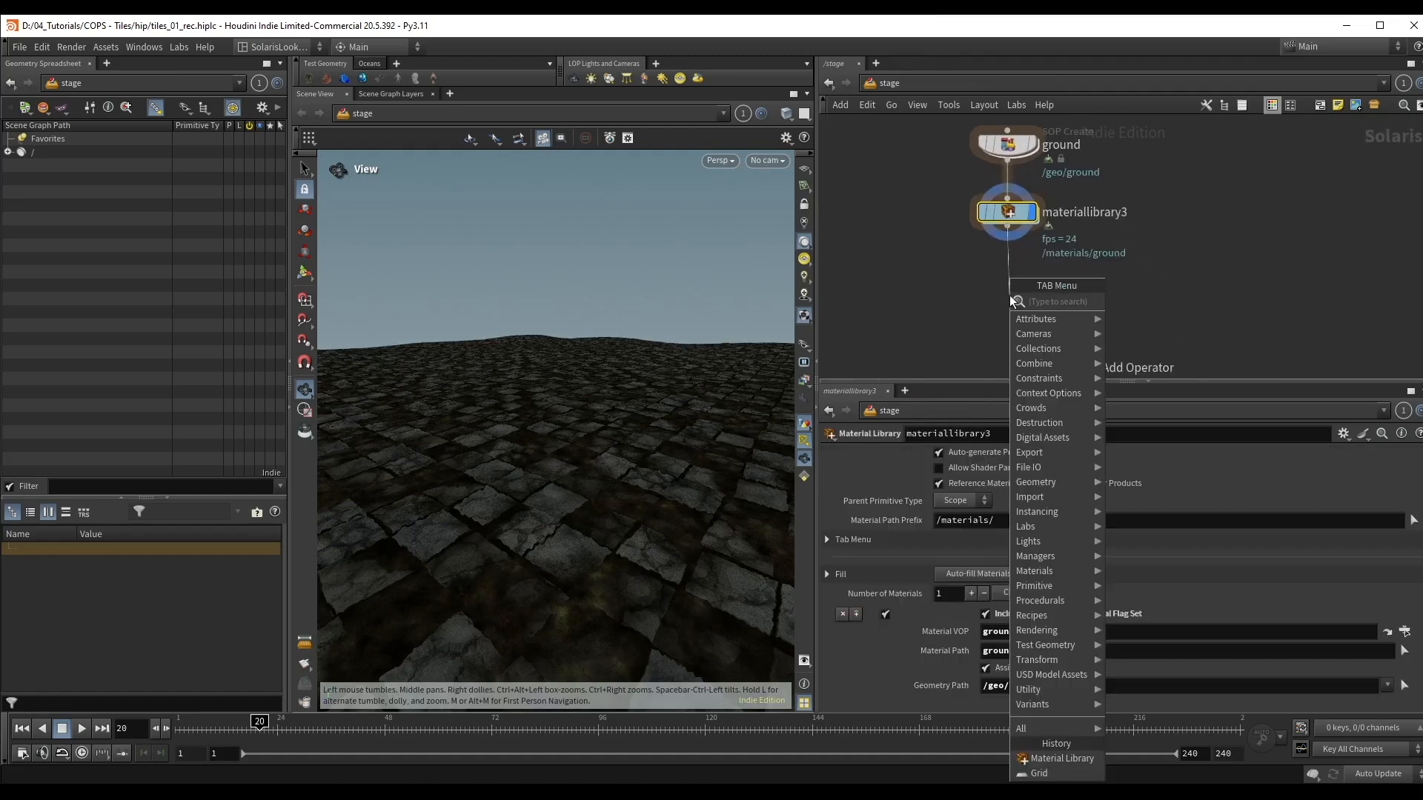
pyautogui.write('k s')
pyautogui.click(1160, 301)
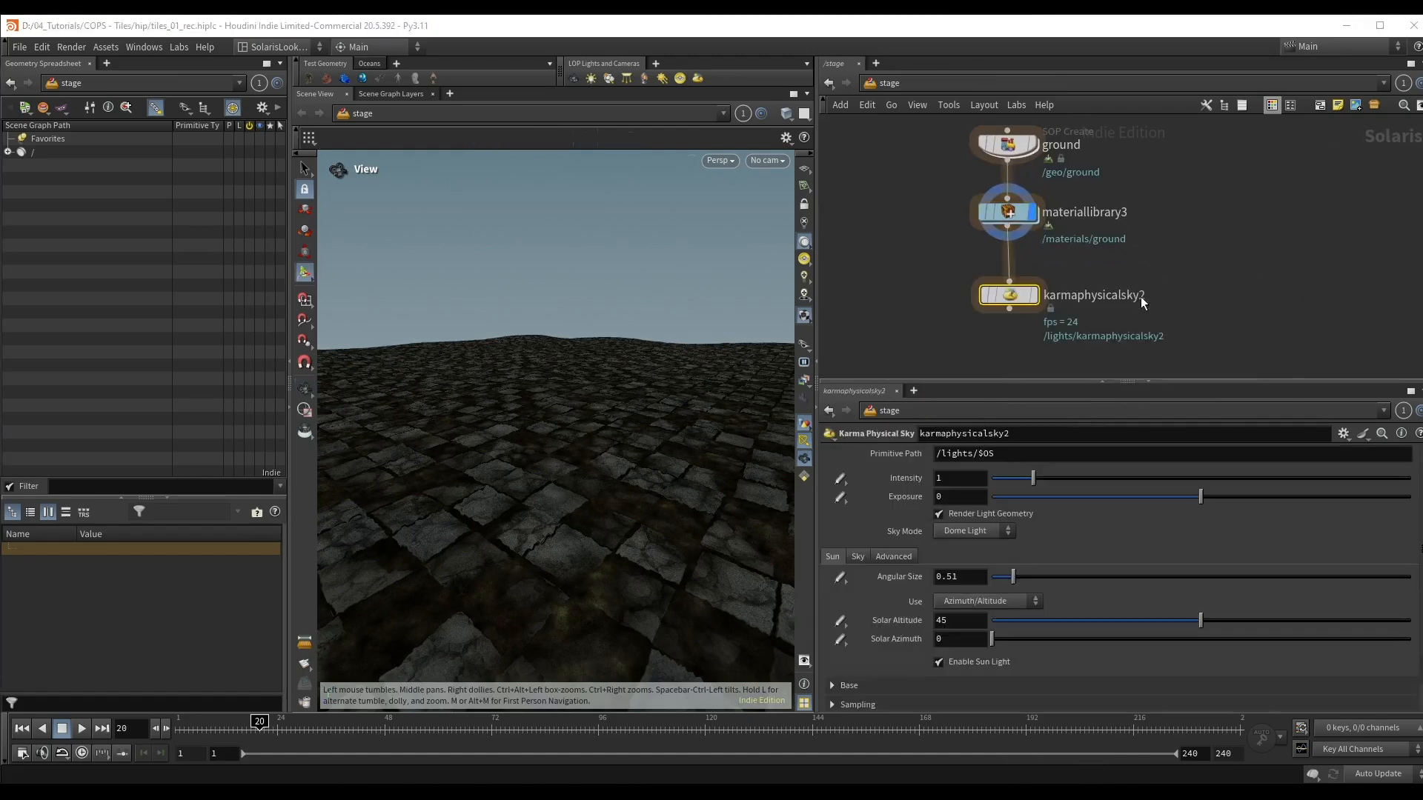
# Step: Add a Camera node connected below karmaphysicalsky2
pyautogui.moveTo(970, 327); pyautogui.dragTo(976, 254, button='middle')
pyautogui.press('Tab')
pyautogui.write('camera')
pyautogui.press('Return')
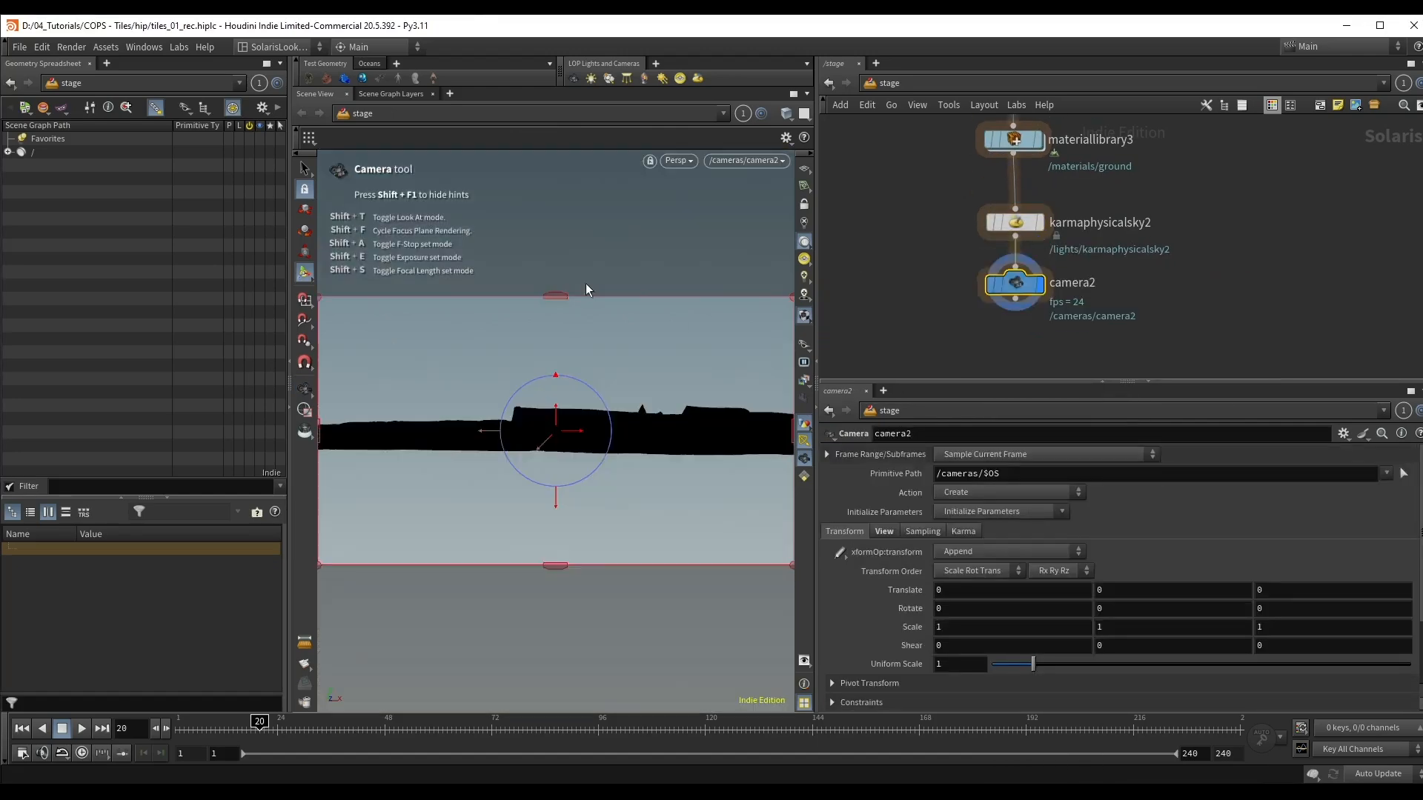
# Step: Lock camera2 to the view and aim it down at the tiled ground
pyautogui.click(804, 206)
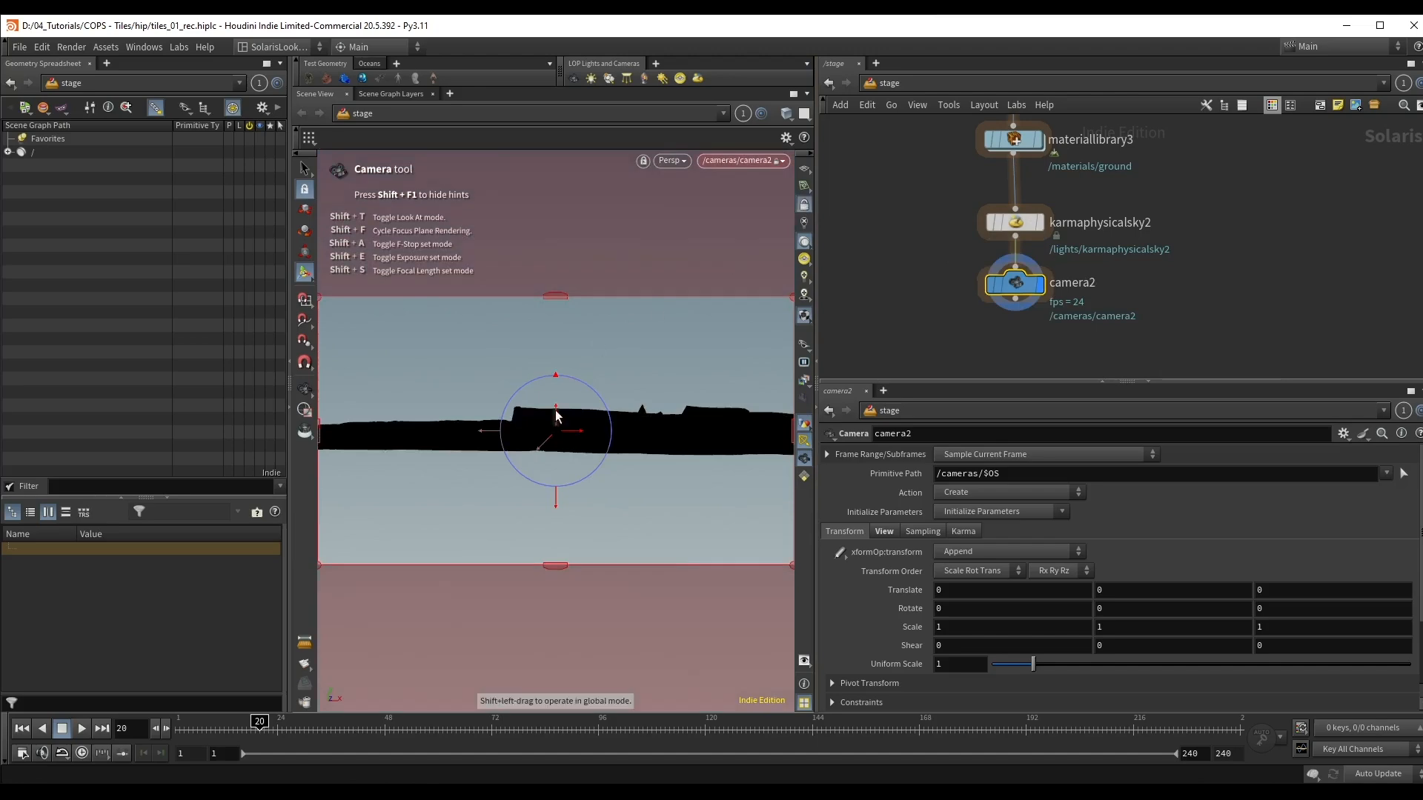
pyautogui.keyDown('alt'); pyautogui.moveTo(555, 416); pyautogui.dragTo(559, 435); pyautogui.keyUp('alt')
pyautogui.keyDown('alt'); pyautogui.moveTo(558, 435); pyautogui.dragTo(453, 435, button='right'); pyautogui.keyUp('alt')
pyautogui.keyDown('alt'); pyautogui.moveTo(453, 435); pyautogui.dragTo(481, 415, button='middle'); pyautogui.keyUp('alt')
pyautogui.keyDown('alt'); pyautogui.moveTo(482, 415); pyautogui.dragTo(644, 380); pyautogui.keyUp('alt')
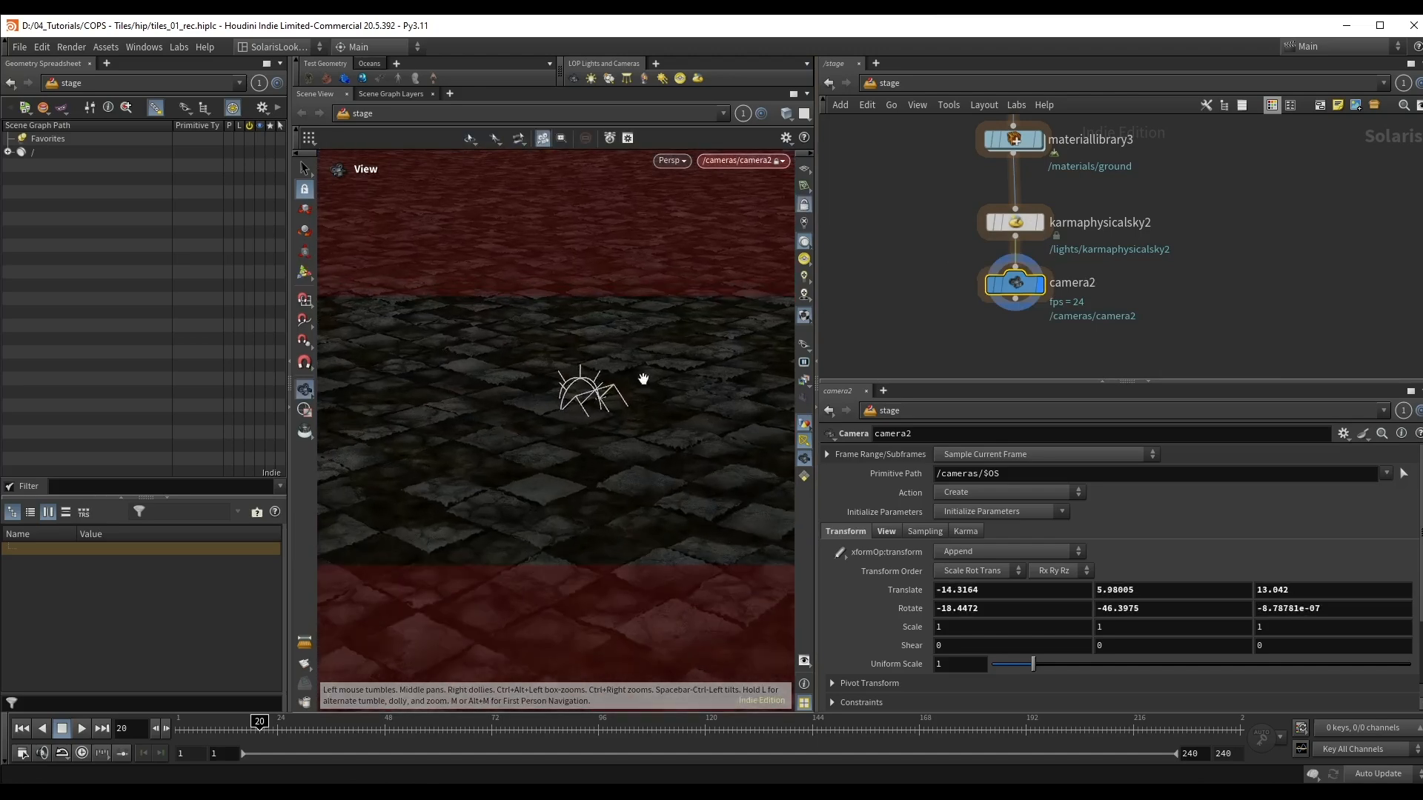
# Step: Set the Focal Length of camera2 to 26
pyautogui.click(893, 531)
pyautogui.moveTo(1199, 590); pyautogui.dragTo(1101, 589)
pyautogui.moveTo(977, 590); pyautogui.dragTo(910, 590)
pyautogui.write('26')
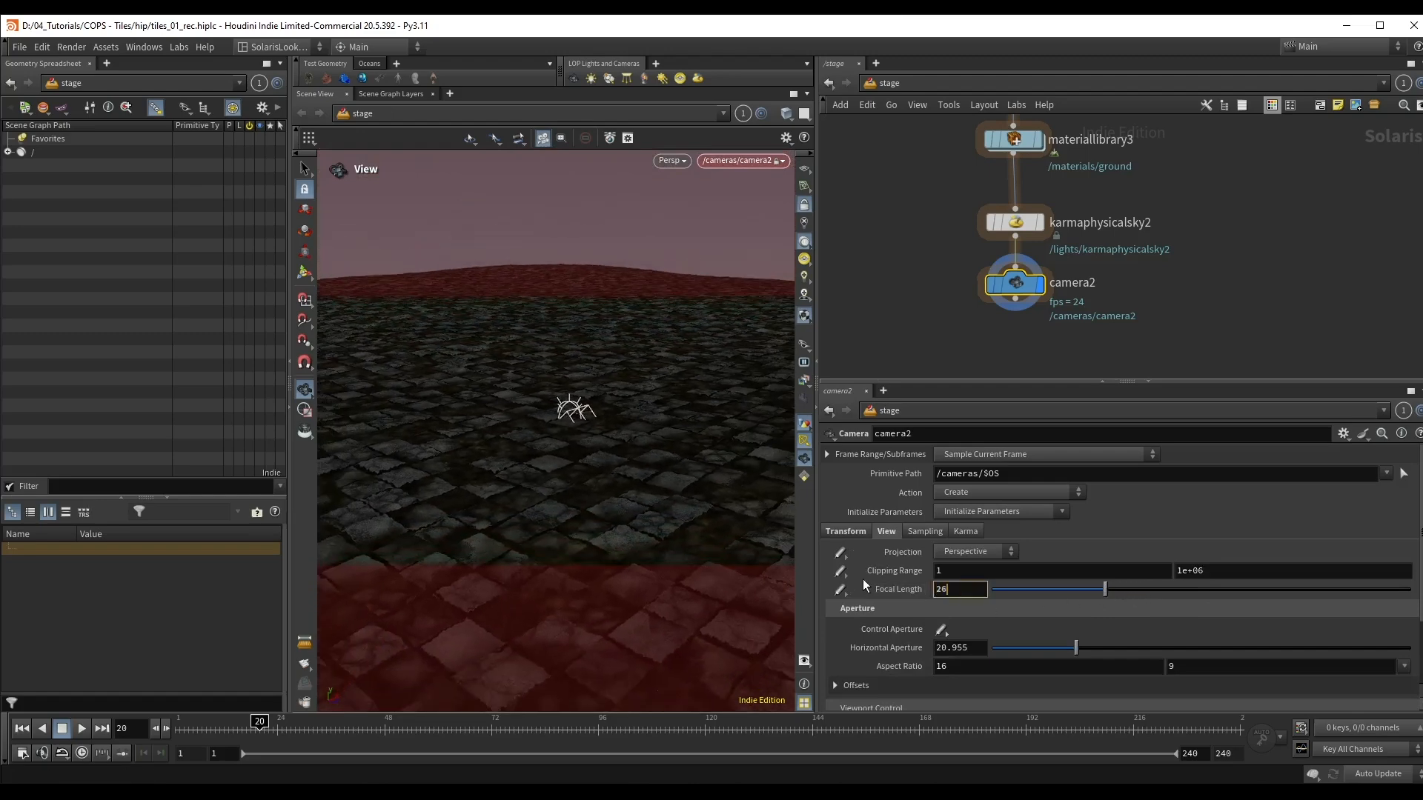
pyautogui.press('Return')
# Step: Collapse the scene graph pane to enlarge the viewport and reframe camera2 with the ground's horizon near the frame's upper edge
pyautogui.moveTo(699, 486); pyautogui.dragTo(694, 470, button='middle')
pyautogui.moveTo(693, 469); pyautogui.dragTo(688, 443)
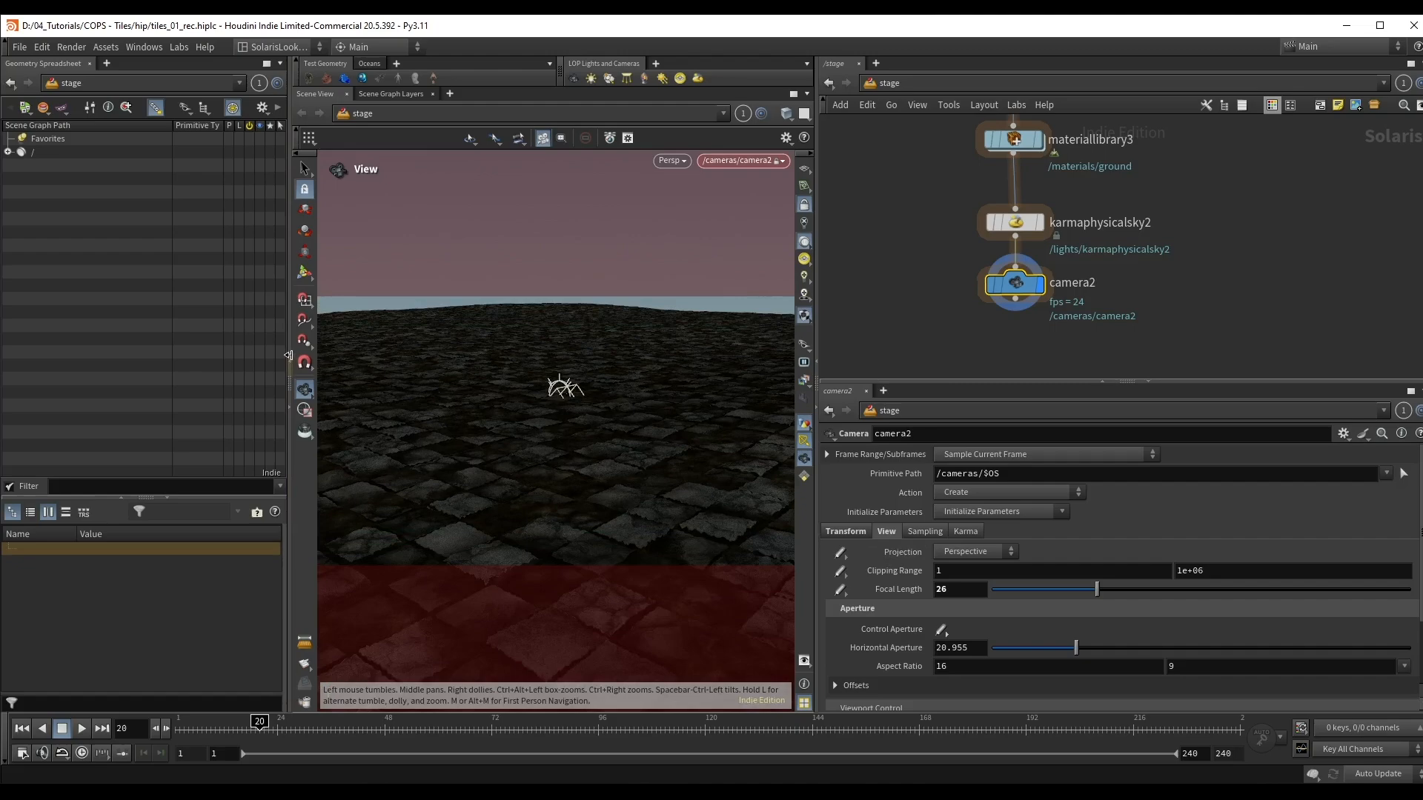
pyautogui.click(289, 356)
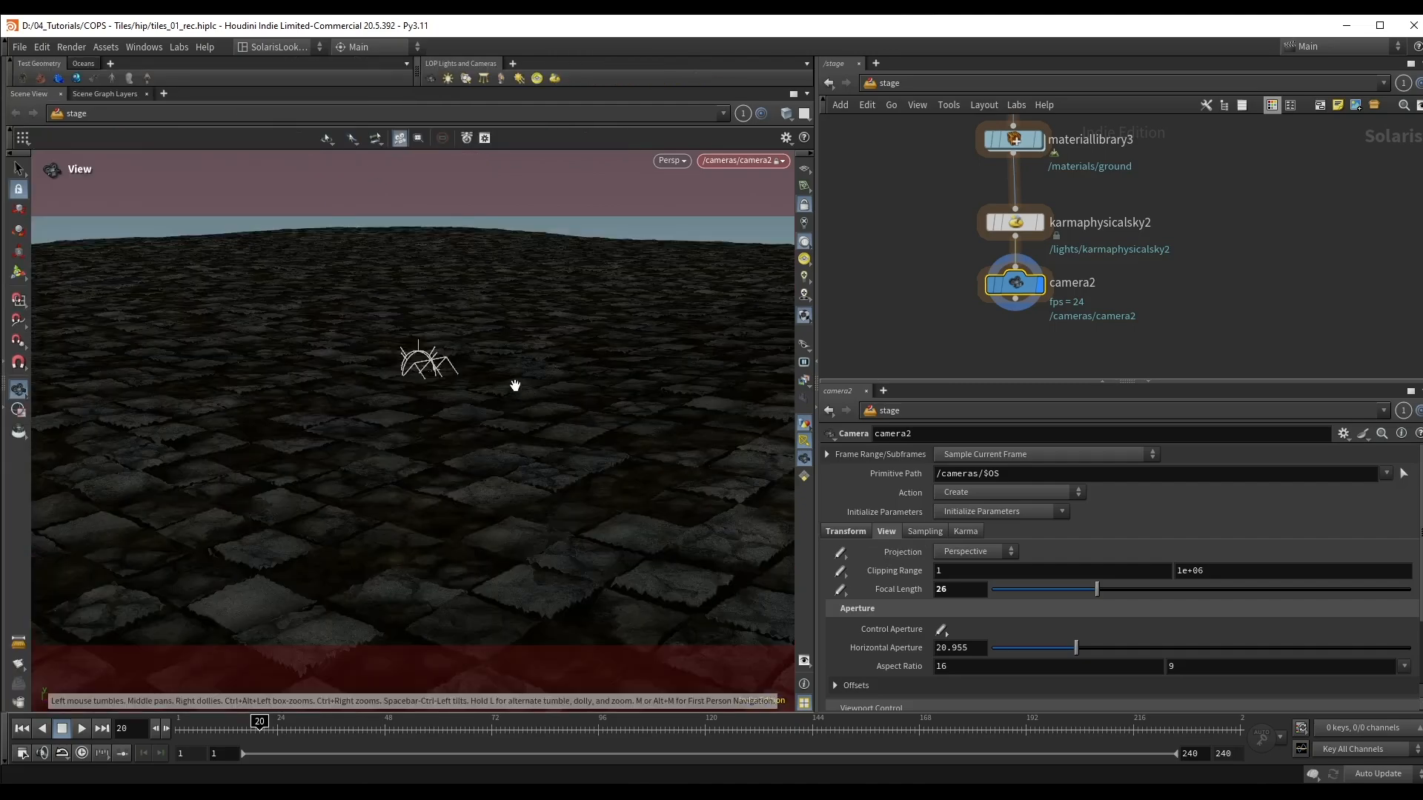
pyautogui.moveTo(514, 384); pyautogui.dragTo(417, 377)
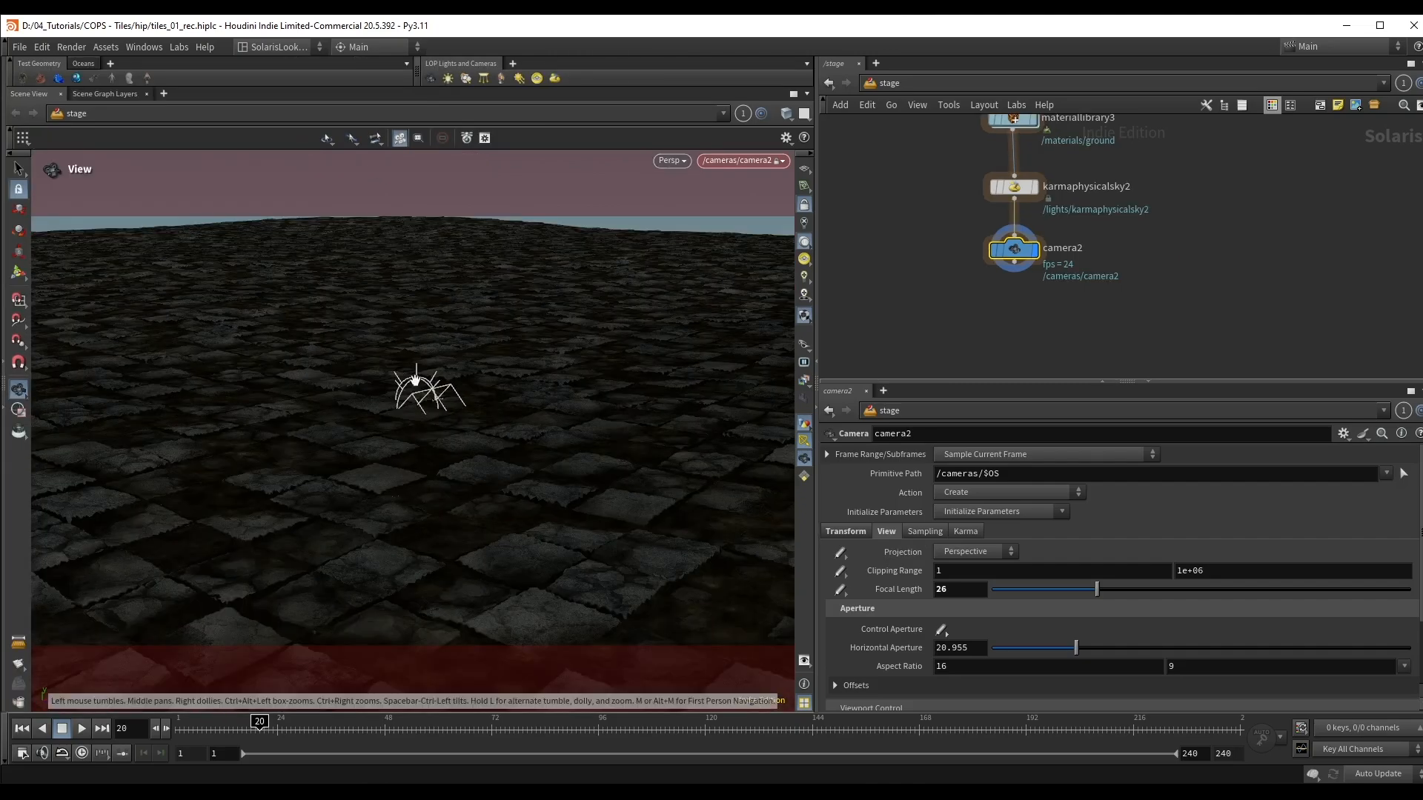
pyautogui.moveTo(416, 379); pyautogui.dragTo(418, 378)
pyautogui.moveTo(427, 371); pyautogui.dragTo(421, 376, button='middle')
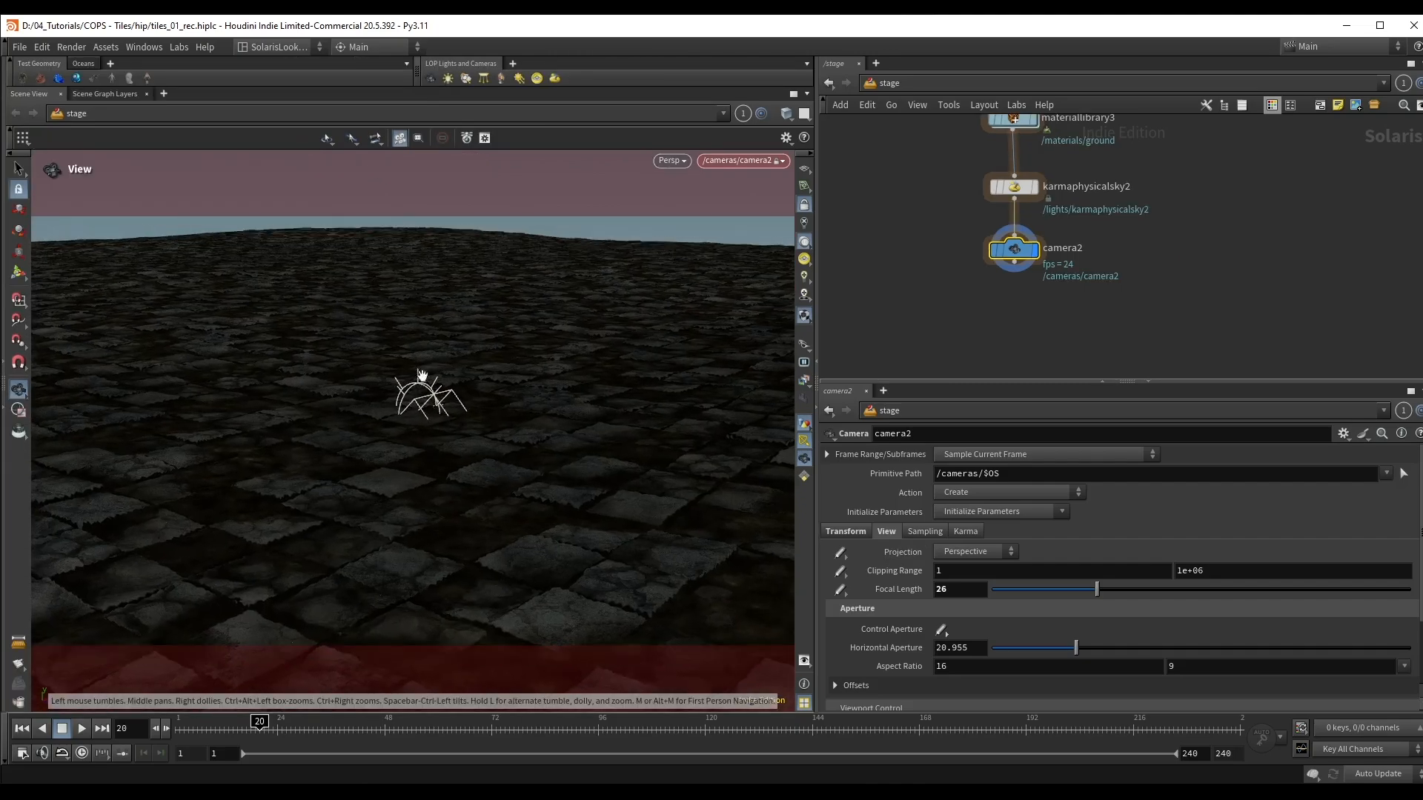
# Step: Switch the viewport renderer to Karma XPU, hide the light guides and adjust the camera framing
pyautogui.click(661, 163)
pyautogui.click(717, 239)
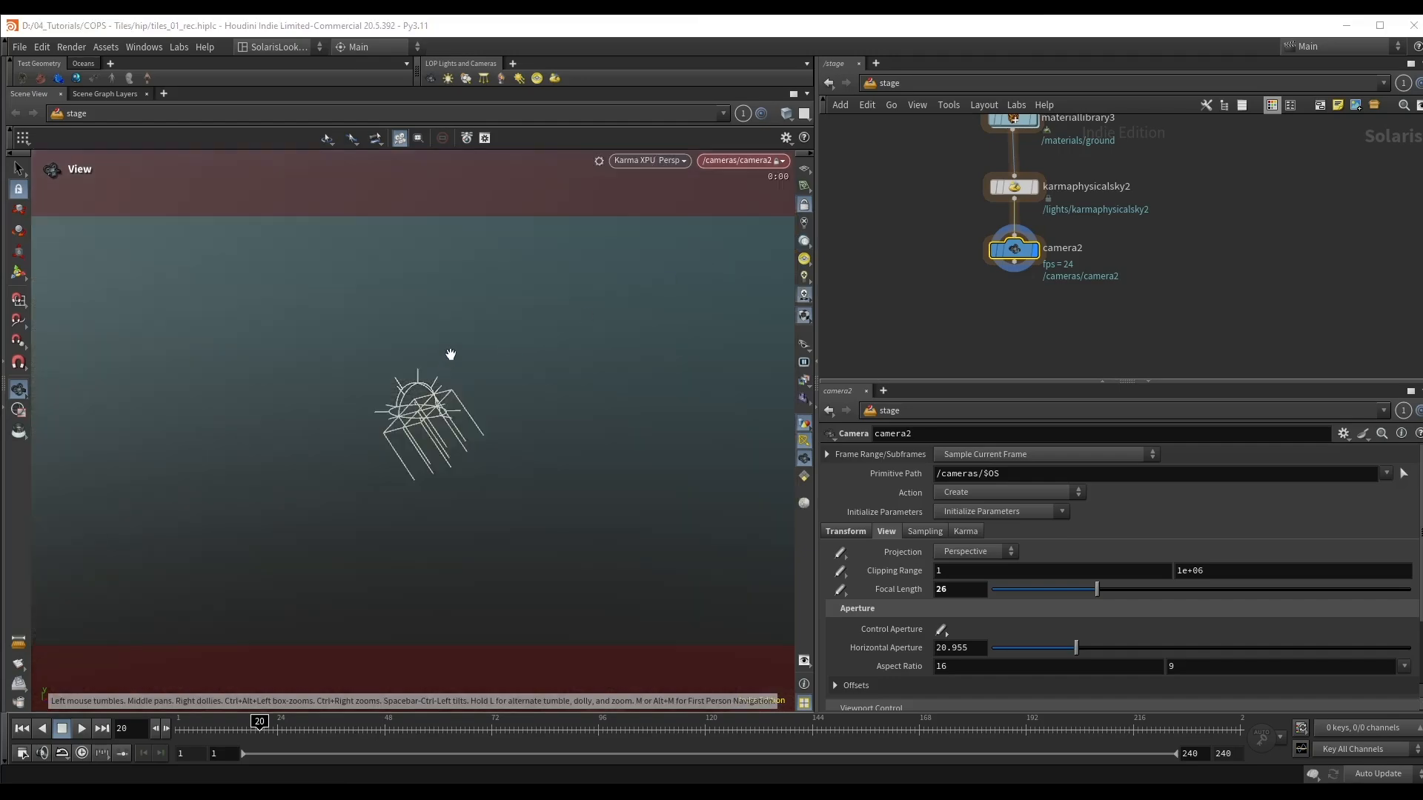
pyautogui.click(805, 443)
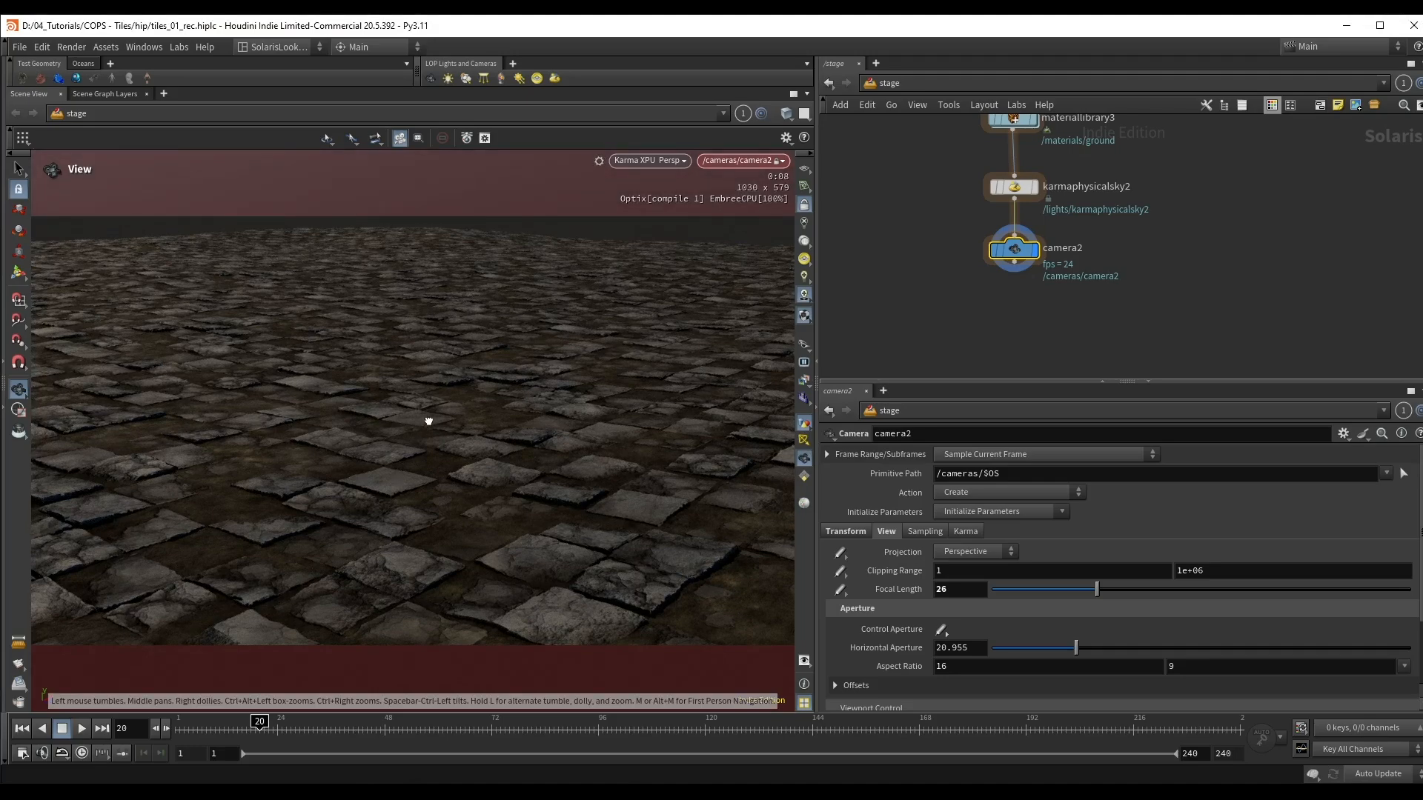
pyautogui.moveTo(429, 421); pyautogui.dragTo(449, 388)
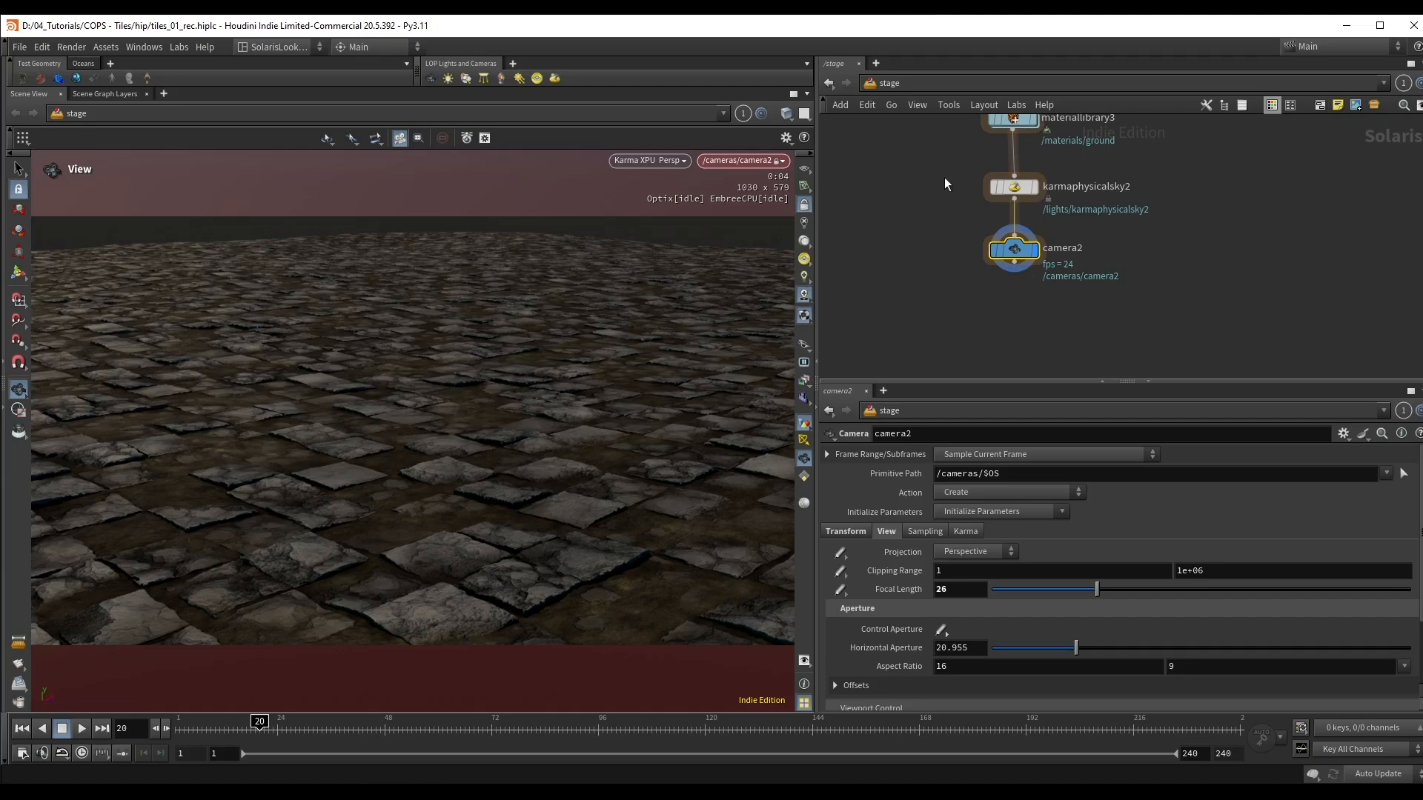
# Step: Try an Exposure of 2 on karmaphysicalsky2, and settle on an Exposure of 1
pyautogui.moveTo(1029, 189); pyautogui.dragTo(1030, 190)
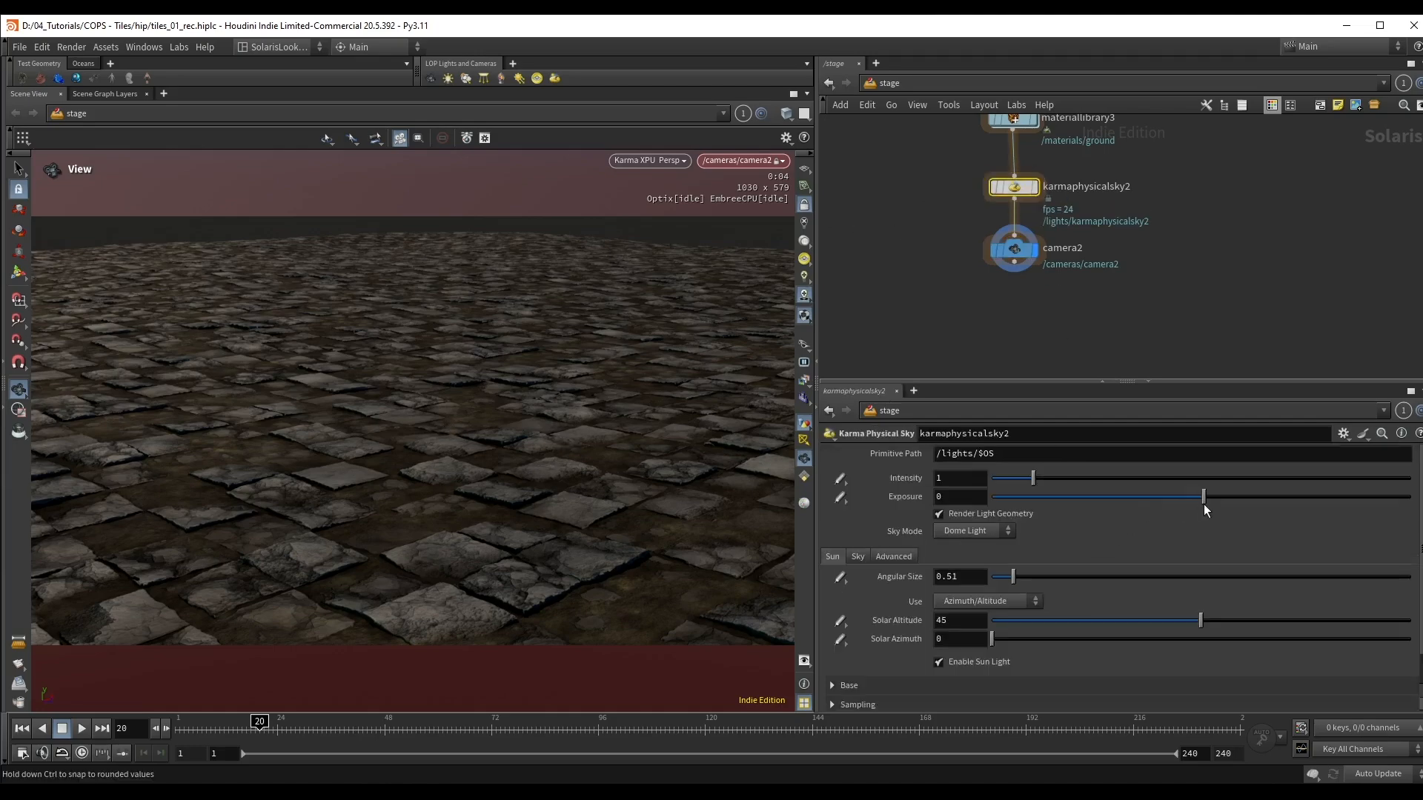
pyautogui.moveTo(1202, 500); pyautogui.dragTo(1212, 503)
pyautogui.moveTo(978, 497); pyautogui.dragTo(864, 497)
pyautogui.write('2')
pyautogui.press('Return')
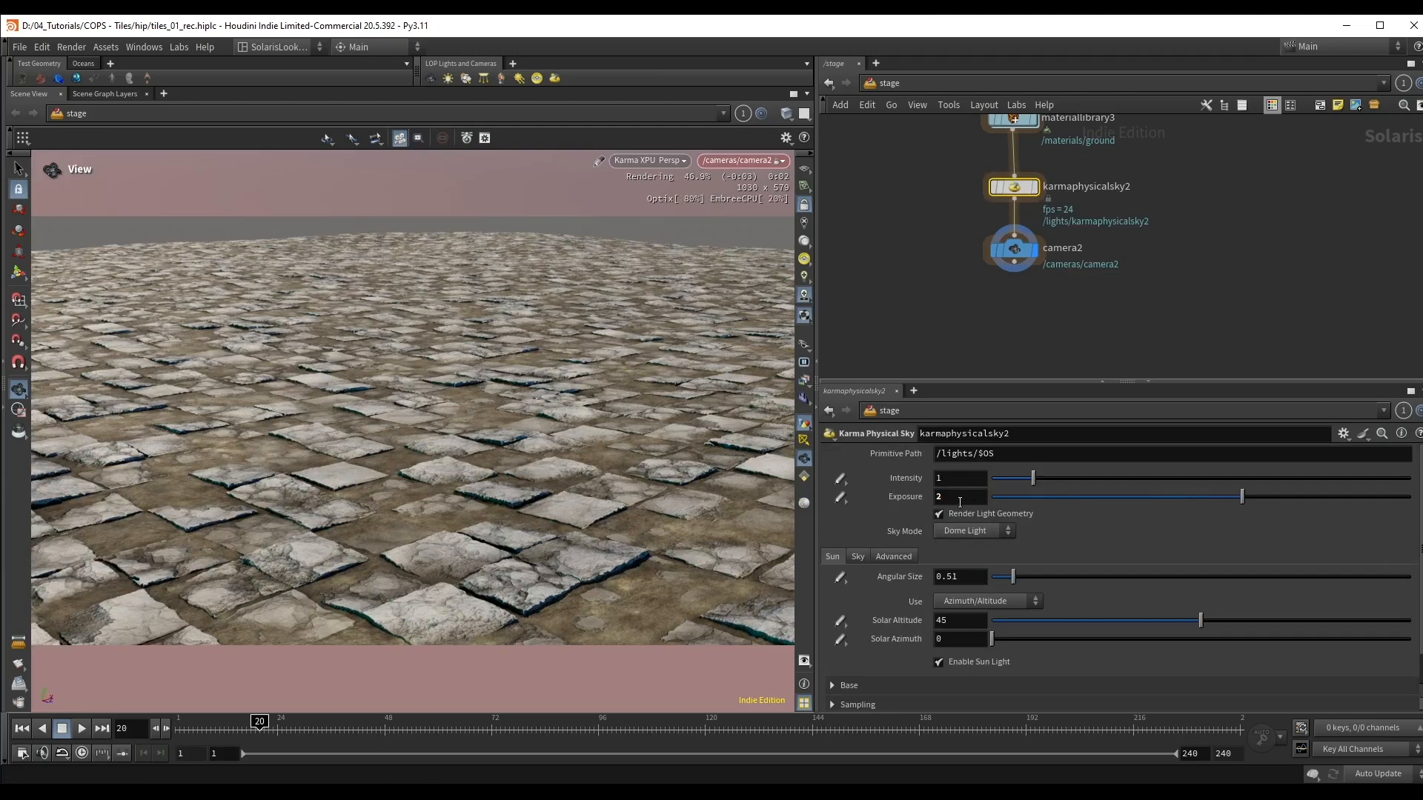
pyautogui.moveTo(960, 501); pyautogui.dragTo(914, 500)
pyautogui.write('1')
pyautogui.press('Return')
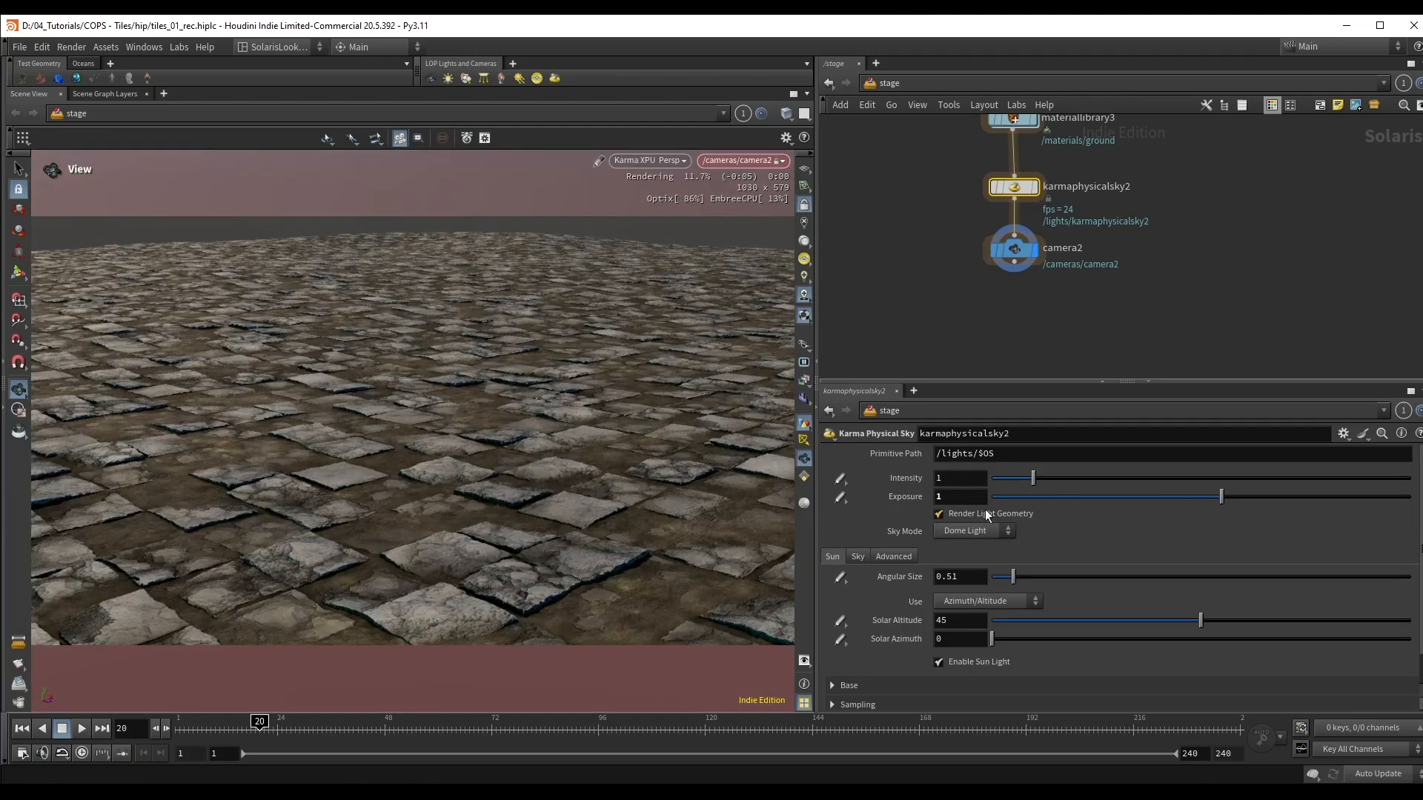
# Step: Set the sun of karmaphysicalsky2 to Solar Altitude 27.4, Angular Size 10 and Solar Azimuth 55.5
pyautogui.moveTo(1171, 621); pyautogui.dragTo(1118, 621)
pyautogui.moveTo(1203, 578); pyautogui.dragTo(1408, 575)
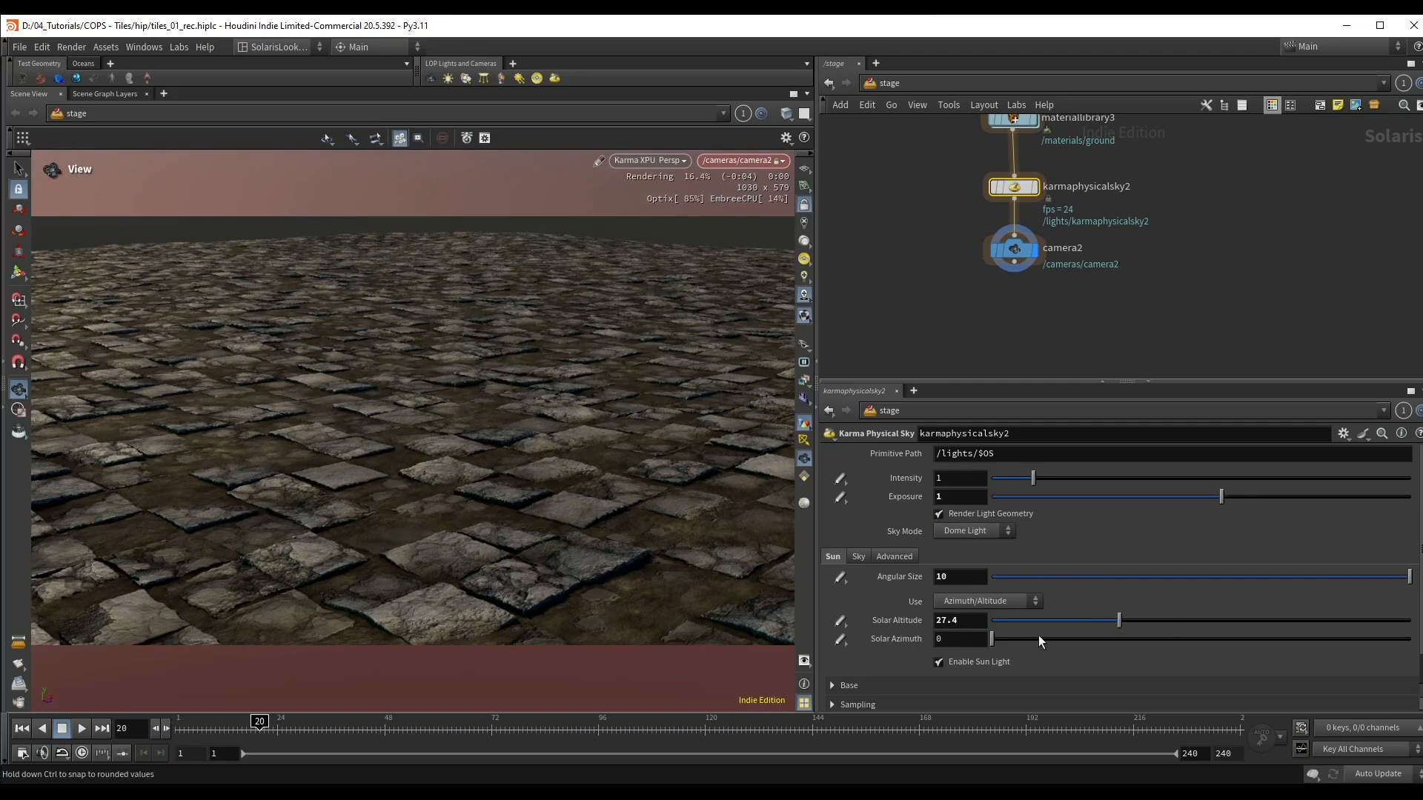
pyautogui.moveTo(1038, 637)
pyautogui.mouseDown()
pyautogui.moveTo(1355, 638)
pyautogui.moveTo(1036, 655)
pyautogui.moveTo(1058, 653)
pyautogui.mouseUp()
# Step: Open the ground material inside materiallibrary3 and lower the Scale of mtlxnormalmap1 to 0.52
pyautogui.moveTo(941, 169); pyautogui.dragTo(939, 252, button='middle')
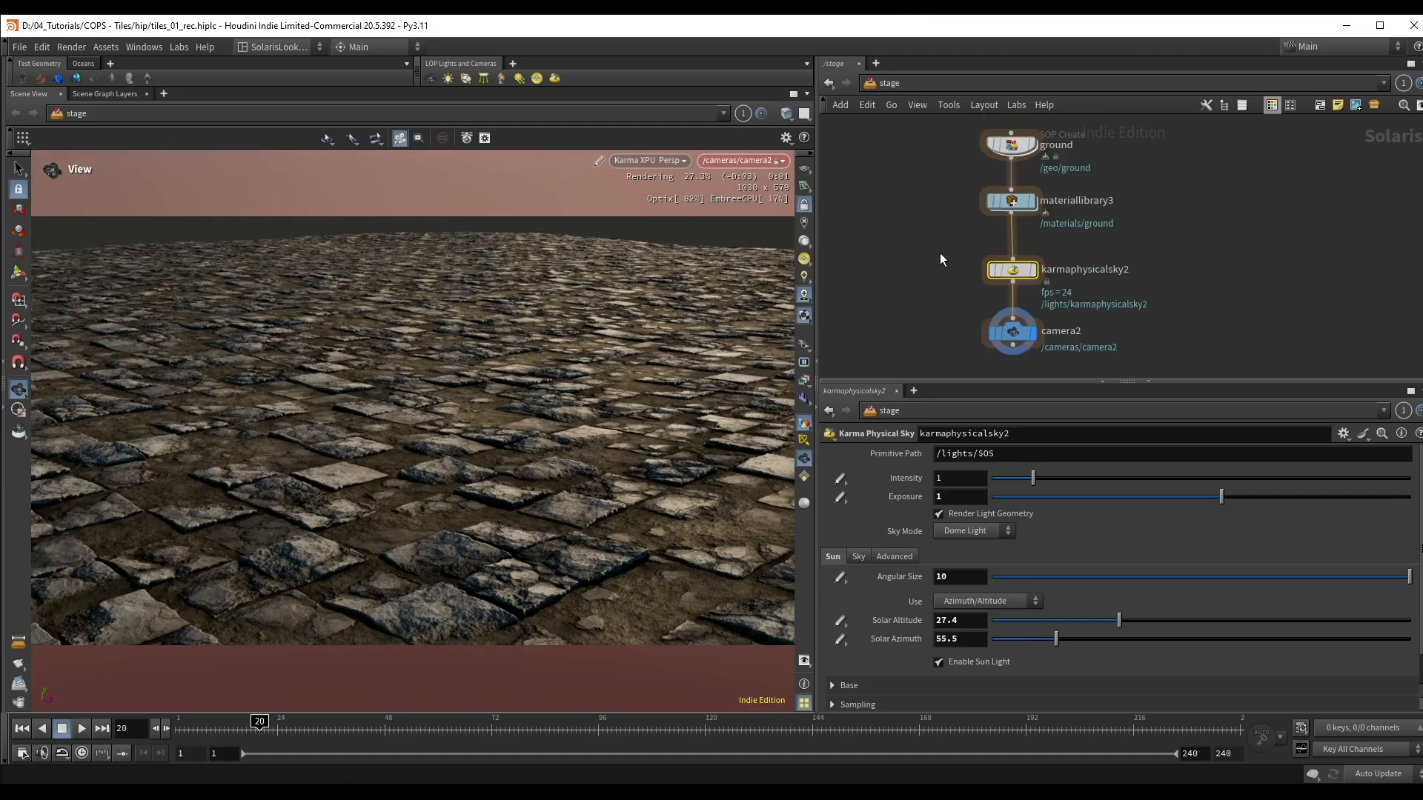
pyautogui.doubleClick(1011, 200)
pyautogui.doubleClick(1037, 243)
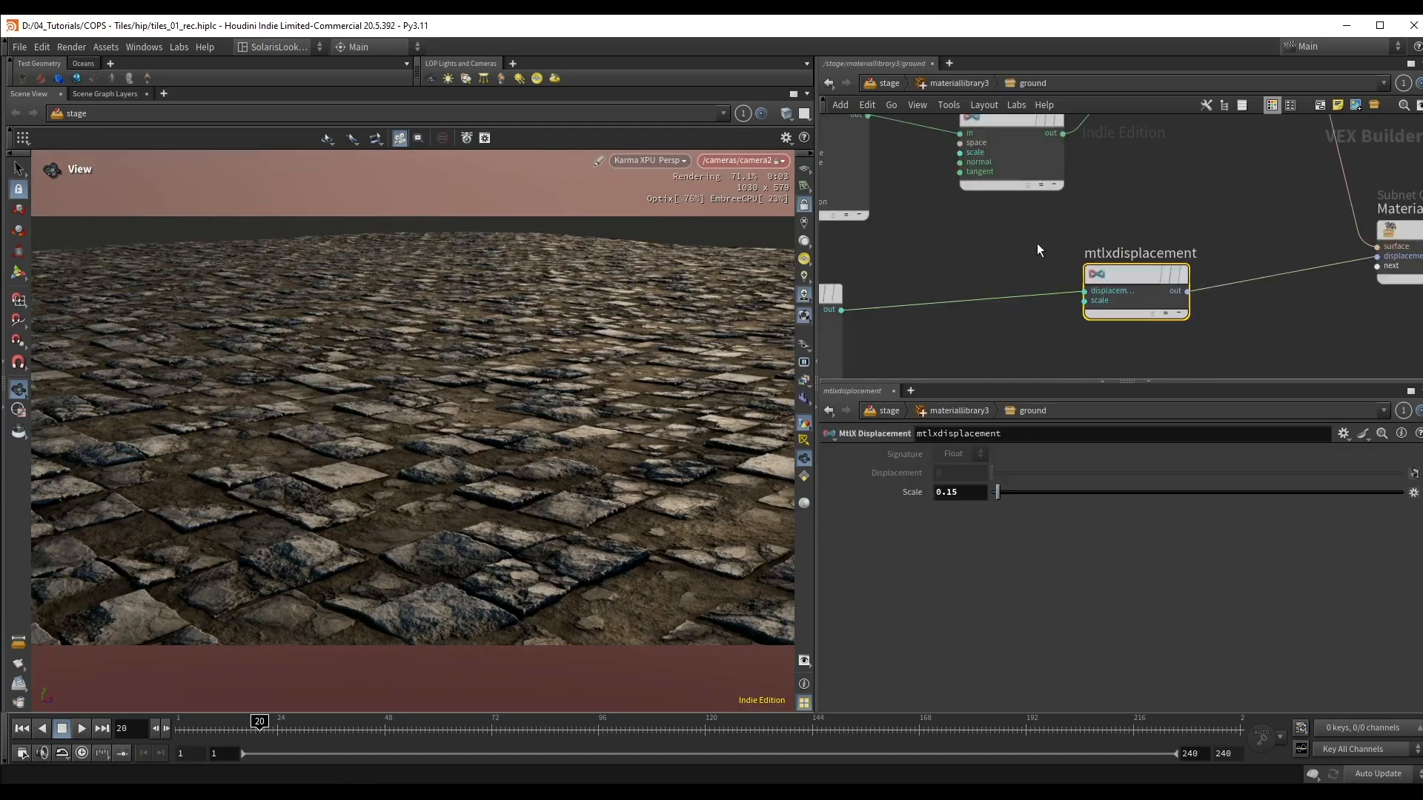
pyautogui.moveTo(1059, 147); pyautogui.dragTo(1077, 296, button='middle')
pyautogui.moveTo(1041, 268); pyautogui.dragTo(1020, 249)
pyautogui.click(1007, 241)
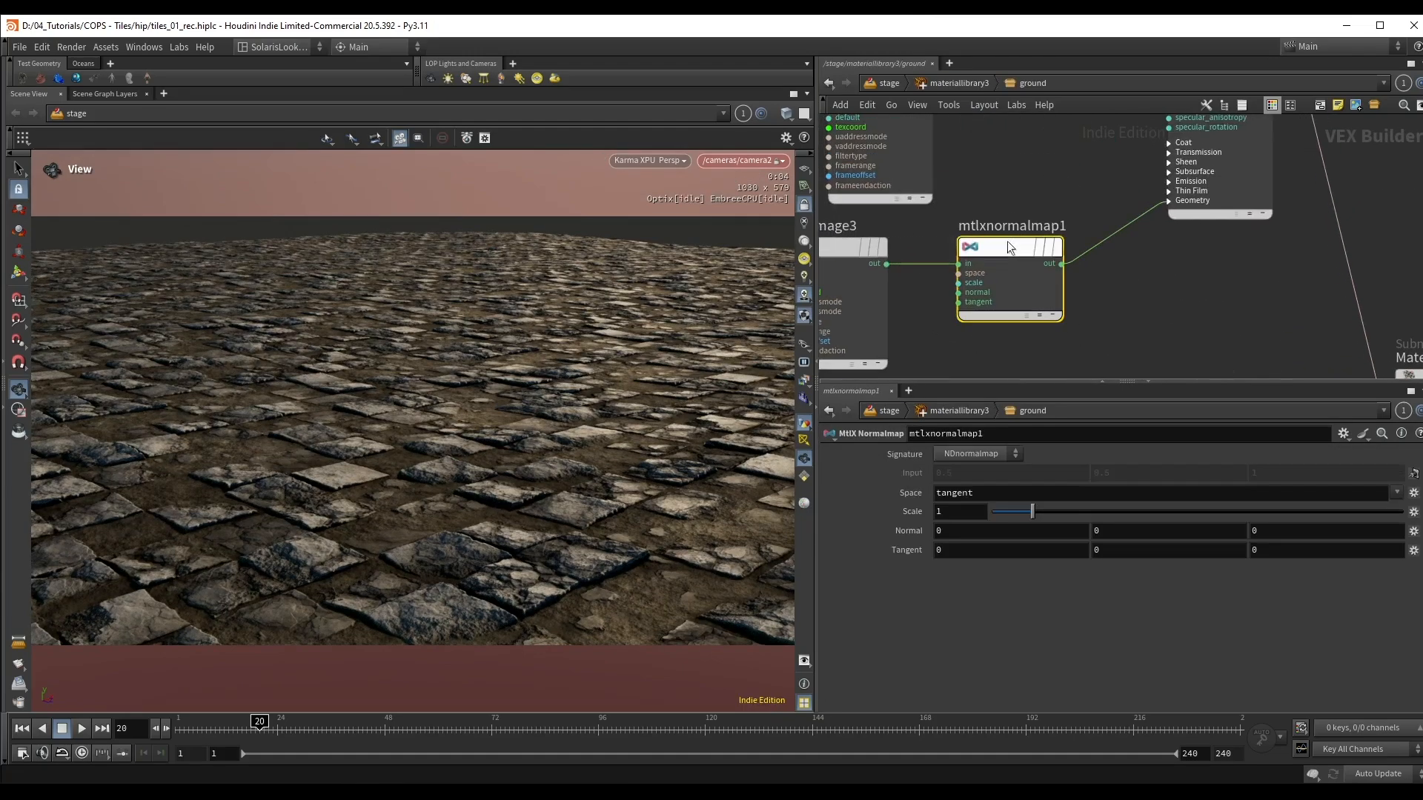
pyautogui.moveTo(1016, 514); pyautogui.dragTo(1009, 513)
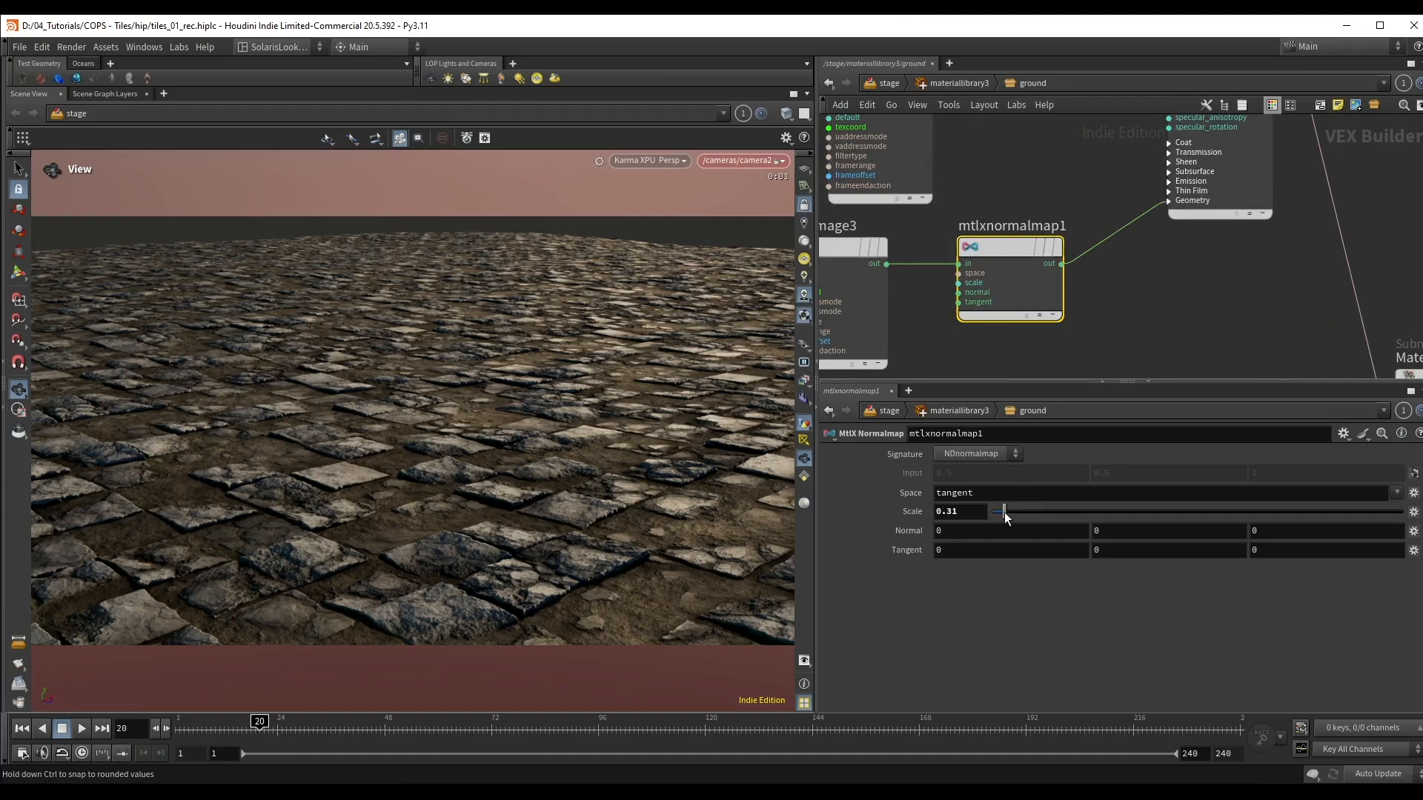
# Step: Change the current frame to 19 and restart the Karma render to refresh the viewport
pyautogui.click(304, 725)
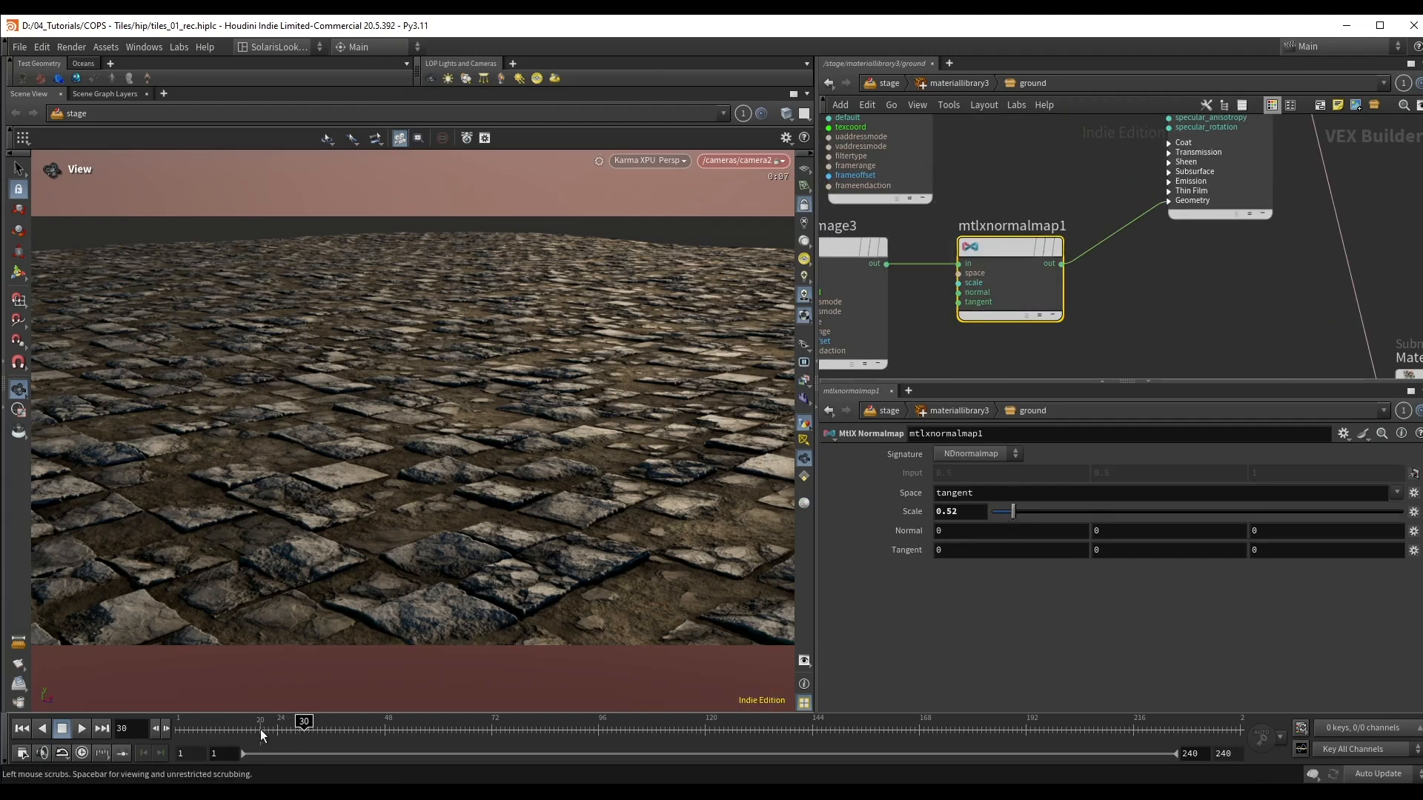
pyautogui.click(257, 730)
pyautogui.rightClick(646, 158)
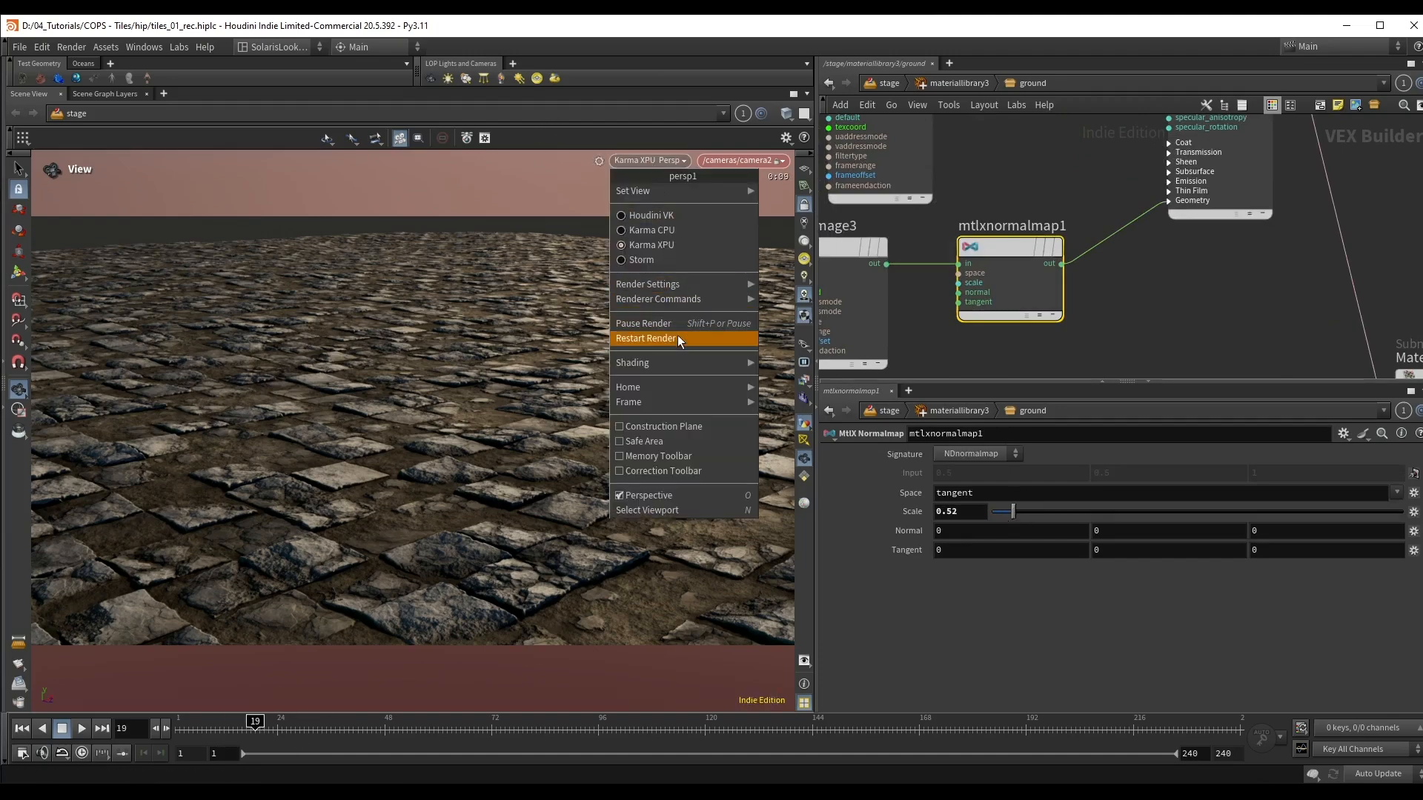
pyautogui.click(677, 335)
# Step: Compare the normal map at Scale 1, and set the Scale of mtlxnormalmap1 to 0.2
pyautogui.moveTo(1012, 512); pyautogui.dragTo(1001, 513)
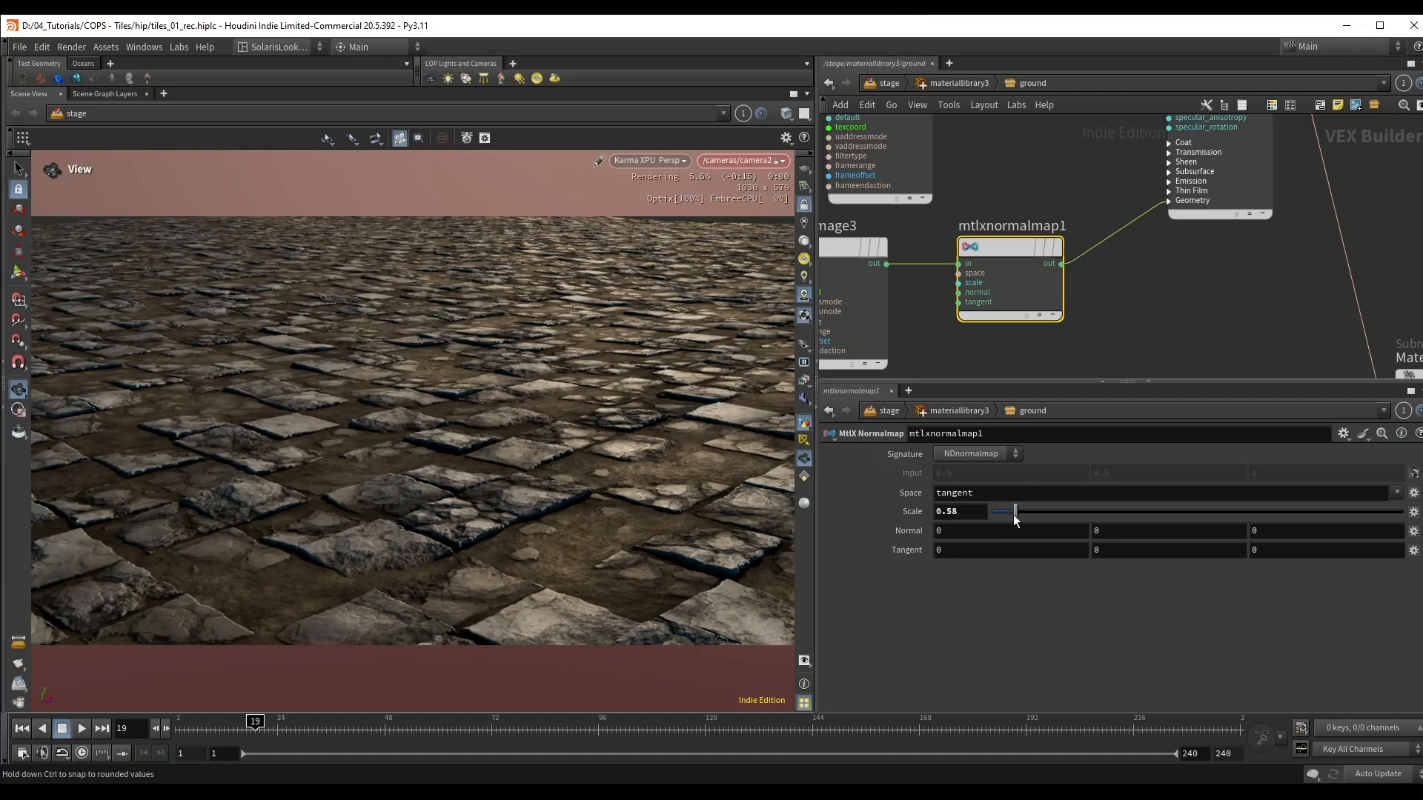
pyautogui.moveTo(966, 512); pyautogui.dragTo(916, 509)
pyautogui.write('1')
pyautogui.press('Return')
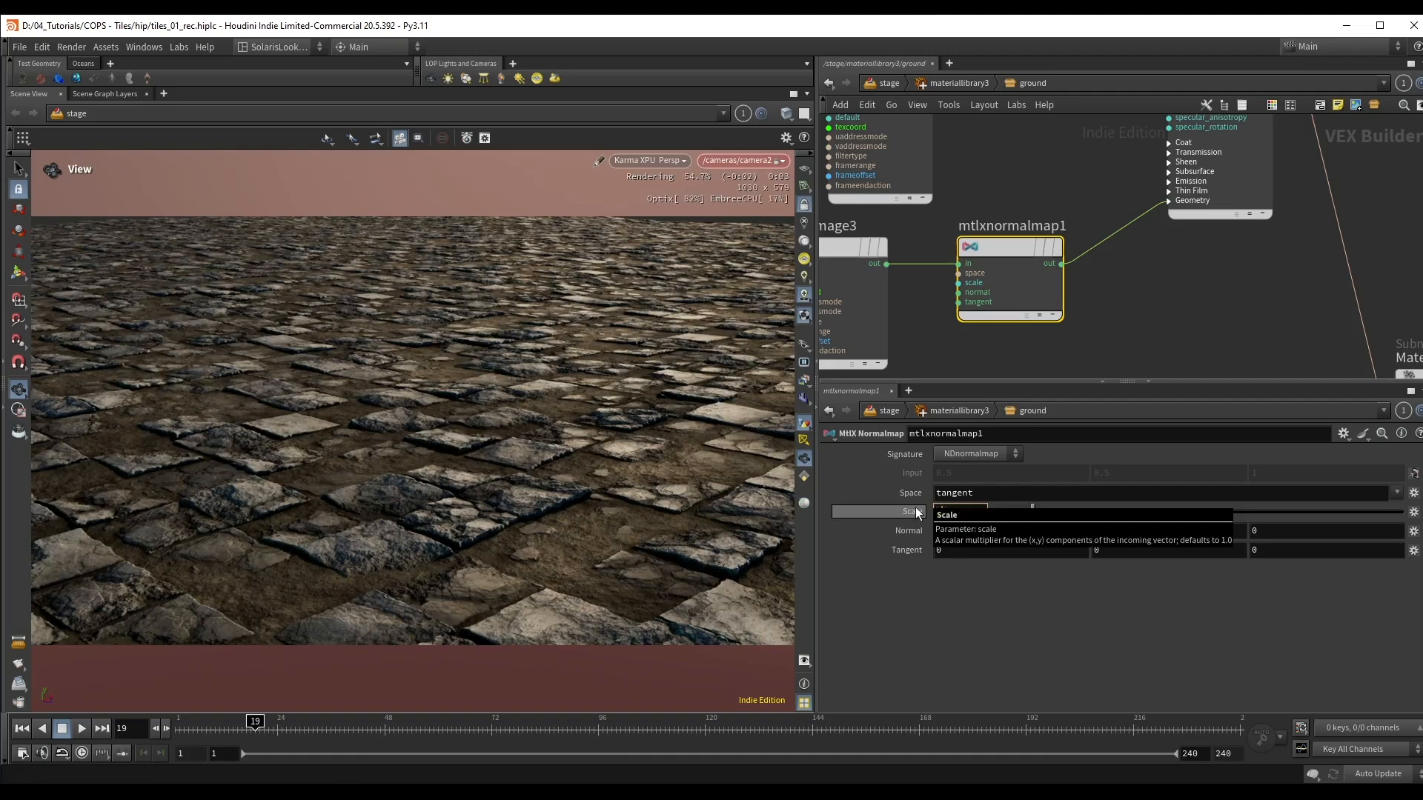
pyautogui.write('0.2')
pyautogui.press('Return')
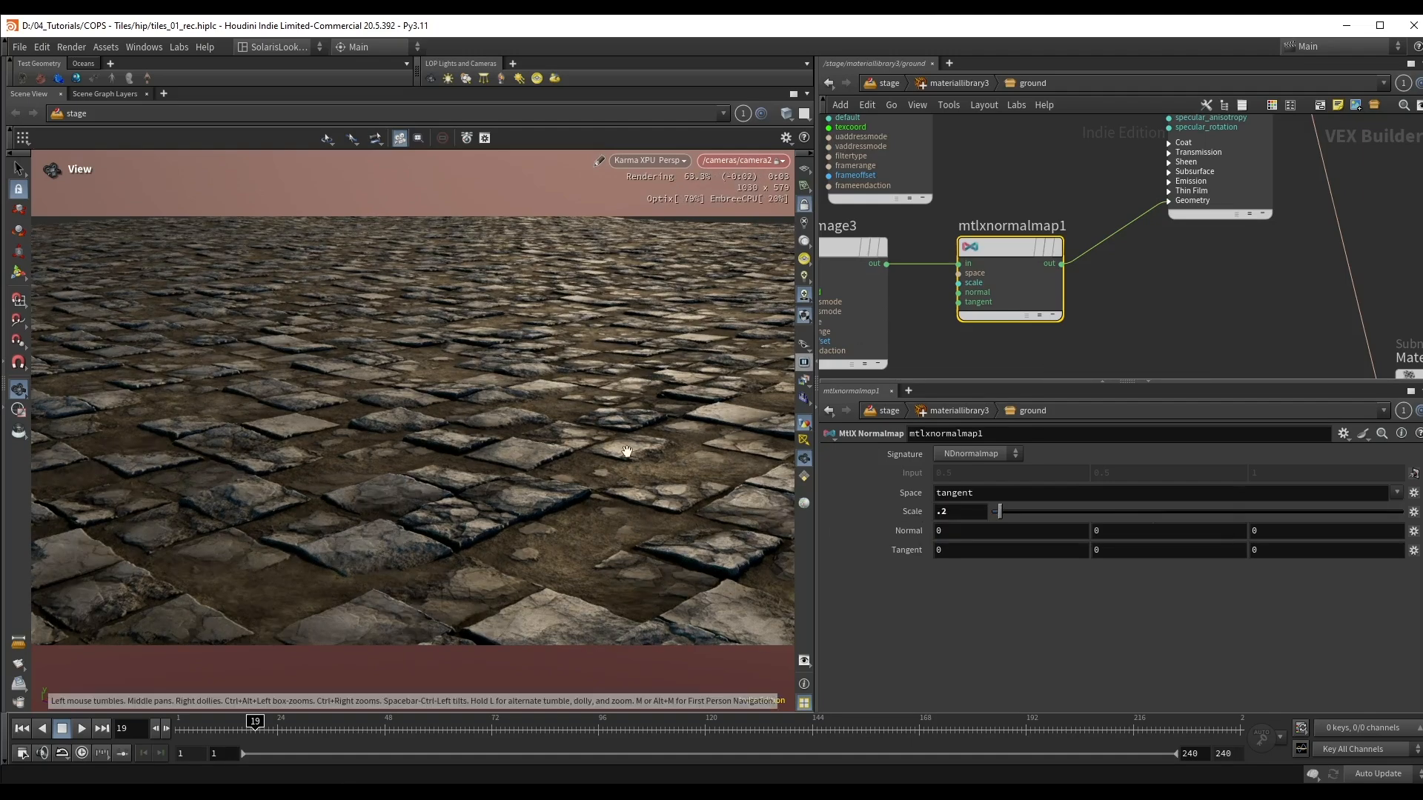
# Step: Set the Scale of mtlxdisplacement to 0.25 and reframe the camera on the tiles
pyautogui.moveTo(1098, 363); pyautogui.dragTo(1050, 241, button='middle')
pyautogui.moveTo(1039, 228); pyautogui.dragTo(1202, 334)
pyautogui.moveTo(1205, 341); pyautogui.dragTo(1221, 284, button='middle')
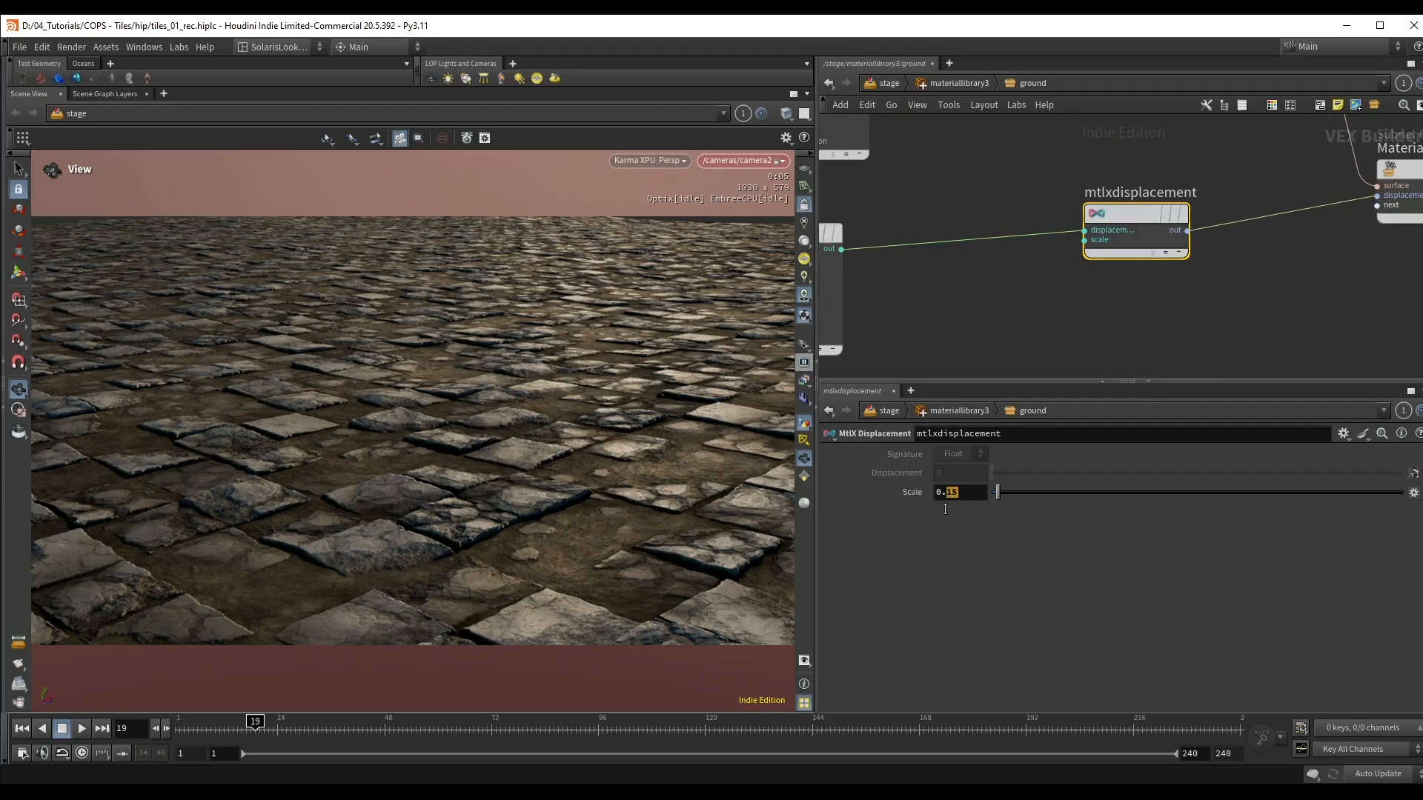
pyautogui.write('25')
pyautogui.press('Return')
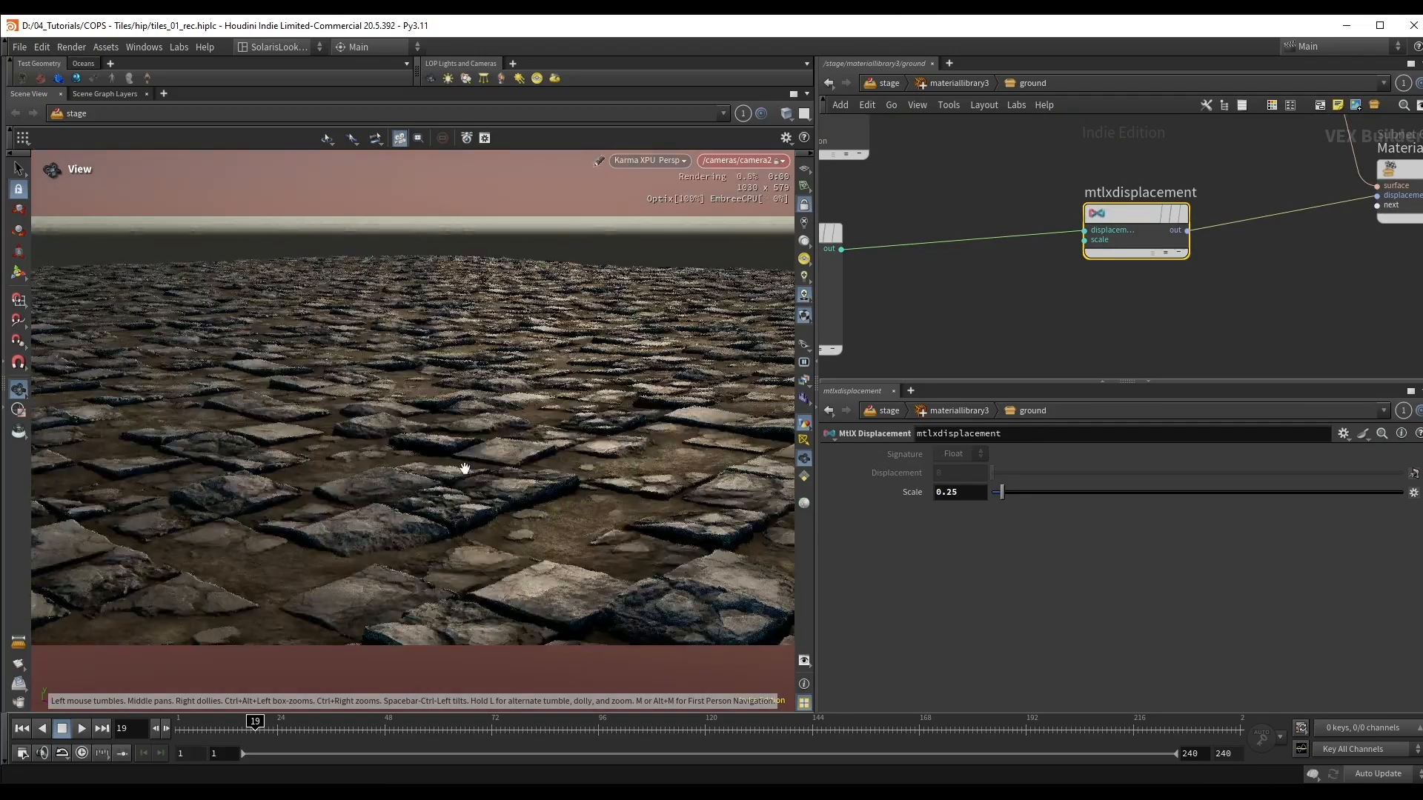
pyautogui.moveTo(472, 449); pyautogui.dragTo(459, 462, button='middle')
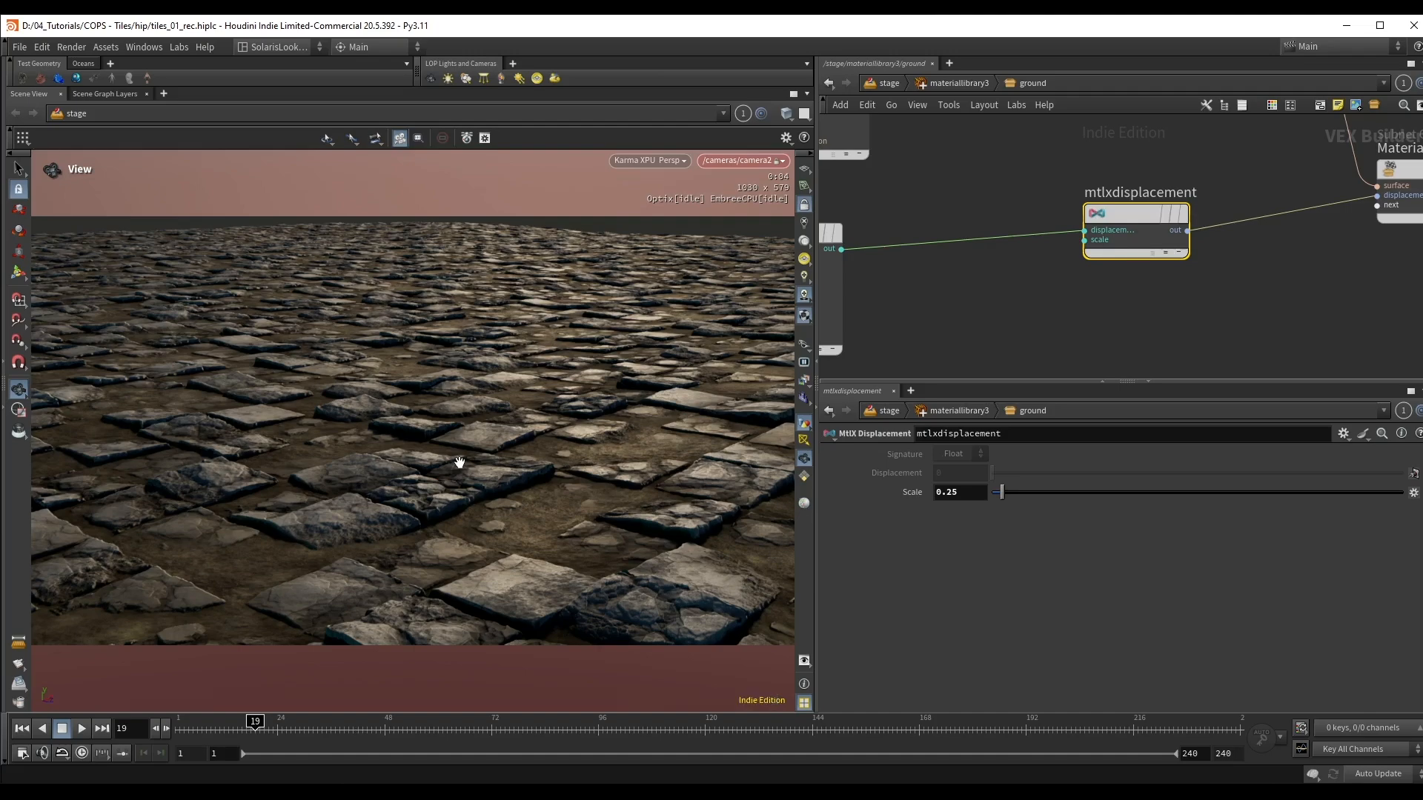
# Step: Save the scene and move the Material_Outputs_and_AOVs node farther from mtlxdisplacement
pyautogui.hotkey('ctrl', 's')
pyautogui.scroll(-4, 928, 331)
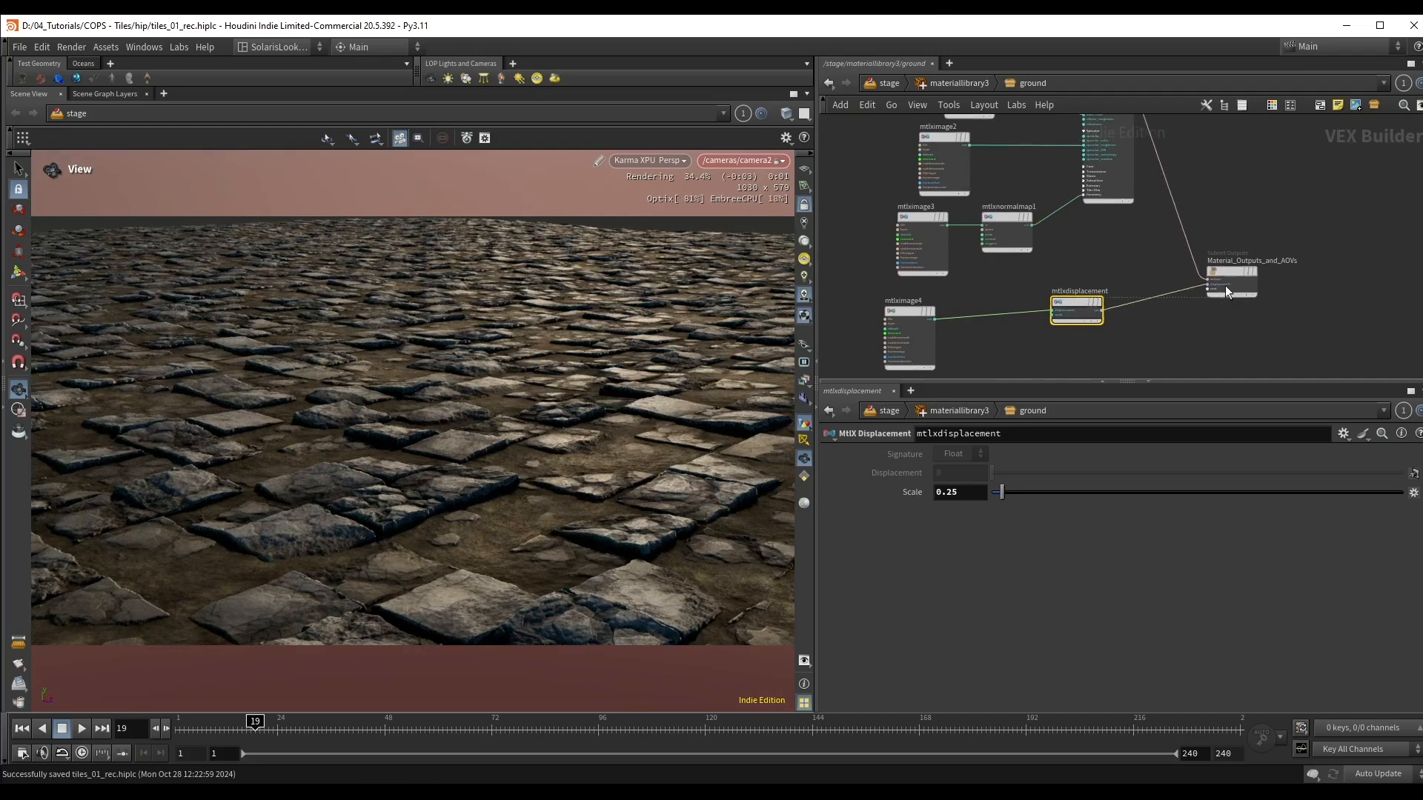
pyautogui.moveTo(1225, 288); pyautogui.dragTo(1258, 250)
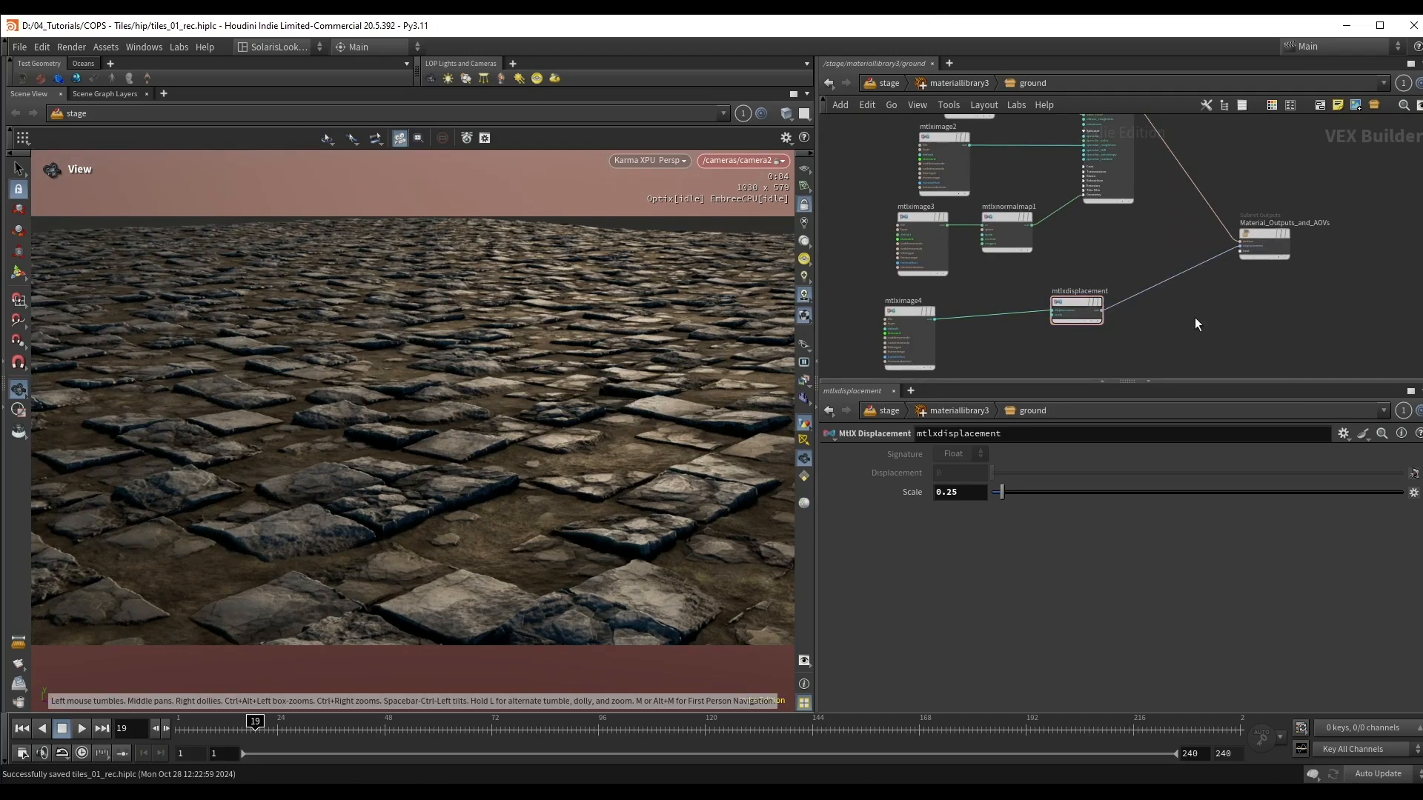
# Step: Return to the stage network, add a Grid node beside materiallibrary3 and name it water
pyautogui.press('u')
pyautogui.press('u')
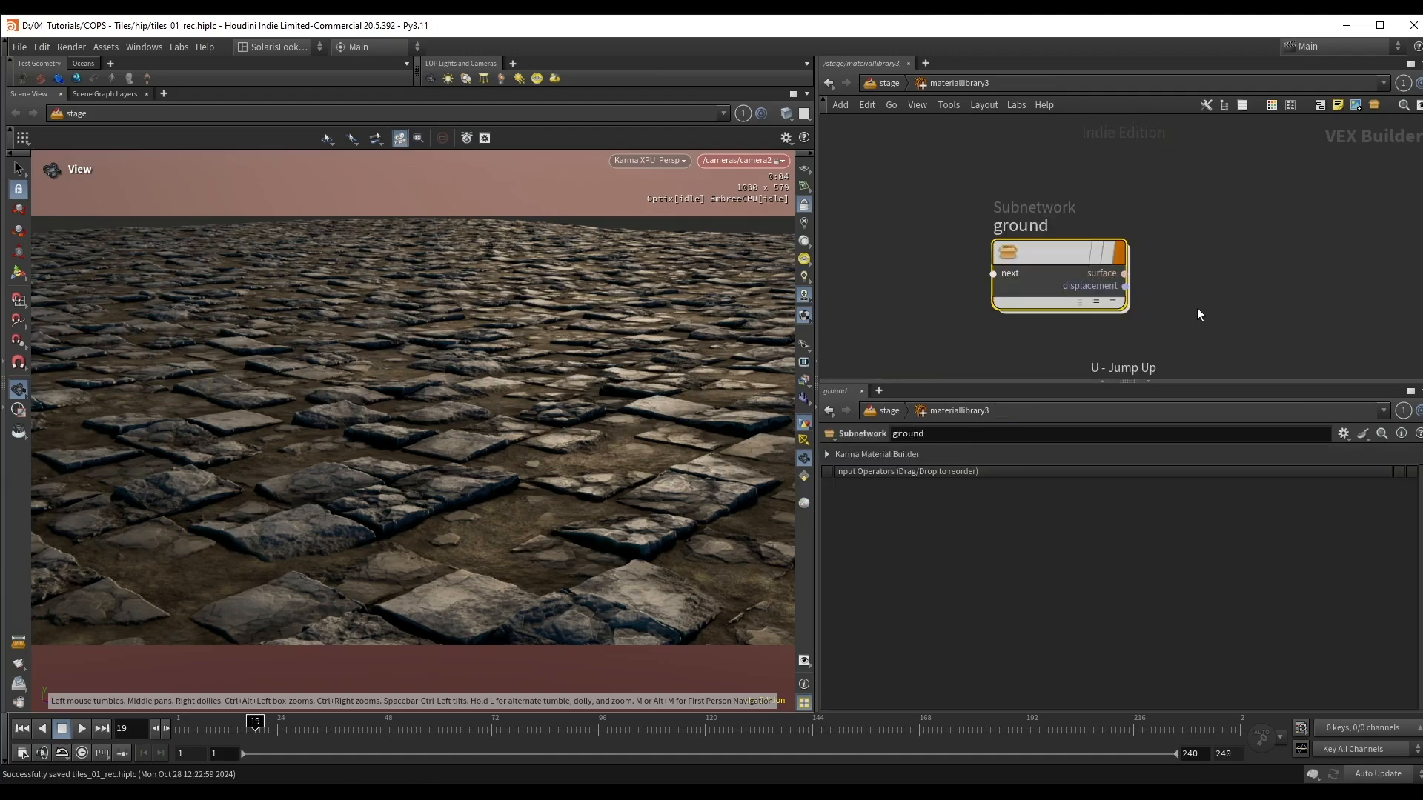
pyautogui.press('Tab')
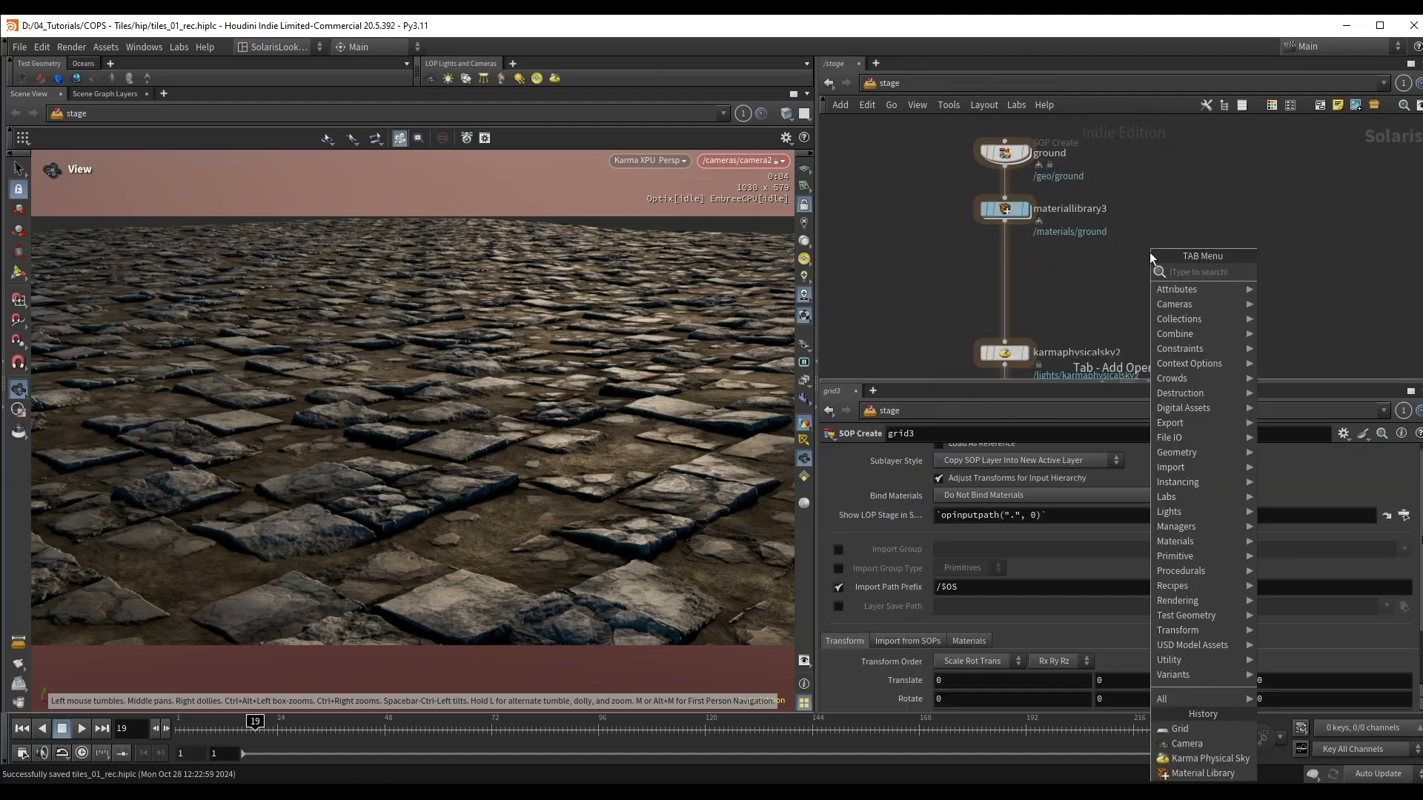
pyautogui.moveTo(1176, 253)
pyautogui.click(1276, 265)
pyautogui.click(1167, 243)
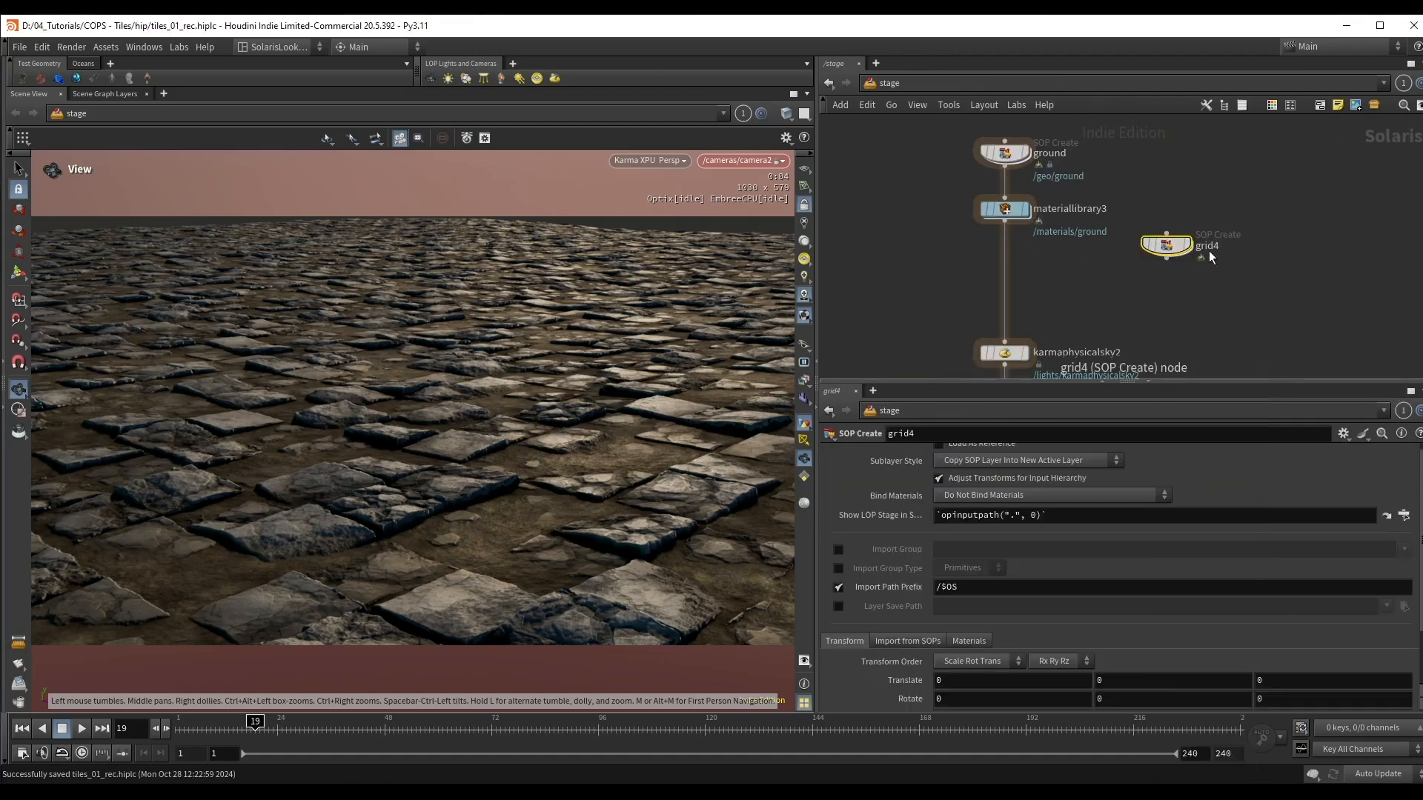
pyautogui.doubleClick(1208, 248)
pyautogui.write('water')
pyautogui.press('Return')
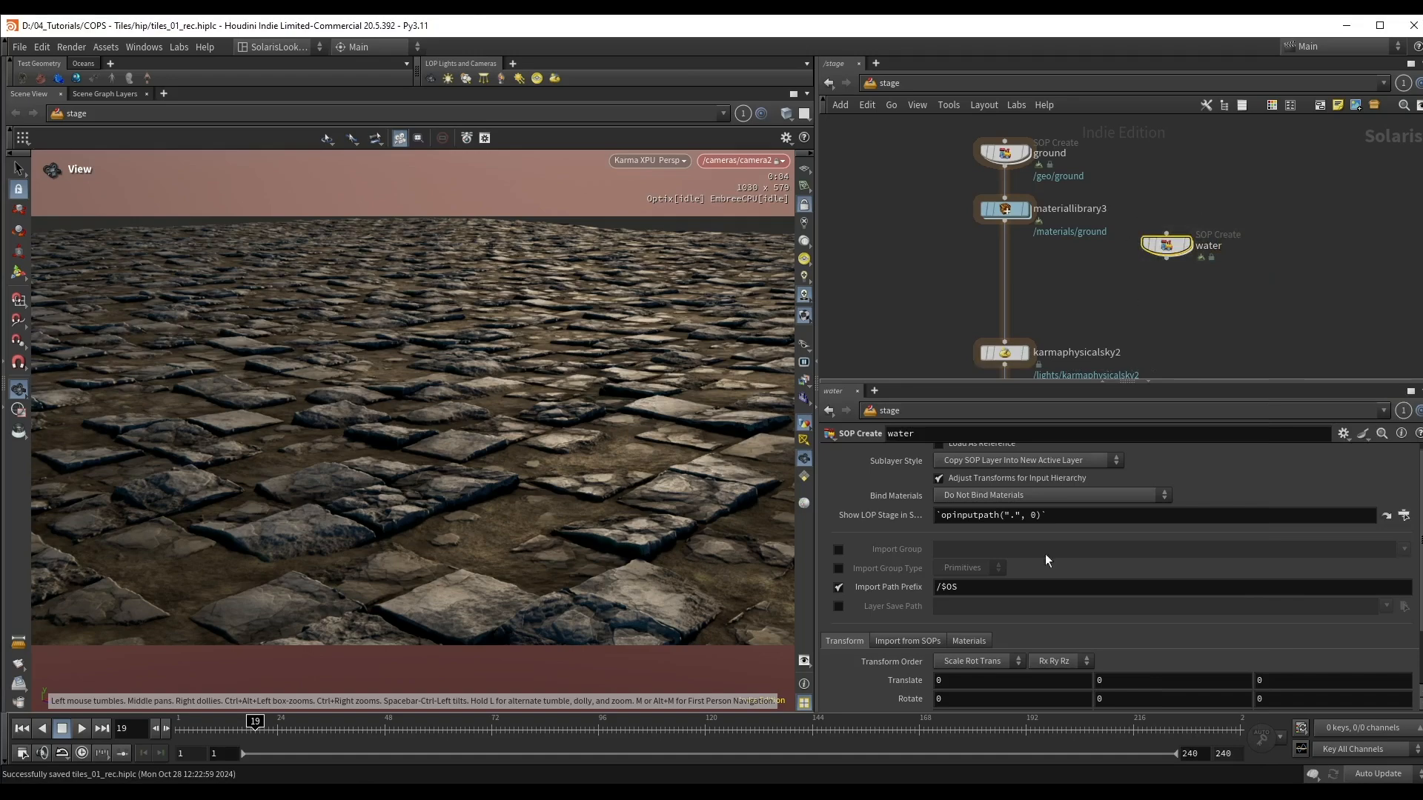
# Step: Set the water node's Import Path Prefix to /geo/water
pyautogui.doubleClick(947, 589)
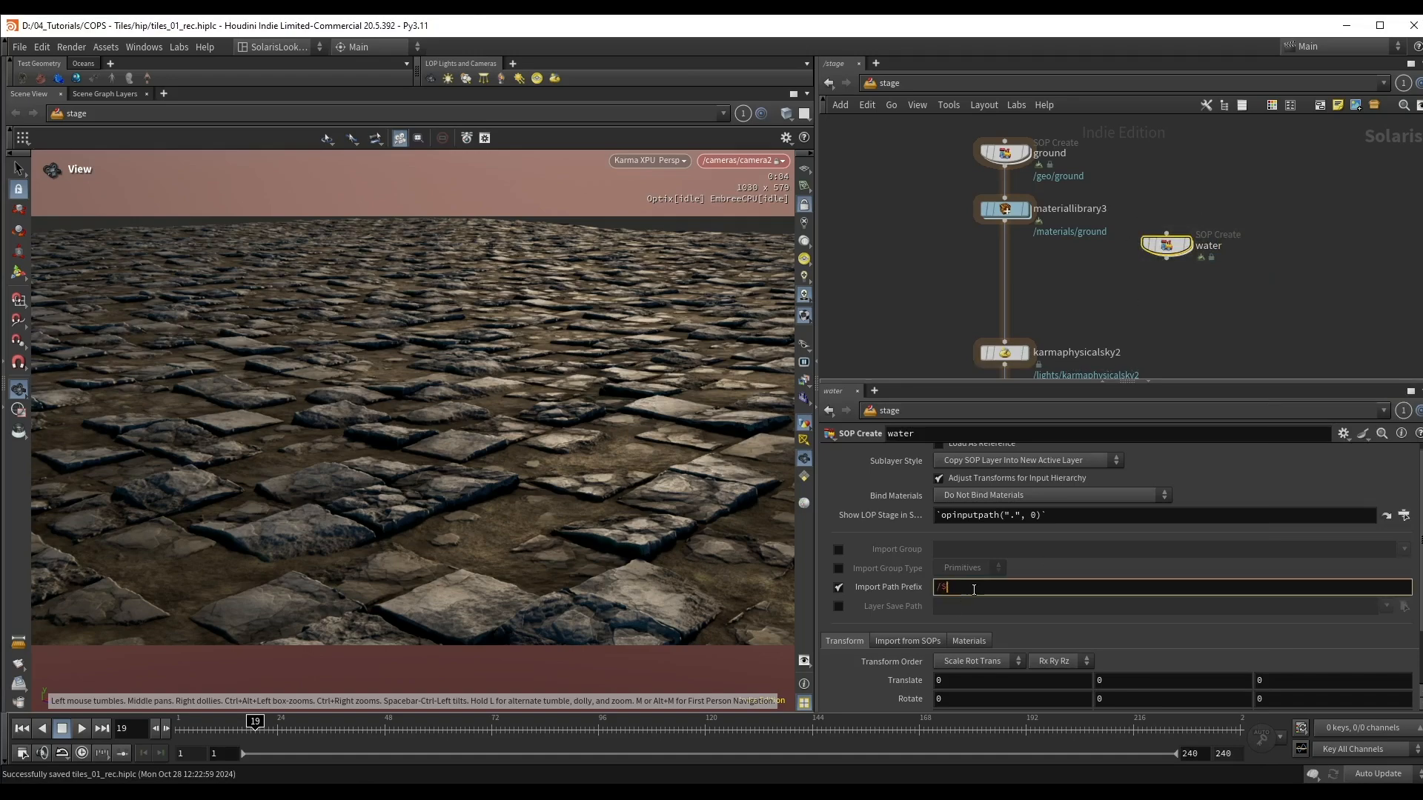
pyautogui.write('geo/water')
pyautogui.press('Return')
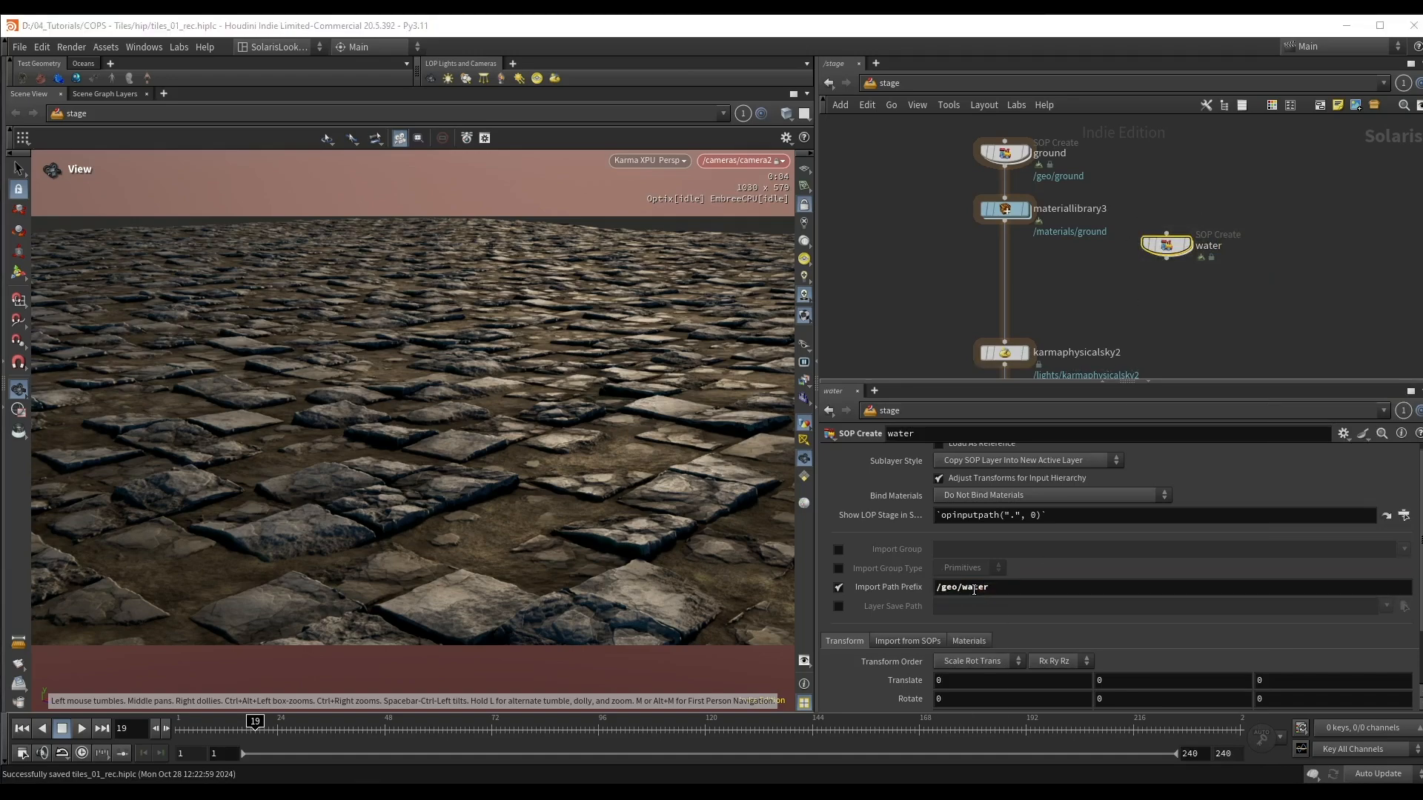
# Step: Add a Material Library node connected below the water node
pyautogui.press('Tab')
pyautogui.write('mat')
pyautogui.click(1321, 289)
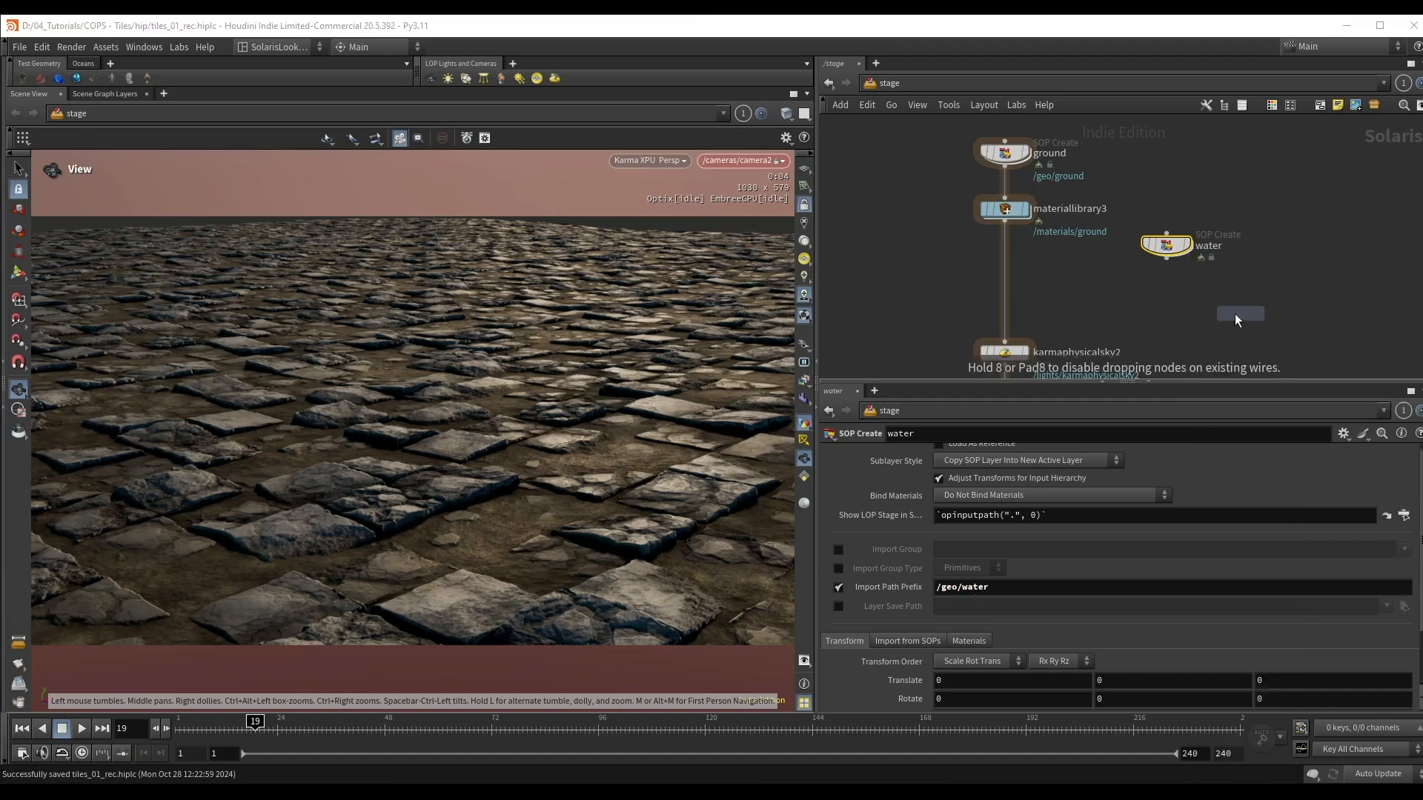
pyautogui.click(1172, 298)
# Step: Inside the new material library, add a Karma Material Builder and name it Water
pyautogui.doubleClick(1179, 300)
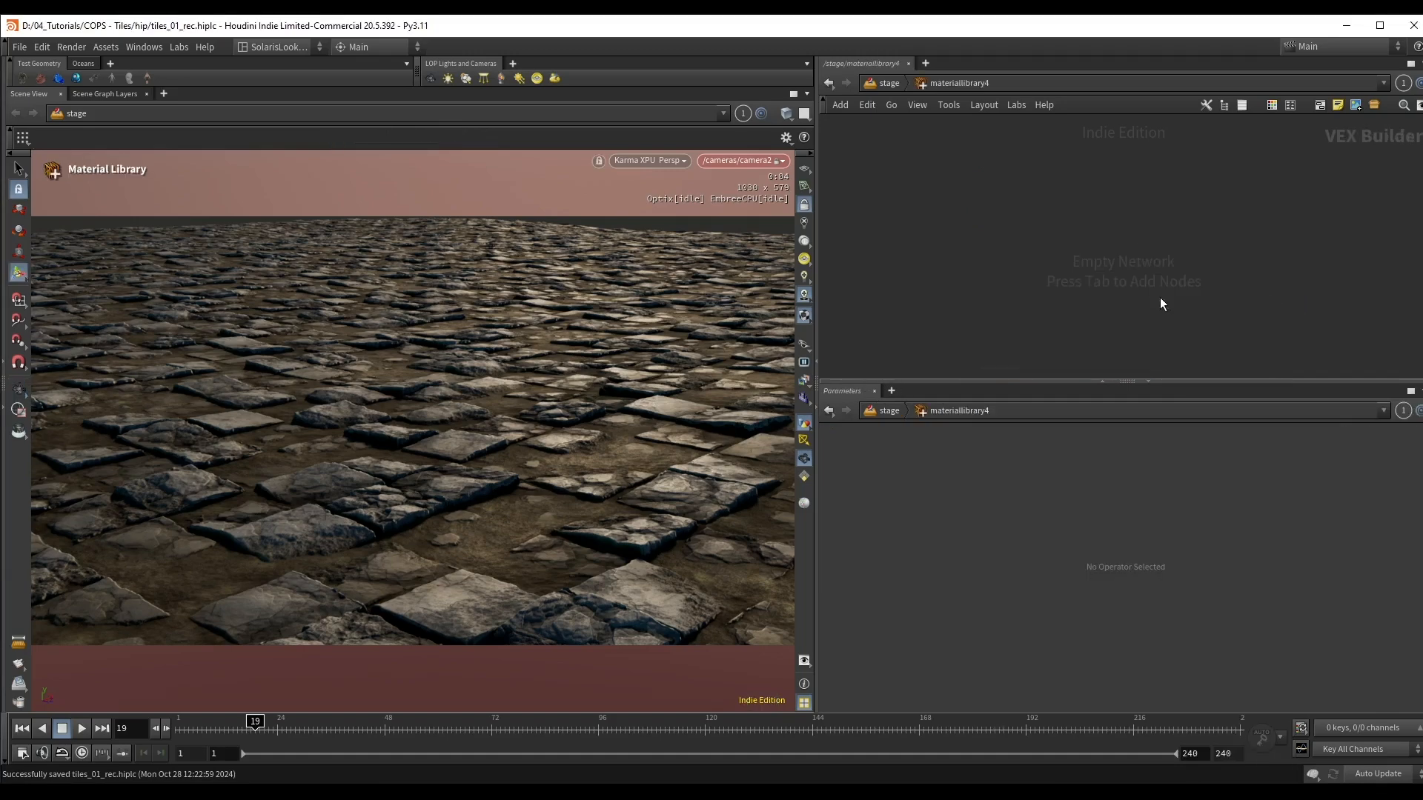
pyautogui.press('Tab')
pyautogui.write('k b')
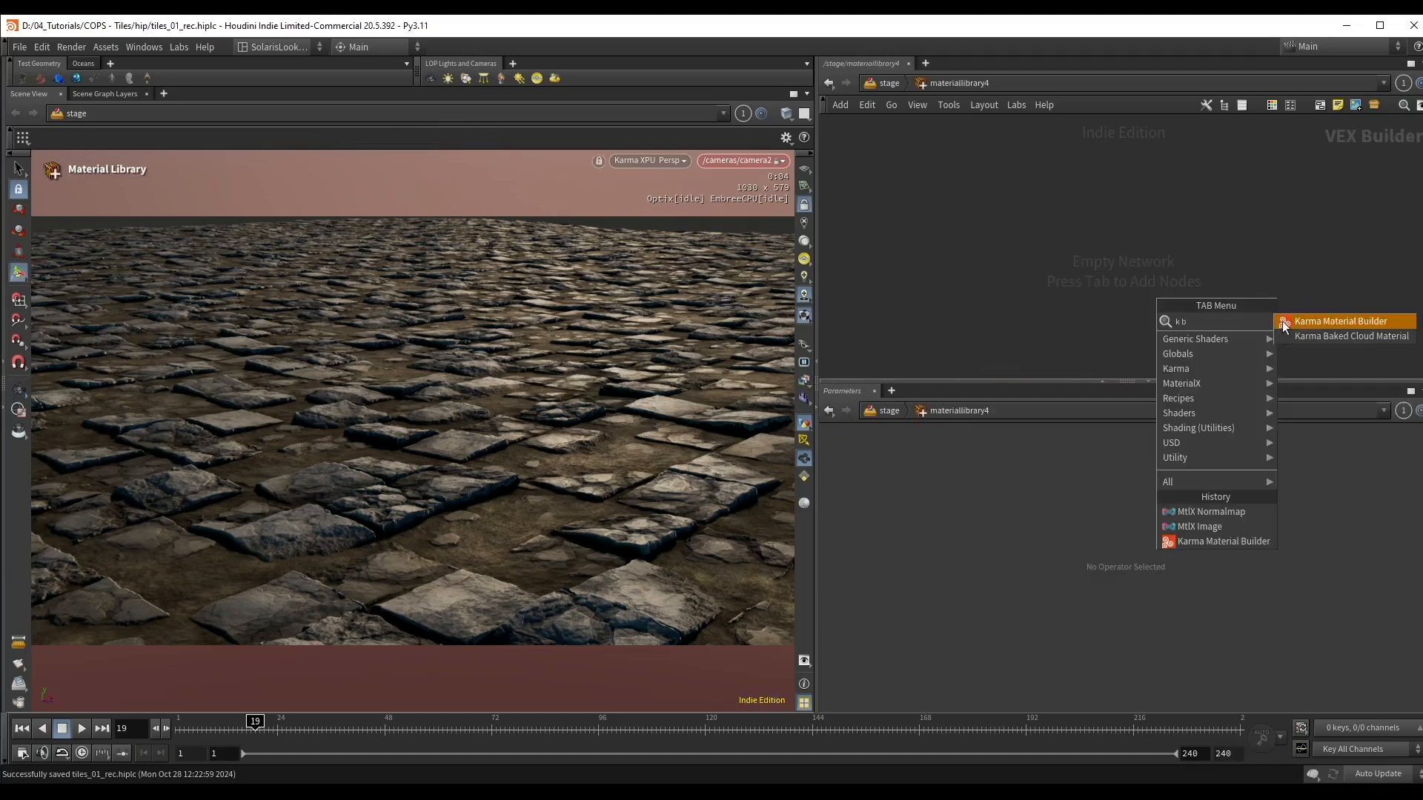
pyautogui.click(1293, 322)
pyautogui.click(1091, 266)
pyautogui.click(1103, 251)
pyautogui.write('Water')
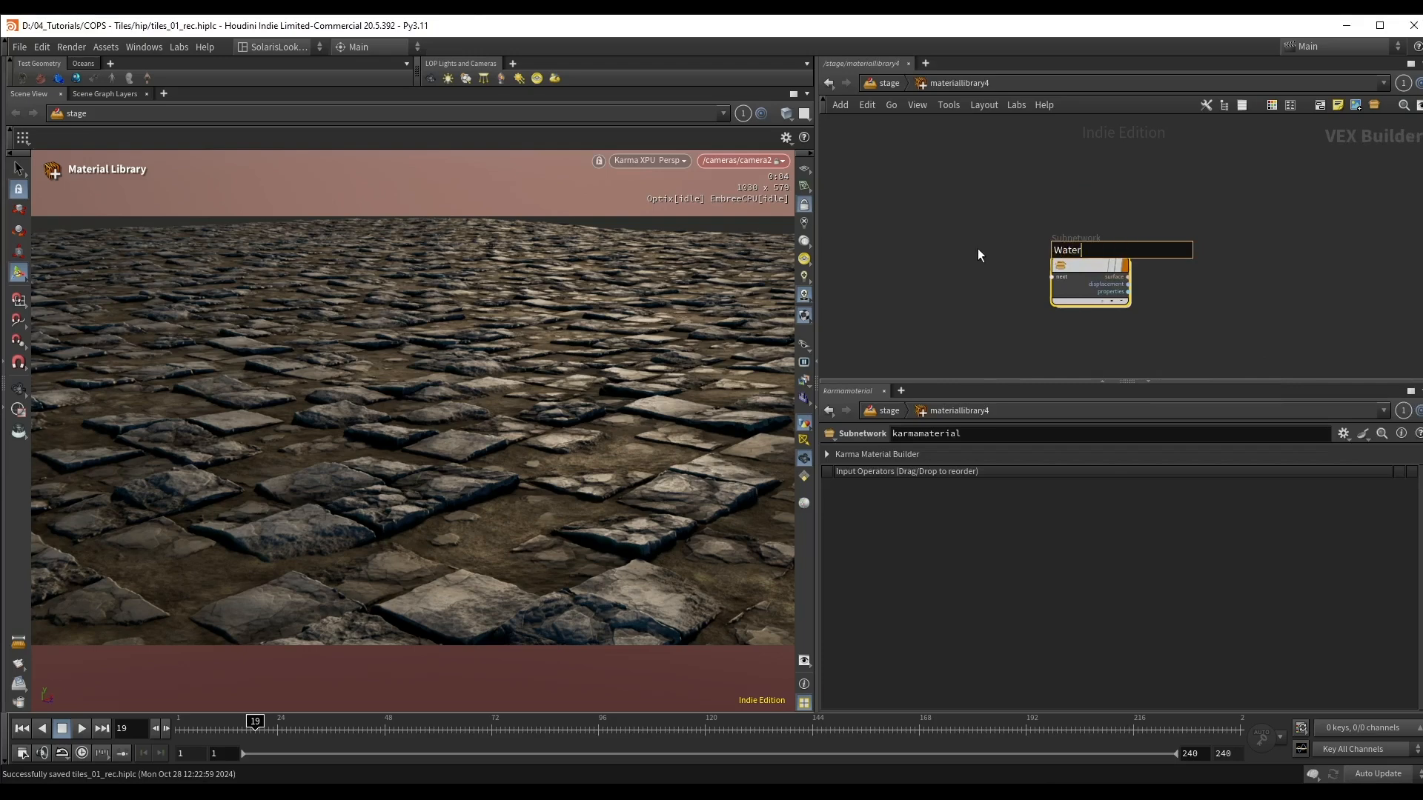
pyautogui.press('Return')
# Step: In the Water material, delete the displacement, material properties and inputs nodes, leaving the standard surface and outputs tidily arranged
pyautogui.doubleClick(1080, 277)
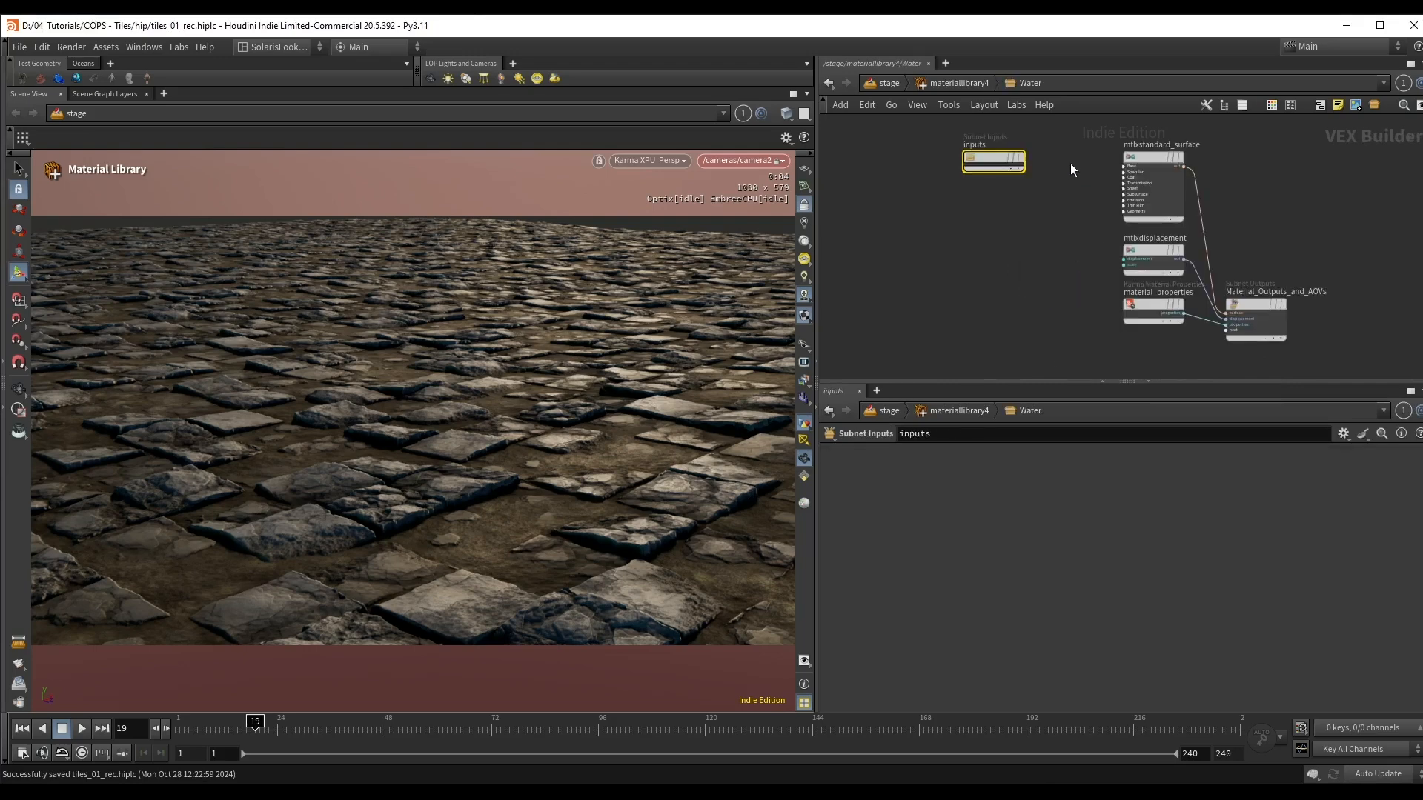
pyautogui.moveTo(1165, 310); pyautogui.dragTo(1168, 310)
pyautogui.press('Delete')
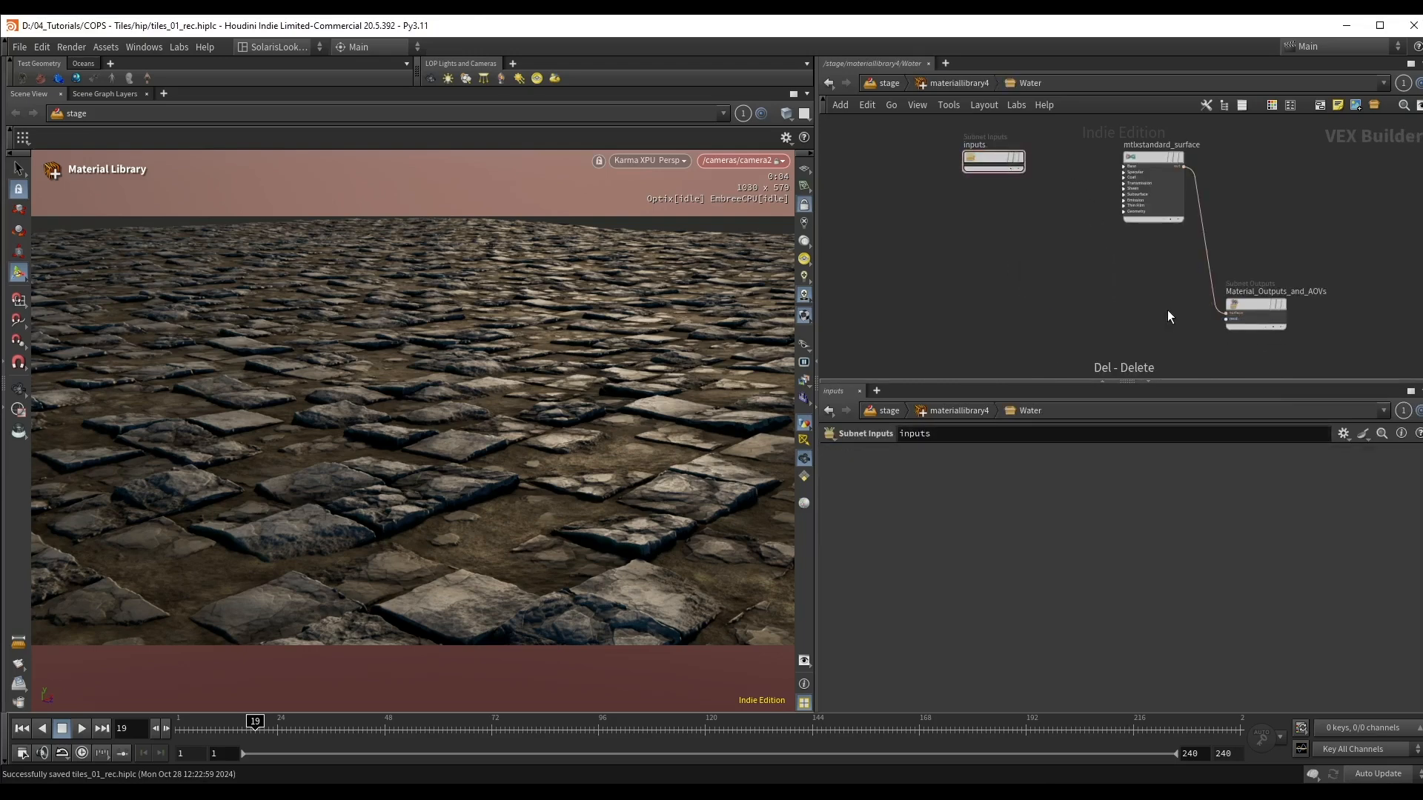
pyautogui.moveTo(1260, 315); pyautogui.dragTo(1253, 248)
pyautogui.press('Delete')
pyautogui.press('l')
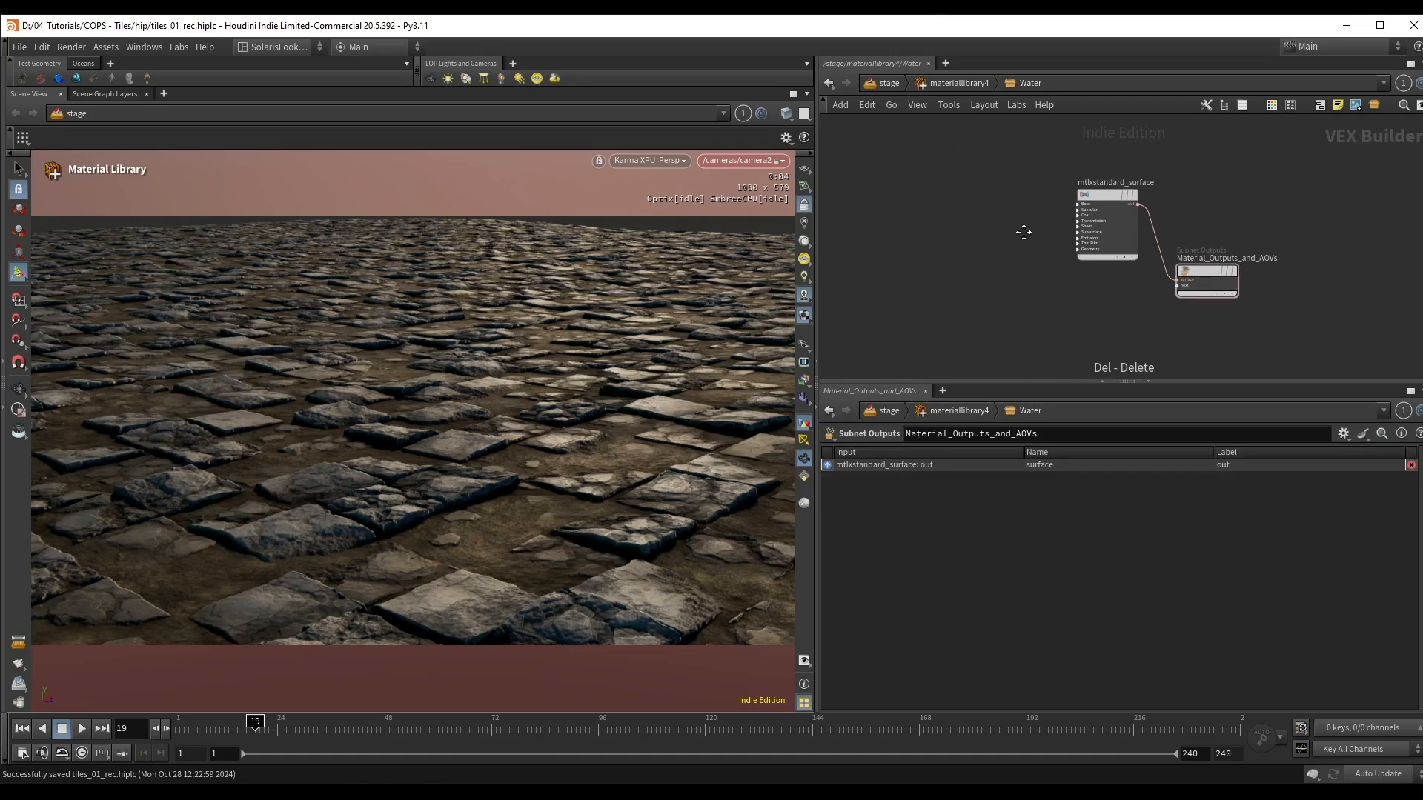
# Step: On mtlxstandard_surface, set Base to 0, specular Roughness to 0 and Index of Refraction to 1.3
pyautogui.click(1102, 217)
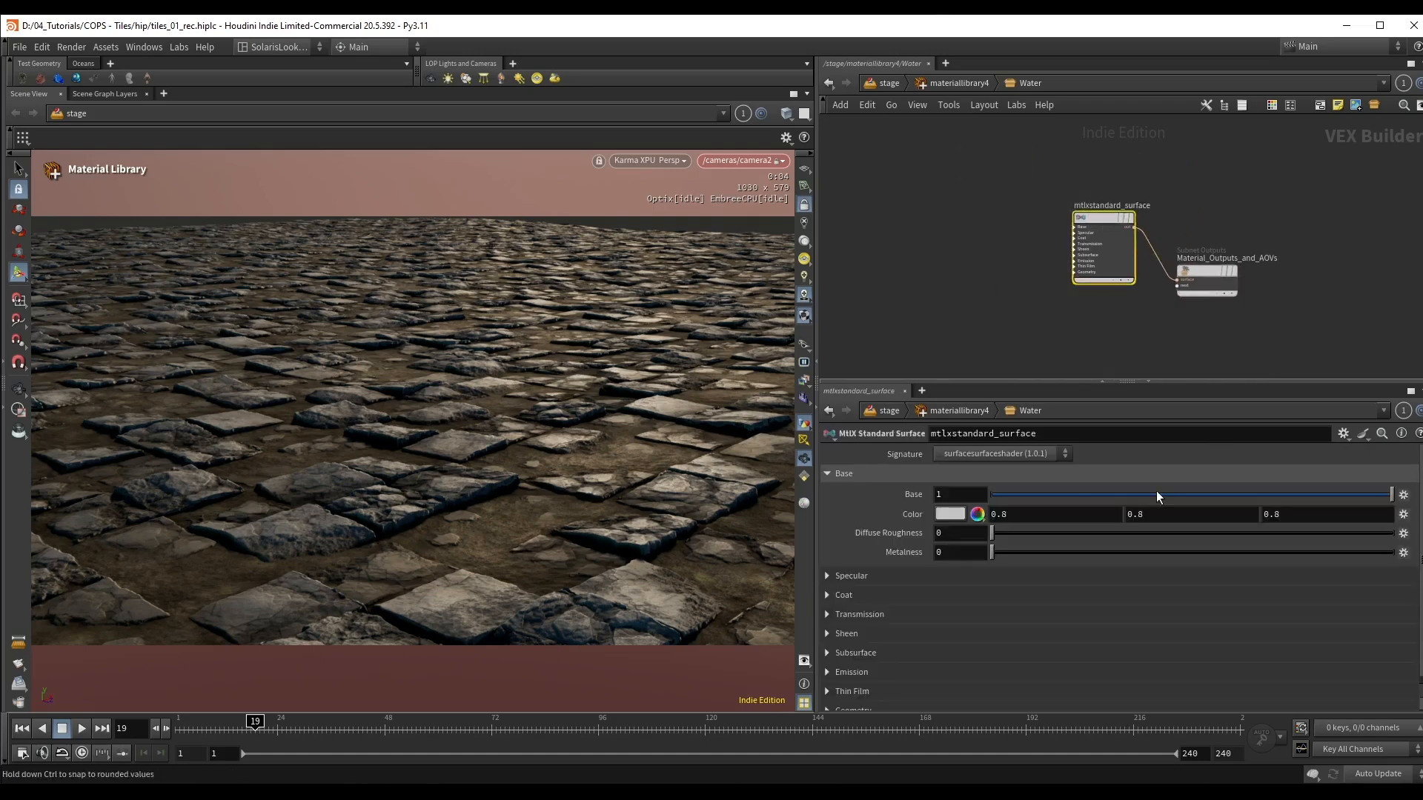
pyautogui.moveTo(1083, 495); pyautogui.dragTo(962, 495)
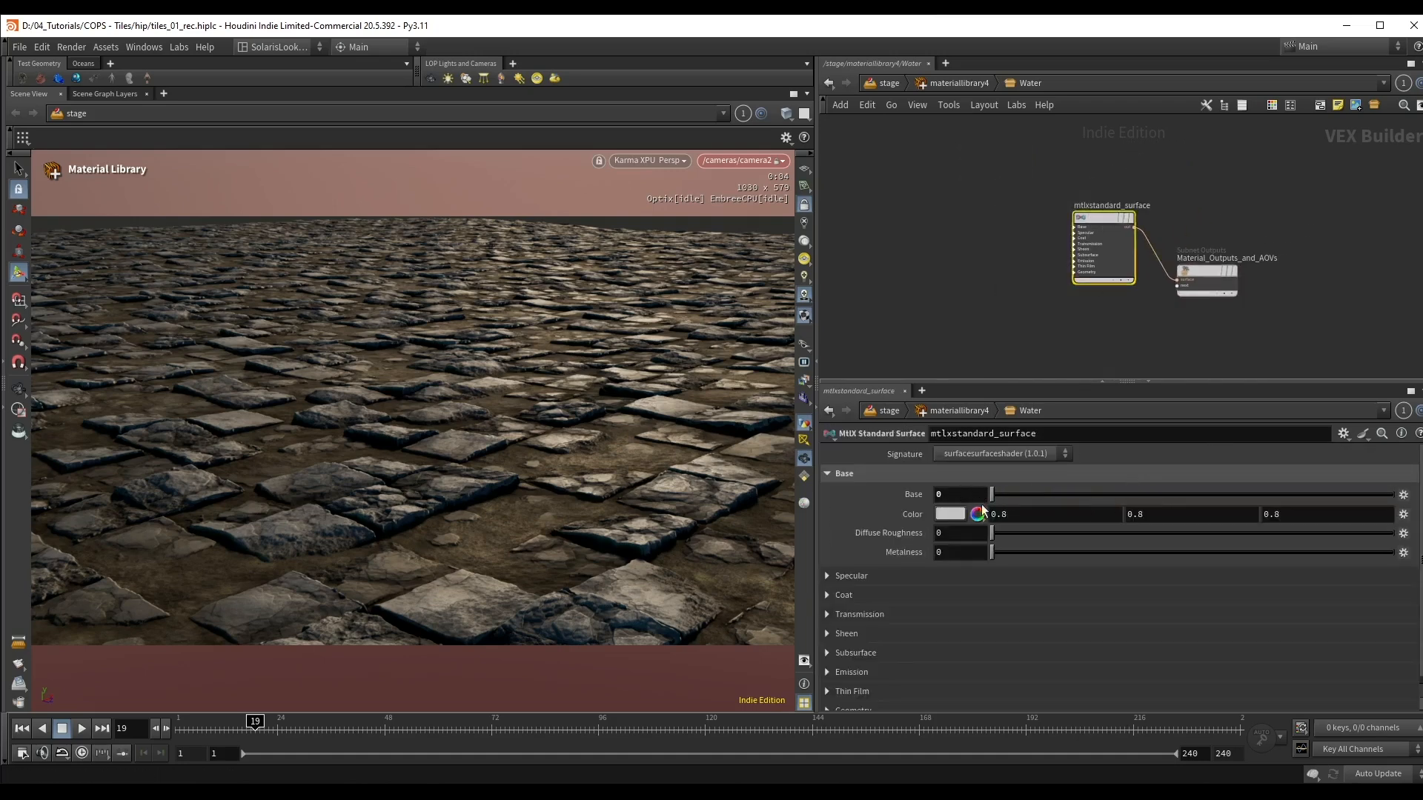
pyautogui.click(848, 577)
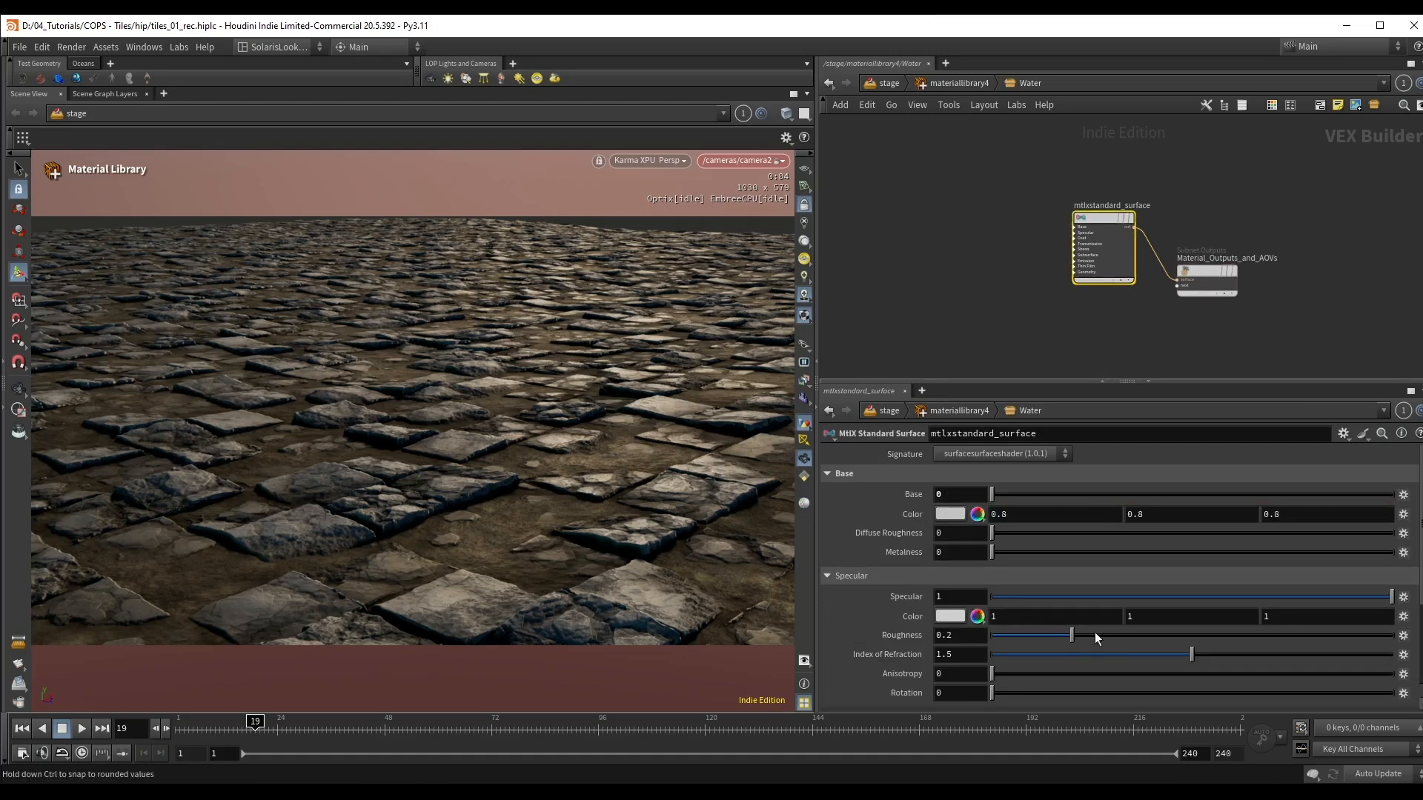
pyautogui.moveTo(1071, 636); pyautogui.dragTo(979, 639)
pyautogui.click(956, 655)
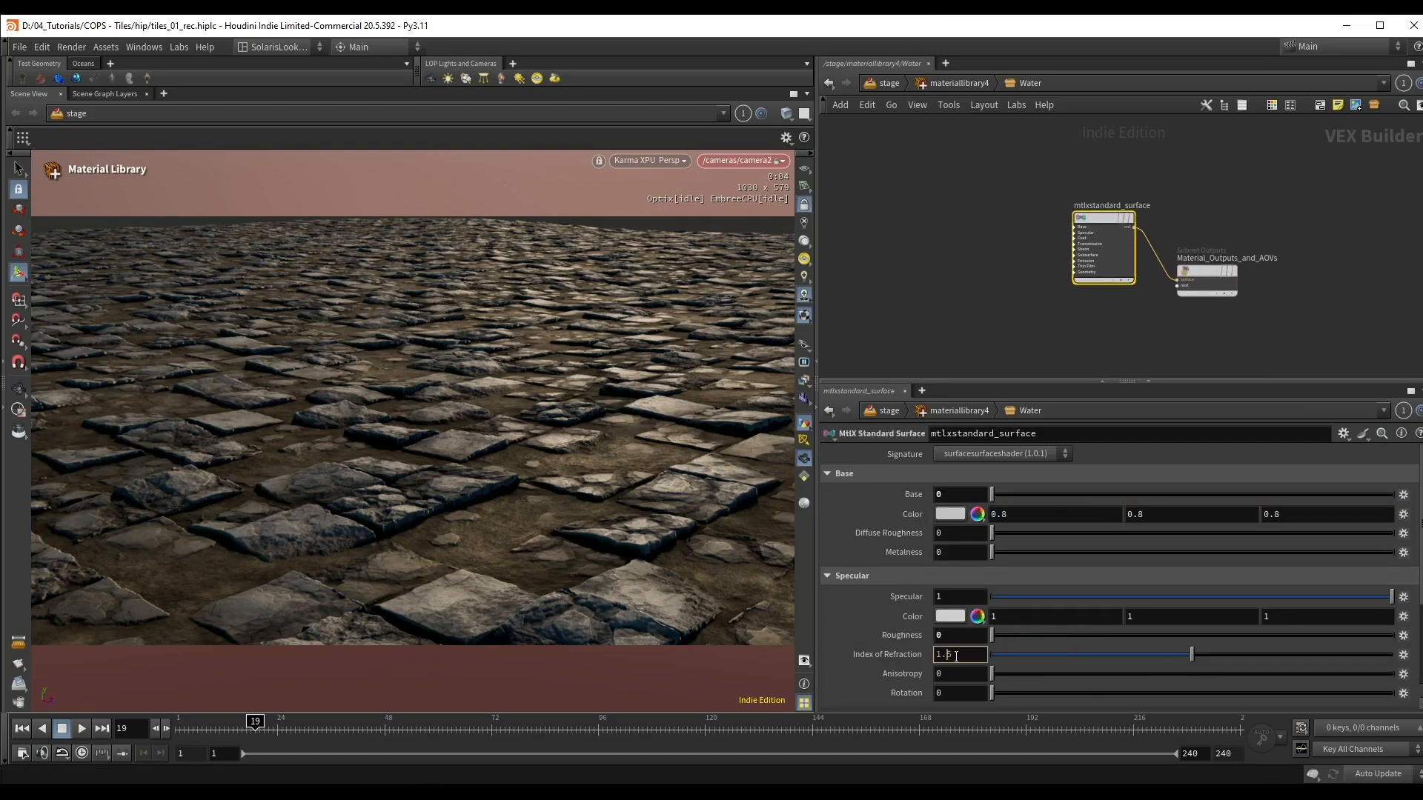
pyautogui.press('Return')
pyautogui.click(878, 578)
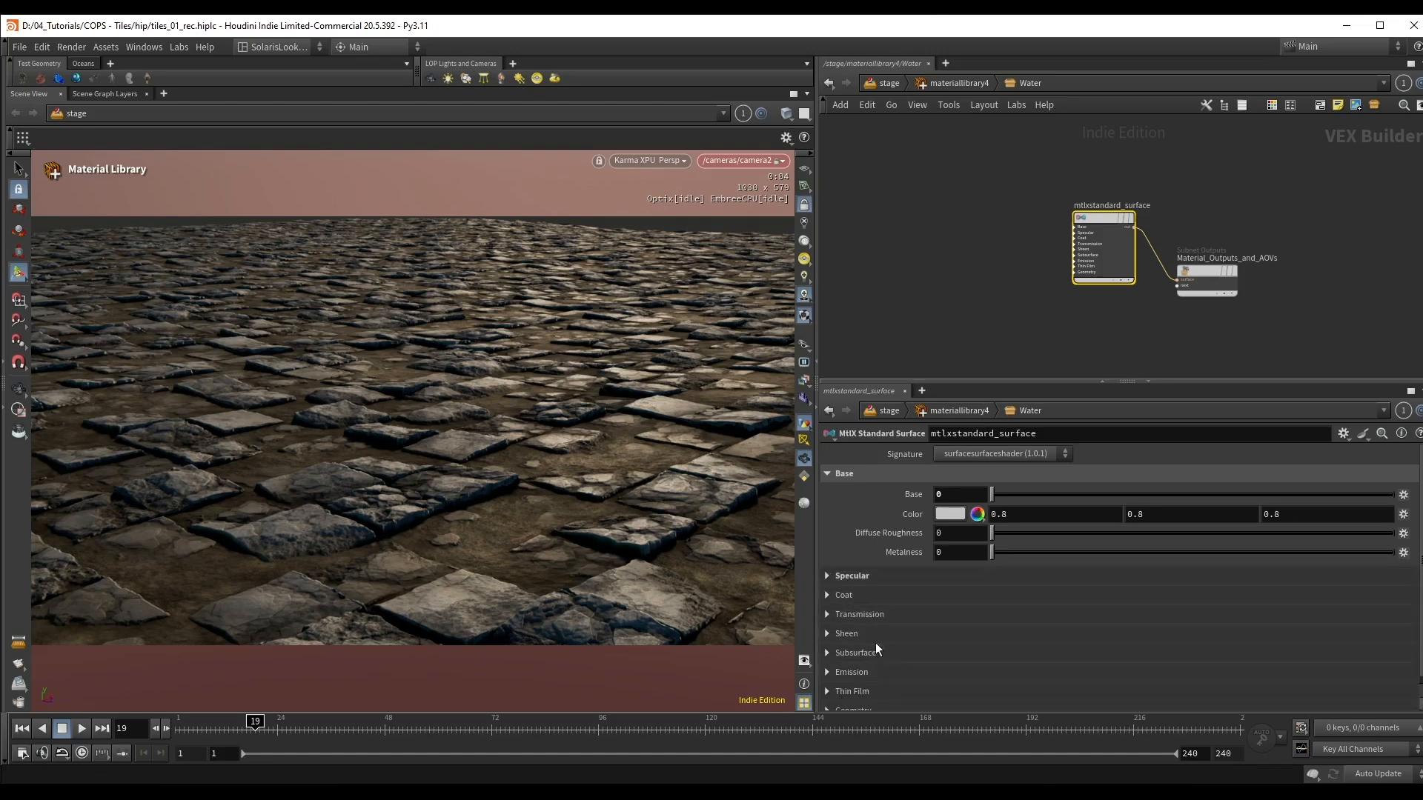
# Step: Set the Transmission of mtlxstandard_surface to 1
pyautogui.click(876, 615)
pyautogui.scroll(-1, 1033, 599)
pyautogui.moveTo(1019, 590); pyautogui.dragTo(1394, 595)
pyautogui.moveTo(1007, 312); pyautogui.dragTo(987, 280, button='middle')
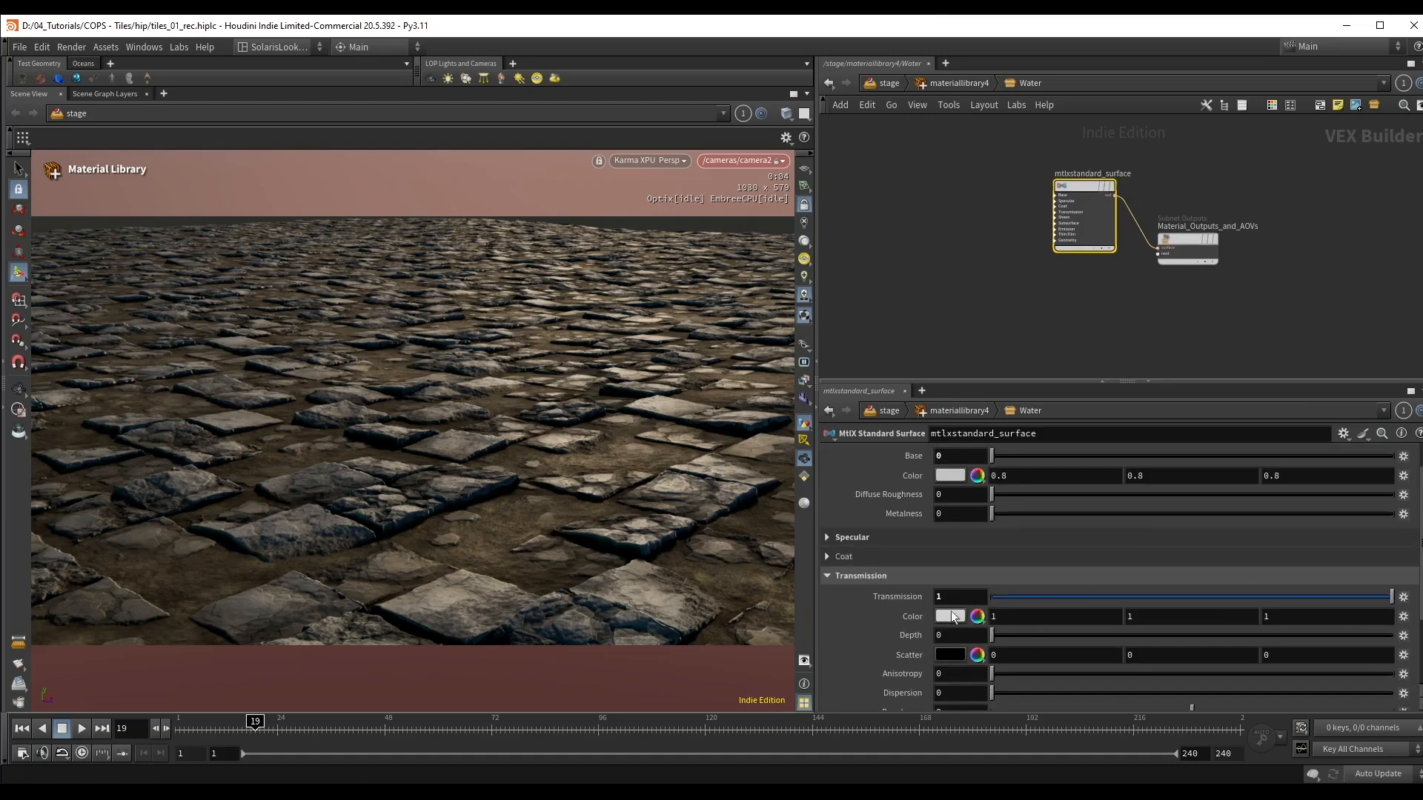
# Step: Back in the stage network, auto-fill the materials of materiallibrary4 and assign Water to the geometry path /geo/water/
pyautogui.press('u')
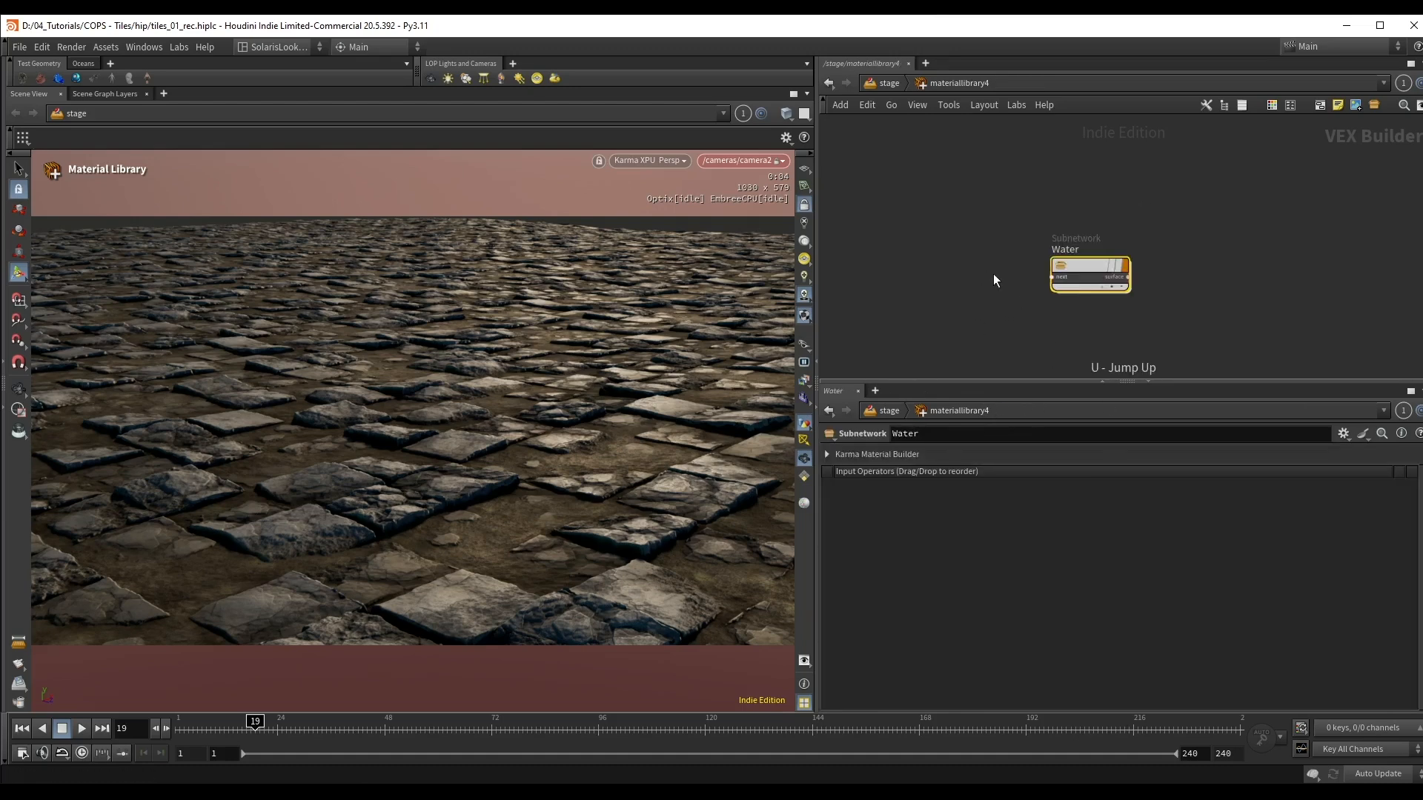
pyautogui.press('u')
pyautogui.click(978, 574)
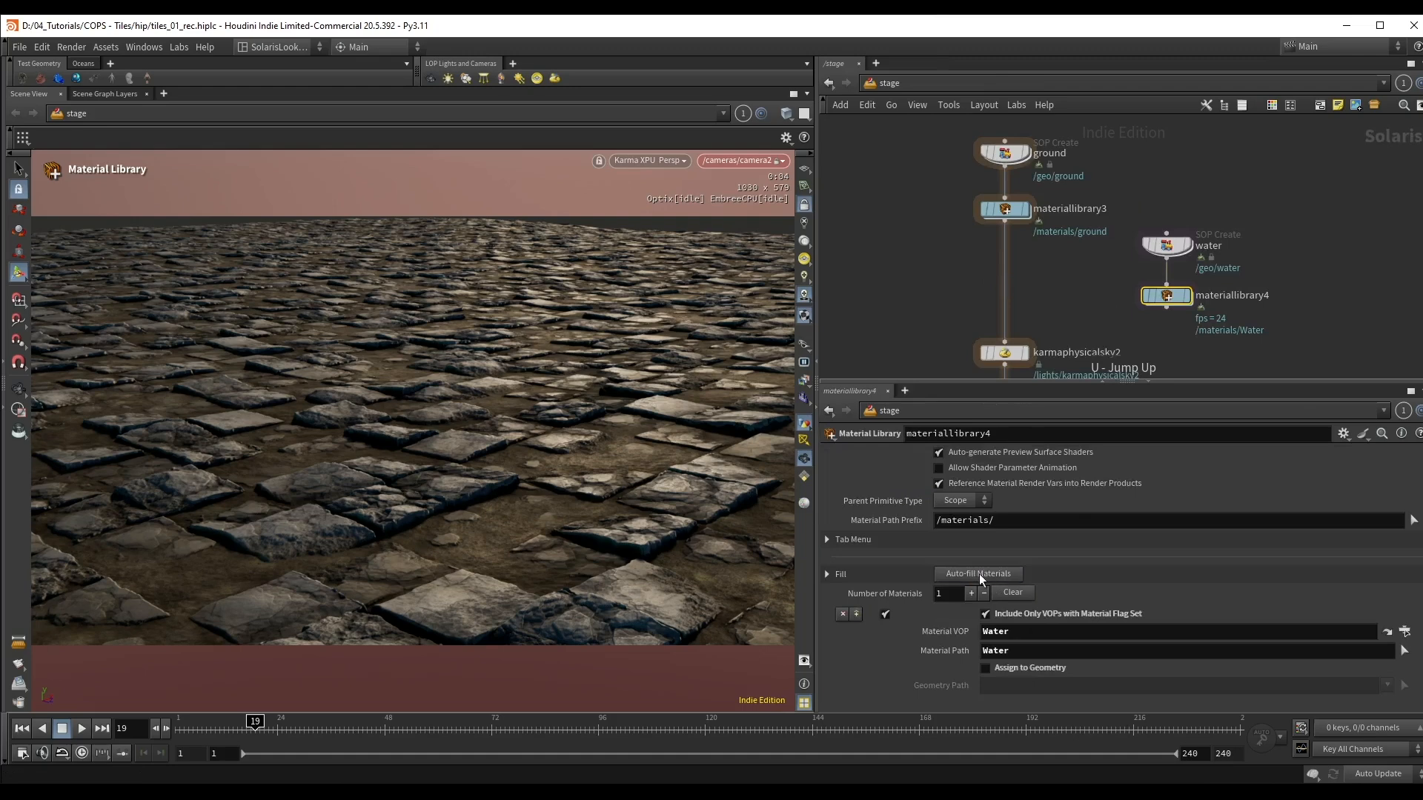
pyautogui.click(1031, 670)
pyautogui.click(1050, 683)
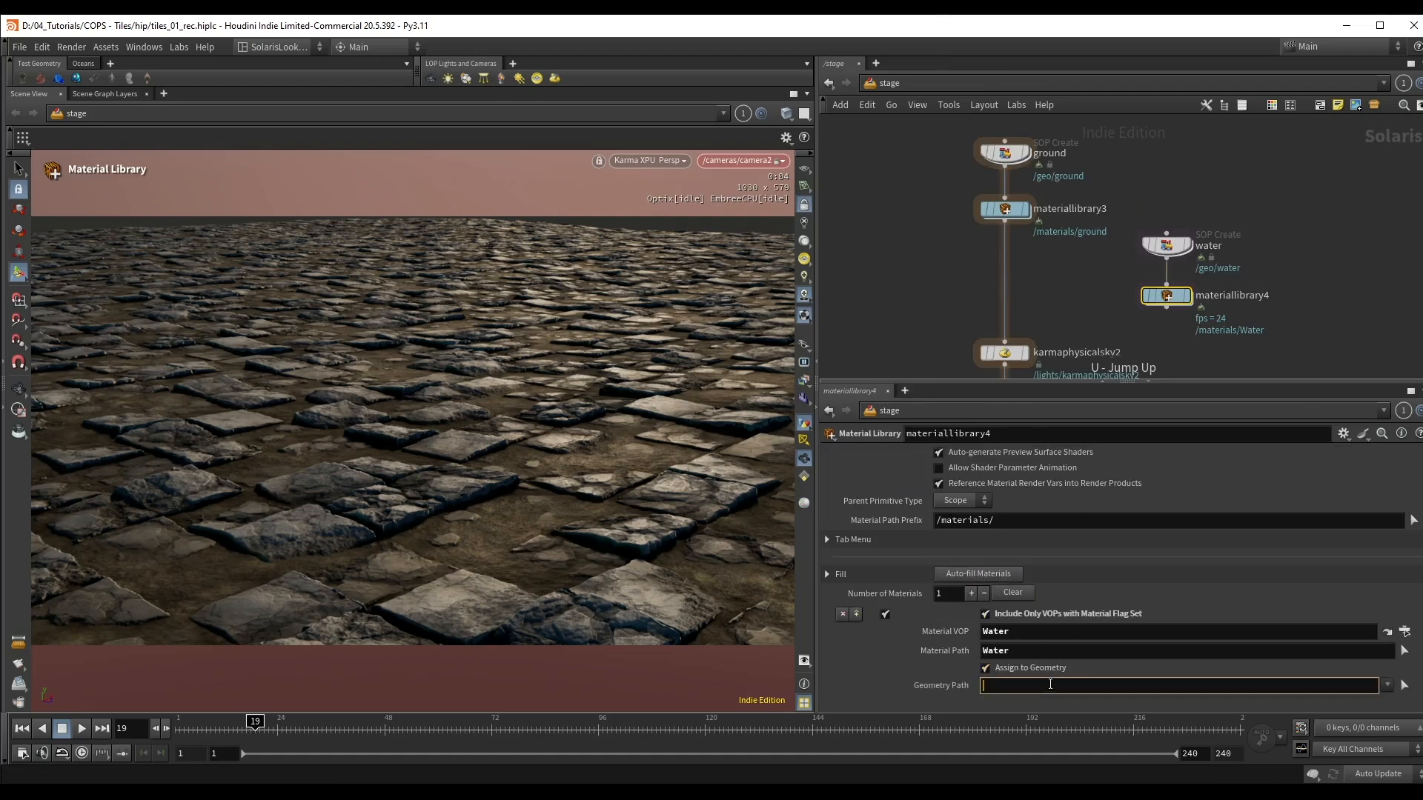
pyautogui.write('/geo/water/')
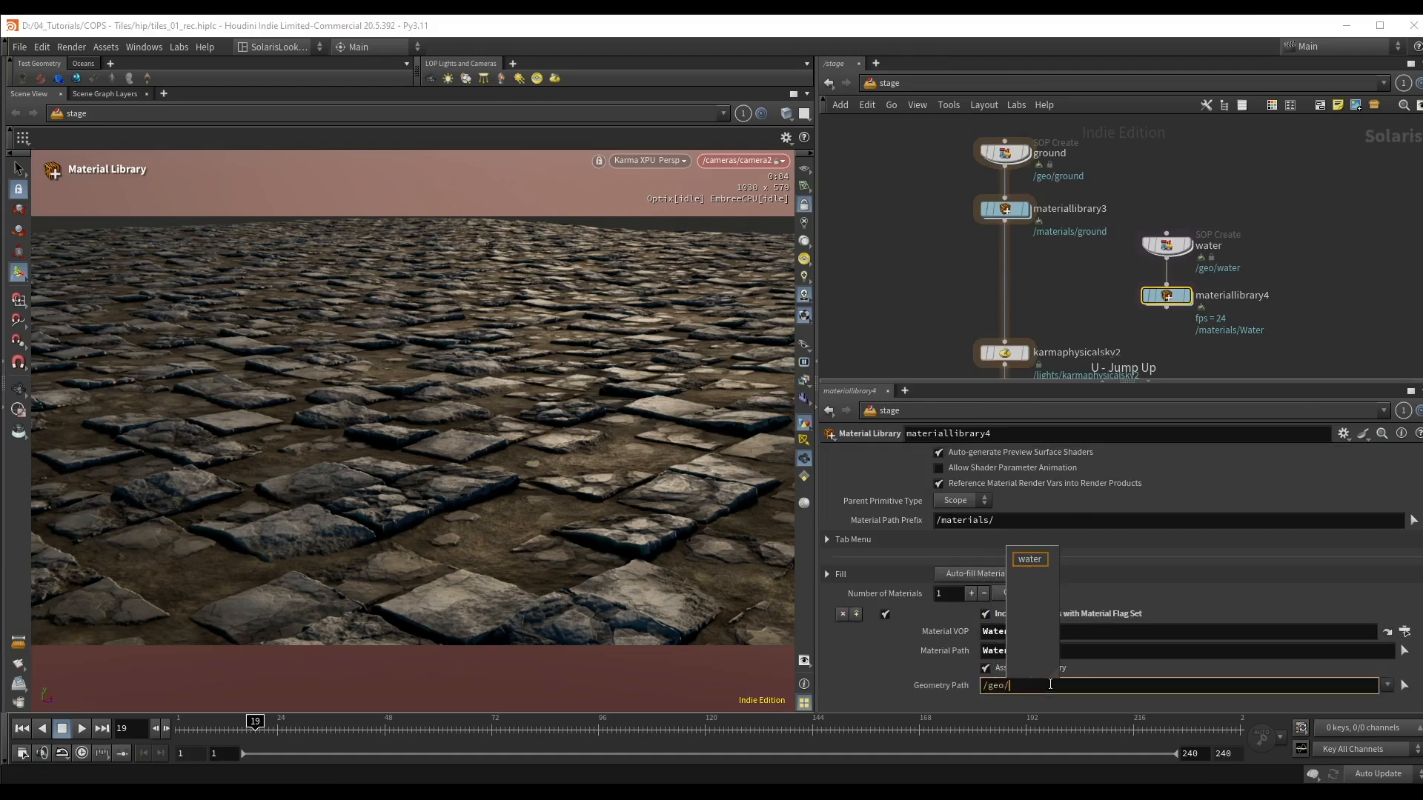
pyautogui.press('Return')
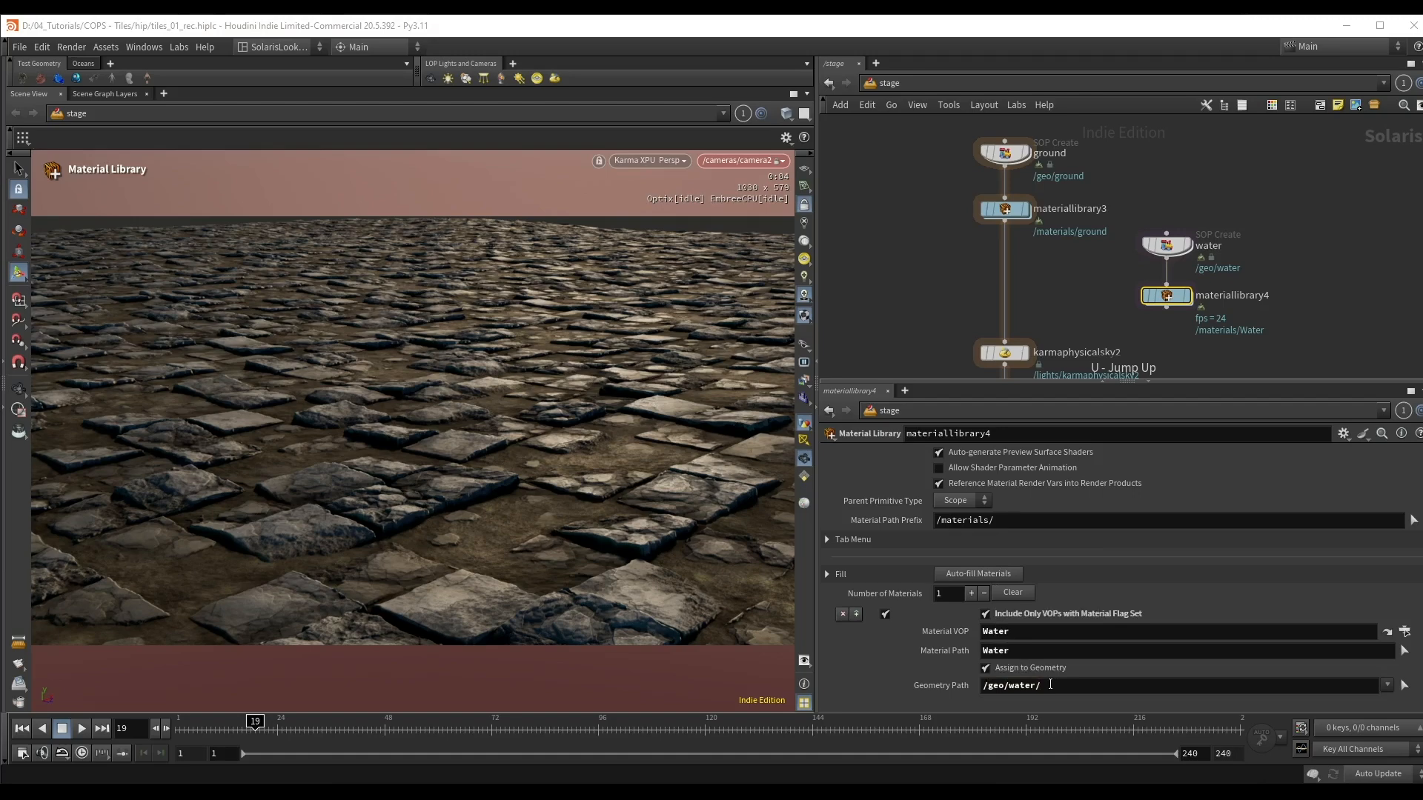
# Step: Insert a Merge node between materiallibrary3 and karmaphysicalsky2 and connect materiallibrary4 to it
pyautogui.moveTo(982, 288); pyautogui.dragTo(1012, 312)
pyautogui.press('Tab')
pyautogui.write('mer')
pyautogui.press('Return')
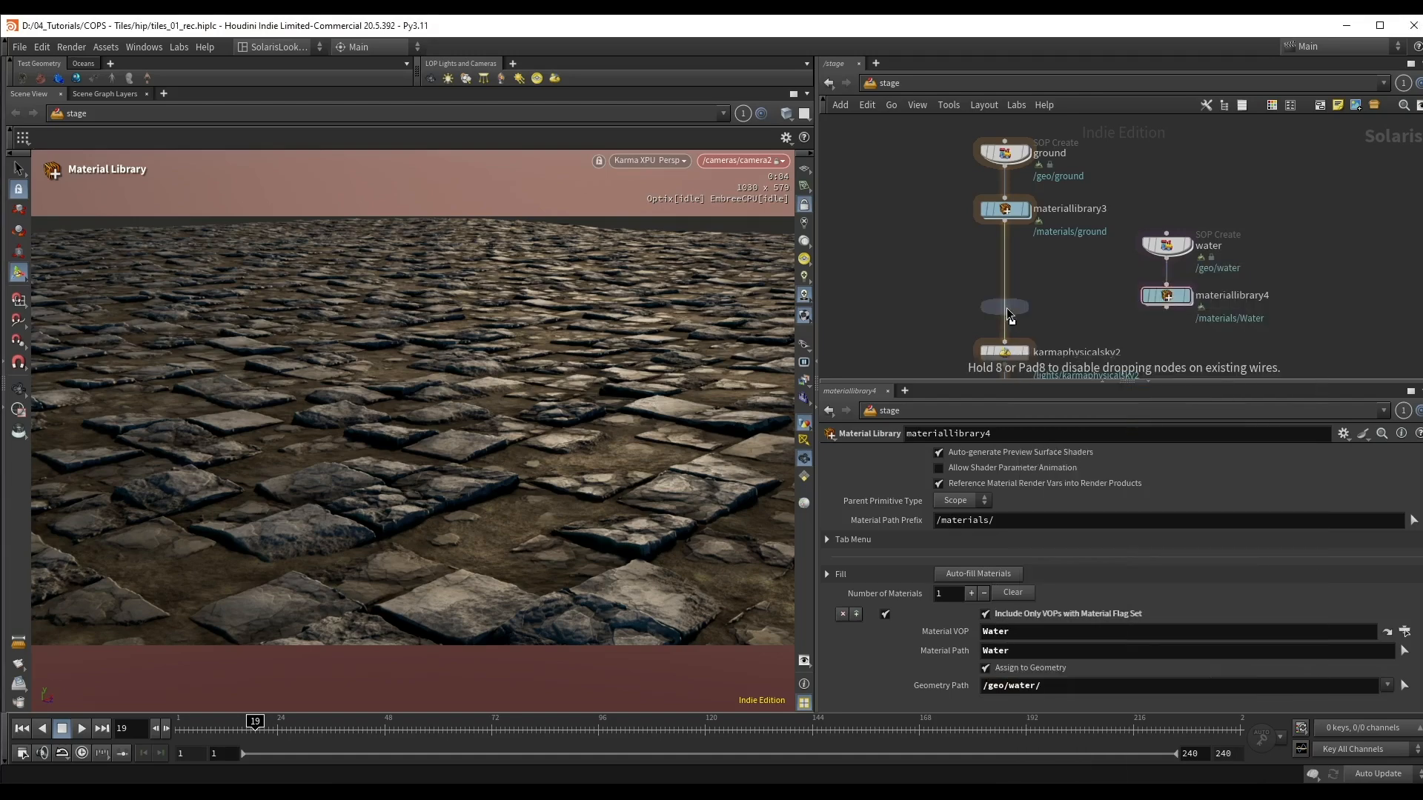
pyautogui.click(1007, 308)
pyautogui.moveTo(1166, 308); pyautogui.dragTo(1030, 303)
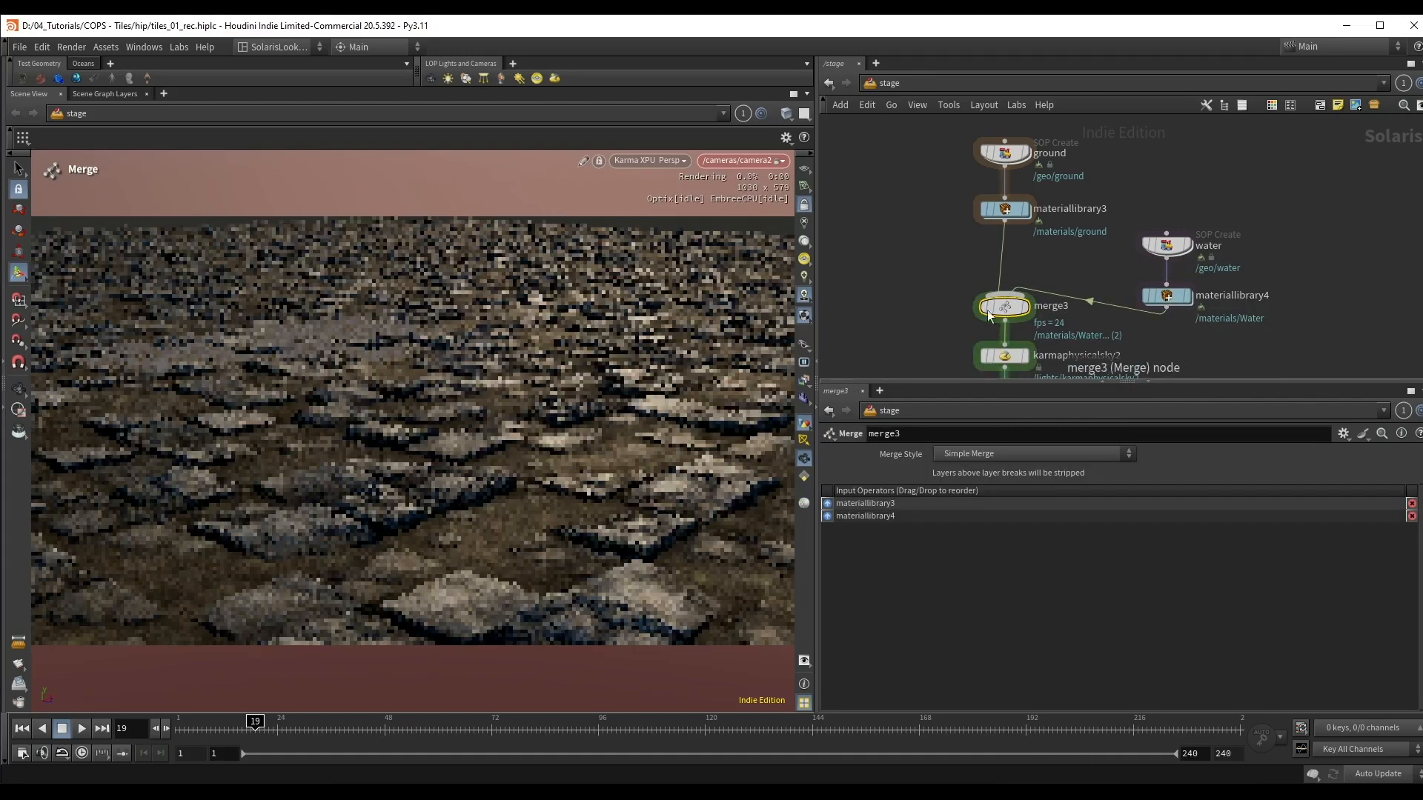
# Step: Reframe the camera to show the water plane among the tiles
pyautogui.keyDown('alt'); pyautogui.moveTo(281, 329); pyautogui.dragTo(581, 278, button='right'); pyautogui.keyUp('alt')
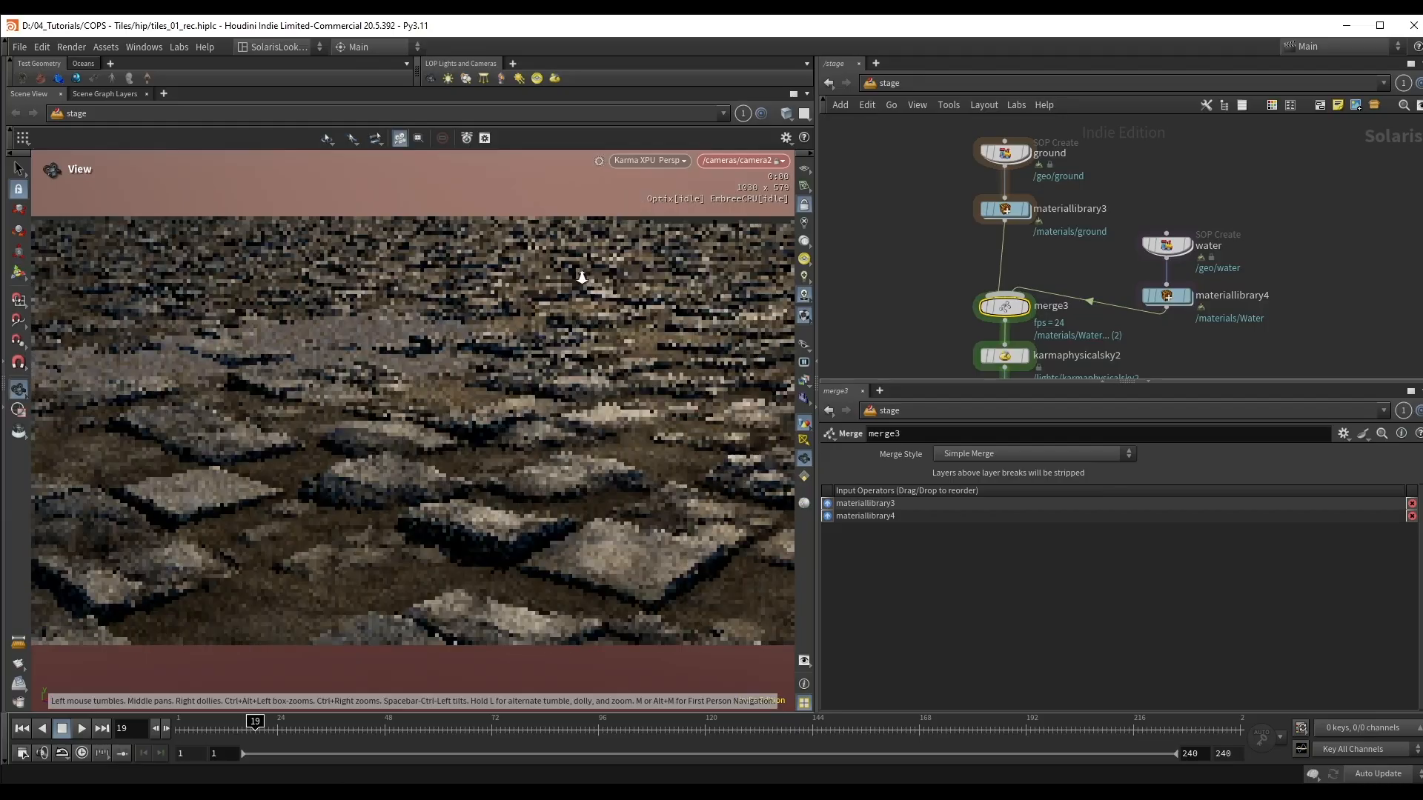
pyautogui.keyDown('alt'); pyautogui.moveTo(376, 342); pyautogui.dragTo(380, 359, button='middle'); pyautogui.keyUp('alt')
pyautogui.keyDown('alt'); pyautogui.moveTo(379, 359); pyautogui.dragTo(445, 456); pyautogui.keyUp('alt')
pyautogui.keyDown('alt'); pyautogui.moveTo(445, 456); pyautogui.dragTo(630, 352, button='right'); pyautogui.keyUp('alt')
pyautogui.keyDown('alt'); pyautogui.moveTo(630, 352); pyautogui.dragTo(604, 375, button='middle'); pyautogui.keyUp('alt')
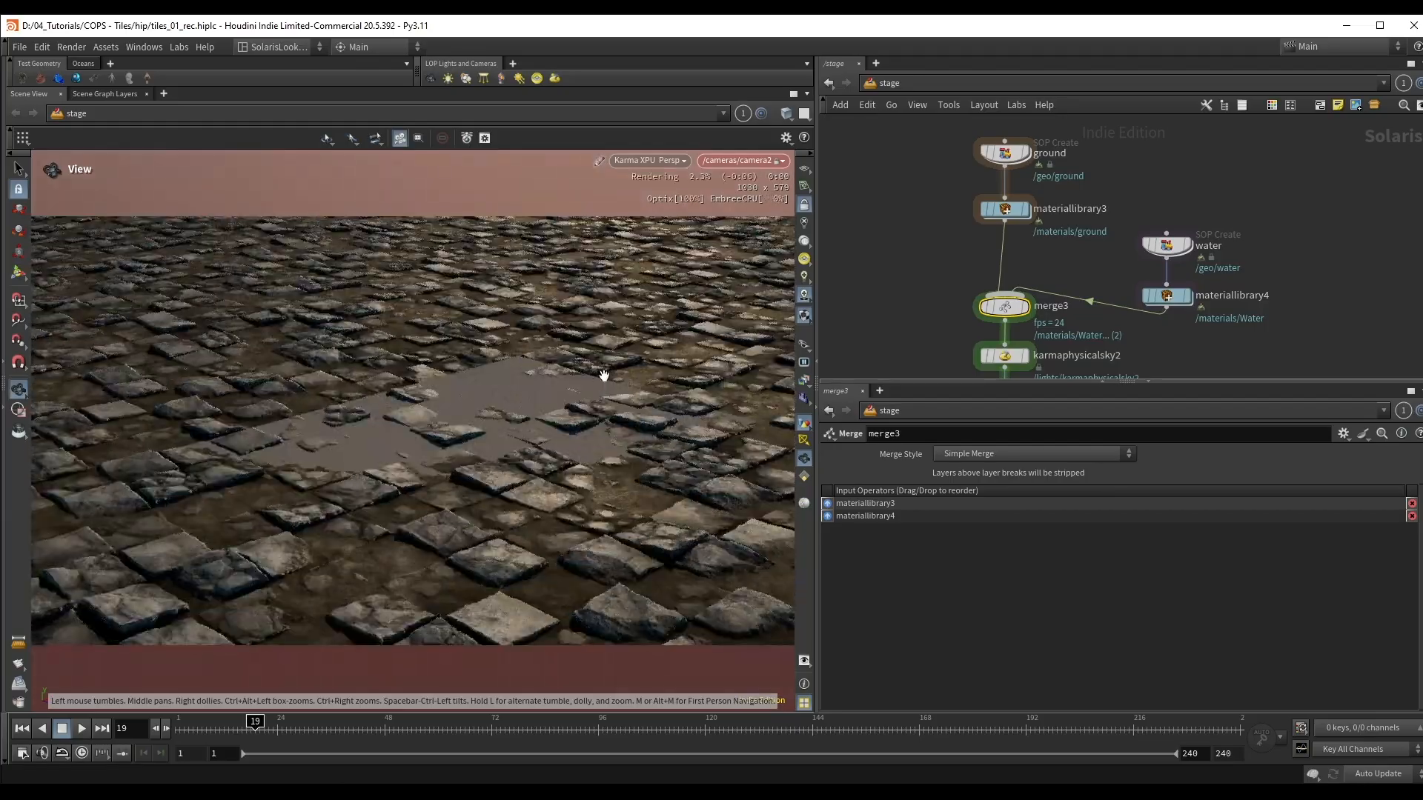
# Step: Inside the water node, set the size of grid1 to 100 by 100
pyautogui.click(1176, 247)
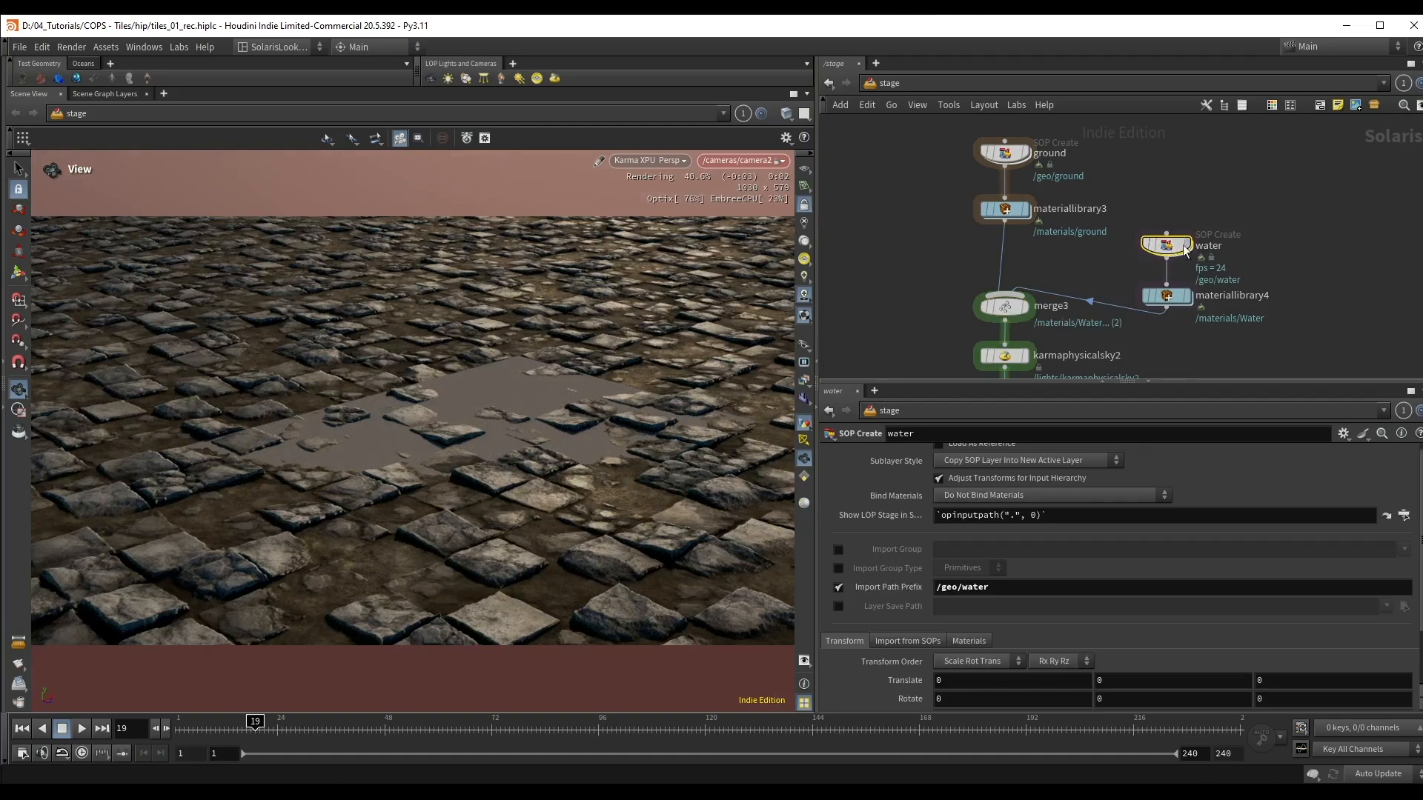
pyautogui.doubleClick(1167, 245)
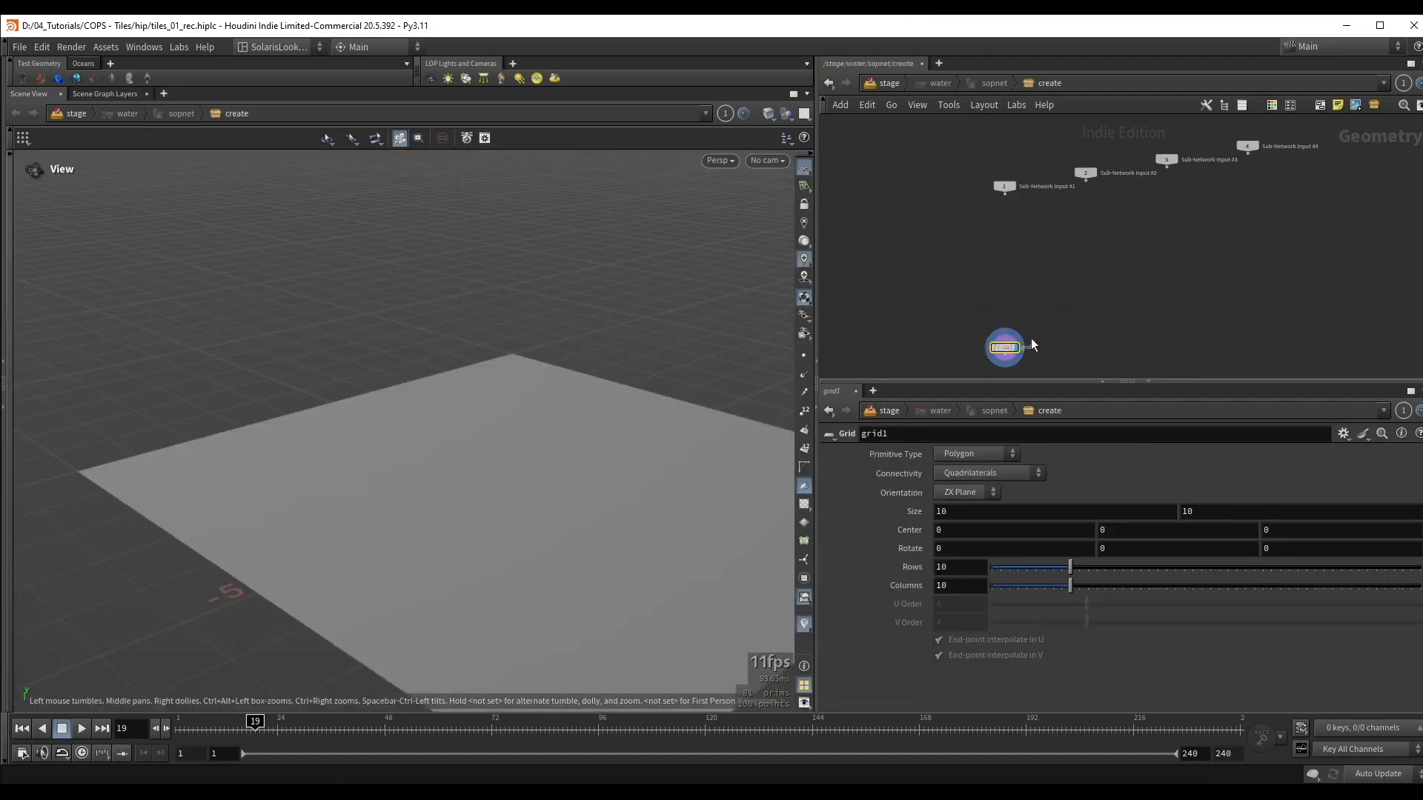
pyautogui.click(978, 514)
pyautogui.write('0')
pyautogui.press('Tab')
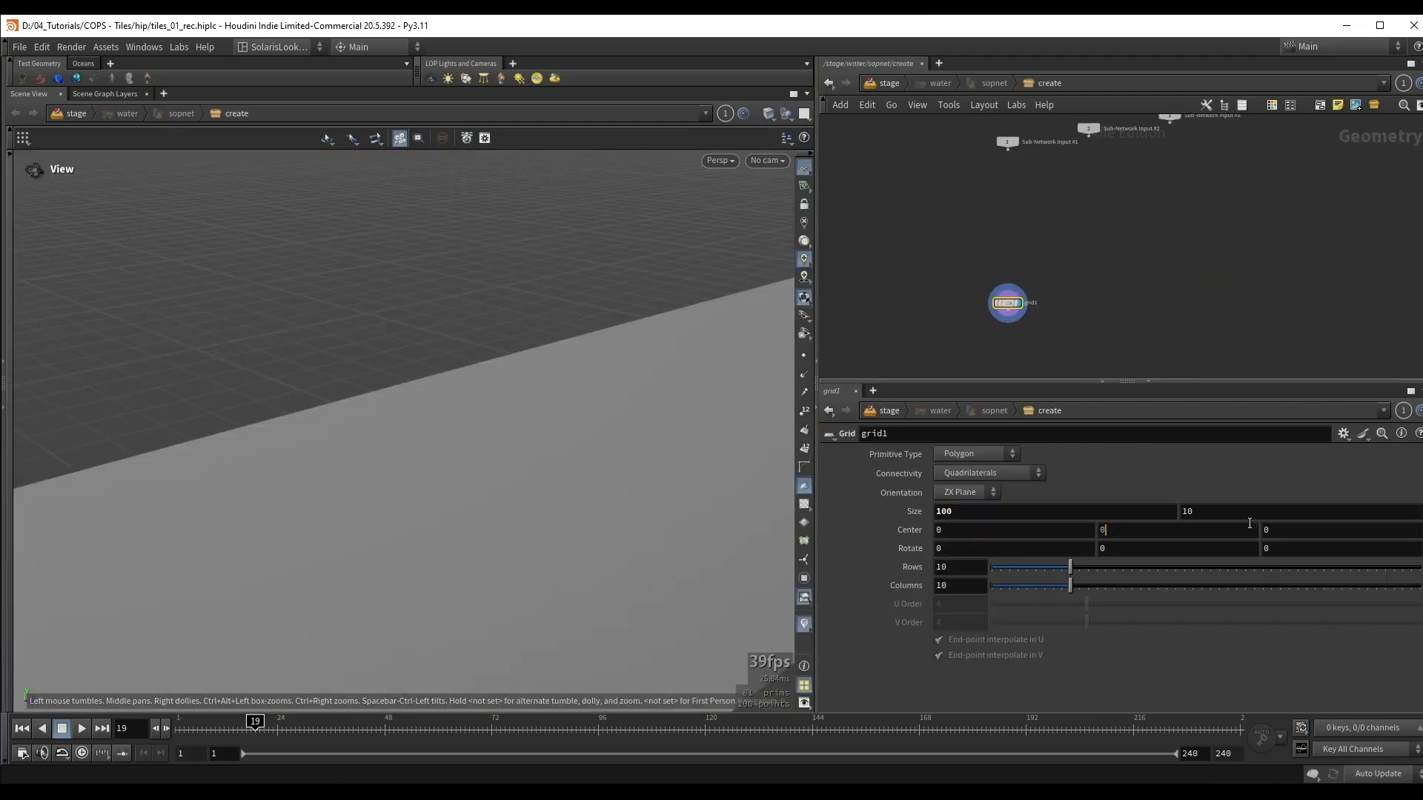
pyautogui.write('100')
pyautogui.press('Return')
pyautogui.click(804, 598)
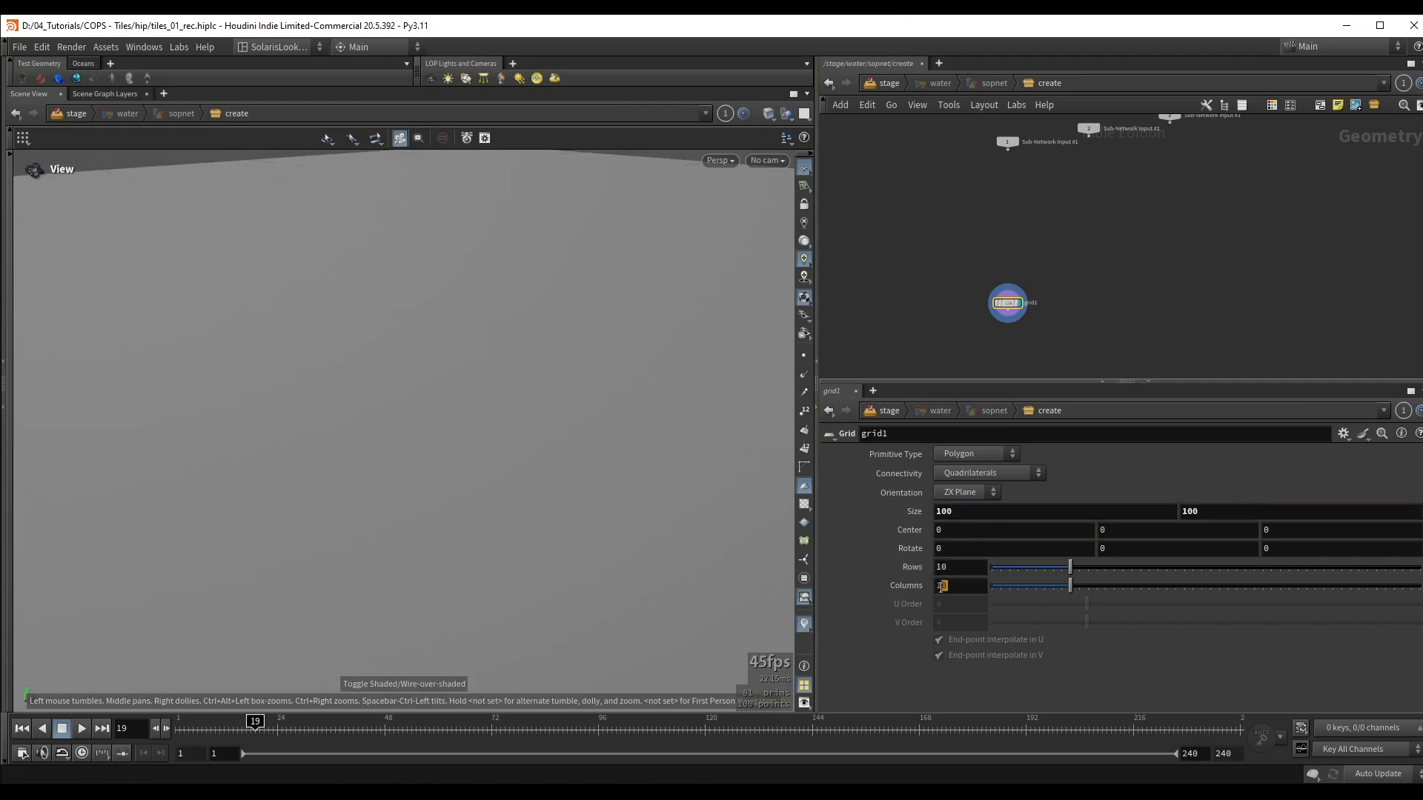
# Step: Return to the stage network, reframe the camera over the flooded tiles and space karmaphysicalsky2 farther below merge3
pyautogui.press('u')
pyautogui.press('u')
pyautogui.press('u')
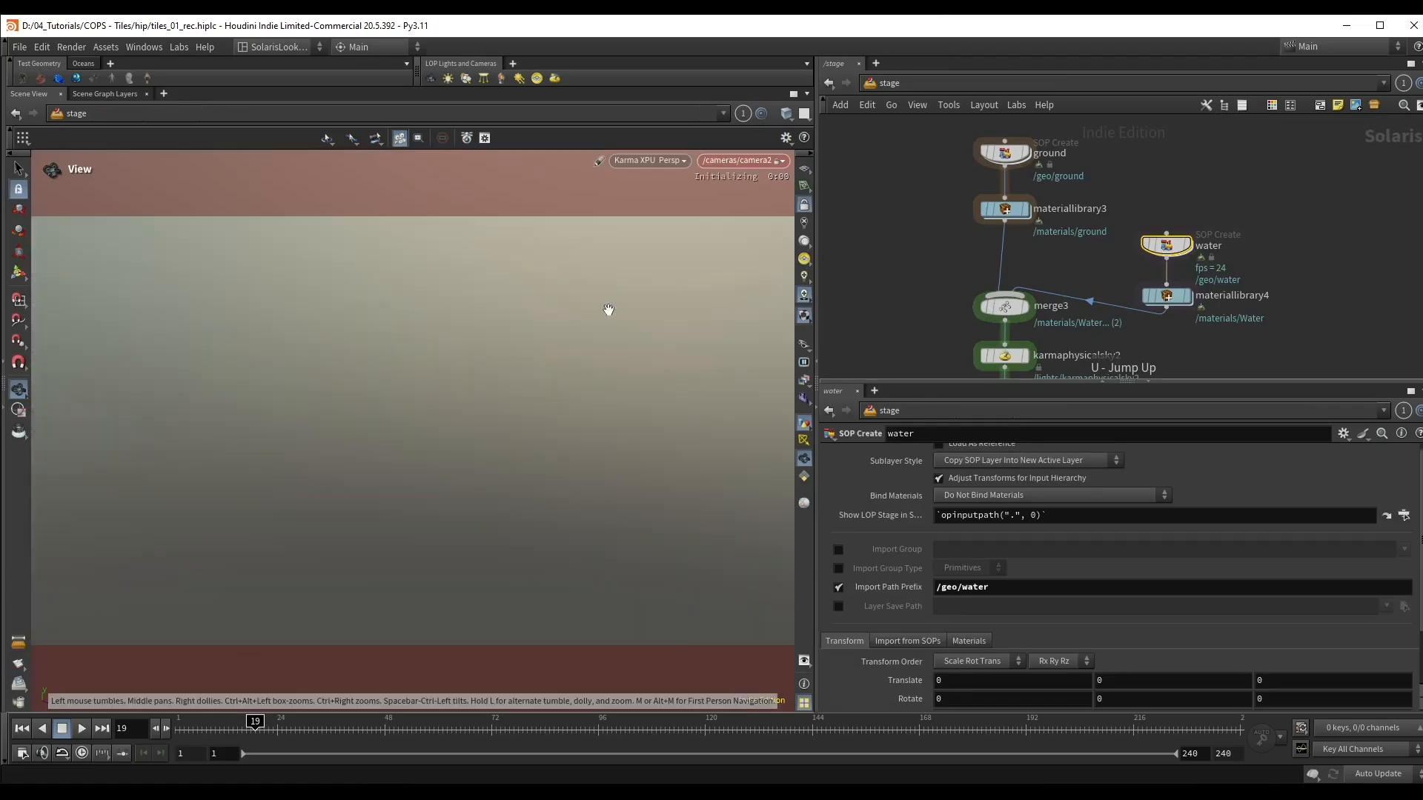
pyautogui.moveTo(456, 357); pyautogui.dragTo(495, 402)
pyautogui.moveTo(925, 304); pyautogui.dragTo(899, 304, button='middle')
pyautogui.keyDown('shift'); pyautogui.moveTo(969, 306); pyautogui.dragTo(970, 260); pyautogui.keyUp('shift')
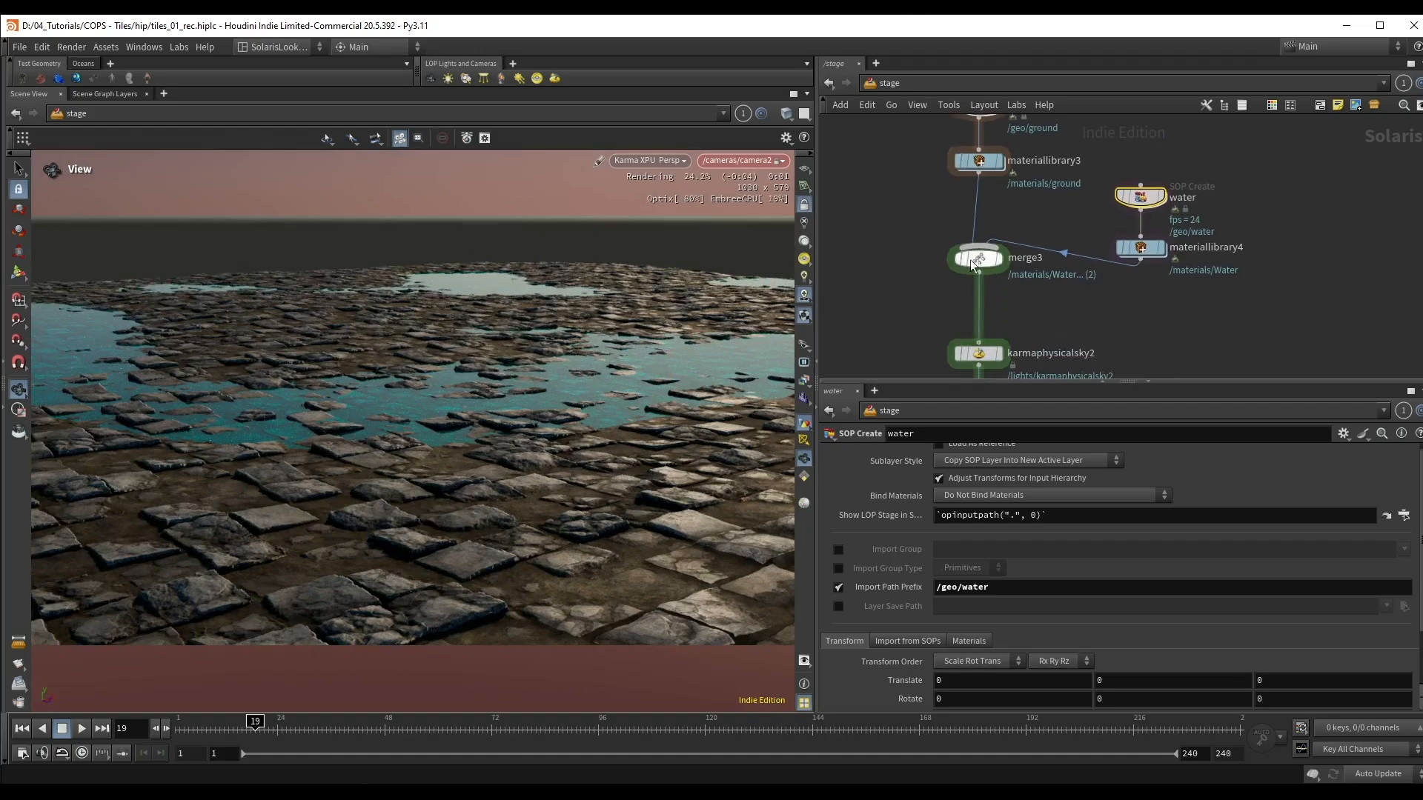
# Step: Set karmaphysicalsky2's Exposure to 1.42, Solar Altitude to 19.5 and Solar Azimuth to 44.7
pyautogui.moveTo(932, 335); pyautogui.dragTo(934, 252, button='middle')
pyautogui.click(973, 270)
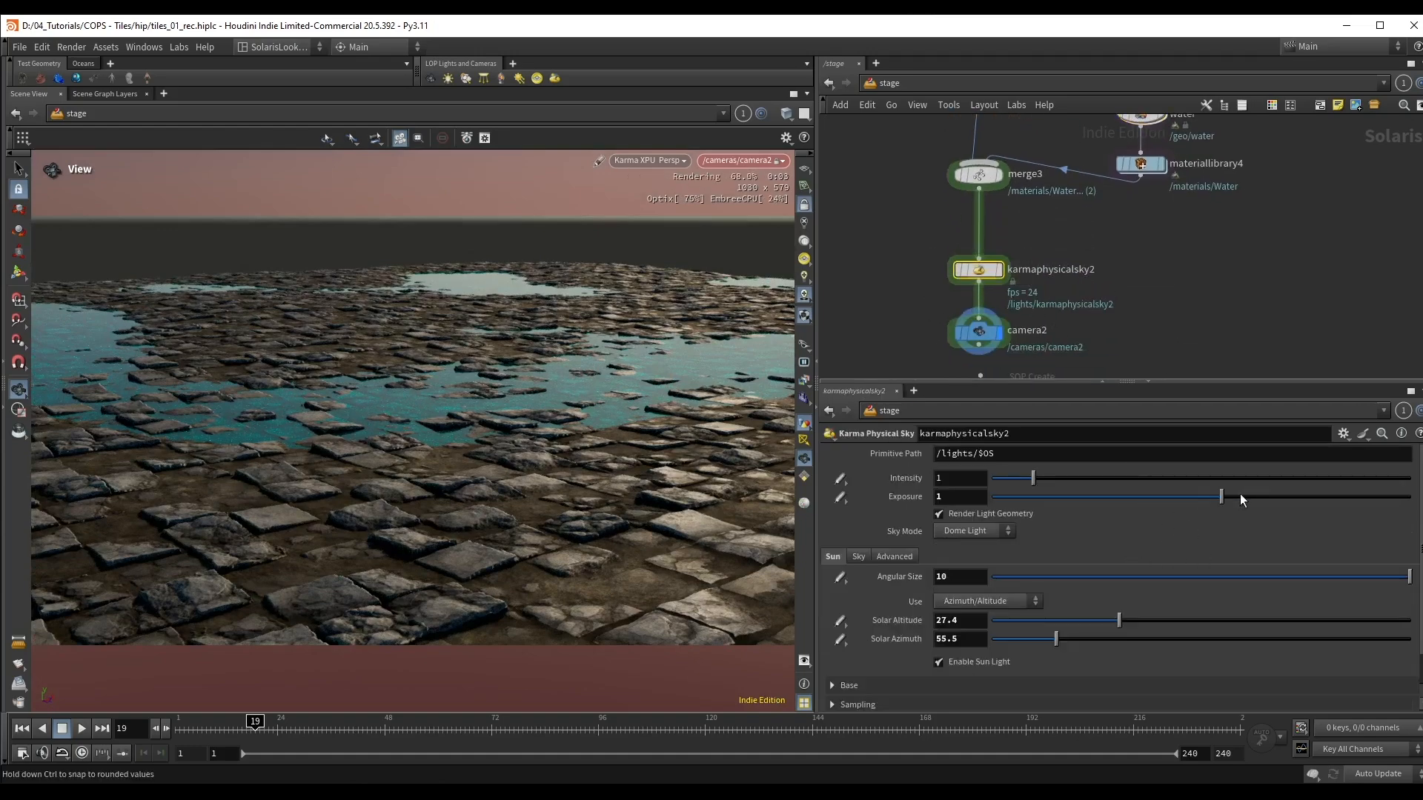
pyautogui.moveTo(1239, 494); pyautogui.dragTo(1224, 492)
pyautogui.moveTo(1060, 641); pyautogui.dragTo(1082, 624)
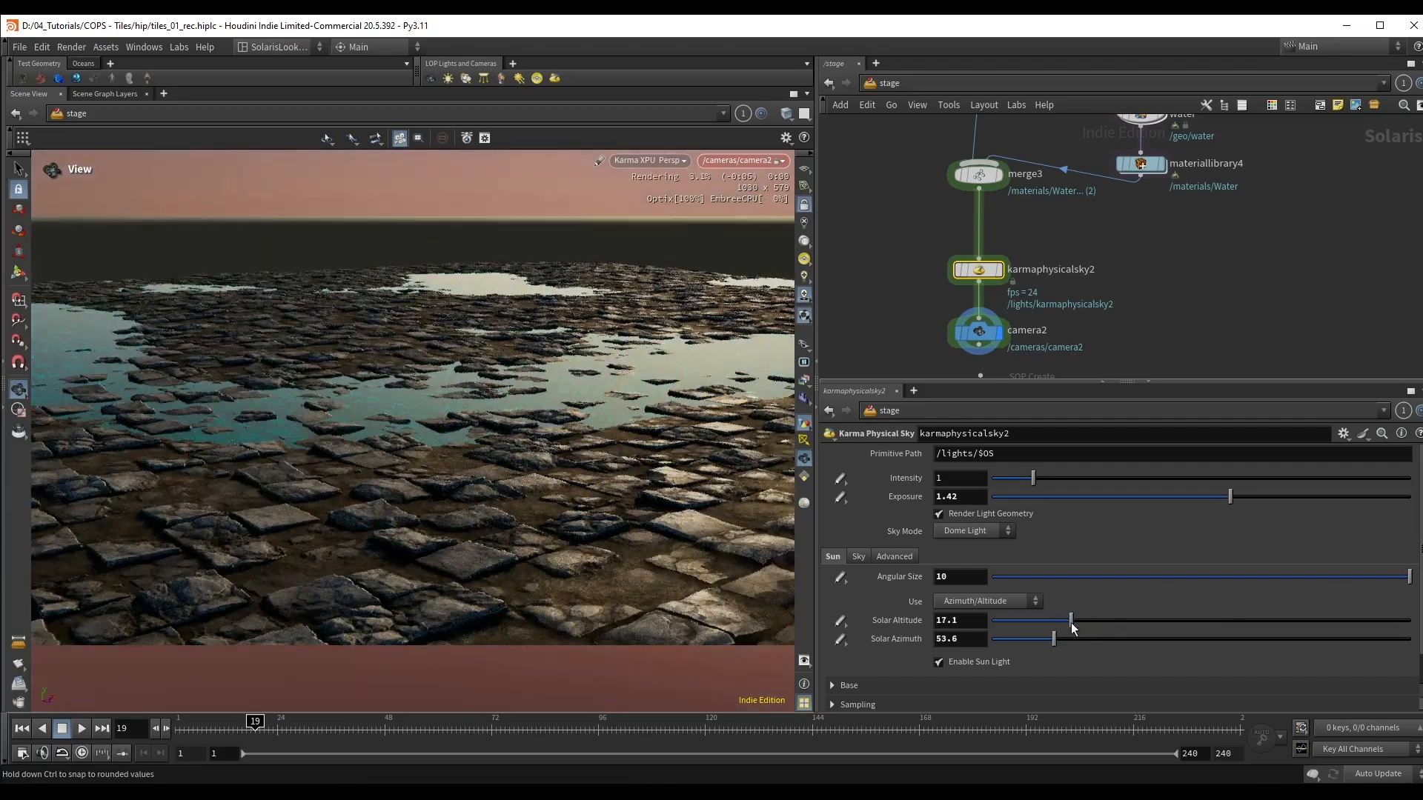
pyautogui.click(1042, 638)
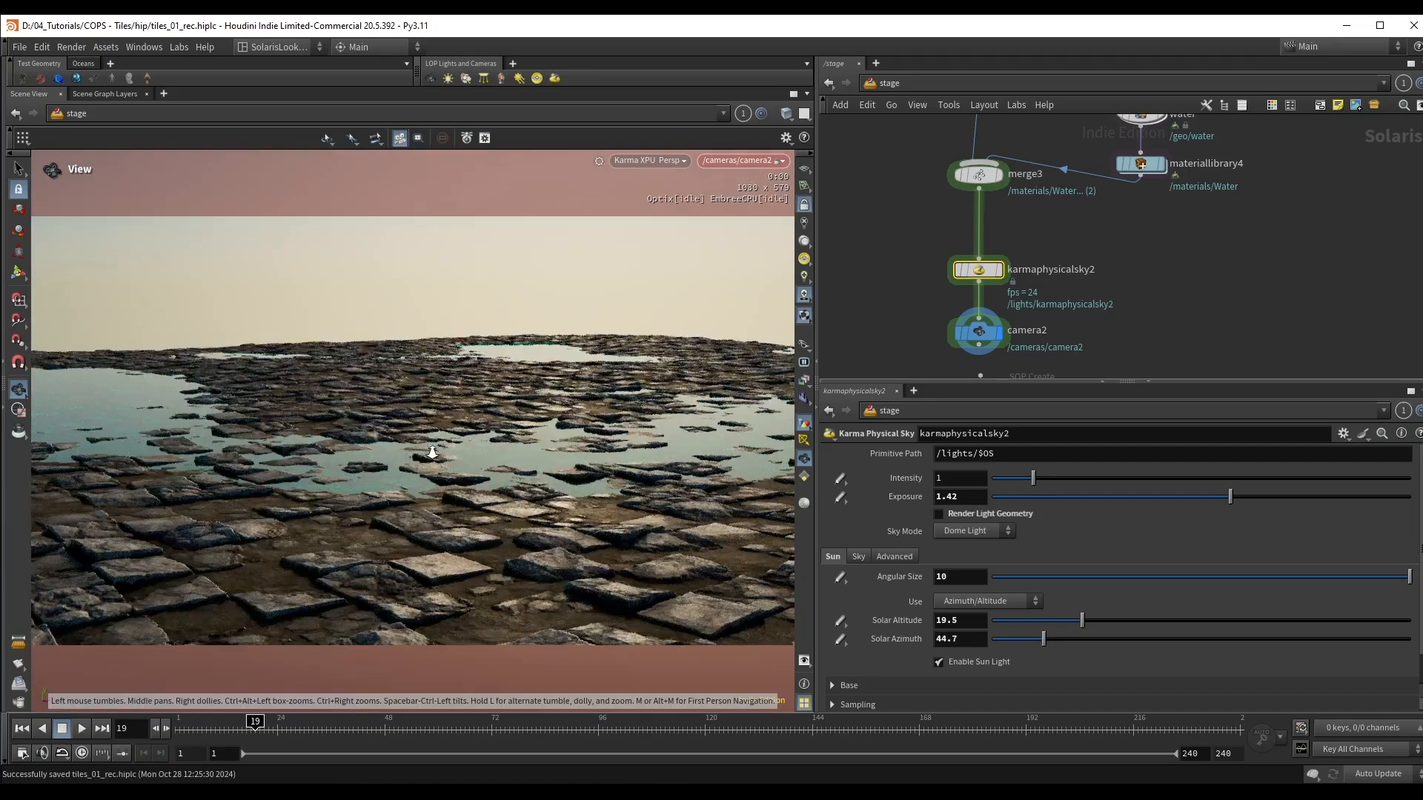
# Step: Inside the ground node's geometry network, add an Attribute VOP connected after mountain1
pyautogui.moveTo(432, 455); pyautogui.dragTo(505, 382)
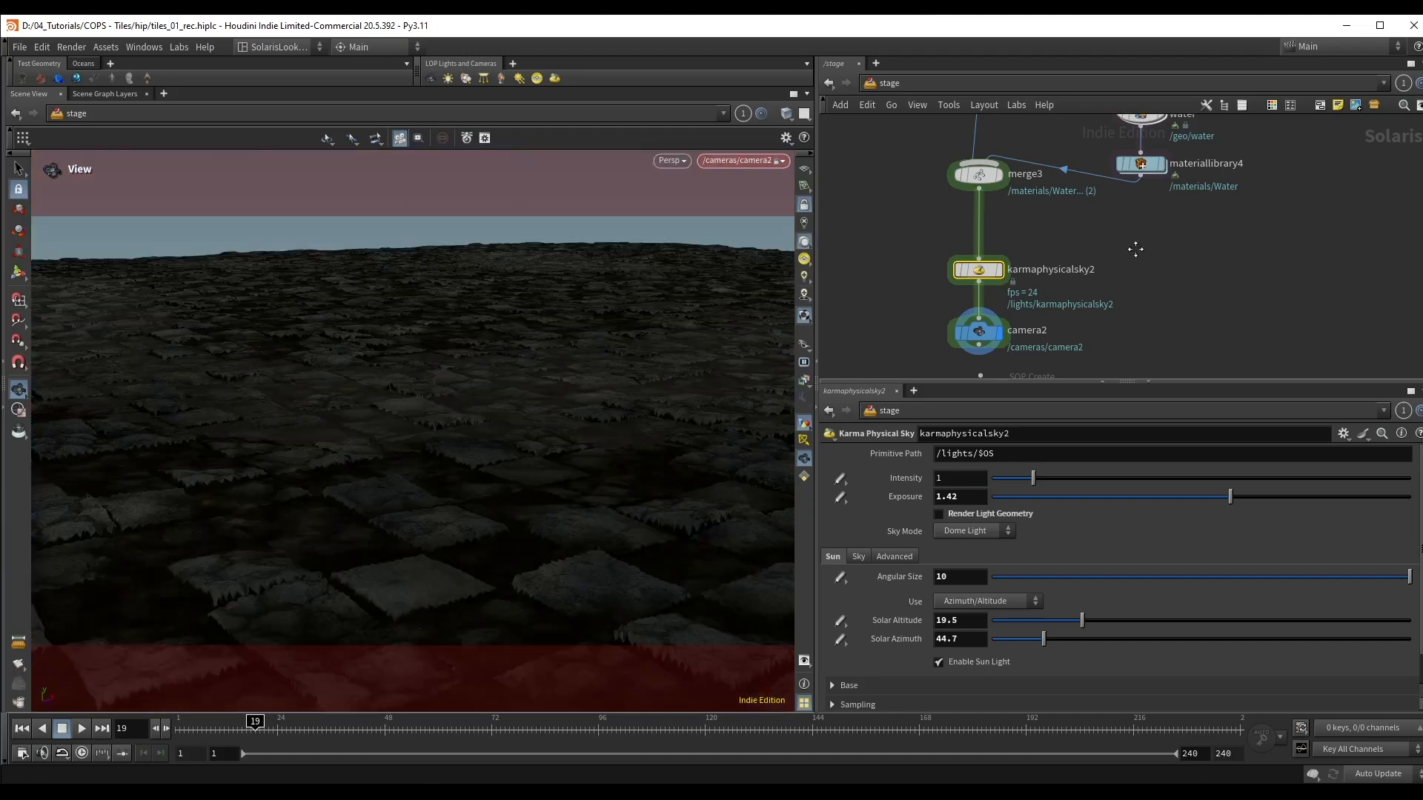
pyautogui.scroll(4, 1111, 252)
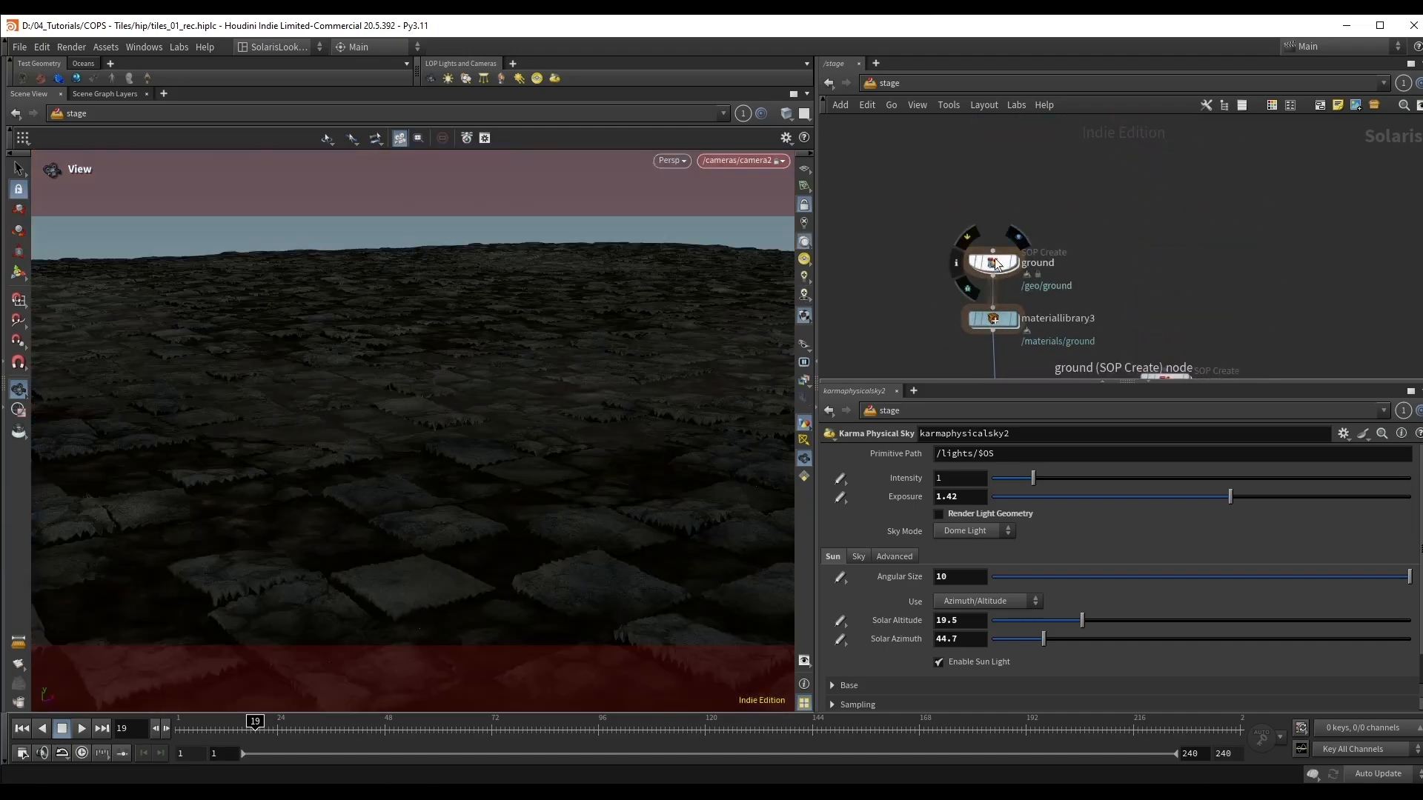
pyautogui.doubleClick(994, 259)
pyautogui.press('Tab')
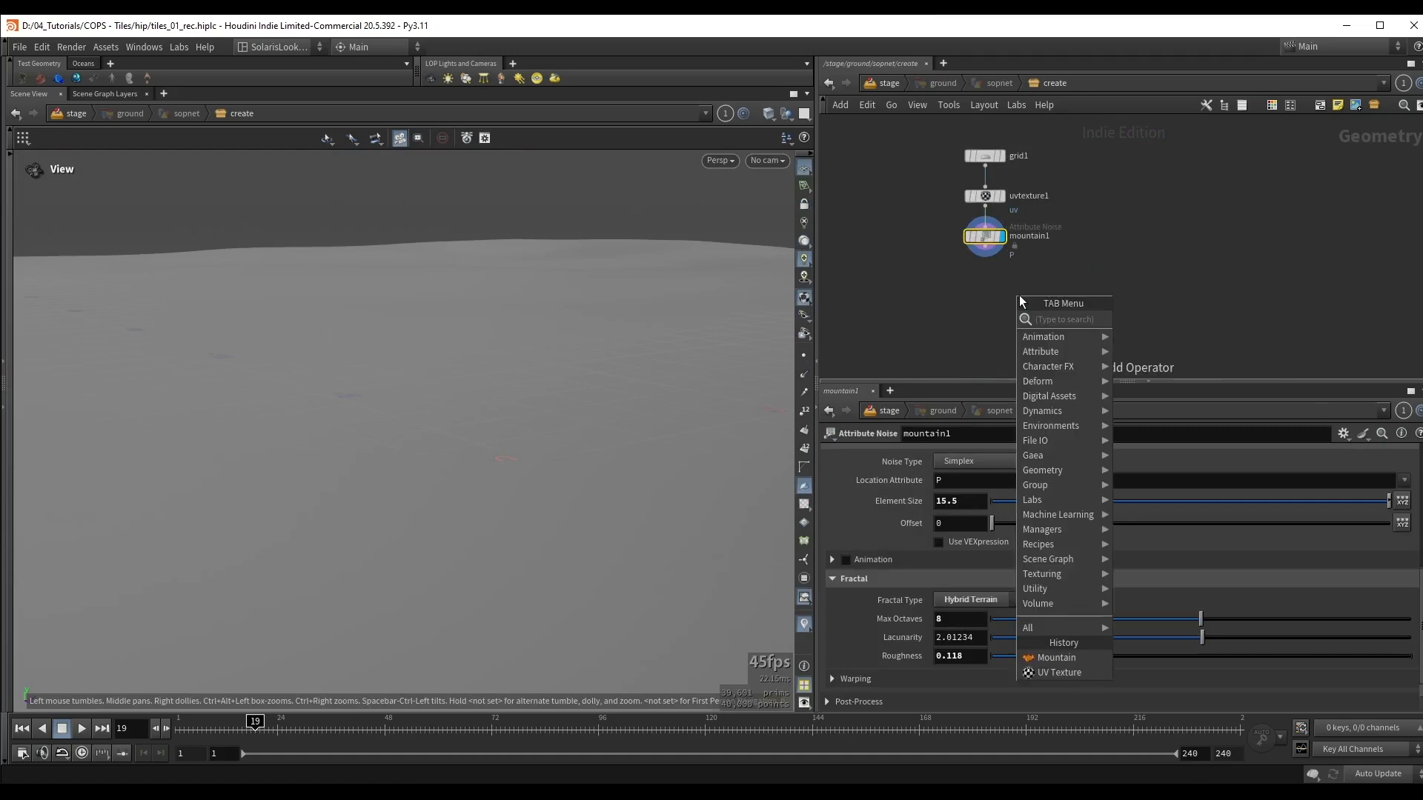
pyautogui.write('at v')
pyautogui.press('Return')
pyautogui.press('Return')
pyautogui.scroll(3, 1013, 288)
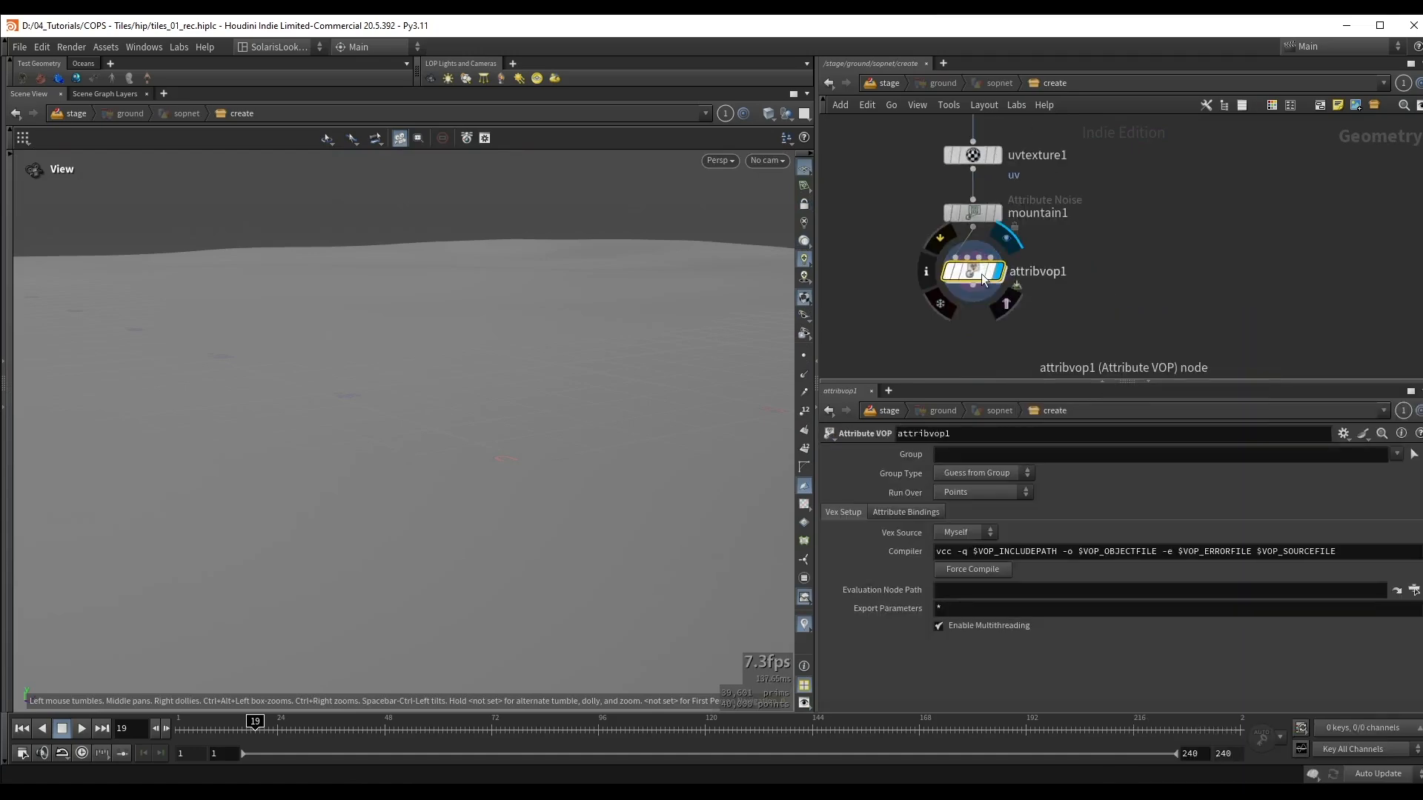
# Step: Rename the new Attribute VOP as set_water_level
pyautogui.click(1037, 272)
pyautogui.moveTo(1077, 272); pyautogui.dragTo(946, 275)
pyautogui.write('set_wat')
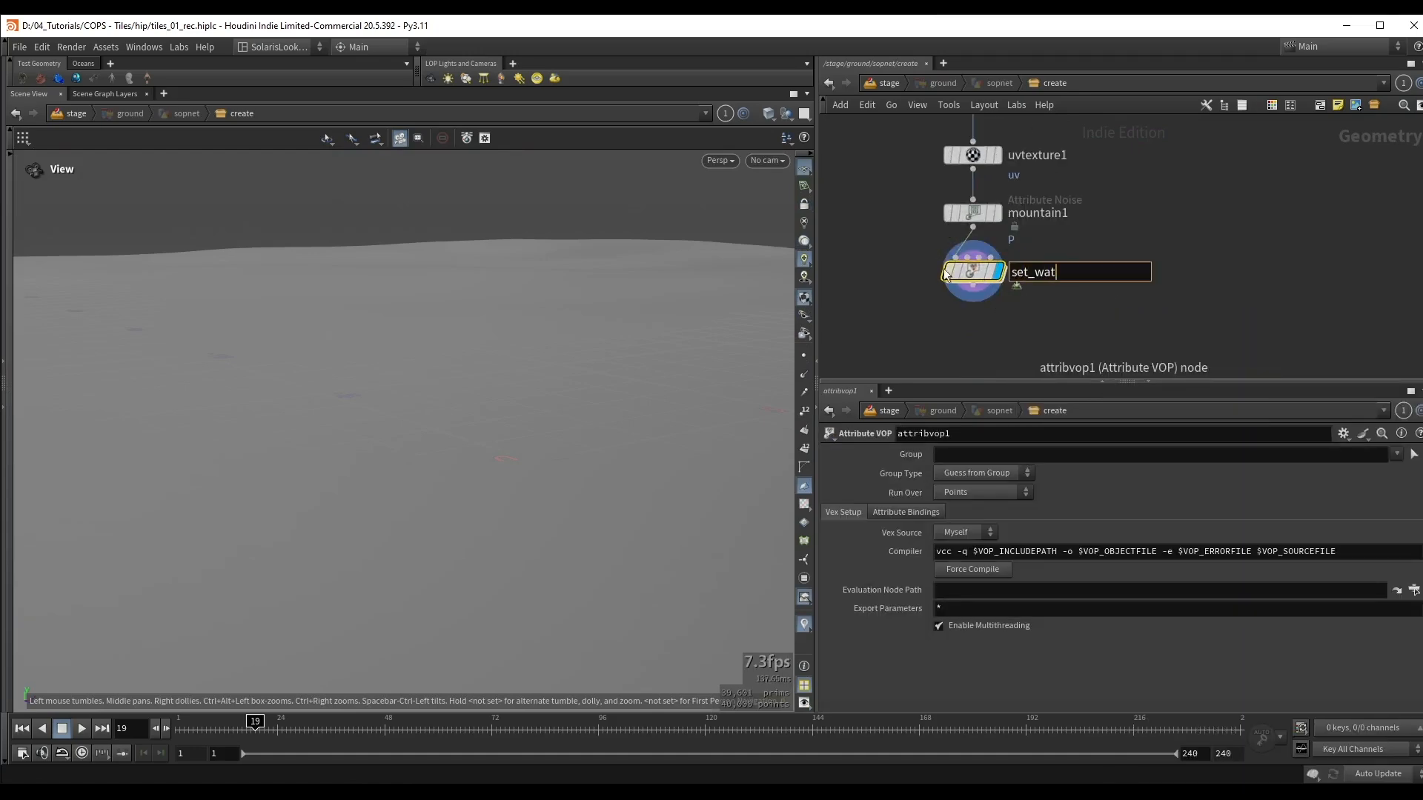
pyautogui.write('er_level')
pyautogui.press('Return')
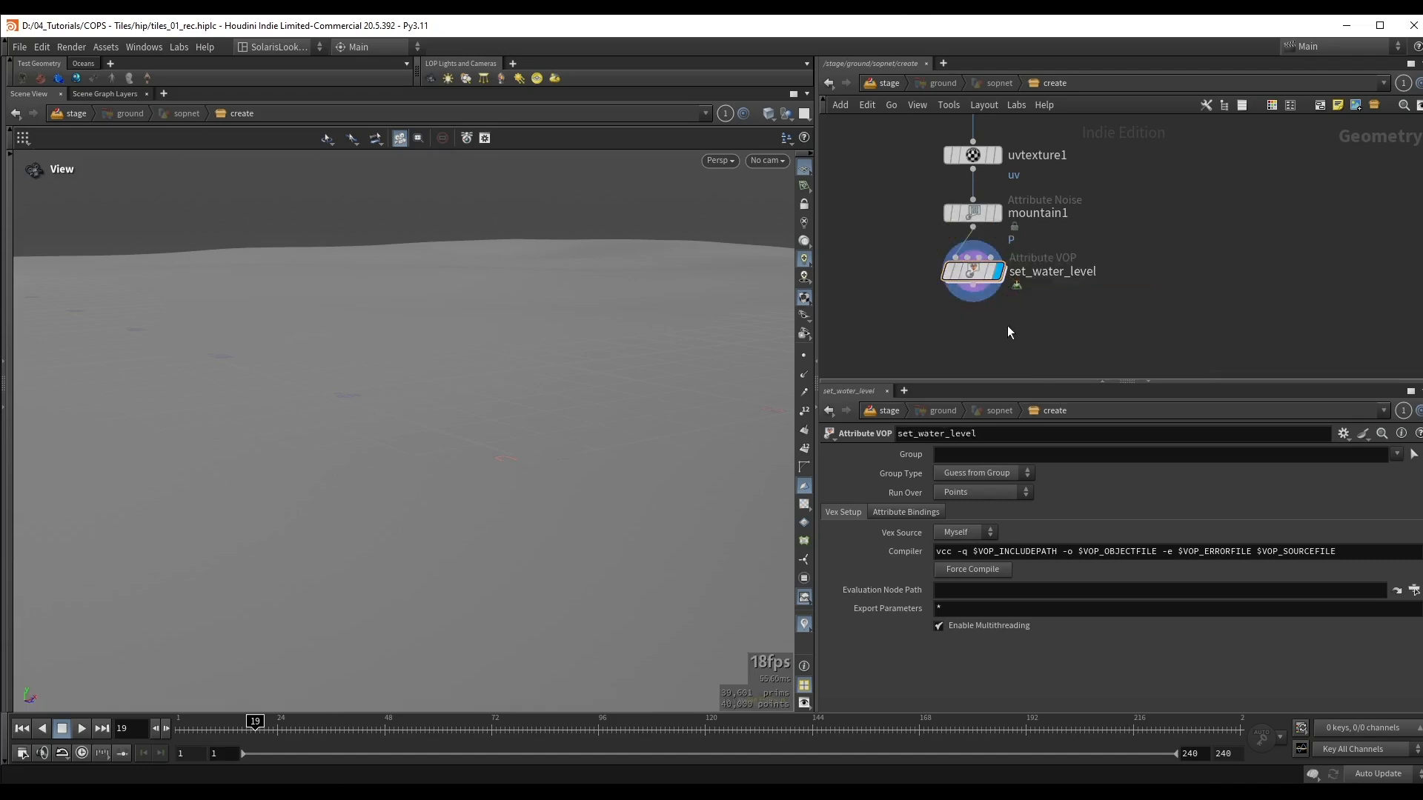
# Step: Inside set_water_level, add a Vector to Float node fed by the P output of geometryvopglobal1
pyautogui.press('i')
pyautogui.moveTo(1124, 268); pyautogui.dragTo(1026, 287, button='middle')
pyautogui.scroll(1, 1030, 276)
pyautogui.moveTo(1129, 193); pyautogui.dragTo(1173, 264)
pyautogui.scroll(1, 992, 238)
pyautogui.click(954, 237)
pyautogui.press('Tab')
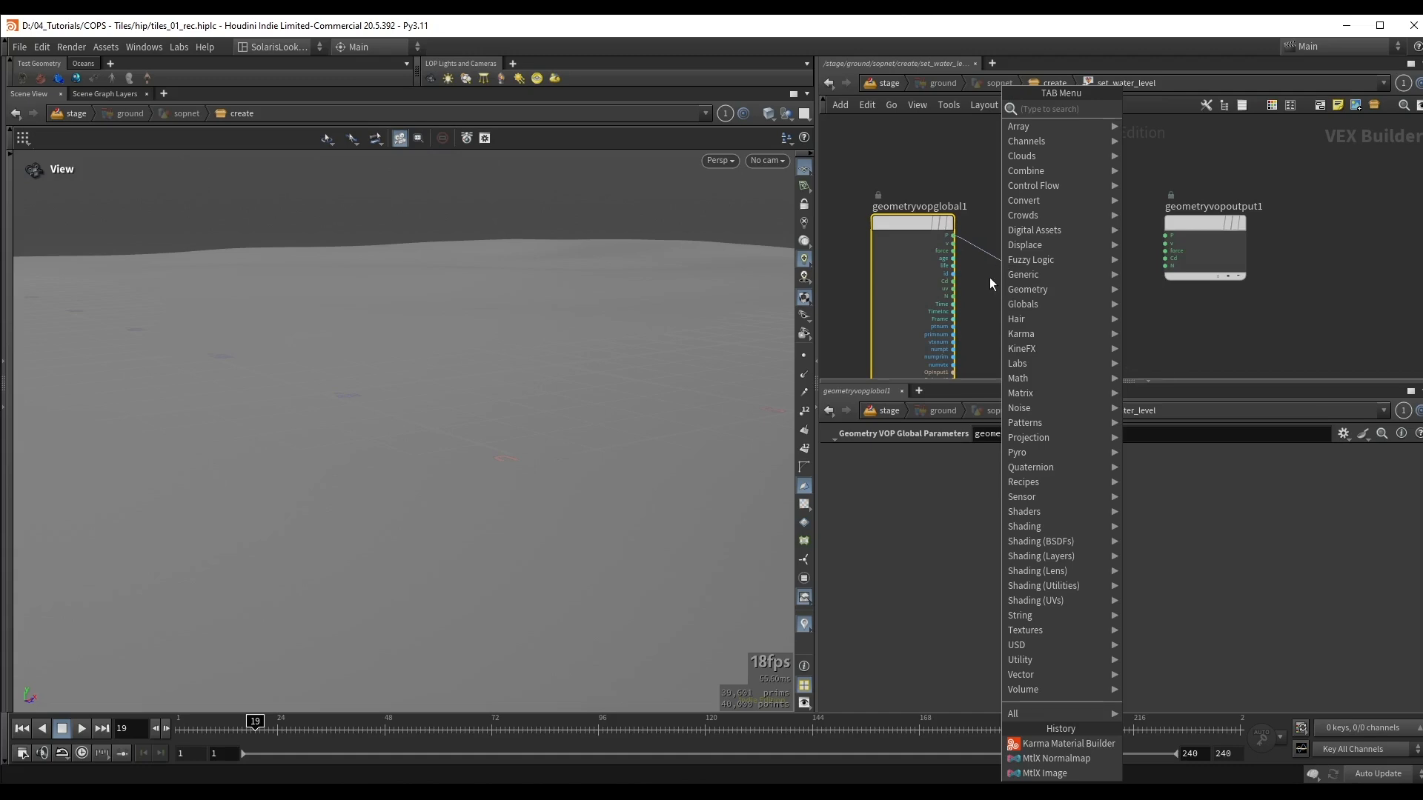
pyautogui.write('vtf')
pyautogui.press('Return')
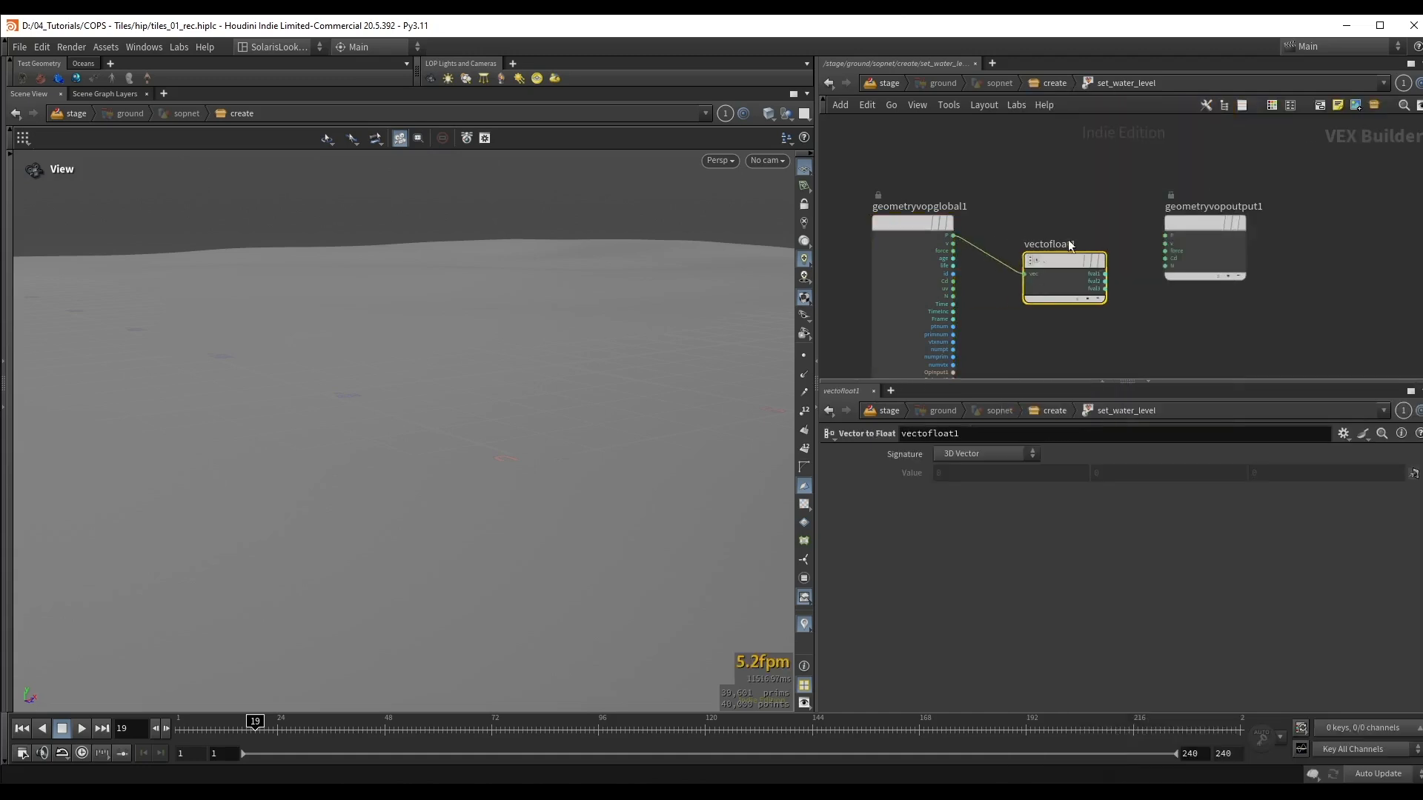
# Step: Add a Fit Range node fed by the fval2 output of vectofloat1
pyautogui.moveTo(1243, 238); pyautogui.dragTo(1069, 243, button='middle')
pyautogui.moveTo(1069, 243); pyautogui.dragTo(1141, 236)
pyautogui.scroll(3, 976, 266)
pyautogui.moveTo(977, 265); pyautogui.dragTo(1065, 256, button='middle')
pyautogui.click(991, 292)
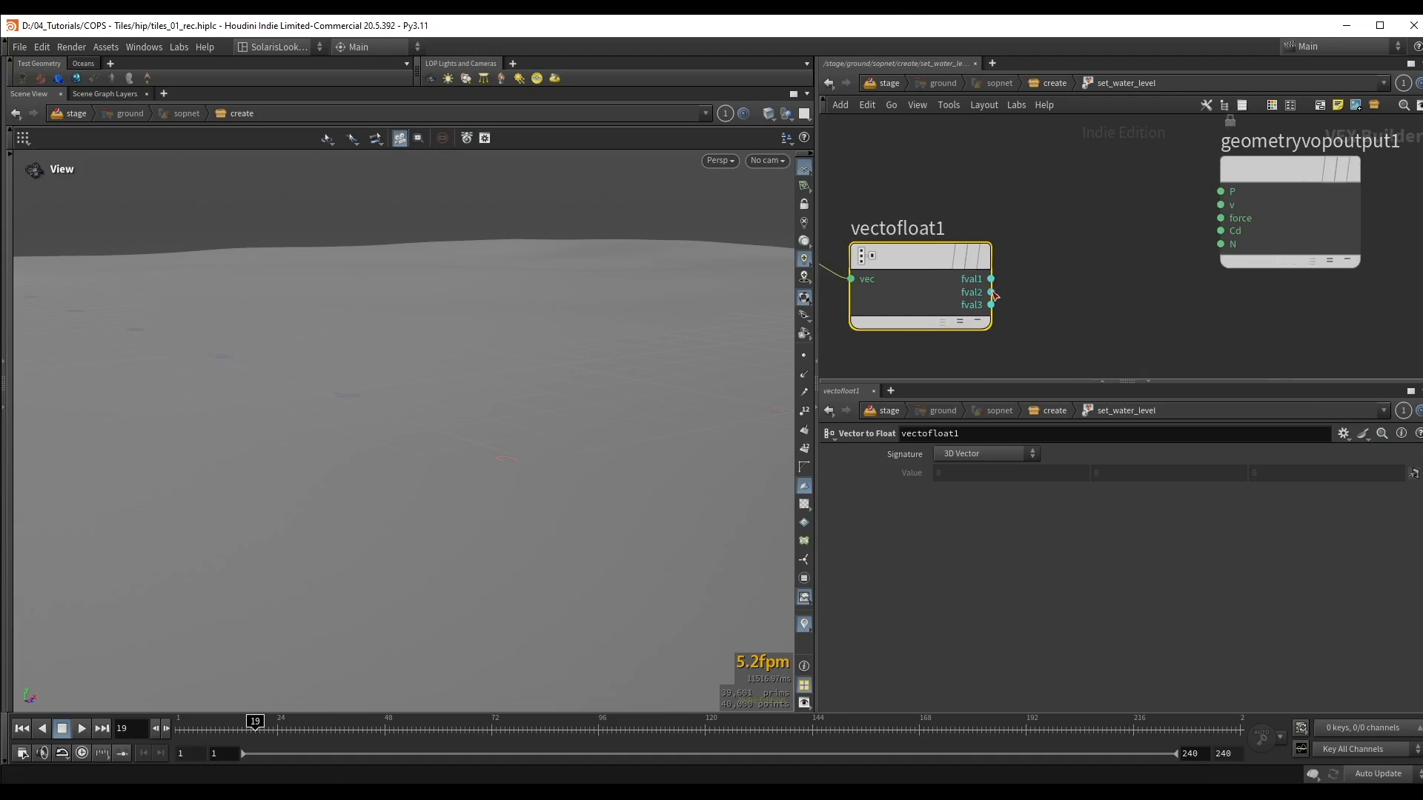
pyautogui.press('Tab')
pyautogui.write('frang')
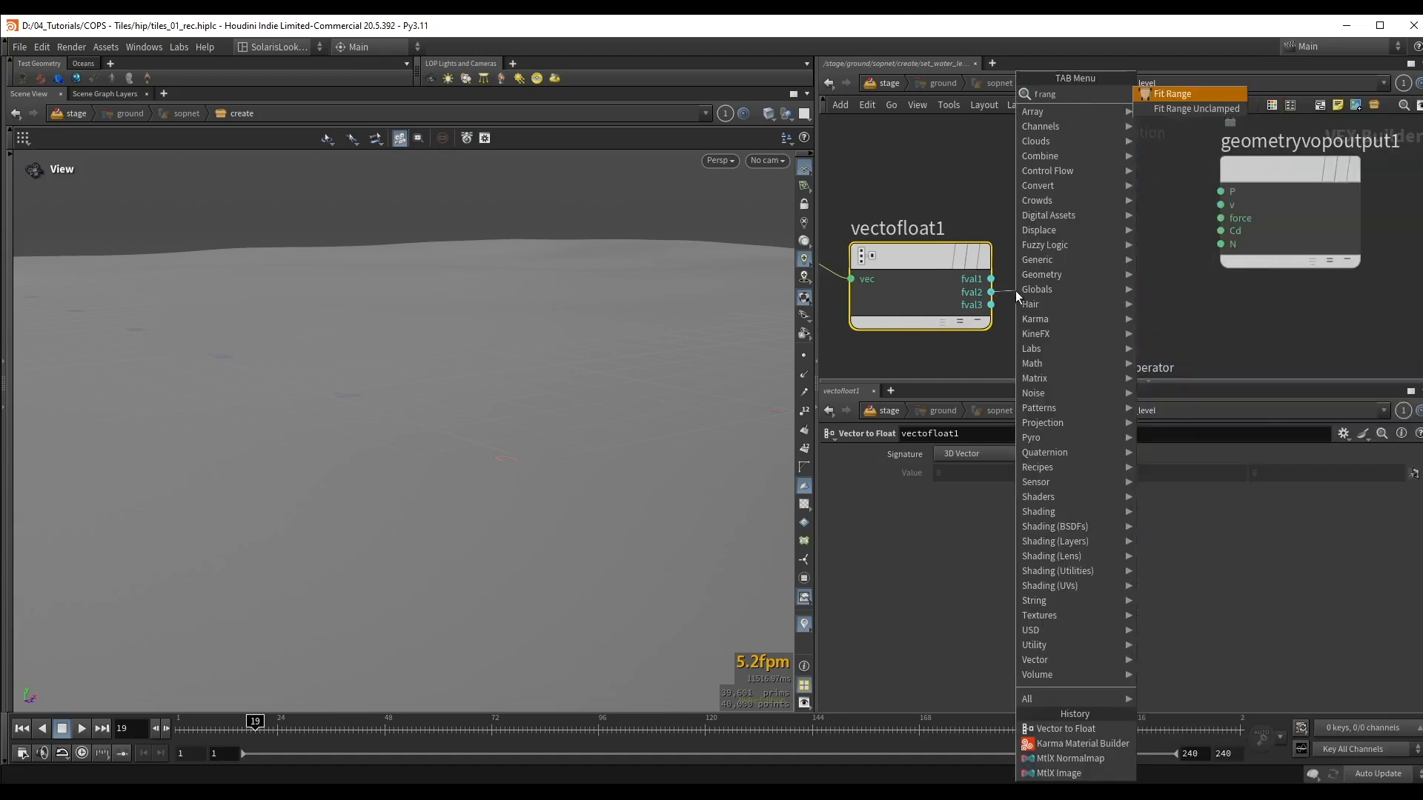
pyautogui.press('Return')
# Step: Connect the shift output of fit1 to the Cd input of geometryvopoutput1
pyautogui.moveTo(1289, 235); pyautogui.dragTo(1092, 270, button='middle')
pyautogui.moveTo(1093, 270); pyautogui.dragTo(1270, 298)
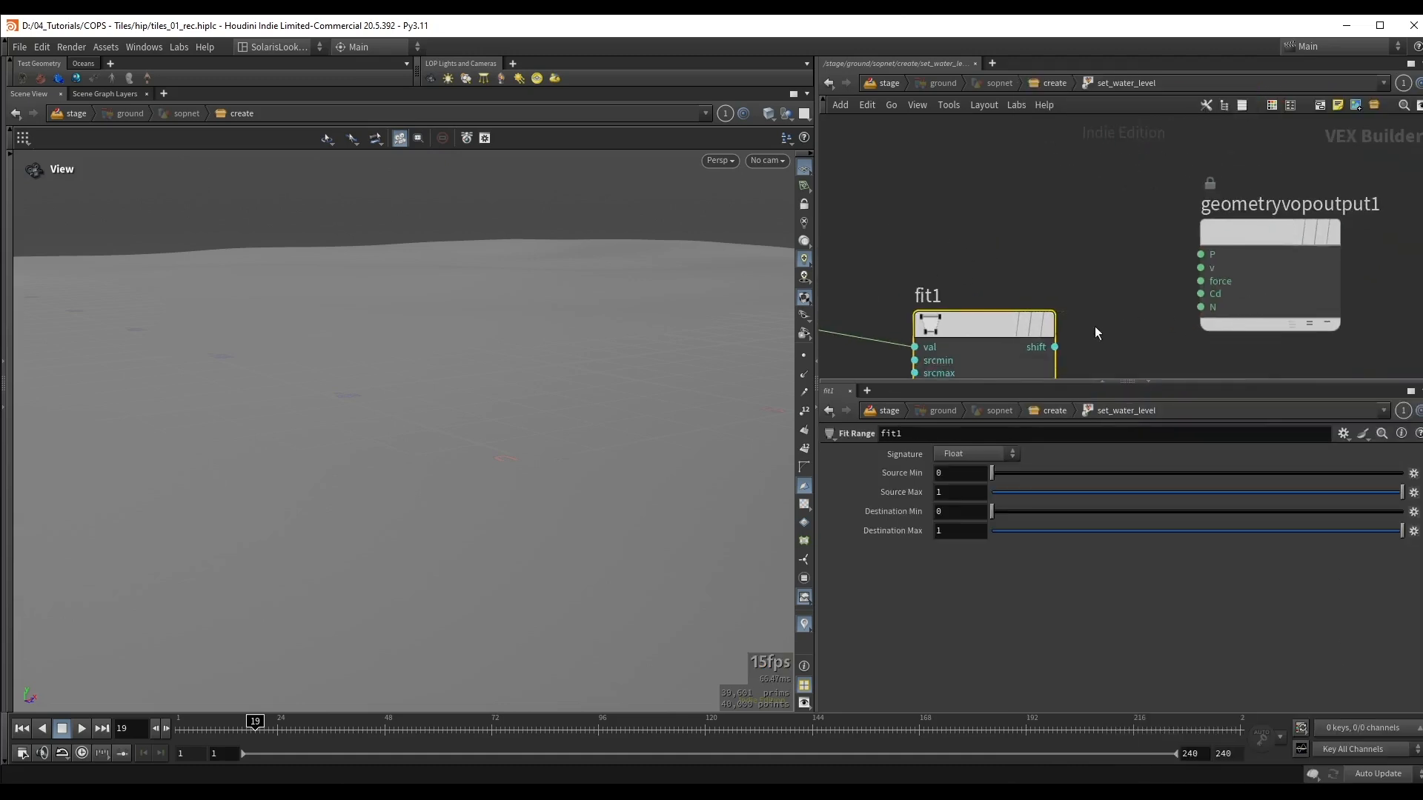
pyautogui.click(1055, 347)
pyautogui.click(1201, 293)
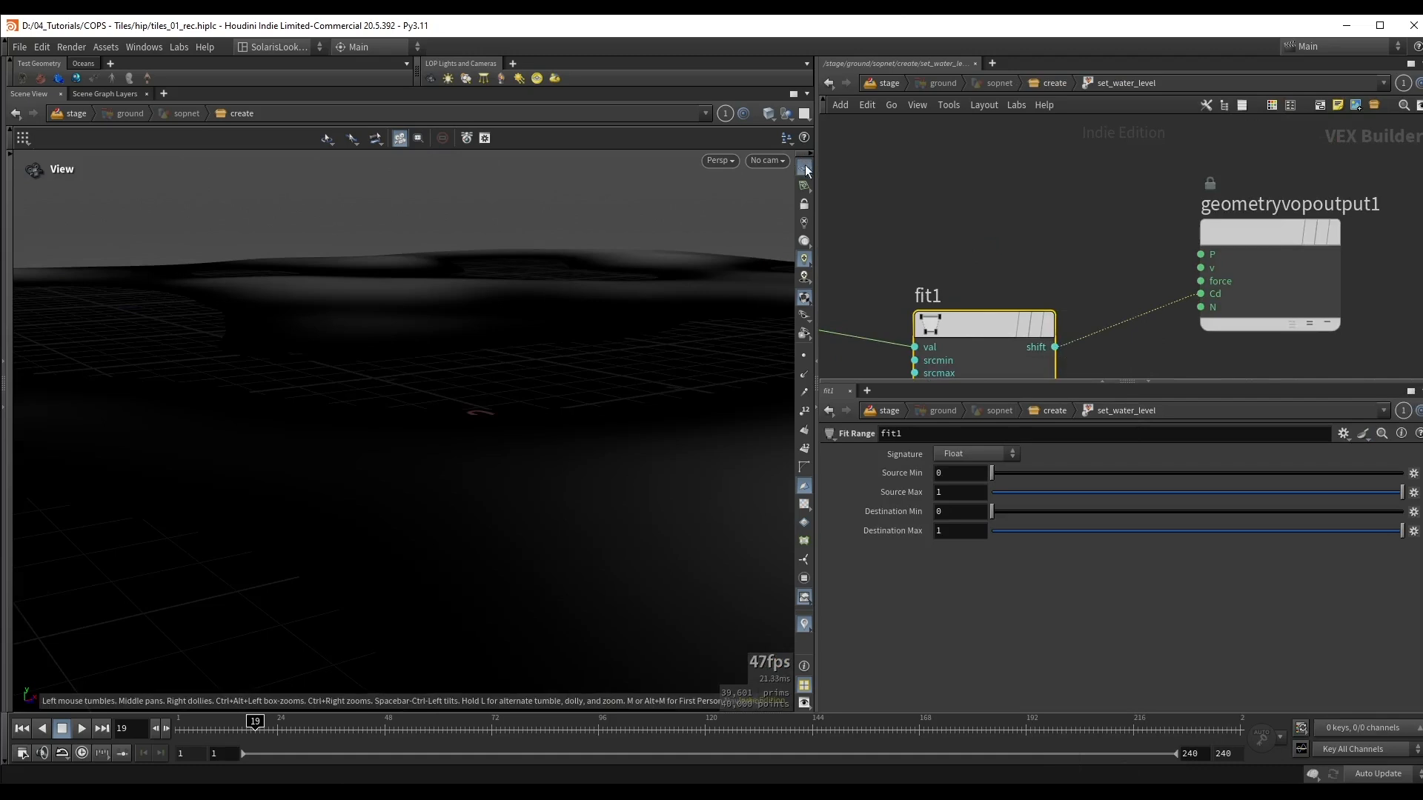
# Step: Invert the range of fit1 by setting Destination Min to 1 and Destination Max to 0
pyautogui.moveTo(442, 317); pyautogui.dragTo(487, 302)
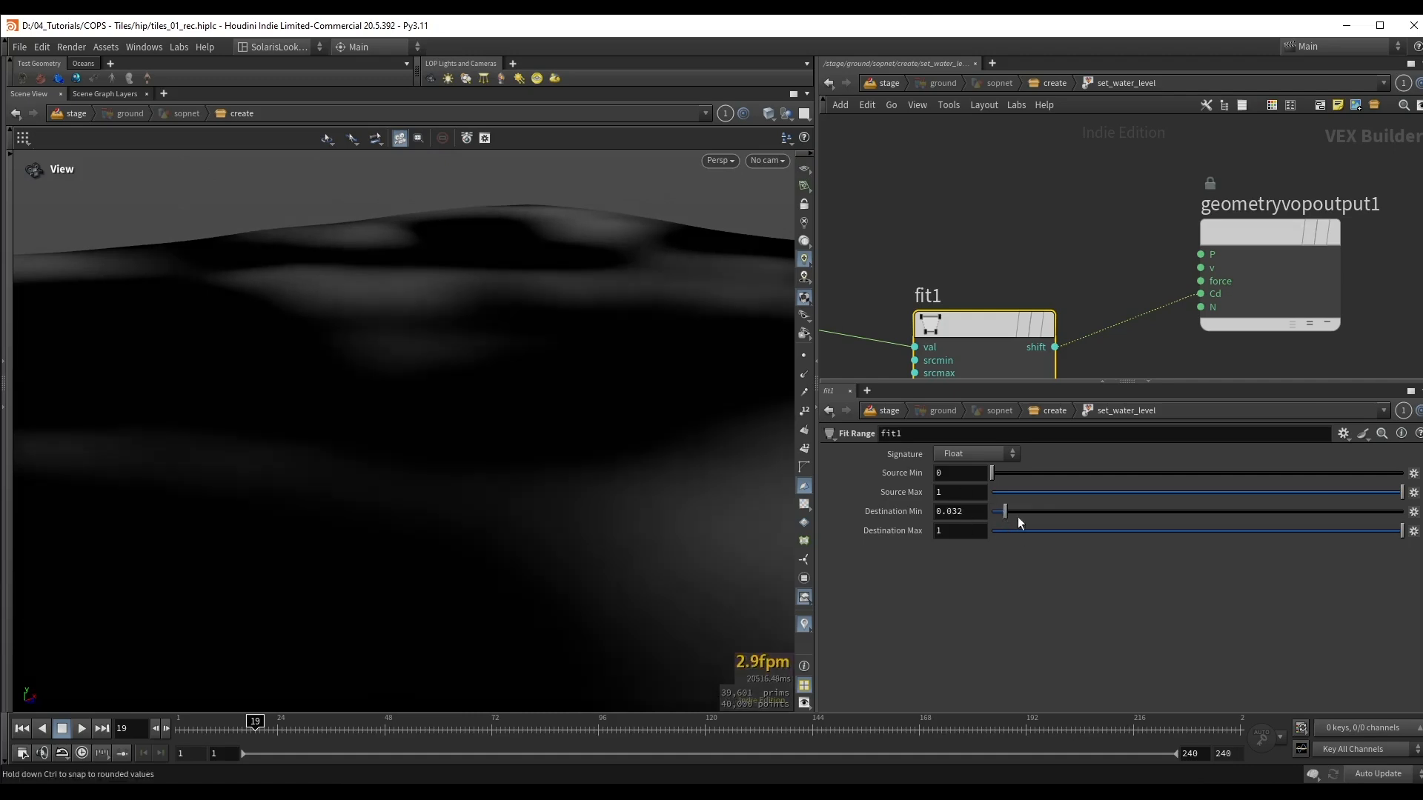
pyautogui.moveTo(1010, 511); pyautogui.dragTo(1379, 549)
pyautogui.moveTo(1137, 535); pyautogui.dragTo(914, 526)
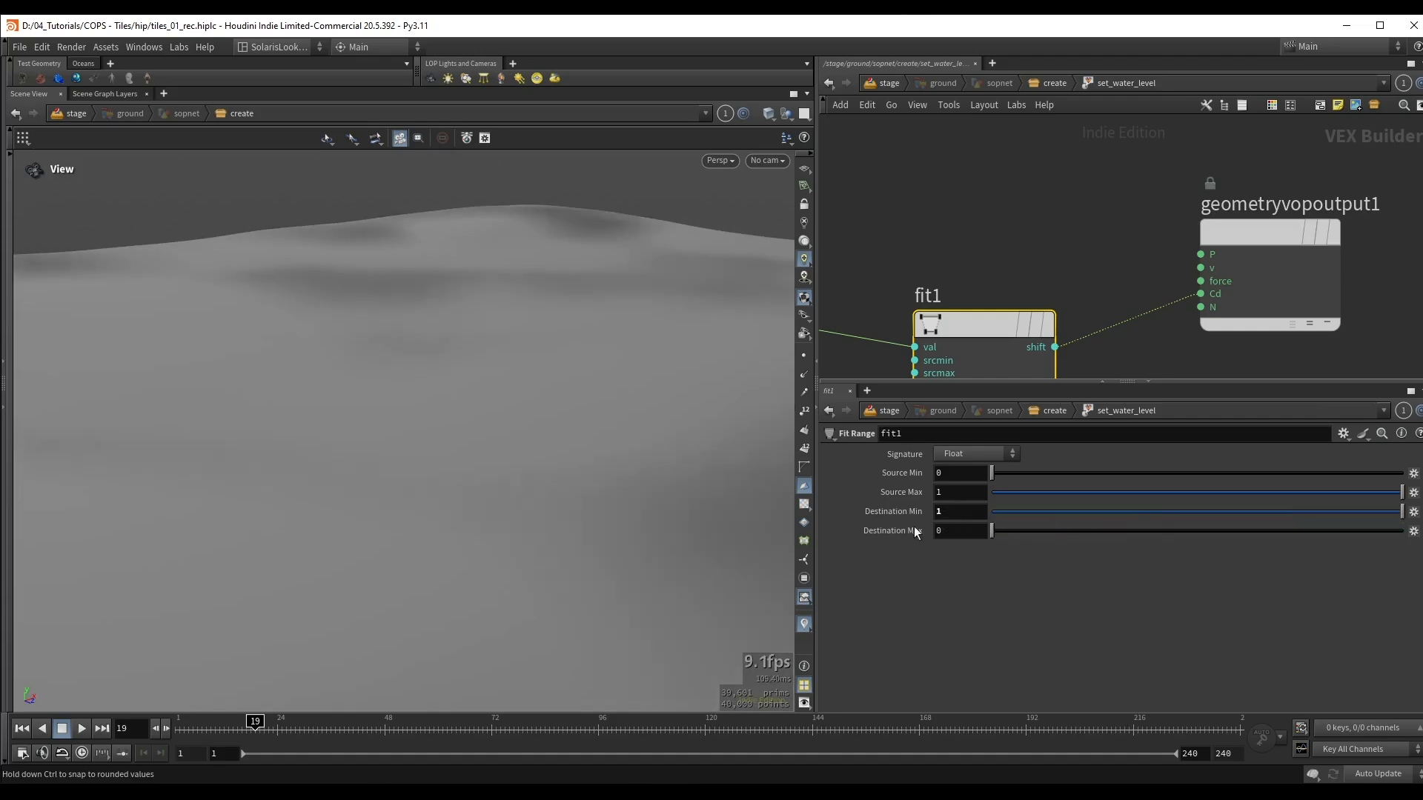
# Step: Set fit1's Source Min to -0.4 and Source Max to 0.166, checking the mask over the terrain
pyautogui.moveTo(994, 475); pyautogui.dragTo(962, 483)
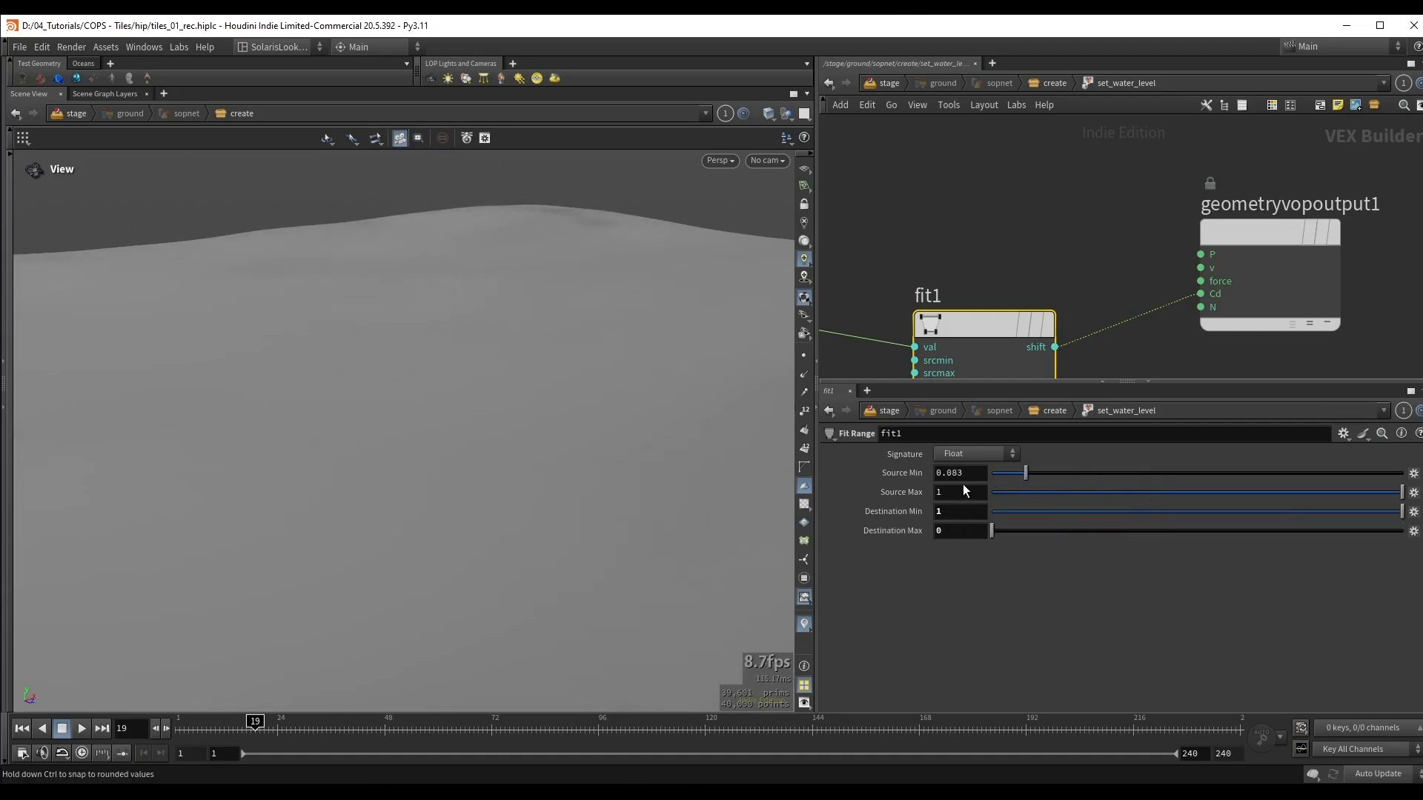
pyautogui.moveTo(1261, 495); pyautogui.dragTo(1059, 500)
pyautogui.click(967, 475)
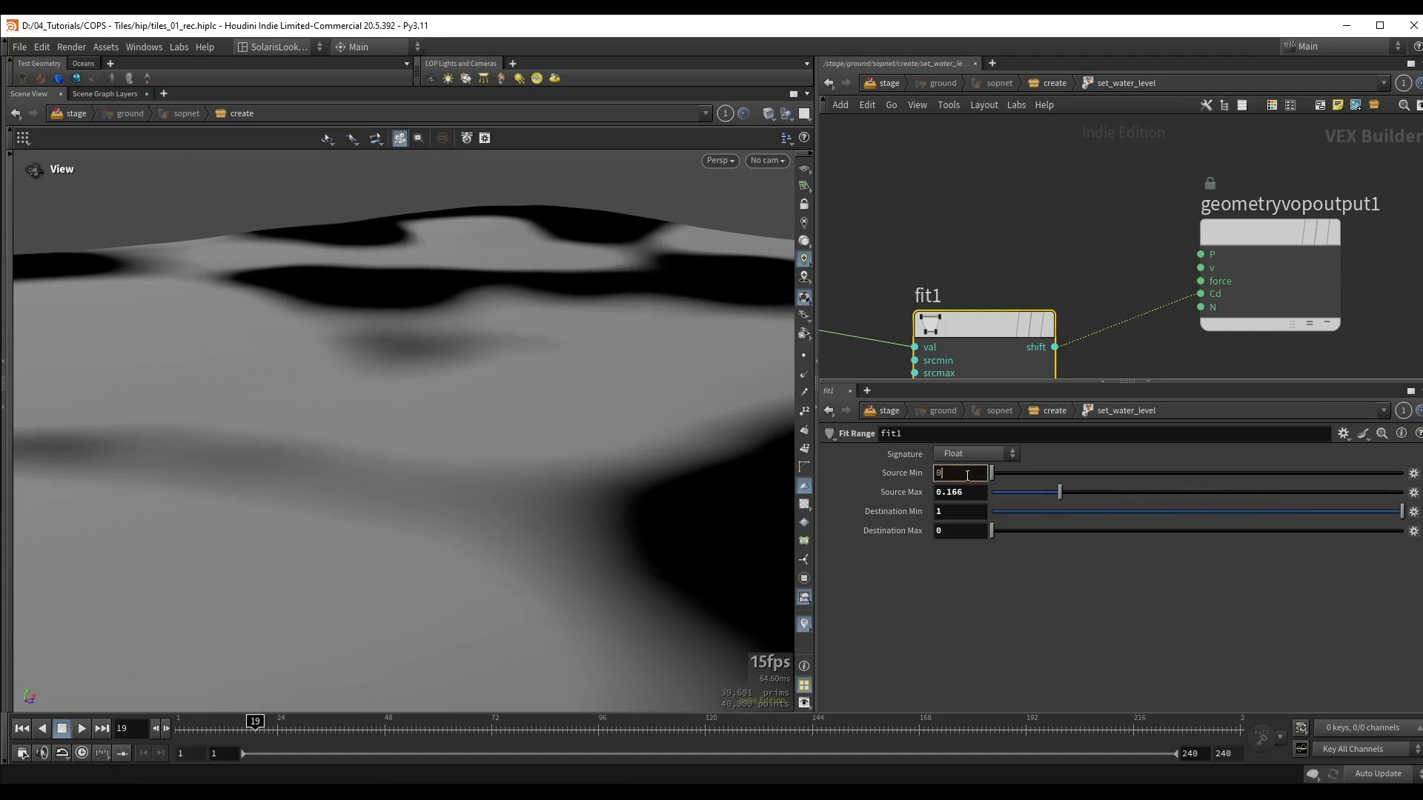
pyautogui.scroll(-3, 967, 475)
pyautogui.scroll(-2, 967, 476)
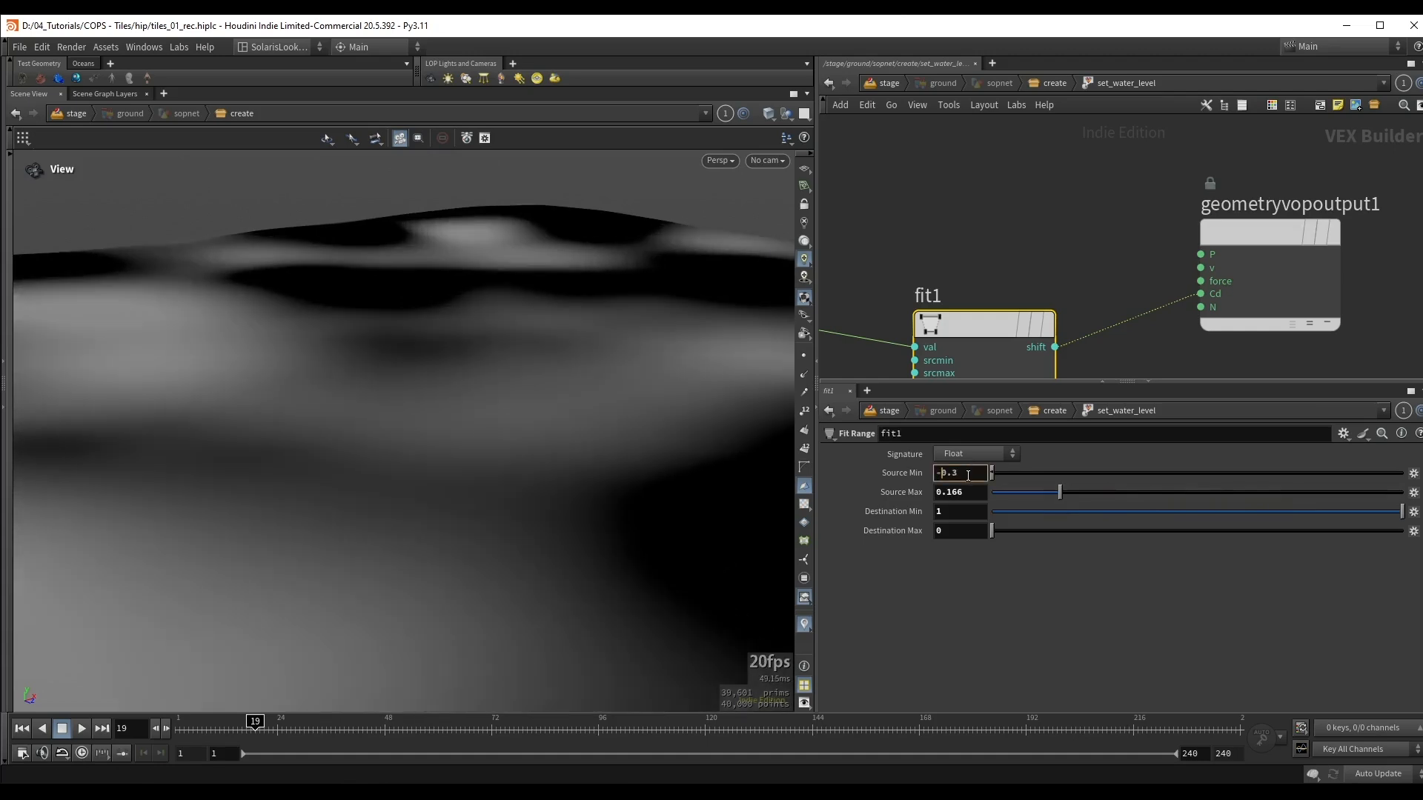
pyautogui.moveTo(336, 410); pyautogui.dragTo(412, 378, button='middle')
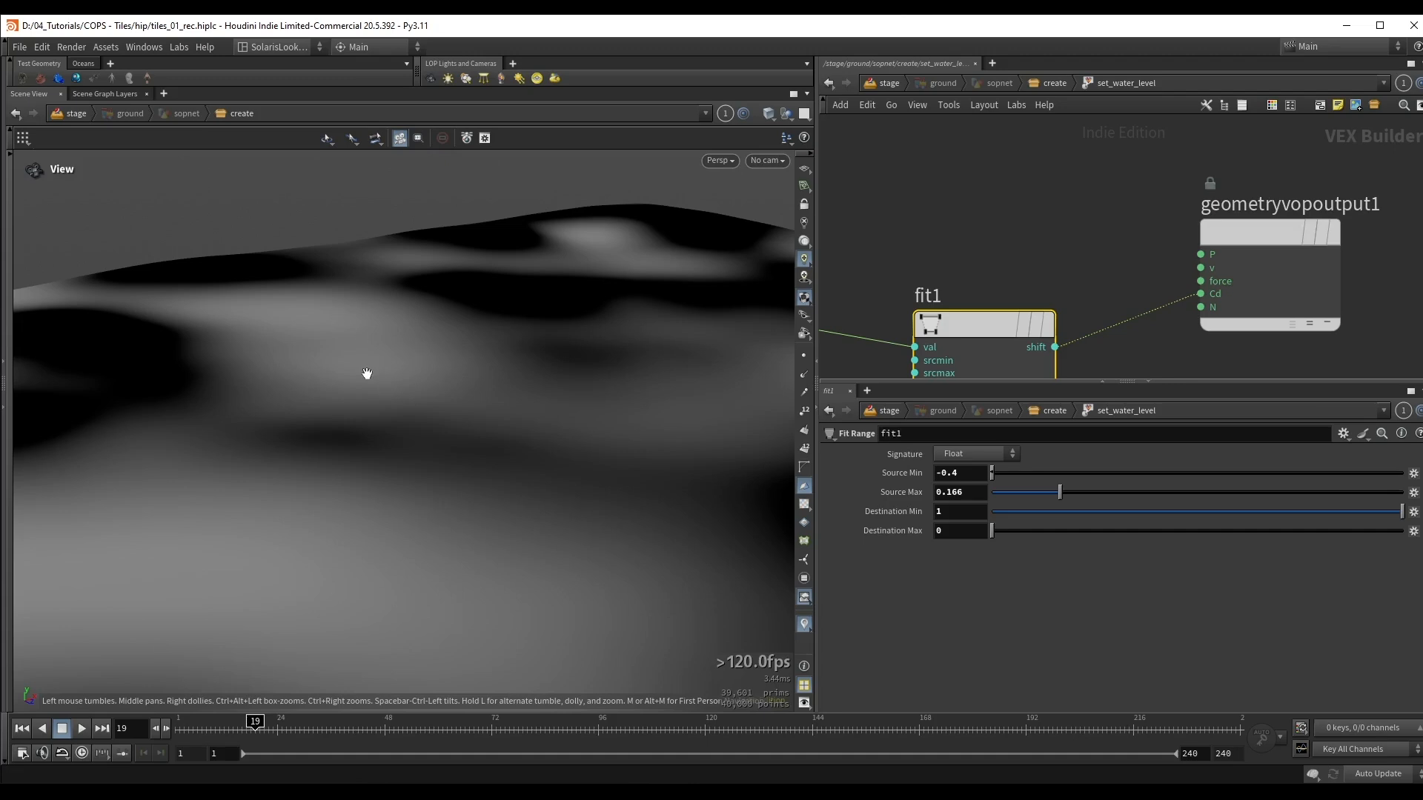
pyautogui.moveTo(367, 373); pyautogui.dragTo(323, 380)
pyautogui.moveTo(416, 380); pyautogui.dragTo(356, 347, button='middle')
# Step: Insert a Bind Export node on the wire between fit1 and the Cd input of geometryvopoutput1
pyautogui.moveTo(1038, 271); pyautogui.dragTo(1014, 194, button='middle')
pyautogui.scroll(-2, 1140, 305)
pyautogui.moveTo(1164, 285); pyautogui.dragTo(1080, 302, button='middle')
pyautogui.moveTo(1131, 260); pyautogui.dragTo(1203, 264)
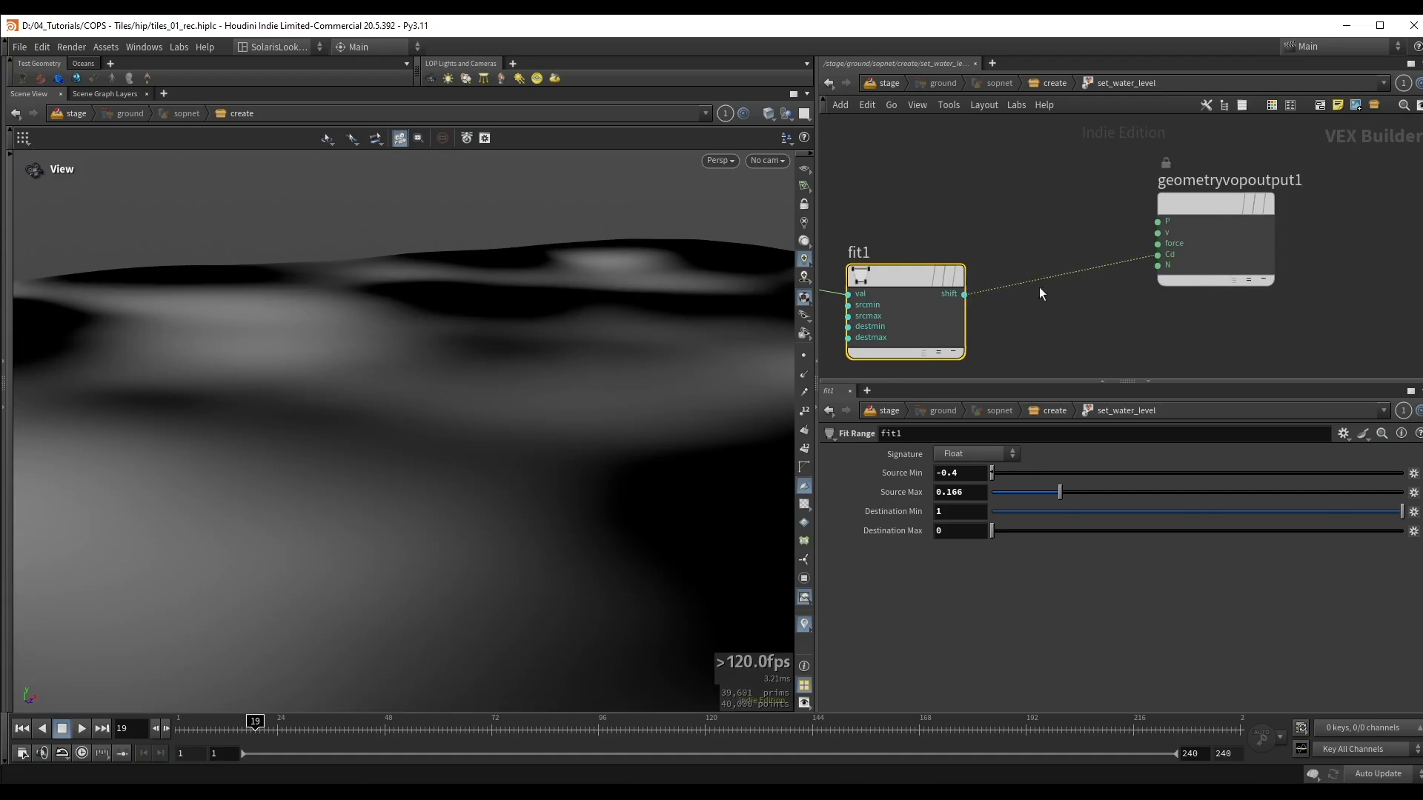
pyautogui.press('Tab')
pyautogui.write('bind')
pyautogui.press('Down')
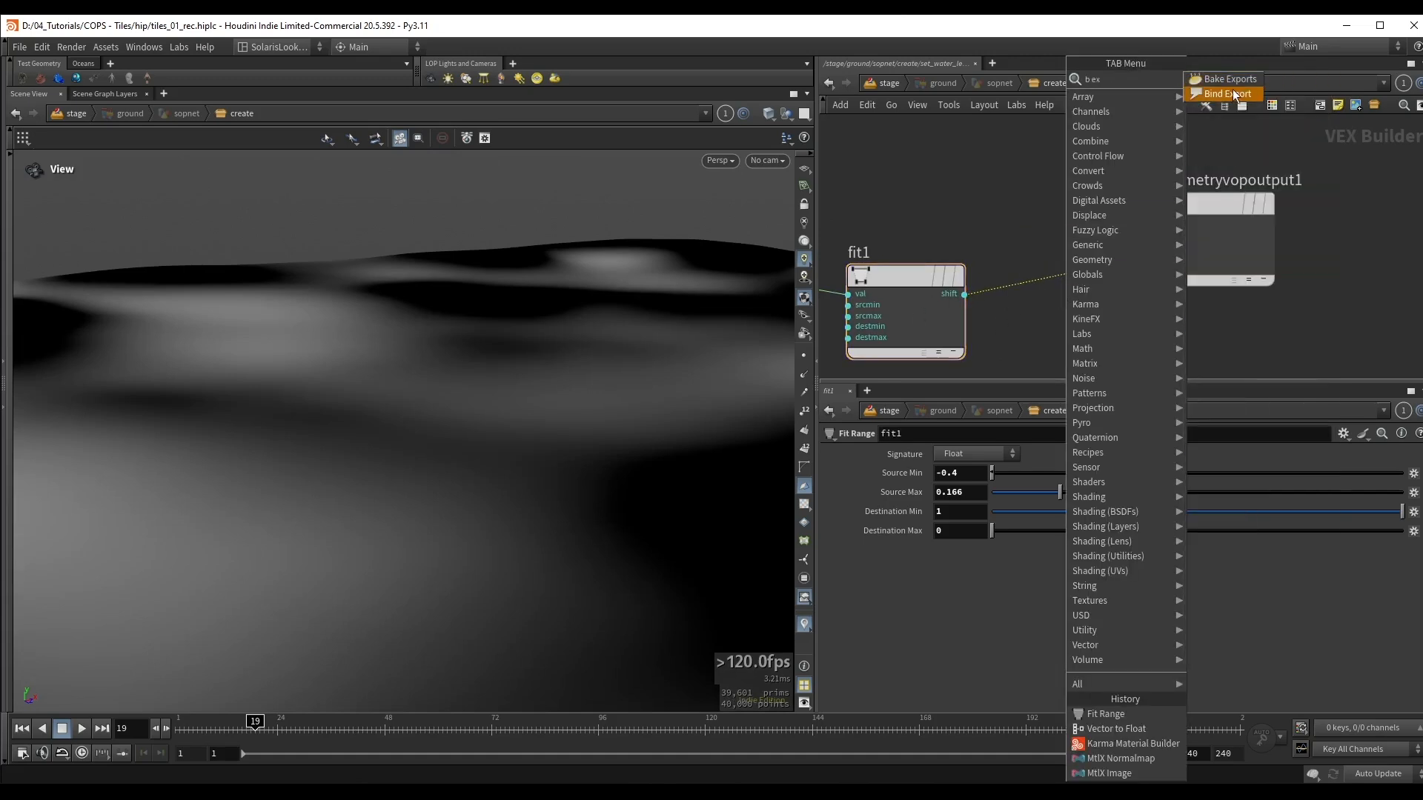
pyautogui.press('Return')
pyautogui.click(1101, 249)
# Step: Name the exported bind attribute water and cut the wire from bind1 to Cd
pyautogui.click(939, 454)
pyautogui.write('water')
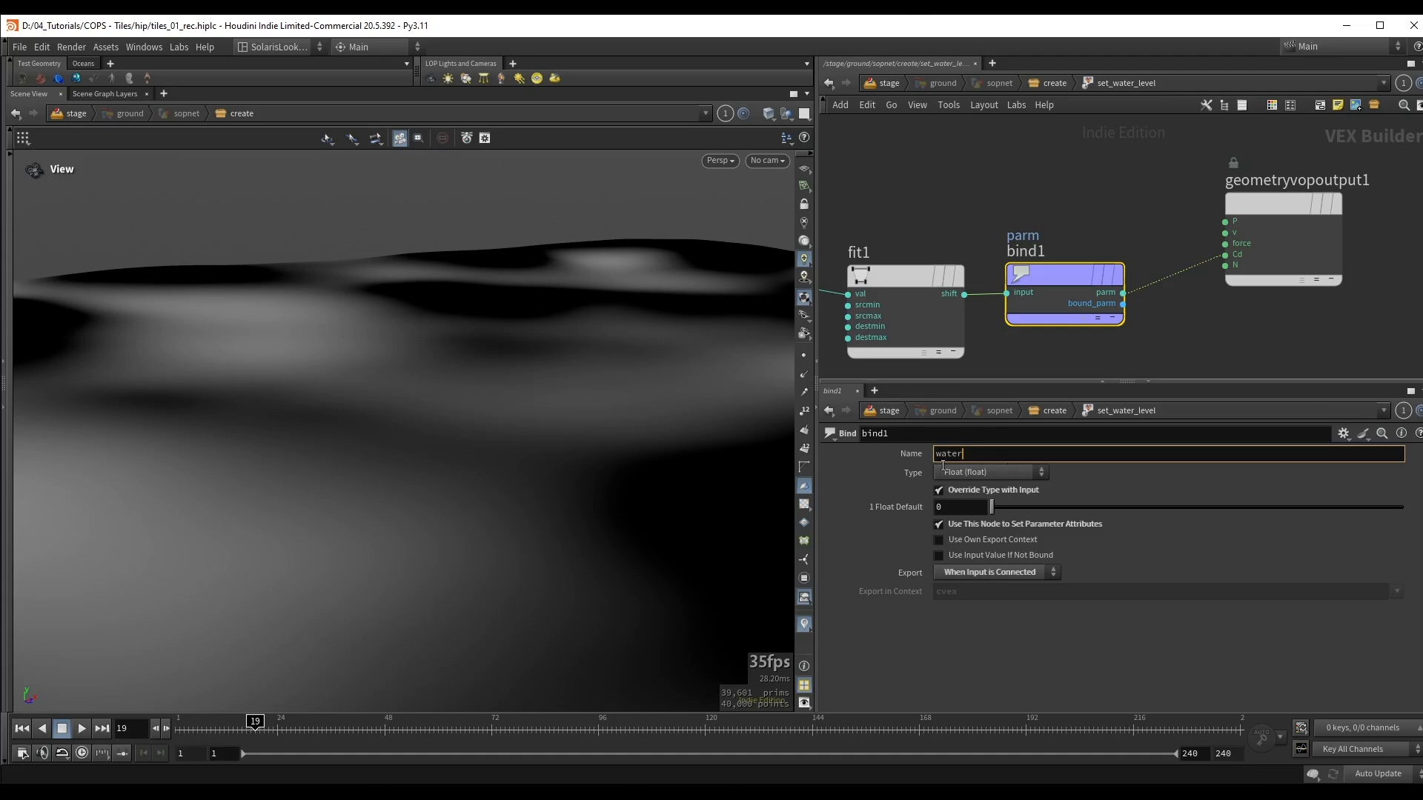
pyautogui.press('Return')
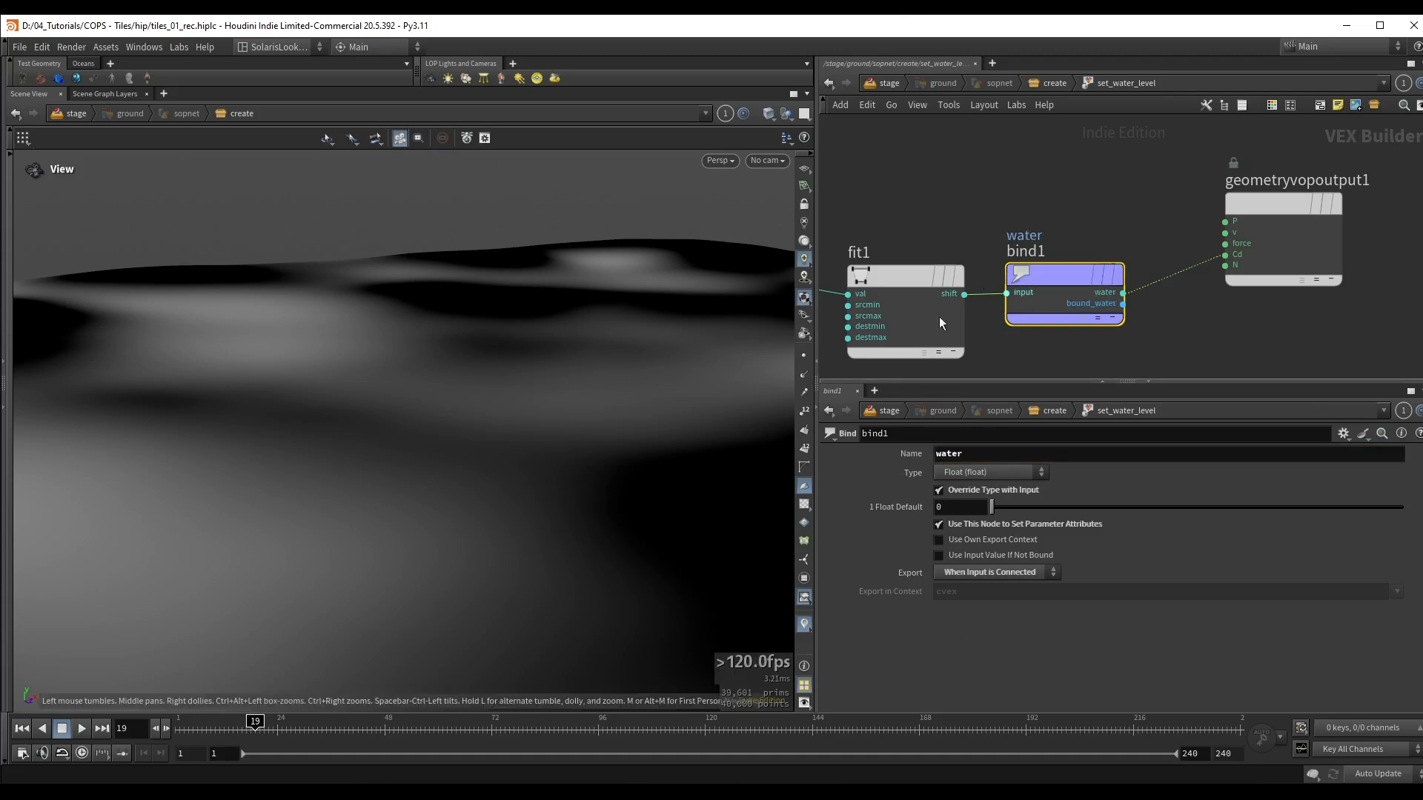
pyautogui.press('y')
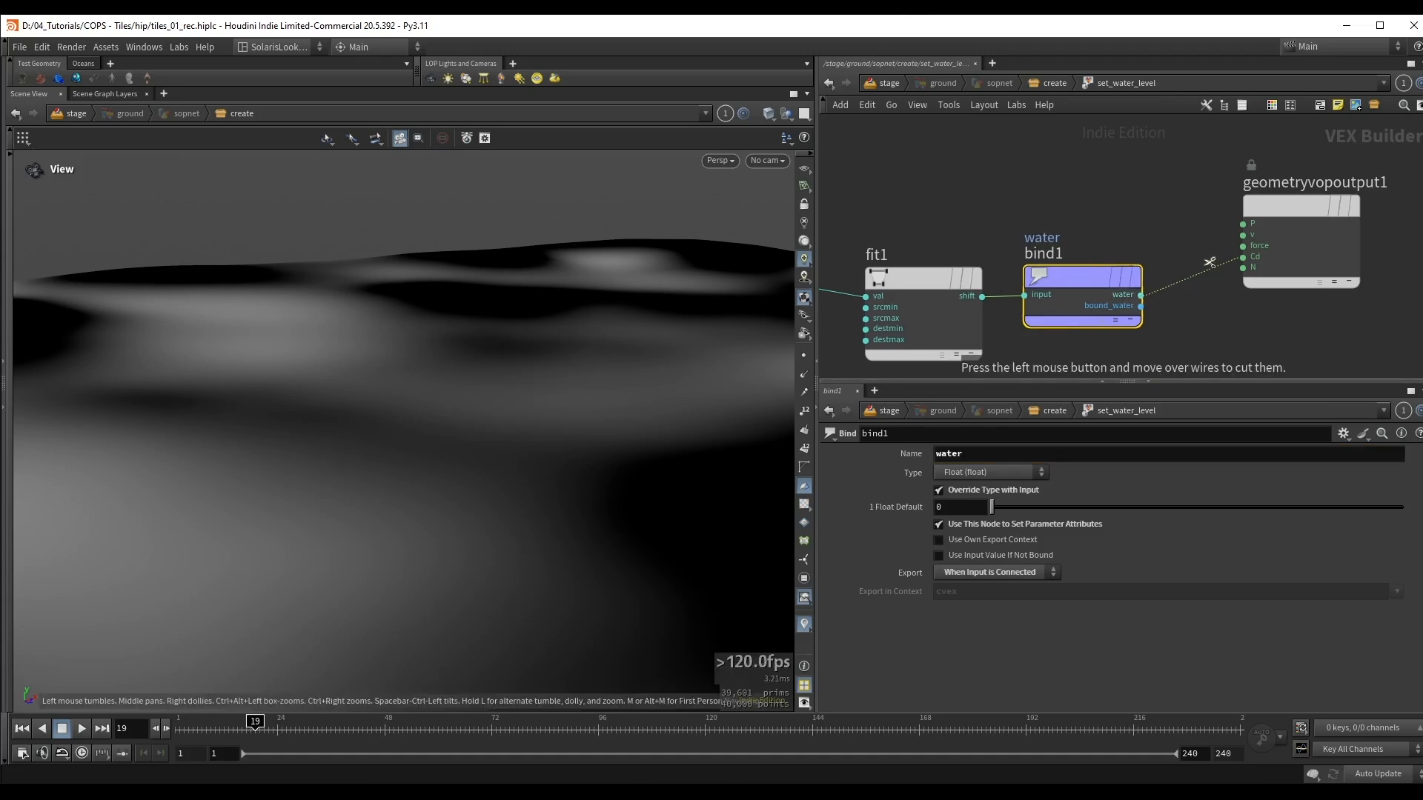
pyautogui.moveTo(1209, 258); pyautogui.dragTo(1206, 289)
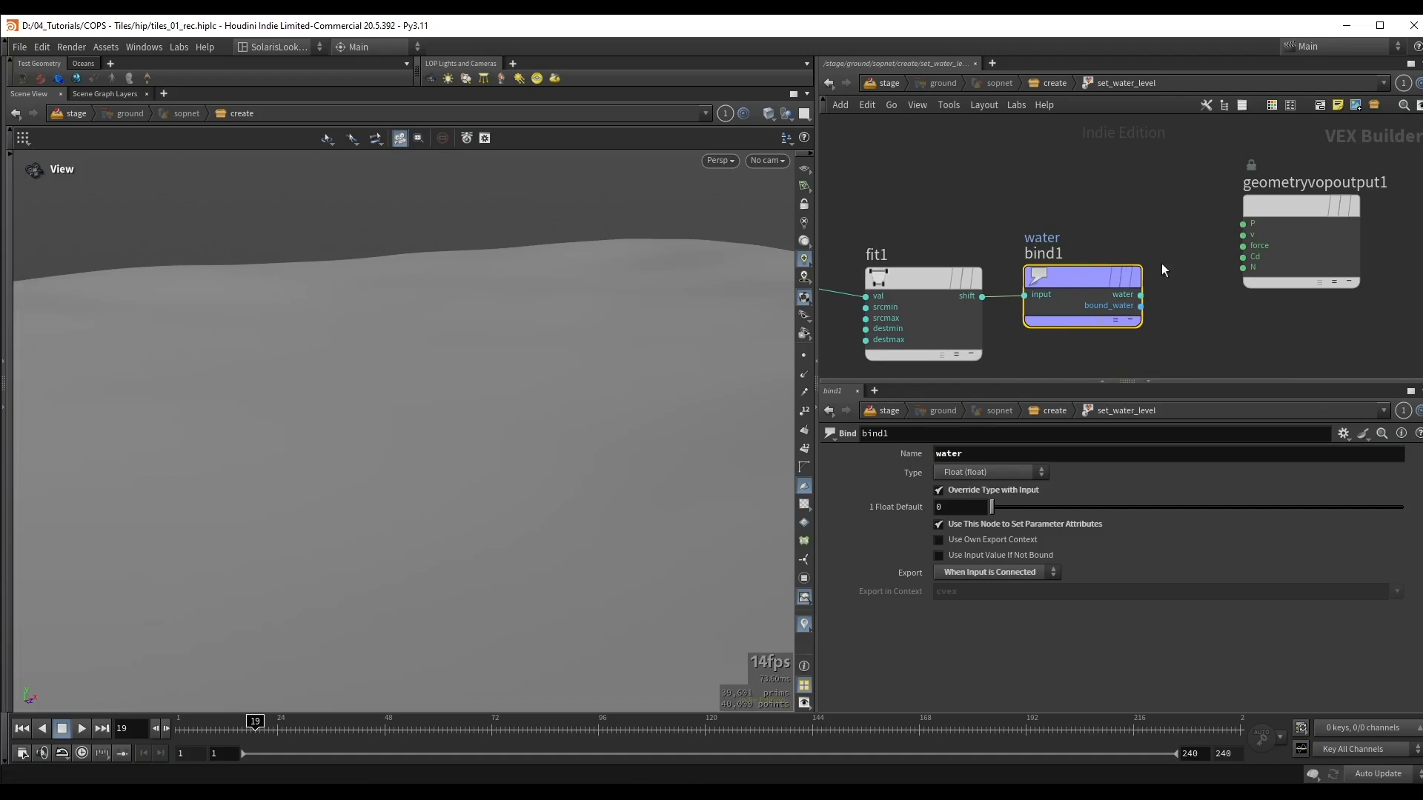
# Step: Return to the ground geometry network and add an Output node after set_water_level
pyautogui.press('u')
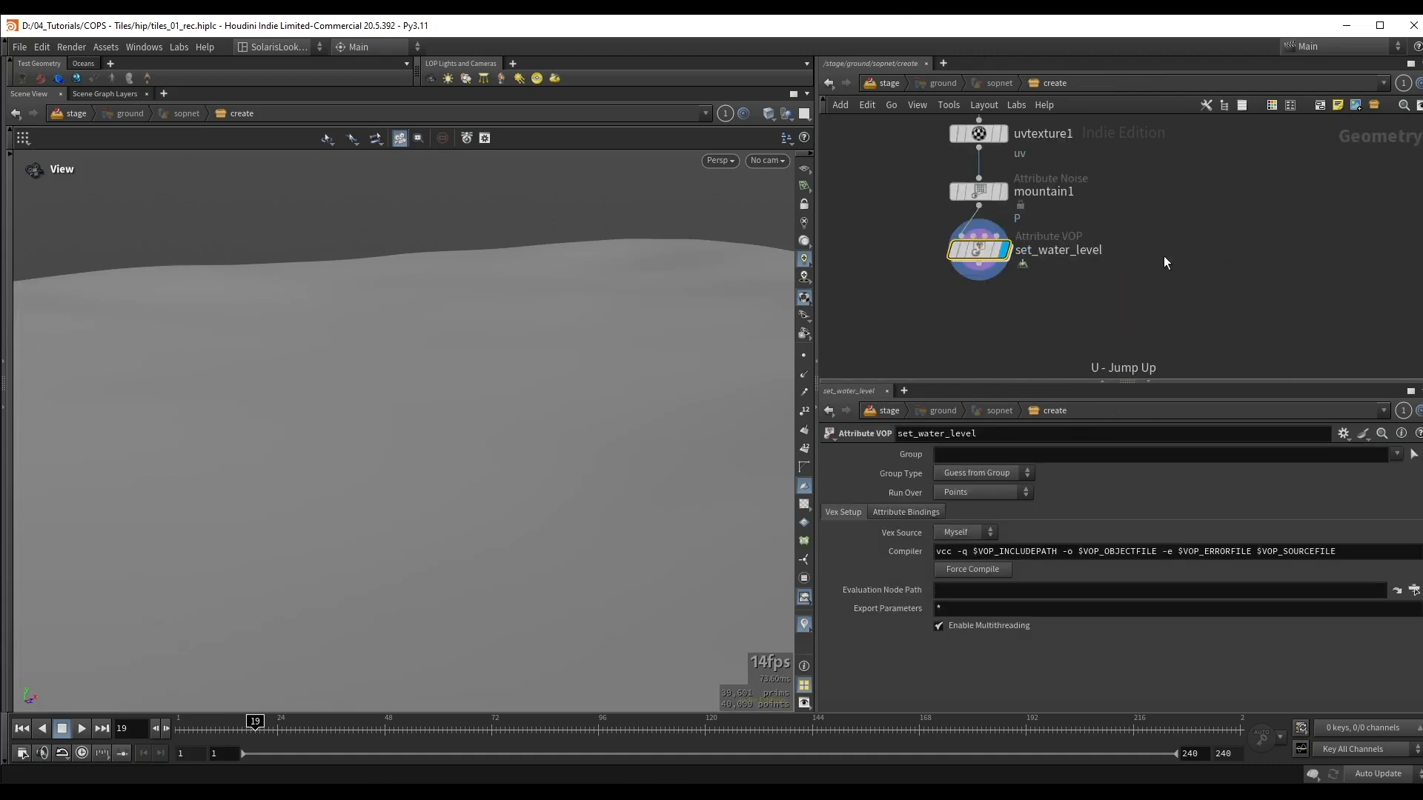
pyautogui.press('Tab')
pyautogui.write('out')
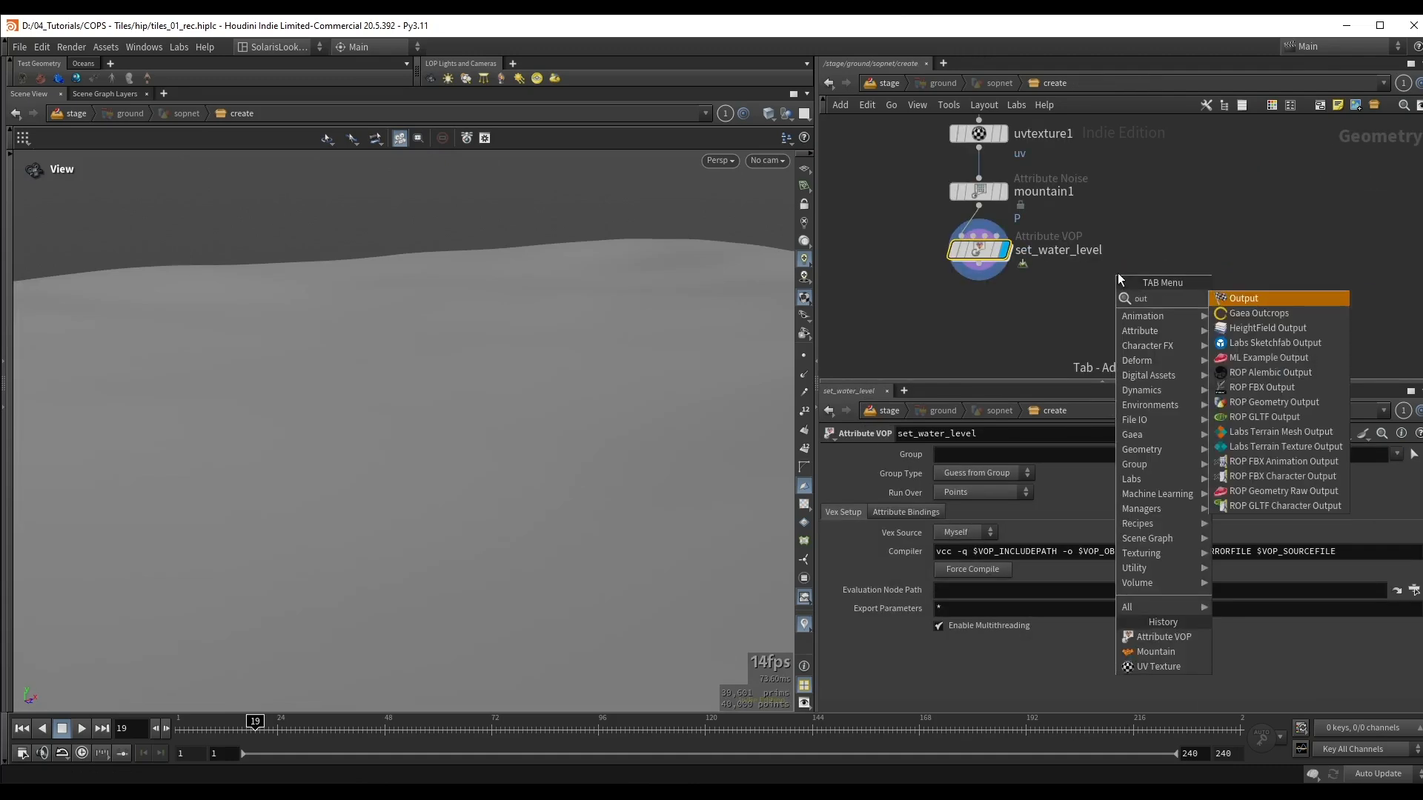
pyautogui.press('Return')
pyautogui.press('h')
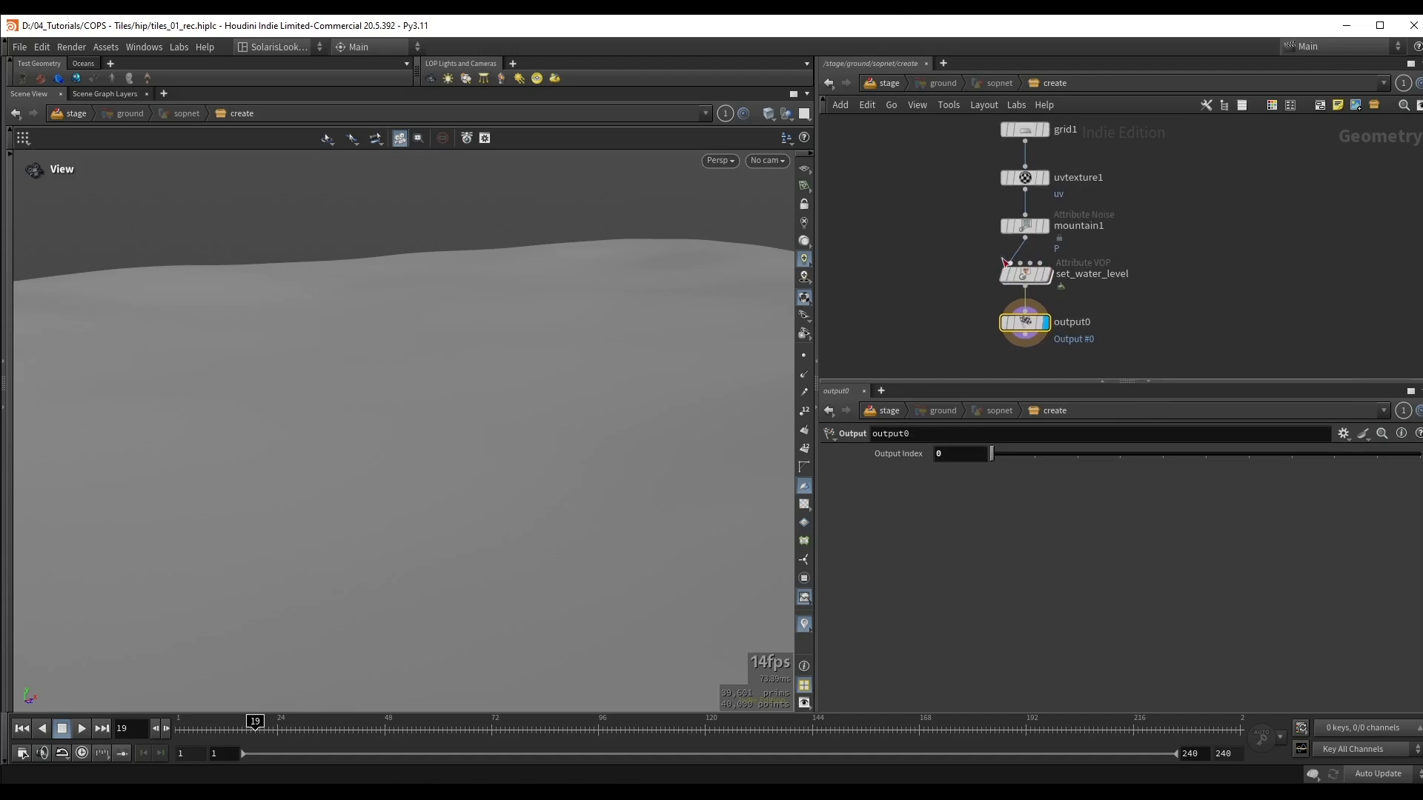
pyautogui.click(1025, 275)
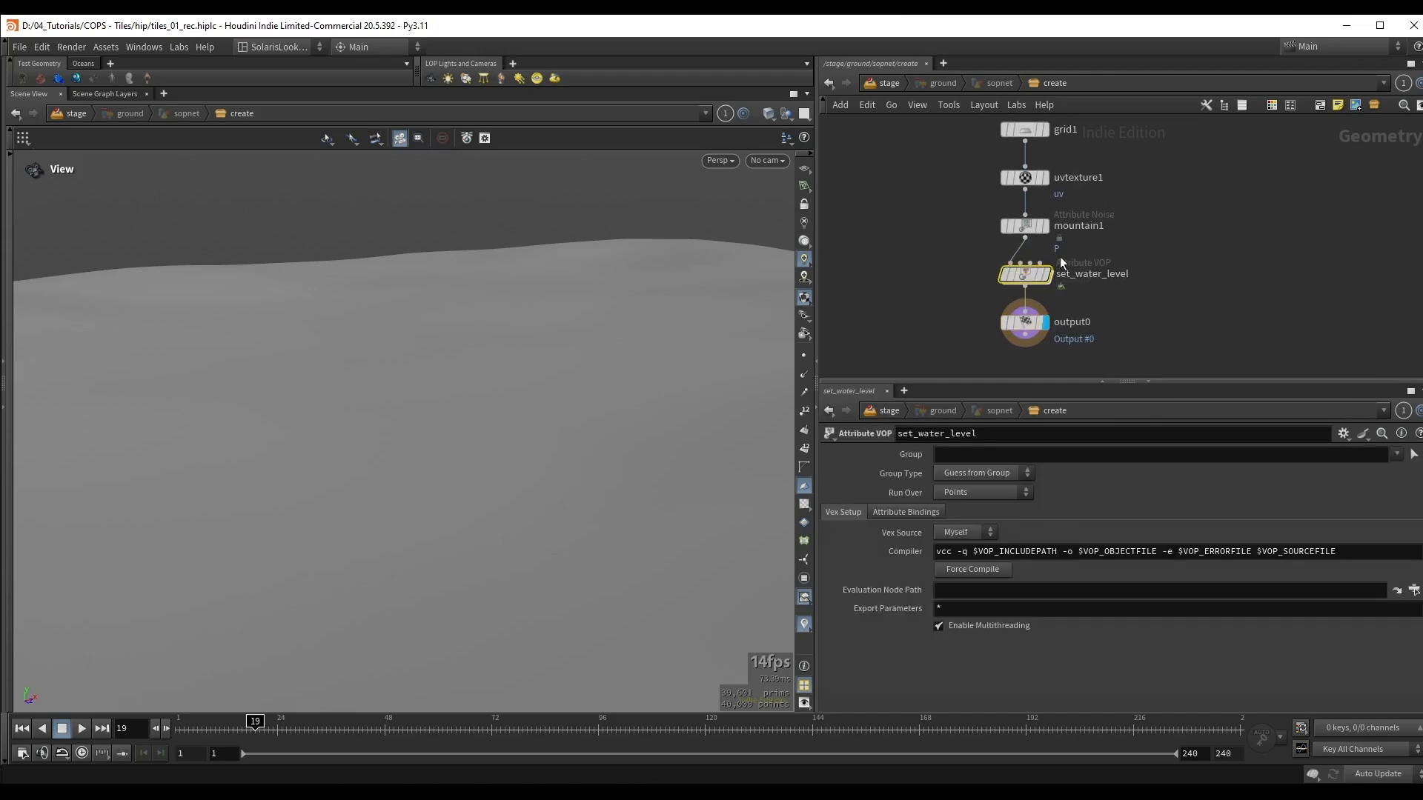
pyautogui.moveTo(1188, 257); pyautogui.dragTo(1181, 268, button='middle')
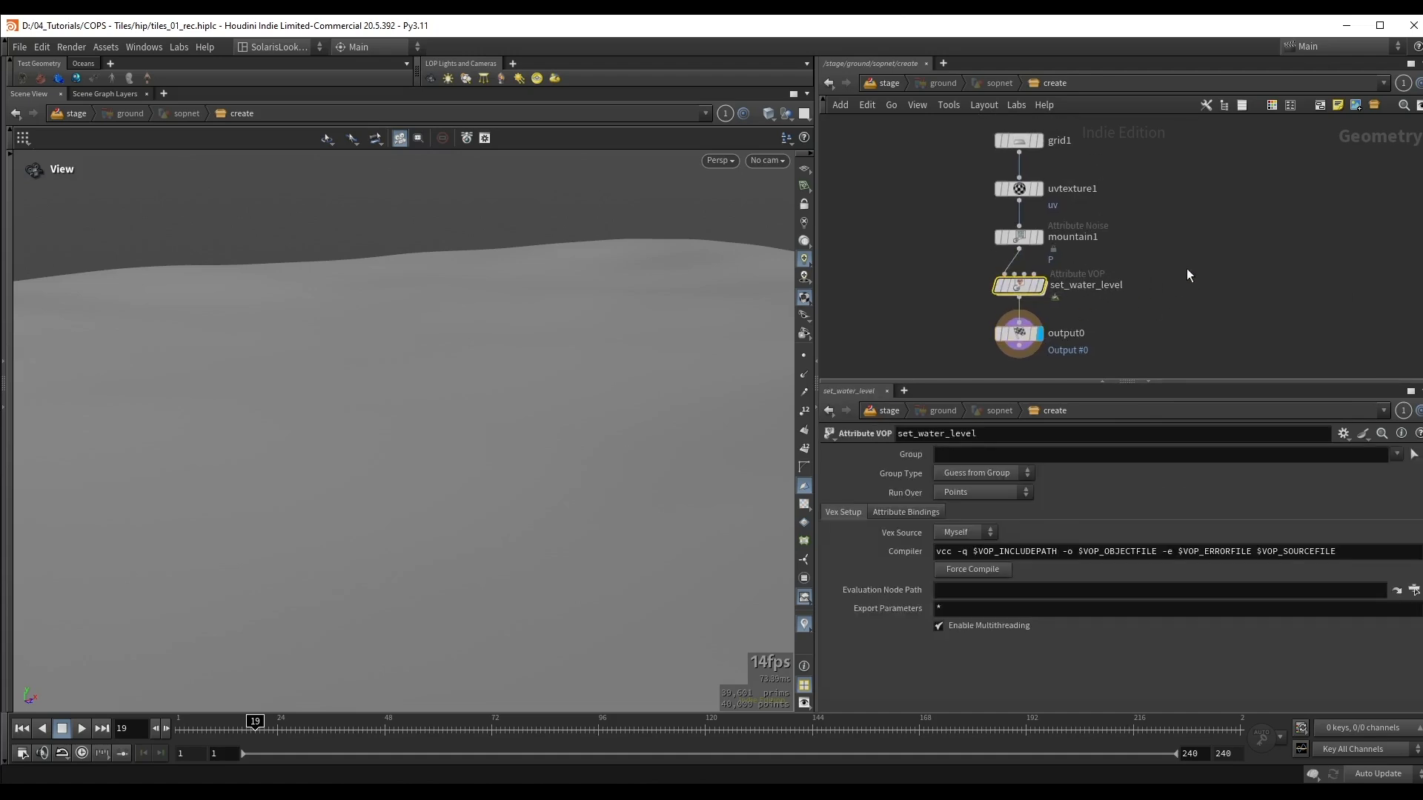
# Step: Return to the stage network and open the ground material network inside materiallibrary3
pyautogui.press('u')
pyautogui.moveTo(1102, 287); pyautogui.dragTo(1139, 229, button='middle')
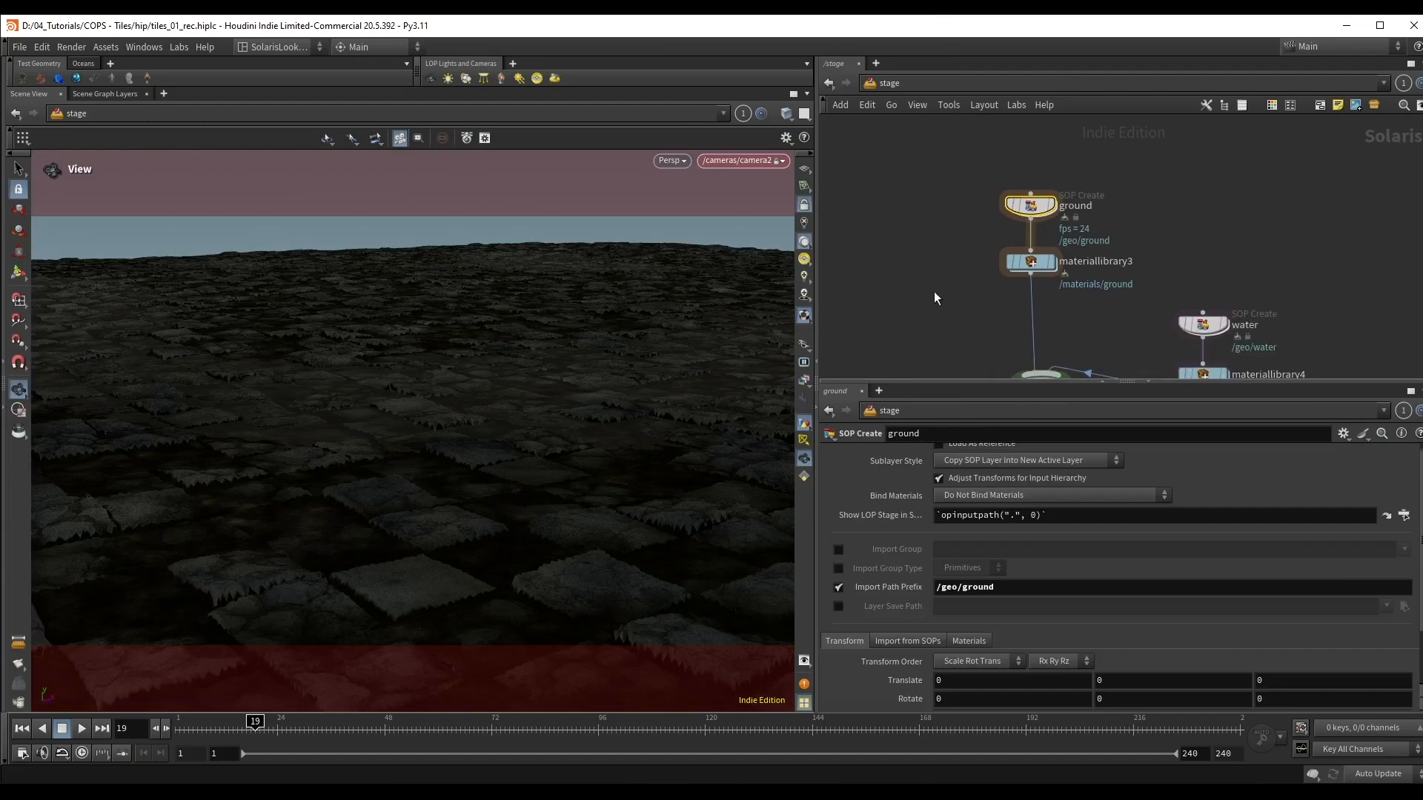
pyautogui.click(1029, 266)
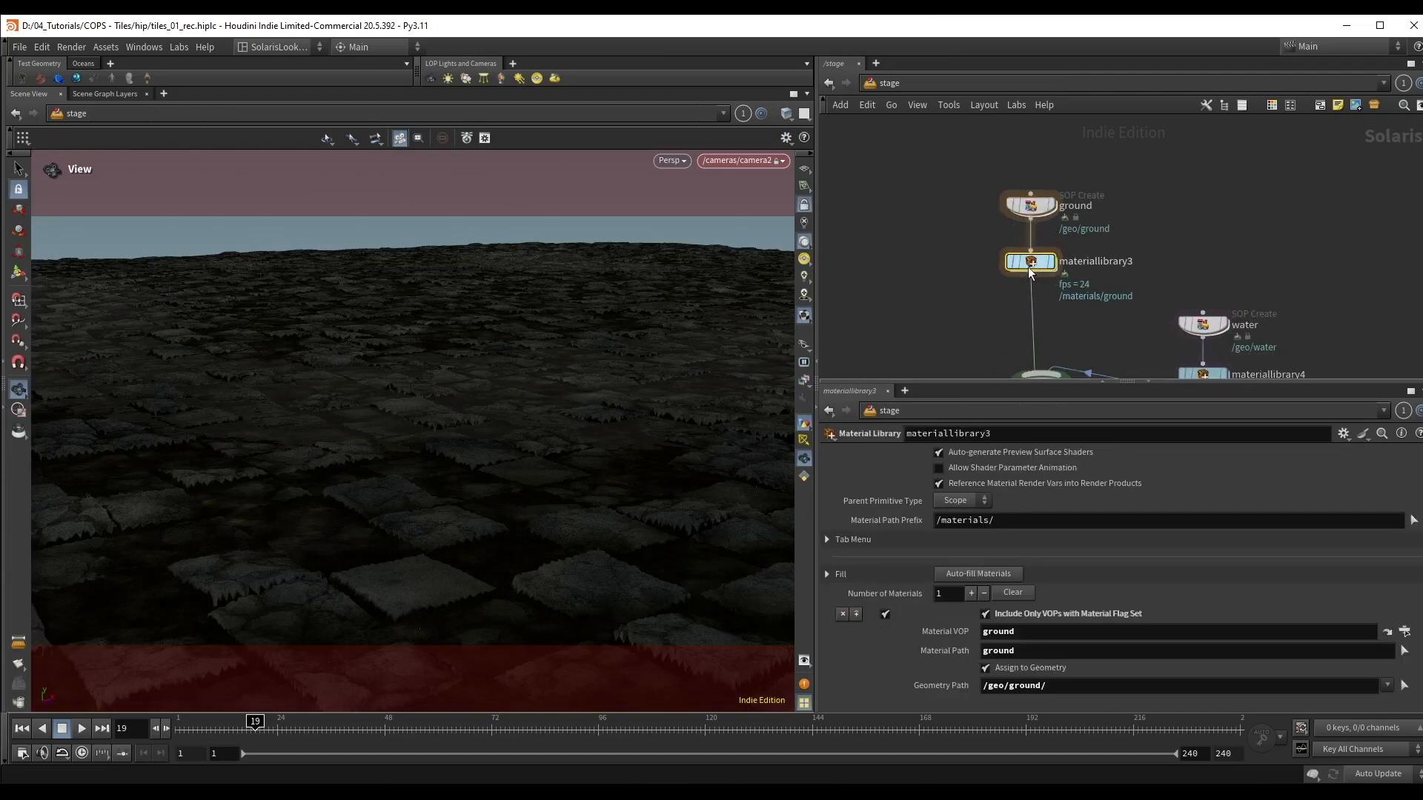
pyautogui.doubleClick(1029, 265)
pyautogui.doubleClick(1045, 255)
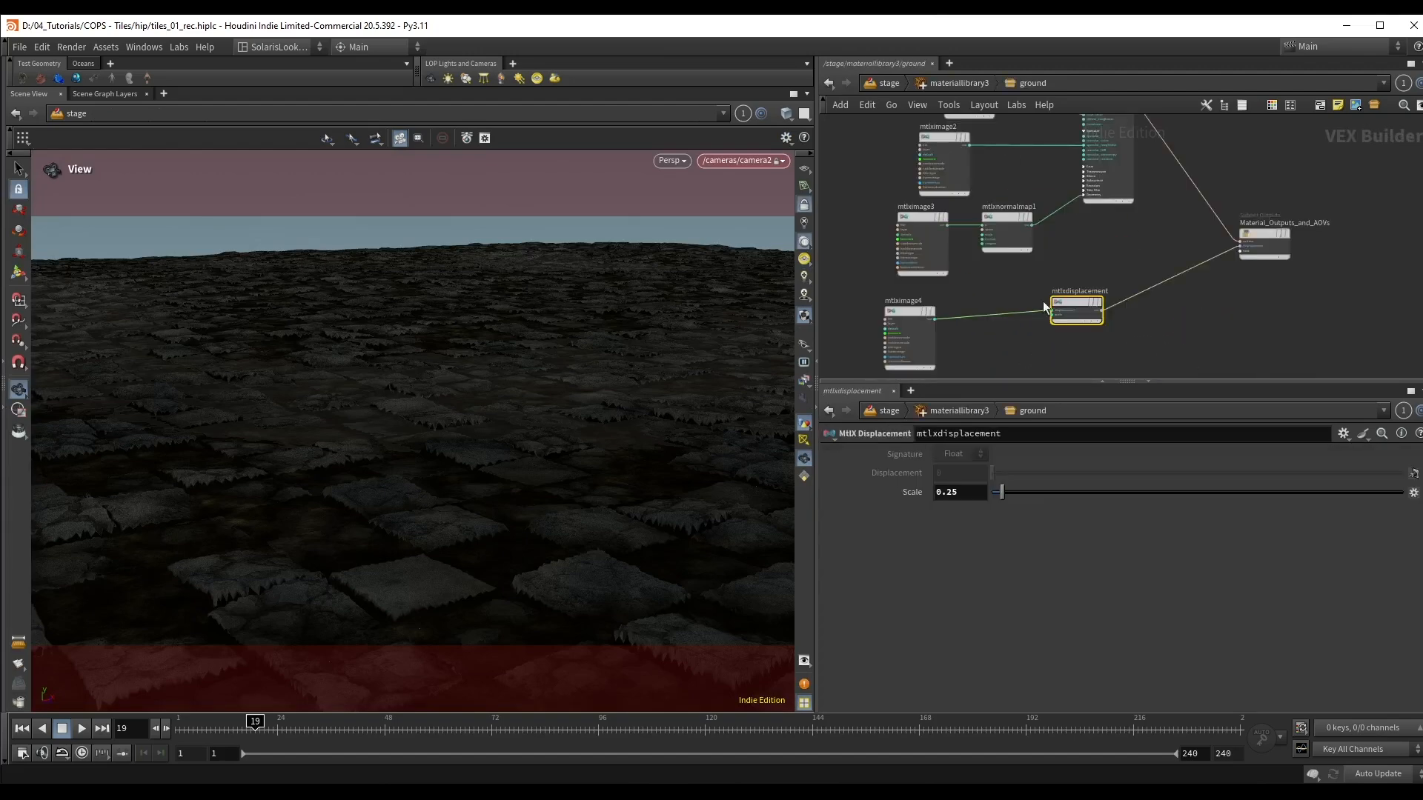
# Step: Add a USD Primvar Reader node beside the image nodes in the ground material network
pyautogui.moveTo(884, 170); pyautogui.dragTo(940, 243, button='middle')
pyautogui.scroll(2, 936, 243)
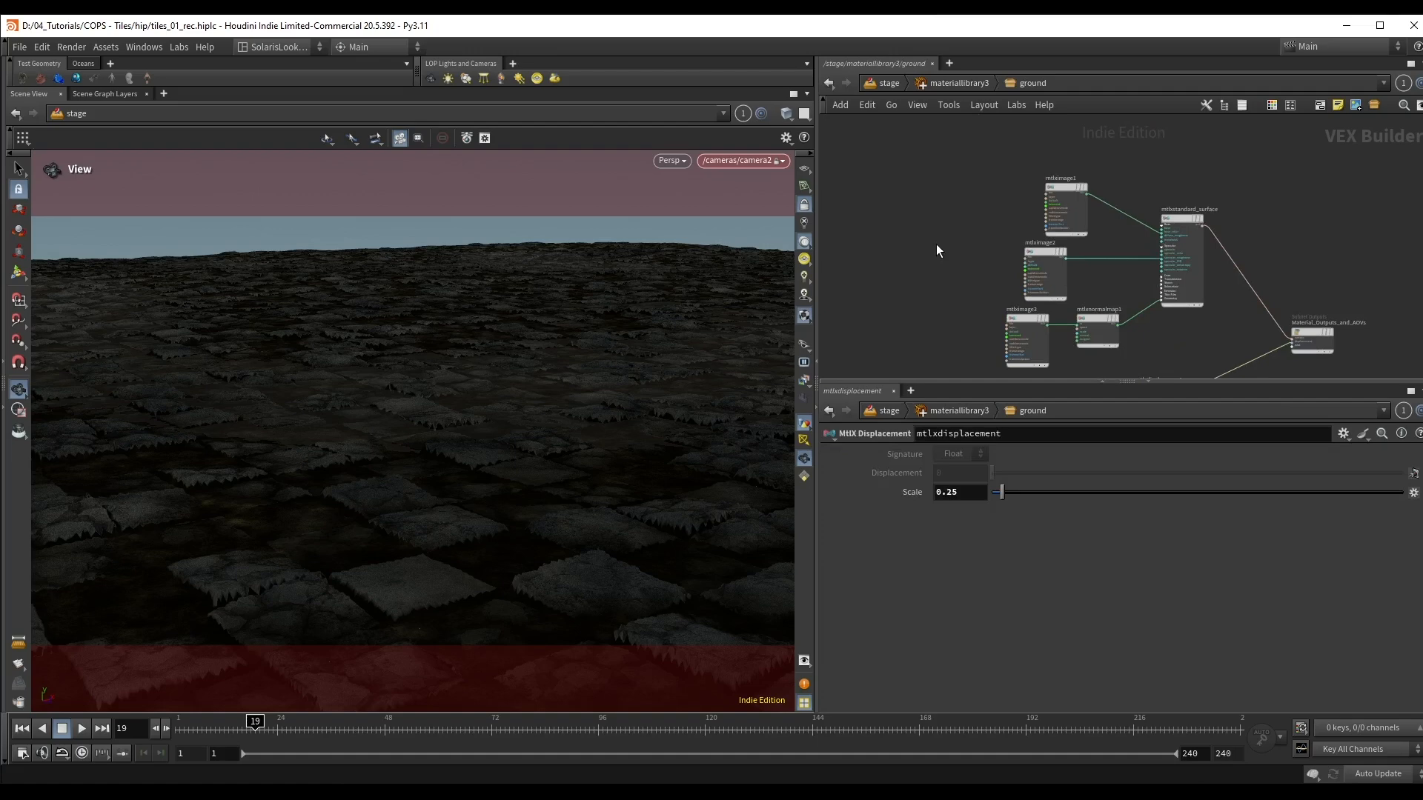
pyautogui.press('Tab')
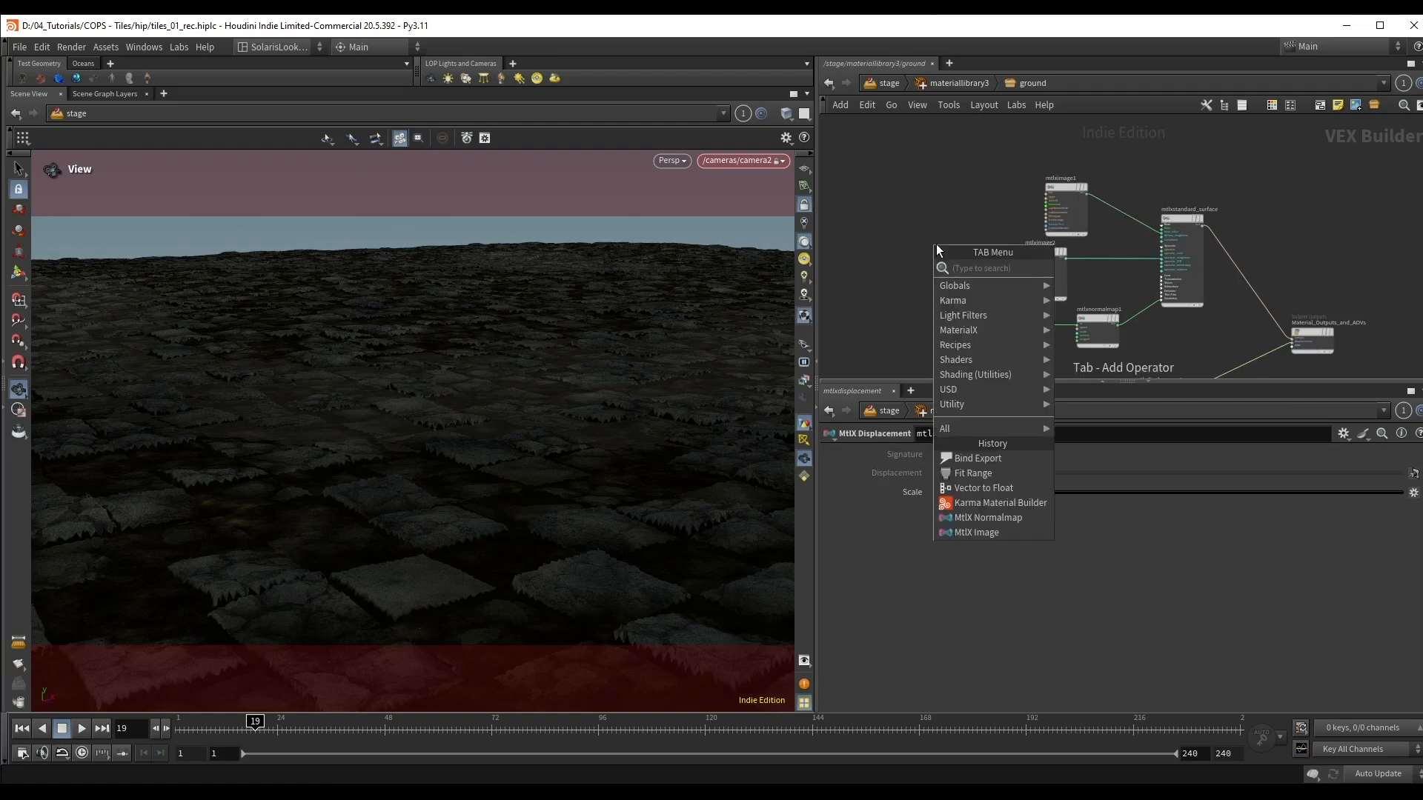
pyautogui.write('usd')
pyautogui.press('Down')
pyautogui.press('Down')
pyautogui.press('Down')
pyautogui.press('Return')
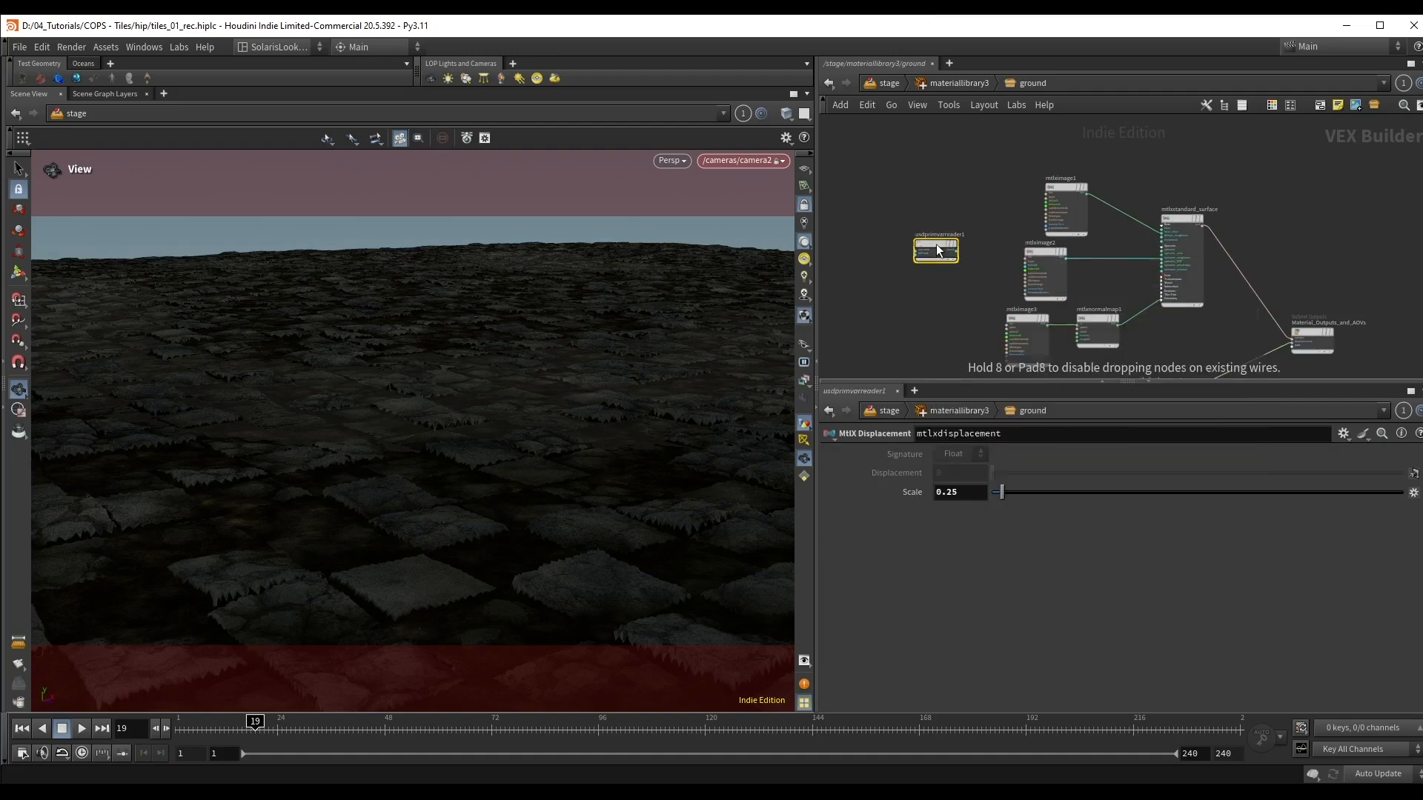
# Step: Set the variable name of usdprimvarreader1 to water
pyautogui.click(935, 243)
pyautogui.scroll(2, 937, 356)
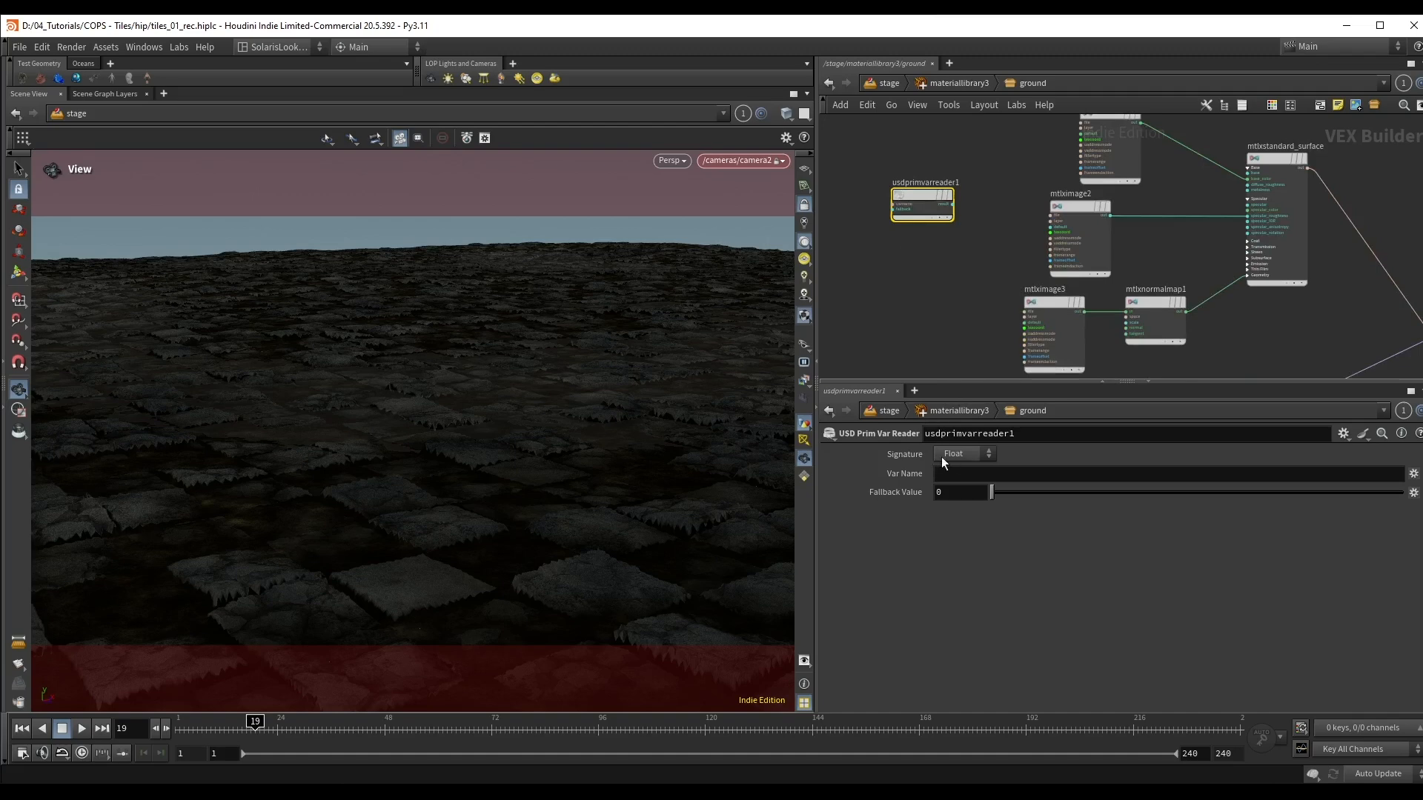
pyautogui.click(967, 474)
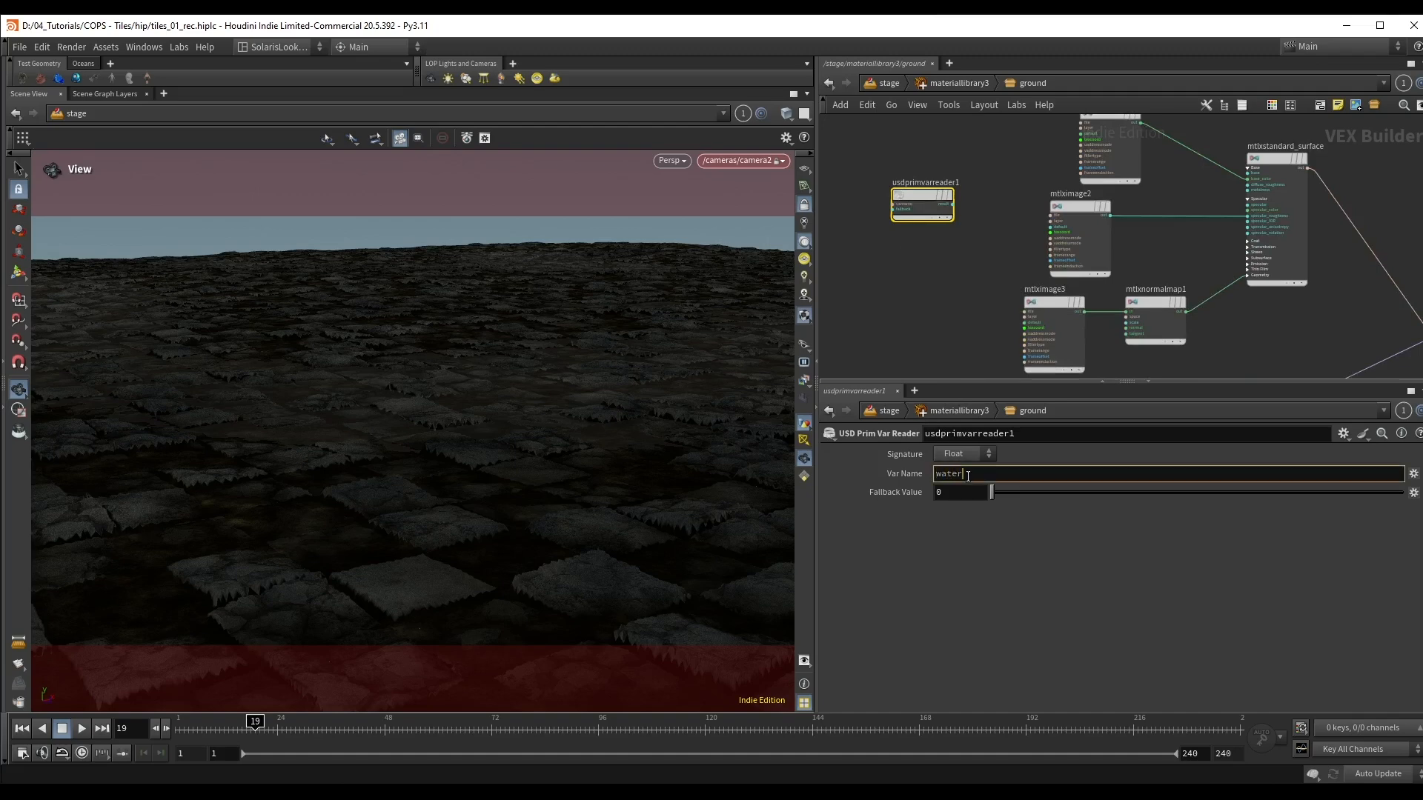
pyautogui.press('Return')
# Step: Place usdprimvarreader1 between mtlximage1 and mtlximage2 and connect its result to specular_roughness on mtlxstandard_surface
pyautogui.moveTo(1030, 185); pyautogui.dragTo(1006, 212, button='middle')
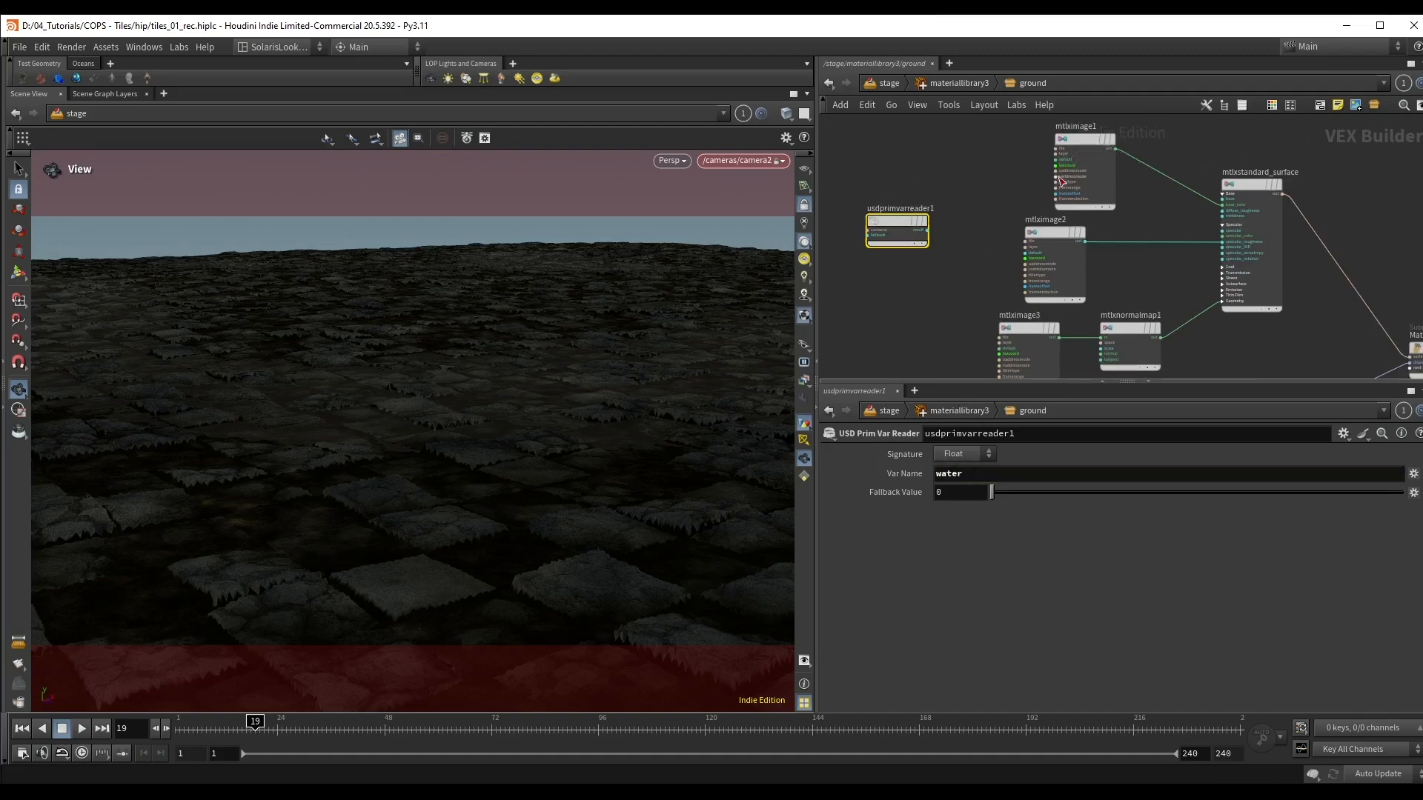
pyautogui.moveTo(1077, 157); pyautogui.dragTo(1066, 115)
pyautogui.moveTo(1052, 169); pyautogui.dragTo(1007, 202, button='middle')
pyautogui.moveTo(1013, 273); pyautogui.dragTo(998, 285)
pyautogui.scroll(1, 1062, 258)
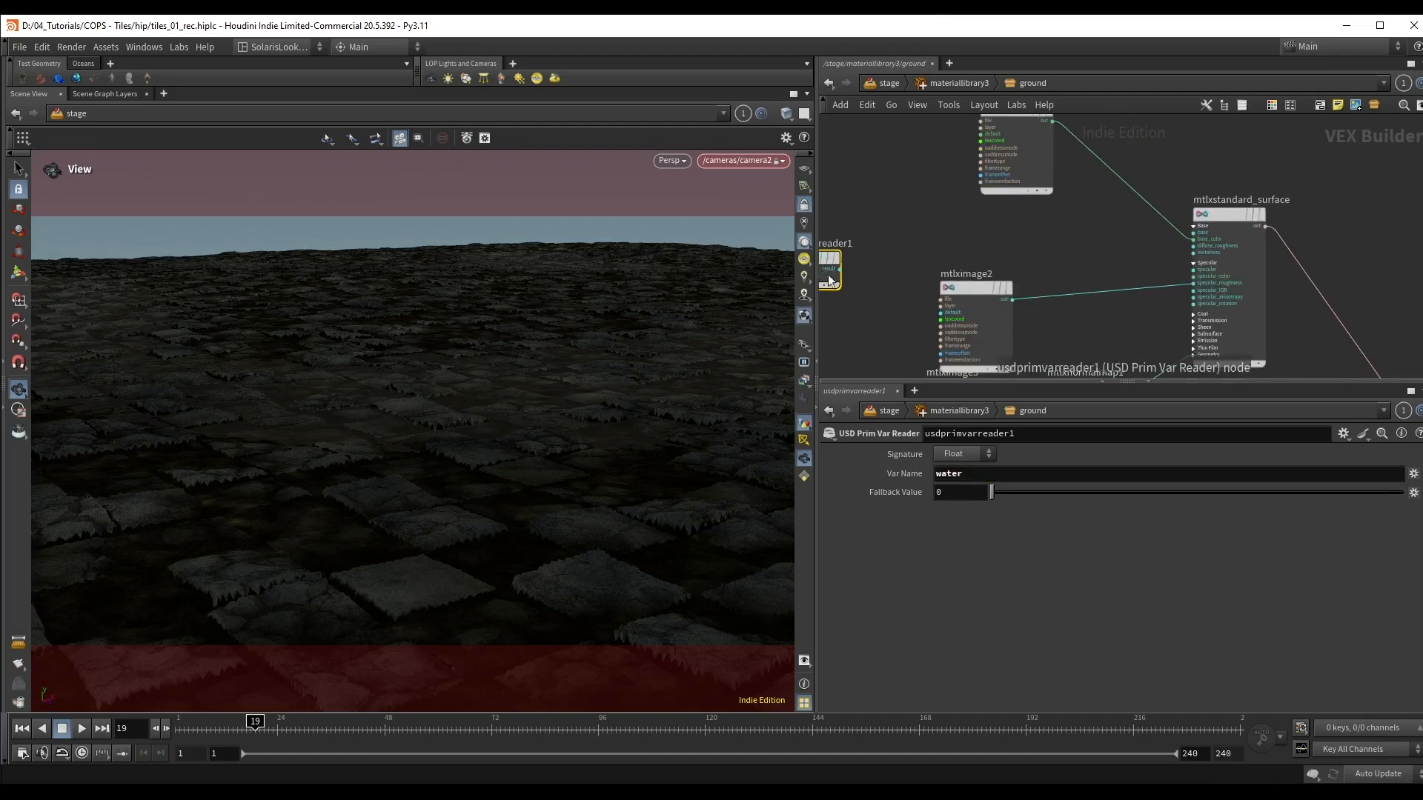
pyautogui.scroll(1, 829, 275)
pyautogui.moveTo(829, 274); pyautogui.dragTo(864, 258, button='middle')
pyautogui.moveTo(840, 241); pyautogui.dragTo(1090, 204)
pyautogui.moveTo(1201, 234); pyautogui.dragTo(1140, 252, button='middle')
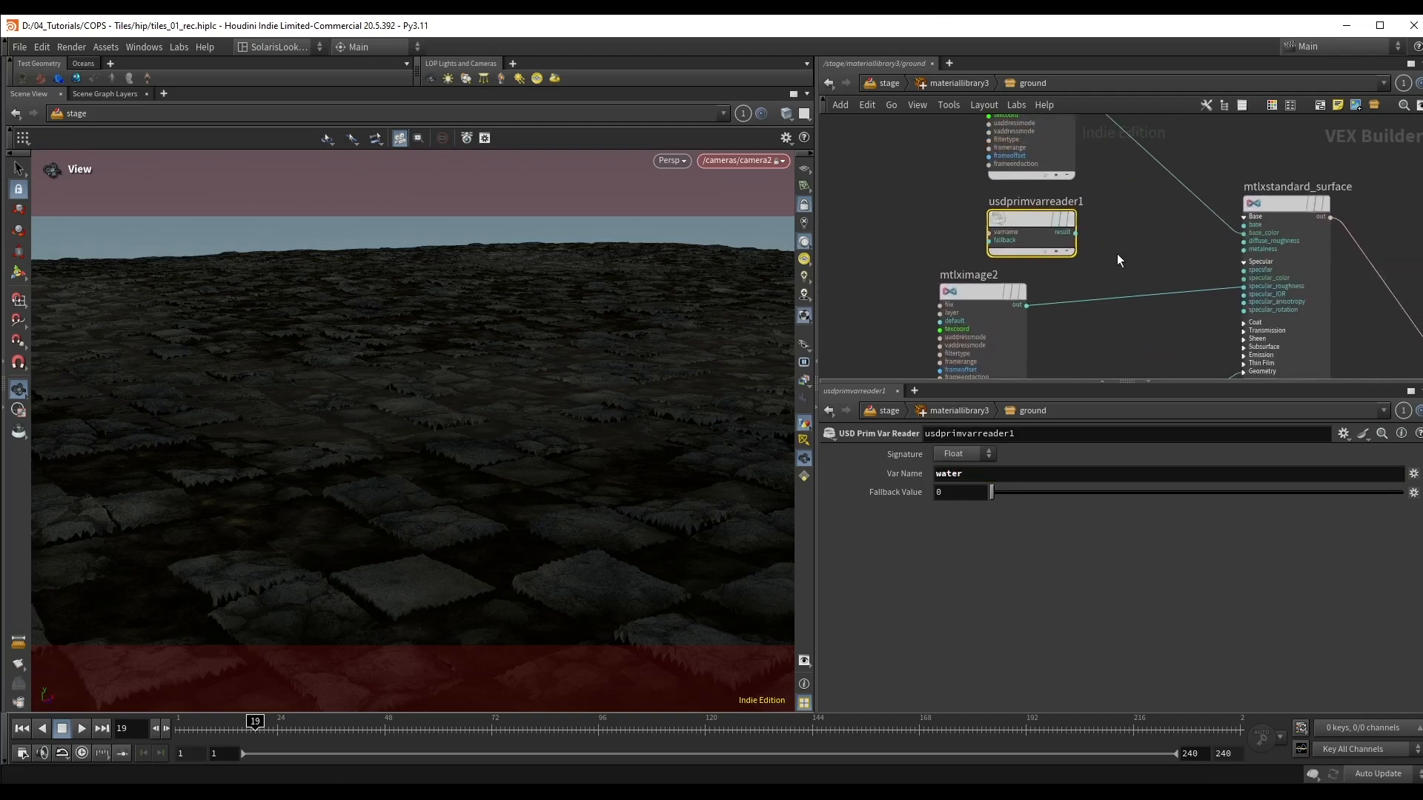
pyautogui.moveTo(1075, 232); pyautogui.dragTo(1245, 286)
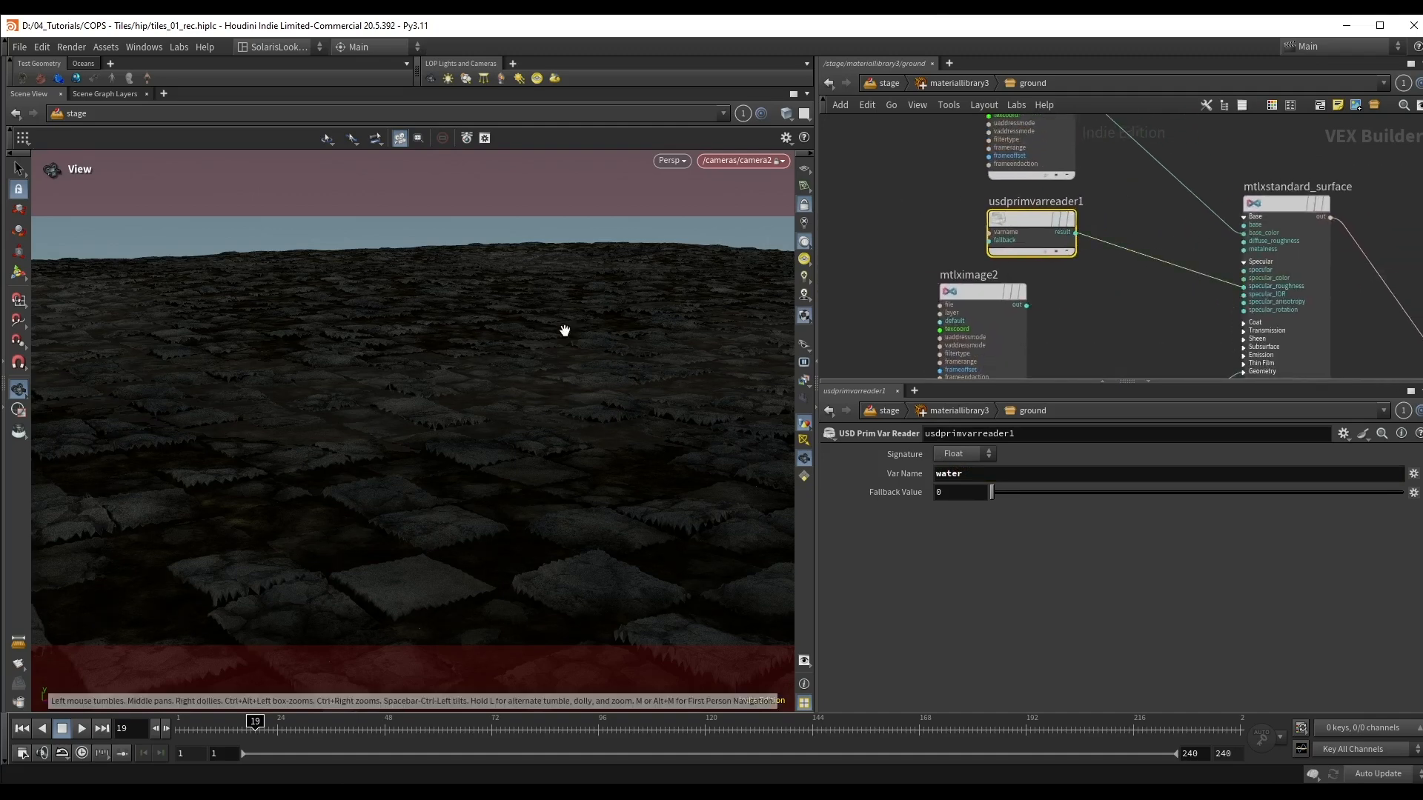
# Step: Render the scene view with Karma XPU and examine the ground from a steeper camera angle
pyautogui.hotkey('ctrl', 'p')
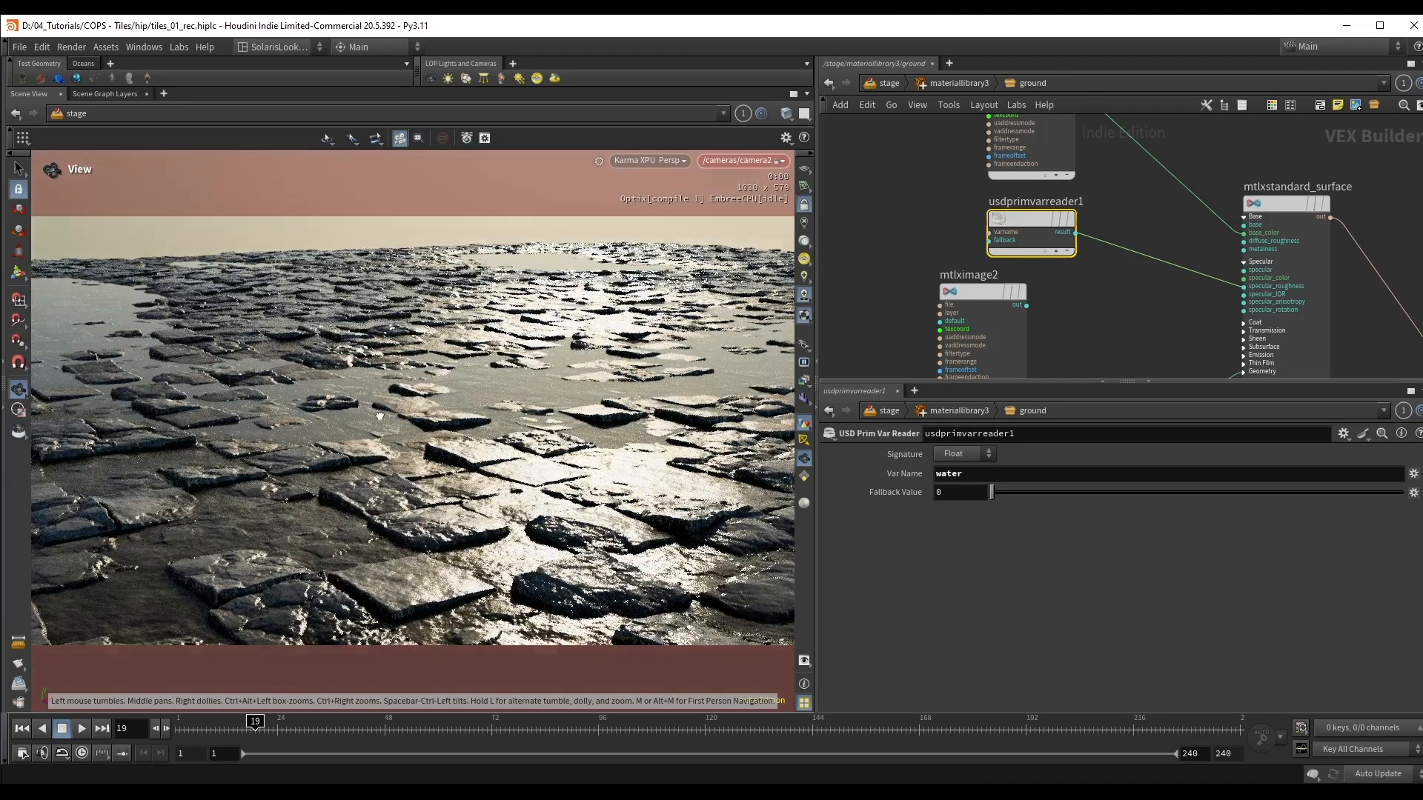
pyautogui.moveTo(384, 402); pyautogui.dragTo(390, 429)
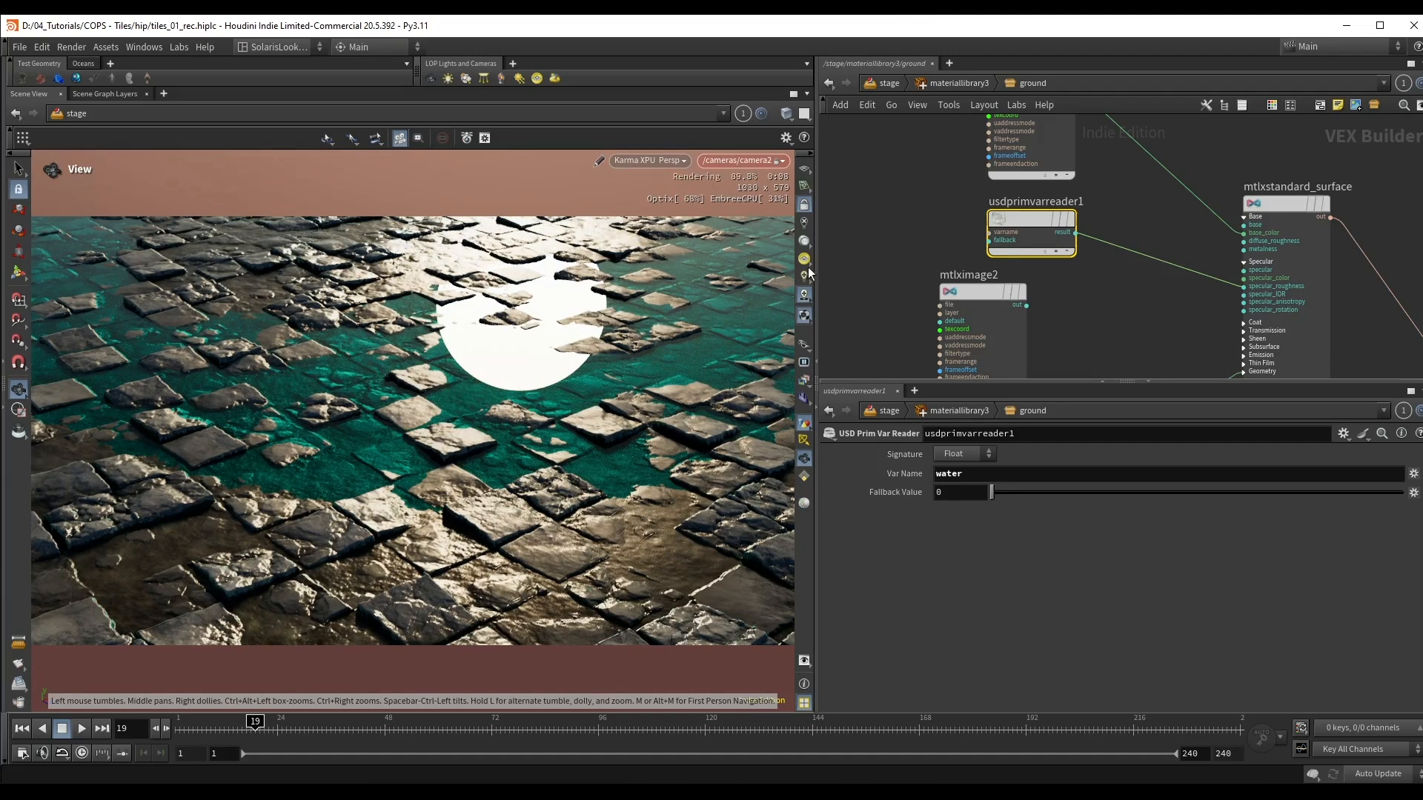
# Step: Attach a visualizer to the result of usdprimvarreader1
pyautogui.moveTo(1031, 219); pyautogui.dragTo(1015, 218)
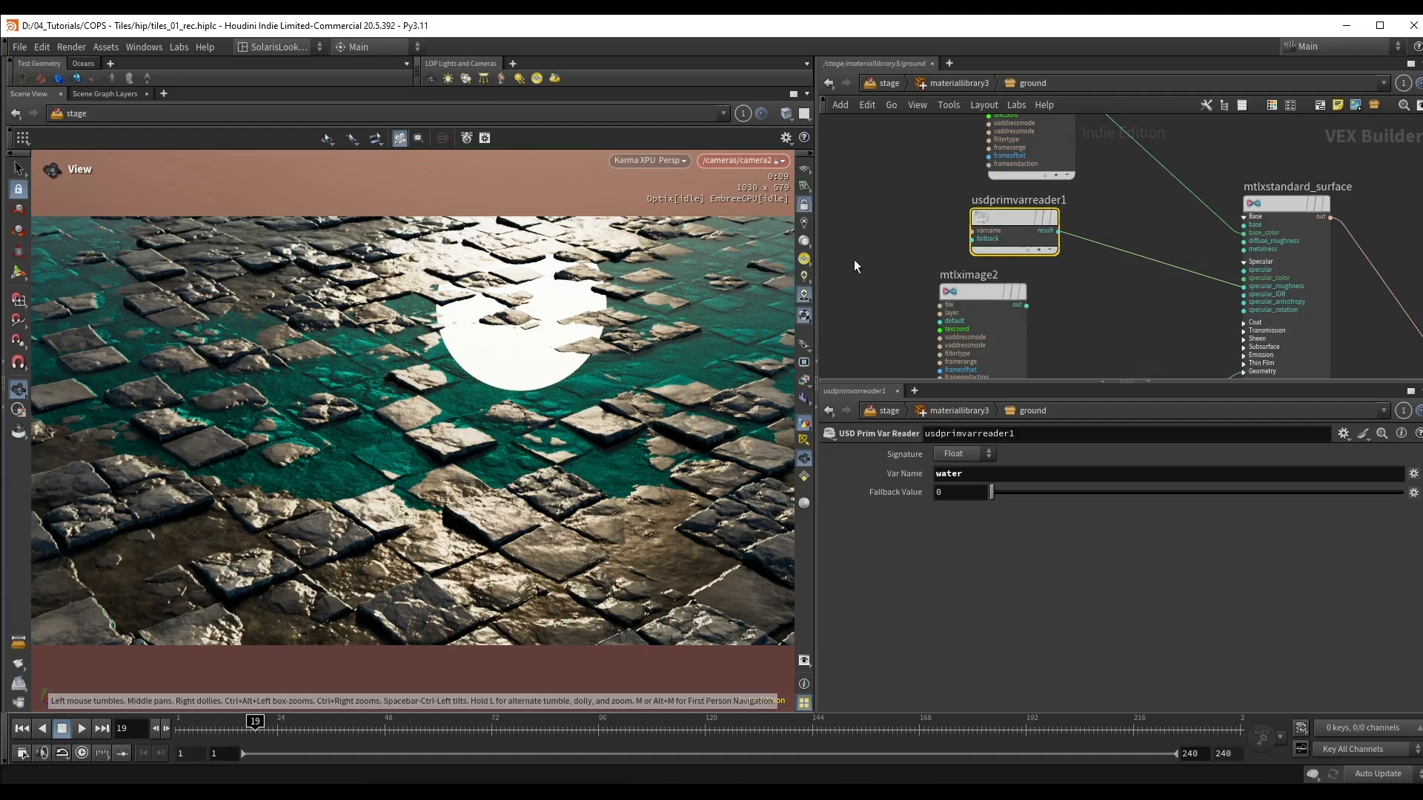
pyautogui.moveTo(894, 191); pyautogui.dragTo(1057, 263)
pyautogui.press('x')
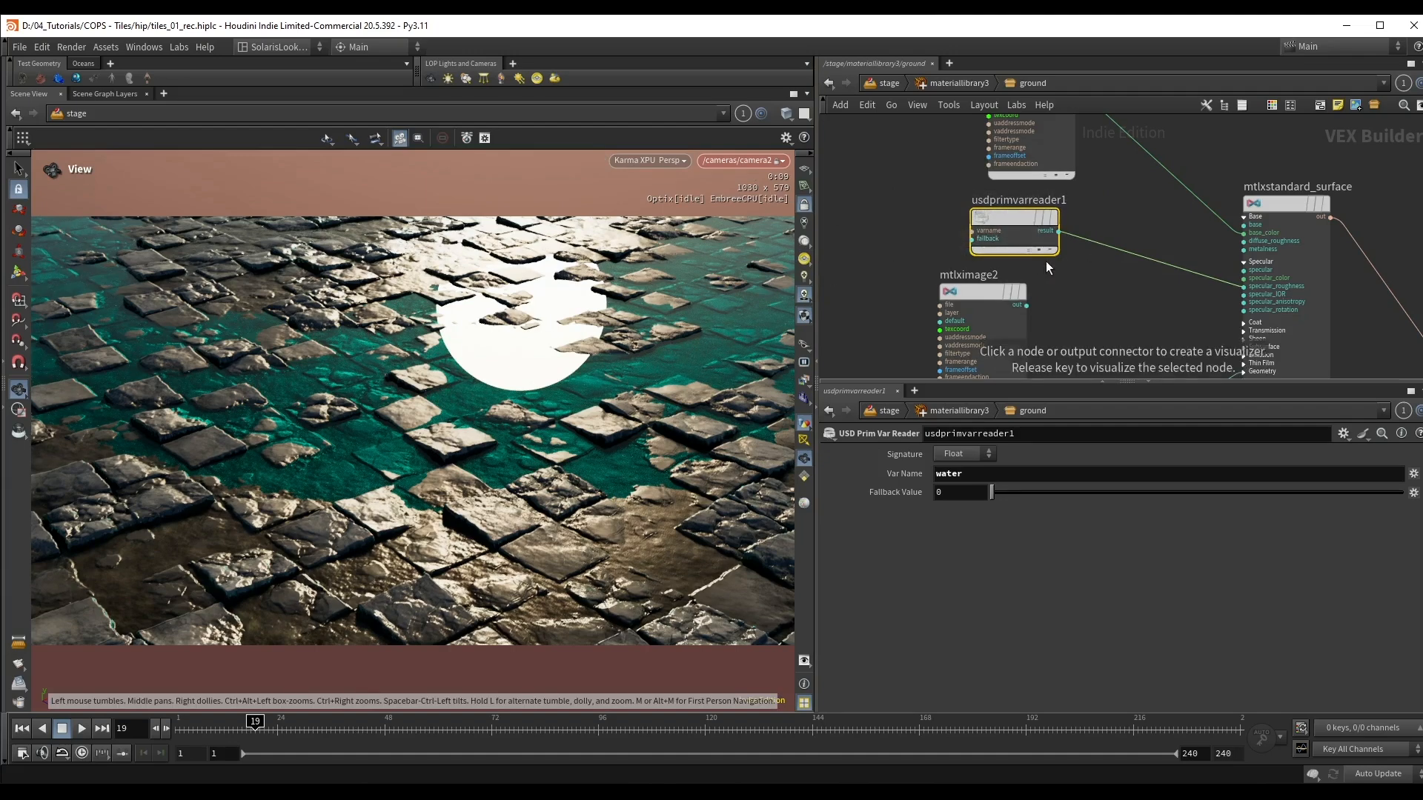
pyautogui.scroll(-2, 1167, 332)
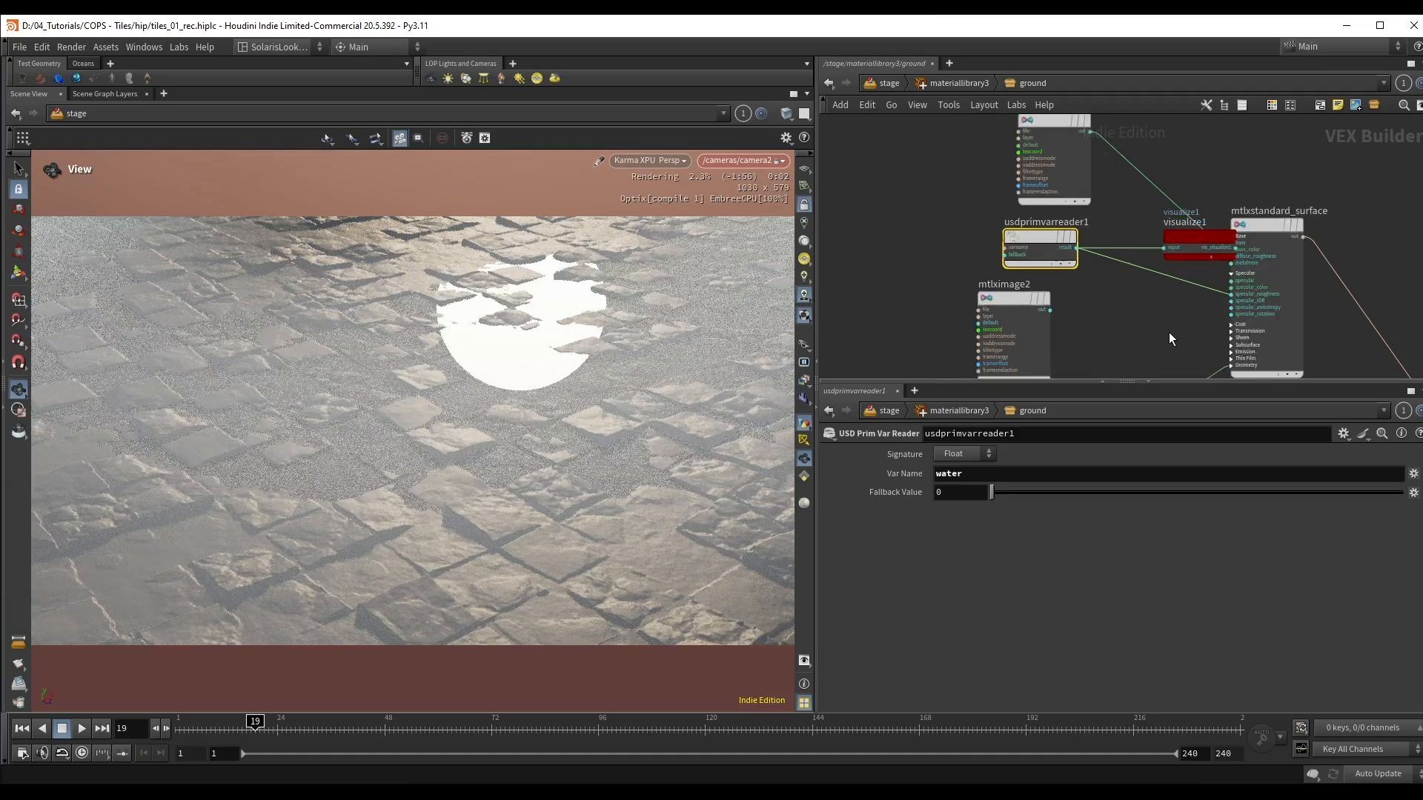
pyautogui.moveTo(1300, 260); pyautogui.dragTo(1195, 226, button='middle')
pyautogui.moveTo(1306, 200); pyautogui.dragTo(1212, 202, button='middle')
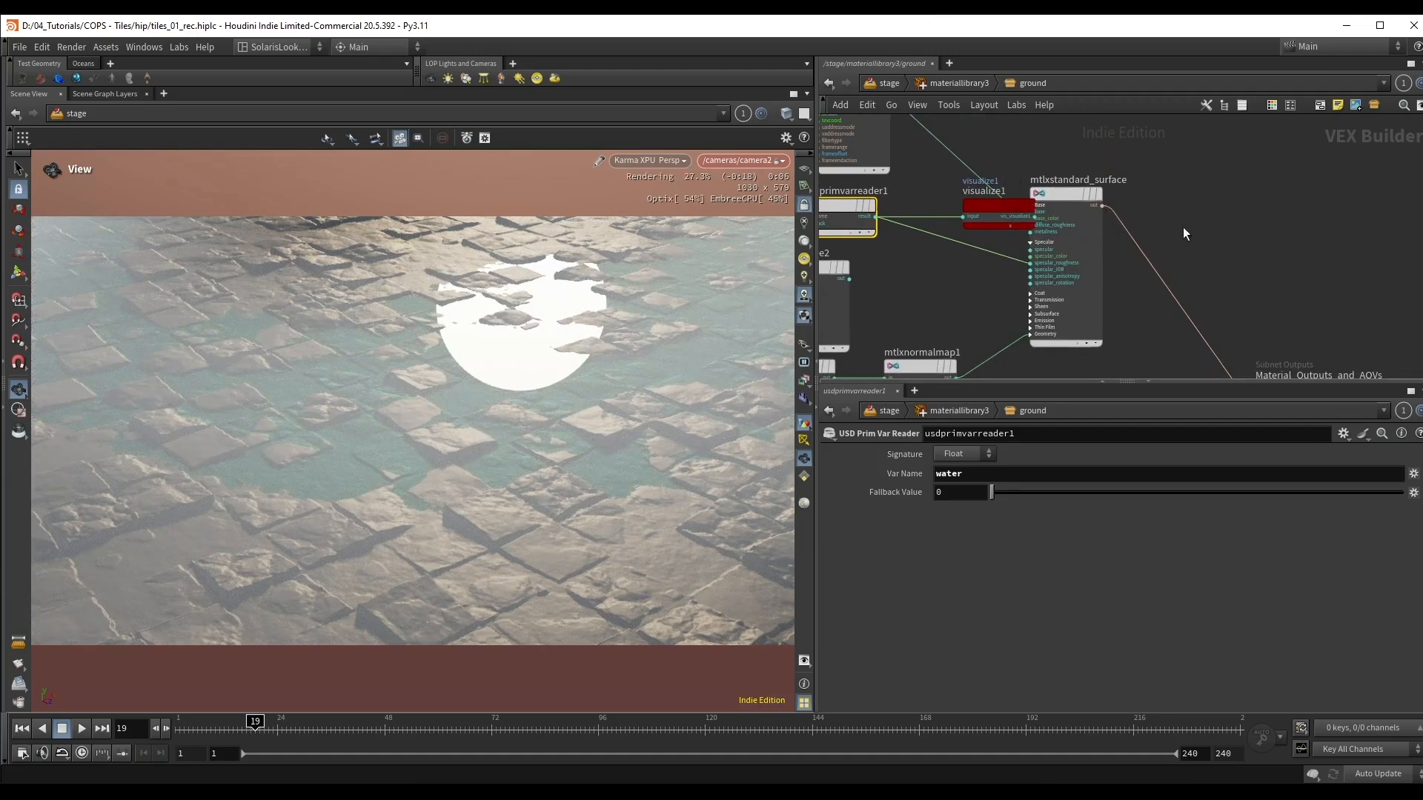
pyautogui.moveTo(1231, 286); pyautogui.dragTo(1183, 253, button='middle')
pyautogui.moveTo(1242, 350); pyautogui.dragTo(1209, 296, button='middle')
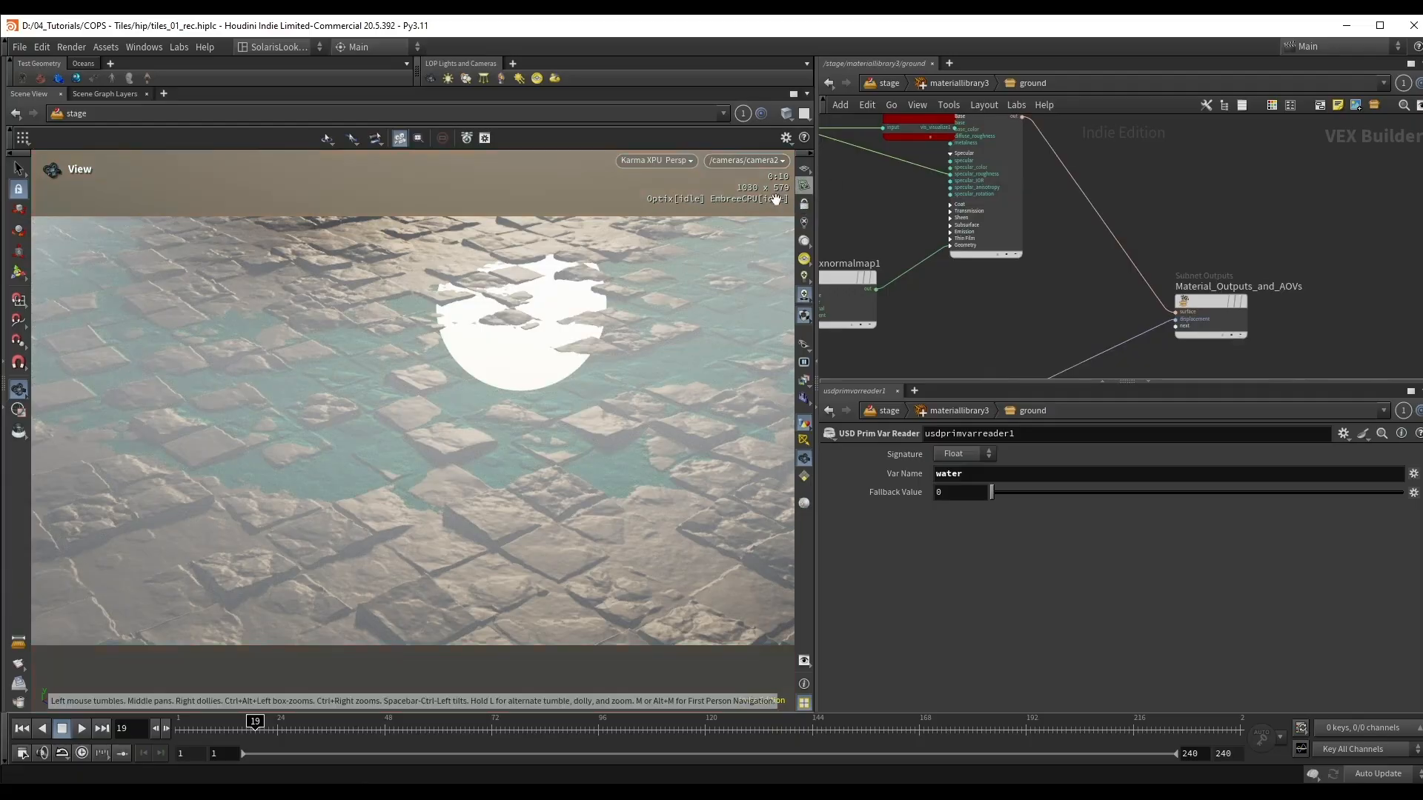
# Step: Examine the visualized water mask across the ground from a free view and delete the visualizer node
pyautogui.moveTo(566, 338); pyautogui.dragTo(453, 368, button='right')
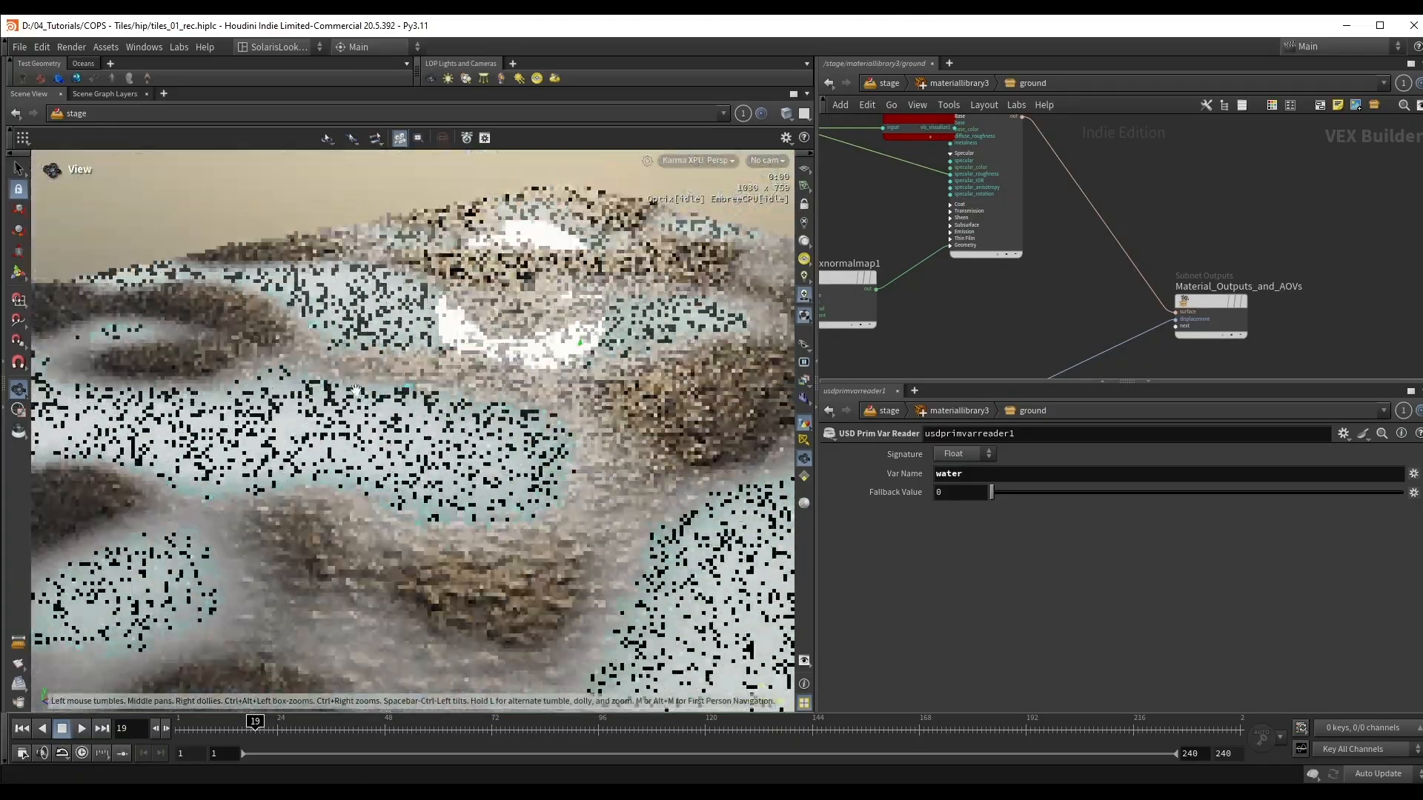
pyautogui.moveTo(453, 368); pyautogui.dragTo(551, 475)
pyautogui.moveTo(846, 201); pyautogui.dragTo(1061, 320, button='middle')
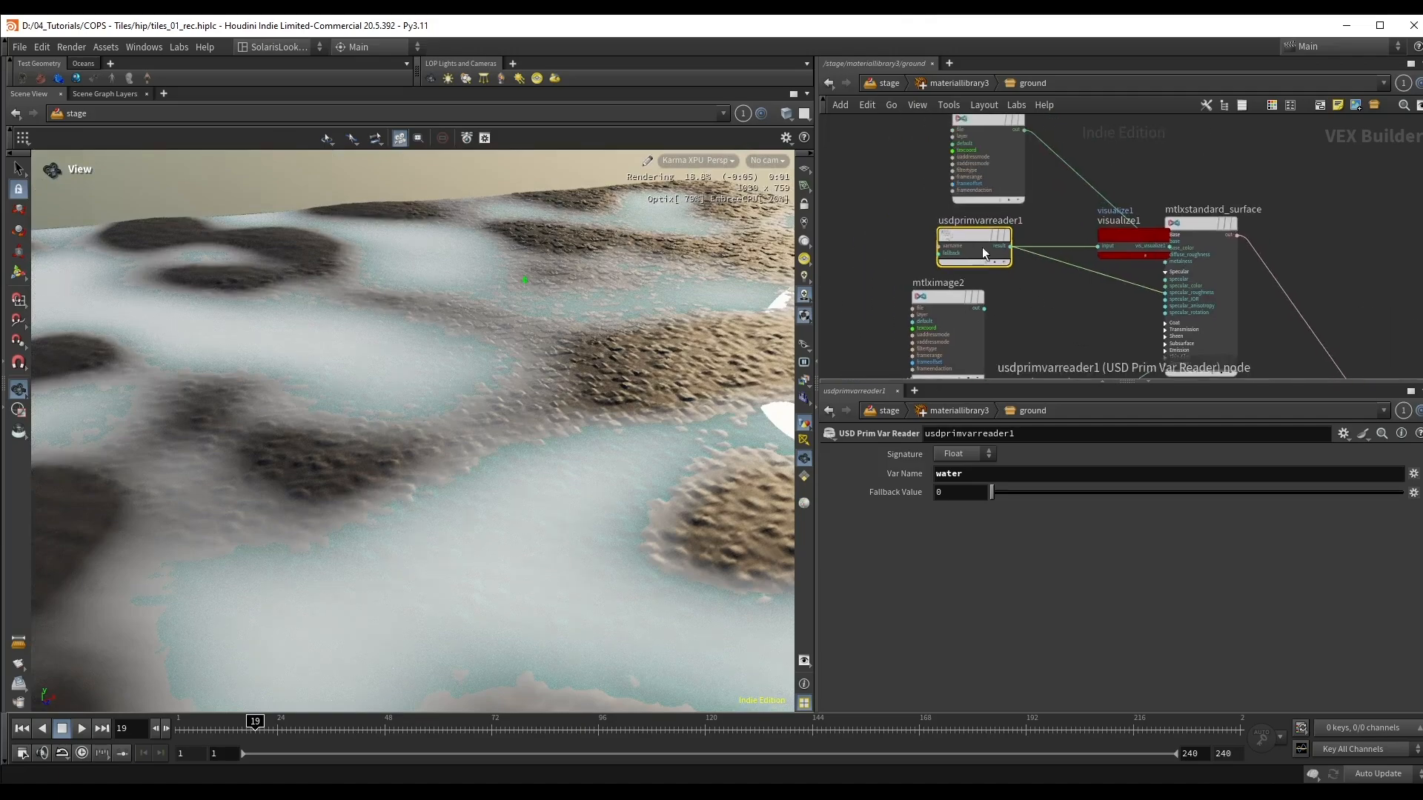
pyautogui.moveTo(485, 363); pyautogui.dragTo(500, 365)
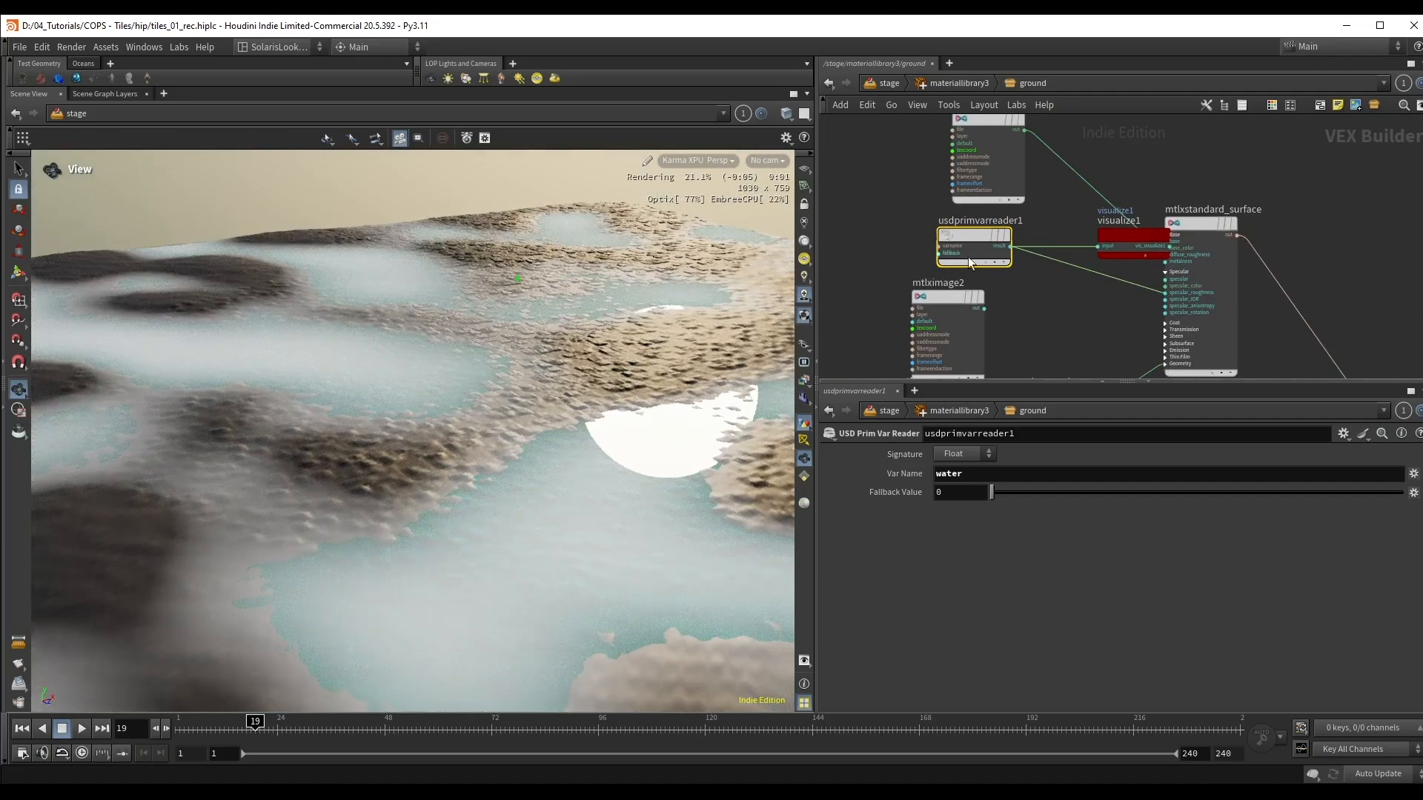
pyautogui.click(1121, 236)
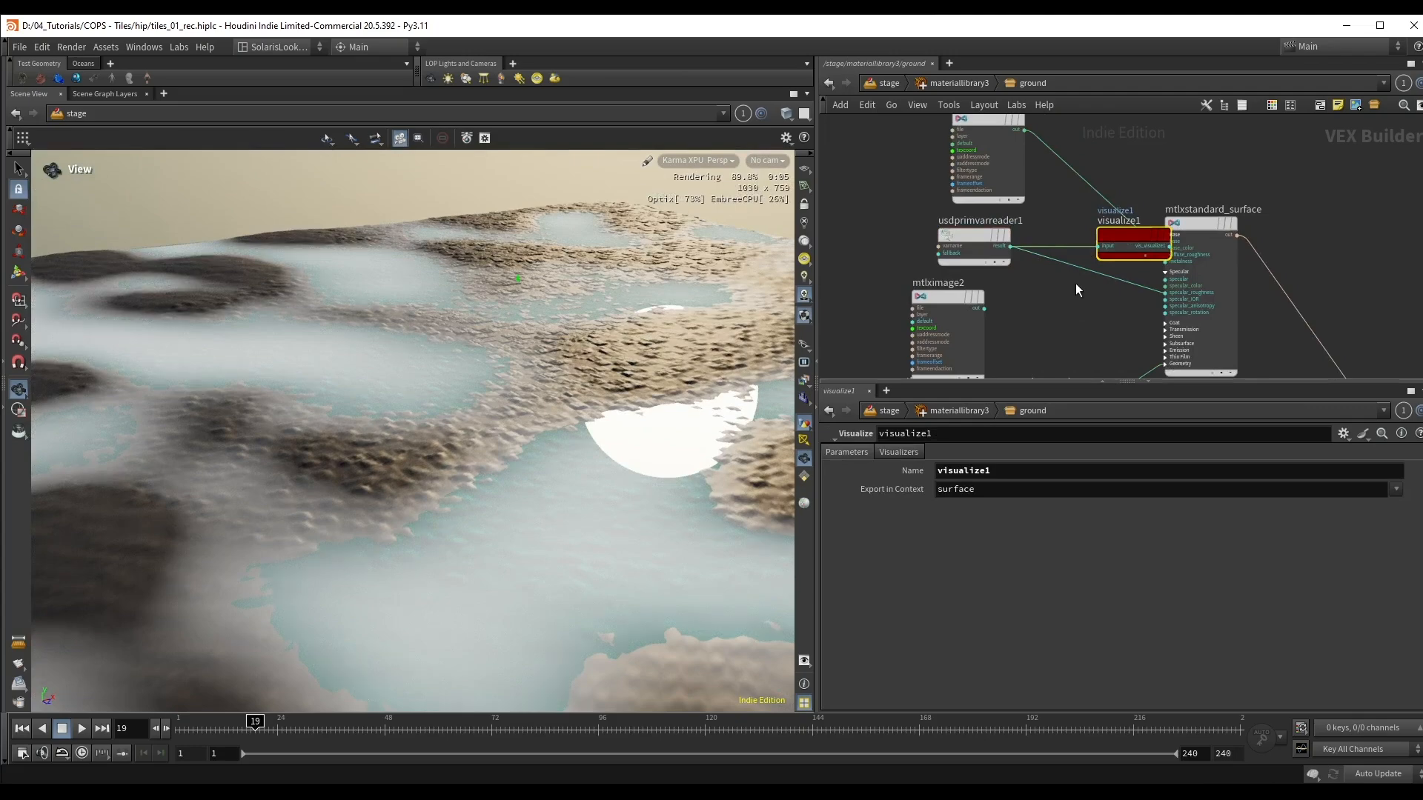
pyautogui.press('Delete')
# Step: Insert a MtlX Remap node on the wire between usdprimvarreader1 and specular_roughness
pyautogui.press('Tab')
pyautogui.write('rem')
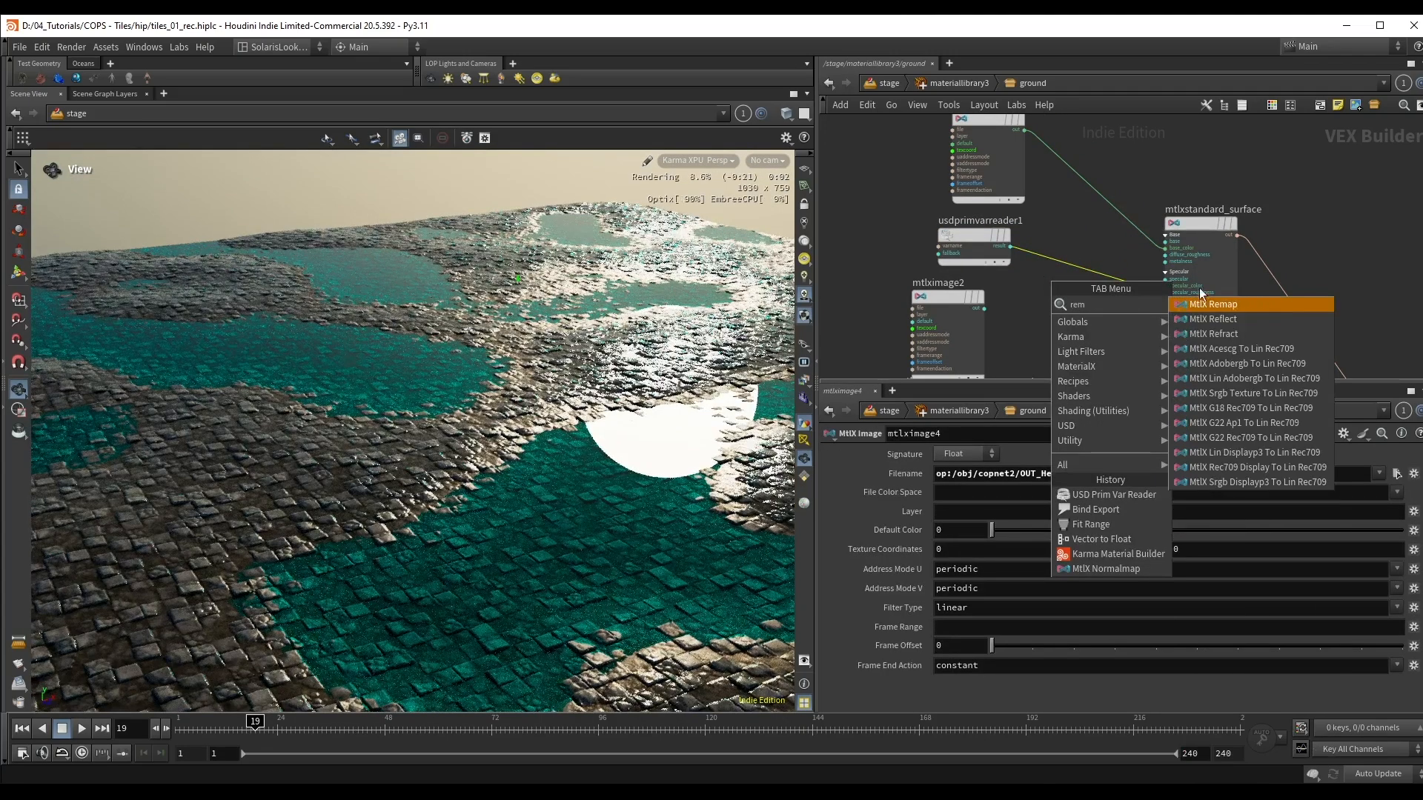
pyautogui.click(1208, 301)
pyautogui.click(1070, 256)
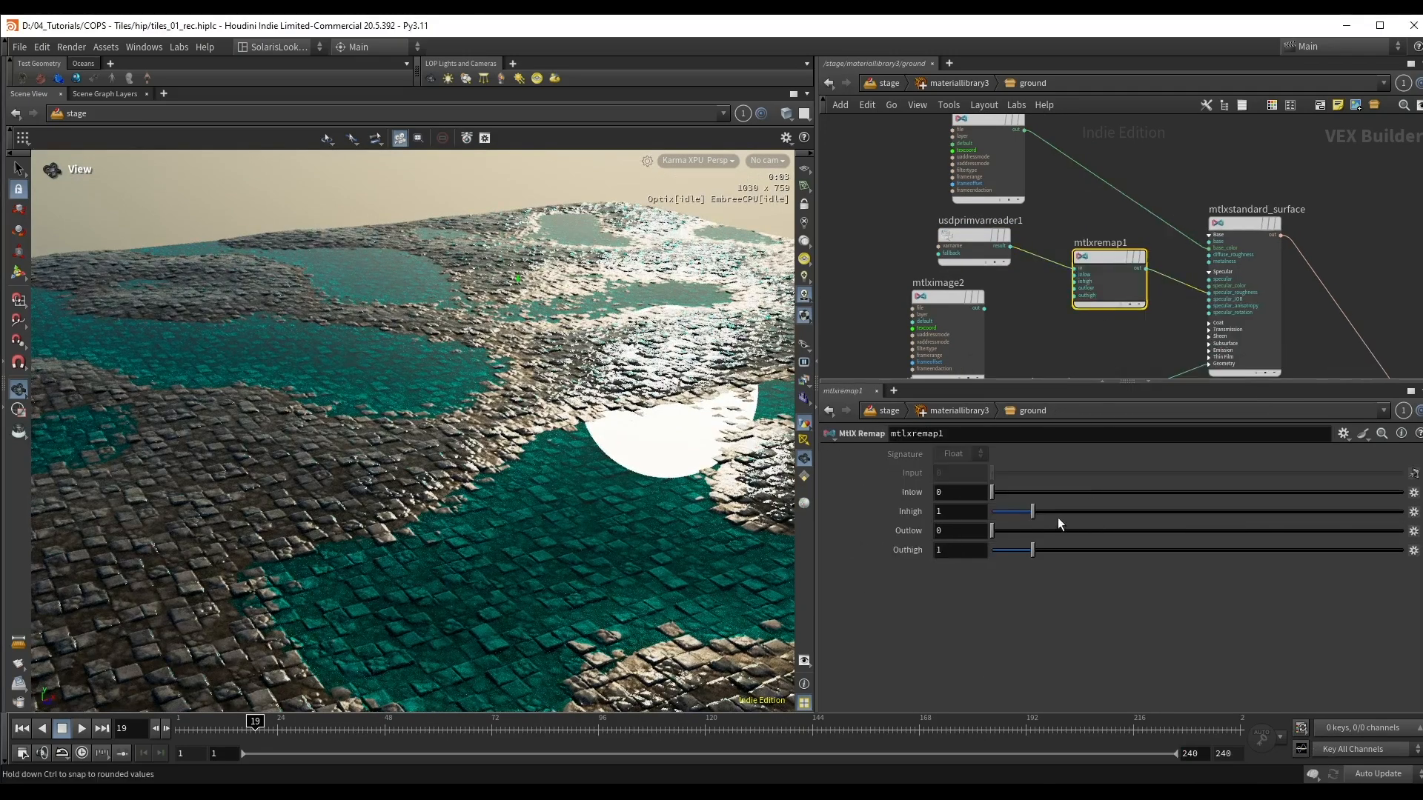
# Step: Invert the remapped water mask by setting Outlow to 1 and Outhigh to 0
pyautogui.click(960, 531)
pyautogui.write('1')
pyautogui.moveTo(964, 550); pyautogui.dragTo(925, 550)
pyautogui.write('0')
pyautogui.press('Return')
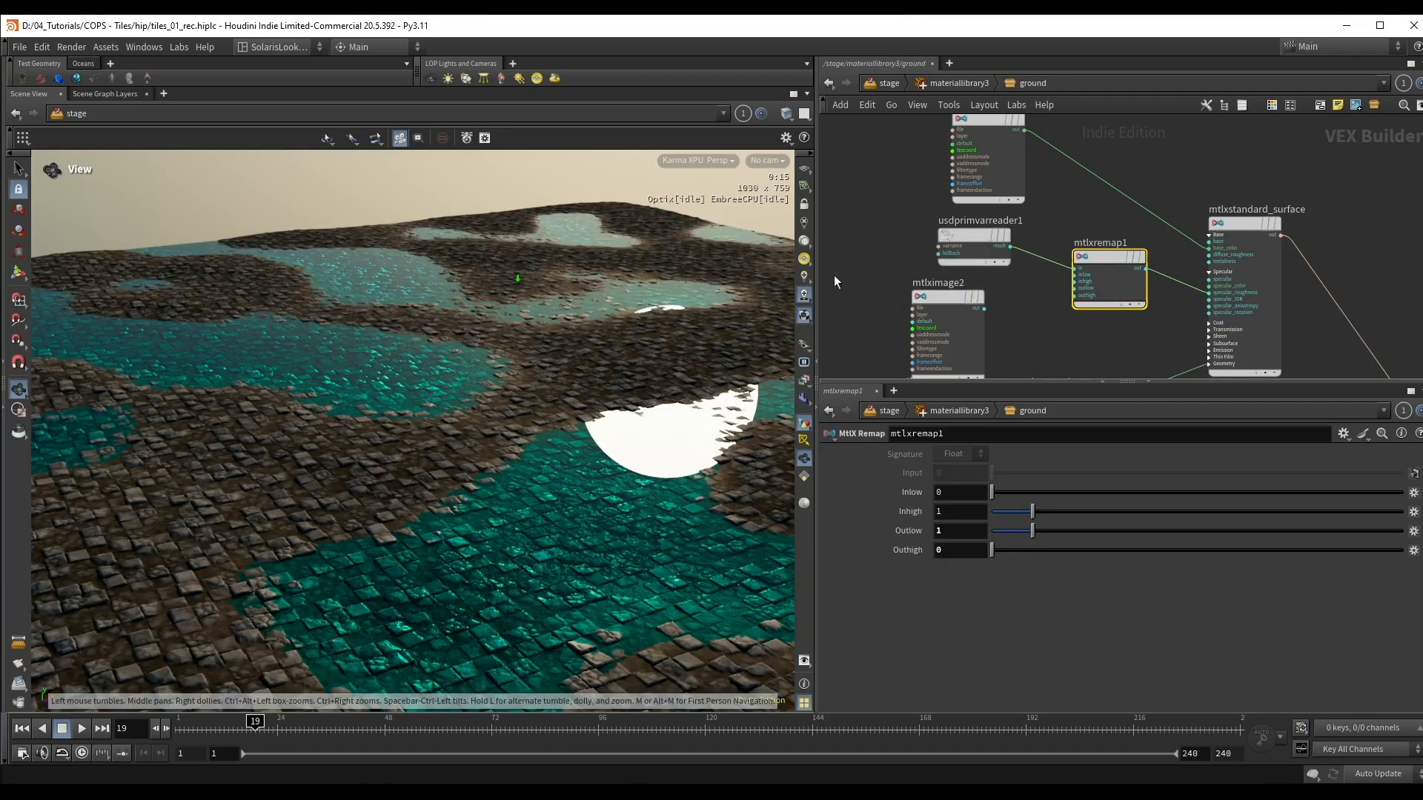
# Step: Add a MtlX Multiply node fed by the output of the roughness image mtlximage2
pyautogui.click(941, 300)
pyautogui.moveTo(1101, 277); pyautogui.dragTo(1084, 258)
pyautogui.scroll(1, 993, 295)
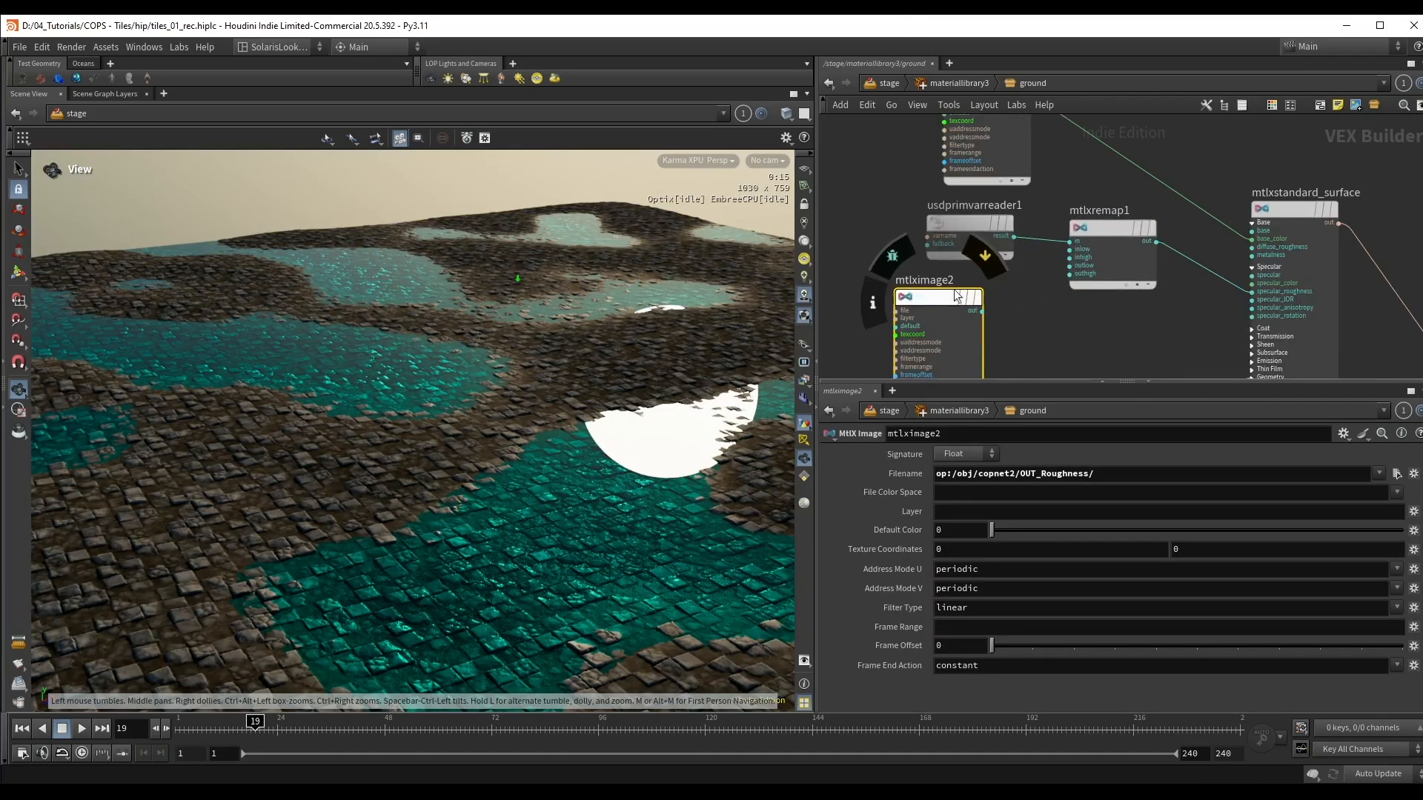
pyautogui.press('Tab')
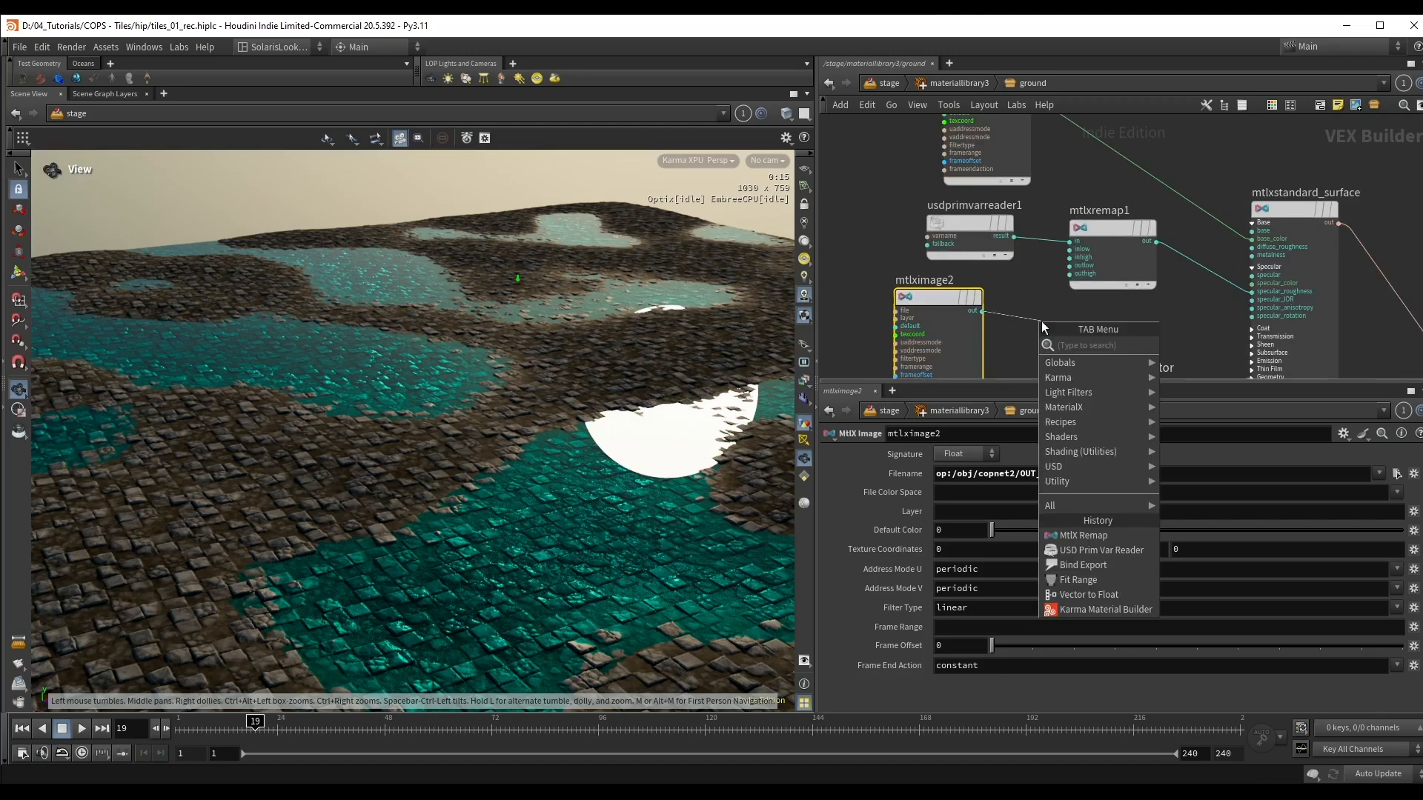
pyautogui.write('mul')
pyautogui.press('Return')
pyautogui.press('Return')
pyautogui.moveTo(1081, 325); pyautogui.dragTo(1137, 320)
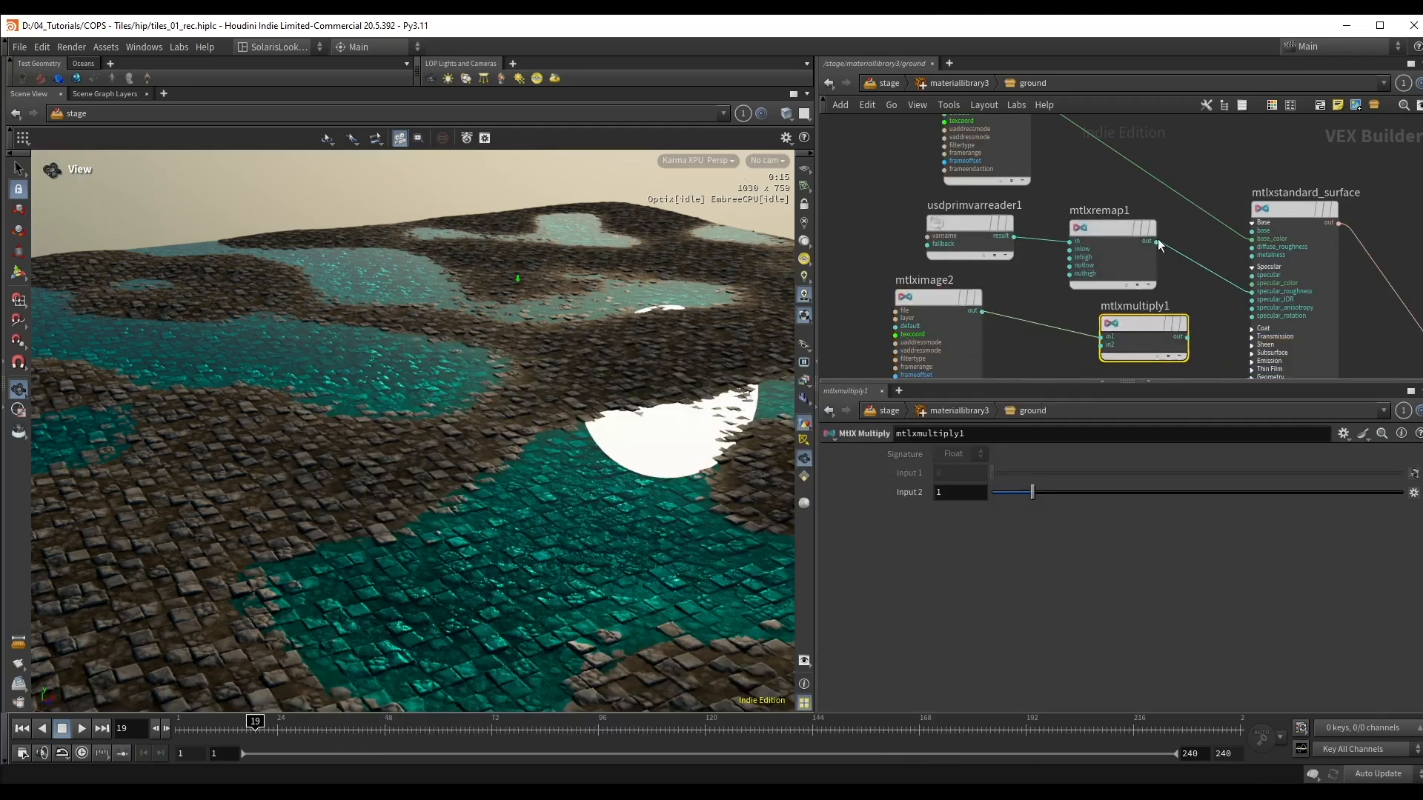
# Step: Connect mtlxremap1 to the second input of mtlxmultiply1 and the multiply output to specular_roughness
pyautogui.moveTo(1157, 241); pyautogui.dragTo(1102, 344)
pyautogui.moveTo(1112, 303); pyautogui.dragTo(1112, 297, button='middle')
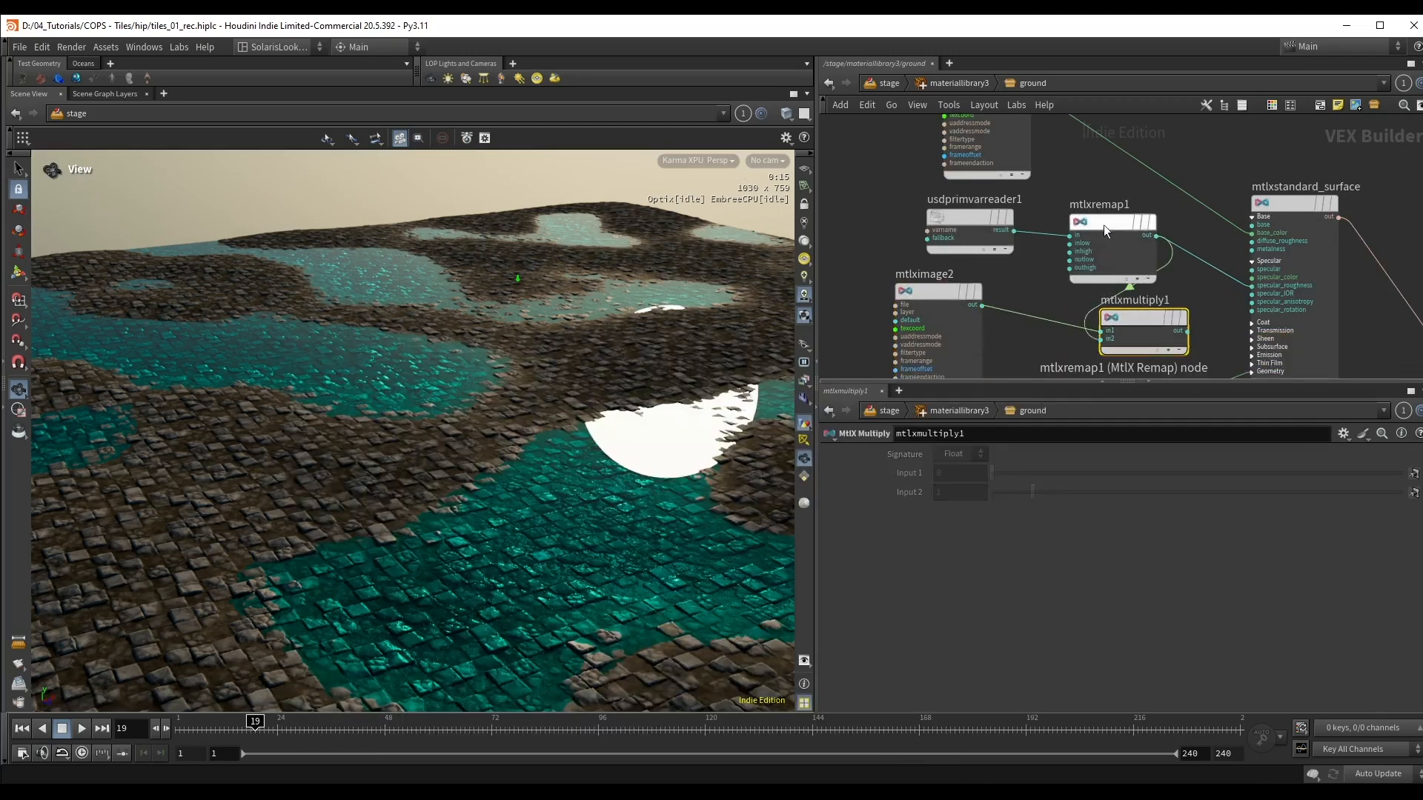
pyautogui.keyDown('shift'); pyautogui.moveTo(1104, 224); pyautogui.dragTo(1006, 215); pyautogui.keyUp('shift')
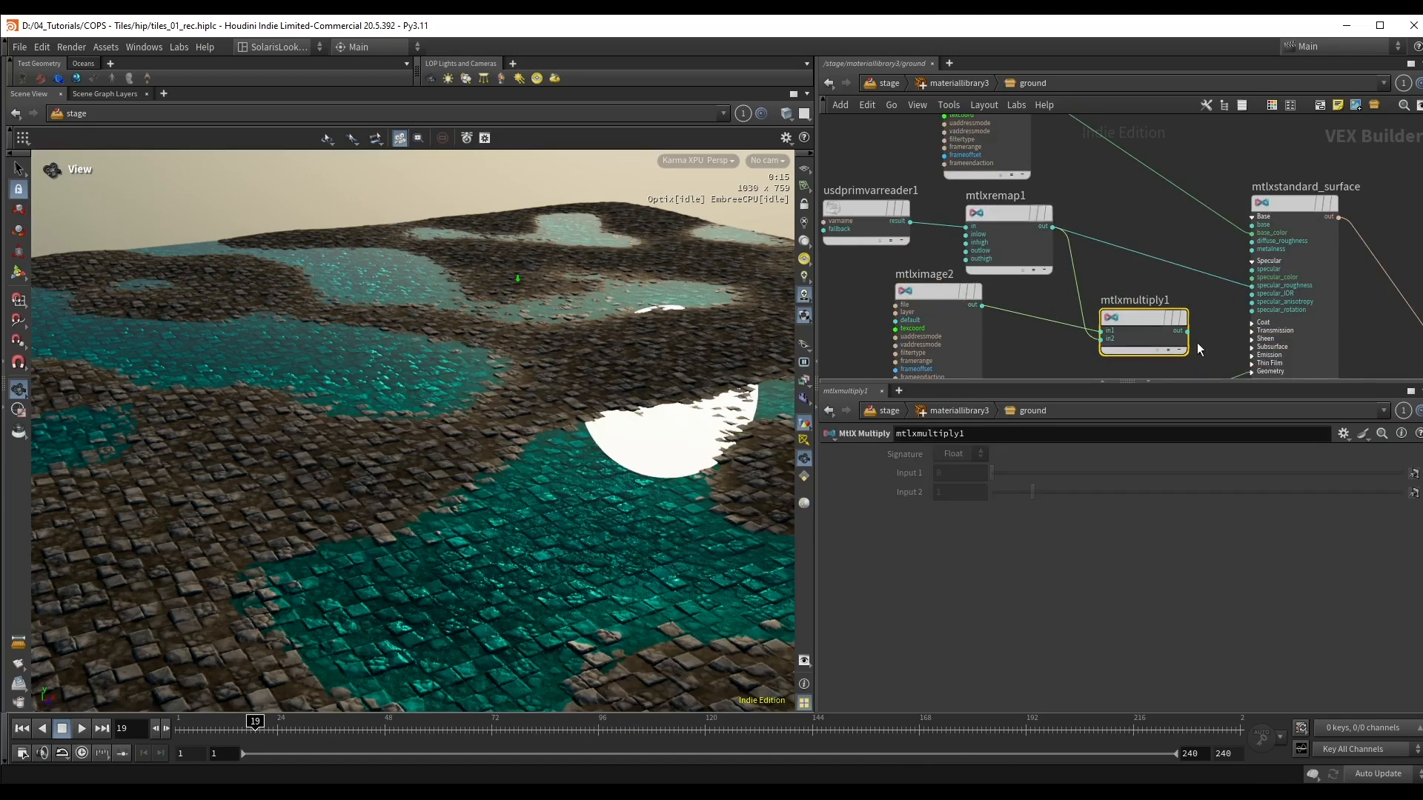
pyautogui.scroll(2, 1197, 343)
pyautogui.moveTo(1184, 330); pyautogui.dragTo(1262, 276)
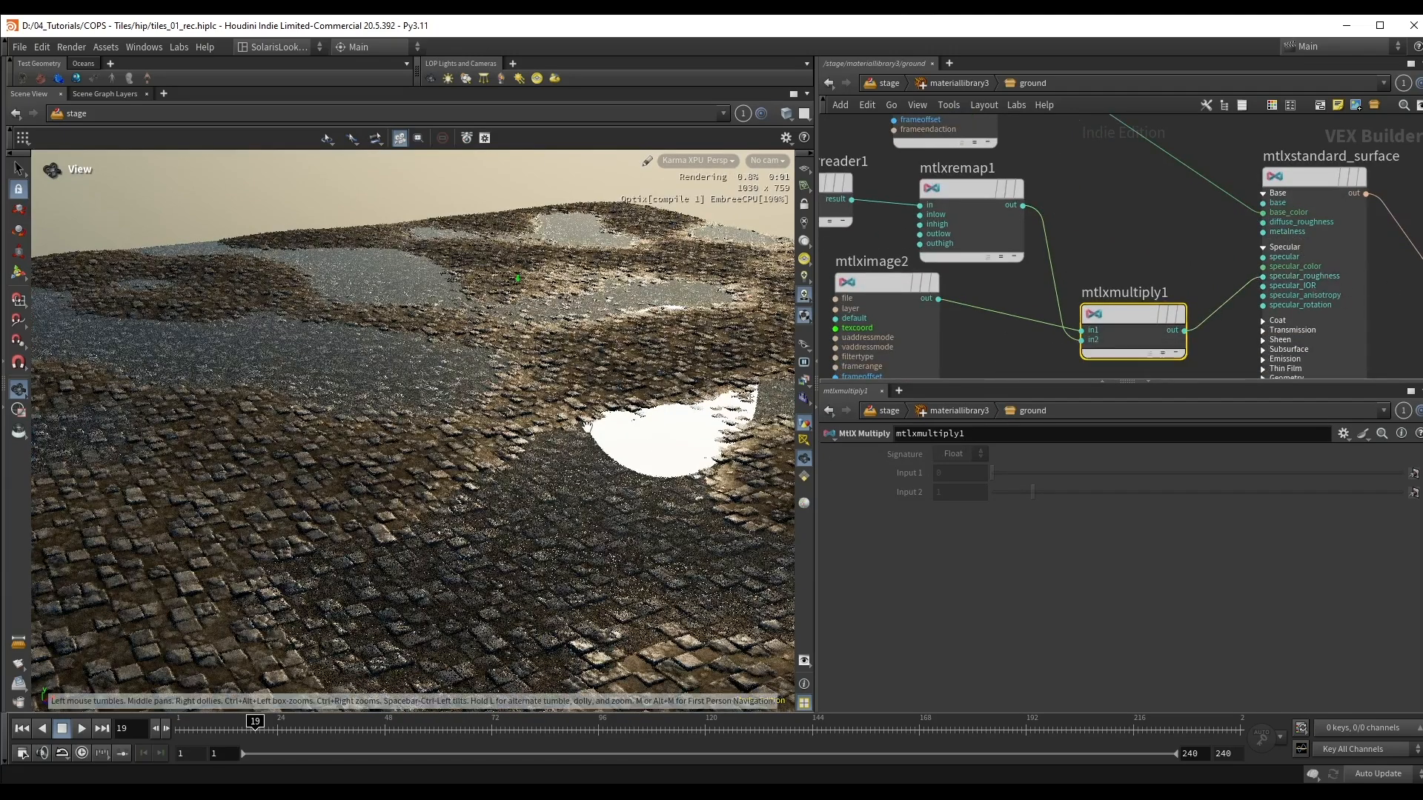
# Step: Stop the Karma viewport rendering, return to the stage network and bypass merge3 to leave out the water
pyautogui.moveTo(430, 494); pyautogui.dragTo(552, 448)
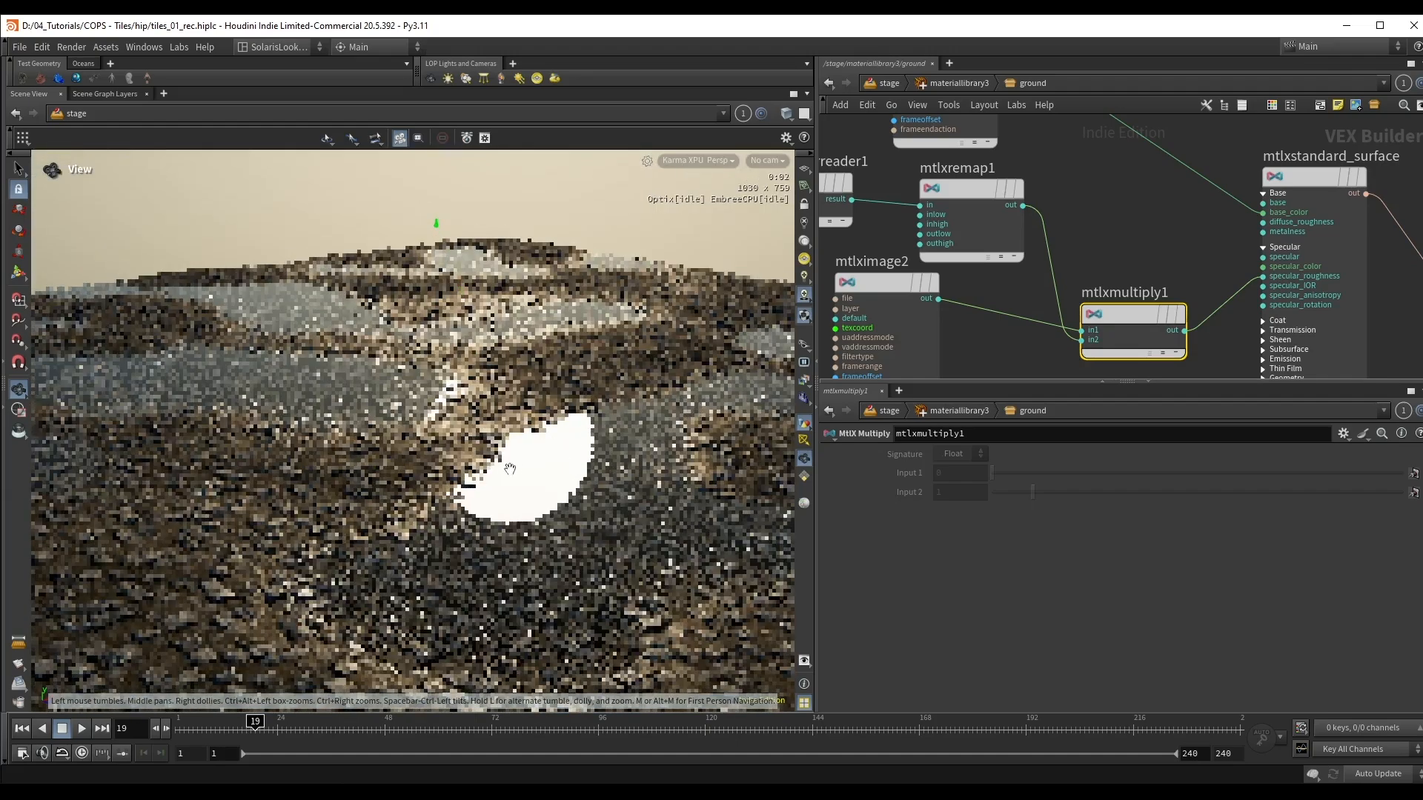
pyautogui.moveTo(505, 387); pyautogui.dragTo(420, 289)
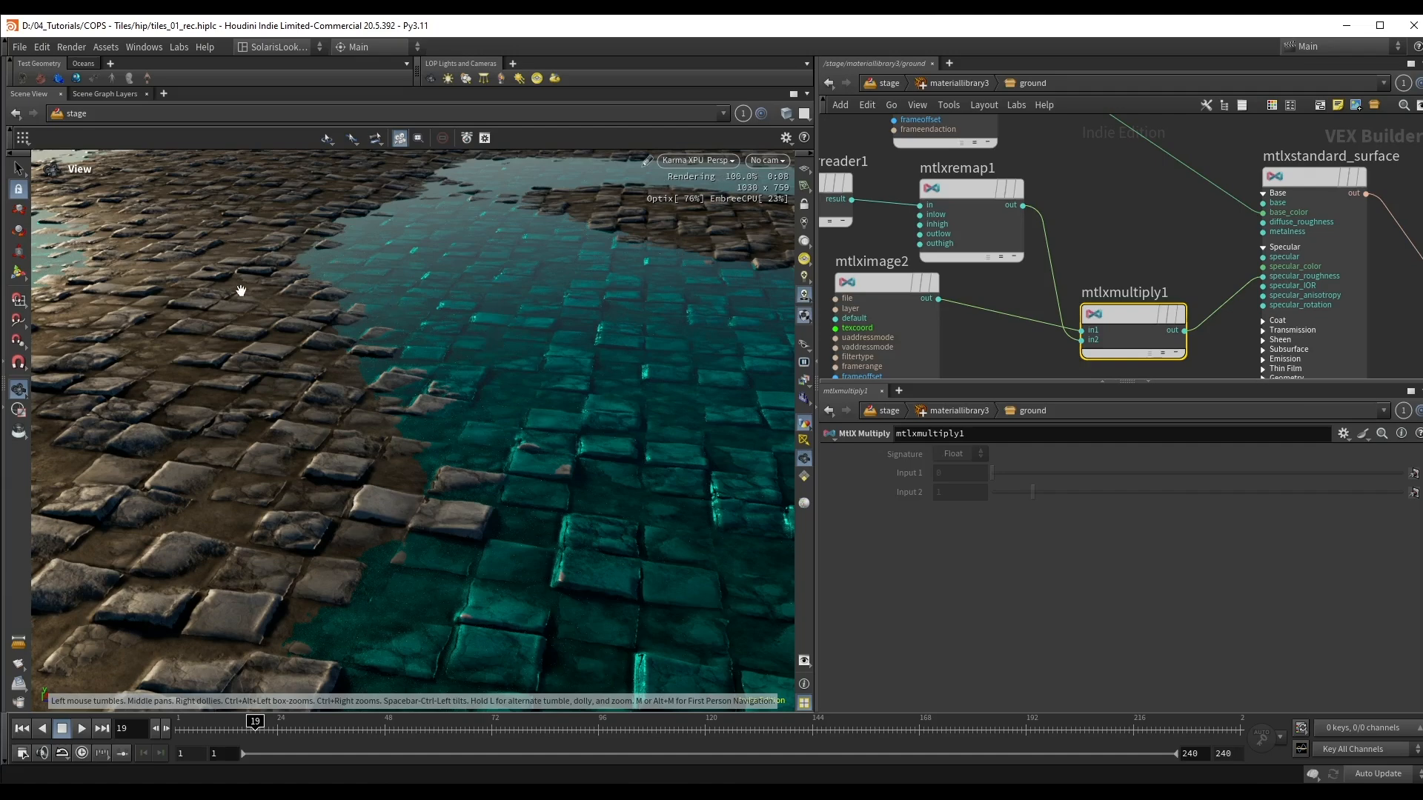
pyautogui.hotkey('alt', 'shift', 'h')
pyautogui.press('u')
pyautogui.press('u')
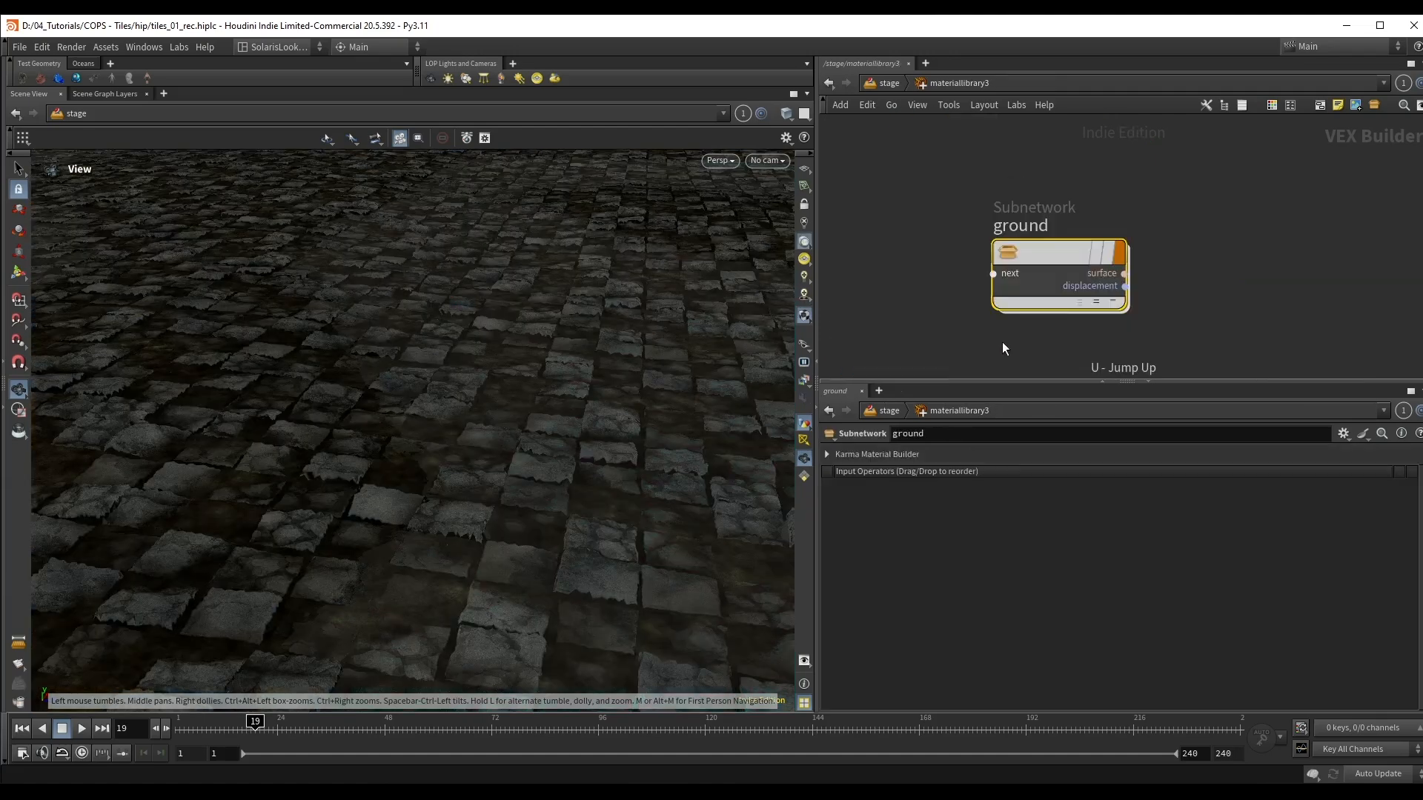
pyautogui.moveTo(995, 334); pyautogui.dragTo(966, 287, button='middle')
pyautogui.click(1024, 329)
pyautogui.press('b')
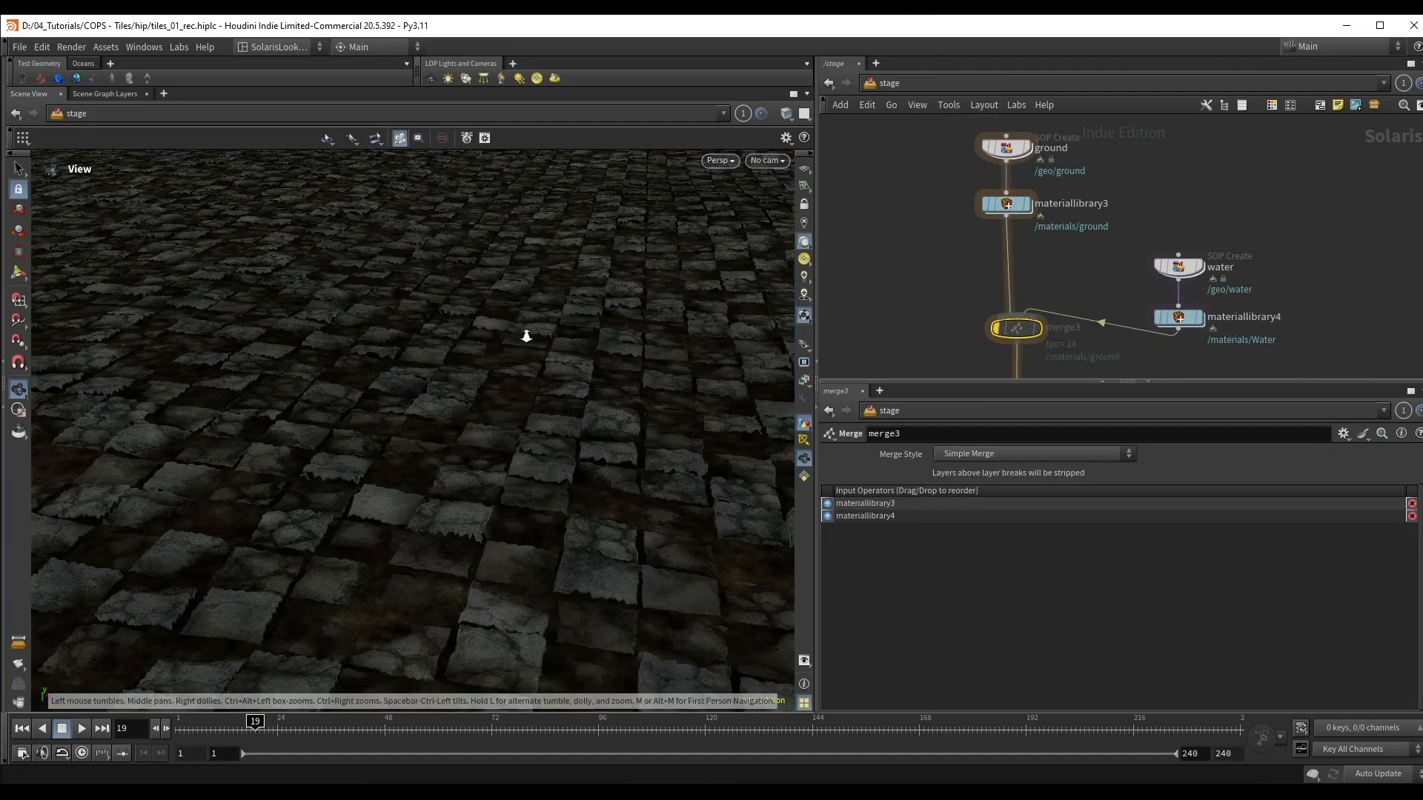
# Step: Render the view with Karma XPU again and examine the ground's wet roughness without the water surface
pyautogui.hotkey('alt', 'shift', 'k')
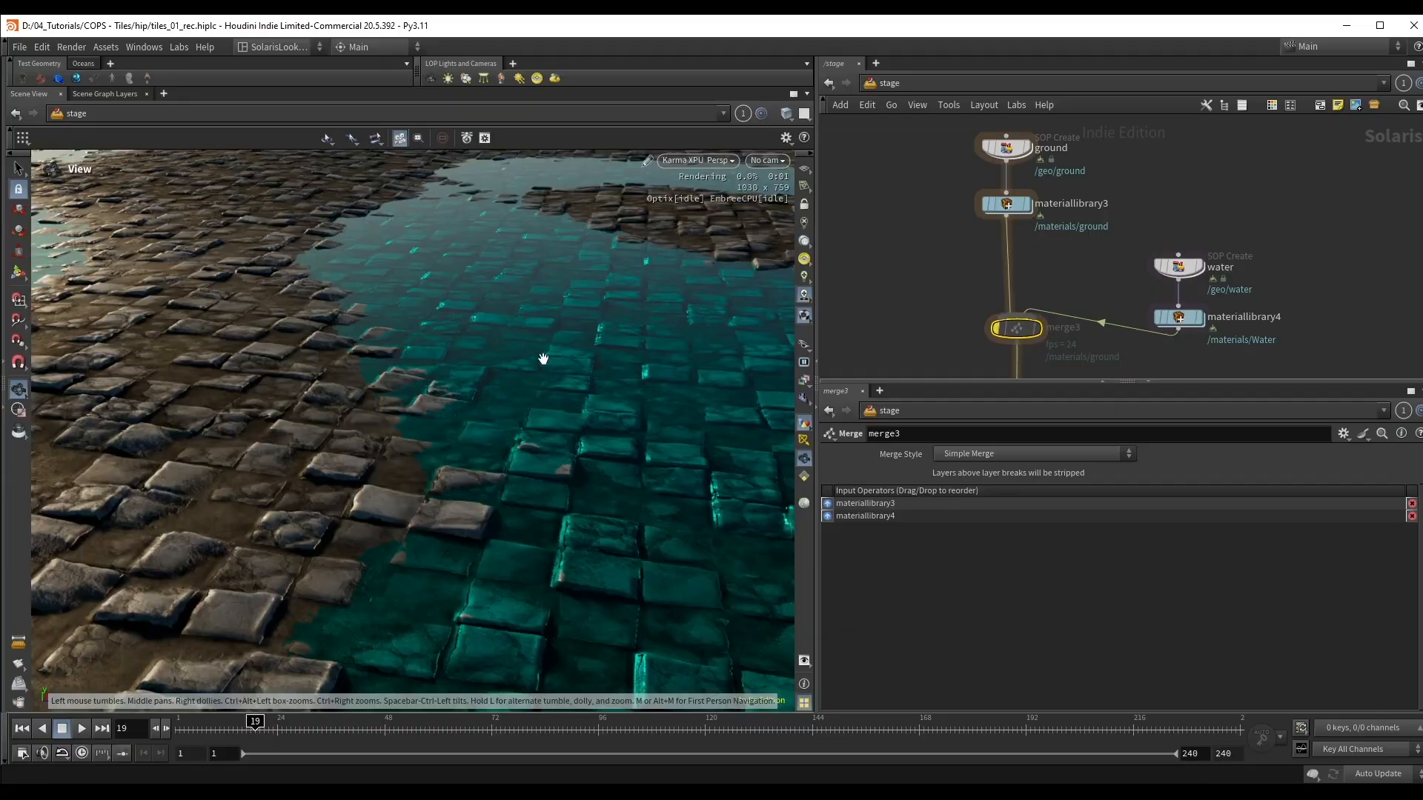
pyautogui.moveTo(540, 358); pyautogui.dragTo(593, 375)
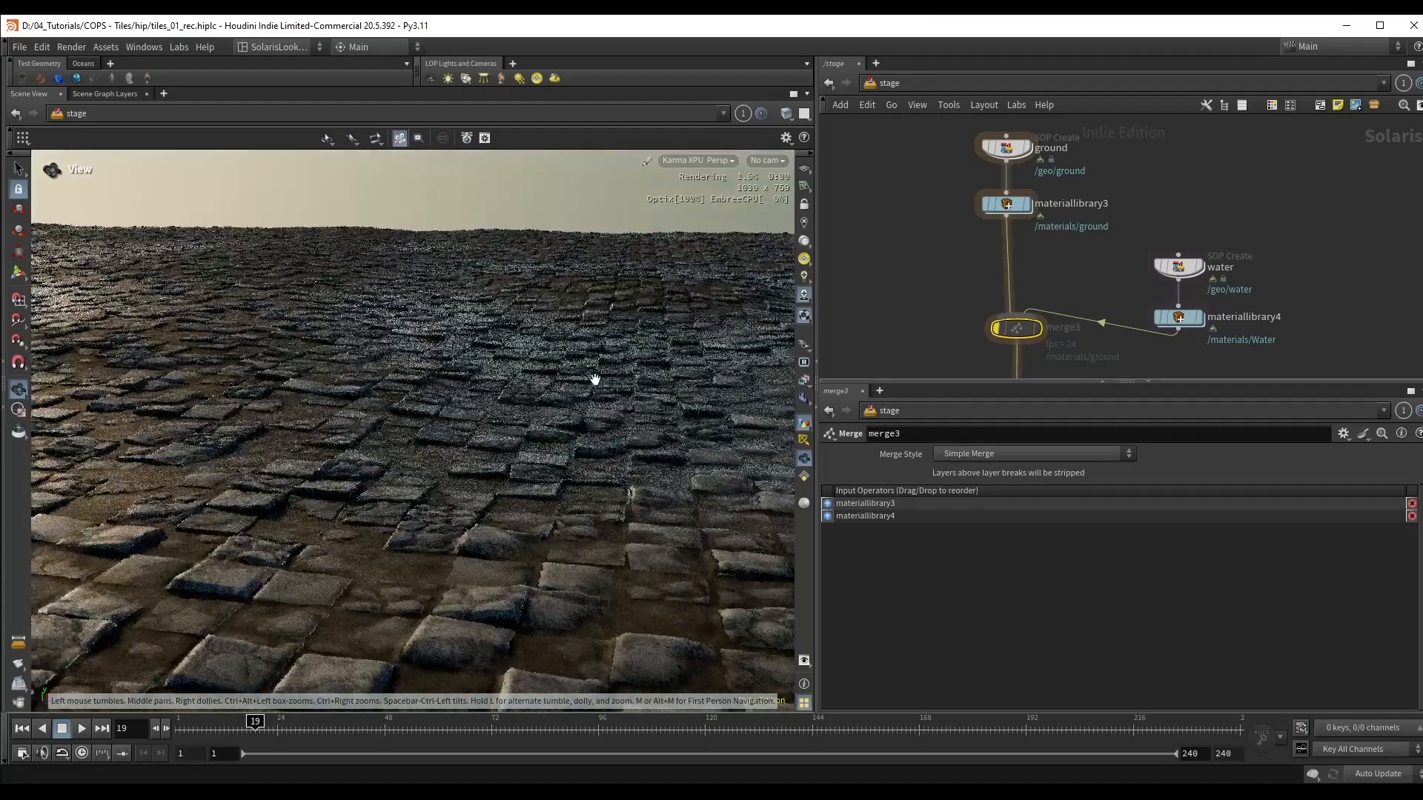
pyautogui.moveTo(701, 429); pyautogui.dragTo(477, 292)
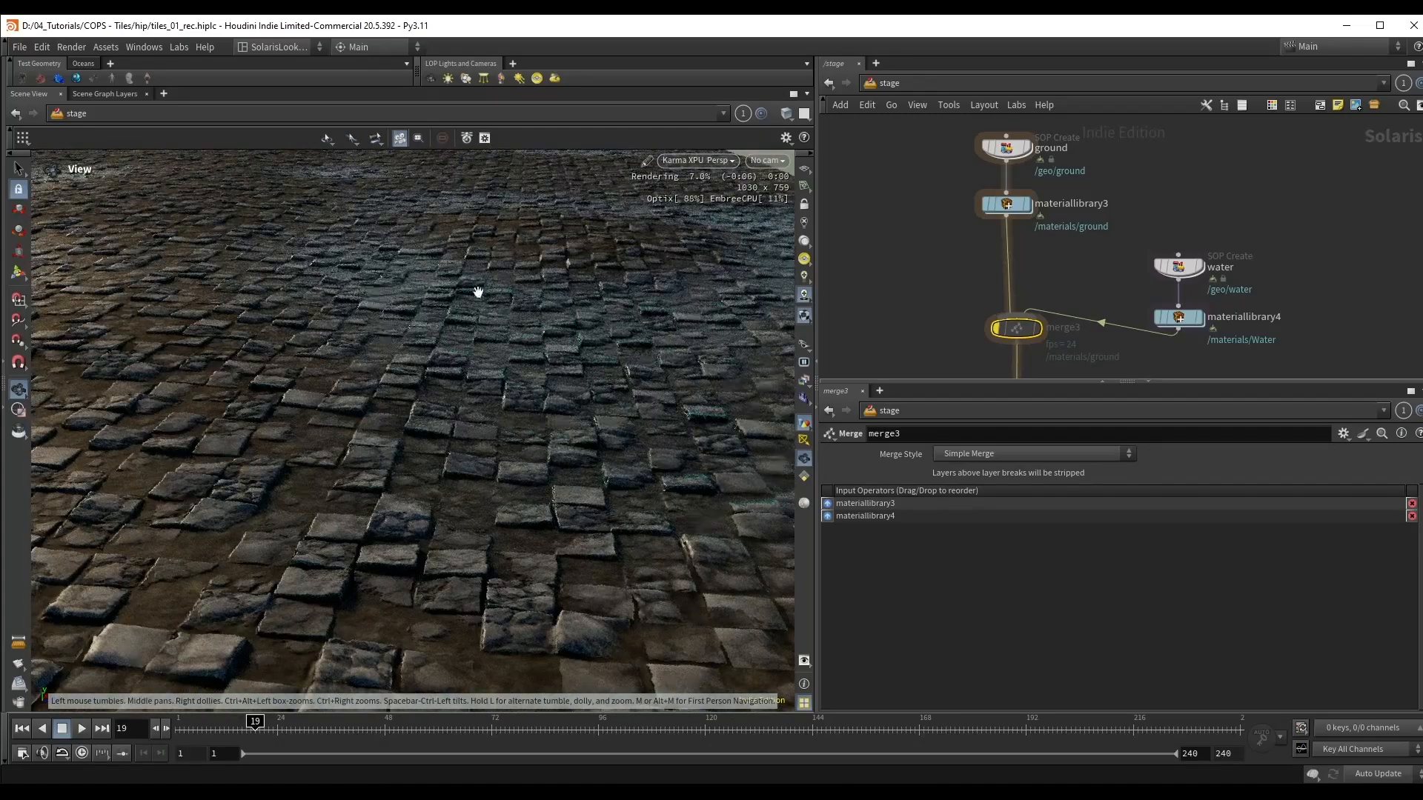
pyautogui.moveTo(647, 361); pyautogui.dragTo(465, 317)
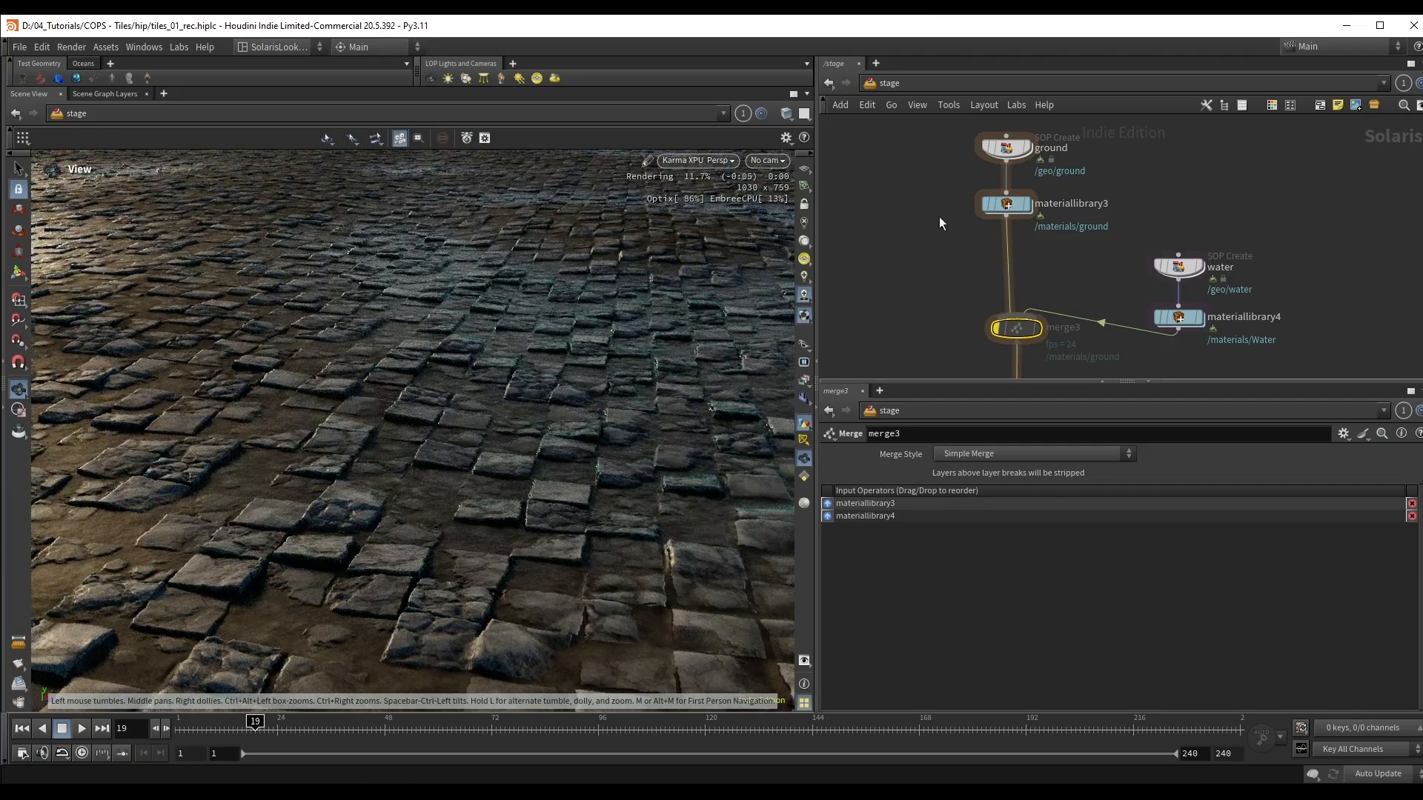
# Step: Open the ground material network inside materiallibrary3
pyautogui.doubleClick(1007, 204)
pyautogui.doubleClick(1015, 285)
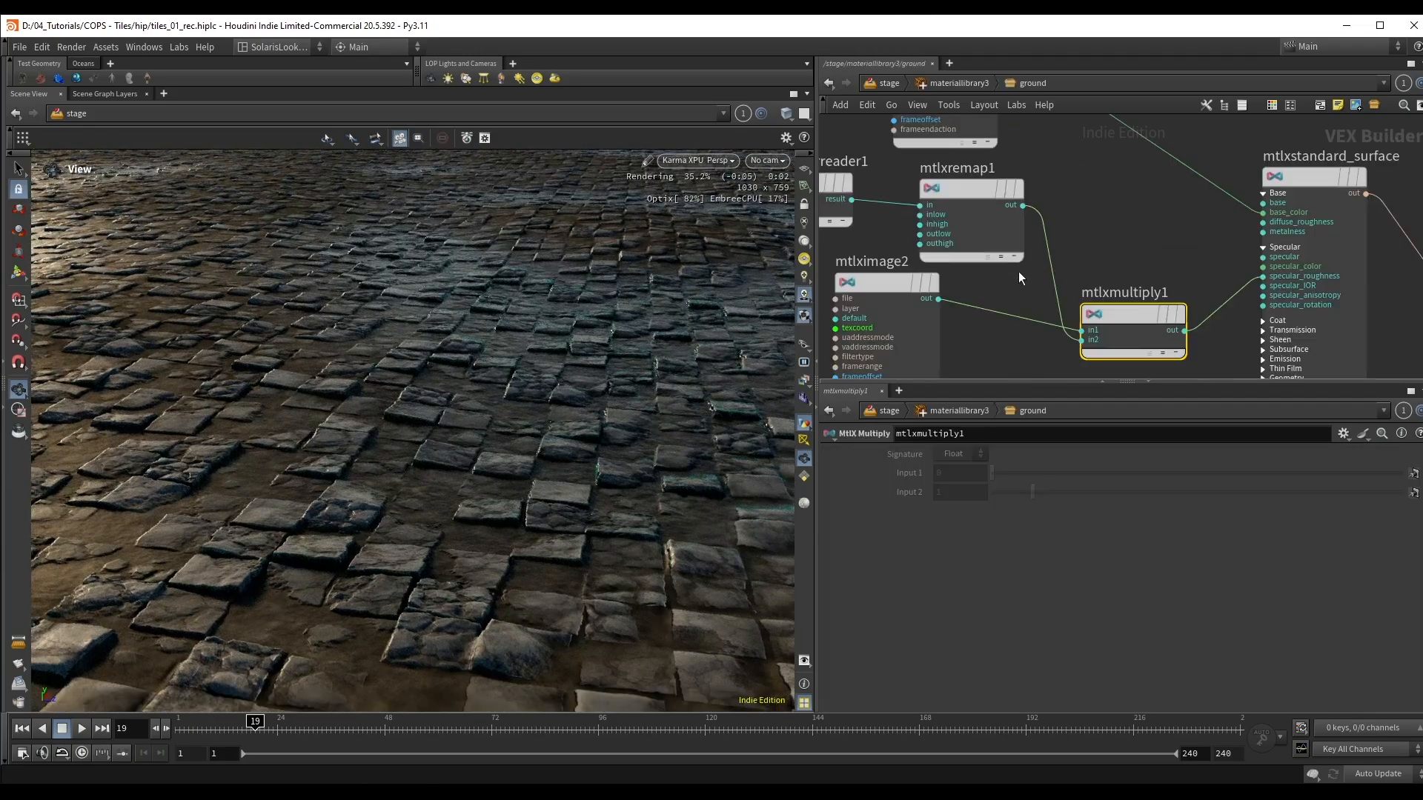
# Step: Rearrange the ground material nodes so mtlximage2 sits above usdprimvarreader1 and mtlxremap1, with mtlxmultiply1 between them and the surface shader
pyautogui.scroll(-5, 1019, 278)
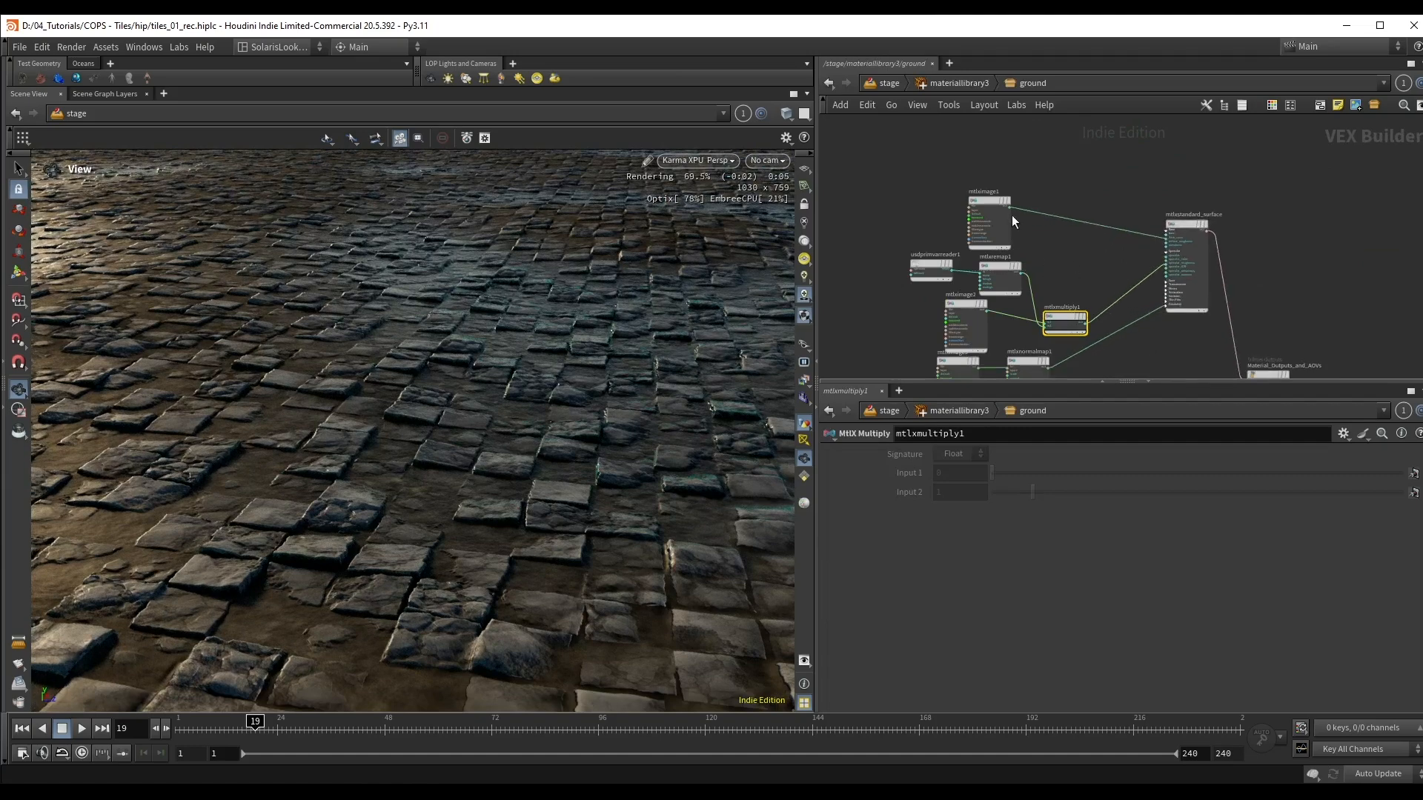
pyautogui.moveTo(995, 219); pyautogui.dragTo(1053, 157)
pyautogui.keyDown('shift'); pyautogui.moveTo(1058, 324); pyautogui.dragTo(1048, 258); pyautogui.keyUp('shift')
pyautogui.keyDown('shift'); pyautogui.moveTo(999, 210); pyautogui.dragTo(988, 319); pyautogui.keyUp('shift')
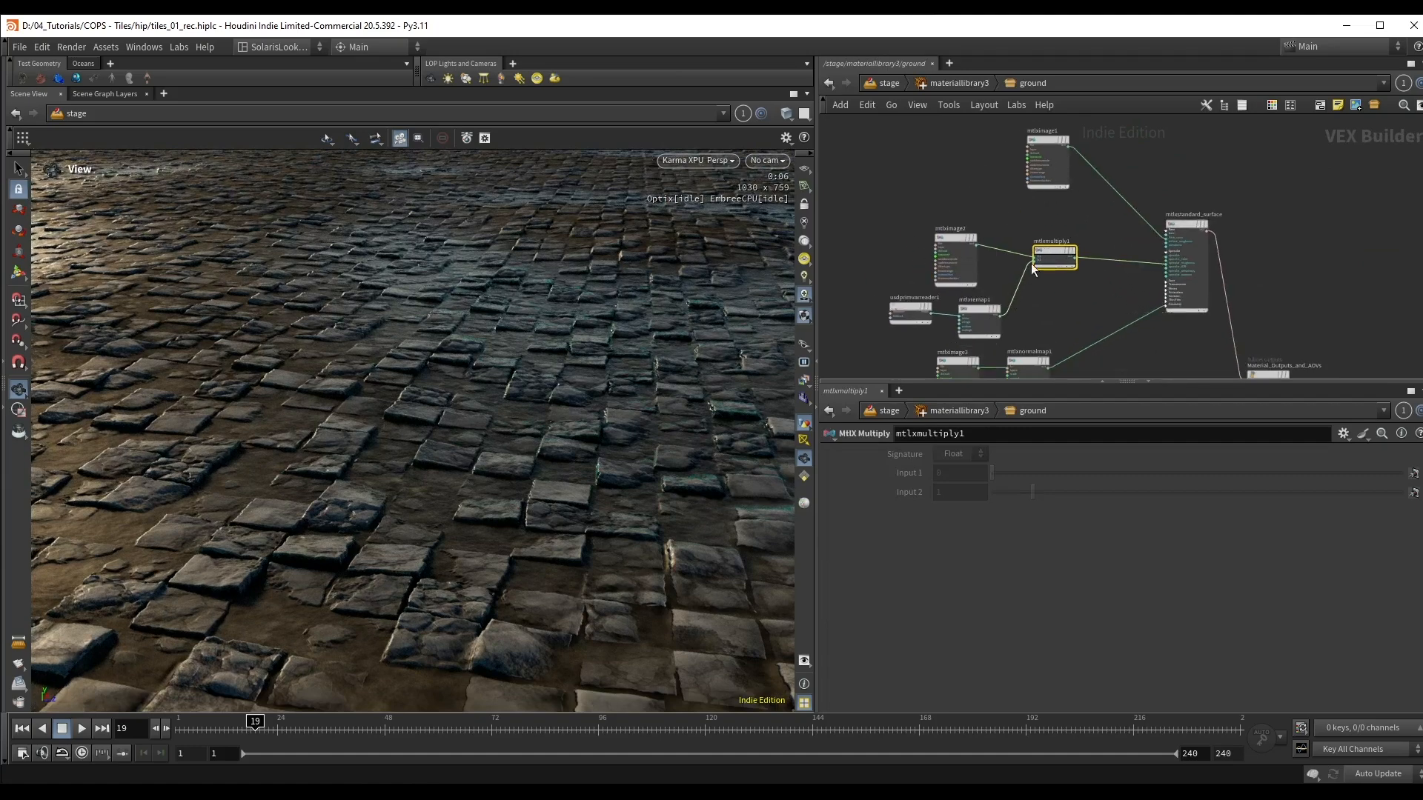
pyautogui.moveTo(965, 242); pyautogui.dragTo(955, 217)
pyautogui.moveTo(1066, 253); pyautogui.dragTo(1060, 241)
pyautogui.scroll(3, 941, 299)
pyautogui.moveTo(978, 310)
pyautogui.keyDown('shift'); pyautogui.mouseDown()
pyautogui.moveTo(939, 298)
pyautogui.moveTo(980, 308)
pyautogui.mouseUp(); pyautogui.keyUp('shift')
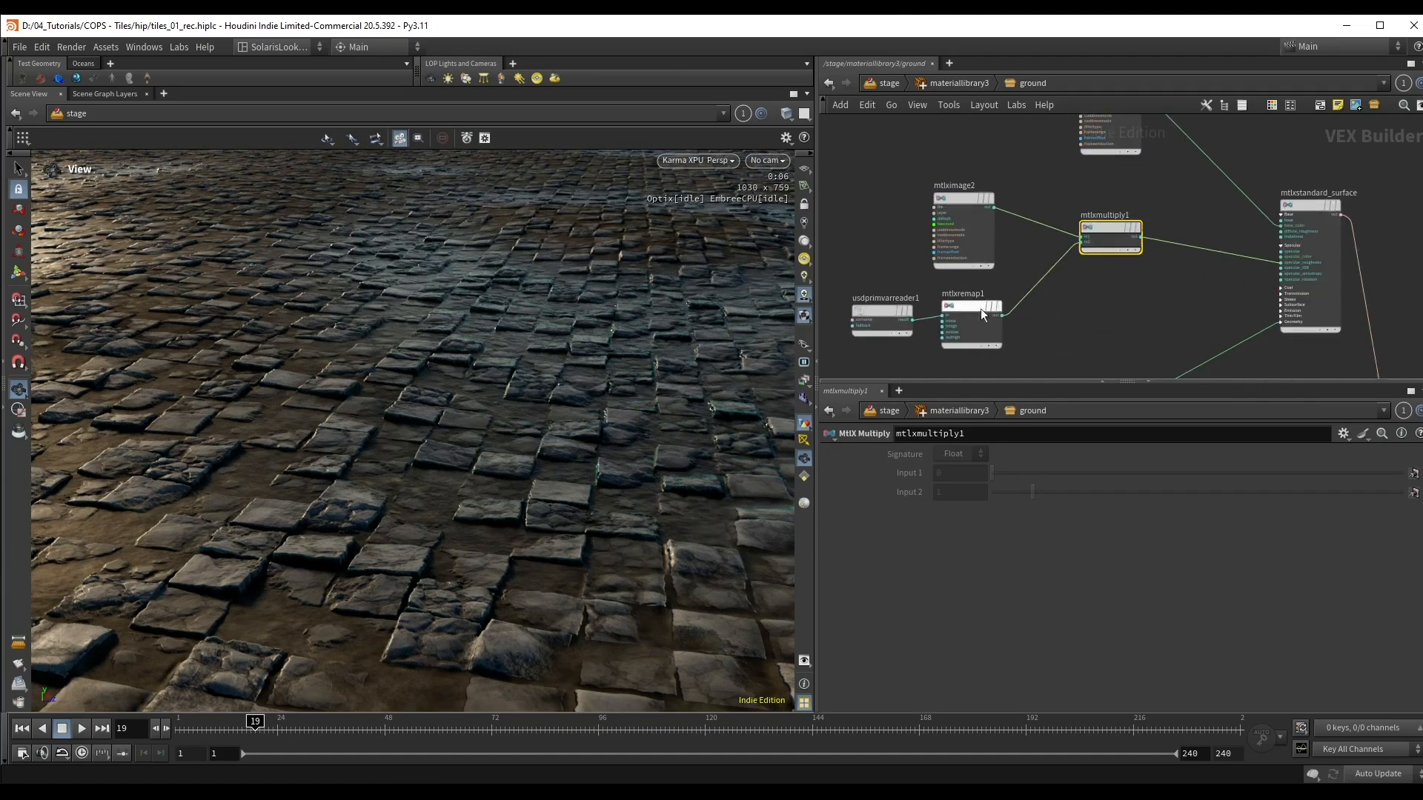
pyautogui.scroll(-2, 1089, 367)
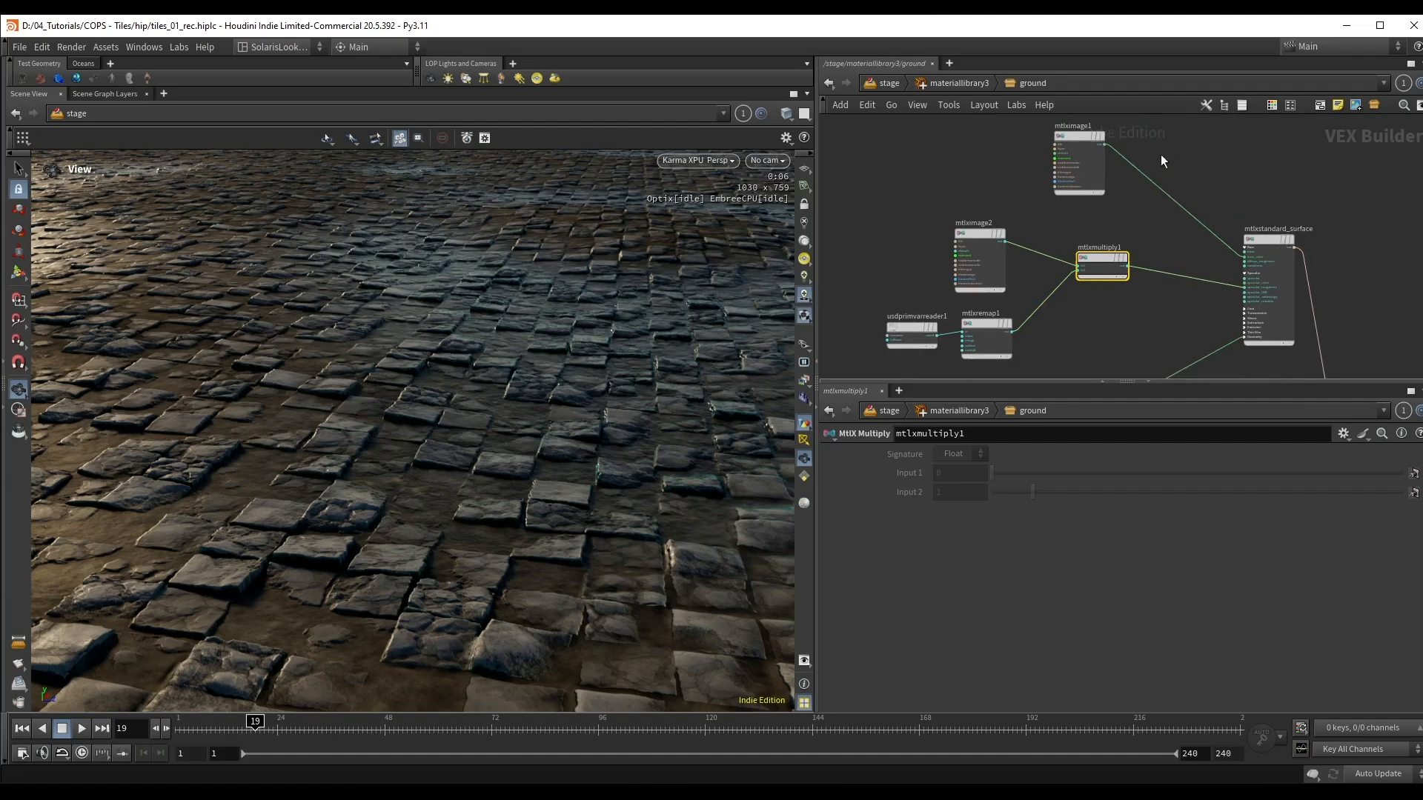
# Step: Insert a second MtlX Multiply between mtlximage1 and the base_color input of mtlxstandard_surface
pyautogui.click(1183, 206)
pyautogui.press('Tab')
pyautogui.write('mu')
pyautogui.press('Return')
pyautogui.click(1173, 172)
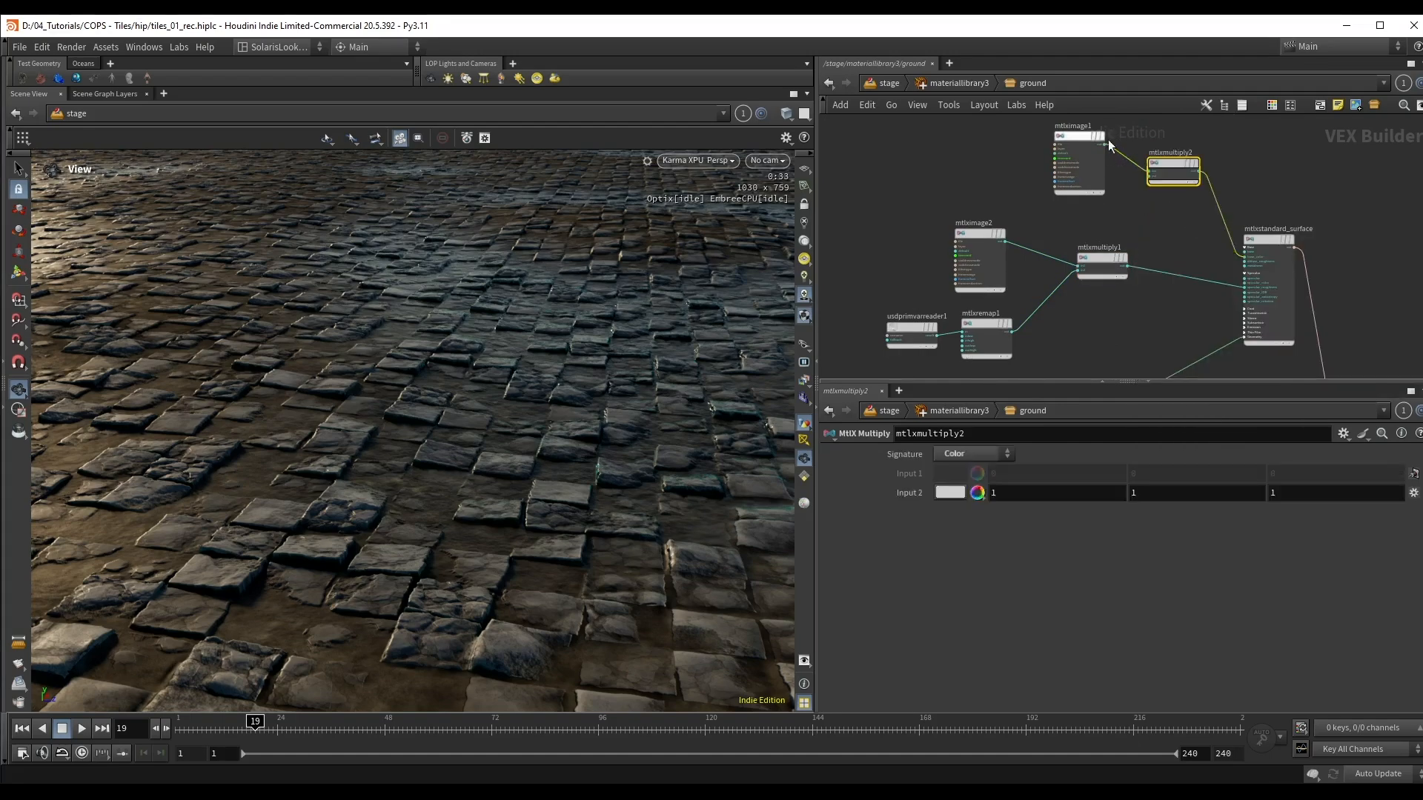
pyautogui.scroll(2, 1110, 146)
pyautogui.moveTo(1181, 181); pyautogui.dragTo(1168, 169)
pyautogui.scroll(-2, 1168, 171)
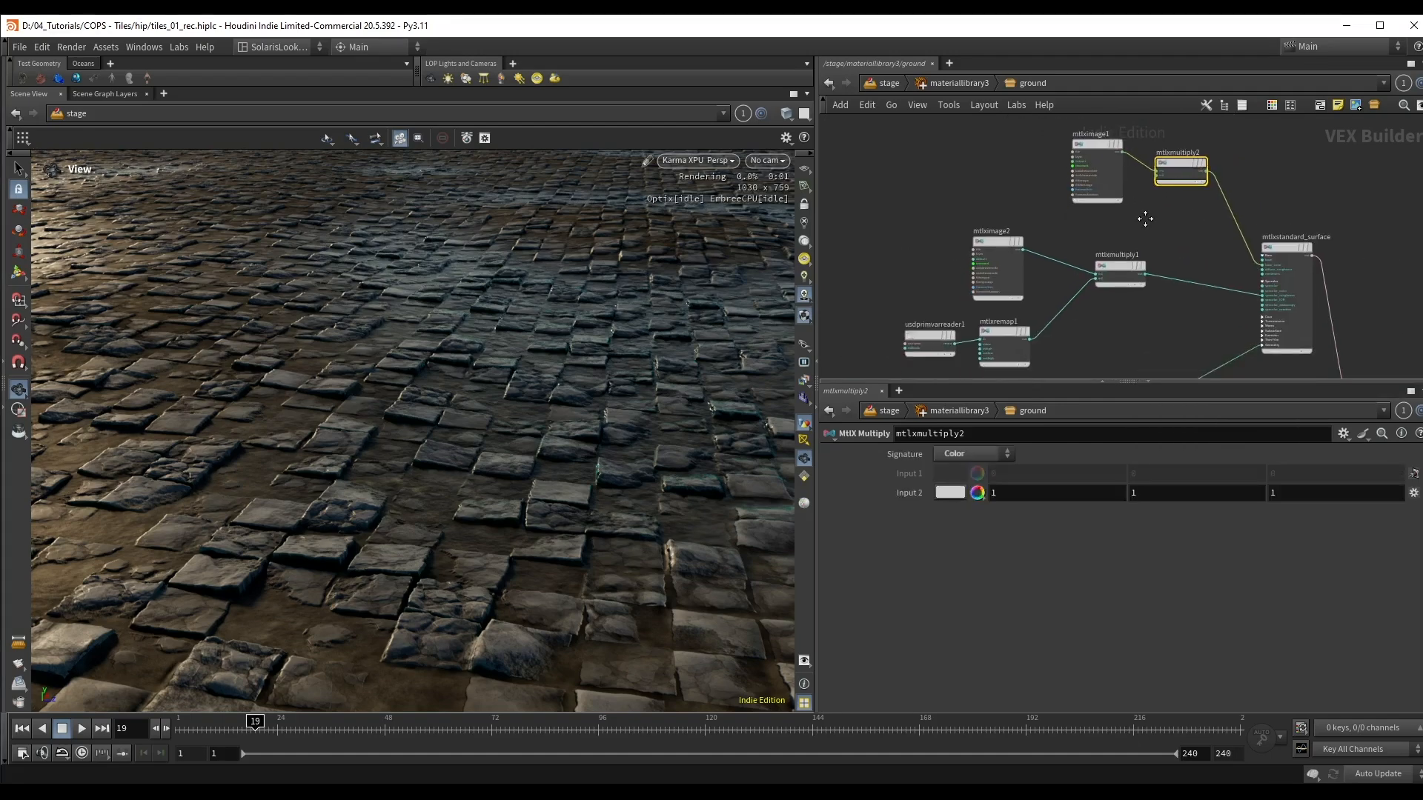
# Step: Connect the mtlxremap1 output to the second input of mtlxmultiply2 and check the darkened wet areas in the render
pyautogui.scroll(2, 1107, 363)
pyautogui.click(996, 328)
pyautogui.moveTo(1097, 185); pyautogui.dragTo(1054, 316, button='middle')
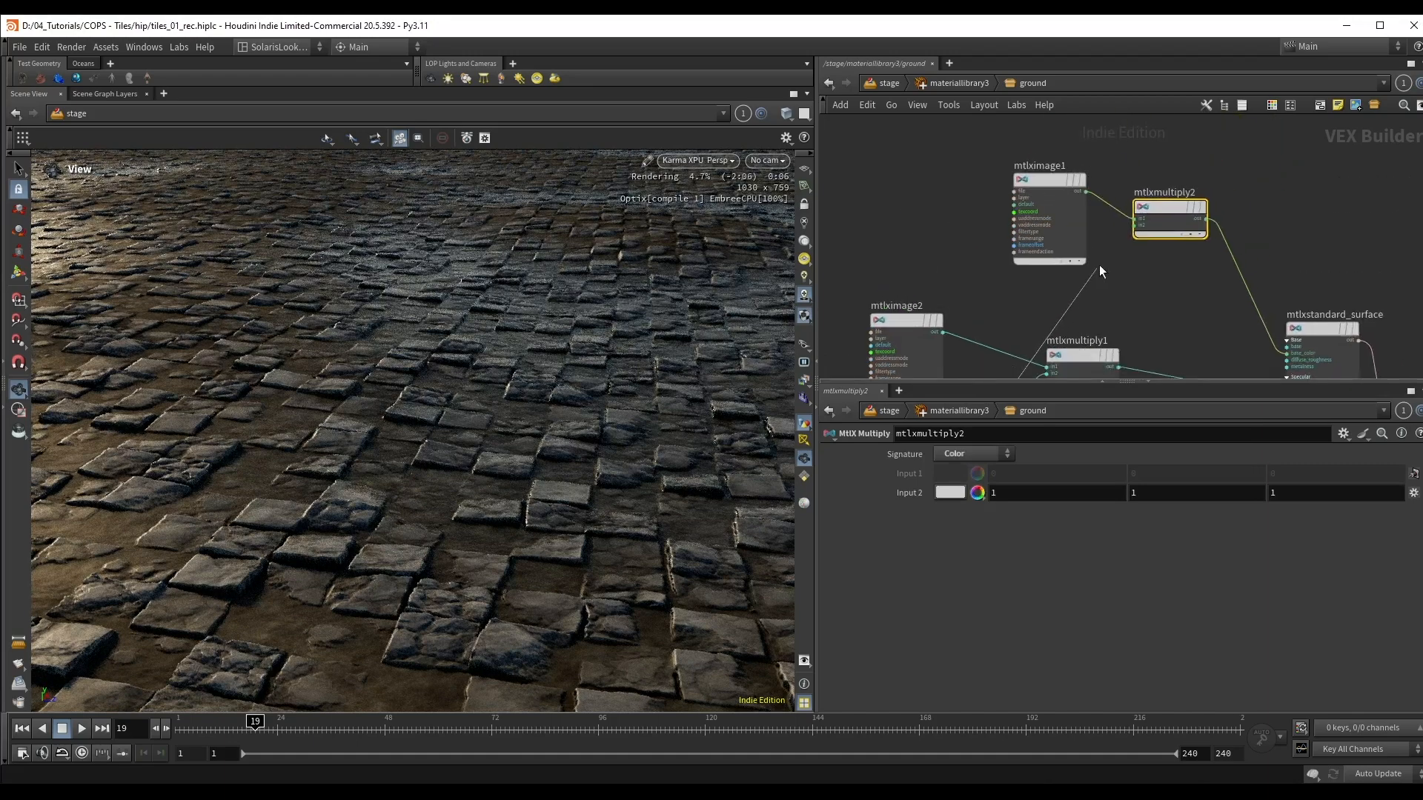
pyautogui.click(1136, 225)
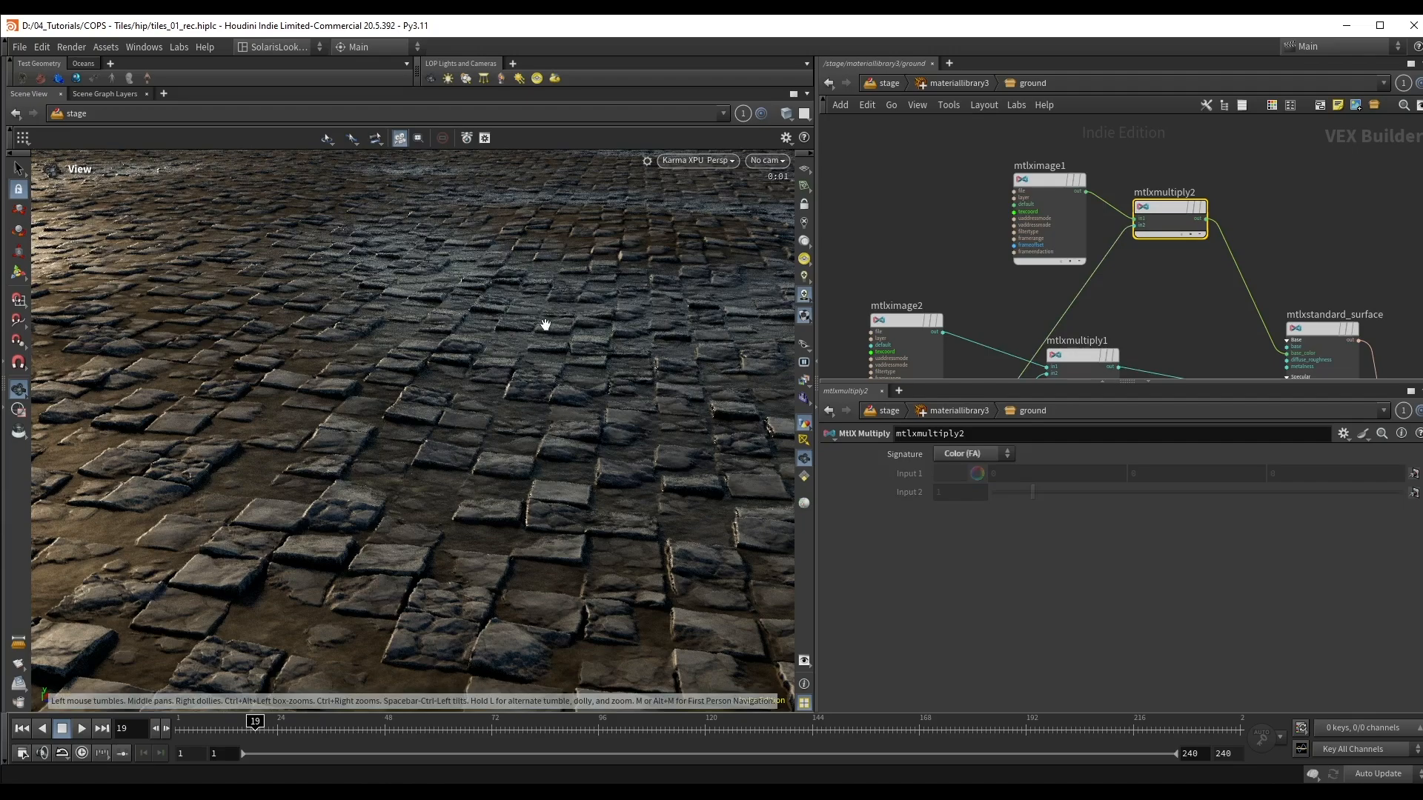
pyautogui.moveTo(545, 325); pyautogui.dragTo(503, 309)
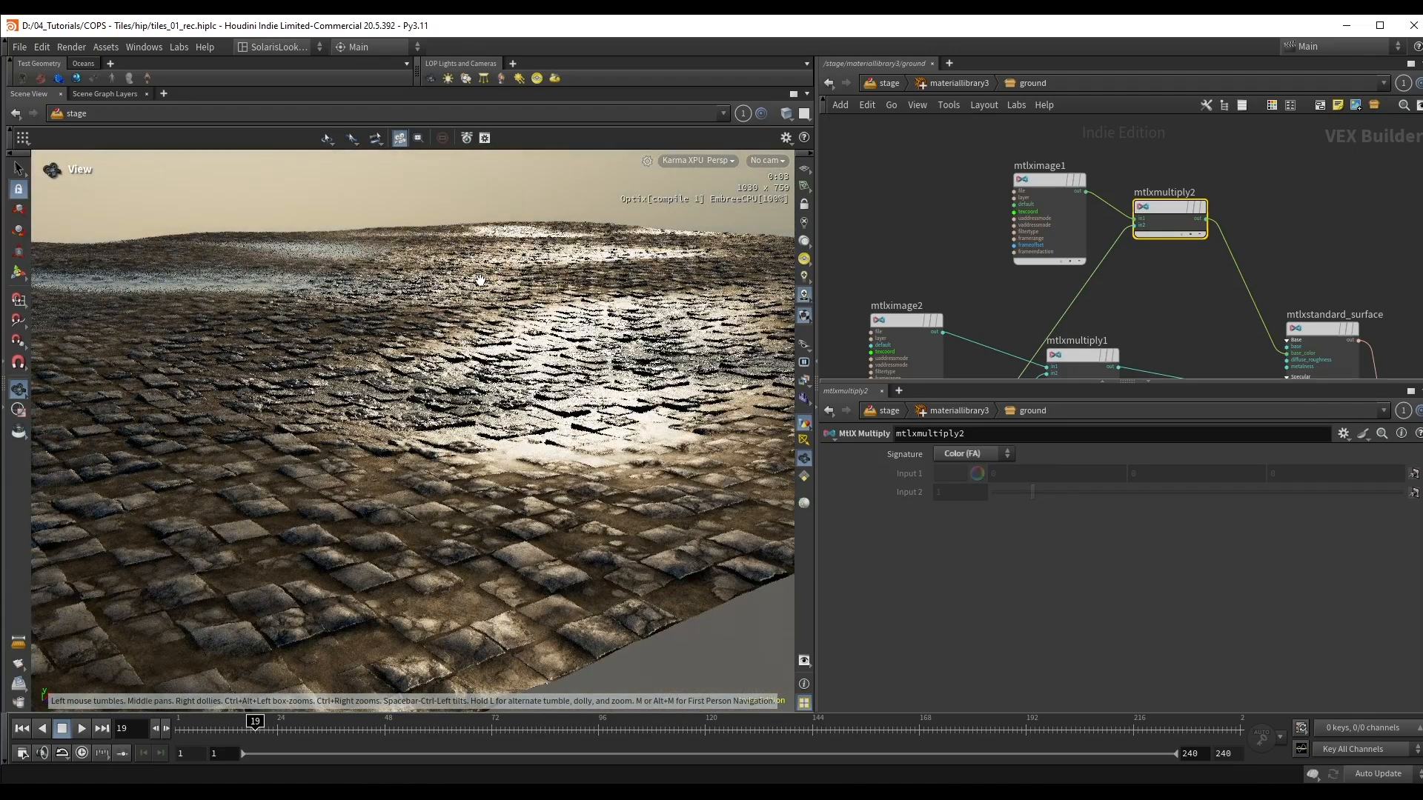
pyautogui.moveTo(452, 303); pyautogui.dragTo(520, 336)
# Step: Insert a new MtlX Remap on the wire between mtlxremap1 and the second input of mtlxmultiply2
pyautogui.moveTo(1201, 301); pyautogui.dragTo(1186, 192, button='middle')
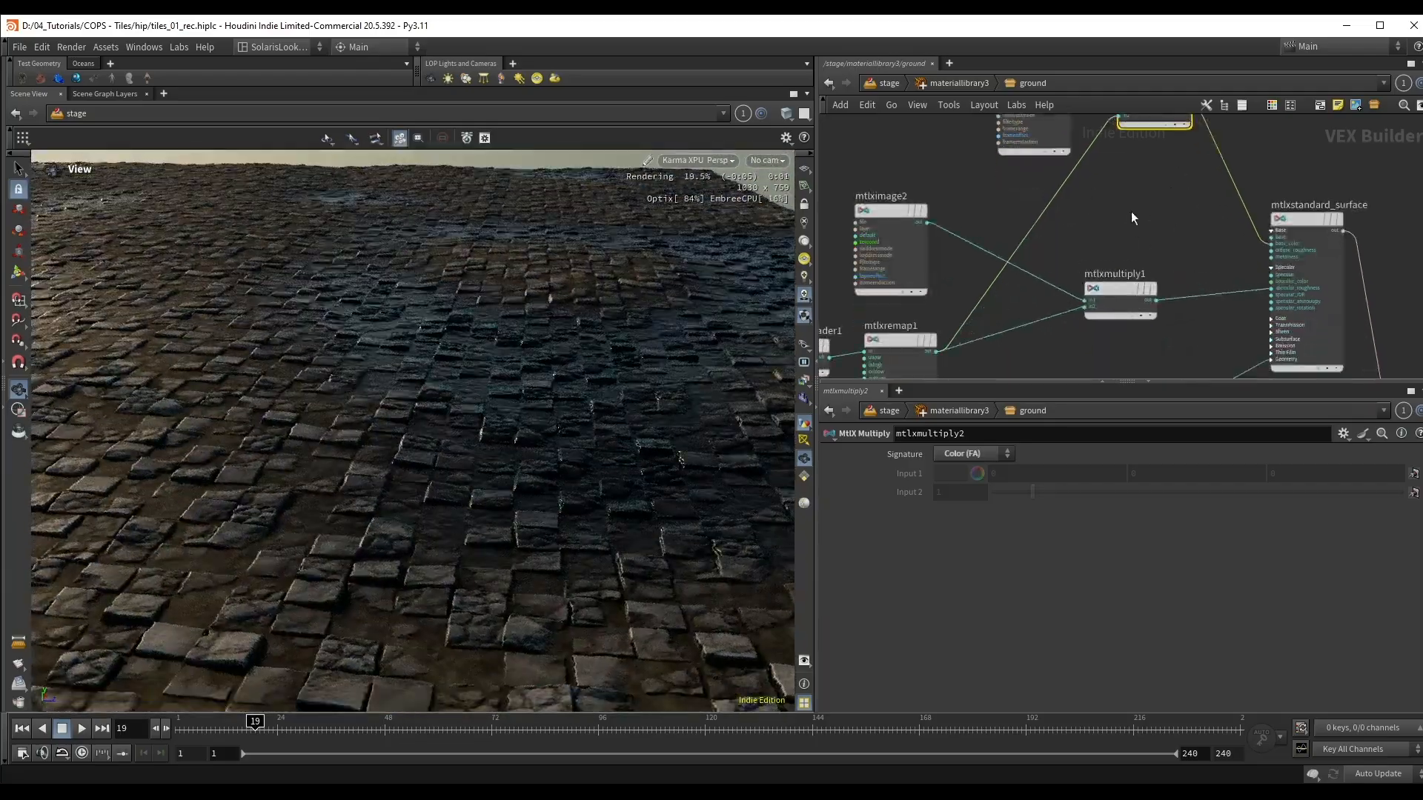
pyautogui.moveTo(1072, 187); pyautogui.dragTo(1153, 283, button='middle')
pyautogui.moveTo(1055, 159); pyautogui.dragTo(1044, 194, button='middle')
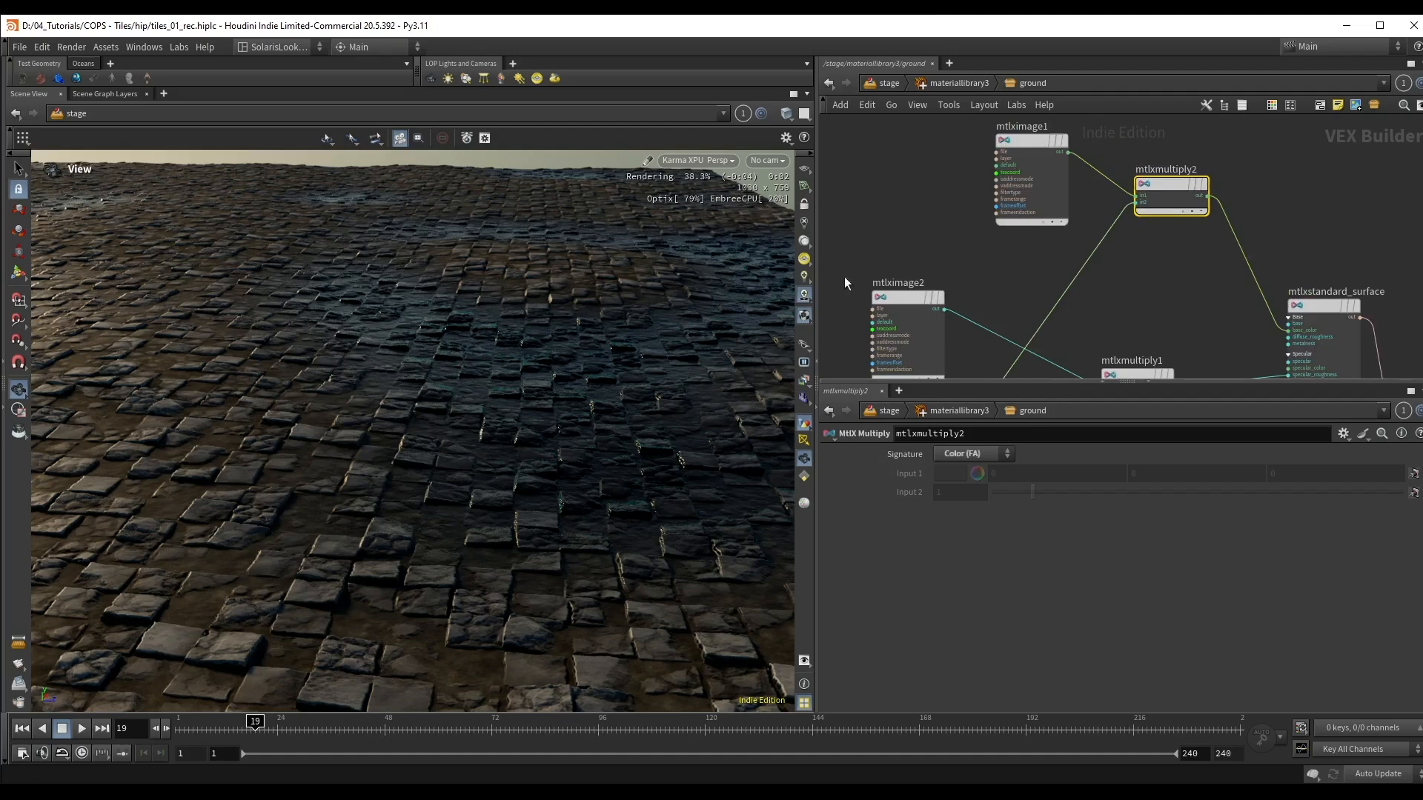
pyautogui.click(1030, 274)
pyautogui.press('Tab')
pyautogui.write('rem')
pyautogui.click(1223, 319)
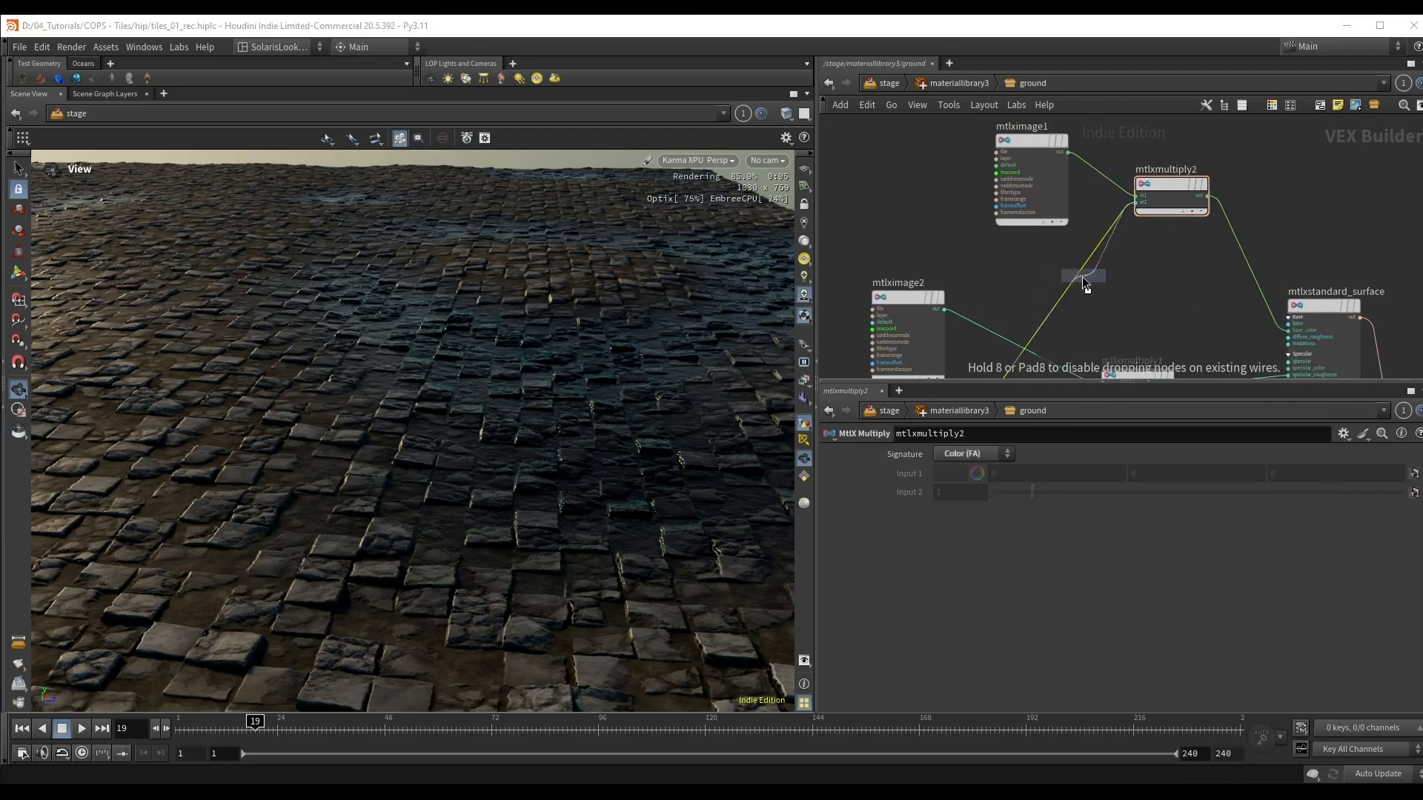
pyautogui.click(1072, 277)
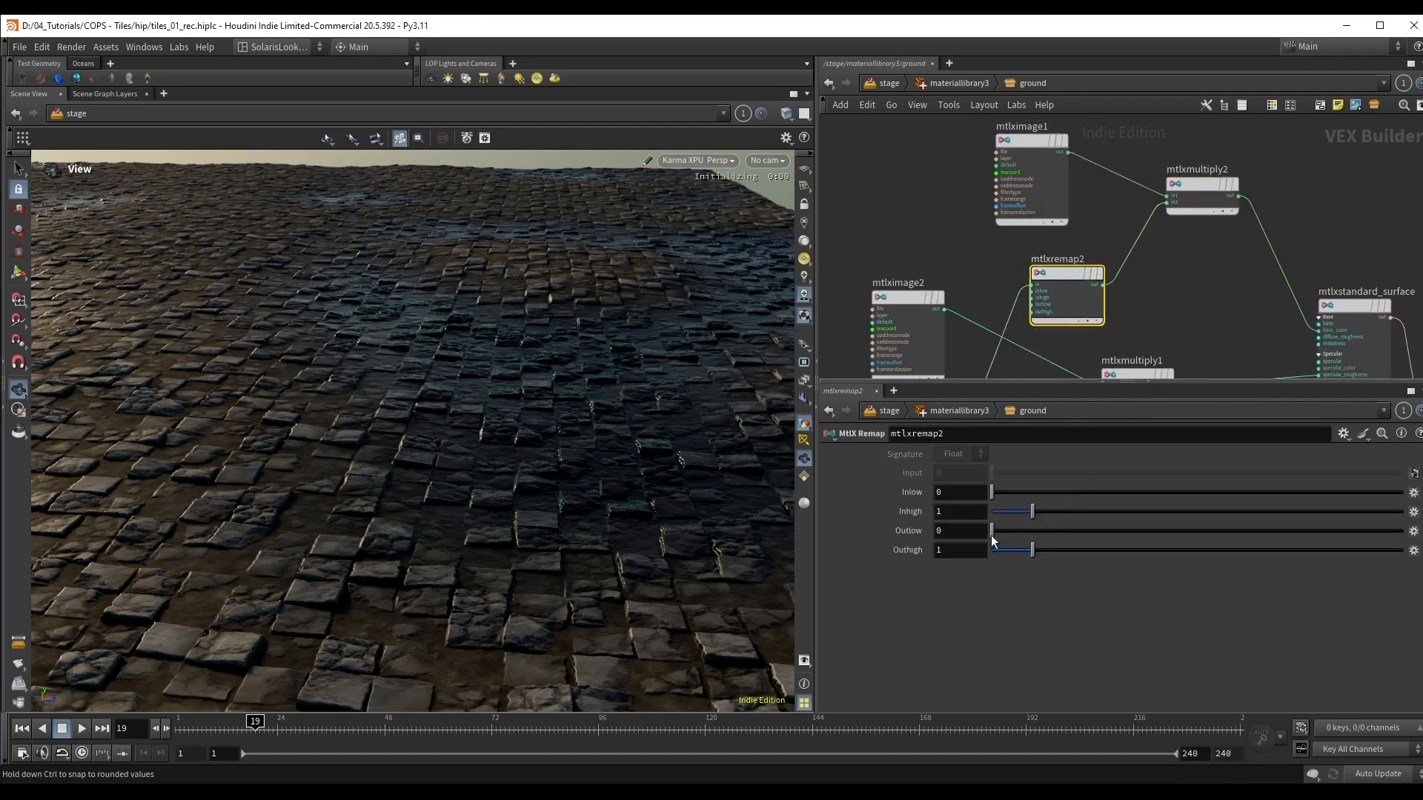
# Step: Set the Outlow of mtlxremap2 to 0.51, check the ground from a lower angle and save the scene
pyautogui.moveTo(991, 535); pyautogui.dragTo(1013, 535)
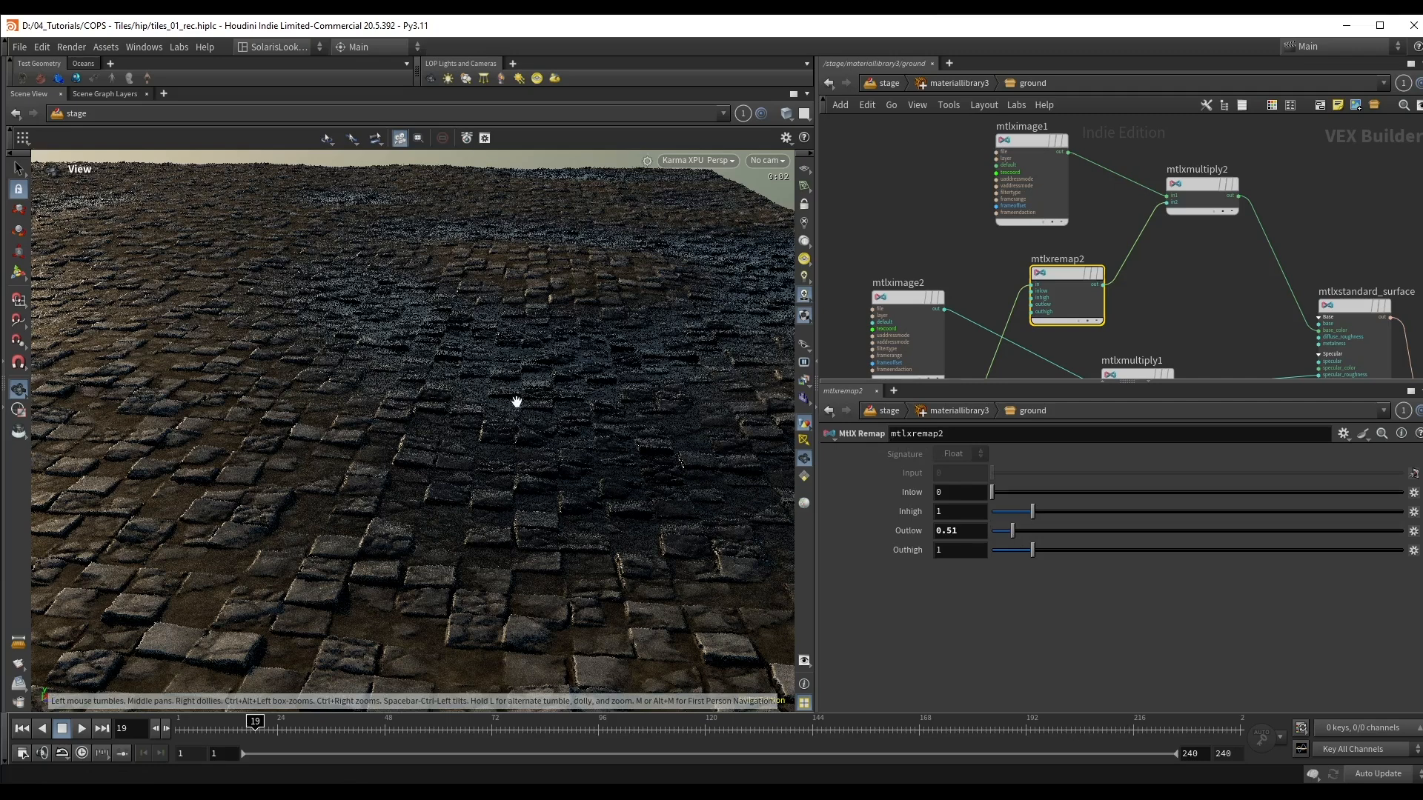
pyautogui.moveTo(517, 401); pyautogui.dragTo(443, 394)
pyautogui.hotkey('ctrl', 's')
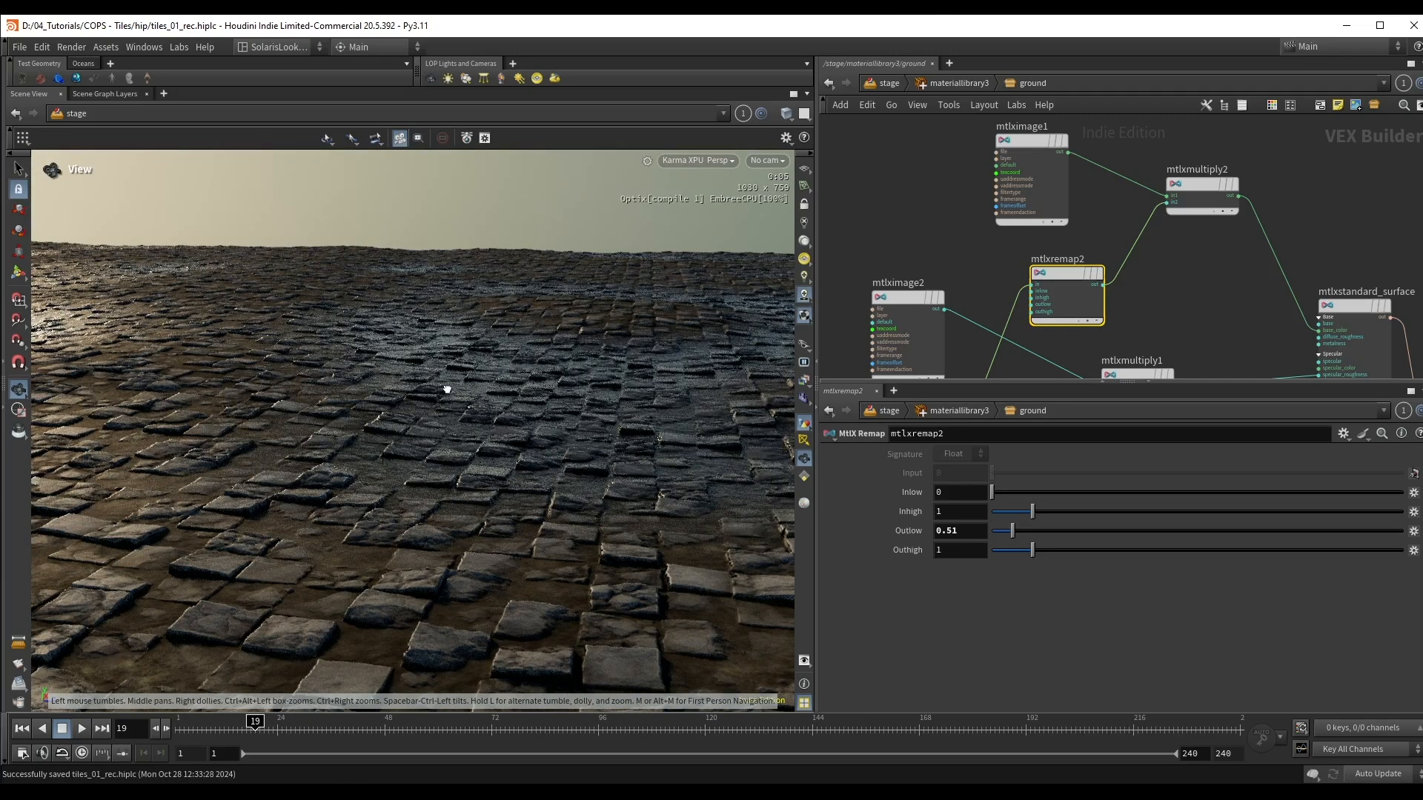
# Step: Return to the stage network, re-enable merge3 to include the water and move materiallibrary4 up slightly
pyautogui.press('u')
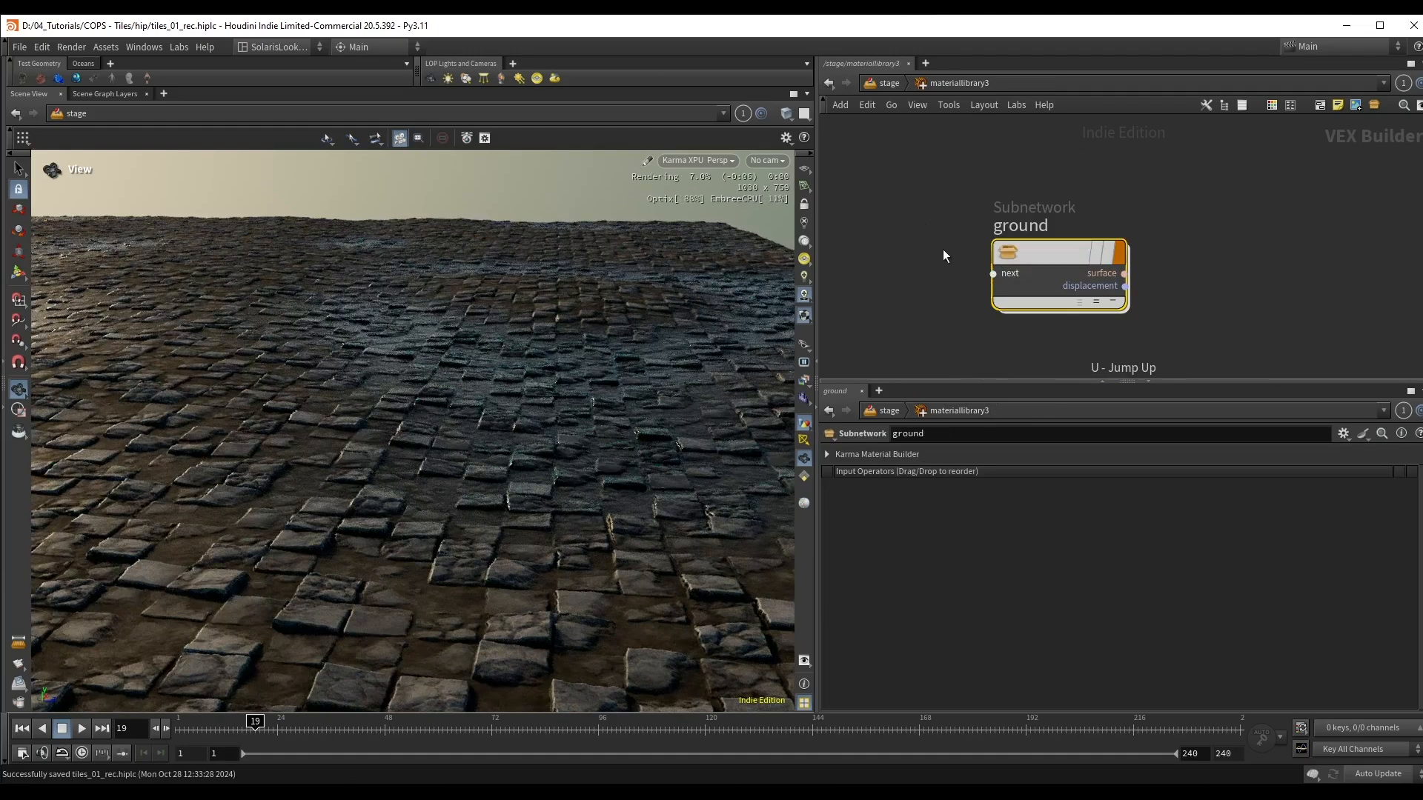
pyautogui.press('u')
pyautogui.click(976, 292)
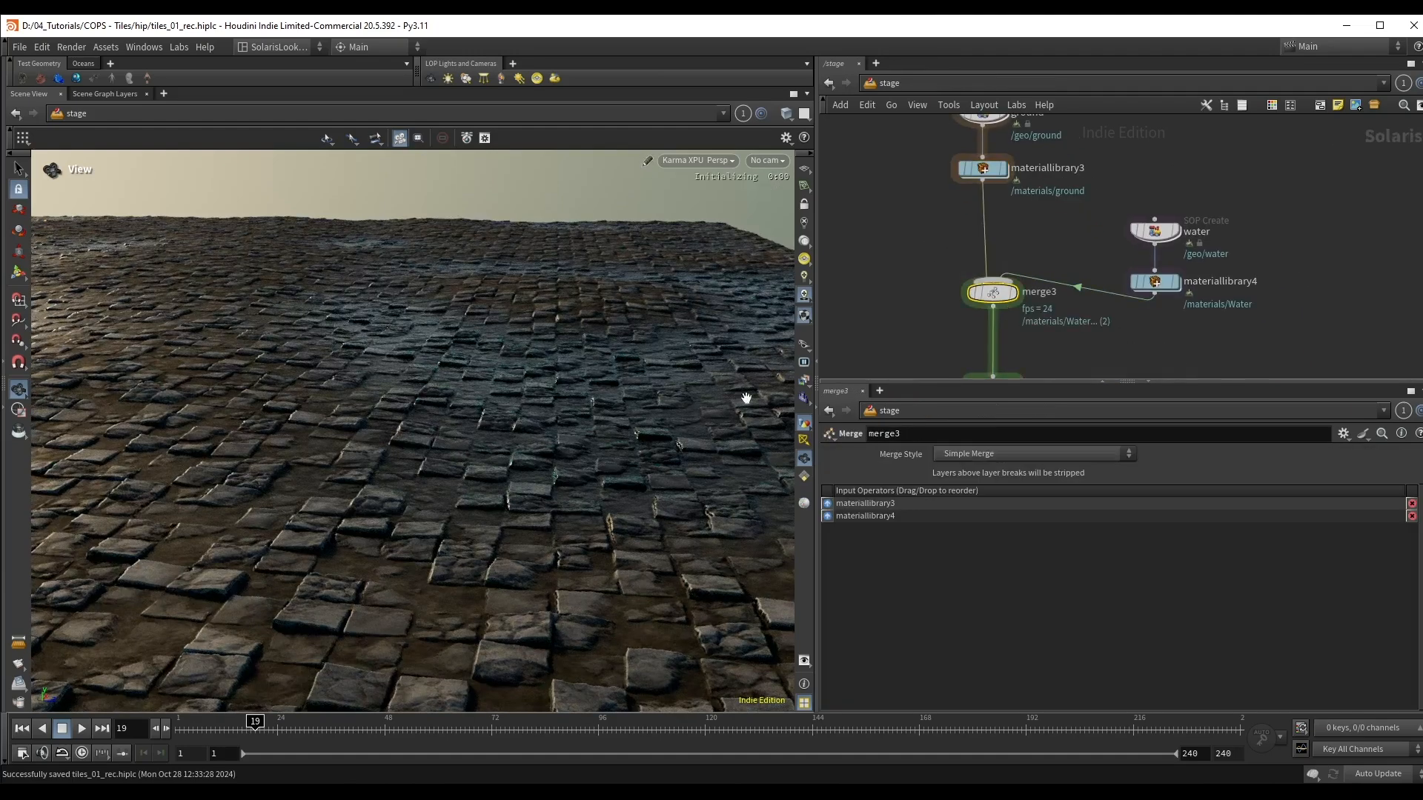
pyautogui.keyDown('shift'); pyautogui.moveTo(1154, 282); pyautogui.dragTo(1168, 252); pyautogui.keyUp('shift')
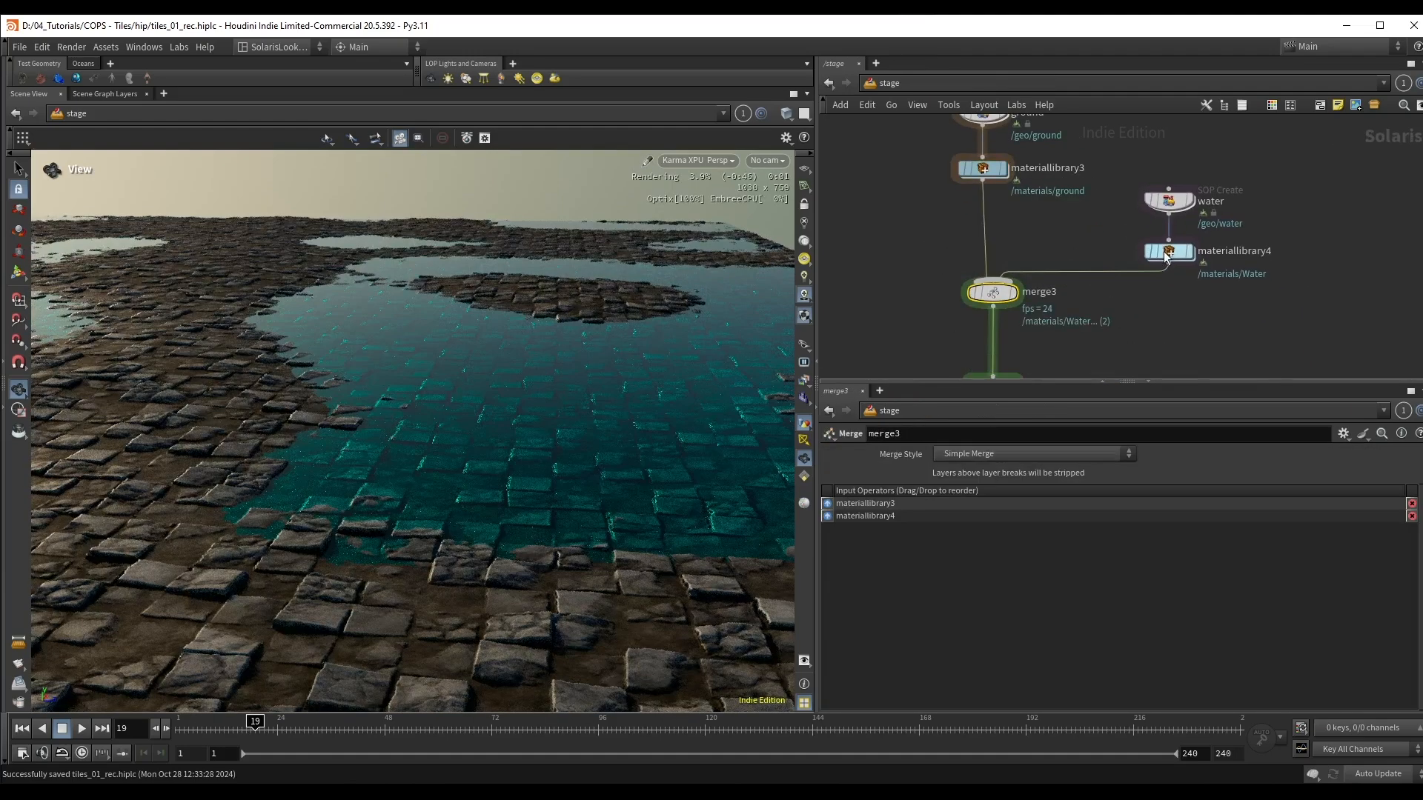
# Step: Lower the water SOP Create node by setting its Y translation to -0.2
pyautogui.click(1170, 201)
pyautogui.scroll(-3, 1029, 461)
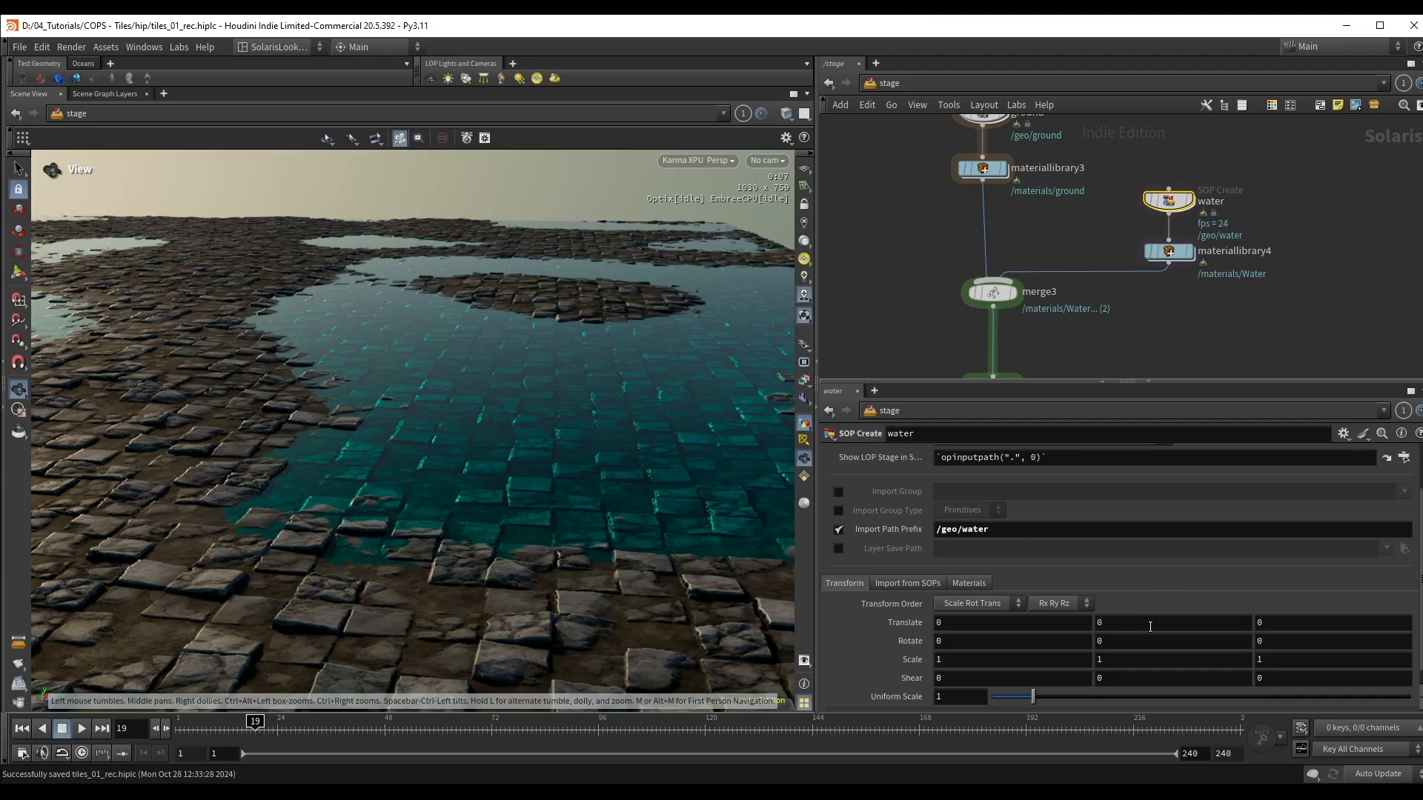
pyautogui.click(1118, 621)
pyautogui.write('-0.1')
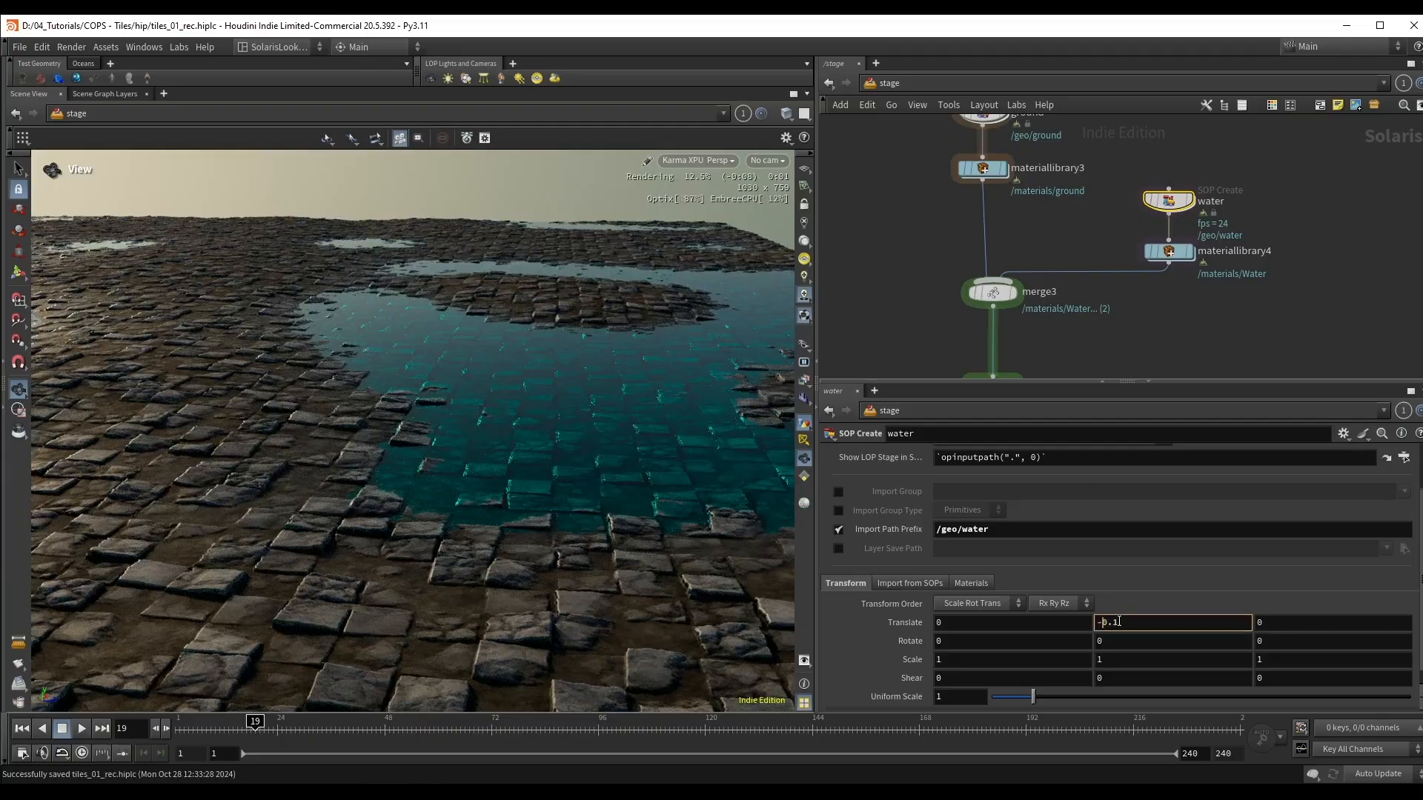
pyautogui.scroll(-1, 1120, 621)
pyautogui.click(1122, 599)
# Step: Examine the rendered puddle and its wet tile edges from close, low and raised viewing angles
pyautogui.moveTo(628, 478); pyautogui.dragTo(477, 447)
pyautogui.moveTo(477, 447); pyautogui.dragTo(485, 493, button='right')
pyautogui.moveTo(437, 245); pyautogui.dragTo(416, 392)
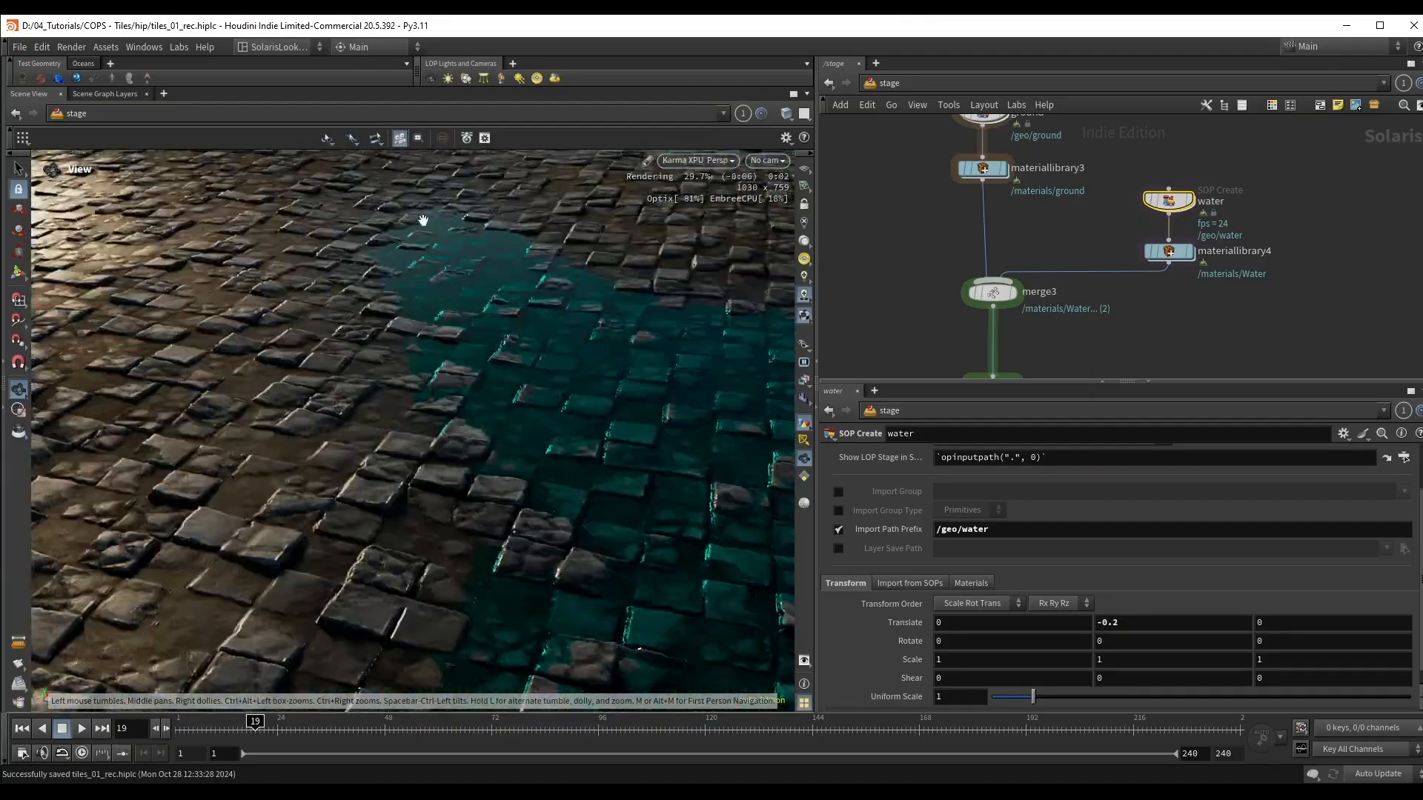
pyautogui.moveTo(501, 495); pyautogui.dragTo(435, 390)
pyautogui.moveTo(534, 350); pyautogui.dragTo(438, 331)
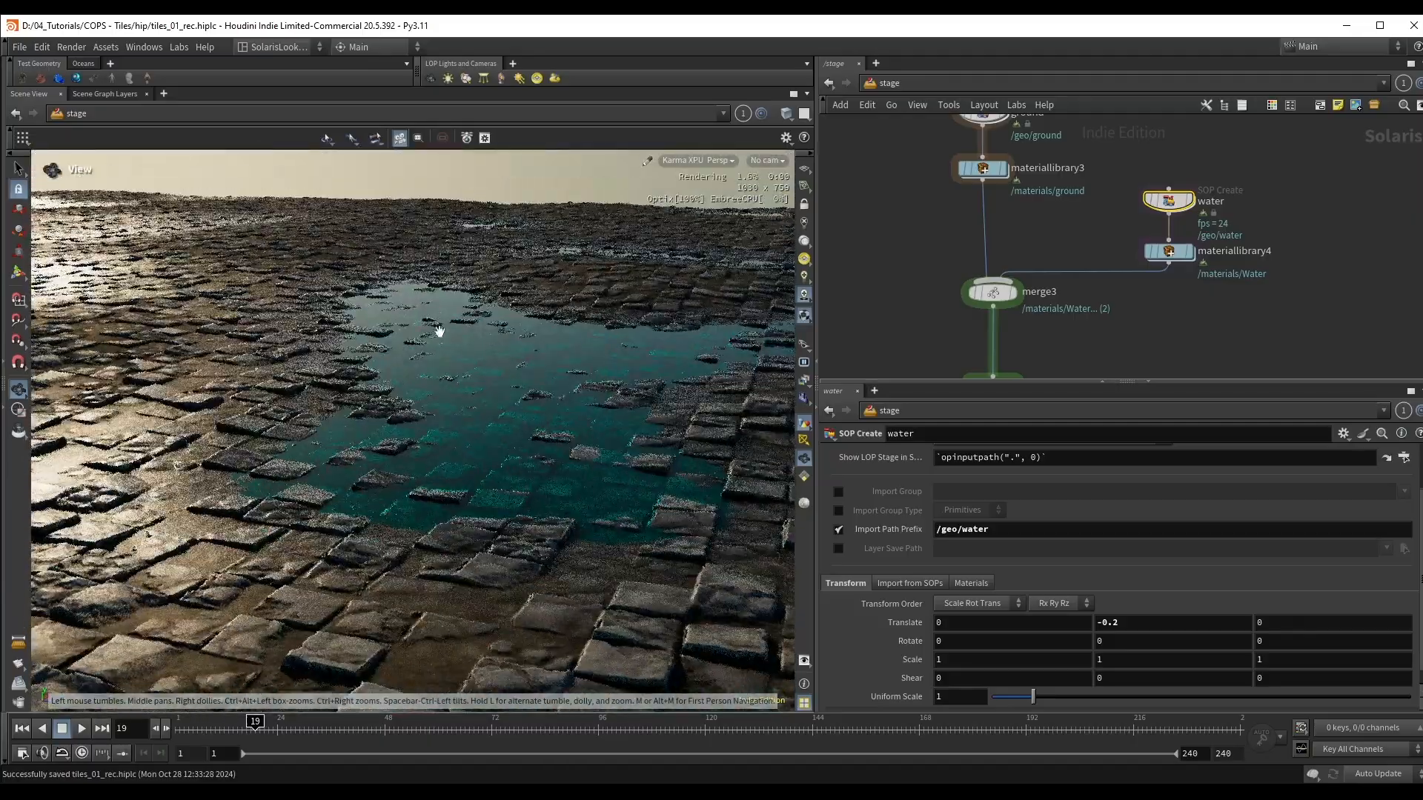
pyautogui.moveTo(438, 330); pyautogui.dragTo(482, 415, button='right')
pyautogui.moveTo(500, 437); pyautogui.dragTo(493, 371)
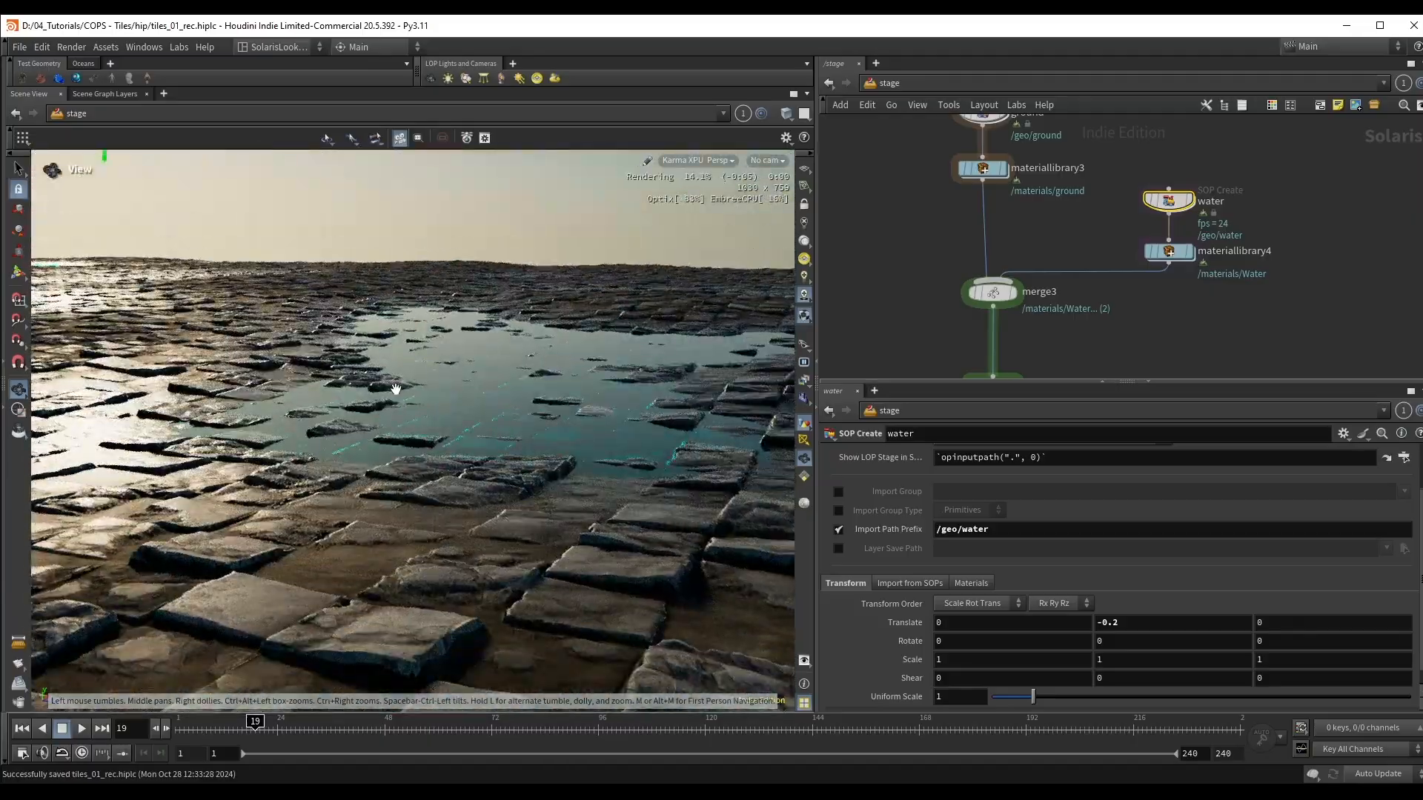
pyautogui.moveTo(437, 372); pyautogui.dragTo(302, 393, button='right')
pyautogui.moveTo(302, 393); pyautogui.dragTo(348, 437)
pyautogui.moveTo(348, 437); pyautogui.dragTo(535, 432, button='middle')
pyautogui.moveTo(535, 432); pyautogui.dragTo(536, 358)
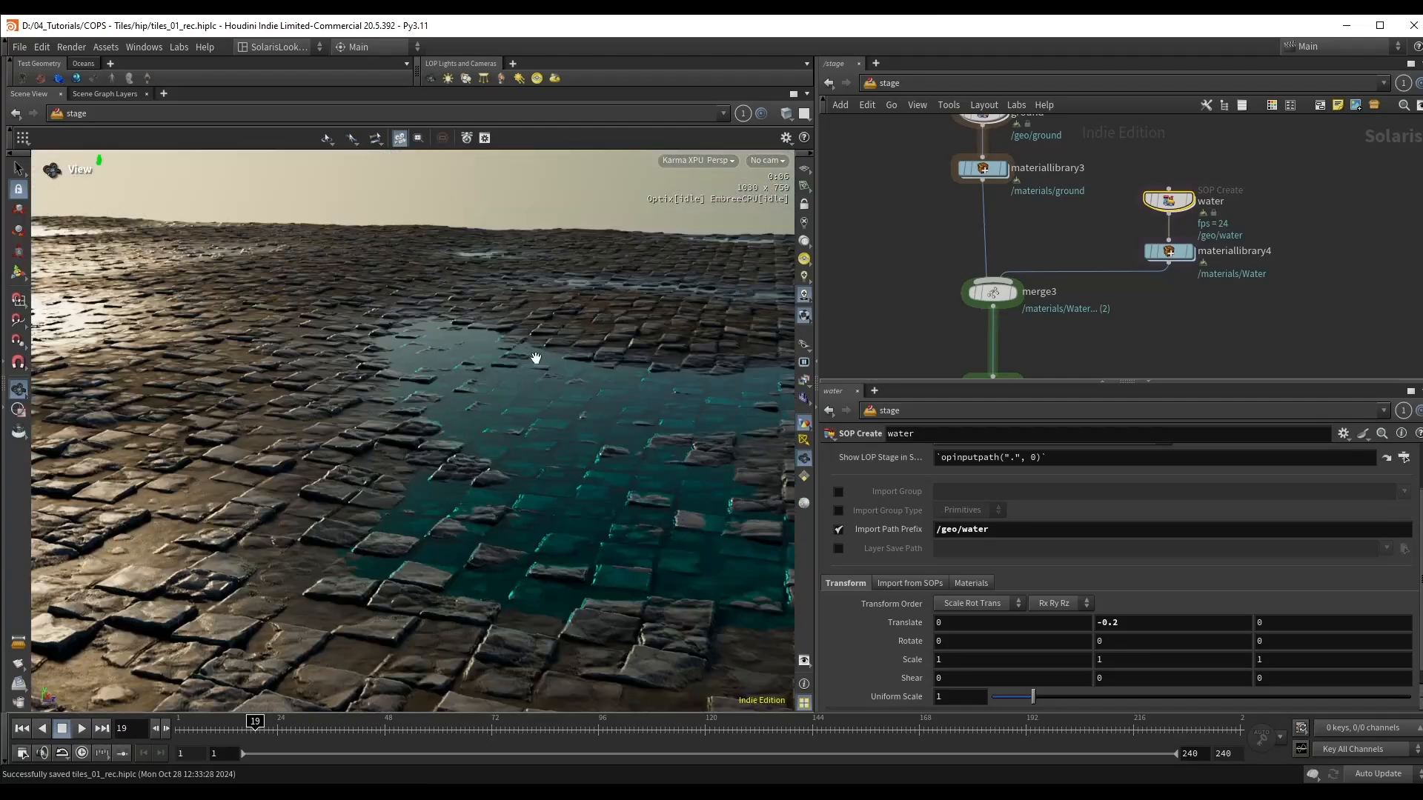